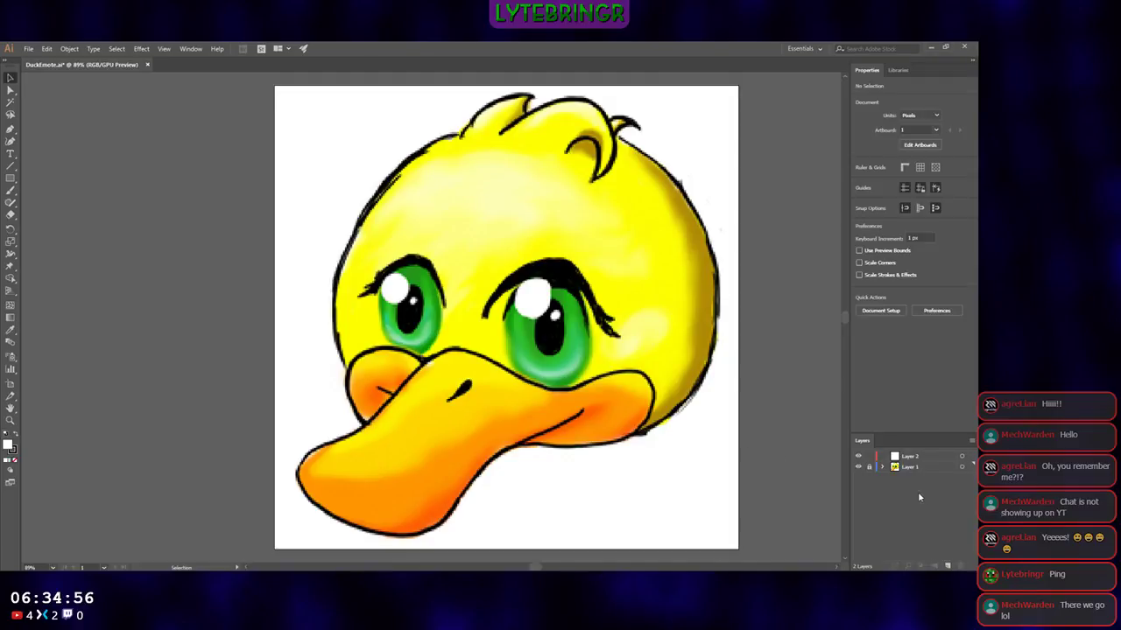
Step: Try dimming the duck image on Layer 1 and undo the layer option change
{"action": "double_click", "coordinate": [908, 468]}
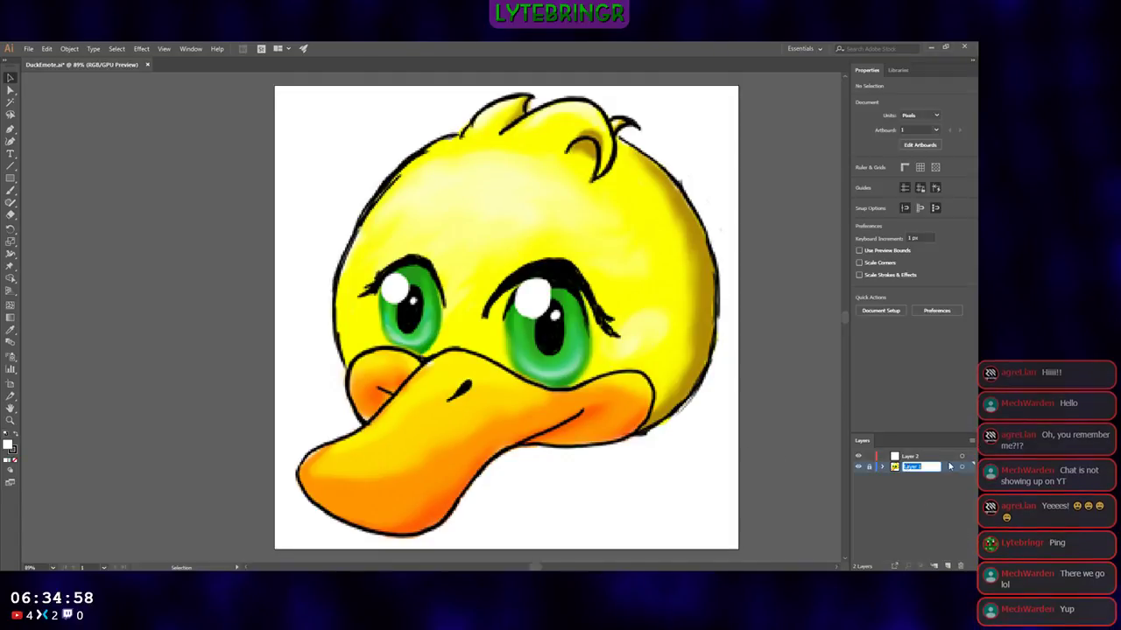
{"action": "key", "text": "Return"}
{"action": "left_click", "coordinate": [480, 353]}
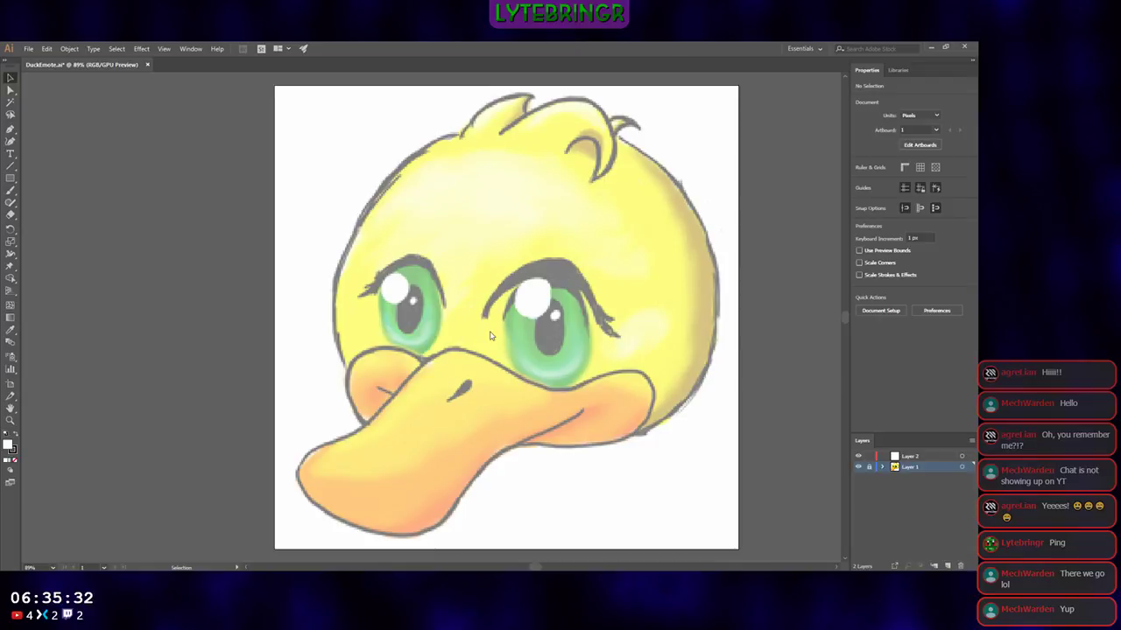
{"action": "key", "text": "ctrl+z"}
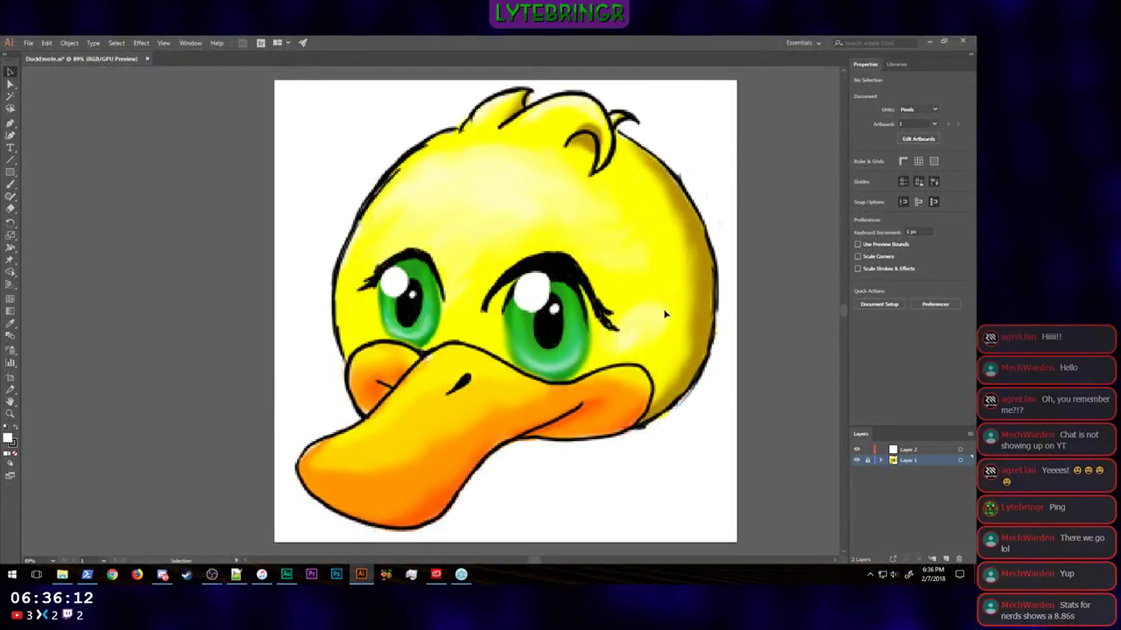
{"action": "right_click", "coordinate": [664, 314]}
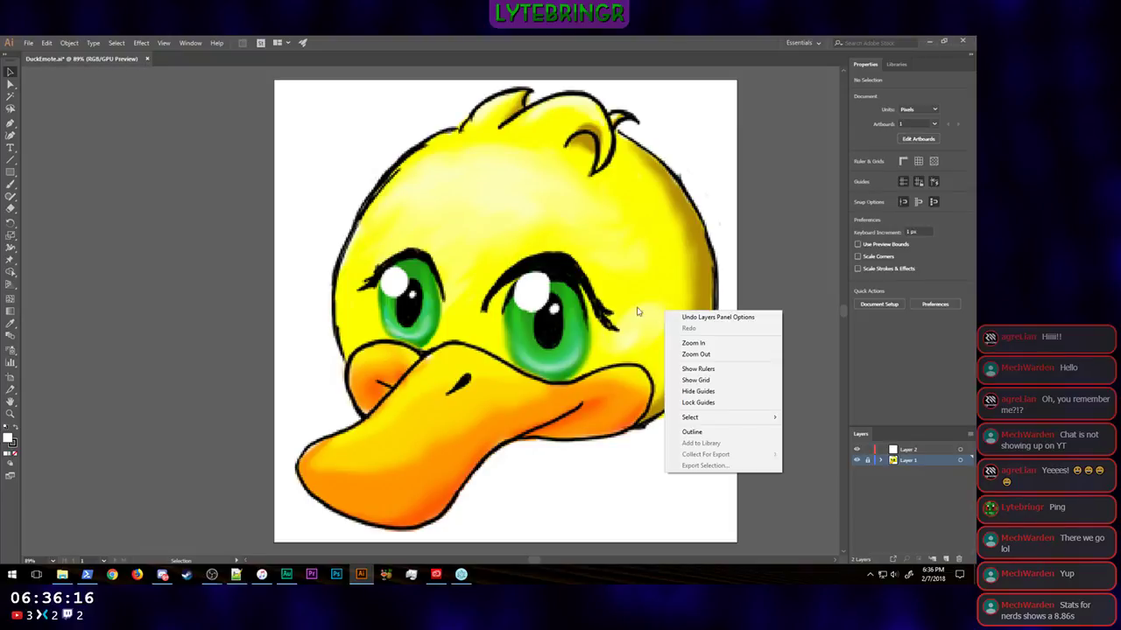
{"action": "left_click", "coordinate": [598, 244]}
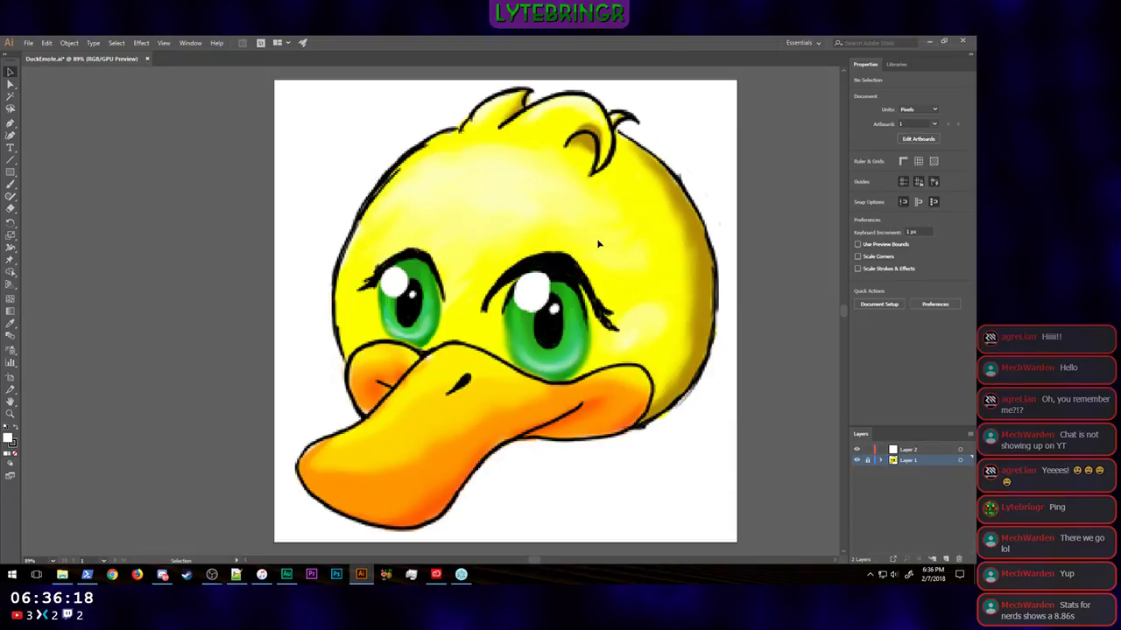
{"action": "right_click", "coordinate": [486, 326]}
{"action": "left_click", "coordinate": [512, 261]}
Step: Turn on Dim Images for the locked Layer 1 so the duck drawing serves as a faded tracing reference
{"action": "double_click", "coordinate": [949, 462]}
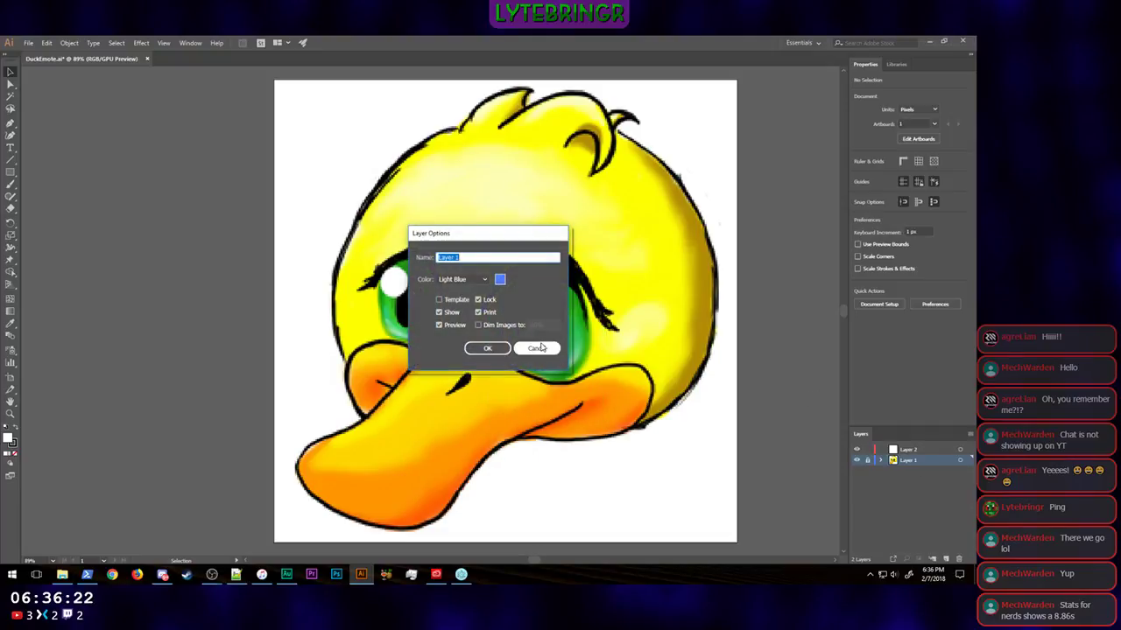
{"action": "left_click", "coordinate": [477, 324]}
{"action": "left_click", "coordinate": [482, 348]}
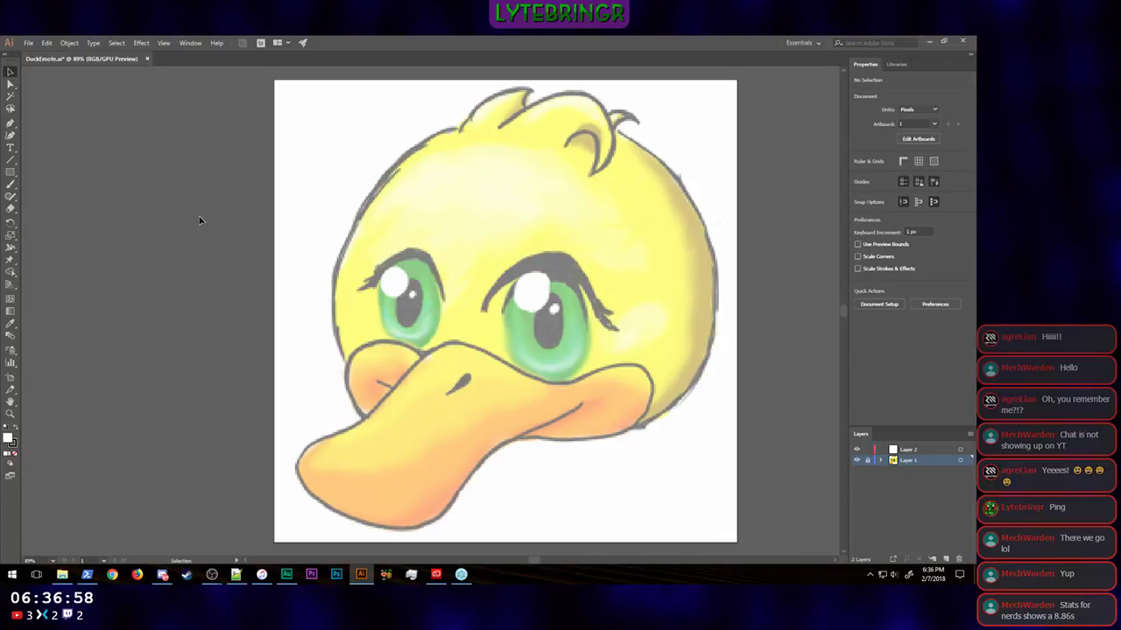
Step: Make Layer 2 the active layer and set the fill to none for drawing with the Pen tool
{"action": "left_click", "coordinate": [11, 124]}
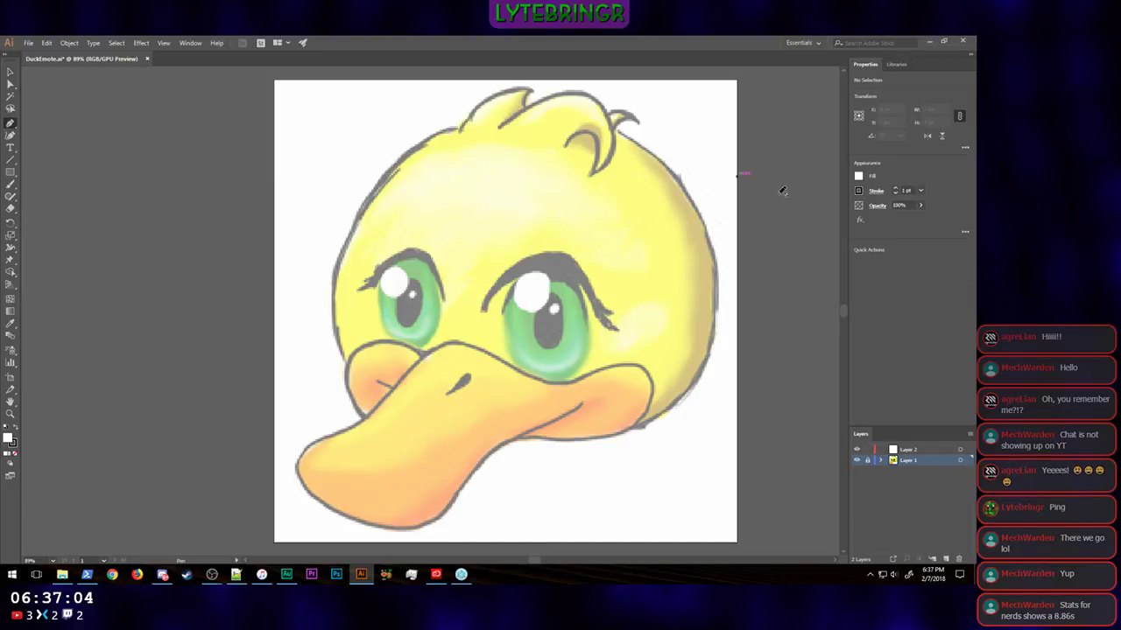
{"action": "left_click", "coordinate": [929, 450]}
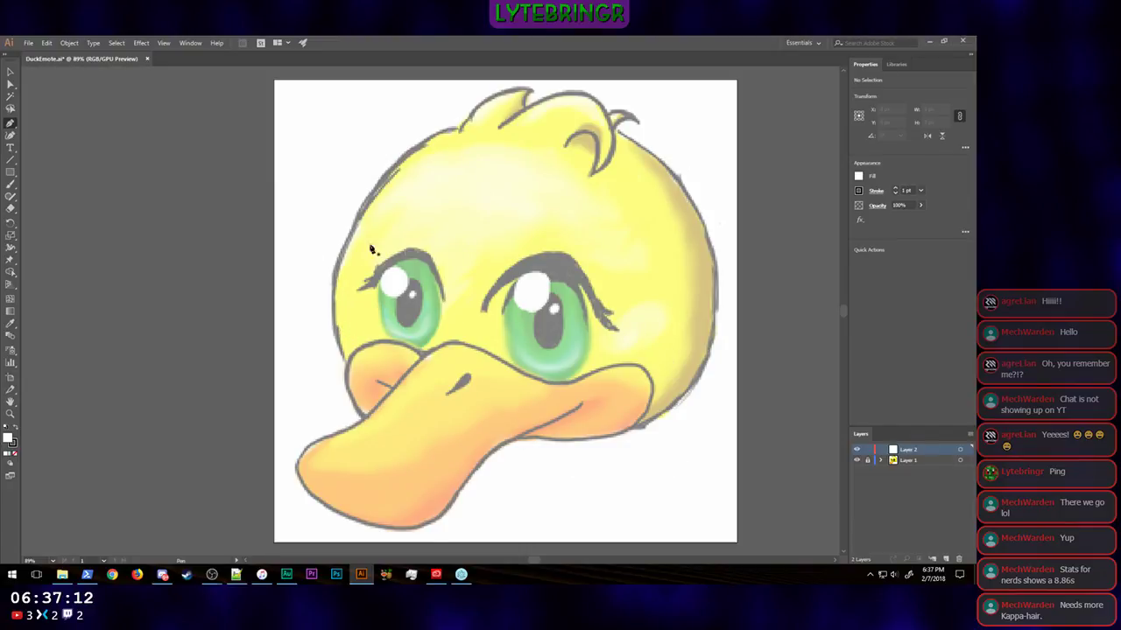
{"action": "double_click", "coordinate": [9, 440]}
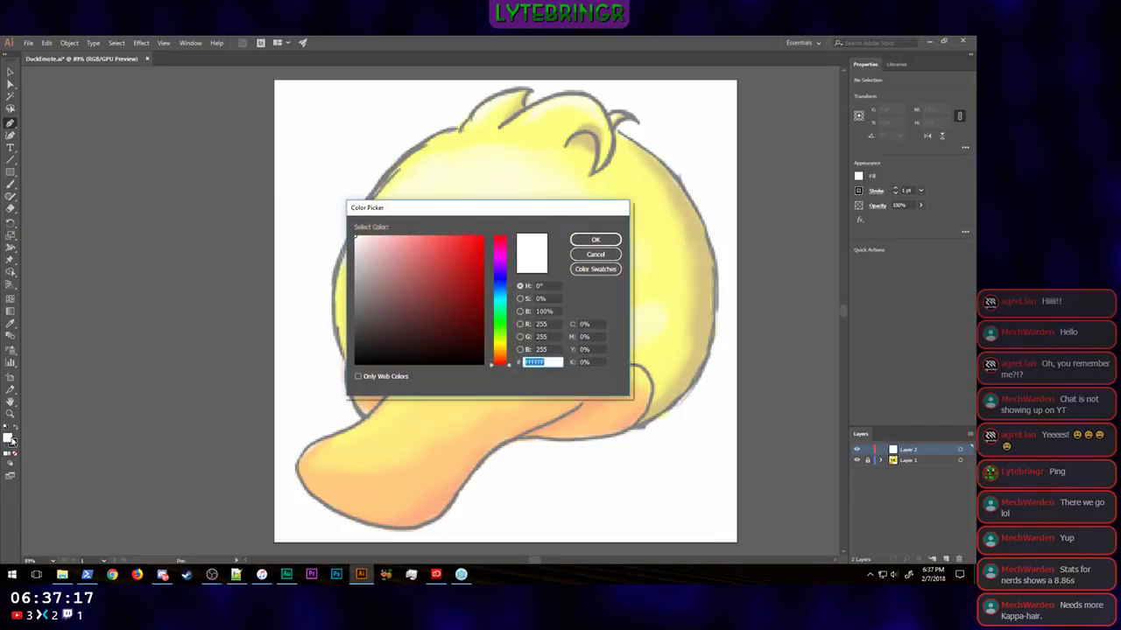
{"action": "left_click", "coordinate": [596, 254]}
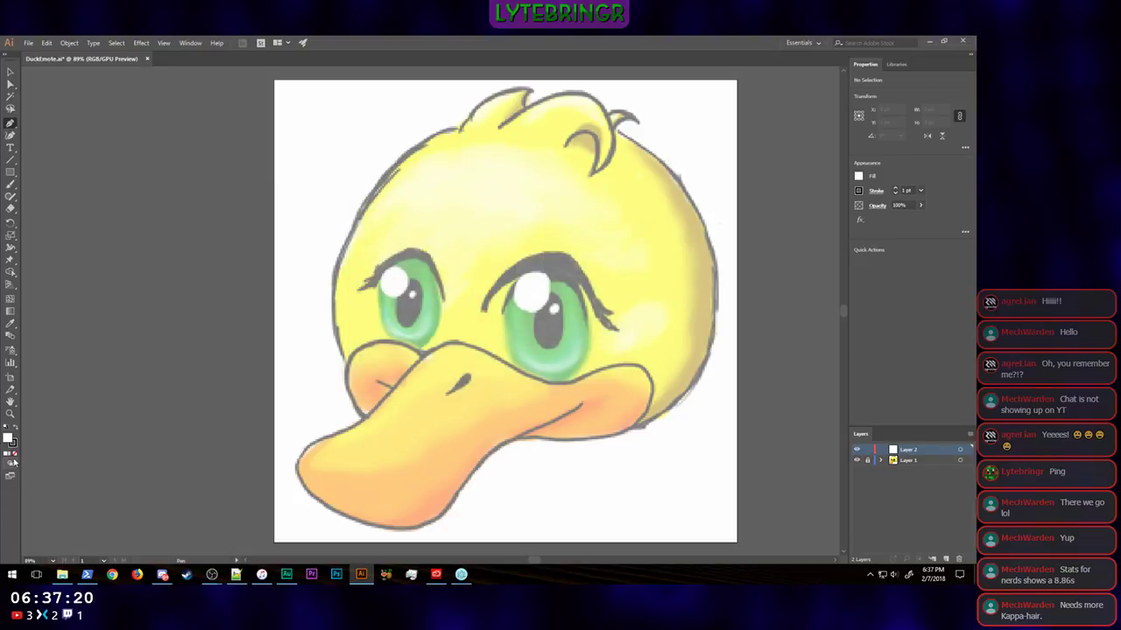
{"action": "left_click", "coordinate": [858, 177]}
{"action": "left_click", "coordinate": [750, 213]}
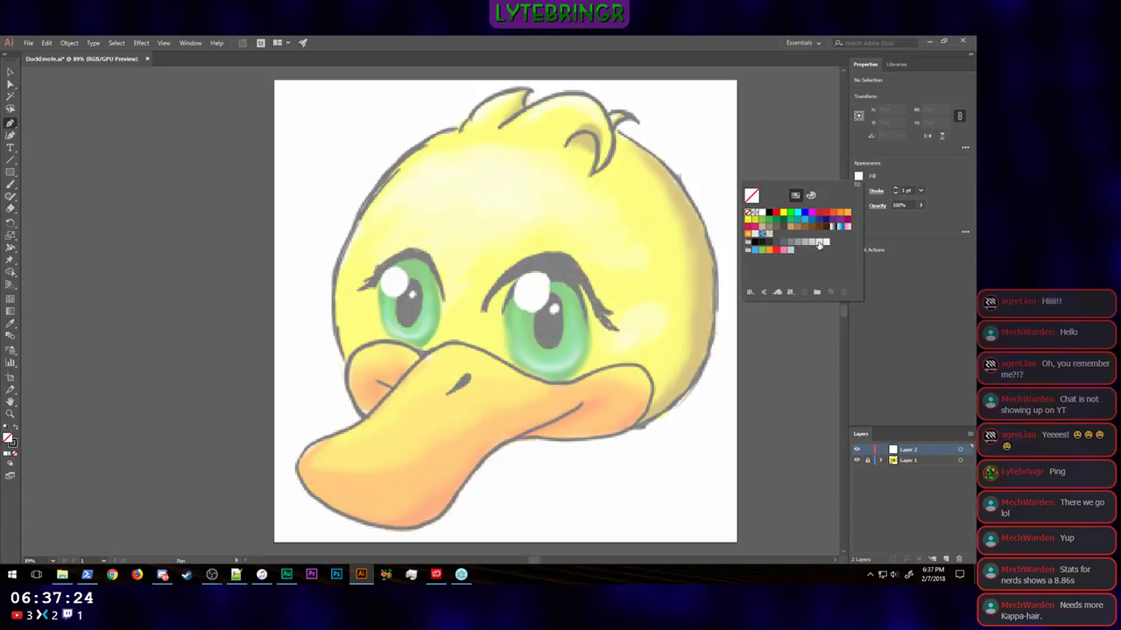
{"action": "left_click", "coordinate": [911, 256]}
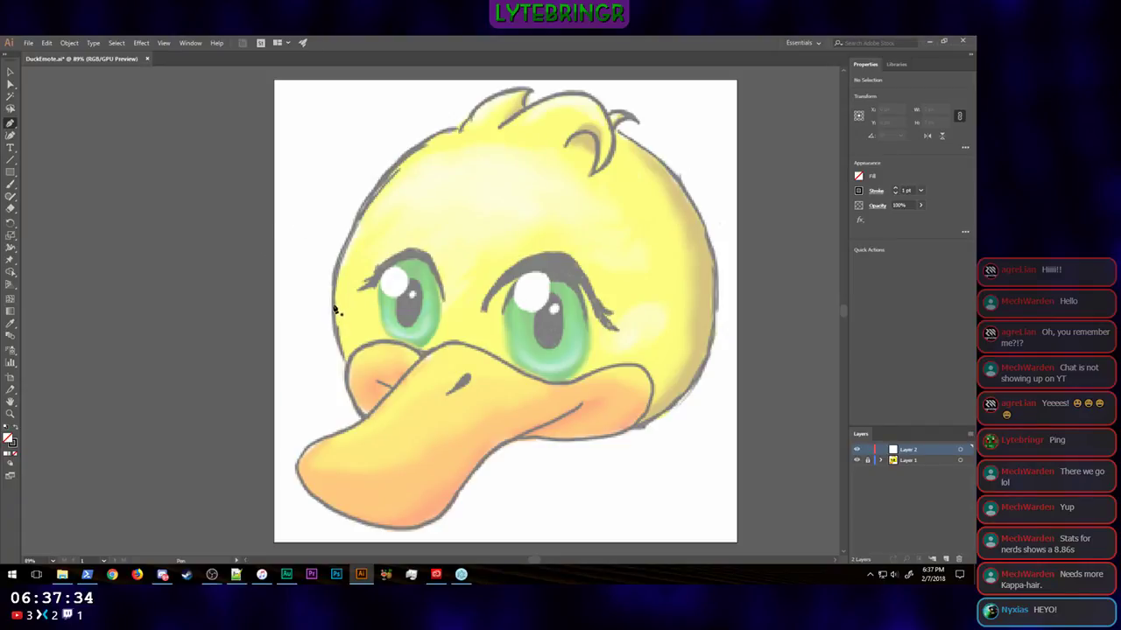
Step: Trace the duck's round head with the Pen tool as one closed curved path, passing beneath the hair tuft and across the beak
{"action": "left_click_drag", "start_coordinate": [333, 305], "coordinate": [333, 234]}
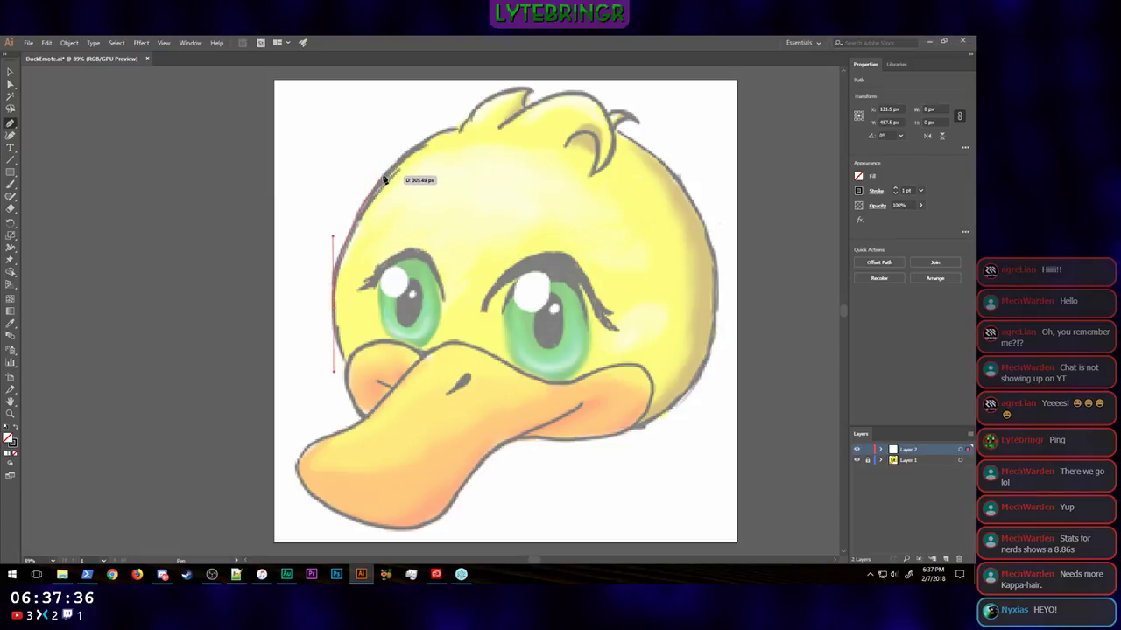
{"action": "left_click", "coordinate": [399, 163]}
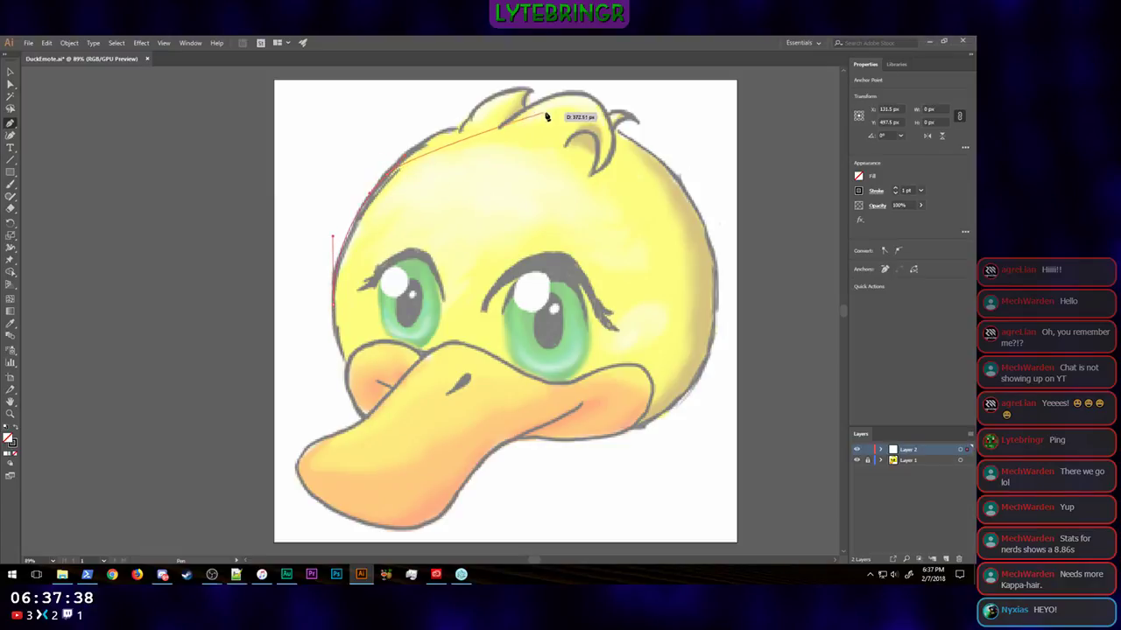
{"action": "left_click_drag", "start_coordinate": [525, 121], "coordinate": [617, 126]}
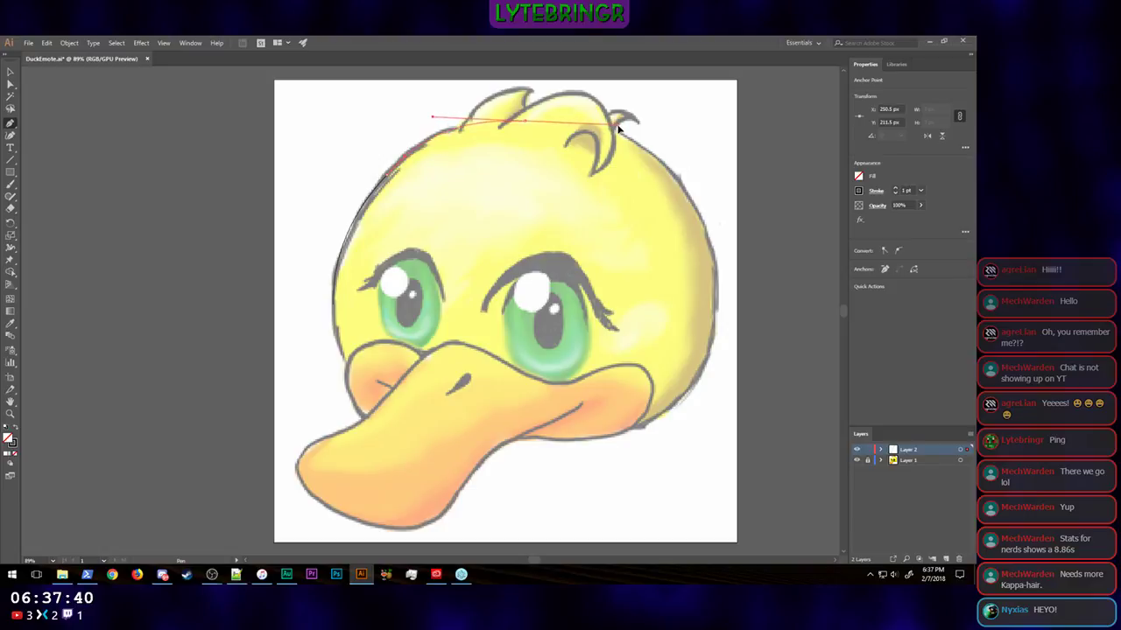
{"action": "left_click_drag", "start_coordinate": [669, 172], "coordinate": [701, 206]}
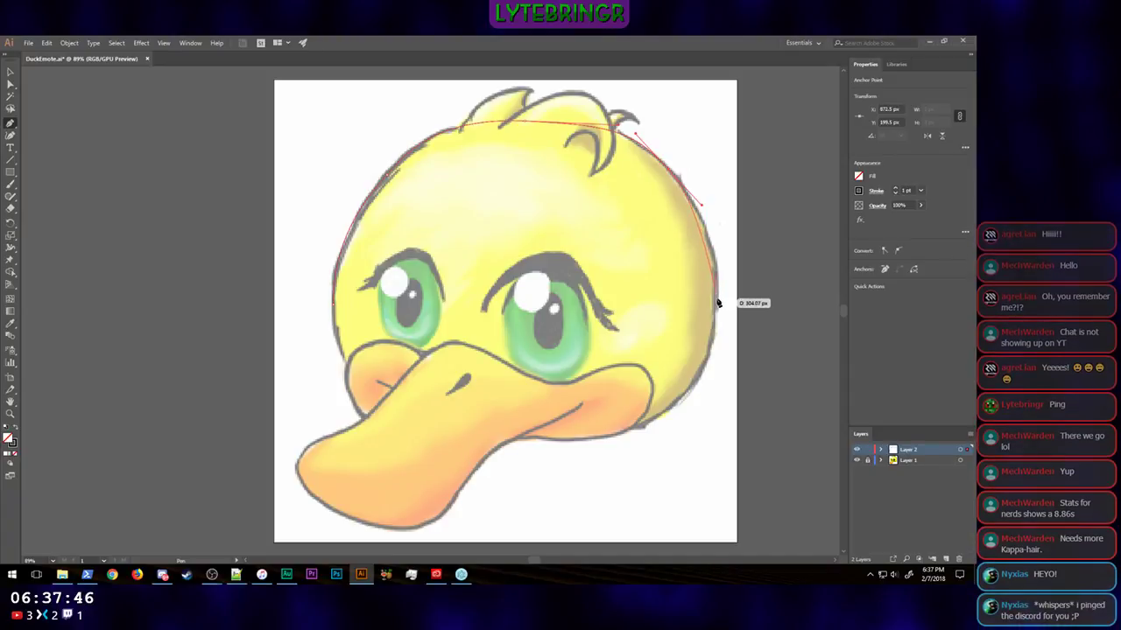
{"action": "left_click_drag", "start_coordinate": [715, 297], "coordinate": [715, 342]}
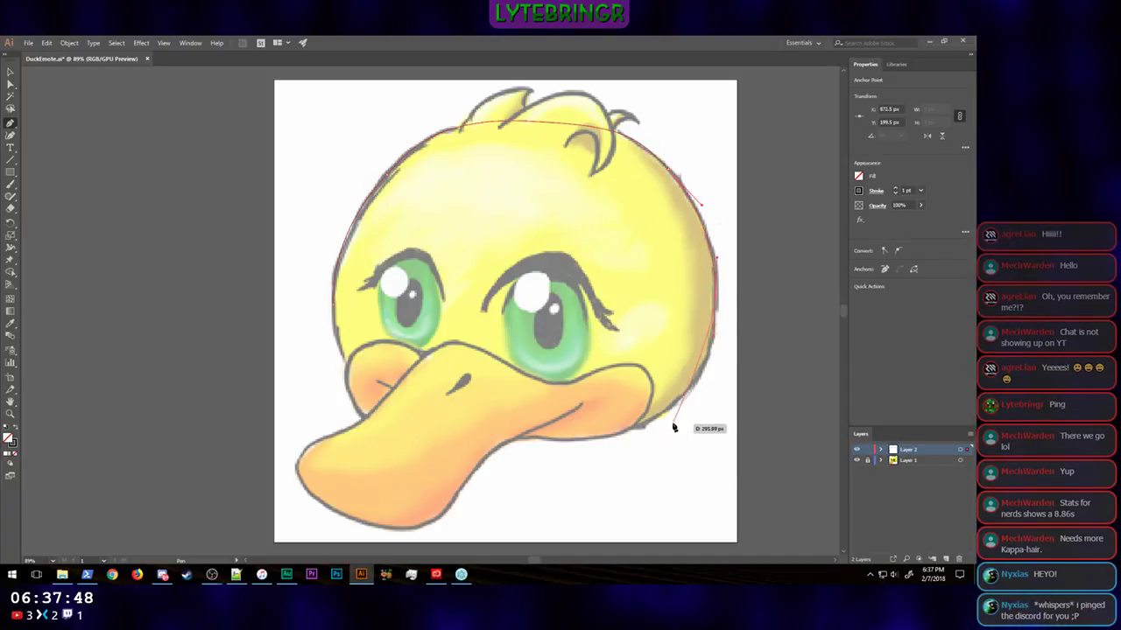
{"action": "left_click_drag", "start_coordinate": [659, 419], "coordinate": [611, 442]}
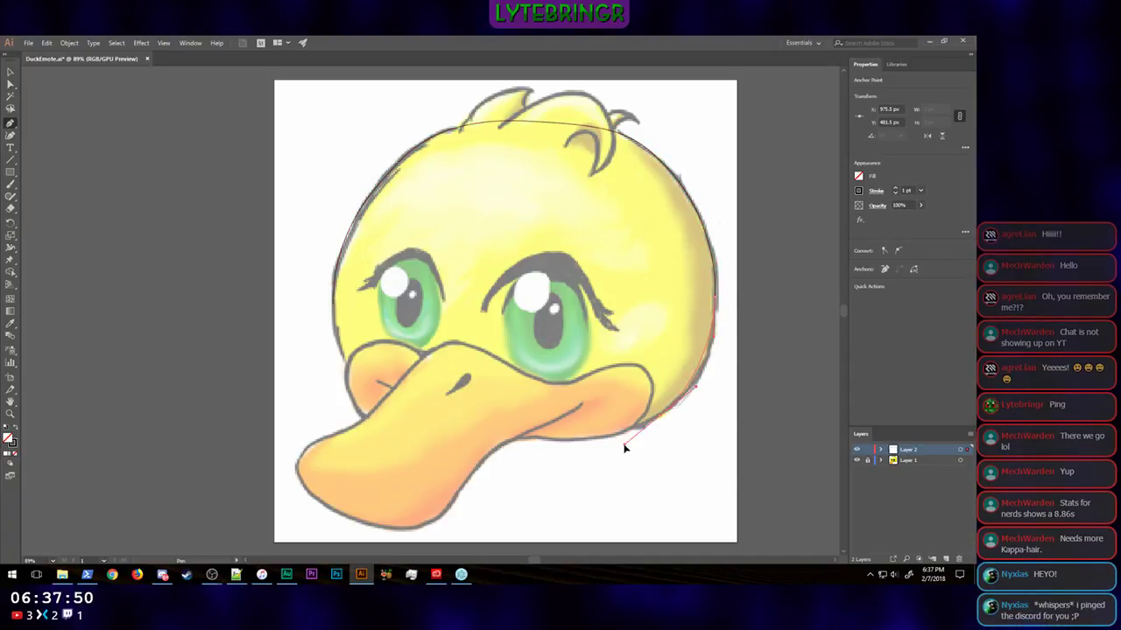
{"action": "left_click", "coordinate": [545, 440]}
{"action": "left_click_drag", "start_coordinate": [438, 433], "coordinate": [342, 389]}
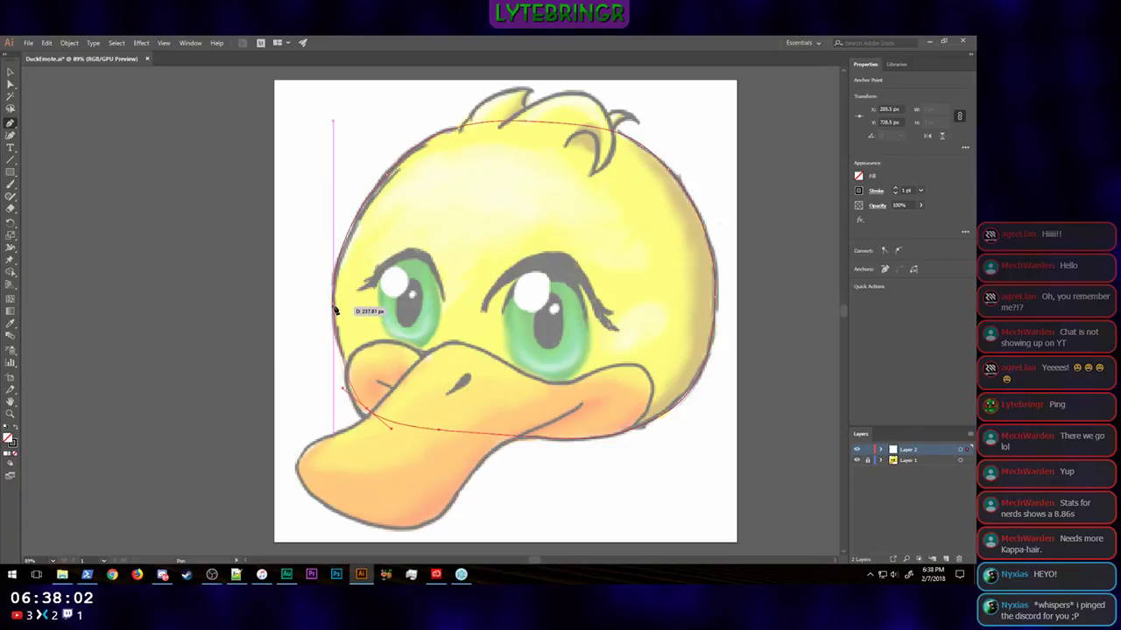
{"action": "left_click_drag", "start_coordinate": [333, 305], "coordinate": [335, 237]}
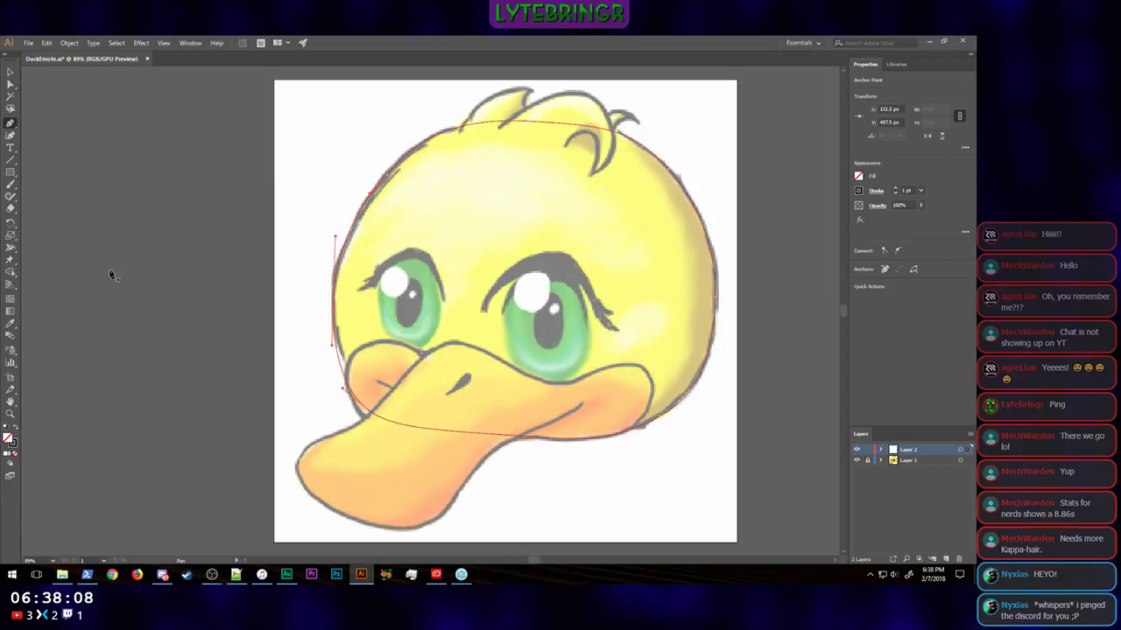
Step: Move the head path's lower-left anchor point slightly inward onto the beak and lengthen its lower curve handle
{"action": "left_click", "coordinate": [11, 84]}
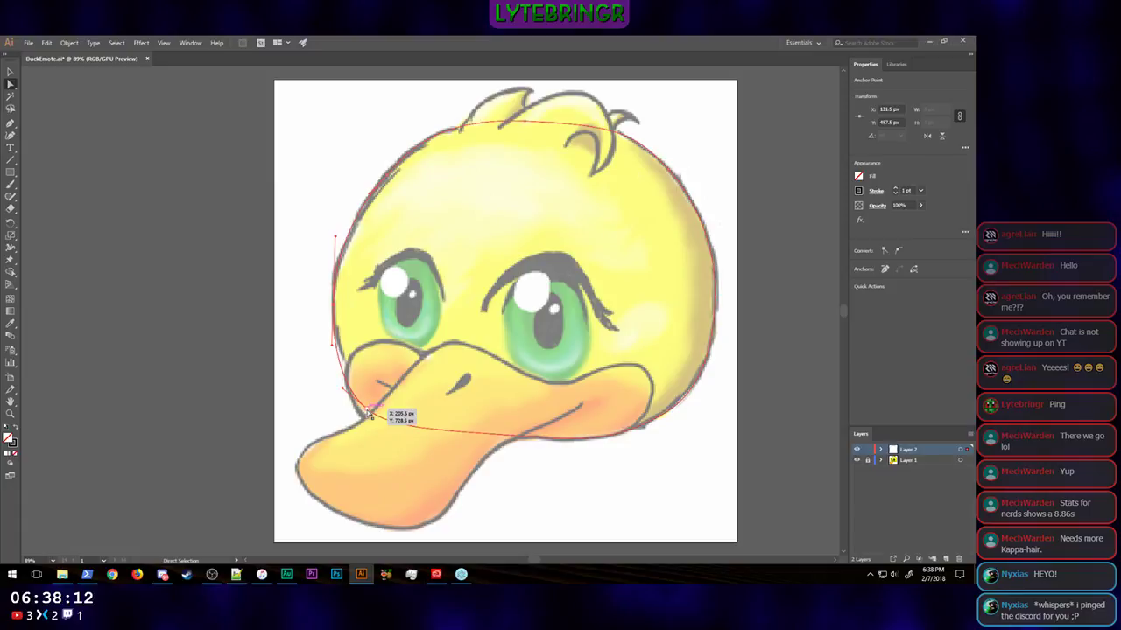
{"action": "left_click", "coordinate": [368, 410]}
{"action": "left_click_drag", "start_coordinate": [367, 410], "coordinate": [385, 402]}
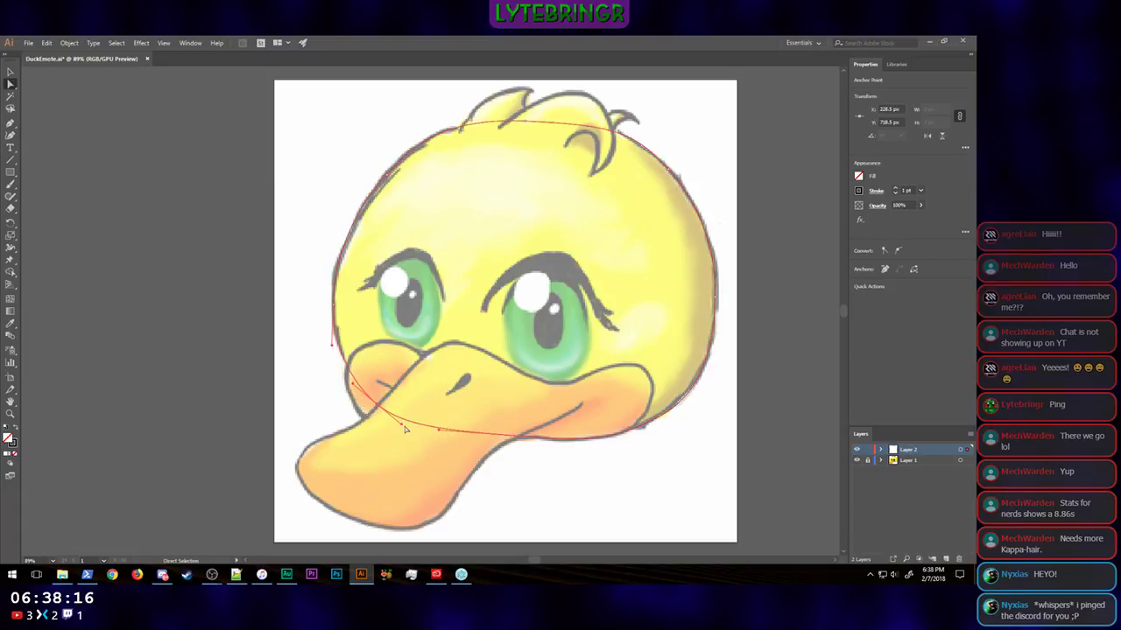
{"action": "left_click_drag", "start_coordinate": [403, 428], "coordinate": [414, 430]}
{"action": "mouse_move", "coordinate": [461, 575]}
{"action": "mouse_move", "coordinate": [440, 540]}
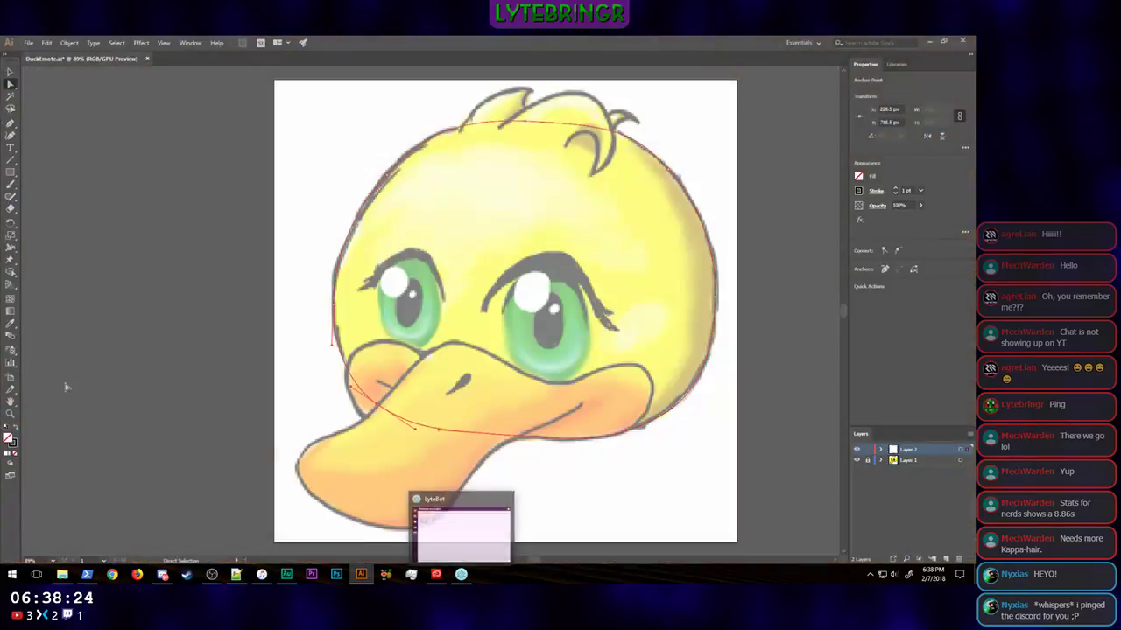
Step: Set the head outline's stroke weight to 16 pt and deselect the path
{"action": "left_click", "coordinate": [9, 72]}
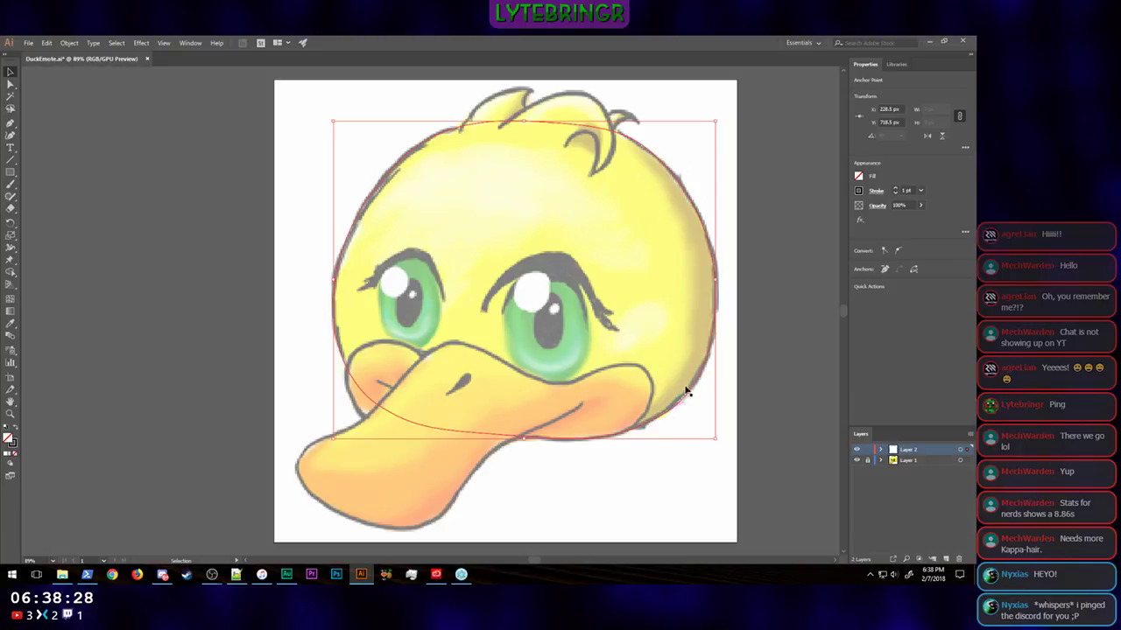
{"action": "left_click", "coordinate": [896, 189]}
{"action": "left_click", "coordinate": [896, 190]}
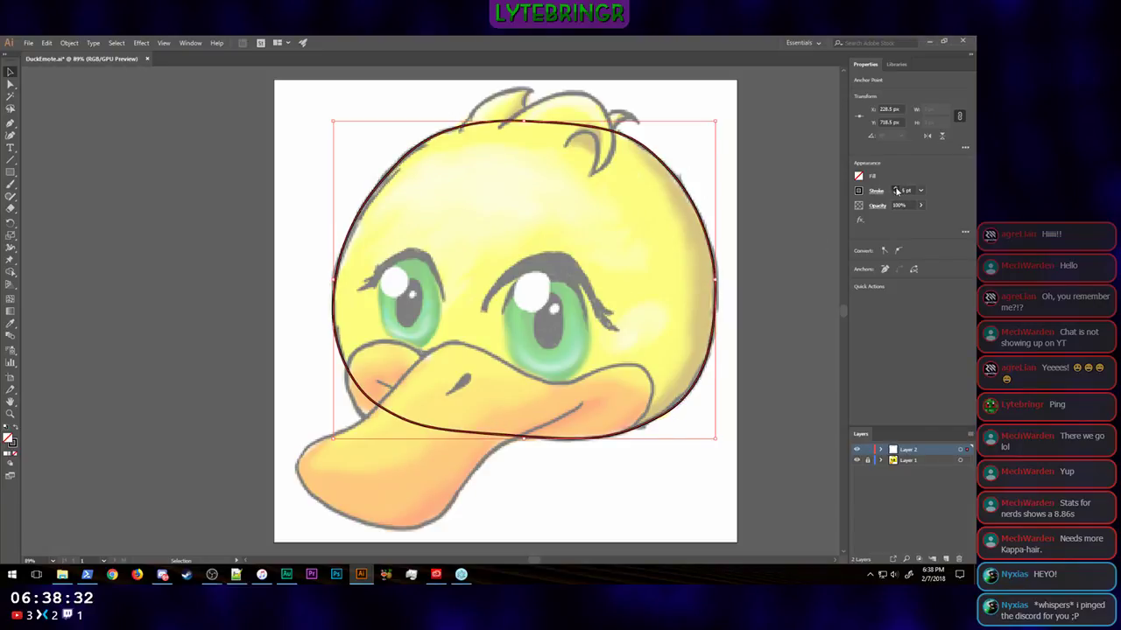
{"action": "left_click", "coordinate": [896, 190]}
{"action": "left_click", "coordinate": [896, 189]}
{"action": "left_click", "coordinate": [895, 189]}
{"action": "left_click", "coordinate": [895, 189]}
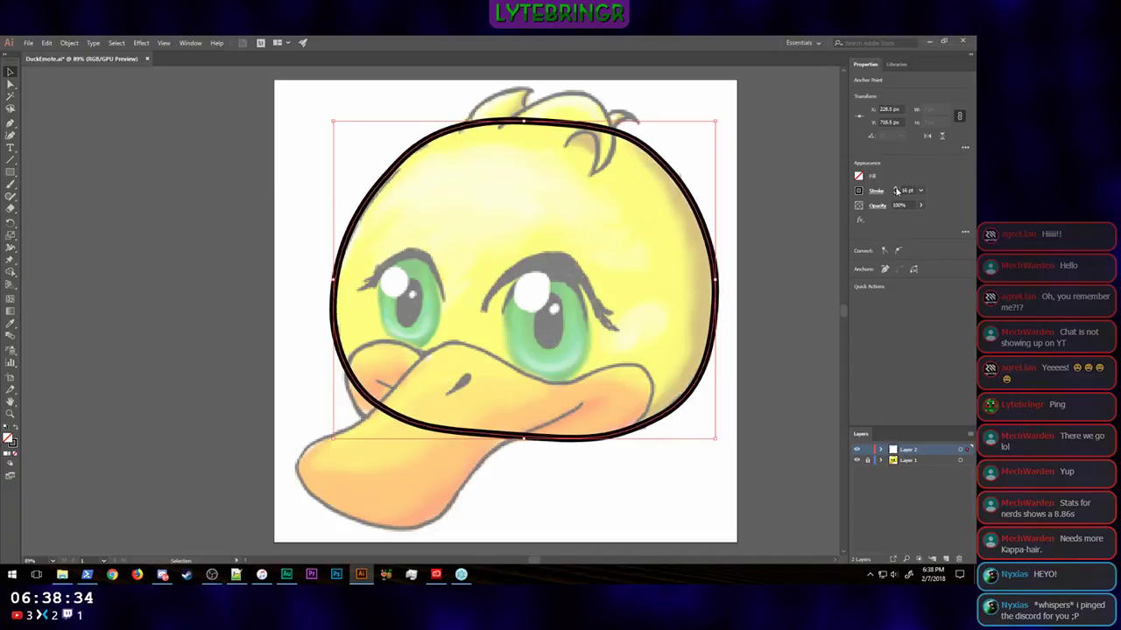
{"action": "left_click", "coordinate": [896, 190]}
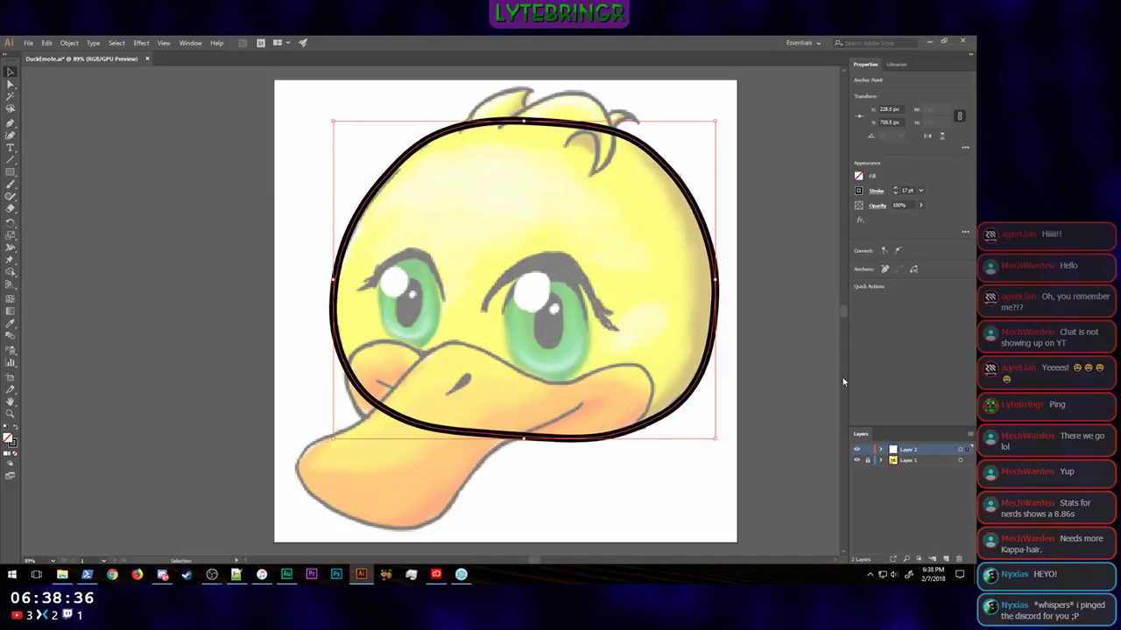
{"action": "left_click", "coordinate": [896, 190]}
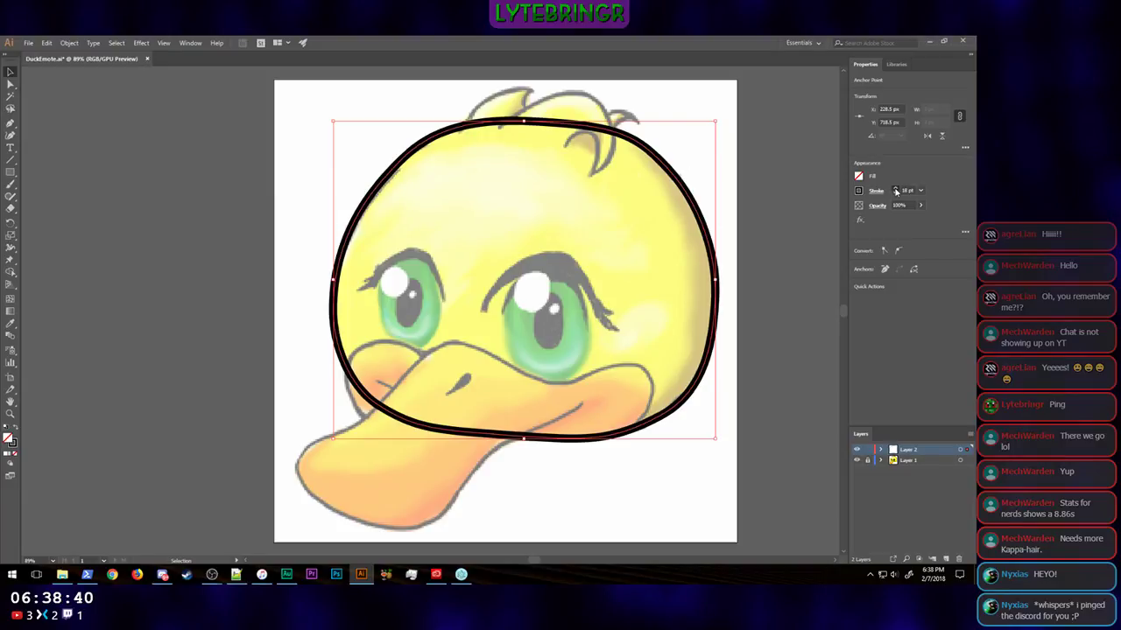
{"action": "left_click", "coordinate": [896, 189]}
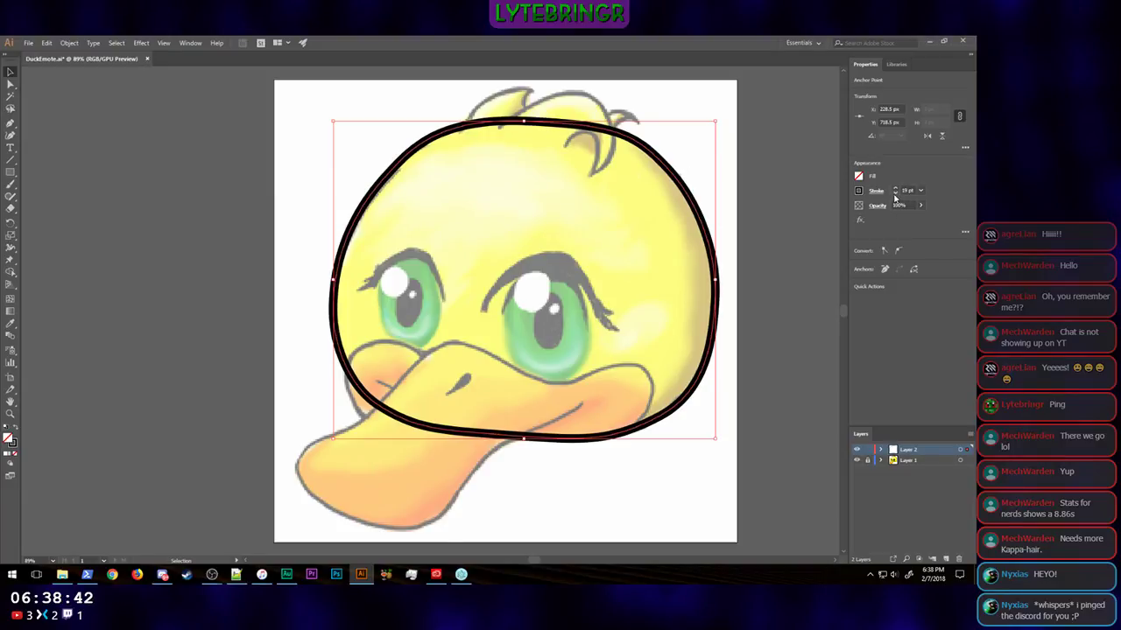
{"action": "left_click", "coordinate": [896, 193]}
{"action": "left_click", "coordinate": [896, 194]}
{"action": "left_click", "coordinate": [896, 193]}
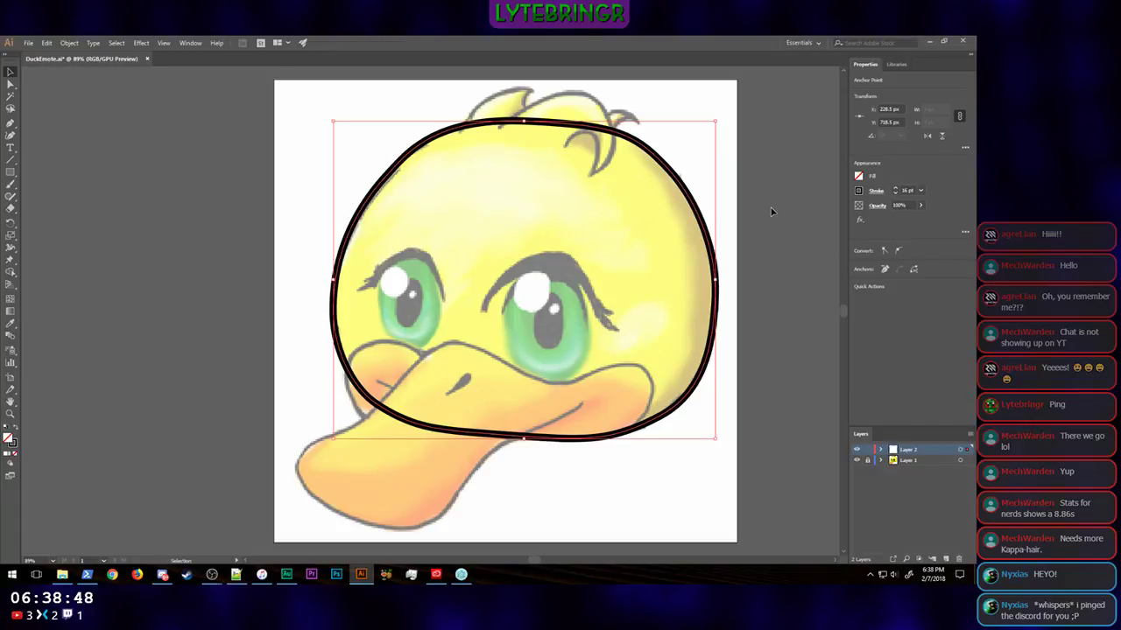
{"action": "left_click", "coordinate": [772, 210]}
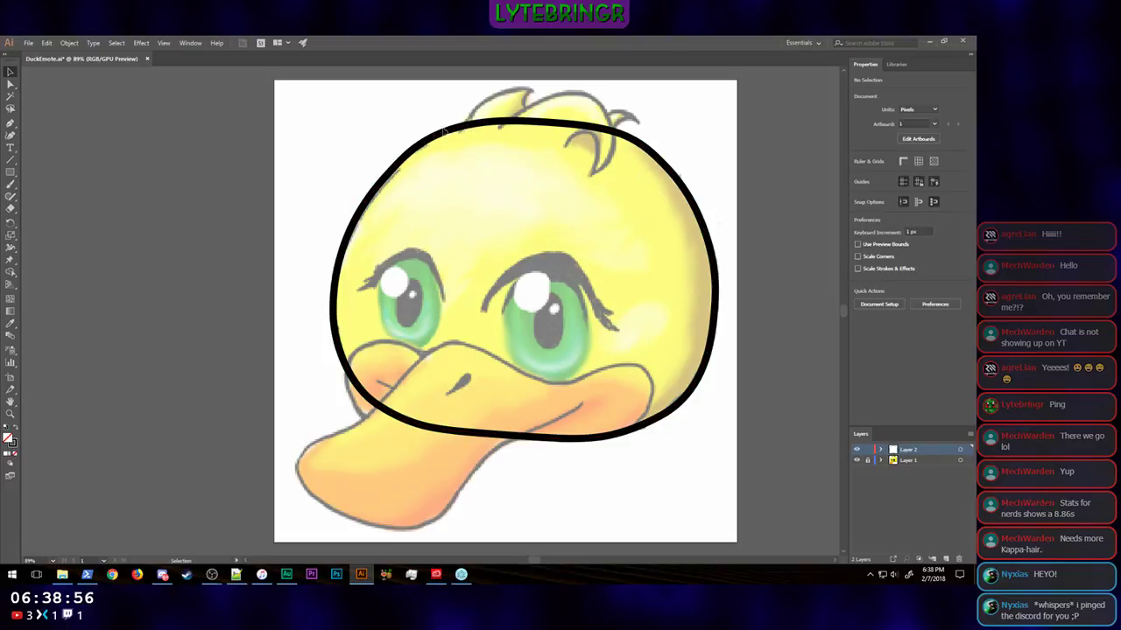
Step: Smooth the head outline by adjusting its top and upper-right anchor points and their curve handles, and deselect the path
{"action": "left_click", "coordinate": [547, 124]}
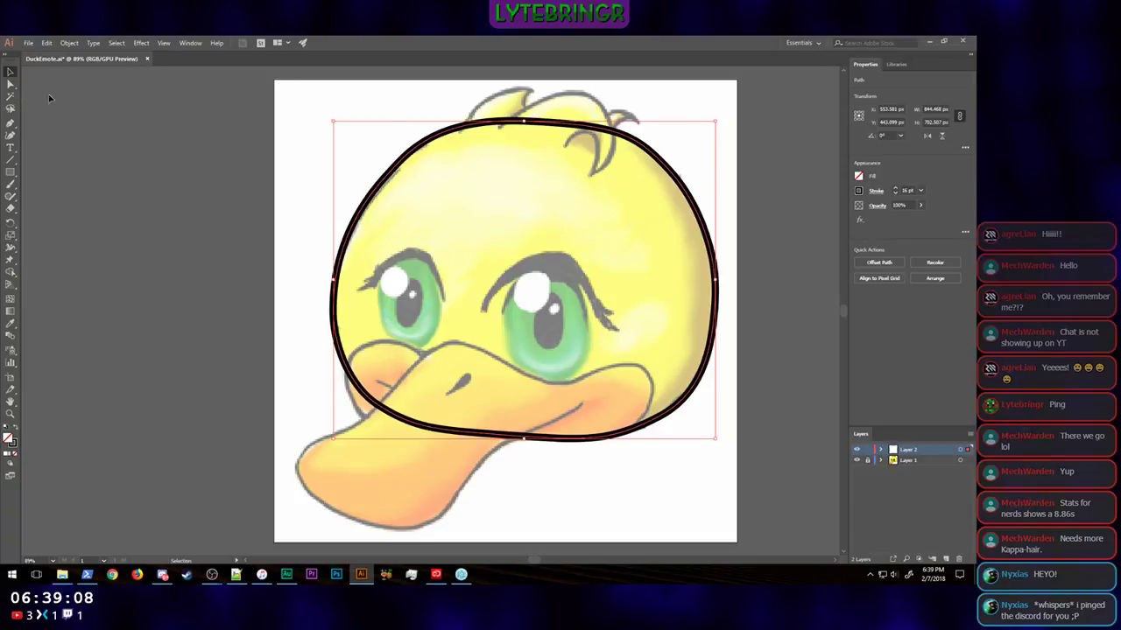
{"action": "left_click", "coordinate": [9, 82]}
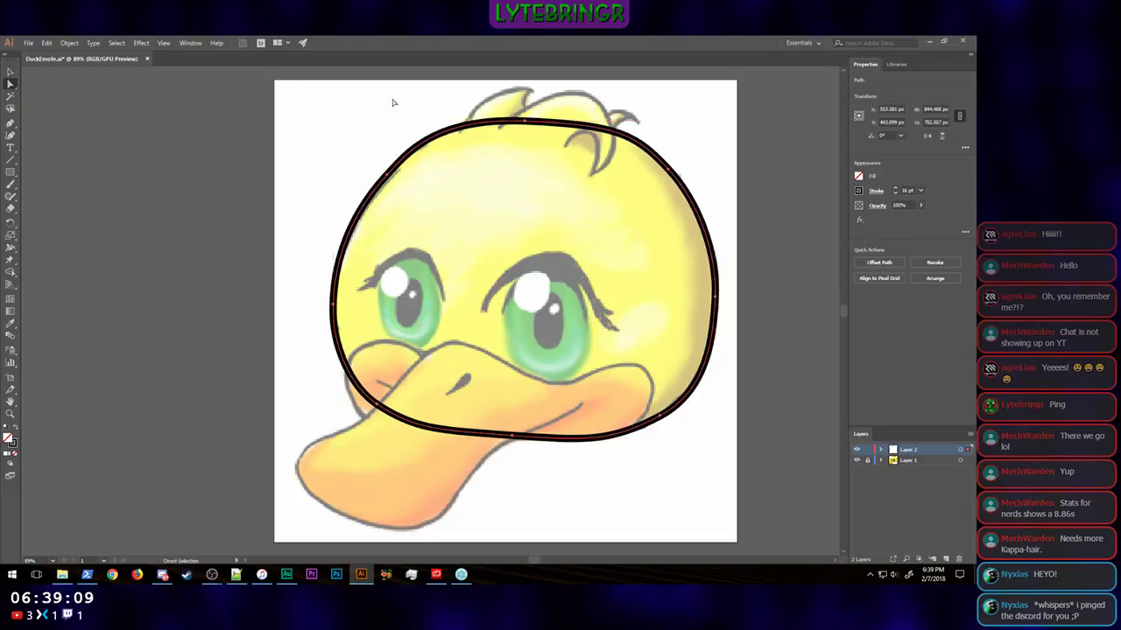
{"action": "left_click", "coordinate": [526, 124]}
{"action": "left_click_drag", "start_coordinate": [435, 118], "coordinate": [451, 115]}
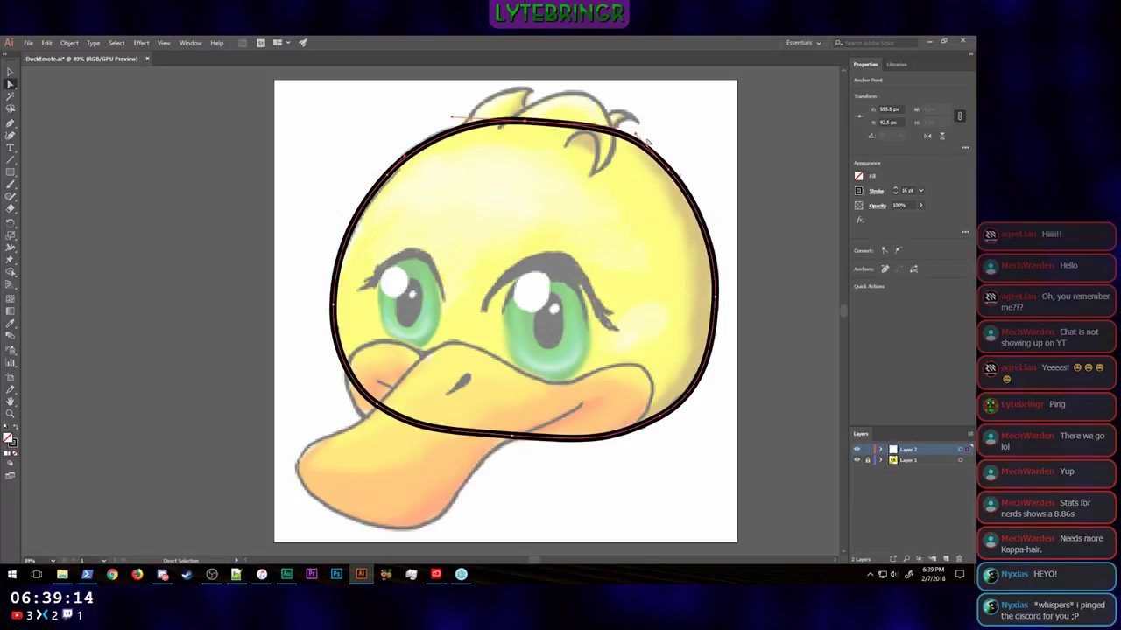
{"action": "left_click_drag", "start_coordinate": [618, 129], "coordinate": [521, 122]}
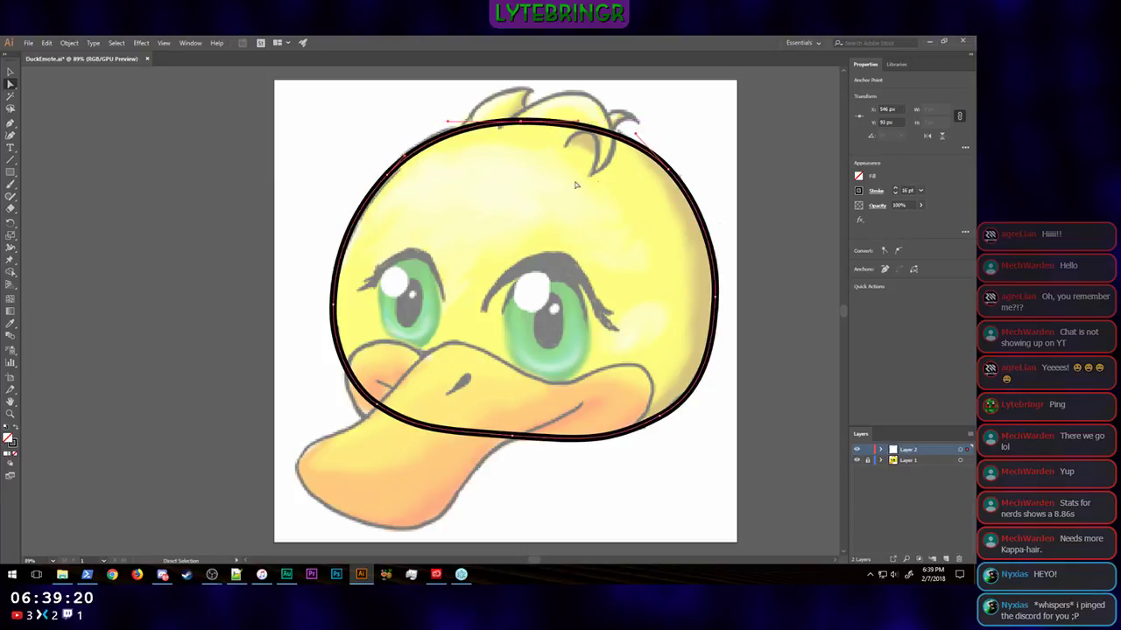
{"action": "left_click_drag", "start_coordinate": [636, 134], "coordinate": [641, 137]}
{"action": "left_click_drag", "start_coordinate": [681, 184], "coordinate": [628, 130]}
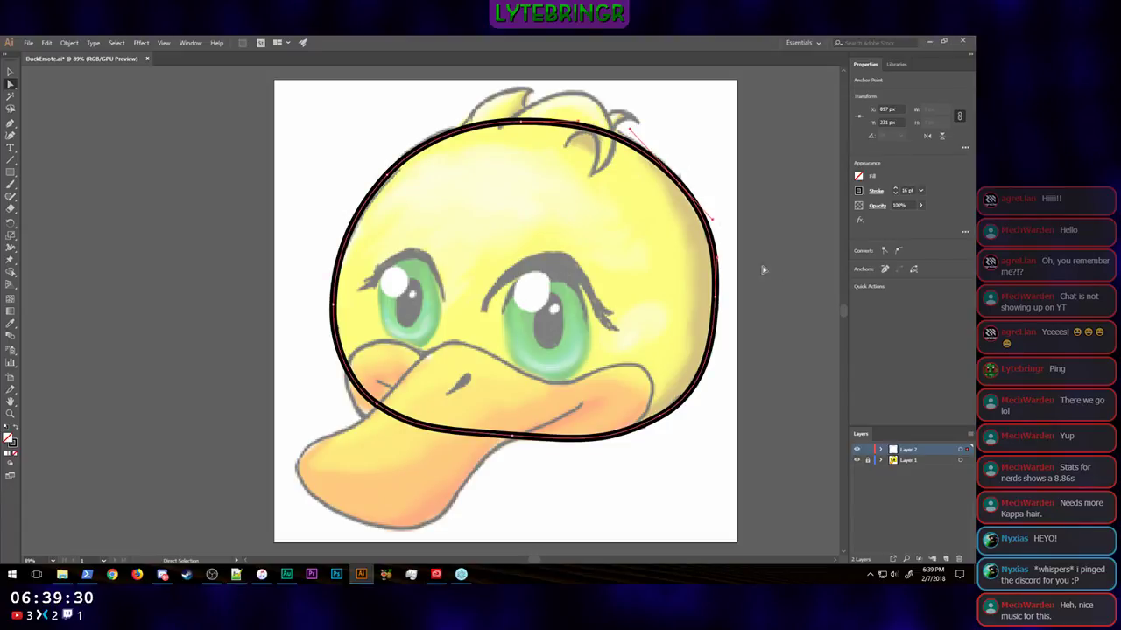
{"action": "left_click", "coordinate": [763, 193]}
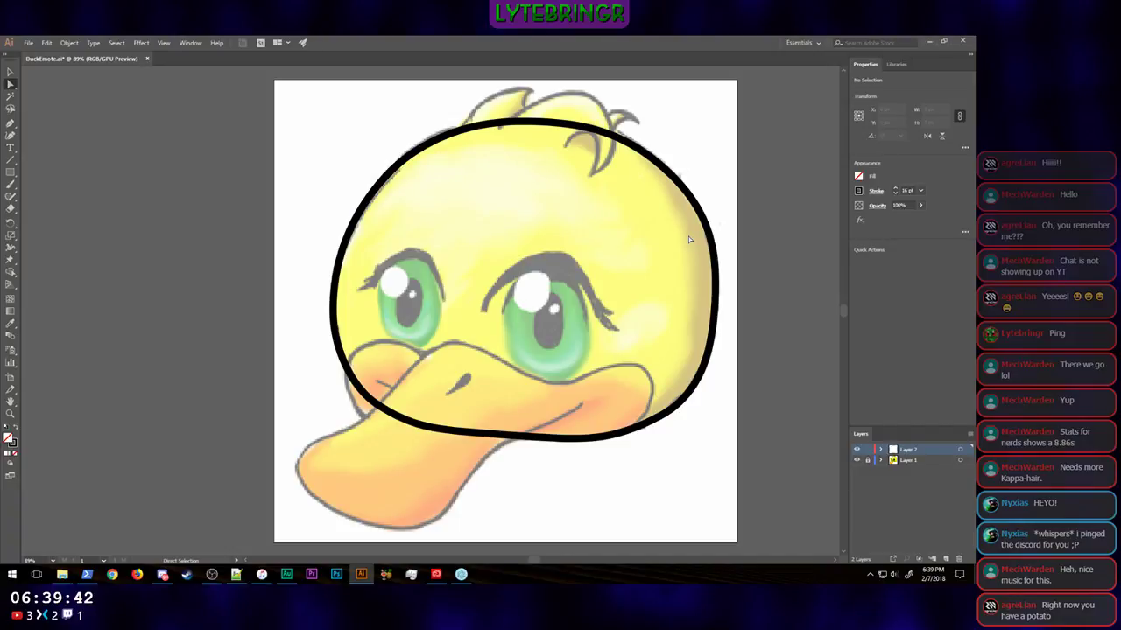
Step: Fill the head path with the bright yellow swatch
{"action": "left_click", "coordinate": [858, 180]}
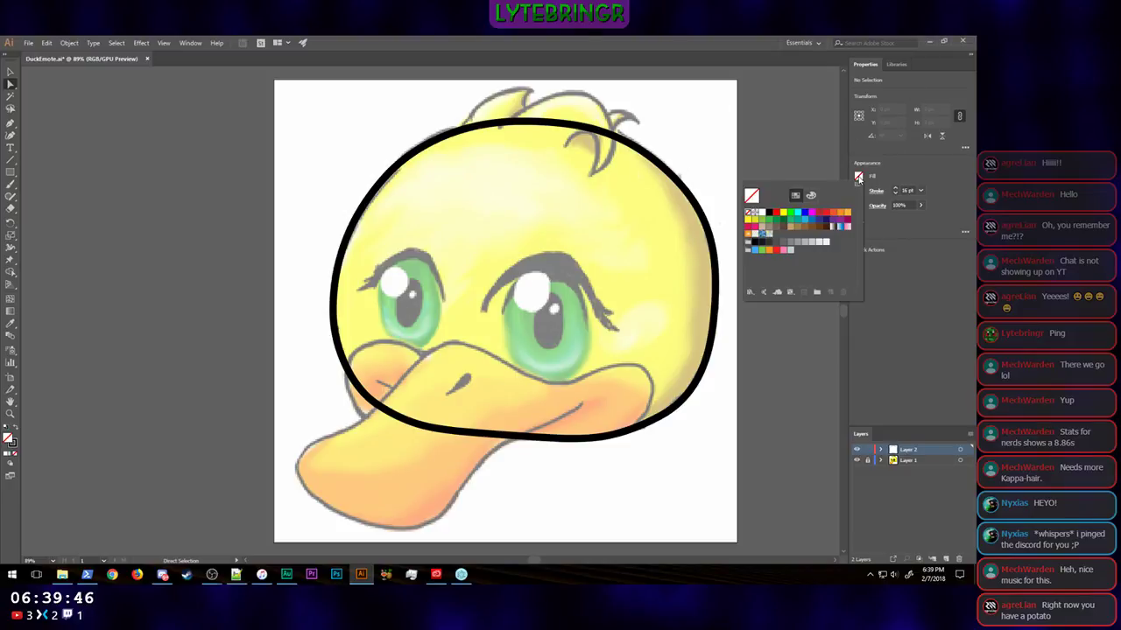
{"action": "left_click", "coordinate": [783, 213]}
{"action": "left_click", "coordinate": [932, 304]}
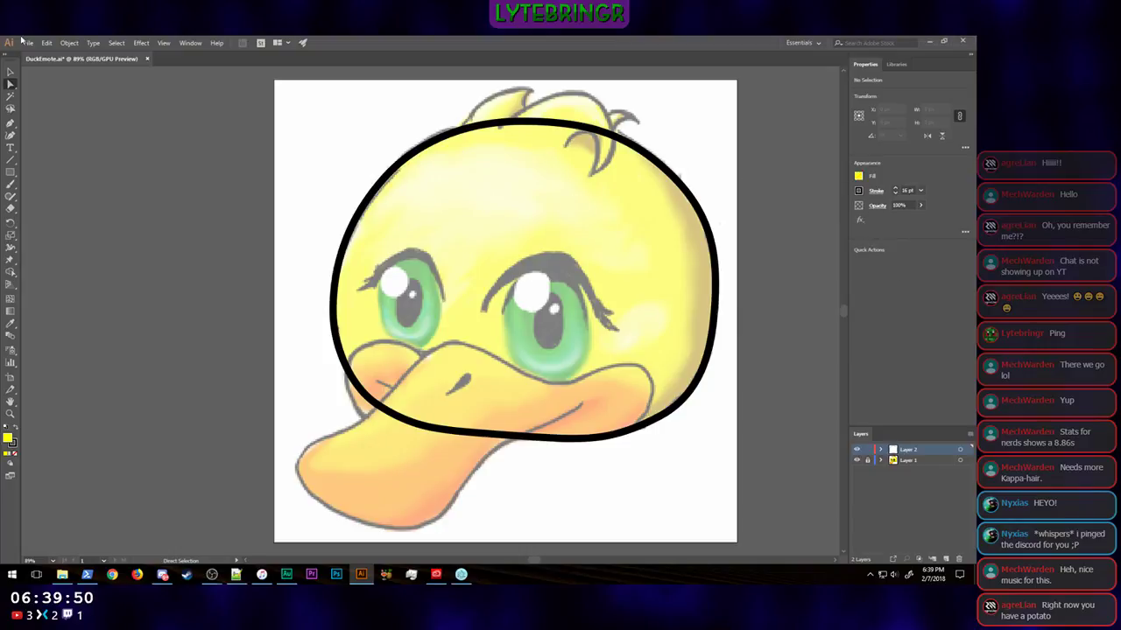
{"action": "left_click", "coordinate": [10, 72]}
{"action": "left_click", "coordinate": [561, 127]}
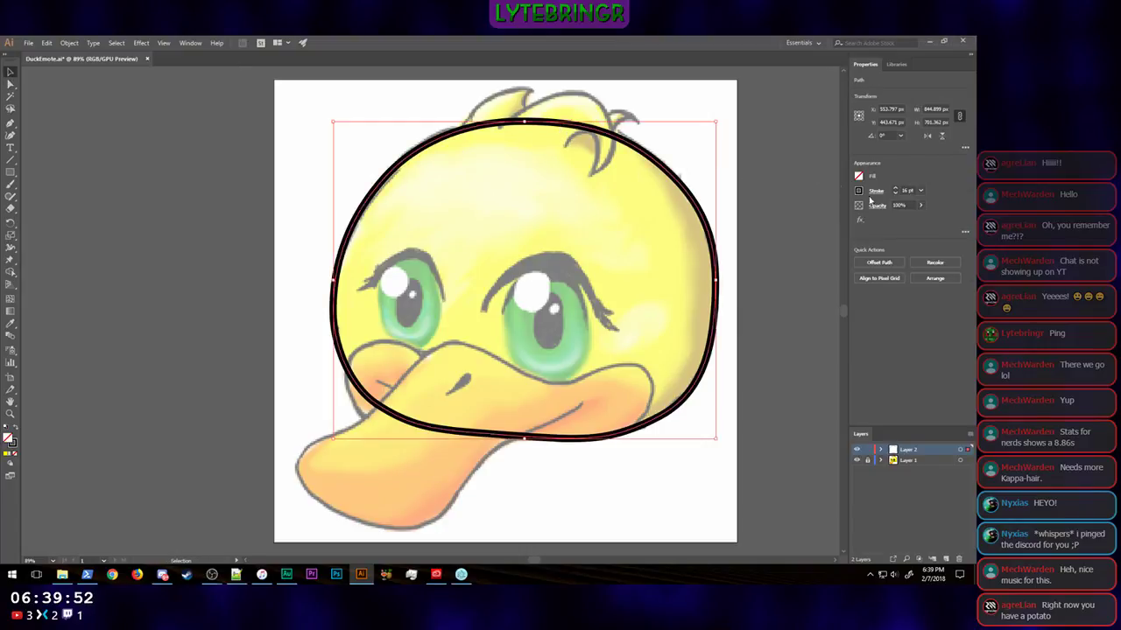
{"action": "left_click", "coordinate": [856, 177]}
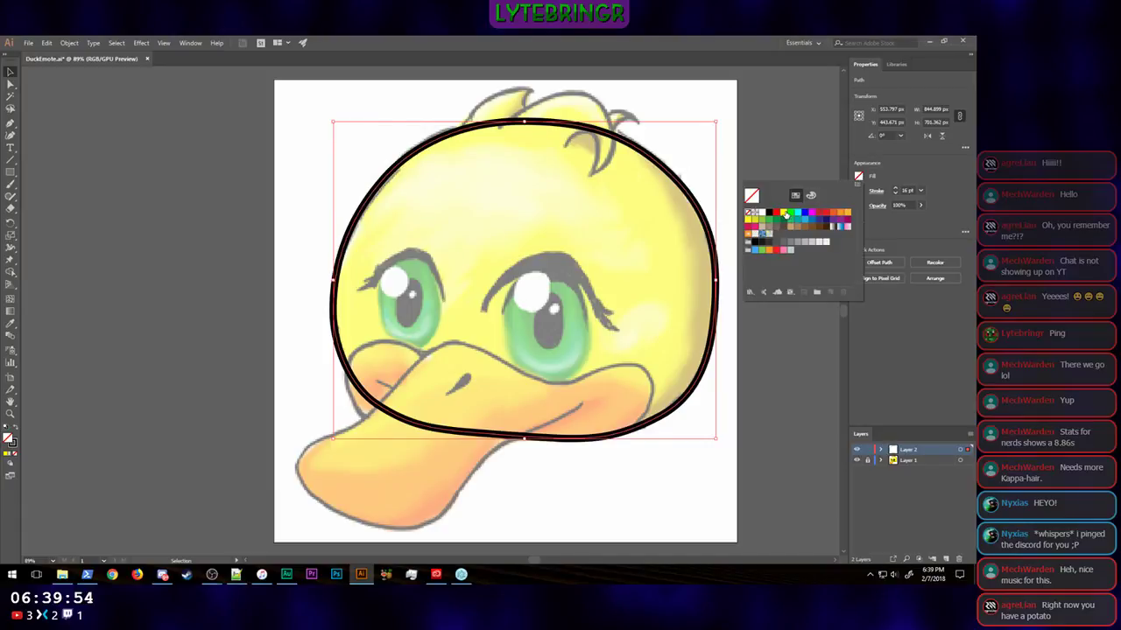
{"action": "left_click", "coordinate": [784, 219]}
{"action": "left_click", "coordinate": [939, 366]}
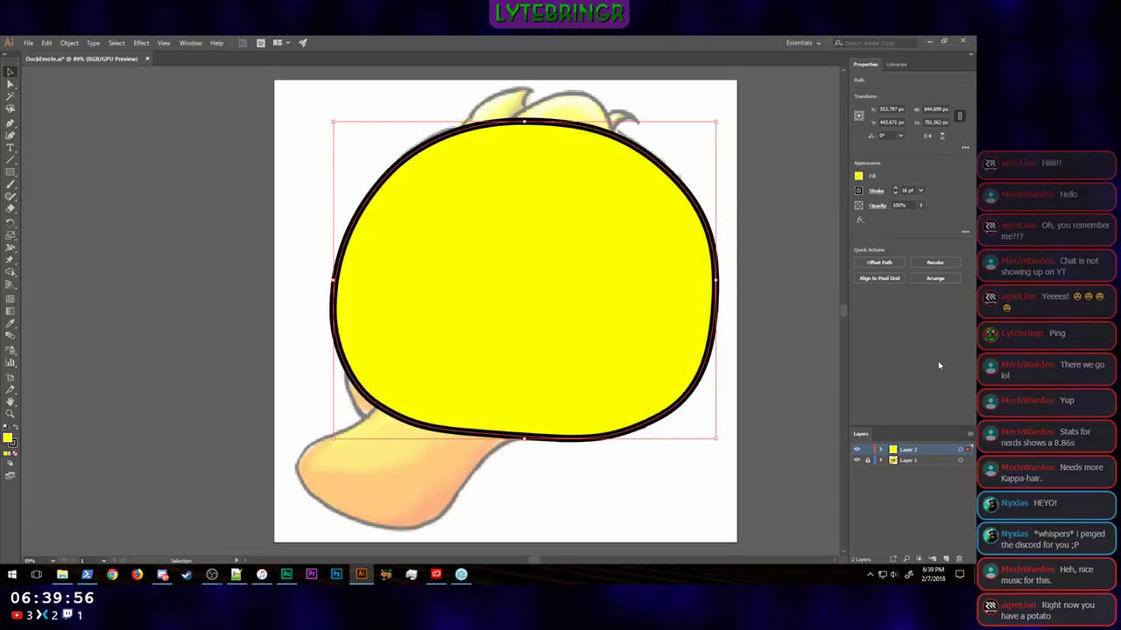
Step: Change the head's fill to a softer, slightly warmer yellow of about R 255, G 242, B 77
{"action": "double_click", "coordinate": [8, 439]}
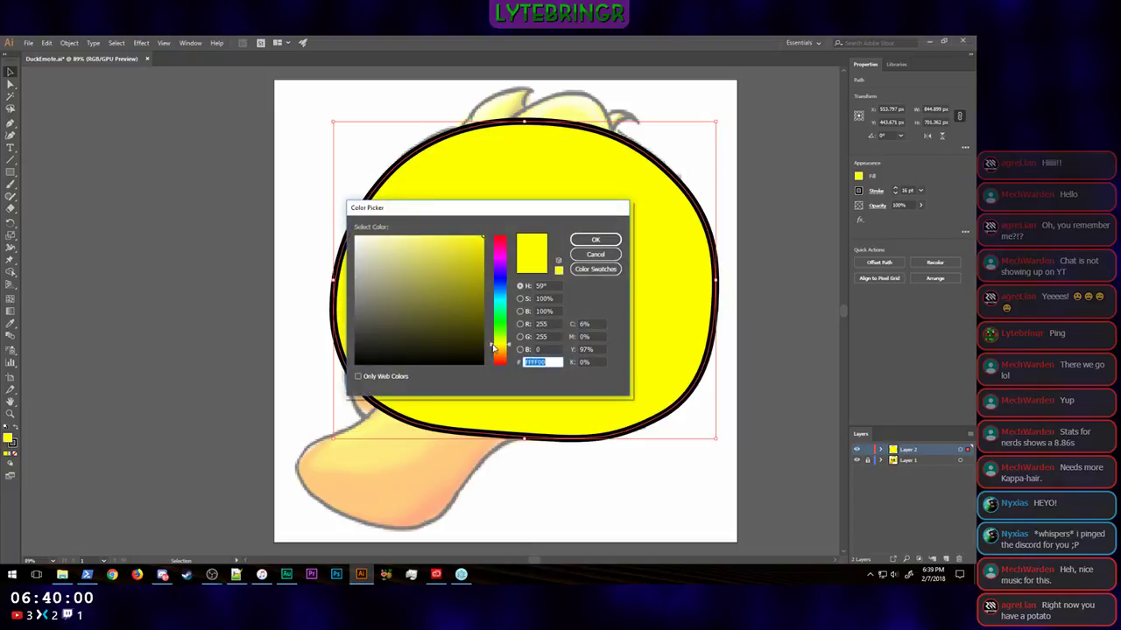
{"action": "left_click_drag", "start_coordinate": [497, 352], "coordinate": [492, 348]}
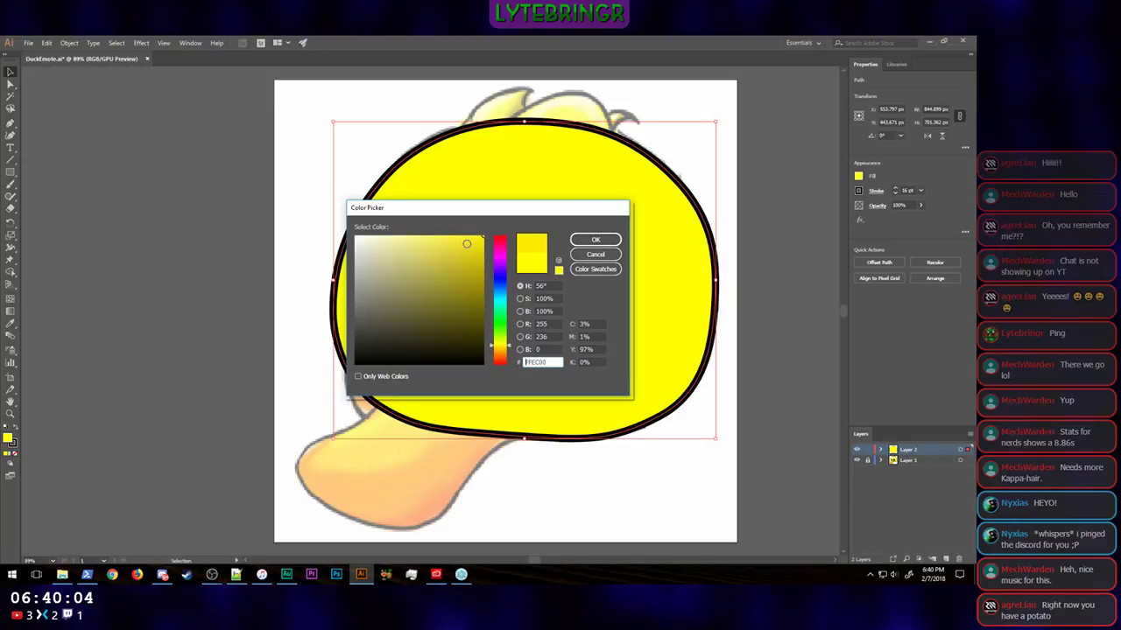
{"action": "mouse_move", "coordinate": [463, 241]}
{"action": "left_mouse_down"}
{"action": "mouse_move", "coordinate": [436, 233]}
{"action": "mouse_move", "coordinate": [459, 227]}
{"action": "mouse_move", "coordinate": [430, 228]}
{"action": "mouse_move", "coordinate": [447, 231]}
{"action": "left_mouse_up"}
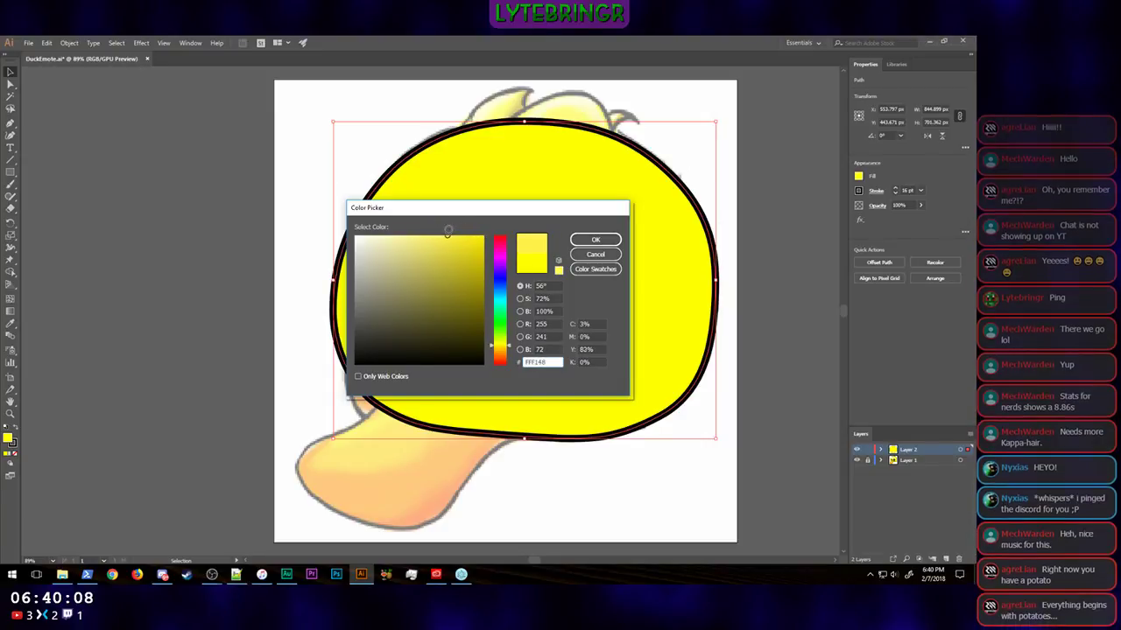
{"action": "left_click", "coordinate": [595, 240]}
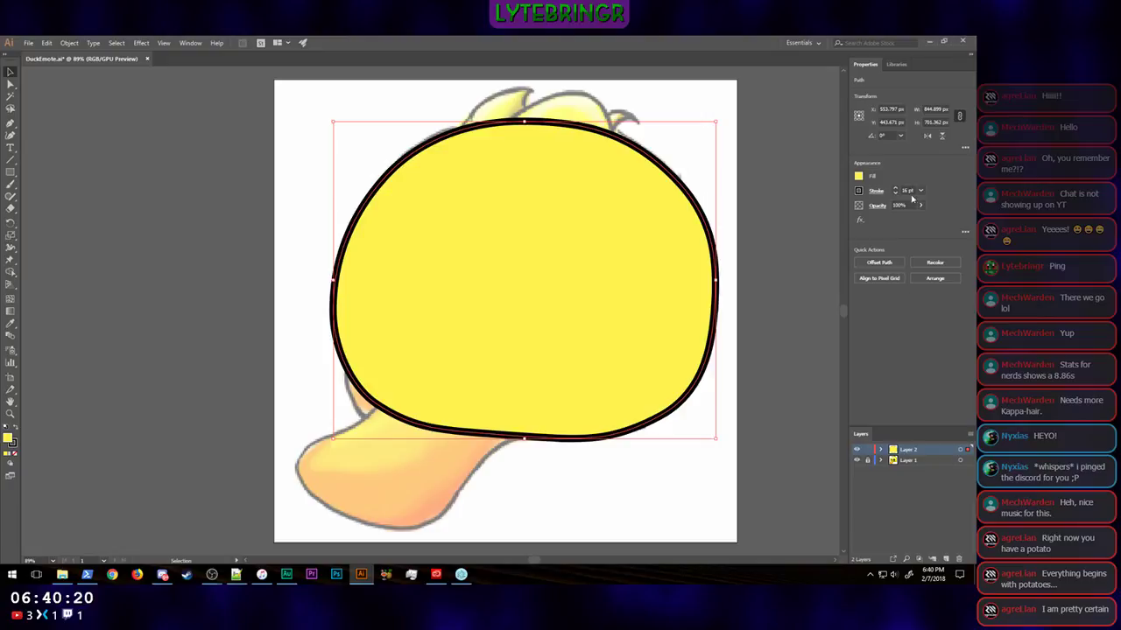
Step: Show the Swatches panel and dock it above the Properties panel
{"action": "right_click", "coordinate": [939, 65]}
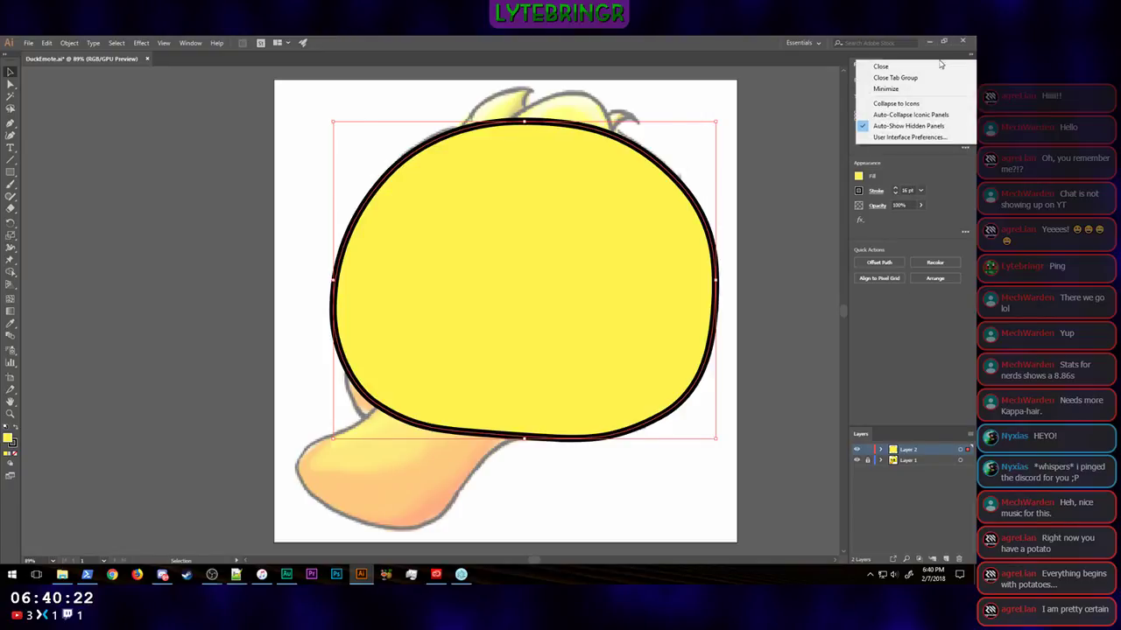
{"action": "left_click", "coordinate": [919, 318]}
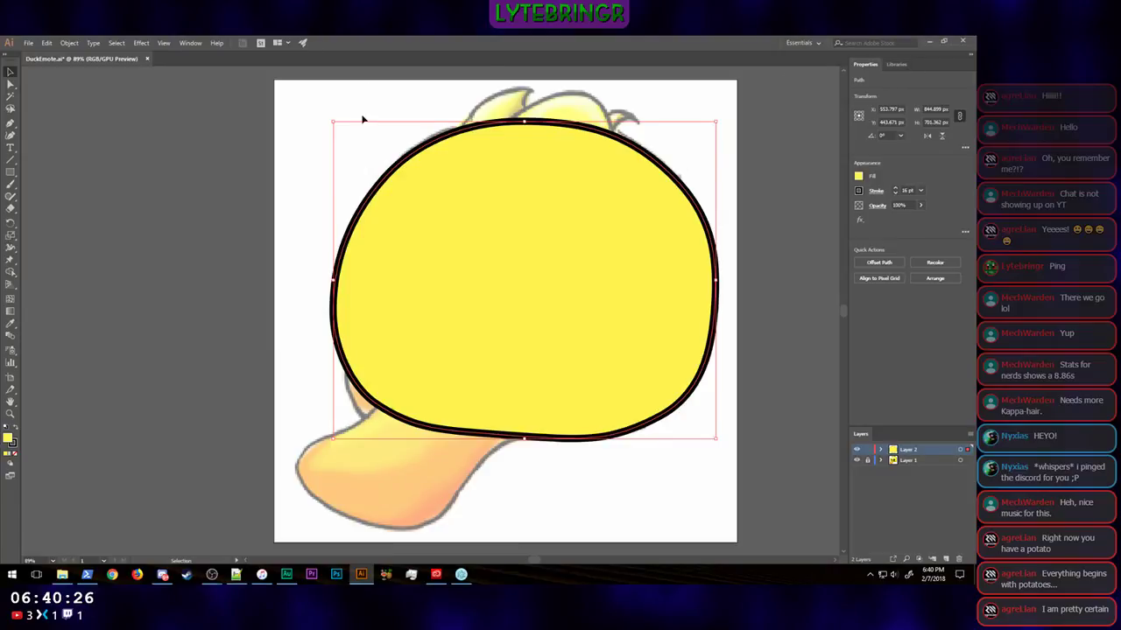
{"action": "left_click", "coordinate": [193, 42]}
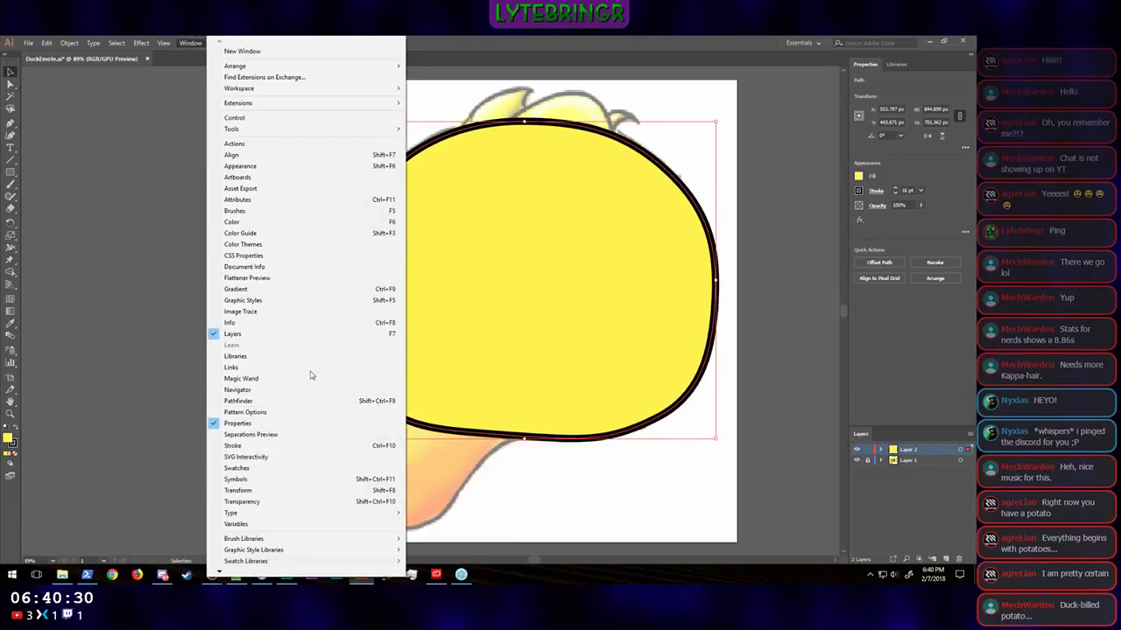
{"action": "left_click", "coordinate": [290, 469]}
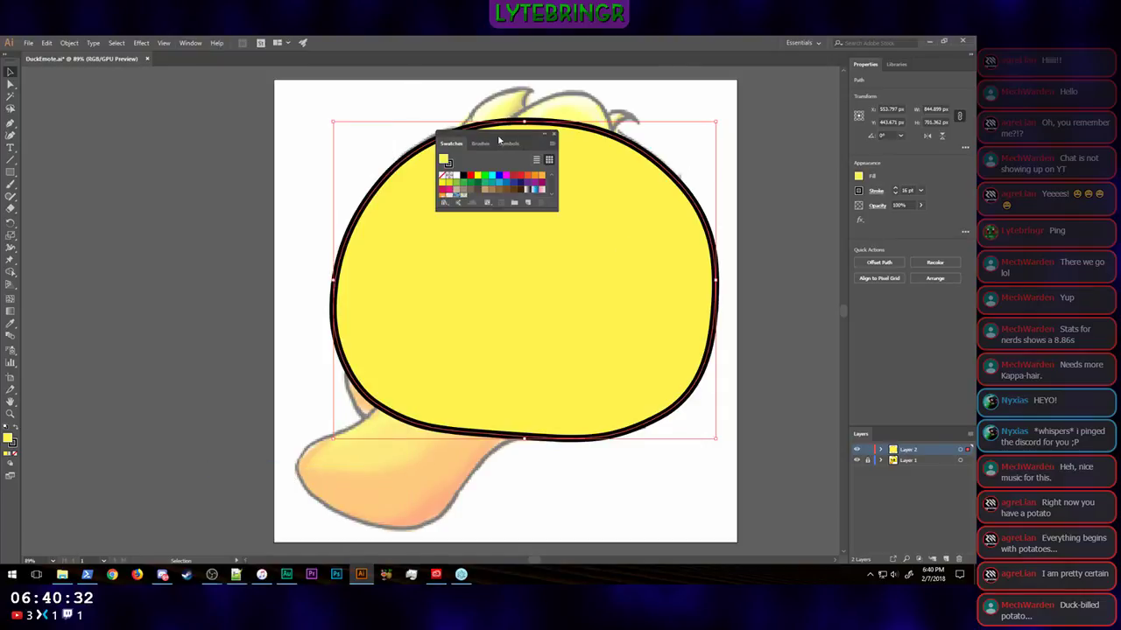
{"action": "left_click_drag", "start_coordinate": [497, 137], "coordinate": [916, 61]}
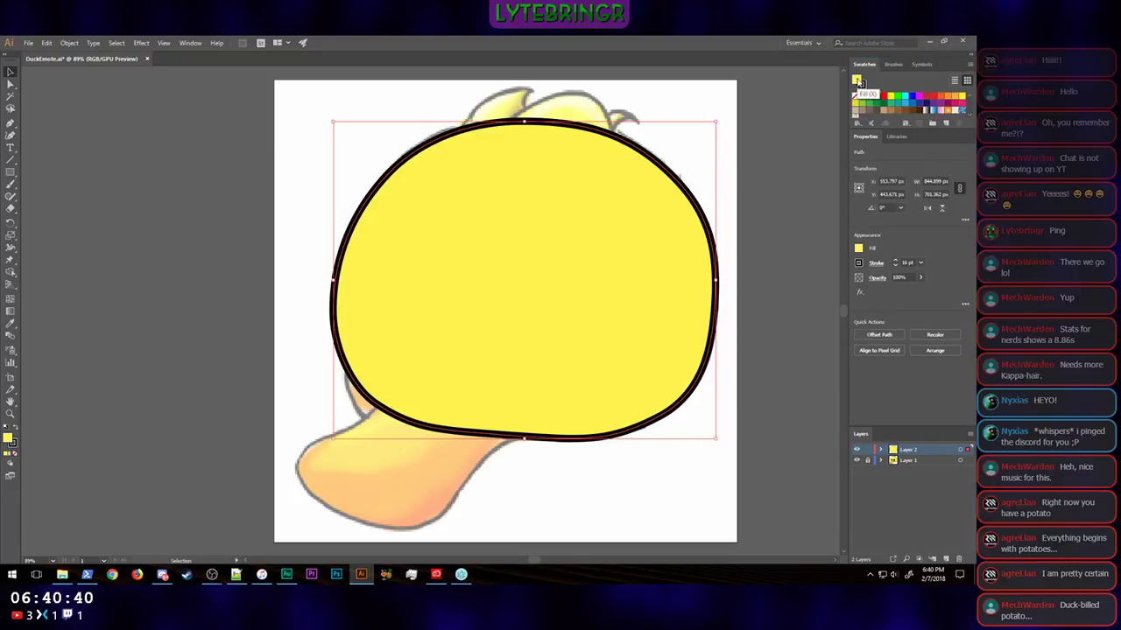
Step: Save the head's yellow fill as a global process color swatch named BaseDuck and add it to My Library
{"action": "left_click", "coordinate": [946, 127]}
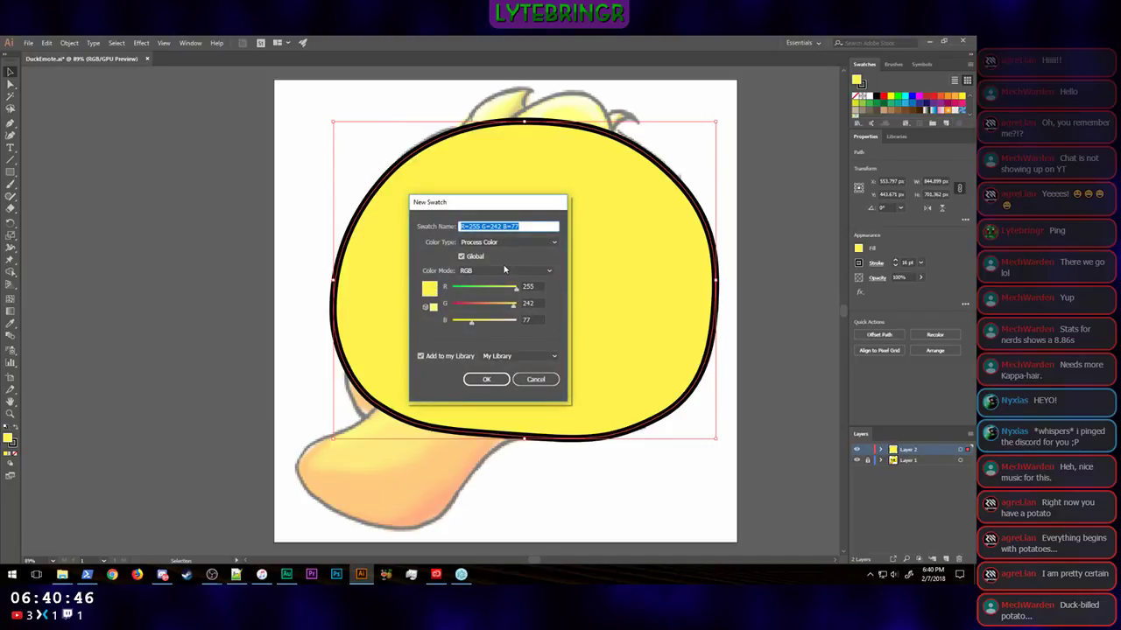
{"action": "type", "text": "BaseDuck"}
{"action": "key", "text": "Return"}
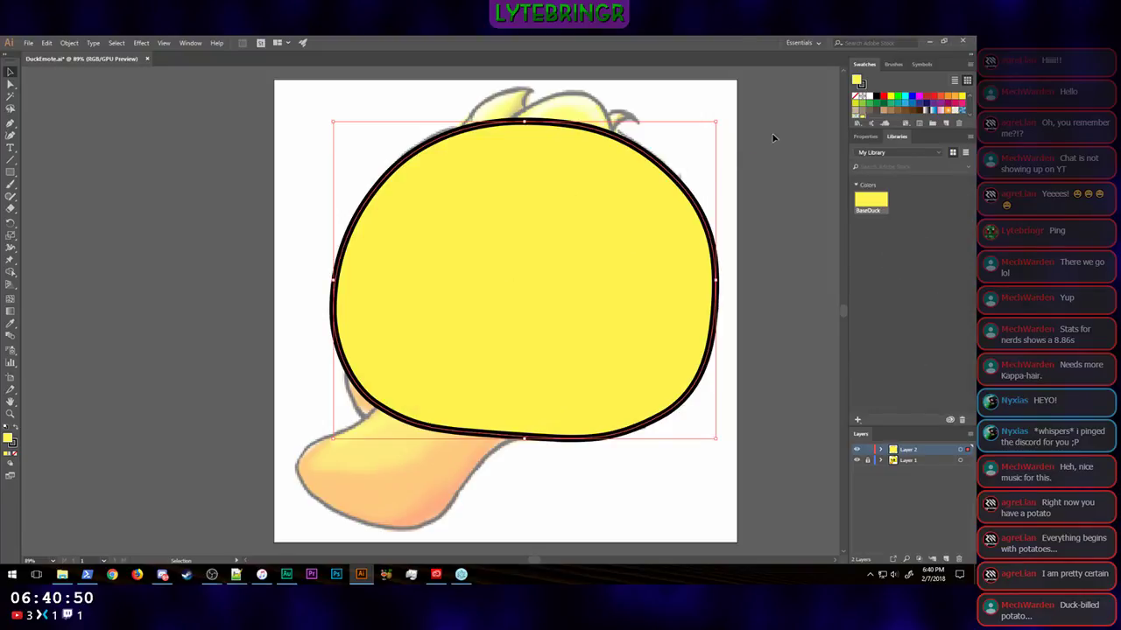
Step: Look through the document's swatches and enlarge their display area so that all rows fit
{"action": "scroll", "coordinate": [930, 107], "scroll_direction": "down", "scroll_amount": 3}
{"action": "scroll", "coordinate": [929, 107], "scroll_direction": "up", "scroll_amount": 1}
{"action": "scroll", "coordinate": [928, 106], "scroll_direction": "down", "scroll_amount": 1}
{"action": "scroll", "coordinate": [904, 106], "scroll_direction": "up", "scroll_amount": 1}
{"action": "left_click", "coordinate": [931, 125]}
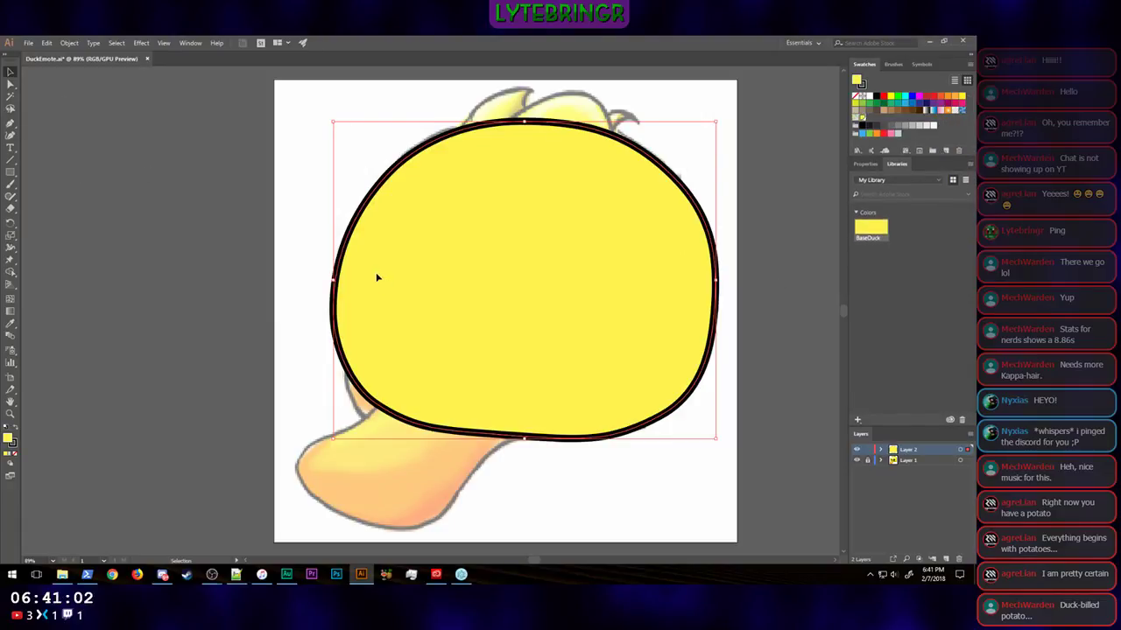
Step: Set the head path's fill back to none and deselect it
{"action": "left_click", "coordinate": [865, 164]}
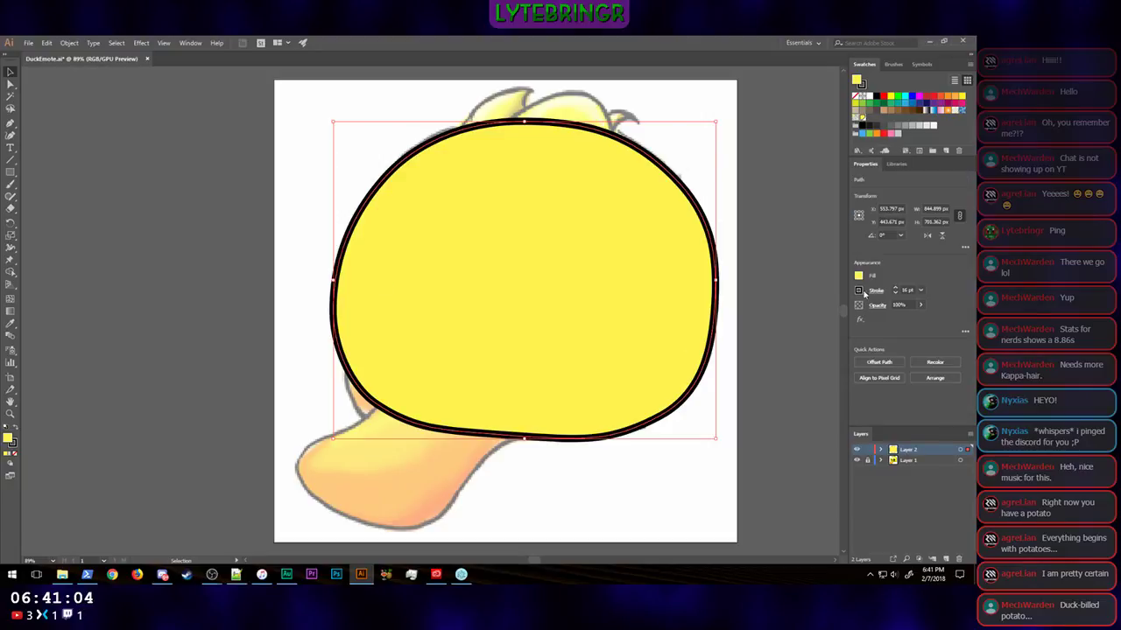
{"action": "left_click", "coordinate": [858, 276]}
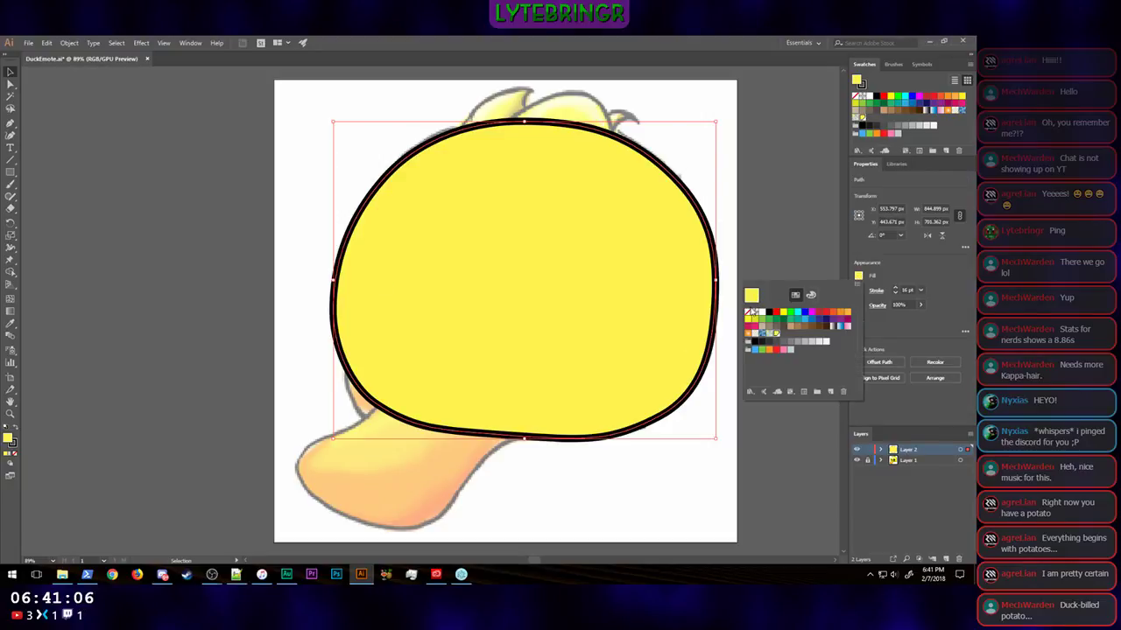
{"action": "left_click", "coordinate": [752, 295]}
{"action": "left_click", "coordinate": [919, 340]}
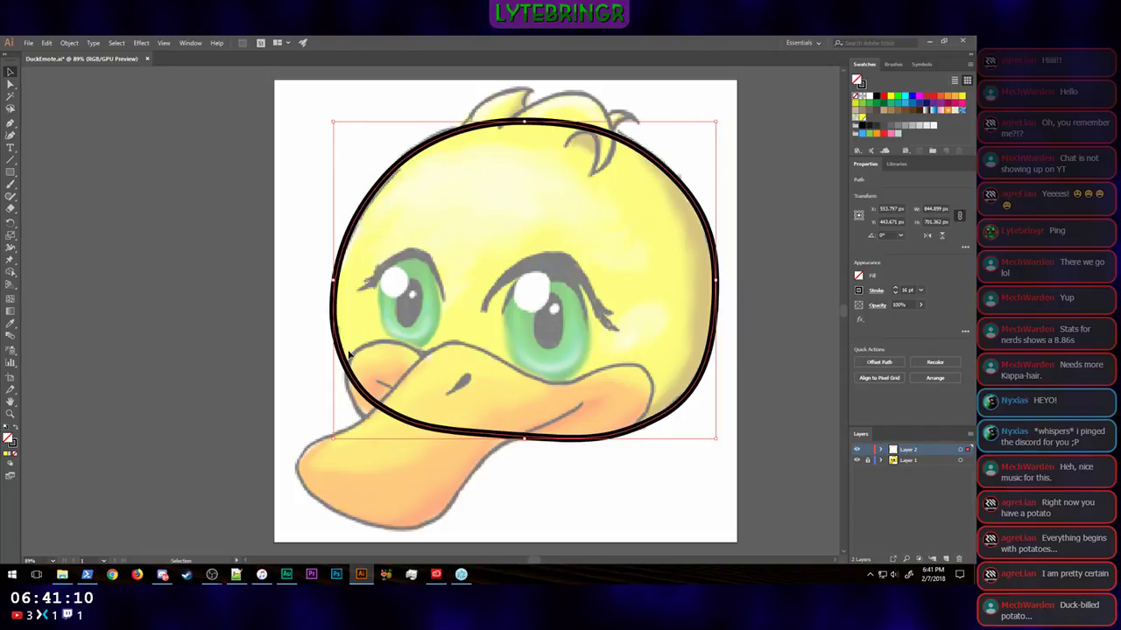
{"action": "right_click", "coordinate": [788, 211]}
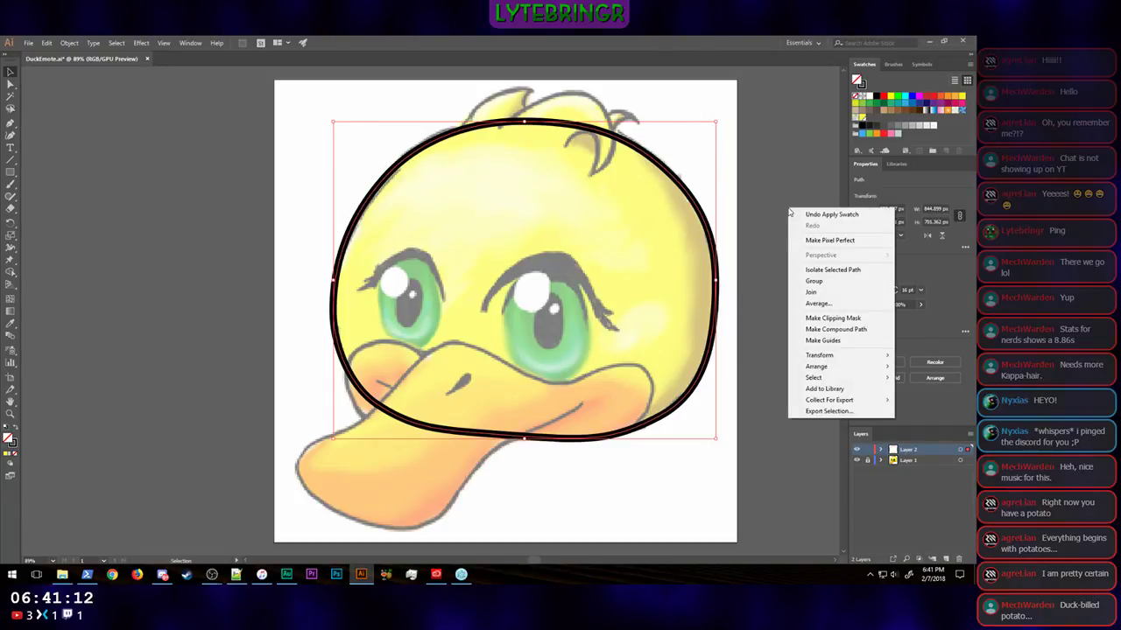
{"action": "left_click", "coordinate": [755, 165]}
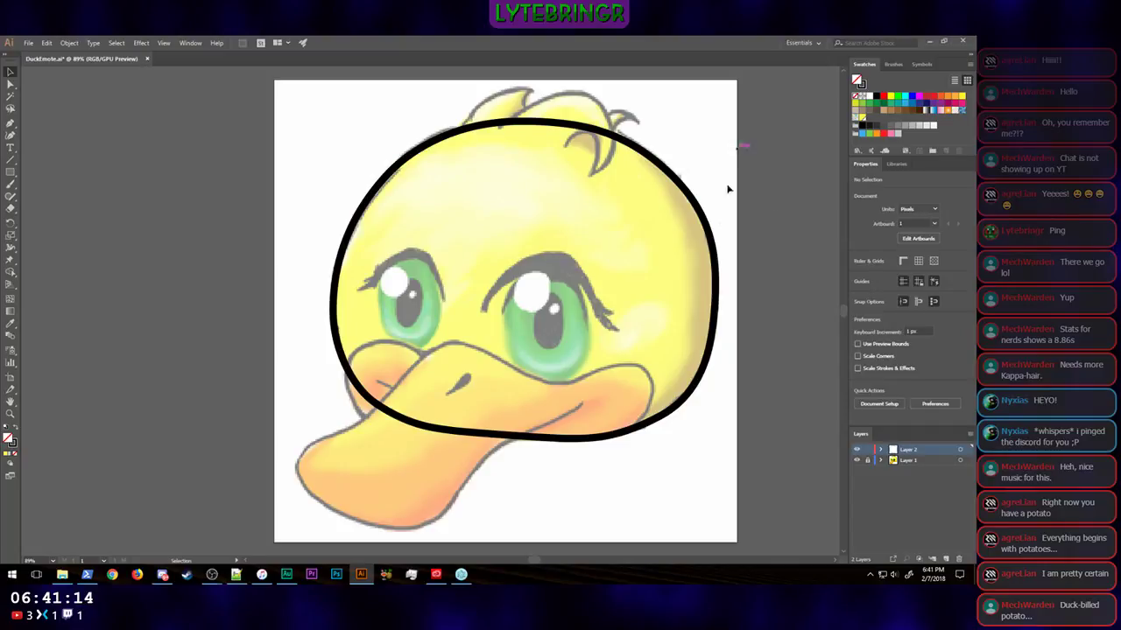
Step: Add a new layer above Layer 2 and trace the large hair tuft with its curled tip as an open Pen path
{"action": "left_click", "coordinate": [945, 559]}
{"action": "left_click", "coordinate": [11, 123]}
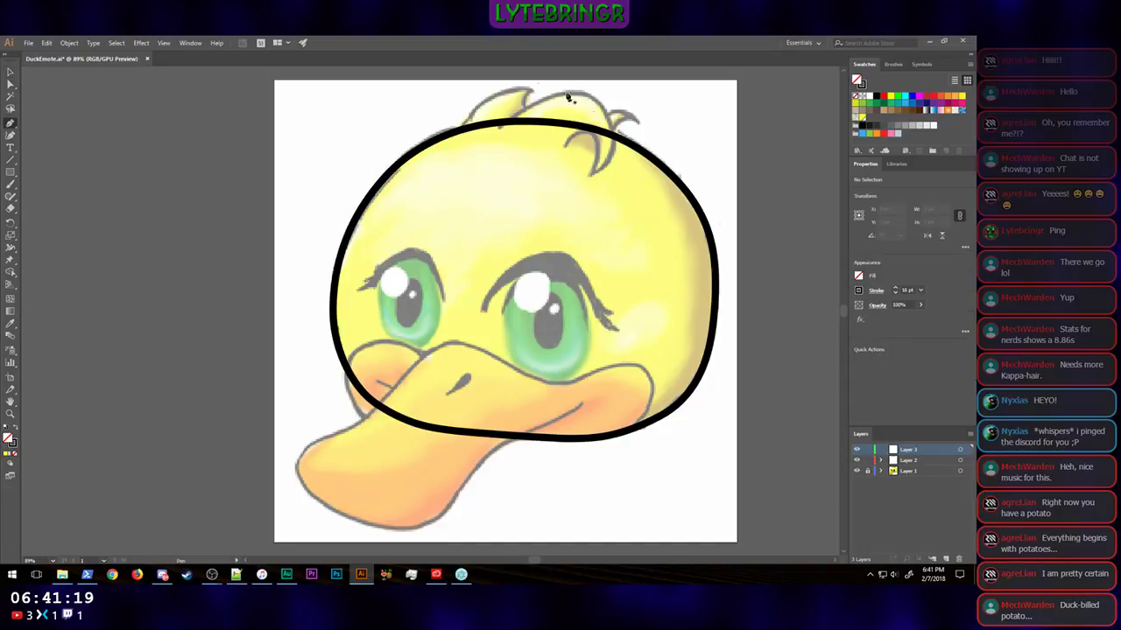
{"action": "left_click", "coordinate": [501, 130]}
{"action": "left_click_drag", "start_coordinate": [575, 91], "coordinate": [615, 98]}
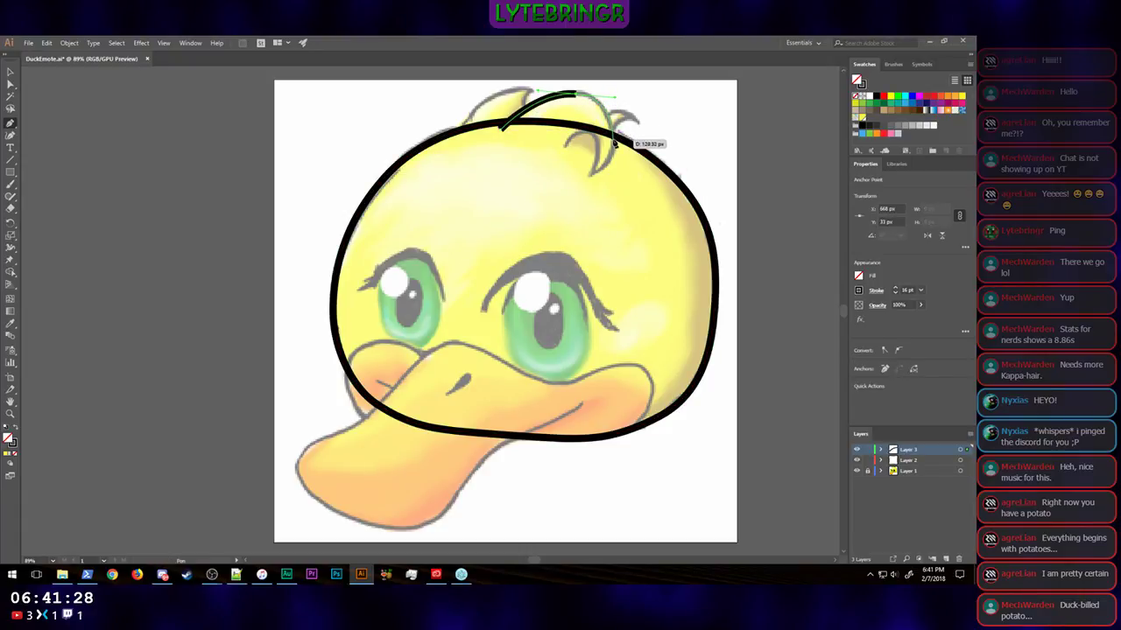
{"action": "left_click_drag", "start_coordinate": [615, 147], "coordinate": [499, 134]}
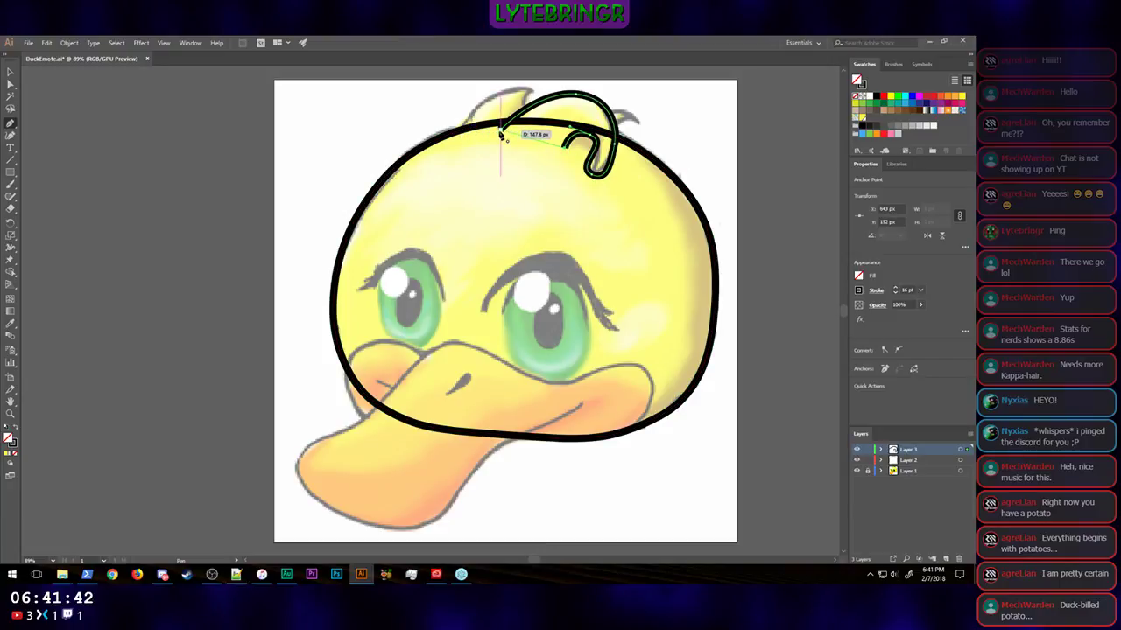
{"action": "left_click", "coordinate": [500, 131]}
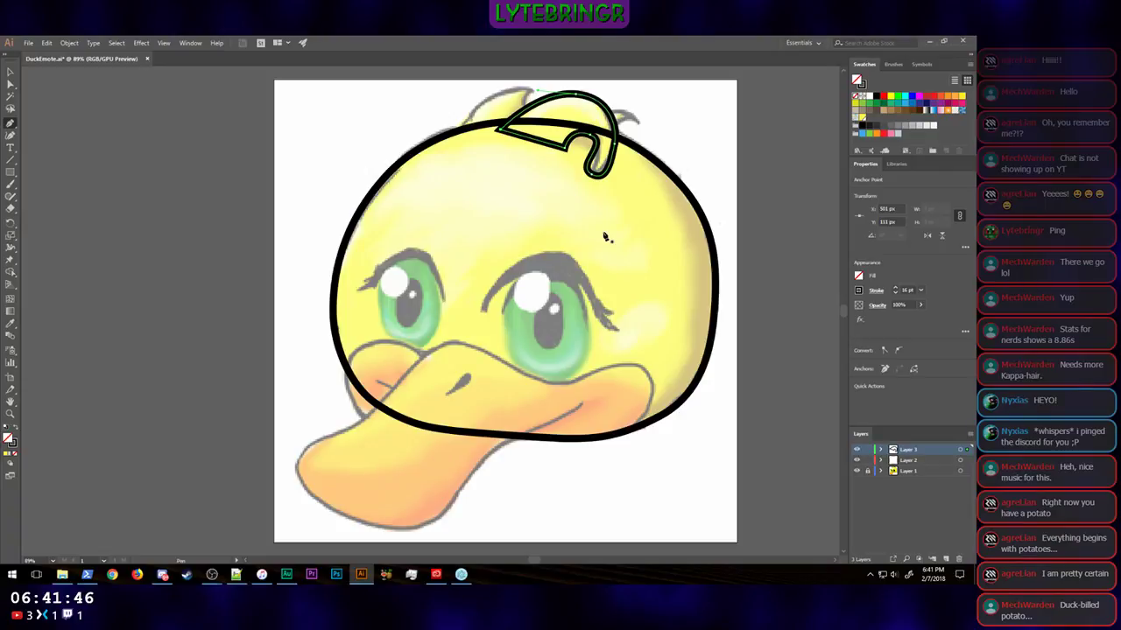
{"action": "key", "text": "ctrl+z"}
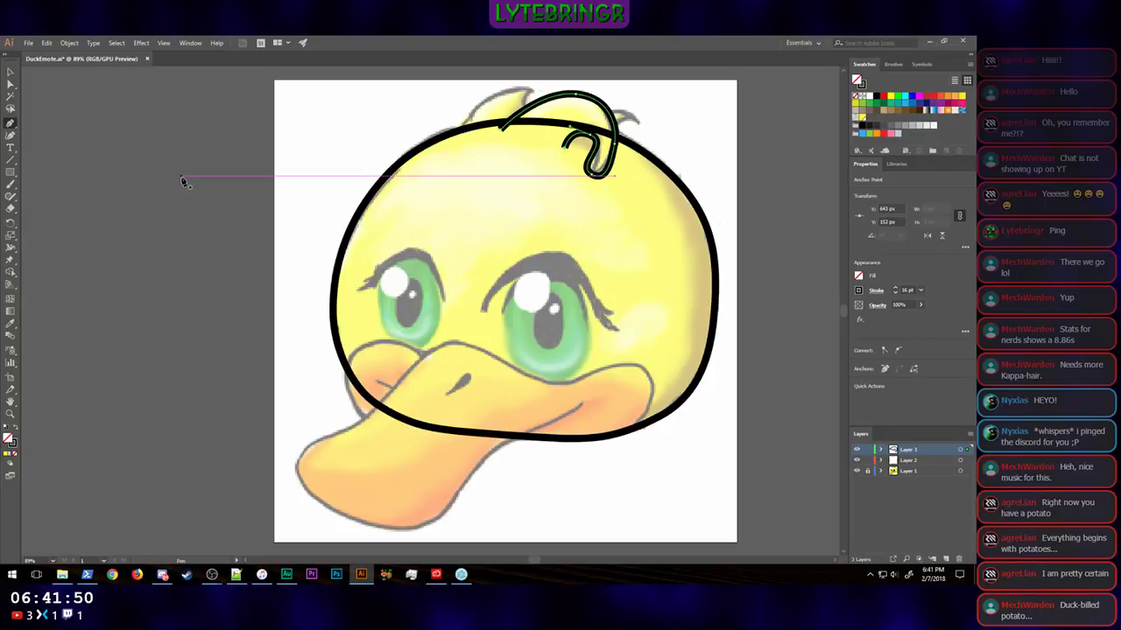
{"action": "left_click", "coordinate": [13, 83]}
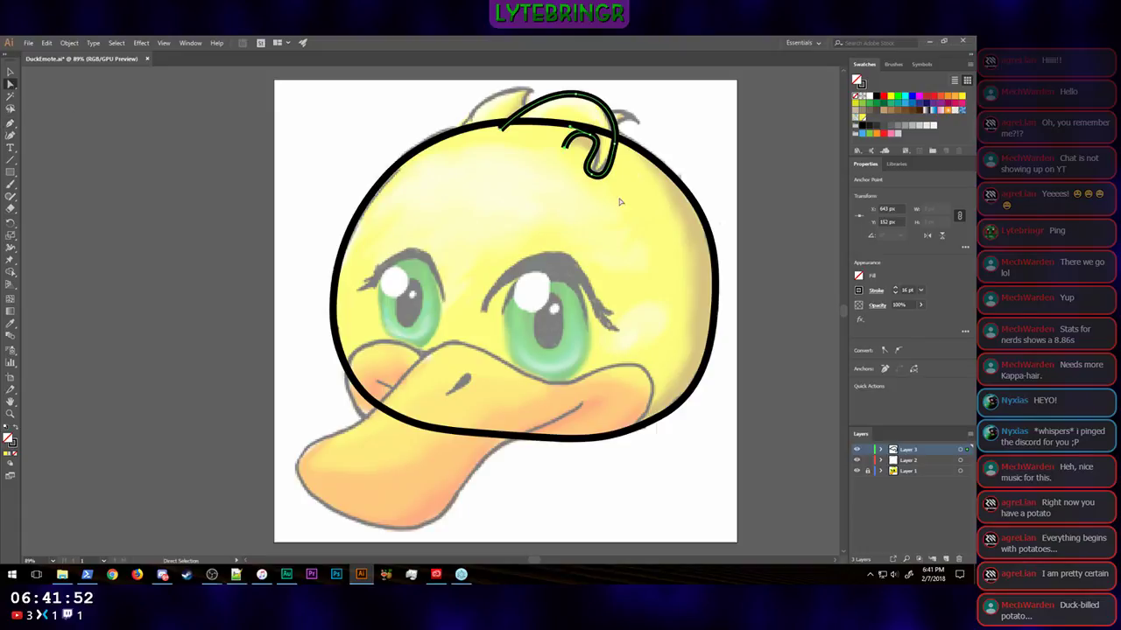
Step: Reshape the end of the tuft's curl from a rounded loop into a sharp point by adjusting its direction handles
{"action": "left_click", "coordinate": [602, 176]}
{"action": "key", "text": "super"}
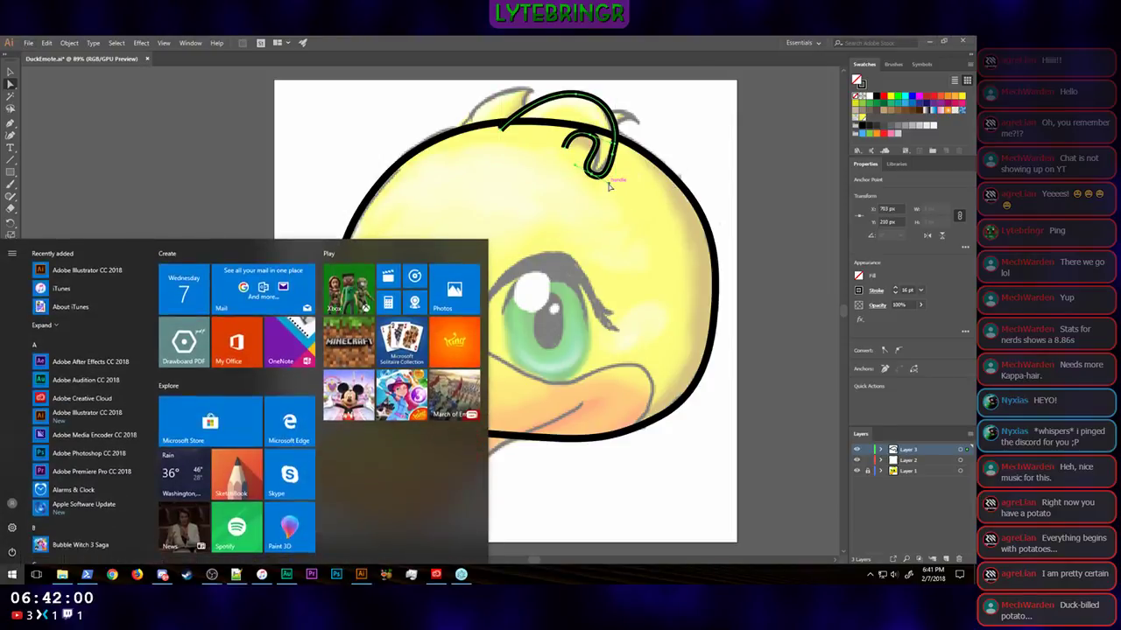
{"action": "key", "text": "super"}
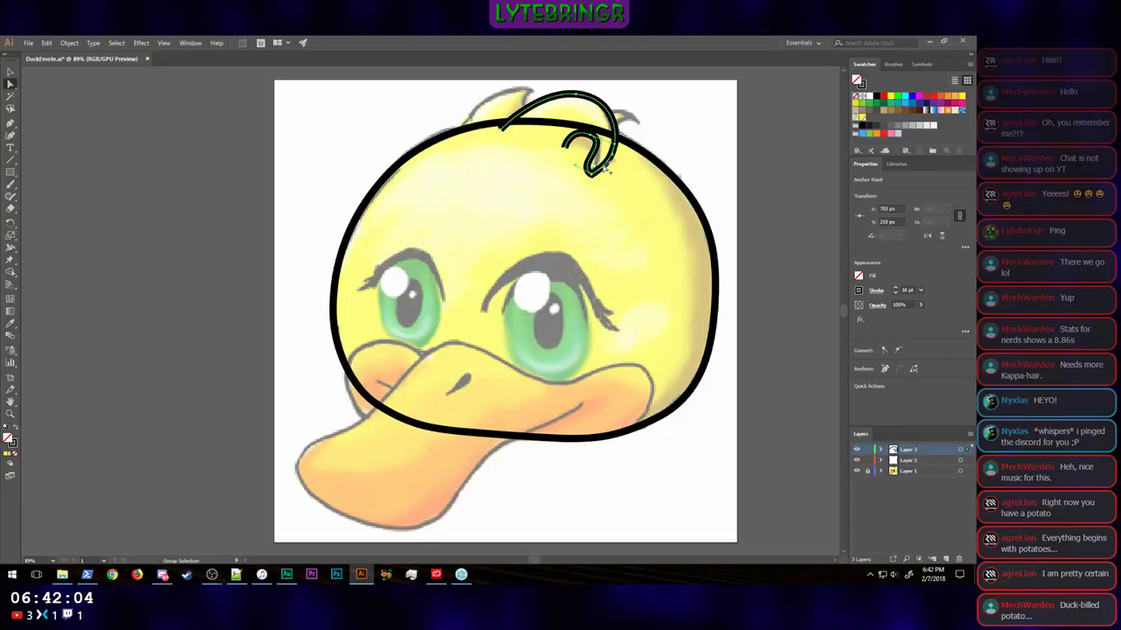
{"action": "left_click_drag", "start_coordinate": [575, 166], "coordinate": [598, 165]}
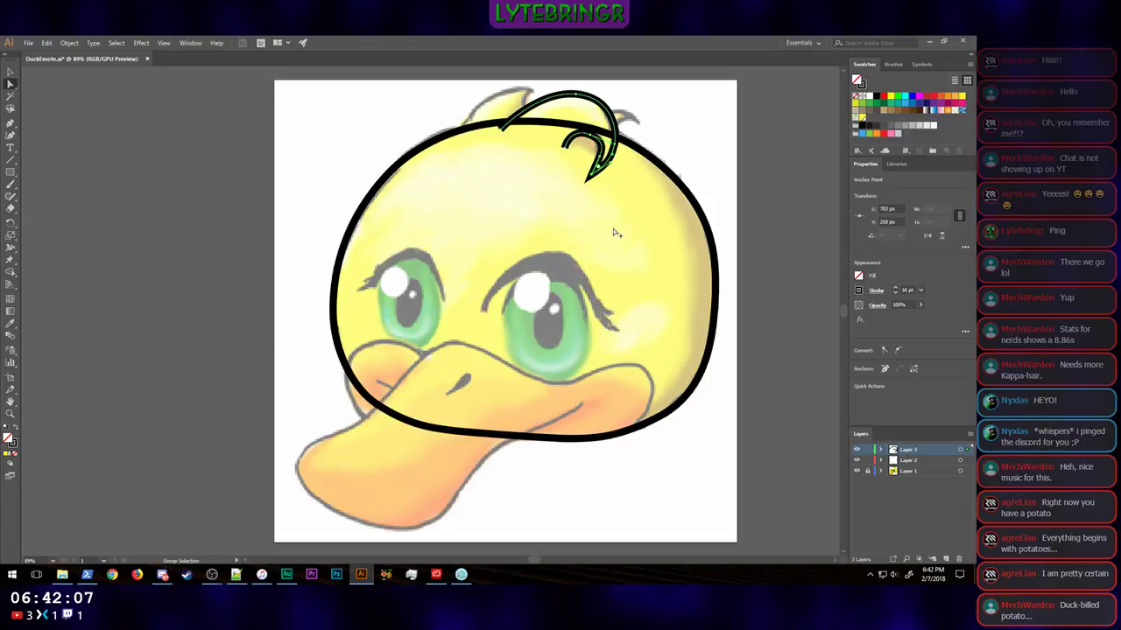
Step: Try to smooth the tuft's outer curve by repositioning the anchor point between its crest and pointed tip
{"action": "left_click", "coordinate": [615, 169]}
{"action": "left_click", "coordinate": [621, 156]}
{"action": "left_click_drag", "start_coordinate": [617, 156], "coordinate": [622, 123]}
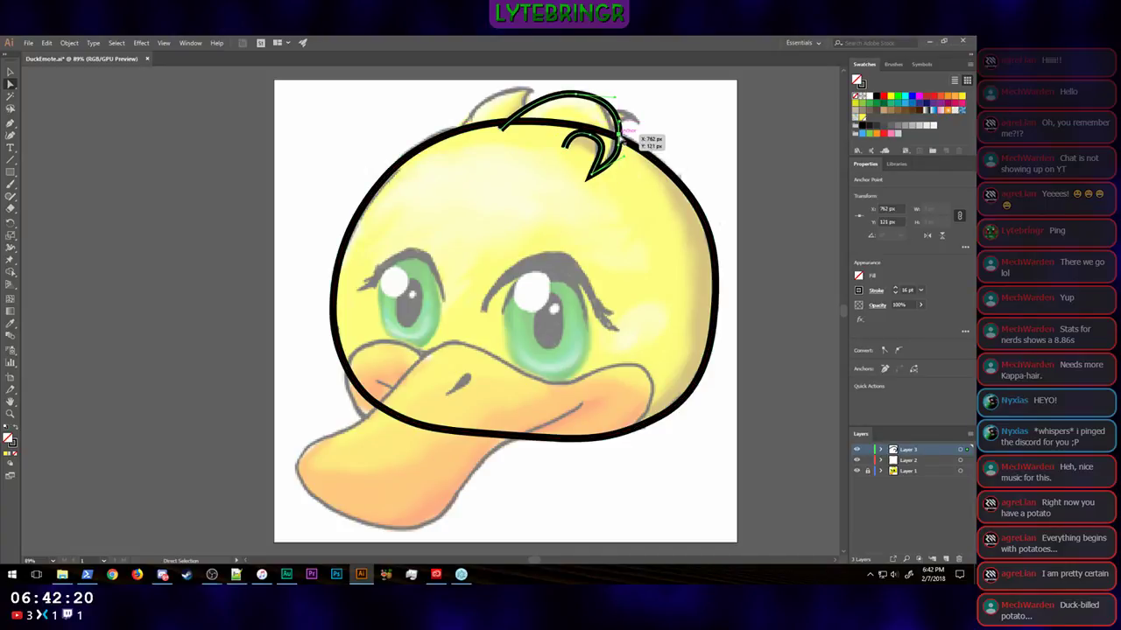
{"action": "left_click_drag", "start_coordinate": [619, 136], "coordinate": [616, 127]}
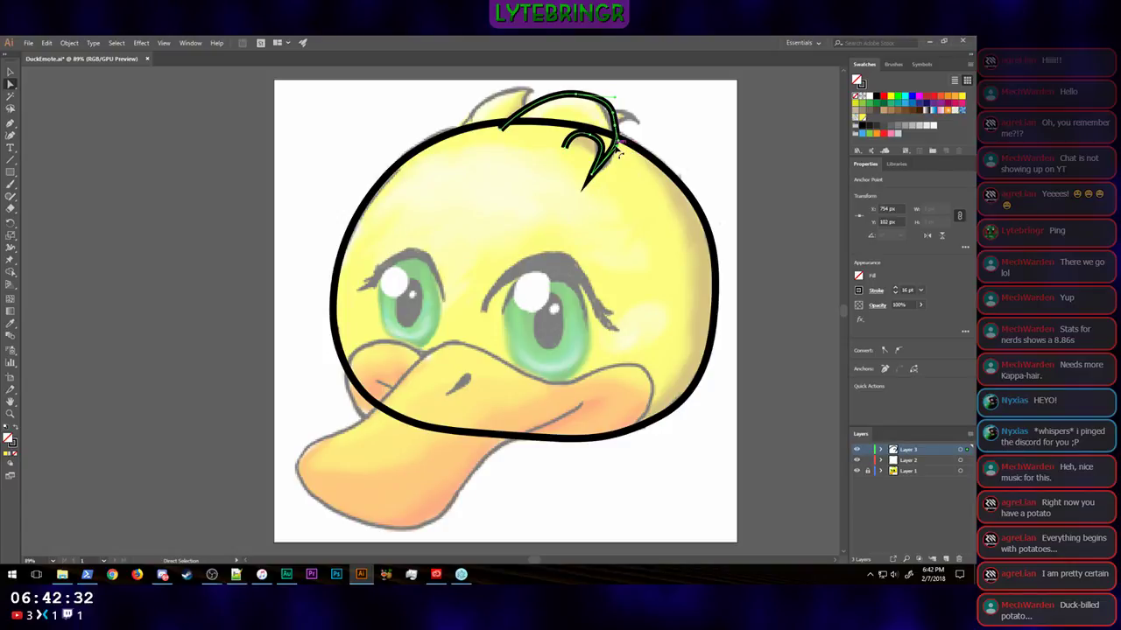
{"action": "mouse_move", "coordinate": [617, 147]}
{"action": "left_mouse_down"}
{"action": "mouse_move", "coordinate": [627, 156]}
{"action": "mouse_move", "coordinate": [624, 125]}
{"action": "left_mouse_up"}
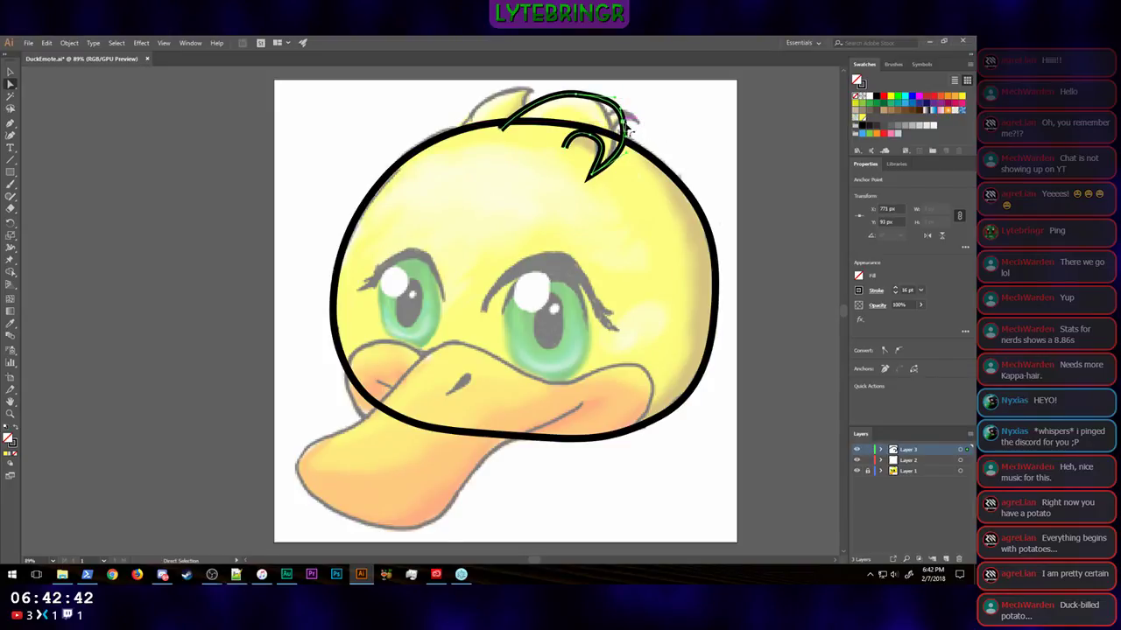
Step: Remove the extra anchor point on the tuft's outer curve with the Delete Anchor Point tool, keeping the path connected
{"action": "key", "text": "Delete"}
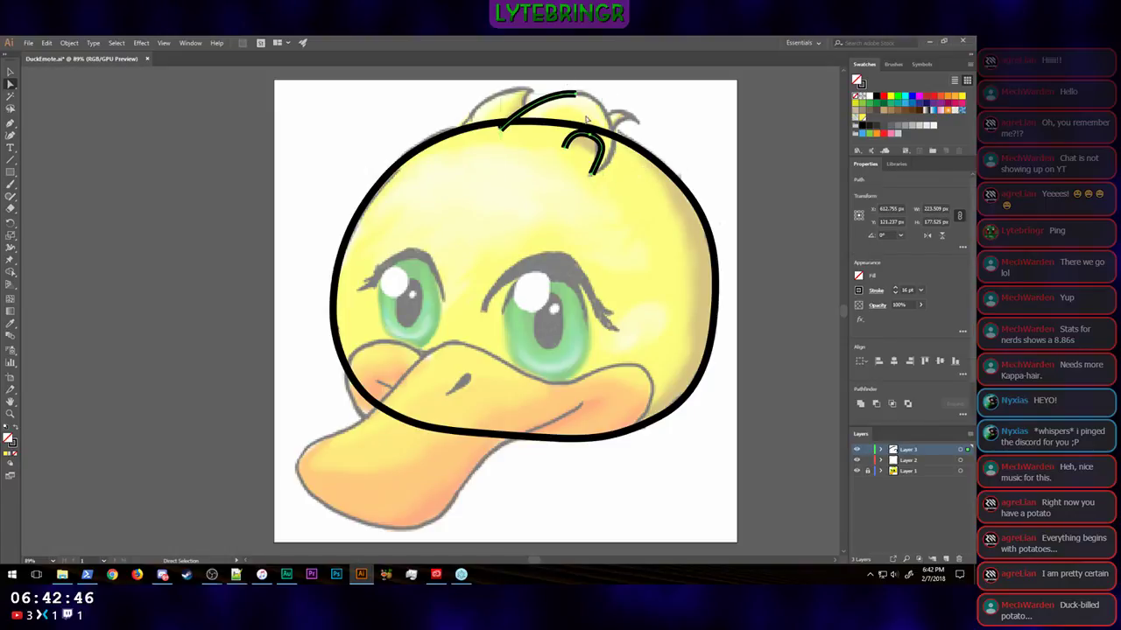
{"action": "key", "text": "ctrl+z"}
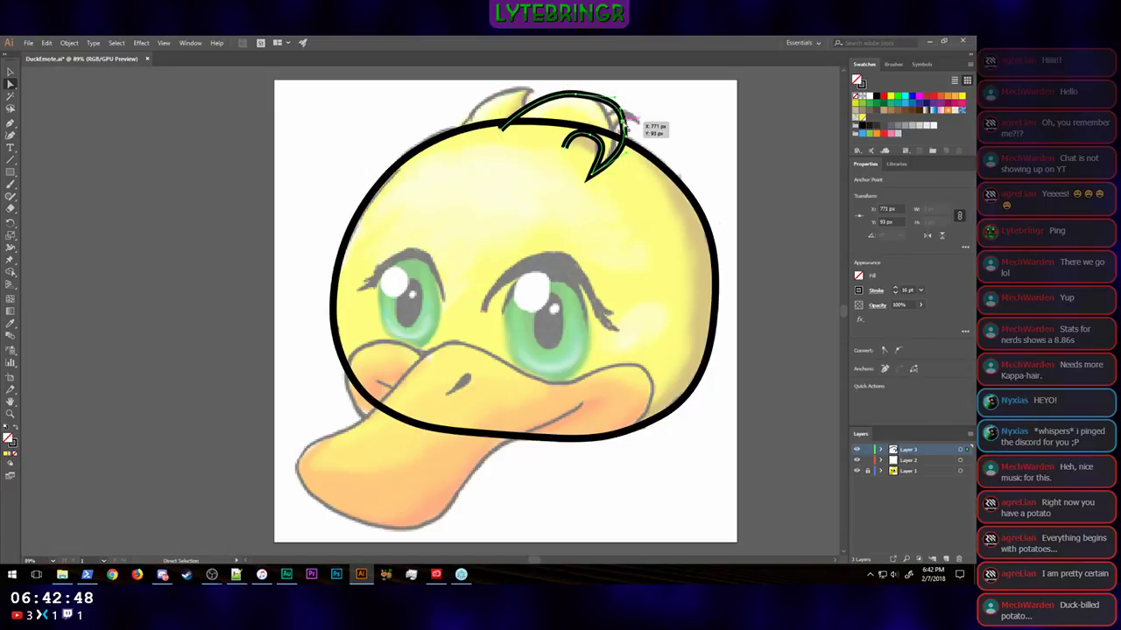
{"action": "key", "text": "super"}
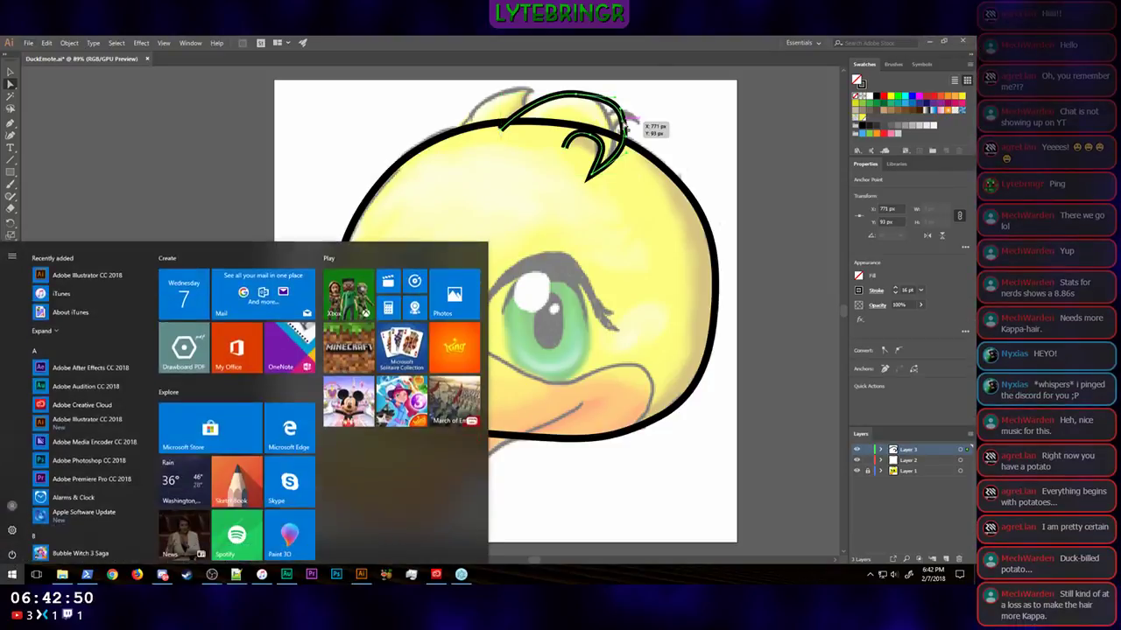
{"action": "key", "text": "super"}
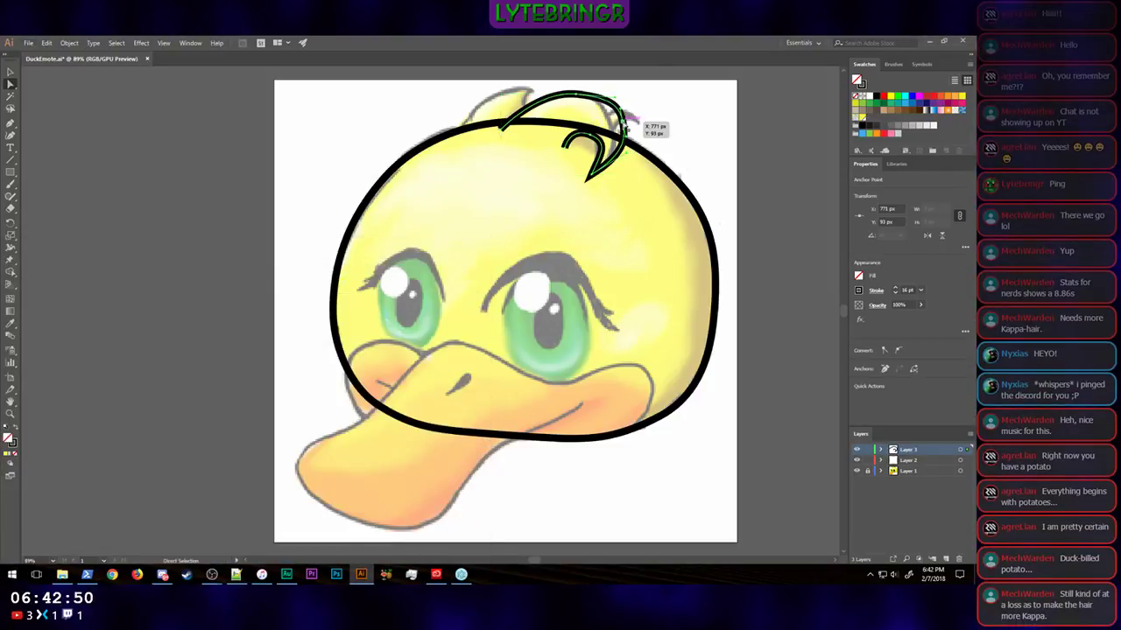
{"action": "left_click", "coordinate": [15, 84]}
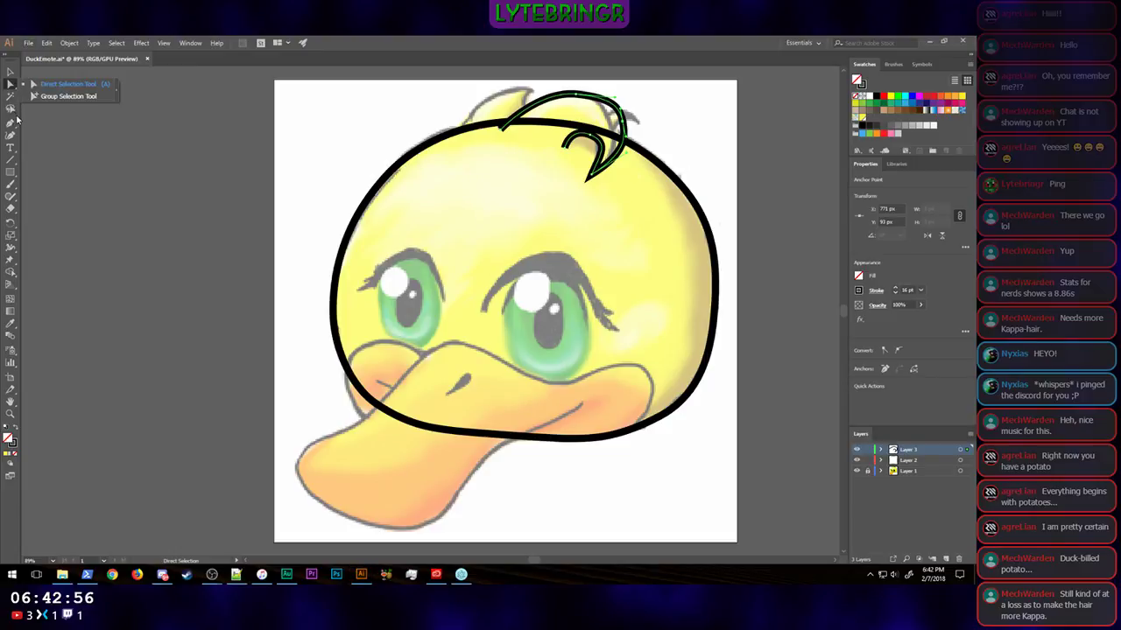
{"action": "left_click_drag", "start_coordinate": [14, 124], "coordinate": [65, 149]}
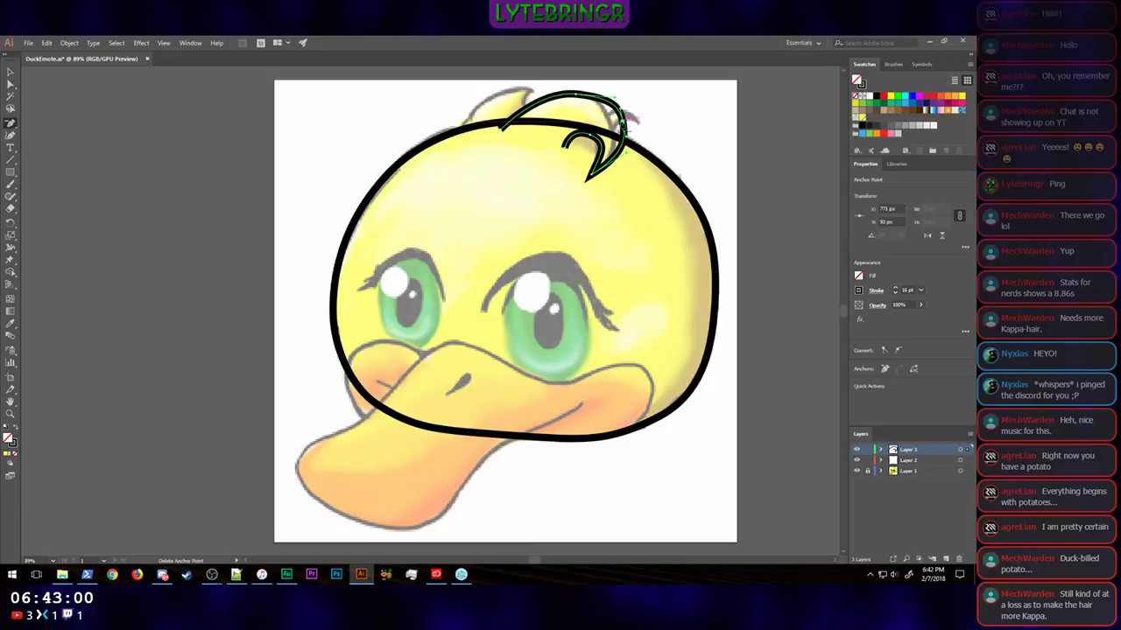
{"action": "left_click", "coordinate": [621, 125]}
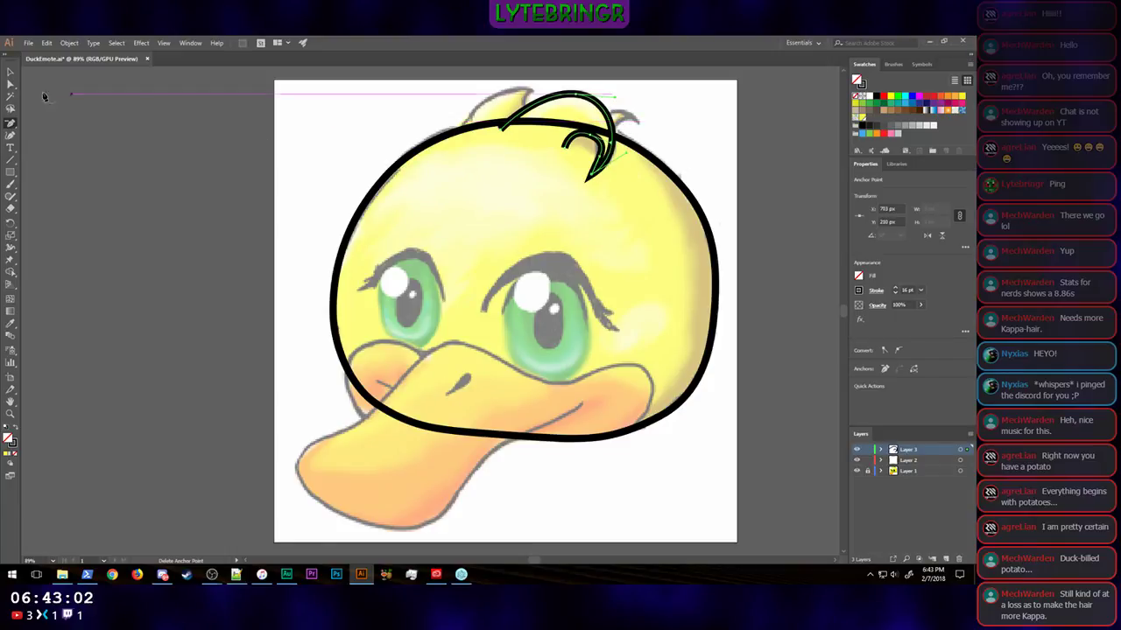
Step: Adjust the direction handles of the tuft's outer curve to follow the sketch and nudge its pointed tip slightly right
{"action": "left_click", "coordinate": [10, 84]}
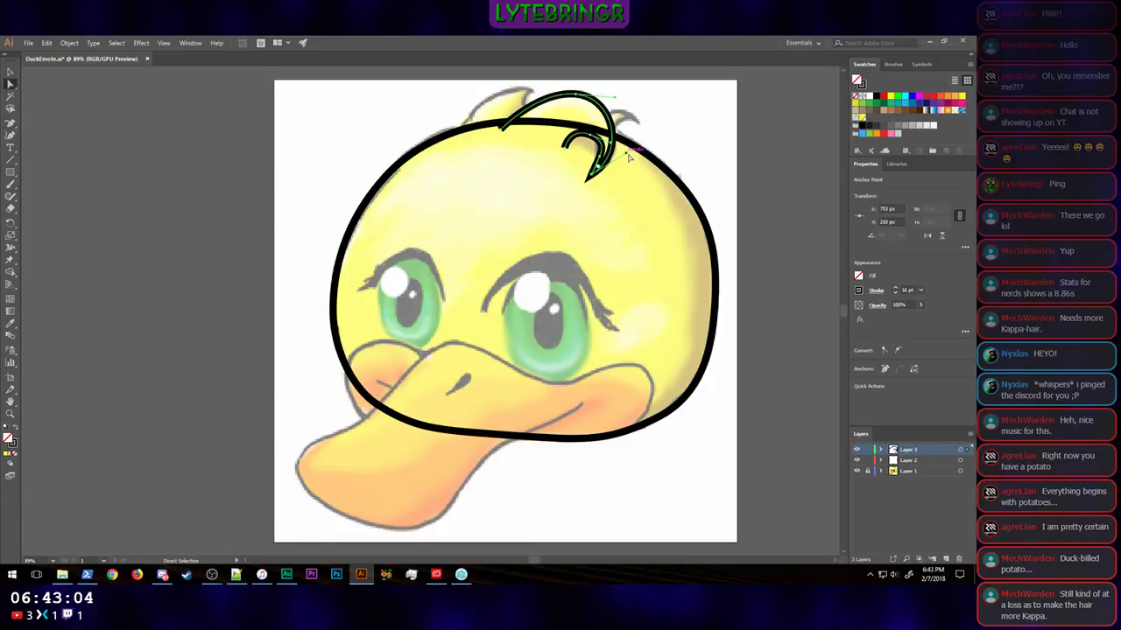
{"action": "left_click_drag", "start_coordinate": [628, 157], "coordinate": [628, 154]}
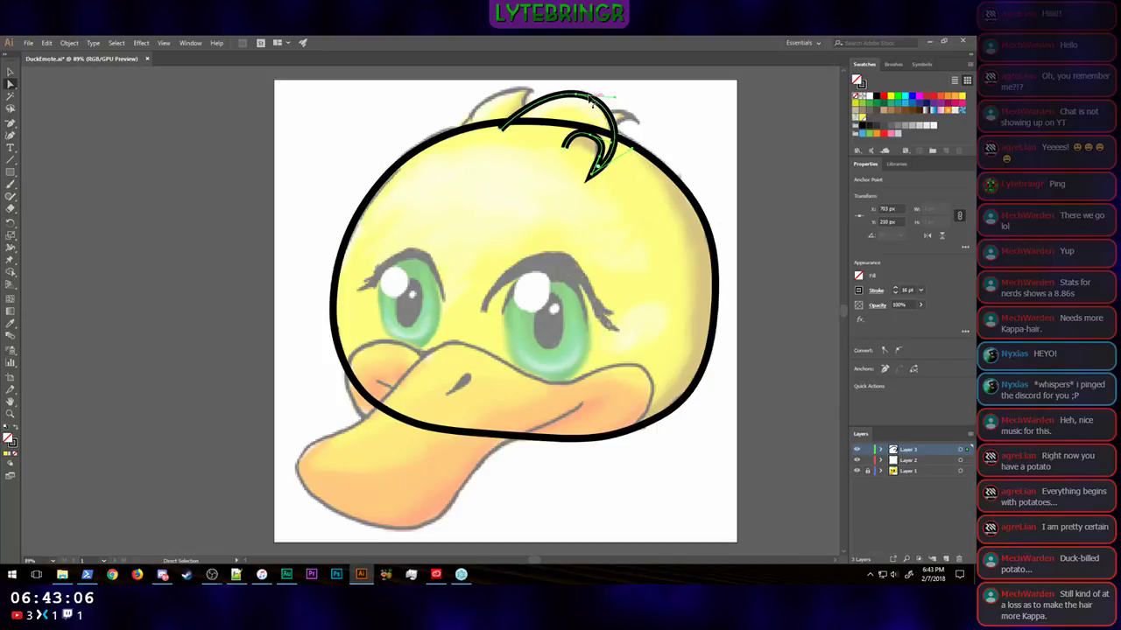
{"action": "left_click_drag", "start_coordinate": [615, 98], "coordinate": [583, 96]}
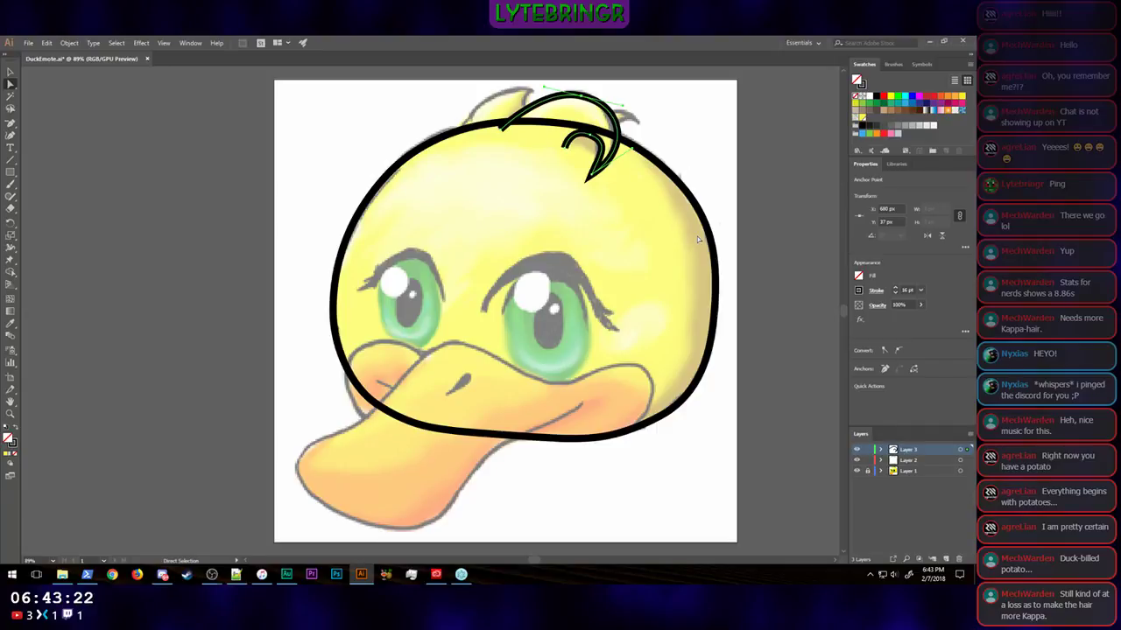
{"action": "left_click", "coordinate": [592, 175]}
{"action": "key", "text": "Right"}
{"action": "key", "text": "Right"}
{"action": "key", "text": "Right"}
{"action": "key", "text": "Right"}
{"action": "key", "text": "Right"}
{"action": "key", "text": "Right"}
{"action": "key", "text": "Right"}
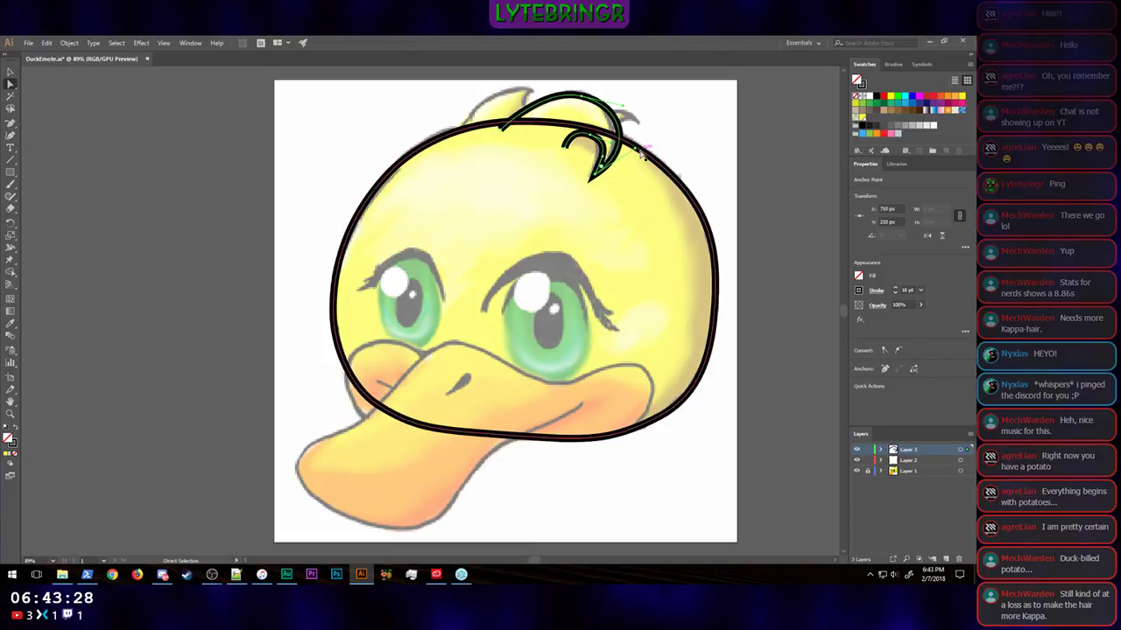
Step: Refine the tuft's inner curl by adjusting the direction handles of its upper anchor point, then deselect the path
{"action": "left_click", "coordinate": [566, 150]}
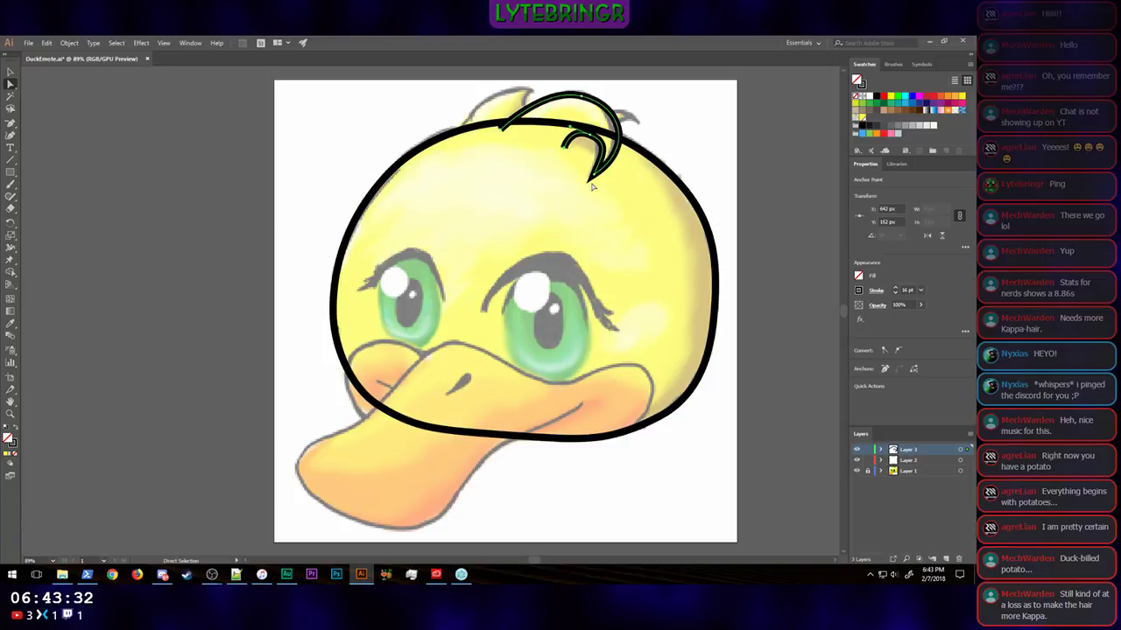
{"action": "left_click", "coordinate": [591, 136]}
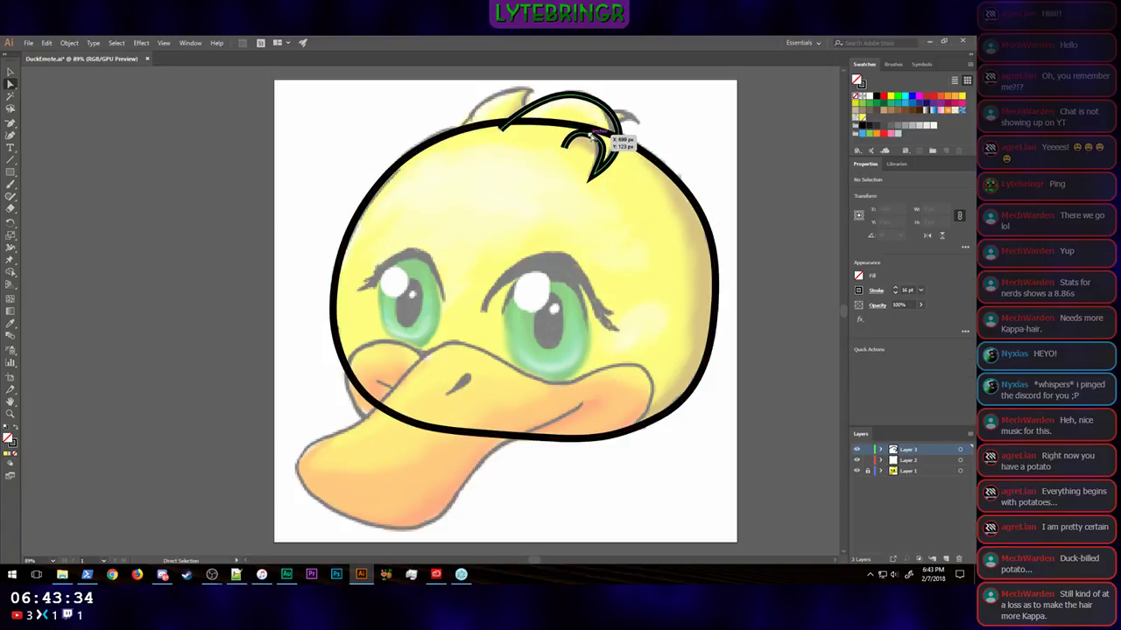
{"action": "left_click", "coordinate": [592, 137]}
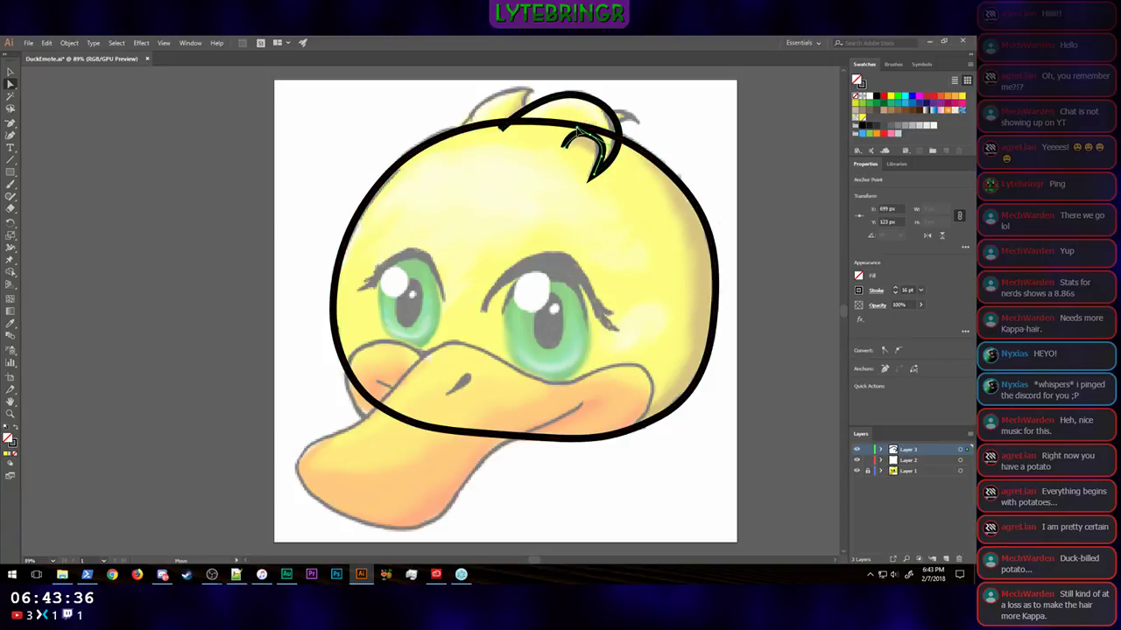
{"action": "left_click_drag", "start_coordinate": [578, 131], "coordinate": [583, 134]}
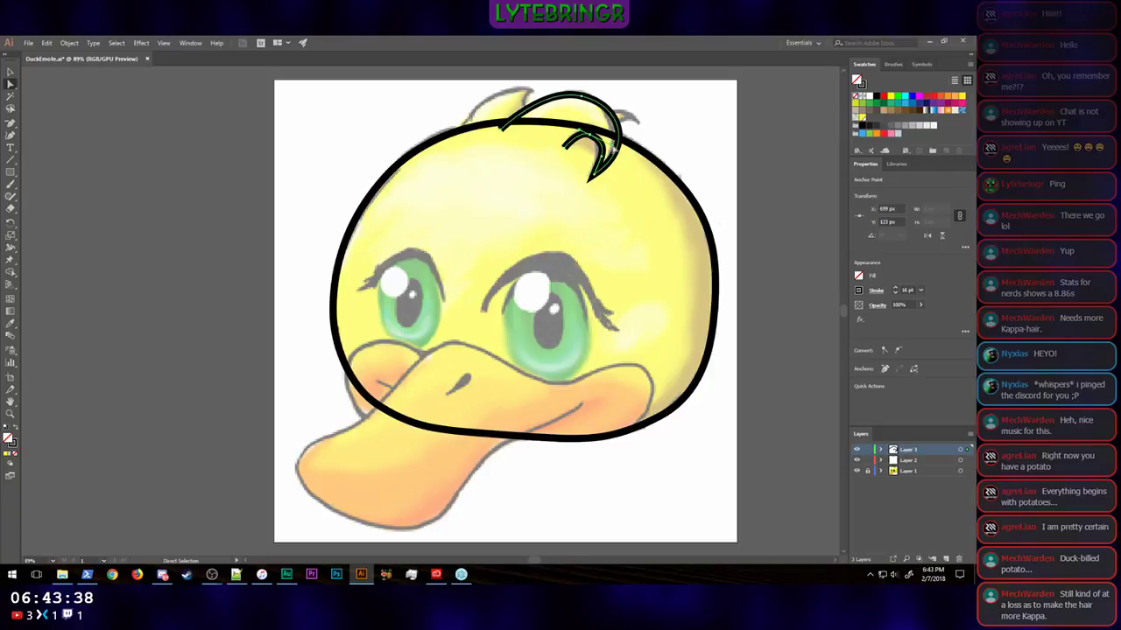
{"action": "left_click_drag", "start_coordinate": [602, 147], "coordinate": [602, 142]}
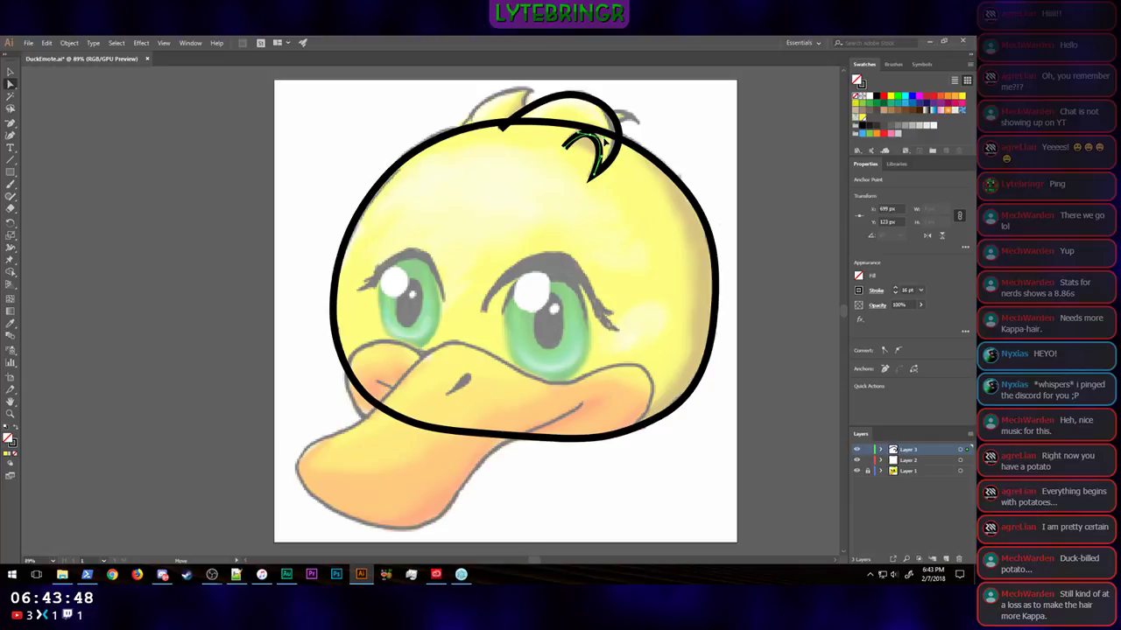
{"action": "left_click", "coordinate": [790, 179]}
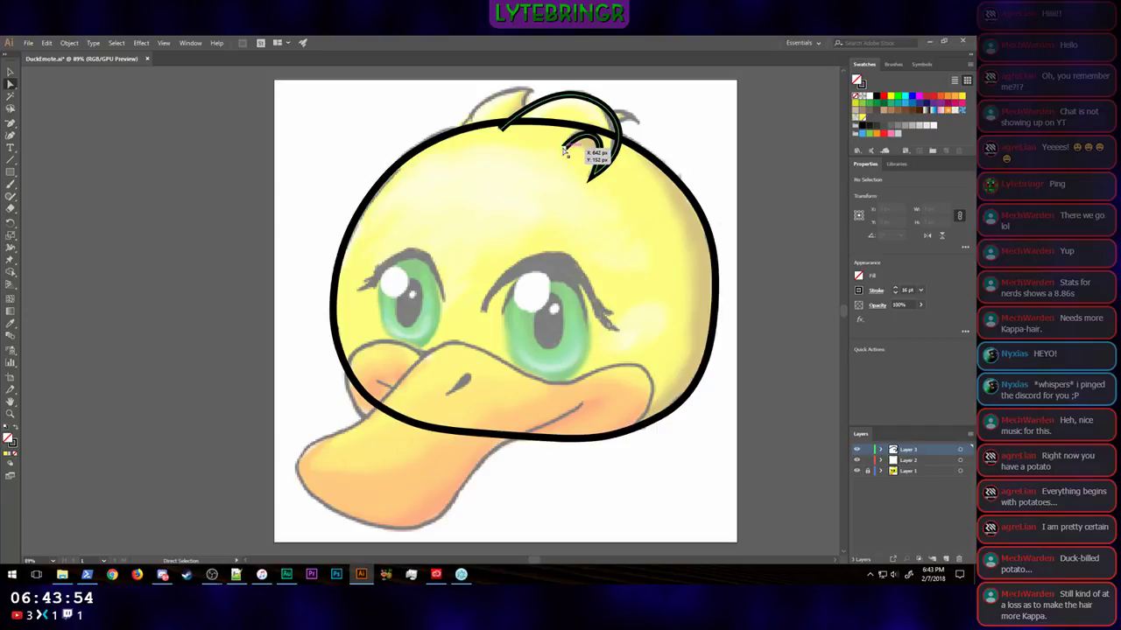
Step: Examine the appearance settings and context options available for the open inner end of the tuft path
{"action": "left_click", "coordinate": [594, 145]}
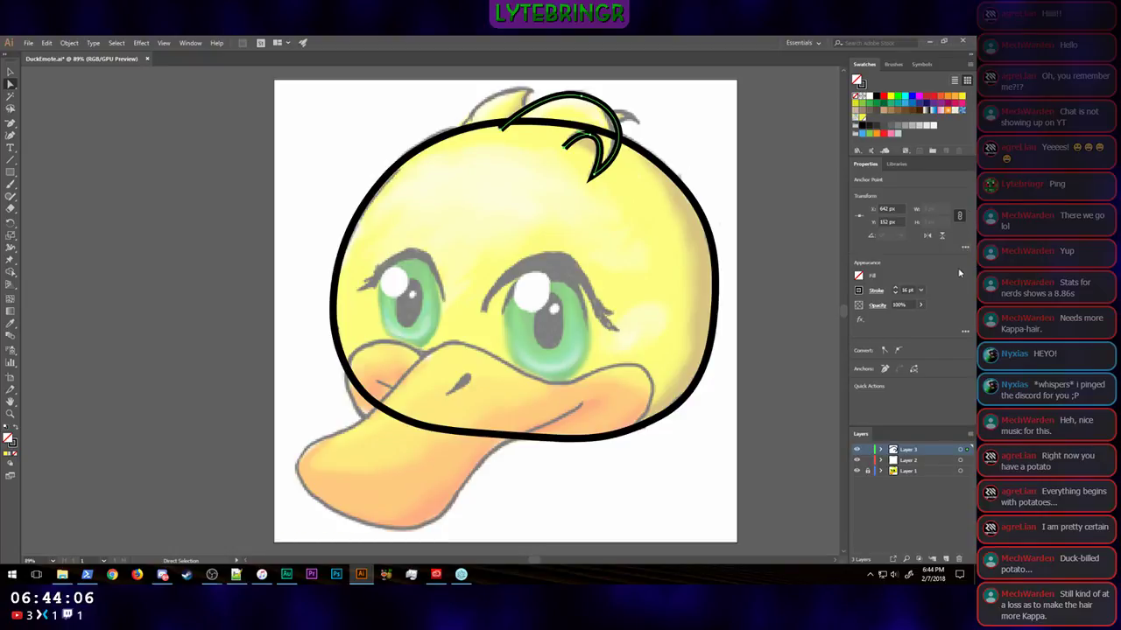
{"action": "left_click", "coordinate": [964, 331]}
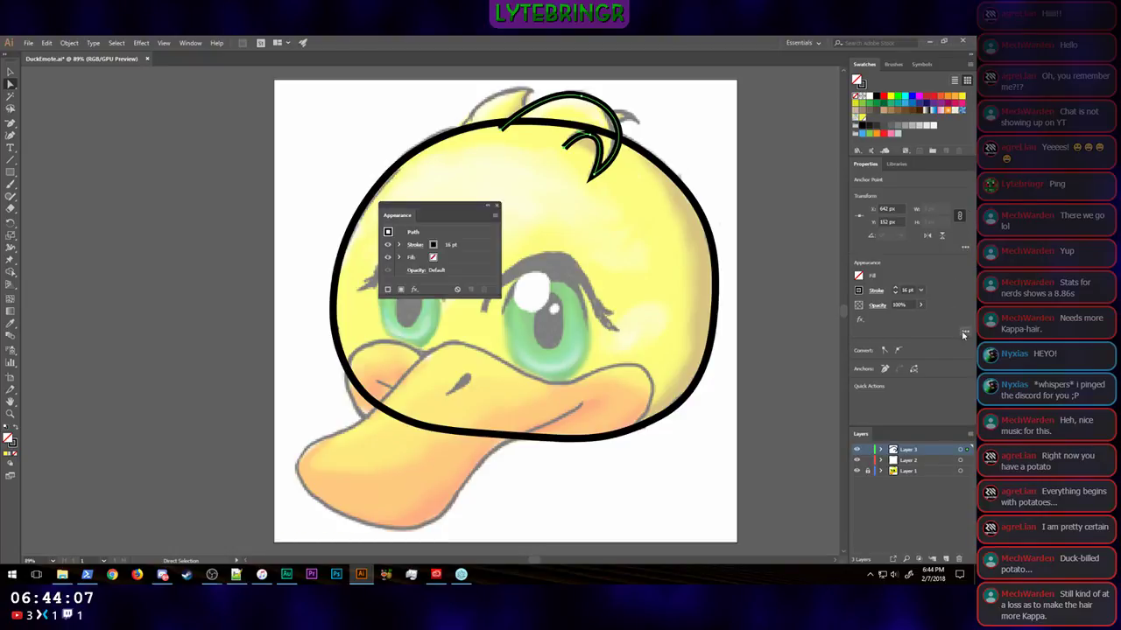
{"action": "left_click", "coordinate": [496, 205]}
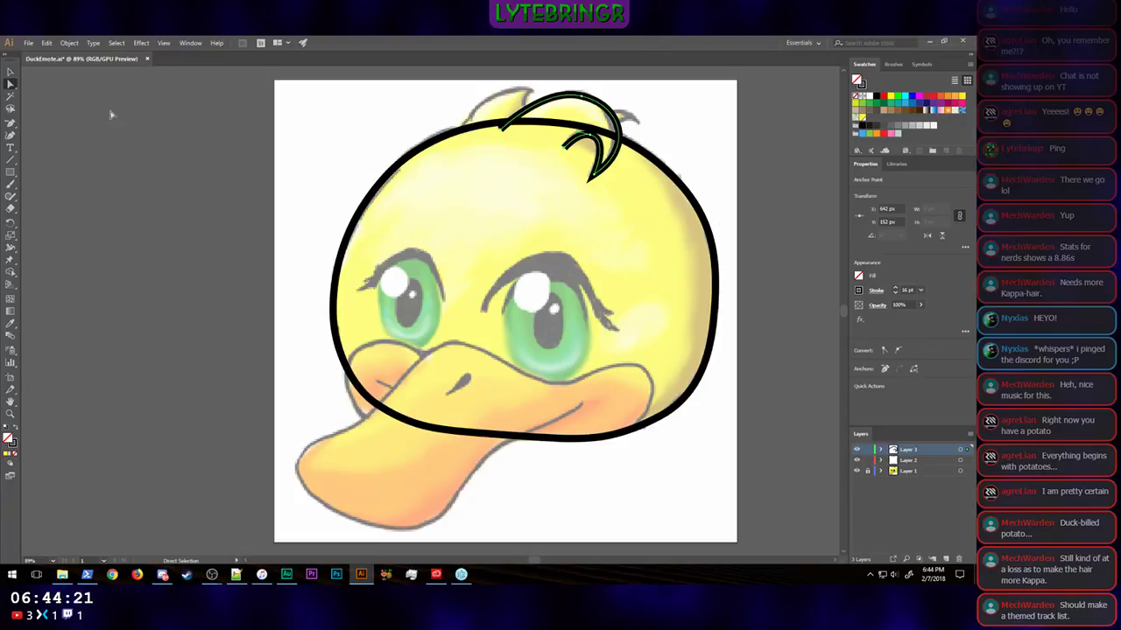
{"action": "left_click", "coordinate": [11, 72]}
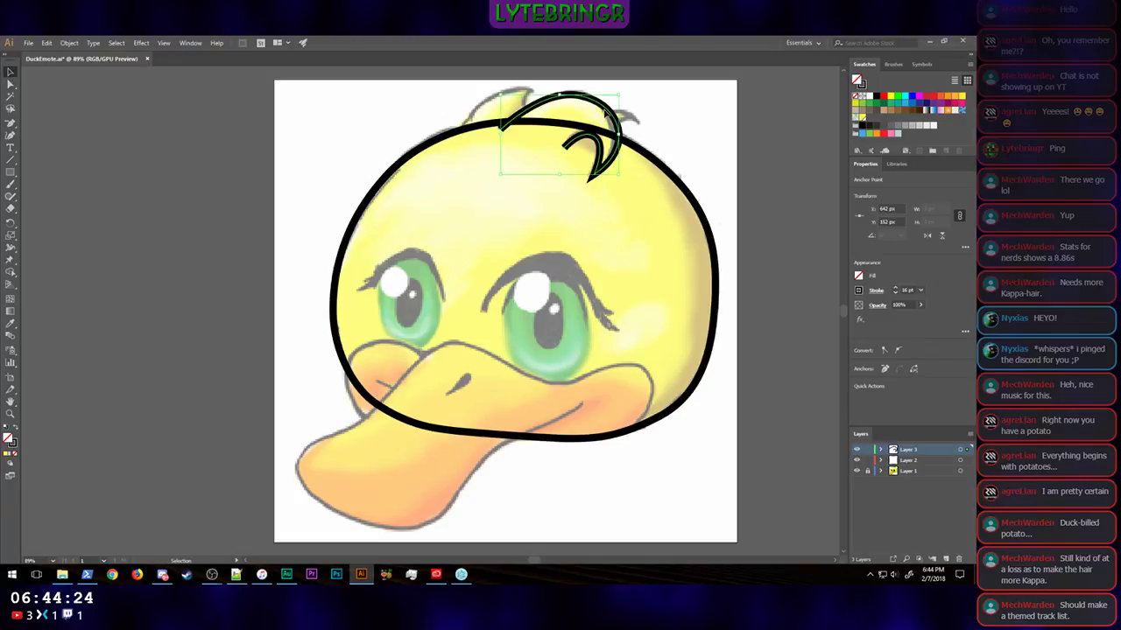
{"action": "left_click", "coordinate": [605, 113]}
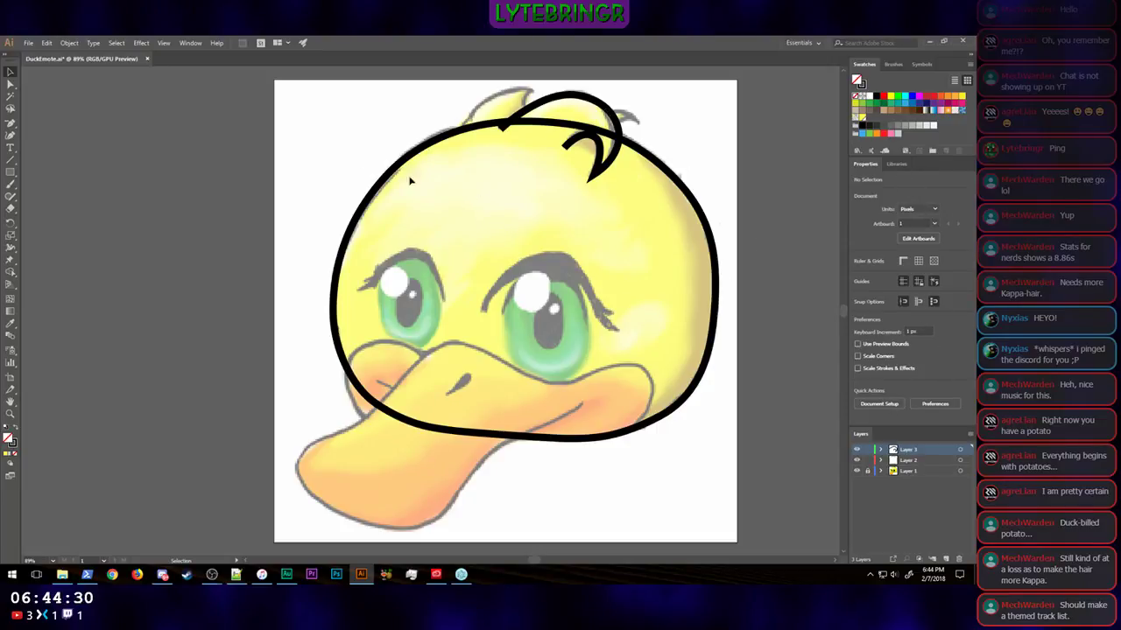
{"action": "left_click", "coordinate": [12, 85]}
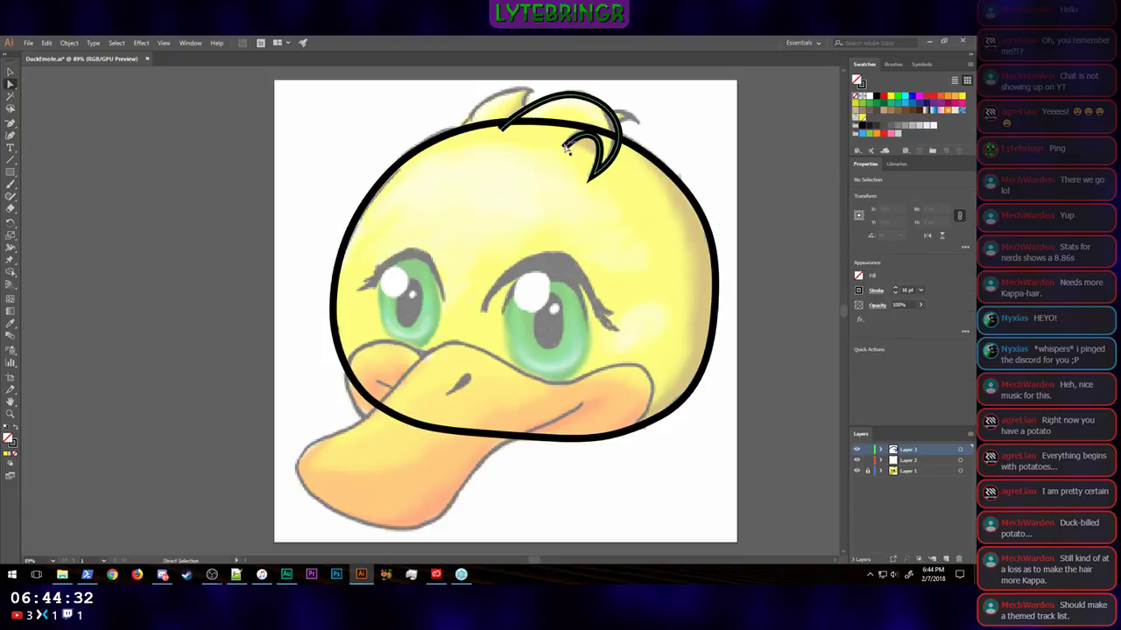
{"action": "left_click", "coordinate": [565, 149]}
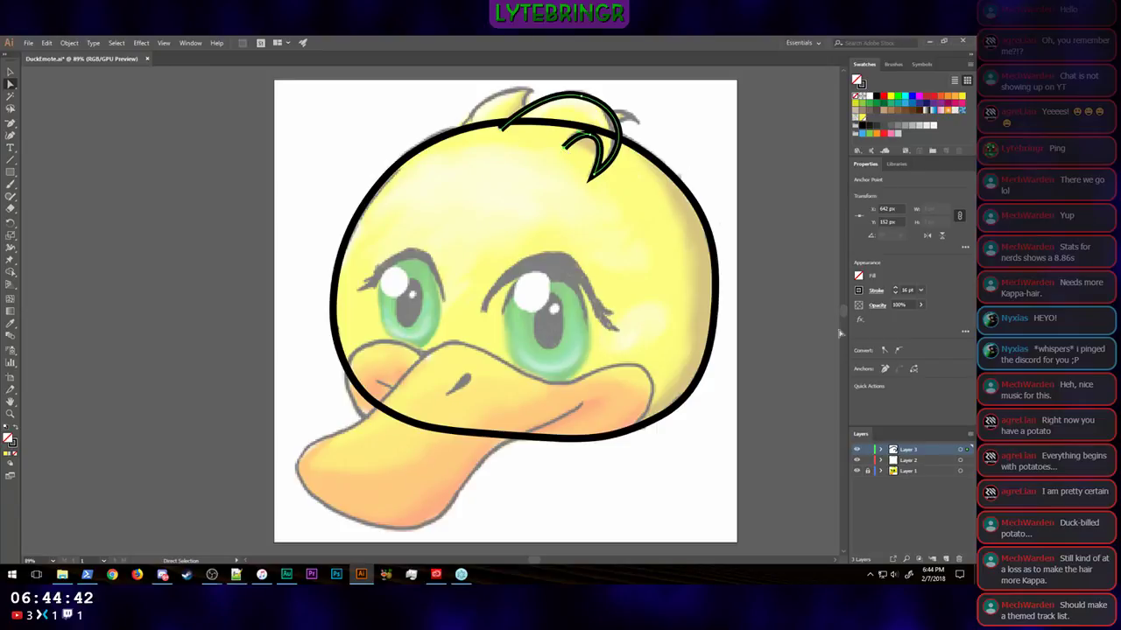
{"action": "right_click", "coordinate": [568, 154]}
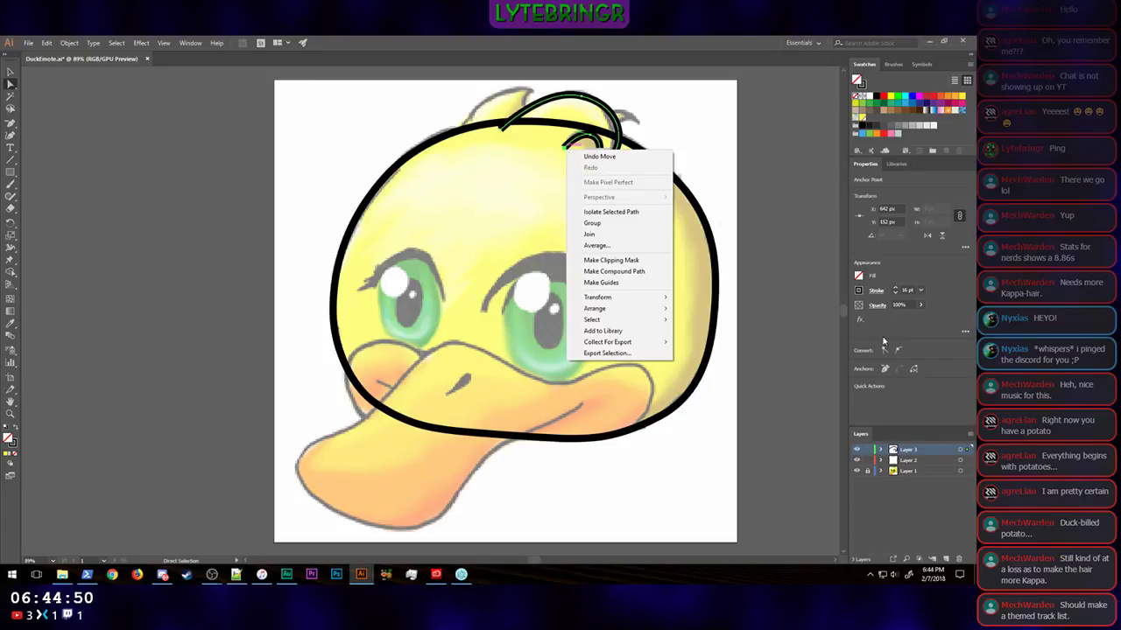
{"action": "left_click", "coordinate": [941, 330]}
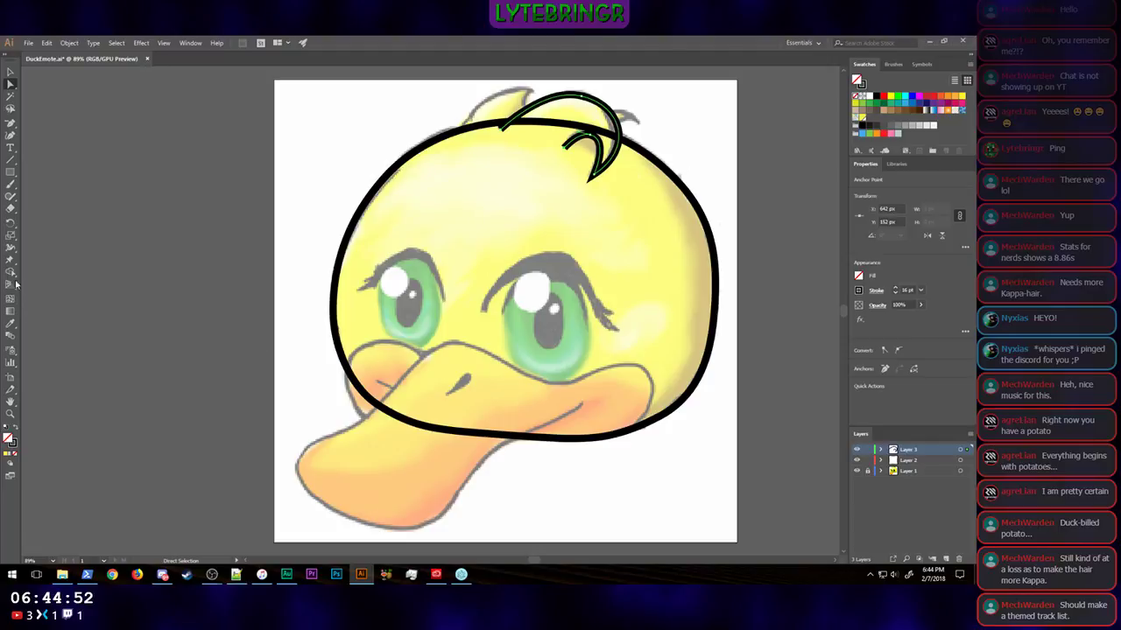
Step: Fill the hair tuft path with the BaseDuck yellow swatch and deselect it
{"action": "left_click", "coordinate": [11, 72]}
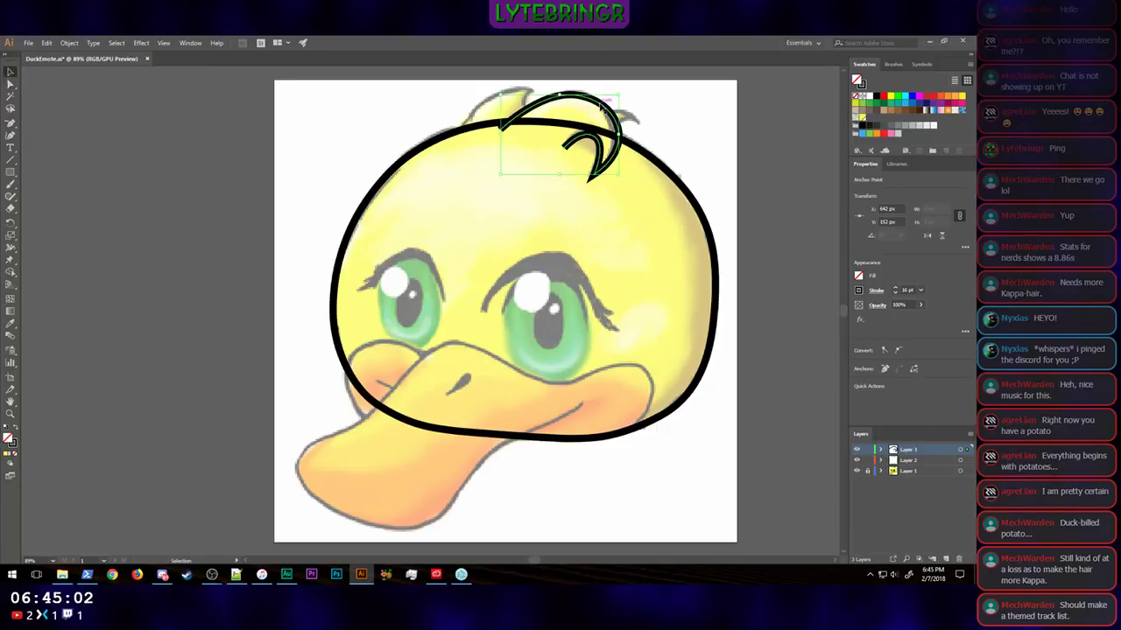
{"action": "left_click", "coordinate": [861, 118]}
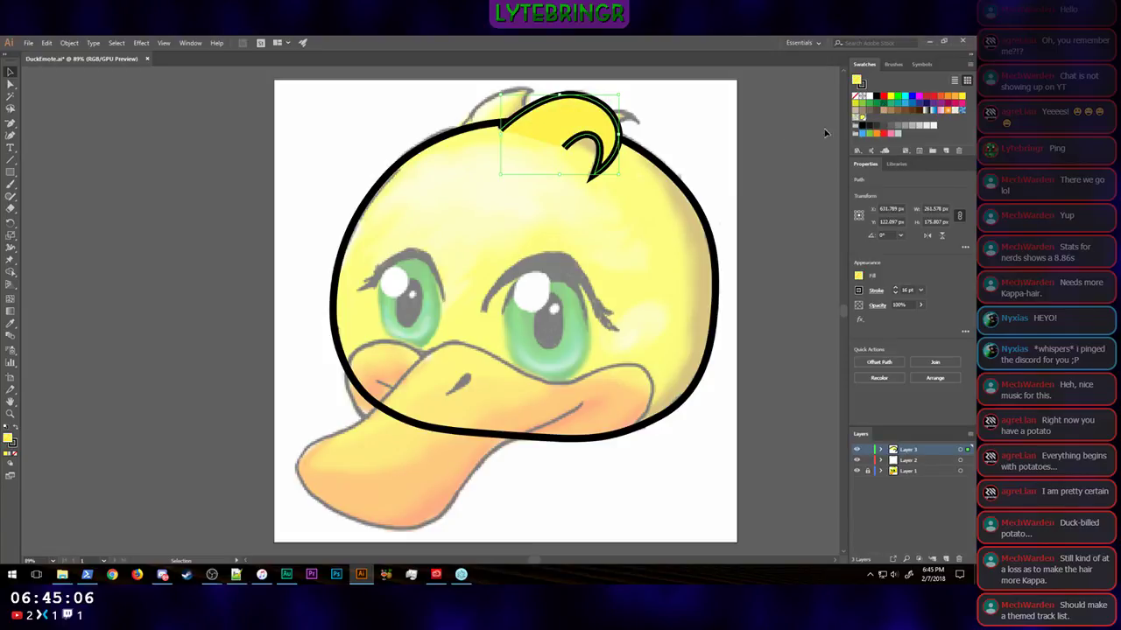
{"action": "left_click", "coordinate": [786, 213]}
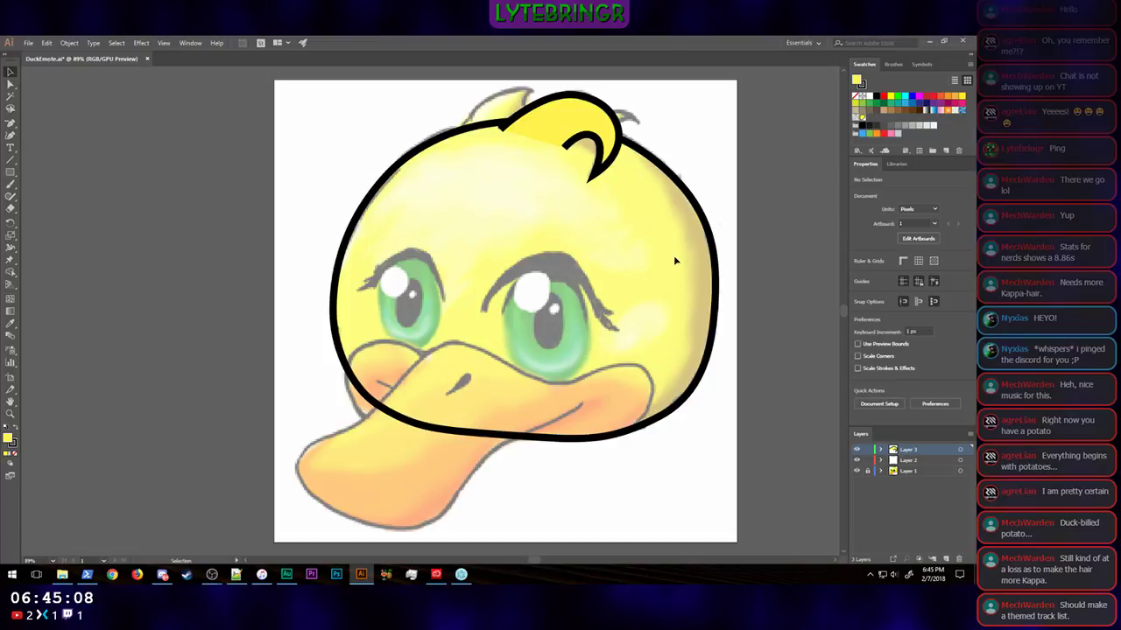
Step: Fill the head outline with the BaseDuck yellow swatch and deselect it
{"action": "left_click", "coordinate": [716, 256]}
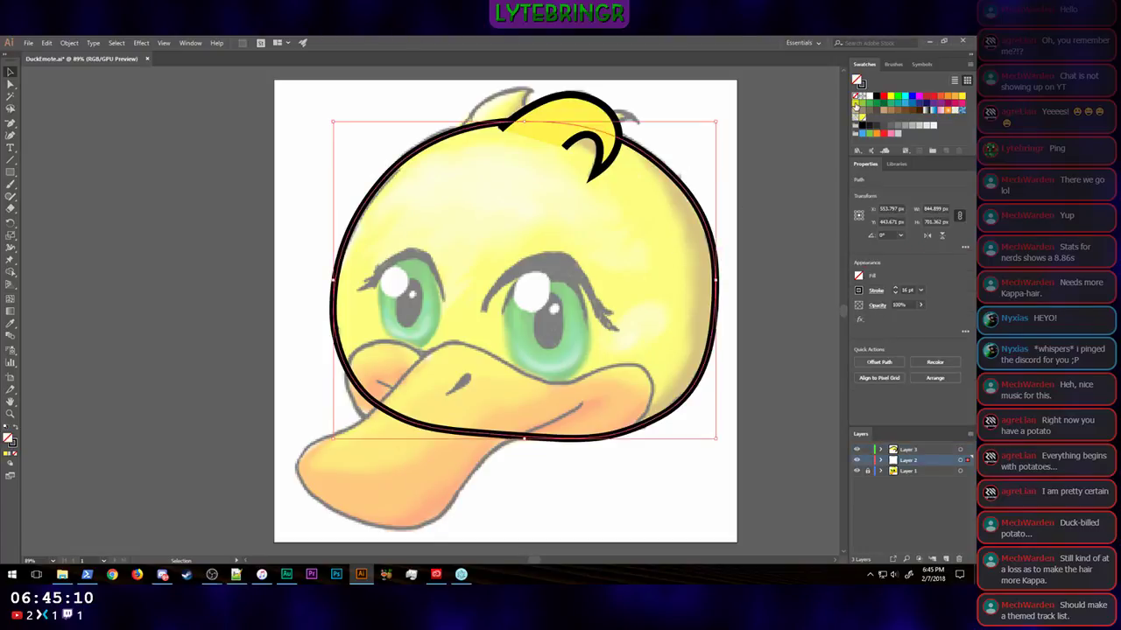
{"action": "left_click", "coordinate": [862, 119]}
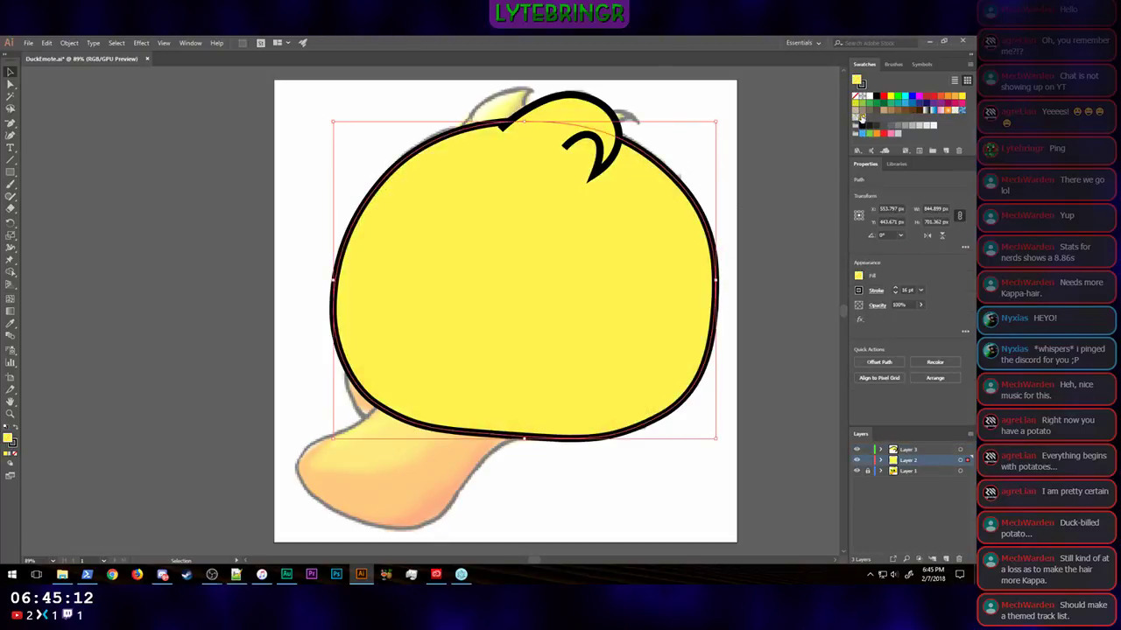
{"action": "left_click", "coordinate": [809, 333]}
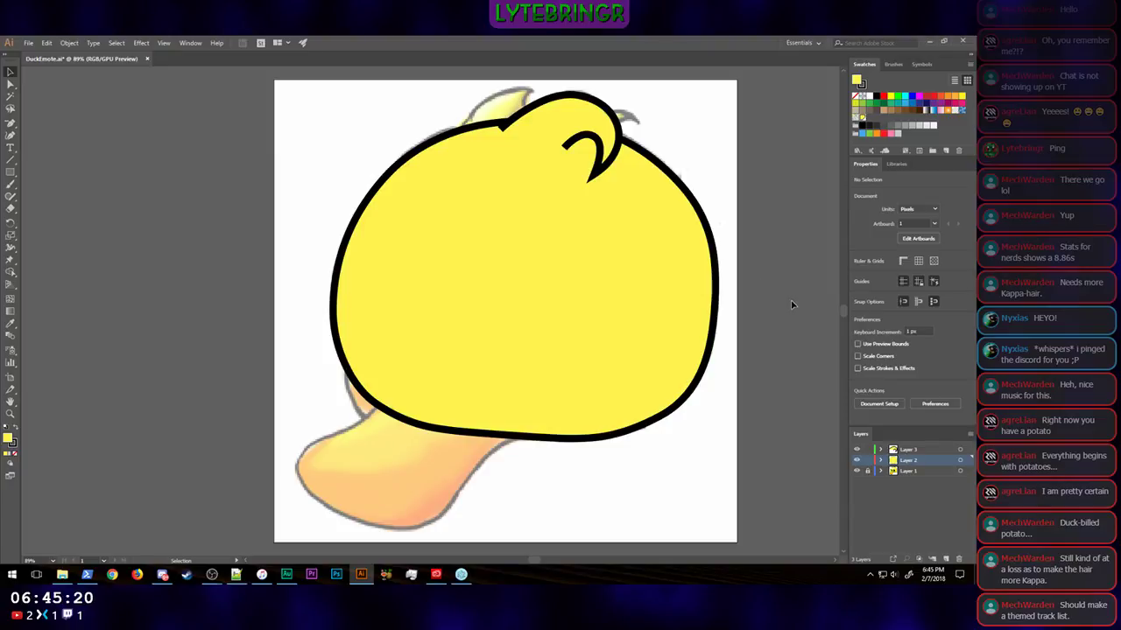
{"action": "left_click", "coordinate": [931, 516]}
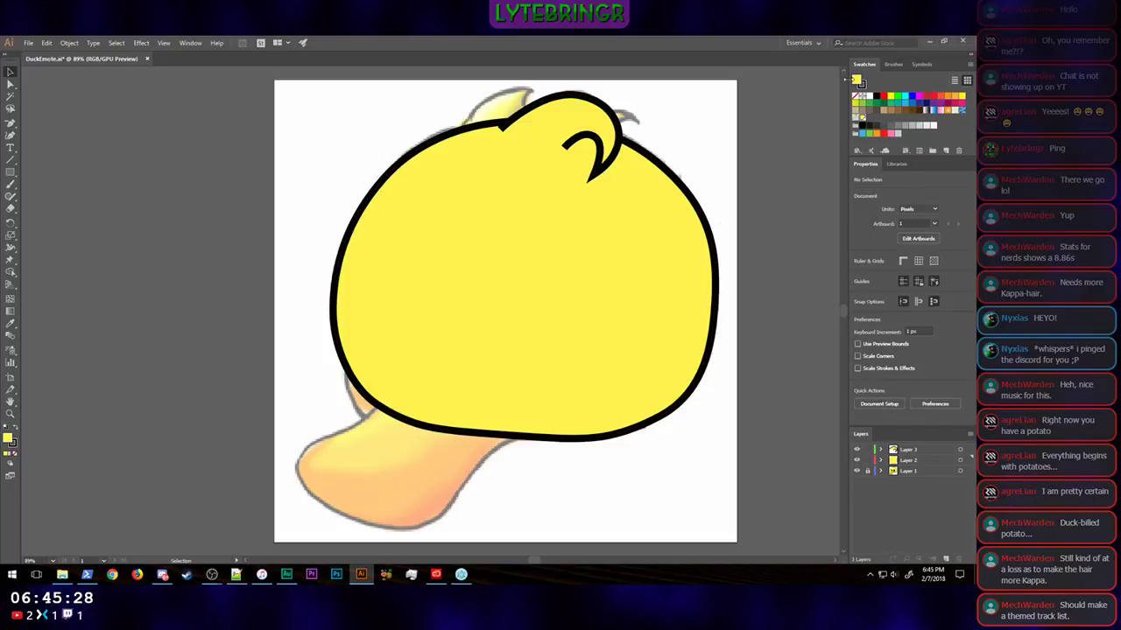
Step: Set the head outline's fill to None
{"action": "left_click", "coordinate": [502, 220]}
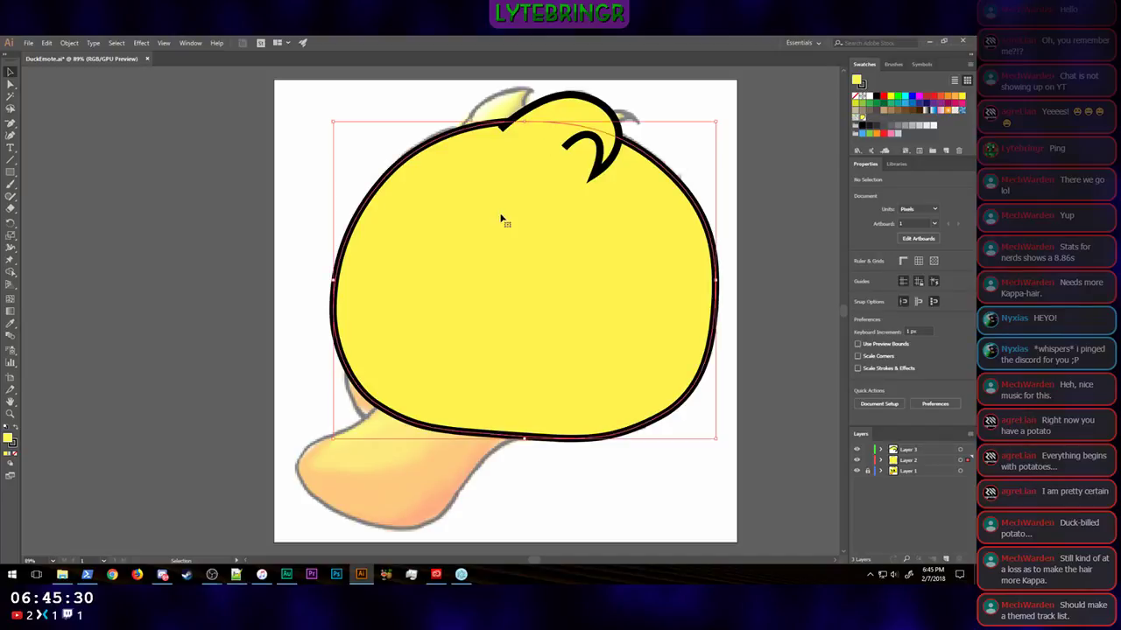
{"action": "left_click", "coordinate": [859, 278]}
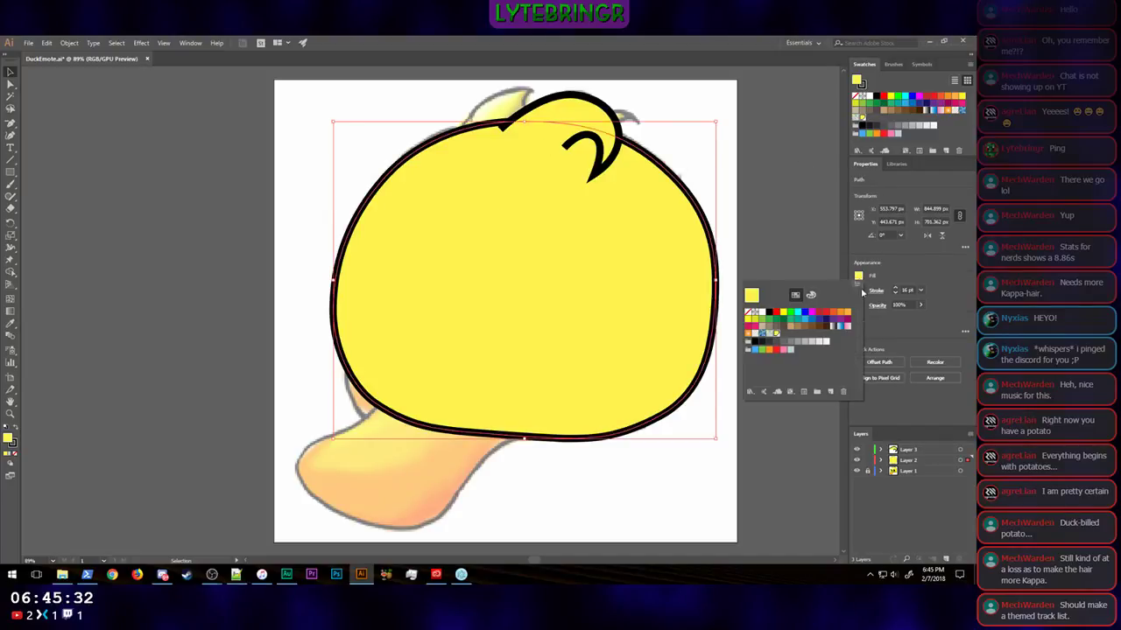
{"action": "left_click", "coordinate": [749, 313]}
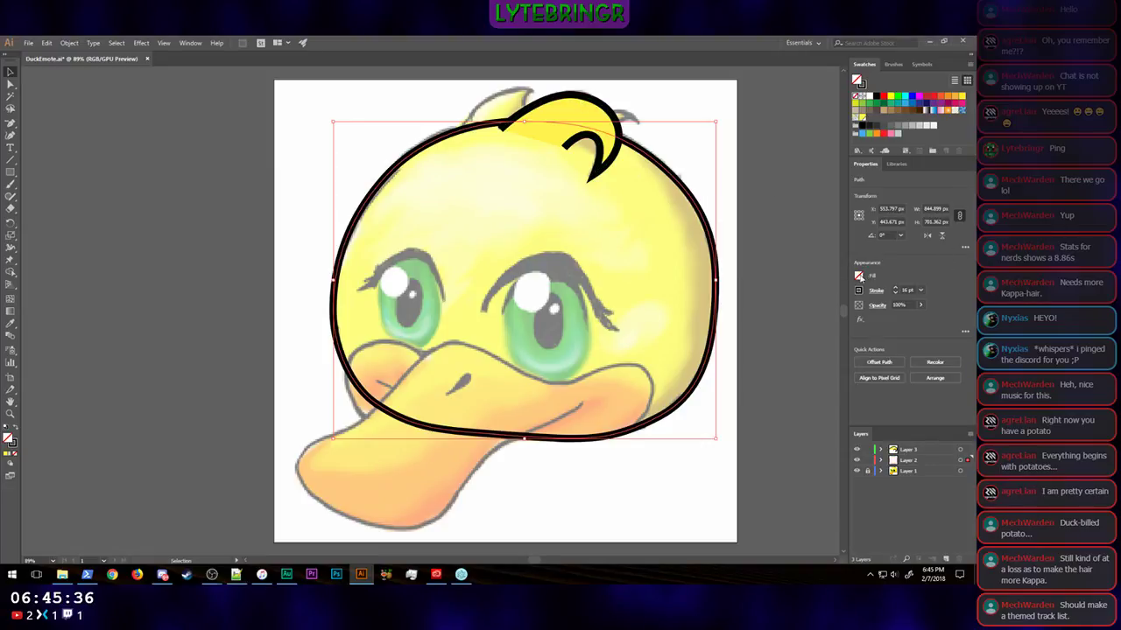
{"action": "left_click", "coordinate": [860, 277]}
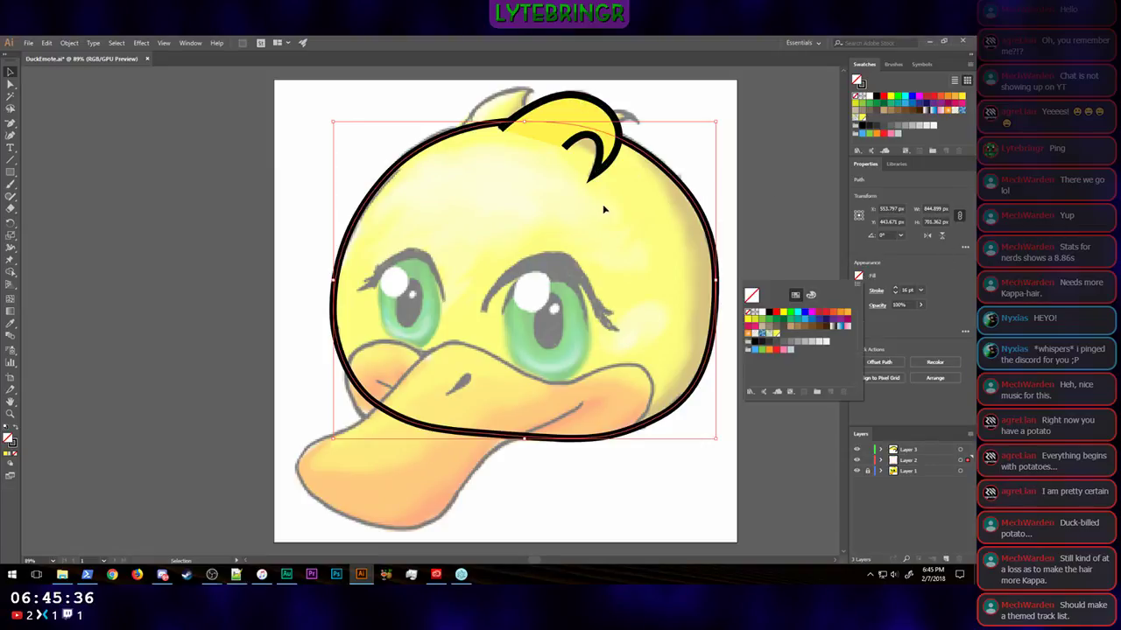
{"action": "left_click", "coordinate": [929, 274]}
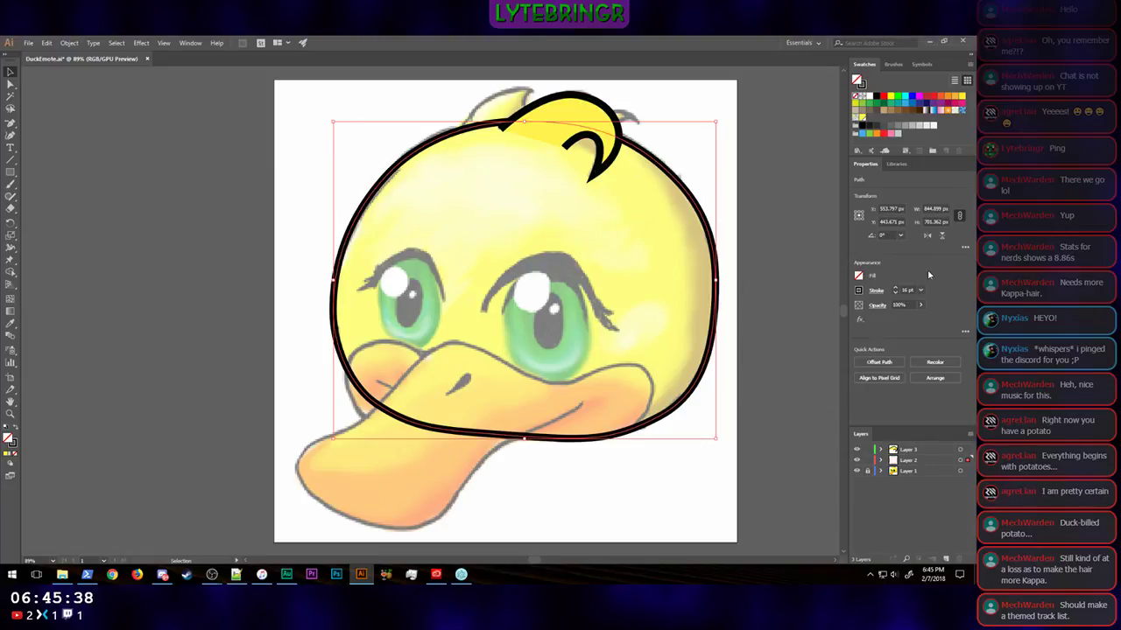
Step: Set the curled hair tuft's fill to None
{"action": "left_click", "coordinate": [575, 105]}
{"action": "left_click", "coordinate": [859, 278]}
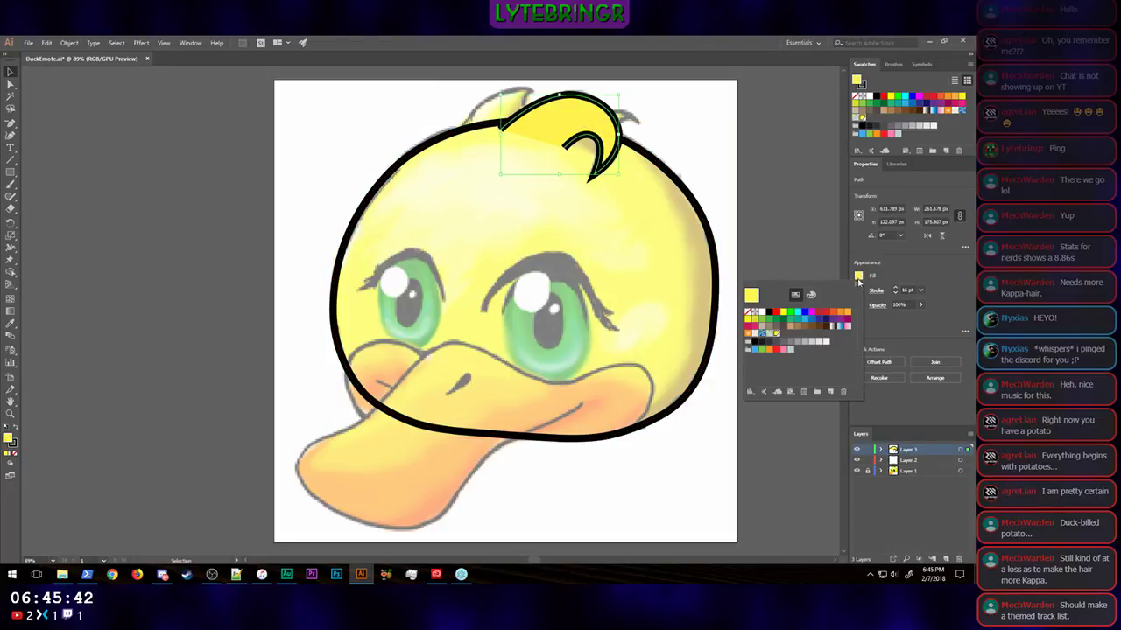
{"action": "left_click", "coordinate": [748, 312]}
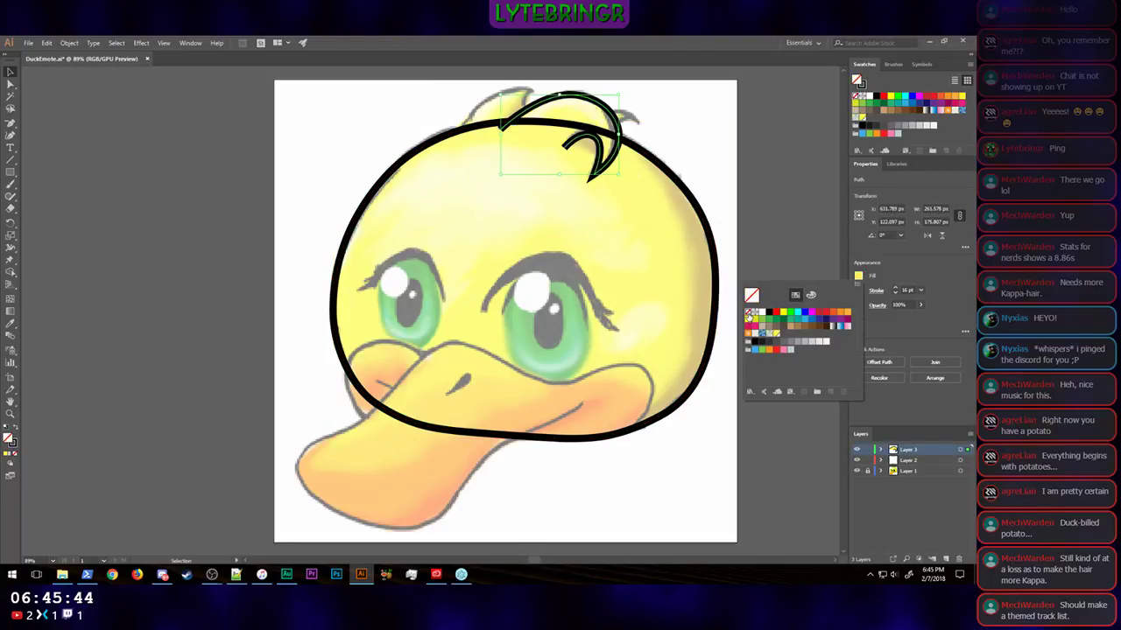
{"action": "left_click", "coordinate": [951, 340]}
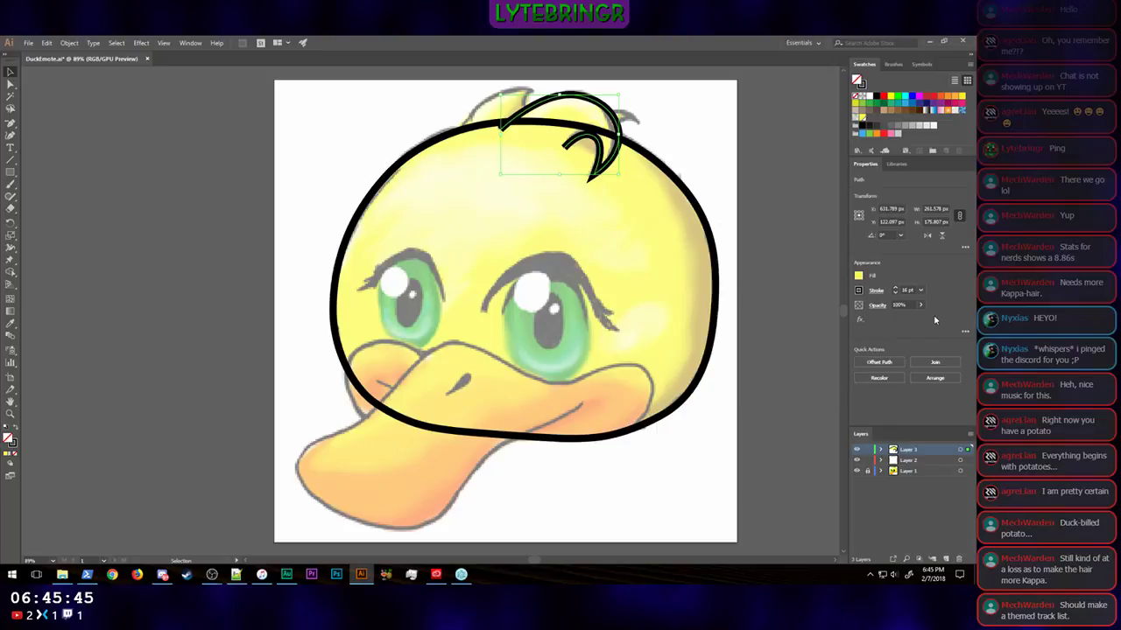
Step: Hide Layer 3 and Layer 2 to examine the bare sketch, and show both layers again
{"action": "left_click", "coordinate": [857, 450]}
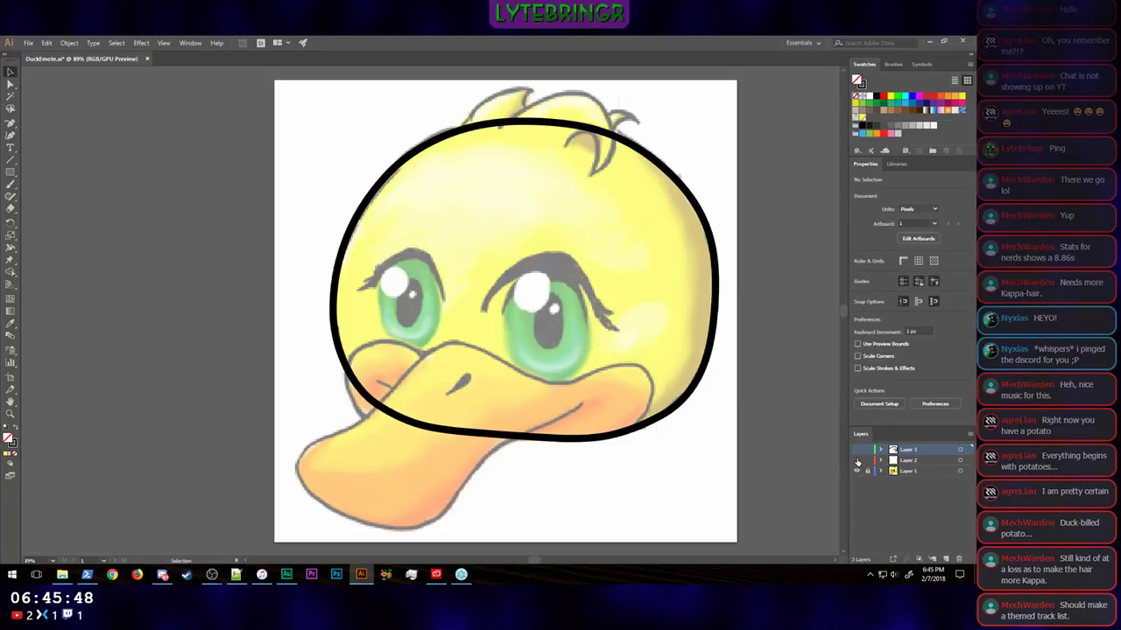
{"action": "left_click", "coordinate": [857, 460]}
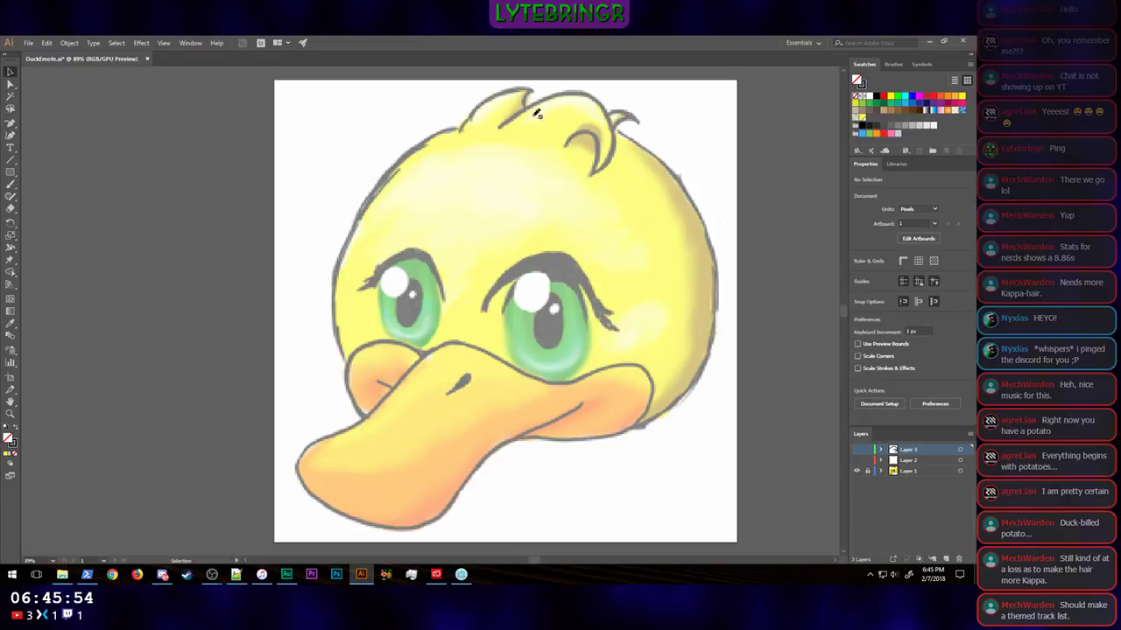
{"action": "left_click", "coordinate": [857, 460]}
{"action": "left_click", "coordinate": [857, 450]}
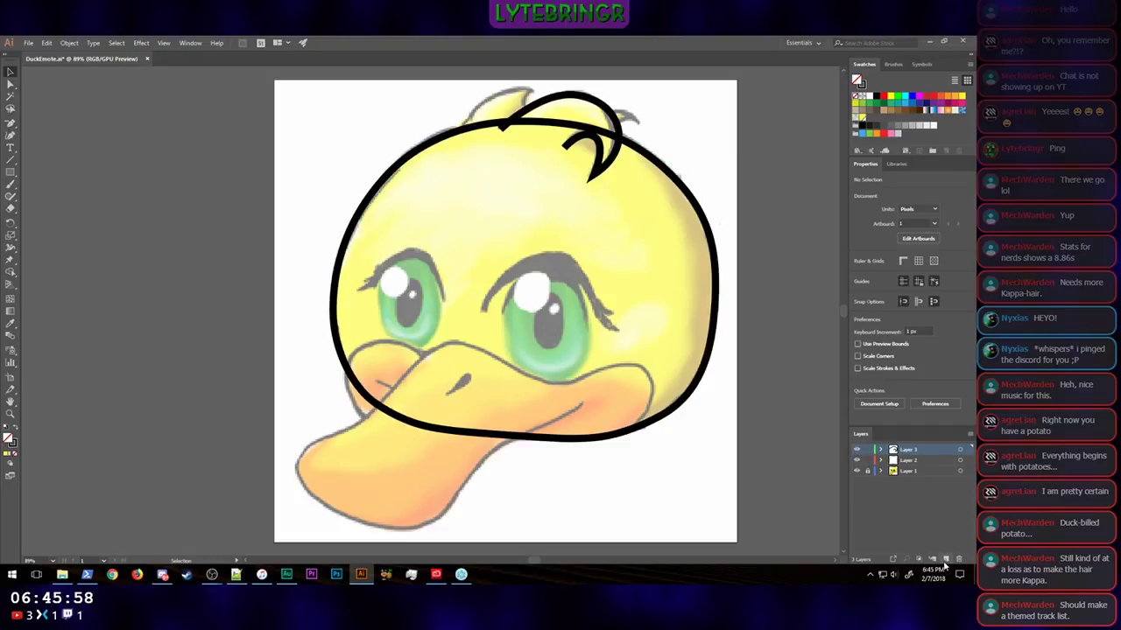
Step: Create a new layer and place it between Layer 3 and Layer 2
{"action": "left_click", "coordinate": [946, 560]}
{"action": "left_click_drag", "start_coordinate": [930, 450], "coordinate": [926, 467]}
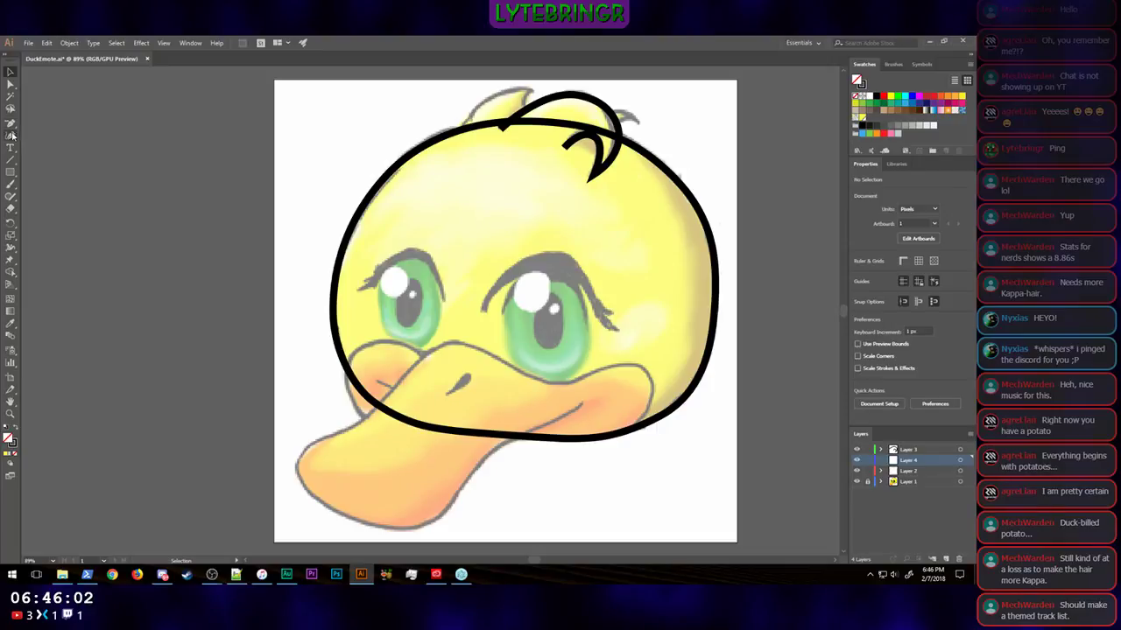
Step: Trace the pointed tuft behind the curled one as an open Pen path and pull its tip's direction handle in toward the inner edge
{"action": "left_click_drag", "start_coordinate": [11, 125], "coordinate": [44, 128]}
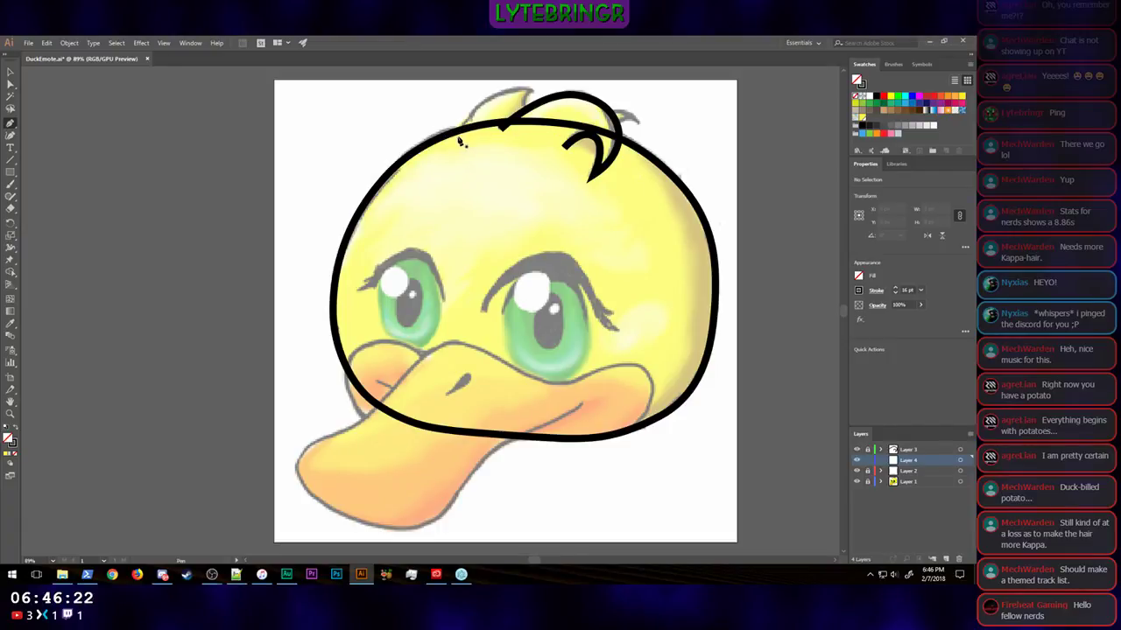
{"action": "mouse_move", "coordinate": [458, 139]}
{"action": "left_mouse_down"}
{"action": "mouse_move", "coordinate": [471, 121]}
{"action": "mouse_move", "coordinate": [512, 105]}
{"action": "mouse_move", "coordinate": [528, 77]}
{"action": "mouse_move", "coordinate": [532, 94]}
{"action": "mouse_move", "coordinate": [578, 107]}
{"action": "mouse_move", "coordinate": [524, 117]}
{"action": "mouse_move", "coordinate": [569, 120]}
{"action": "left_mouse_up"}
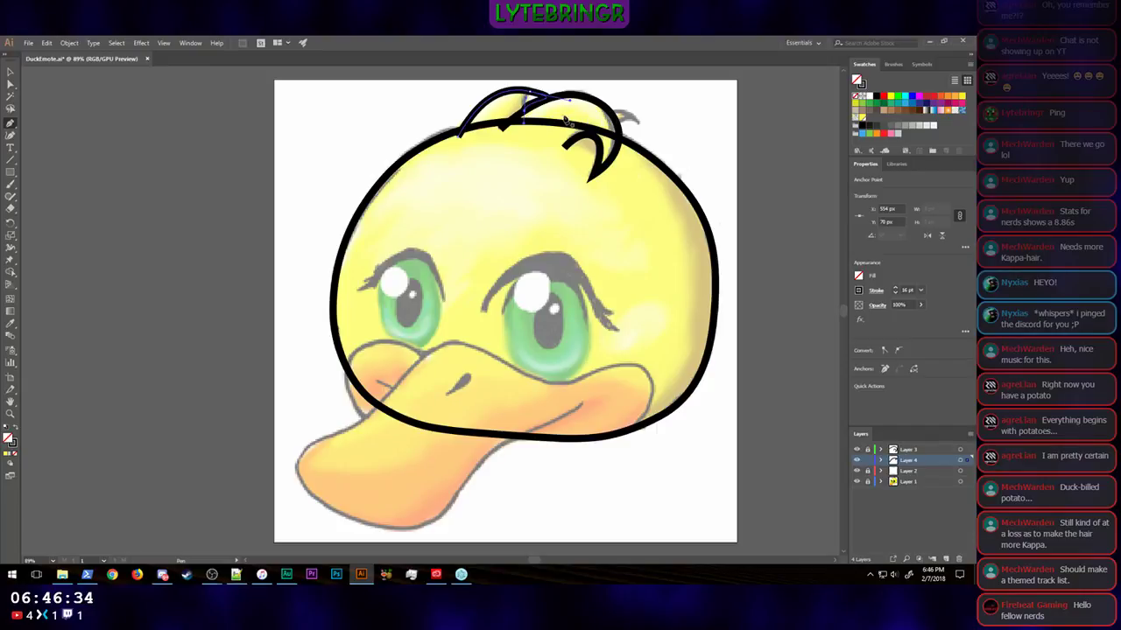
{"action": "left_click", "coordinate": [9, 84]}
{"action": "left_click_drag", "start_coordinate": [570, 103], "coordinate": [524, 106]}
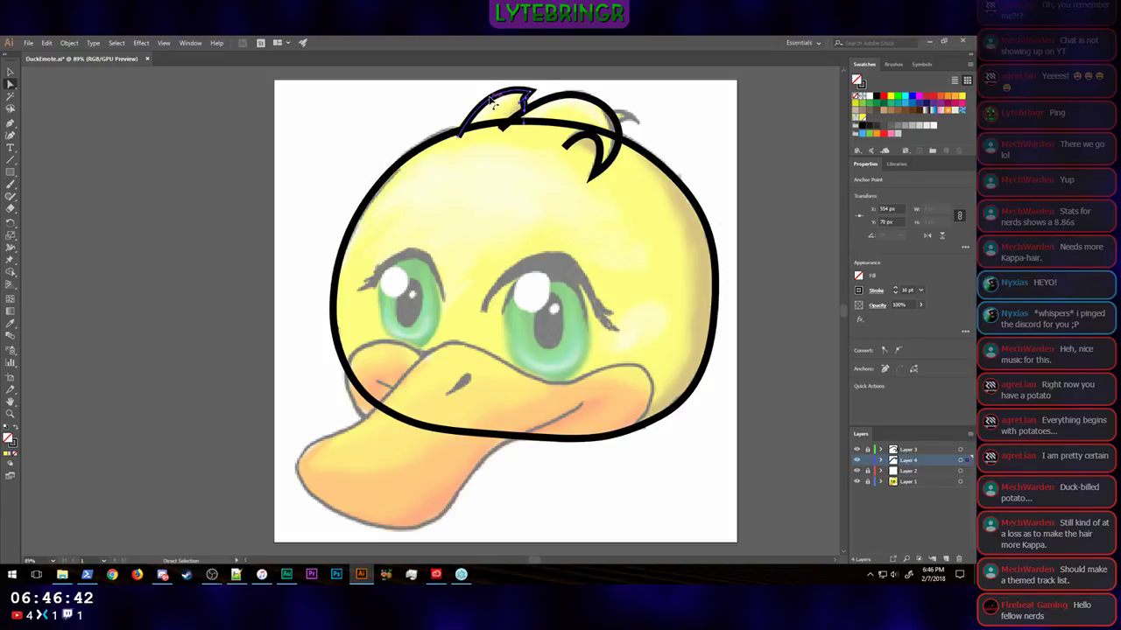
Step: Smooth the pointed tuft's inner edge by adjusting the direction handles of its tip and lower end point to follow the sketch, and deselect it
{"action": "scroll", "coordinate": [492, 100], "scroll_direction": "up", "scroll_amount": 1}
{"action": "scroll", "coordinate": [470, 147], "scroll_direction": "left", "scroll_amount": 4}
{"action": "scroll", "coordinate": [485, 148], "scroll_direction": "right", "scroll_amount": 1}
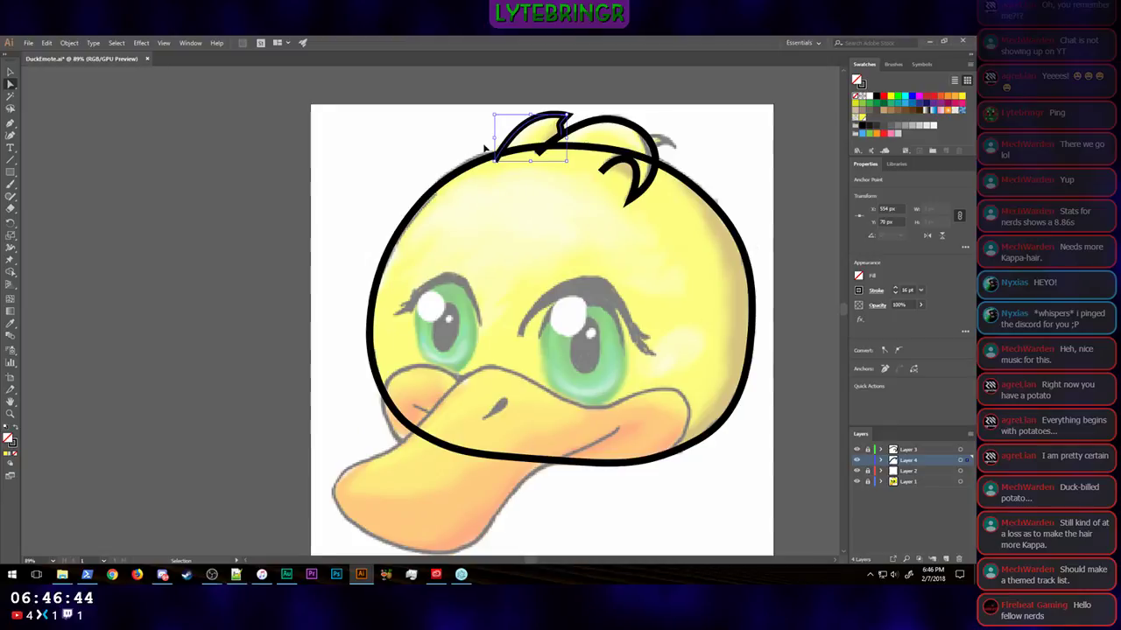
{"action": "scroll", "coordinate": [486, 148], "scroll_direction": "right", "scroll_amount": 3}
{"action": "scroll", "coordinate": [482, 146], "scroll_direction": "up", "scroll_amount": 5}
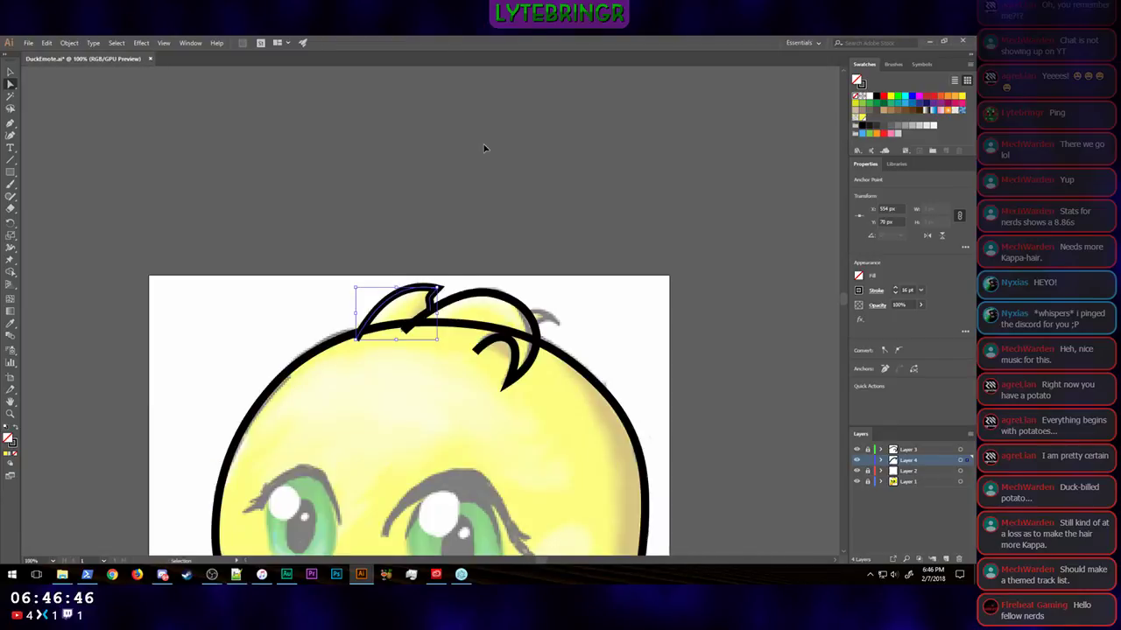
{"action": "scroll", "coordinate": [456, 233], "scroll_direction": "up", "scroll_amount": 2}
{"action": "key", "text": "a"}
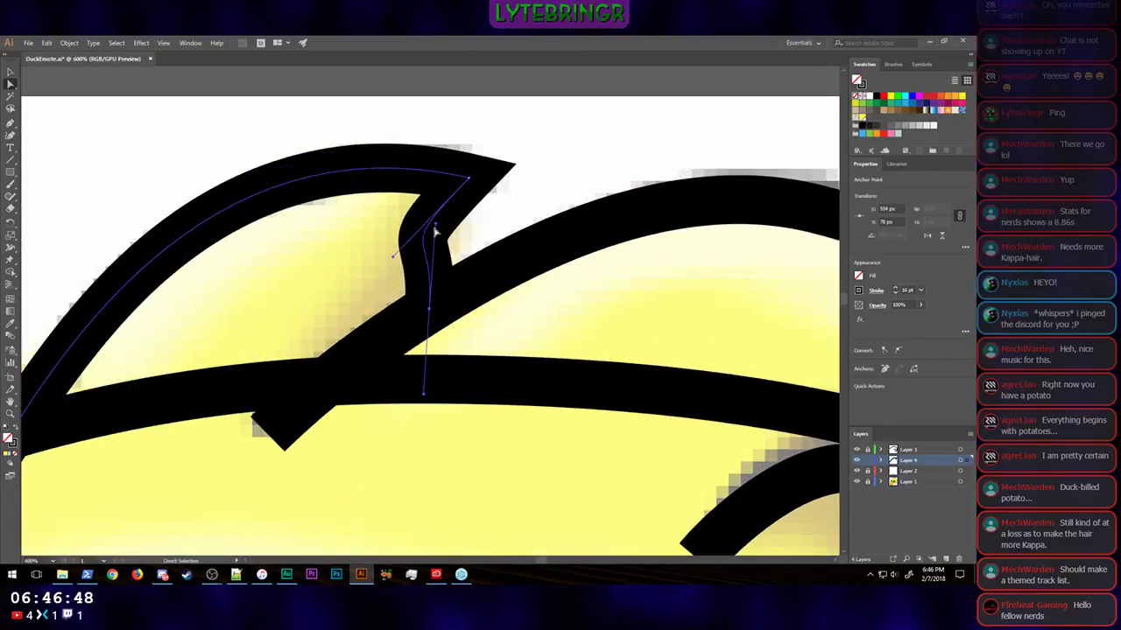
{"action": "scroll", "coordinate": [432, 233], "scroll_direction": "down", "scroll_amount": 3}
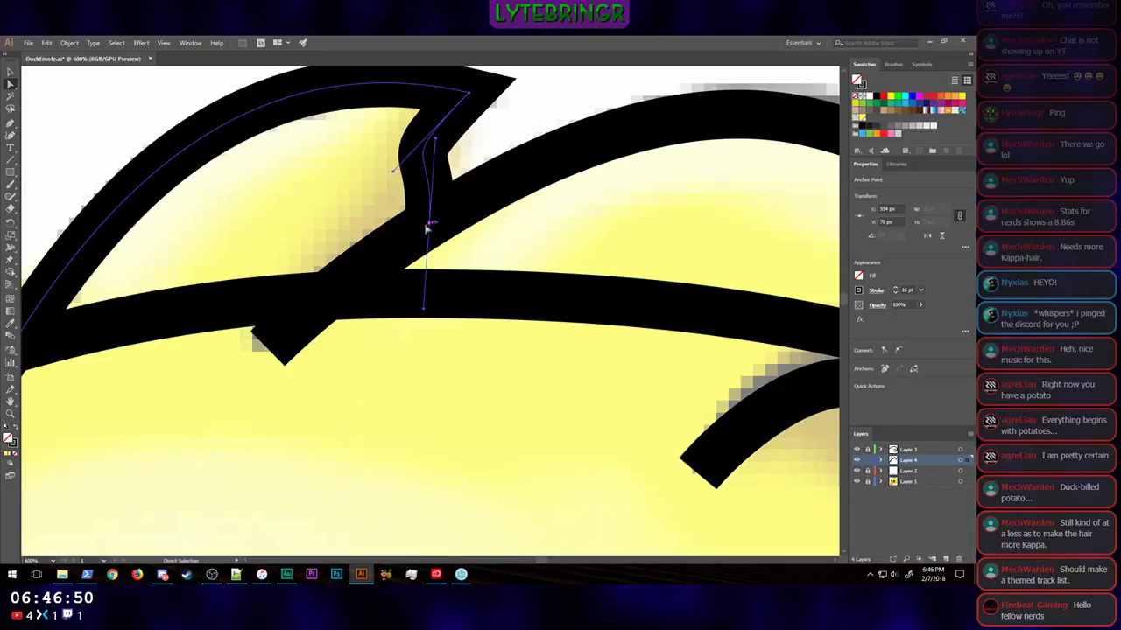
{"action": "mouse_move", "coordinate": [422, 315]}
{"action": "left_mouse_down"}
{"action": "mouse_move", "coordinate": [477, 298]}
{"action": "mouse_move", "coordinate": [496, 321]}
{"action": "mouse_move", "coordinate": [443, 247]}
{"action": "left_mouse_up"}
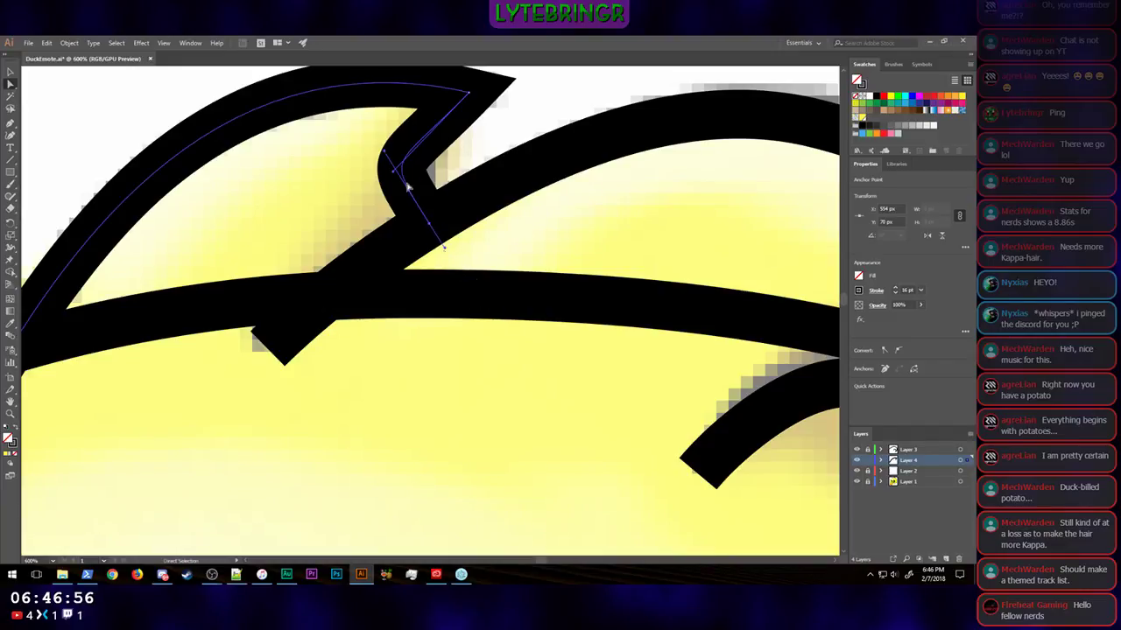
{"action": "mouse_move", "coordinate": [385, 155]}
{"action": "left_mouse_down"}
{"action": "mouse_move", "coordinate": [411, 185]}
{"action": "mouse_move", "coordinate": [399, 189]}
{"action": "mouse_move", "coordinate": [415, 150]}
{"action": "left_mouse_up"}
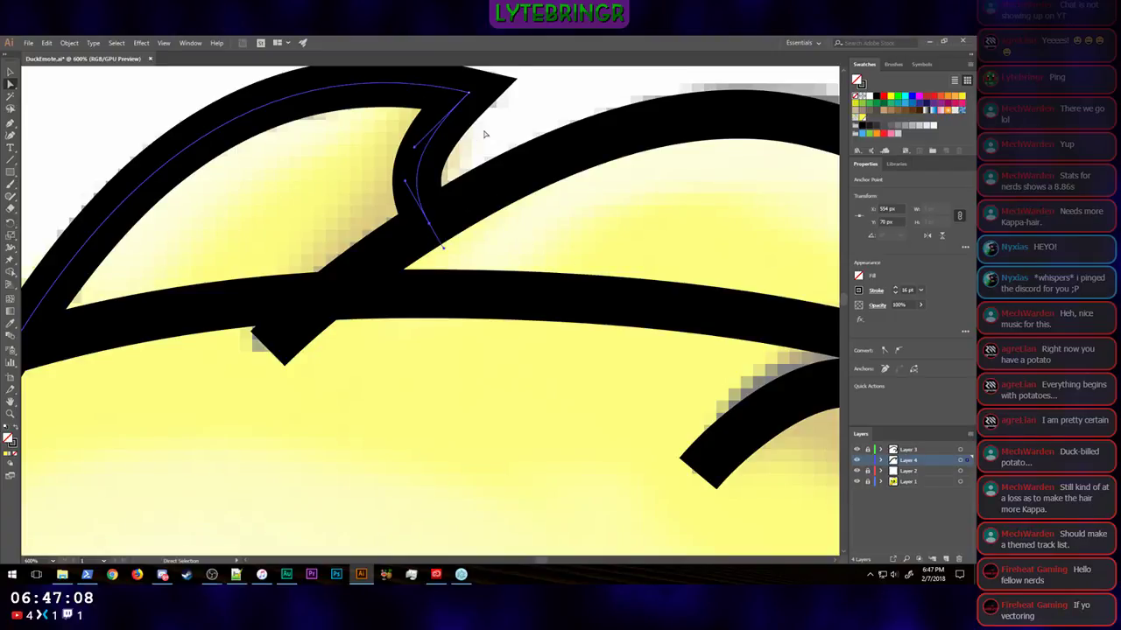
{"action": "scroll", "coordinate": [488, 127], "scroll_direction": "down", "scroll_amount": 1}
{"action": "scroll", "coordinate": [482, 130], "scroll_direction": "up", "scroll_amount": 3}
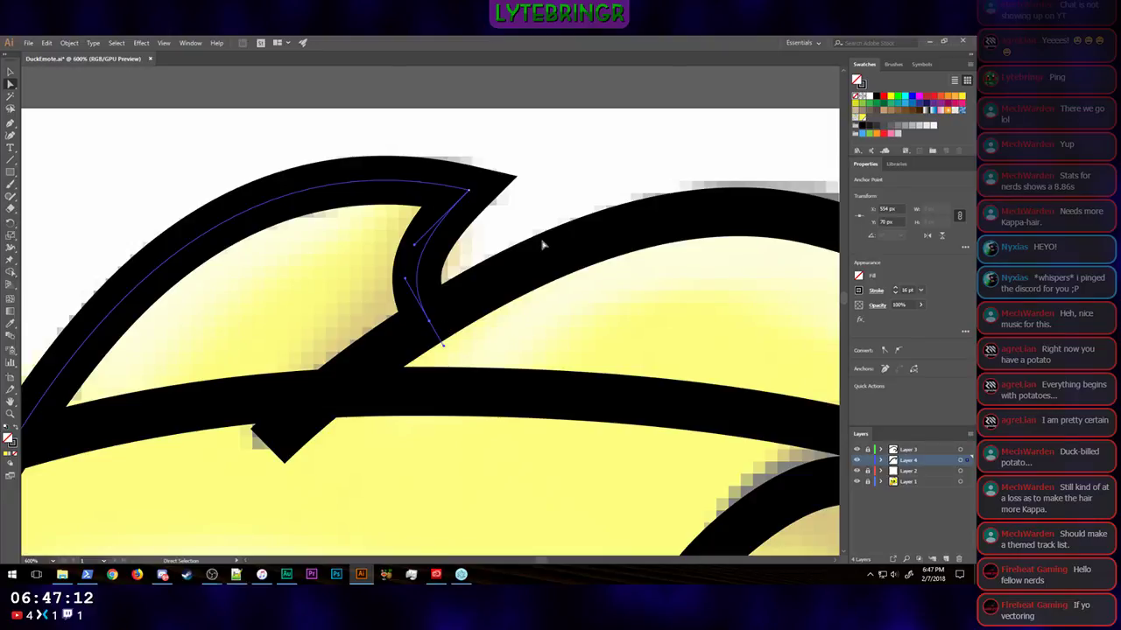
{"action": "key", "text": "ctrl+1"}
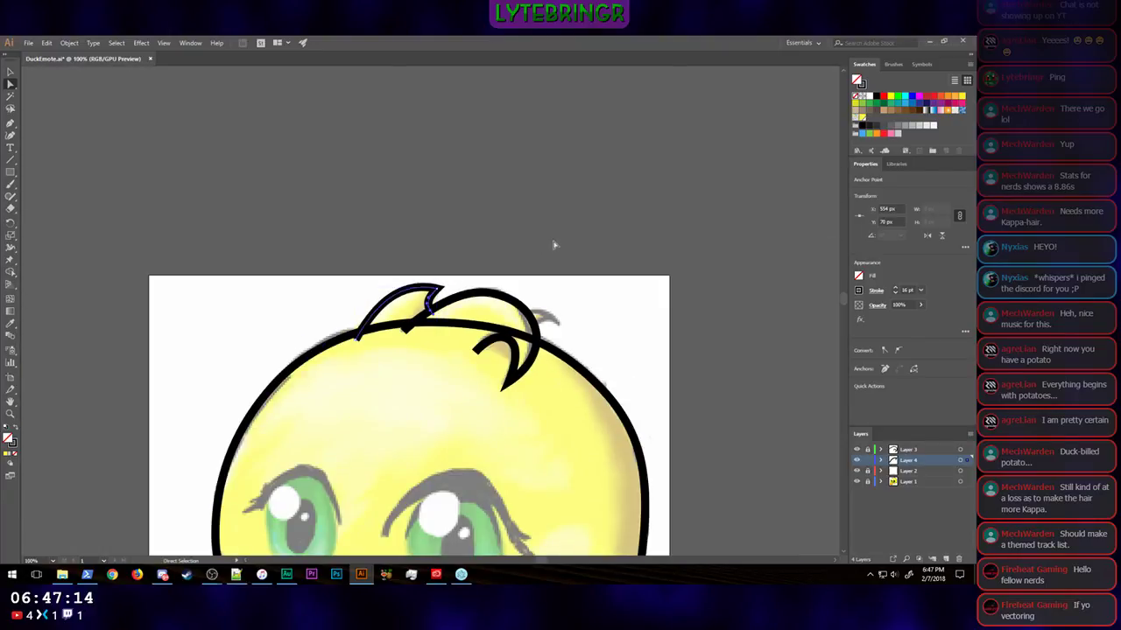
{"action": "left_click", "coordinate": [554, 245]}
{"action": "scroll", "coordinate": [726, 382], "scroll_direction": "down", "scroll_amount": 5}
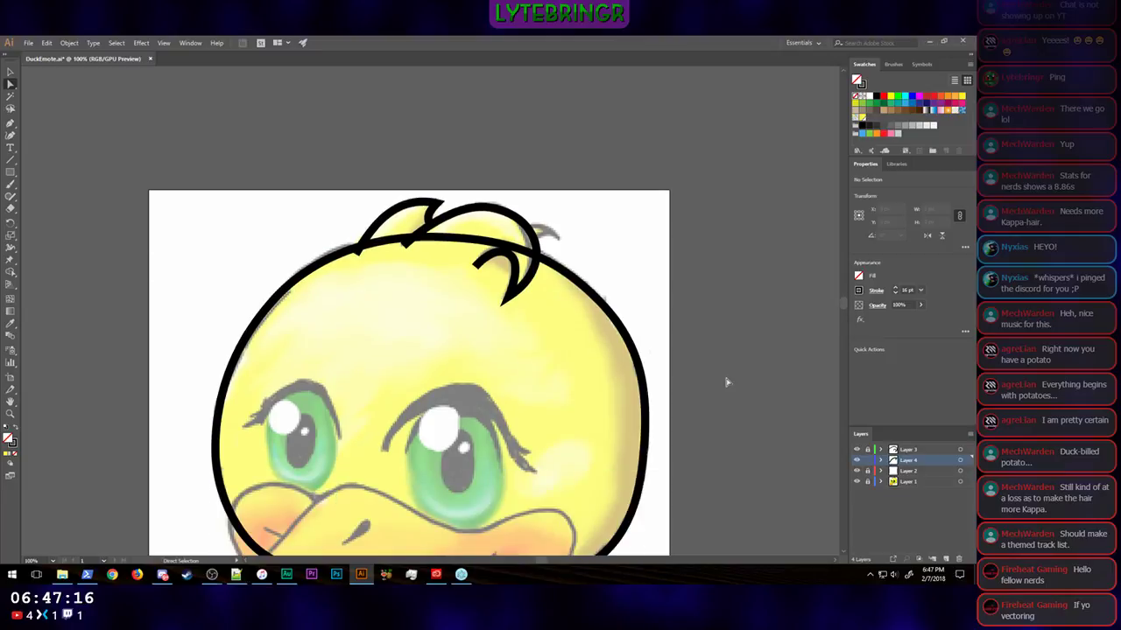
Step: Fill the head outline on Layer 2 with the BaseDuck yellow swatch
{"action": "scroll", "coordinate": [725, 382], "scroll_direction": "up", "scroll_amount": 1}
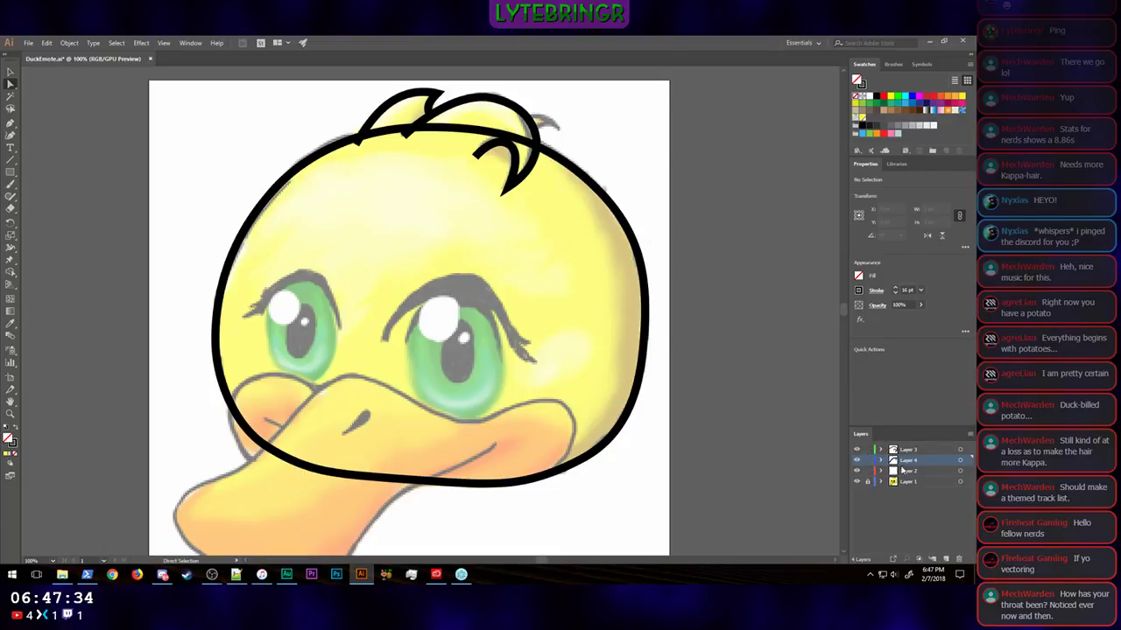
{"action": "key", "text": "v"}
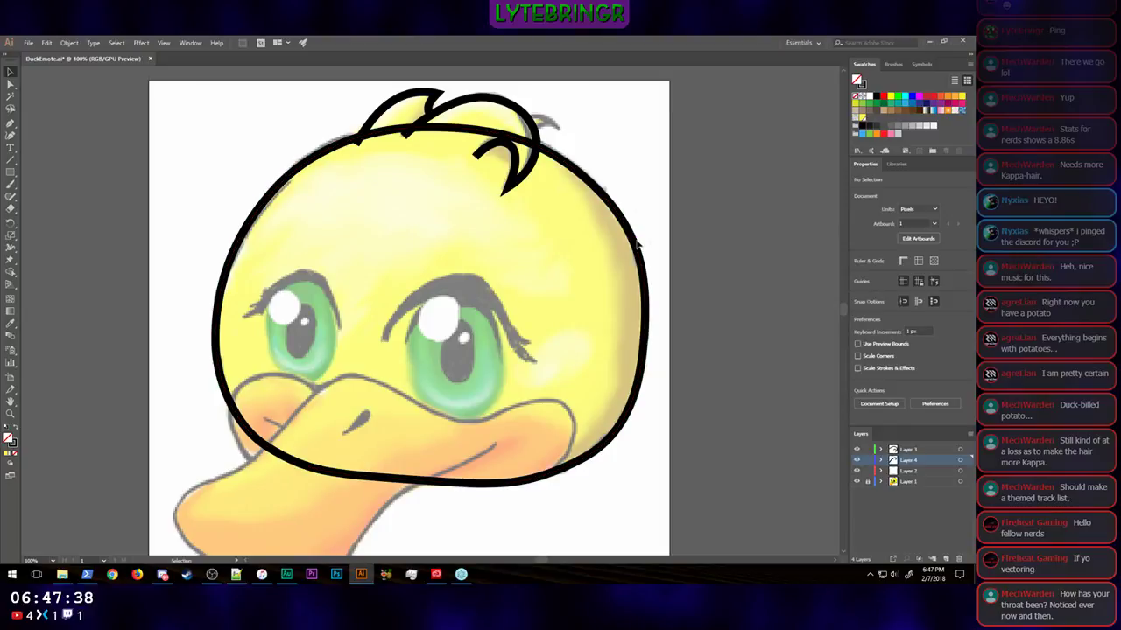
{"action": "left_click", "coordinate": [636, 249]}
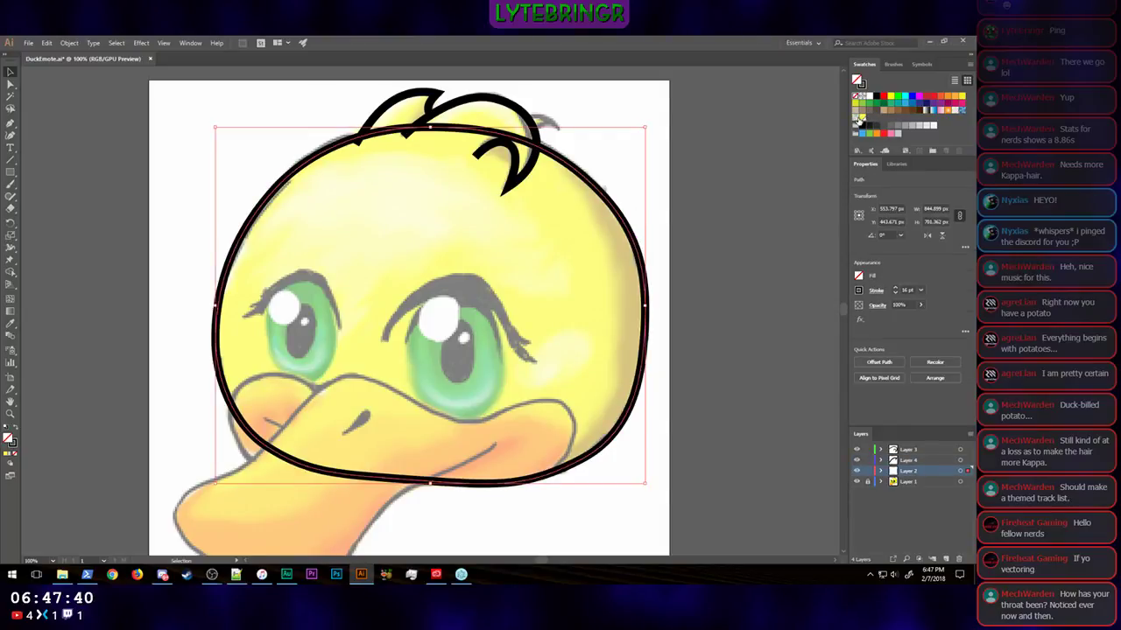
{"action": "left_click", "coordinate": [860, 121]}
Step: Fill the curled tuft and the pointed tuft behind it with the BaseDuck yellow swatch and deselect them
{"action": "left_click", "coordinate": [501, 104]}
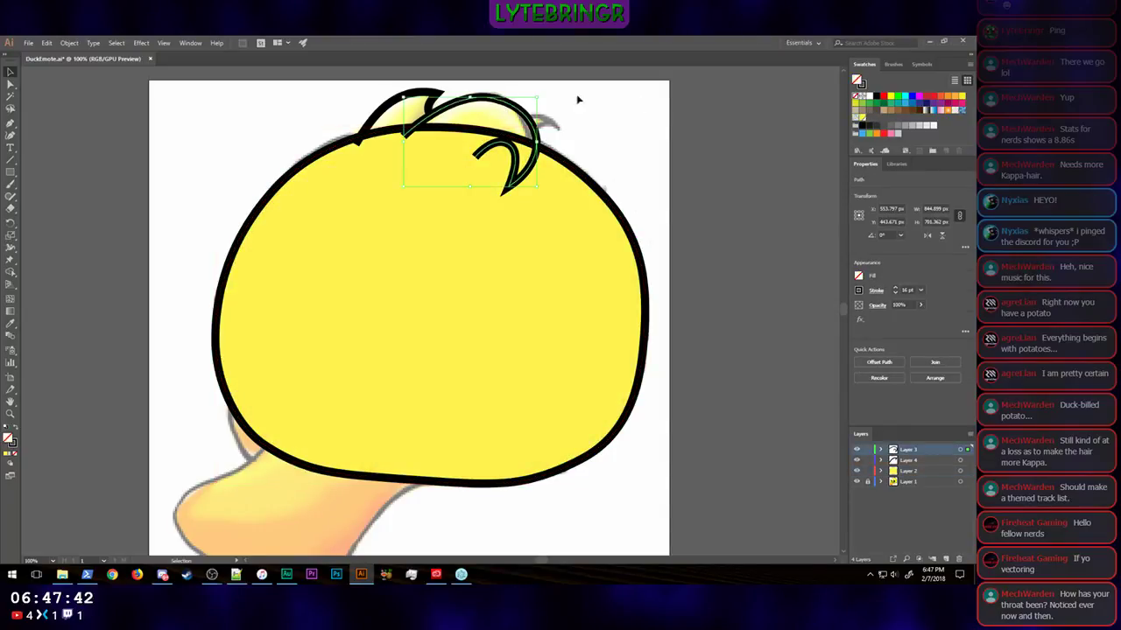
{"action": "left_click", "coordinate": [862, 121]}
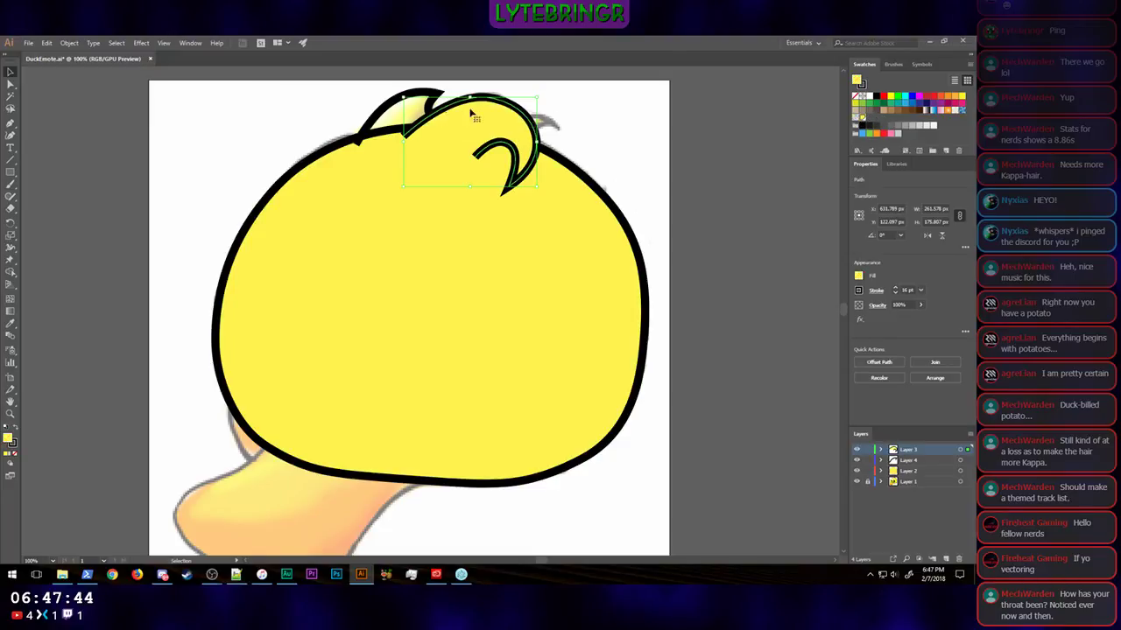
{"action": "left_click", "coordinate": [384, 121]}
{"action": "left_click", "coordinate": [863, 121]}
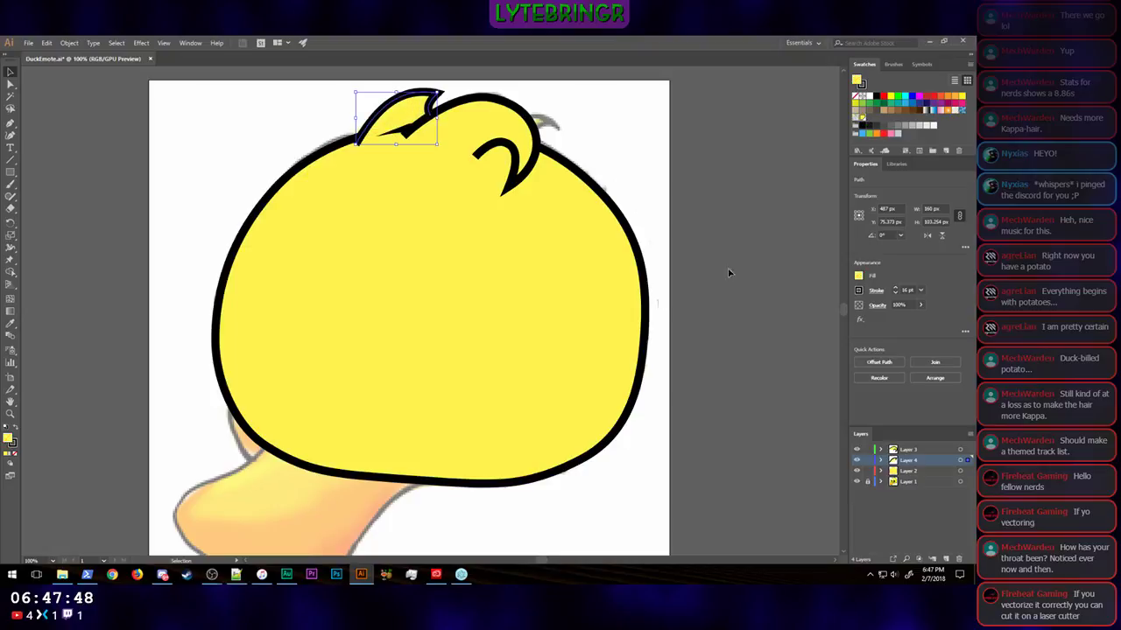
{"action": "left_click", "coordinate": [803, 295]}
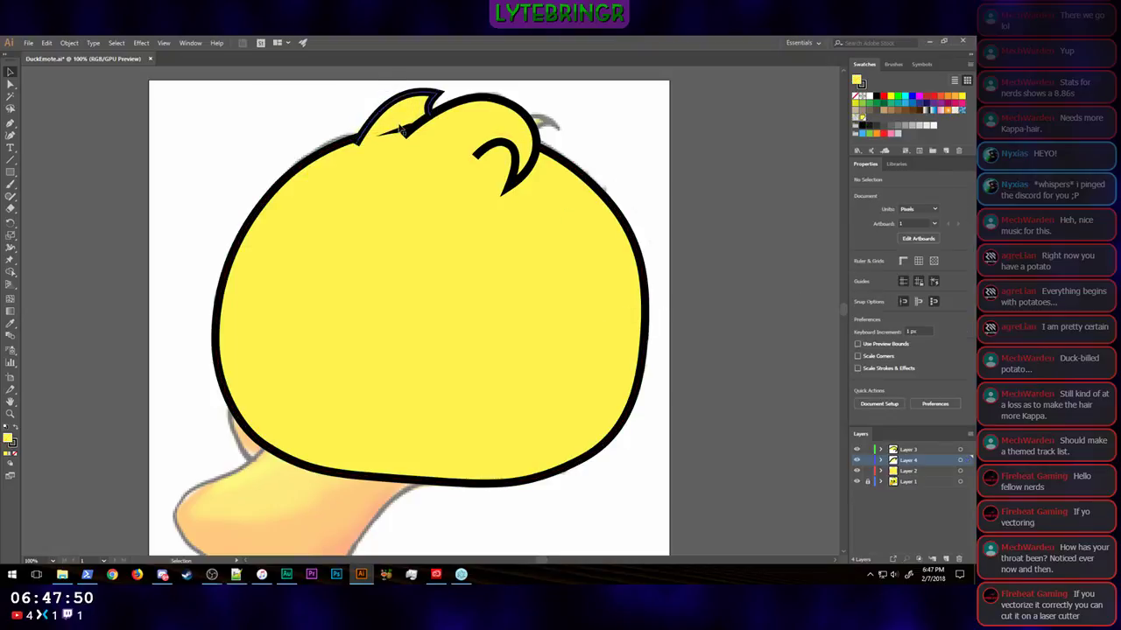
Step: Move the pointed tuft's lower end point to about X 567, Y 111 px, tucking it under the curled tuft, and deselect it
{"action": "scroll", "coordinate": [438, 147], "scroll_direction": "up", "scroll_amount": 3}
{"action": "scroll", "coordinate": [432, 148], "scroll_direction": "down", "scroll_amount": 3}
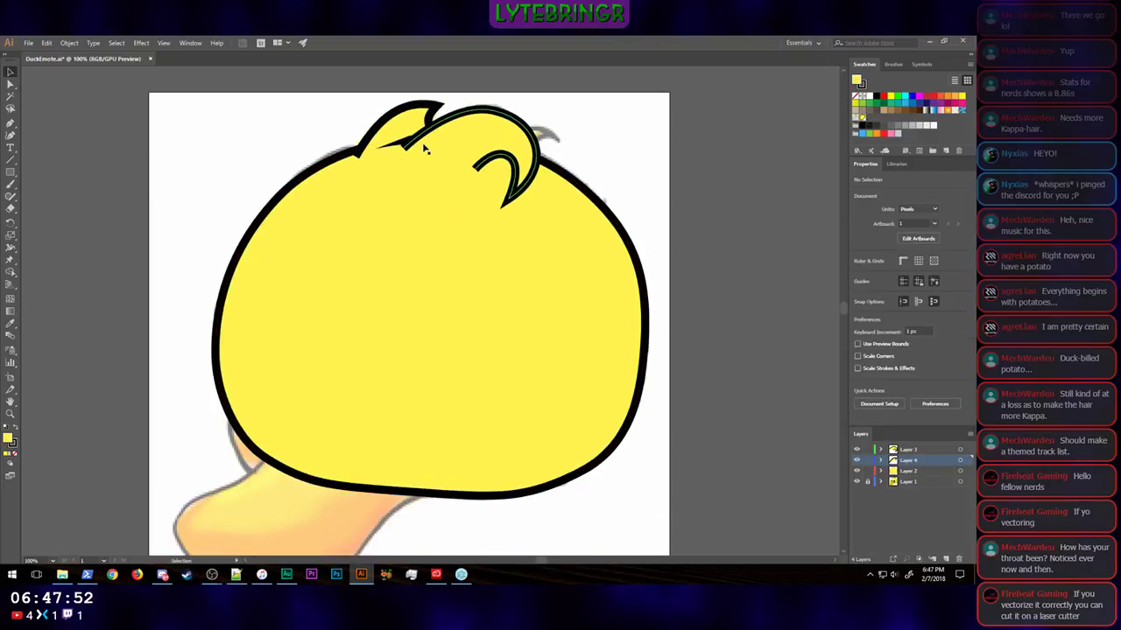
{"action": "key", "text": "ctrl+equal"}
{"action": "key", "text": "ctrl+equal"}
{"action": "scroll", "coordinate": [398, 127], "scroll_direction": "up", "scroll_amount": 10}
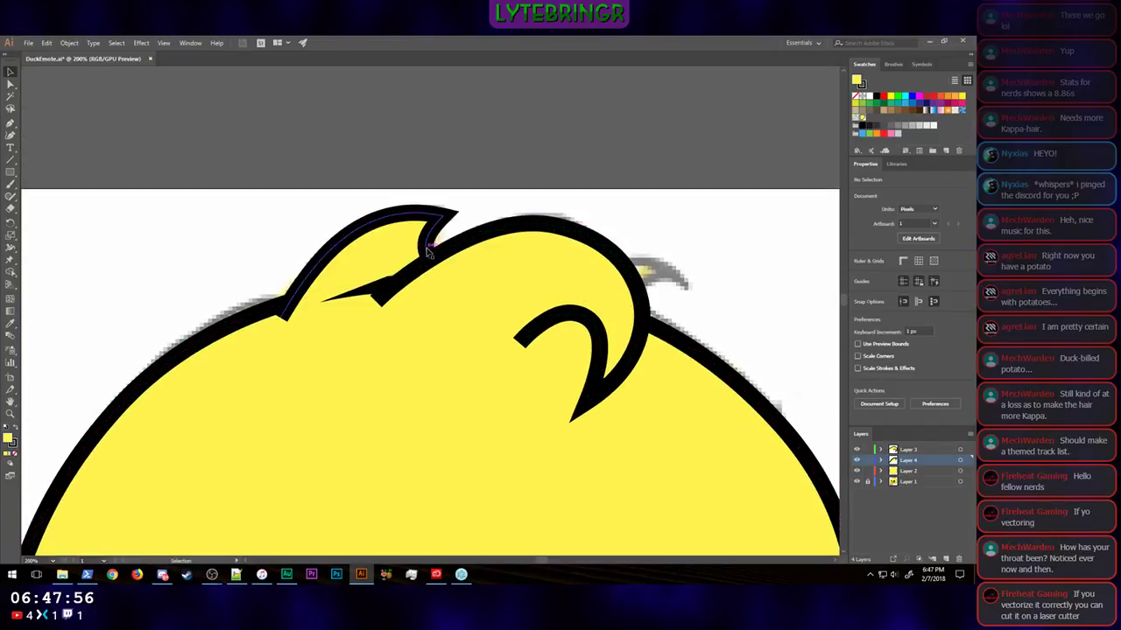
{"action": "left_click", "coordinate": [429, 256]}
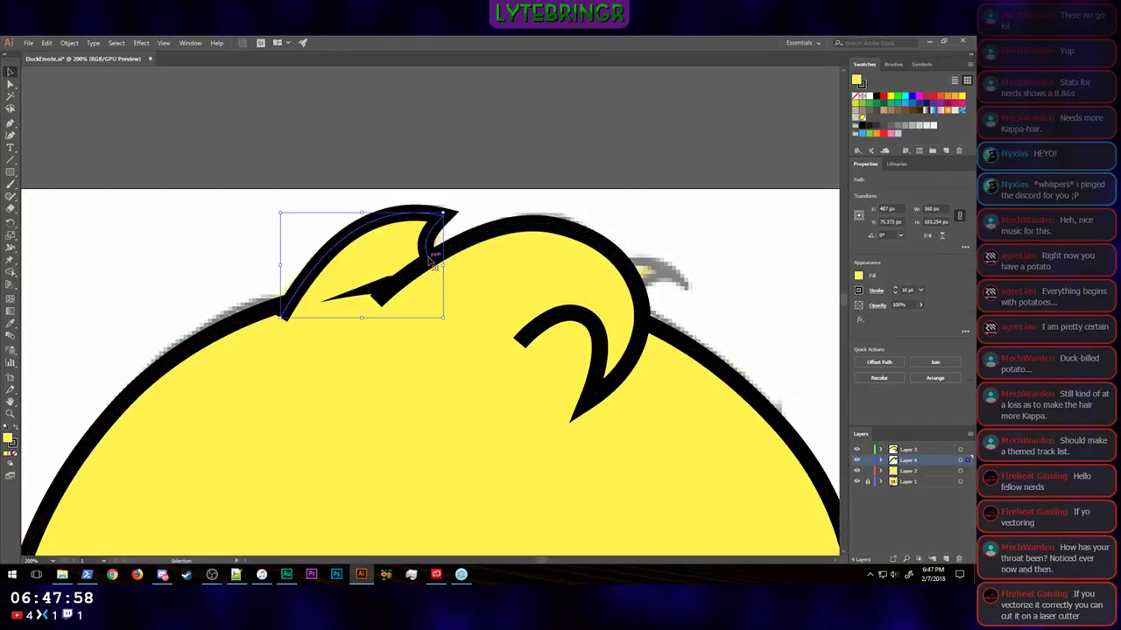
{"action": "left_click", "coordinate": [10, 83]}
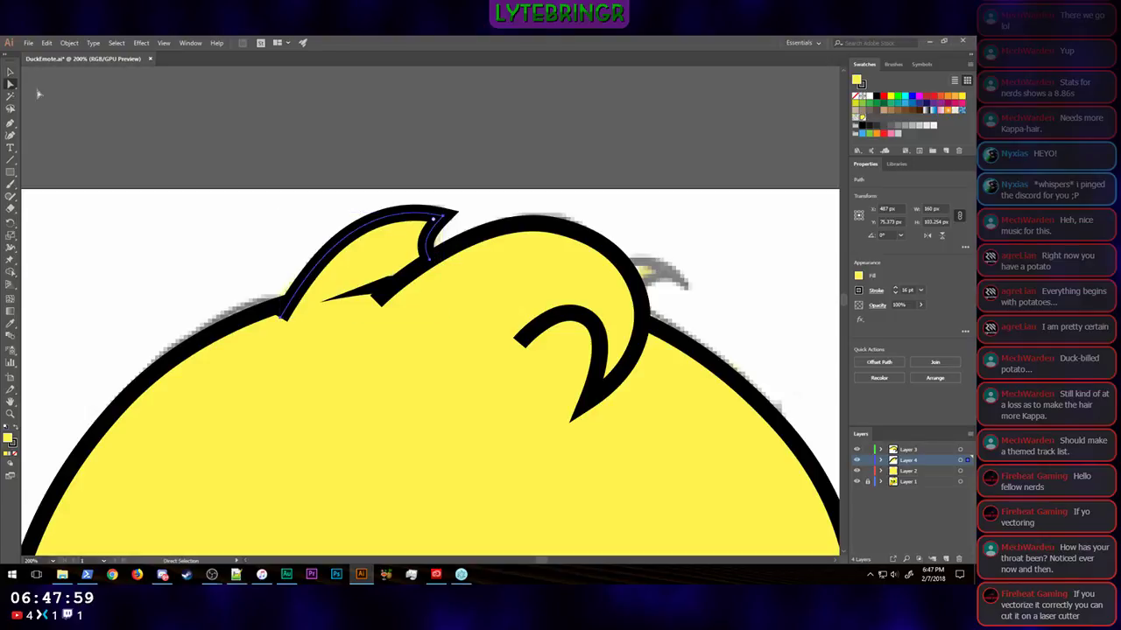
{"action": "left_click", "coordinate": [430, 262]}
{"action": "mouse_move", "coordinate": [430, 263]}
{"action": "left_mouse_down"}
{"action": "mouse_move", "coordinate": [440, 305]}
{"action": "mouse_move", "coordinate": [411, 270]}
{"action": "left_mouse_up"}
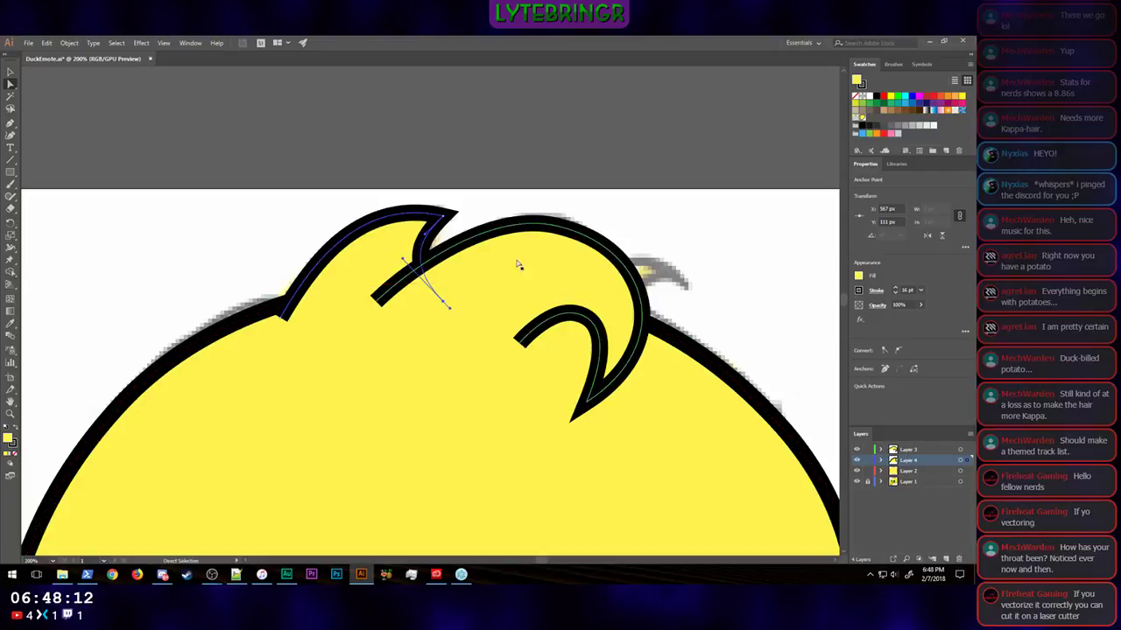
{"action": "left_click", "coordinate": [620, 158]}
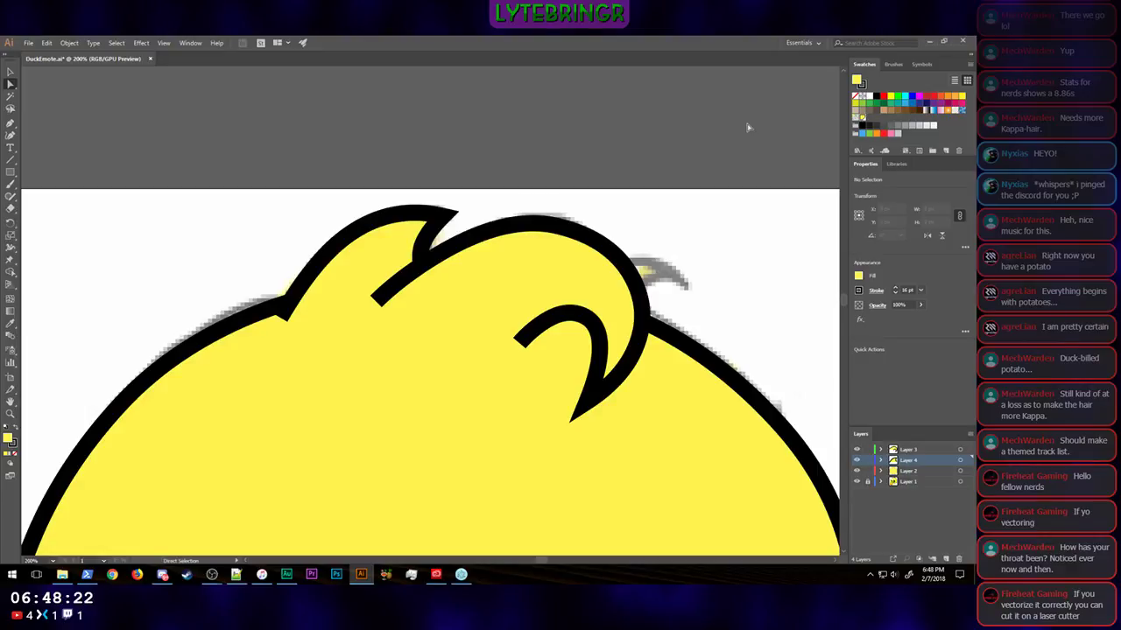
Step: Examine the filled head and both hair tufts against the whole duck drawing
{"action": "scroll", "coordinate": [748, 127], "scroll_direction": "down", "scroll_amount": 4}
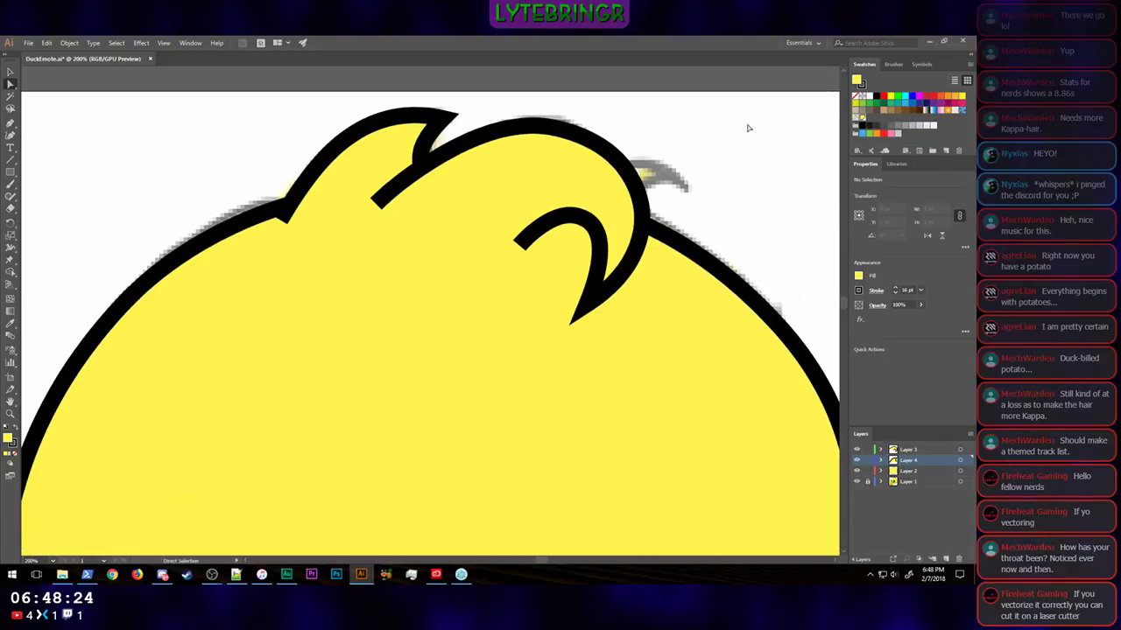
{"action": "key", "text": "ctrl+minus"}
{"action": "key", "text": "ctrl+minus"}
{"action": "key", "text": "ctrl+minus"}
{"action": "right_click", "coordinate": [702, 368]}
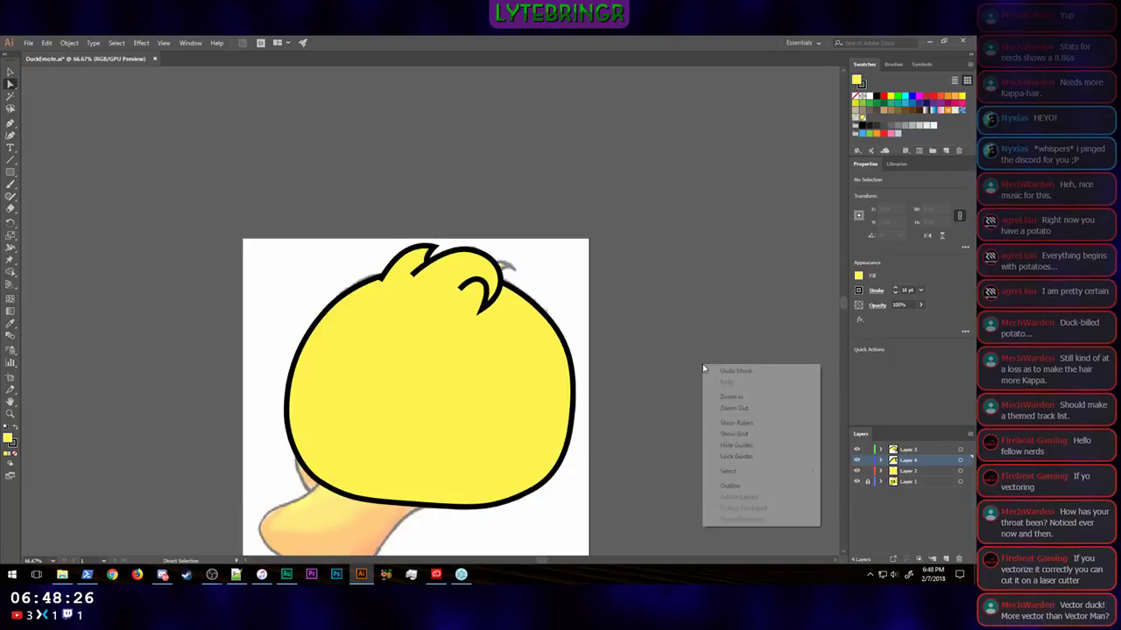
{"action": "left_click", "coordinate": [666, 322]}
{"action": "scroll", "coordinate": [653, 315], "scroll_direction": "down", "scroll_amount": 5}
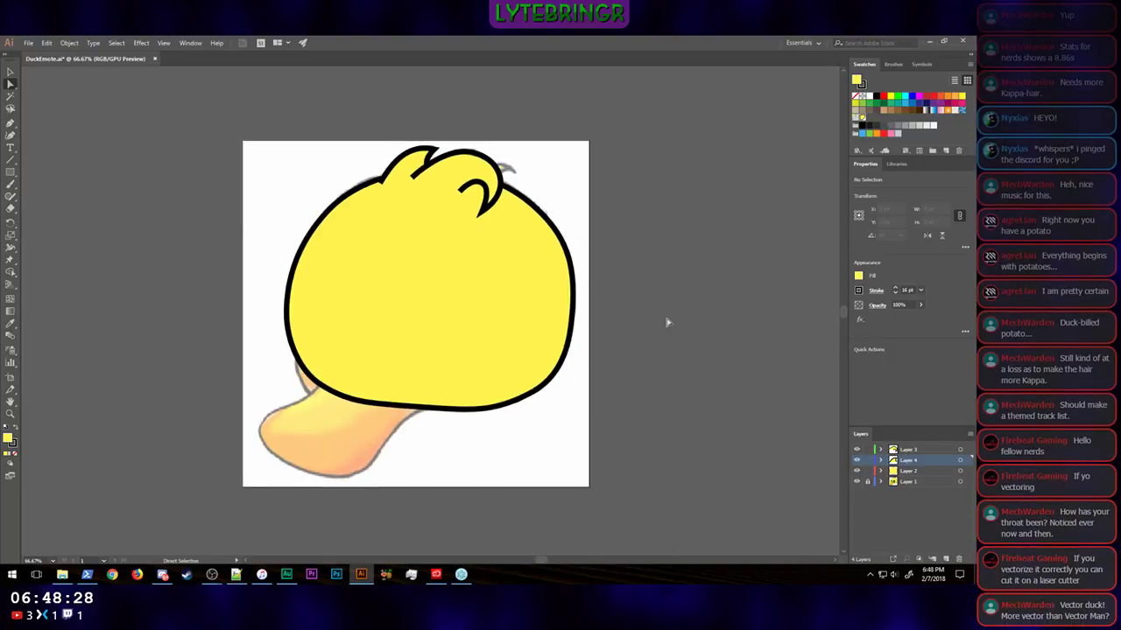
{"action": "key", "text": "ctrl+plus"}
{"action": "key", "text": "ctrl+plus"}
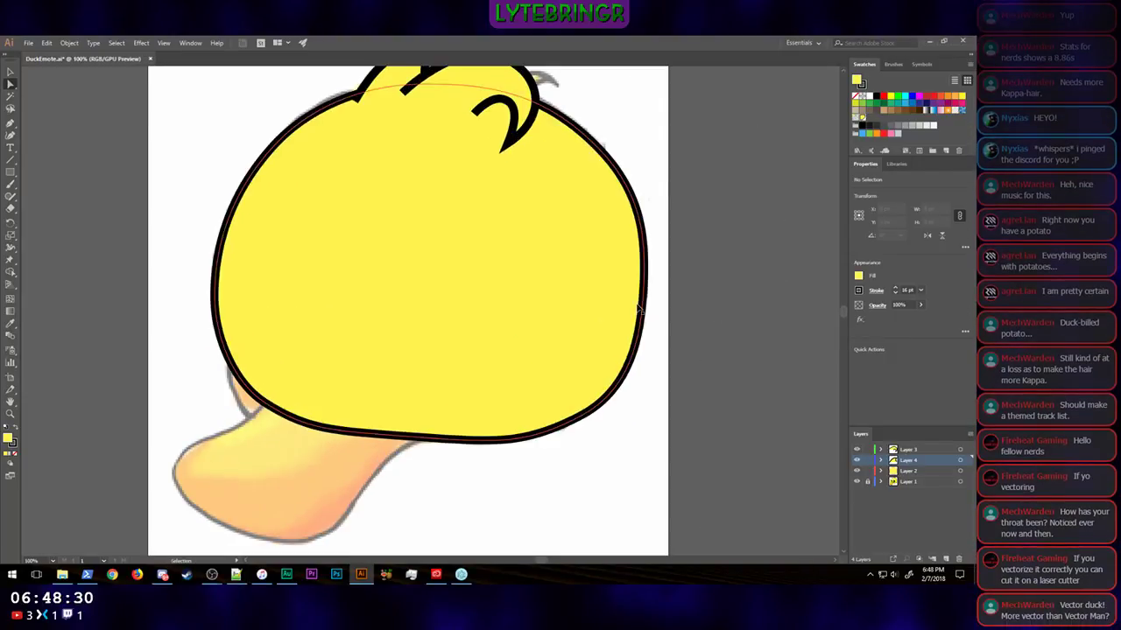
Step: Remove the yellow fill from the pointed tuft and the curled tuft
{"action": "scroll", "coordinate": [758, 193], "scroll_direction": "up", "scroll_amount": 4}
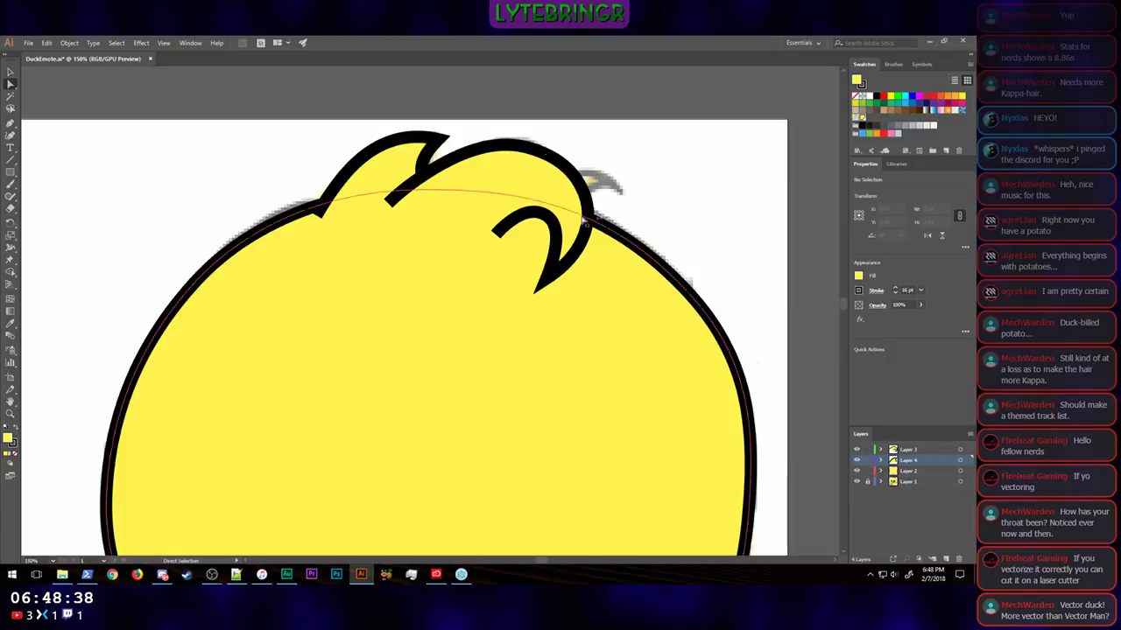
{"action": "left_click", "coordinate": [371, 160]}
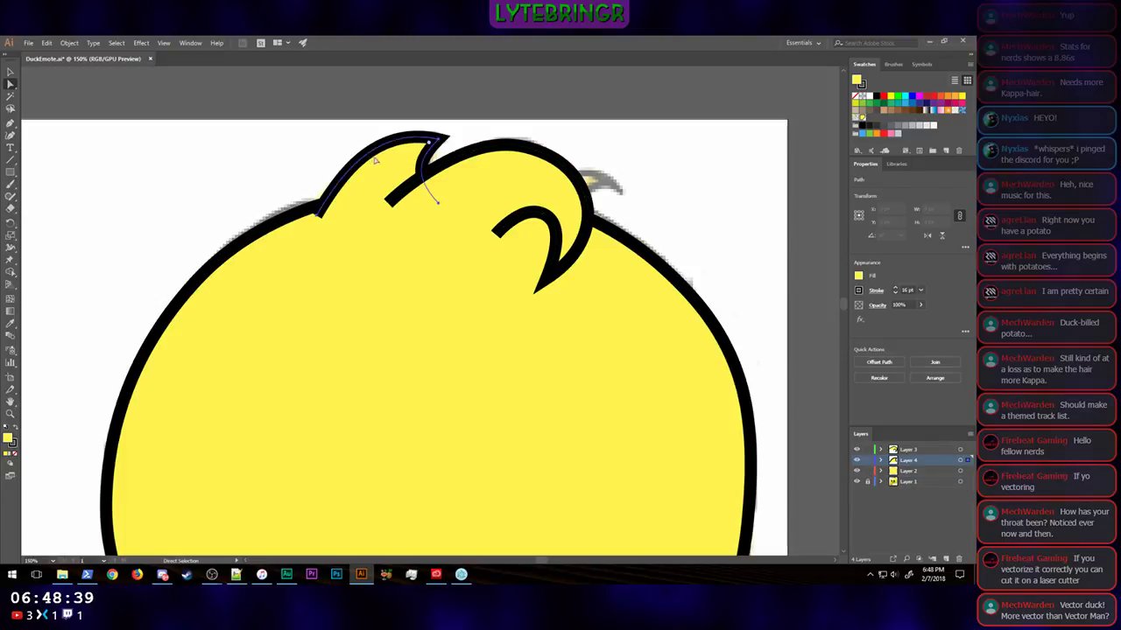
{"action": "left_click", "coordinate": [859, 276]}
{"action": "left_click", "coordinate": [751, 295]}
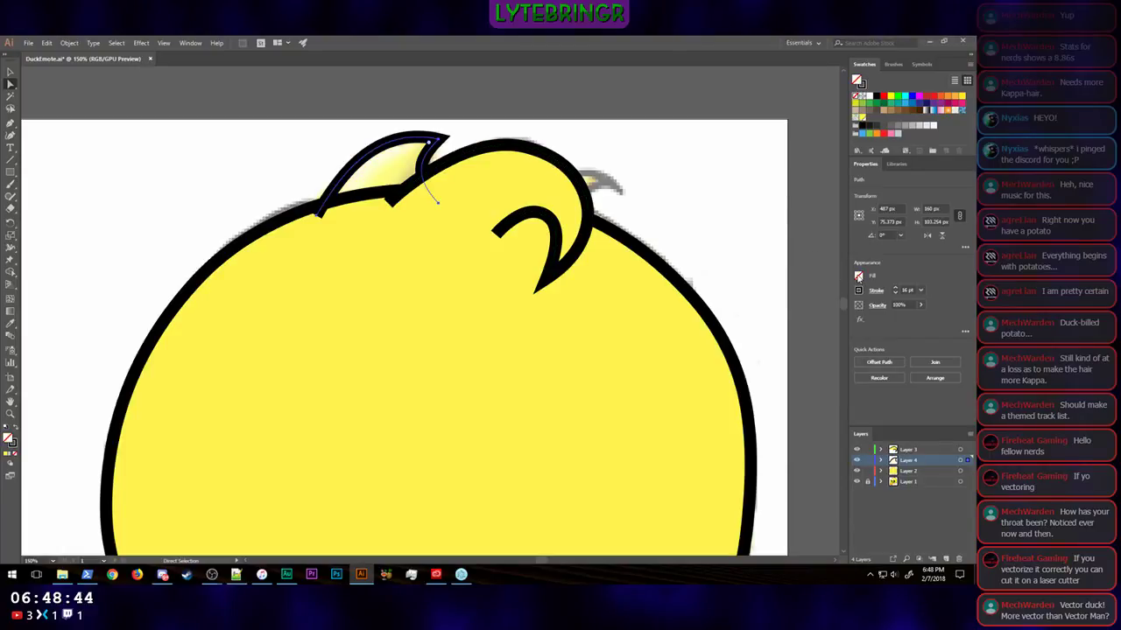
{"action": "left_click", "coordinate": [547, 156]}
{"action": "left_click", "coordinate": [859, 278]}
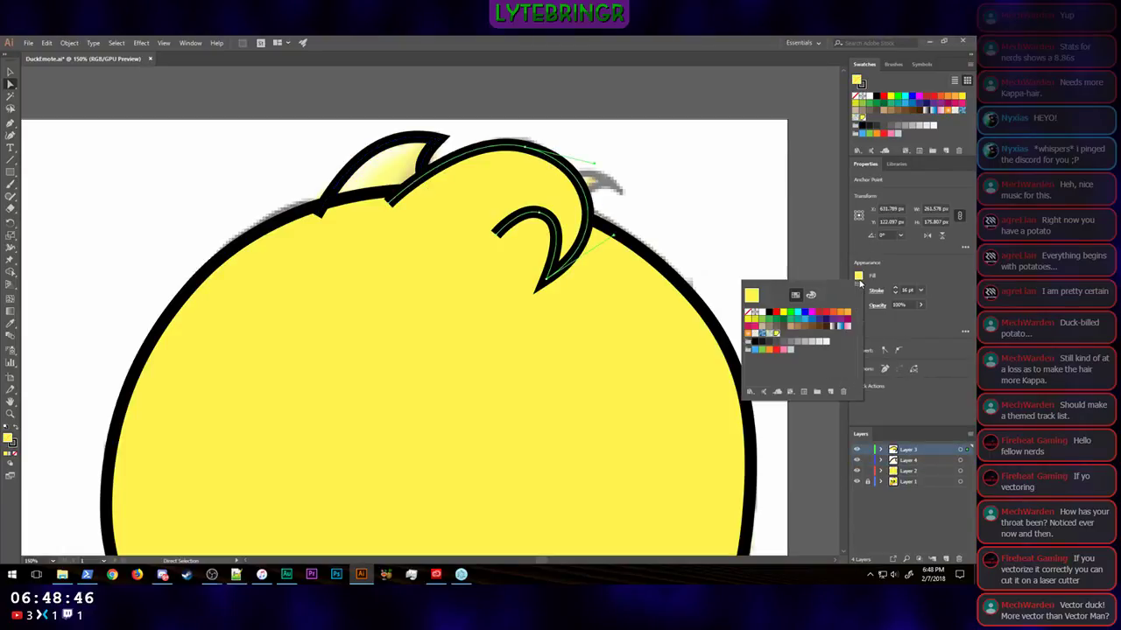
{"action": "left_click", "coordinate": [749, 314]}
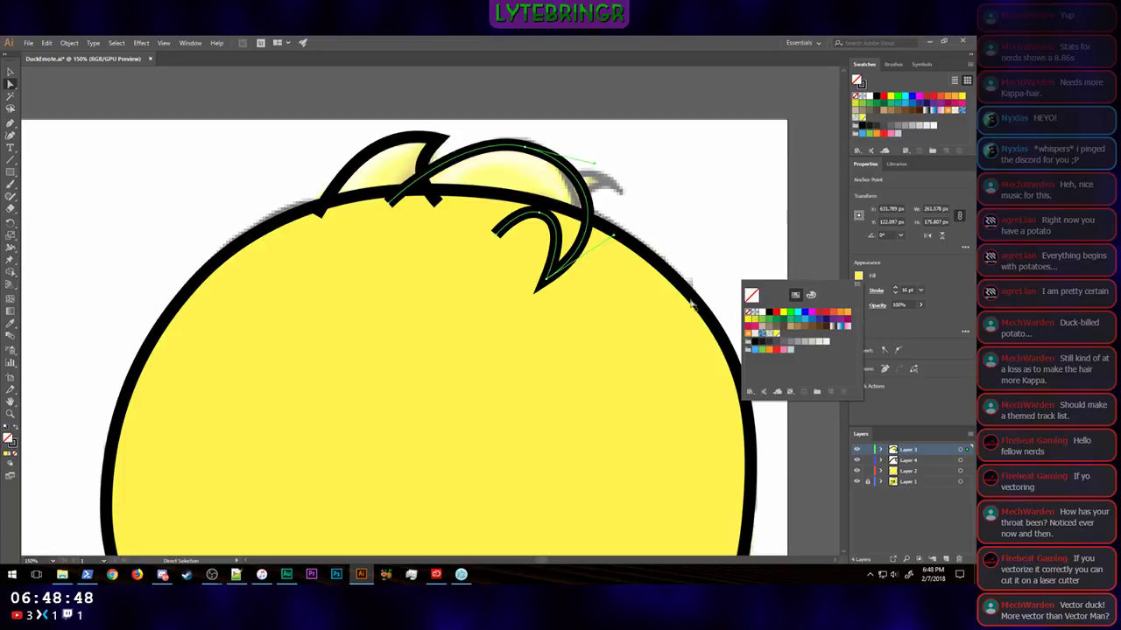
Step: Remove the yellow fill from the head outline on Layer 2 to expose the sketch beneath
{"action": "left_click", "coordinate": [674, 285]}
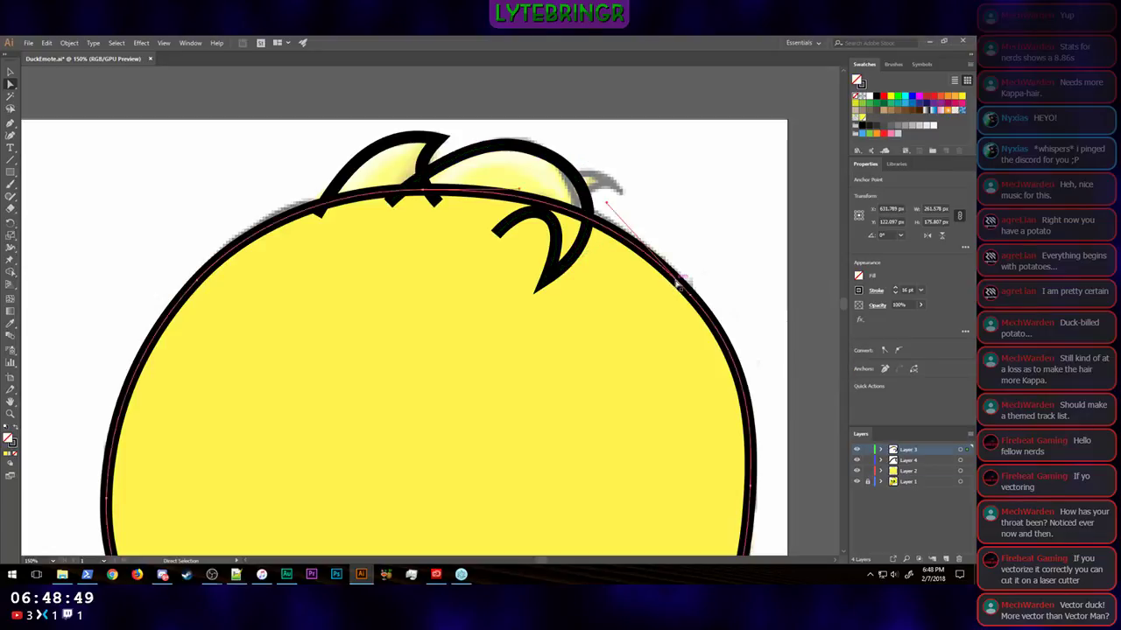
{"action": "left_click", "coordinate": [859, 278]}
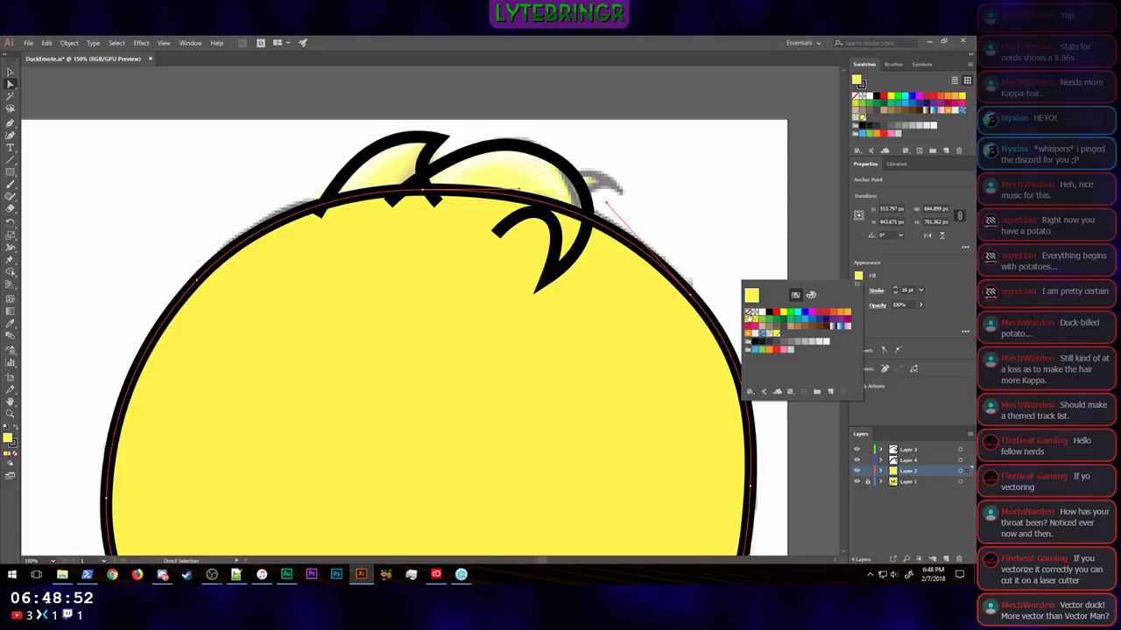
{"action": "left_click", "coordinate": [751, 295]}
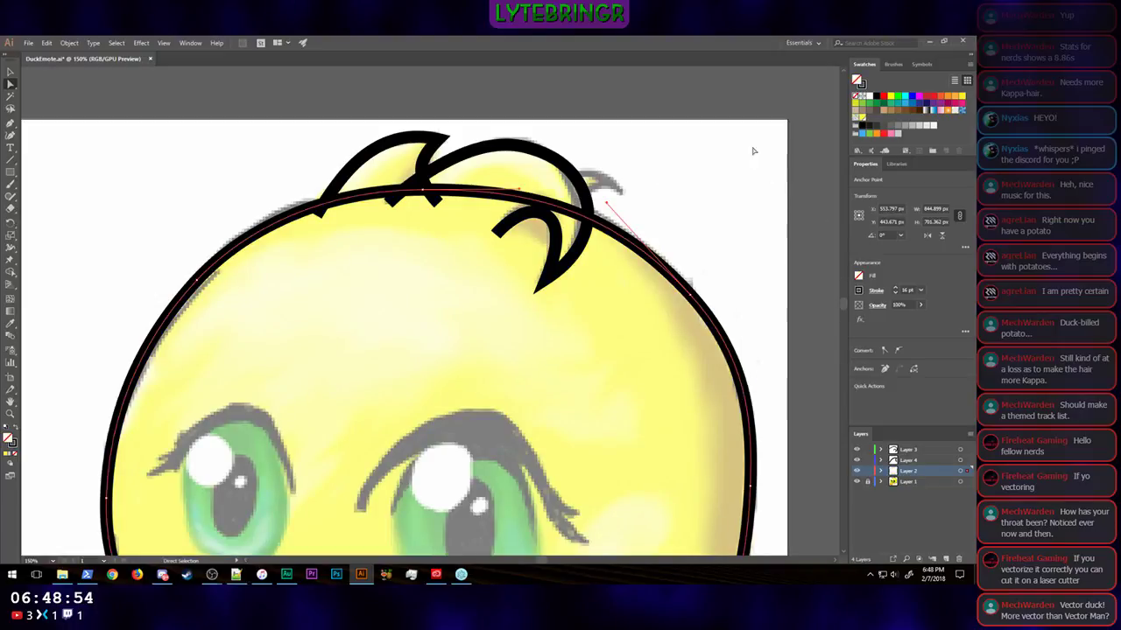
Step: Add a new layer directly above Layer 2 for the next tuft and lock the other layers, leaving nothing selected
{"action": "left_click", "coordinate": [946, 559]}
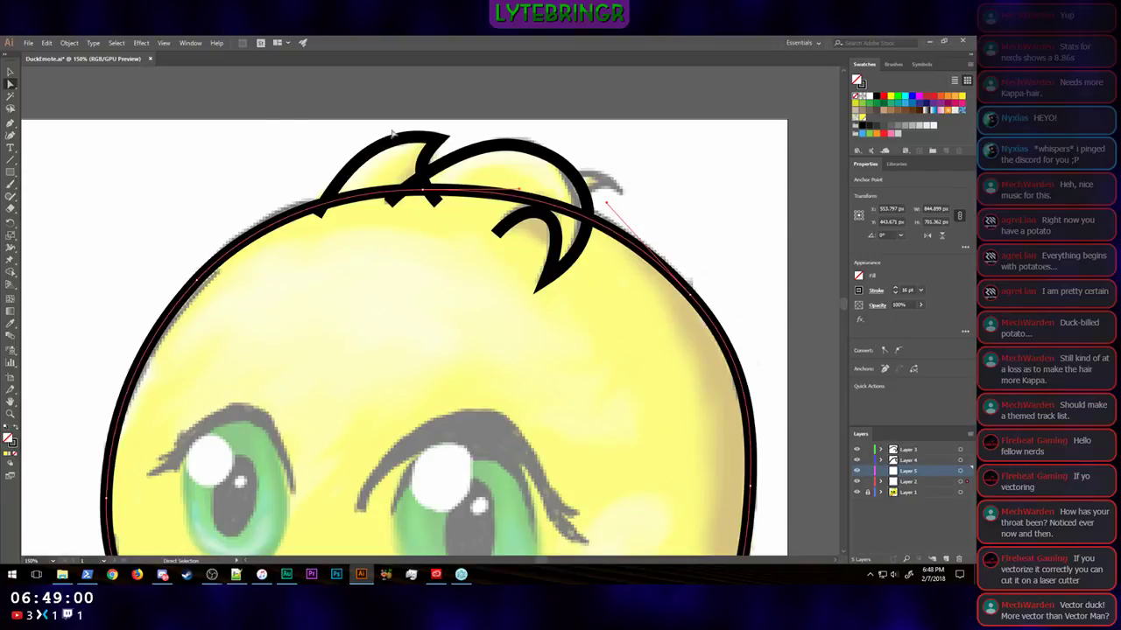
{"action": "left_click", "coordinate": [9, 124]}
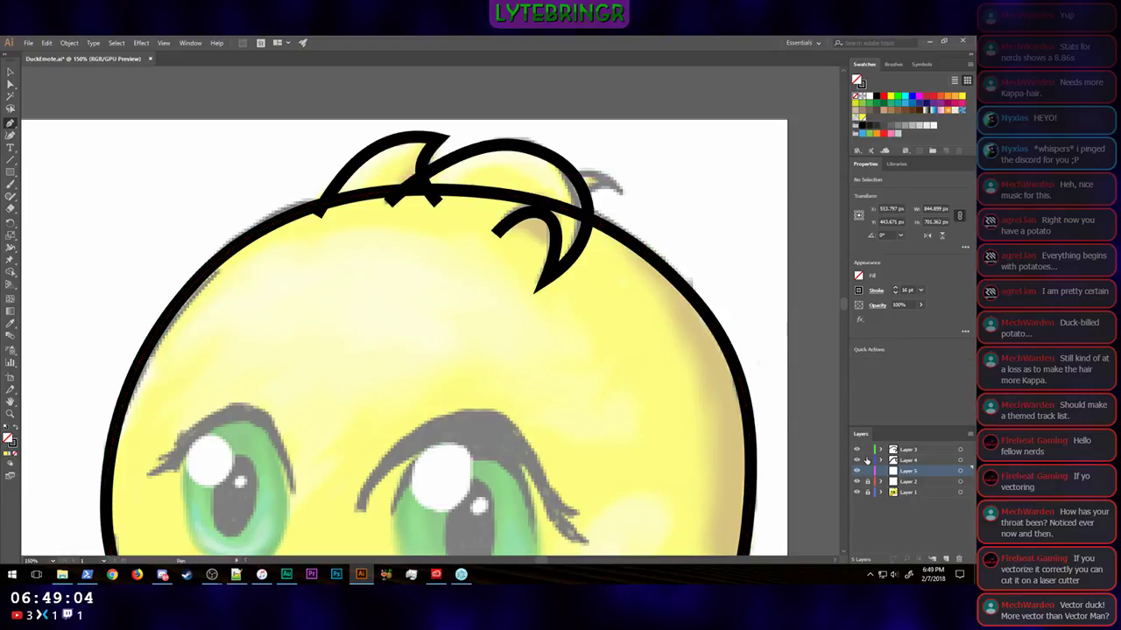
{"action": "key", "text": "ctrl+shift+a"}
Step: Trace the small tuft sticking out behind the curled tuft as an open Pen path on Layer 5
{"action": "left_click", "coordinate": [376, 177]}
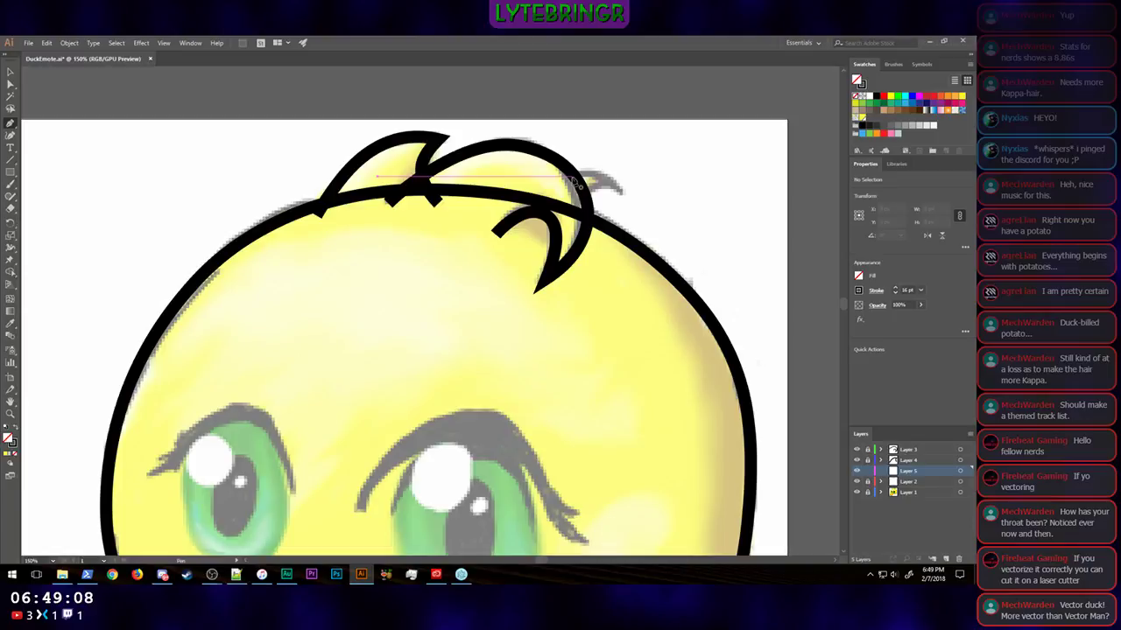
{"action": "mouse_move", "coordinate": [571, 179]}
{"action": "left_mouse_down"}
{"action": "mouse_move", "coordinate": [624, 184]}
{"action": "mouse_move", "coordinate": [609, 200]}
{"action": "left_mouse_up"}
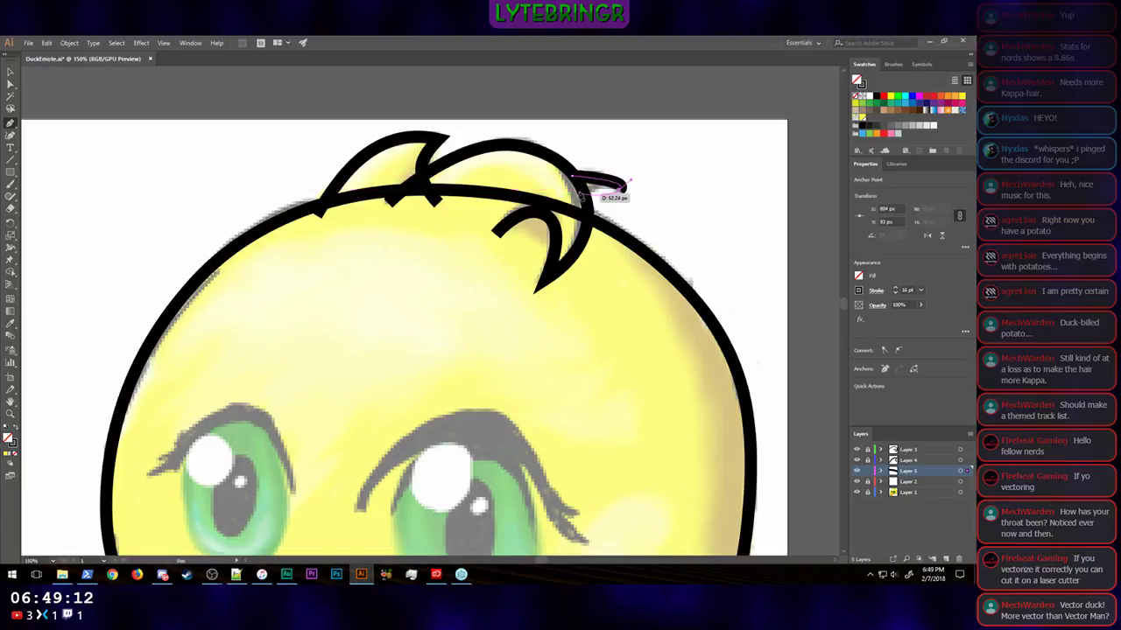
{"action": "left_click", "coordinate": [579, 191]}
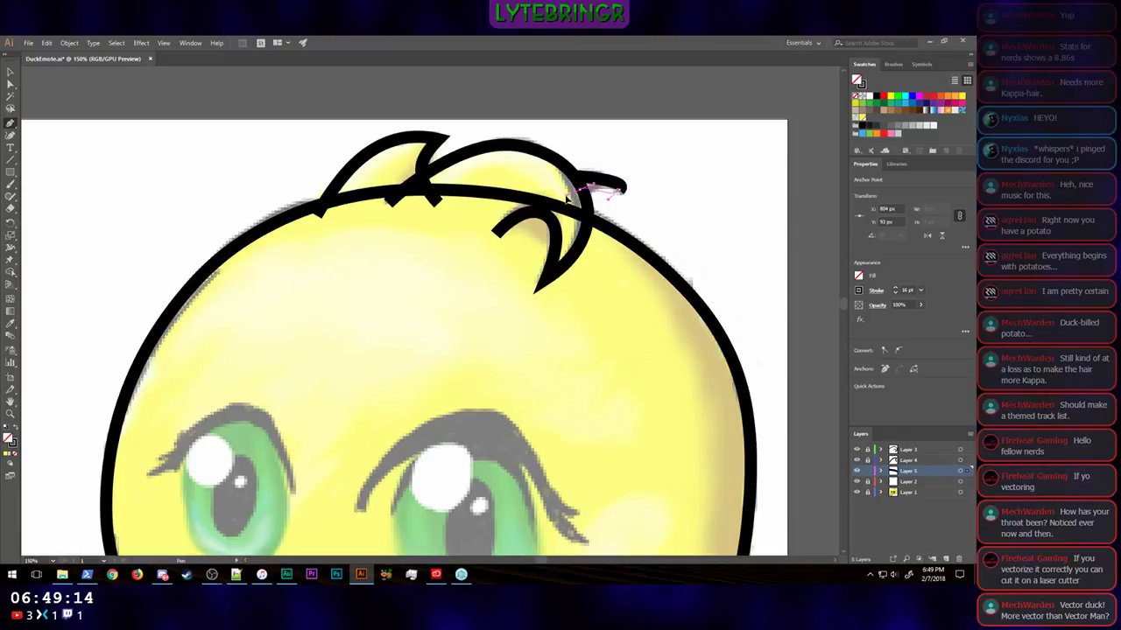
{"action": "left_click_drag", "start_coordinate": [579, 191], "coordinate": [667, 246]}
Step: Sharpen the small tuft's tip by pulling its upper direction handle outward and its lower one in toward the inner edge
{"action": "key", "text": "ctrl+equal"}
{"action": "key", "text": "ctrl+equal"}
{"action": "key", "text": "ctrl+equal"}
{"action": "key", "text": "ctrl+equal"}
{"action": "key", "text": "ctrl+equal"}
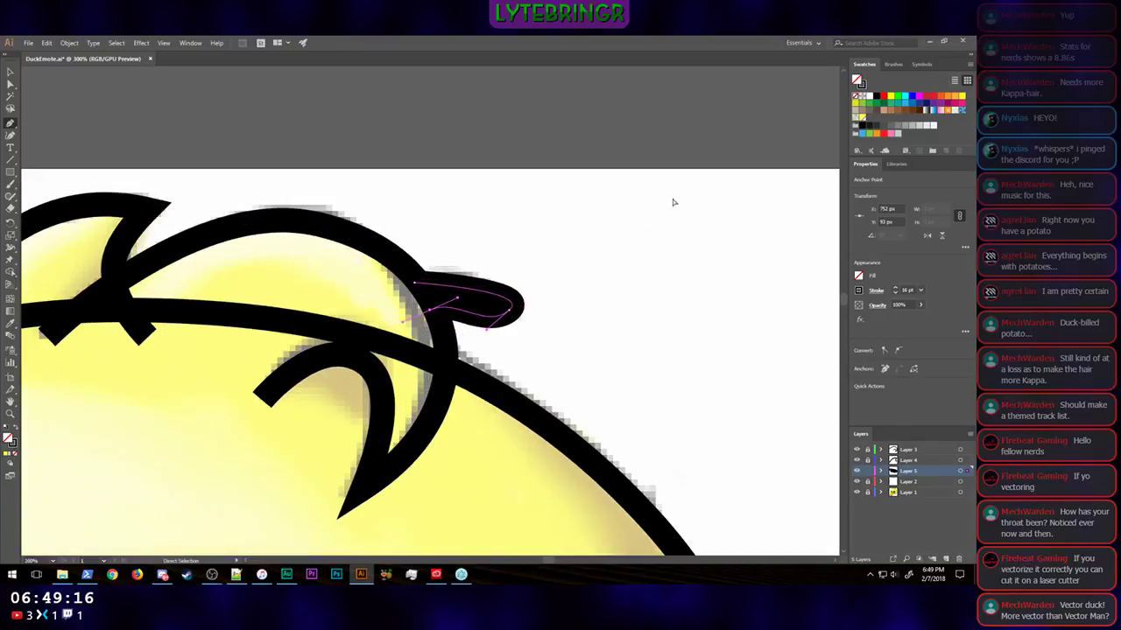
{"action": "left_click_drag", "start_coordinate": [567, 328], "coordinate": [602, 289]}
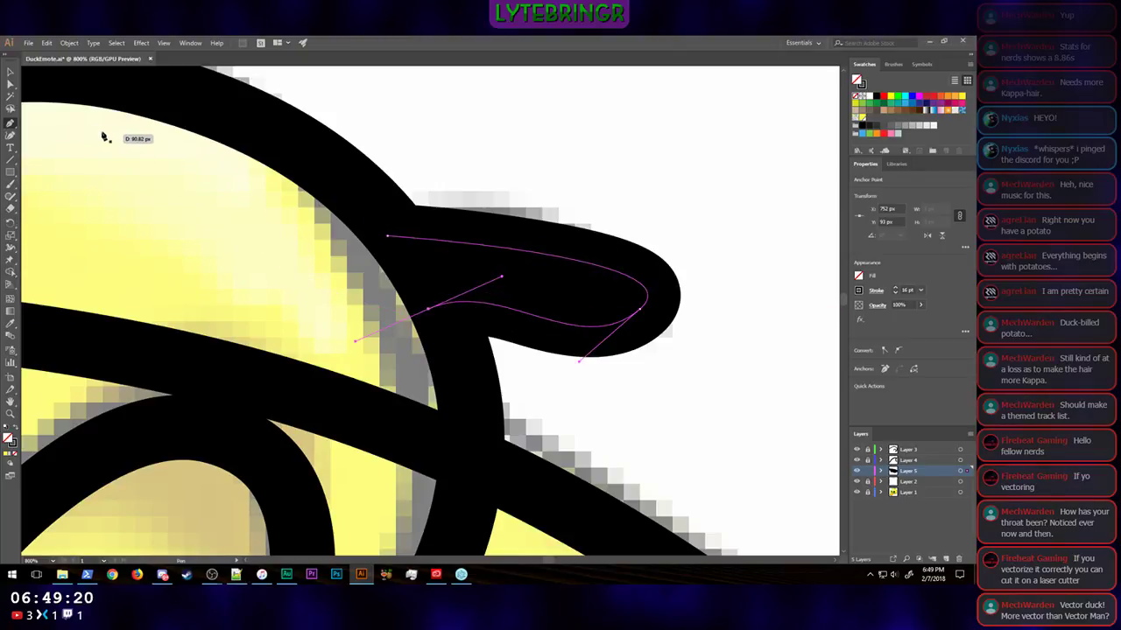
{"action": "left_click", "coordinate": [10, 85]}
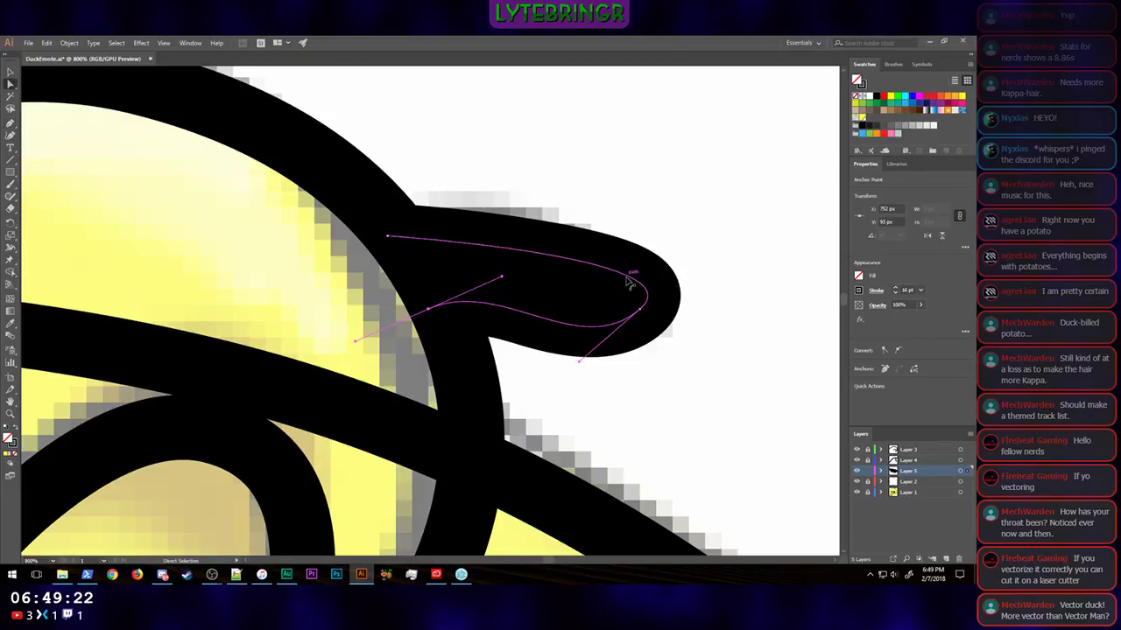
{"action": "mouse_move", "coordinate": [640, 311]}
{"action": "left_mouse_down"}
{"action": "mouse_move", "coordinate": [671, 317]}
{"action": "mouse_move", "coordinate": [708, 253]}
{"action": "mouse_move", "coordinate": [613, 232]}
{"action": "mouse_move", "coordinate": [601, 218]}
{"action": "mouse_move", "coordinate": [609, 189]}
{"action": "left_mouse_up"}
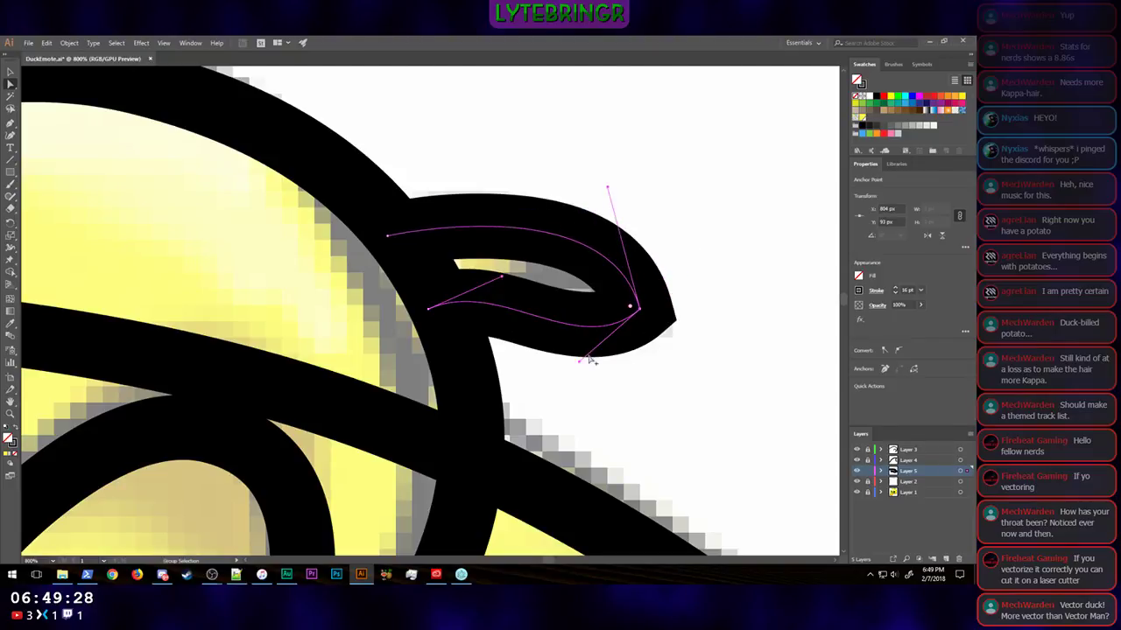
{"action": "left_click_drag", "start_coordinate": [579, 359], "coordinate": [551, 289]}
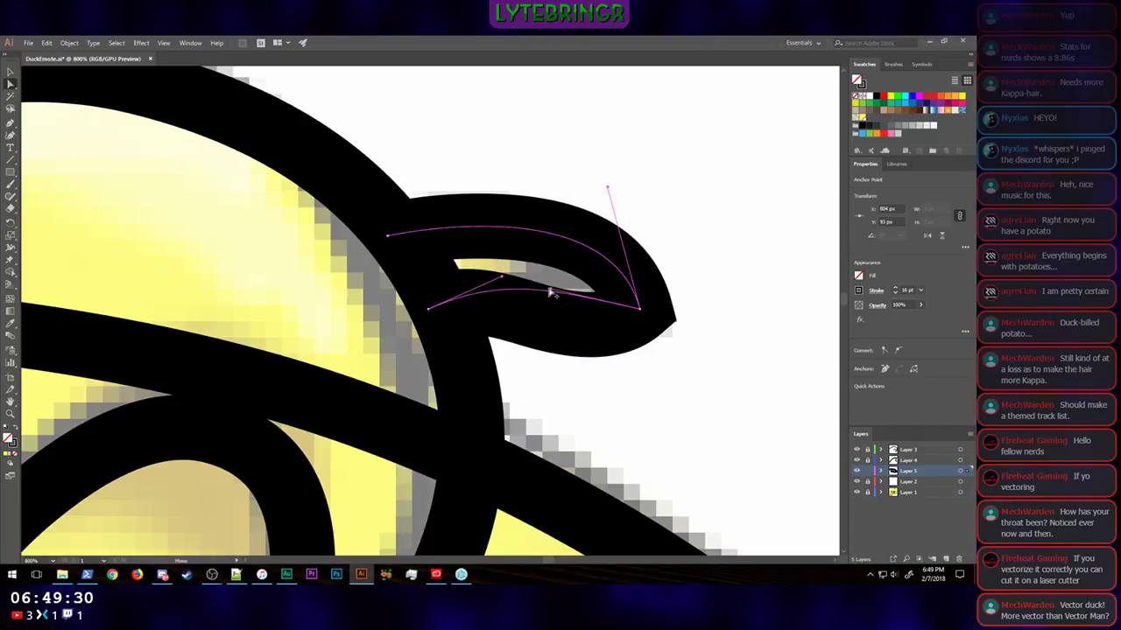
Step: Move the small tuft's lower end point to about X 757, Y 102 px and its upper one to about X 741, Y 67 px
{"action": "left_click_drag", "start_coordinate": [428, 308], "coordinate": [449, 337]}
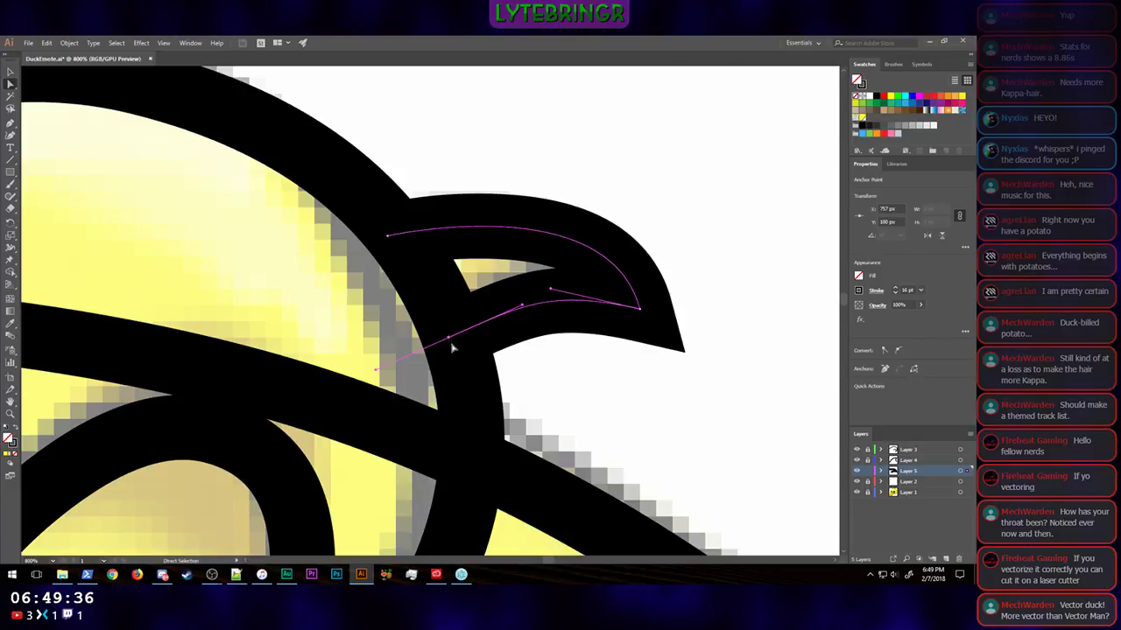
{"action": "left_click", "coordinate": [452, 342]}
{"action": "left_click_drag", "start_coordinate": [450, 339], "coordinate": [450, 343]}
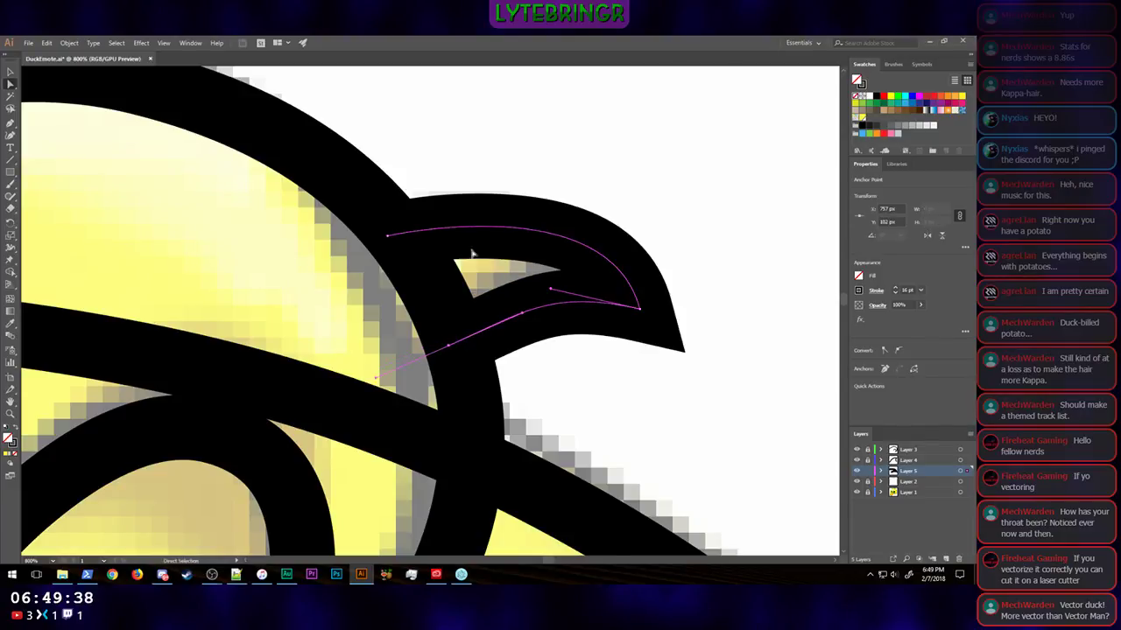
{"action": "left_click_drag", "start_coordinate": [388, 238], "coordinate": [383, 203]}
Step: Readjust the small tuft's lower direction handle at the tip and move its lower end point to about X 758, Y 105 px
{"action": "scroll", "coordinate": [750, 276], "scroll_direction": "down", "scroll_amount": 1}
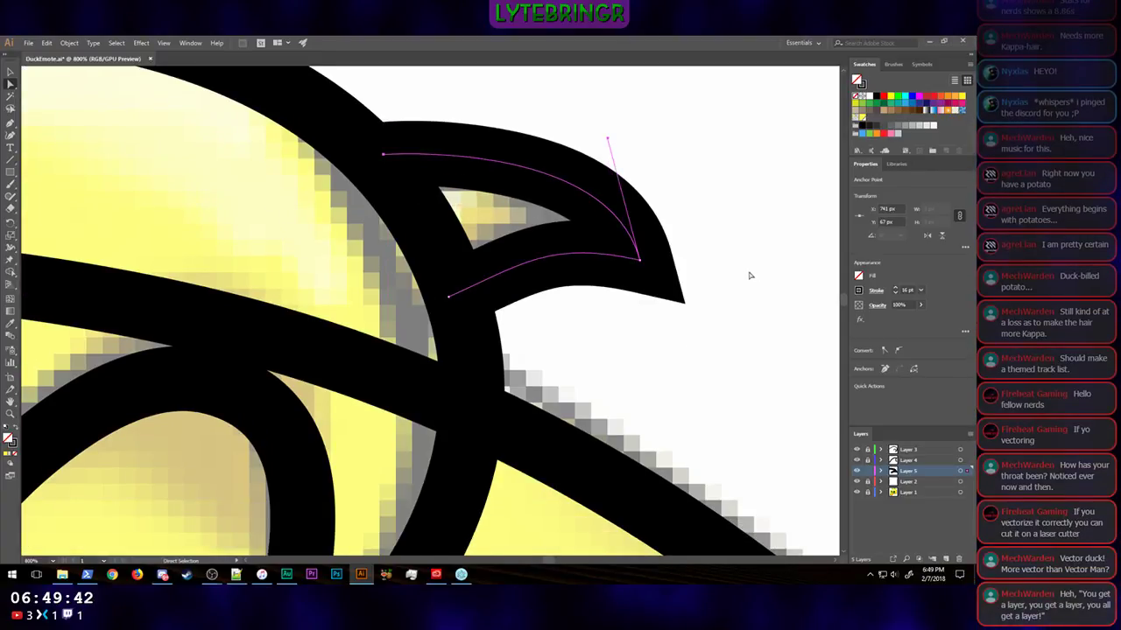
{"action": "scroll", "coordinate": [750, 276], "scroll_direction": "up", "scroll_amount": 1}
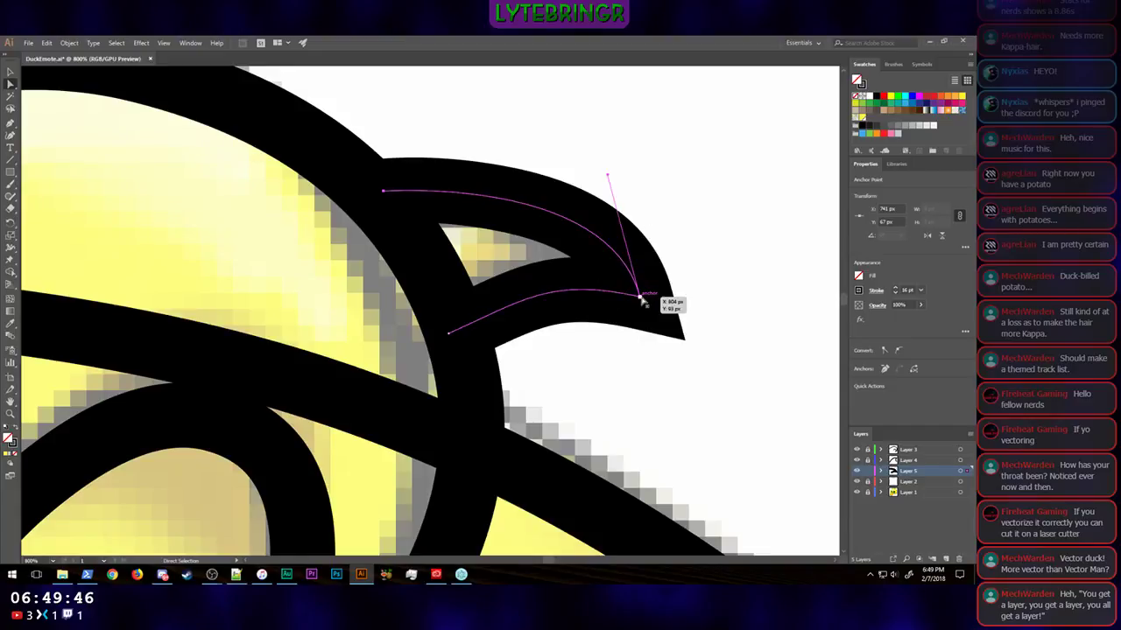
{"action": "mouse_move", "coordinate": [639, 296]}
{"action": "left_mouse_down"}
{"action": "mouse_move", "coordinate": [551, 276]}
{"action": "mouse_move", "coordinate": [505, 292]}
{"action": "mouse_move", "coordinate": [572, 279]}
{"action": "left_mouse_up"}
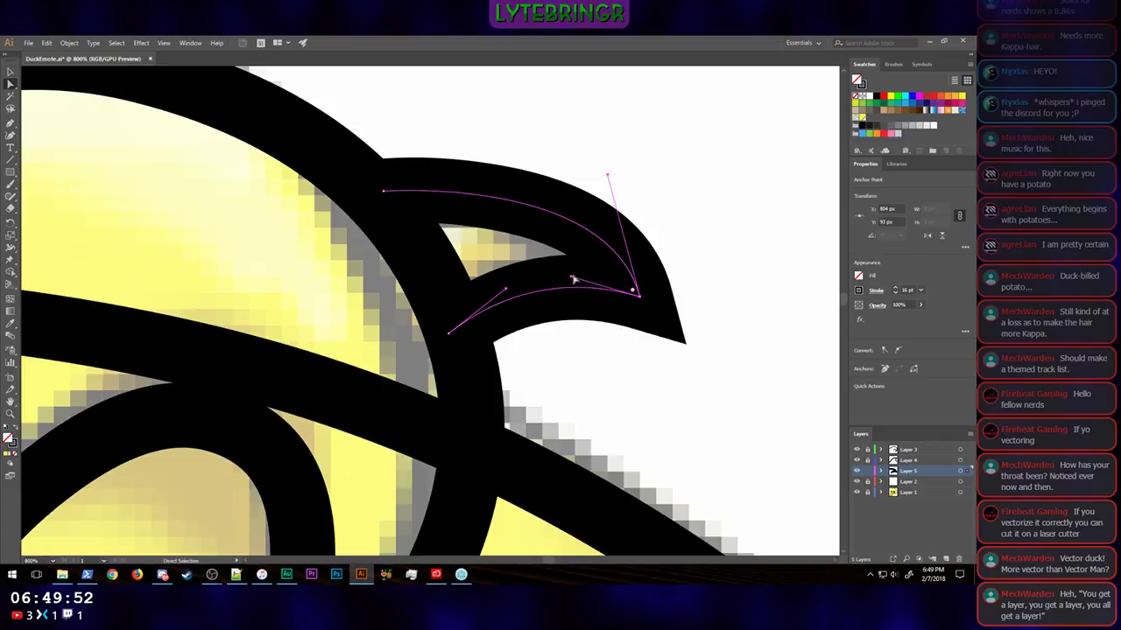
{"action": "key", "text": "ctrl+shift+a"}
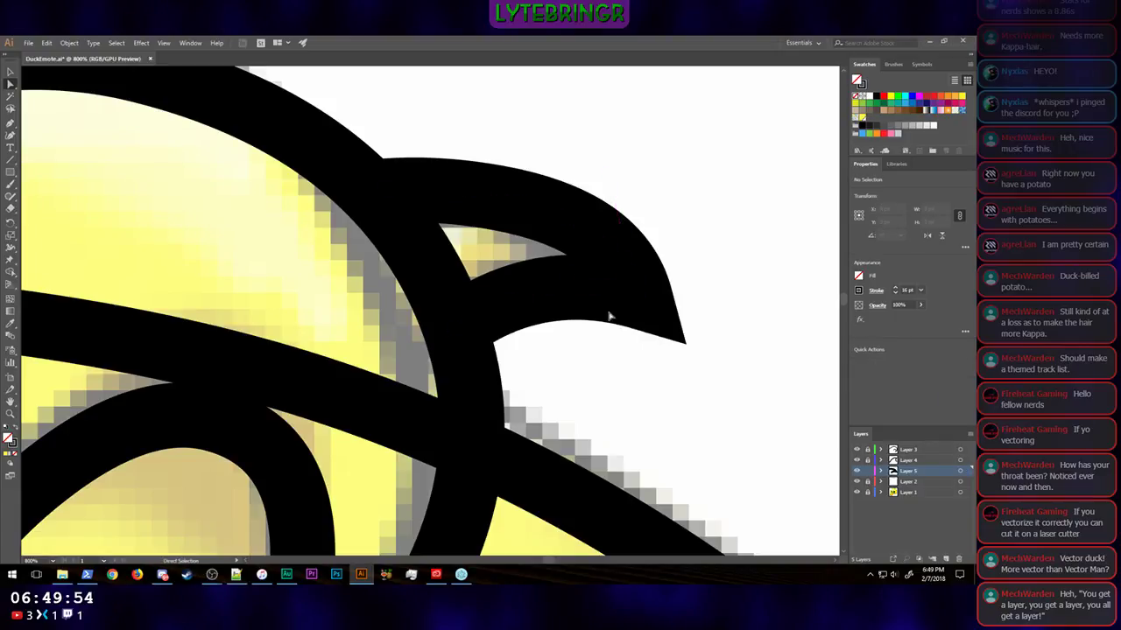
{"action": "left_click", "coordinate": [601, 294]}
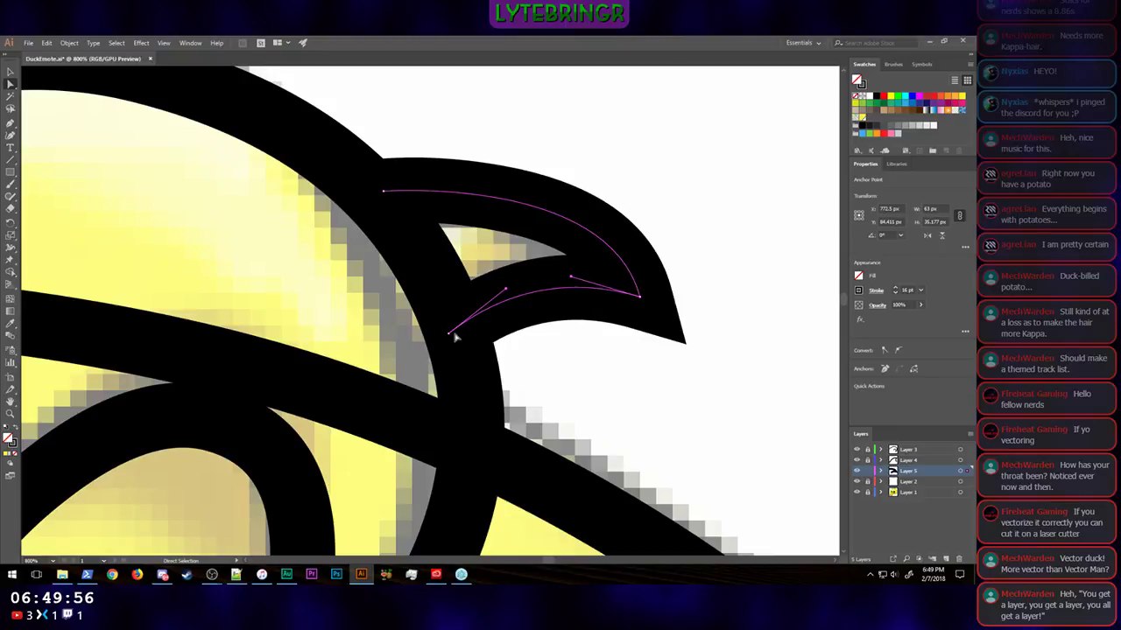
{"action": "left_click_drag", "start_coordinate": [449, 335], "coordinate": [453, 345]}
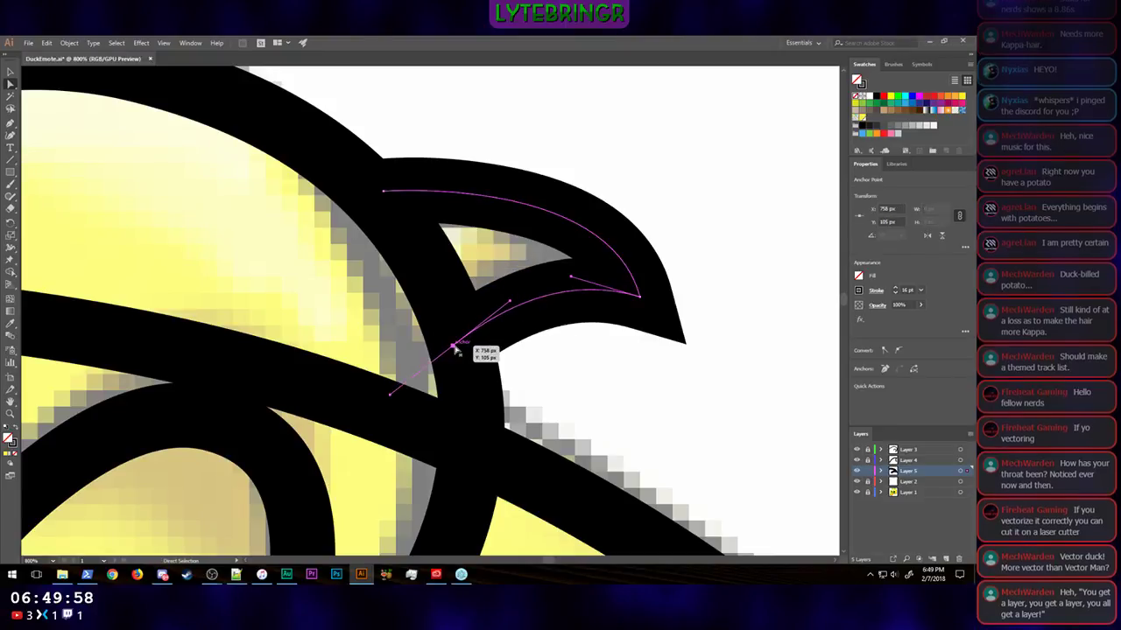
{"action": "key", "text": "ctrl+shift+a"}
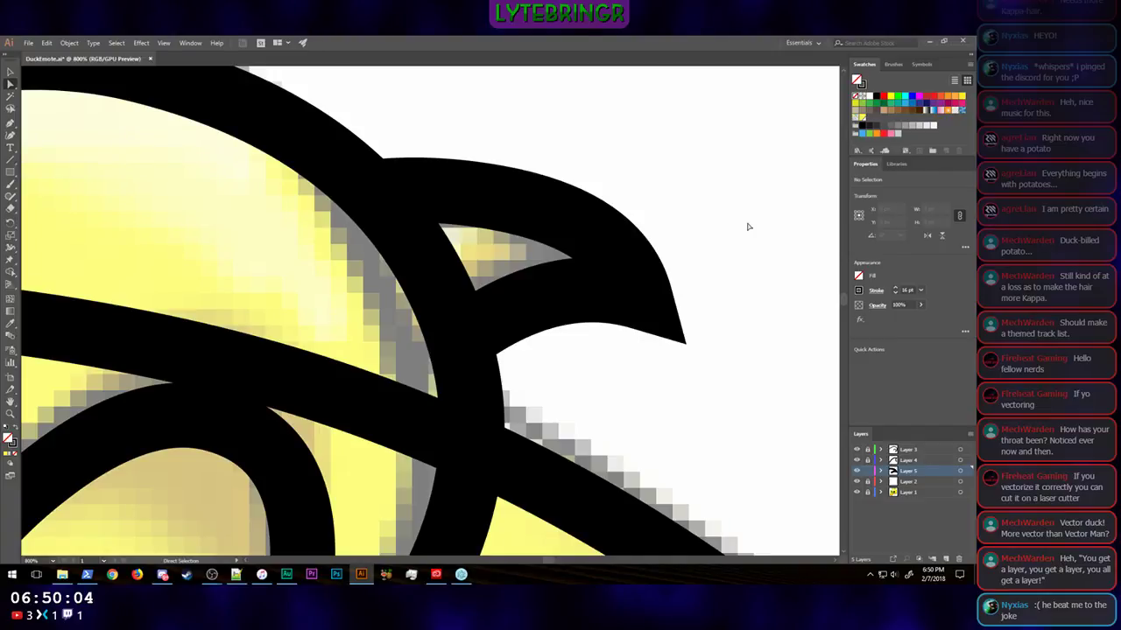
Step: Bring the whole duck into view and unlock the line-art layers, Layers 2 to 5, keeping the sketch layer locked
{"action": "key", "text": "ctrl+1"}
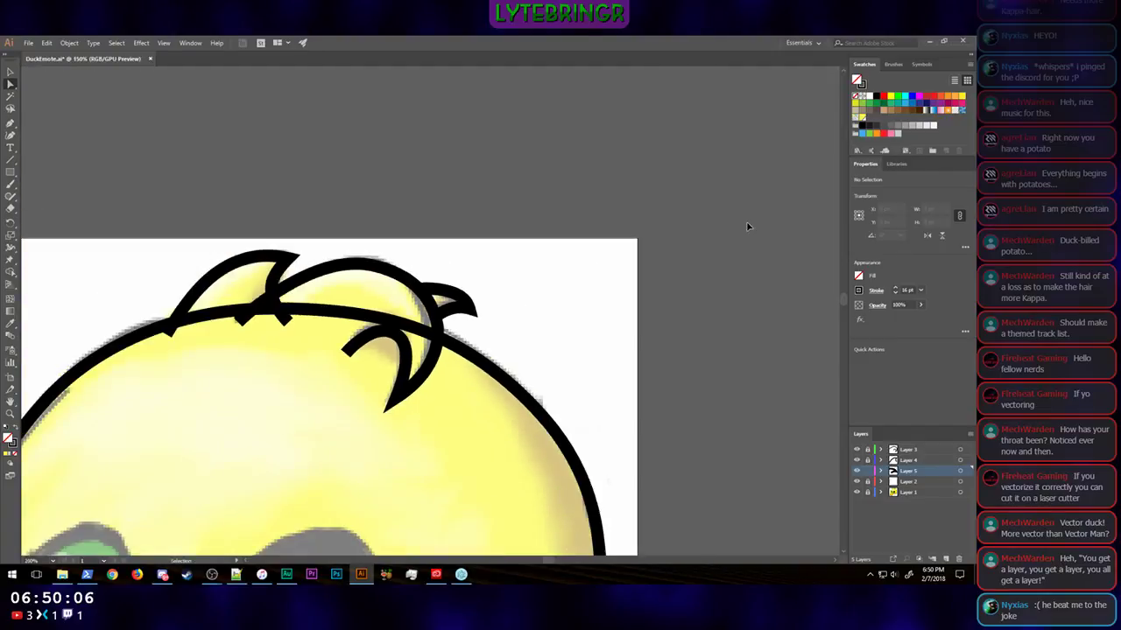
{"action": "key", "text": "ctrl+minus"}
{"action": "scroll", "coordinate": [566, 272], "scroll_direction": "down", "scroll_amount": 4}
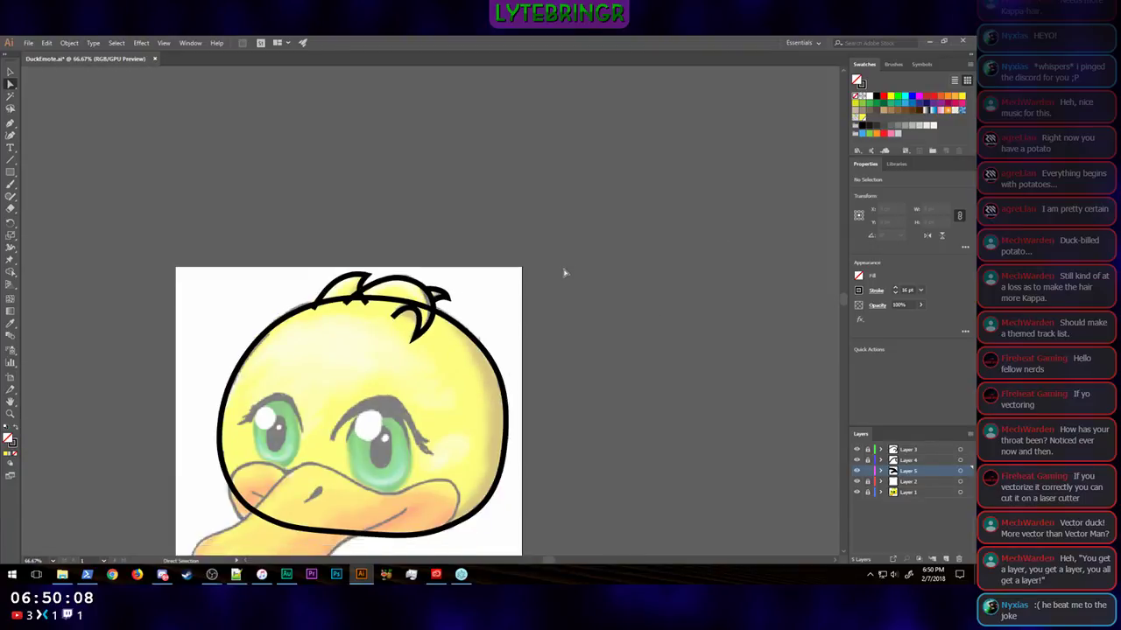
{"action": "scroll", "coordinate": [578, 260], "scroll_direction": "left", "scroll_amount": 1}
{"action": "scroll", "coordinate": [578, 260], "scroll_direction": "left", "scroll_amount": 4}
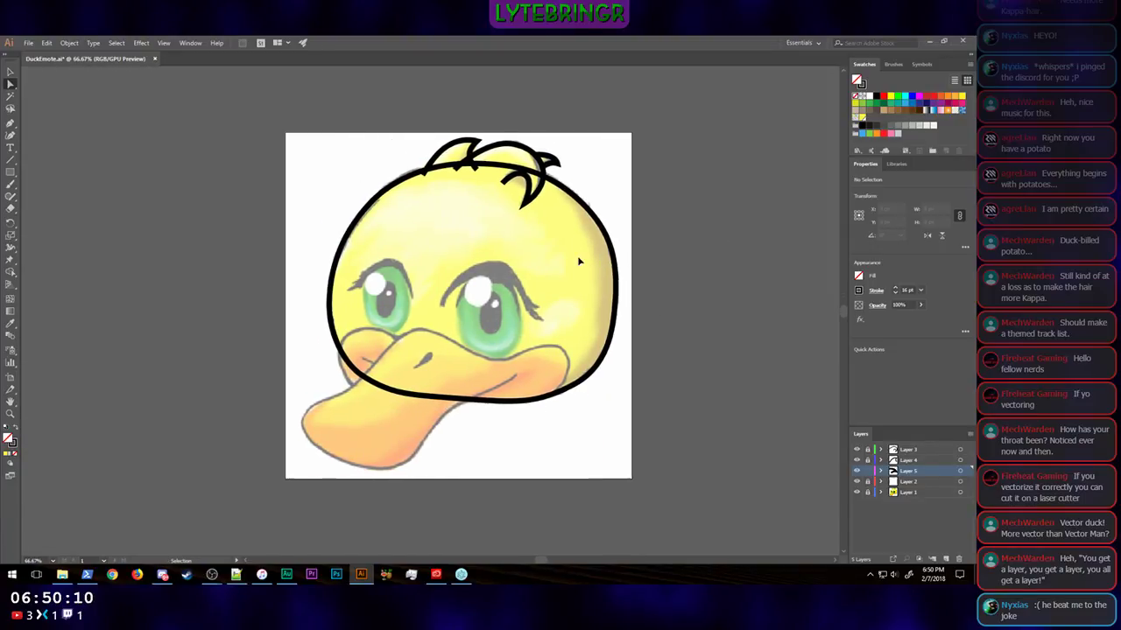
{"action": "key", "text": "a"}
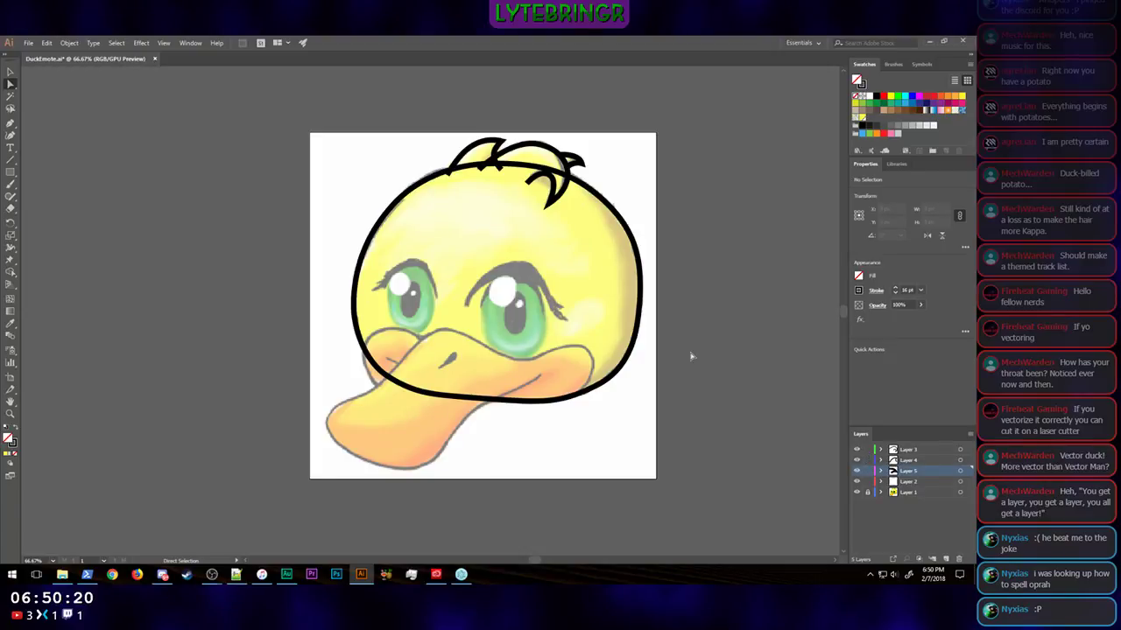
Step: Select the head outline together with all three hair tufts and fill them with the yellow swatch
{"action": "left_click", "coordinate": [10, 72]}
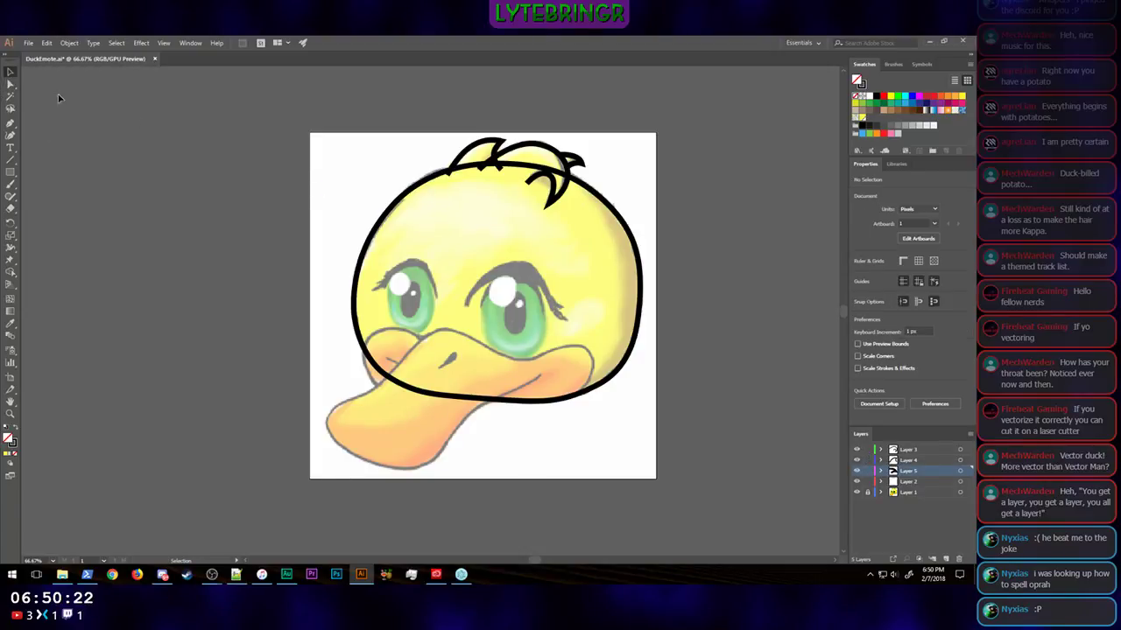
{"action": "left_click", "coordinate": [593, 188]}
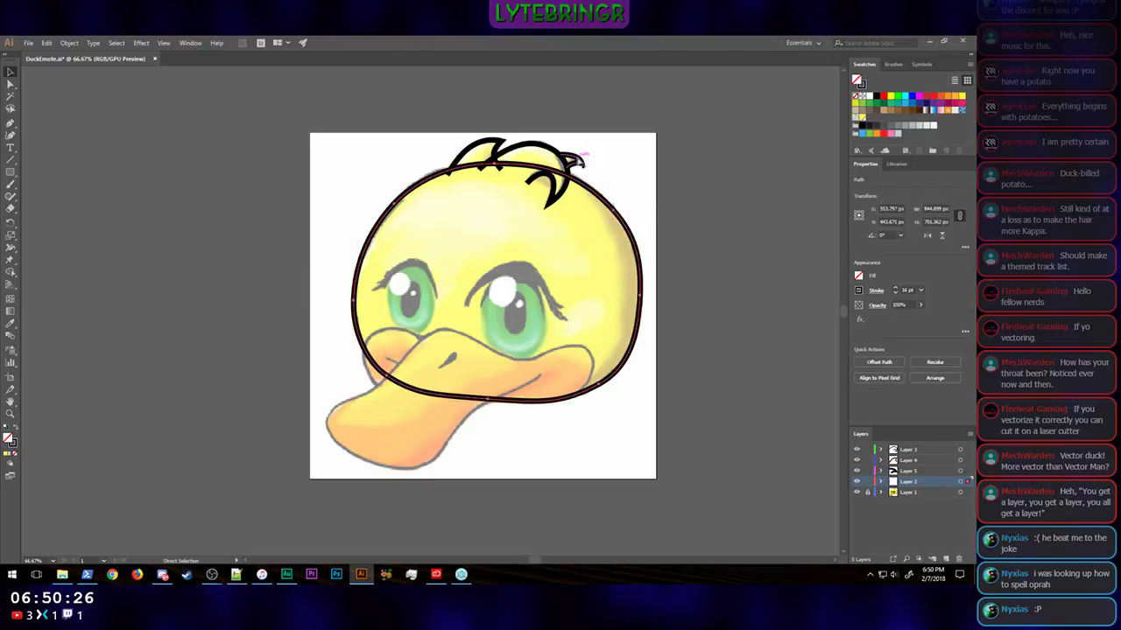
{"action": "left_click", "coordinate": [577, 161], "text": "ctrl"}
{"action": "left_click", "coordinate": [471, 148]}
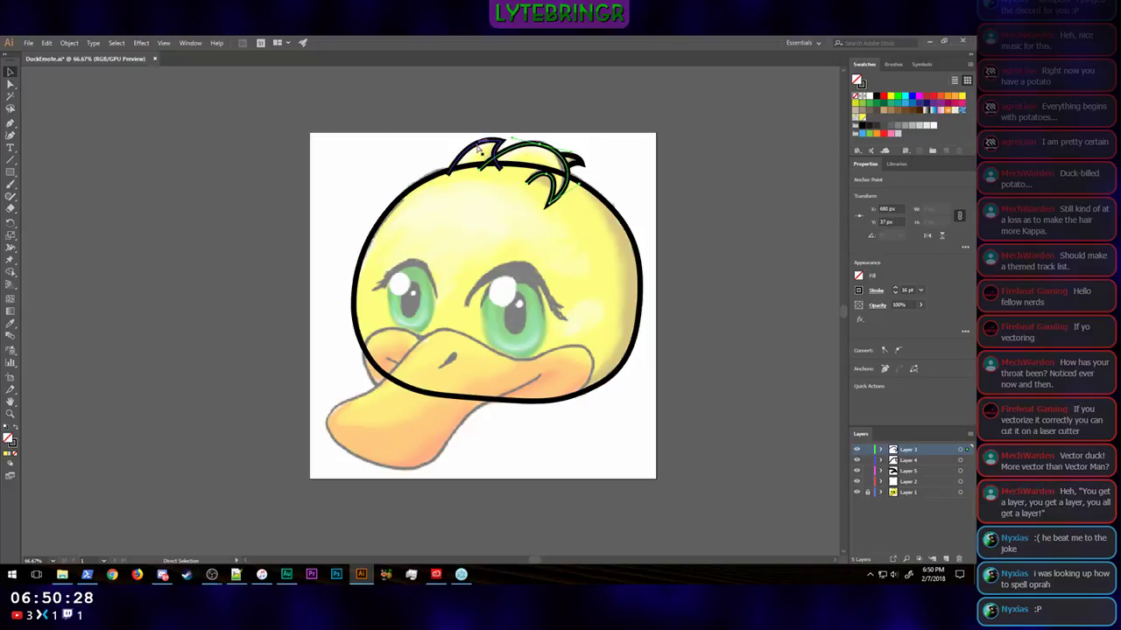
{"action": "left_click", "coordinate": [473, 147], "text": "ctrl"}
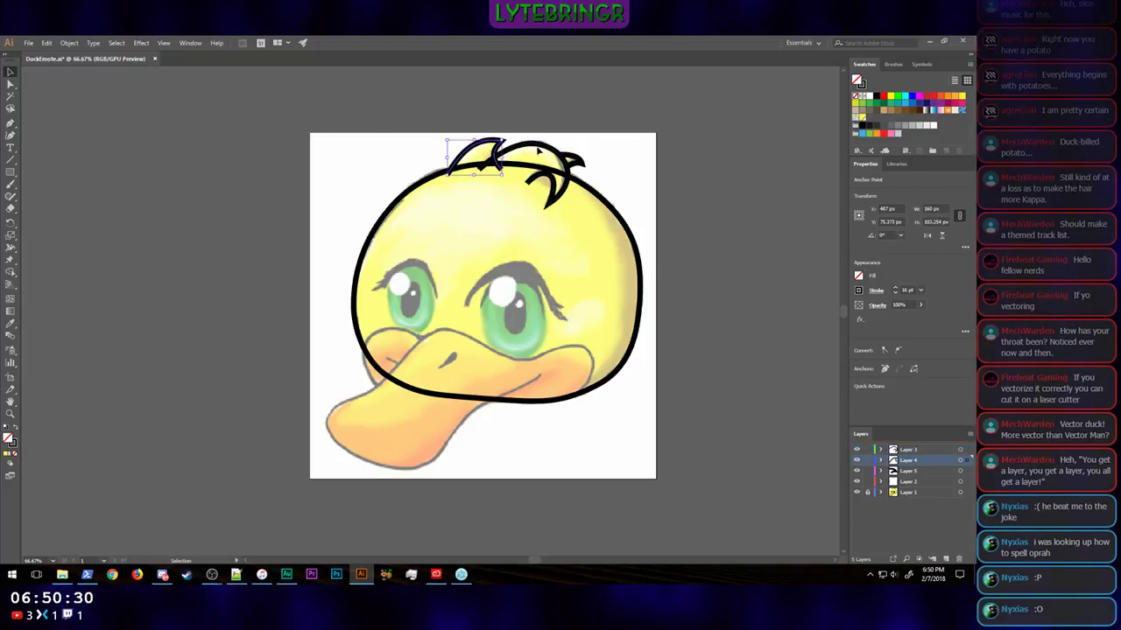
{"action": "left_click", "coordinate": [585, 187]}
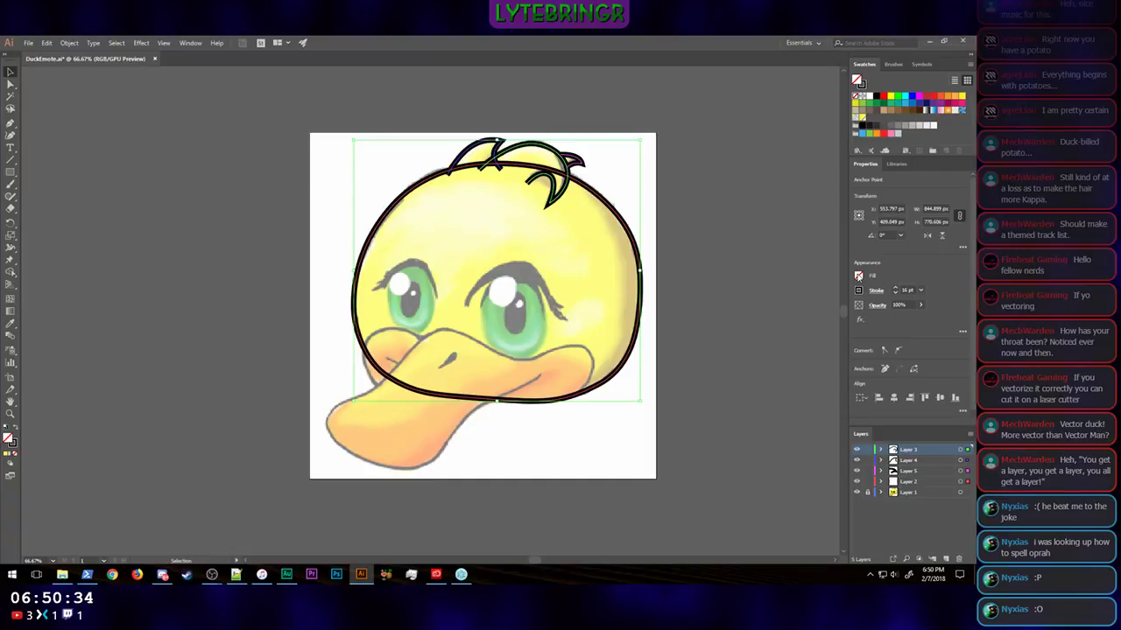
{"action": "left_click", "coordinate": [860, 117]}
{"action": "left_click", "coordinate": [747, 243]}
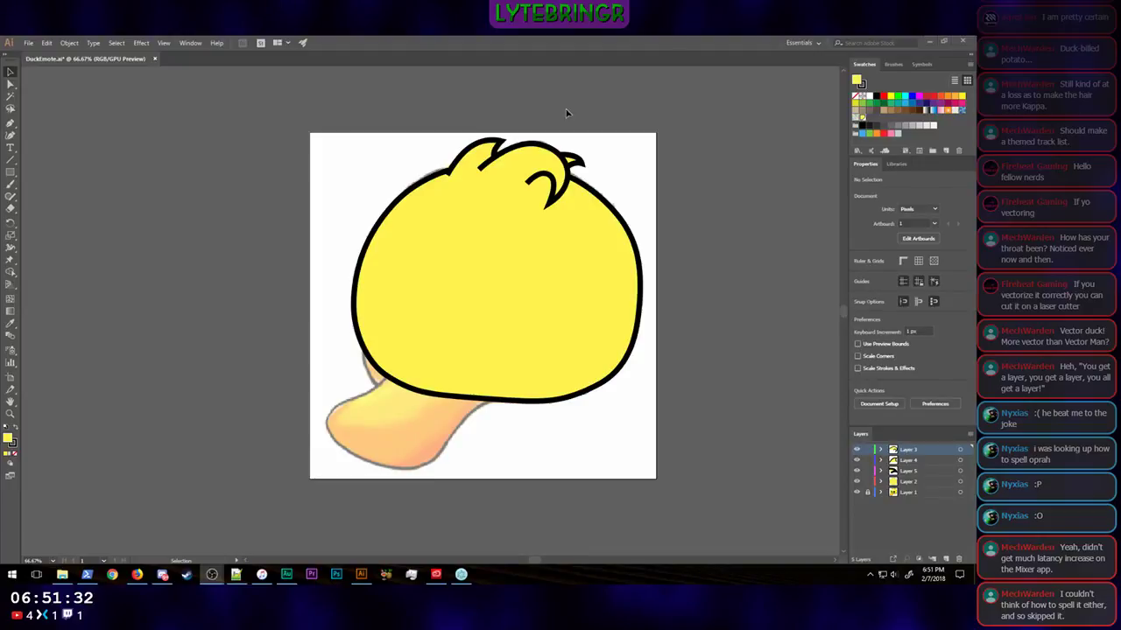
Step: Show the stroke settings, dock them above the layer list and expand them to the full cap and corner options
{"action": "left_click", "coordinate": [190, 43]}
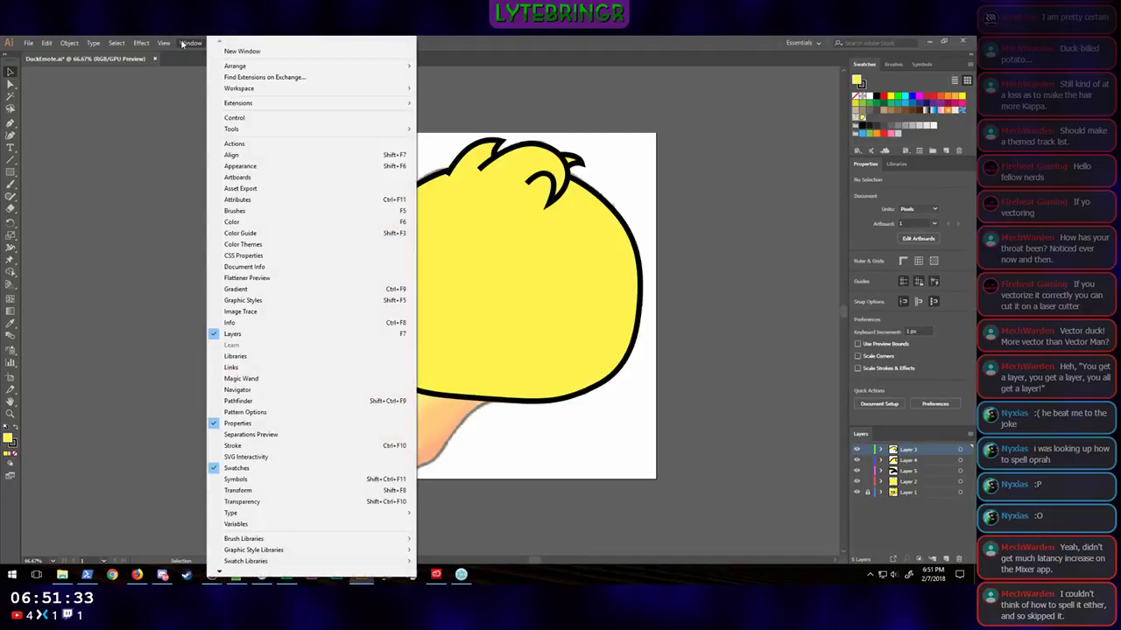
{"action": "left_click", "coordinate": [249, 447]}
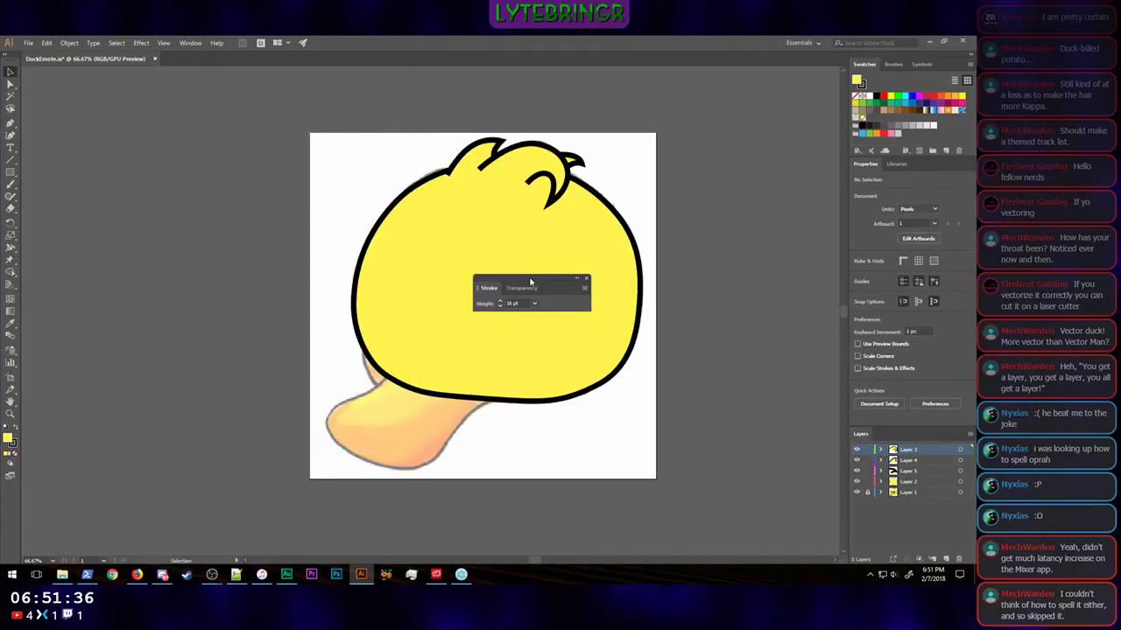
{"action": "mouse_move", "coordinate": [532, 287]}
{"action": "left_mouse_down"}
{"action": "mouse_move", "coordinate": [880, 368]}
{"action": "mouse_move", "coordinate": [939, 421]}
{"action": "mouse_move", "coordinate": [919, 304]}
{"action": "left_mouse_up"}
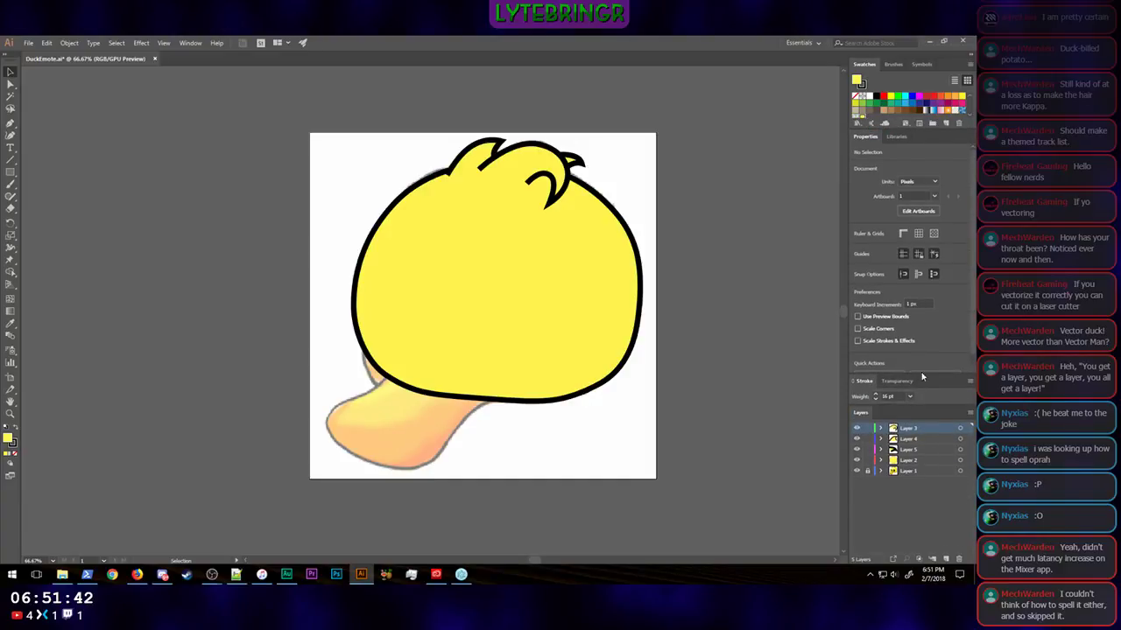
{"action": "left_click_drag", "start_coordinate": [927, 405], "coordinate": [927, 452]}
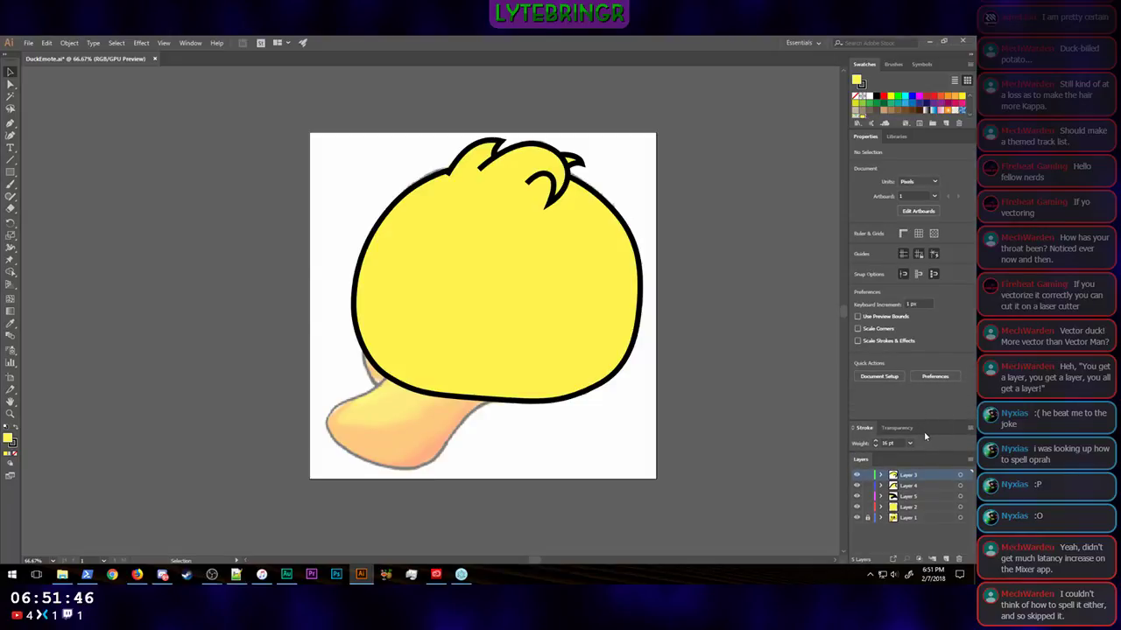
{"action": "left_click", "coordinate": [853, 429]}
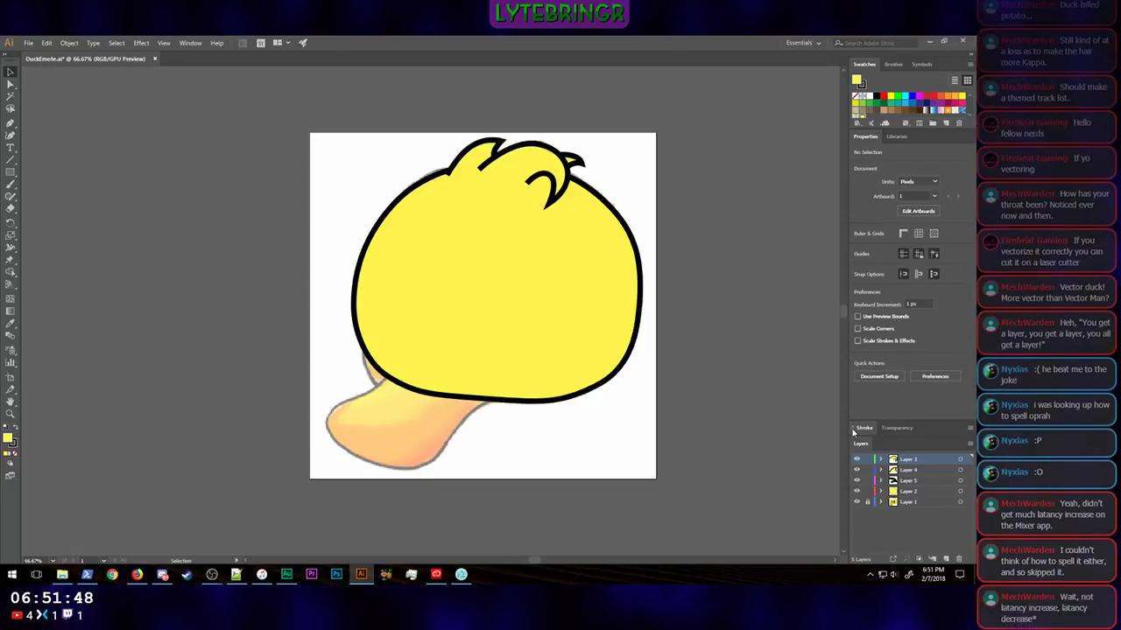
{"action": "left_click", "coordinate": [911, 426]}
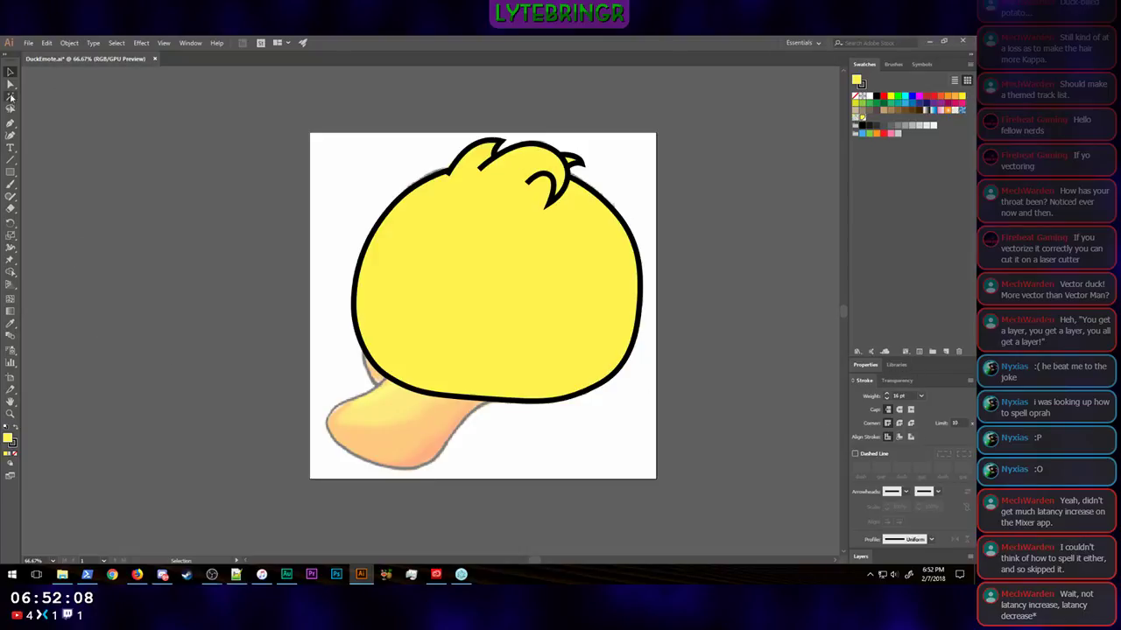
Step: Give the hair tufts' strokes round caps, leaving nothing selected
{"action": "left_click", "coordinate": [516, 139]}
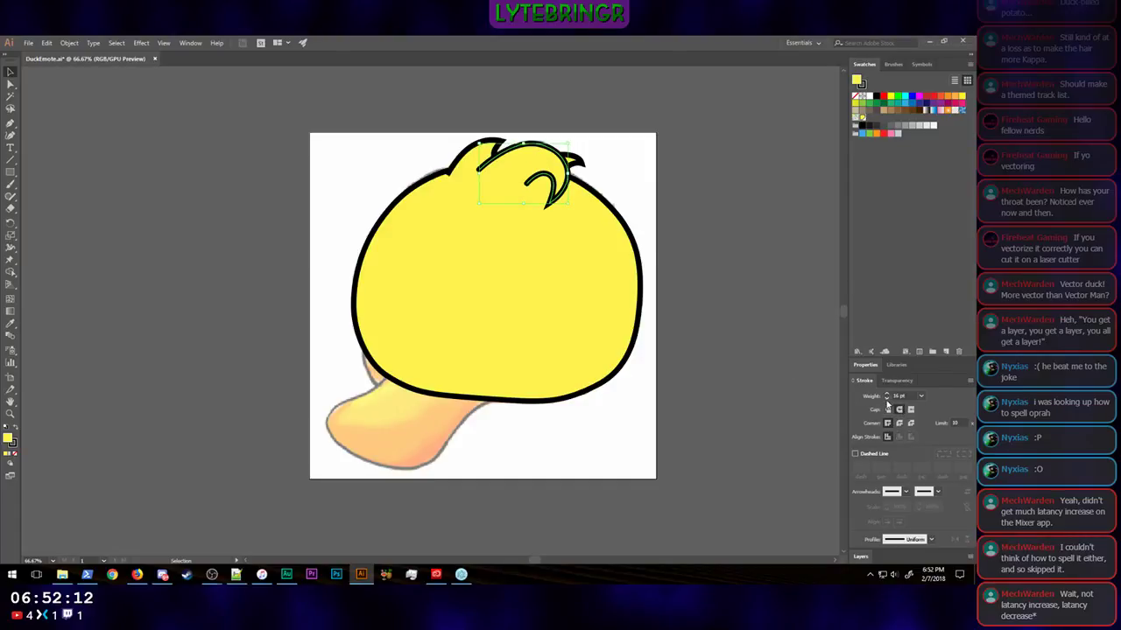
{"action": "left_click", "coordinate": [465, 167]}
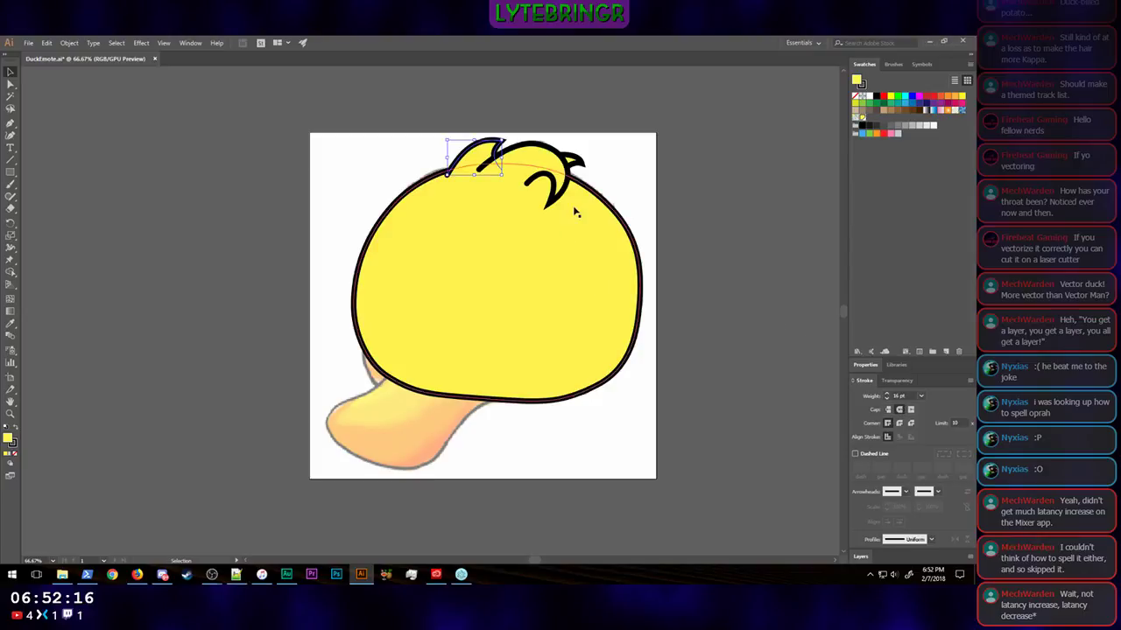
{"action": "left_click", "coordinate": [695, 188]}
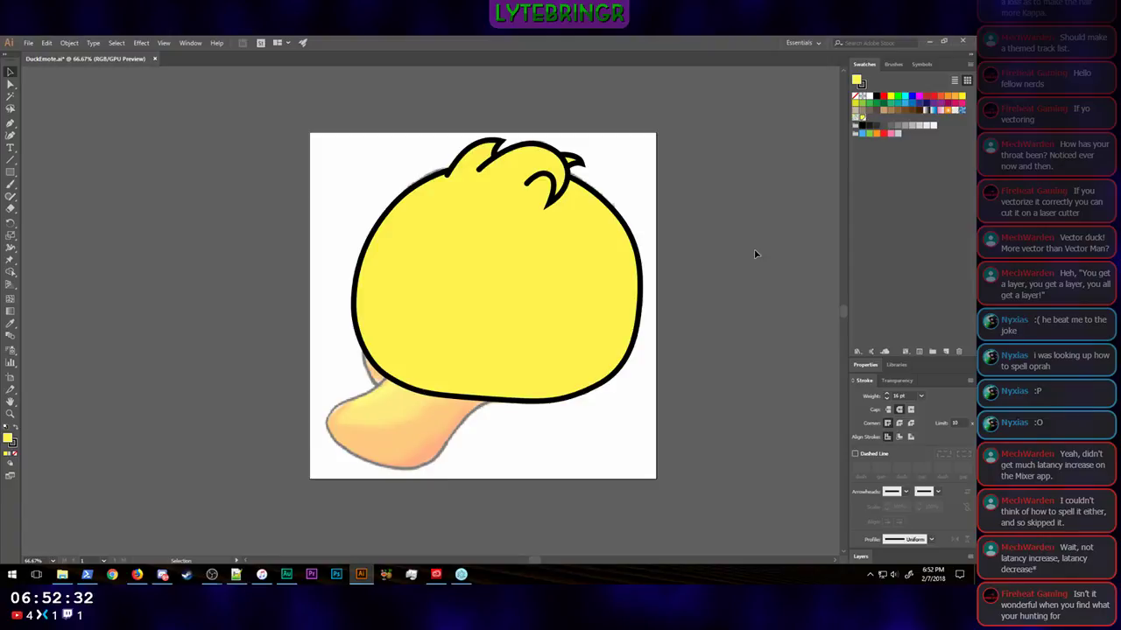
Step: Collapse the swatches to make room and expand the layer list below the stroke settings
{"action": "left_click", "coordinate": [853, 382]}
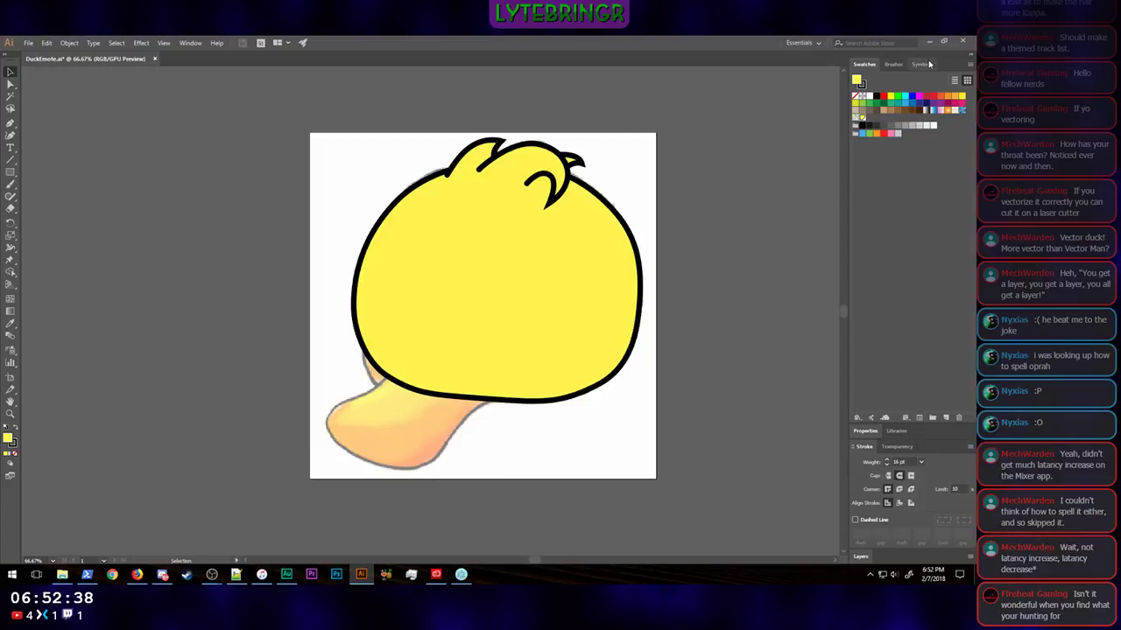
{"action": "left_click", "coordinate": [871, 64]}
{"action": "left_click", "coordinate": [872, 63]}
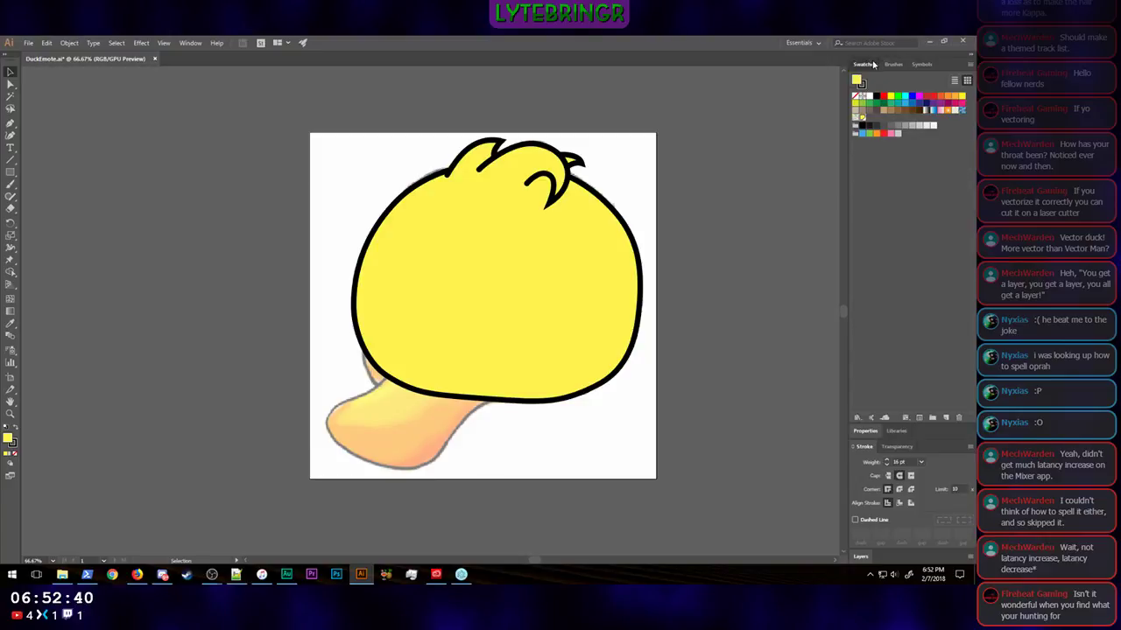
{"action": "left_click", "coordinate": [872, 64]}
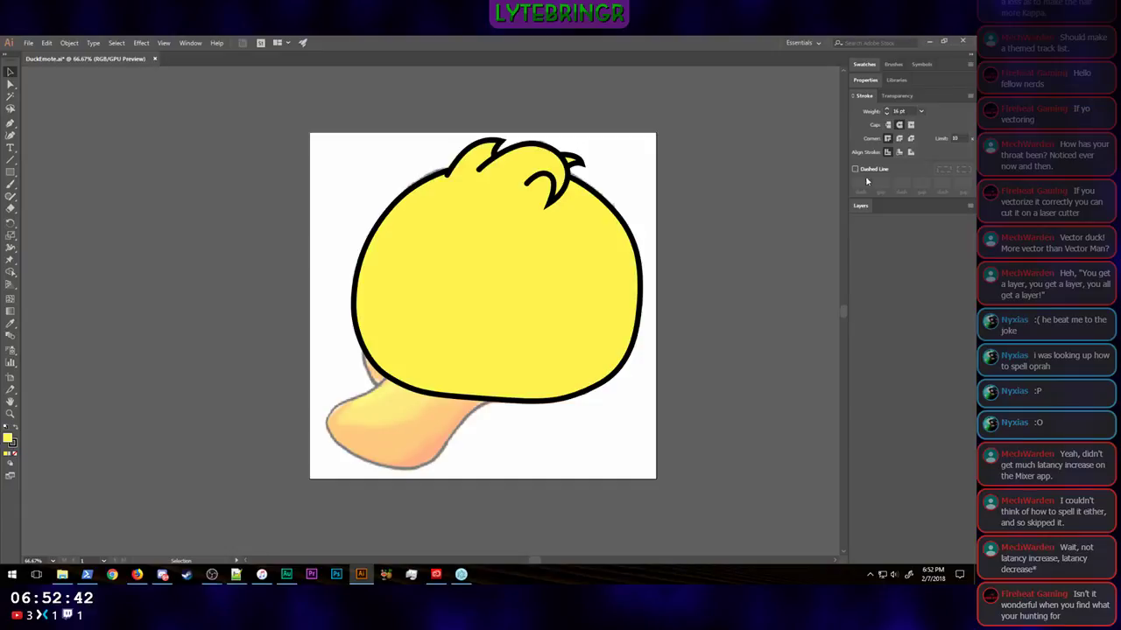
{"action": "left_click", "coordinate": [864, 207]}
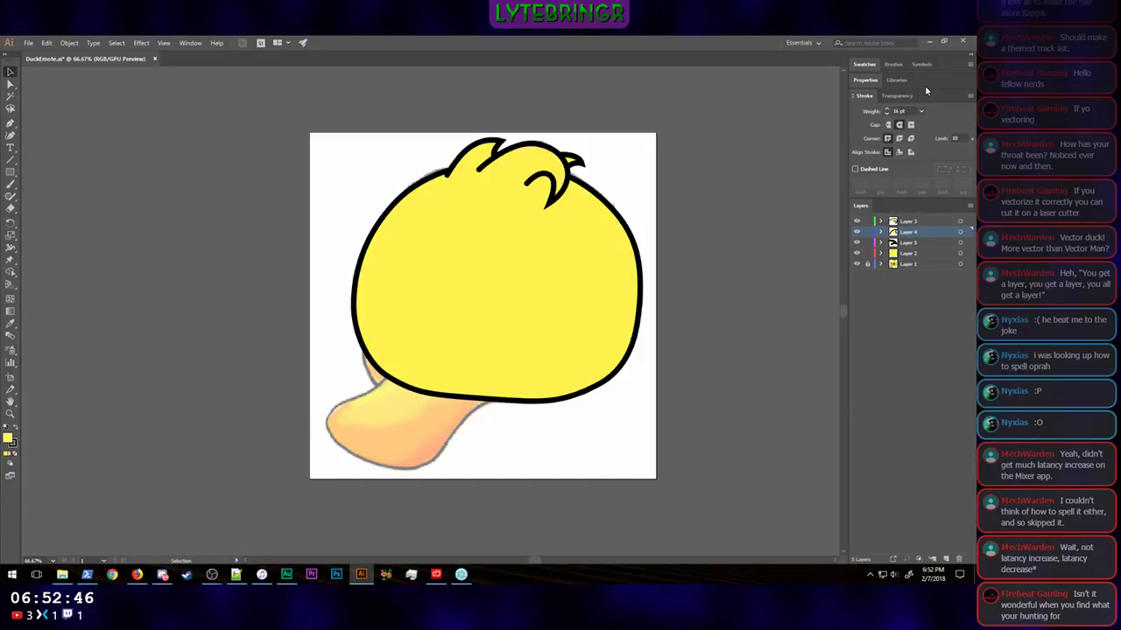
{"action": "mouse_move", "coordinate": [926, 82]}
{"action": "left_mouse_down"}
{"action": "mouse_move", "coordinate": [930, 112]}
{"action": "mouse_move", "coordinate": [939, 75]}
{"action": "left_mouse_up"}
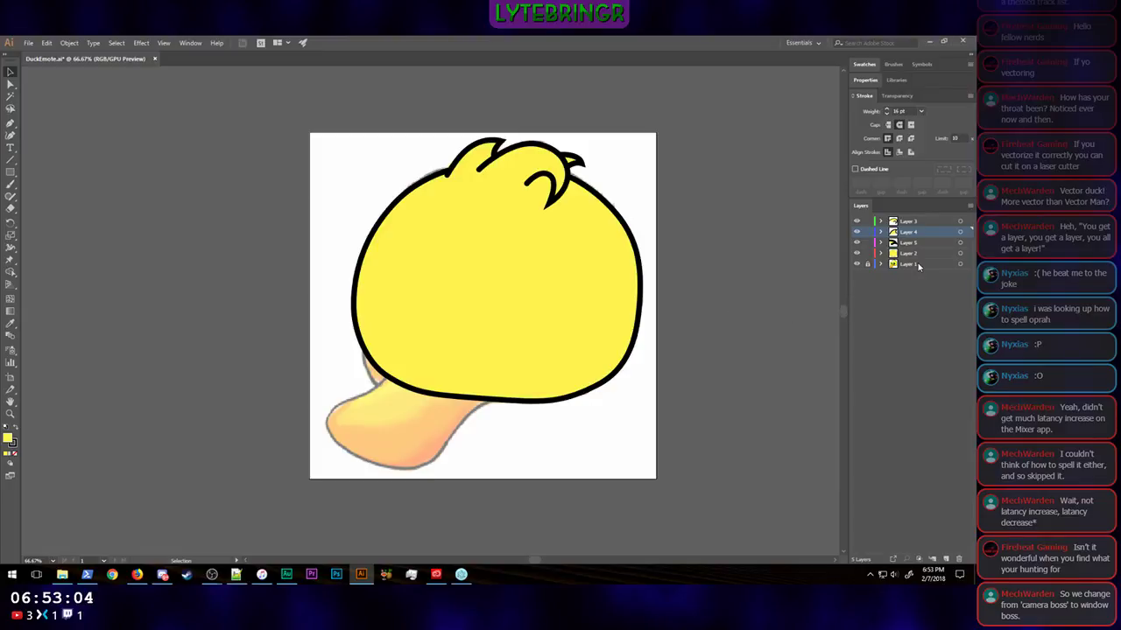
Step: Hide Layers 2, 5, 4 and 3 to leave only the dimmed sketch visible
{"action": "left_click", "coordinate": [856, 253]}
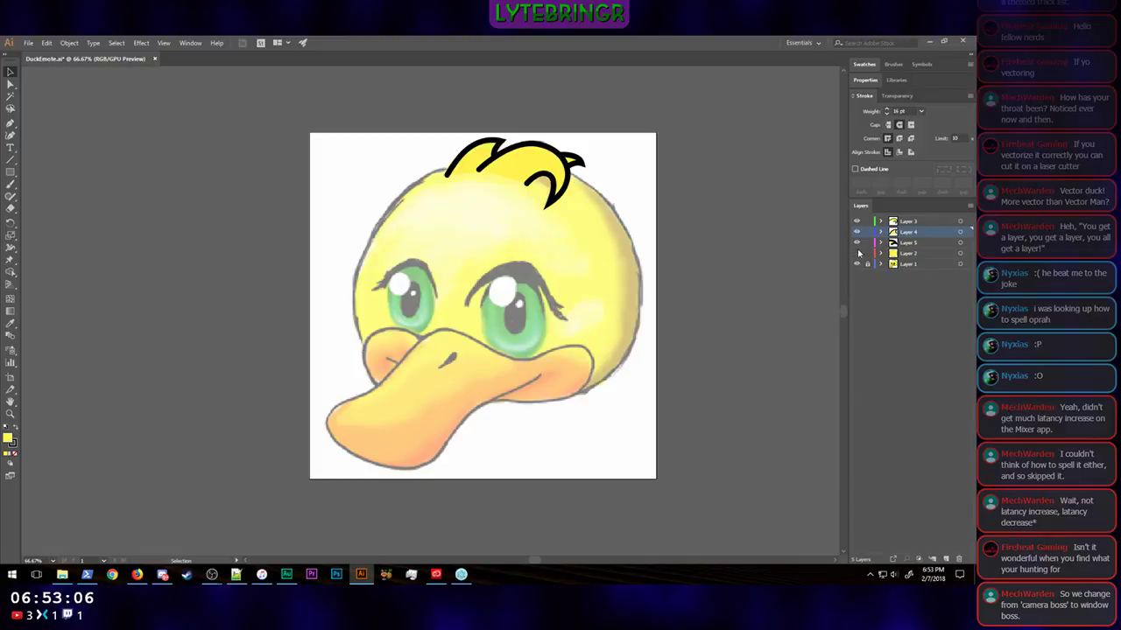
{"action": "left_click", "coordinate": [857, 242]}
{"action": "left_click", "coordinate": [857, 232]}
{"action": "left_click", "coordinate": [857, 221]}
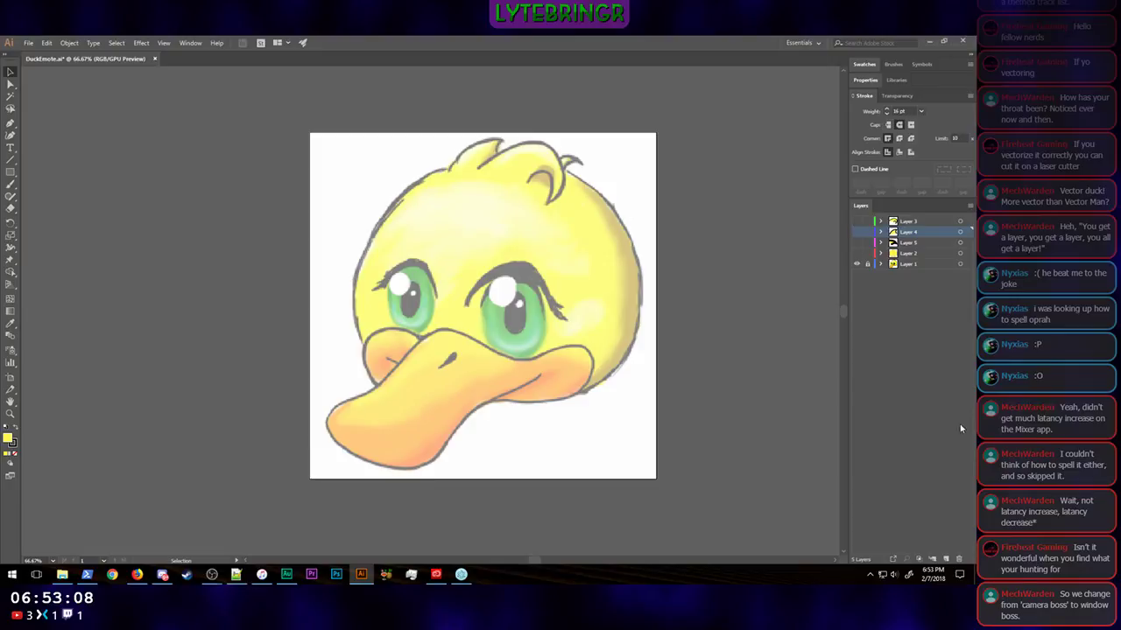
Step: Add a new layer, place it above Layer 3 at the top of the stack, and ready the Pen tool
{"action": "left_click", "coordinate": [945, 559]}
{"action": "mouse_move", "coordinate": [908, 235]}
{"action": "left_mouse_down"}
{"action": "mouse_move", "coordinate": [908, 258]}
{"action": "mouse_move", "coordinate": [909, 221]}
{"action": "left_mouse_up"}
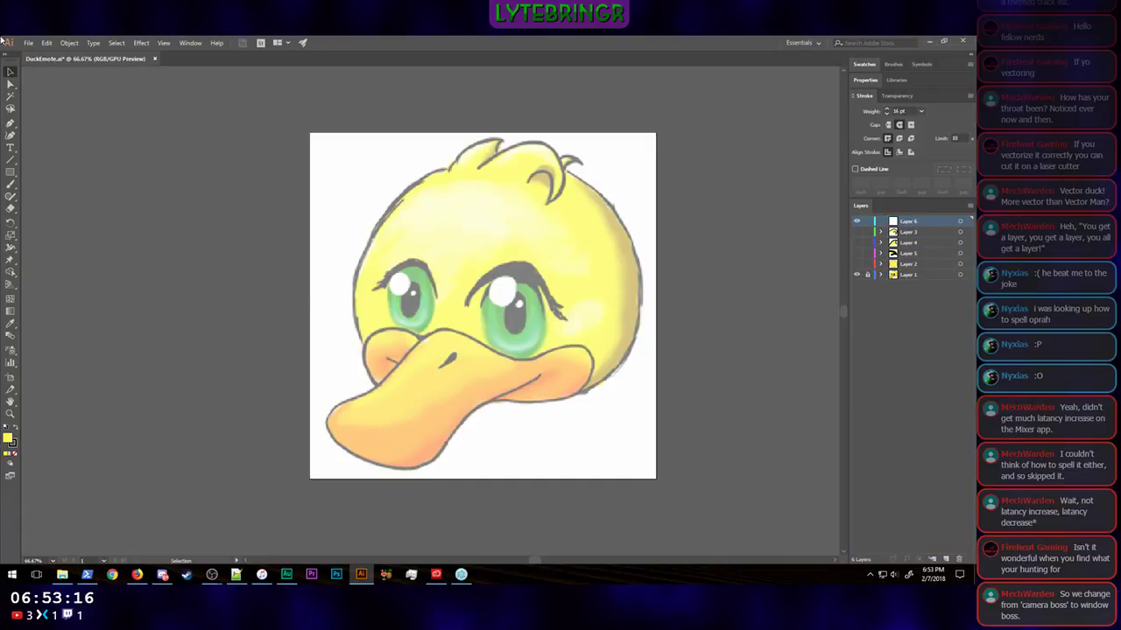
{"action": "left_click", "coordinate": [12, 123]}
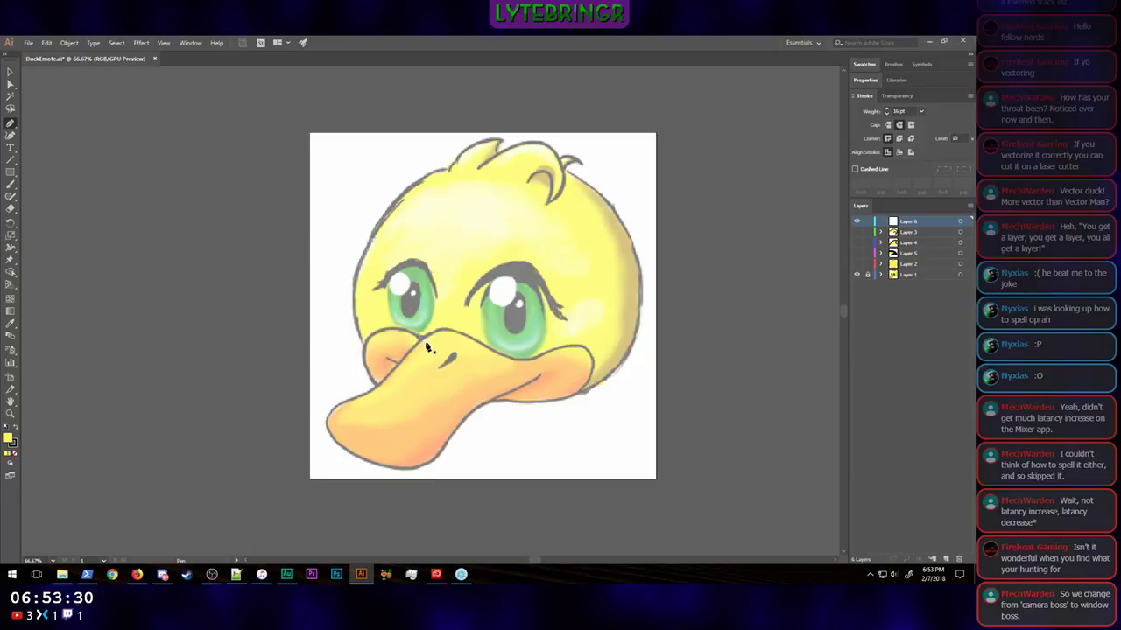
Step: Trace the beak's rounded cheek lobe below the smaller eye as an open curved path and fill it with orange FFA300
{"action": "mouse_move", "coordinate": [428, 347]}
{"action": "left_mouse_down"}
{"action": "mouse_move", "coordinate": [407, 327]}
{"action": "mouse_move", "coordinate": [350, 363]}
{"action": "mouse_move", "coordinate": [388, 403]}
{"action": "left_mouse_up"}
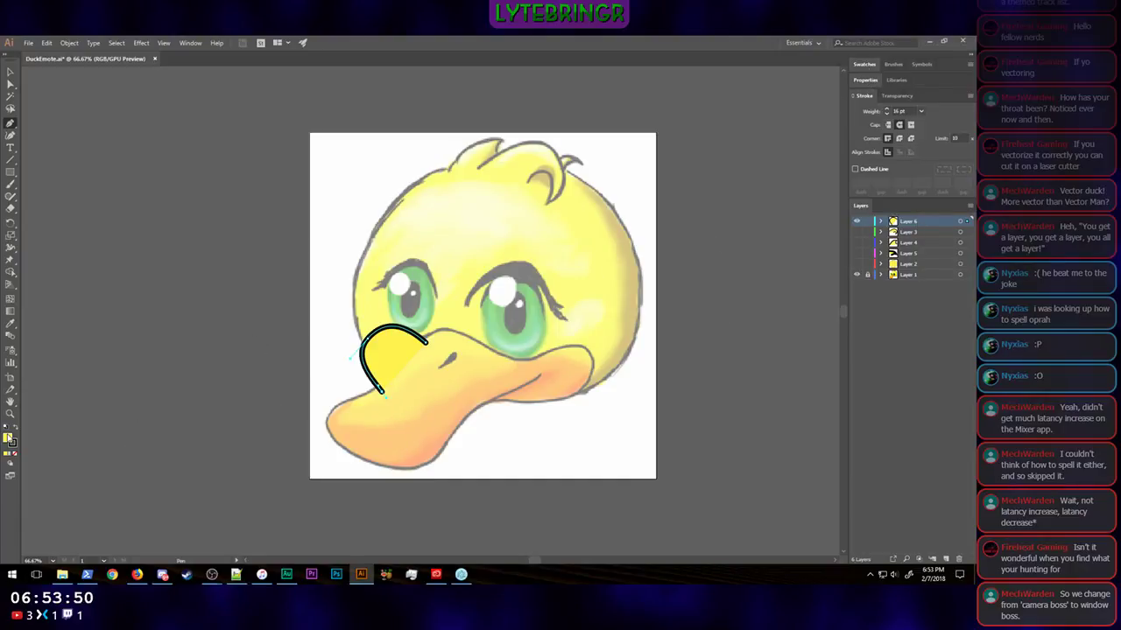
{"action": "double_click", "coordinate": [8, 439]}
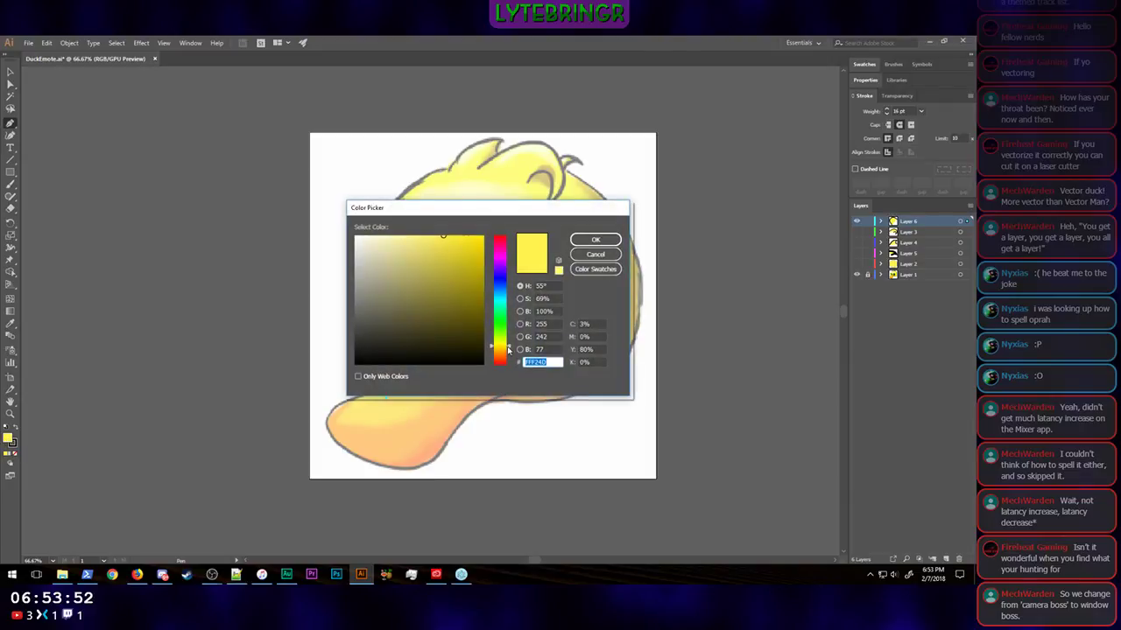
{"action": "left_click", "coordinate": [508, 352]}
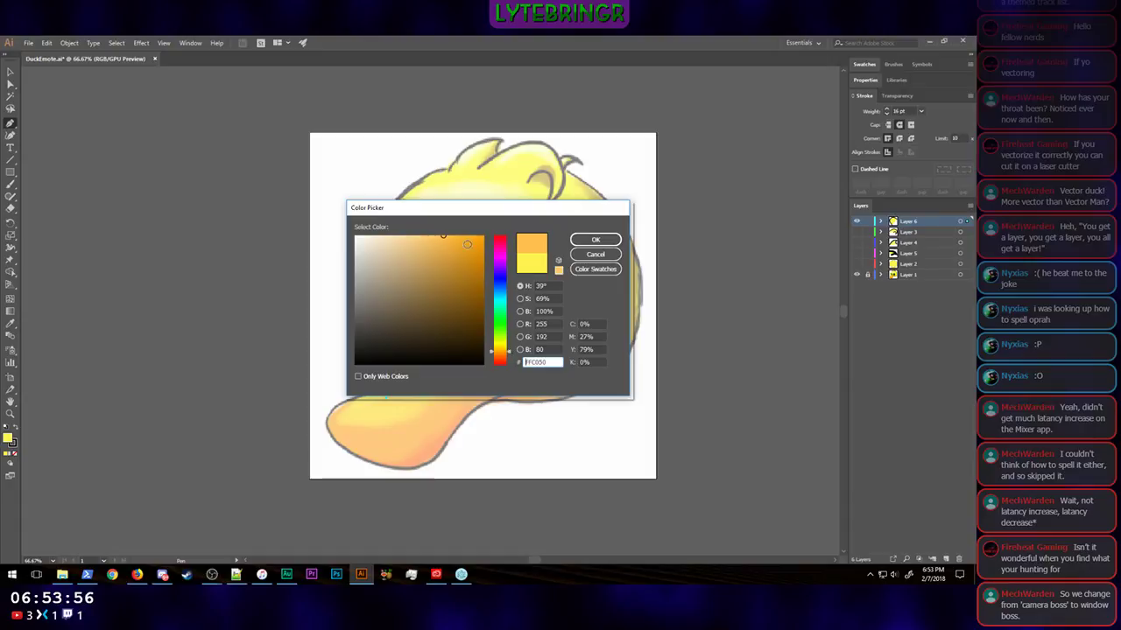
{"action": "left_click_drag", "start_coordinate": [464, 241], "coordinate": [505, 229]}
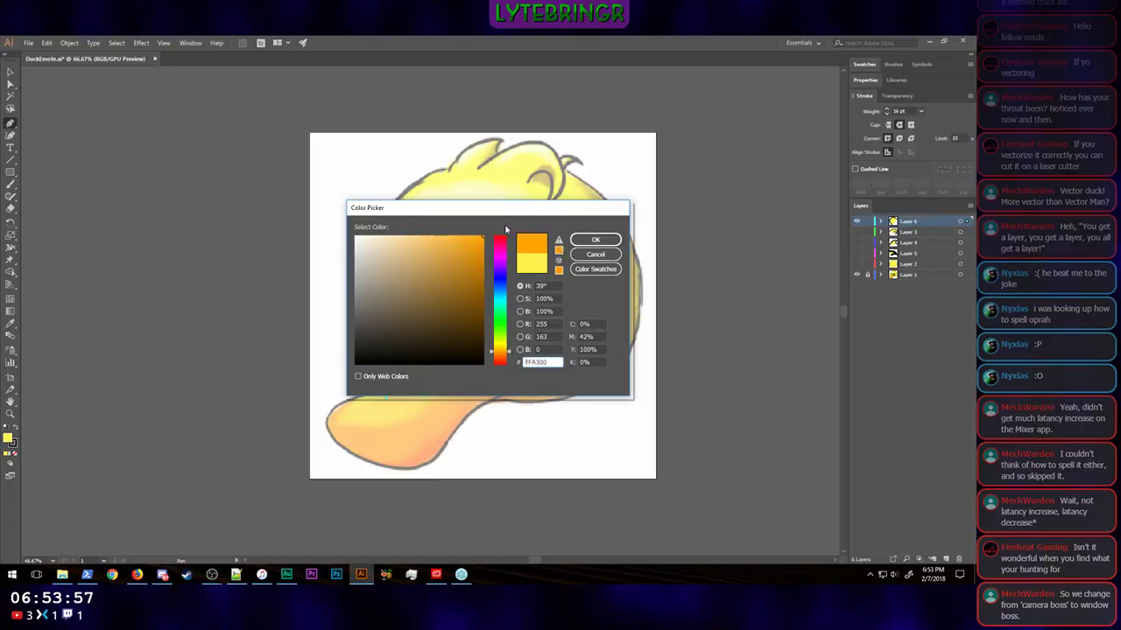
{"action": "left_click", "coordinate": [602, 242]}
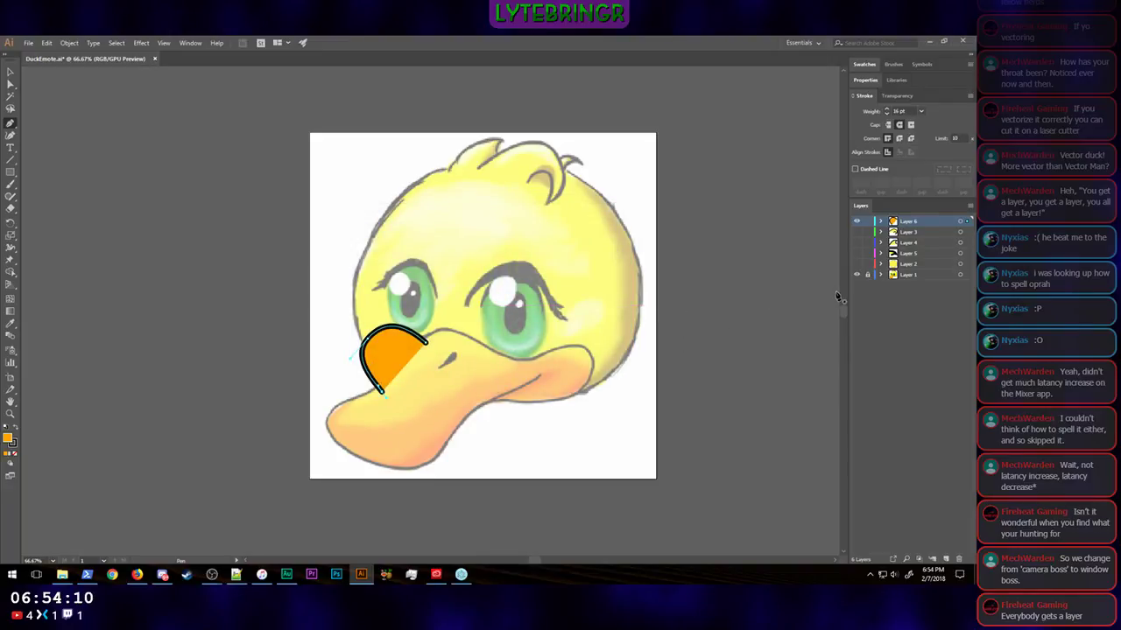
Step: Rename Layer 2 as Head and Layer 3 as Foop 1
{"action": "double_click", "coordinate": [908, 263]}
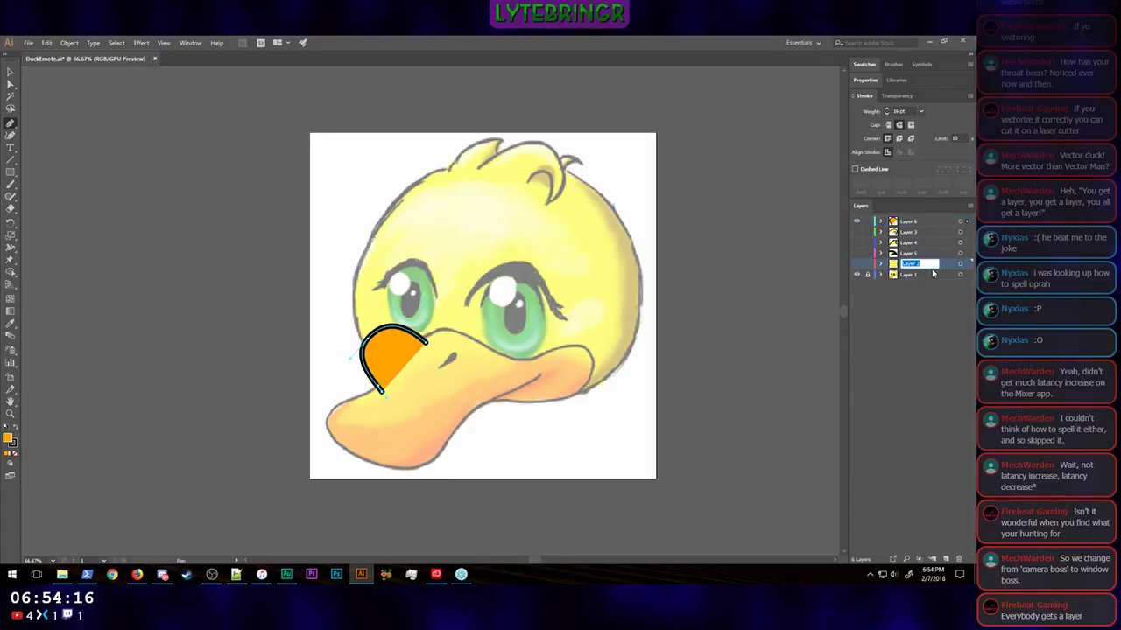
{"action": "type", "text": "Head"}
{"action": "double_click", "coordinate": [909, 232]}
{"action": "type", "text": "Beak"}
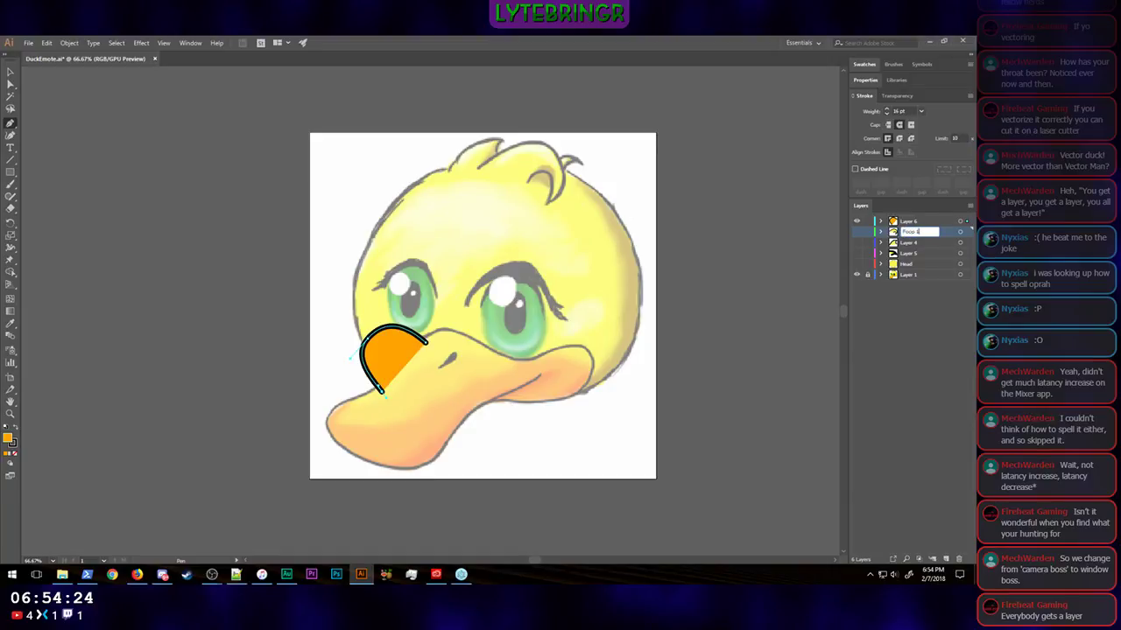
{"action": "key", "text": "Return"}
Step: Rename Layer 4 as Foop 2 and Layer 5 as Foop 3
{"action": "double_click", "coordinate": [912, 244]}
{"action": "type", "text": "Foo"}
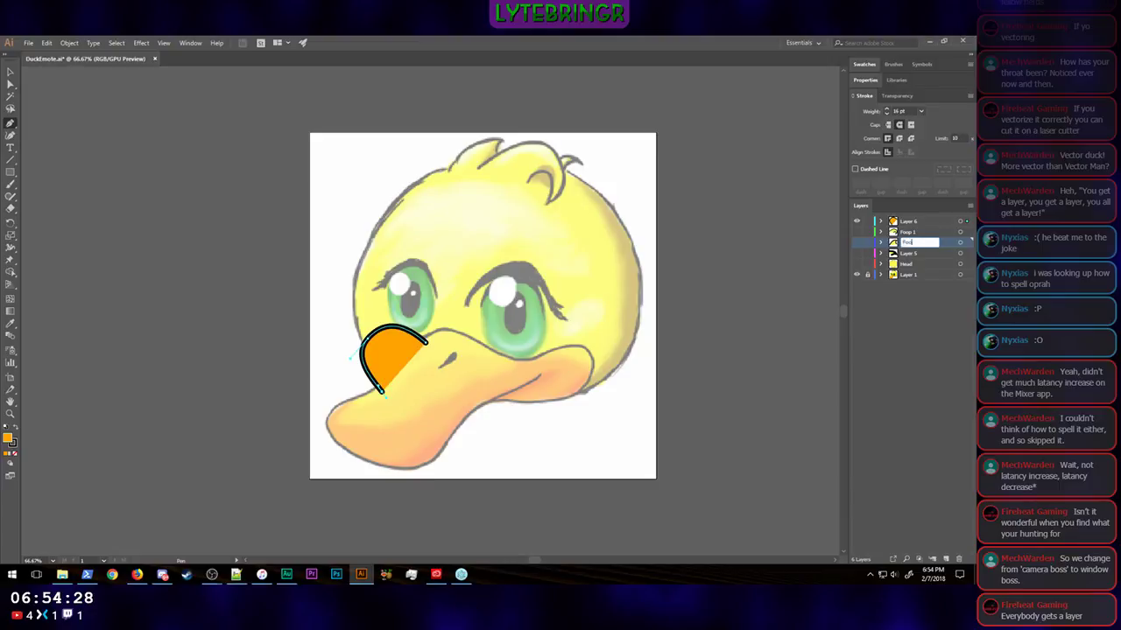
{"action": "type", "text": "p 2"}
{"action": "key", "text": "Return"}
{"action": "double_click", "coordinate": [908, 253]}
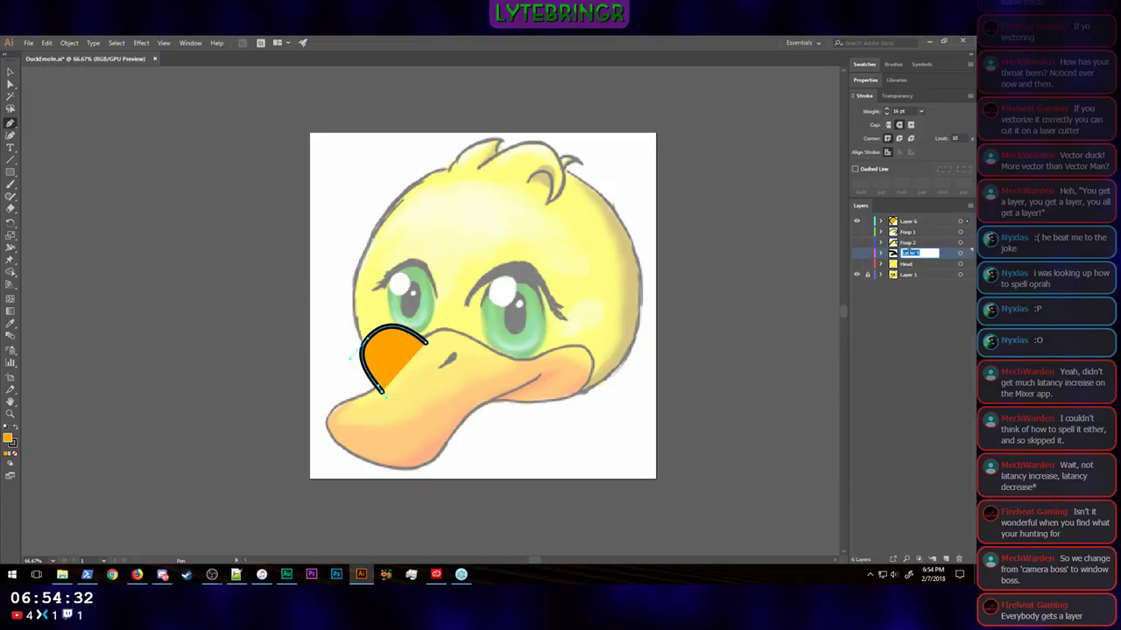
{"action": "type", "text": "Poop 3"}
{"action": "key", "text": "Return"}
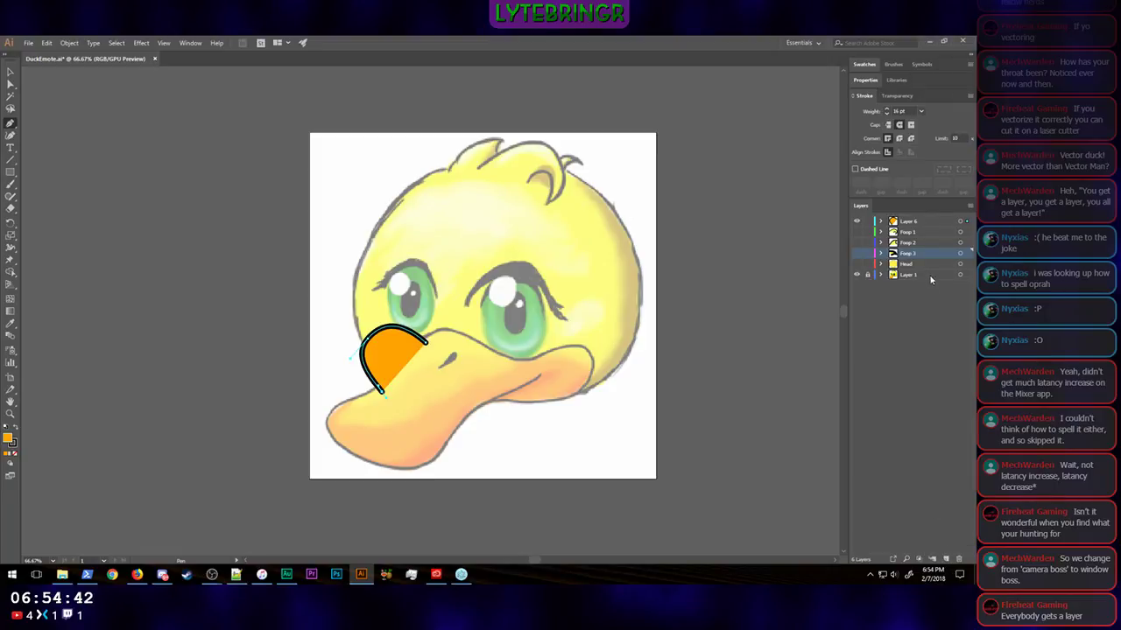
Step: Try to group the Foop 1, Foop 2 and Foop 3 layers directly
{"action": "left_click", "coordinate": [918, 232], "text": "shift"}
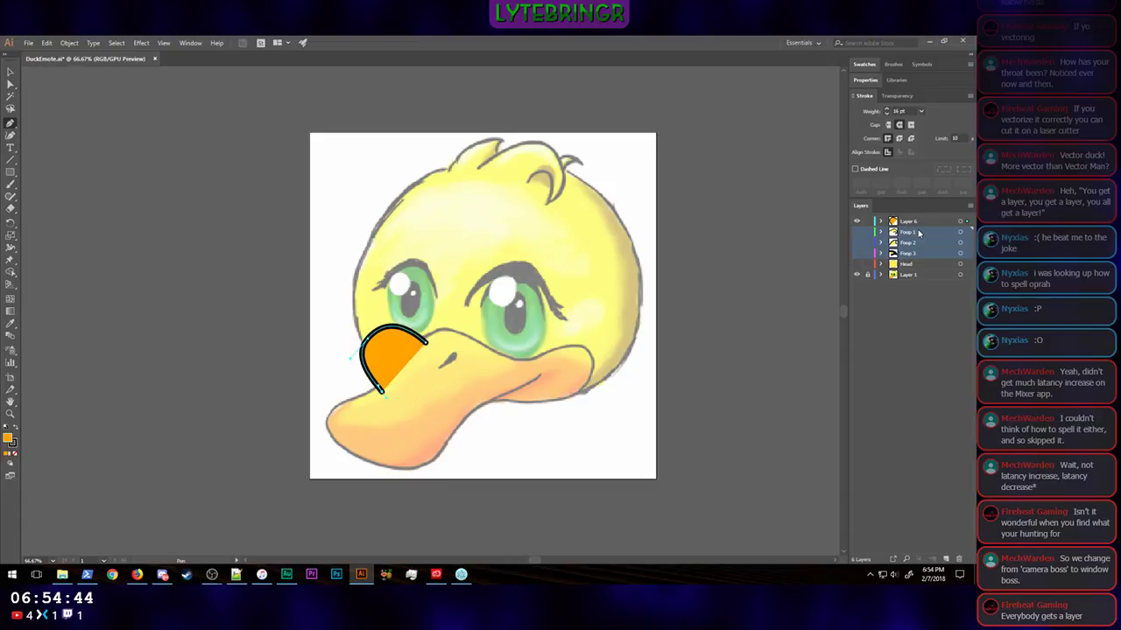
{"action": "key", "text": "ctrl+g"}
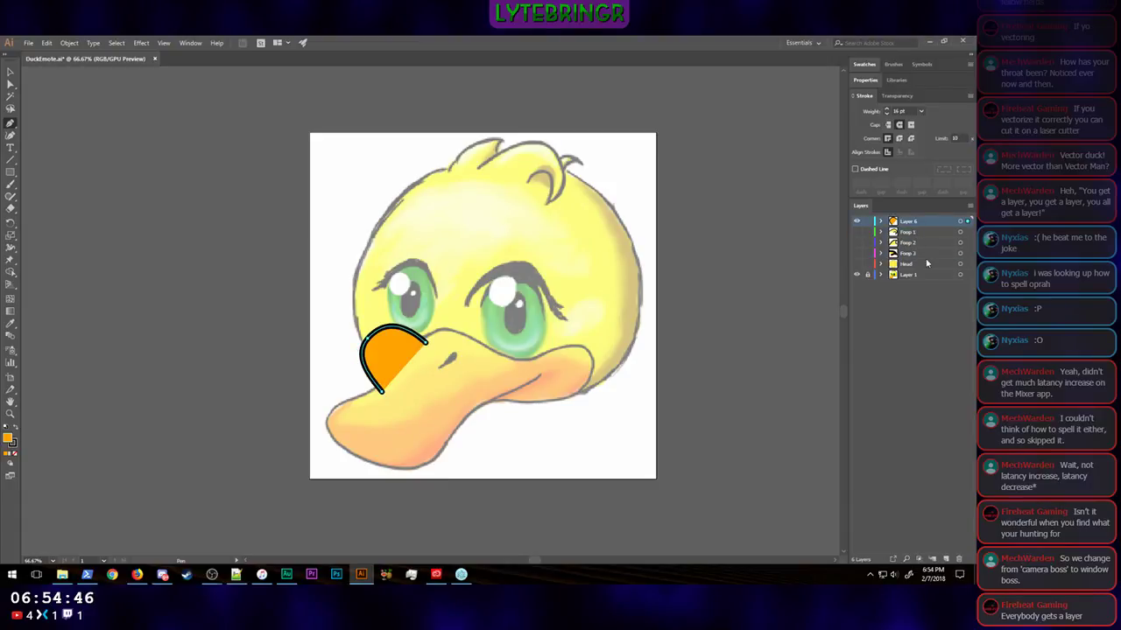
{"action": "left_click", "coordinate": [910, 253]}
{"action": "left_click", "coordinate": [920, 233], "text": "shift"}
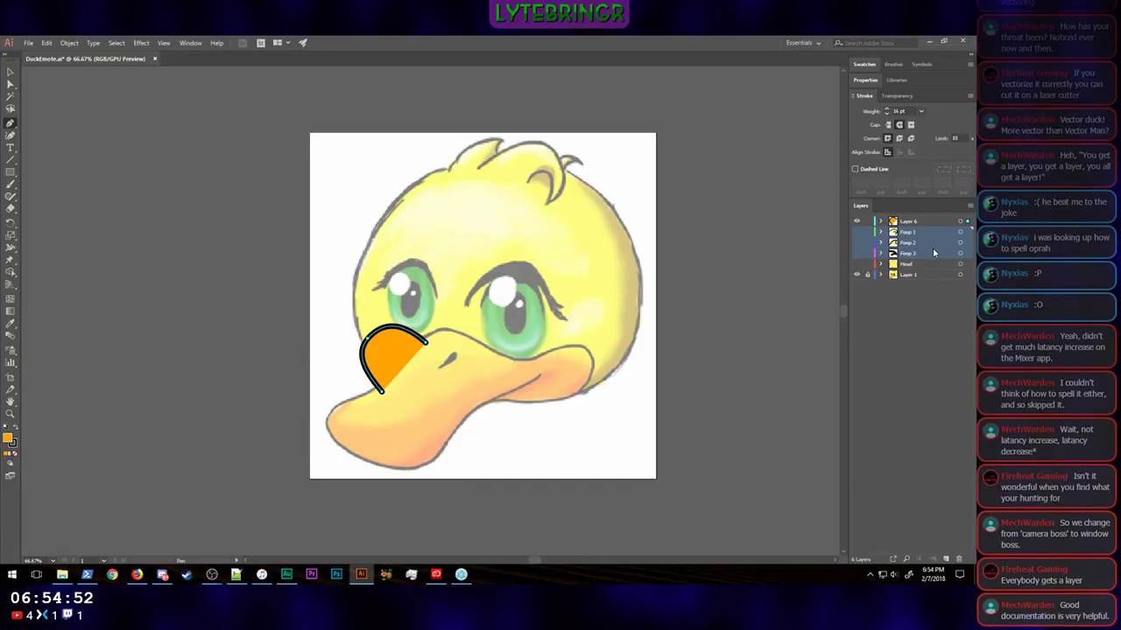
{"action": "left_click", "coordinate": [931, 503]}
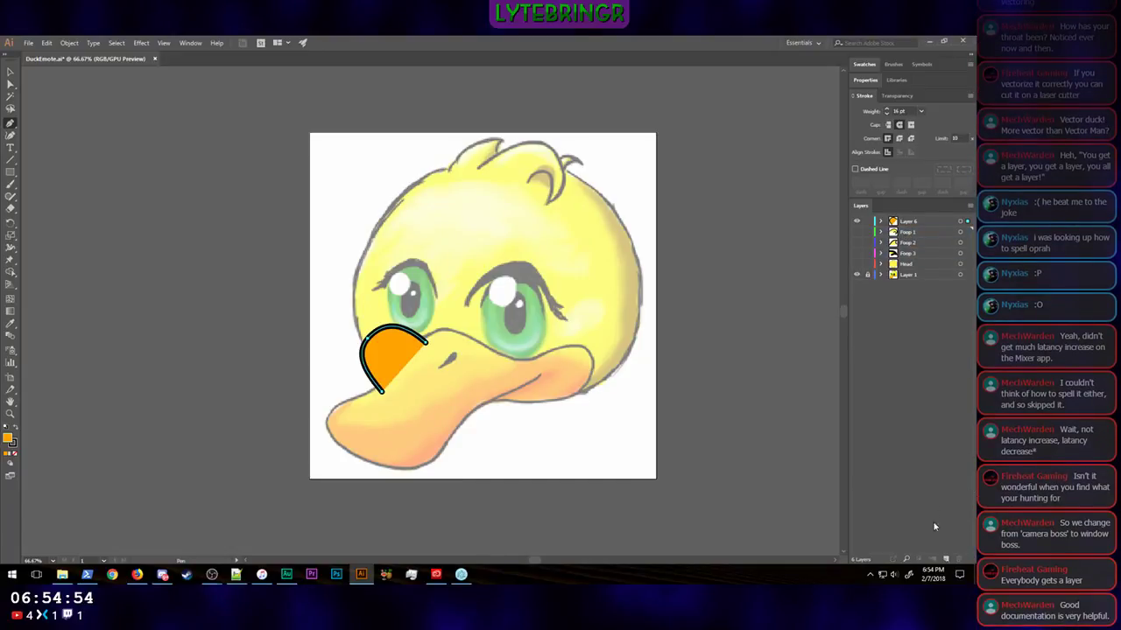
Step: Create a new layer below Layer 6 and move the Foop 1, Foop 2 and Foop 3 layers into it
{"action": "left_click", "coordinate": [946, 559]}
{"action": "left_click", "coordinate": [914, 265]}
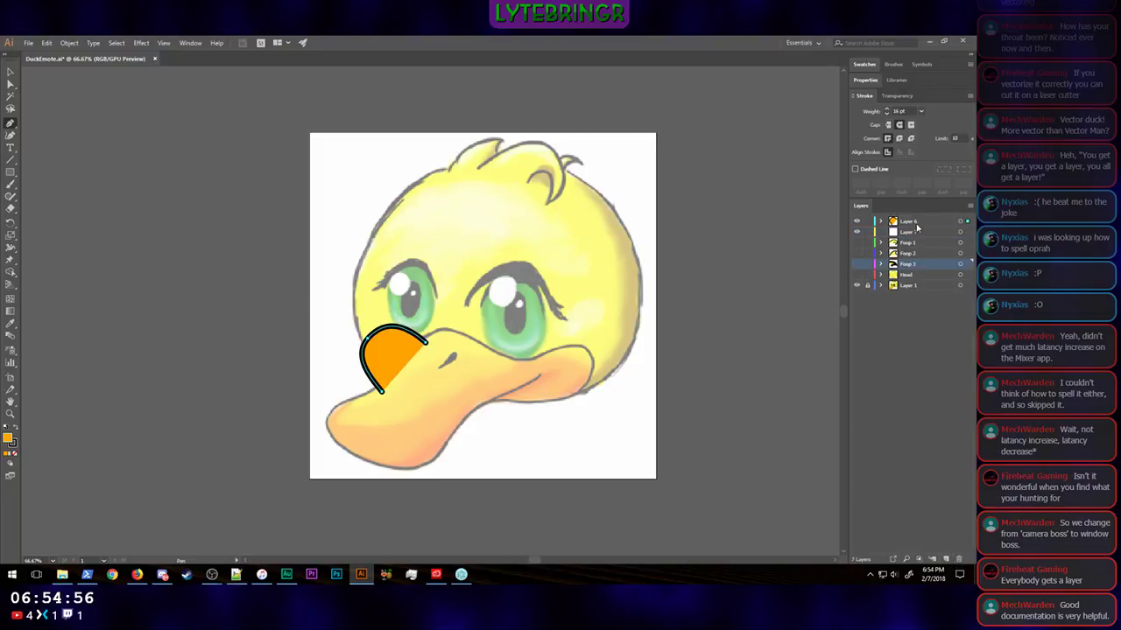
{"action": "left_click", "coordinate": [913, 245], "text": "shift"}
{"action": "left_click_drag", "start_coordinate": [913, 245], "coordinate": [912, 233]}
Step: Rename the new parent layer holding the three Foop layers as Foopage and collapse it
{"action": "double_click", "coordinate": [908, 232]}
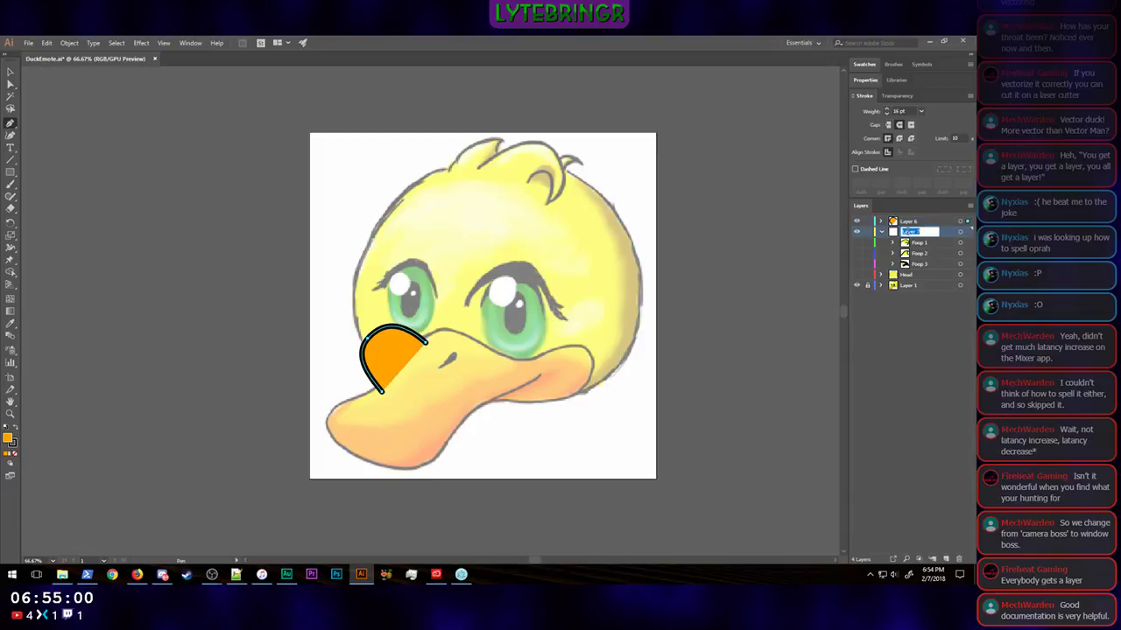
{"action": "type", "text": "Foopage"}
{"action": "key", "text": "Return"}
{"action": "left_click", "coordinate": [882, 232]}
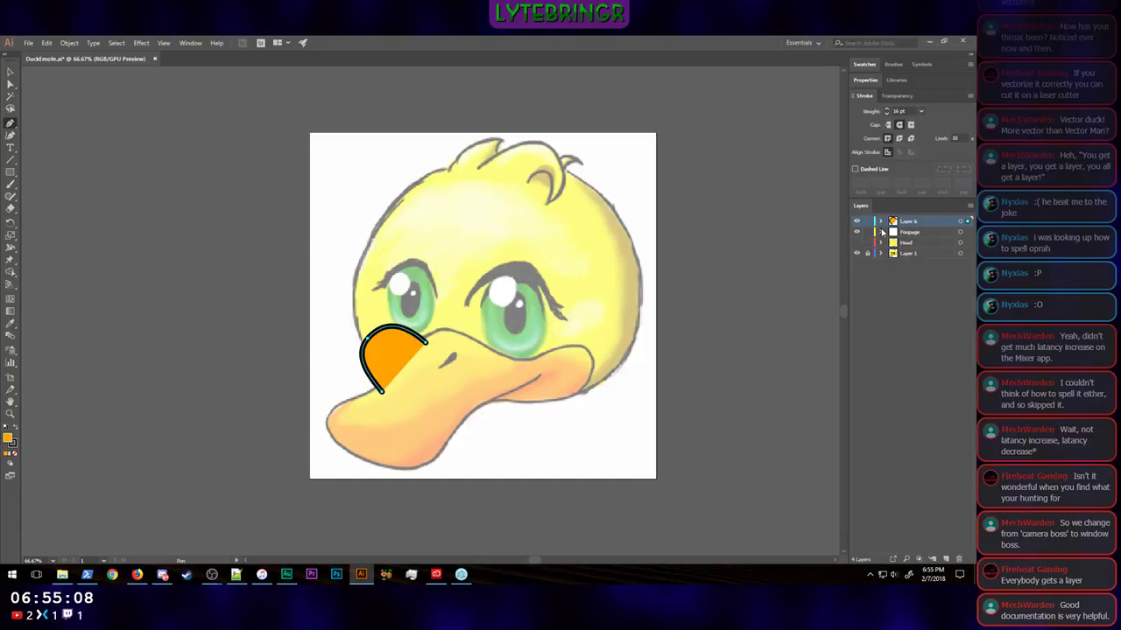
Step: Make the Foop 3, Foop 2 and Foop 1 sublayers inside Foopage visible and collapse the parent layer
{"action": "left_click", "coordinate": [881, 232]}
{"action": "left_click", "coordinate": [857, 264]}
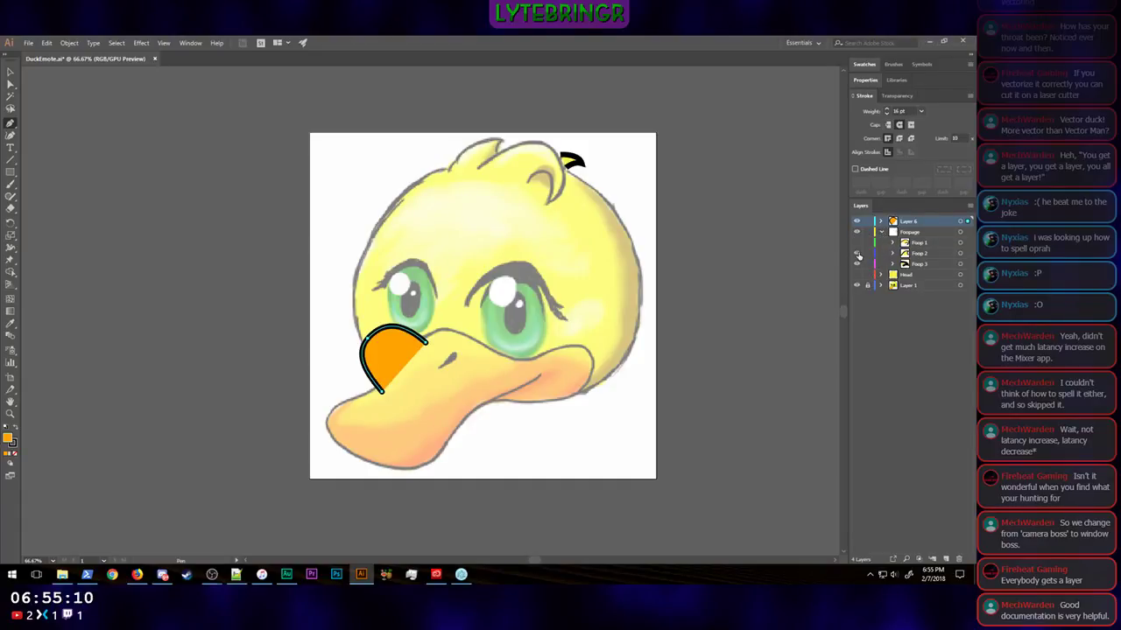
{"action": "left_click", "coordinate": [857, 253]}
{"action": "left_click", "coordinate": [857, 244]}
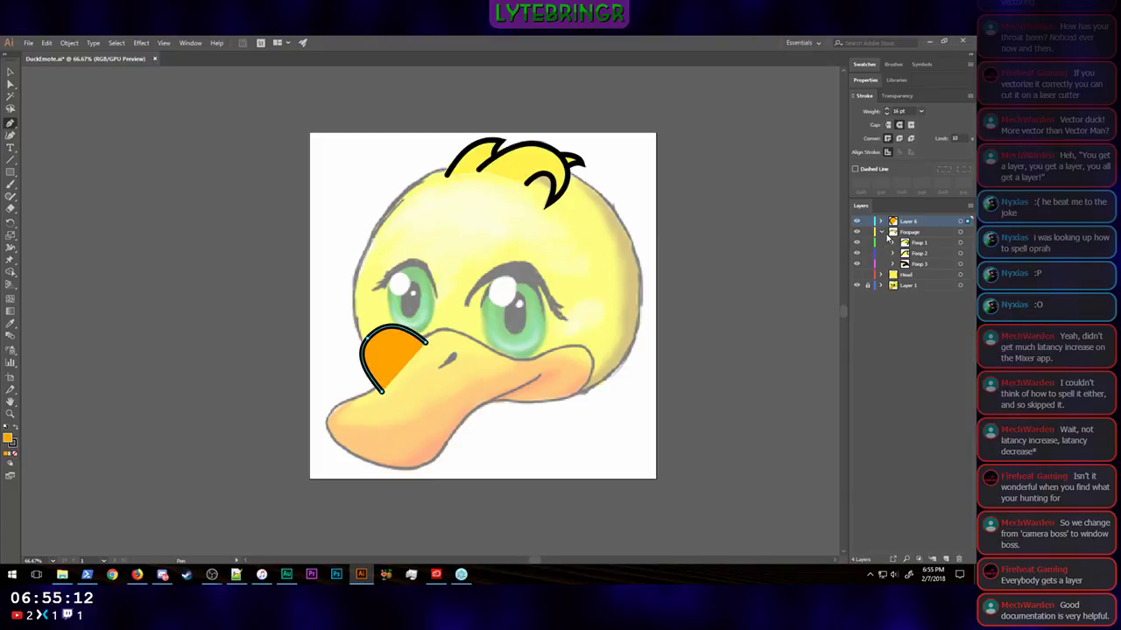
{"action": "left_click", "coordinate": [881, 232]}
Step: Toggle the Foopage and Head layers to check their visibility, and leave both hidden
{"action": "left_click", "coordinate": [858, 232]}
{"action": "left_click", "coordinate": [857, 232]}
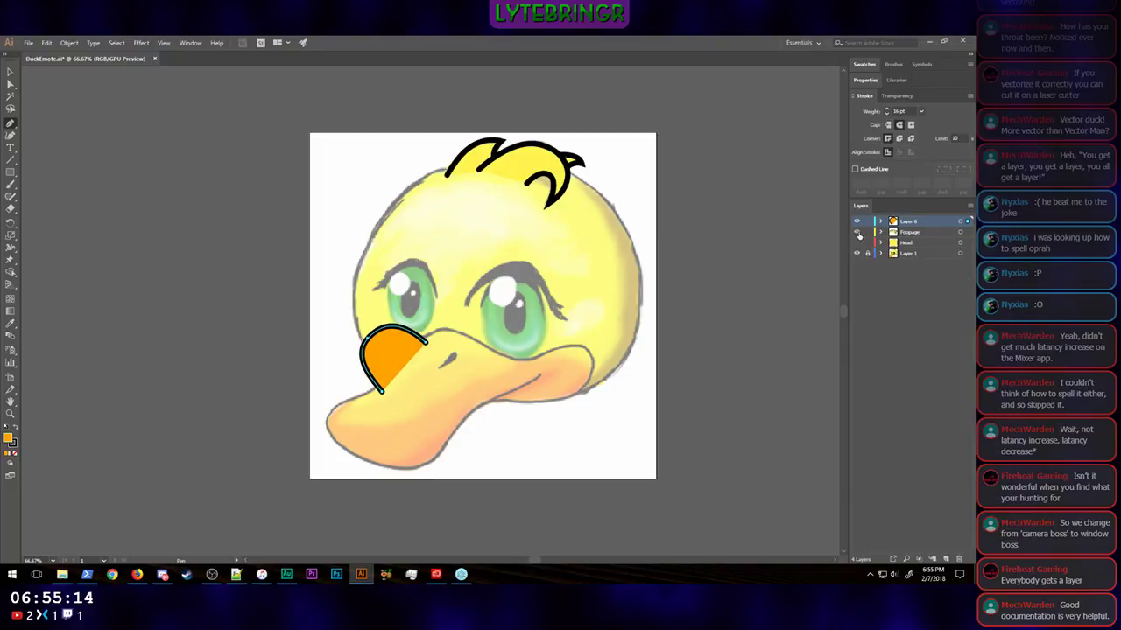
{"action": "left_click", "coordinate": [857, 243]}
{"action": "left_click", "coordinate": [858, 243]}
{"action": "left_click", "coordinate": [857, 232]}
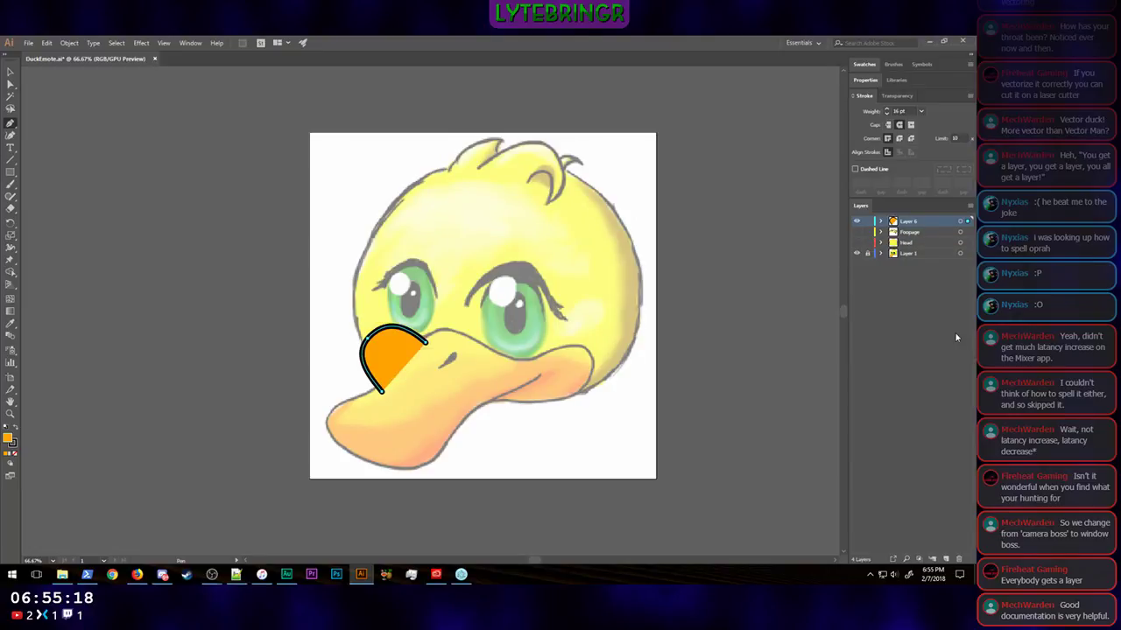
Step: Rename Layer 6 as Bill Left and hide it
{"action": "double_click", "coordinate": [910, 222]}
{"action": "type", "text": "Bill Left"}
{"action": "key", "text": "Return"}
{"action": "left_click", "coordinate": [856, 221]}
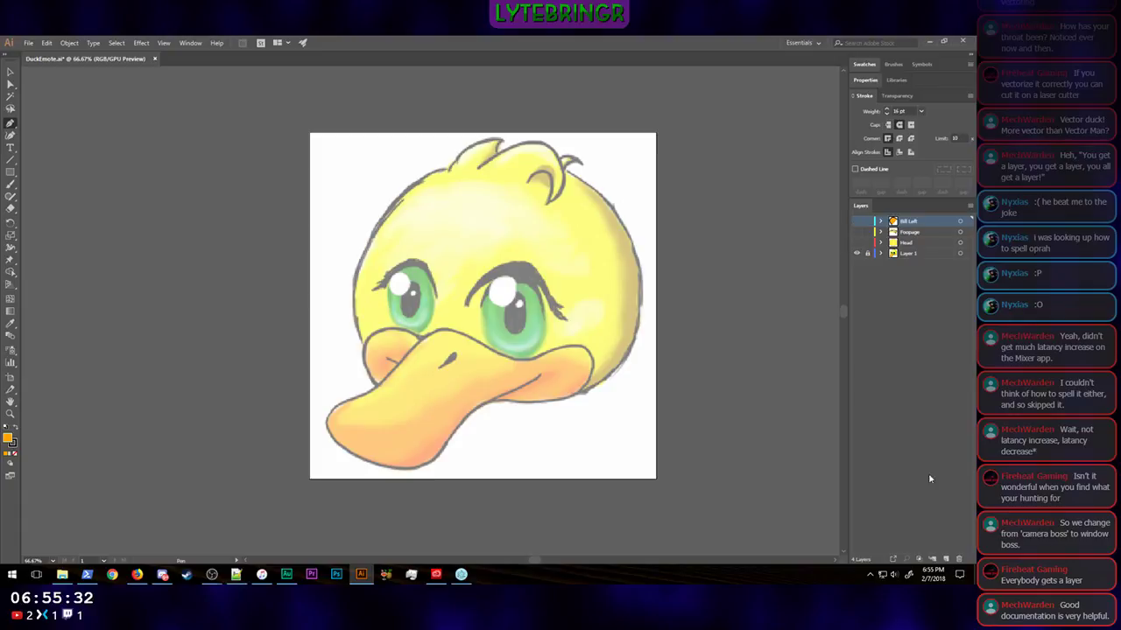
Step: Add a new layer on top and trace the main bill's full outline as a closed, orange-filled curved path
{"action": "left_click", "coordinate": [945, 558]}
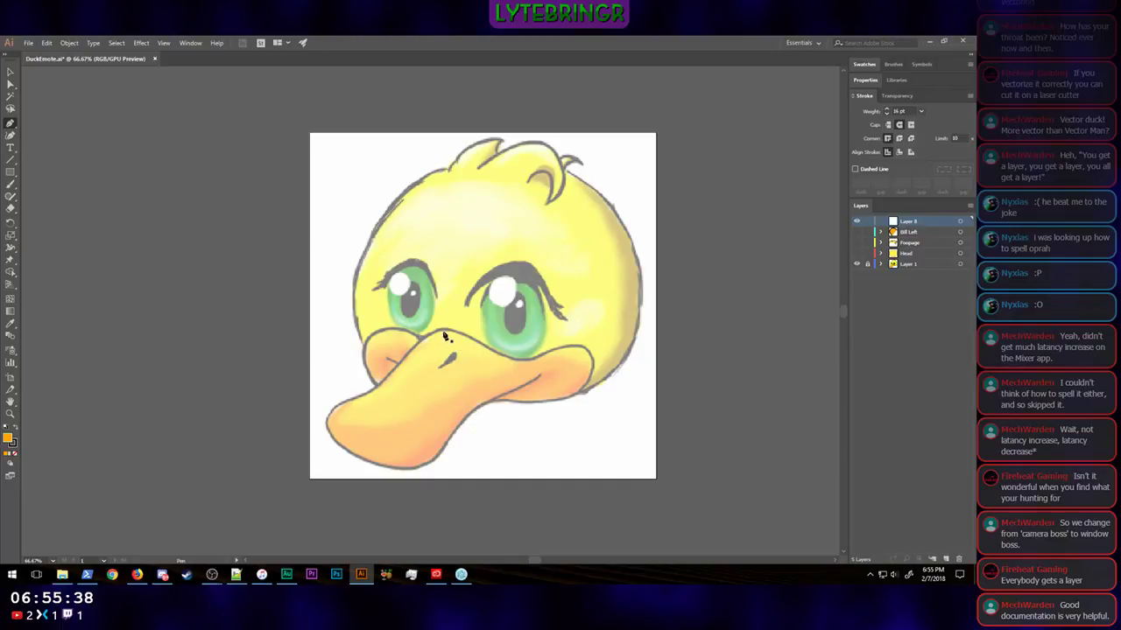
{"action": "left_click_drag", "start_coordinate": [442, 335], "coordinate": [416, 336]}
{"action": "left_click_drag", "start_coordinate": [393, 372], "coordinate": [325, 425]}
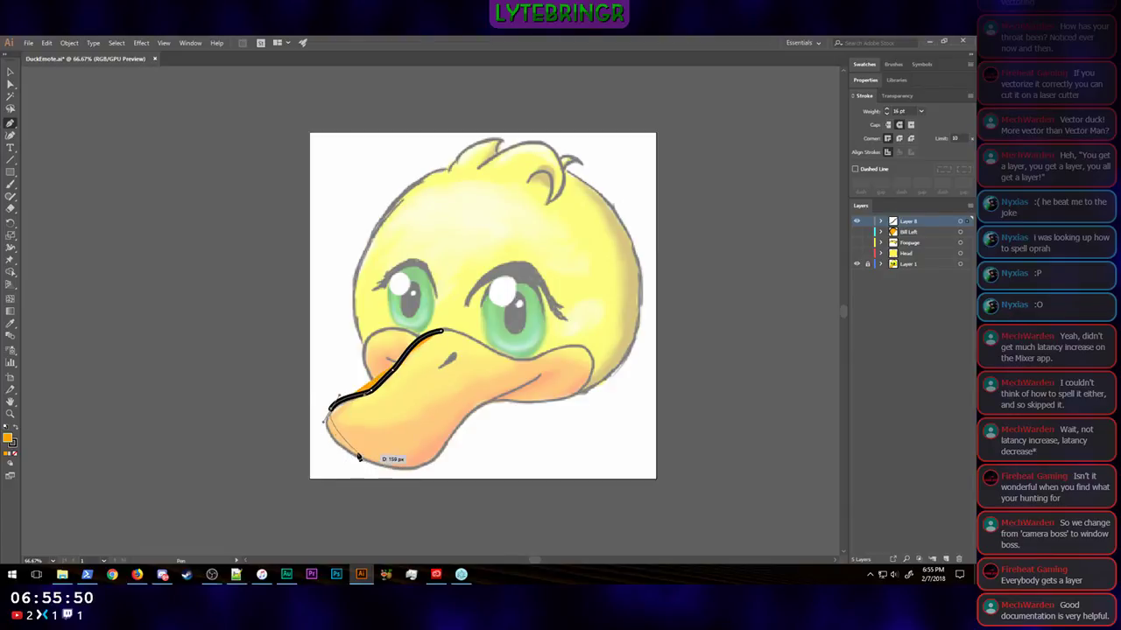
{"action": "mouse_move", "coordinate": [367, 462]}
{"action": "left_mouse_down"}
{"action": "mouse_move", "coordinate": [428, 466]}
{"action": "mouse_move", "coordinate": [450, 449]}
{"action": "left_mouse_up"}
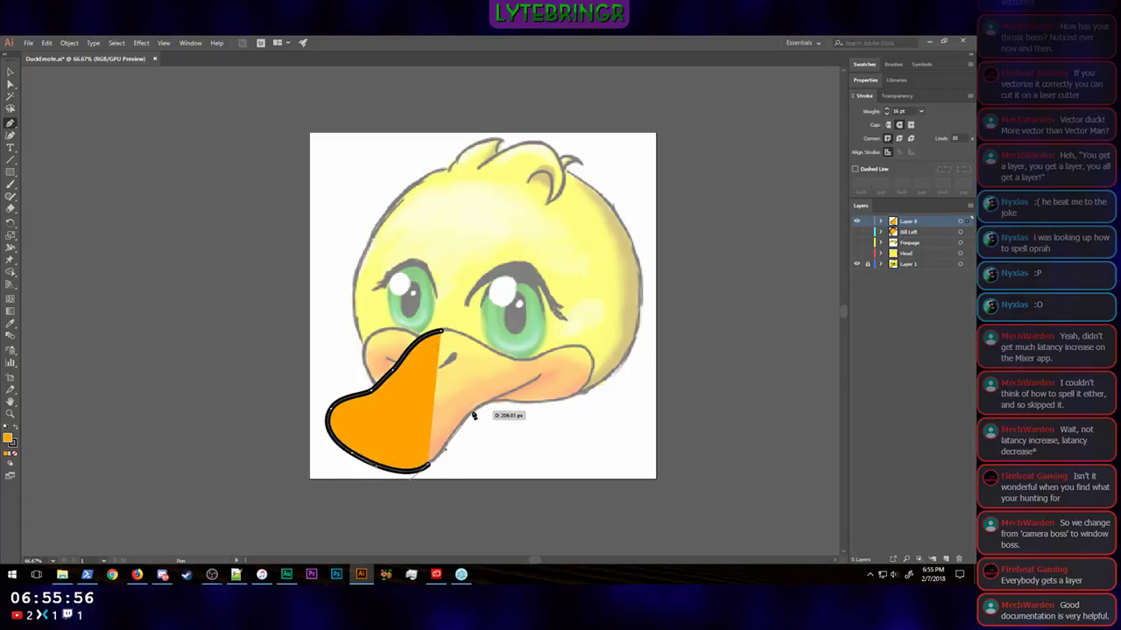
{"action": "mouse_move", "coordinate": [472, 409]}
{"action": "left_mouse_down"}
{"action": "mouse_move", "coordinate": [539, 409]}
{"action": "mouse_move", "coordinate": [588, 393]}
{"action": "mouse_move", "coordinate": [596, 336]}
{"action": "mouse_move", "coordinate": [503, 357]}
{"action": "mouse_move", "coordinate": [406, 337]}
{"action": "left_mouse_up"}
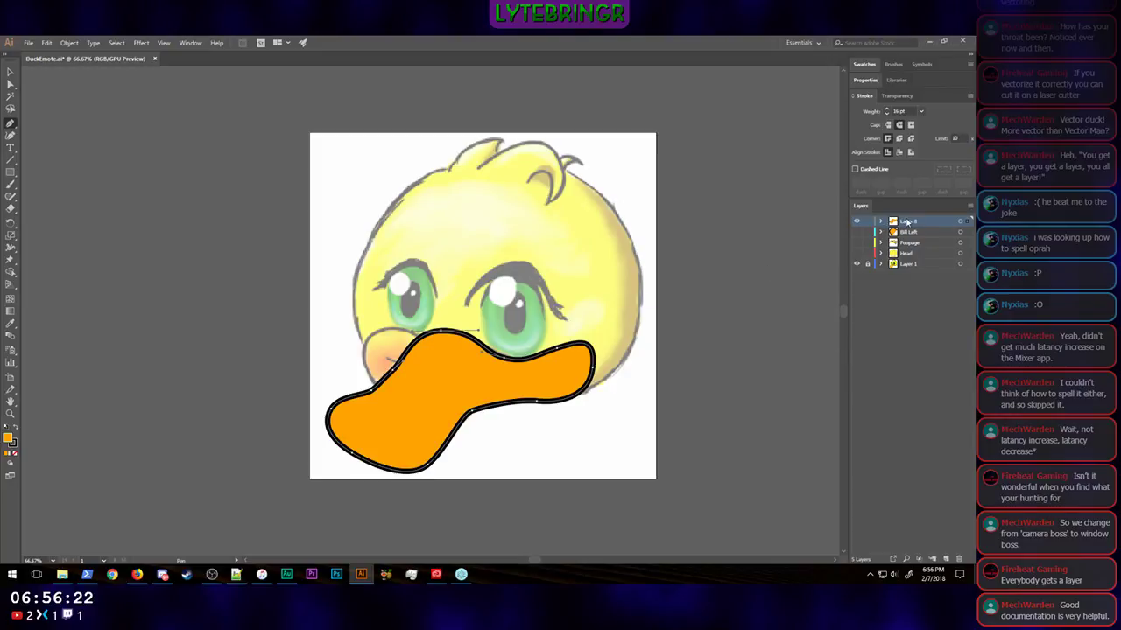
Step: Try lowering the bill shape's opacity to 51%, and restore it to 100%
{"action": "double_click", "coordinate": [950, 222]}
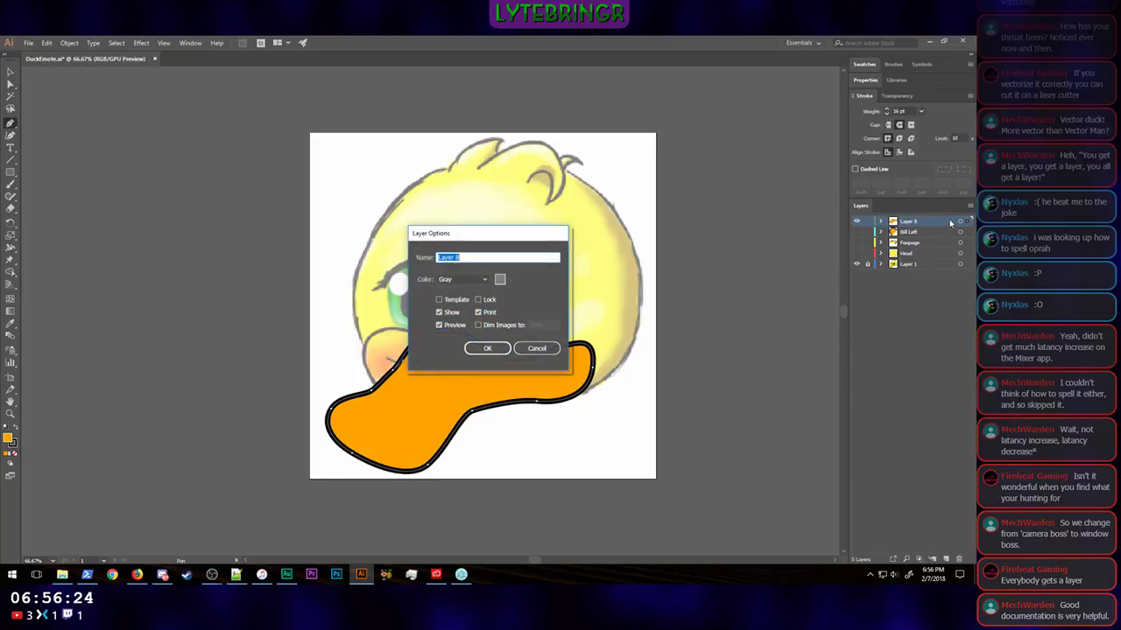
{"action": "left_click", "coordinate": [538, 349]}
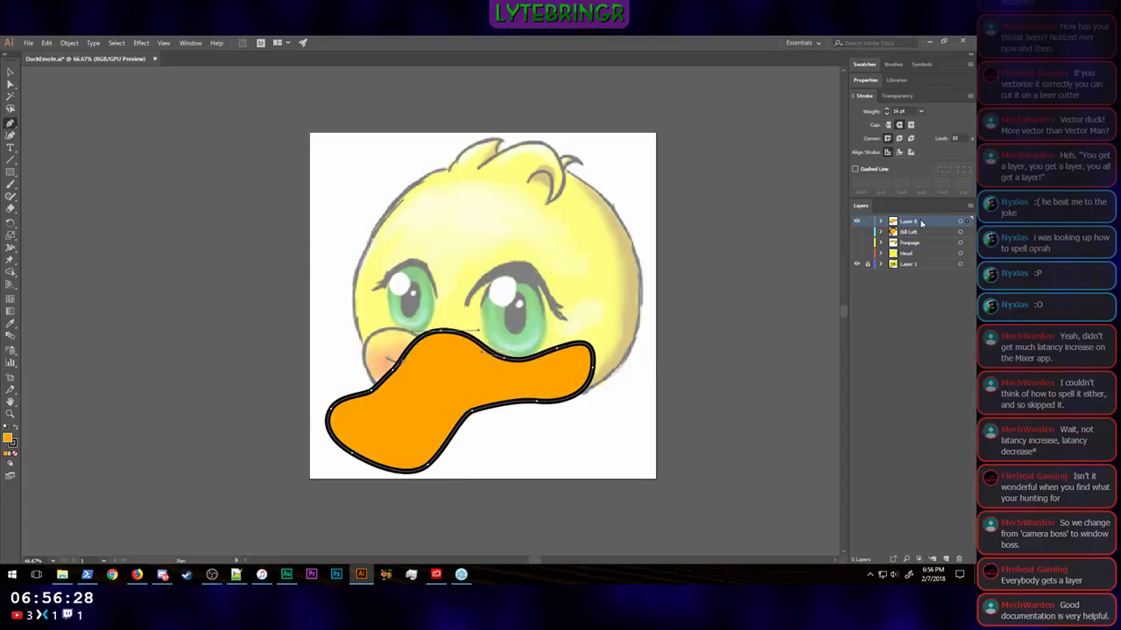
{"action": "left_click", "coordinate": [866, 81]}
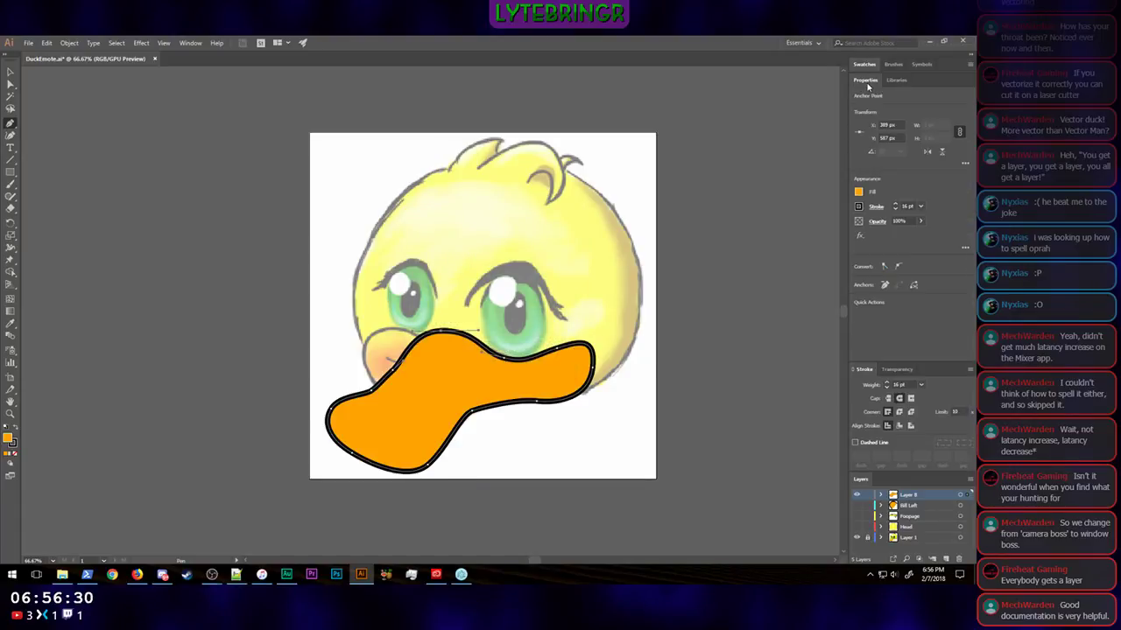
{"action": "left_click", "coordinate": [920, 222]}
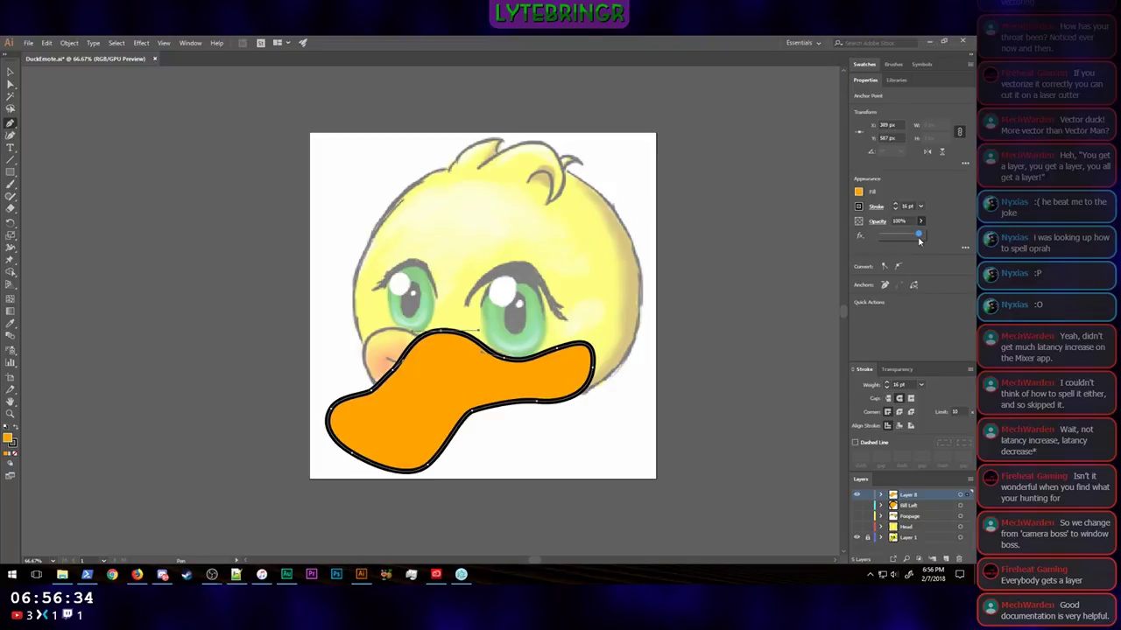
{"action": "left_click_drag", "start_coordinate": [919, 236], "coordinate": [899, 237]}
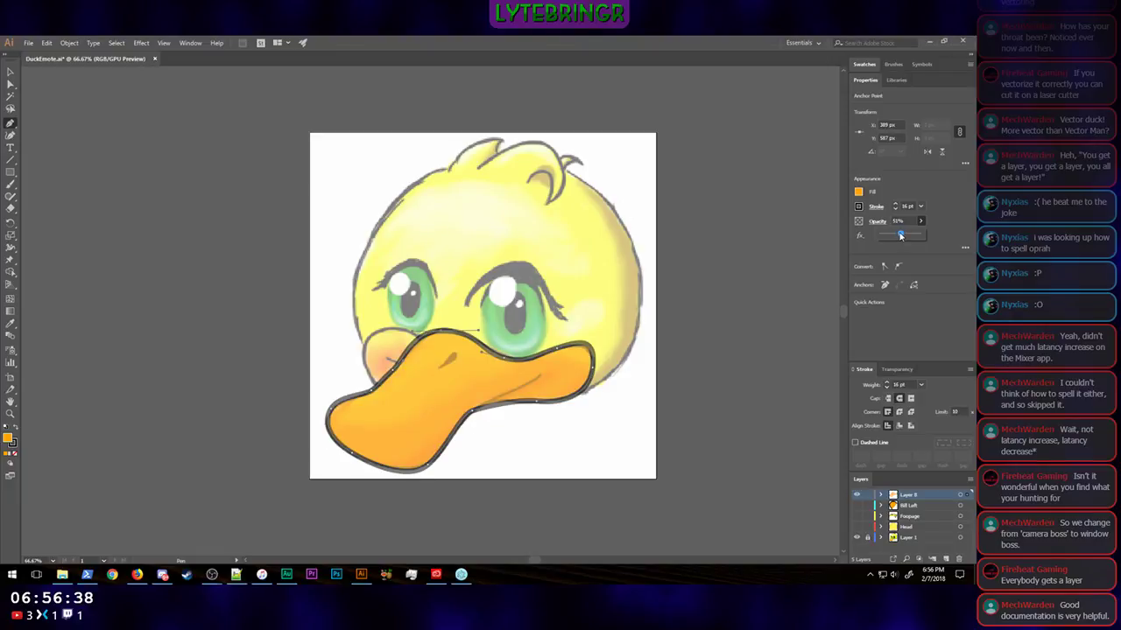
{"action": "left_click_drag", "start_coordinate": [907, 236], "coordinate": [925, 237]}
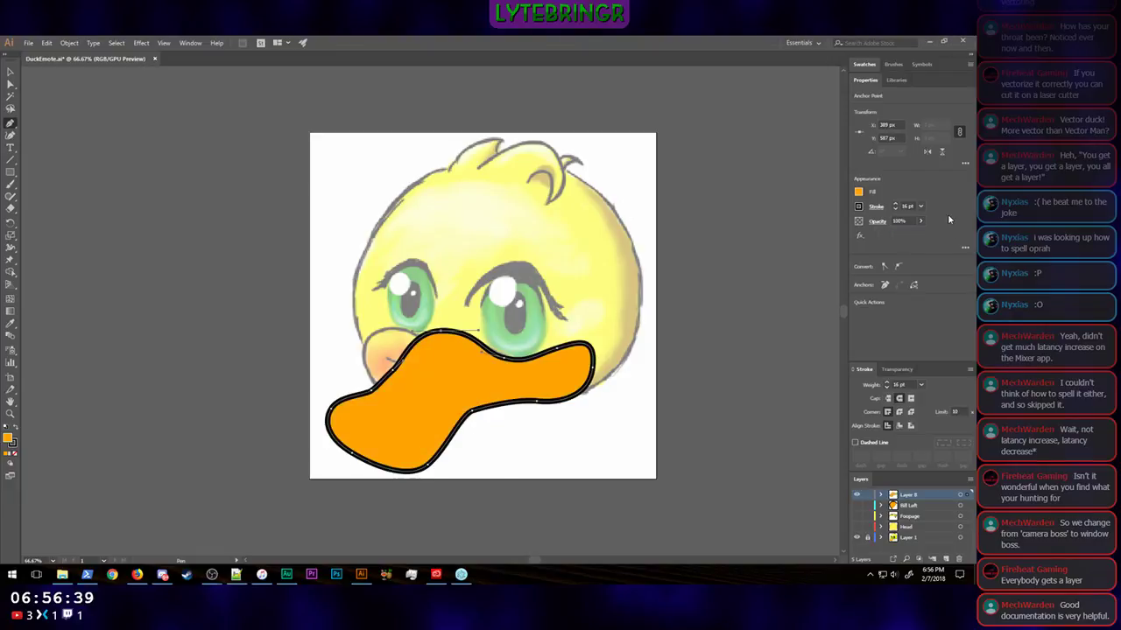
Step: Set the main bill shape's fill to None so the sketch shows inside its outline
{"action": "left_click", "coordinate": [858, 193]}
{"action": "left_click", "coordinate": [748, 230]}
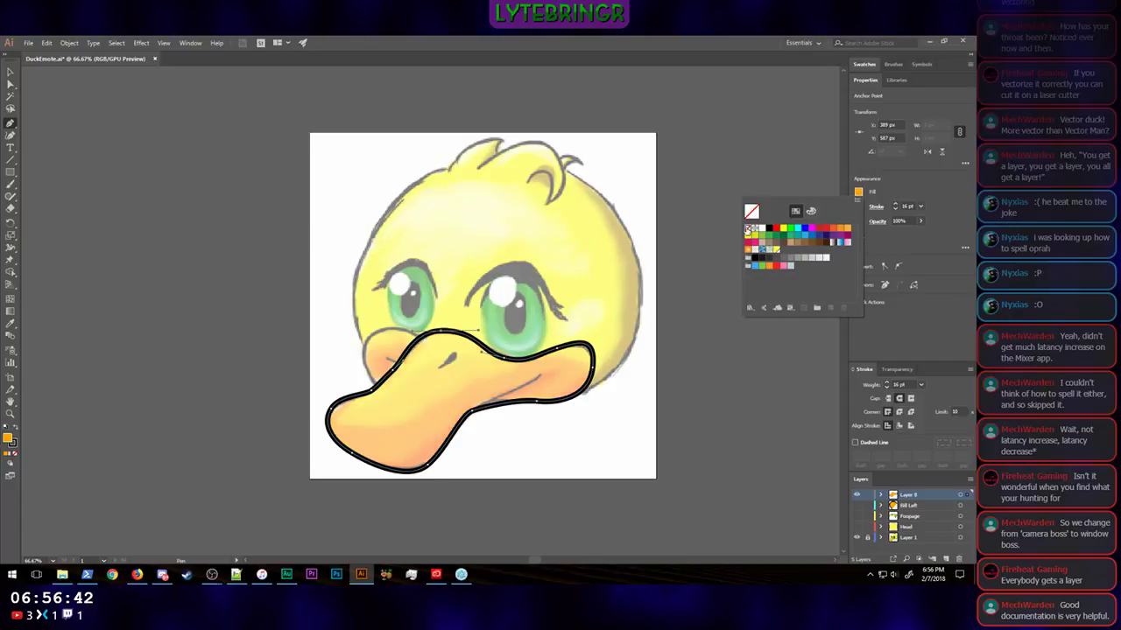
{"action": "left_click", "coordinate": [893, 336]}
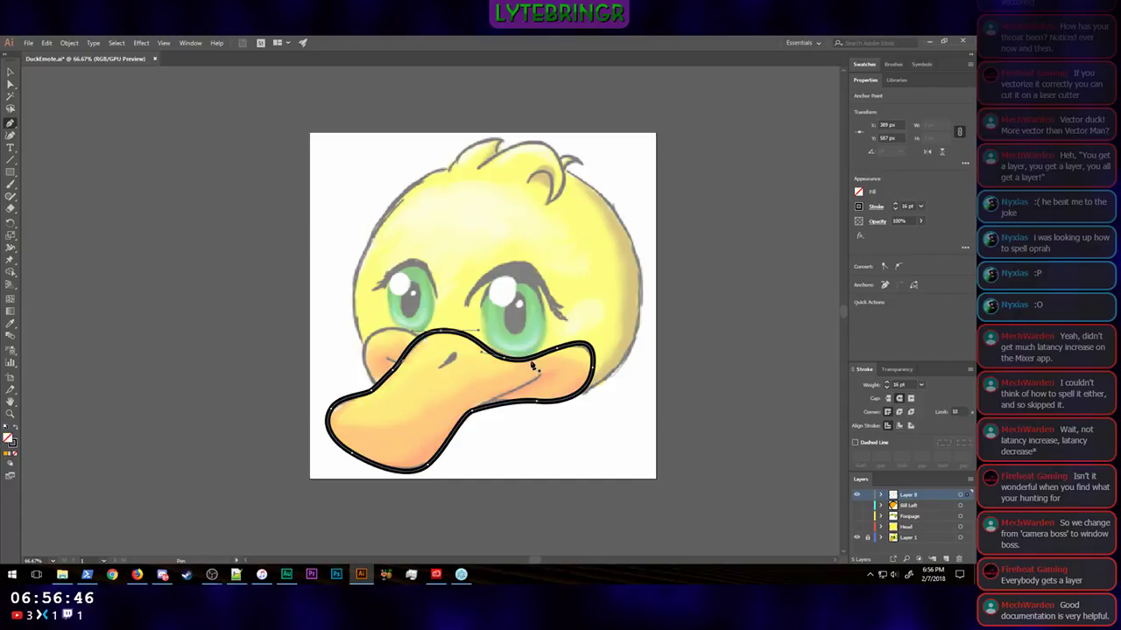
Step: Reshape the bill outline's upper edge with Direct Selection, from the crest down to the dip beside the cheek lobe, to follow the sketch
{"action": "scroll", "coordinate": [536, 366], "scroll_direction": "up", "scroll_amount": 3}
{"action": "scroll", "coordinate": [536, 365], "scroll_direction": "down", "scroll_amount": 4}
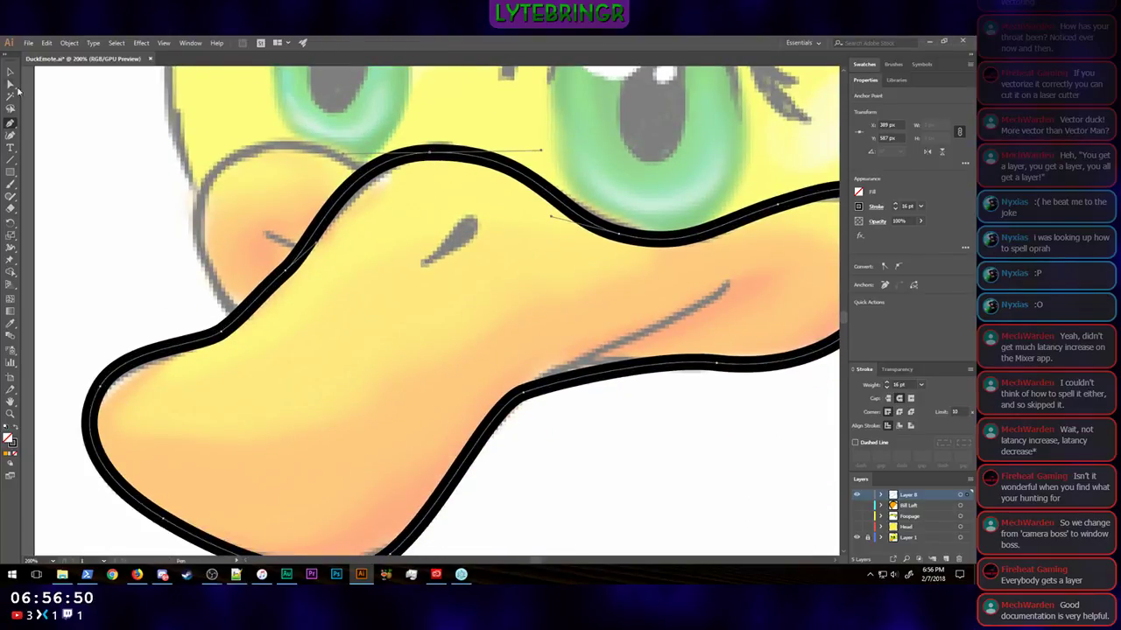
{"action": "key", "text": "a"}
{"action": "left_click_drag", "start_coordinate": [541, 154], "coordinate": [541, 137]}
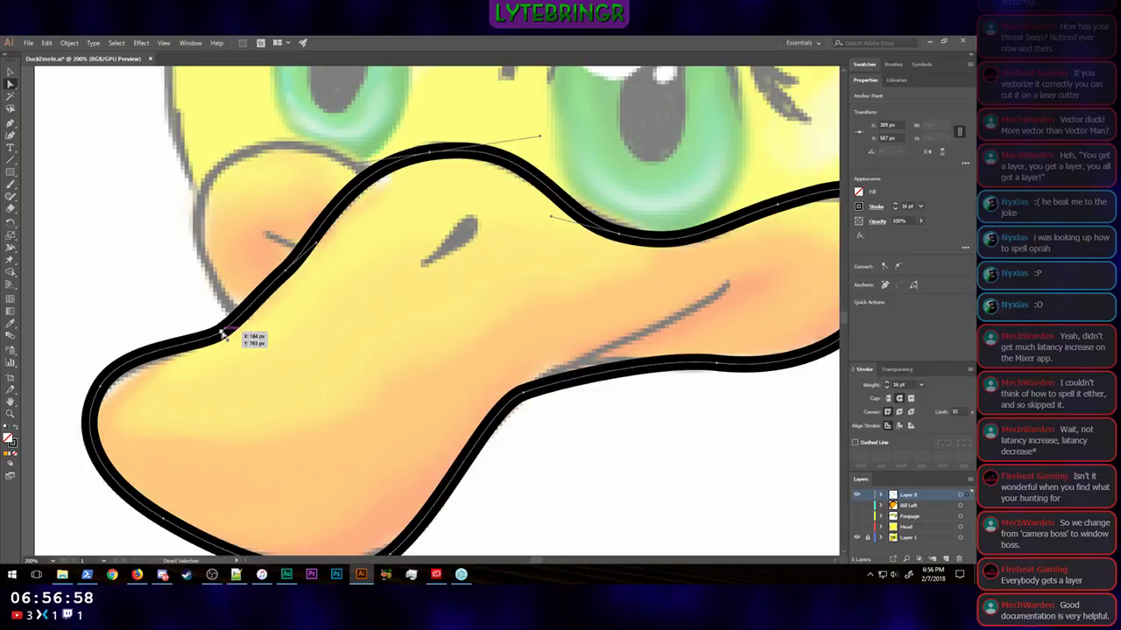
{"action": "left_click", "coordinate": [224, 332]}
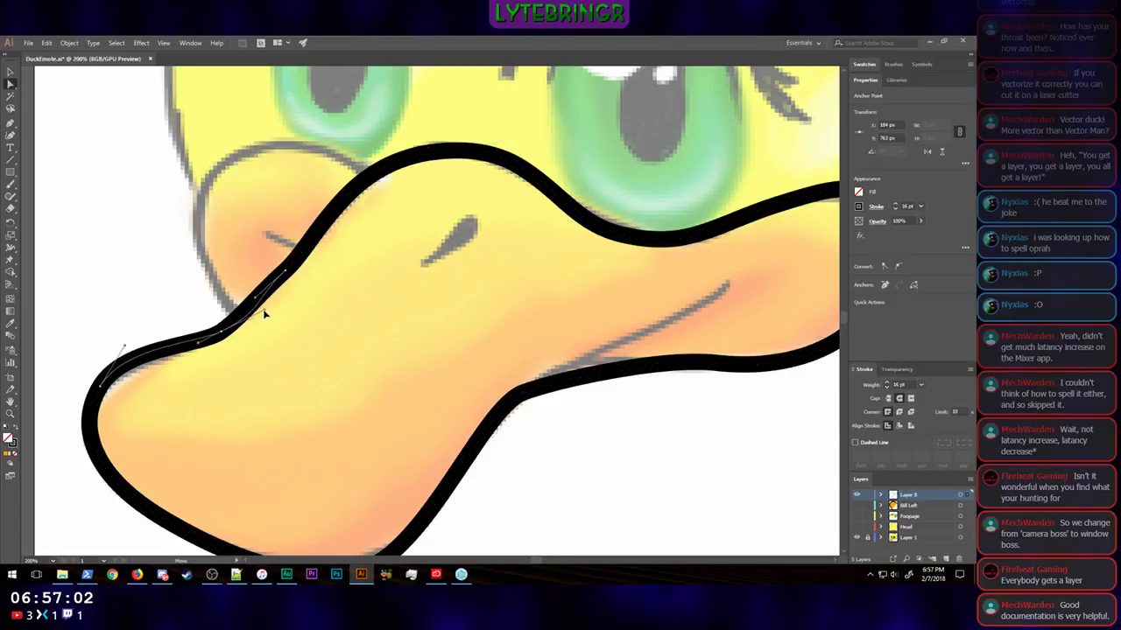
{"action": "left_click", "coordinate": [285, 270]}
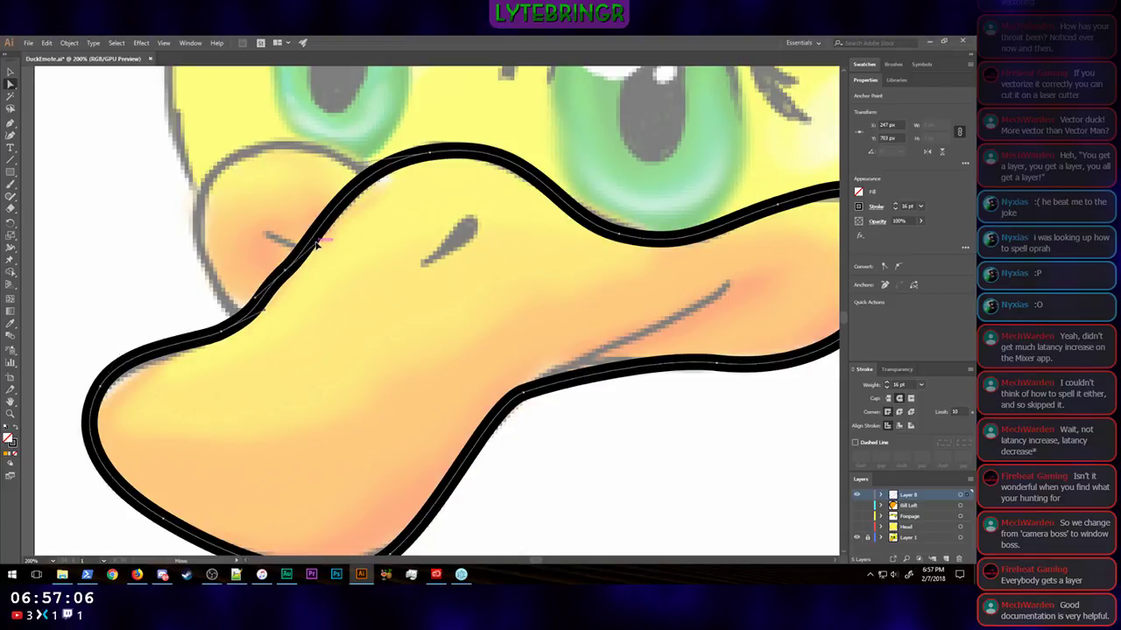
{"action": "left_click_drag", "start_coordinate": [316, 243], "coordinate": [314, 235]}
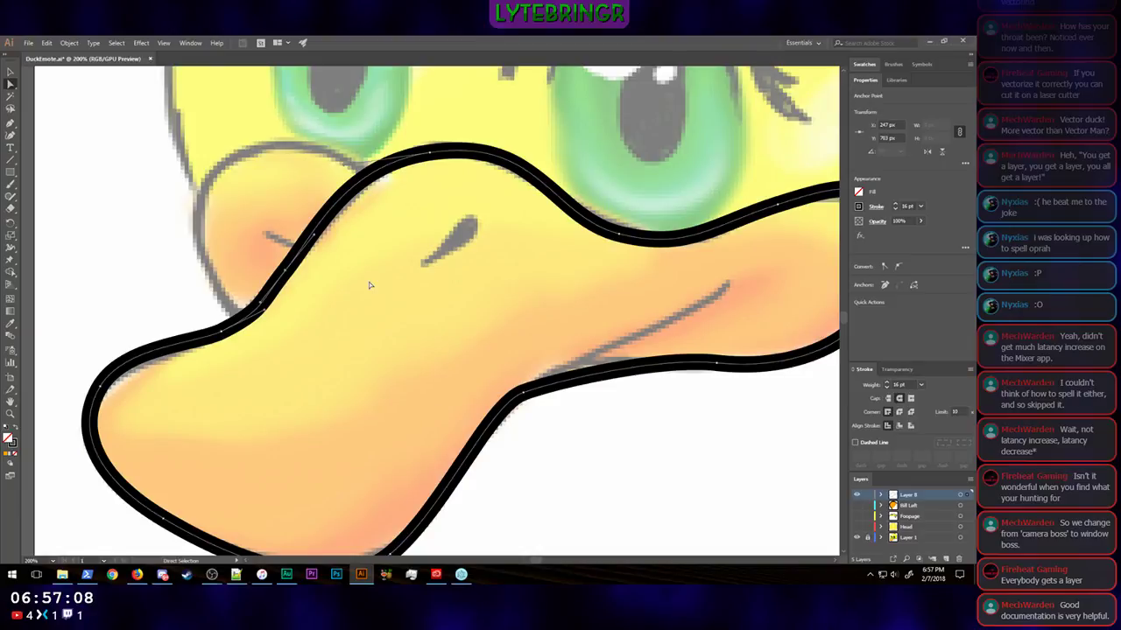
Step: Smooth the inward bend on the bill's underside by adjusting its anchor handle to follow the sketch
{"action": "scroll", "coordinate": [523, 437], "scroll_direction": "down", "scroll_amount": 3}
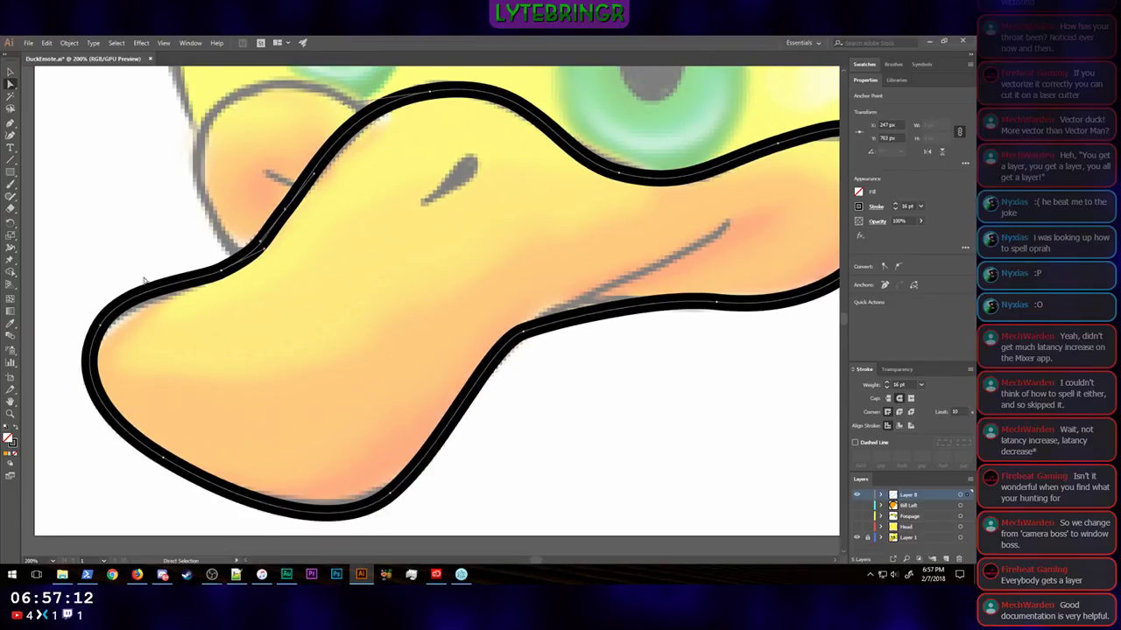
{"action": "left_click", "coordinate": [523, 331]}
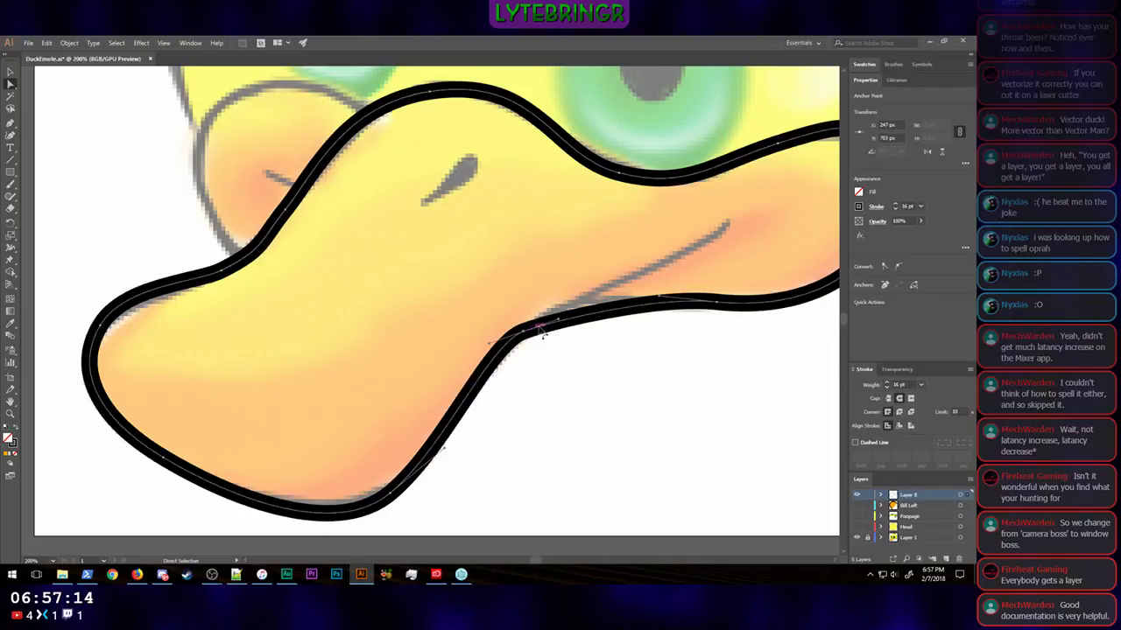
{"action": "left_click_drag", "start_coordinate": [559, 320], "coordinate": [565, 290]}
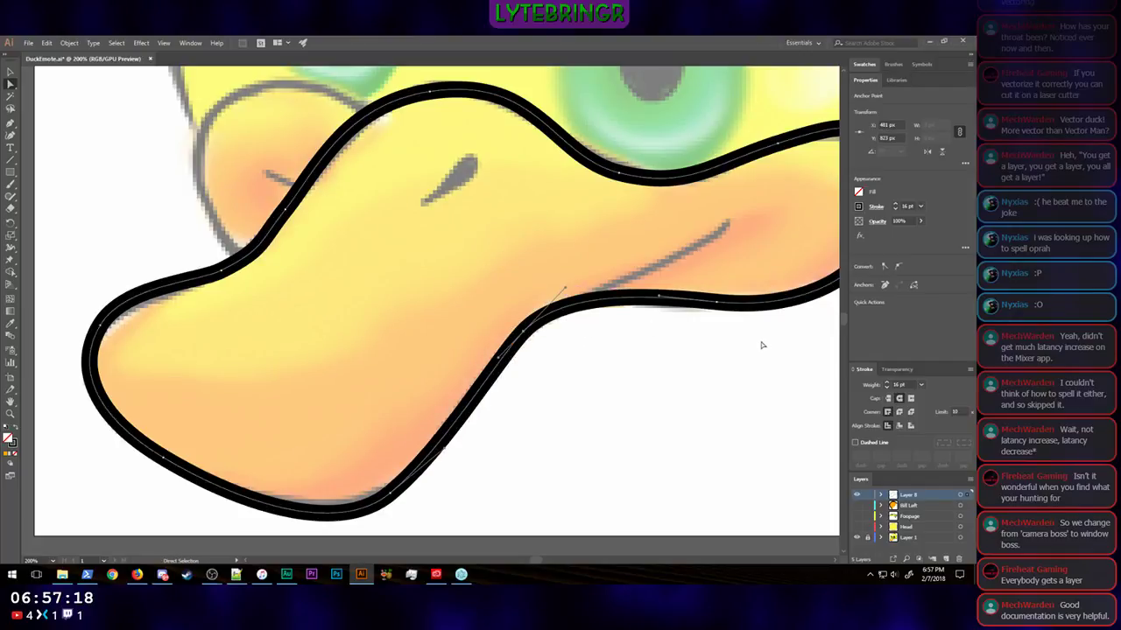
{"action": "scroll", "coordinate": [748, 351], "scroll_direction": "down", "scroll_amount": 2}
{"action": "scroll", "coordinate": [749, 352], "scroll_direction": "up", "scroll_amount": 1}
{"action": "scroll", "coordinate": [749, 351], "scroll_direction": "down", "scroll_amount": 5}
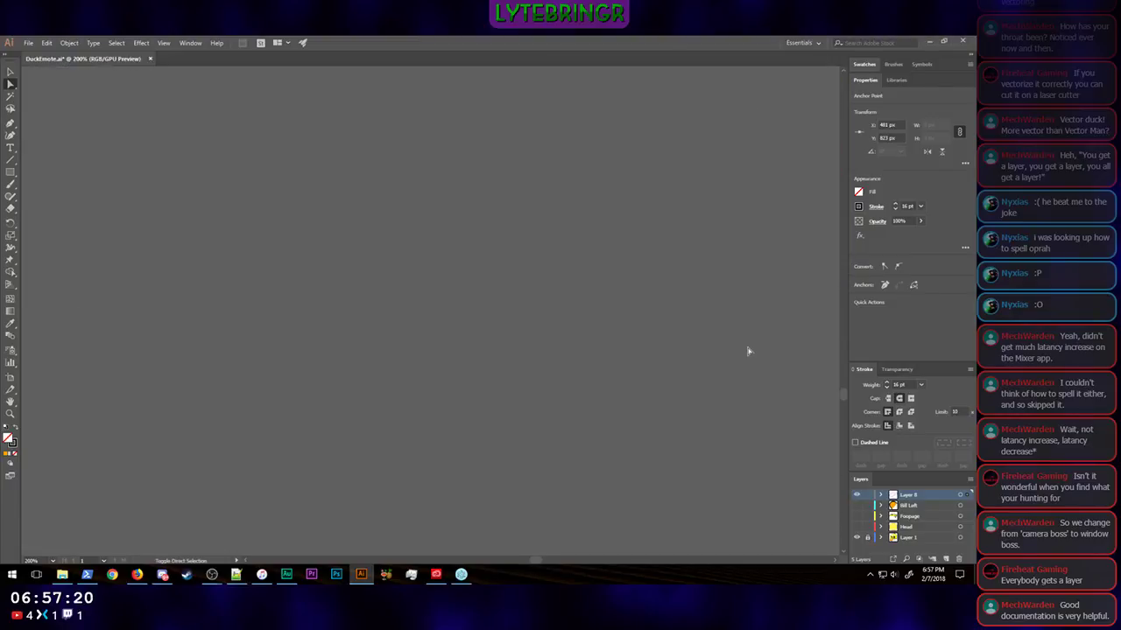
{"action": "scroll", "coordinate": [749, 351], "scroll_direction": "up", "scroll_amount": 5}
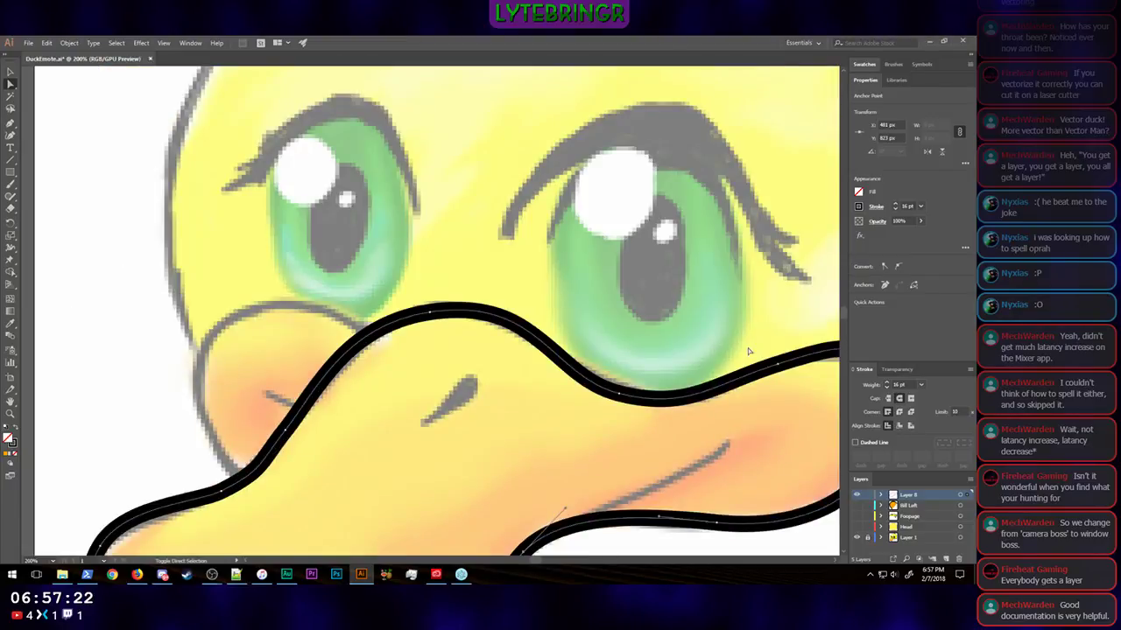
{"action": "scroll", "coordinate": [749, 351], "scroll_direction": "down", "scroll_amount": 3}
{"action": "scroll", "coordinate": [748, 351], "scroll_direction": "up", "scroll_amount": 1}
{"action": "scroll", "coordinate": [749, 351], "scroll_direction": "down", "scroll_amount": 3}
{"action": "scroll", "coordinate": [748, 351], "scroll_direction": "up", "scroll_amount": 5}
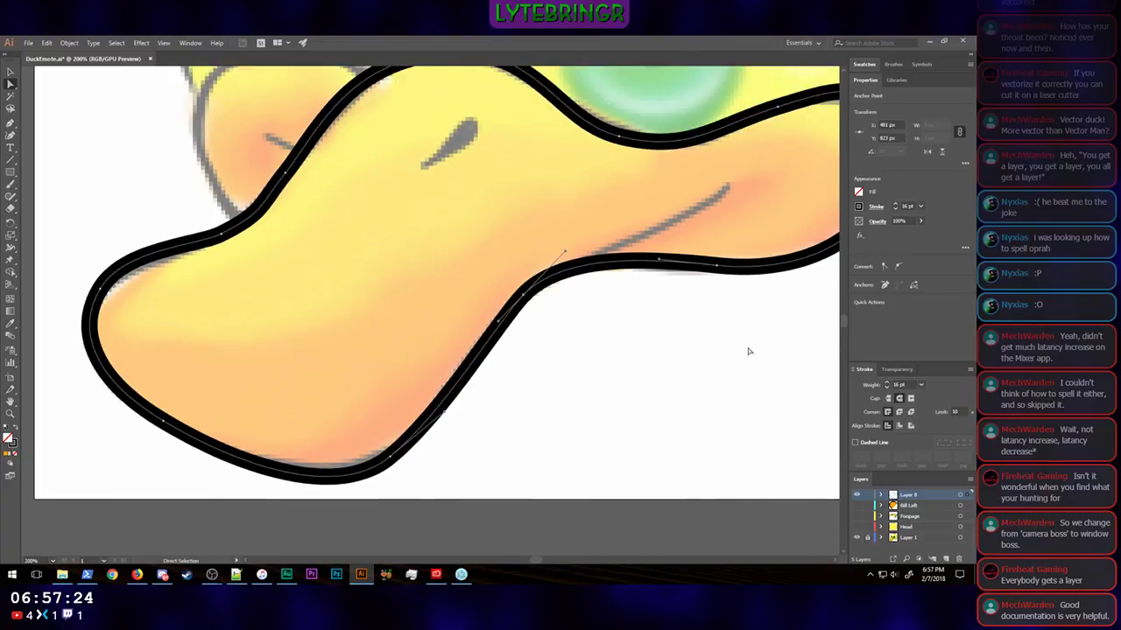
Step: Adjust the anchor handle on the bill outline's lower edge beneath the cheek lobe to follow the sketch
{"action": "scroll", "coordinate": [749, 351], "scroll_direction": "right", "scroll_amount": 4}
{"action": "scroll", "coordinate": [747, 351], "scroll_direction": "right", "scroll_amount": 1}
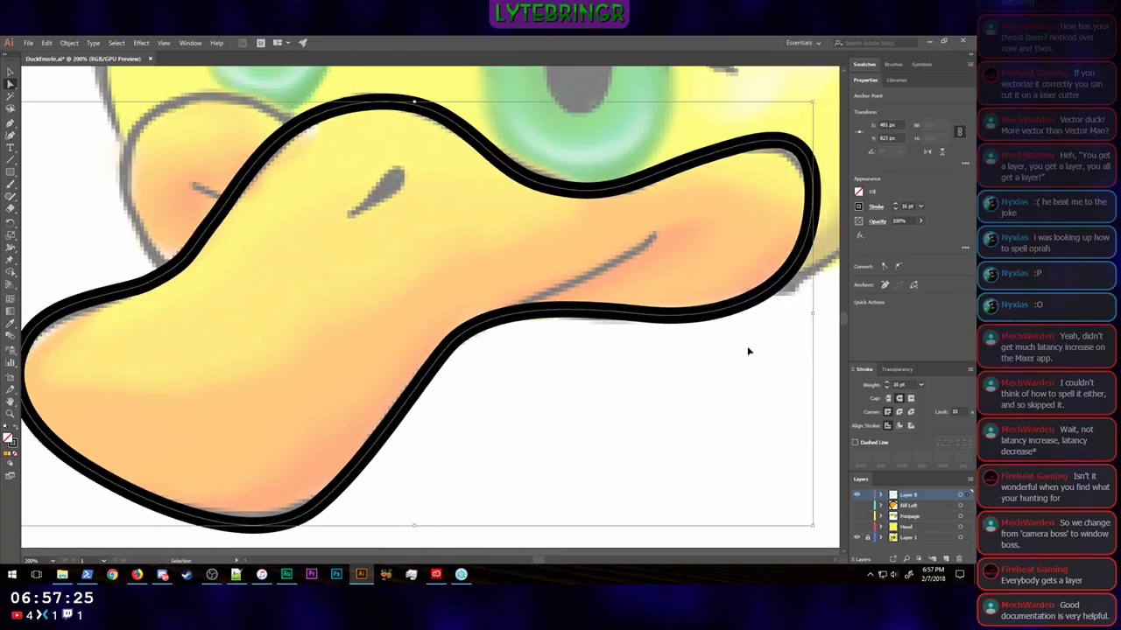
{"action": "left_click", "coordinate": [642, 313]}
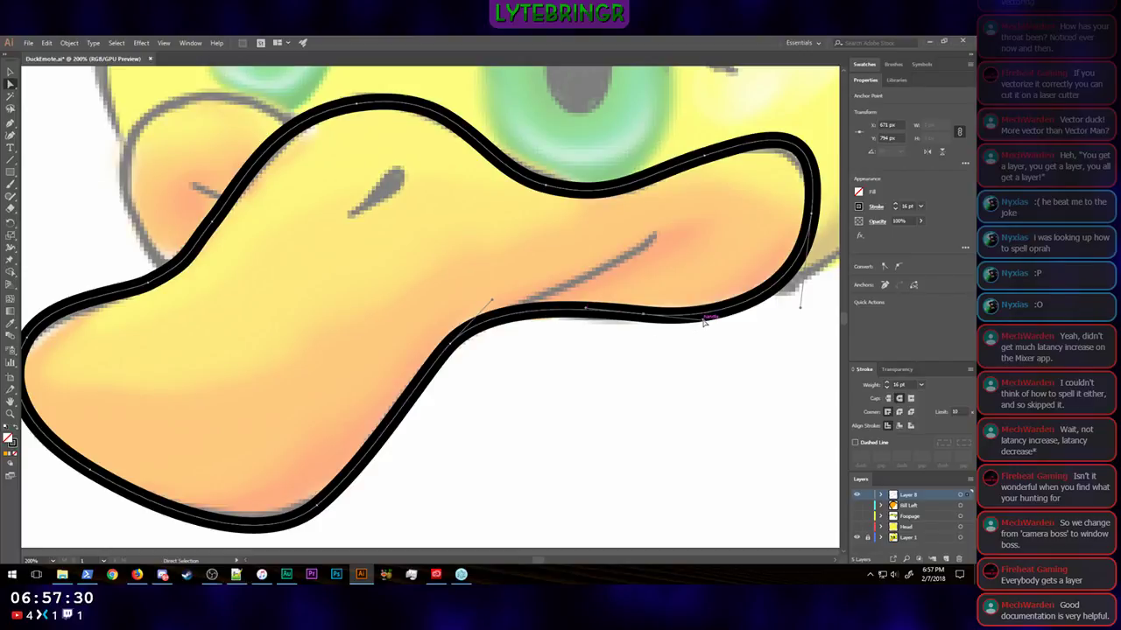
{"action": "mouse_move", "coordinate": [703, 321]}
{"action": "left_mouse_down"}
{"action": "mouse_move", "coordinate": [731, 331]}
{"action": "mouse_move", "coordinate": [722, 329]}
{"action": "left_mouse_up"}
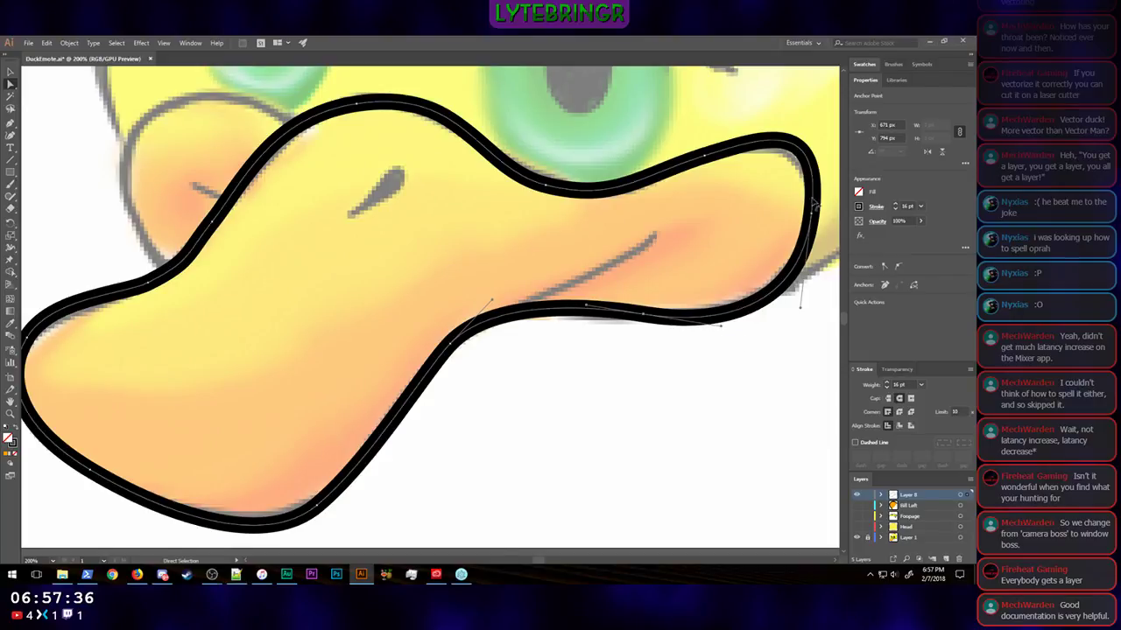
Step: Reshape the bill outline's upper edge from the dip under the large eye to the cheek lobe by adjusting its anchors and handles
{"action": "left_click_drag", "start_coordinate": [706, 159], "coordinate": [700, 162]}
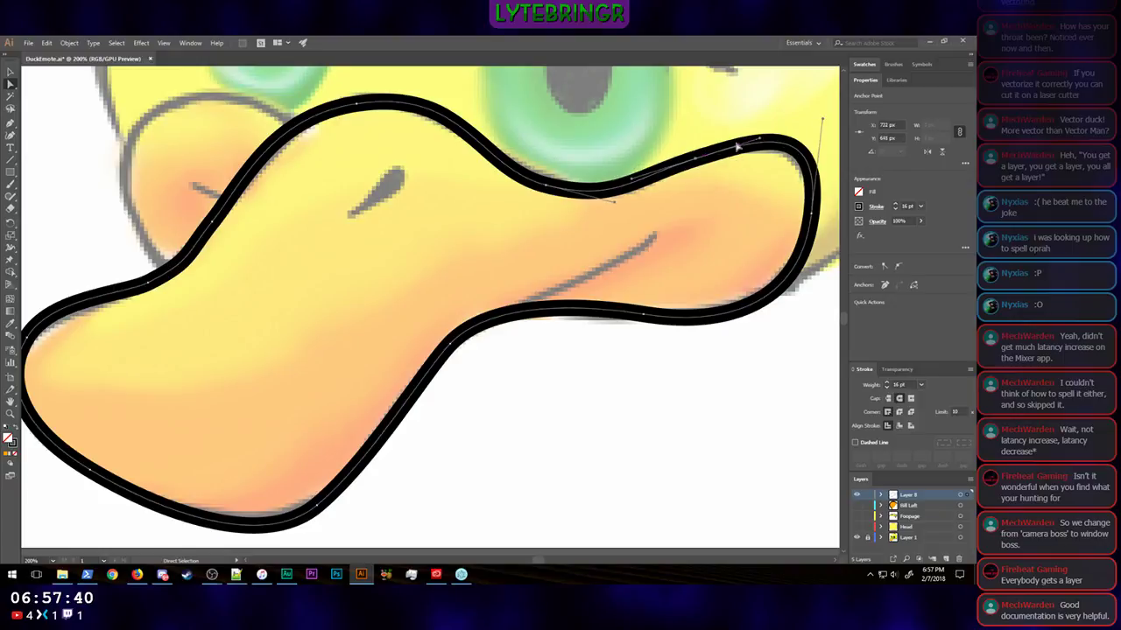
{"action": "left_click_drag", "start_coordinate": [760, 133], "coordinate": [763, 130]}
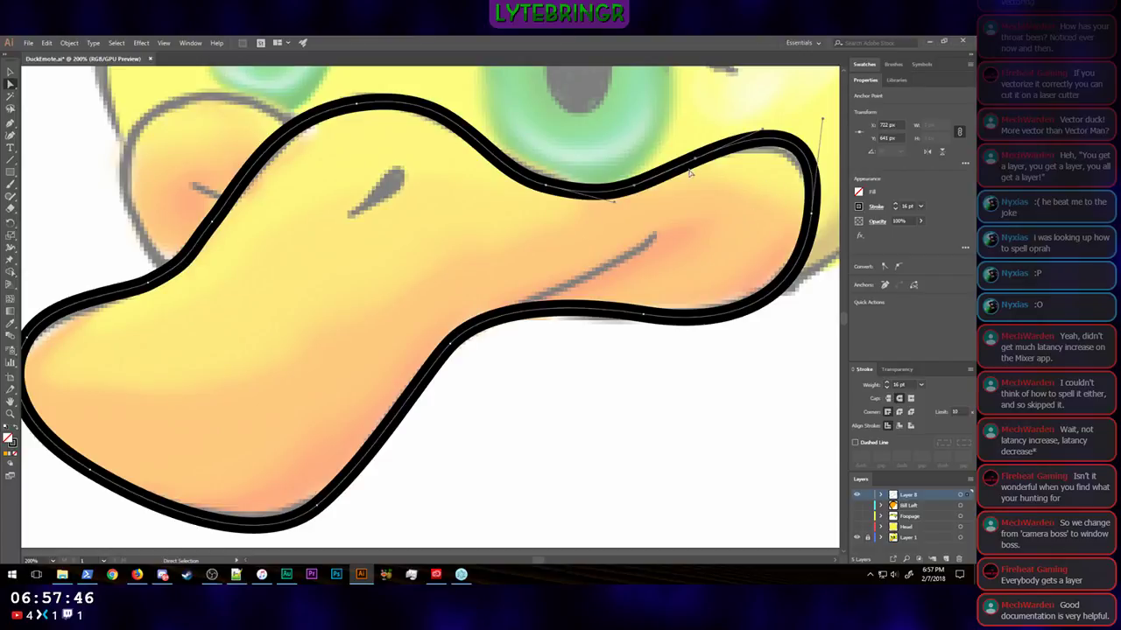
{"action": "left_click", "coordinate": [545, 187]}
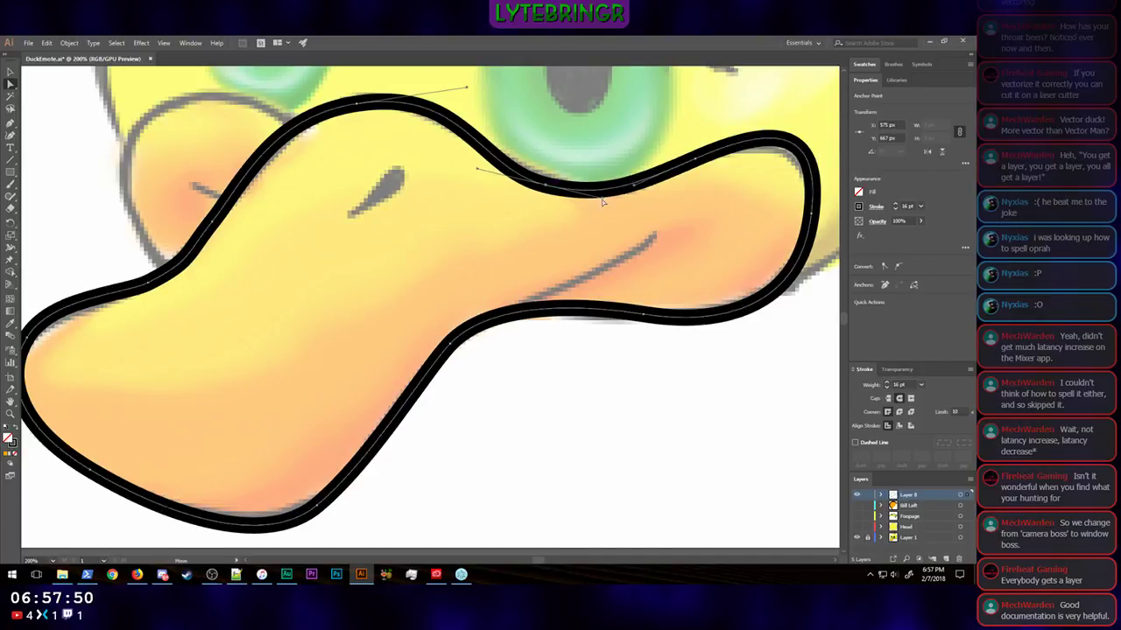
{"action": "mouse_move", "coordinate": [695, 162]}
{"action": "left_mouse_down"}
{"action": "mouse_move", "coordinate": [759, 137]}
{"action": "mouse_move", "coordinate": [767, 116]}
{"action": "left_mouse_up"}
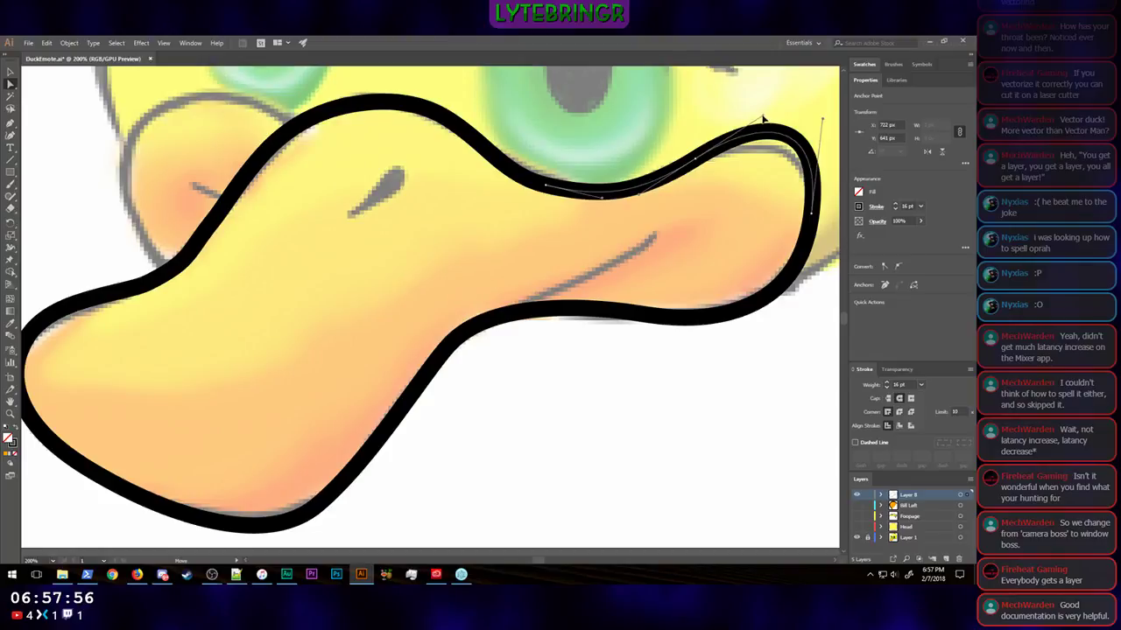
{"action": "left_click", "coordinate": [763, 118]}
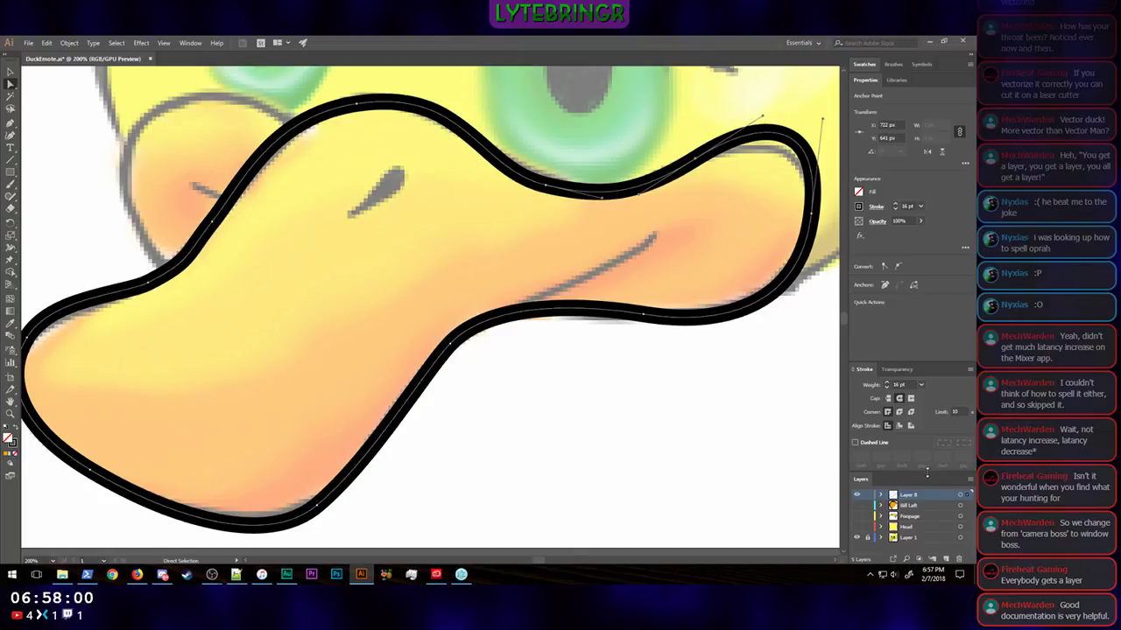
Step: Rename the bill outline's layer to "Bill Main" and lock it
{"action": "left_click", "coordinate": [867, 80]}
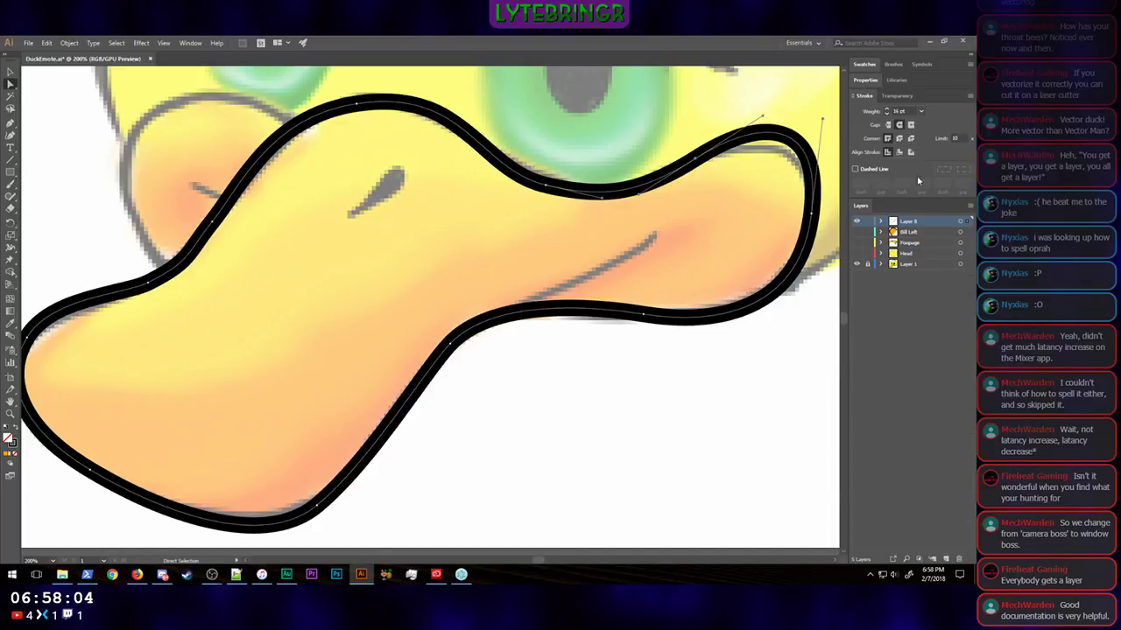
{"action": "double_click", "coordinate": [909, 221]}
{"action": "type", "text": "Bill Main"}
{"action": "key", "text": "Return"}
{"action": "left_click", "coordinate": [868, 222]}
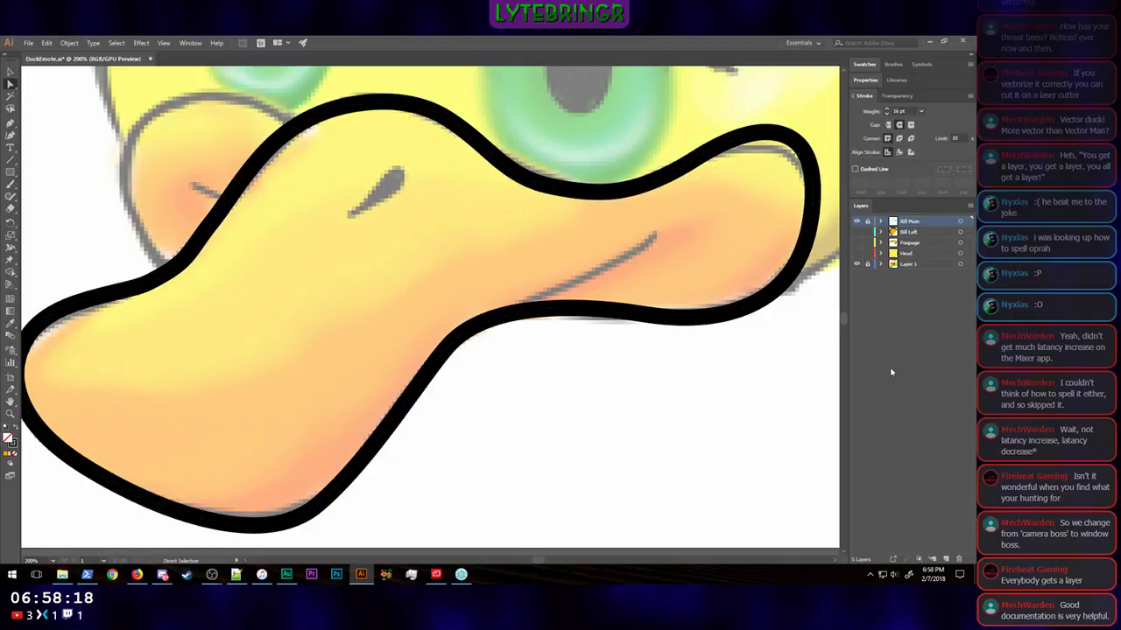
Step: Create a new layer and trace the mouth line with the Pen tool, curving from the bill's underside bend up into the cheek
{"action": "left_click", "coordinate": [946, 557]}
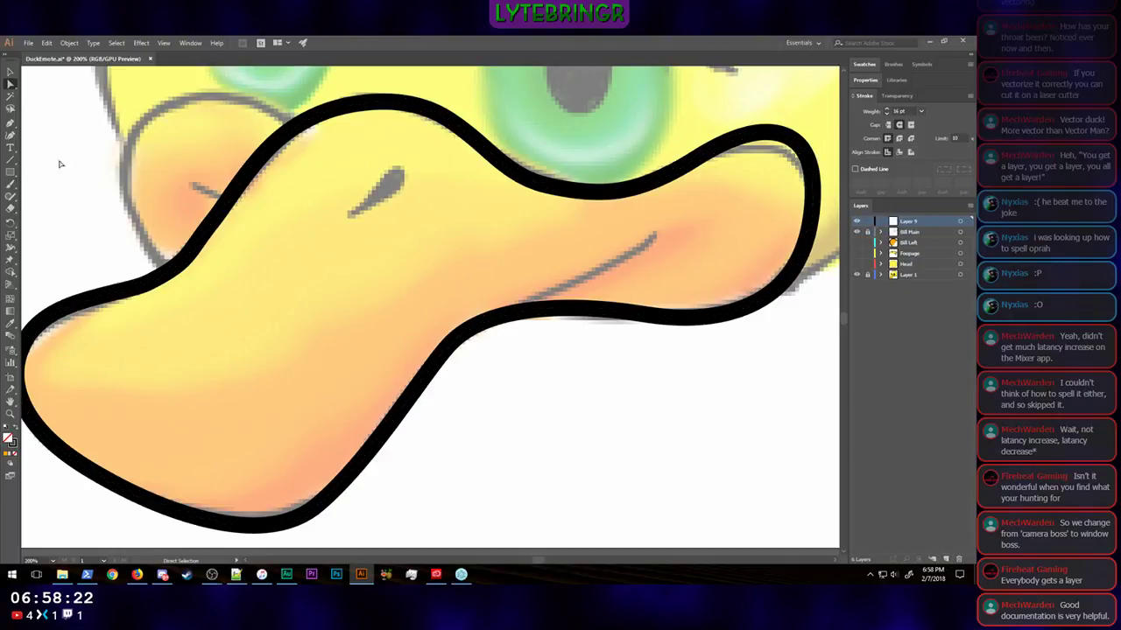
{"action": "left_click", "coordinate": [11, 123]}
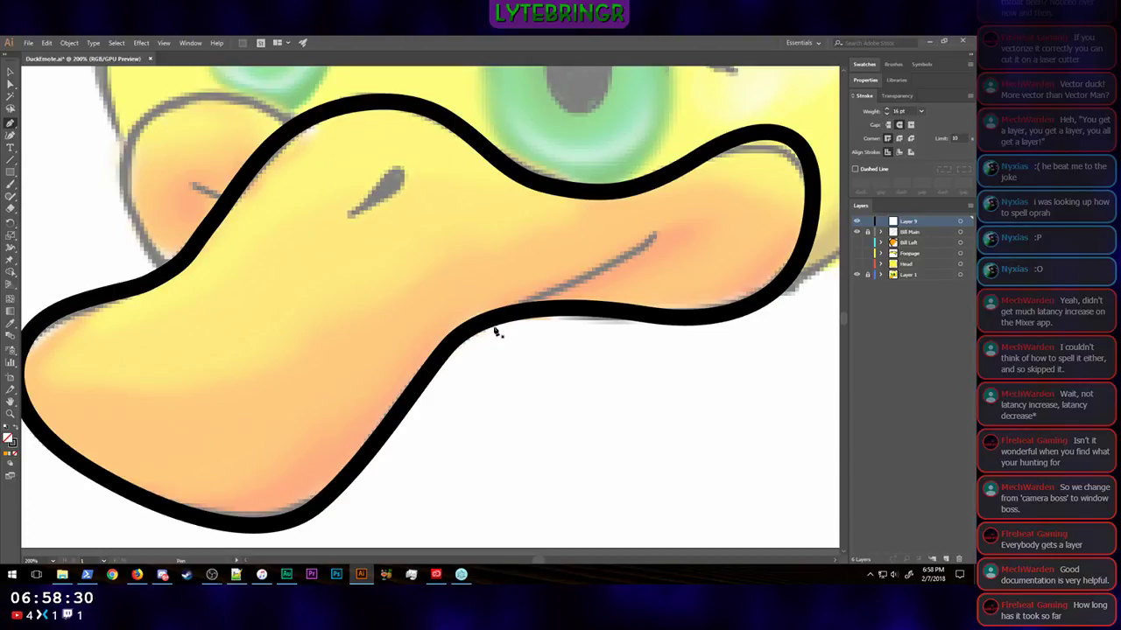
{"action": "scroll", "coordinate": [537, 305], "scroll_direction": "up", "scroll_amount": 8}
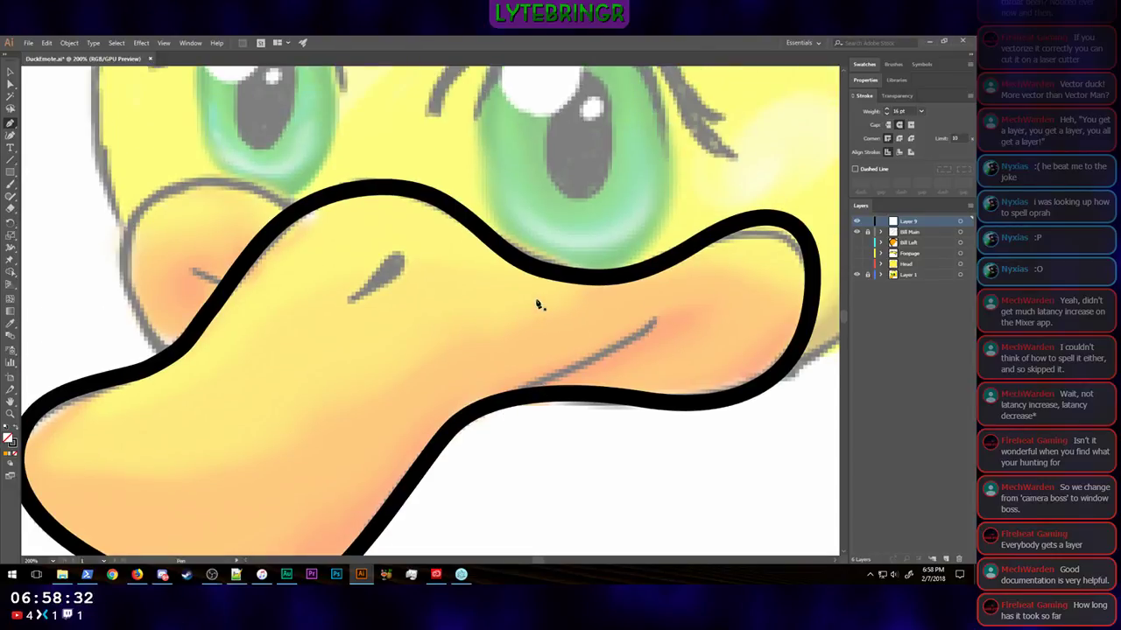
{"action": "scroll", "coordinate": [537, 304], "scroll_direction": "down", "scroll_amount": 6}
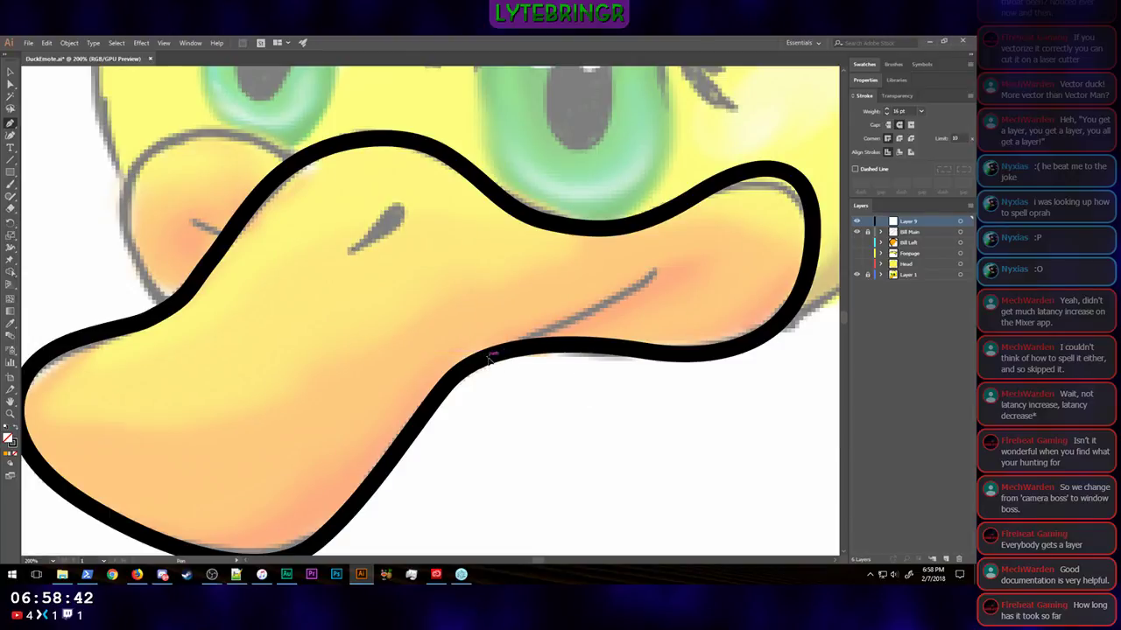
{"action": "left_click_drag", "start_coordinate": [541, 337], "coordinate": [655, 274]}
{"action": "left_click_drag", "start_coordinate": [655, 274], "coordinate": [692, 228]}
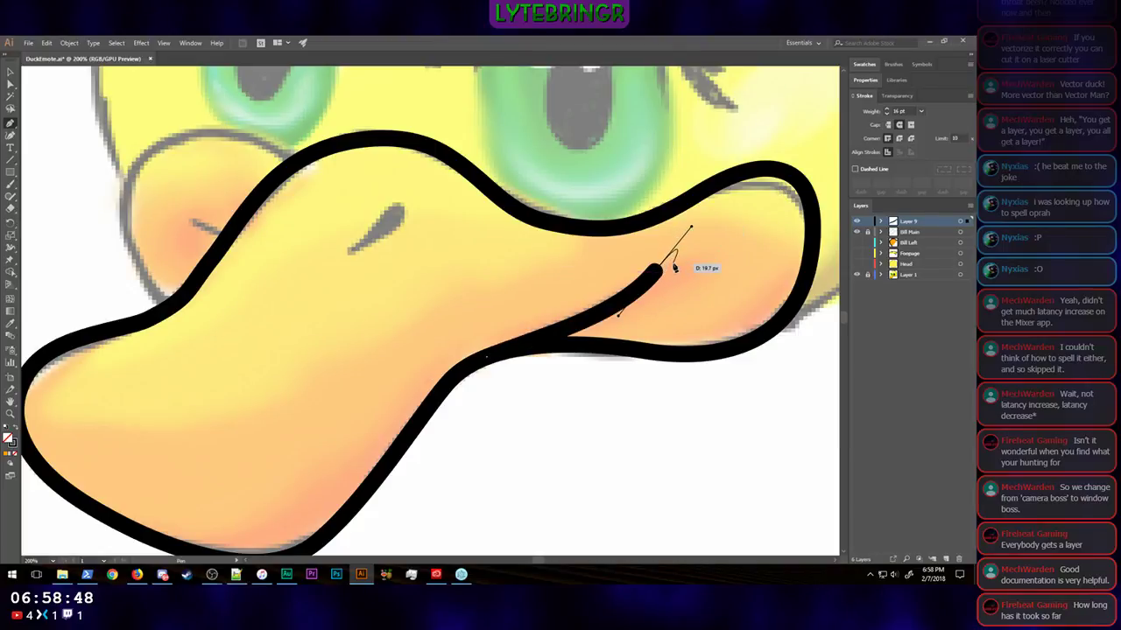
Step: Change the mouth line layer's color from the layer options to Gray
{"action": "left_click", "coordinate": [12, 83]}
{"action": "left_click", "coordinate": [968, 223]}
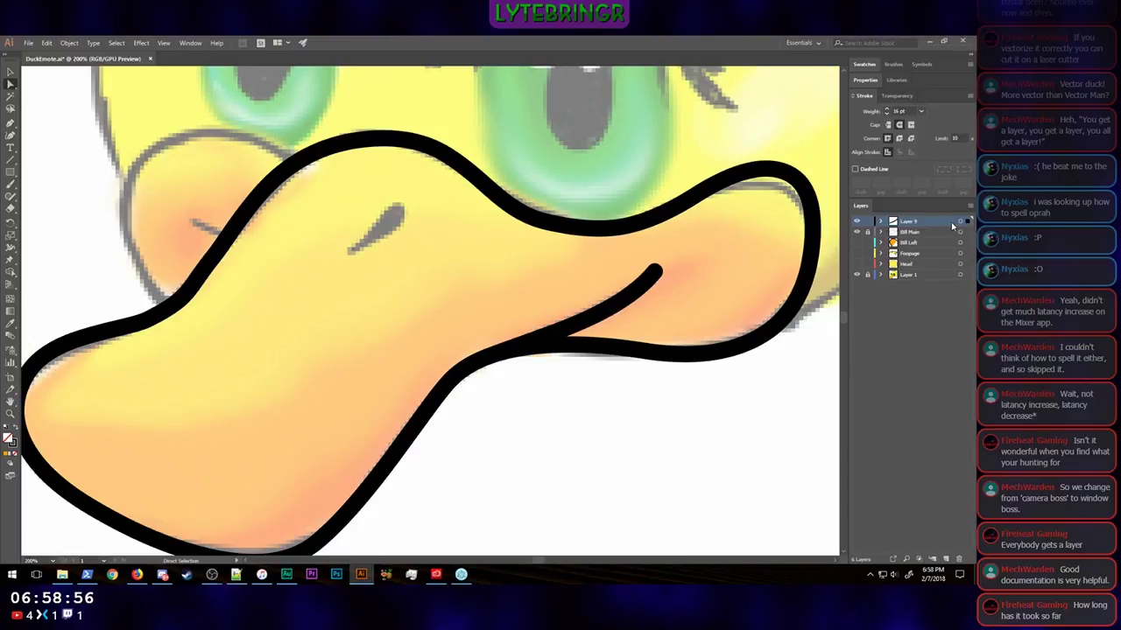
{"action": "double_click", "coordinate": [946, 224]}
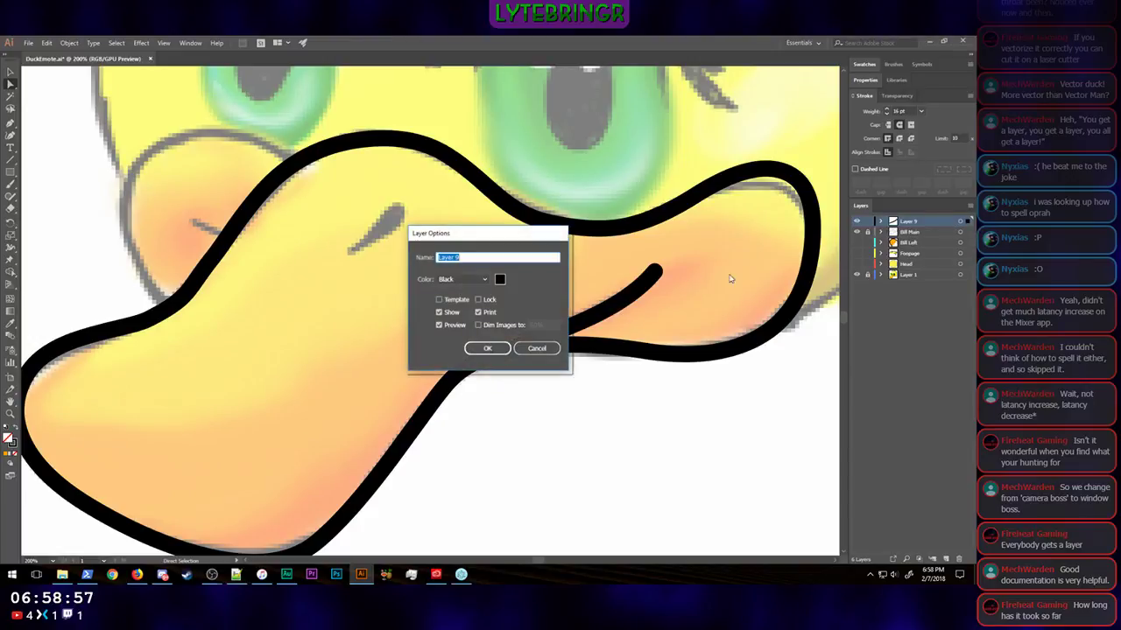
{"action": "left_click", "coordinate": [488, 280]}
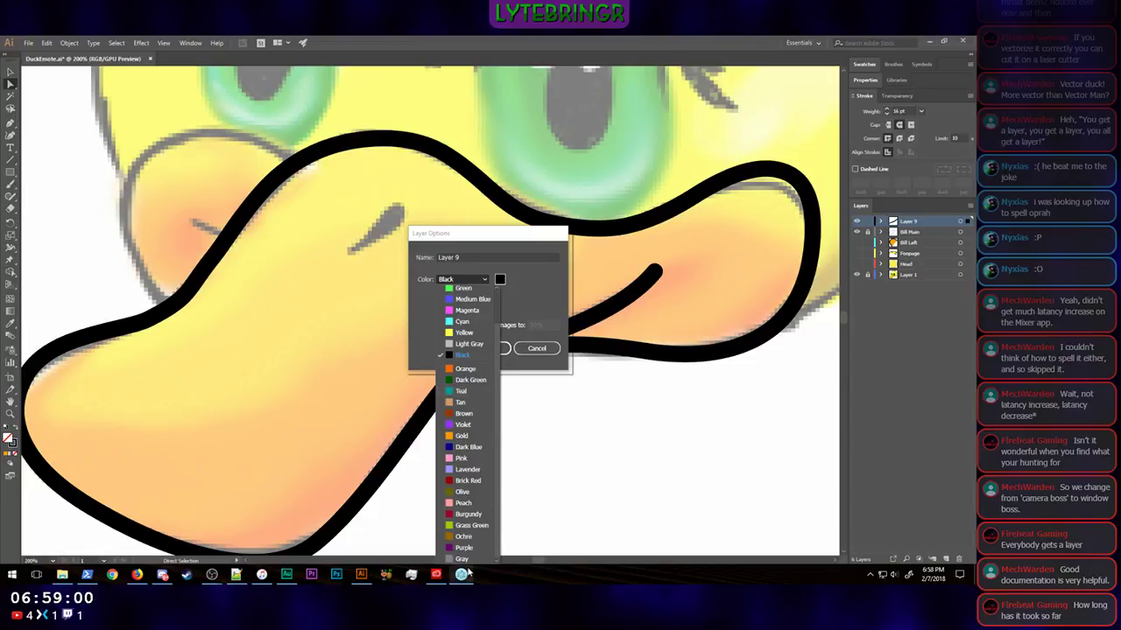
{"action": "left_click", "coordinate": [464, 559]}
{"action": "left_click", "coordinate": [492, 349]}
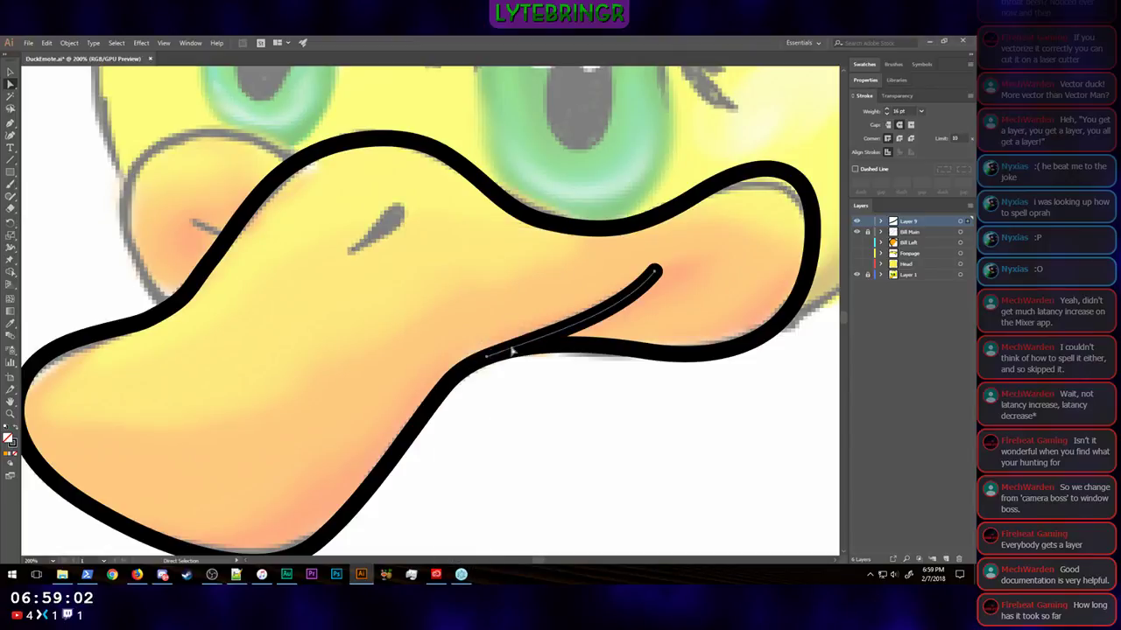
Step: Extend the mouth line's upper end farther into the cheek lobe, and move the unlocked Bill Main outline's upper anchor near it outward
{"action": "left_click", "coordinate": [657, 273]}
{"action": "mouse_move", "coordinate": [657, 272]}
{"action": "left_mouse_down"}
{"action": "mouse_move", "coordinate": [698, 258]}
{"action": "mouse_move", "coordinate": [698, 245]}
{"action": "left_mouse_up"}
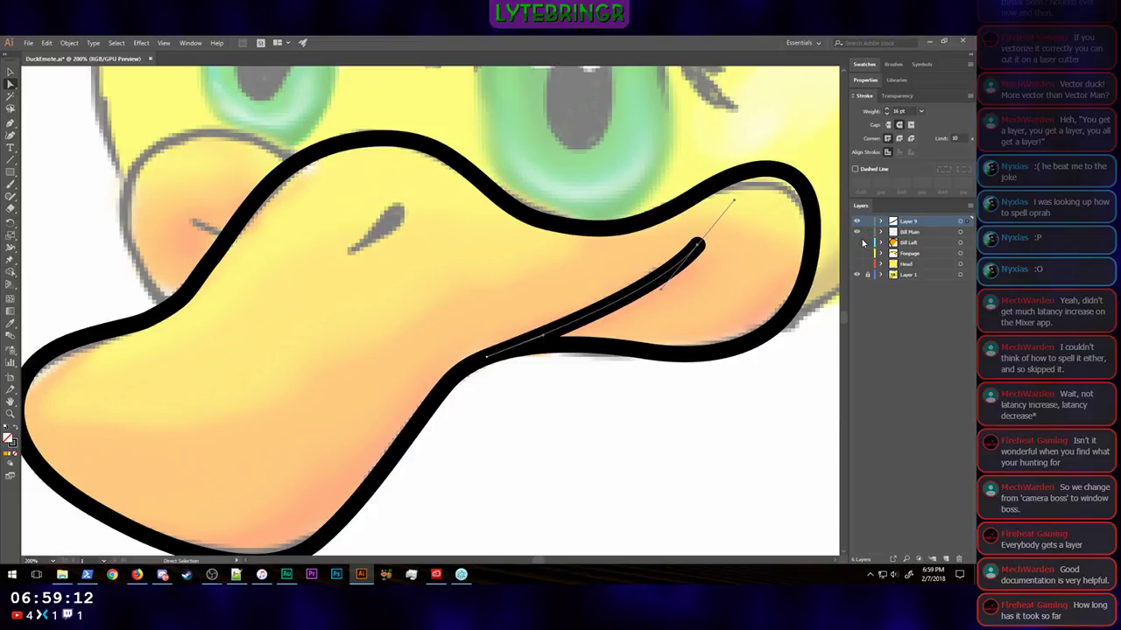
{"action": "left_click", "coordinate": [912, 233]}
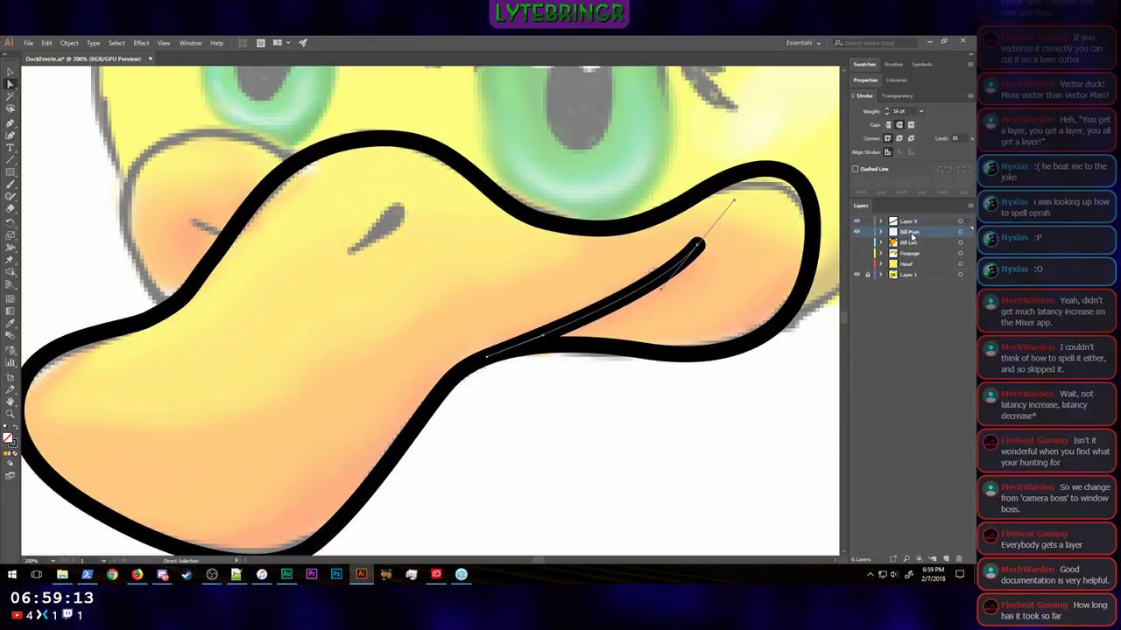
{"action": "left_click", "coordinate": [642, 226]}
{"action": "left_click", "coordinate": [646, 225]}
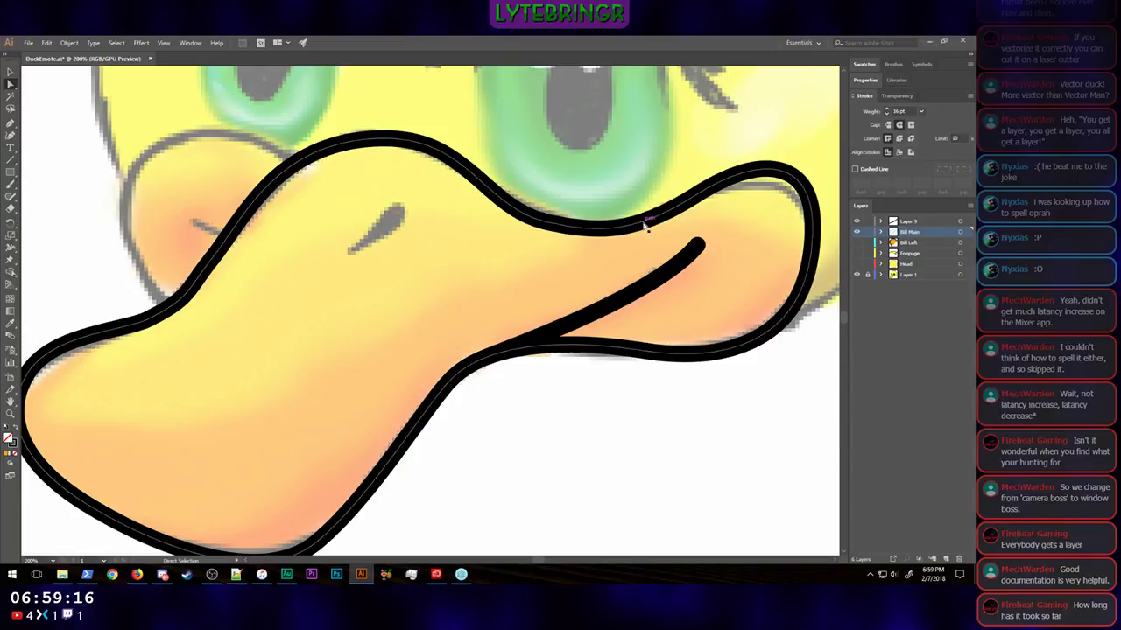
{"action": "mouse_move", "coordinate": [698, 200]}
{"action": "left_mouse_down"}
{"action": "mouse_move", "coordinate": [706, 190]}
{"action": "mouse_move", "coordinate": [680, 190]}
{"action": "left_mouse_up"}
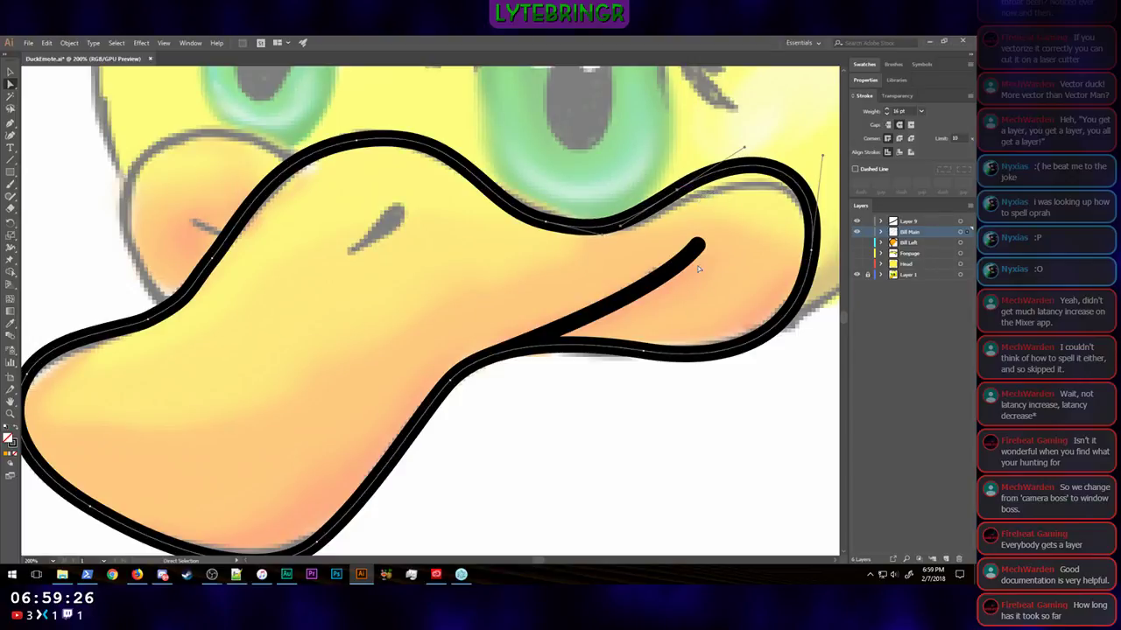
{"action": "left_click", "coordinate": [690, 252]}
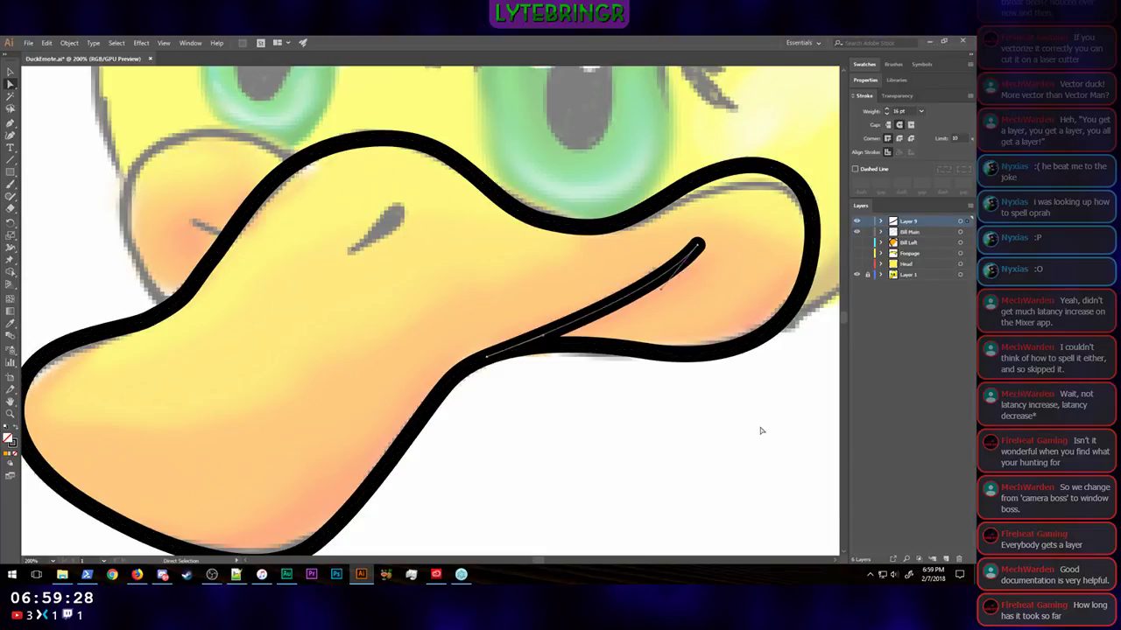
Step: Show the Bill Left layer alongside the main bill outline, and switch to the Selection tool
{"action": "key", "text": "ctrl+minus"}
{"action": "key", "text": "ctrl+minus"}
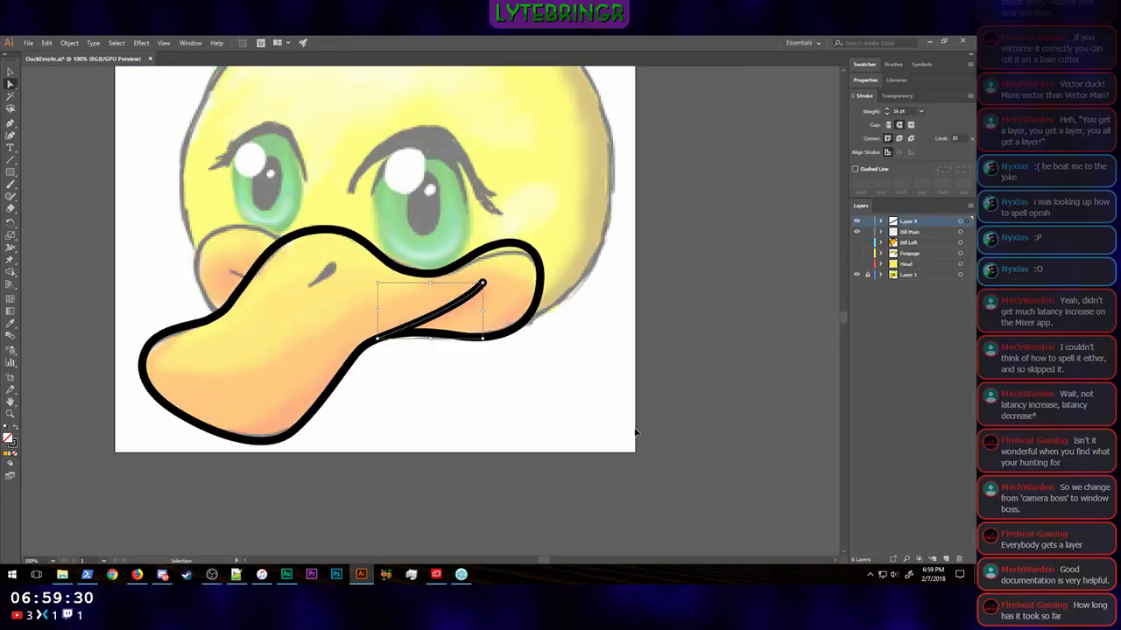
{"action": "key", "text": "v"}
{"action": "scroll", "coordinate": [646, 351], "scroll_direction": "left", "scroll_amount": 3}
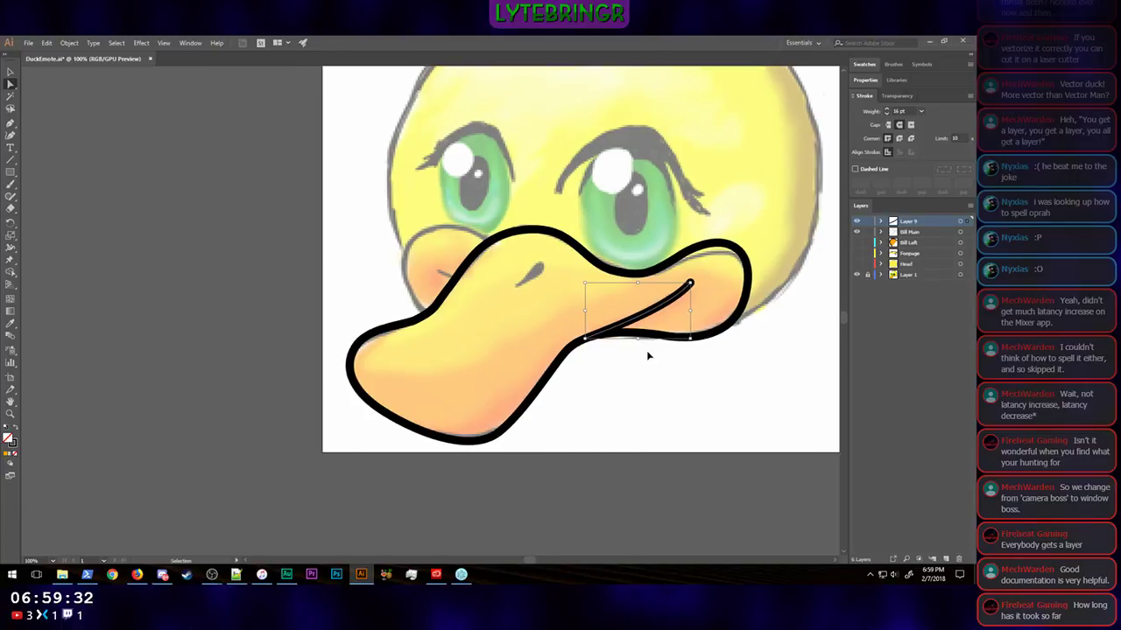
{"action": "left_click", "coordinate": [856, 243]}
{"action": "key", "text": "a"}
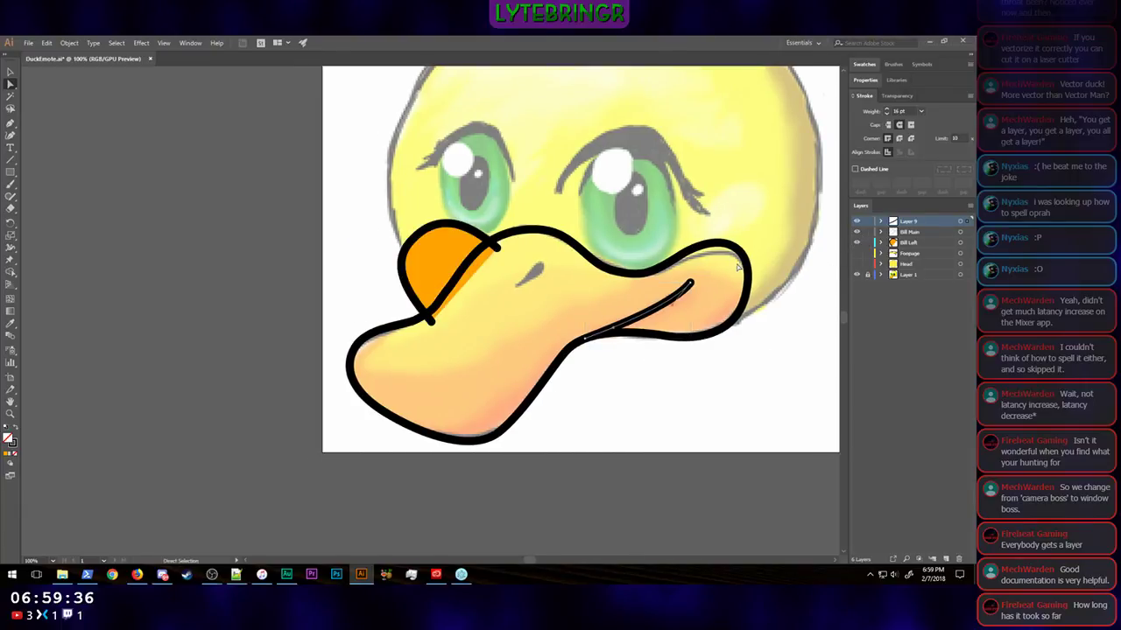
{"action": "left_click", "coordinate": [10, 73]}
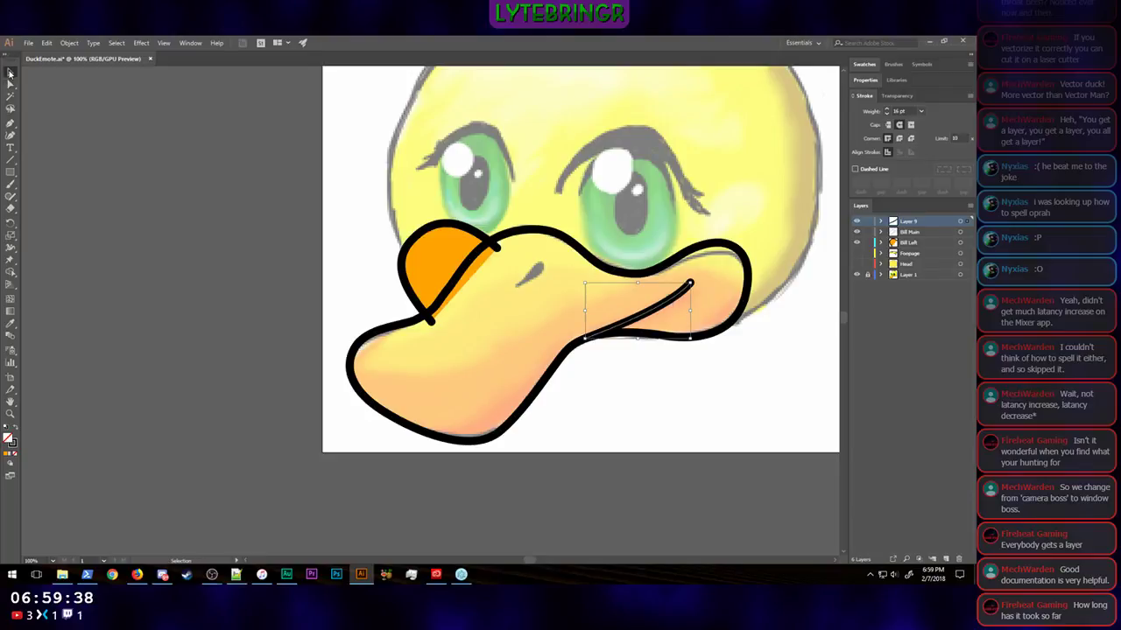
{"action": "left_click", "coordinate": [741, 308]}
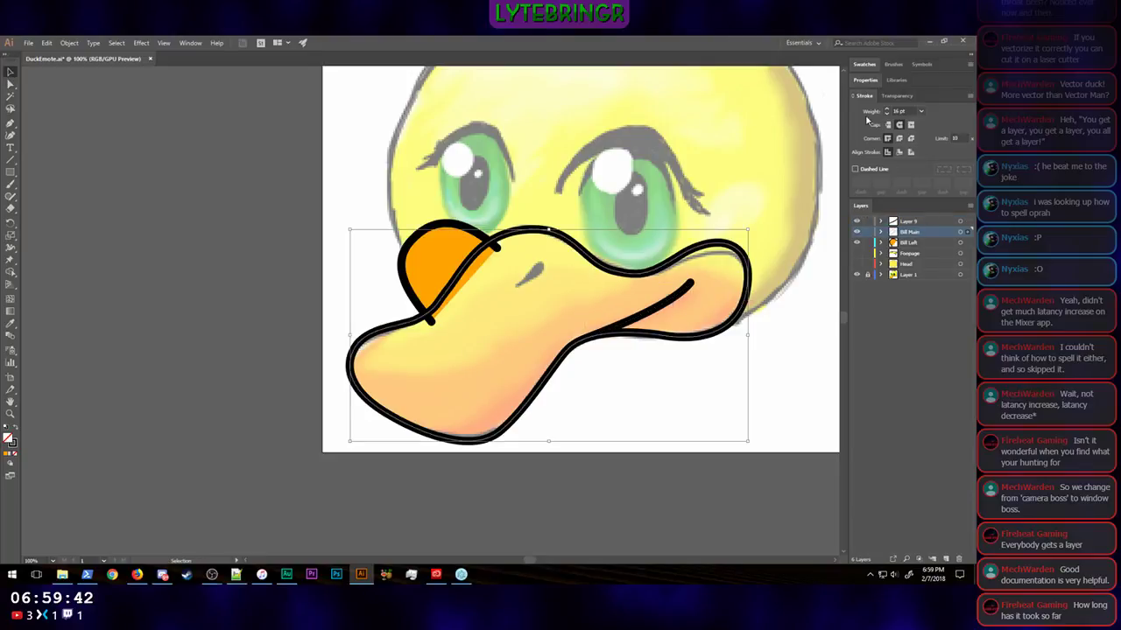
{"action": "left_click", "coordinate": [868, 80]}
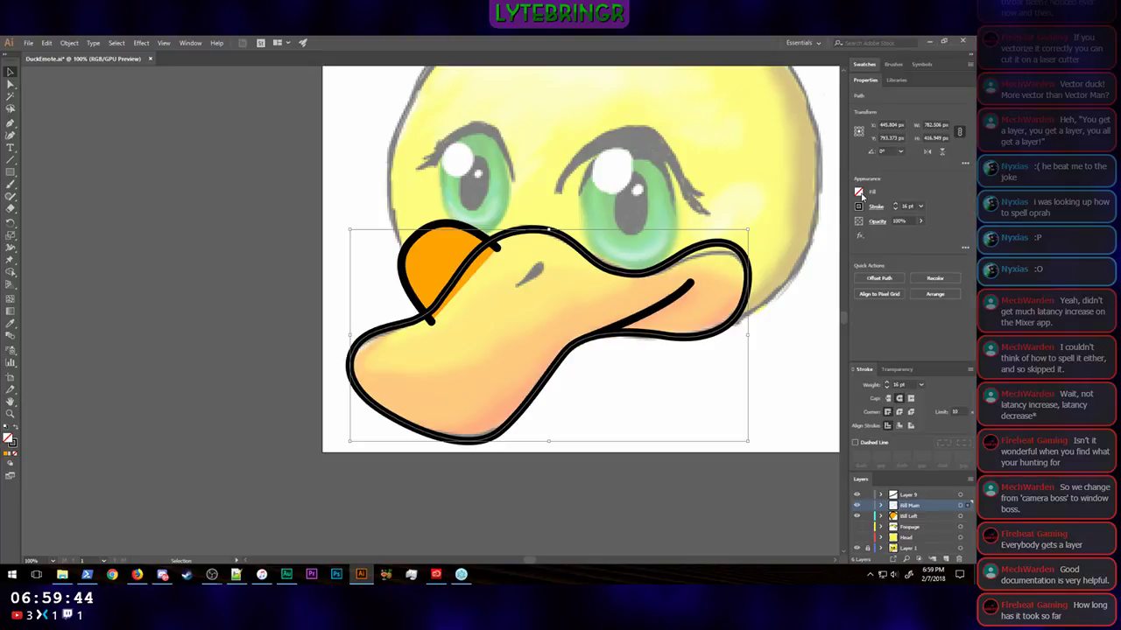
{"action": "left_click", "coordinate": [859, 192]}
Step: Save the left bill shape's orange fill as a swatch named "Bill Base" in My Library, and fill the main bill shape with it
{"action": "left_click", "coordinate": [445, 254]}
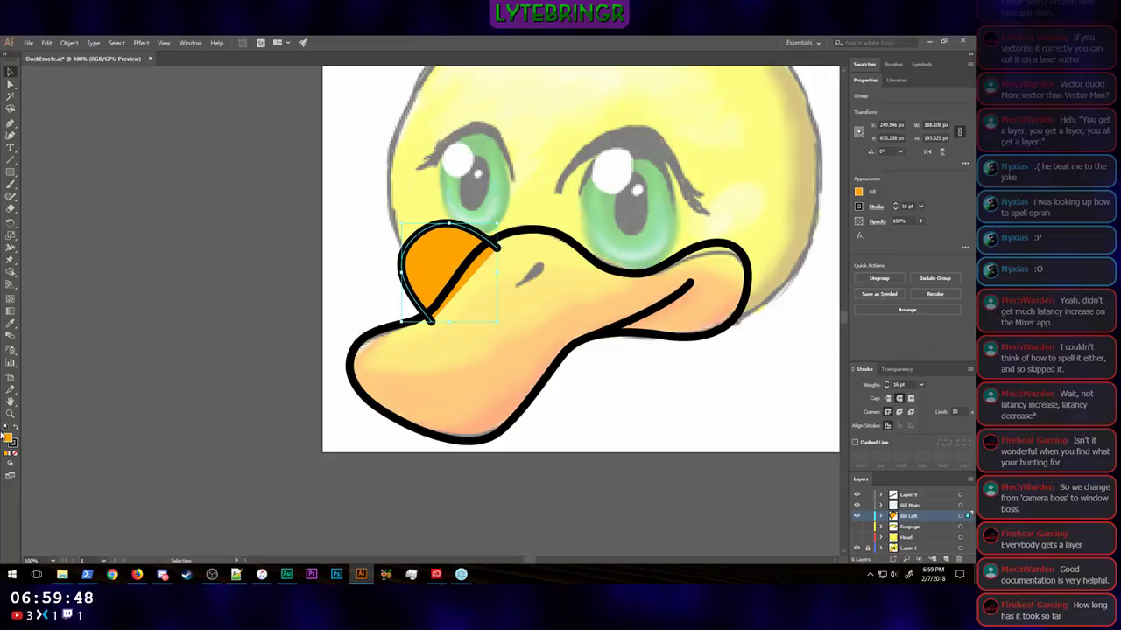
{"action": "left_click", "coordinate": [865, 64]}
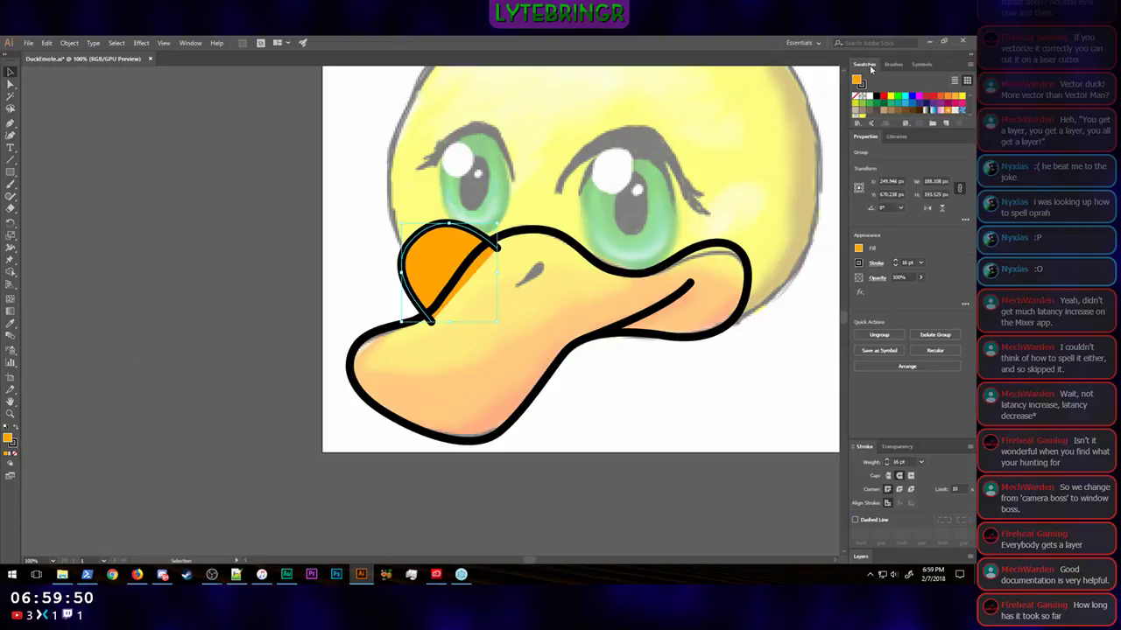
{"action": "left_click", "coordinate": [946, 125]}
{"action": "type", "text": "B"}
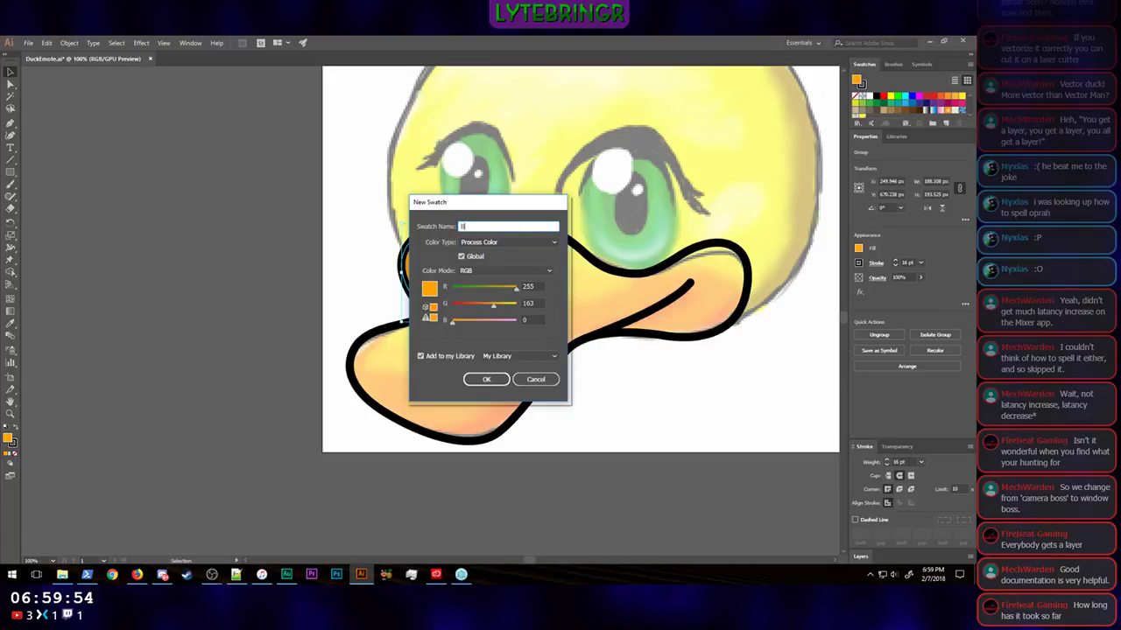
{"action": "type", "text": "ill Base"}
{"action": "key", "text": "Return"}
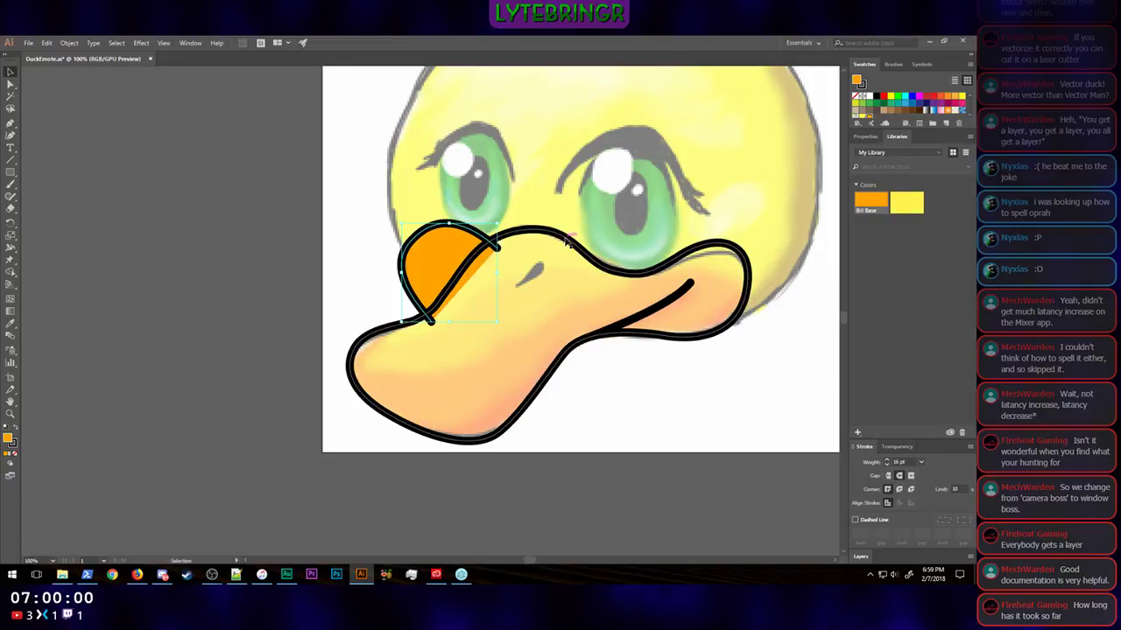
{"action": "left_click", "coordinate": [562, 235]}
{"action": "left_click", "coordinate": [872, 204]}
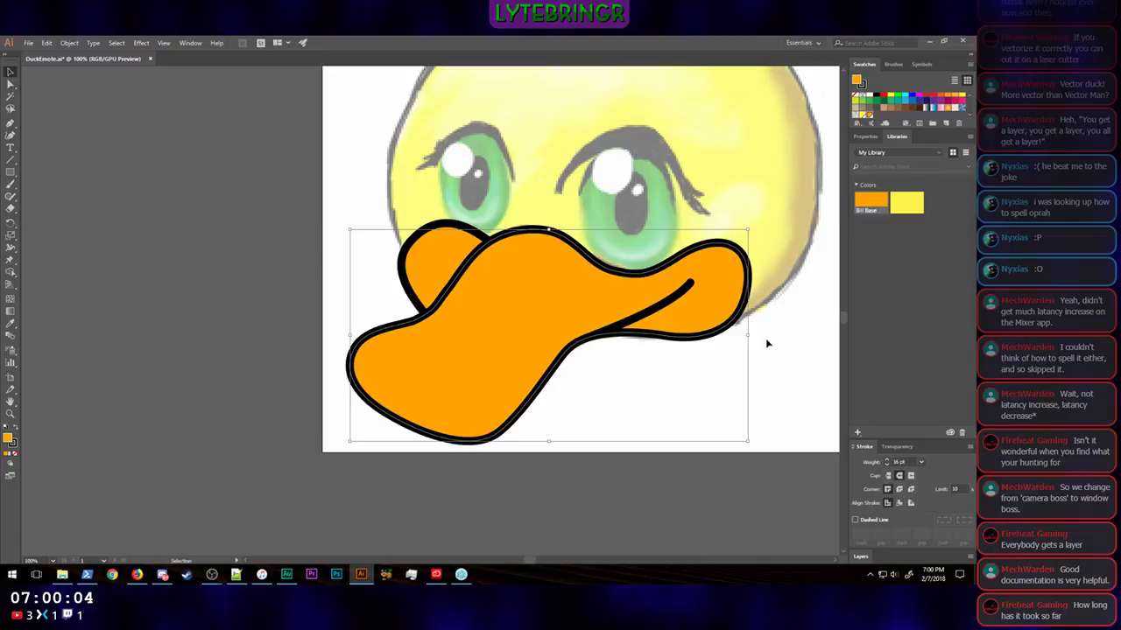
Step: Remove the orange fill from the main bill shape so the nostril in the sketch underneath can be traced
{"action": "left_click", "coordinate": [865, 137]}
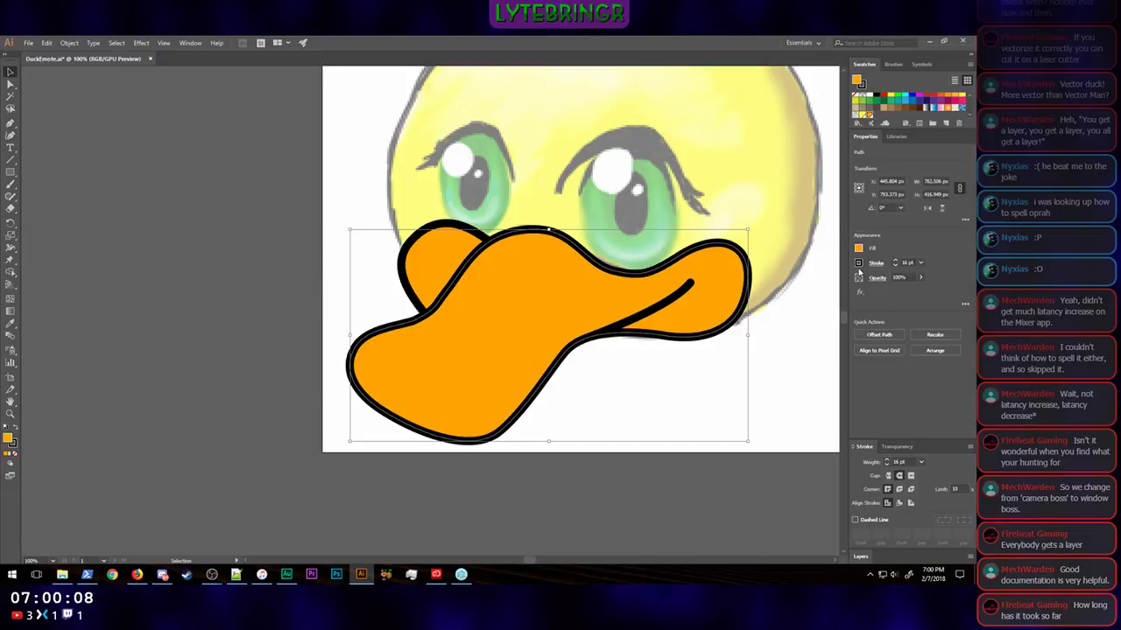
{"action": "left_click", "coordinate": [861, 253]}
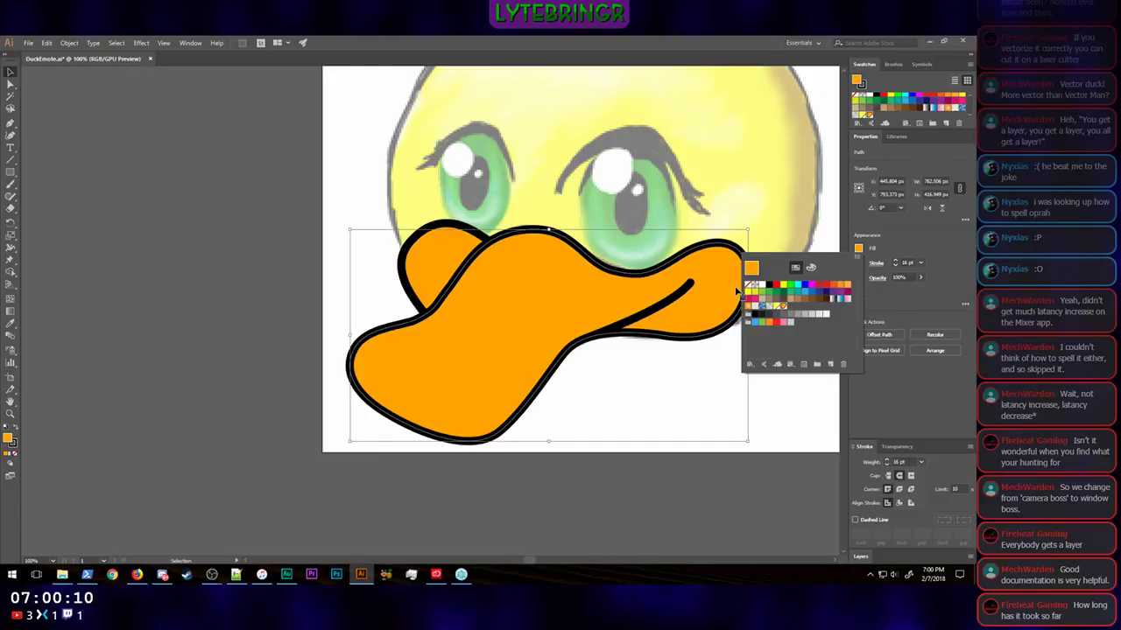
{"action": "left_click", "coordinate": [751, 287]}
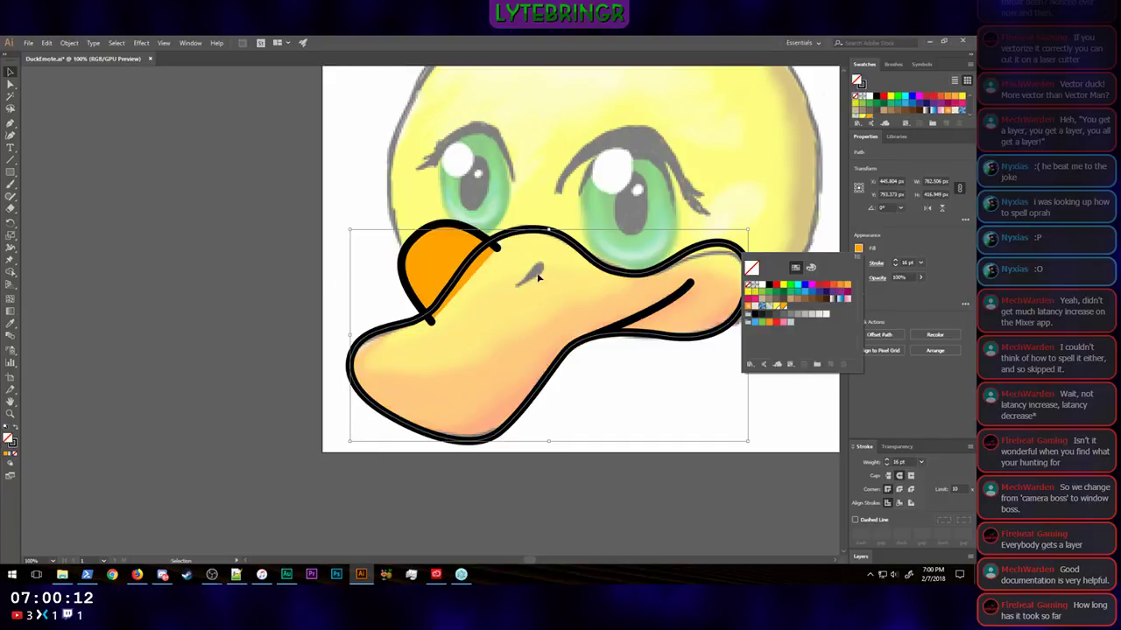
{"action": "left_click", "coordinate": [922, 247]}
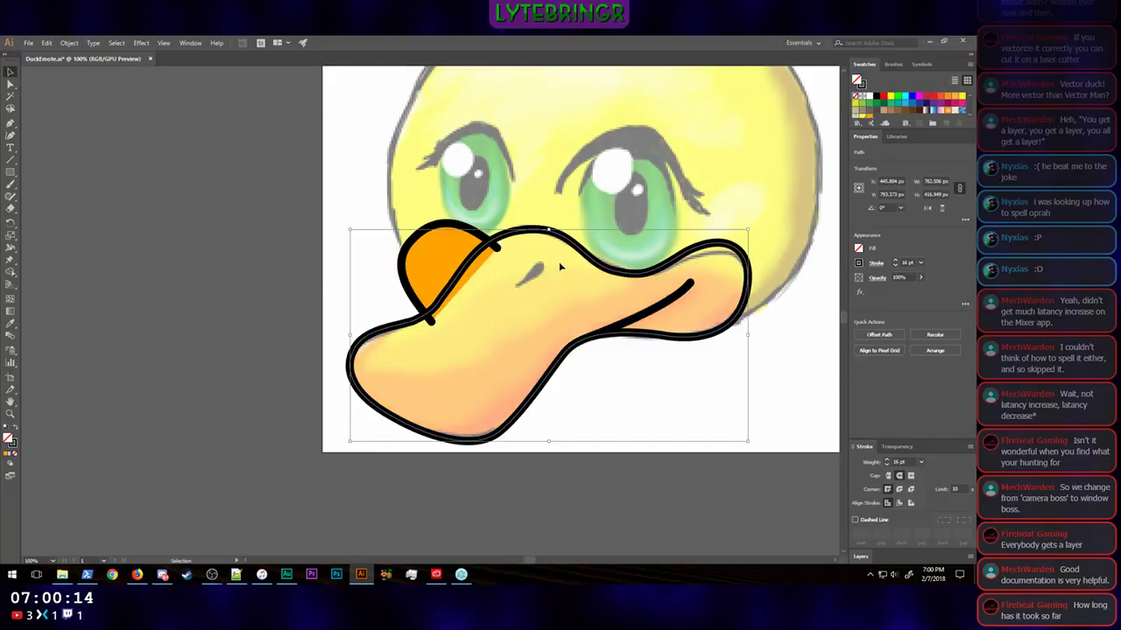
{"action": "scroll", "coordinate": [539, 268], "scroll_direction": "down", "scroll_amount": 1}
{"action": "scroll", "coordinate": [528, 254], "scroll_direction": "up", "scroll_amount": 2}
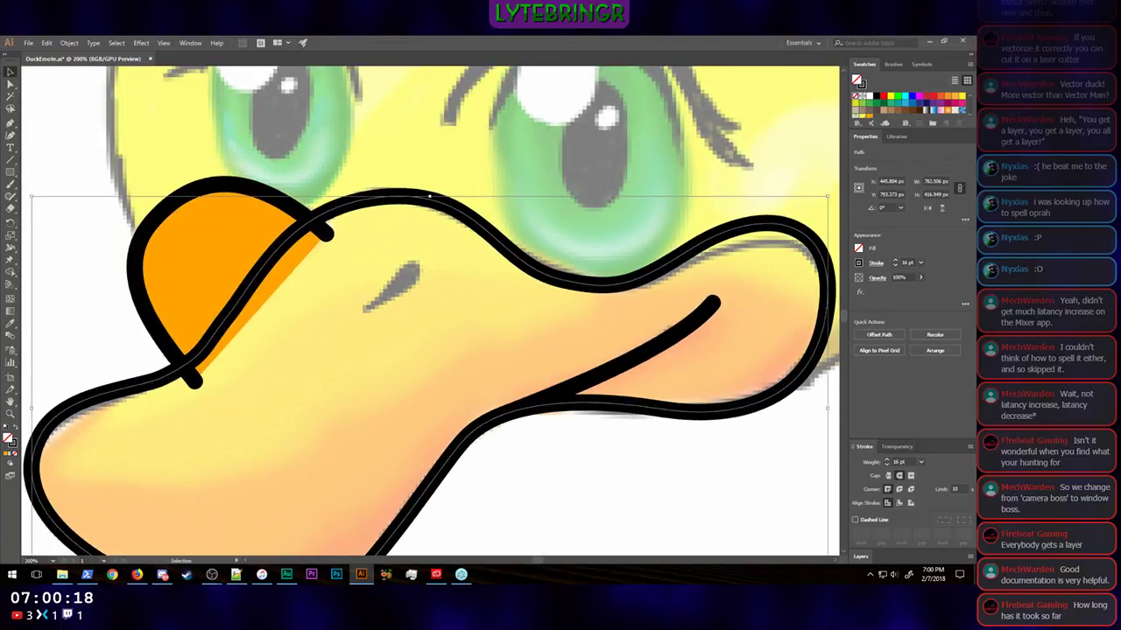
Step: Collapse the swatches and properties to expand the layers list, and rename the mouth line's layer "Smile"
{"action": "double_click", "coordinate": [874, 138]}
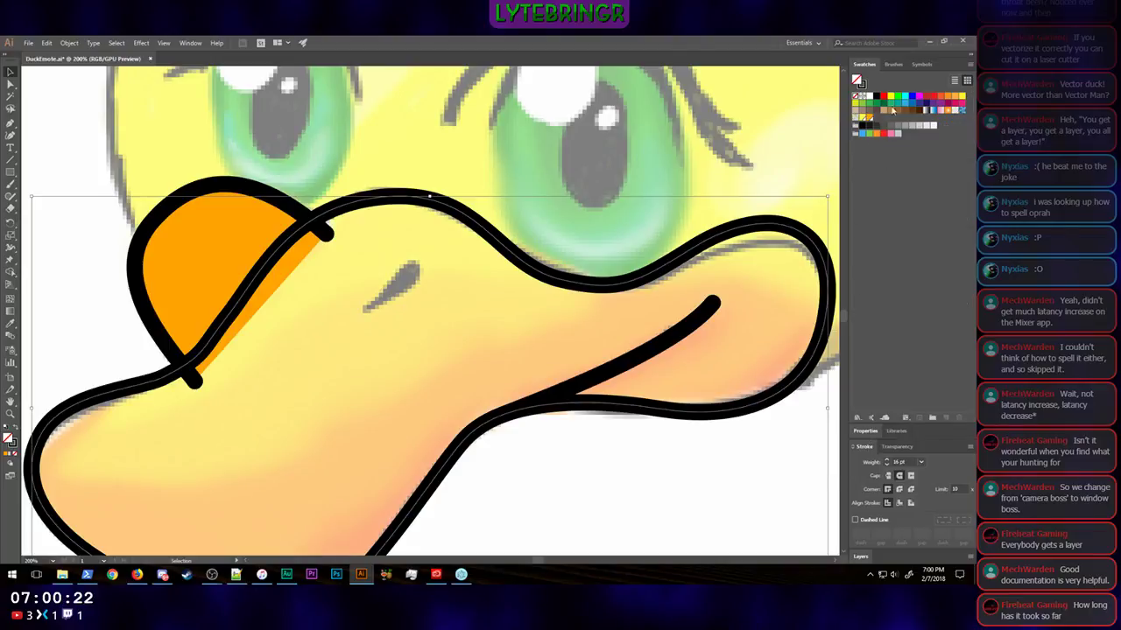
{"action": "double_click", "coordinate": [867, 64]}
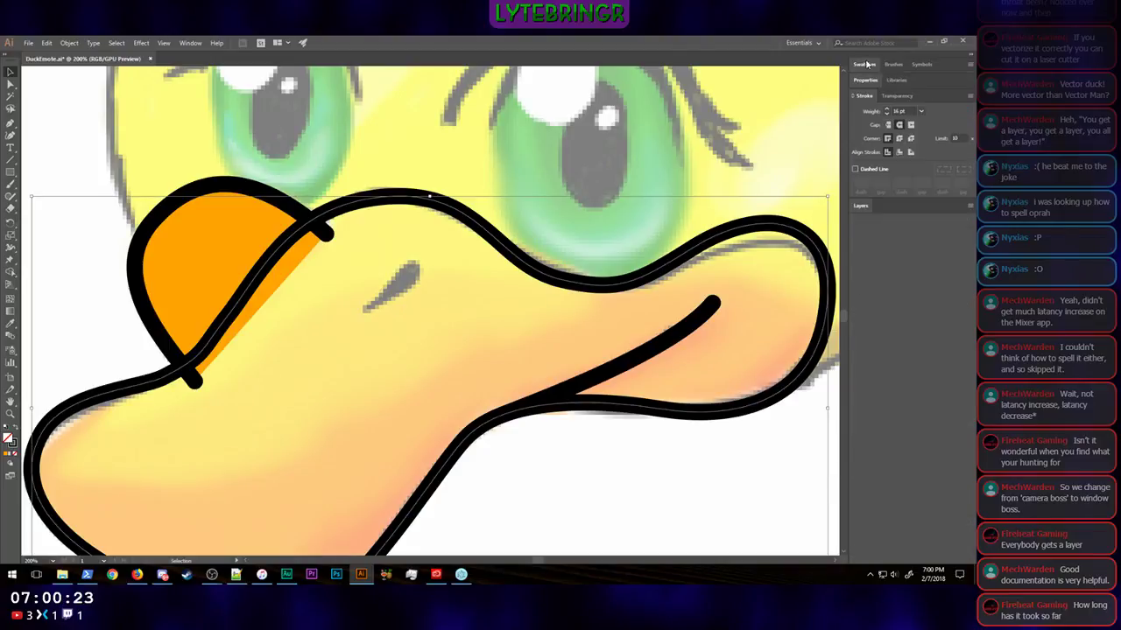
{"action": "left_click", "coordinate": [864, 207]}
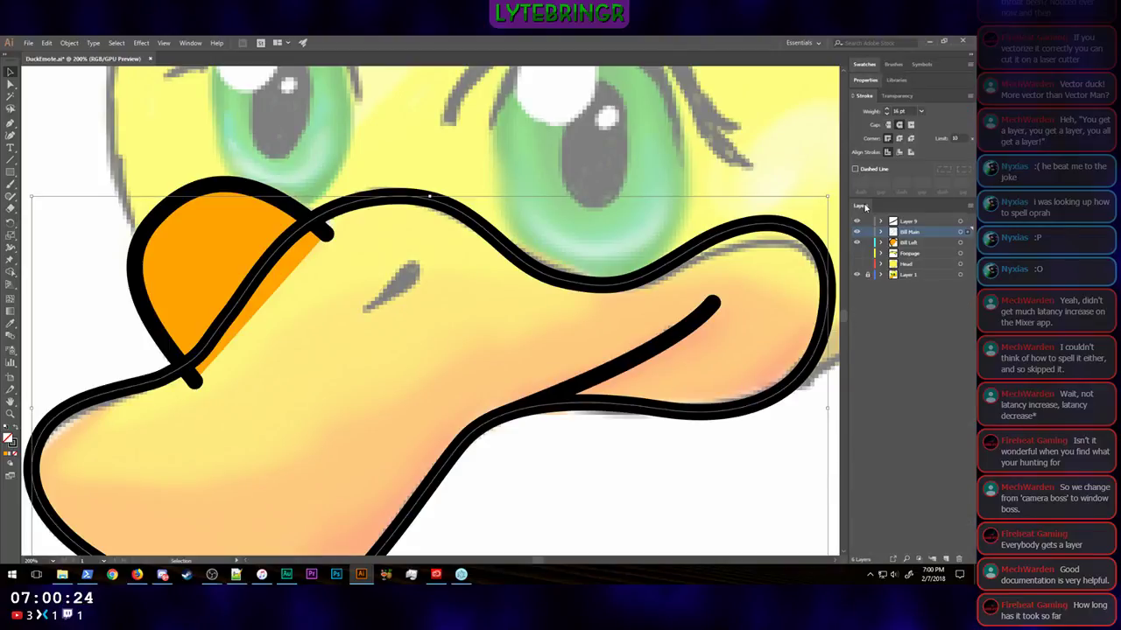
{"action": "double_click", "coordinate": [912, 220]}
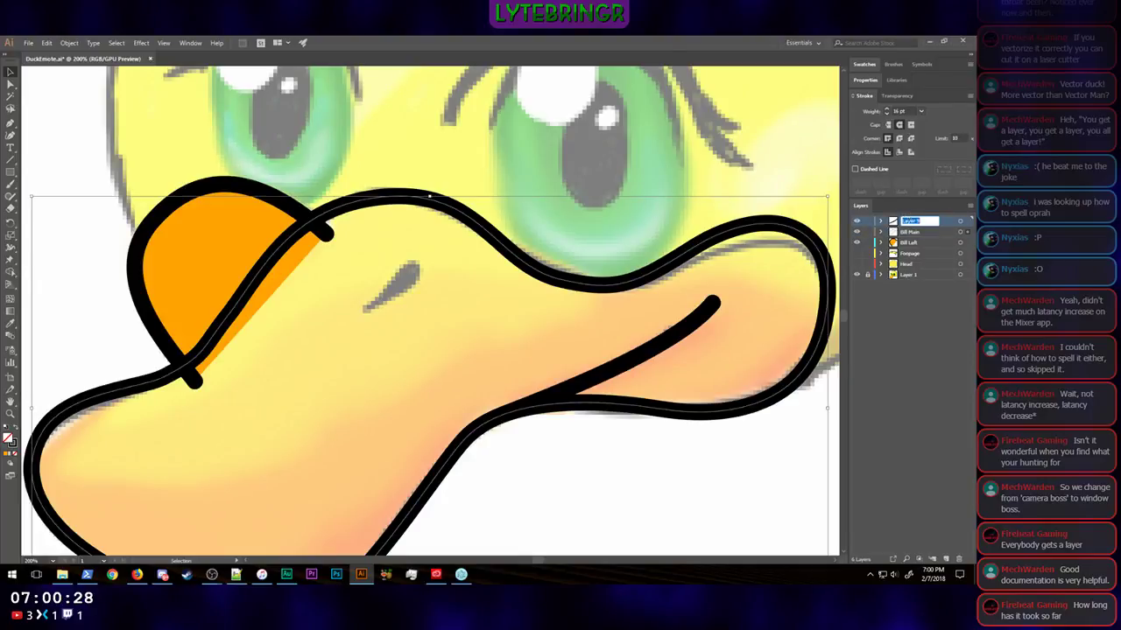
{"action": "type", "text": "SMile"}
{"action": "key", "text": "Return"}
{"action": "double_click", "coordinate": [909, 221]}
{"action": "type", "text": "Smile"}
{"action": "key", "text": "Return"}
Step: Create a new layer above Smile and name it "Nostril"
{"action": "left_click", "coordinate": [946, 561]}
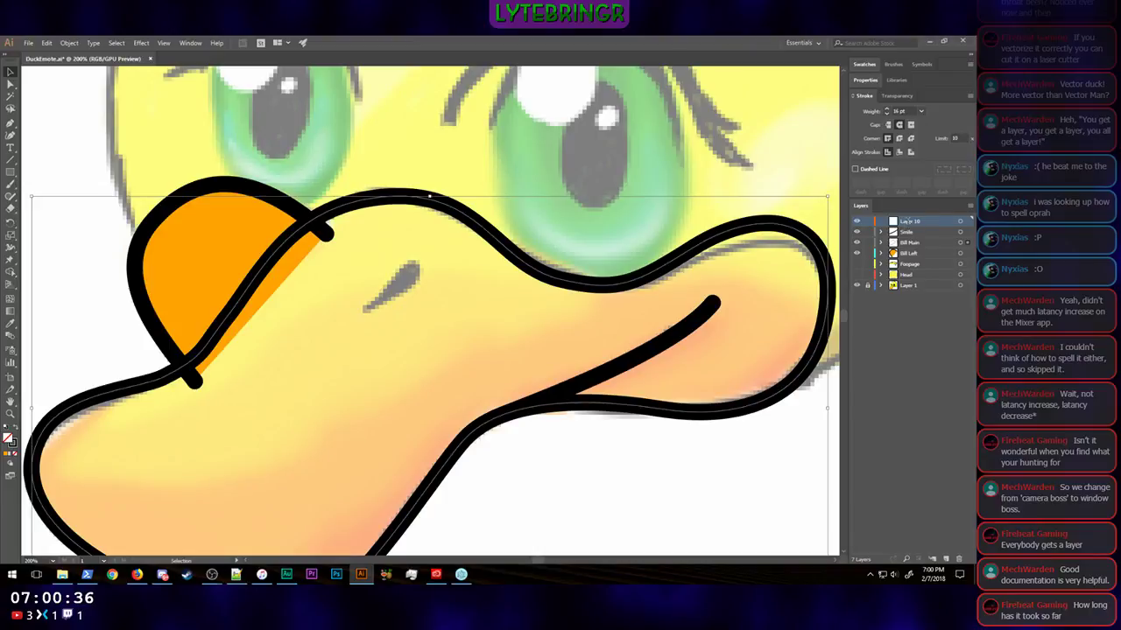
{"action": "double_click", "coordinate": [910, 220]}
{"action": "type", "text": "Nostril"}
{"action": "key", "text": "Return"}
Step: Try a stroke weight of 0 while the main bill outline is still selected, and undo that change
{"action": "left_click", "coordinate": [11, 123]}
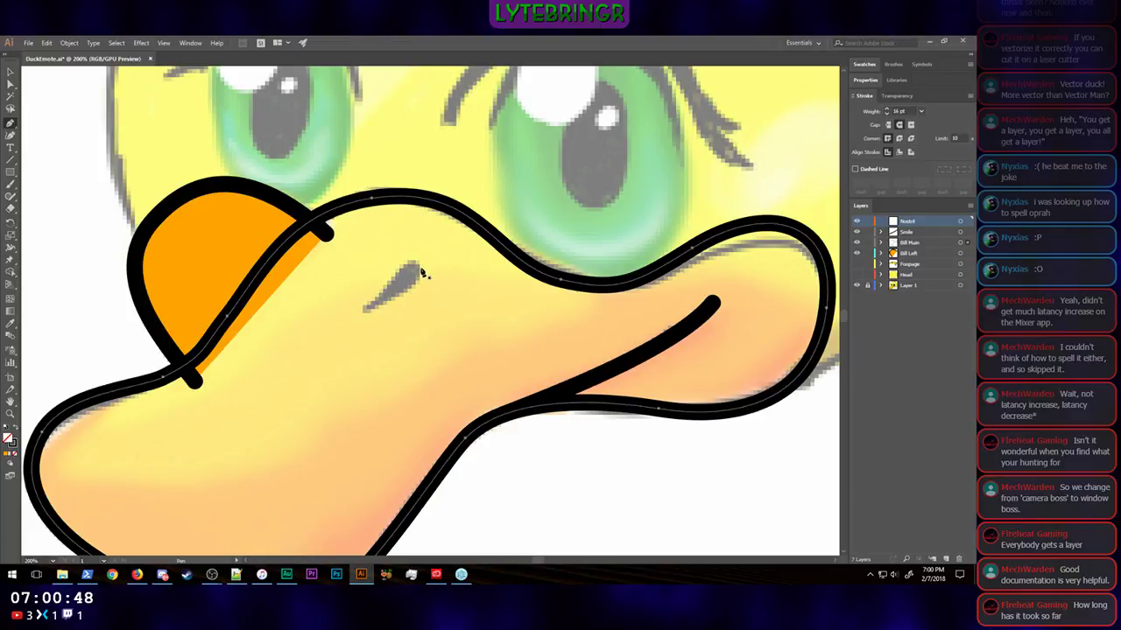
{"action": "left_click", "coordinate": [865, 80]}
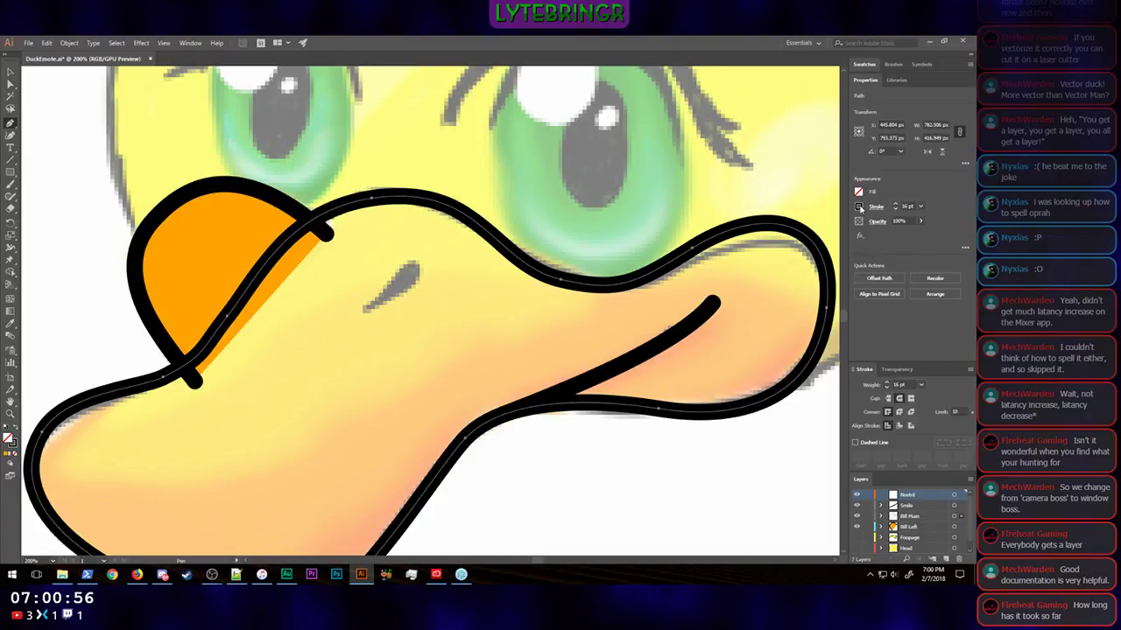
{"action": "double_click", "coordinate": [905, 207]}
{"action": "type", "text": "0"}
{"action": "key", "text": "Return"}
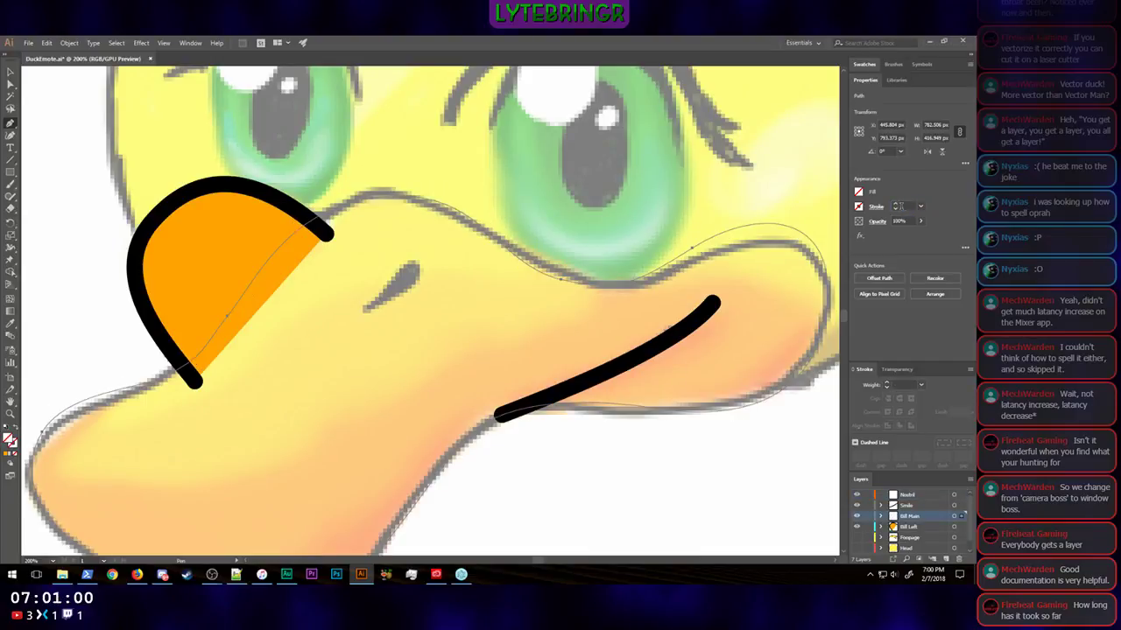
{"action": "key", "text": "ctrl+z"}
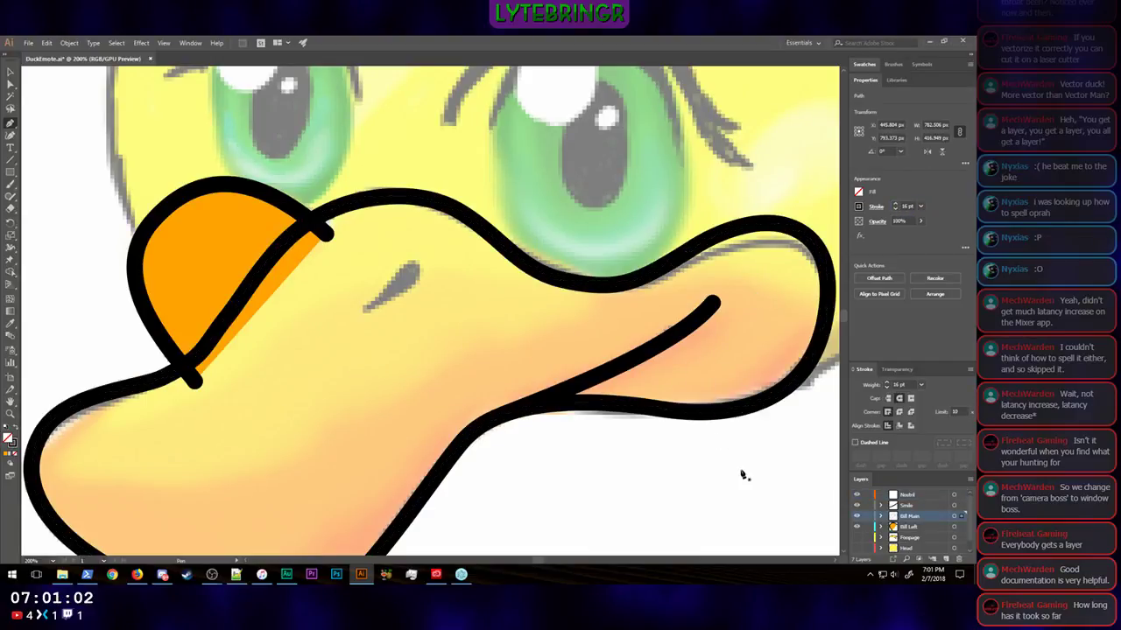
Step: Deselect the bill outline and, with the Nostril layer active, remove the stroke for new Pen tool paths
{"action": "left_click_drag", "start_coordinate": [740, 471], "coordinate": [602, 450]}
{"action": "key", "text": "v"}
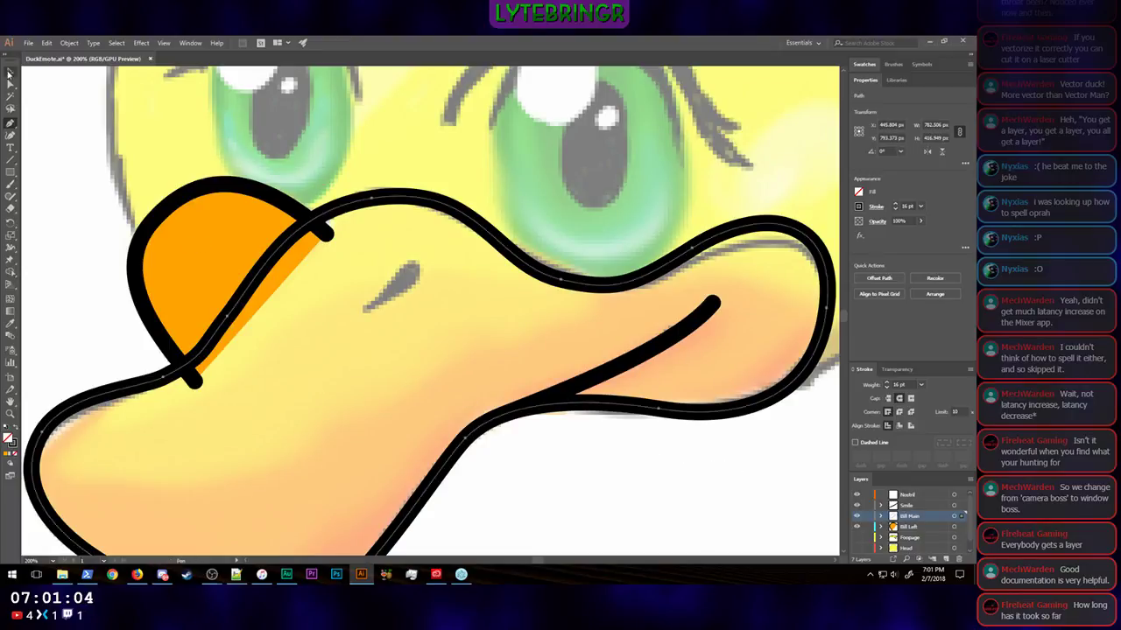
{"action": "left_click", "coordinate": [833, 453]}
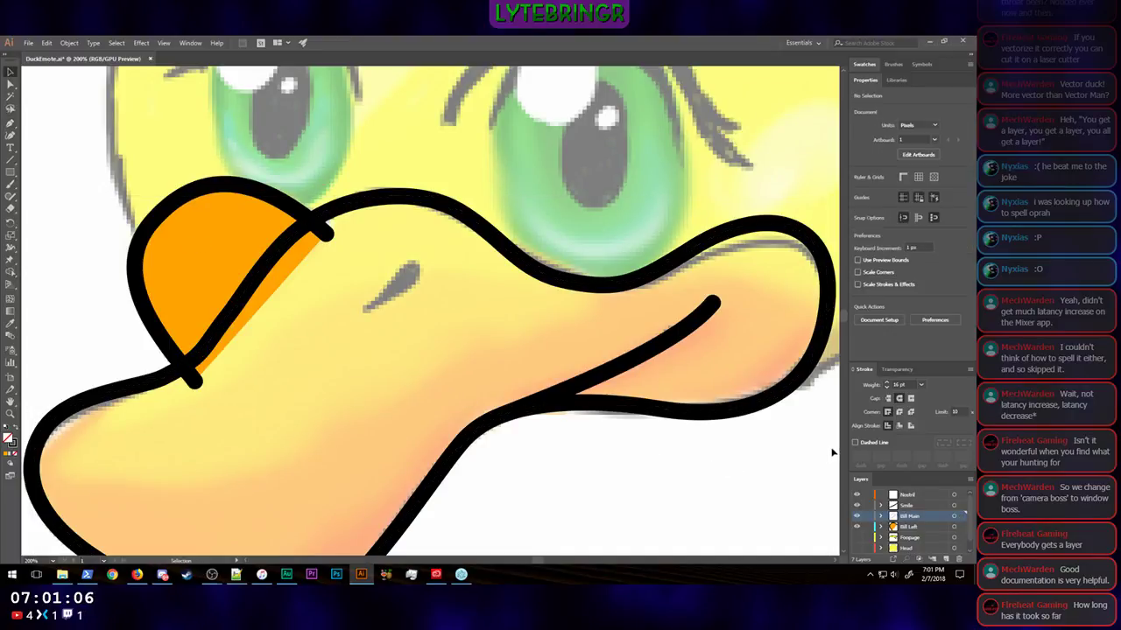
{"action": "left_click", "coordinate": [917, 497]}
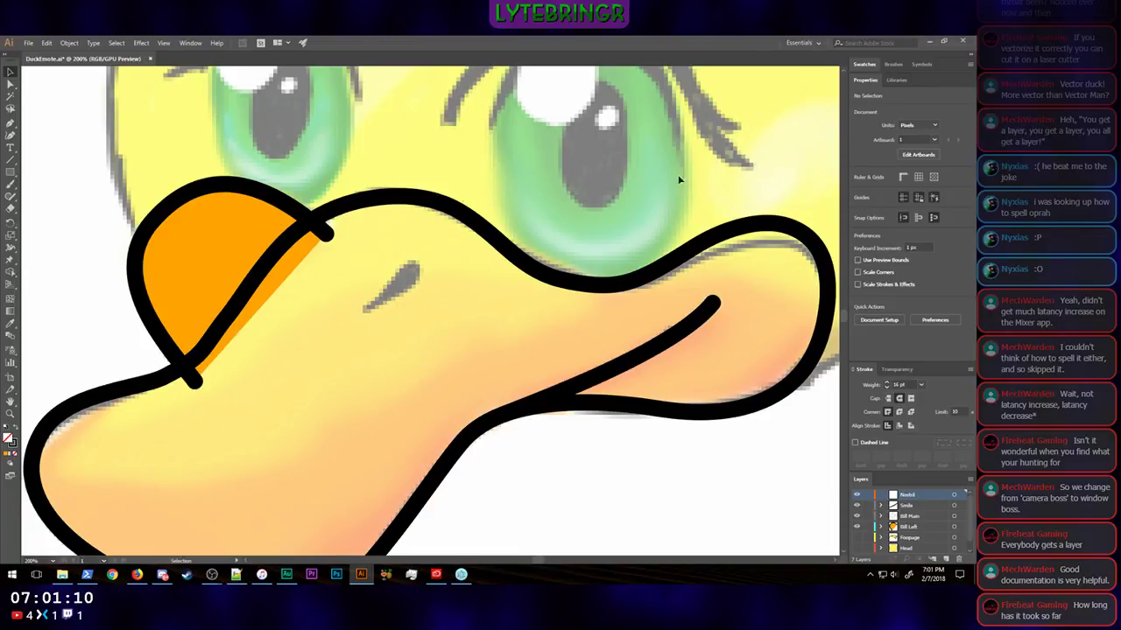
{"action": "left_click", "coordinate": [11, 124]}
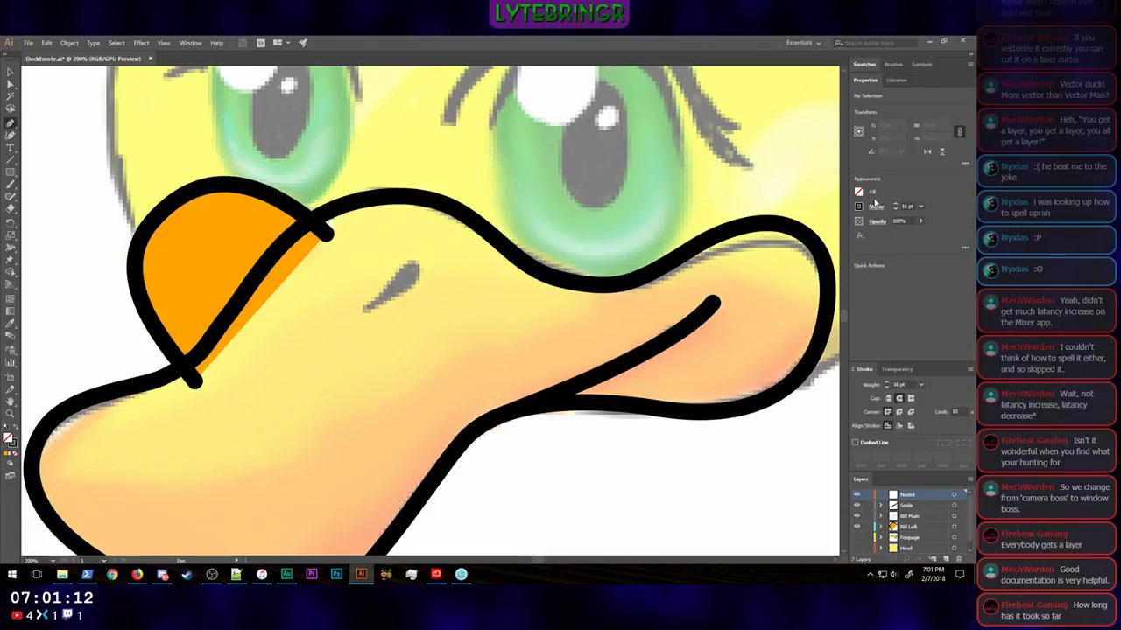
{"action": "left_click", "coordinate": [907, 206]}
{"action": "left_click", "coordinate": [904, 206]}
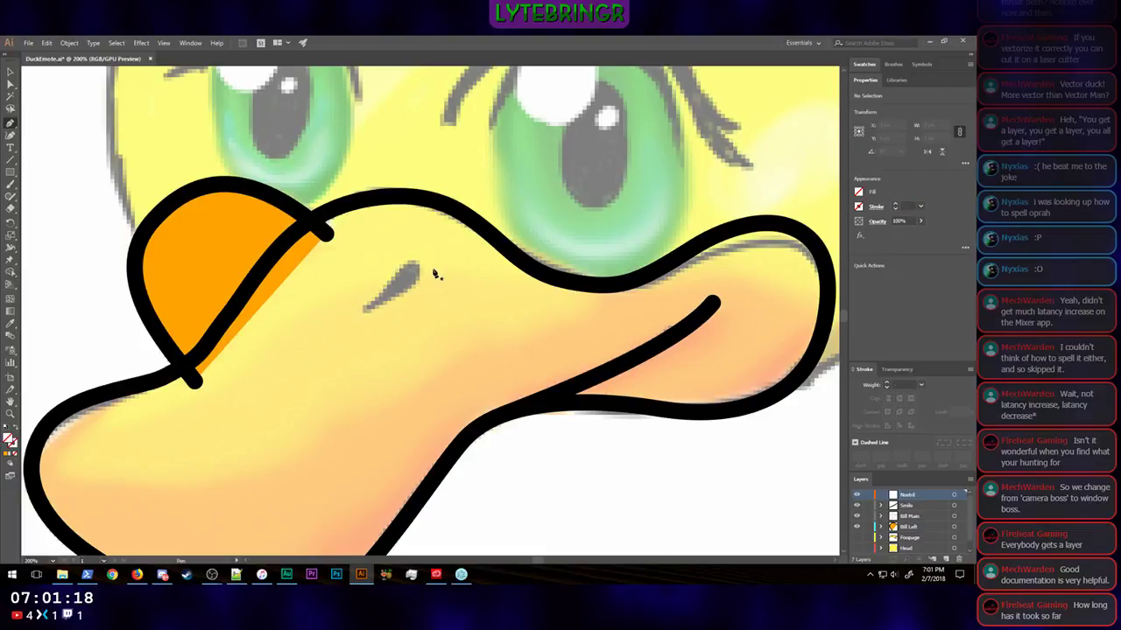
Step: Trace the sketched nostril with the Pen tool as a closed curved path between its upper and lower ends
{"action": "left_click", "coordinate": [413, 264]}
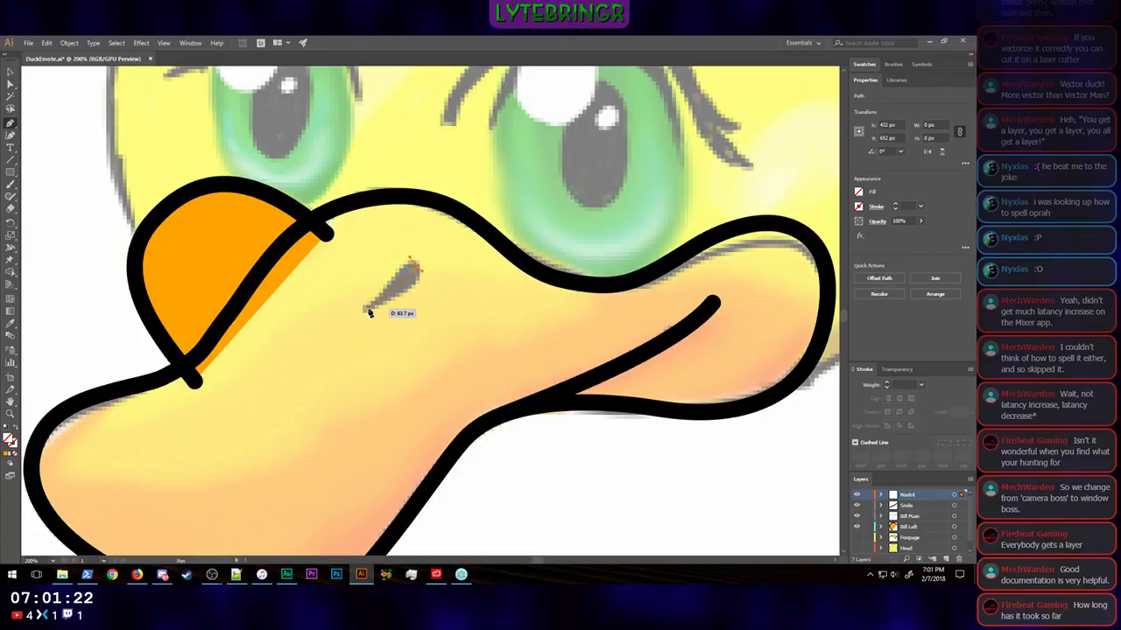
{"action": "mouse_move", "coordinate": [367, 309]}
{"action": "left_mouse_down"}
{"action": "mouse_move", "coordinate": [353, 308]}
{"action": "mouse_move", "coordinate": [354, 295]}
{"action": "left_mouse_up"}
{"action": "mouse_move", "coordinate": [417, 279]}
{"action": "left_mouse_down"}
{"action": "mouse_move", "coordinate": [412, 259]}
{"action": "mouse_move", "coordinate": [420, 267]}
{"action": "left_mouse_up"}
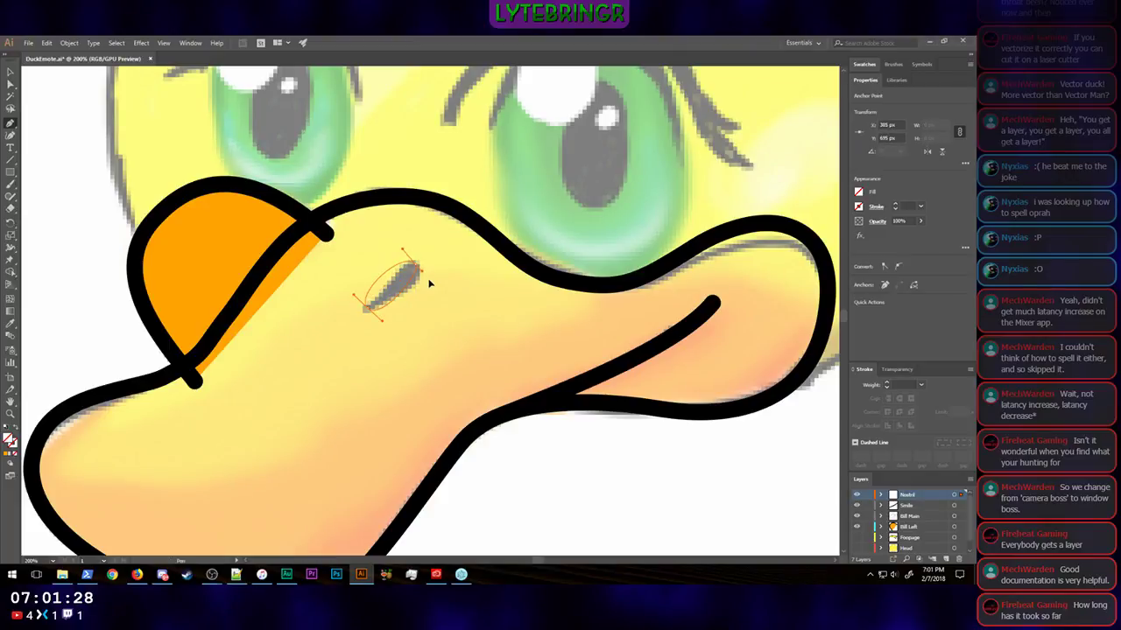
Step: Adjust the direction handles at both ends of the nostril path so it tapers to a point at its lower end
{"action": "left_click", "coordinate": [11, 84]}
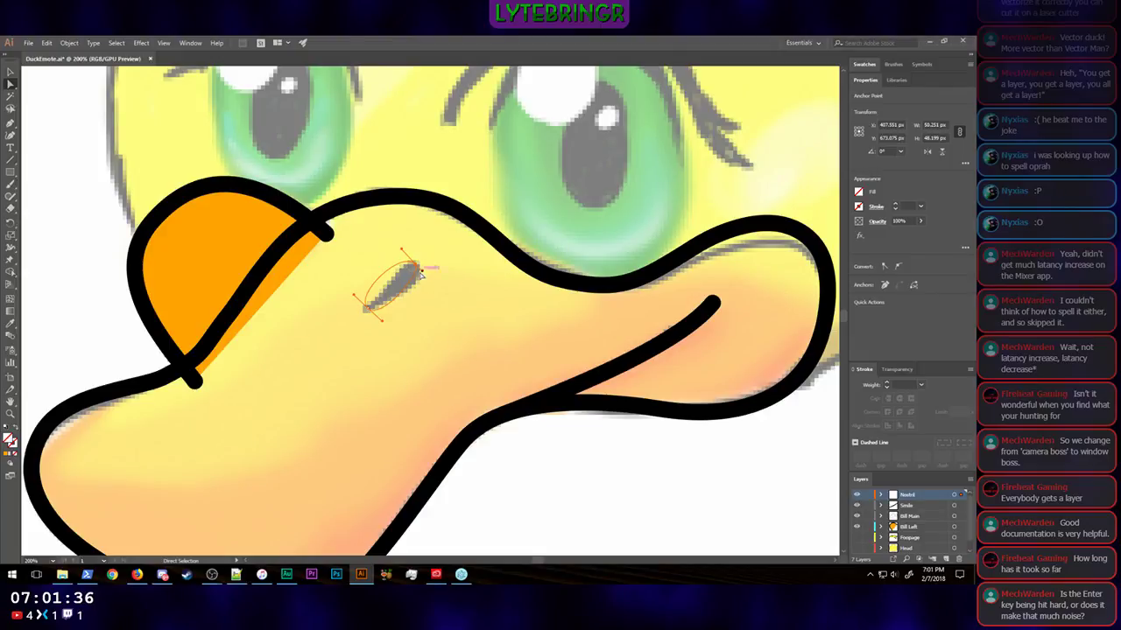
{"action": "left_click_drag", "start_coordinate": [424, 277], "coordinate": [408, 258]}
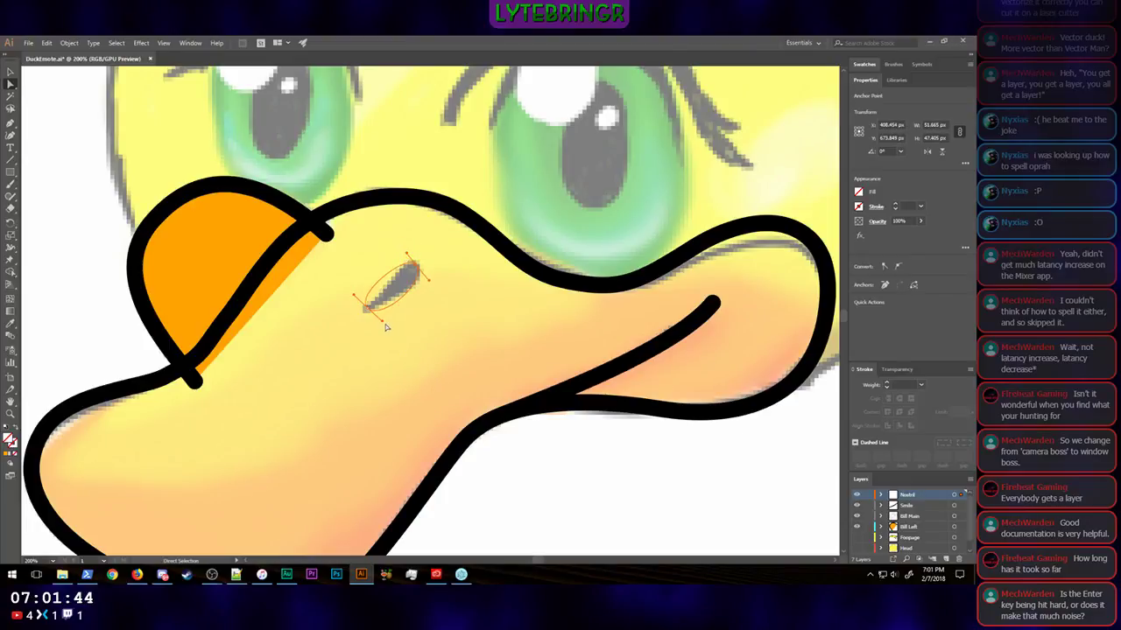
{"action": "mouse_move", "coordinate": [381, 324]}
{"action": "left_mouse_down"}
{"action": "mouse_move", "coordinate": [407, 298]}
{"action": "mouse_move", "coordinate": [400, 281]}
{"action": "left_mouse_up"}
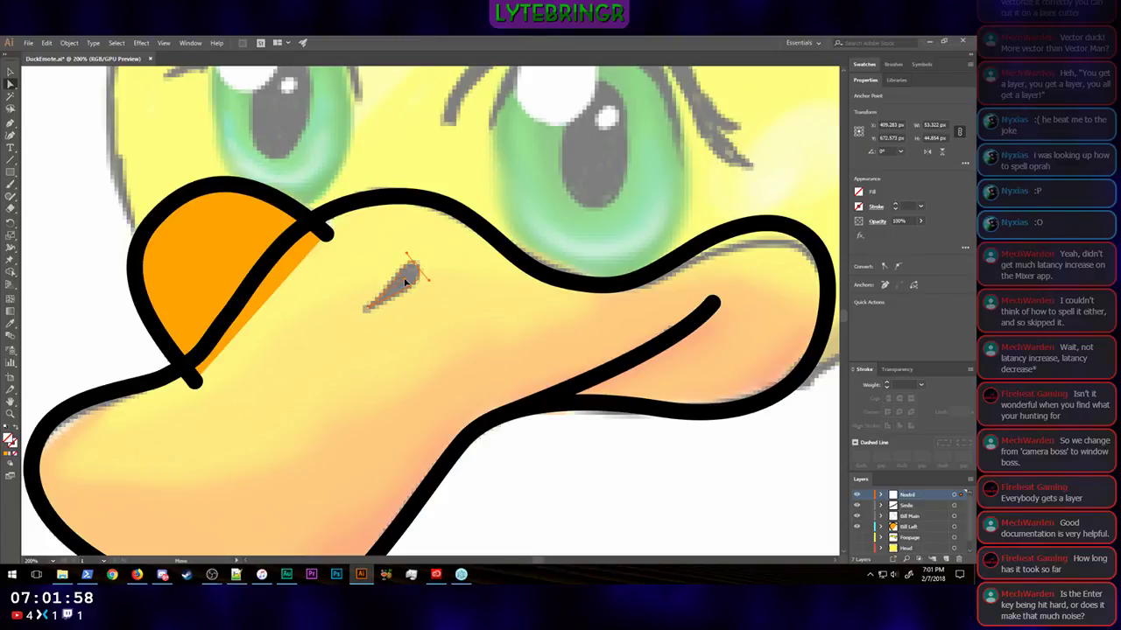
{"action": "left_click_drag", "start_coordinate": [405, 282], "coordinate": [407, 282]}
Step: Refine the nostril's upper anchor and its handles so the rounded end follows the sketch
{"action": "key", "text": "ctrl+equal"}
{"action": "key", "text": "ctrl+equal"}
{"action": "key", "text": "ctrl+equal"}
{"action": "key", "text": "ctrl+equal"}
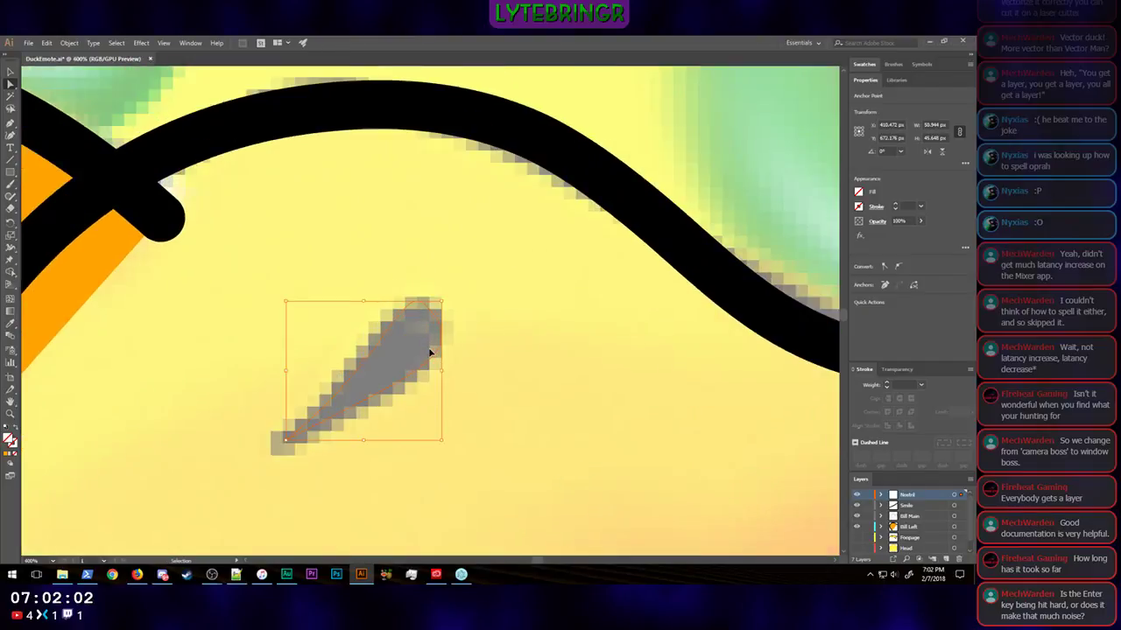
{"action": "left_click_drag", "start_coordinate": [432, 311], "coordinate": [444, 320]}
{"action": "left_click_drag", "start_coordinate": [405, 269], "coordinate": [381, 249]}
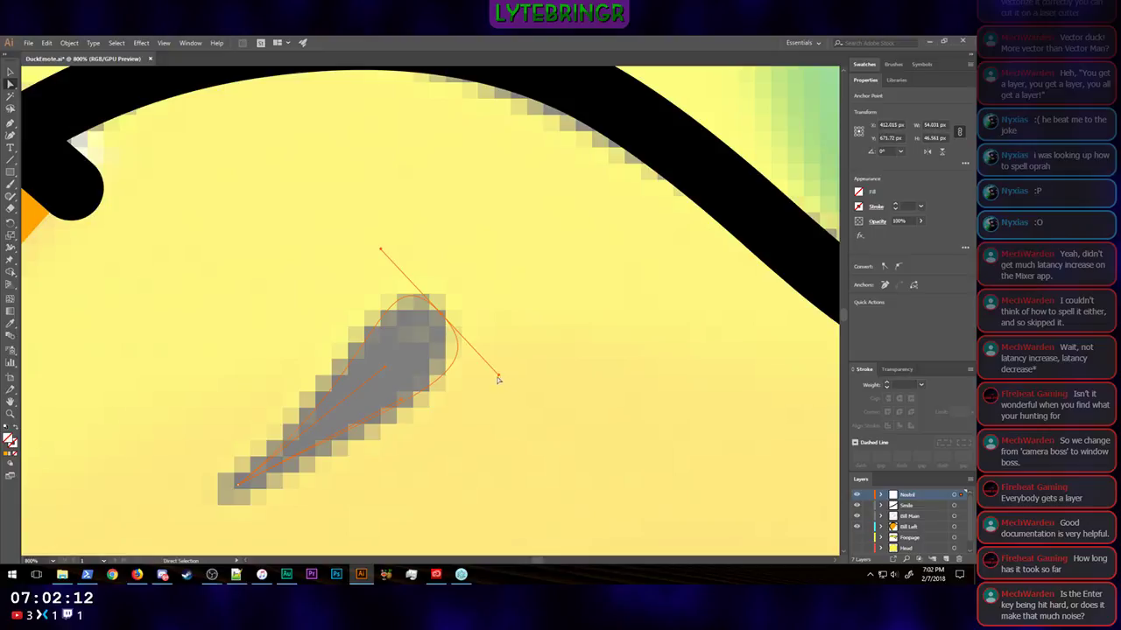
{"action": "mouse_move", "coordinate": [497, 375]}
{"action": "left_mouse_down"}
{"action": "mouse_move", "coordinate": [473, 350]}
{"action": "mouse_move", "coordinate": [485, 359]}
{"action": "left_mouse_up"}
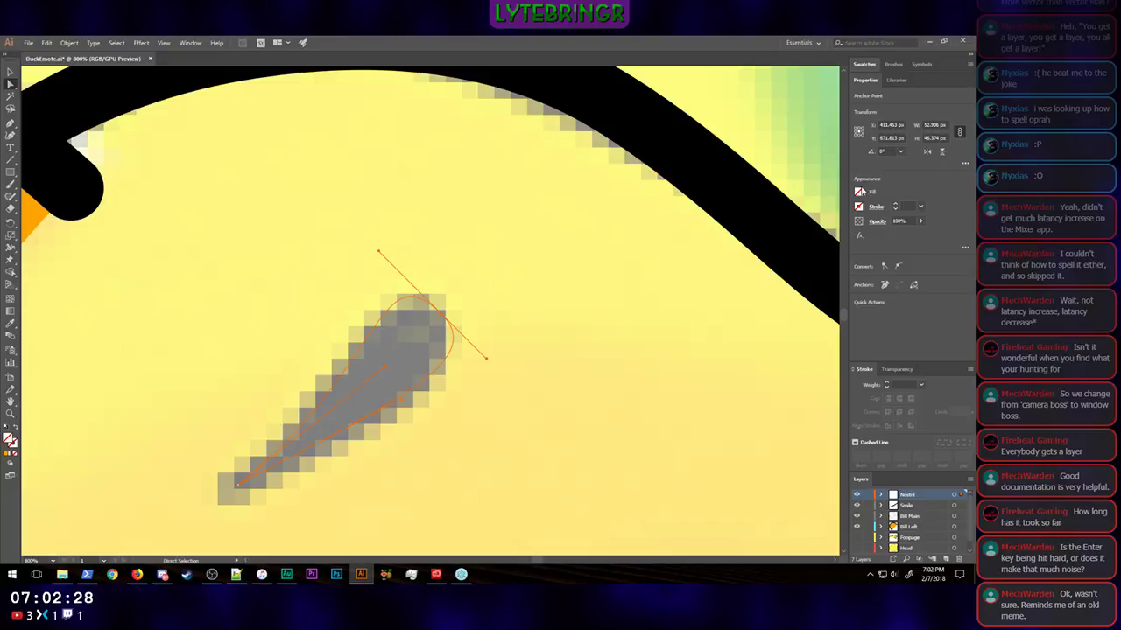
Step: Fill the nostril shape with black and return the view to 100%
{"action": "left_click", "coordinate": [858, 191]}
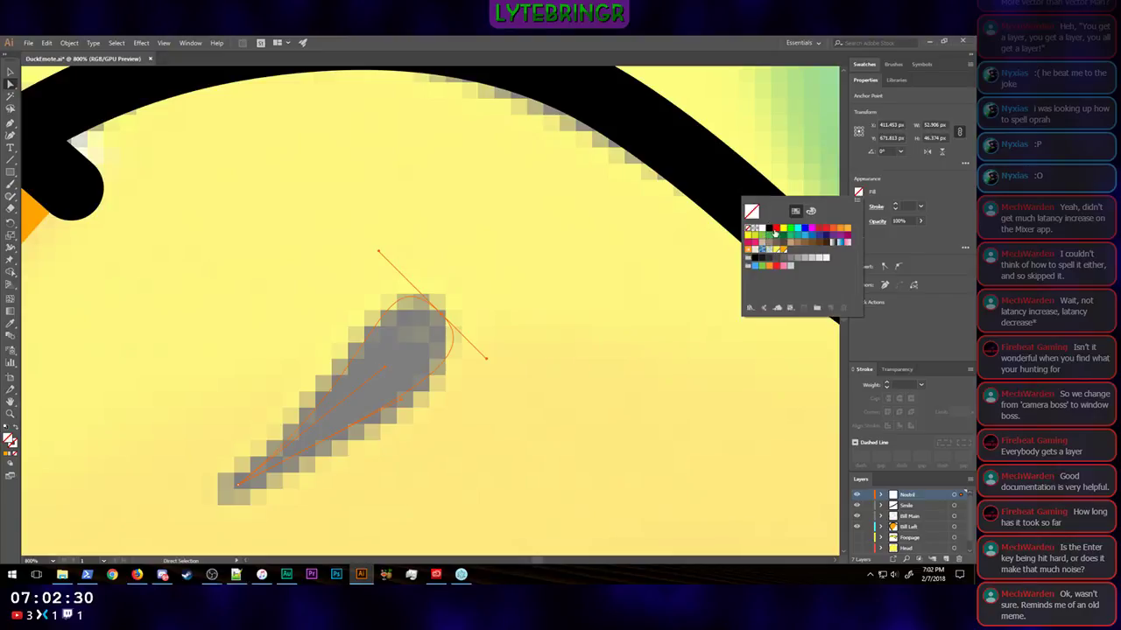
{"action": "left_click", "coordinate": [769, 228]}
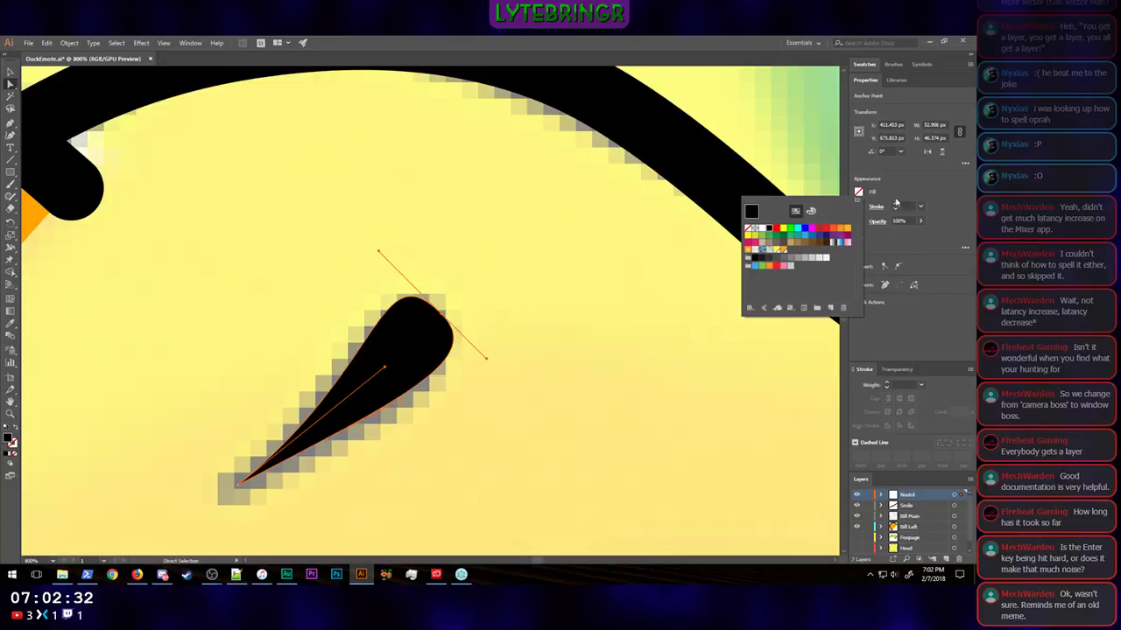
{"action": "key", "text": "v"}
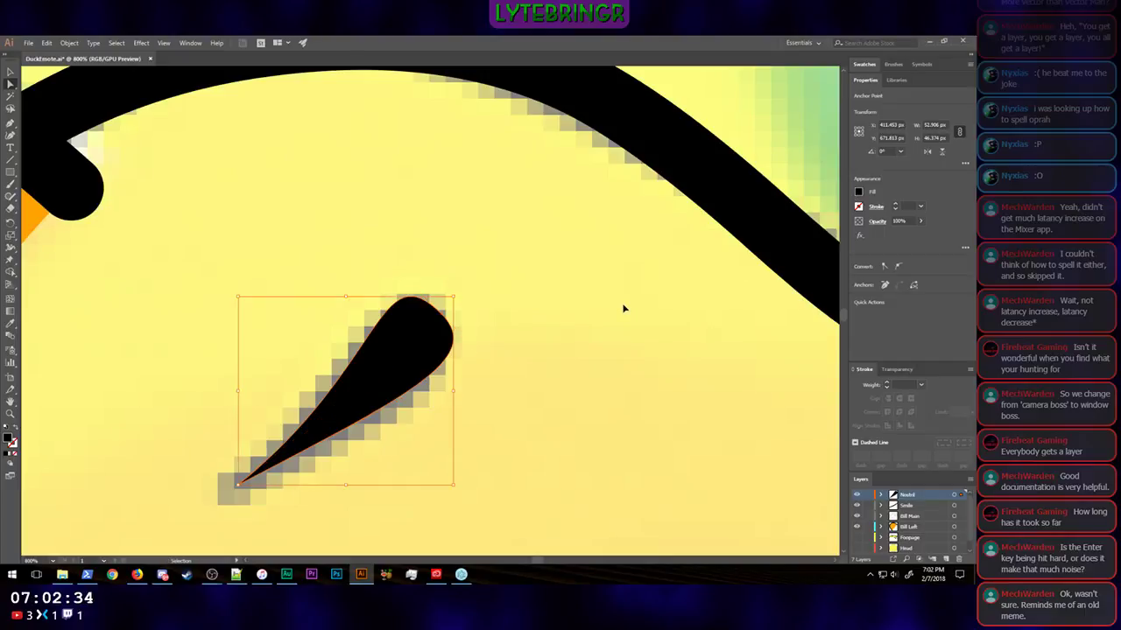
{"action": "key", "text": "ctrl+1"}
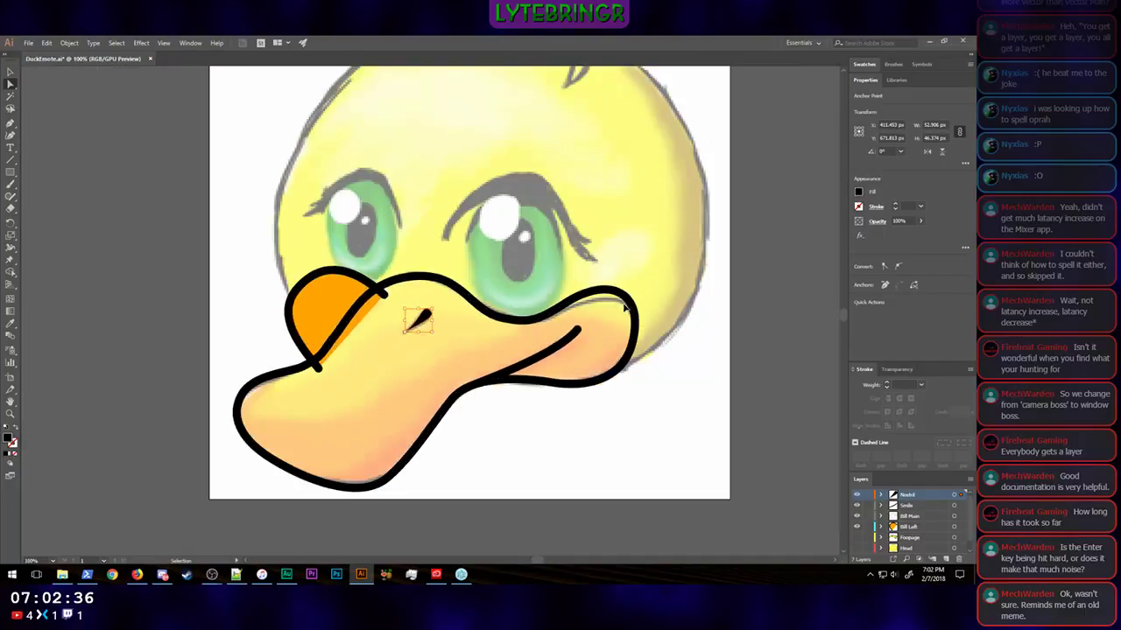
Step: Fill the main bill outline with the same orange swatch as the small part of the bill behind it
{"action": "key", "text": "a"}
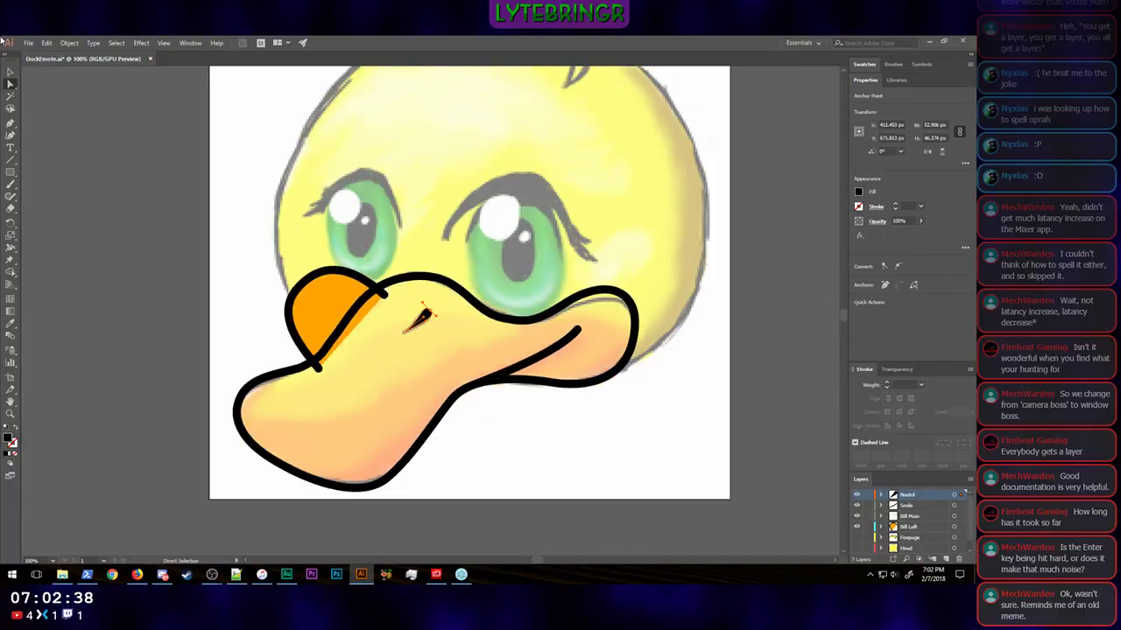
{"action": "left_click", "coordinate": [6, 75]}
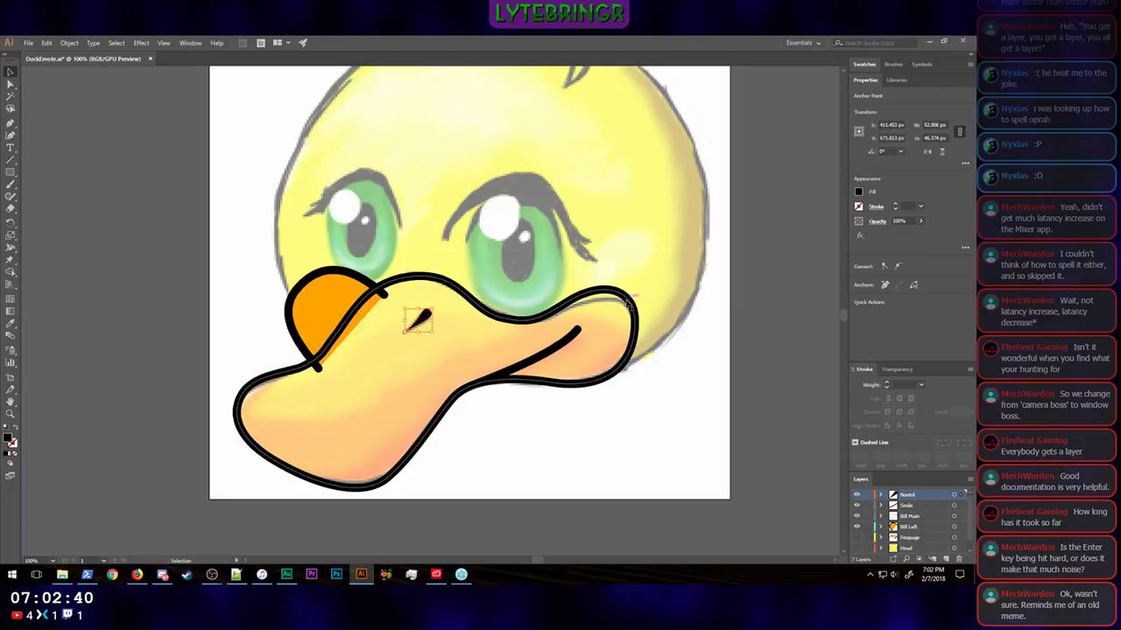
{"action": "left_click", "coordinate": [632, 305]}
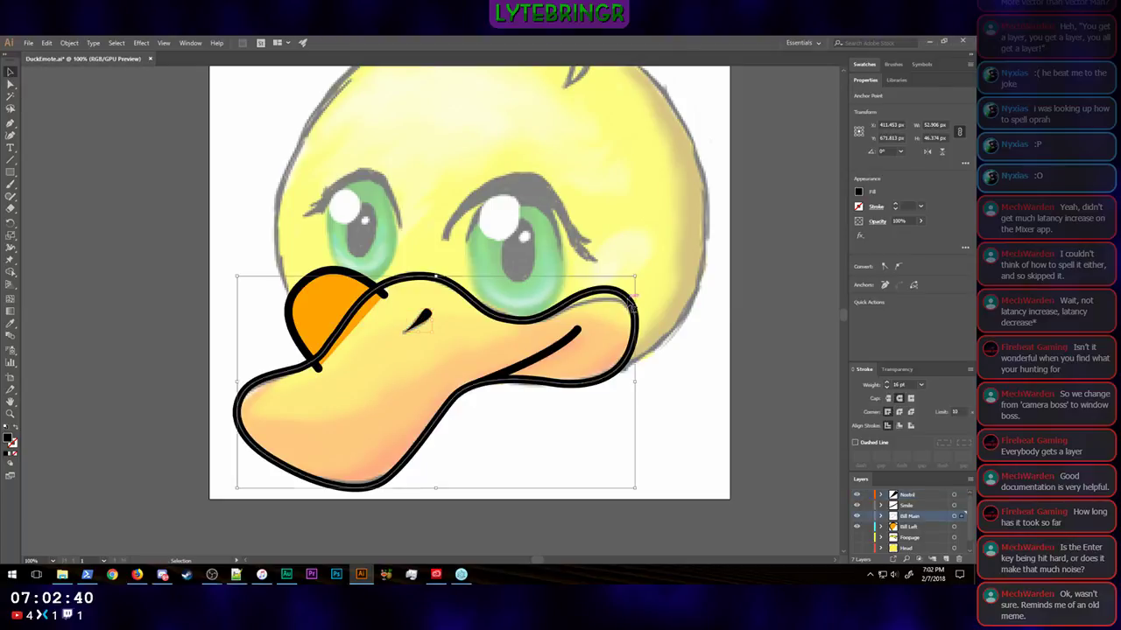
{"action": "left_click", "coordinate": [867, 65]}
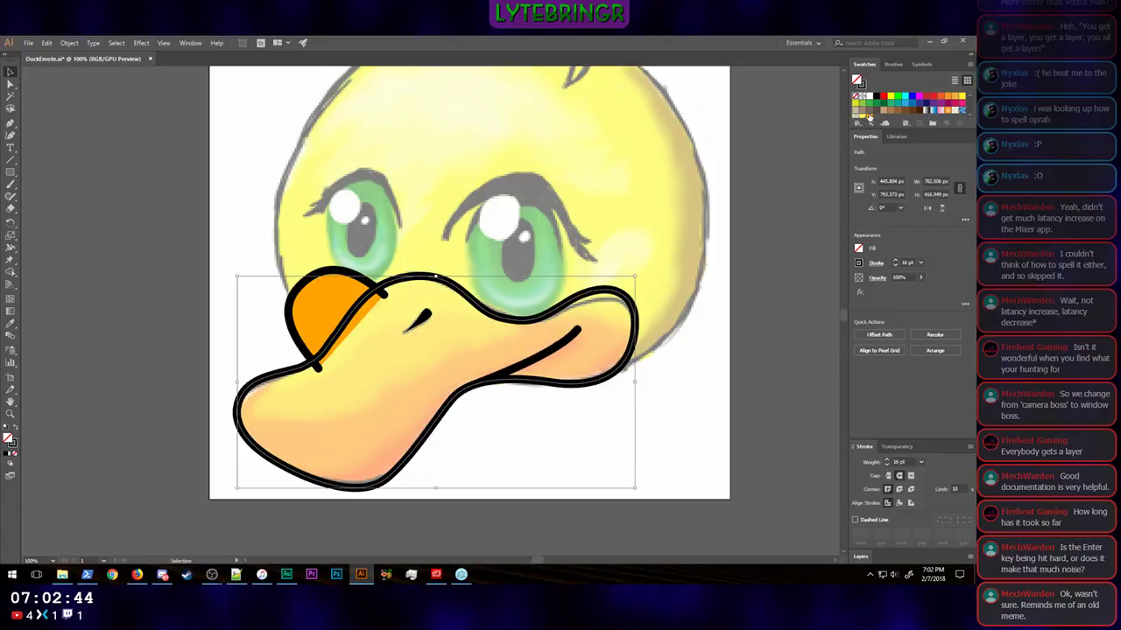
{"action": "left_click", "coordinate": [869, 117]}
{"action": "left_click", "coordinate": [802, 286]}
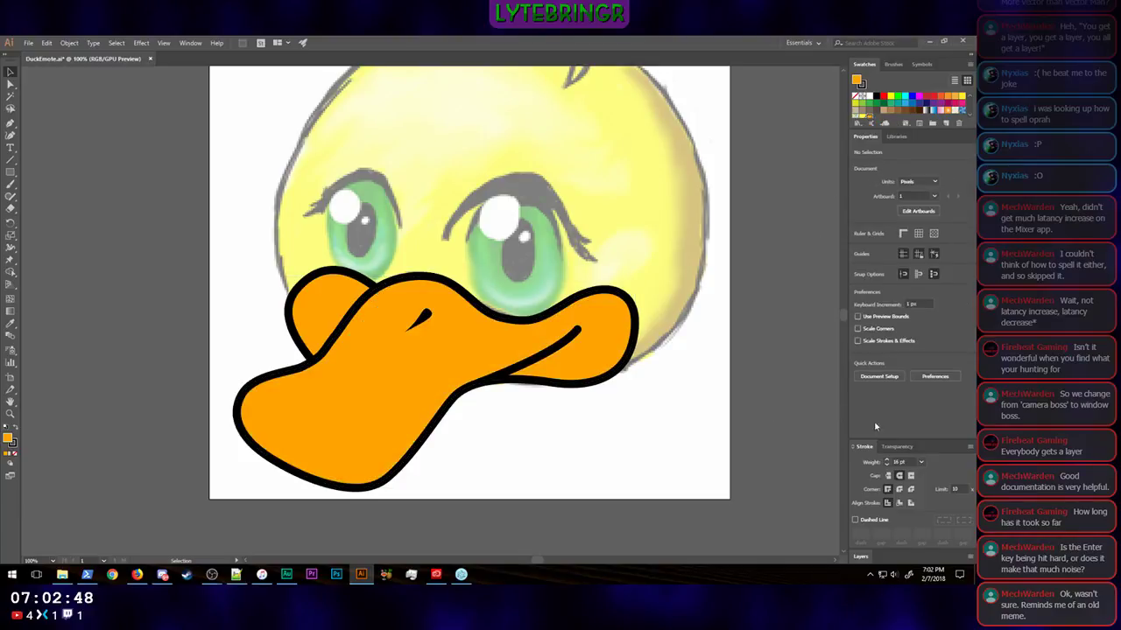
Step: Show the head and hair layers and look over the coloured duck from the hair down to the bill
{"action": "left_click", "coordinate": [863, 557]}
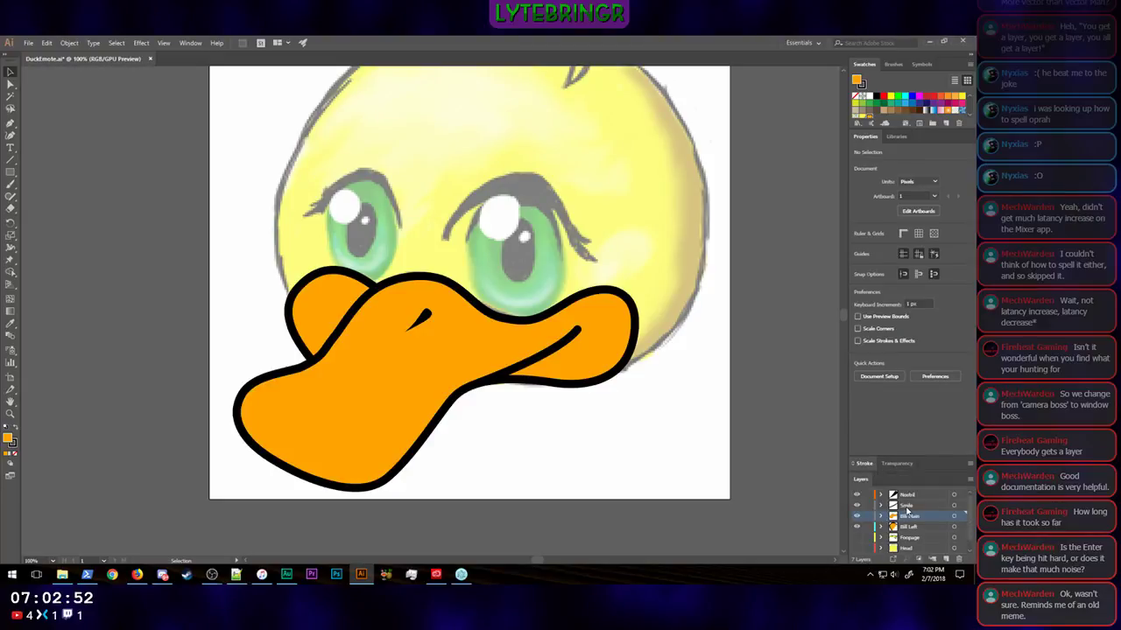
{"action": "scroll", "coordinate": [906, 518], "scroll_direction": "down", "scroll_amount": 1}
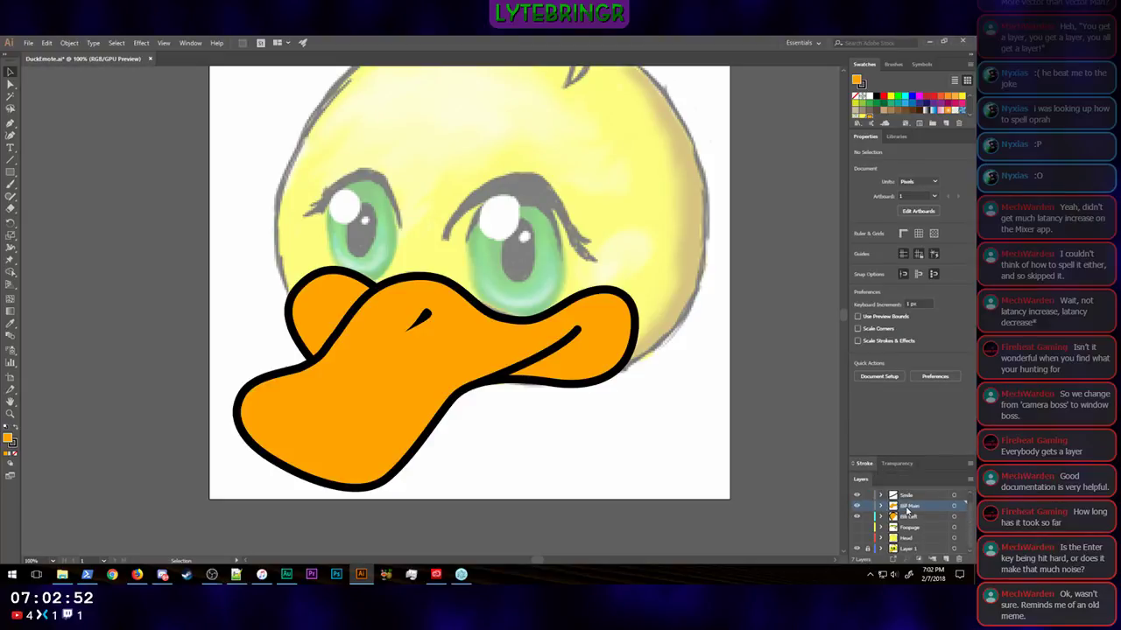
{"action": "left_click", "coordinate": [858, 530]}
{"action": "left_click", "coordinate": [857, 528]}
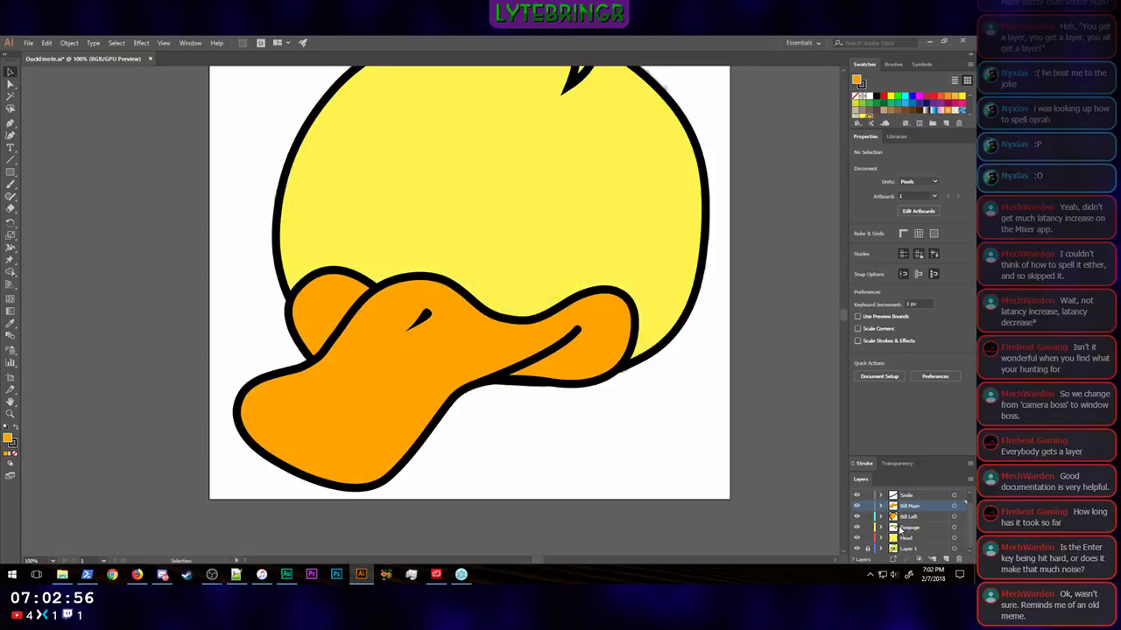
{"action": "key", "text": "w"}
{"action": "scroll", "coordinate": [772, 316], "scroll_direction": "up", "scroll_amount": 6}
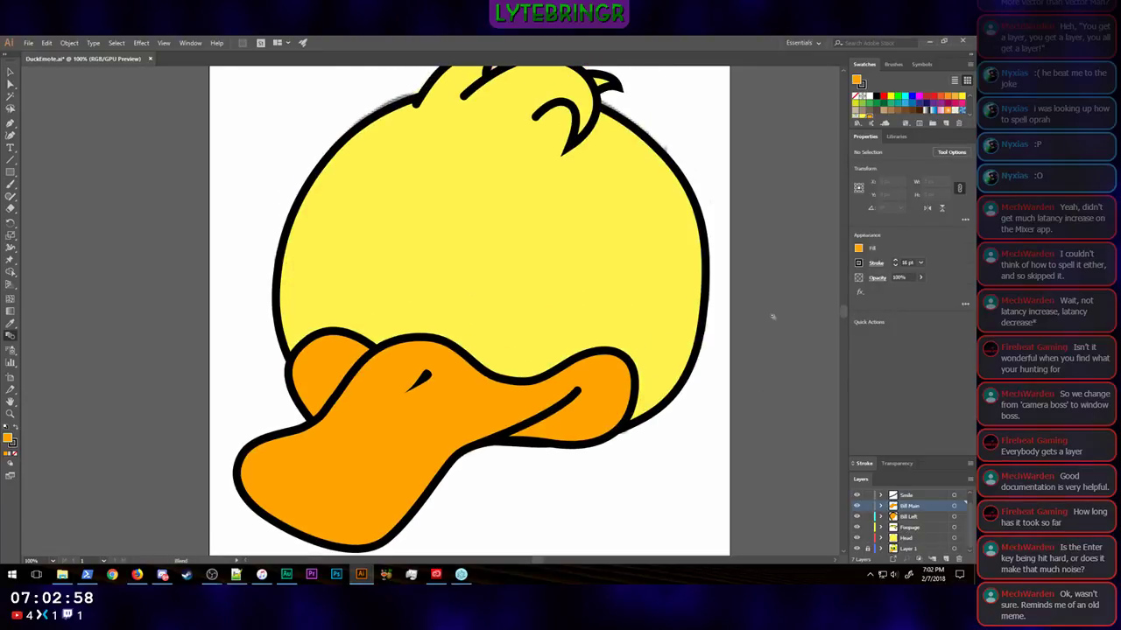
{"action": "scroll", "coordinate": [772, 315], "scroll_direction": "down", "scroll_amount": 1}
{"action": "key", "text": "s"}
{"action": "scroll", "coordinate": [772, 316], "scroll_direction": "down", "scroll_amount": 9}
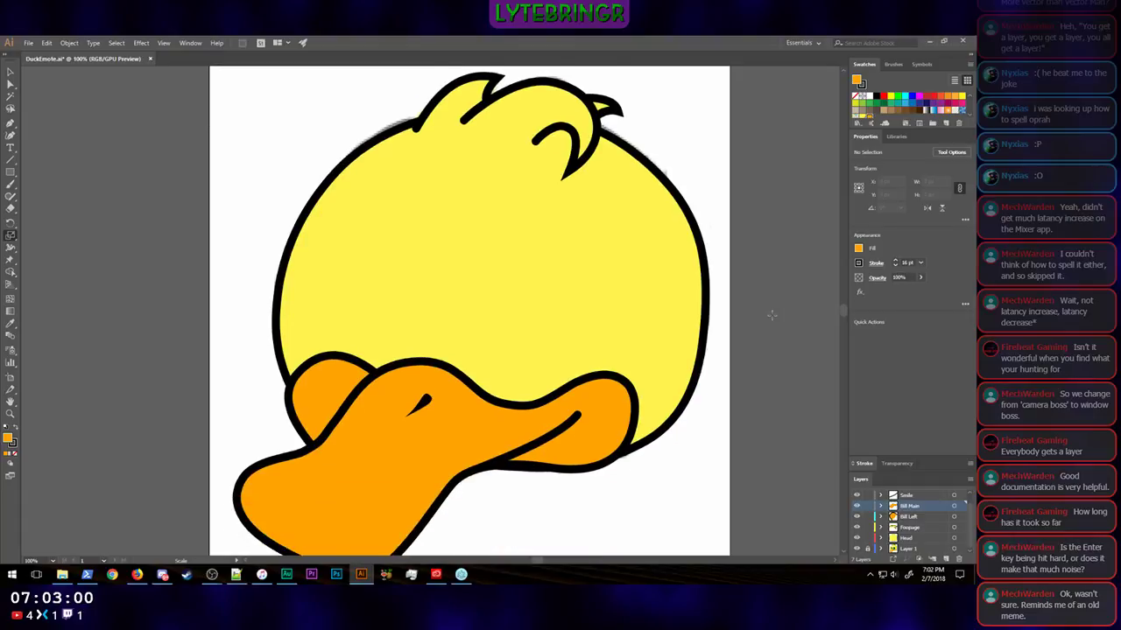
{"action": "scroll", "coordinate": [772, 315], "scroll_direction": "up", "scroll_amount": 5}
{"action": "scroll", "coordinate": [772, 315], "scroll_direction": "down", "scroll_amount": 3}
{"action": "scroll", "coordinate": [772, 315], "scroll_direction": "down", "scroll_amount": 1}
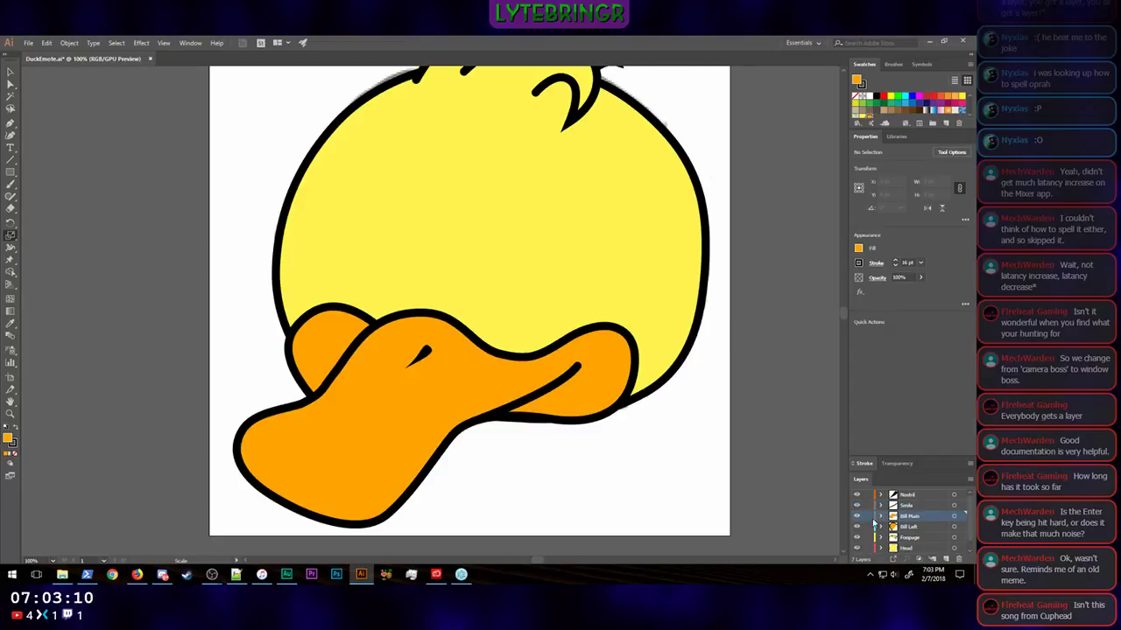
Step: Hide the head, hair and Bill Left layers to uncover the sketched mouth corner behind the main bill
{"action": "left_click", "coordinate": [857, 538]}
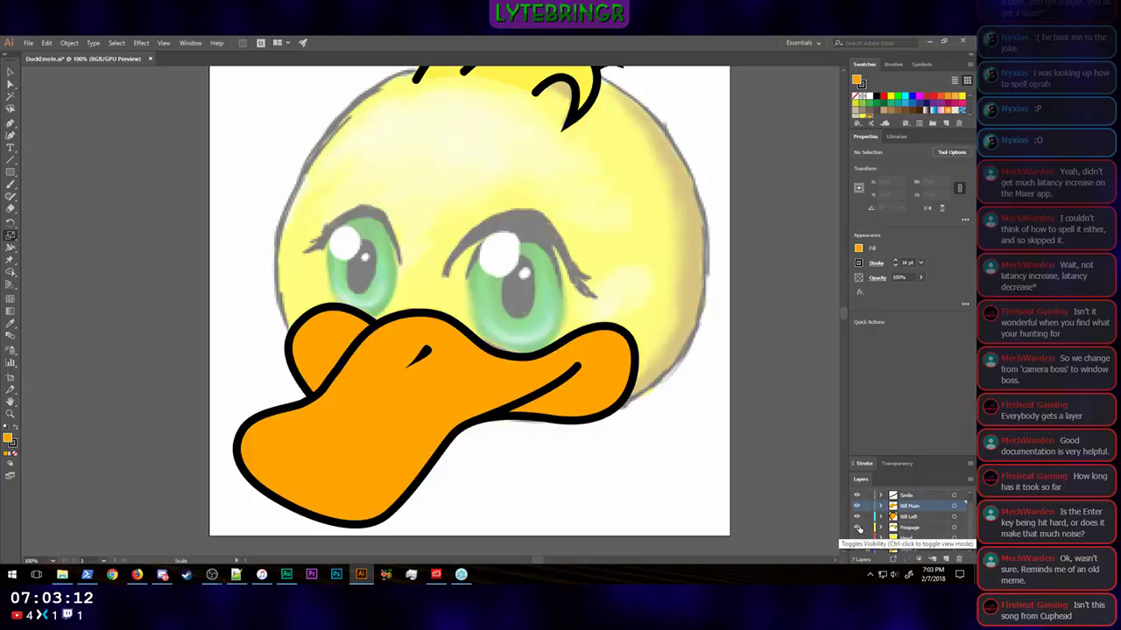
{"action": "left_click", "coordinate": [857, 527]}
{"action": "left_click", "coordinate": [857, 516]}
Step: Add a new layer directly above Bill Main and name it Smile Left
{"action": "scroll", "coordinate": [875, 517], "scroll_direction": "up", "scroll_amount": 2}
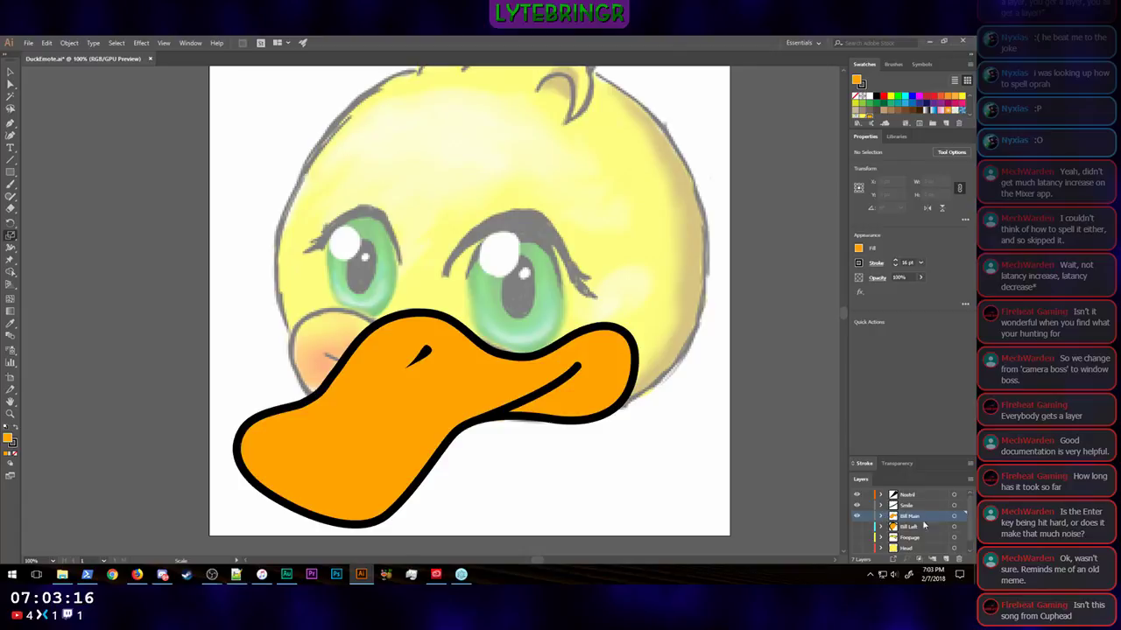
{"action": "left_click", "coordinate": [944, 558]}
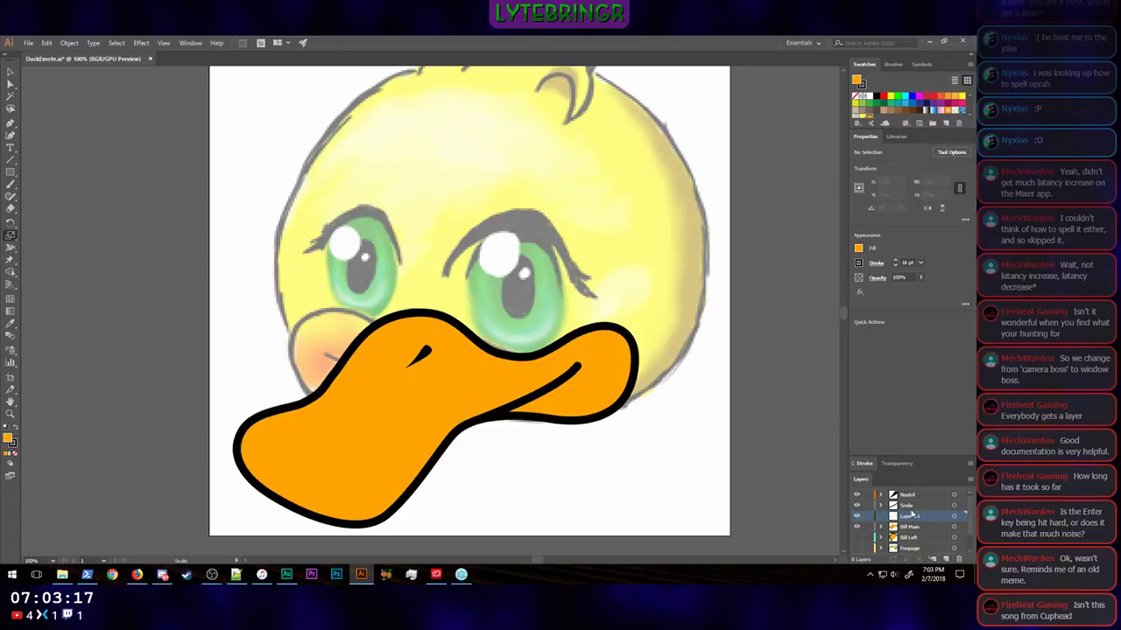
{"action": "double_click", "coordinate": [911, 517]}
{"action": "type", "text": "Smile Left"}
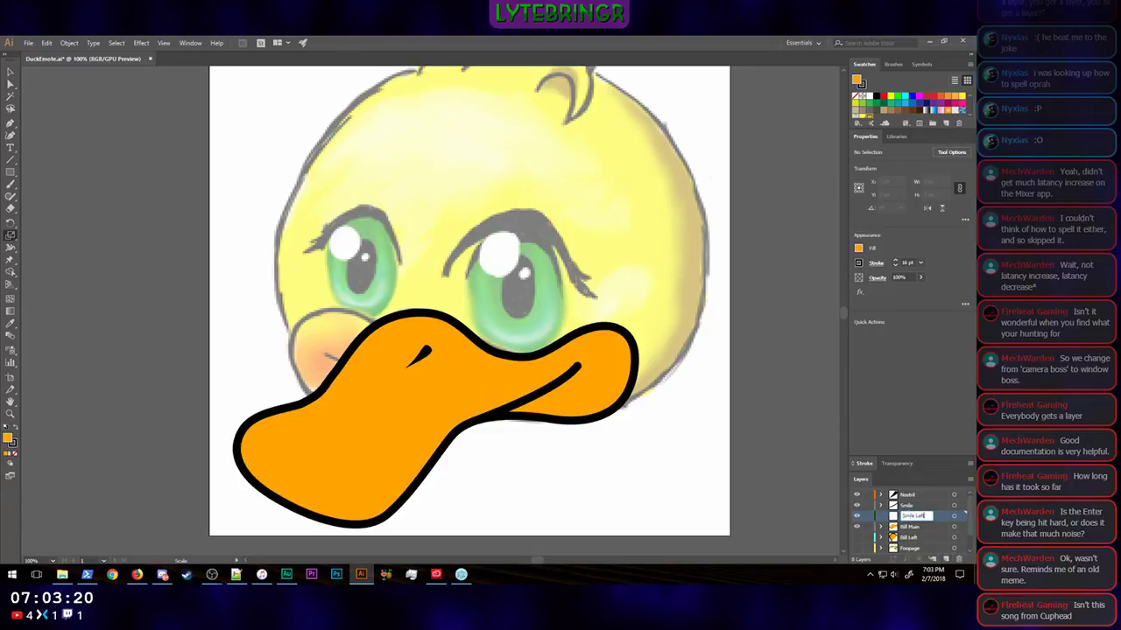
{"action": "key", "text": "Return"}
Step: Rename the existing Smile layer as Smile Right
{"action": "double_click", "coordinate": [909, 506]}
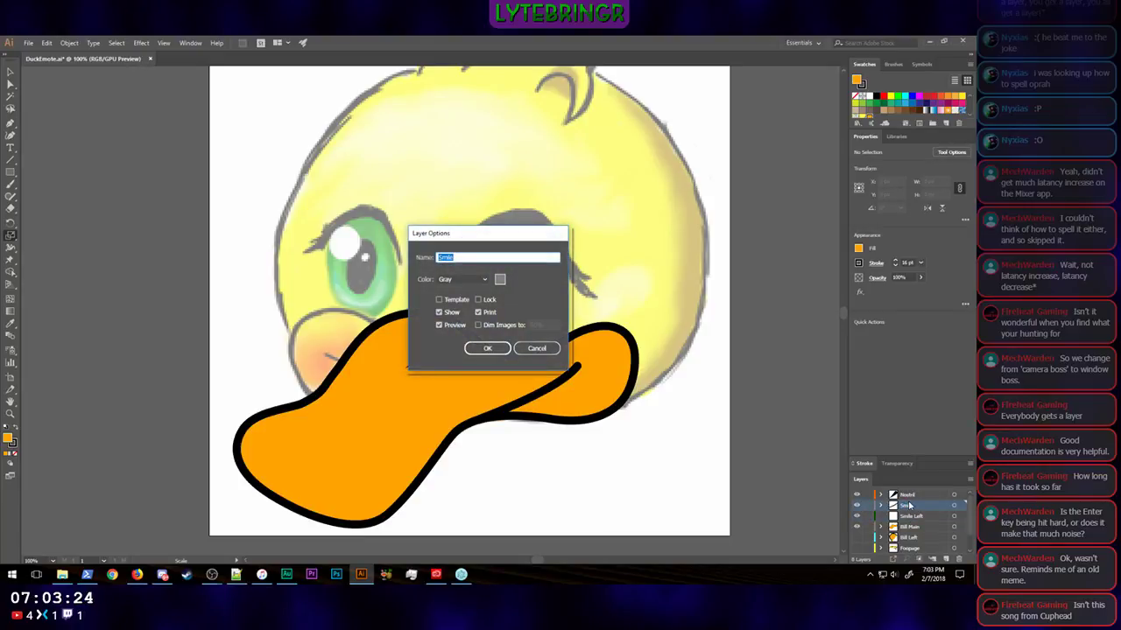
{"action": "left_click", "coordinate": [534, 349]}
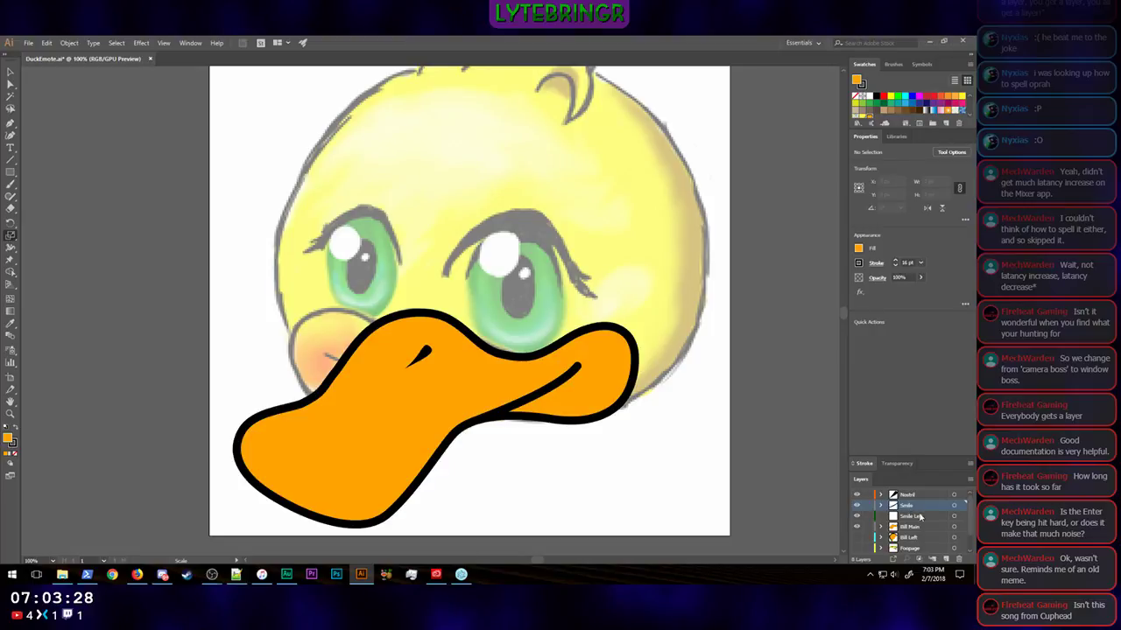
{"action": "double_click", "coordinate": [903, 507]}
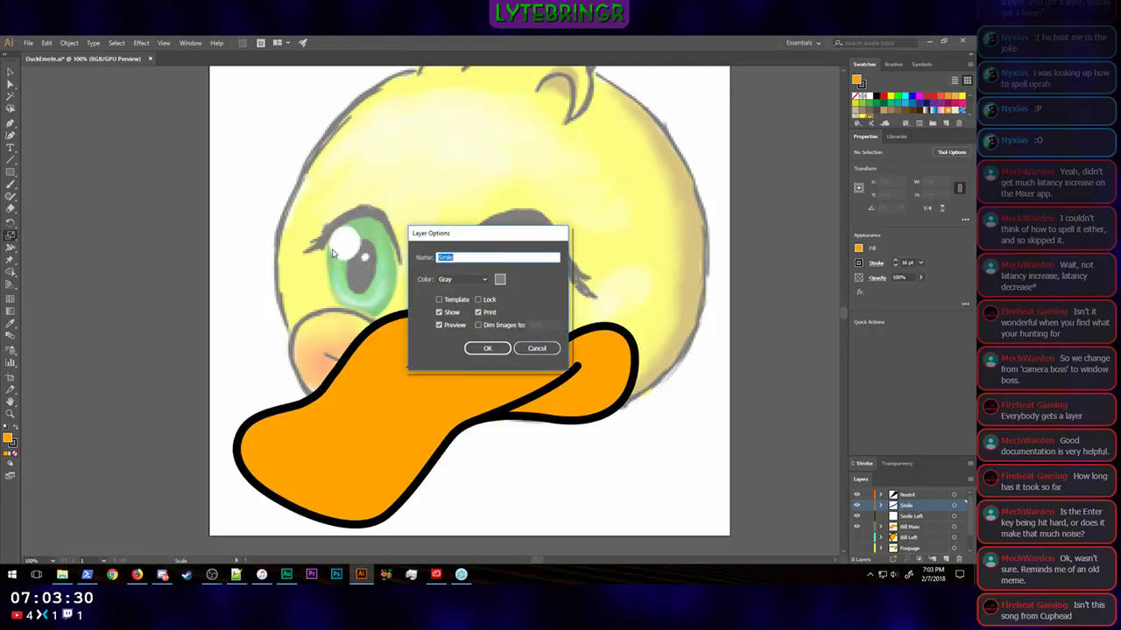
{"action": "key", "text": "End"}
{"action": "type", "text": "Right"}
{"action": "key", "text": "Return"}
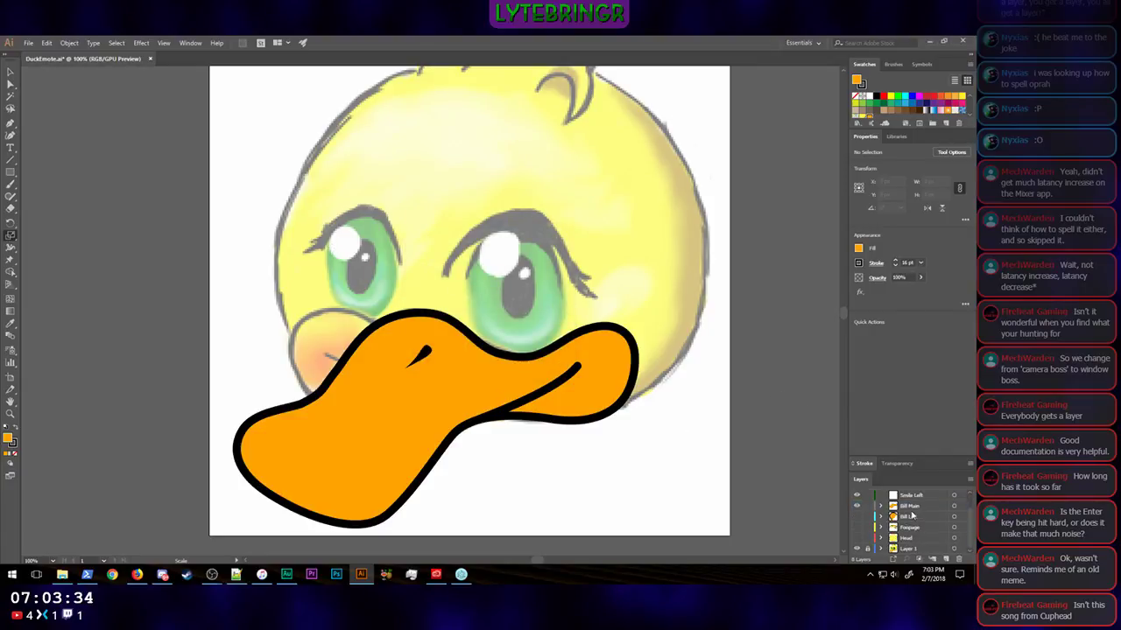
Step: Trace the short sketched mouth line with the Pen tool, without fill, on the Smile Left layer and show the Bill Left layer again
{"action": "left_click", "coordinate": [910, 515]}
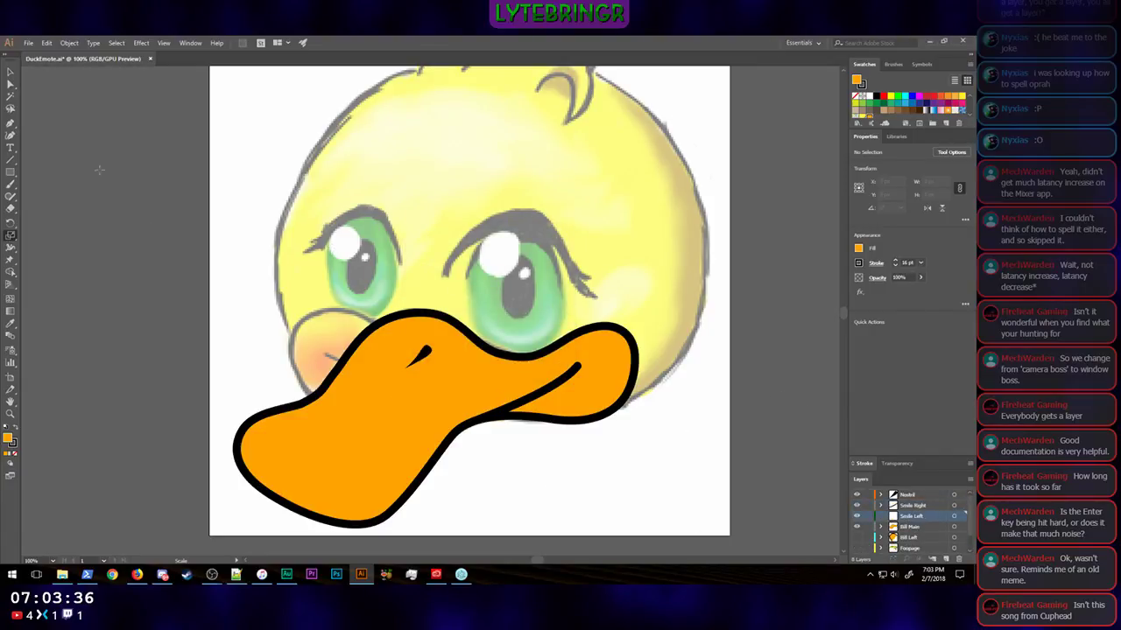
{"action": "left_click", "coordinate": [11, 123]}
{"action": "left_click", "coordinate": [859, 248]}
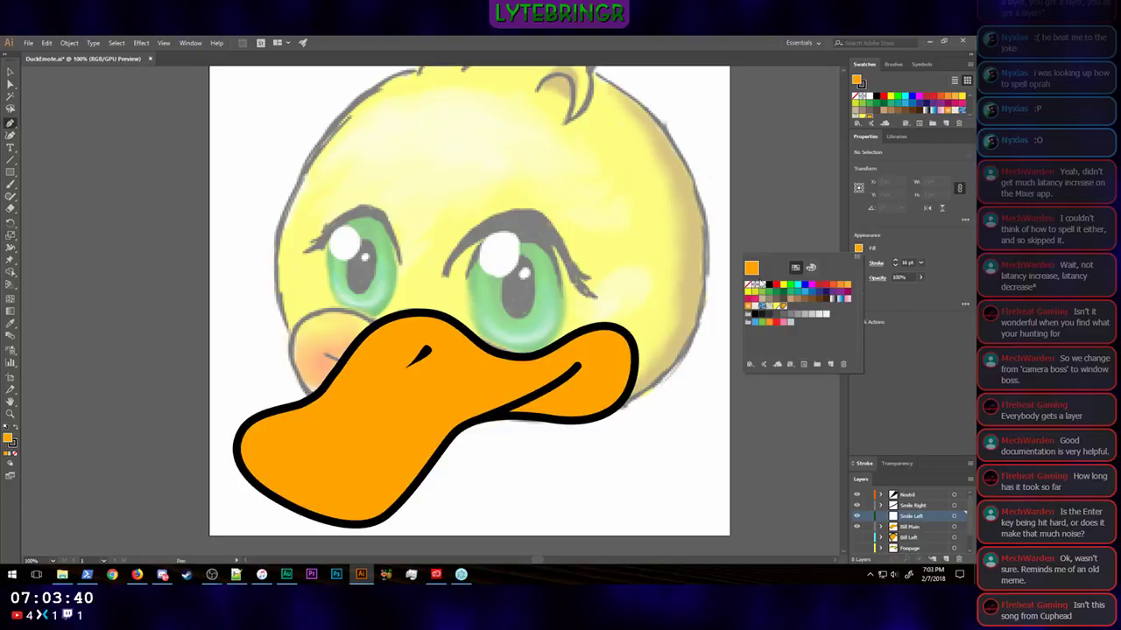
{"action": "left_click", "coordinate": [747, 289]}
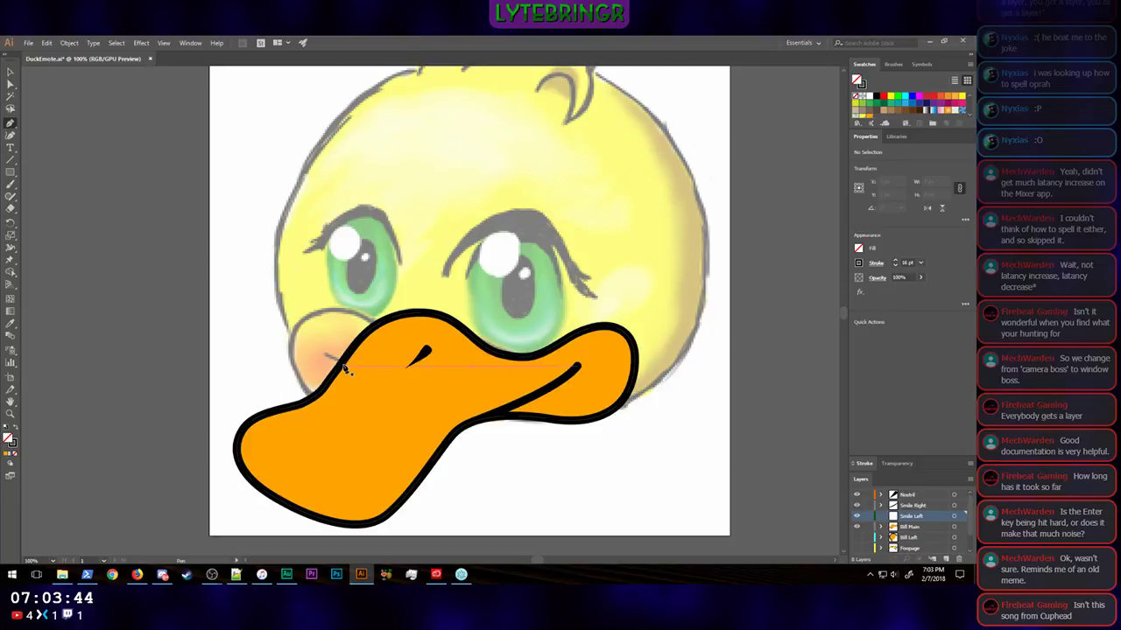
{"action": "left_click_drag", "start_coordinate": [344, 364], "coordinate": [427, 389]}
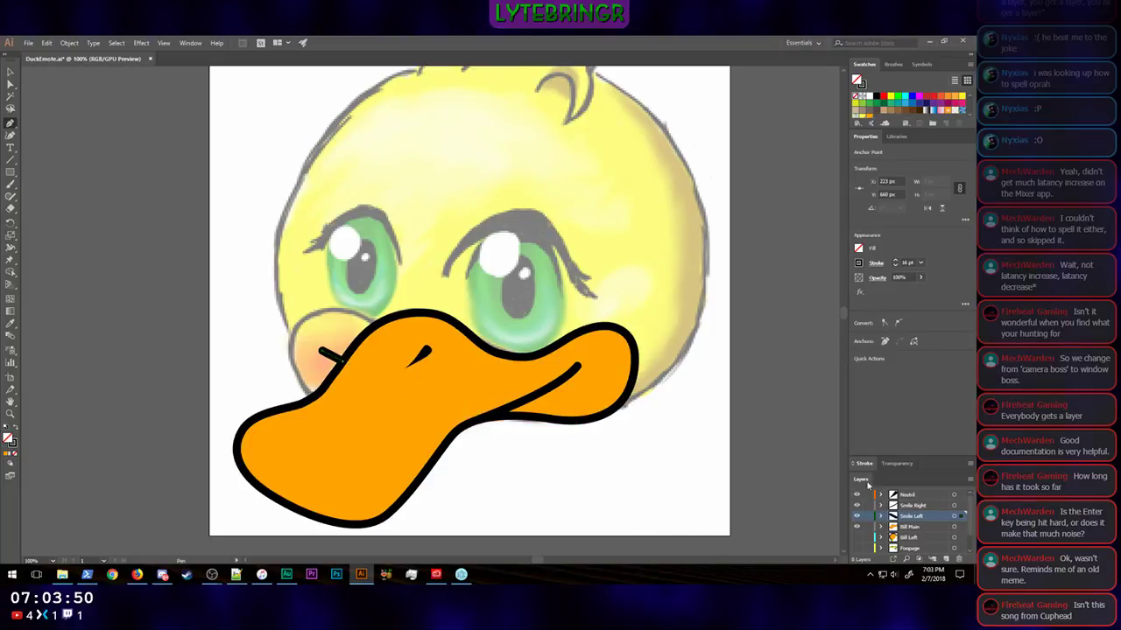
{"action": "scroll", "coordinate": [874, 518], "scroll_direction": "down", "scroll_amount": 1}
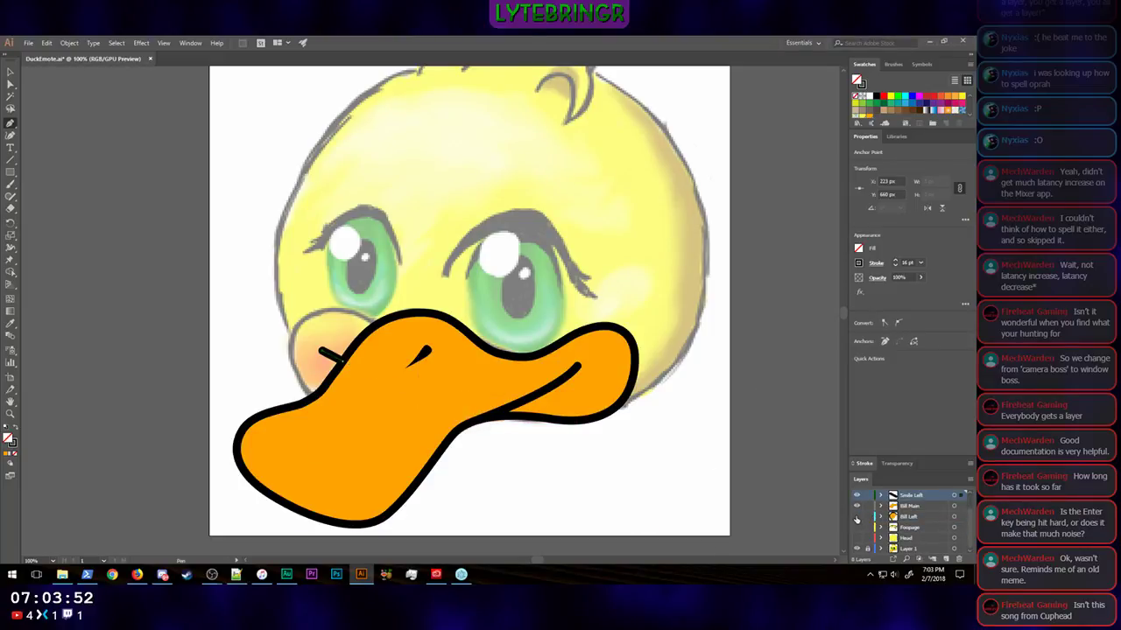
{"action": "left_click", "coordinate": [857, 517]}
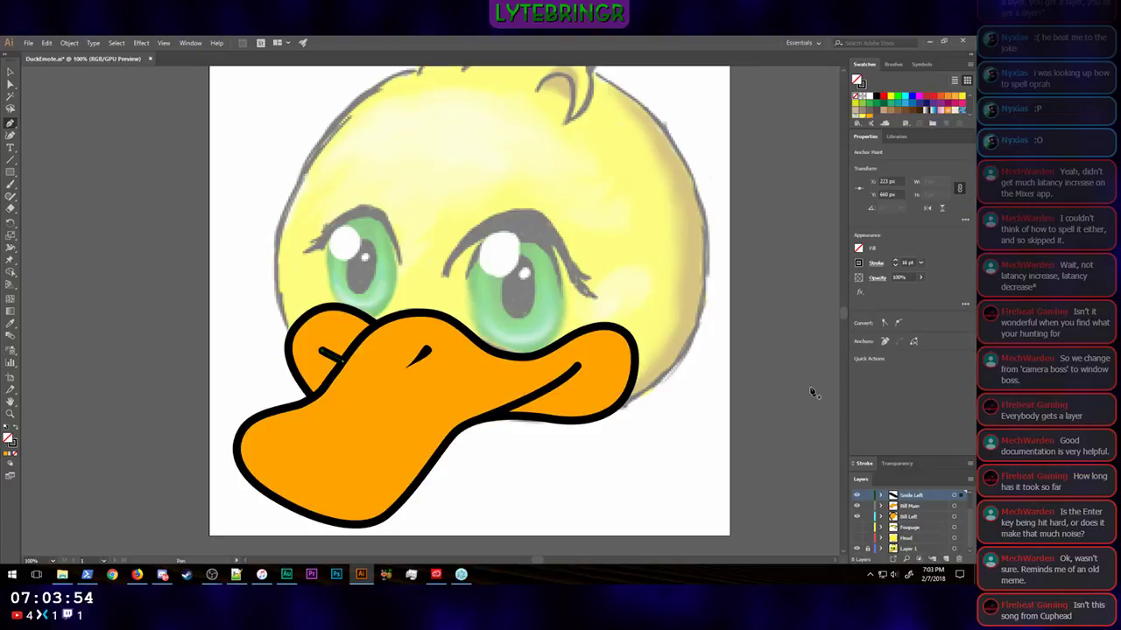
Step: Deselect the mouth line and examine how the duck reads at reduced and very small view sizes
{"action": "key", "text": "ctrl+minus"}
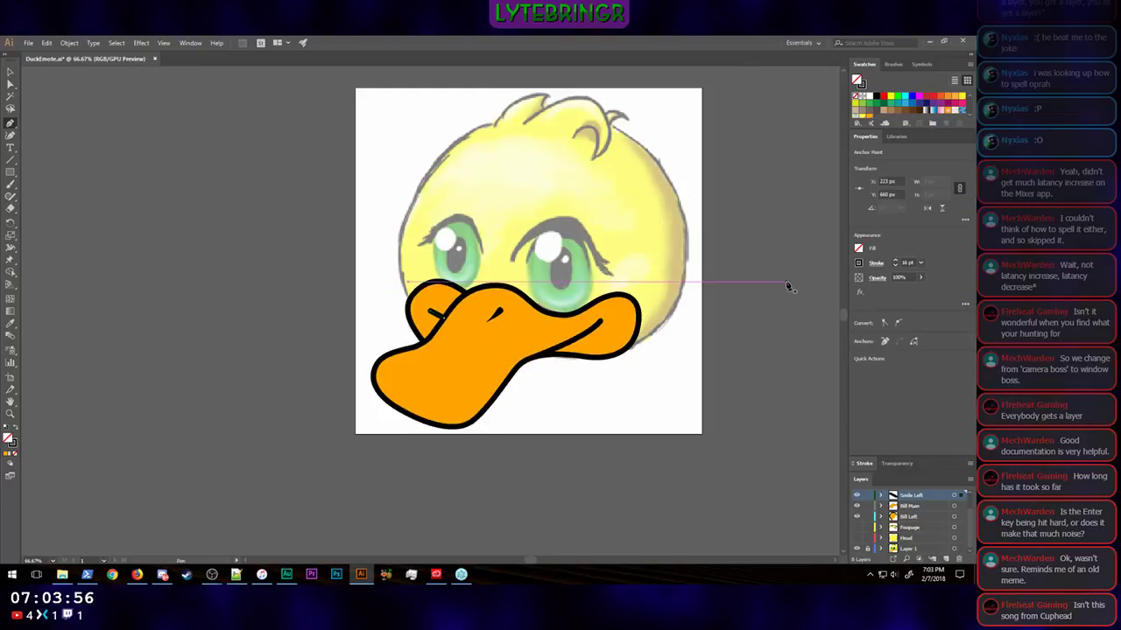
{"action": "left_click", "coordinate": [12, 72]}
{"action": "left_click", "coordinate": [16, 71]}
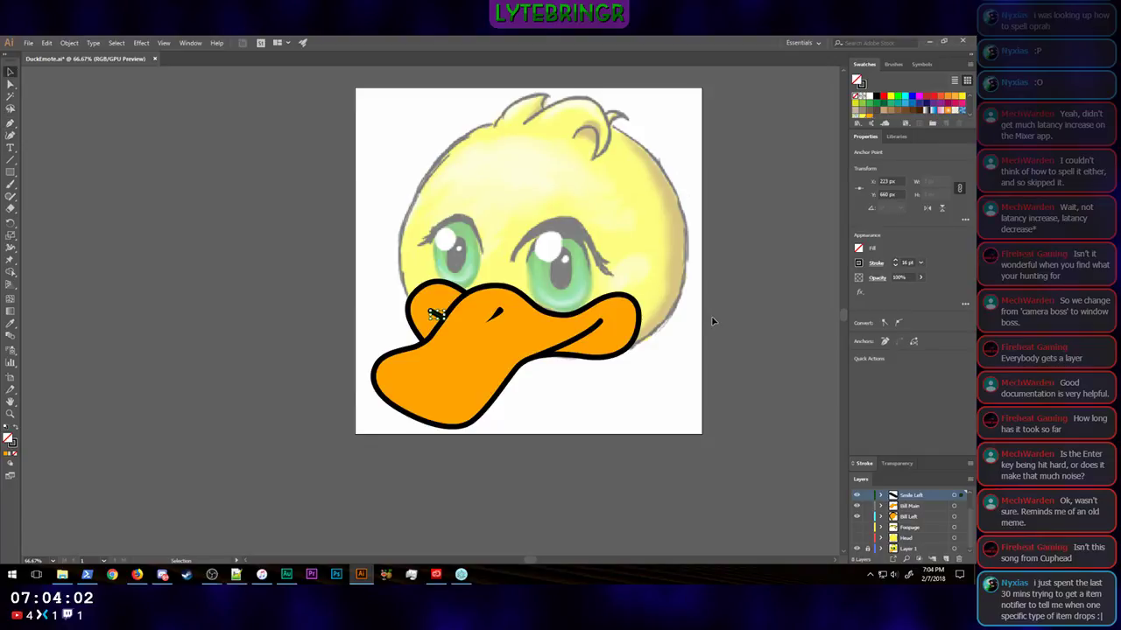
{"action": "scroll", "coordinate": [712, 322], "scroll_direction": "up", "scroll_amount": 2}
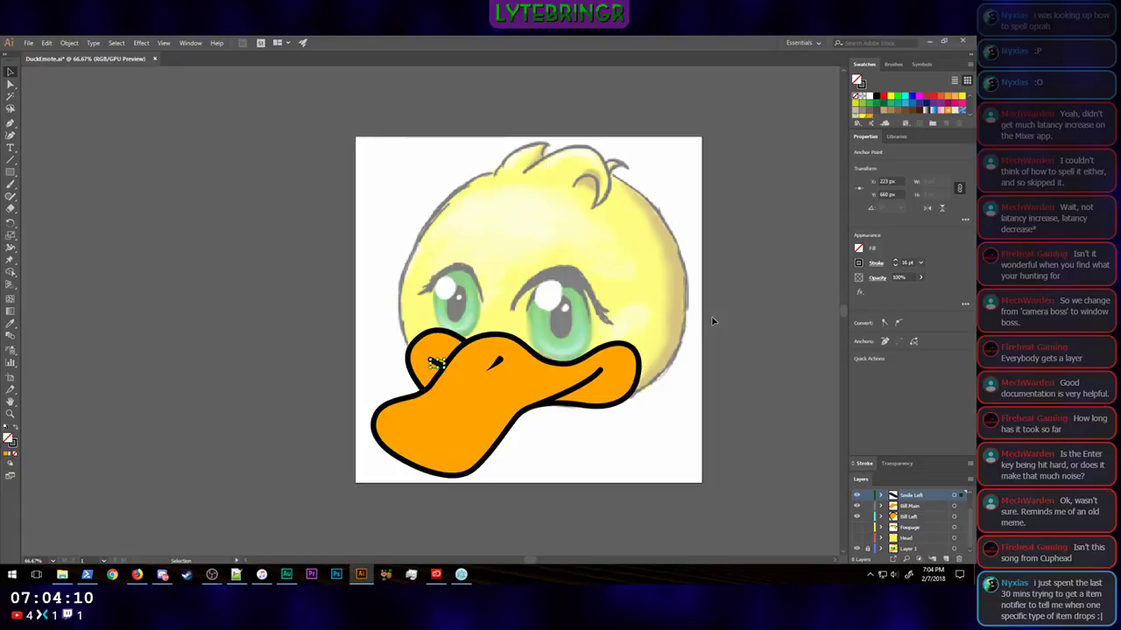
{"action": "scroll", "coordinate": [712, 321], "scroll_direction": "down", "scroll_amount": 1}
{"action": "scroll", "coordinate": [712, 321], "scroll_direction": "up", "scroll_amount": 1}
{"action": "left_click", "coordinate": [711, 321]}
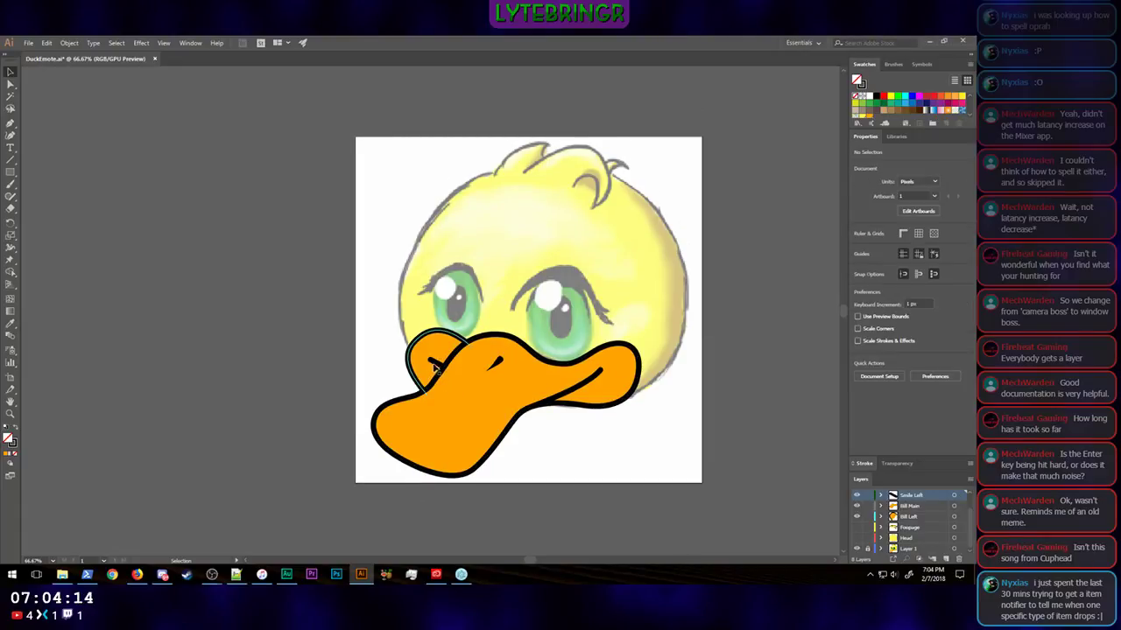
{"action": "scroll", "coordinate": [800, 328], "scroll_direction": "up", "scroll_amount": 4}
{"action": "scroll", "coordinate": [800, 329], "scroll_direction": "down", "scroll_amount": 3}
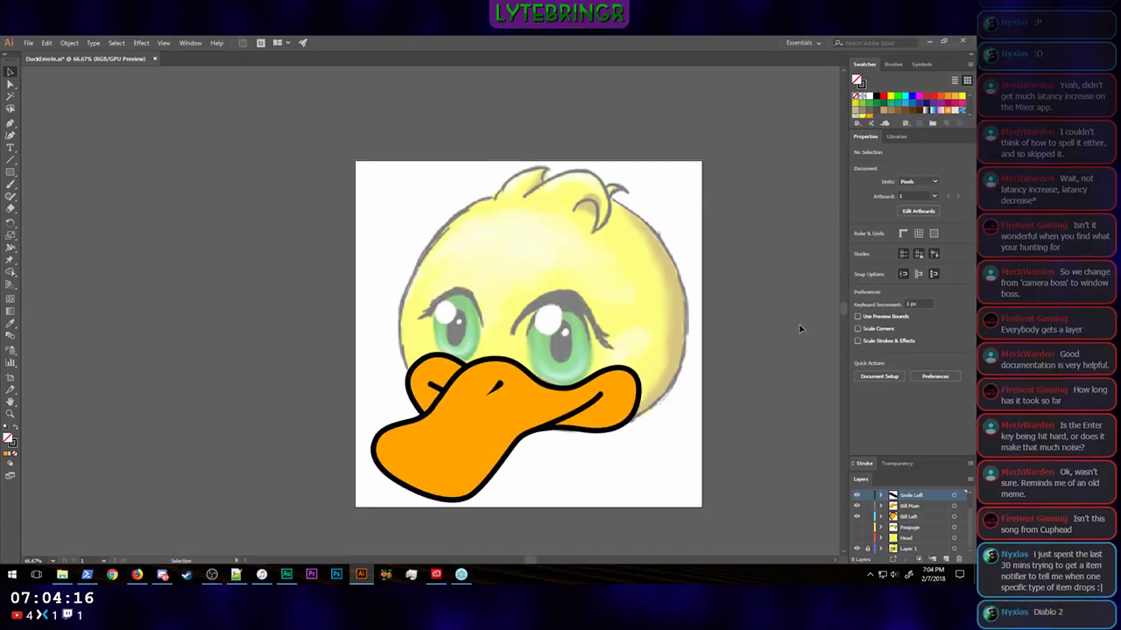
{"action": "key", "text": "ctrl+minus"}
{"action": "key", "text": "ctrl+minus"}
{"action": "key", "text": "ctrl+minus"}
{"action": "key", "text": "ctrl+minus"}
{"action": "key", "text": "ctrl+minus"}
{"action": "key", "text": "ctrl+minus"}
{"action": "key", "text": "ctrl+minus"}
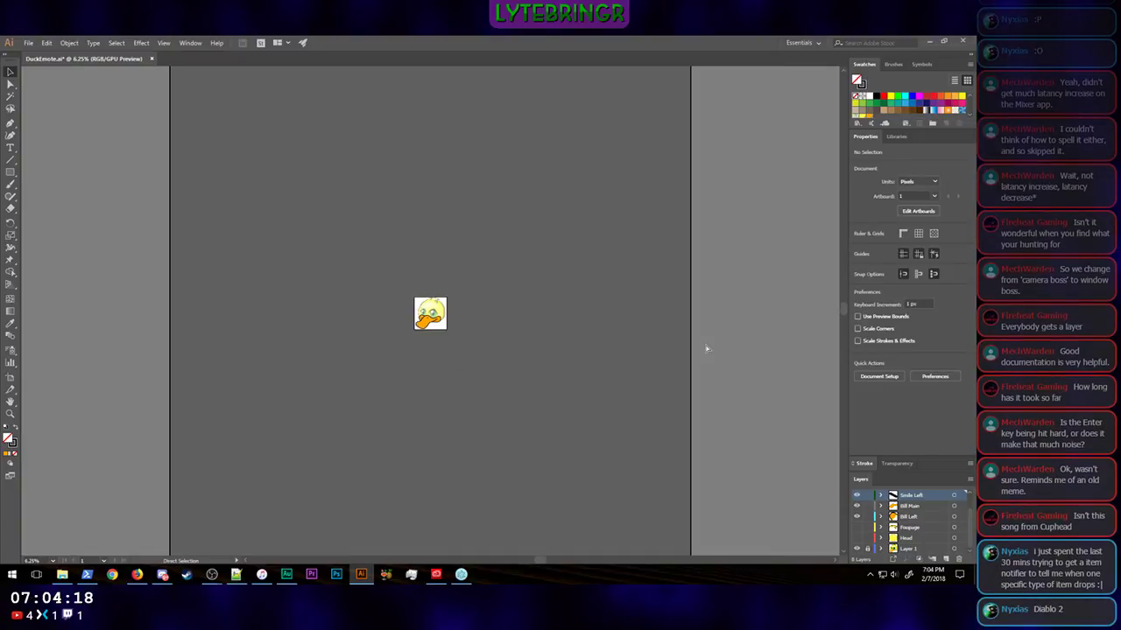
{"action": "key", "text": "ctrl+minus"}
{"action": "key", "text": "ctrl+minus"}
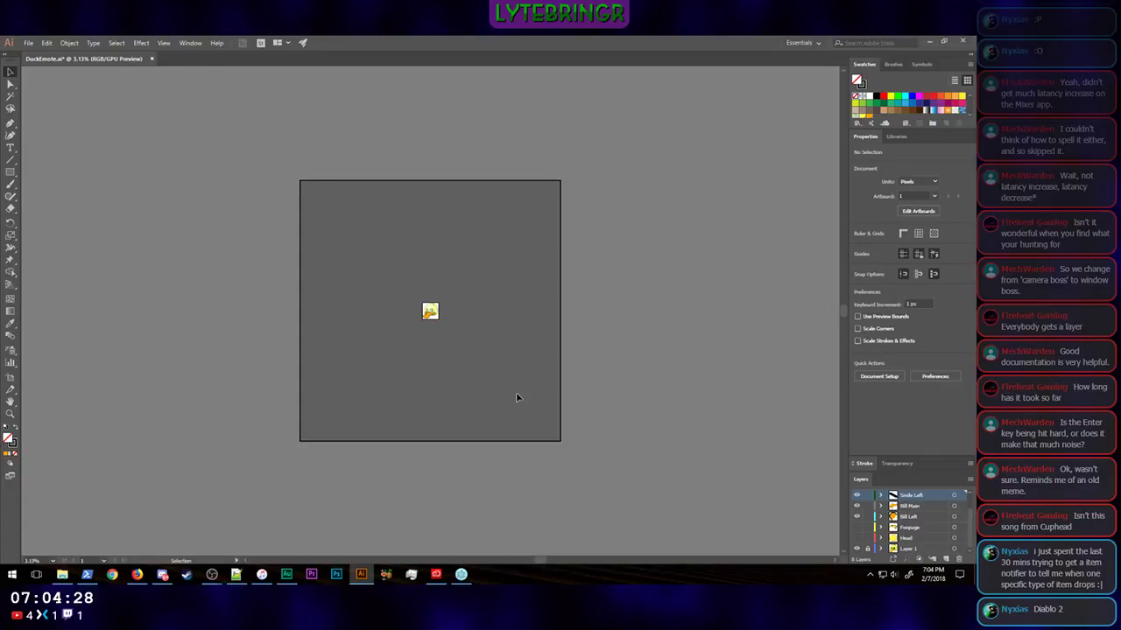
{"action": "key", "text": "ctrl+0"}
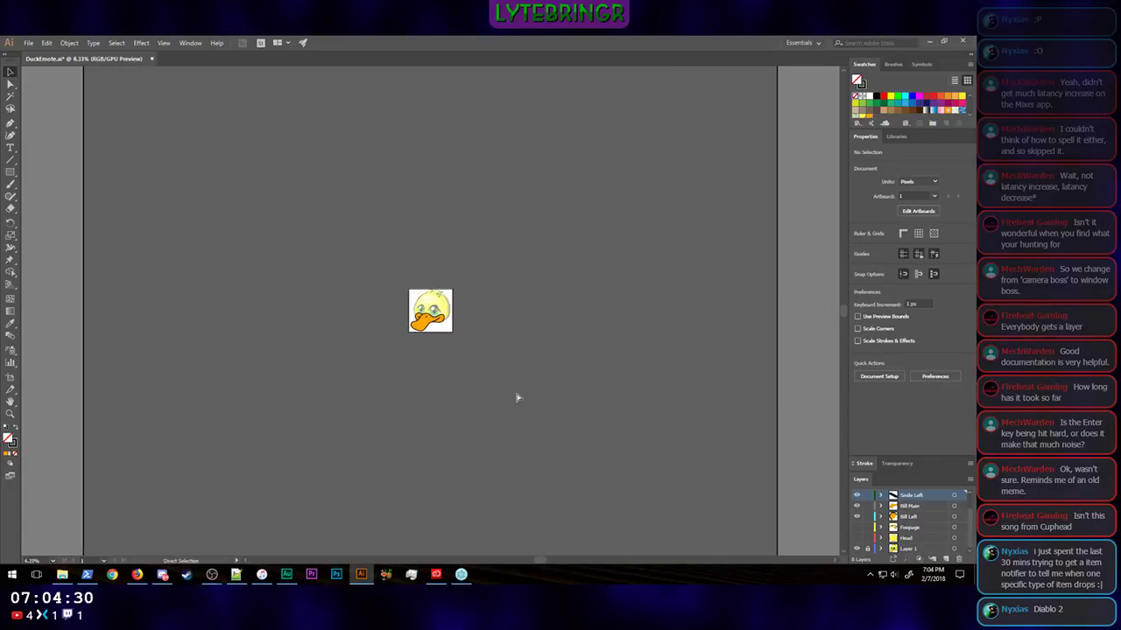
{"action": "key", "text": "ctrl+equal"}
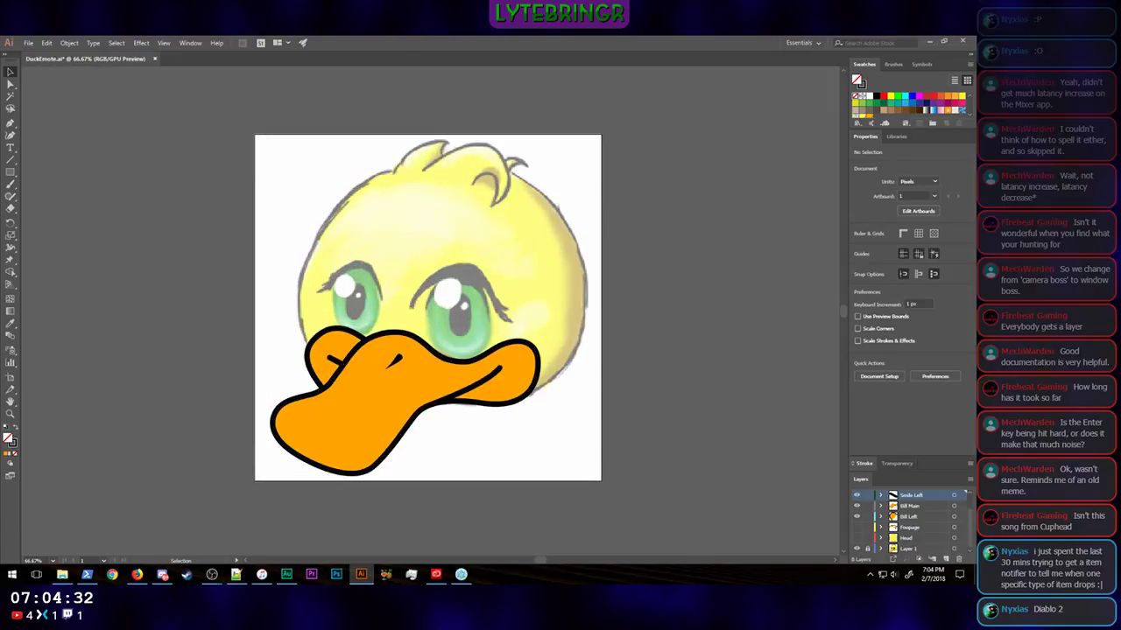
Step: Show the head and hair layers again and view the whole coloured duck at a small size
{"action": "left_click", "coordinate": [858, 538]}
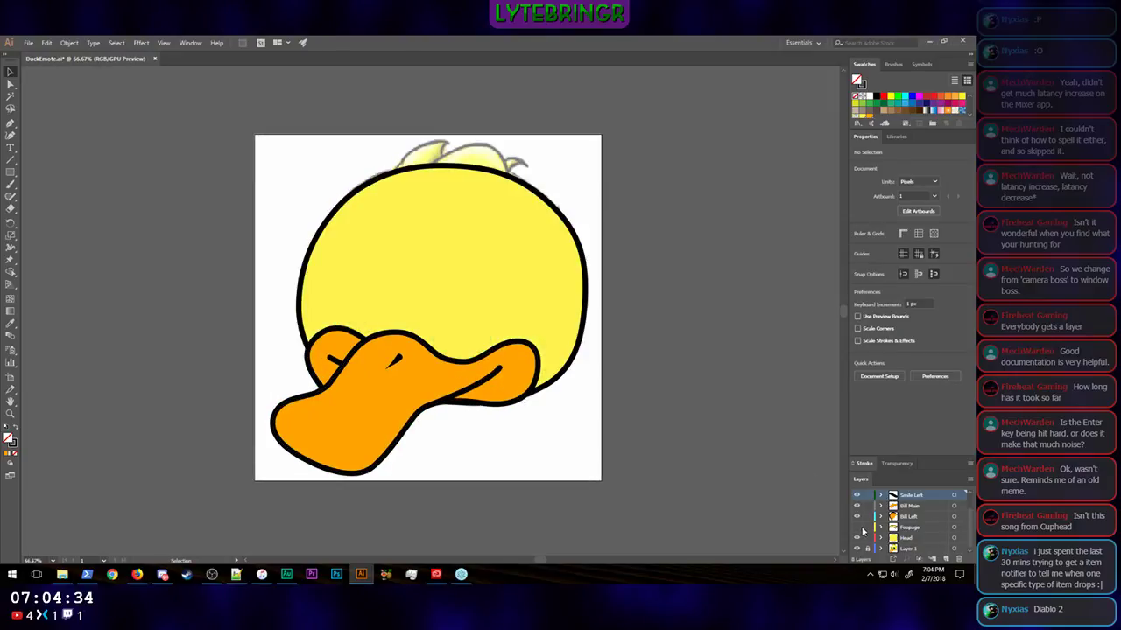
{"action": "left_click", "coordinate": [858, 528]}
{"action": "key", "text": "ctrl+minus"}
{"action": "key", "text": "ctrl+minus"}
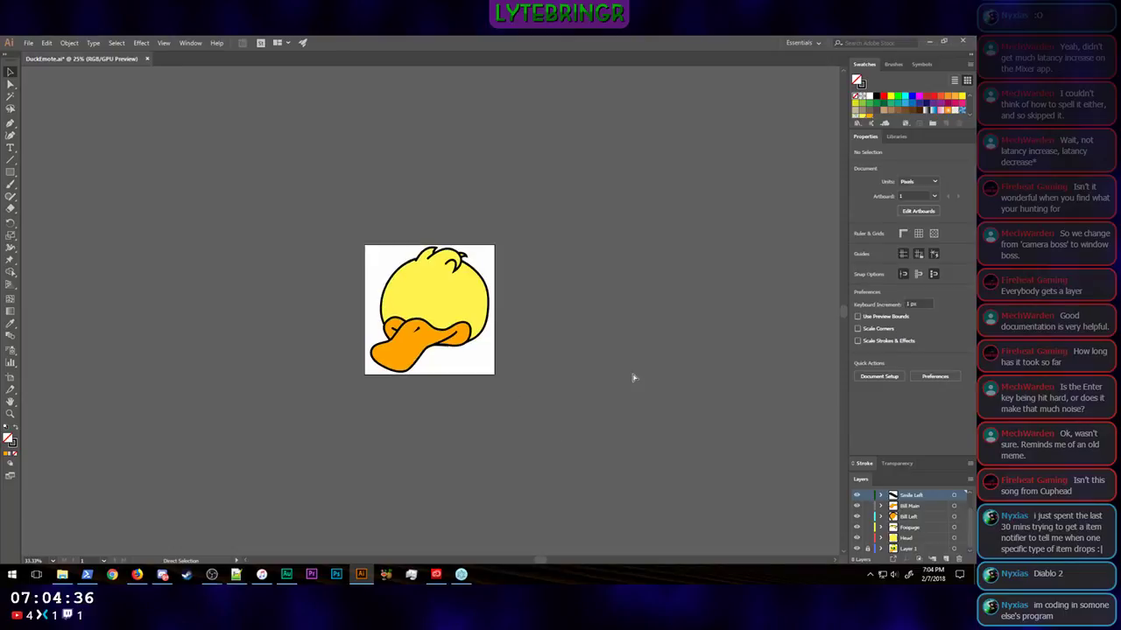
Step: Examine how the coloured duck reads at very small view sizes
{"action": "key", "text": "ctrl+minus"}
{"action": "key", "text": "ctrl+minus"}
{"action": "key", "text": "ctrl+minus"}
{"action": "key", "text": "ctrl+minus"}
{"action": "key", "text": "ctrl+minus"}
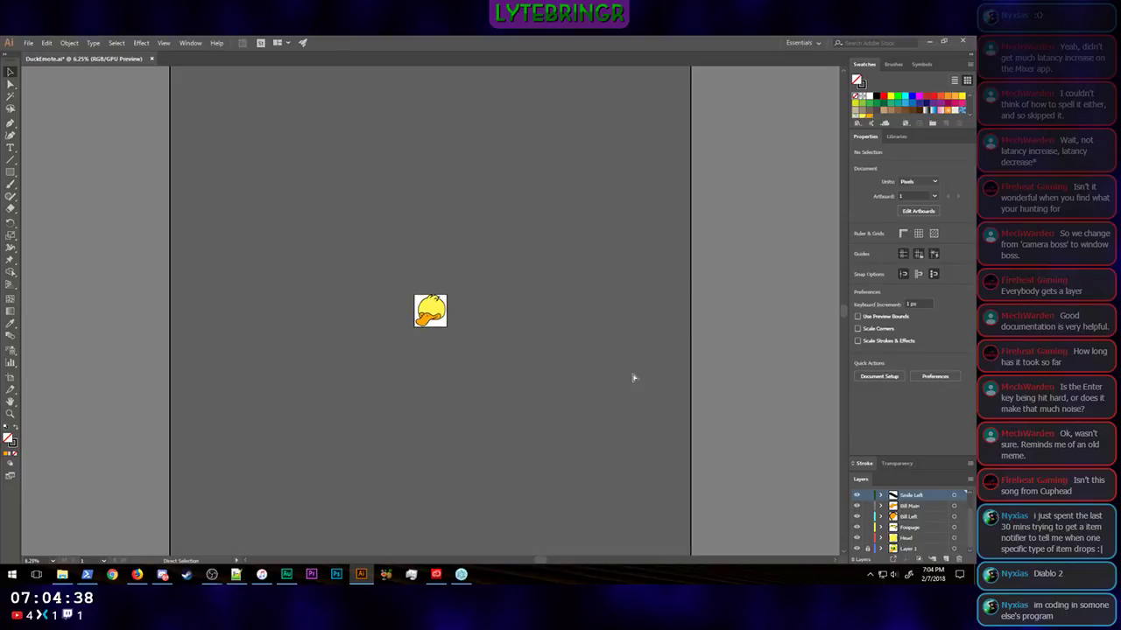
{"action": "key", "text": "ctrl+minus"}
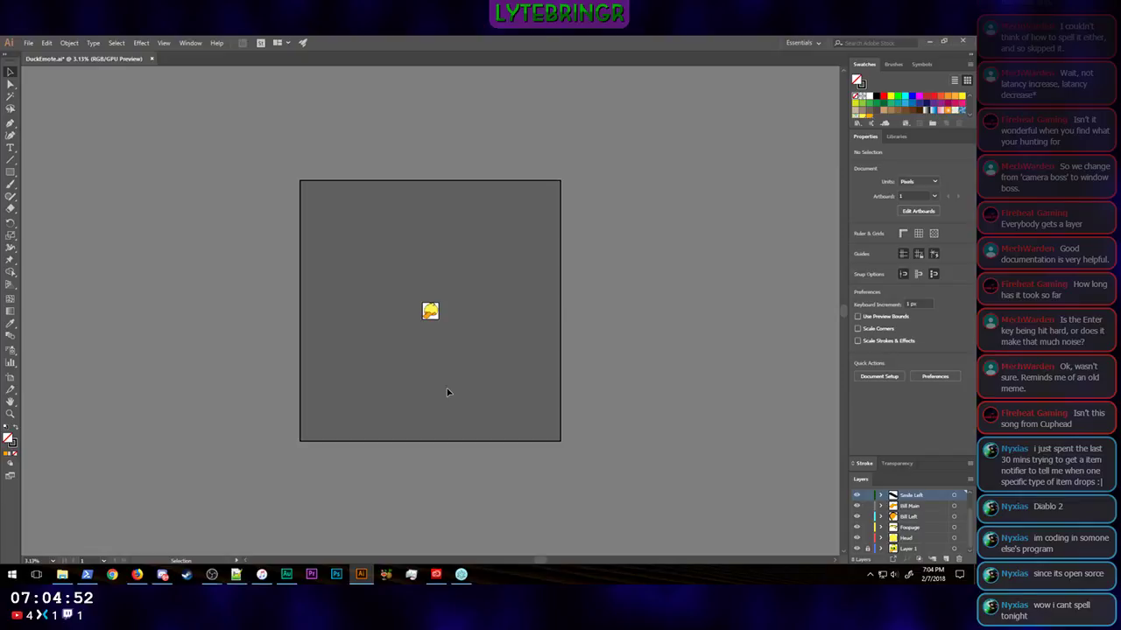
{"action": "key", "text": "ctrl+equal"}
{"action": "key", "text": "ctrl+equal"}
{"action": "key", "text": "ctrl+equal"}
{"action": "key", "text": "ctrl+equal"}
{"action": "key", "text": "ctrl+equal"}
{"action": "key", "text": "ctrl+equal"}
{"action": "key", "text": "ctrl+equal"}
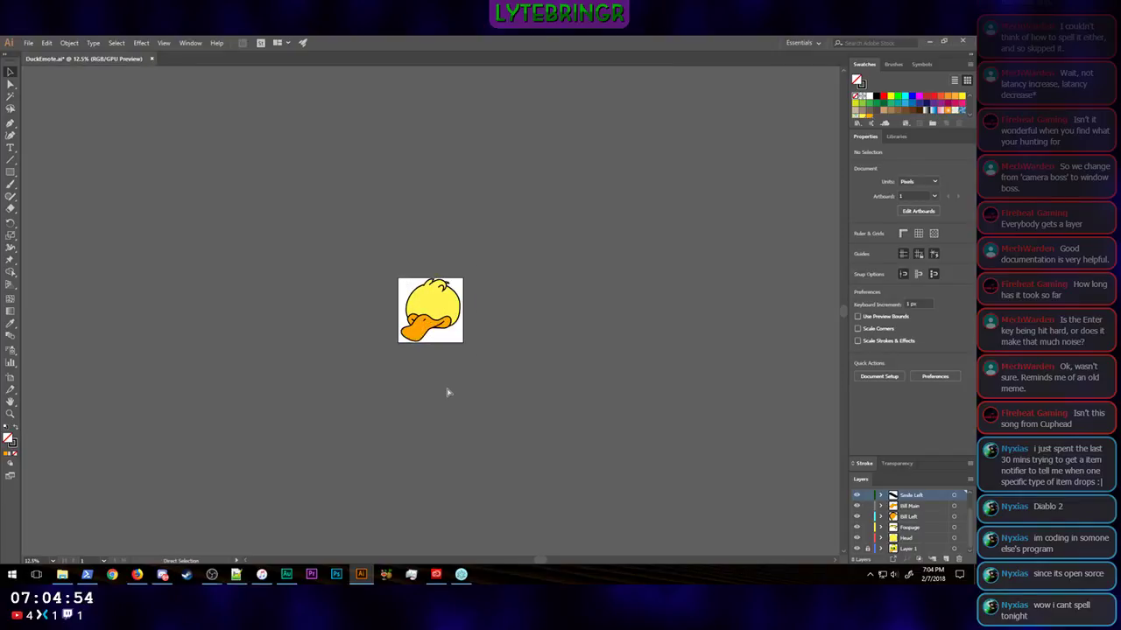
{"action": "key", "text": "ctrl+equal"}
Step: Thicken the outlines of the head, hair, bill shapes and smile lines together to a 28 pt stroke
{"action": "left_click", "coordinate": [518, 361]}
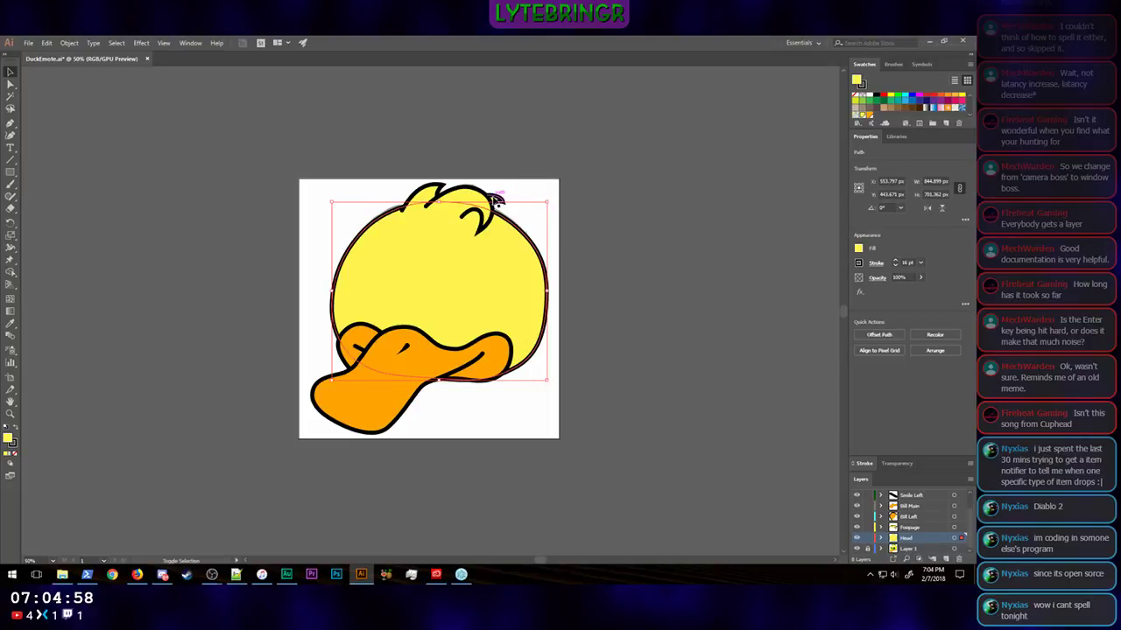
{"action": "left_click", "coordinate": [471, 200], "text": "shift"}
{"action": "left_click", "coordinate": [420, 201], "text": "shift"}
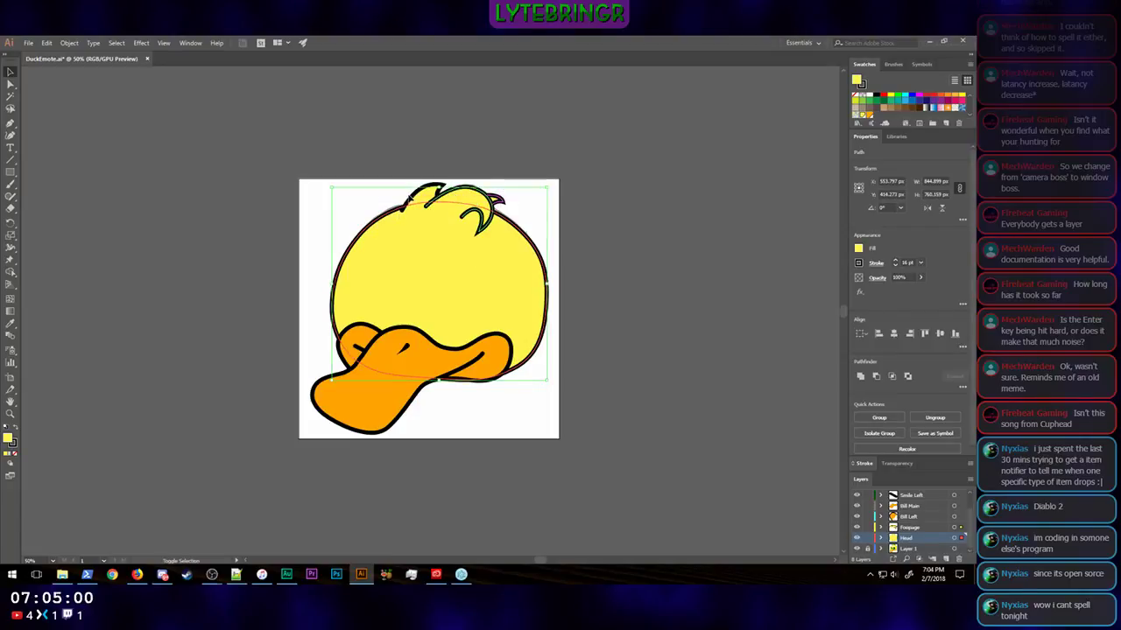
{"action": "left_click", "coordinate": [414, 200], "text": "shift"}
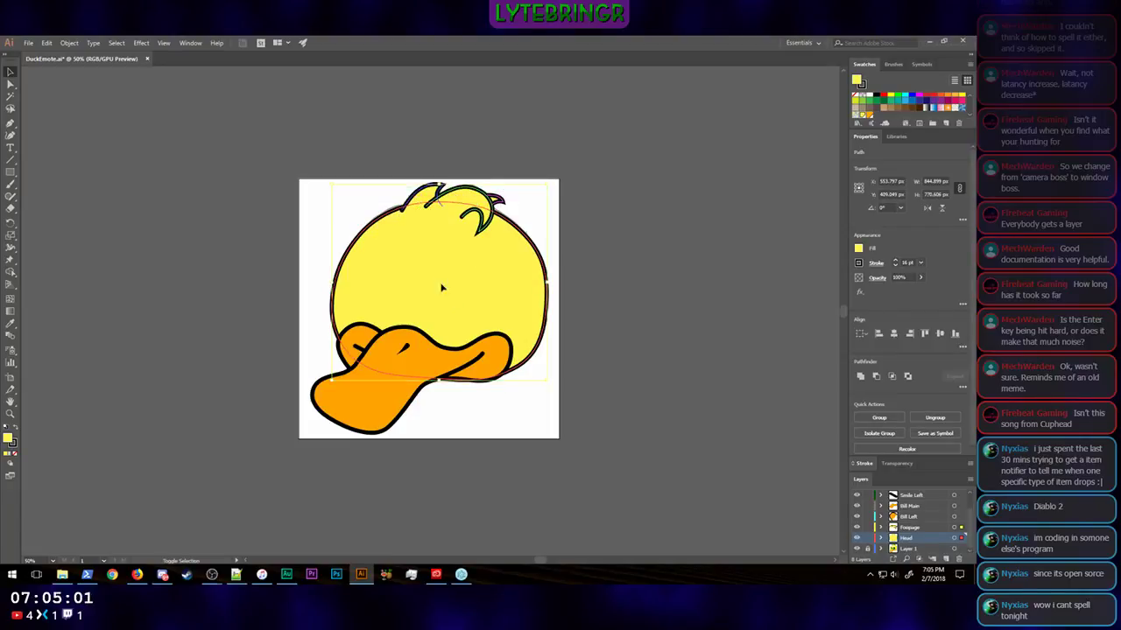
{"action": "left_click", "coordinate": [469, 370], "text": "shift"}
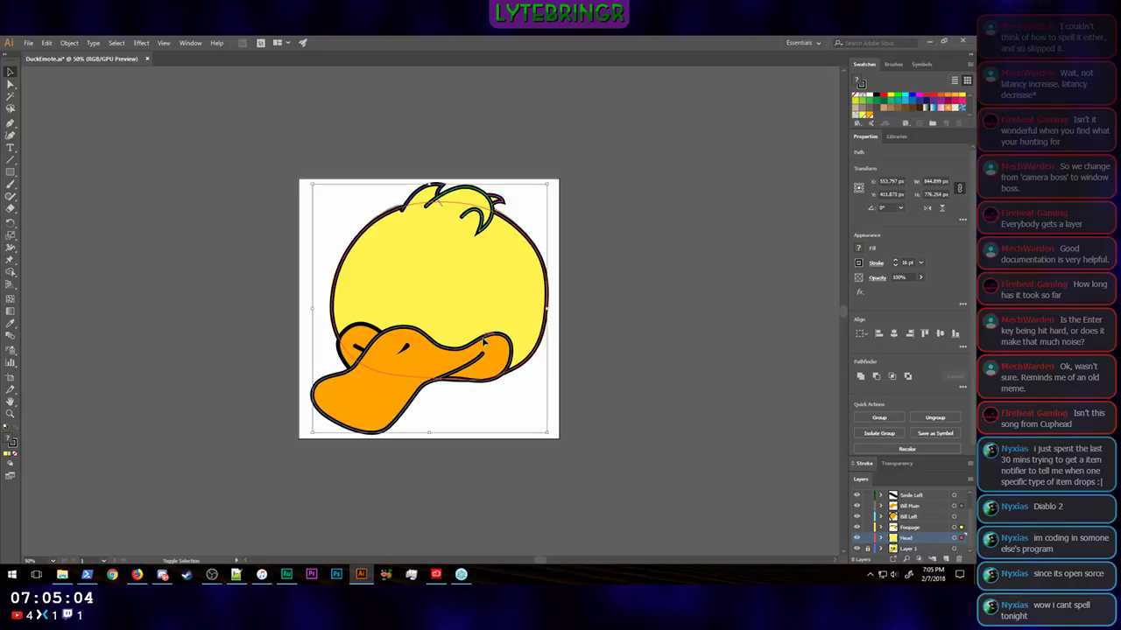
{"action": "left_click", "coordinate": [357, 346], "text": "shift"}
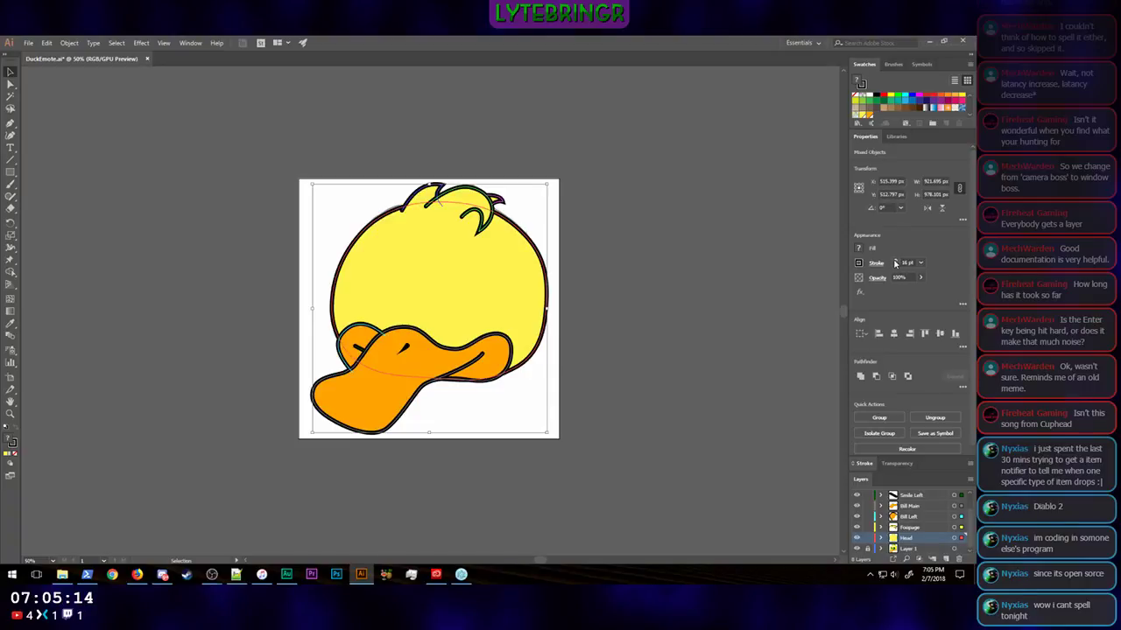
{"action": "left_click", "coordinate": [895, 262]}
{"action": "left_click", "coordinate": [895, 262]}
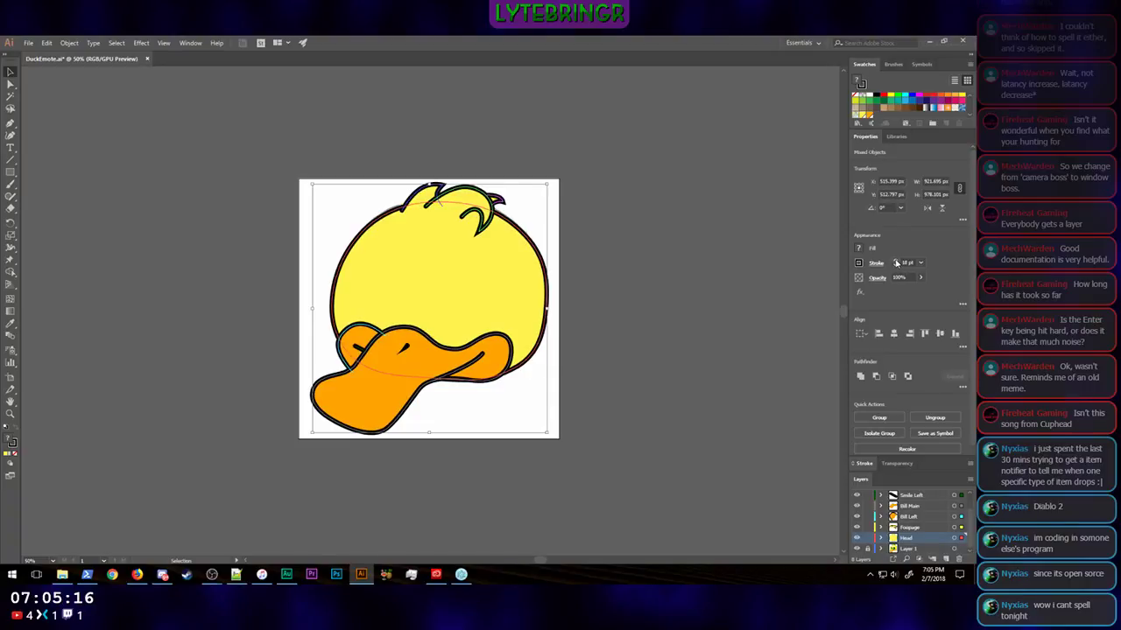
{"action": "left_click", "coordinate": [895, 262]}
{"action": "left_click", "coordinate": [896, 262]}
{"action": "left_click", "coordinate": [895, 262]}
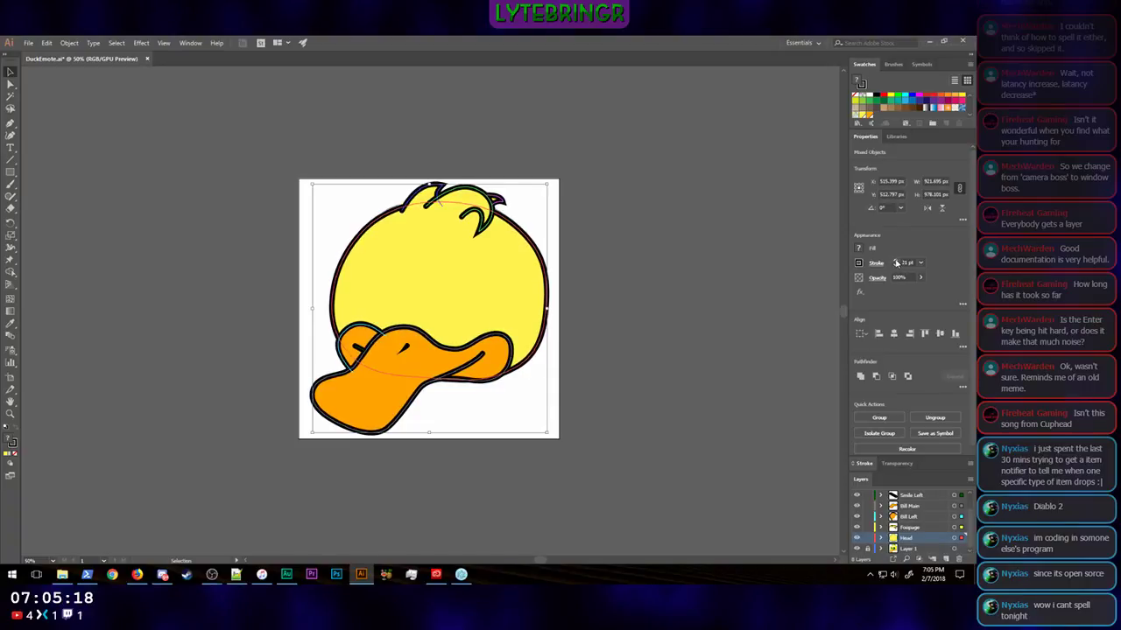
{"action": "left_click", "coordinate": [896, 261]}
{"action": "left_click", "coordinate": [895, 262]}
{"action": "left_click", "coordinate": [896, 262]}
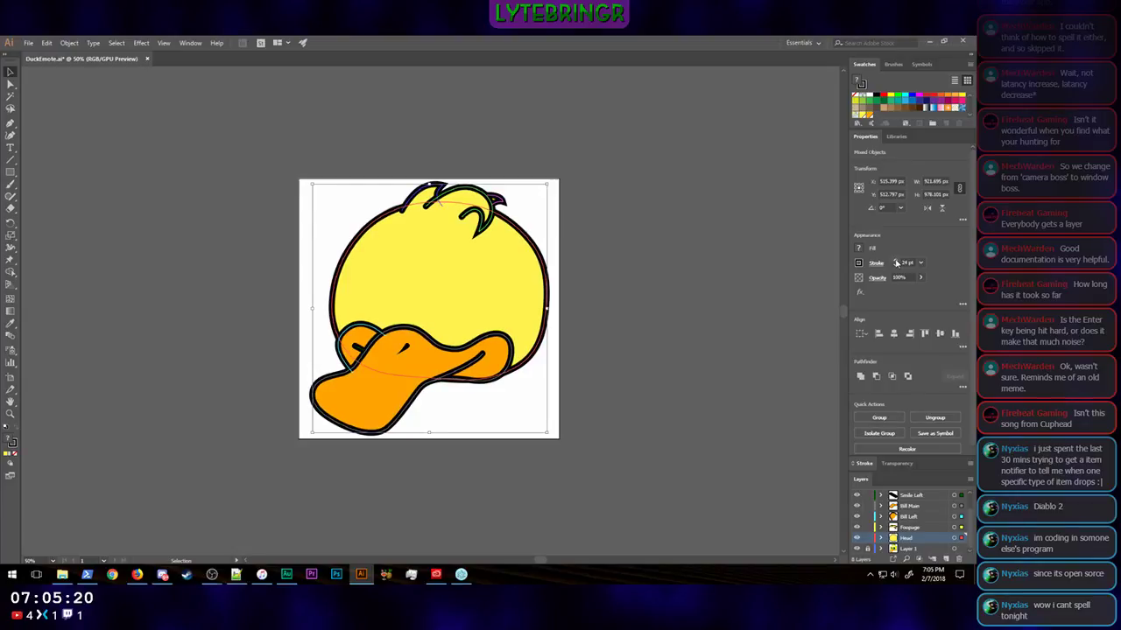
{"action": "left_click", "coordinate": [896, 262]}
{"action": "left_click", "coordinate": [895, 262]}
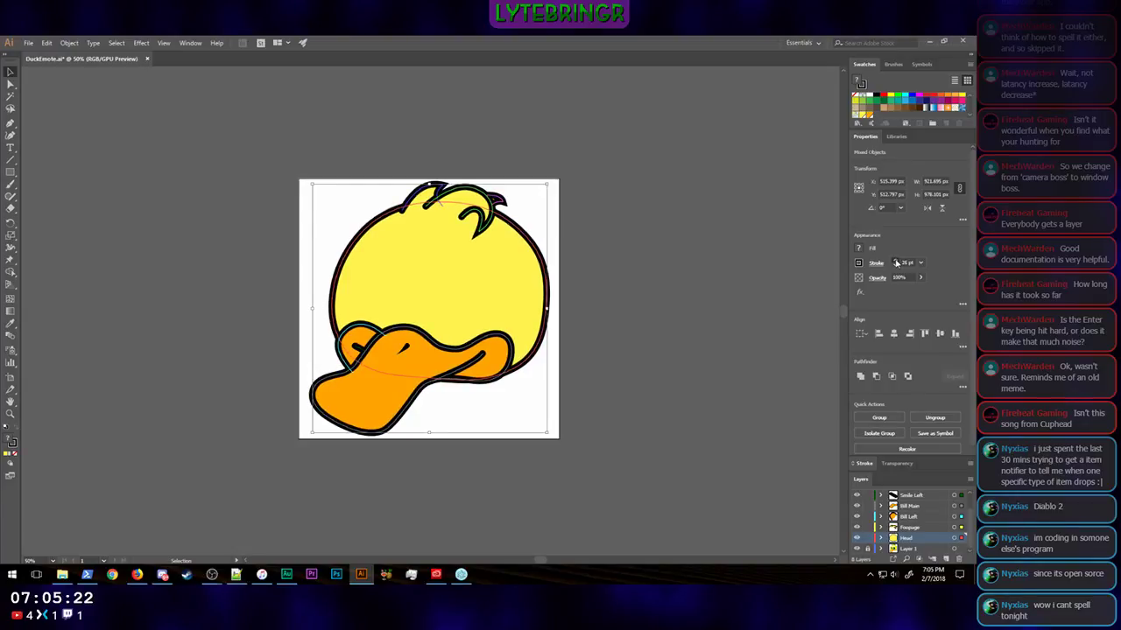
{"action": "left_click", "coordinate": [895, 262]}
{"action": "left_click", "coordinate": [896, 262]}
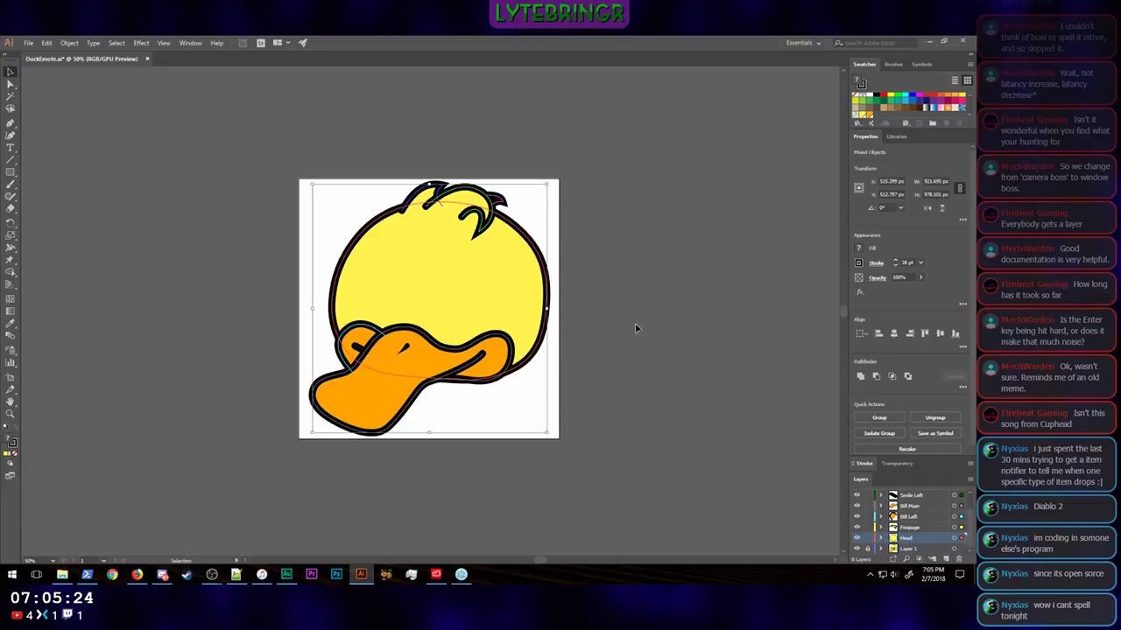
Step: Deselect the artwork and examine how the thicker outlines read at very small view sizes
{"action": "key", "text": "ctrl+minus"}
{"action": "key", "text": "ctrl+minus"}
{"action": "key", "text": "ctrl+minus"}
{"action": "key", "text": "ctrl+minus"}
{"action": "key", "text": "ctrl+minus"}
{"action": "key", "text": "ctrl+minus"}
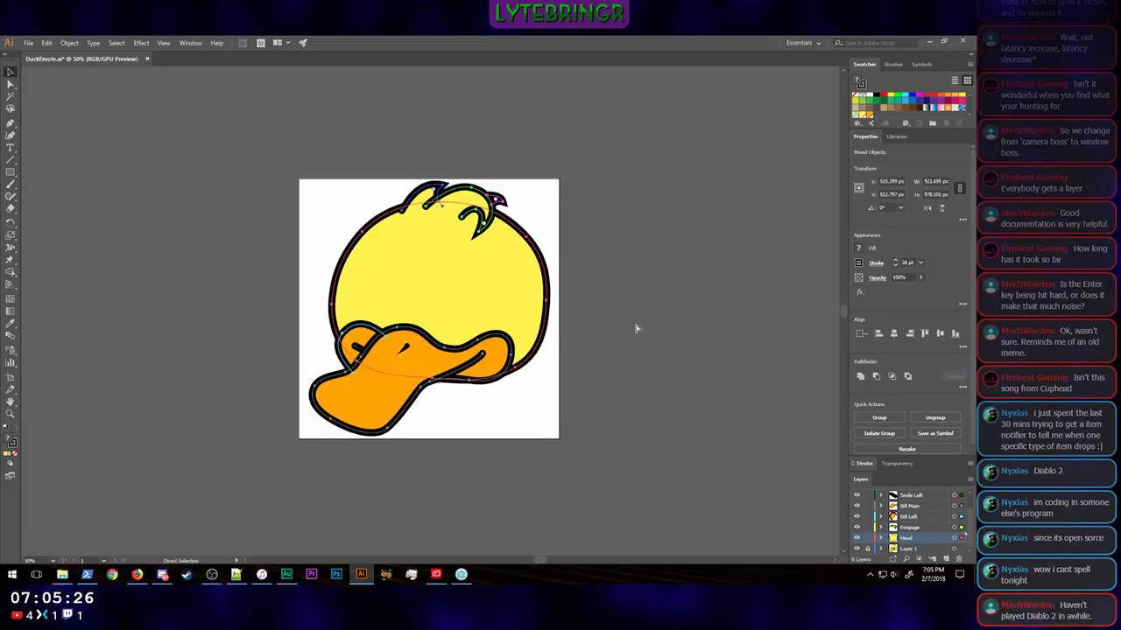
{"action": "left_click", "coordinate": [636, 329]}
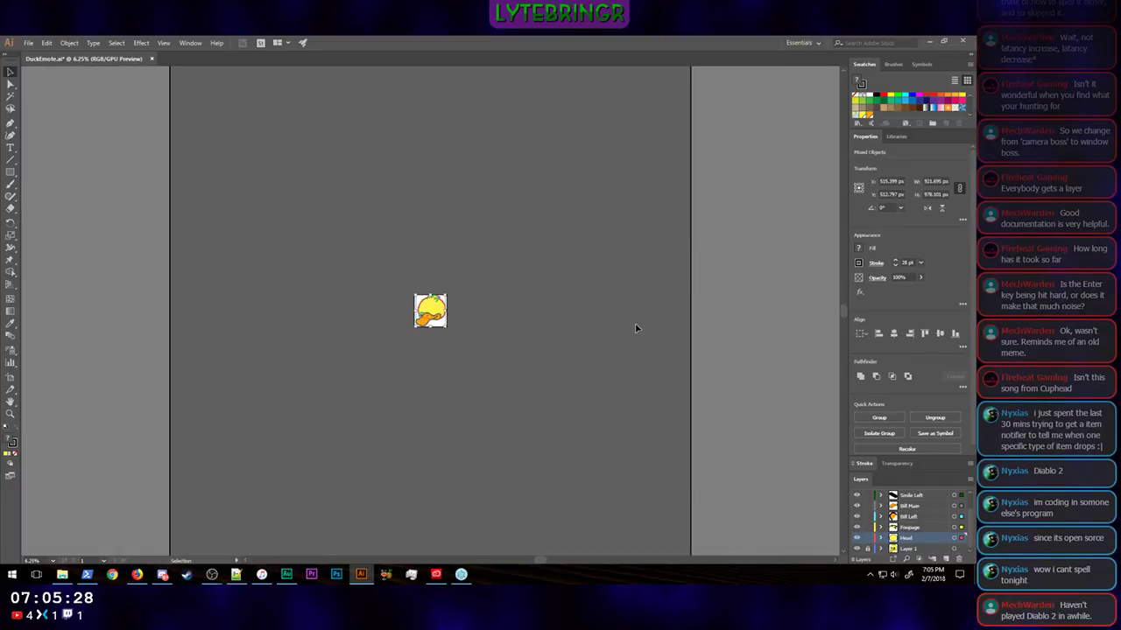
{"action": "key", "text": "ctrl+minus"}
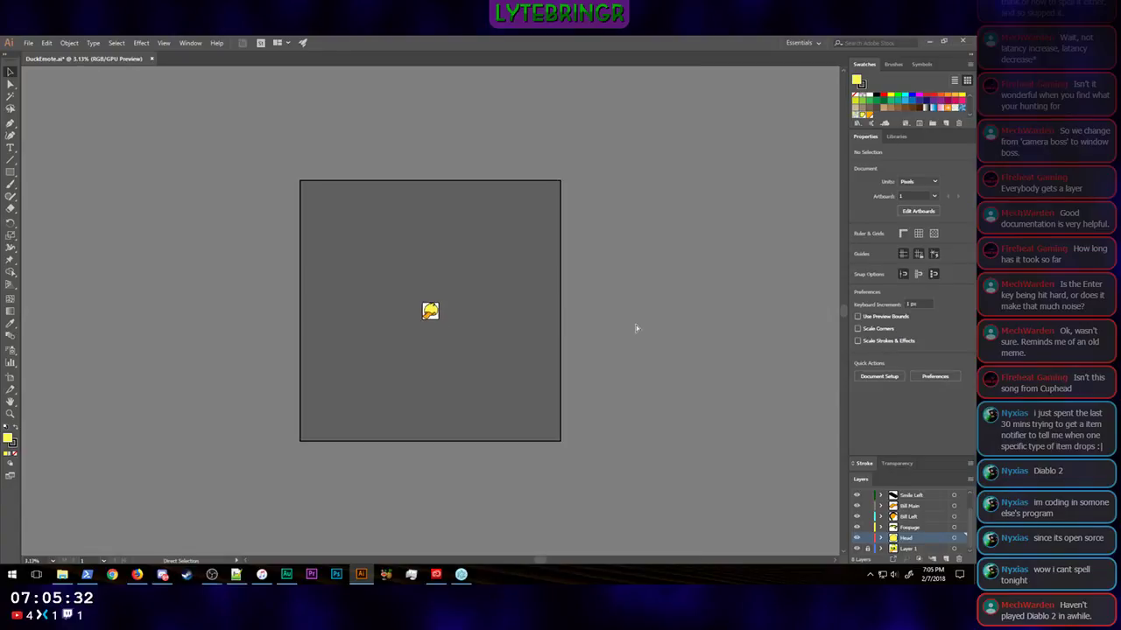
{"action": "key", "text": "ctrl+plus"}
{"action": "key", "text": "ctrl+minus"}
{"action": "key", "text": "a"}
{"action": "key", "text": "v"}
{"action": "key", "text": "ctrl+equal"}
{"action": "key", "text": "ctrl+equal"}
{"action": "key", "text": "ctrl+equal"}
{"action": "key", "text": "ctrl+equal"}
{"action": "key", "text": "ctrl+equal"}
{"action": "key", "text": "ctrl+equal"}
{"action": "key", "text": "ctrl+equal"}
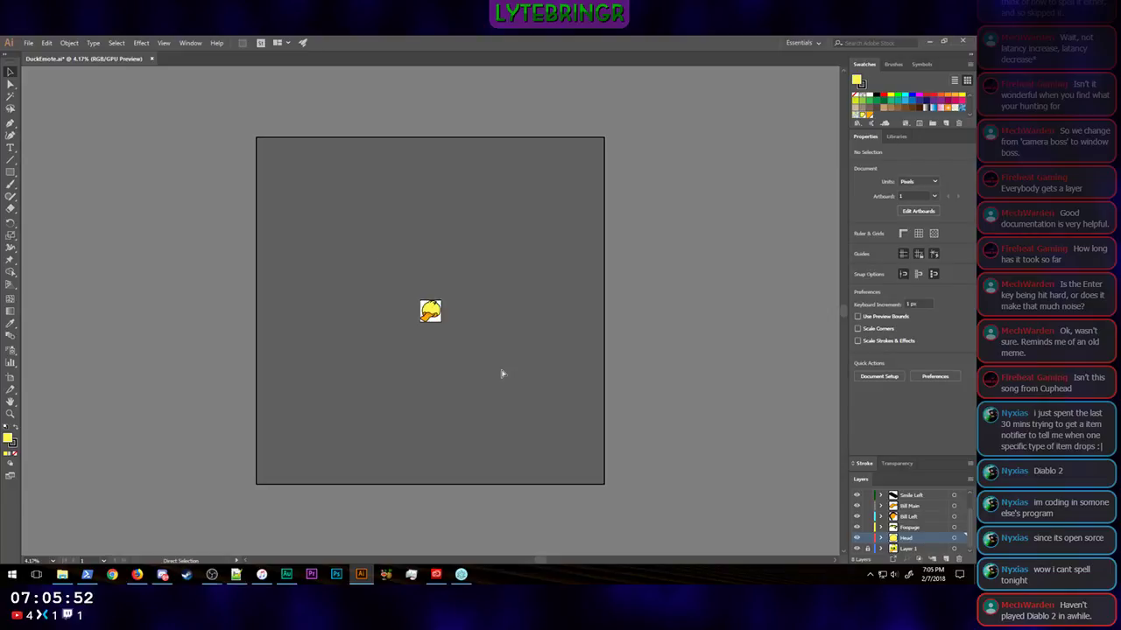
{"action": "key", "text": "ctrl+equal"}
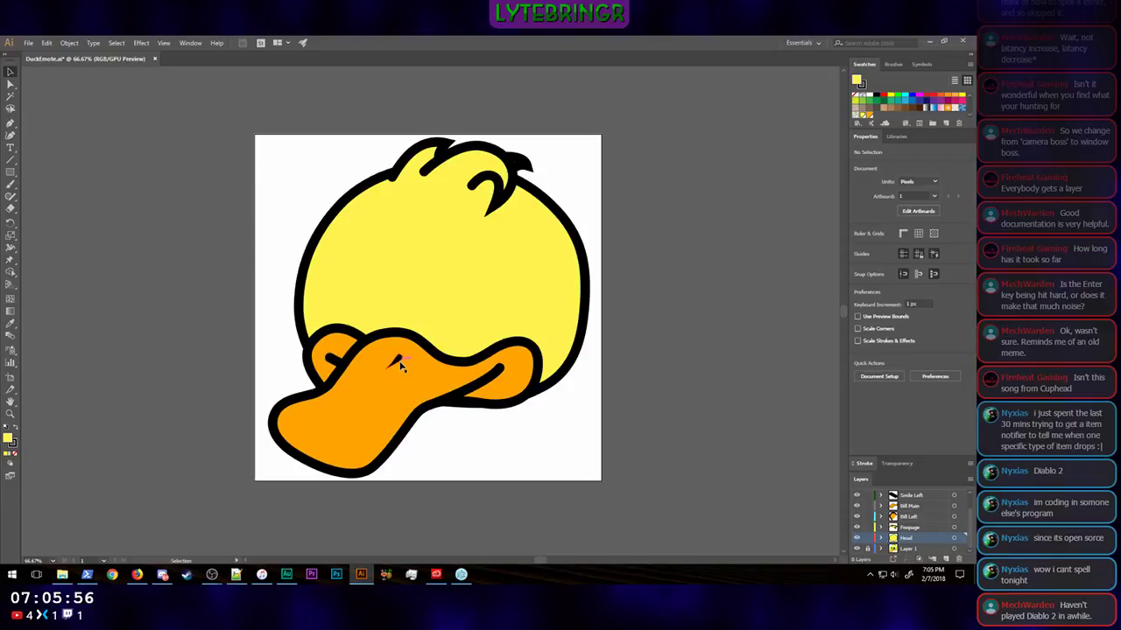
Step: Enlarge the nostril shape to about 86 by 75 px and nudge it slightly to the right
{"action": "left_click", "coordinate": [396, 364]}
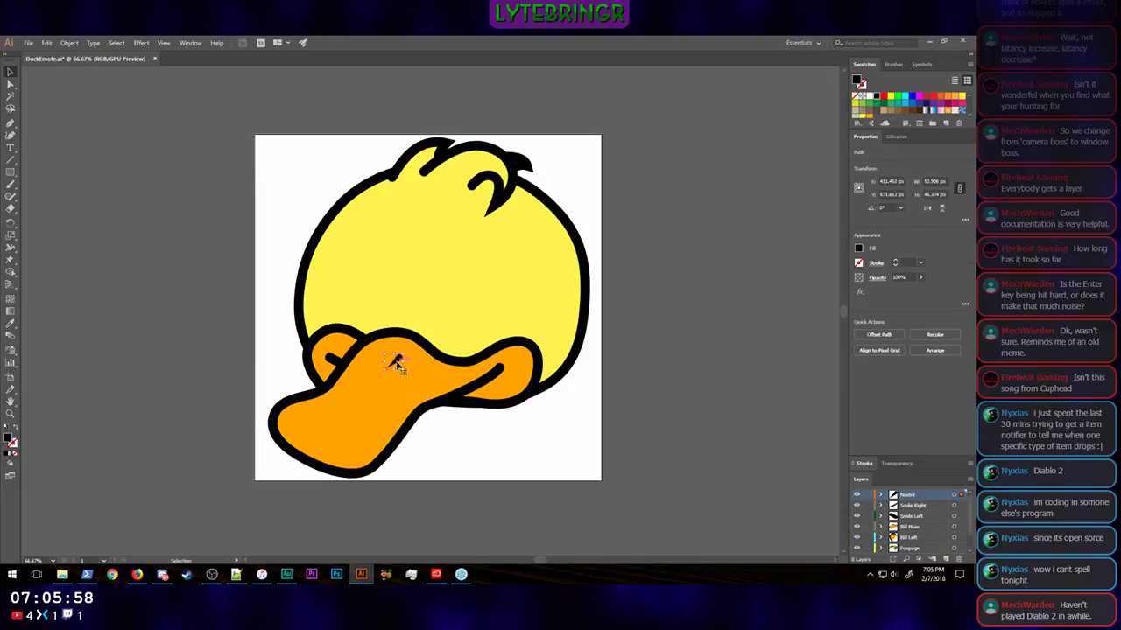
{"action": "left_click_drag", "start_coordinate": [390, 368], "coordinate": [373, 381]}
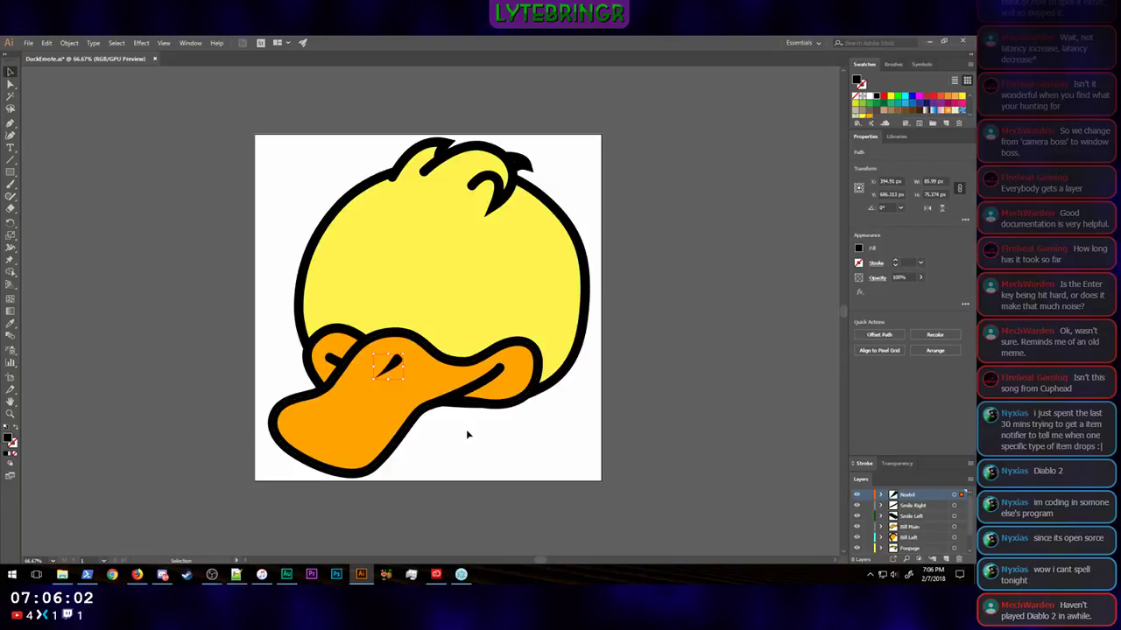
{"action": "key", "text": "Right"}
{"action": "key", "text": "Right"}
{"action": "key", "text": "Right"}
{"action": "key", "text": "Right"}
{"action": "key", "text": "Right"}
{"action": "key", "text": "Right"}
{"action": "key", "text": "Right"}
{"action": "key", "text": "Right"}
{"action": "key", "text": "Right"}
{"action": "key", "text": "Right"}
{"action": "key", "text": "Right"}
{"action": "key", "text": "Right"}
Step: Raise the upper edge of the main bill's right lobe by moving its anchor points up
{"action": "left_click", "coordinate": [515, 348]}
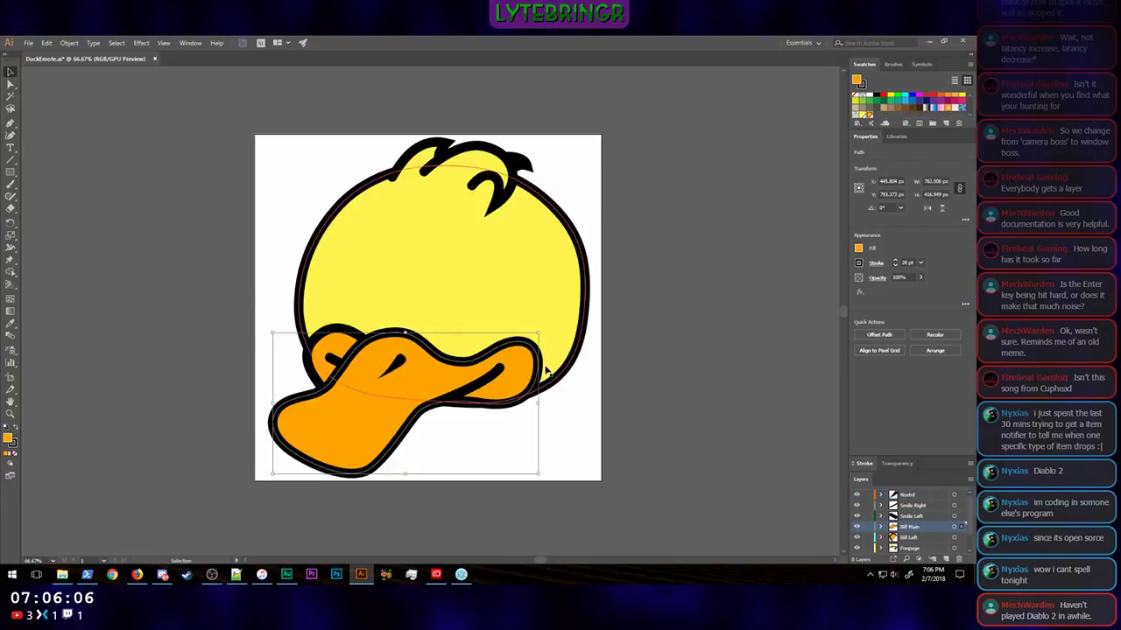
{"action": "left_click", "coordinate": [10, 84]}
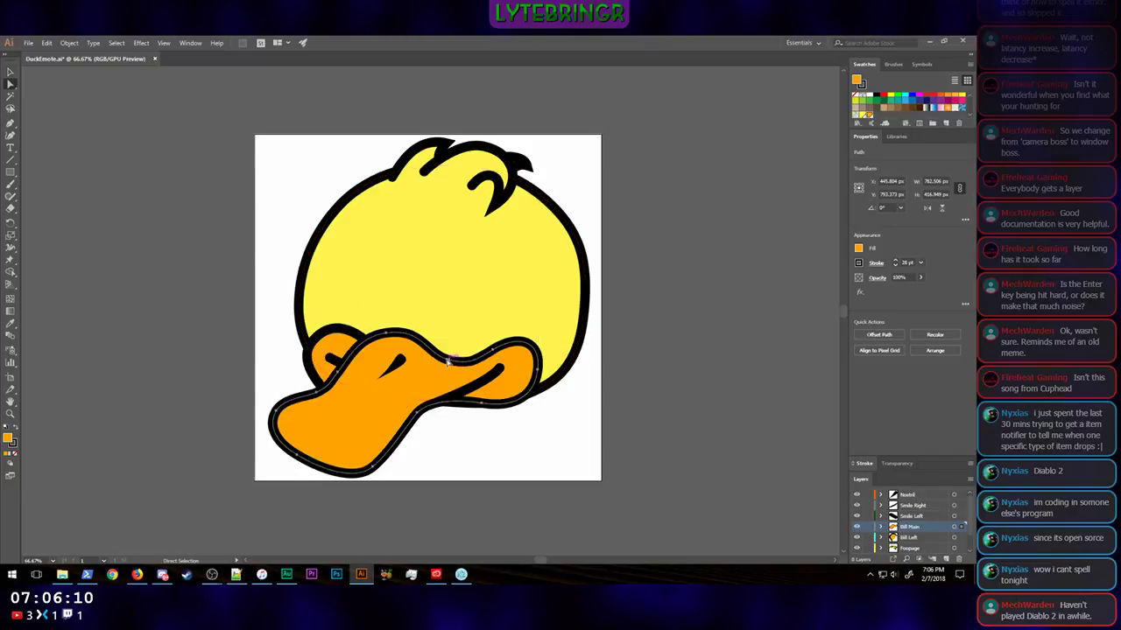
{"action": "left_click", "coordinate": [449, 362]}
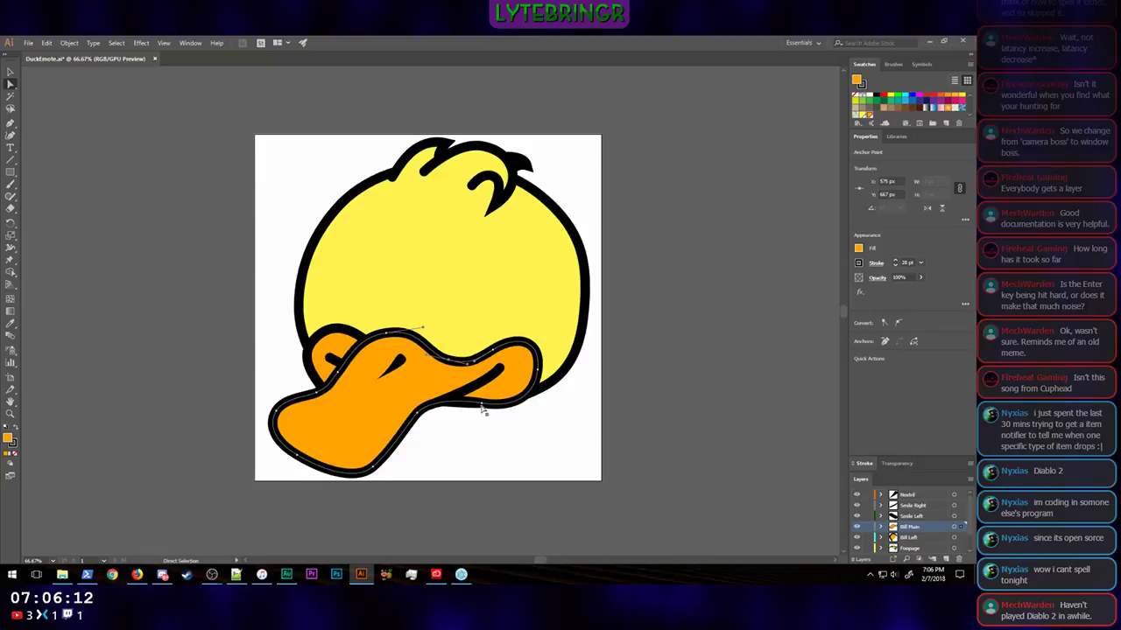
{"action": "left_click", "coordinate": [493, 349]}
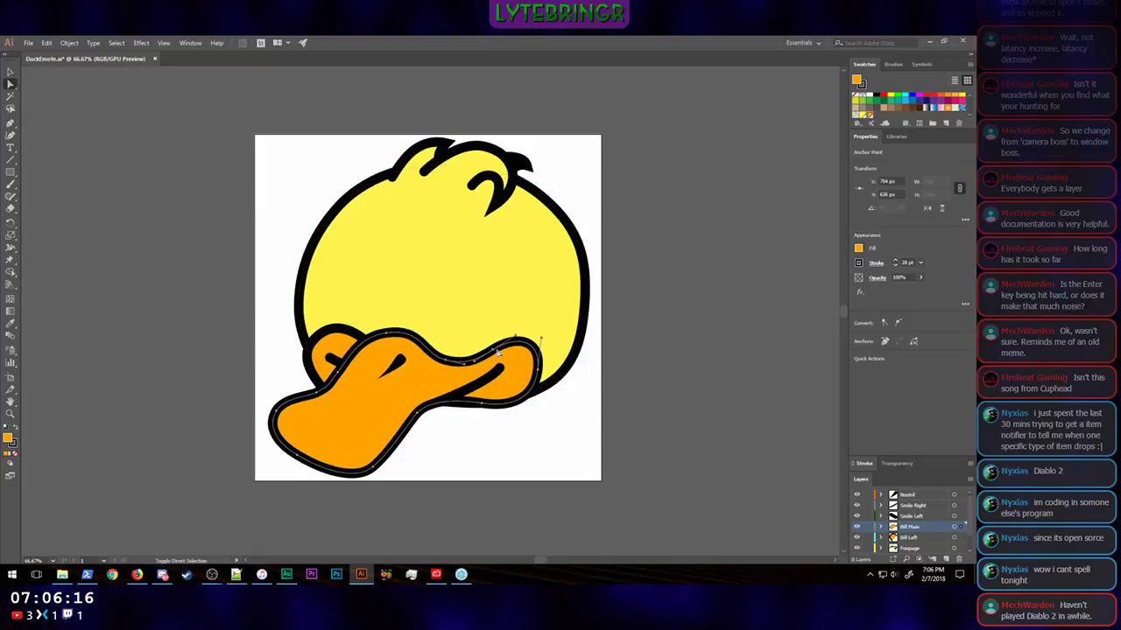
{"action": "left_click", "coordinate": [496, 350]}
{"action": "key", "text": "shift+Up"}
{"action": "key", "text": "shift+Up"}
{"action": "key", "text": "shift+Up"}
{"action": "key", "text": "shift+Up"}
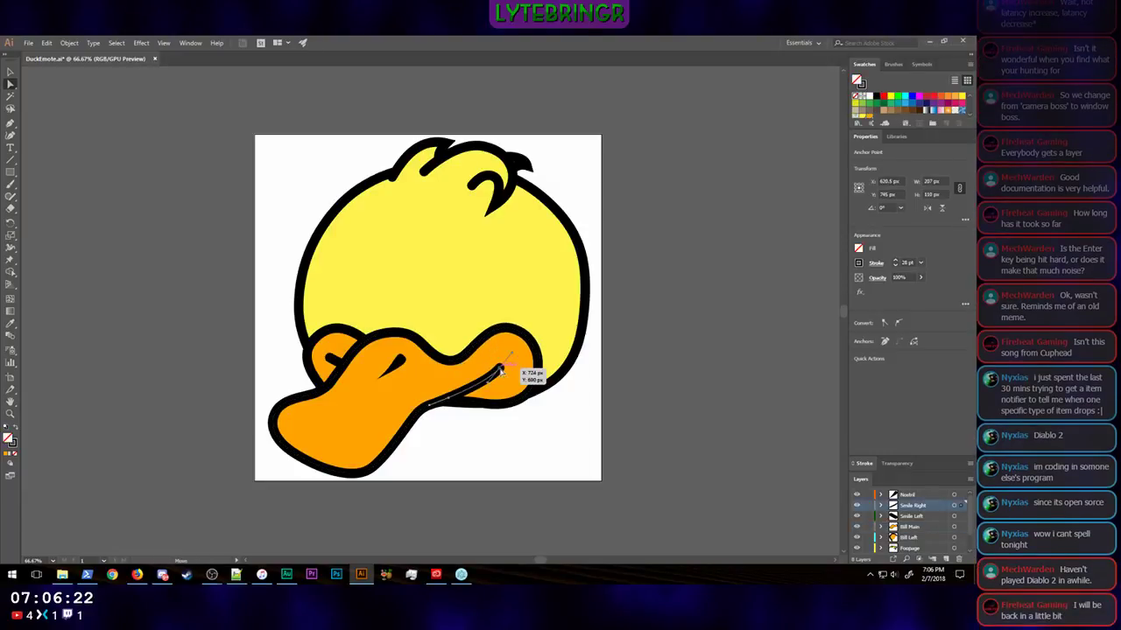
Step: Move the Smile Right line's outer end point to X 744 px, Y 660 px and adjust its curve
{"action": "left_click", "coordinate": [498, 368]}
{"action": "key", "text": "shift+Up"}
{"action": "key", "text": "shift+Up"}
{"action": "key", "text": "shift+Up"}
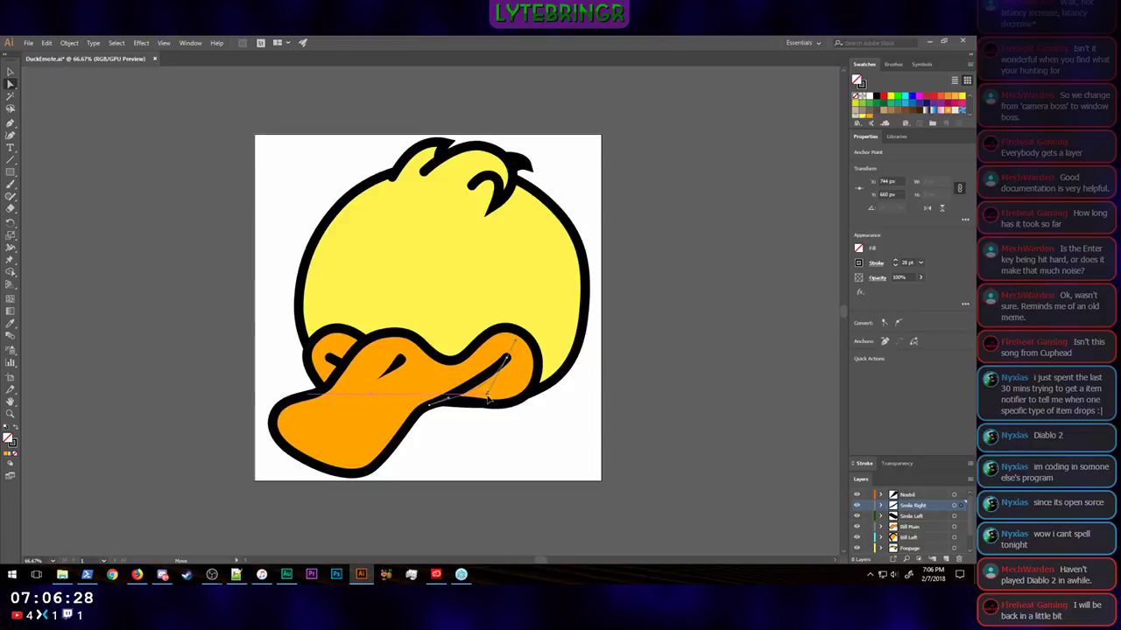
{"action": "left_click_drag", "start_coordinate": [487, 387], "coordinate": [487, 388]}
{"action": "left_click", "coordinate": [583, 430]}
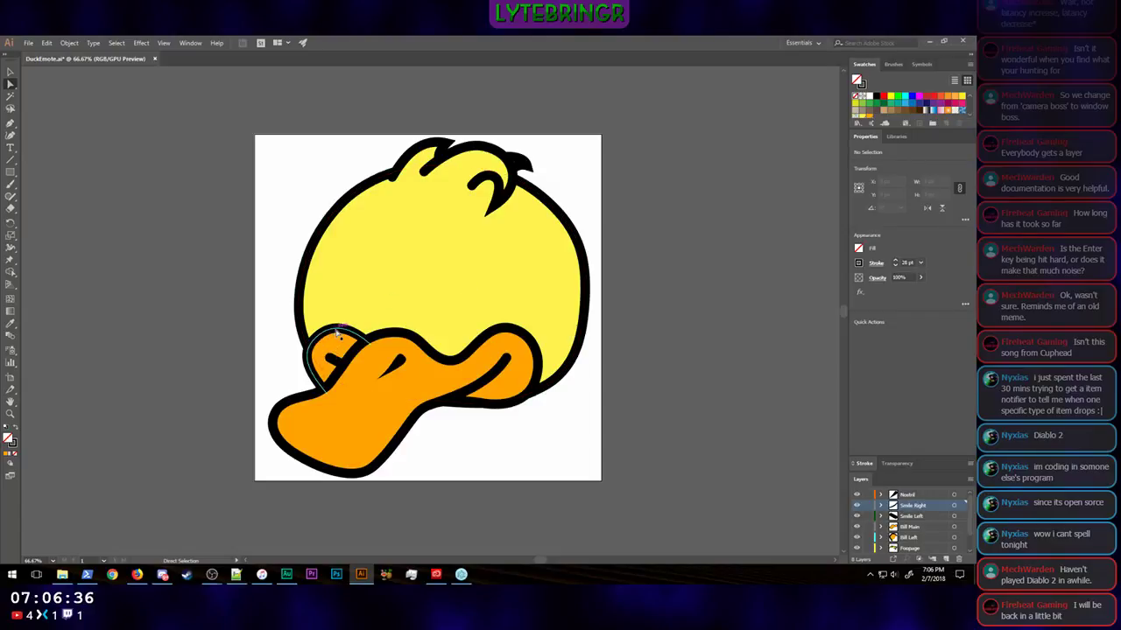
Step: Move the Bill Left shape's upper-left anchor to X 153 px, Y 560 px and lengthen its lower handle to round the outer edge
{"action": "mouse_move", "coordinate": [334, 339]}
{"action": "left_mouse_down"}
{"action": "mouse_move", "coordinate": [314, 348]}
{"action": "mouse_move", "coordinate": [320, 336]}
{"action": "left_mouse_up"}
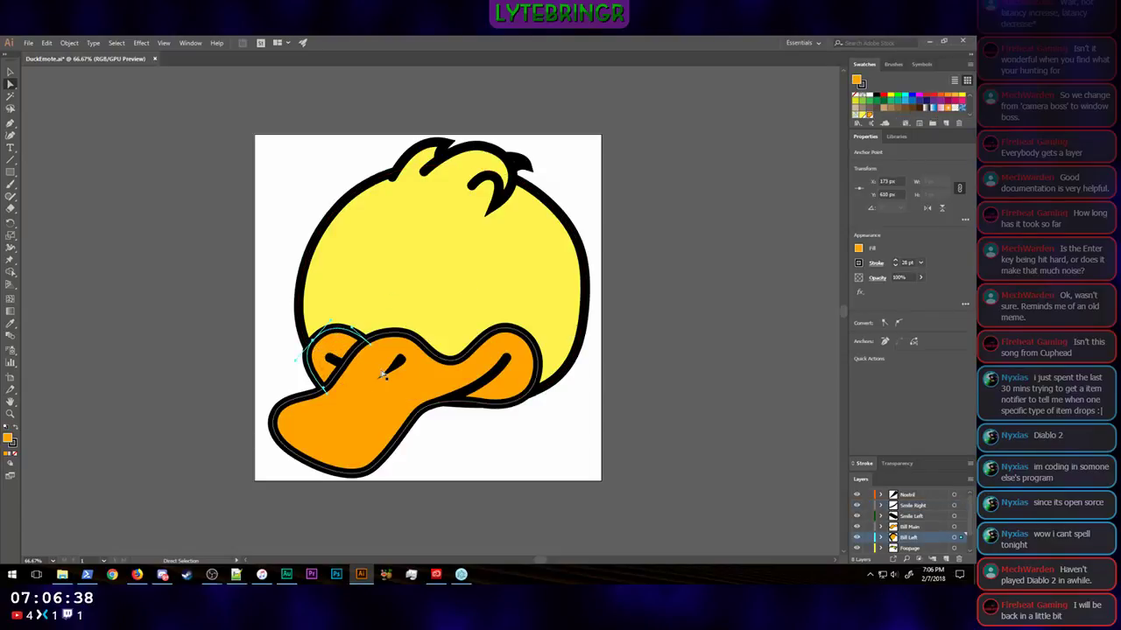
{"action": "key", "text": "shift+Left"}
{"action": "key", "text": "shift+Up"}
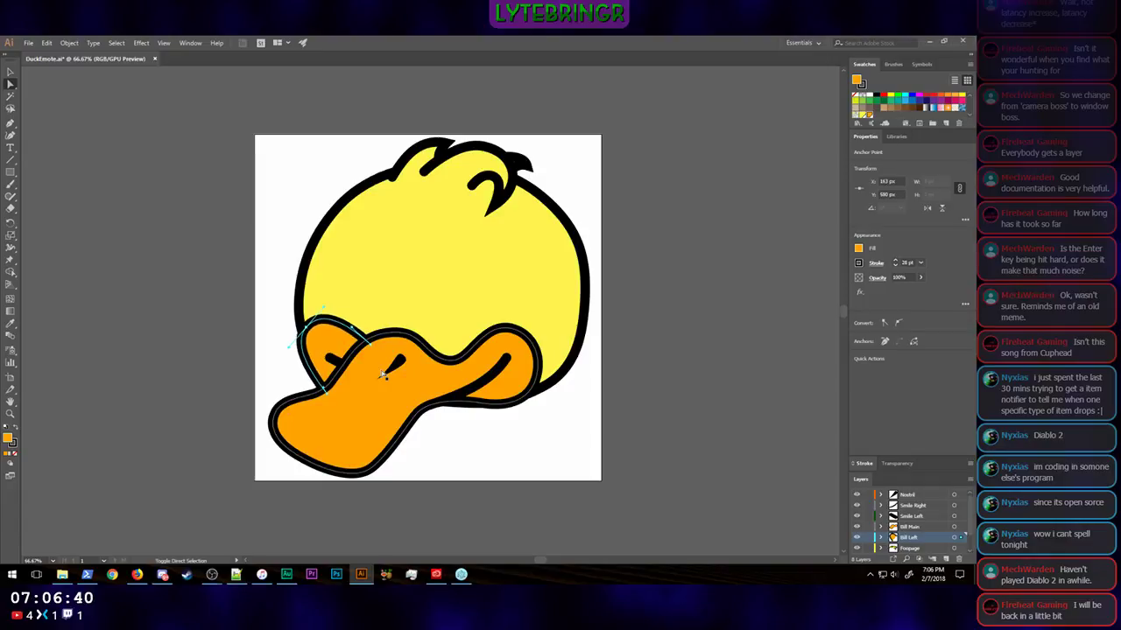
{"action": "key", "text": "shift+Left"}
{"action": "key", "text": "shift+Left"}
{"action": "key", "text": "shift+Down"}
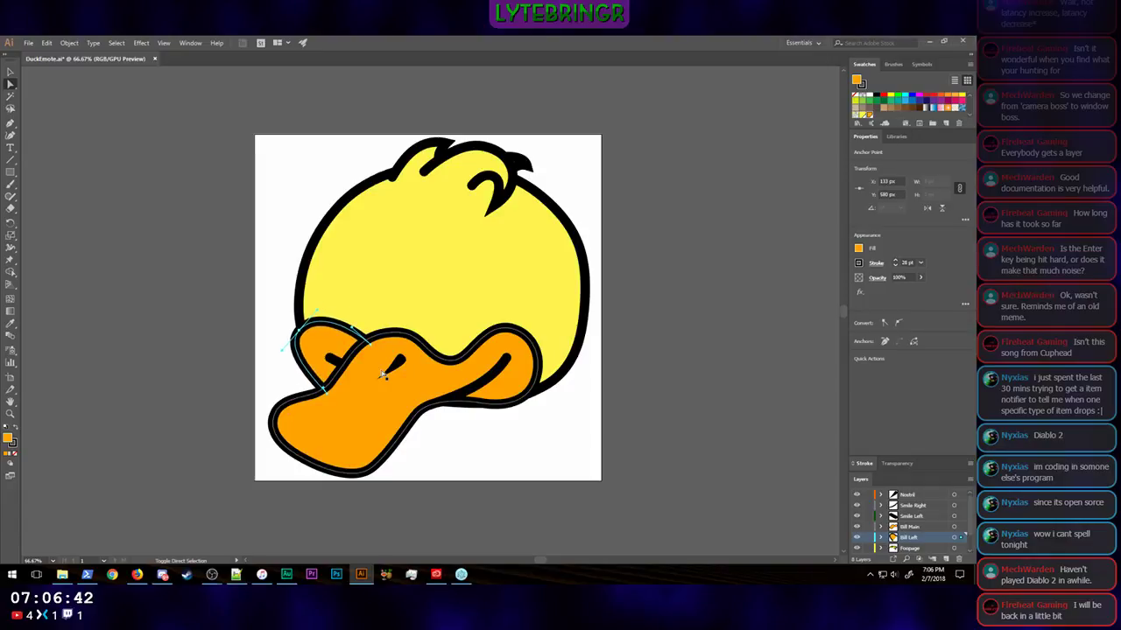
{"action": "key", "text": "shift+Right"}
{"action": "key", "text": "shift+Right"}
{"action": "key", "text": "shift+Up"}
{"action": "key", "text": "shift+Up"}
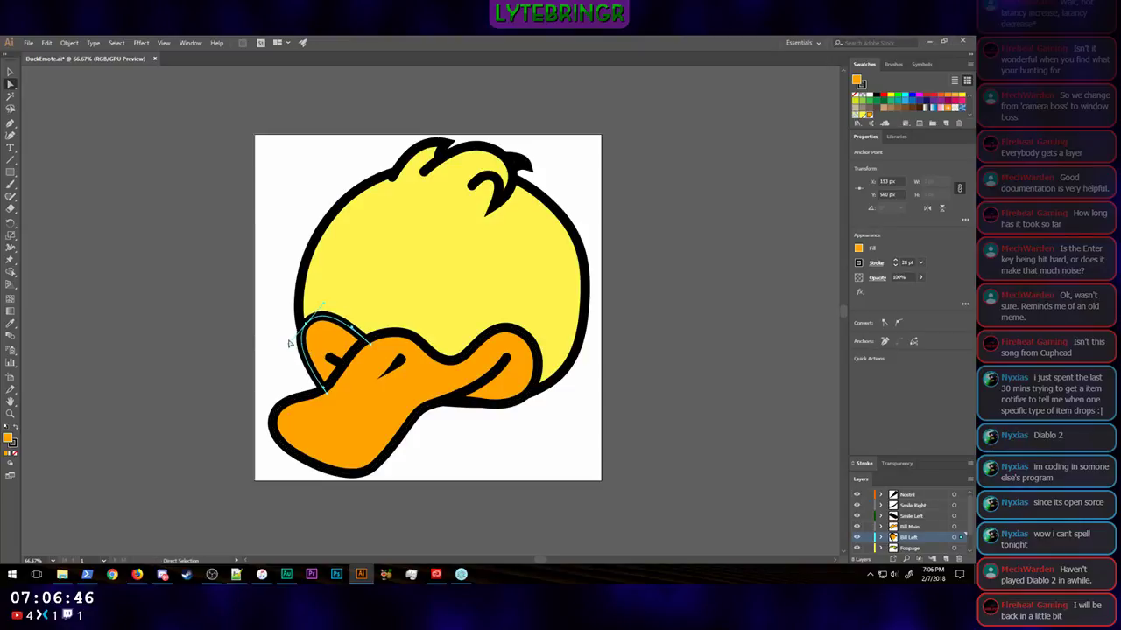
{"action": "left_click_drag", "start_coordinate": [289, 347], "coordinate": [275, 359]}
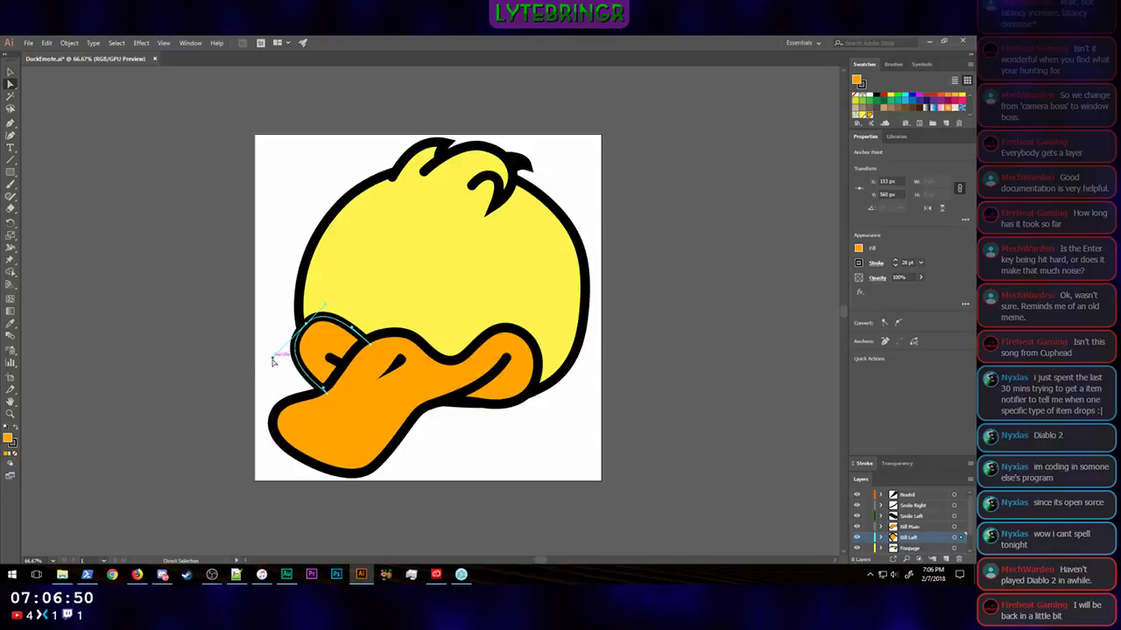
Step: Extend the Smile Left line's outer end up and to the left, convert that anchor to smooth and bend the line into a downward curve
{"action": "left_click", "coordinate": [398, 398]}
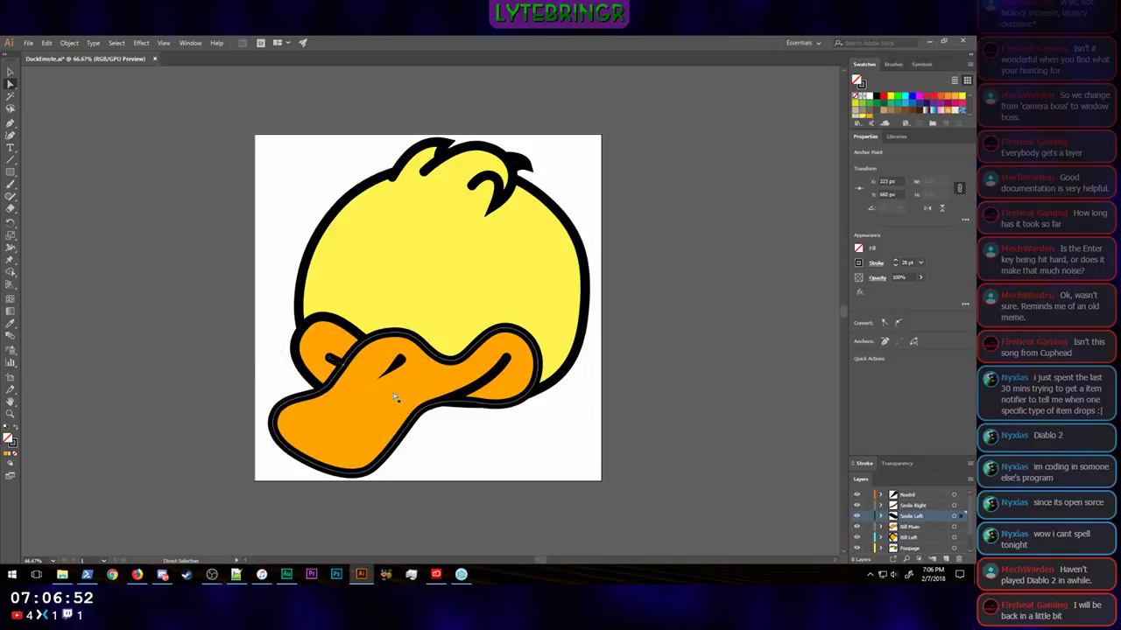
{"action": "key", "text": "shift+Left"}
{"action": "key", "text": "shift+Up"}
{"action": "key", "text": "shift+Left"}
{"action": "key", "text": "shift+Up"}
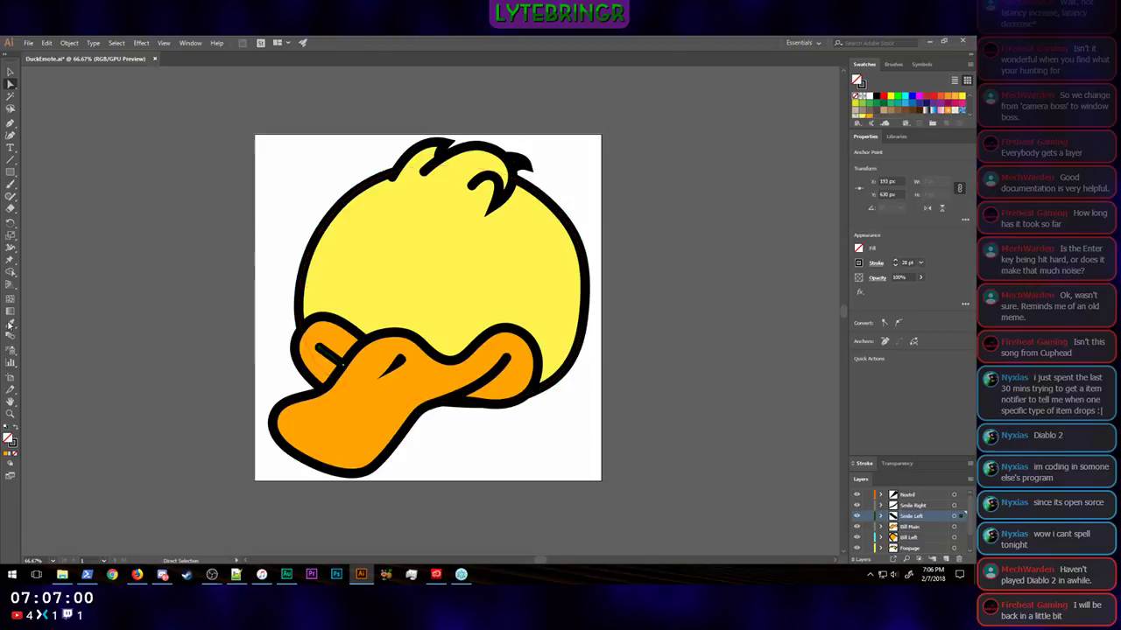
{"action": "left_click", "coordinate": [900, 325]}
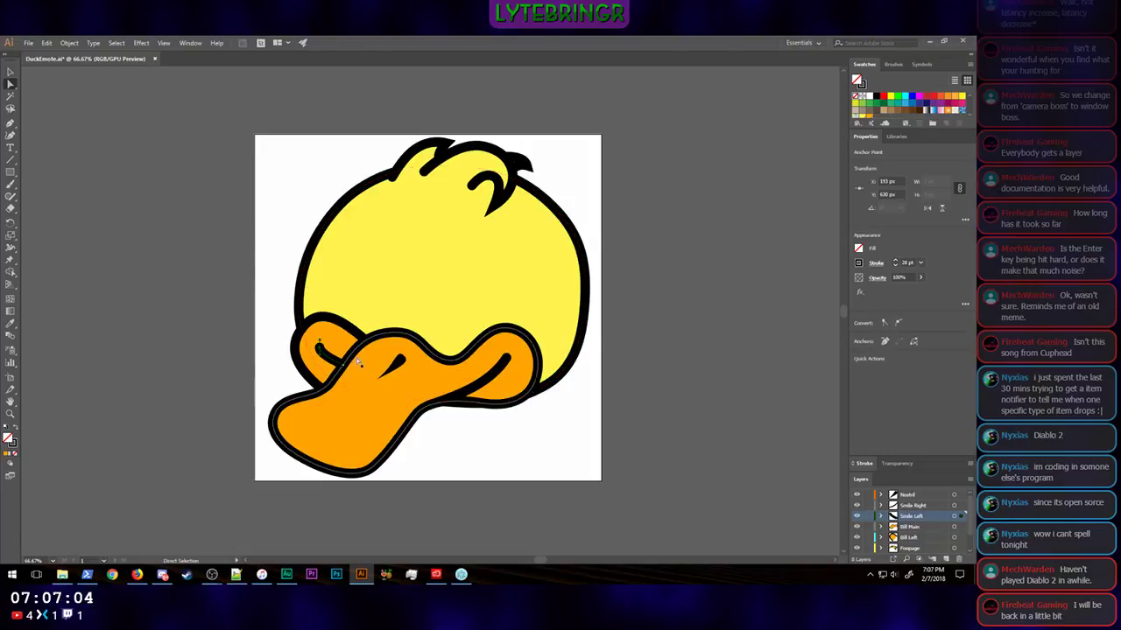
{"action": "left_click_drag", "start_coordinate": [319, 353], "coordinate": [322, 365]}
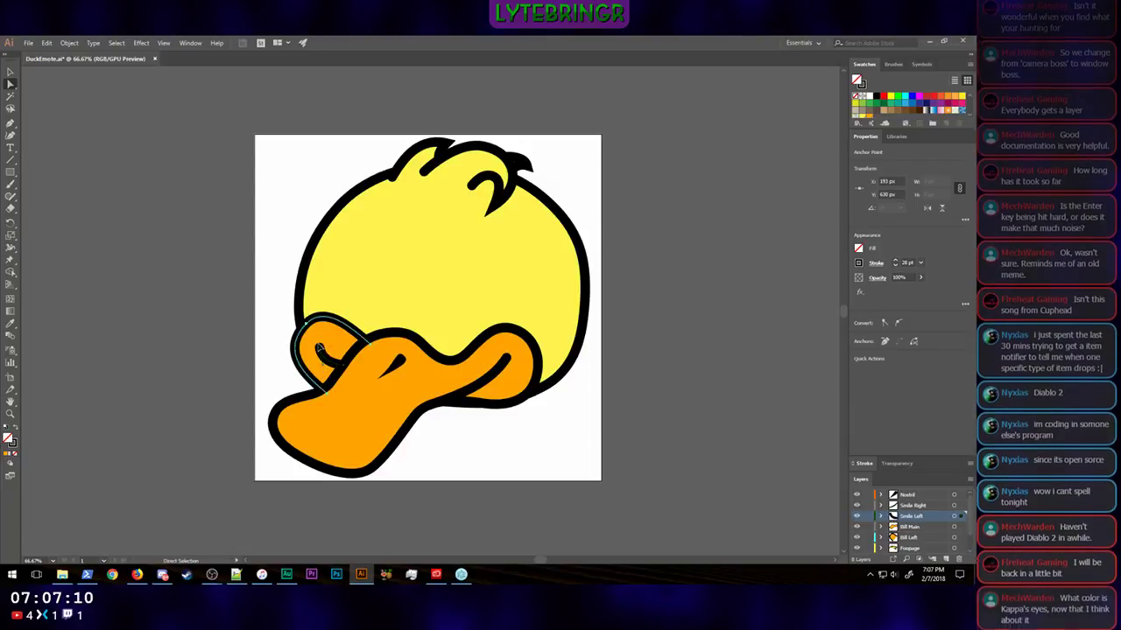
Step: Move the Smile Left line's outer end point to X 200 px, Y 630 px
{"action": "left_click", "coordinate": [329, 352]}
{"action": "left_click", "coordinate": [330, 360]}
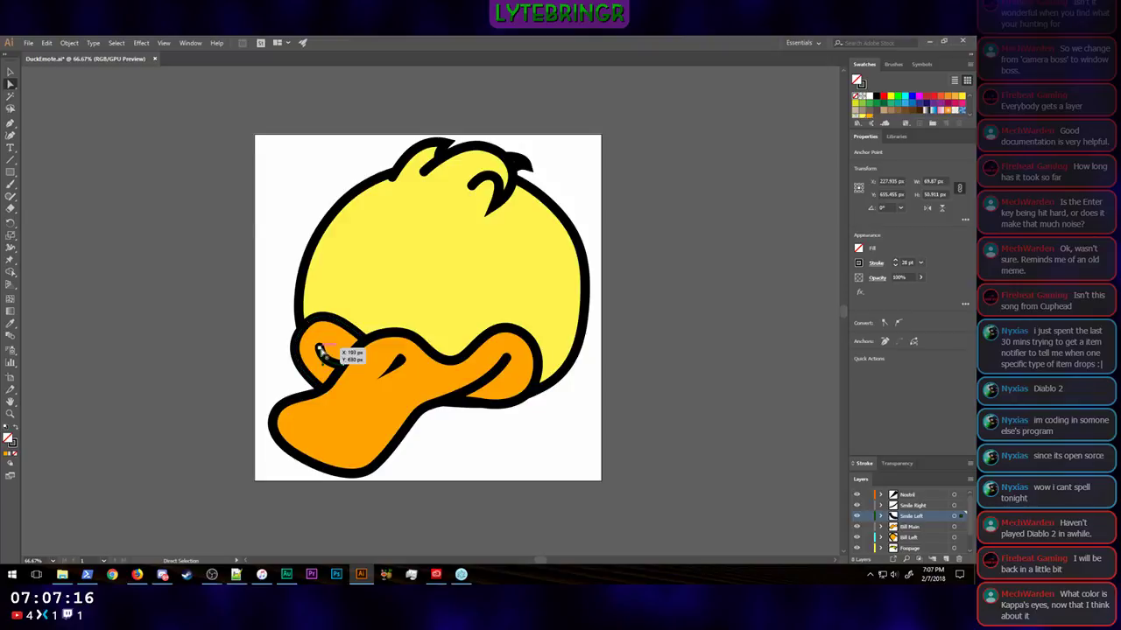
{"action": "left_click", "coordinate": [352, 357]}
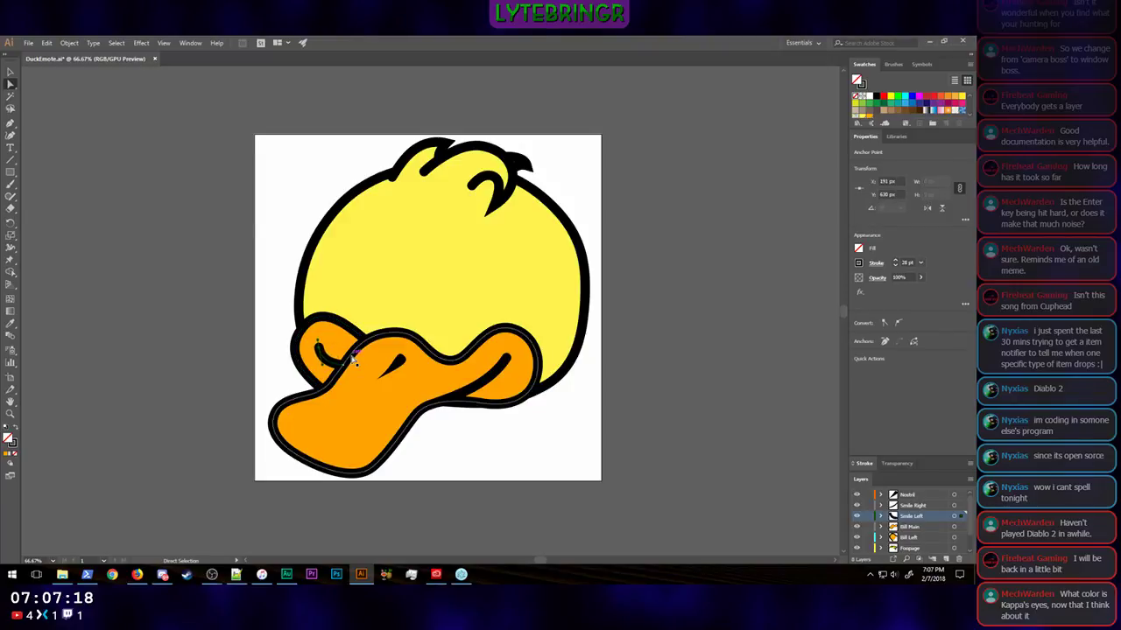
{"action": "key", "text": "Left"}
{"action": "key", "text": "Up"}
{"action": "key", "text": "shift+Right"}
{"action": "left_click", "coordinate": [123, 354]}
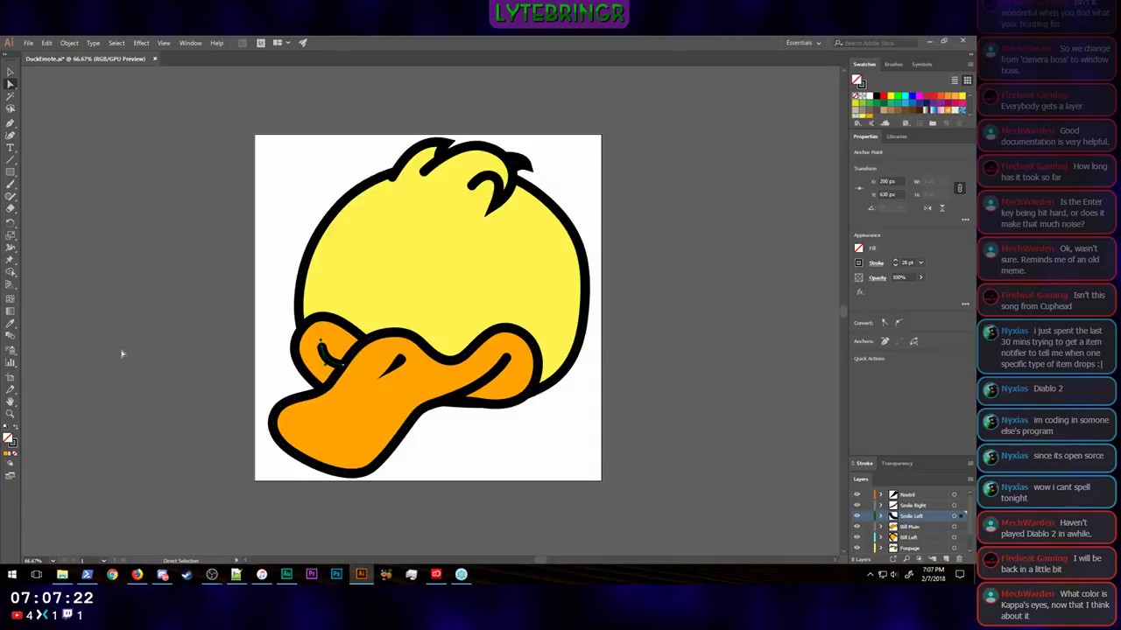
Step: Adjust the lower curve handle of the Smile Left line's outer end point and move that point to X 193 px, Y 626 px
{"action": "key", "text": "ctrl+equal"}
{"action": "key", "text": "ctrl+equal"}
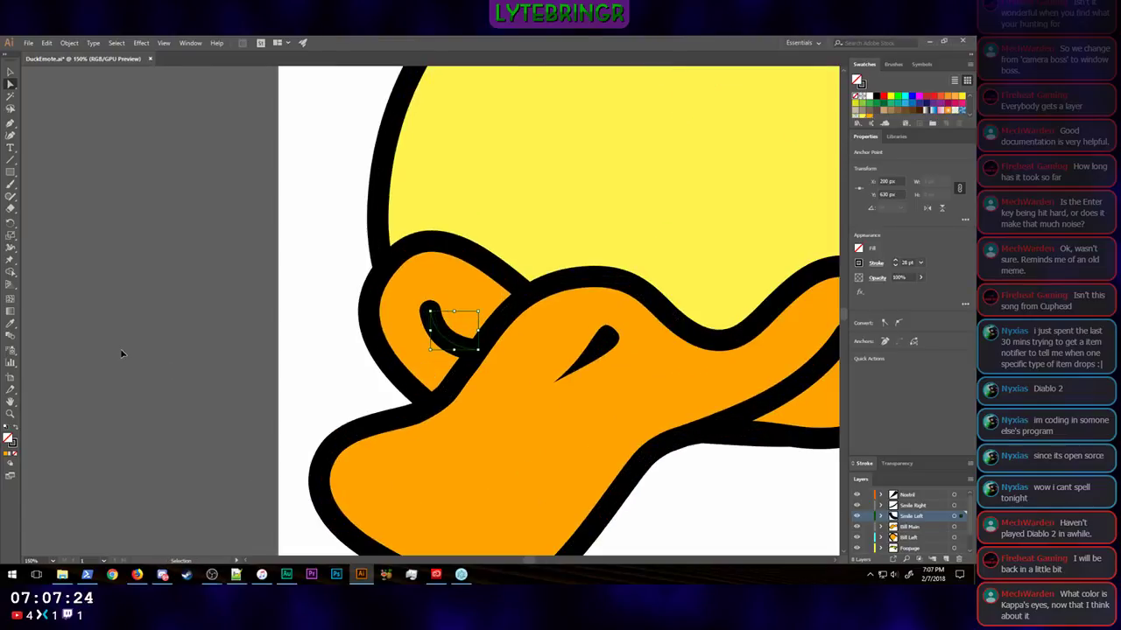
{"action": "key", "text": "ctrl+equal"}
{"action": "key", "text": "ctrl+equal"}
{"action": "key", "text": "ctrl+equal"}
{"action": "key", "text": "a"}
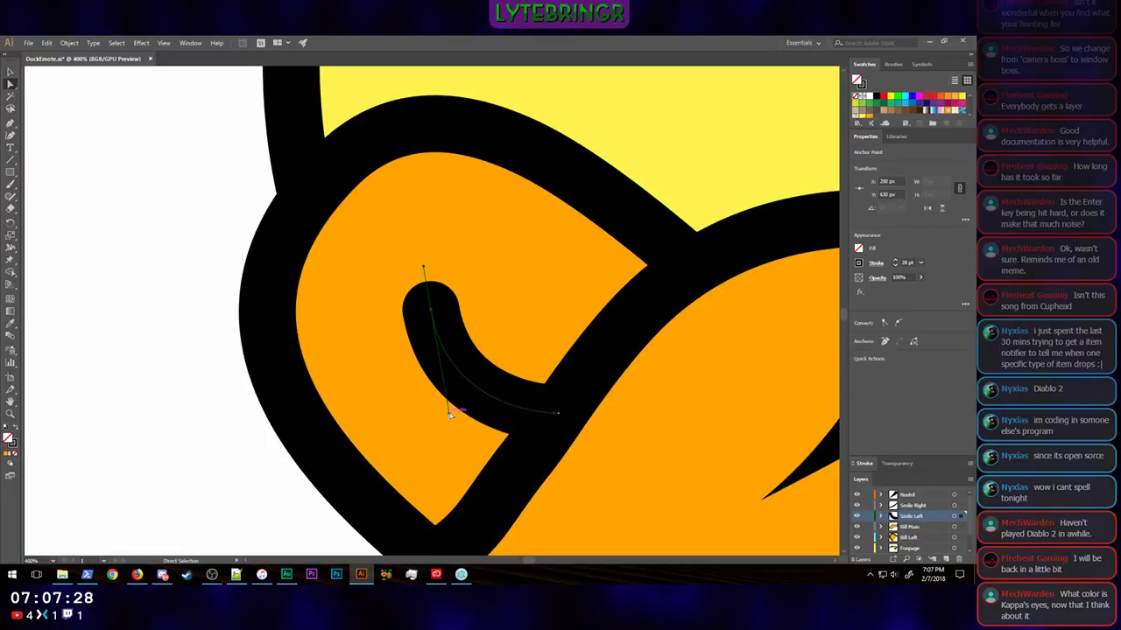
{"action": "left_click_drag", "start_coordinate": [449, 413], "coordinate": [462, 409]}
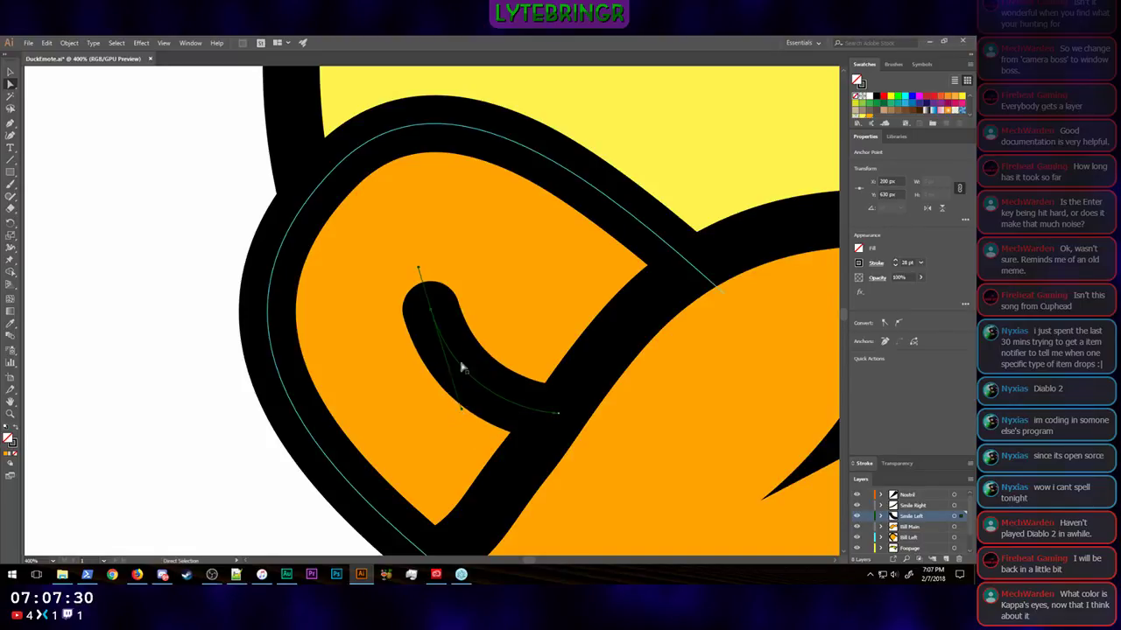
{"action": "left_click_drag", "start_coordinate": [432, 311], "coordinate": [405, 297]}
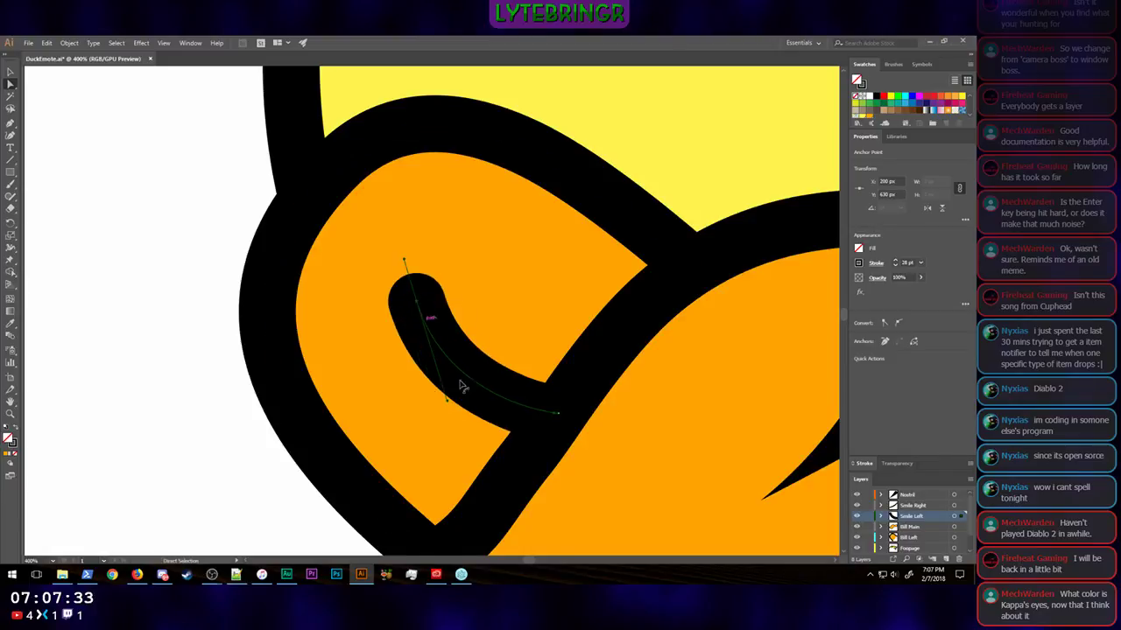
{"action": "left_click", "coordinate": [146, 233]}
Step: Examine the whole duck at very small display sizes to judge how well the bill, smile and hair lines read
{"action": "key", "text": "ctrl+minus"}
{"action": "key", "text": "ctrl+minus"}
{"action": "key", "text": "ctrl+minus"}
{"action": "key", "text": "ctrl+minus"}
{"action": "key", "text": "ctrl+minus"}
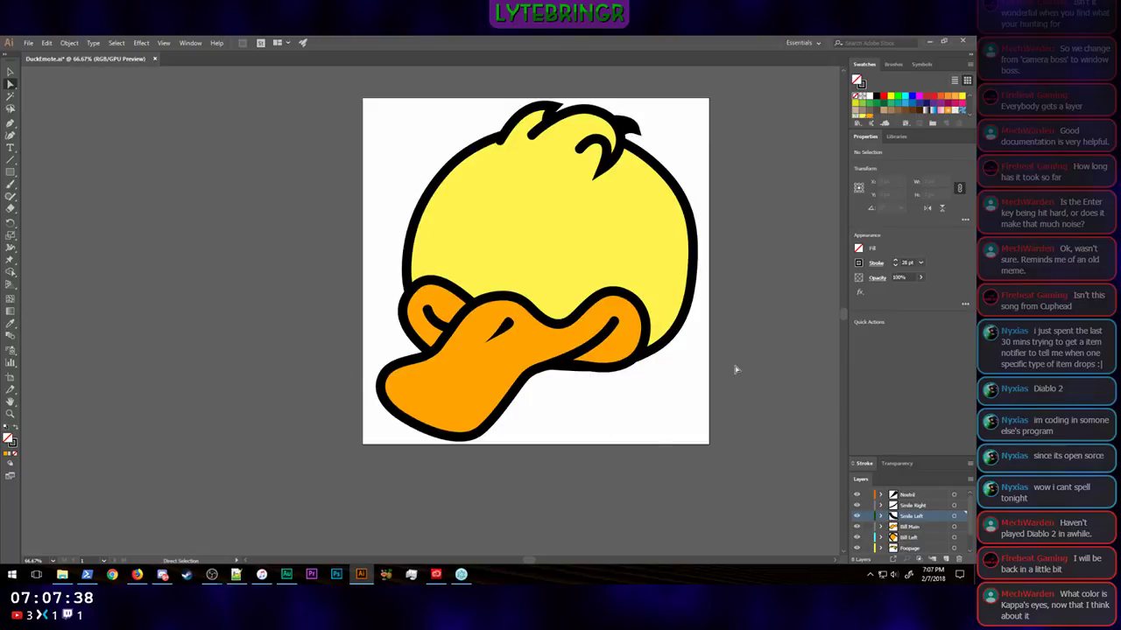
{"action": "key", "text": "ctrl+minus"}
{"action": "key", "text": "ctrl+minus"}
{"action": "key", "text": "ctrl+minus"}
{"action": "key", "text": "ctrl+minus"}
{"action": "key", "text": "ctrl+minus"}
{"action": "key", "text": "ctrl+minus"}
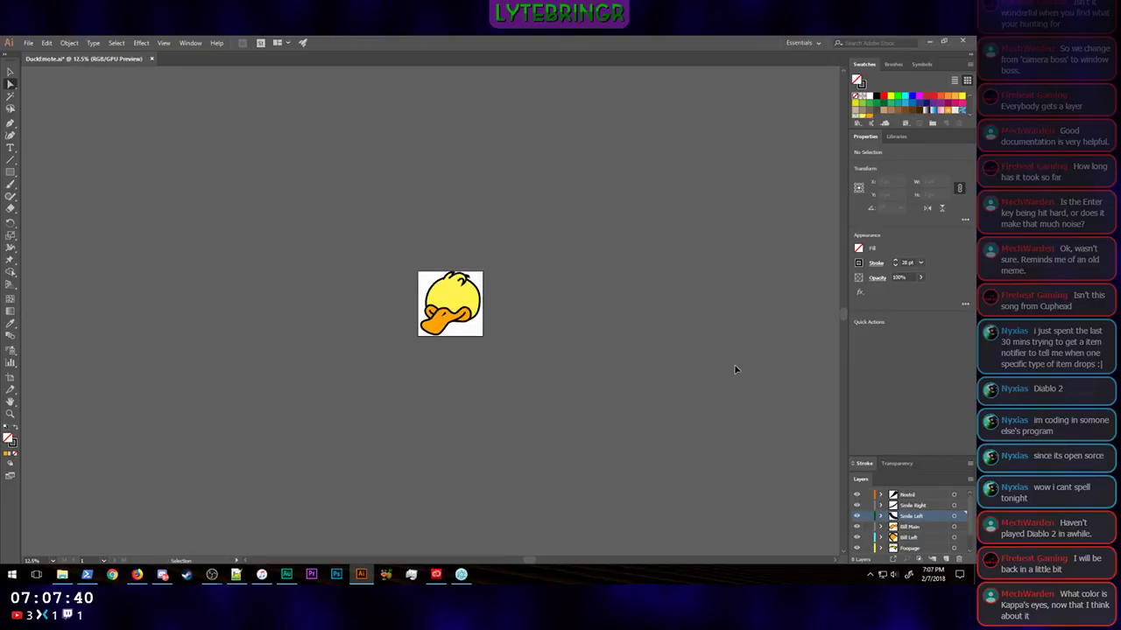
{"action": "key", "text": "ctrl+minus"}
{"action": "key", "text": "ctrl+minus"}
{"action": "key", "text": "ctrl+minus"}
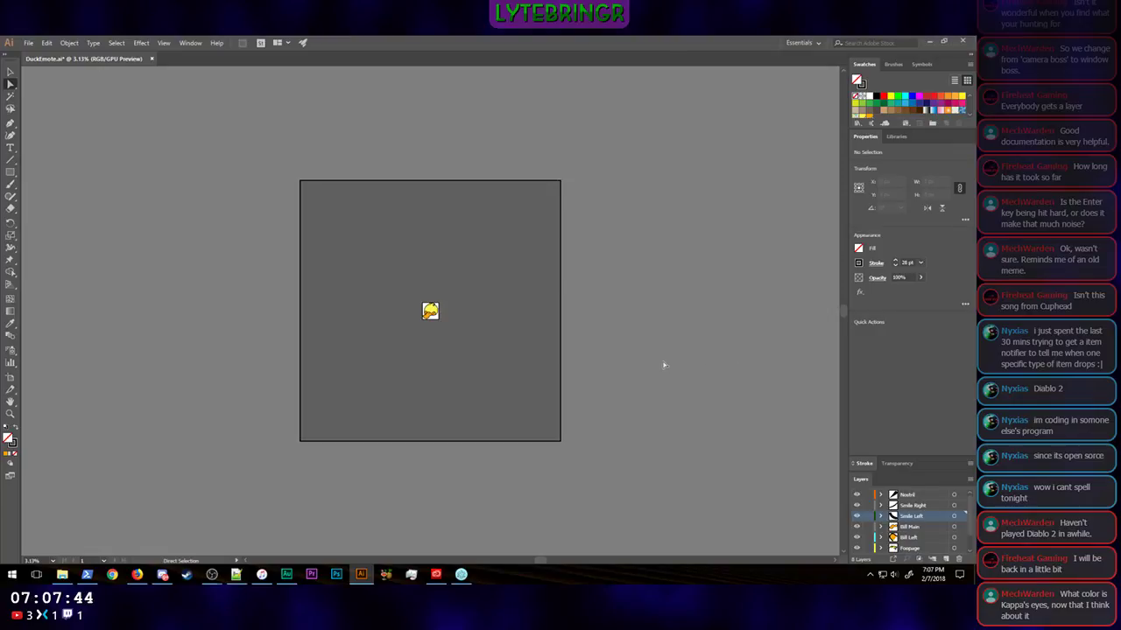
{"action": "key", "text": "ctrl+plus"}
{"action": "key", "text": "ctrl+minus"}
{"action": "key", "text": "ctrl+plus"}
{"action": "key", "text": "ctrl+plus"}
{"action": "key", "text": "ctrl+plus"}
{"action": "key", "text": "ctrl+plus"}
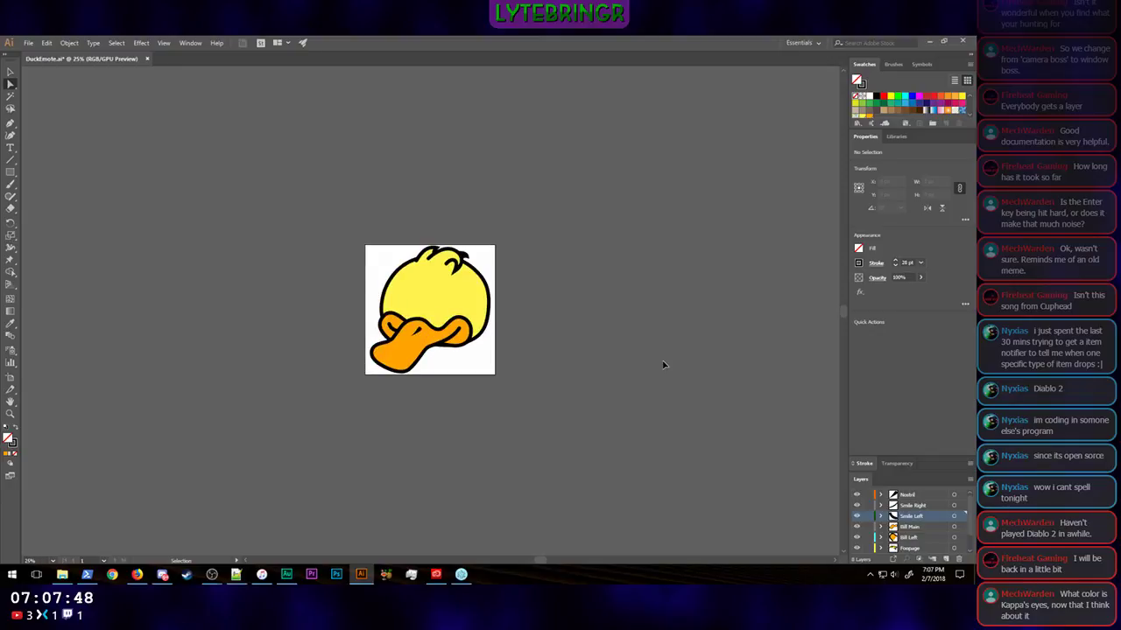
{"action": "key", "text": "ctrl+minus"}
{"action": "key", "text": "ctrl+minus"}
{"action": "key", "text": "ctrl+minus"}
{"action": "key", "text": "ctrl+minus"}
{"action": "key", "text": "ctrl+minus"}
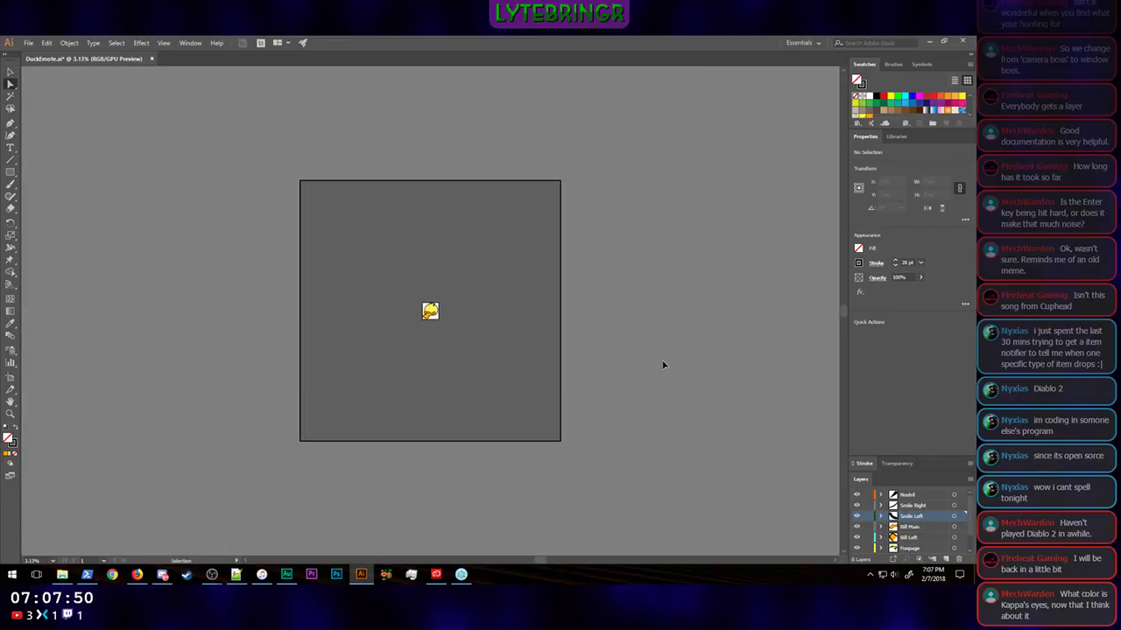
{"action": "key", "text": "a"}
{"action": "key", "text": "v"}
{"action": "key", "text": "ctrl+1"}
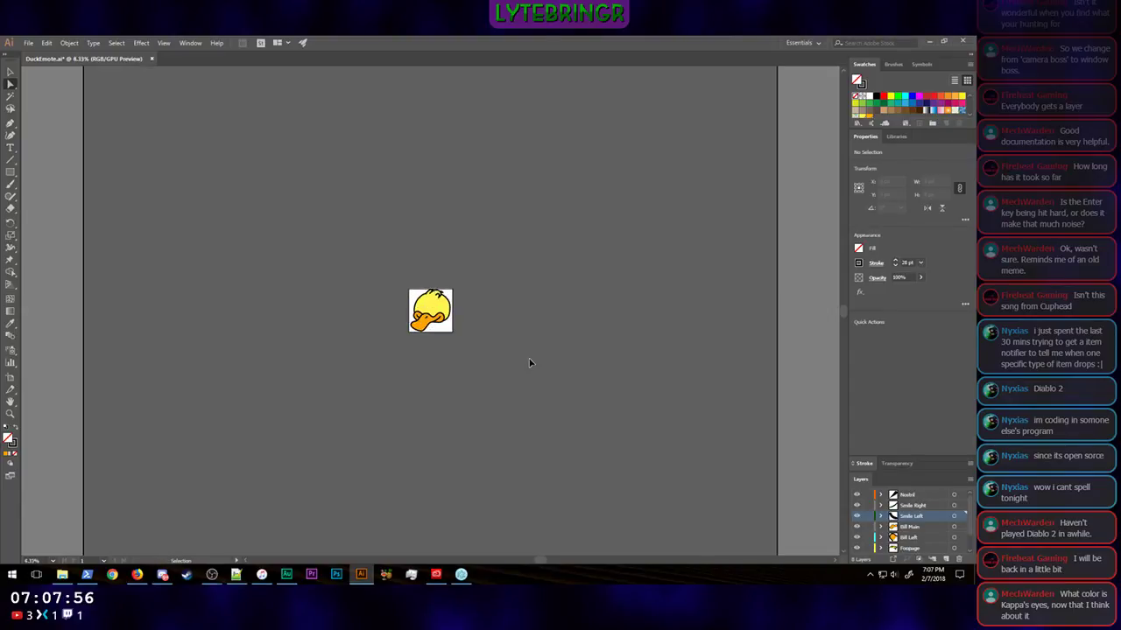
Step: Select the three hair tufts together and scale them up toward the lower left to about 528 px wide and 248 px high
{"action": "scroll", "coordinate": [664, 116], "scroll_direction": "up", "scroll_amount": 3}
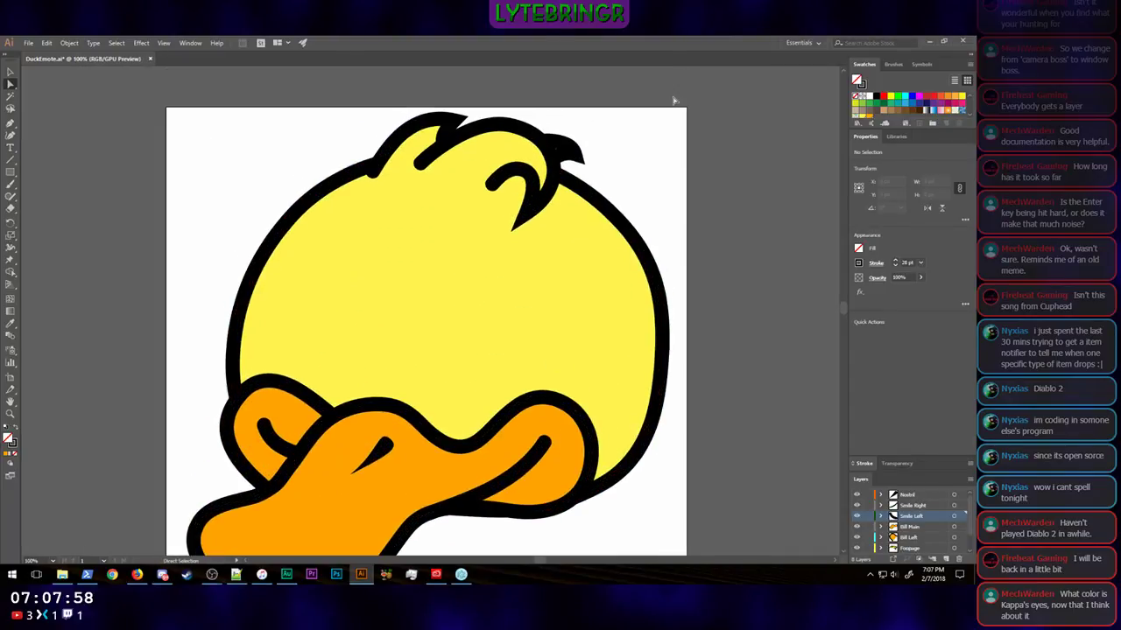
{"action": "left_click", "coordinate": [493, 164]}
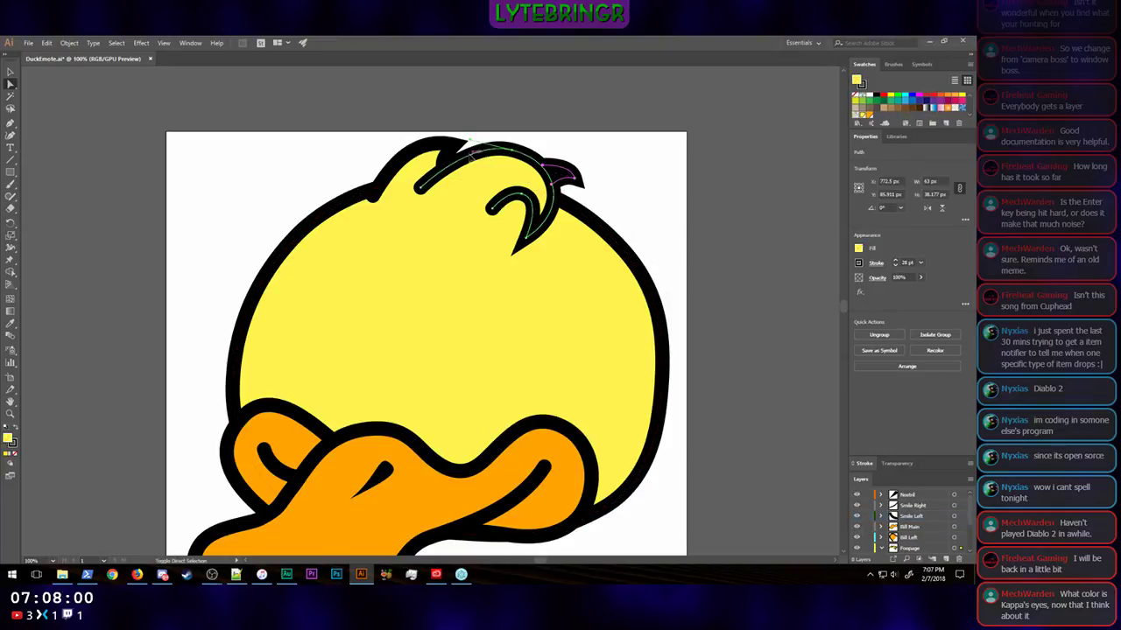
{"action": "left_click", "coordinate": [391, 158]}
{"action": "left_click", "coordinate": [405, 156], "text": "shift"}
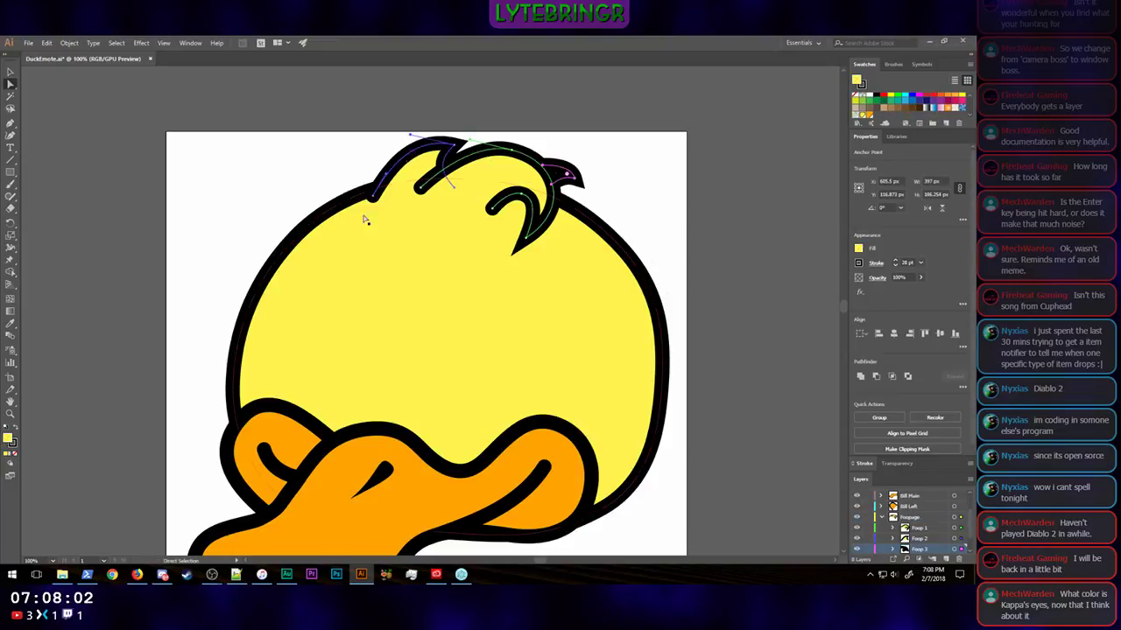
{"action": "left_click", "coordinate": [11, 71]}
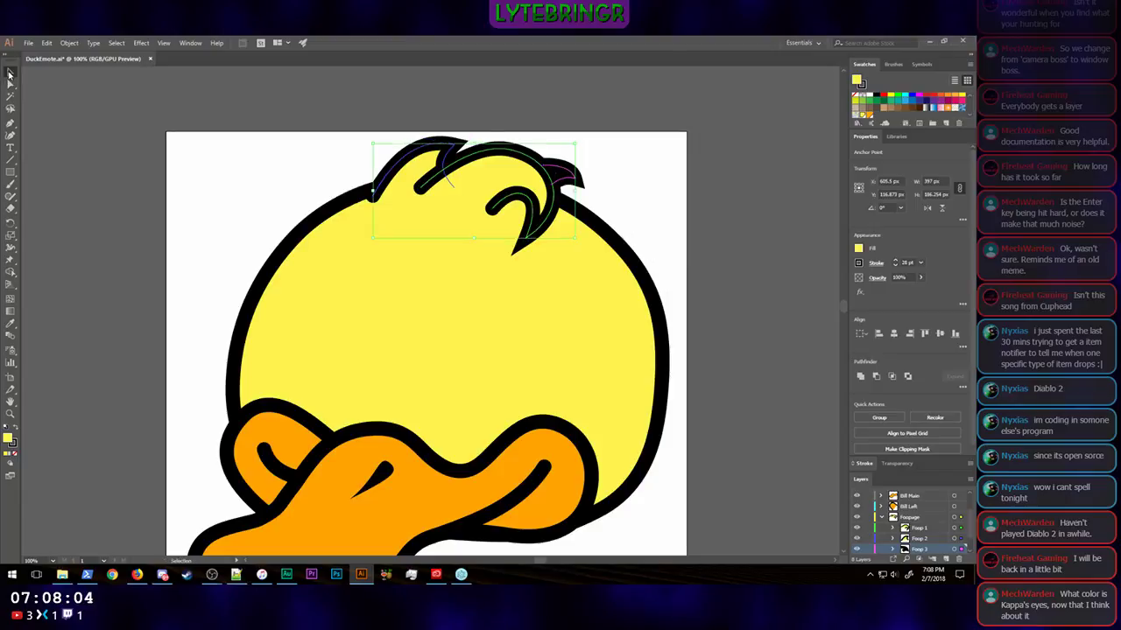
{"action": "left_click_drag", "start_coordinate": [374, 239], "coordinate": [293, 273]}
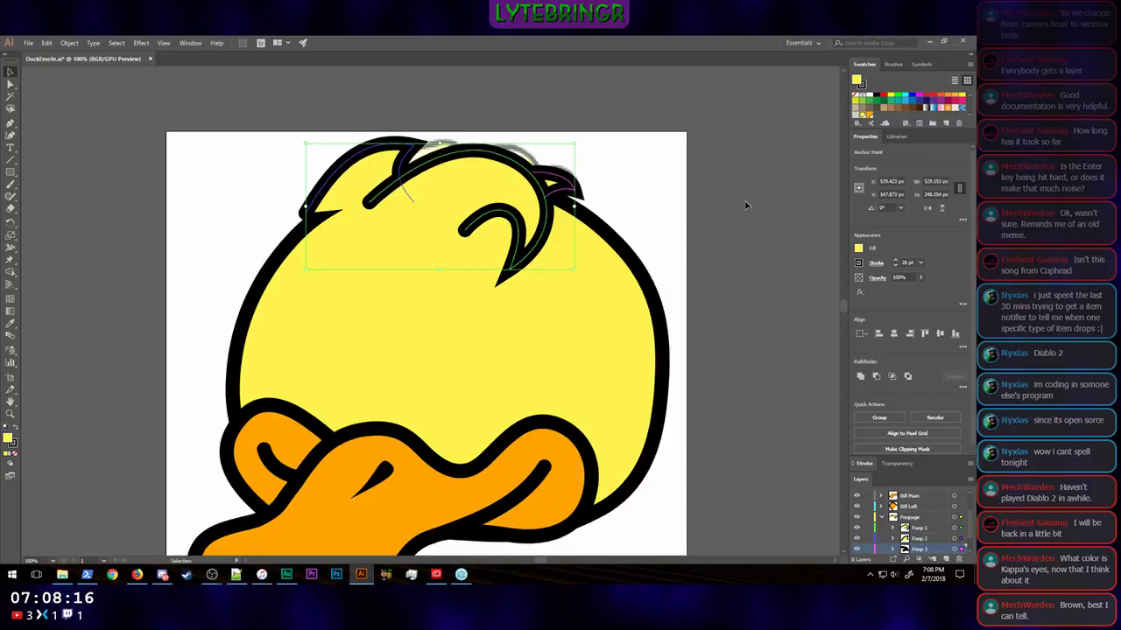
Step: Reselect all three hair tufts and shift them right by about 50 px so the left tuft meets the head outline
{"action": "left_click", "coordinate": [745, 205]}
{"action": "left_click", "coordinate": [553, 184]}
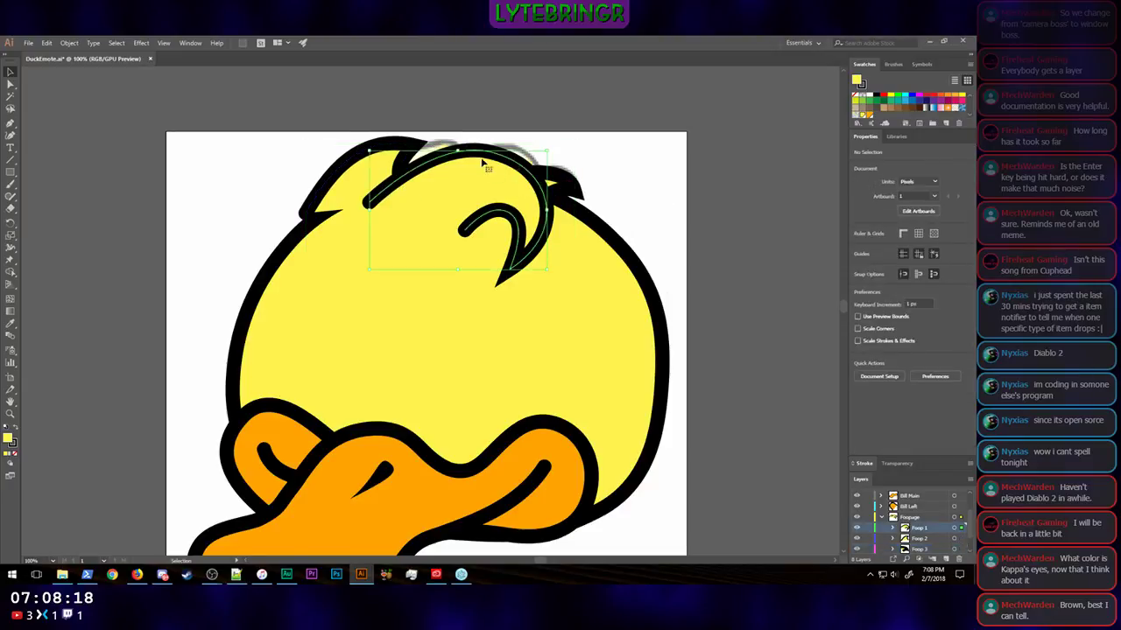
{"action": "left_click", "coordinate": [566, 181], "text": "shift"}
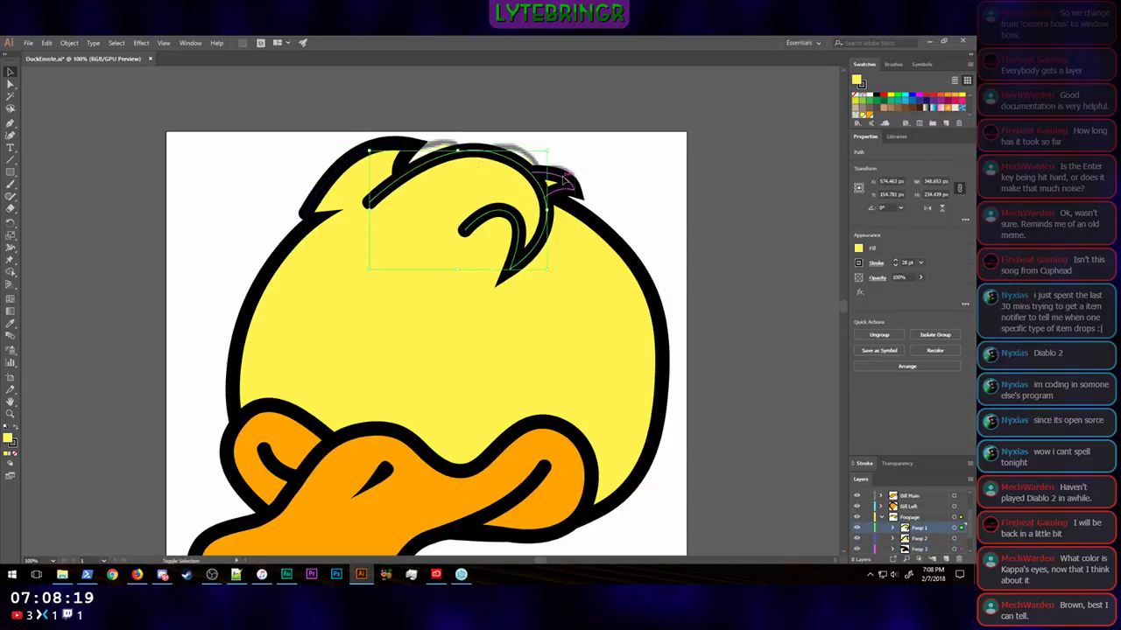
{"action": "left_click", "coordinate": [343, 171], "text": "shift"}
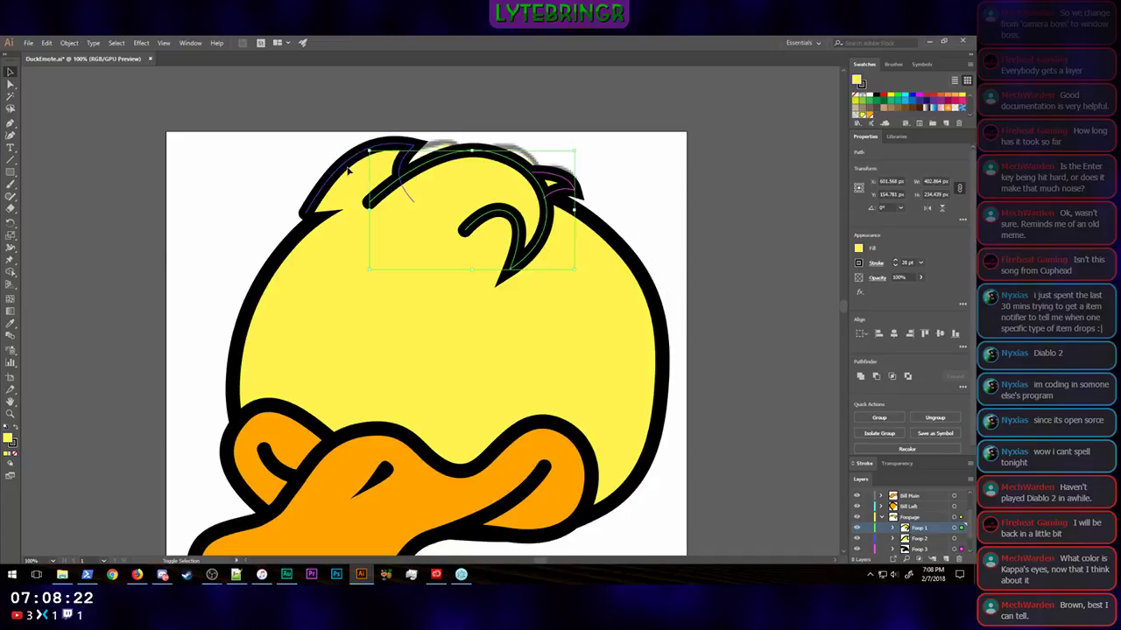
{"action": "key", "text": "Right"}
{"action": "key", "text": "Right"}
{"action": "key", "text": "Right"}
{"action": "key", "text": "Right"}
{"action": "key", "text": "Right"}
{"action": "key", "text": "Right"}
{"action": "key", "text": "Right"}
{"action": "key", "text": "Right"}
{"action": "key", "text": "Right"}
{"action": "key", "text": "Right"}
{"action": "key", "text": "Right"}
{"action": "key", "text": "Right"}
{"action": "key", "text": "Right"}
{"action": "key", "text": "Right"}
{"action": "key", "text": "Right"}
{"action": "key", "text": "Right"}
{"action": "key", "text": "Right"}
{"action": "key", "text": "Right"}
{"action": "key", "text": "Right"}
{"action": "key", "text": "Right"}
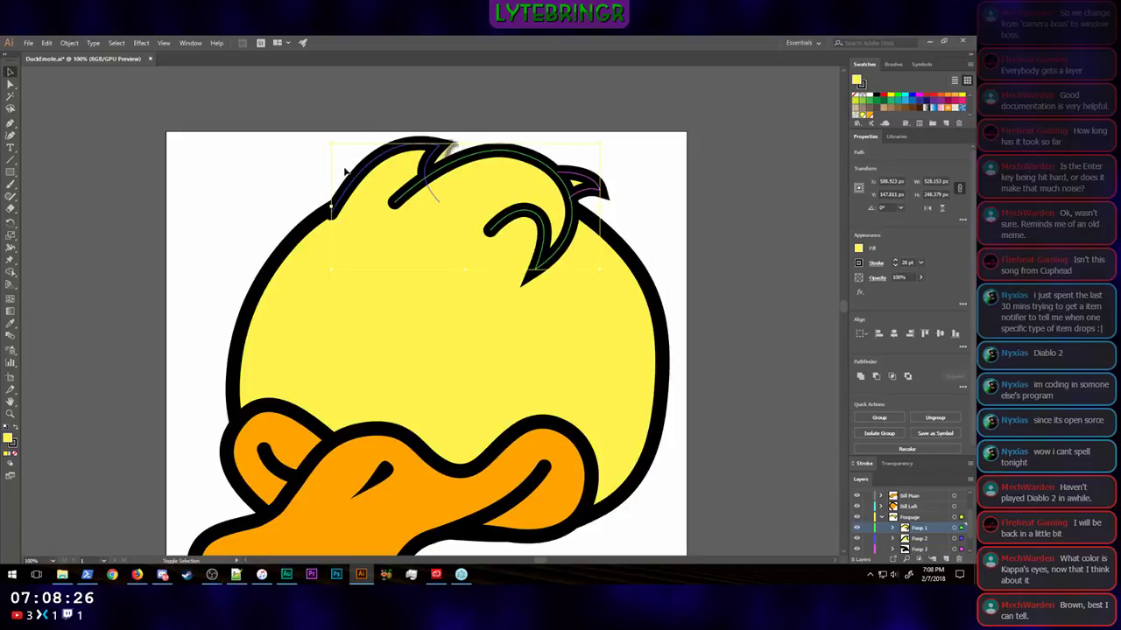
{"action": "key", "text": "Down"}
{"action": "key", "text": "Left"}
{"action": "key", "text": "Right"}
{"action": "key", "text": "Up"}
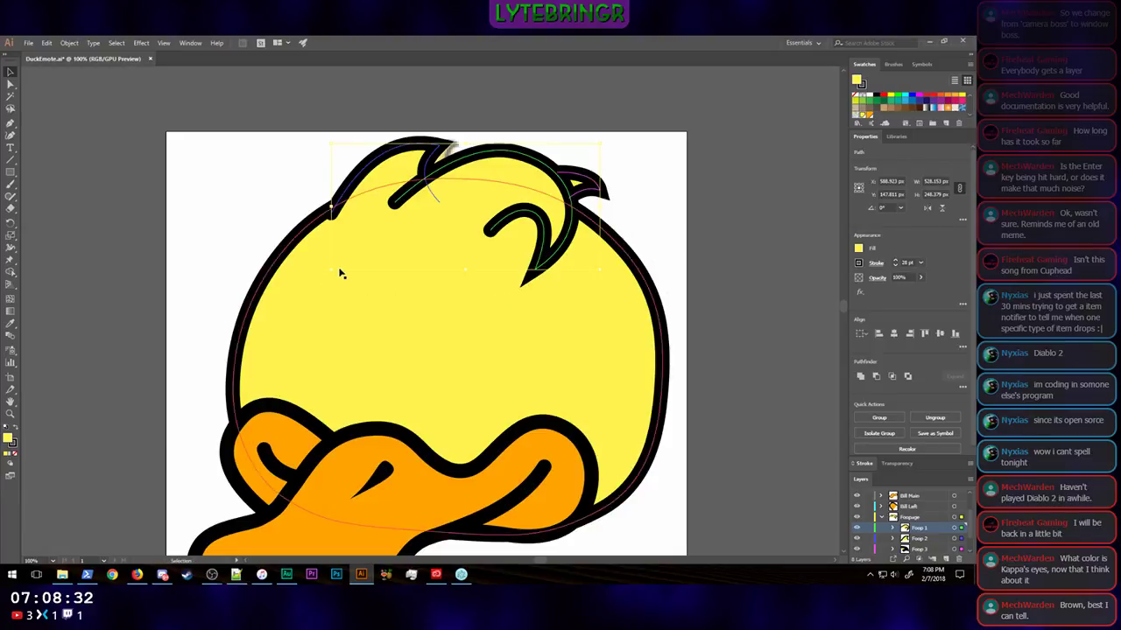
Step: Enlarge the three hair tufts to about 603 px wide and 283 px high and move them right to about X 622 px
{"action": "left_click_drag", "start_coordinate": [337, 275], "coordinate": [298, 291]}
{"action": "key", "text": "shift+Right"}
{"action": "key", "text": "shift+Right"}
{"action": "key", "text": "shift+Right"}
{"action": "key", "text": "shift+Right"}
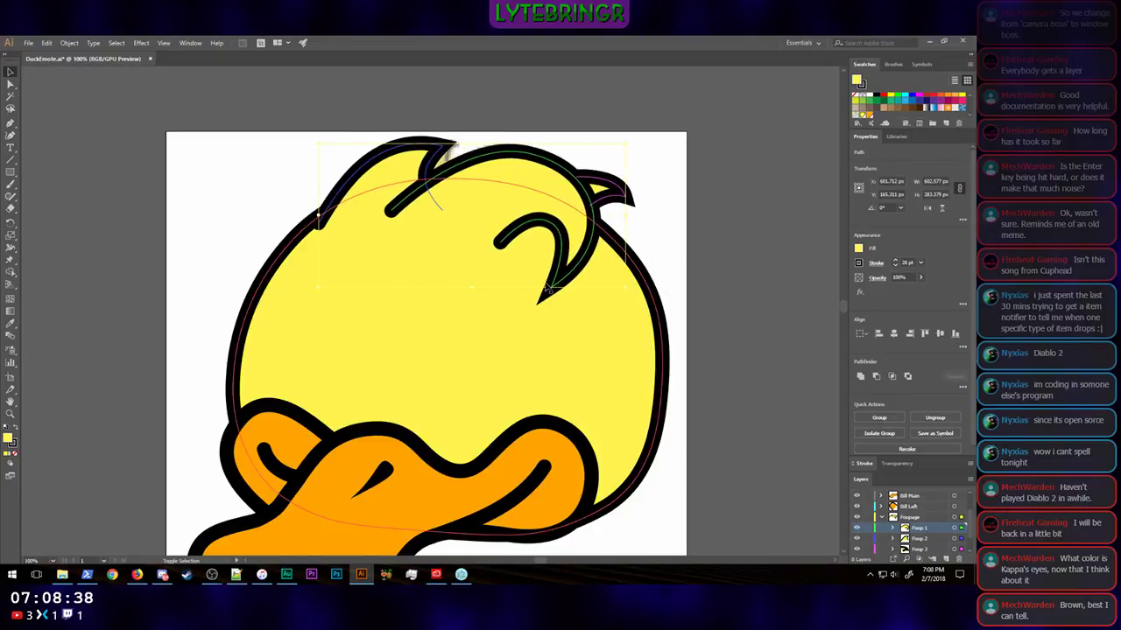
{"action": "key", "text": "shift+Right"}
{"action": "key", "text": "shift+Right"}
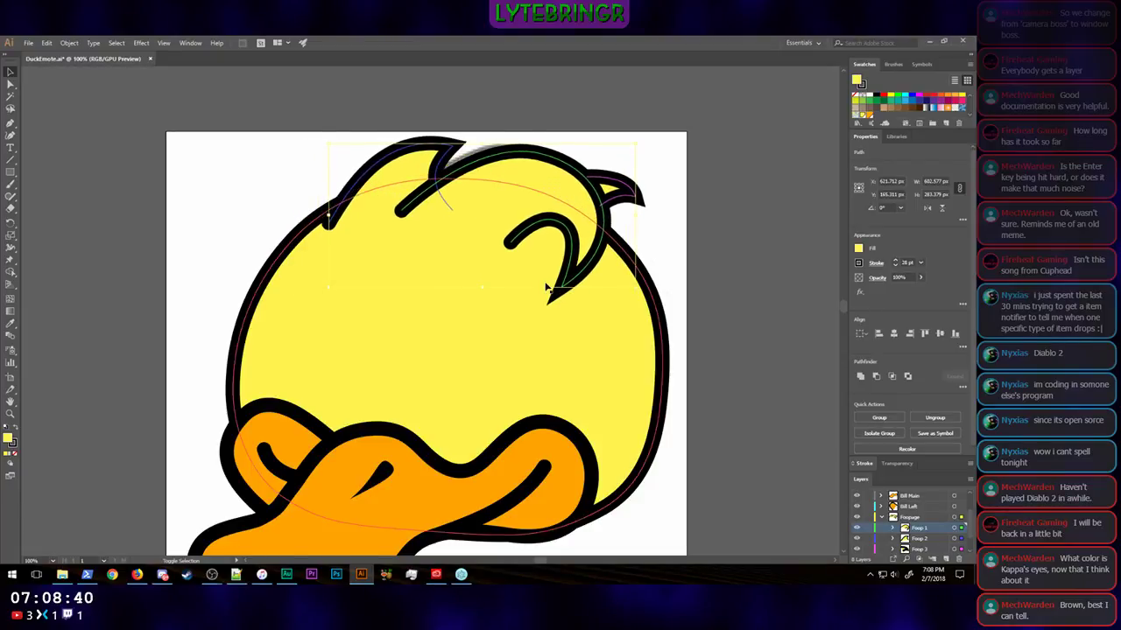
{"action": "left_click", "coordinate": [738, 327]}
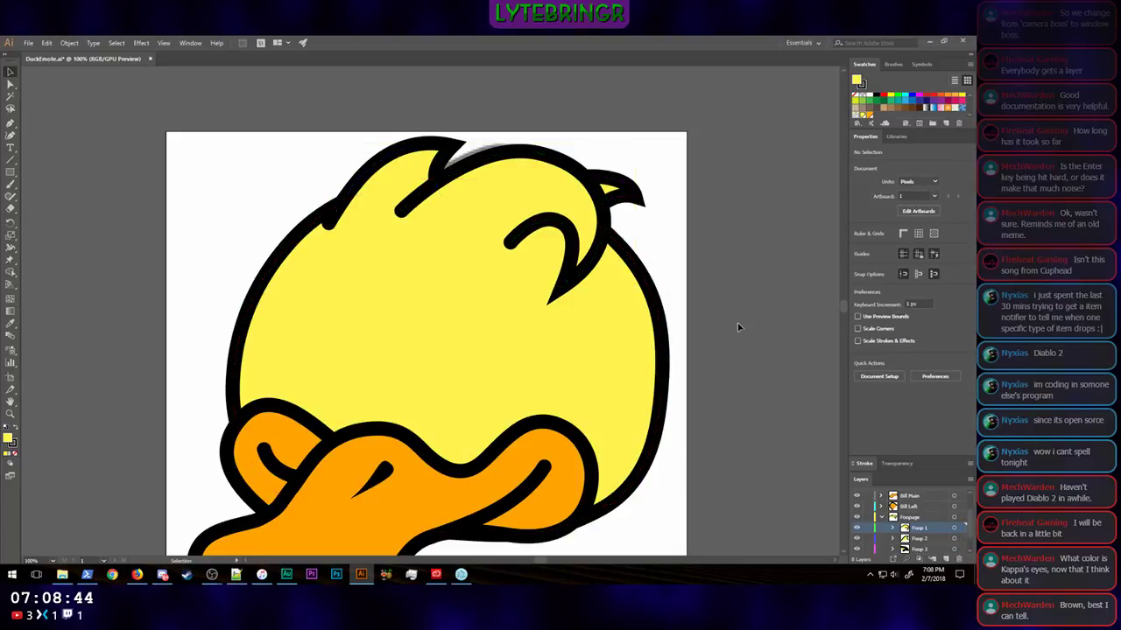
Step: Examine the duck with its enlarged hair tufts at a very small display size
{"action": "key", "text": "ctrl+plus"}
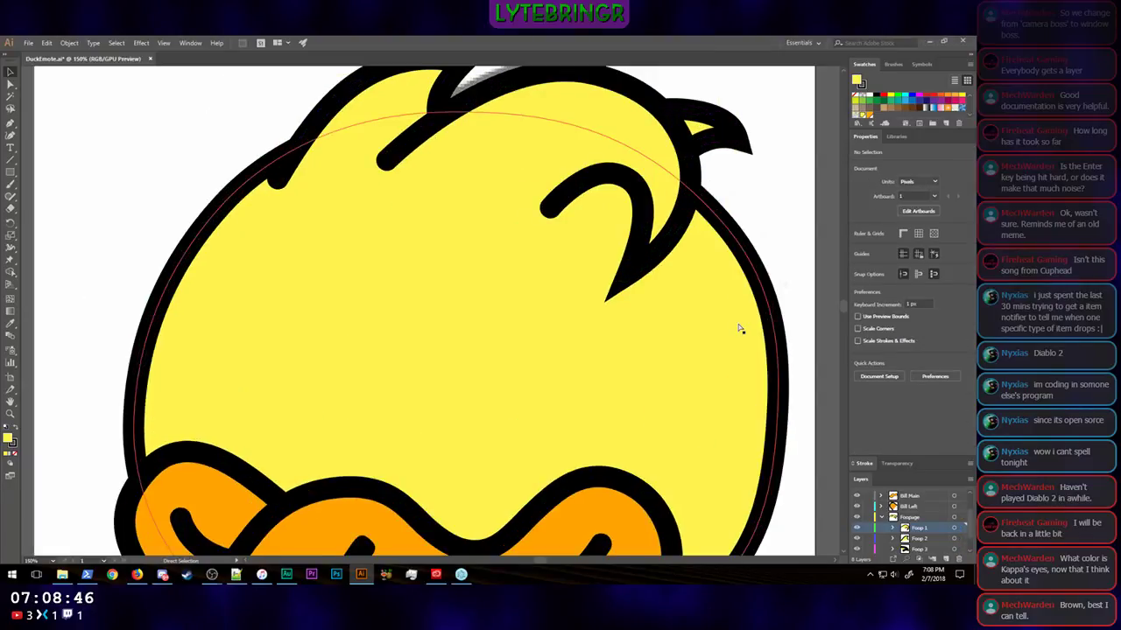
{"action": "key", "text": "ctrl+minus"}
{"action": "key", "text": "ctrl+minus"}
{"action": "key", "text": "ctrl+minus"}
{"action": "key", "text": "ctrl+minus"}
{"action": "key", "text": "ctrl+minus"}
{"action": "key", "text": "ctrl+minus"}
{"action": "key", "text": "ctrl+minus"}
{"action": "key", "text": "ctrl+minus"}
{"action": "key", "text": "ctrl+minus"}
{"action": "key", "text": "ctrl+minus"}
{"action": "key", "text": "ctrl+minus"}
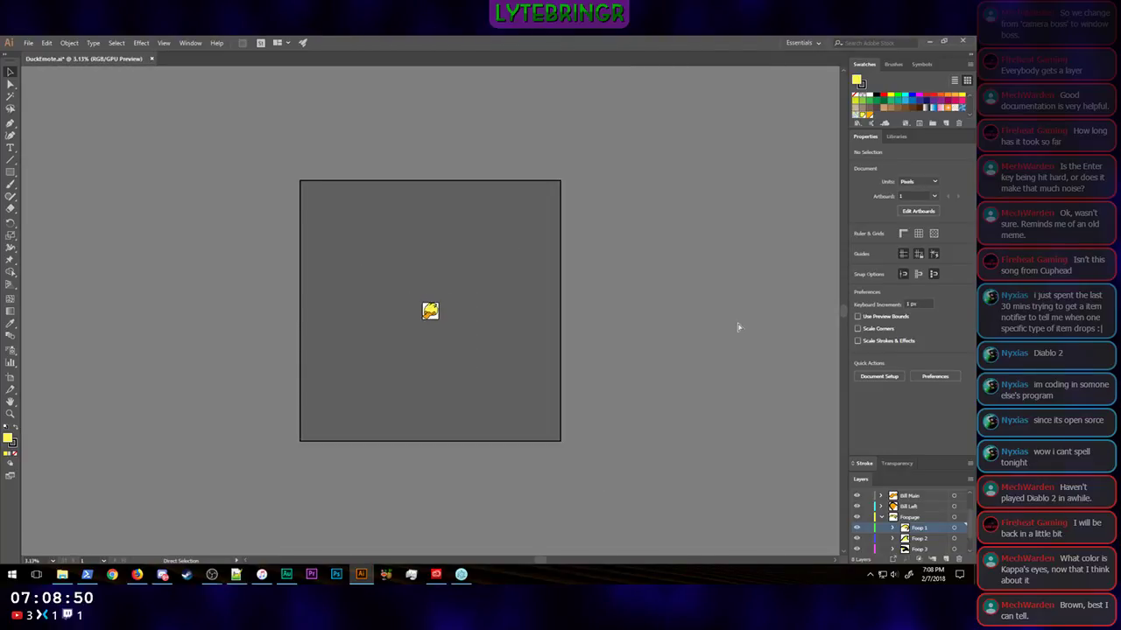
{"action": "key", "text": "ctrl+plus"}
{"action": "key", "text": "ctrl+minus"}
{"action": "key", "text": "ctrl+plus"}
{"action": "key", "text": "ctrl+plus"}
{"action": "key", "text": "ctrl+plus"}
{"action": "key", "text": "ctrl+plus"}
{"action": "key", "text": "ctrl+plus"}
{"action": "key", "text": "ctrl+plus"}
{"action": "key", "text": "ctrl+plus"}
{"action": "key", "text": "ctrl+plus"}
{"action": "key", "text": "ctrl+plus"}
{"action": "key", "text": "ctrl+plus"}
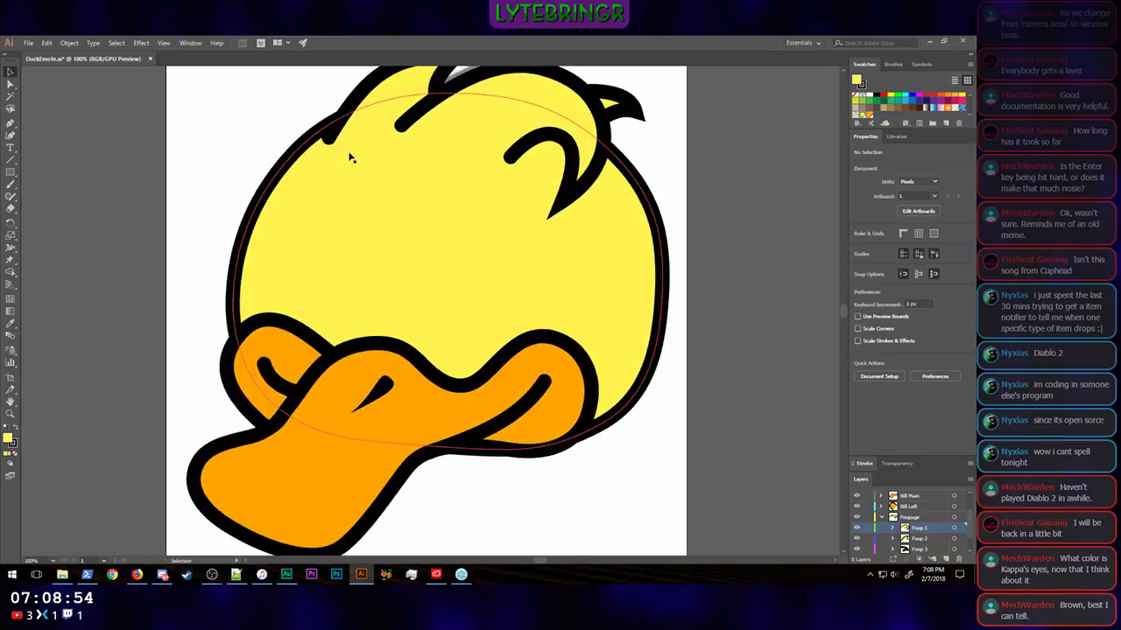
Step: Move the lower end anchor of the left hair tuft down and slightly left to about X 310 px, Y 217 px
{"action": "left_click", "coordinate": [10, 84]}
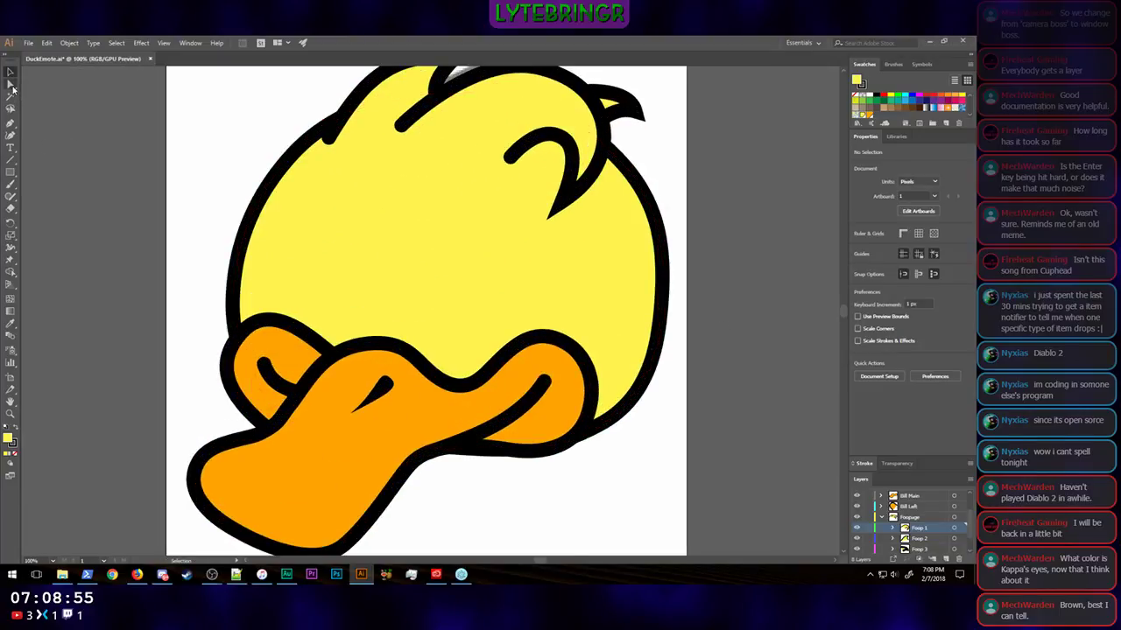
{"action": "left_click", "coordinate": [335, 140]}
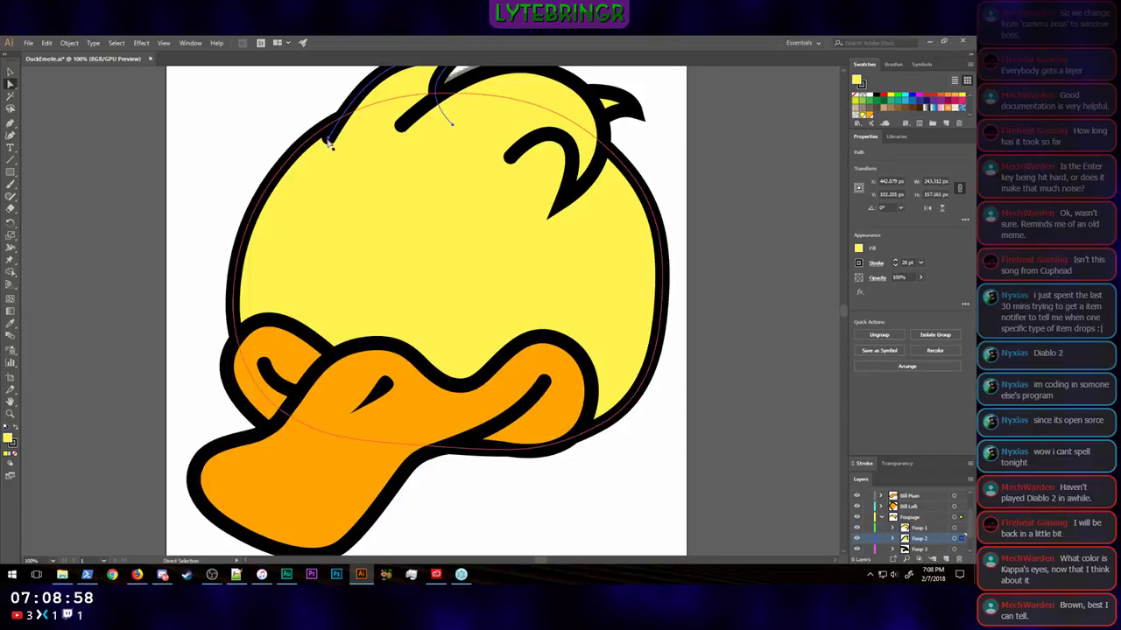
{"action": "left_click", "coordinate": [331, 142]}
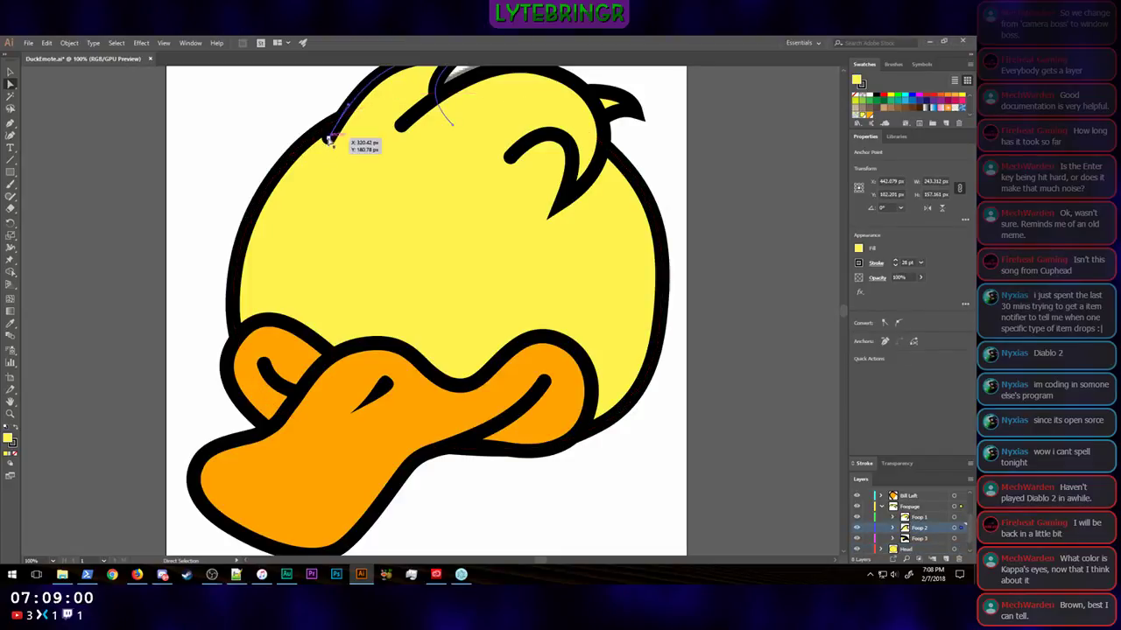
{"action": "left_click", "coordinate": [331, 144]}
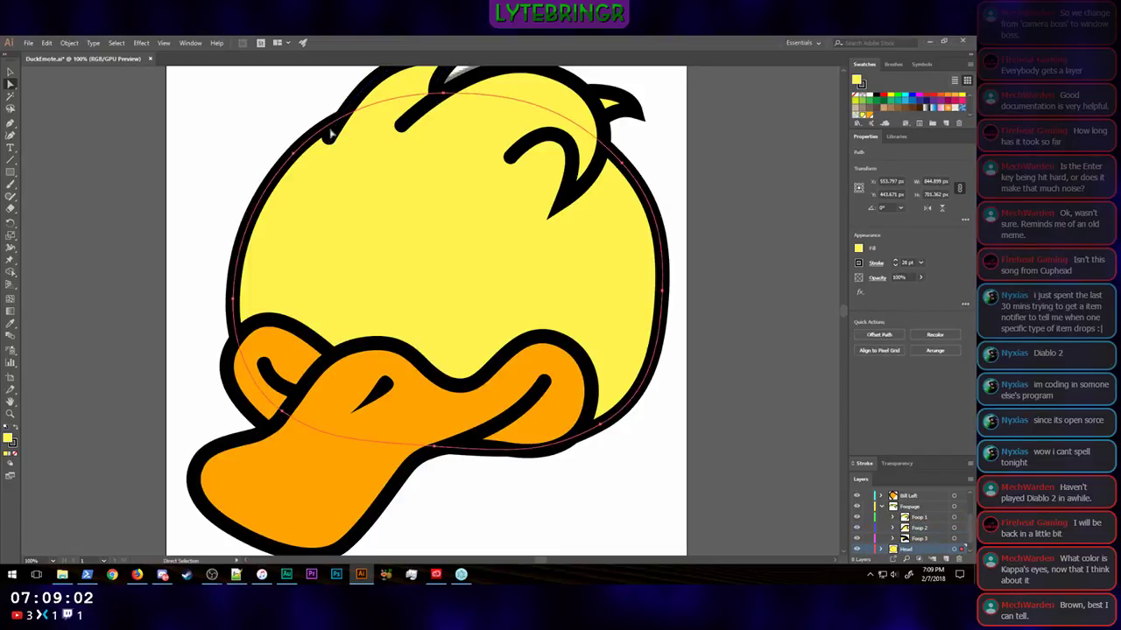
{"action": "left_click", "coordinate": [334, 136]}
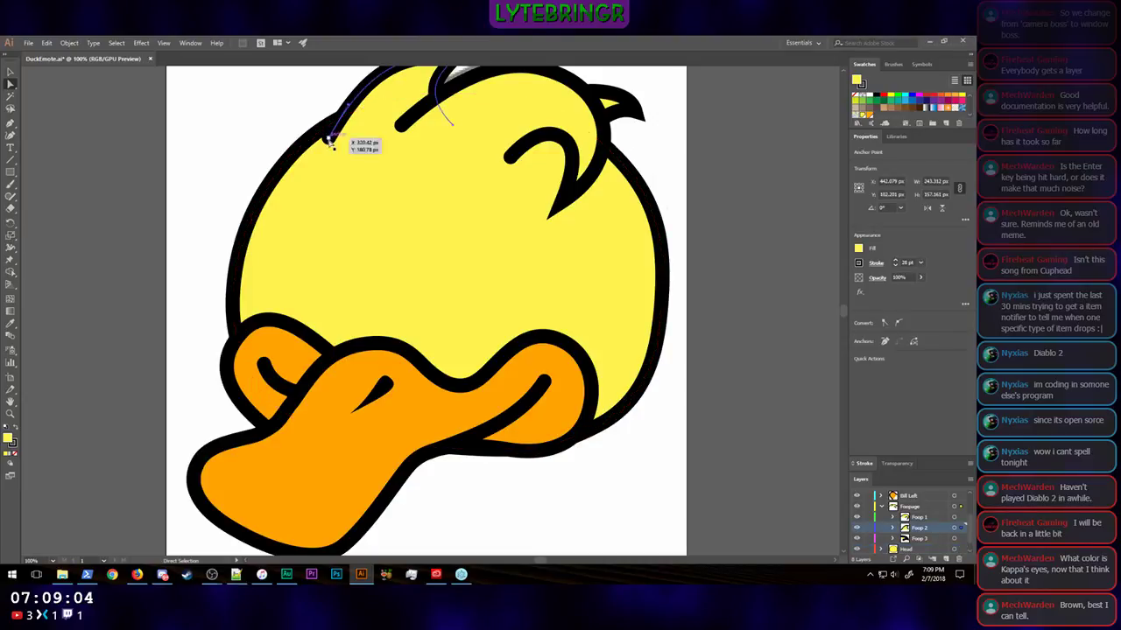
{"action": "left_click", "coordinate": [330, 139]}
{"action": "scroll", "coordinate": [187, 150], "scroll_direction": "up", "scroll_amount": 2}
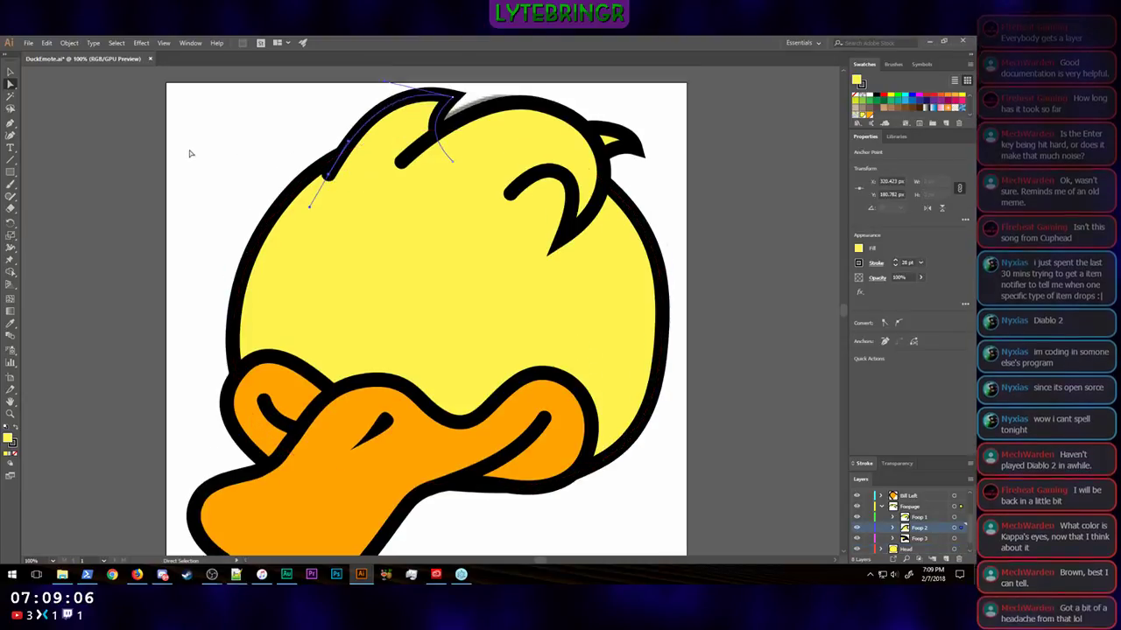
{"action": "key", "text": "Down"}
{"action": "key", "text": "Down"}
{"action": "key", "text": "Down"}
{"action": "key", "text": "Down"}
{"action": "key", "text": "Down"}
{"action": "key", "text": "Down"}
{"action": "key", "text": "Down"}
{"action": "key", "text": "Down"}
{"action": "key", "text": "Down"}
{"action": "key", "text": "Down"}
{"action": "key", "text": "Down"}
{"action": "key", "text": "Down"}
{"action": "key", "text": "Down"}
{"action": "key", "text": "Down"}
{"action": "key", "text": "Down"}
{"action": "key", "text": "Down"}
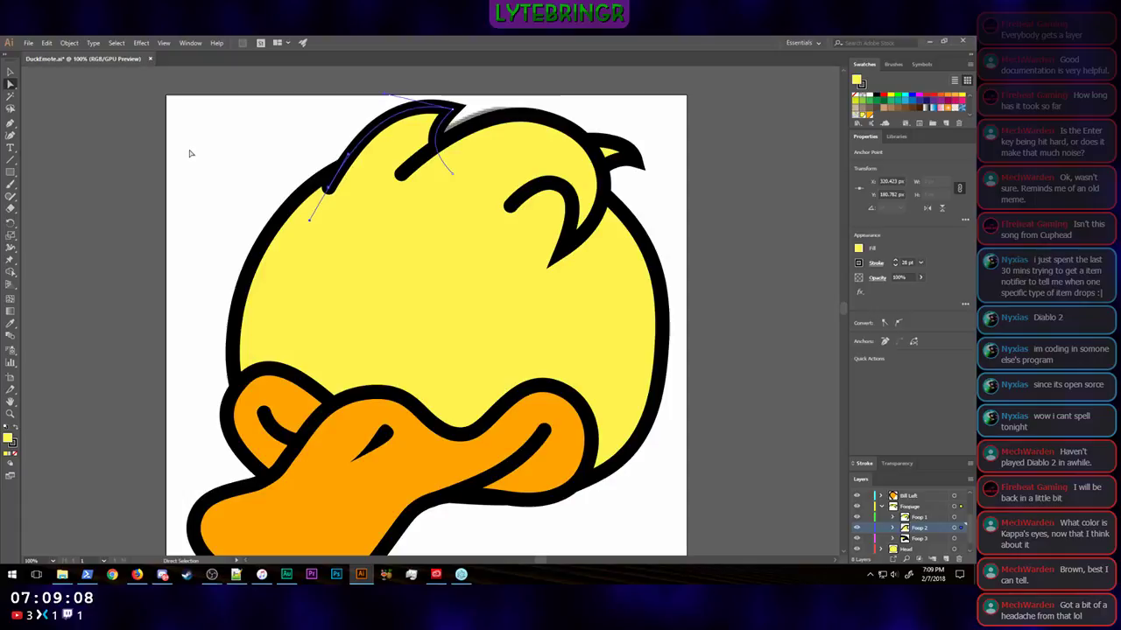
{"action": "key", "text": "shift+Down"}
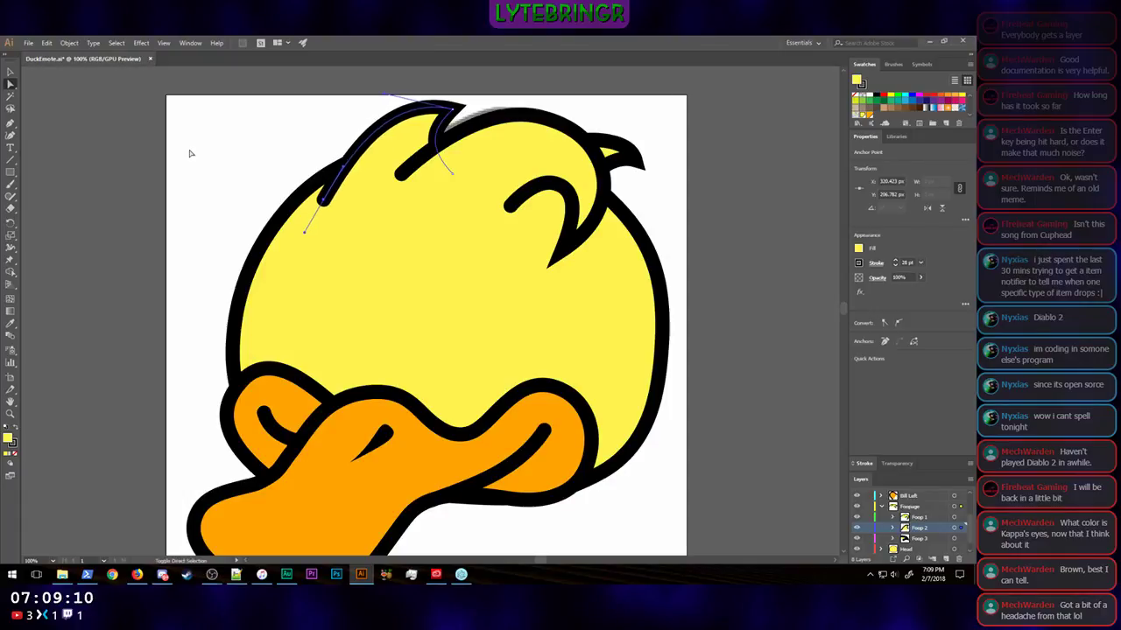
{"action": "key", "text": "shift+Left"}
{"action": "key", "text": "shift+Down"}
{"action": "key", "text": "shift+Right"}
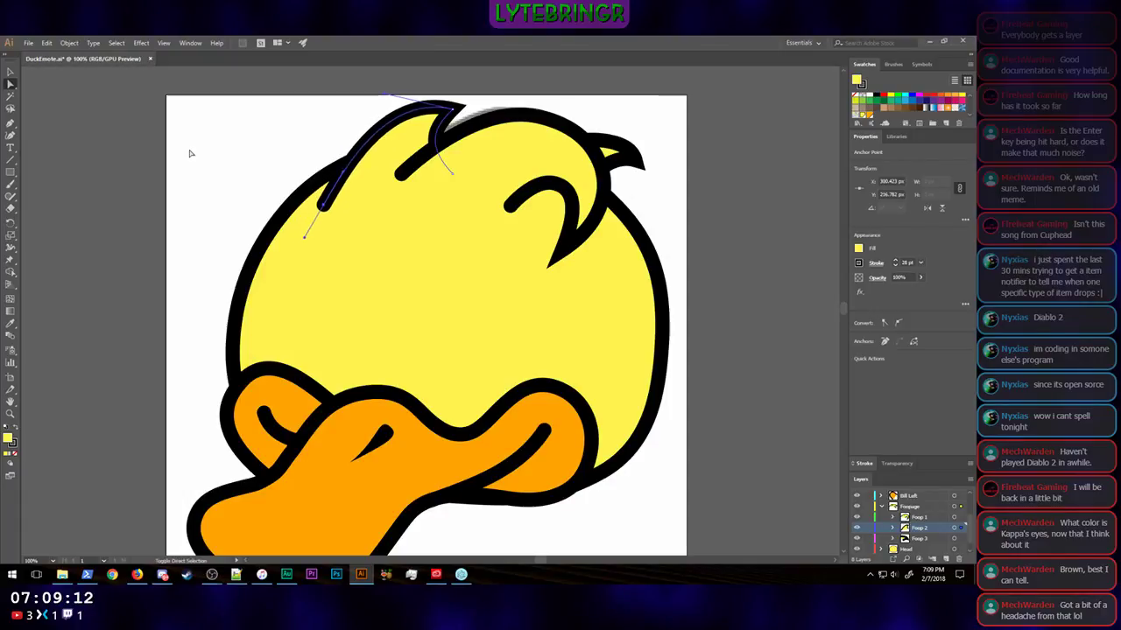
{"action": "key", "text": "shift+Right"}
{"action": "key", "text": "shift+Left"}
{"action": "key", "text": "shift+Right"}
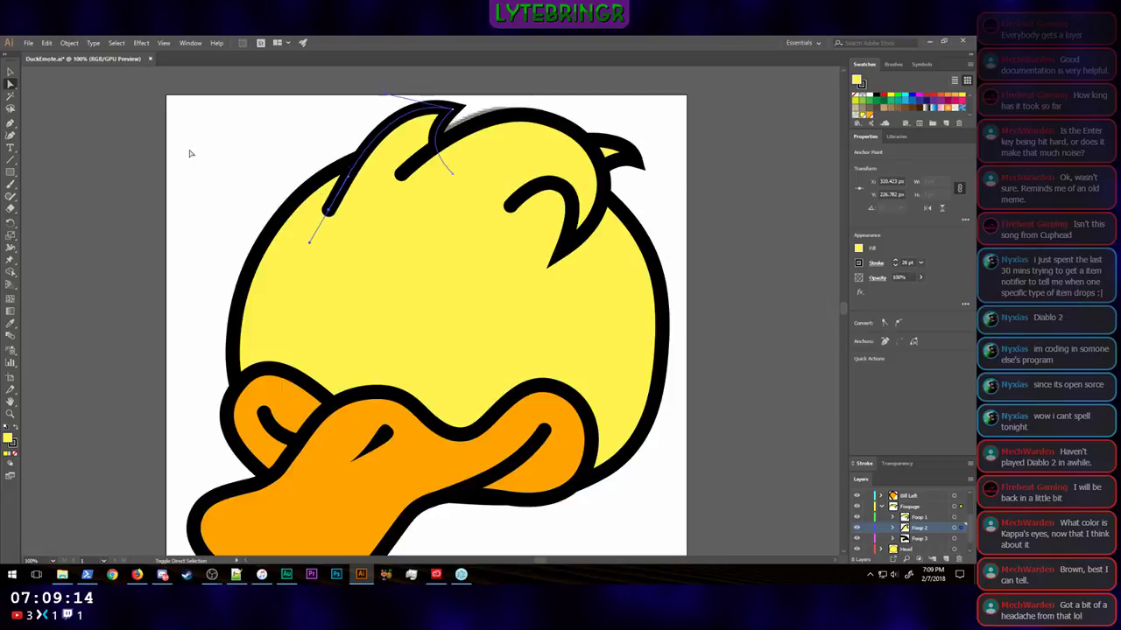
{"action": "key", "text": "shift+Left"}
{"action": "key", "text": "shift+Left"}
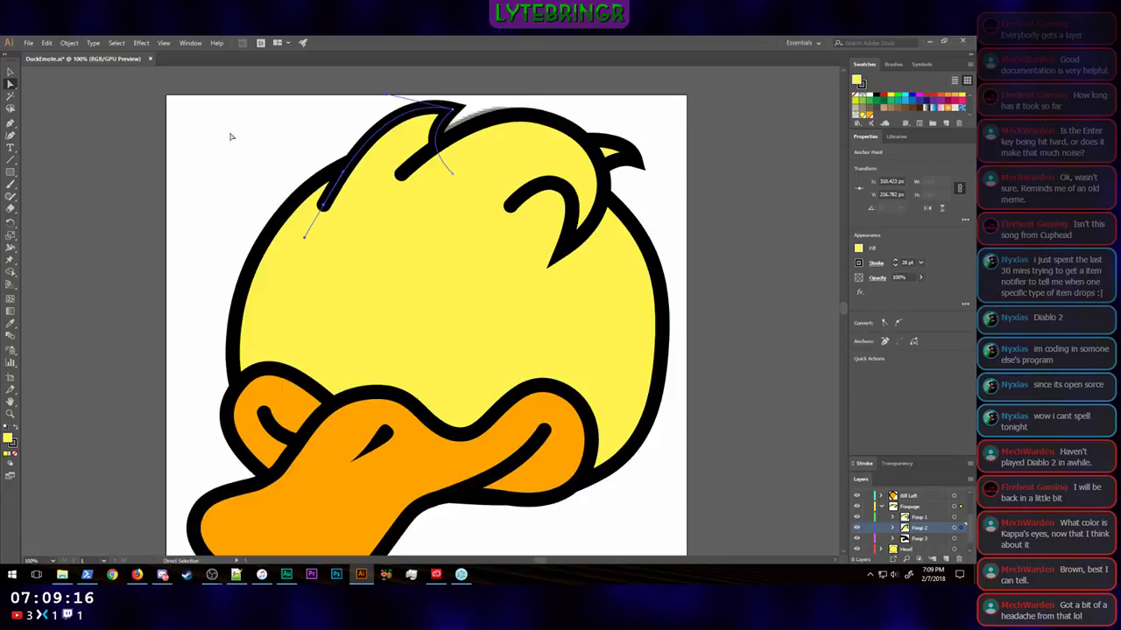
Step: Extend the large middle tuft's left end anchor to about X 443 px, Y 176 px and shift its top curve handle slightly outward
{"action": "left_click", "coordinate": [402, 175]}
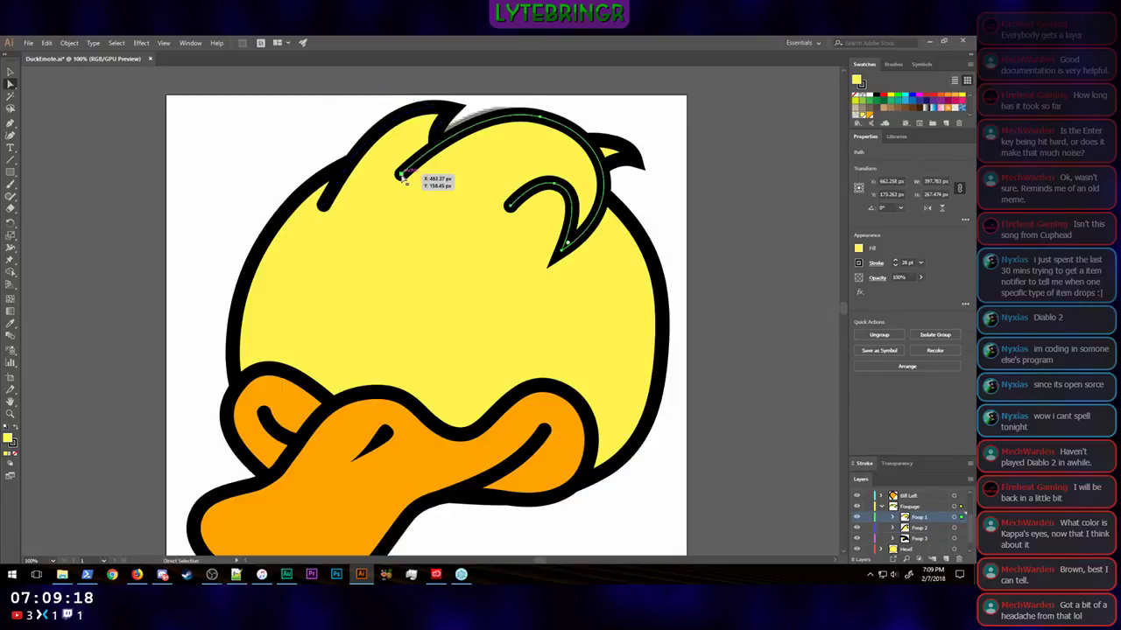
{"action": "key", "text": "shift+Left"}
{"action": "key", "text": "shift+Down"}
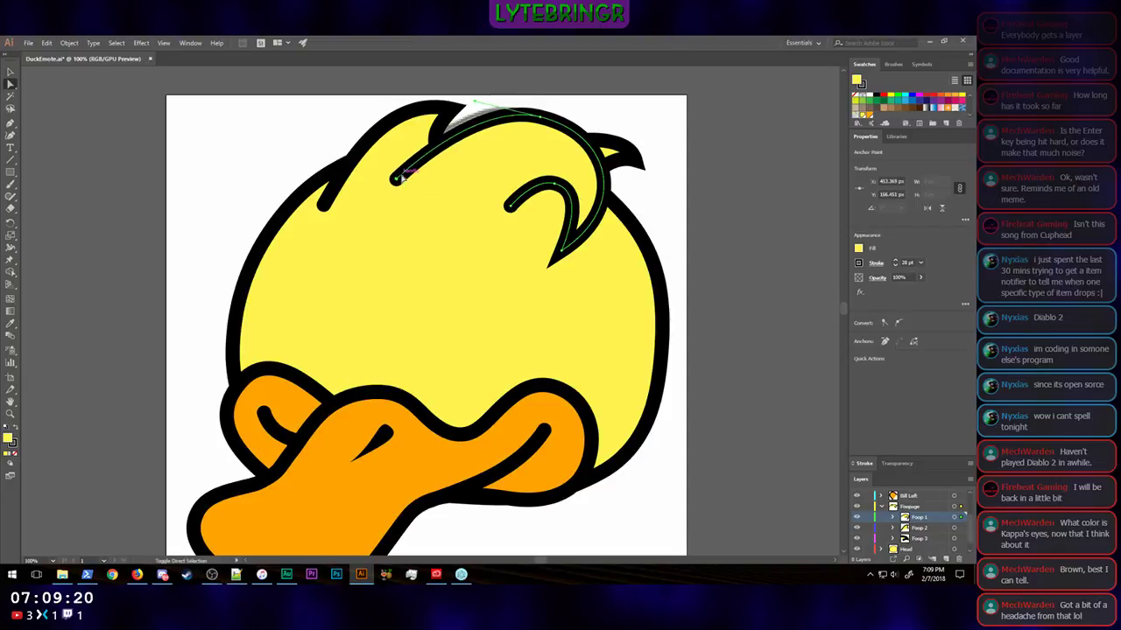
{"action": "key", "text": "shift+Left"}
{"action": "key", "text": "shift+Down"}
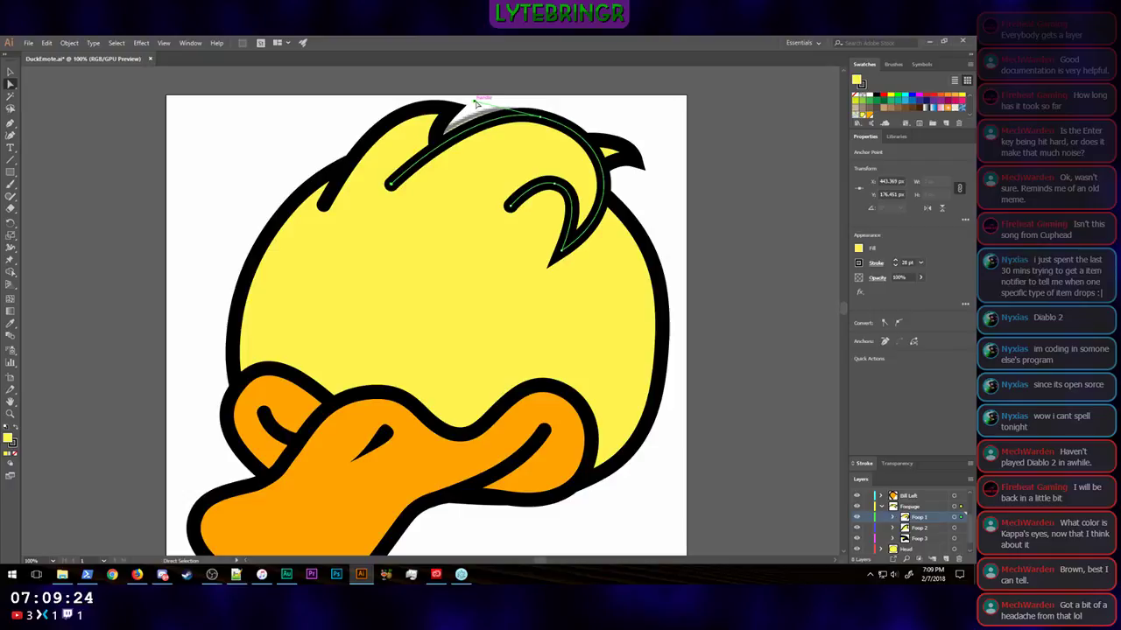
{"action": "mouse_move", "coordinate": [476, 103]}
{"action": "left_mouse_down"}
{"action": "mouse_move", "coordinate": [457, 88]}
{"action": "mouse_move", "coordinate": [462, 100]}
{"action": "left_mouse_up"}
{"action": "left_click", "coordinate": [775, 257]}
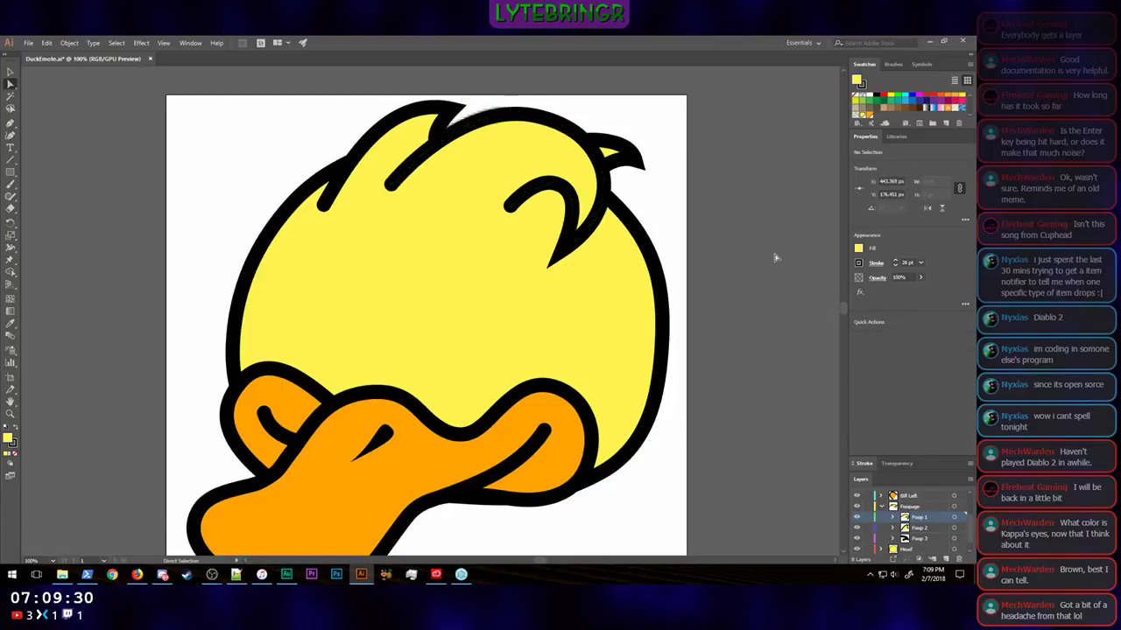
Step: Examine the duck with the lengthened tuft ends at a tiny emote-like display size
{"action": "key", "text": "ctrl+minus"}
{"action": "key", "text": "ctrl+minus"}
{"action": "key", "text": "ctrl+minus"}
{"action": "key", "text": "ctrl+minus"}
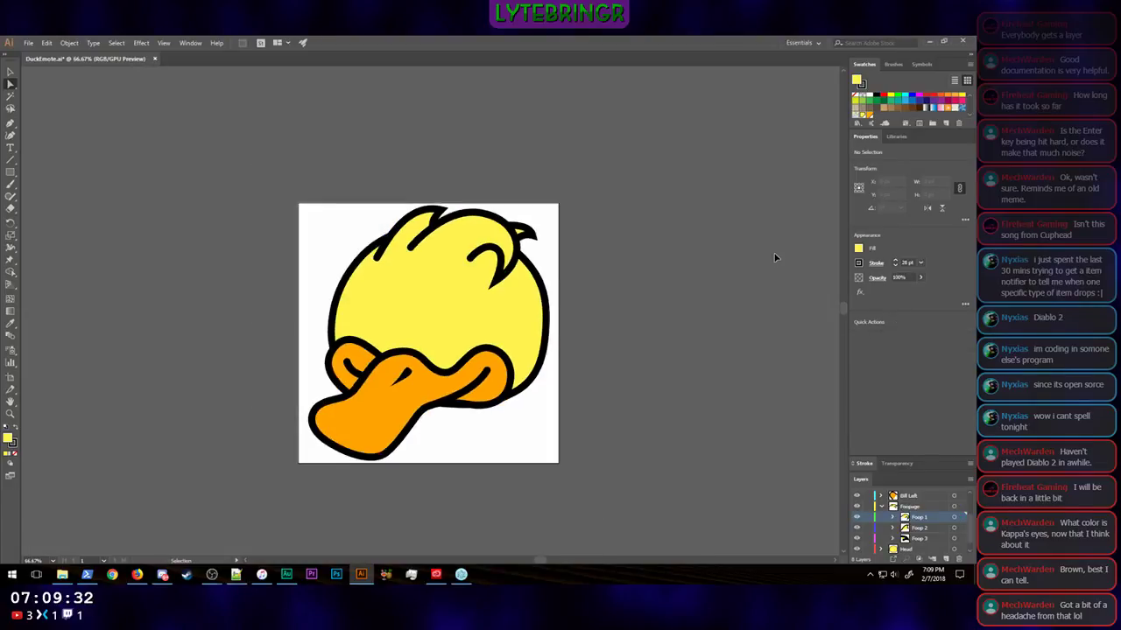
{"action": "key", "text": "ctrl+minus"}
{"action": "key", "text": "ctrl+minus"}
{"action": "key", "text": "ctrl+minus"}
{"action": "key", "text": "ctrl+minus"}
{"action": "key", "text": "ctrl+minus"}
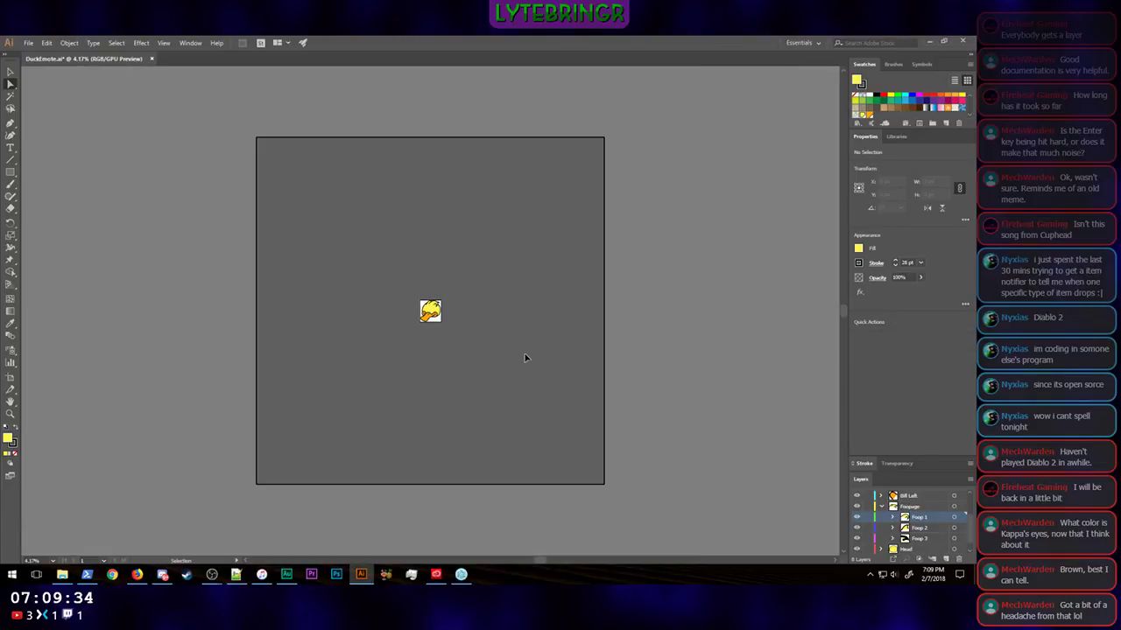
{"action": "key", "text": "ctrl+minus"}
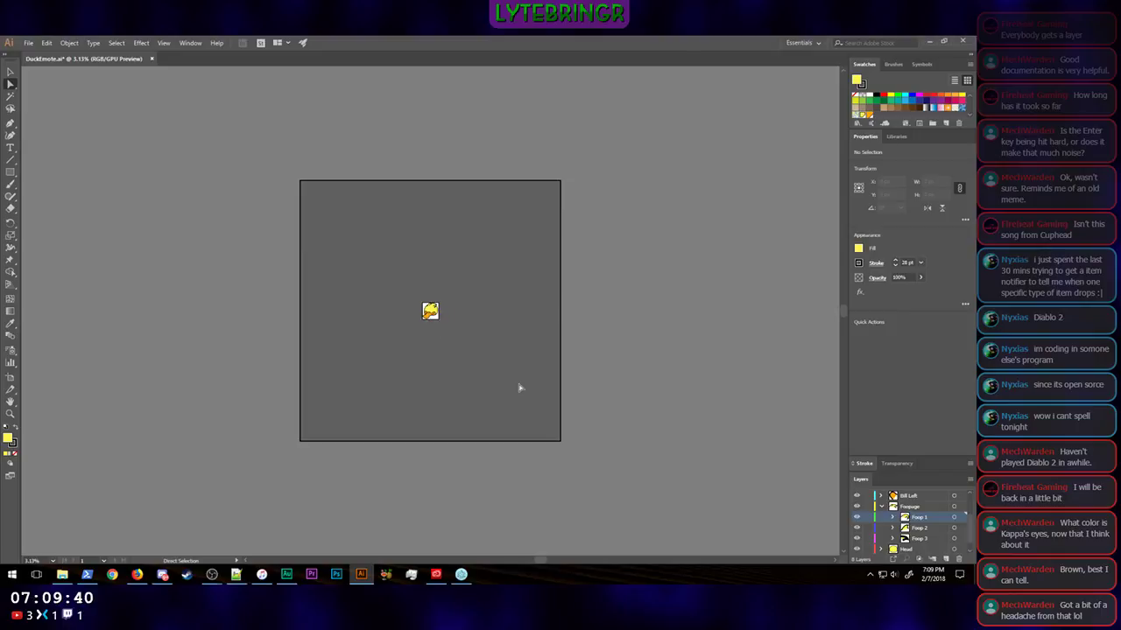
{"action": "key", "text": "ctrl+plus"}
{"action": "key", "text": "ctrl+plus"}
{"action": "key", "text": "ctrl+plus"}
{"action": "key", "text": "ctrl+plus"}
{"action": "key", "text": "ctrl+plus"}
{"action": "key", "text": "ctrl+plus"}
{"action": "key", "text": "ctrl+plus"}
{"action": "key", "text": "ctrl+plus"}
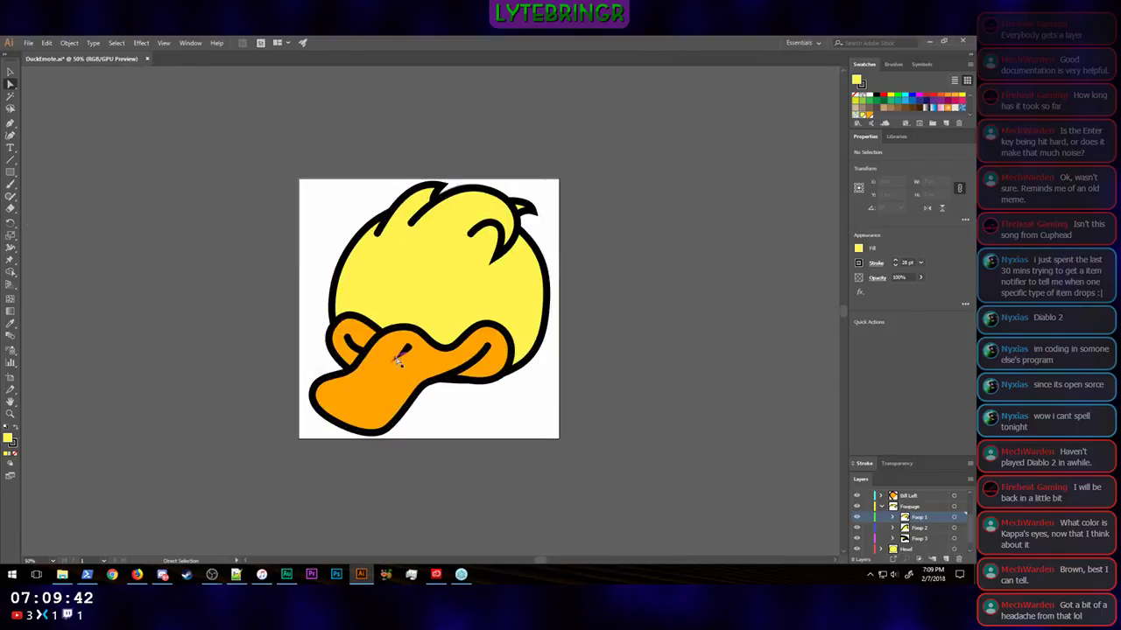
Step: Enlarge the nostril on the bill to about 125 px wide and 109 px high and shift it slightly right and up
{"action": "left_click", "coordinate": [393, 361]}
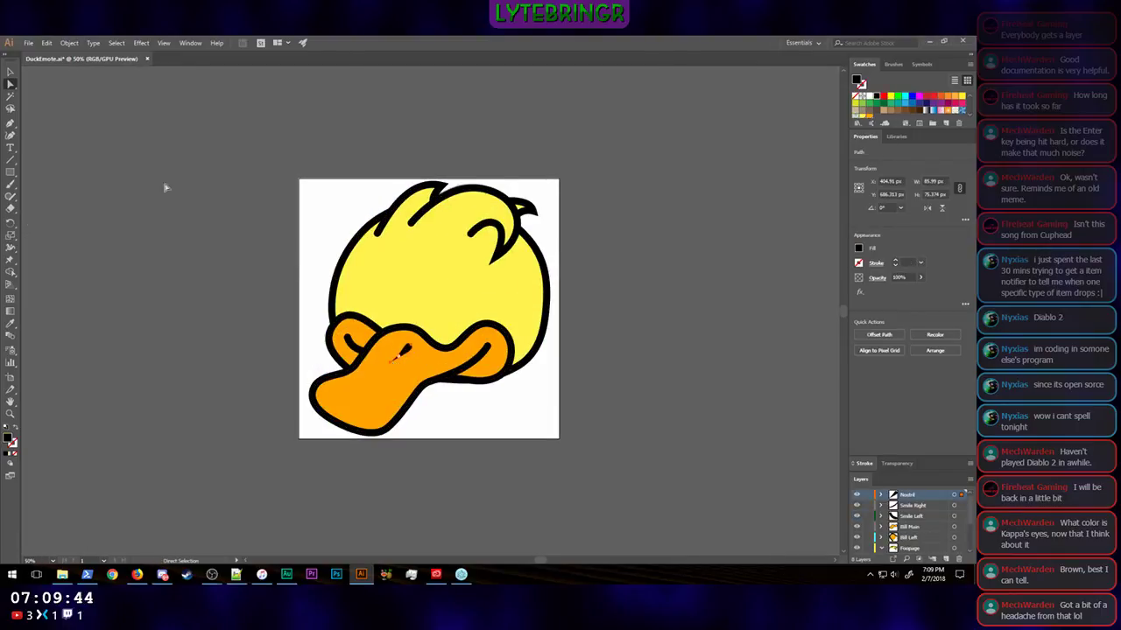
{"action": "left_click", "coordinate": [12, 83]}
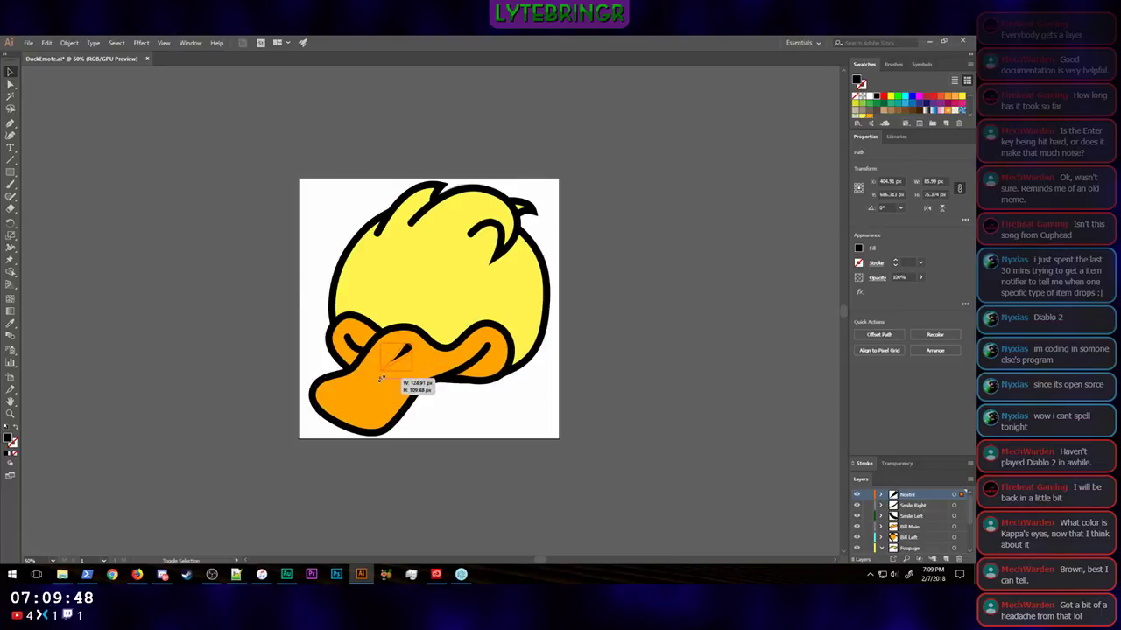
{"action": "key", "text": "Right"}
{"action": "key", "text": "Right"}
{"action": "key", "text": "Right"}
{"action": "key", "text": "Right"}
{"action": "key", "text": "Right"}
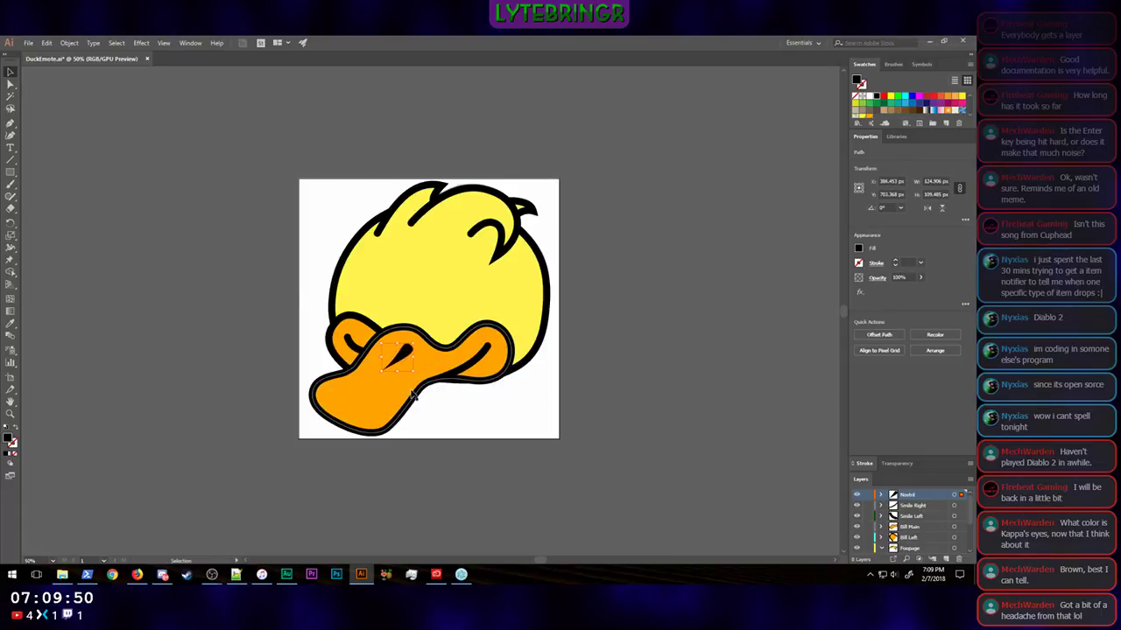
{"action": "key", "text": "Right"}
{"action": "key", "text": "Right"}
{"action": "key", "text": "Right"}
{"action": "key", "text": "Right"}
{"action": "key", "text": "Right"}
{"action": "key", "text": "Up"}
{"action": "key", "text": "Up"}
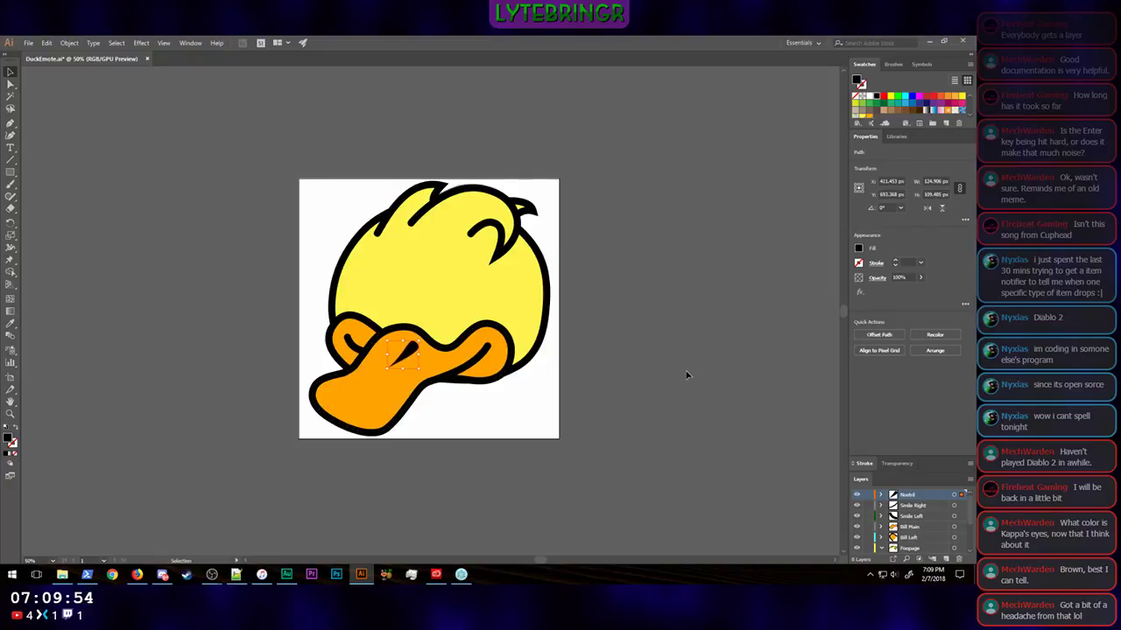
Step: Examine how the enlarged nostril reads at a very small display size
{"action": "left_click", "coordinate": [686, 374]}
{"action": "key", "text": "ctrl+minus"}
{"action": "key", "text": "ctrl+minus"}
{"action": "key", "text": "ctrl+minus"}
{"action": "key", "text": "ctrl+minus"}
{"action": "key", "text": "ctrl+minus"}
{"action": "key", "text": "ctrl+minus"}
{"action": "key", "text": "ctrl+minus"}
{"action": "key", "text": "ctrl+minus"}
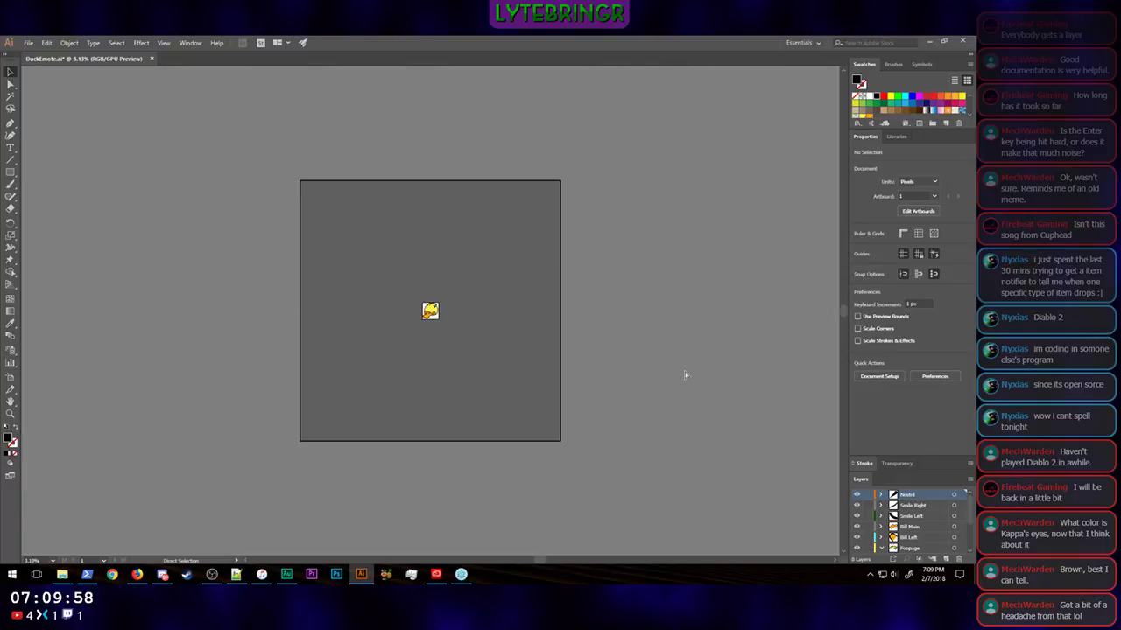
{"action": "key", "text": "ctrl+plus"}
{"action": "key", "text": "ctrl+plus"}
{"action": "key", "text": "ctrl+plus"}
{"action": "key", "text": "ctrl+plus"}
{"action": "key", "text": "ctrl+plus"}
{"action": "key", "text": "ctrl+plus"}
{"action": "key", "text": "ctrl+plus"}
{"action": "key", "text": "ctrl+plus"}
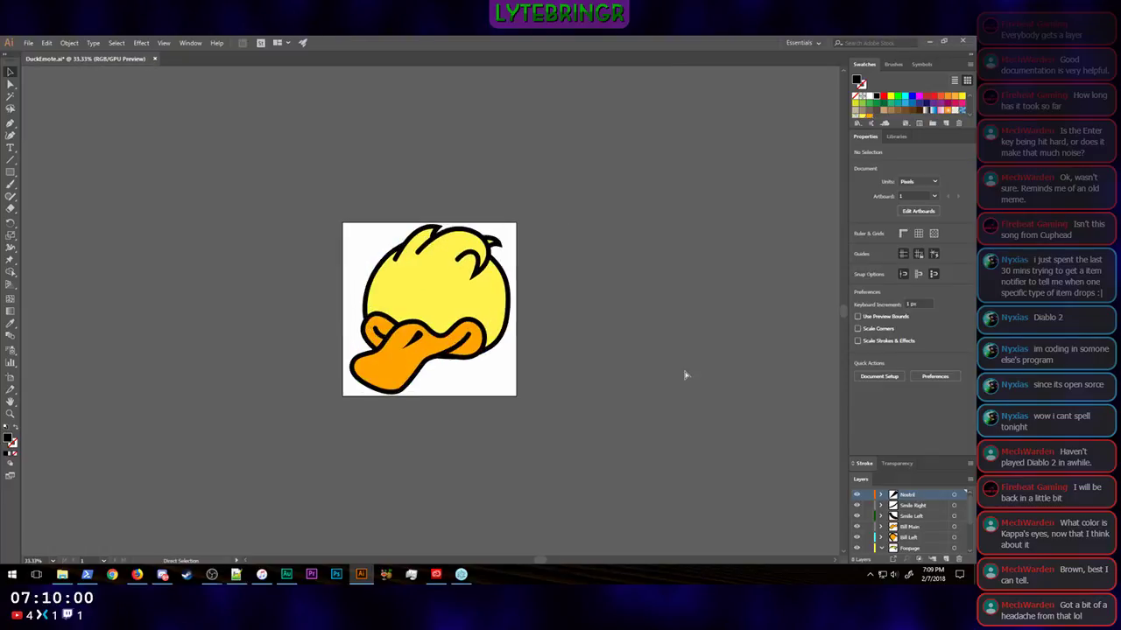
{"action": "key", "text": "ctrl+plus"}
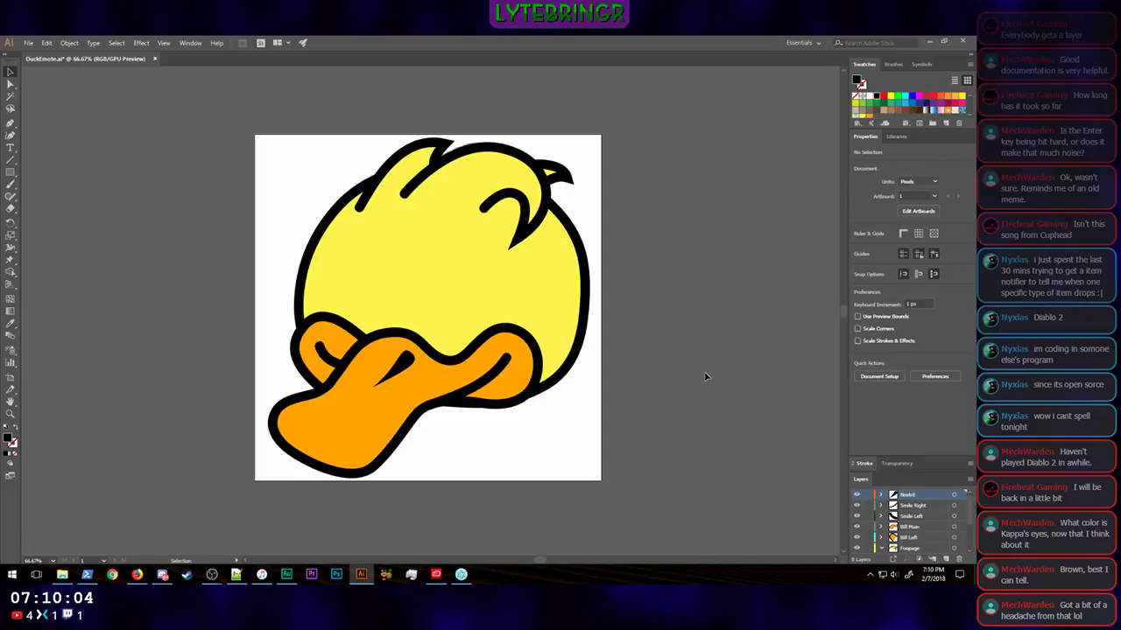
Step: Move the tip anchor of the small right hair tuft outward and down to X 943 px, Y 149 px
{"action": "left_click", "coordinate": [565, 176]}
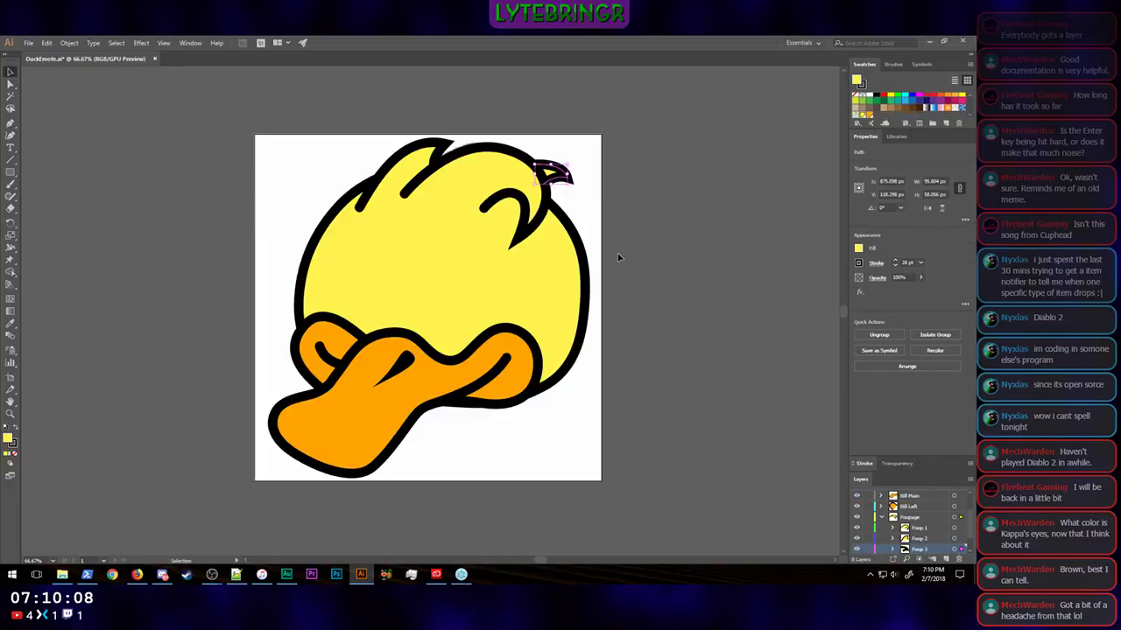
{"action": "key", "text": "ctrl+plus"}
{"action": "key", "text": "ctrl+plus"}
{"action": "key", "text": "ctrl+plus"}
{"action": "key", "text": "ctrl+plus"}
{"action": "key", "text": "ctrl+plus"}
{"action": "key", "text": "ctrl+plus"}
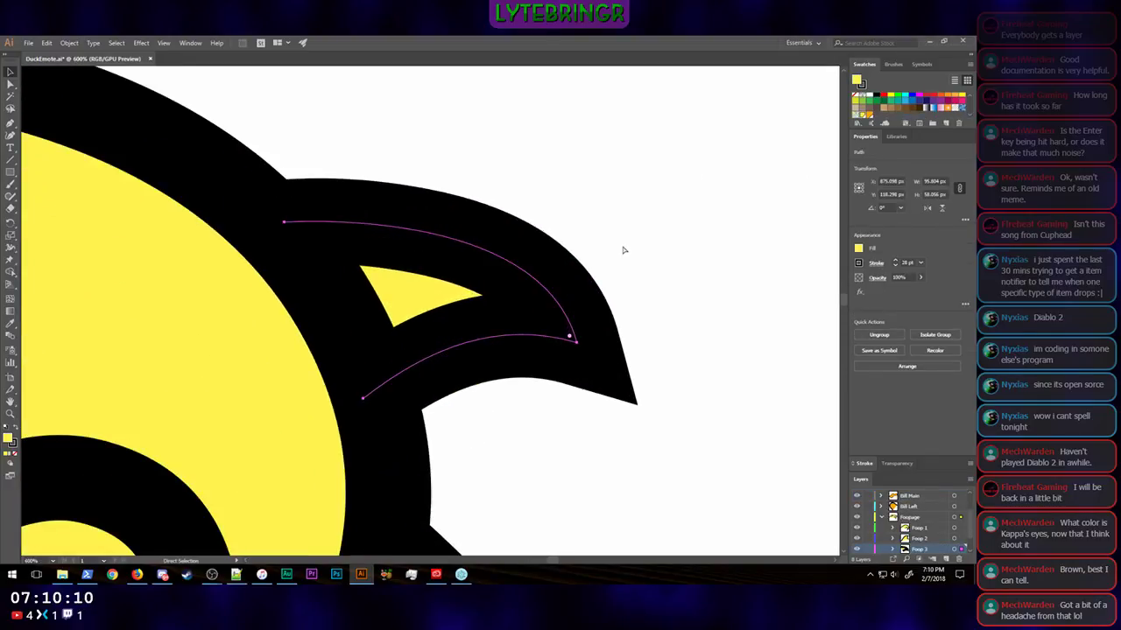
{"action": "key", "text": "v"}
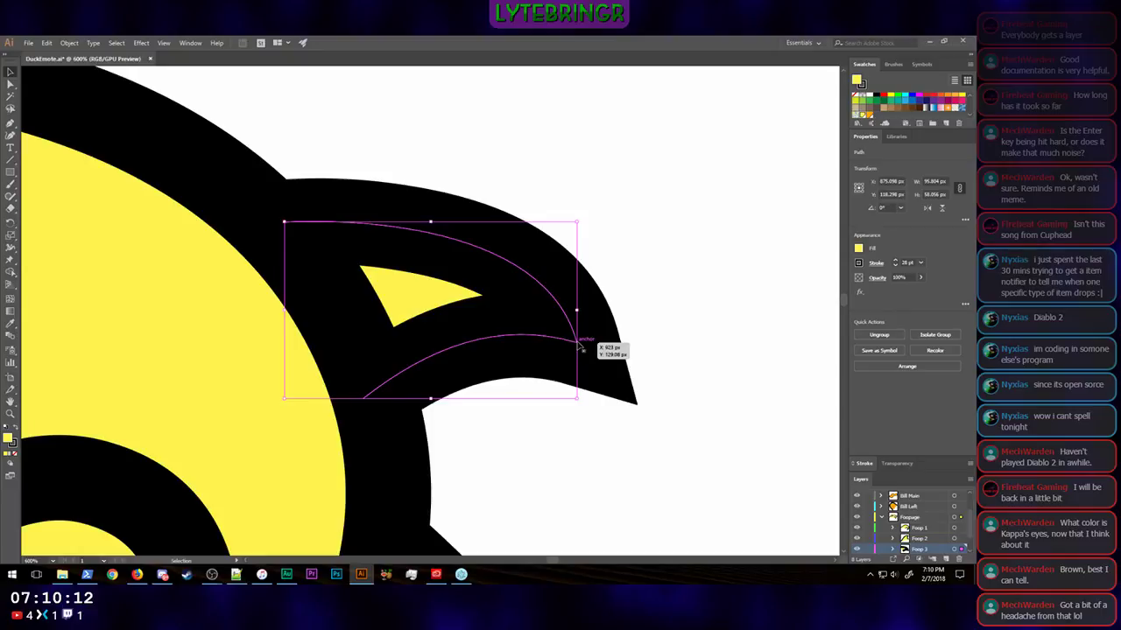
{"action": "key", "text": "a"}
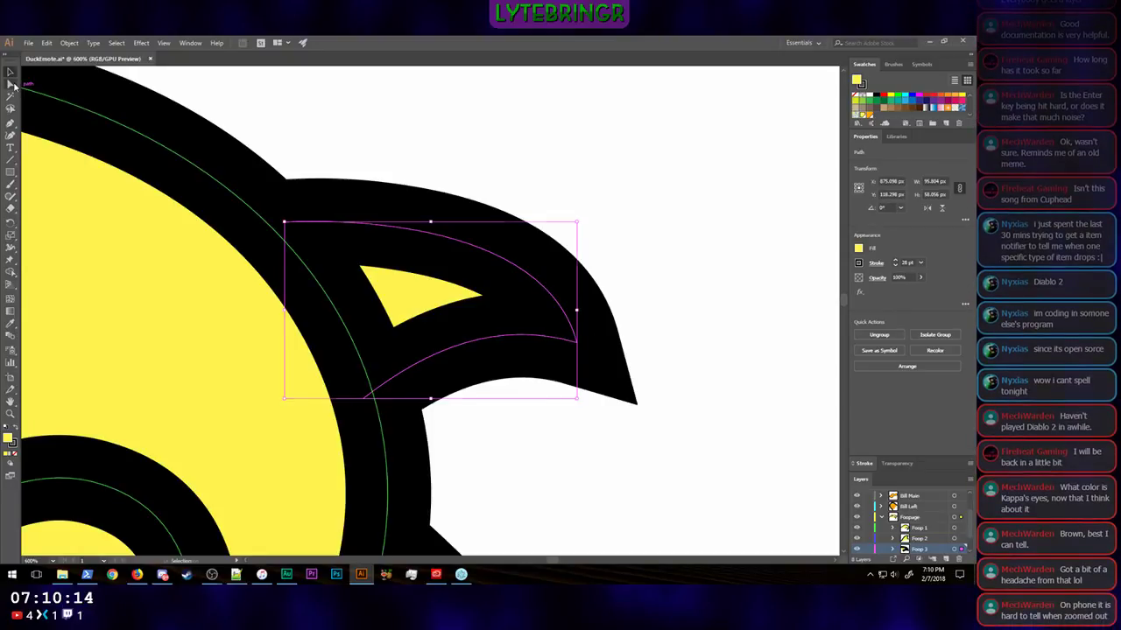
{"action": "left_click", "coordinate": [573, 339]}
{"action": "key", "text": "shift+Right"}
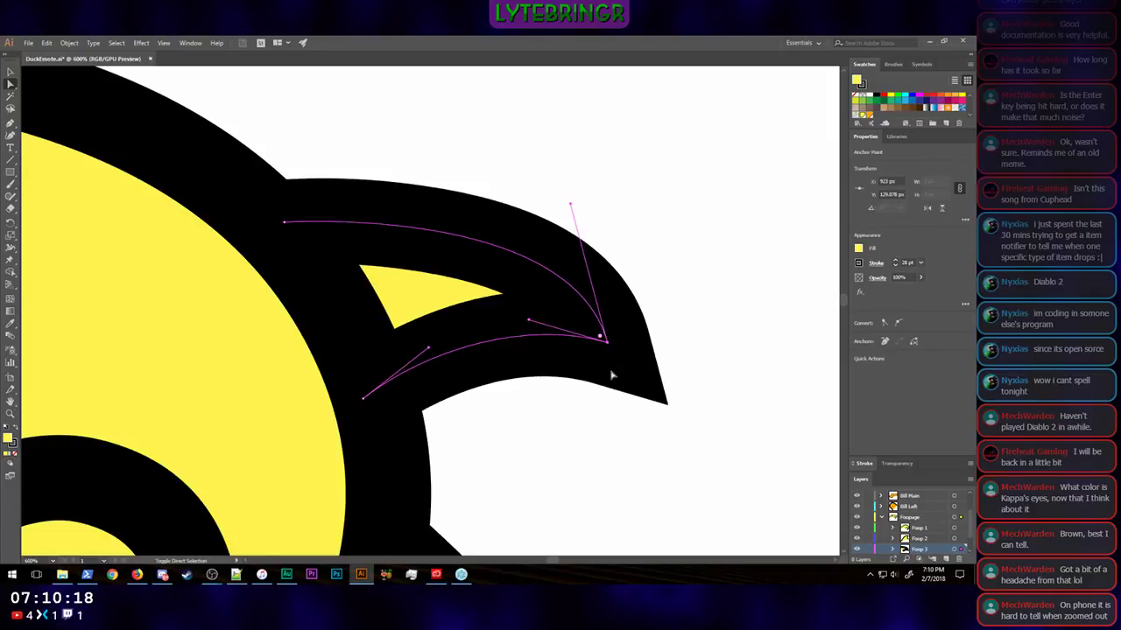
{"action": "key", "text": "shift+Down"}
{"action": "key", "text": "shift+Right"}
{"action": "key", "text": "shift+Down"}
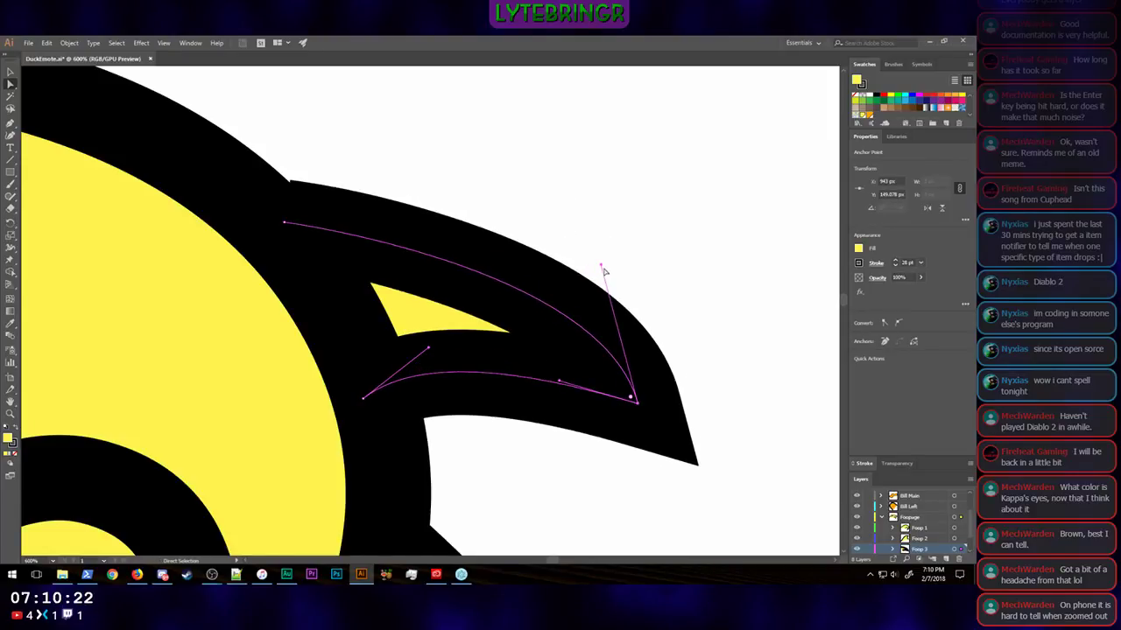
Step: Bow the small right hair tuft's upper and lower curves upward and lower its bottom base anchor to about Y 153 px
{"action": "left_click_drag", "start_coordinate": [601, 266], "coordinate": [575, 132]}
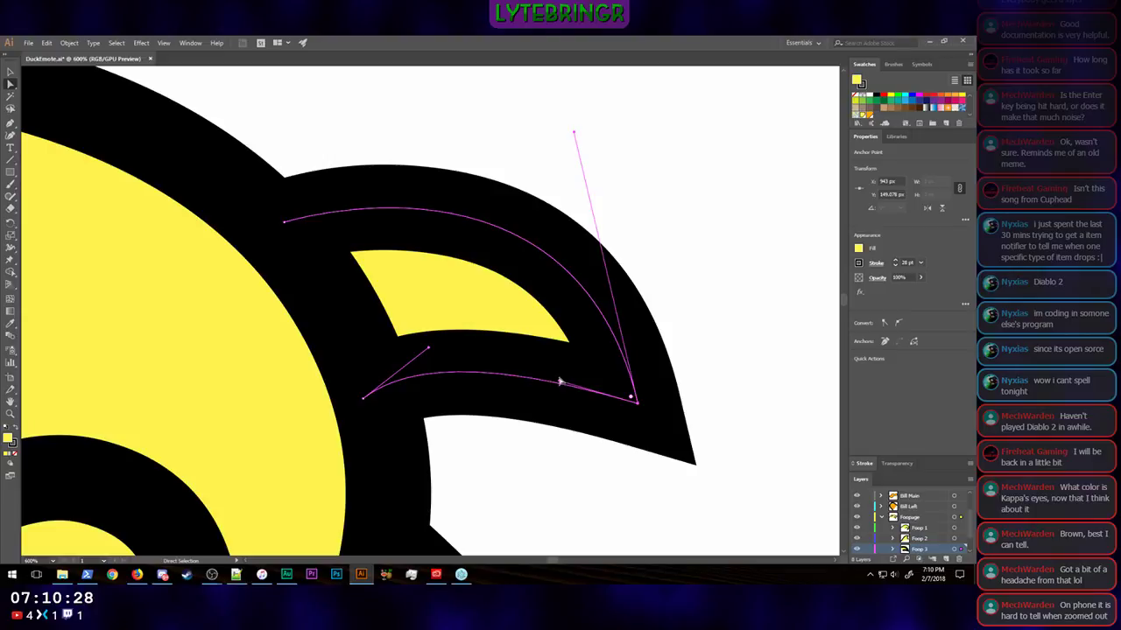
{"action": "left_click_drag", "start_coordinate": [561, 383], "coordinate": [540, 351]}
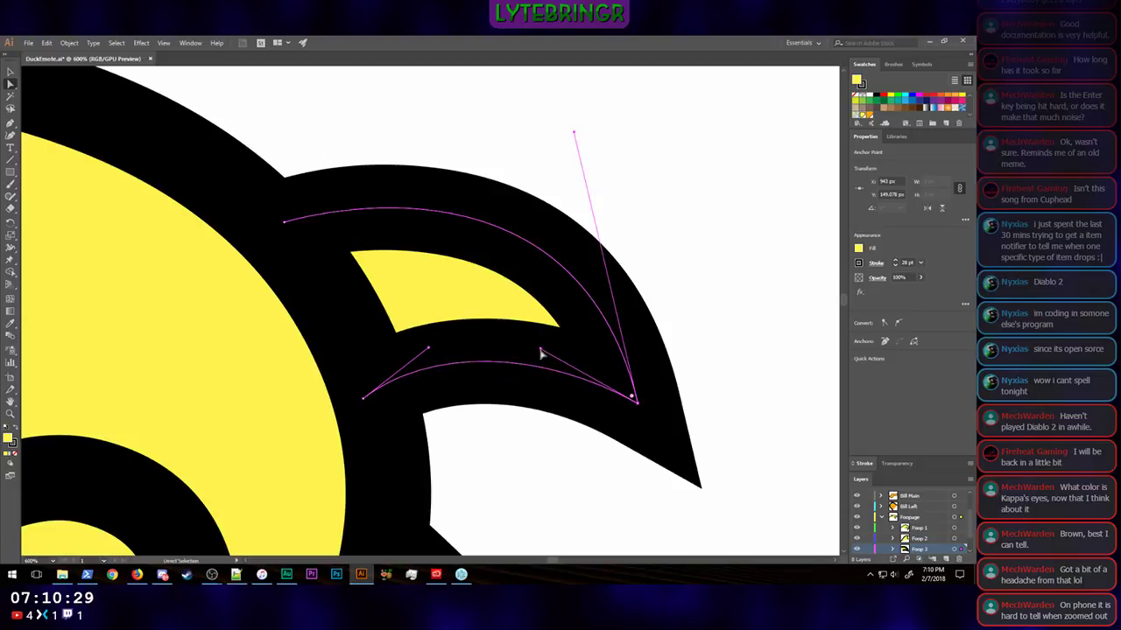
{"action": "left_click", "coordinate": [364, 401]}
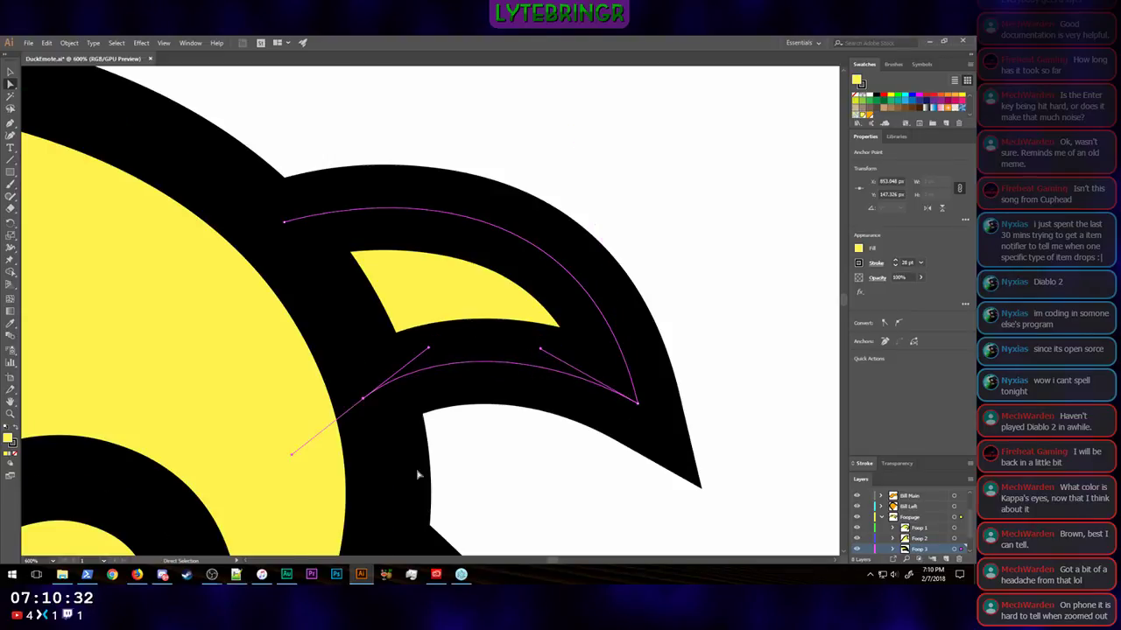
{"action": "key", "text": "Down"}
{"action": "key", "text": "Down"}
{"action": "key", "text": "Down"}
{"action": "key", "text": "Down"}
{"action": "key", "text": "Down"}
{"action": "key", "text": "Down"}
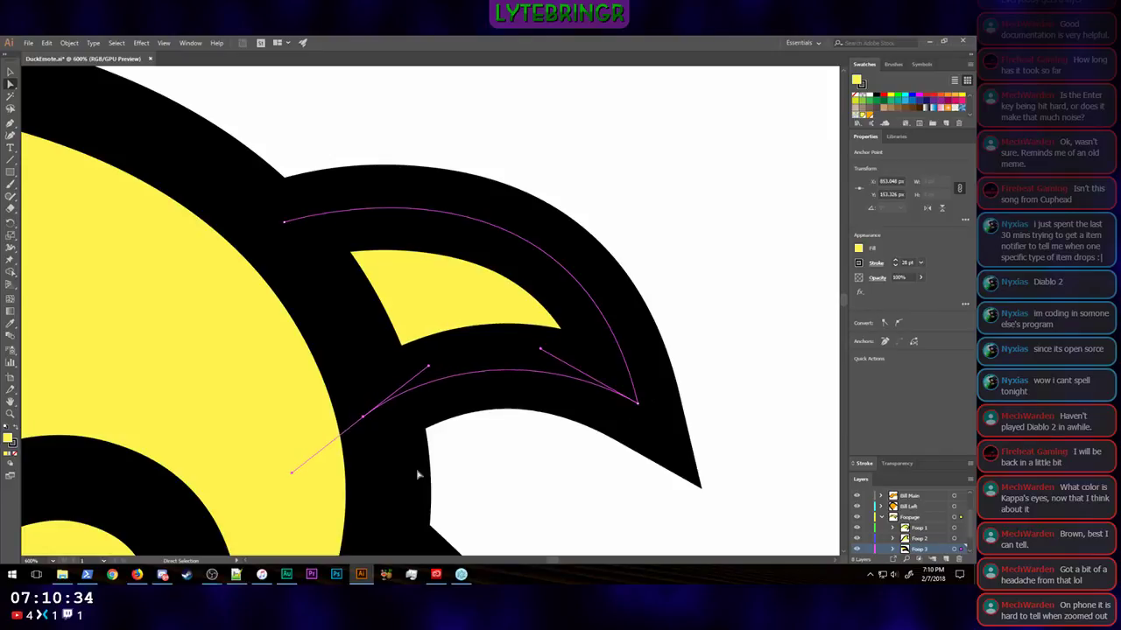
Step: Deselect the tuft and examine how the duck with the fuller right hair tuft reads at several small emote-like display sizes
{"action": "key", "text": "ctrl+minus"}
{"action": "key", "text": "ctrl+minus"}
{"action": "key", "text": "ctrl+minus"}
{"action": "key", "text": "ctrl+minus"}
{"action": "key", "text": "ctrl+minus"}
{"action": "key", "text": "ctrl+minus"}
{"action": "key", "text": "ctrl+minus"}
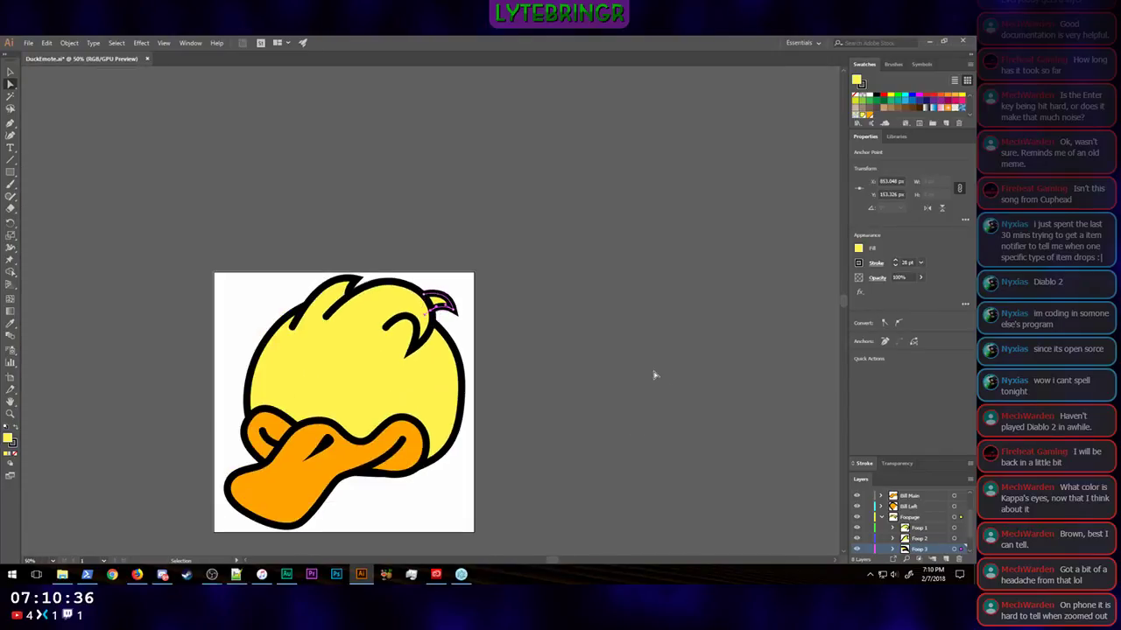
{"action": "left_click", "coordinate": [615, 386]}
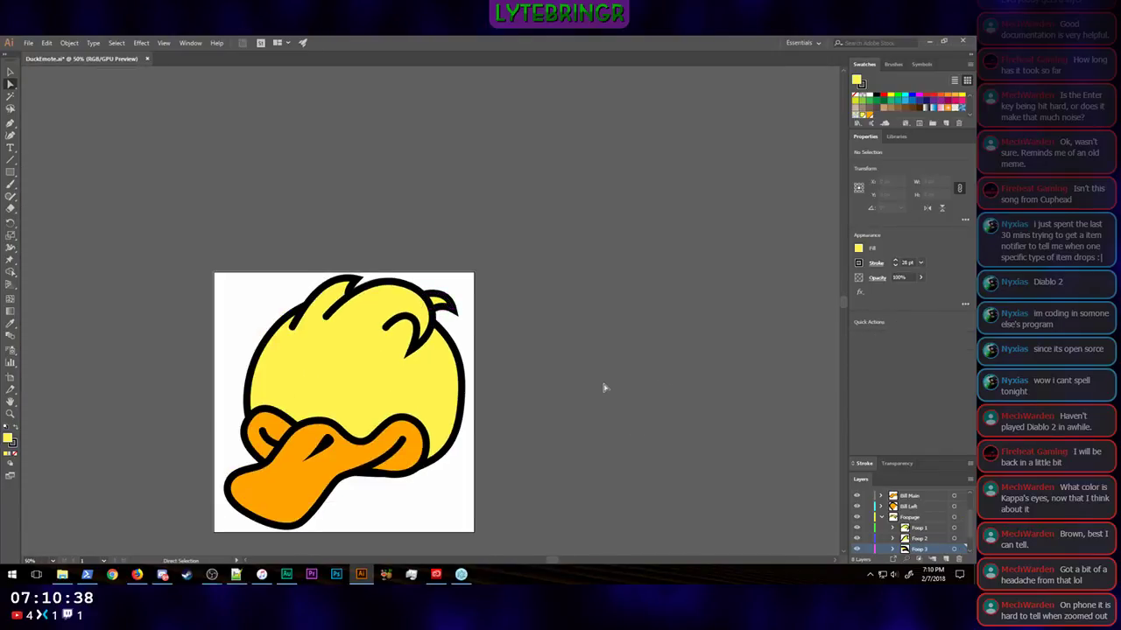
{"action": "scroll", "coordinate": [603, 387], "scroll_direction": "down", "scroll_amount": 3}
{"action": "scroll", "coordinate": [604, 388], "scroll_direction": "left", "scroll_amount": 3}
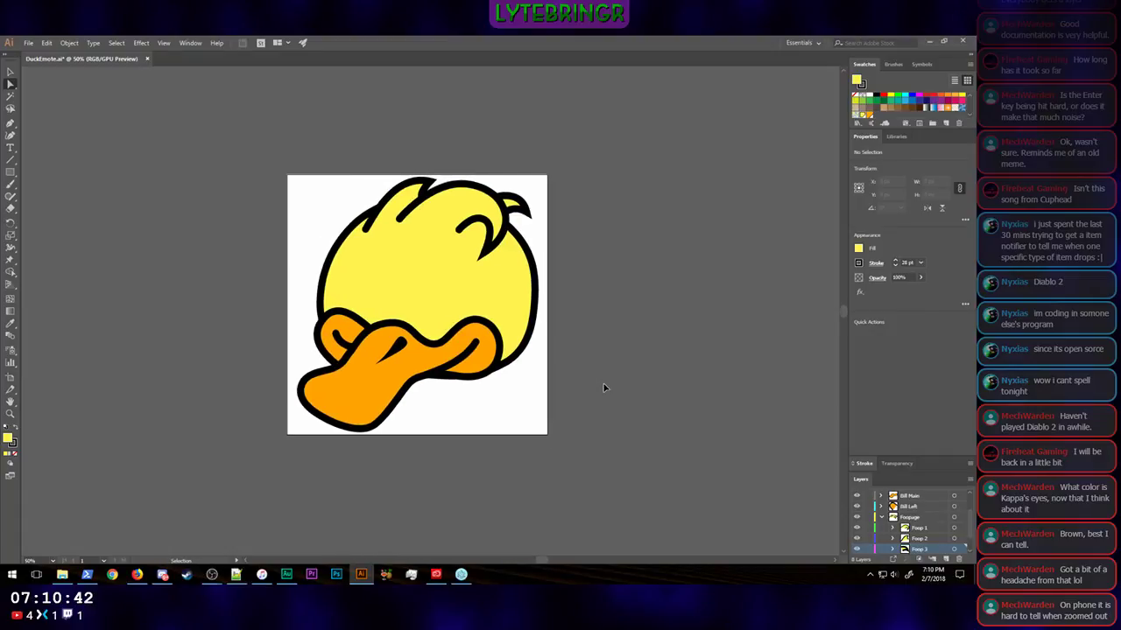
{"action": "key", "text": "ctrl+minus"}
{"action": "key", "text": "ctrl+minus"}
{"action": "key", "text": "ctrl+minus"}
{"action": "key", "text": "ctrl+minus"}
{"action": "key", "text": "ctrl+minus"}
{"action": "key", "text": "ctrl+minus"}
{"action": "key", "text": "ctrl+minus"}
{"action": "key", "text": "ctrl+minus"}
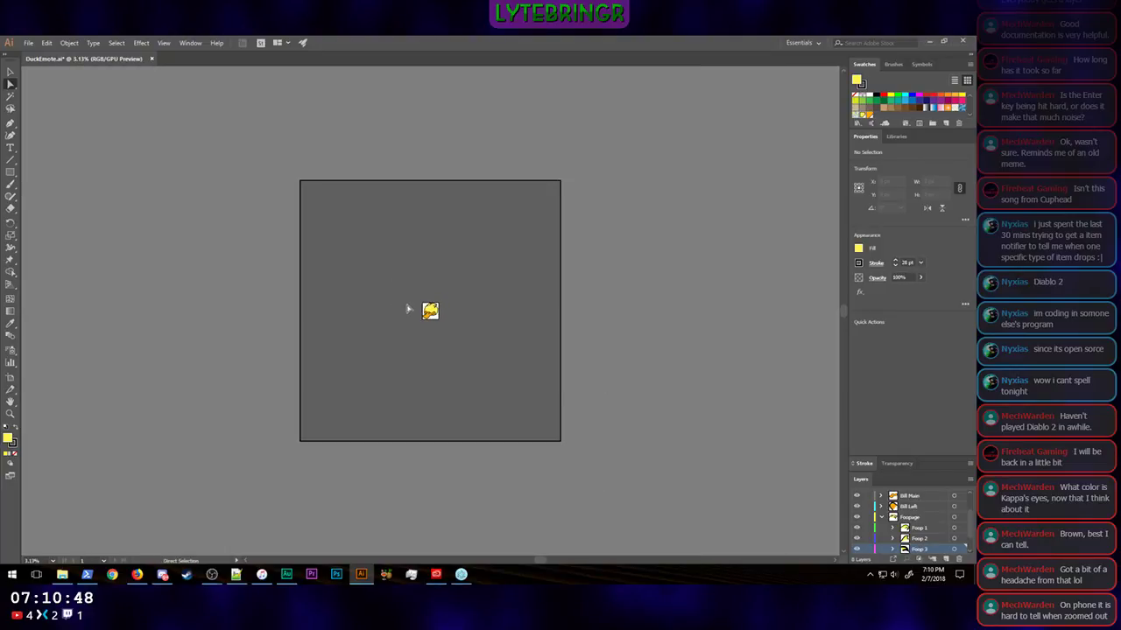
{"action": "key", "text": "ctrl+plus"}
{"action": "key", "text": "ctrl+plus"}
{"action": "key", "text": "ctrl+plus"}
{"action": "key", "text": "ctrl+plus"}
{"action": "key", "text": "ctrl+plus"}
{"action": "key", "text": "ctrl+plus"}
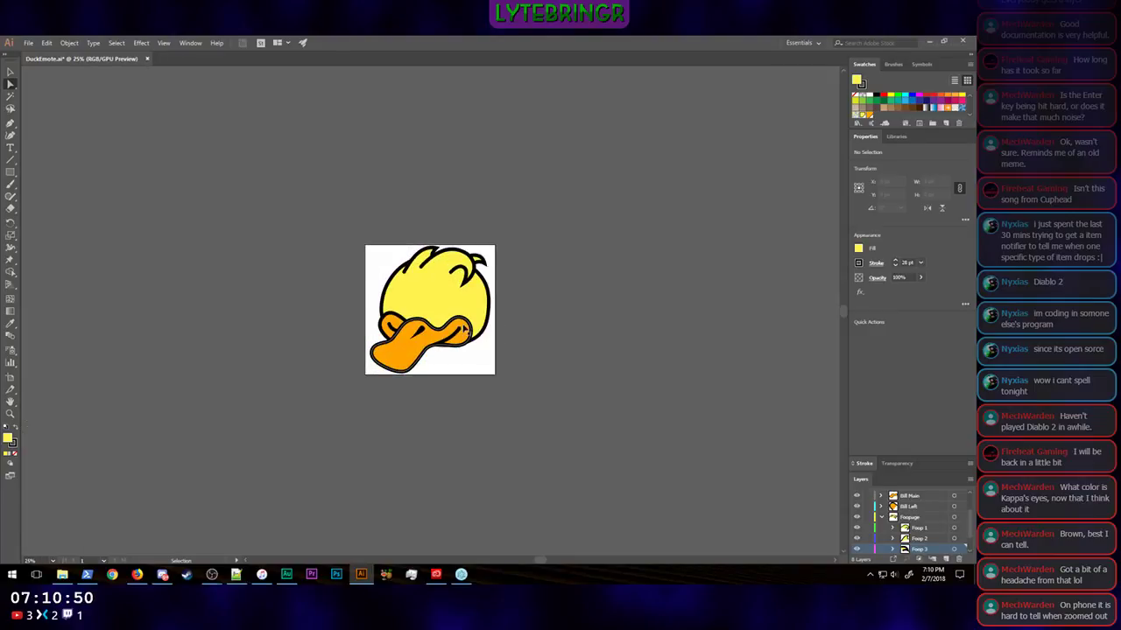
{"action": "key", "text": "ctrl+minus"}
{"action": "key", "text": "ctrl+minus"}
{"action": "key", "text": "ctrl+minus"}
{"action": "key", "text": "ctrl+minus"}
{"action": "key", "text": "ctrl+minus"}
{"action": "key", "text": "ctrl+plus"}
{"action": "key", "text": "ctrl+plus"}
{"action": "key", "text": "ctrl+plus"}
{"action": "key", "text": "ctrl+plus"}
{"action": "key", "text": "ctrl+plus"}
{"action": "key", "text": "ctrl+plus"}
{"action": "key", "text": "ctrl+plus"}
{"action": "key", "text": "ctrl+plus"}
{"action": "key", "text": "ctrl+plus"}
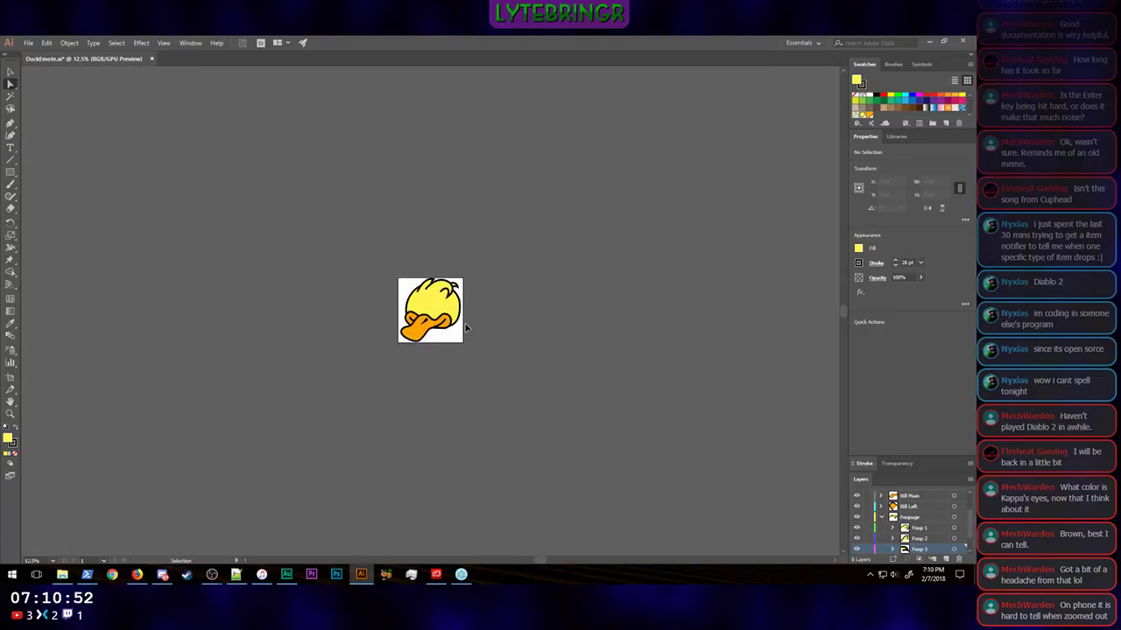
{"action": "key", "text": "ctrl+minus"}
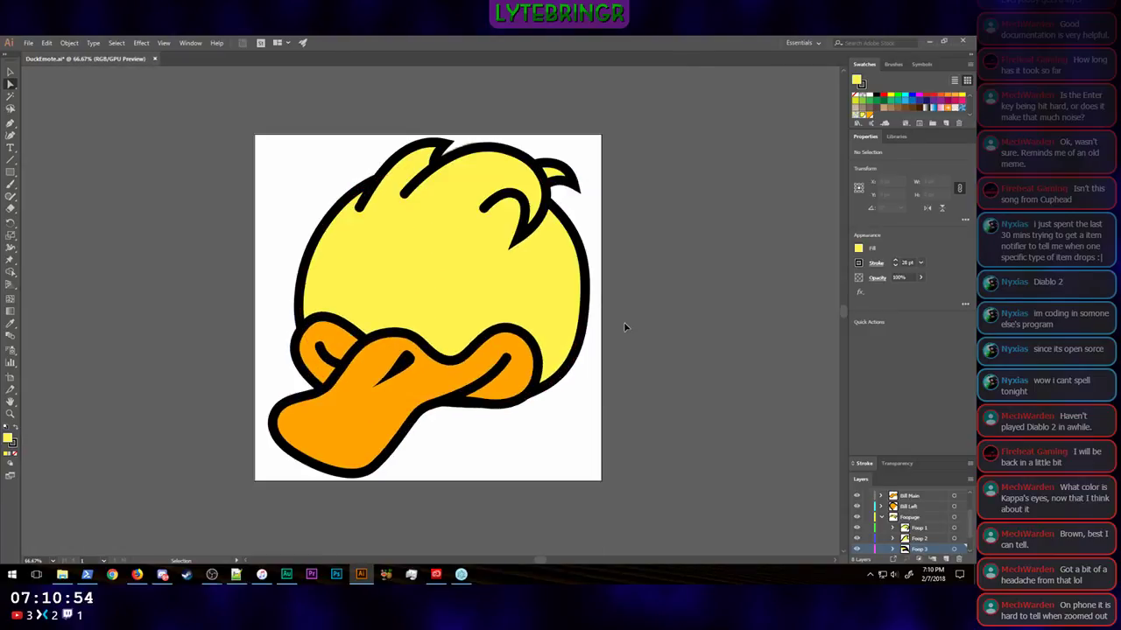
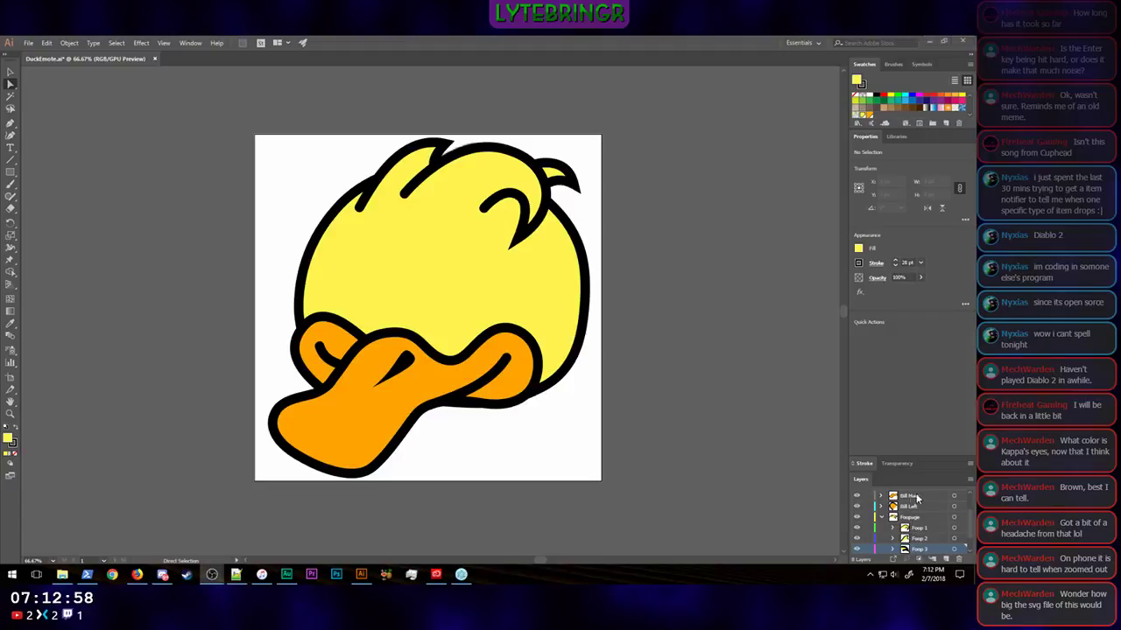
Step: Collapse the hair tuft layer group and create a new layer named Bill above the Nostril layer
{"action": "scroll", "coordinate": [927, 497], "scroll_direction": "down", "scroll_amount": 1}
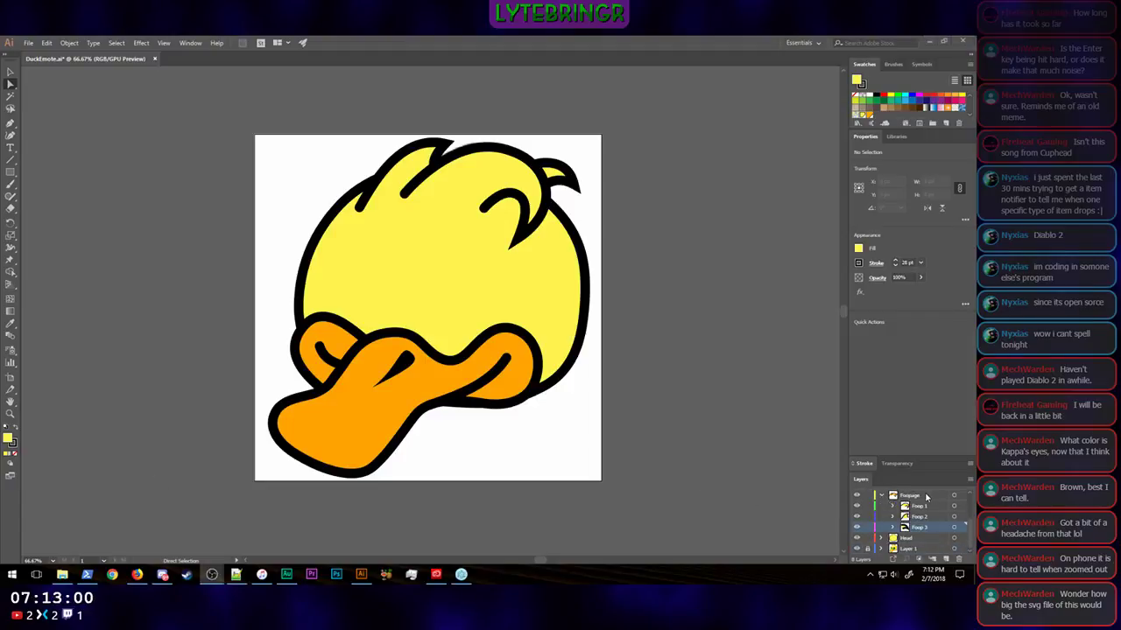
{"action": "scroll", "coordinate": [886, 521], "scroll_direction": "up", "scroll_amount": 2}
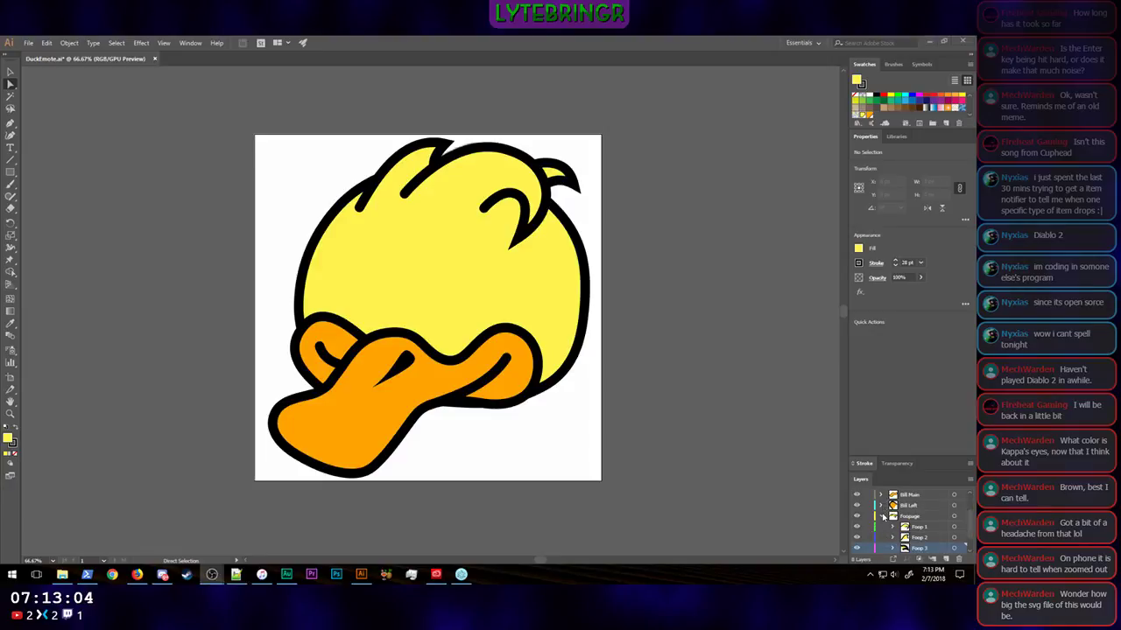
{"action": "left_click", "coordinate": [881, 517]}
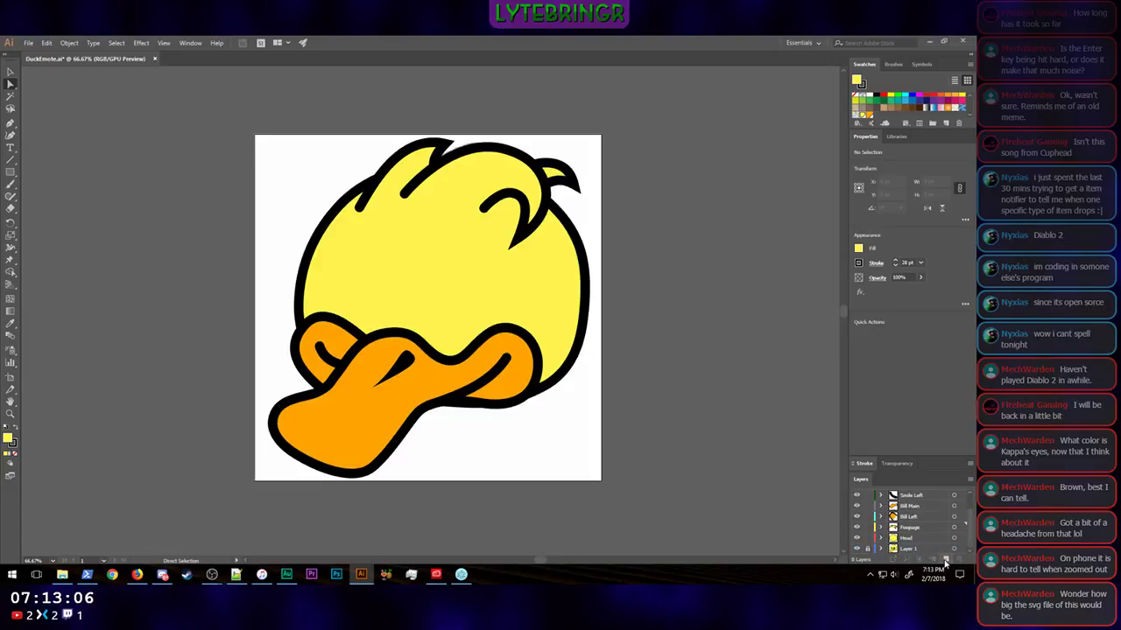
{"action": "double_click", "coordinate": [865, 136]}
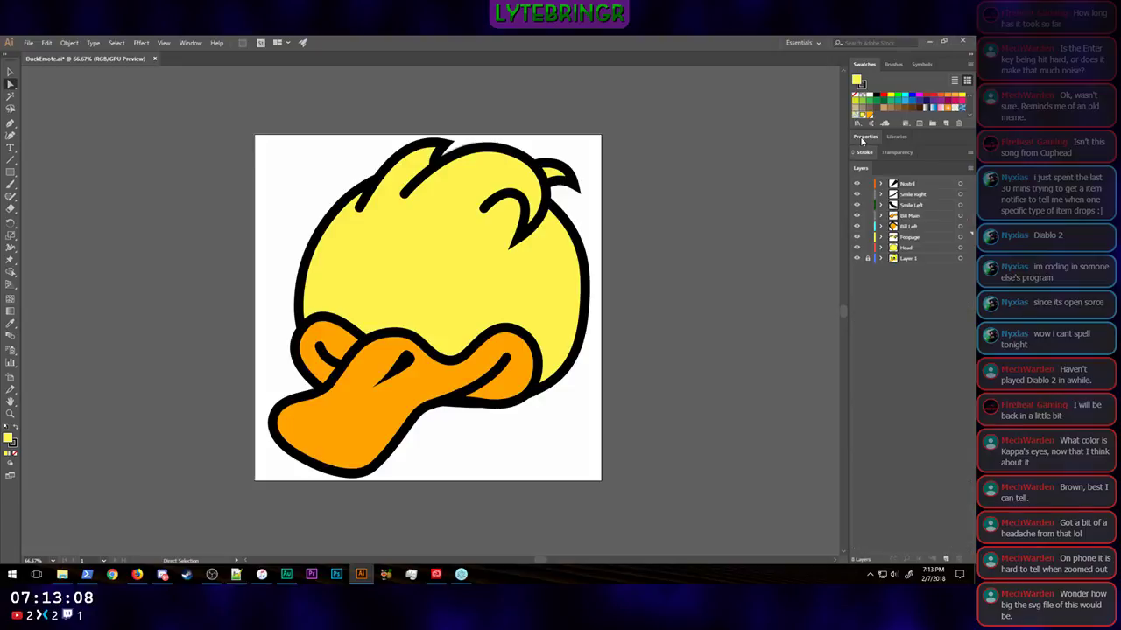
{"action": "left_click", "coordinate": [946, 559]}
{"action": "left_click_drag", "start_coordinate": [916, 240], "coordinate": [928, 182]}
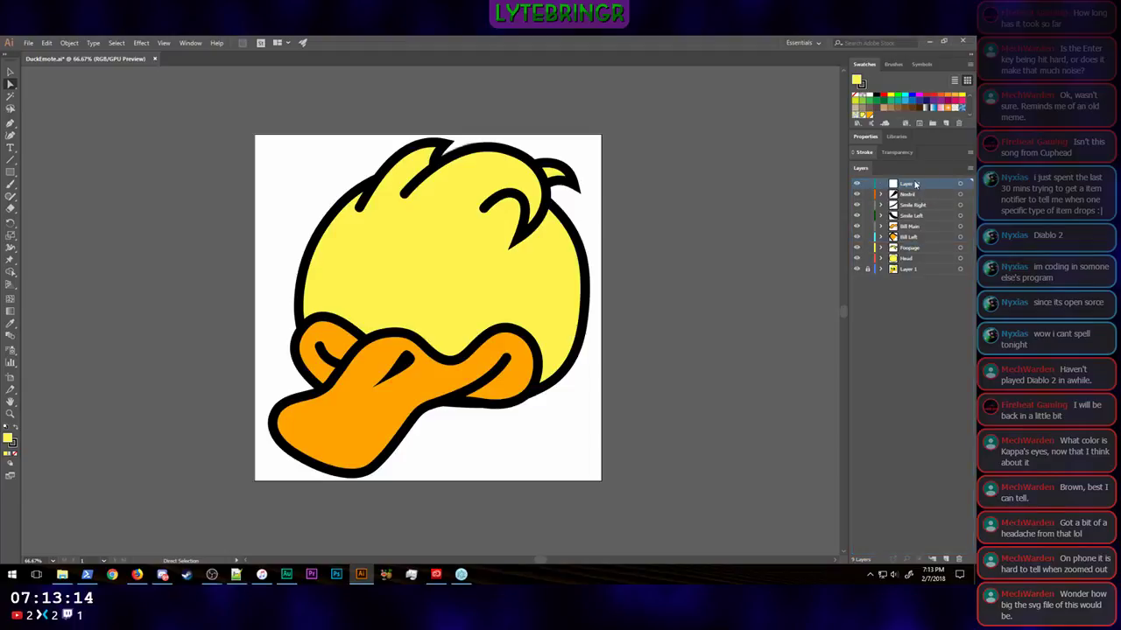
{"action": "double_click", "coordinate": [928, 182]}
{"action": "type", "text": "Bill"}
{"action": "key", "text": "Return"}
Step: Nest the Nostril, Smile Right, Smile Left, Bill Main and Bill Left layers inside the Bill layer and collapse it
{"action": "left_click", "coordinate": [916, 236]}
{"action": "left_click", "coordinate": [910, 195], "text": "shift"}
{"action": "left_click_drag", "start_coordinate": [910, 197], "coordinate": [906, 184]}
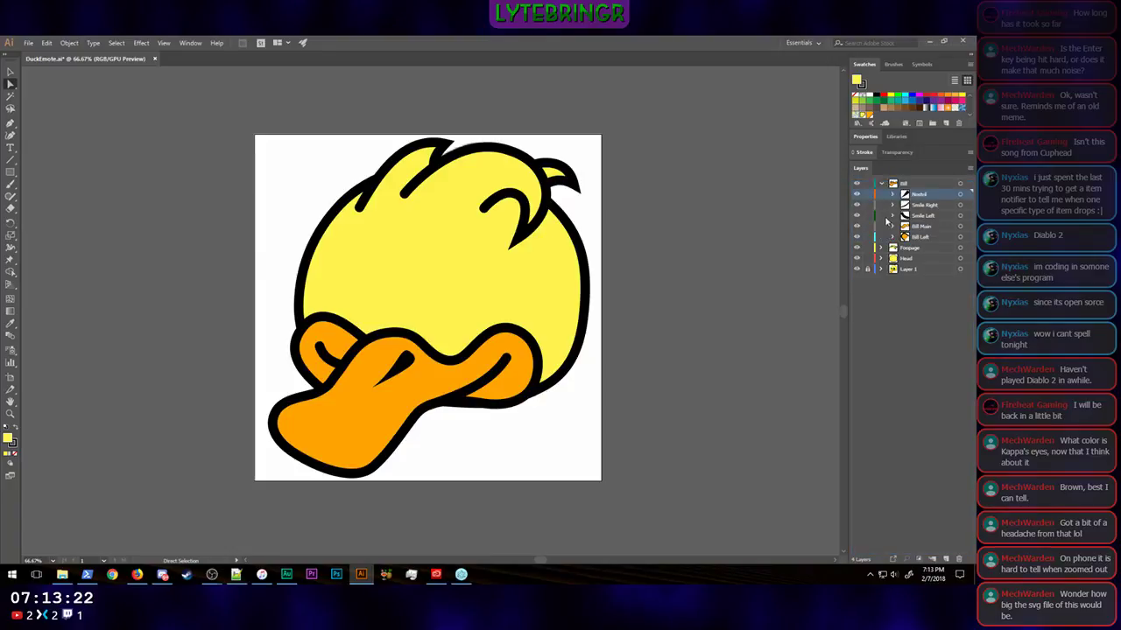
{"action": "left_click", "coordinate": [881, 184]}
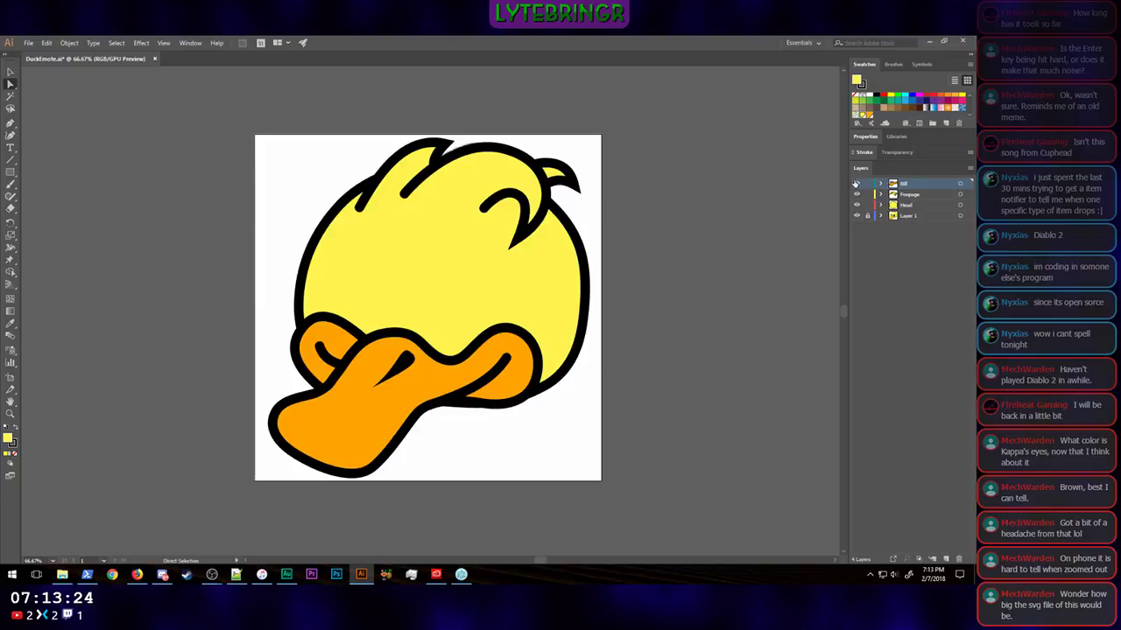
Step: Check the contents of the Bill, Head and hair tuft layers, and nest the hair tuft layer inside the Head layer
{"action": "left_click", "coordinate": [856, 183]}
{"action": "left_click", "coordinate": [856, 183]}
{"action": "left_click", "coordinate": [856, 204]}
{"action": "left_click", "coordinate": [857, 204]}
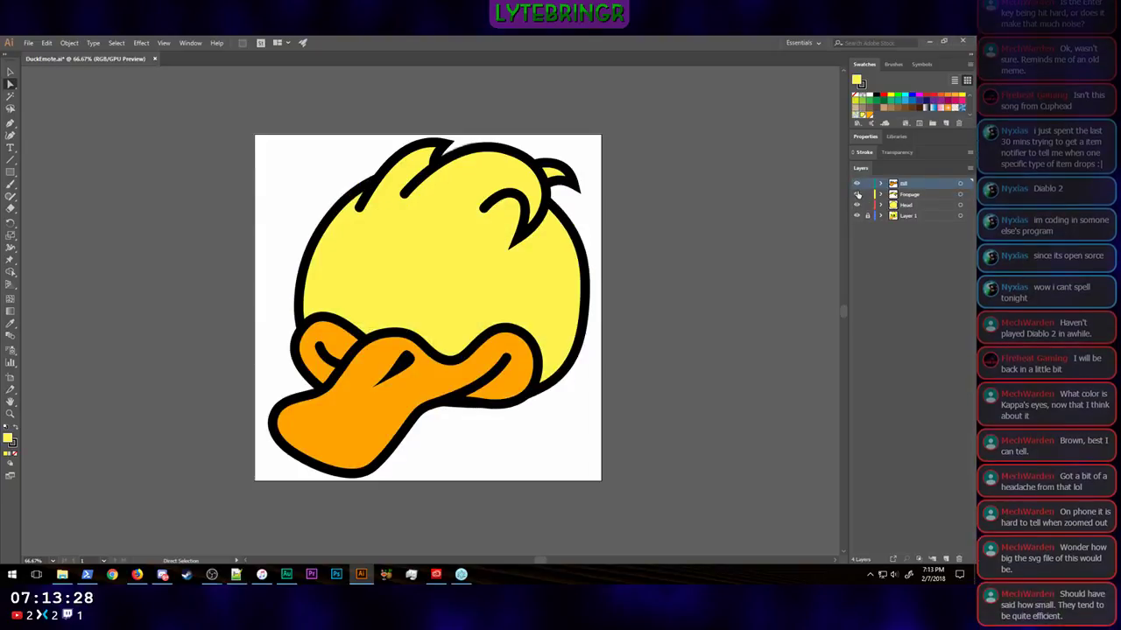
{"action": "left_click", "coordinate": [857, 194]}
{"action": "left_click", "coordinate": [856, 194]}
{"action": "left_click_drag", "start_coordinate": [905, 194], "coordinate": [912, 207]}
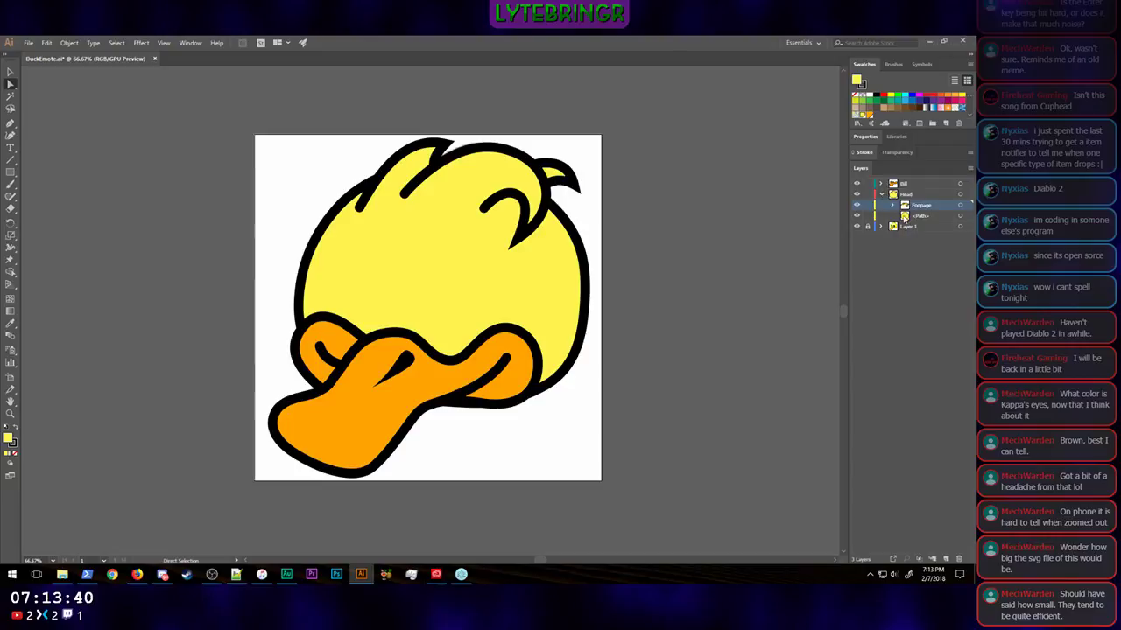
{"action": "left_click", "coordinate": [881, 194]}
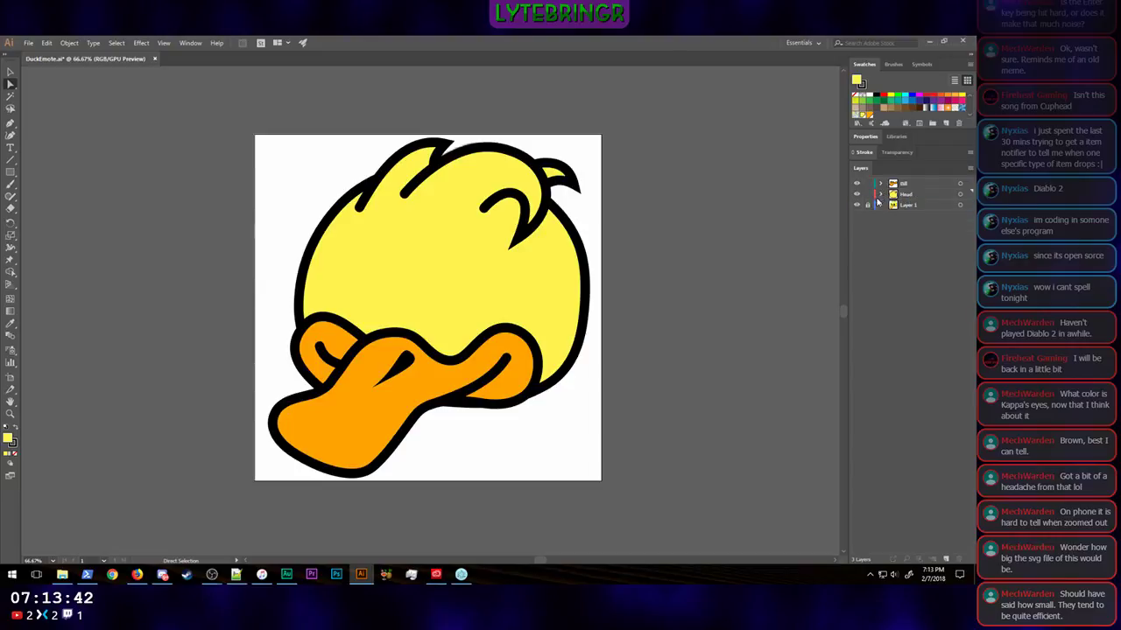
Step: Check the grouped Head and Bill layers by toggling their visibility, and leave both hidden to expose the reference sketch
{"action": "left_click", "coordinate": [858, 195]}
{"action": "left_click", "coordinate": [857, 194]}
{"action": "left_click", "coordinate": [857, 195]}
{"action": "left_click", "coordinate": [857, 195]}
{"action": "left_click", "coordinate": [857, 194]}
{"action": "left_click", "coordinate": [857, 195]}
{"action": "left_click", "coordinate": [857, 184]}
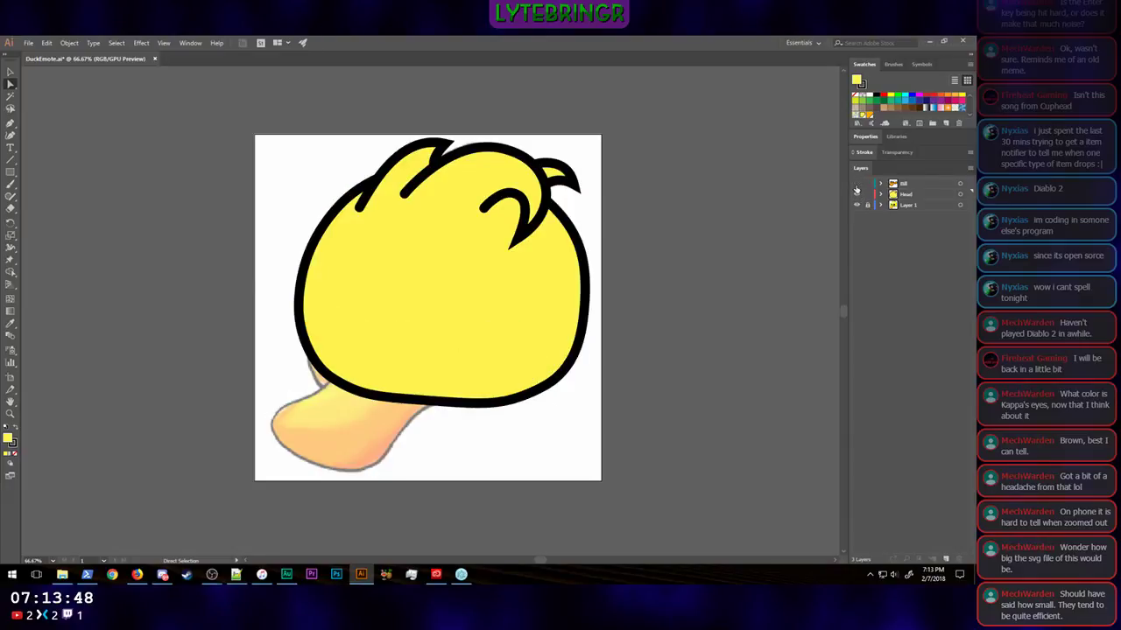
{"action": "left_click", "coordinate": [857, 184]}
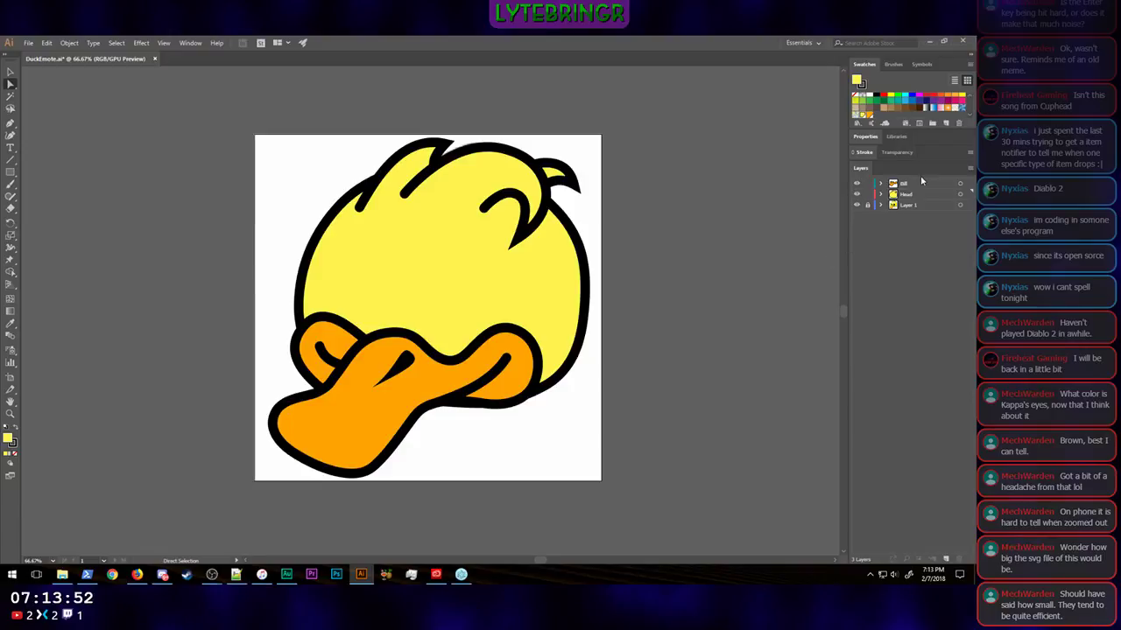
{"action": "left_click", "coordinate": [857, 194]}
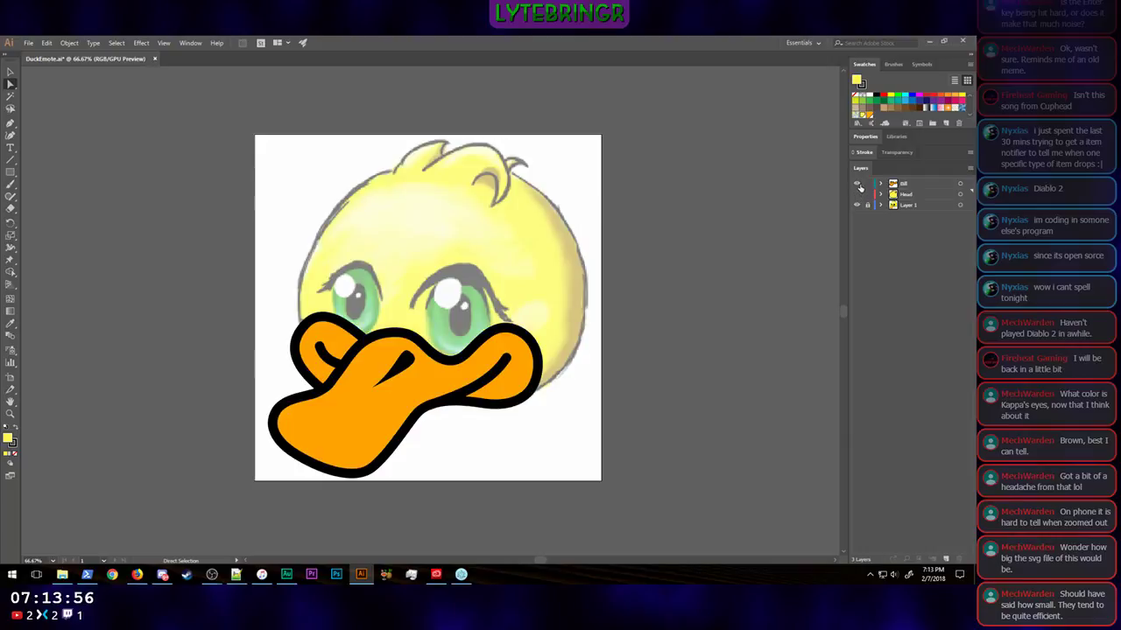
{"action": "left_click", "coordinate": [857, 183]}
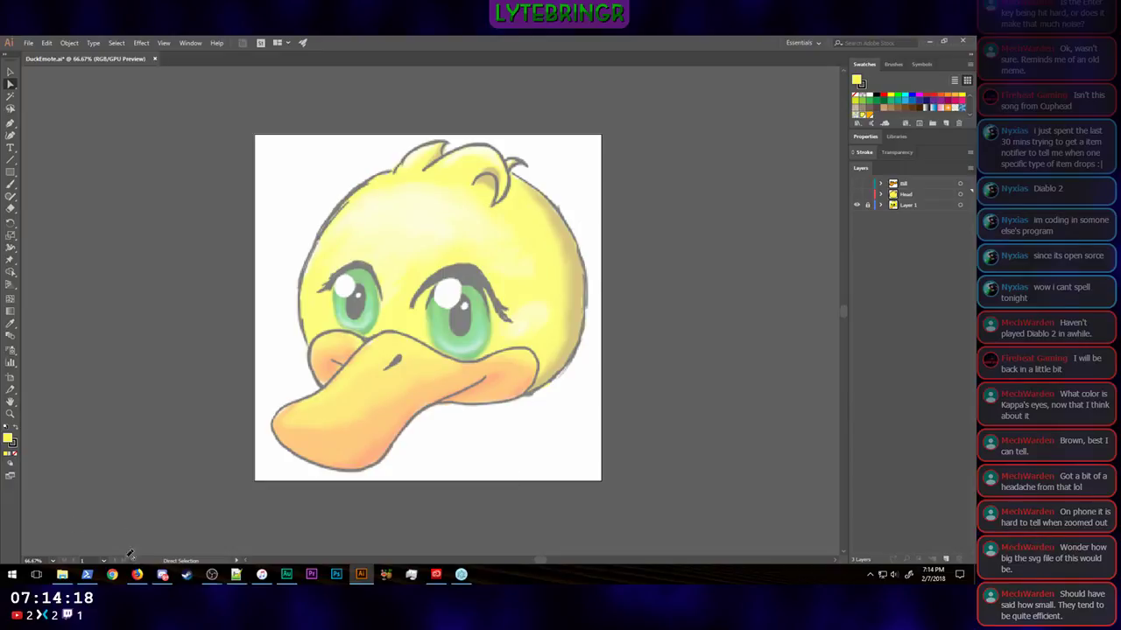
Step: Switch to Firefox, examine the vector anime eye reference images in the Google results, and return to Illustrator
{"action": "left_click", "coordinate": [142, 581]}
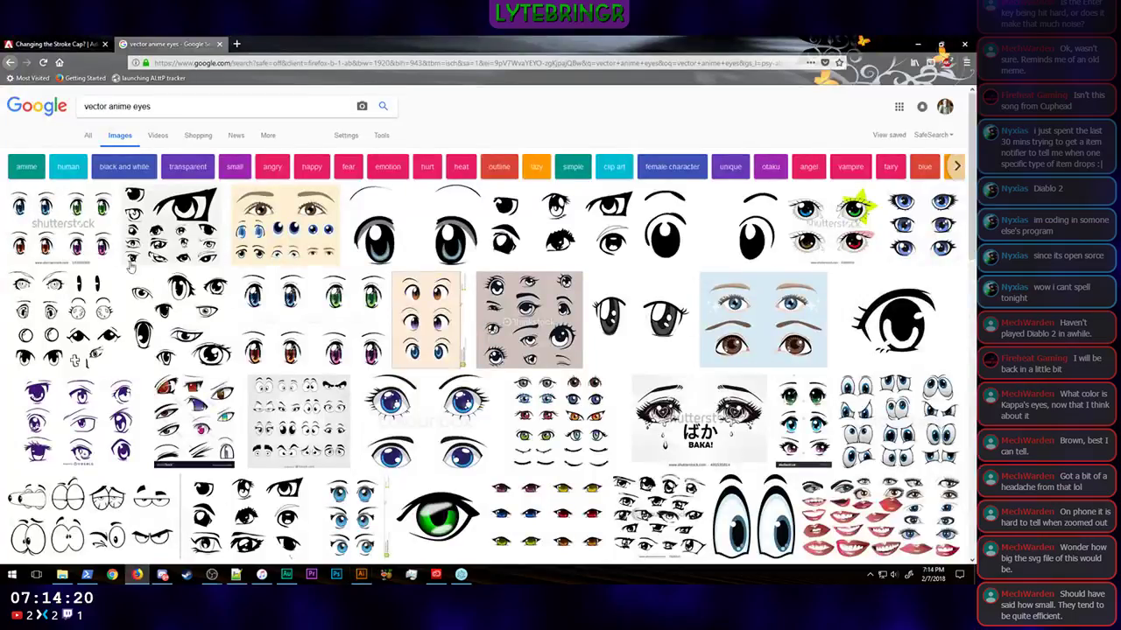
{"action": "left_click", "coordinate": [426, 245]}
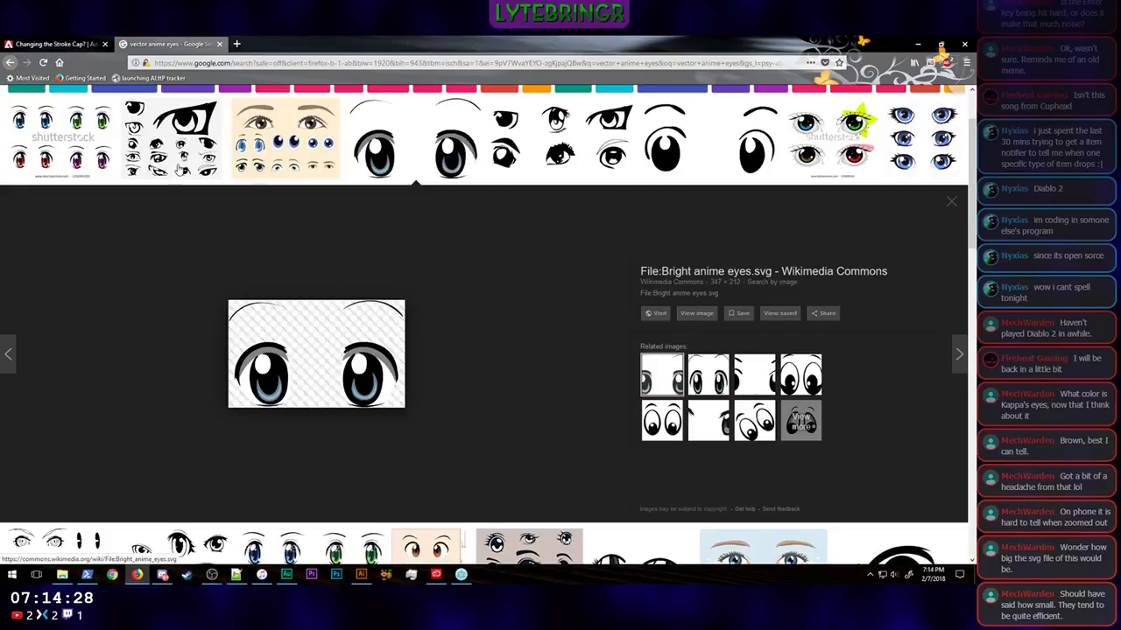
{"action": "left_click", "coordinate": [64, 159]}
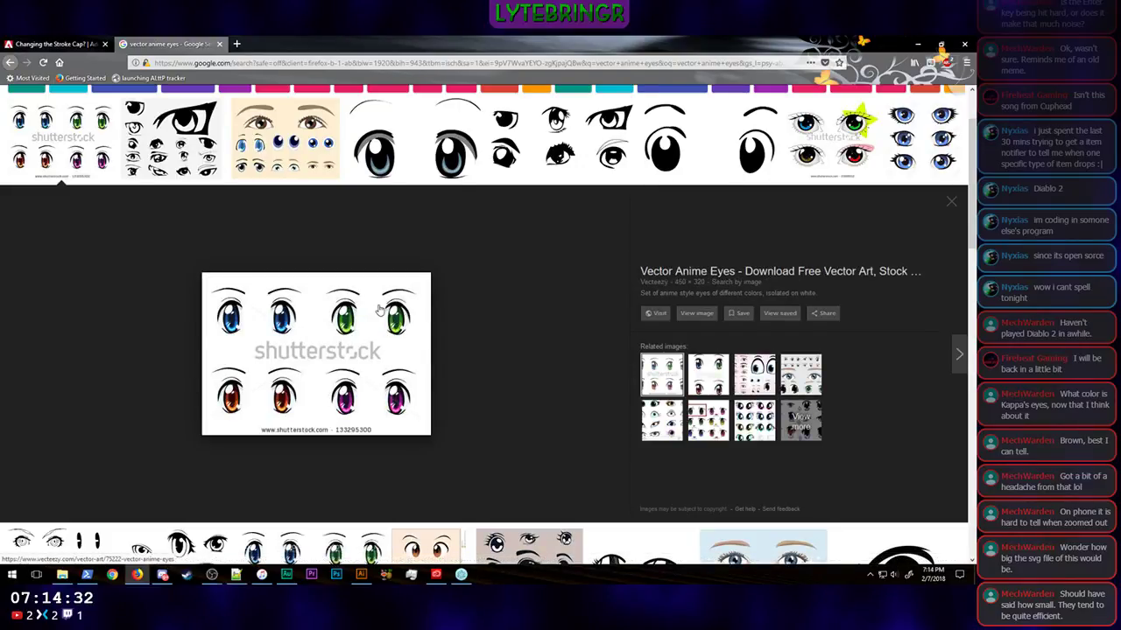
{"action": "left_click", "coordinate": [413, 168]}
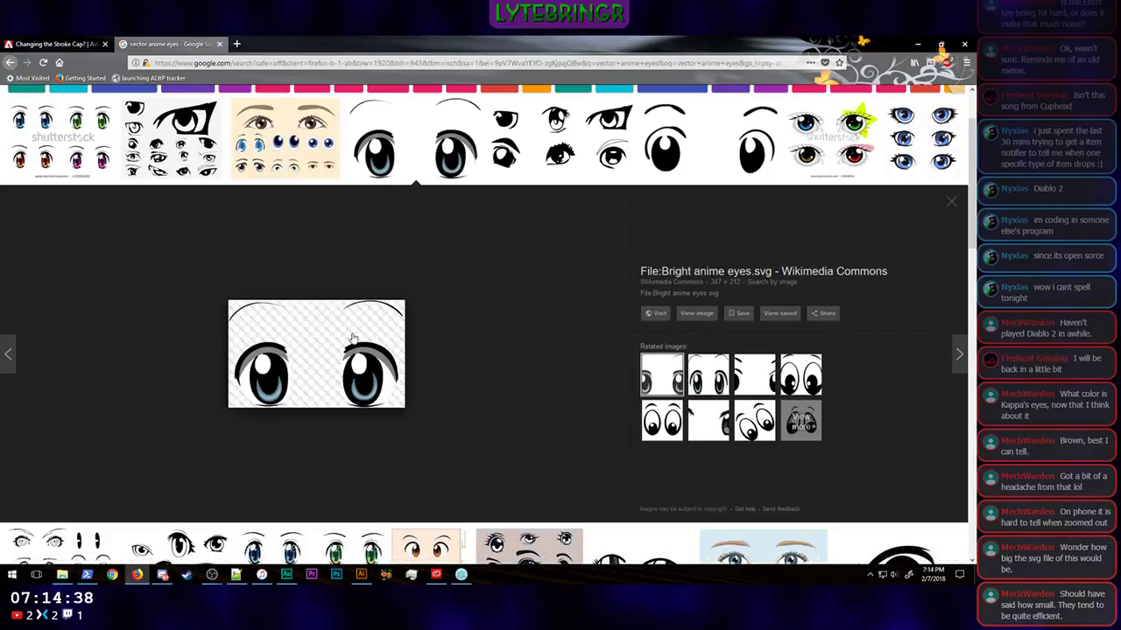
{"action": "left_click", "coordinate": [361, 574]}
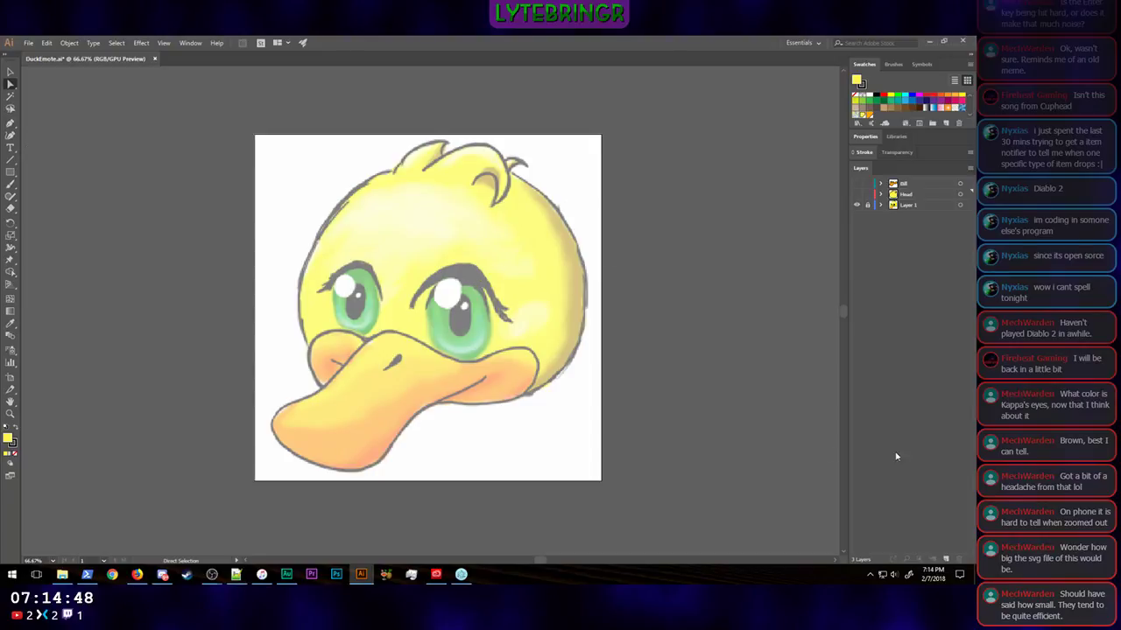
Step: Create a new layer between Bill and Head and ready the Pen tool with the fill set to none
{"action": "left_click", "coordinate": [946, 558]}
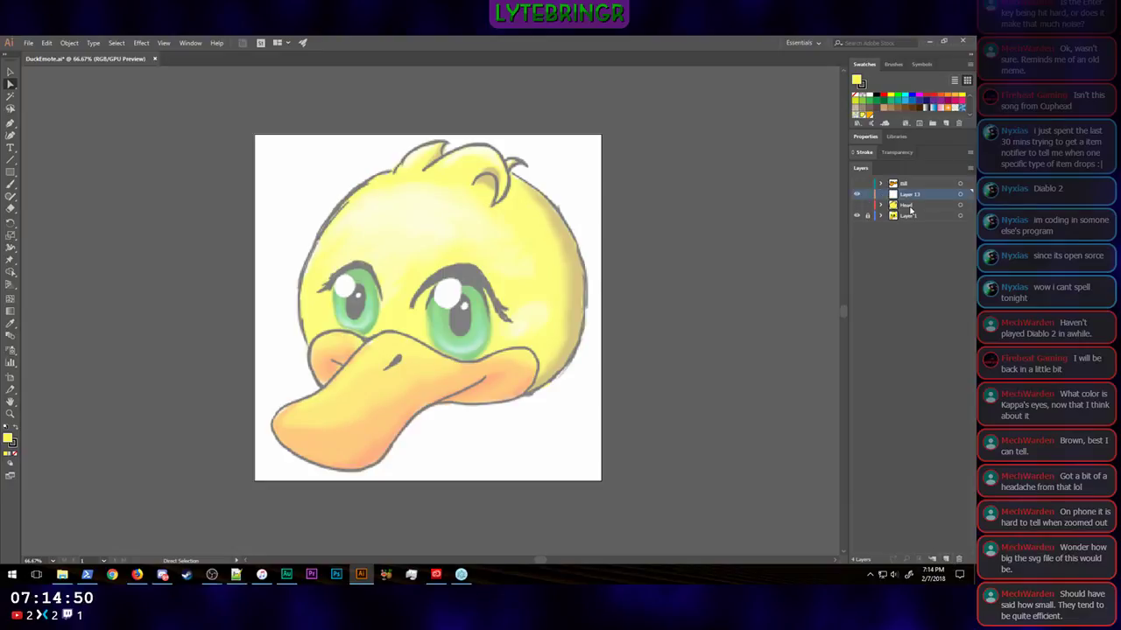
{"action": "mouse_move", "coordinate": [910, 197]}
{"action": "left_mouse_down"}
{"action": "mouse_move", "coordinate": [911, 181]}
{"action": "mouse_move", "coordinate": [918, 196]}
{"action": "left_mouse_up"}
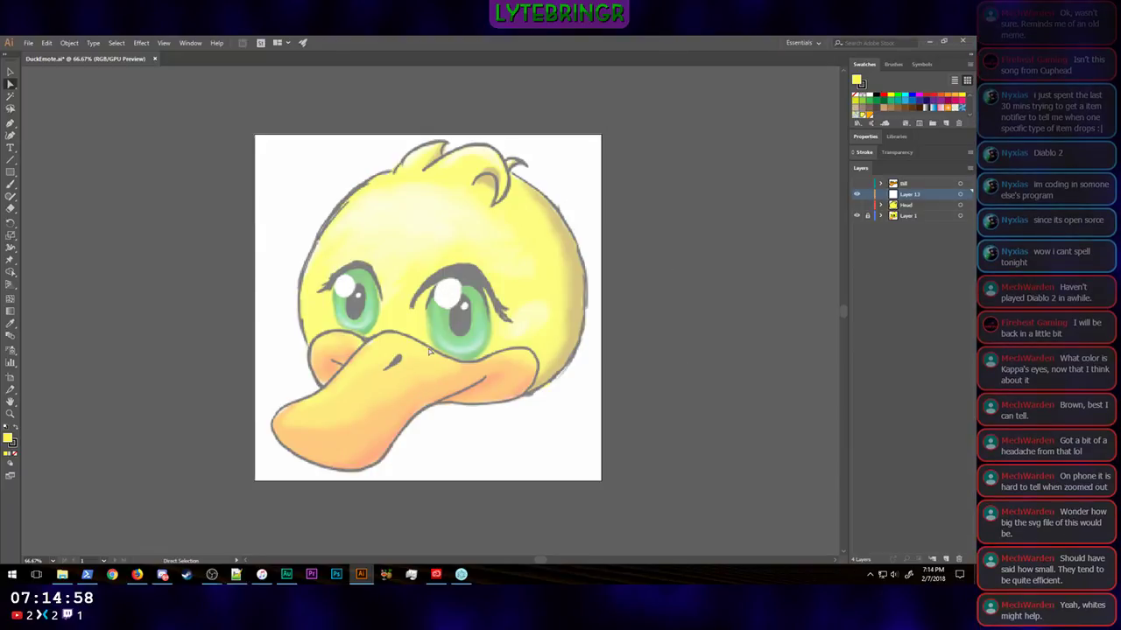
{"action": "left_click", "coordinate": [14, 125]}
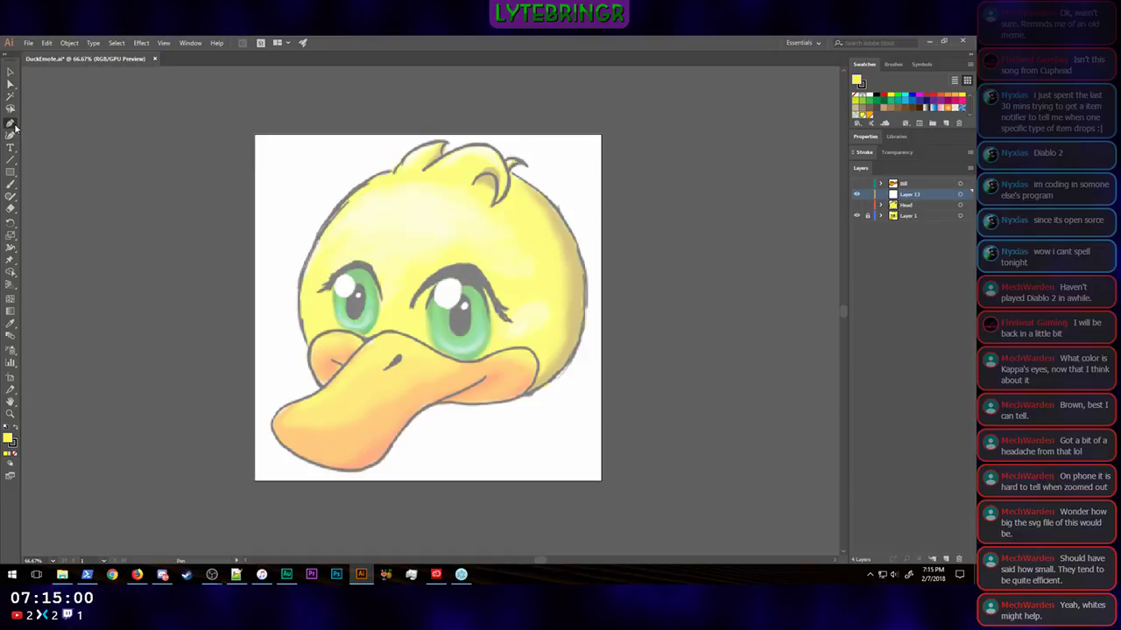
{"action": "left_click", "coordinate": [866, 137]}
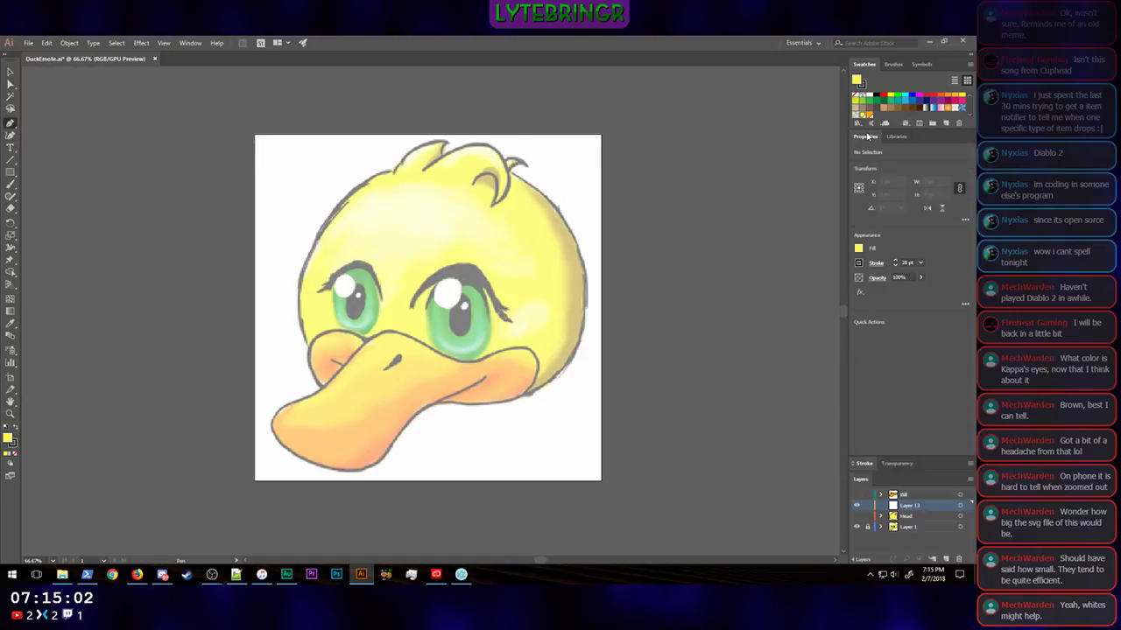
{"action": "left_click", "coordinate": [859, 249]}
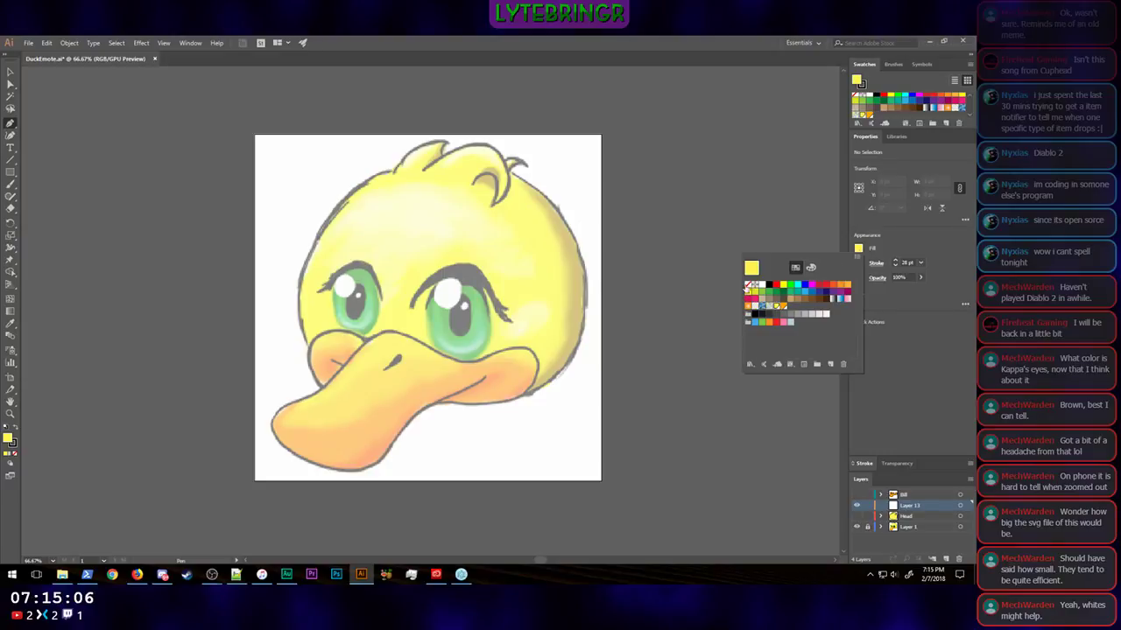
{"action": "left_click", "coordinate": [751, 286]}
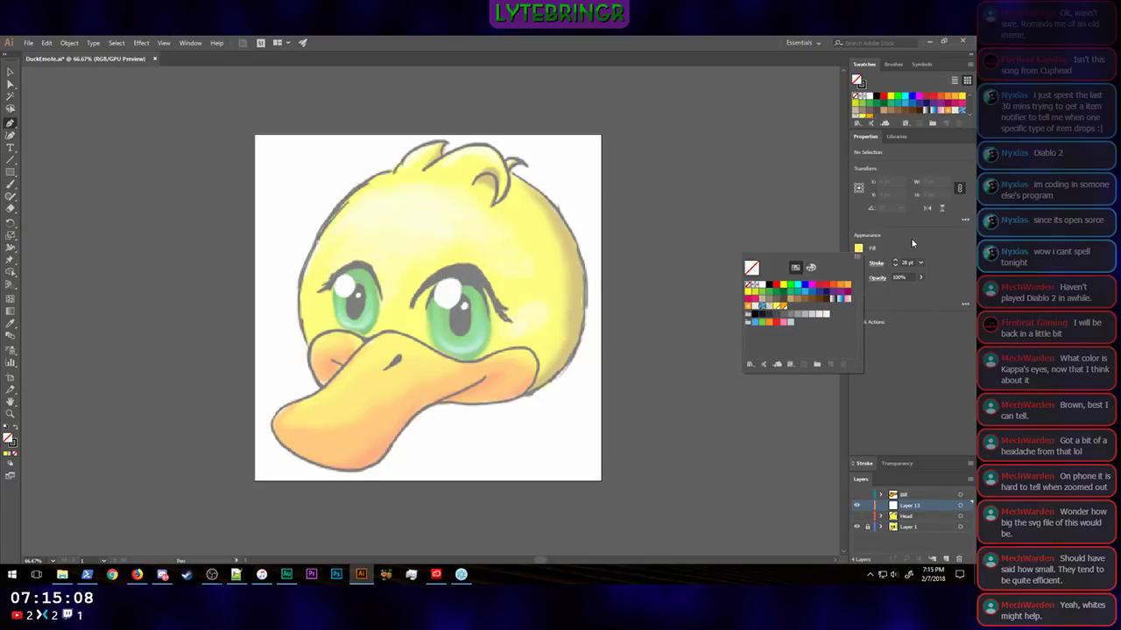
{"action": "left_click", "coordinate": [911, 243]}
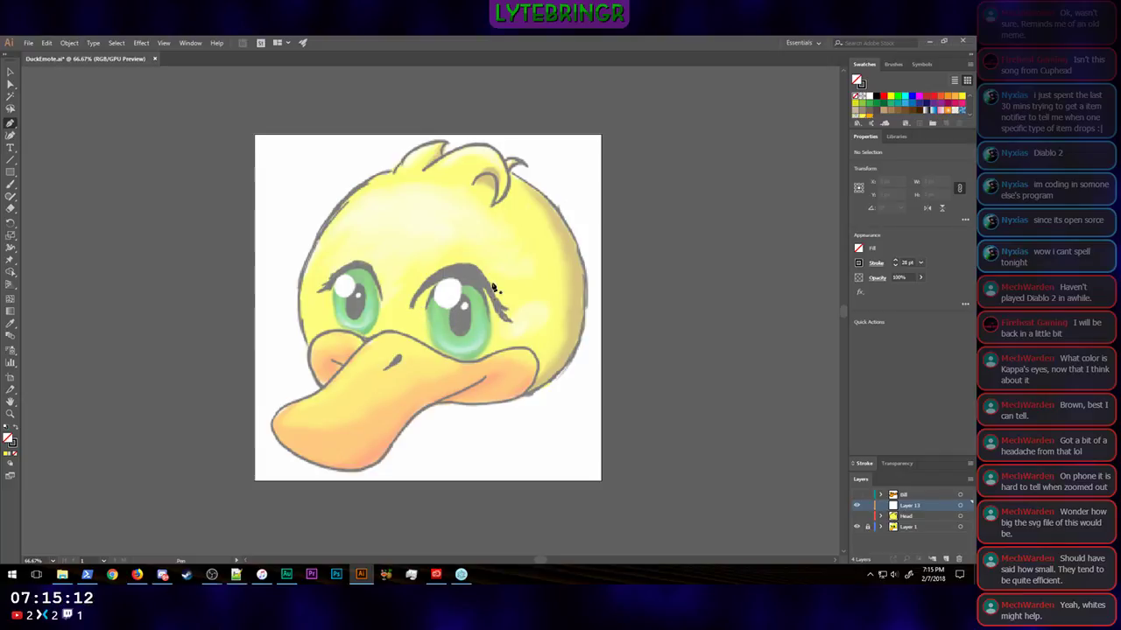
Step: Draw a closed Pen outline around the larger right eye, starting at X 512 px, Y 473 px, and set its stroke to 0
{"action": "left_click", "coordinate": [422, 302]}
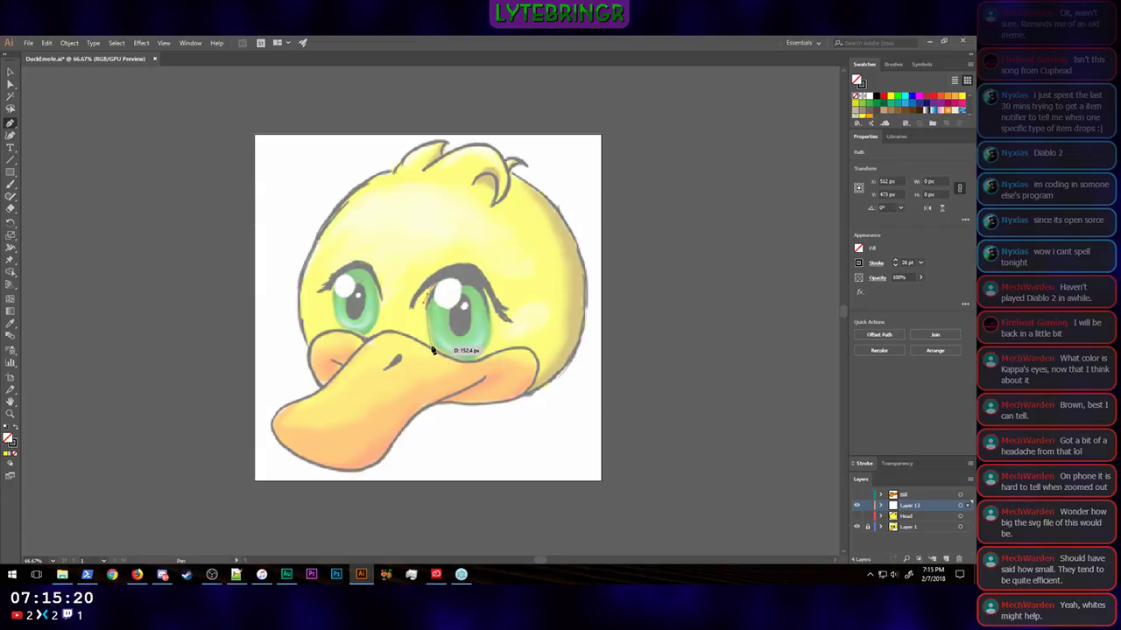
{"action": "left_click", "coordinate": [434, 353]}
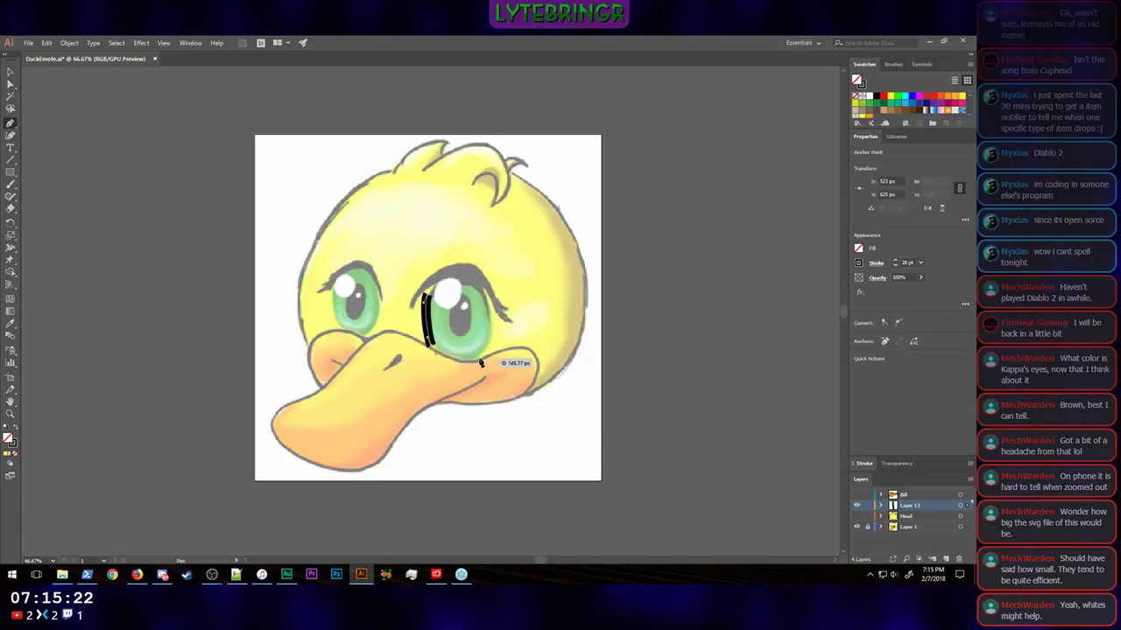
{"action": "mouse_move", "coordinate": [479, 361]}
{"action": "left_mouse_down"}
{"action": "mouse_move", "coordinate": [508, 317]}
{"action": "mouse_move", "coordinate": [487, 299]}
{"action": "mouse_move", "coordinate": [438, 295]}
{"action": "left_mouse_up"}
{"action": "left_click", "coordinate": [419, 297]}
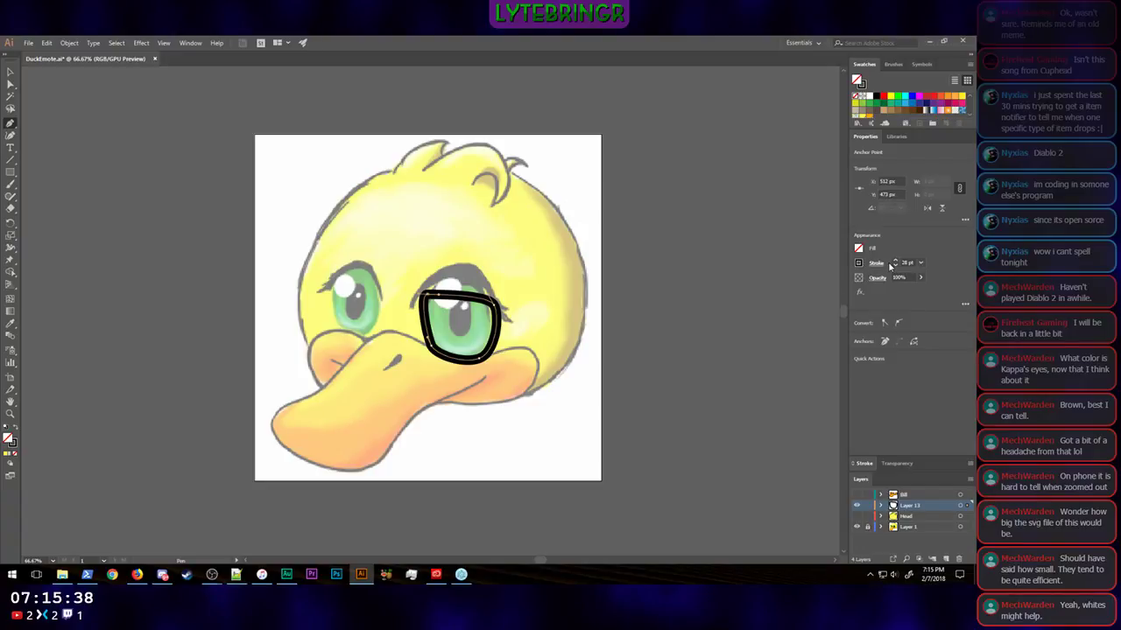
{"action": "left_click", "coordinate": [907, 262]}
{"action": "type", "text": "0"}
{"action": "key", "text": "Return"}
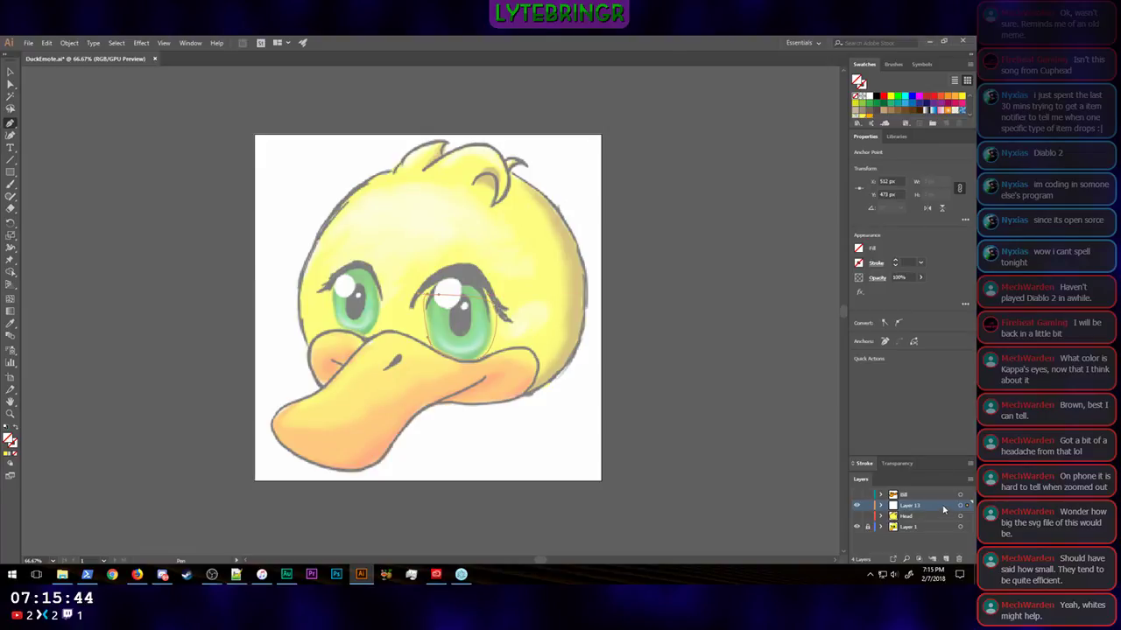
Step: Change the new eye layer's color to Black in its layer options
{"action": "double_click", "coordinate": [946, 506]}
{"action": "left_click", "coordinate": [502, 281]}
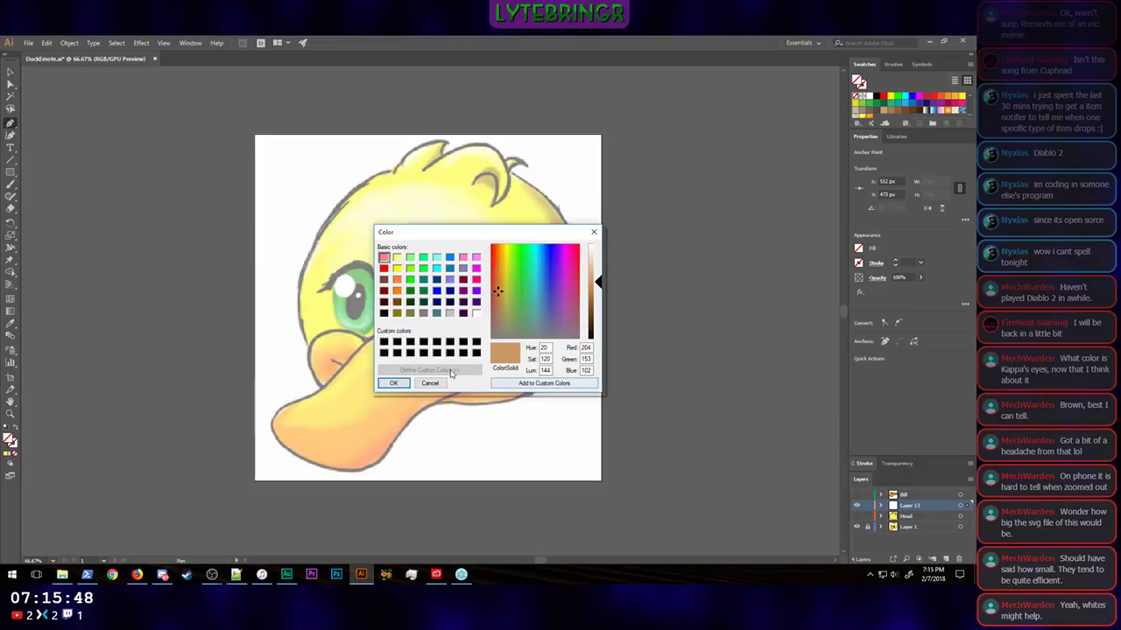
{"action": "left_click", "coordinate": [393, 382]}
{"action": "left_click", "coordinate": [481, 280]}
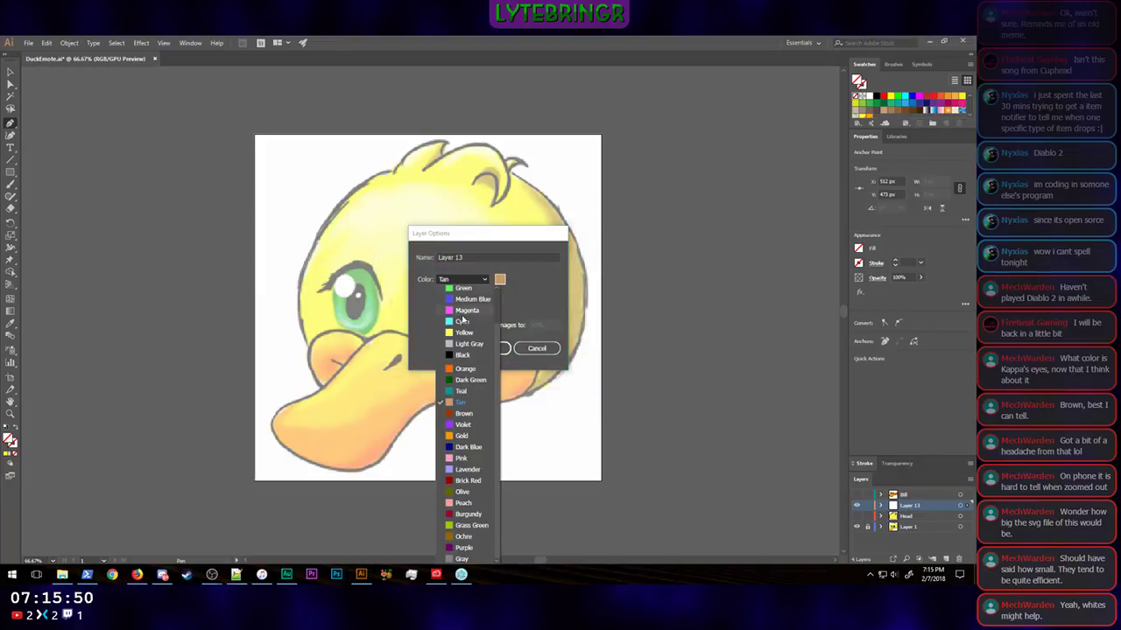
{"action": "left_click", "coordinate": [468, 353]}
{"action": "left_click", "coordinate": [499, 349]}
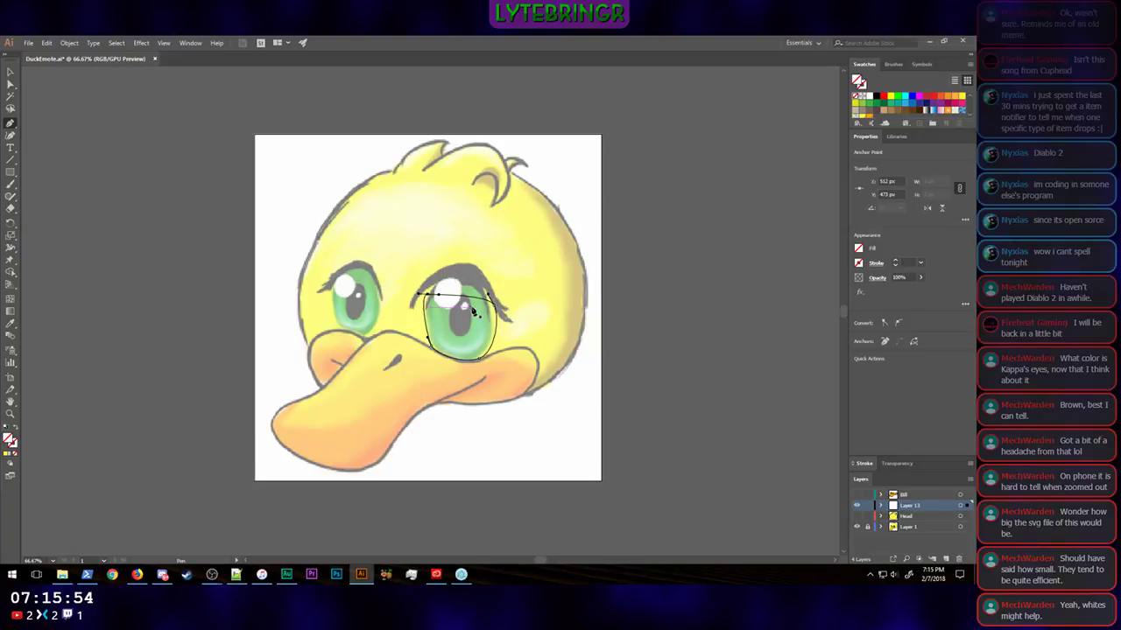
Step: Angle both handles of the eye outline's upper-left anchor so the top edge arches over the eye
{"action": "scroll", "coordinate": [512, 309], "scroll_direction": "up", "scroll_amount": 1}
{"action": "key", "text": "ctrl+plus"}
{"action": "key", "text": "ctrl+plus"}
{"action": "key", "text": "ctrl+plus"}
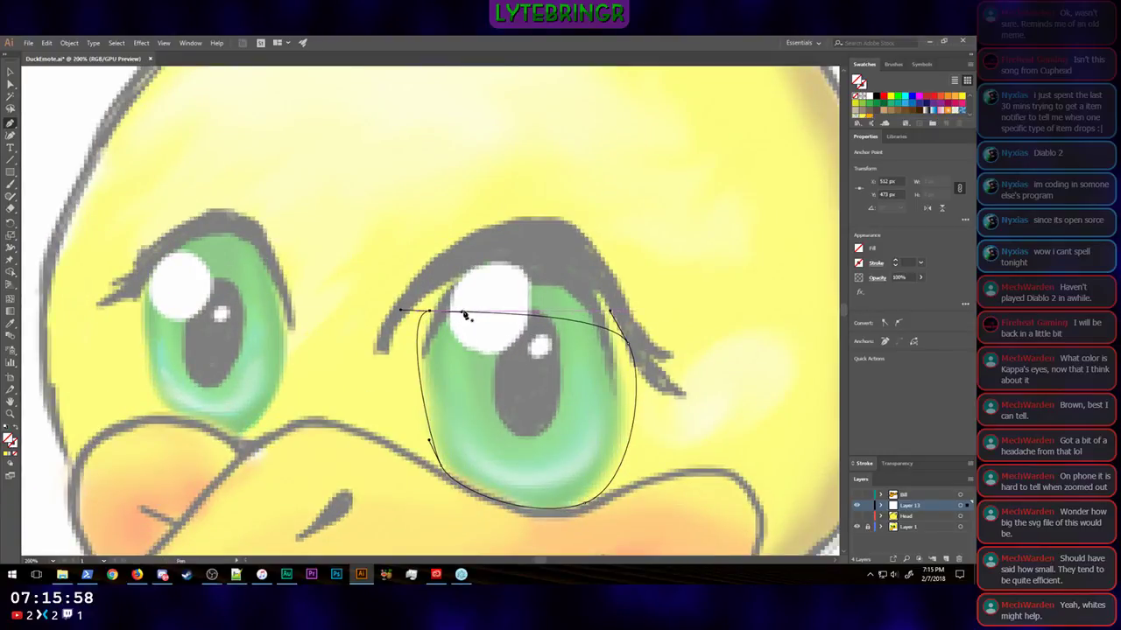
{"action": "left_click", "coordinate": [9, 84]}
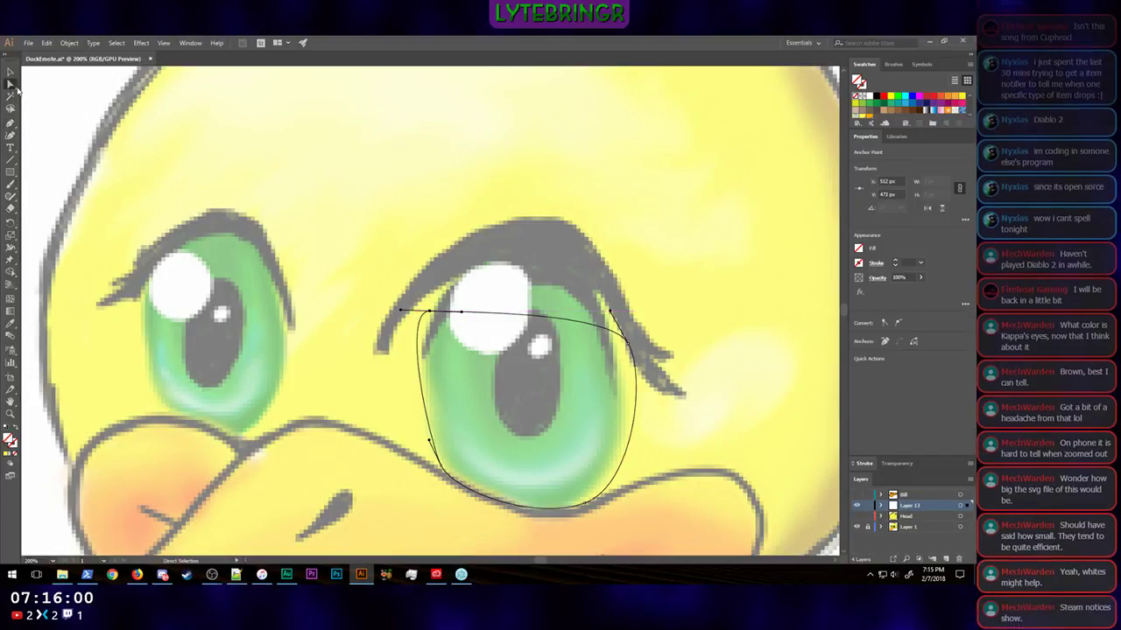
{"action": "left_click_drag", "start_coordinate": [462, 313], "coordinate": [493, 269]}
{"action": "left_click_drag", "start_coordinate": [410, 331], "coordinate": [410, 343]}
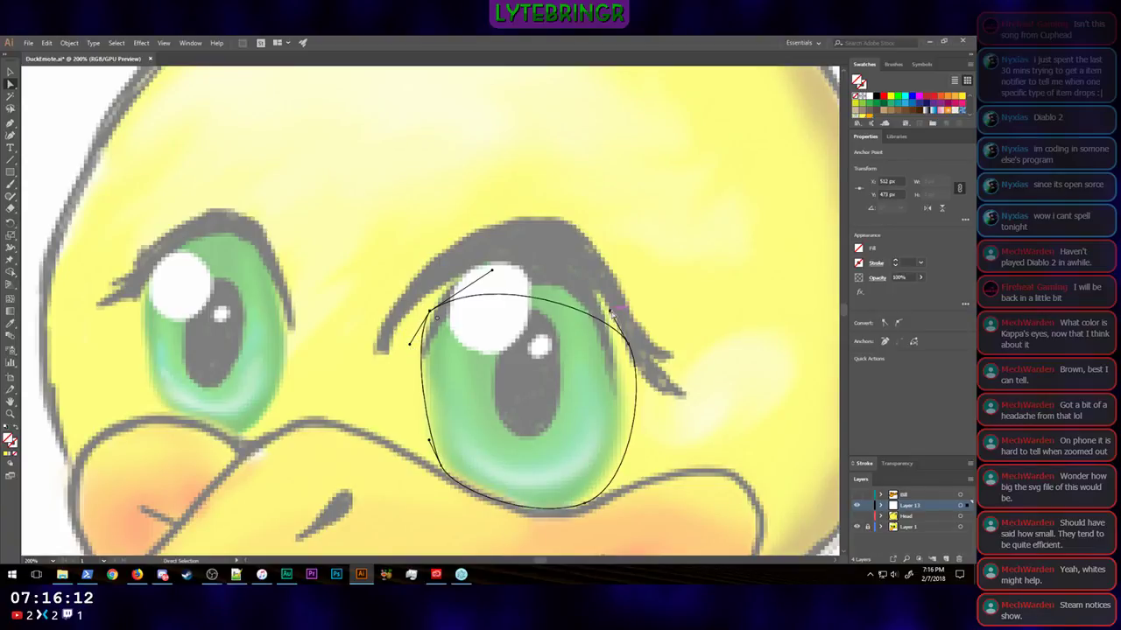
Step: Reshape the eye outline's right side, moving the upper-right anchor to X 702 px, Y 487 px and adjusting both right anchors' handles
{"action": "left_click_drag", "start_coordinate": [611, 317], "coordinate": [581, 255]}
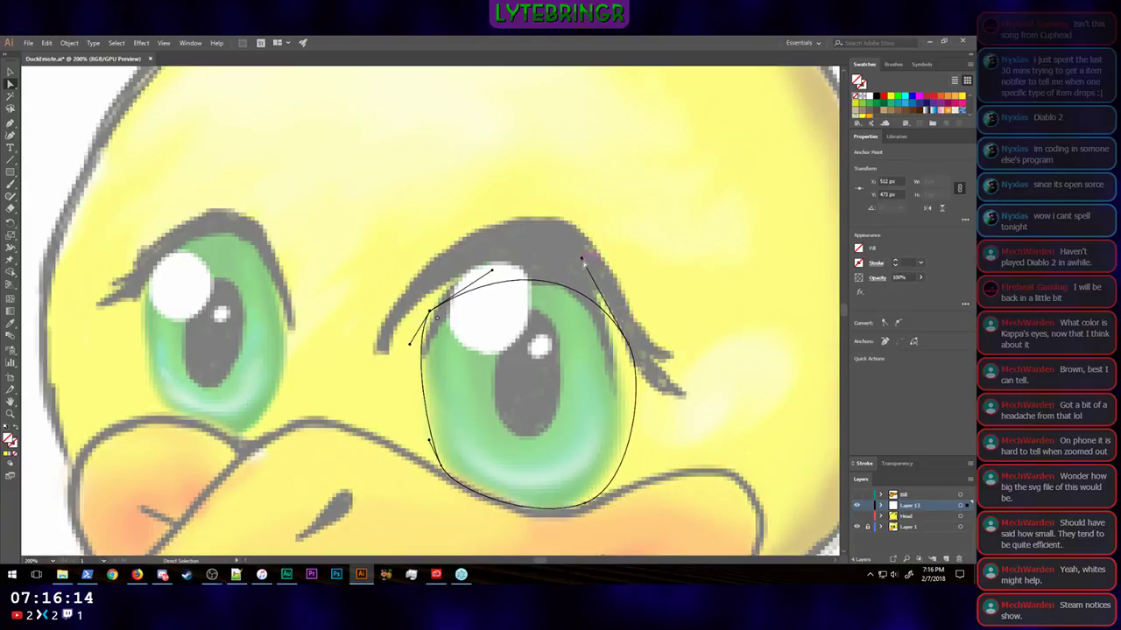
{"action": "left_click_drag", "start_coordinate": [629, 345], "coordinate": [624, 330]}
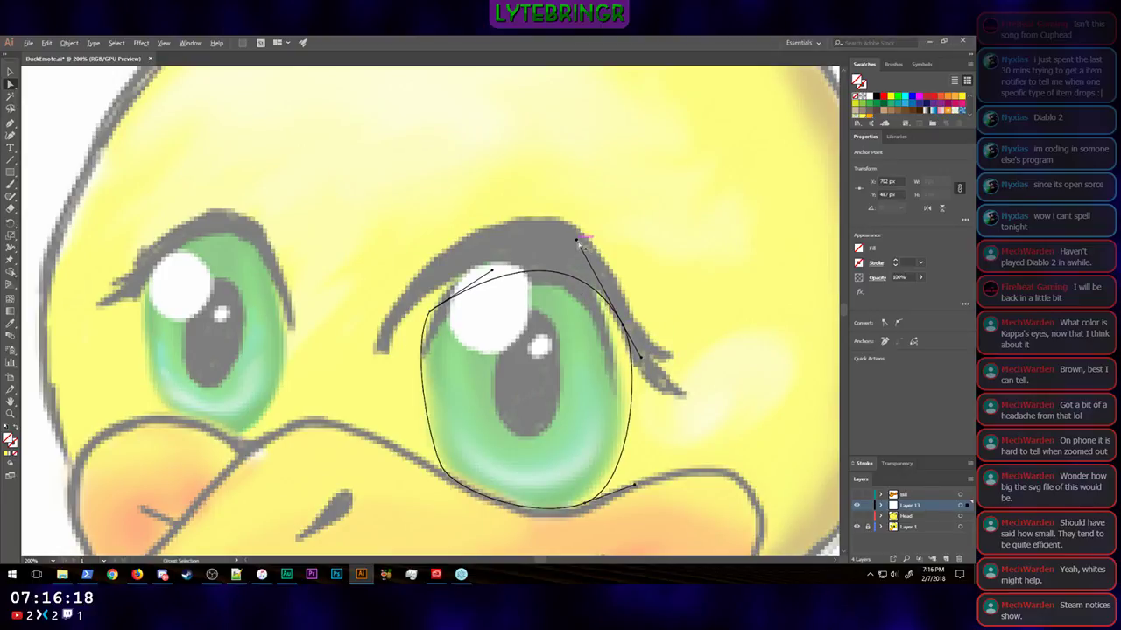
{"action": "left_click_drag", "start_coordinate": [578, 240], "coordinate": [578, 264]}
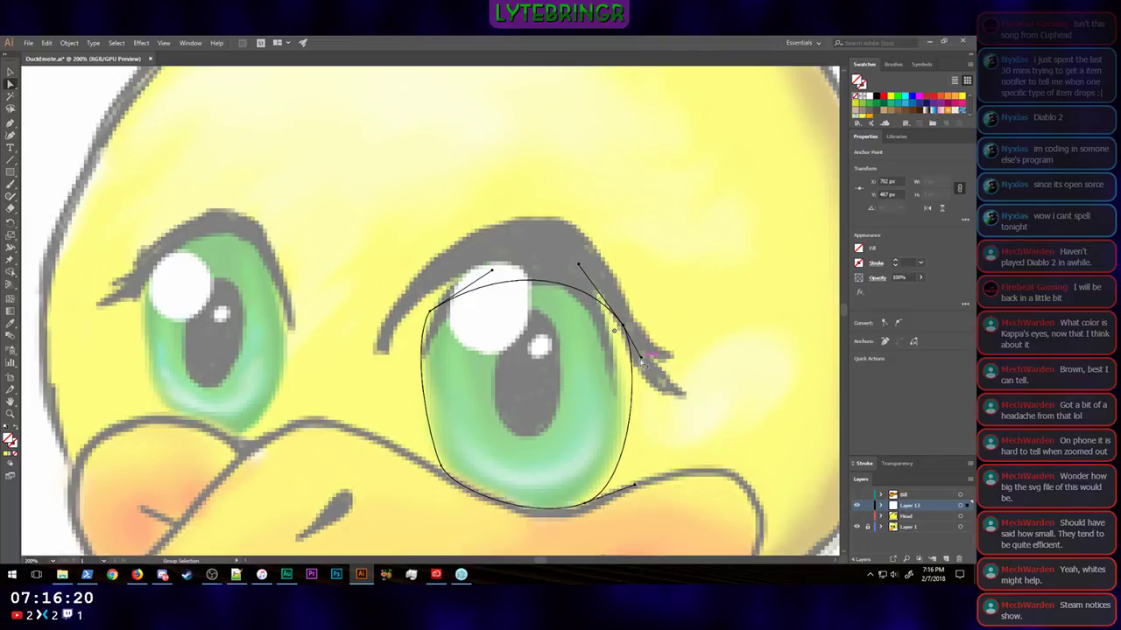
{"action": "left_click_drag", "start_coordinate": [641, 359], "coordinate": [635, 362]}
{"action": "left_click", "coordinate": [584, 503]}
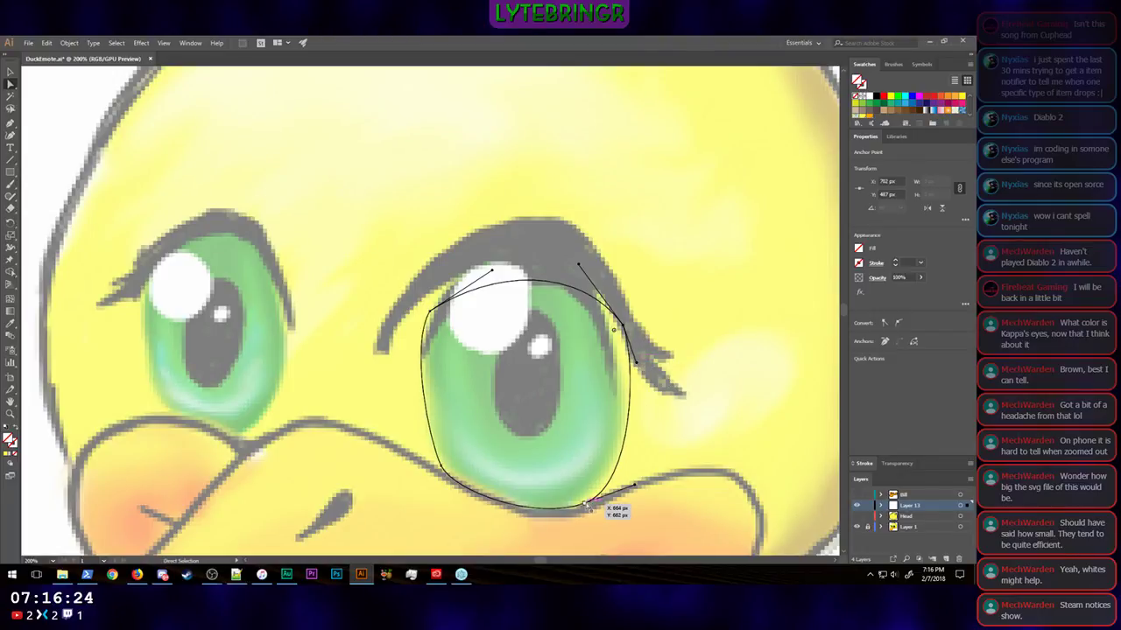
{"action": "left_click_drag", "start_coordinate": [634, 485], "coordinate": [627, 469]}
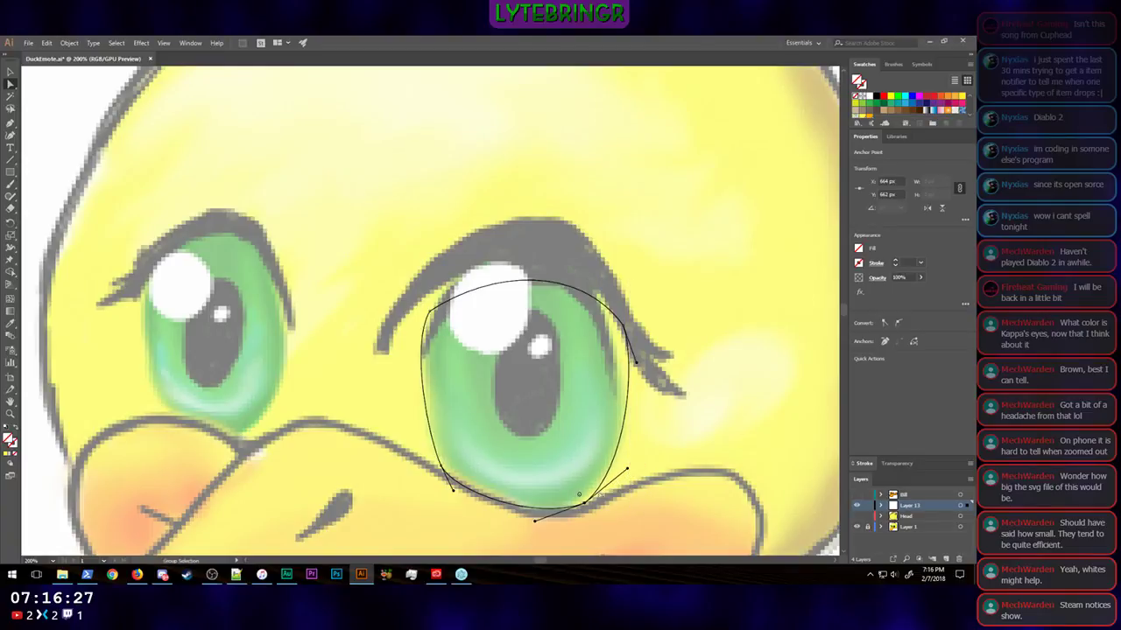
Step: Move the eye outline's lower-left anchor down to X 523 px, Y 635 px and lengthen the upper-left anchor's downward handle
{"action": "left_click", "coordinate": [441, 466]}
{"action": "left_click_drag", "start_coordinate": [454, 493], "coordinate": [459, 492]}
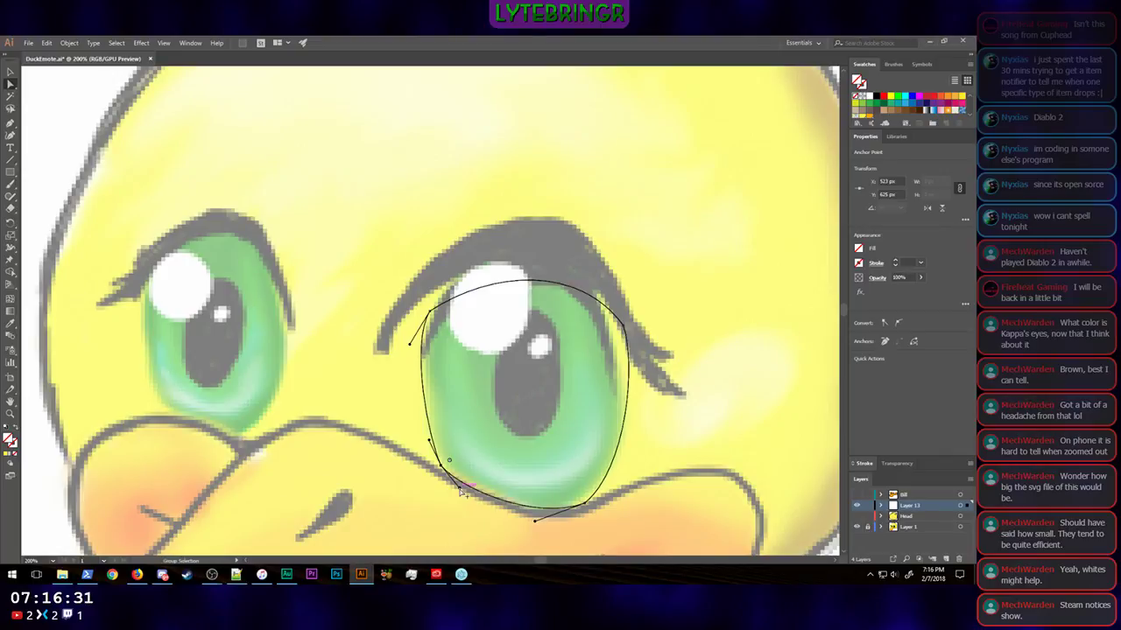
{"action": "left_click", "coordinate": [432, 442]}
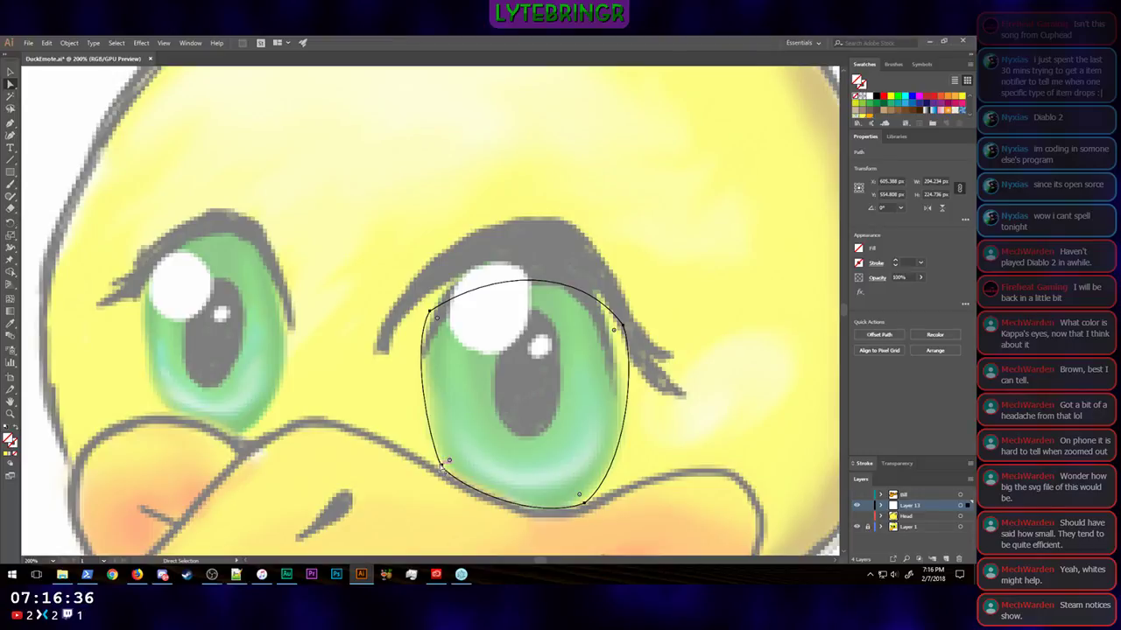
{"action": "left_click", "coordinate": [443, 470]}
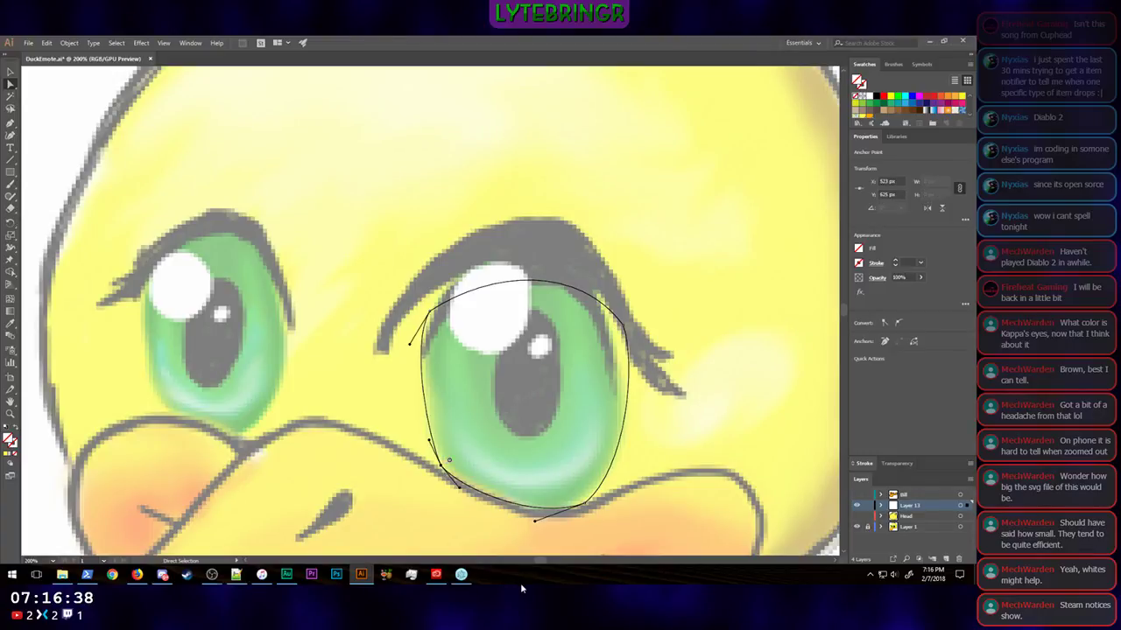
{"action": "key", "text": "shift+Down"}
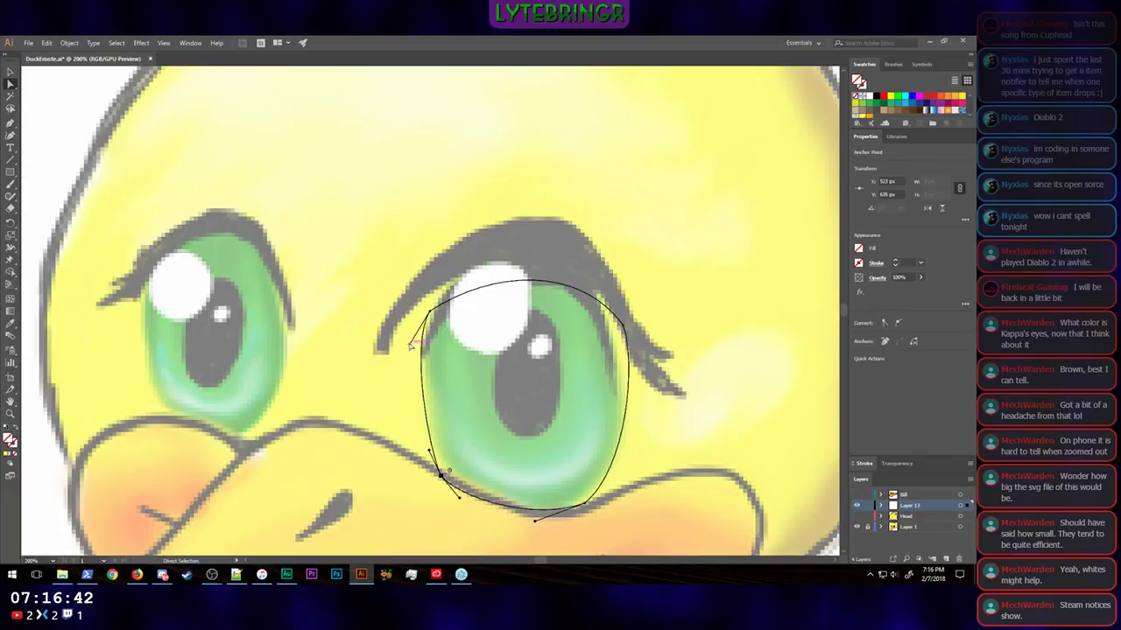
{"action": "left_click_drag", "start_coordinate": [411, 346], "coordinate": [412, 386]}
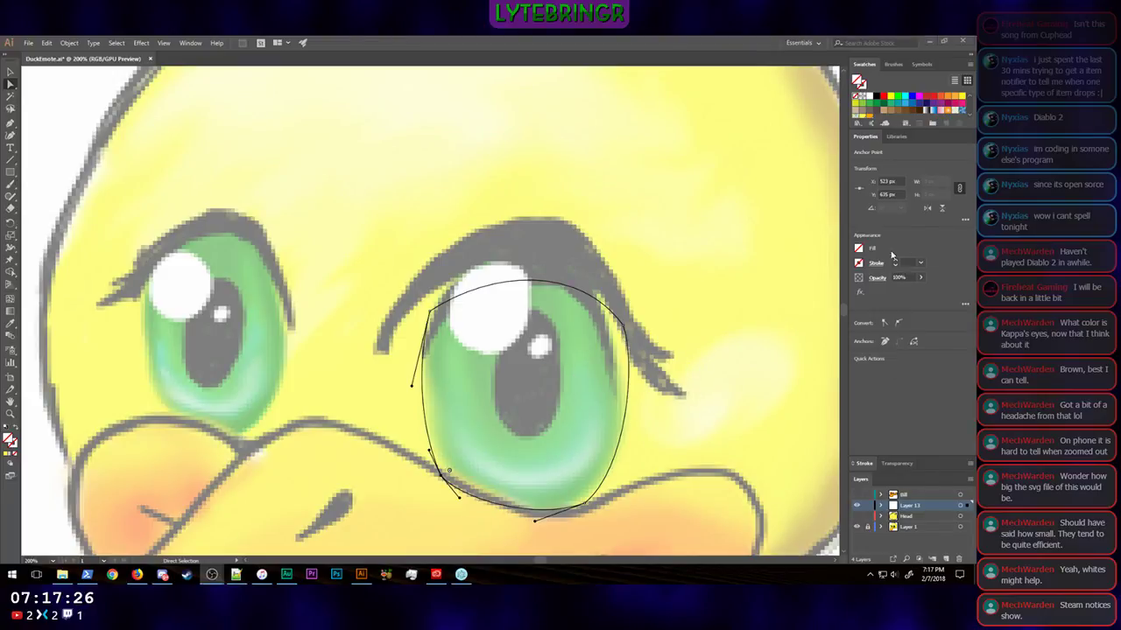
Step: Fill the eye outline with white
{"action": "left_click", "coordinate": [858, 251]}
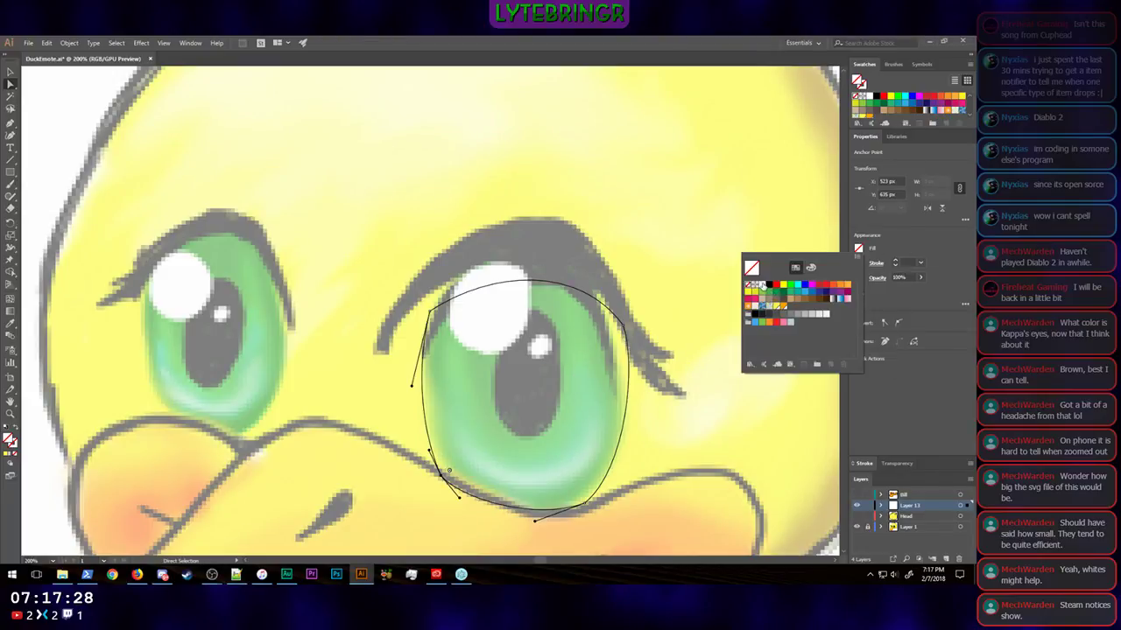
{"action": "left_click", "coordinate": [758, 285]}
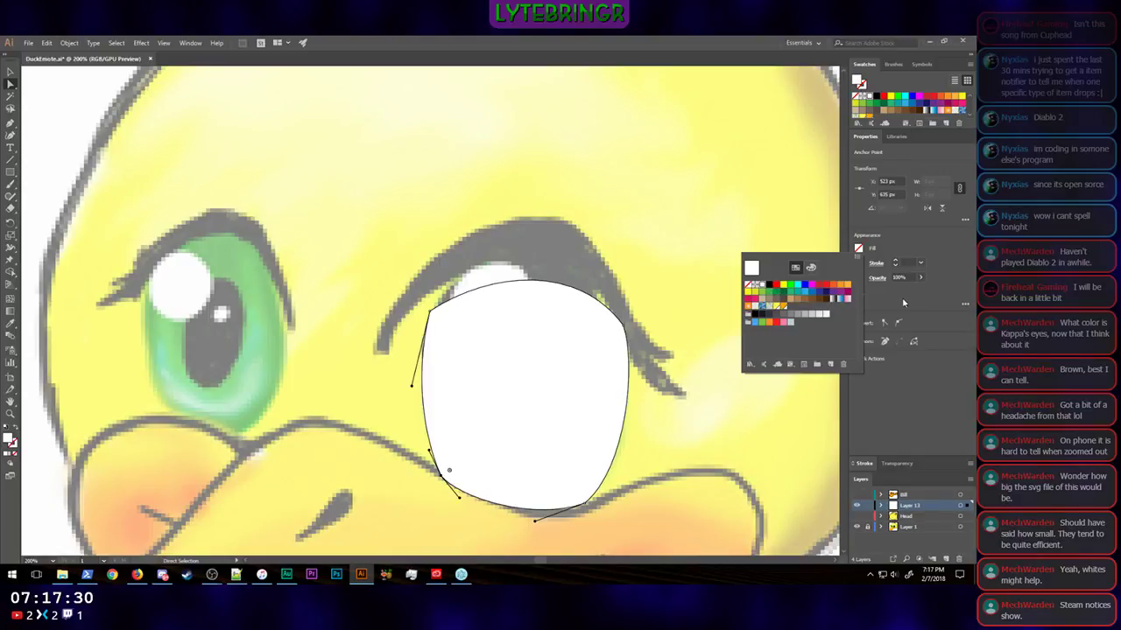
{"action": "left_click", "coordinate": [944, 255]}
Step: Show the Head and Bill layers with the whole duck in view and deselect the eye shape
{"action": "scroll", "coordinate": [697, 370], "scroll_direction": "down", "scroll_amount": 3}
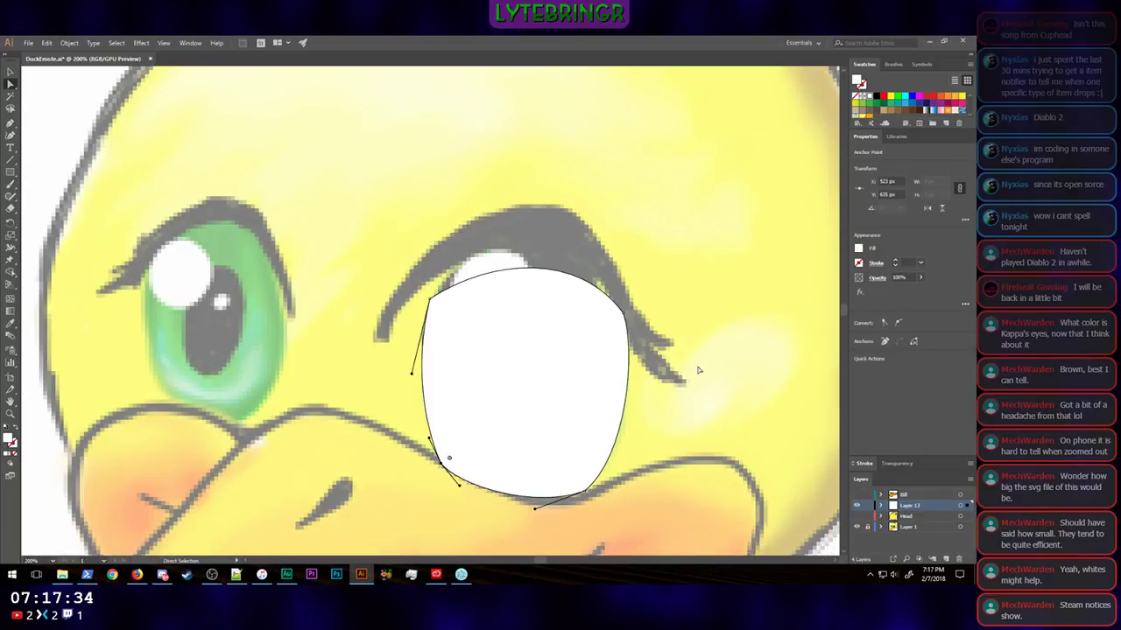
{"action": "key", "text": "ctrl+minus"}
{"action": "key", "text": "ctrl+minus"}
{"action": "key", "text": "ctrl+minus"}
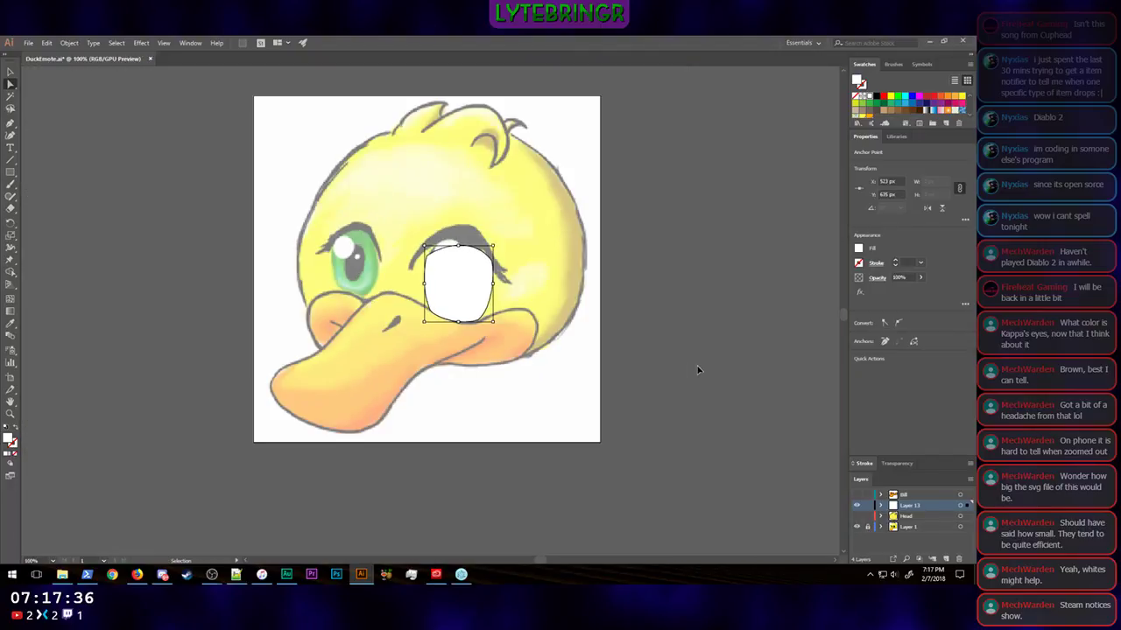
{"action": "left_click", "coordinate": [856, 516]}
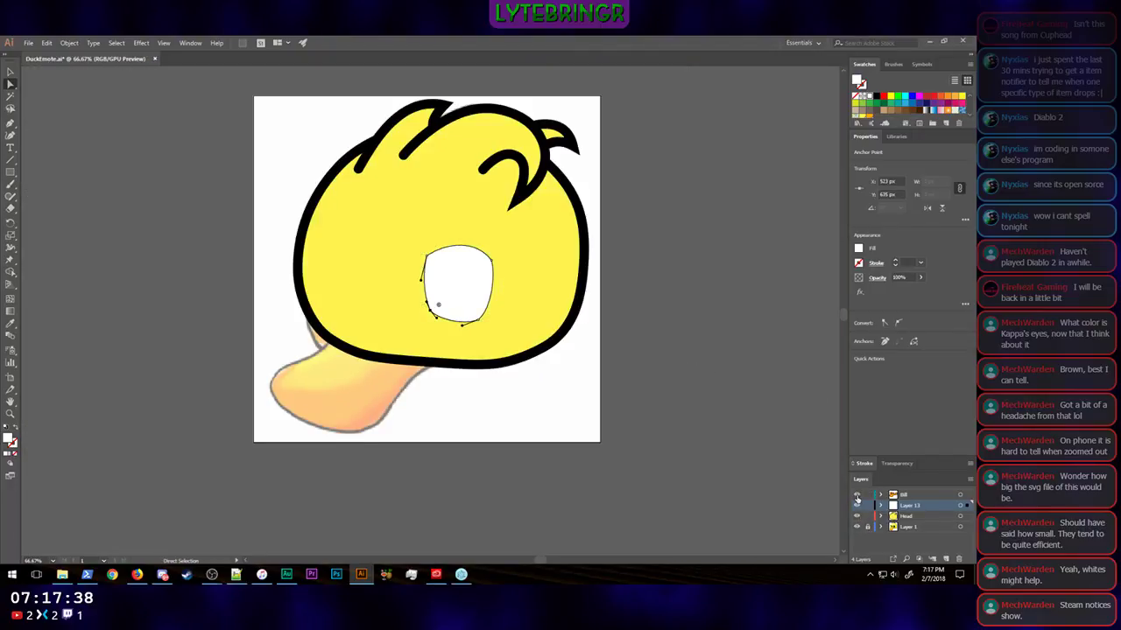
{"action": "left_click", "coordinate": [856, 495]}
{"action": "left_click", "coordinate": [677, 379]}
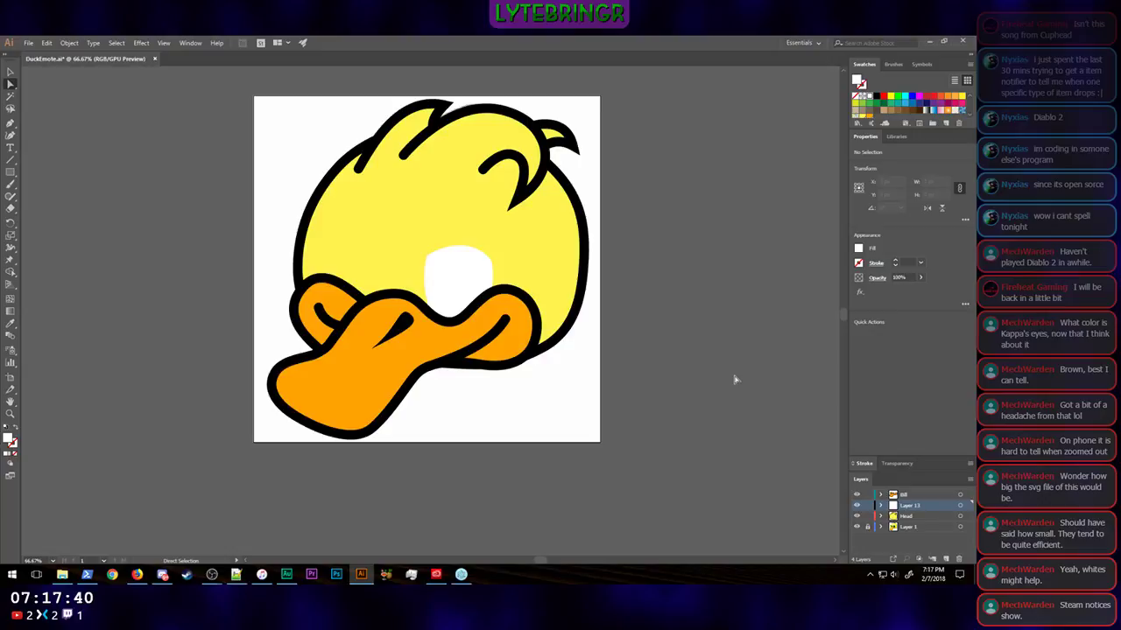
Step: Move the whole white eye shape up on the head to about X 606 px, Y 505 px
{"action": "left_click", "coordinate": [470, 285]}
{"action": "key", "text": "shift+Left"}
{"action": "key", "text": "shift+Up"}
{"action": "key", "text": "shift+Up"}
{"action": "key", "text": "shift+Up"}
{"action": "key", "text": "shift+Up"}
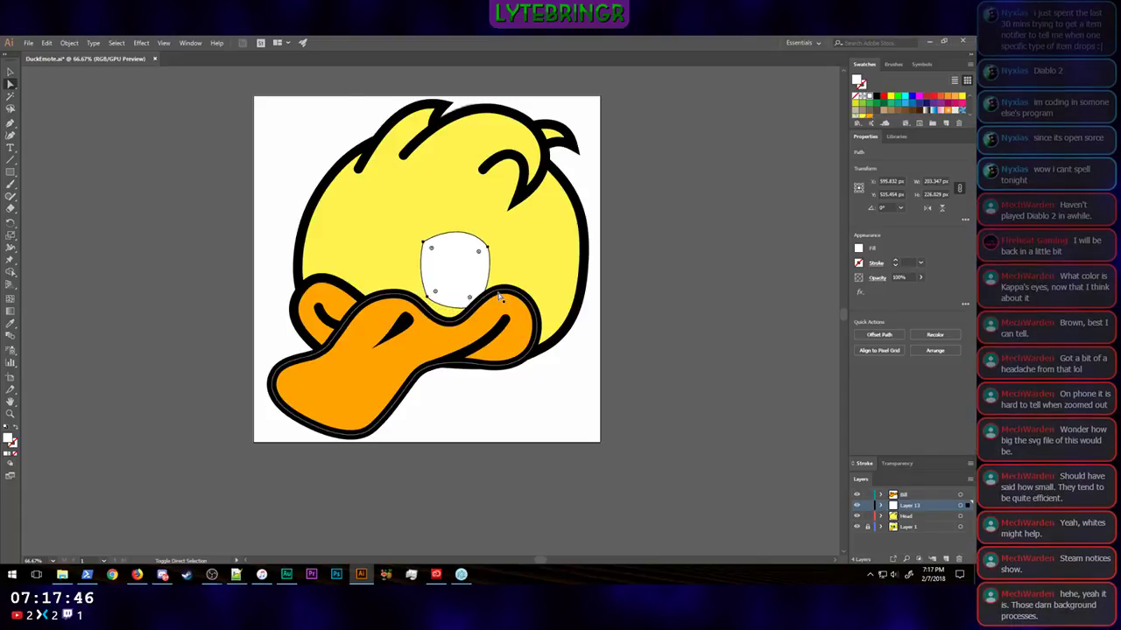
{"action": "key", "text": "shift+Up"}
{"action": "key", "text": "shift+Right"}
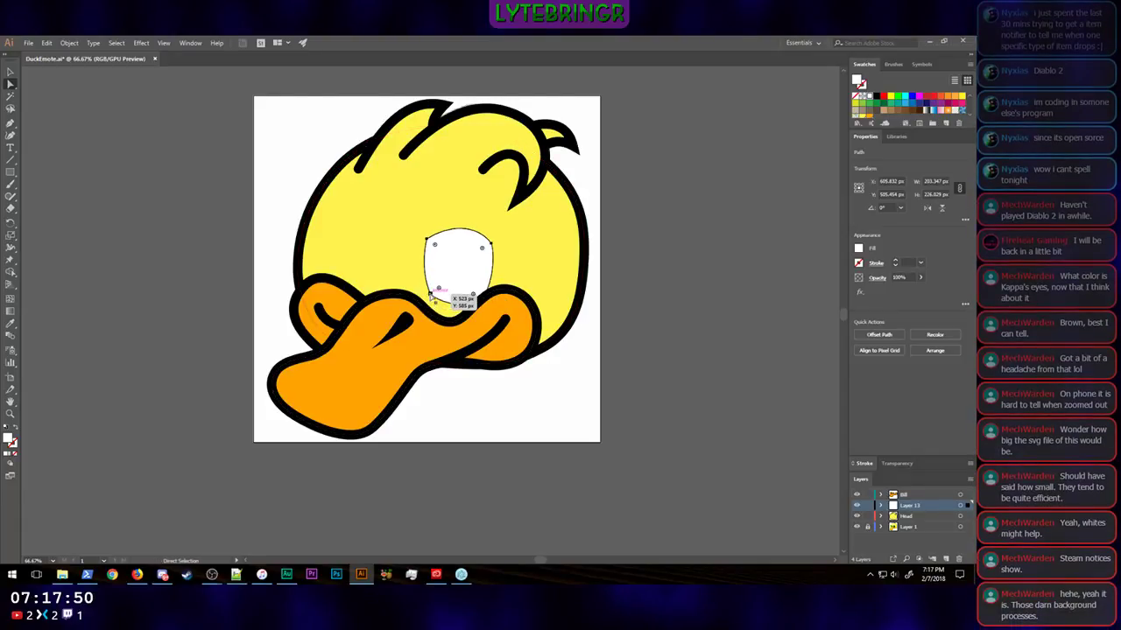
Step: Move the eye shape's lower-left anchor down behind the bill to X 513 px, Y 625 px
{"action": "left_click", "coordinate": [432, 300]}
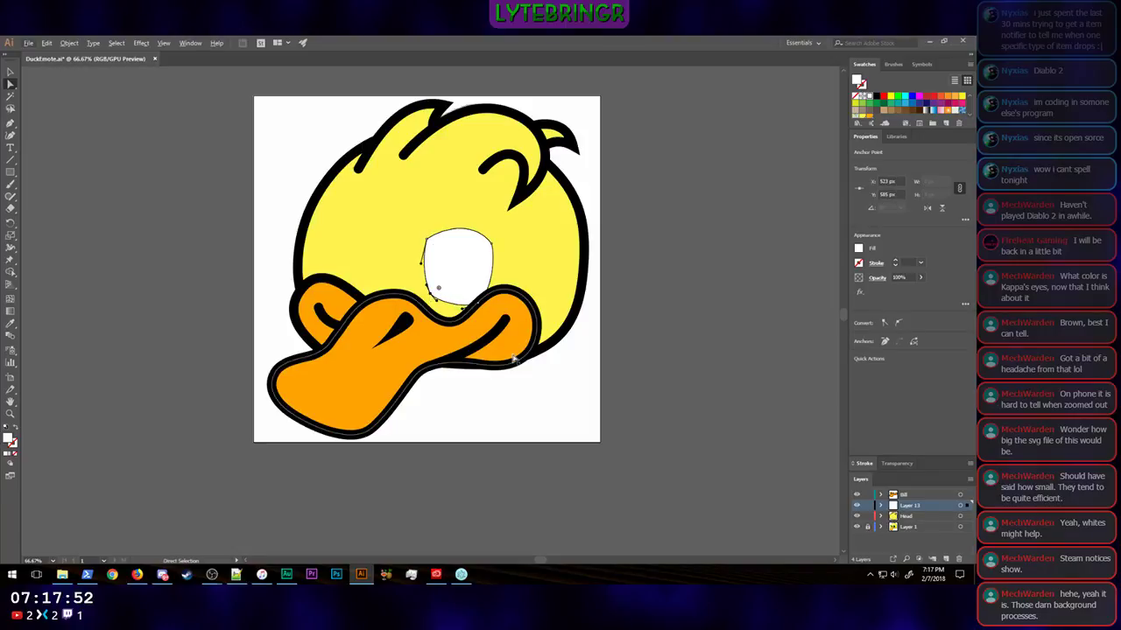
{"action": "key", "text": "shift+Down"}
{"action": "key", "text": "shift+Down"}
{"action": "key", "text": "shift+Down"}
{"action": "key", "text": "shift+Down"}
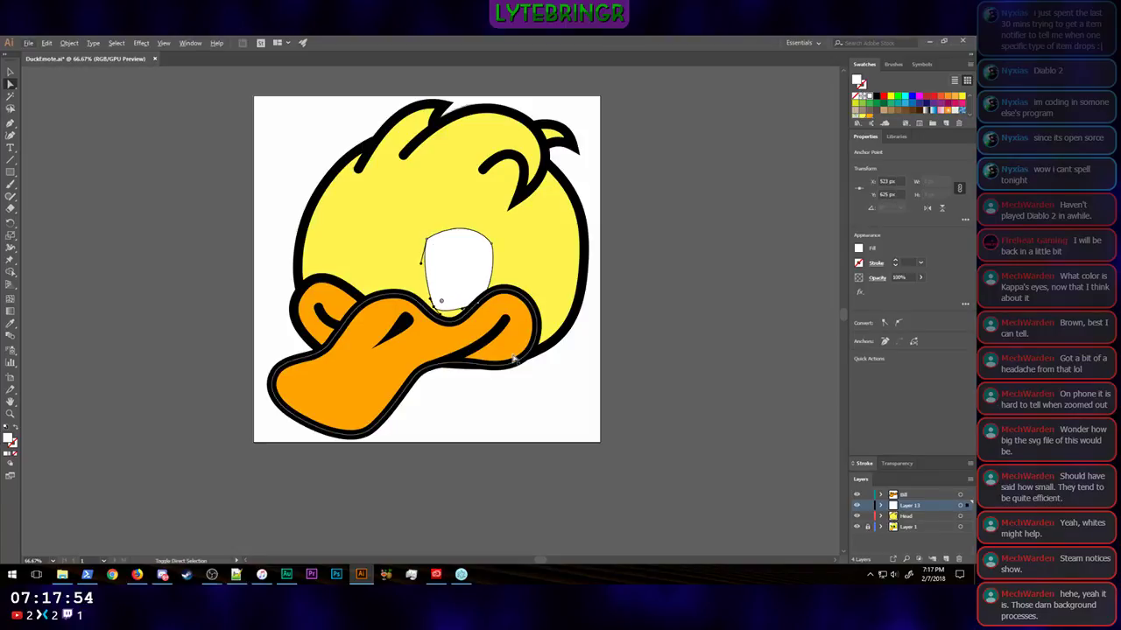
{"action": "key", "text": "shift+Down"}
{"action": "key", "text": "shift+Down"}
{"action": "key", "text": "shift+Left"}
{"action": "key", "text": "shift+Left"}
{"action": "key", "text": "shift+Right"}
{"action": "key", "text": "shift+Down"}
{"action": "key", "text": "shift+Down"}
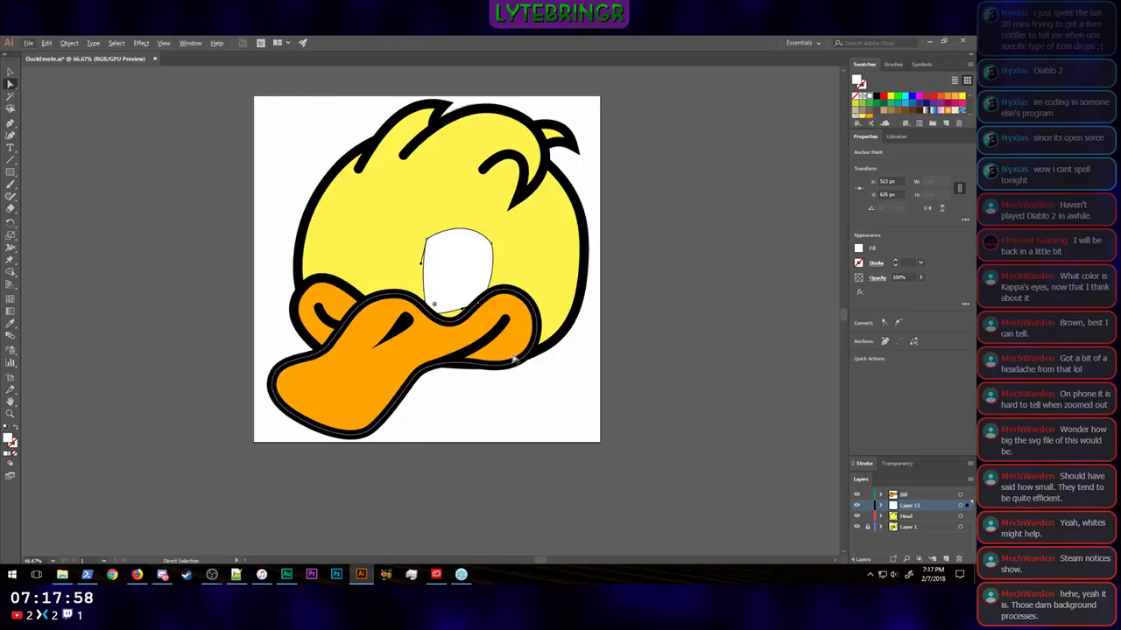
Step: Lower the eye shape's lower-right anchor to X 664 px, Y 632 px, tucking it behind the bill
{"action": "left_click", "coordinate": [478, 305]}
{"action": "left_click_drag", "start_coordinate": [480, 308], "coordinate": [481, 306]}
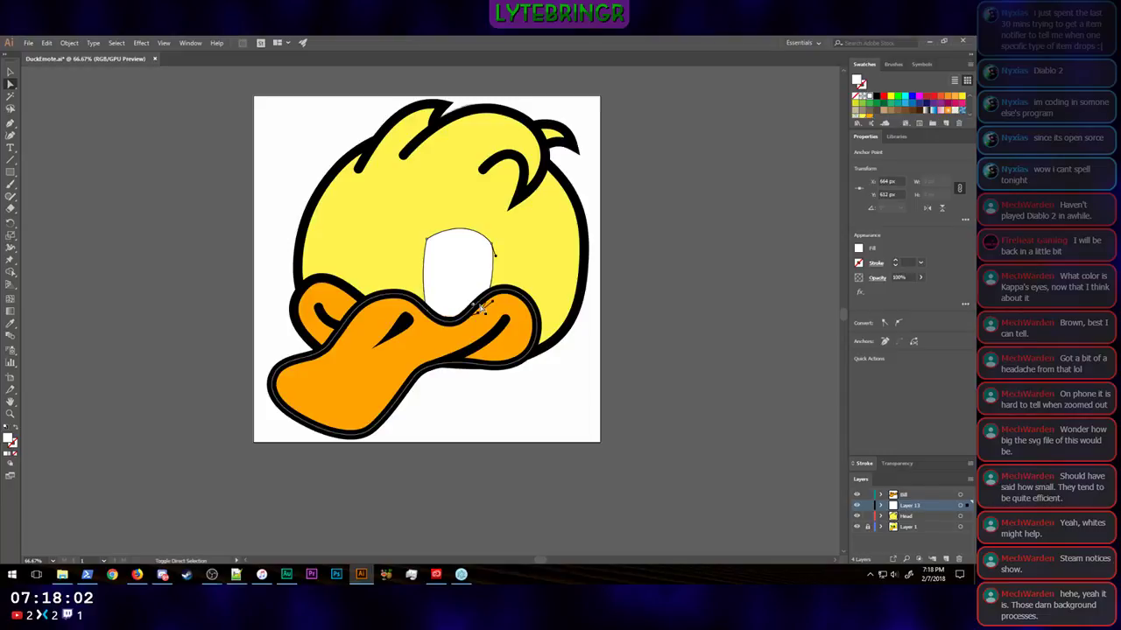
{"action": "left_click", "coordinate": [592, 291]}
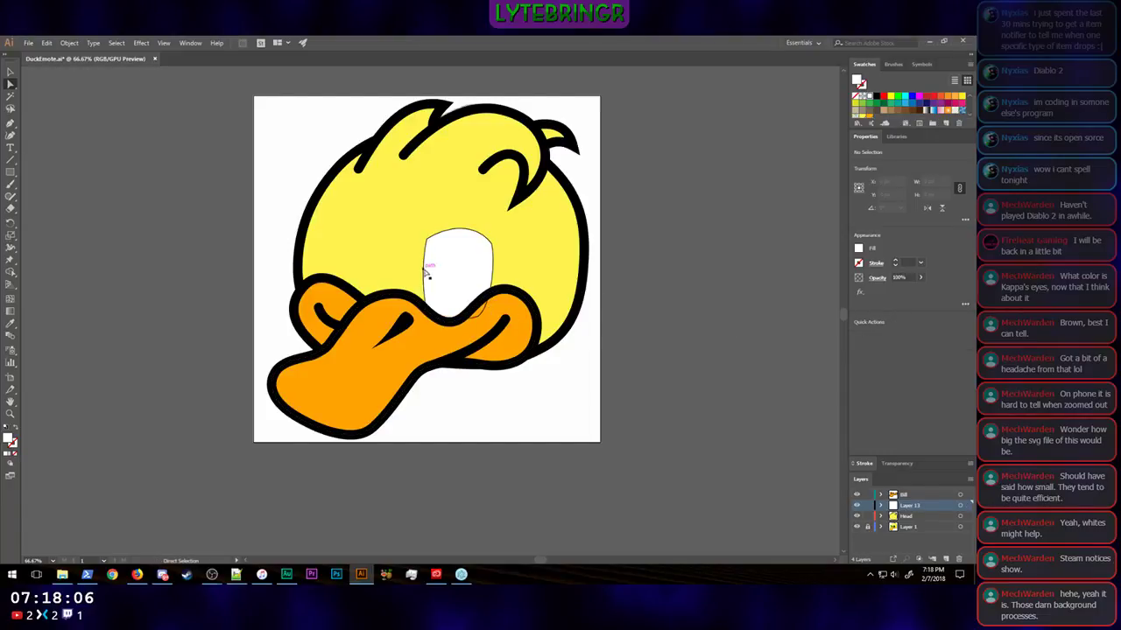
Step: Lengthen the downward handles of the eye shape's two upper anchors so both sides bulge outward
{"action": "left_click", "coordinate": [428, 243]}
{"action": "left_click_drag", "start_coordinate": [428, 242], "coordinate": [415, 279]}
{"action": "left_click", "coordinate": [491, 244]}
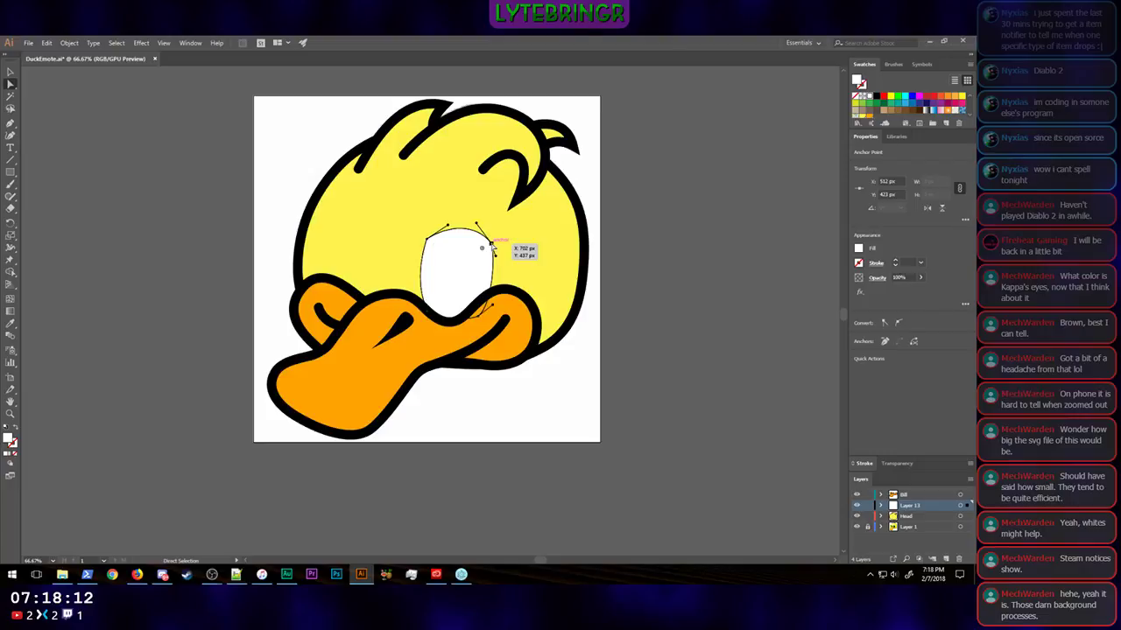
{"action": "left_click_drag", "start_coordinate": [496, 256], "coordinate": [501, 268]}
{"action": "left_click", "coordinate": [625, 323]}
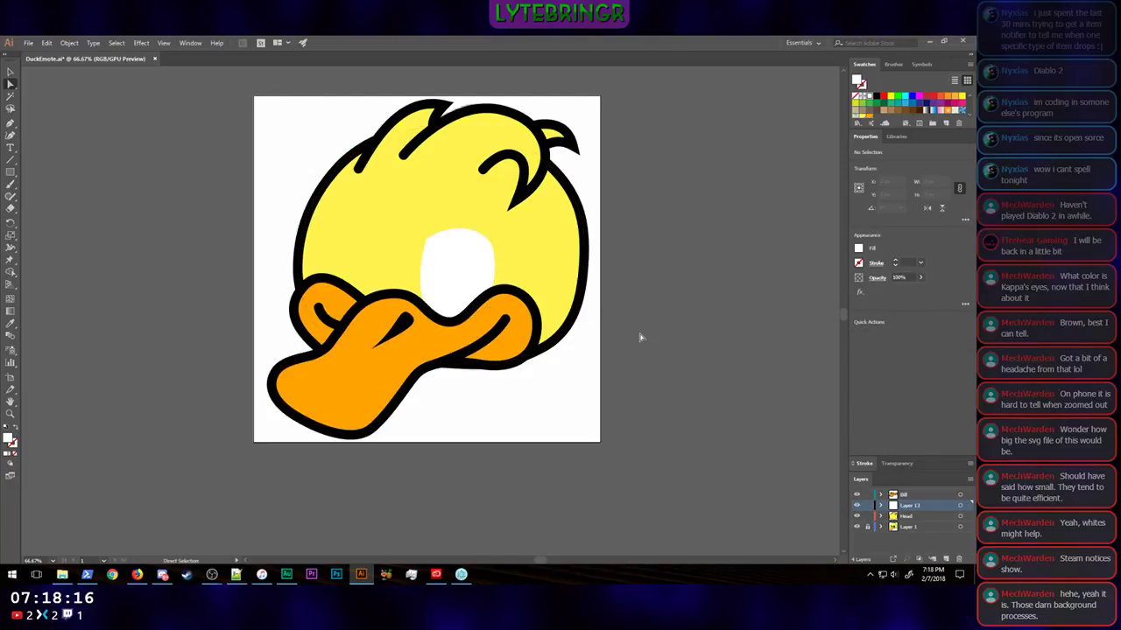
Step: Nudge the whole eye shape left and slightly up to about X 591 px, Y 523 px, and deselect it
{"action": "left_click", "coordinate": [444, 287]}
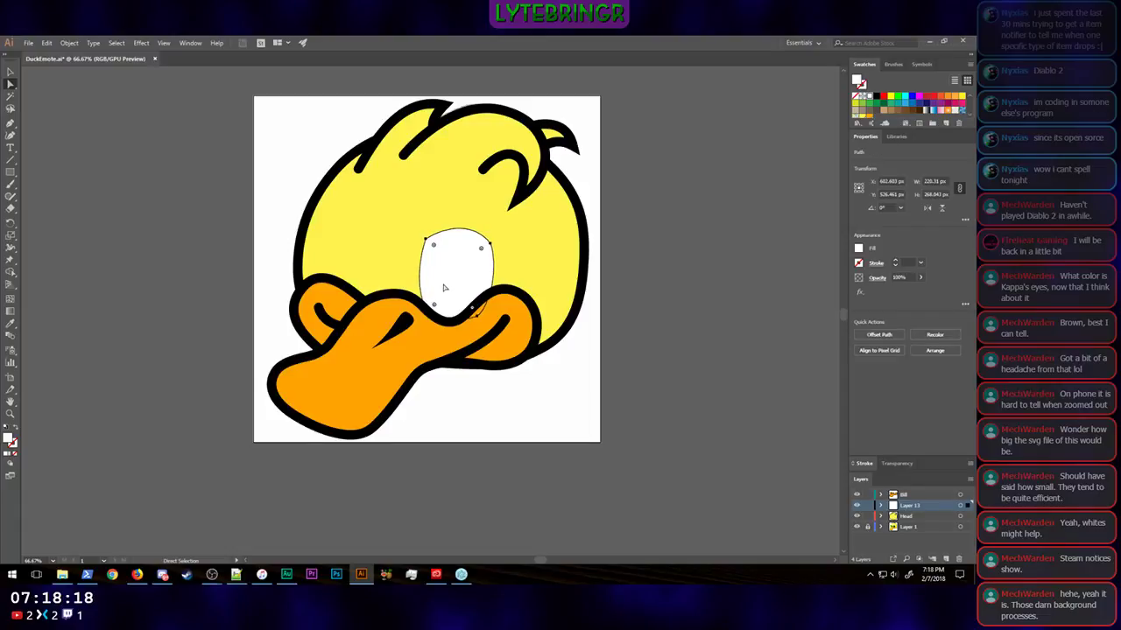
{"action": "key", "text": "Left"}
{"action": "key", "text": "Left"}
{"action": "key", "text": "Left"}
{"action": "key", "text": "Left"}
{"action": "key", "text": "Left"}
{"action": "key", "text": "Left"}
{"action": "key", "text": "Left"}
{"action": "key", "text": "Left"}
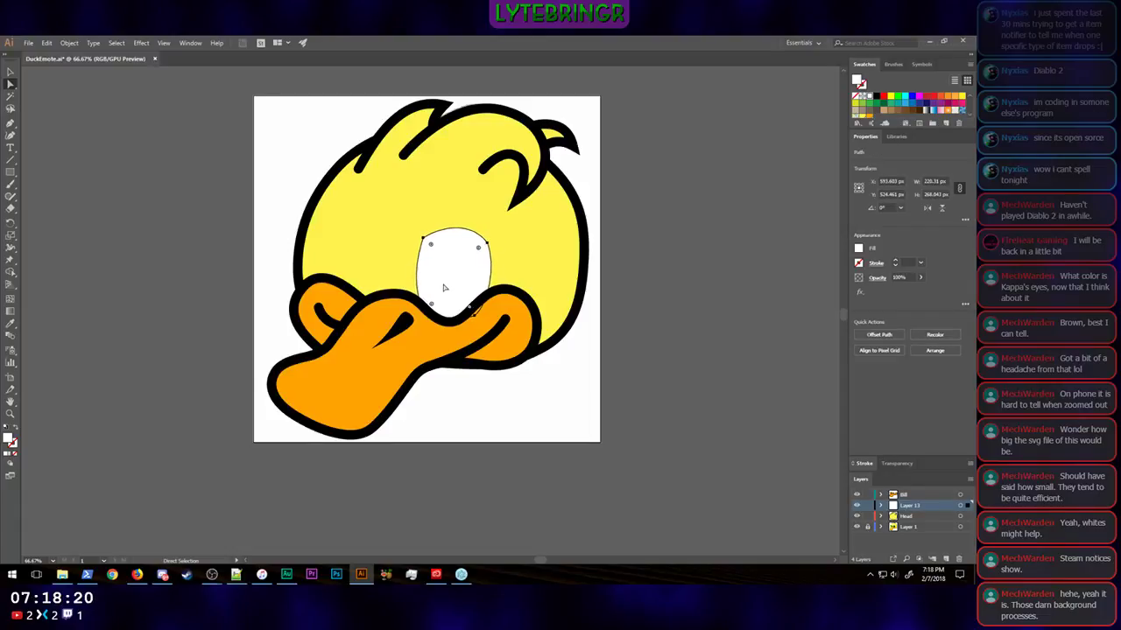
{"action": "key", "text": "Up"}
{"action": "key", "text": "Up"}
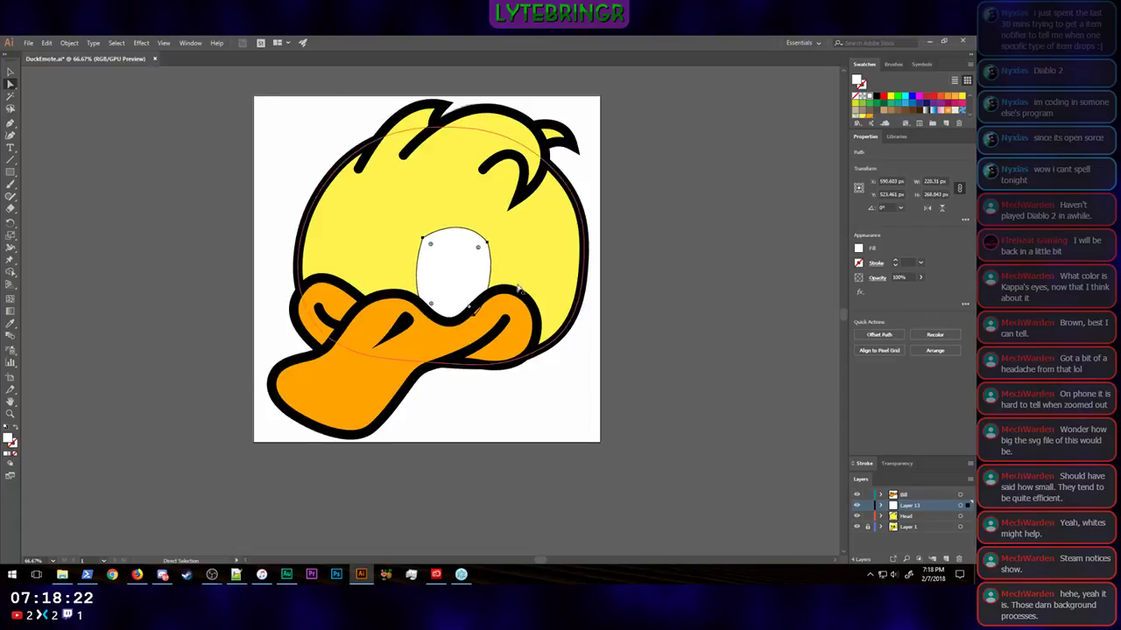
{"action": "left_click", "coordinate": [674, 352]}
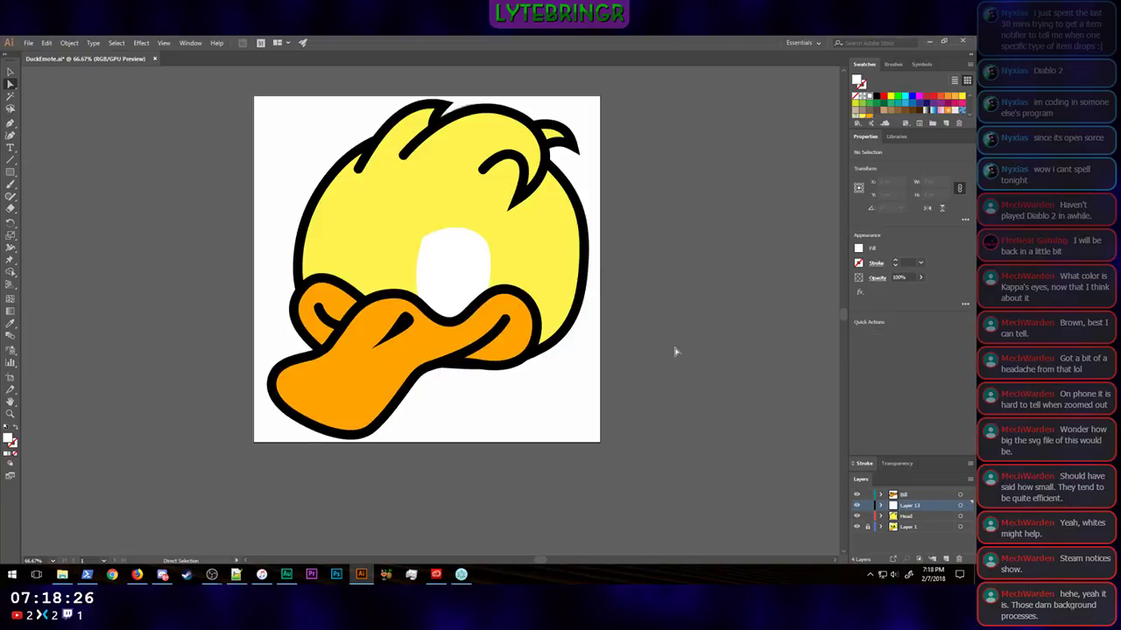
Step: Hide and restore the Head and Bill layers to compare the eye with the sketch, and check the duck at a small size
{"action": "left_click", "coordinate": [858, 516]}
{"action": "left_click", "coordinate": [856, 496]}
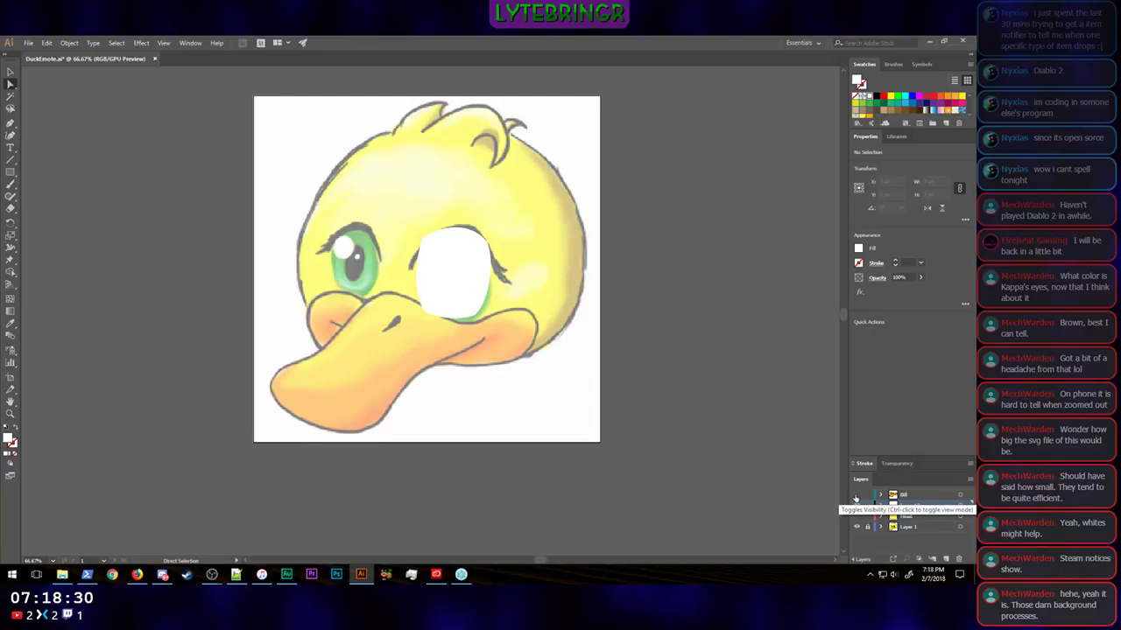
{"action": "left_click", "coordinate": [856, 496]}
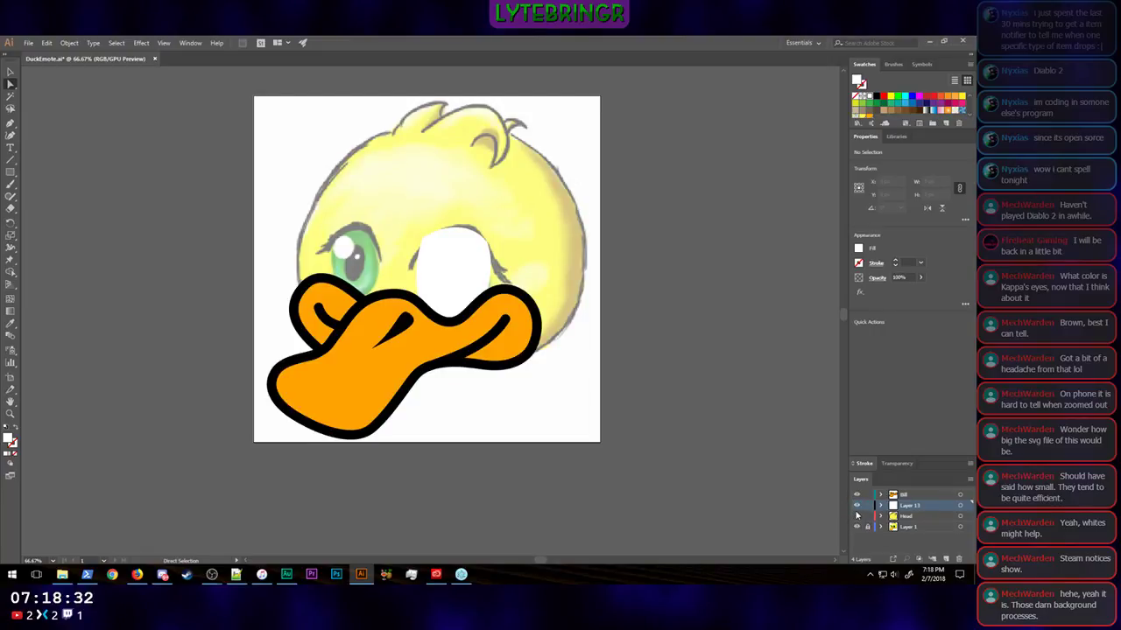
{"action": "left_click", "coordinate": [857, 518]}
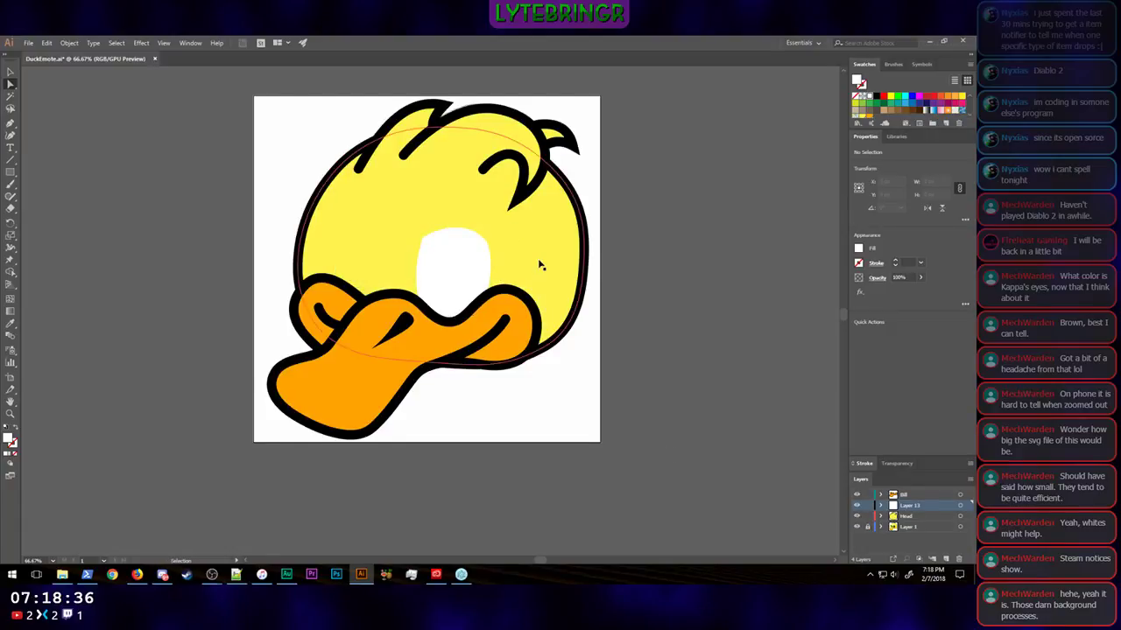
{"action": "key", "text": "ctrl+minus"}
{"action": "key", "text": "ctrl+minus"}
{"action": "key", "text": "ctrl+minus"}
{"action": "key", "text": "ctrl+minus"}
{"action": "key", "text": "ctrl+minus"}
{"action": "key", "text": "ctrl+minus"}
{"action": "key", "text": "ctrl+minus"}
{"action": "key", "text": "ctrl+minus"}
{"action": "key", "text": "ctrl+minus"}
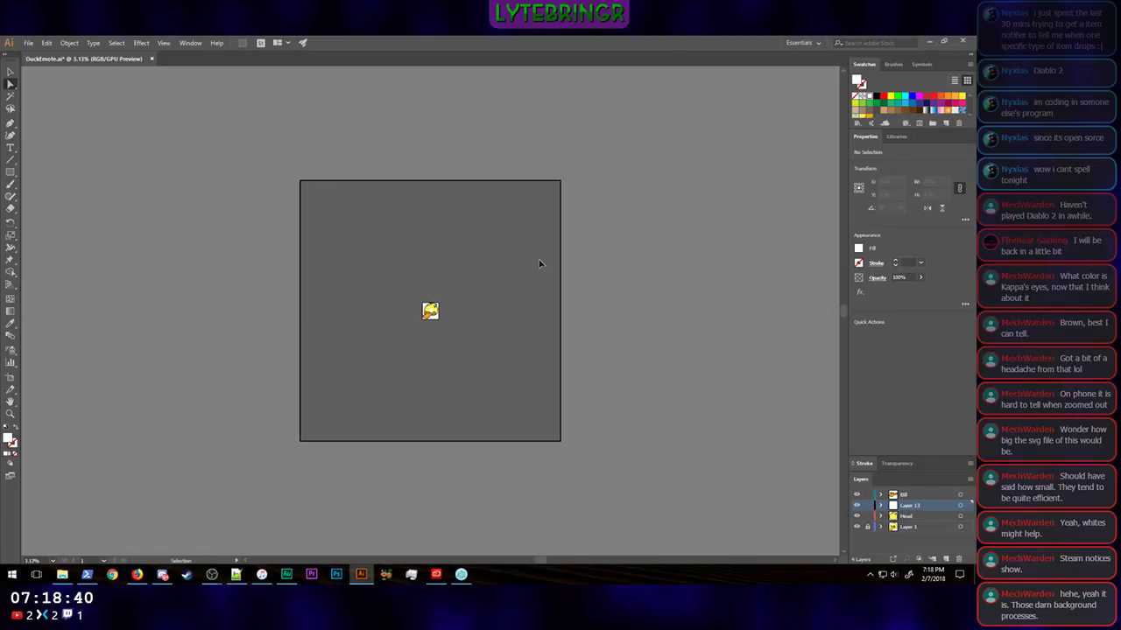
{"action": "key", "text": "ctrl+plus"}
{"action": "key", "text": "ctrl+plus"}
{"action": "key", "text": "ctrl+plus"}
{"action": "key", "text": "ctrl+plus"}
{"action": "key", "text": "ctrl+plus"}
{"action": "key", "text": "ctrl+plus"}
{"action": "key", "text": "ctrl+plus"}
{"action": "key", "text": "ctrl+plus"}
{"action": "key", "text": "ctrl+plus"}
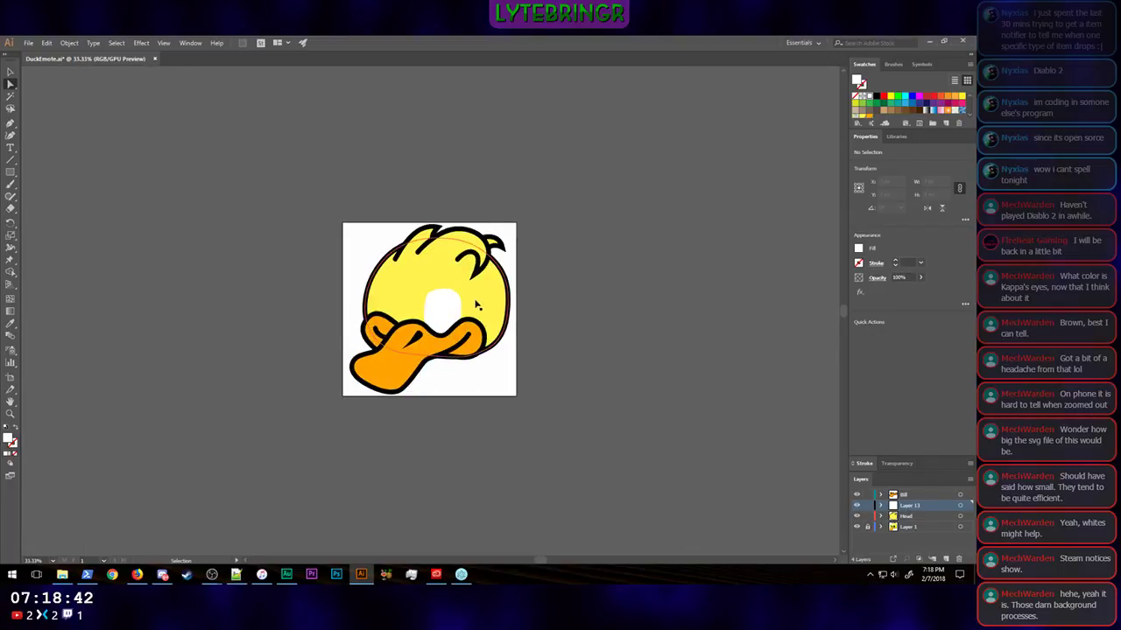
Step: Enlarge the white eye shape proportionally to about 273 by 332 px and nudge it left to about X 597 px
{"action": "left_click", "coordinate": [464, 305]}
{"action": "left_click", "coordinate": [10, 78]}
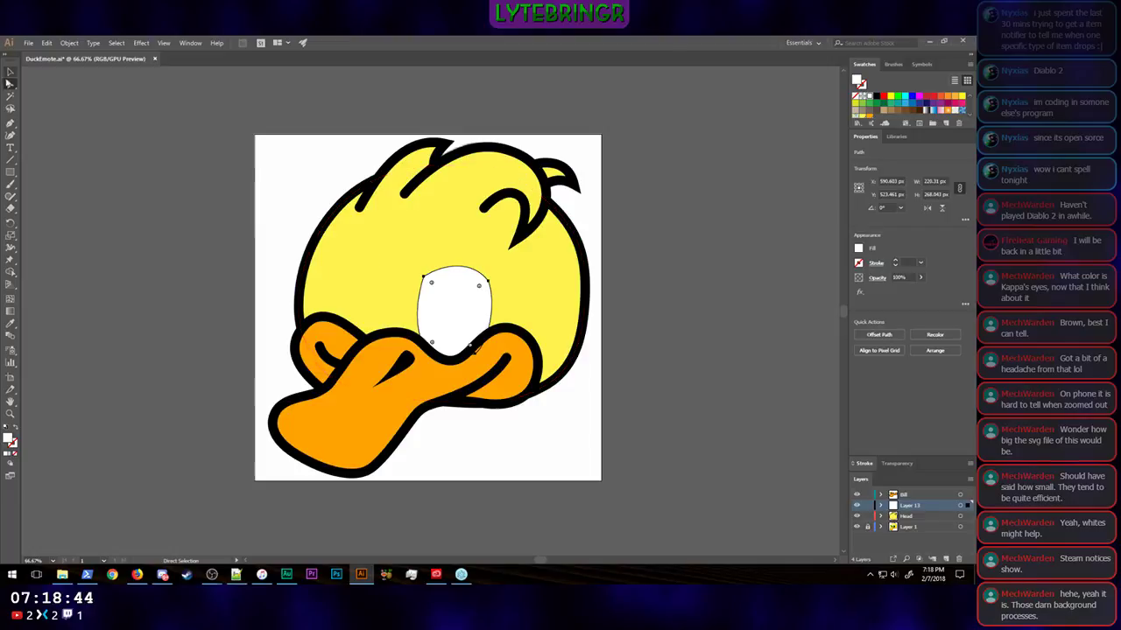
{"action": "left_click", "coordinate": [11, 72]}
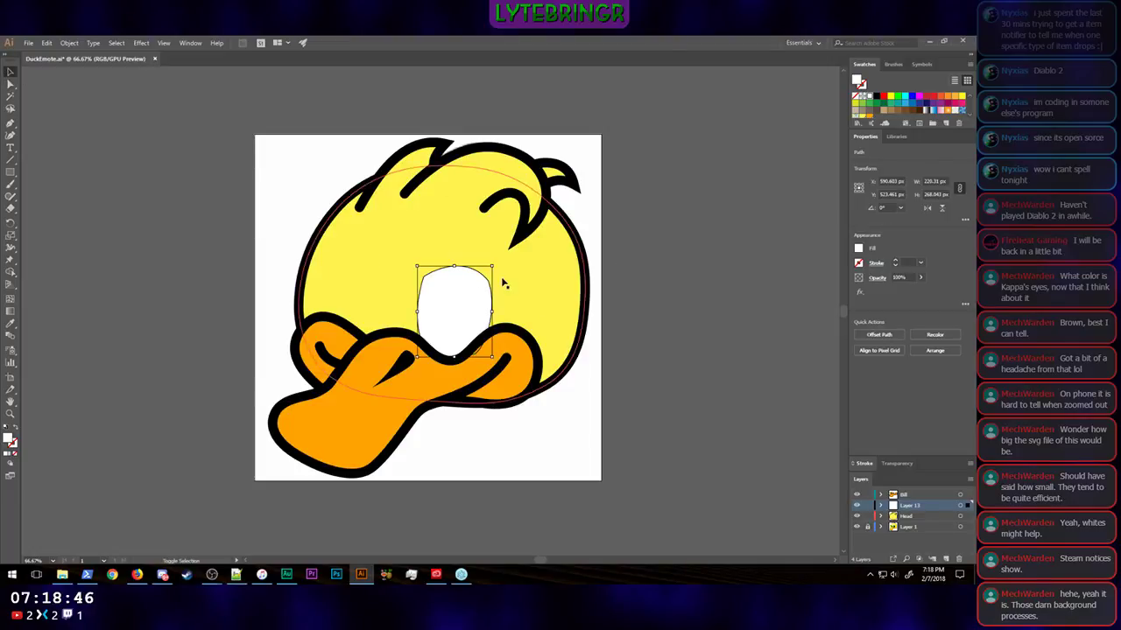
{"action": "left_click_drag", "start_coordinate": [487, 263], "coordinate": [509, 245]}
{"action": "key", "text": "Left"}
{"action": "key", "text": "Left"}
{"action": "key", "text": "Left"}
{"action": "key", "text": "Left"}
{"action": "key", "text": "Left"}
{"action": "key", "text": "Left"}
{"action": "key", "text": "Left"}
{"action": "key", "text": "Left"}
{"action": "key", "text": "Left"}
{"action": "key", "text": "Left"}
{"action": "key", "text": "Left"}
{"action": "key", "text": "Left"}
{"action": "key", "text": "Left"}
{"action": "key", "text": "Left"}
{"action": "key", "text": "Left"}
{"action": "key", "text": "Left"}
{"action": "key", "text": "Left"}
{"action": "key", "text": "Left"}
{"action": "key", "text": "Left"}
{"action": "key", "text": "Left"}
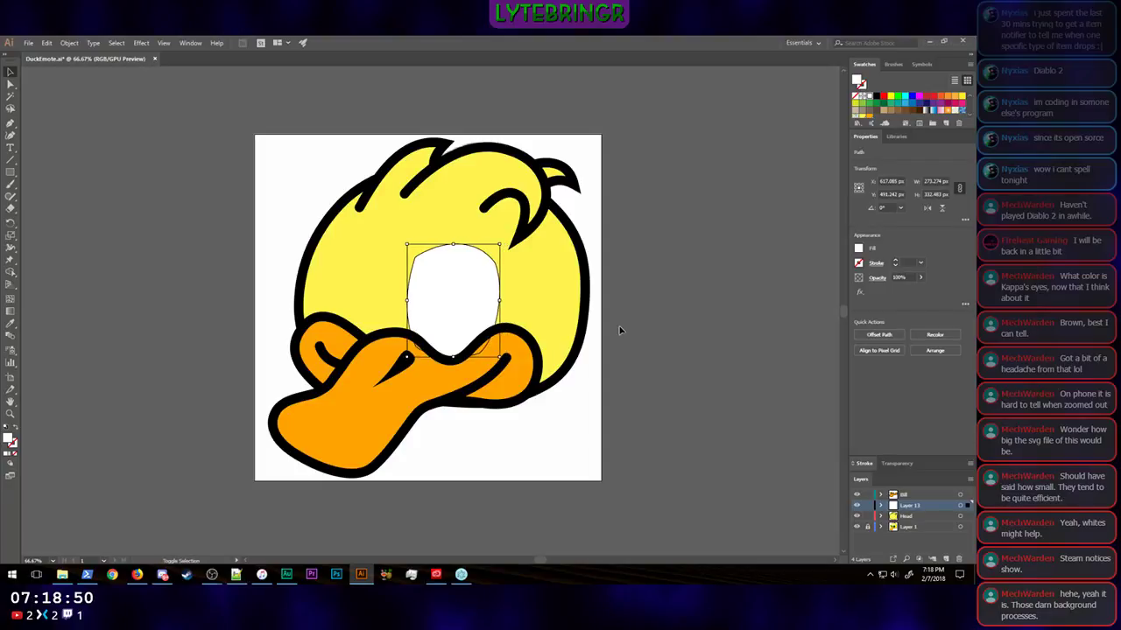
{"action": "left_click", "coordinate": [619, 330]}
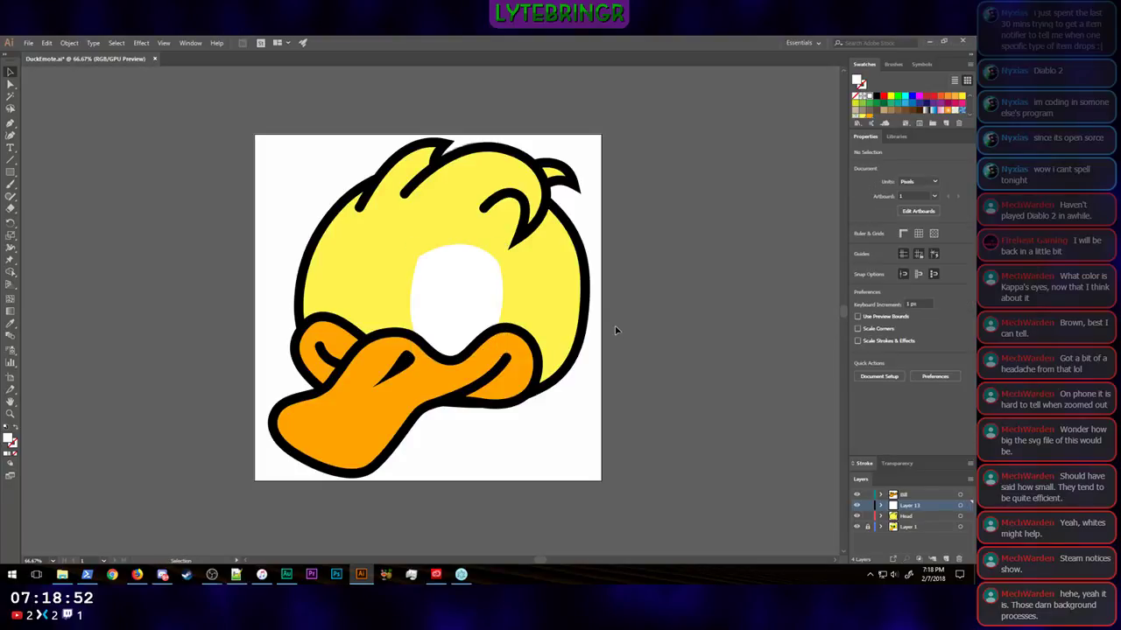
Step: Check the duck at a small size and scale the white eye shape down slightly from its upper-right corner
{"action": "key", "text": "ctrl+minus"}
{"action": "key", "text": "ctrl+minus"}
{"action": "key", "text": "ctrl+minus"}
{"action": "key", "text": "ctrl+minus"}
{"action": "key", "text": "ctrl+minus"}
{"action": "key", "text": "ctrl+minus"}
{"action": "key", "text": "ctrl+minus"}
{"action": "key", "text": "ctrl+minus"}
{"action": "key", "text": "ctrl+minus"}
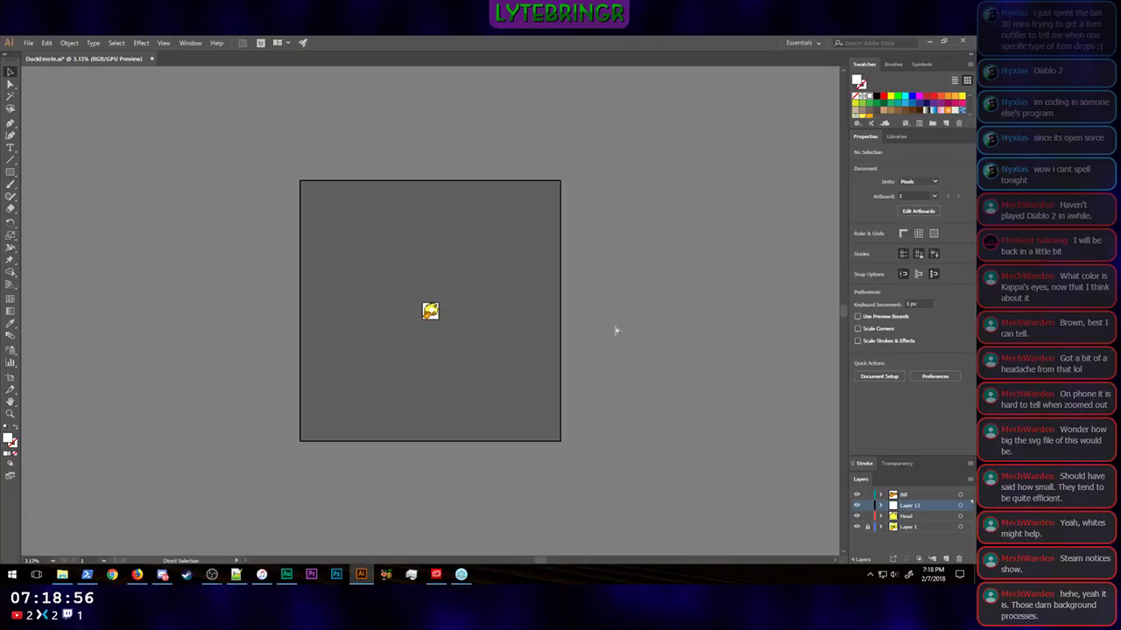
{"action": "key", "text": "ctrl+plus"}
{"action": "key", "text": "ctrl+plus"}
{"action": "key", "text": "ctrl+plus"}
{"action": "key", "text": "ctrl+plus"}
{"action": "key", "text": "ctrl+plus"}
{"action": "key", "text": "ctrl+plus"}
{"action": "key", "text": "ctrl+plus"}
{"action": "key", "text": "ctrl+plus"}
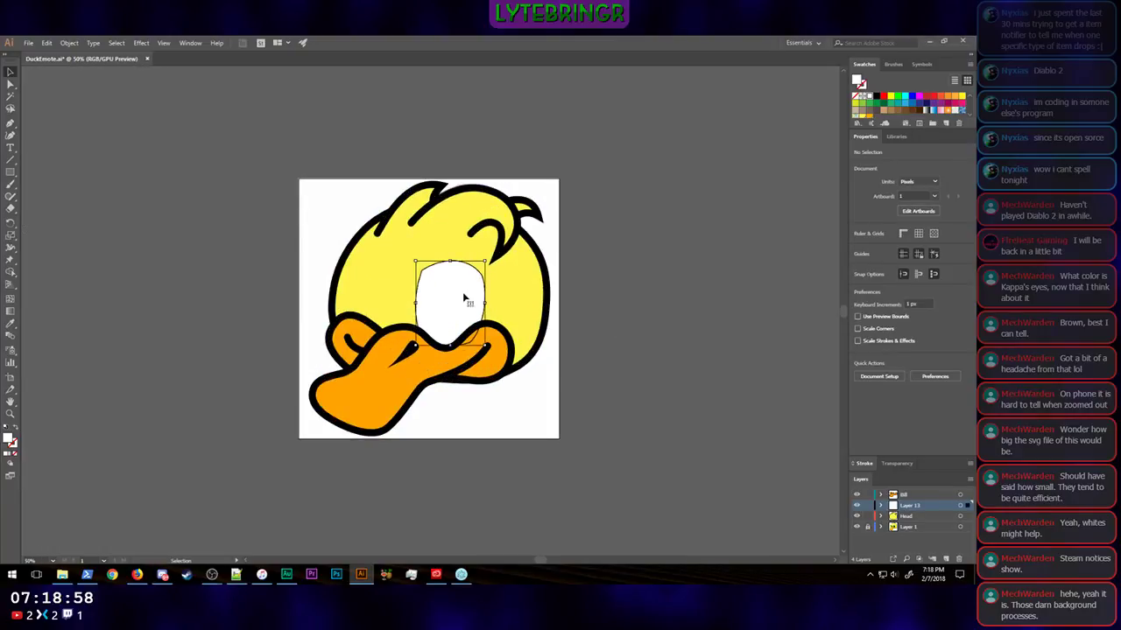
{"action": "left_click", "coordinate": [464, 299]}
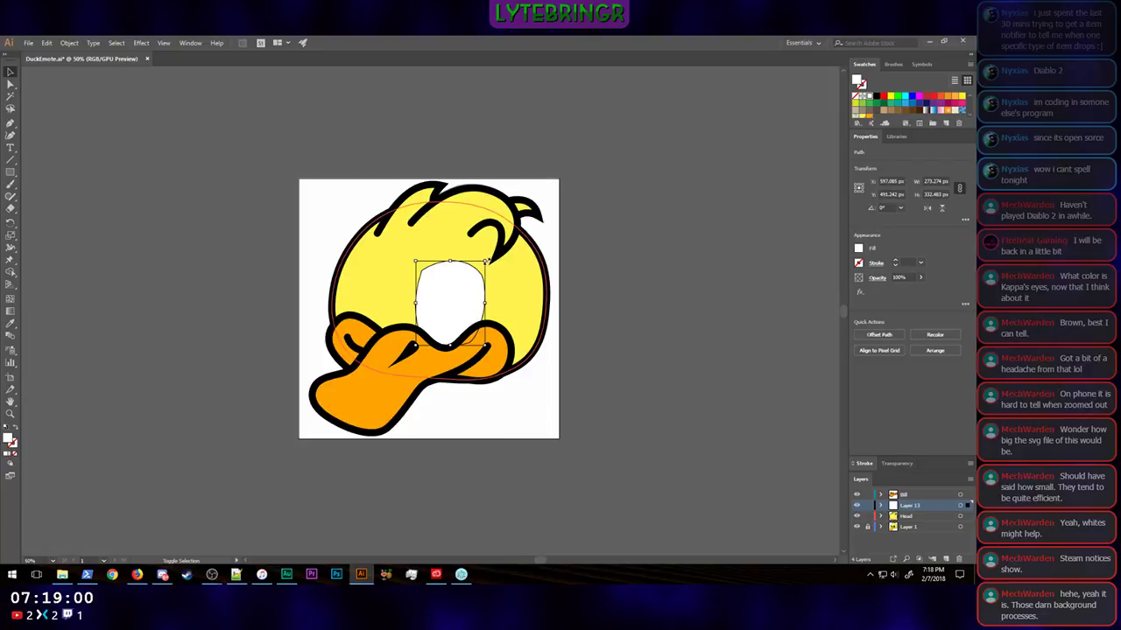
{"action": "left_click_drag", "start_coordinate": [487, 262], "coordinate": [481, 268]}
{"action": "left_click", "coordinate": [639, 394]}
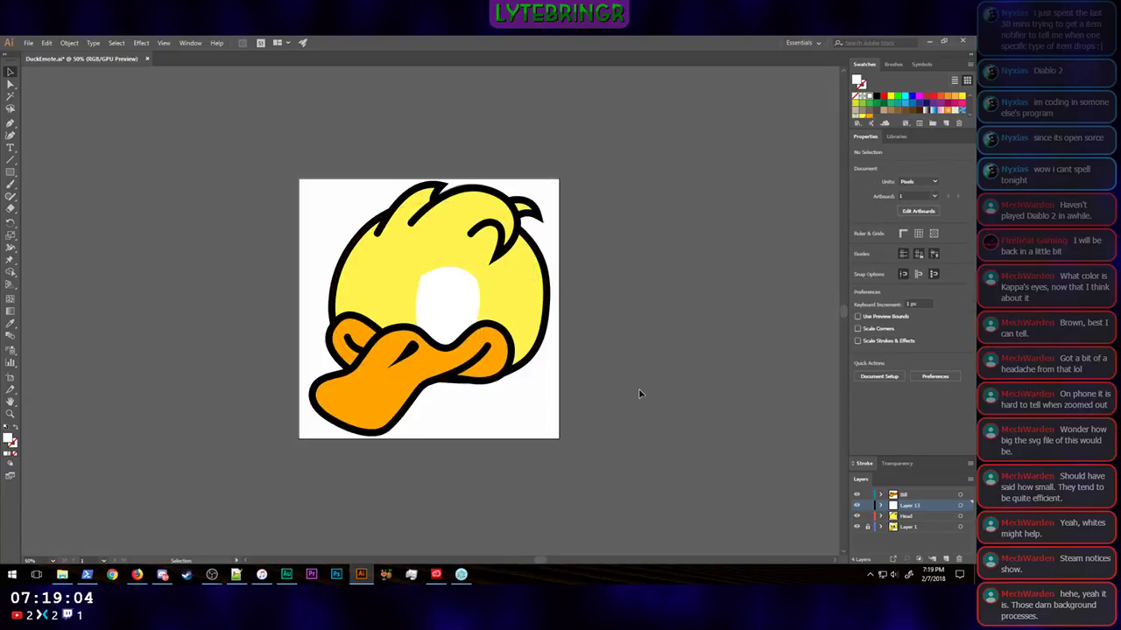
Step: Check how the resized eye reads with the duck at emote size
{"action": "key", "text": "ctrl+minus"}
{"action": "key", "text": "ctrl+minus"}
{"action": "key", "text": "ctrl+minus"}
{"action": "key", "text": "ctrl+minus"}
{"action": "key", "text": "ctrl+minus"}
{"action": "key", "text": "ctrl+minus"}
{"action": "key", "text": "ctrl+minus"}
{"action": "key", "text": "ctrl+minus"}
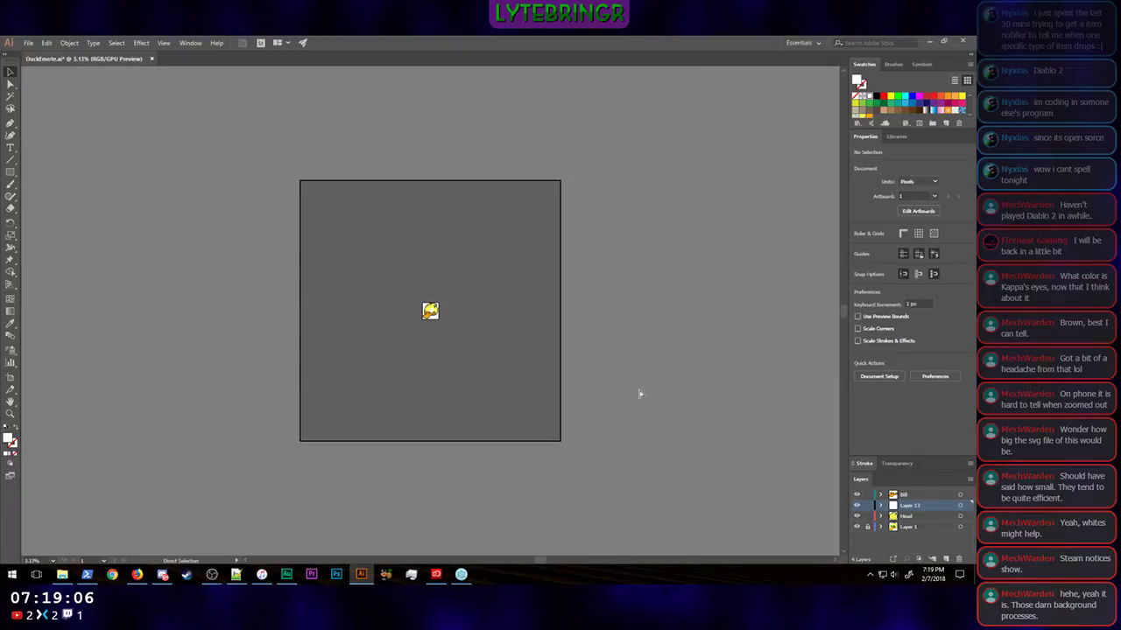
{"action": "key", "text": "ctrl+plus"}
{"action": "key", "text": "ctrl+plus"}
{"action": "key", "text": "ctrl+plus"}
{"action": "key", "text": "ctrl+plus"}
{"action": "key", "text": "ctrl+plus"}
{"action": "key", "text": "ctrl+plus"}
{"action": "key", "text": "ctrl+plus"}
{"action": "key", "text": "ctrl+plus"}
{"action": "key", "text": "ctrl+plus"}
{"action": "key", "text": "ctrl+plus"}
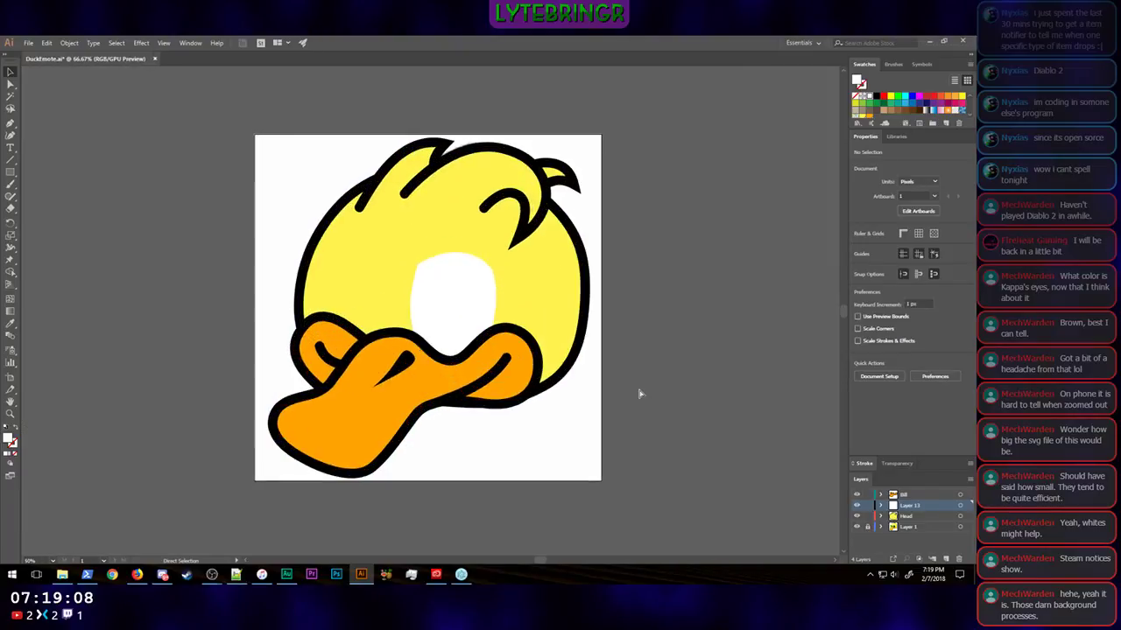
{"action": "key", "text": "ctrl+minus"}
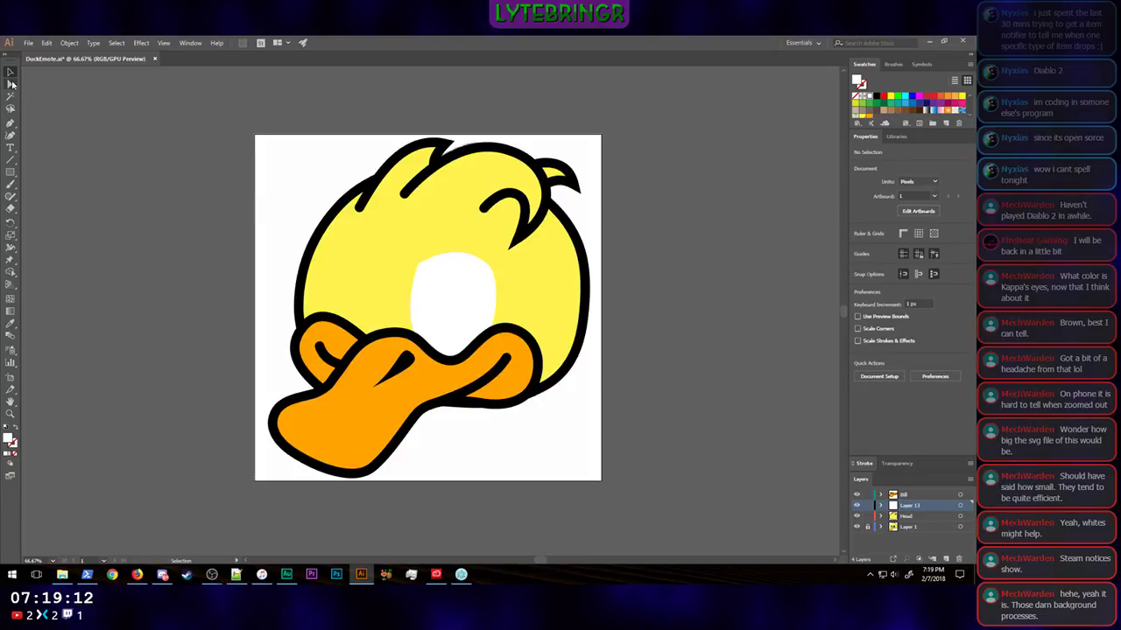
Step: Rename the eye shape's layer as Right White and add a new layer above it for the lash line
{"action": "left_click", "coordinate": [11, 125]}
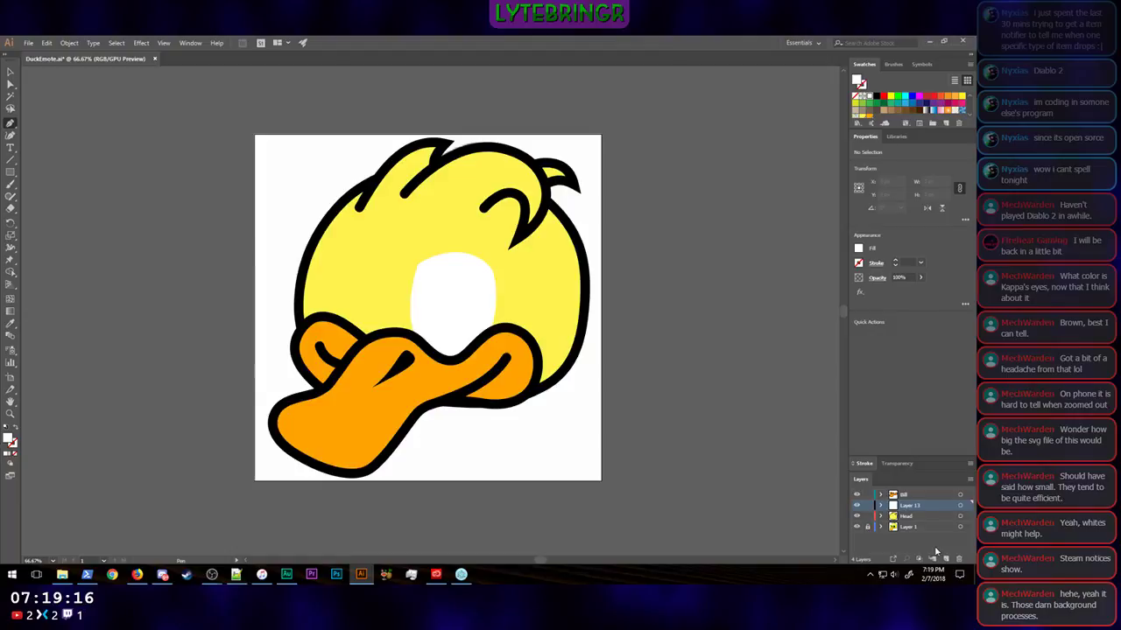
{"action": "double_click", "coordinate": [914, 506]}
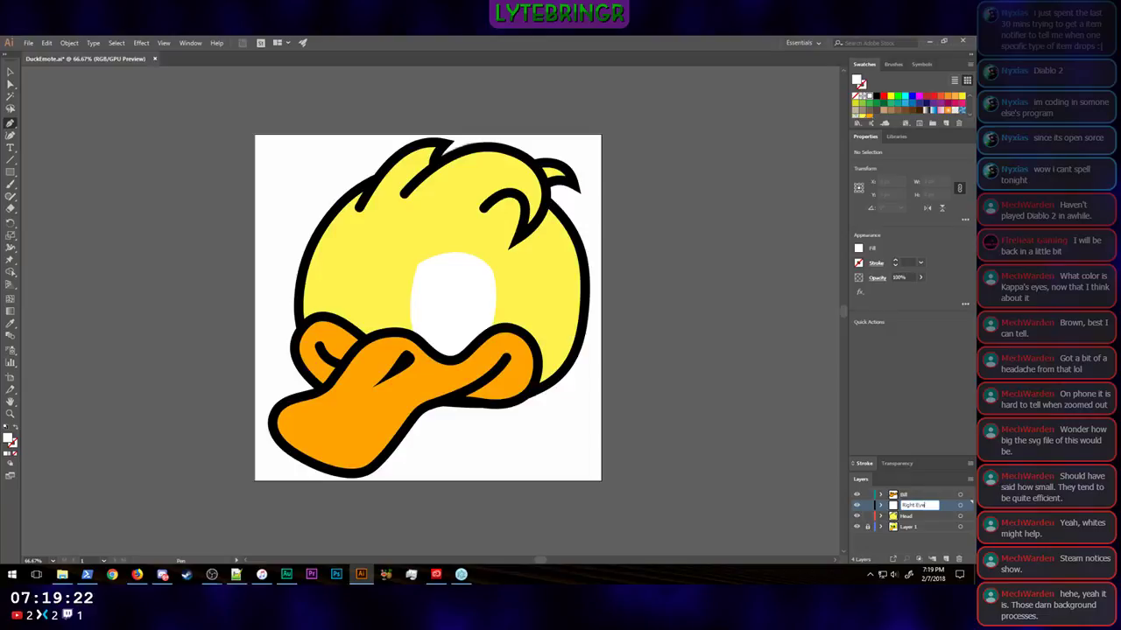
{"action": "type", "text": "Right White"}
{"action": "key", "text": "Return"}
{"action": "left_click", "coordinate": [945, 559]}
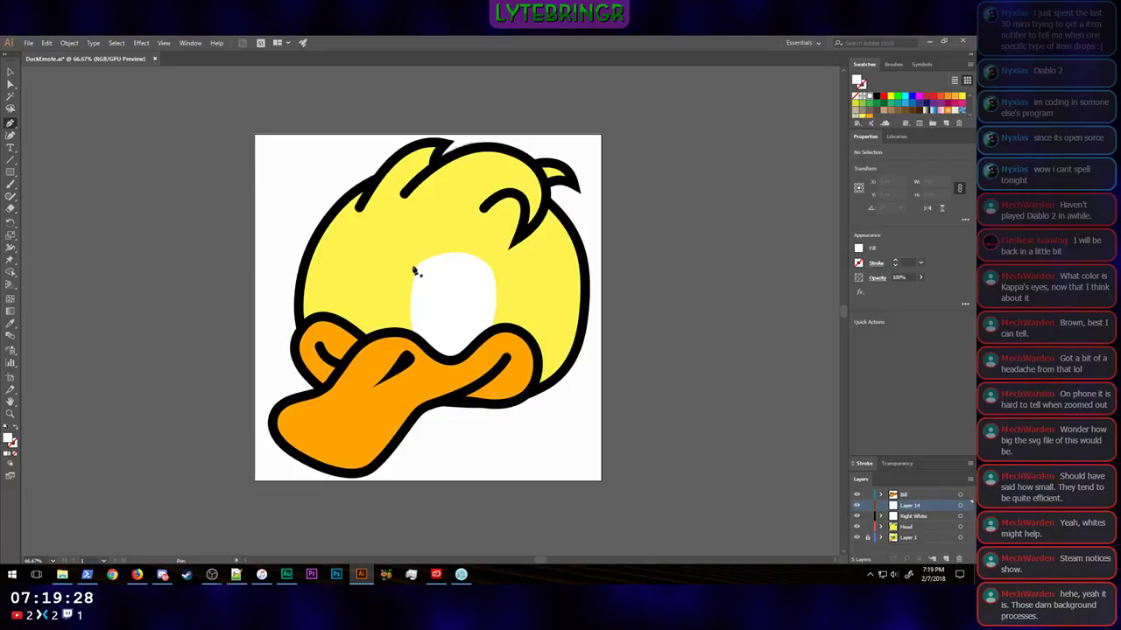
Step: Look at the anime eye reference in Firefox and start a Pen path at the eye white's upper-left edge
{"action": "left_click", "coordinate": [136, 574]}
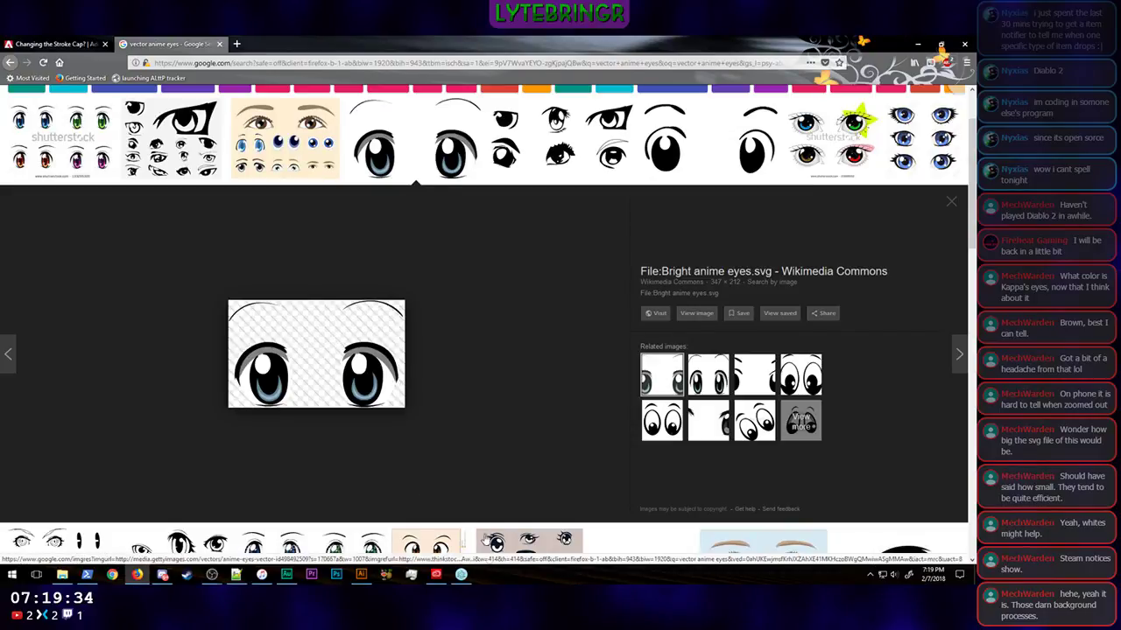
{"action": "left_click", "coordinate": [361, 575]}
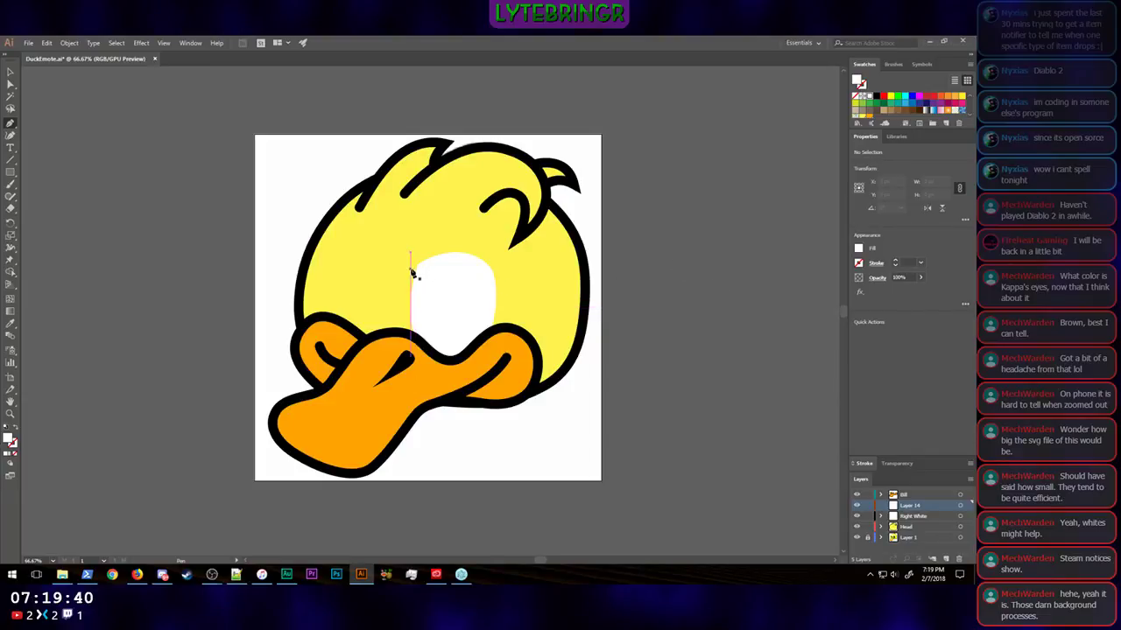
{"action": "left_click_drag", "start_coordinate": [413, 270], "coordinate": [419, 268]}
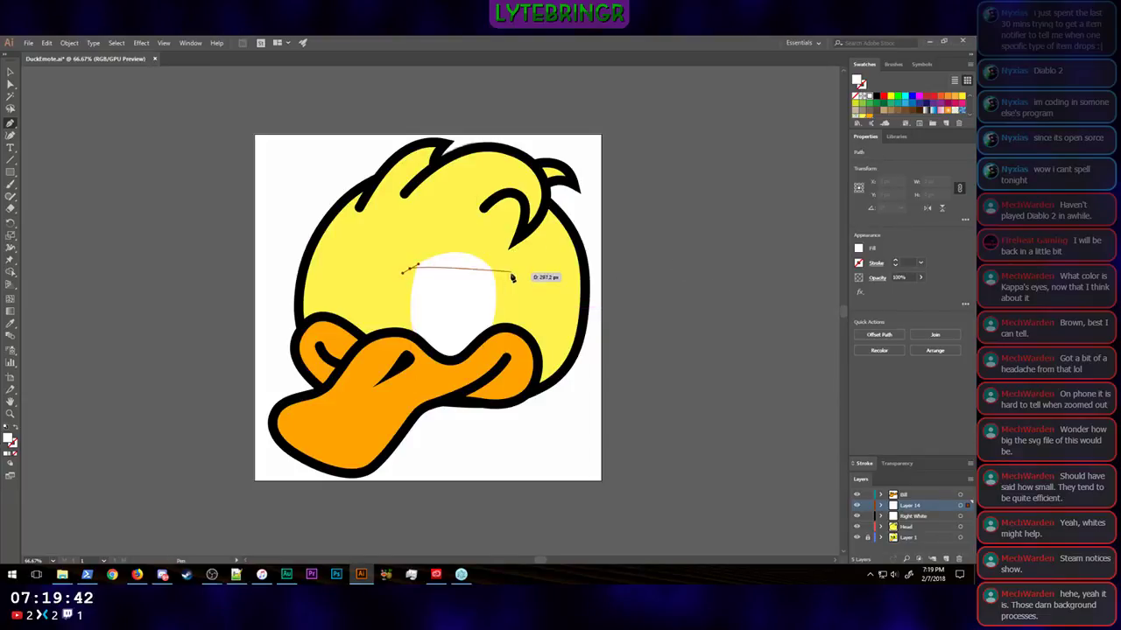
{"action": "left_click", "coordinate": [464, 254]}
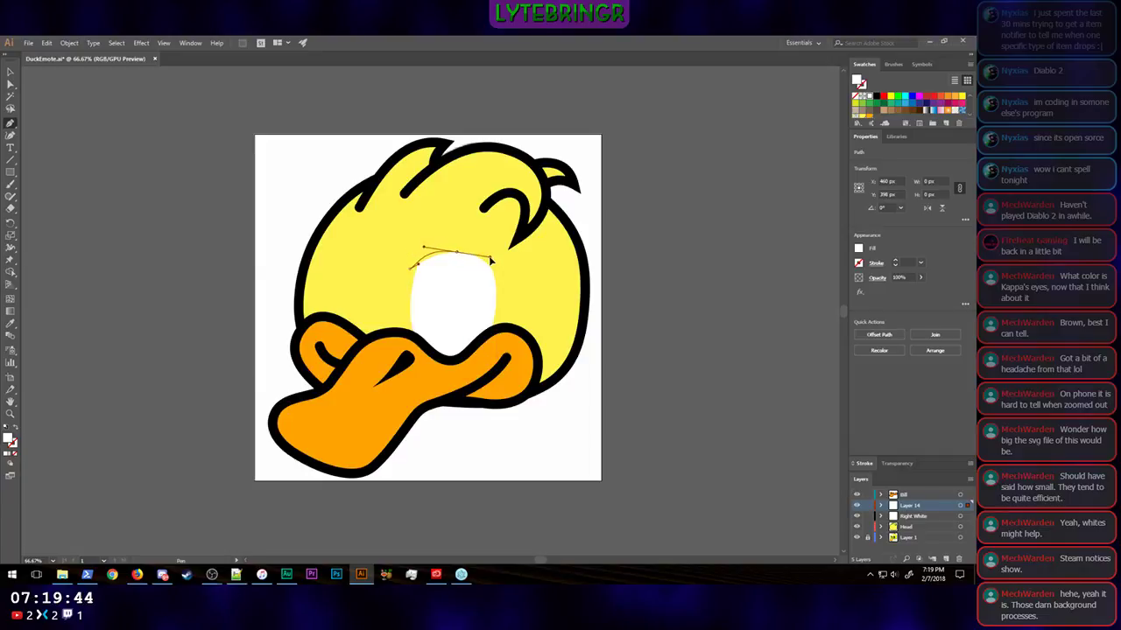
{"action": "left_click", "coordinate": [486, 257]}
{"action": "left_click_drag", "start_coordinate": [482, 255], "coordinate": [481, 257]}
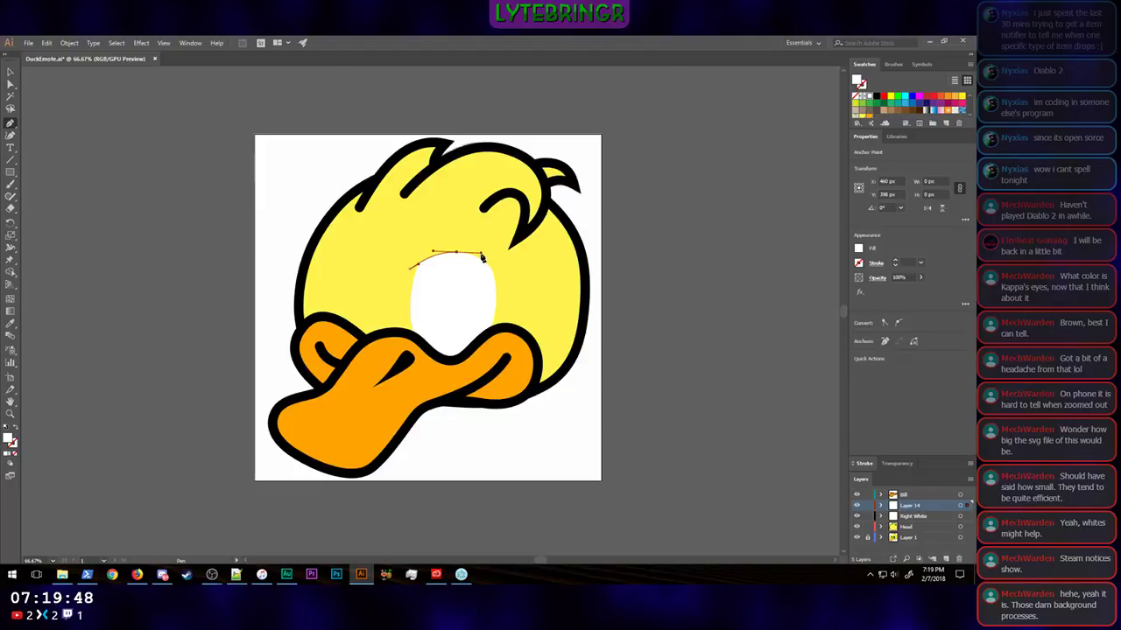
{"action": "key", "text": "ctrl+z"}
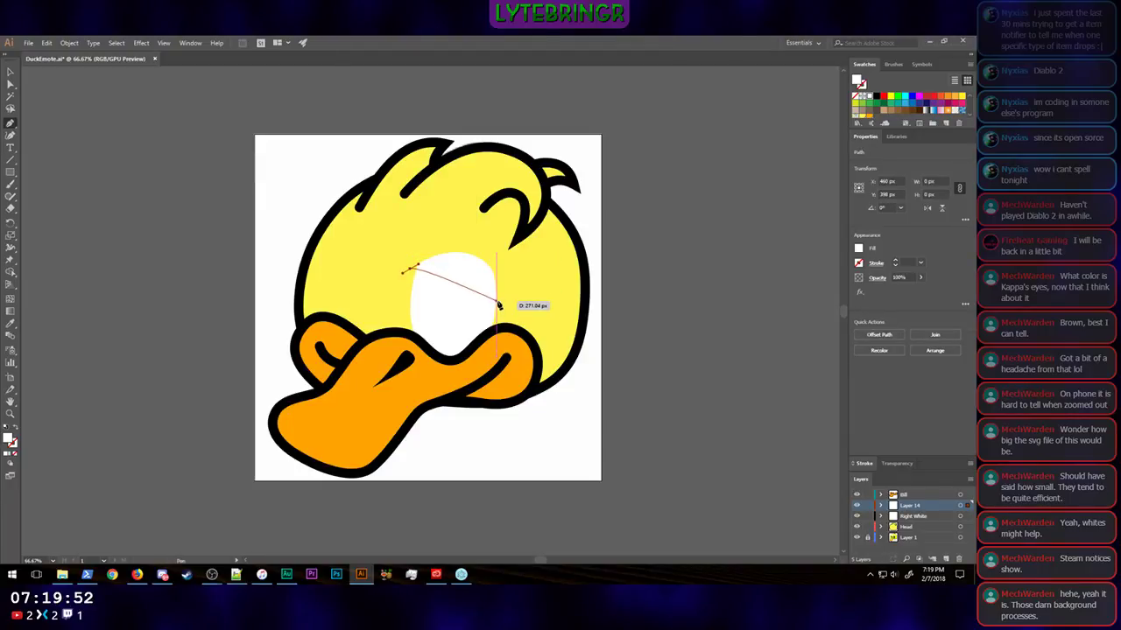
Step: Draw a closed curved lash shape with the Pen tool along the top and right edge of the eye white
{"action": "left_click_drag", "start_coordinate": [498, 305], "coordinate": [502, 378]}
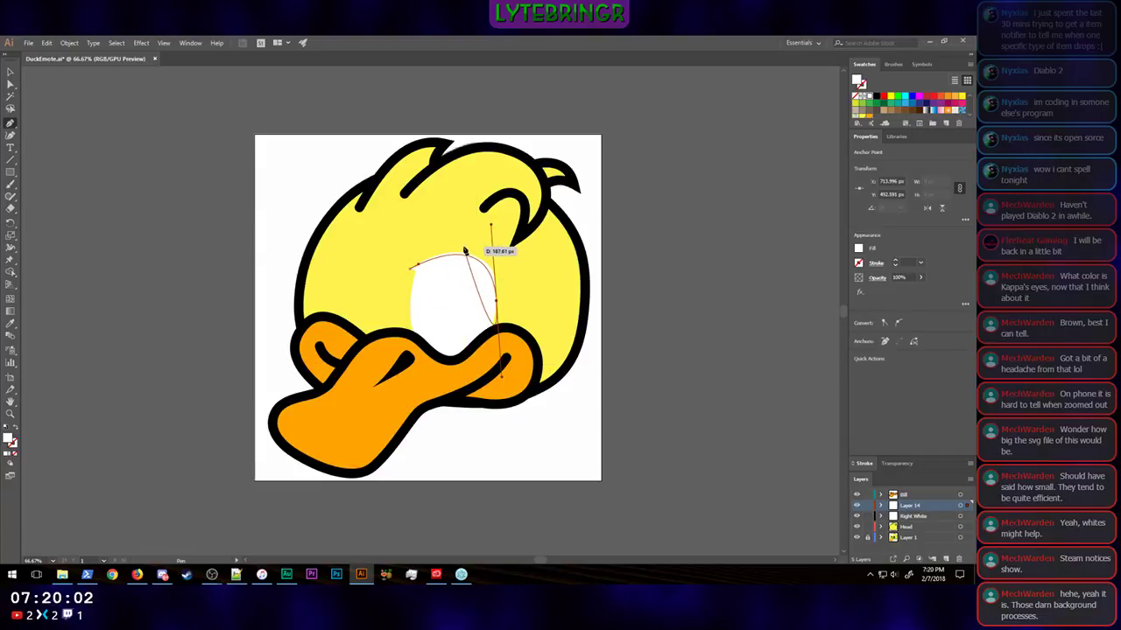
{"action": "left_click_drag", "start_coordinate": [463, 248], "coordinate": [412, 252]}
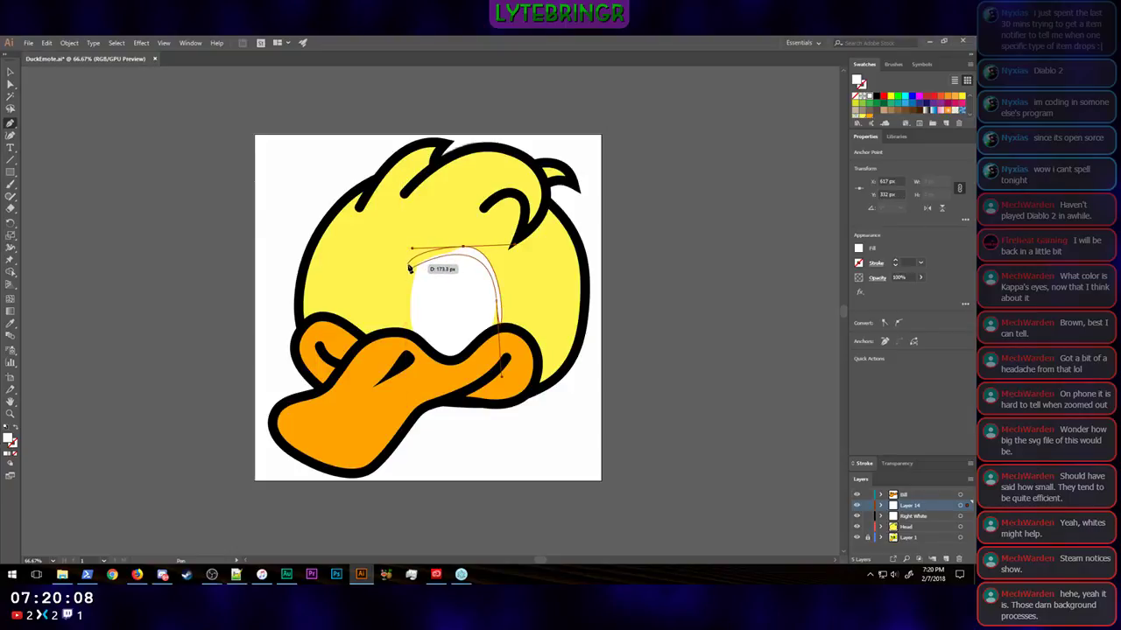
{"action": "left_click", "coordinate": [408, 265]}
{"action": "left_click", "coordinate": [409, 268]}
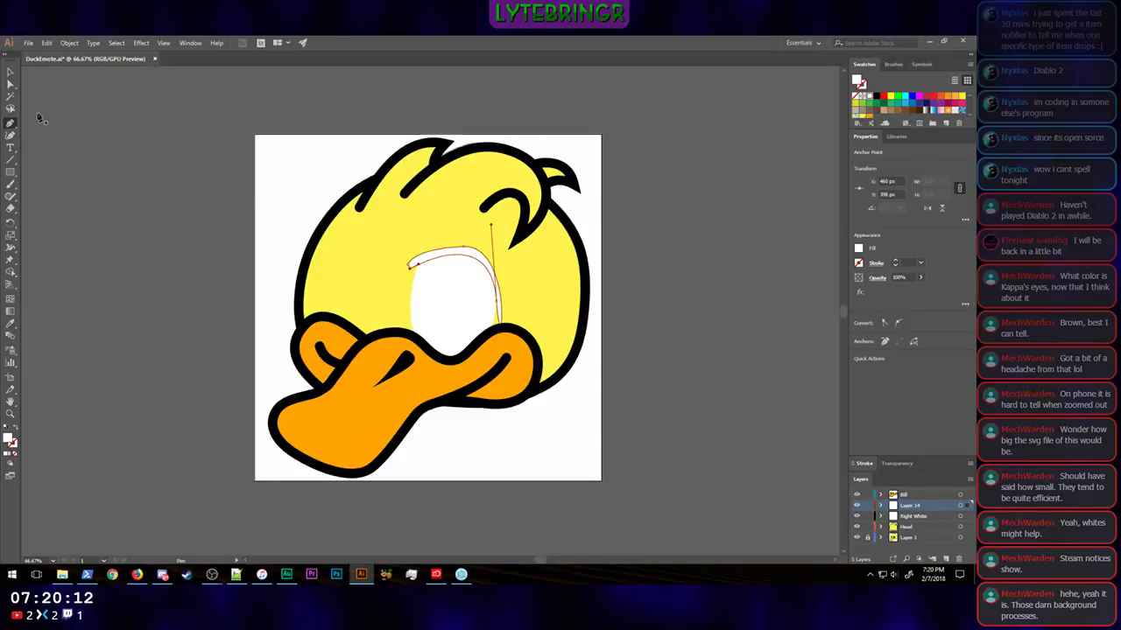
Step: Fill the new lash shape with black
{"action": "left_click", "coordinate": [10, 73]}
{"action": "left_click", "coordinate": [475, 253]}
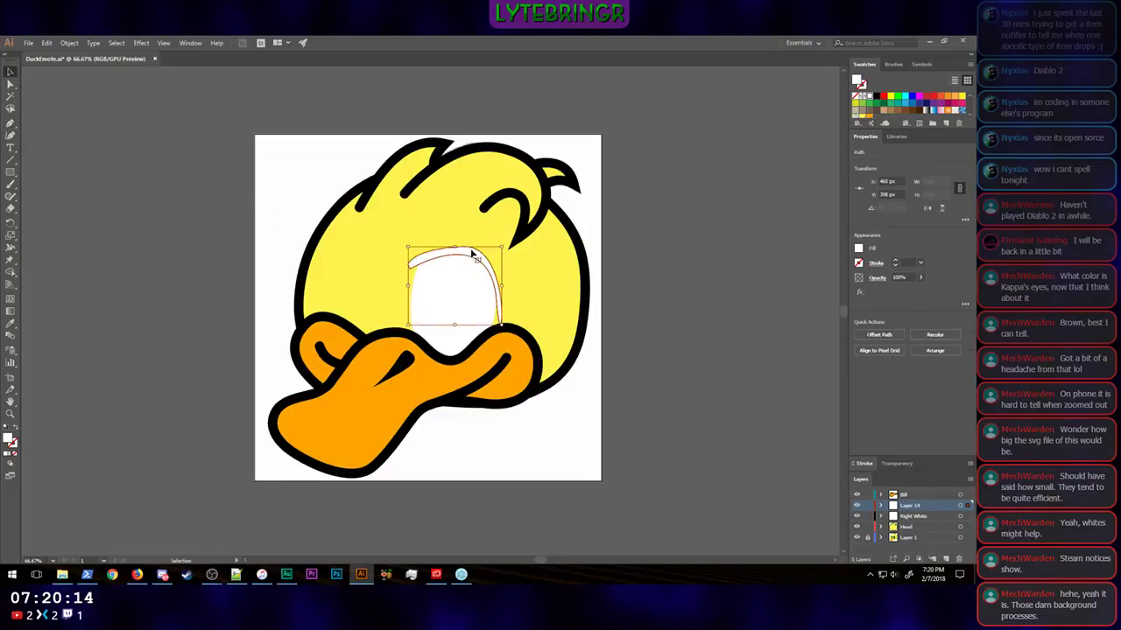
{"action": "left_click", "coordinate": [860, 249]}
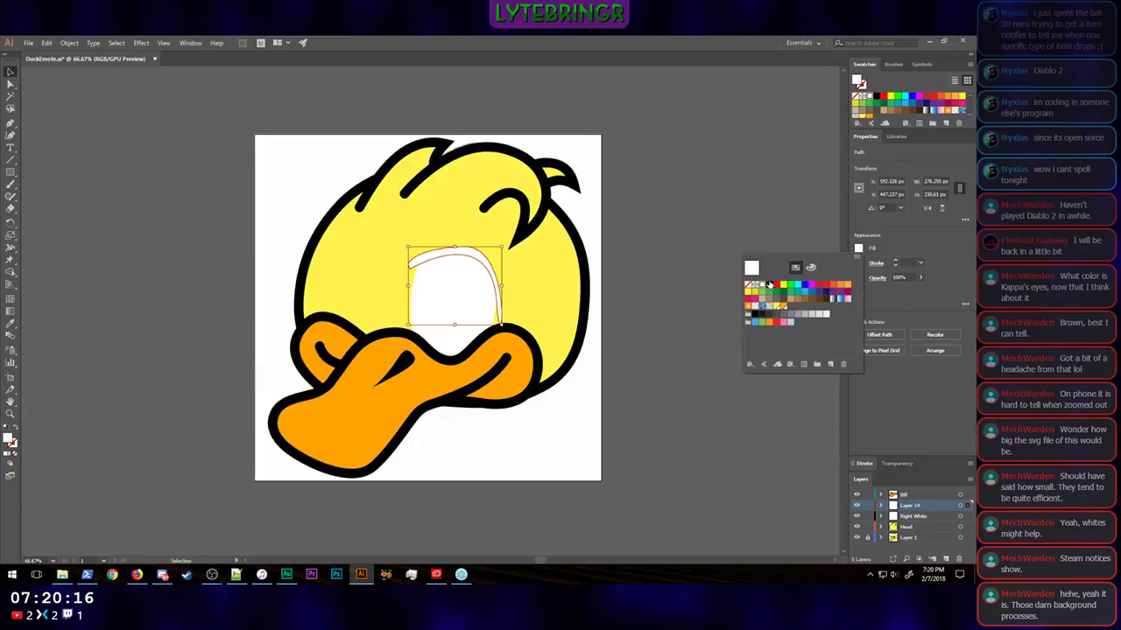
{"action": "left_click", "coordinate": [771, 286]}
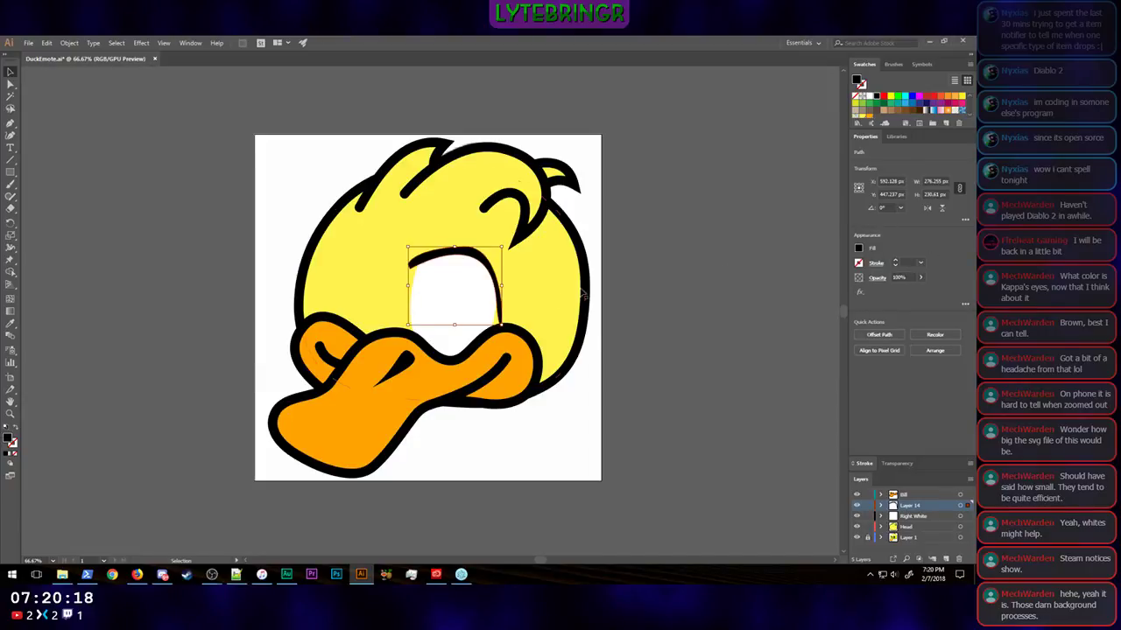
Step: Shorten the lower handle of the lash's inner right anchor and pull the lash's lower tip up to that anchor
{"action": "key", "text": "a"}
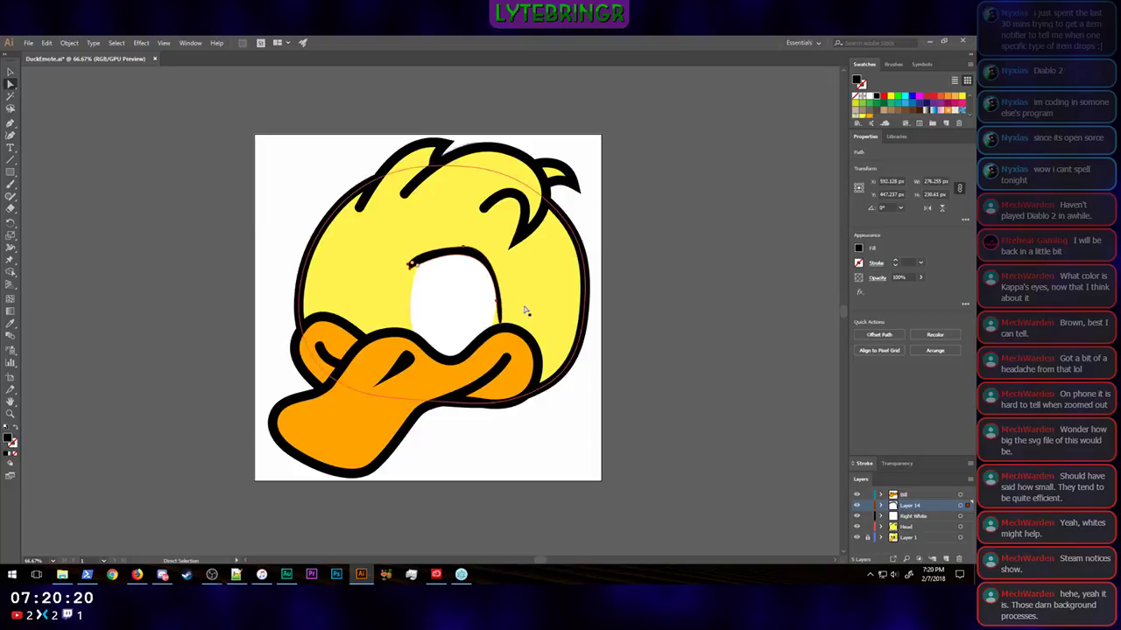
{"action": "left_click", "coordinate": [497, 304]}
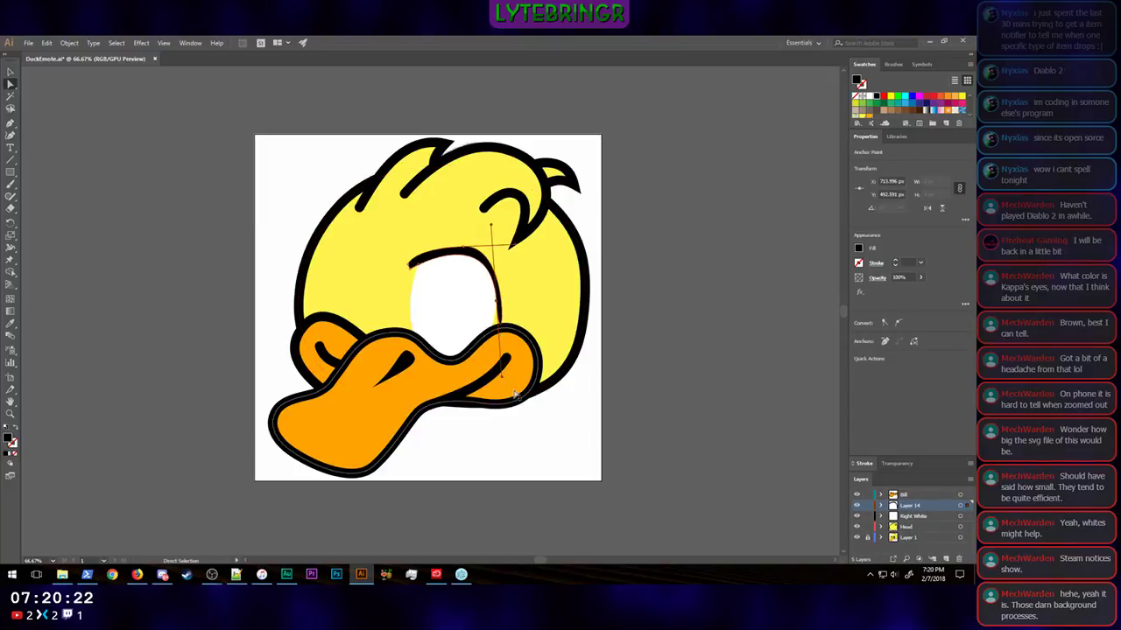
{"action": "left_click_drag", "start_coordinate": [502, 376], "coordinate": [496, 302]}
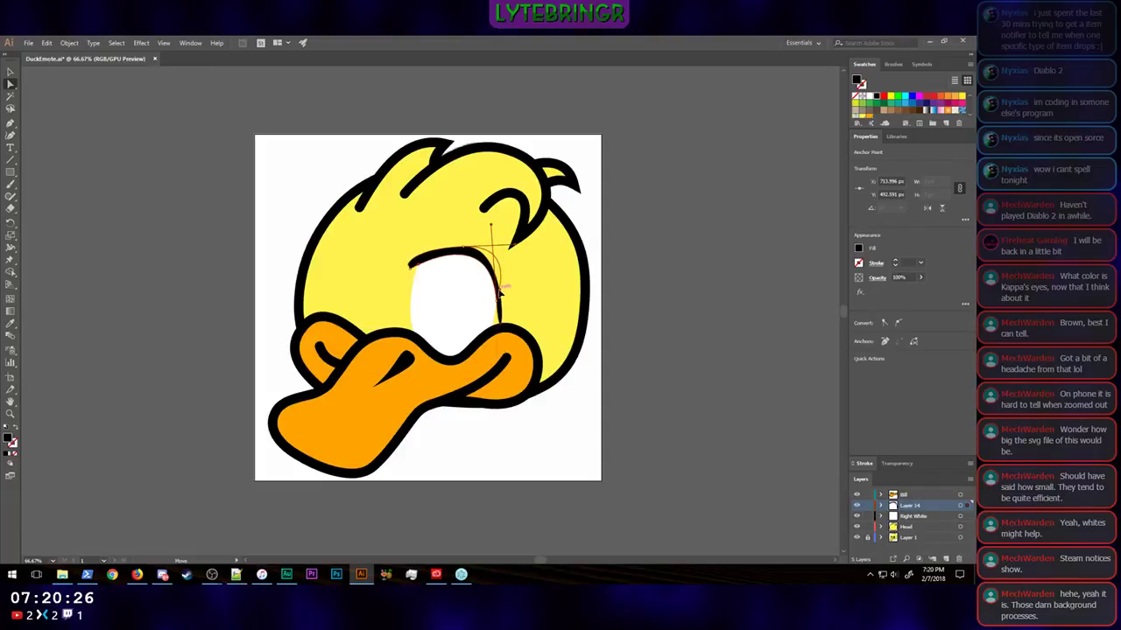
Step: Shorten and slightly lower the right handle of the lash's top anchor to slim the lash's right side
{"action": "scroll", "coordinate": [517, 261], "scroll_direction": "up", "scroll_amount": 4}
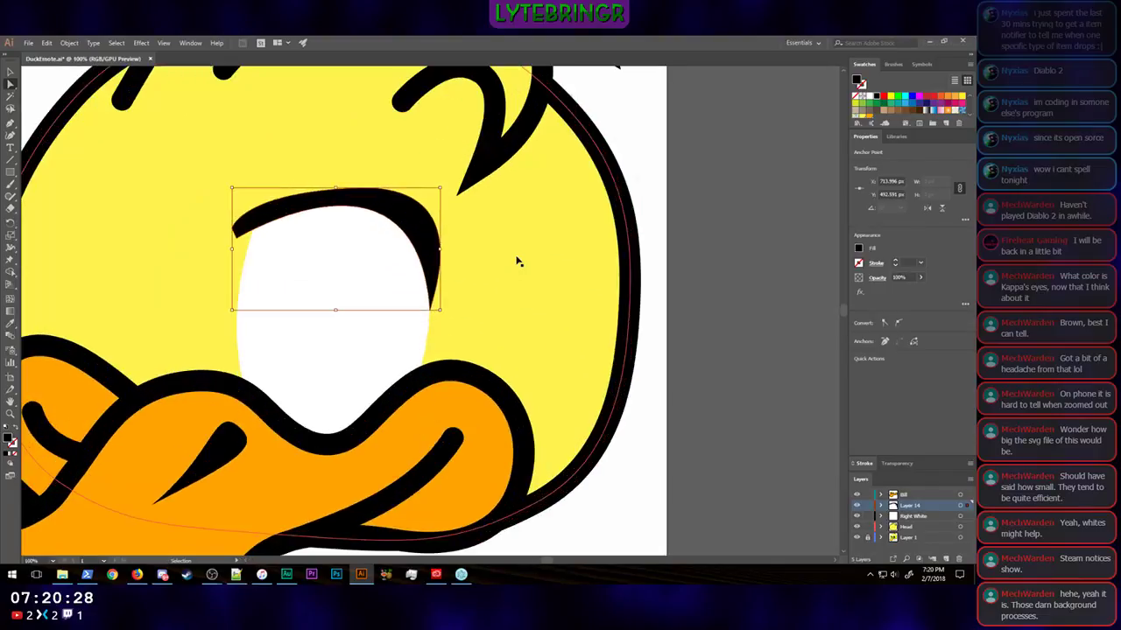
{"action": "scroll", "coordinate": [469, 218], "scroll_direction": "up", "scroll_amount": 1}
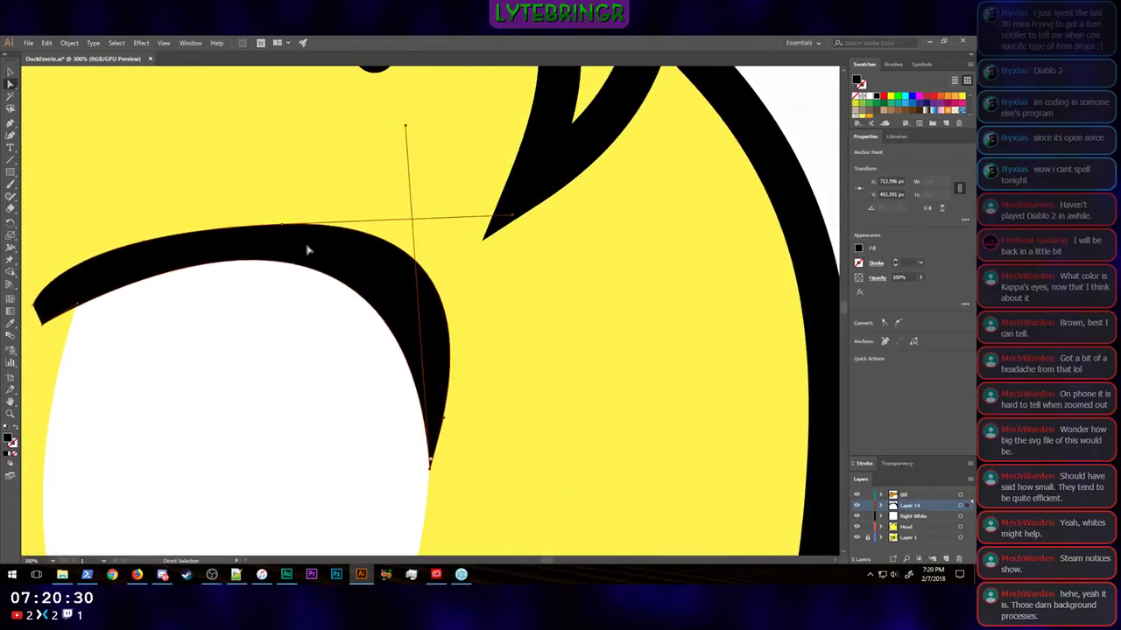
{"action": "left_click", "coordinate": [307, 246]}
{"action": "left_click", "coordinate": [283, 226]}
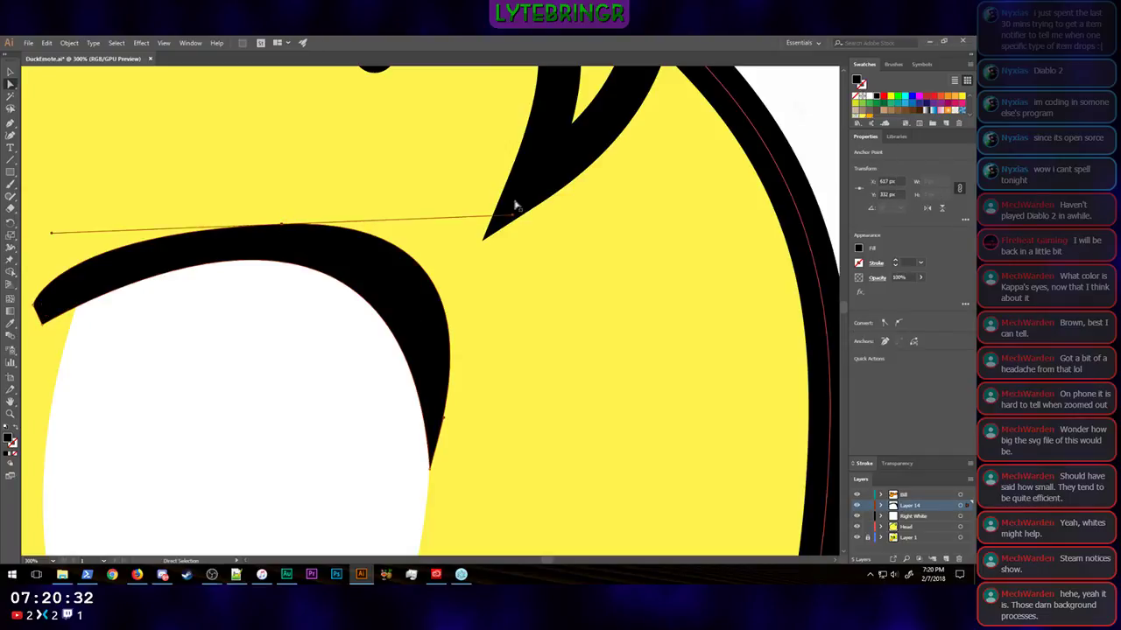
{"action": "left_click_drag", "start_coordinate": [518, 226], "coordinate": [430, 227]}
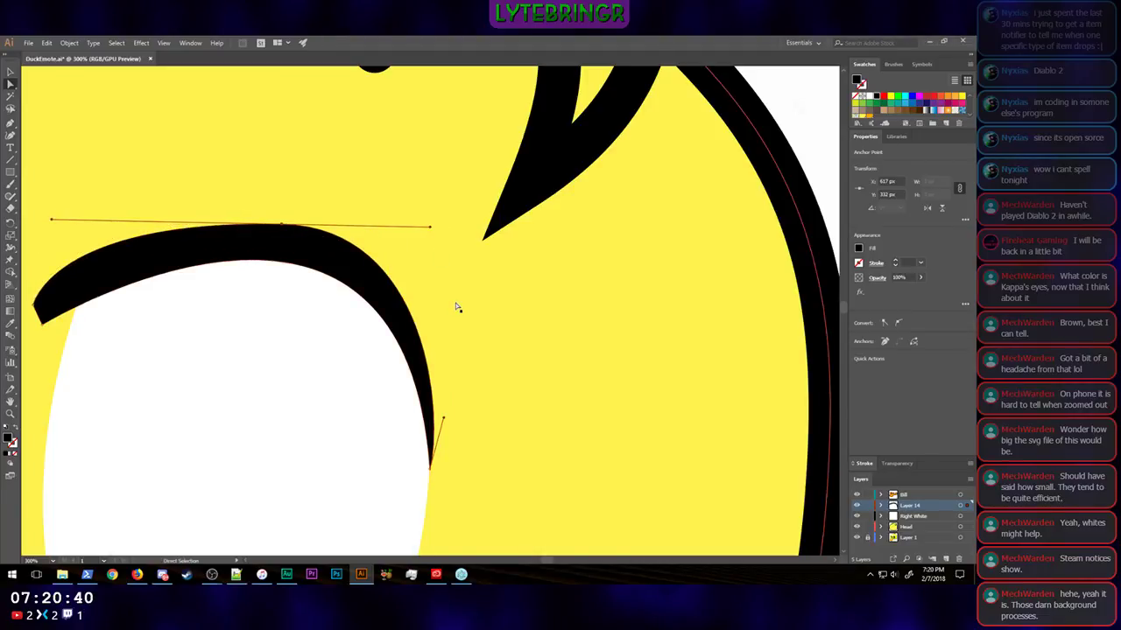
Step: Shorten and slightly raise the left handle of the lash's top anchor to slim the lash's left side
{"action": "key", "text": "v"}
{"action": "scroll", "coordinate": [451, 297], "scroll_direction": "left", "scroll_amount": 5}
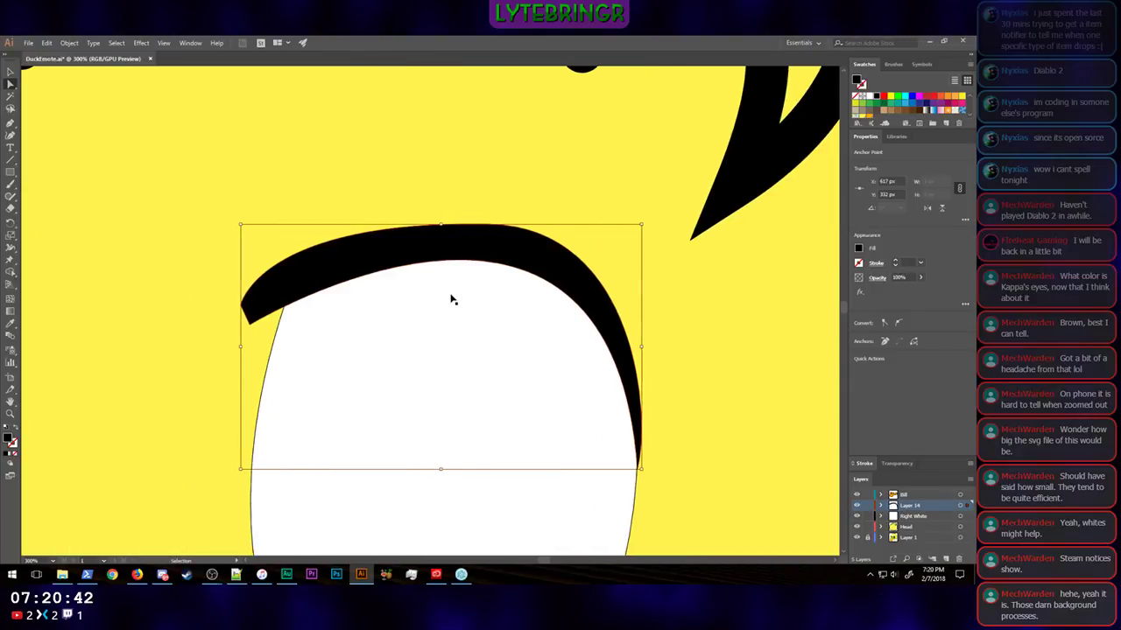
{"action": "key", "text": "a"}
{"action": "left_click", "coordinate": [276, 306]}
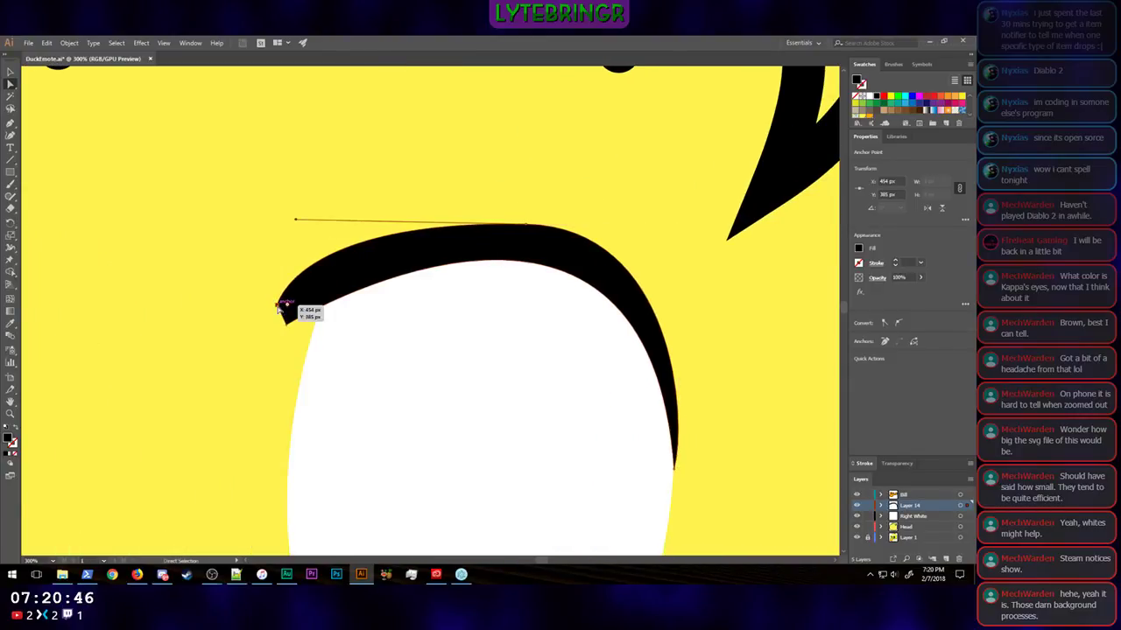
{"action": "left_click_drag", "start_coordinate": [296, 222], "coordinate": [335, 217]}
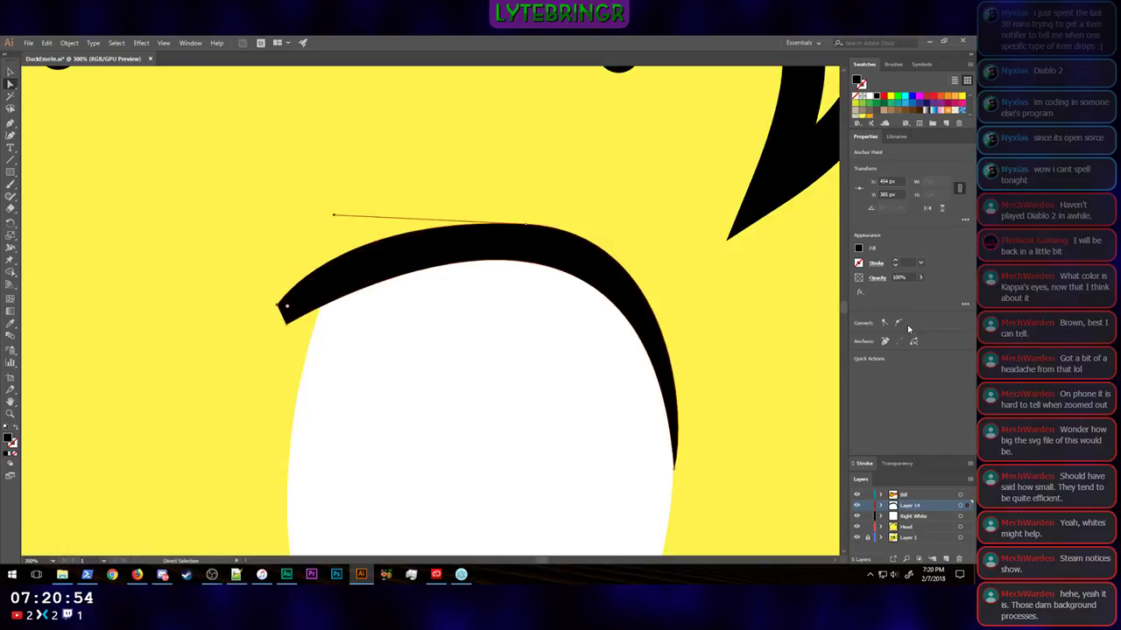
Step: Examine the whole duck at emote size to judge how the slimmed lash reads
{"action": "key", "text": "v"}
{"action": "key", "text": "ctrl+0"}
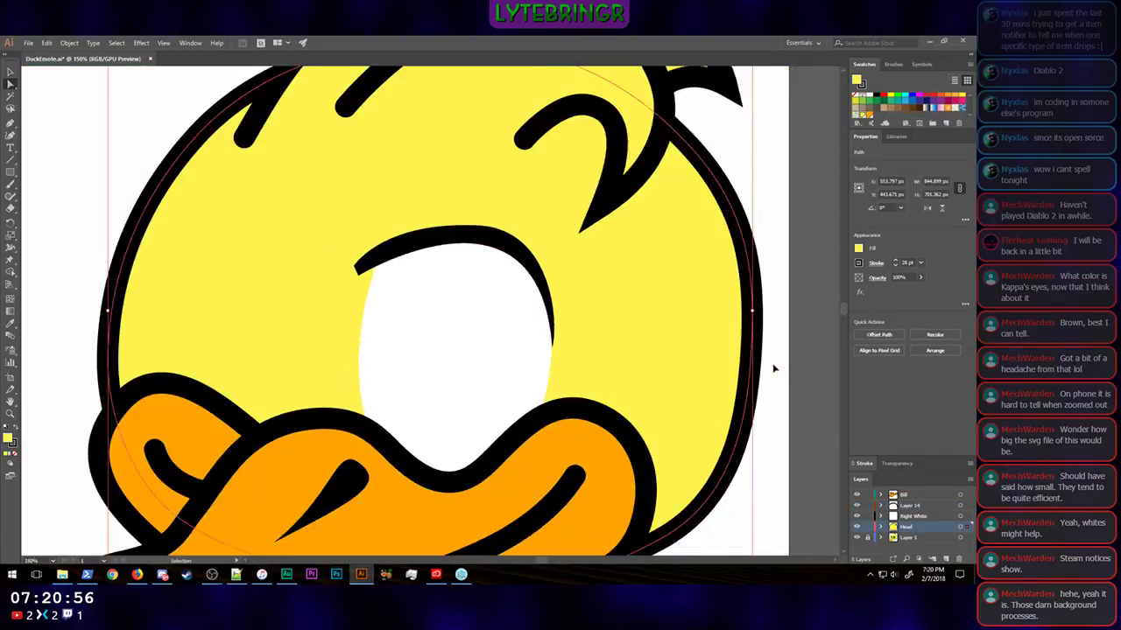
{"action": "key", "text": "ctrl+minus"}
{"action": "key", "text": "ctrl+minus"}
{"action": "key", "text": "ctrl+minus"}
{"action": "key", "text": "ctrl+minus"}
{"action": "key", "text": "ctrl+minus"}
{"action": "key", "text": "ctrl+minus"}
{"action": "key", "text": "ctrl+minus"}
{"action": "key", "text": "ctrl+minus"}
{"action": "key", "text": "ctrl+minus"}
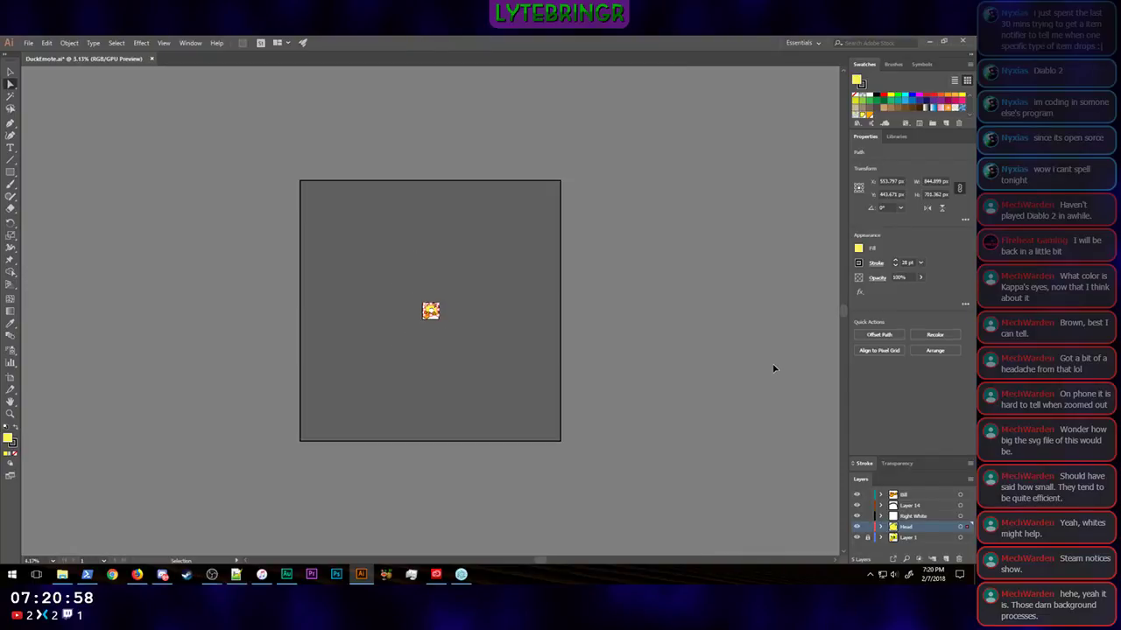
{"action": "left_click", "coordinate": [632, 344]}
{"action": "left_click", "coordinate": [11, 73]}
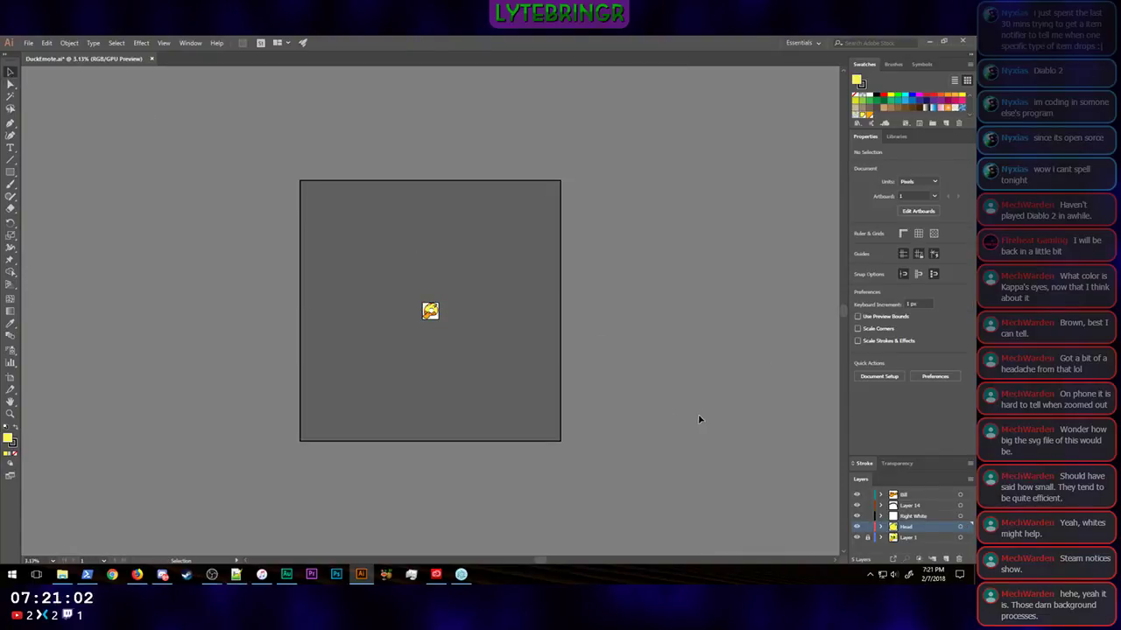
{"action": "key", "text": "ctrl+plus"}
{"action": "key", "text": "ctrl+plus"}
{"action": "key", "text": "ctrl+plus"}
{"action": "key", "text": "ctrl+plus"}
{"action": "key", "text": "ctrl+plus"}
{"action": "key", "text": "ctrl+plus"}
{"action": "key", "text": "ctrl+plus"}
{"action": "key", "text": "ctrl+plus"}
{"action": "key", "text": "ctrl+plus"}
{"action": "key", "text": "ctrl+plus"}
{"action": "key", "text": "ctrl+plus"}
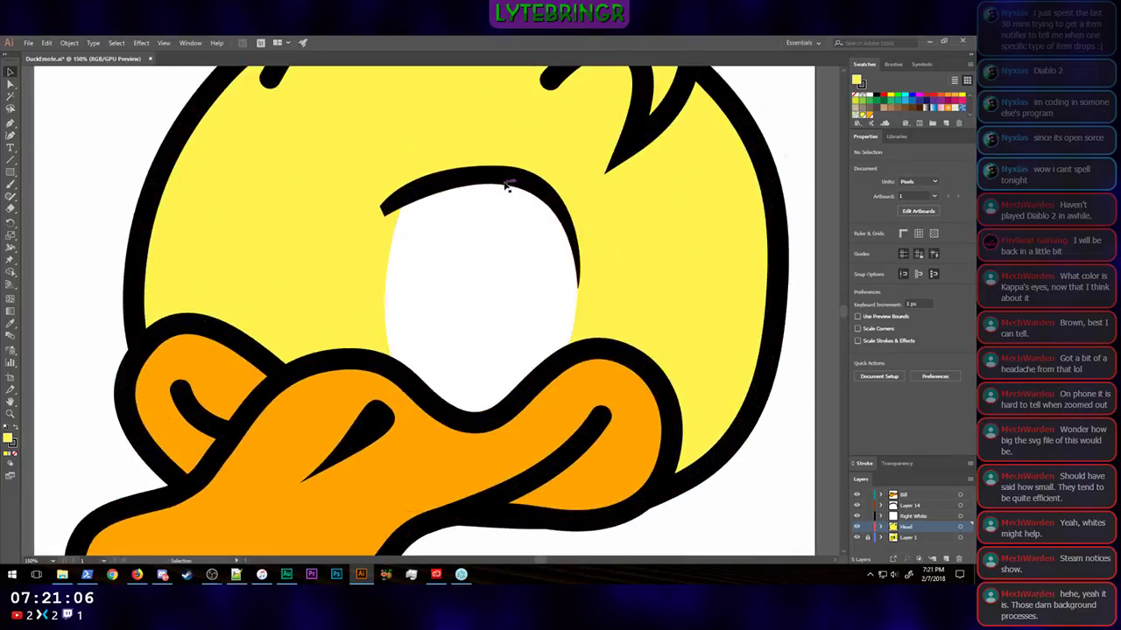
Step: Nudge the lash's top anchor up and to the right to X 627 px, Y 317 px, thickening the lash
{"action": "left_click", "coordinate": [510, 181]}
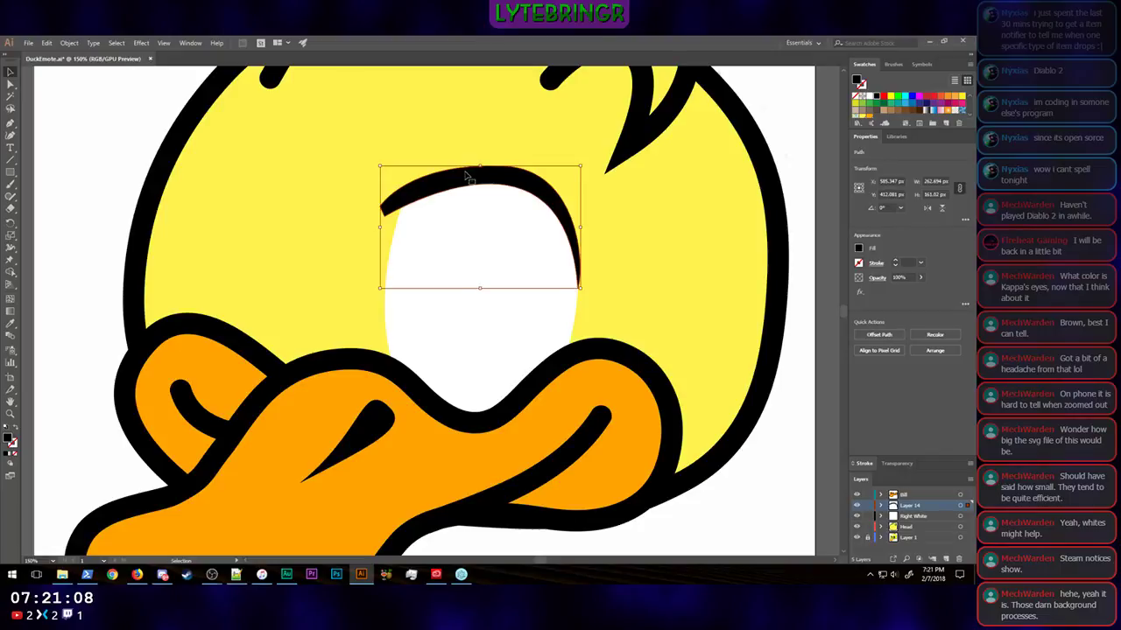
{"action": "key", "text": "a"}
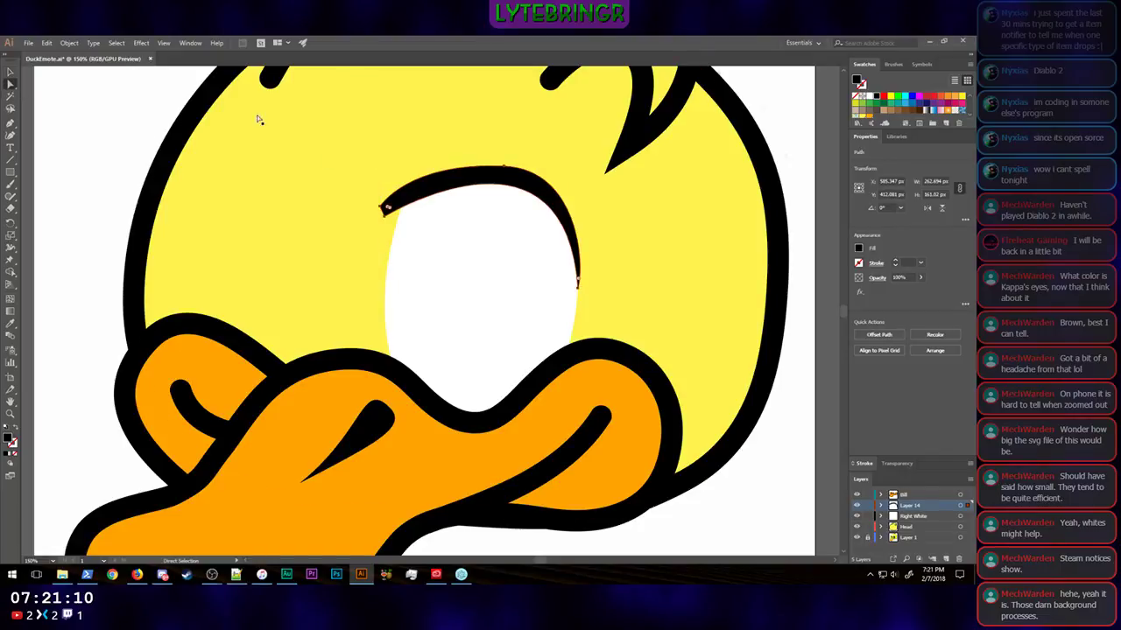
{"action": "left_click", "coordinate": [507, 165]}
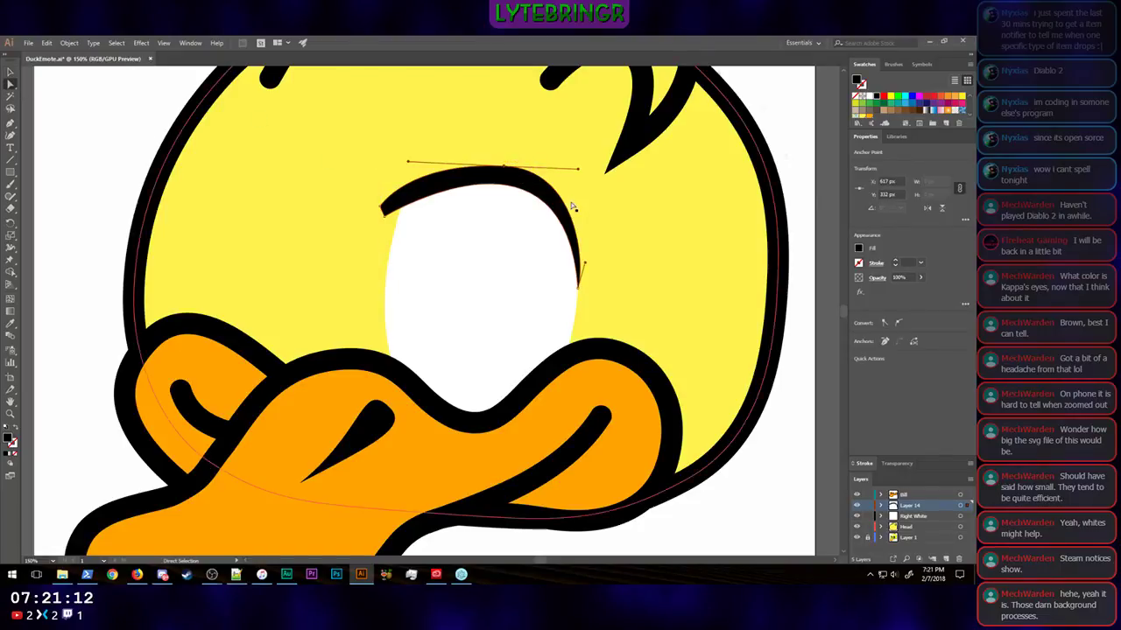
{"action": "key", "text": "Right"}
{"action": "key", "text": "Right"}
{"action": "key", "text": "Up"}
{"action": "key", "text": "Up"}
{"action": "key", "text": "Up"}
{"action": "key", "text": "Up"}
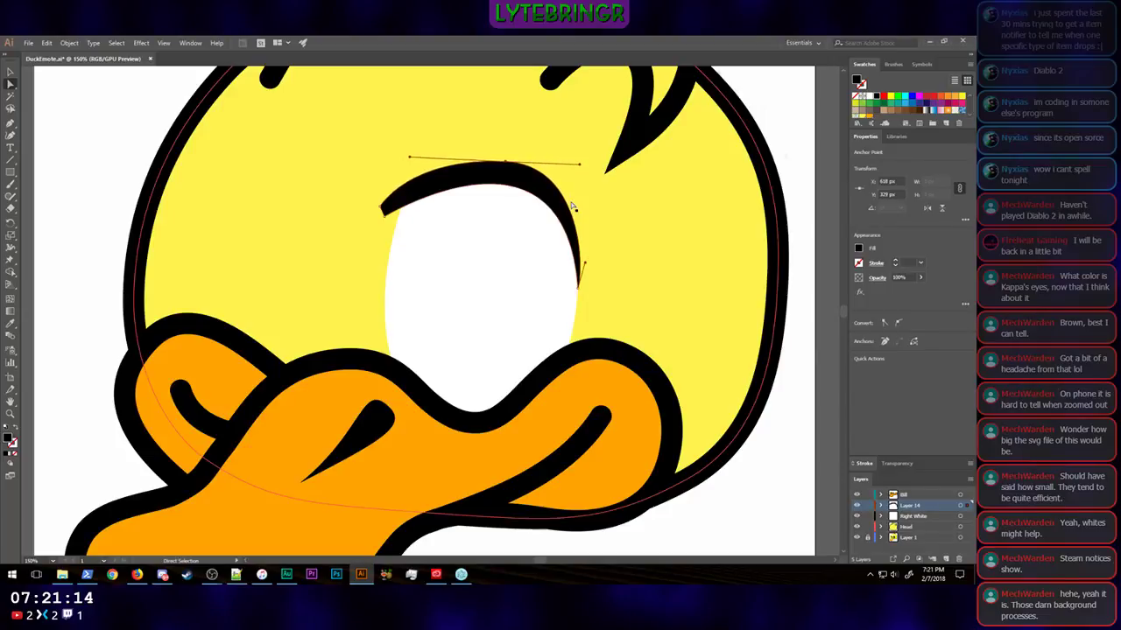
{"action": "key", "text": "Right"}
{"action": "key", "text": "Up"}
{"action": "key", "text": "Up"}
{"action": "key", "text": "Right"}
{"action": "key", "text": "Right"}
{"action": "key", "text": "Up"}
{"action": "key", "text": "Up"}
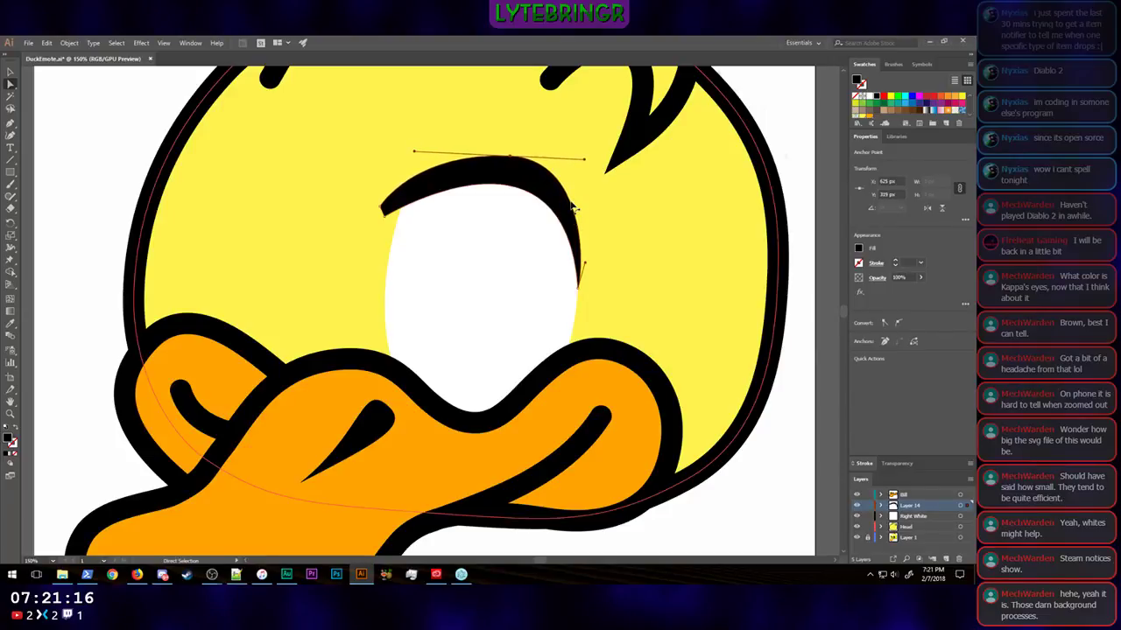
{"action": "key", "text": "Right"}
{"action": "key", "text": "Right"}
{"action": "key", "text": "Up"}
{"action": "key", "text": "Right"}
{"action": "left_click", "coordinate": [807, 361]}
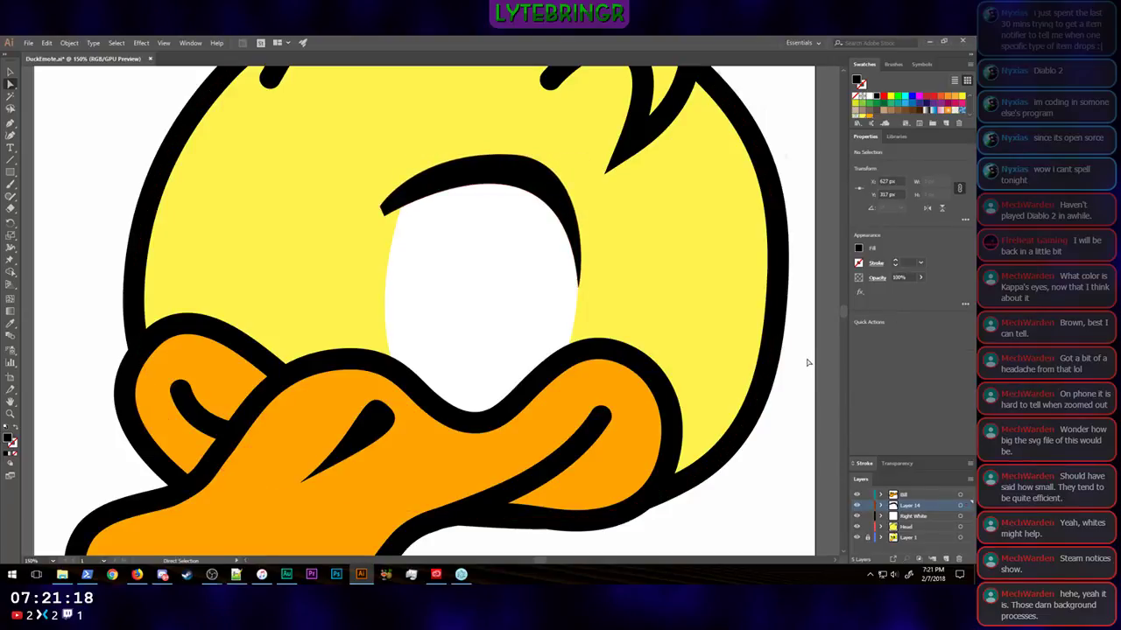
Step: Check the thickened lash with the artwork reduced to a tiny size
{"action": "key", "text": "ctrl+minus"}
{"action": "key", "text": "ctrl+minus"}
{"action": "key", "text": "ctrl+minus"}
{"action": "key", "text": "ctrl+minus"}
{"action": "key", "text": "ctrl+minus"}
{"action": "key", "text": "ctrl+minus"}
{"action": "key", "text": "ctrl+minus"}
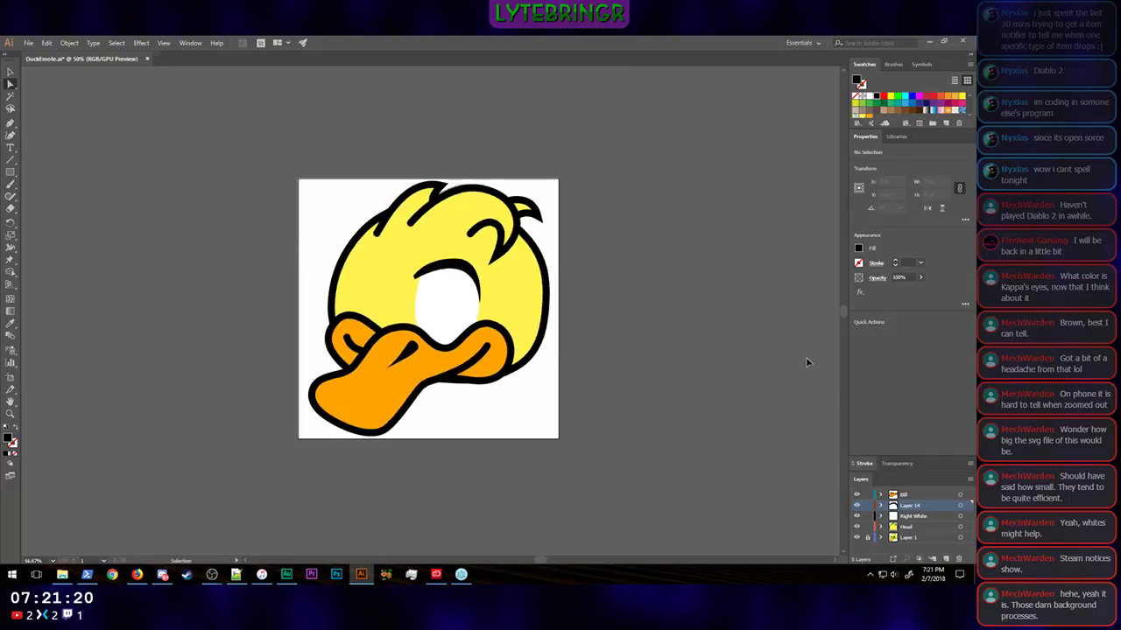
{"action": "key", "text": "ctrl+minus"}
{"action": "key", "text": "ctrl+minus"}
{"action": "key", "text": "ctrl+minus"}
{"action": "key", "text": "ctrl+minus"}
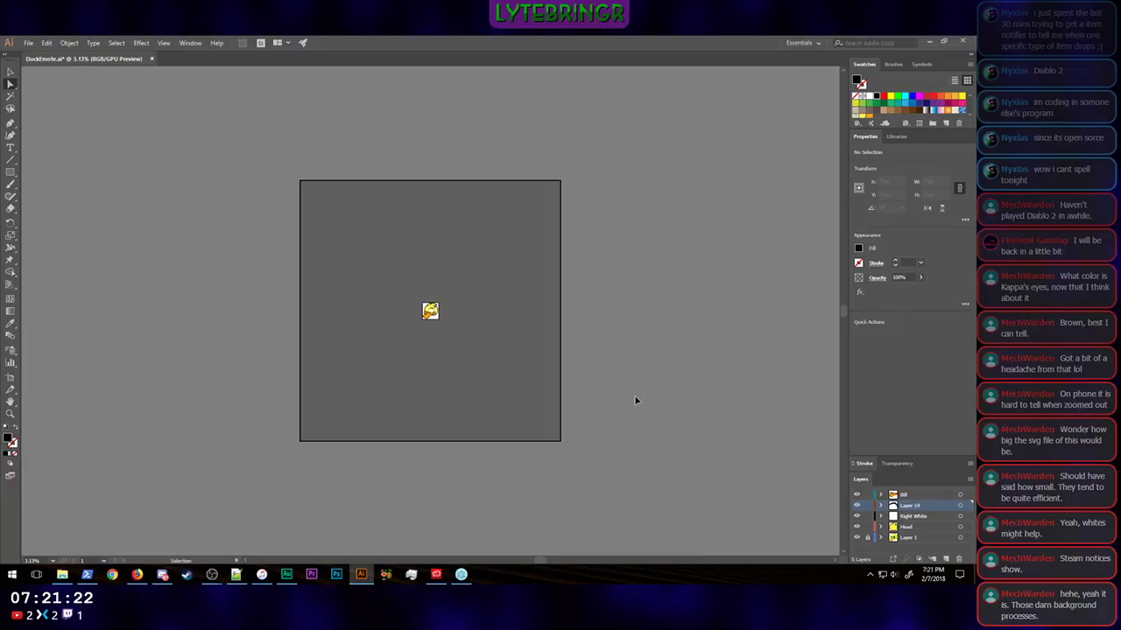
{"action": "key", "text": "ctrl+plus"}
{"action": "key", "text": "ctrl+plus"}
{"action": "key", "text": "ctrl+plus"}
{"action": "key", "text": "ctrl+plus"}
{"action": "key", "text": "ctrl+plus"}
{"action": "key", "text": "ctrl+plus"}
{"action": "key", "text": "ctrl+plus"}
{"action": "key", "text": "ctrl+plus"}
{"action": "key", "text": "ctrl+plus"}
{"action": "key", "text": "ctrl+plus"}
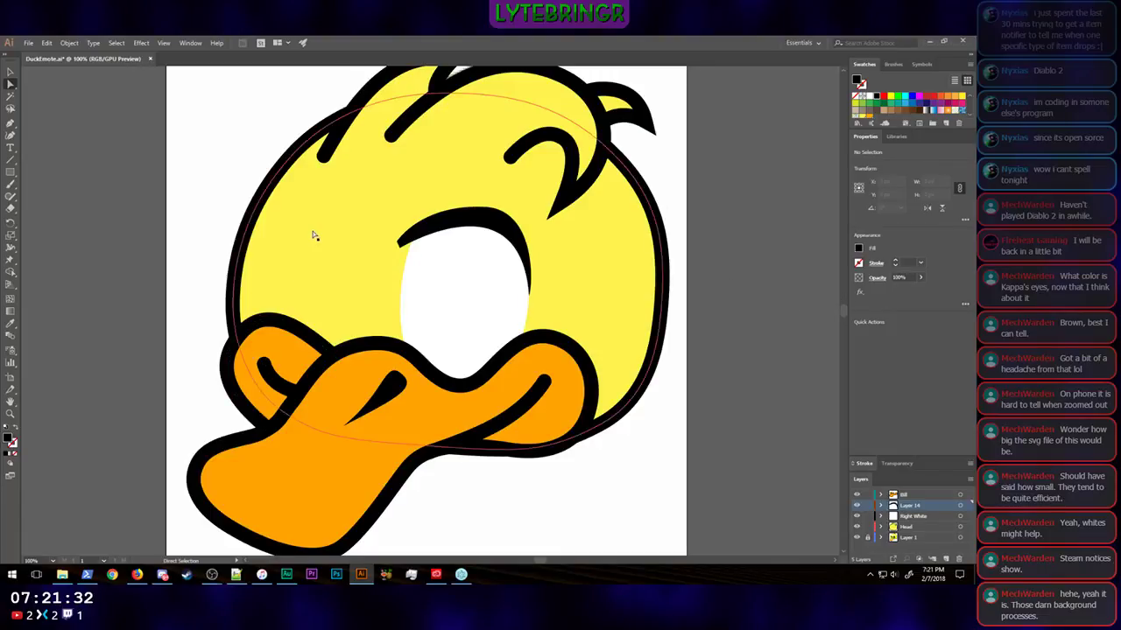
Step: Rename the lash's layer as Right Lash
{"action": "double_click", "coordinate": [913, 507]}
{"action": "type", "text": "Right Lash"}
{"action": "key", "text": "Return"}
Step: Hide the Head and Bill layers to expose the reference sketch on Layer 1
{"action": "left_click", "coordinate": [858, 537]}
{"action": "left_click", "coordinate": [858, 526]}
{"action": "left_click", "coordinate": [857, 494]}
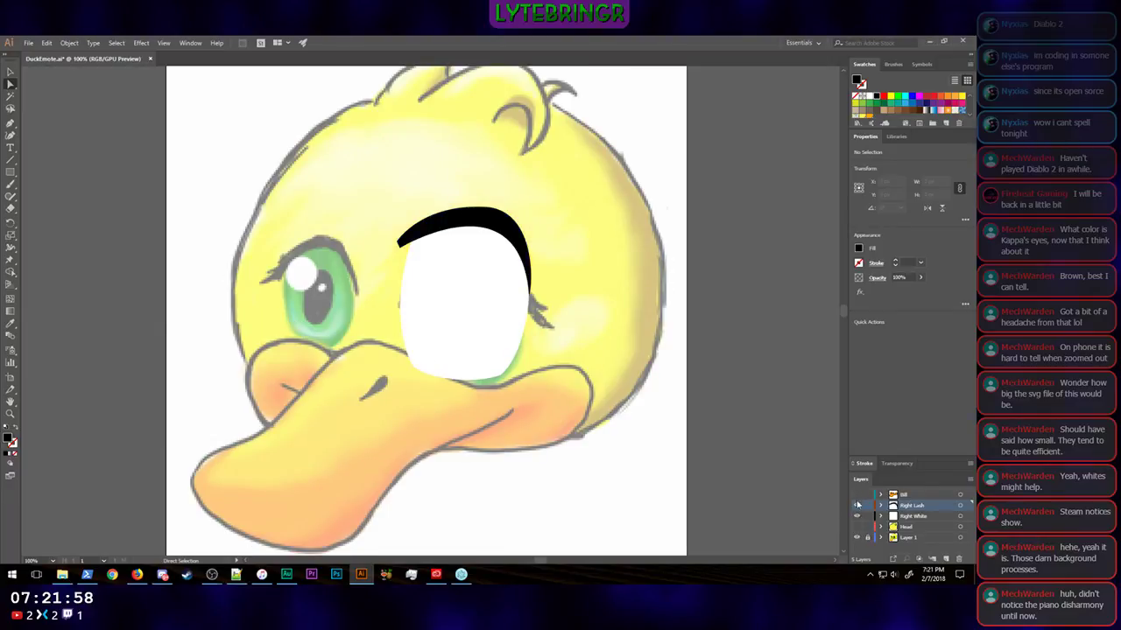
Step: Toggle the Right White and Right Lash layers off and on to compare the eye shapes with the sketch
{"action": "left_click", "coordinate": [857, 515]}
{"action": "left_click", "coordinate": [857, 505]}
{"action": "left_click", "coordinate": [857, 506]}
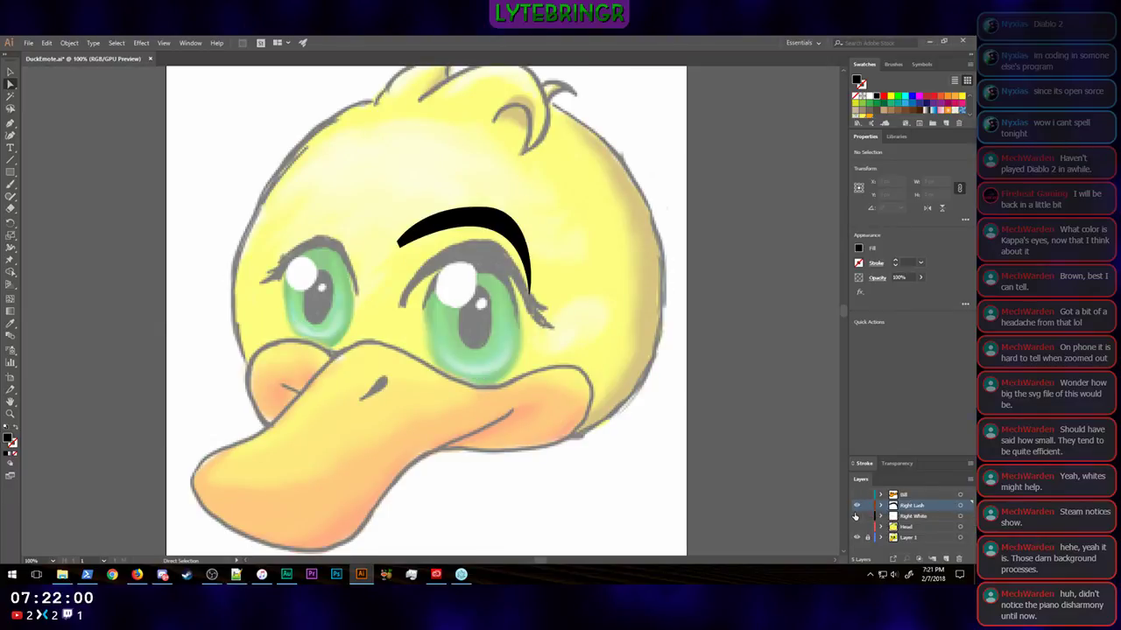
{"action": "left_click", "coordinate": [857, 516]}
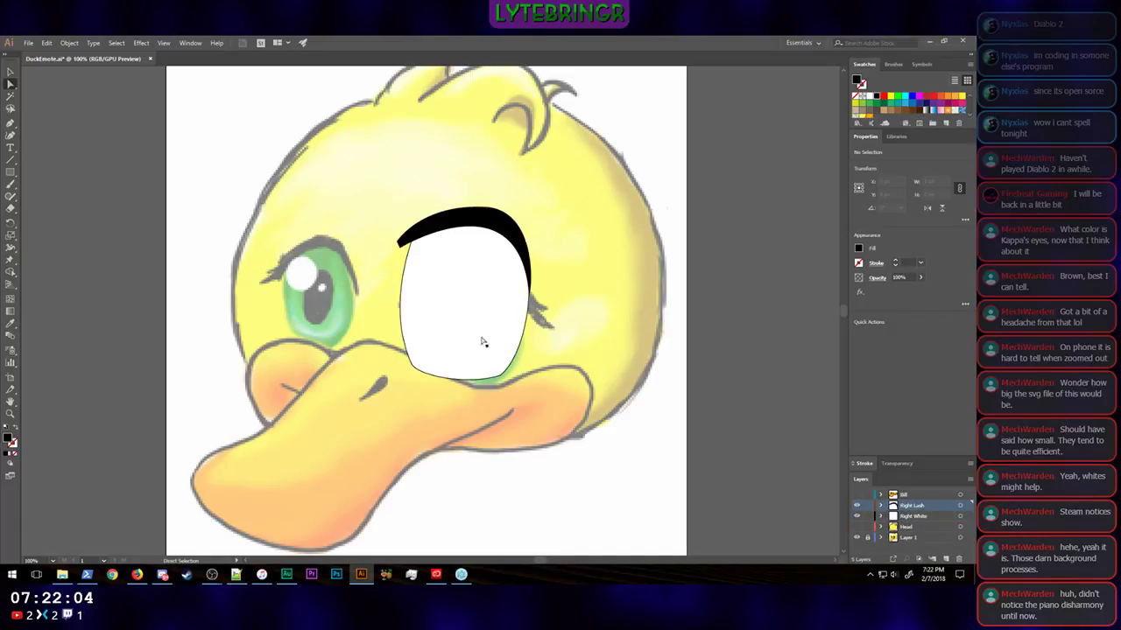
Step: Duplicate the larger eye's white and place the copy over the smaller eye in the sketch
{"action": "left_click", "coordinate": [11, 74]}
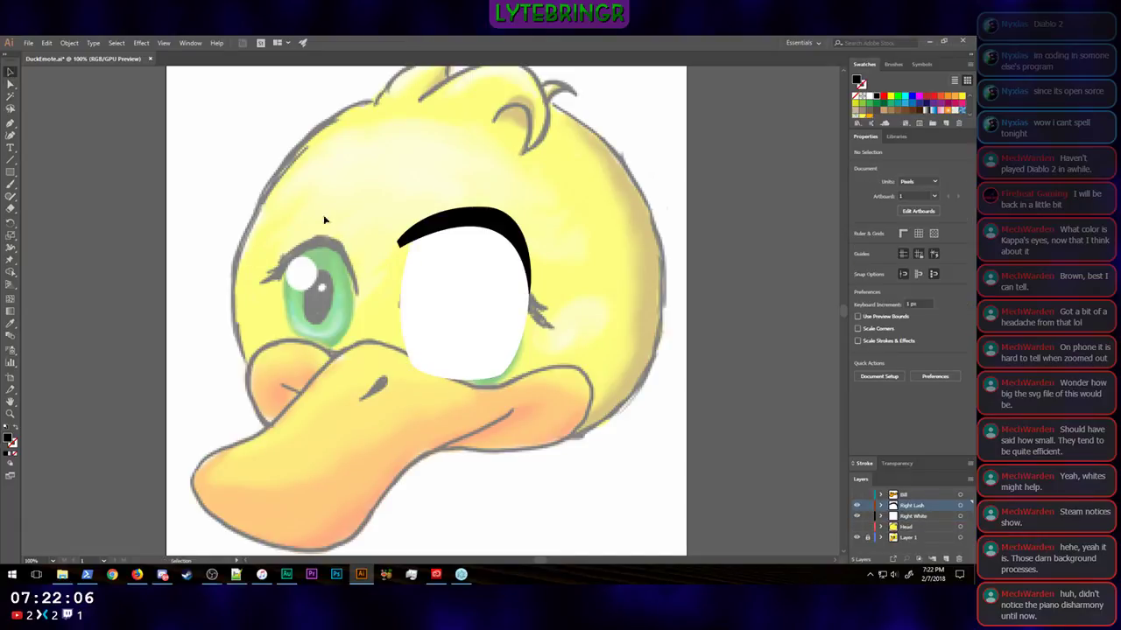
{"action": "left_click", "coordinate": [468, 287]}
{"action": "right_click", "coordinate": [467, 287]}
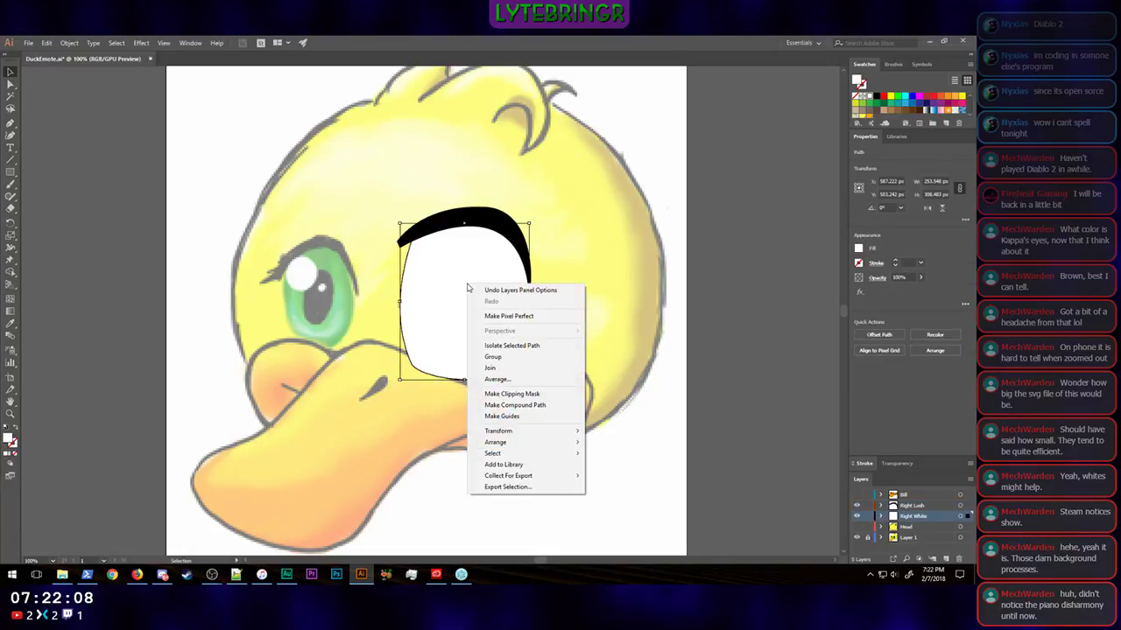
{"action": "left_click", "coordinate": [452, 289]}
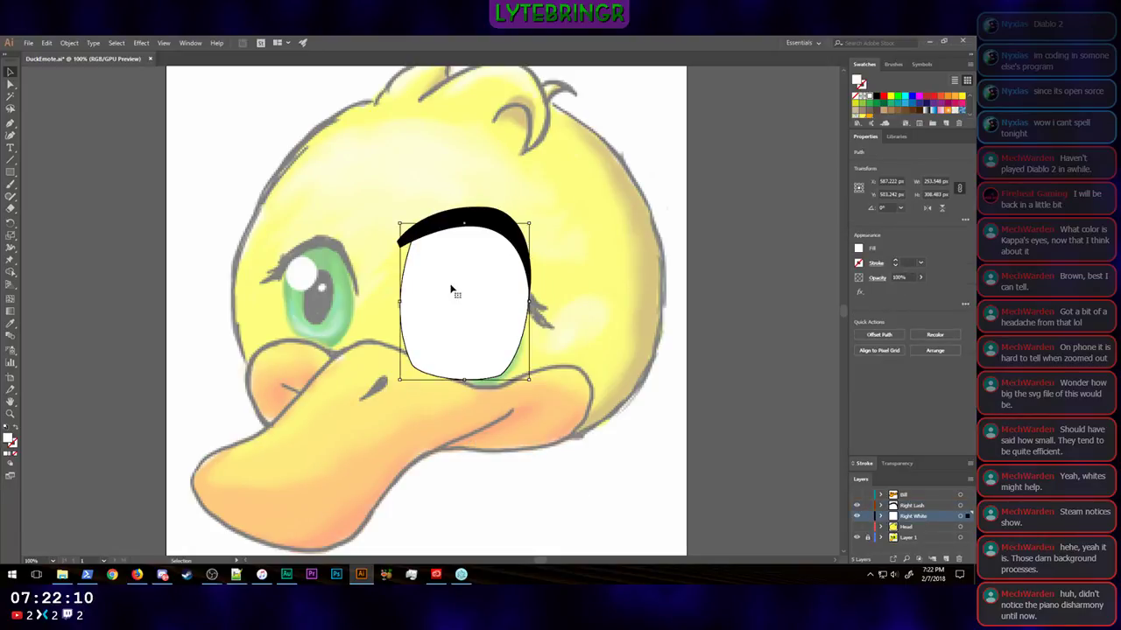
{"action": "key", "text": "a"}
{"action": "key", "text": "v"}
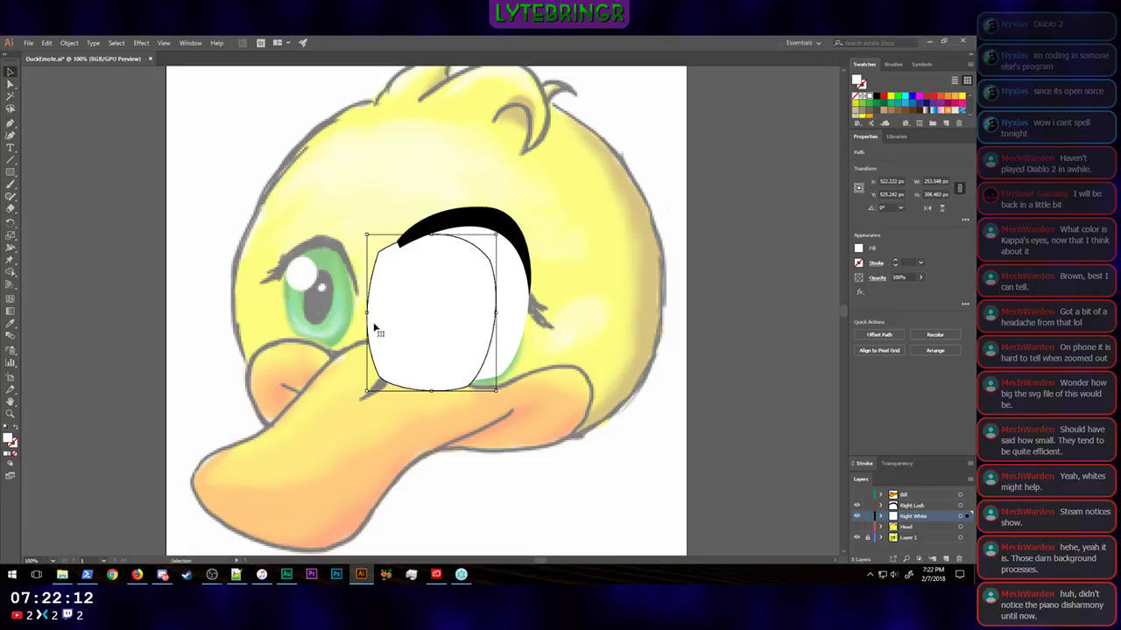
{"action": "left_click_drag", "start_coordinate": [377, 326], "coordinate": [260, 308]}
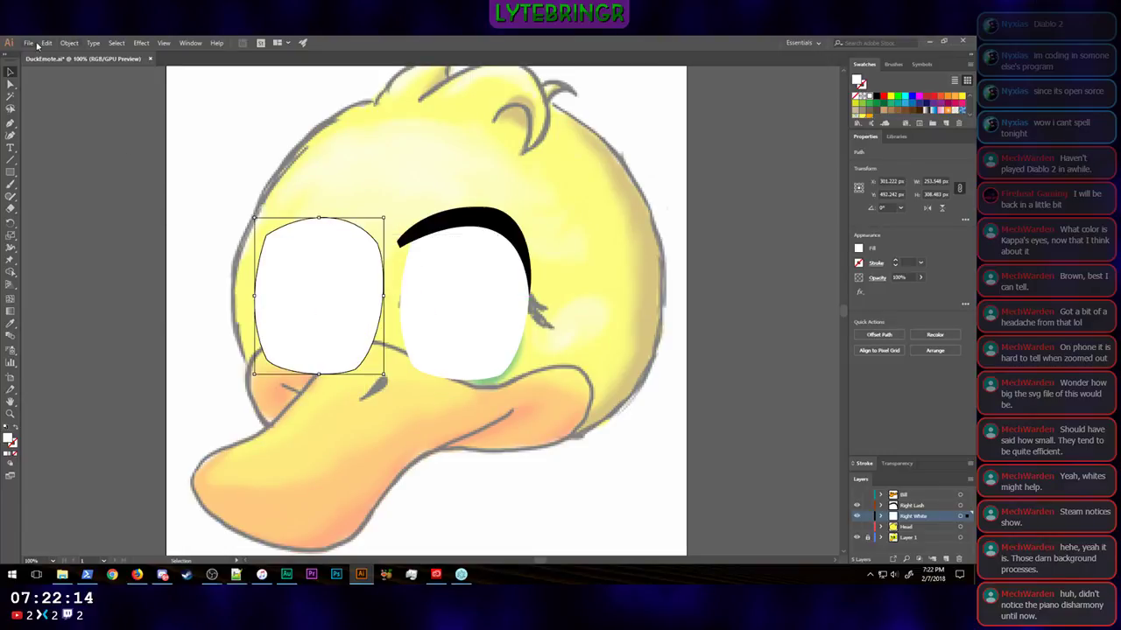
Step: Reflect the copied eye white across the vertical axis
{"action": "left_click", "coordinate": [69, 42]}
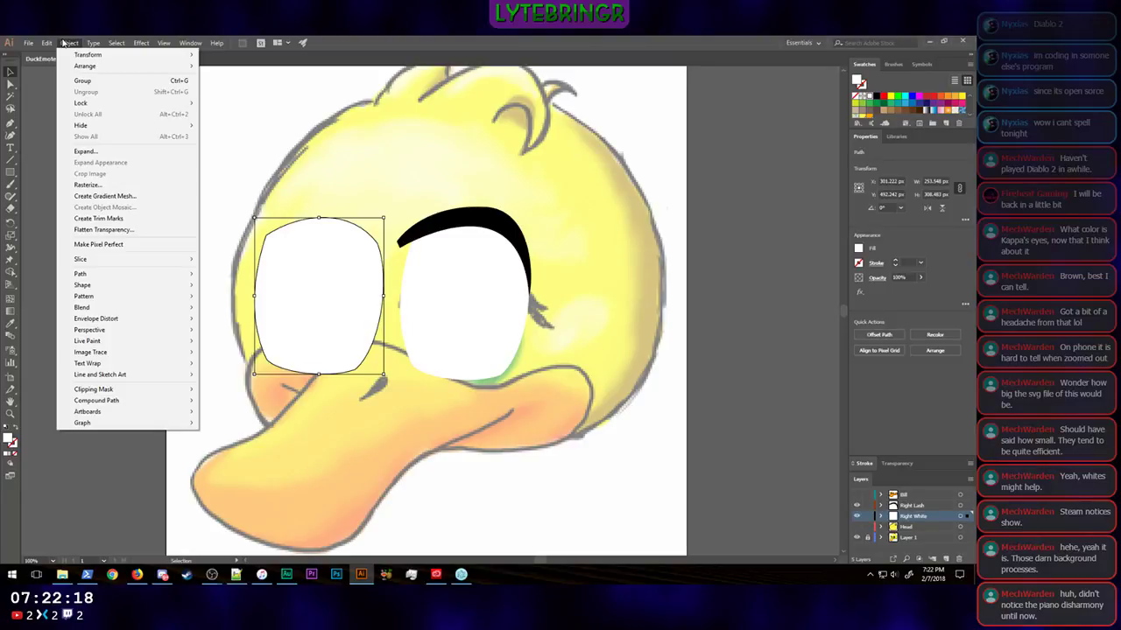
{"action": "mouse_move", "coordinate": [49, 46]}
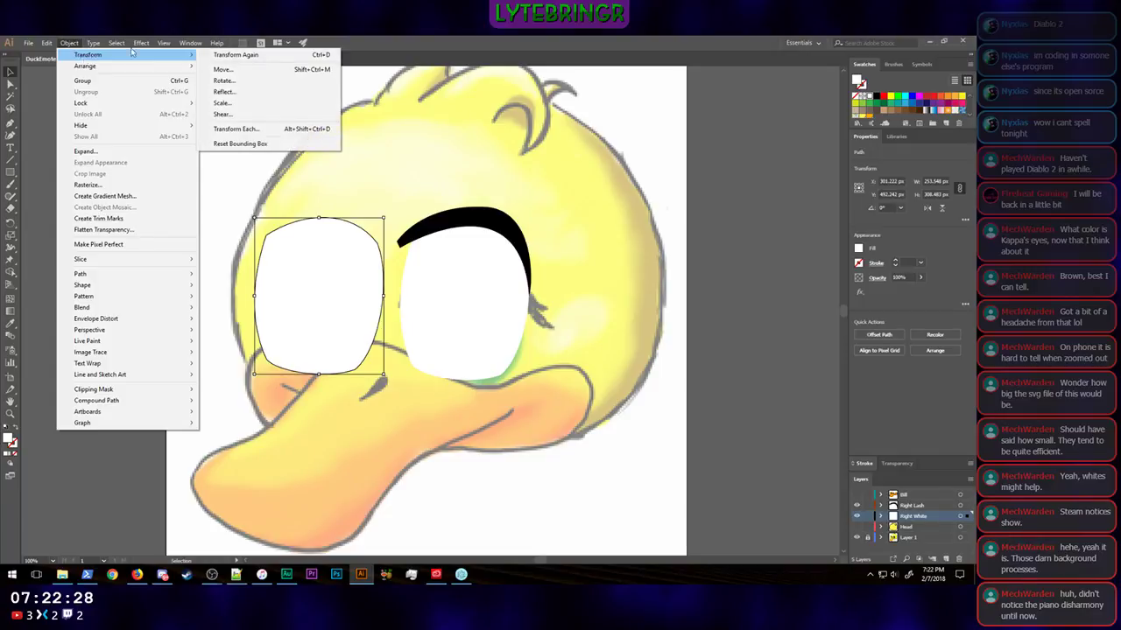
{"action": "mouse_move", "coordinate": [131, 55]}
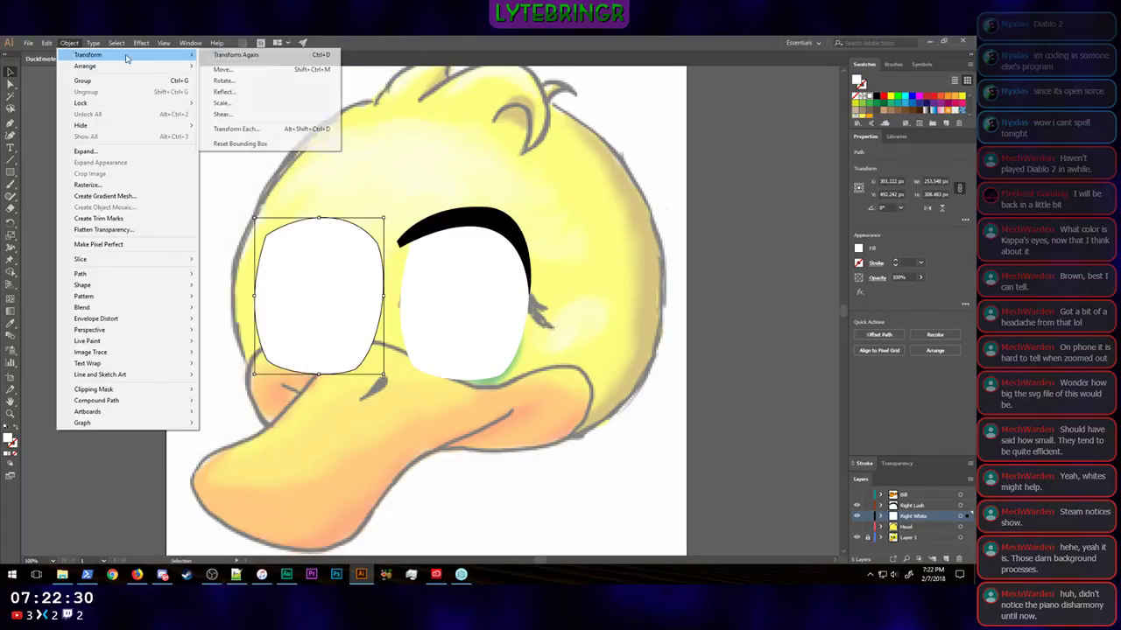
{"action": "left_click", "coordinate": [249, 92]}
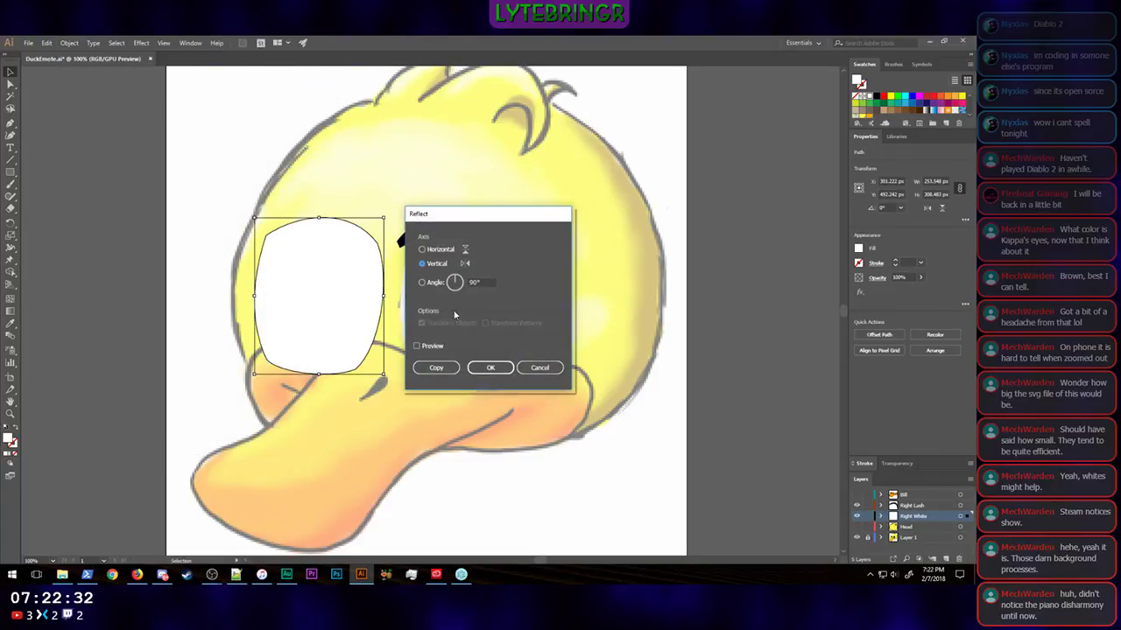
{"action": "left_click", "coordinate": [490, 367]}
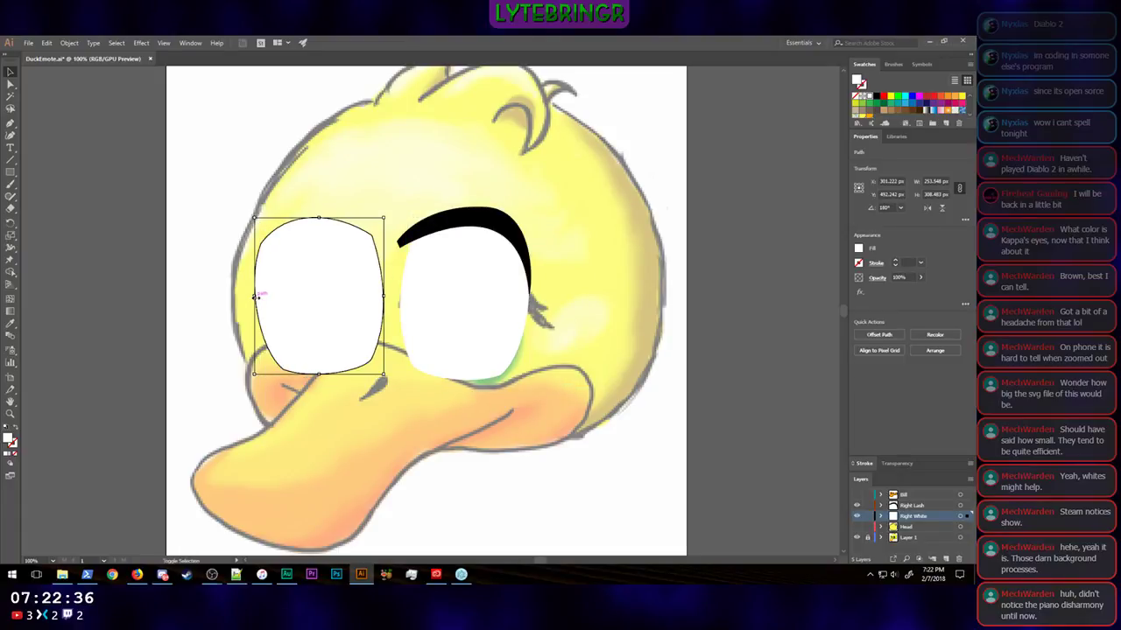
Step: Scale the reflected eye white down to about 187 by 263 px and nudge it left to X about 294 px
{"action": "left_click_drag", "start_coordinate": [255, 297], "coordinate": [289, 298]}
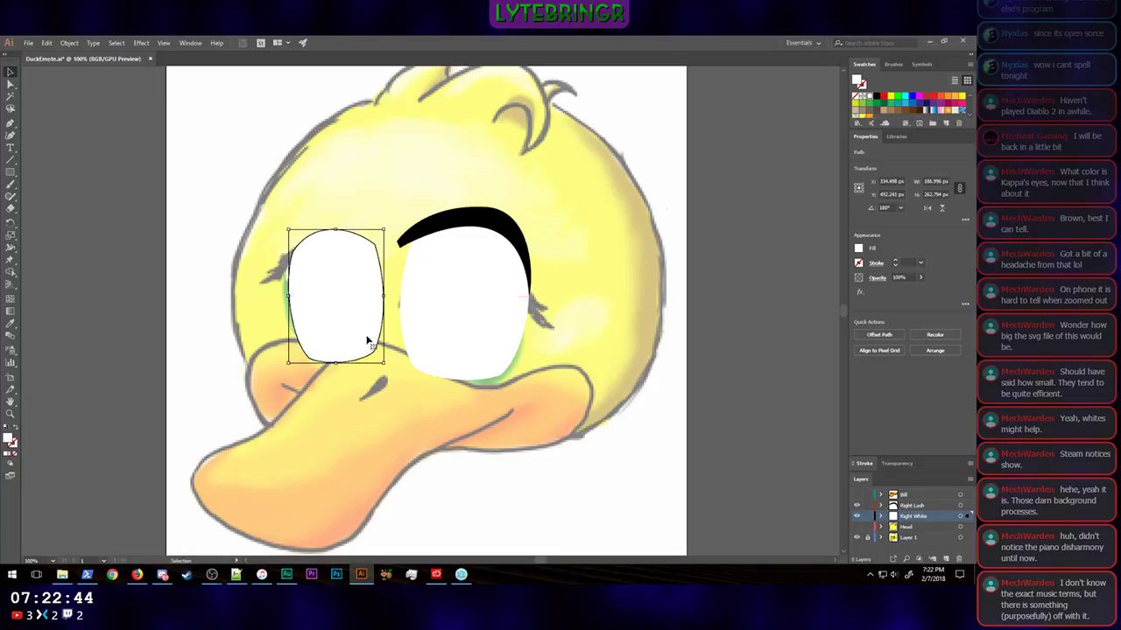
{"action": "key", "text": "Left"}
{"action": "key", "text": "Left"}
{"action": "key", "text": "Left"}
{"action": "key", "text": "Left"}
{"action": "key", "text": "Left"}
{"action": "key", "text": "Left"}
{"action": "key", "text": "Left"}
{"action": "key", "text": "Left"}
{"action": "key", "text": "Left"}
{"action": "key", "text": "Left"}
{"action": "key", "text": "Left"}
{"action": "key", "text": "Left"}
{"action": "key", "text": "Left"}
{"action": "key", "text": "Left"}
{"action": "key", "text": "Left"}
{"action": "key", "text": "Left"}
{"action": "key", "text": "Left"}
{"action": "key", "text": "Left"}
{"action": "key", "text": "Left"}
{"action": "key", "text": "Left"}
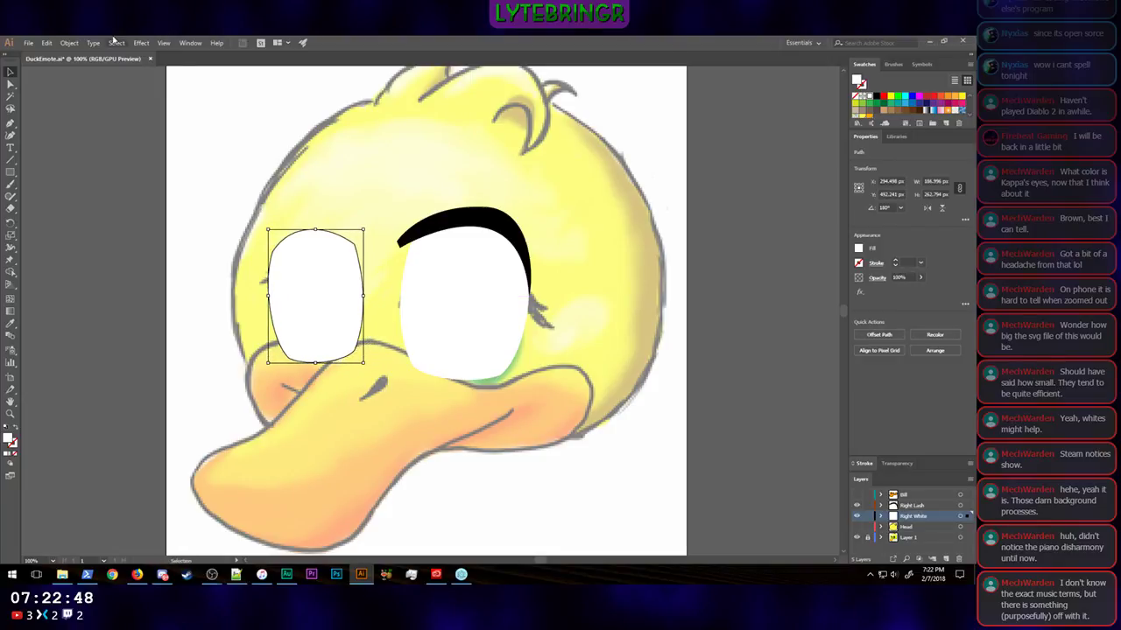
{"action": "left_click", "coordinate": [744, 363]}
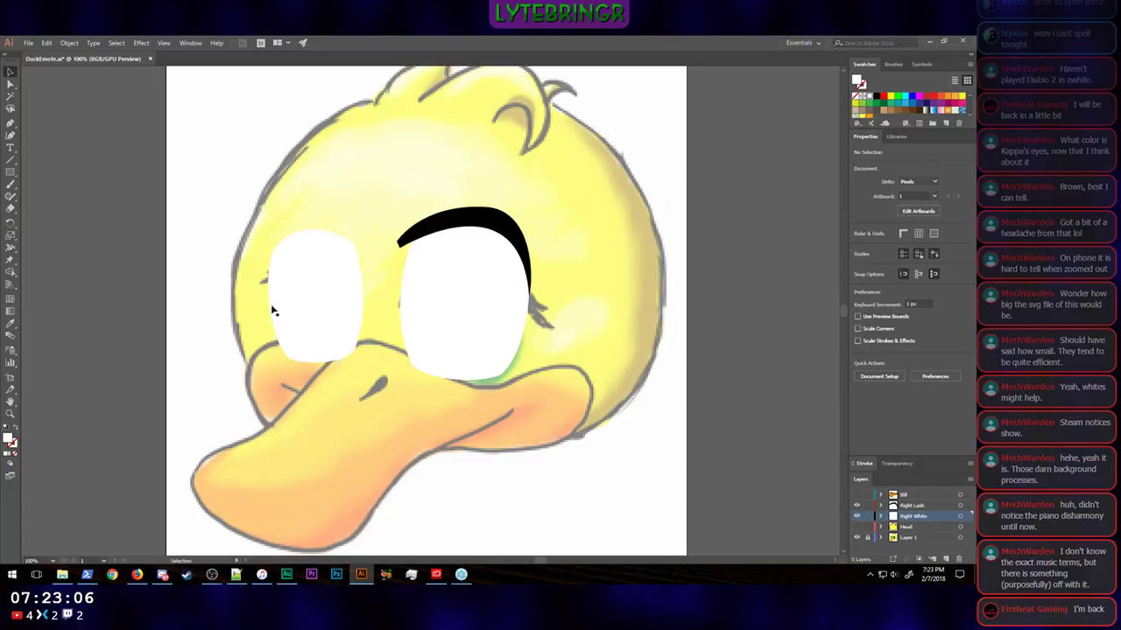
Step: Raise the smaller eye white's lower-left anchor, pull its upper-left anchor inward, and shift the shape slightly up
{"action": "left_click", "coordinate": [11, 84]}
{"action": "left_click", "coordinate": [294, 351]}
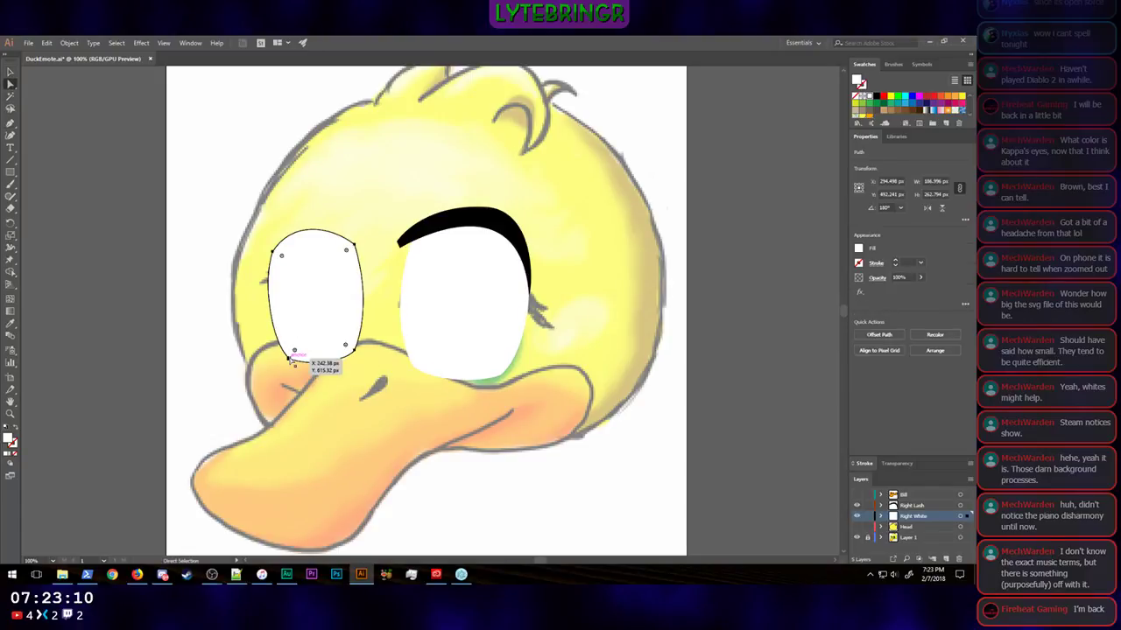
{"action": "left_click_drag", "start_coordinate": [290, 359], "coordinate": [289, 352]}
{"action": "key", "text": "ctrl+z"}
{"action": "left_click", "coordinate": [290, 360]}
{"action": "left_click_drag", "start_coordinate": [271, 252], "coordinate": [279, 260]}
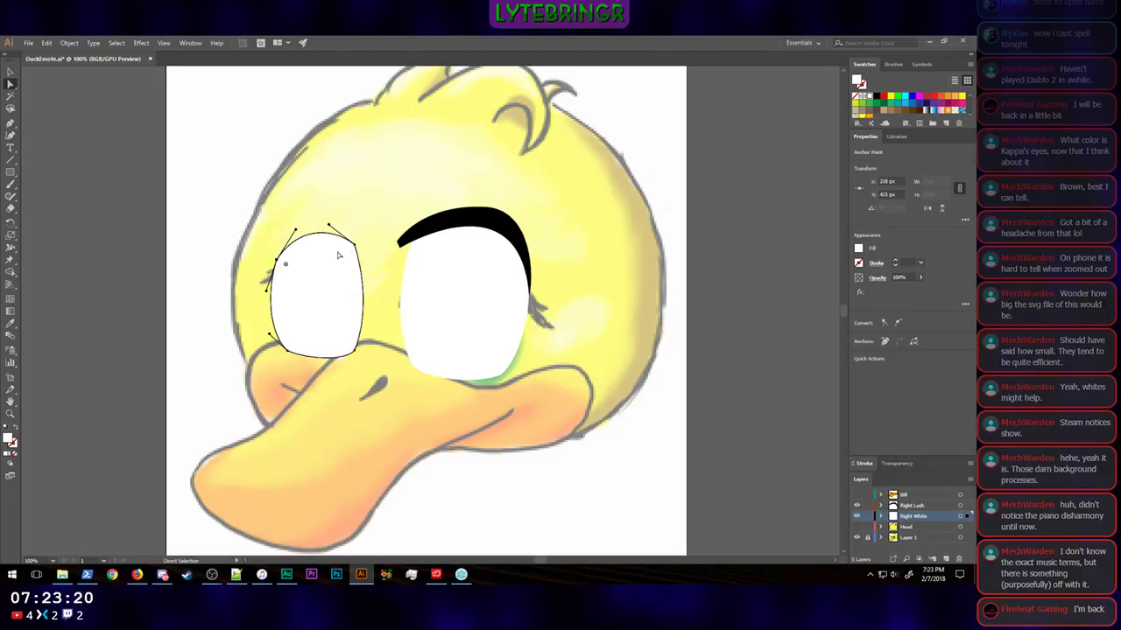
{"action": "left_click_drag", "start_coordinate": [322, 285], "coordinate": [319, 276]}
{"action": "left_click", "coordinate": [755, 369]}
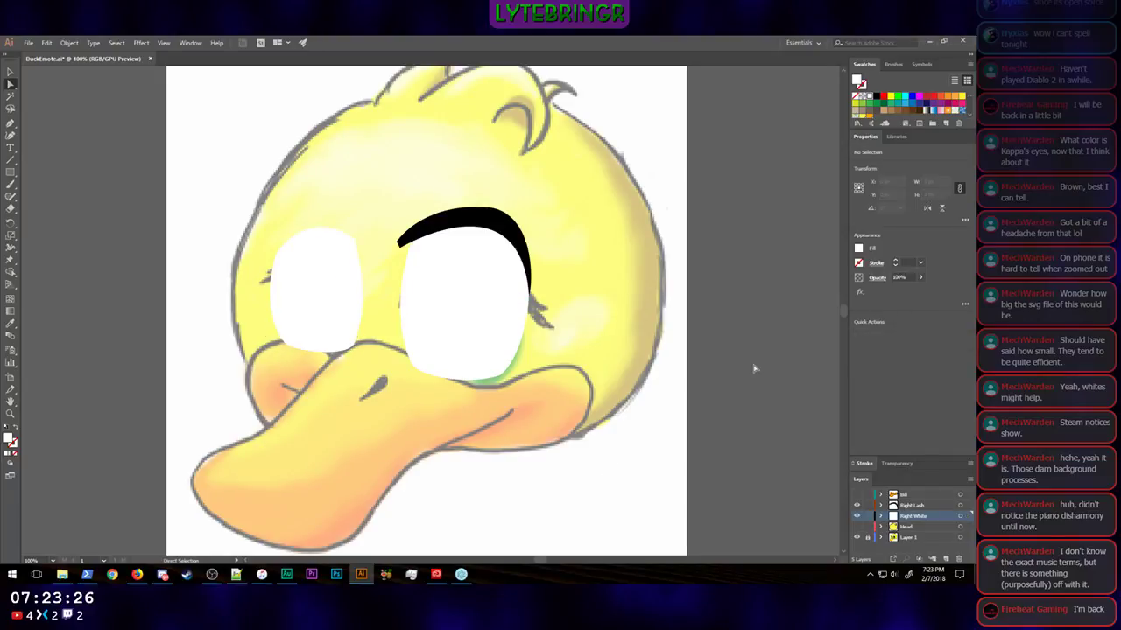
Step: Duplicate the larger eye's lash and place the copy above the smaller eye's white
{"action": "key", "text": "ctrl+minus"}
{"action": "key", "text": "ctrl+minus"}
{"action": "key", "text": "ctrl+minus"}
{"action": "key", "text": "ctrl+minus"}
{"action": "key", "text": "ctrl+minus"}
{"action": "key", "text": "ctrl+minus"}
{"action": "key", "text": "ctrl+minus"}
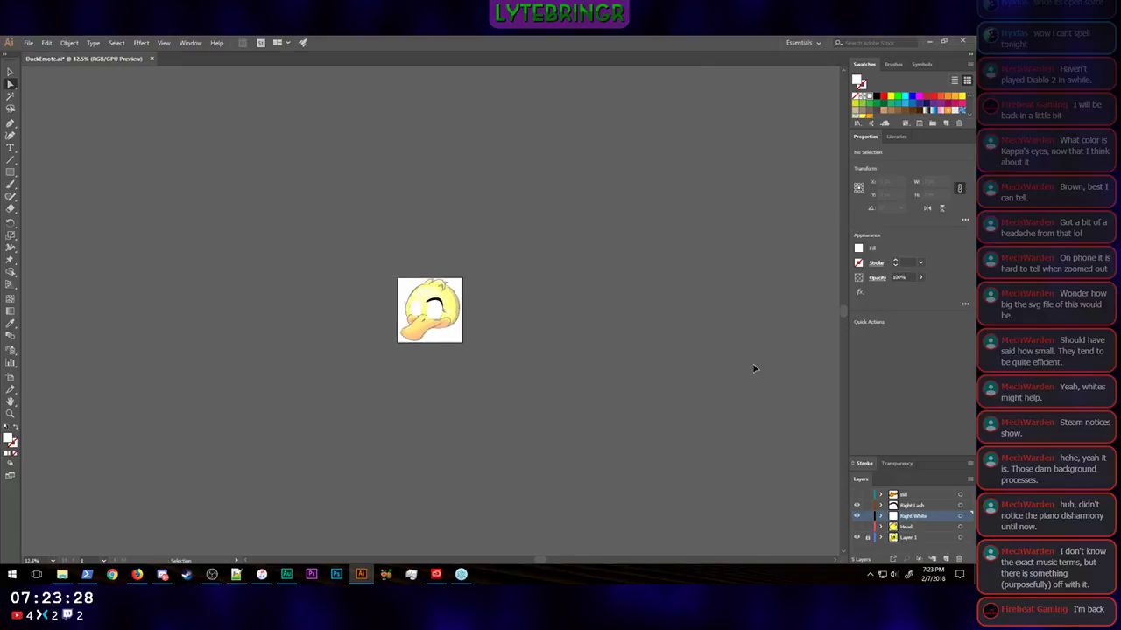
{"action": "key", "text": "ctrl+0"}
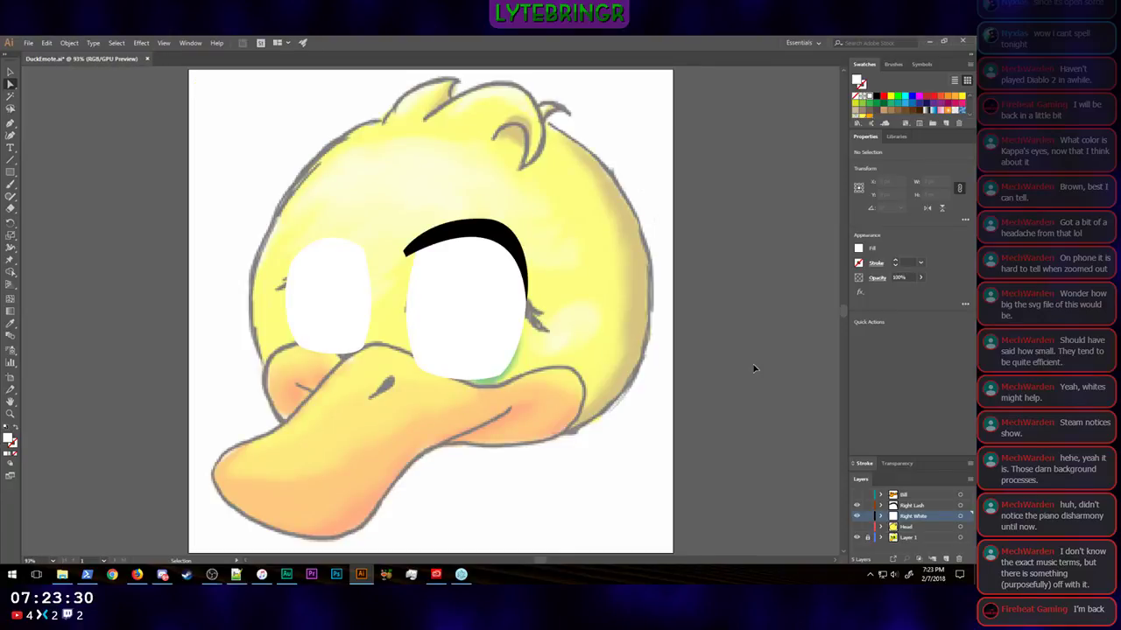
{"action": "key", "text": "a"}
{"action": "left_click", "coordinate": [10, 72]}
{"action": "left_click", "coordinate": [464, 234]}
{"action": "key", "text": "ctrl+c"}
{"action": "key", "text": "ctrl+v"}
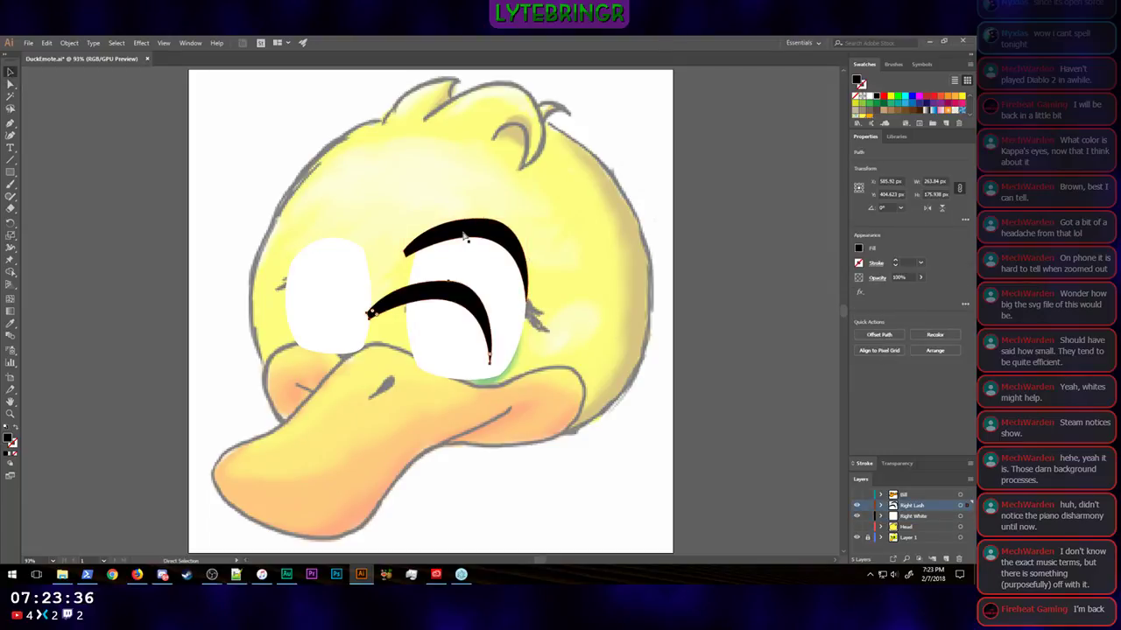
{"action": "left_click_drag", "start_coordinate": [415, 300], "coordinate": [302, 230]}
Step: Reflect the copied lash across the vertical axis and scale it down to about 220 by 147 px
{"action": "left_click", "coordinate": [67, 43]}
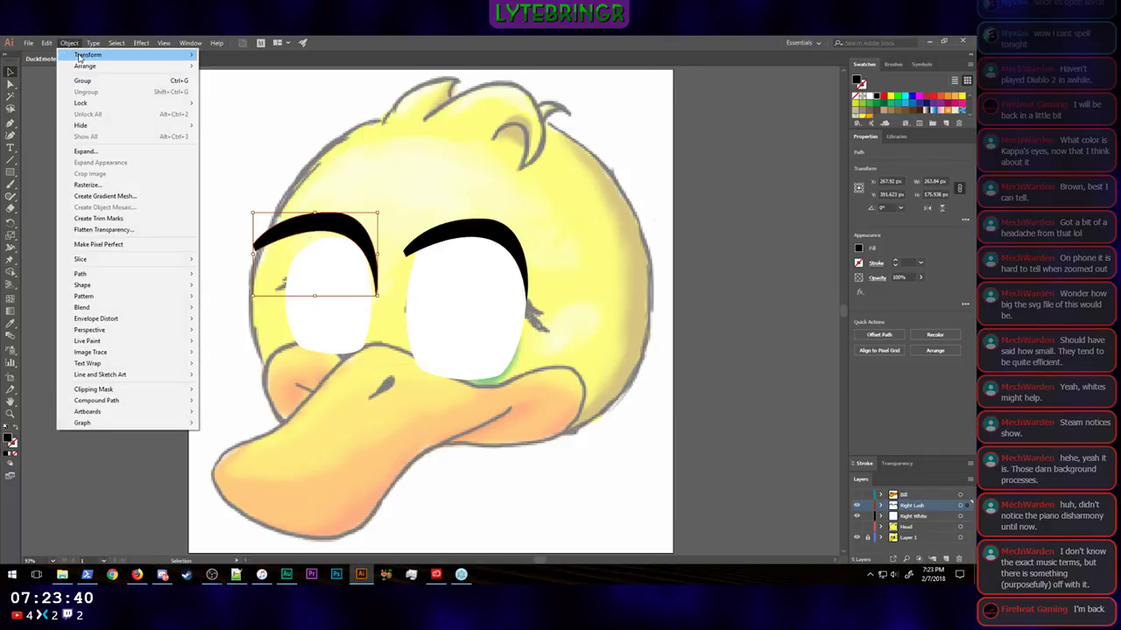
{"action": "mouse_move", "coordinate": [87, 54]}
{"action": "left_click", "coordinate": [229, 96]}
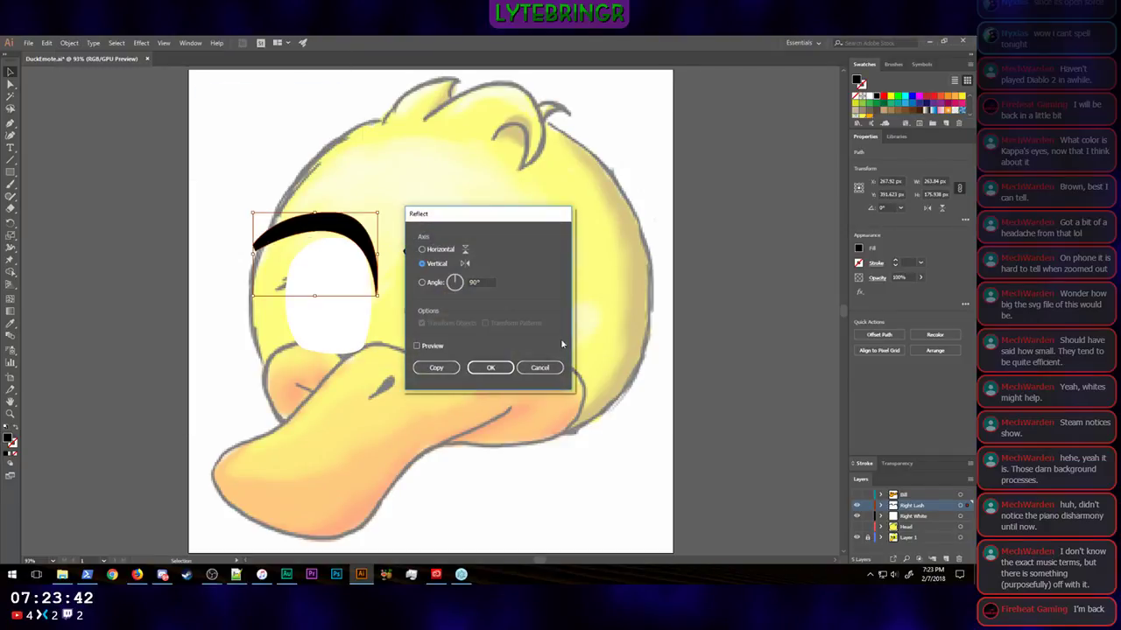
{"action": "left_click", "coordinate": [499, 371]}
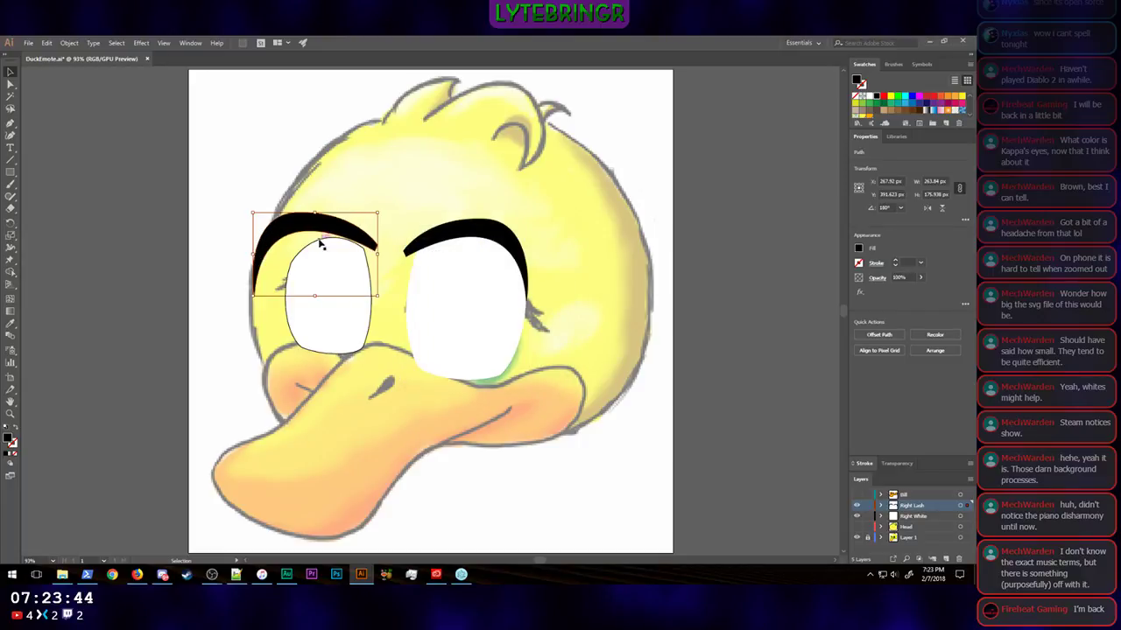
{"action": "left_click_drag", "start_coordinate": [250, 212], "coordinate": [276, 221]}
Step: Move the smaller lash's outer tip anchor 20 px right and 20 px down, toward the edge of the eye white
{"action": "left_click", "coordinate": [10, 84]}
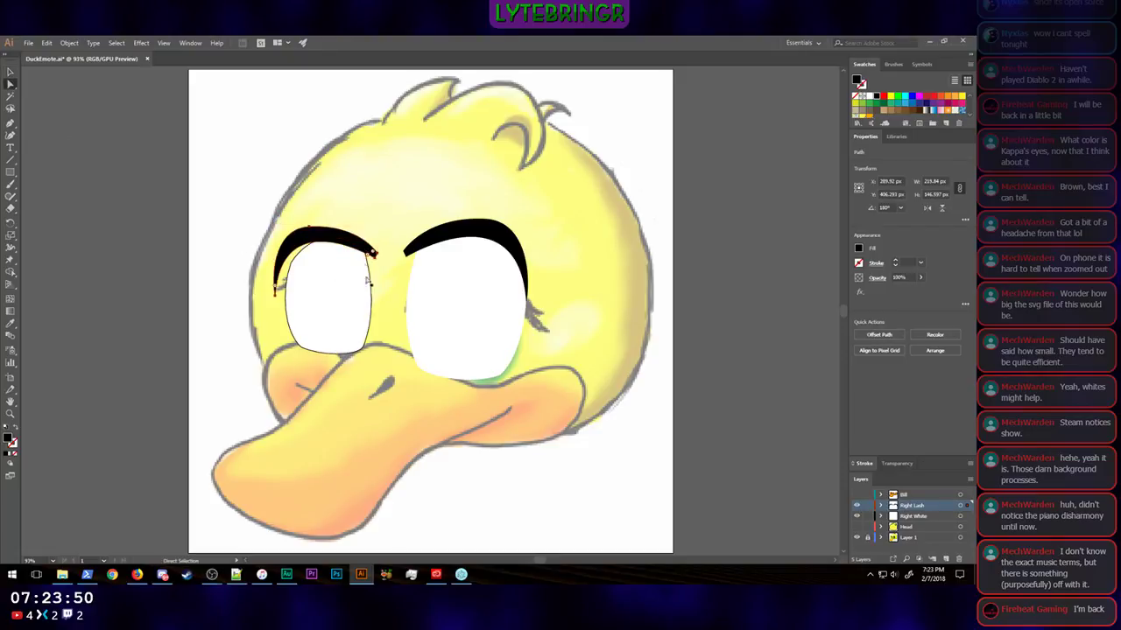
{"action": "left_click", "coordinate": [276, 293]}
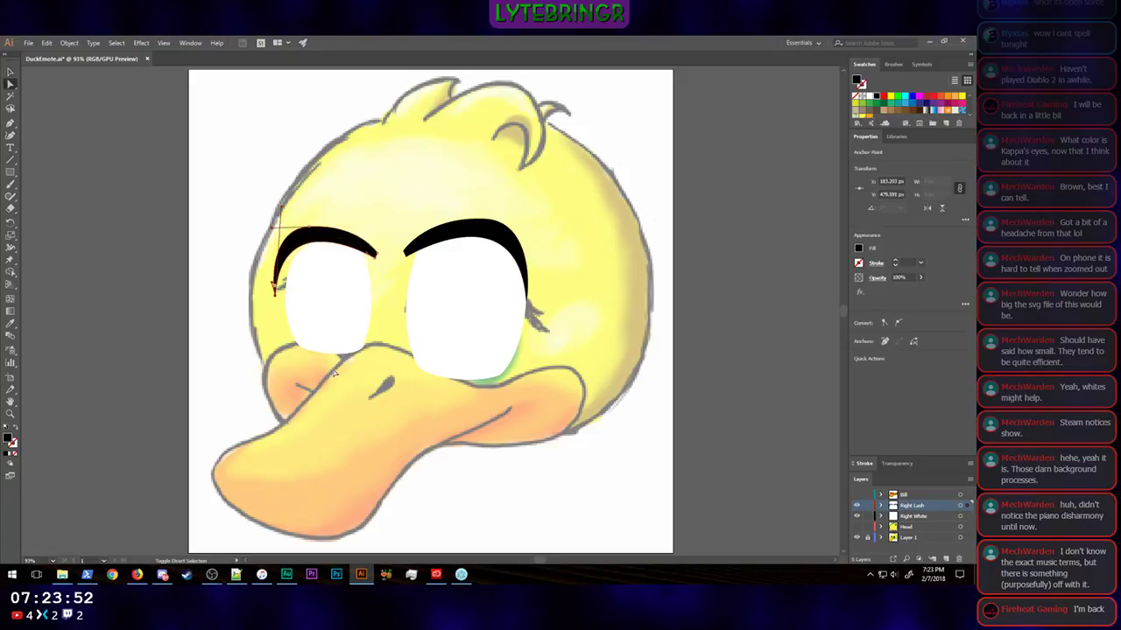
{"action": "key", "text": "shift+Down"}
{"action": "key", "text": "shift+Right"}
{"action": "key", "text": "shift+Right"}
{"action": "key", "text": "shift+Down"}
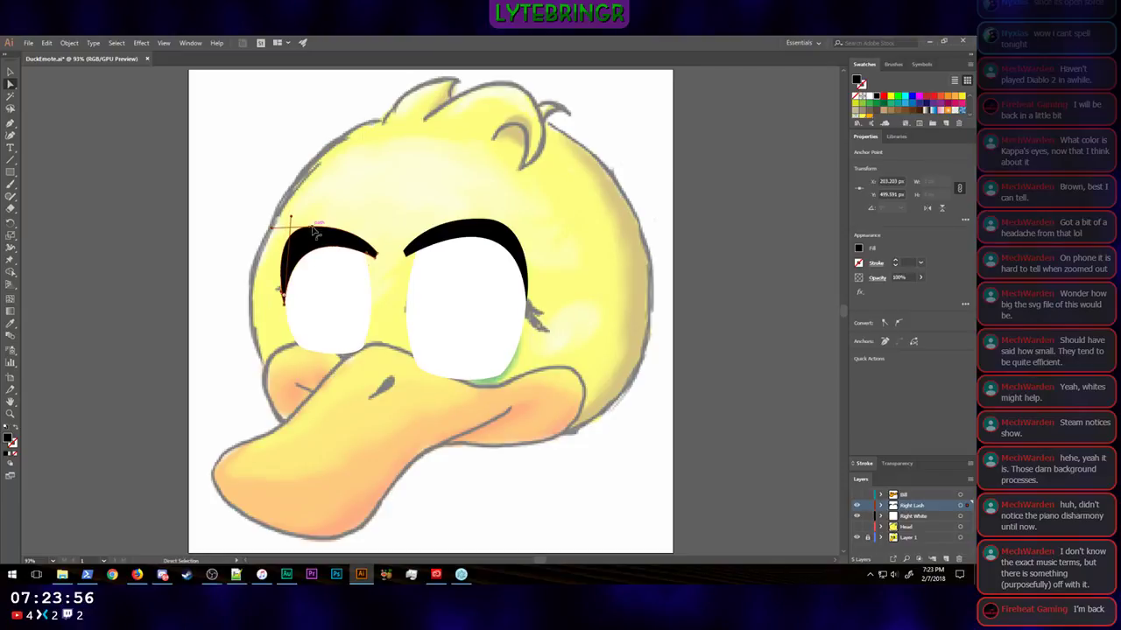
Step: Lower the anchor on the smaller lash's upper edge slightly and shift it 10 px right
{"action": "left_click", "coordinate": [317, 227]}
{"action": "key", "text": "shift+Down"}
{"action": "key", "text": "shift+Down"}
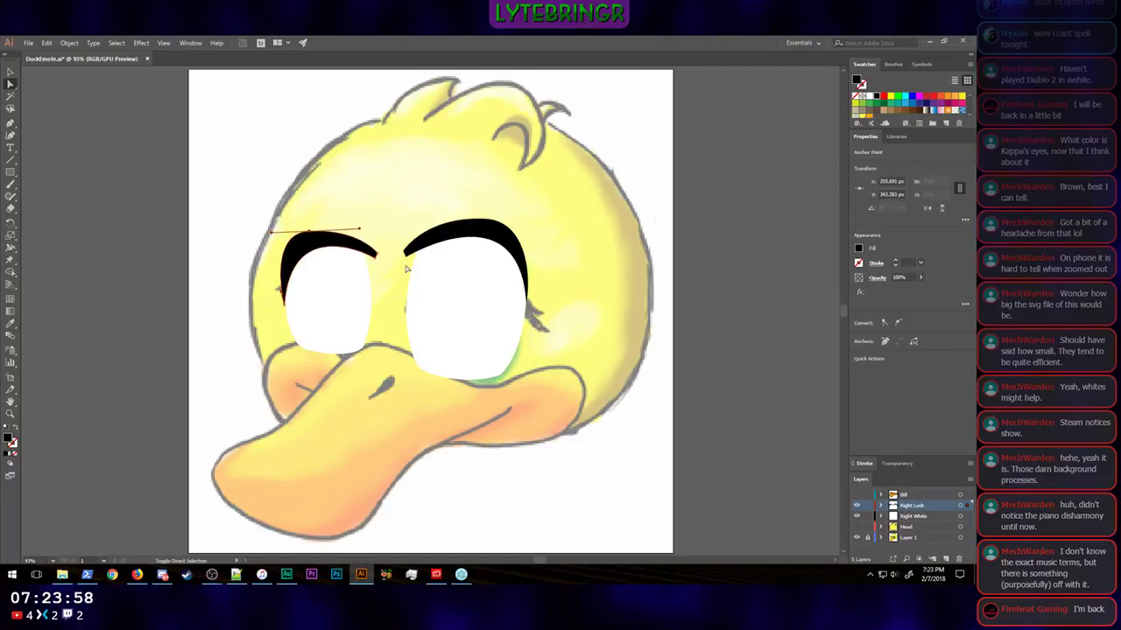
{"action": "key", "text": "shift+Up"}
{"action": "key", "text": "shift+Right"}
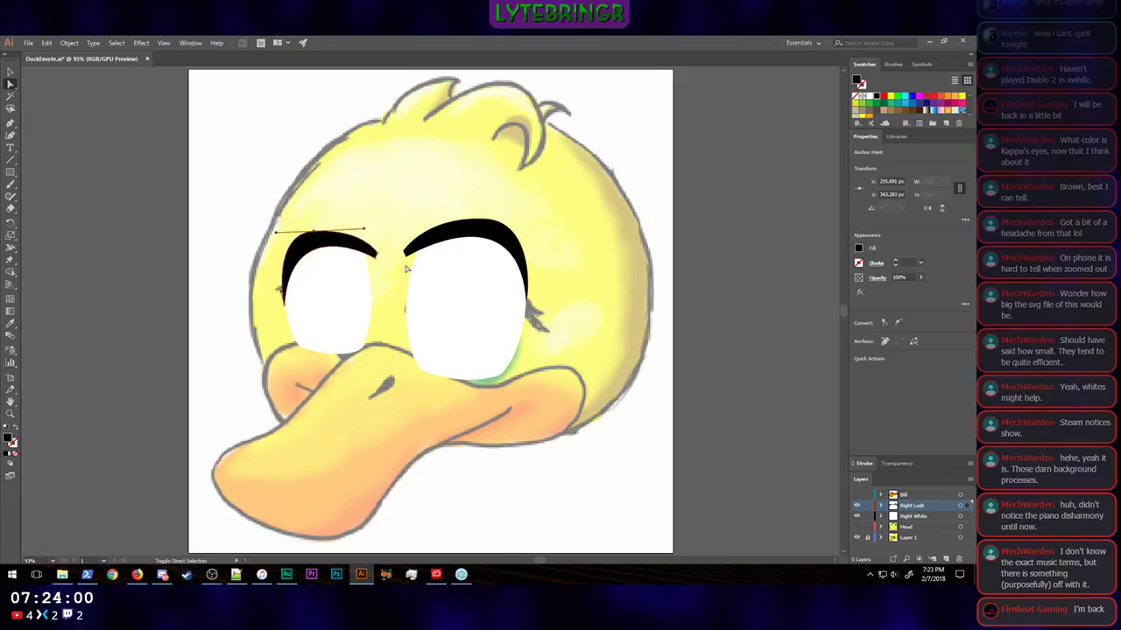
Step: Nudge the anchors at the smaller lash's inner tip 2 px left
{"action": "left_click", "coordinate": [378, 255]}
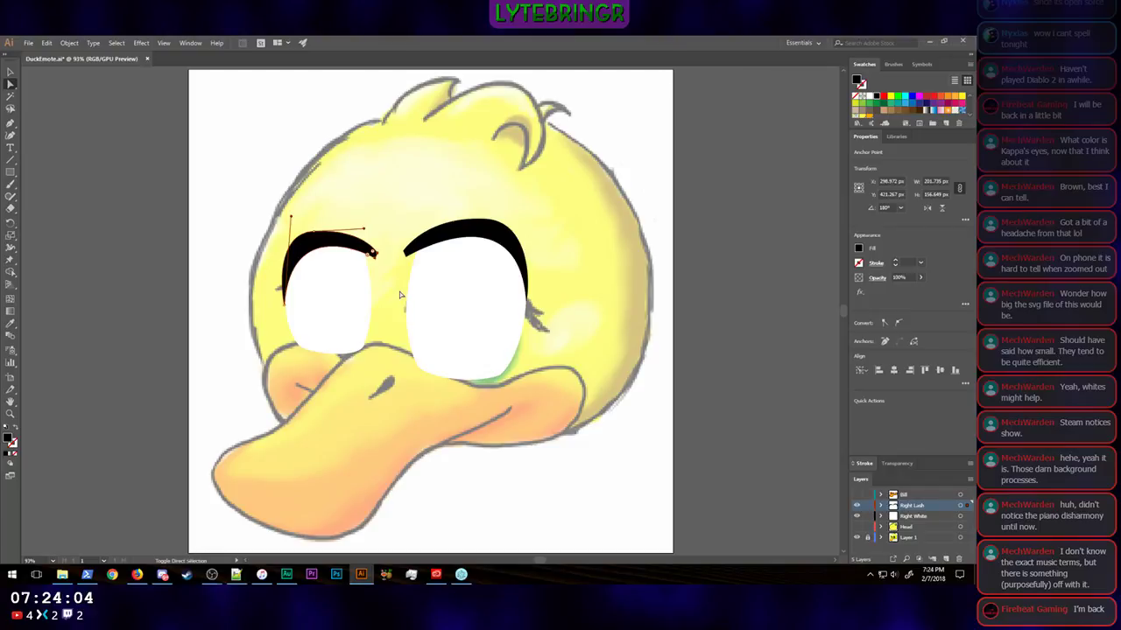
{"action": "key", "text": "Left"}
{"action": "key", "text": "Left"}
{"action": "key", "text": "shift+Down"}
{"action": "key", "text": "shift+Down"}
{"action": "key", "text": "shift+Left"}
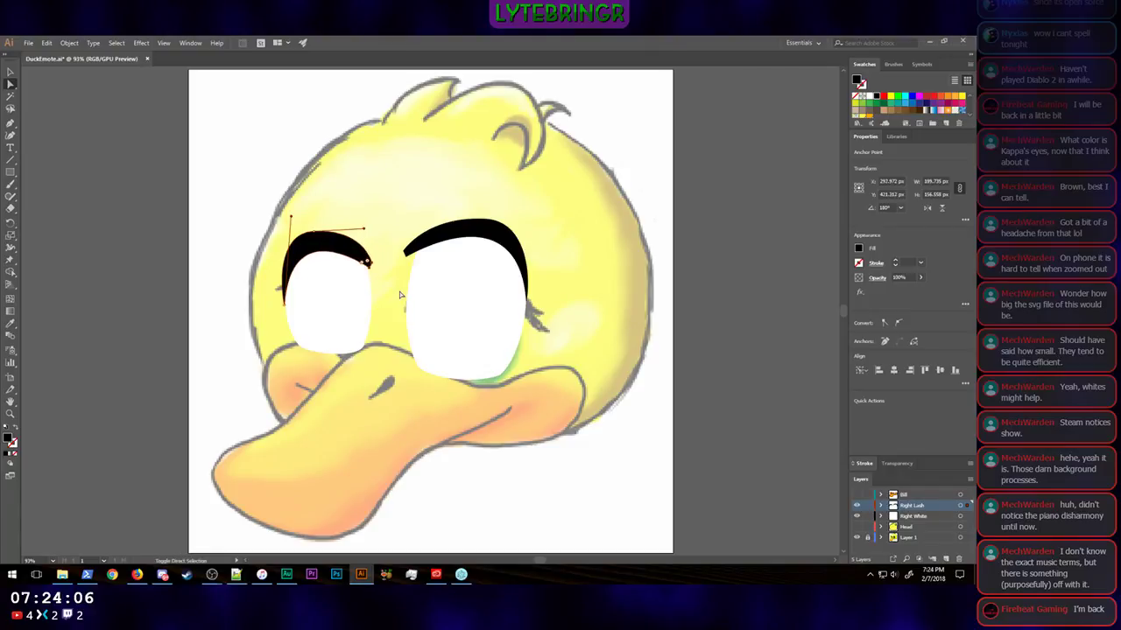
{"action": "key", "text": "ctrl+z"}
{"action": "key", "text": "ctrl+z"}
{"action": "key", "text": "ctrl+z"}
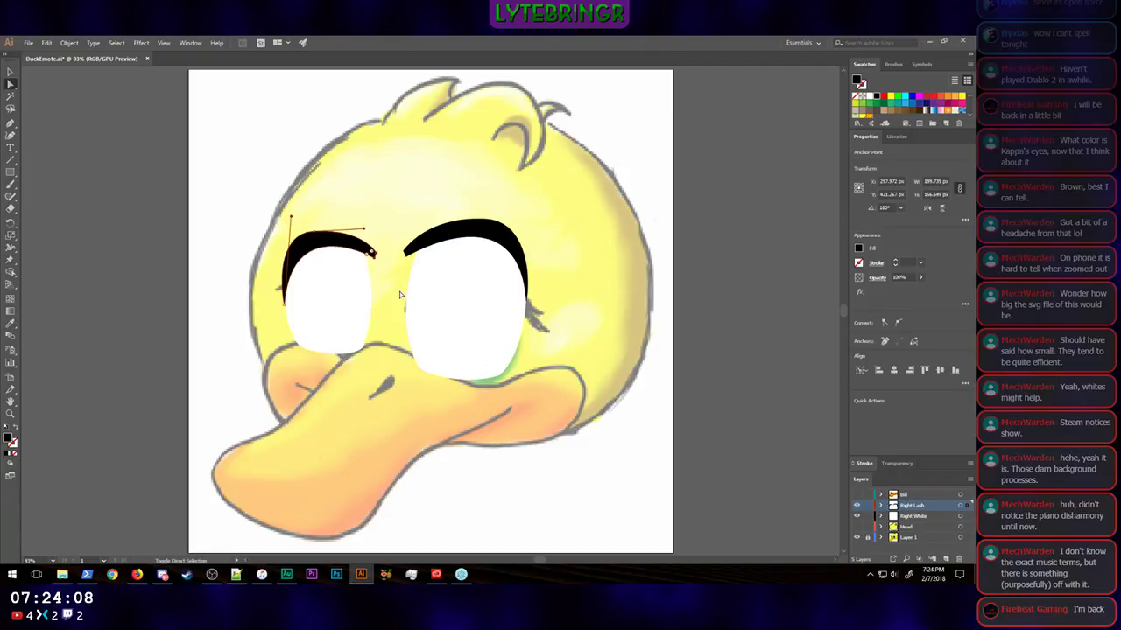
Step: Lower the smaller eye white's top edge by 1 px, and nudge the white and its lash together 2 px left and slightly up
{"action": "left_click", "coordinate": [320, 310]}
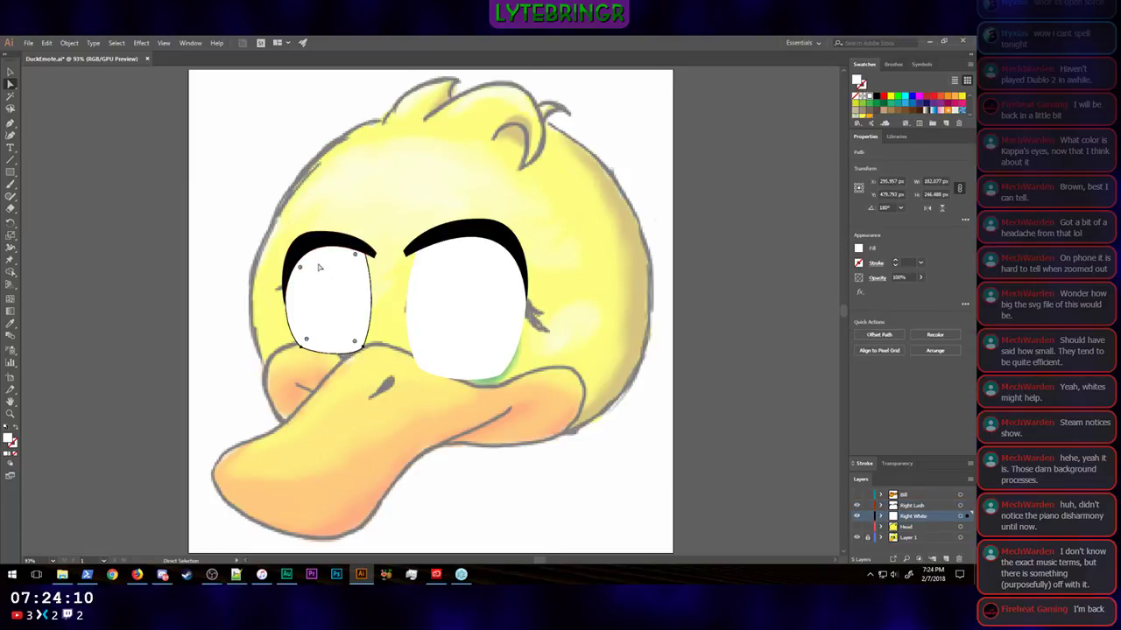
{"action": "left_click", "coordinate": [304, 250]}
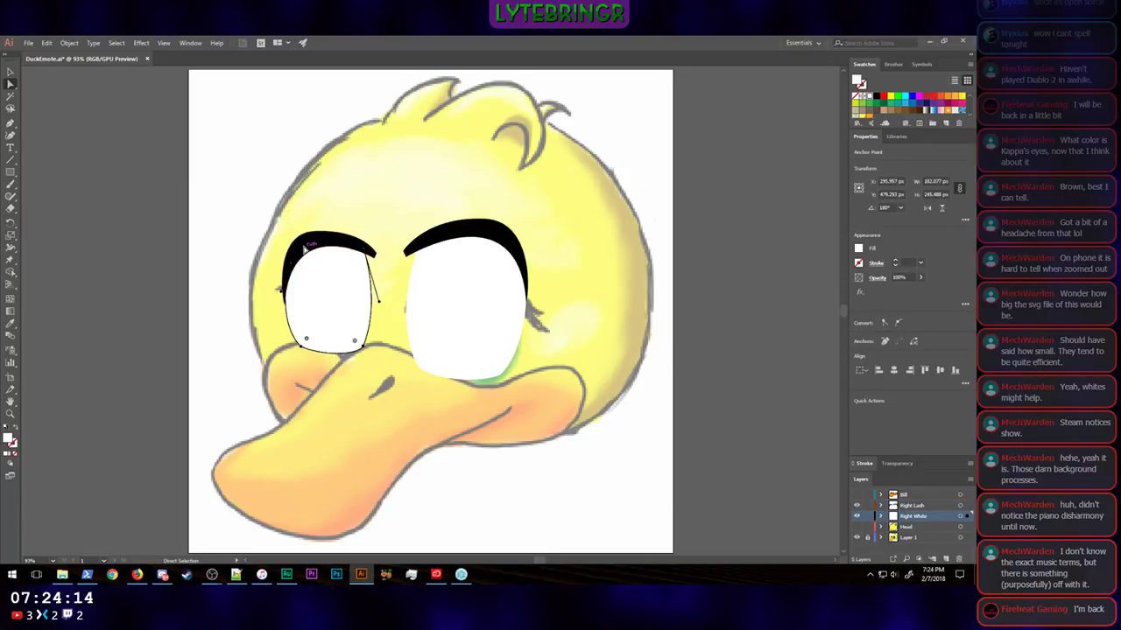
{"action": "left_click", "coordinate": [10, 73]}
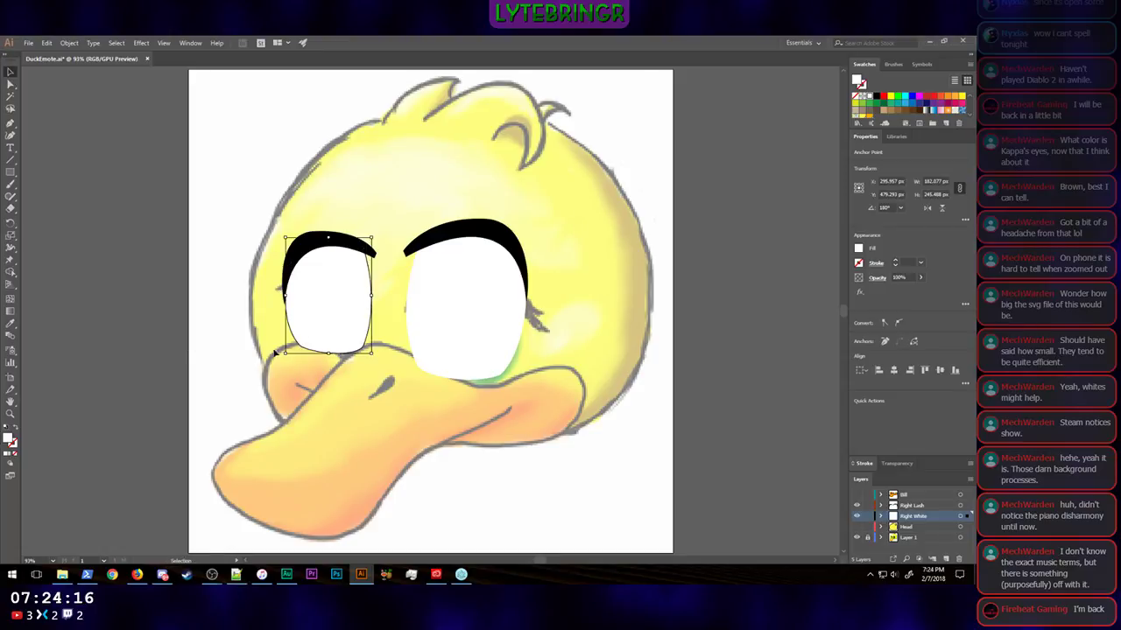
{"action": "left_click", "coordinate": [302, 254], "text": "shift"}
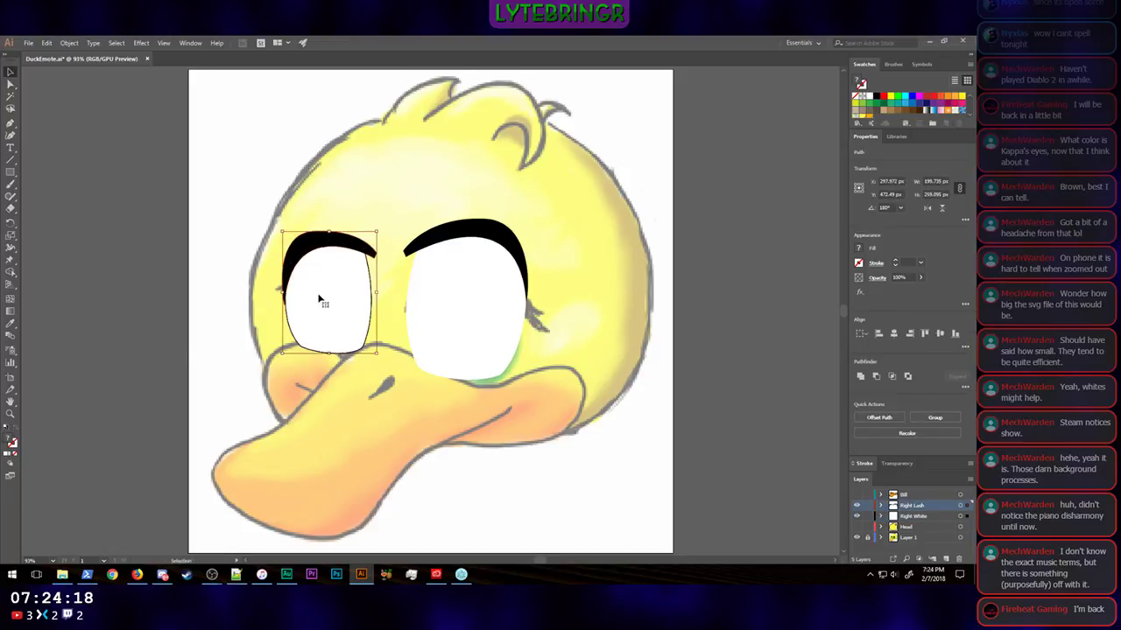
{"action": "key", "text": "Left"}
{"action": "key", "text": "Left"}
{"action": "key", "text": "Up"}
{"action": "key", "text": "Up"}
{"action": "key", "text": "Up"}
{"action": "key", "text": "Up"}
{"action": "key", "text": "Up"}
{"action": "key", "text": "Up"}
{"action": "key", "text": "Up"}
{"action": "key", "text": "Up"}
{"action": "key", "text": "Up"}
{"action": "key", "text": "Up"}
{"action": "key", "text": "Up"}
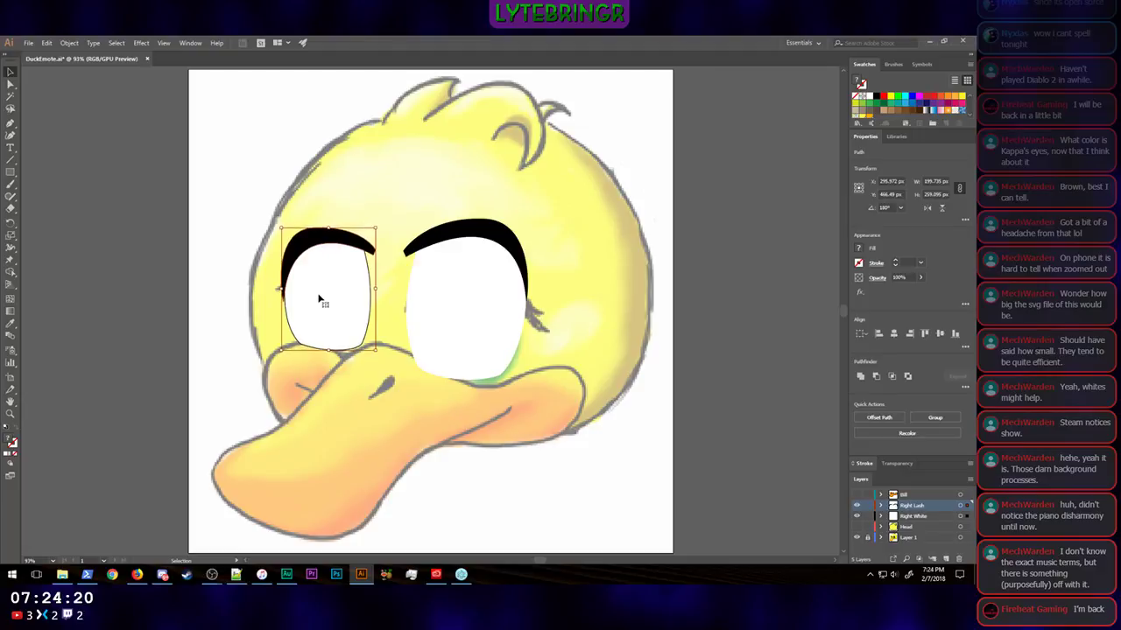
{"action": "key", "text": "Down"}
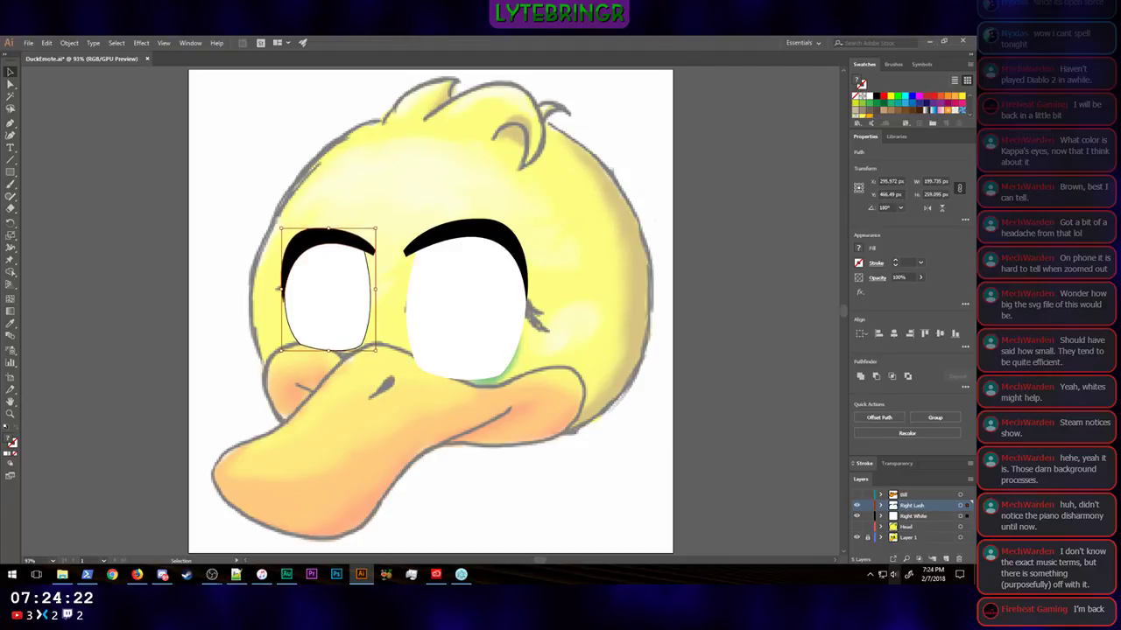
{"action": "left_click", "coordinate": [748, 383]}
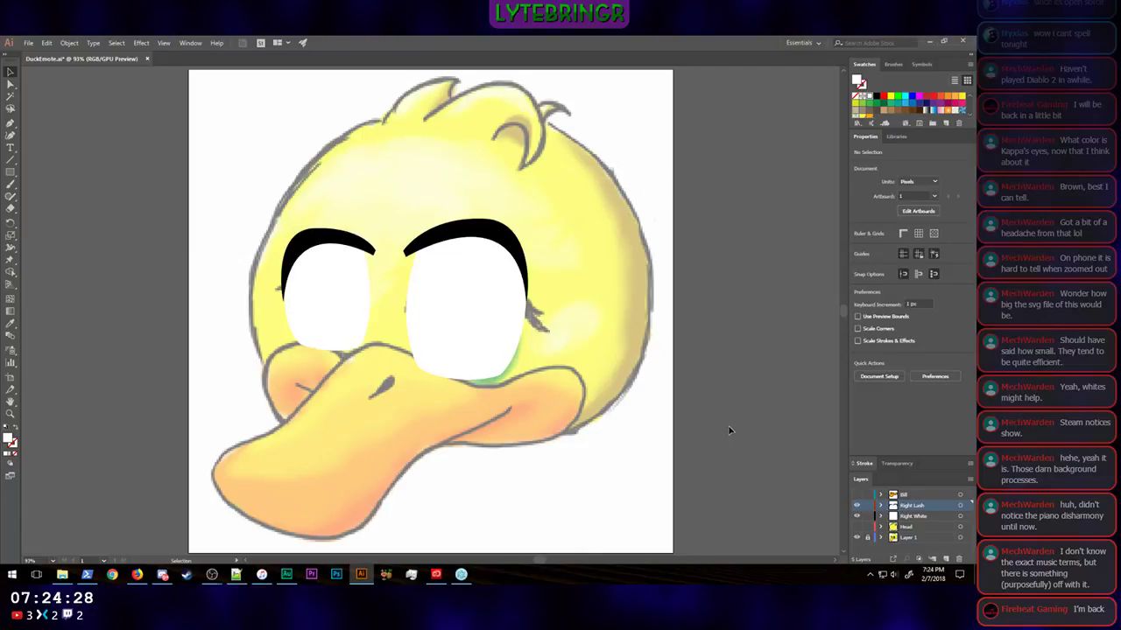
Step: Show the Head and Bill layers together with the eye whites and lashes
{"action": "left_click", "coordinate": [857, 527]}
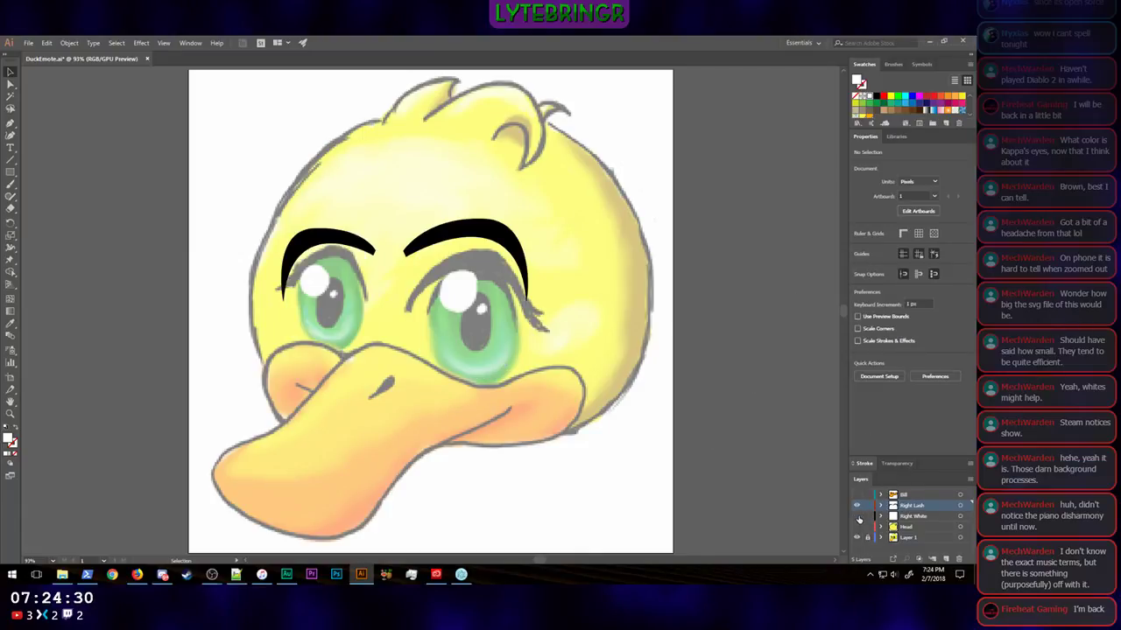
{"action": "left_click", "coordinate": [857, 527]}
{"action": "left_click", "coordinate": [857, 527]}
{"action": "left_click", "coordinate": [857, 495]}
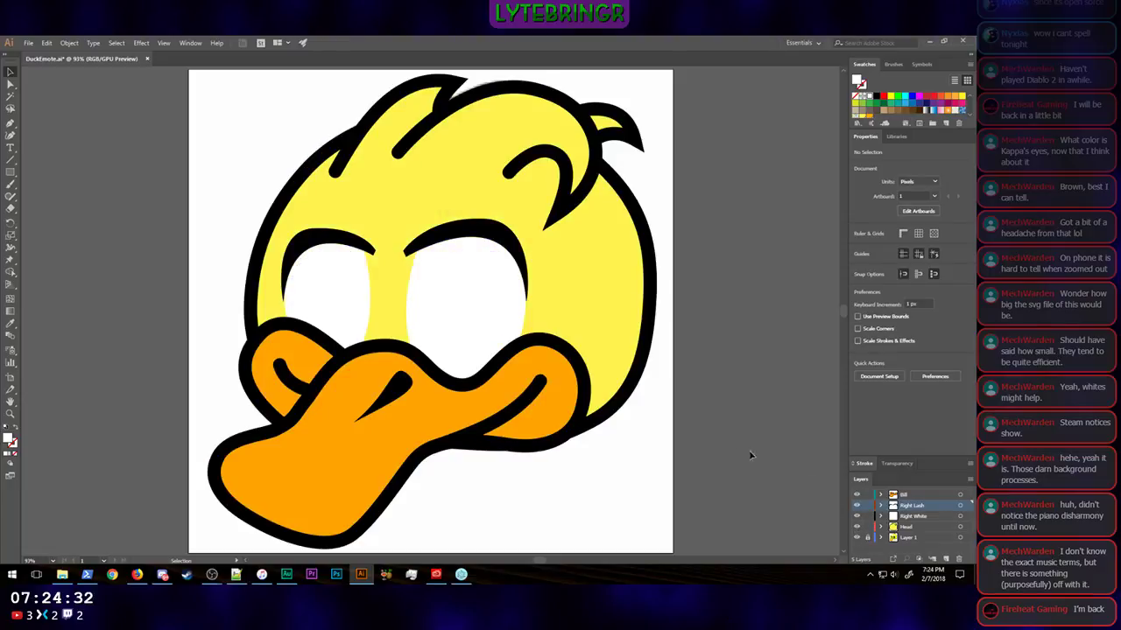
Step: Examine how the duck emote reads at very small and larger display sizes
{"action": "key", "text": "ctrl+minus"}
{"action": "key", "text": "ctrl+minus"}
{"action": "key", "text": "ctrl+minus"}
{"action": "key", "text": "ctrl+minus"}
{"action": "key", "text": "ctrl+minus"}
{"action": "key", "text": "ctrl+minus"}
{"action": "key", "text": "ctrl+minus"}
{"action": "key", "text": "ctrl+minus"}
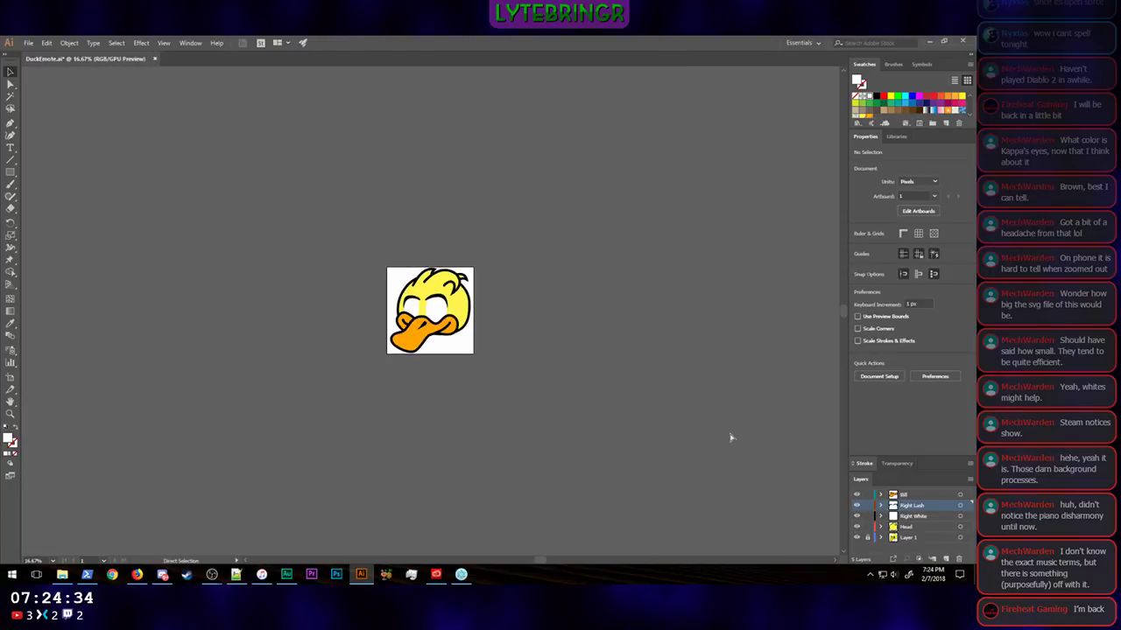
{"action": "key", "text": "ctrl+minus"}
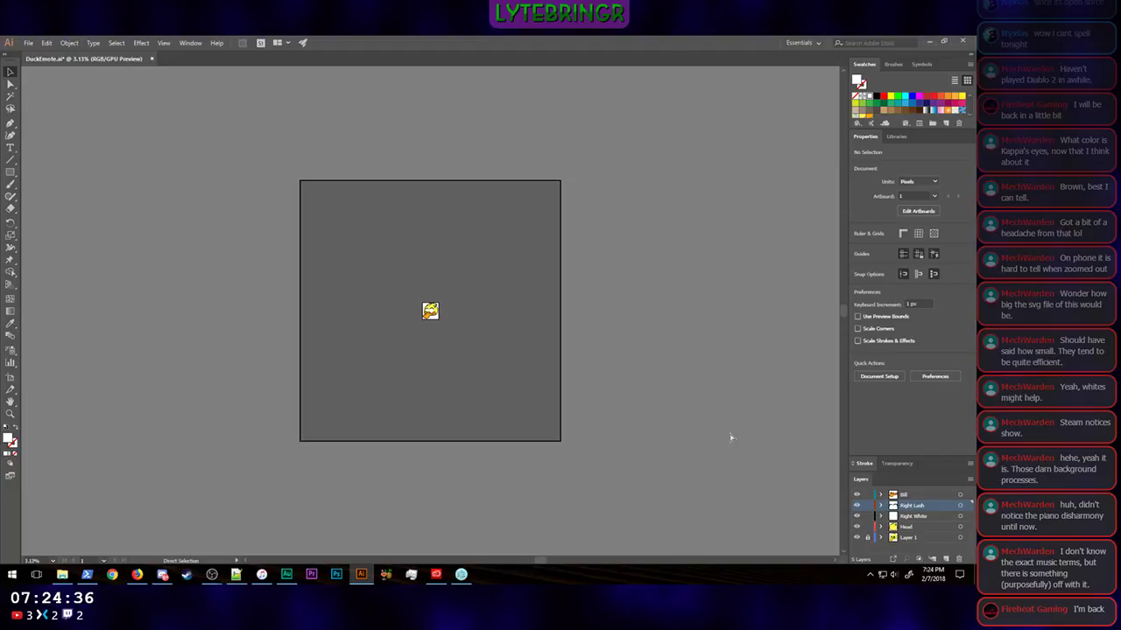
{"action": "key", "text": "ctrl+equal"}
{"action": "key", "text": "ctrl+equal"}
{"action": "key", "text": "ctrl+equal"}
{"action": "key", "text": "ctrl+equal"}
{"action": "key", "text": "ctrl+equal"}
{"action": "key", "text": "ctrl+equal"}
{"action": "key", "text": "ctrl+equal"}
{"action": "key", "text": "ctrl+equal"}
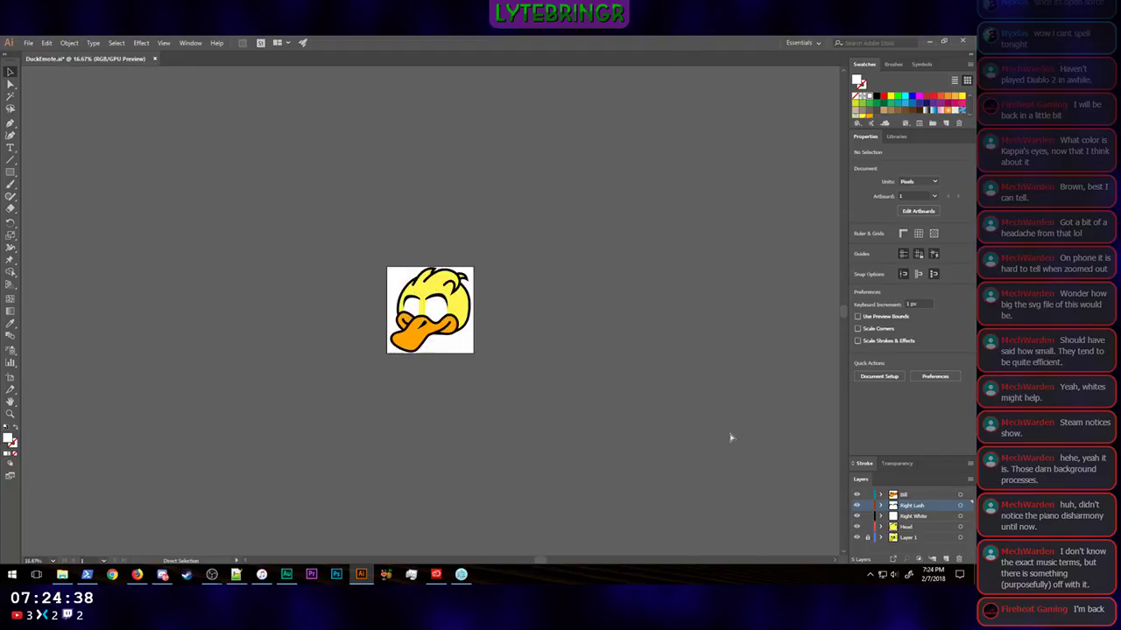
{"action": "key", "text": "ctrl+minus"}
{"action": "key", "text": "ctrl+minus"}
{"action": "key", "text": "ctrl+minus"}
{"action": "key", "text": "ctrl+minus"}
{"action": "key", "text": "ctrl+minus"}
{"action": "key", "text": "ctrl+minus"}
{"action": "key", "text": "ctrl+minus"}
{"action": "key", "text": "ctrl+minus"}
{"action": "key", "text": "ctrl+minus"}
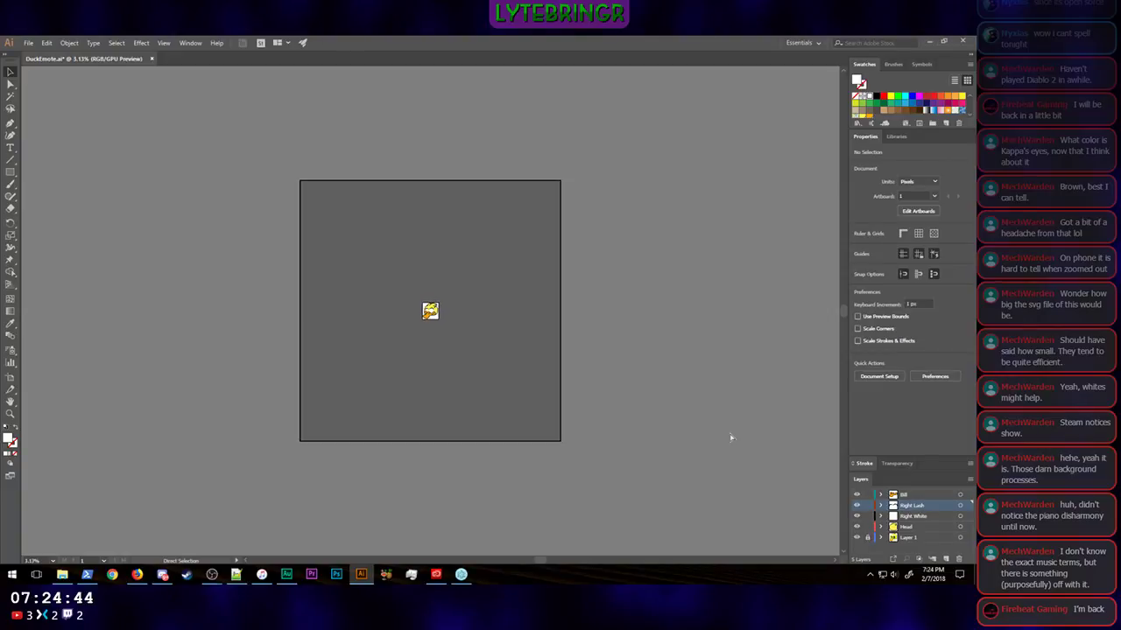
{"action": "key", "text": "ctrl+equal"}
{"action": "key", "text": "ctrl+equal"}
{"action": "key", "text": "ctrl+equal"}
{"action": "key", "text": "ctrl+equal"}
{"action": "key", "text": "ctrl+equal"}
{"action": "key", "text": "ctrl+equal"}
{"action": "key", "text": "ctrl+equal"}
{"action": "key", "text": "ctrl+equal"}
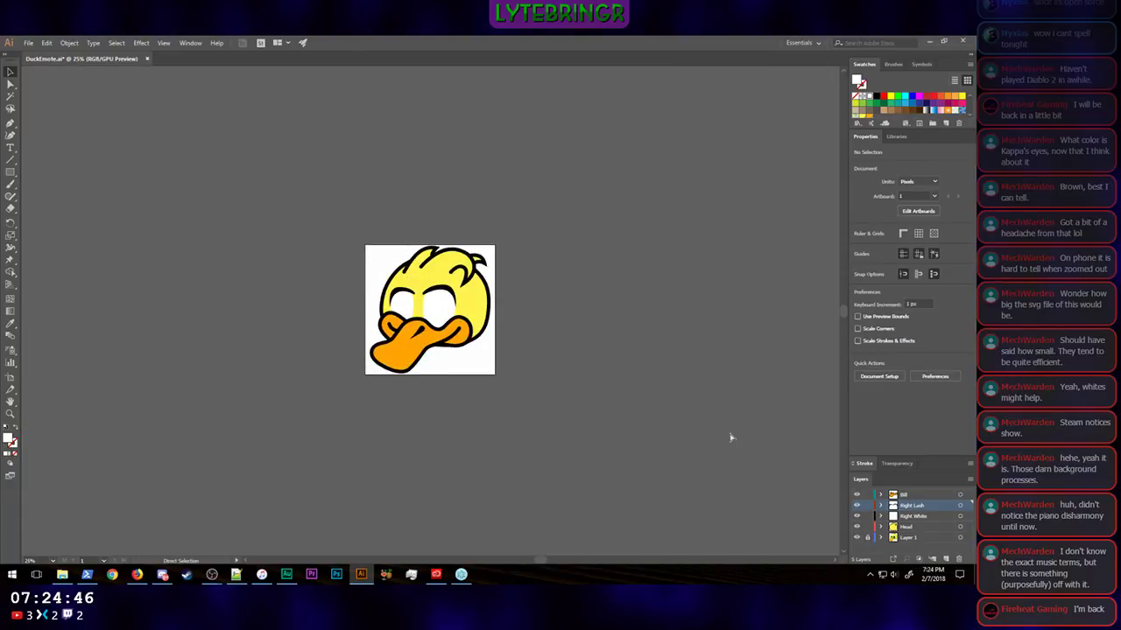
{"action": "key", "text": "ctrl+equal"}
{"action": "key", "text": "ctrl+equal"}
{"action": "key", "text": "ctrl+minus"}
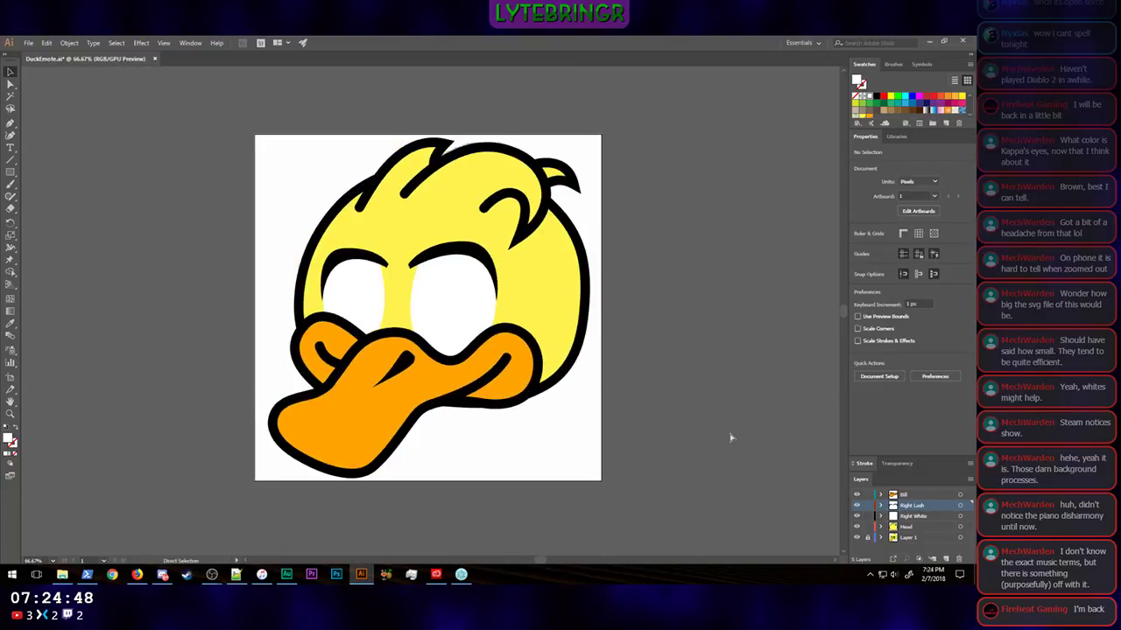
{"action": "key", "text": "ctrl+equal"}
{"action": "key", "text": "ctrl+minus"}
Step: Switch to Firefox to study the Bright anime eyes.svg reference image, comparing it with the duck, and return to Illustrator
{"action": "left_click", "coordinate": [137, 574]}
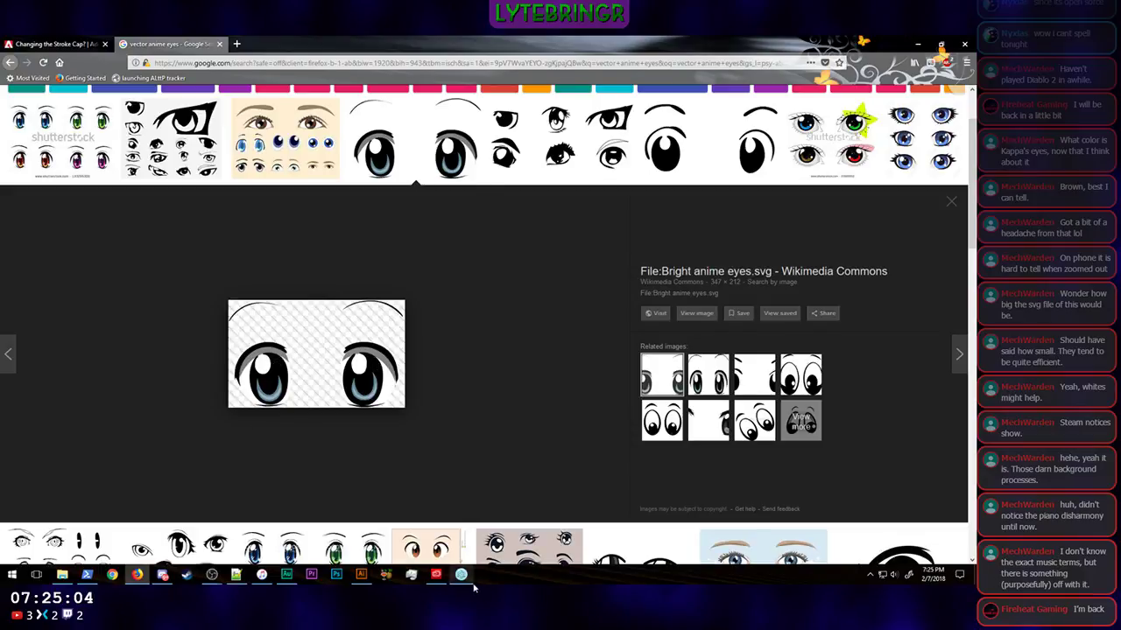
{"action": "left_click", "coordinate": [362, 578]}
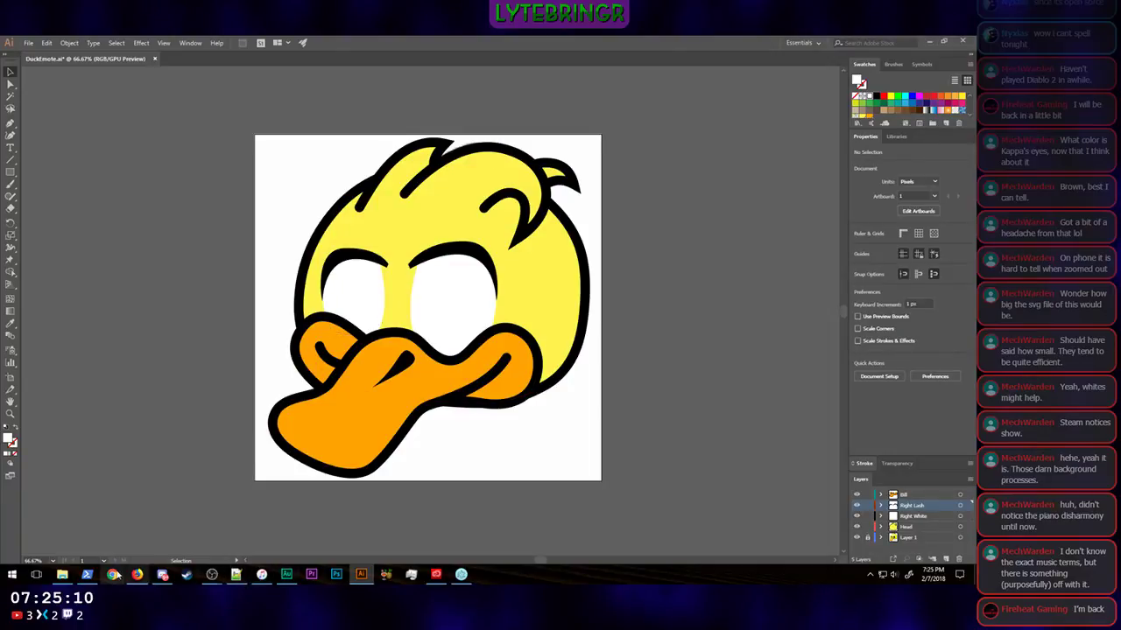
{"action": "left_click", "coordinate": [139, 576]}
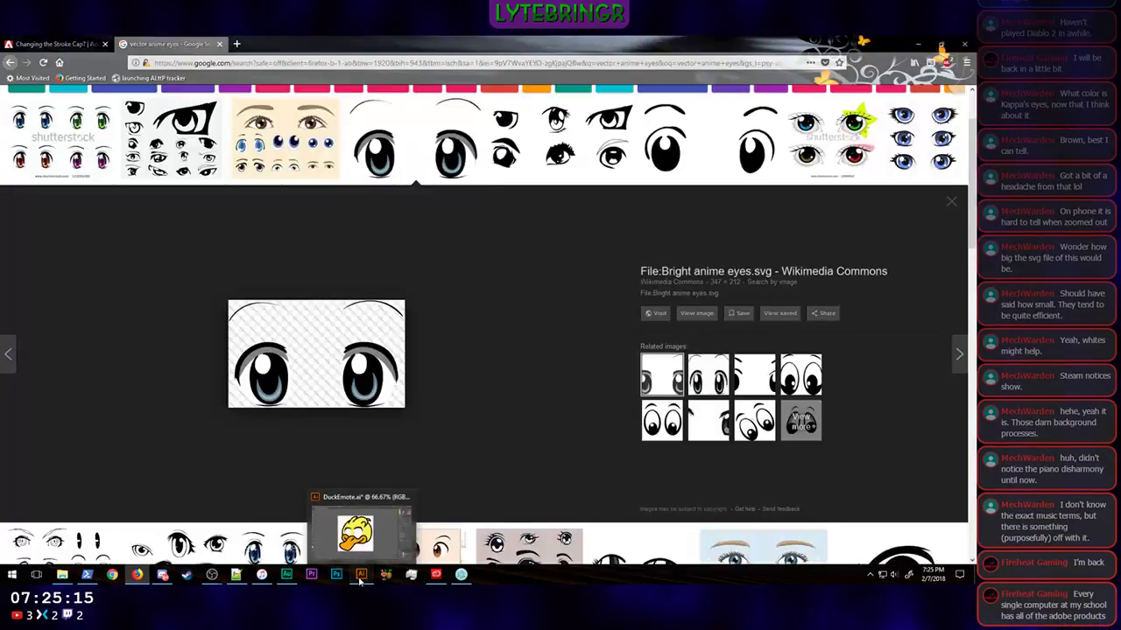
{"action": "left_click", "coordinate": [355, 534]}
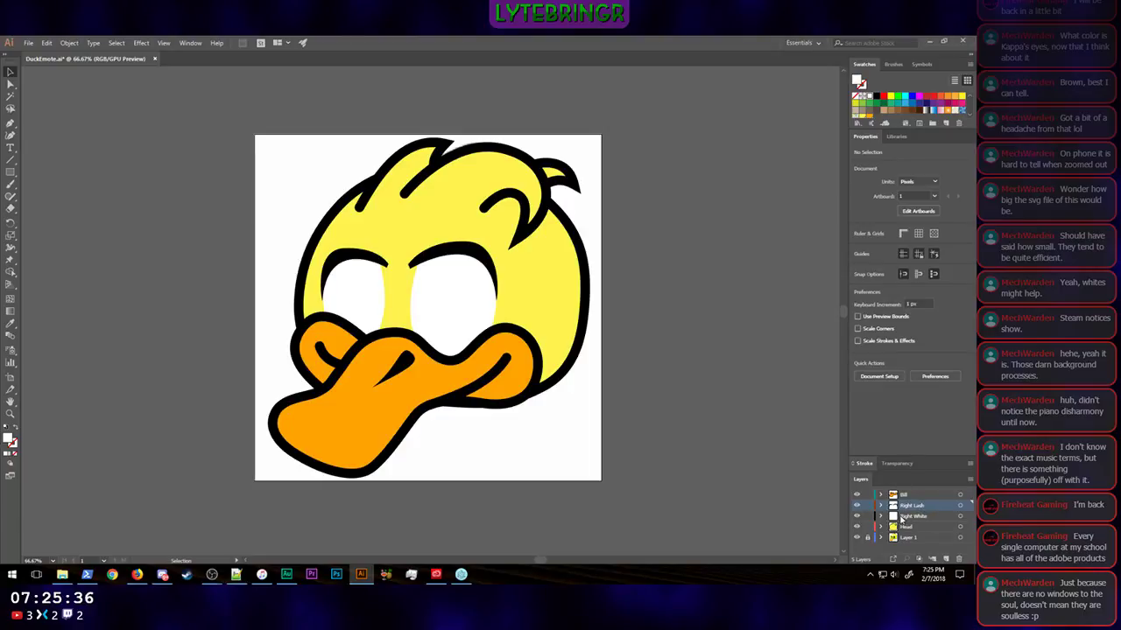
Step: Add a new layer above Right Lash and draw an ellipse about 175 by 278 px over the larger eye white
{"action": "left_click", "coordinate": [946, 557]}
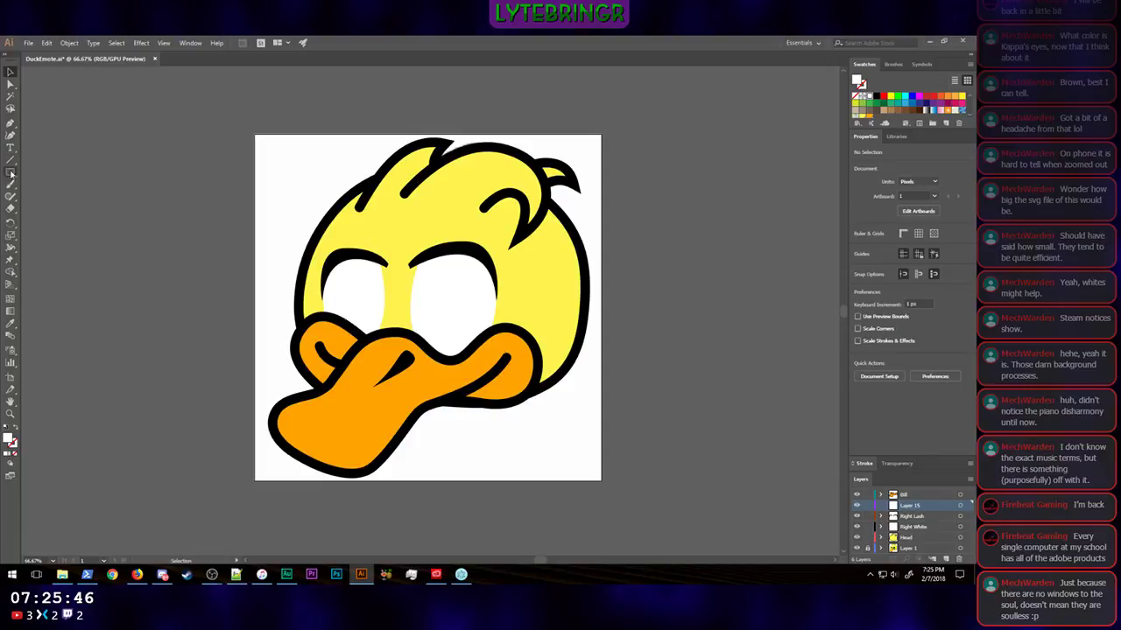
{"action": "left_click_drag", "start_coordinate": [10, 174], "coordinate": [51, 195]}
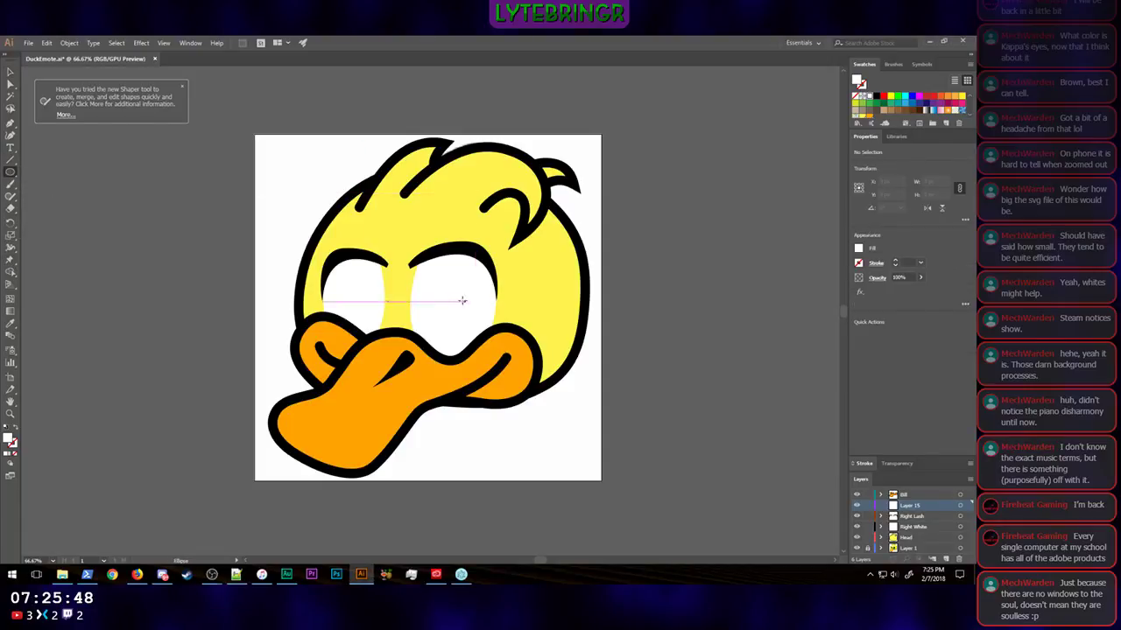
{"action": "left_click_drag", "start_coordinate": [436, 274], "coordinate": [497, 368]}
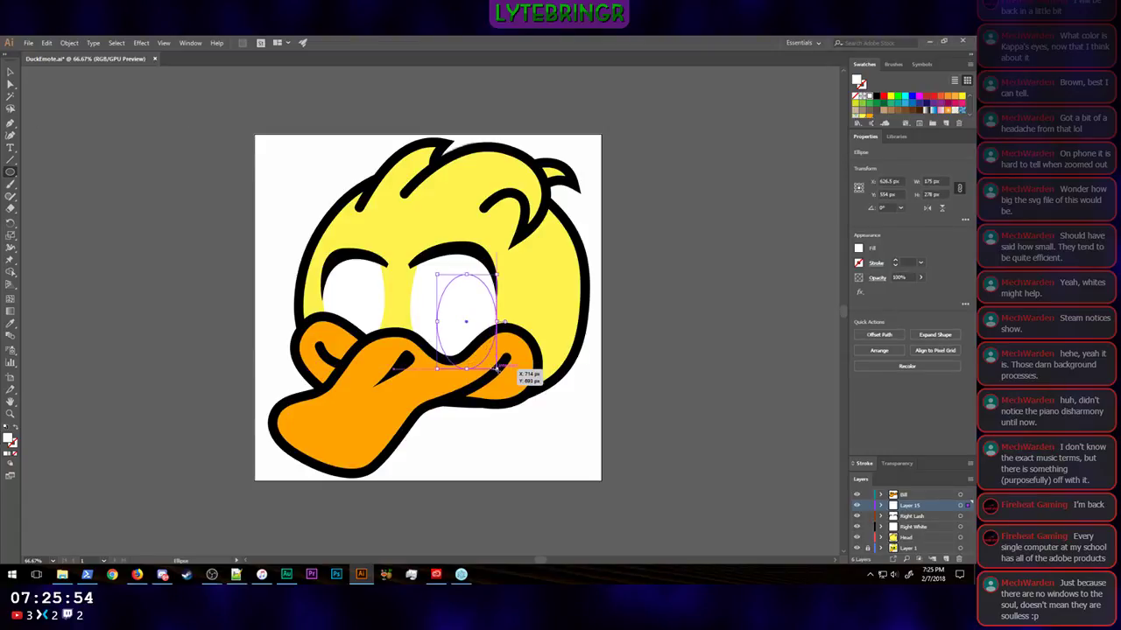
Step: Nudge the new ellipse a net 10 px left and 30 px up within the larger eye white
{"action": "key", "text": "shift+Left"}
{"action": "key", "text": "shift+Left"}
{"action": "key", "text": "shift+Left"}
{"action": "key", "text": "shift+Up"}
{"action": "key", "text": "shift+Up"}
{"action": "key", "text": "shift+Up"}
{"action": "key", "text": "shift+Left"}
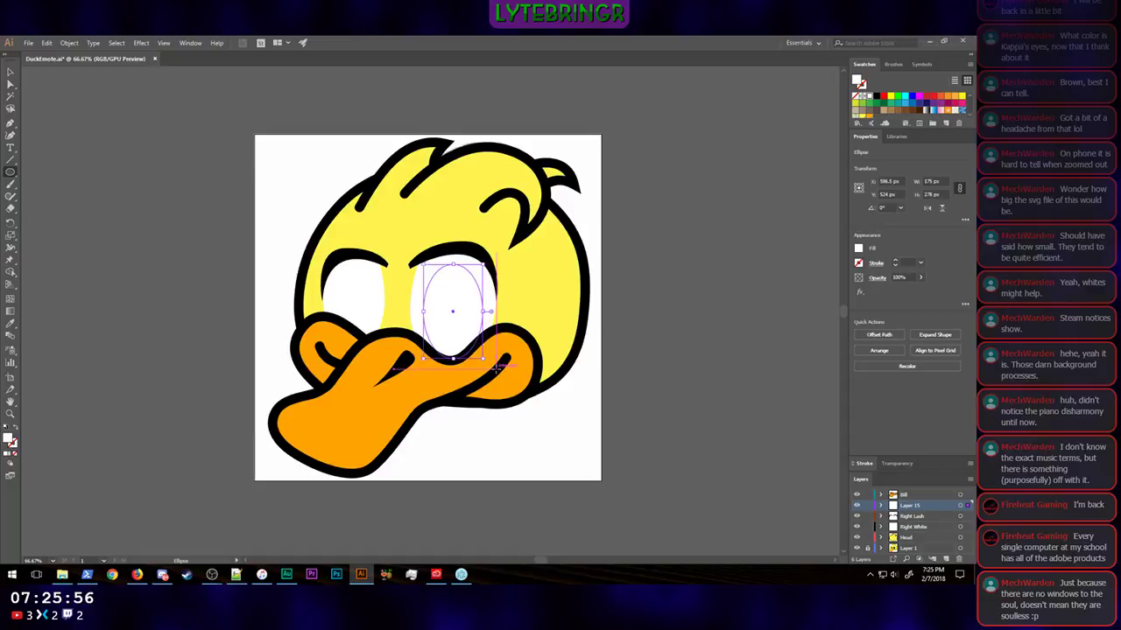
{"action": "key", "text": "shift+Right"}
{"action": "key", "text": "shift+Right"}
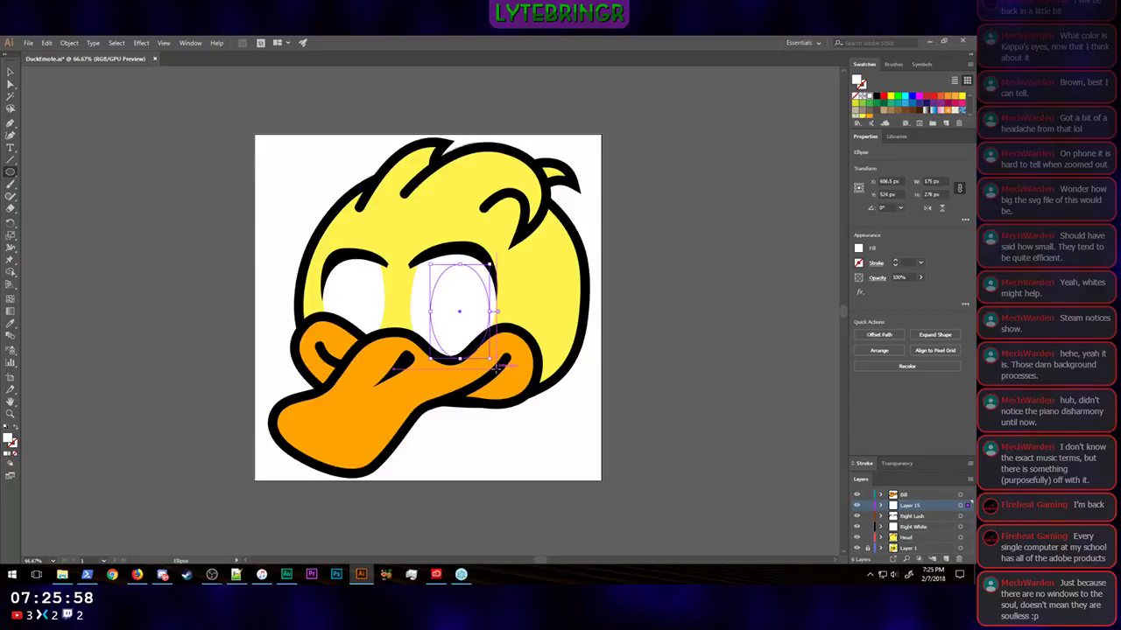
{"action": "key", "text": "shift+Right"}
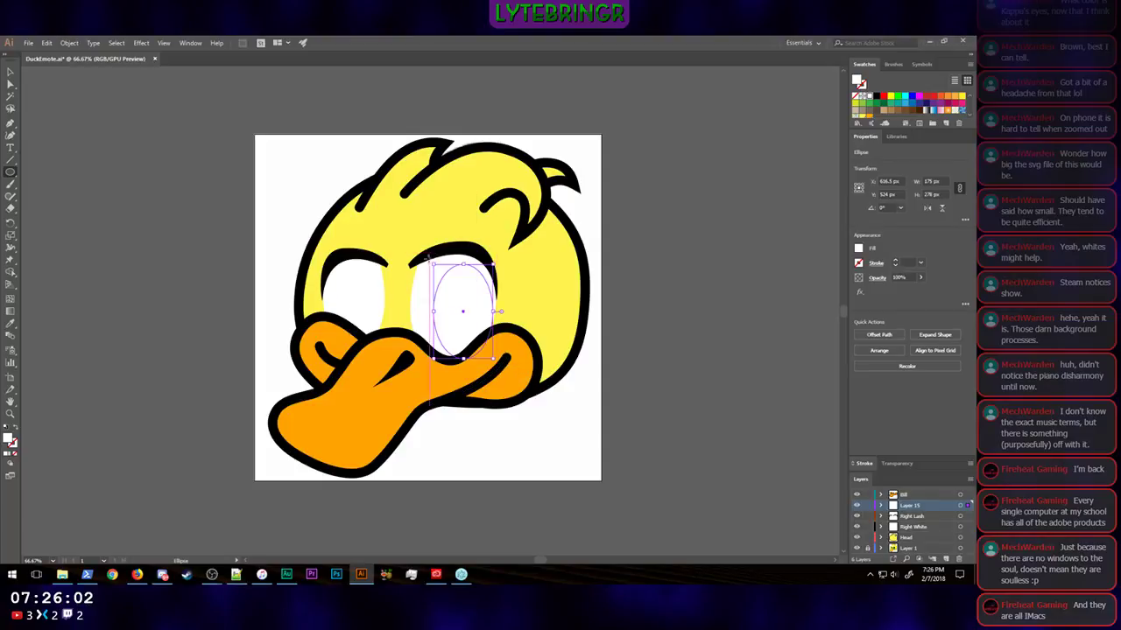
Step: Scale the ellipse down proportionally to about 159 by 253 px and nudge it 10 px left and 10 px up
{"action": "left_click_drag", "start_coordinate": [435, 263], "coordinate": [439, 273]}
{"action": "key", "text": "shift+Left"}
{"action": "key", "text": "shift+Left"}
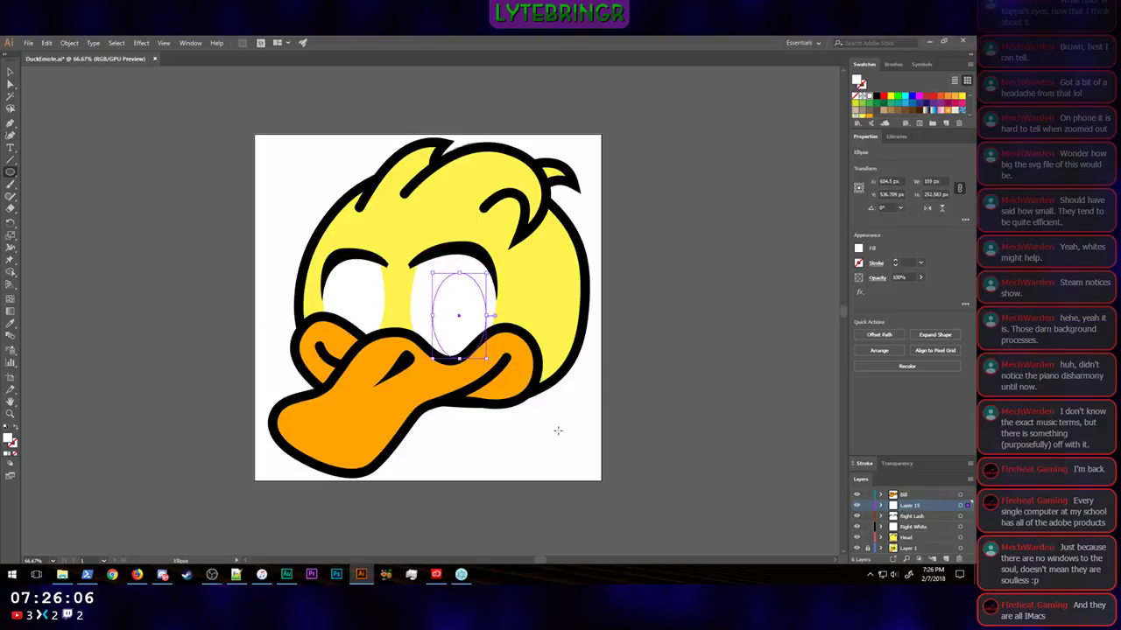
{"action": "key", "text": "shift+Right"}
{"action": "key", "text": "shift+Up"}
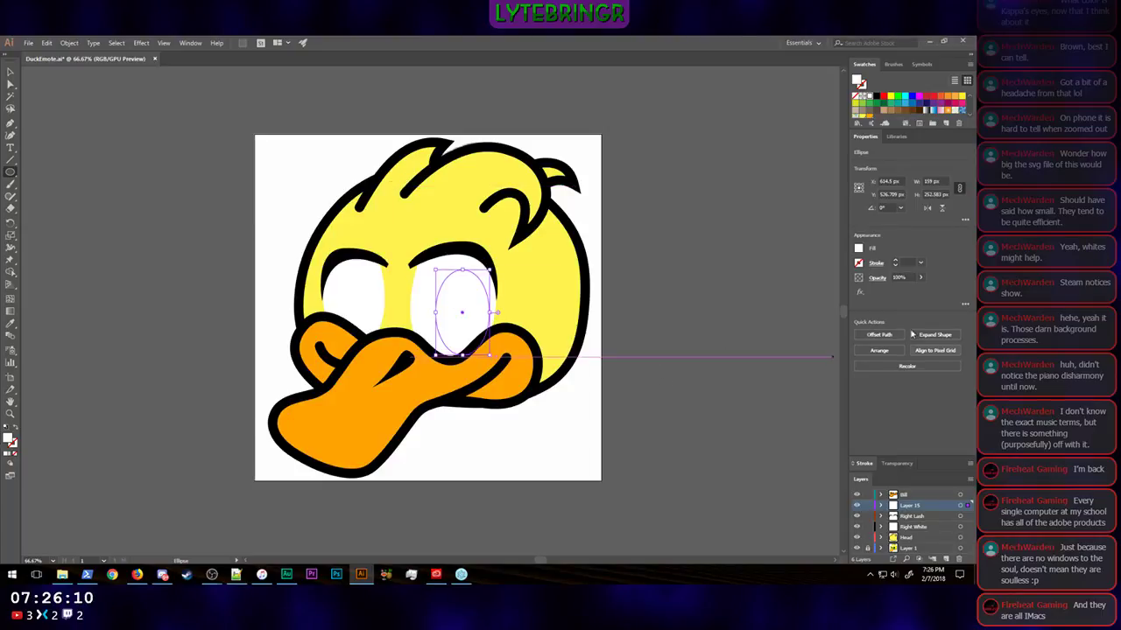
Step: Fill the larger eye's ellipse with black and deselect it
{"action": "left_click", "coordinate": [859, 248]}
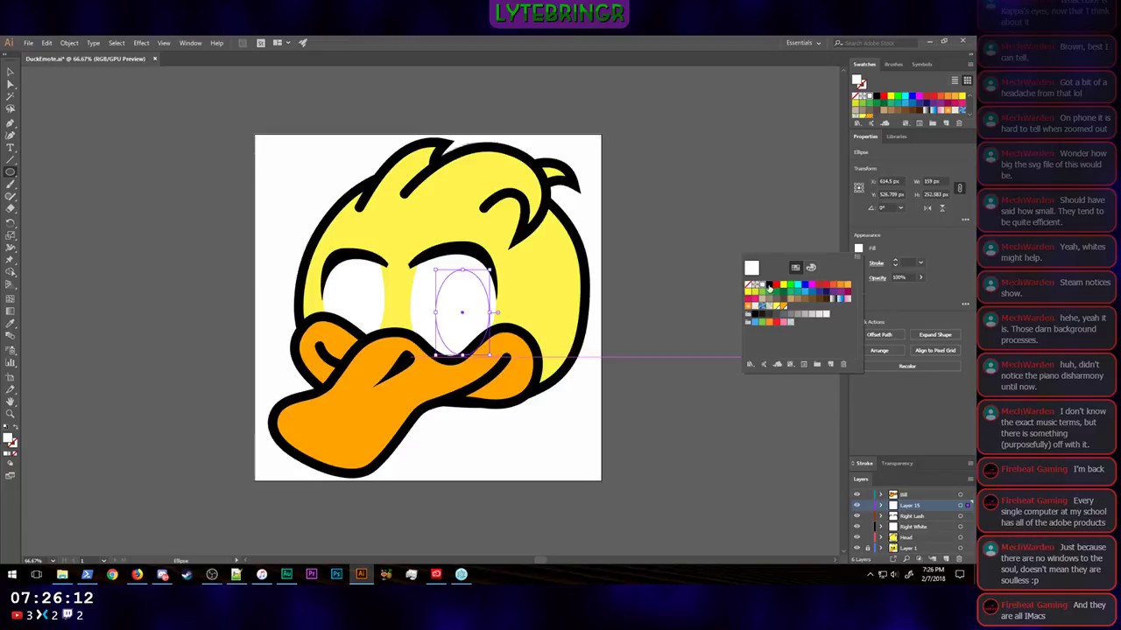
{"action": "left_click", "coordinate": [769, 287]}
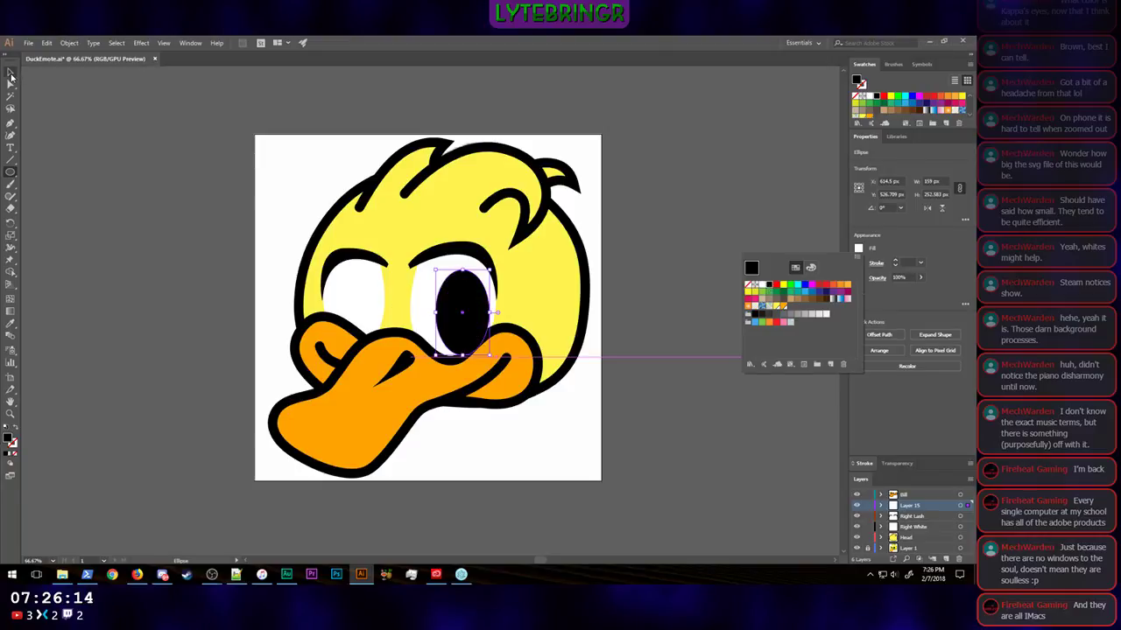
{"action": "left_click", "coordinate": [10, 73]}
{"action": "left_click", "coordinate": [138, 346]}
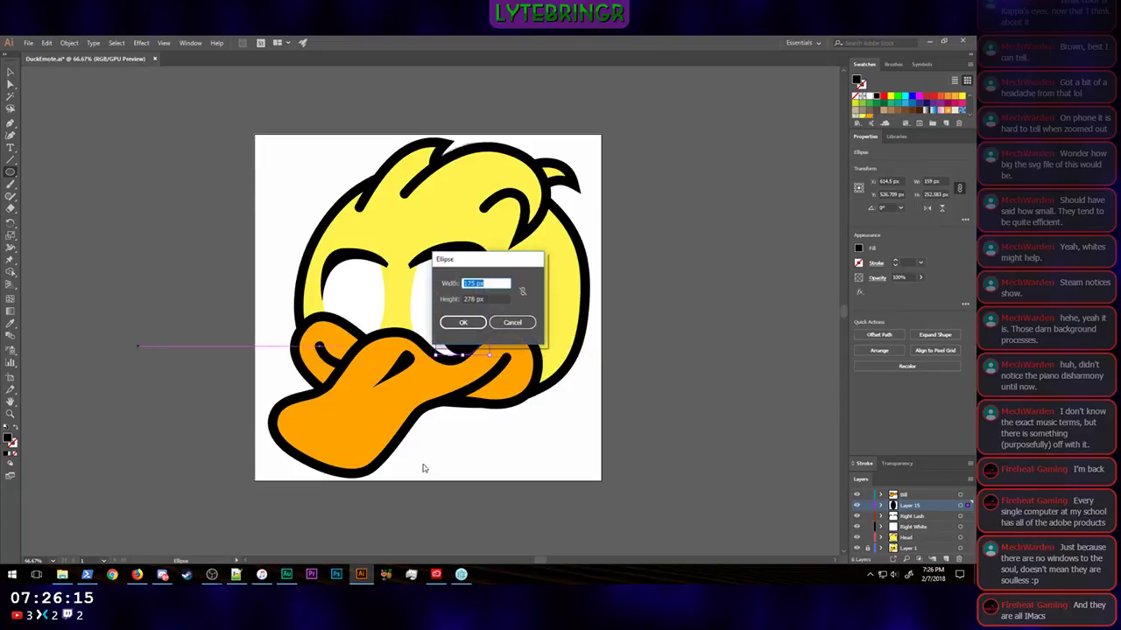
{"action": "left_click", "coordinate": [513, 323]}
{"action": "left_click", "coordinate": [9, 74]}
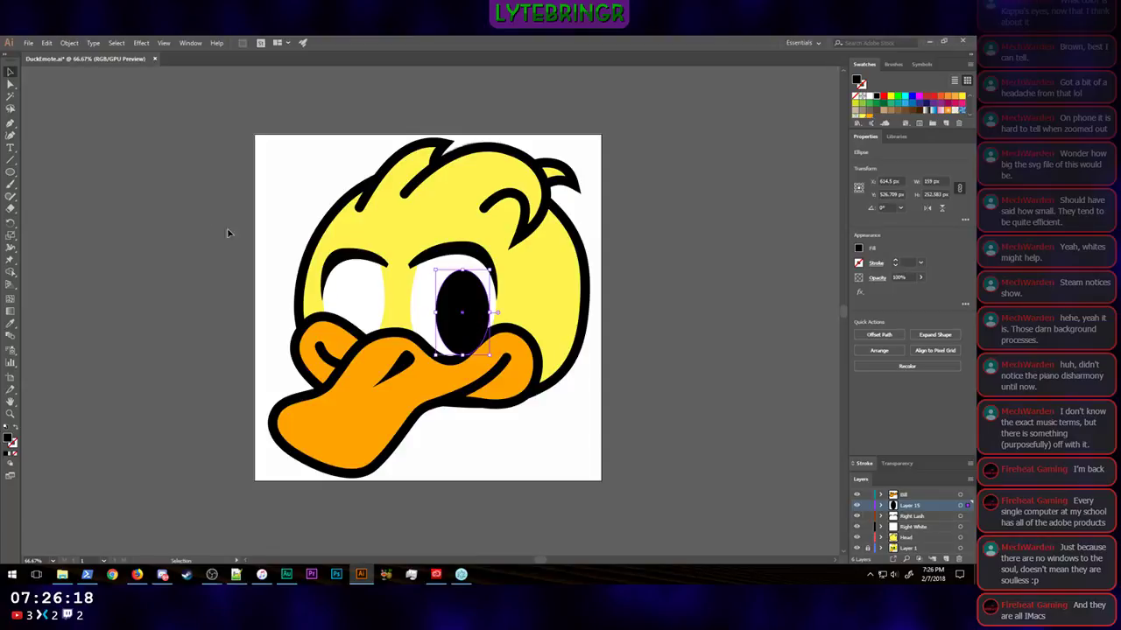
{"action": "left_click", "coordinate": [689, 346]}
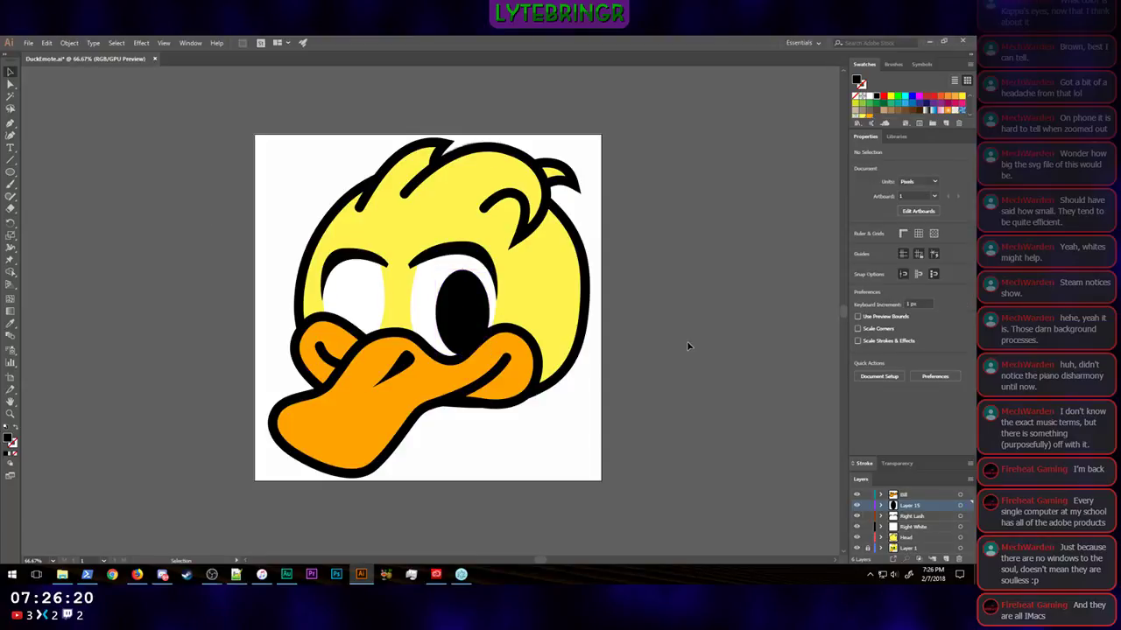
Step: Copy the black ellipse onto the smaller eye white, scale it to about 125 by 199 px, and nudge it up into place
{"action": "left_click_drag", "start_coordinate": [453, 333], "coordinate": [343, 322]}
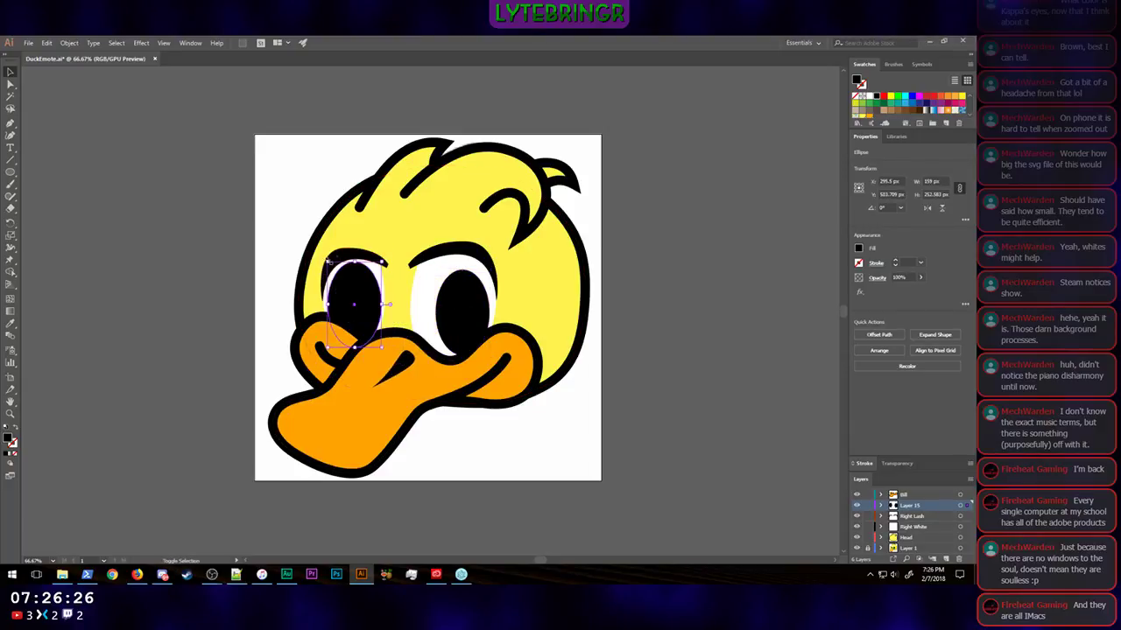
{"action": "left_click_drag", "start_coordinate": [324, 260], "coordinate": [339, 282]}
{"action": "key", "text": "shift+Up"}
{"action": "key", "text": "shift+Up"}
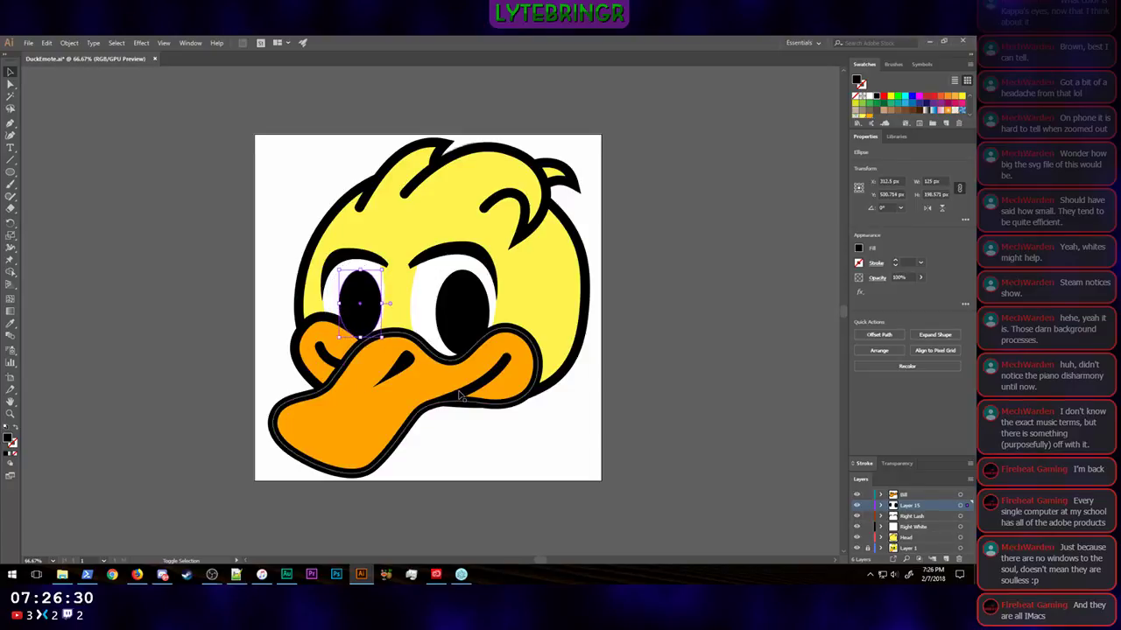
{"action": "key", "text": "shift+Left"}
{"action": "key", "text": "shift+Right"}
{"action": "left_click", "coordinate": [669, 331]}
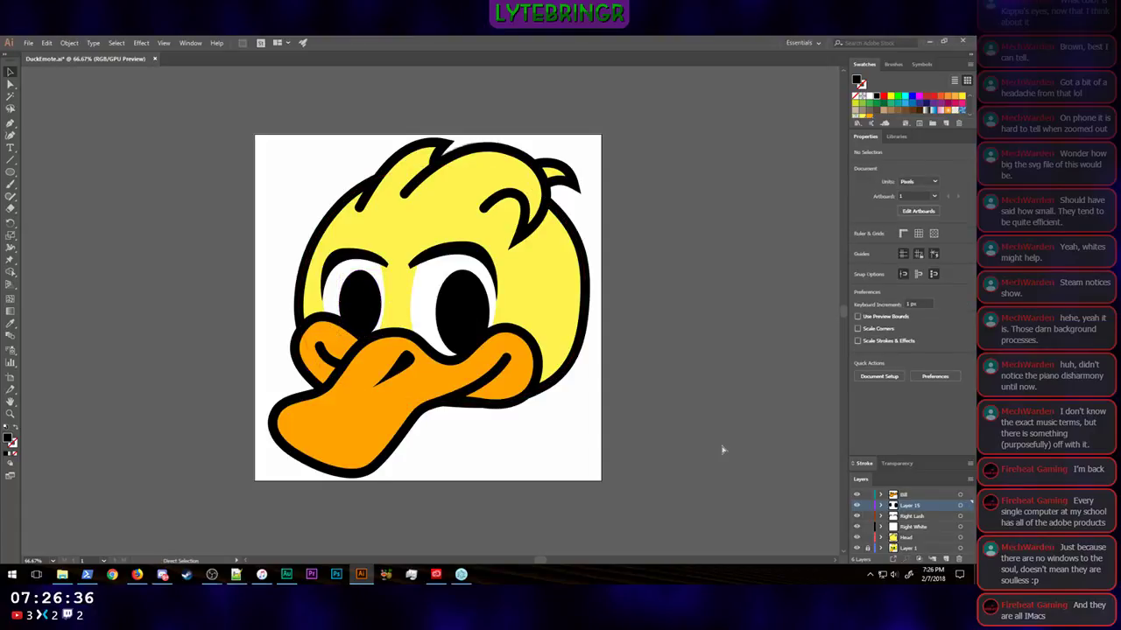
Step: Scale the smaller eye's black ellipse down slightly to about 123 by 195 px
{"action": "key", "text": "ctrl+minus"}
{"action": "key", "text": "ctrl+minus"}
{"action": "key", "text": "ctrl+minus"}
{"action": "key", "text": "ctrl+minus"}
{"action": "key", "text": "ctrl+minus"}
{"action": "key", "text": "ctrl+plus"}
{"action": "key", "text": "ctrl+plus"}
{"action": "key", "text": "ctrl+plus"}
{"action": "key", "text": "ctrl+plus"}
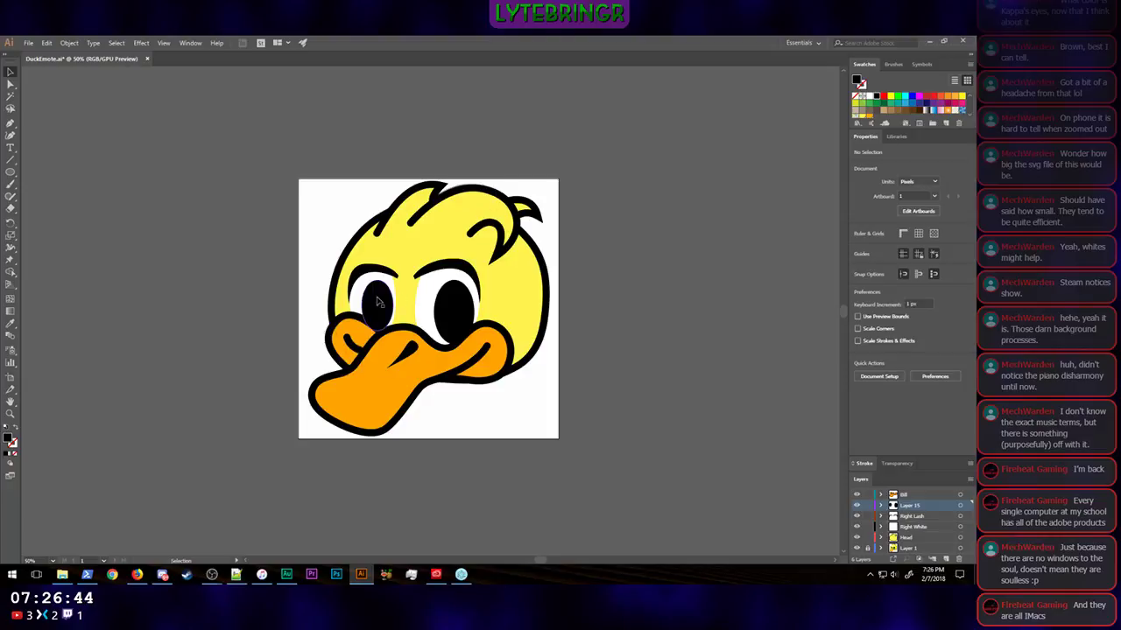
{"action": "left_click", "coordinate": [372, 306]}
{"action": "left_click_drag", "start_coordinate": [362, 279], "coordinate": [366, 281]}
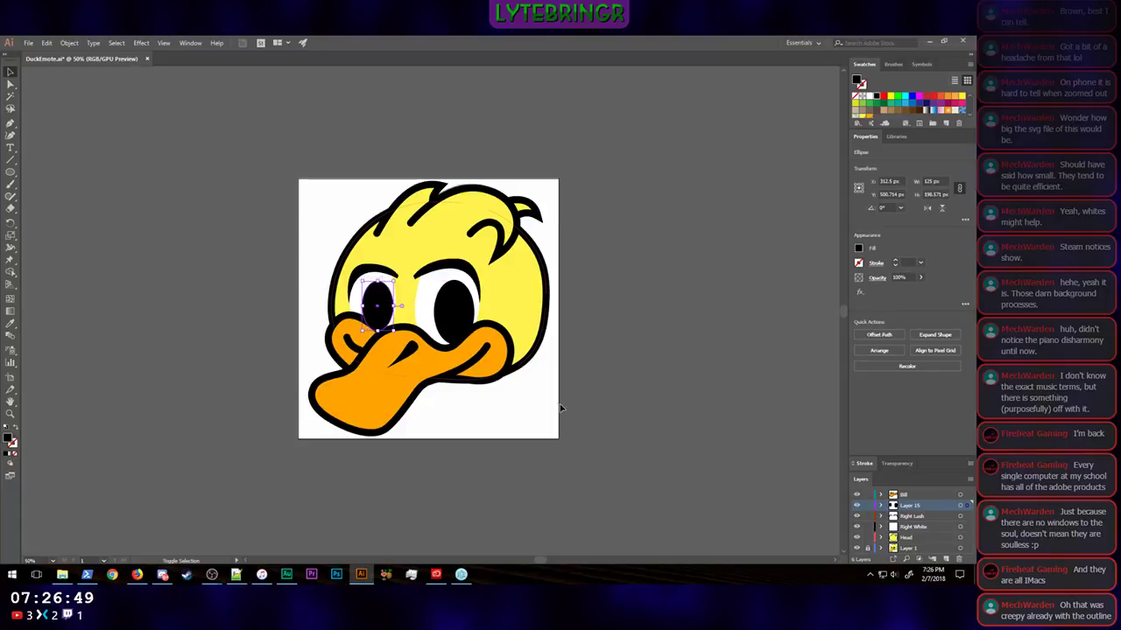
{"action": "left_click", "coordinate": [694, 444]}
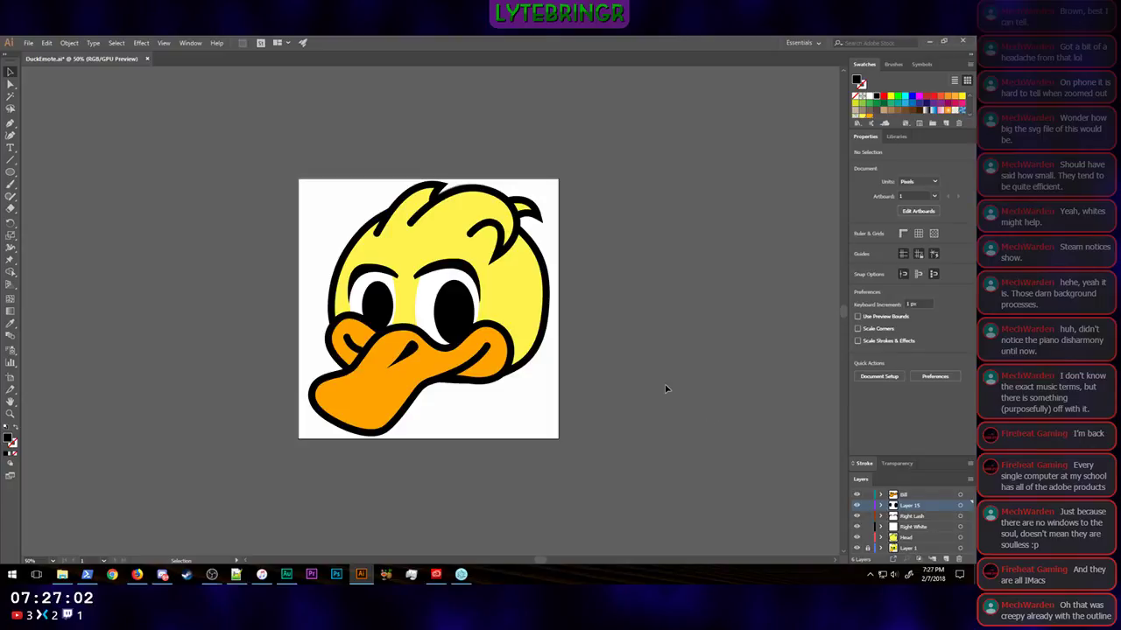
Step: Examine the duck at a very small display size and compare its eyes with the anime eyes reference in Firefox, returning to Illustrator
{"action": "key", "text": "ctrl+minus"}
{"action": "key", "text": "ctrl+minus"}
{"action": "key", "text": "ctrl+minus"}
{"action": "key", "text": "ctrl+minus"}
{"action": "key", "text": "ctrl+minus"}
{"action": "key", "text": "ctrl+minus"}
{"action": "key", "text": "ctrl+minus"}
{"action": "key", "text": "ctrl+minus"}
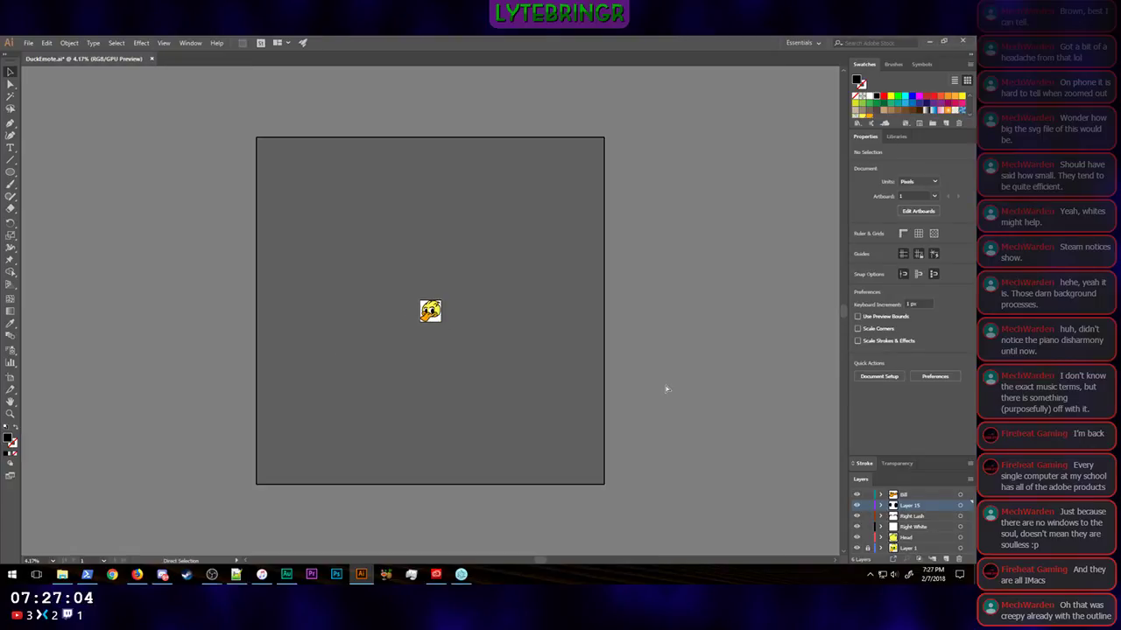
{"action": "key", "text": "ctrl+plus"}
{"action": "key", "text": "ctrl+plus"}
{"action": "key", "text": "ctrl+plus"}
{"action": "key", "text": "ctrl+plus"}
{"action": "key", "text": "ctrl+plus"}
{"action": "key", "text": "ctrl+plus"}
{"action": "key", "text": "ctrl+plus"}
{"action": "key", "text": "ctrl+plus"}
{"action": "key", "text": "ctrl+plus"}
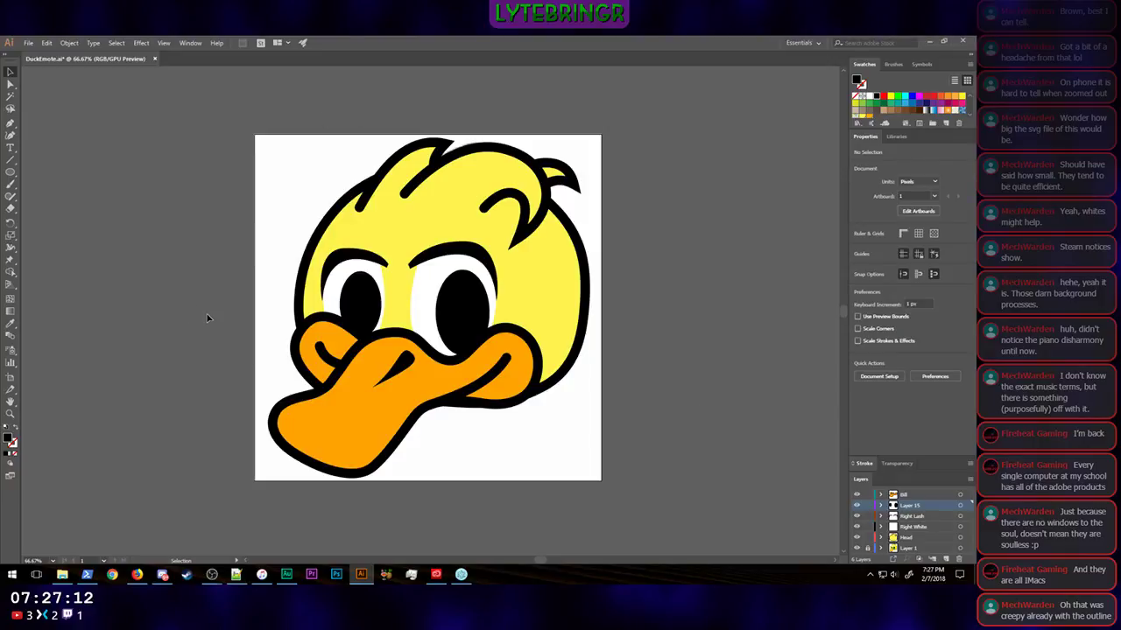
{"action": "left_click", "coordinate": [137, 574]}
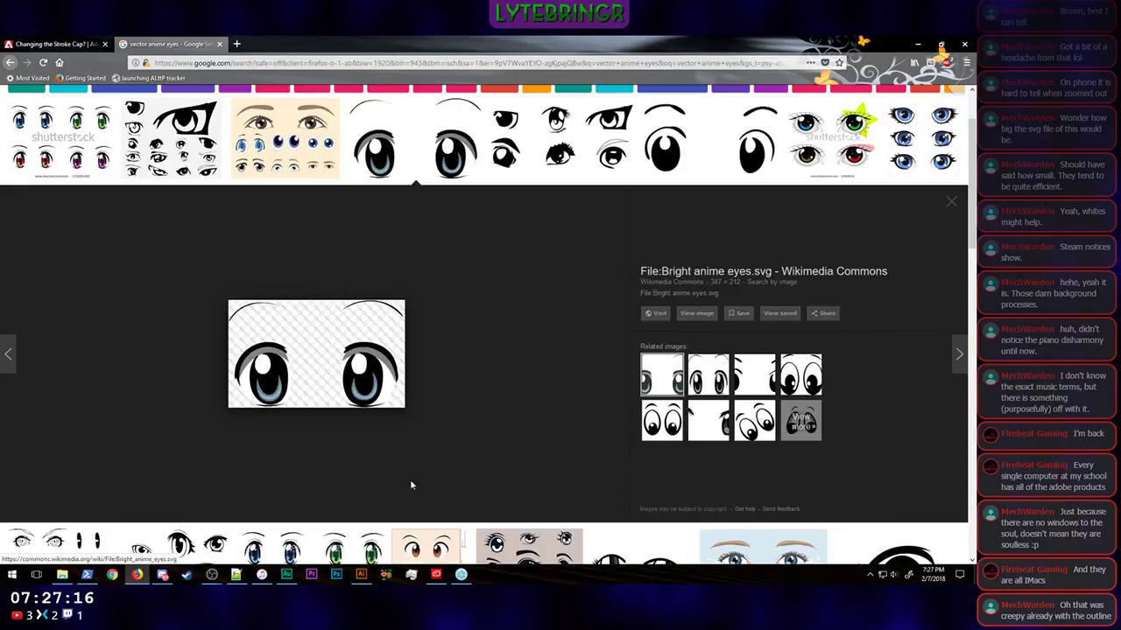
{"action": "left_click", "coordinate": [367, 583]}
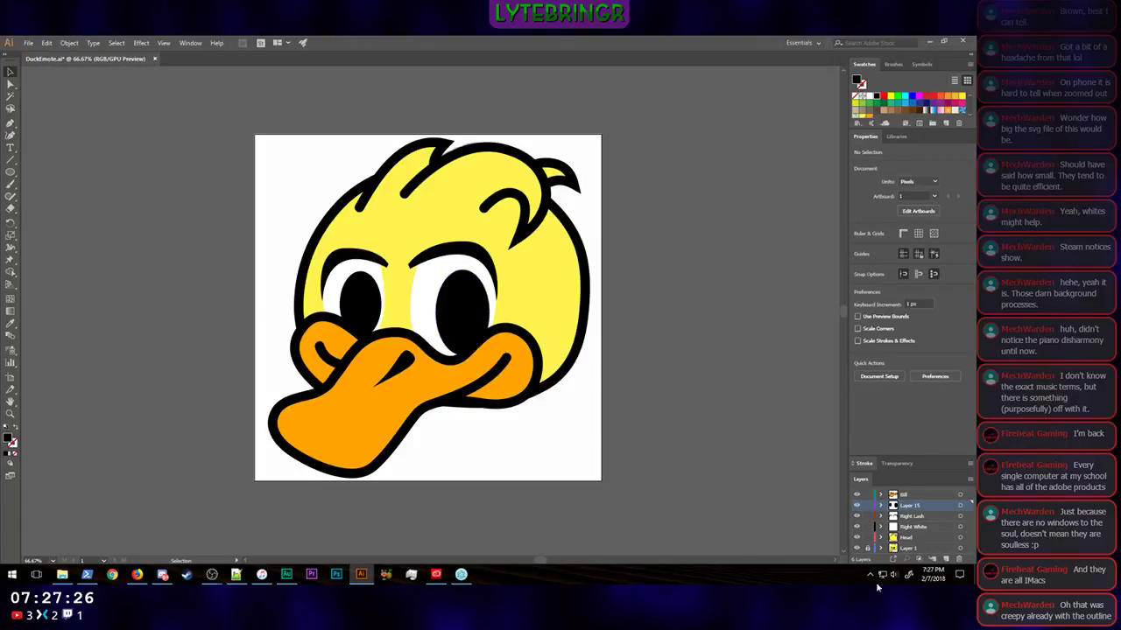
Step: Rename the black ellipses' layer to Darks, Right Lash to Lashes, and Right White to Whites
{"action": "double_click", "coordinate": [923, 506]}
{"action": "type", "text": "Lashes"}
{"action": "key", "text": "Return"}
{"action": "double_click", "coordinate": [913, 516]}
{"action": "left_click", "coordinate": [536, 348]}
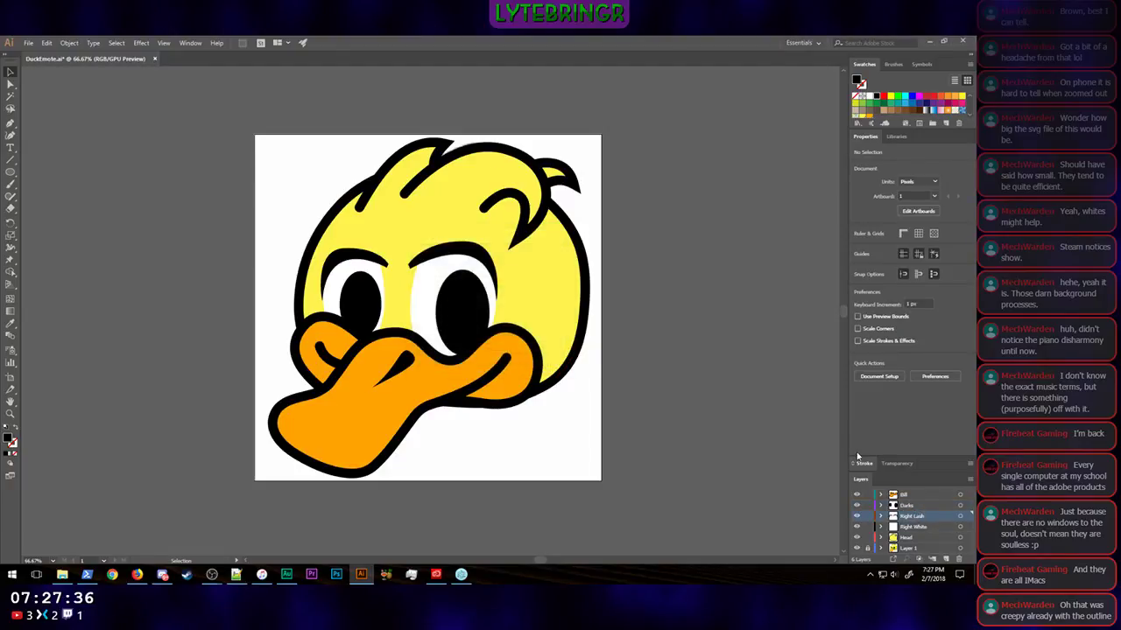
{"action": "double_click", "coordinate": [928, 519]}
{"action": "type", "text": "Lashes"}
{"action": "key", "text": "Return"}
{"action": "double_click", "coordinate": [915, 527]}
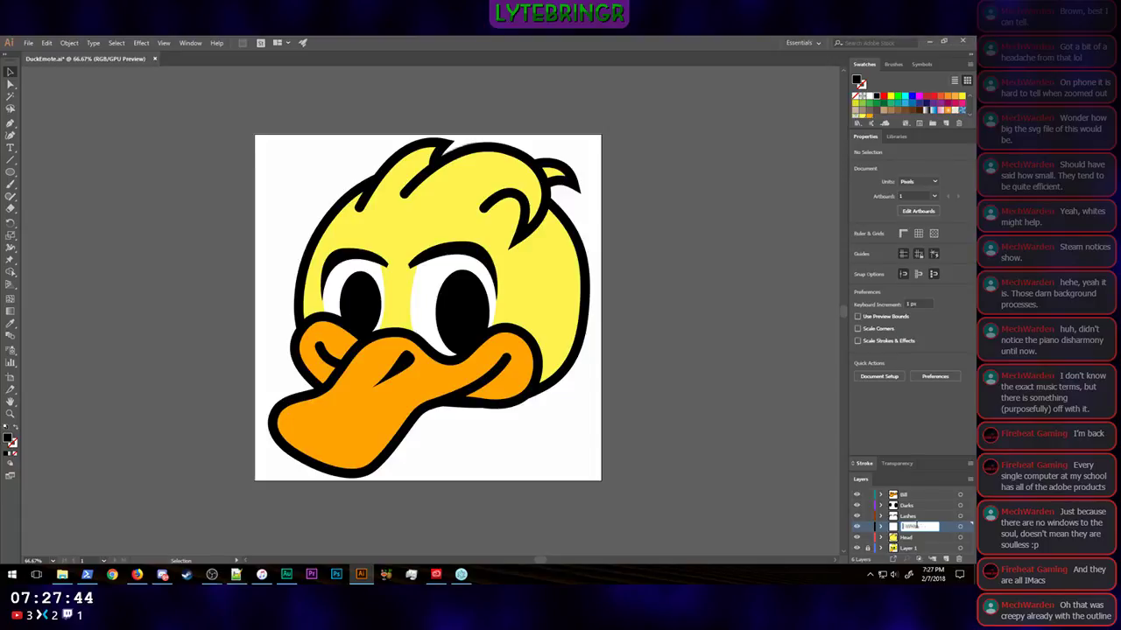
{"action": "type", "text": "Whites"}
{"action": "key", "text": "Return"}
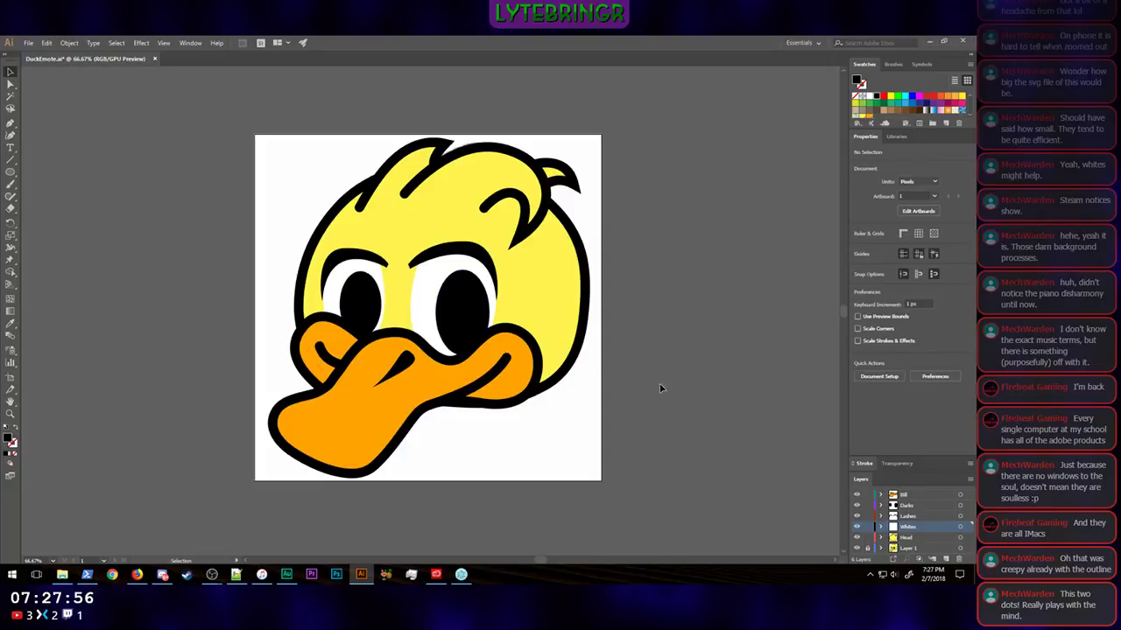
Step: Add a new layer directly above Darks and set the Pen tool's fill to None
{"action": "left_click", "coordinate": [947, 558]}
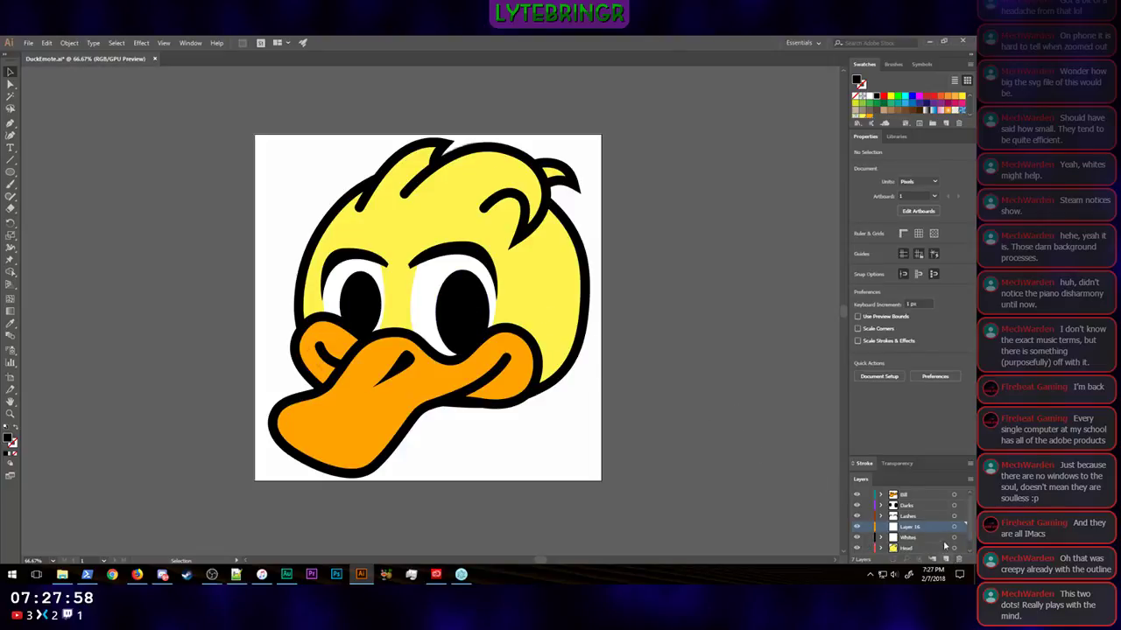
{"action": "left_click_drag", "start_coordinate": [915, 526], "coordinate": [911, 502]}
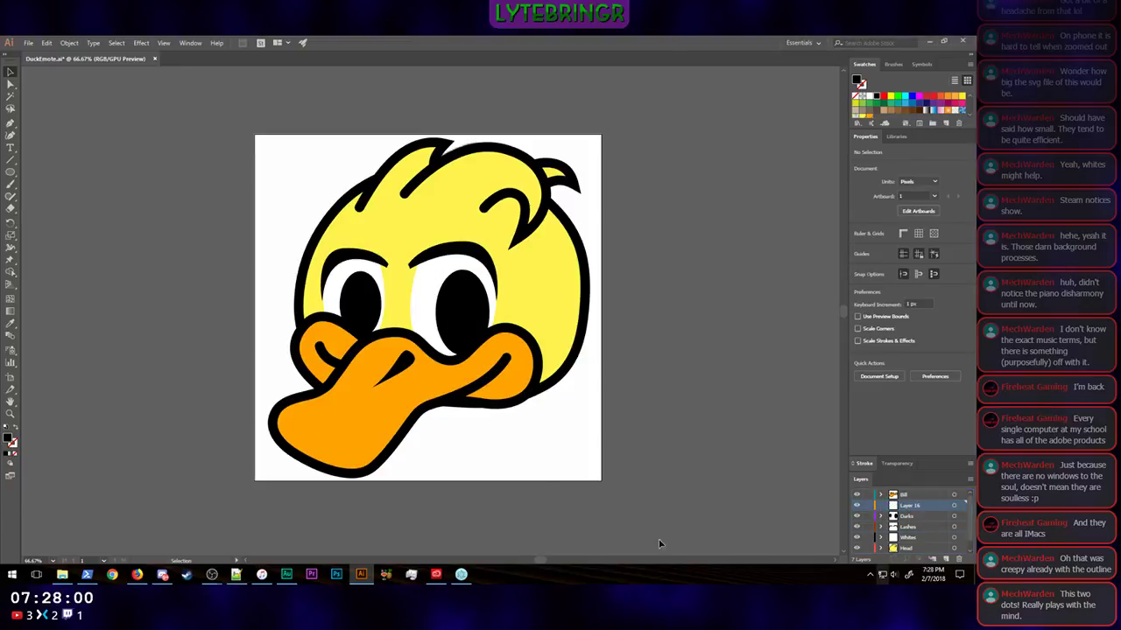
{"action": "left_click", "coordinate": [11, 123]}
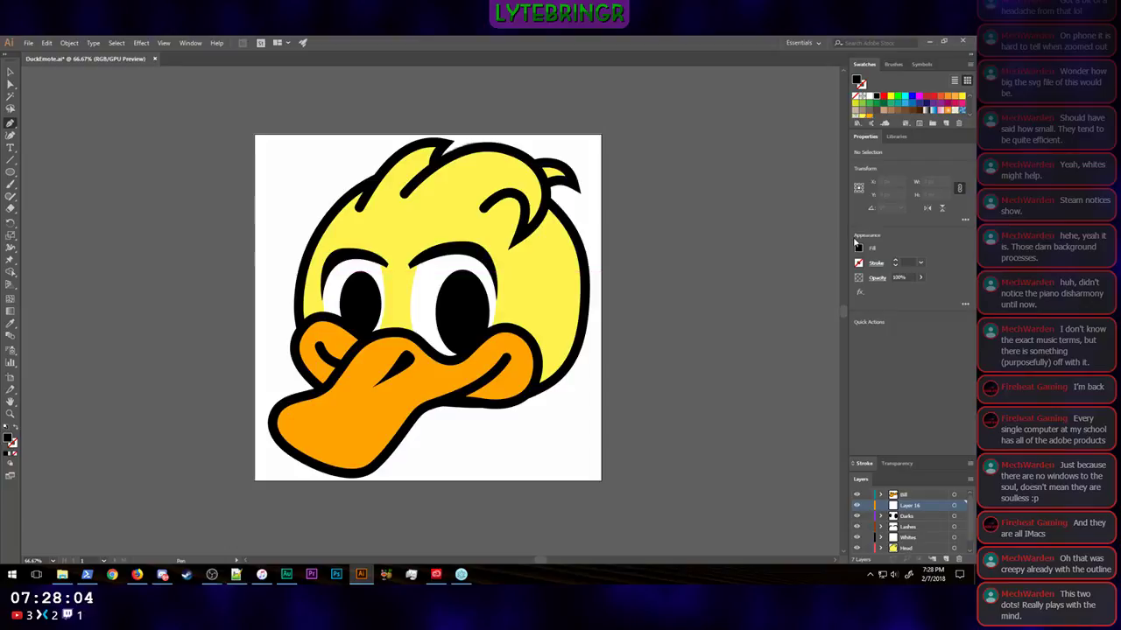
{"action": "left_click", "coordinate": [859, 248]}
{"action": "left_click", "coordinate": [748, 286]}
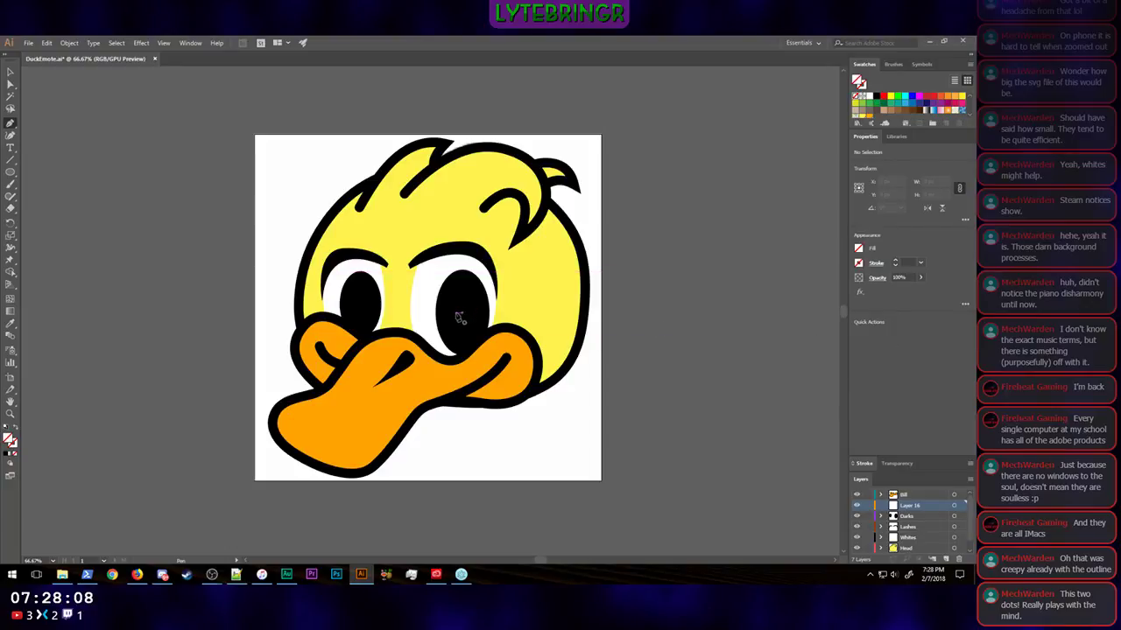
Step: Draw a closed U-shaped crescent about 107 by 111 px with the Pen tool in the lower part of the larger eye's black ellipse
{"action": "key", "text": "ctrl+equal"}
{"action": "key", "text": "ctrl+equal"}
{"action": "key", "text": "ctrl+equal"}
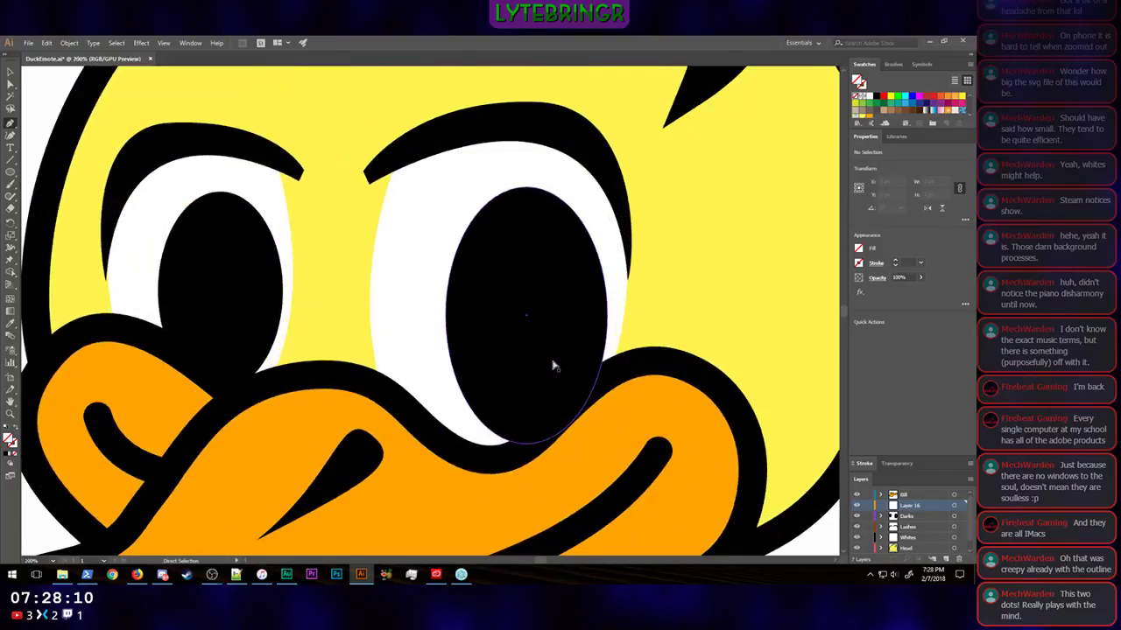
{"action": "key", "text": "ctrl+equal"}
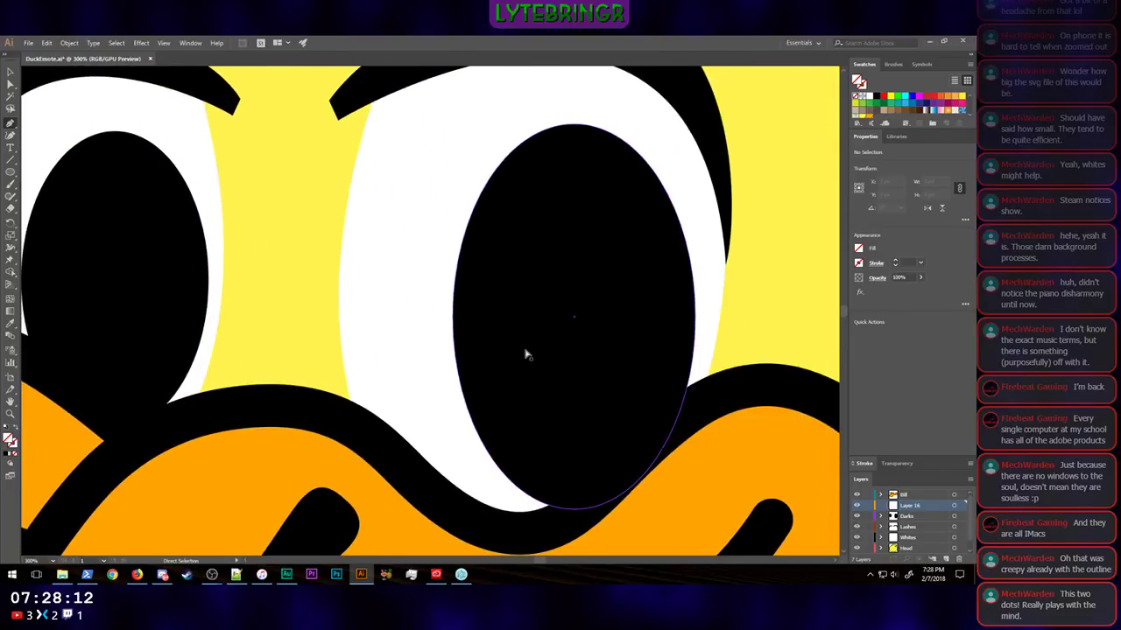
{"action": "scroll", "coordinate": [525, 353], "scroll_direction": "right", "scroll_amount": 5}
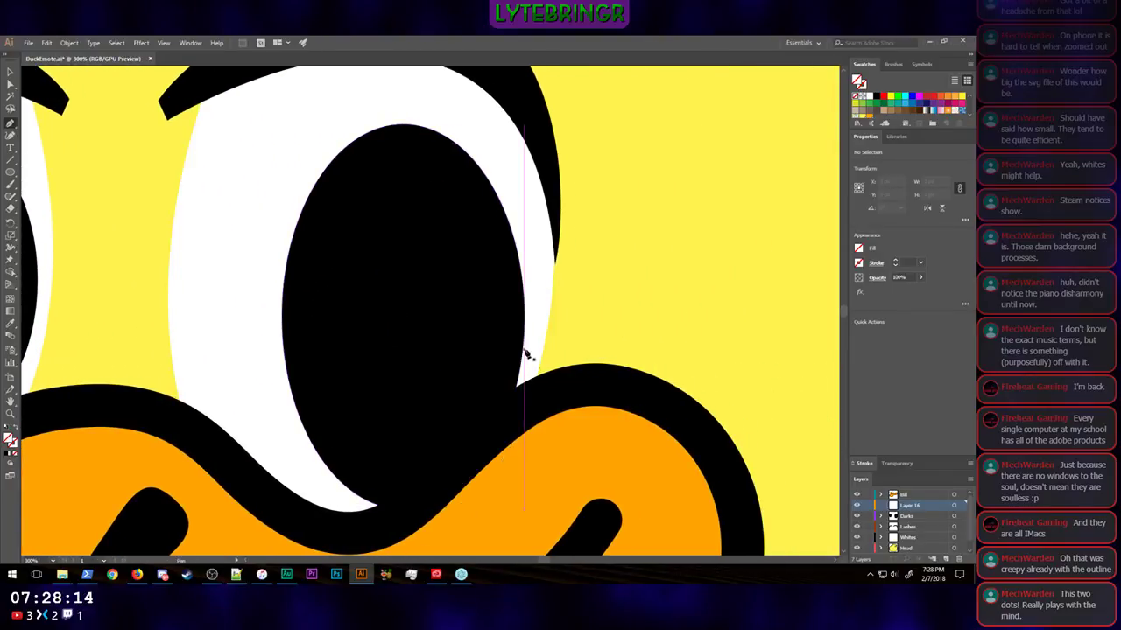
{"action": "left_click", "coordinate": [367, 327]}
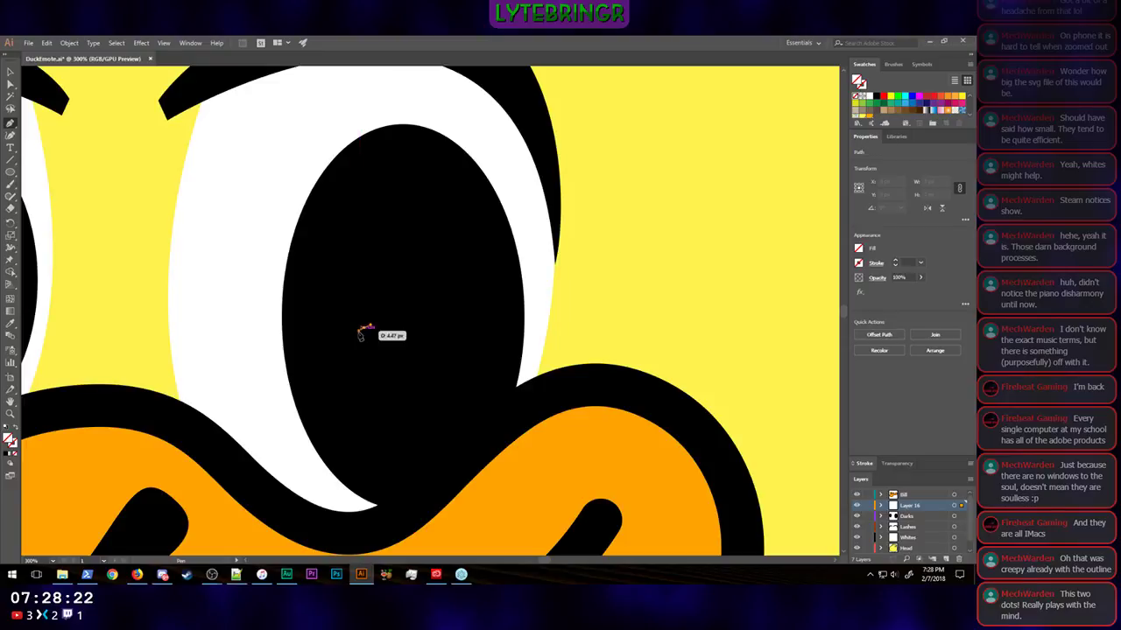
{"action": "left_click", "coordinate": [341, 363]}
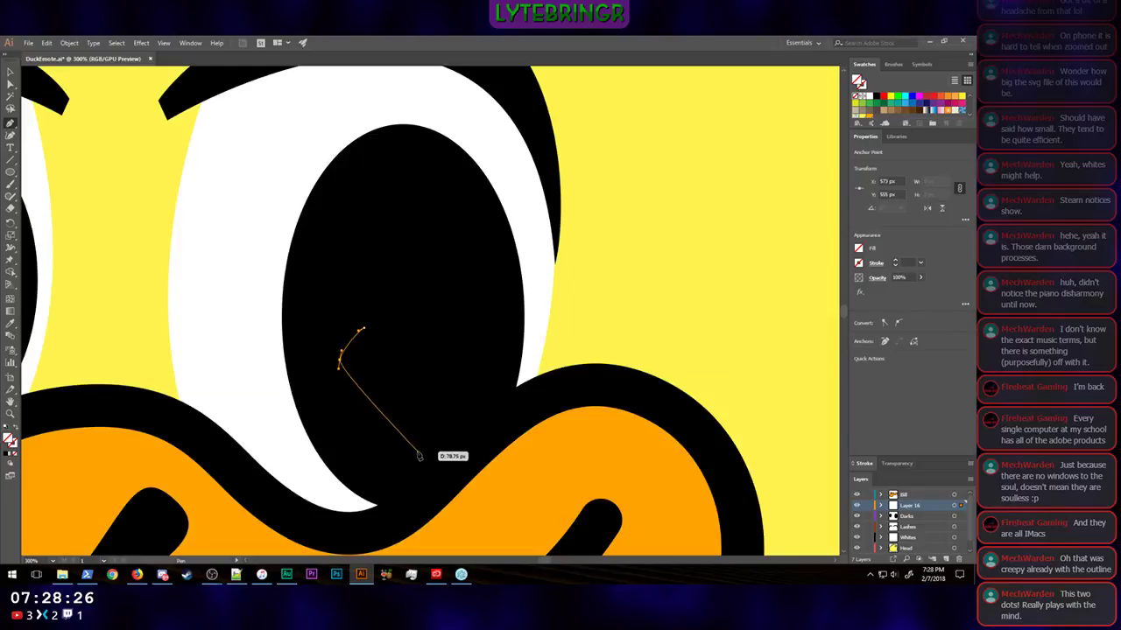
{"action": "left_click_drag", "start_coordinate": [387, 451], "coordinate": [458, 450]}
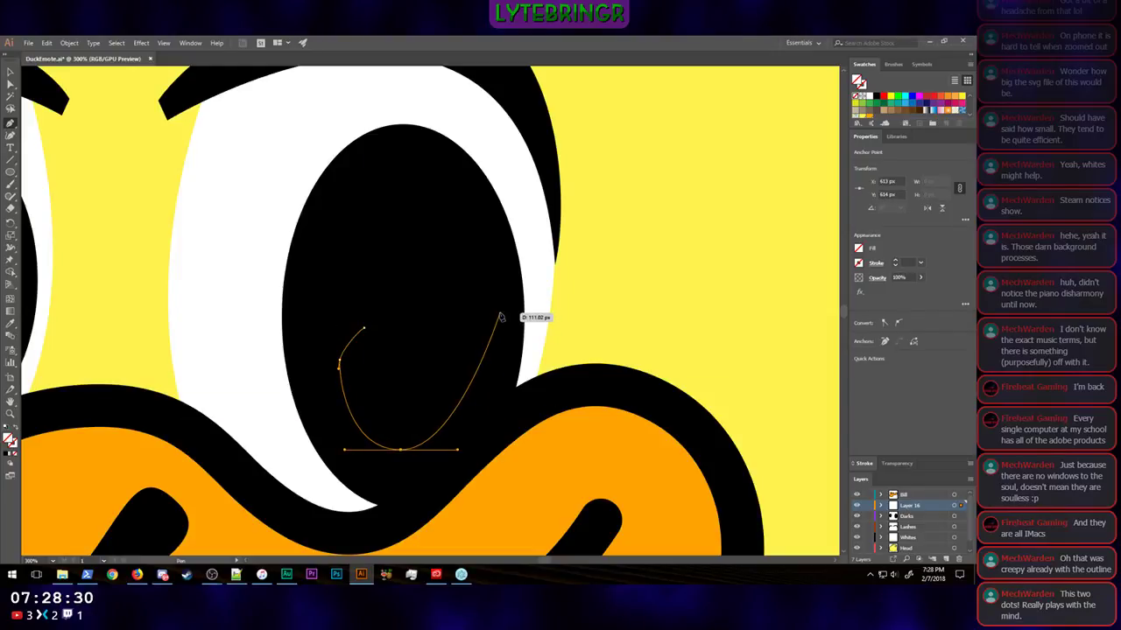
{"action": "left_click_drag", "start_coordinate": [502, 305], "coordinate": [480, 288]}
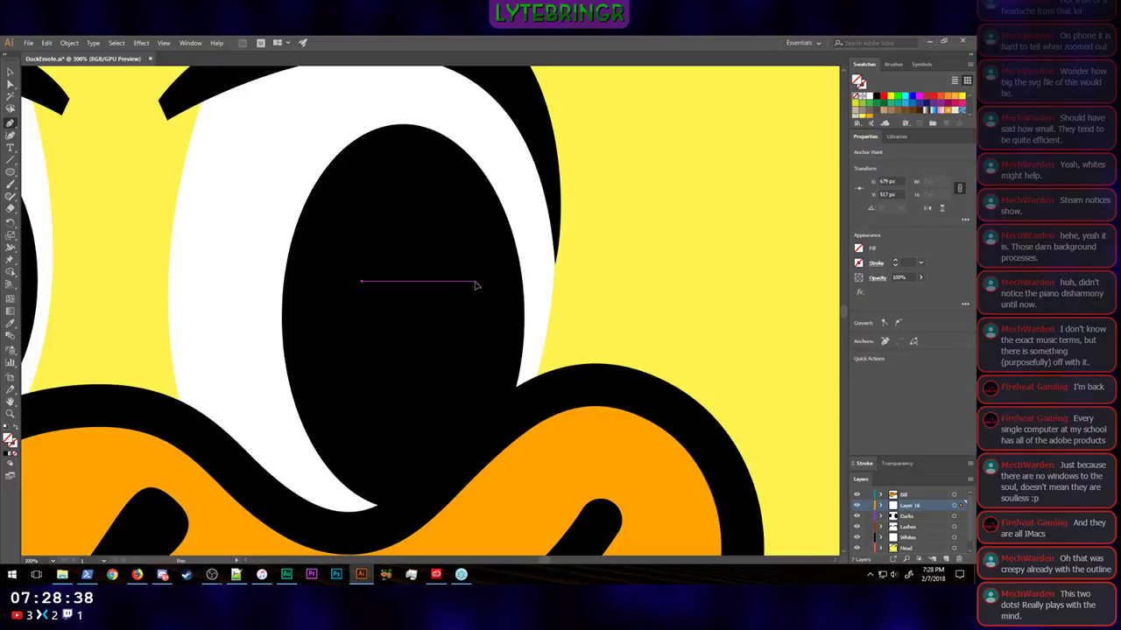
{"action": "left_click", "coordinate": [477, 282]}
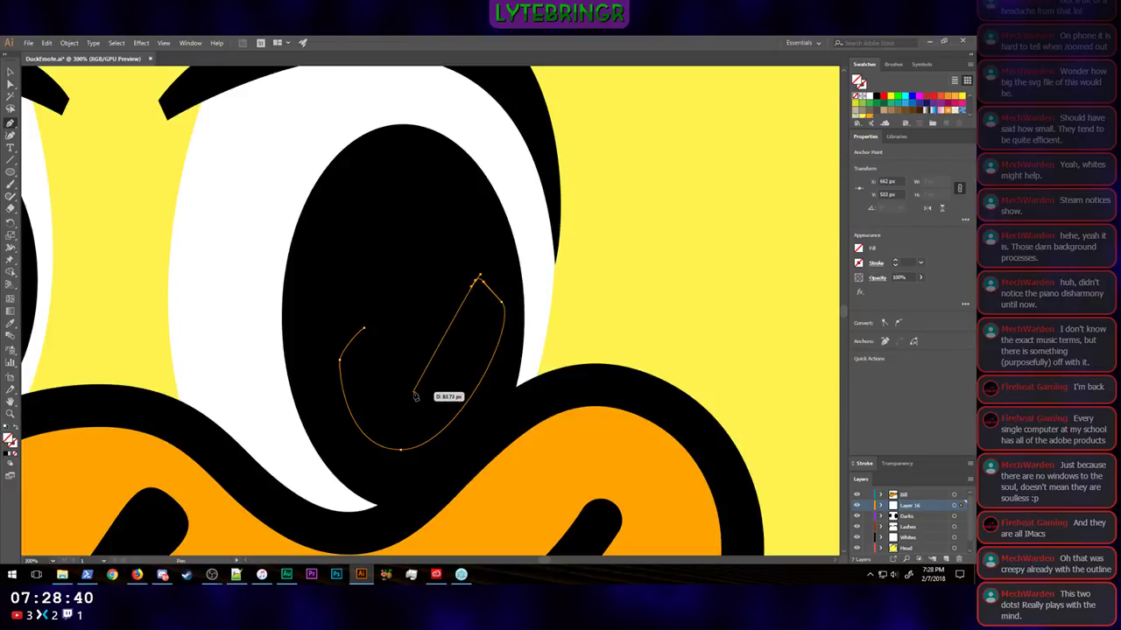
{"action": "left_click_drag", "start_coordinate": [418, 389], "coordinate": [377, 390]}
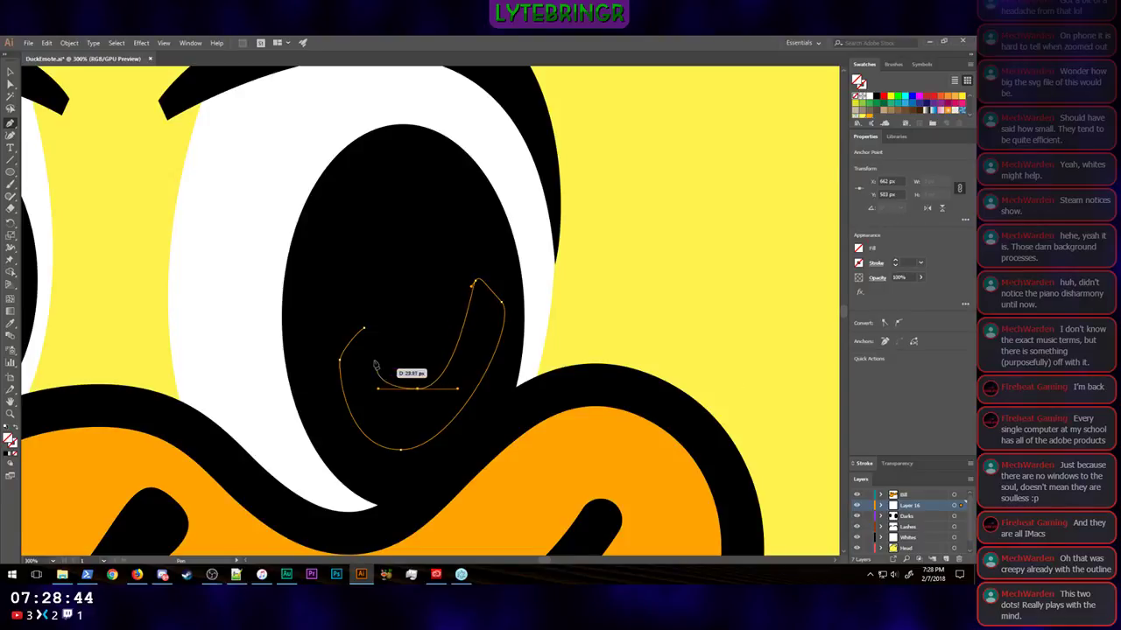
{"action": "left_click", "coordinate": [362, 329]}
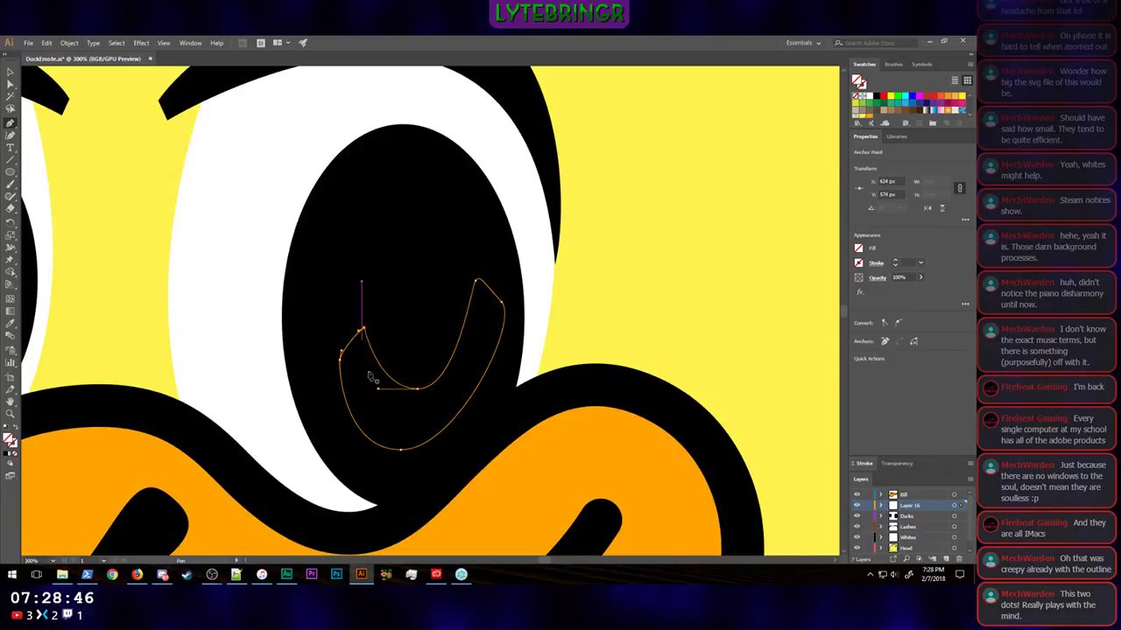
Step: Reshape the curves at the crescent's left tip by adjusting the direction handles of its two anchors
{"action": "left_click", "coordinate": [11, 83]}
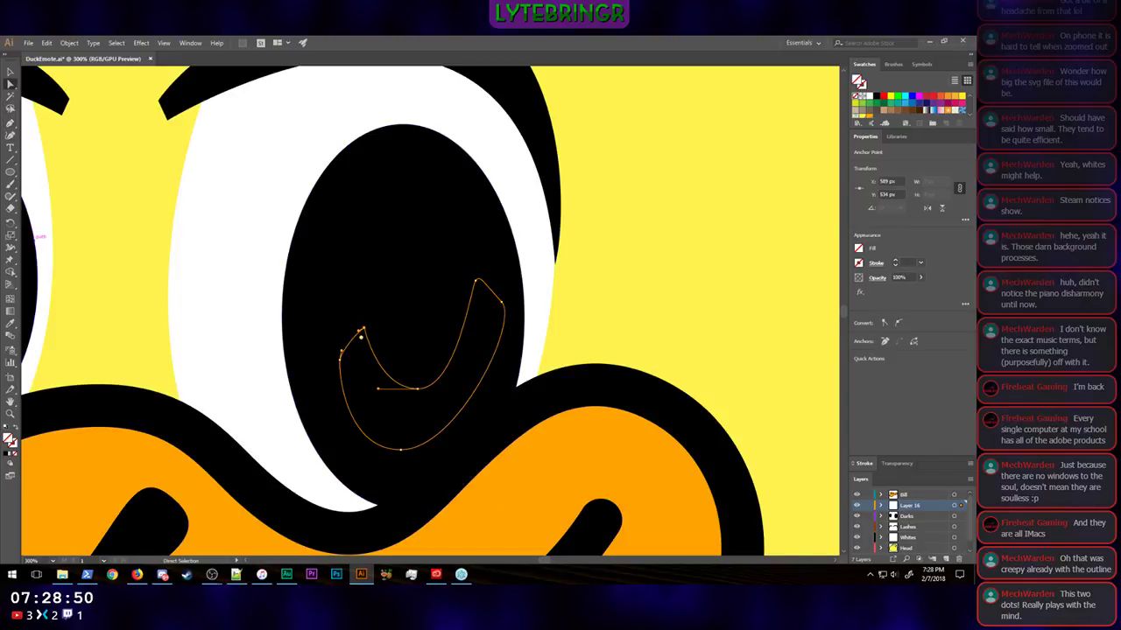
{"action": "left_click", "coordinate": [896, 324]}
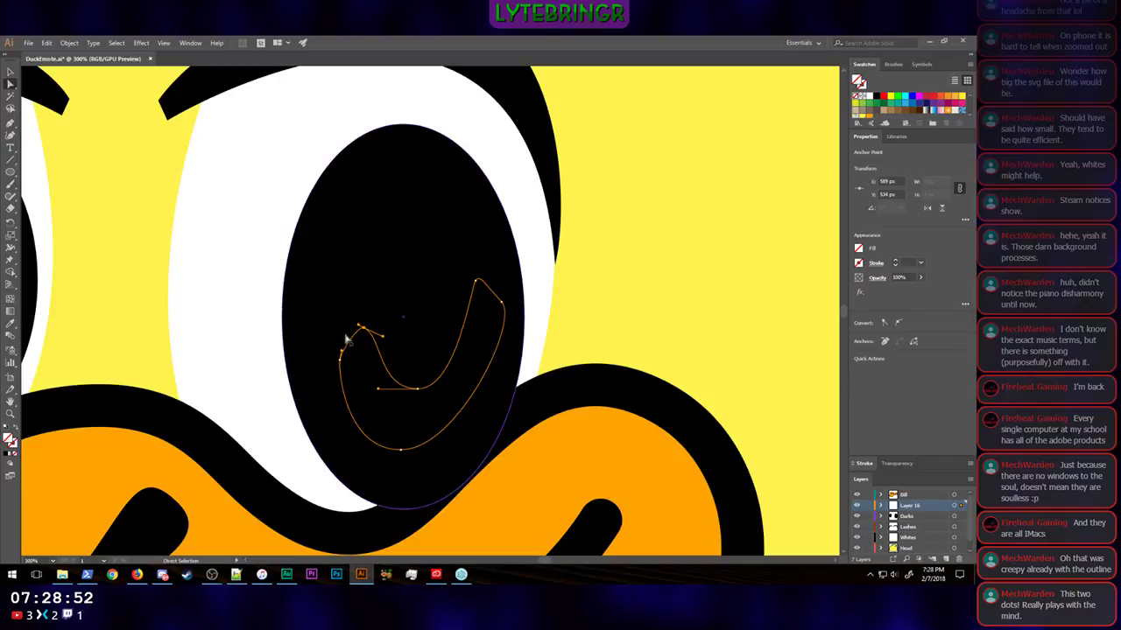
{"action": "left_click_drag", "start_coordinate": [381, 338], "coordinate": [367, 346]}
{"action": "left_click_drag", "start_coordinate": [344, 363], "coordinate": [342, 376]}
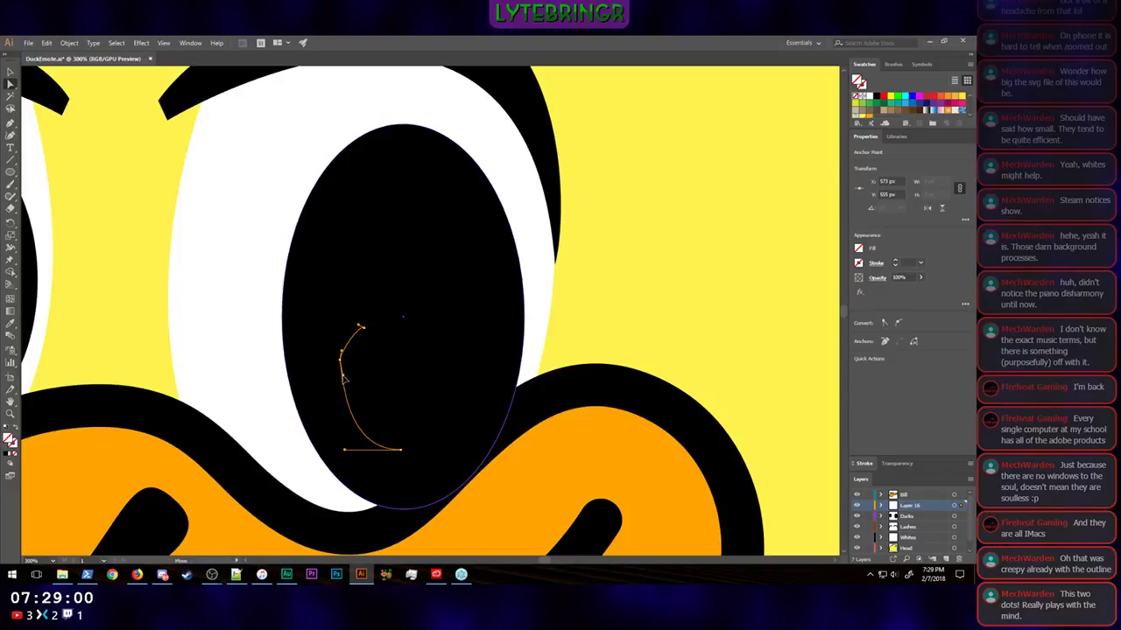
Step: Move the crescent's bottom anchor right to X 625 px and round the outer right curve and right tip with their handles
{"action": "left_click", "coordinate": [401, 451]}
{"action": "mouse_move", "coordinate": [459, 451]}
{"action": "left_mouse_down"}
{"action": "mouse_move", "coordinate": [489, 451]}
{"action": "mouse_move", "coordinate": [477, 448]}
{"action": "left_mouse_up"}
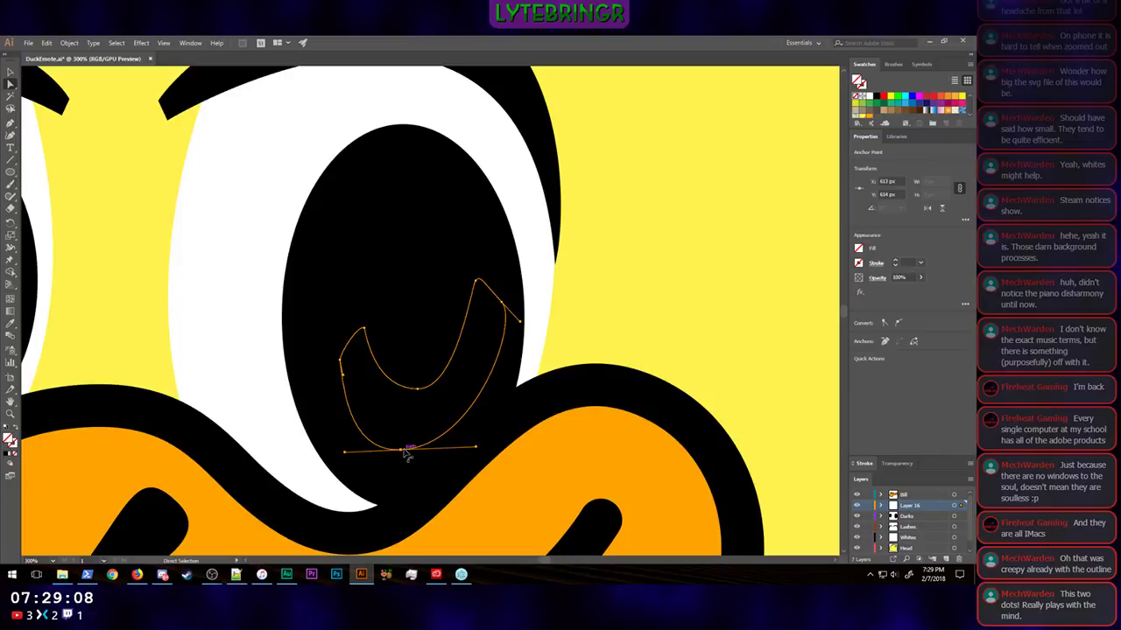
{"action": "left_click_drag", "start_coordinate": [402, 451], "coordinate": [421, 453]}
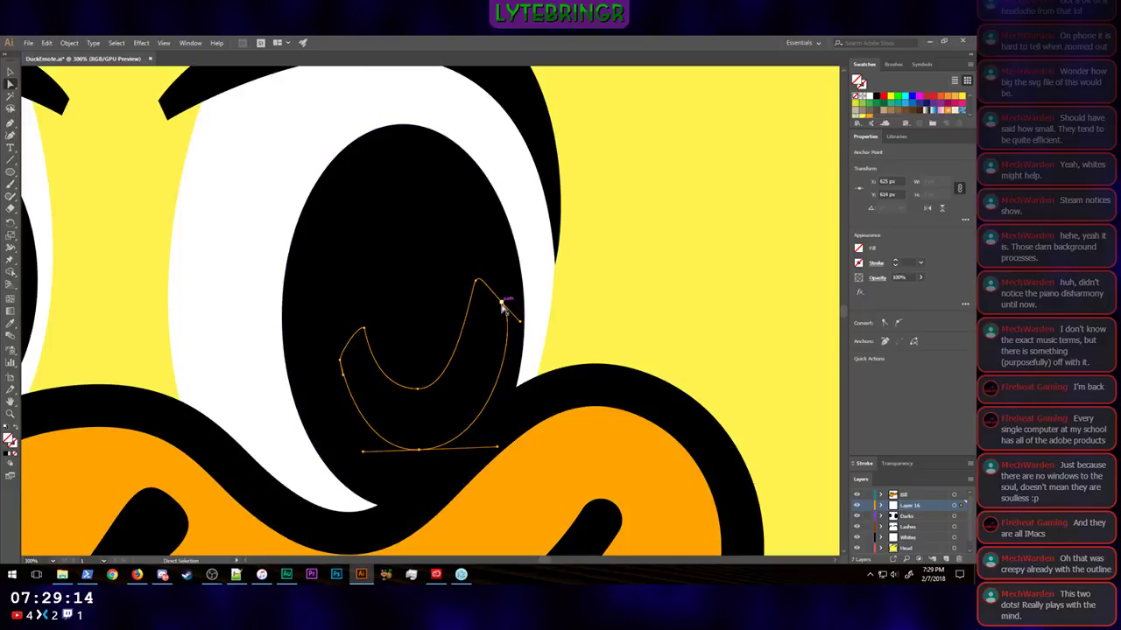
{"action": "left_click_drag", "start_coordinate": [502, 302], "coordinate": [507, 344]}
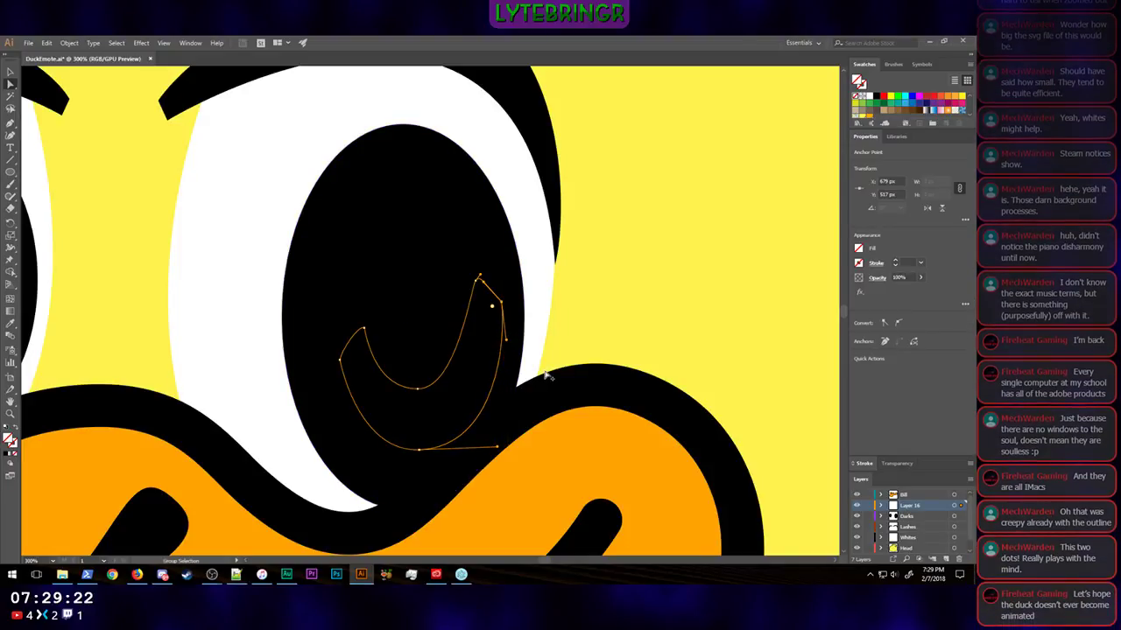
{"action": "left_click", "coordinate": [476, 281]}
{"action": "left_click_drag", "start_coordinate": [474, 287], "coordinate": [495, 288]}
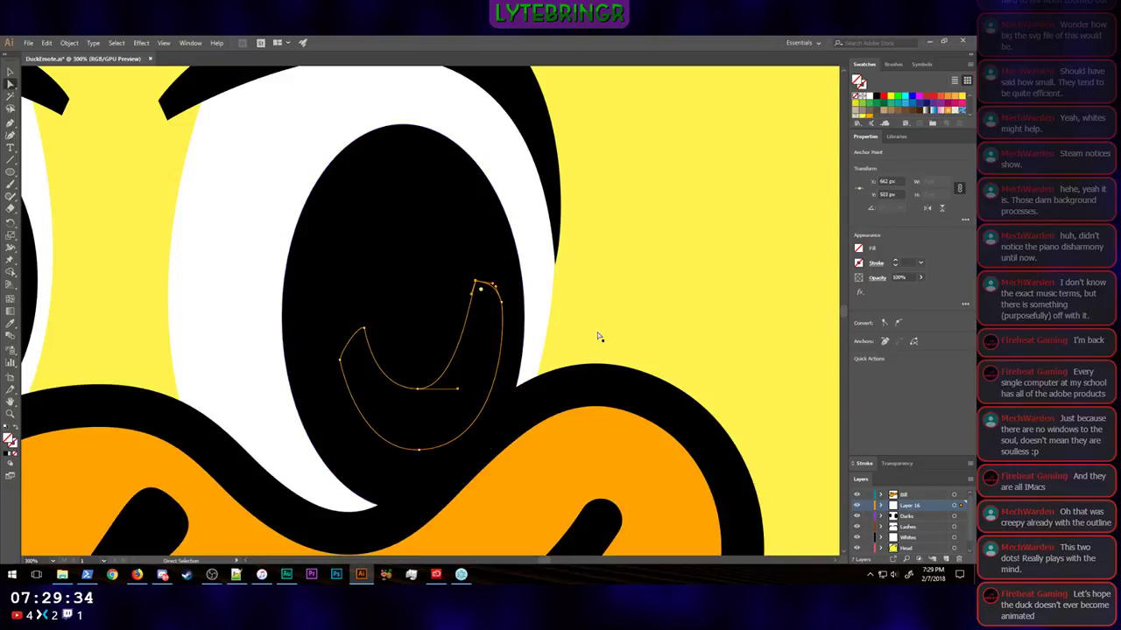
Step: Fill the crescent with the dark green swatch R=0 G=104 B=55 and deselect it
{"action": "left_click", "coordinate": [598, 336]}
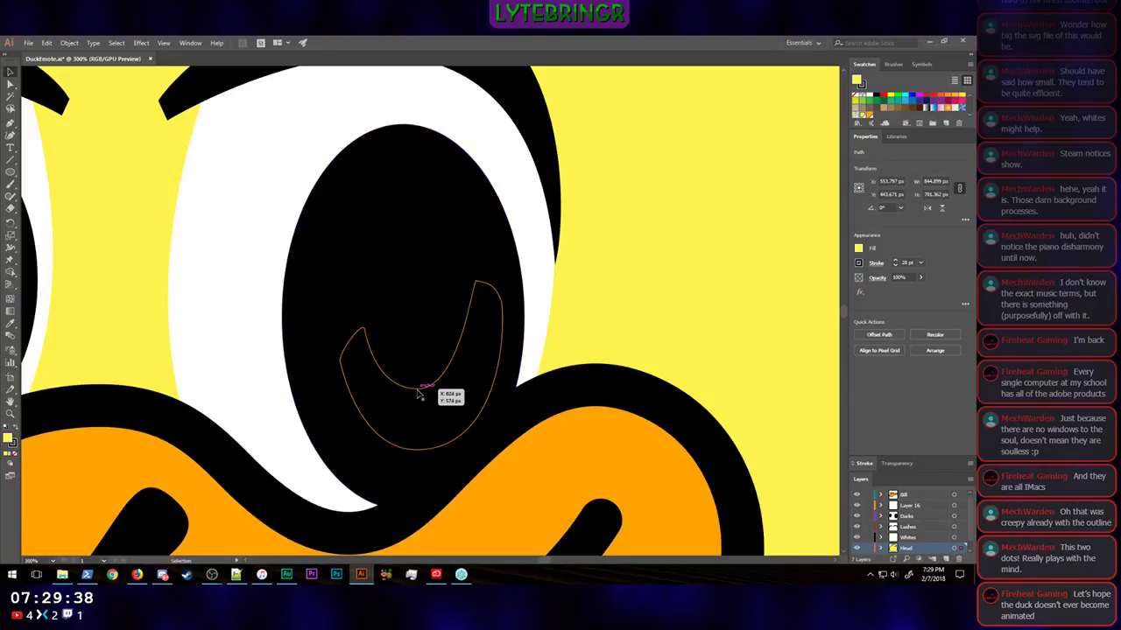
{"action": "left_click", "coordinate": [440, 382]}
{"action": "left_click", "coordinate": [858, 251]}
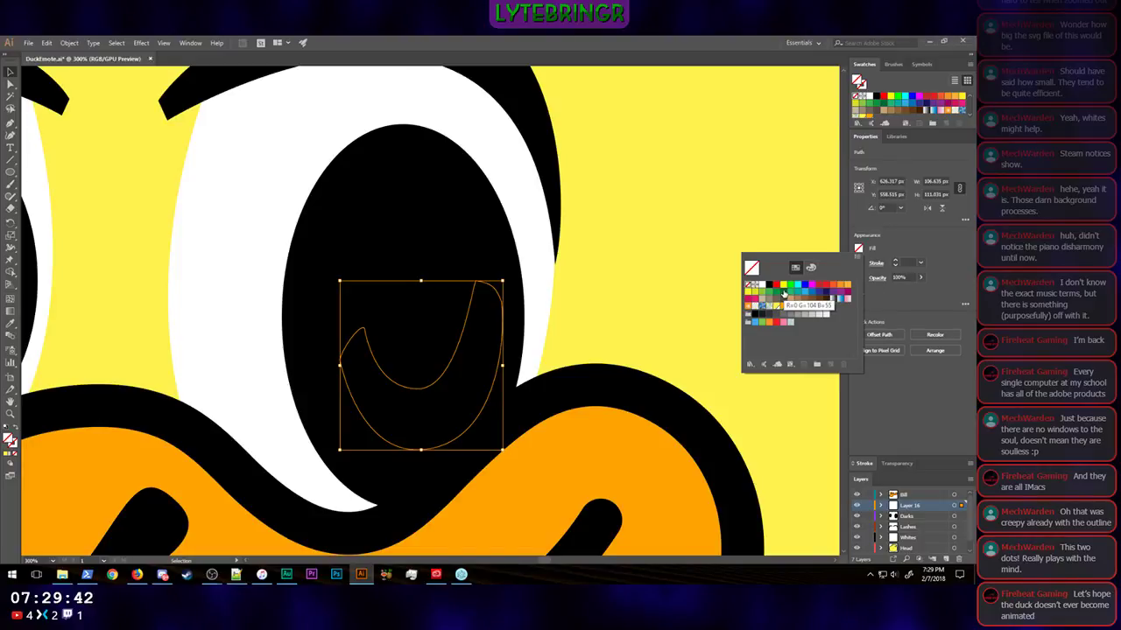
{"action": "left_click", "coordinate": [783, 295]}
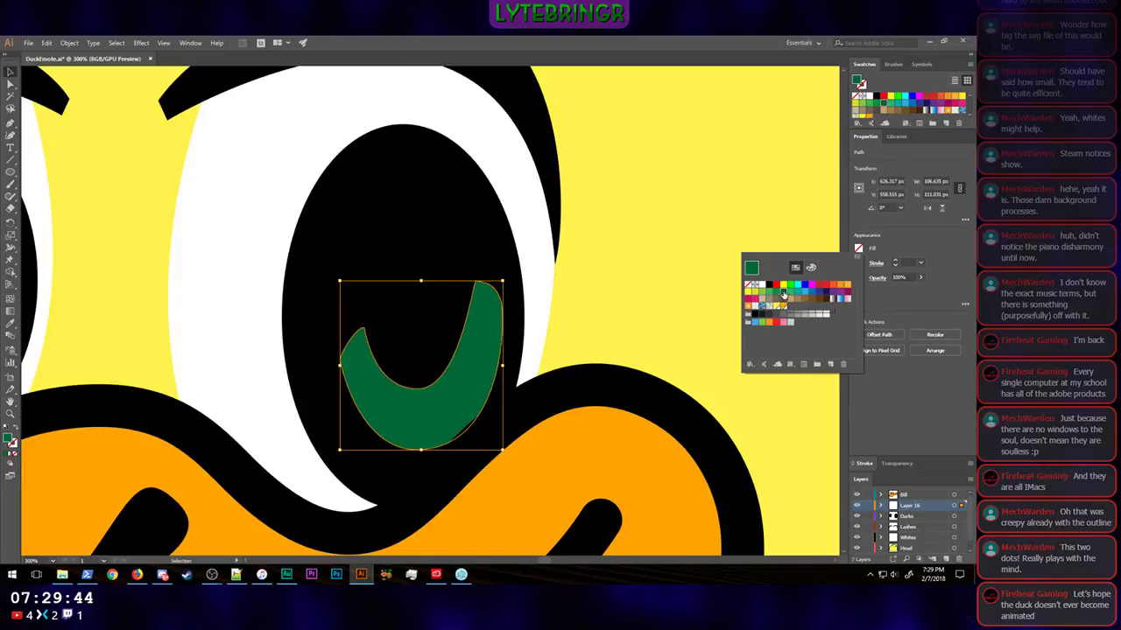
{"action": "left_click", "coordinate": [564, 333]}
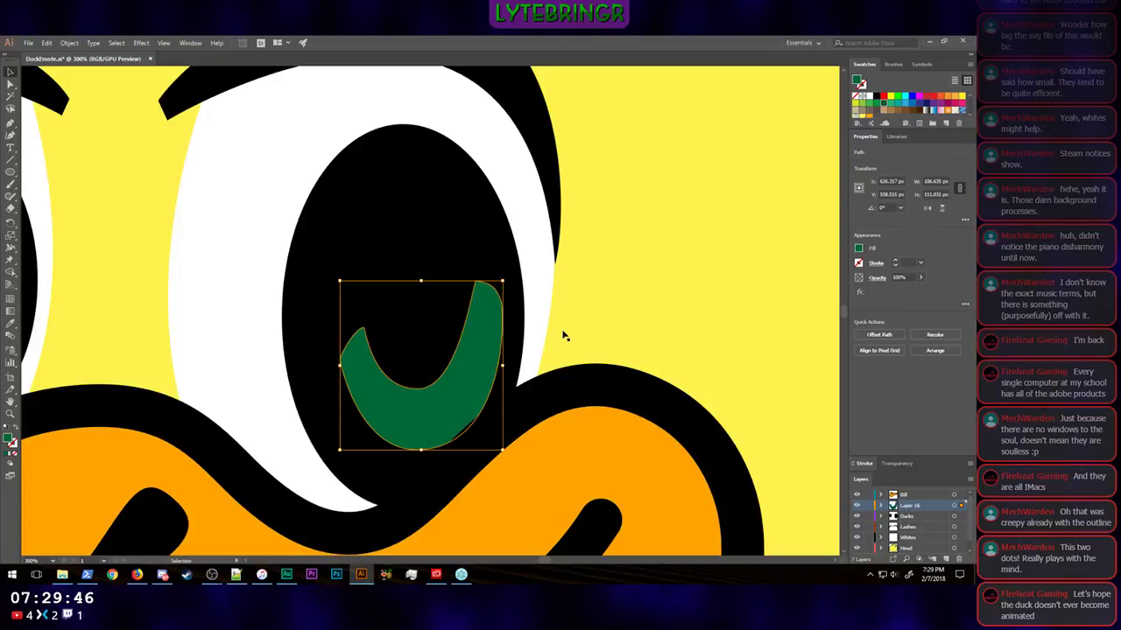
{"action": "left_click", "coordinate": [583, 306]}
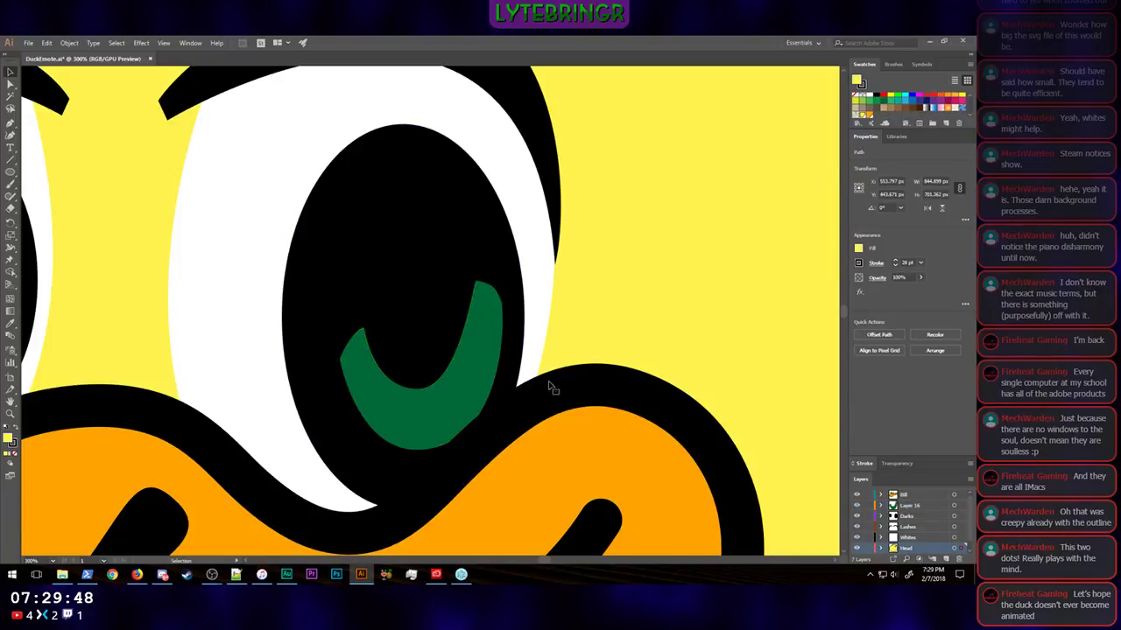
Step: Raise the outer anchor of the green crescent's right tip to about X 680, Y 510 px, rounding the tip
{"action": "scroll", "coordinate": [495, 302], "scroll_direction": "up", "scroll_amount": 2}
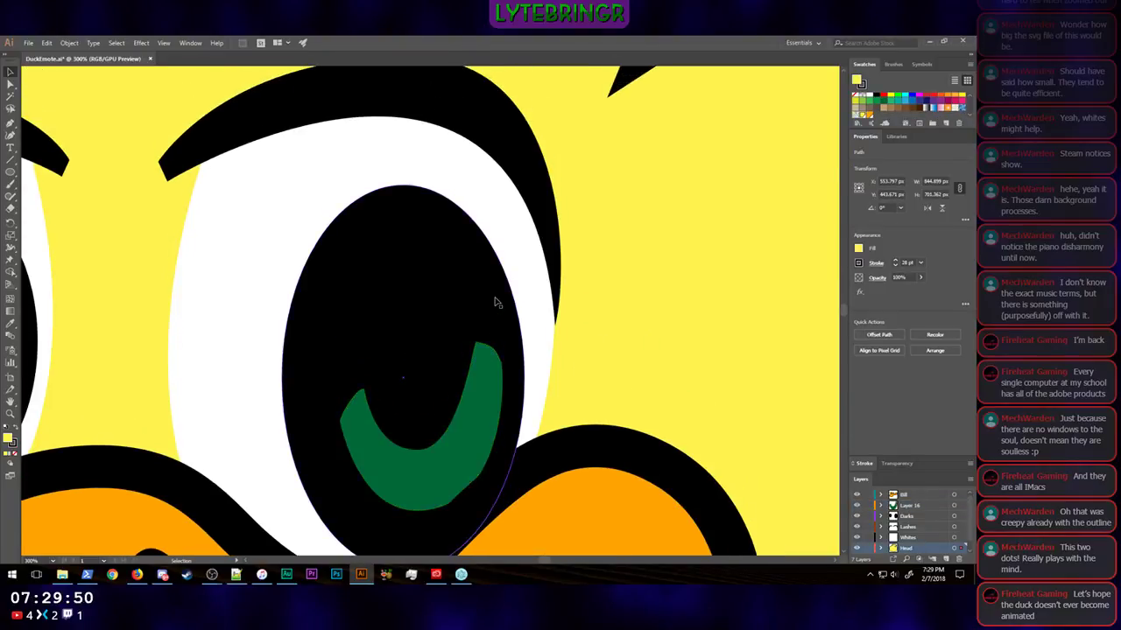
{"action": "left_click", "coordinate": [495, 359]}
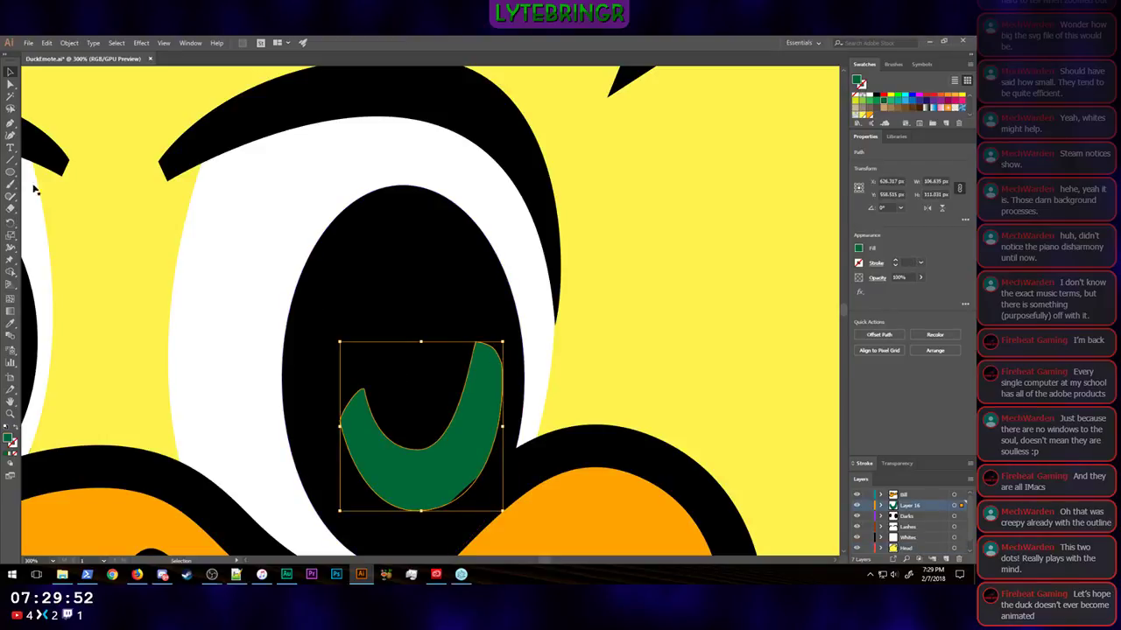
{"action": "left_click", "coordinate": [11, 83]}
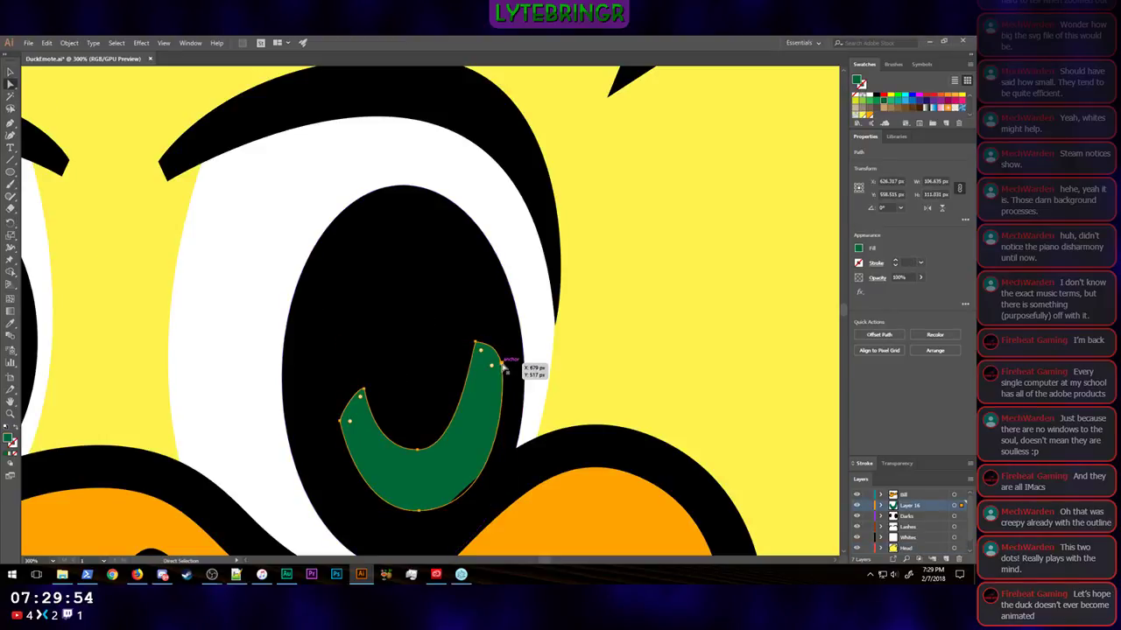
{"action": "left_click_drag", "start_coordinate": [504, 367], "coordinate": [499, 343]}
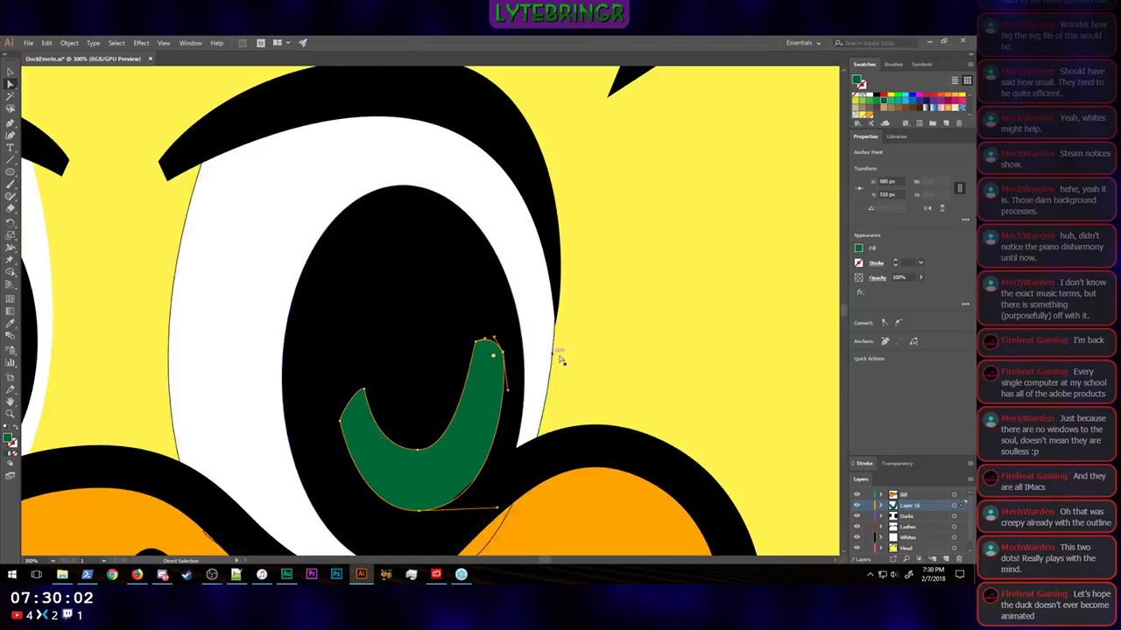
{"action": "left_click", "coordinate": [592, 366]}
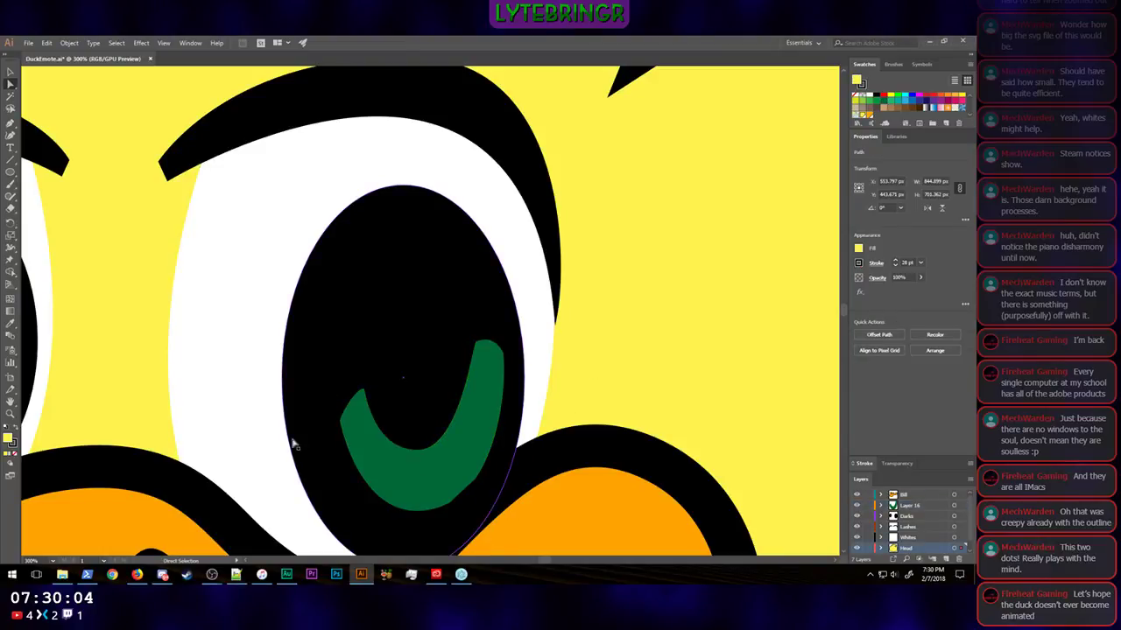
Step: Examine how the green crescent reads on the whole duck at a small display size
{"action": "key", "text": "ctrl+minus"}
{"action": "key", "text": "ctrl+minus"}
{"action": "key", "text": "ctrl+minus"}
{"action": "key", "text": "ctrl+minus"}
{"action": "key", "text": "ctrl+minus"}
{"action": "key", "text": "ctrl+minus"}
{"action": "key", "text": "ctrl+minus"}
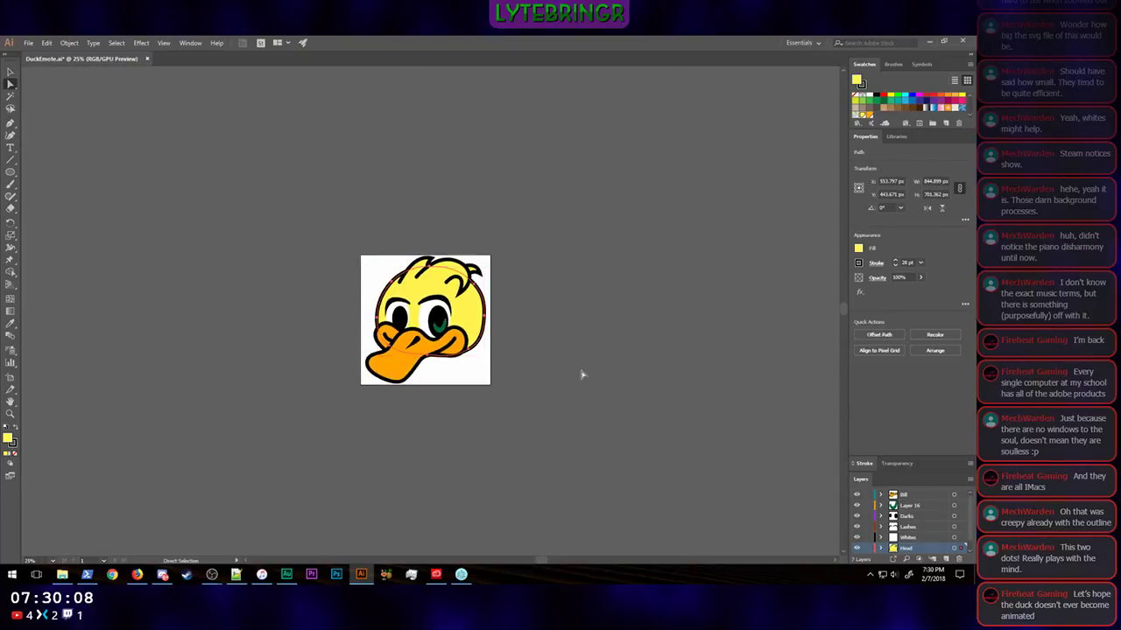
{"action": "key", "text": "ctrl+plus"}
{"action": "key", "text": "ctrl+plus"}
{"action": "key", "text": "ctrl+plus"}
{"action": "key", "text": "ctrl+plus"}
{"action": "key", "text": "ctrl+plus"}
{"action": "key", "text": "ctrl+plus"}
{"action": "key", "text": "ctrl+plus"}
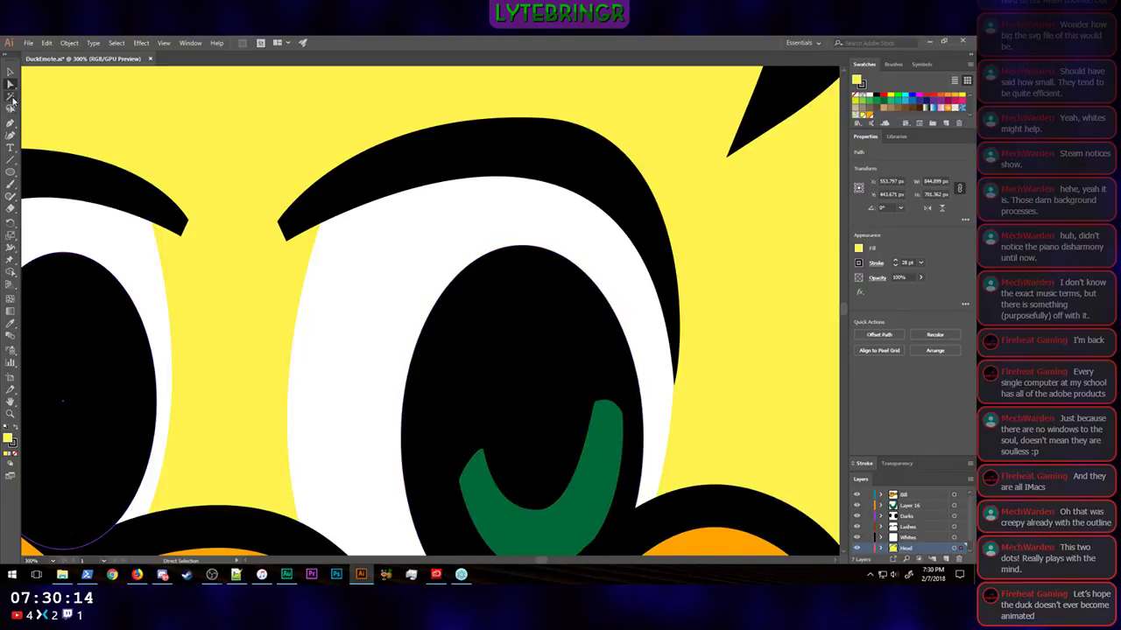
Step: Widen the crescent's right tip by moving its inner anchor to about X 657, Y 506 px and adjusting its lower handle
{"action": "left_click", "coordinate": [596, 404]}
{"action": "left_click", "coordinate": [597, 403]}
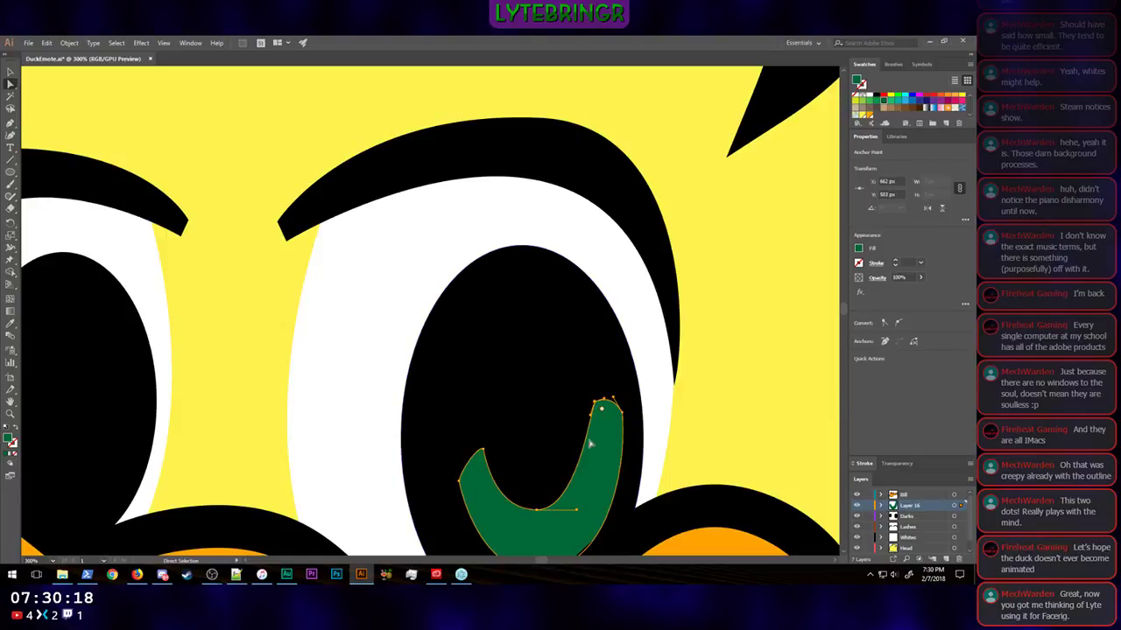
{"action": "left_click_drag", "start_coordinate": [598, 403], "coordinate": [584, 469]}
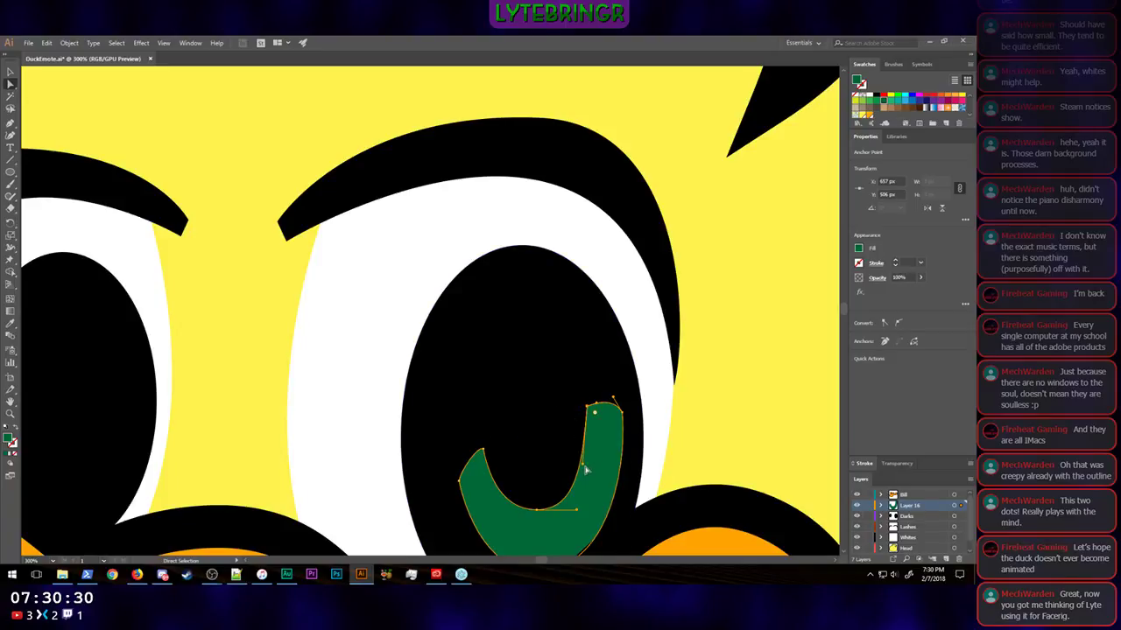
{"action": "left_click_drag", "start_coordinate": [583, 464], "coordinate": [581, 458]}
Step: Move the crescent's left tip slightly up and right and refine the handles of its inner curve, leaving the crescent deselected
{"action": "left_click", "coordinate": [576, 511]}
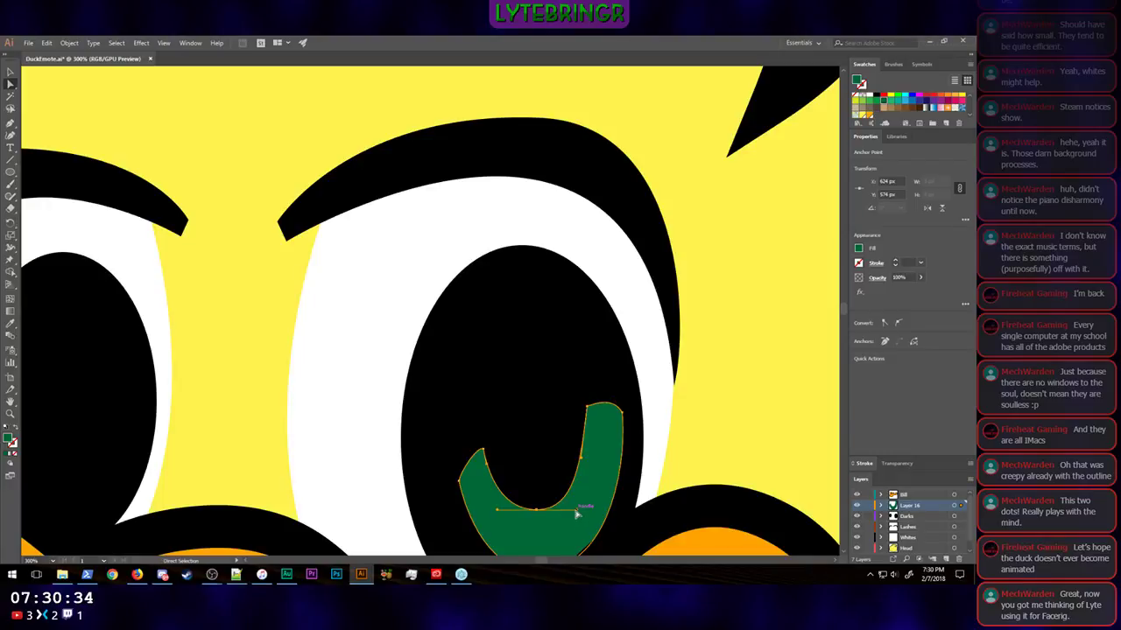
{"action": "left_click_drag", "start_coordinate": [574, 511], "coordinate": [584, 515]}
{"action": "left_click_drag", "start_coordinate": [482, 451], "coordinate": [487, 451]}
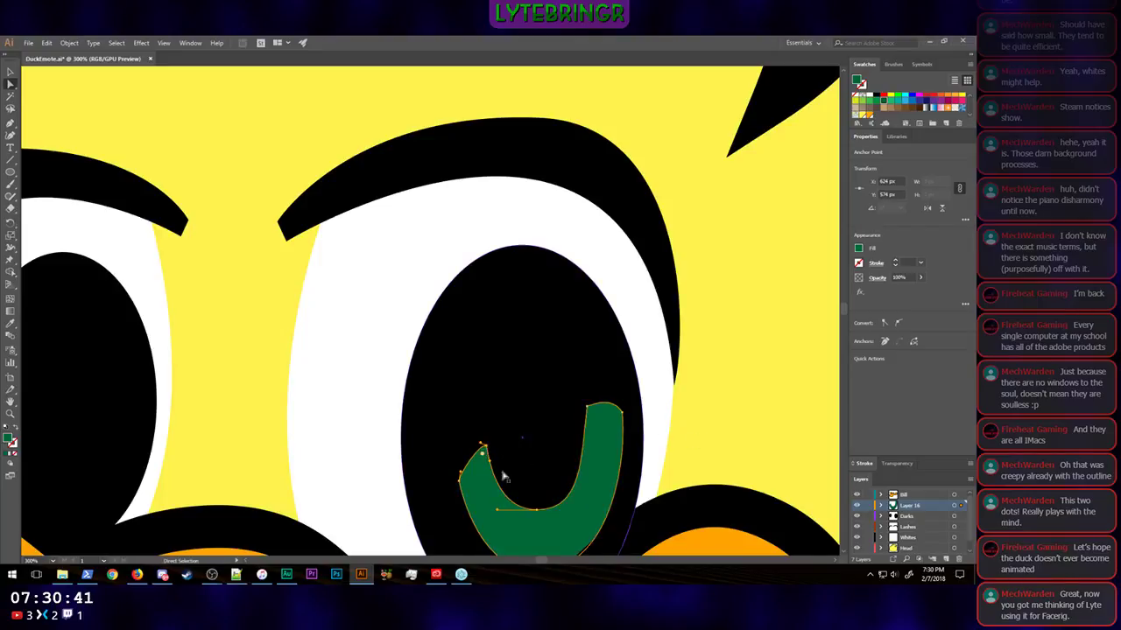
{"action": "left_click", "coordinate": [537, 511]}
{"action": "left_click_drag", "start_coordinate": [584, 515], "coordinate": [575, 514]}
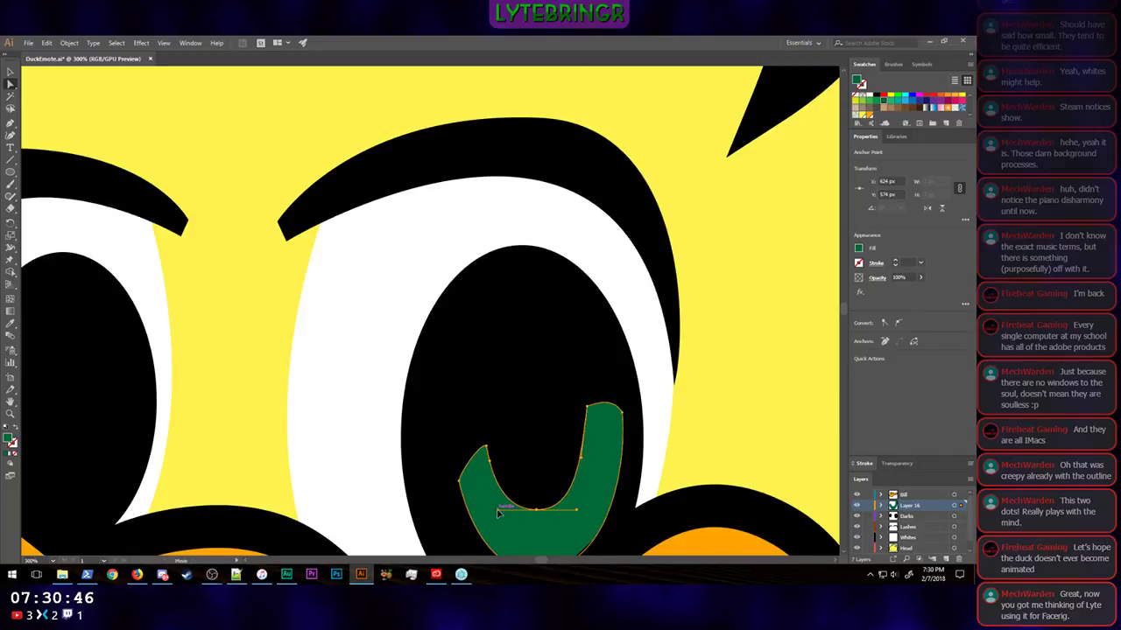
{"action": "left_click_drag", "start_coordinate": [497, 509], "coordinate": [502, 512]}
{"action": "left_click", "coordinate": [700, 440]}
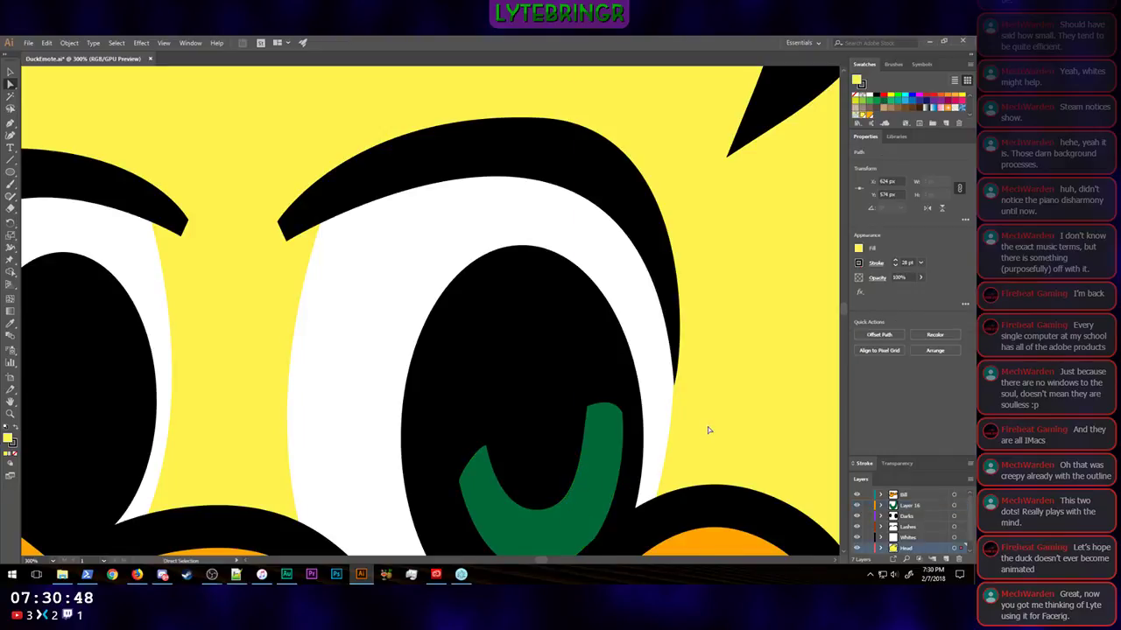
Step: Nudge the green crescent left and down inside the black inner eye to about X 621, Y 567 px, leaving it deselected
{"action": "key", "text": "ctrl+minus"}
{"action": "key", "text": "ctrl+minus"}
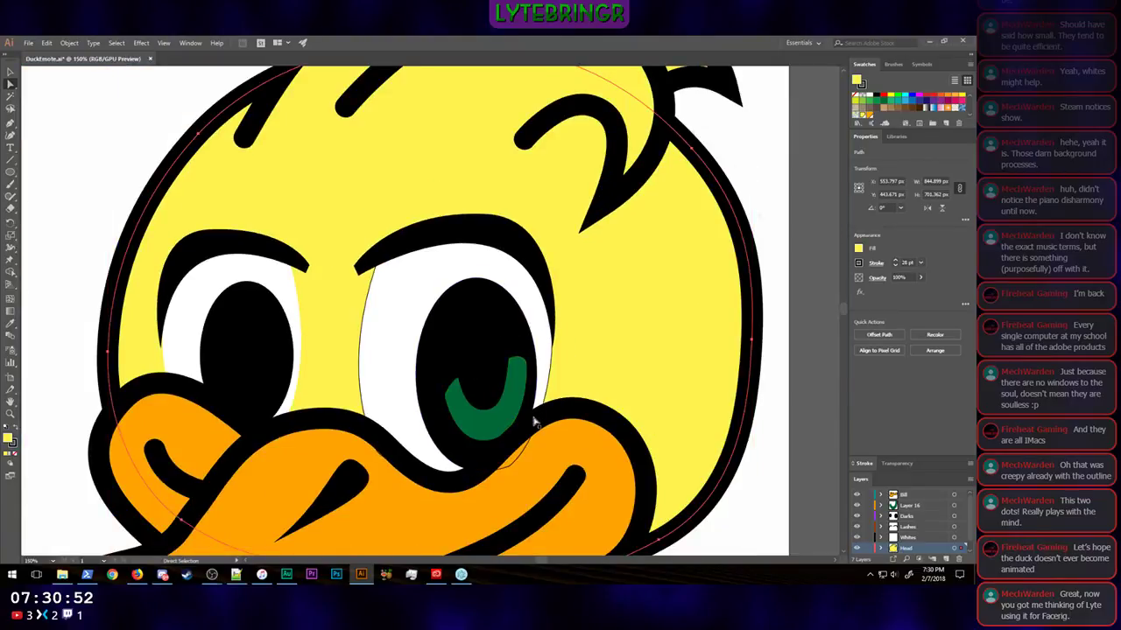
{"action": "left_click", "coordinate": [481, 423]}
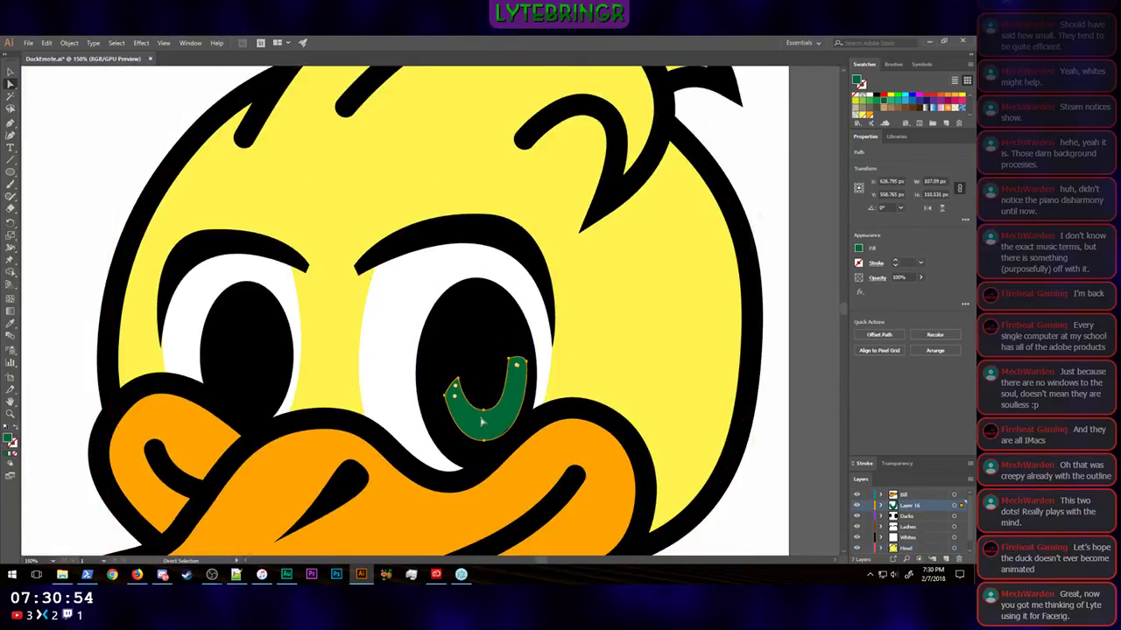
{"action": "key", "text": "Left"}
{"action": "key", "text": "Left"}
{"action": "key", "text": "Left"}
{"action": "key", "text": "Left"}
{"action": "key", "text": "Left"}
{"action": "key", "text": "Left"}
{"action": "key", "text": "Down"}
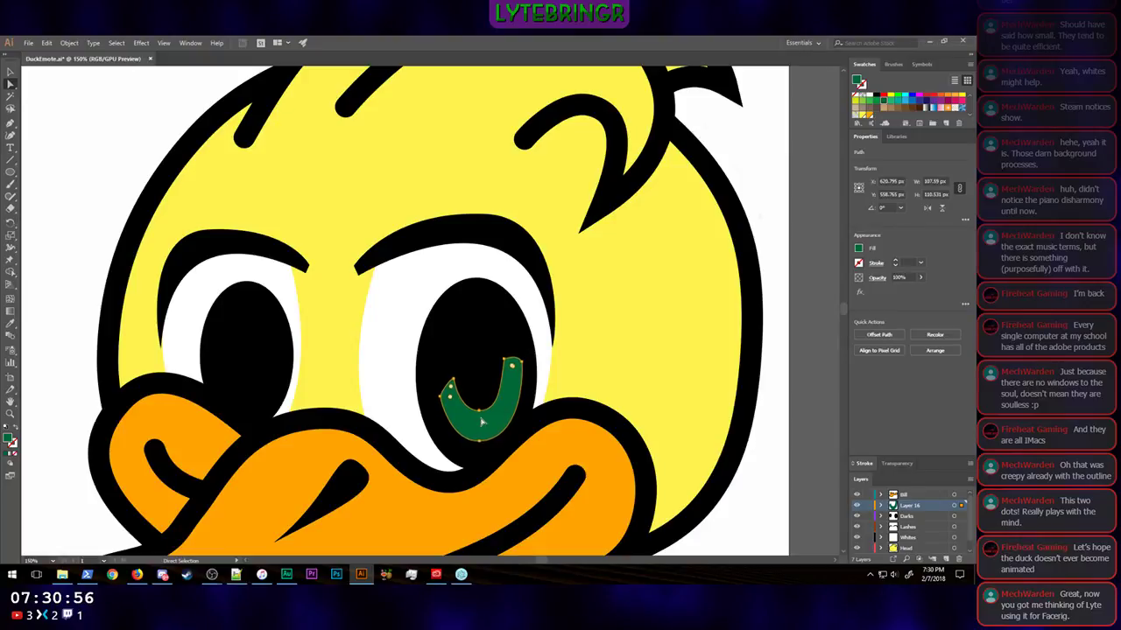
{"action": "key", "text": "Down"}
{"action": "key", "text": "Down"}
{"action": "key", "text": "Down"}
{"action": "key", "text": "Down"}
{"action": "key", "text": "Down"}
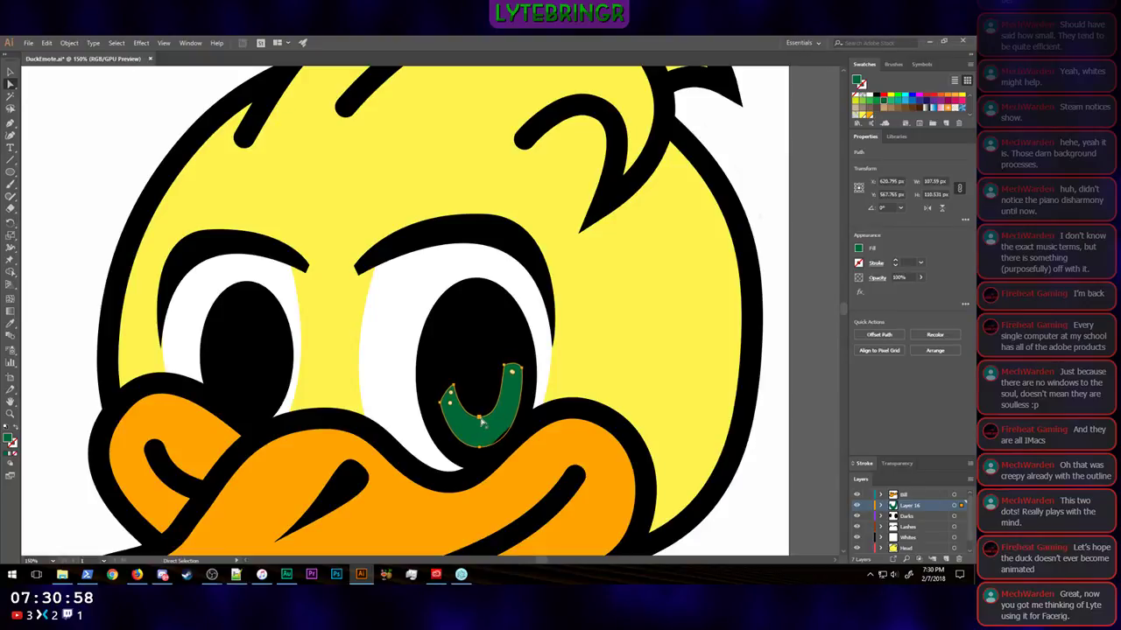
{"action": "key", "text": "Up"}
{"action": "left_click", "coordinate": [776, 383]}
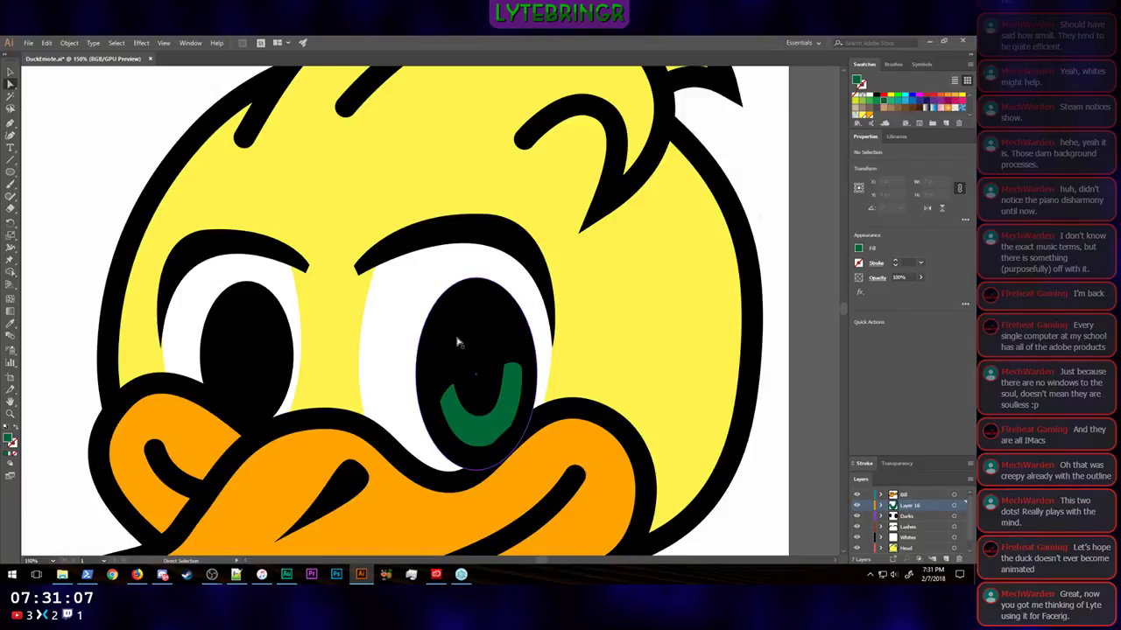
Step: Raise the inner anchor of the crescent's right tip to about X 652, Y 508 px and bend its handle so the tip's edge curves inward
{"action": "left_click", "coordinate": [512, 373]}
{"action": "key", "text": "ctrl+equal"}
{"action": "key", "text": "ctrl+equal"}
{"action": "key", "text": "ctrl+equal"}
{"action": "key", "text": "ctrl+equal"}
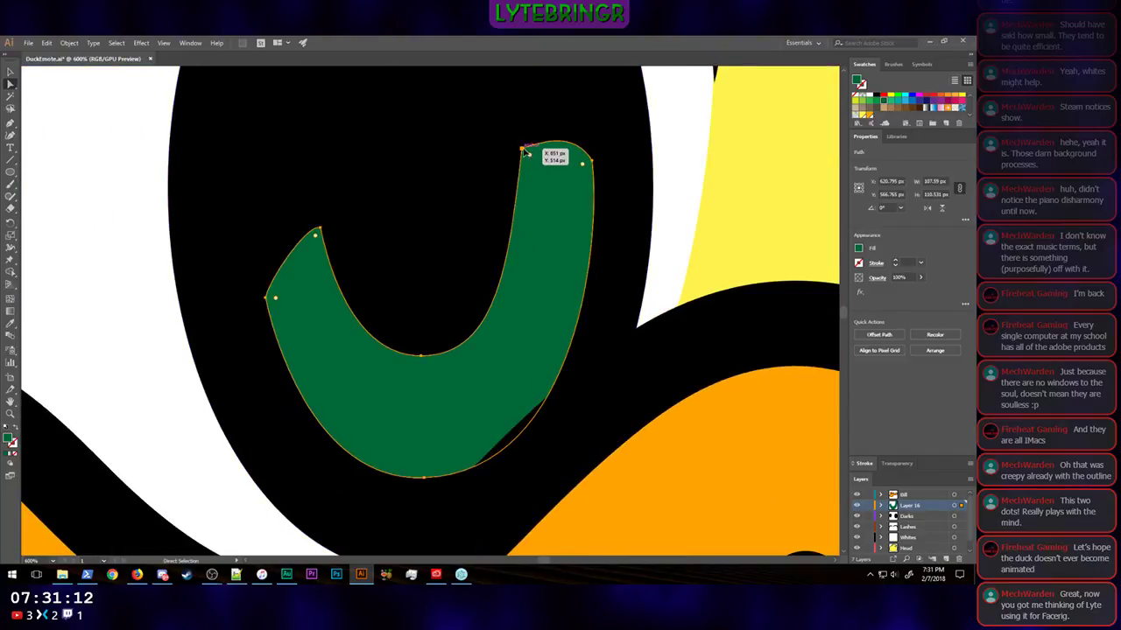
{"action": "left_click", "coordinate": [528, 156]}
{"action": "left_click_drag", "start_coordinate": [520, 151], "coordinate": [525, 131]}
{"action": "left_click_drag", "start_coordinate": [524, 130], "coordinate": [570, 157]}
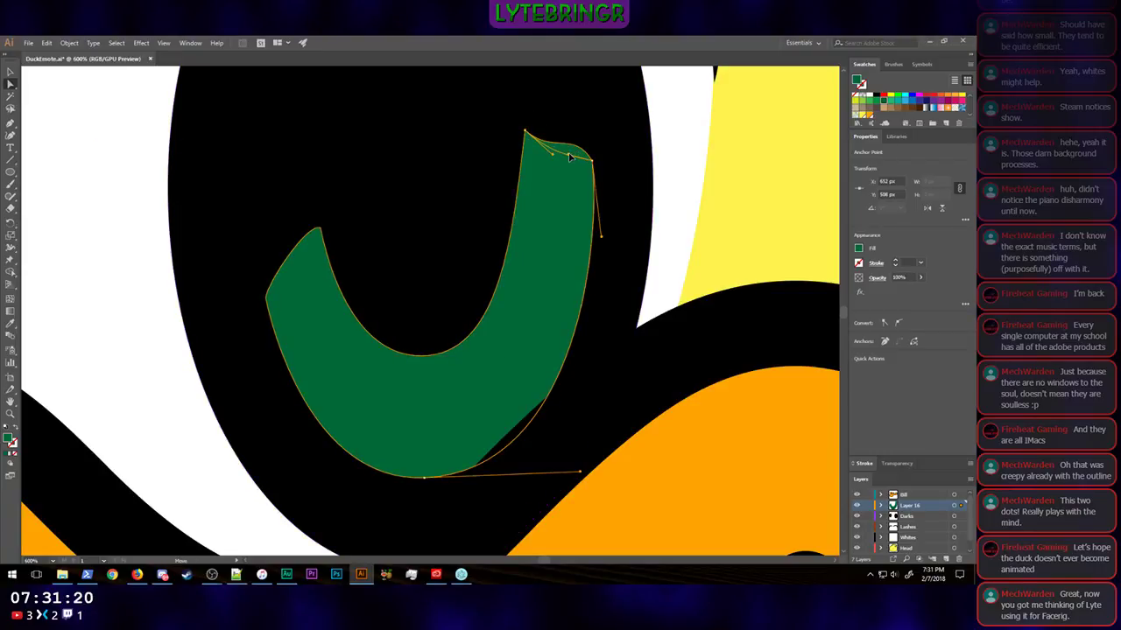
{"action": "left_click", "coordinate": [765, 205]}
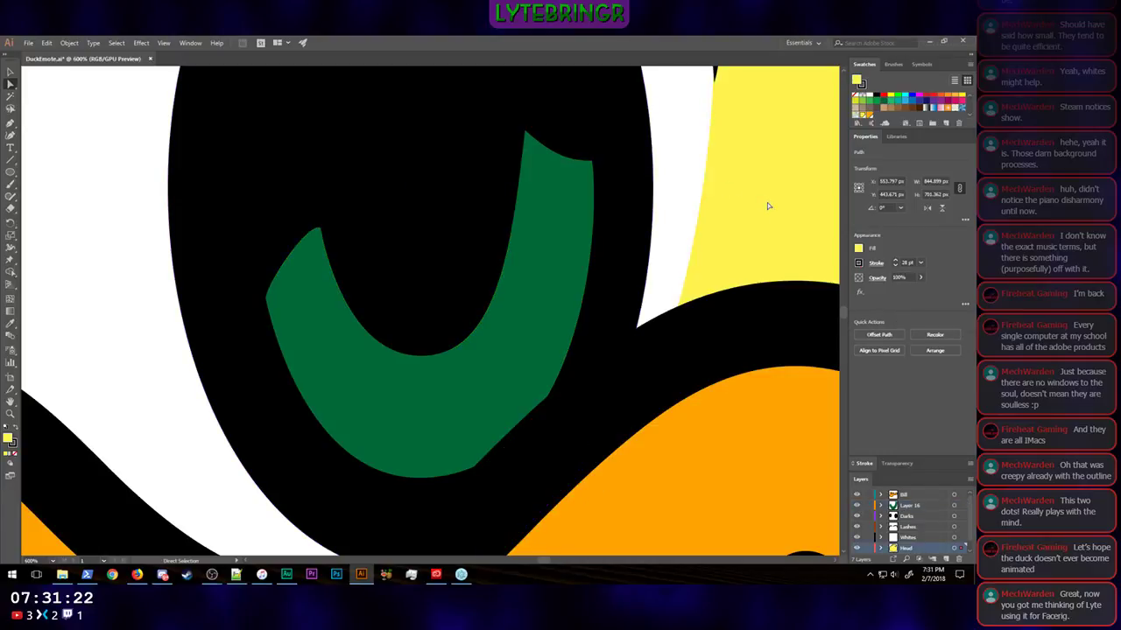
Step: Examine the crescent on the whole duck, look at the vector anime eyes reference in Firefox, and return to Illustrator
{"action": "key", "text": "ctrl+minus"}
{"action": "key", "text": "ctrl+minus"}
{"action": "key", "text": "ctrl+minus"}
{"action": "key", "text": "ctrl+minus"}
{"action": "key", "text": "ctrl+minus"}
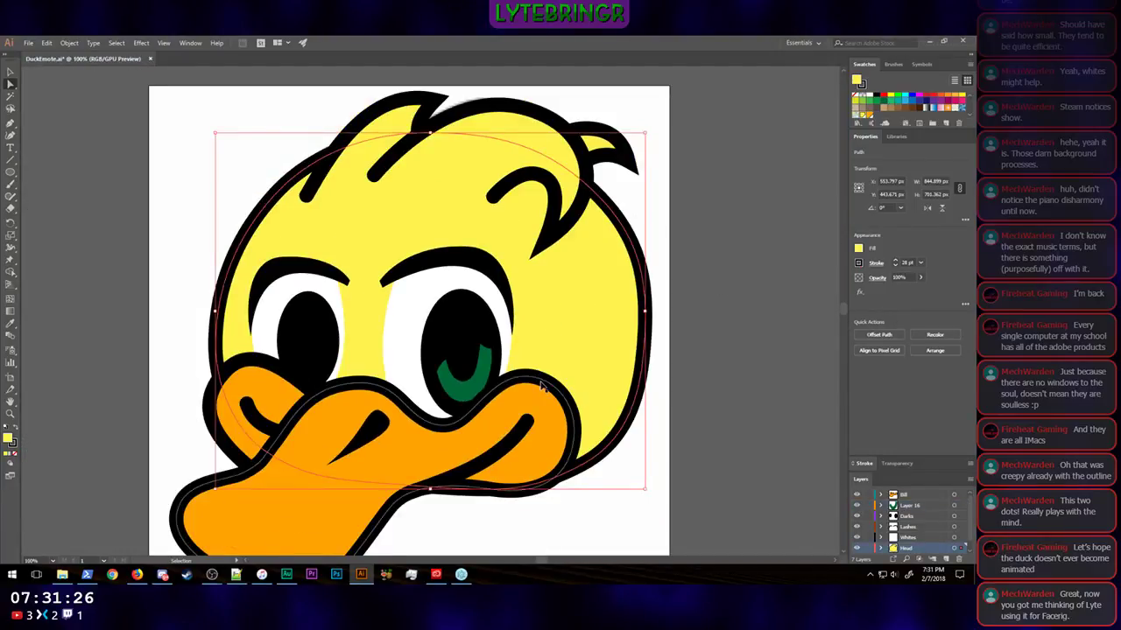
{"action": "key", "text": "ctrl+shift+a"}
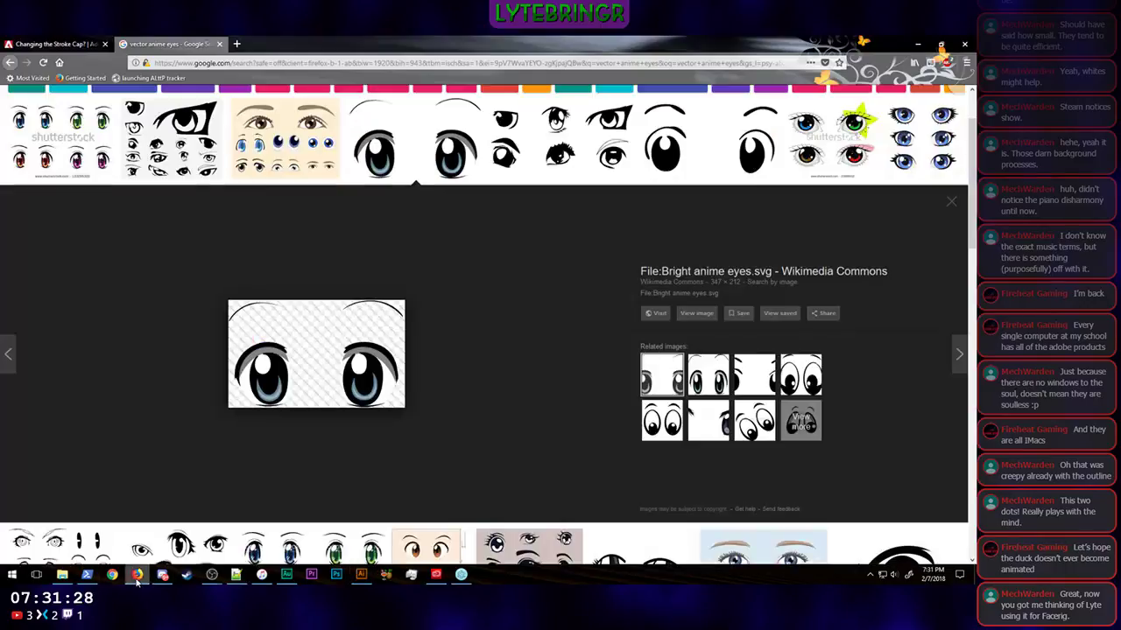
{"action": "left_click", "coordinate": [137, 575]}
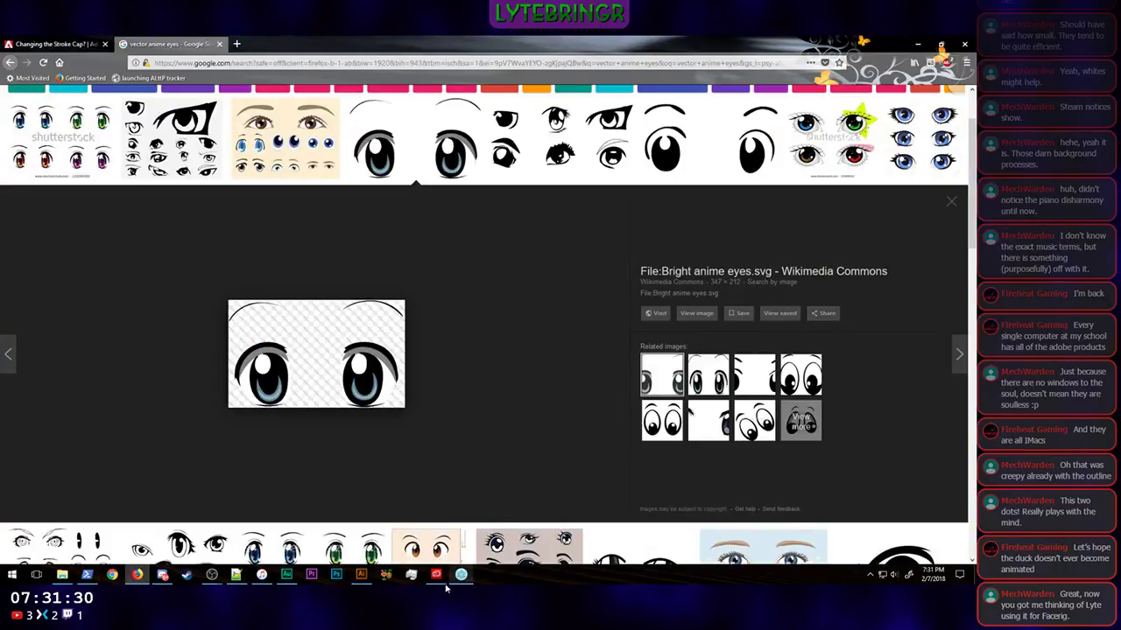
{"action": "left_click", "coordinate": [361, 574]}
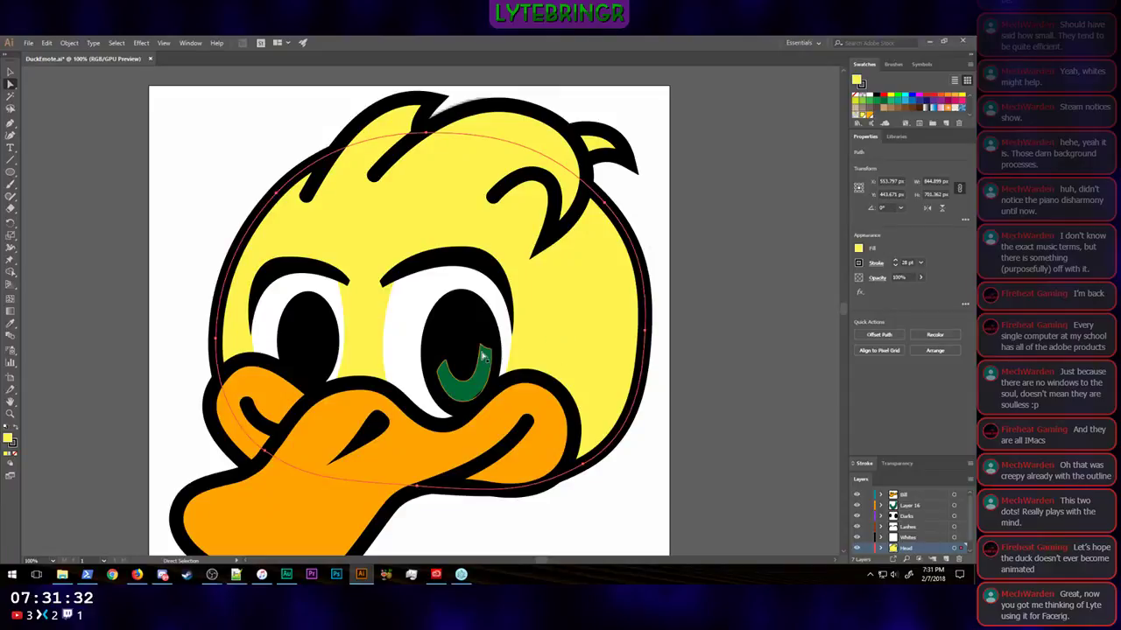
Step: Lower the outer anchor of the crescent's right tip to about X 676, Y 544 px, giving the tip a long outward-curving slope
{"action": "scroll", "coordinate": [494, 365], "scroll_direction": "up", "scroll_amount": 5}
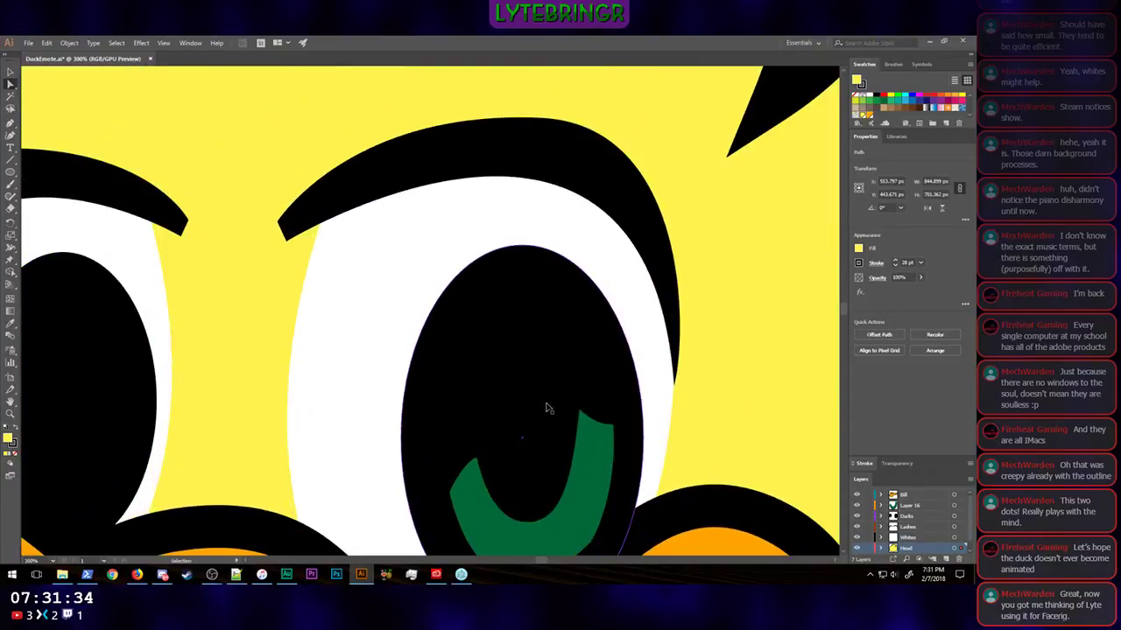
{"action": "scroll", "coordinate": [651, 457], "scroll_direction": "down", "scroll_amount": 5}
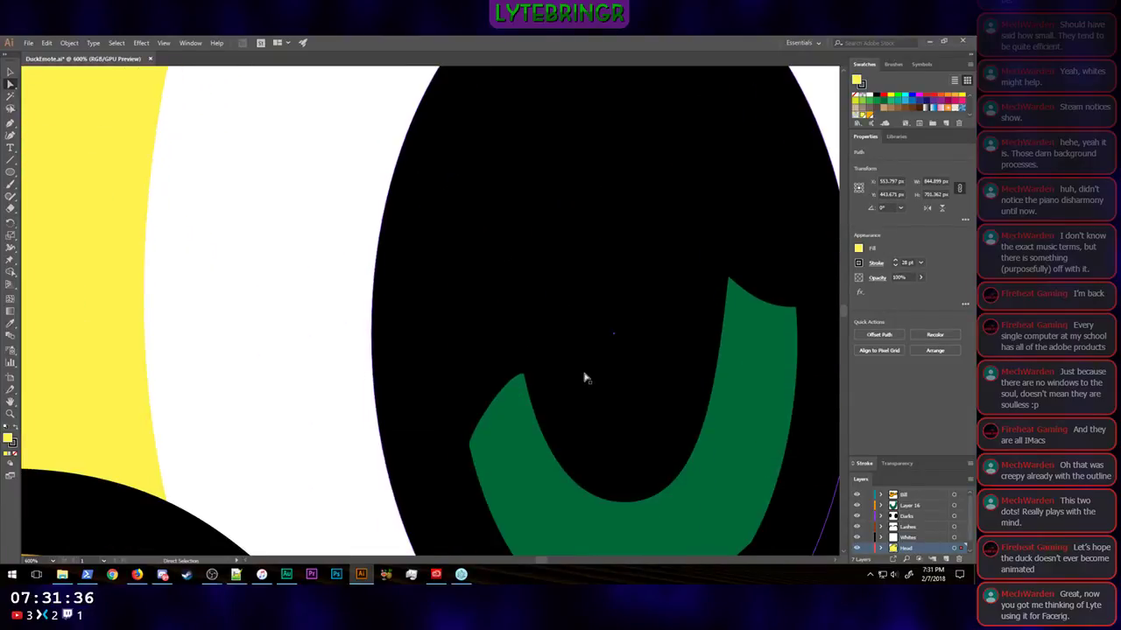
{"action": "key", "text": "a"}
{"action": "left_click", "coordinate": [763, 335]}
{"action": "left_click", "coordinate": [748, 292]}
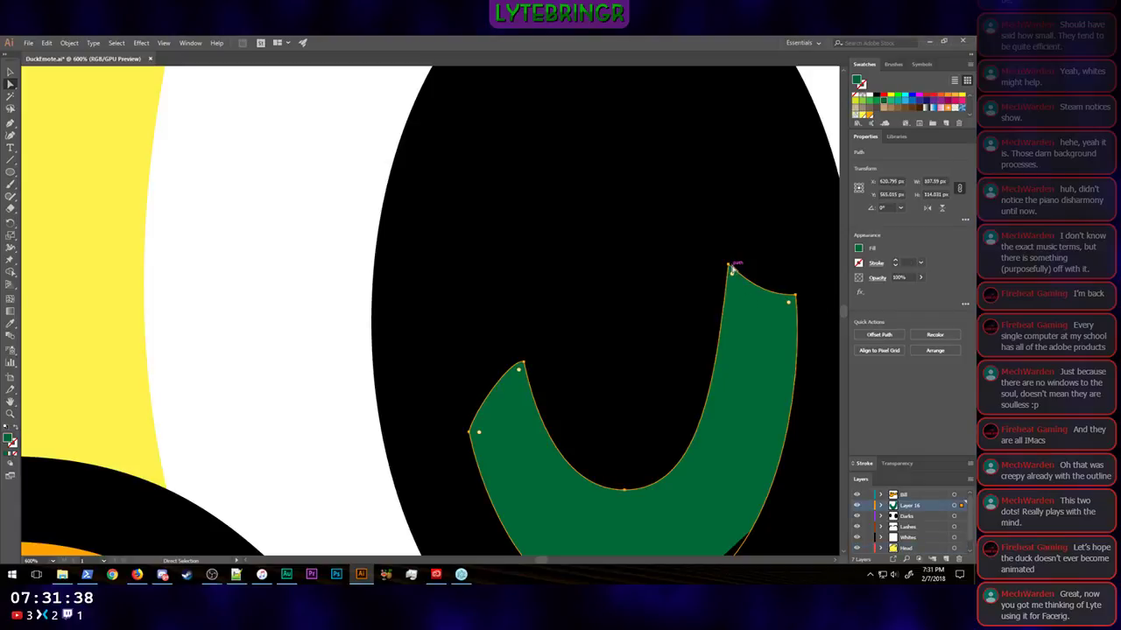
{"action": "left_click", "coordinate": [730, 266]}
{"action": "left_click", "coordinate": [796, 297]}
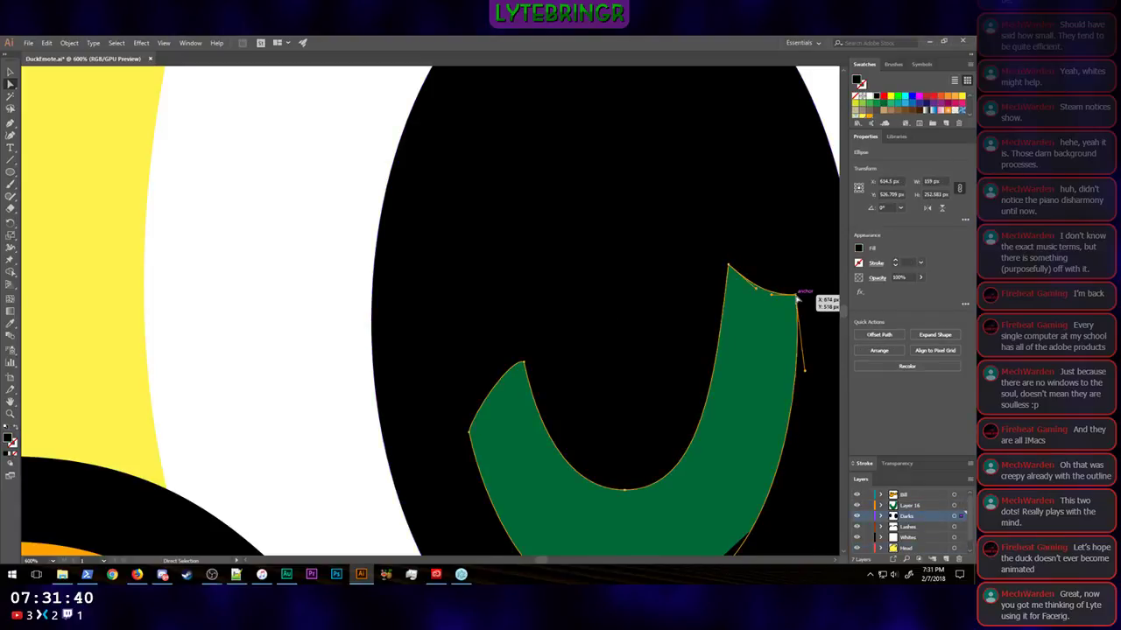
{"action": "left_click_drag", "start_coordinate": [796, 298], "coordinate": [797, 329]}
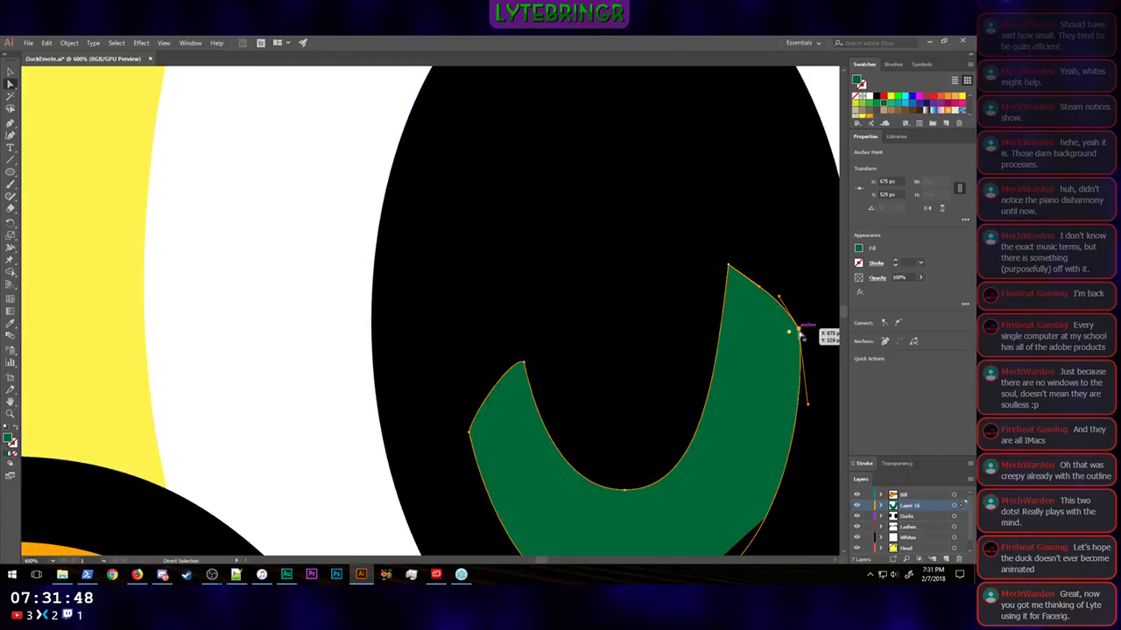
{"action": "mouse_move", "coordinate": [800, 331]}
{"action": "left_mouse_down"}
{"action": "mouse_move", "coordinate": [799, 362]}
{"action": "mouse_move", "coordinate": [612, 320]}
{"action": "mouse_move", "coordinate": [790, 324]}
{"action": "left_mouse_up"}
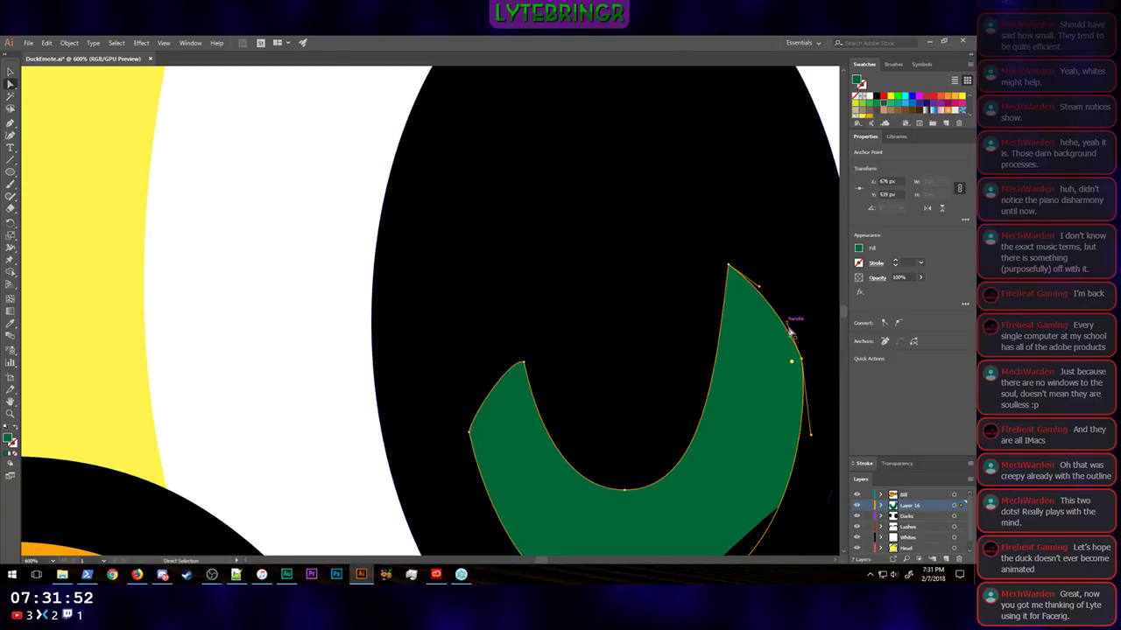
{"action": "scroll", "coordinate": [711, 380], "scroll_direction": "right", "scroll_amount": 12}
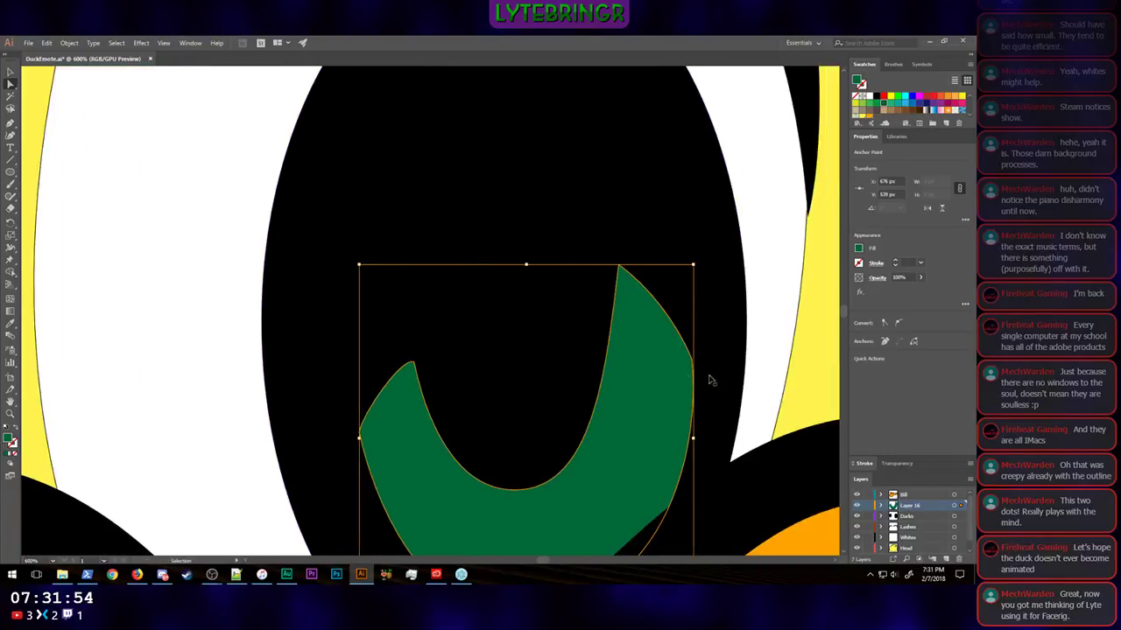
{"action": "scroll", "coordinate": [684, 375], "scroll_direction": "up", "scroll_amount": 1}
{"action": "scroll", "coordinate": [684, 375], "scroll_direction": "down", "scroll_amount": 7}
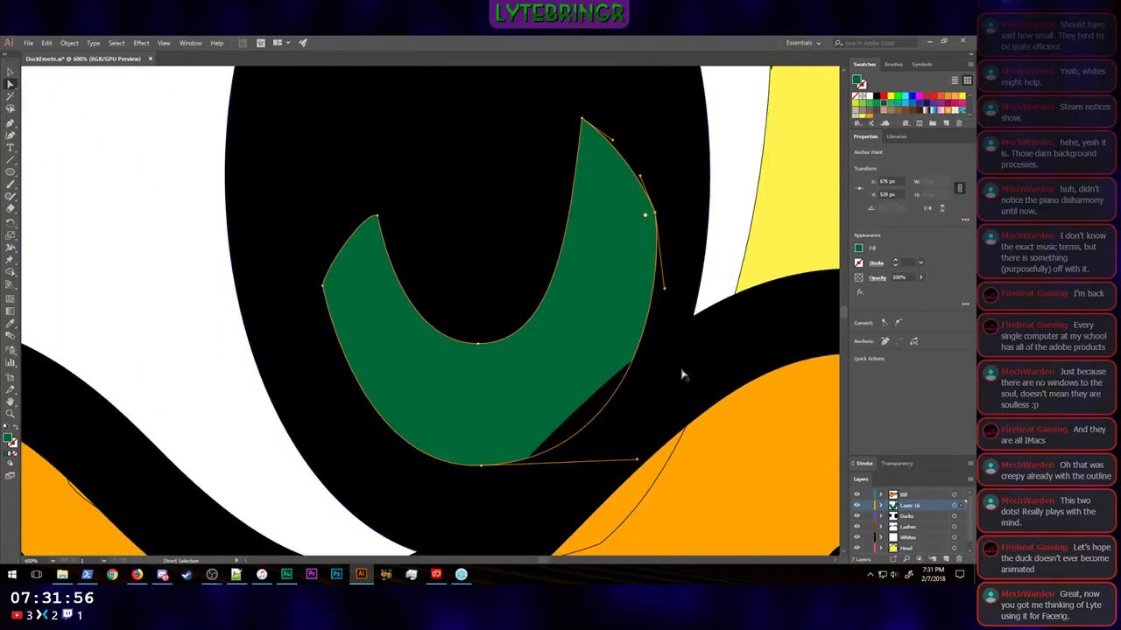
{"action": "scroll", "coordinate": [681, 374], "scroll_direction": "up", "scroll_amount": 3}
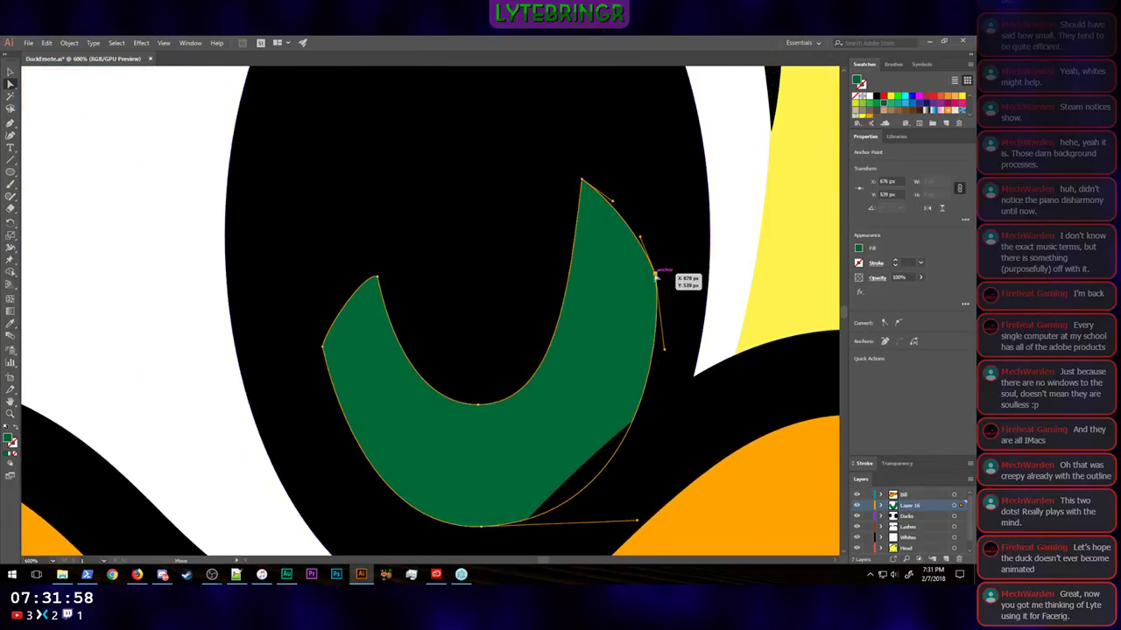
{"action": "left_click_drag", "start_coordinate": [655, 276], "coordinate": [648, 294]}
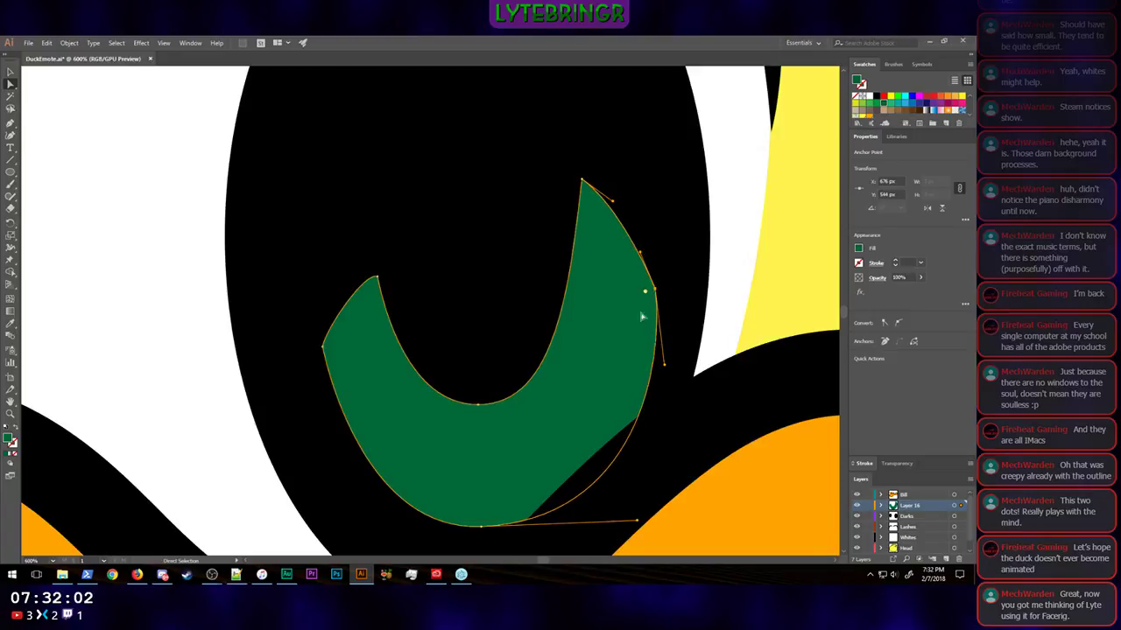
{"action": "left_click", "coordinate": [765, 303]}
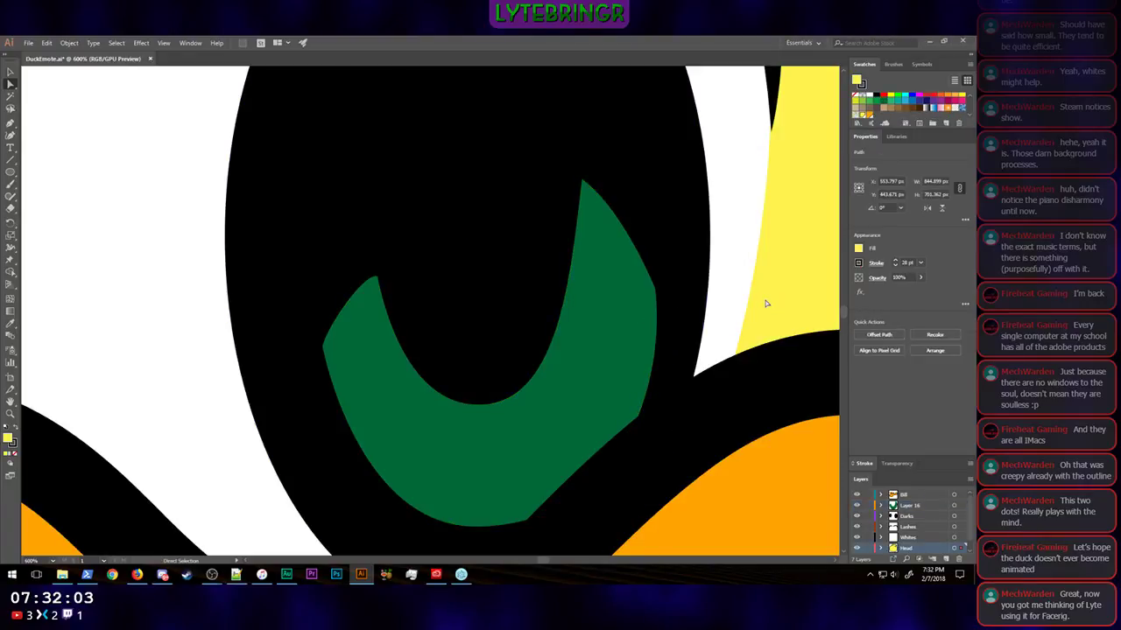
Step: Lower the crescent's left outer anchor to about X 570, Y 574 px and adjust the lower handle of the right tip's inner anchor
{"action": "left_click_drag", "start_coordinate": [328, 349], "coordinate": [335, 382]}
{"action": "left_click", "coordinate": [324, 347]}
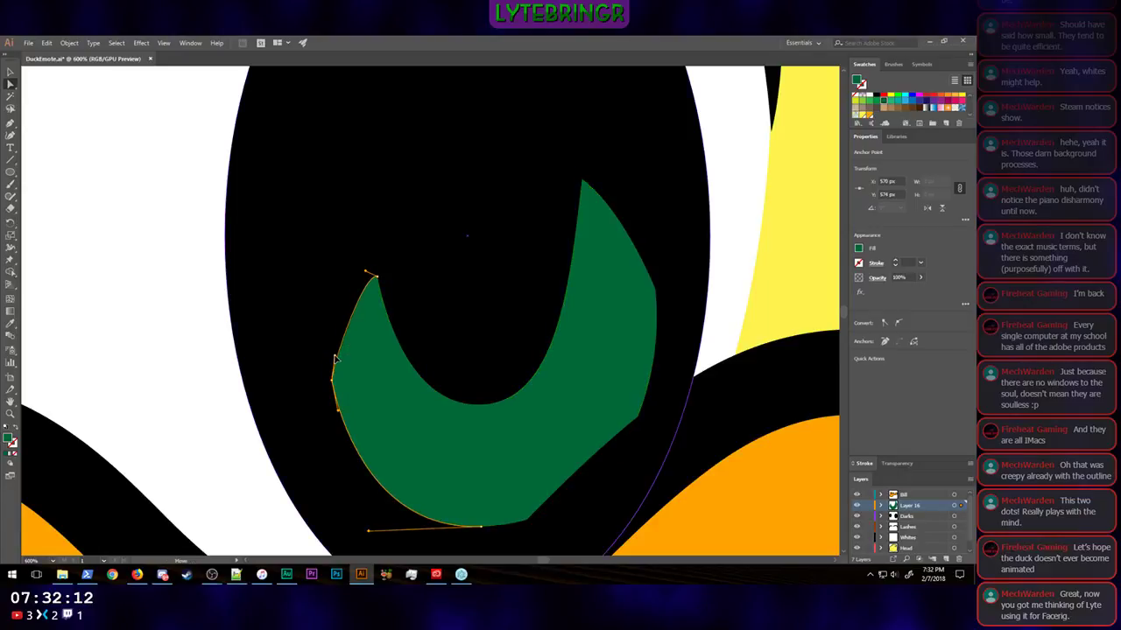
{"action": "left_click", "coordinate": [582, 181]}
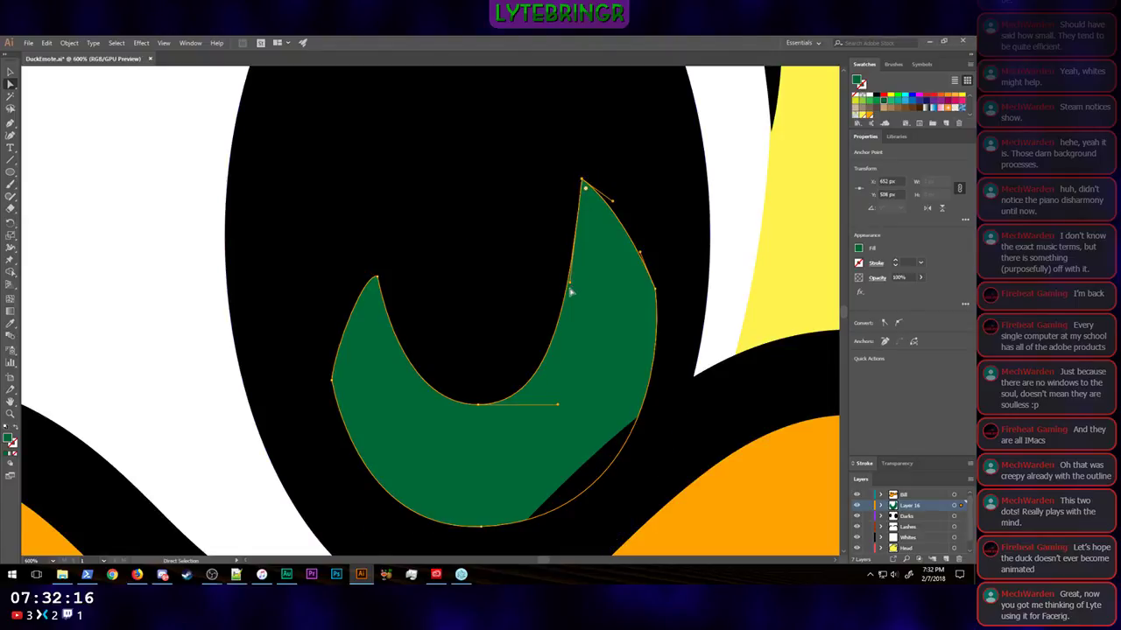
{"action": "left_click_drag", "start_coordinate": [571, 288], "coordinate": [576, 296]}
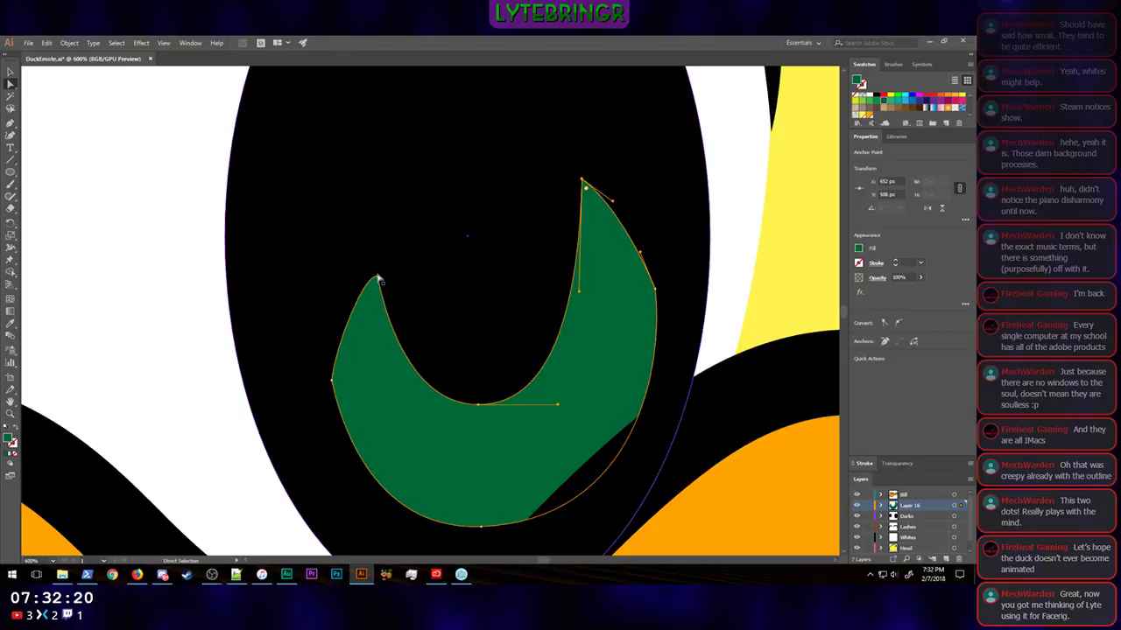
Step: Move the left tip to about X 588, Y 536 px and the right tip to about X 648, Y 506 px, refining the right tip's lower handle
{"action": "mouse_move", "coordinate": [378, 279]}
{"action": "left_mouse_down"}
{"action": "mouse_move", "coordinate": [377, 262]}
{"action": "mouse_move", "coordinate": [388, 265]}
{"action": "left_mouse_up"}
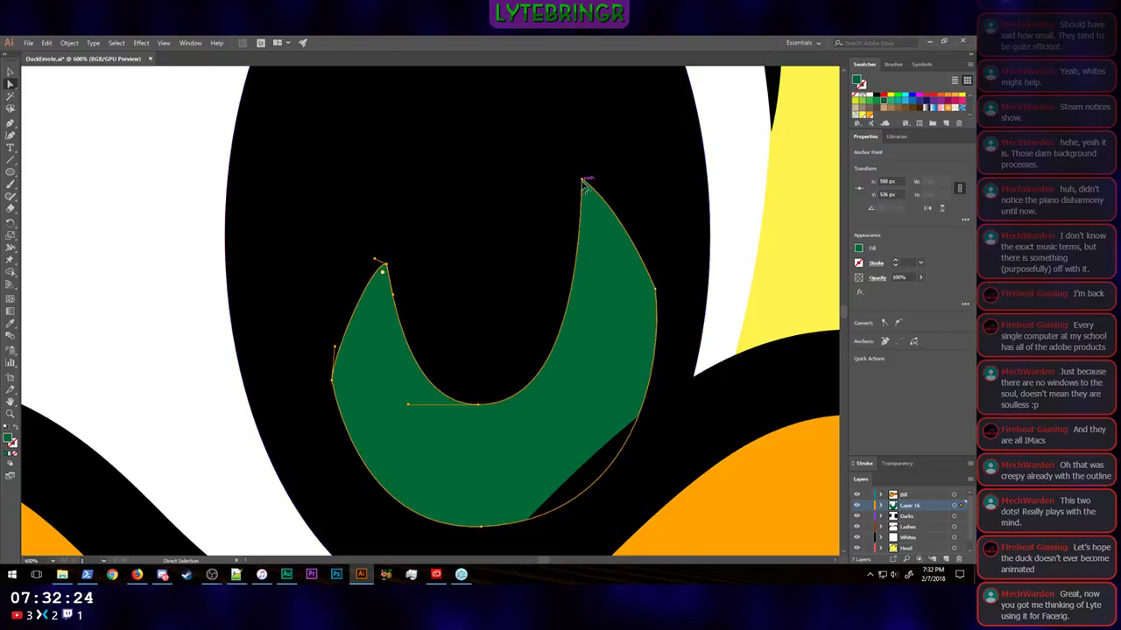
{"action": "left_click_drag", "start_coordinate": [583, 180], "coordinate": [570, 175]}
{"action": "left_click_drag", "start_coordinate": [567, 291], "coordinate": [577, 302]}
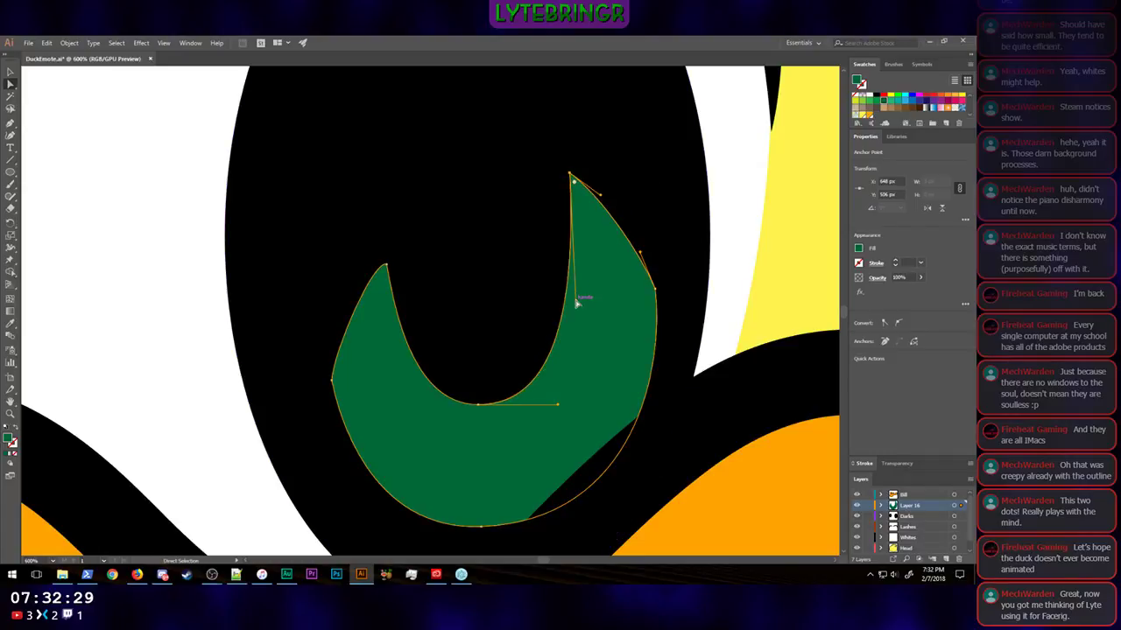
{"action": "left_click", "coordinate": [776, 254]}
{"action": "key", "text": "ctrl+minus"}
{"action": "key", "text": "ctrl+minus"}
{"action": "key", "text": "ctrl+minus"}
{"action": "key", "text": "ctrl+minus"}
{"action": "key", "text": "ctrl+minus"}
{"action": "key", "text": "ctrl+minus"}
{"action": "key", "text": "ctrl+minus"}
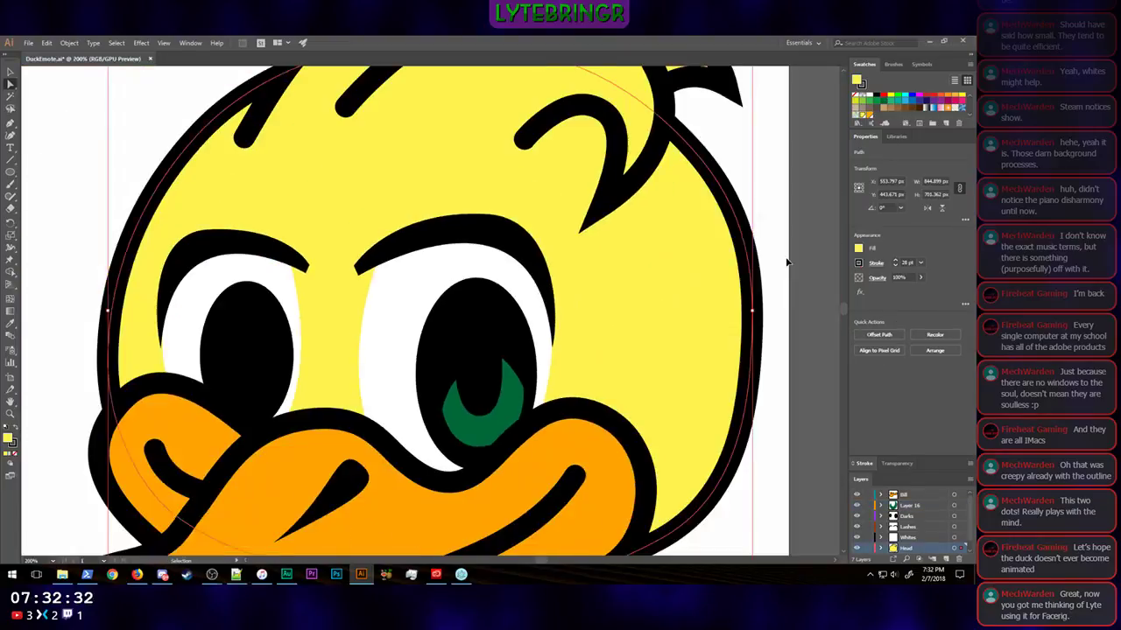
{"action": "left_click", "coordinate": [593, 395]}
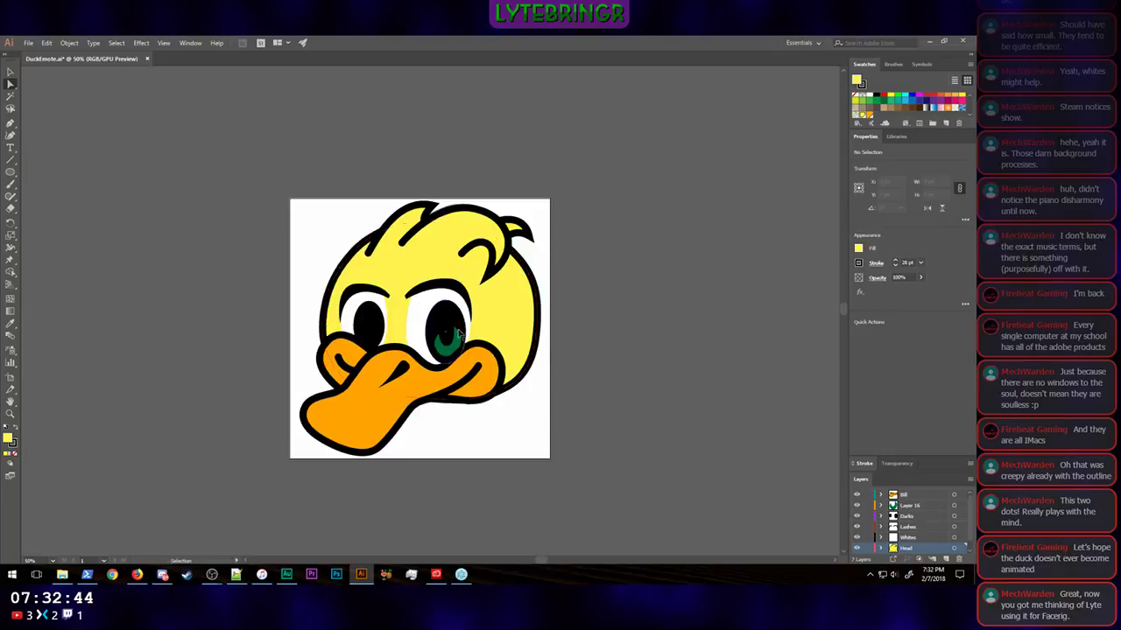
Step: Raise the crescent's two tips and outer anchors, placing the right tip at about X 649, Y 470 px and the right outer anchor at X 677, Y 527 px
{"action": "scroll", "coordinate": [503, 343], "scroll_direction": "up", "scroll_amount": 5}
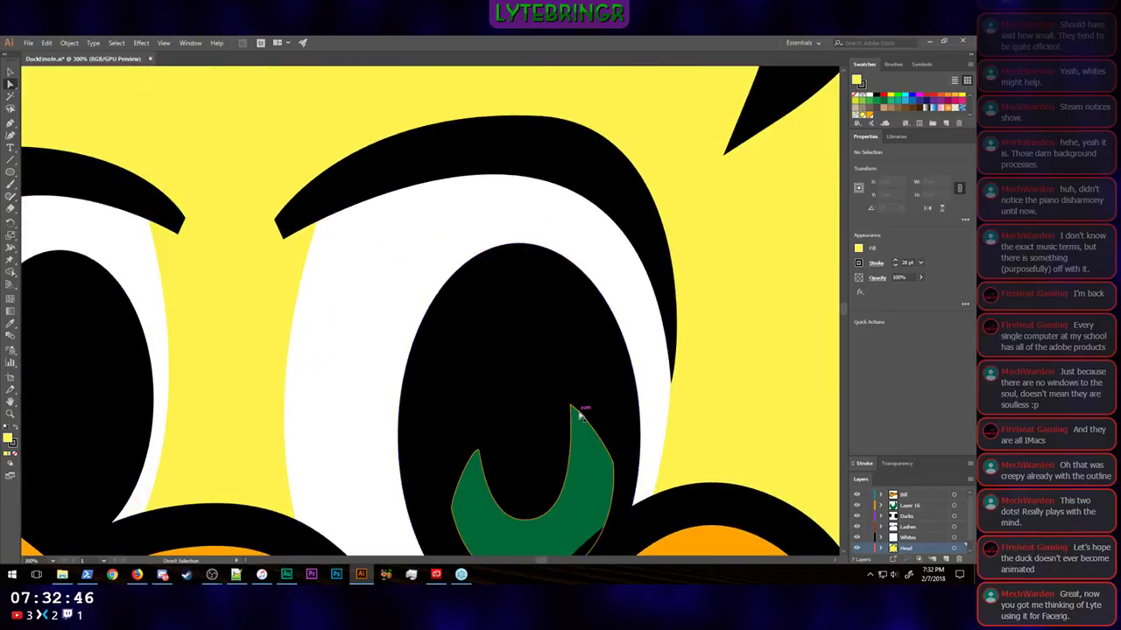
{"action": "left_click_drag", "start_coordinate": [573, 412], "coordinate": [576, 356]}
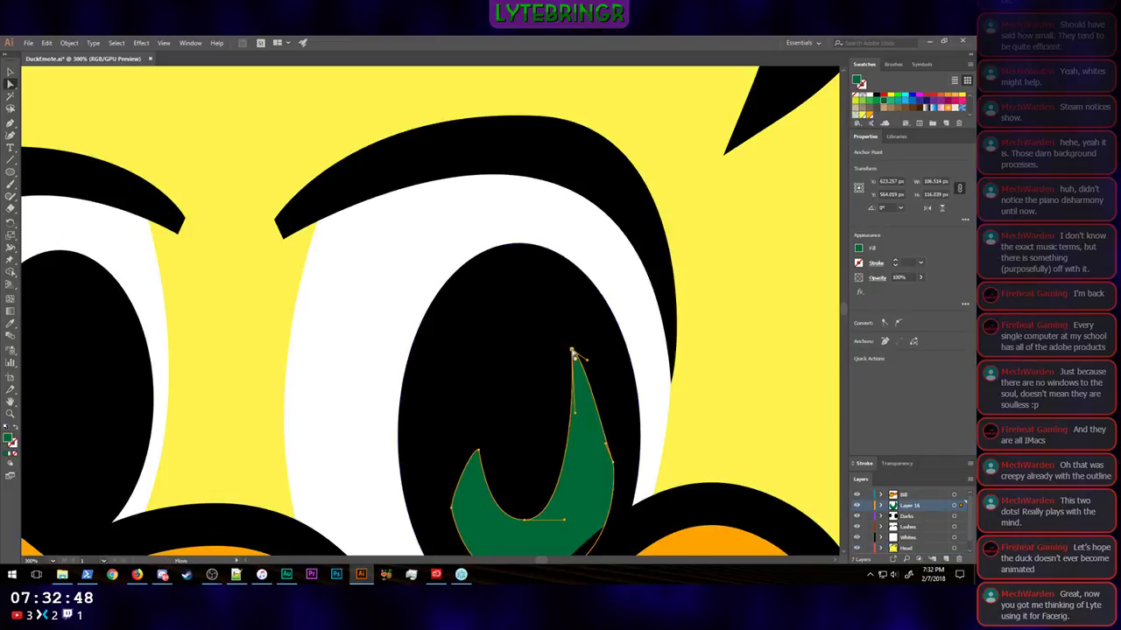
{"action": "left_click_drag", "start_coordinate": [478, 452], "coordinate": [478, 405]}
{"action": "left_click_drag", "start_coordinate": [452, 508], "coordinate": [454, 479]}
{"action": "left_click_drag", "start_coordinate": [526, 522], "coordinate": [532, 524]}
{"action": "left_click_drag", "start_coordinate": [613, 463], "coordinate": [615, 436]}
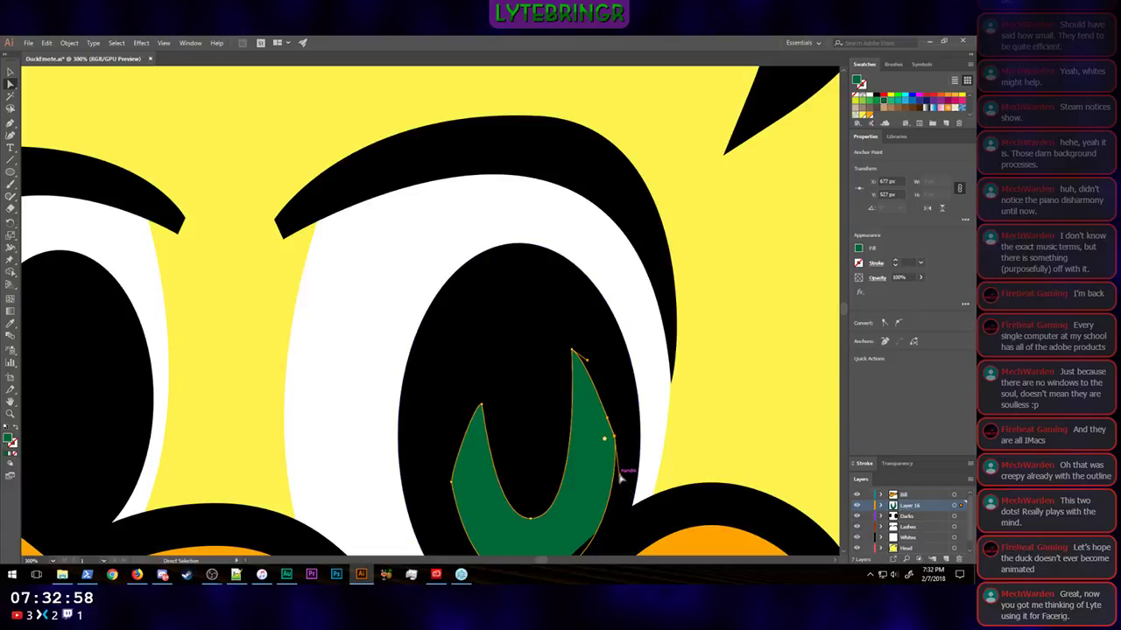
{"action": "left_click_drag", "start_coordinate": [619, 475], "coordinate": [619, 480]}
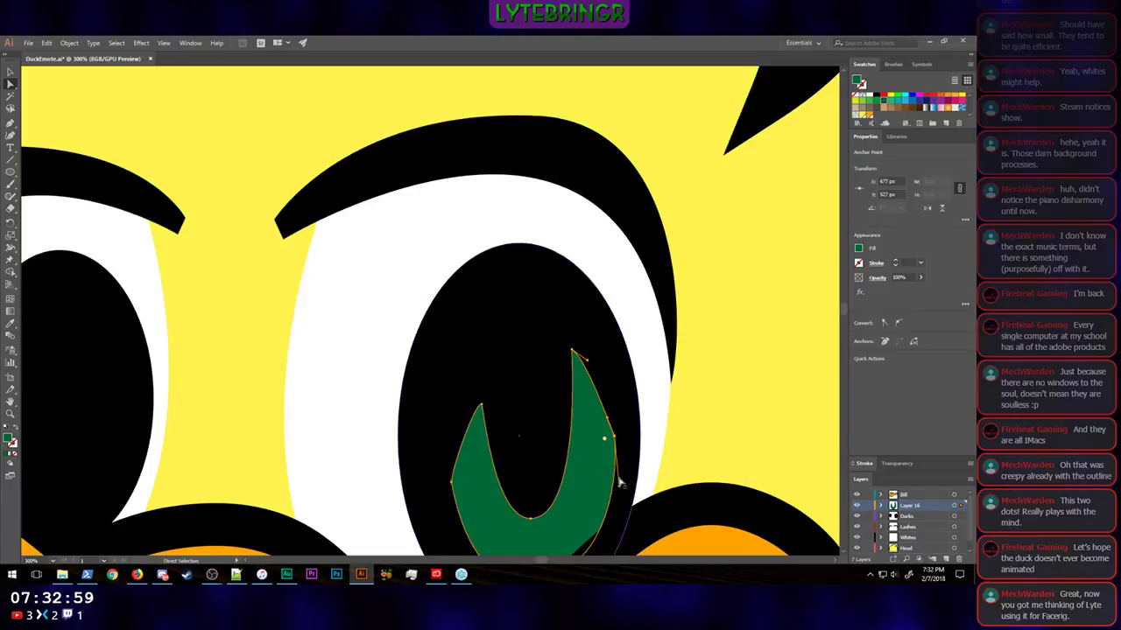
{"action": "left_click", "coordinate": [575, 354]}
{"action": "left_click_drag", "start_coordinate": [575, 357], "coordinate": [589, 395]}
{"action": "key", "text": "ctrl+z"}
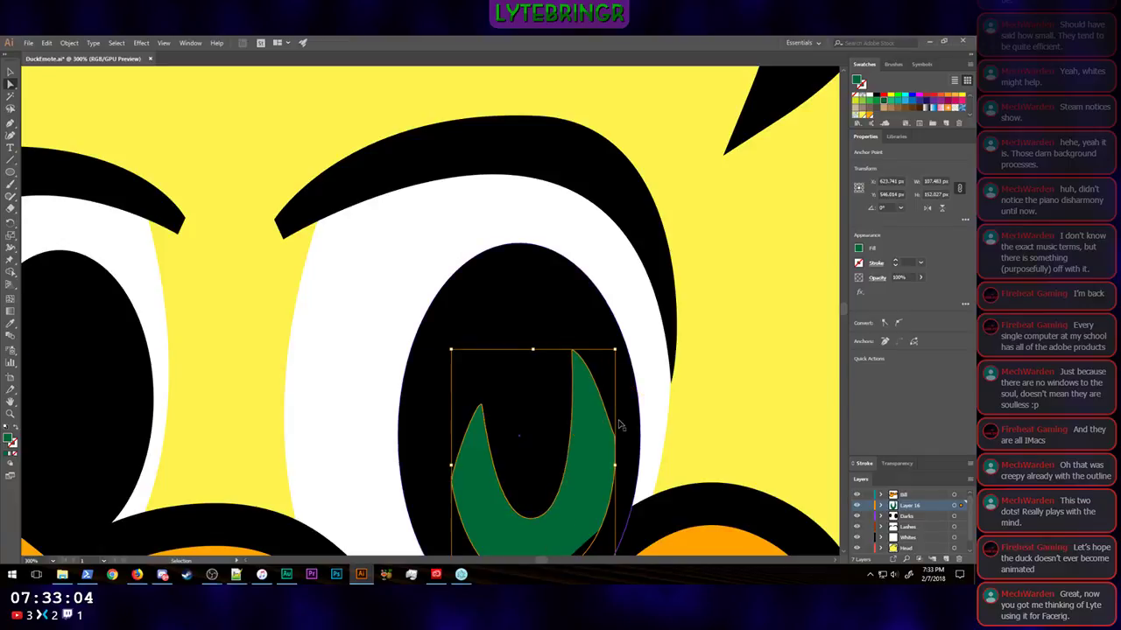
Step: Lower the crescent's right tip to about X 649, Y 476 px and move its inner bottom anchor to about X 626, Y 572 px
{"action": "left_click", "coordinate": [571, 352]}
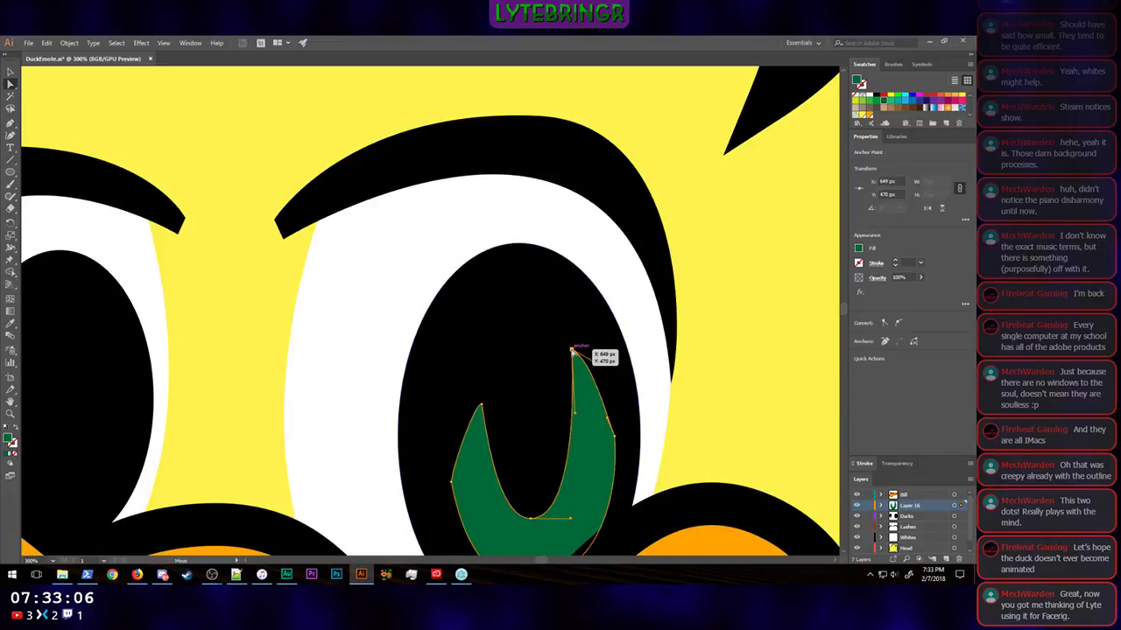
{"action": "left_click_drag", "start_coordinate": [571, 350], "coordinate": [575, 365]}
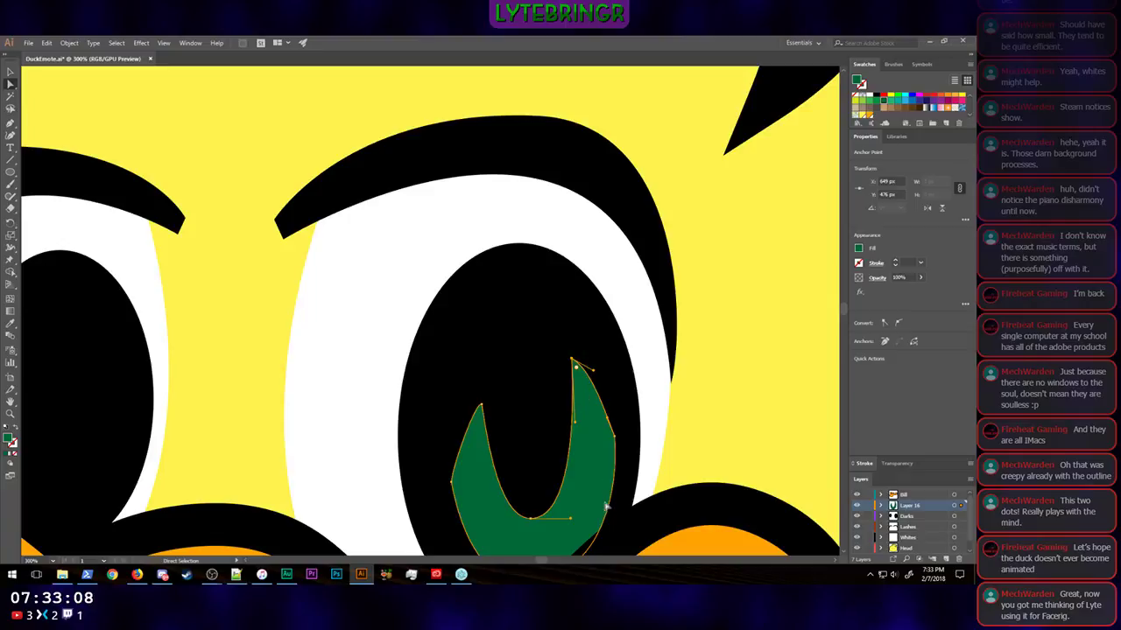
{"action": "left_click_drag", "start_coordinate": [570, 523], "coordinate": [536, 507]}
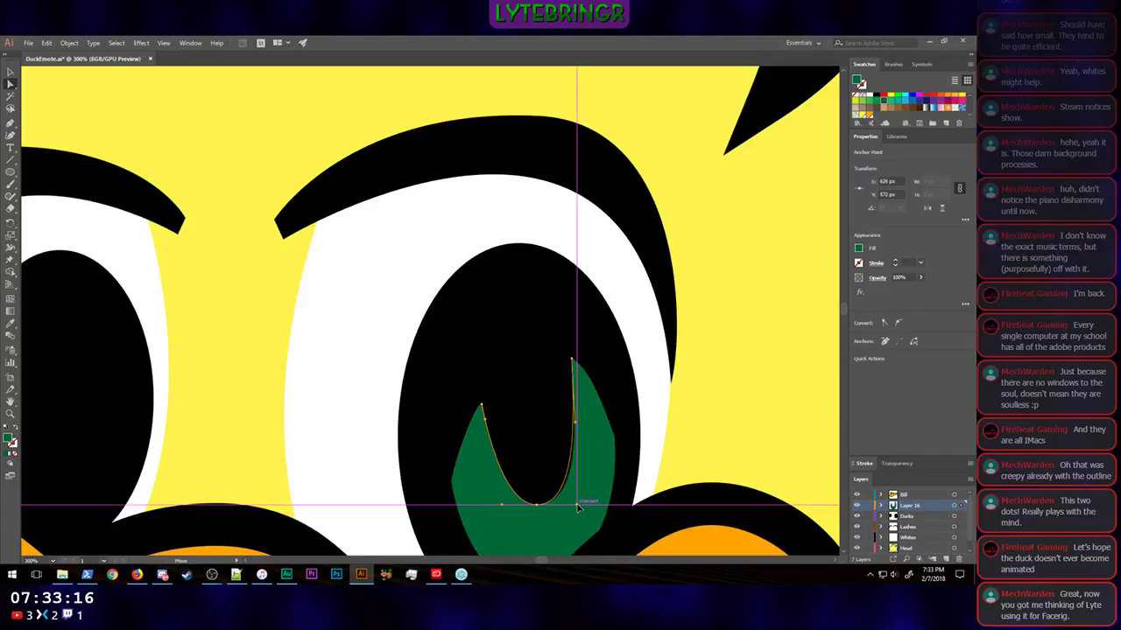
{"action": "scroll", "coordinate": [700, 429], "scroll_direction": "down", "scroll_amount": 2}
{"action": "key", "text": "ctrl+0"}
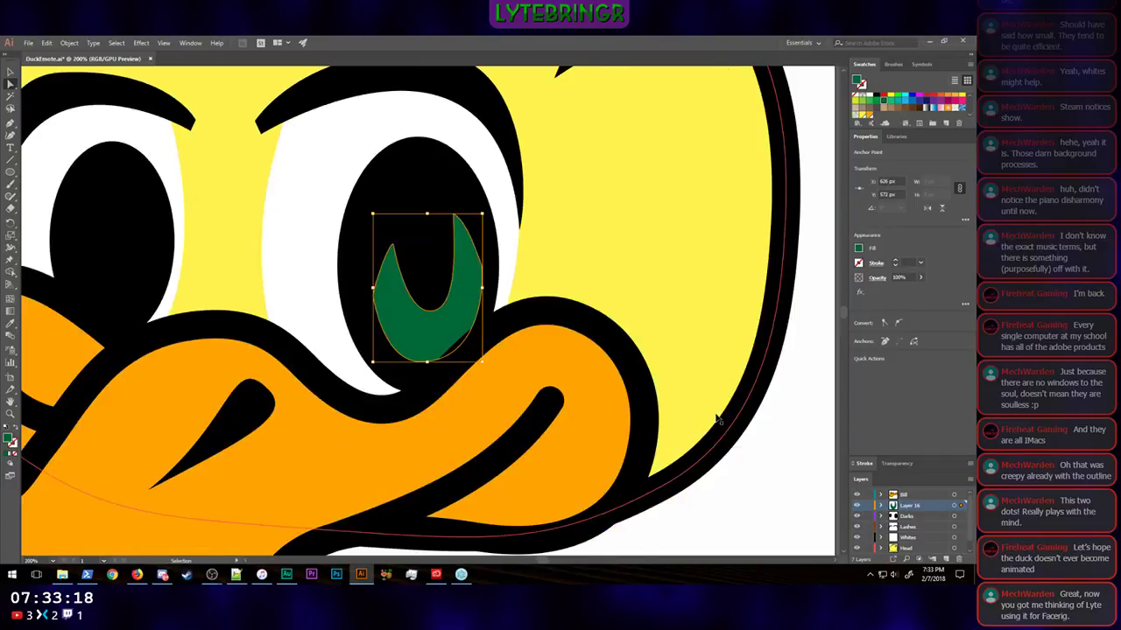
{"action": "left_click", "coordinate": [708, 353]}
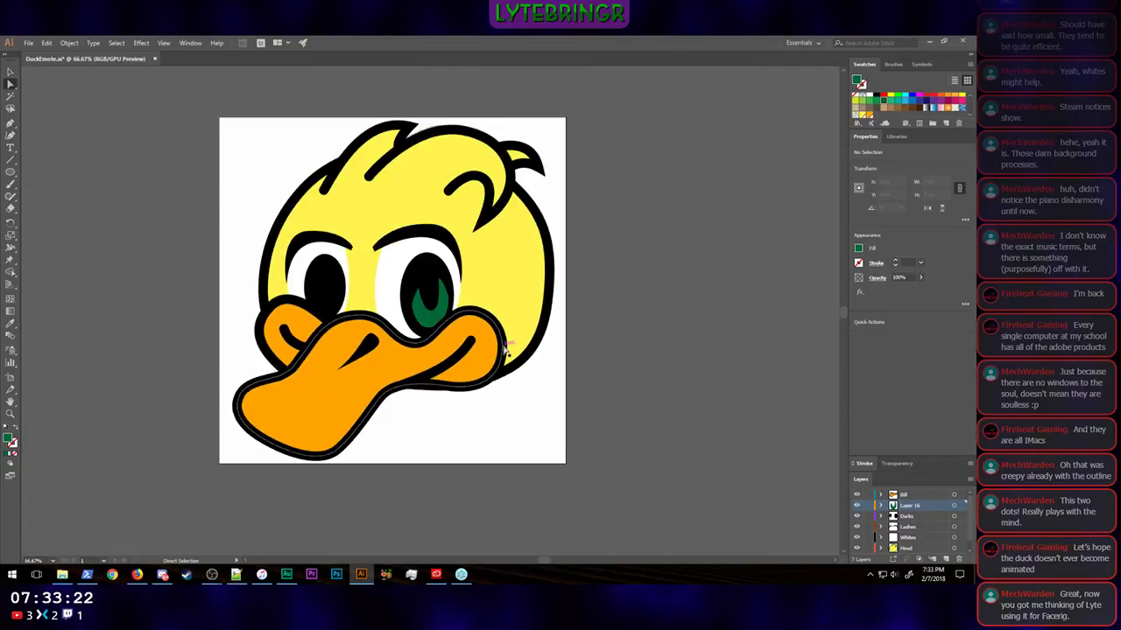
Step: Widen the crescent's inner curve by moving its inner bottom anchor to about X 621, Y 575 px, and deselect the crescent
{"action": "scroll", "coordinate": [670, 312], "scroll_direction": "up", "scroll_amount": 5}
{"action": "scroll", "coordinate": [667, 312], "scroll_direction": "down", "scroll_amount": 2}
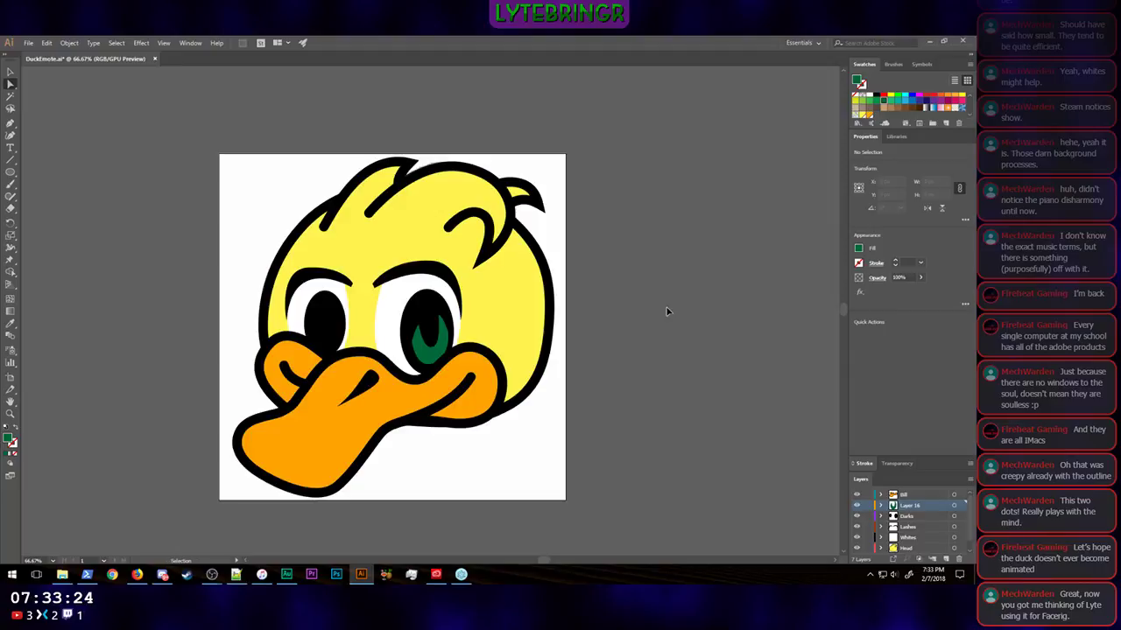
{"action": "key", "text": "ctrl+plus"}
{"action": "key", "text": "ctrl+plus"}
{"action": "key", "text": "ctrl+plus"}
{"action": "key", "text": "ctrl+plus"}
{"action": "left_click", "coordinate": [406, 459]}
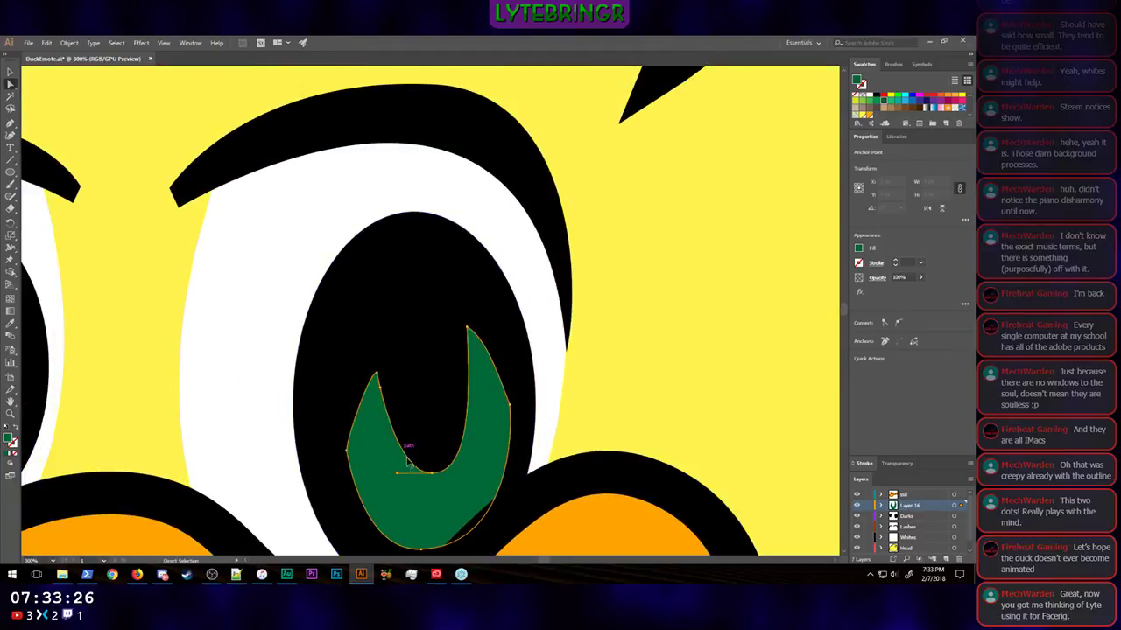
{"action": "left_click_drag", "start_coordinate": [397, 477], "coordinate": [429, 478]}
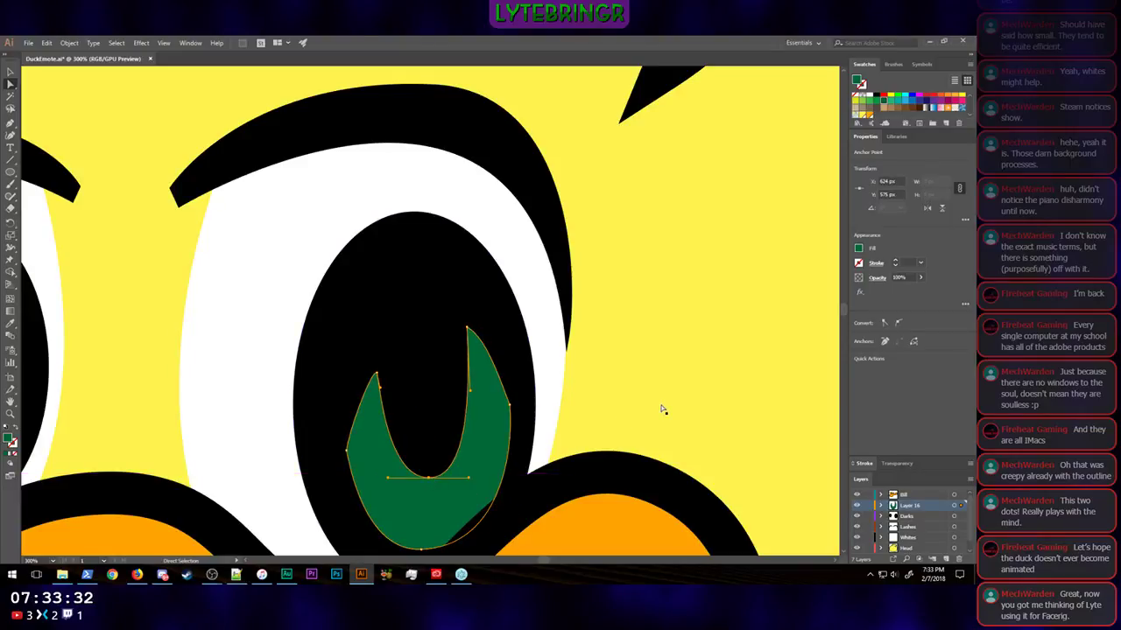
{"action": "left_click_drag", "start_coordinate": [427, 478], "coordinate": [424, 482]}
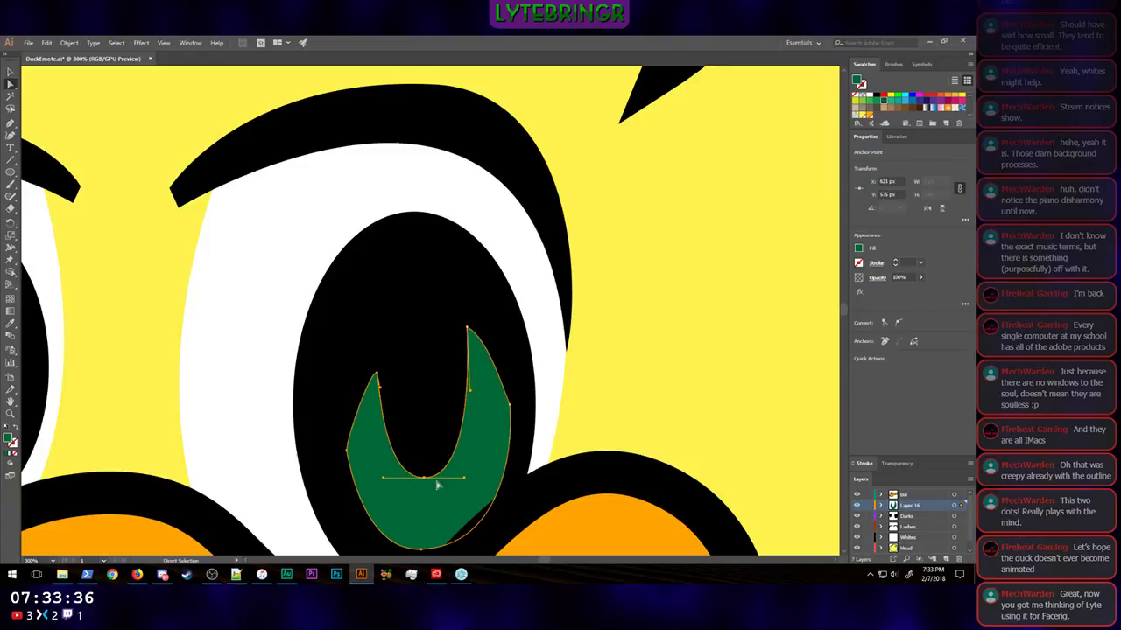
{"action": "left_click", "coordinate": [648, 413]}
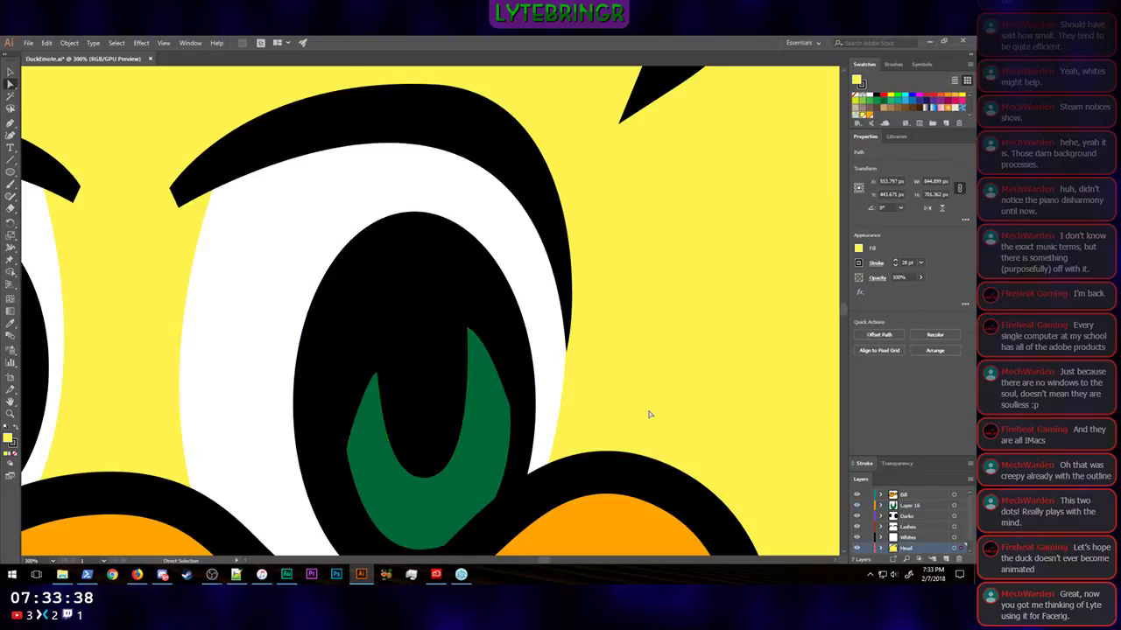
Step: Examine the crescent on the whole duck, compare it with the anime eyes reference in Firefox, and return to Illustrator
{"action": "key", "text": "ctrl+minus"}
{"action": "key", "text": "ctrl+minus"}
{"action": "key", "text": "ctrl+minus"}
{"action": "key", "text": "ctrl+minus"}
{"action": "key", "text": "ctrl+minus"}
{"action": "left_click", "coordinate": [659, 410]}
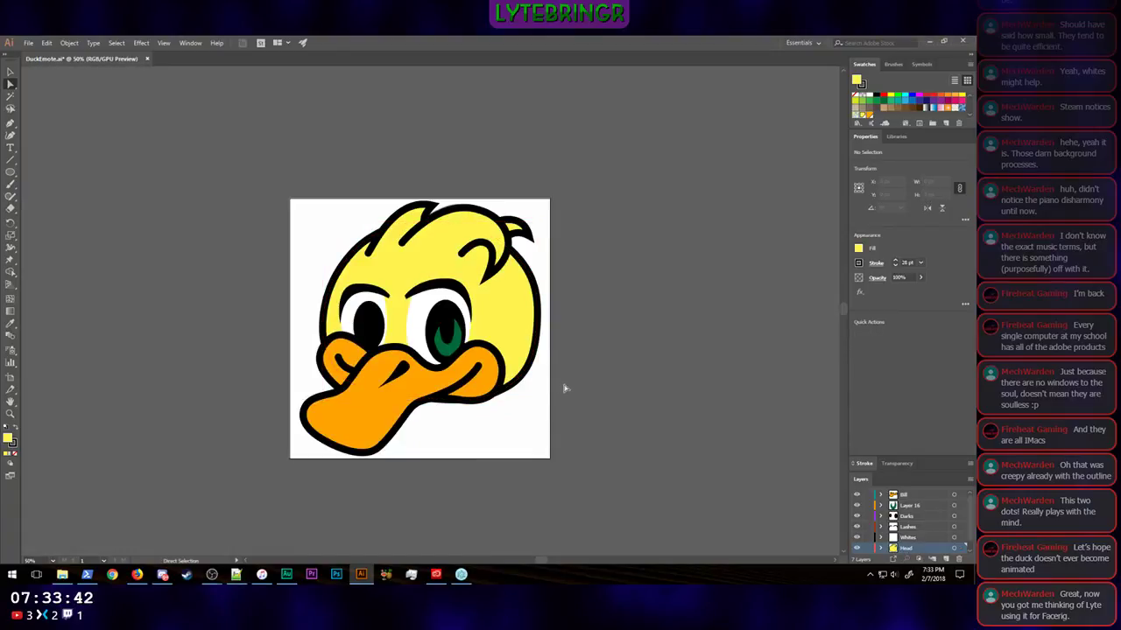
{"action": "scroll", "coordinate": [598, 378], "scroll_direction": "up", "scroll_amount": 1}
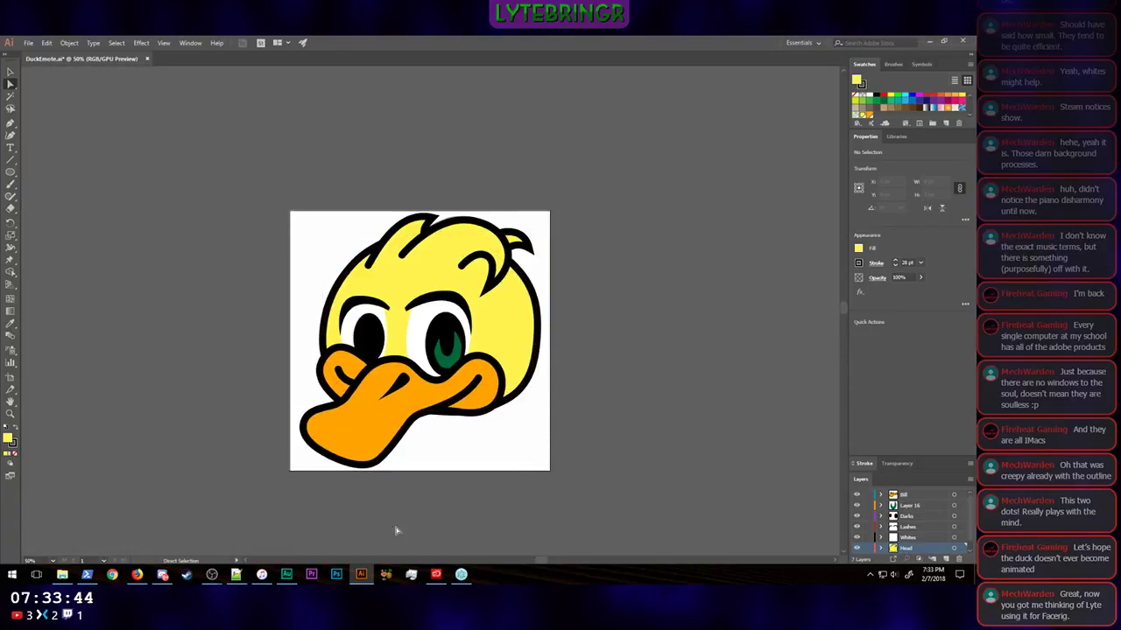
{"action": "left_click", "coordinate": [137, 575]}
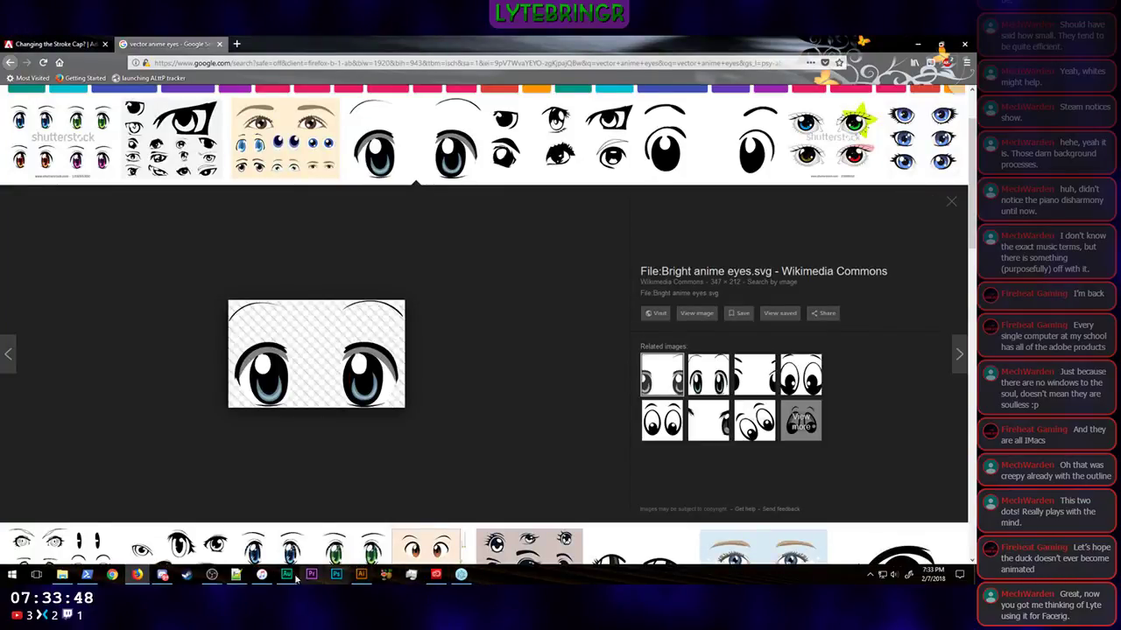
{"action": "left_click", "coordinate": [366, 581]}
{"action": "scroll", "coordinate": [623, 365], "scroll_direction": "up", "scroll_amount": 2}
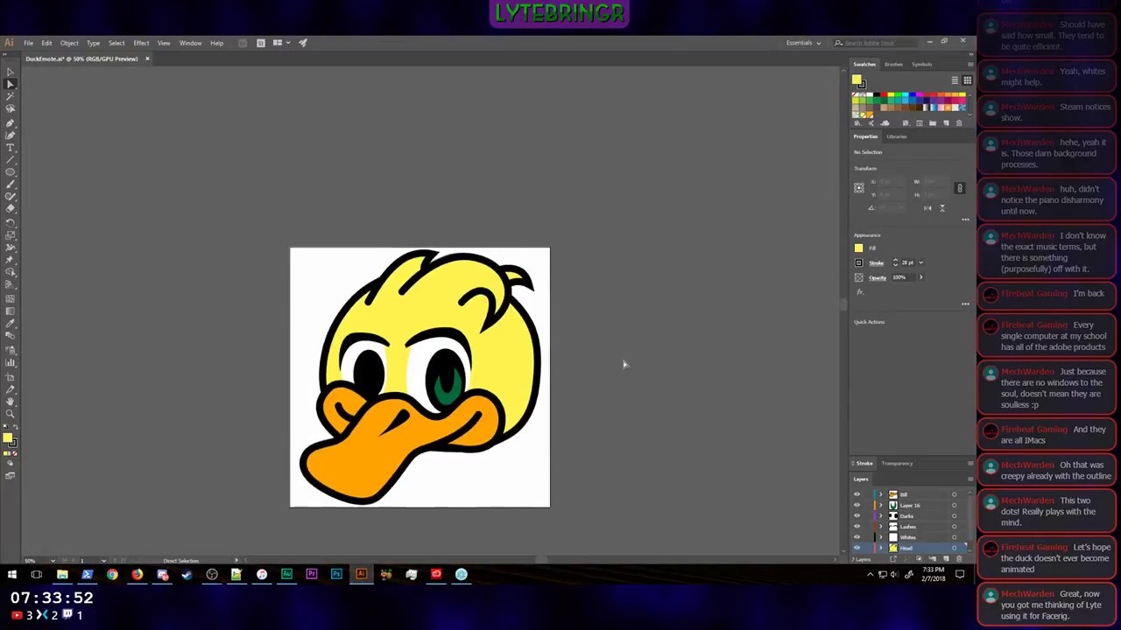
Step: Thin the crescent by lowering its inner bottom anchor to about X 624, Y 589 px, its right tip, and its left tip to about X 589, Y 520 px
{"action": "key", "text": "ctrl+equal"}
{"action": "key", "text": "ctrl+equal"}
{"action": "key", "text": "ctrl+equal"}
{"action": "key", "text": "ctrl+equal"}
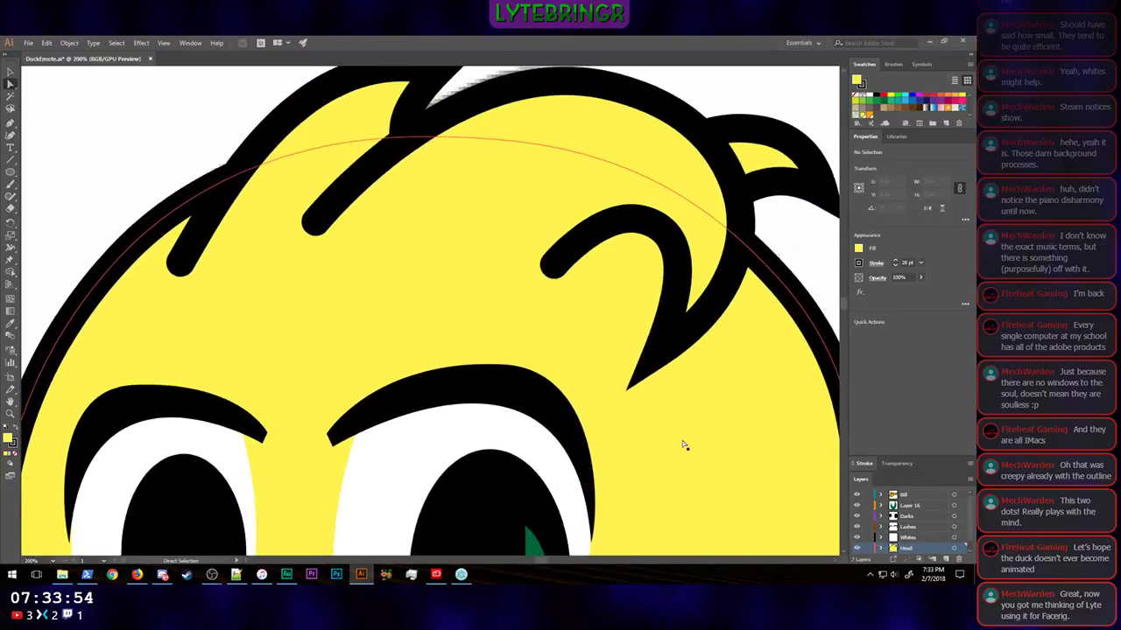
{"action": "scroll", "coordinate": [676, 436], "scroll_direction": "down", "scroll_amount": 7}
{"action": "key", "text": "ctrl+equal"}
{"action": "key", "text": "a"}
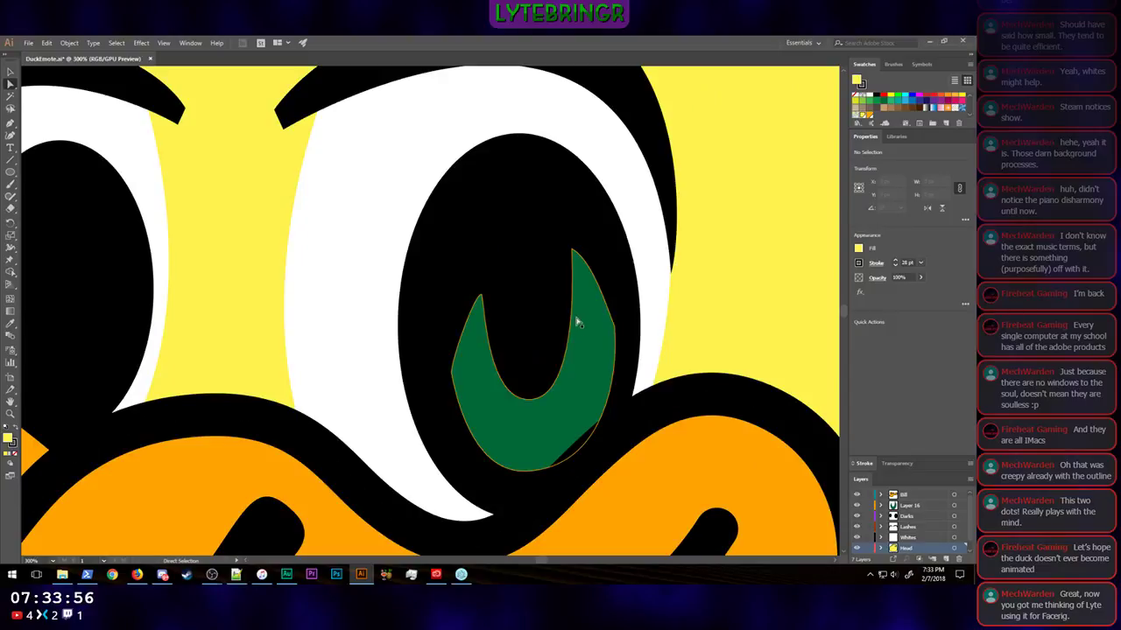
{"action": "left_click", "coordinate": [577, 317]}
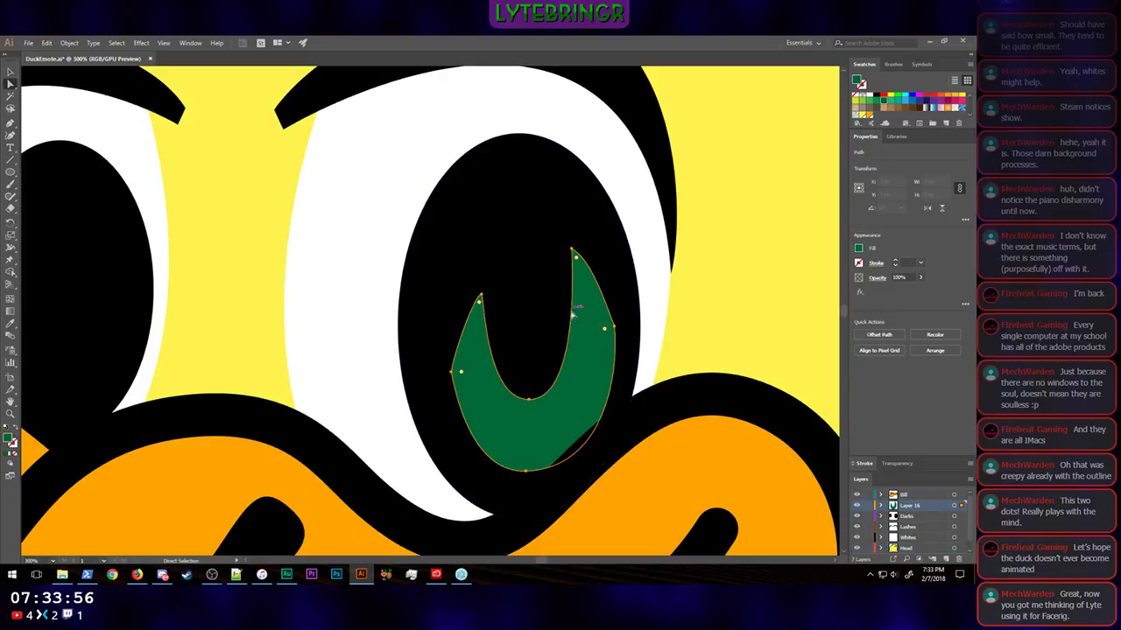
{"action": "left_click", "coordinate": [528, 401]}
{"action": "left_click_drag", "start_coordinate": [530, 403], "coordinate": [533, 421]}
{"action": "left_click_drag", "start_coordinate": [575, 312], "coordinate": [592, 335]}
{"action": "left_click_drag", "start_coordinate": [570, 252], "coordinate": [578, 282]}
{"action": "left_click_drag", "start_coordinate": [480, 298], "coordinate": [480, 367]}
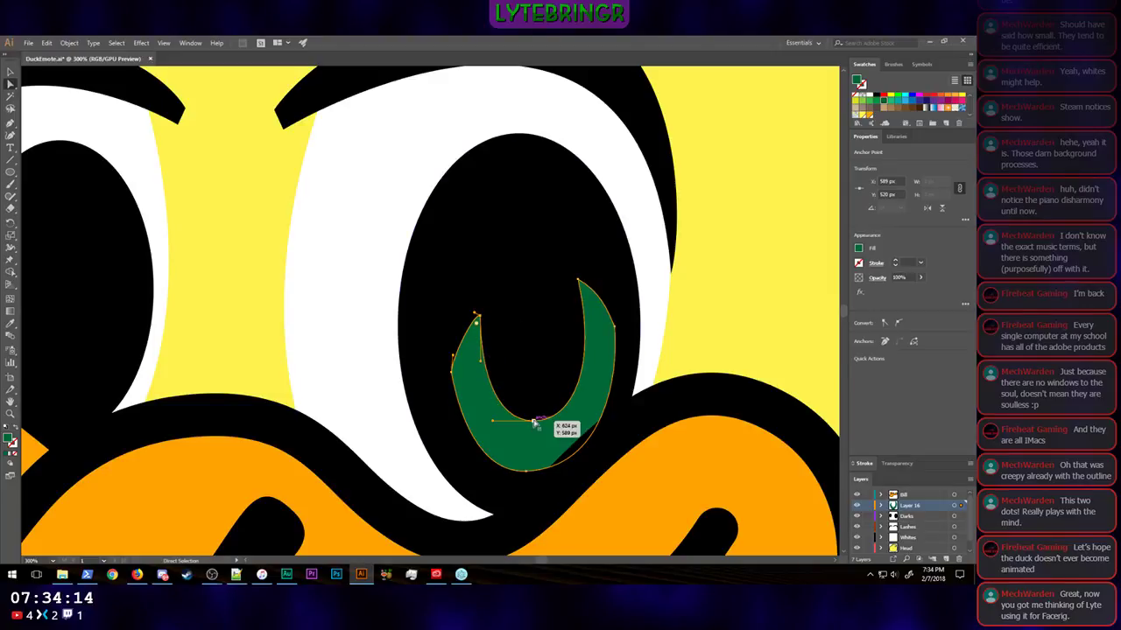
Step: Lower the crescent's inner bottom anchor to about X 624, Y 594 px and shift its left outer anchor slightly down
{"action": "left_click_drag", "start_coordinate": [532, 421], "coordinate": [533, 430]}
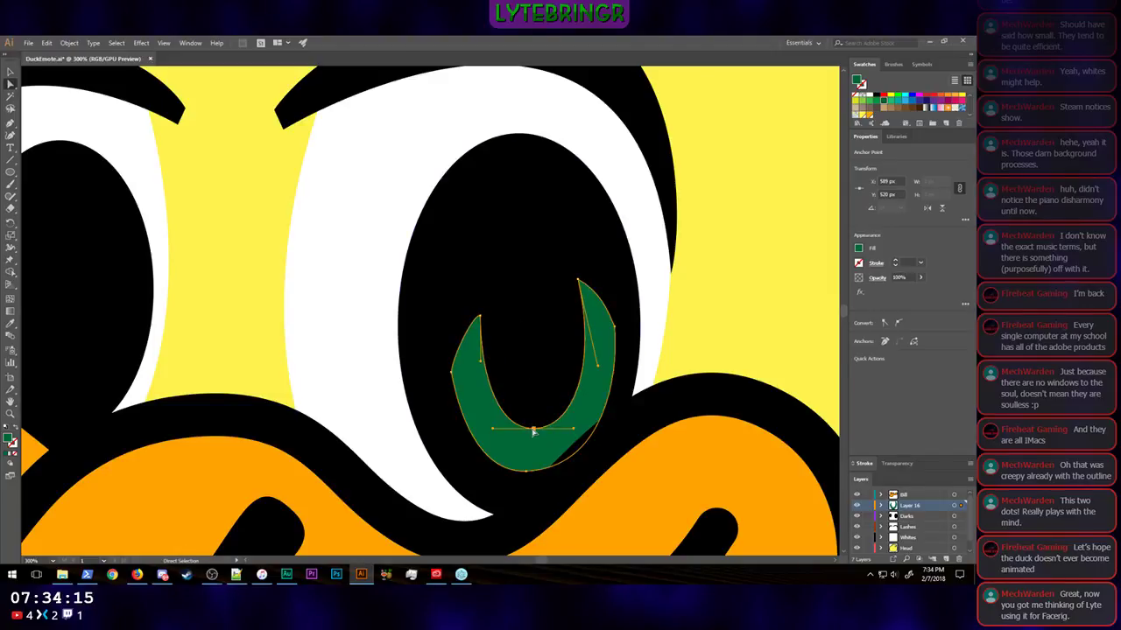
{"action": "left_click", "coordinate": [453, 374]}
{"action": "left_click_drag", "start_coordinate": [453, 377], "coordinate": [451, 383]}
{"action": "left_click", "coordinate": [741, 340]}
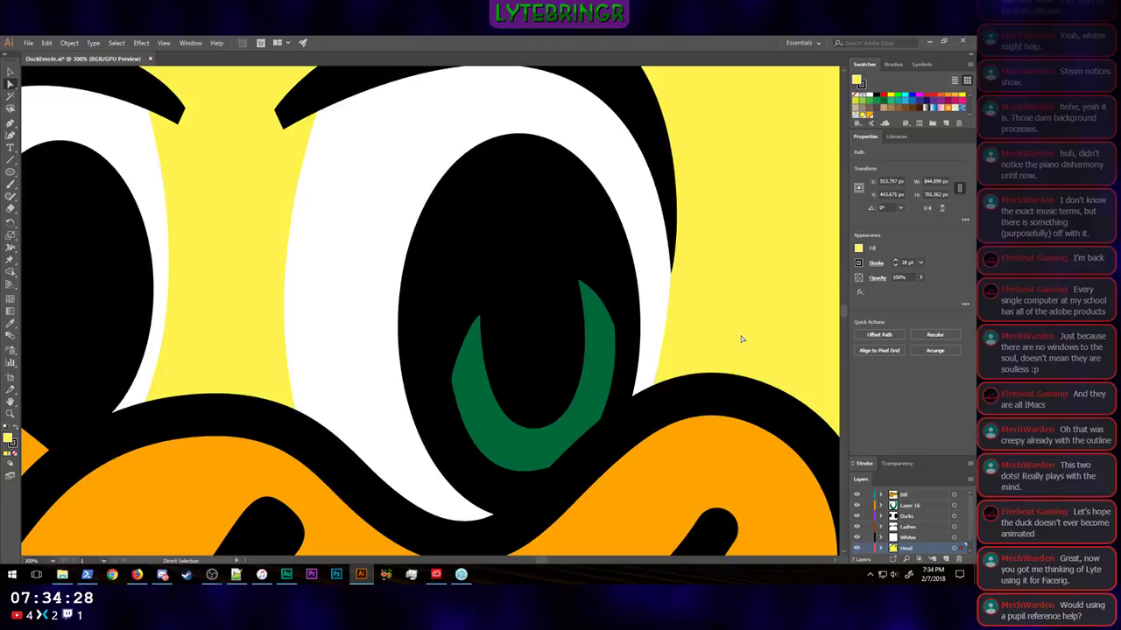
Step: Check the thinned crescent at whole-duck size and against the bright anime eyes image in Firefox, and return to Illustrator
{"action": "key", "text": "ctrl+minus"}
{"action": "key", "text": "ctrl+minus"}
{"action": "key", "text": "ctrl+minus"}
{"action": "key", "text": "ctrl+minus"}
{"action": "key", "text": "ctrl+minus"}
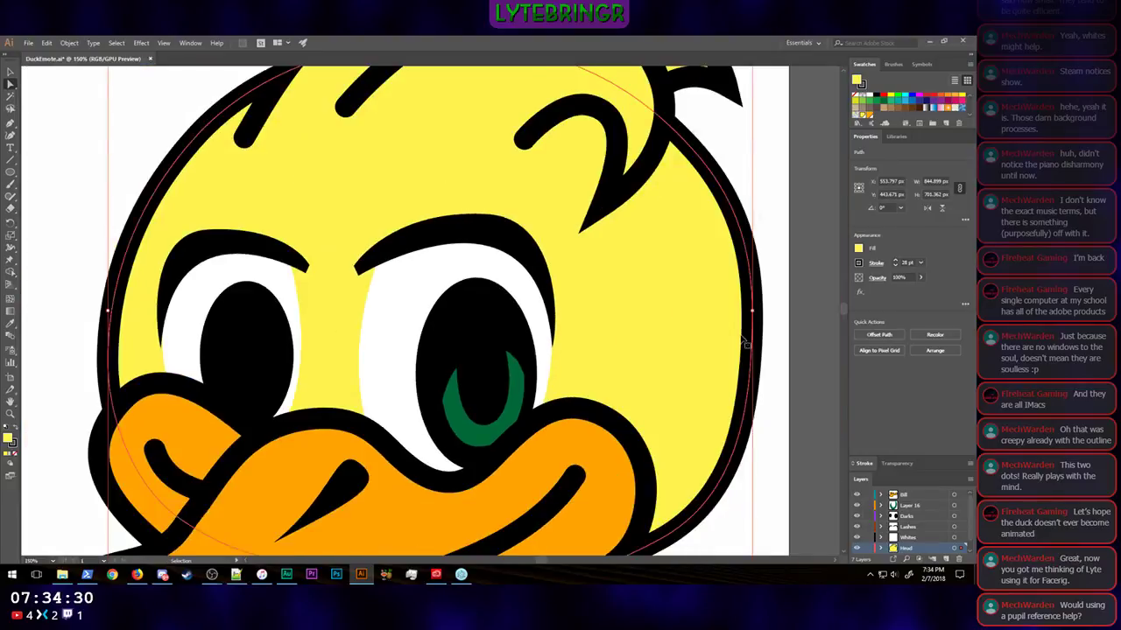
{"action": "left_click", "coordinate": [651, 366]}
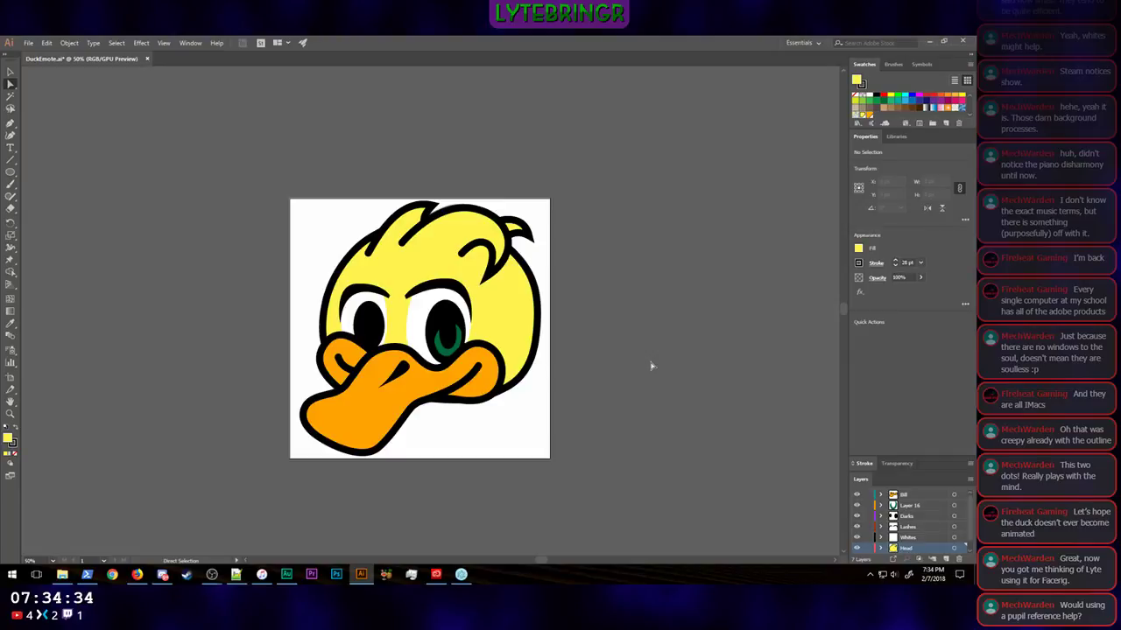
{"action": "key", "text": "ctrl+plus"}
{"action": "key", "text": "a"}
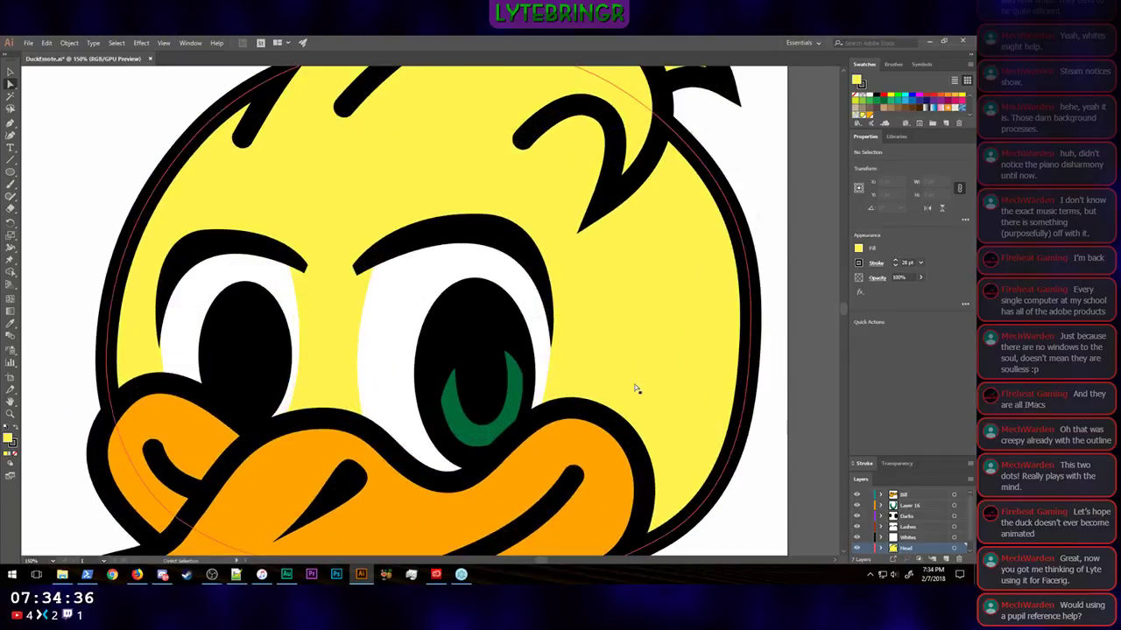
{"action": "left_click", "coordinate": [138, 580]}
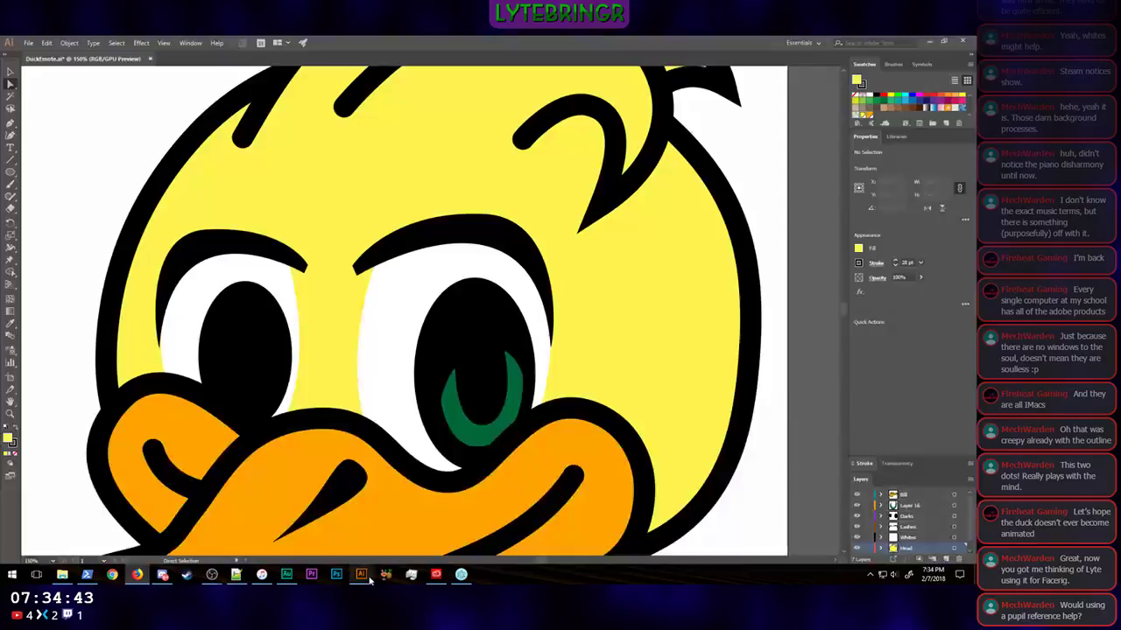
{"action": "left_click", "coordinate": [364, 578]}
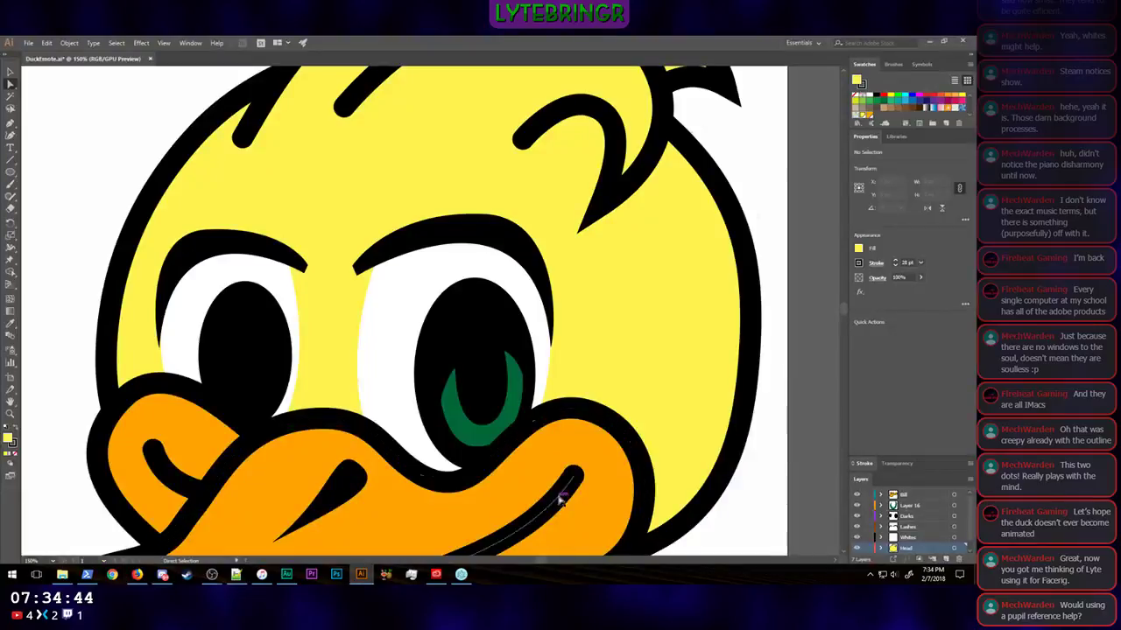
{"action": "scroll", "coordinate": [769, 445], "scroll_direction": "right", "scroll_amount": 2}
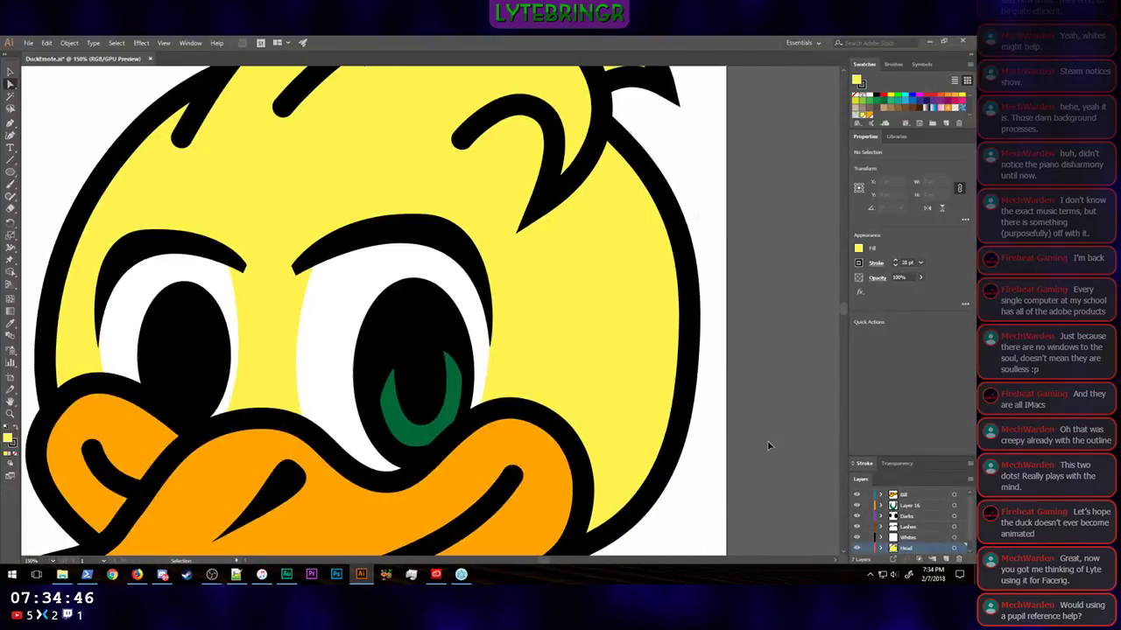
Step: Rename Layer 16, which holds the green crescent, to IrisDark
{"action": "left_click", "coordinate": [918, 508]}
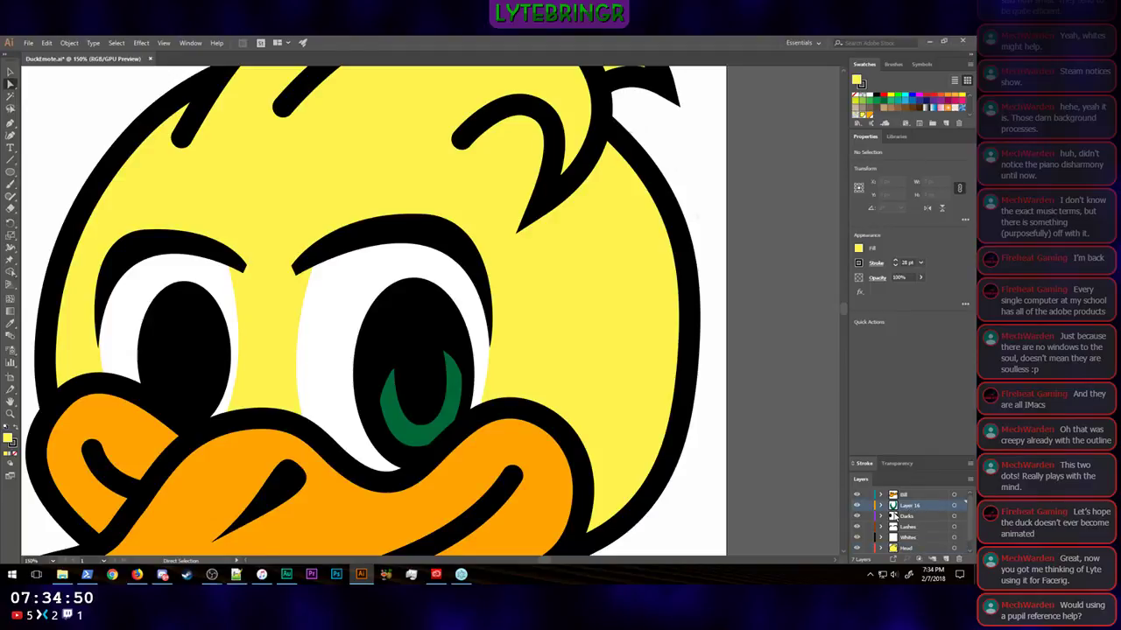
{"action": "double_click", "coordinate": [911, 506]}
{"action": "type", "text": "IrisDark"}
{"action": "key", "text": "Return"}
Step: Create a new layer above IrisDark and name it IrisHighlight
{"action": "left_click", "coordinate": [945, 559]}
{"action": "double_click", "coordinate": [917, 509]}
{"action": "type", "text": "Iris"}
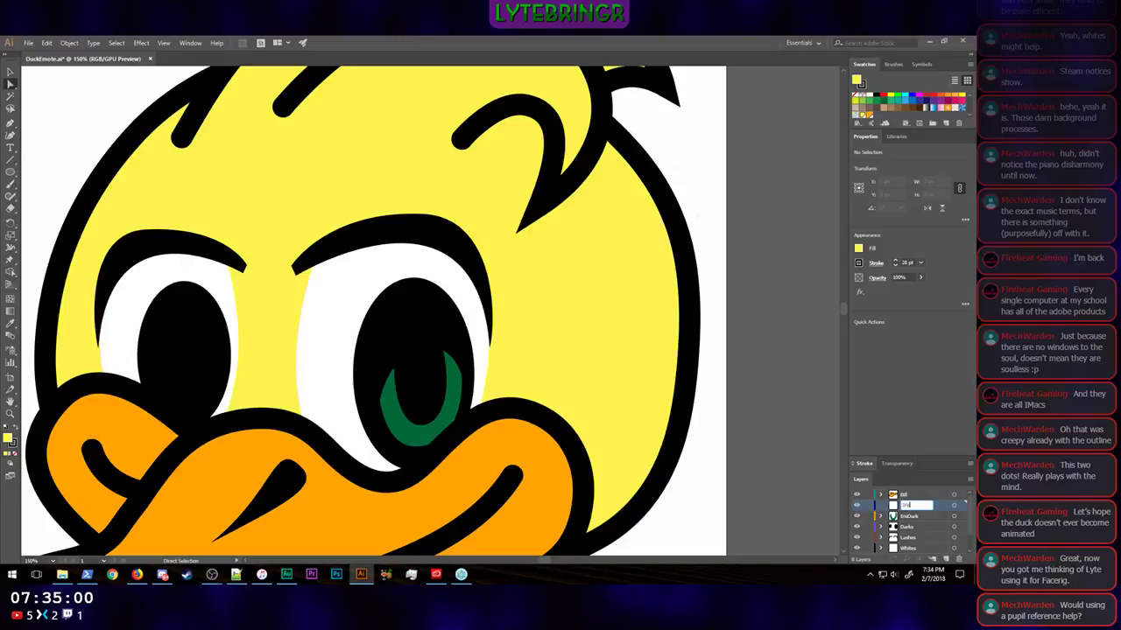
{"action": "type", "text": "Highlight"}
{"action": "key", "text": "Return"}
Step: Copy the green crescent from the IrisDark layer and paste the duplicate onto the IrisHighlight layer
{"action": "left_click", "coordinate": [911, 516]}
{"action": "left_click", "coordinate": [438, 431]}
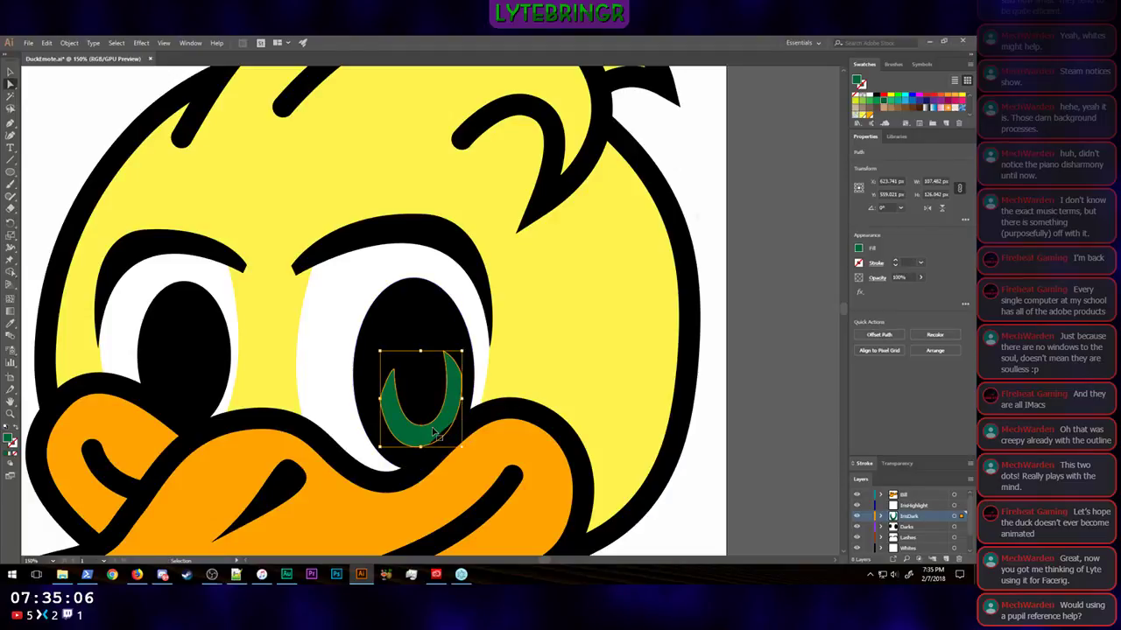
{"action": "left_click", "coordinate": [915, 506]}
{"action": "key", "text": "ctrl+c"}
{"action": "key", "text": "ctrl+v"}
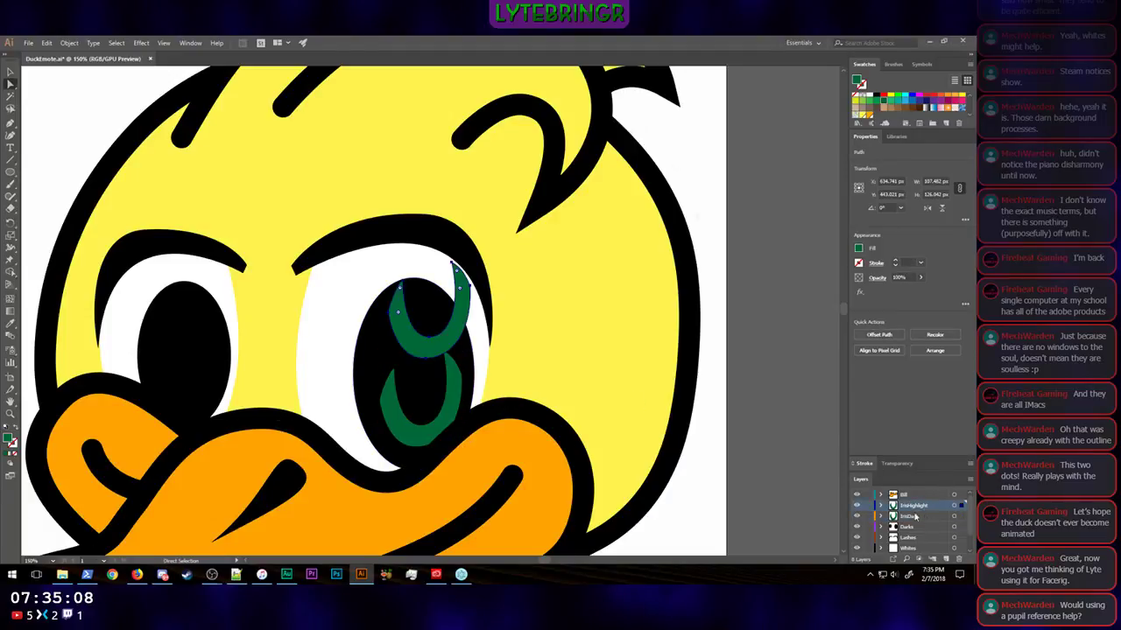
Step: Lay the duplicate crescent exactly over the dark green one and fill it with a lighter green
{"action": "left_click_drag", "start_coordinate": [437, 355], "coordinate": [440, 442]}
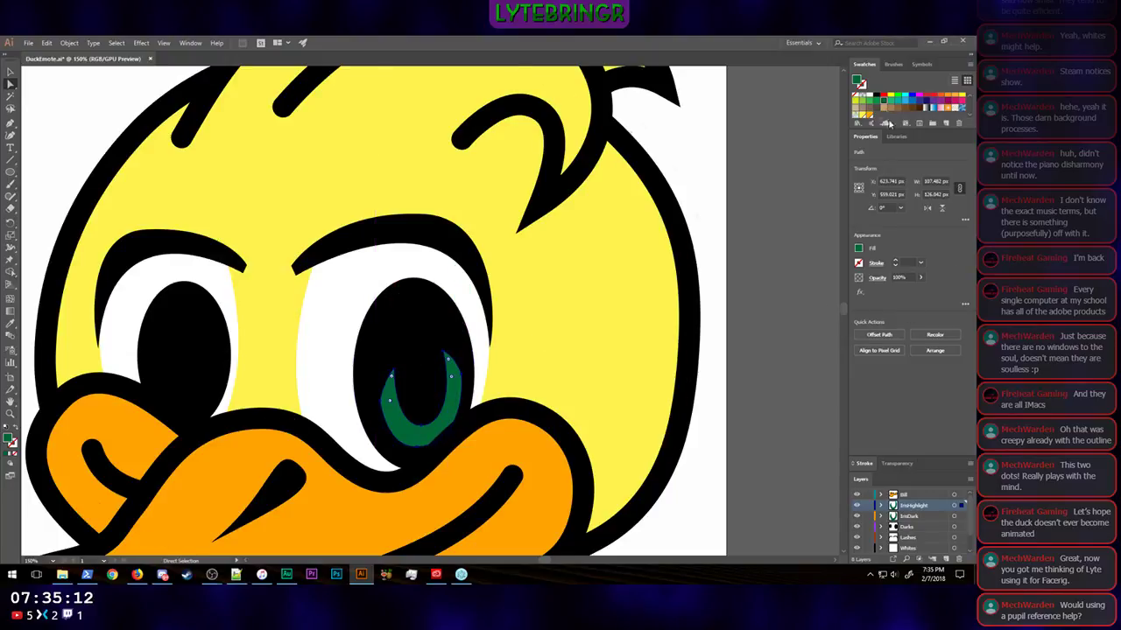
{"action": "left_click", "coordinate": [880, 99]}
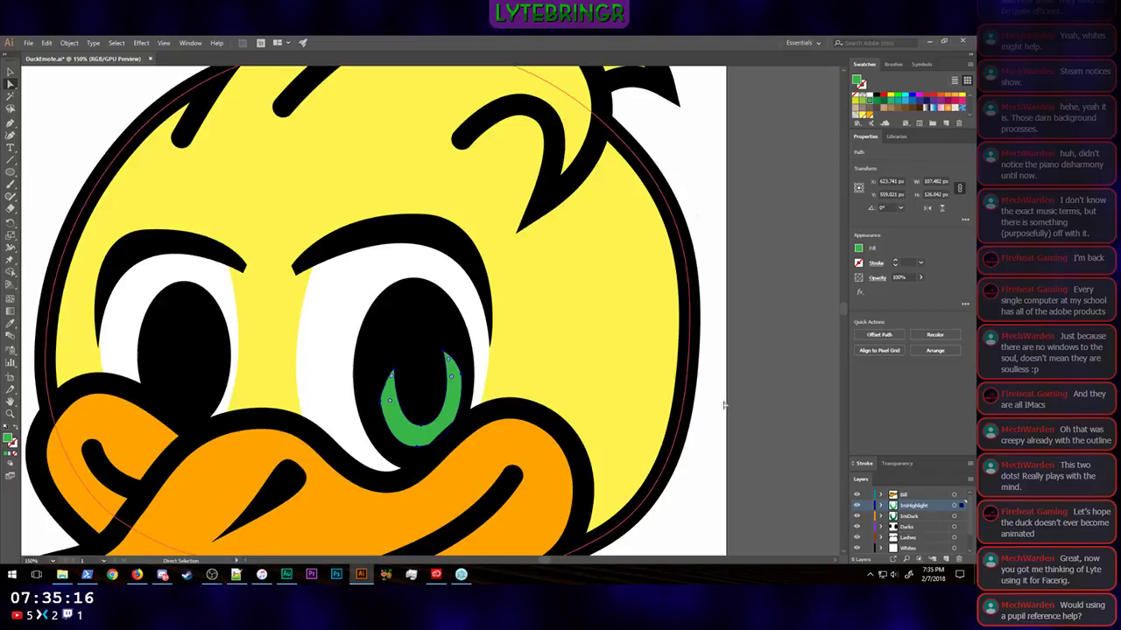
{"action": "left_click", "coordinate": [755, 430]}
Step: Pull the light green crescent's left tip, outer left anchor and bottom anchor inward to leave a dark green rim
{"action": "scroll", "coordinate": [558, 407], "scroll_direction": "down", "scroll_amount": 2}
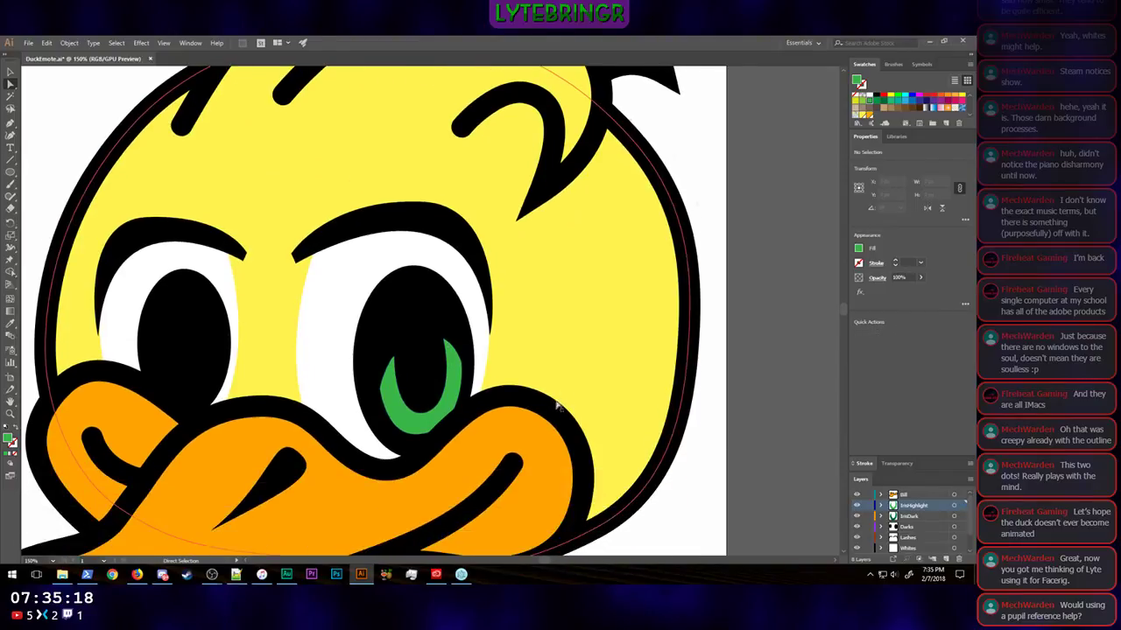
{"action": "scroll", "coordinate": [558, 403], "scroll_direction": "right", "scroll_amount": 1}
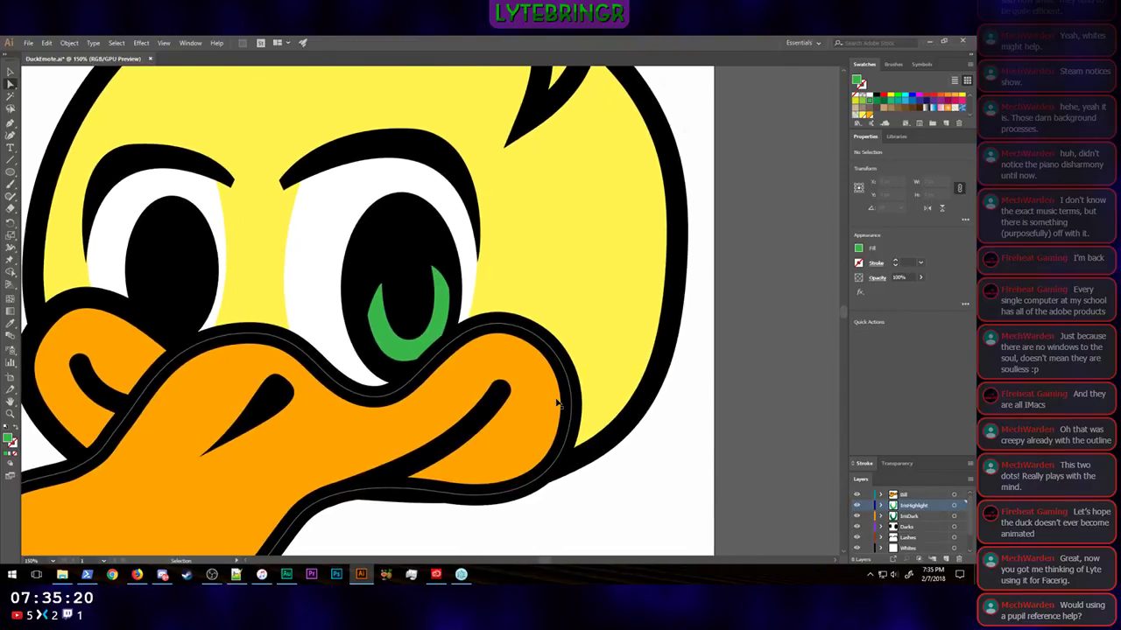
{"action": "scroll", "coordinate": [552, 386], "scroll_direction": "up", "scroll_amount": 4}
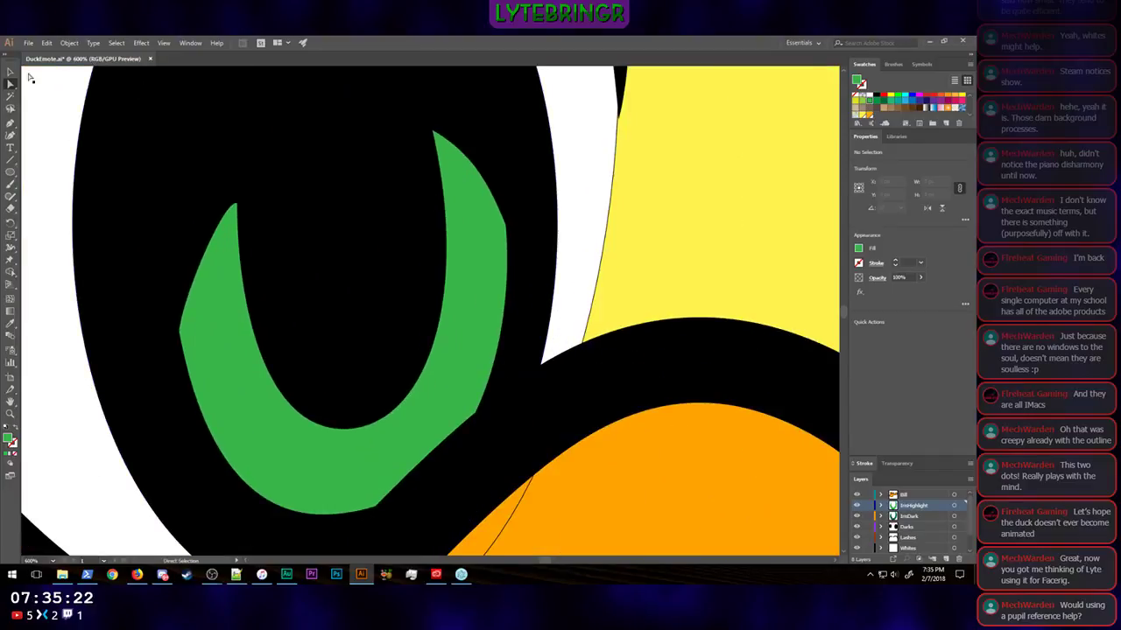
{"action": "left_click", "coordinate": [237, 210]}
{"action": "left_click_drag", "start_coordinate": [237, 210], "coordinate": [224, 295]}
{"action": "left_click", "coordinate": [237, 210]}
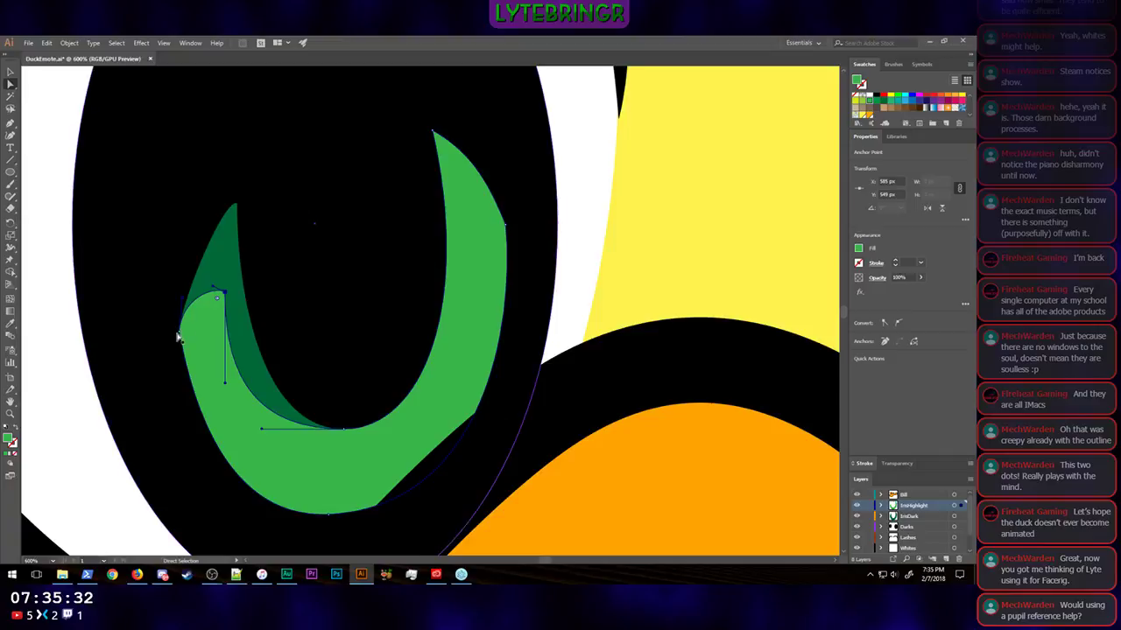
{"action": "left_click_drag", "start_coordinate": [178, 331], "coordinate": [211, 373]}
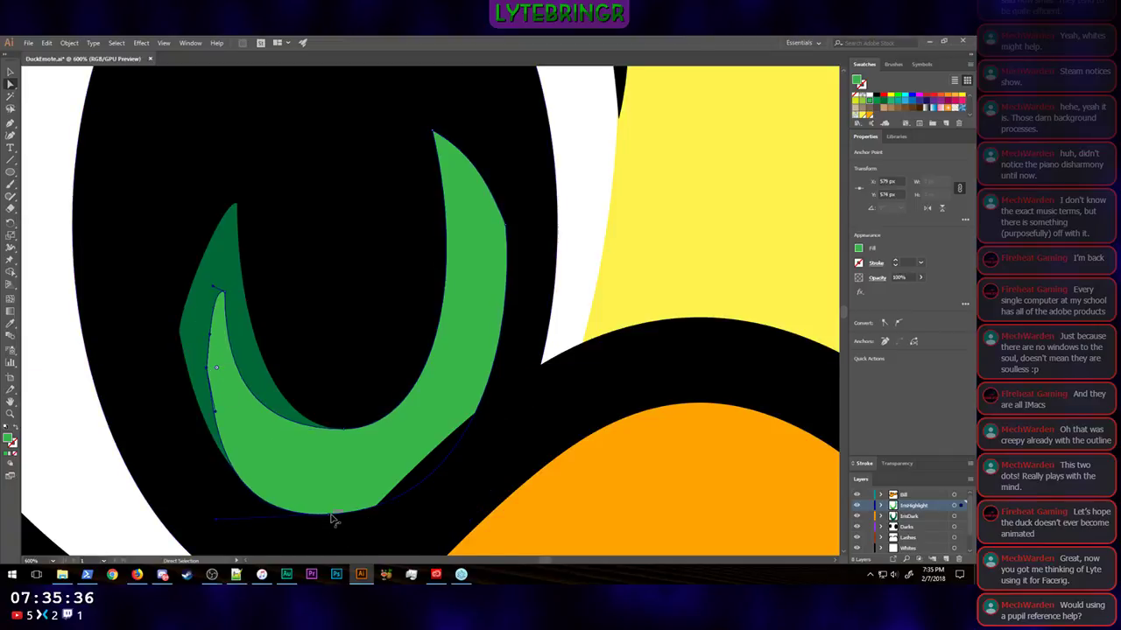
{"action": "left_click_drag", "start_coordinate": [333, 512], "coordinate": [343, 486]}
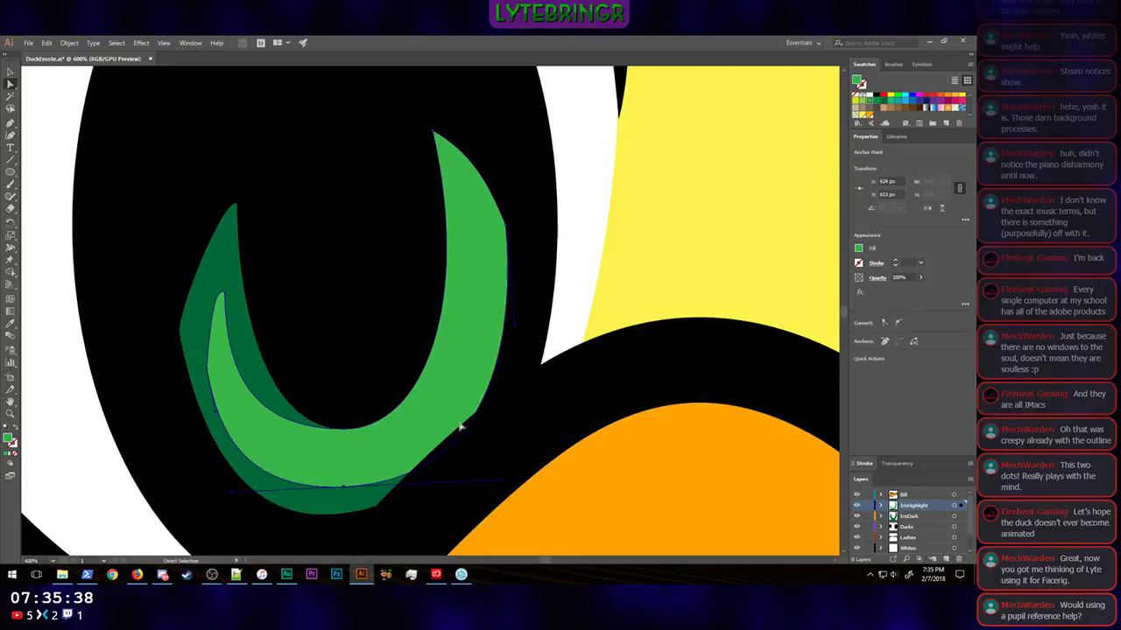
Step: Move the light crescent's right tip and outer right anchors inward and lower its inner bottom anchor
{"action": "left_click_drag", "start_coordinate": [512, 234], "coordinate": [484, 237]}
{"action": "left_click_drag", "start_coordinate": [435, 132], "coordinate": [458, 188]}
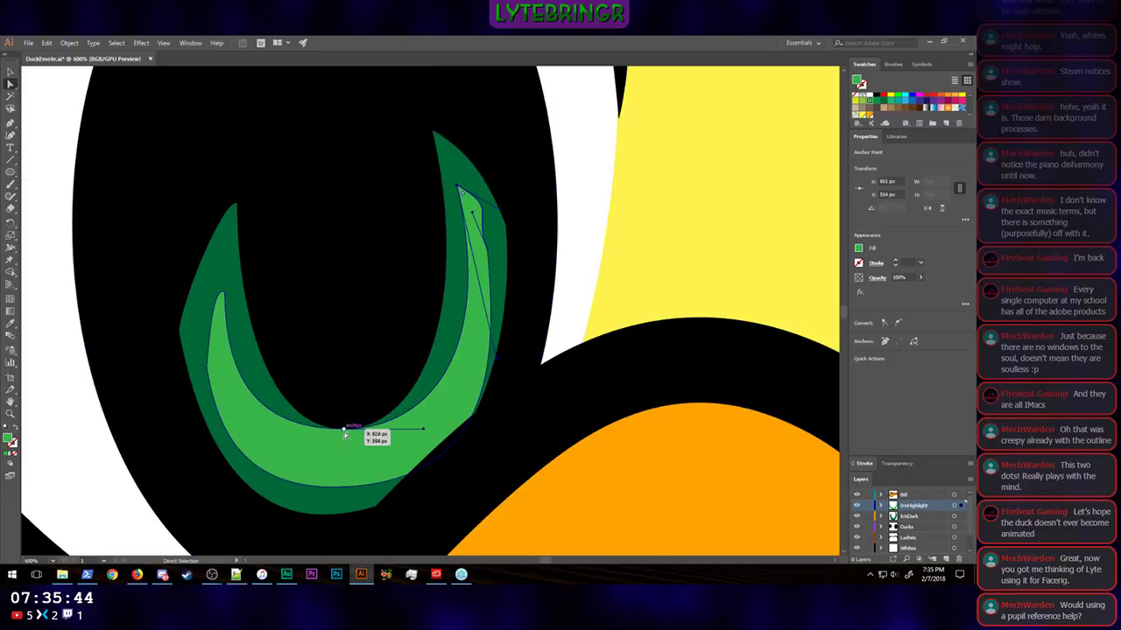
{"action": "left_click_drag", "start_coordinate": [345, 432], "coordinate": [343, 453]}
{"action": "left_click", "coordinate": [459, 188]}
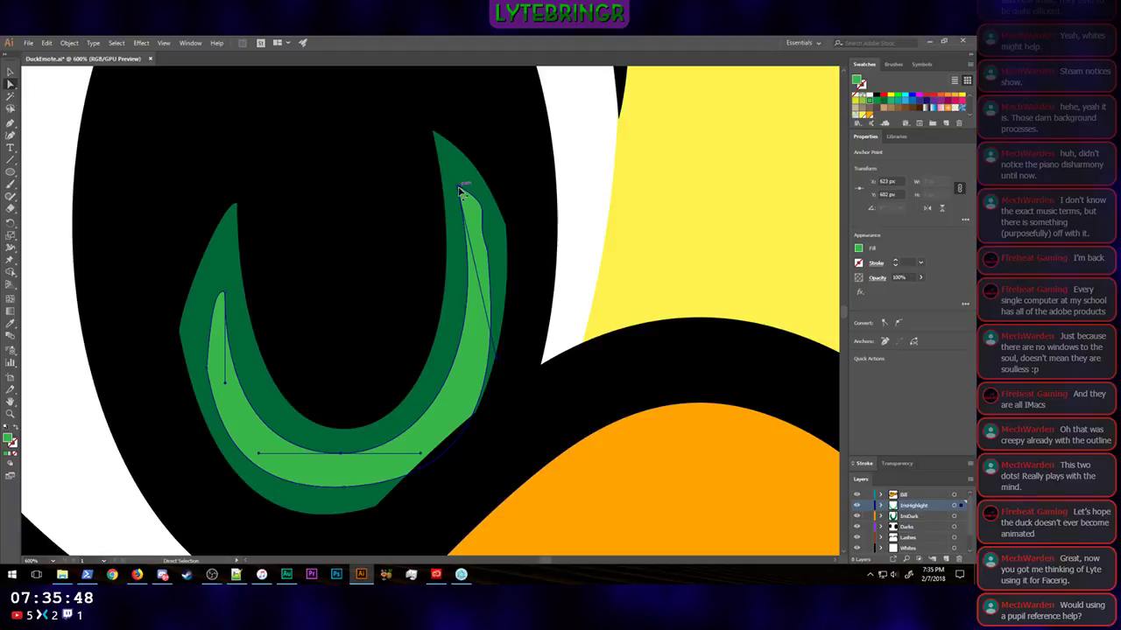
{"action": "left_click_drag", "start_coordinate": [459, 187], "coordinate": [481, 210]}
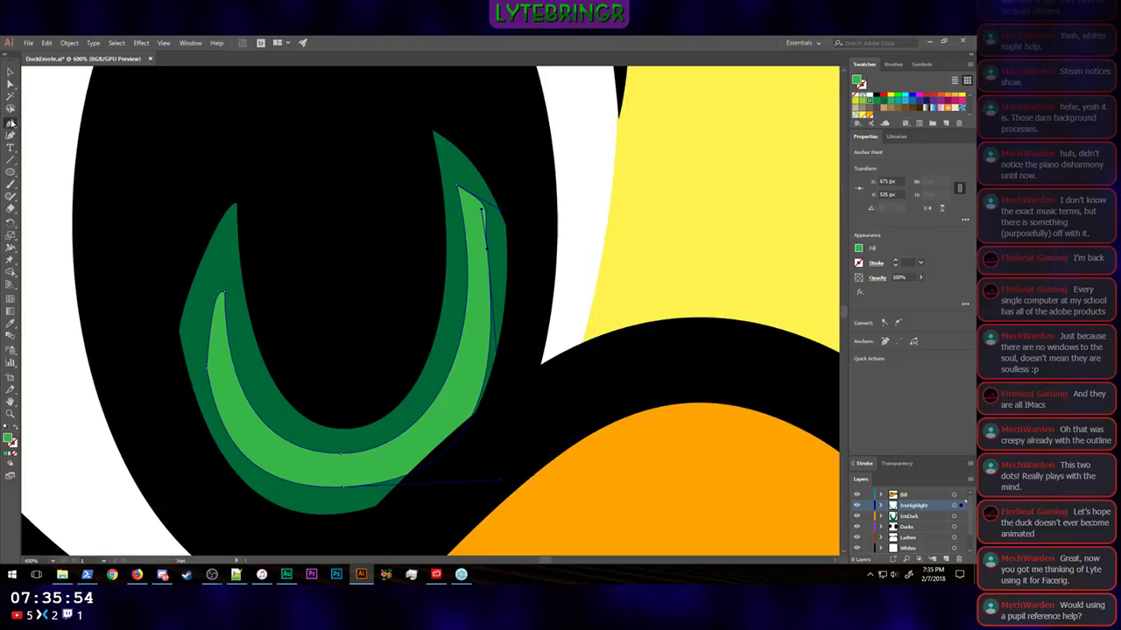
Step: Delete the surplus anchor points along the light crescent's outer left and outer right edges
{"action": "left_click_drag", "start_coordinate": [10, 123], "coordinate": [49, 149]}
{"action": "left_click", "coordinate": [207, 370]}
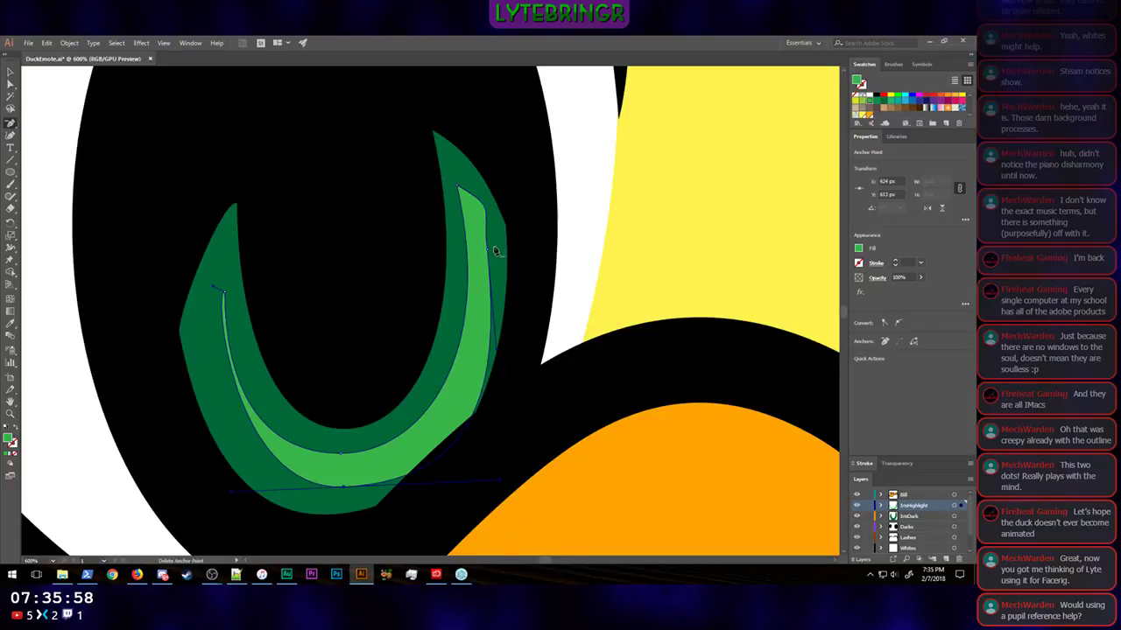
{"action": "left_click", "coordinate": [488, 251]}
Step: Lower the light crescent's right tip and adjust its curve handles so that arm tapers smoothly
{"action": "left_click", "coordinate": [11, 83]}
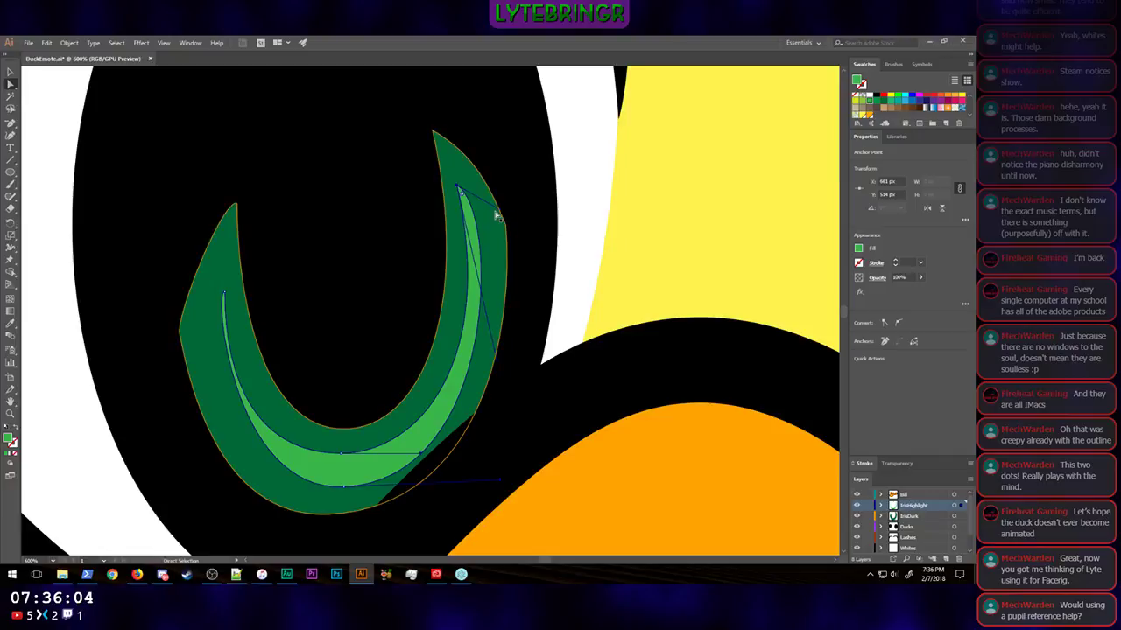
{"action": "left_click_drag", "start_coordinate": [501, 212], "coordinate": [469, 224]}
{"action": "left_click_drag", "start_coordinate": [511, 390], "coordinate": [482, 390]}
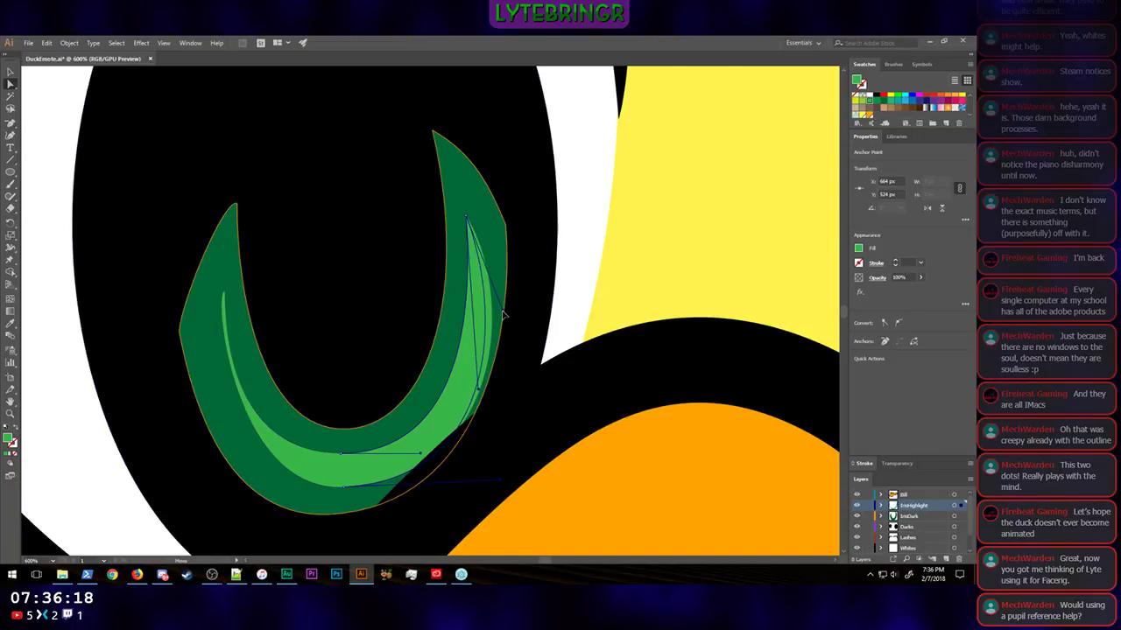
Step: Reshape the light crescent's left tip with its curve handles, reposition both tips slightly and deselect the shape
{"action": "left_click", "coordinate": [225, 291]}
{"action": "mouse_move", "coordinate": [236, 375]}
{"action": "left_mouse_down"}
{"action": "mouse_move", "coordinate": [226, 384]}
{"action": "mouse_move", "coordinate": [238, 392]}
{"action": "left_mouse_up"}
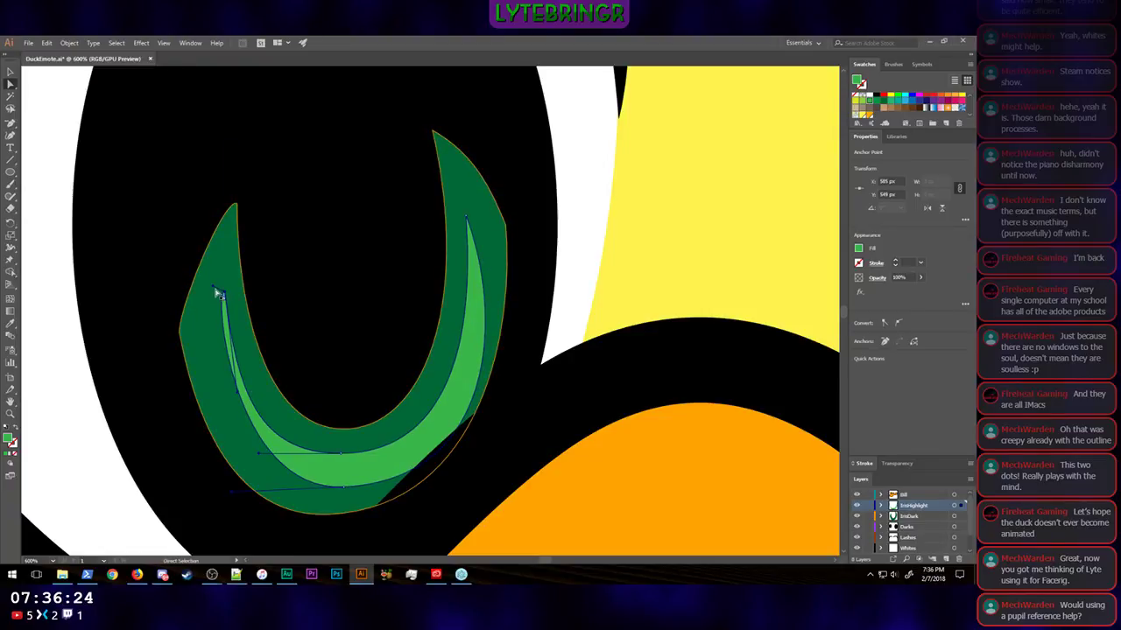
{"action": "left_click_drag", "start_coordinate": [213, 286], "coordinate": [211, 391]}
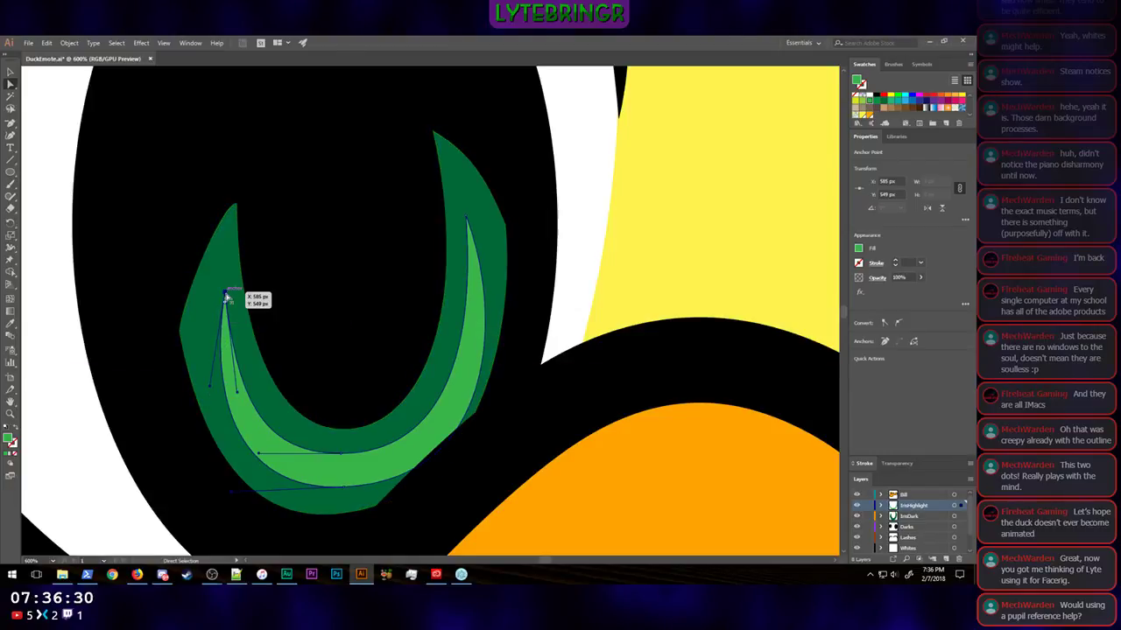
{"action": "left_click_drag", "start_coordinate": [225, 296], "coordinate": [222, 311]}
{"action": "left_click_drag", "start_coordinate": [468, 220], "coordinate": [473, 226]}
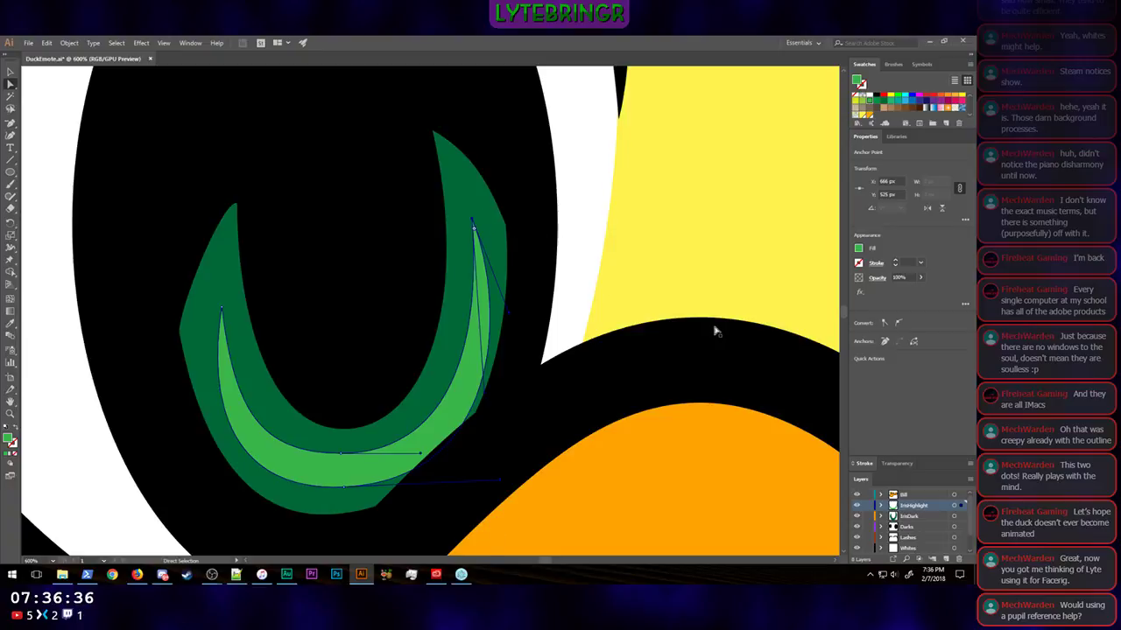
{"action": "key", "text": "ctrl+1"}
{"action": "key", "text": "ctrl+minus"}
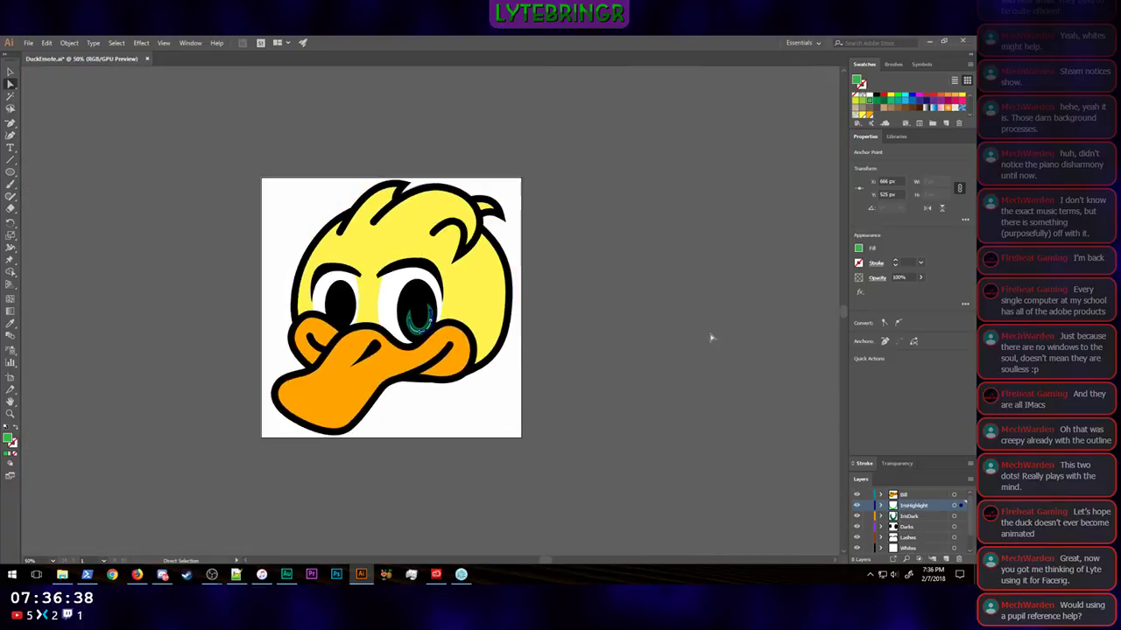
{"action": "left_click", "coordinate": [689, 340]}
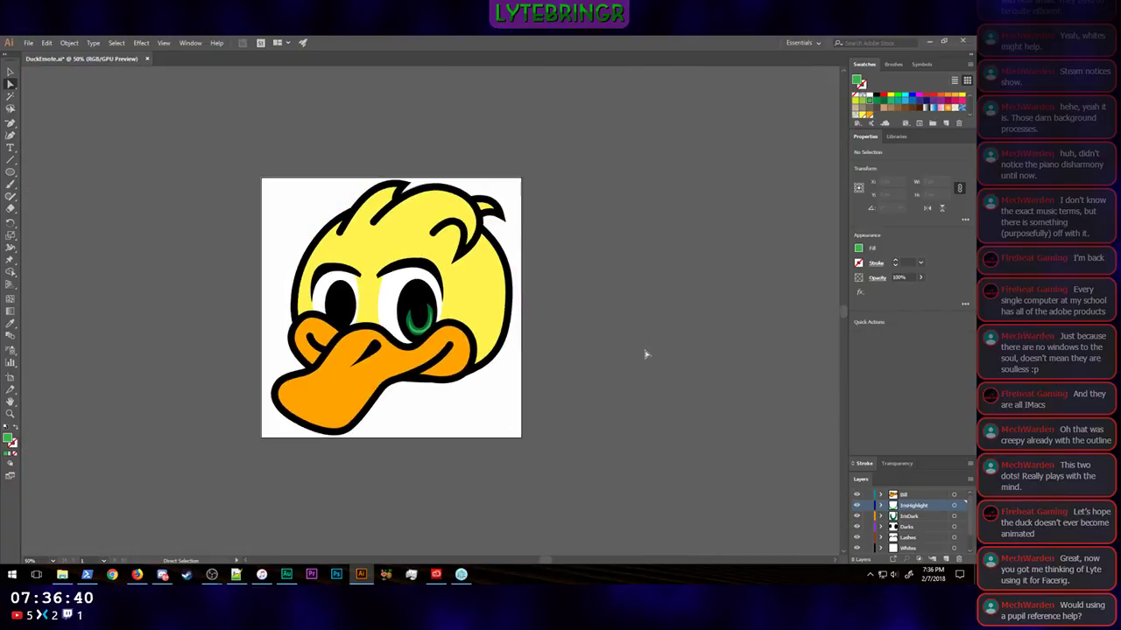
Step: Create a new layer above IrisHighlight and name it SpecHighlight
{"action": "scroll", "coordinate": [613, 317], "scroll_direction": "up", "scroll_amount": 2}
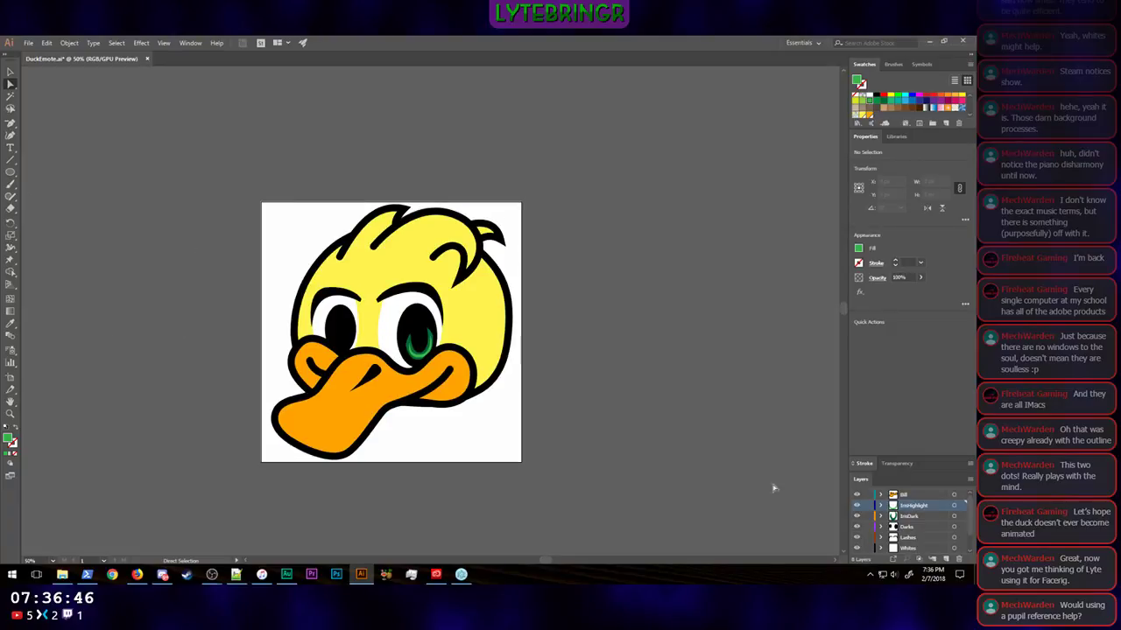
{"action": "left_click", "coordinate": [945, 558]}
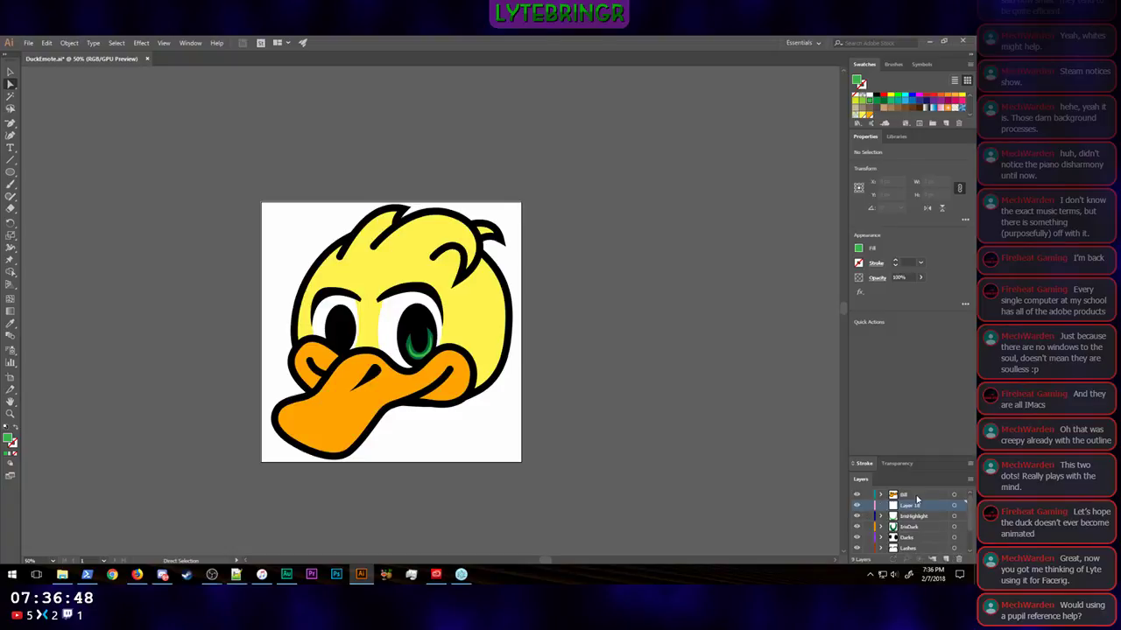
{"action": "double_click", "coordinate": [908, 506]}
{"action": "type", "text": "Pu"}
{"action": "type", "text": "pecHighlight"}
{"action": "key", "text": "Return"}
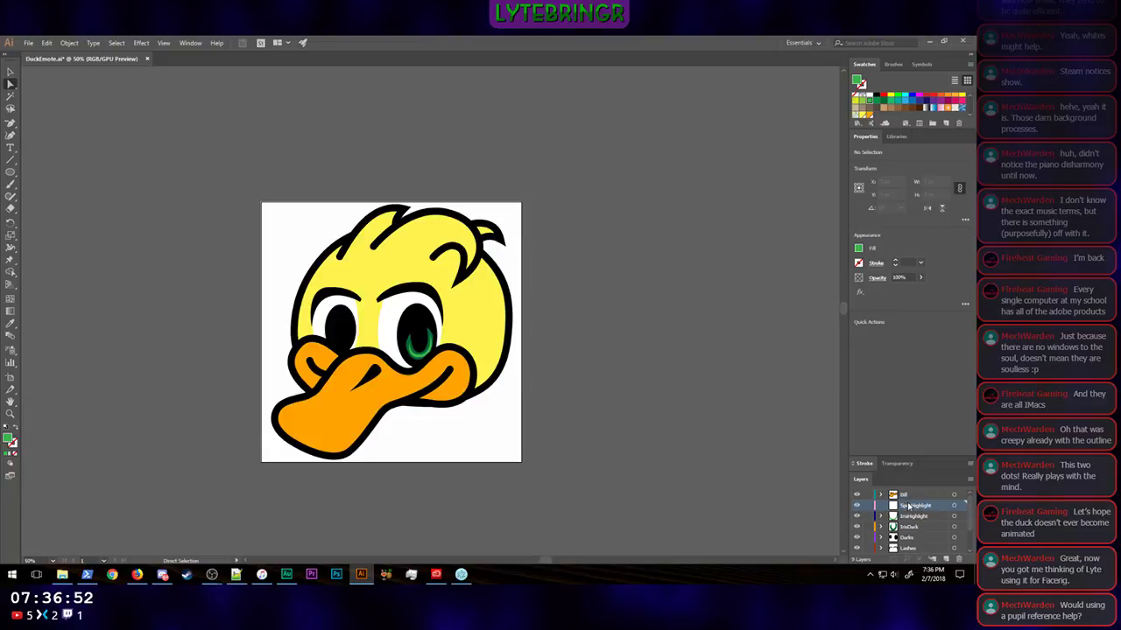
Step: Draw an ellipse about 86 px wide and 68 px high over the upper-left edge of the larger eye's pupil
{"action": "left_click", "coordinate": [12, 176]}
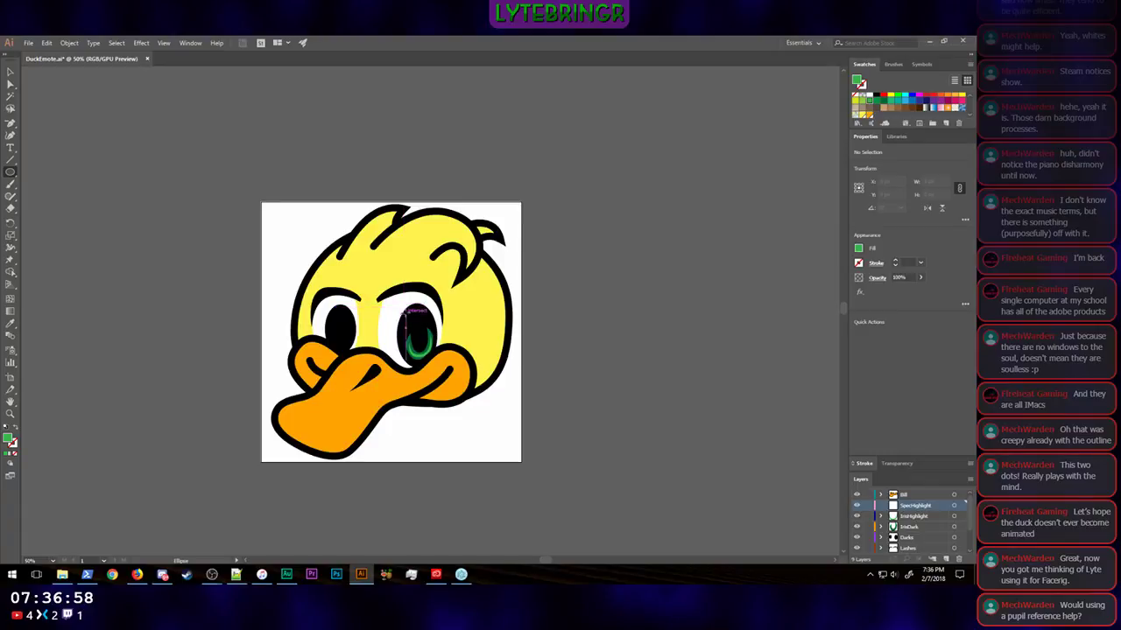
{"action": "left_click_drag", "start_coordinate": [408, 310], "coordinate": [428, 332]}
{"action": "key", "text": "shift+Left"}
{"action": "key", "text": "shift+Left"}
{"action": "key", "text": "shift+Up"}
{"action": "key", "text": "shift+Up"}
{"action": "key", "text": "shift+Up"}
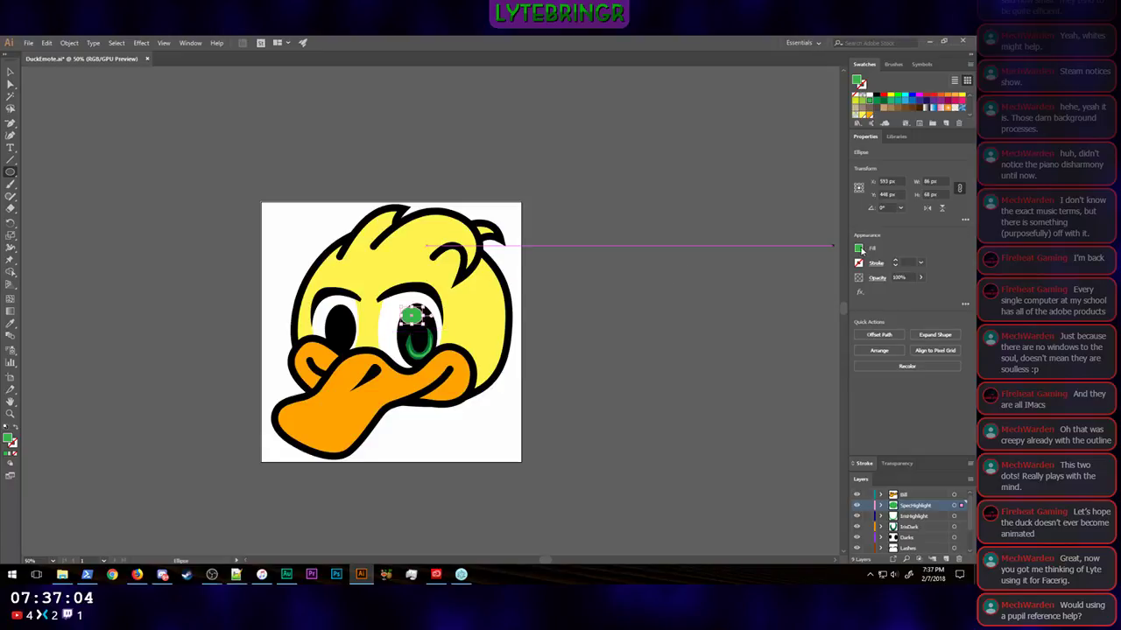
Step: Fill the ellipse with white, nudge it slightly left and down, and deselect it
{"action": "left_click", "coordinate": [859, 249]}
{"action": "left_click", "coordinate": [760, 289]}
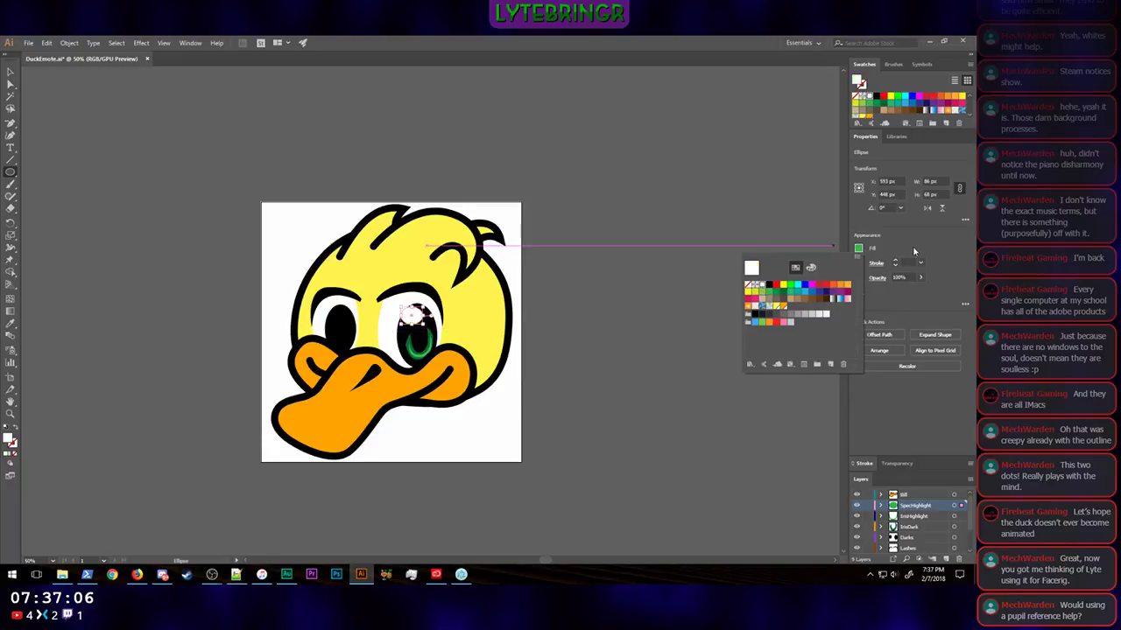
{"action": "left_click", "coordinate": [10, 72]}
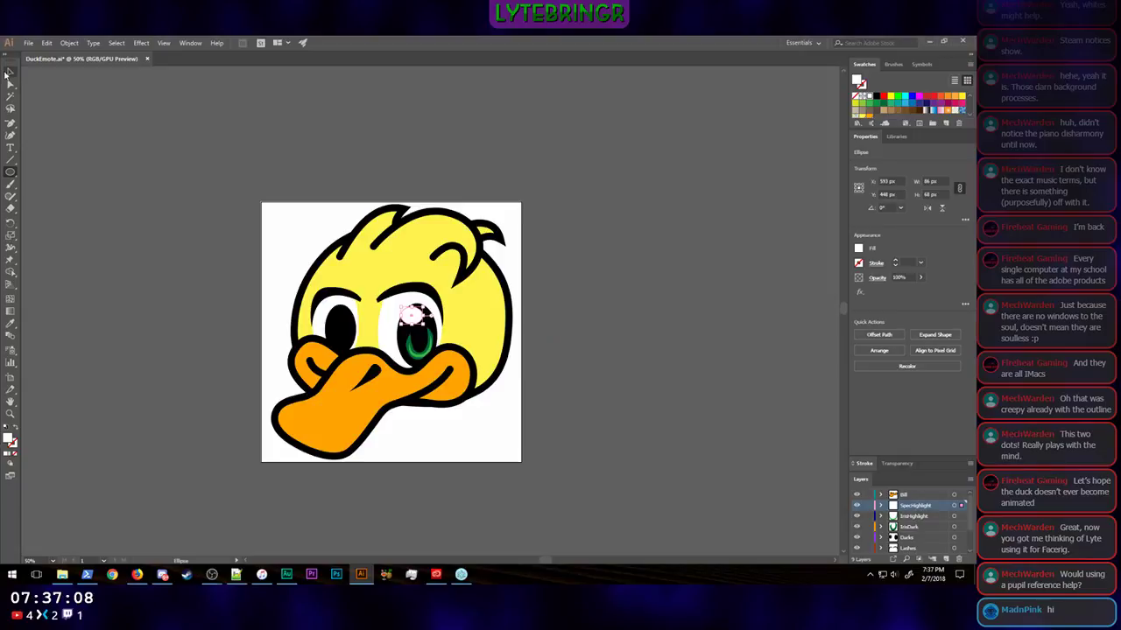
{"action": "left_click", "coordinate": [630, 312]}
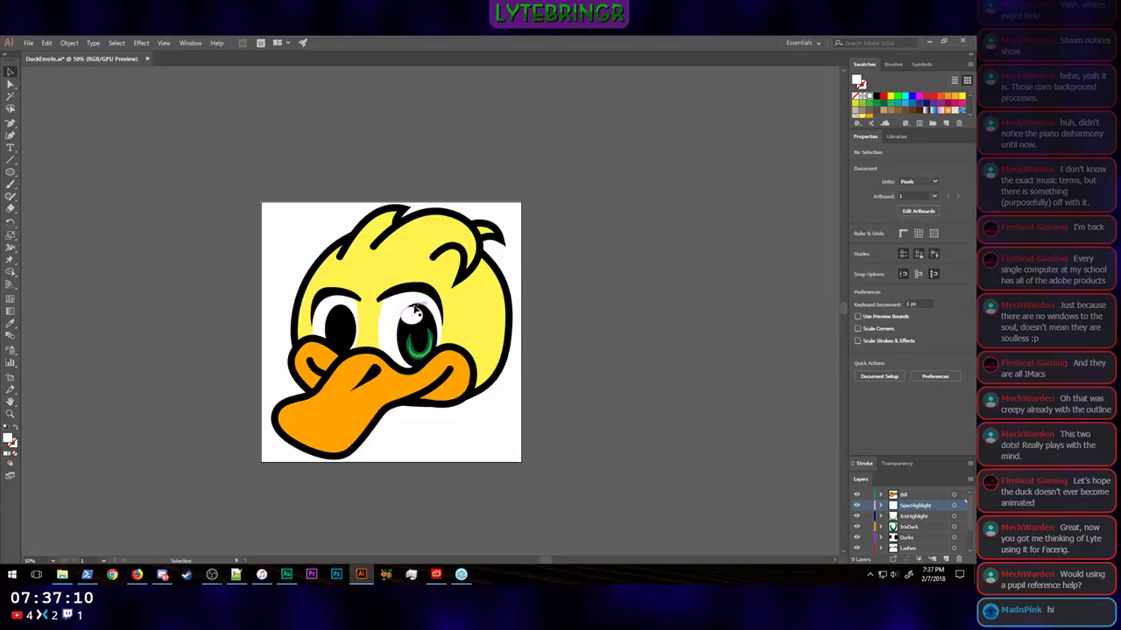
{"action": "left_click", "coordinate": [417, 314]}
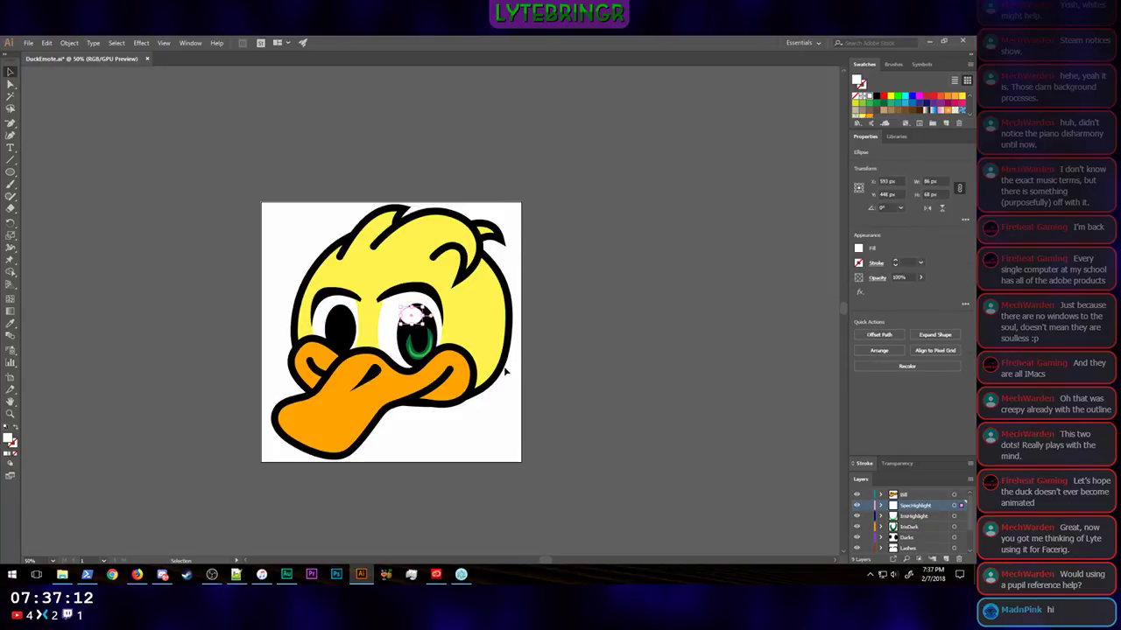
{"action": "key", "text": "Left"}
{"action": "key", "text": "Down"}
{"action": "left_click", "coordinate": [598, 356]}
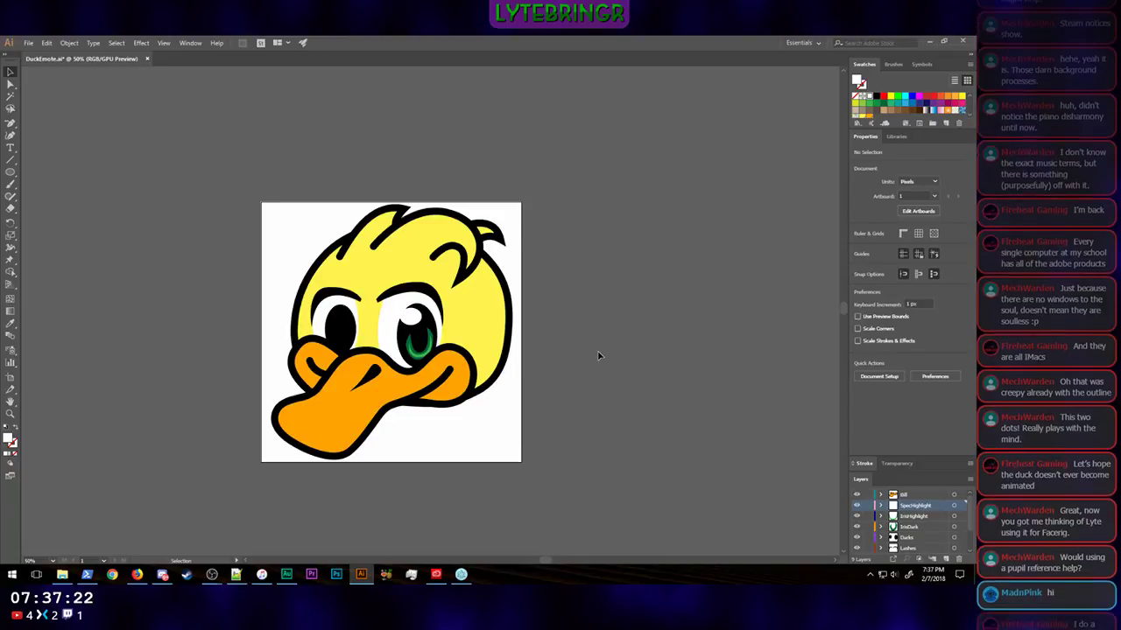
Step: Refine the position of the light green crescent's left tip within the dark green crescent
{"action": "key", "text": "ctrl+equal"}
{"action": "key", "text": "ctrl+equal"}
{"action": "key", "text": "ctrl+equal"}
{"action": "key", "text": "ctrl+equal"}
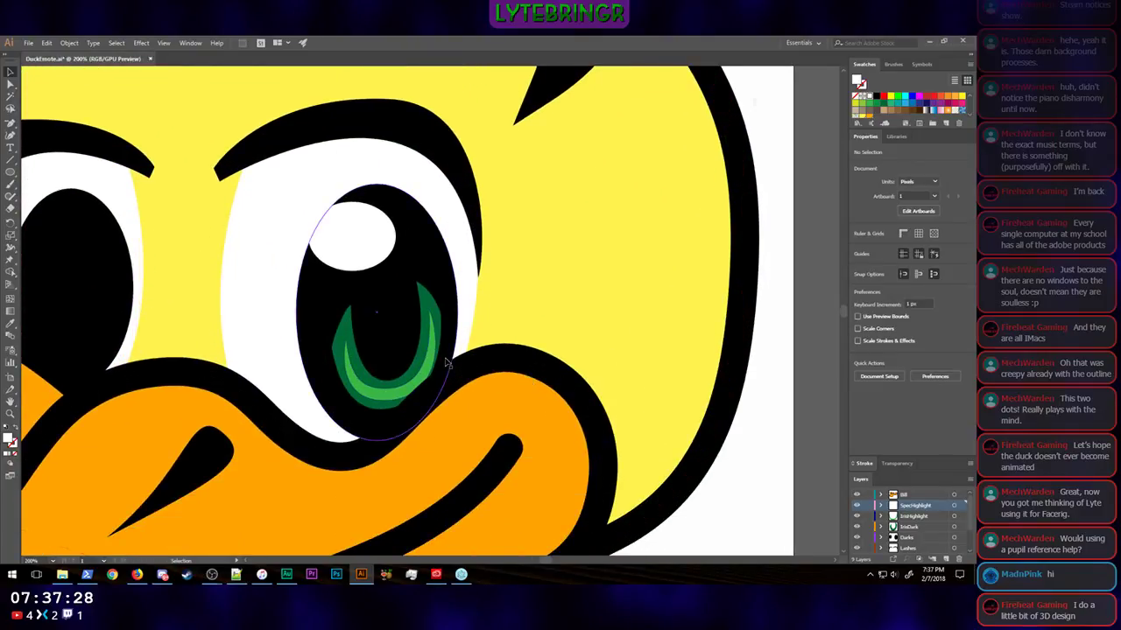
{"action": "key", "text": "ctrl+equal"}
{"action": "key", "text": "ctrl+equal"}
{"action": "left_click_drag", "start_coordinate": [440, 427], "coordinate": [452, 353]}
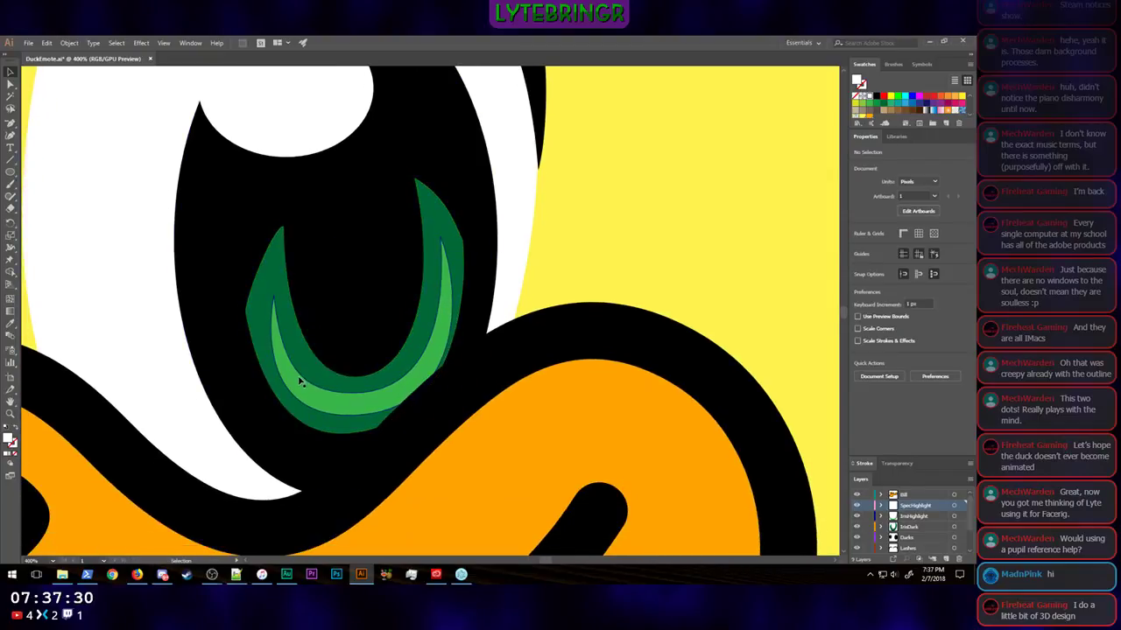
{"action": "left_click", "coordinate": [294, 378]}
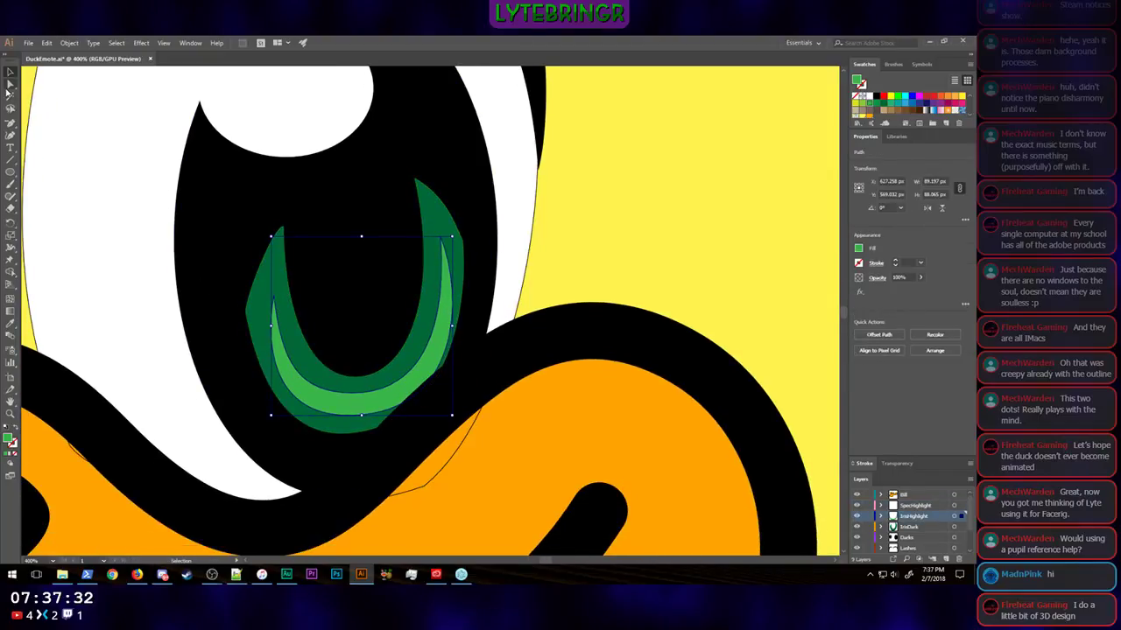
{"action": "left_click", "coordinate": [10, 85]}
{"action": "left_click_drag", "start_coordinate": [275, 300], "coordinate": [271, 302]}
{"action": "left_click", "coordinate": [274, 300]}
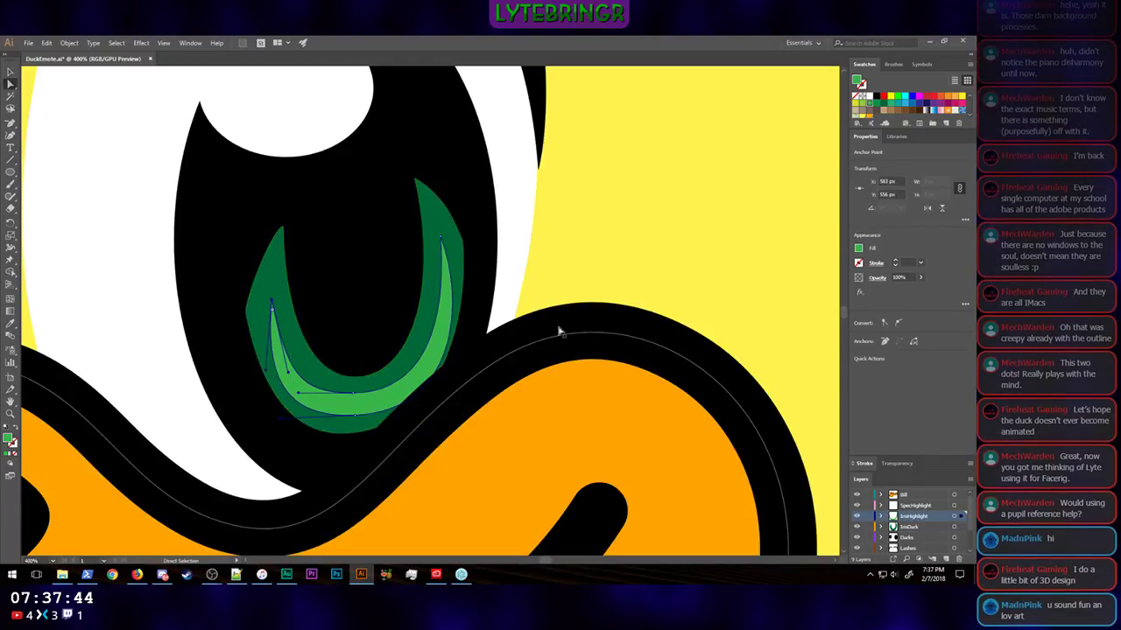
Step: Lower the light green crescent's right tip slightly and pull in its inner curve handle
{"action": "left_click", "coordinate": [560, 278]}
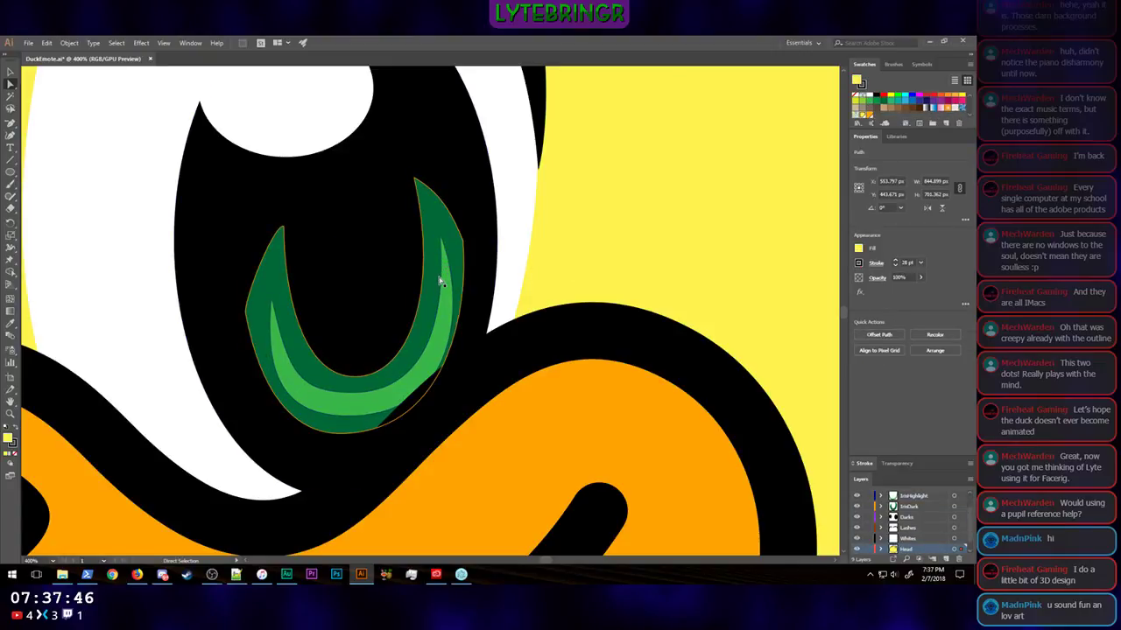
{"action": "mouse_move", "coordinate": [441, 238]}
{"action": "left_mouse_down"}
{"action": "mouse_move", "coordinate": [441, 260]}
{"action": "mouse_move", "coordinate": [442, 248]}
{"action": "left_mouse_up"}
{"action": "left_click_drag", "start_coordinate": [449, 370], "coordinate": [440, 349]}
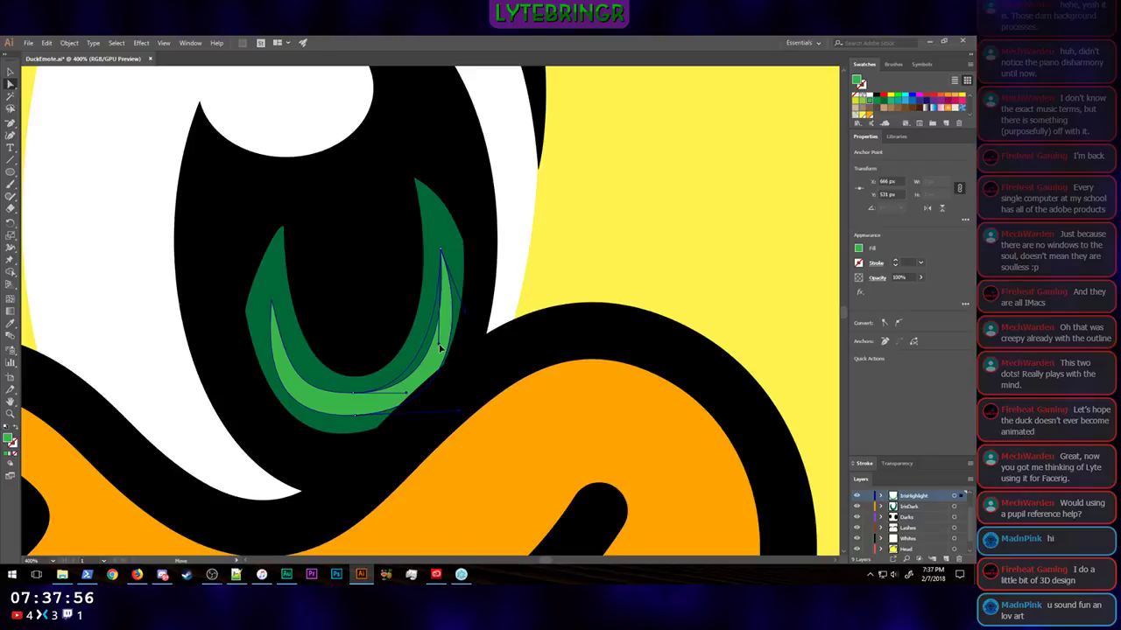
Step: Adjust the outer curve handles at the light green crescent's right tip and bottom point to slim the shape, and deselect it
{"action": "left_click_drag", "start_coordinate": [443, 352], "coordinate": [453, 328]}
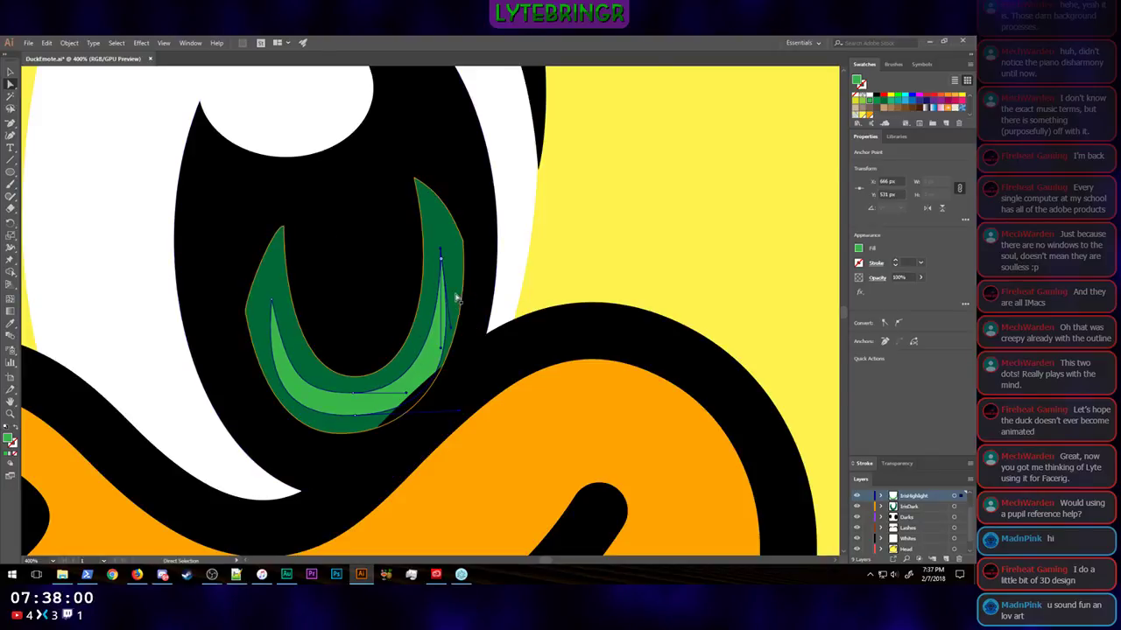
{"action": "left_click", "coordinate": [542, 270]}
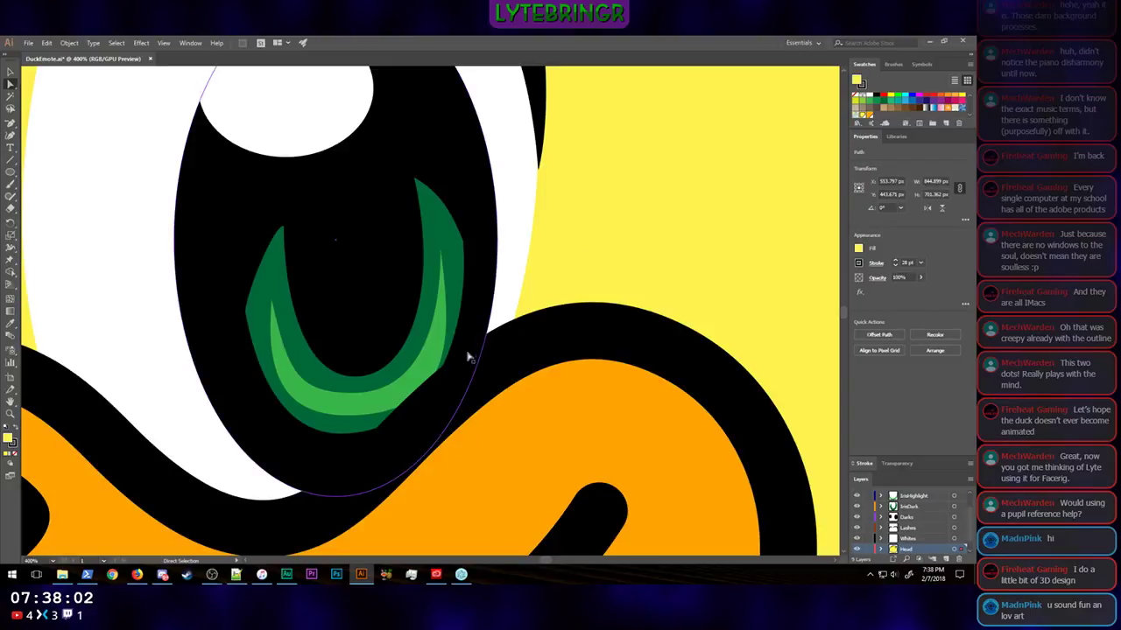
{"action": "left_click", "coordinate": [388, 418]}
{"action": "left_click", "coordinate": [355, 419]}
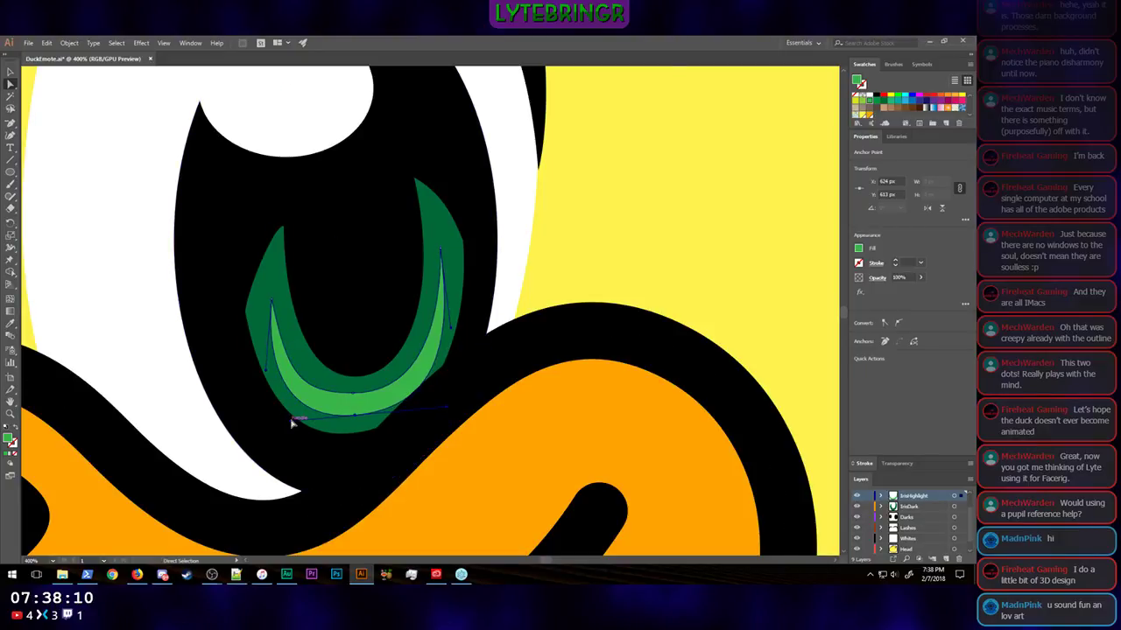
{"action": "left_click", "coordinate": [646, 205]}
Step: Examine the whole duck at emote size and the larger eye up close to judge how the green crescents read
{"action": "key", "text": "ctrl+minus"}
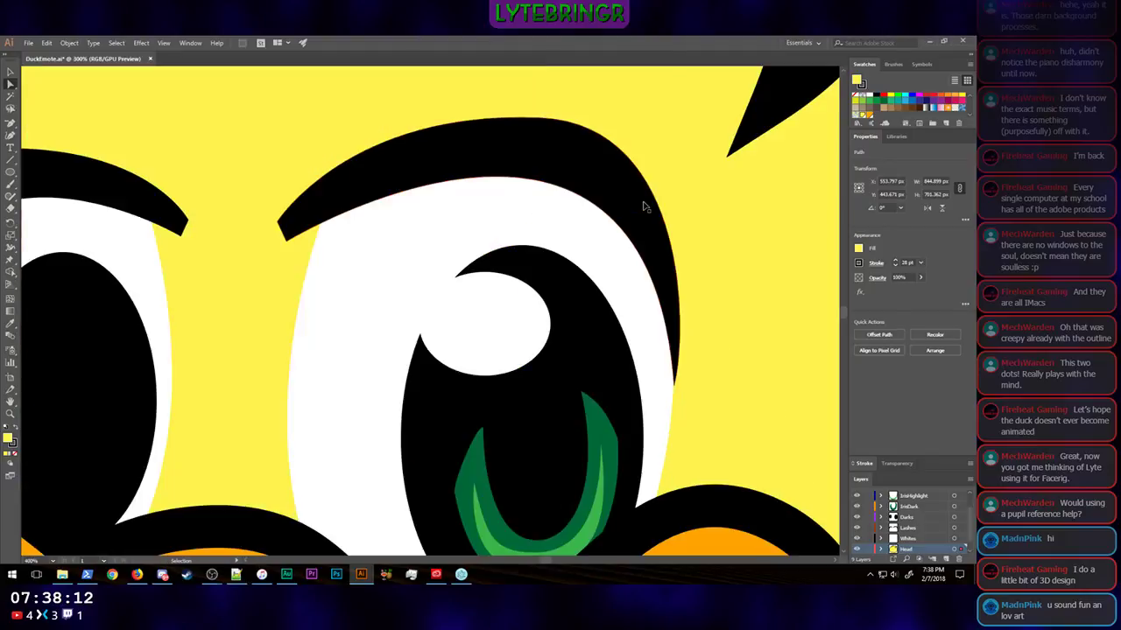
{"action": "key", "text": "ctrl+minus"}
{"action": "key", "text": "ctrl+minus"}
{"action": "key", "text": "ctrl+minus"}
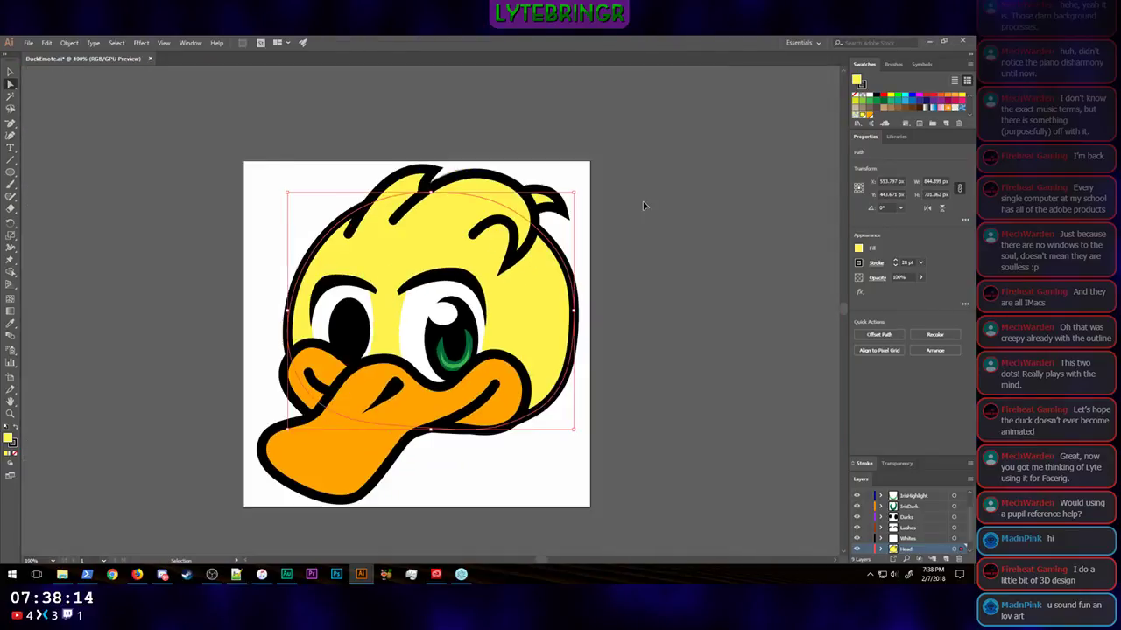
{"action": "key", "text": "ctrl+minus"}
{"action": "key", "text": "ctrl+minus"}
{"action": "left_click", "coordinate": [623, 333]}
{"action": "key", "text": "ctrl+minus"}
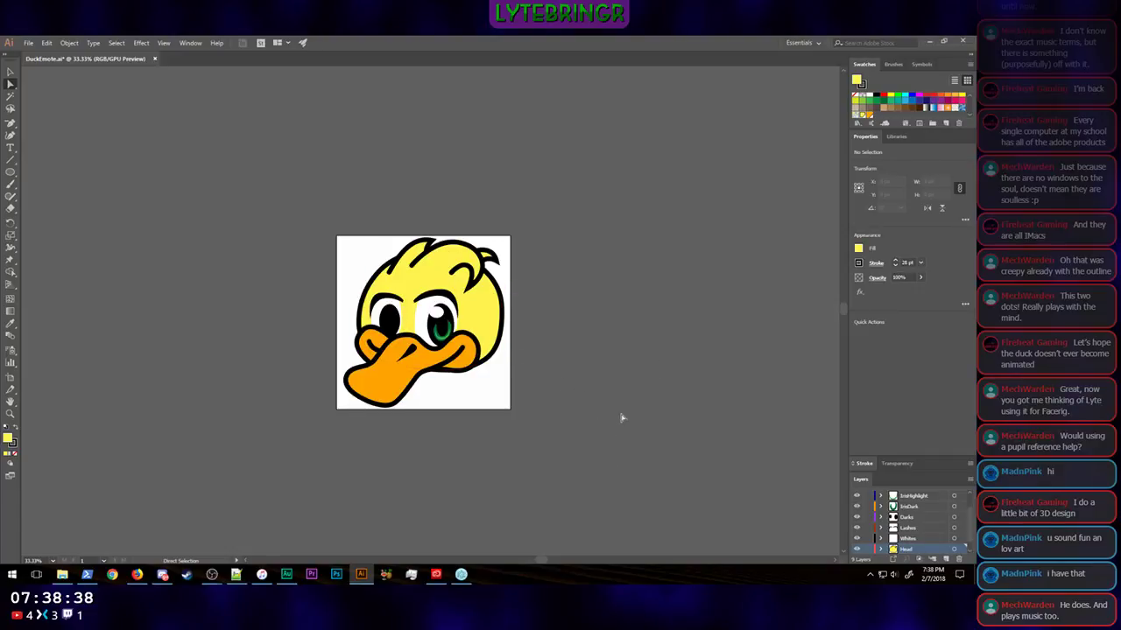
{"action": "scroll", "coordinate": [432, 318], "scroll_direction": "up", "scroll_amount": 1}
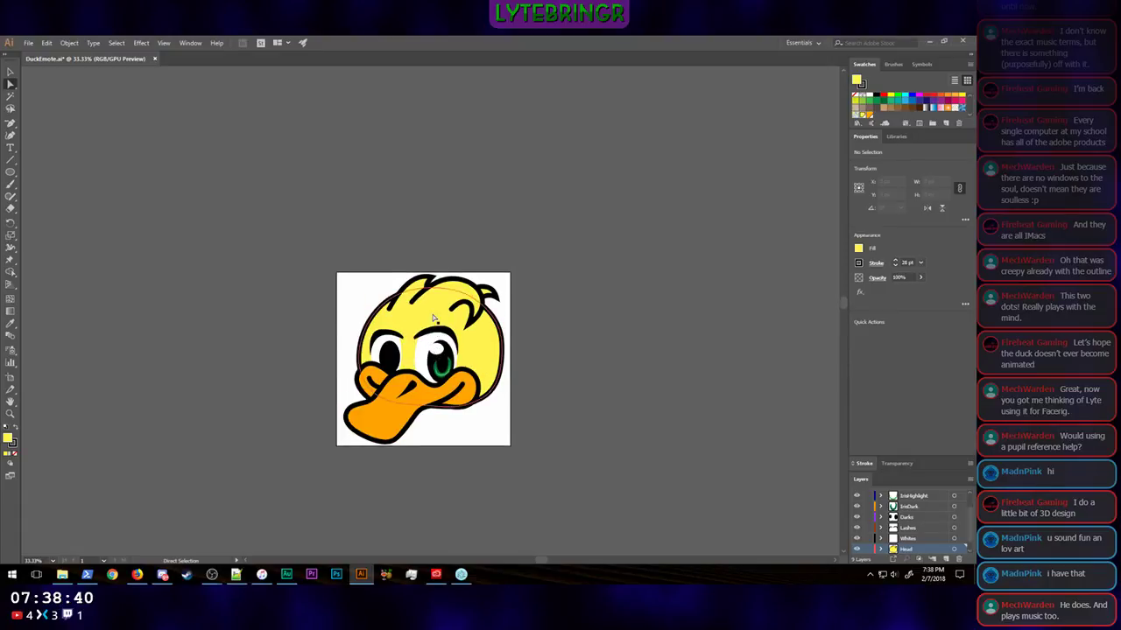
{"action": "scroll", "coordinate": [433, 318], "scroll_direction": "down", "scroll_amount": 1}
{"action": "key", "text": "ctrl+equal"}
{"action": "key", "text": "ctrl+equal"}
{"action": "key", "text": "ctrl+equal"}
{"action": "key", "text": "ctrl+equal"}
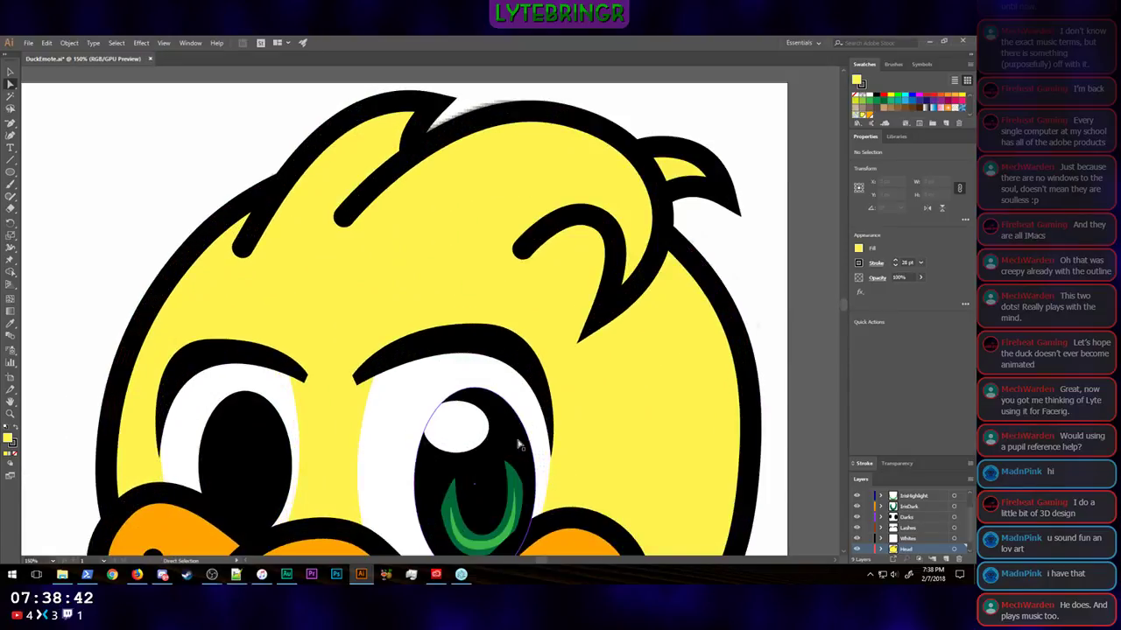
{"action": "scroll", "coordinate": [518, 445], "scroll_direction": "down", "scroll_amount": 3}
{"action": "key", "text": "ctrl+equal"}
{"action": "key", "text": "ctrl+equal"}
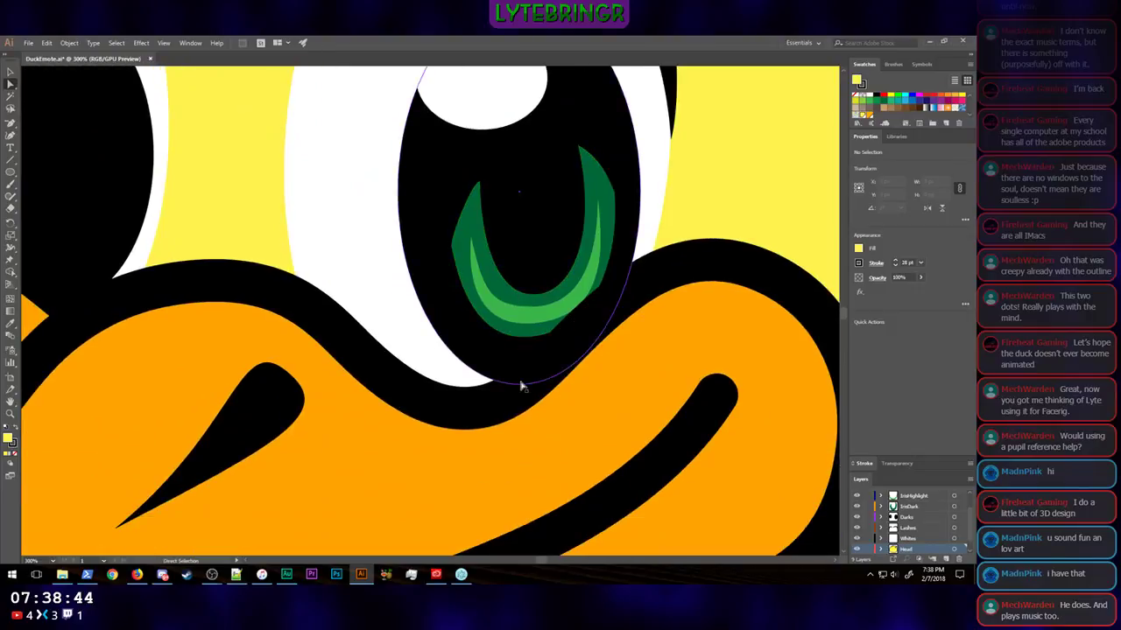
{"action": "key", "text": "ctrl+minus"}
{"action": "key", "text": "ctrl+minus"}
{"action": "key", "text": "ctrl+minus"}
{"action": "key", "text": "ctrl+minus"}
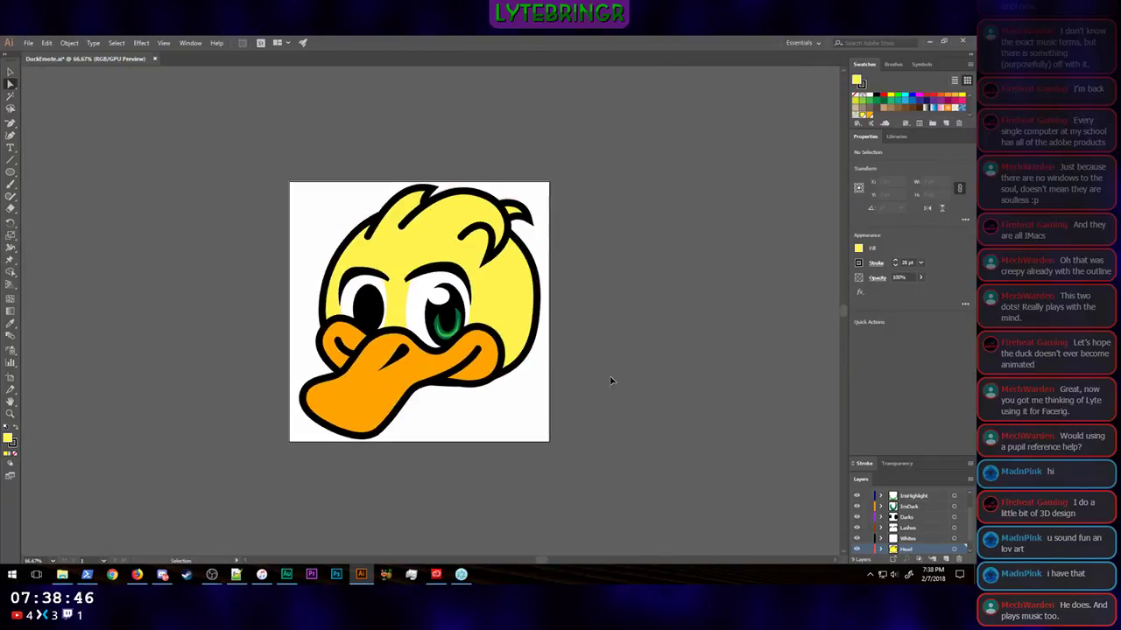
{"action": "key", "text": "ctrl+minus"}
{"action": "key", "text": "ctrl+minus"}
{"action": "key", "text": "ctrl+minus"}
{"action": "key", "text": "ctrl+minus"}
{"action": "key", "text": "ctrl+minus"}
{"action": "key", "text": "ctrl+minus"}
{"action": "key", "text": "ctrl+minus"}
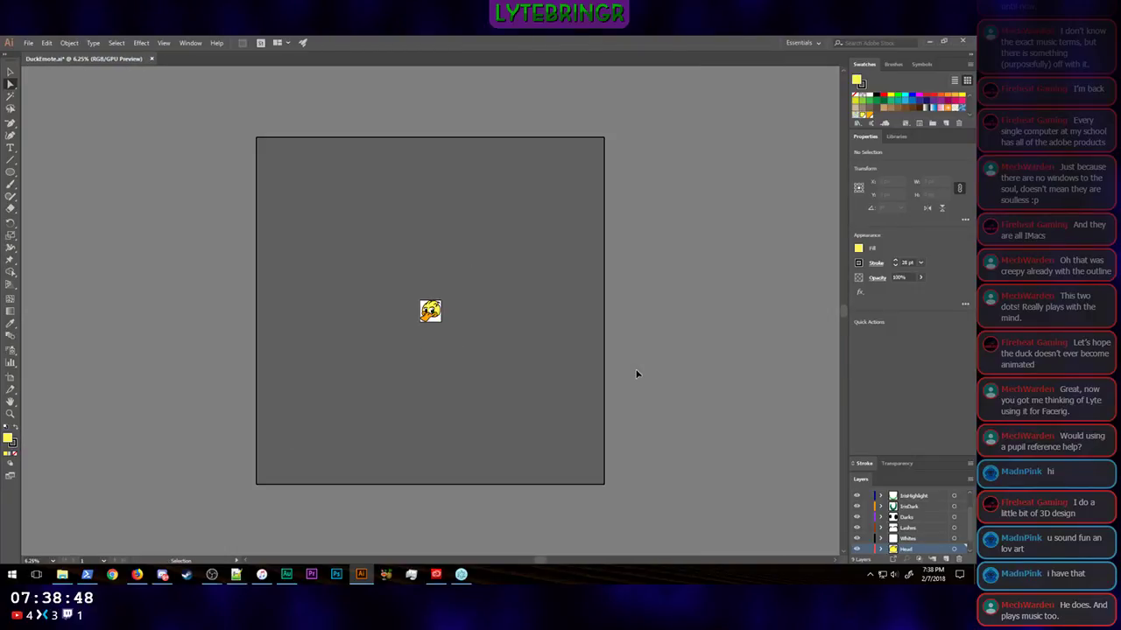
{"action": "key", "text": "ctrl+minus"}
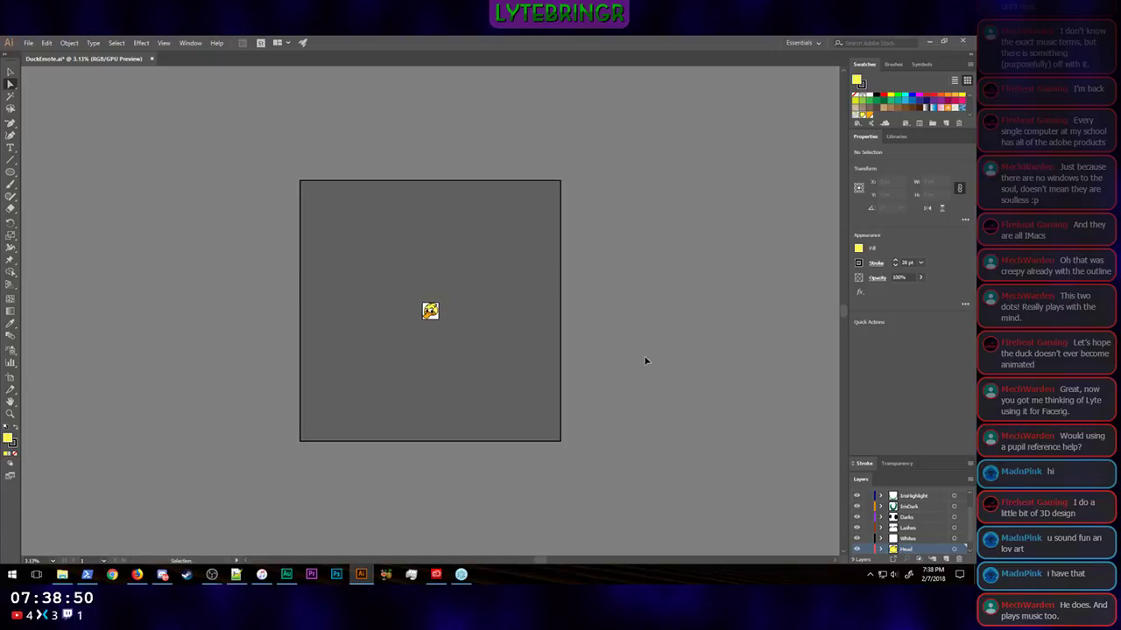
{"action": "scroll", "coordinate": [613, 358], "scroll_direction": "up", "scroll_amount": 3}
{"action": "scroll", "coordinate": [612, 358], "scroll_direction": "down", "scroll_amount": 4}
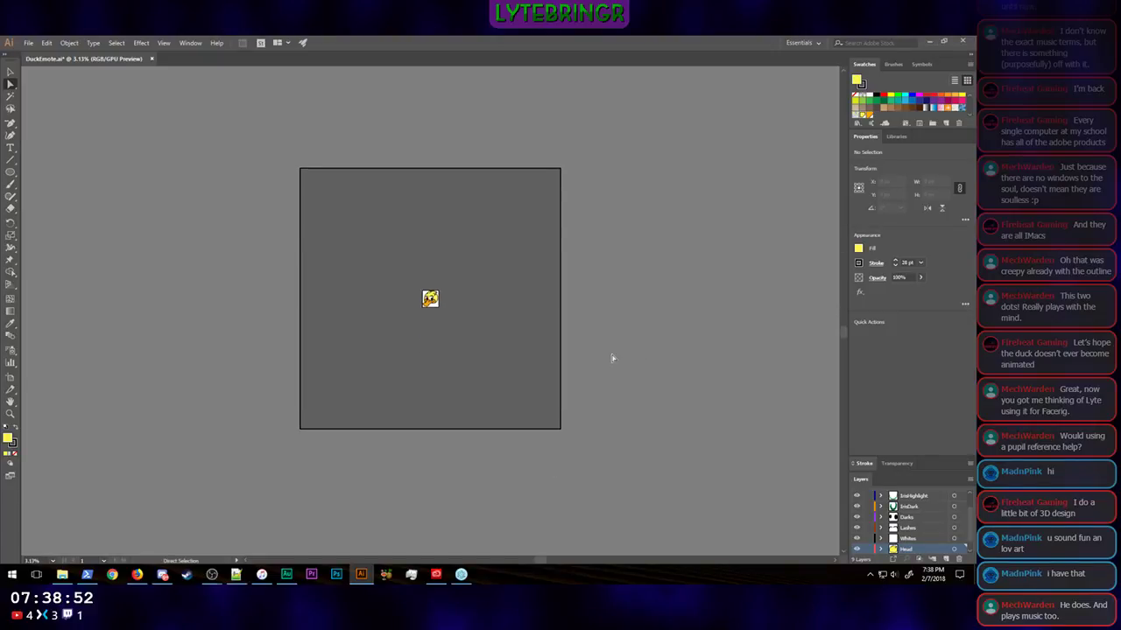
{"action": "scroll", "coordinate": [612, 358], "scroll_direction": "up", "scroll_amount": 2}
{"action": "key", "text": "ctrl+plus"}
{"action": "key", "text": "ctrl+plus"}
{"action": "key", "text": "ctrl+plus"}
{"action": "key", "text": "ctrl+plus"}
{"action": "key", "text": "ctrl+plus"}
{"action": "key", "text": "ctrl+plus"}
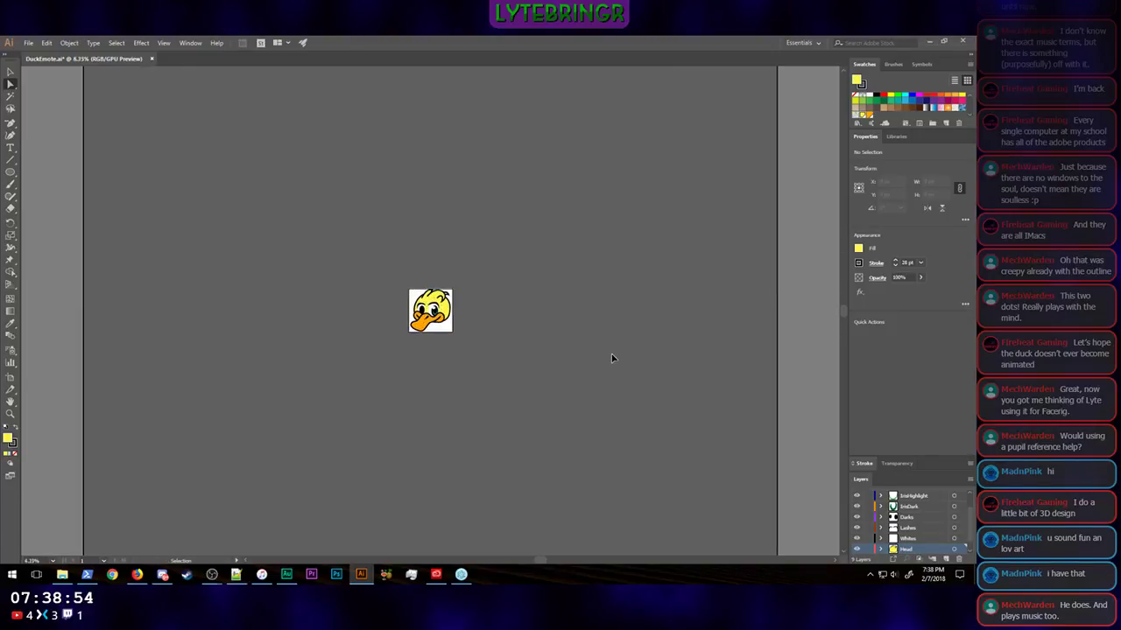
{"action": "key", "text": "ctrl+plus"}
{"action": "key", "text": "ctrl+plus"}
{"action": "key", "text": "ctrl+plus"}
{"action": "key", "text": "ctrl+plus"}
{"action": "key", "text": "ctrl+plus"}
Step: Select both green crescents in the larger eye and scale them up together to about 142 by 167 px
{"action": "key", "text": "a"}
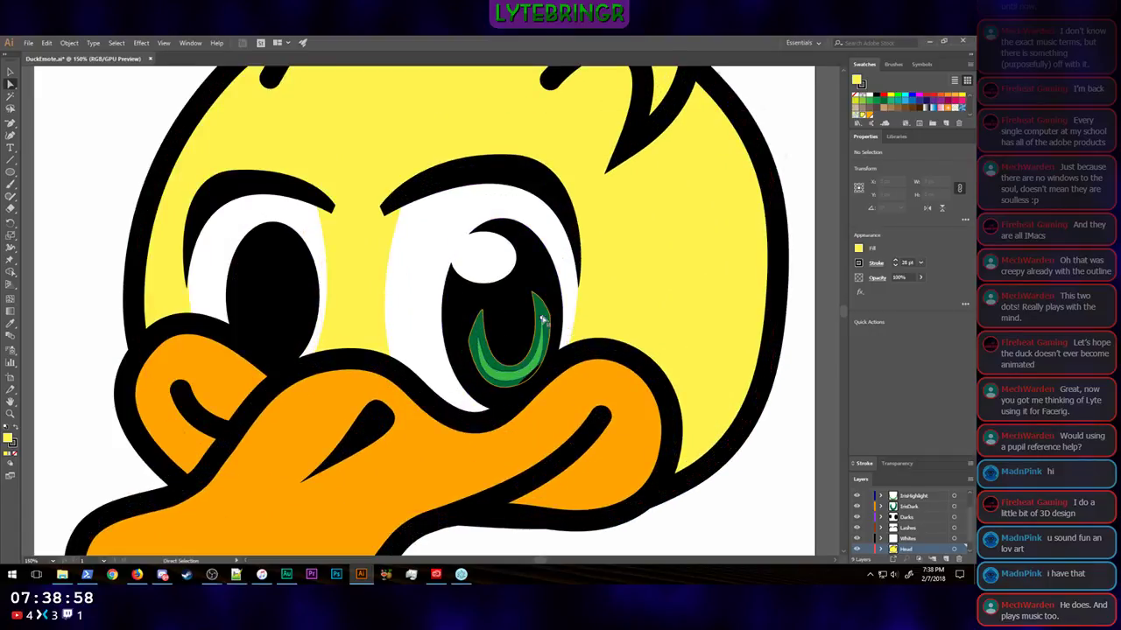
{"action": "key", "text": "d"}
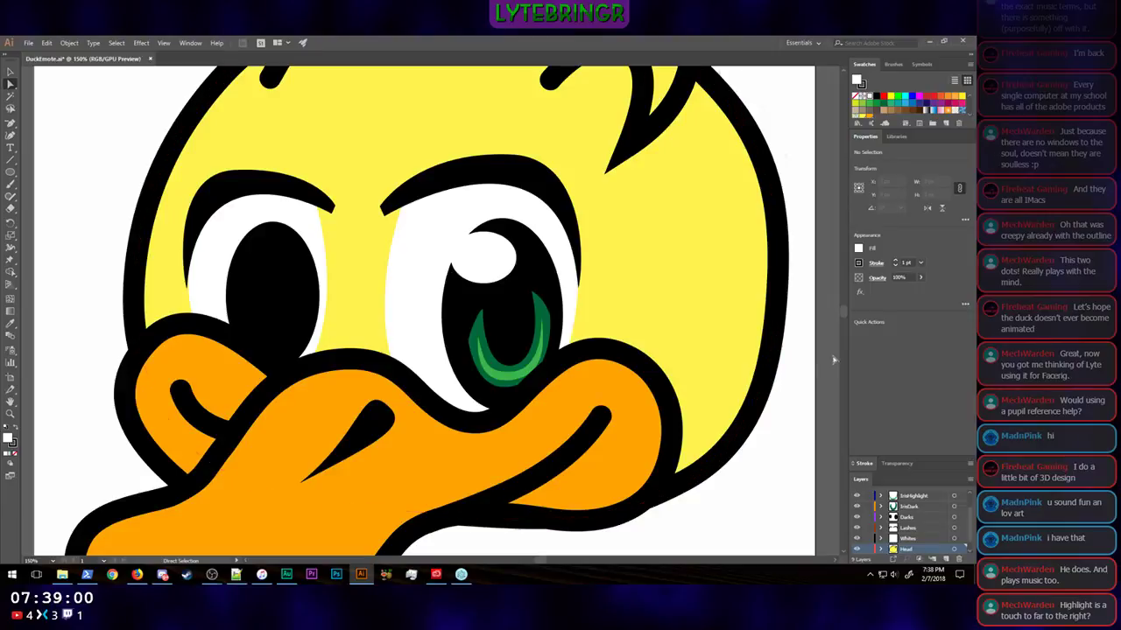
{"action": "key", "text": "v"}
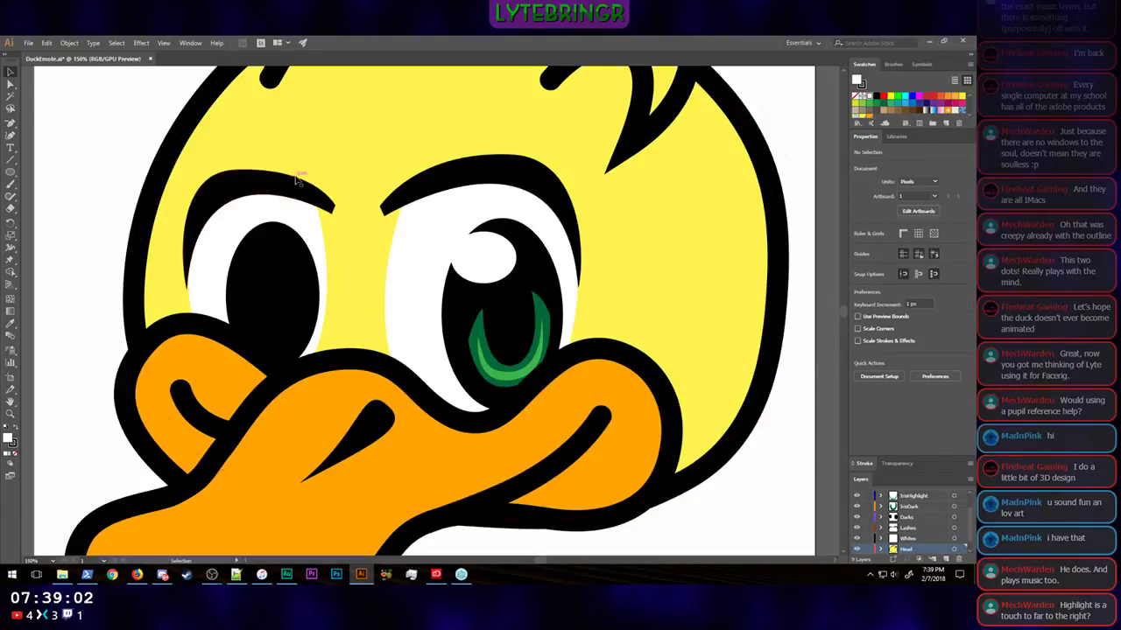
{"action": "left_click", "coordinate": [514, 379]}
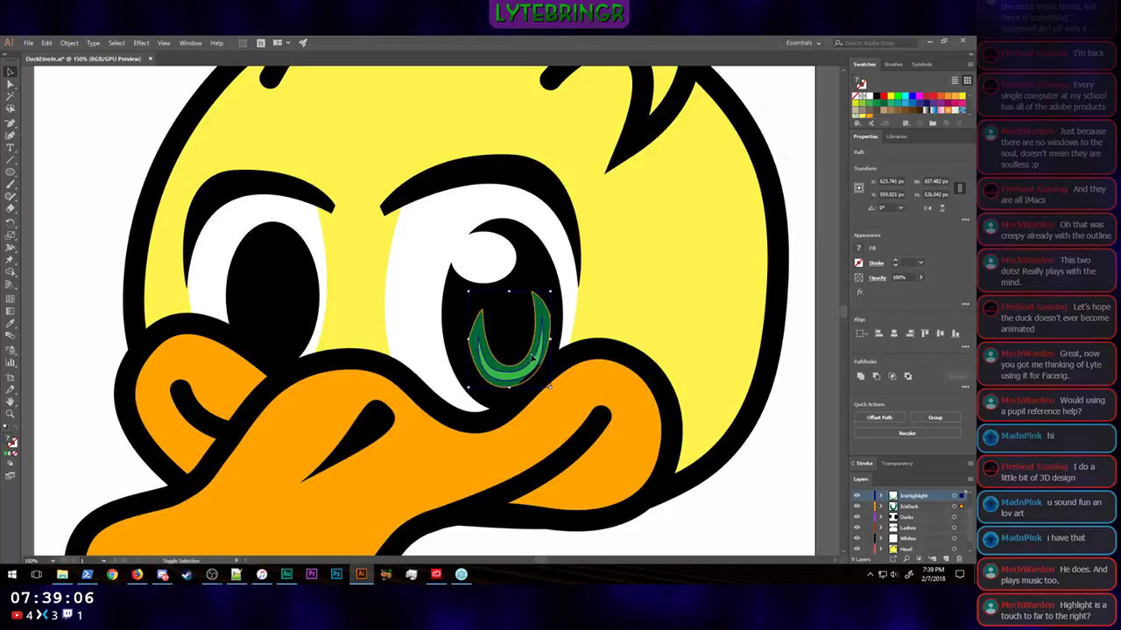
{"action": "left_click_drag", "start_coordinate": [469, 293], "coordinate": [442, 251]}
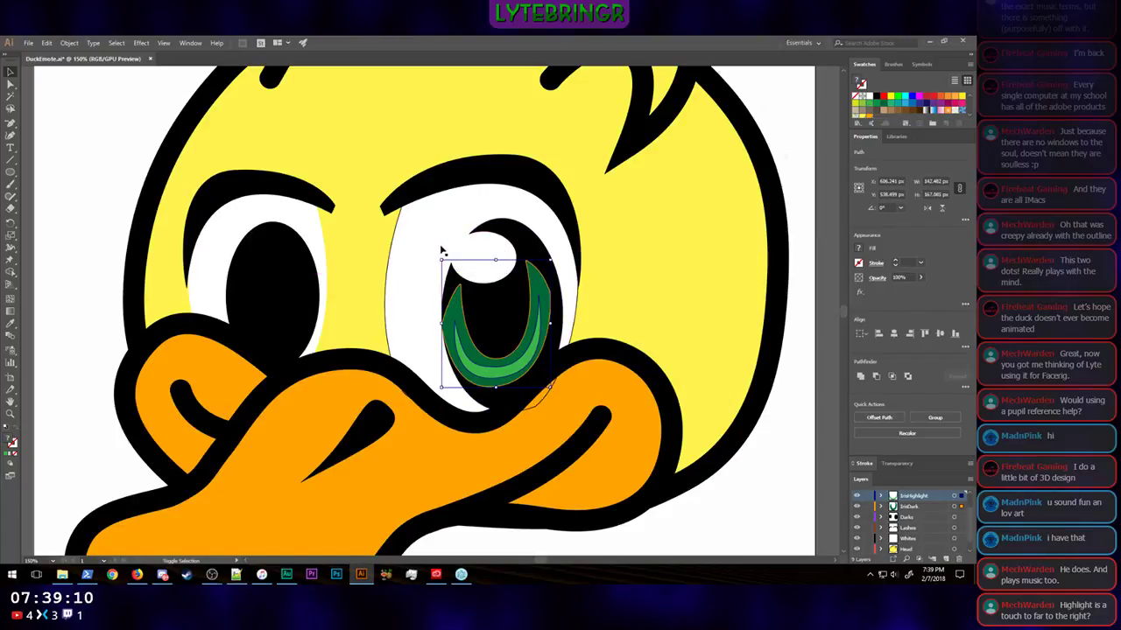
Step: Nudge both green crescents right and down so they sit against the lower right edge of the pupil
{"action": "key", "text": "Right"}
{"action": "key", "text": "Right"}
{"action": "key", "text": "Right"}
{"action": "key", "text": "Right"}
{"action": "key", "text": "Right"}
{"action": "key", "text": "Right"}
{"action": "key", "text": "Right"}
{"action": "key", "text": "Right"}
{"action": "key", "text": "Right"}
{"action": "key", "text": "Right"}
{"action": "key", "text": "Right"}
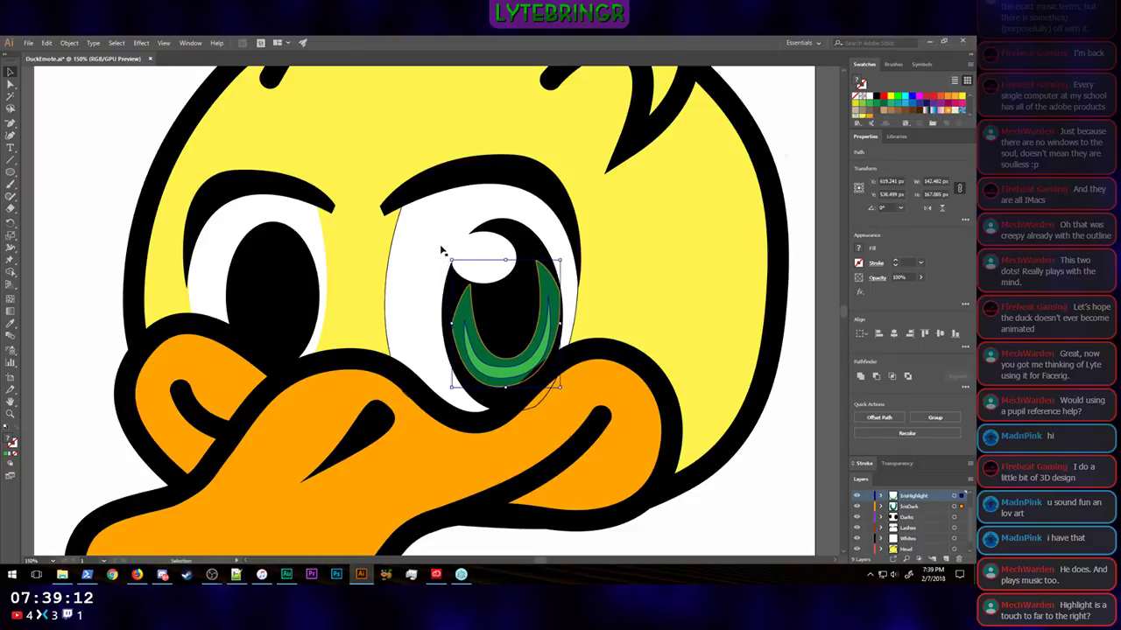
{"action": "key", "text": "Down"}
{"action": "key", "text": "Down"}
{"action": "key", "text": "Down"}
{"action": "key", "text": "Down"}
{"action": "key", "text": "Down"}
{"action": "key", "text": "Down"}
{"action": "key", "text": "Down"}
{"action": "key", "text": "Down"}
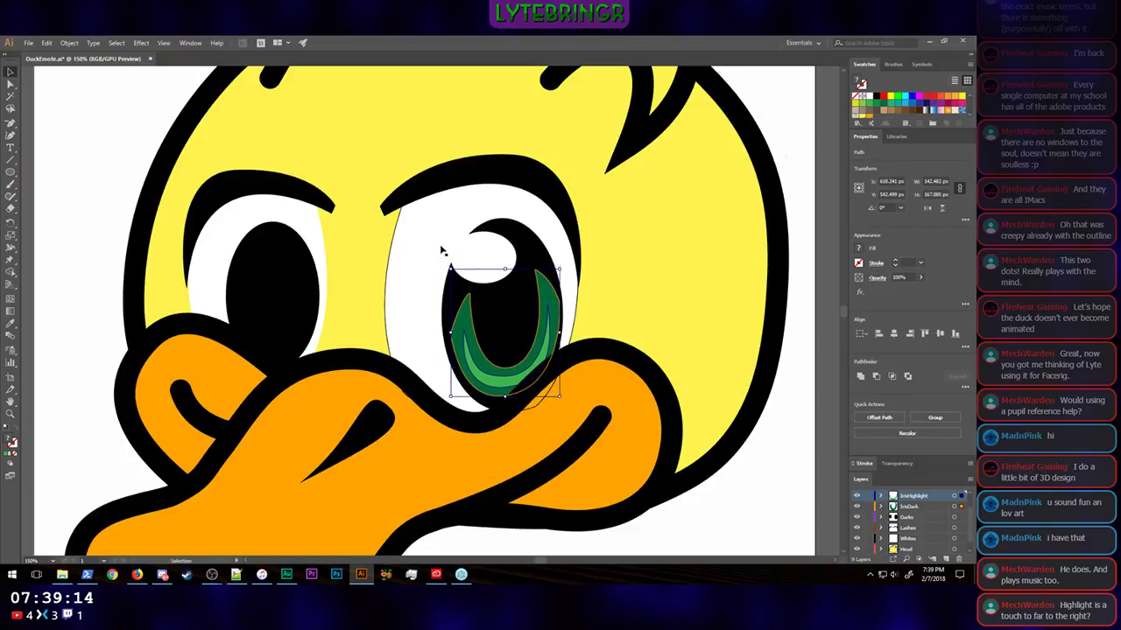
{"action": "key", "text": "Down"}
{"action": "key", "text": "Down"}
{"action": "key", "text": "Down"}
{"action": "key", "text": "Down"}
{"action": "key", "text": "Down"}
{"action": "key", "text": "Down"}
{"action": "key", "text": "Down"}
{"action": "key", "text": "Down"}
{"action": "key", "text": "Down"}
{"action": "key", "text": "Down"}
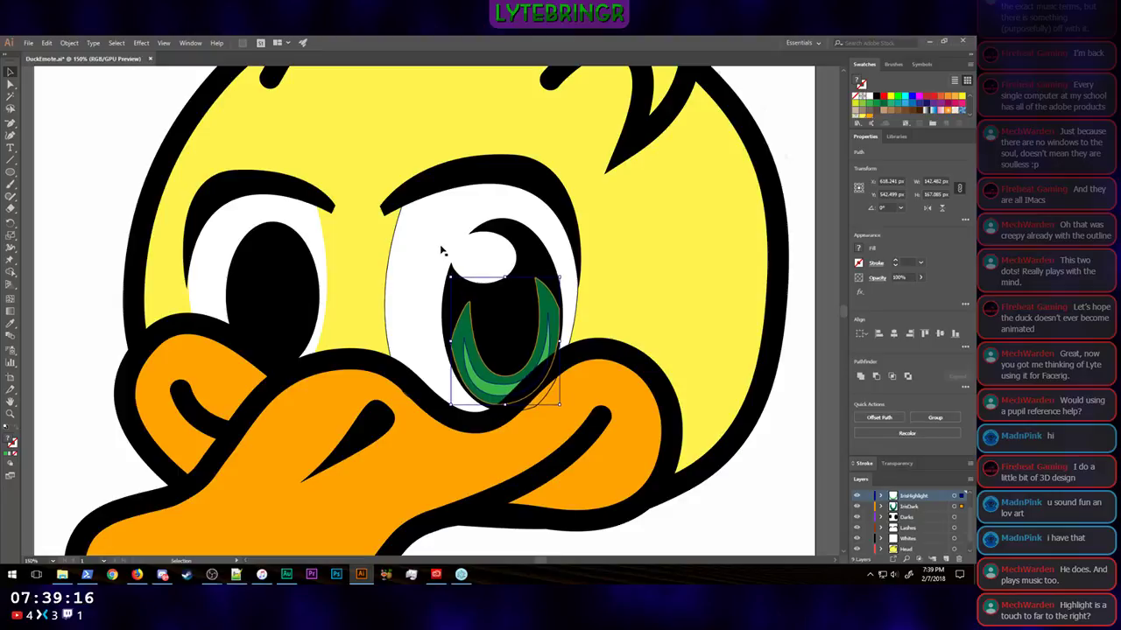
{"action": "key", "text": "Right"}
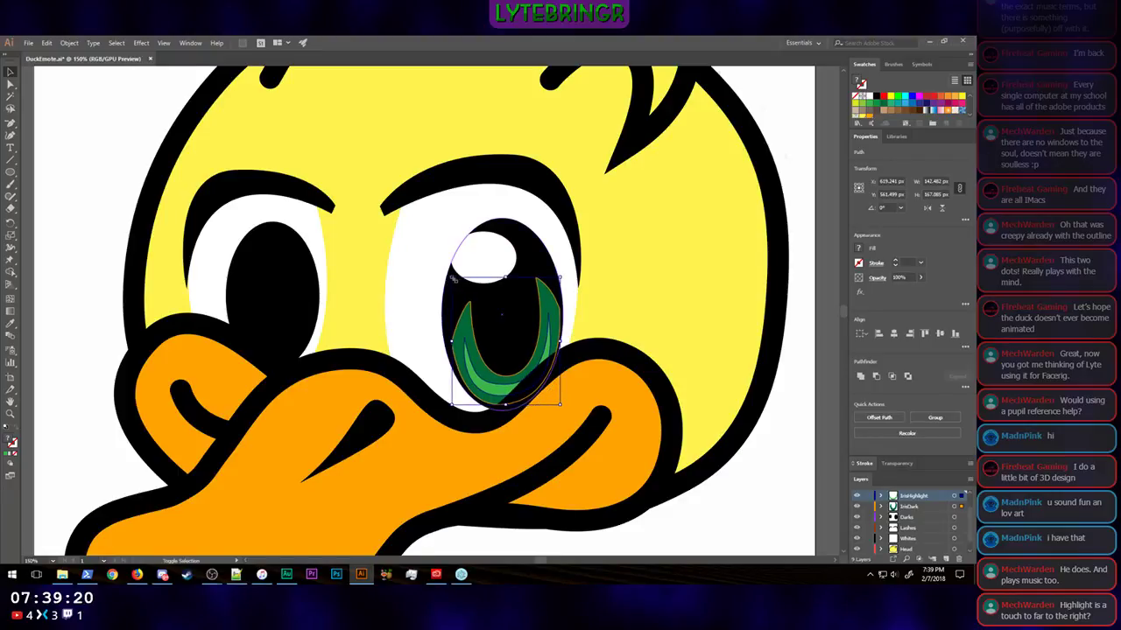
Step: Enlarge both crescents to about 152 by 179 px, nudge them slightly right and down, and deselect them
{"action": "left_click_drag", "start_coordinate": [452, 278], "coordinate": [445, 261]}
{"action": "key", "text": "shift+Right"}
{"action": "key", "text": "shift+Left"}
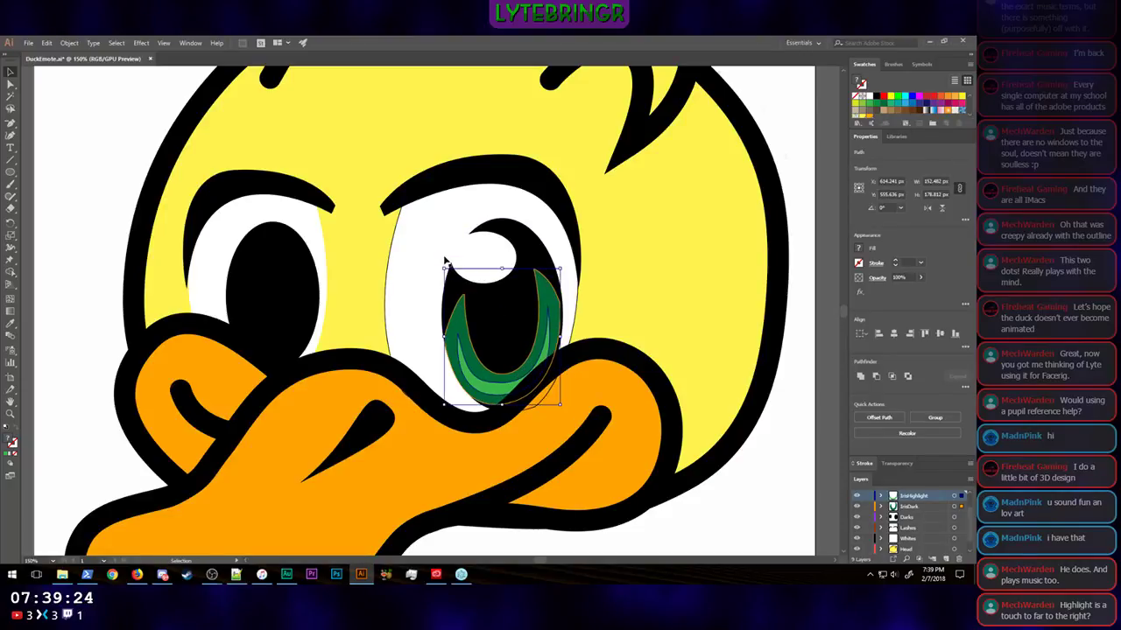
{"action": "key", "text": "Down"}
{"action": "key", "text": "Right"}
{"action": "key", "text": "Right"}
{"action": "key", "text": "Down"}
{"action": "key", "text": "Right"}
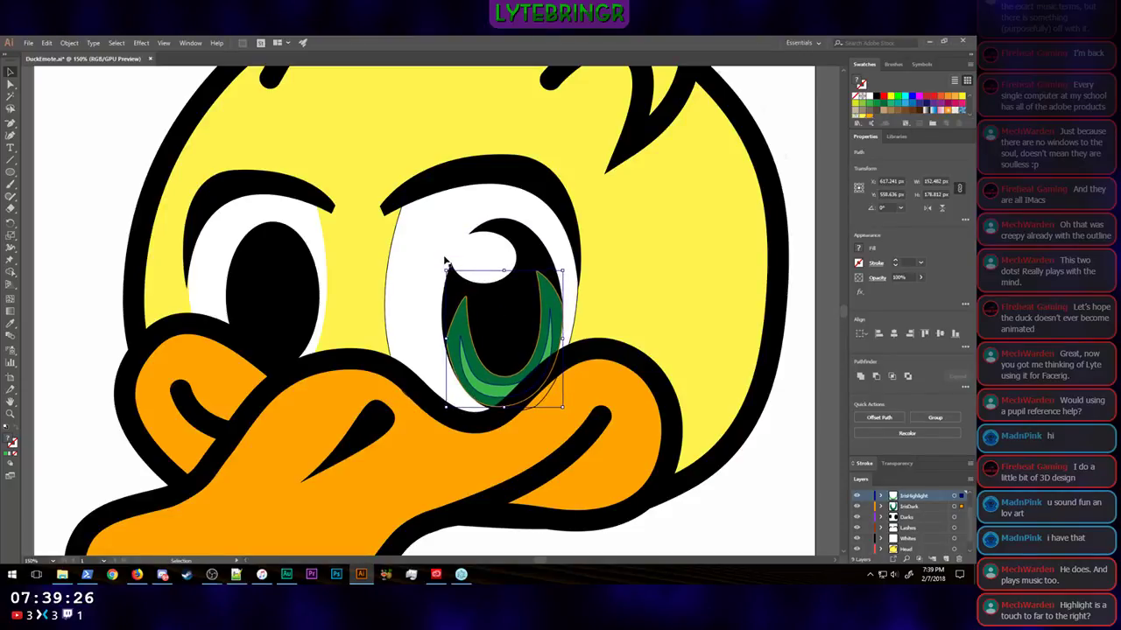
{"action": "left_click", "coordinate": [798, 340]}
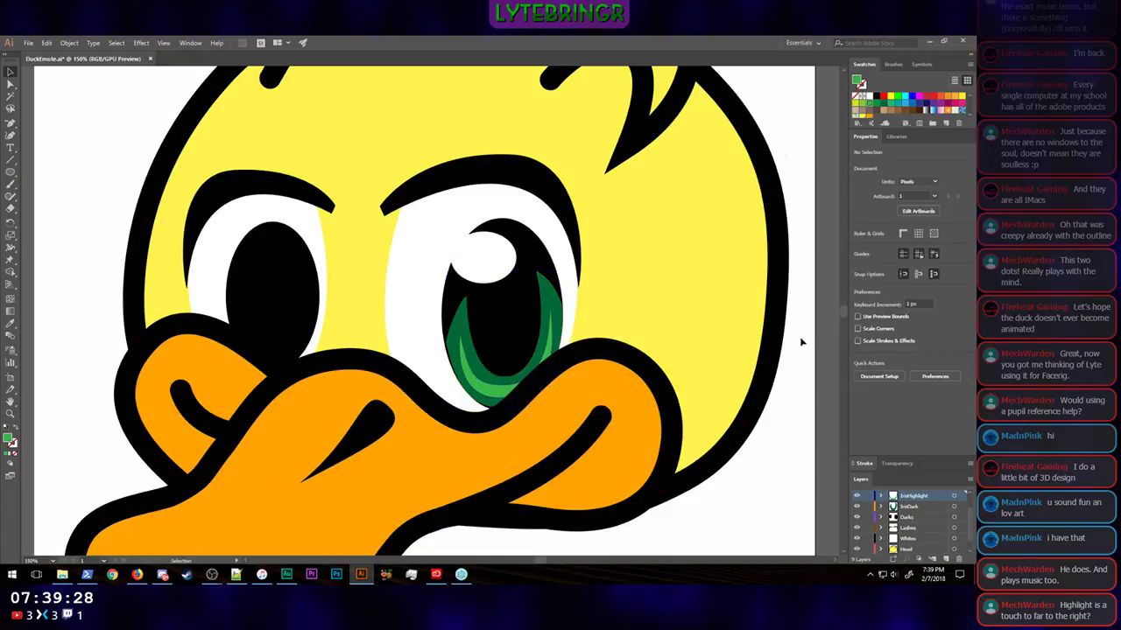
Step: Examine the duck at emote size and at close range to judge the enlarged iris crescents
{"action": "key", "text": "ctrl+minus"}
{"action": "key", "text": "ctrl+minus"}
{"action": "key", "text": "ctrl+minus"}
{"action": "key", "text": "ctrl+minus"}
{"action": "key", "text": "ctrl+minus"}
{"action": "key", "text": "ctrl+minus"}
{"action": "key", "text": "ctrl+minus"}
{"action": "key", "text": "ctrl+minus"}
{"action": "key", "text": "ctrl+minus"}
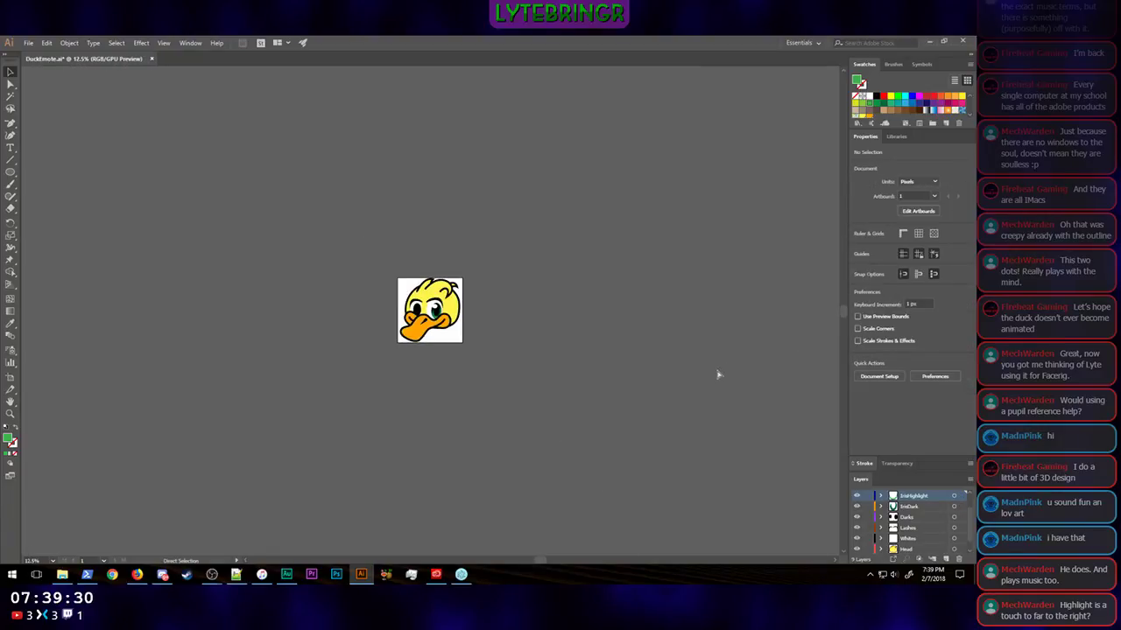
{"action": "key", "text": "ctrl+minus"}
{"action": "key", "text": "ctrl+minus"}
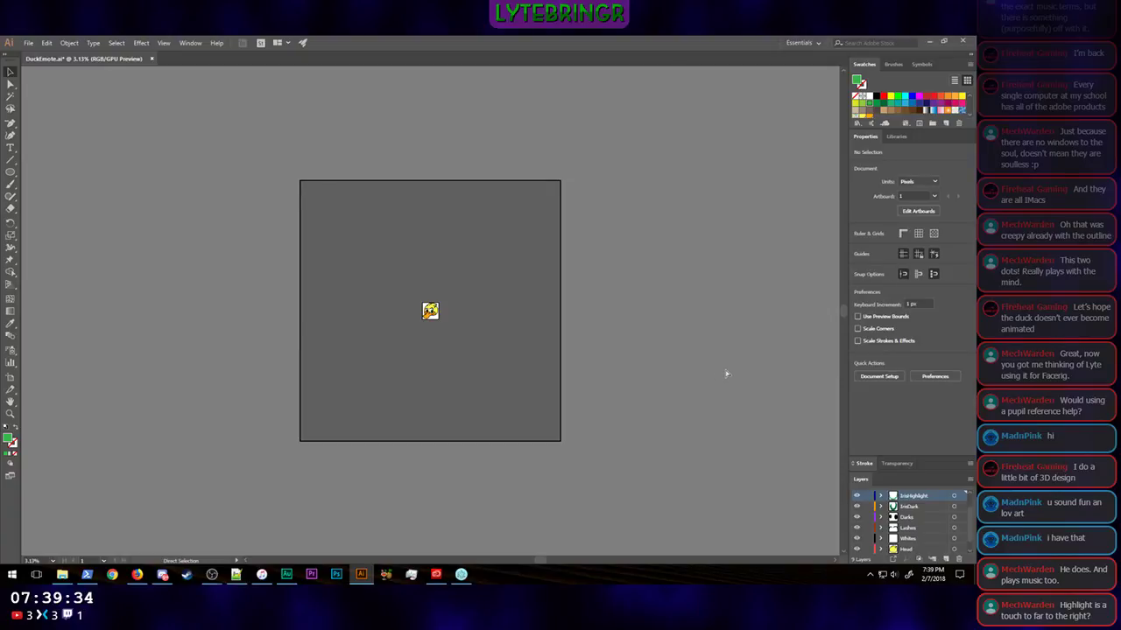
{"action": "key", "text": "ctrl+plus"}
{"action": "key", "text": "ctrl+plus"}
{"action": "key", "text": "ctrl+plus"}
{"action": "key", "text": "ctrl+plus"}
{"action": "key", "text": "ctrl+plus"}
{"action": "key", "text": "ctrl+plus"}
{"action": "key", "text": "ctrl+plus"}
{"action": "key", "text": "ctrl+plus"}
{"action": "key", "text": "ctrl+plus"}
{"action": "key", "text": "ctrl+plus"}
{"action": "key", "text": "ctrl+plus"}
{"action": "key", "text": "ctrl+plus"}
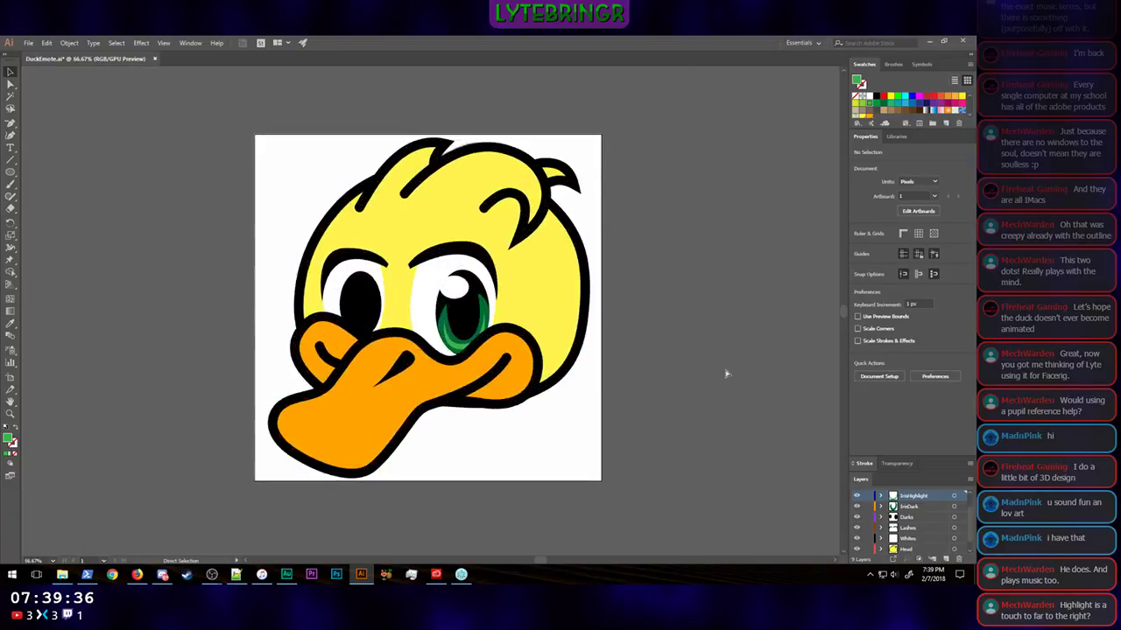
{"action": "key", "text": "ctrl+plus"}
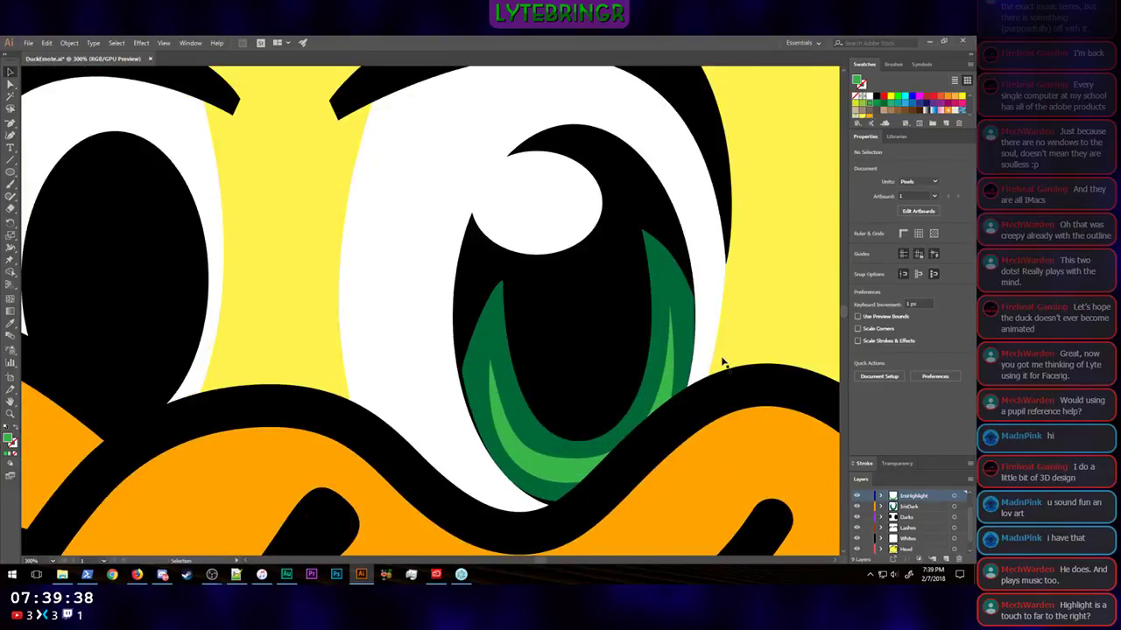
Step: Move the dark green crescent's left tip up and inward toward the center of the pupil
{"action": "key", "text": "d"}
{"action": "scroll", "coordinate": [760, 333], "scroll_direction": "right", "scroll_amount": 3}
{"action": "left_click", "coordinate": [11, 84]}
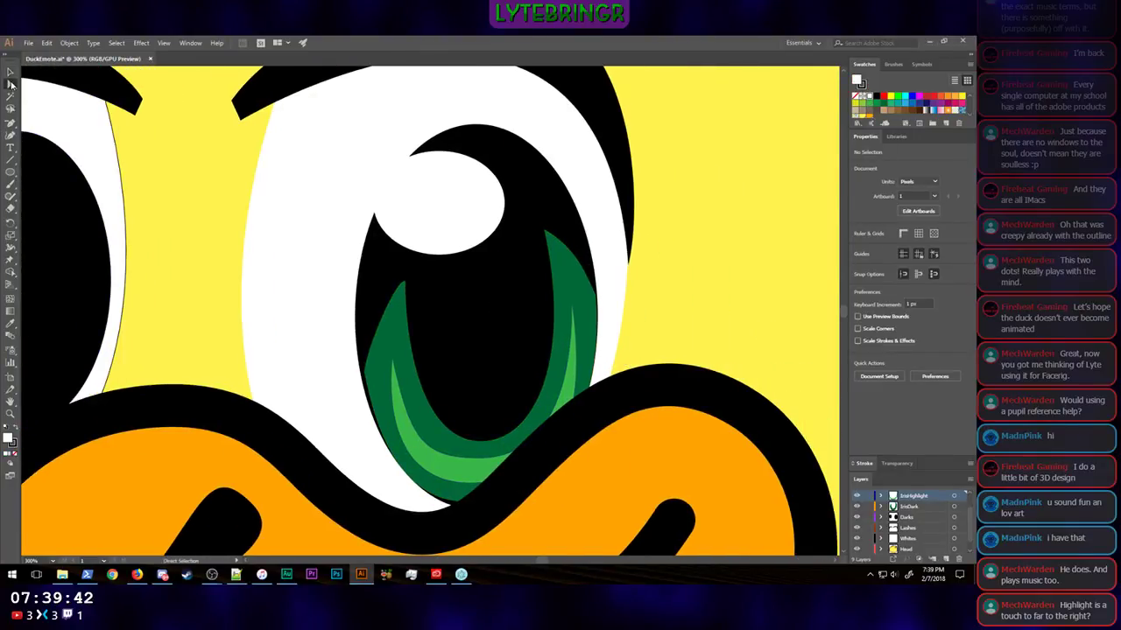
{"action": "left_click", "coordinate": [425, 407]}
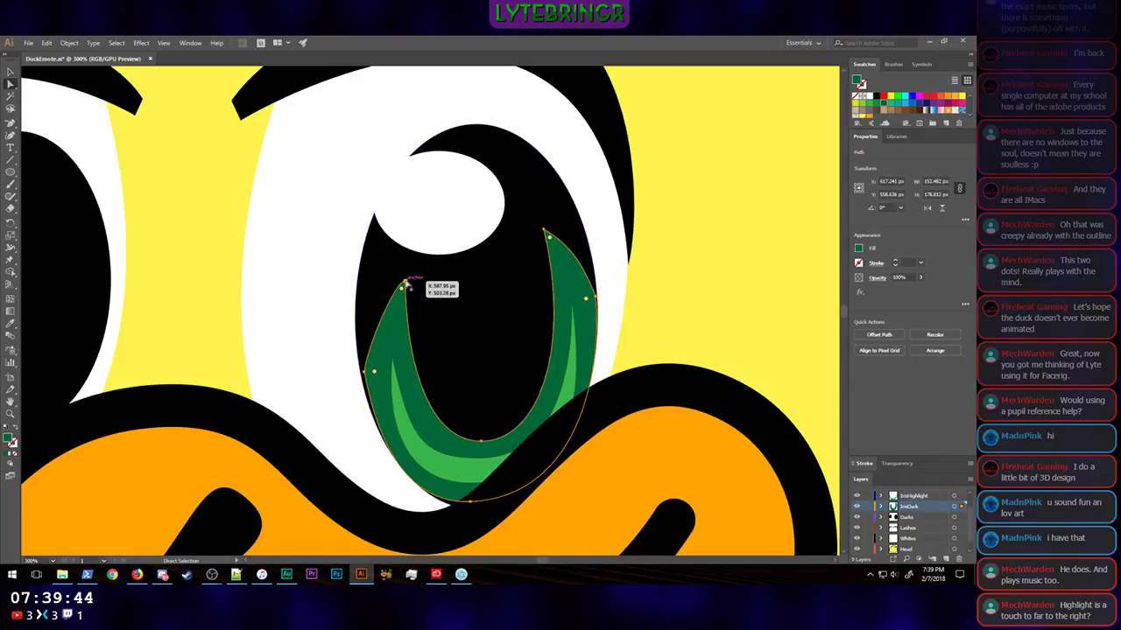
{"action": "left_click_drag", "start_coordinate": [405, 281], "coordinate": [429, 265]}
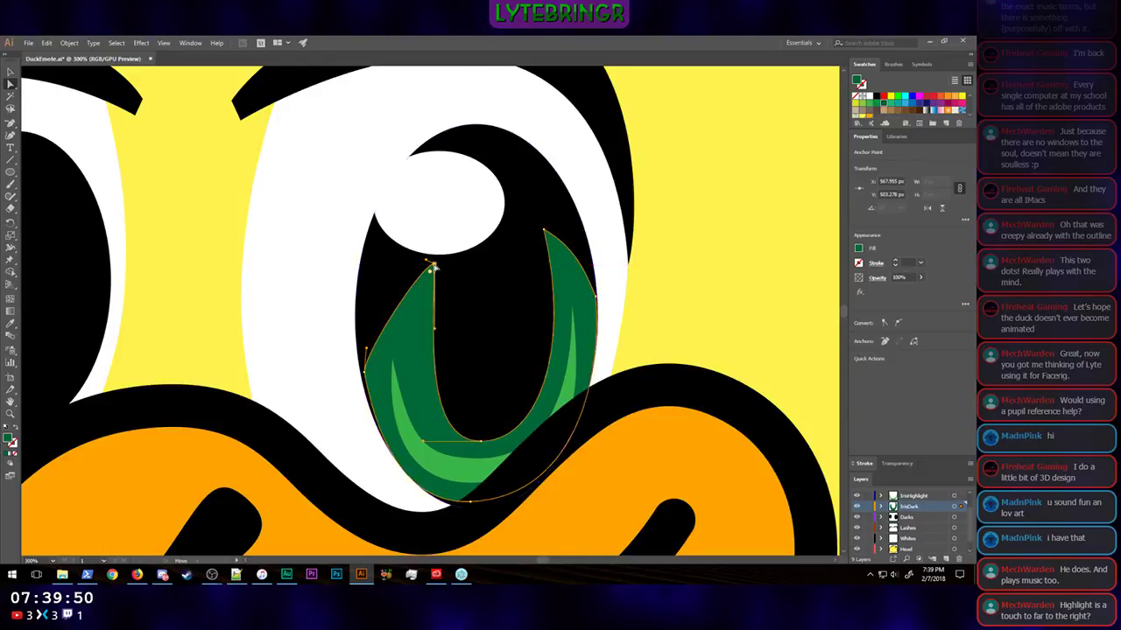
Step: Raise the bottom of the dark green crescent's inner curve, bring its right tip slightly down and inward, and refine the curve
{"action": "left_click_drag", "start_coordinate": [484, 451], "coordinate": [491, 402]}
{"action": "left_click_drag", "start_coordinate": [543, 231], "coordinate": [537, 244]}
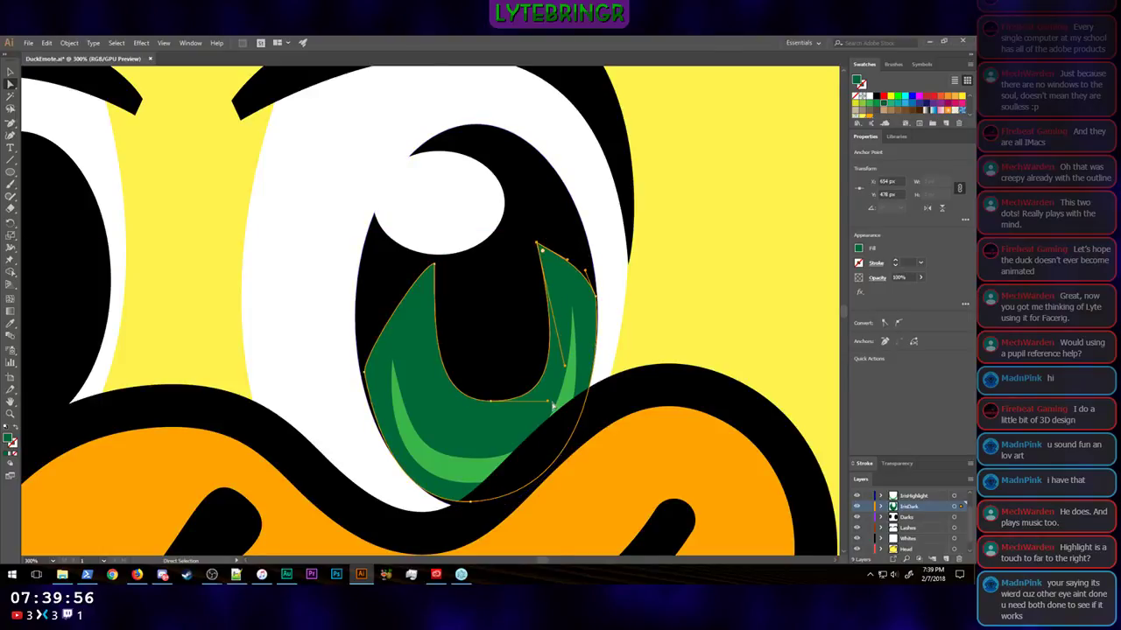
{"action": "left_click_drag", "start_coordinate": [492, 402], "coordinate": [541, 409]}
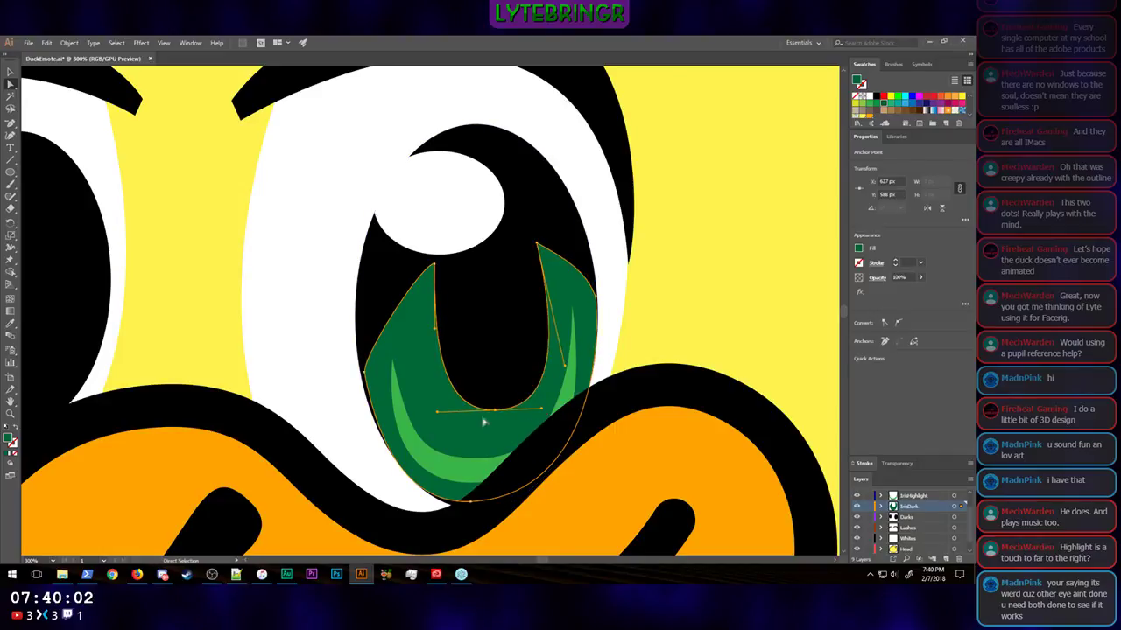
Step: Refine the dark green crescent's inner curve, and raise the bottom of the light green crescent's inner curve to about X 625, Y 606 px
{"action": "left_click_drag", "start_coordinate": [438, 418], "coordinate": [448, 420]}
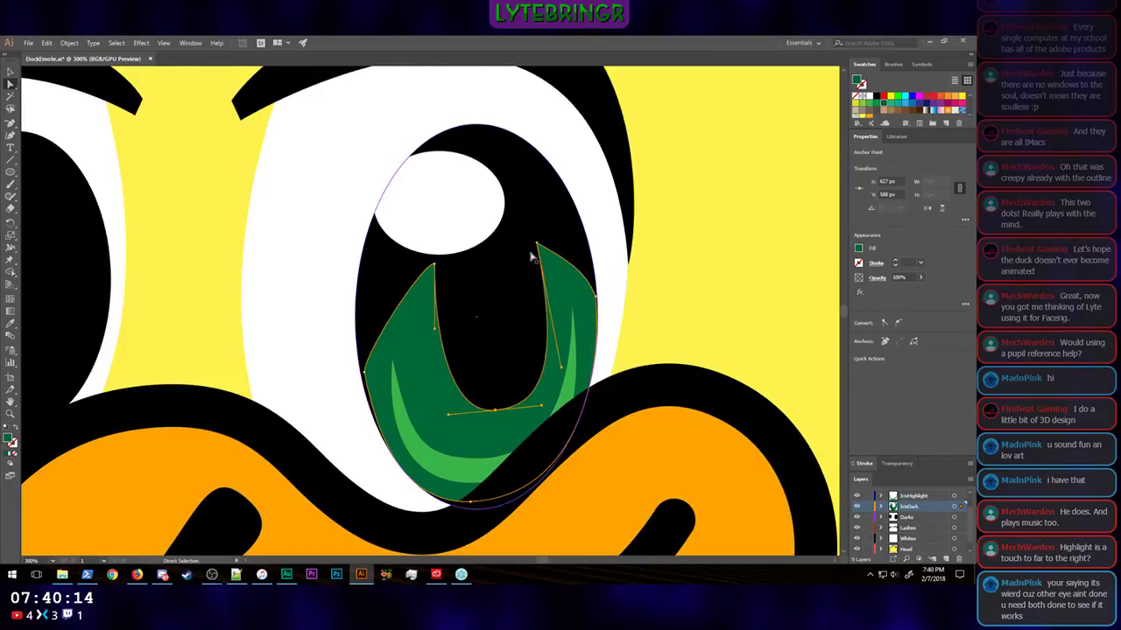
{"action": "left_click", "coordinate": [571, 308]}
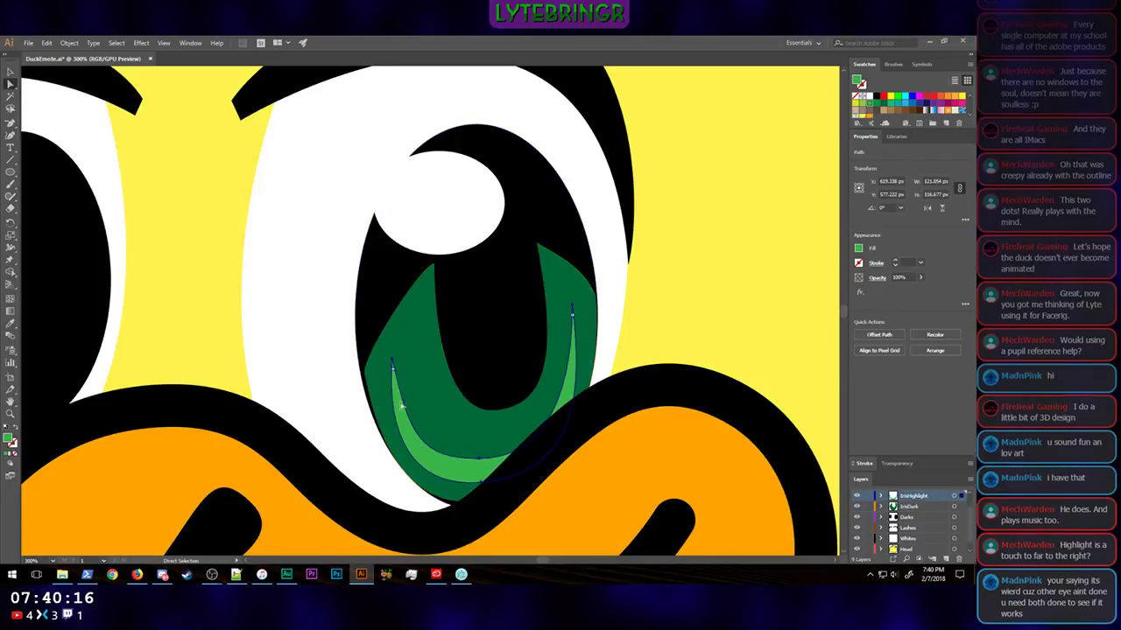
{"action": "mouse_move", "coordinate": [393, 360]}
{"action": "left_mouse_down"}
{"action": "mouse_move", "coordinate": [401, 355]}
{"action": "mouse_move", "coordinate": [393, 359]}
{"action": "left_mouse_up"}
{"action": "left_click", "coordinate": [393, 359]}
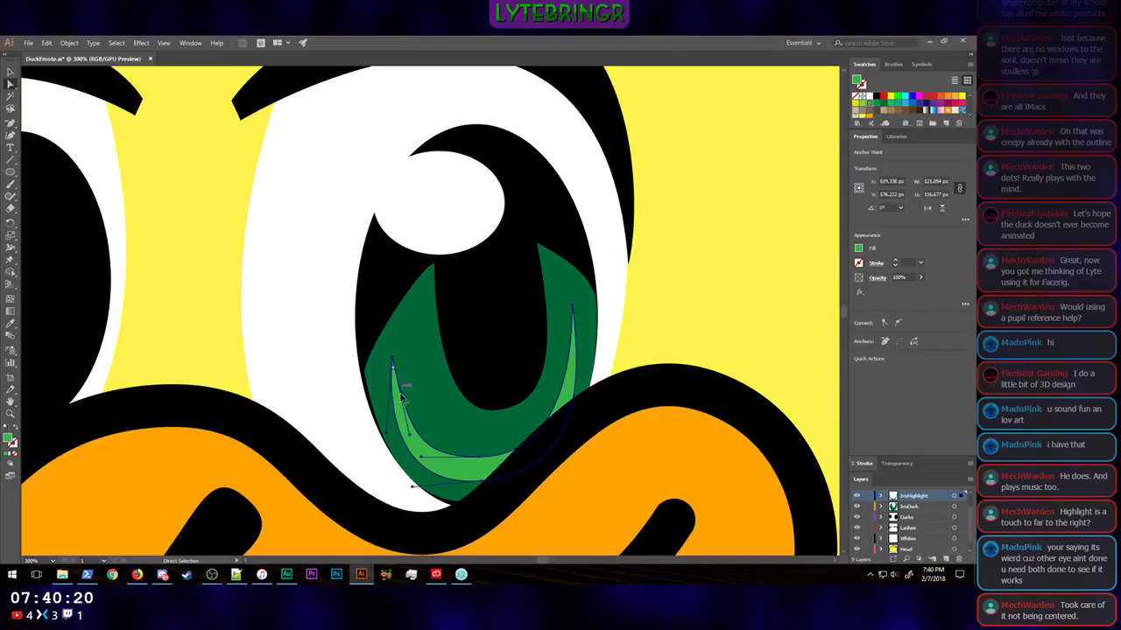
{"action": "mouse_move", "coordinate": [410, 438]}
{"action": "left_mouse_down"}
{"action": "mouse_move", "coordinate": [440, 429]}
{"action": "mouse_move", "coordinate": [425, 426]}
{"action": "left_mouse_up"}
{"action": "left_click_drag", "start_coordinate": [480, 458], "coordinate": [495, 438]}
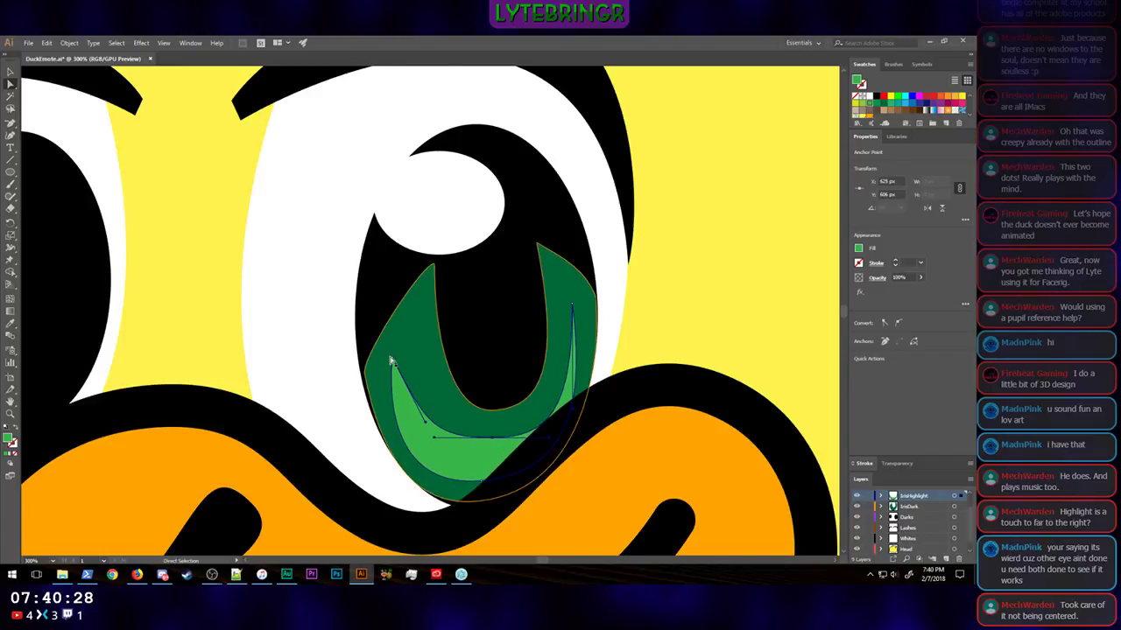
Step: Move the light green crescent's left tip to about 567, 540 px and right tip to about 675, 509 px, smoothing the adjoining curves
{"action": "left_click_drag", "start_coordinate": [391, 362], "coordinate": [404, 343]}
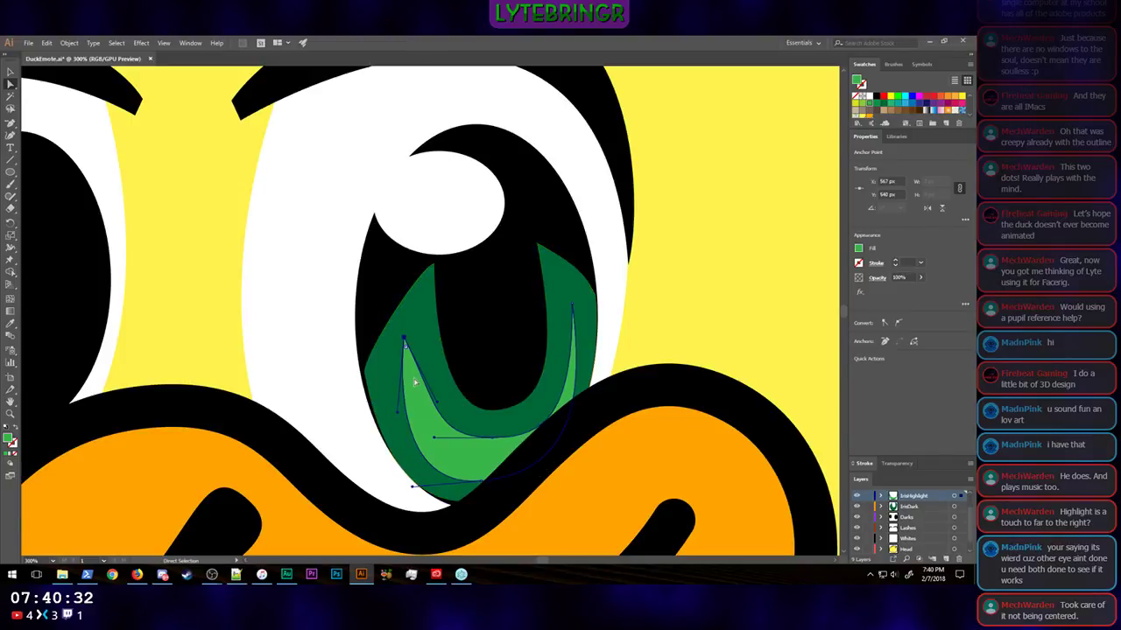
{"action": "left_click_drag", "start_coordinate": [398, 416], "coordinate": [430, 411]}
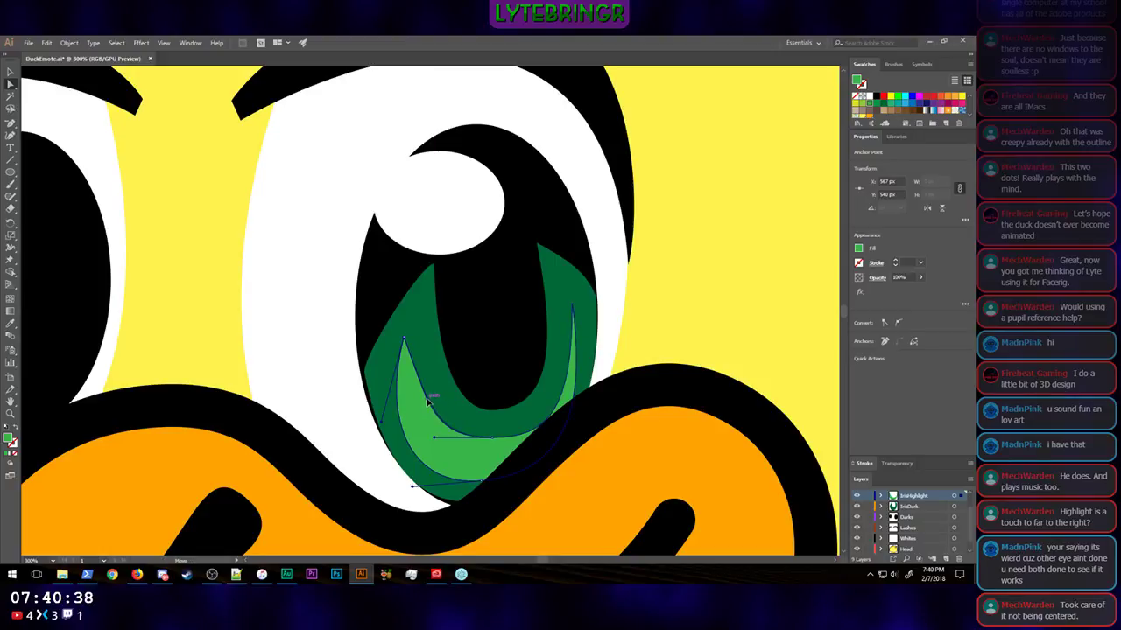
{"action": "left_click_drag", "start_coordinate": [435, 439], "coordinate": [531, 435]}
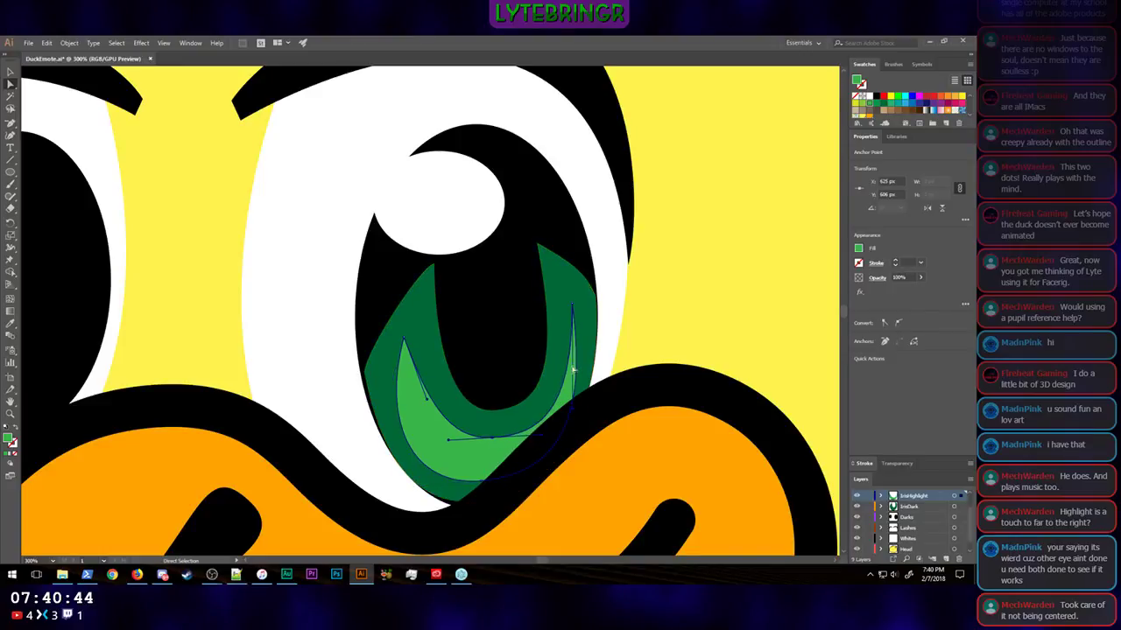
{"action": "left_click_drag", "start_coordinate": [574, 303], "coordinate": [569, 290]}
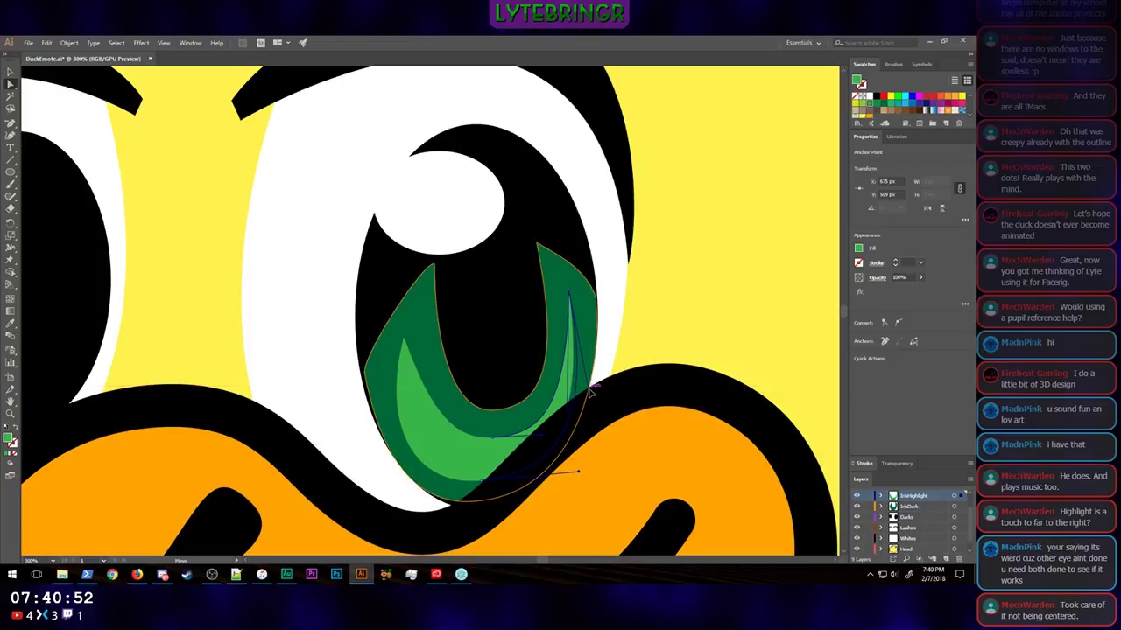
{"action": "left_click", "coordinate": [740, 321]}
Step: Examine the whole duck at emote size and at normal size to judge the reshaped iris crescents
{"action": "key", "text": "ctrl+minus"}
{"action": "key", "text": "ctrl+minus"}
{"action": "key", "text": "ctrl+minus"}
{"action": "key", "text": "ctrl+minus"}
{"action": "key", "text": "ctrl+minus"}
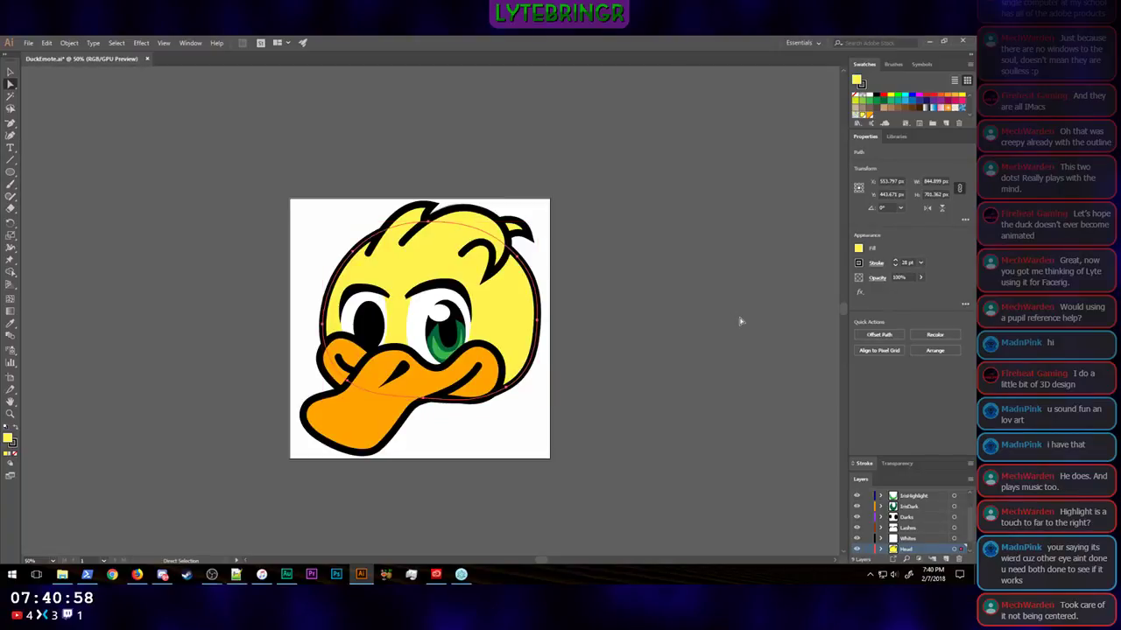
{"action": "key", "text": "ctrl+minus"}
{"action": "key", "text": "ctrl+minus"}
{"action": "key", "text": "ctrl+minus"}
{"action": "key", "text": "ctrl+minus"}
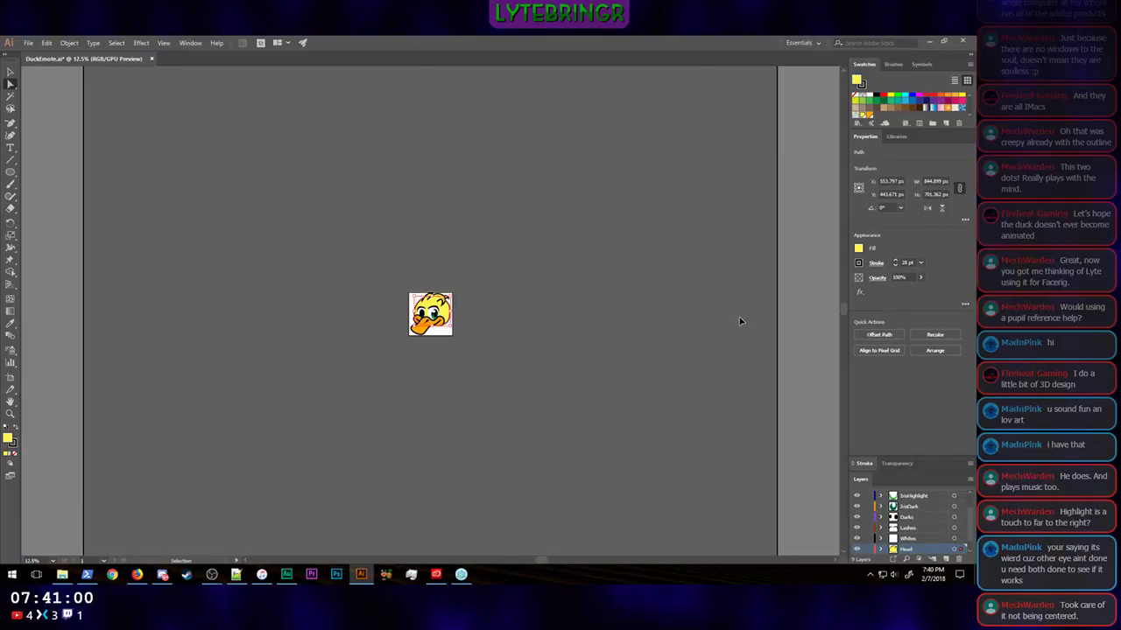
{"action": "key", "text": "ctrl+minus"}
{"action": "key", "text": "ctrl+minus"}
{"action": "key", "text": "ctrl+minus"}
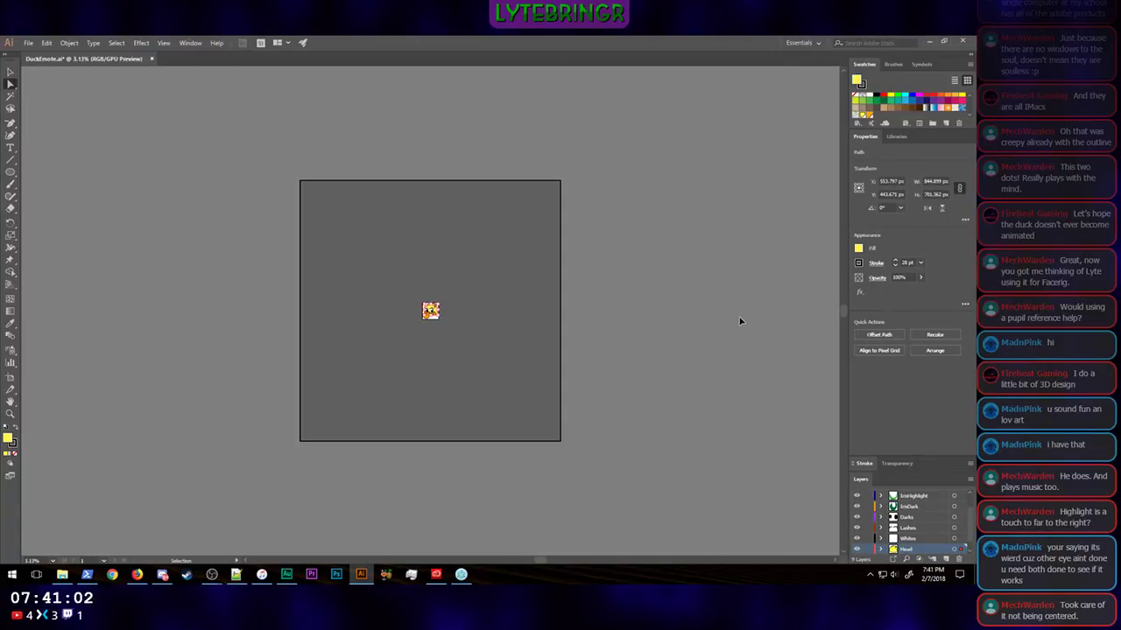
{"action": "left_click", "coordinate": [659, 353]}
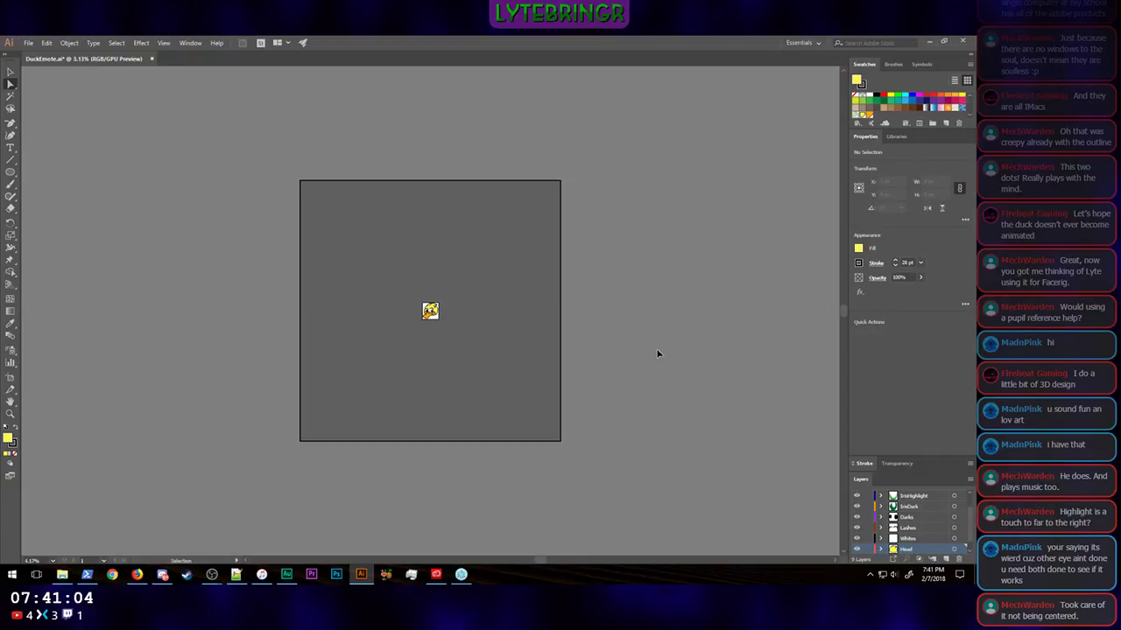
{"action": "key", "text": "ctrl+plus"}
{"action": "key", "text": "ctrl+plus"}
{"action": "key", "text": "ctrl+plus"}
{"action": "key", "text": "ctrl+plus"}
{"action": "key", "text": "ctrl+plus"}
{"action": "key", "text": "ctrl+plus"}
{"action": "key", "text": "ctrl+plus"}
{"action": "key", "text": "ctrl+plus"}
{"action": "key", "text": "ctrl+plus"}
{"action": "key", "text": "ctrl+plus"}
{"action": "key", "text": "ctrl+plus"}
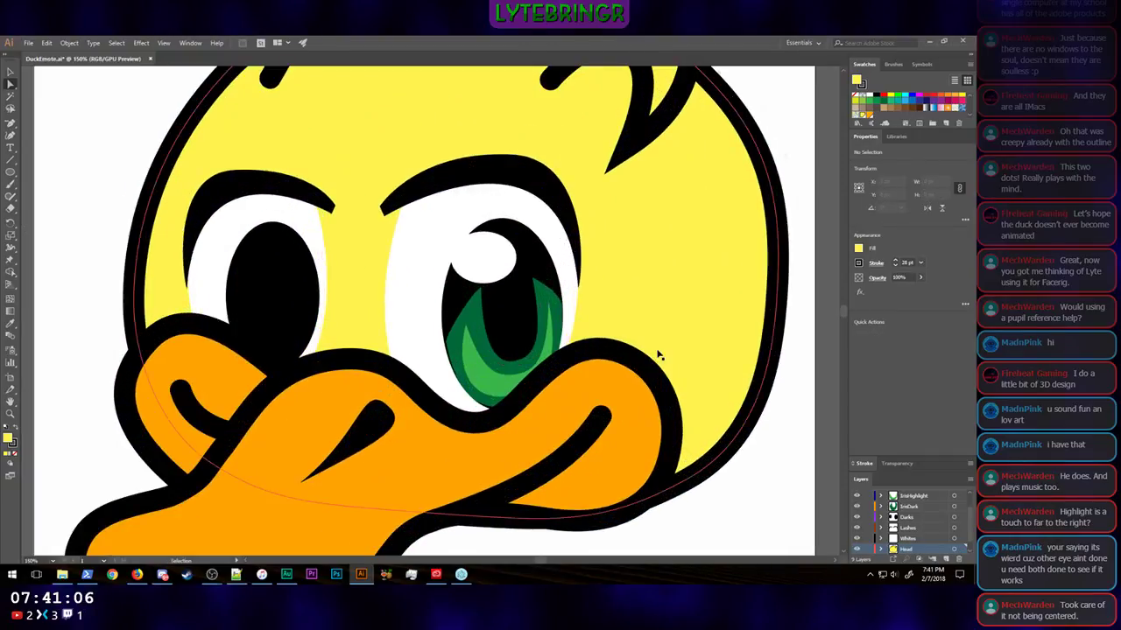
Step: Lower the light green crescent's left tip to about X 566, Y 546 px, adjust the curve beside it, and deselect it
{"action": "key", "text": "a"}
{"action": "left_click", "coordinate": [477, 379]}
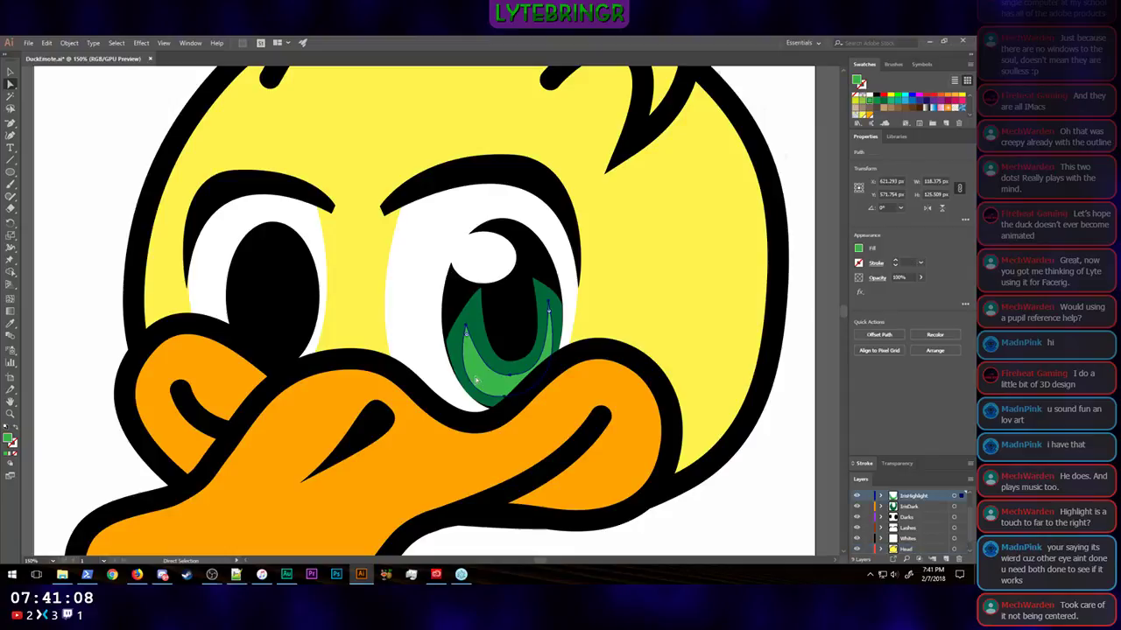
{"action": "left_click", "coordinate": [466, 327]}
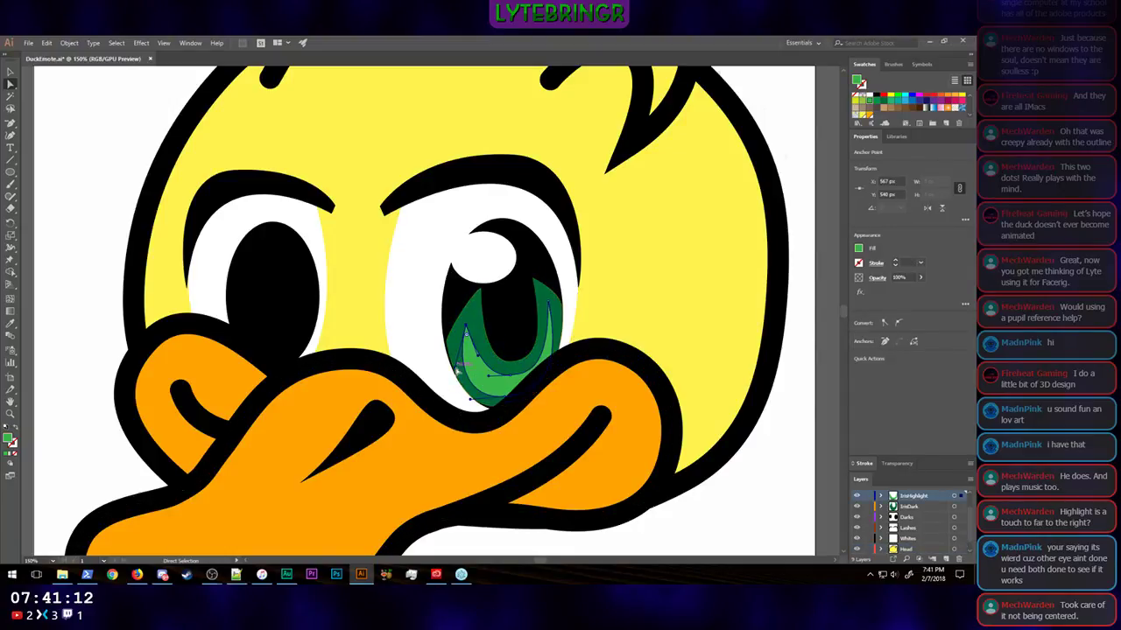
{"action": "left_click_drag", "start_coordinate": [456, 372], "coordinate": [483, 362]}
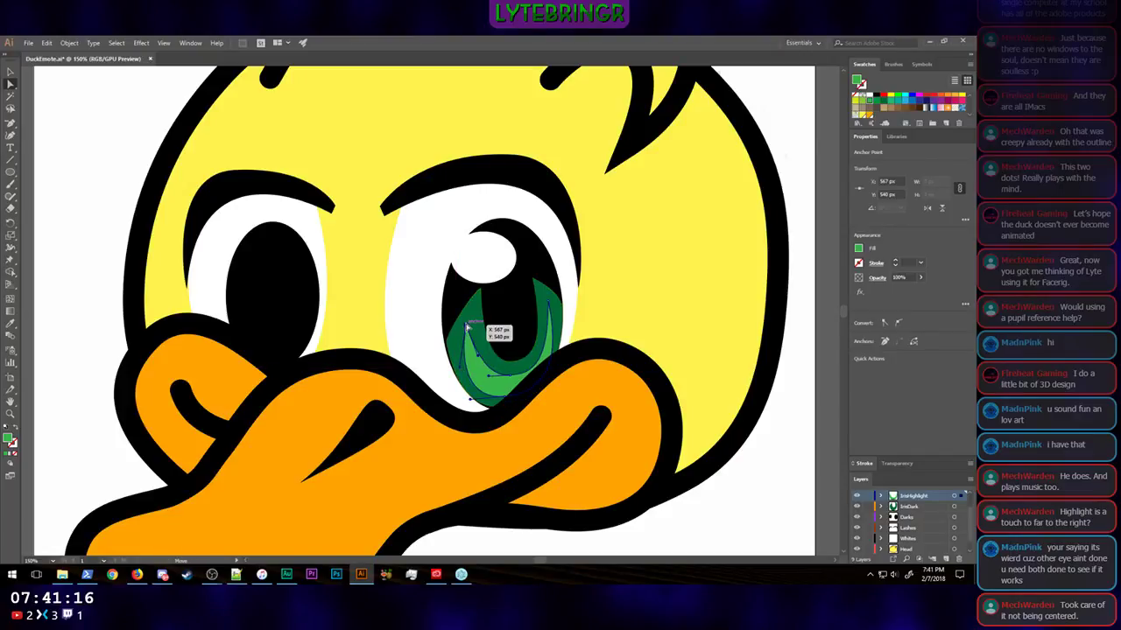
{"action": "left_click_drag", "start_coordinate": [466, 326], "coordinate": [482, 373]}
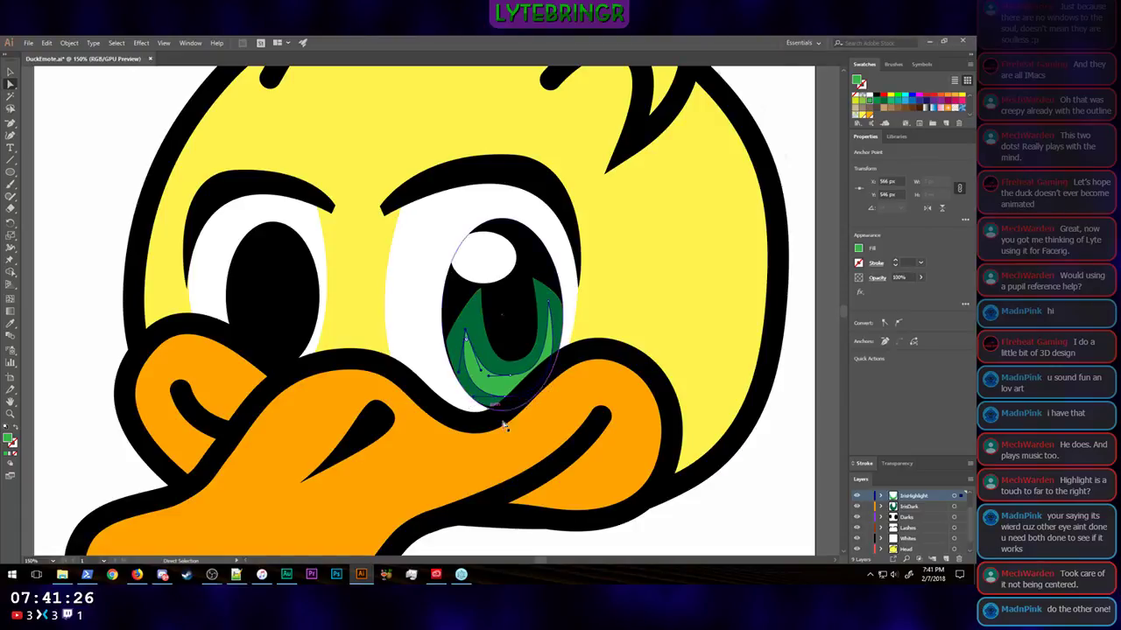
{"action": "left_click", "coordinate": [740, 514]}
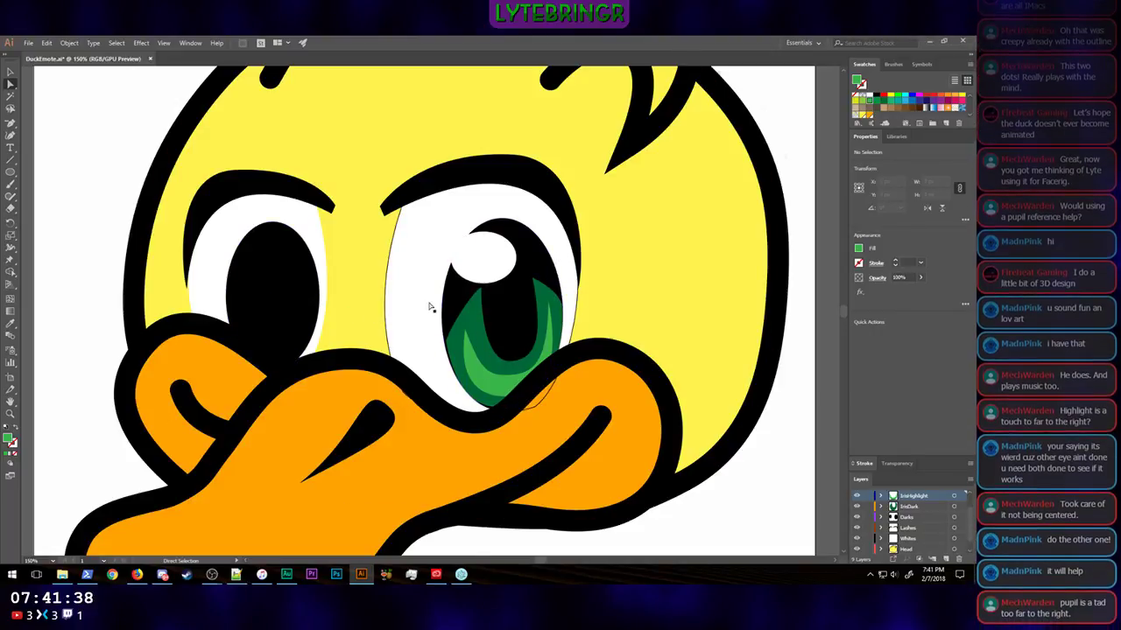
Step: Fine-tune the bottom of the dark green crescent's inner curve around the larger pupil and deselect it
{"action": "left_click", "coordinate": [518, 331]}
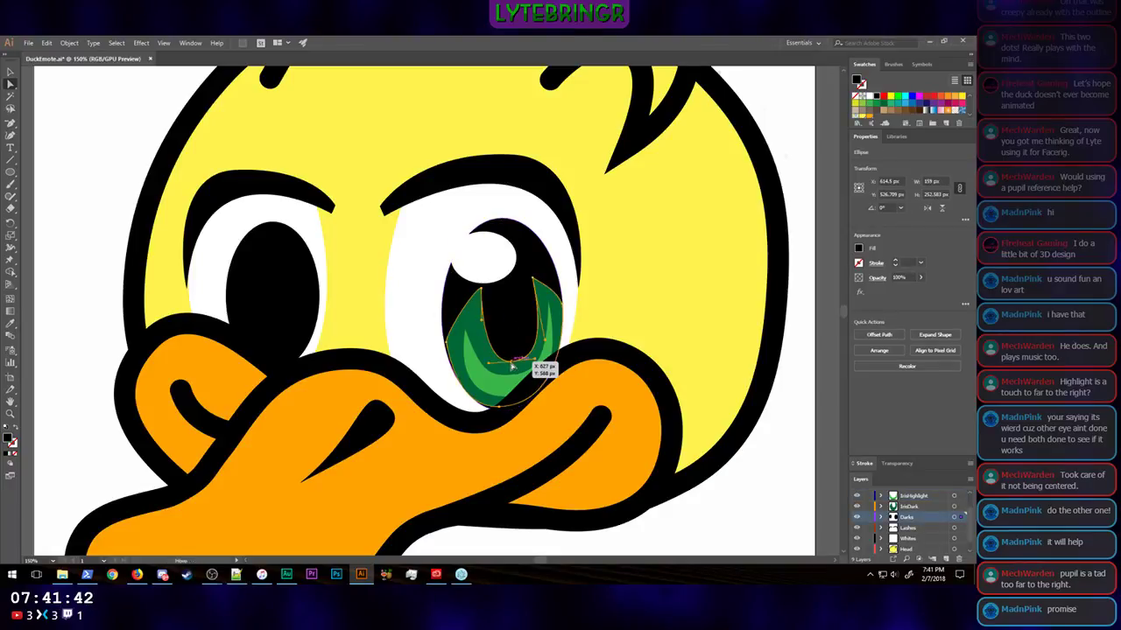
{"action": "left_click", "coordinate": [515, 368]}
{"action": "mouse_move", "coordinate": [516, 370]}
{"action": "left_mouse_down"}
{"action": "mouse_move", "coordinate": [506, 361]}
{"action": "mouse_move", "coordinate": [525, 376]}
{"action": "left_mouse_up"}
{"action": "left_click", "coordinate": [736, 516]}
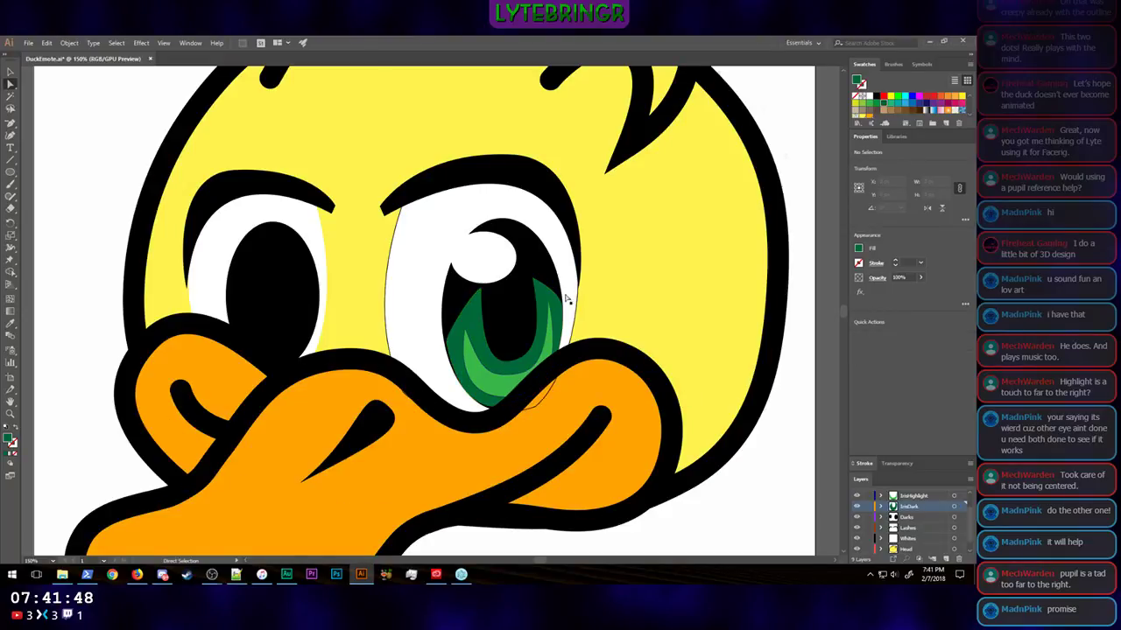
{"action": "key", "text": "ctrl+minus"}
{"action": "key", "text": "ctrl+minus"}
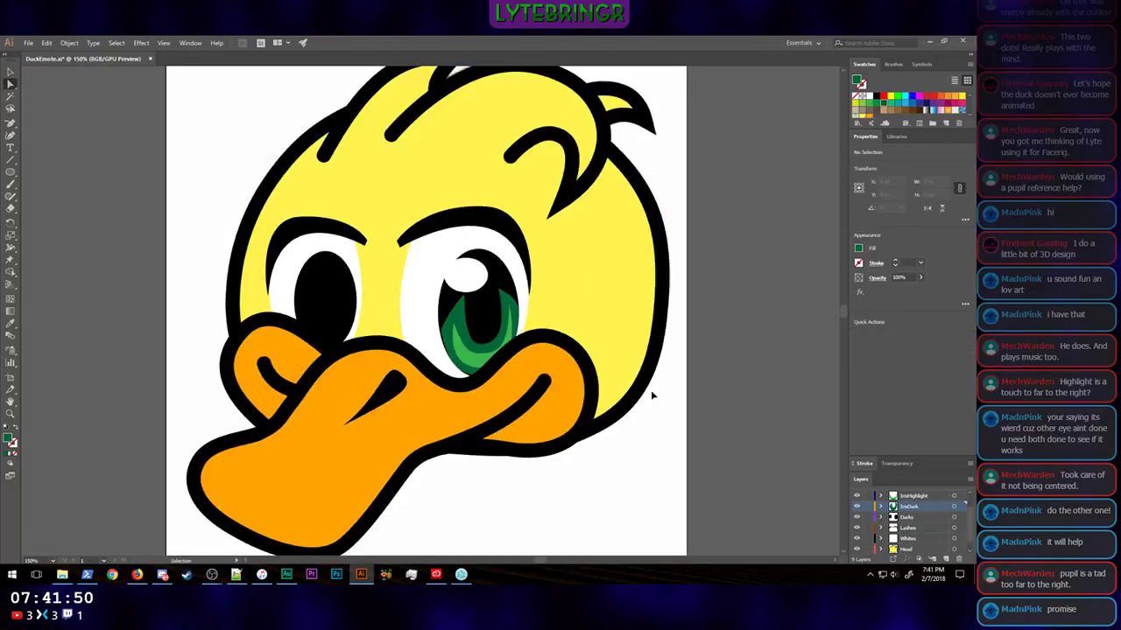
{"action": "key", "text": "a"}
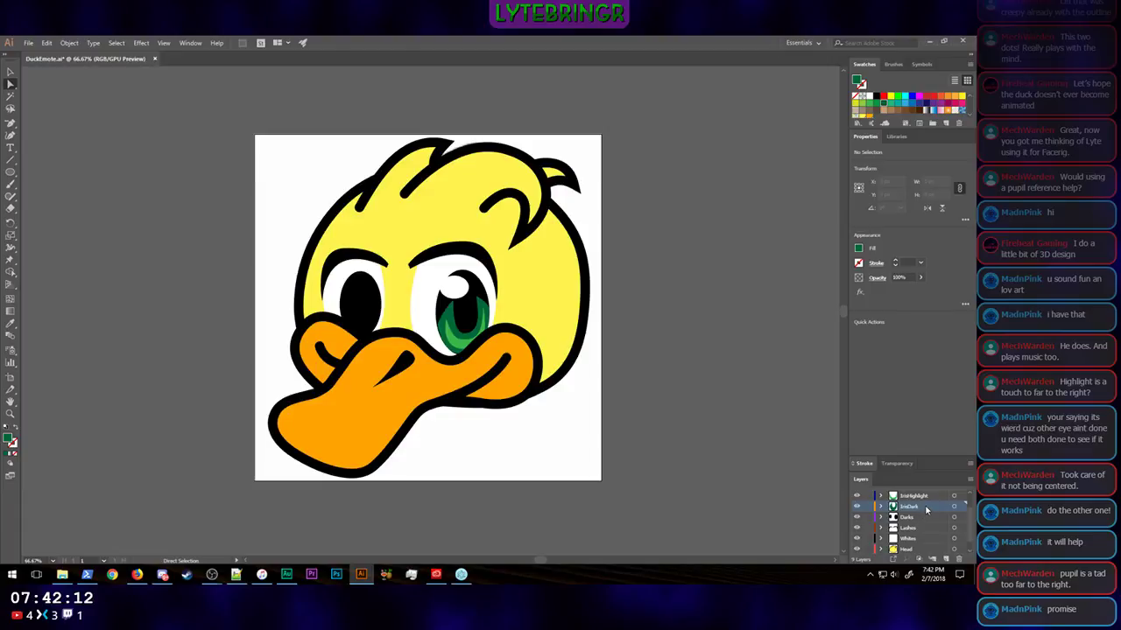
Step: Duplicate the dark green crescent over the smaller eye's pupil and scale the copy down to about 117 by 131 px
{"action": "scroll", "coordinate": [919, 517], "scroll_direction": "up", "scroll_amount": 2}
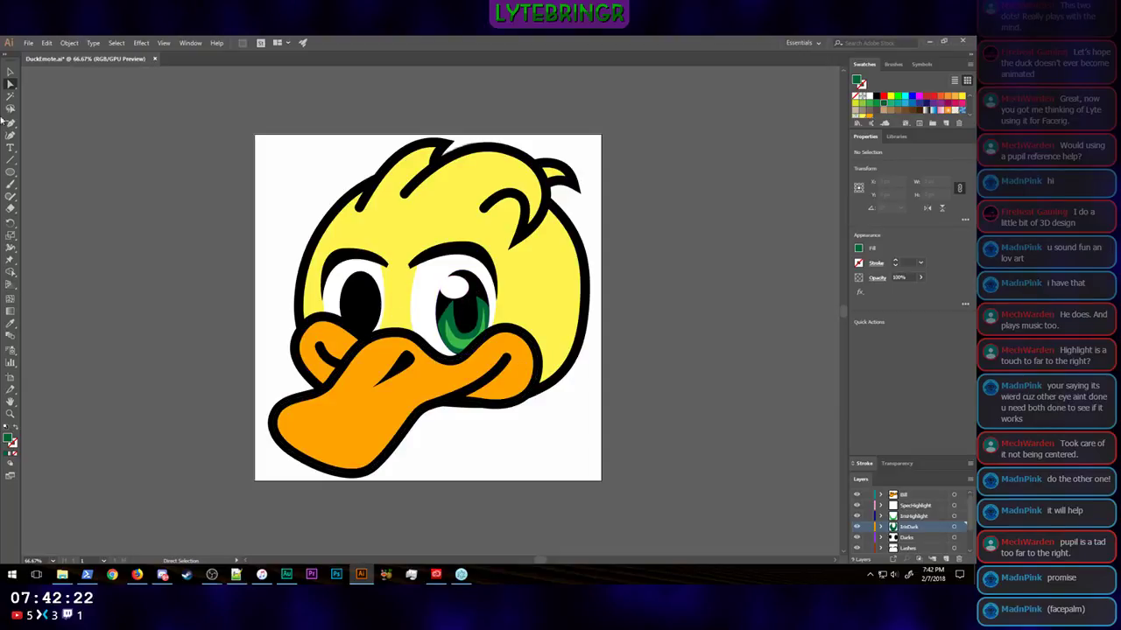
{"action": "left_click", "coordinate": [10, 72]}
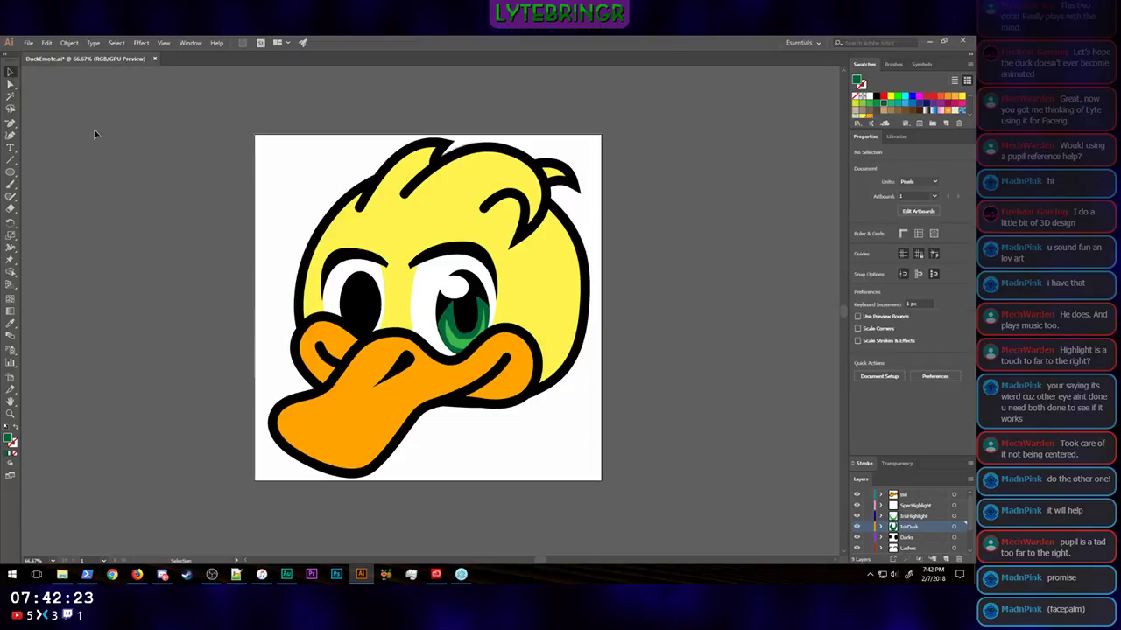
{"action": "left_click", "coordinate": [480, 306]}
{"action": "key", "text": "ctrl+c"}
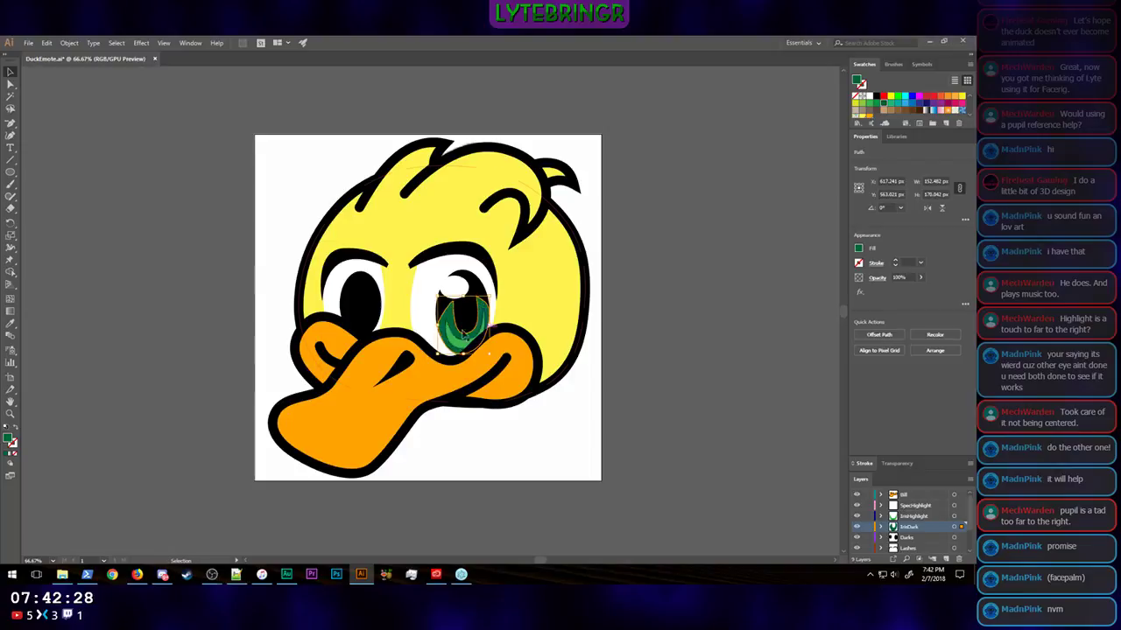
{"action": "key", "text": "ctrl+v"}
{"action": "left_click_drag", "start_coordinate": [436, 326], "coordinate": [357, 326]}
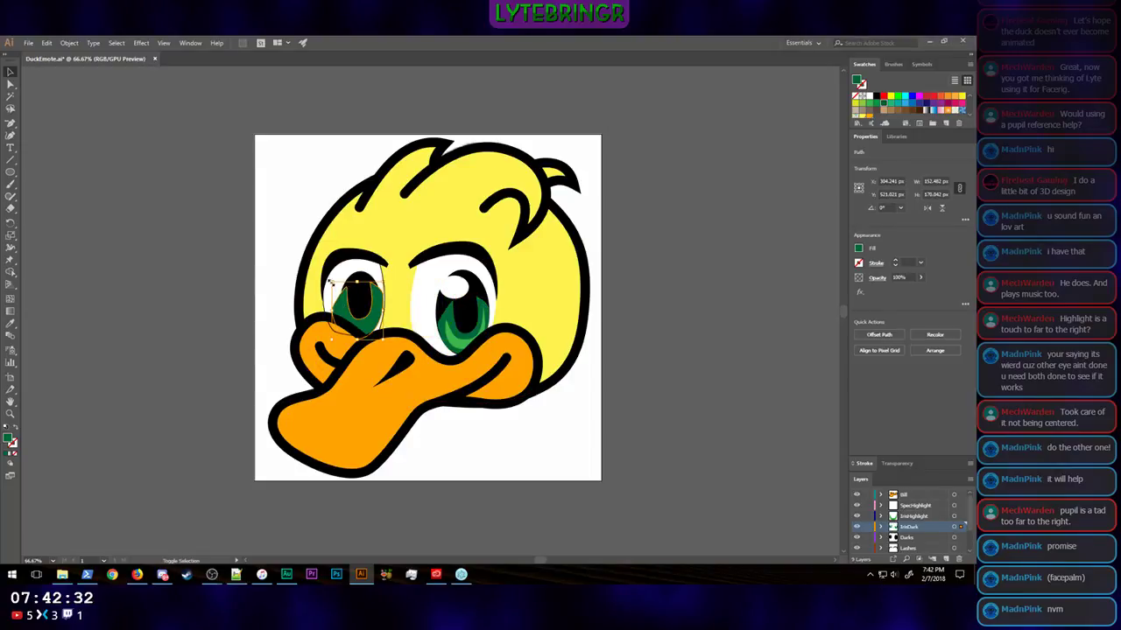
{"action": "left_click_drag", "start_coordinate": [330, 283], "coordinate": [343, 294]}
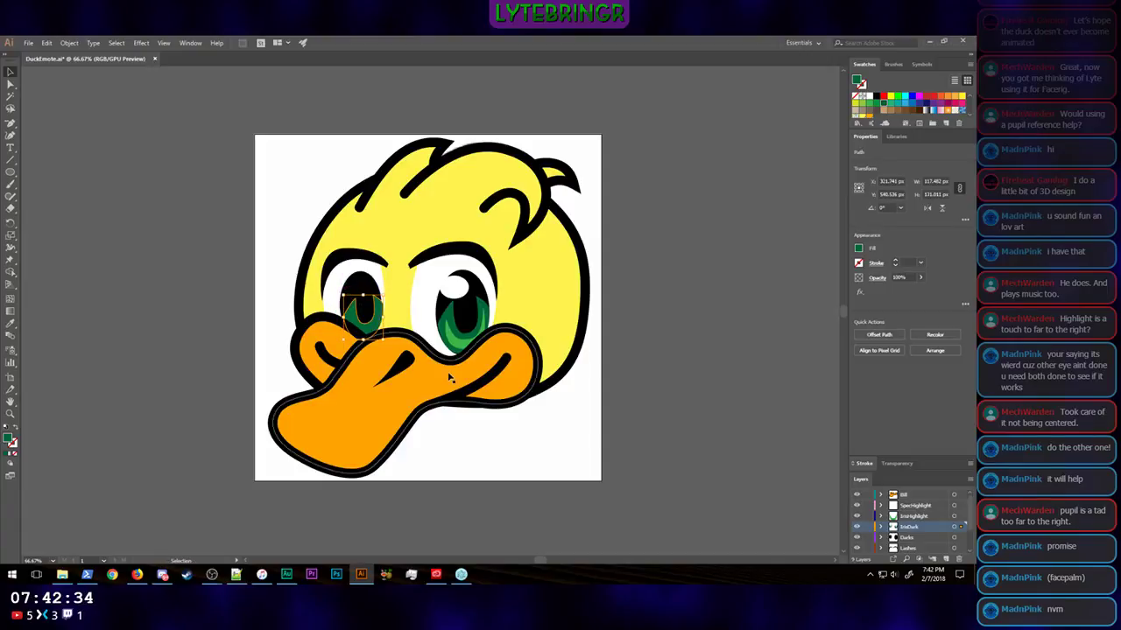
Step: Nudge the copied dark green crescent slightly left and up so it fits the smaller pupil
{"action": "key", "text": "Left"}
{"action": "key", "text": "Left"}
{"action": "key", "text": "Left"}
{"action": "key", "text": "Up"}
{"action": "key", "text": "Up"}
{"action": "key", "text": "Up"}
{"action": "key", "text": "Up"}
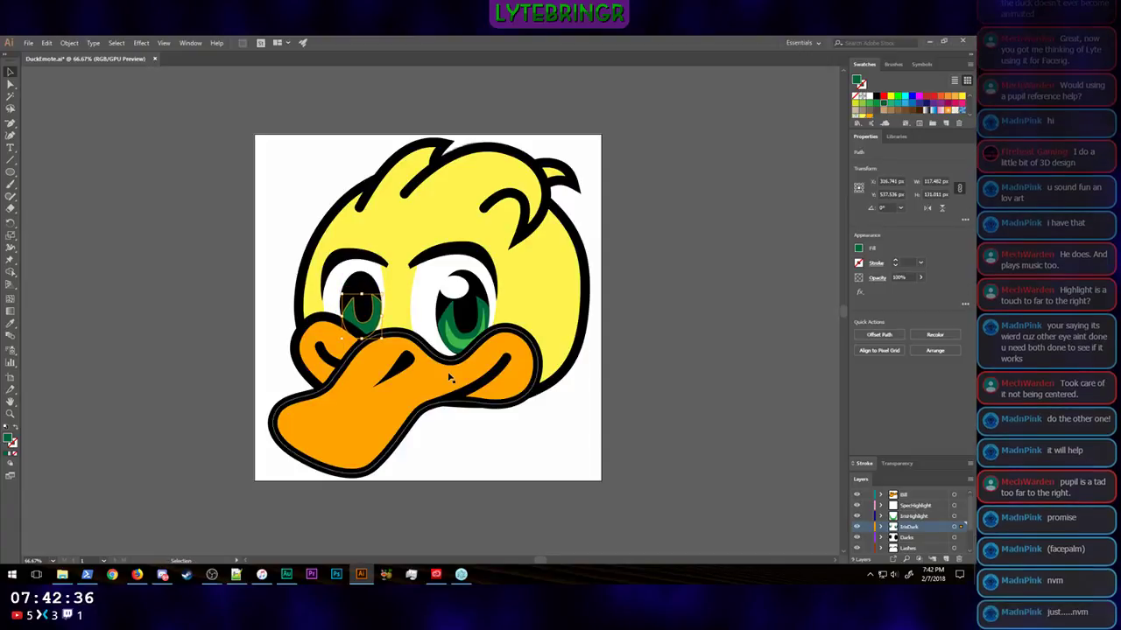
{"action": "key", "text": "Left"}
{"action": "key", "text": "Left"}
{"action": "key", "text": "Right"}
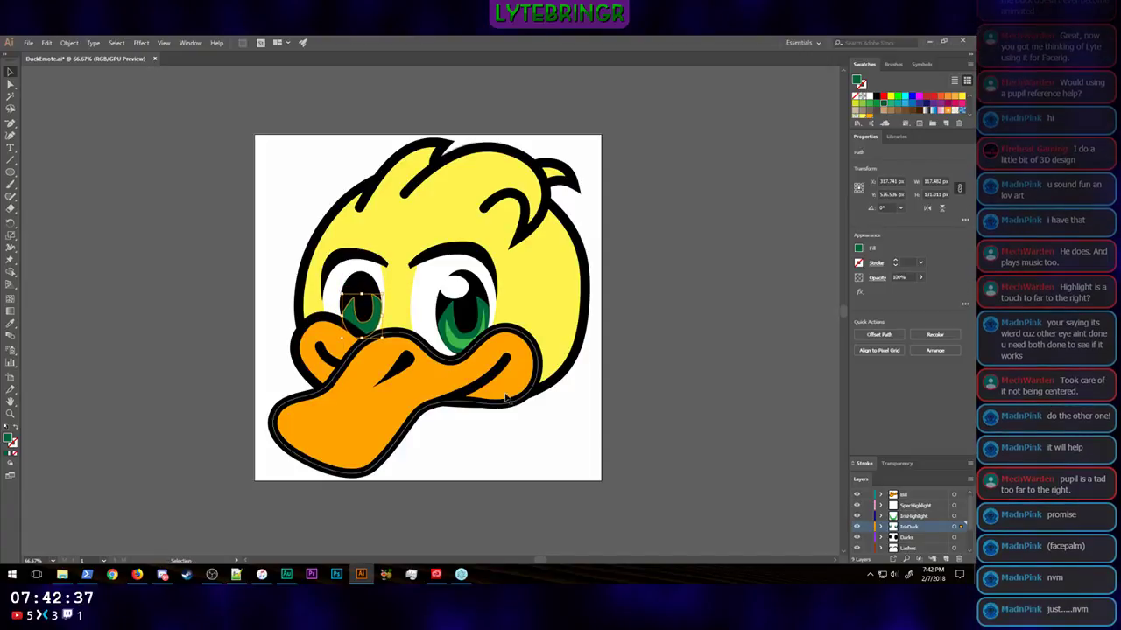
Step: Duplicate the light green crescent onto the smaller eye's iris on the IrisHighlight layer, scaled to about 90 by 97 px
{"action": "left_click", "coordinate": [915, 517]}
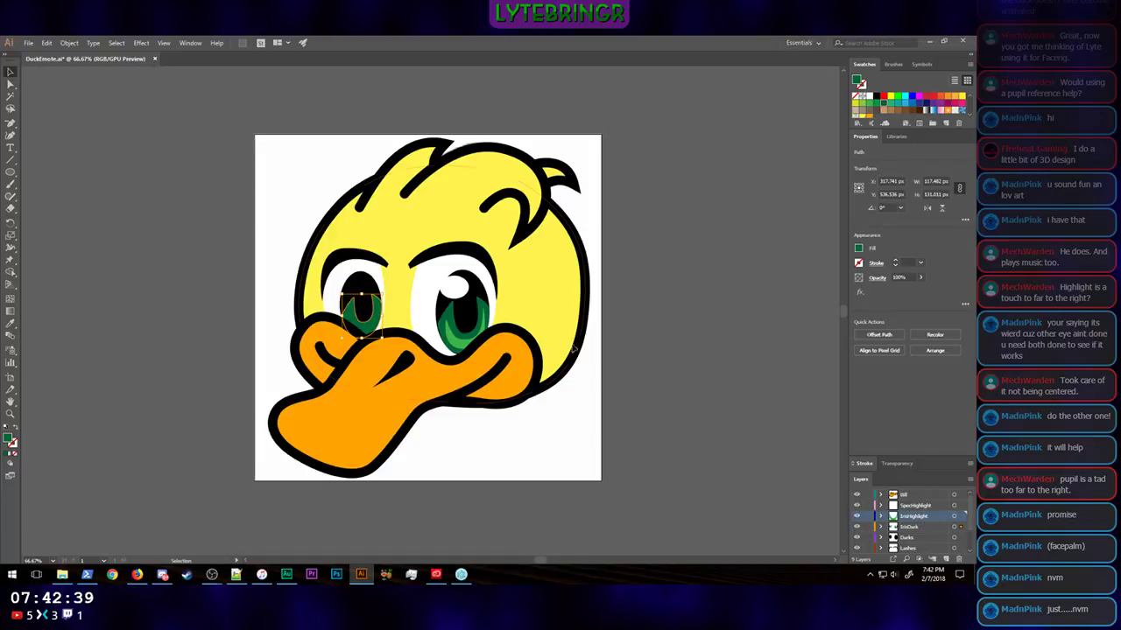
{"action": "left_click", "coordinate": [462, 347]}
{"action": "left_click_drag", "start_coordinate": [461, 347], "coordinate": [353, 308]}
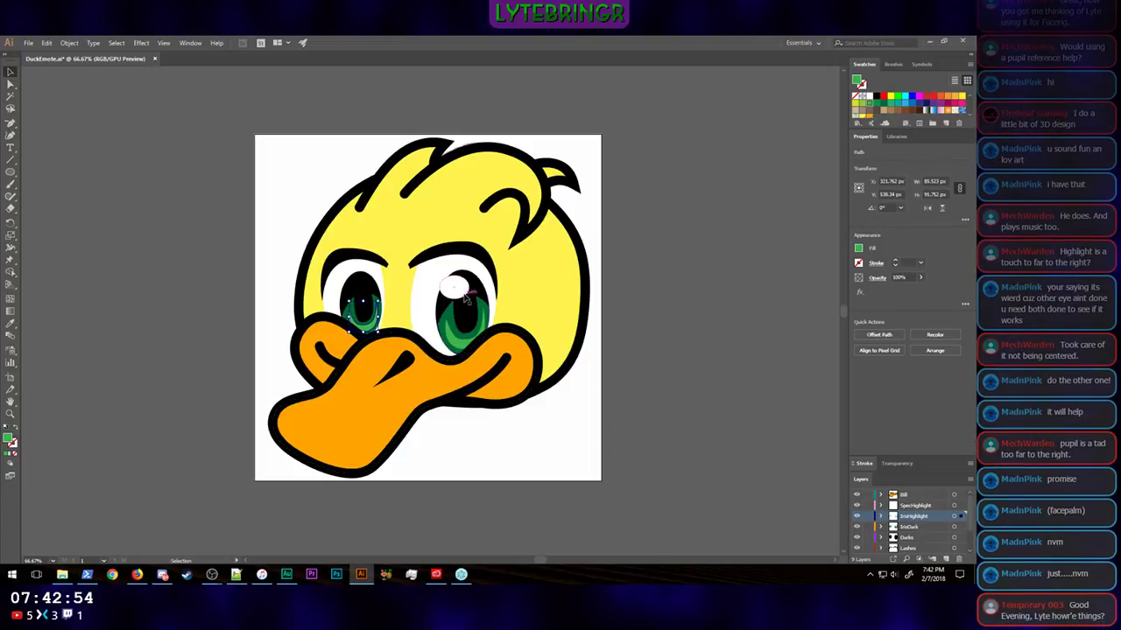
Step: Duplicate the white highlight ellipse onto the smaller pupil's upper left, scale the copy to about 53 by 42 px, and deselect it
{"action": "left_click", "coordinate": [453, 287]}
{"action": "key", "text": "a"}
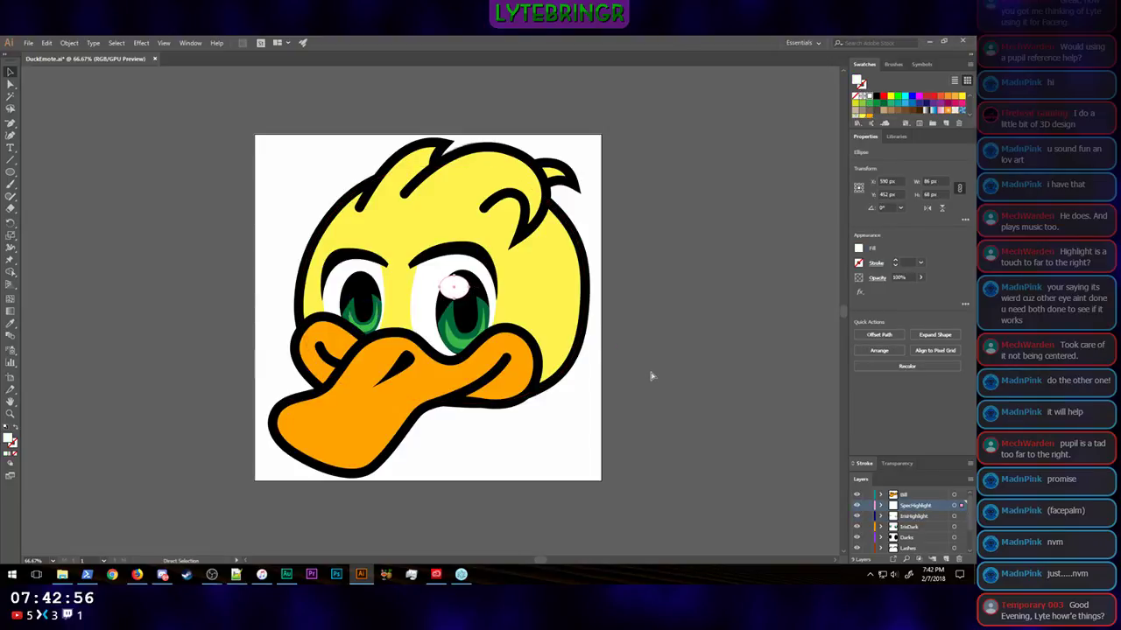
{"action": "key", "text": "v"}
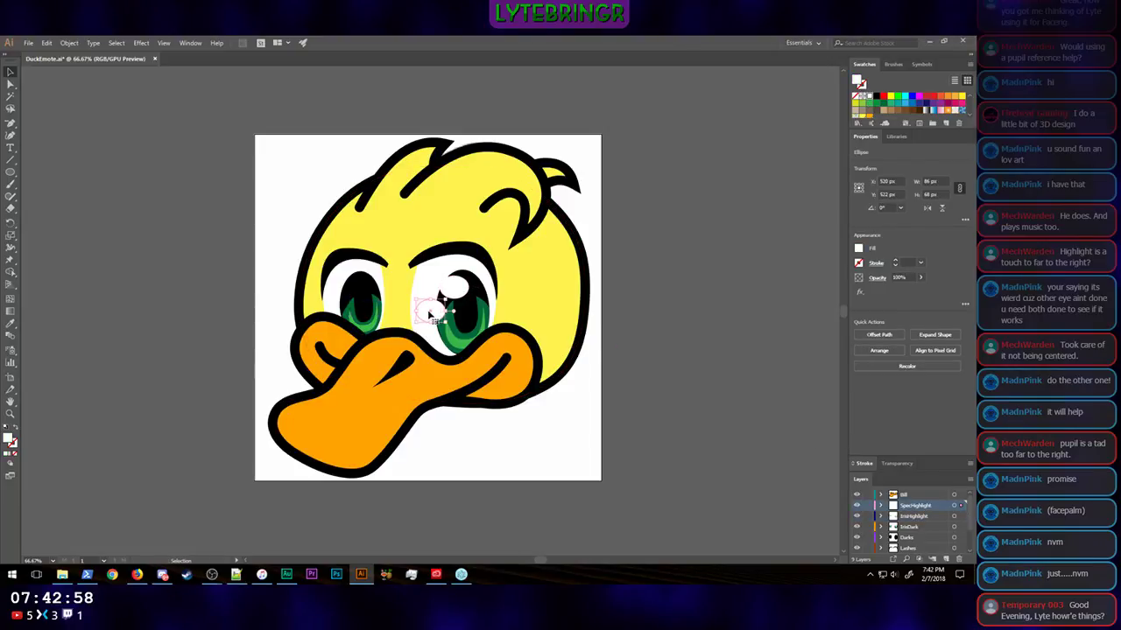
{"action": "left_click_drag", "start_coordinate": [434, 277], "coordinate": [351, 284]}
{"action": "key", "text": "shift+Left"}
{"action": "key", "text": "shift+Left"}
{"action": "key", "text": "shift+Left"}
{"action": "key", "text": "shift+Up"}
{"action": "key", "text": "shift+Up"}
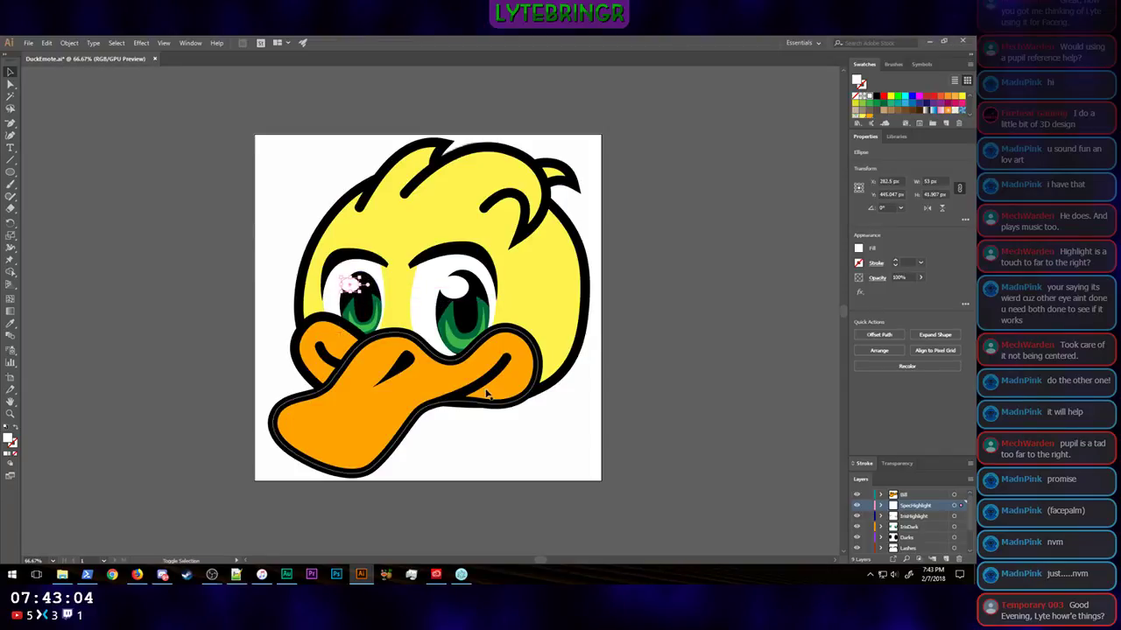
{"action": "left_click", "coordinate": [709, 428]}
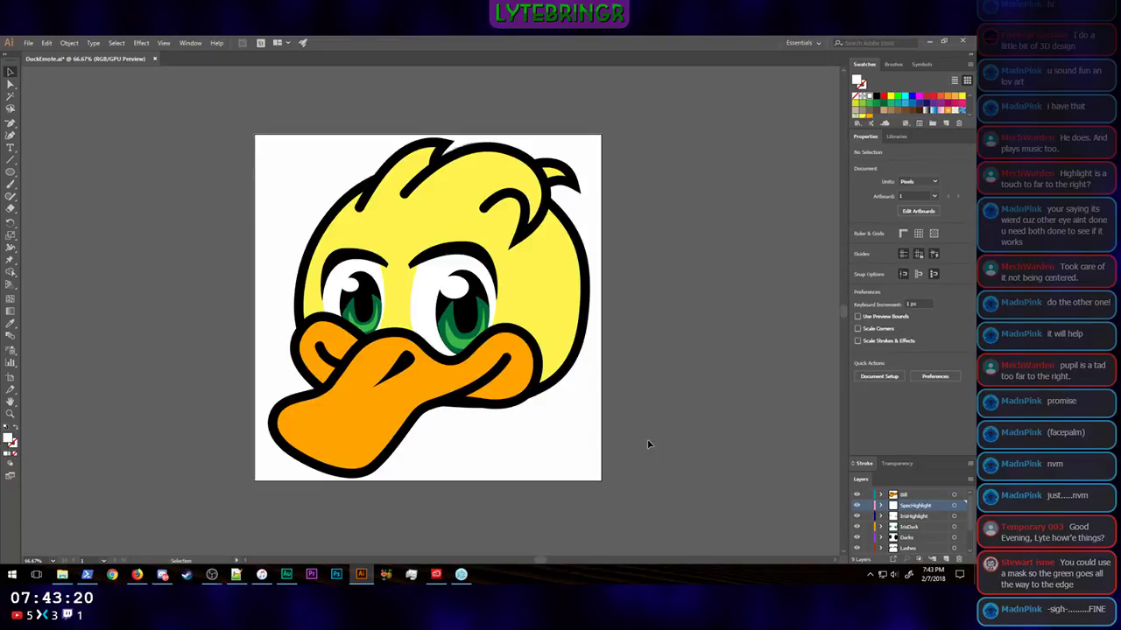
Step: Examine up close how the green crescents fit the pupils, then compare both eyes side by side
{"action": "key", "text": "ctrl+equal"}
{"action": "key", "text": "ctrl+equal"}
{"action": "key", "text": "ctrl+equal"}
{"action": "key", "text": "ctrl+equal"}
{"action": "key", "text": "ctrl+equal"}
{"action": "scroll", "coordinate": [651, 445], "scroll_direction": "down", "scroll_amount": 4}
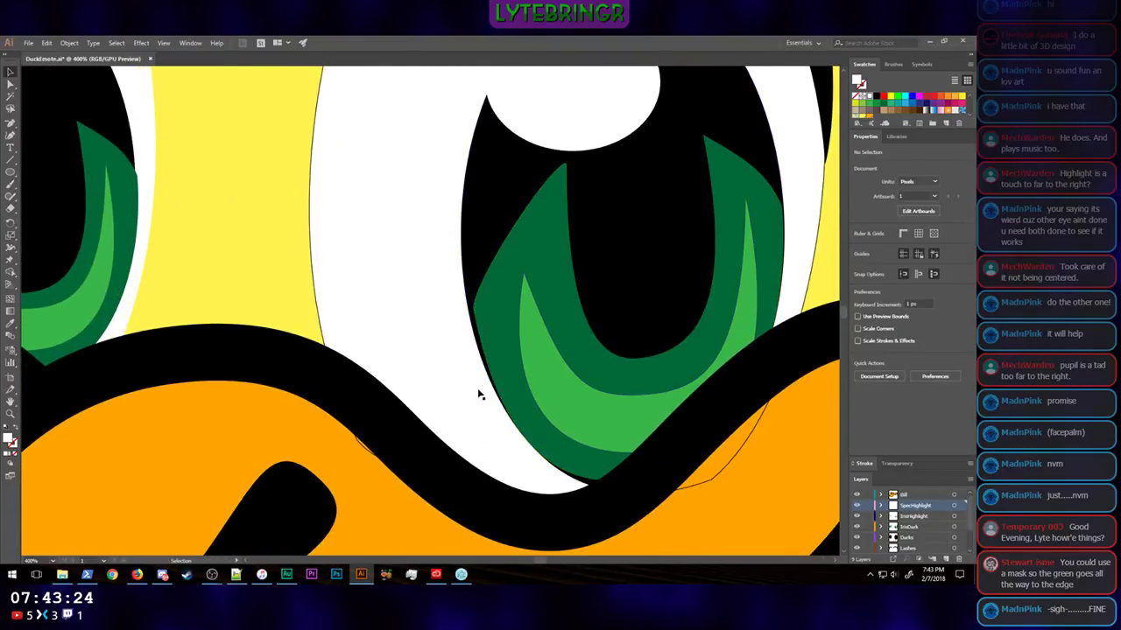
{"action": "key", "text": "ctrl+minus"}
{"action": "key", "text": "ctrl+minus"}
{"action": "key", "text": "ctrl+minus"}
{"action": "scroll", "coordinate": [312, 313], "scroll_direction": "up", "scroll_amount": 3}
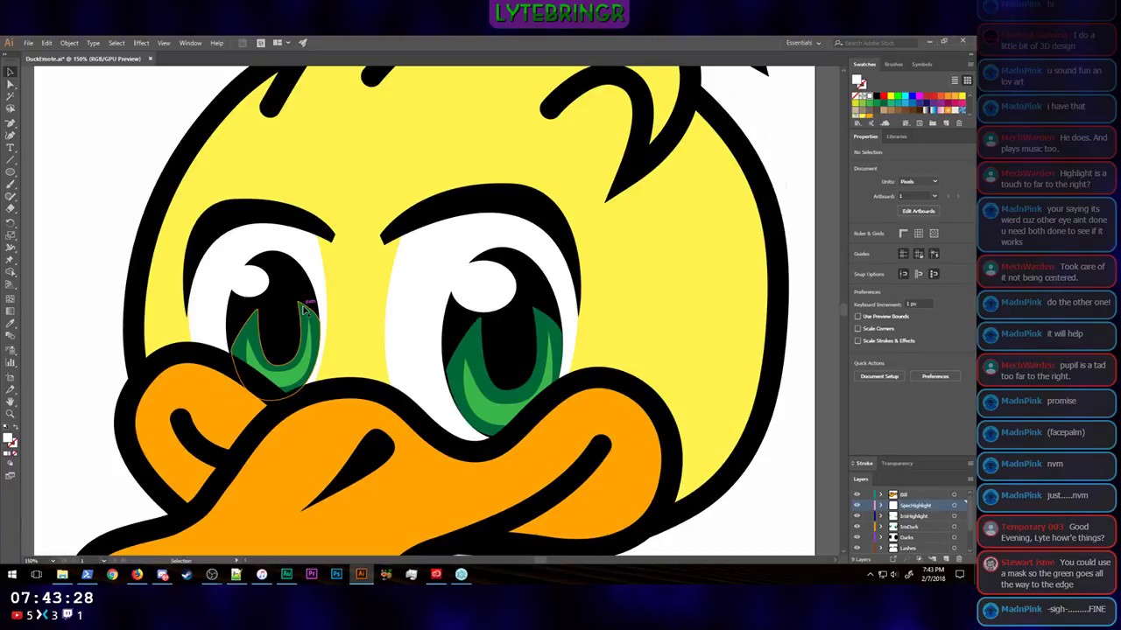
Step: Check how the whole duck reads at tiny emote size and at full size
{"action": "key", "text": "ctrl+minus"}
{"action": "key", "text": "ctrl+minus"}
{"action": "key", "text": "ctrl+minus"}
{"action": "key", "text": "ctrl+minus"}
{"action": "key", "text": "ctrl+minus"}
{"action": "key", "text": "ctrl+minus"}
{"action": "key", "text": "ctrl+minus"}
{"action": "key", "text": "ctrl+minus"}
{"action": "key", "text": "ctrl+minus"}
{"action": "key", "text": "ctrl+minus"}
{"action": "key", "text": "ctrl+minus"}
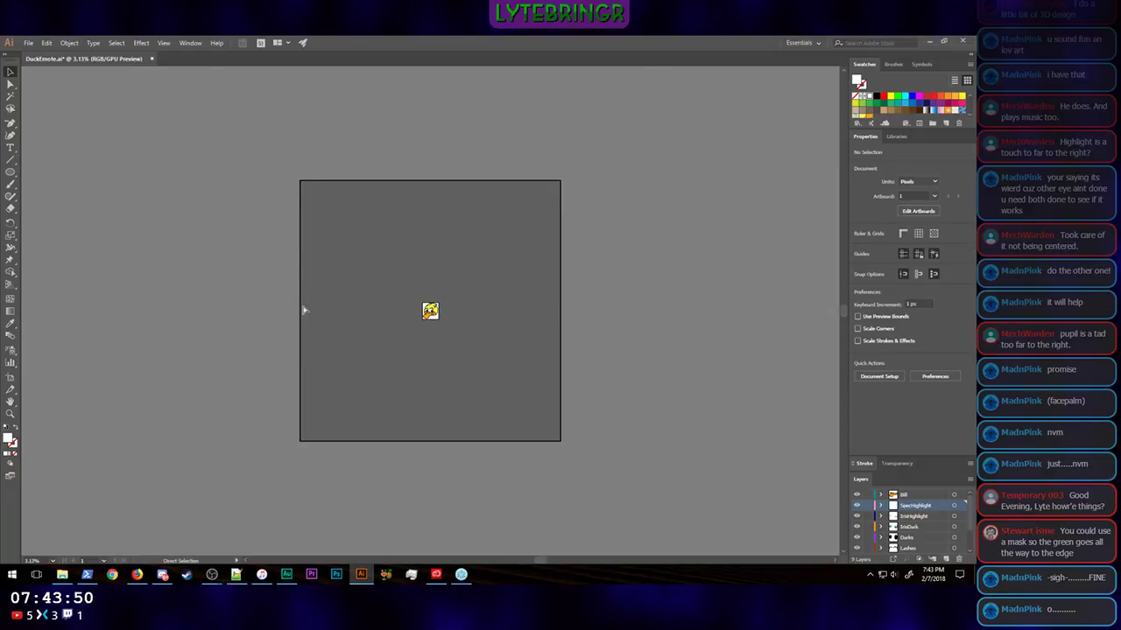
{"action": "key", "text": "ctrl+1"}
{"action": "key", "text": "ctrl+plus"}
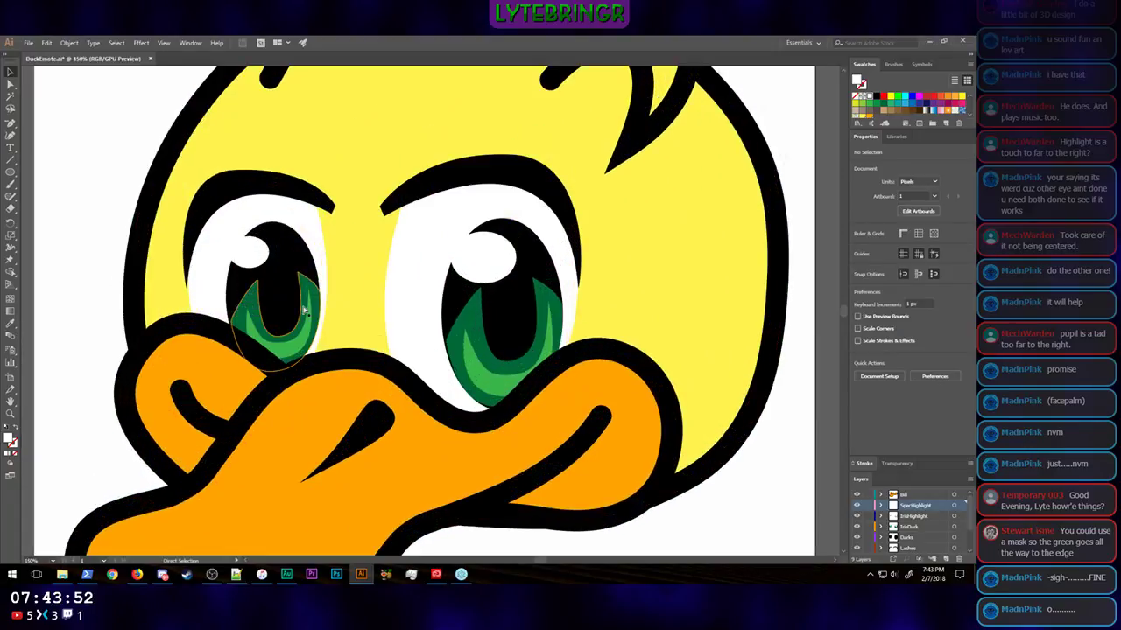
{"action": "key", "text": "ctrl+minus"}
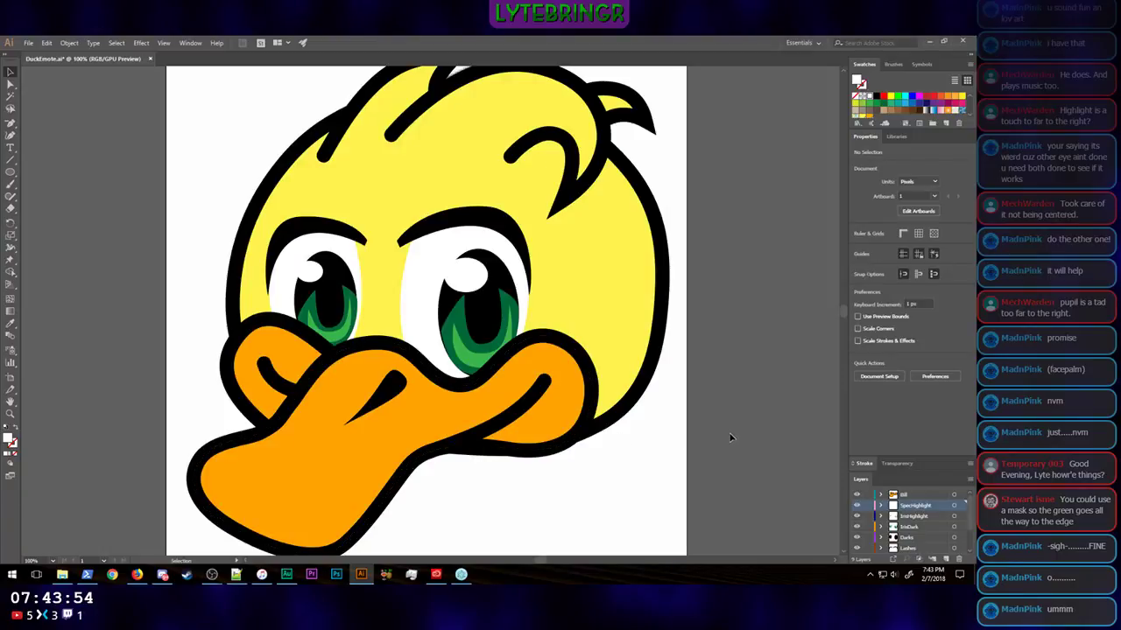
{"action": "key", "text": "ctrl+minus"}
{"action": "key", "text": "ctrl+minus"}
{"action": "key", "text": "ctrl+minus"}
{"action": "key", "text": "ctrl+minus"}
{"action": "key", "text": "ctrl+minus"}
{"action": "key", "text": "ctrl+minus"}
{"action": "key", "text": "ctrl+minus"}
{"action": "key", "text": "ctrl+minus"}
{"action": "key", "text": "ctrl+minus"}
{"action": "key", "text": "ctrl+minus"}
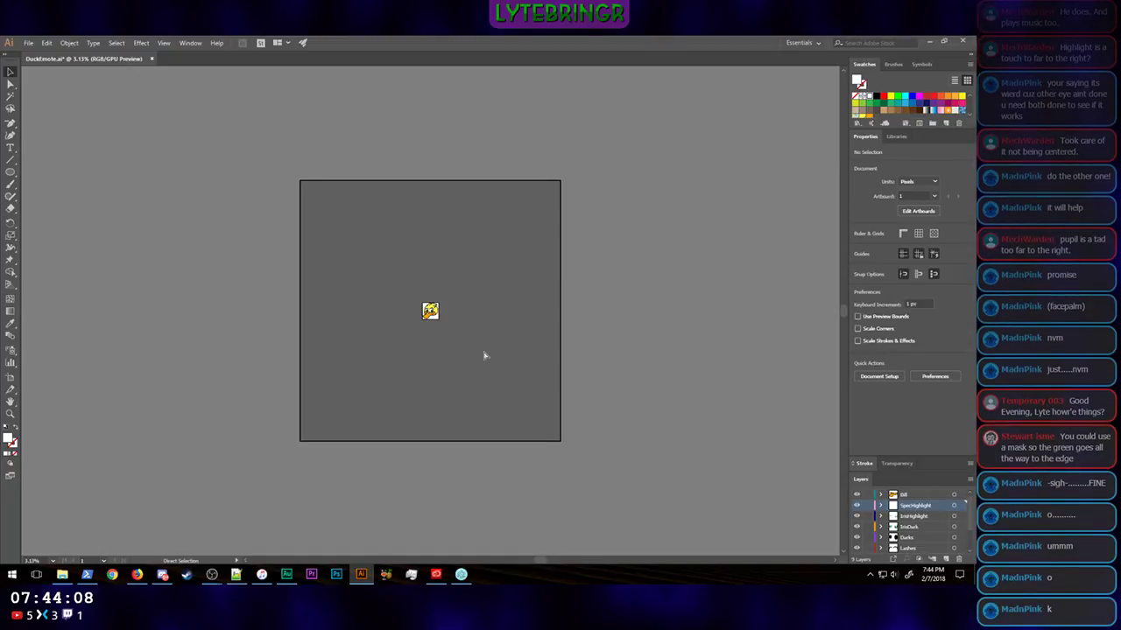
{"action": "key", "text": "ctrl+plus"}
{"action": "key", "text": "ctrl+plus"}
{"action": "key", "text": "ctrl+plus"}
{"action": "key", "text": "ctrl+plus"}
{"action": "key", "text": "ctrl+plus"}
{"action": "key", "text": "ctrl+plus"}
{"action": "key", "text": "ctrl+plus"}
{"action": "key", "text": "ctrl+plus"}
{"action": "key", "text": "ctrl+plus"}
{"action": "key", "text": "ctrl+plus"}
{"action": "key", "text": "ctrl+plus"}
{"action": "key", "text": "ctrl+plus"}
{"action": "key", "text": "ctrl+plus"}
{"action": "key", "text": "ctrl+minus"}
{"action": "key", "text": "ctrl+minus"}
{"action": "key", "text": "ctrl+minus"}
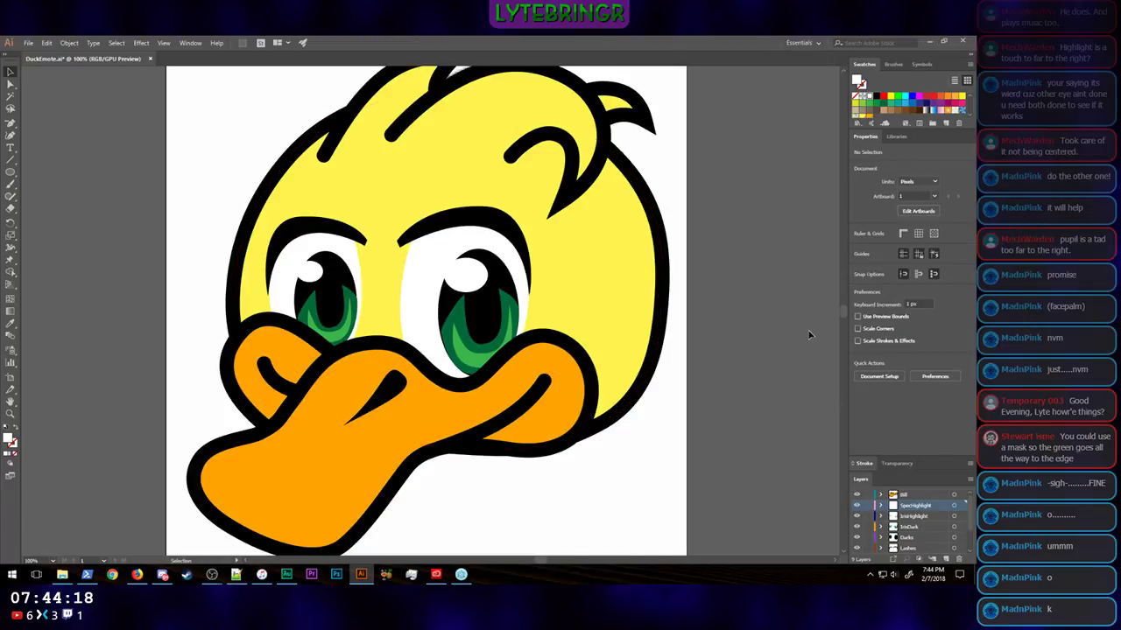
{"action": "scroll", "coordinate": [809, 339], "scroll_direction": "up", "scroll_amount": 3}
{"action": "scroll", "coordinate": [809, 335], "scroll_direction": "down", "scroll_amount": 2}
{"action": "scroll", "coordinate": [809, 334], "scroll_direction": "down", "scroll_amount": 1}
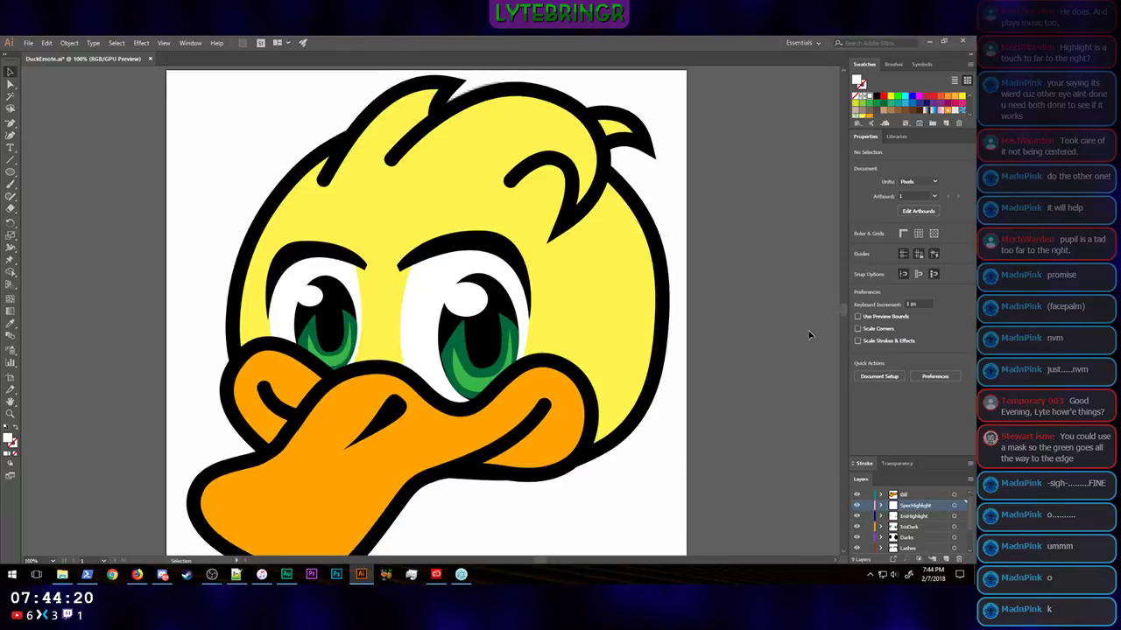
{"action": "scroll", "coordinate": [809, 334], "scroll_direction": "down", "scroll_amount": 3}
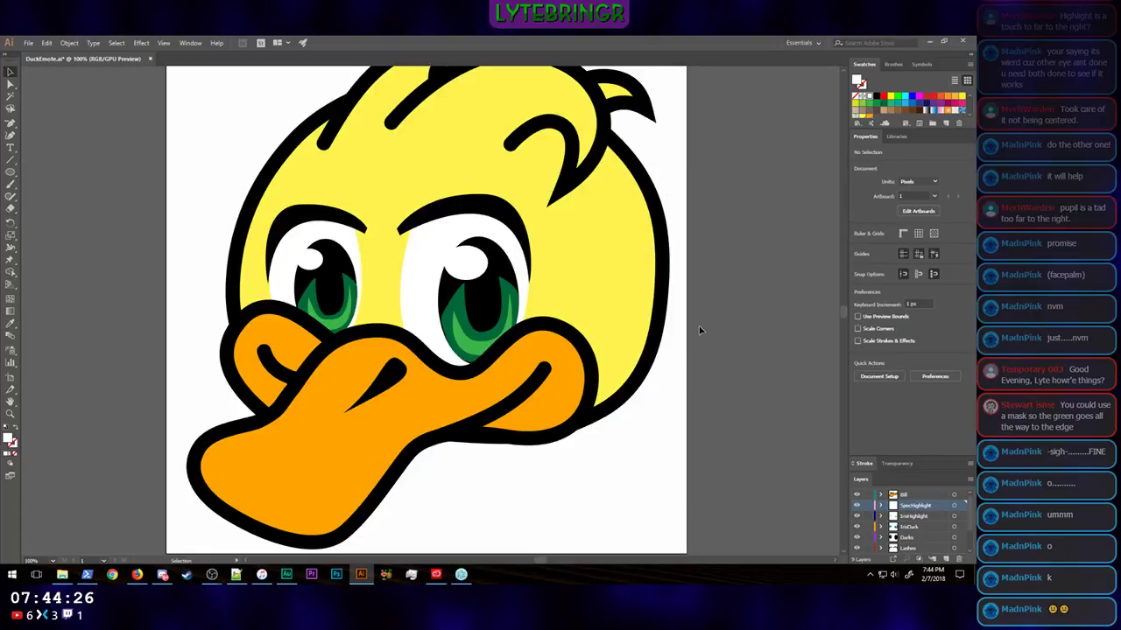
{"action": "scroll", "coordinate": [699, 330], "scroll_direction": "up", "scroll_amount": 4}
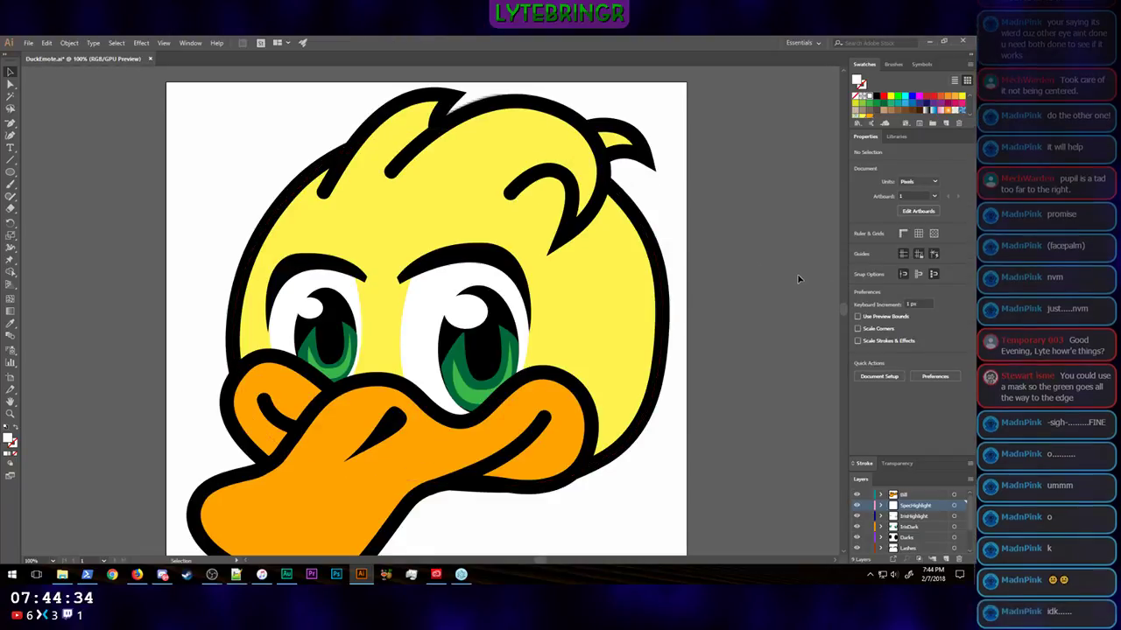
{"action": "scroll", "coordinate": [798, 279], "scroll_direction": "up", "scroll_amount": 1}
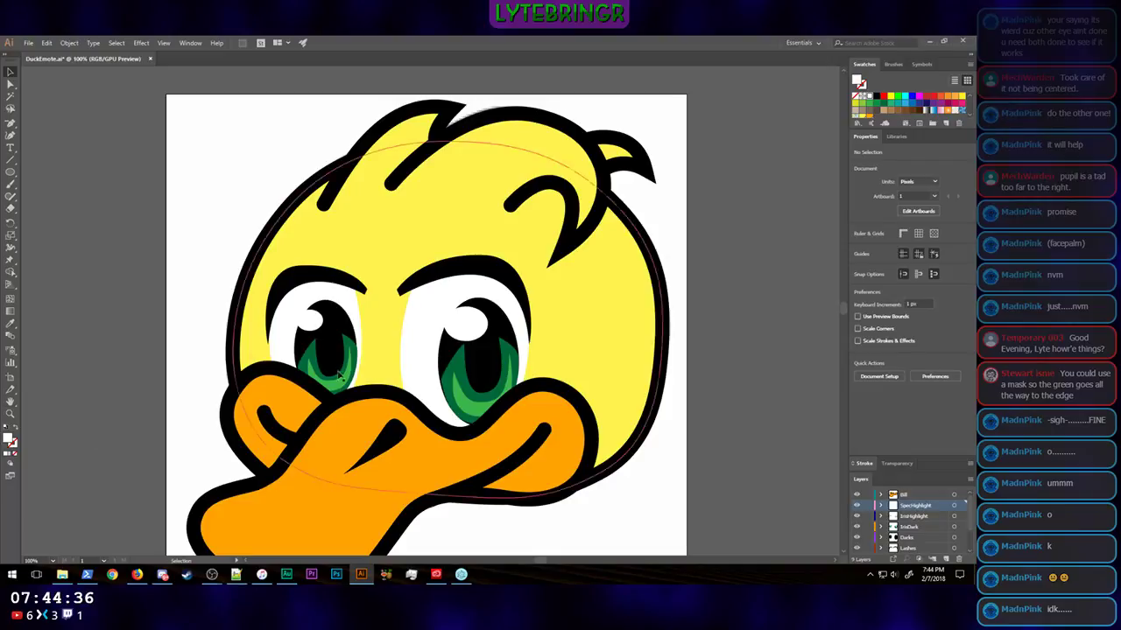
Step: Create a new top-level layer and place it directly above the SpecHighlight layer, beneath Bill
{"action": "scroll", "coordinate": [935, 517], "scroll_direction": "down", "scroll_amount": 1}
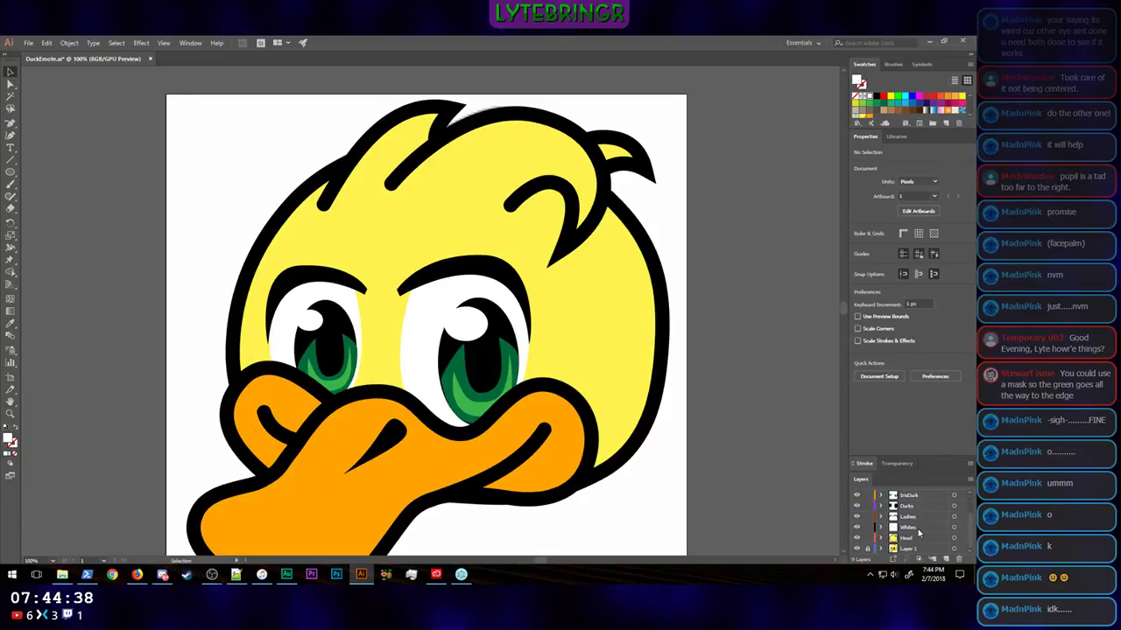
{"action": "scroll", "coordinate": [917, 534], "scroll_direction": "up", "scroll_amount": 1}
{"action": "scroll", "coordinate": [923, 516], "scroll_direction": "down", "scroll_amount": 1}
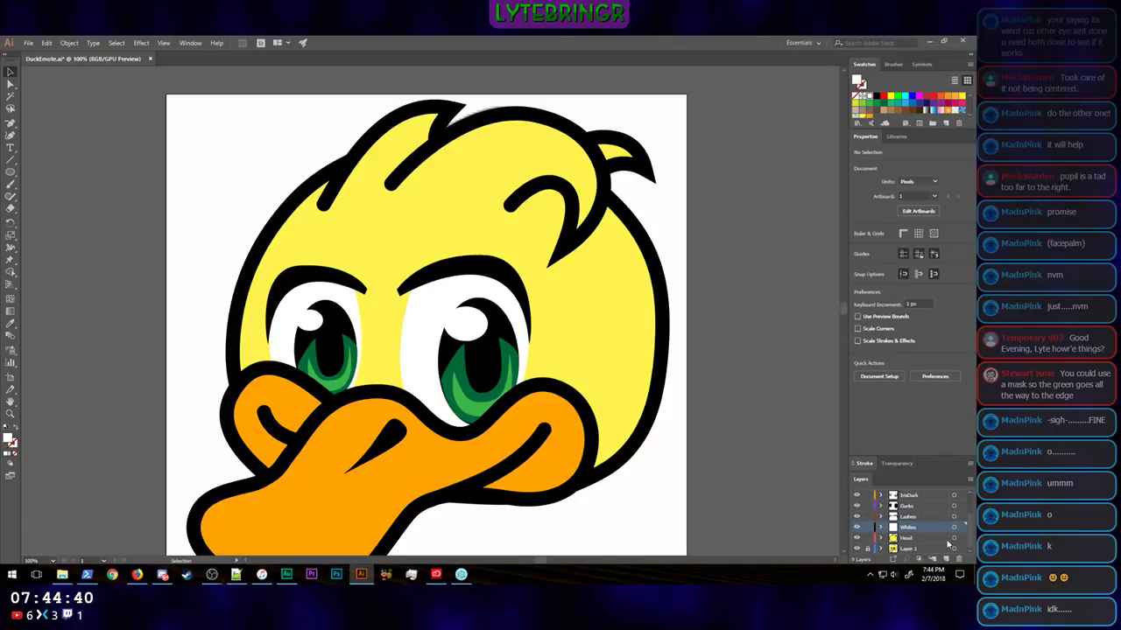
{"action": "left_click", "coordinate": [944, 558]}
{"action": "left_click_drag", "start_coordinate": [909, 530], "coordinate": [918, 501]}
{"action": "scroll", "coordinate": [928, 517], "scroll_direction": "up", "scroll_amount": 1}
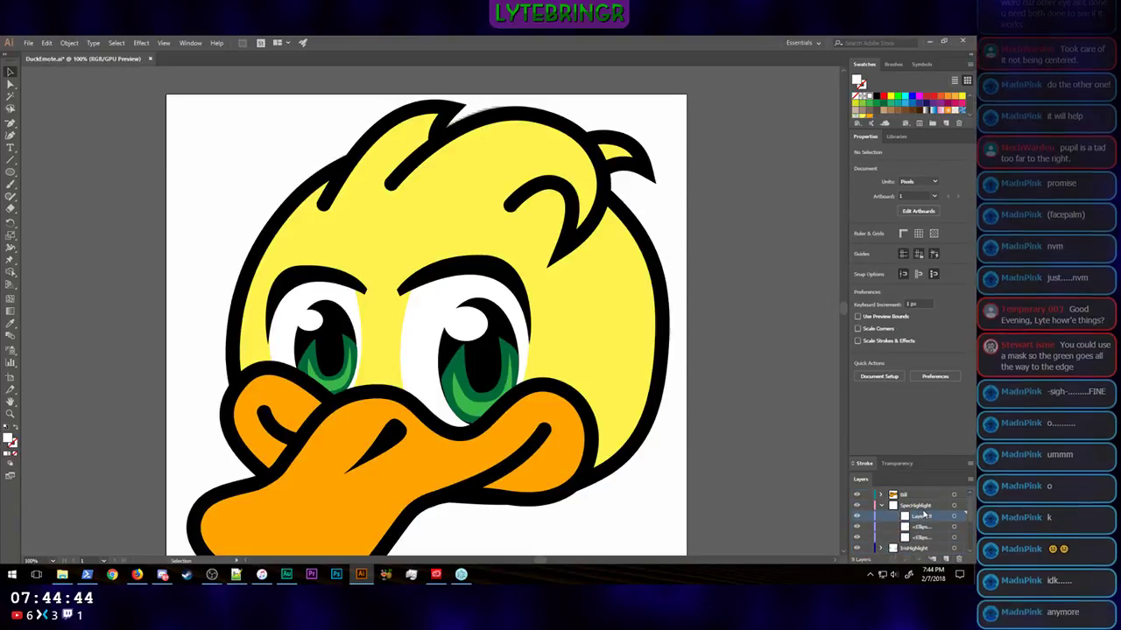
{"action": "key", "text": "ctrl+z"}
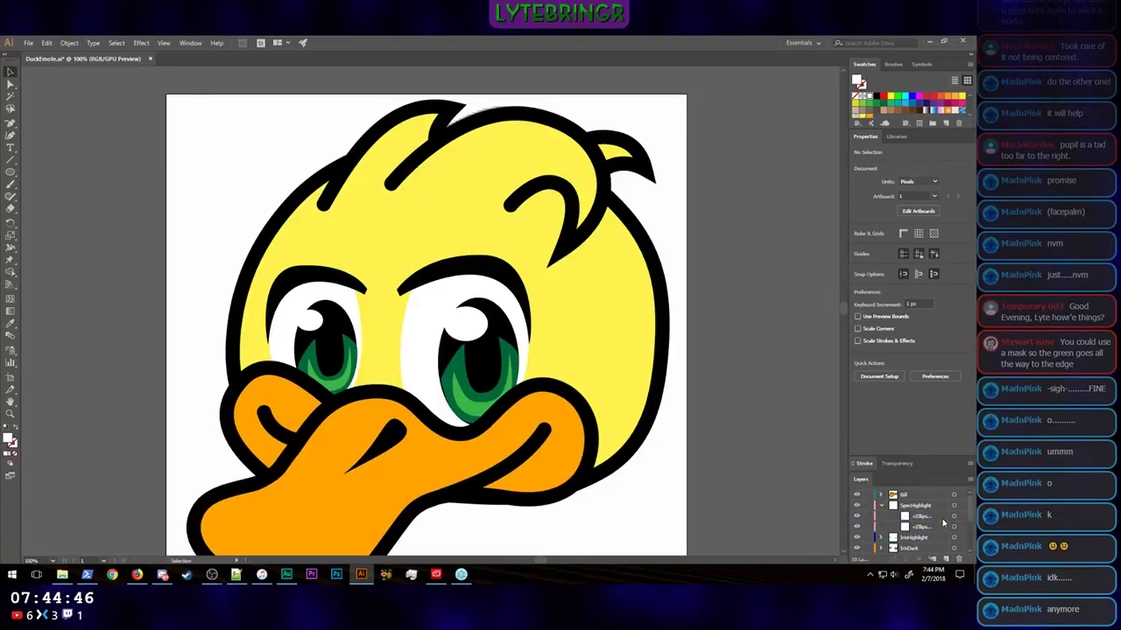
{"action": "scroll", "coordinate": [944, 523], "scroll_direction": "down", "scroll_amount": 2}
{"action": "scroll", "coordinate": [943, 523], "scroll_direction": "up", "scroll_amount": 1}
{"action": "left_click_drag", "start_coordinate": [911, 549], "coordinate": [918, 501]}
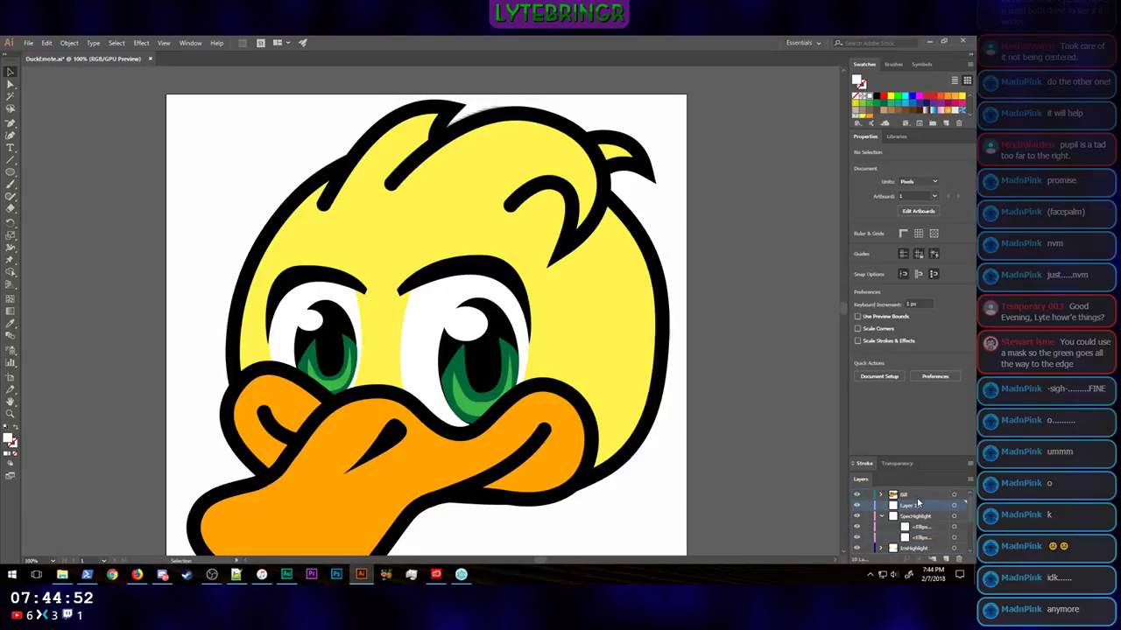
Step: Collapse the SpecHighlight layer and rename the new layer above it as Eyes
{"action": "left_click", "coordinate": [882, 519]}
{"action": "double_click", "coordinate": [911, 505]}
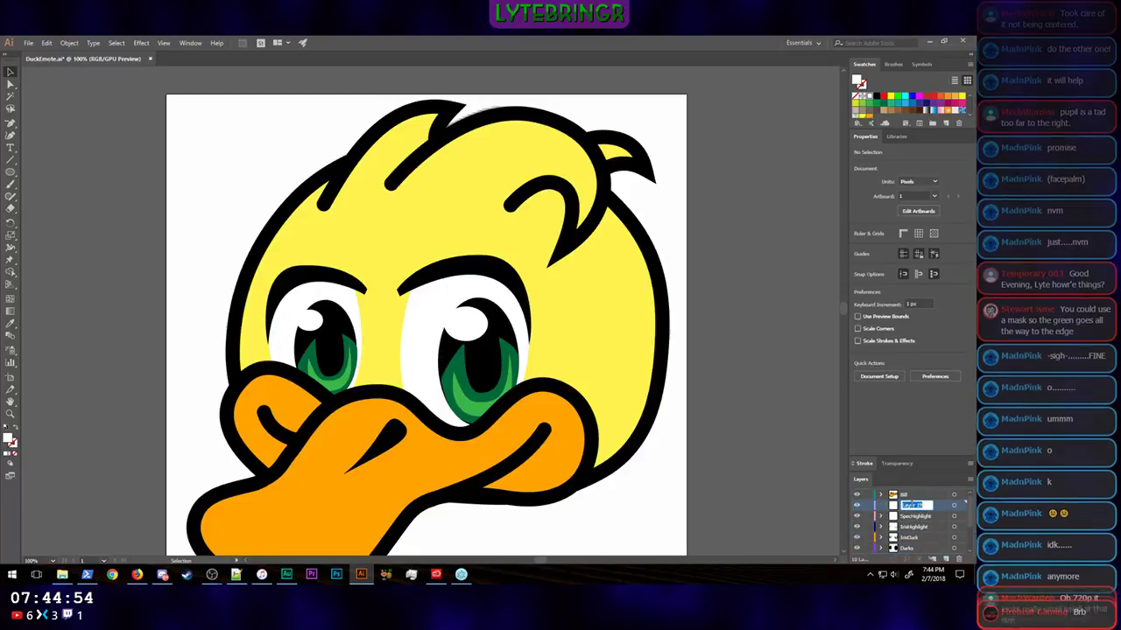
{"action": "type", "text": "Eyes"}
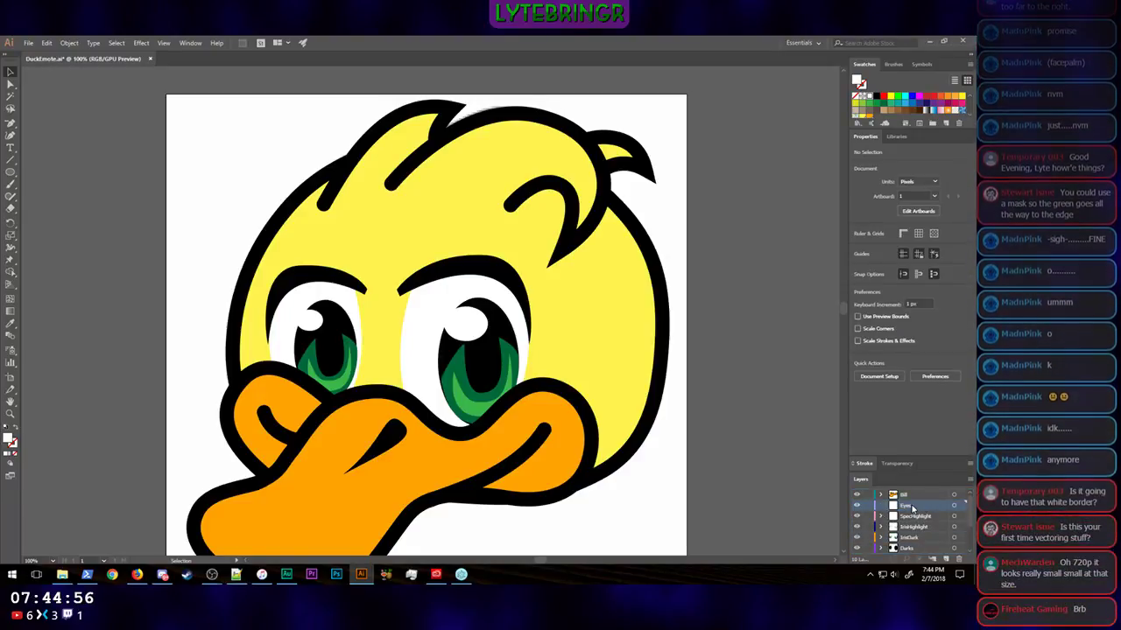
{"action": "key", "text": "Return"}
Step: Nest all layers from SpecHighlight down to Whites inside the Eyes layer and collapse it
{"action": "scroll", "coordinate": [946, 559], "scroll_direction": "down", "scroll_amount": 3}
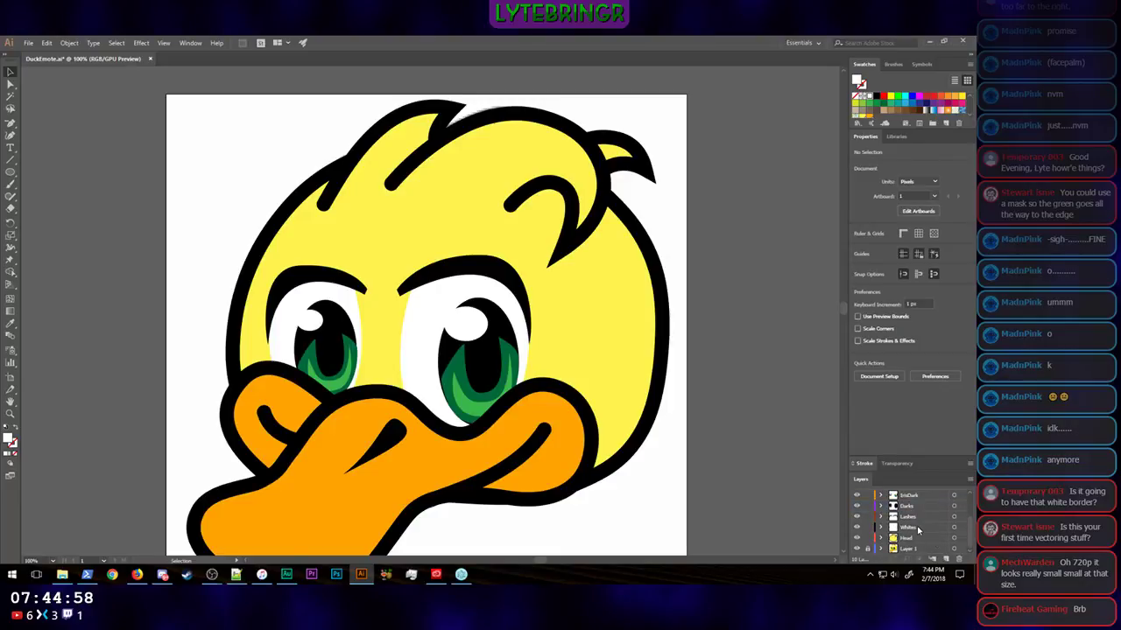
{"action": "left_click", "coordinate": [918, 528]}
{"action": "scroll", "coordinate": [919, 528], "scroll_direction": "up", "scroll_amount": 1}
{"action": "left_click", "coordinate": [924, 510], "text": "shift"}
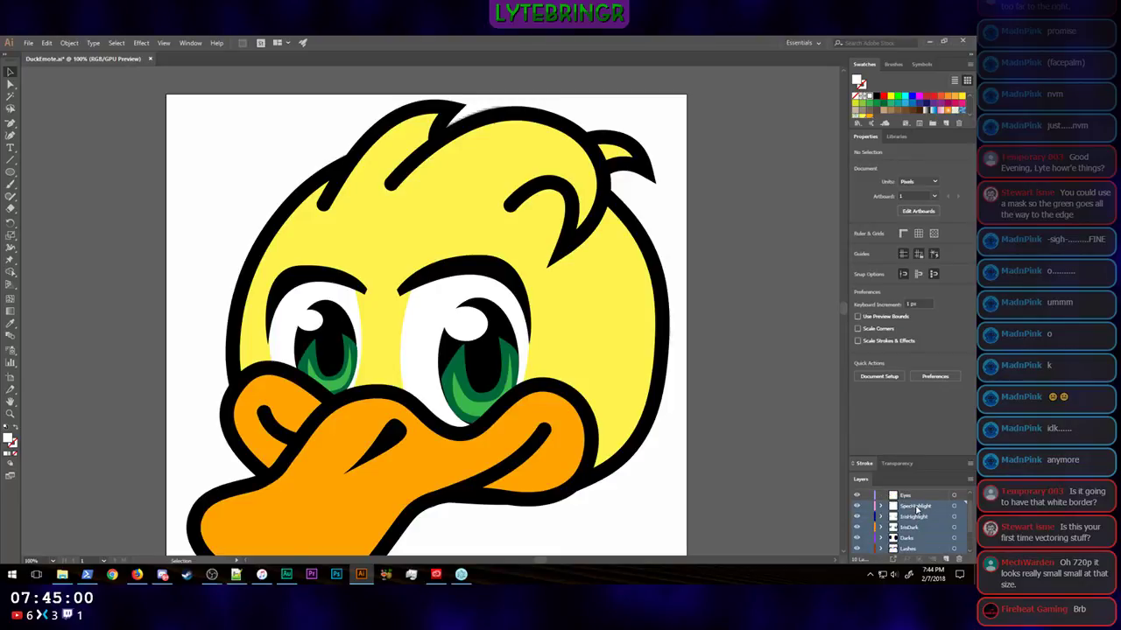
{"action": "left_click_drag", "start_coordinate": [918, 506], "coordinate": [920, 497]}
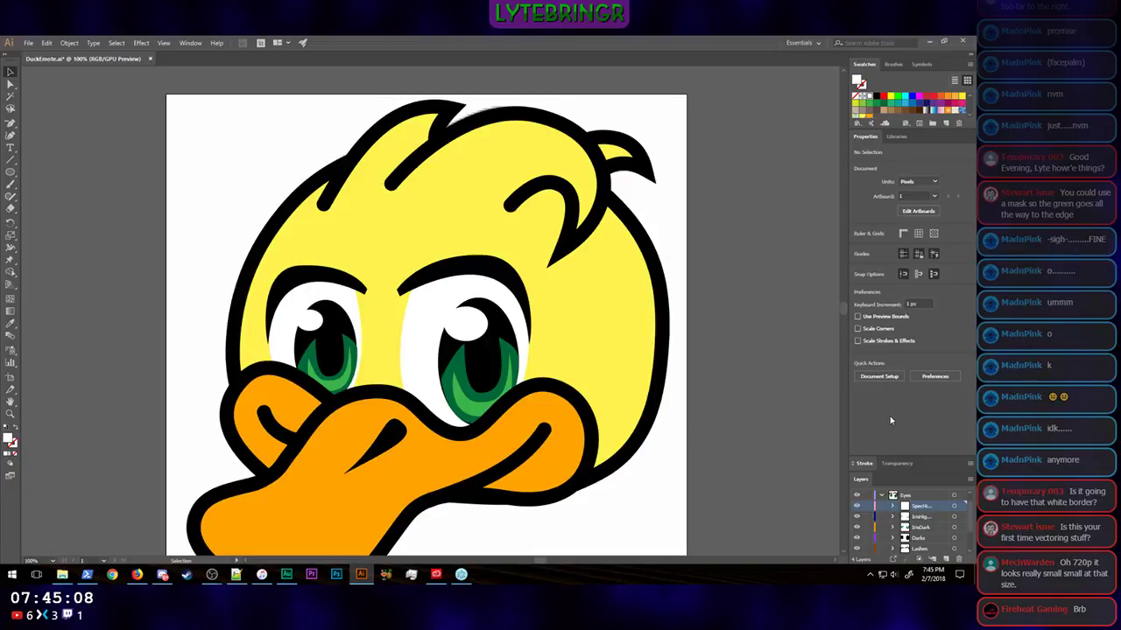
{"action": "left_click", "coordinate": [624, 238]}
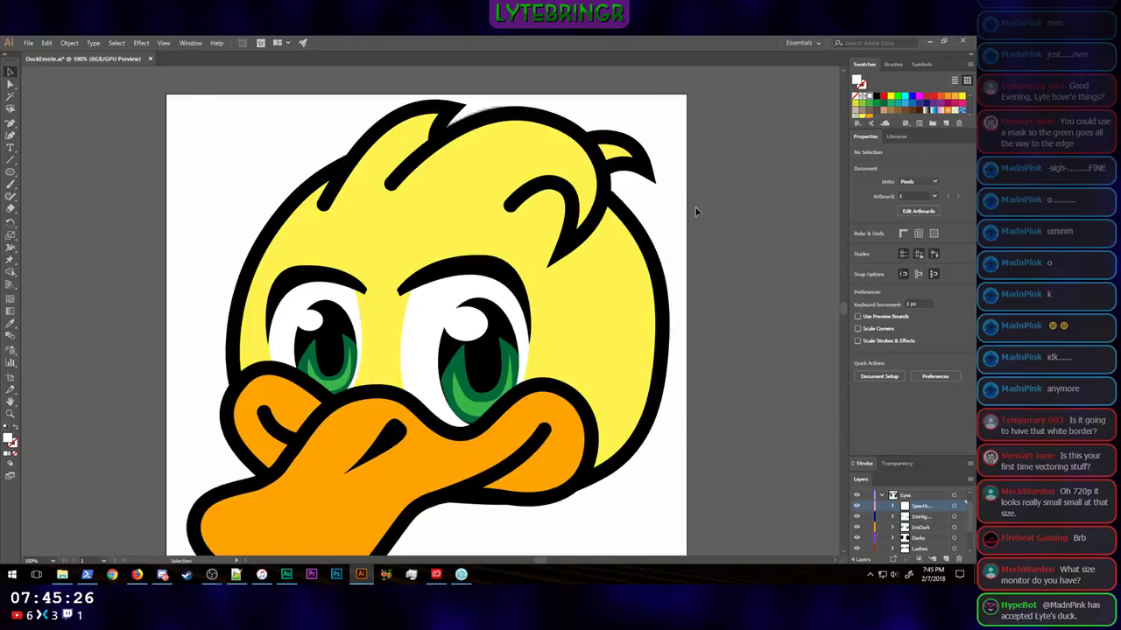
{"action": "scroll", "coordinate": [753, 224], "scroll_direction": "down", "scroll_amount": 3}
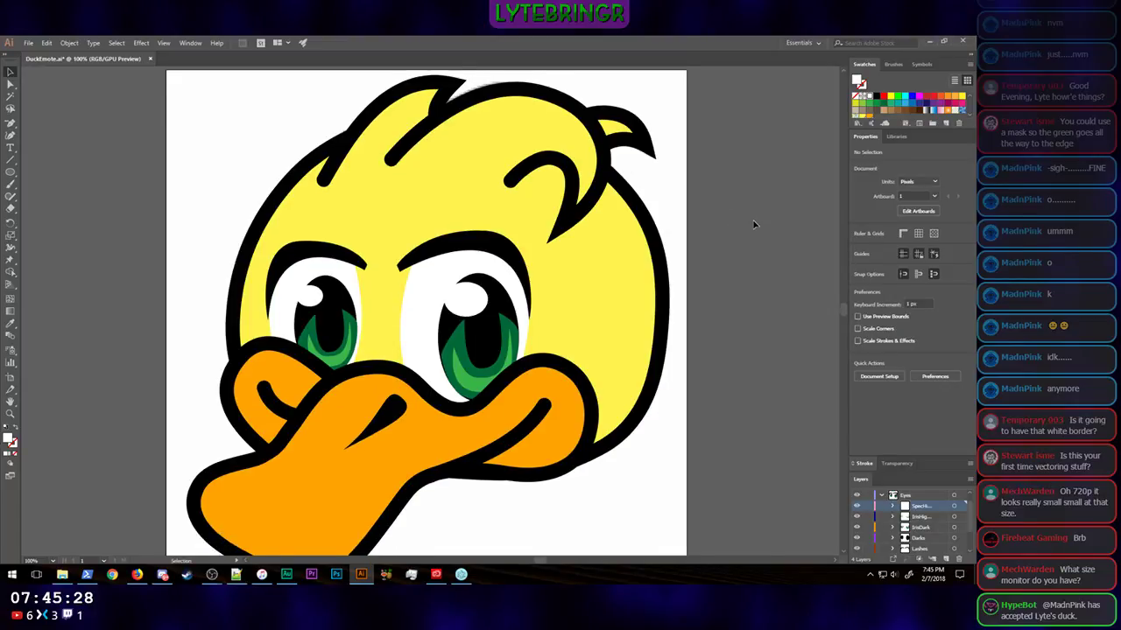
{"action": "scroll", "coordinate": [753, 224], "scroll_direction": "up", "scroll_amount": 1}
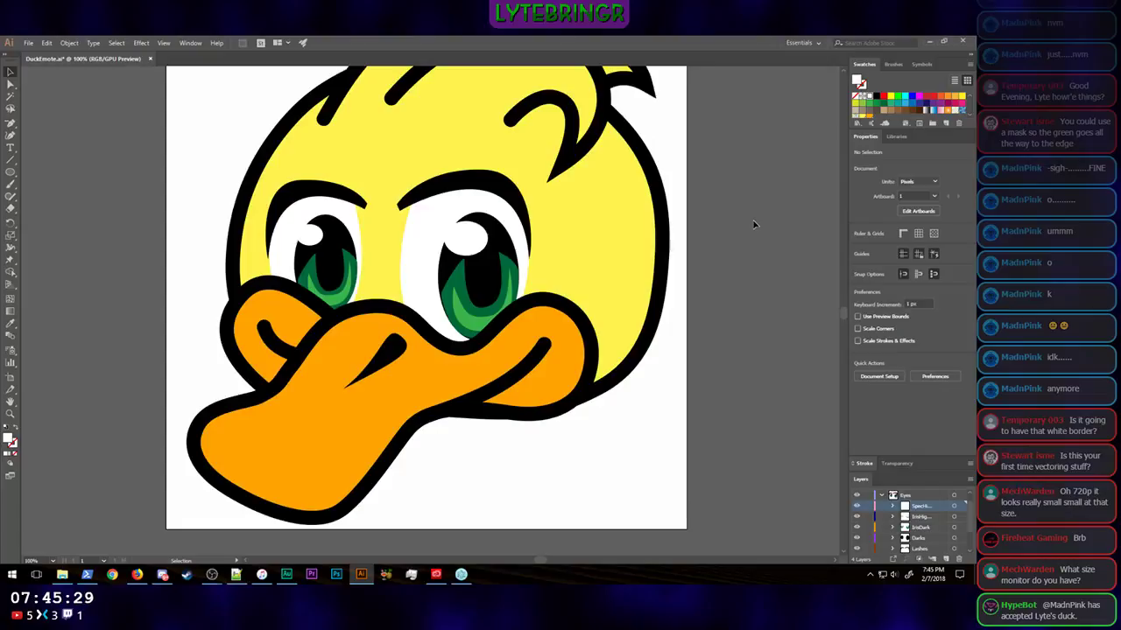
{"action": "left_click", "coordinate": [882, 497]}
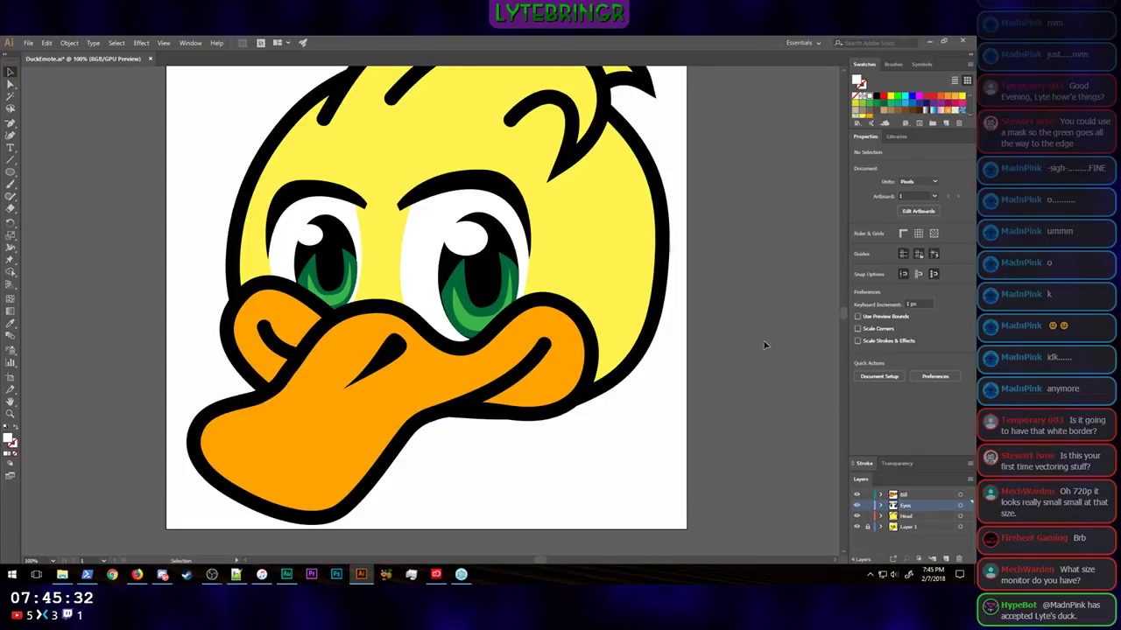
Step: Hide and show the Eyes, Head and Bill layers one at a time to inspect the artwork on each
{"action": "scroll", "coordinate": [764, 343], "scroll_direction": "up", "scroll_amount": 7}
{"action": "scroll", "coordinate": [764, 340], "scroll_direction": "down", "scroll_amount": 8}
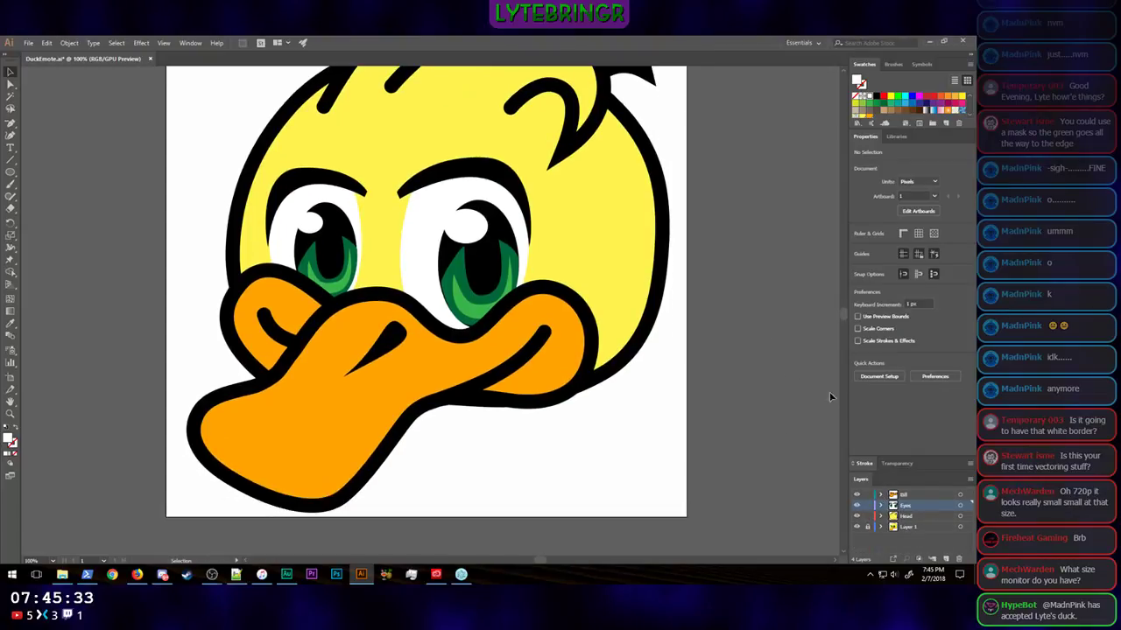
{"action": "left_click", "coordinate": [857, 507]}
{"action": "left_click", "coordinate": [857, 507]}
{"action": "left_click", "coordinate": [857, 516]}
{"action": "left_click", "coordinate": [858, 517]}
{"action": "left_click", "coordinate": [857, 495]}
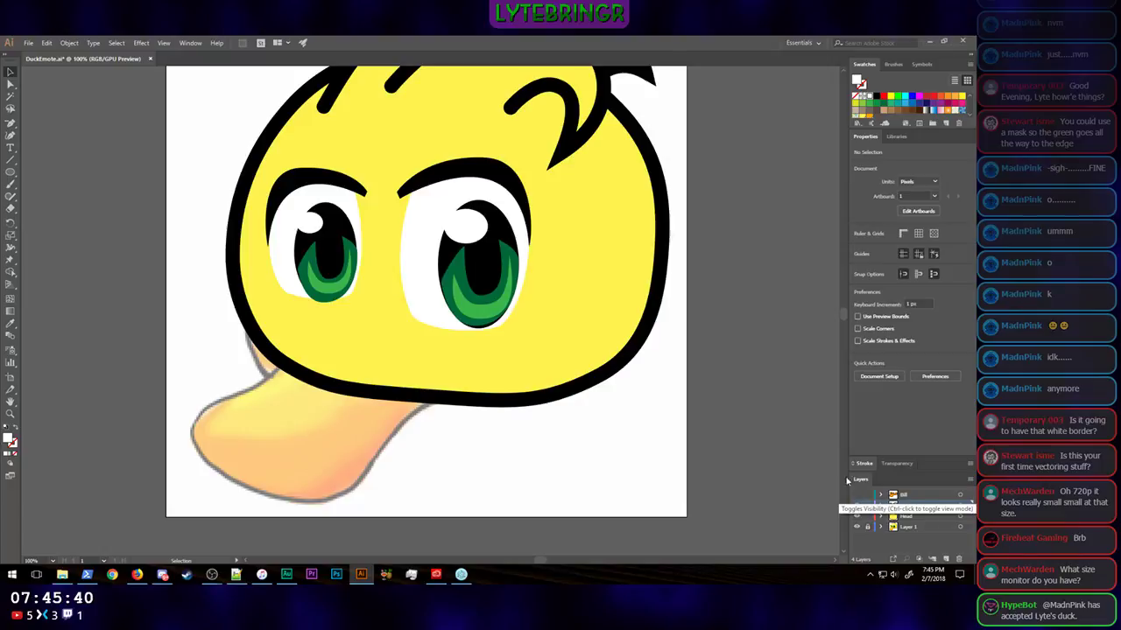
{"action": "scroll", "coordinate": [765, 343], "scroll_direction": "up", "scroll_amount": 5}
{"action": "scroll", "coordinate": [765, 343], "scroll_direction": "up", "scroll_amount": 2}
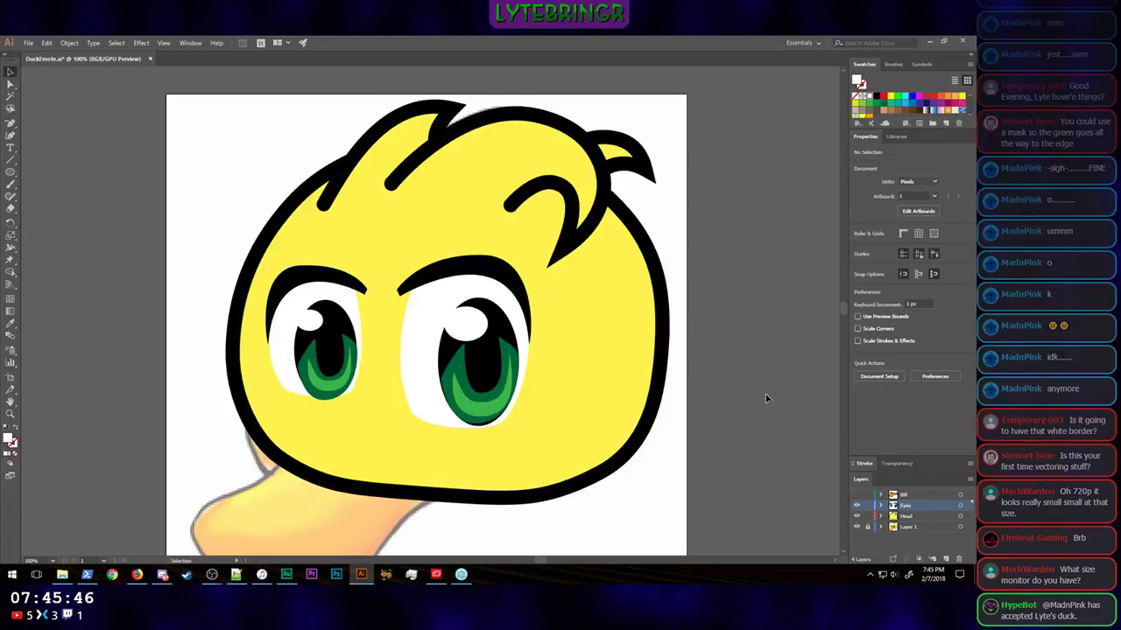
{"action": "scroll", "coordinate": [766, 398], "scroll_direction": "down", "scroll_amount": 3}
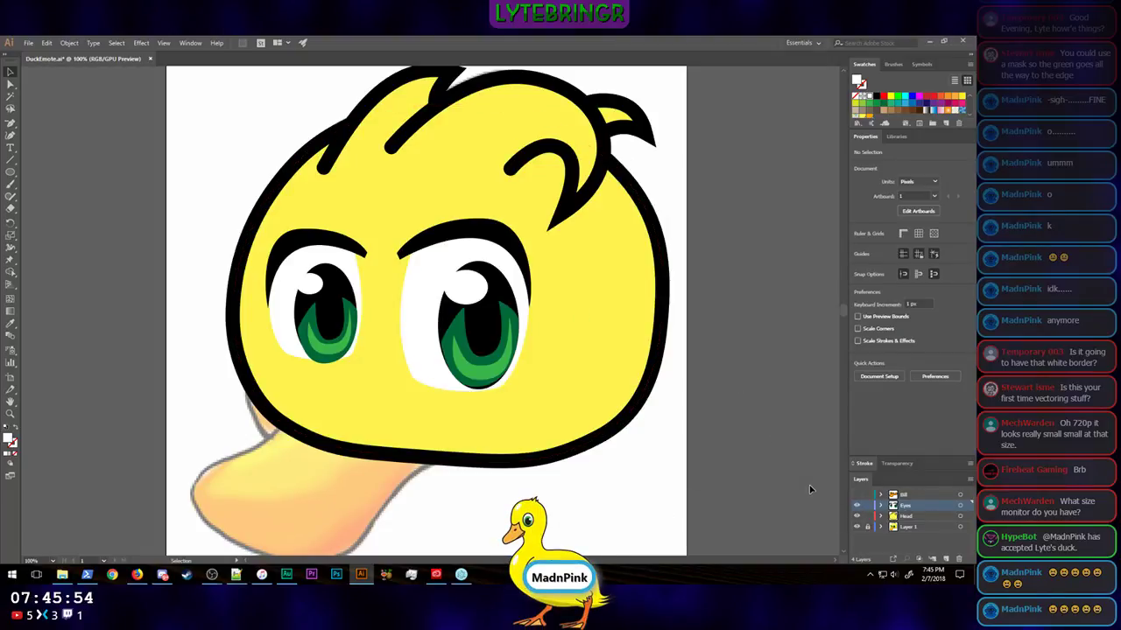
{"action": "left_click", "coordinate": [856, 496]}
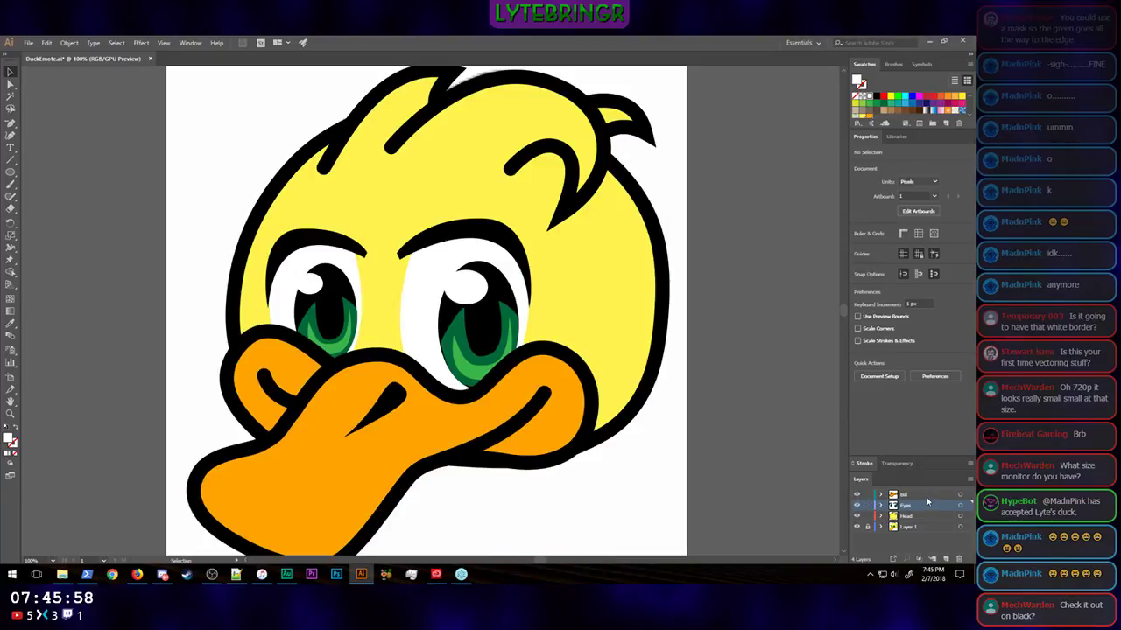
Step: Create a new layer and place it between the Head layer and Layer 1
{"action": "left_click", "coordinate": [946, 558]}
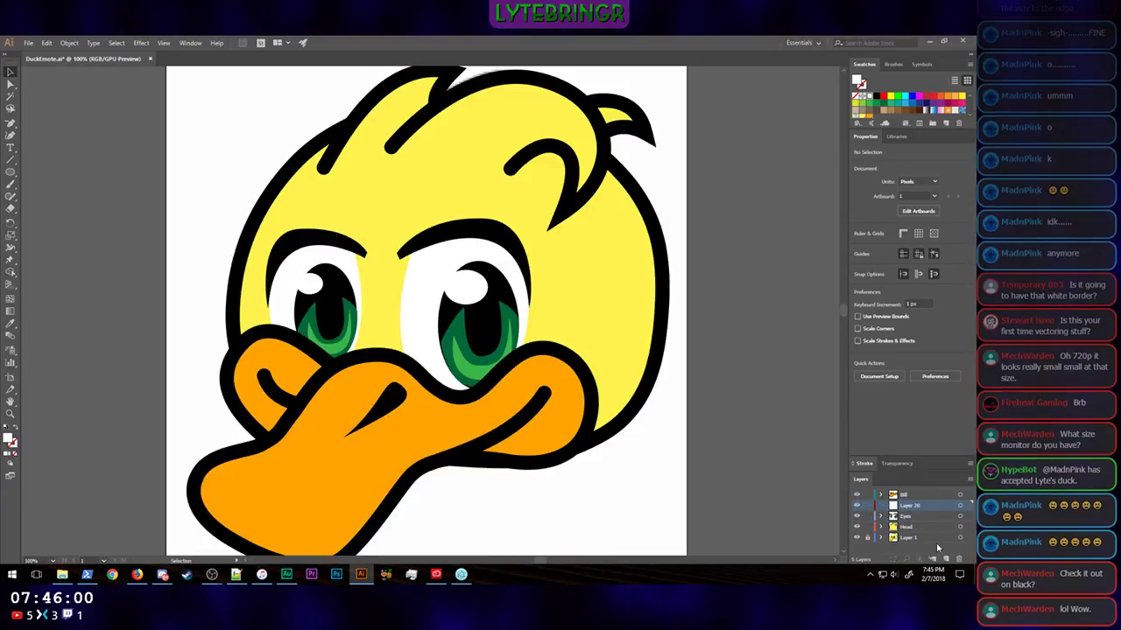
{"action": "left_click_drag", "start_coordinate": [922, 508], "coordinate": [921, 533]}
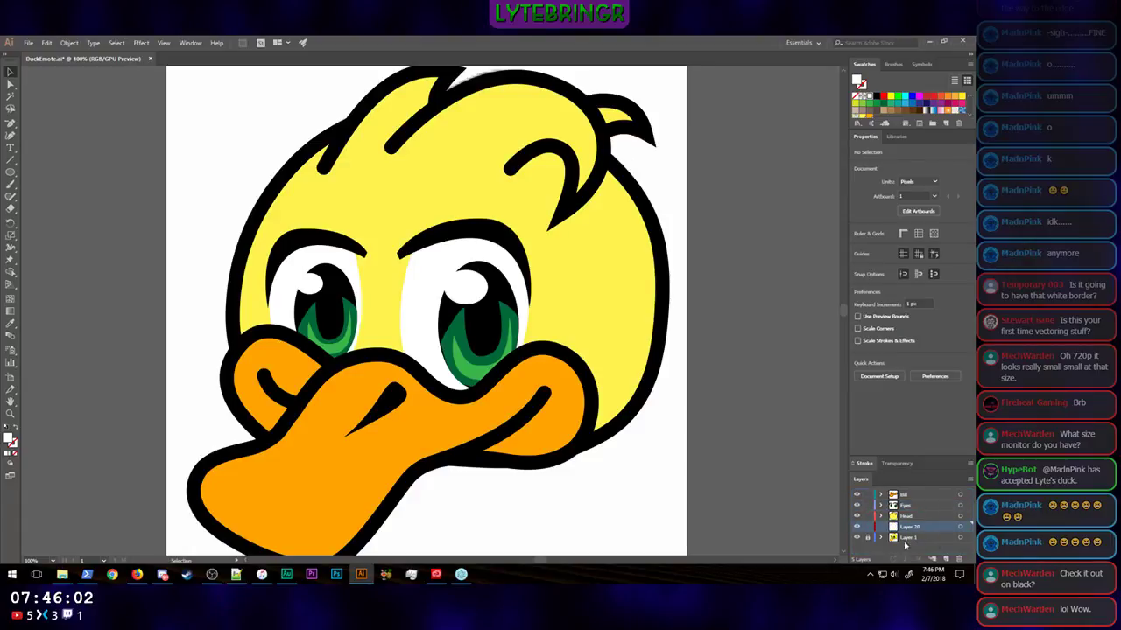
Step: Draw a rectangle about 1083 × 1099 px covering the whole artboard on the new layer and fill it with black
{"action": "left_click", "coordinate": [10, 173]}
{"action": "left_click_drag", "start_coordinate": [10, 173], "coordinate": [65, 183]}
{"action": "scroll", "coordinate": [188, 132], "scroll_direction": "up", "scroll_amount": 1}
{"action": "key", "text": "ctrl+minus"}
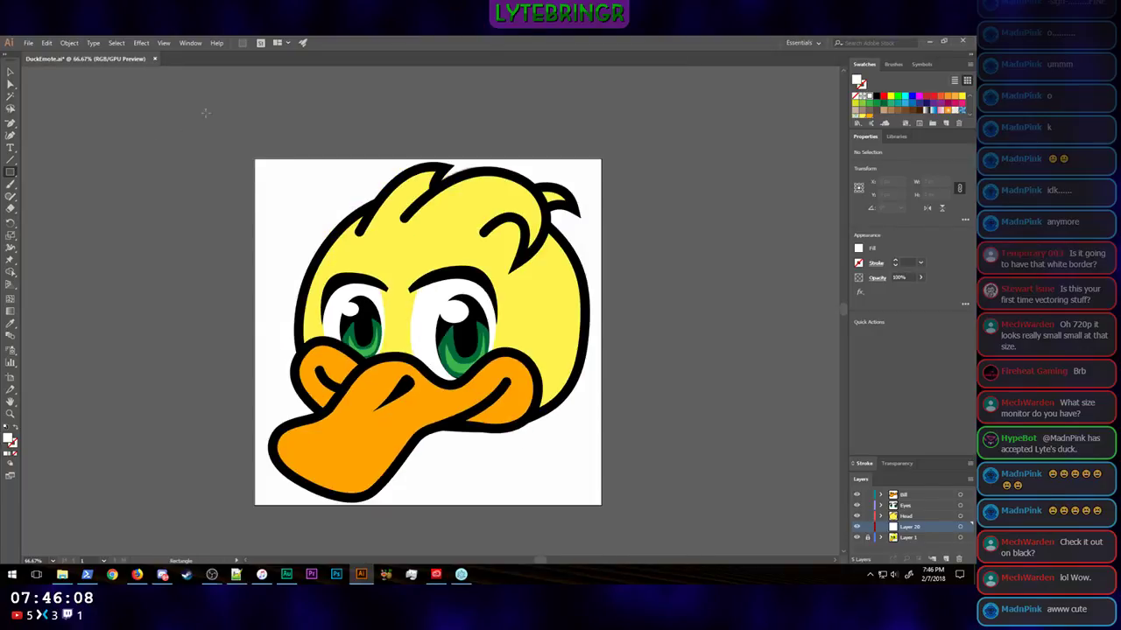
{"action": "left_click_drag", "start_coordinate": [246, 142], "coordinate": [613, 513]}
{"action": "left_click", "coordinate": [10, 73]}
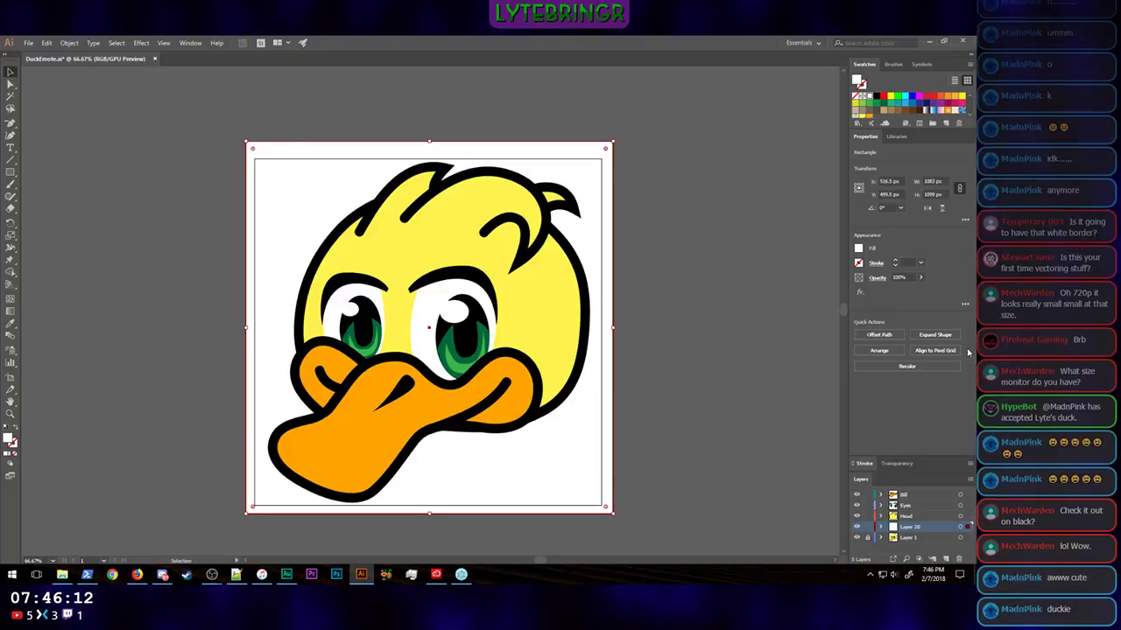
{"action": "left_click", "coordinate": [858, 248]}
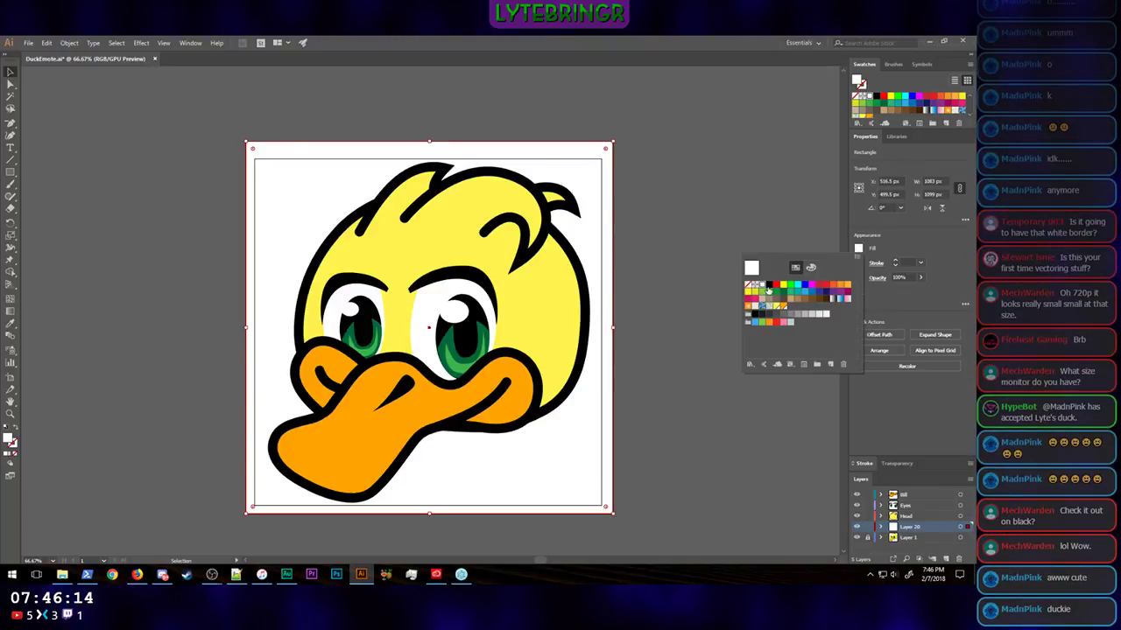
{"action": "left_click", "coordinate": [769, 288]}
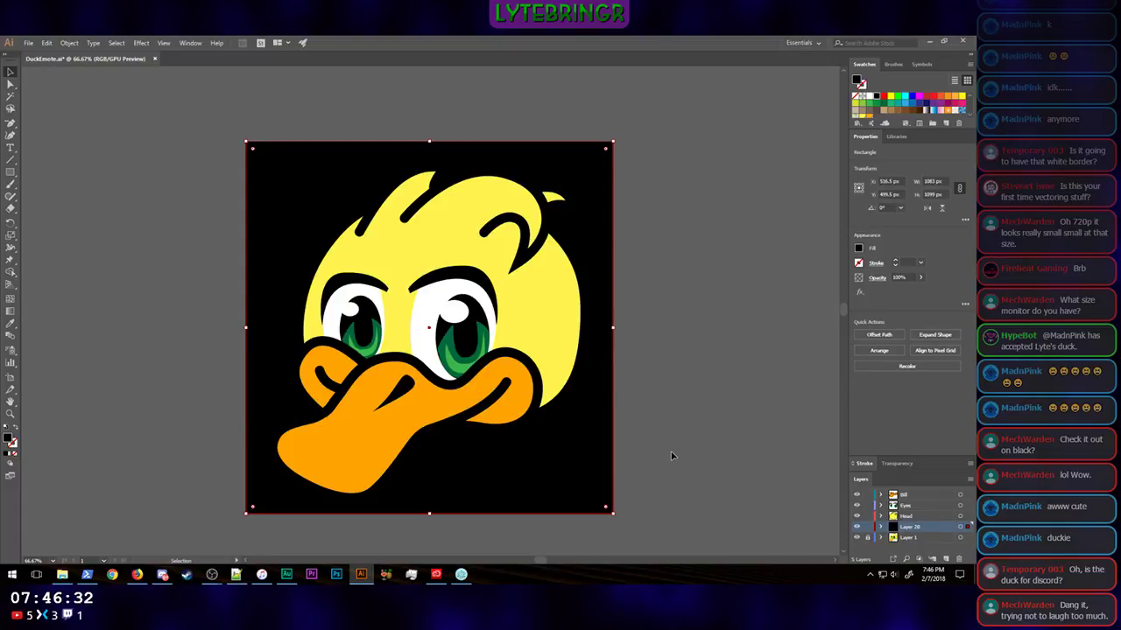
Step: Examine how the duck reads against the black background at tiny emote size and at larger sizes
{"action": "key", "text": "ctrl+minus"}
{"action": "key", "text": "ctrl+minus"}
{"action": "key", "text": "ctrl+minus"}
{"action": "key", "text": "ctrl+minus"}
{"action": "key", "text": "ctrl+minus"}
{"action": "key", "text": "ctrl+minus"}
{"action": "key", "text": "ctrl+minus"}
{"action": "key", "text": "ctrl+minus"}
{"action": "key", "text": "ctrl+minus"}
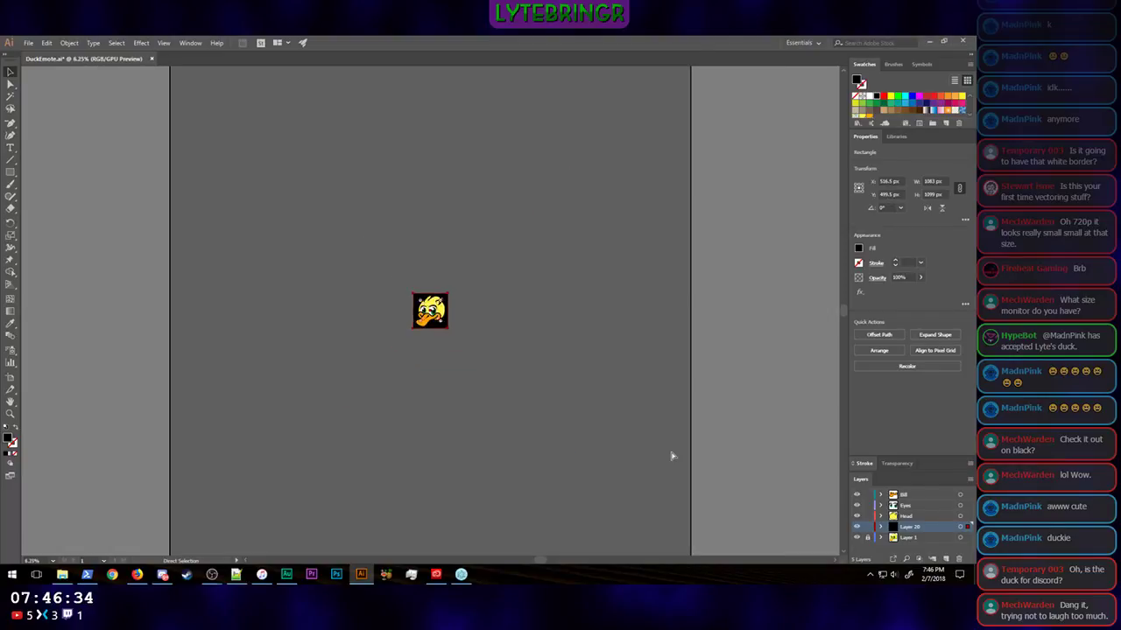
{"action": "left_click", "coordinate": [719, 352]}
{"action": "key", "text": "a"}
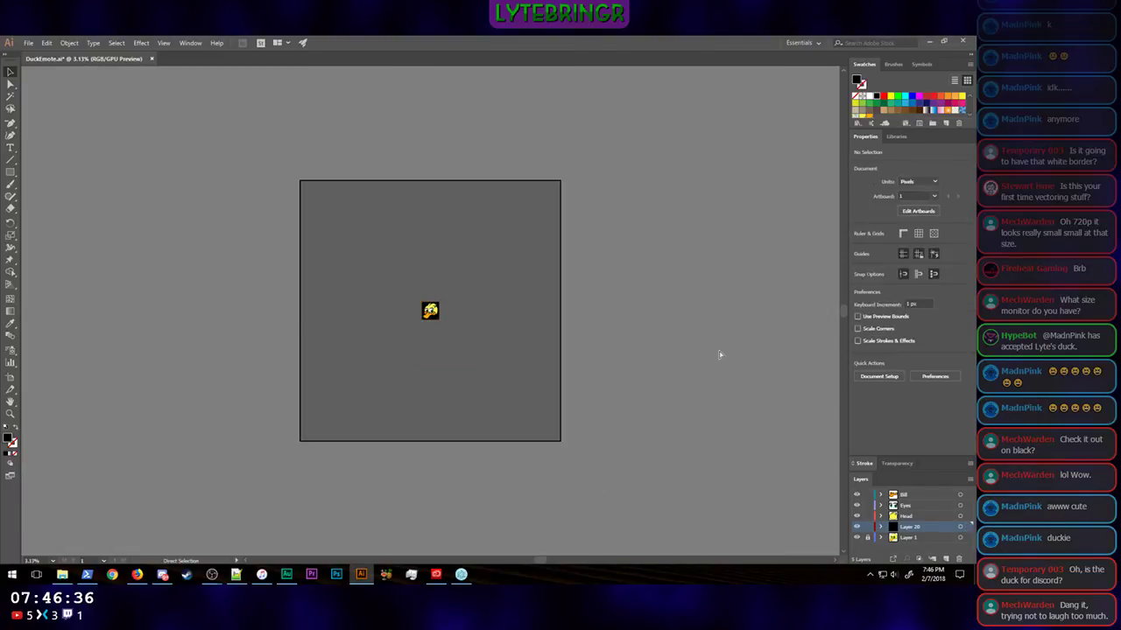
{"action": "key", "text": "ctrl+equal"}
{"action": "key", "text": "ctrl+equal"}
{"action": "key", "text": "ctrl+equal"}
{"action": "key", "text": "ctrl+equal"}
{"action": "key", "text": "ctrl+equal"}
{"action": "key", "text": "ctrl+equal"}
{"action": "key", "text": "ctrl+equal"}
{"action": "key", "text": "ctrl+equal"}
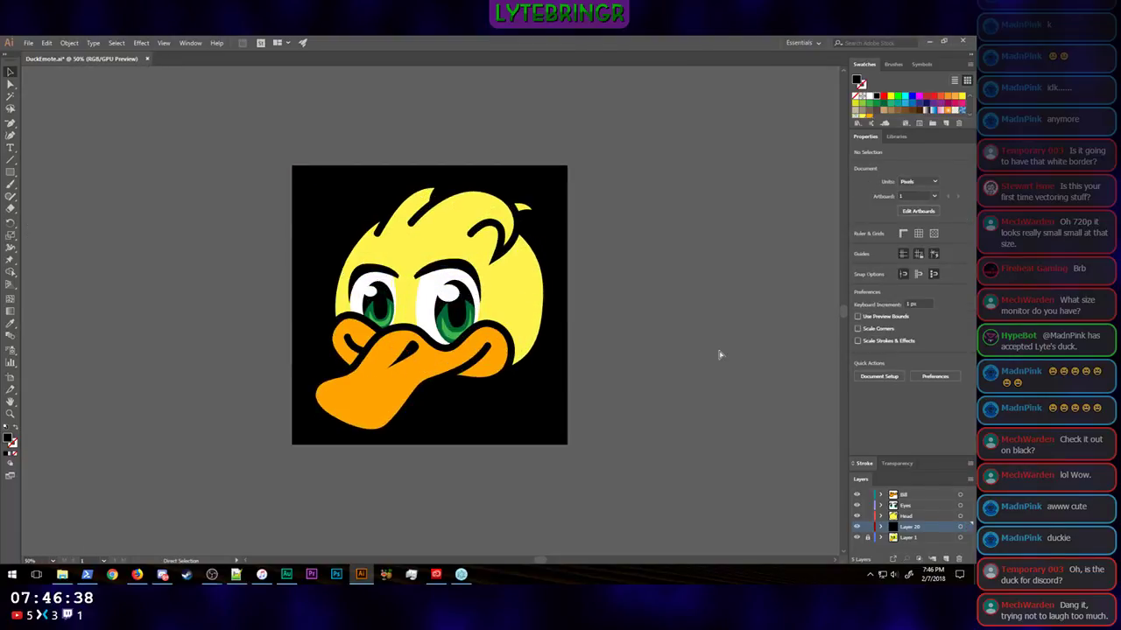
{"action": "key", "text": "ctrl+minus"}
{"action": "key", "text": "ctrl+minus"}
{"action": "key", "text": "ctrl+minus"}
{"action": "key", "text": "ctrl+minus"}
{"action": "key", "text": "ctrl+minus"}
{"action": "key", "text": "ctrl+minus"}
{"action": "key", "text": "ctrl+minus"}
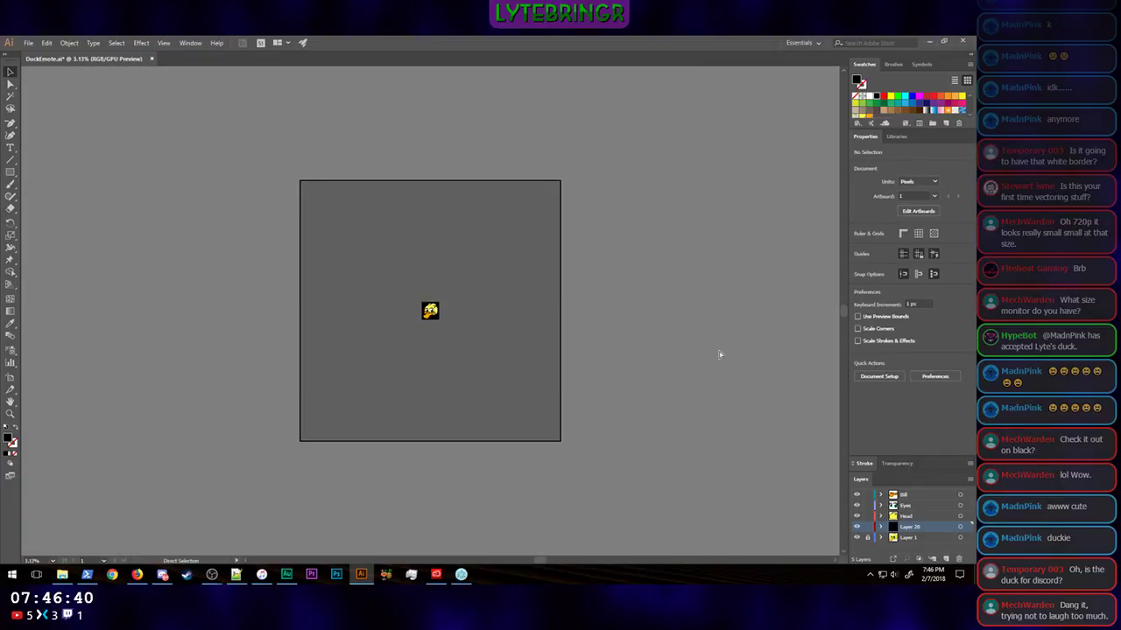
{"action": "key", "text": "ctrl+minus"}
{"action": "key", "text": "ctrl+equal"}
{"action": "key", "text": "ctrl+equal"}
{"action": "key", "text": "ctrl+equal"}
{"action": "key", "text": "ctrl+equal"}
{"action": "key", "text": "ctrl+equal"}
{"action": "key", "text": "ctrl+equal"}
{"action": "key", "text": "ctrl+equal"}
{"action": "key", "text": "ctrl+equal"}
{"action": "key", "text": "ctrl+equal"}
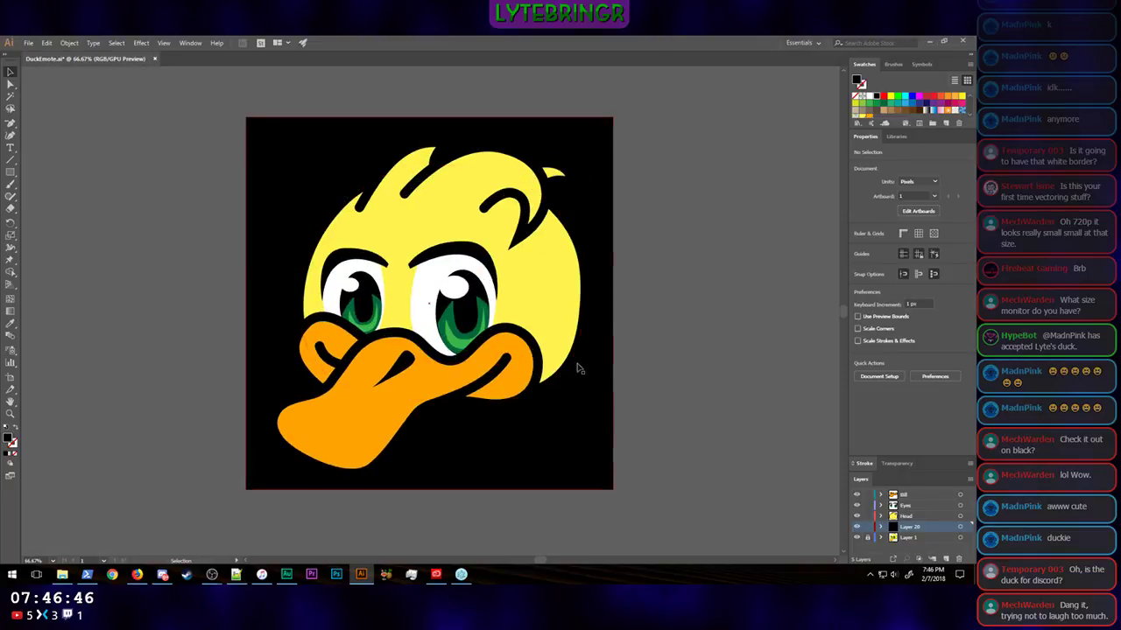
{"action": "key", "text": "ctrl+minus"}
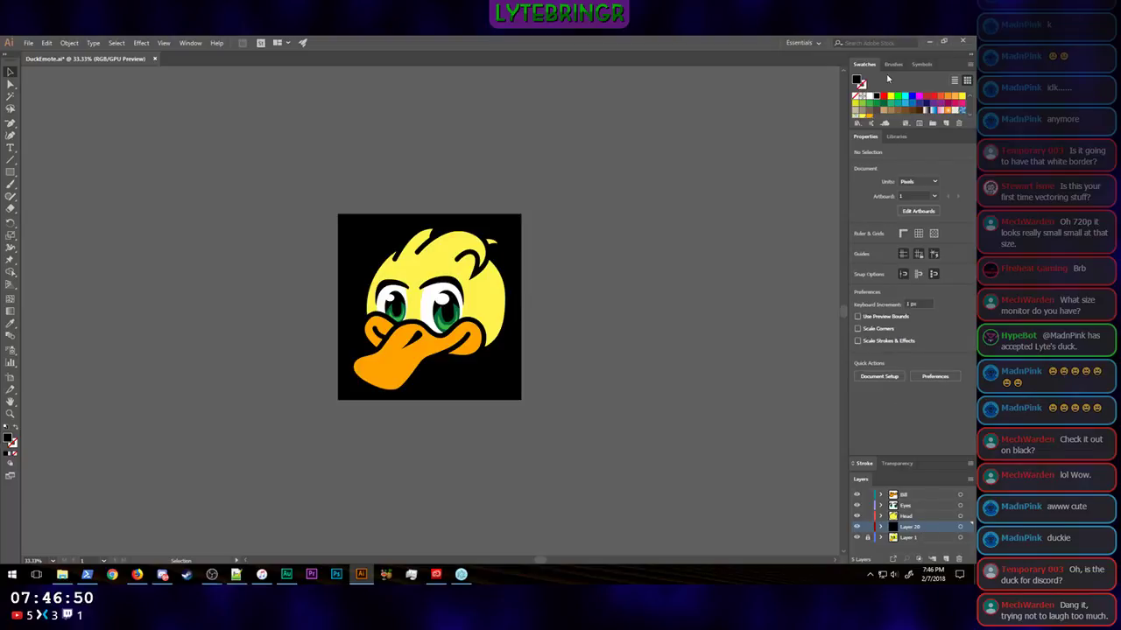
Step: Recolor the background rectangle with the beige swatch R=199 G=178 B=153
{"action": "left_click", "coordinate": [855, 113]}
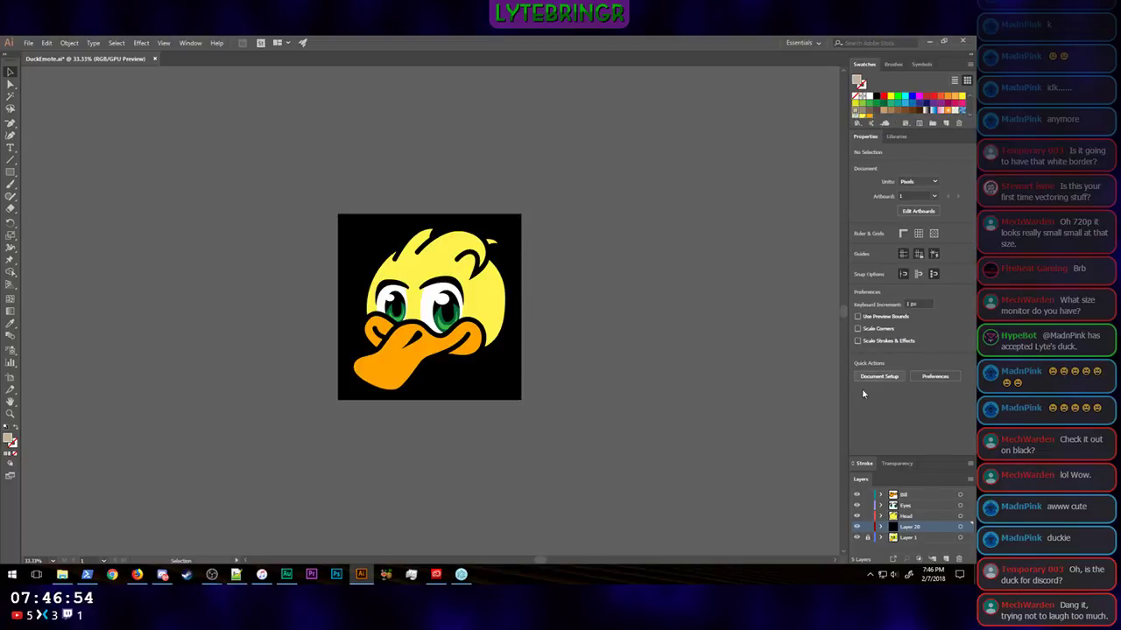
{"action": "left_click", "coordinate": [516, 391]}
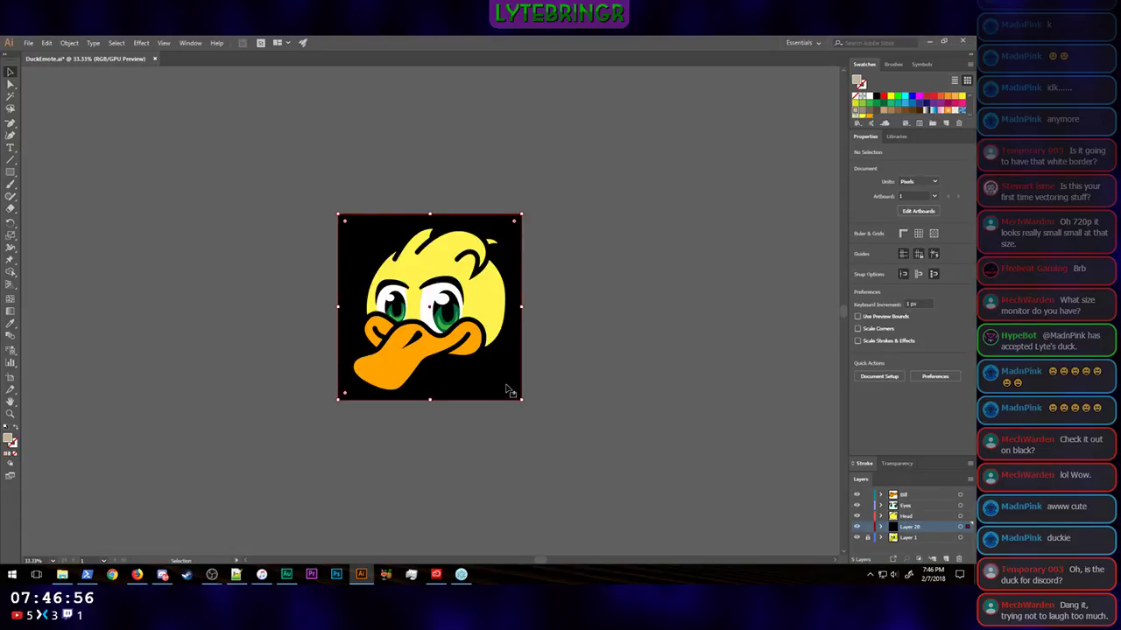
{"action": "left_click", "coordinate": [855, 113]}
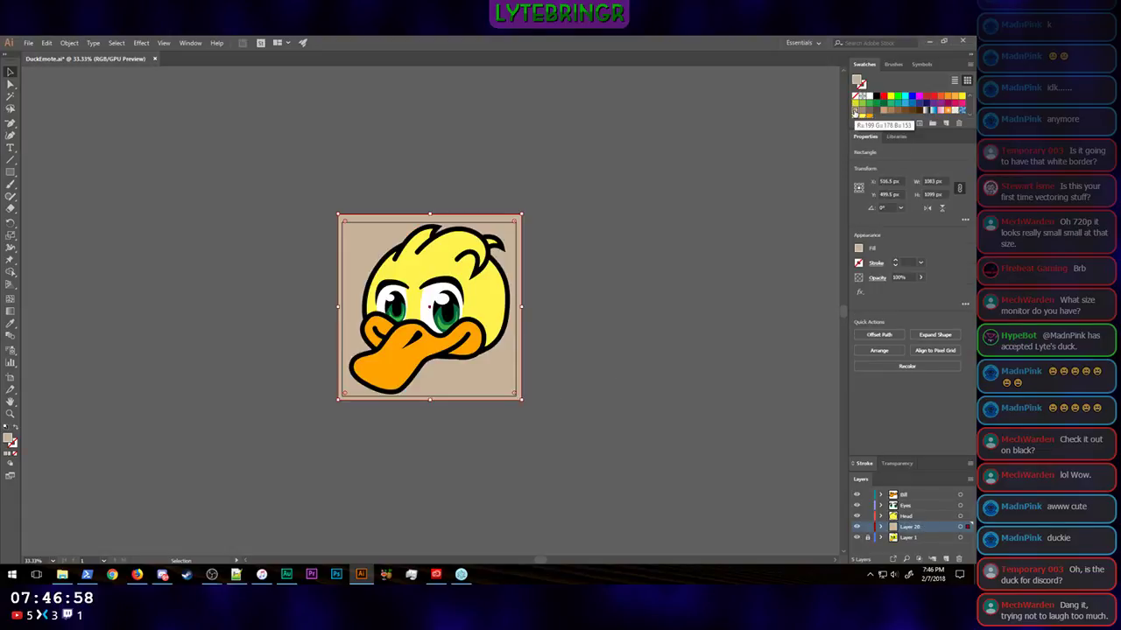
{"action": "left_click", "coordinate": [734, 240]}
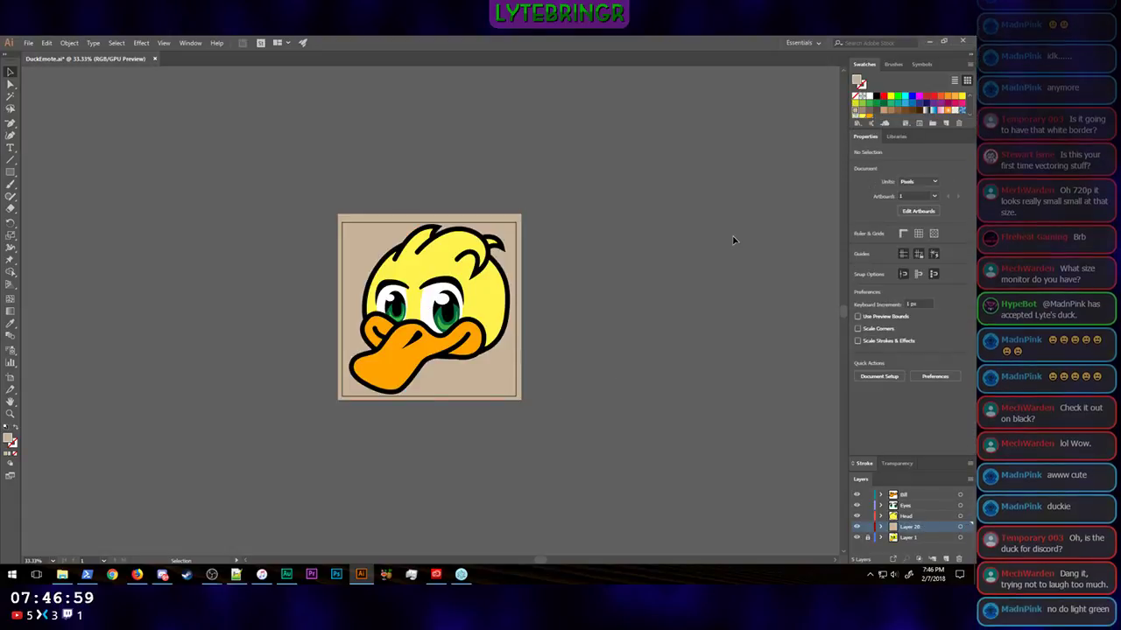
{"action": "left_click", "coordinate": [502, 226]}
{"action": "left_click", "coordinate": [602, 246]}
Step: Resize the background rectangle from two opposite corners to match the artboard edges at 1024 × 1024 px
{"action": "scroll", "coordinate": [517, 386], "scroll_direction": "up", "scroll_amount": 8}
{"action": "scroll", "coordinate": [518, 386], "scroll_direction": "down", "scroll_amount": 9}
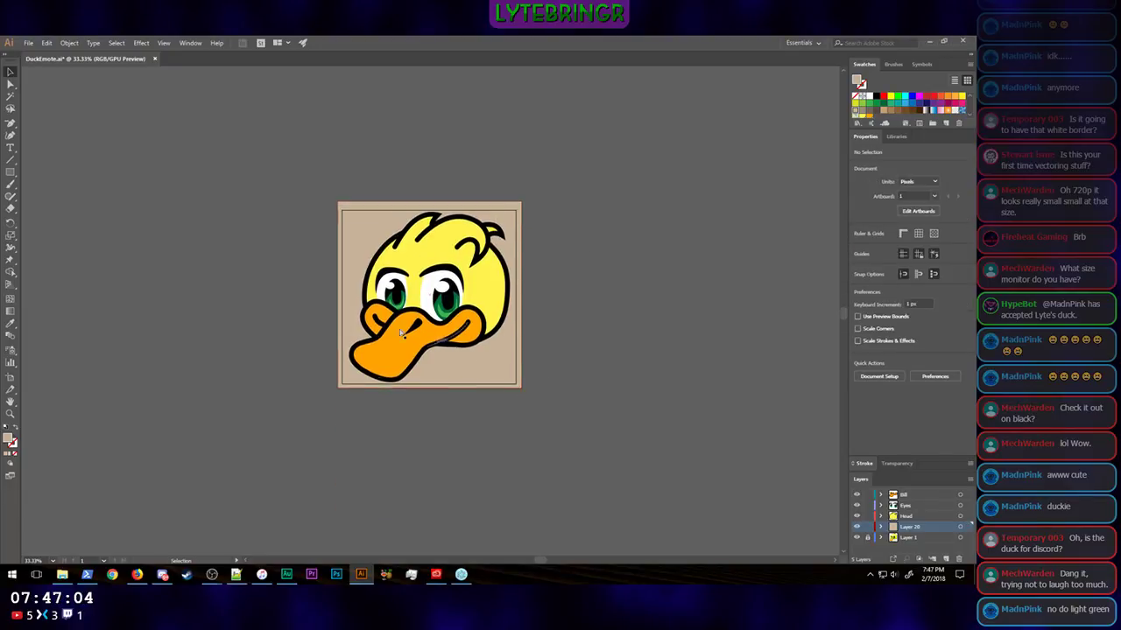
{"action": "key", "text": "a"}
{"action": "key", "text": "ctrl+plus"}
{"action": "key", "text": "ctrl+plus"}
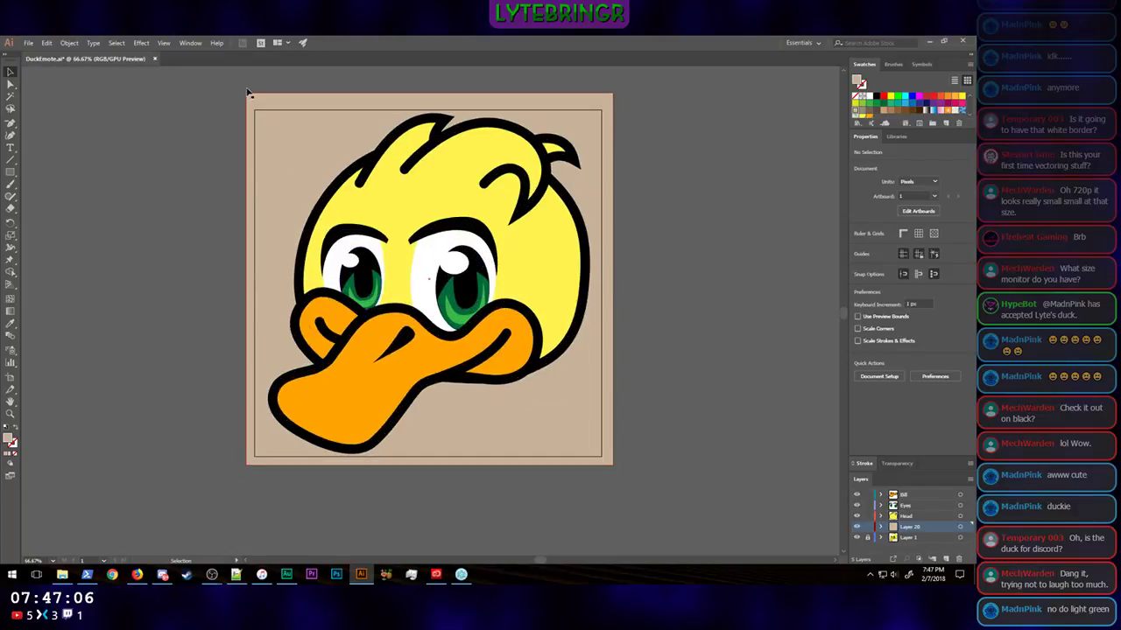
{"action": "left_click", "coordinate": [288, 113]}
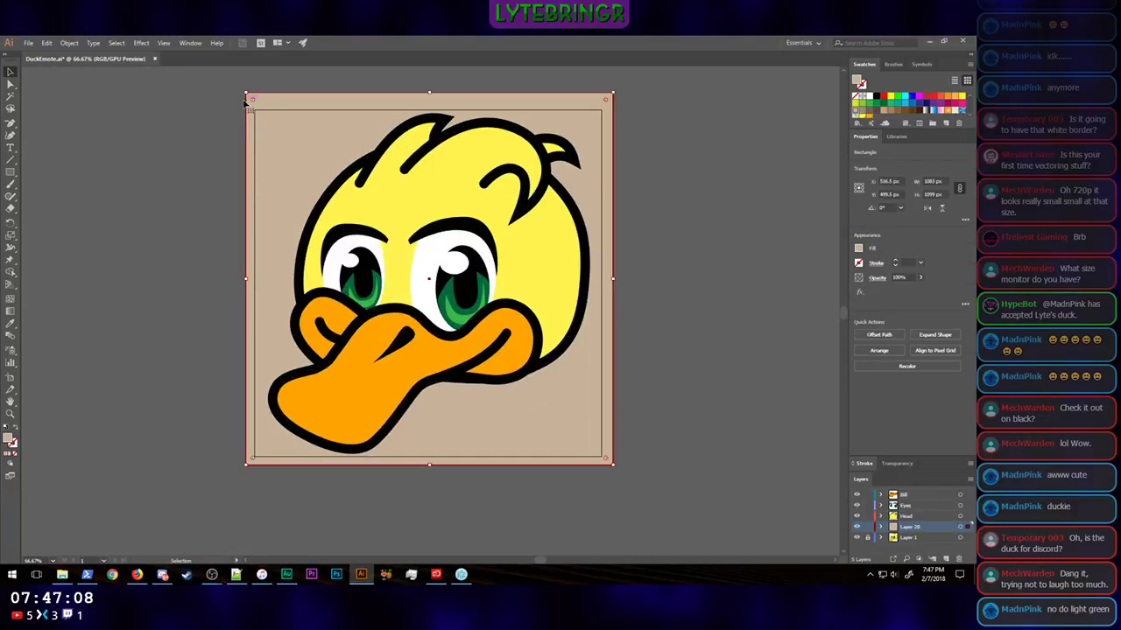
{"action": "left_click_drag", "start_coordinate": [246, 92], "coordinate": [254, 111]}
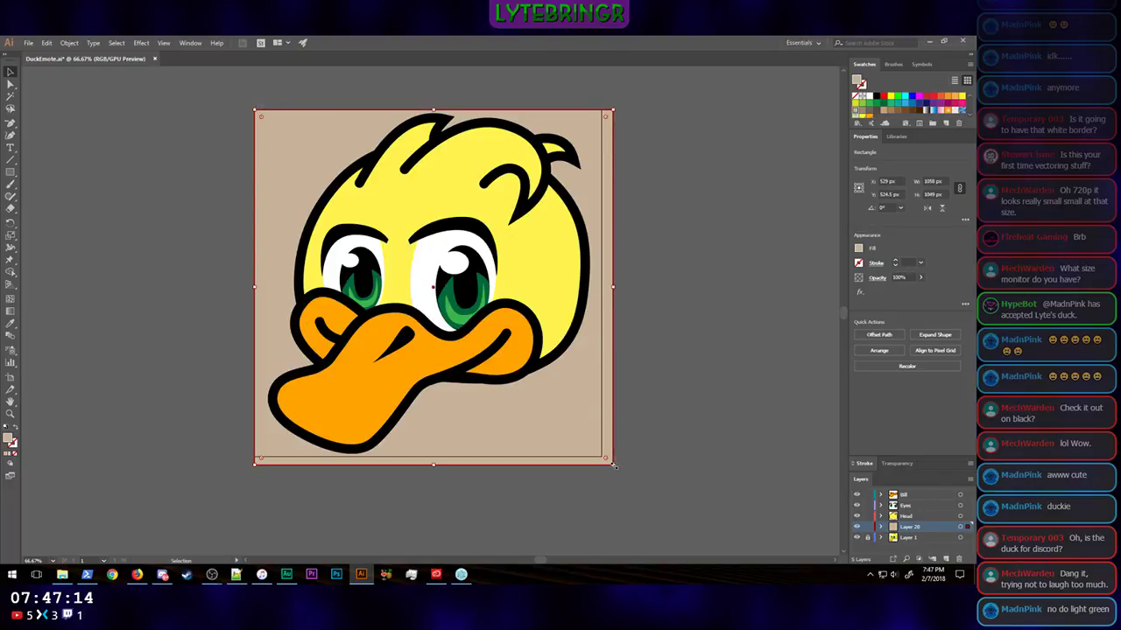
{"action": "left_click_drag", "start_coordinate": [612, 464], "coordinate": [603, 456]}
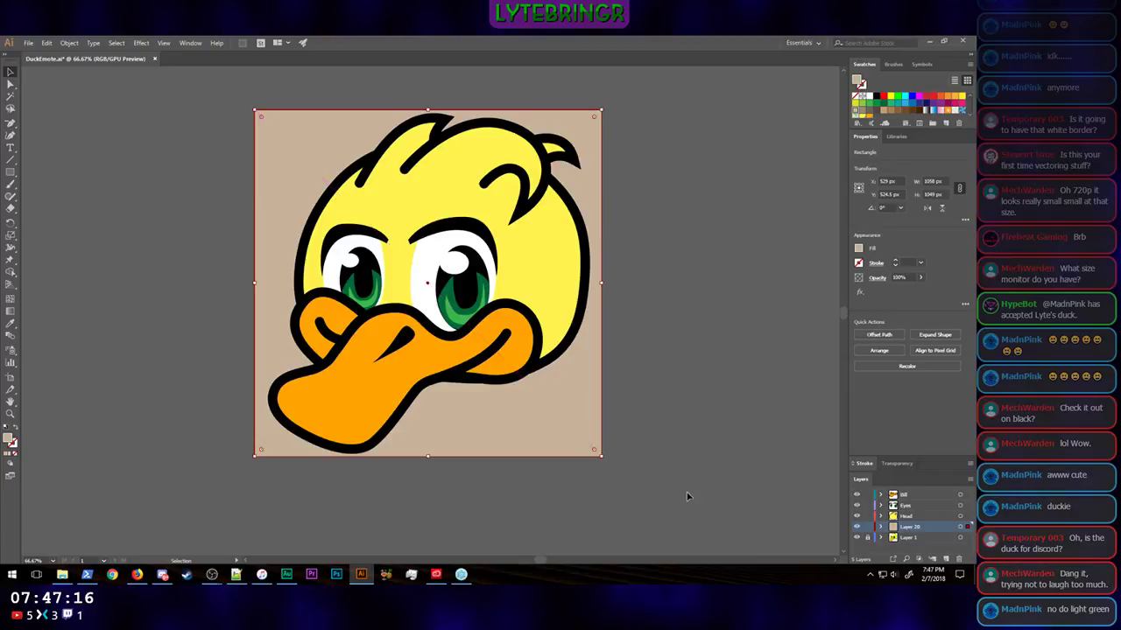
{"action": "left_click", "coordinate": [711, 437]}
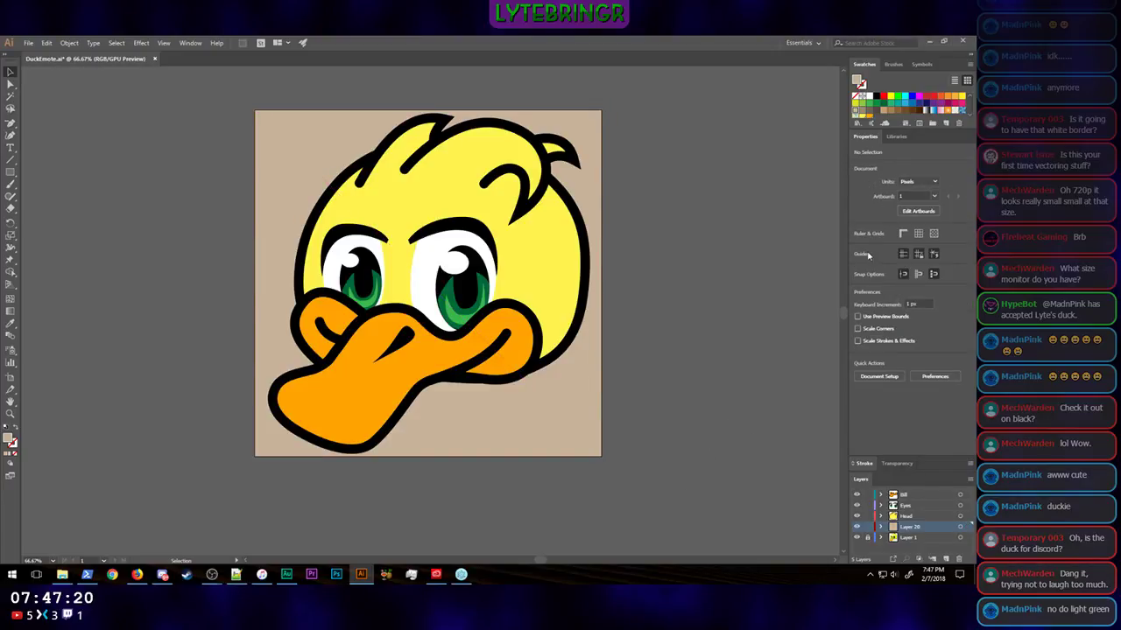
Step: Try yellow-green, dark brown and grey-brown swatches as the fill of the background rectangle
{"action": "left_click", "coordinate": [861, 104]}
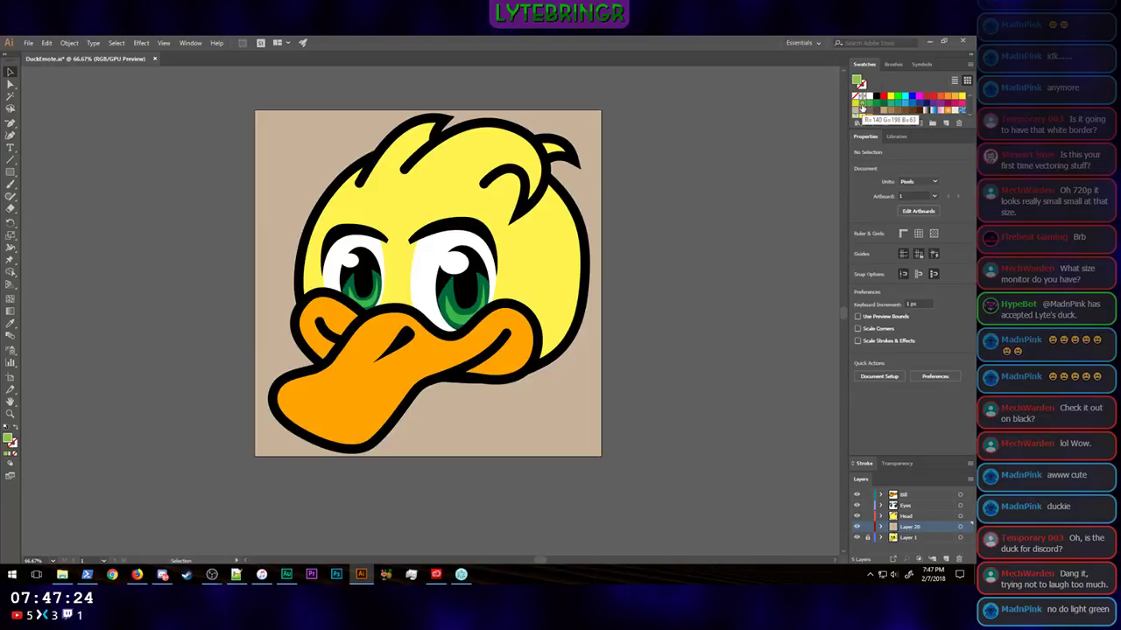
{"action": "left_click", "coordinate": [300, 132]}
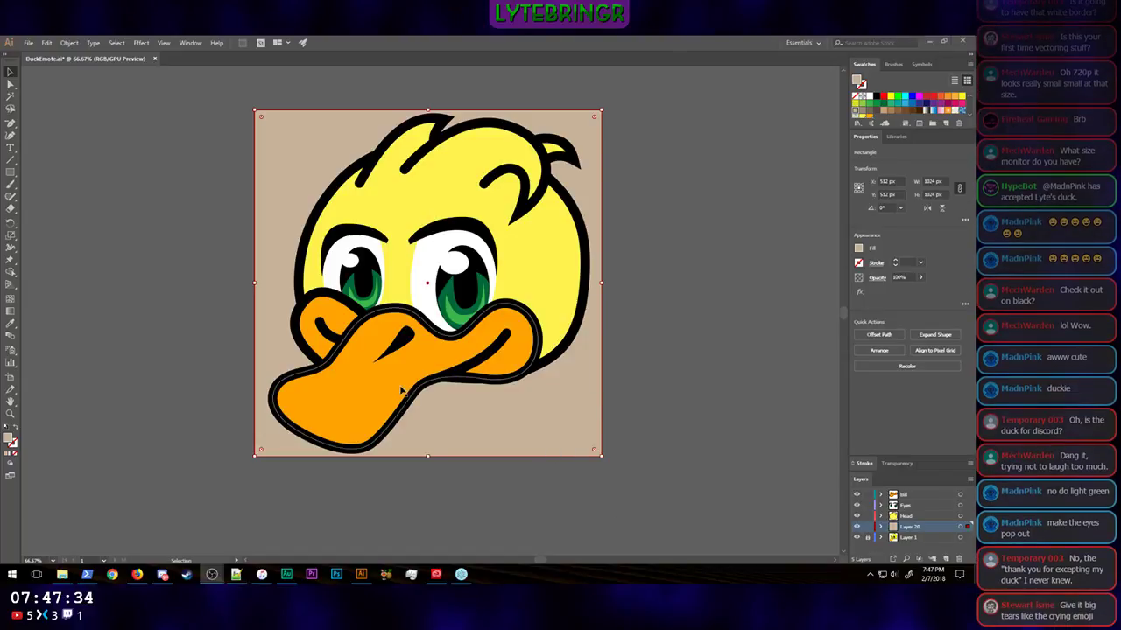
{"action": "left_click", "coordinate": [467, 426]}
{"action": "left_click", "coordinate": [857, 104]}
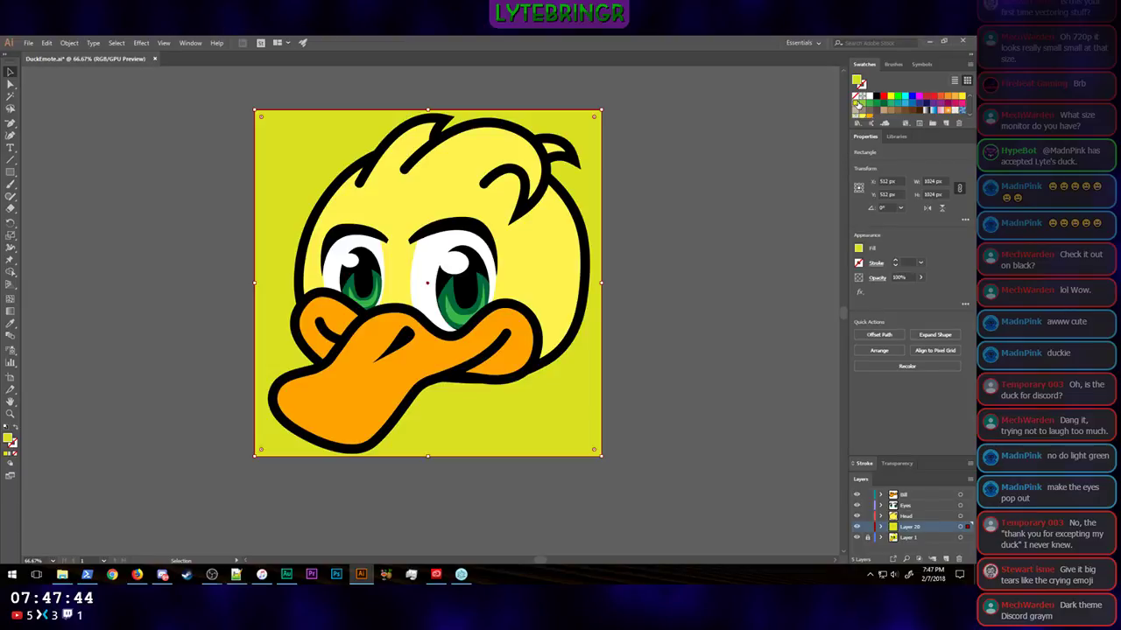
{"action": "left_click", "coordinate": [920, 111]}
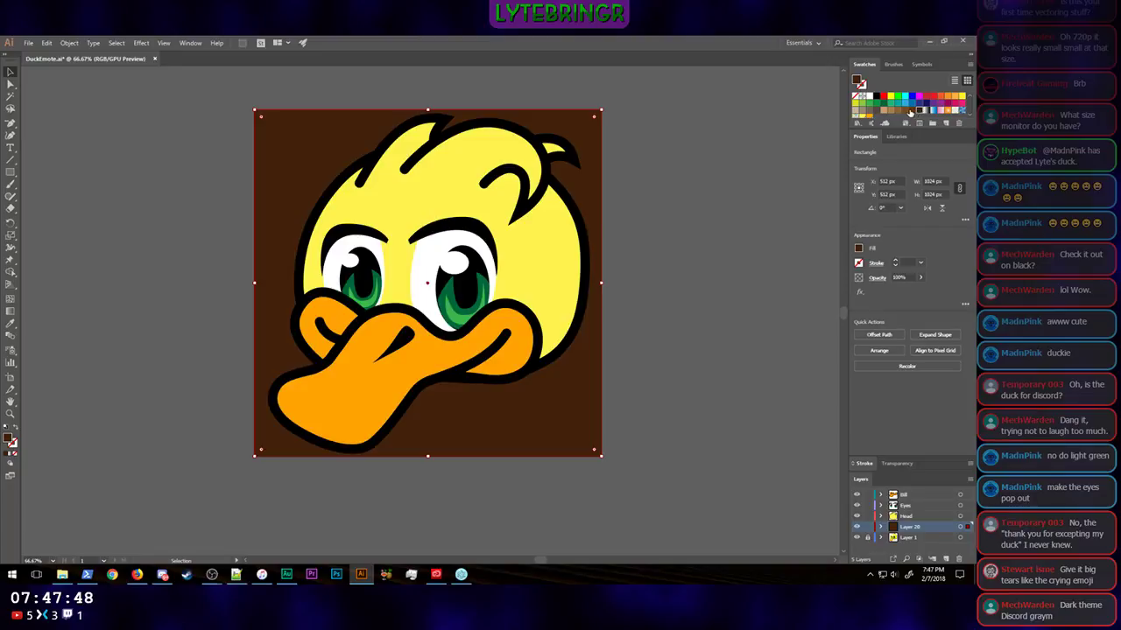
{"action": "left_click", "coordinate": [884, 112]}
{"action": "left_click", "coordinate": [877, 114]}
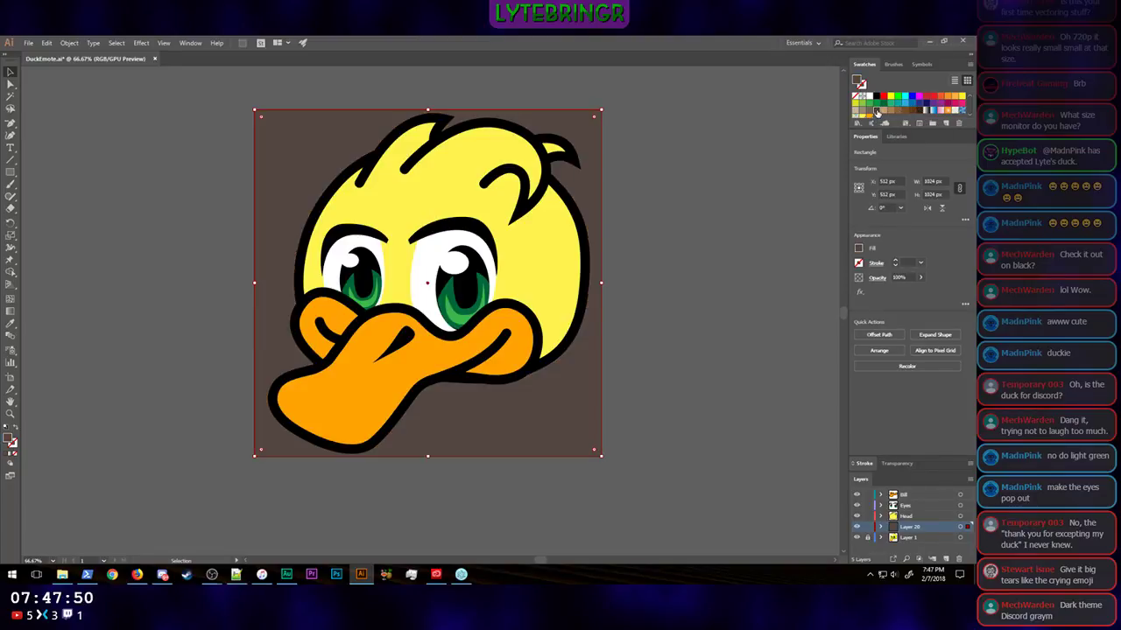
Step: Try a blue ornamental pattern, blue, magenta, red, light green and bright green as the background rectangle's fill
{"action": "left_click", "coordinate": [950, 112]}
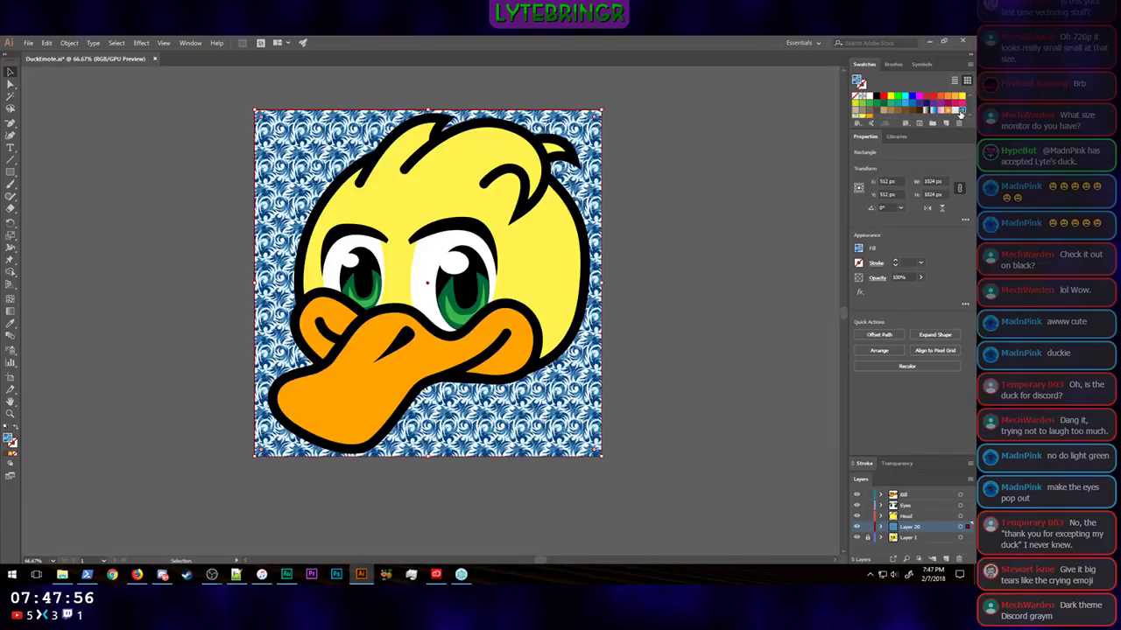
{"action": "left_click", "coordinate": [912, 98]}
{"action": "left_click", "coordinate": [918, 98]}
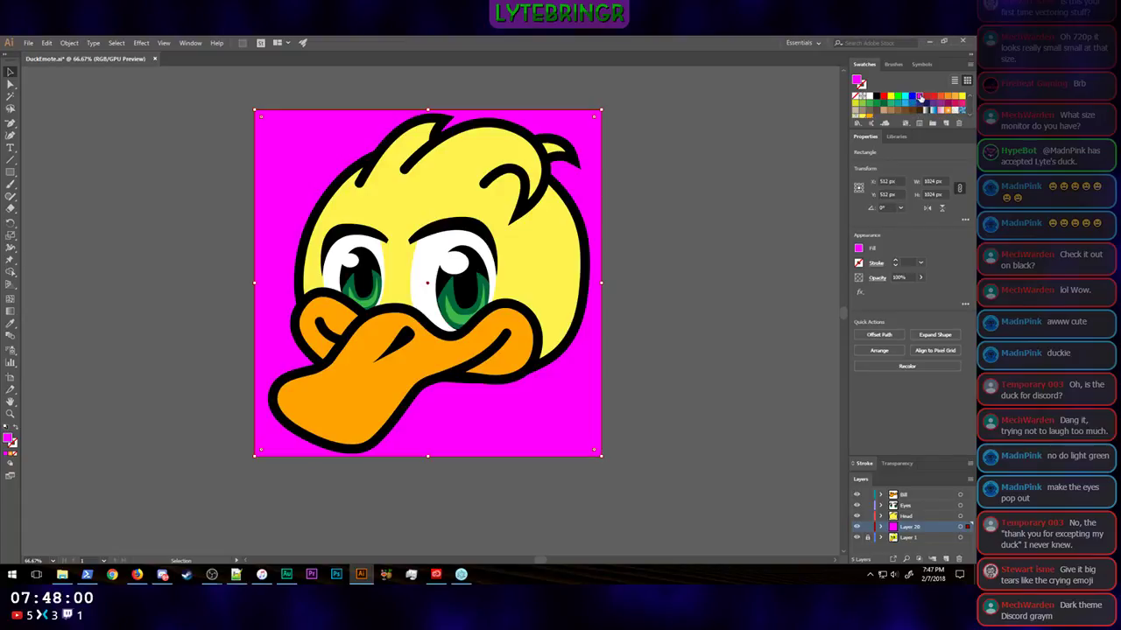
{"action": "left_click", "coordinate": [933, 97]}
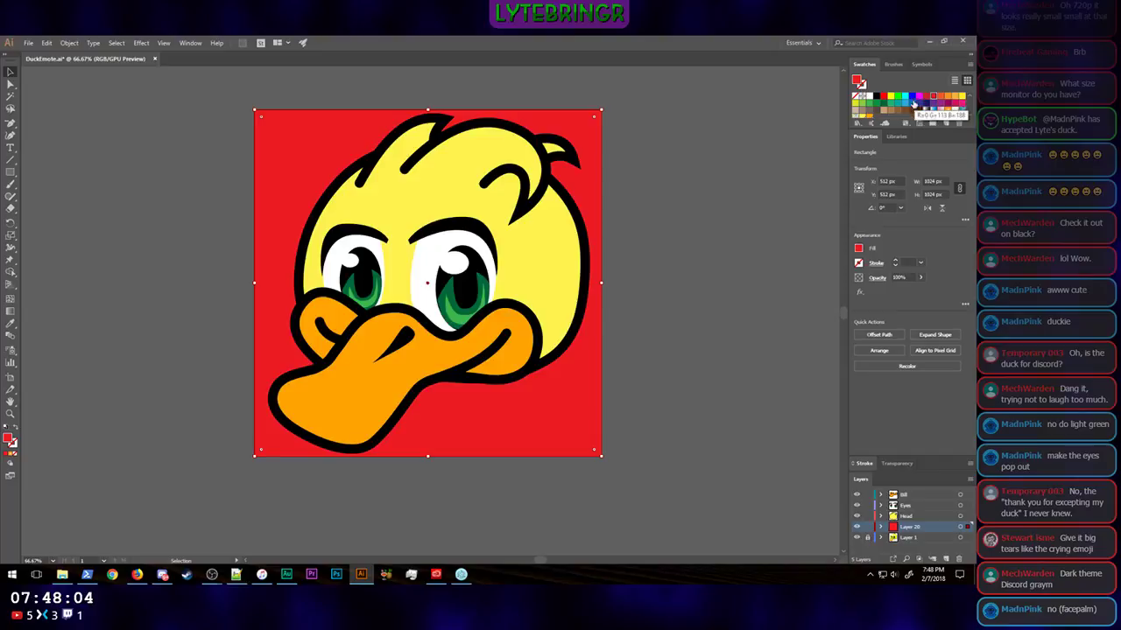
{"action": "left_click", "coordinate": [862, 104]}
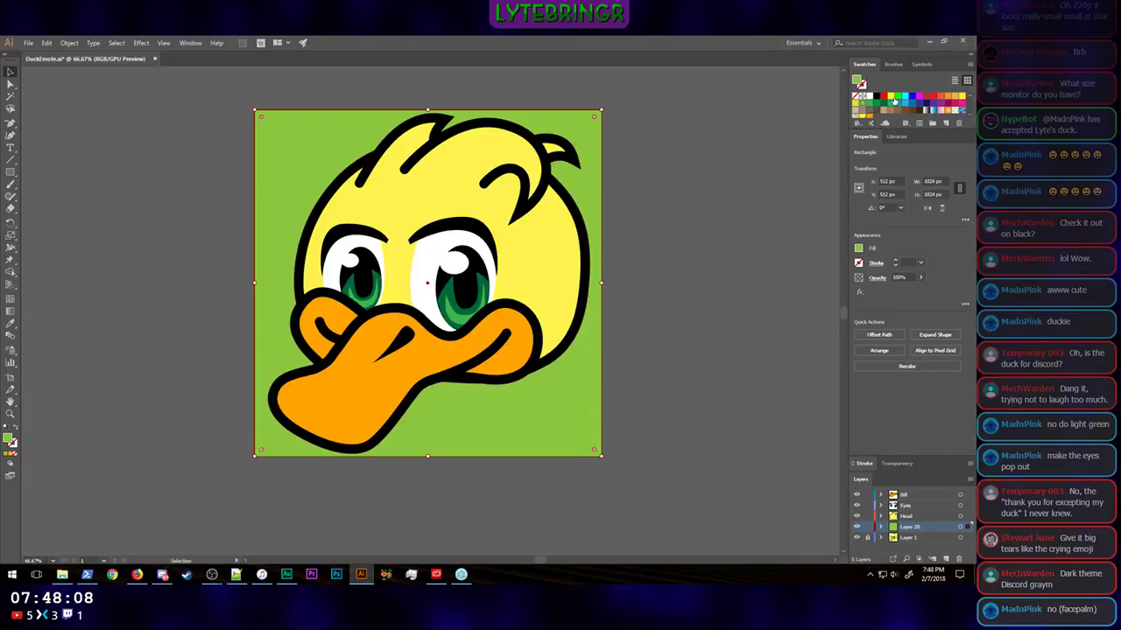
{"action": "left_click", "coordinate": [897, 100]}
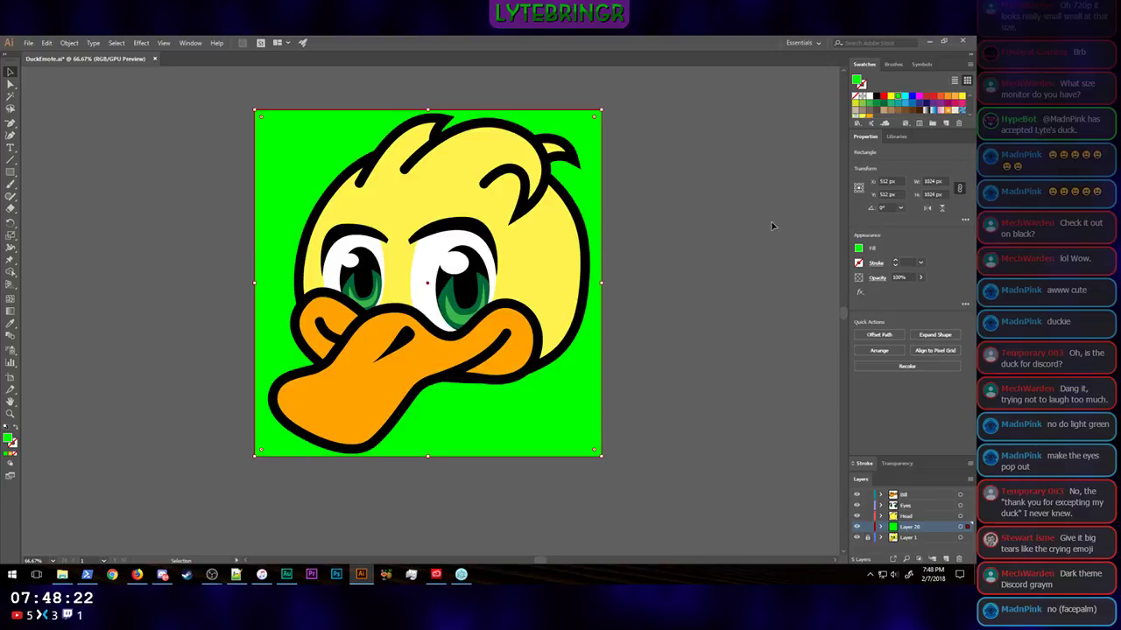
Step: Fill the background rectangle with black and check the duck at tiny emote size
{"action": "left_click", "coordinate": [877, 97]}
{"action": "key", "text": "ctrl+minus"}
{"action": "key", "text": "ctrl+minus"}
{"action": "key", "text": "ctrl+minus"}
{"action": "key", "text": "ctrl+minus"}
{"action": "key", "text": "ctrl+minus"}
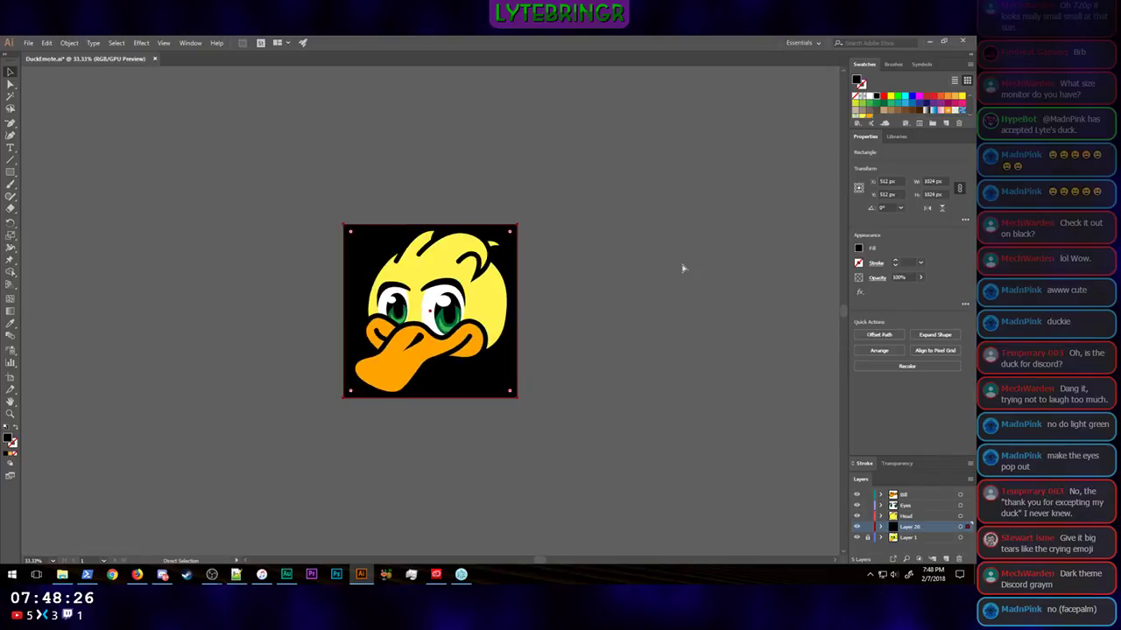
{"action": "key", "text": "ctrl+minus"}
{"action": "key", "text": "ctrl+minus"}
{"action": "key", "text": "ctrl+minus"}
{"action": "left_click", "coordinate": [528, 313]}
{"action": "key", "text": "ctrl+minus"}
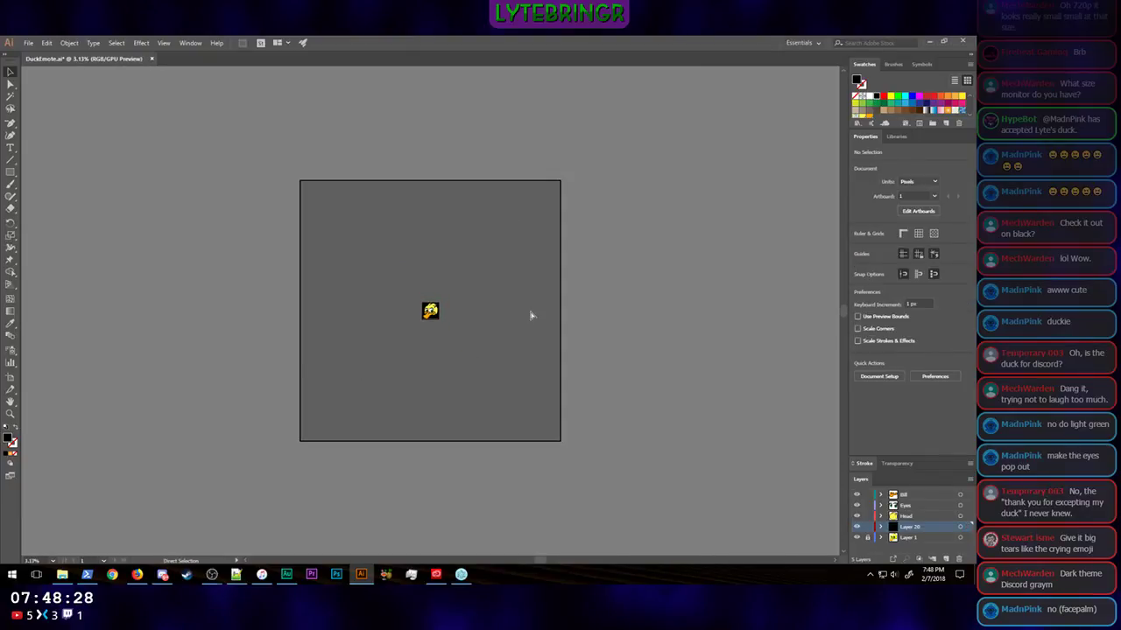
Step: Change the dark green iris shape of the duck's larger eye to bright green, R 29, G 255, B 93
{"action": "key", "text": "ctrl+plus"}
{"action": "key", "text": "ctrl+plus"}
{"action": "key", "text": "ctrl+plus"}
{"action": "key", "text": "ctrl+plus"}
{"action": "key", "text": "ctrl+plus"}
{"action": "key", "text": "ctrl+plus"}
{"action": "key", "text": "ctrl+plus"}
{"action": "key", "text": "ctrl+plus"}
{"action": "key", "text": "ctrl+plus"}
{"action": "key", "text": "ctrl+plus"}
{"action": "key", "text": "ctrl+plus"}
{"action": "key", "text": "ctrl+plus"}
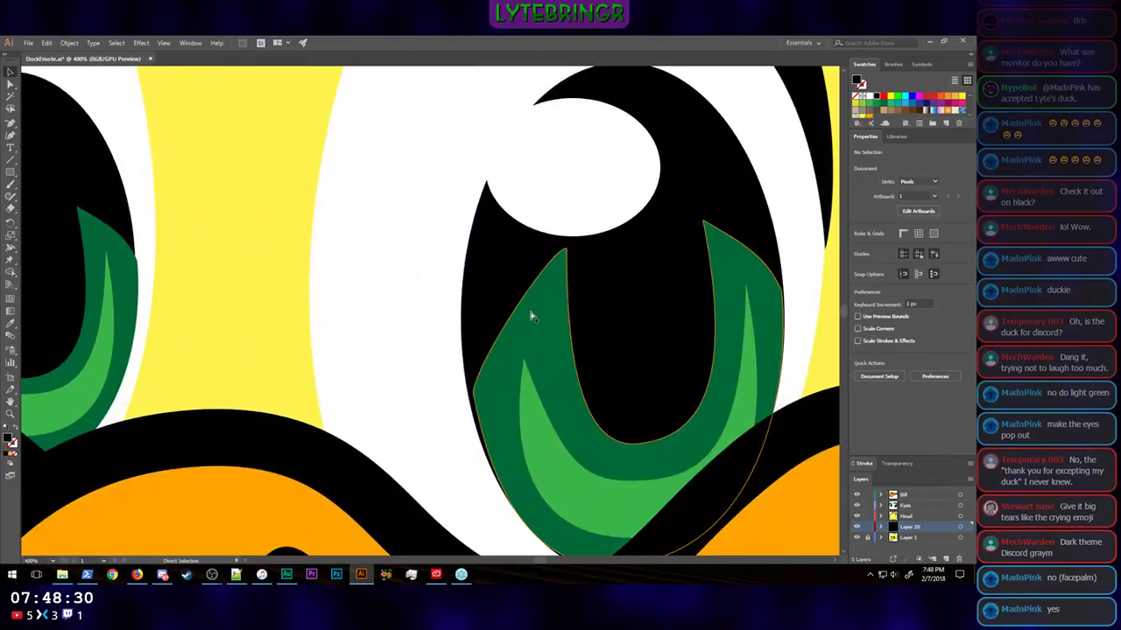
{"action": "key", "text": "ctrl+minus"}
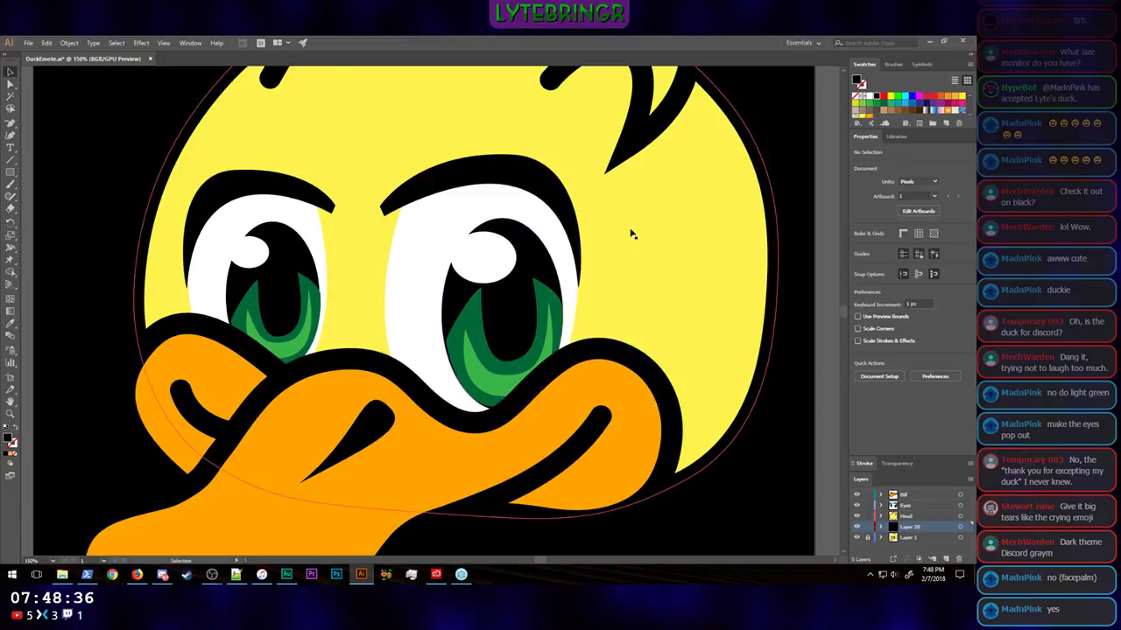
{"action": "left_click", "coordinate": [540, 297]}
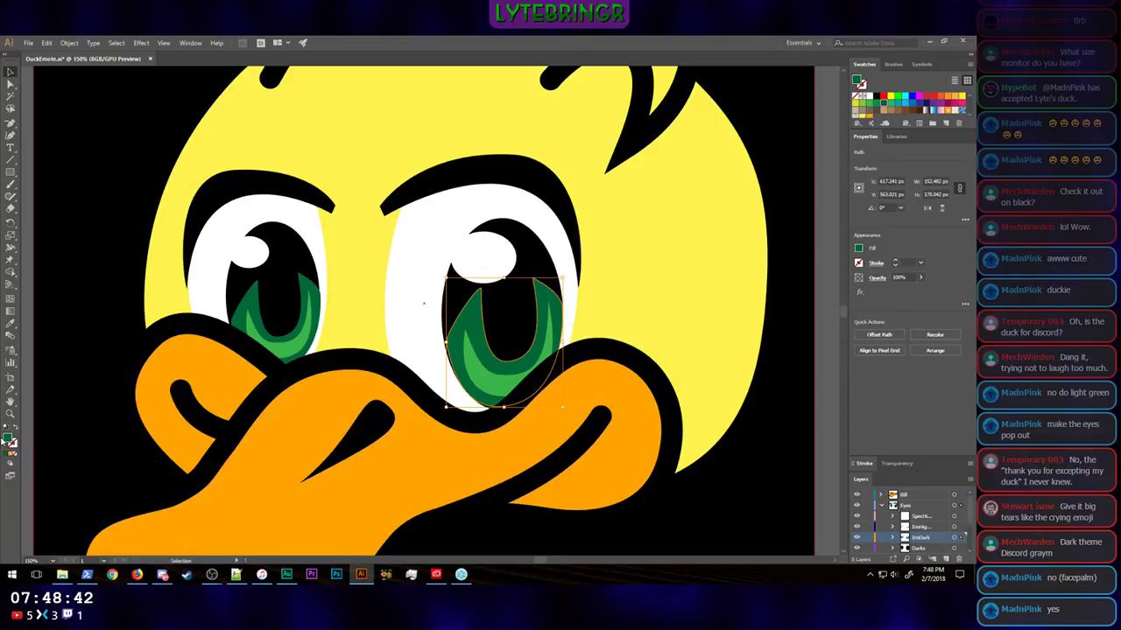
{"action": "double_click", "coordinate": [8, 438]}
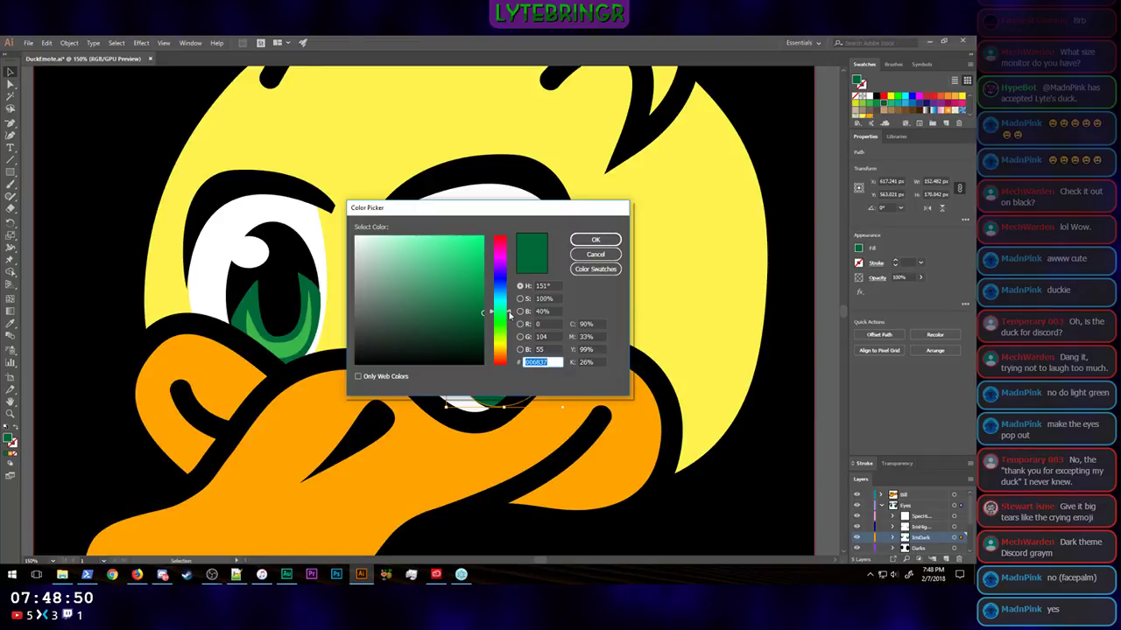
{"action": "left_click_drag", "start_coordinate": [481, 314], "coordinate": [489, 229]}
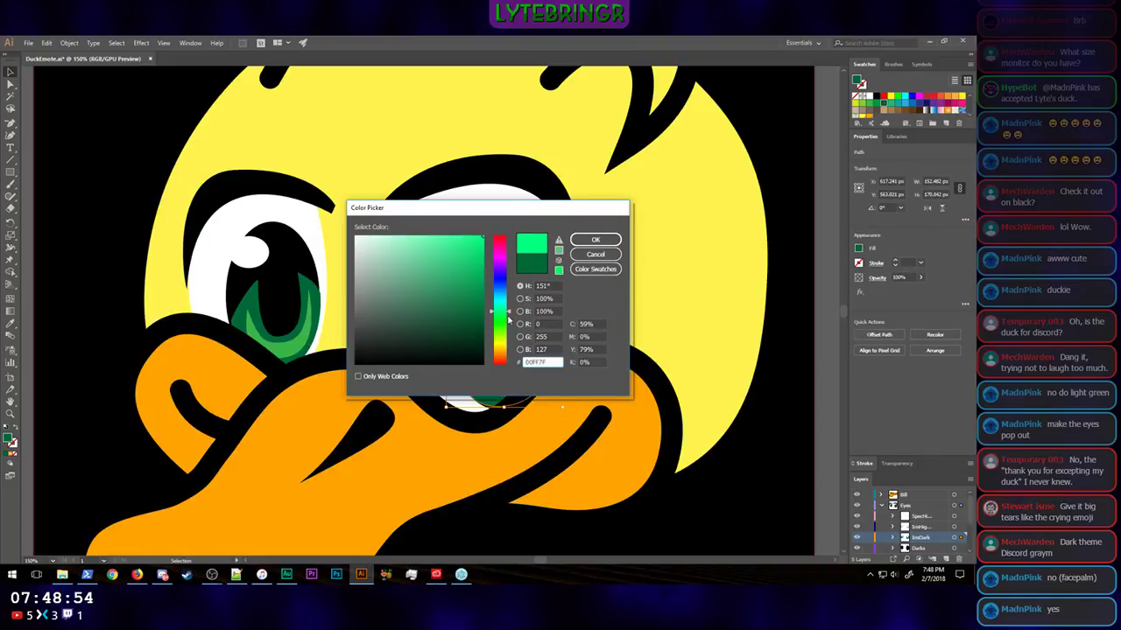
{"action": "left_click", "coordinate": [510, 317]}
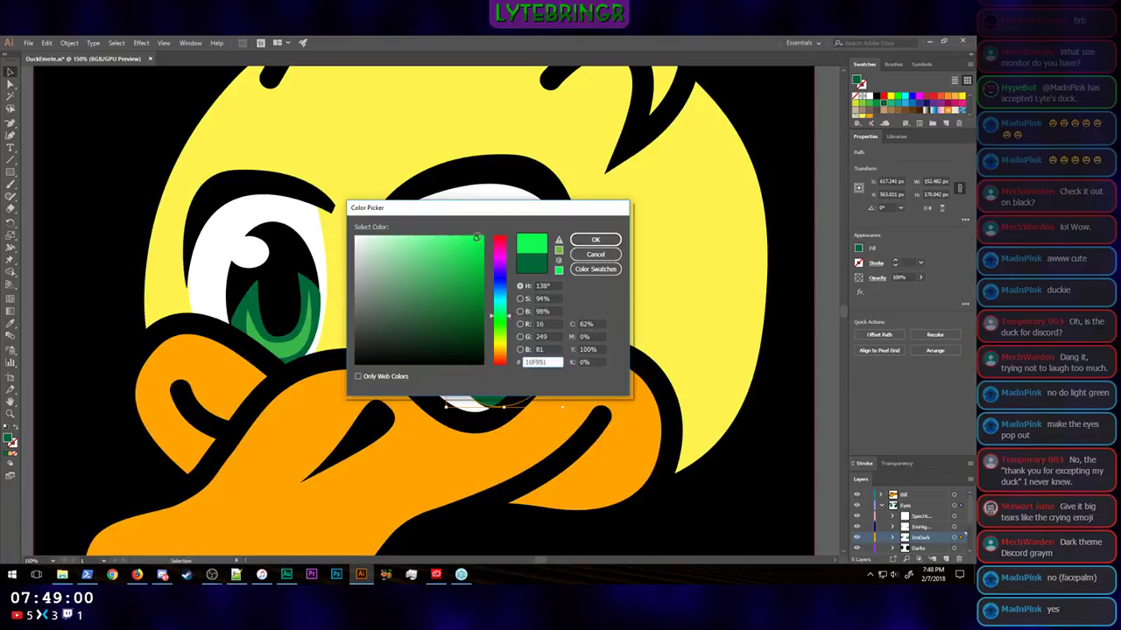
{"action": "left_click", "coordinate": [472, 233]}
{"action": "left_click", "coordinate": [595, 239]}
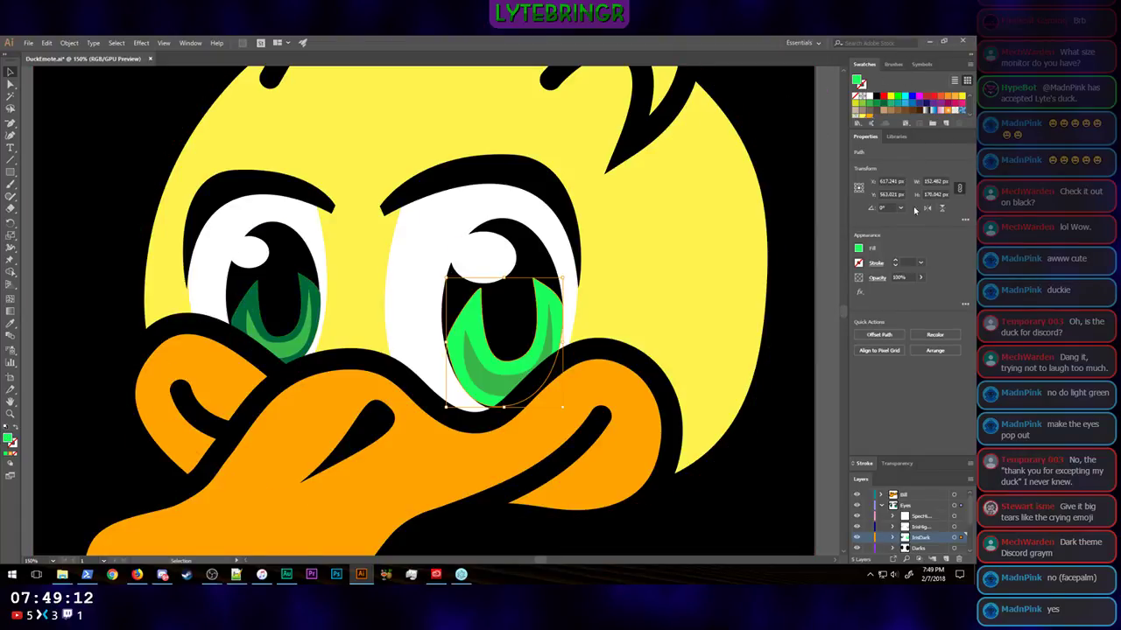
Step: Save the bright green as a library swatch named Eye Base and apply it to the smaller eye's iris
{"action": "left_click", "coordinate": [947, 123]}
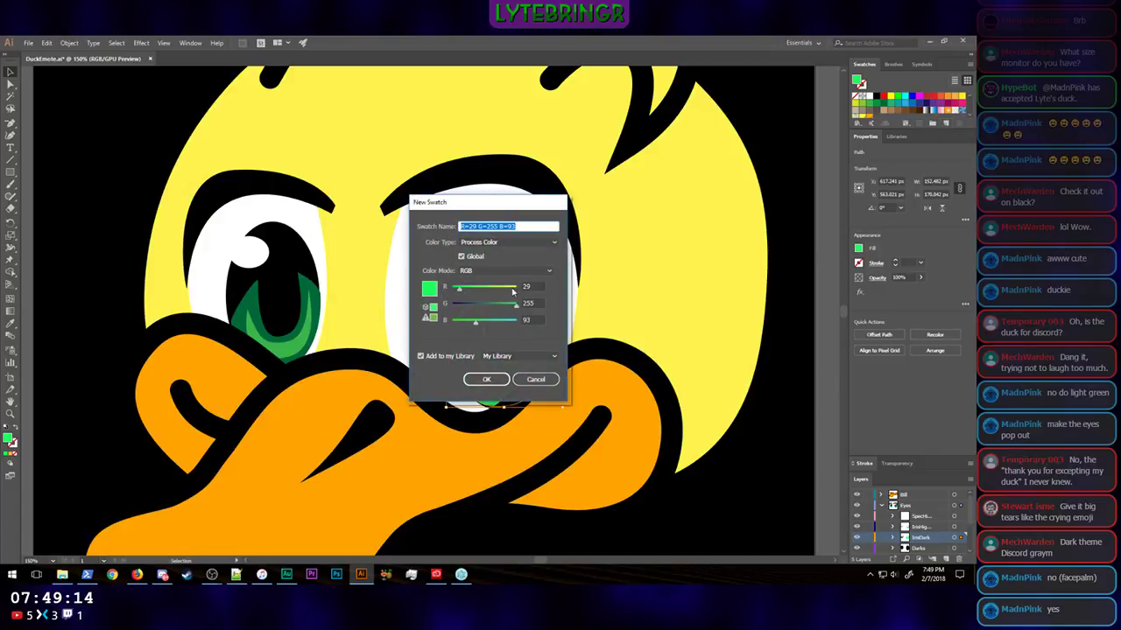
{"action": "type", "text": "EyeBase"}
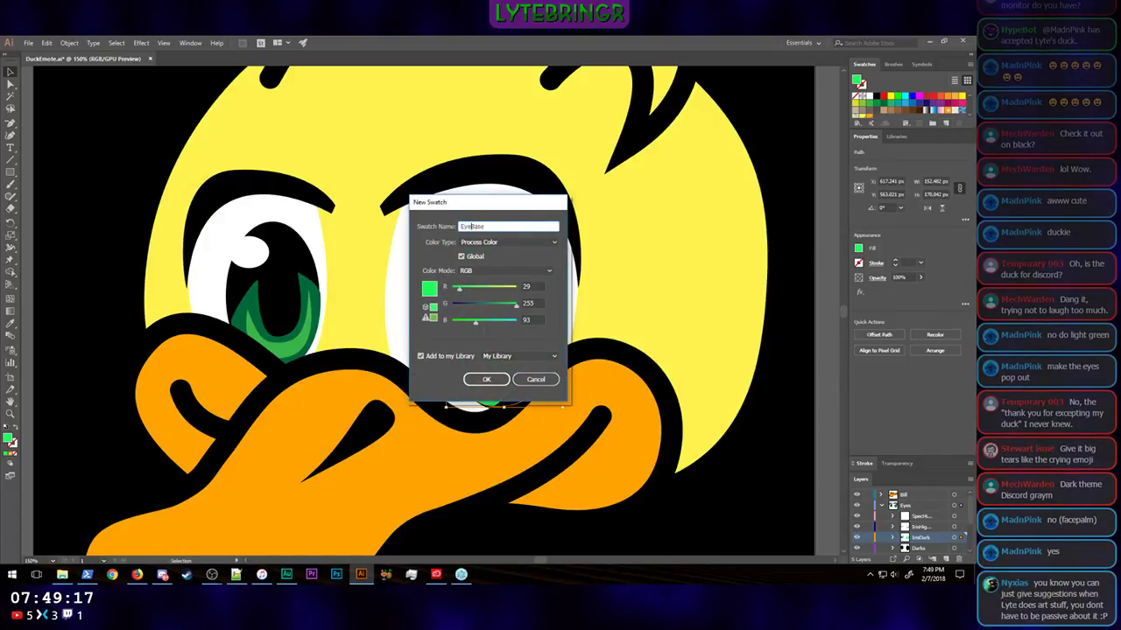
{"action": "key", "text": "Return"}
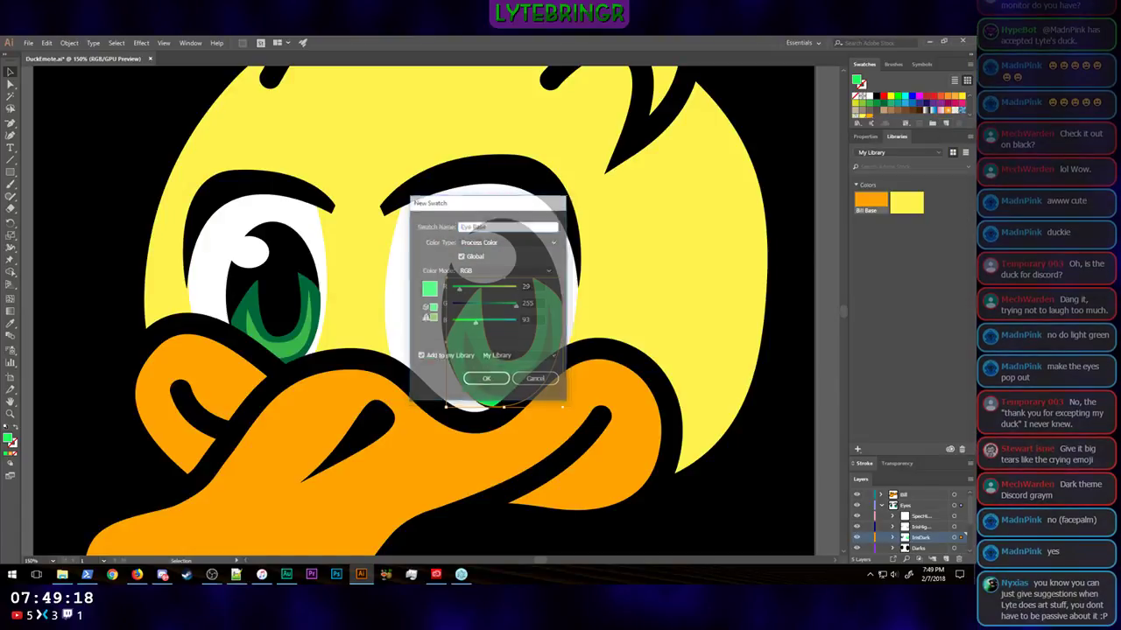
{"action": "left_click", "coordinate": [319, 296]}
{"action": "left_click", "coordinate": [874, 206]}
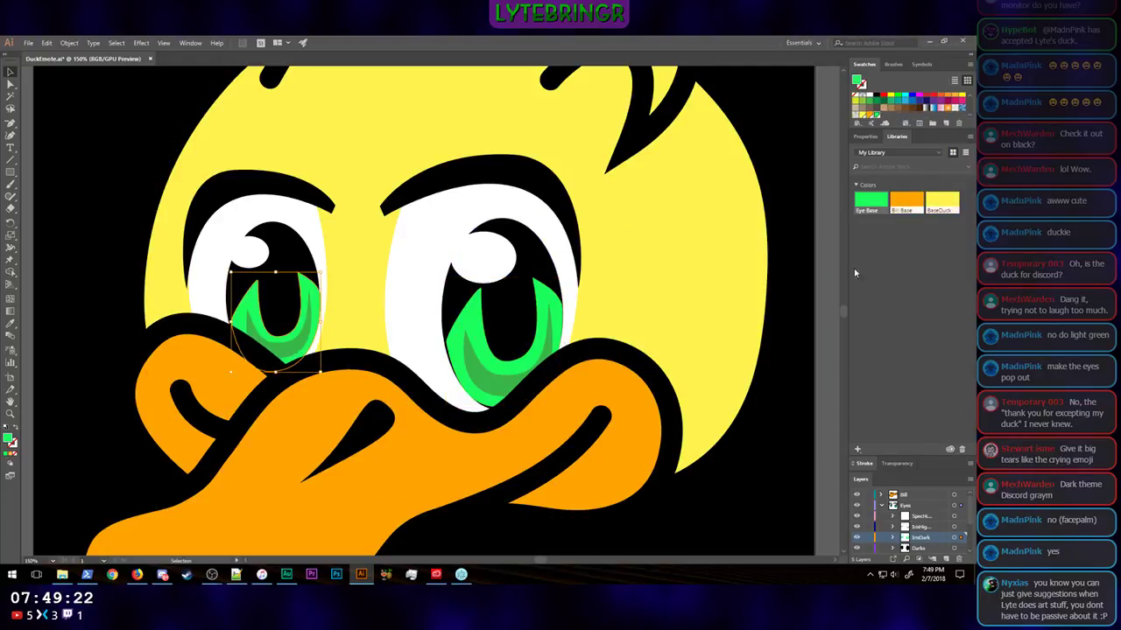
Step: Recolor the crescent highlight in the larger eye's iris to turquoise, R 31, G 255, B 212
{"action": "left_click", "coordinate": [546, 351]}
{"action": "double_click", "coordinate": [8, 438]}
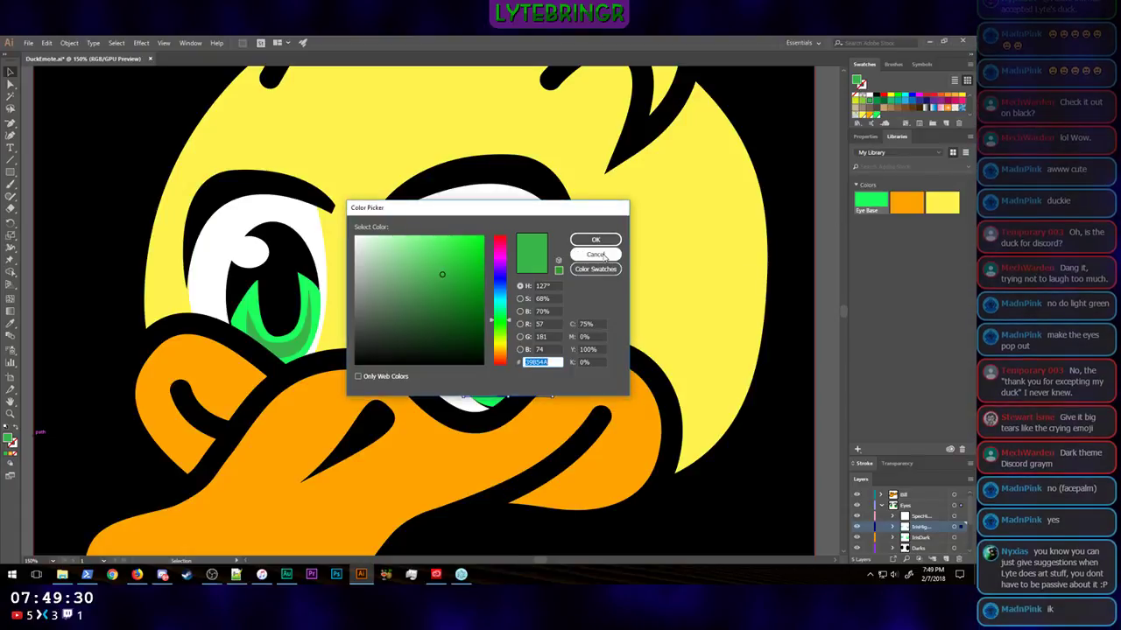
{"action": "key", "text": "Escape"}
{"action": "left_click", "coordinate": [15, 430]}
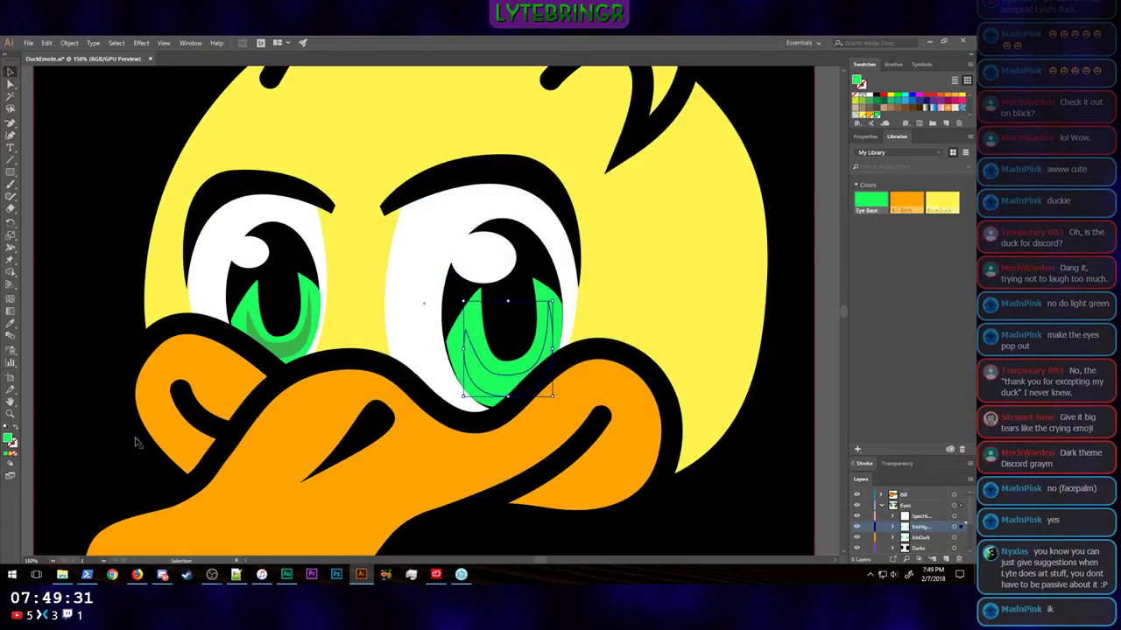
{"action": "double_click", "coordinate": [8, 440]}
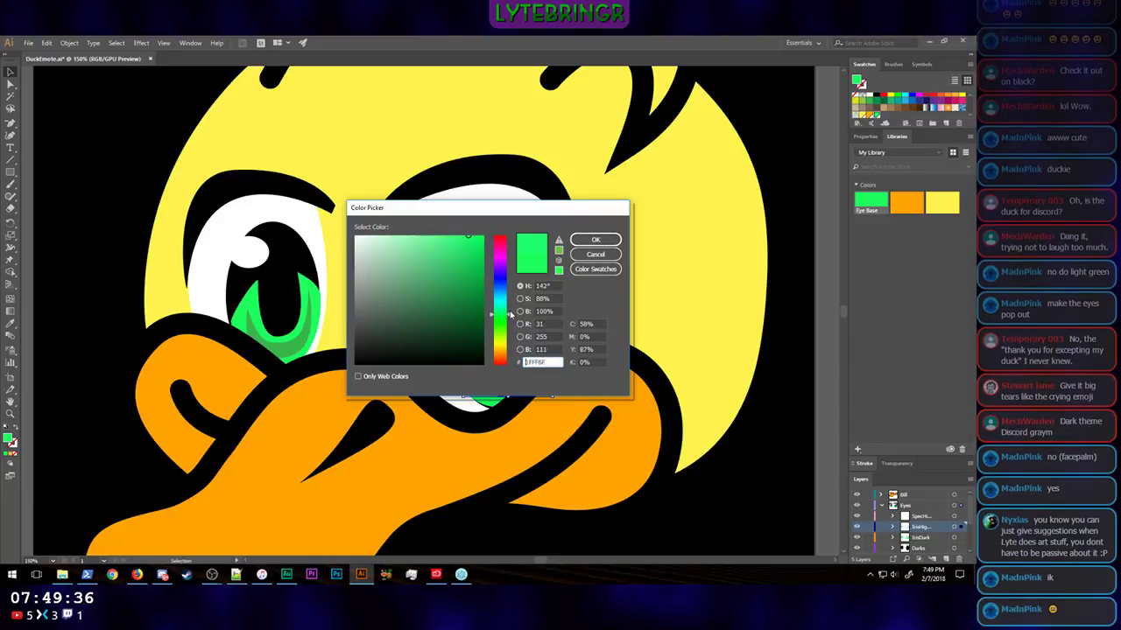
{"action": "left_click_drag", "start_coordinate": [510, 316], "coordinate": [510, 306]}
{"action": "left_click", "coordinate": [595, 240]}
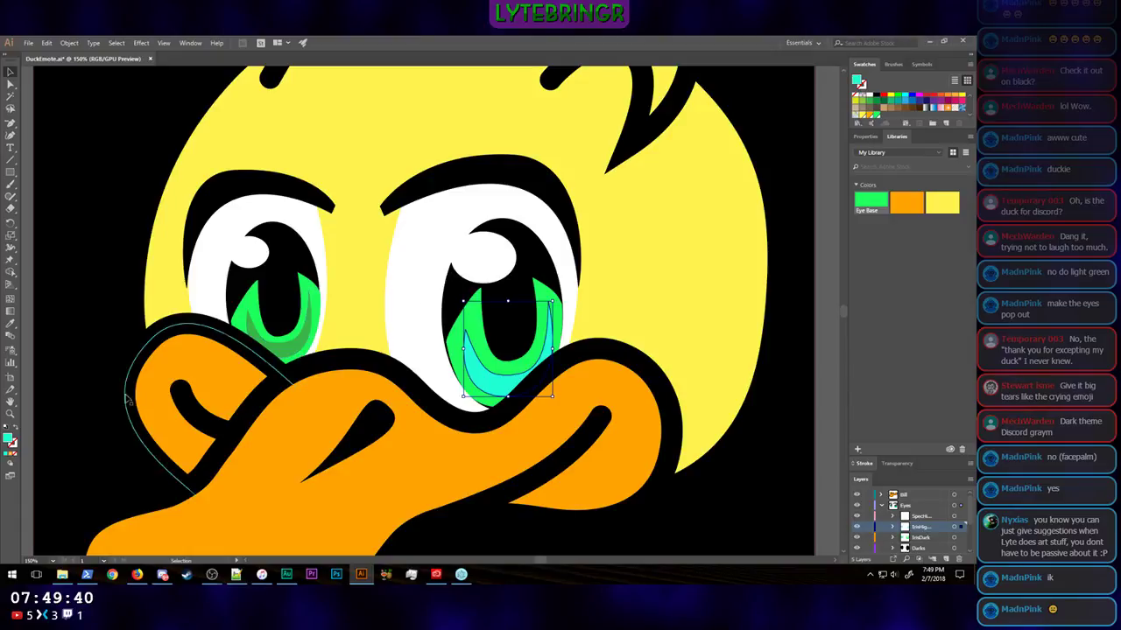
Step: Save the turquoise as a library swatch named Eye Highlight and apply it to the smaller eye's iris highlight
{"action": "left_click", "coordinate": [947, 126]}
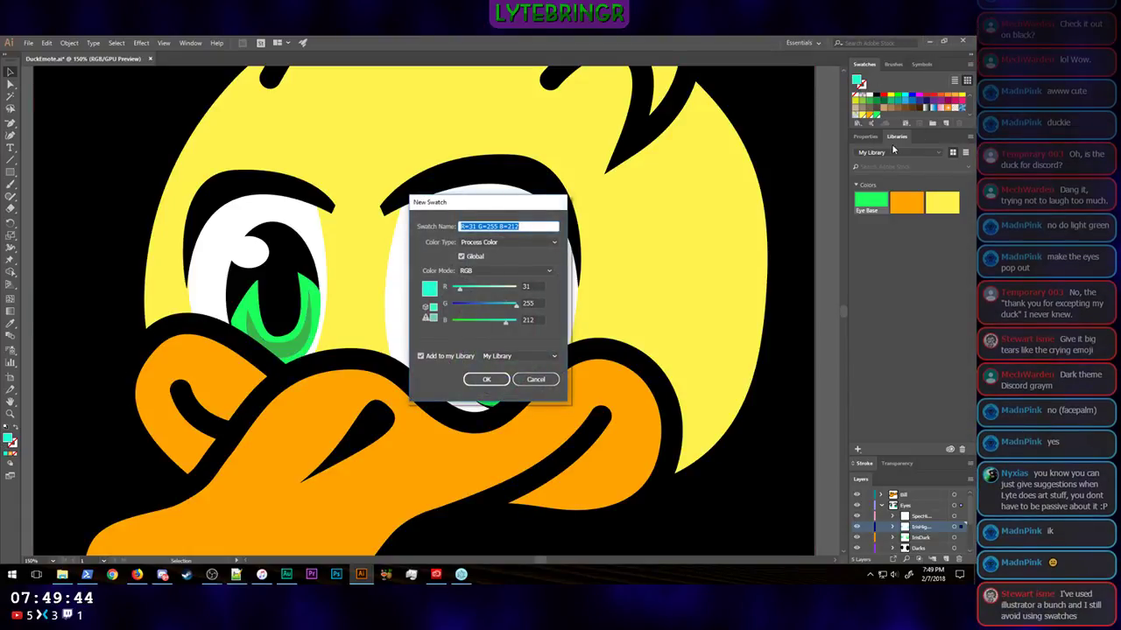
{"action": "type", "text": "Eye Highlight"}
{"action": "key", "text": "Return"}
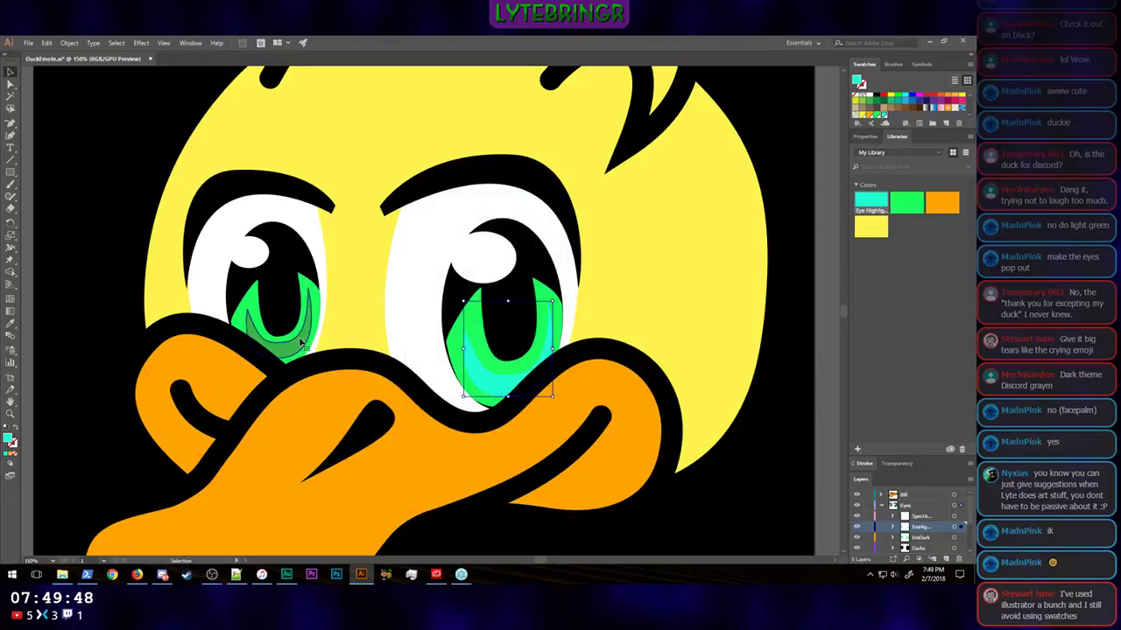
{"action": "left_click", "coordinate": [302, 344]}
{"action": "left_click", "coordinate": [871, 200]}
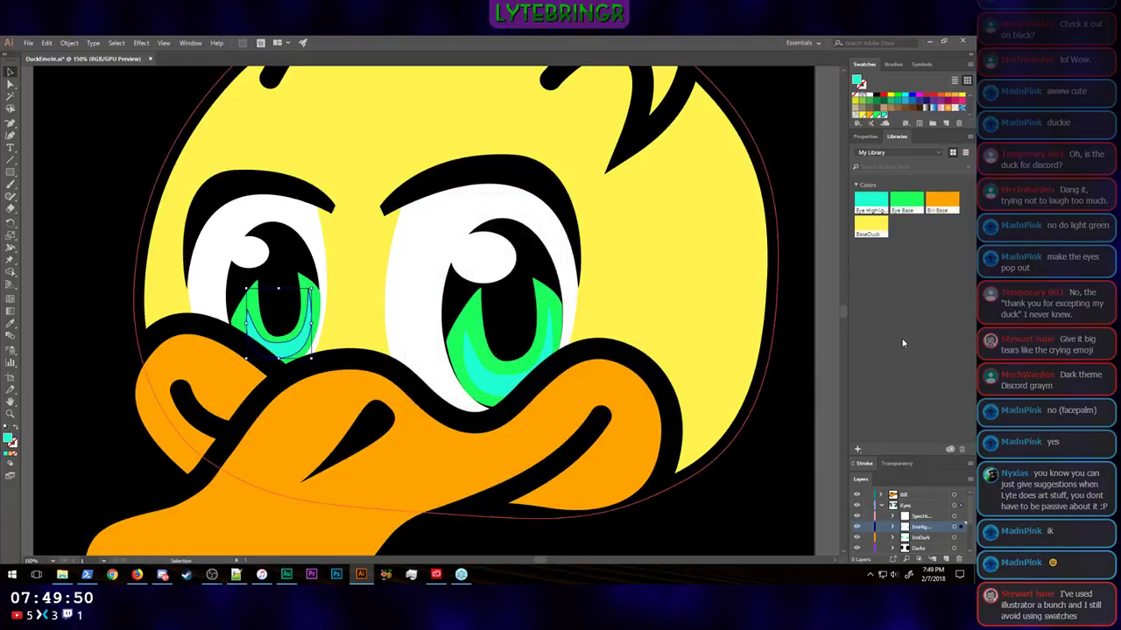
Step: Examine how the recolored green and turquoise eyes read at tiny emote size against the black background
{"action": "left_click", "coordinate": [790, 375]}
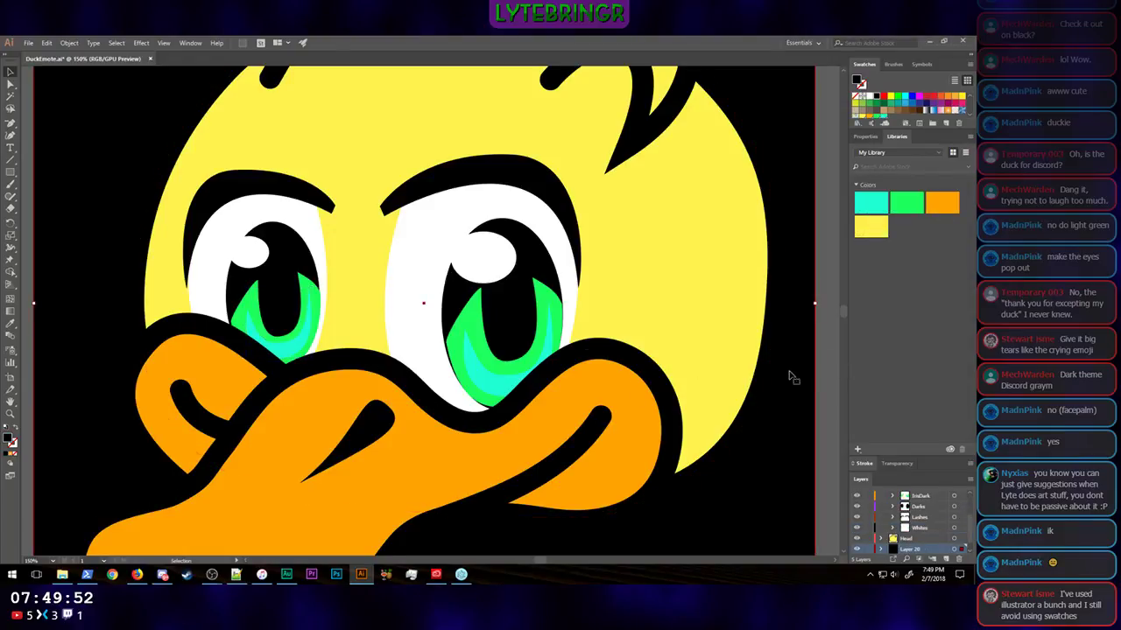
{"action": "key", "text": "ctrl+minus"}
{"action": "key", "text": "ctrl+minus"}
{"action": "key", "text": "ctrl+minus"}
{"action": "key", "text": "ctrl+minus"}
{"action": "key", "text": "ctrl+minus"}
{"action": "key", "text": "ctrl+minus"}
{"action": "key", "text": "ctrl+minus"}
{"action": "key", "text": "ctrl+minus"}
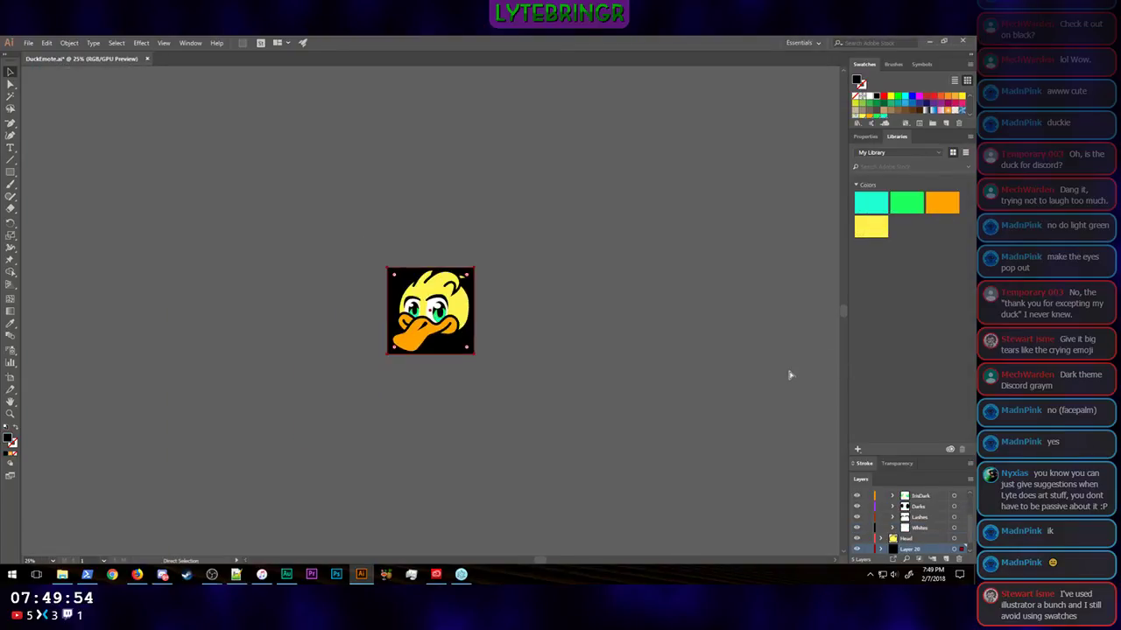
{"action": "key", "text": "ctrl+minus"}
{"action": "key", "text": "ctrl+minus"}
{"action": "key", "text": "ctrl+minus"}
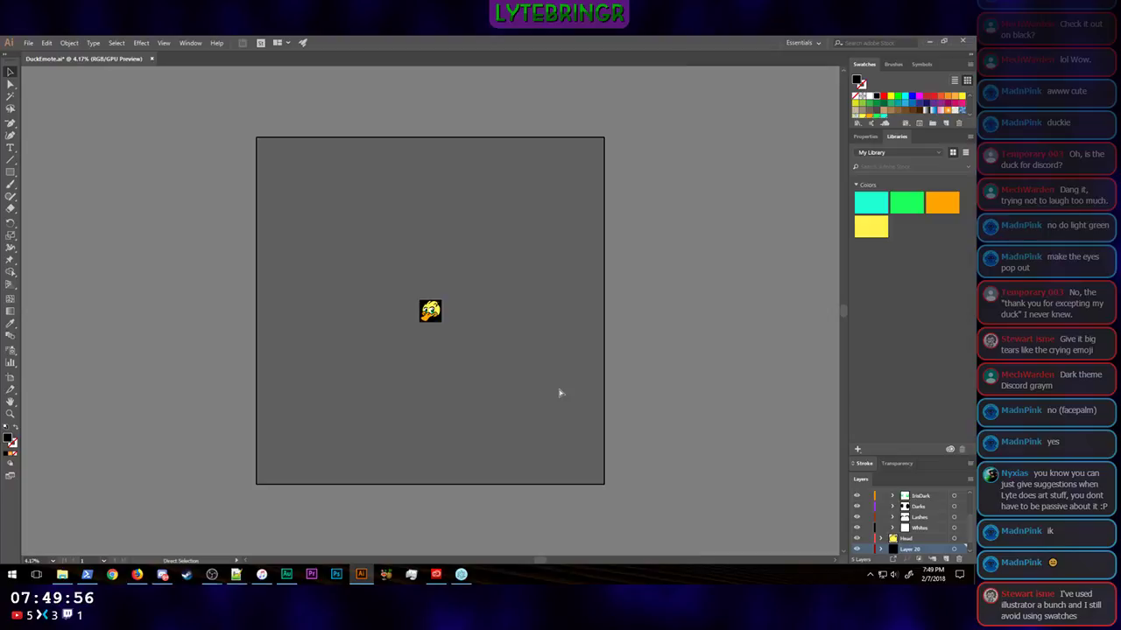
{"action": "key", "text": "ctrl+plus"}
{"action": "key", "text": "ctrl+minus"}
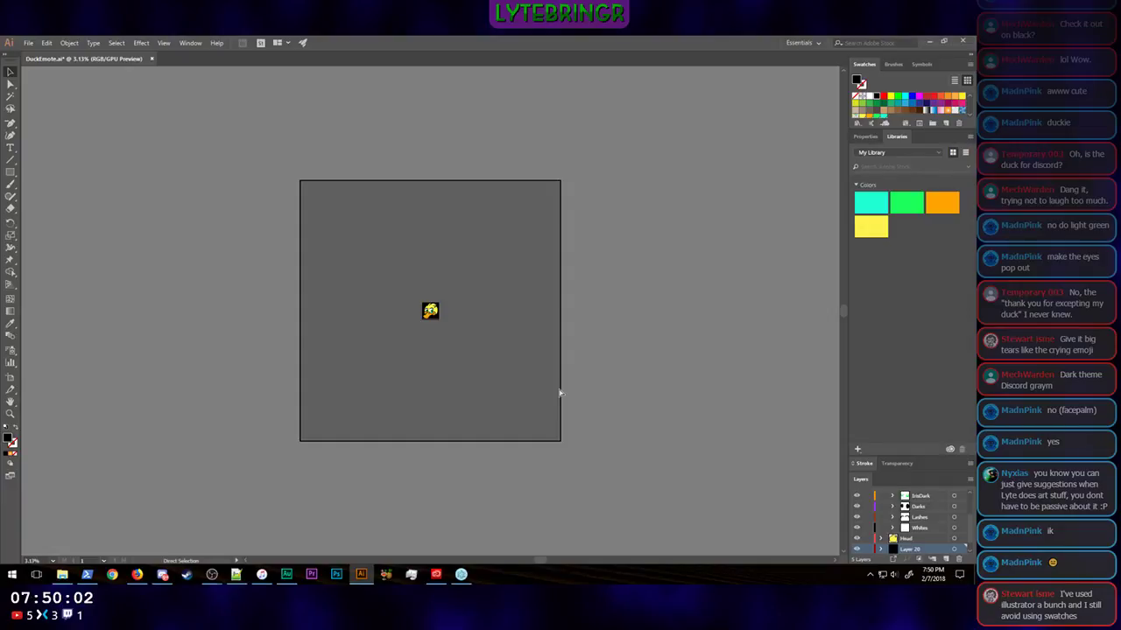
{"action": "key", "text": "ctrl+plus"}
{"action": "key", "text": "ctrl+plus"}
{"action": "key", "text": "ctrl+plus"}
{"action": "key", "text": "ctrl+plus"}
{"action": "key", "text": "ctrl+plus"}
{"action": "key", "text": "ctrl+plus"}
{"action": "key", "text": "ctrl+plus"}
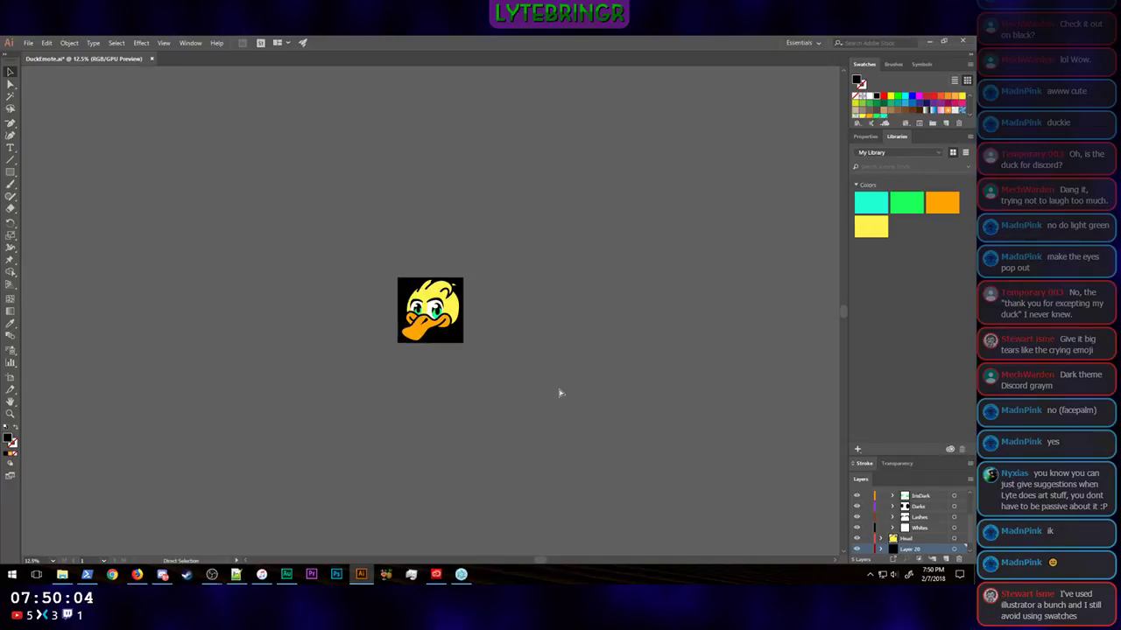
{"action": "key", "text": "ctrl+plus"}
{"action": "key", "text": "ctrl+plus"}
{"action": "key", "text": "ctrl+plus"}
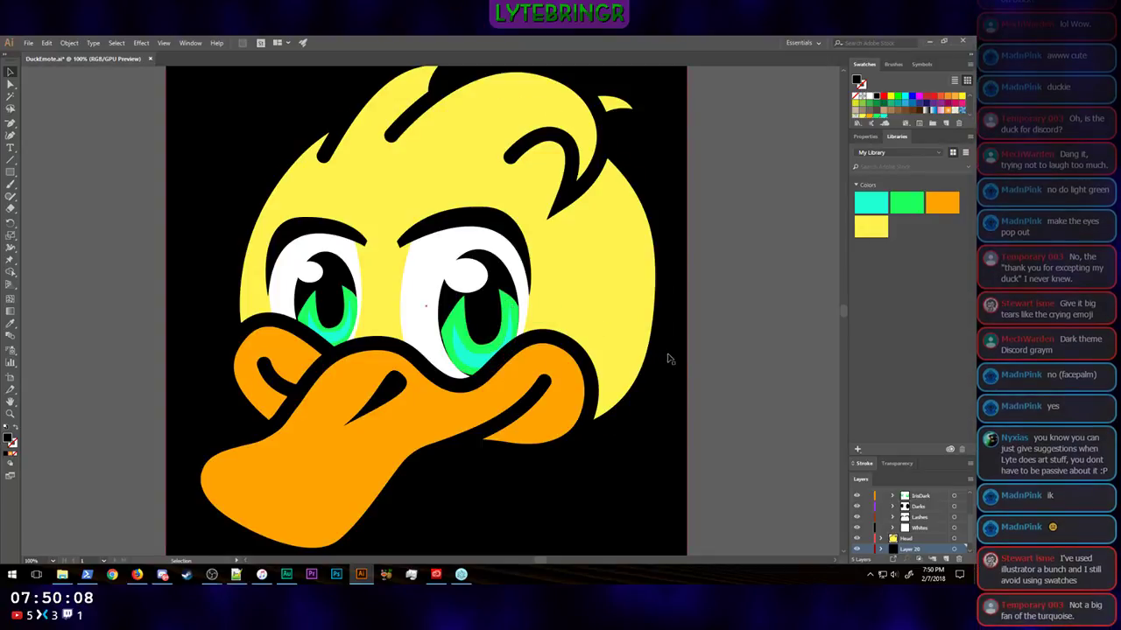
Step: Try the darker green #00D838 on the larger eye's iris, then reapply the Eye Base color
{"action": "left_click", "coordinate": [504, 310]}
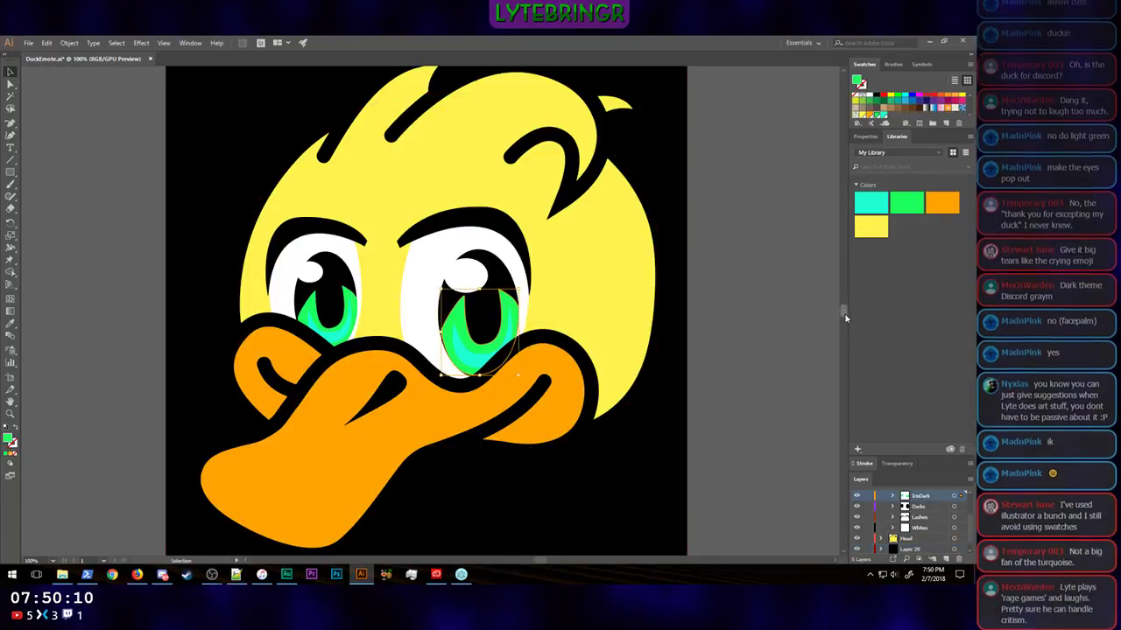
{"action": "double_click", "coordinate": [9, 437]}
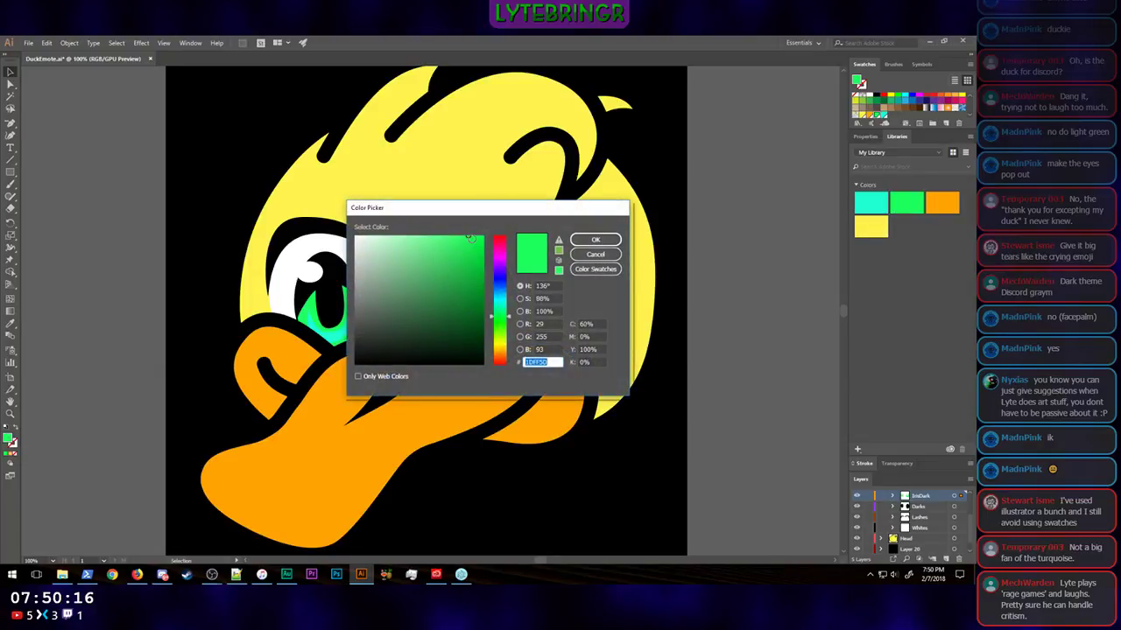
{"action": "left_click", "coordinate": [485, 254]}
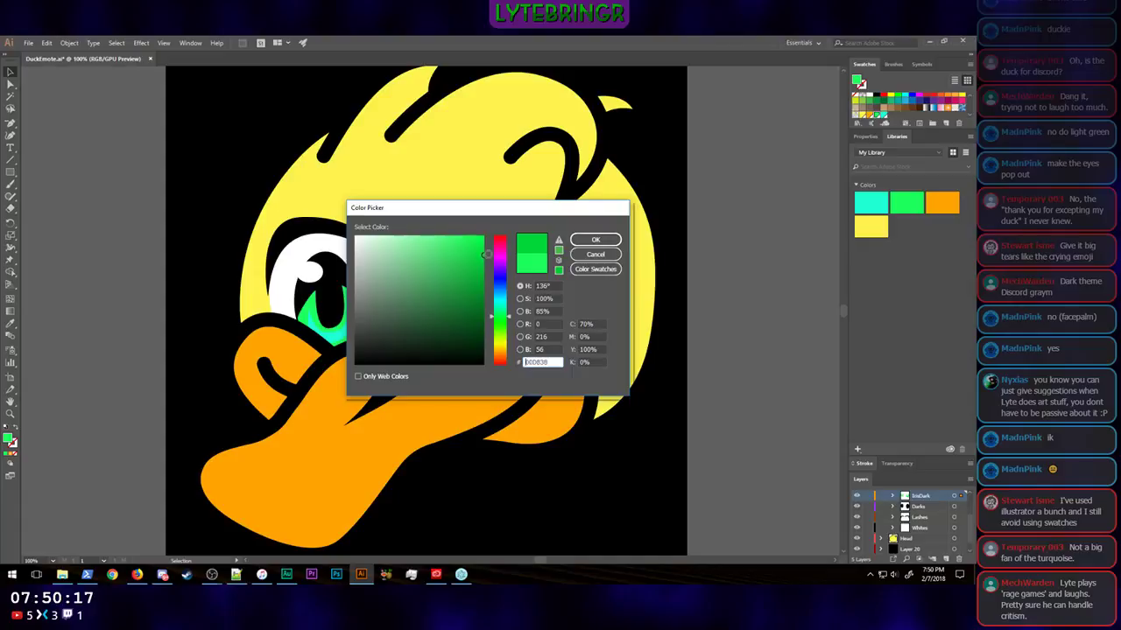
{"action": "left_click", "coordinate": [613, 240]}
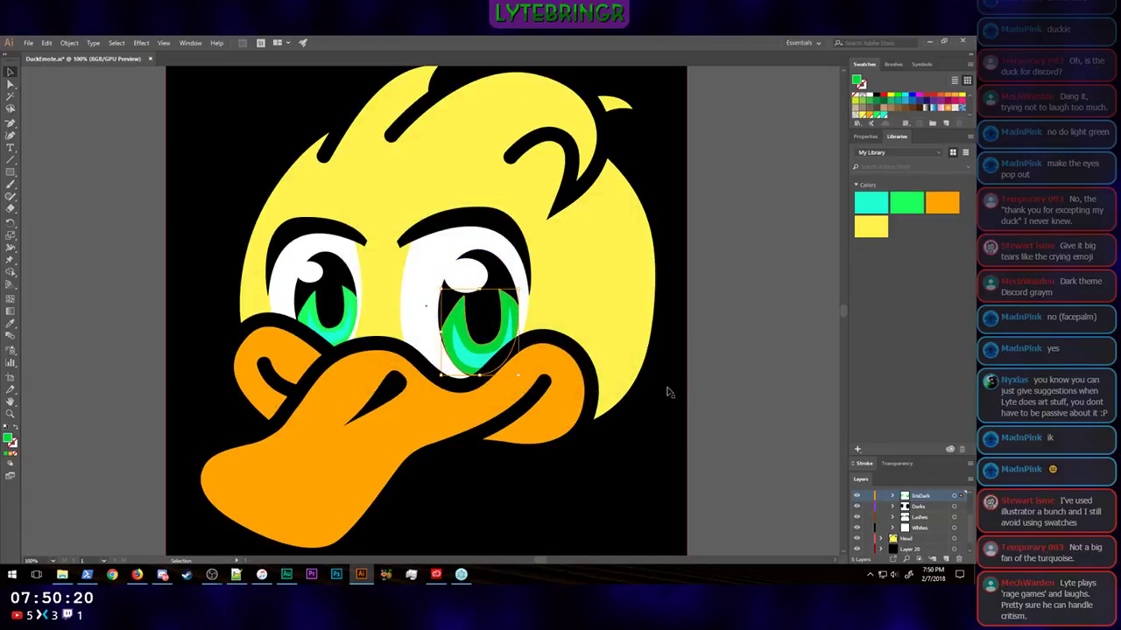
{"action": "right_click", "coordinate": [915, 205]}
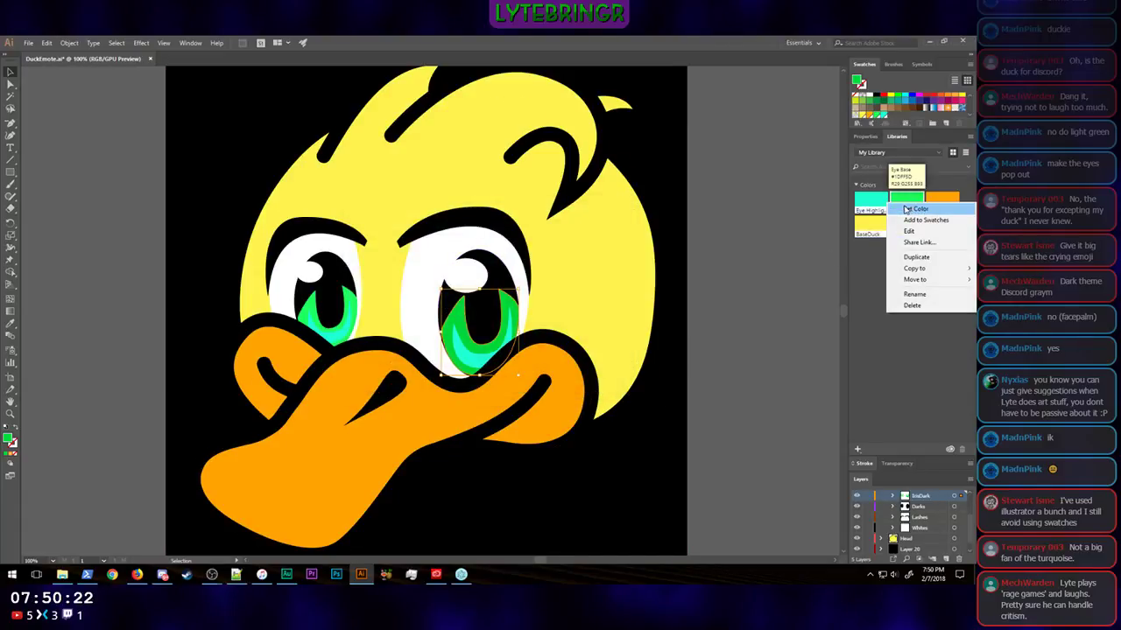
{"action": "left_click", "coordinate": [907, 208]}
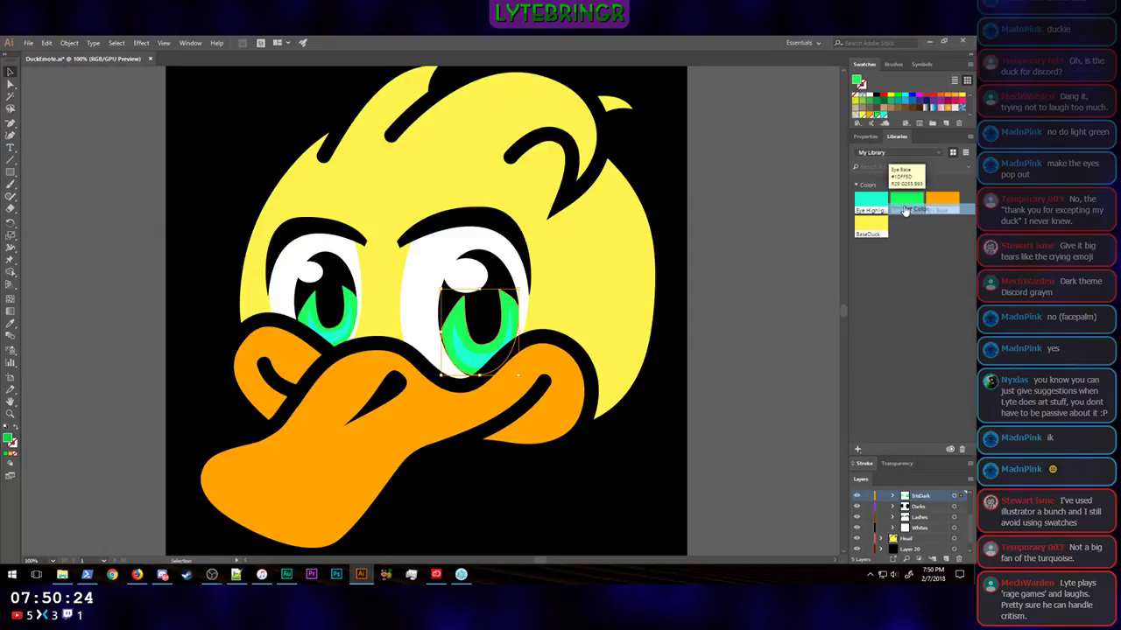
Step: Edit the Eye Base library color to the darker green #05E03D and apply it to the irises of both eyes
{"action": "right_click", "coordinate": [913, 201]}
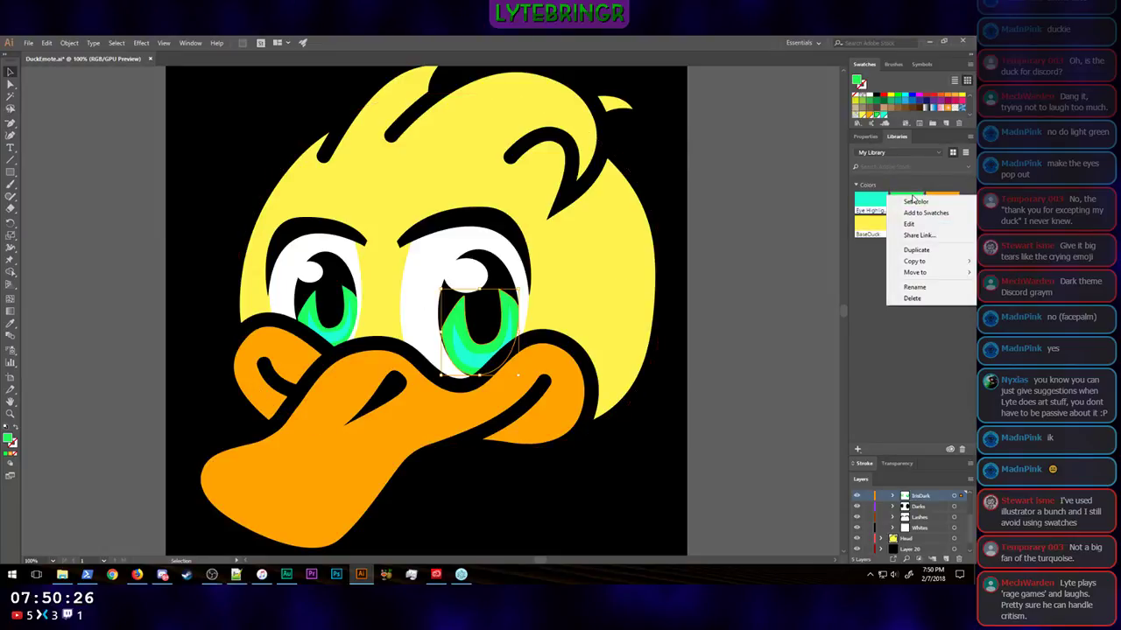
{"action": "left_click", "coordinate": [911, 224]}
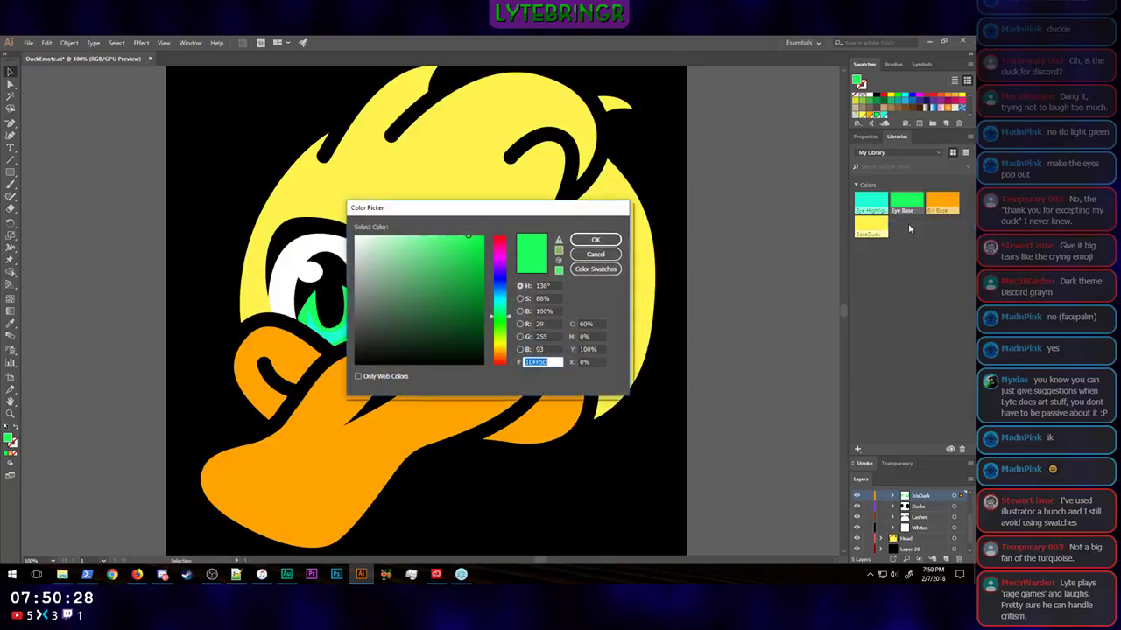
{"action": "left_click_drag", "start_coordinate": [482, 250], "coordinate": [482, 251]}
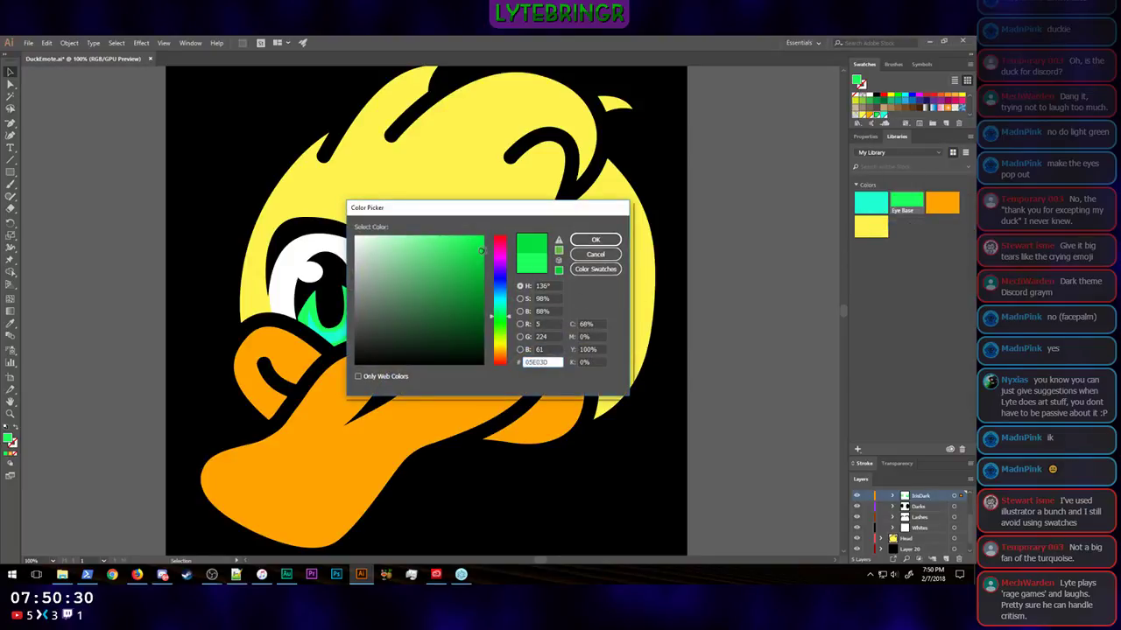
{"action": "left_click", "coordinate": [596, 240]}
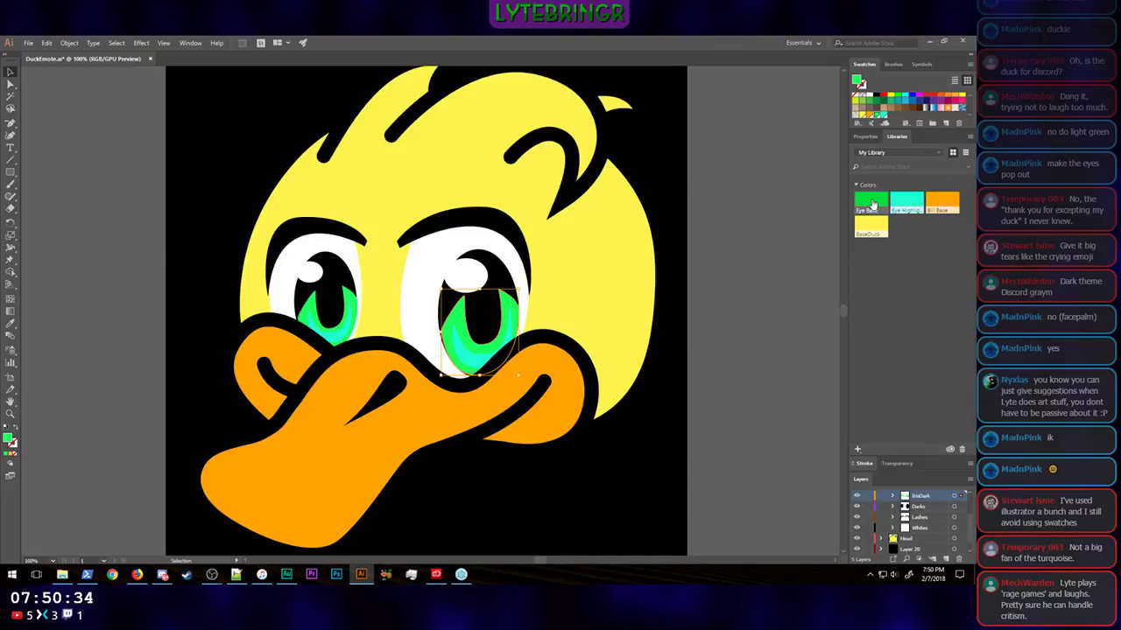
{"action": "left_click", "coordinate": [302, 296]}
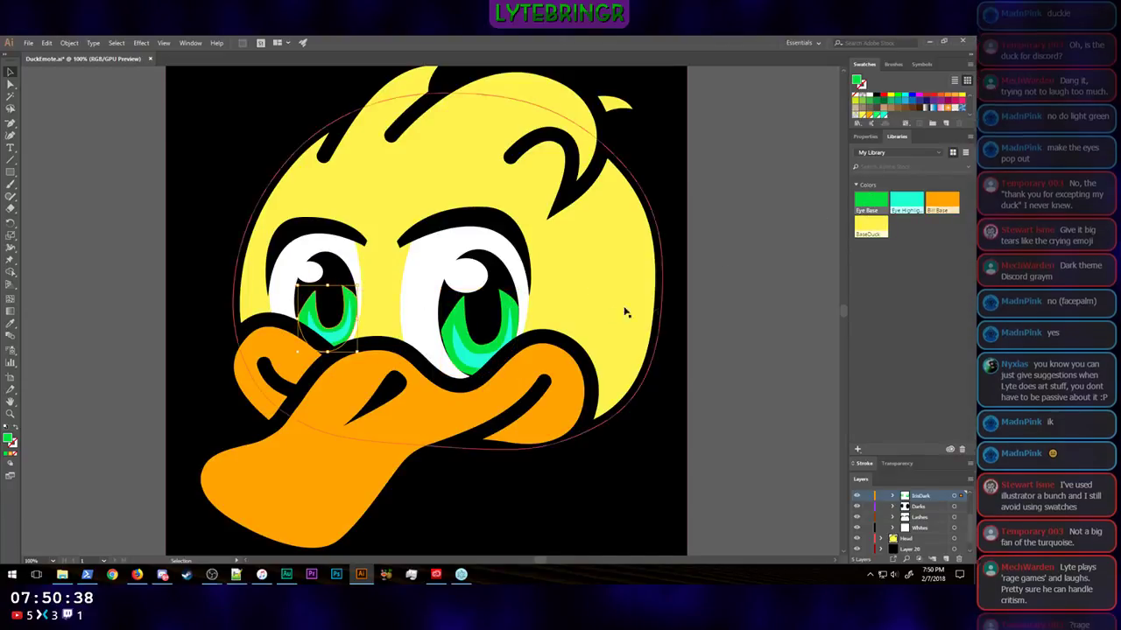
Step: Try the darker turquoise #00D8AE as the Eye Highlight library color on the iris highlights of both eyes
{"action": "left_click", "coordinate": [482, 359]}
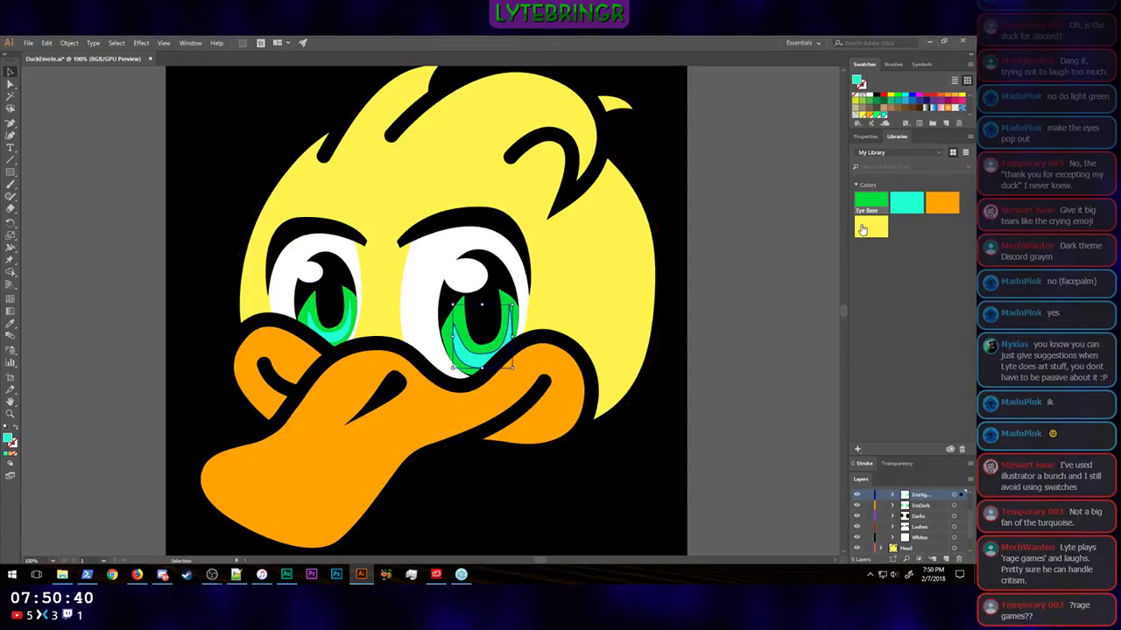
{"action": "right_click", "coordinate": [891, 204]}
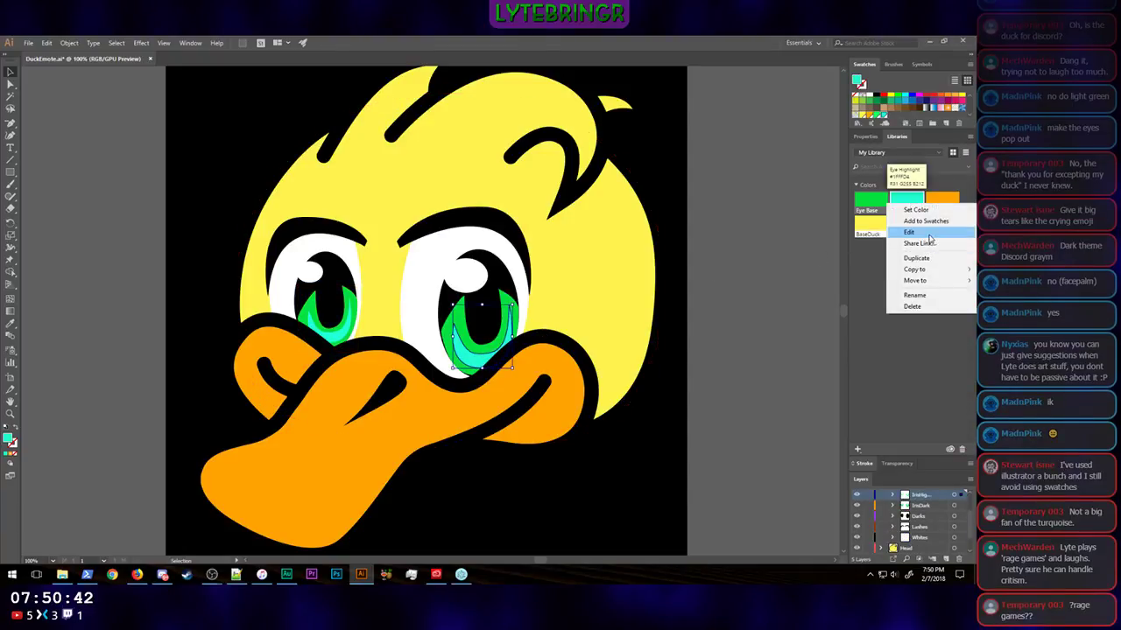
{"action": "left_click", "coordinate": [911, 232]}
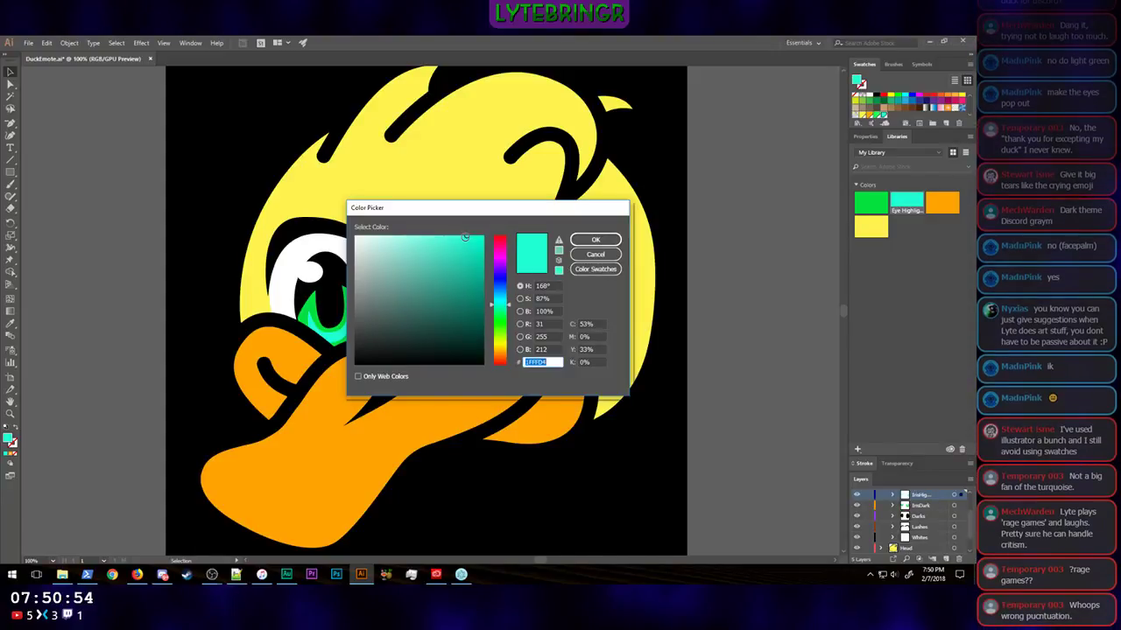
{"action": "left_click_drag", "start_coordinate": [470, 236], "coordinate": [488, 255]}
{"action": "left_click", "coordinate": [596, 240]}
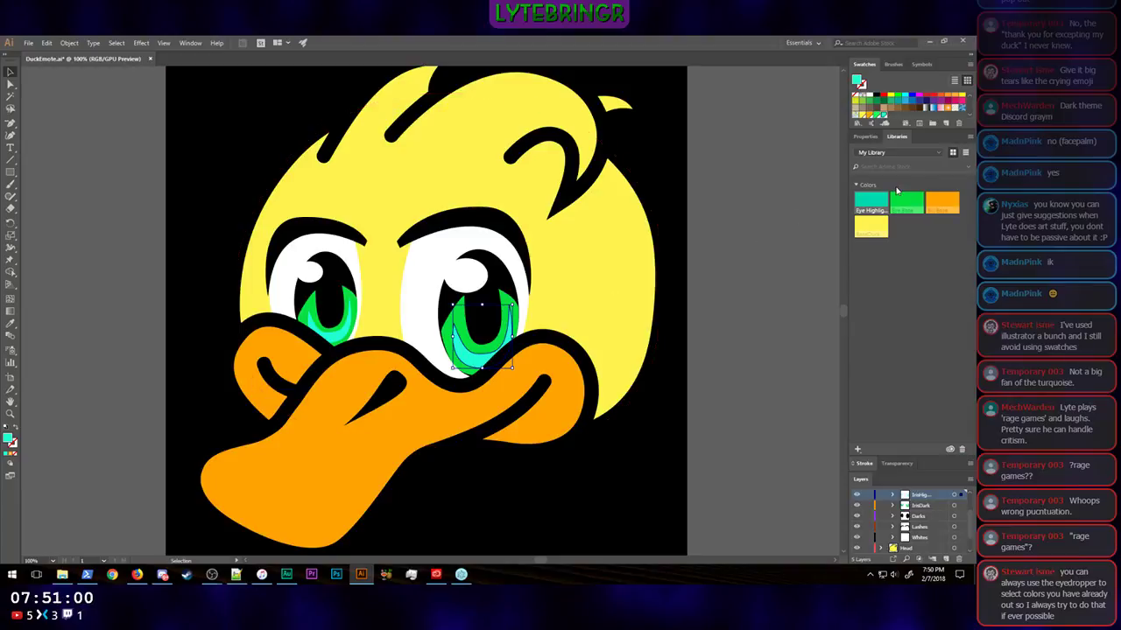
{"action": "left_click", "coordinate": [348, 345]}
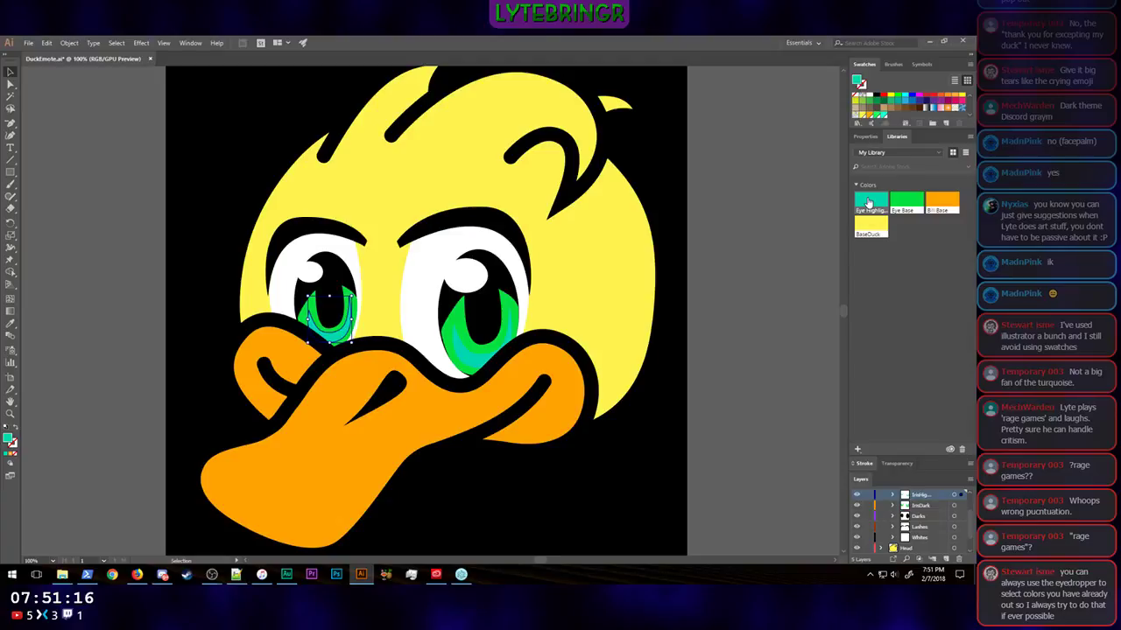
Step: Edit the Eye Highlight library color to the bright green #0DFF7A and apply it to both eyes' iris highlights
{"action": "right_click", "coordinate": [868, 203]}
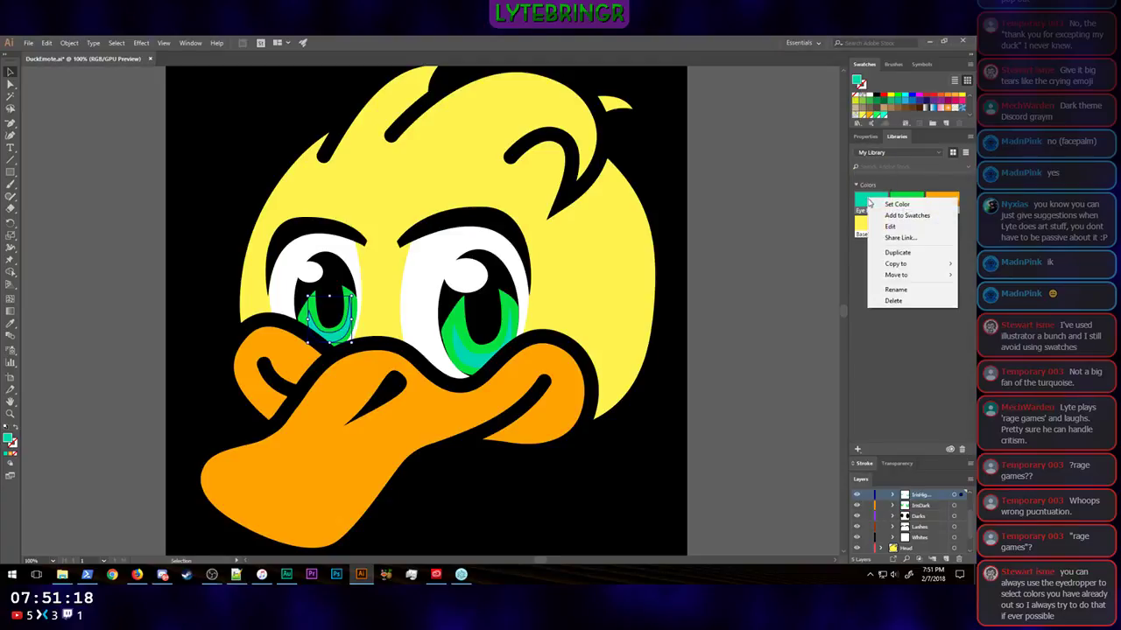
{"action": "left_click", "coordinate": [889, 227]}
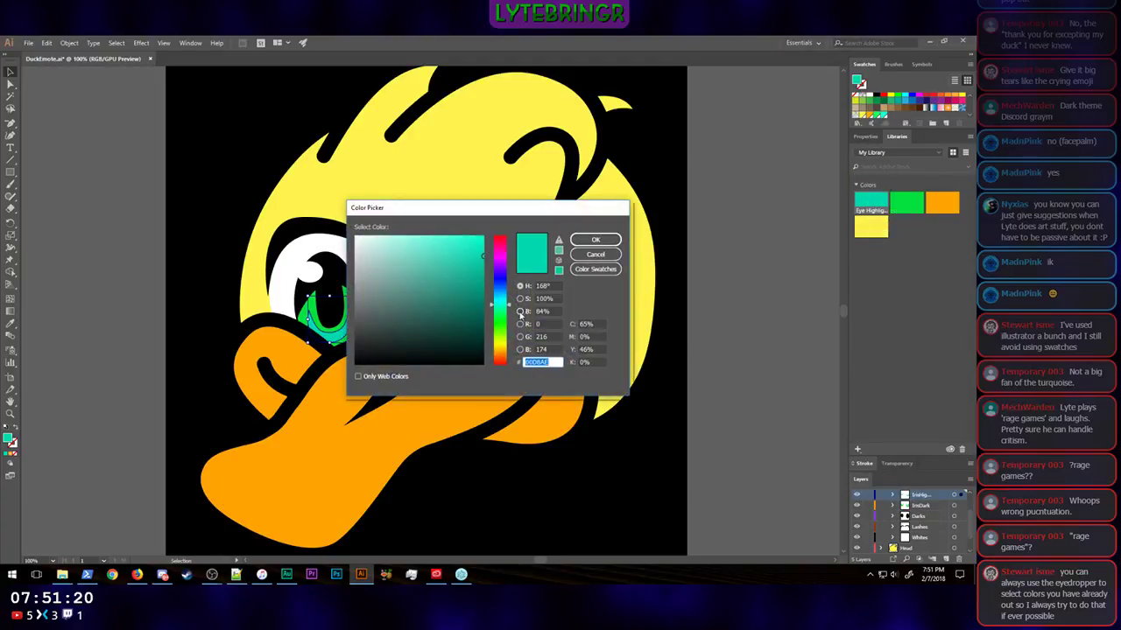
{"action": "left_click_drag", "start_coordinate": [510, 306], "coordinate": [511, 313]}
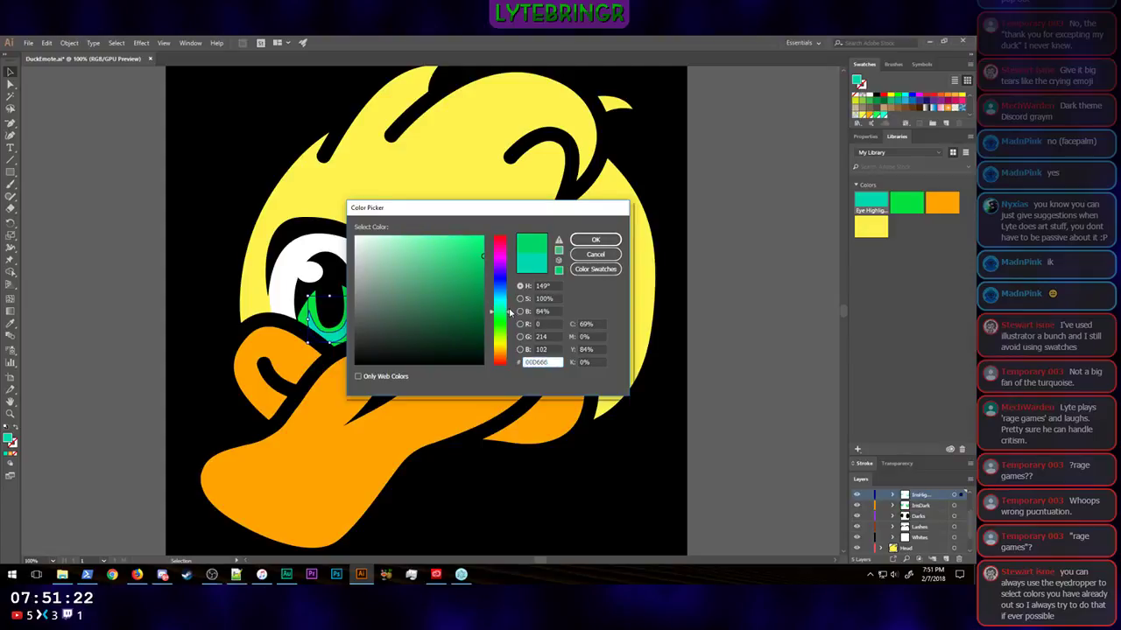
{"action": "left_click", "coordinate": [472, 236]}
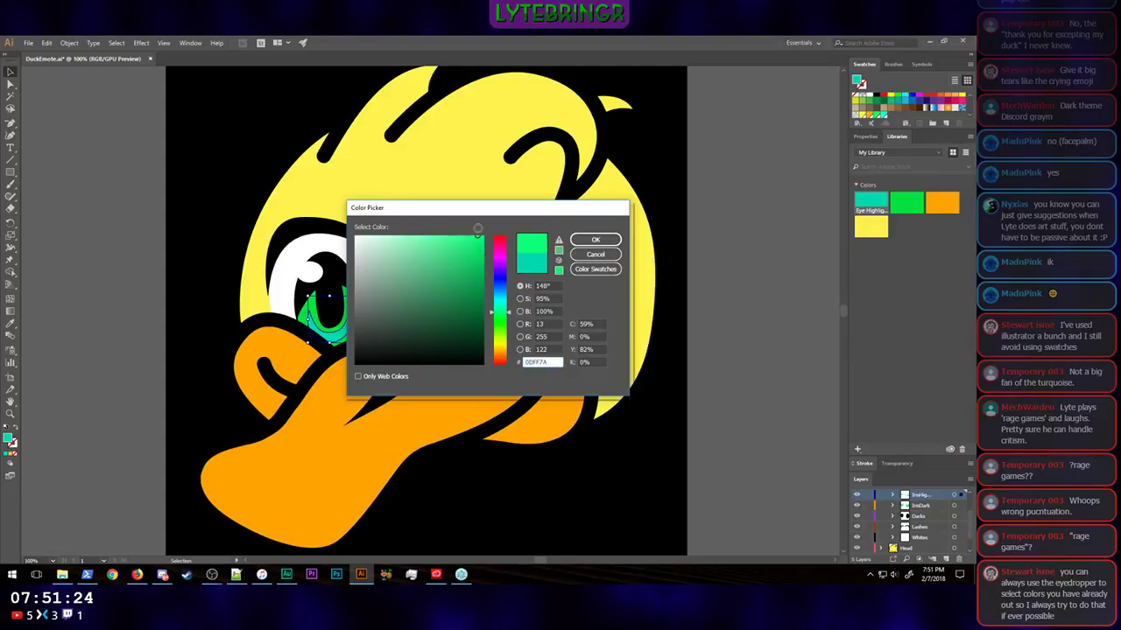
{"action": "left_click", "coordinate": [595, 239]}
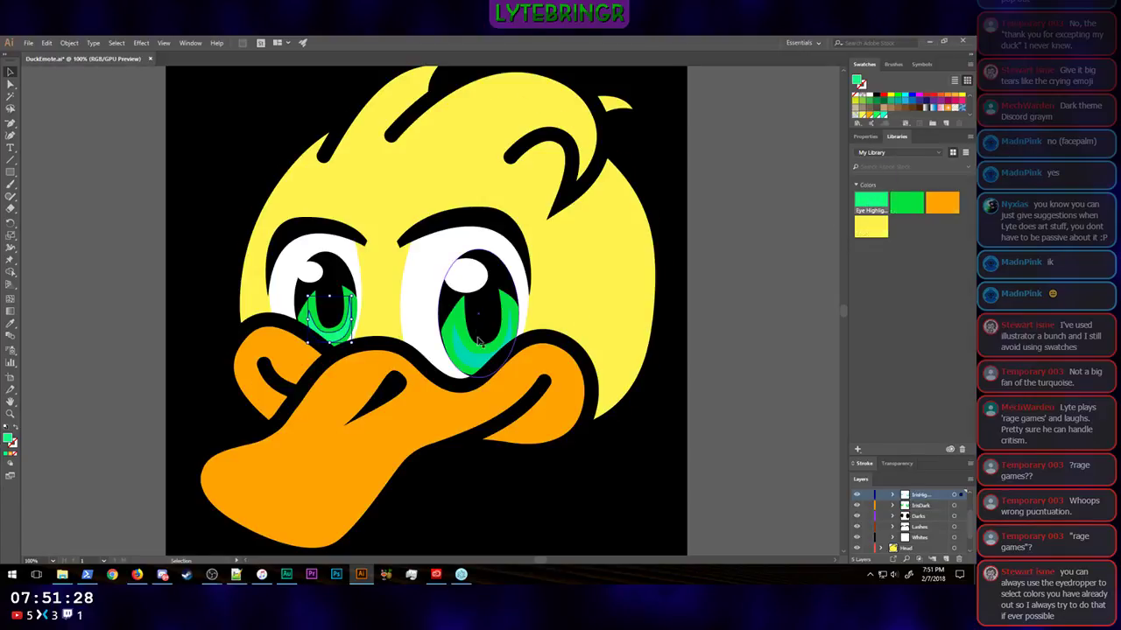
{"action": "left_click", "coordinate": [480, 346]}
{"action": "left_click", "coordinate": [871, 208]}
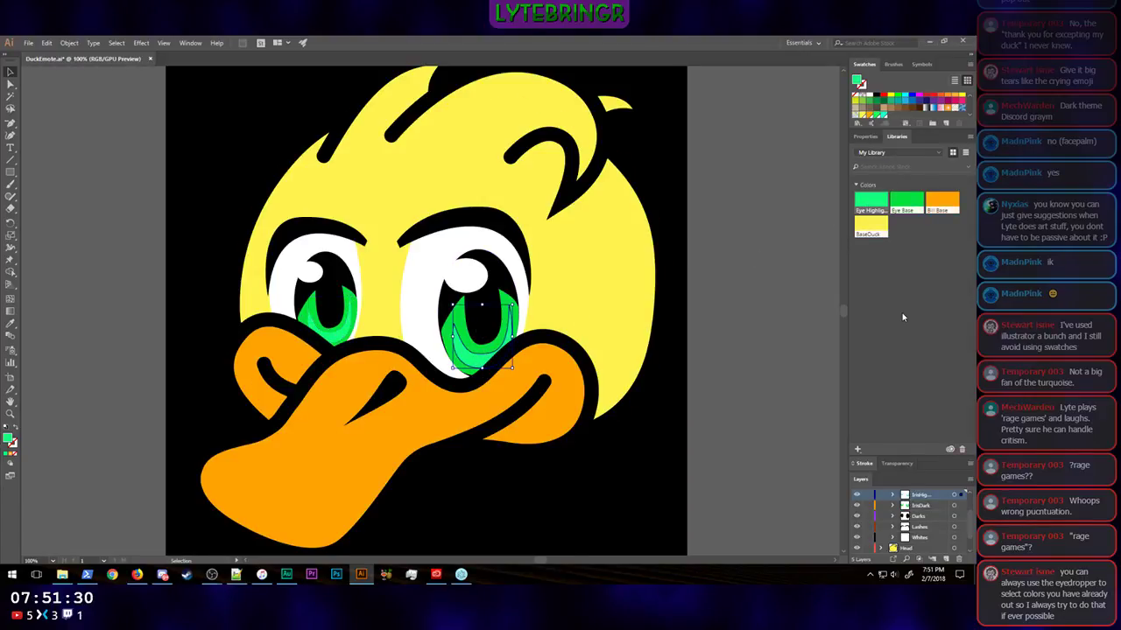
{"action": "left_click", "coordinate": [730, 324]}
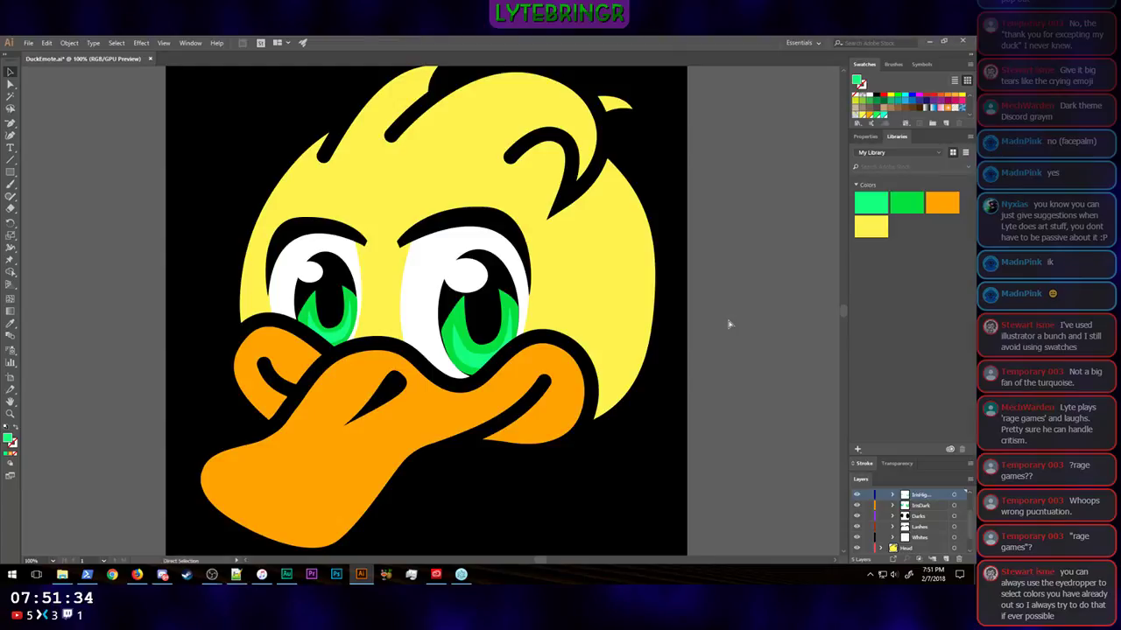
Step: Examine how the all-green eyes read at tiny and medium emote sizes against the black background
{"action": "key", "text": "ctrl+minus"}
{"action": "key", "text": "ctrl+minus"}
{"action": "key", "text": "ctrl+minus"}
{"action": "key", "text": "ctrl+minus"}
{"action": "key", "text": "ctrl+minus"}
{"action": "key", "text": "ctrl+minus"}
{"action": "key", "text": "ctrl+minus"}
{"action": "key", "text": "ctrl+minus"}
{"action": "key", "text": "ctrl+minus"}
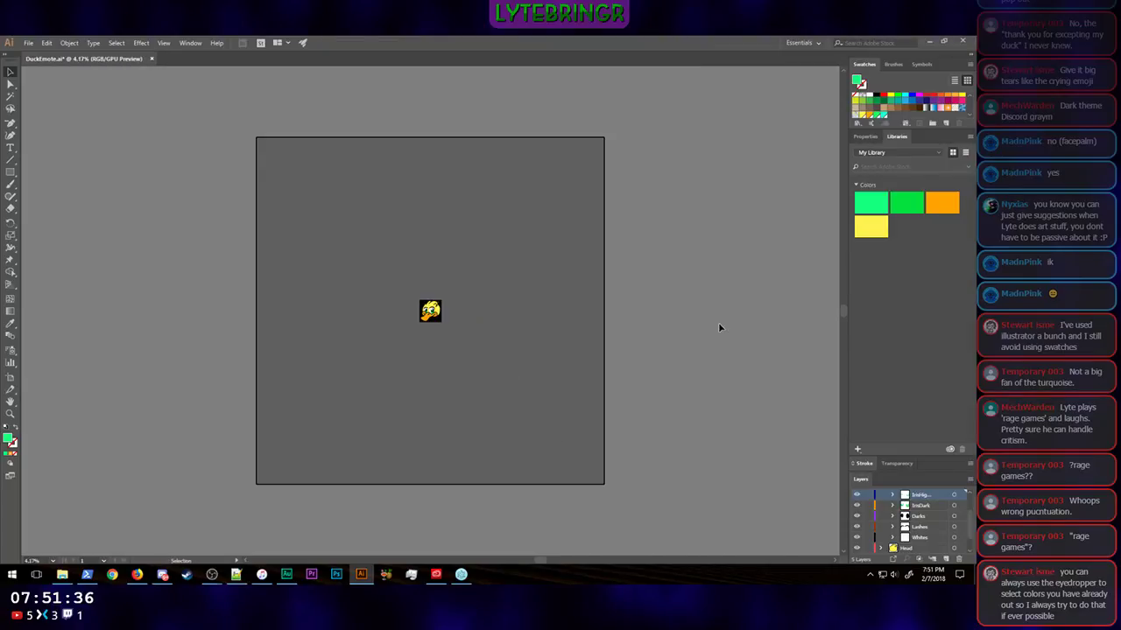
{"action": "key", "text": "ctrl+plus"}
{"action": "key", "text": "ctrl+plus"}
{"action": "key", "text": "ctrl+plus"}
{"action": "key", "text": "ctrl+plus"}
{"action": "key", "text": "ctrl+plus"}
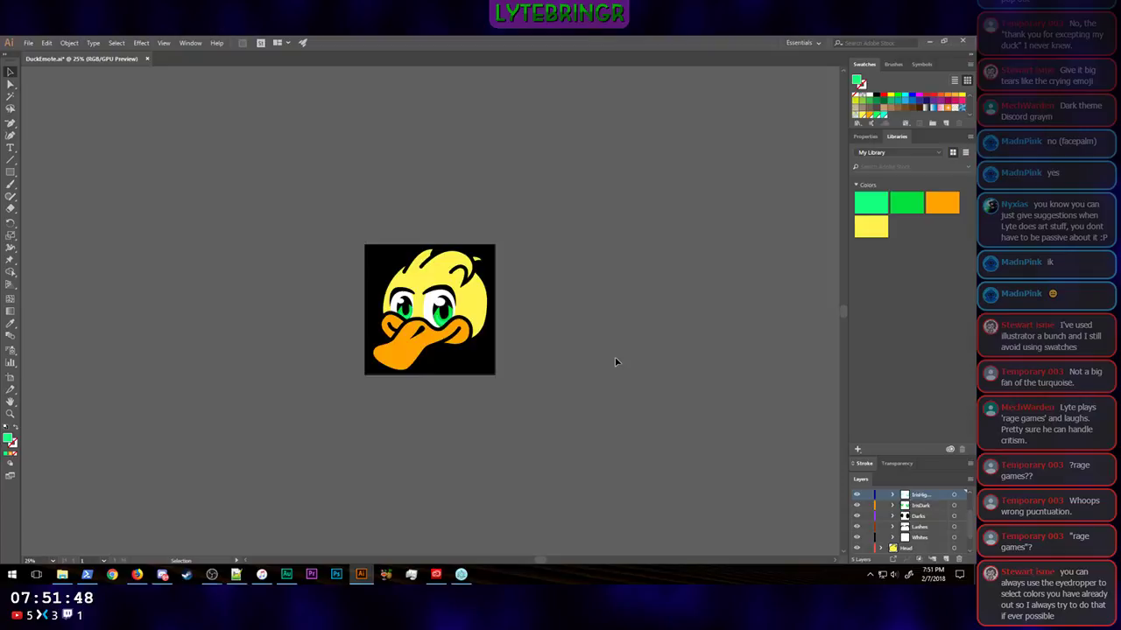
{"action": "key", "text": "ctrl+plus"}
{"action": "key", "text": "ctrl+plus"}
{"action": "key", "text": "ctrl+minus"}
{"action": "key", "text": "ctrl+minus"}
{"action": "key", "text": "ctrl+minus"}
{"action": "key", "text": "ctrl+minus"}
{"action": "key", "text": "ctrl+minus"}
{"action": "key", "text": "ctrl+minus"}
{"action": "key", "text": "ctrl+minus"}
{"action": "key", "text": "ctrl+plus"}
{"action": "key", "text": "ctrl+plus"}
{"action": "key", "text": "ctrl+plus"}
{"action": "key", "text": "ctrl+plus"}
{"action": "key", "text": "ctrl+plus"}
{"action": "key", "text": "ctrl+plus"}
{"action": "key", "text": "ctrl+plus"}
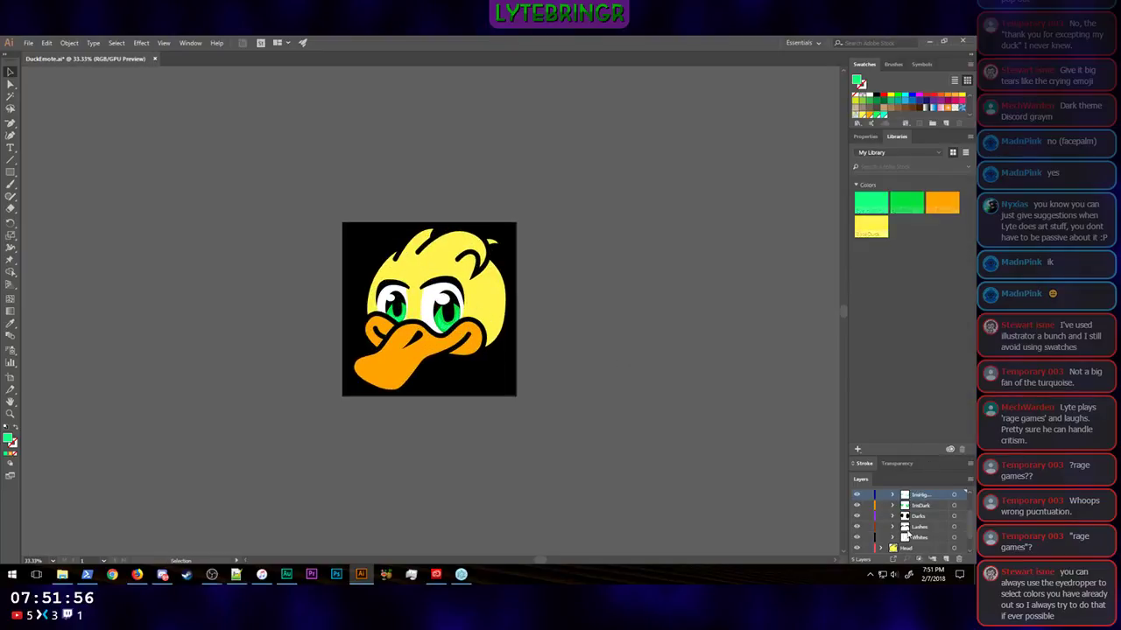
Step: Change the fill of the square background rectangle on Layer 20 to white
{"action": "scroll", "coordinate": [907, 525], "scroll_direction": "down", "scroll_amount": 2}
{"action": "left_click", "coordinate": [905, 537]}
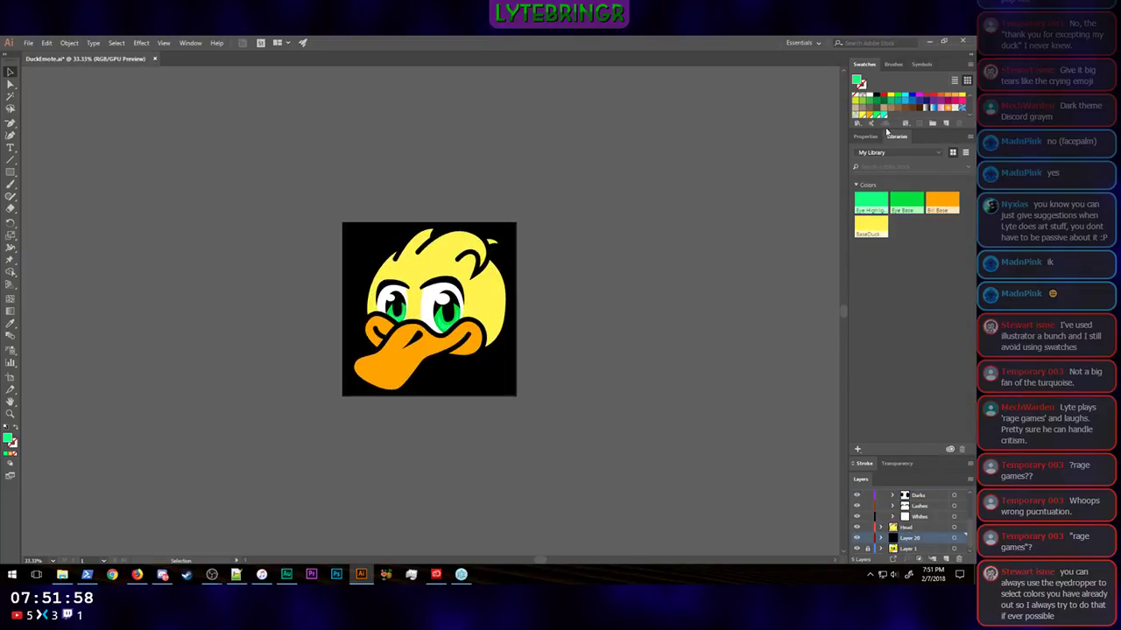
{"action": "left_click", "coordinate": [865, 136]}
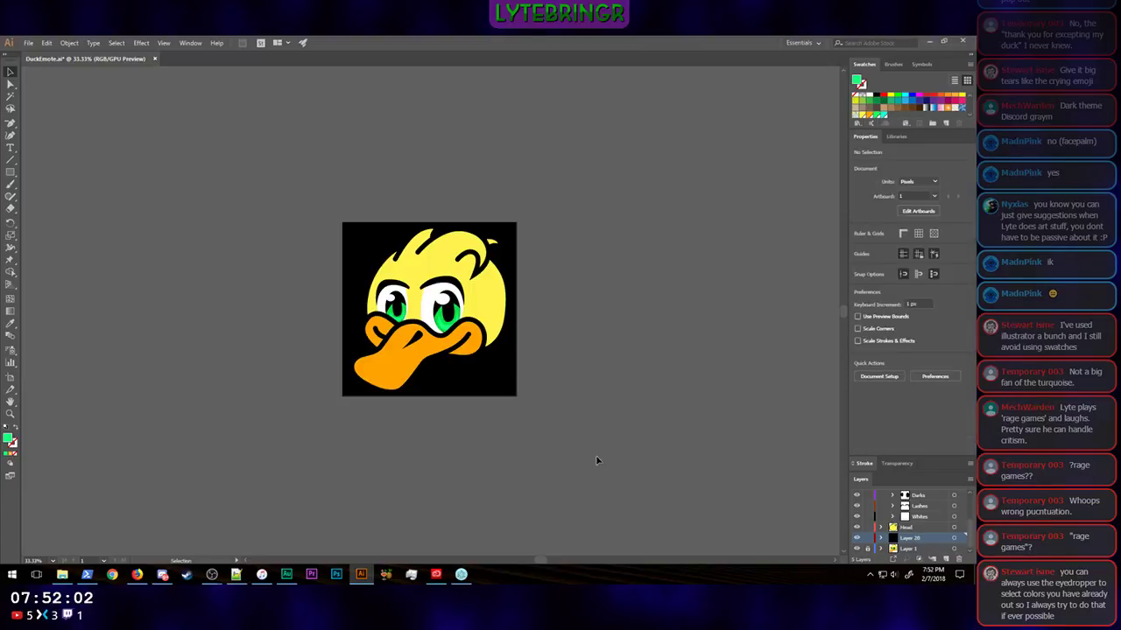
{"action": "left_click", "coordinate": [511, 390]}
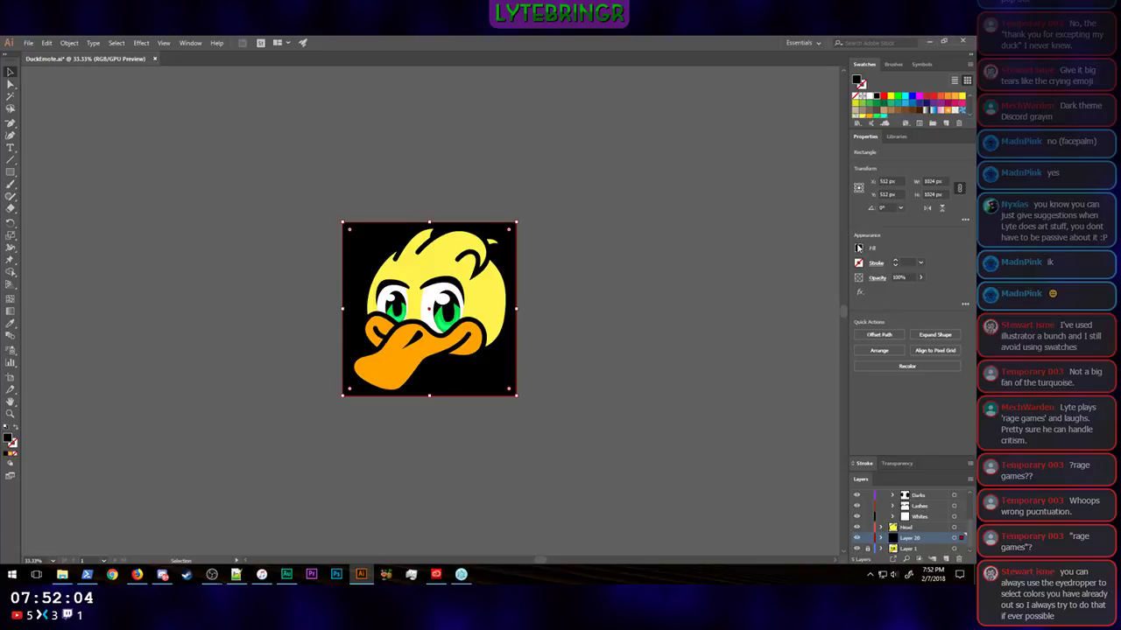
{"action": "left_click", "coordinate": [858, 248]}
{"action": "left_click", "coordinate": [758, 285]}
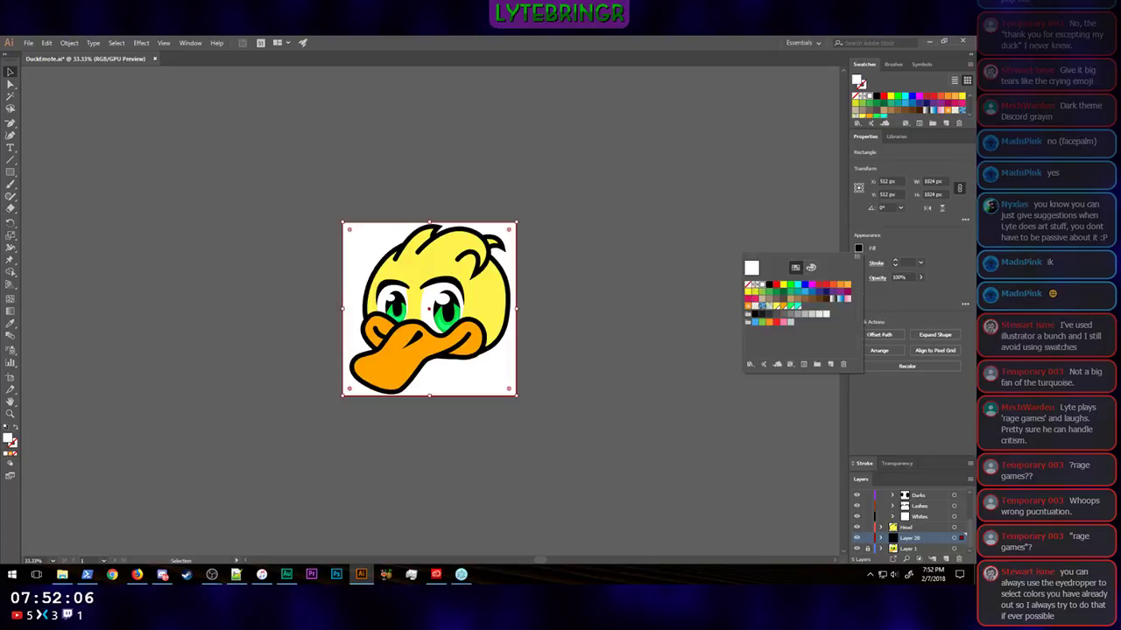
{"action": "left_click", "coordinate": [942, 259]}
{"action": "left_click", "coordinate": [567, 318]}
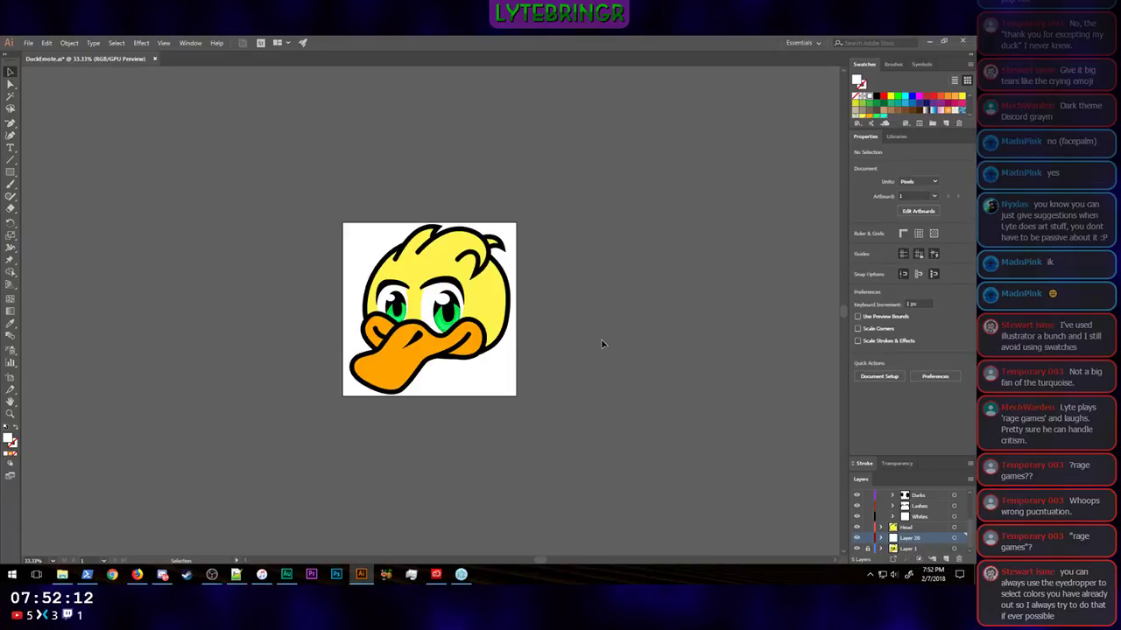
{"action": "key", "text": "ctrl+plus"}
{"action": "key", "text": "ctrl+plus"}
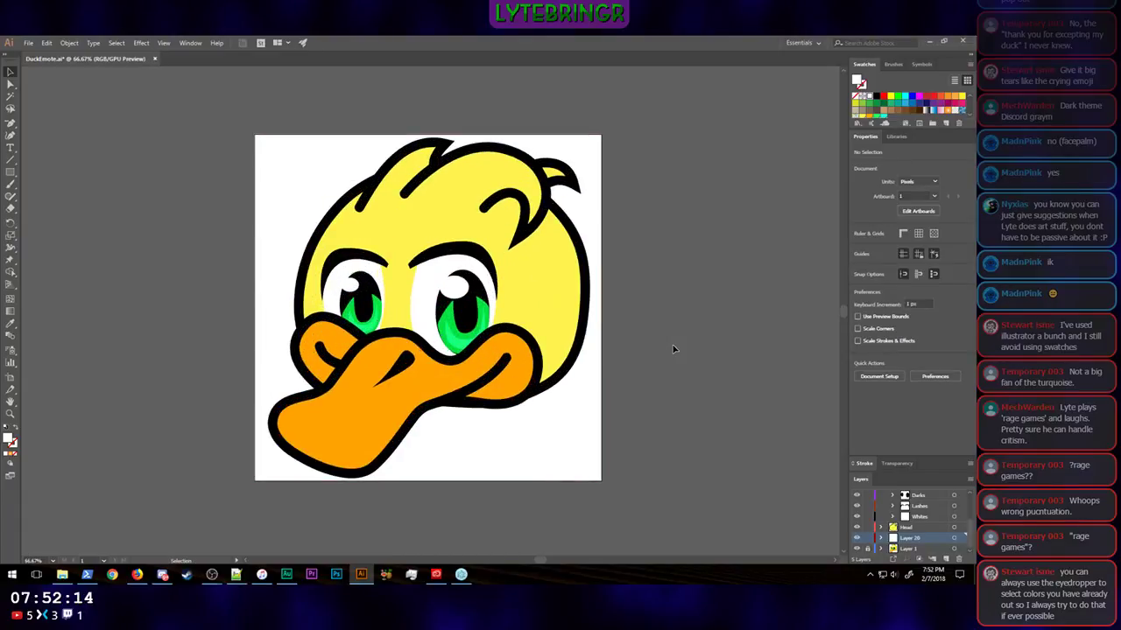
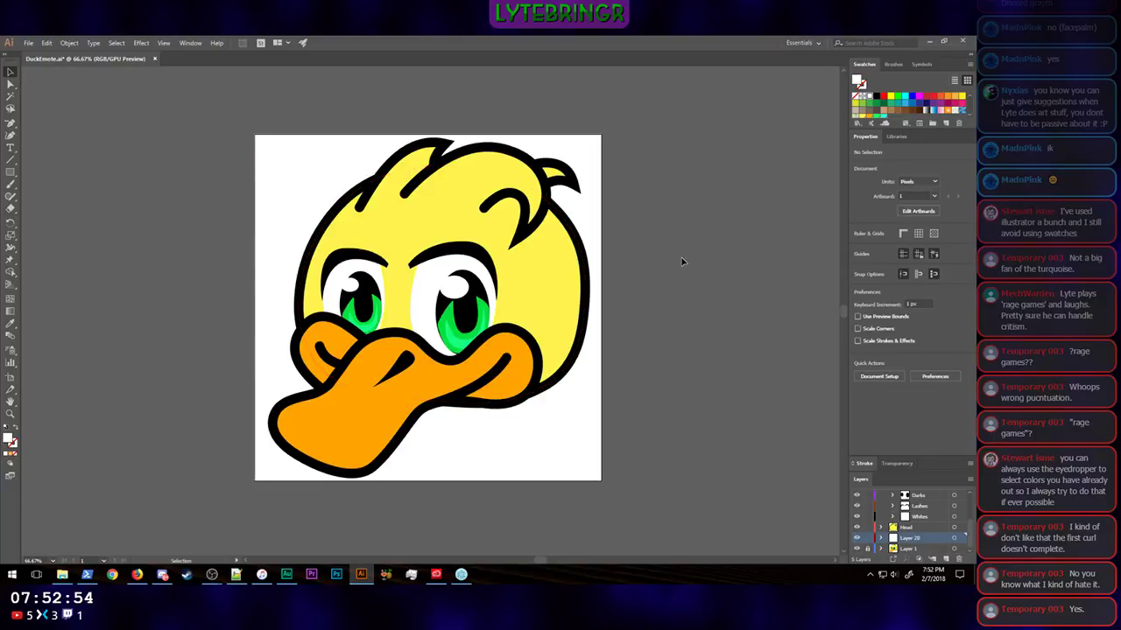
Step: Examine the duck's head outline, hair curls, eyes and bill both up close and as a whole
{"action": "key", "text": "ctrl+equal"}
{"action": "key", "text": "ctrl+equal"}
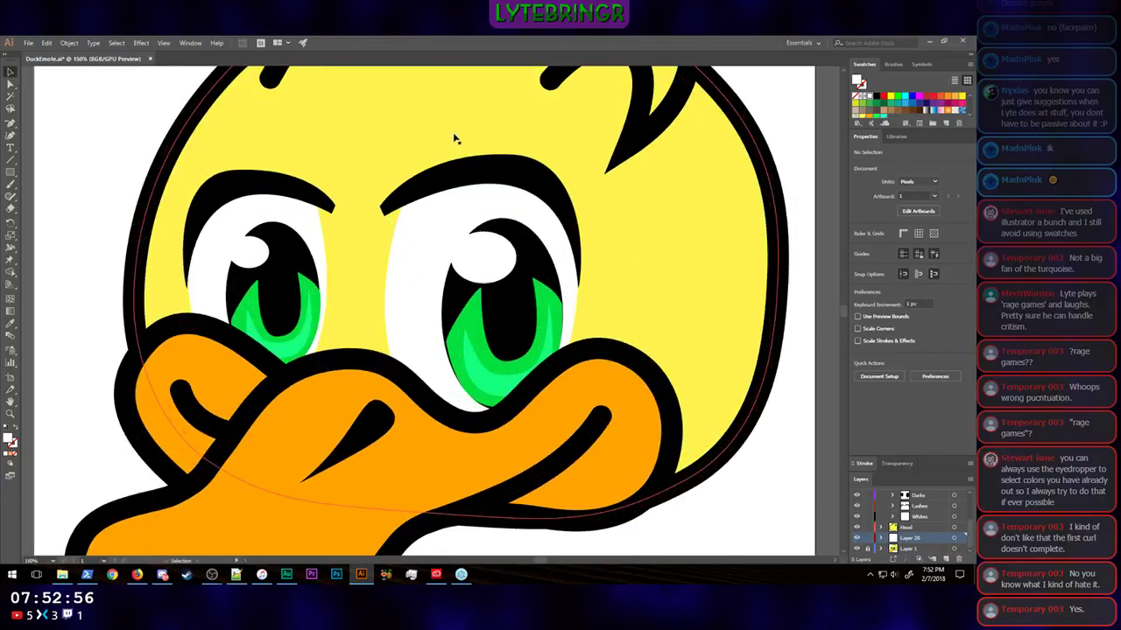
{"action": "scroll", "coordinate": [456, 140], "scroll_direction": "up", "scroll_amount": 5}
{"action": "scroll", "coordinate": [464, 149], "scroll_direction": "up", "scroll_amount": 3}
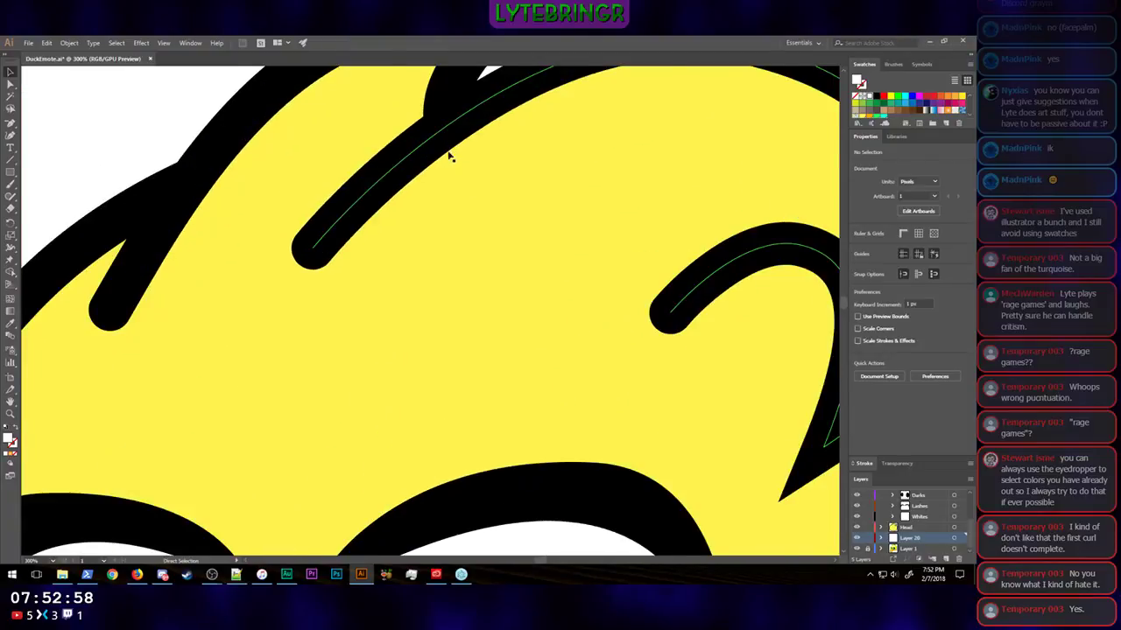
{"action": "scroll", "coordinate": [449, 156], "scroll_direction": "up", "scroll_amount": 5}
{"action": "scroll", "coordinate": [449, 156], "scroll_direction": "up", "scroll_amount": 3}
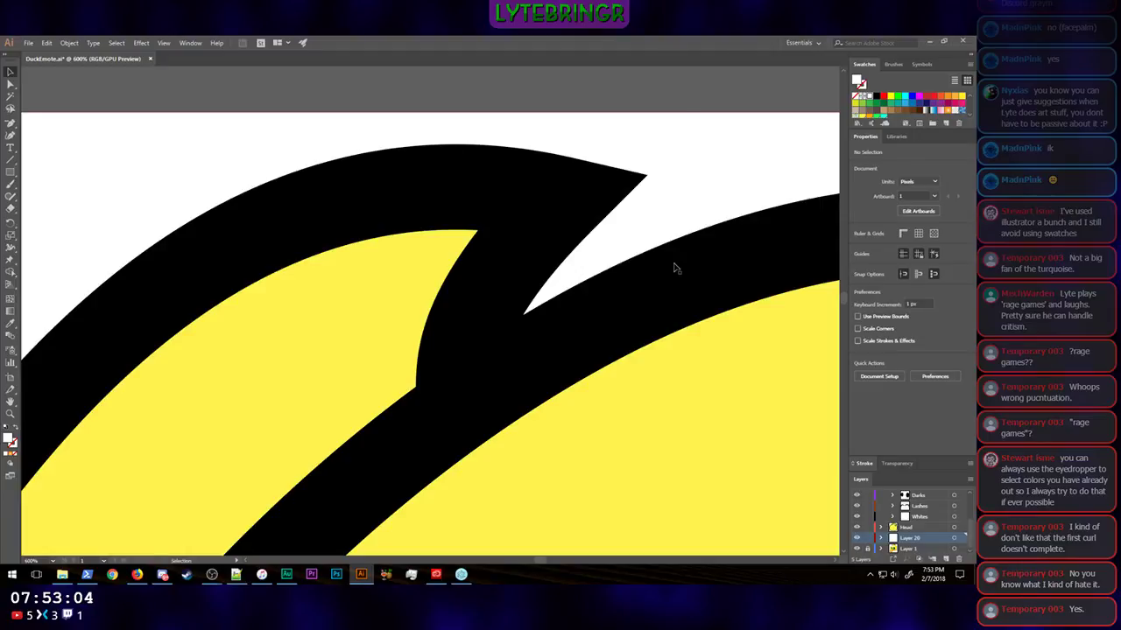
{"action": "scroll", "coordinate": [674, 268], "scroll_direction": "down", "scroll_amount": 8}
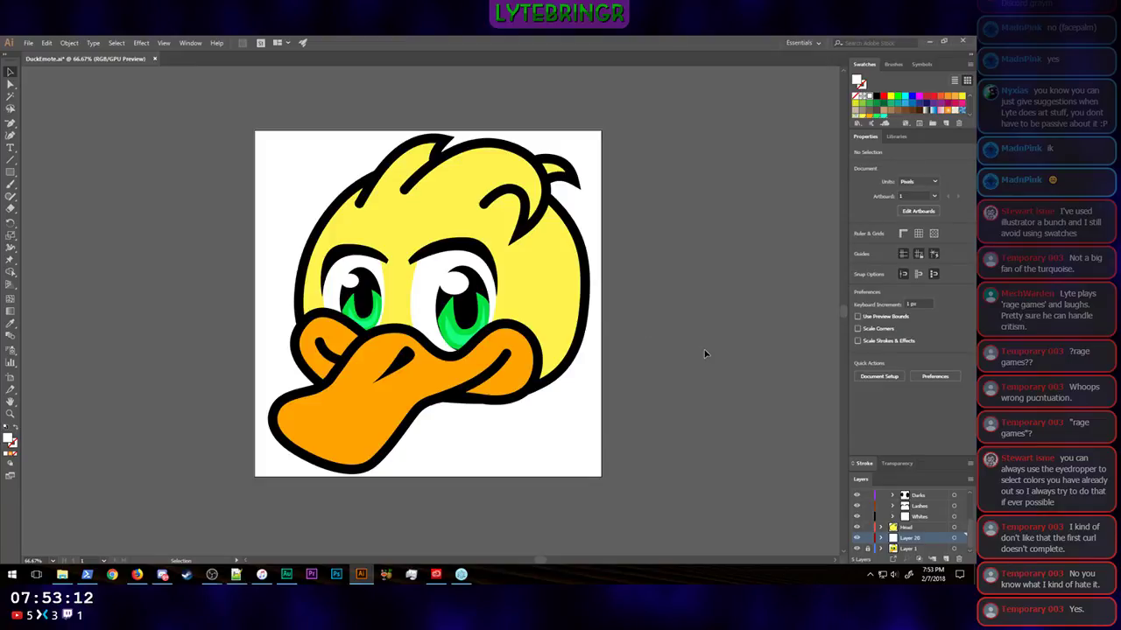
{"action": "scroll", "coordinate": [706, 354], "scroll_direction": "up", "scroll_amount": 3}
{"action": "scroll", "coordinate": [706, 354], "scroll_direction": "down", "scroll_amount": 3}
{"action": "scroll", "coordinate": [706, 353], "scroll_direction": "up", "scroll_amount": 3}
{"action": "scroll", "coordinate": [718, 352], "scroll_direction": "down", "scroll_amount": 2}
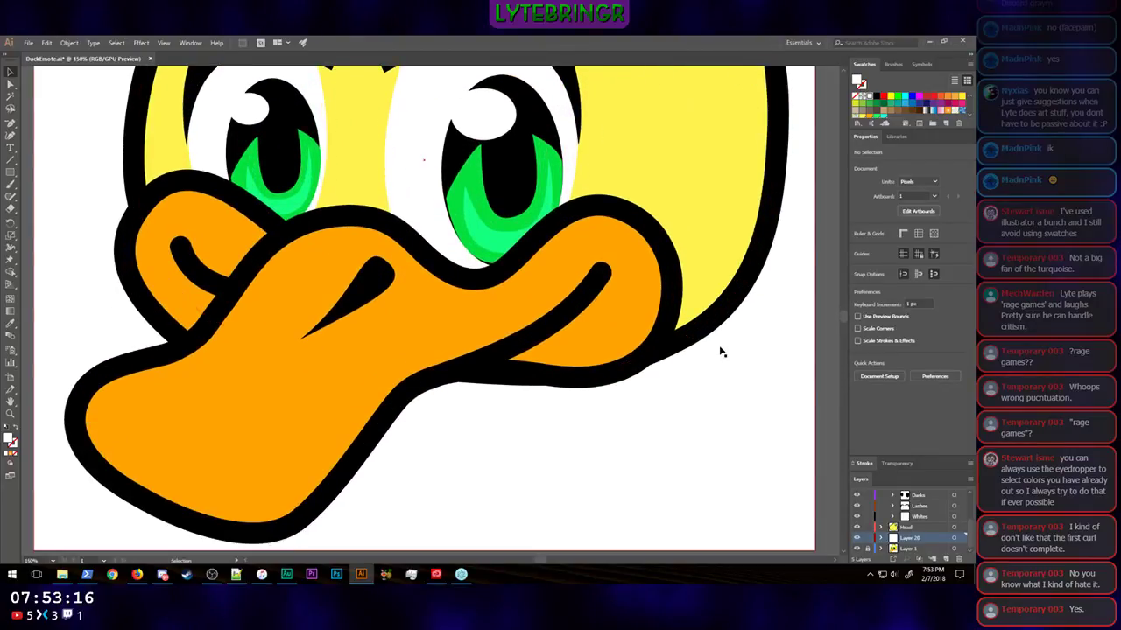
{"action": "scroll", "coordinate": [776, 343], "scroll_direction": "up", "scroll_amount": 2}
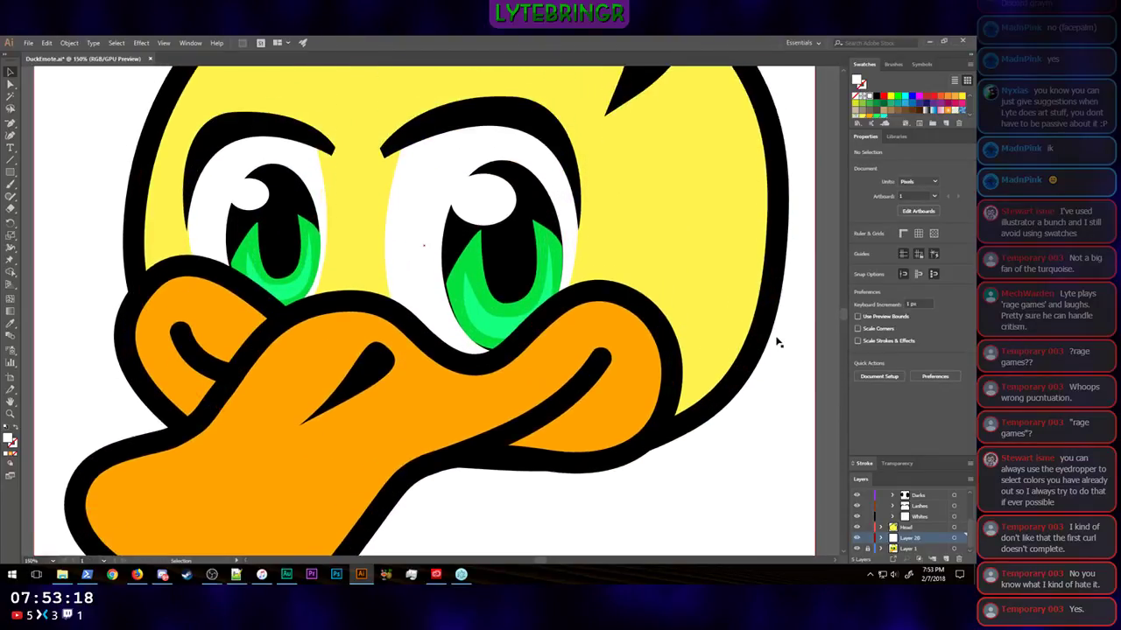
{"action": "scroll", "coordinate": [776, 343], "scroll_direction": "up", "scroll_amount": 5}
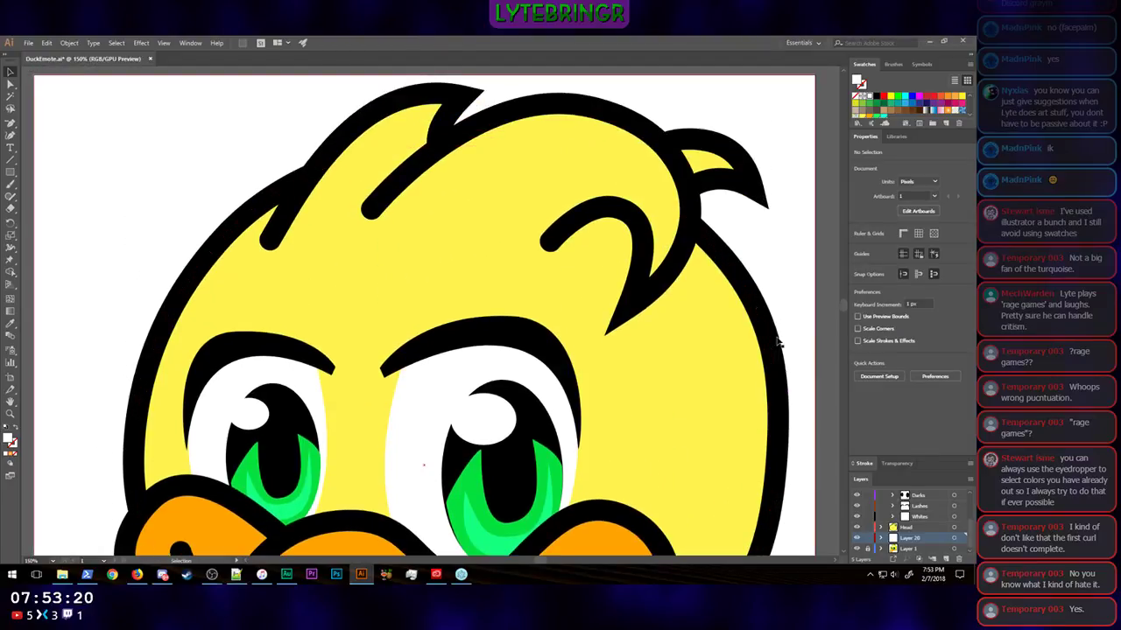
{"action": "scroll", "coordinate": [775, 343], "scroll_direction": "down", "scroll_amount": 2}
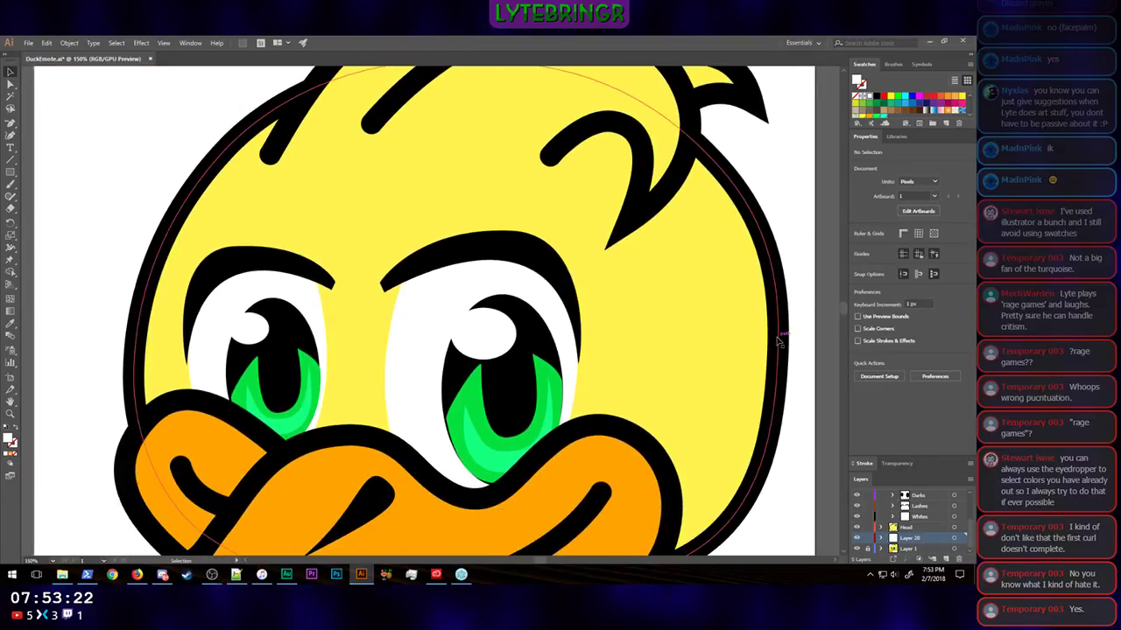
{"action": "key", "text": "ctrl+minus"}
{"action": "key", "text": "ctrl+minus"}
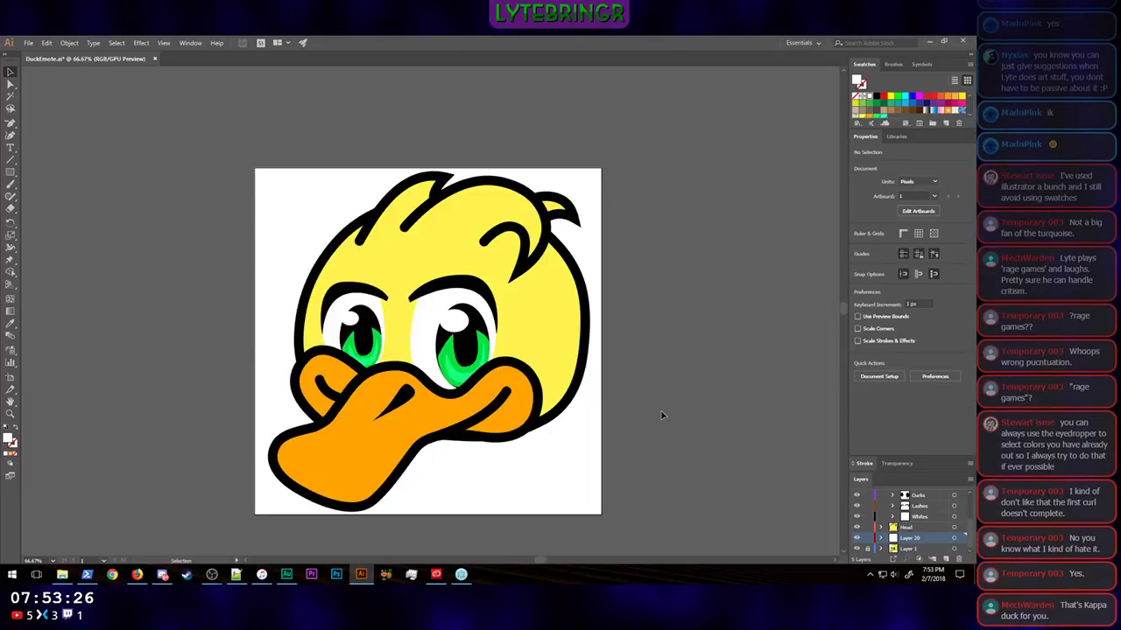
{"action": "scroll", "coordinate": [758, 390], "scroll_direction": "down", "scroll_amount": 1}
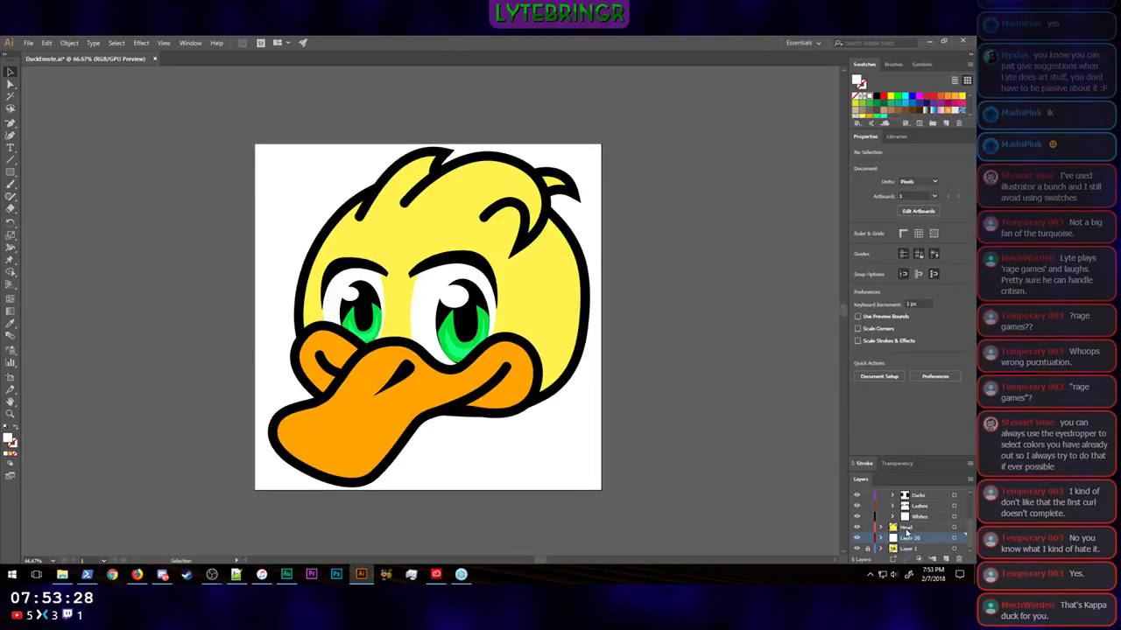
Step: Collapse the Eyes layer's contents and the document properties to make room for the full layer list
{"action": "scroll", "coordinate": [904, 532], "scroll_direction": "up", "scroll_amount": 2}
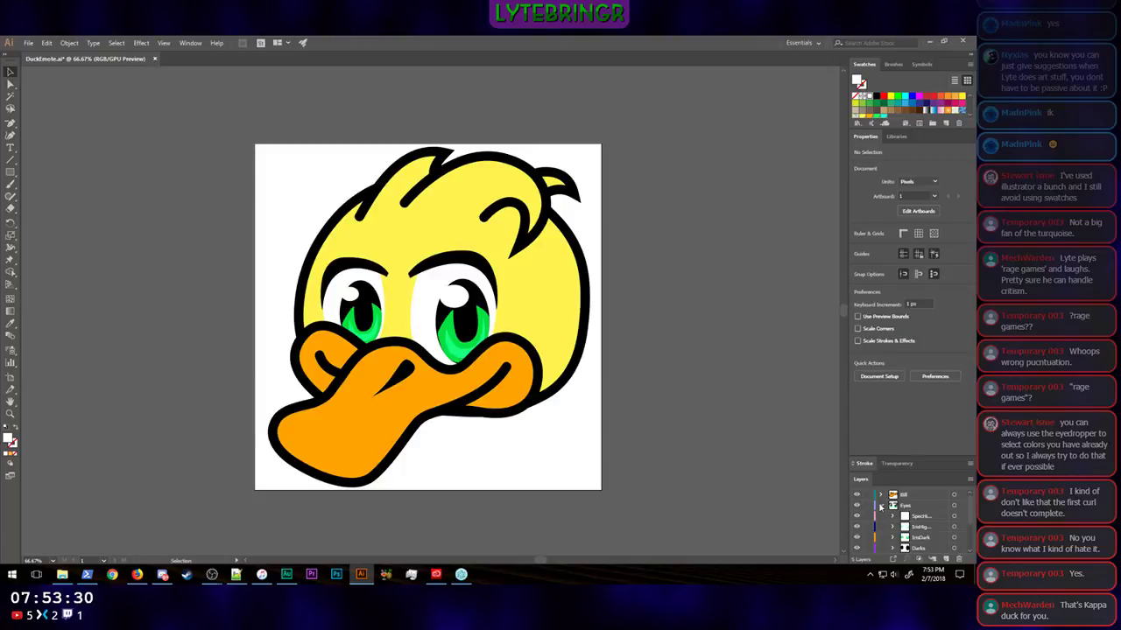
{"action": "left_click", "coordinate": [881, 505]}
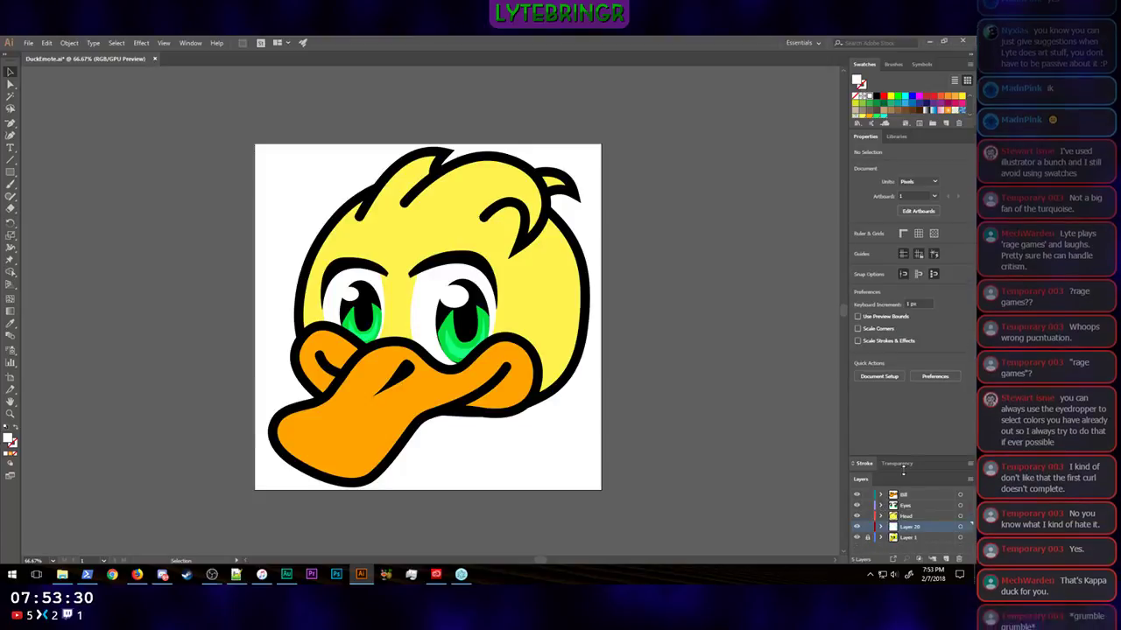
{"action": "double_click", "coordinate": [863, 136]}
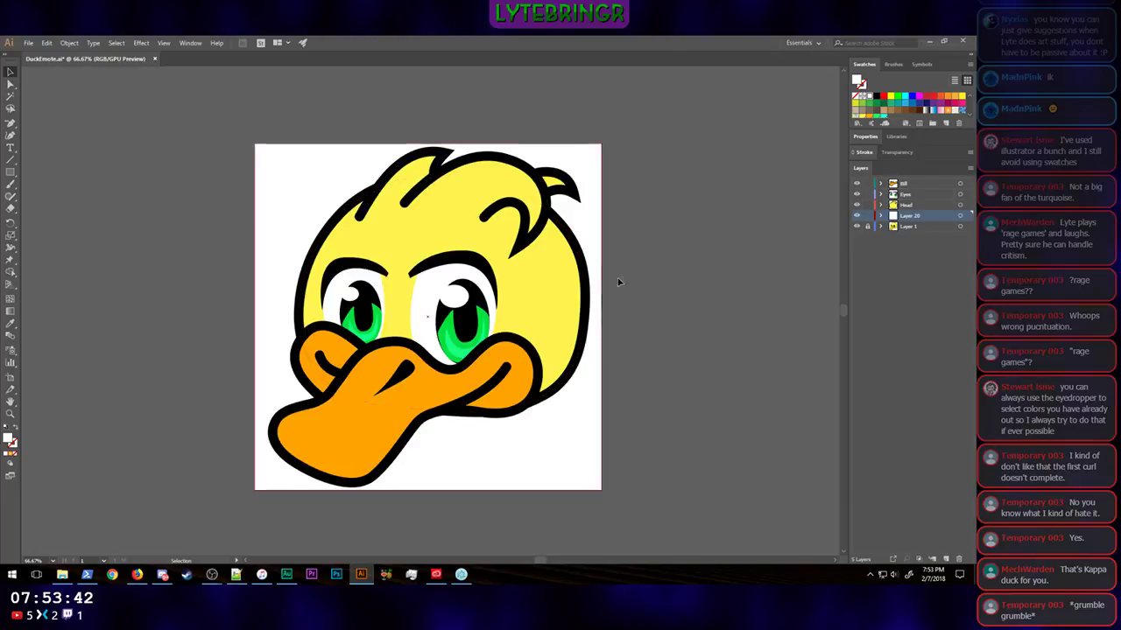
Step: Create a new sublayer inside the Bill layer and name it Bill Shadow
{"action": "scroll", "coordinate": [666, 411], "scroll_direction": "up", "scroll_amount": 1}
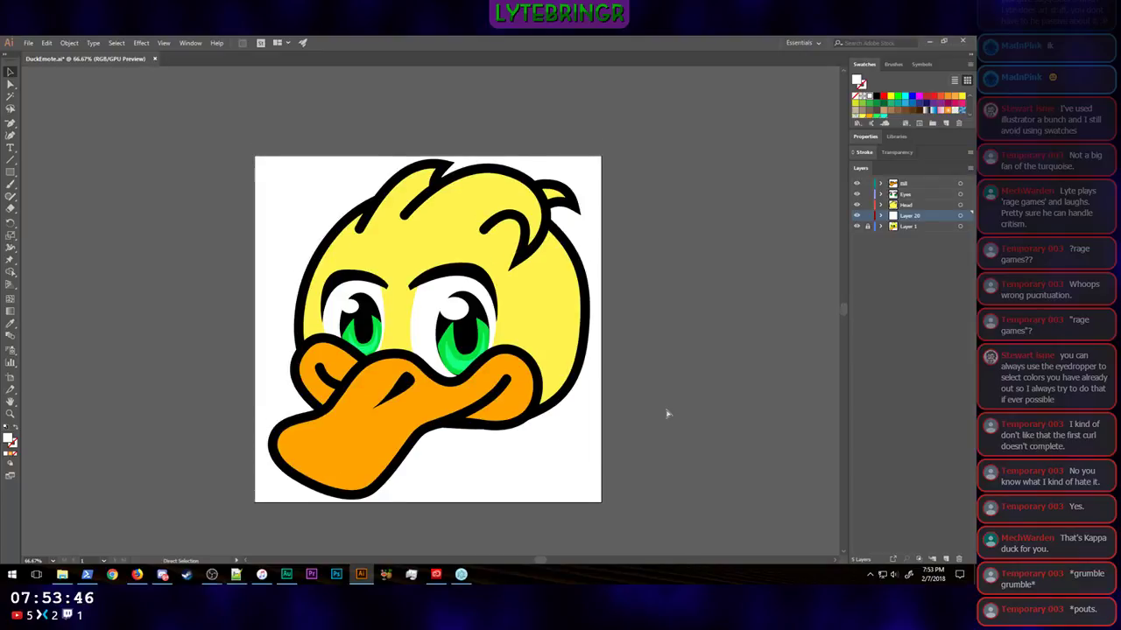
{"action": "key", "text": "ctrl+plus"}
{"action": "key", "text": "ctrl+plus"}
{"action": "scroll", "coordinate": [718, 400], "scroll_direction": "down", "scroll_amount": 5}
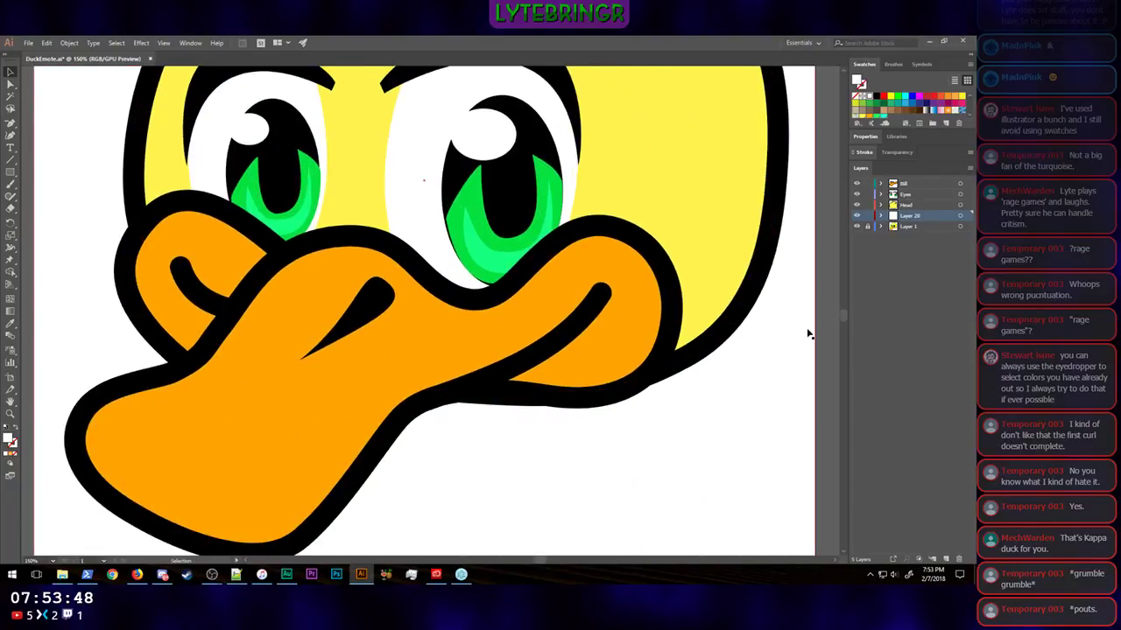
{"action": "left_click", "coordinate": [911, 184]}
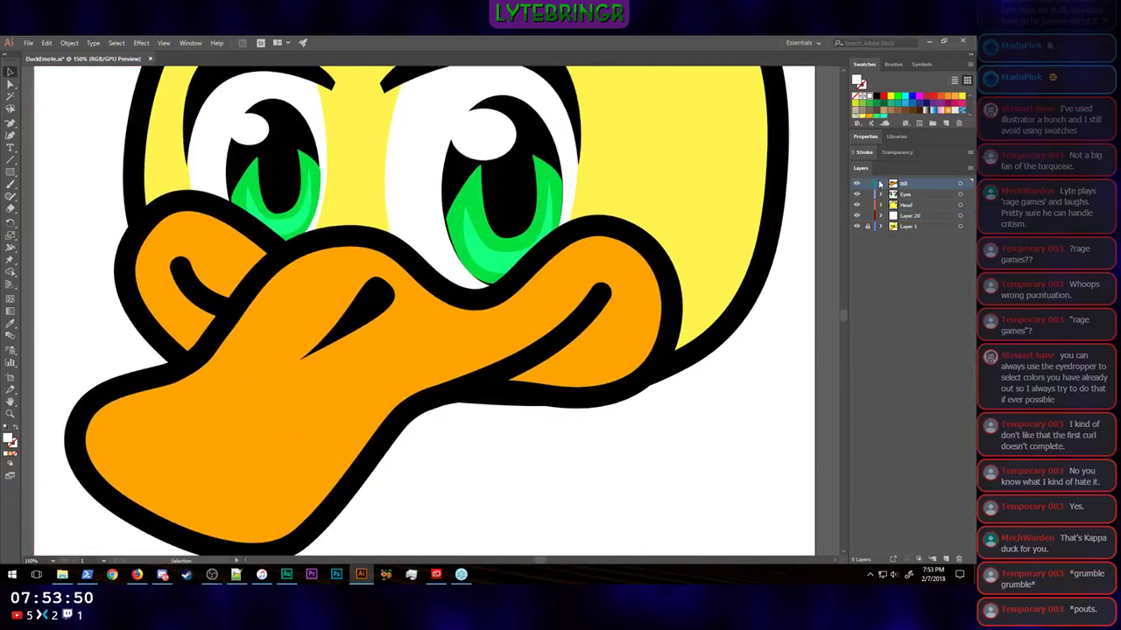
{"action": "left_click", "coordinate": [881, 183]}
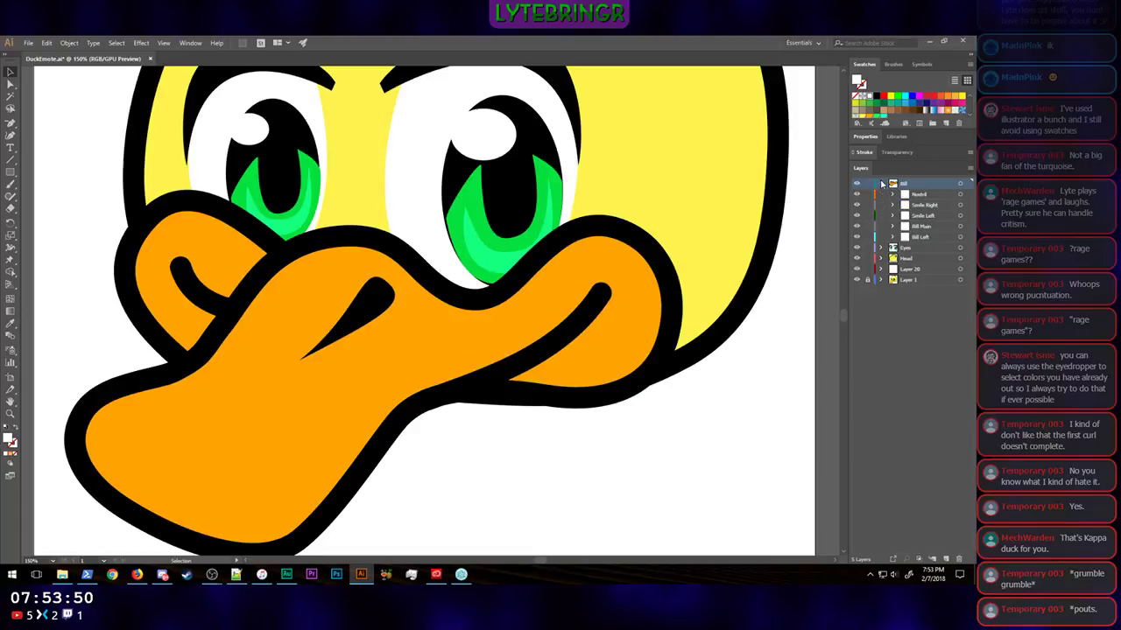
{"action": "left_click", "coordinate": [945, 561]}
{"action": "left_click_drag", "start_coordinate": [913, 189], "coordinate": [925, 210]}
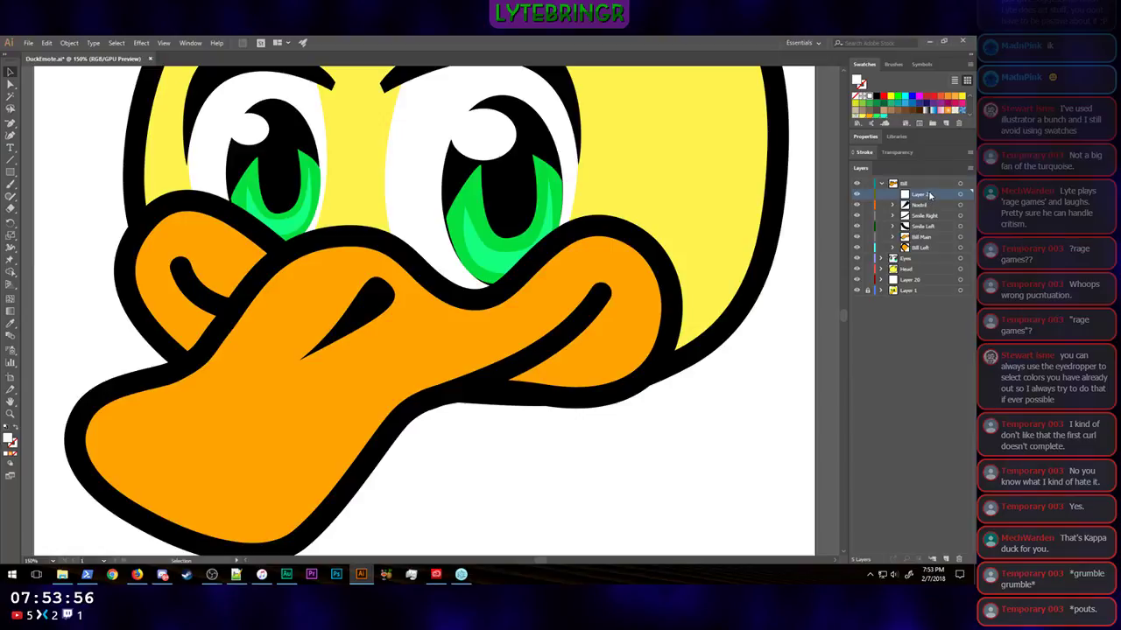
{"action": "double_click", "coordinate": [923, 193]}
{"action": "type", "text": "Bill Shadow"}
{"action": "key", "text": "Return"}
Step: Lock the Nostril, Smile Right, Smile Left, Bill Main and Bill Left sublayers
{"action": "left_click_drag", "start_coordinate": [11, 123], "coordinate": [52, 124]}
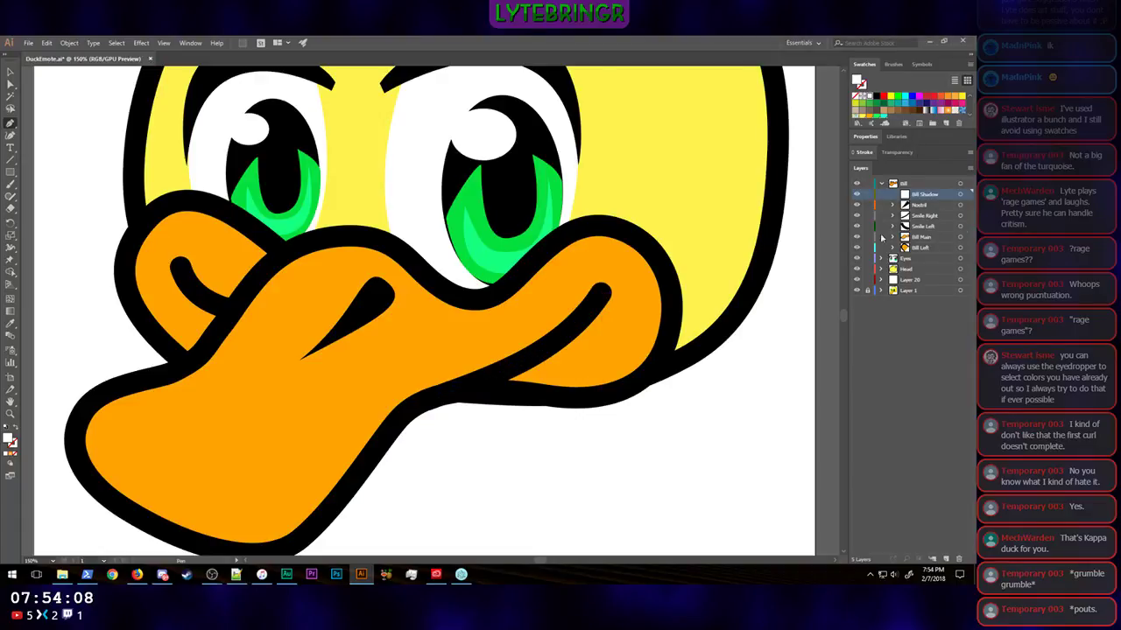
{"action": "left_click", "coordinate": [867, 205]}
{"action": "left_click", "coordinate": [867, 216]}
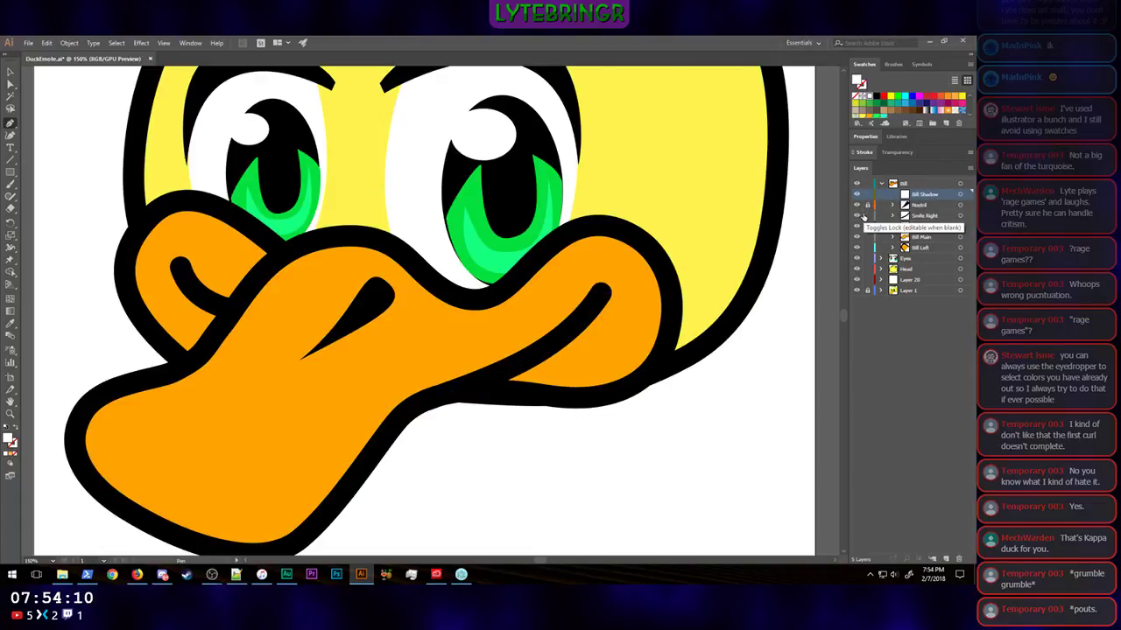
{"action": "left_click", "coordinate": [867, 225]}
{"action": "left_click", "coordinate": [867, 237]}
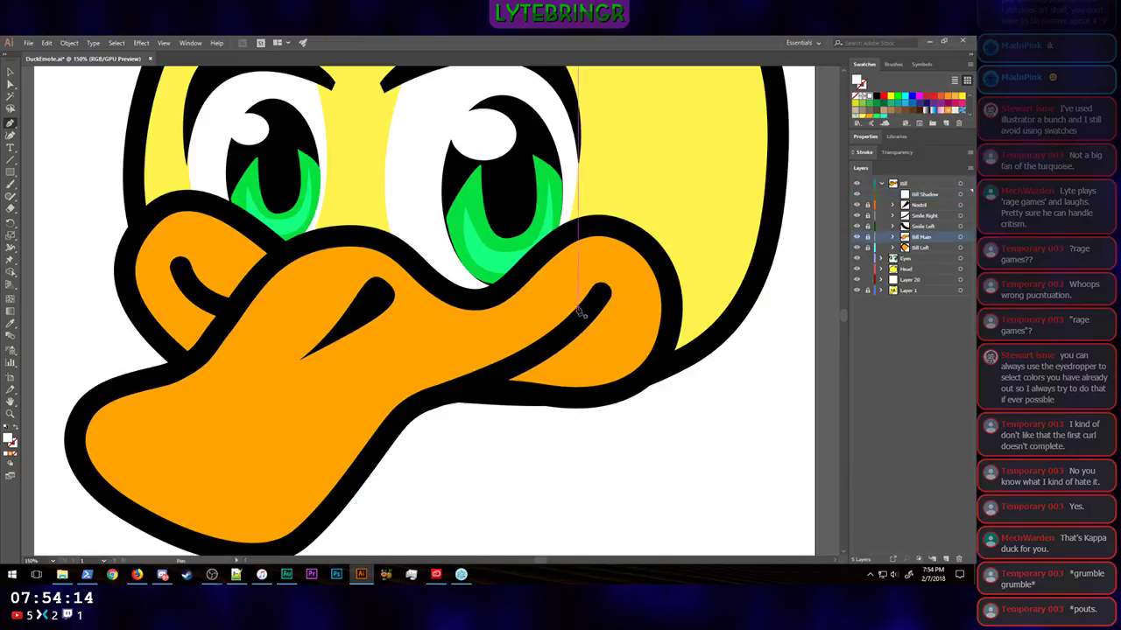
Step: Draw a curved shadow shape about 172 by 126 px with the Pen tool beneath the smile line on the bill's right cheek
{"action": "left_click_drag", "start_coordinate": [601, 297], "coordinate": [597, 325]}
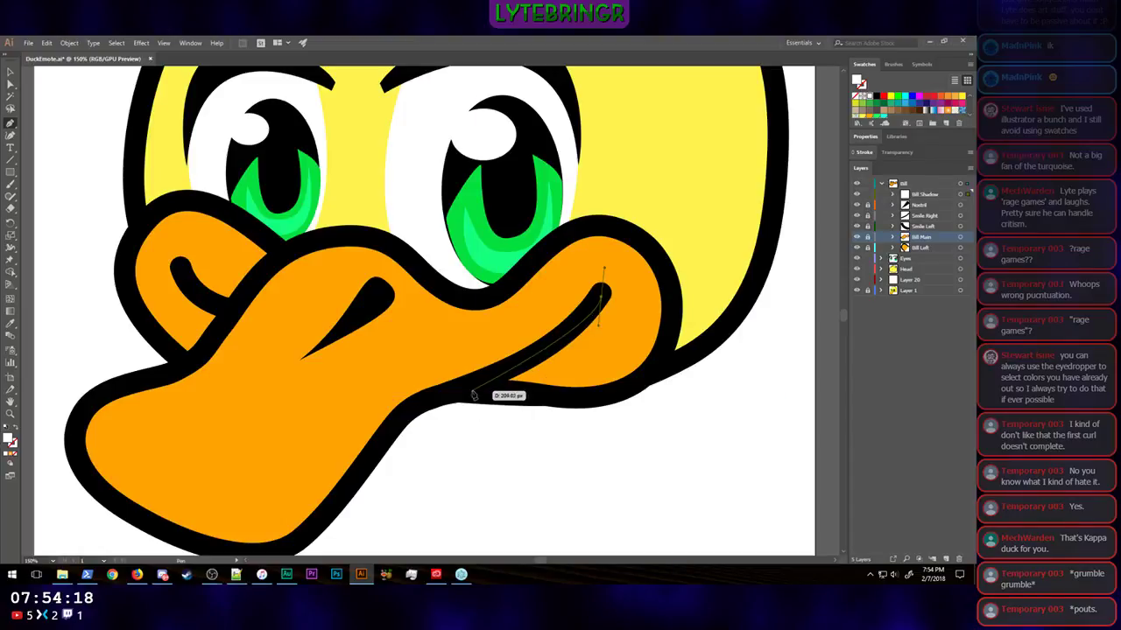
{"action": "left_click_drag", "start_coordinate": [473, 394], "coordinate": [326, 375]}
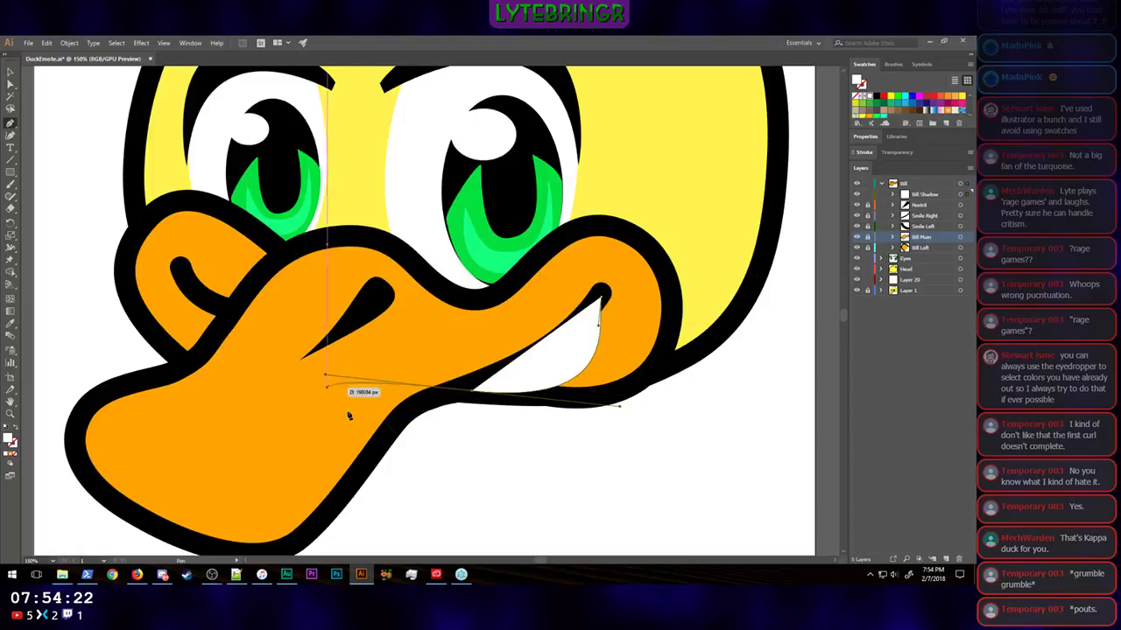
{"action": "left_click", "coordinate": [10, 72]}
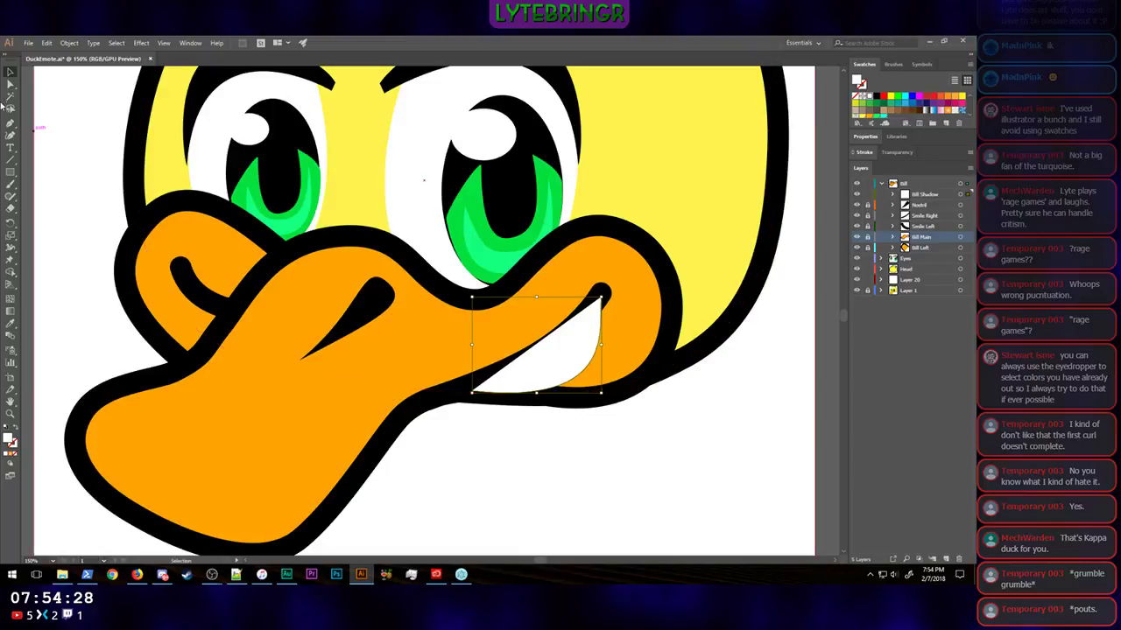
Step: Adjust the curve handle at the shadow shape's upper anchor and move the Bill Shadow sublayer between Smile Left and Bill Main
{"action": "left_click", "coordinate": [11, 83]}
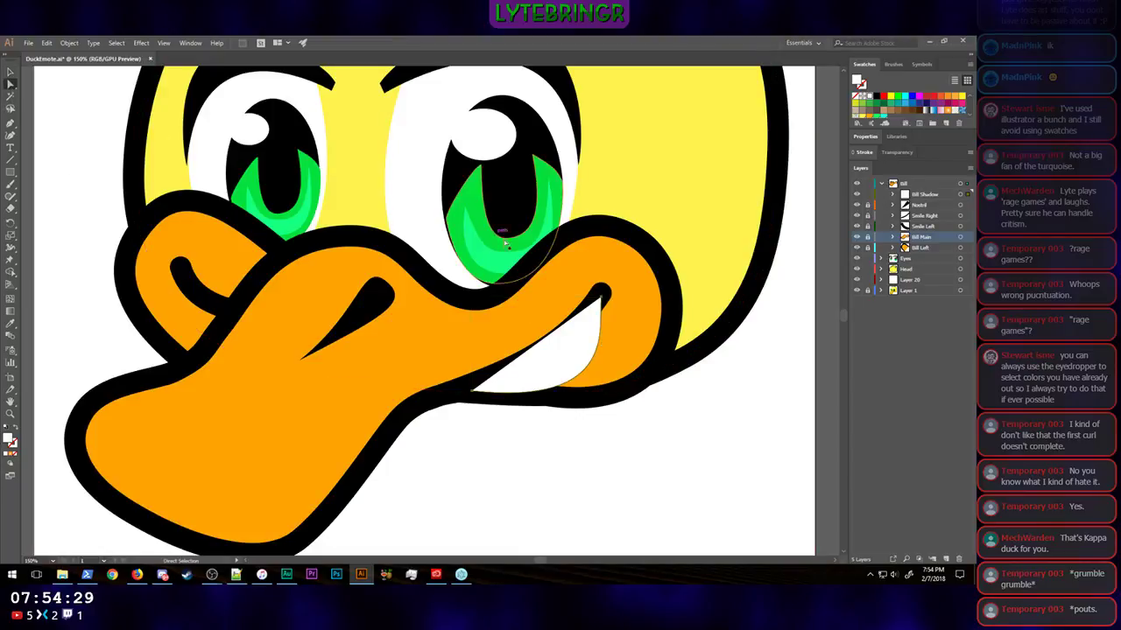
{"action": "left_click", "coordinate": [603, 308]}
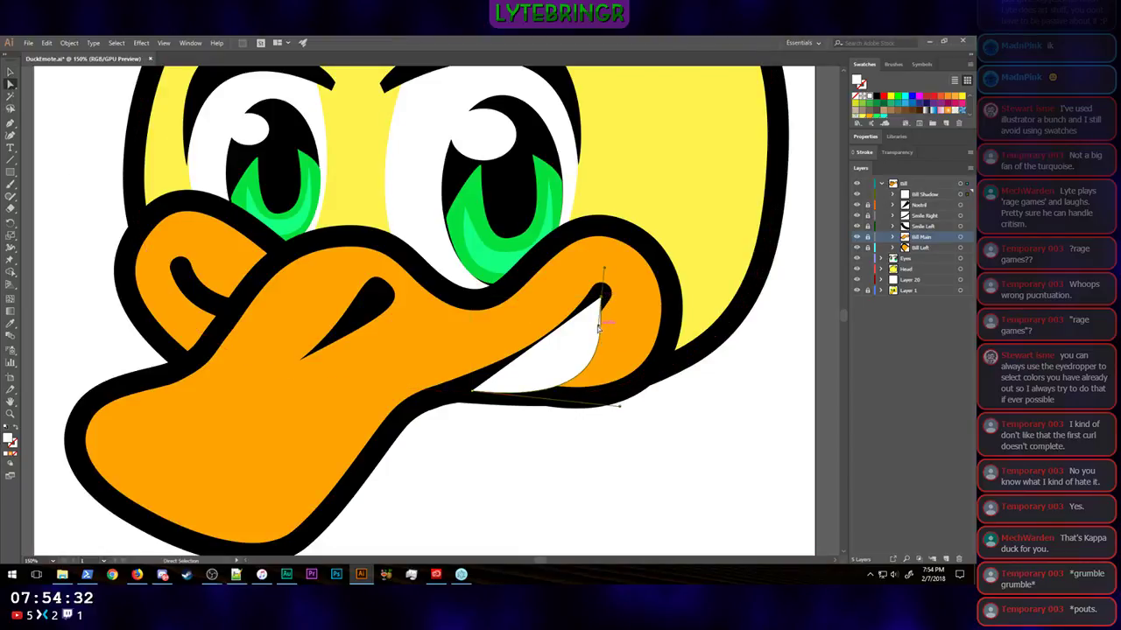
{"action": "left_click_drag", "start_coordinate": [598, 328], "coordinate": [604, 334]}
{"action": "left_click_drag", "start_coordinate": [928, 194], "coordinate": [933, 233]}
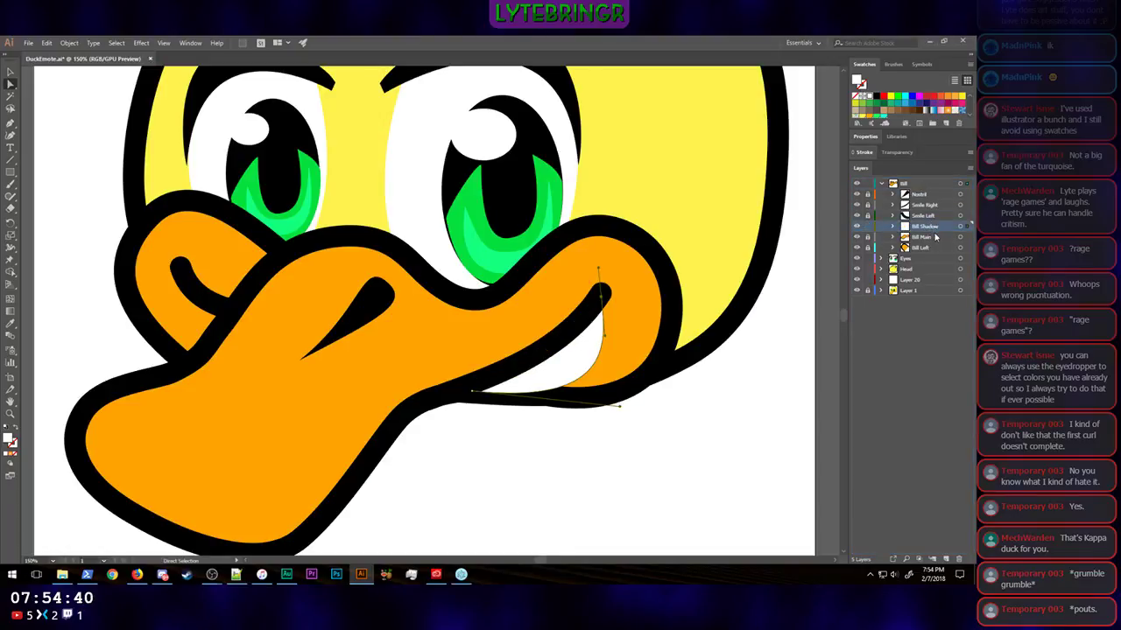
Step: Fill the shadow shape with the bill's orange swatch and shift its hue to a deeper, redder orange
{"action": "left_click", "coordinate": [872, 139]}
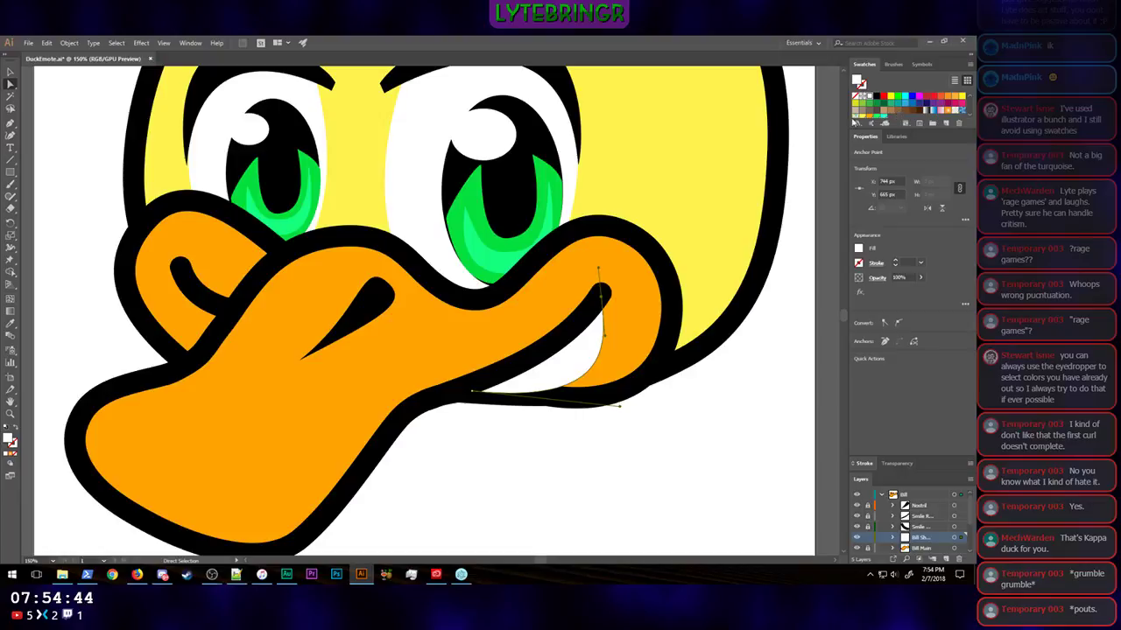
{"action": "left_click", "coordinate": [871, 121]}
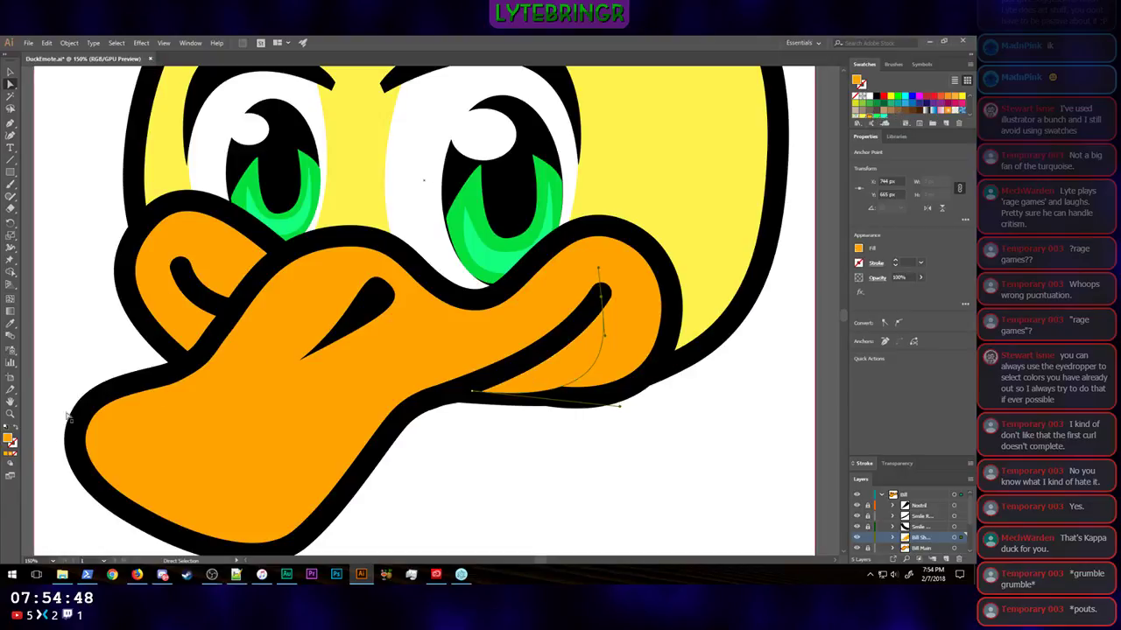
{"action": "double_click", "coordinate": [10, 440]}
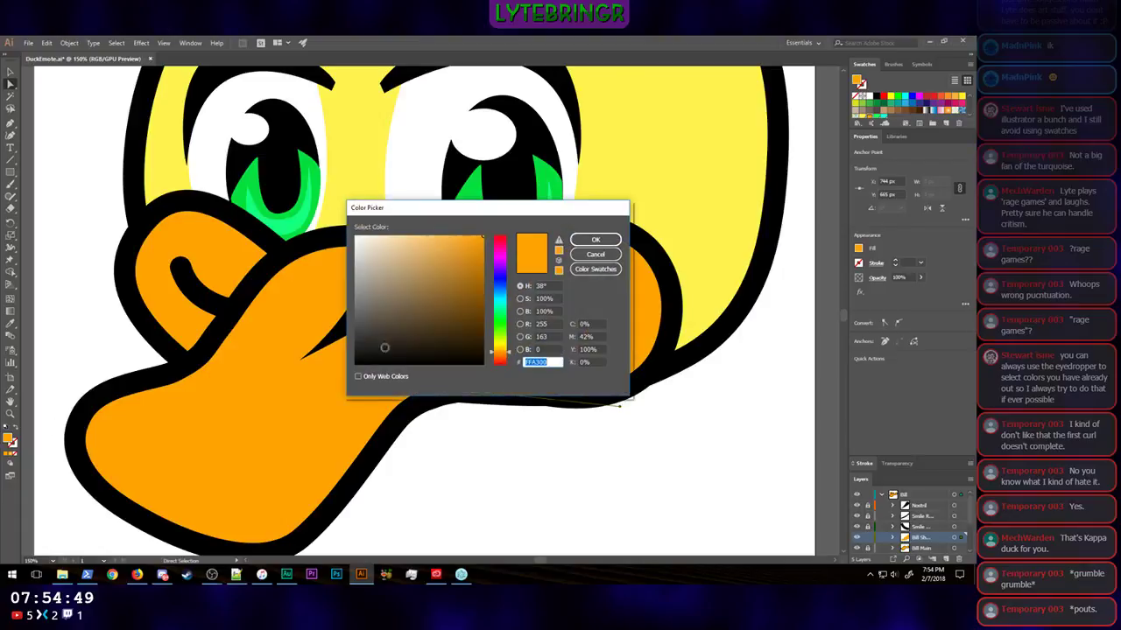
{"action": "left_click", "coordinate": [508, 354]}
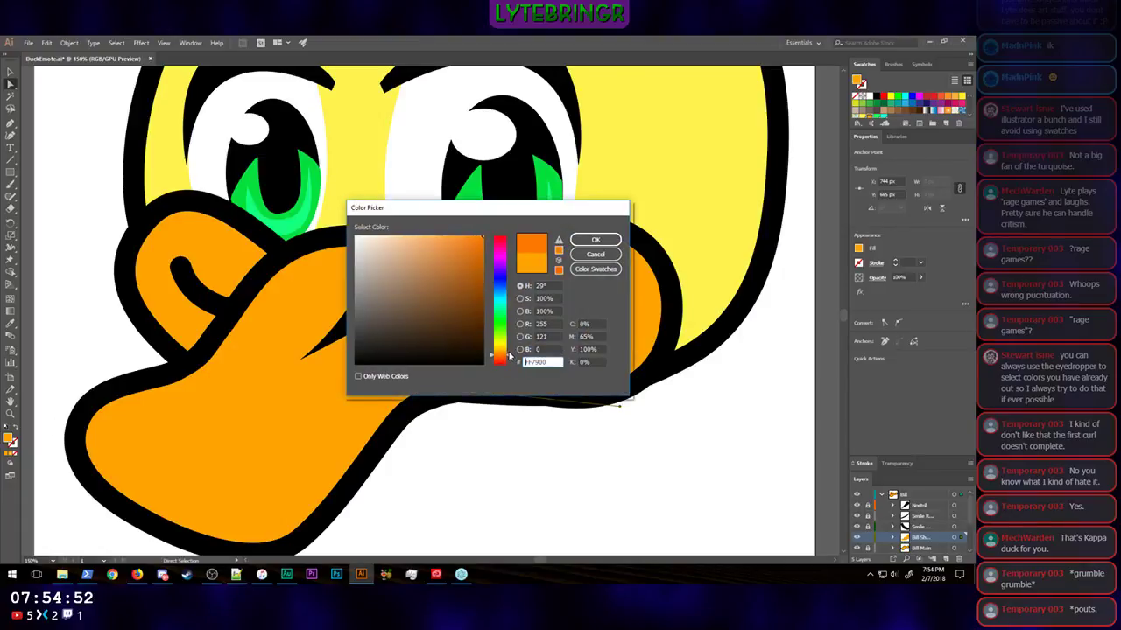
{"action": "left_click", "coordinate": [510, 356]}
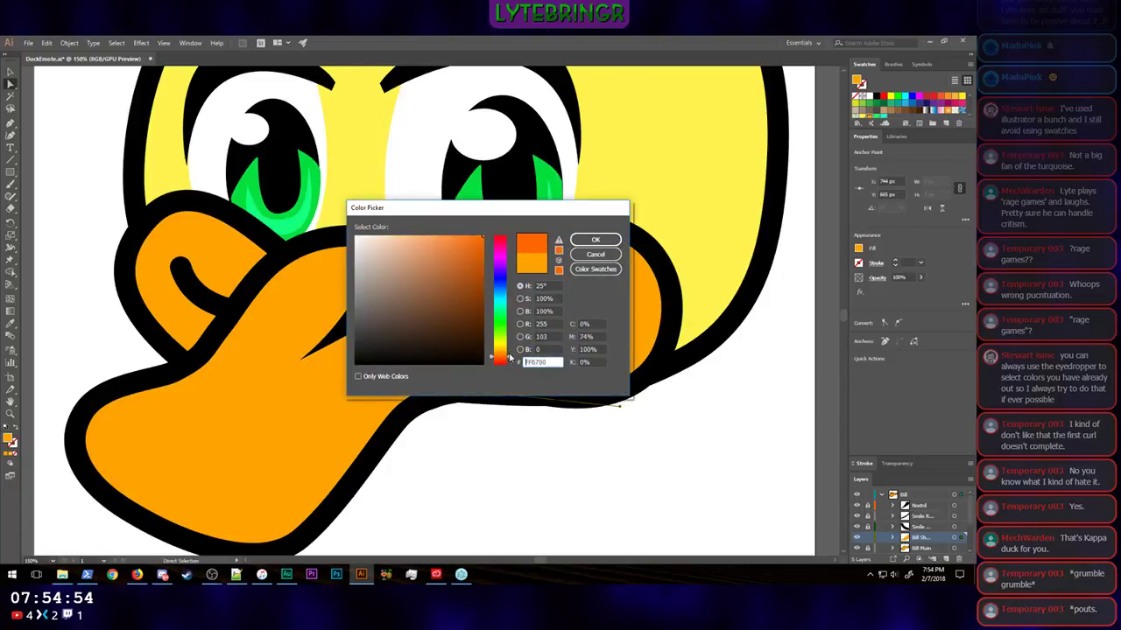
{"action": "left_click", "coordinate": [594, 240]}
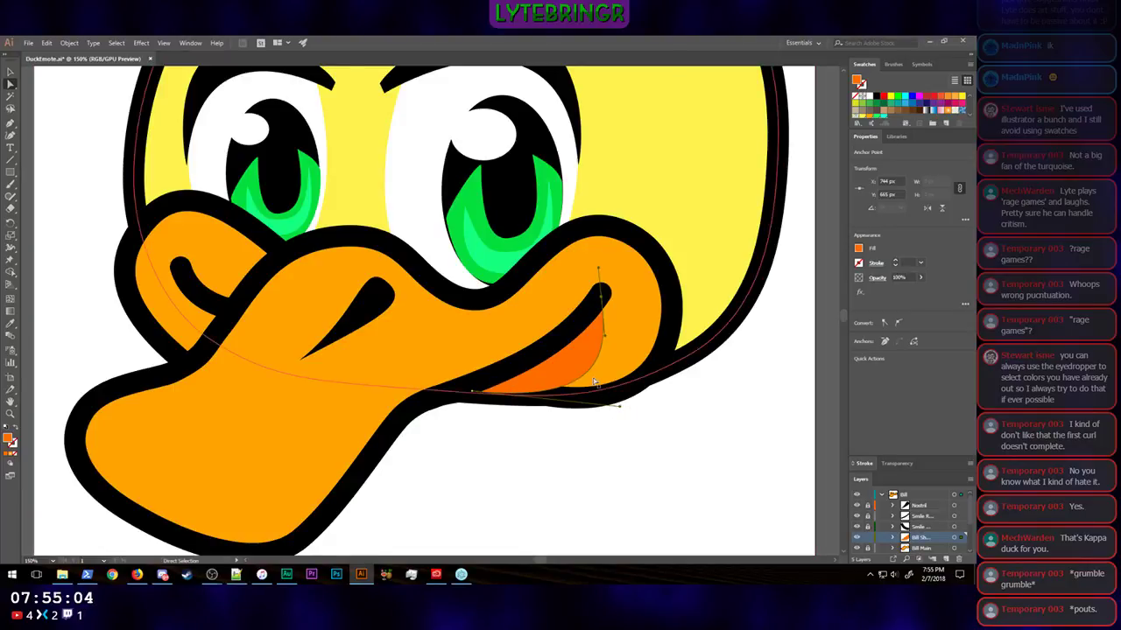
Step: Move the cheek shadow shape's lower-left anchor up and inward along the smile line to about X 621, Y 774 px
{"action": "key", "text": "ctrl+equal"}
{"action": "key", "text": "ctrl+equal"}
{"action": "key", "text": "ctrl+equal"}
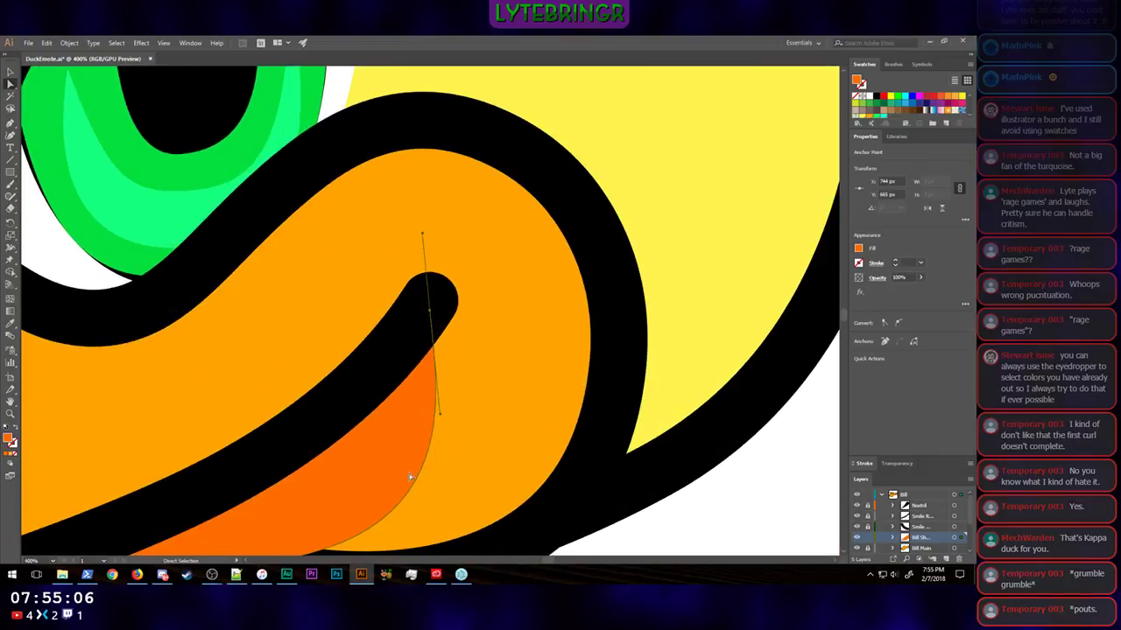
{"action": "scroll", "coordinate": [488, 455], "scroll_direction": "down", "scroll_amount": 3}
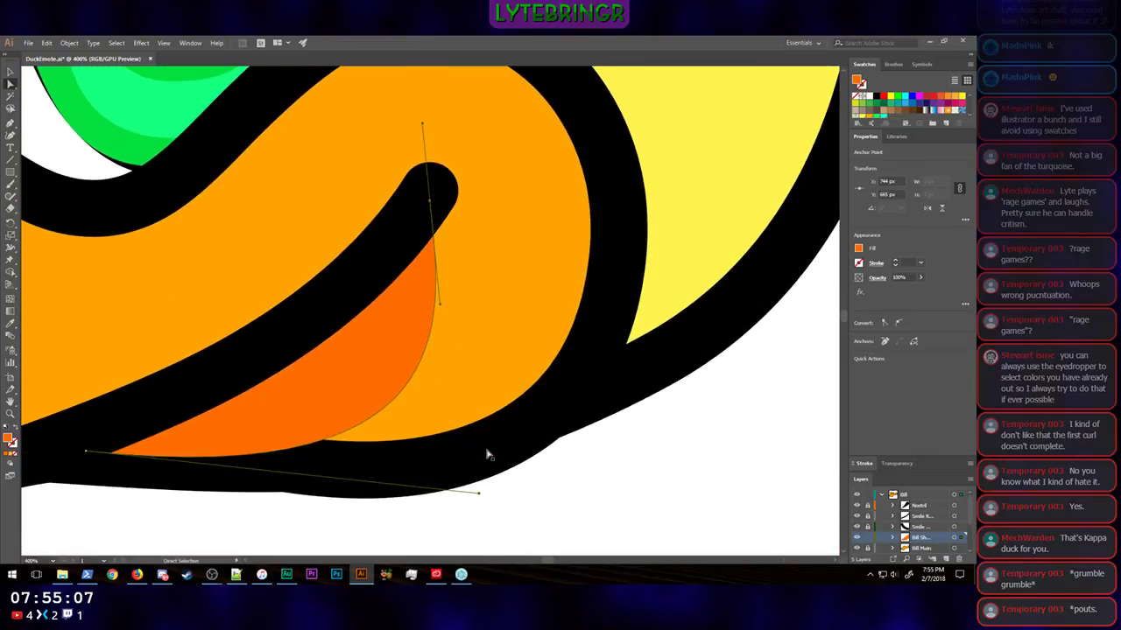
{"action": "left_click", "coordinate": [270, 433]}
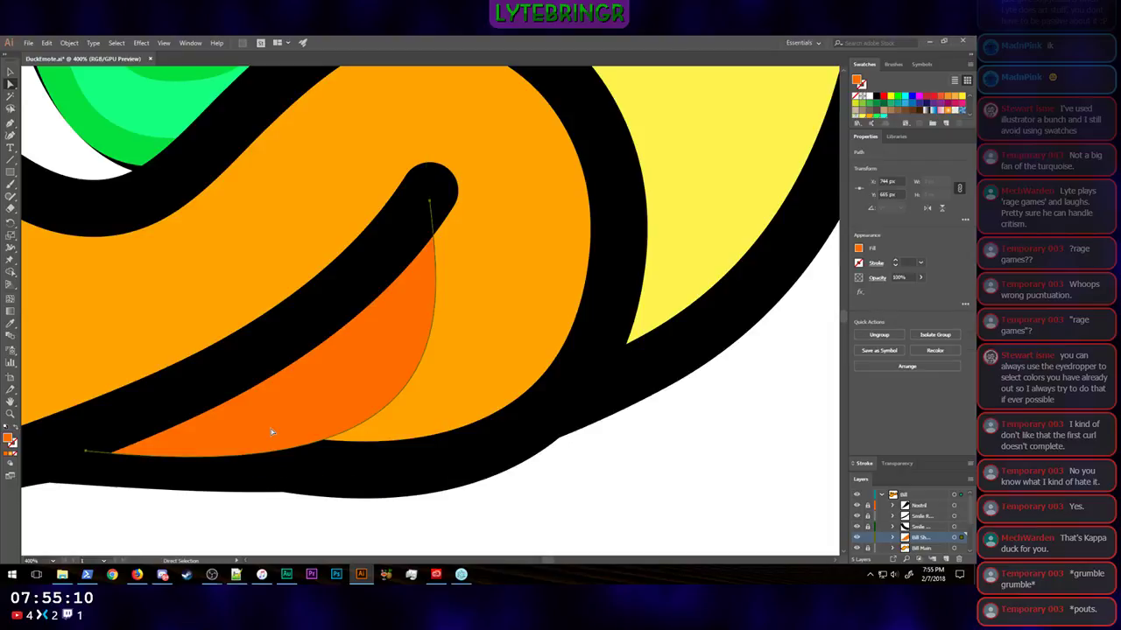
{"action": "key", "text": "v"}
{"action": "key", "text": "a"}
{"action": "left_click", "coordinate": [94, 451]}
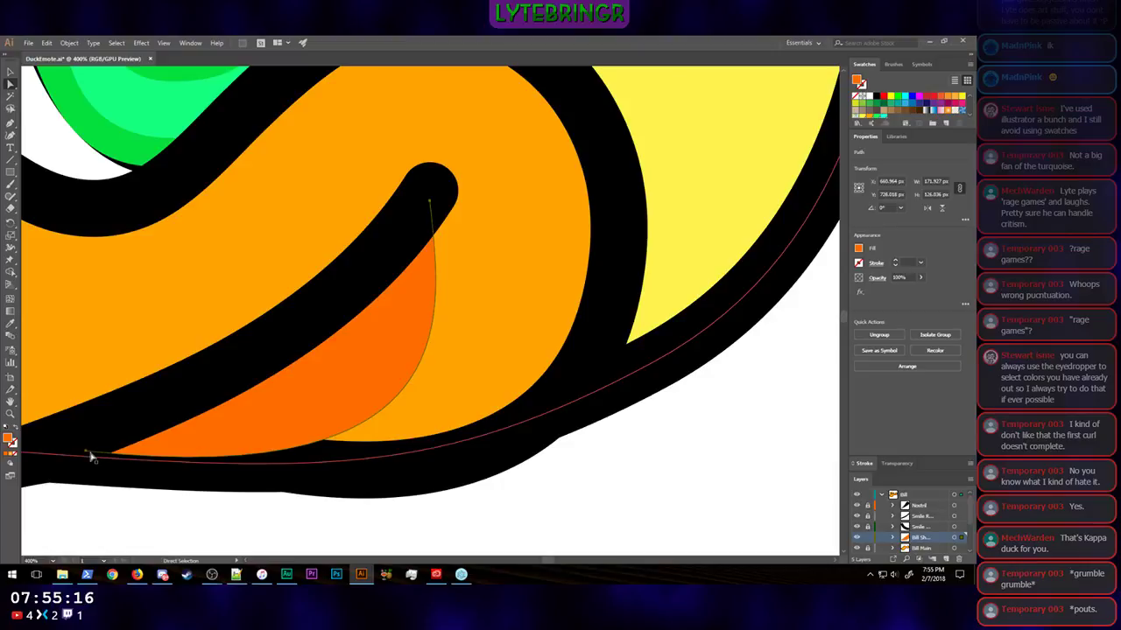
{"action": "left_click_drag", "start_coordinate": [86, 453], "coordinate": [182, 424]}
{"action": "key", "text": "Down"}
{"action": "key", "text": "Down"}
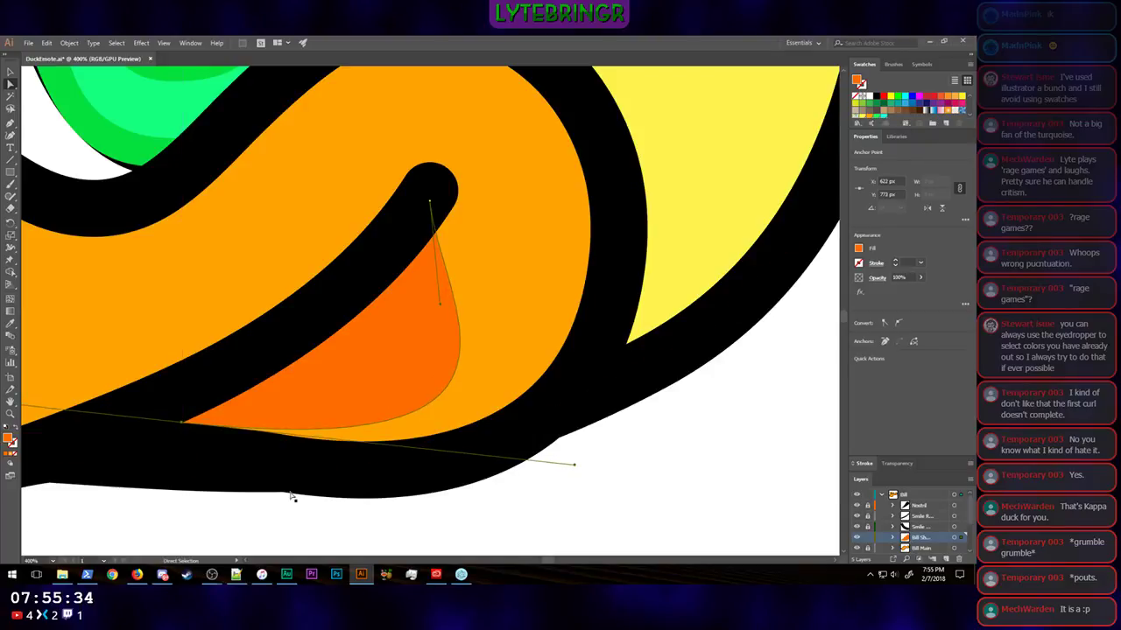
{"action": "key", "text": "Left"}
{"action": "key", "text": "Up"}
Step: Shorten the curve handle at the shadow shape's lower anchor and lengthen the upper anchor's downward handle to reshape its outer edge
{"action": "left_click_drag", "start_coordinate": [573, 467], "coordinate": [436, 460]}
{"action": "left_click_drag", "start_coordinate": [441, 306], "coordinate": [434, 372]}
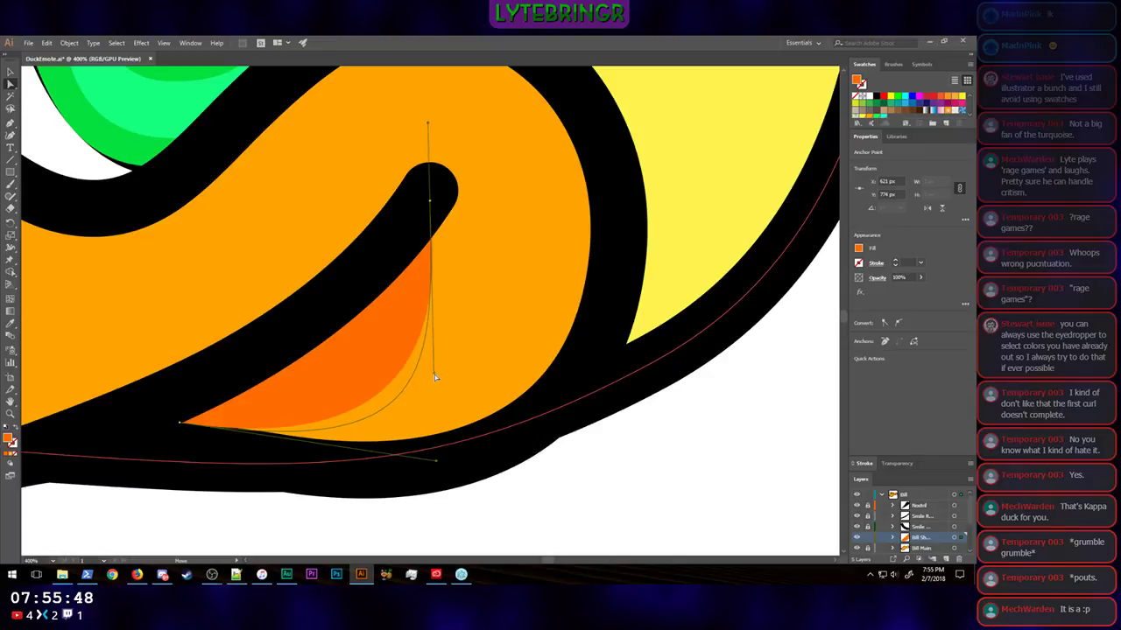
{"action": "left_click", "coordinate": [676, 512]}
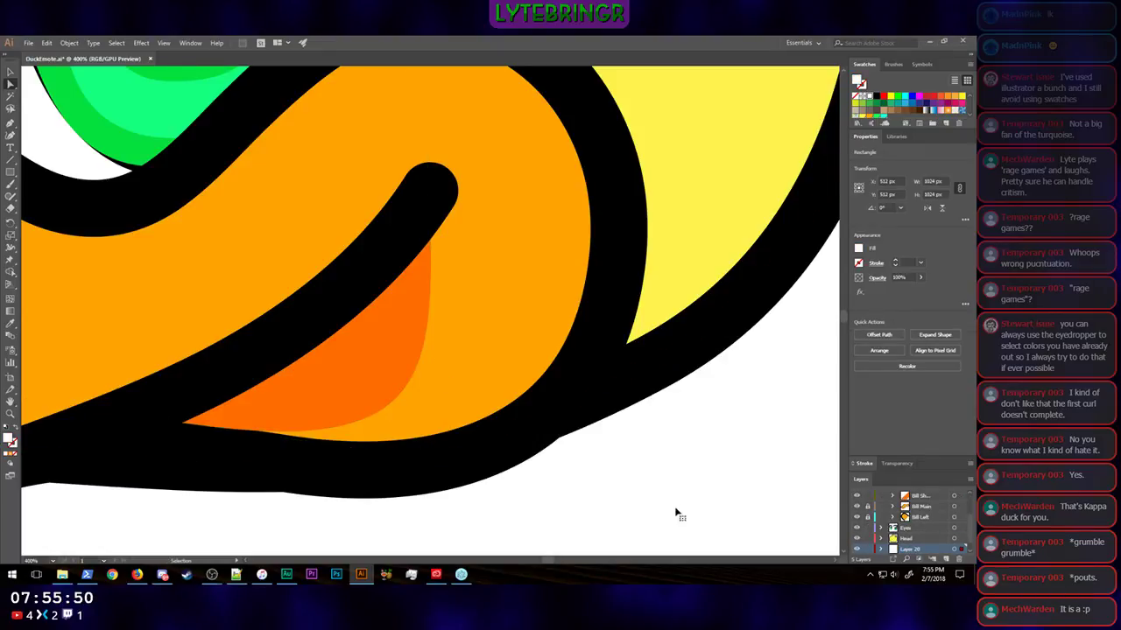
Step: Examine the orange cheek shadow against the whole duck artwork, checking it both selected and deselected
{"action": "scroll", "coordinate": [675, 512], "scroll_direction": "down", "scroll_amount": 4}
{"action": "scroll", "coordinate": [676, 512], "scroll_direction": "down", "scroll_amount": 4}
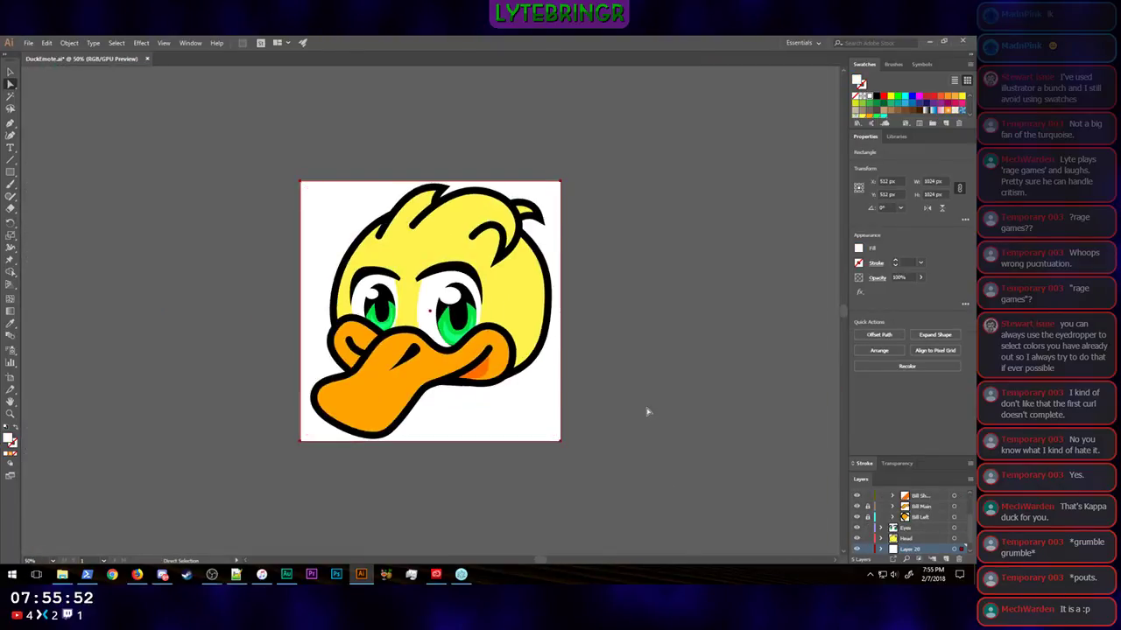
{"action": "left_click", "coordinate": [635, 409]}
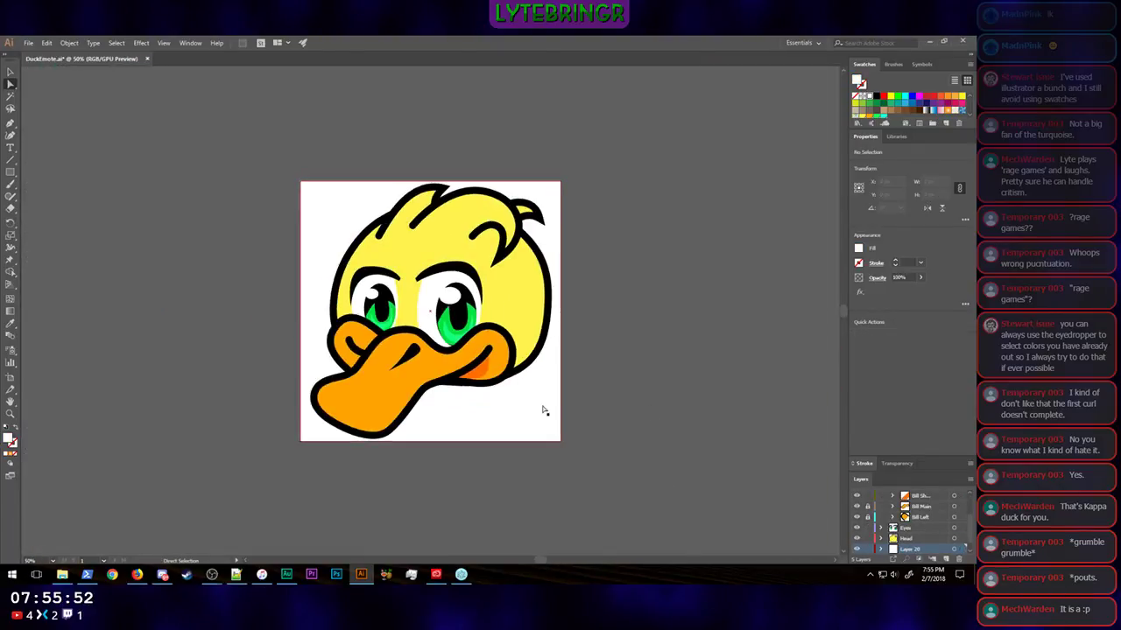
{"action": "left_click", "coordinate": [486, 370]}
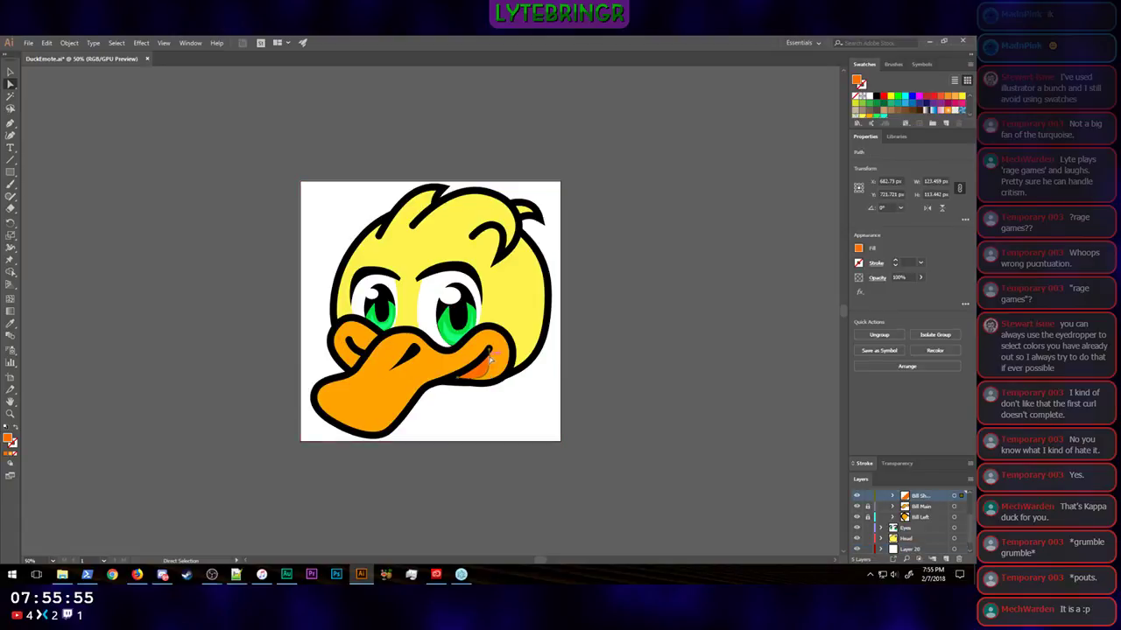
{"action": "left_click", "coordinate": [600, 408]}
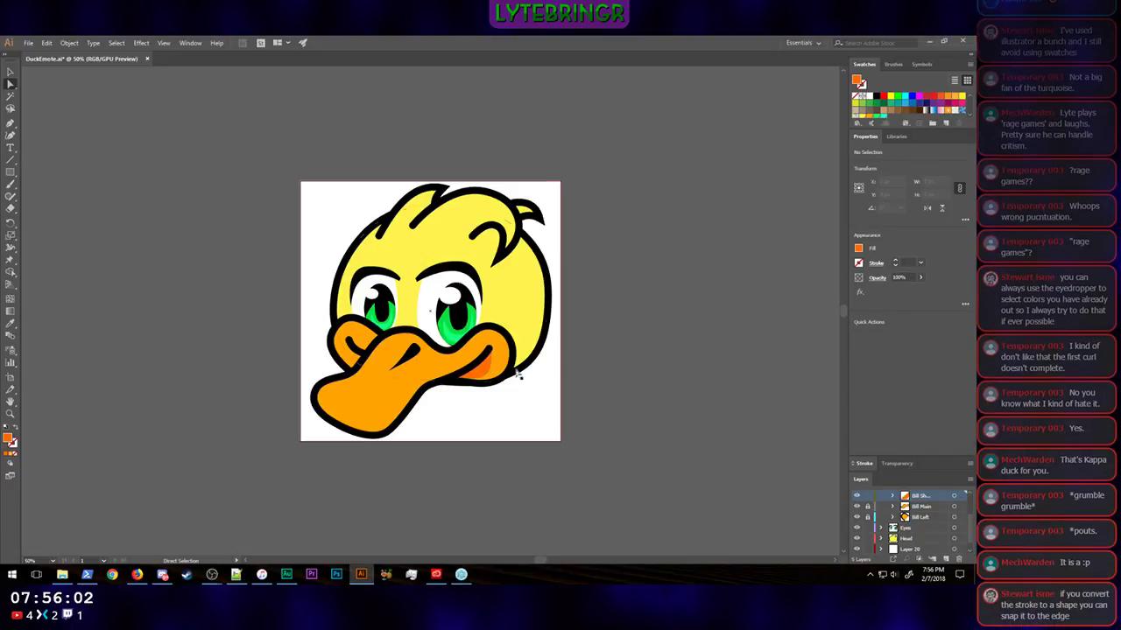
{"action": "left_click", "coordinate": [487, 370]}
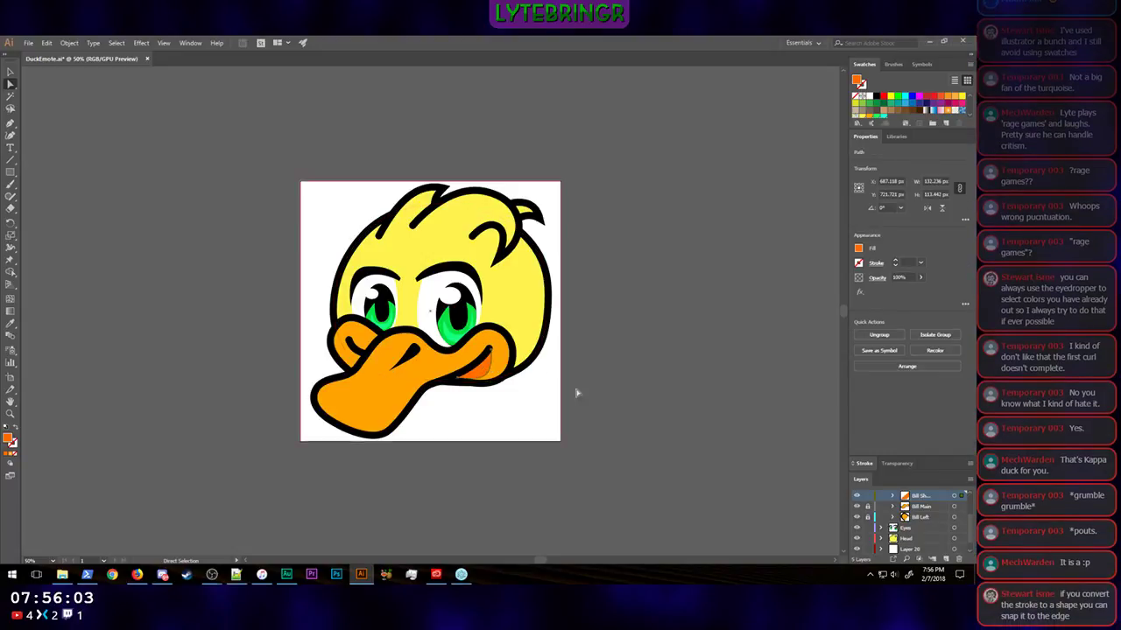
{"action": "left_click", "coordinate": [624, 406]}
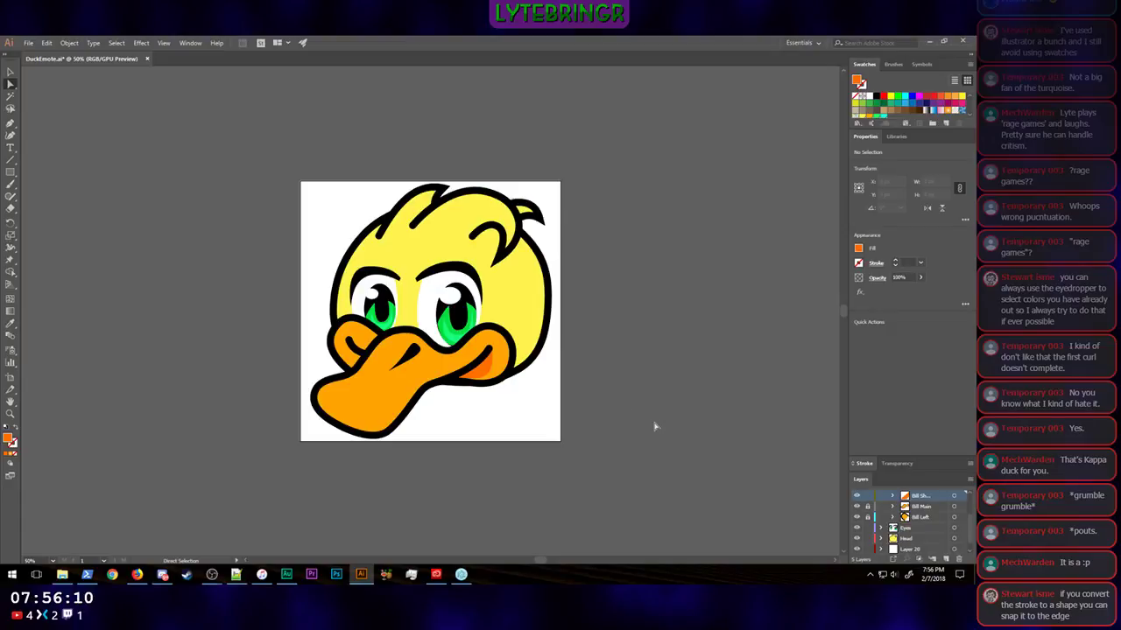
{"action": "scroll", "coordinate": [655, 426], "scroll_direction": "up", "scroll_amount": 5}
{"action": "scroll", "coordinate": [655, 426], "scroll_direction": "down", "scroll_amount": 5}
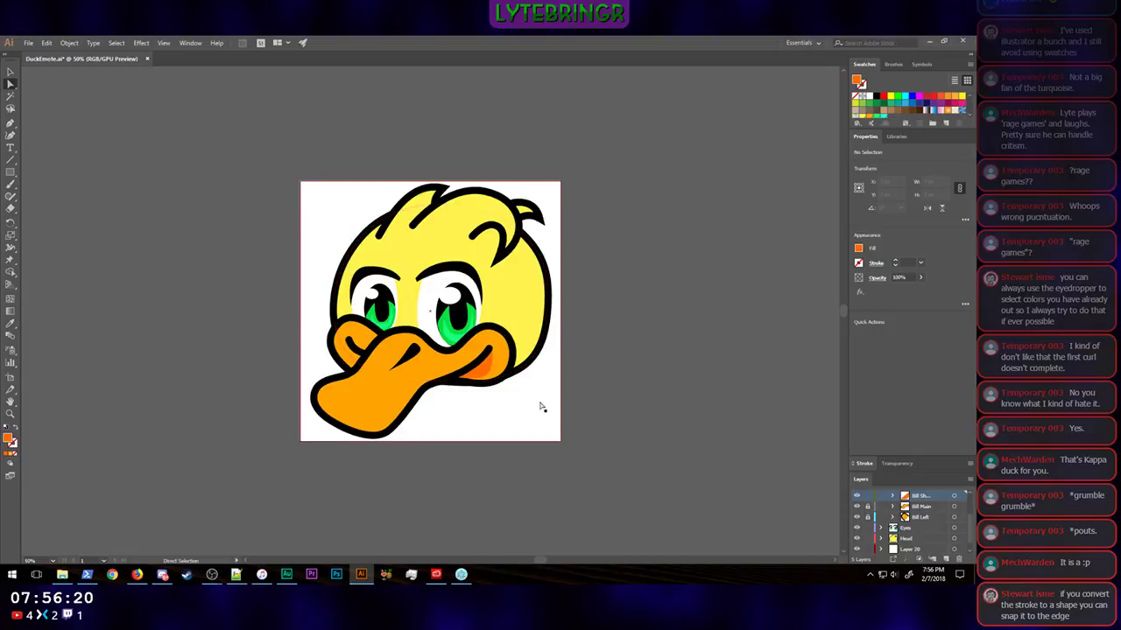
Step: Change the fill of the cheek shadow shape to the darker orange E25F05
{"action": "scroll", "coordinate": [542, 407], "scroll_direction": "up", "scroll_amount": 4}
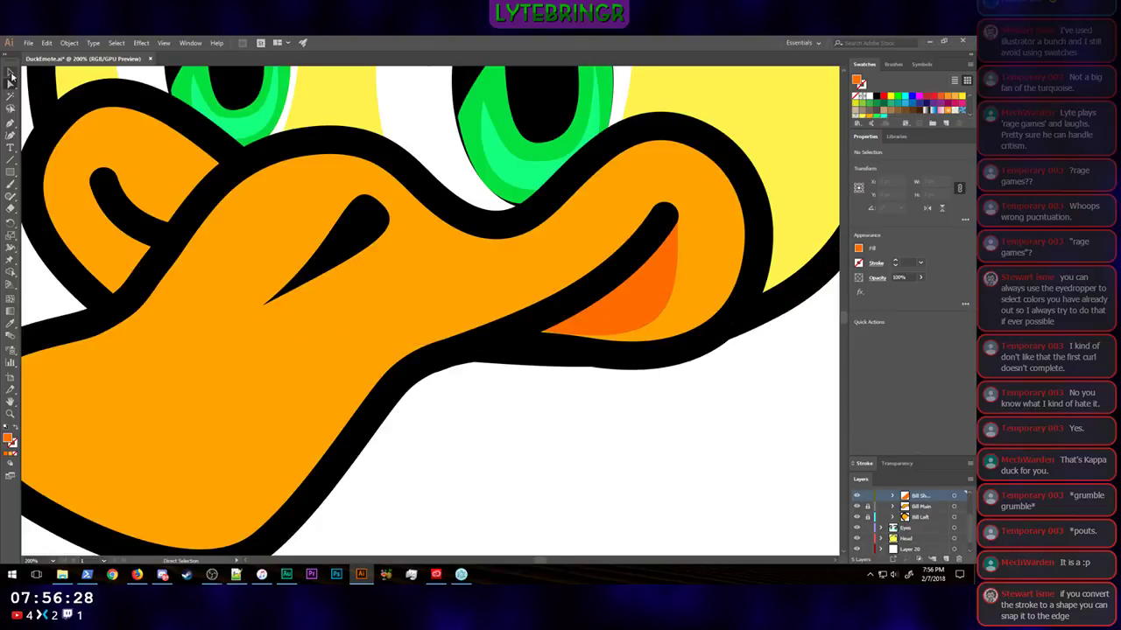
{"action": "left_click", "coordinate": [10, 72]}
{"action": "left_click", "coordinate": [656, 303]}
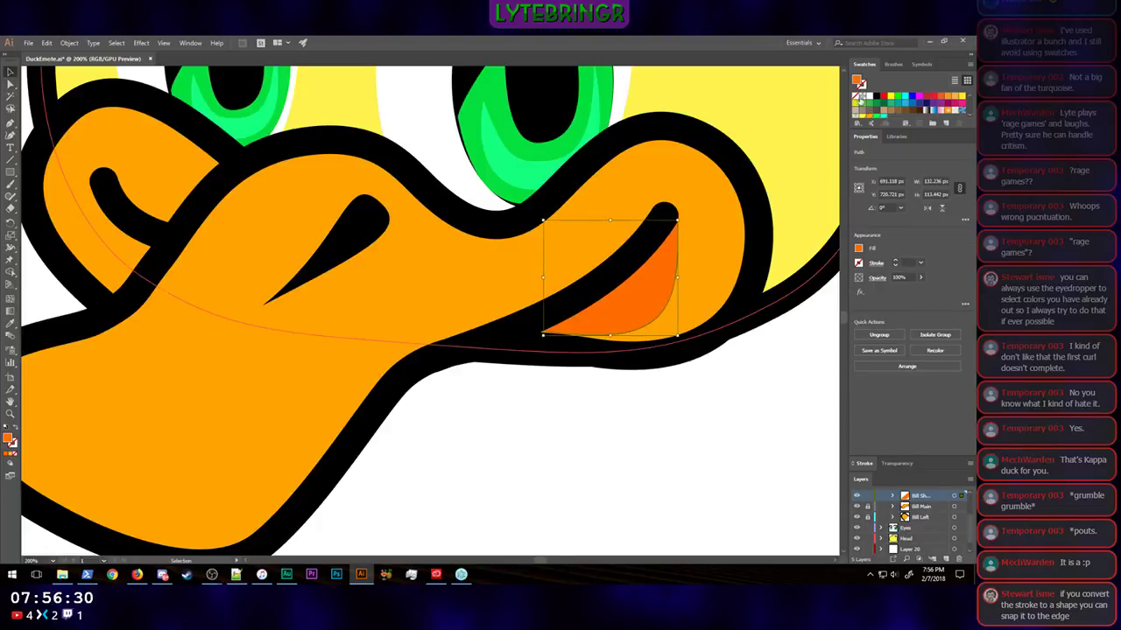
{"action": "double_click", "coordinate": [10, 440]}
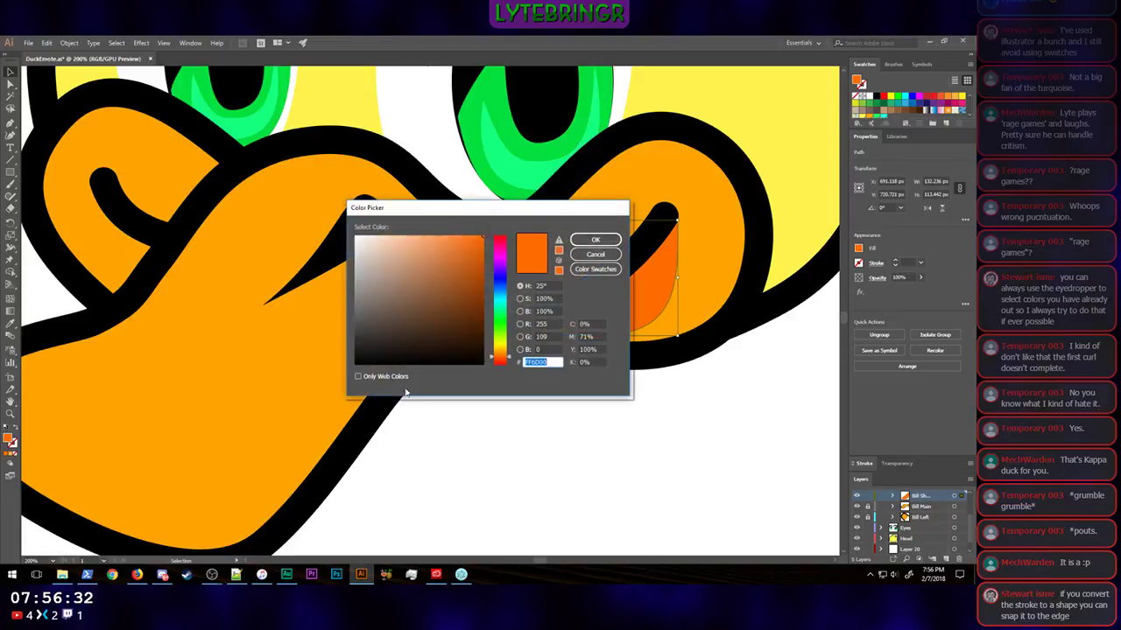
{"action": "left_click_drag", "start_coordinate": [534, 210], "coordinate": [889, 204]}
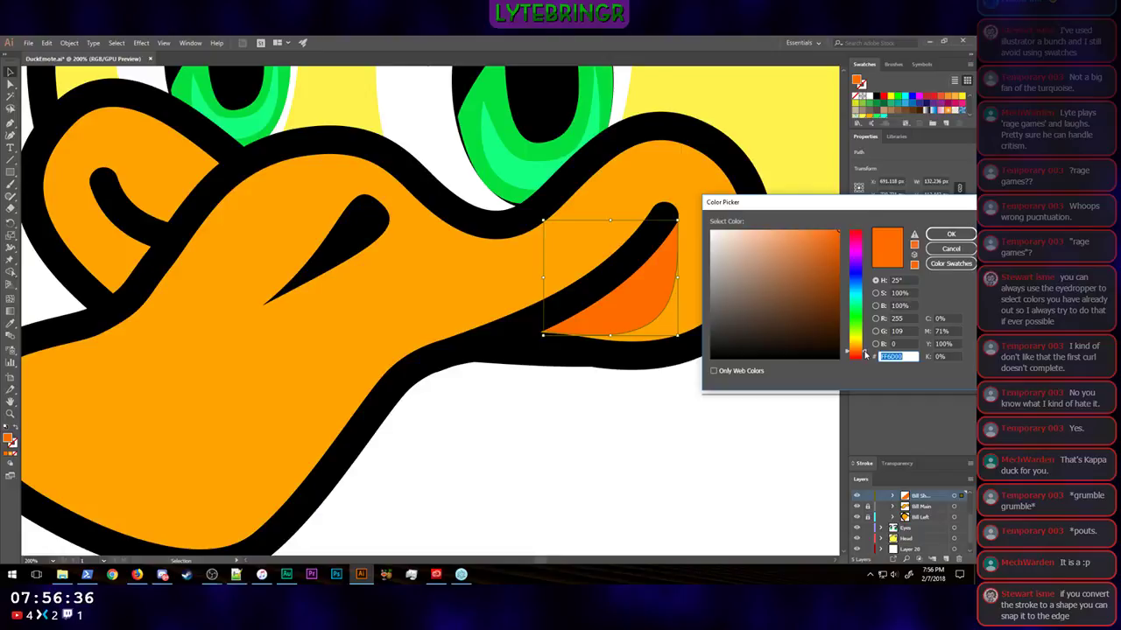
{"action": "left_click_drag", "start_coordinate": [865, 354], "coordinate": [865, 351]}
{"action": "left_click", "coordinate": [837, 244]}
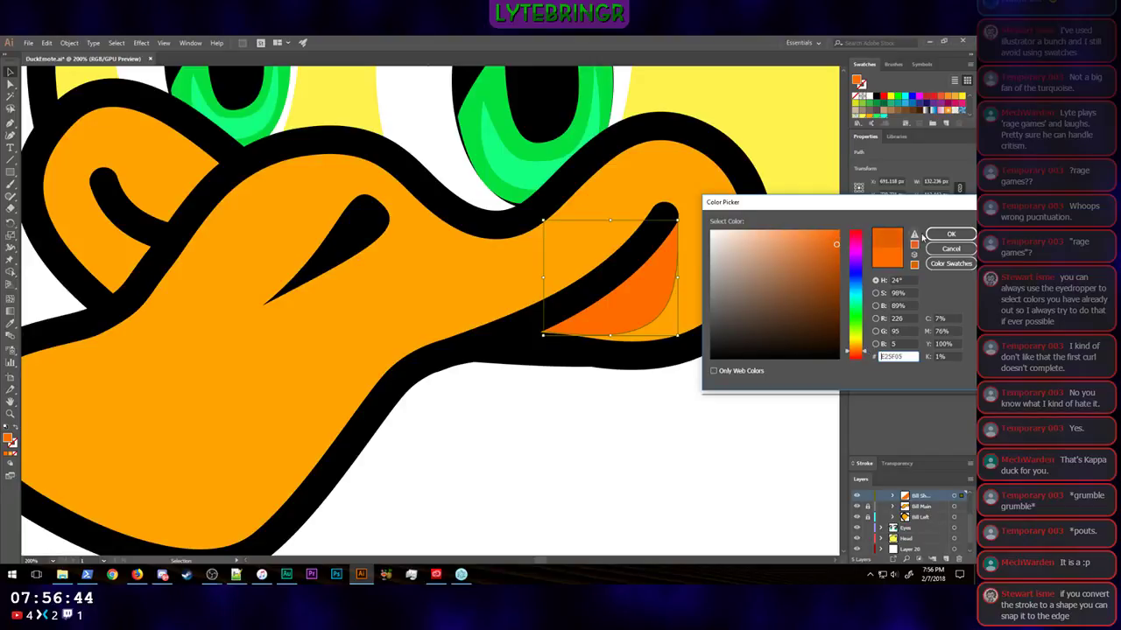
{"action": "left_click", "coordinate": [951, 235]}
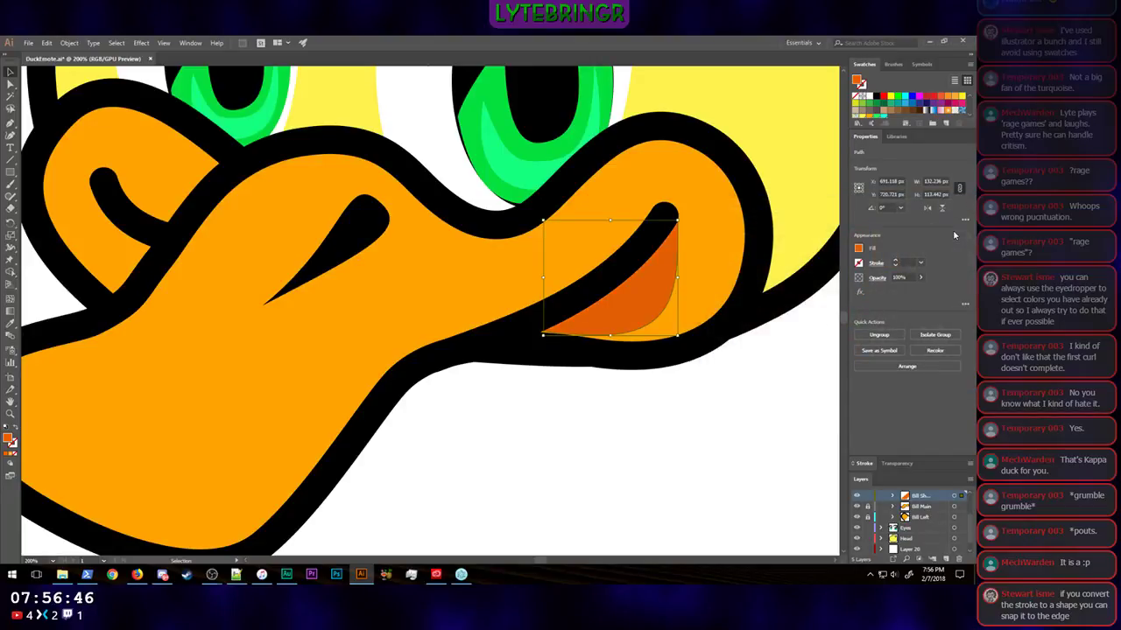
Step: Darken the cheek shadow shape's fill further to burnt orange C44F00 and deselect it
{"action": "double_click", "coordinate": [10, 439]}
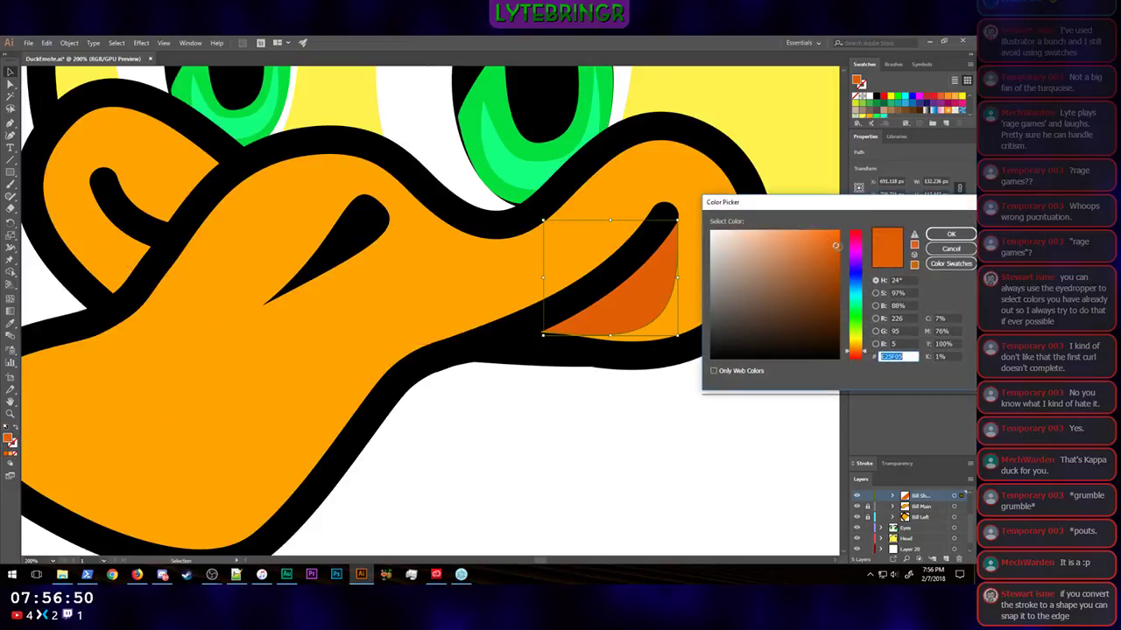
{"action": "left_click", "coordinate": [836, 253]}
{"action": "left_click", "coordinate": [949, 238]}
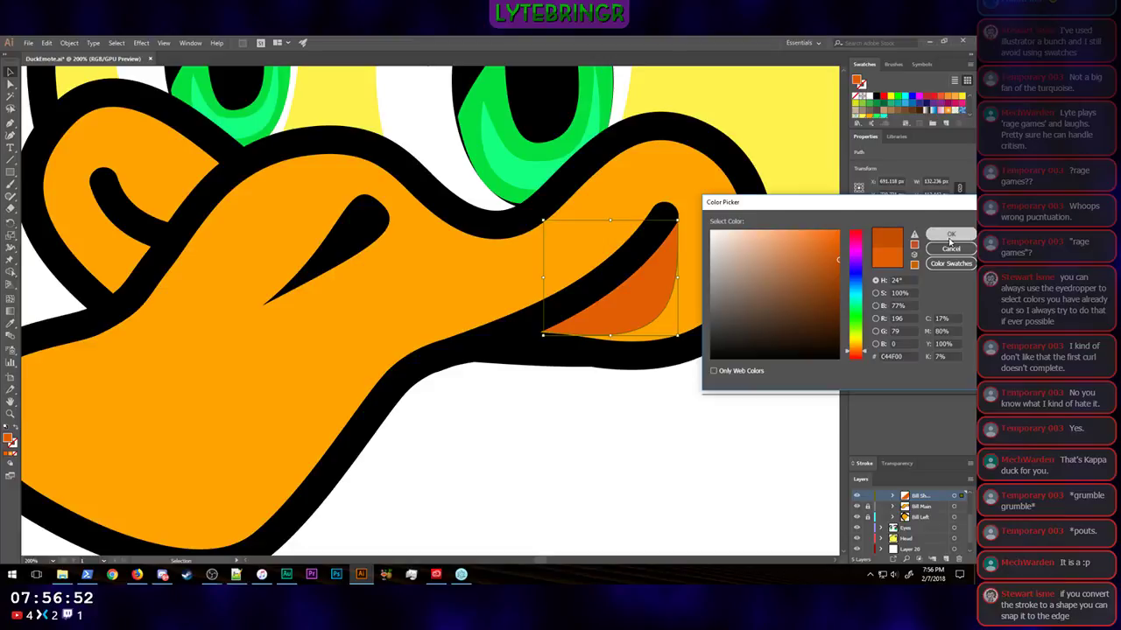
{"action": "key", "text": "ctrl+0"}
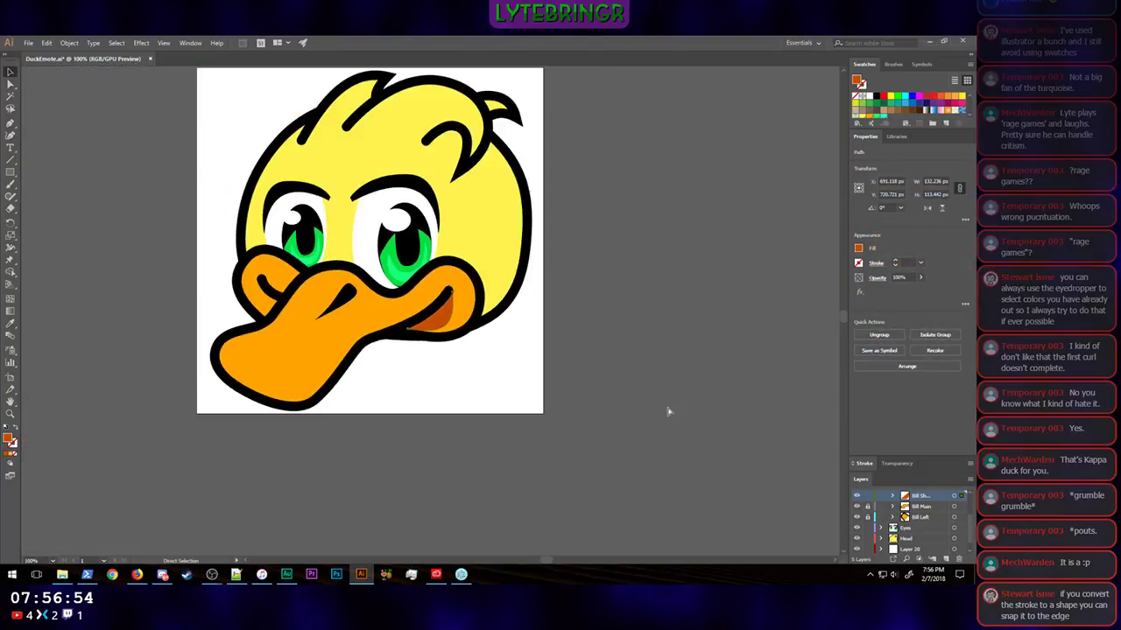
{"action": "key", "text": "ctrl+shift+a"}
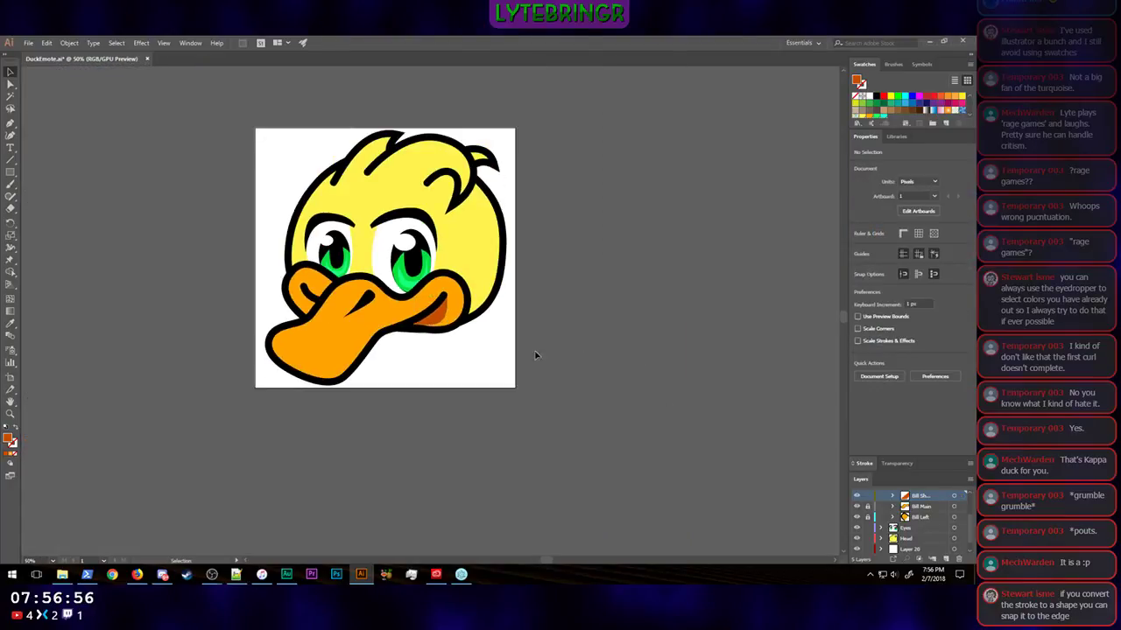
Step: Resize the cheek shadow shape slightly from its lower-right corner to about 132 by 113 px
{"action": "left_click", "coordinate": [442, 321]}
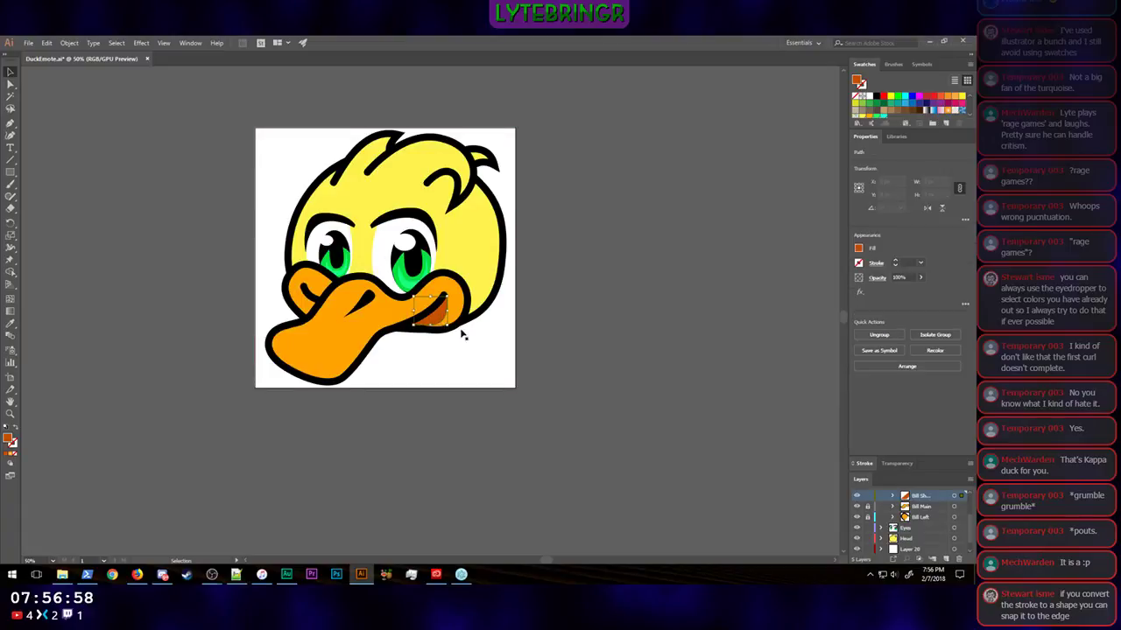
{"action": "key", "text": "ctrl+equal"}
{"action": "key", "text": "ctrl+equal"}
{"action": "key", "text": "ctrl+equal"}
{"action": "key", "text": "ctrl+equal"}
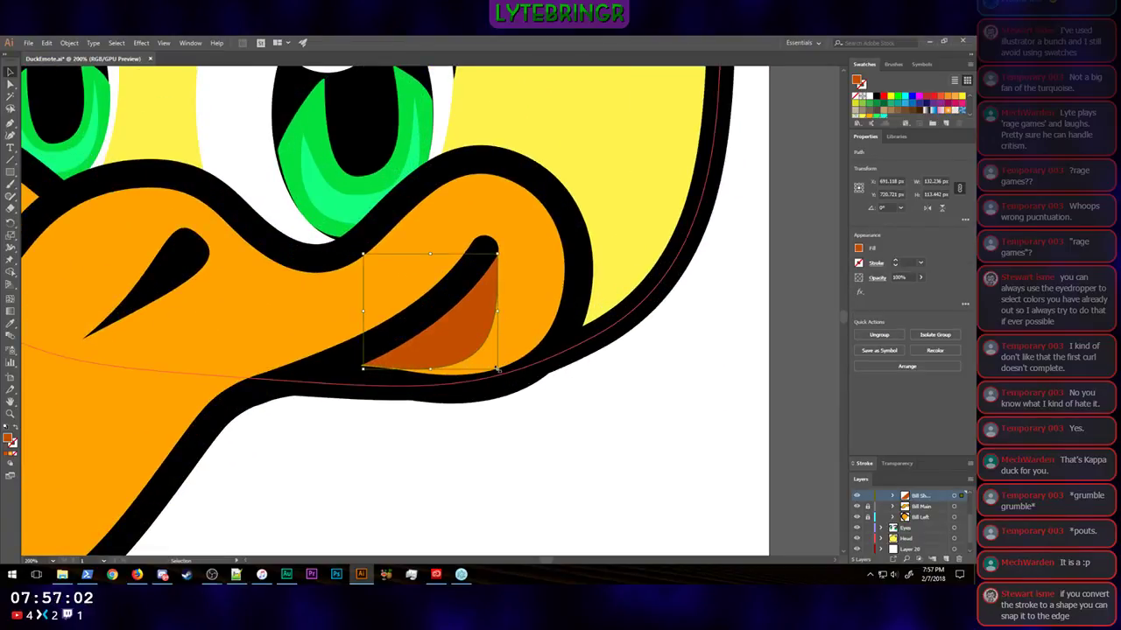
{"action": "left_click_drag", "start_coordinate": [497, 370], "coordinate": [500, 370]}
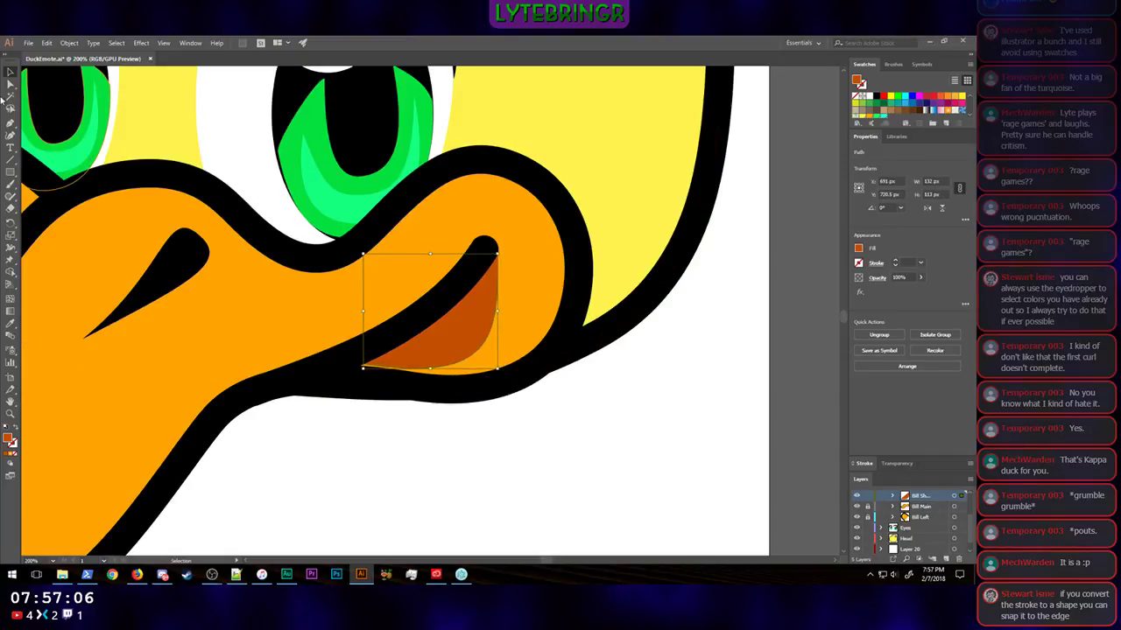
Step: Shorten the curve handles at the shadow shape's lower-left and upper anchors to slim it along the smile line, and deselect it
{"action": "left_click", "coordinate": [12, 81]}
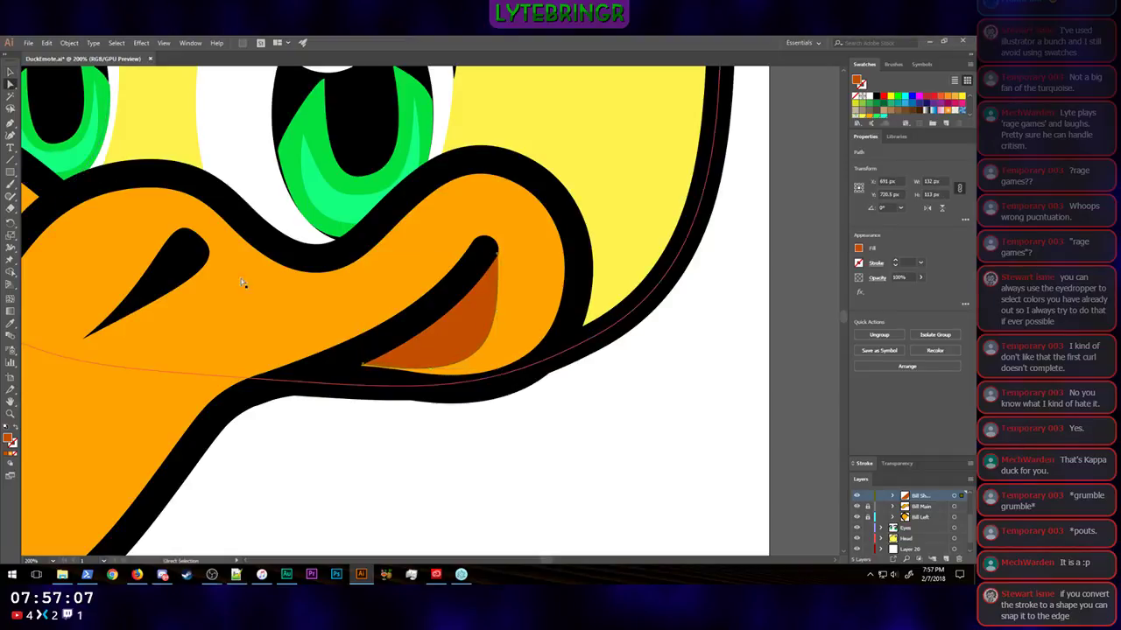
{"action": "left_click", "coordinate": [365, 366]}
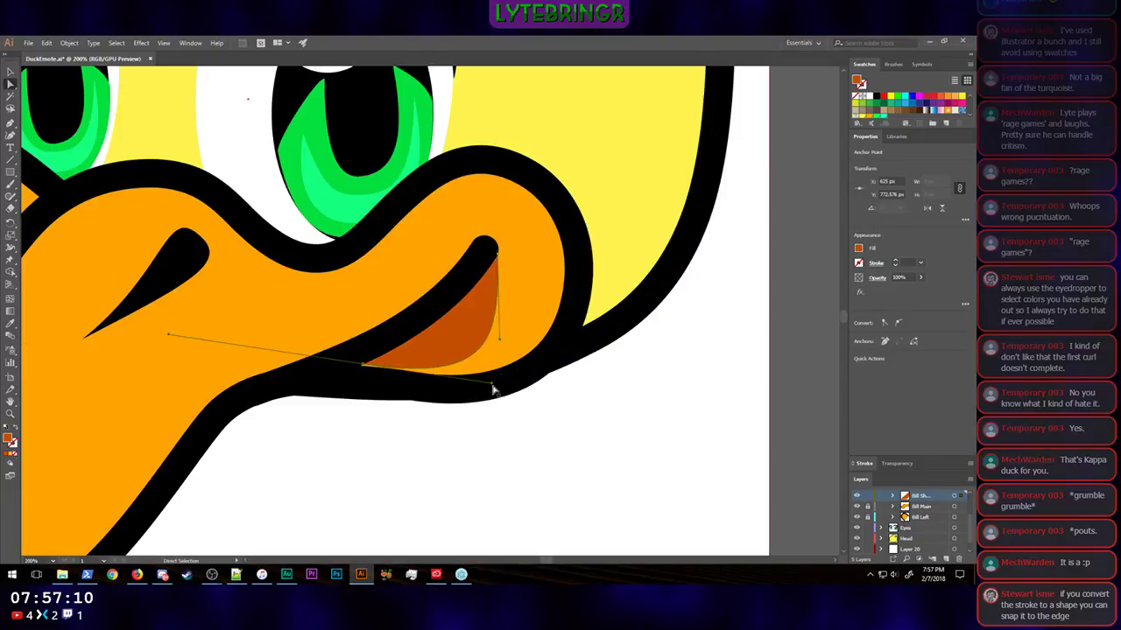
{"action": "left_click_drag", "start_coordinate": [493, 386], "coordinate": [449, 373]}
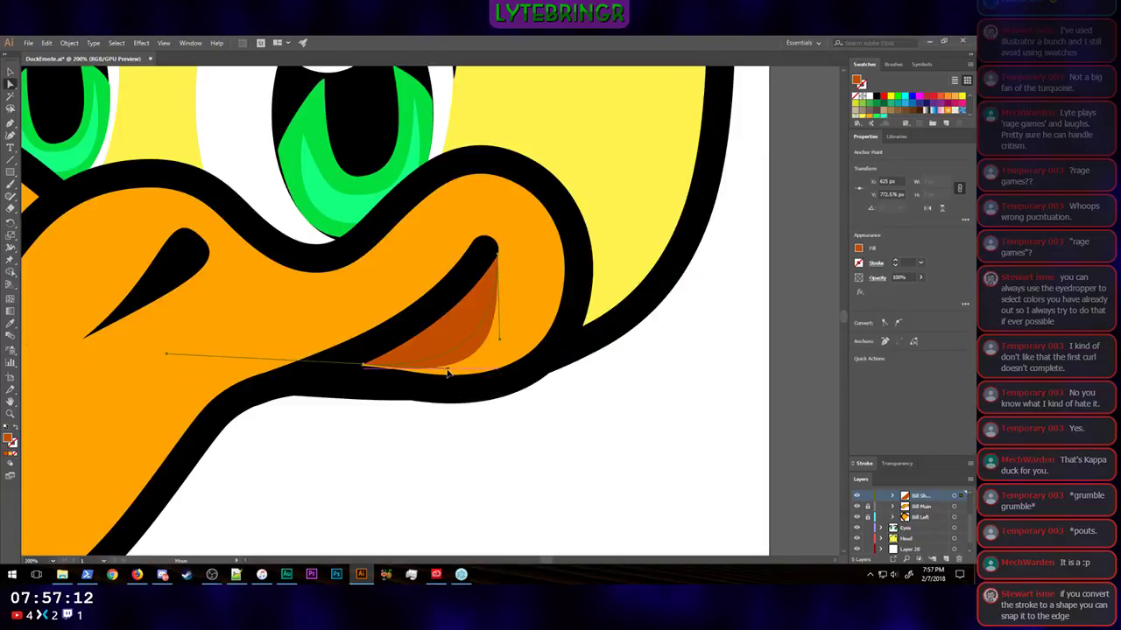
{"action": "left_click", "coordinate": [499, 334]}
{"action": "left_click_drag", "start_coordinate": [499, 329], "coordinate": [501, 317]}
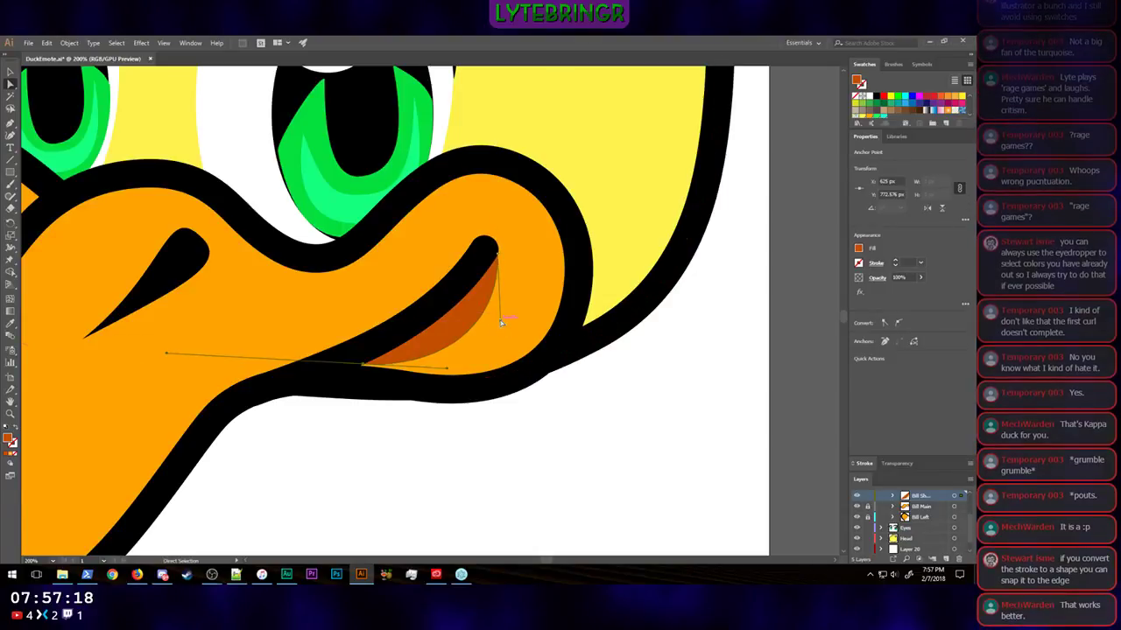
{"action": "left_click", "coordinate": [621, 388]}
{"action": "key", "text": "ctrl+shift+a"}
Step: Examine the slimmed cheek shadow on the whole duck and the unshaded cheek on the bill's left side
{"action": "key", "text": "ctrl+minus"}
{"action": "key", "text": "ctrl+minus"}
{"action": "key", "text": "ctrl+minus"}
{"action": "key", "text": "ctrl+minus"}
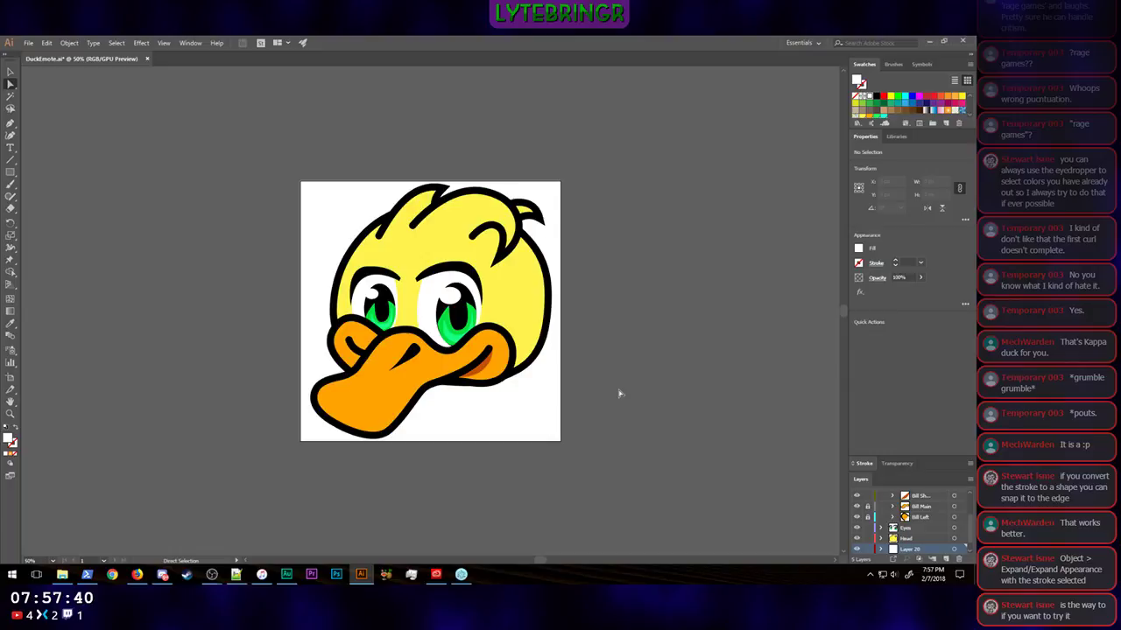
{"action": "right_click", "coordinate": [617, 396]}
{"action": "left_click", "coordinate": [638, 332]}
{"action": "scroll", "coordinate": [641, 363], "scroll_direction": "left", "scroll_amount": 4}
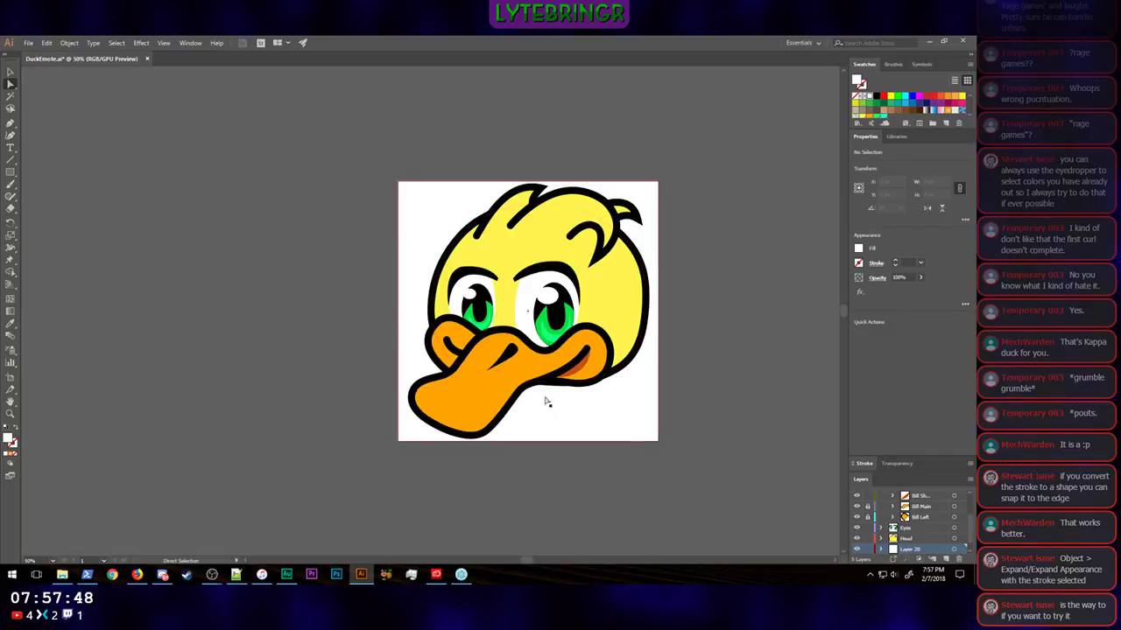
{"action": "scroll", "coordinate": [447, 364], "scroll_direction": "up", "scroll_amount": 1}
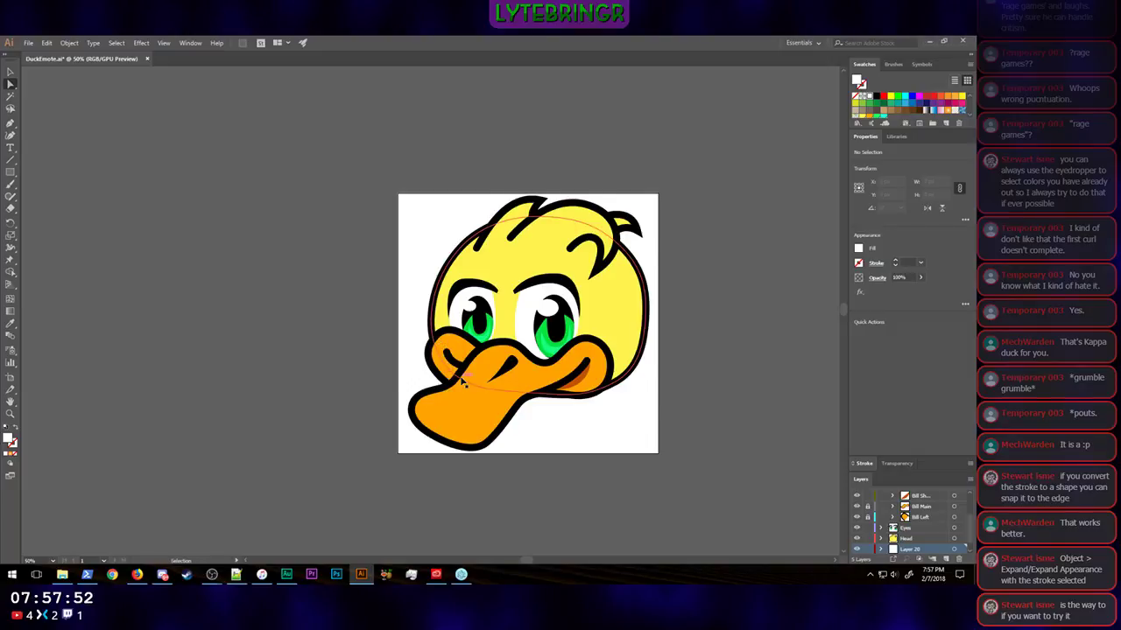
{"action": "scroll", "coordinate": [464, 381], "scroll_direction": "up", "scroll_amount": 4}
{"action": "scroll", "coordinate": [491, 398], "scroll_direction": "down", "scroll_amount": 3}
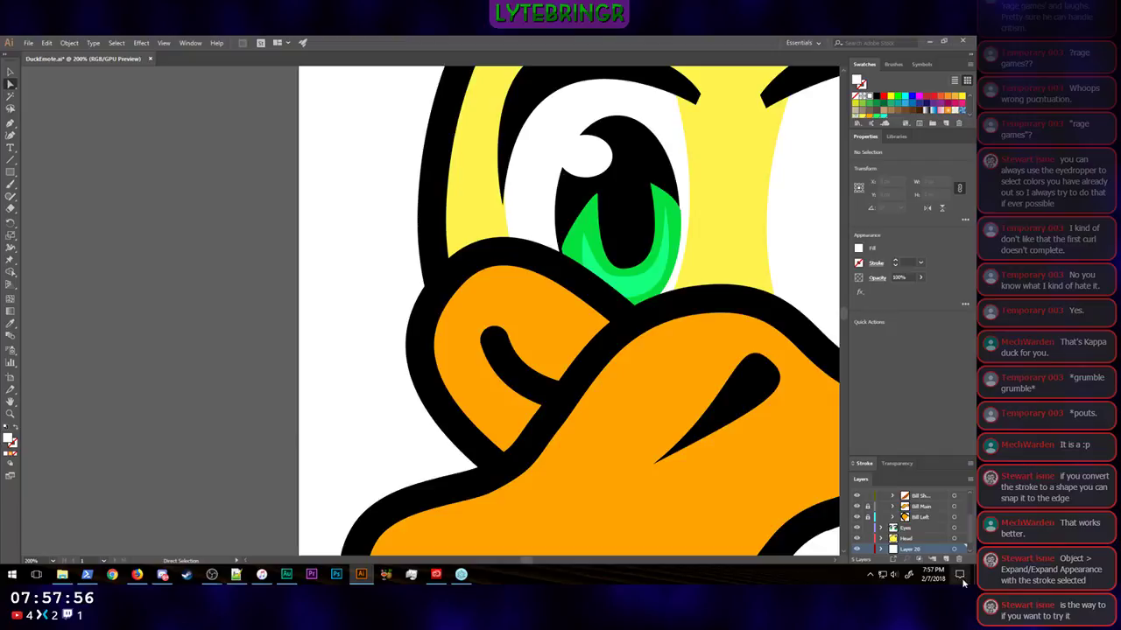
Step: On the Bill Shadow sublayer, draw a curved crescent about 59 by 63 px with the Pen tool under the left cheek's smile line
{"action": "scroll", "coordinate": [908, 528], "scroll_direction": "down", "scroll_amount": 1}
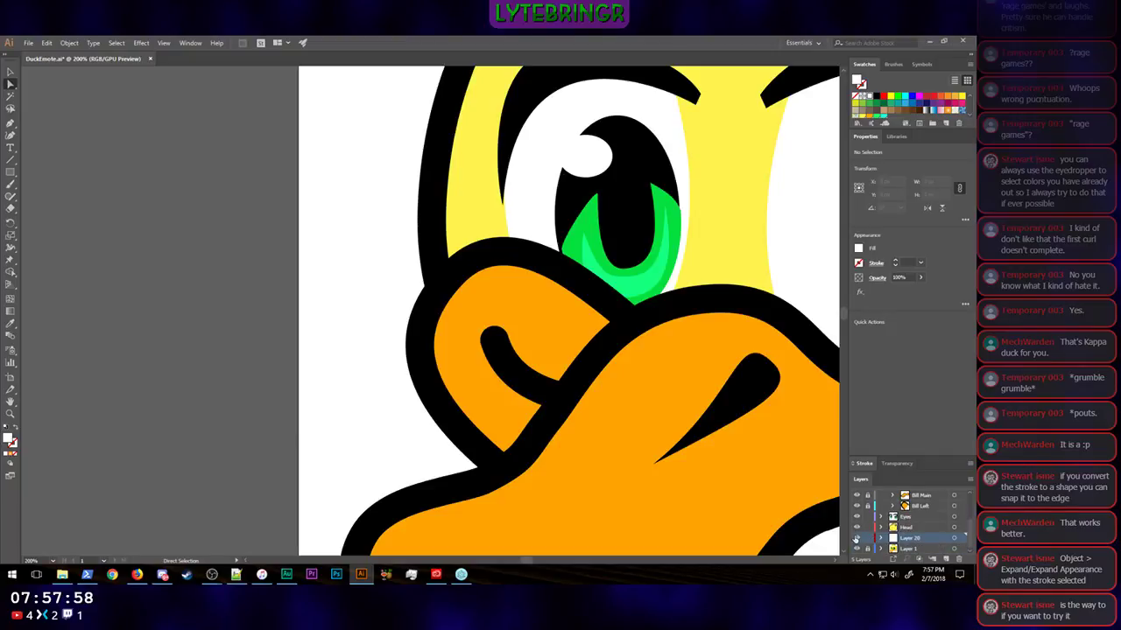
{"action": "scroll", "coordinate": [933, 525], "scroll_direction": "up", "scroll_amount": 2}
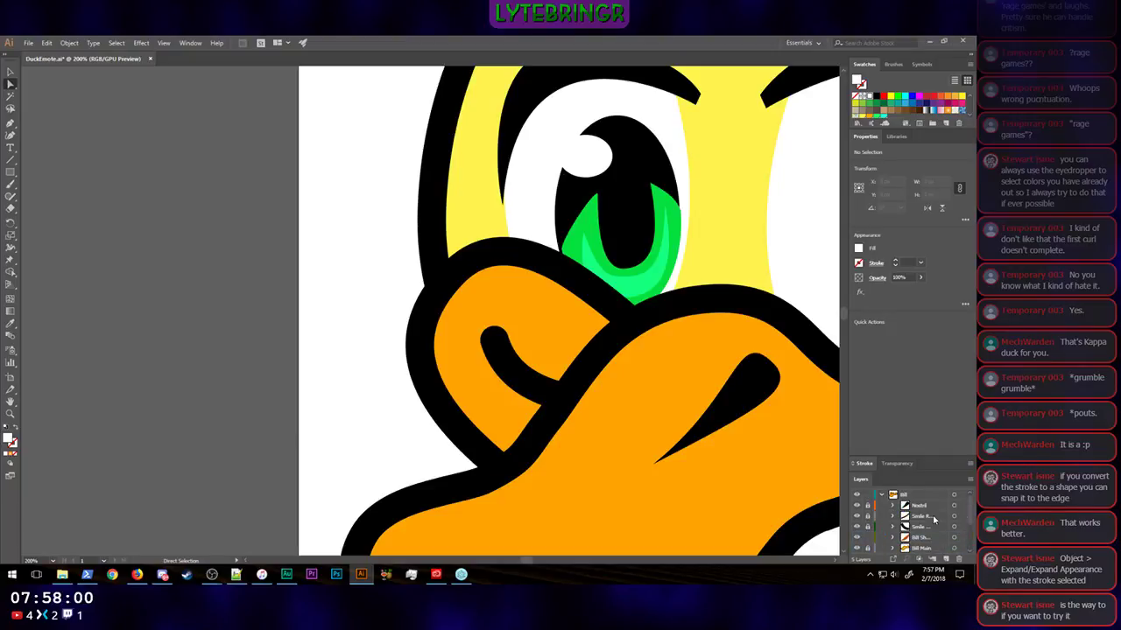
{"action": "scroll", "coordinate": [929, 522], "scroll_direction": "down", "scroll_amount": 2}
{"action": "left_click", "coordinate": [931, 507]}
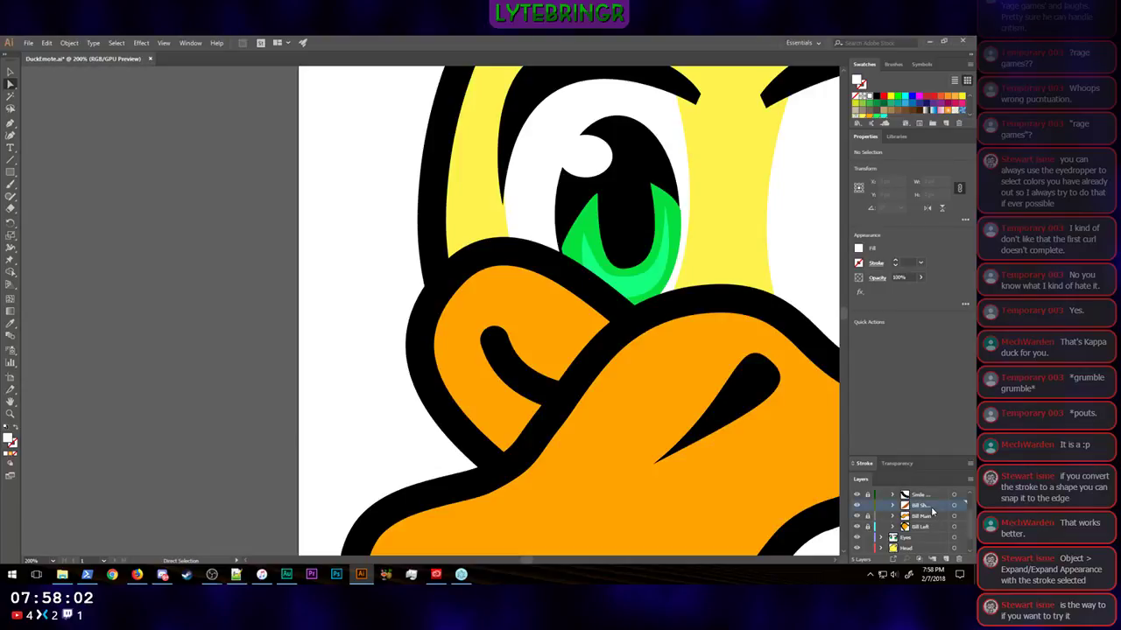
{"action": "scroll", "coordinate": [926, 515], "scroll_direction": "up", "scroll_amount": 2}
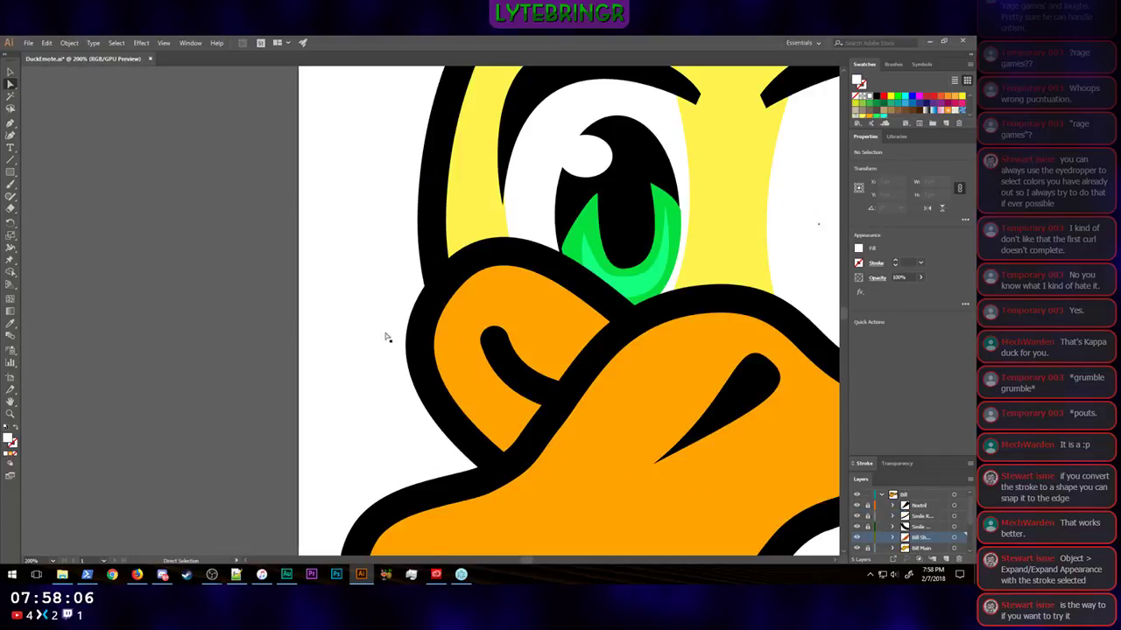
{"action": "left_click", "coordinate": [10, 123]}
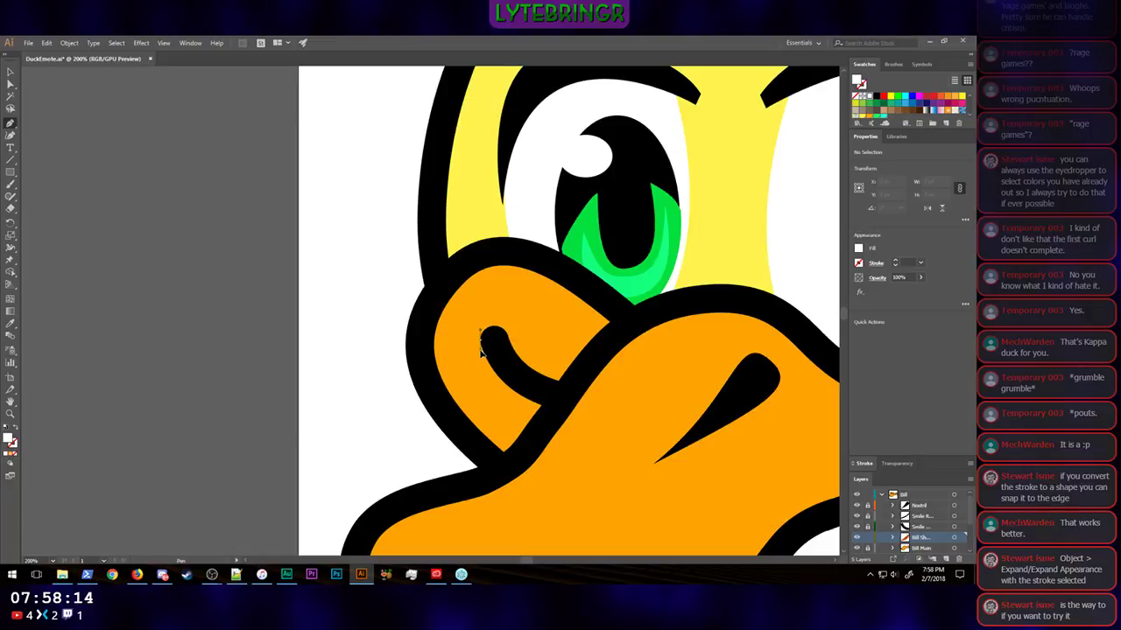
{"action": "left_click_drag", "start_coordinate": [480, 362], "coordinate": [481, 360]}
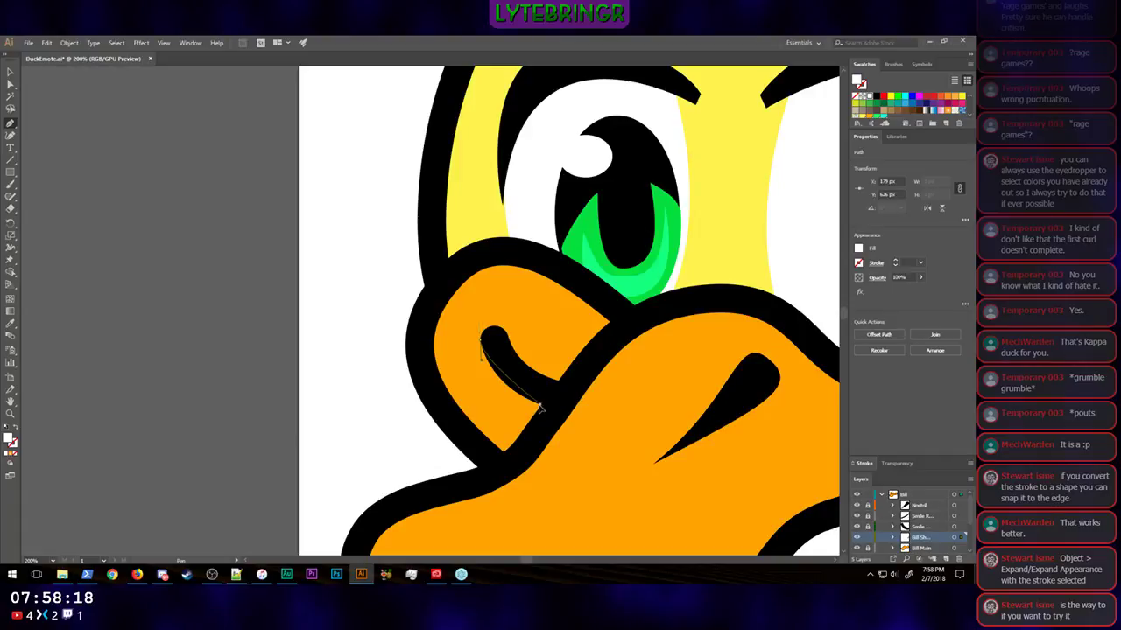
{"action": "left_click_drag", "start_coordinate": [541, 408], "coordinate": [594, 404]}
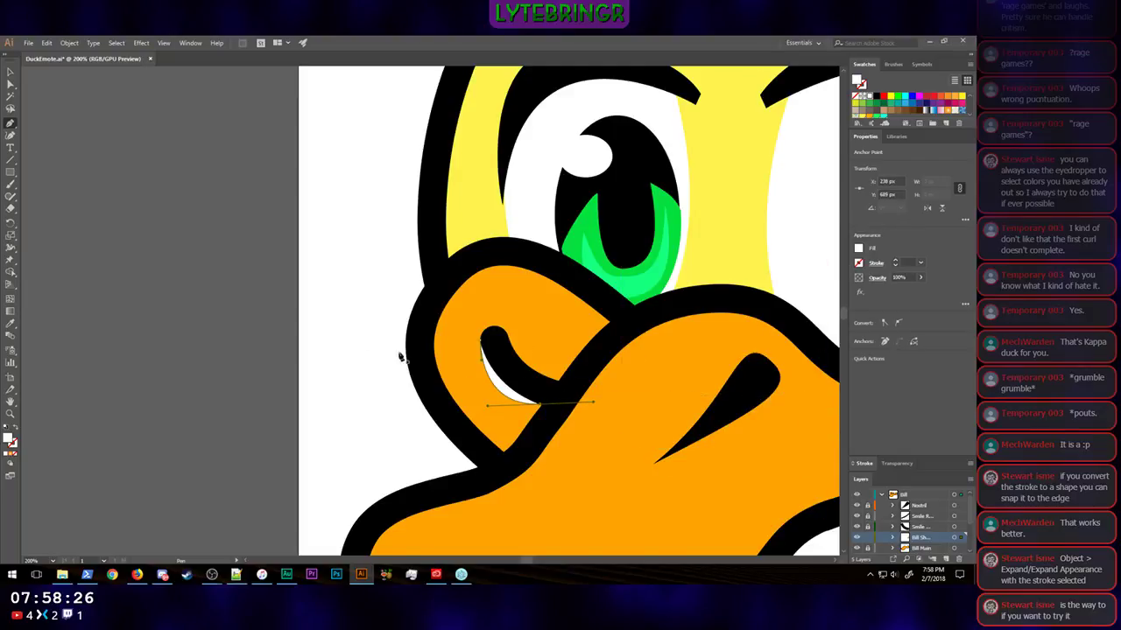
Step: Fill the new crescent with the burnt orange sampled from the right cheek's shadow and deselect it
{"action": "scroll", "coordinate": [726, 450], "scroll_direction": "right", "scroll_amount": 5}
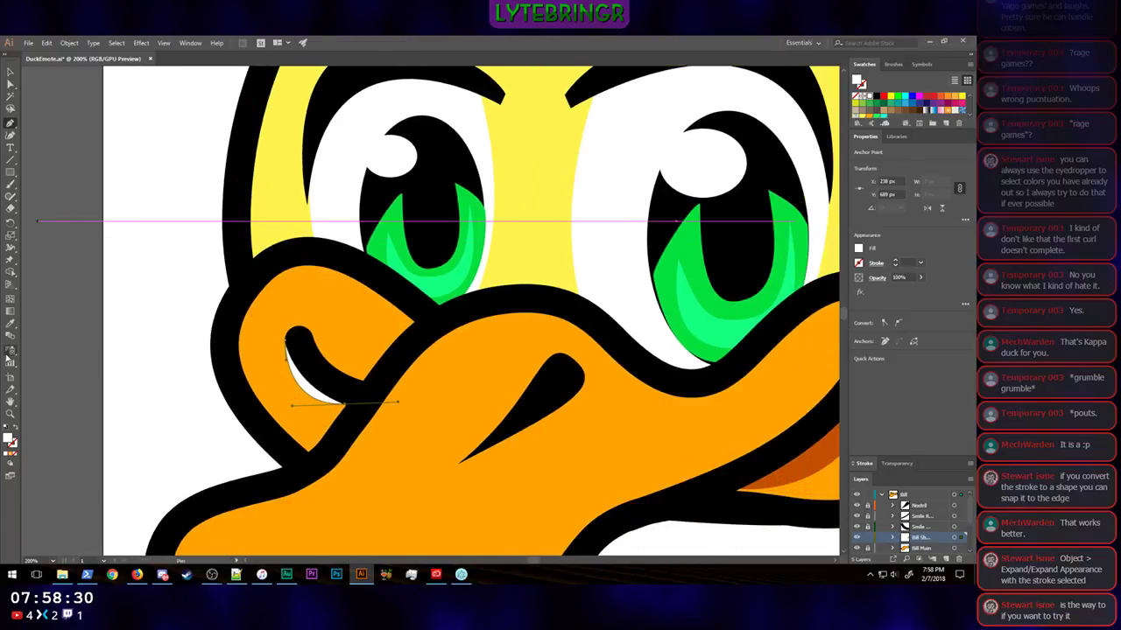
{"action": "left_click", "coordinate": [11, 326]}
{"action": "left_click", "coordinate": [795, 467]}
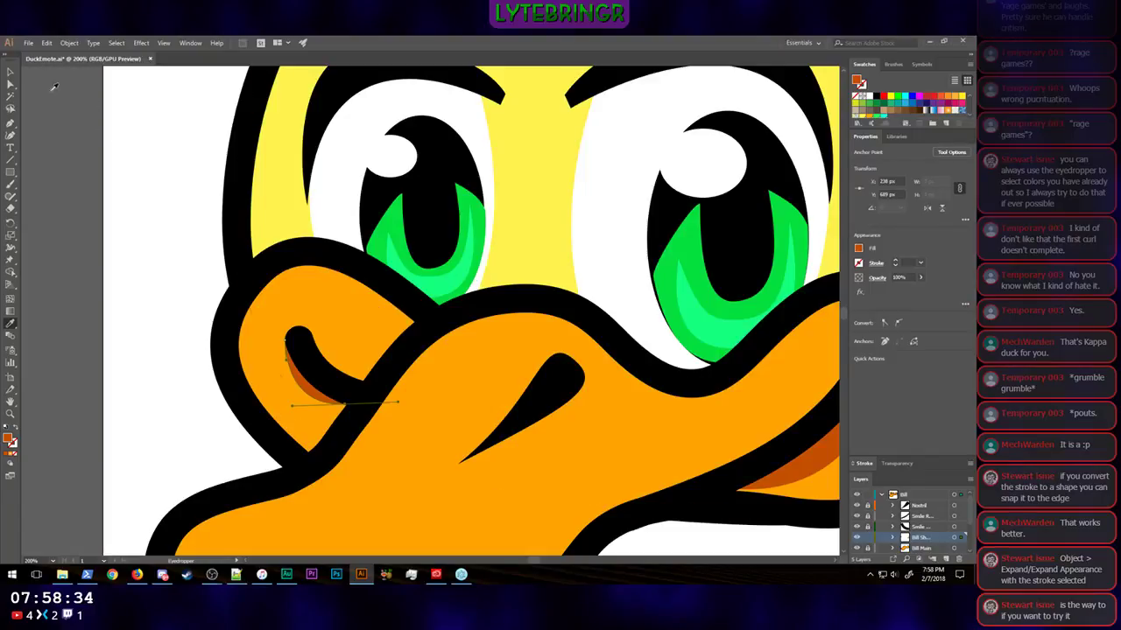
{"action": "left_click", "coordinate": [11, 74]}
{"action": "left_click", "coordinate": [63, 279]}
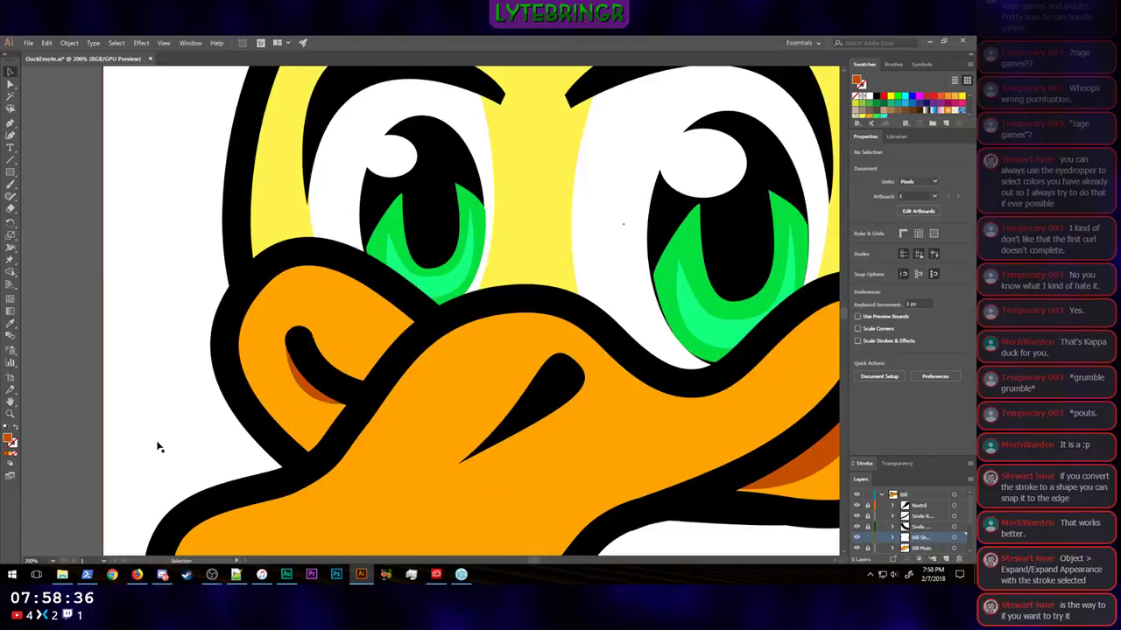
Step: Nudge the crescent's lower-right anchor 10 px right and 10 px down, to X 248 px and Y 699 px
{"action": "left_click", "coordinate": [325, 401]}
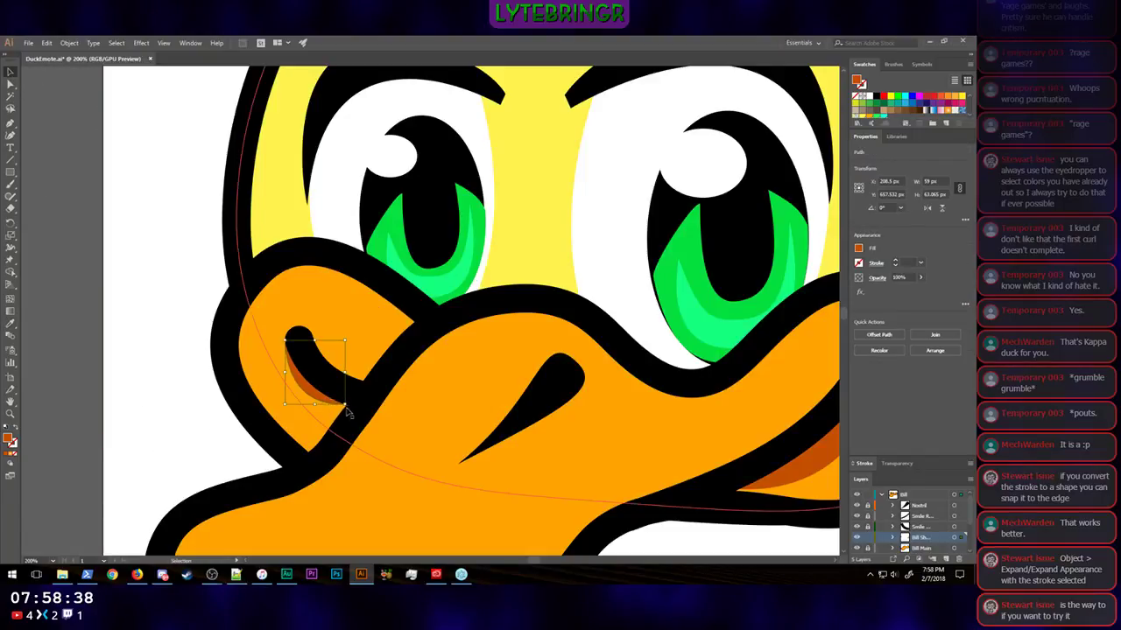
{"action": "left_click", "coordinate": [12, 85]}
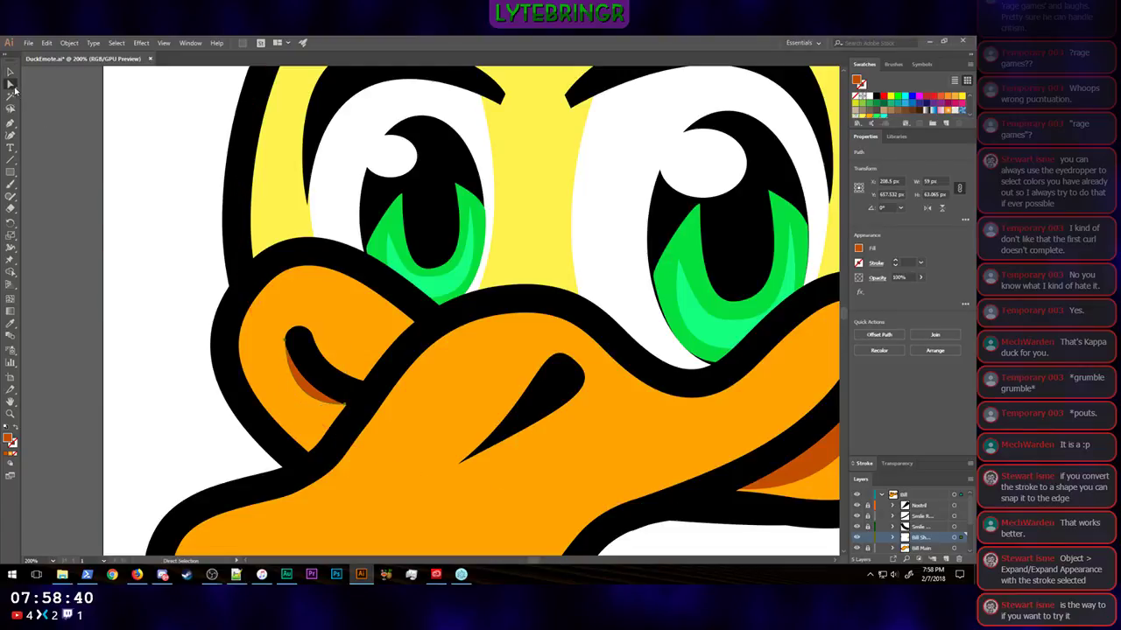
{"action": "left_click", "coordinate": [345, 405]}
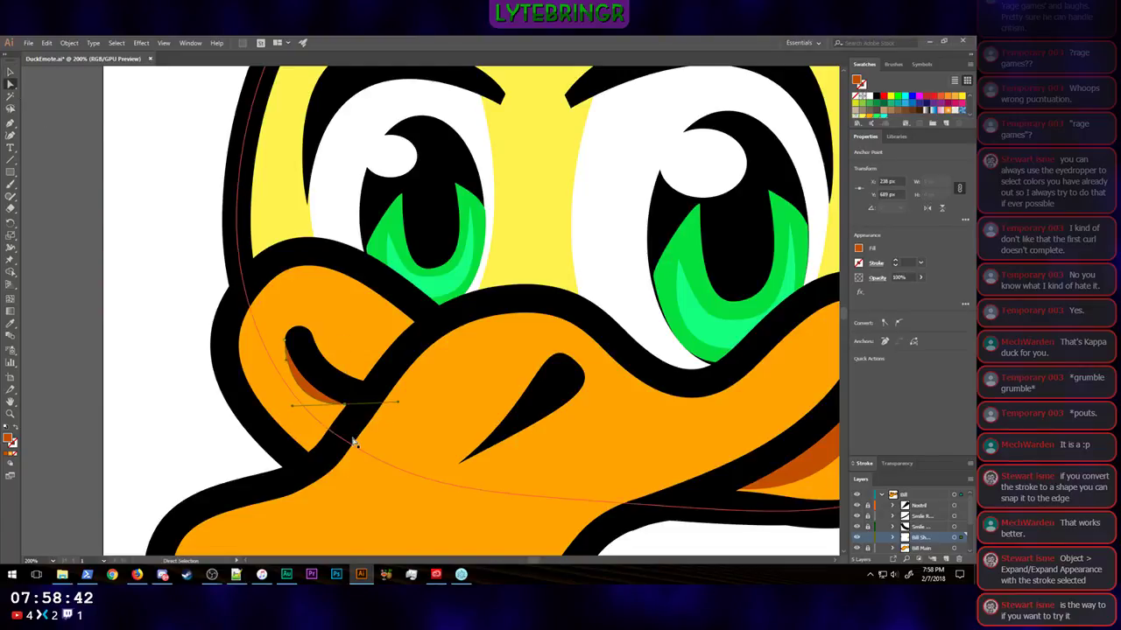
{"action": "key", "text": "shift+Down"}
{"action": "key", "text": "shift+Down"}
{"action": "key", "text": "shift+Up"}
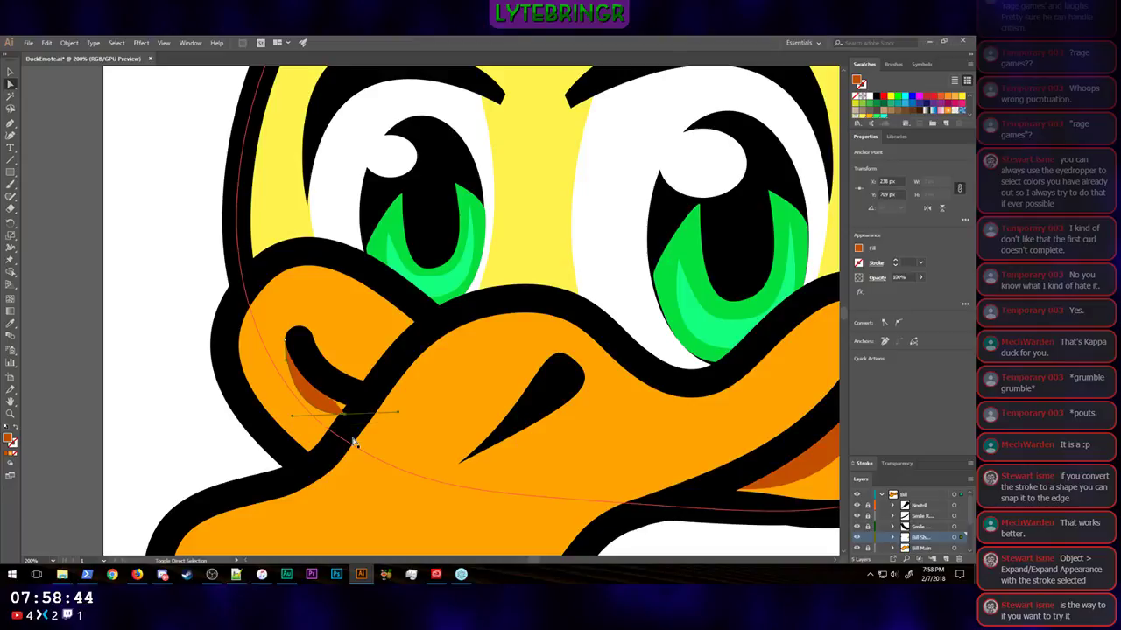
{"action": "key", "text": "shift+Up"}
{"action": "key", "text": "shift+Down"}
{"action": "key", "text": "shift+Left"}
{"action": "key", "text": "shift+Right"}
{"action": "key", "text": "shift+Right"}
{"action": "key", "text": "shift+Right"}
{"action": "key", "text": "shift+Left"}
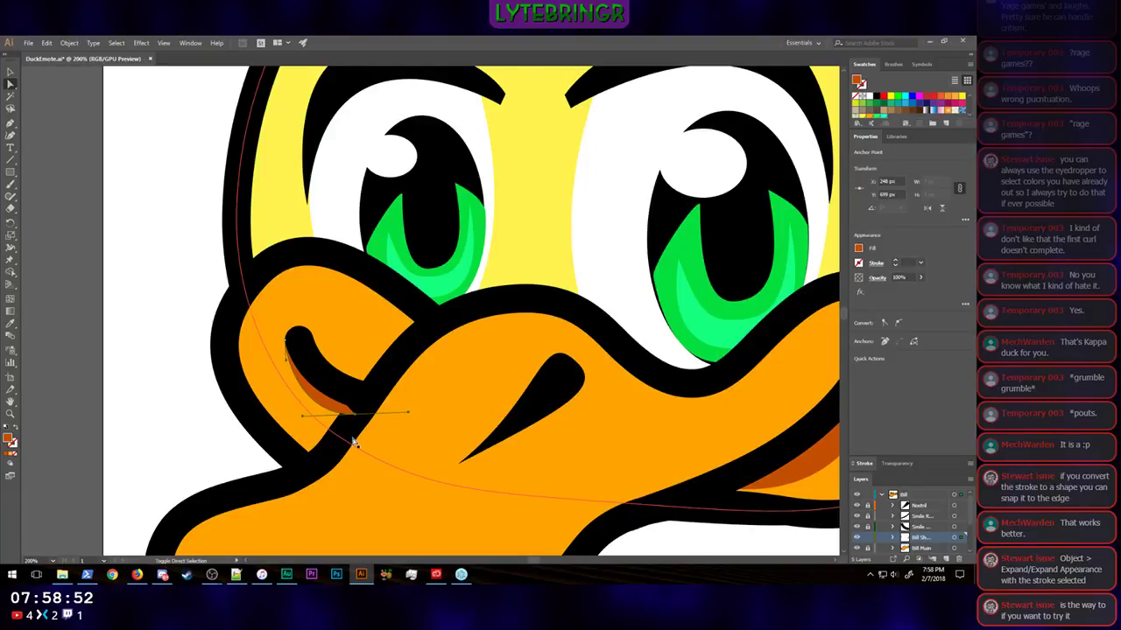
{"action": "key", "text": "shift+Down"}
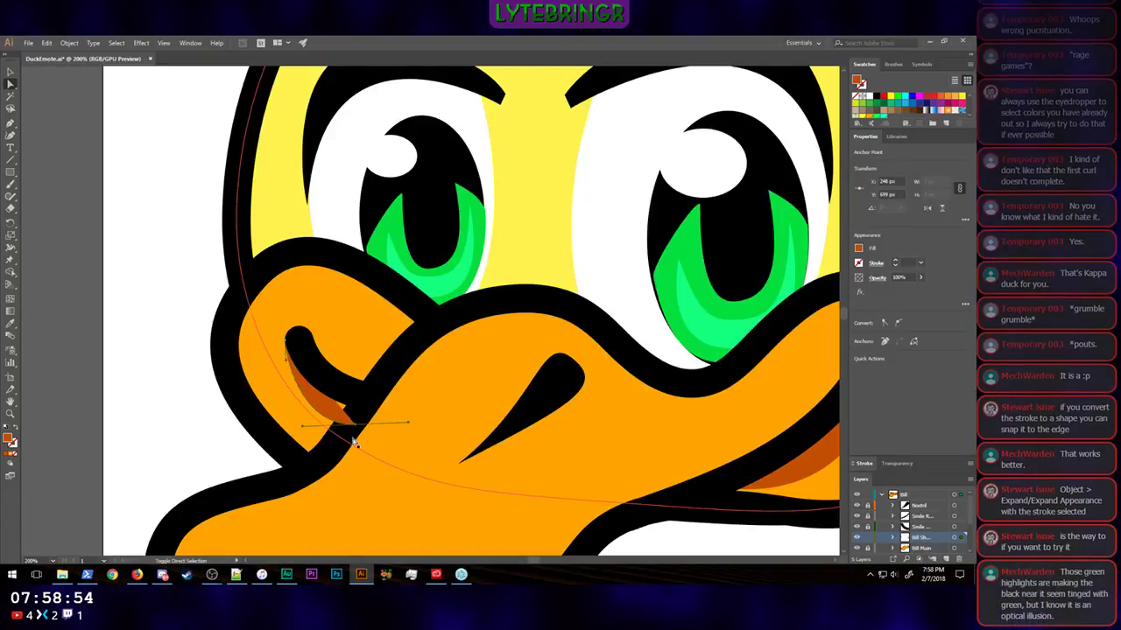
{"action": "key", "text": "shift+Up"}
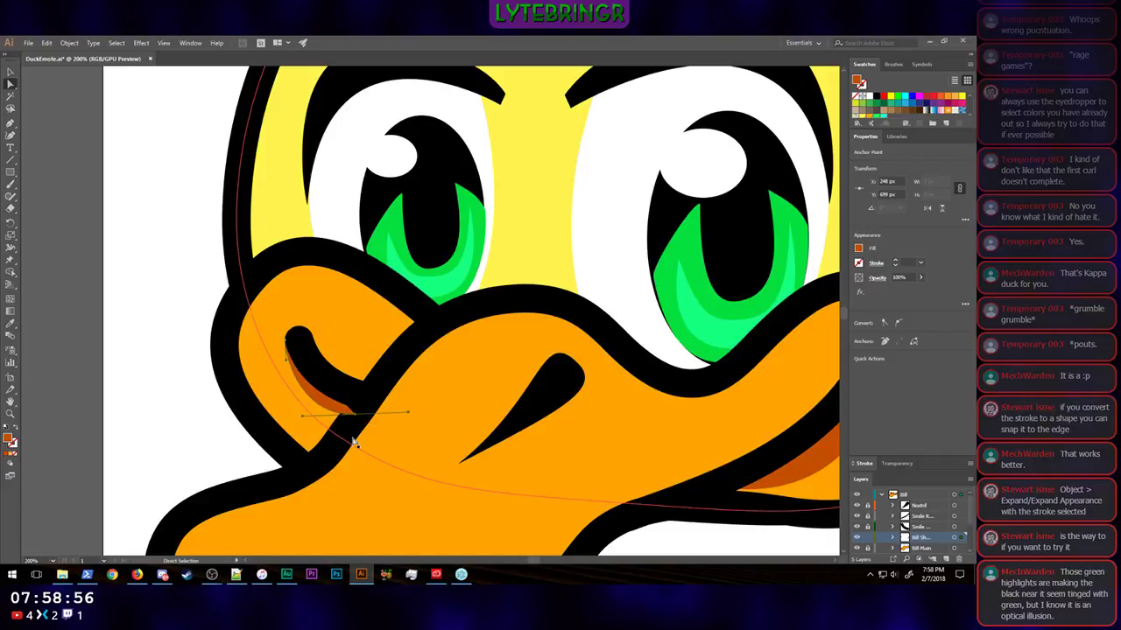
Step: Add an anchor point on the crescent's lower edge where it meets the black bill outline
{"action": "left_click", "coordinate": [11, 125]}
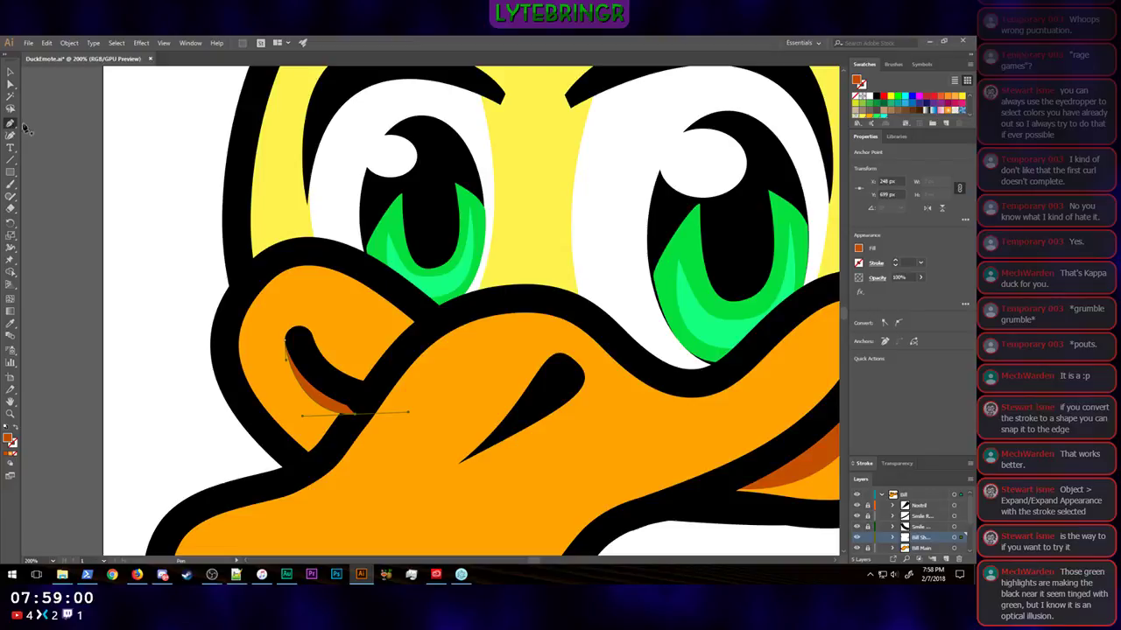
{"action": "left_click_drag", "start_coordinate": [11, 125], "coordinate": [57, 138]}
{"action": "left_click", "coordinate": [340, 414]}
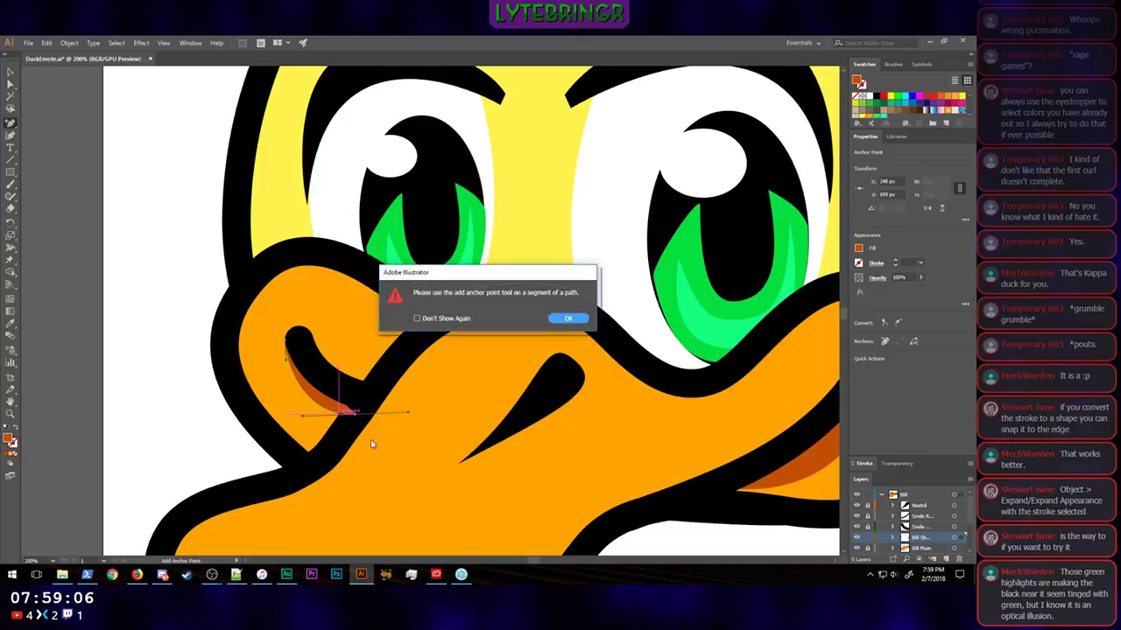
{"action": "left_click", "coordinate": [570, 317]}
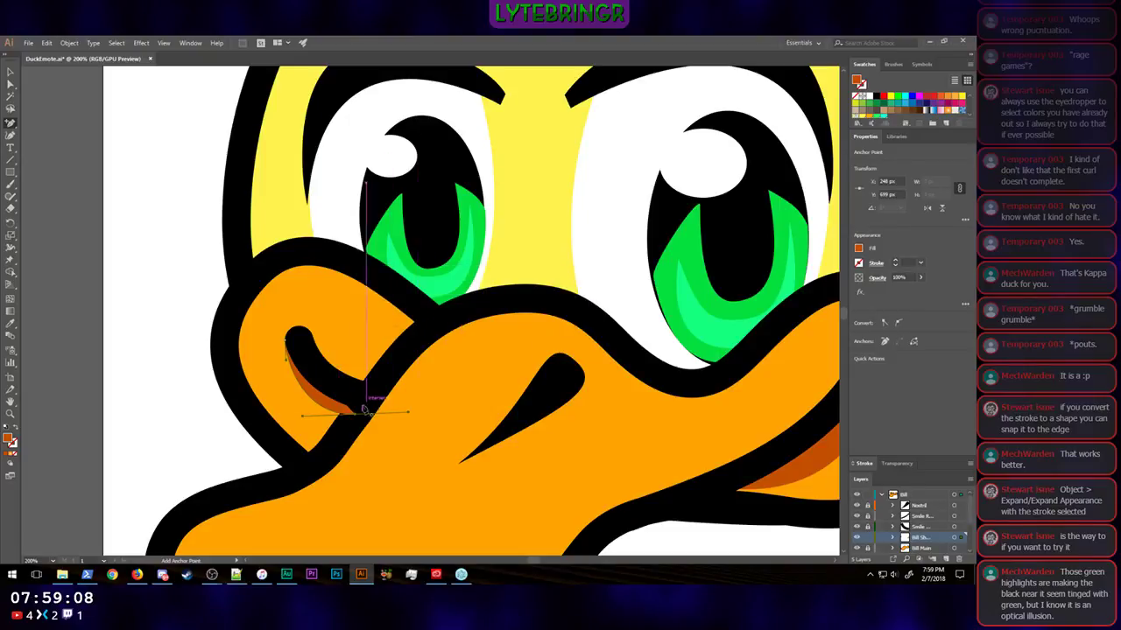
{"action": "scroll", "coordinate": [338, 430], "scroll_direction": "up", "scroll_amount": 1}
{"action": "scroll", "coordinate": [339, 429], "scroll_direction": "down", "scroll_amount": 1}
{"action": "key", "text": "ctrl+equal"}
{"action": "key", "text": "ctrl+equal"}
{"action": "key", "text": "ctrl+equal"}
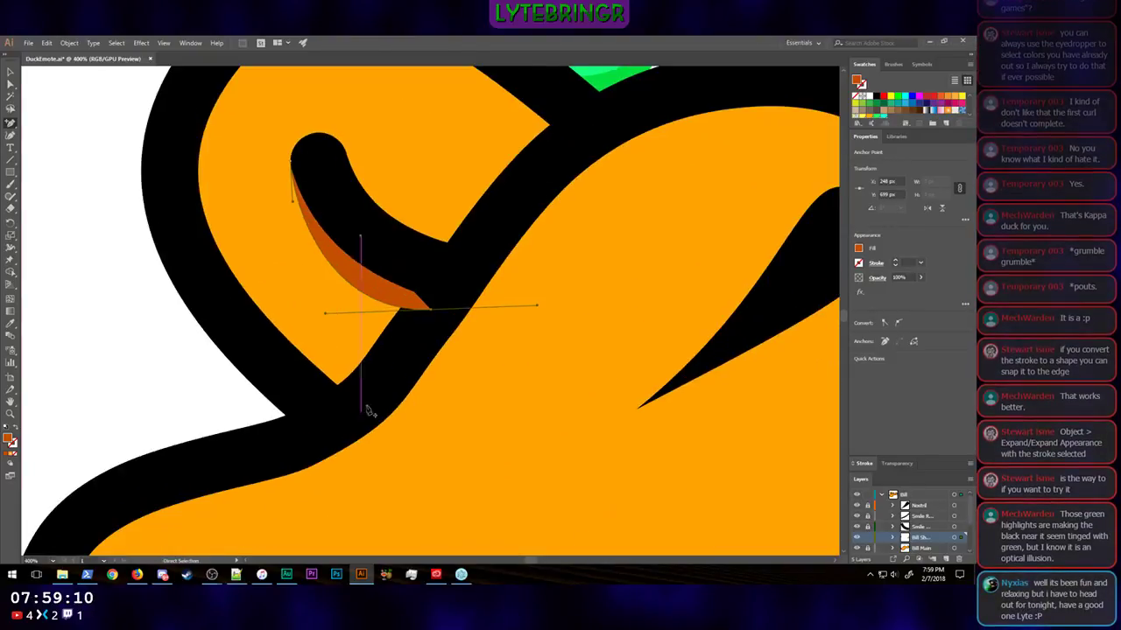
{"action": "key", "text": "ctrl+equal"}
{"action": "key", "text": "ctrl+equal"}
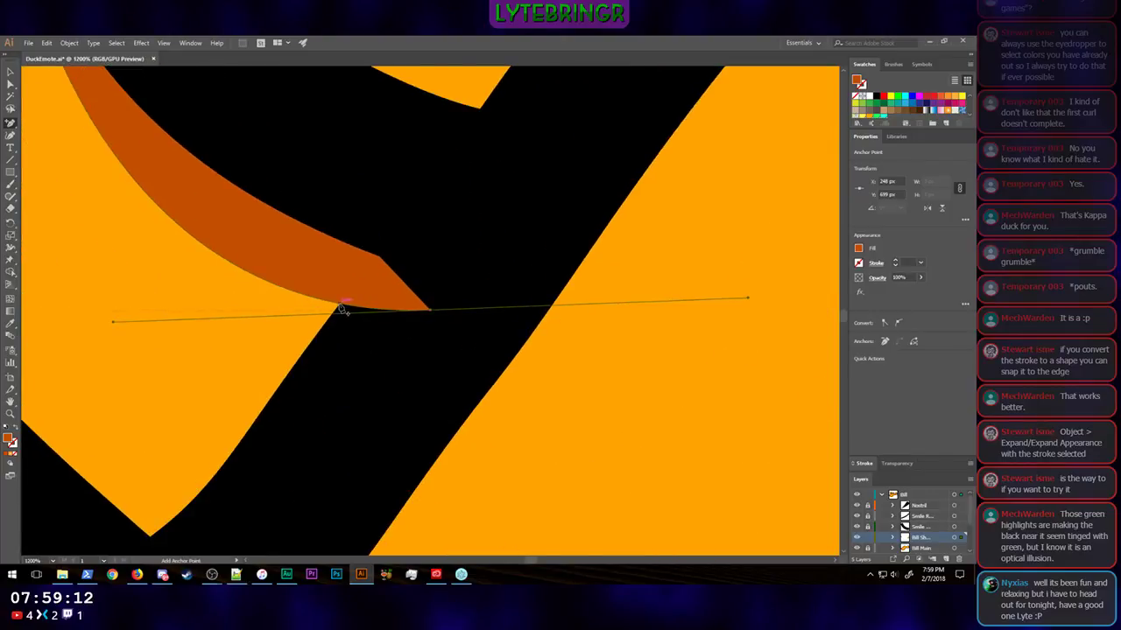
{"action": "left_click", "coordinate": [339, 305]}
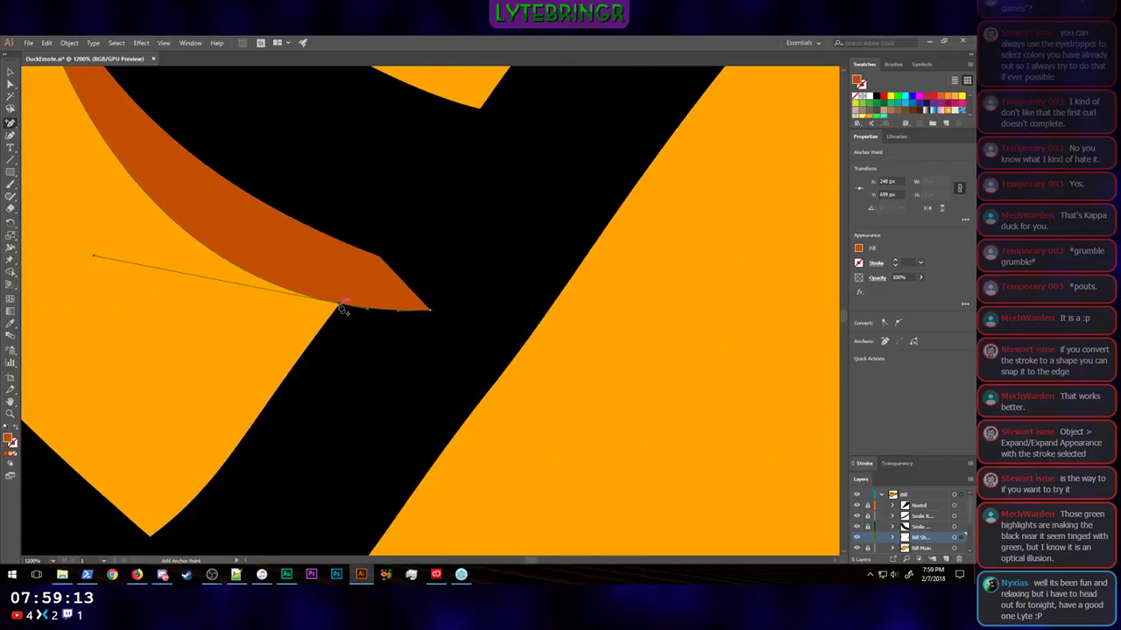
Step: Move the crescent's end anchor to the corner between the smile line and the bill outline, at X 239 px and Y 690 px
{"action": "left_click", "coordinate": [11, 85]}
{"action": "left_click_drag", "start_coordinate": [434, 315], "coordinate": [377, 255]}
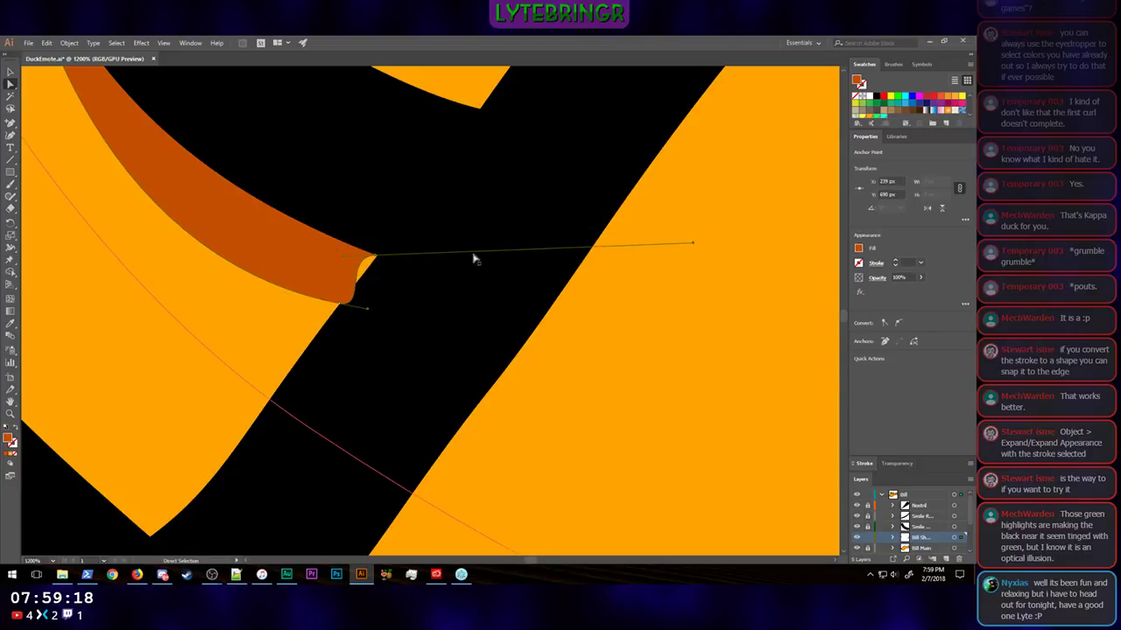
{"action": "left_click", "coordinate": [682, 233]}
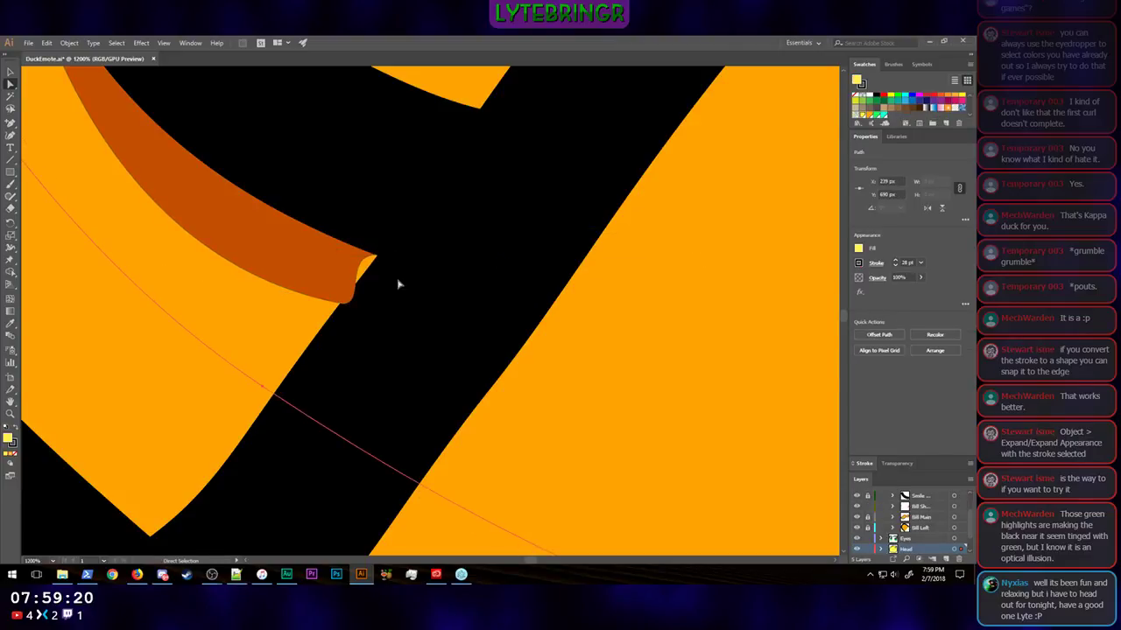
{"action": "left_click", "coordinate": [375, 260]}
{"action": "left_click", "coordinate": [375, 258]}
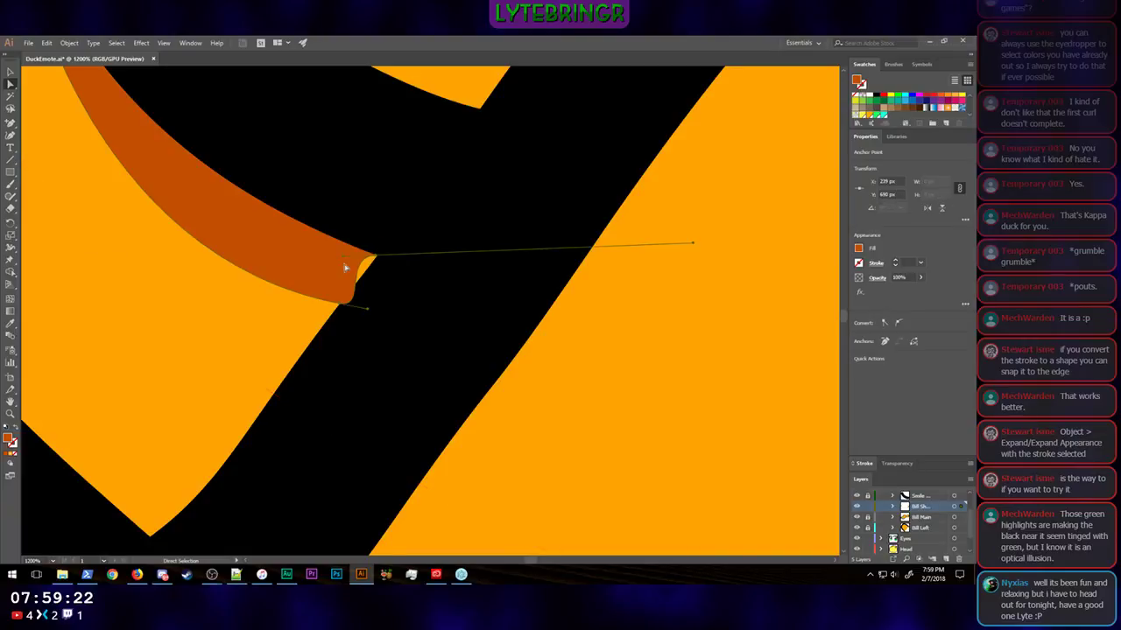
Step: Adjust the curve handles of the crescent's two end anchors so its short edge runs straight along the bill outline
{"action": "left_click_drag", "start_coordinate": [693, 246], "coordinate": [473, 138]}
{"action": "left_click", "coordinate": [339, 305]}
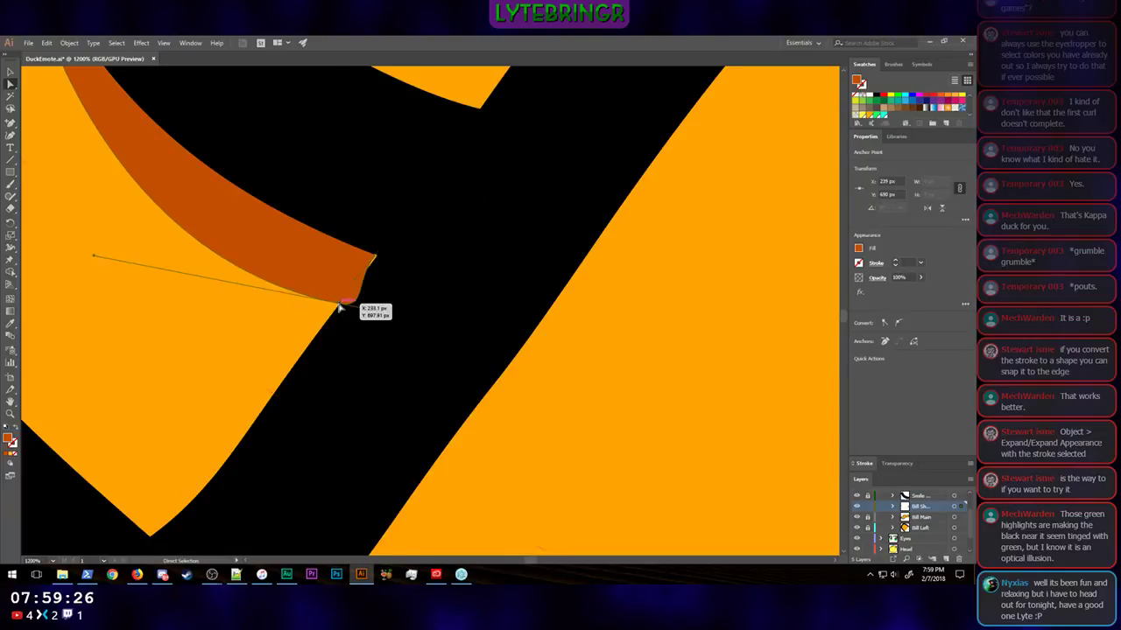
{"action": "left_click_drag", "start_coordinate": [369, 267], "coordinate": [376, 256]}
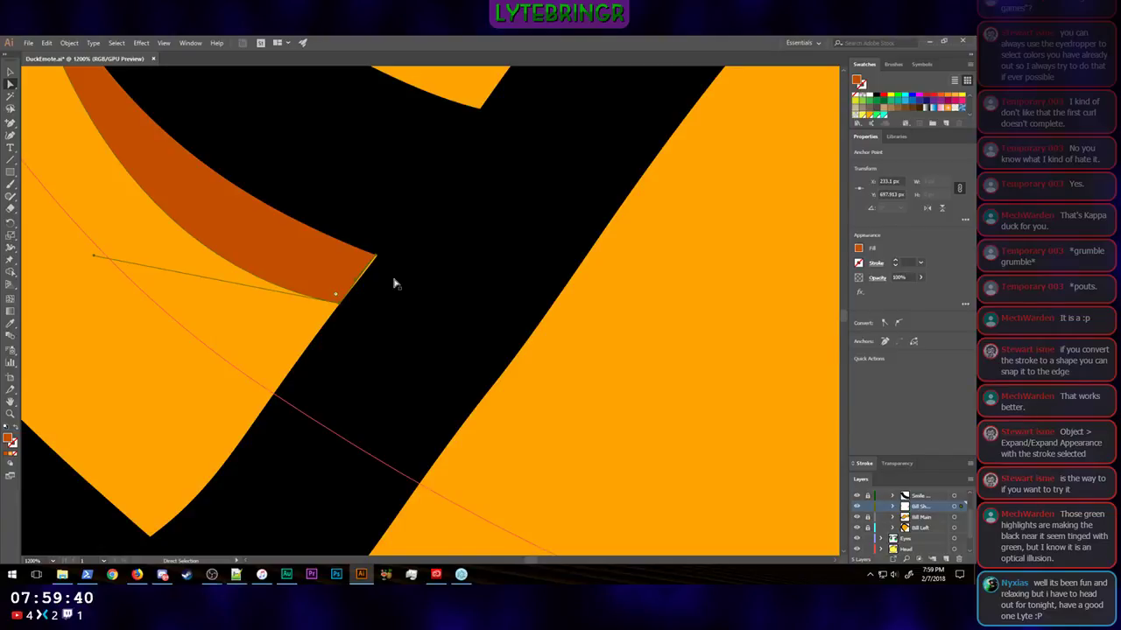
Step: Try to shift the crescent's upper end anchor slightly to close the thin gap along the bill outline
{"action": "left_click_drag", "start_coordinate": [376, 255], "coordinate": [377, 260]}
{"action": "scroll", "coordinate": [378, 295], "scroll_direction": "up", "scroll_amount": 2}
{"action": "left_click_drag", "start_coordinate": [377, 328], "coordinate": [378, 330]}
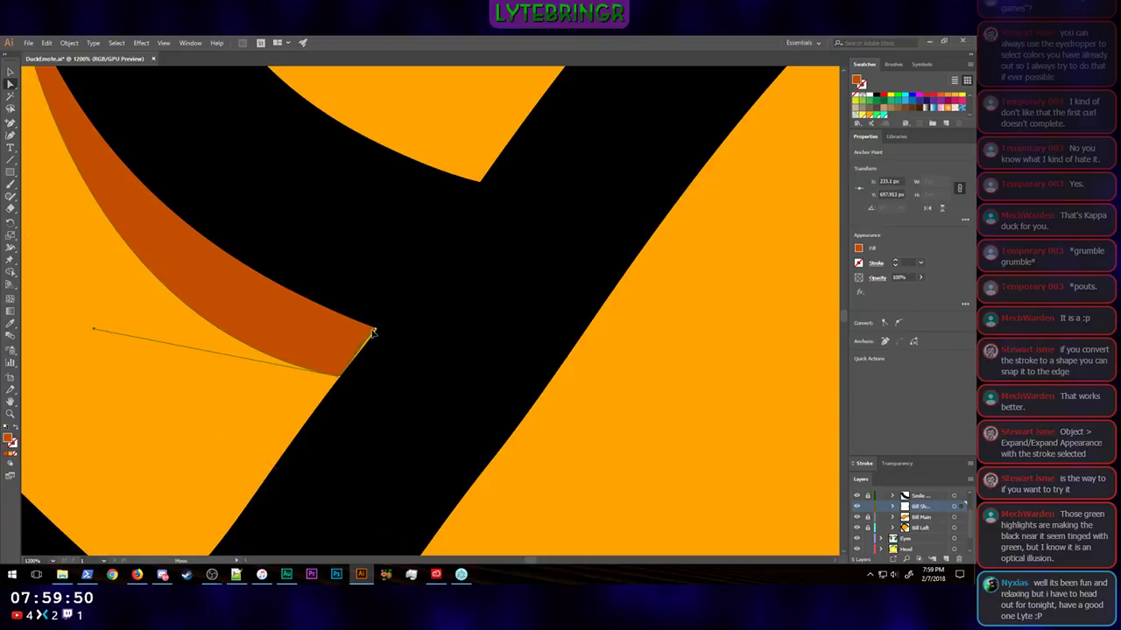
{"action": "left_click_drag", "start_coordinate": [374, 332], "coordinate": [374, 332]}
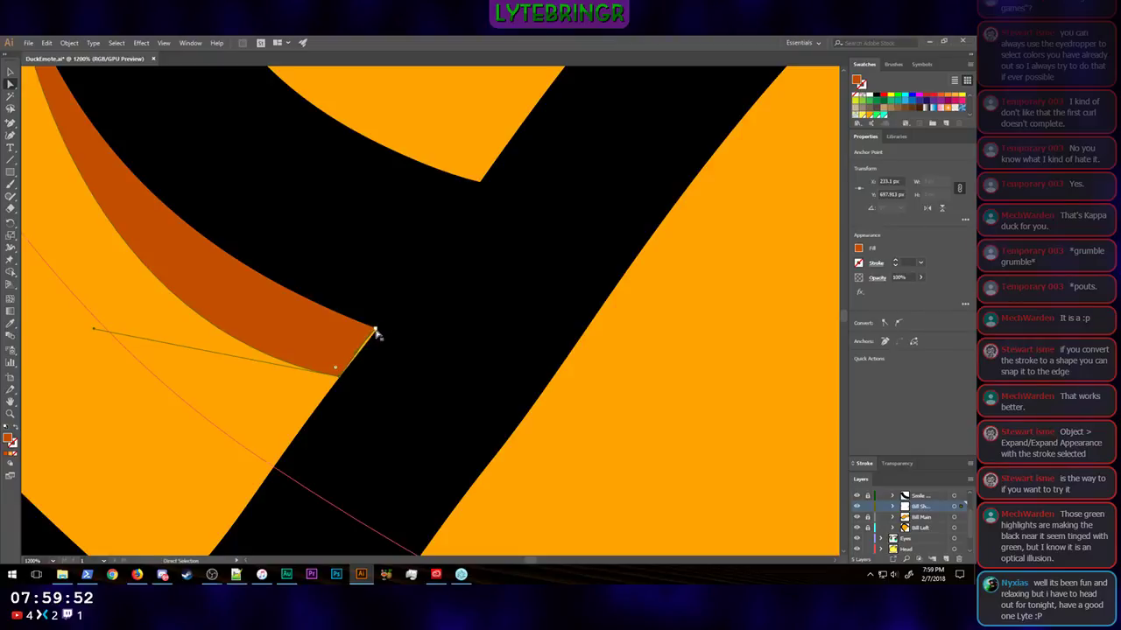
{"action": "left_click", "coordinate": [376, 330]}
{"action": "scroll", "coordinate": [390, 339], "scroll_direction": "up", "scroll_amount": 5}
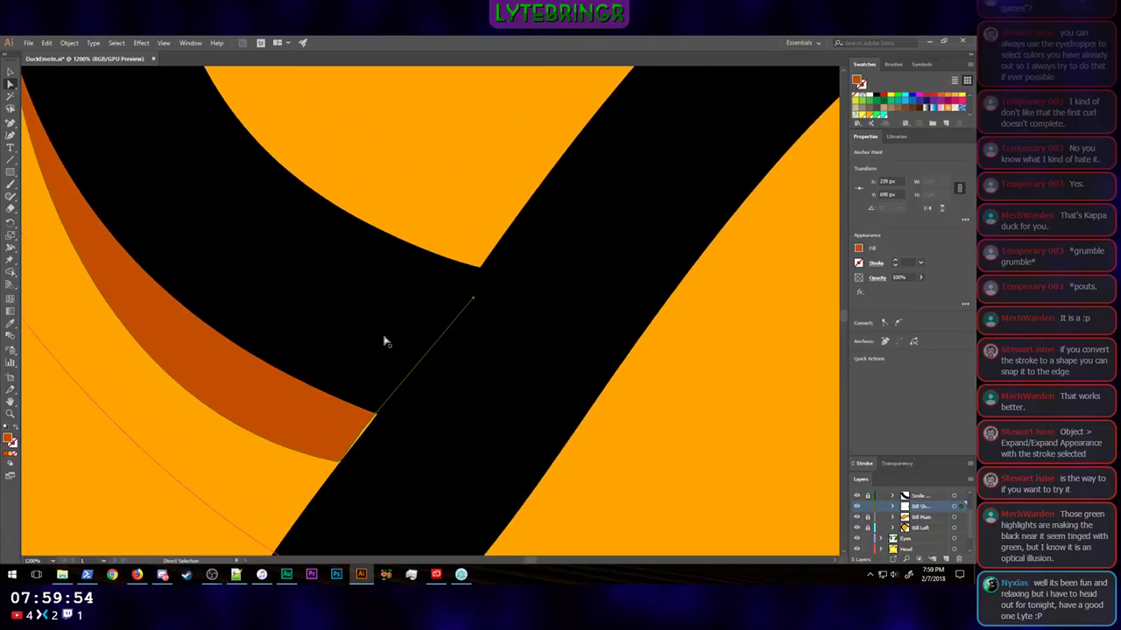
{"action": "scroll", "coordinate": [383, 336], "scroll_direction": "down", "scroll_amount": 3}
{"action": "scroll", "coordinate": [383, 337], "scroll_direction": "up", "scroll_amount": 10}
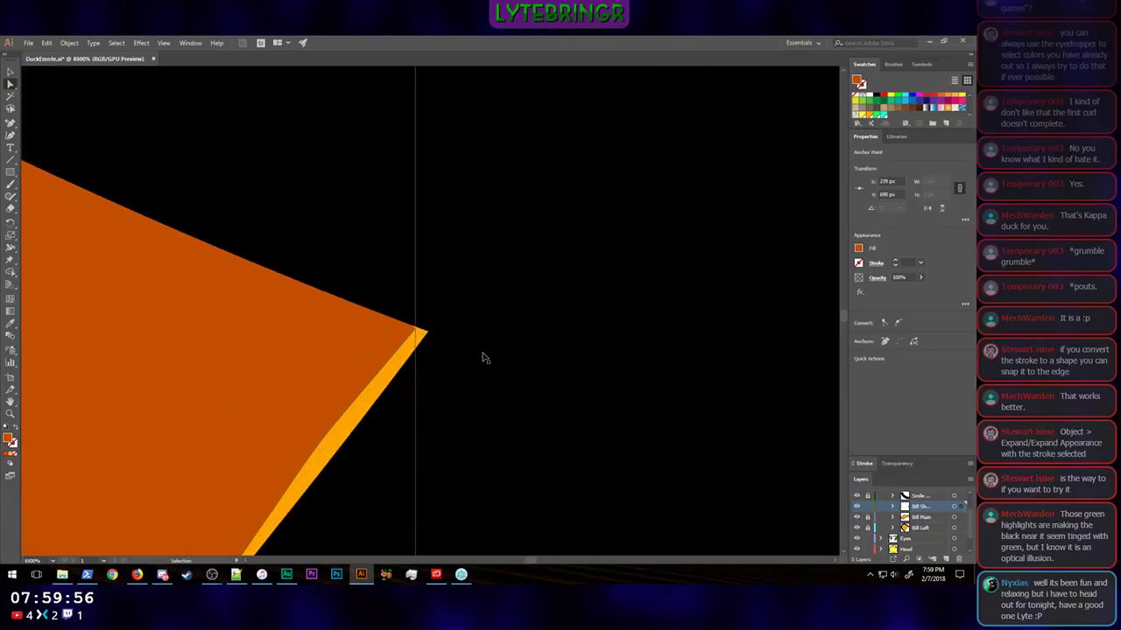
{"action": "mouse_move", "coordinate": [416, 329]}
{"action": "left_mouse_down"}
{"action": "mouse_move", "coordinate": [448, 340]}
{"action": "mouse_move", "coordinate": [431, 336]}
{"action": "left_mouse_up"}
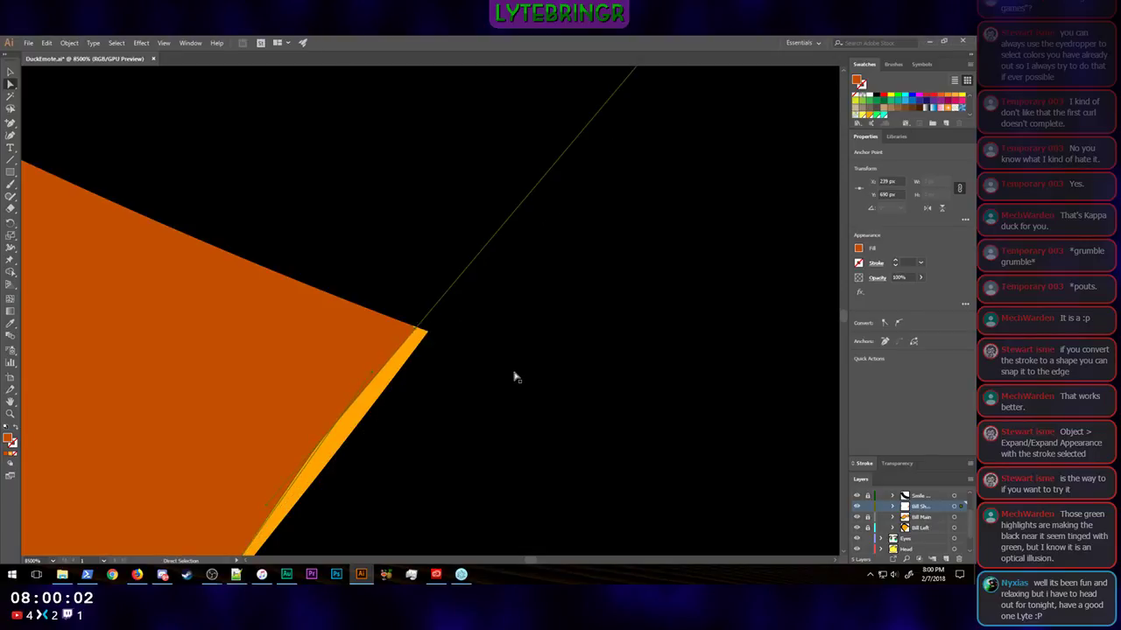
Step: Deselect the crescent and examine both cheek shadows on the whole duck
{"action": "key", "text": "ctrl+minus"}
{"action": "key", "text": "ctrl+minus"}
{"action": "key", "text": "ctrl+minus"}
{"action": "key", "text": "ctrl+minus"}
{"action": "key", "text": "ctrl+minus"}
{"action": "key", "text": "ctrl+minus"}
{"action": "key", "text": "ctrl+minus"}
{"action": "key", "text": "ctrl+minus"}
{"action": "key", "text": "ctrl+minus"}
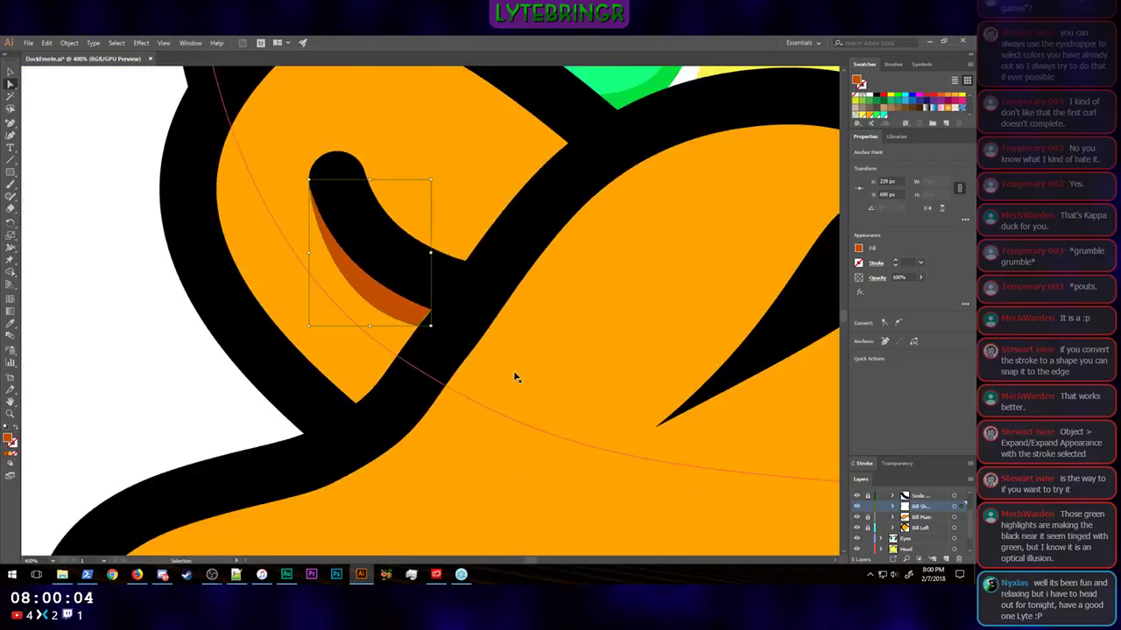
{"action": "key", "text": "ctrl+minus"}
{"action": "key", "text": "ctrl+minus"}
{"action": "key", "text": "ctrl+minus"}
{"action": "key", "text": "ctrl+minus"}
{"action": "left_click", "coordinate": [648, 484]}
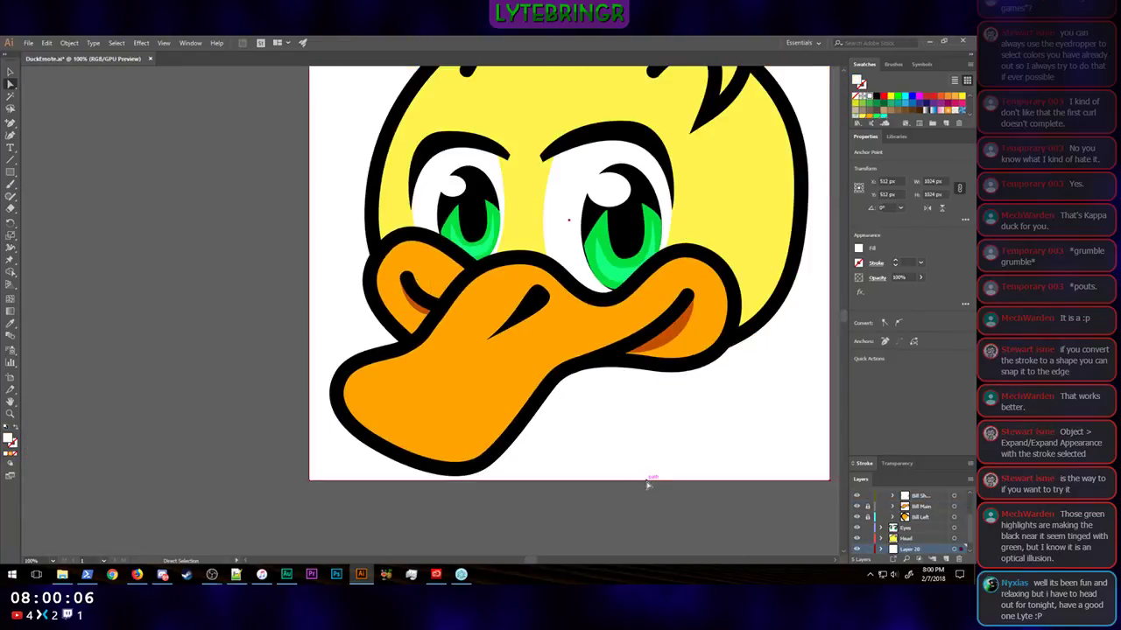
Step: Examine the whole duck emote at several small display sizes to judge how it reads when reduced
{"action": "key", "text": "ctrl+minus"}
{"action": "key", "text": "ctrl+minus"}
{"action": "key", "text": "ctrl+minus"}
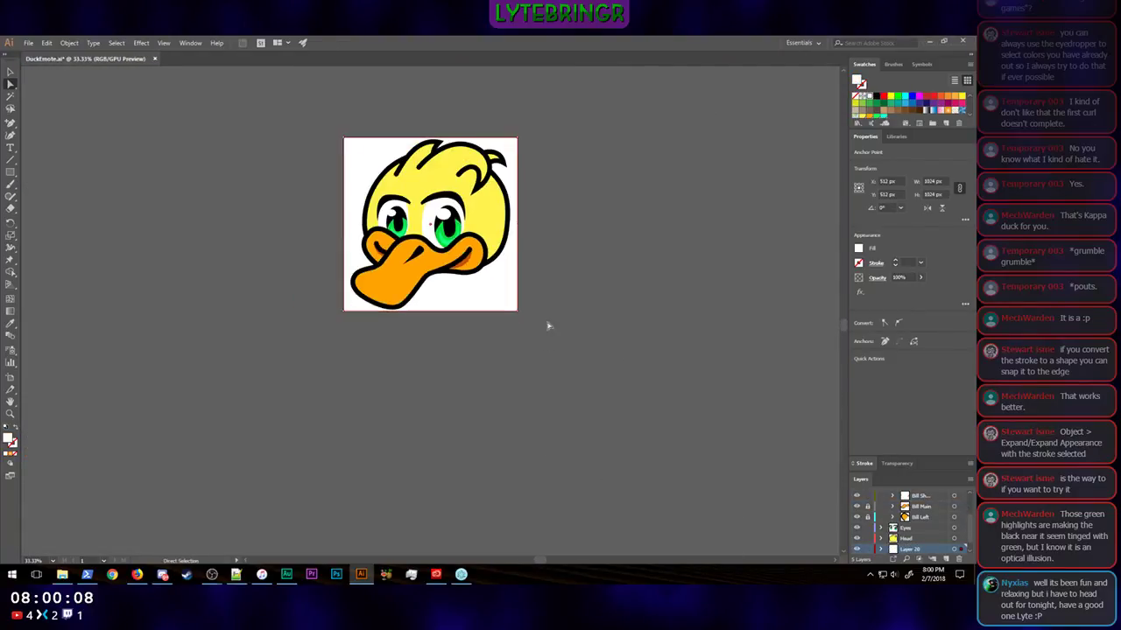
{"action": "scroll", "coordinate": [548, 325], "scroll_direction": "up", "scroll_amount": 3}
{"action": "key", "text": "ctrl+minus"}
{"action": "key", "text": "ctrl+minus"}
{"action": "key", "text": "ctrl+minus"}
{"action": "key", "text": "ctrl+minus"}
{"action": "key", "text": "ctrl+minus"}
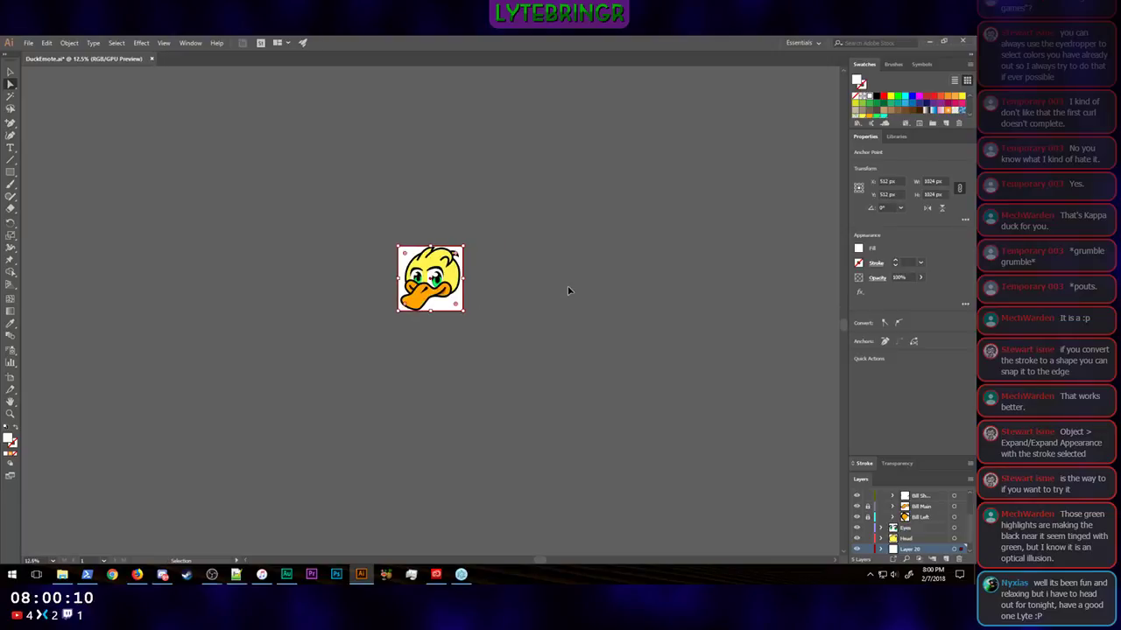
{"action": "left_click", "coordinate": [579, 356]}
{"action": "key", "text": "ctrl+minus"}
{"action": "key", "text": "ctrl+minus"}
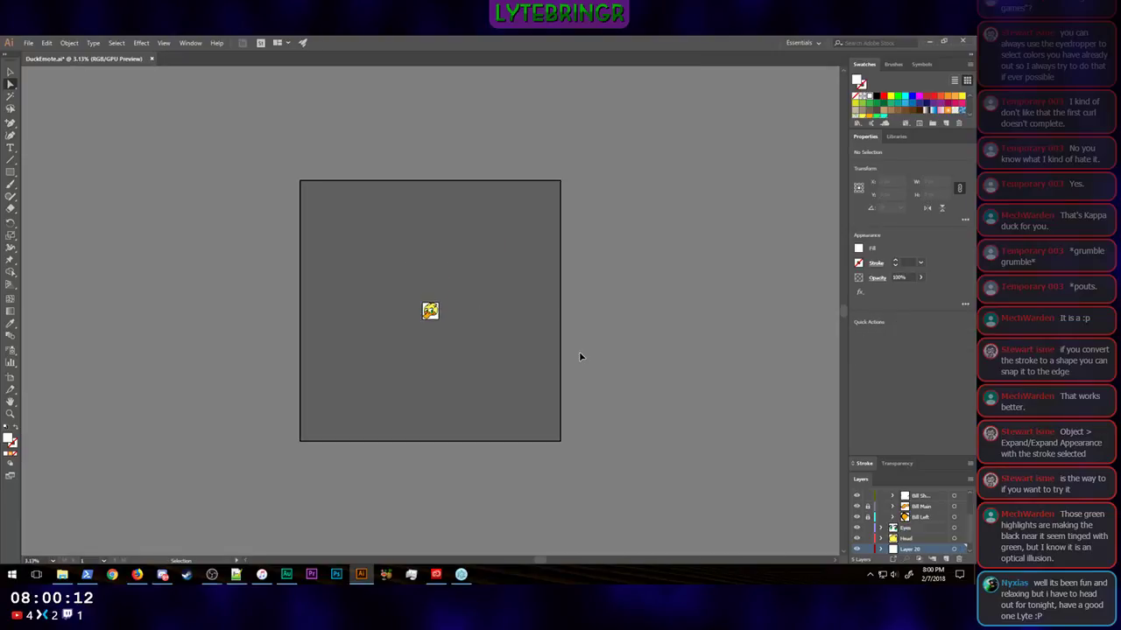
{"action": "key", "text": "ctrl+plus"}
{"action": "key", "text": "ctrl+plus"}
{"action": "key", "text": "ctrl+plus"}
{"action": "key", "text": "ctrl+plus"}
{"action": "key", "text": "ctrl+plus"}
{"action": "key", "text": "ctrl+plus"}
{"action": "key", "text": "ctrl+plus"}
{"action": "key", "text": "ctrl+plus"}
{"action": "key", "text": "ctrl+plus"}
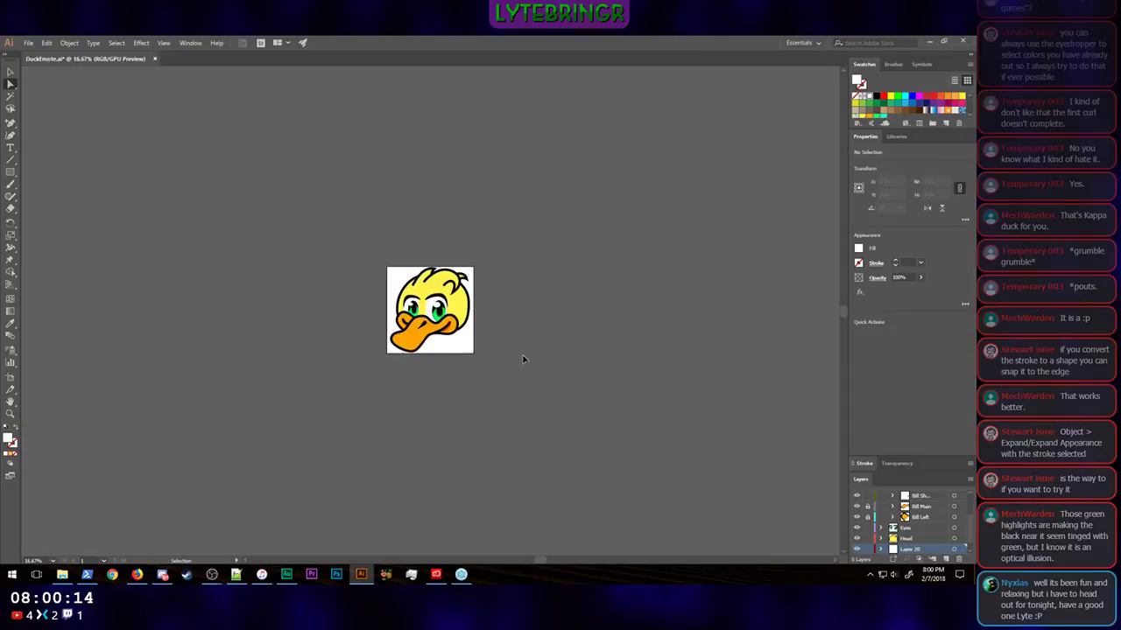
{"action": "key", "text": "ctrl+plus"}
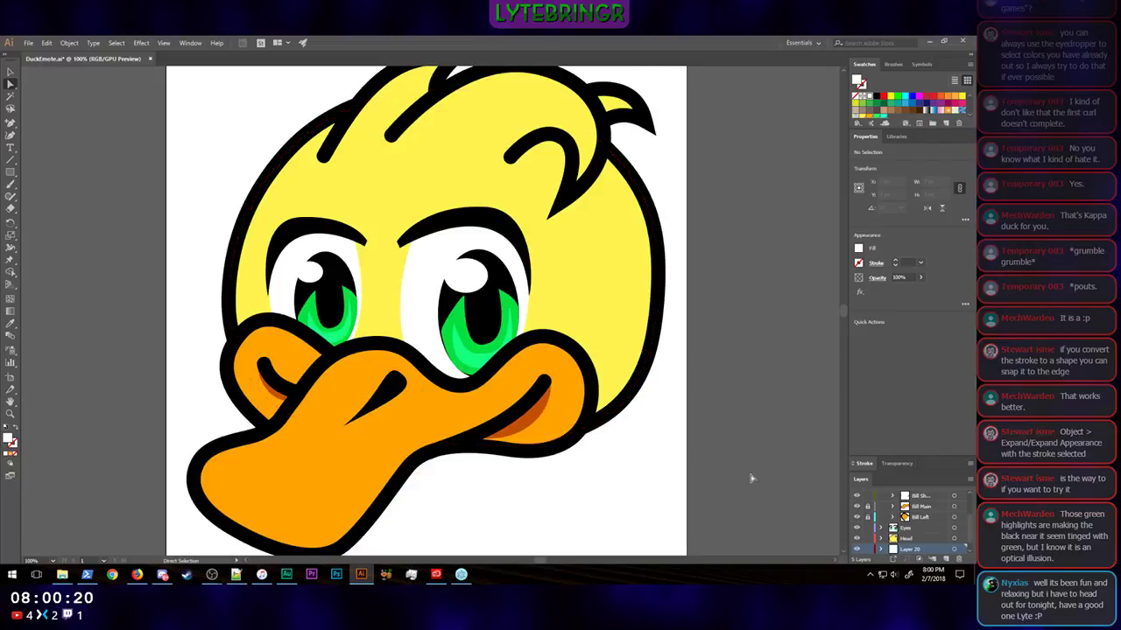
Step: Unlock Bill Main, copy its bill shape, and create a new sublayer directly above it
{"action": "scroll", "coordinate": [759, 475], "scroll_direction": "down", "scroll_amount": 1}
{"action": "scroll", "coordinate": [923, 524], "scroll_direction": "up", "scroll_amount": 1}
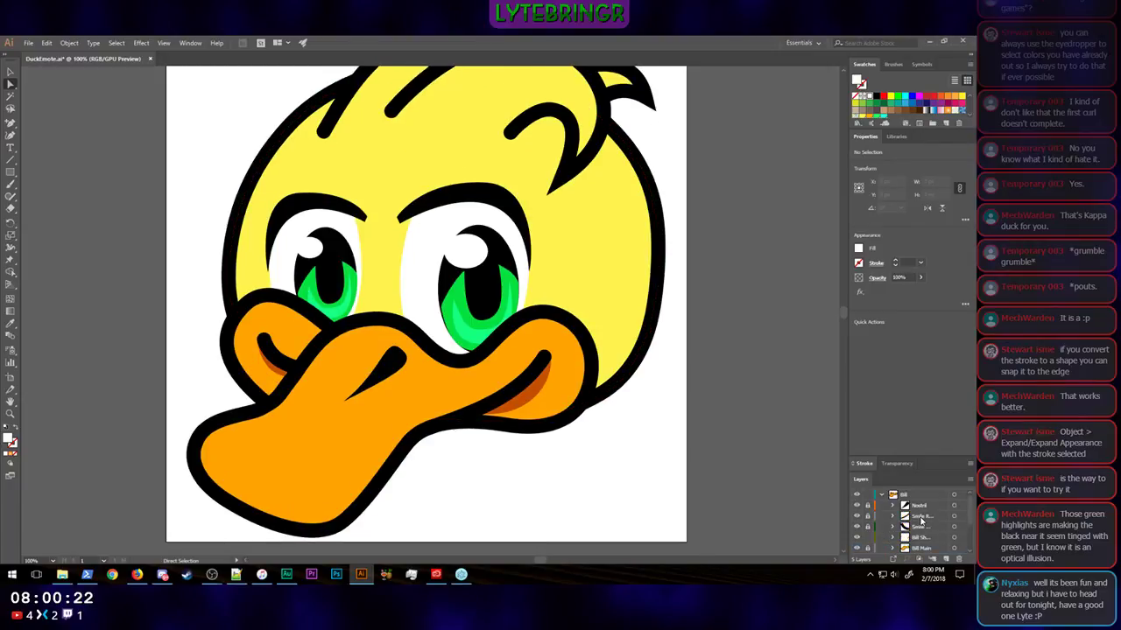
{"action": "scroll", "coordinate": [928, 520], "scroll_direction": "up", "scroll_amount": 2}
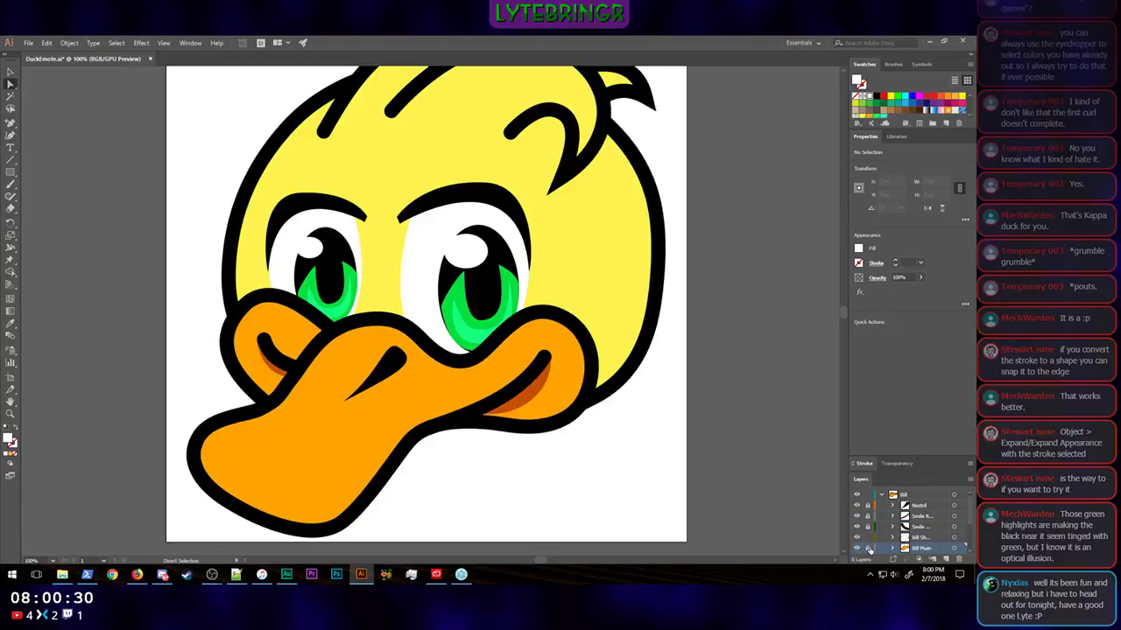
{"action": "left_click", "coordinate": [954, 548]}
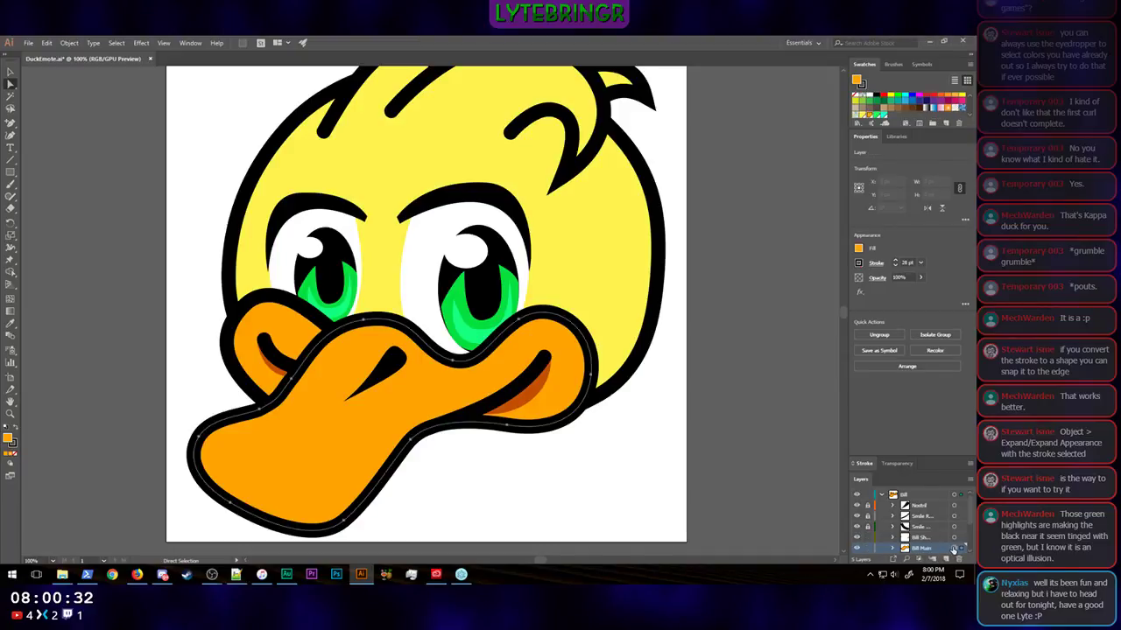
{"action": "key", "text": "a"}
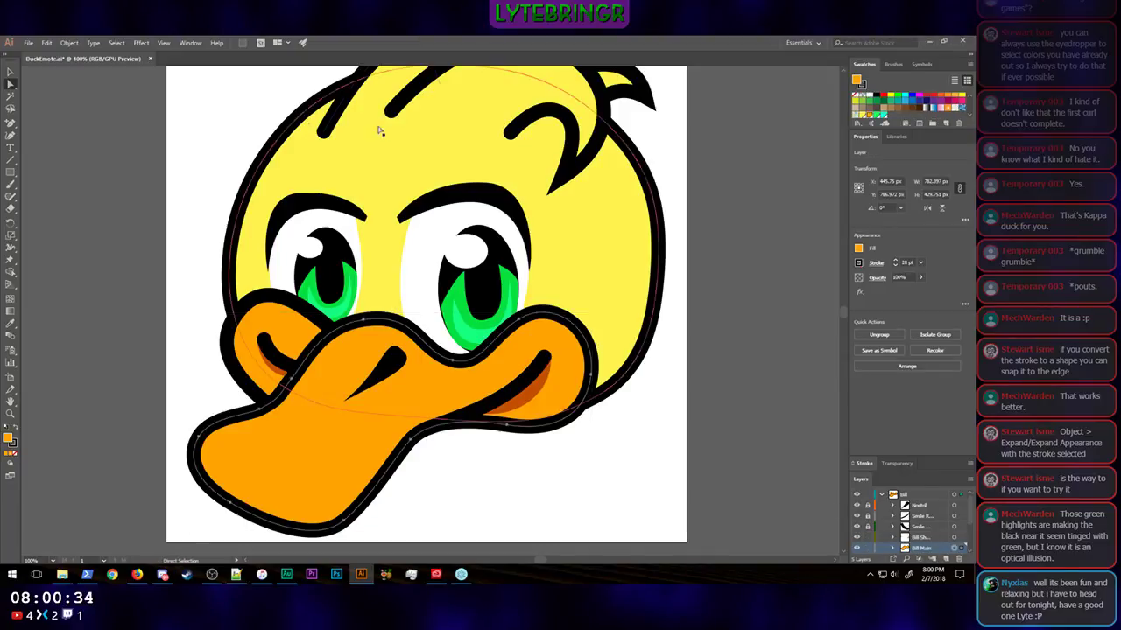
{"action": "left_click", "coordinate": [48, 42]}
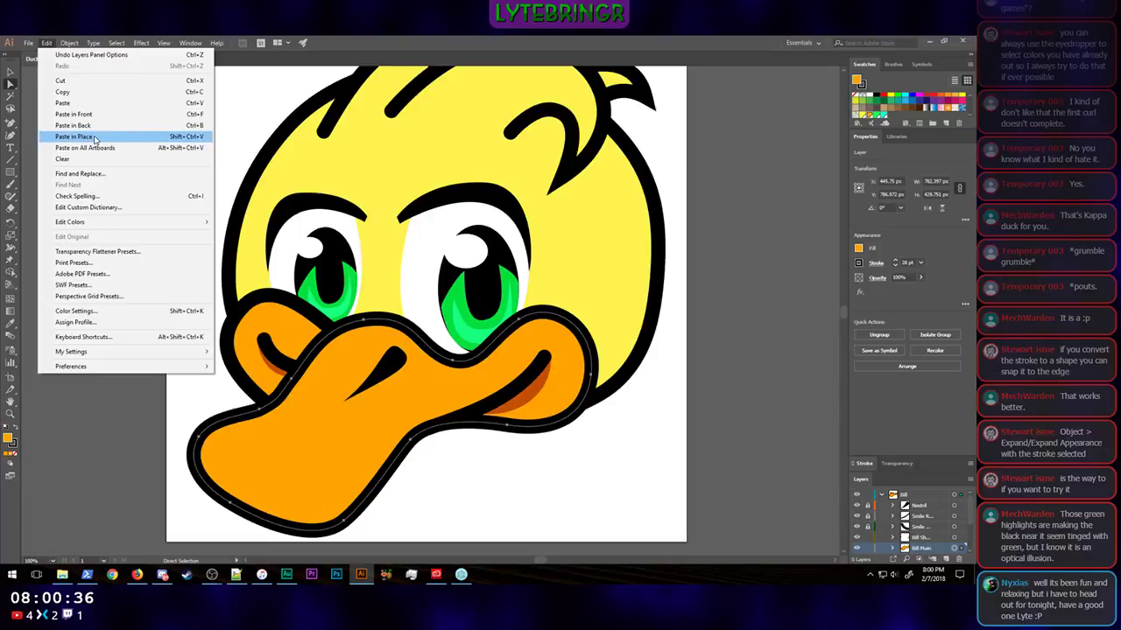
{"action": "left_click", "coordinate": [87, 137]}
{"action": "left_click", "coordinate": [893, 516]}
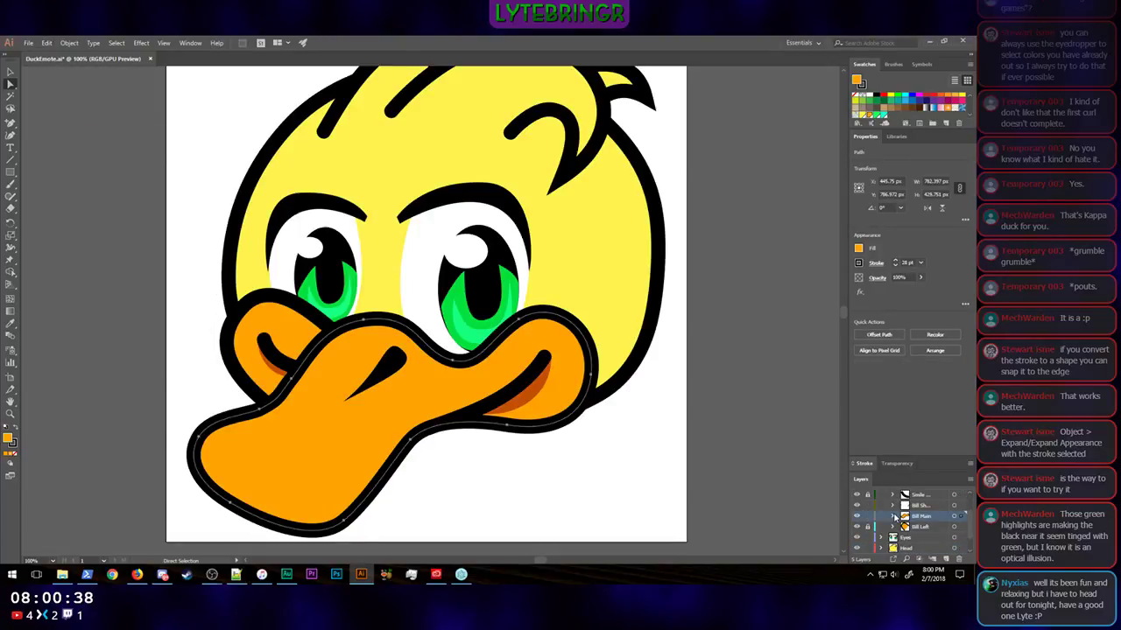
{"action": "left_click", "coordinate": [893, 517]}
{"action": "left_click", "coordinate": [946, 560]}
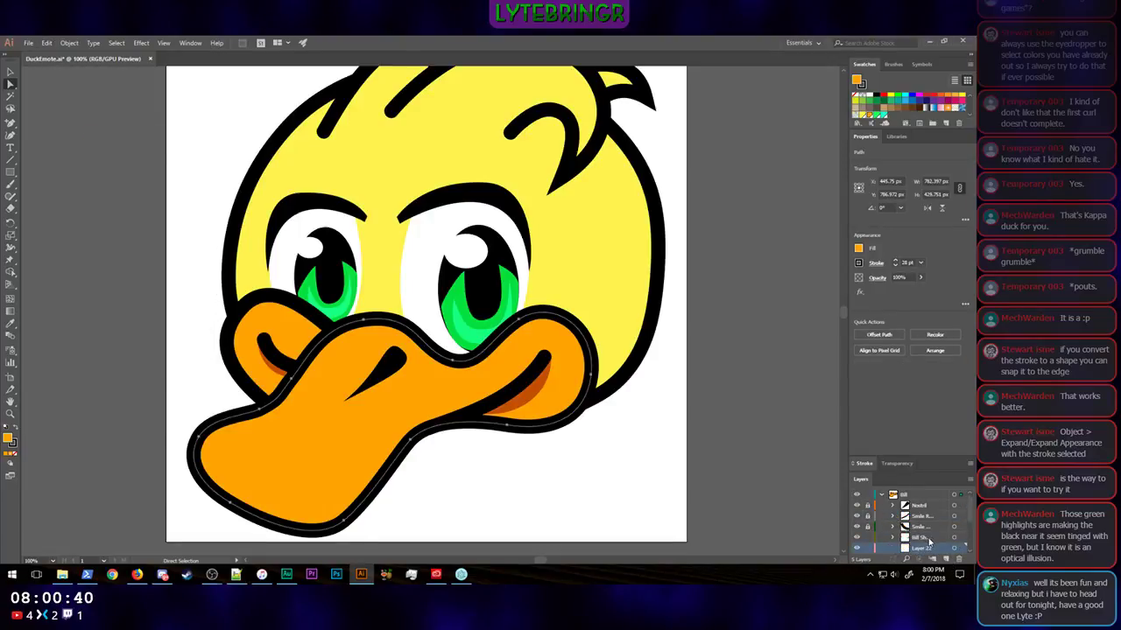
Step: Paste the copied bill shape in place on the new sublayer and set its fill to none
{"action": "left_click", "coordinate": [48, 43]}
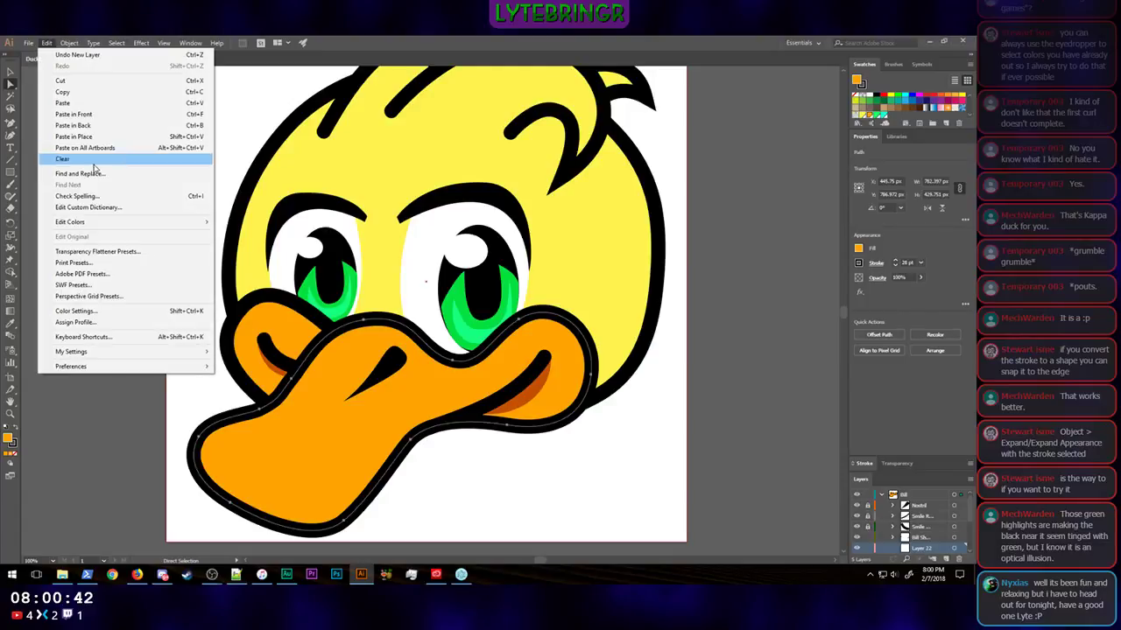
{"action": "left_click", "coordinate": [101, 138]}
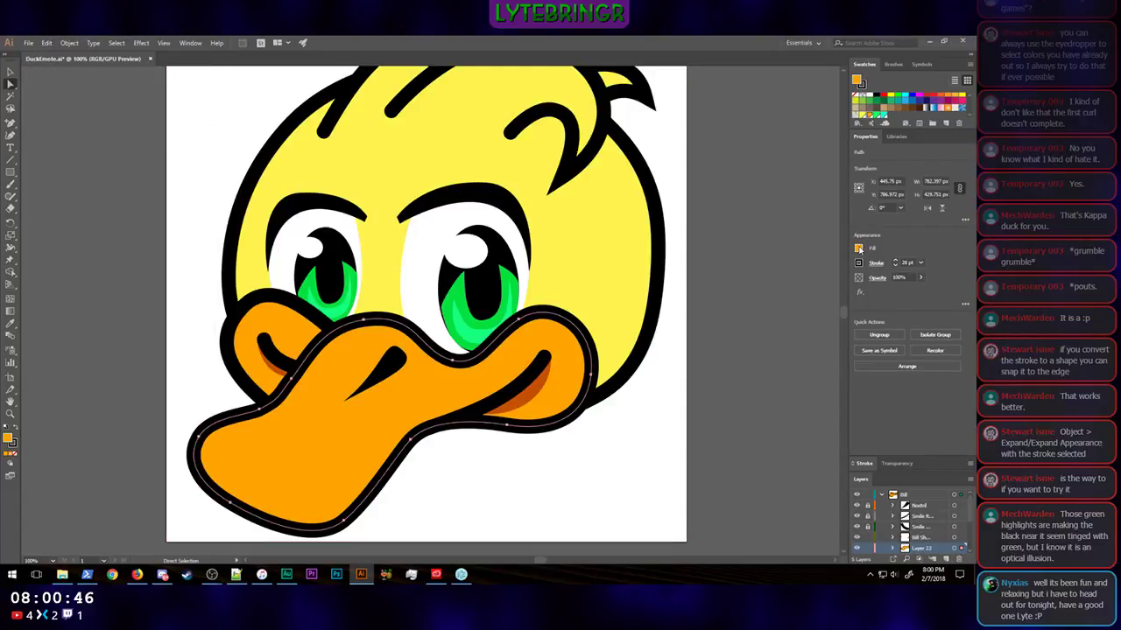
{"action": "left_click", "coordinate": [860, 248]}
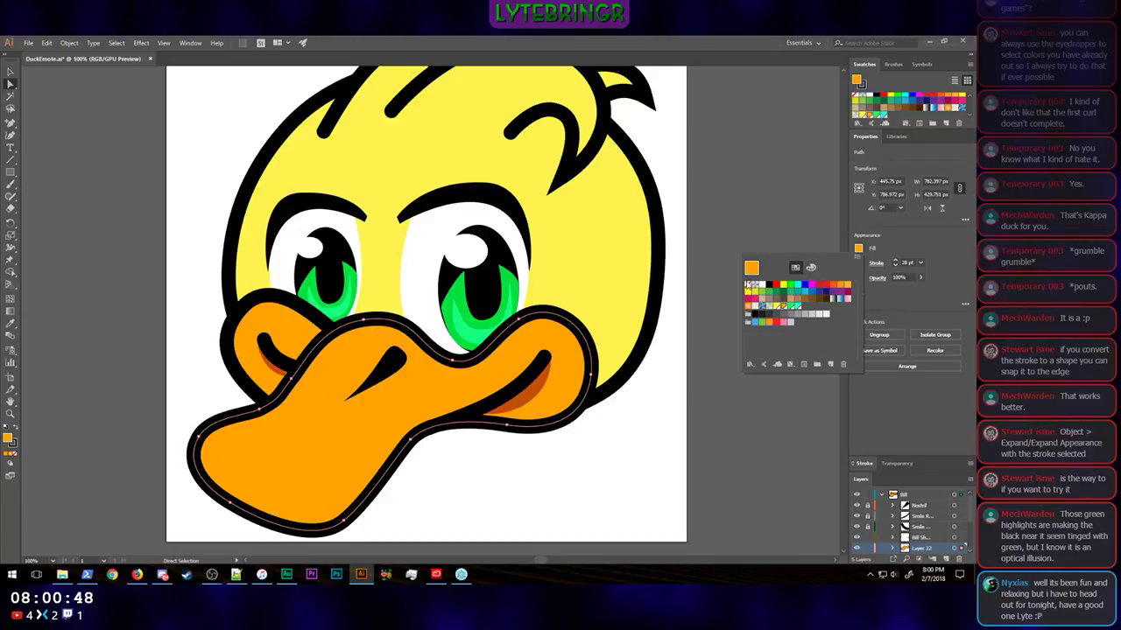
{"action": "left_click", "coordinate": [749, 288]}
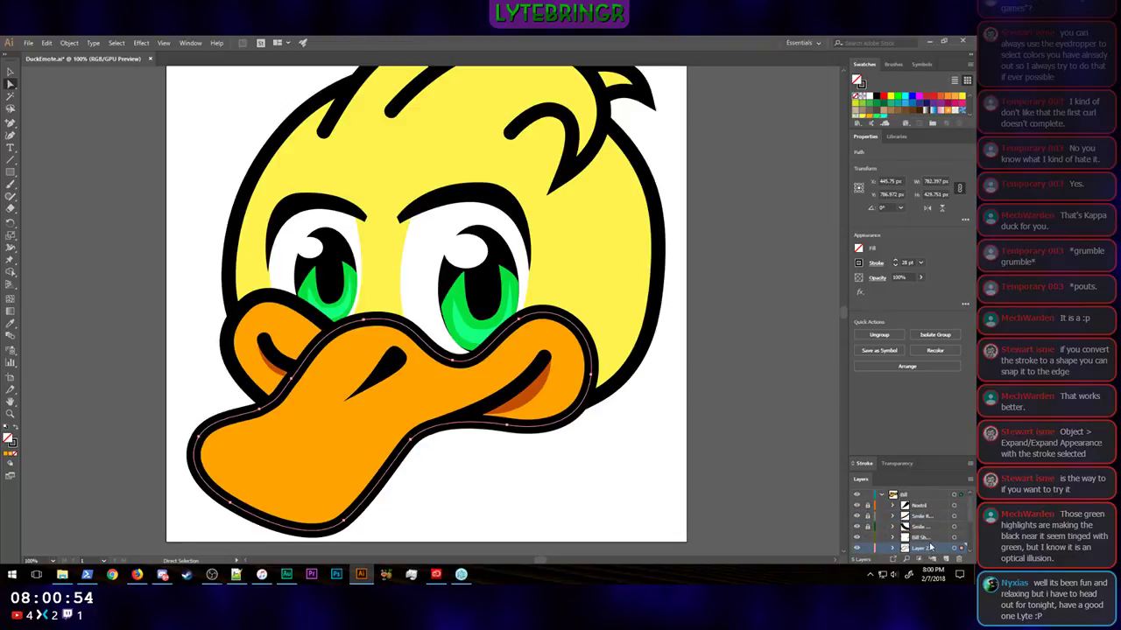
Step: Move the unfilled bill outline's sublayer to the top of the Bill layer, above Nostril, and deselect the outline
{"action": "left_click_drag", "start_coordinate": [928, 548], "coordinate": [923, 505]}
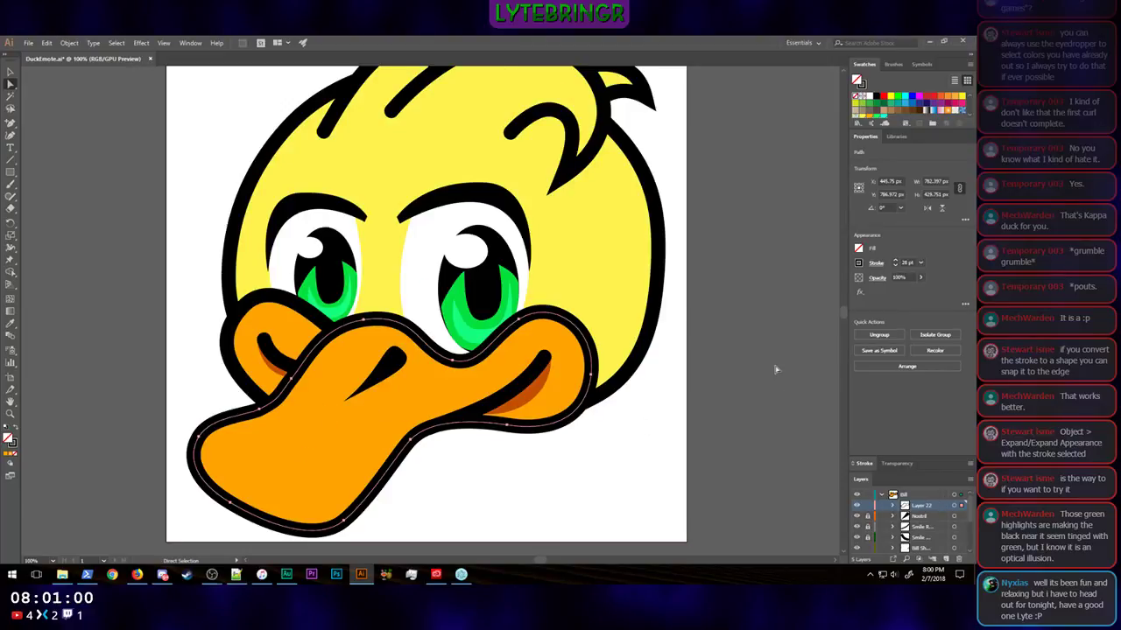
{"action": "left_click", "coordinate": [10, 72]}
{"action": "left_click", "coordinate": [86, 254]}
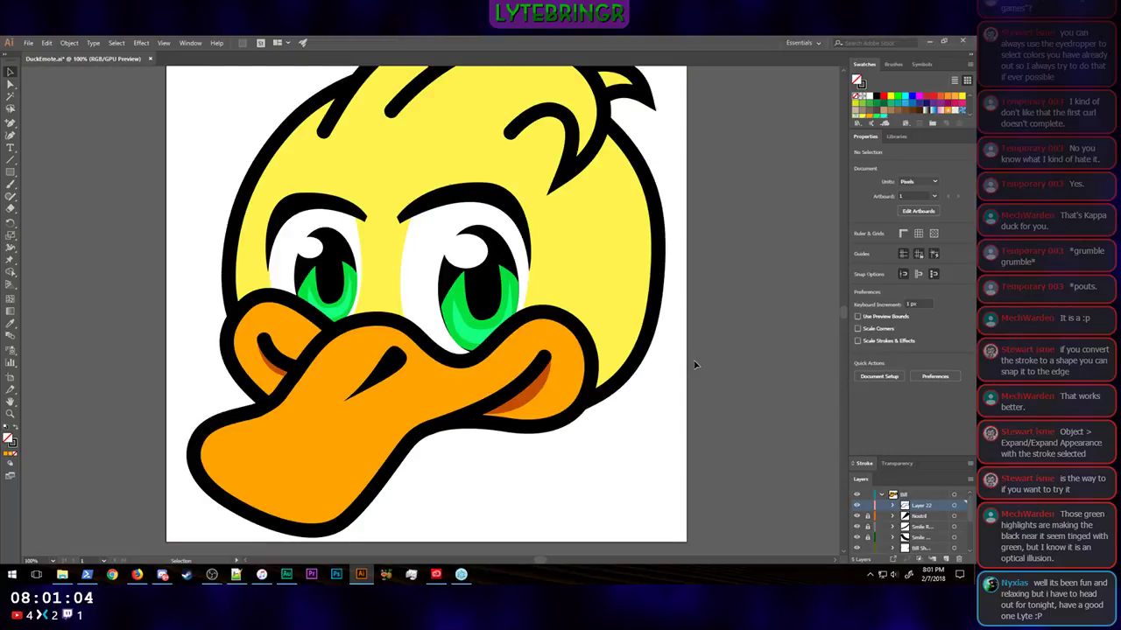
Step: Activate the Pen tool and create a new empty sublayer between the bill outline's sublayer and Nostril
{"action": "scroll", "coordinate": [695, 365], "scroll_direction": "up", "scroll_amount": 4}
{"action": "scroll", "coordinate": [696, 365], "scroll_direction": "down", "scroll_amount": 6}
{"action": "scroll", "coordinate": [695, 365], "scroll_direction": "down", "scroll_amount": 4}
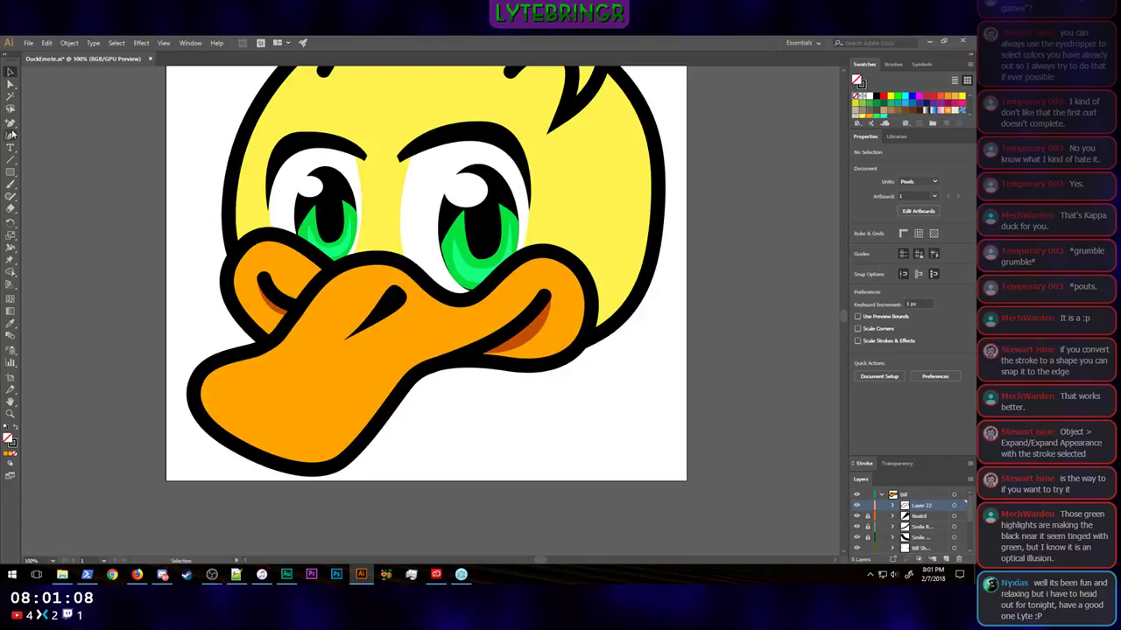
{"action": "left_click_drag", "start_coordinate": [10, 124], "coordinate": [51, 124]}
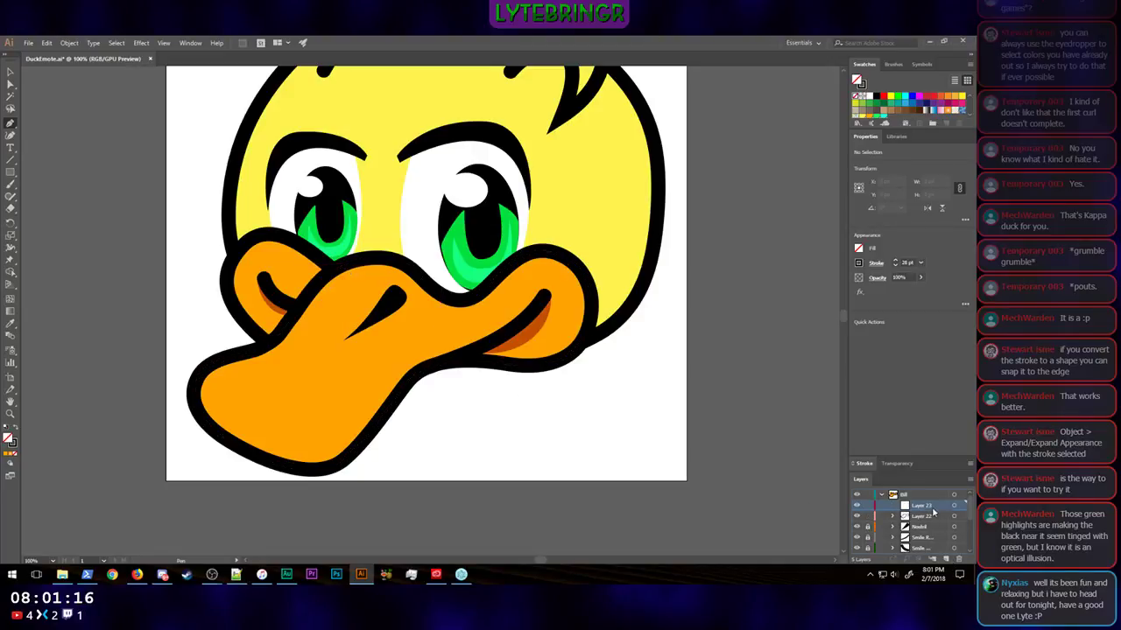
{"action": "left_click_drag", "start_coordinate": [935, 508], "coordinate": [930, 523]}
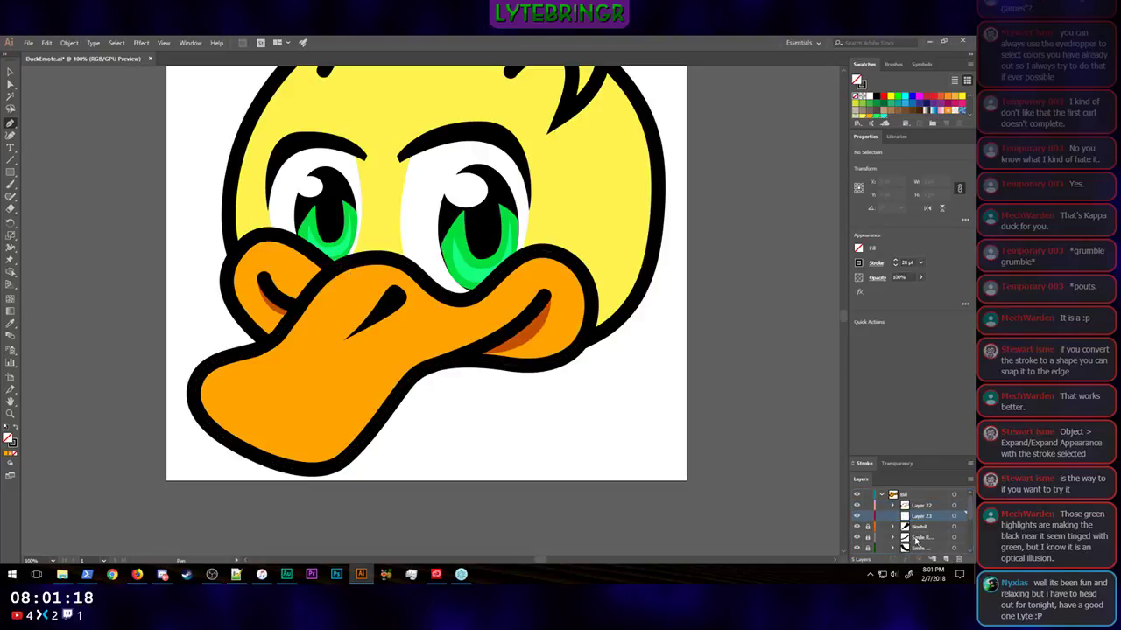
Step: Rename the bill outline's sublayer Stroke and the empty sublayer beneath it Highlight
{"action": "double_click", "coordinate": [919, 506]}
{"action": "type", "text": "S"}
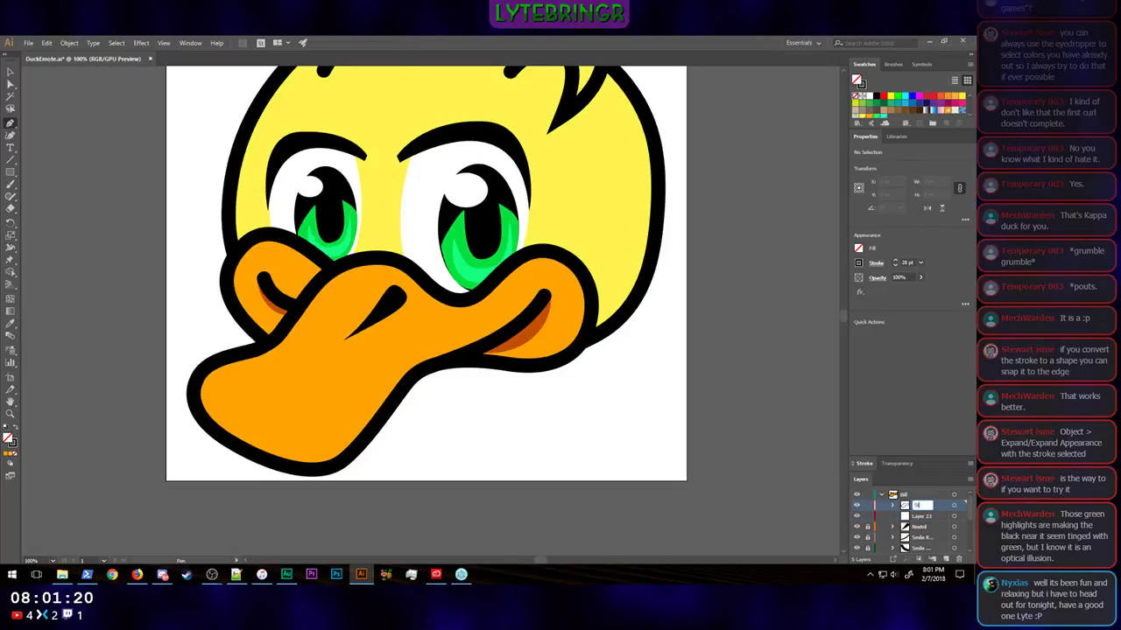
{"action": "type", "text": "troke"}
{"action": "key", "text": "Return"}
{"action": "double_click", "coordinate": [919, 516]}
{"action": "type", "text": "Highlight"}
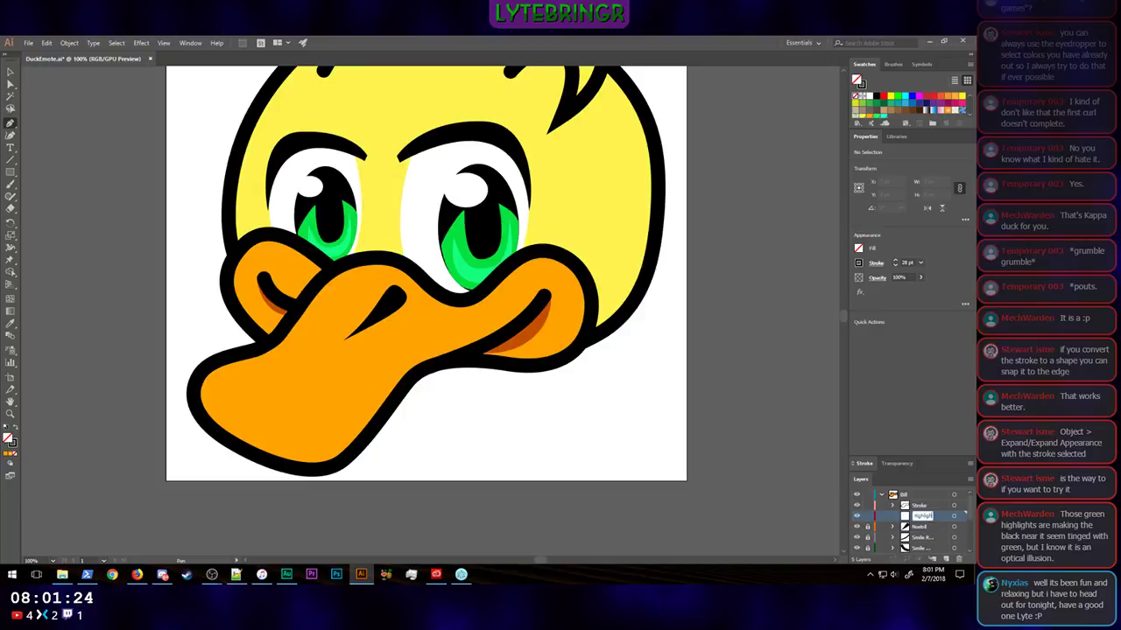
{"action": "key", "text": "Return"}
Step: Draw a closed, curved Pen shape on Highlight covering the bill's upper part, from the bridge down its near side and back beneath the nostril
{"action": "left_click", "coordinate": [346, 269]}
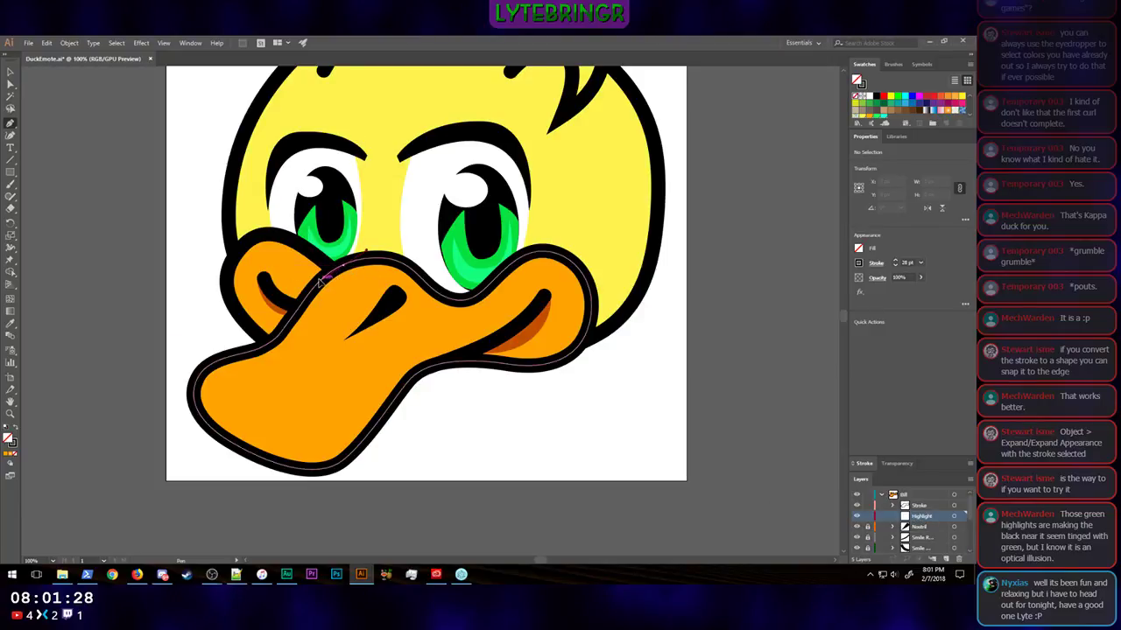
{"action": "left_click", "coordinate": [273, 337]}
{"action": "left_click", "coordinate": [243, 391]}
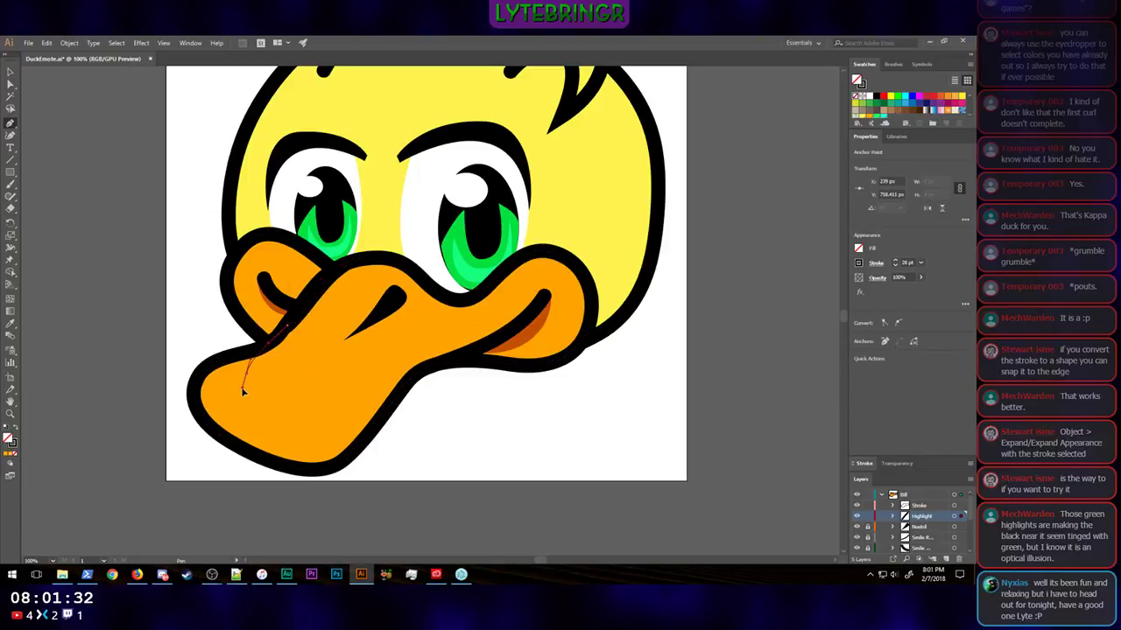
{"action": "left_click_drag", "start_coordinate": [277, 407], "coordinate": [312, 399]}
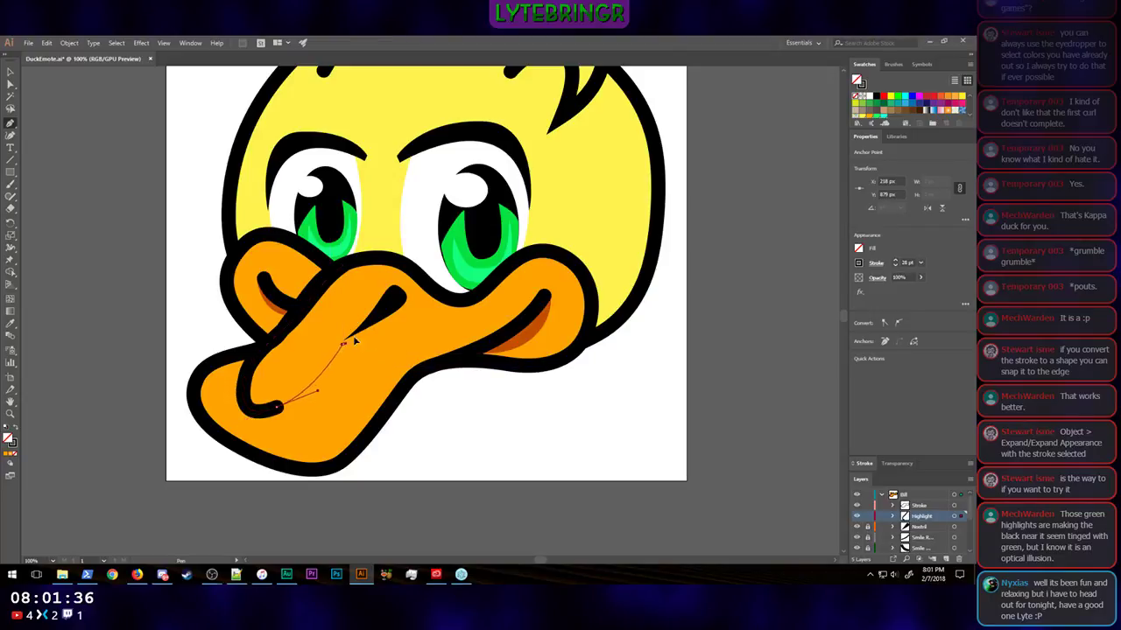
{"action": "mouse_move", "coordinate": [344, 345]}
{"action": "left_mouse_down"}
{"action": "mouse_move", "coordinate": [391, 329]}
{"action": "mouse_move", "coordinate": [375, 330]}
{"action": "left_mouse_up"}
{"action": "mouse_move", "coordinate": [440, 322]}
{"action": "left_mouse_down"}
{"action": "mouse_move", "coordinate": [462, 298]}
{"action": "mouse_move", "coordinate": [432, 290]}
{"action": "left_mouse_up"}
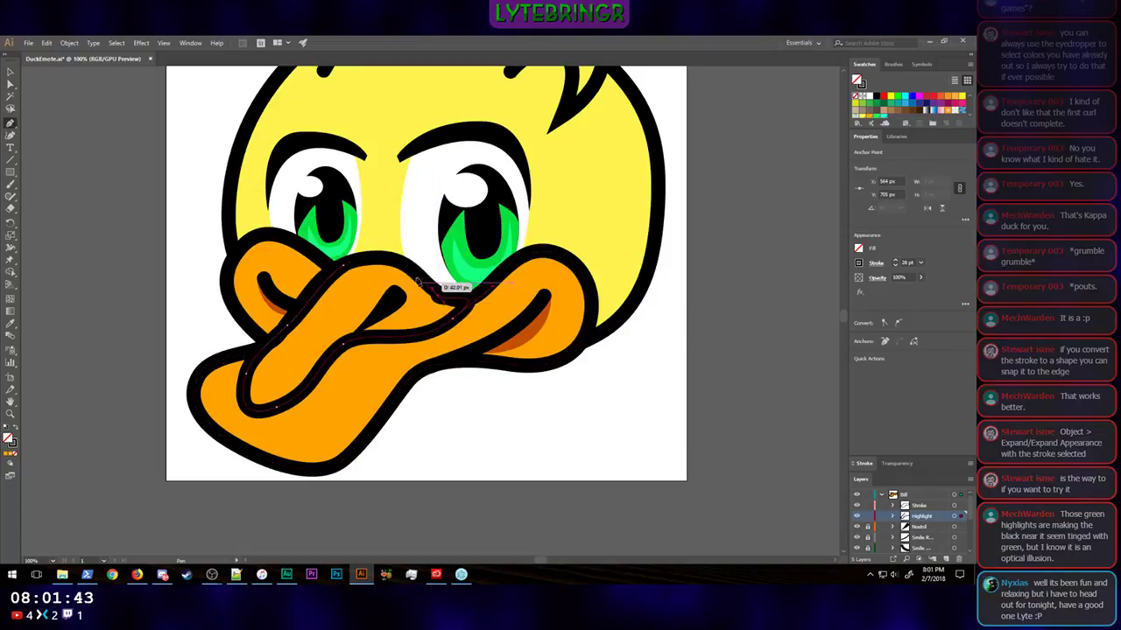
{"action": "left_click", "coordinate": [366, 256]}
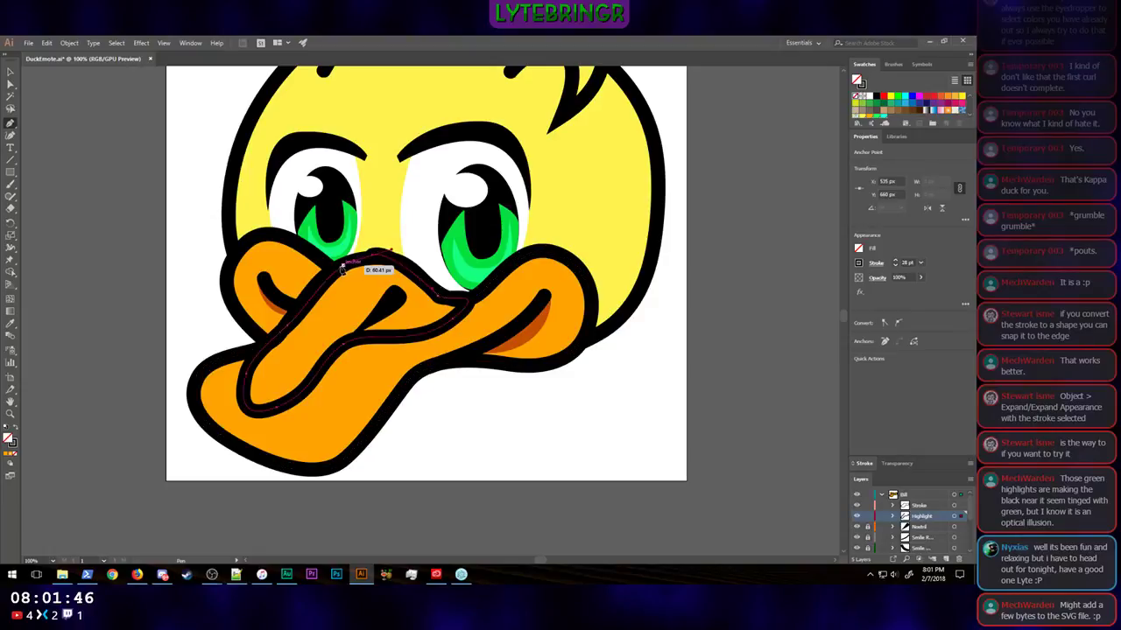
{"action": "left_click", "coordinate": [343, 270]}
Step: Set the highlight shape's stroke to none and try to give it an orange swatch fill
{"action": "left_click", "coordinate": [858, 264]}
{"action": "left_click", "coordinate": [749, 299]}
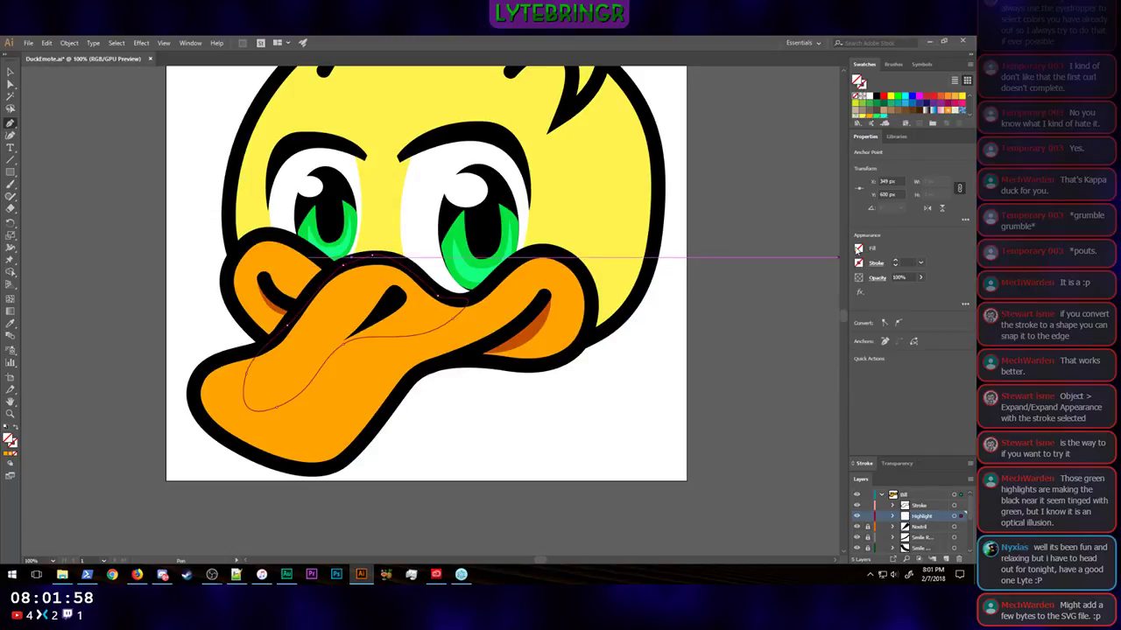
{"action": "left_click", "coordinate": [858, 248]}
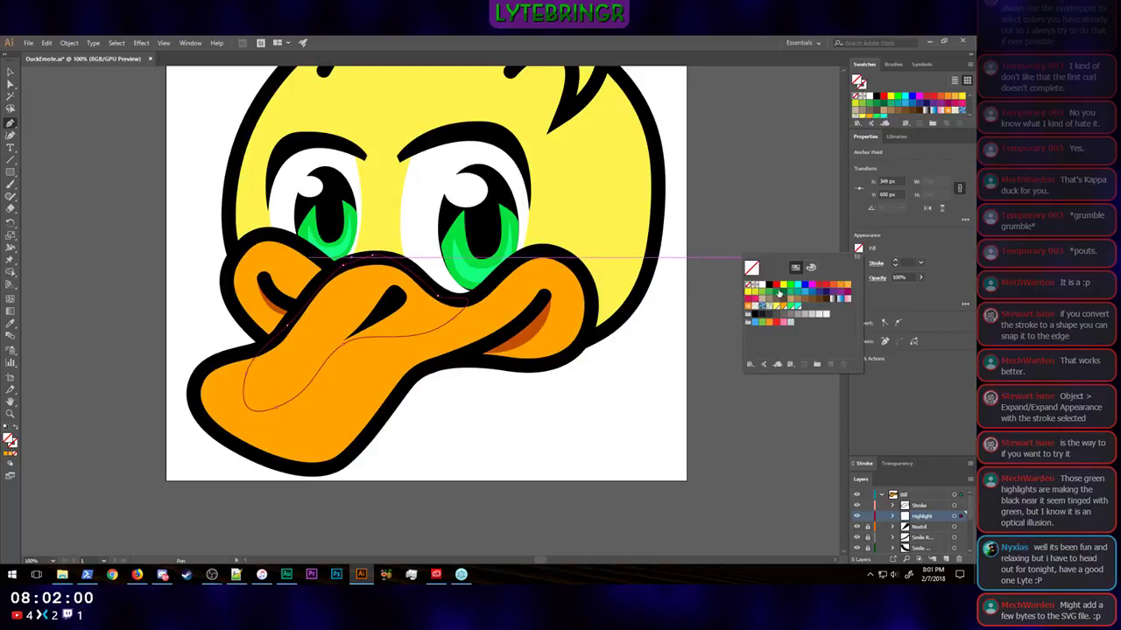
{"action": "left_click", "coordinate": [869, 116]}
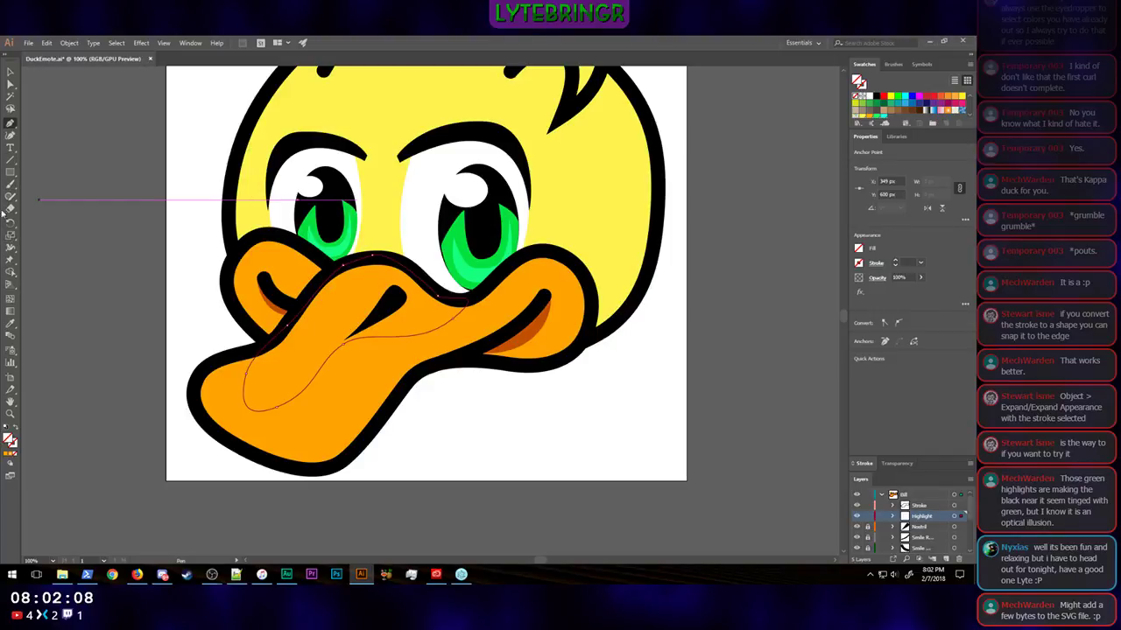
Step: Sample the bill's orange fill onto the highlight shape with the Eyedropper and remove the shape's stroke
{"action": "left_click", "coordinate": [17, 332]}
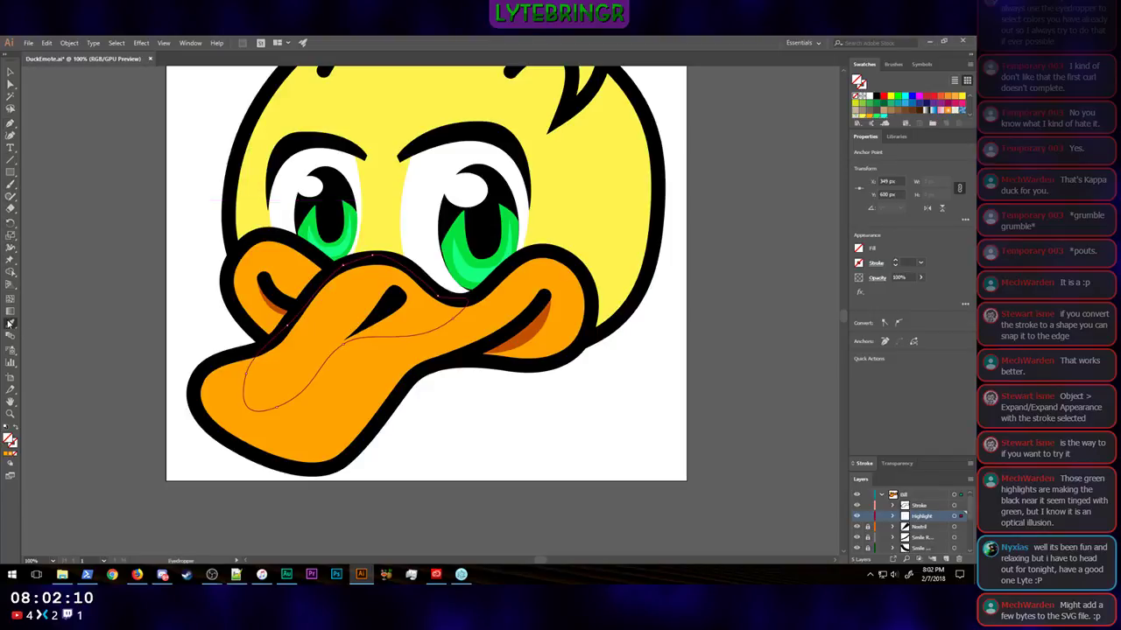
{"action": "left_click", "coordinate": [336, 426]}
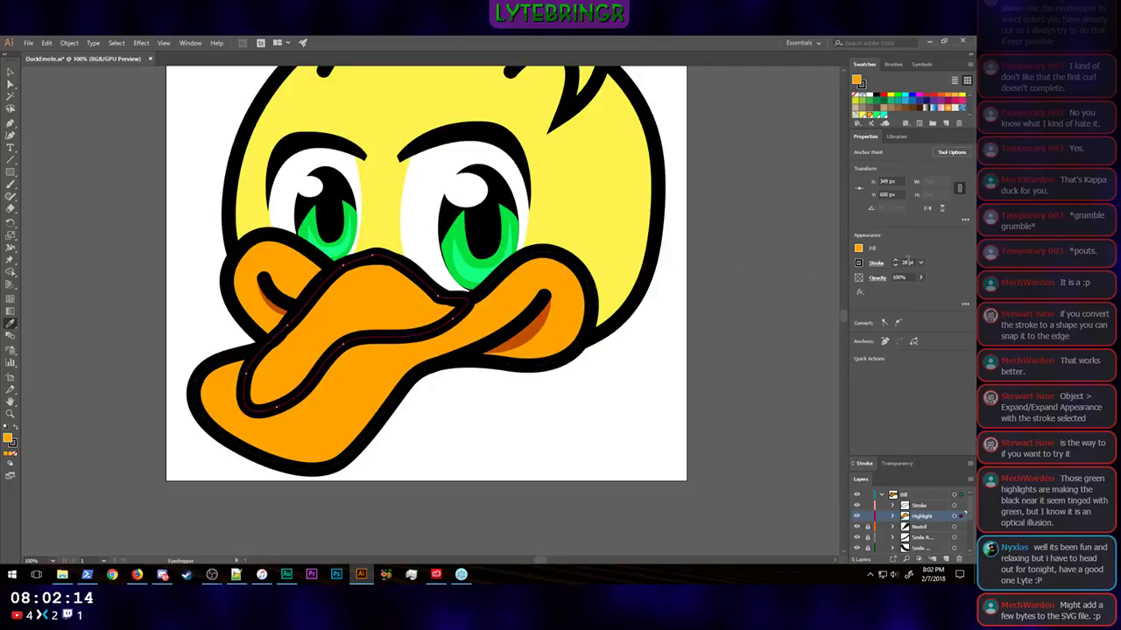
{"action": "left_click", "coordinate": [907, 262]}
{"action": "key", "text": "BackSpace"}
{"action": "key", "text": "Return"}
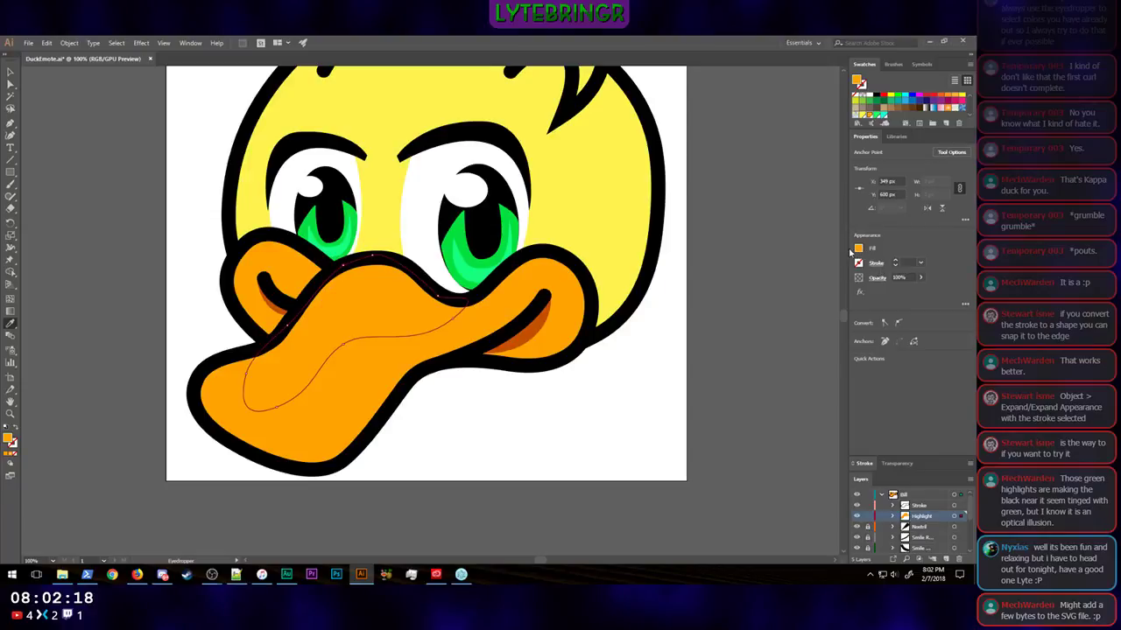
Step: Set the highlight shape's fill to golden yellow FFC200 and move the Highlight sublayer beneath the nostril's sublayer
{"action": "double_click", "coordinate": [8, 437]}
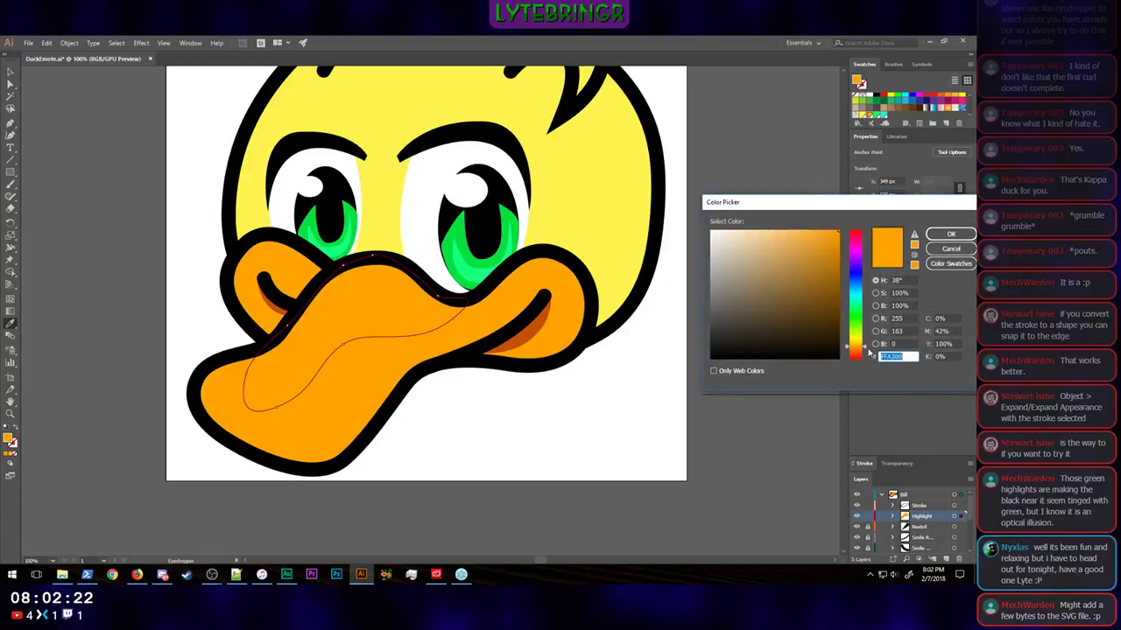
{"action": "left_click_drag", "start_coordinate": [866, 349], "coordinate": [866, 346]}
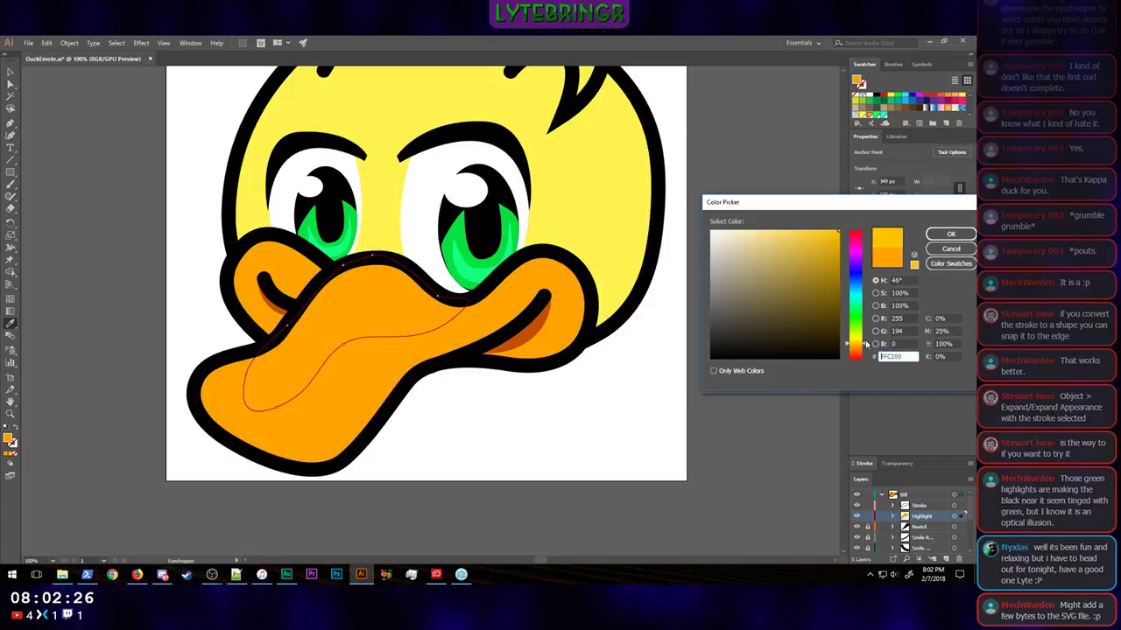
{"action": "left_click", "coordinate": [952, 234]}
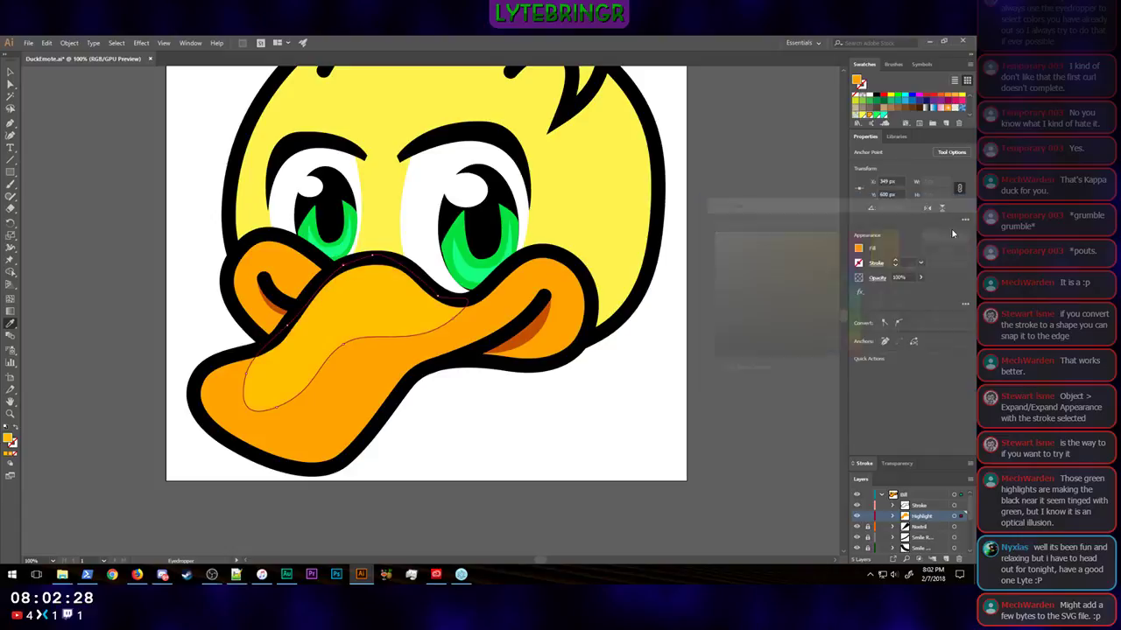
{"action": "key", "text": "i"}
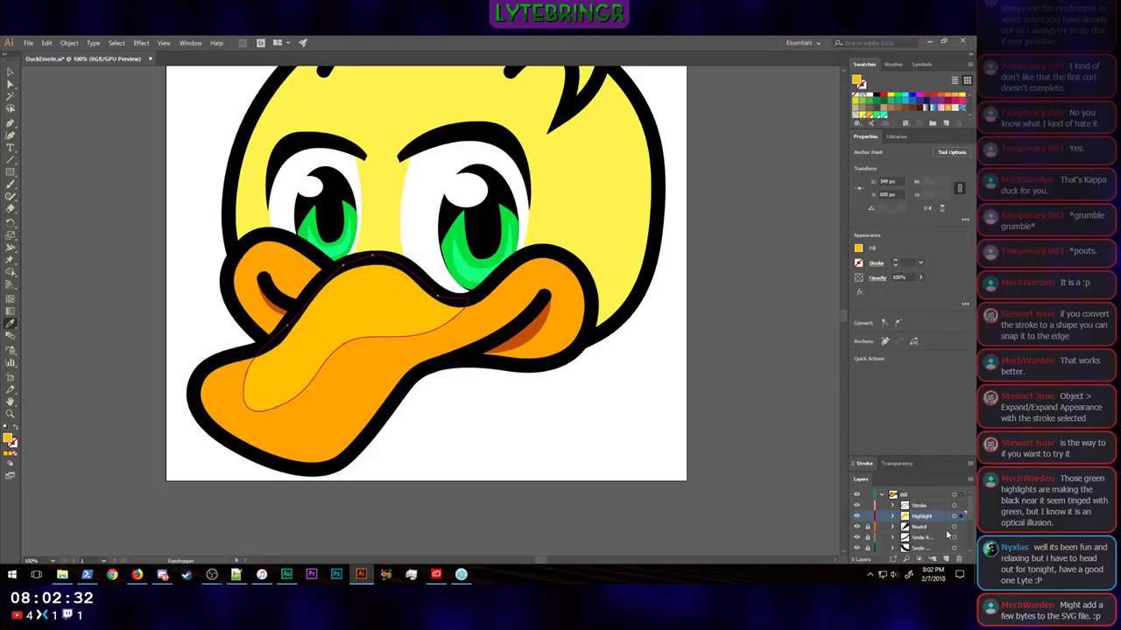
{"action": "left_click_drag", "start_coordinate": [930, 518], "coordinate": [928, 533]}
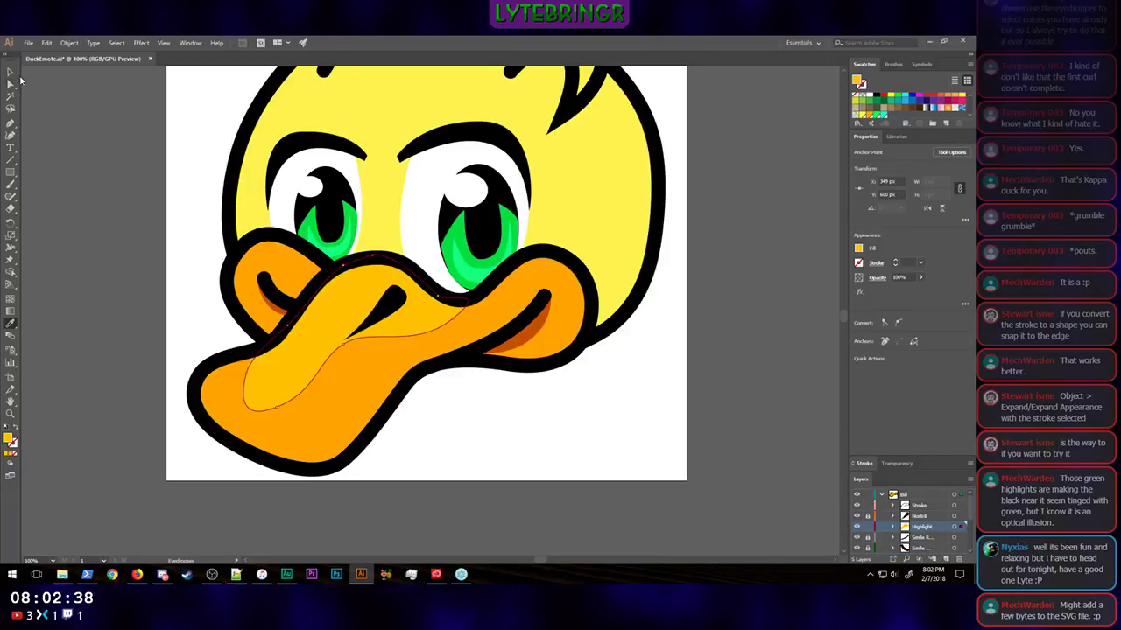
Step: Reshape the bill highlight's lower edge by moving its anchors beneath the nostril, near the far cheek and at the rounded tip inward
{"action": "left_click", "coordinate": [11, 83]}
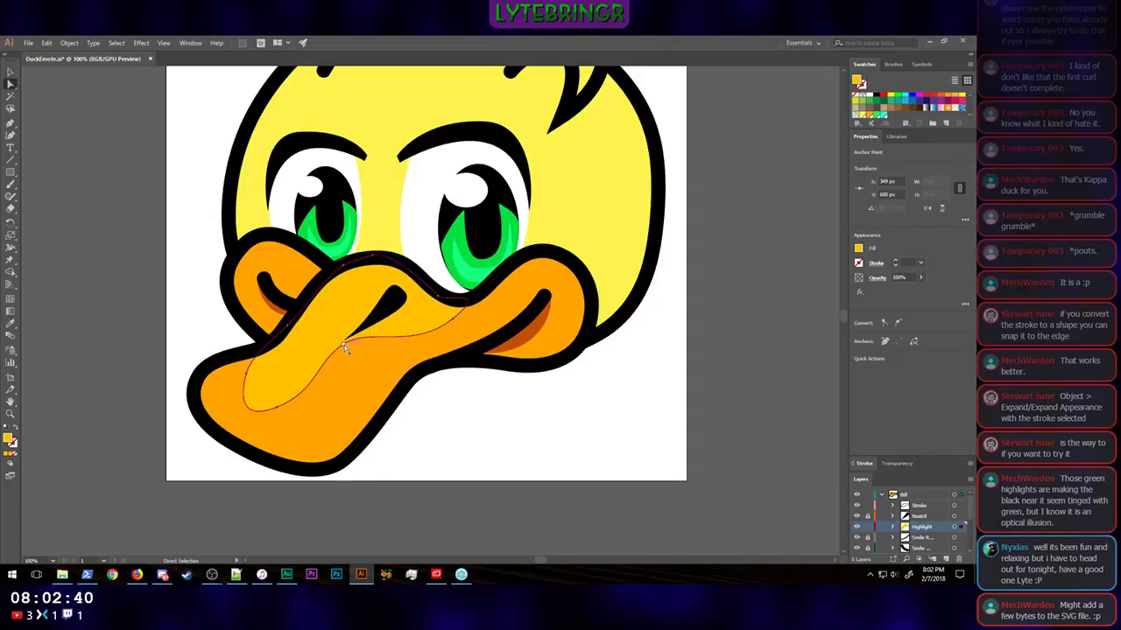
{"action": "left_click_drag", "start_coordinate": [341, 352], "coordinate": [350, 358]}
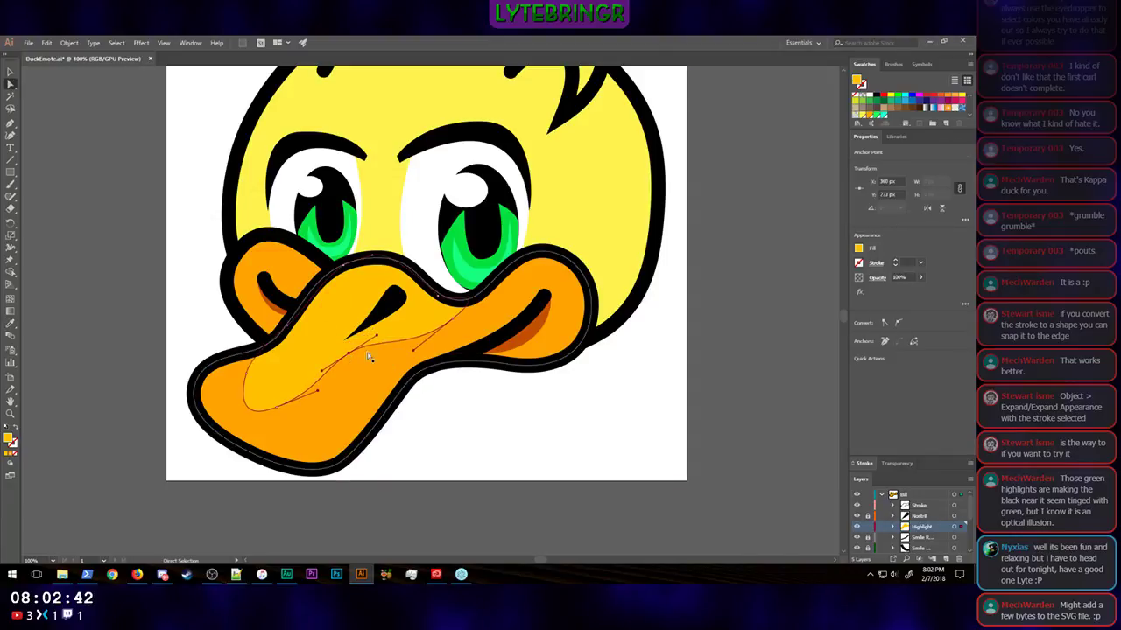
{"action": "left_click_drag", "start_coordinate": [453, 321], "coordinate": [425, 320]}
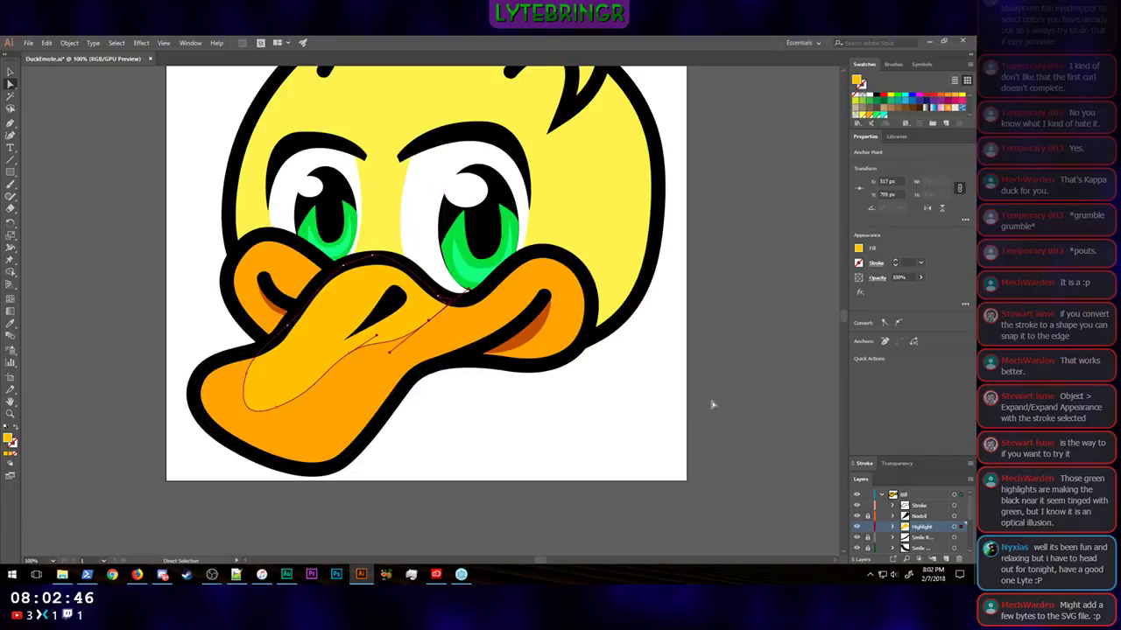
{"action": "left_click", "coordinate": [754, 378]}
{"action": "left_click", "coordinate": [332, 394]}
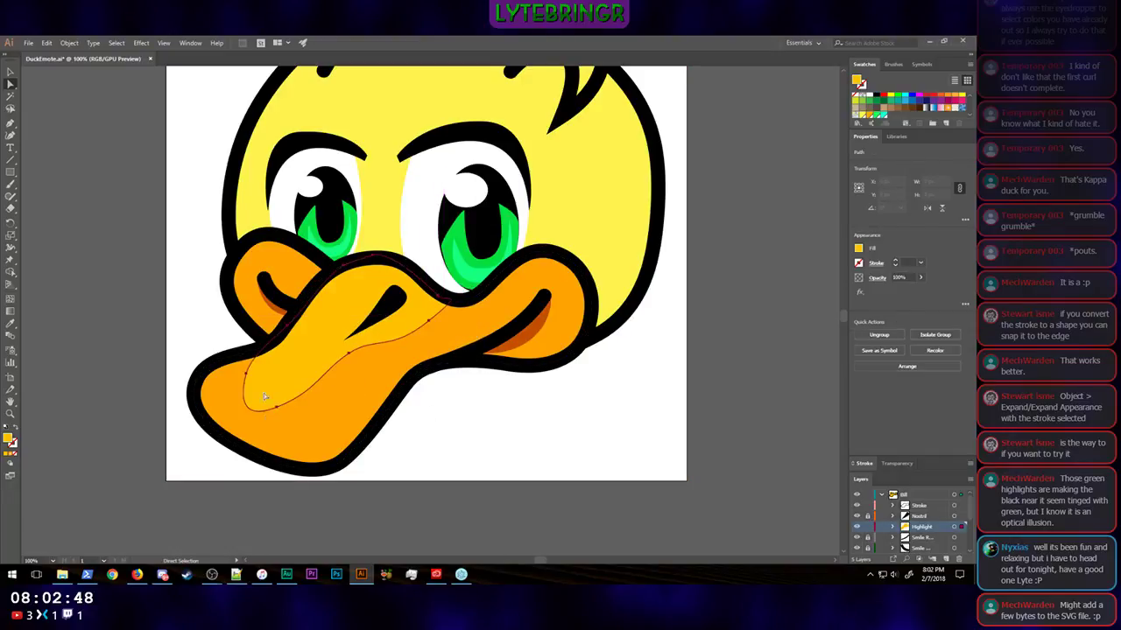
{"action": "left_click_drag", "start_coordinate": [272, 409], "coordinate": [301, 401]}
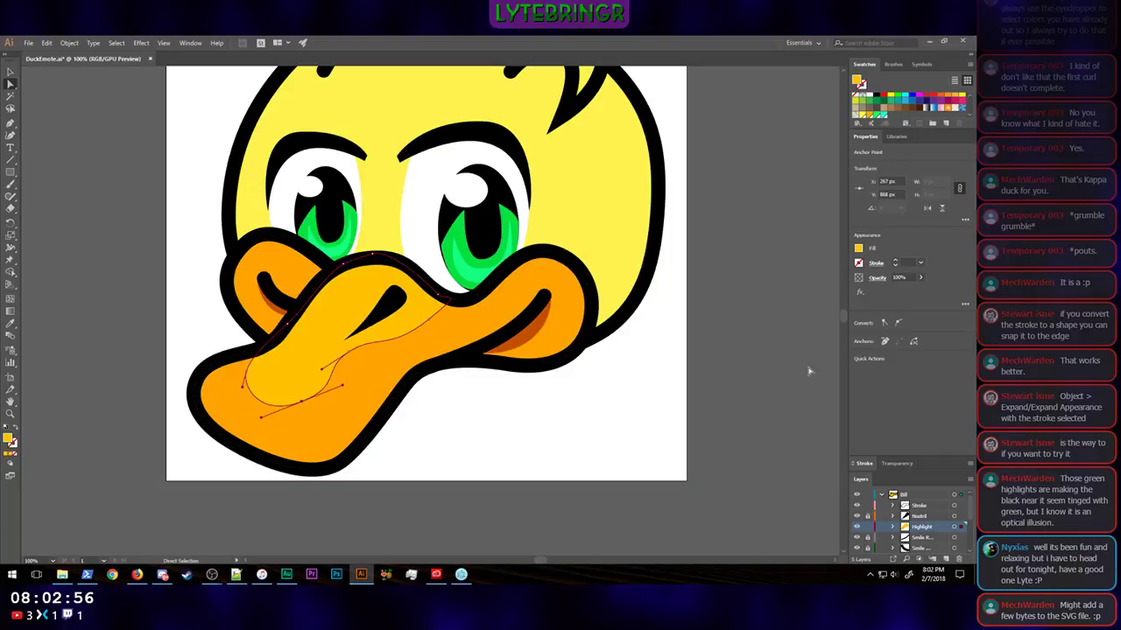
{"action": "left_click", "coordinate": [741, 388]}
Step: Nudge the highlight's anchor beneath the nostril slightly outward to smooth the curve of its lower edge
{"action": "key", "text": "ctrl+minus"}
{"action": "key", "text": "ctrl+minus"}
{"action": "key", "text": "ctrl+minus"}
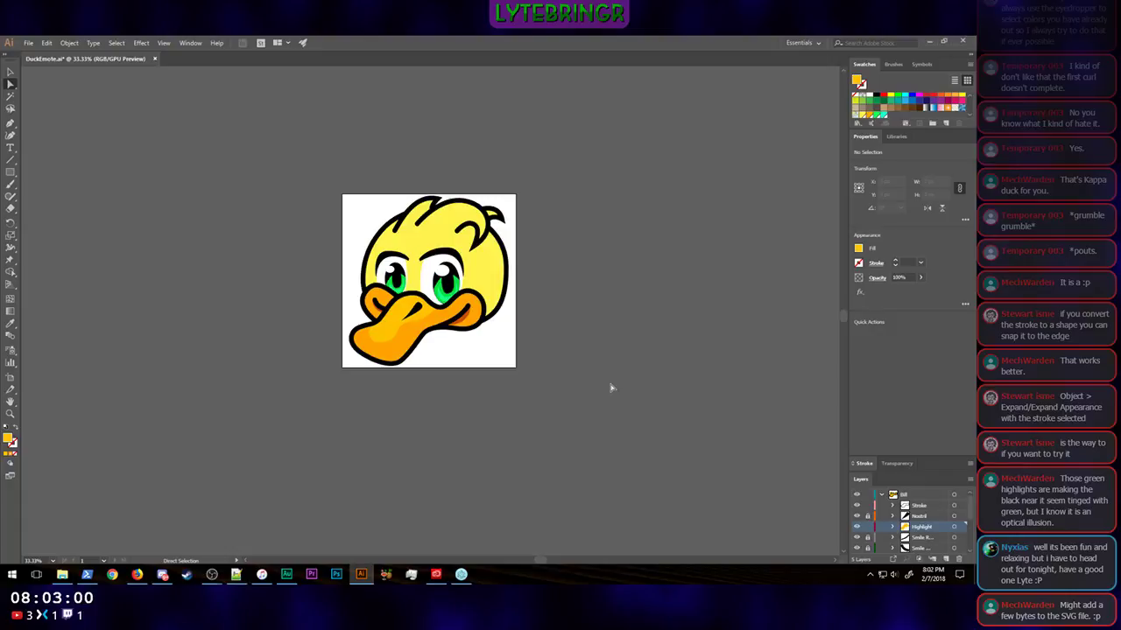
{"action": "key", "text": "ctrl+plus"}
{"action": "key", "text": "ctrl+plus"}
{"action": "key", "text": "ctrl+plus"}
{"action": "key", "text": "ctrl+plus"}
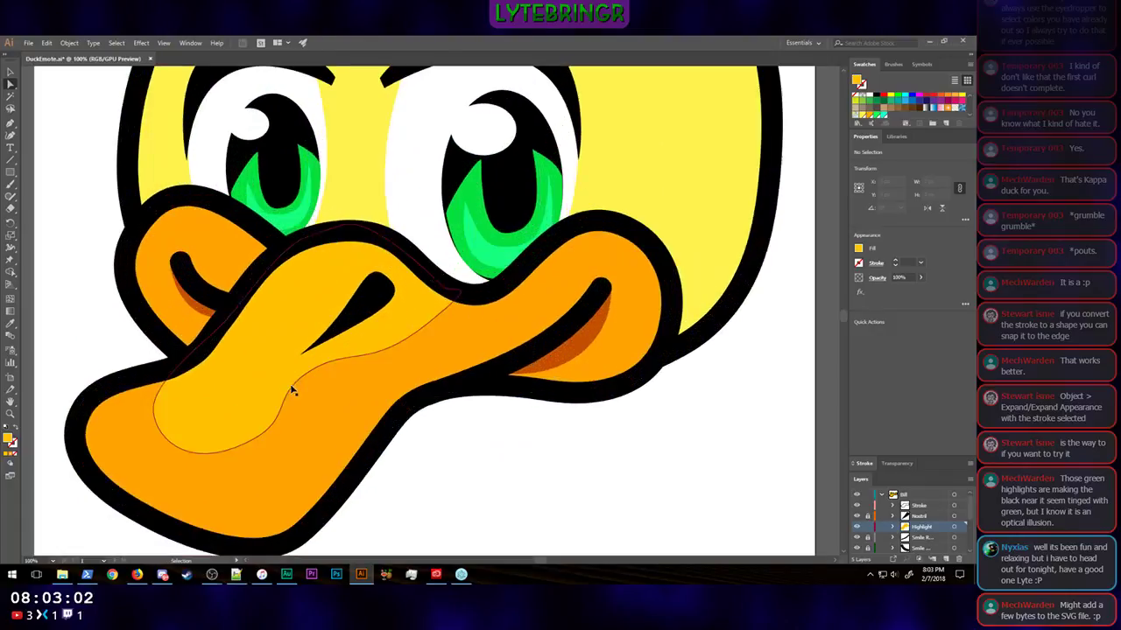
{"action": "left_click", "coordinate": [303, 358]}
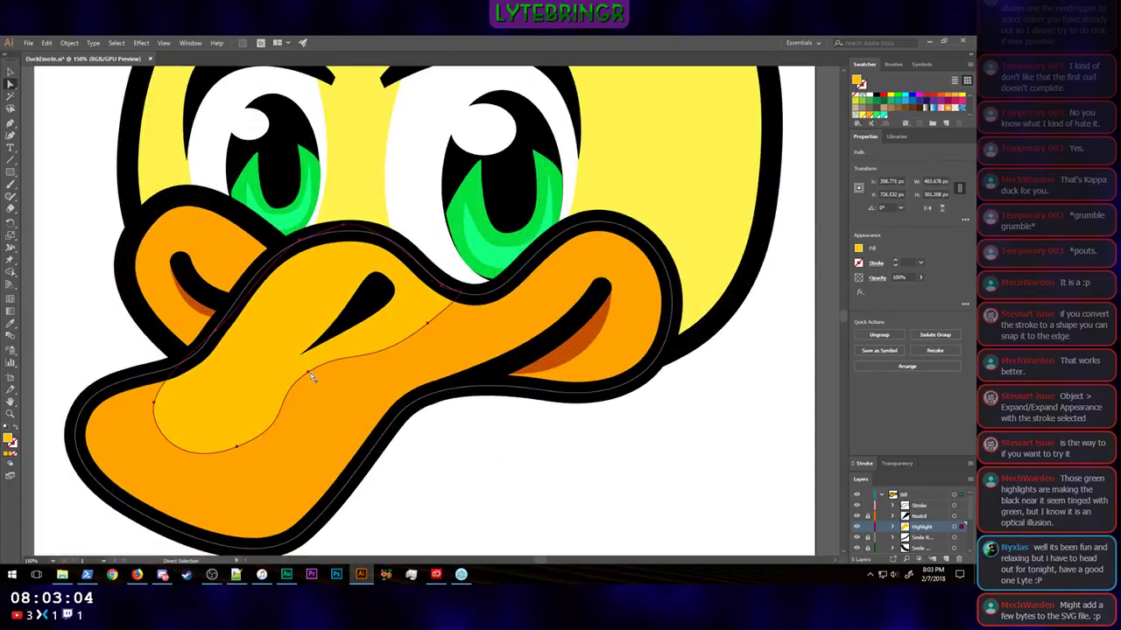
{"action": "left_click_drag", "start_coordinate": [308, 378], "coordinate": [314, 379]}
{"action": "left_click", "coordinate": [830, 424]}
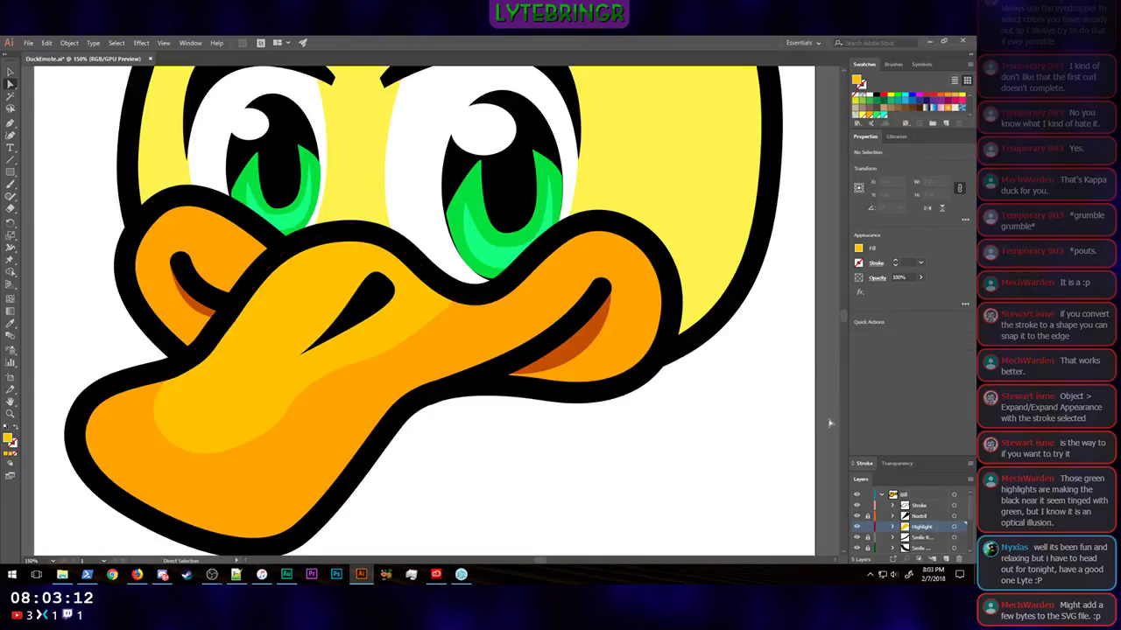
Step: Fine-tune the highlight's rounded lower end and shift its anchor near the bill's outline inward
{"action": "key", "text": "ctrl+minus"}
{"action": "key", "text": "ctrl+minus"}
{"action": "key", "text": "ctrl+minus"}
{"action": "key", "text": "ctrl+minus"}
{"action": "key", "text": "ctrl+minus"}
{"action": "key", "text": "ctrl+minus"}
{"action": "key", "text": "ctrl+minus"}
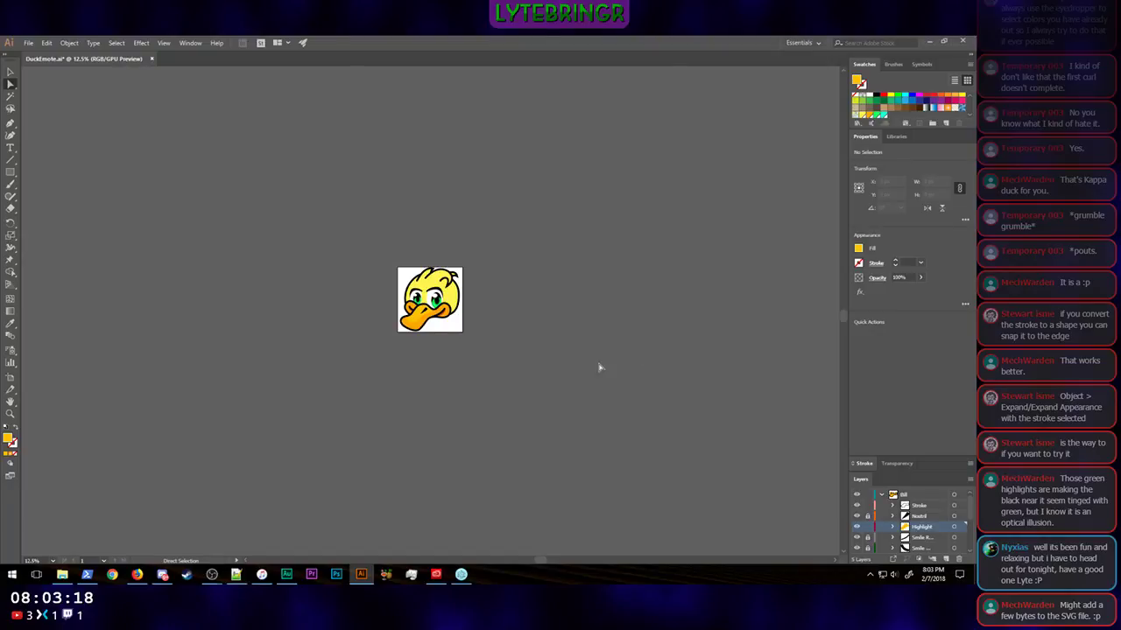
{"action": "key", "text": "ctrl+1"}
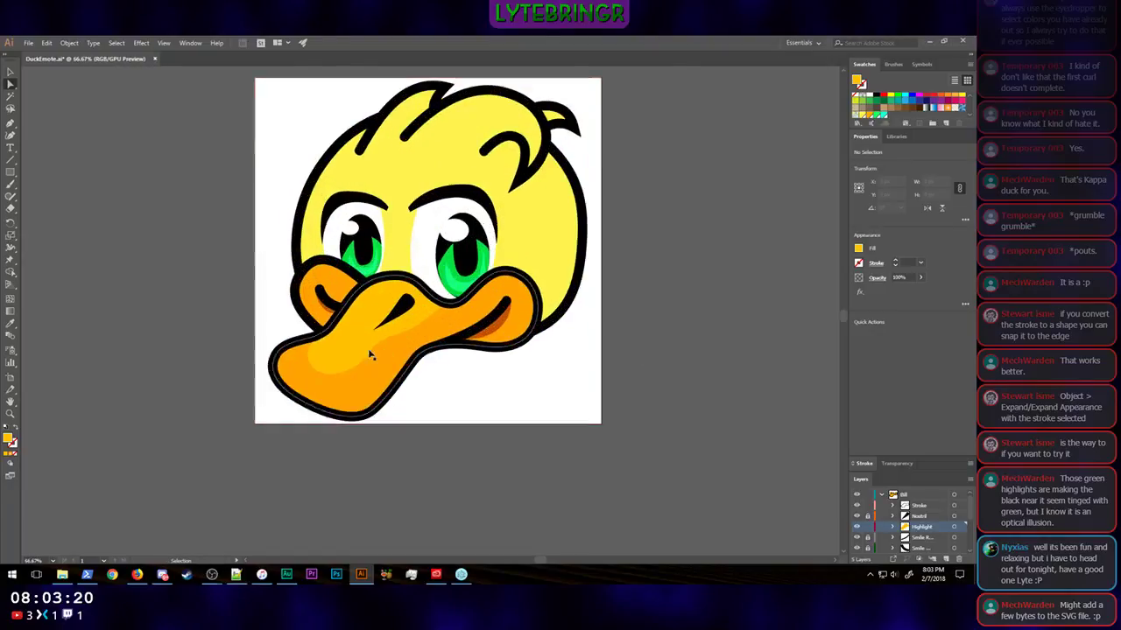
{"action": "left_click", "coordinate": [300, 434]}
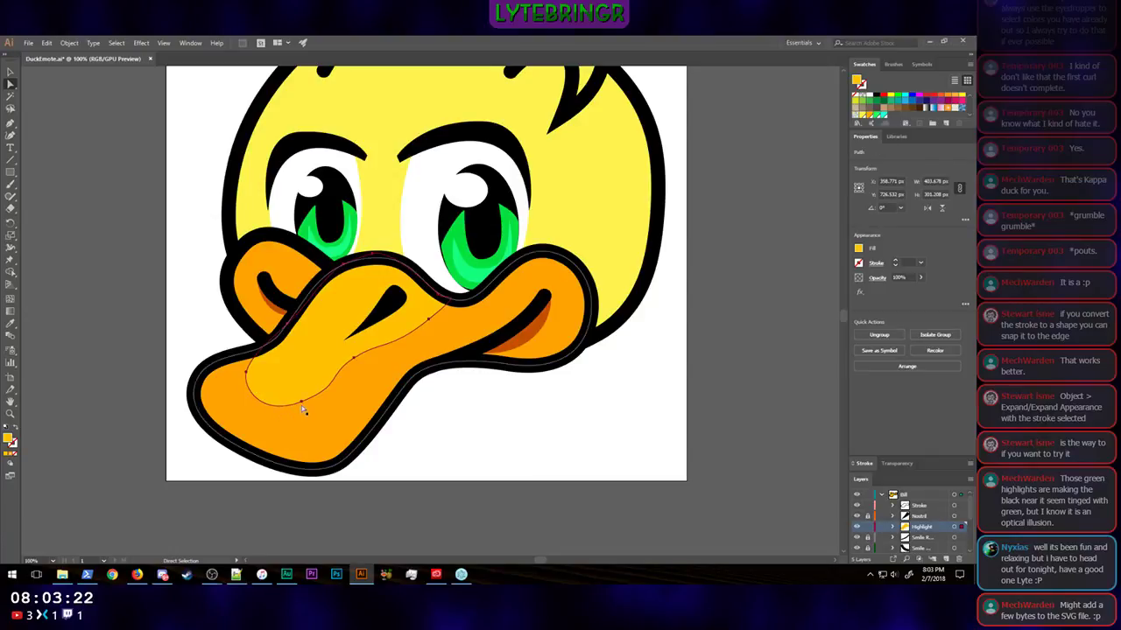
{"action": "left_click", "coordinate": [302, 404]}
{"action": "left_click_drag", "start_coordinate": [302, 405], "coordinate": [304, 406]}
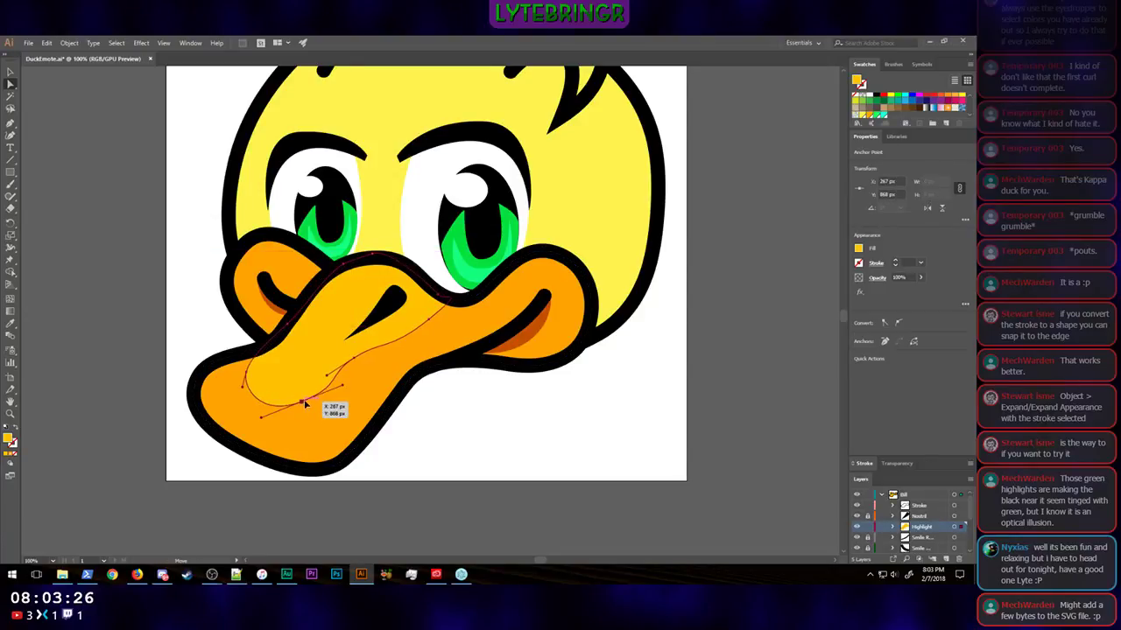
{"action": "left_click_drag", "start_coordinate": [244, 381], "coordinate": [257, 371]}
{"action": "left_click", "coordinate": [768, 348]}
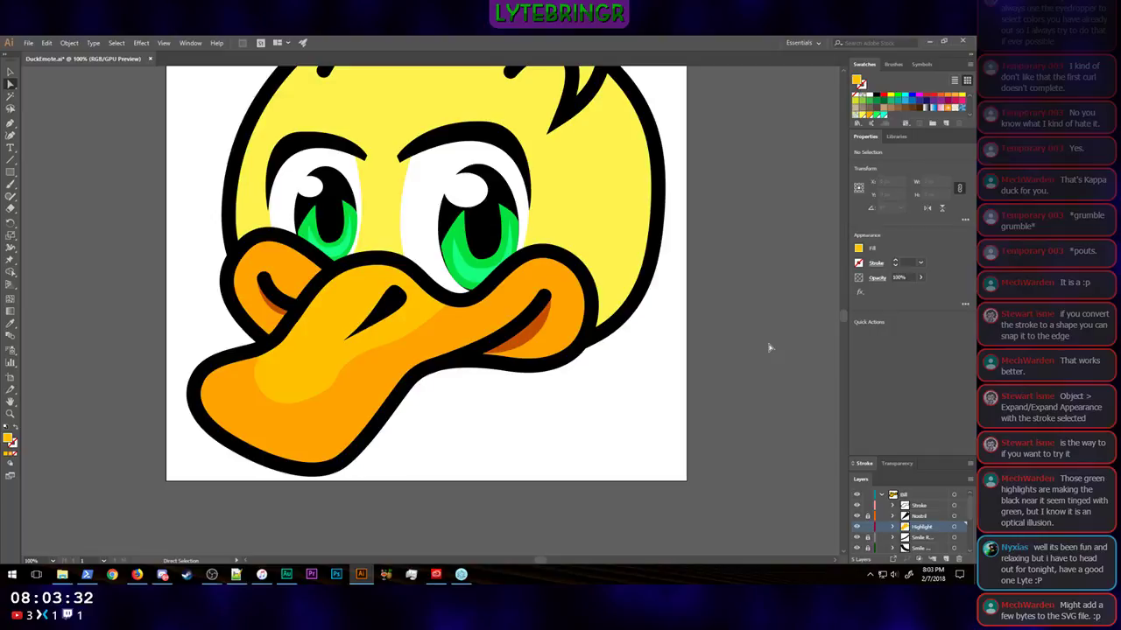
Step: Examine the whole duck at emote-sized and full-sized views to judge how the eyes and bill shading read
{"action": "key", "text": "ctrl+minus"}
{"action": "key", "text": "ctrl+minus"}
{"action": "key", "text": "ctrl+minus"}
{"action": "key", "text": "ctrl+minus"}
{"action": "key", "text": "ctrl+minus"}
{"action": "key", "text": "ctrl+minus"}
{"action": "key", "text": "ctrl+minus"}
{"action": "key", "text": "ctrl+minus"}
{"action": "key", "text": "ctrl+minus"}
{"action": "key", "text": "ctrl+minus"}
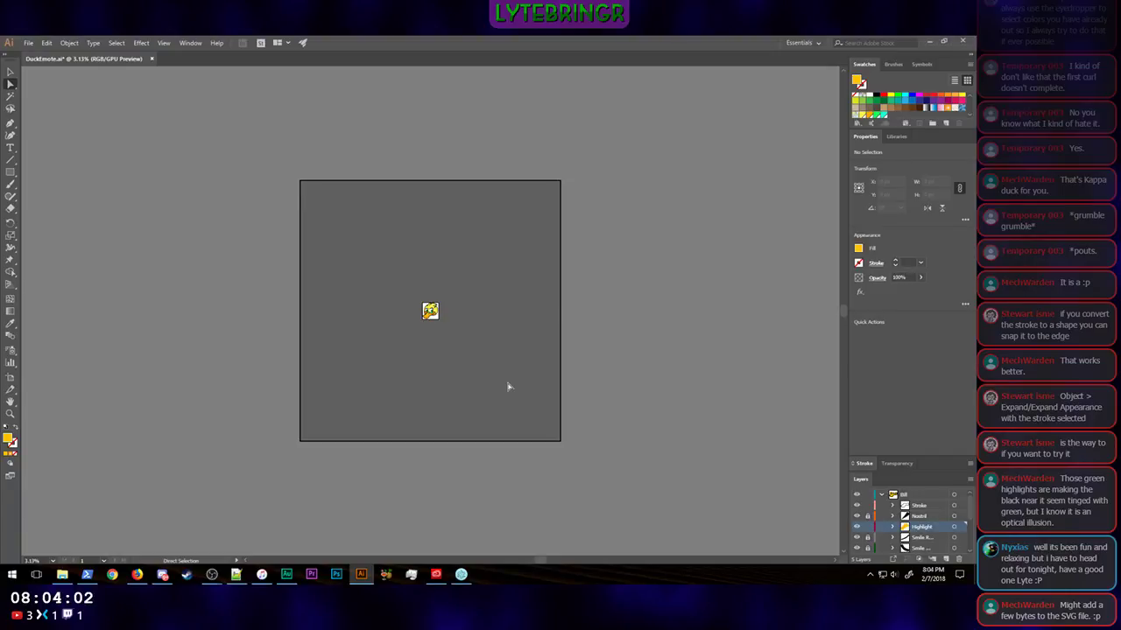
{"action": "key", "text": "v"}
{"action": "key", "text": "a"}
{"action": "left_click", "coordinate": [880, 496]}
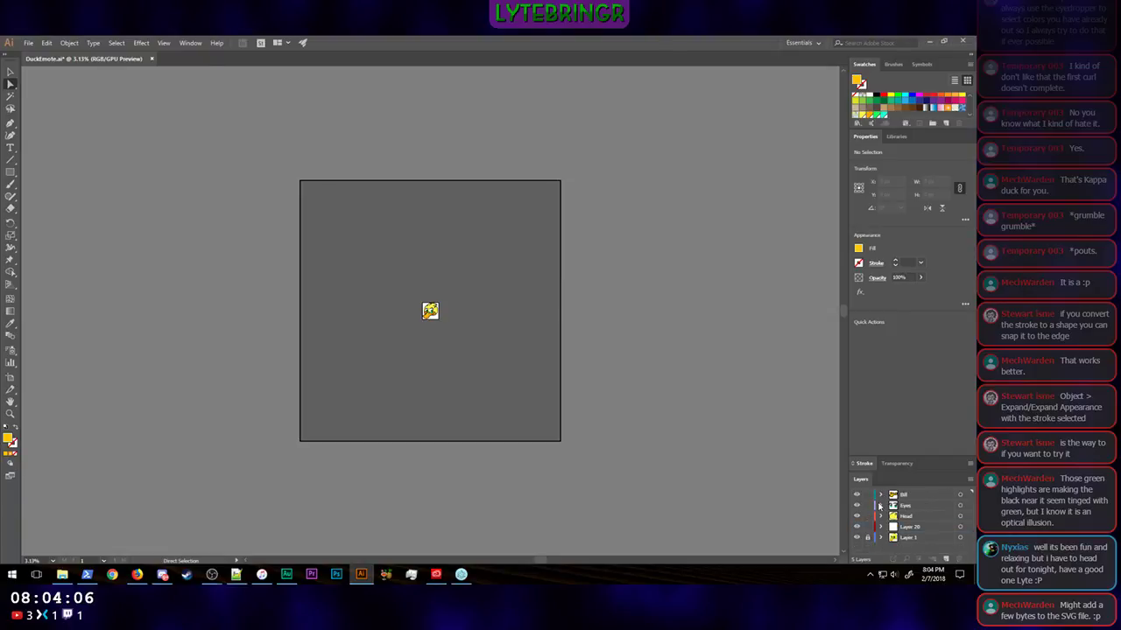
{"action": "left_click", "coordinate": [881, 506]}
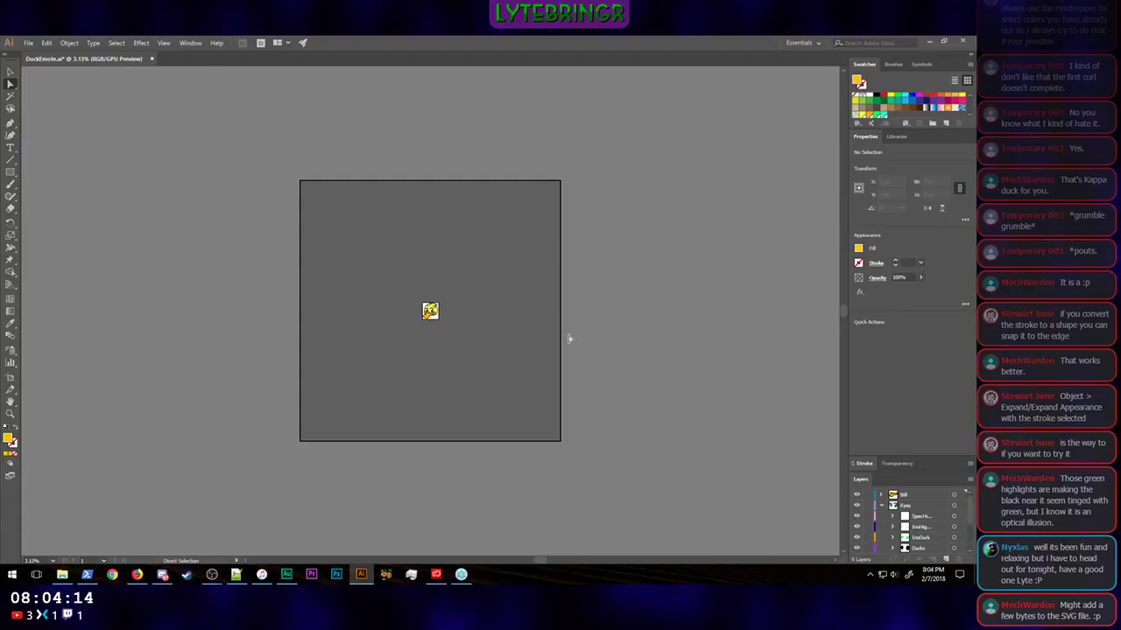
{"action": "key", "text": "ctrl+plus"}
{"action": "key", "text": "ctrl+plus"}
{"action": "key", "text": "ctrl+plus"}
{"action": "key", "text": "ctrl+plus"}
{"action": "key", "text": "ctrl+plus"}
{"action": "key", "text": "ctrl+plus"}
{"action": "key", "text": "ctrl+plus"}
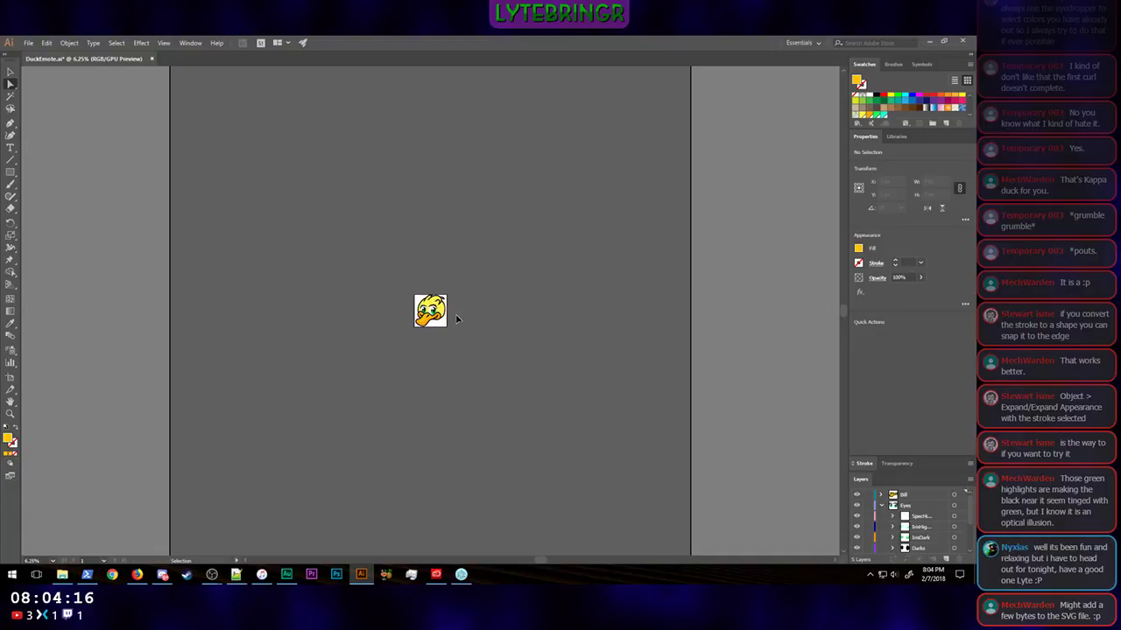
{"action": "key", "text": "ctrl+plus"}
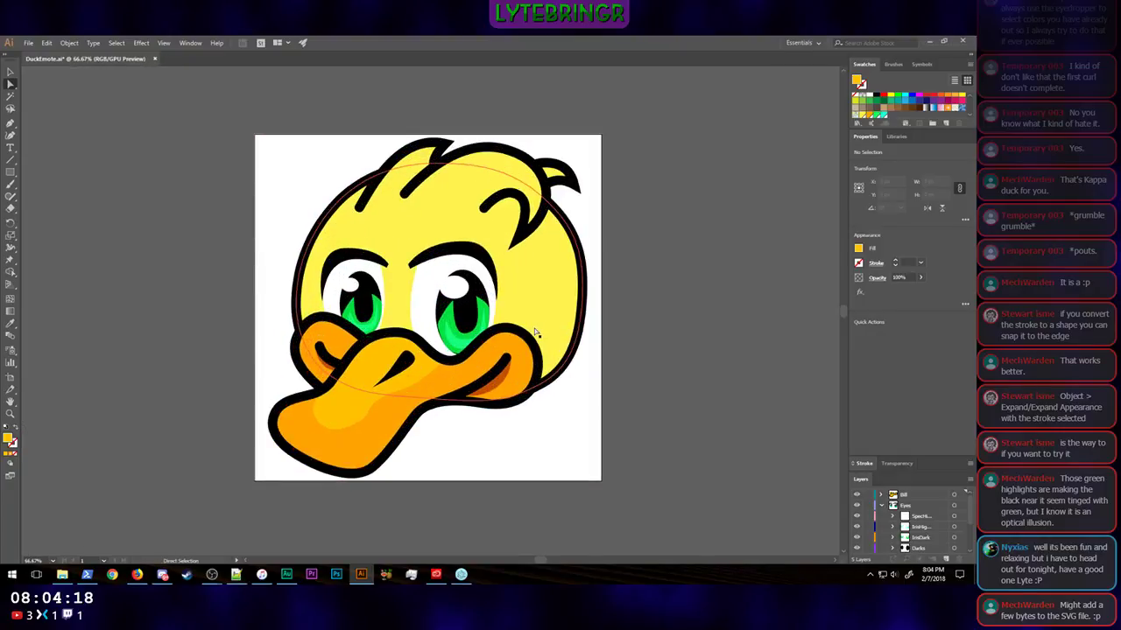
{"action": "key", "text": "ctrl+minus"}
{"action": "key", "text": "ctrl+minus"}
{"action": "key", "text": "ctrl+minus"}
{"action": "key", "text": "ctrl+minus"}
{"action": "key", "text": "ctrl+minus"}
{"action": "key", "text": "ctrl+minus"}
{"action": "key", "text": "ctrl+minus"}
{"action": "key", "text": "ctrl+minus"}
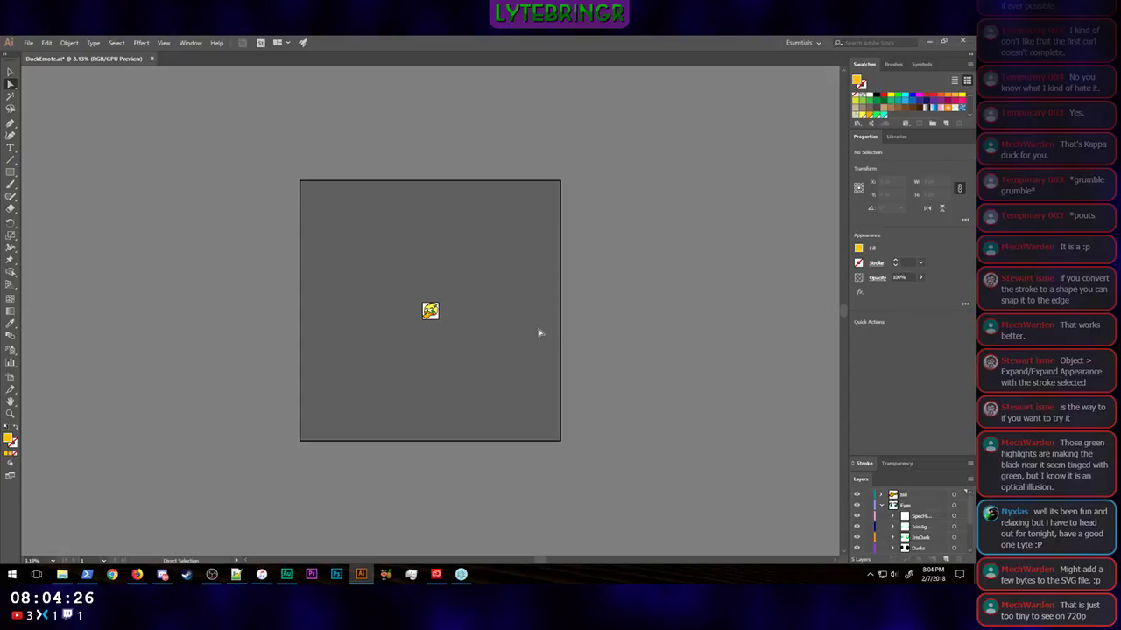
{"action": "key", "text": "ctrl+plus"}
{"action": "key", "text": "ctrl+plus"}
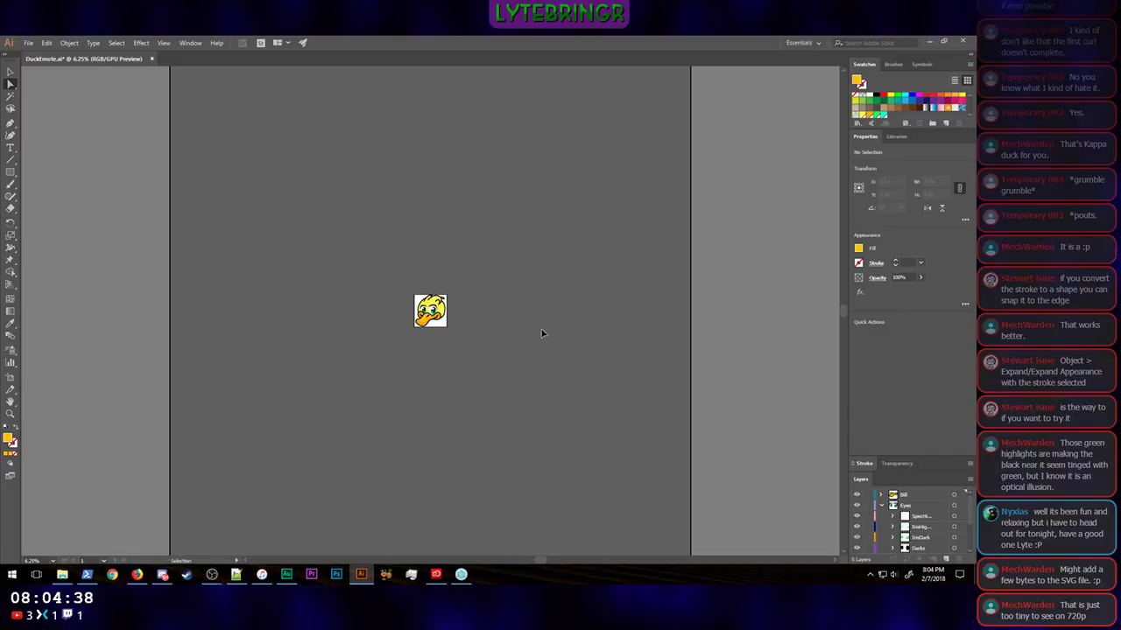
{"action": "key", "text": "ctrl+plus"}
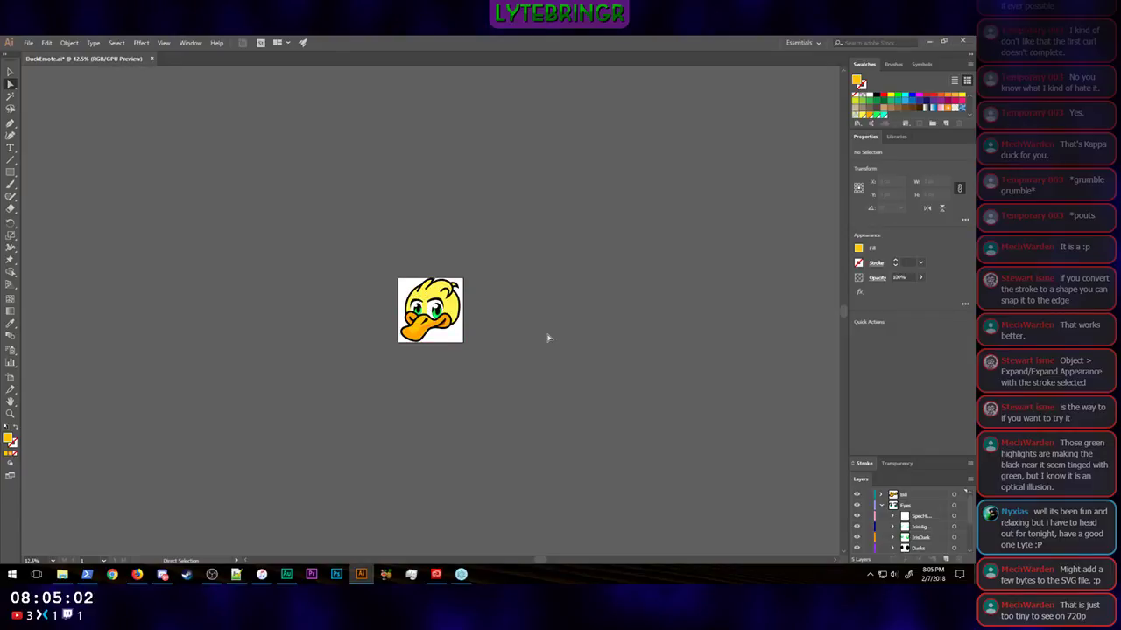
{"action": "key", "text": "ctrl+1"}
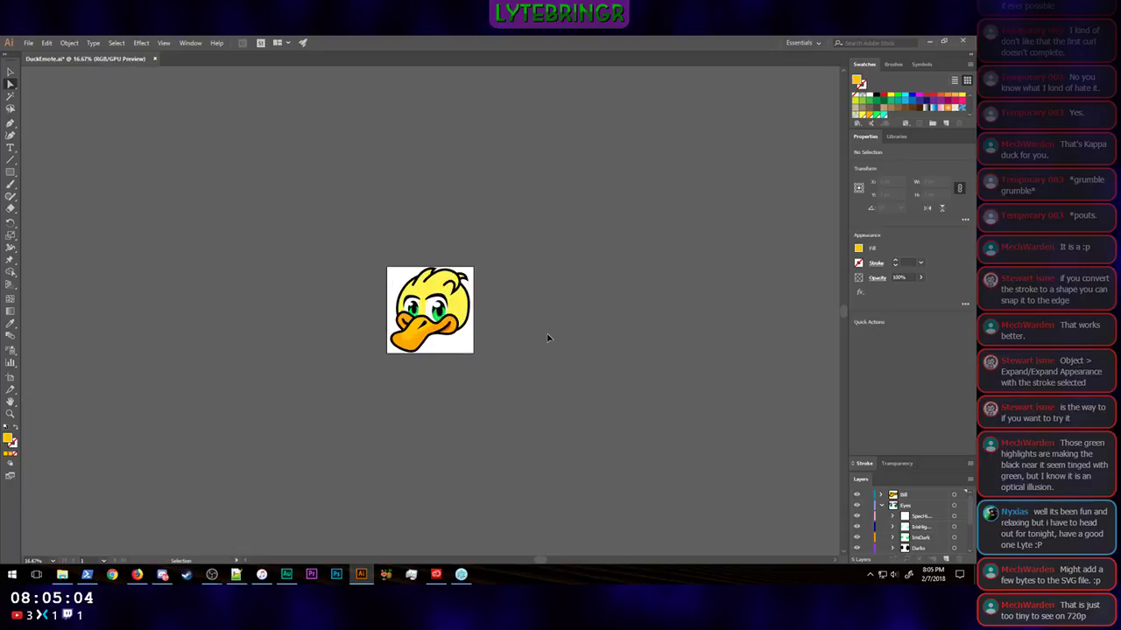
{"action": "scroll", "coordinate": [760, 280], "scroll_direction": "up", "scroll_amount": 2}
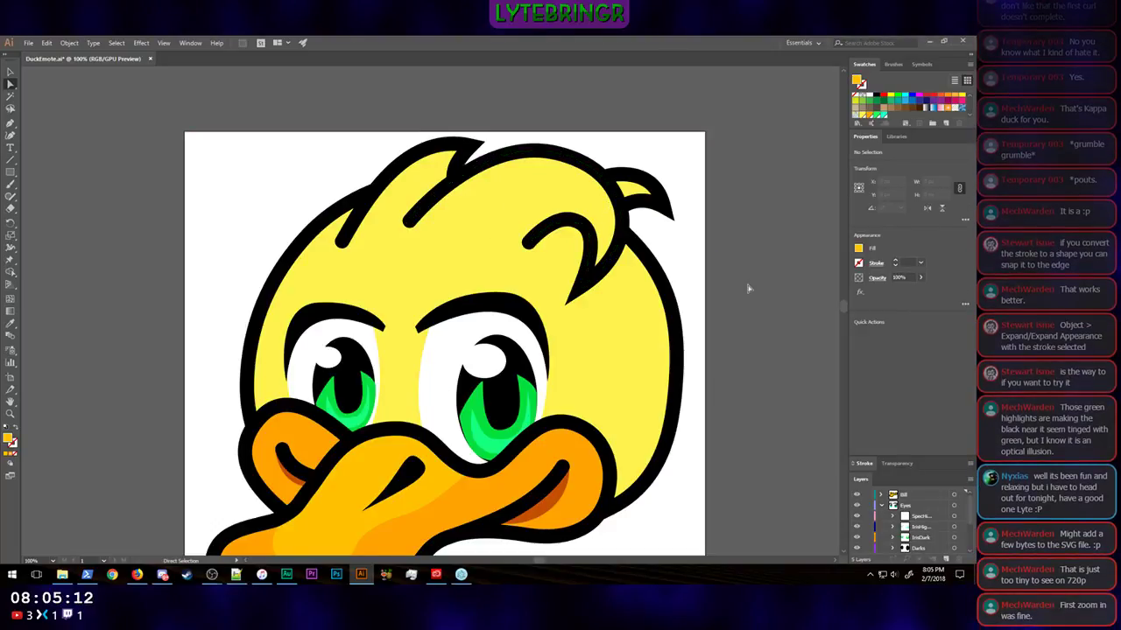
{"action": "scroll", "coordinate": [745, 308], "scroll_direction": "down", "scroll_amount": 2}
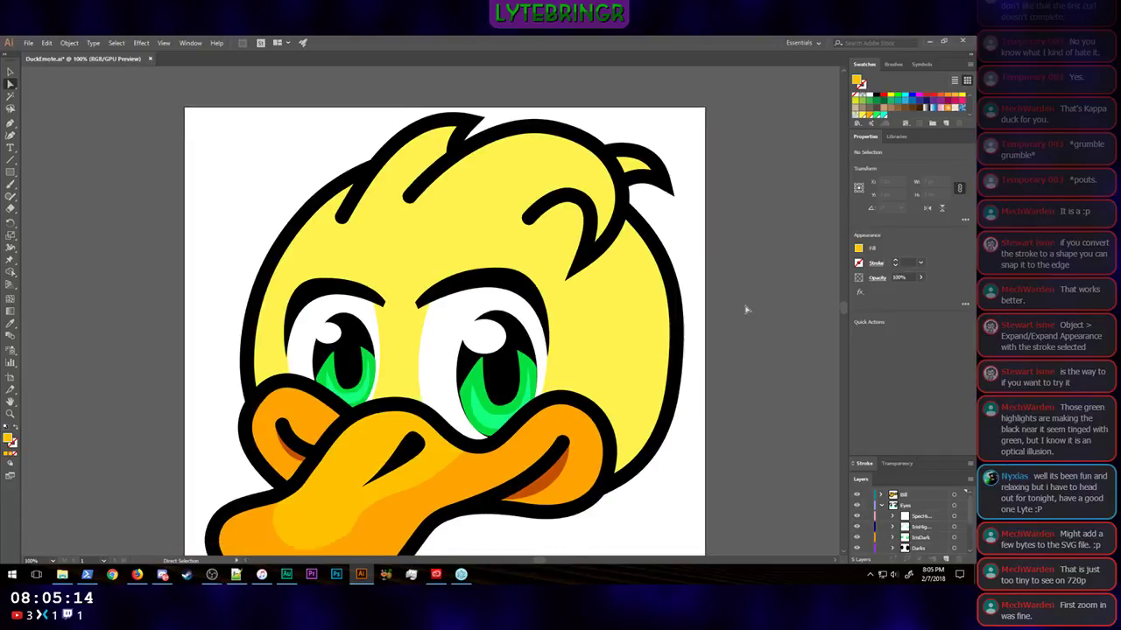
Step: Collapse the Eyes layer, expand the Head layer and make Head the active layer
{"action": "left_click", "coordinate": [881, 506]}
{"action": "left_click", "coordinate": [881, 517]}
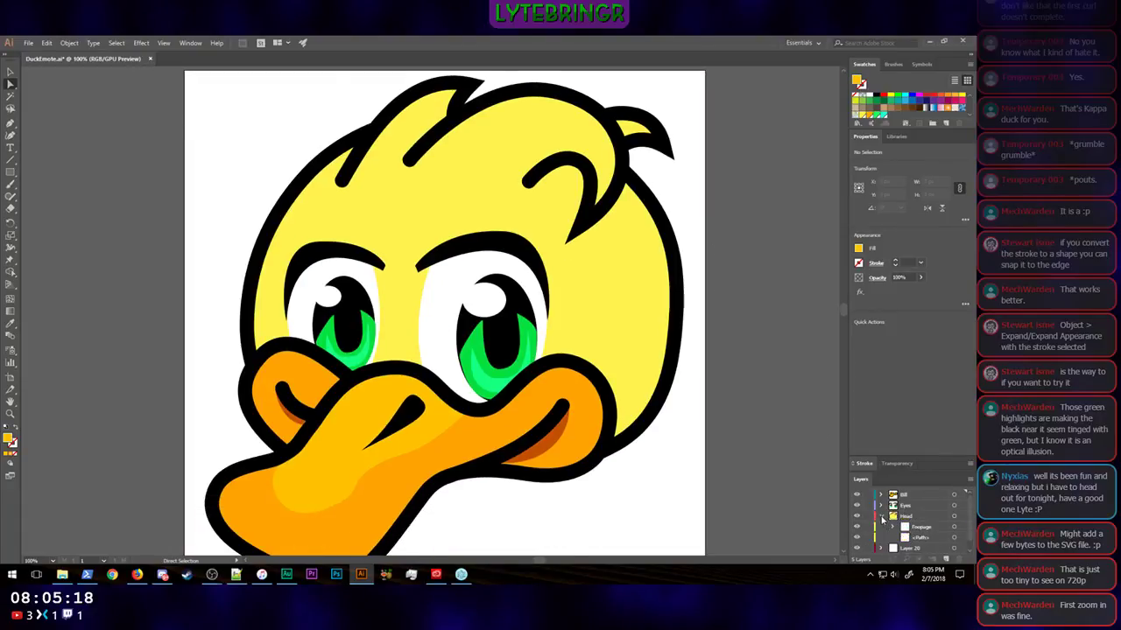
{"action": "left_click", "coordinate": [909, 530]}
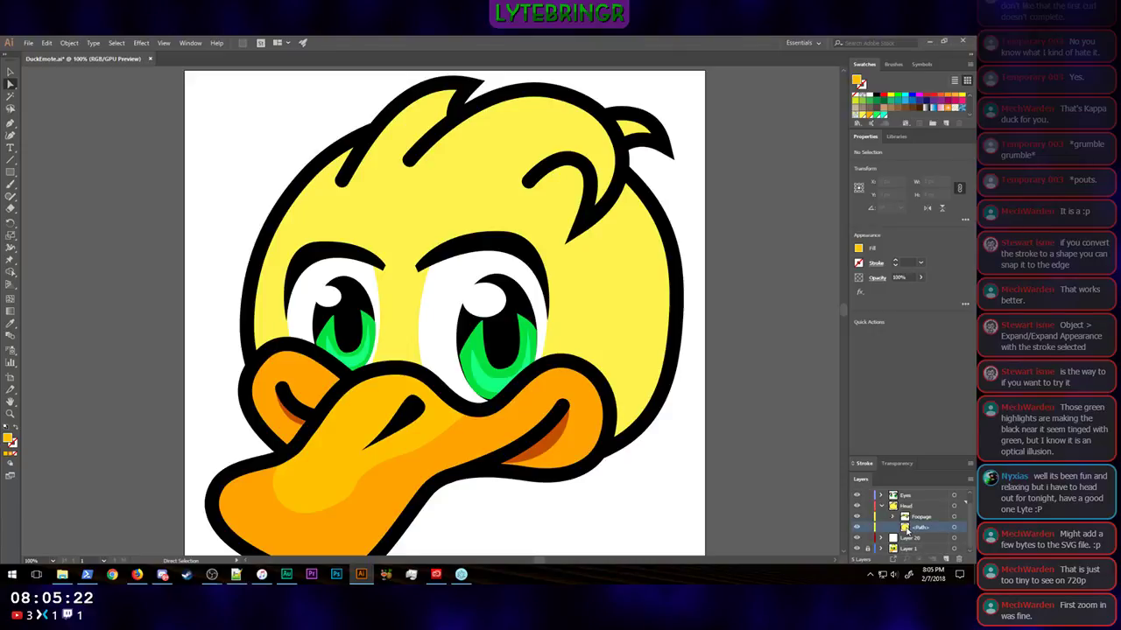
{"action": "left_click", "coordinate": [901, 507]}
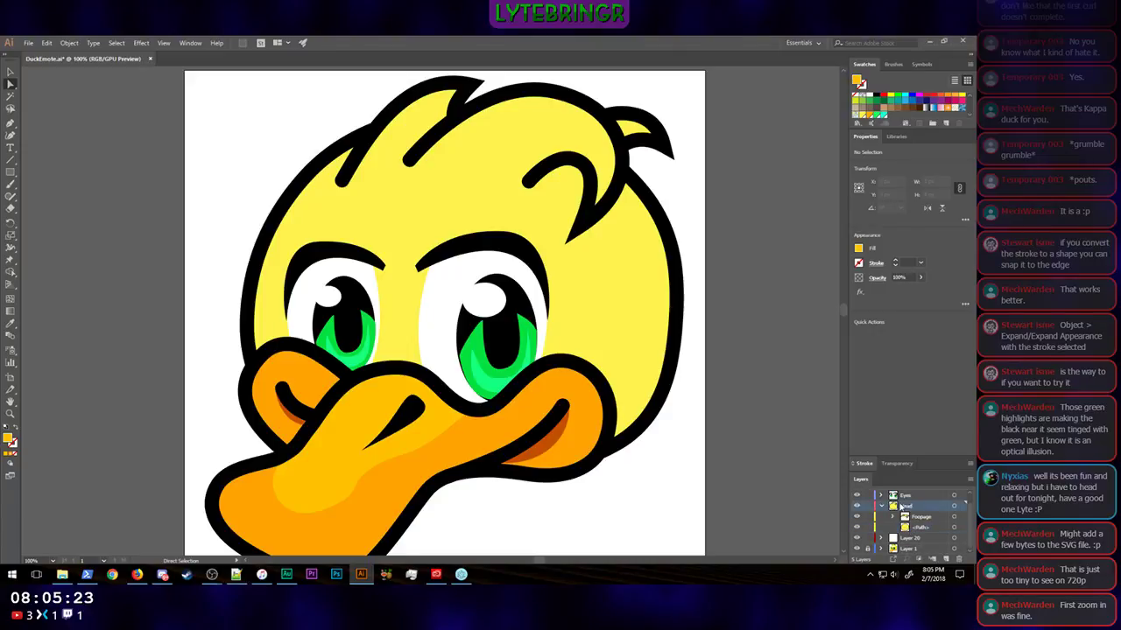
{"action": "left_click", "coordinate": [48, 44]}
{"action": "left_click", "coordinate": [79, 136]}
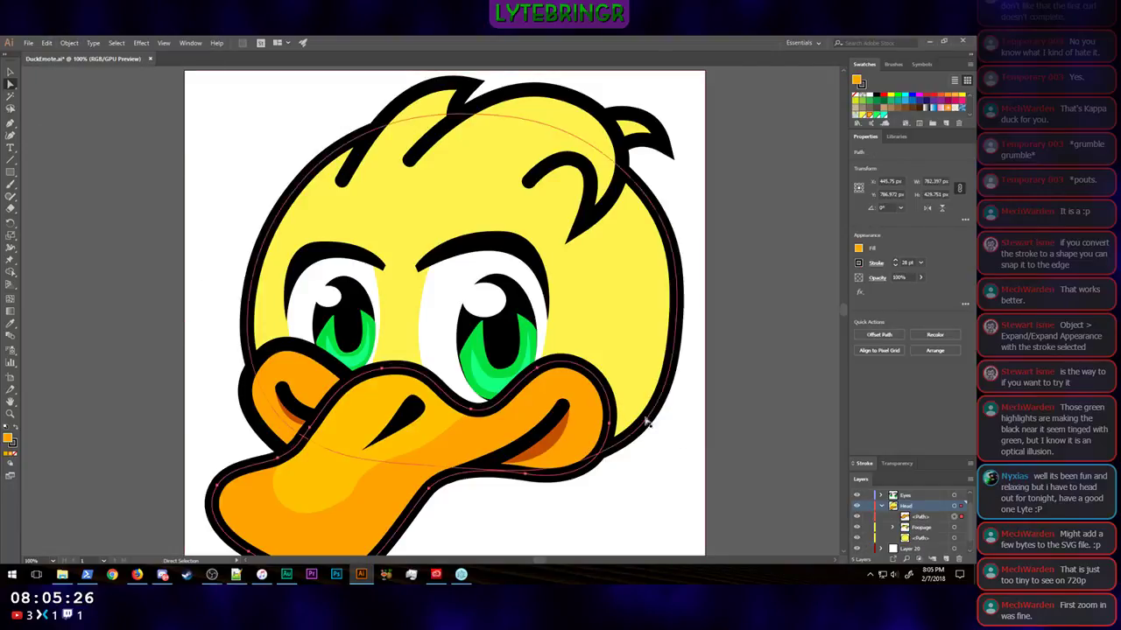
{"action": "key", "text": "ctrl+z"}
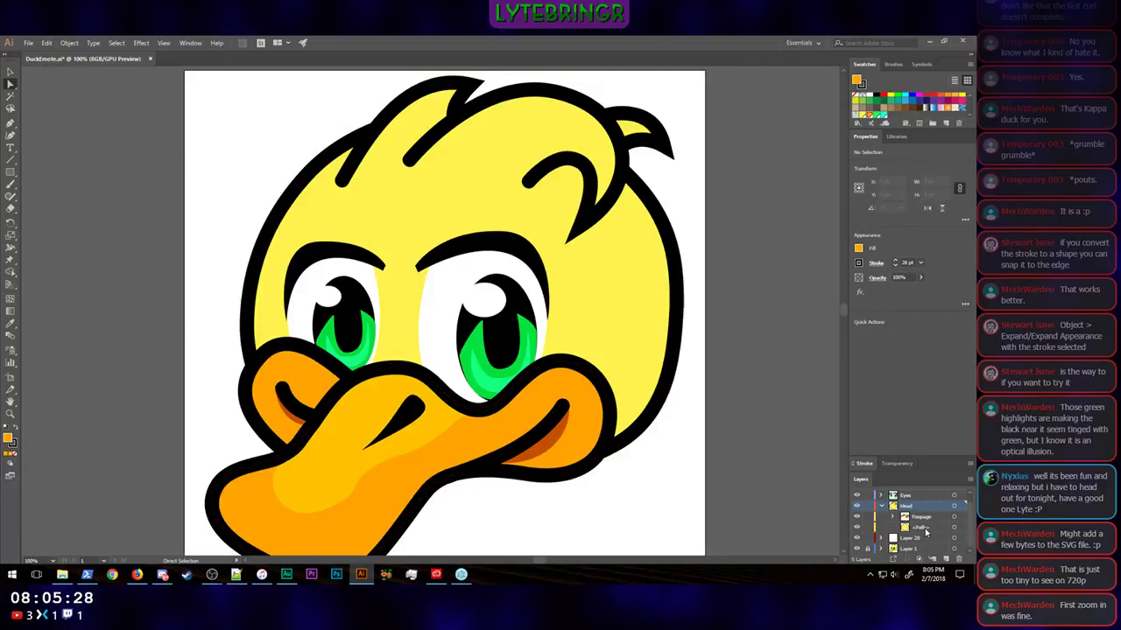
Step: Copy the yellow head path and paste the copy in place on the Head layer
{"action": "left_click", "coordinate": [926, 529]}
{"action": "left_click", "coordinate": [953, 528]}
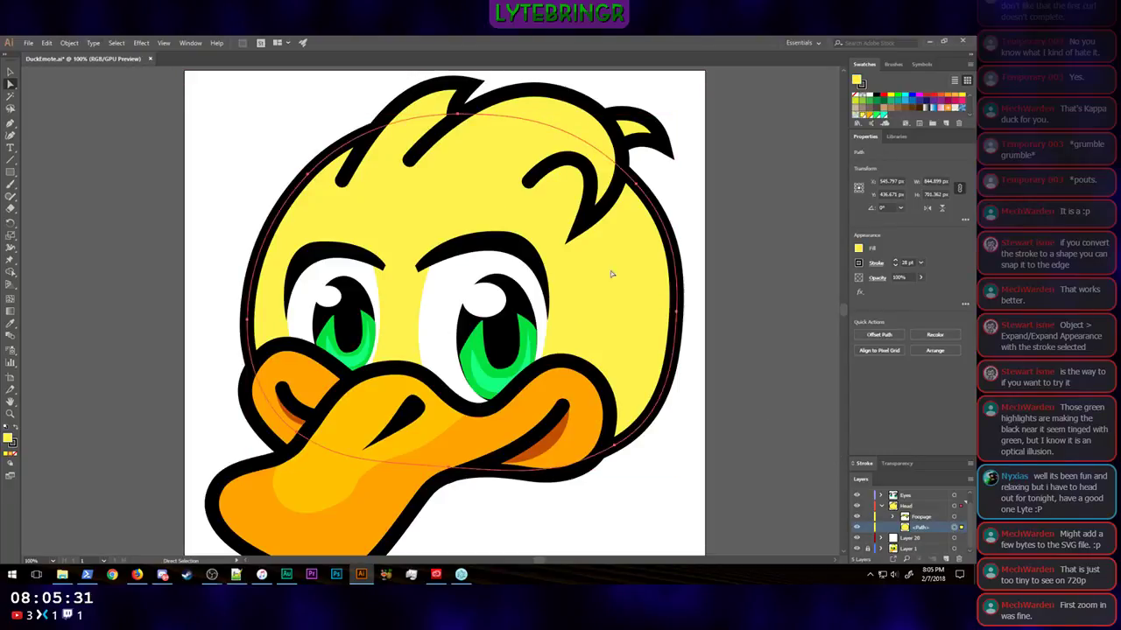
{"action": "left_click", "coordinate": [910, 507]}
{"action": "left_click", "coordinate": [48, 43]}
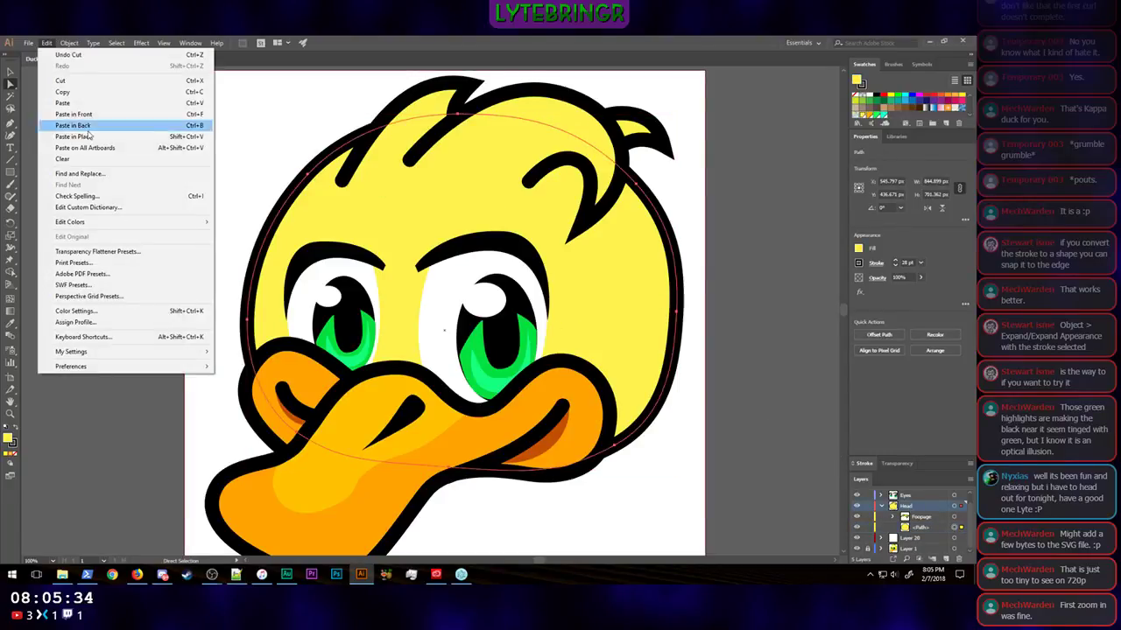
{"action": "left_click", "coordinate": [90, 135]}
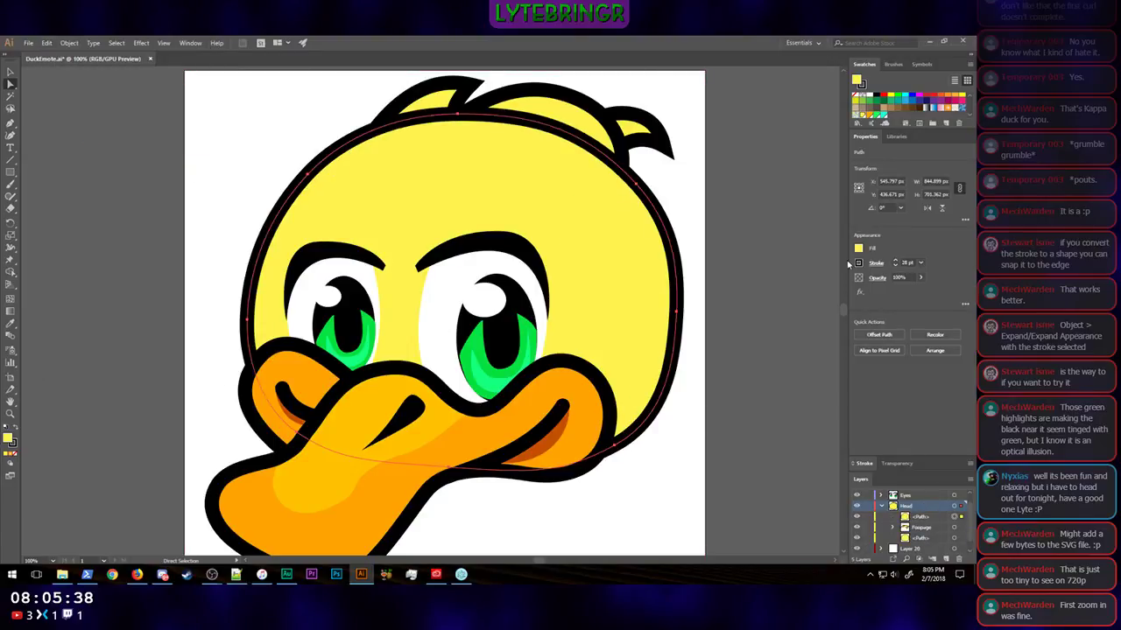
Step: Remove the pasted head path's fill and reorder it beneath the hair group, above the yellow head path
{"action": "left_click", "coordinate": [859, 249]}
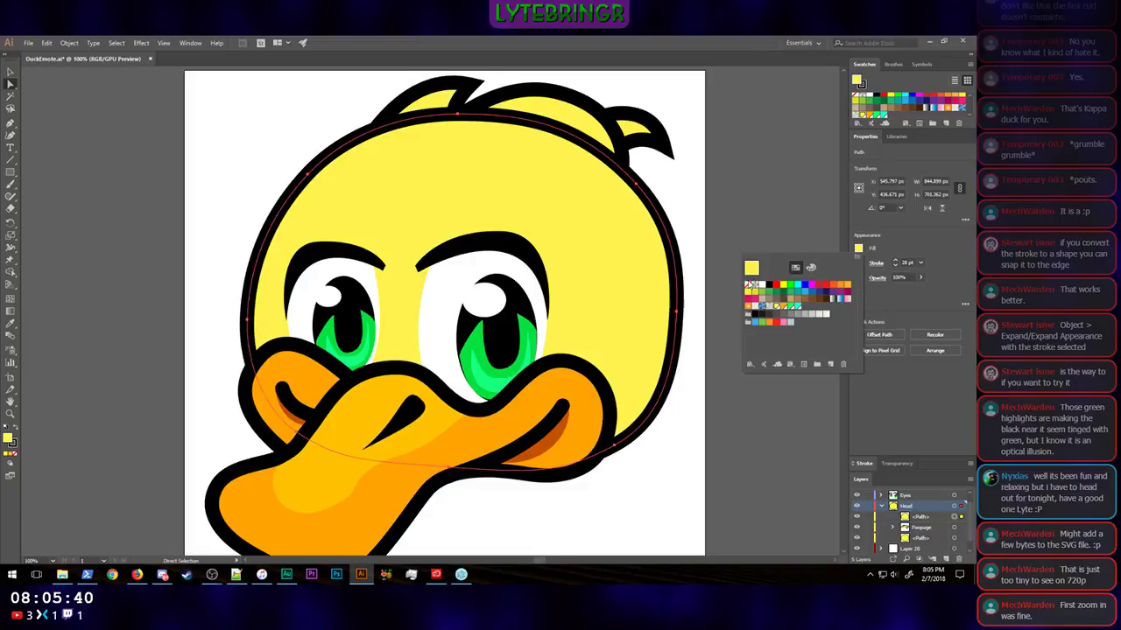
{"action": "left_click", "coordinate": [747, 286]}
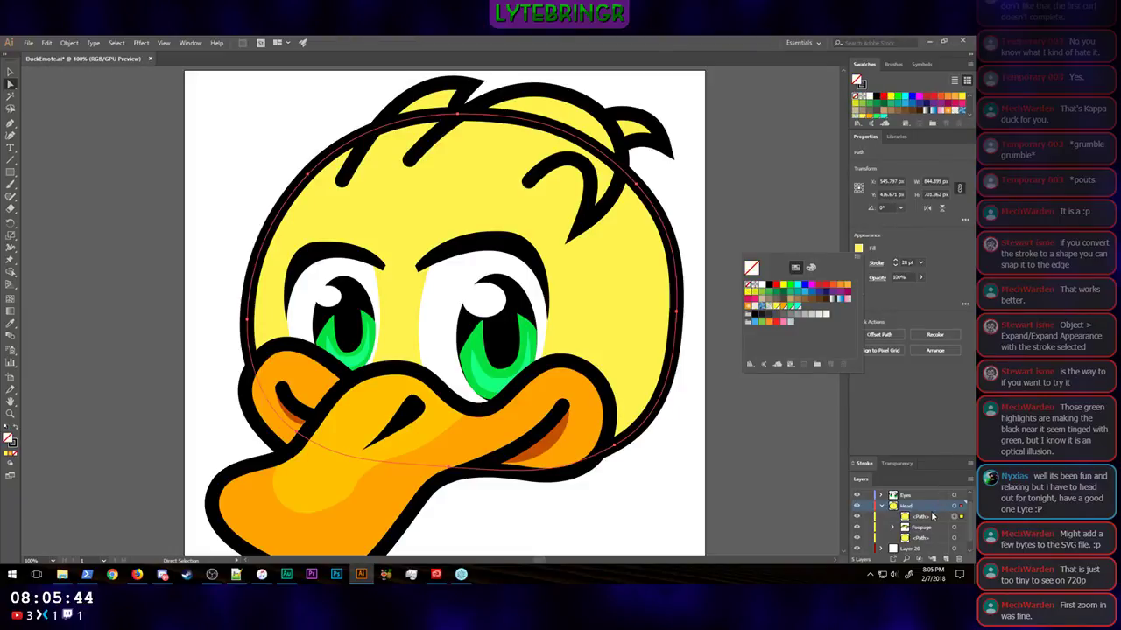
{"action": "left_click", "coordinate": [930, 520]}
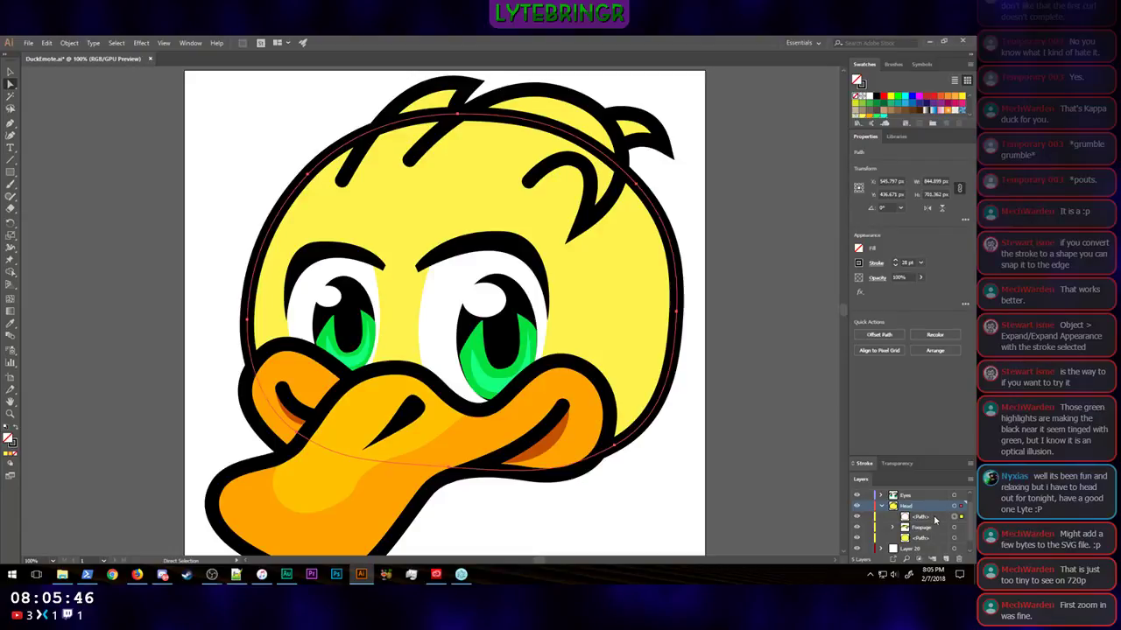
{"action": "left_click", "coordinate": [931, 521]}
{"action": "left_click_drag", "start_coordinate": [932, 529], "coordinate": [934, 534]}
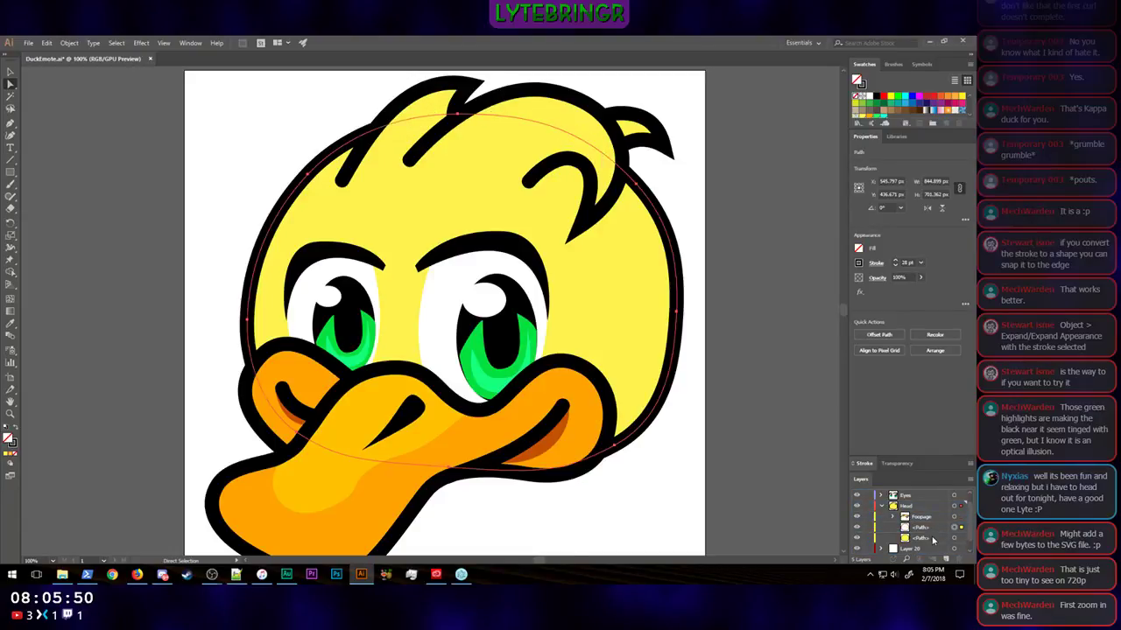
Step: Add a layer named Shadow inside Head, between the unfilled outline copy and the yellow head path
{"action": "left_click", "coordinate": [920, 528]}
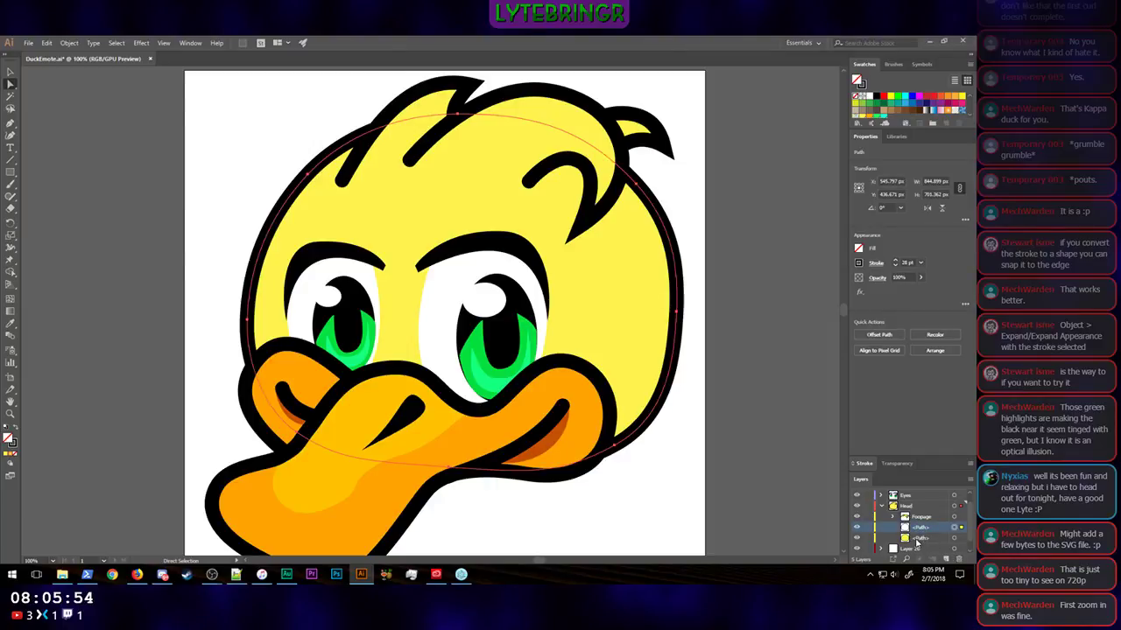
{"action": "left_click", "coordinate": [920, 537], "text": "shift"}
{"action": "left_click", "coordinate": [946, 560]}
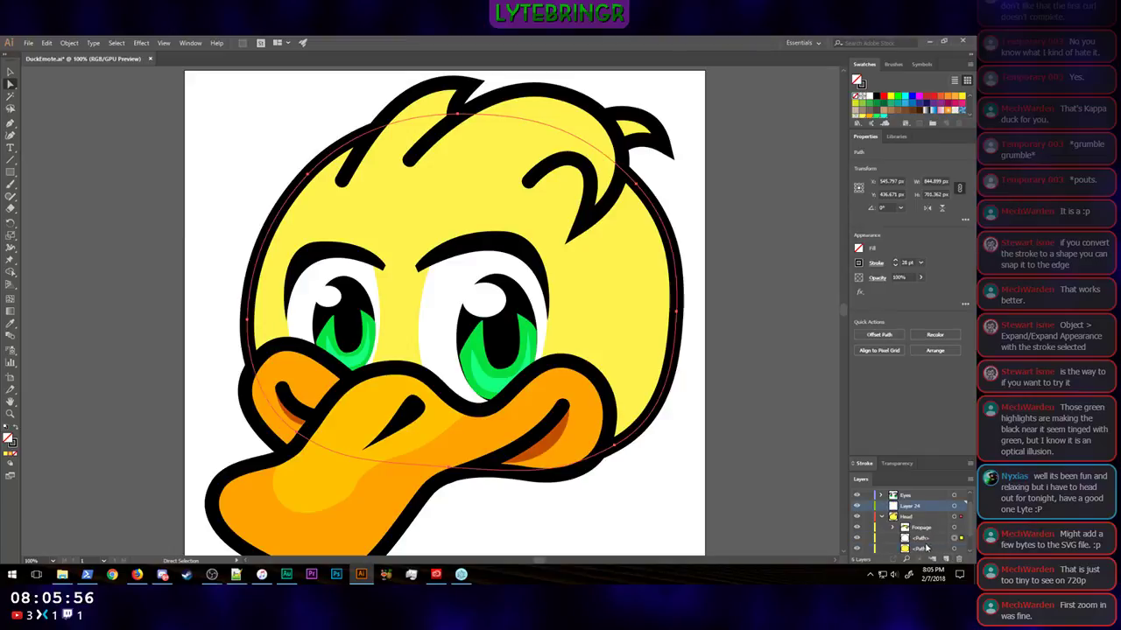
{"action": "left_click_drag", "start_coordinate": [921, 507], "coordinate": [927, 546]}
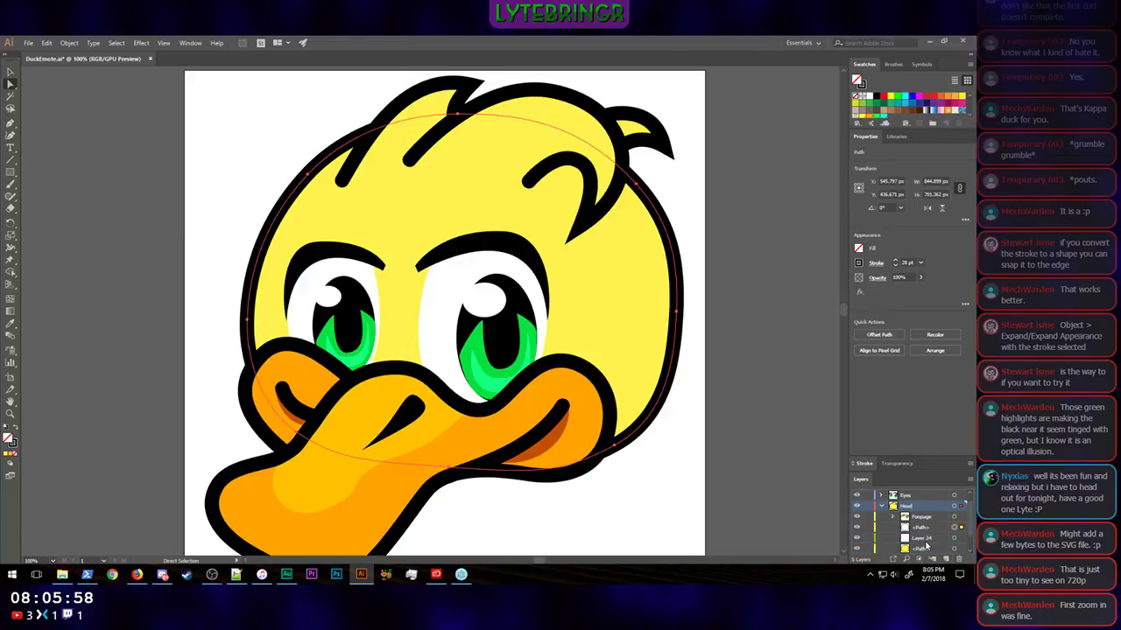
{"action": "double_click", "coordinate": [921, 537]}
{"action": "type", "text": "Sha"}
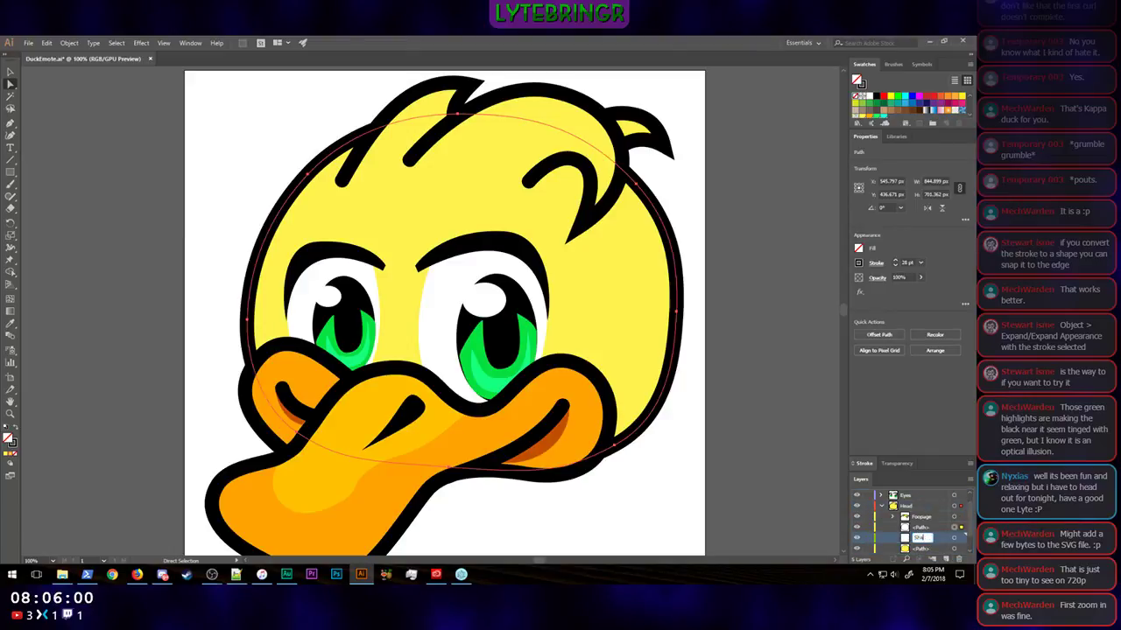
{"action": "type", "text": "dow"}
{"action": "key", "text": "Return"}
Step: Lock both head paths and draw a closed Pen shape along the head's right edge, from the hair tuft to the cheek
{"action": "left_click", "coordinate": [11, 123]}
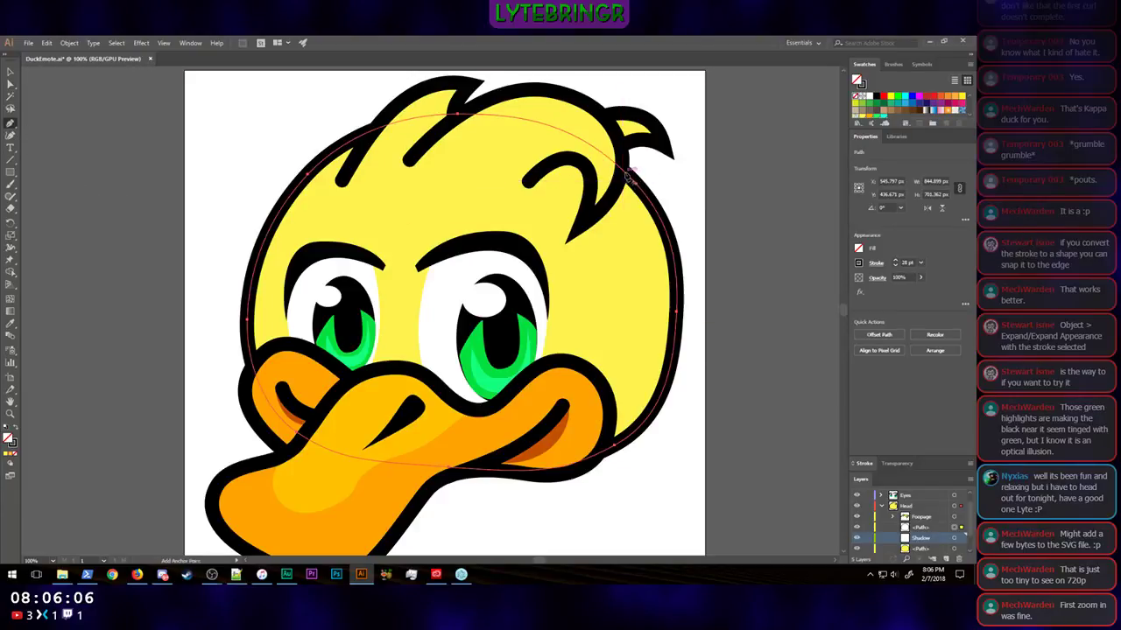
{"action": "left_click", "coordinate": [867, 549]}
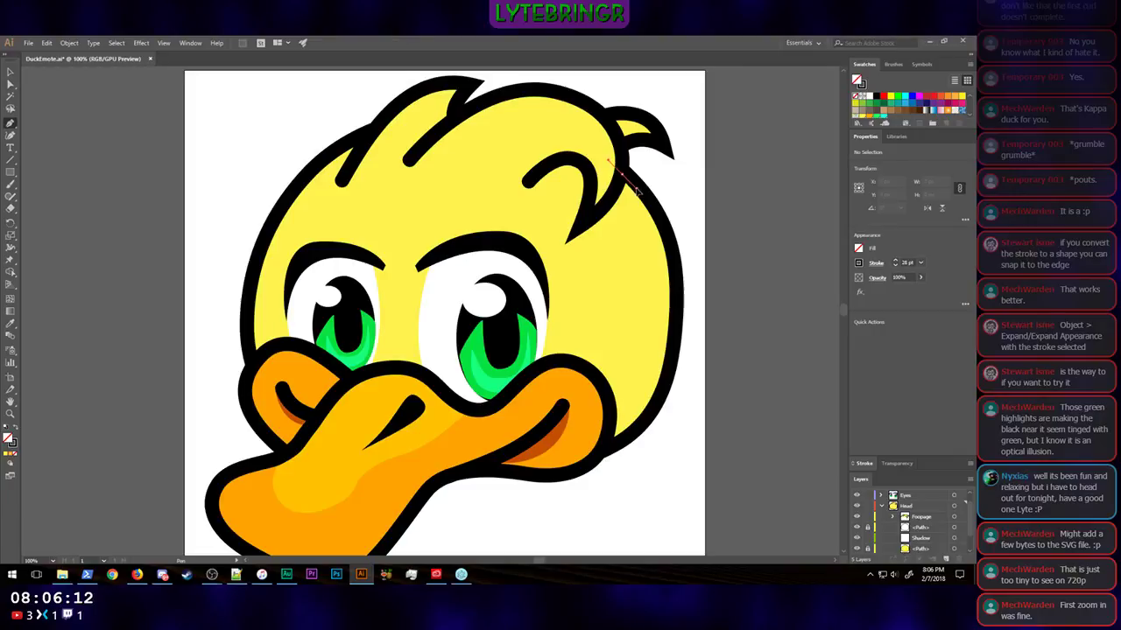
{"action": "left_click_drag", "start_coordinate": [626, 181], "coordinate": [642, 196]}
{"action": "left_click_drag", "start_coordinate": [635, 430], "coordinate": [532, 541]}
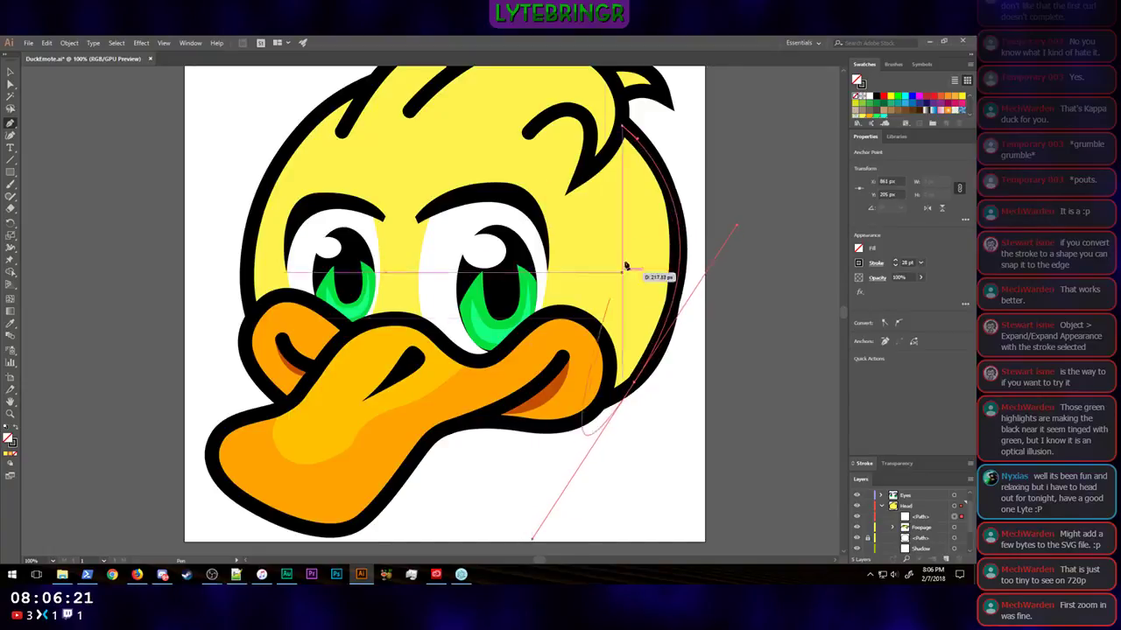
{"action": "left_click", "coordinate": [623, 129]}
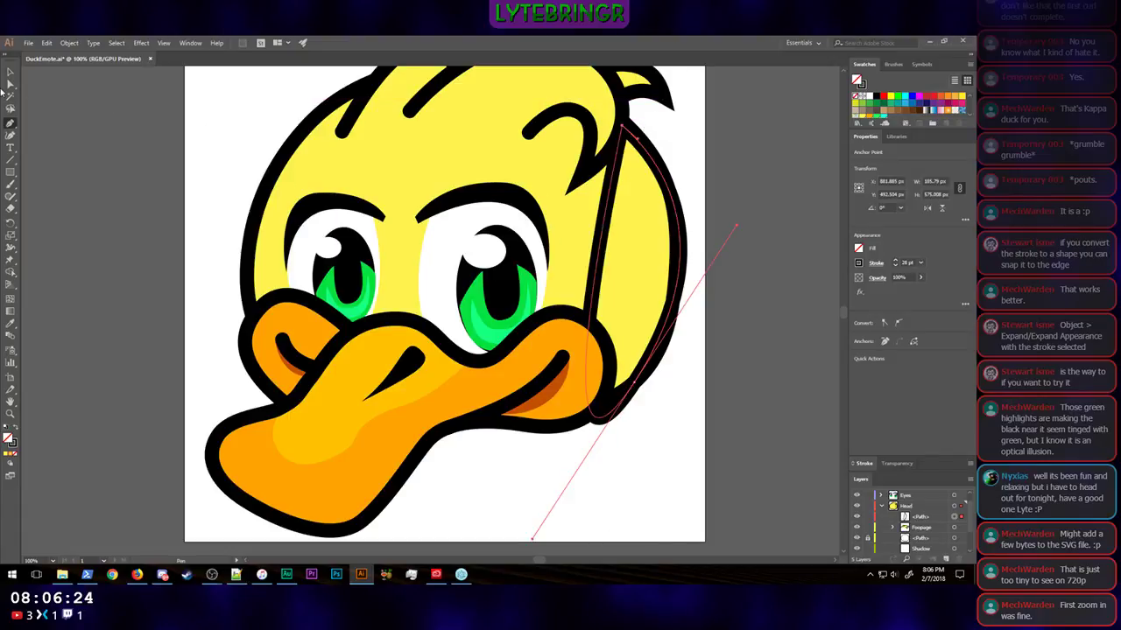
Step: Narrow the pen shape into a thin crescent along the head's right outline and set its stroke weight to 0
{"action": "left_click", "coordinate": [9, 85]}
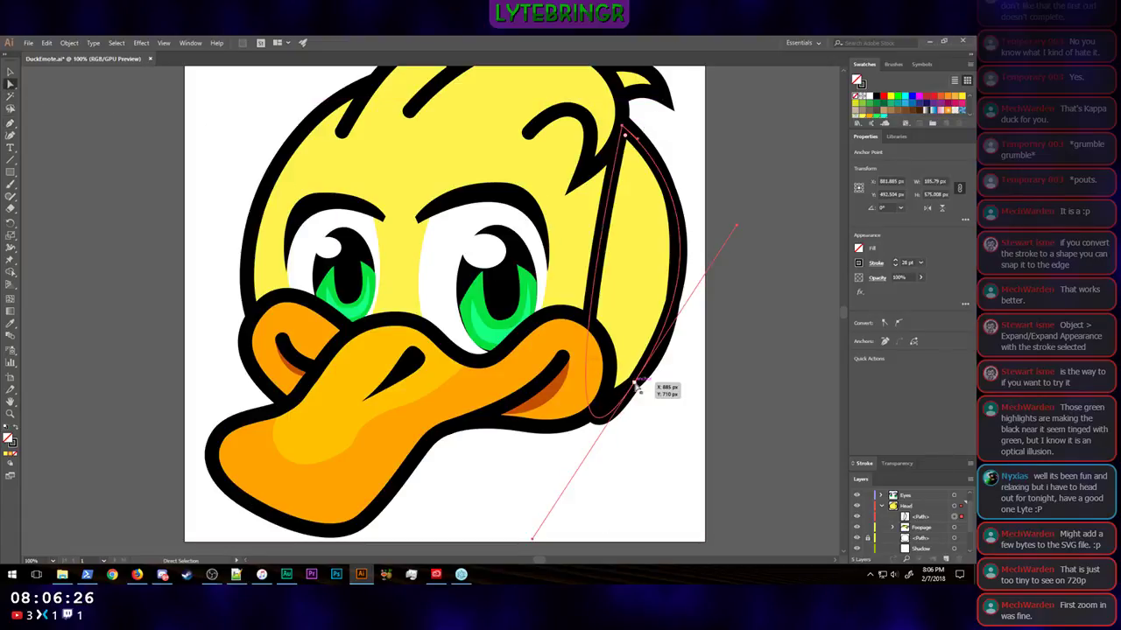
{"action": "left_click_drag", "start_coordinate": [532, 538], "coordinate": [635, 379]}
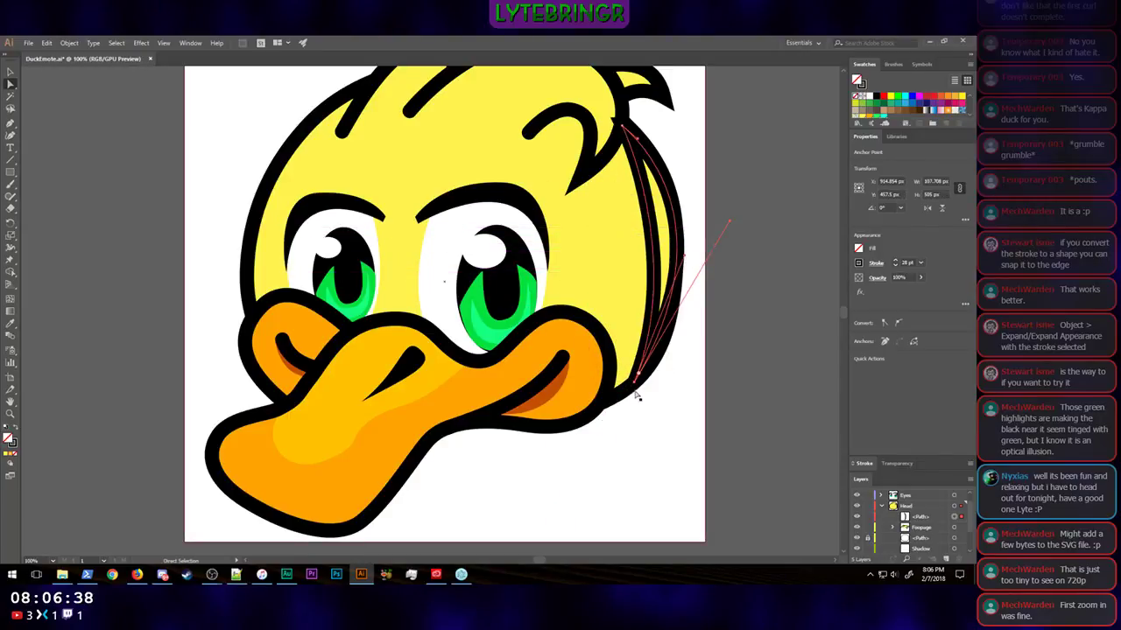
{"action": "double_click", "coordinate": [907, 262]}
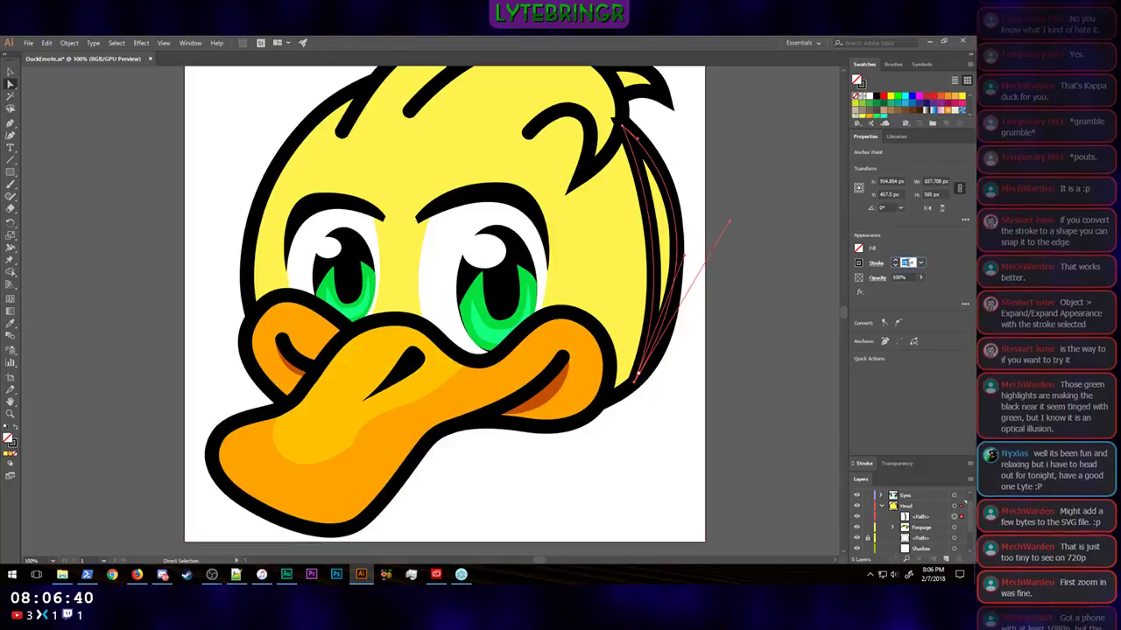
{"action": "type", "text": "0"}
{"action": "key", "text": "Return"}
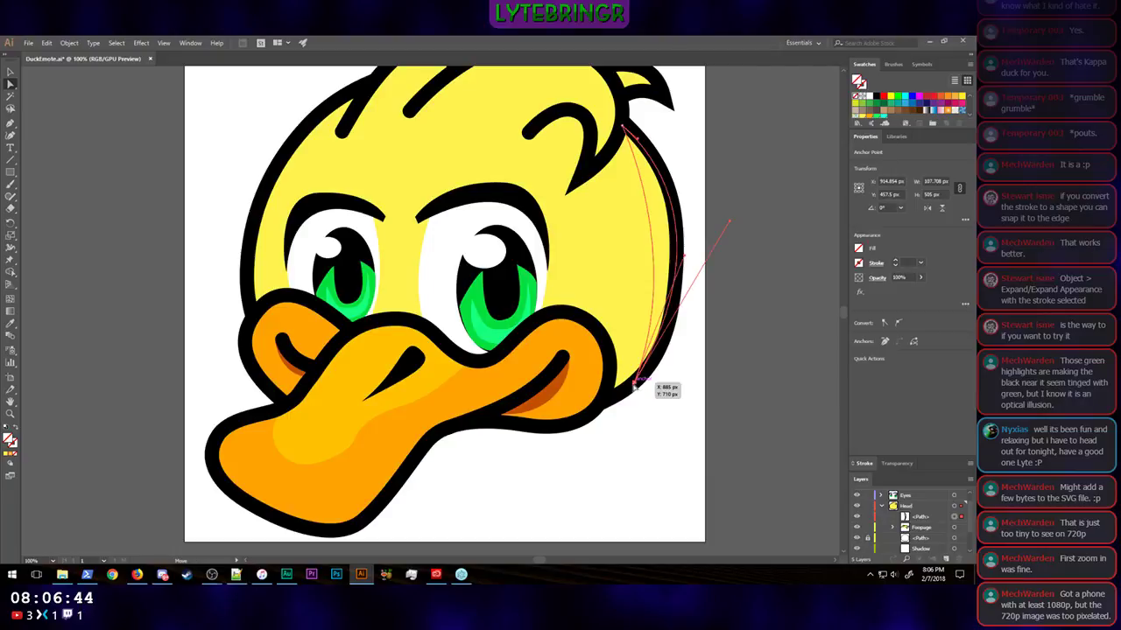
{"action": "left_click_drag", "start_coordinate": [637, 385], "coordinate": [624, 386]}
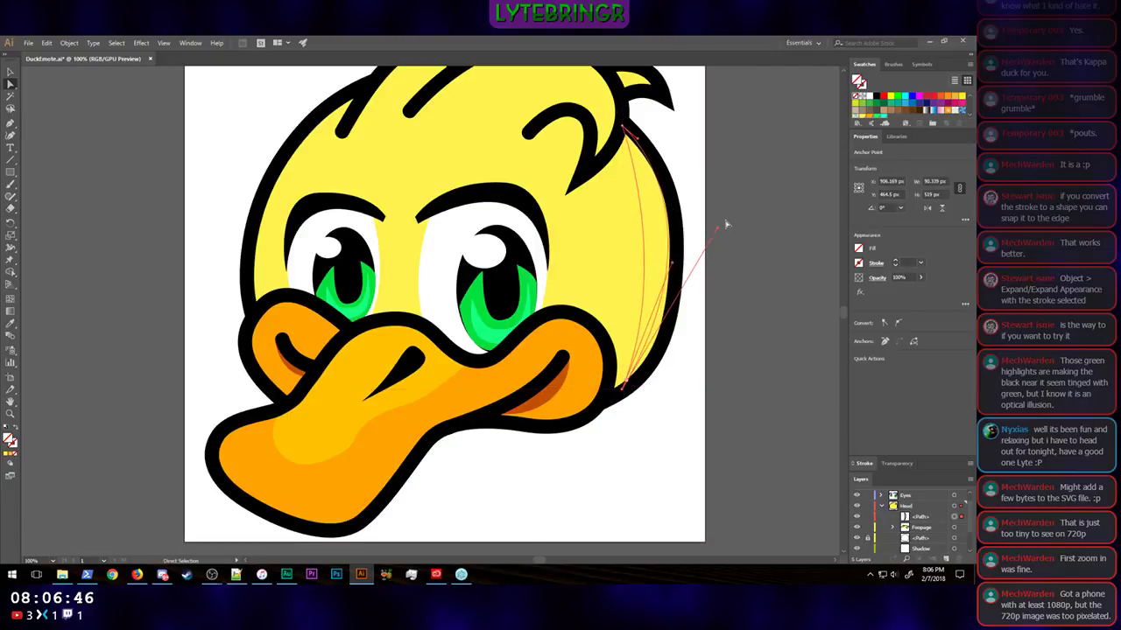
{"action": "left_click_drag", "start_coordinate": [720, 232], "coordinate": [697, 264]}
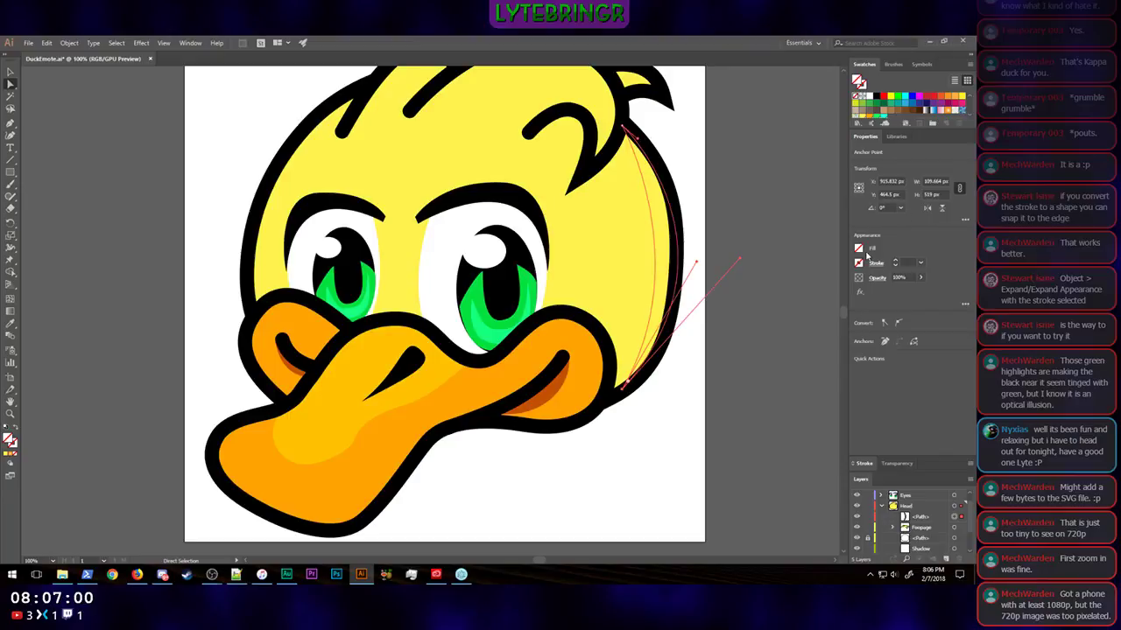
Step: Fill the crescent with the orange FFA300 swatch and reorder it beneath the head outline copy
{"action": "left_click", "coordinate": [859, 250]}
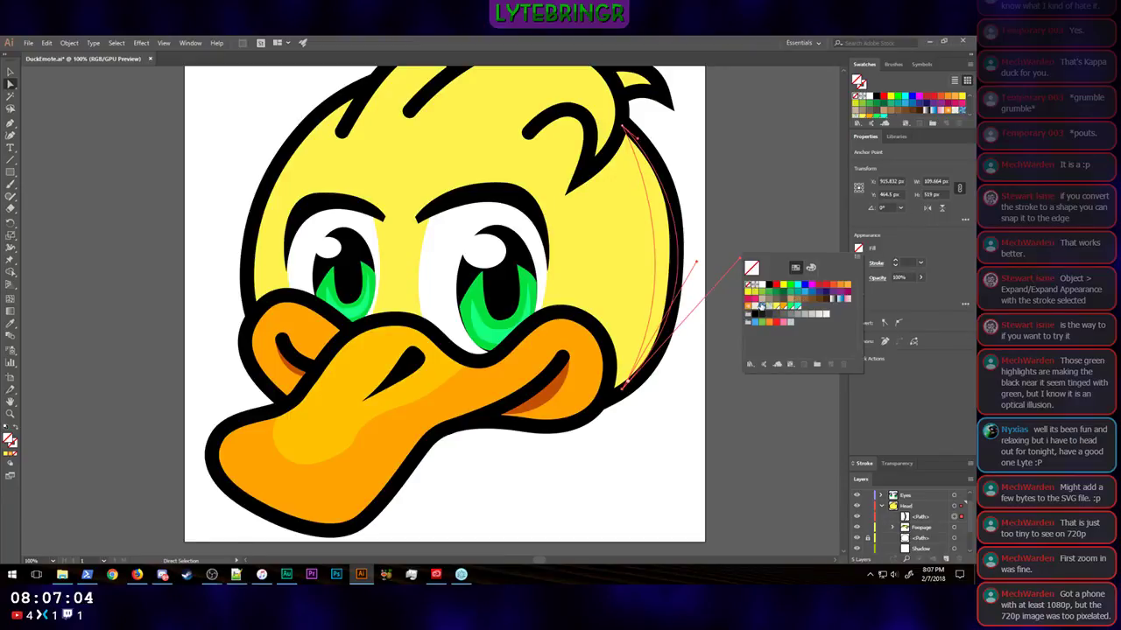
{"action": "left_click", "coordinate": [865, 117]}
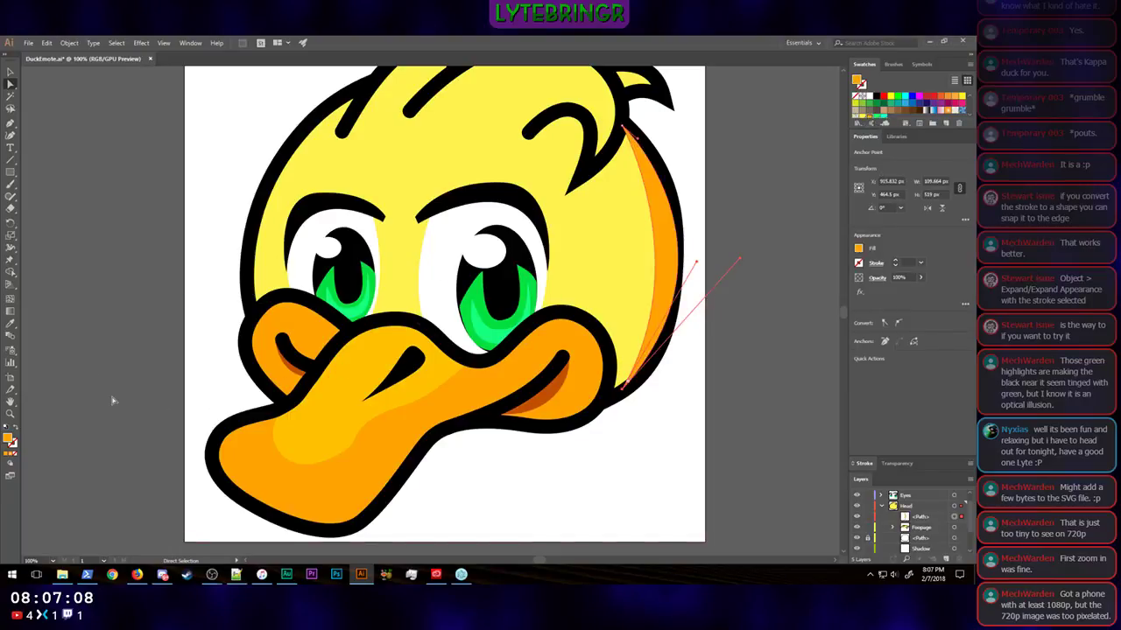
{"action": "left_click", "coordinate": [923, 539]}
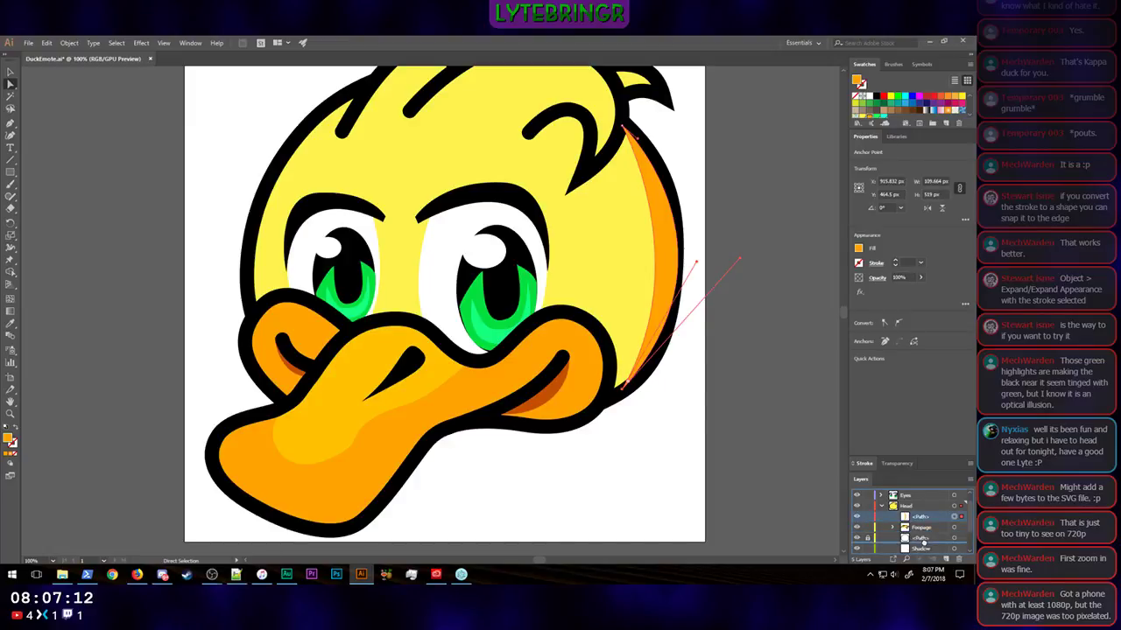
{"action": "left_click_drag", "start_coordinate": [923, 542], "coordinate": [924, 544]}
{"action": "scroll", "coordinate": [943, 542], "scroll_direction": "down", "scroll_amount": 1}
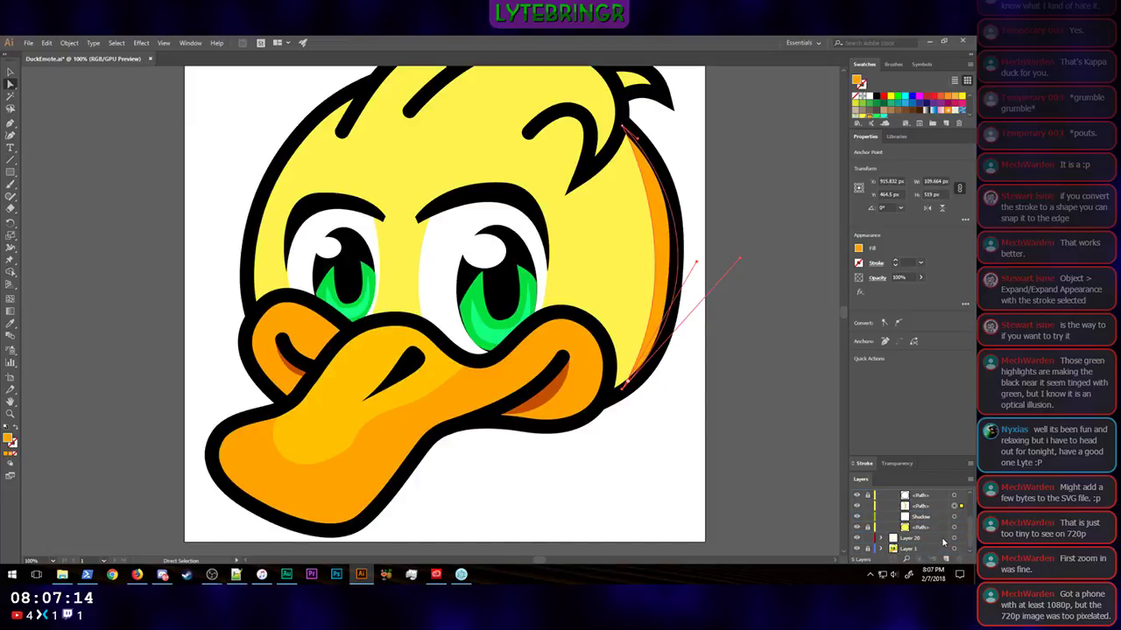
Step: Darken the crescent's fill to brown AA6A04 and move it into the Shadow layer
{"action": "double_click", "coordinate": [9, 441]}
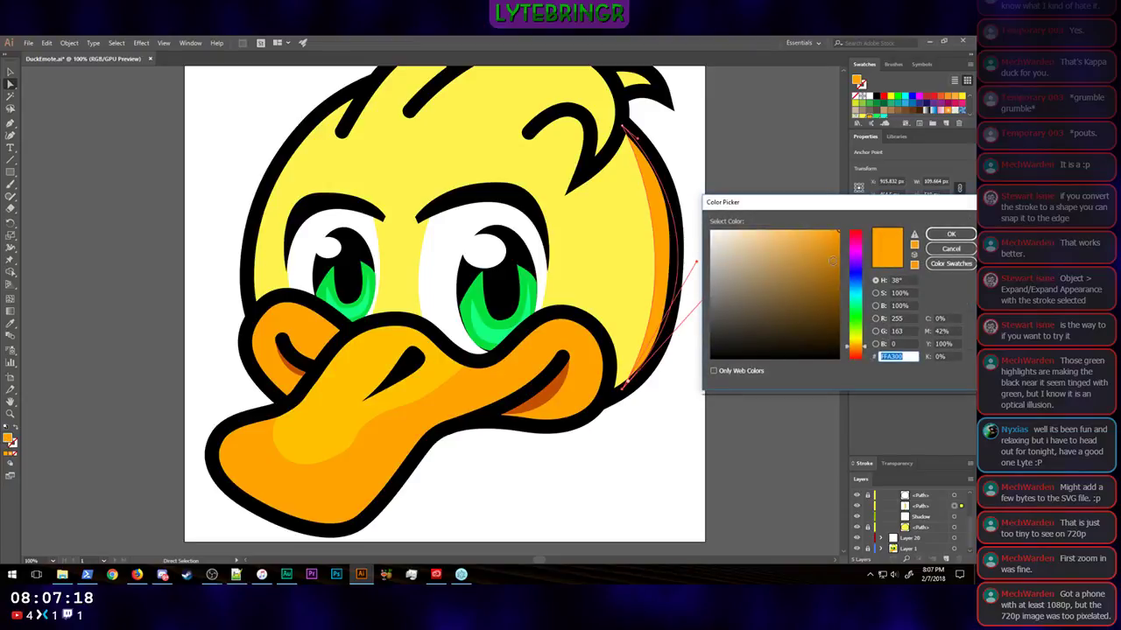
{"action": "left_click_drag", "start_coordinate": [836, 242], "coordinate": [837, 269]}
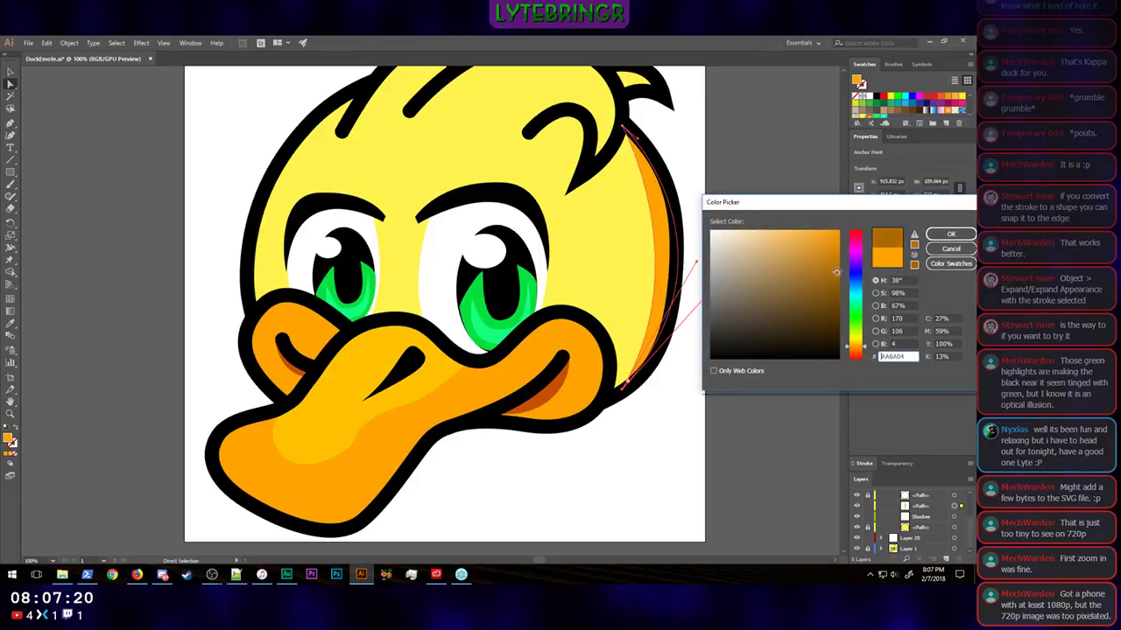
{"action": "left_click", "coordinate": [960, 232]}
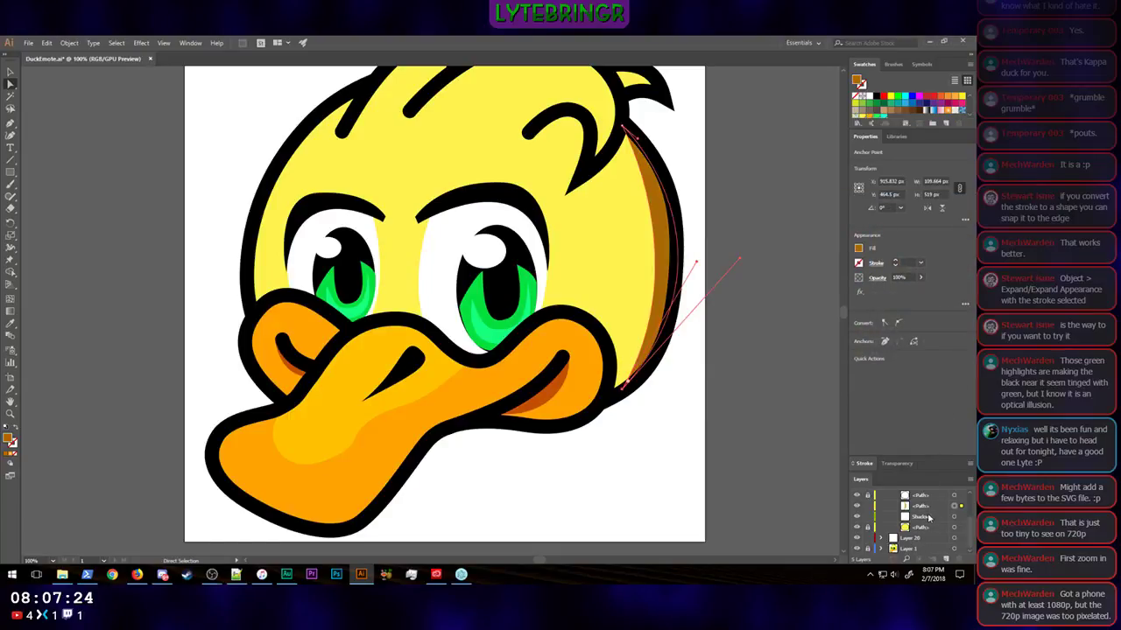
{"action": "left_click_drag", "start_coordinate": [924, 513], "coordinate": [930, 518]}
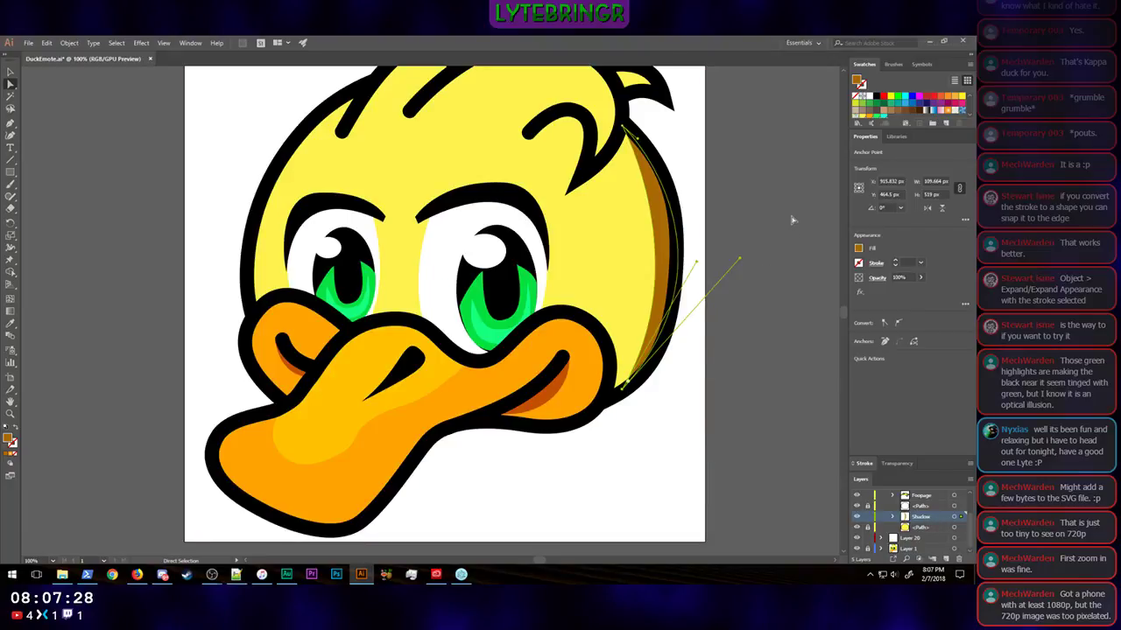
{"action": "left_click", "coordinate": [750, 279]}
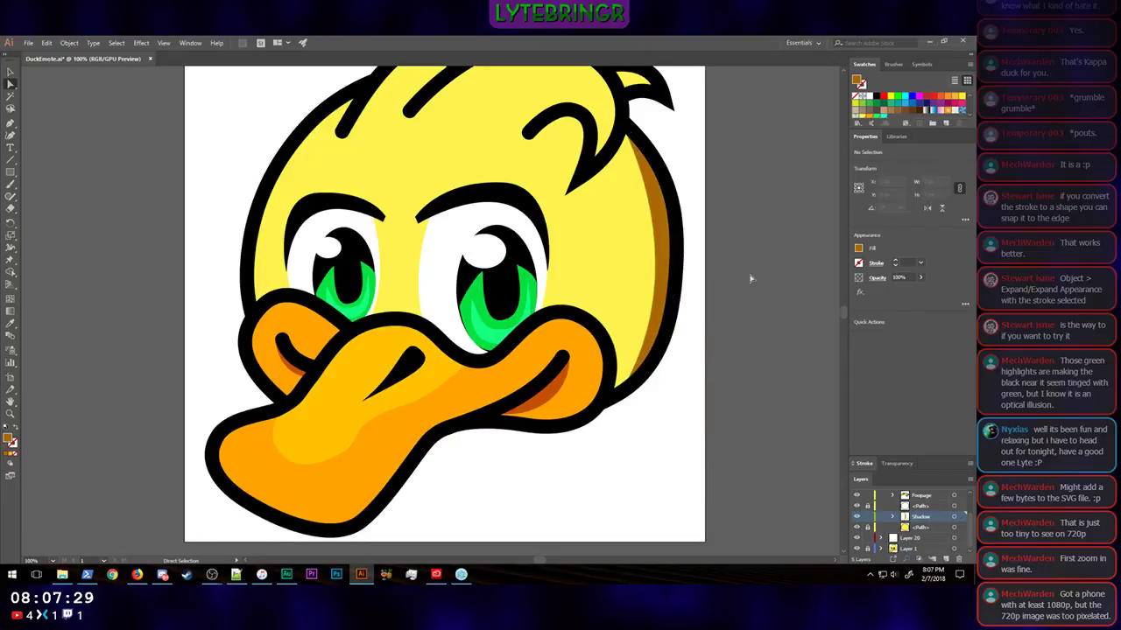
Step: Shift the brown shadow crescent slightly inward and bend its outer curve outward to follow the head's right outline
{"action": "left_click", "coordinate": [663, 239]}
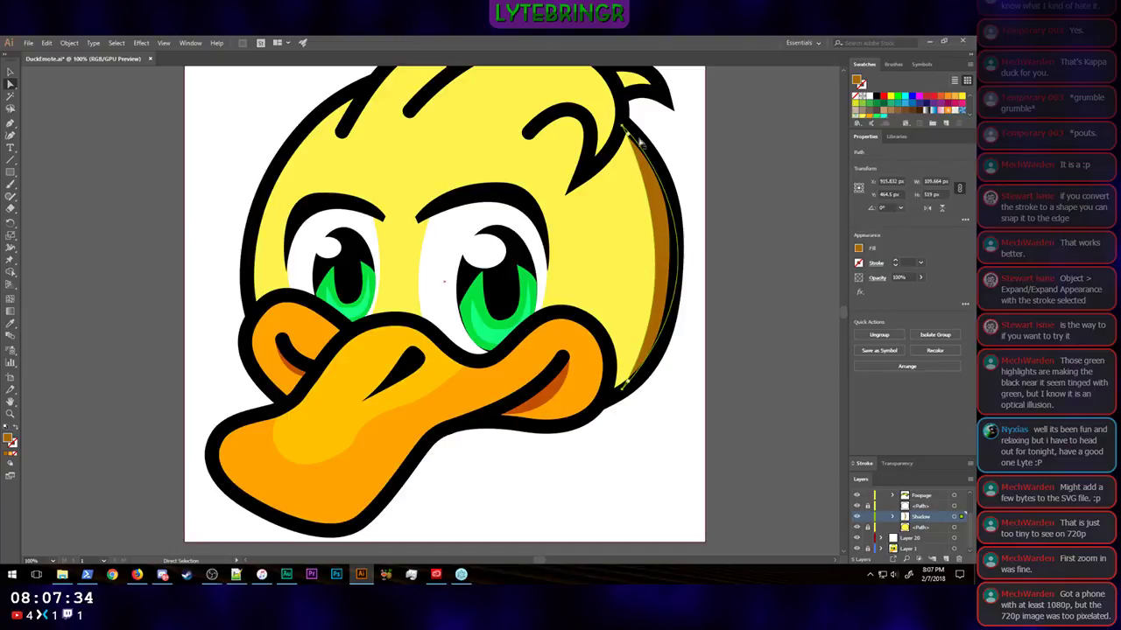
{"action": "left_click_drag", "start_coordinate": [623, 127], "coordinate": [617, 127]}
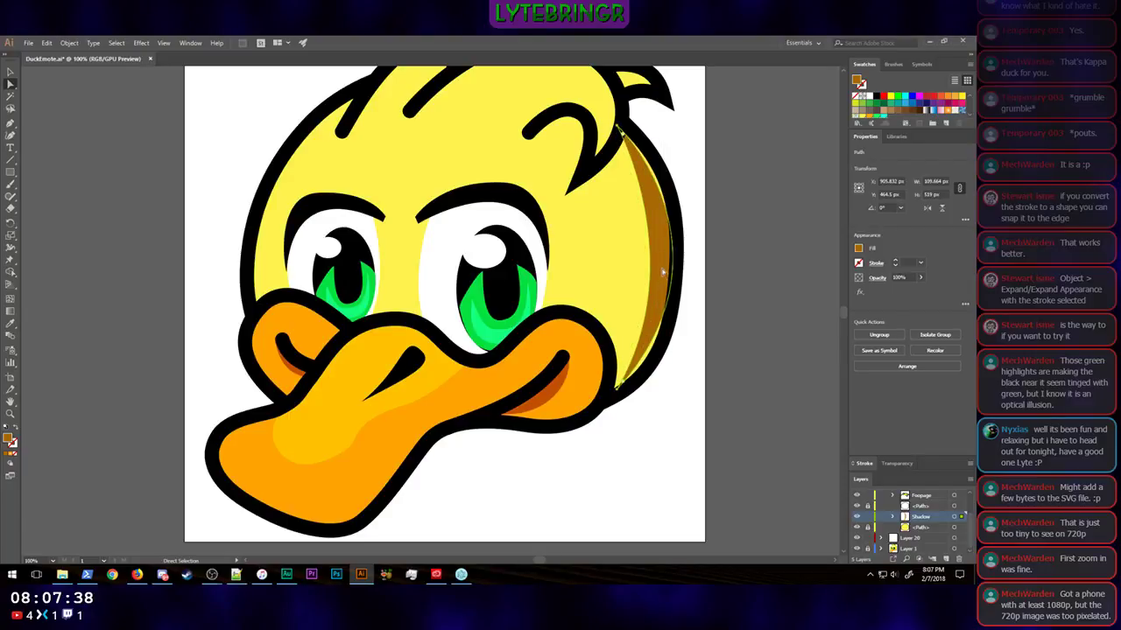
{"action": "left_click", "coordinate": [620, 128]}
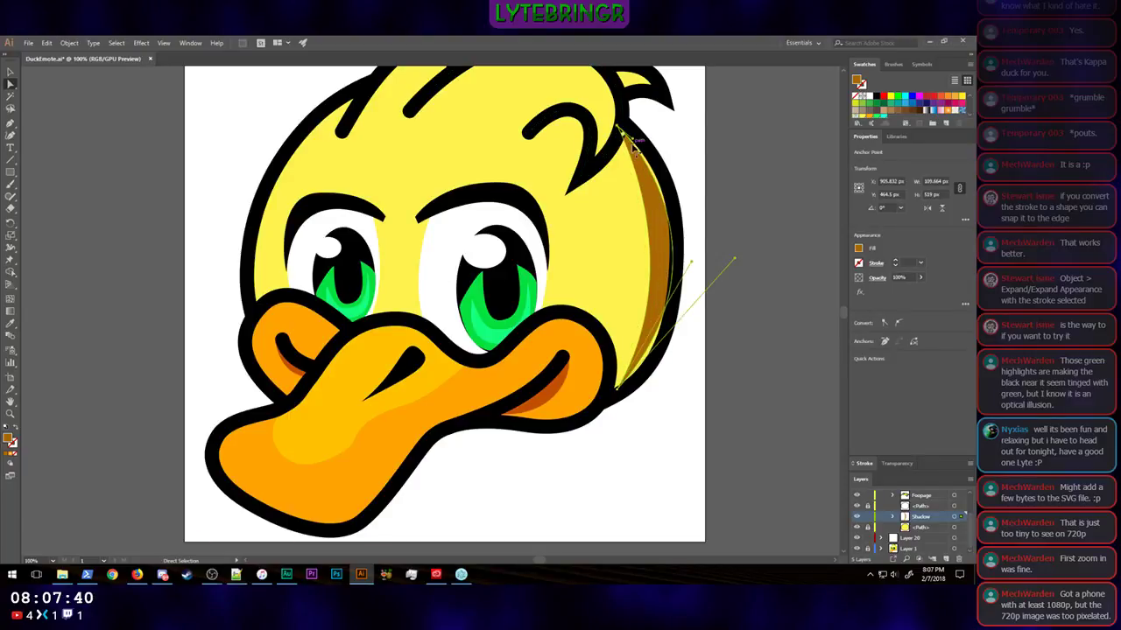
{"action": "left_click_drag", "start_coordinate": [634, 139], "coordinate": [648, 140]}
{"action": "left_click_drag", "start_coordinate": [737, 261], "coordinate": [738, 291]}
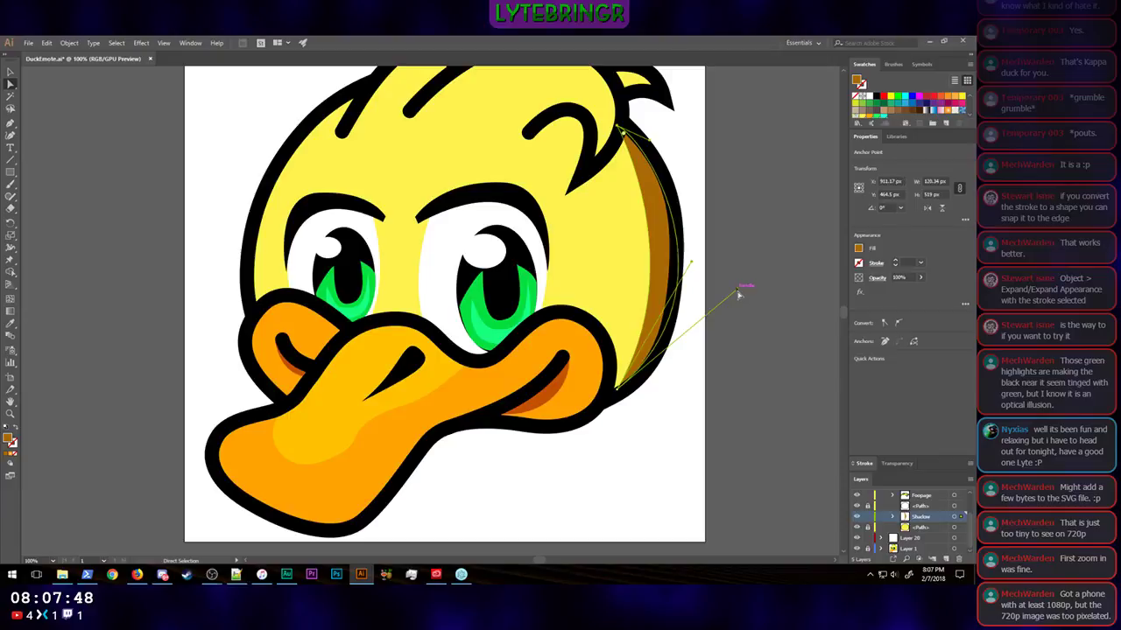
{"action": "left_click", "coordinate": [753, 215]}
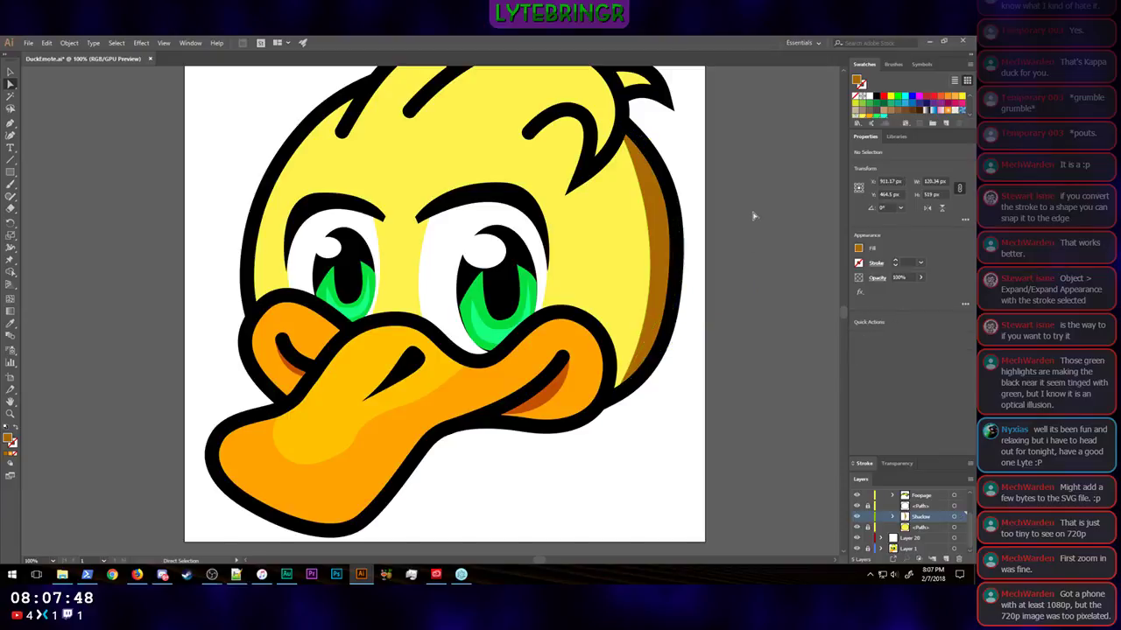
Step: Convert the crescent's top anchor to a smooth point and adjust the inner curve's handles into a slim, even shadow
{"action": "left_click", "coordinate": [650, 188]}
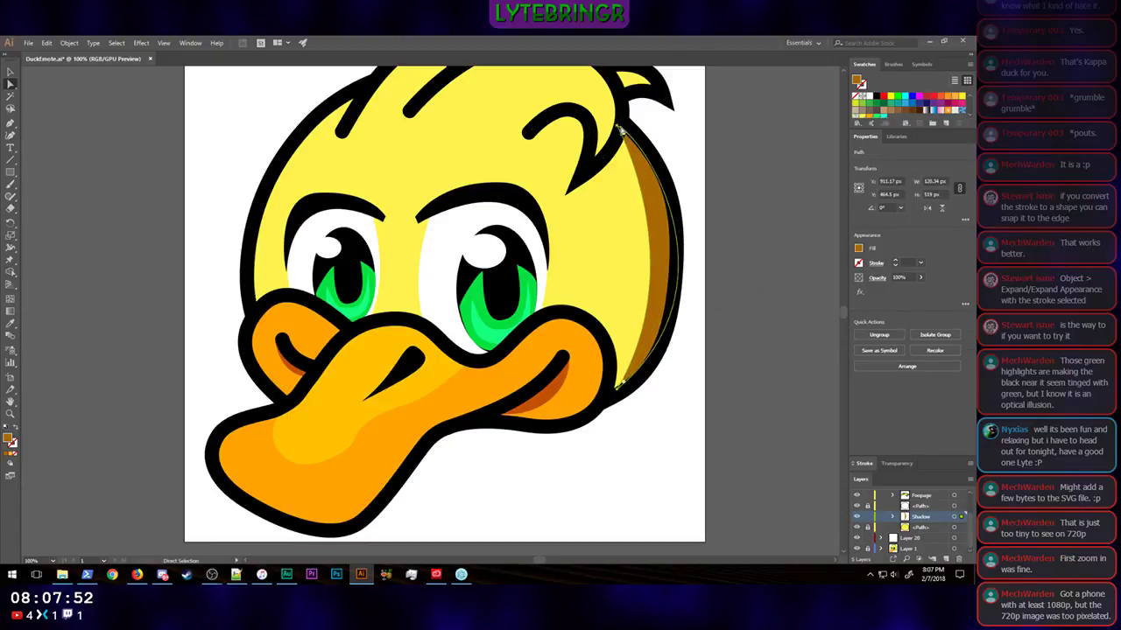
{"action": "left_click", "coordinate": [649, 204]}
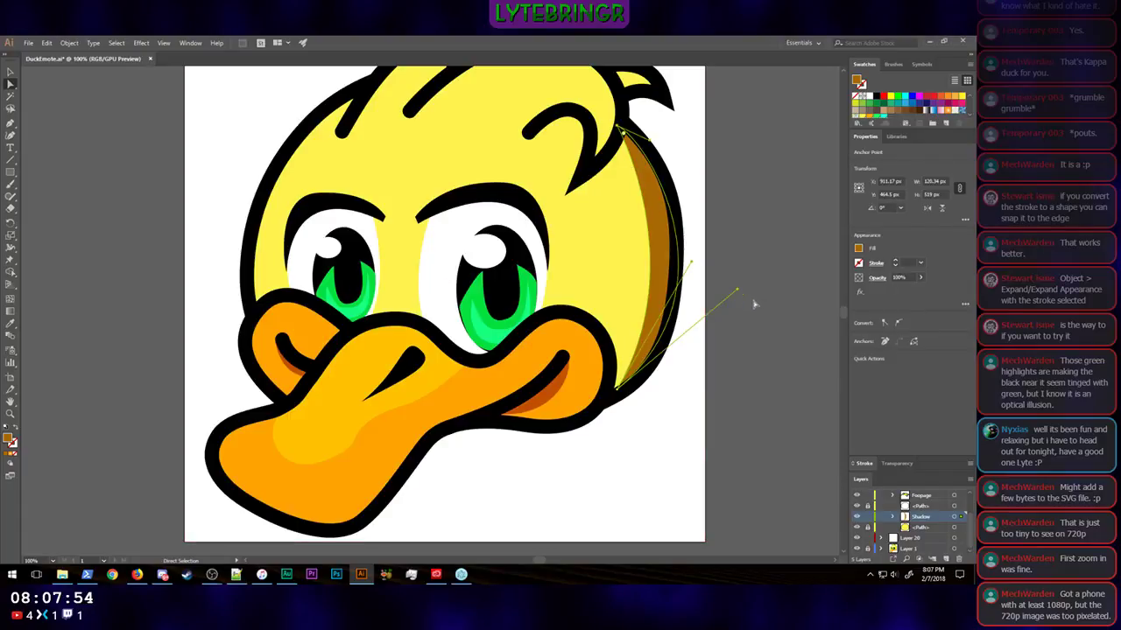
{"action": "left_click", "coordinate": [897, 324]}
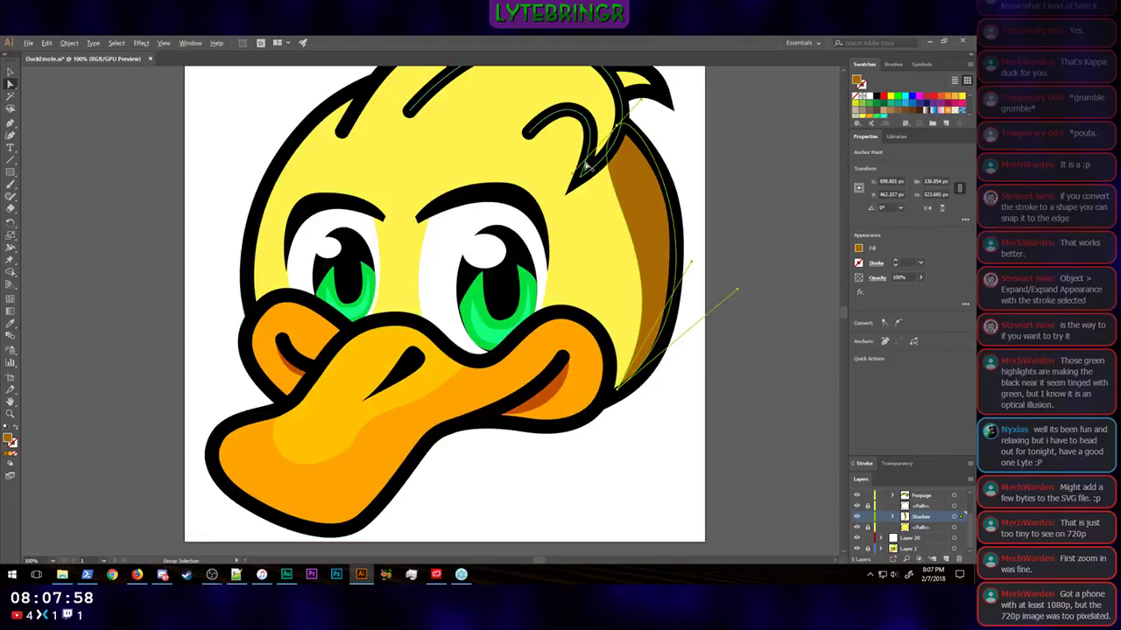
{"action": "left_click_drag", "start_coordinate": [585, 167], "coordinate": [655, 209]}
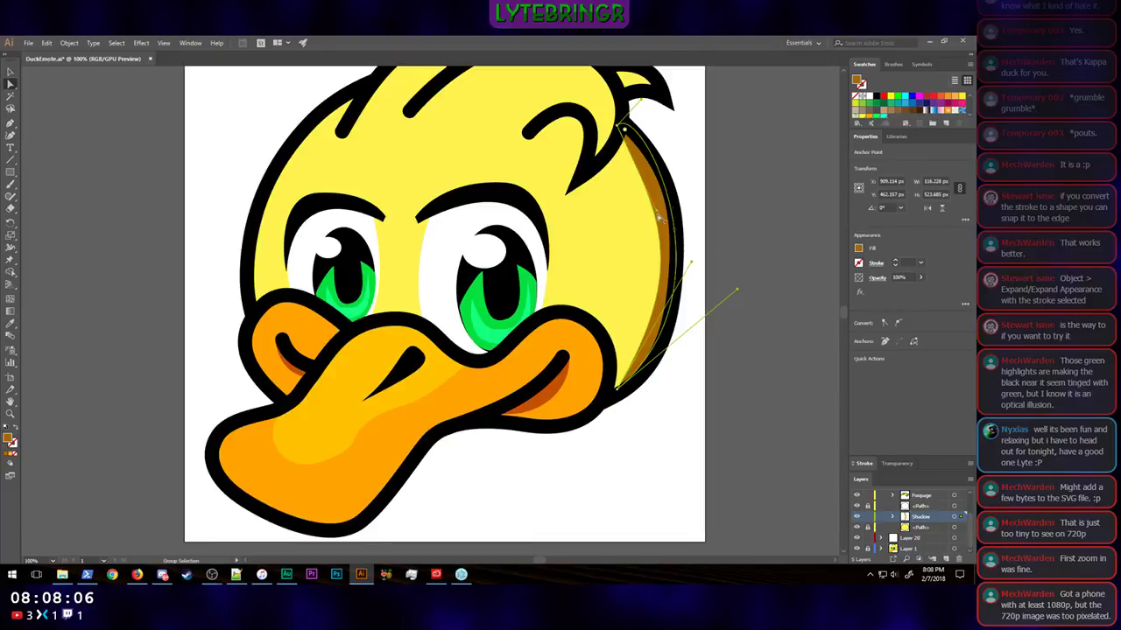
{"action": "left_click_drag", "start_coordinate": [691, 262], "coordinate": [680, 286]}
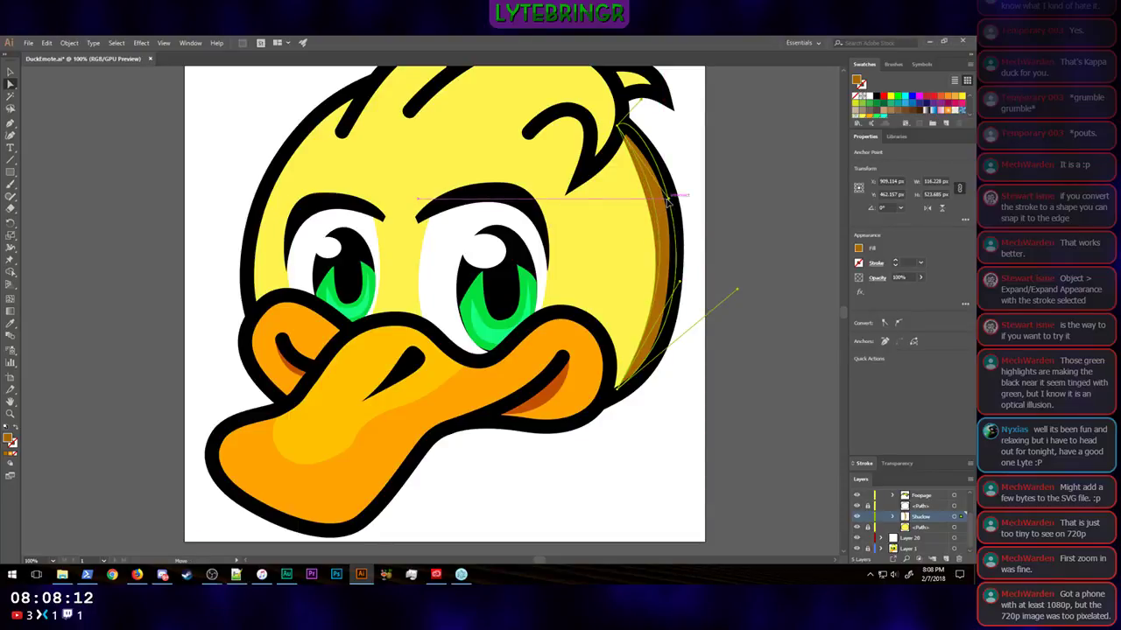
{"action": "left_click_drag", "start_coordinate": [668, 200], "coordinate": [664, 201]}
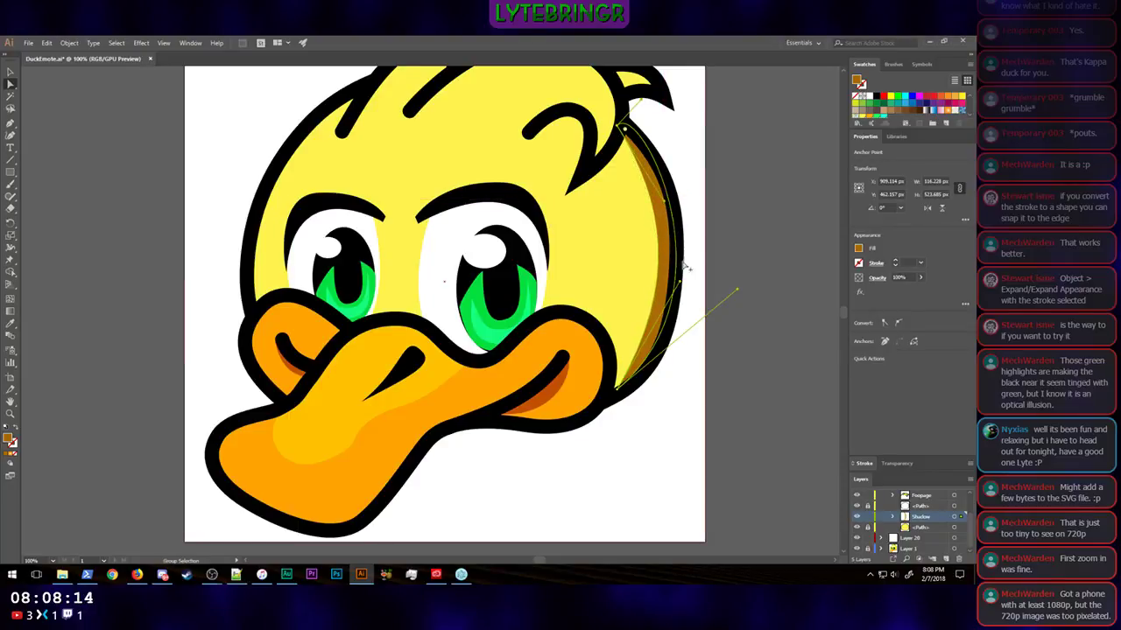
{"action": "left_click_drag", "start_coordinate": [679, 282], "coordinate": [677, 312]}
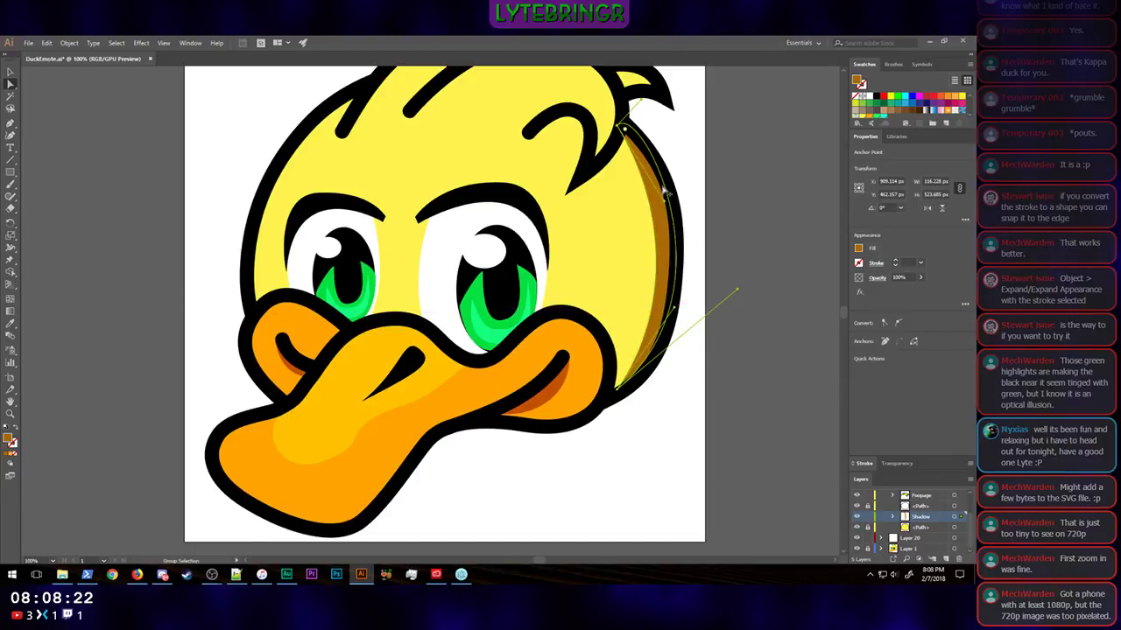
{"action": "left_click", "coordinate": [814, 314]}
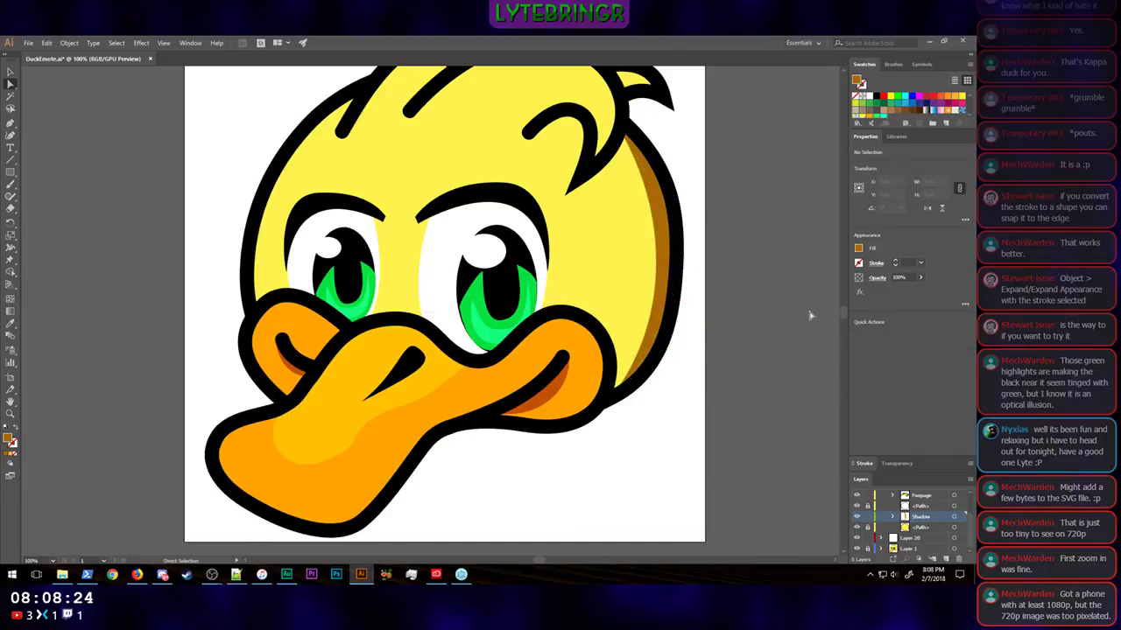
Step: Nudge the crescent slightly inward and adjust its bottom anchor's outer handle so the shadow's lower end meets the cheek outline
{"action": "left_click", "coordinate": [658, 359]}
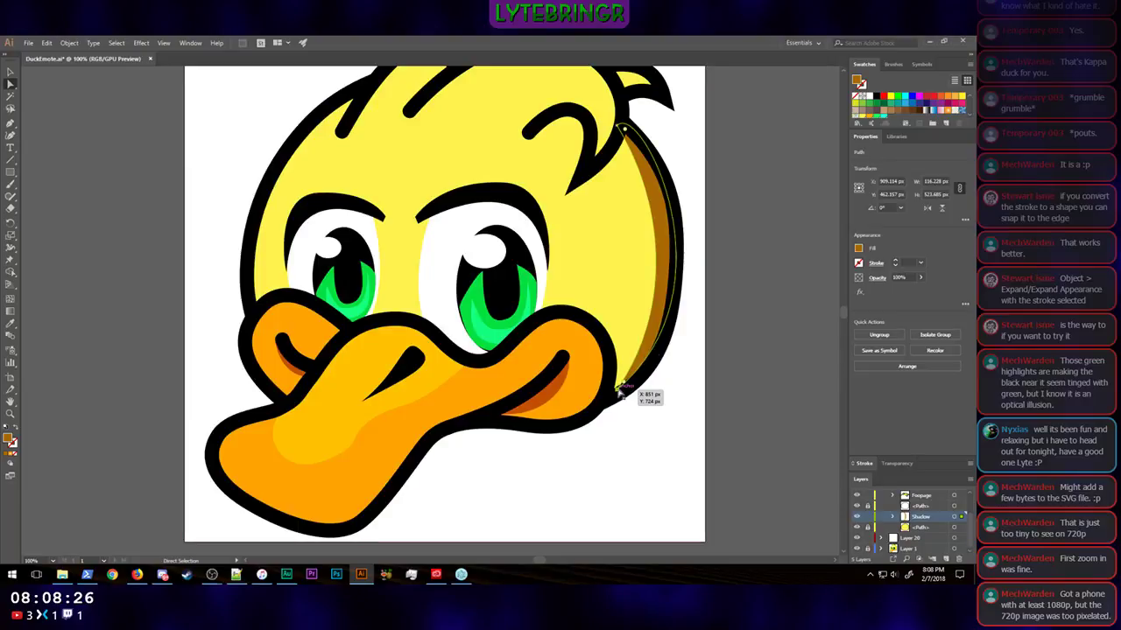
{"action": "left_click_drag", "start_coordinate": [617, 392], "coordinate": [741, 305]}
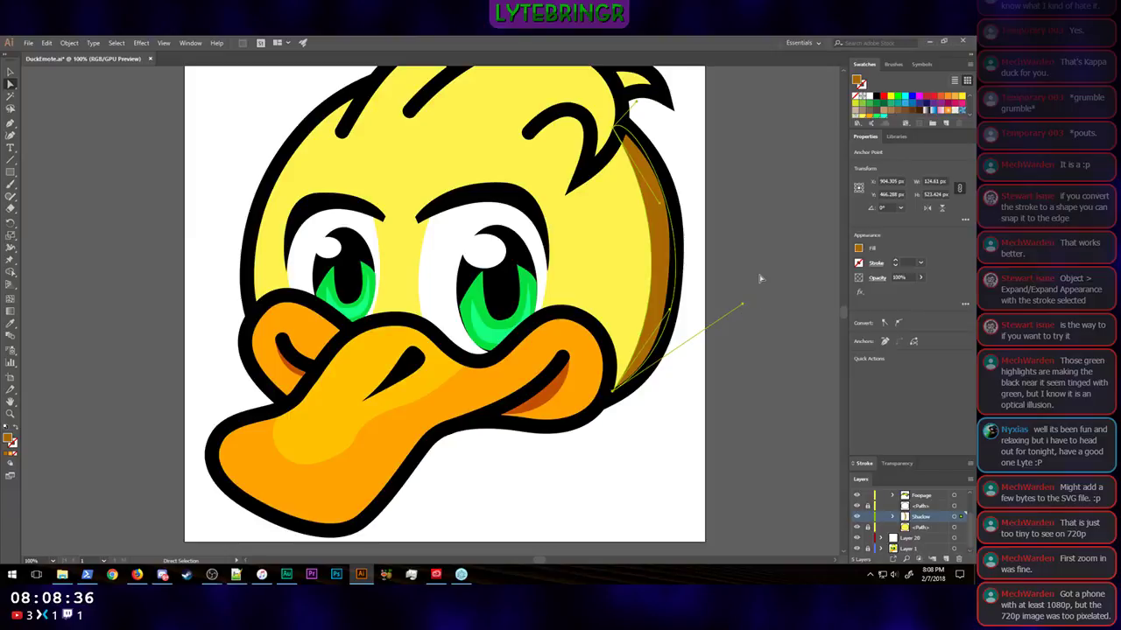
{"action": "left_click", "coordinate": [760, 278]}
Step: Examine the duck emote at several small display sizes to judge how the head shadow reads
{"action": "key", "text": "ctrl+minus"}
{"action": "key", "text": "ctrl+minus"}
{"action": "key", "text": "ctrl+minus"}
{"action": "key", "text": "ctrl+minus"}
{"action": "key", "text": "ctrl+minus"}
{"action": "key", "text": "ctrl+minus"}
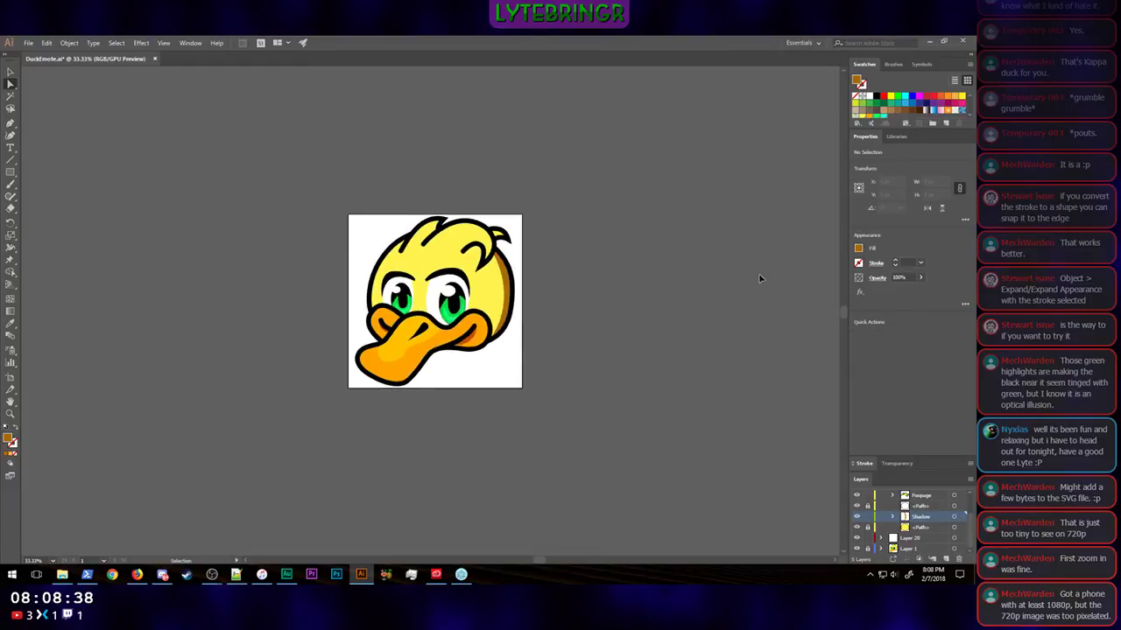
{"action": "key", "text": "ctrl+minus"}
{"action": "key", "text": "ctrl+minus"}
{"action": "key", "text": "ctrl+minus"}
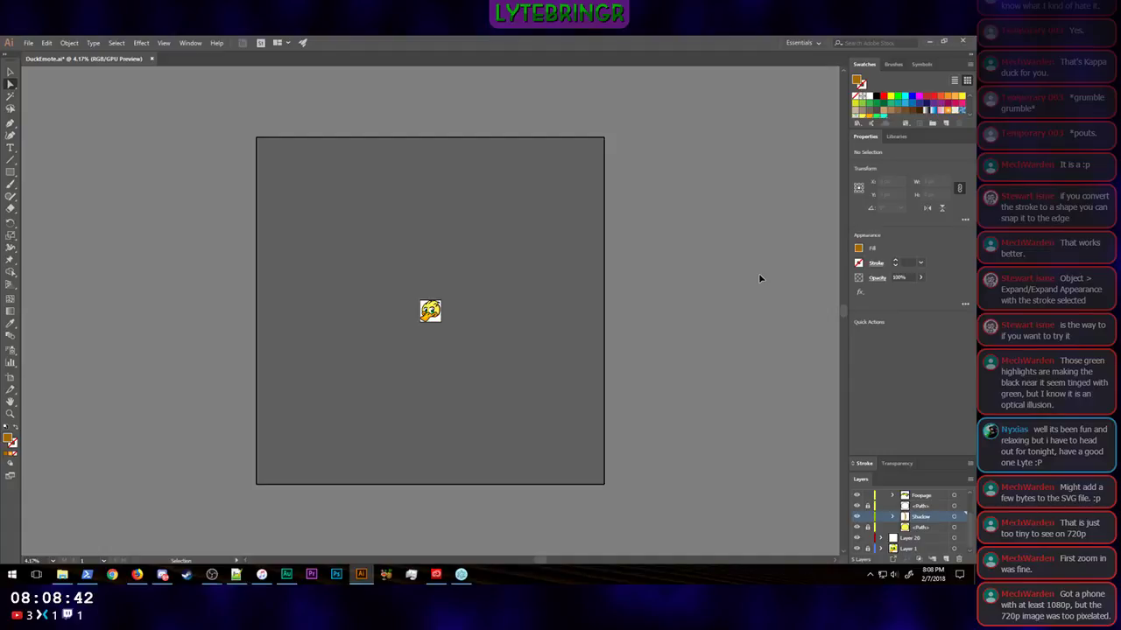
{"action": "key", "text": "ctrl+plus"}
{"action": "key", "text": "ctrl+plus"}
{"action": "key", "text": "ctrl+plus"}
{"action": "key", "text": "ctrl+minus"}
{"action": "key", "text": "ctrl+minus"}
{"action": "key", "text": "ctrl+minus"}
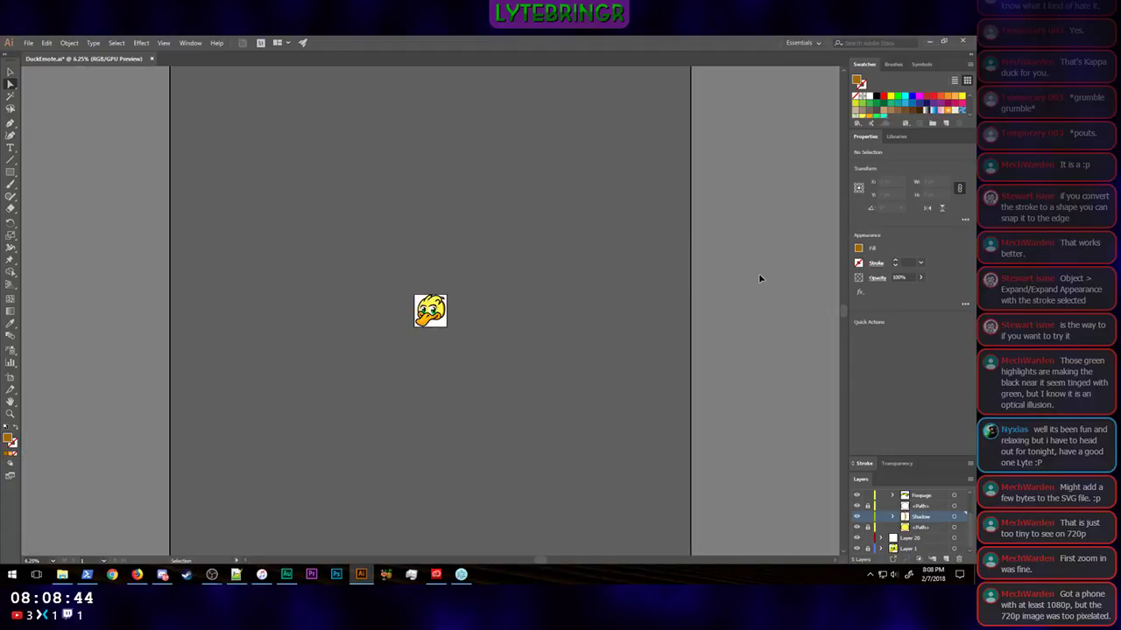
{"action": "key", "text": "ctrl+plus"}
{"action": "key", "text": "ctrl+plus"}
{"action": "key", "text": "ctrl+plus"}
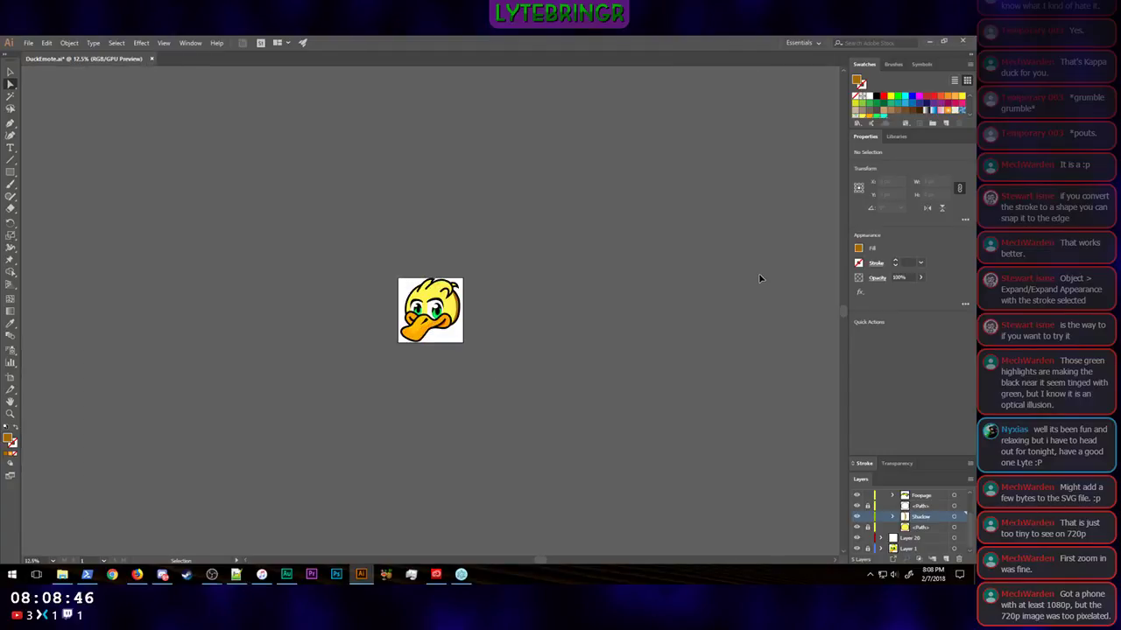
{"action": "key", "text": "ctrl+plus"}
{"action": "key", "text": "ctrl+plus"}
{"action": "key", "text": "ctrl+minus"}
{"action": "key", "text": "ctrl+minus"}
{"action": "key", "text": "ctrl+plus"}
{"action": "key", "text": "ctrl+plus"}
{"action": "key", "text": "ctrl+plus"}
{"action": "key", "text": "ctrl+plus"}
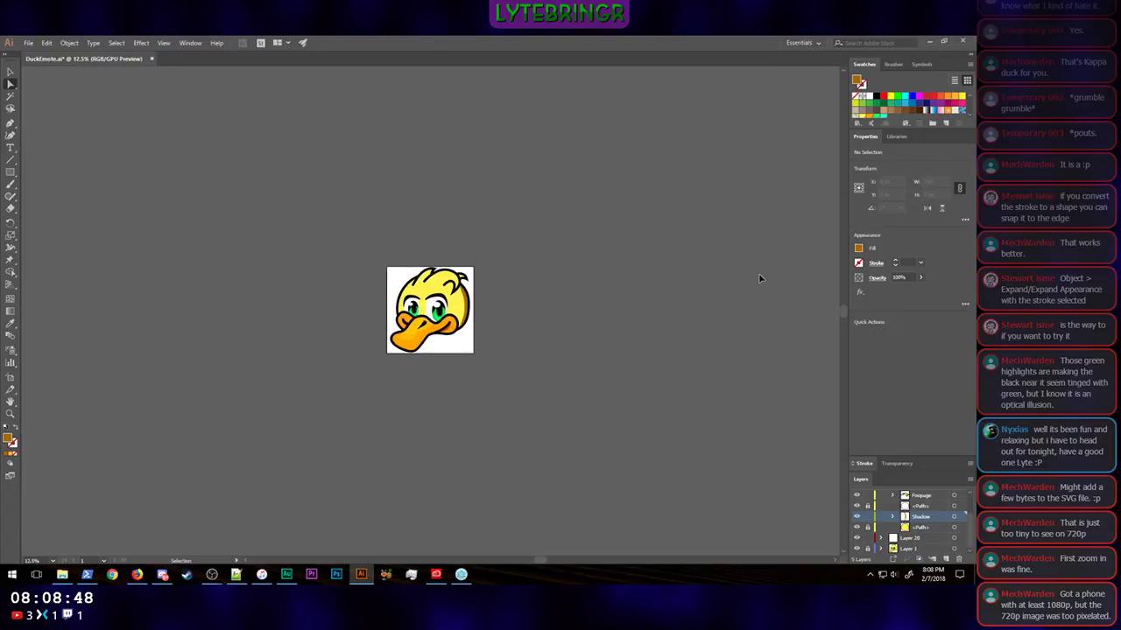
{"action": "key", "text": "ctrl+minus"}
{"action": "key", "text": "ctrl+minus"}
{"action": "key", "text": "ctrl+minus"}
{"action": "key", "text": "ctrl+minus"}
{"action": "key", "text": "ctrl+minus"}
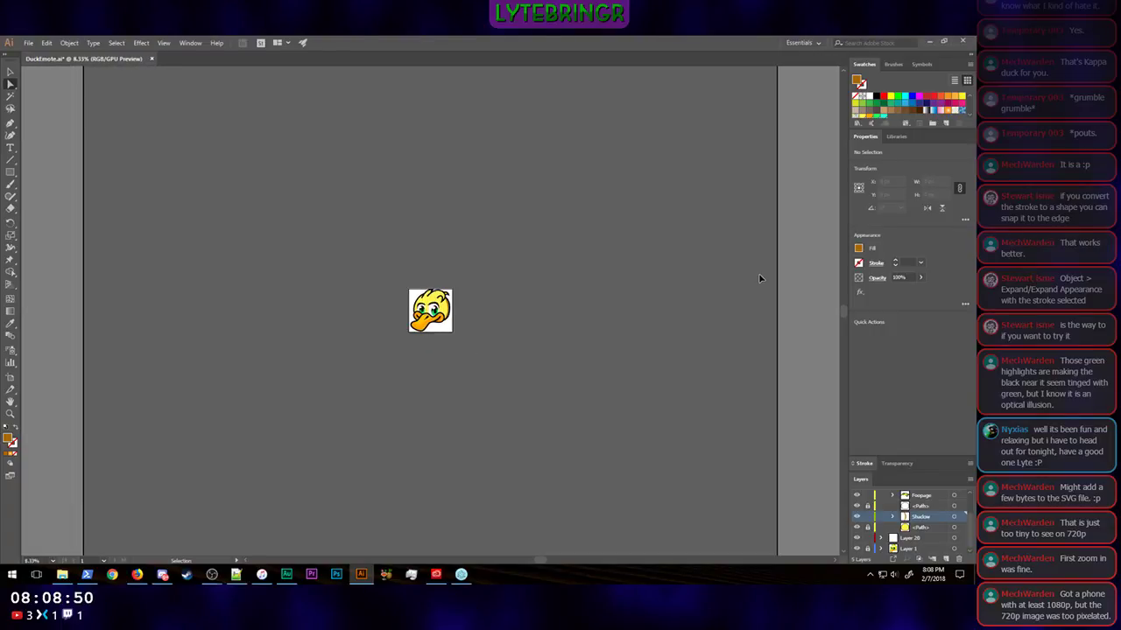
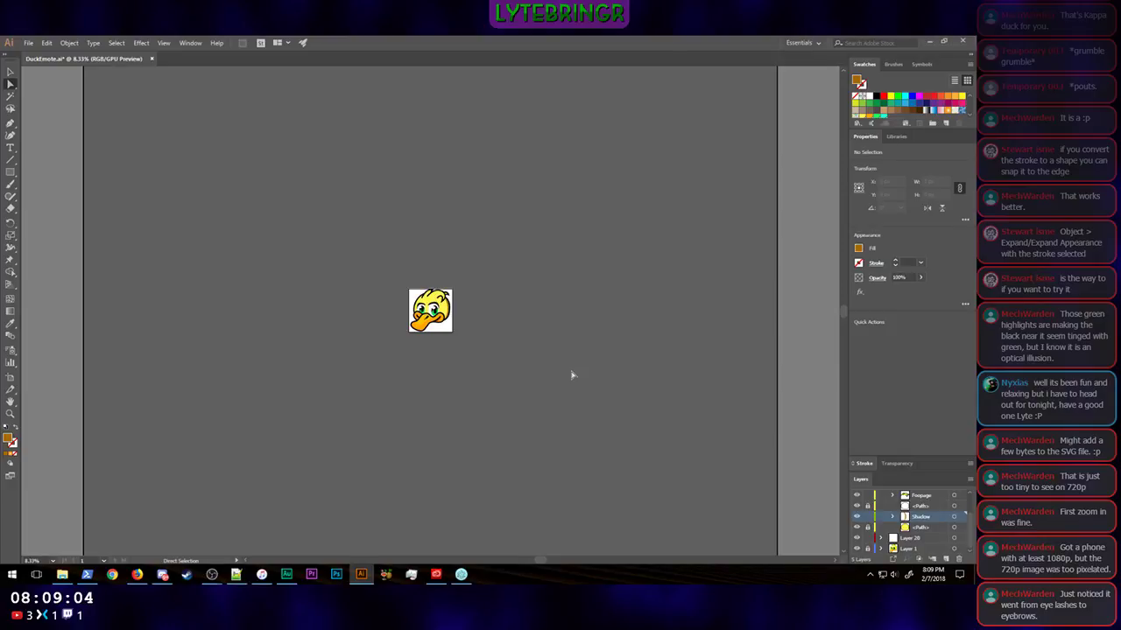
Step: Draw a closed brown shadow shape with the Pen tool under the curled feather on the duck's forehead
{"action": "key", "text": "ctrl+1"}
{"action": "key", "text": "a"}
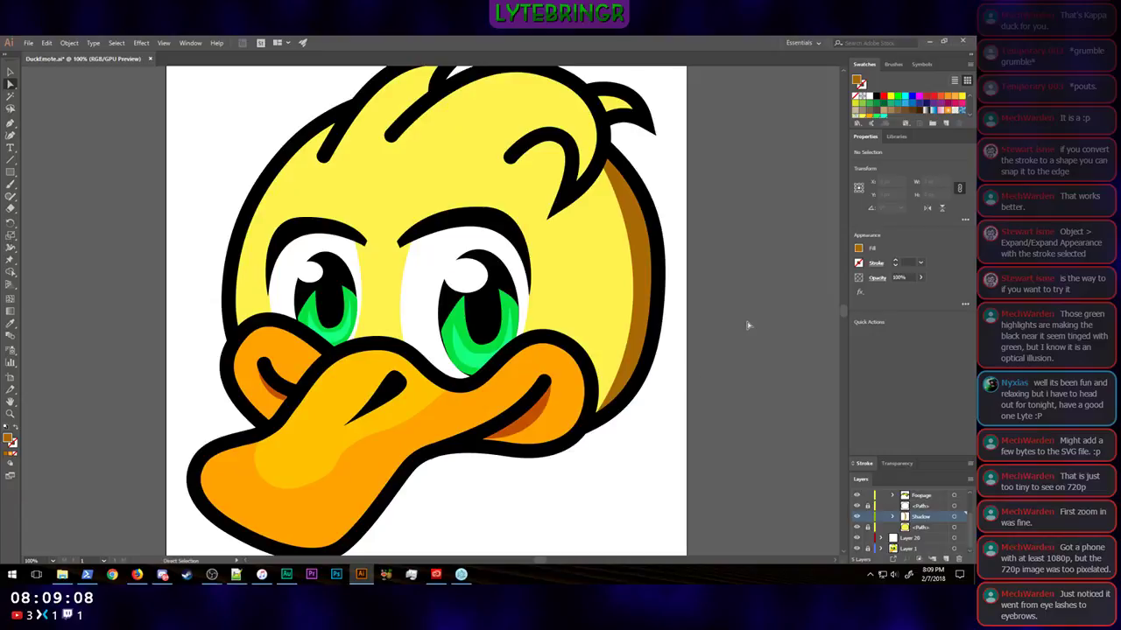
{"action": "left_click", "coordinate": [9, 125]}
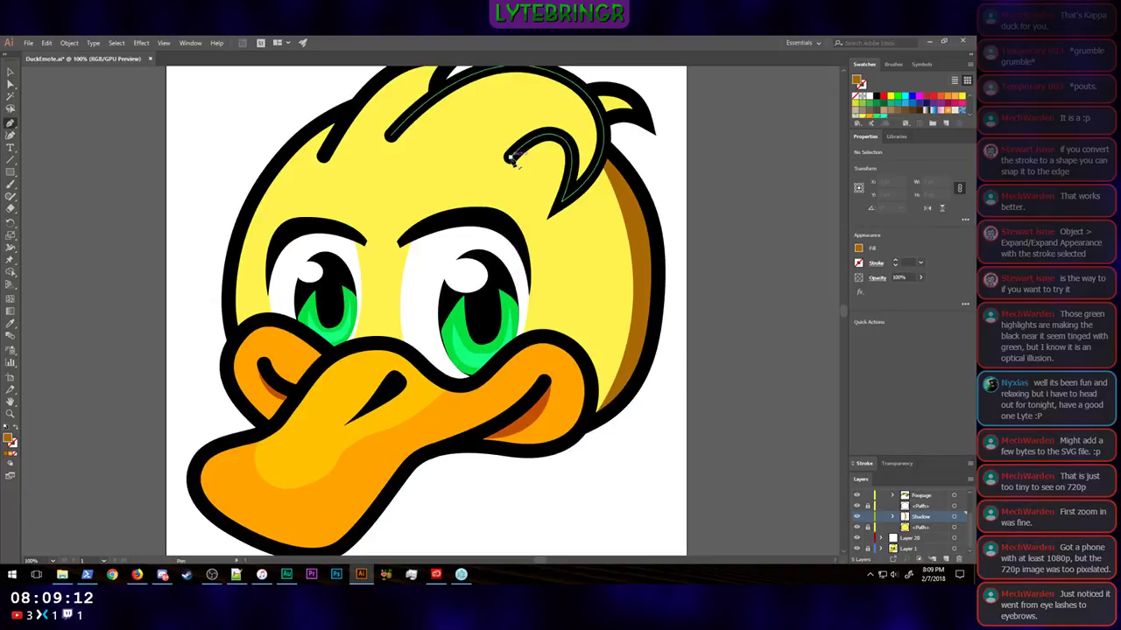
{"action": "scroll", "coordinate": [910, 520], "scroll_direction": "up", "scroll_amount": 2}
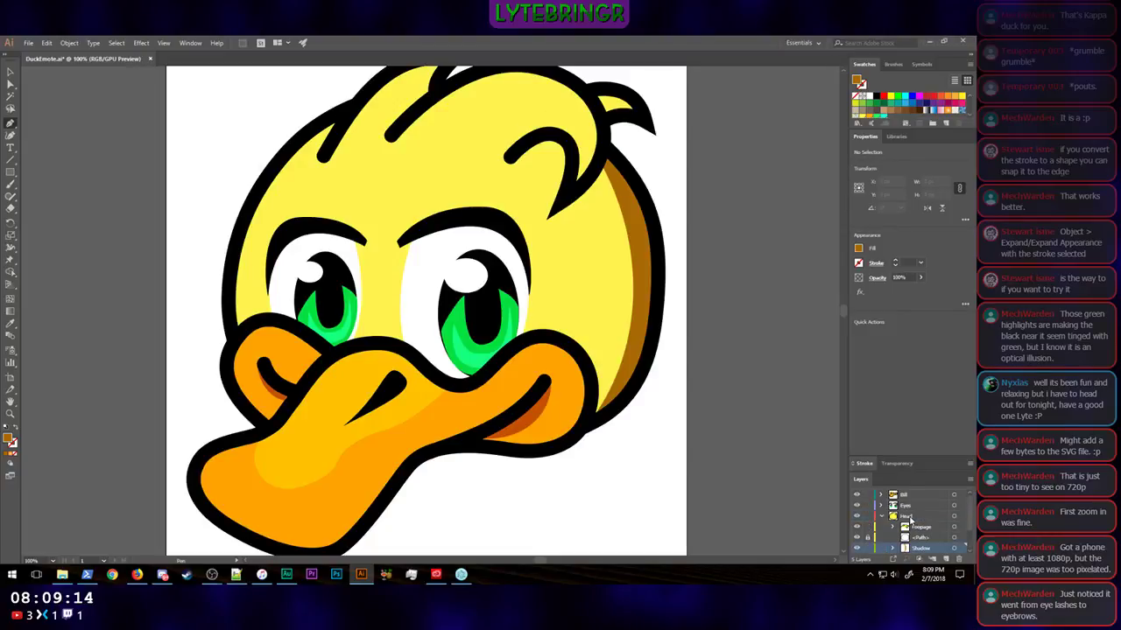
{"action": "scroll", "coordinate": [911, 520], "scroll_direction": "down", "scroll_amount": 2}
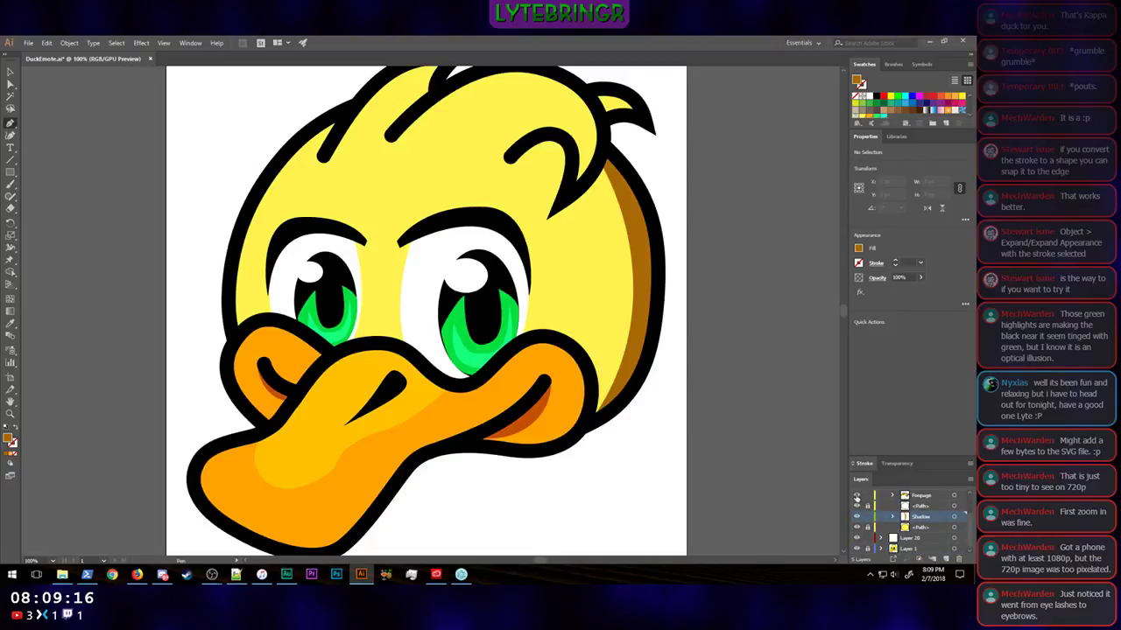
{"action": "left_click", "coordinate": [511, 157]}
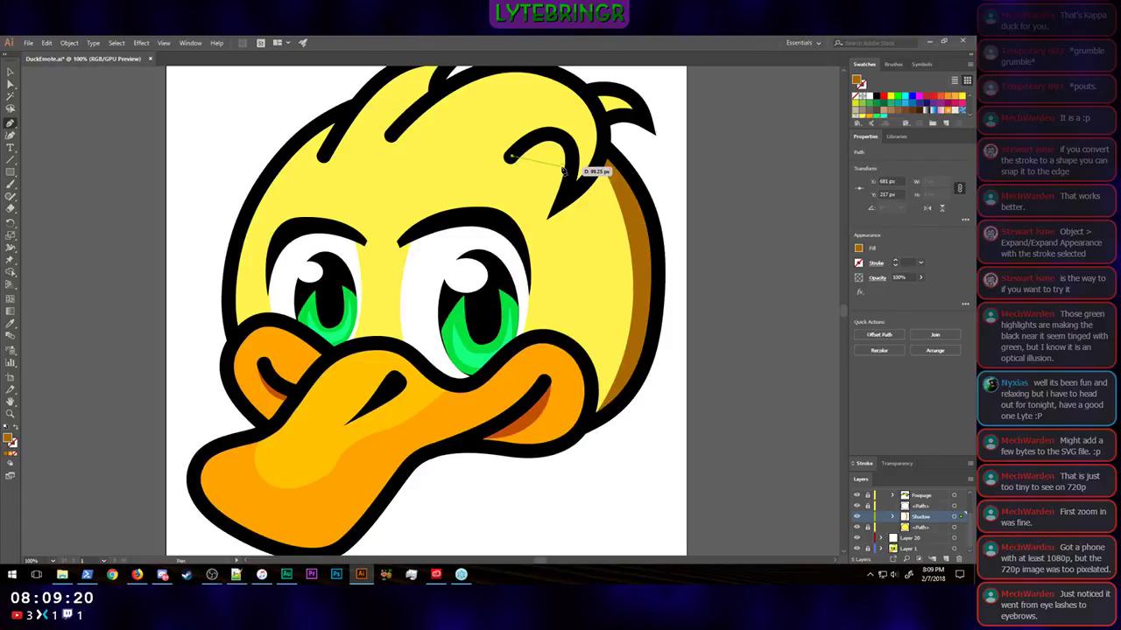
{"action": "left_click_drag", "start_coordinate": [576, 169], "coordinate": [531, 136]}
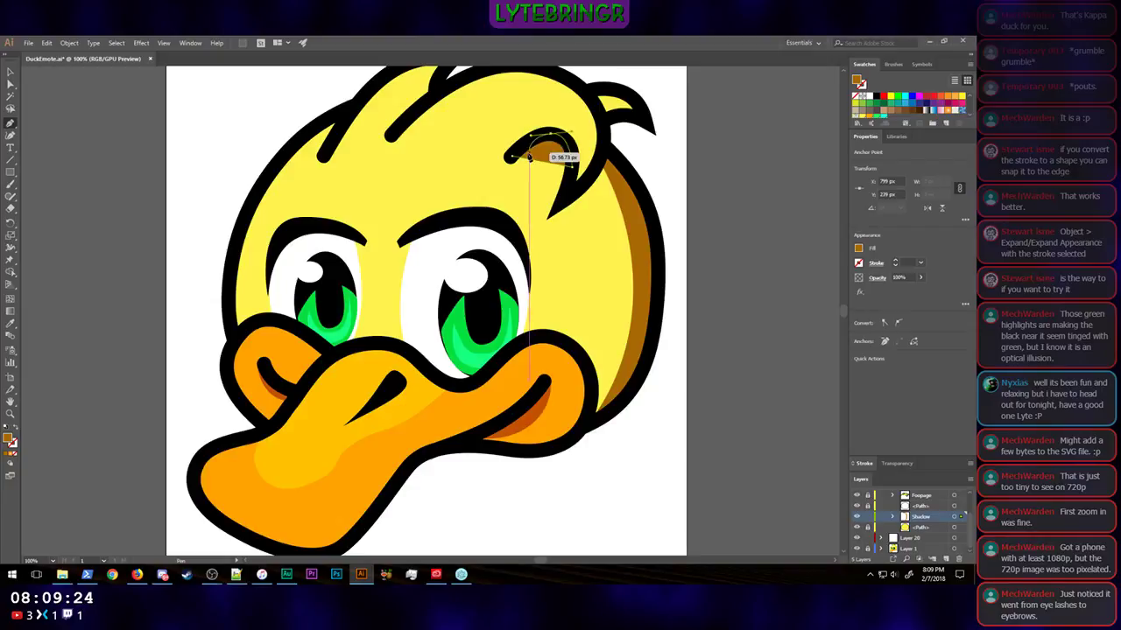
{"action": "left_click", "coordinate": [512, 158]}
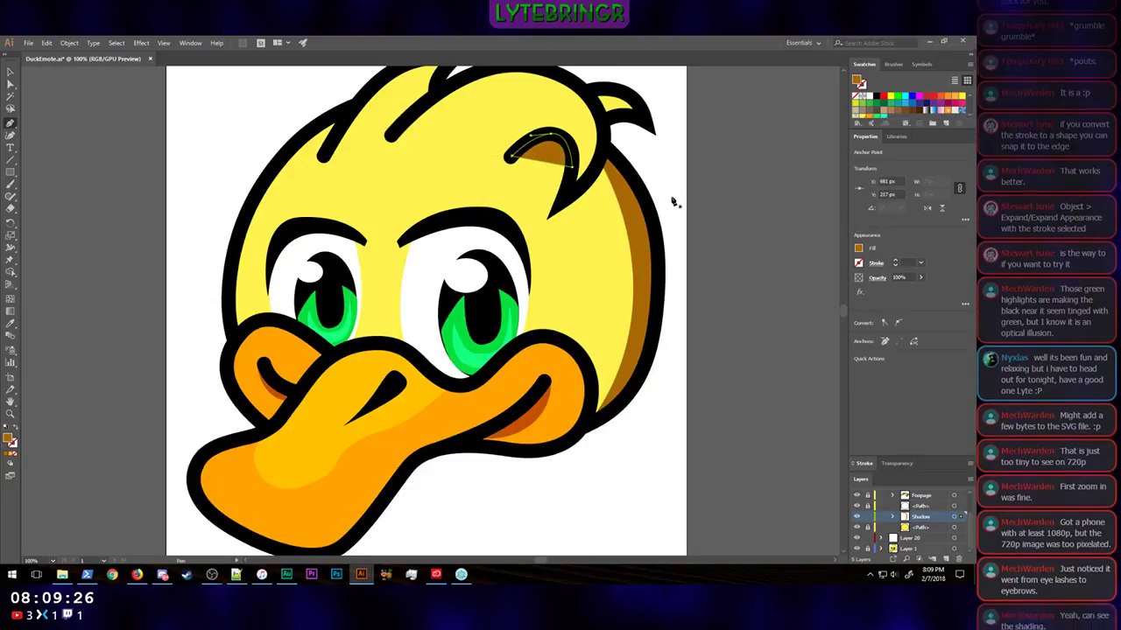
{"action": "left_click", "coordinate": [11, 73]}
{"action": "left_click", "coordinate": [84, 142]}
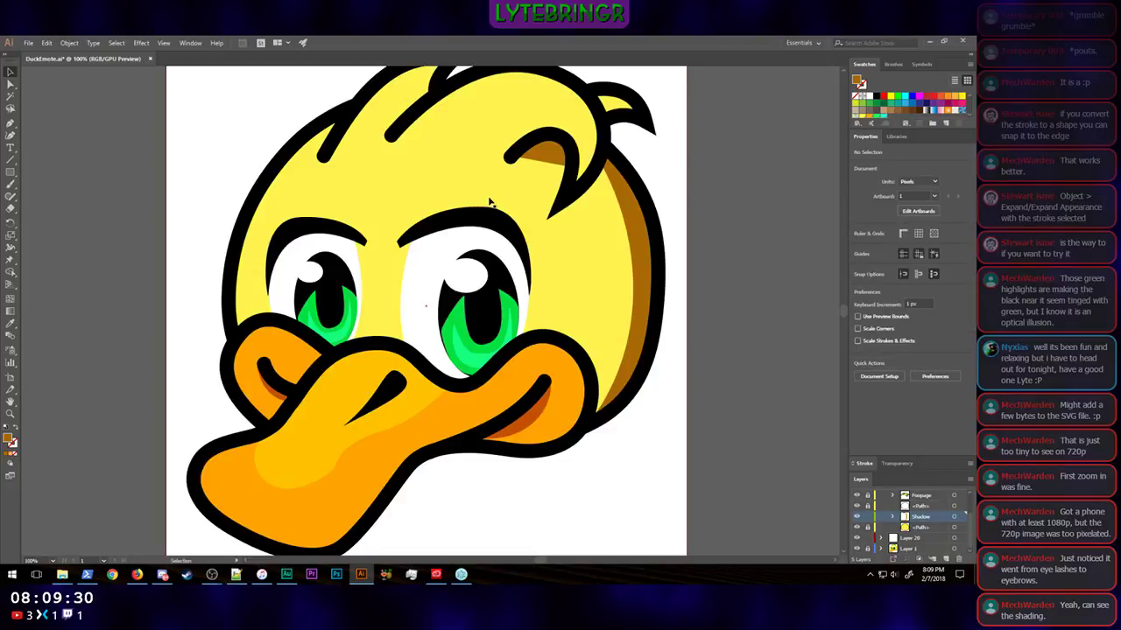
Step: Examine the emote at reduced display sizes to judge the shadow under the curled feather
{"action": "key", "text": "ctrl+minus"}
{"action": "key", "text": "ctrl+minus"}
{"action": "key", "text": "ctrl+minus"}
{"action": "key", "text": "ctrl+minus"}
{"action": "key", "text": "ctrl+minus"}
{"action": "key", "text": "ctrl+minus"}
{"action": "key", "text": "ctrl+minus"}
{"action": "key", "text": "ctrl+minus"}
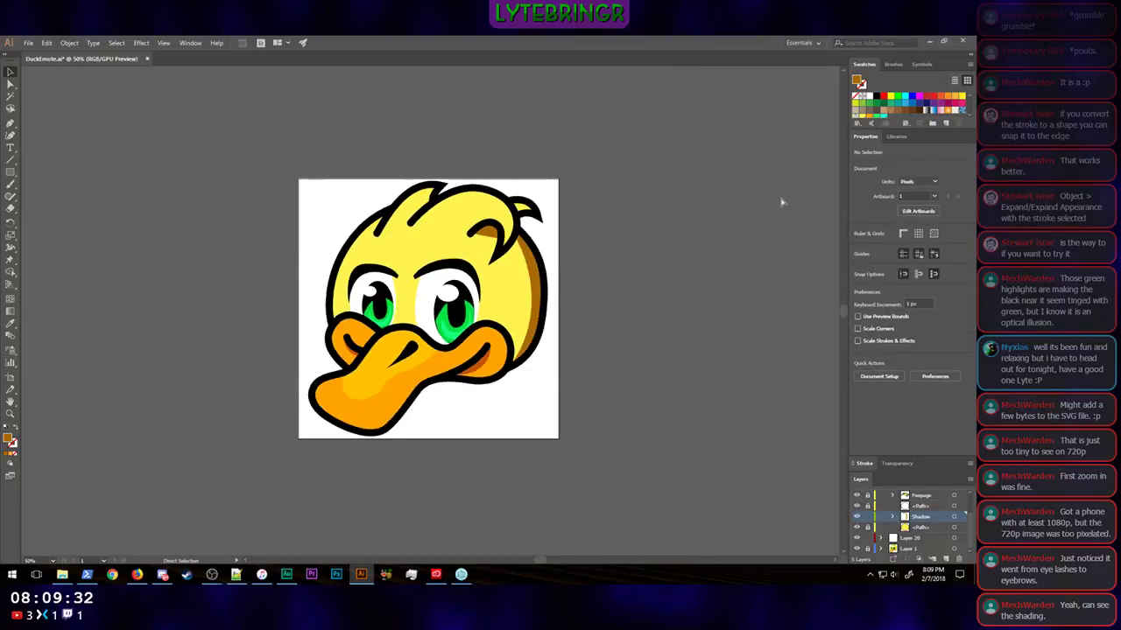
{"action": "key", "text": "v"}
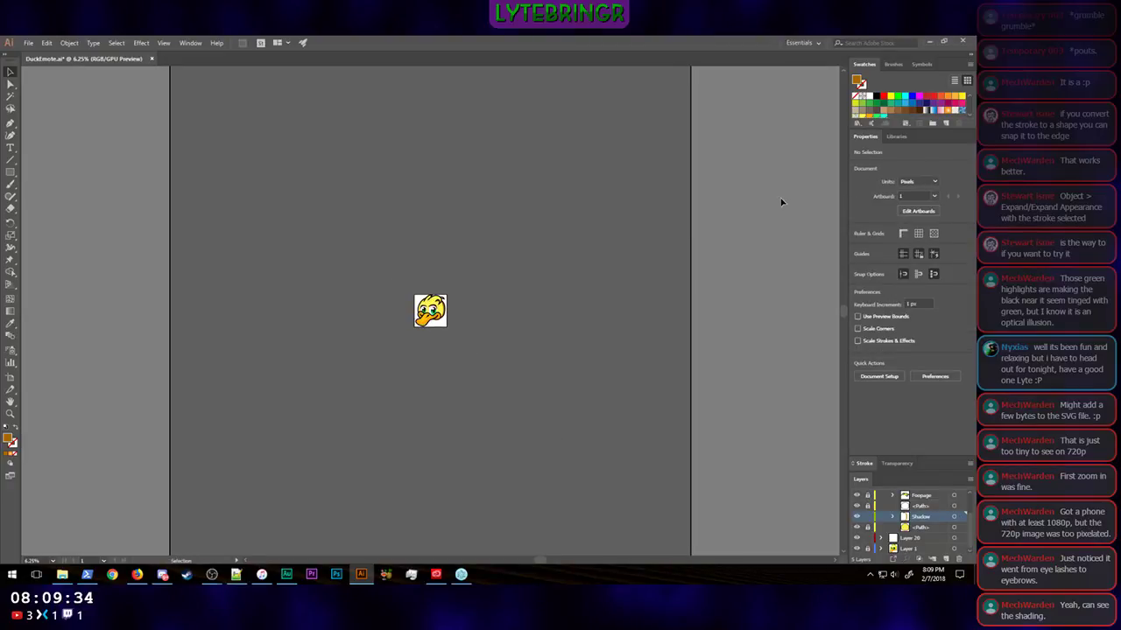
{"action": "key", "text": "ctrl+plus"}
{"action": "key", "text": "ctrl+plus"}
{"action": "key", "text": "ctrl+plus"}
{"action": "key", "text": "ctrl+plus"}
{"action": "key", "text": "ctrl+plus"}
{"action": "key", "text": "ctrl+plus"}
{"action": "key", "text": "ctrl+plus"}
{"action": "key", "text": "ctrl+plus"}
{"action": "key", "text": "ctrl+plus"}
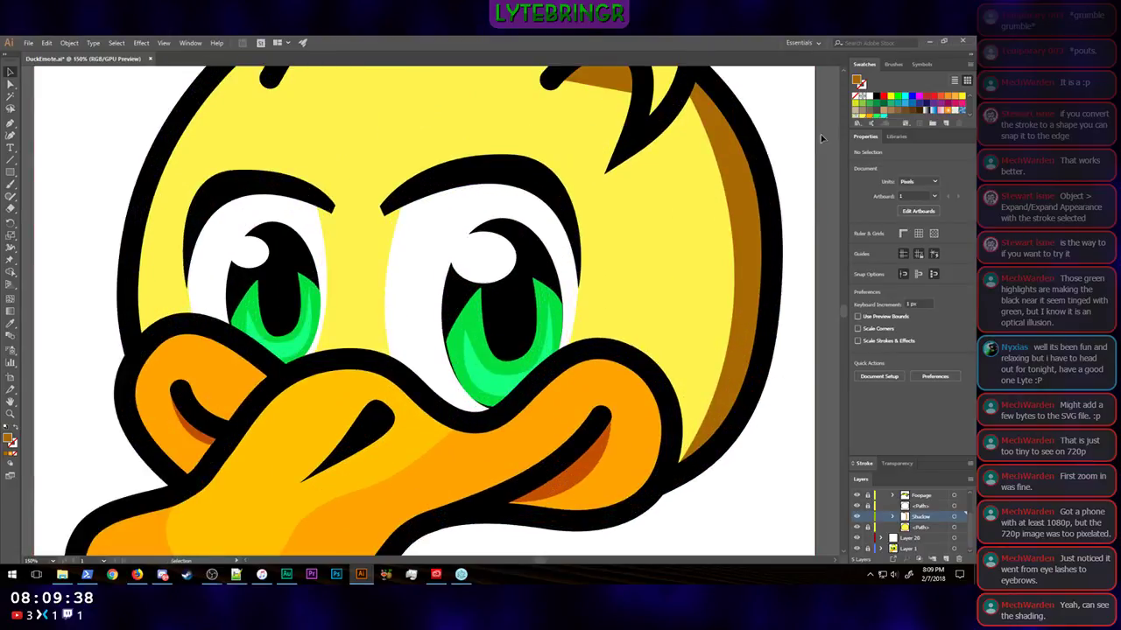
Step: Extend the curl shadow's lower-right anchor downward toward the feather's pointed tip
{"action": "scroll", "coordinate": [799, 145], "scroll_direction": "up", "scroll_amount": 3}
{"action": "left_click", "coordinate": [604, 143]}
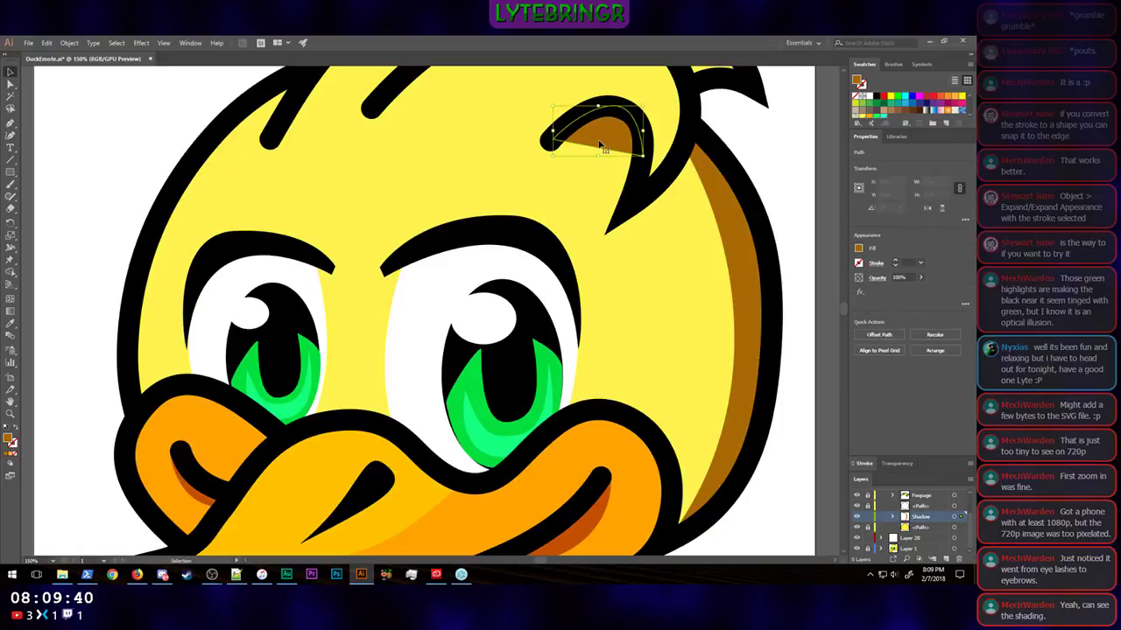
{"action": "left_click", "coordinate": [13, 81]}
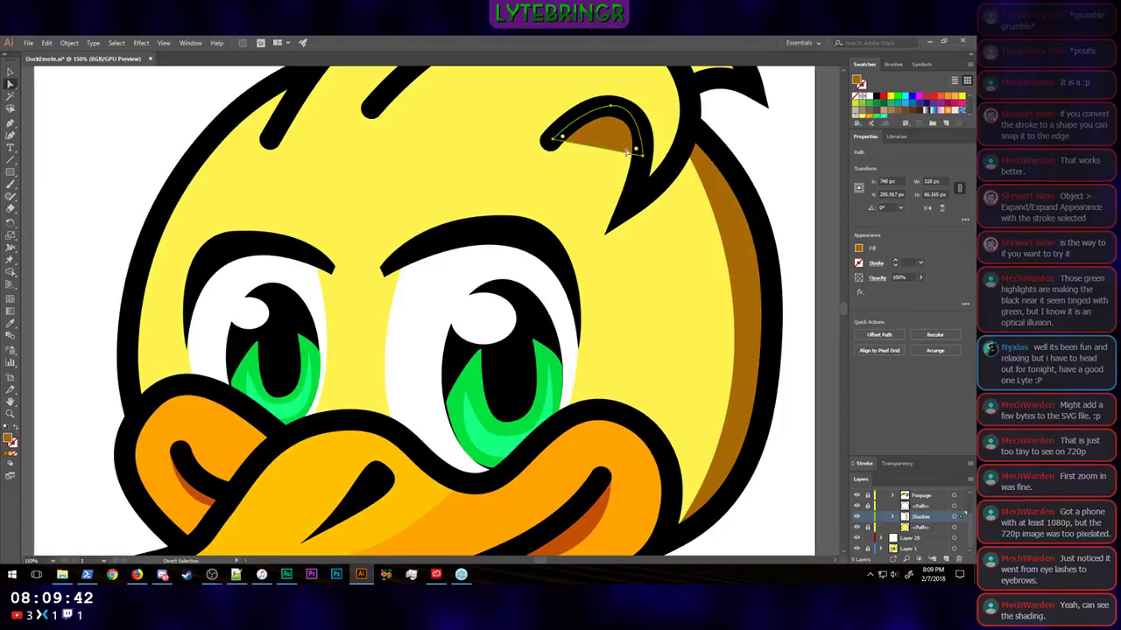
{"action": "left_click_drag", "start_coordinate": [643, 156], "coordinate": [639, 185]}
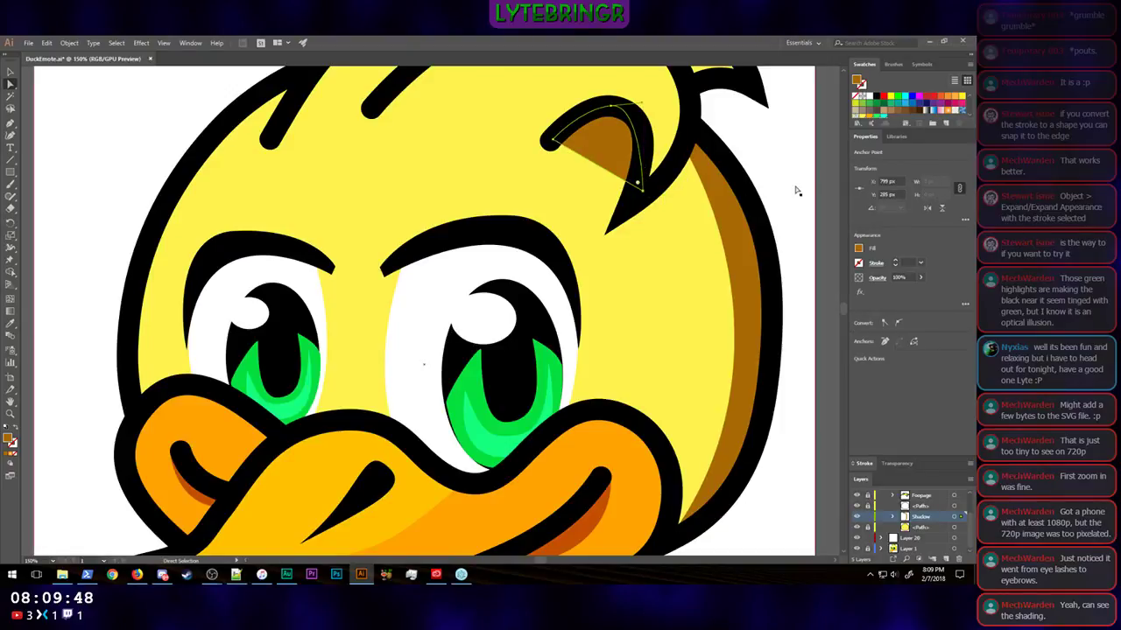
{"action": "left_click", "coordinate": [828, 185]}
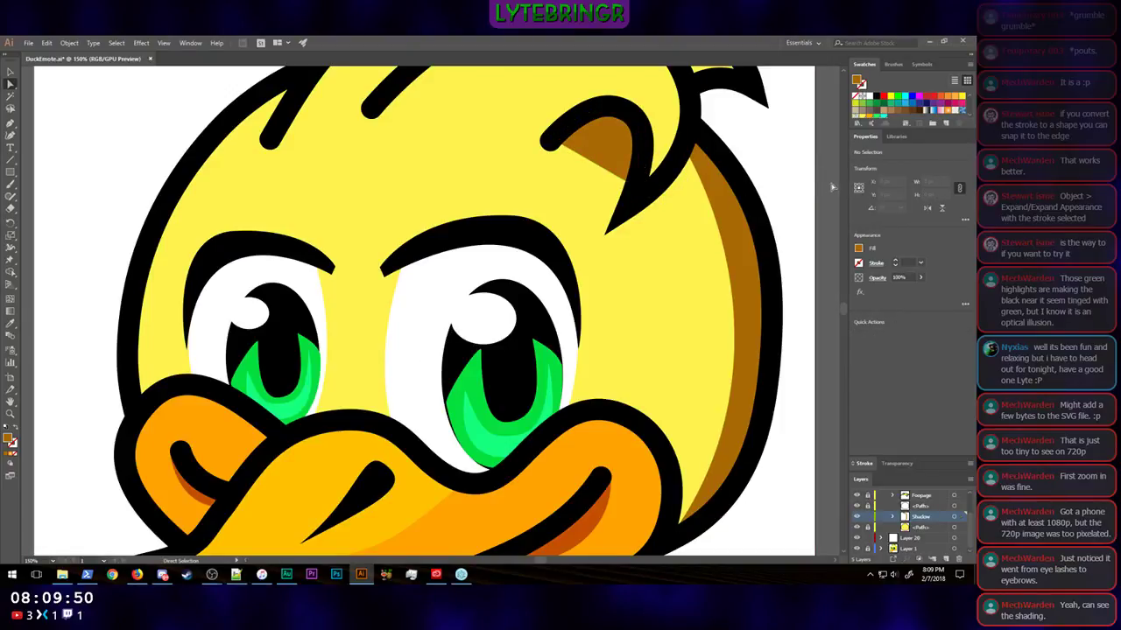
Step: Check how the extended curl shadow reads with the whole emote at full view and at a tiny size
{"action": "key", "text": "ctrl+0"}
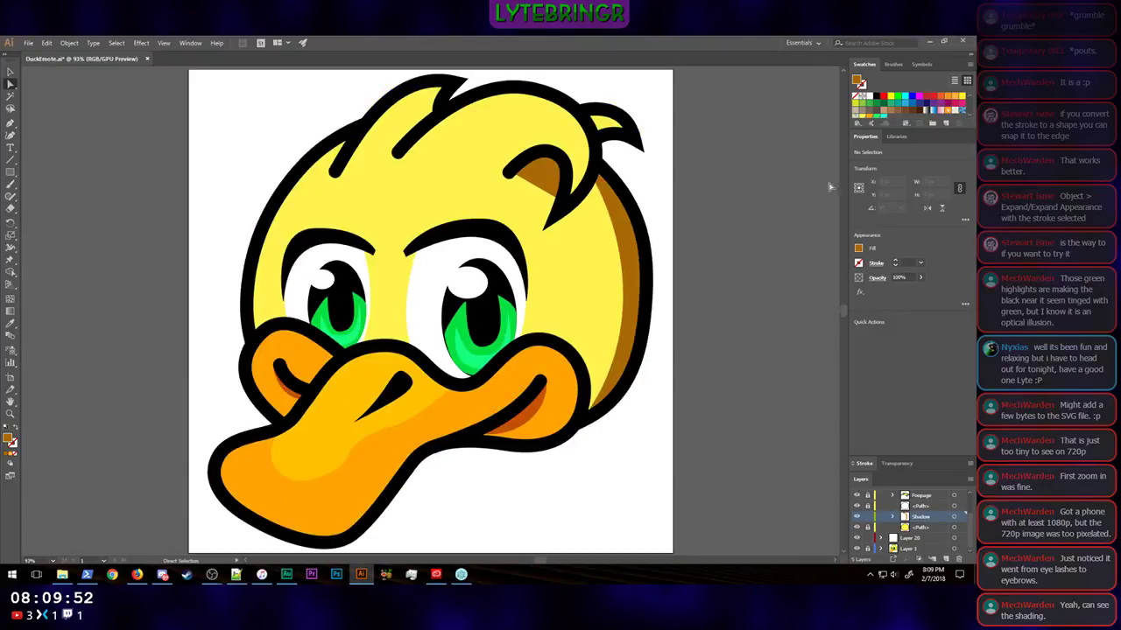
{"action": "key", "text": "ctrl+minus"}
{"action": "key", "text": "ctrl+minus"}
{"action": "key", "text": "ctrl+minus"}
{"action": "key", "text": "ctrl+minus"}
{"action": "key", "text": "ctrl+minus"}
{"action": "key", "text": "ctrl+minus"}
{"action": "key", "text": "ctrl+minus"}
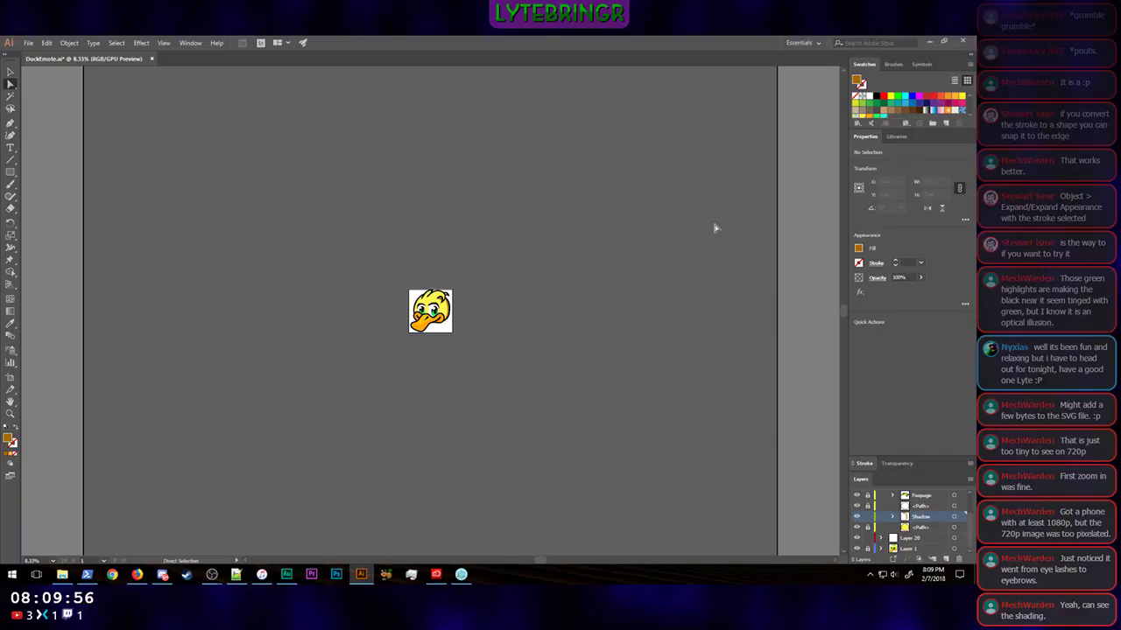
{"action": "key", "text": "ctrl+plus"}
{"action": "key", "text": "ctrl+plus"}
{"action": "key", "text": "ctrl+plus"}
{"action": "key", "text": "ctrl+plus"}
{"action": "key", "text": "ctrl+plus"}
{"action": "key", "text": "ctrl+plus"}
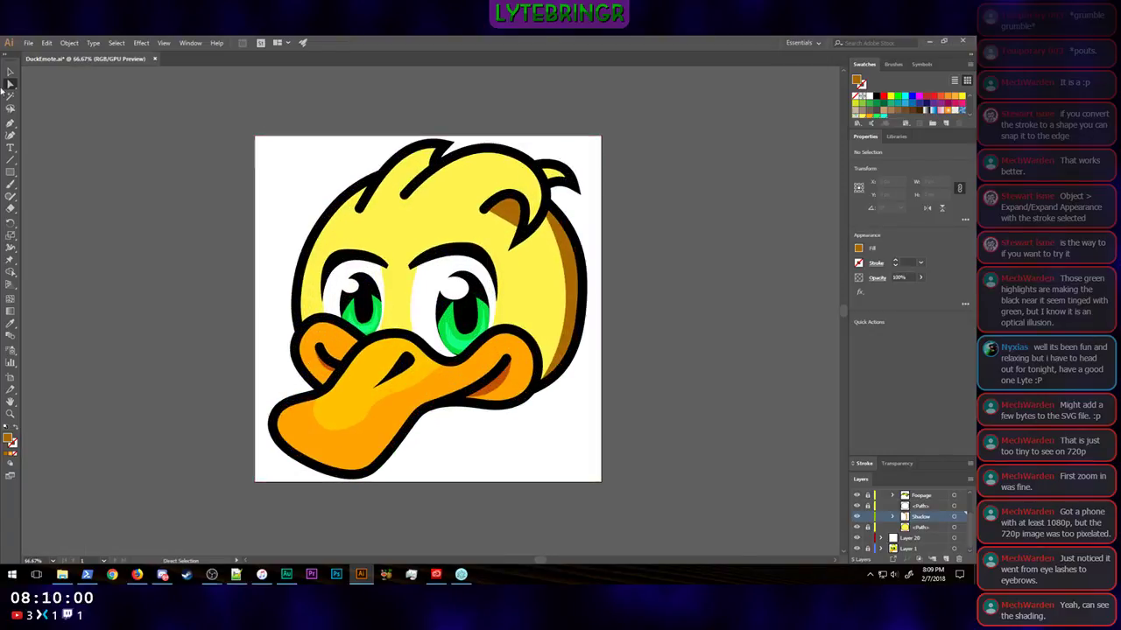
Step: Unlock the head feather group and select the small feather sticking out behind the head
{"action": "key", "text": "v"}
{"action": "left_click", "coordinate": [592, 184]}
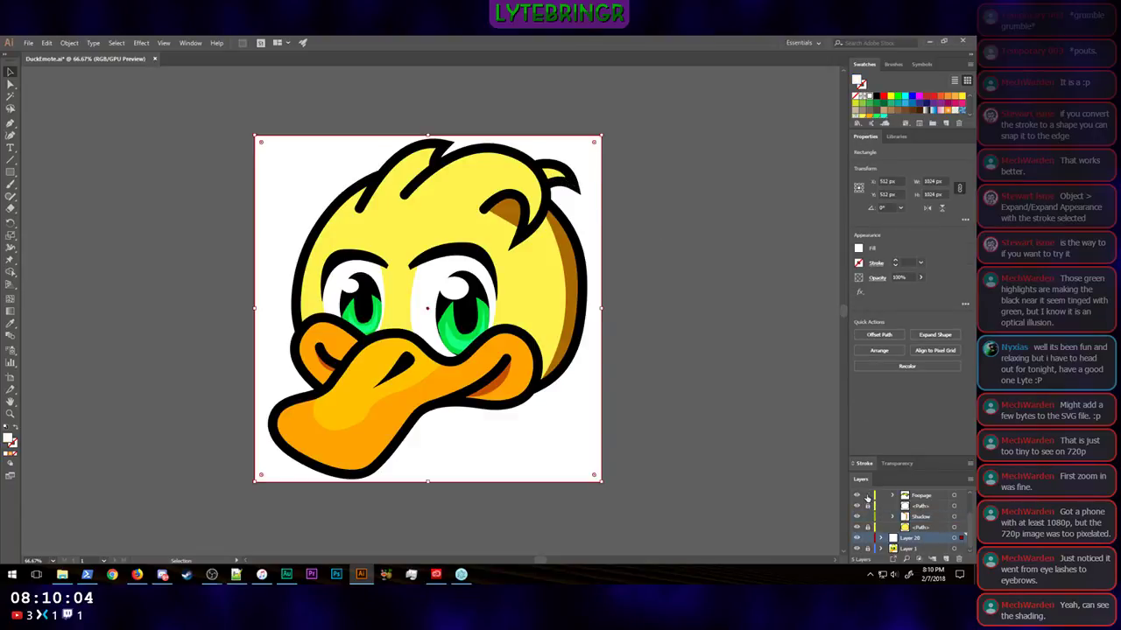
{"action": "left_click", "coordinate": [557, 169]}
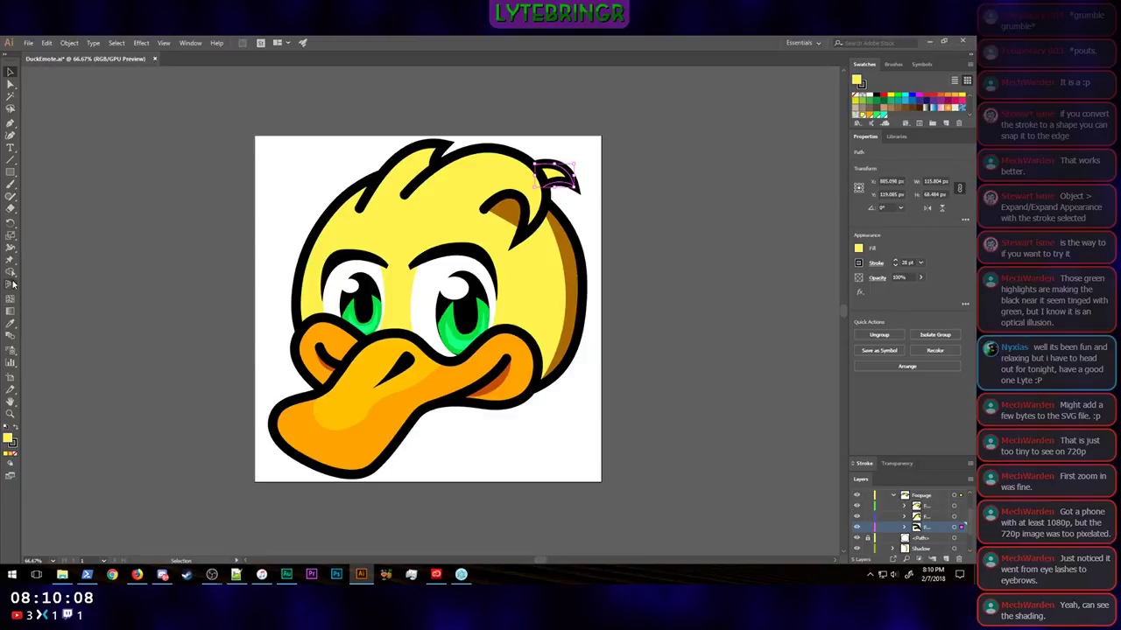
Step: Try to recolour the small back feather by sampling the curl shadow's brown with the Eyedropper, and undo it
{"action": "left_click", "coordinate": [11, 323]}
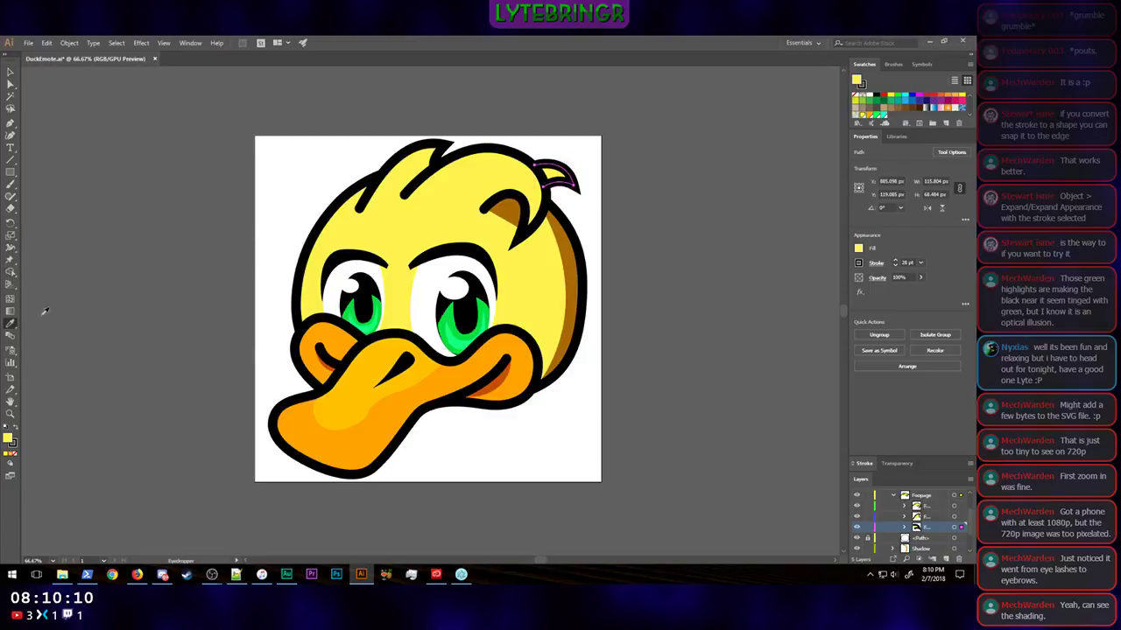
{"action": "left_click", "coordinate": [510, 212]}
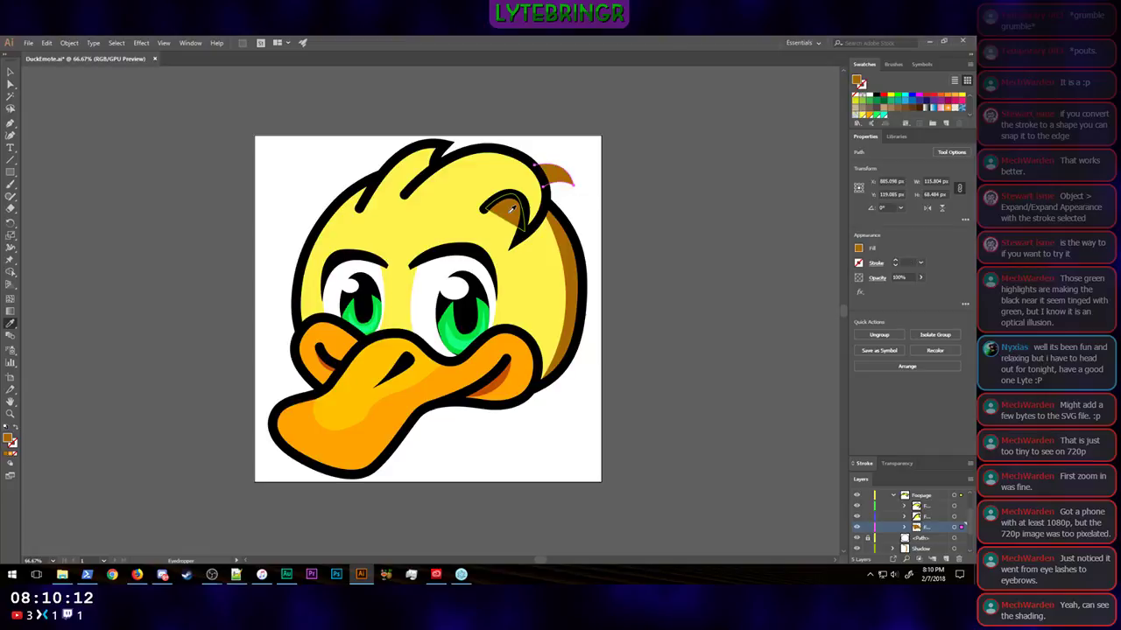
{"action": "key", "text": "ctrl+z"}
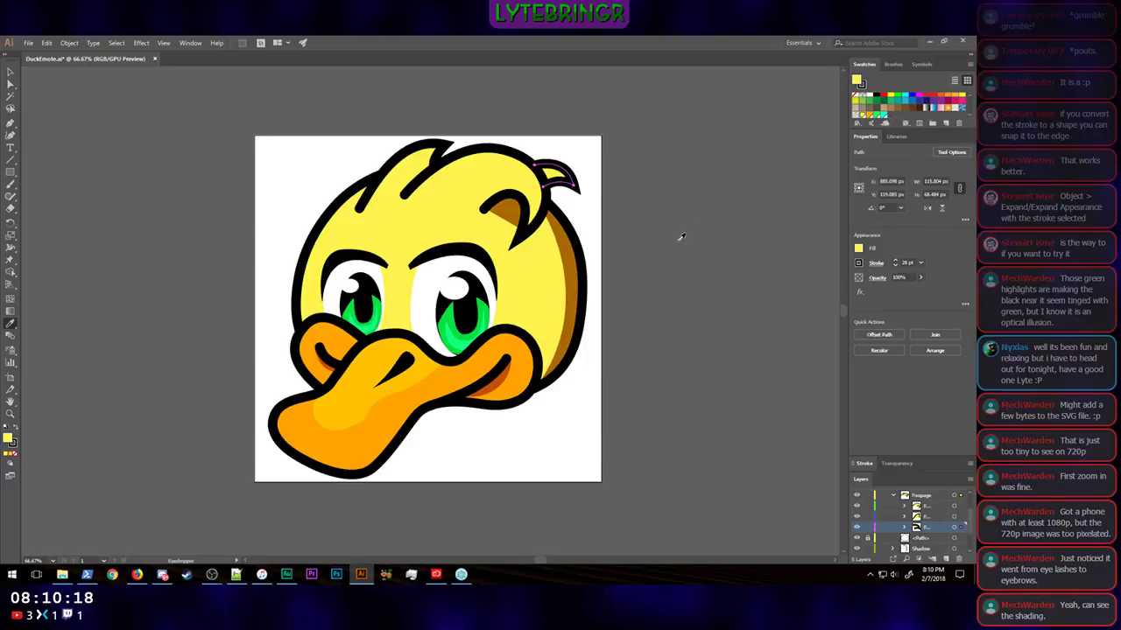
{"action": "key", "text": "v"}
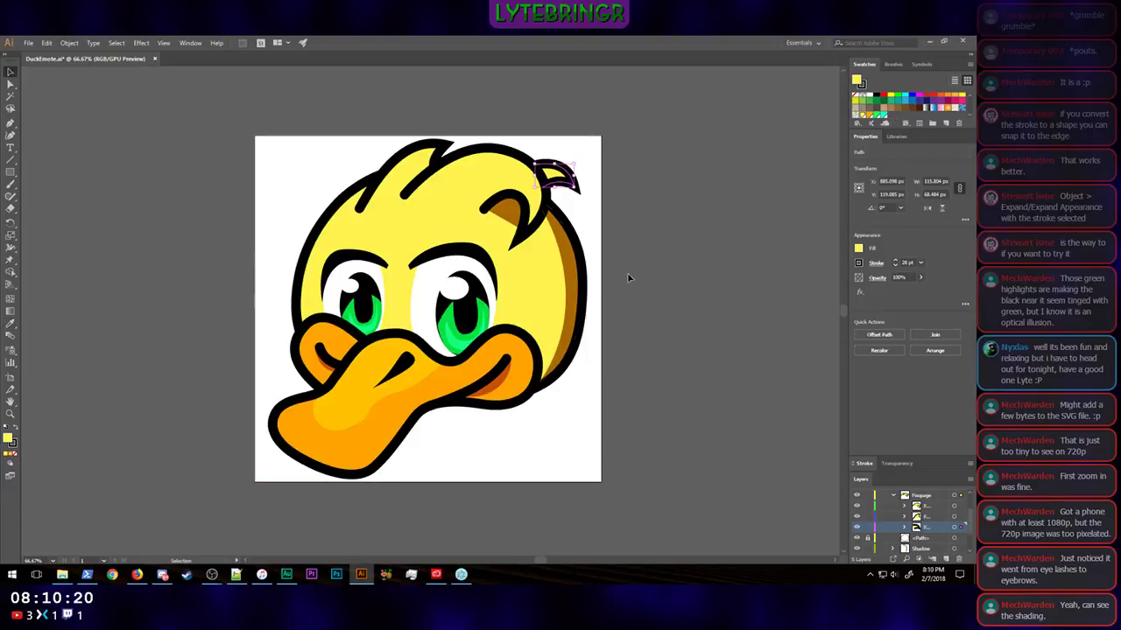
Step: Save the head shadow's brown as a global swatch named Shadow and add it to My Library
{"action": "left_click", "coordinate": [578, 290]}
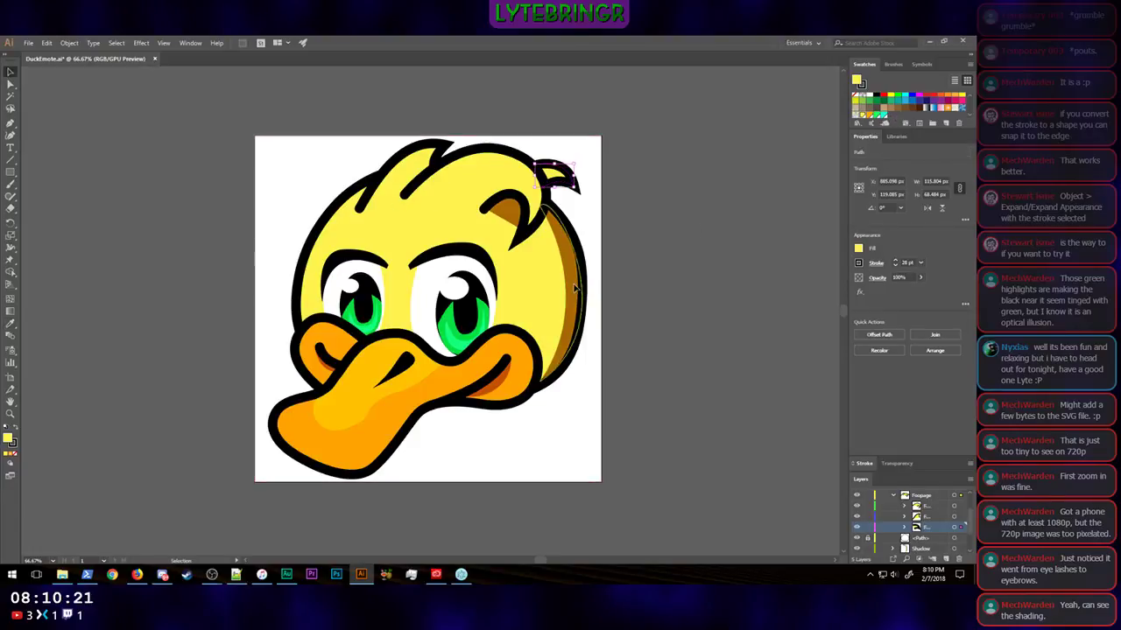
{"action": "left_click", "coordinate": [946, 126]}
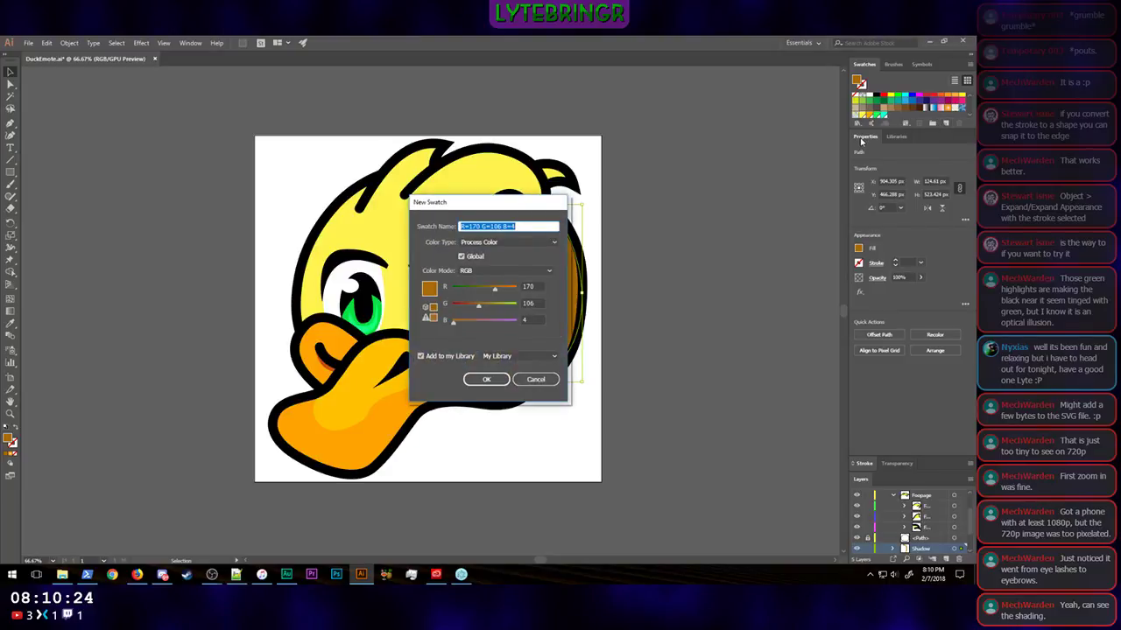
{"action": "type", "text": "Shadow"}
{"action": "key", "text": "Return"}
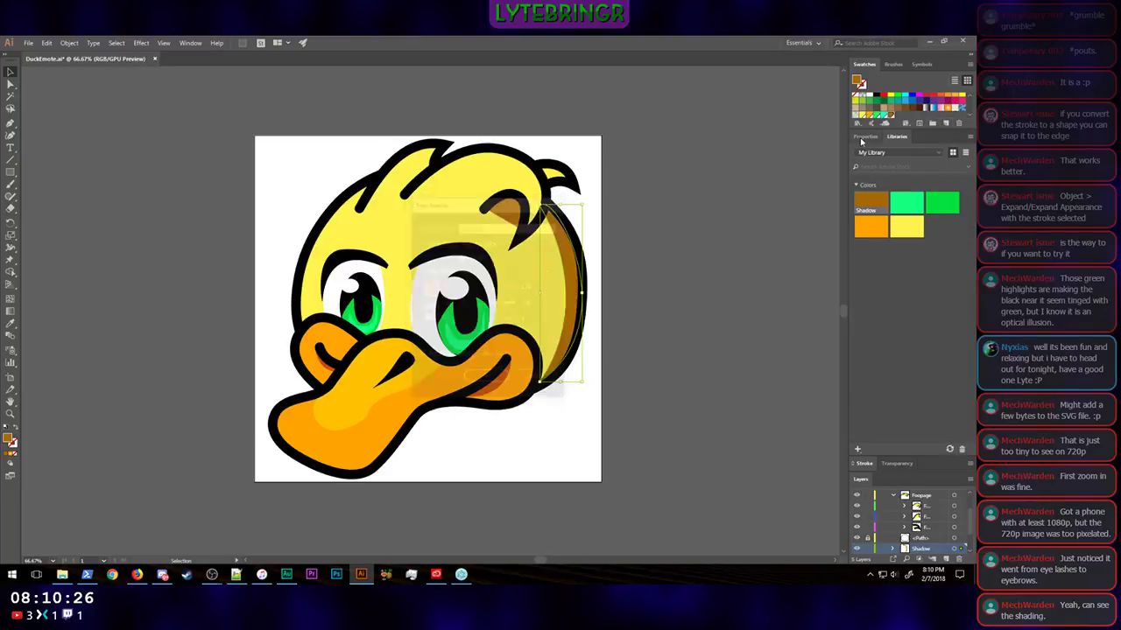
Step: Fill the small back feather with the saved Shadow colour, keeping its black outline, and deselect it
{"action": "left_click", "coordinate": [558, 178]}
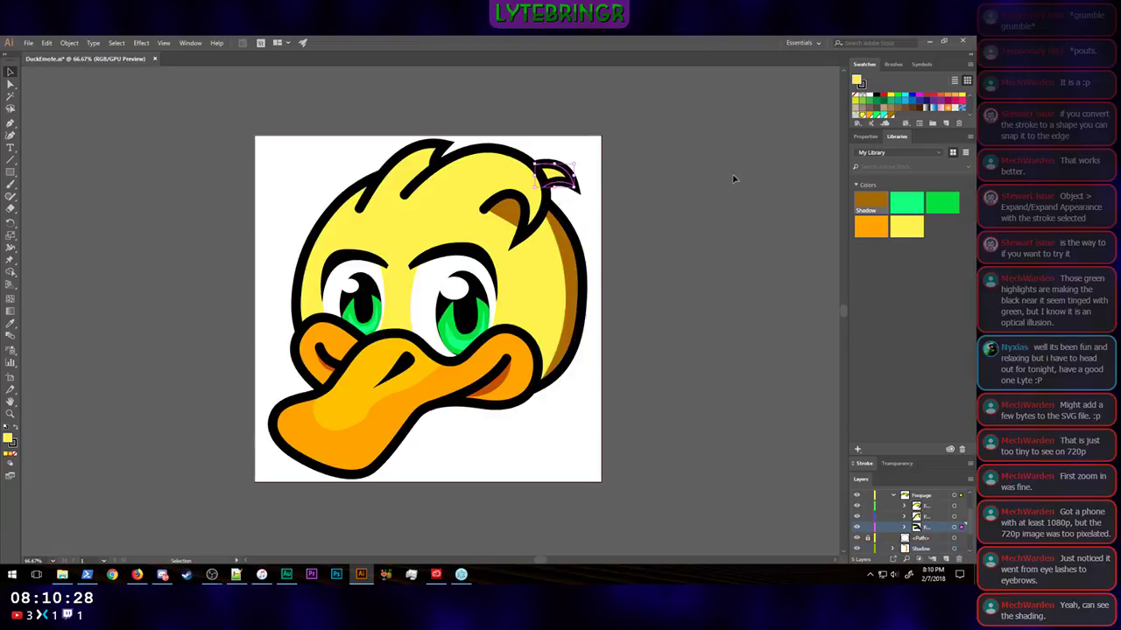
{"action": "left_click", "coordinate": [869, 203]}
{"action": "left_click", "coordinate": [747, 281]}
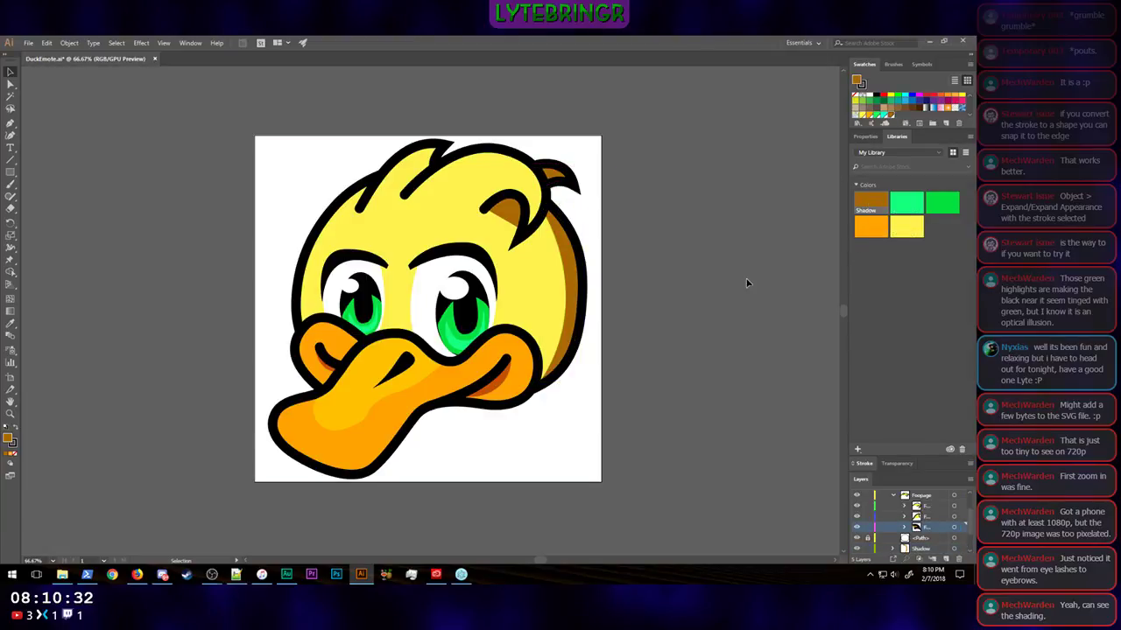
{"action": "left_click", "coordinate": [596, 260]}
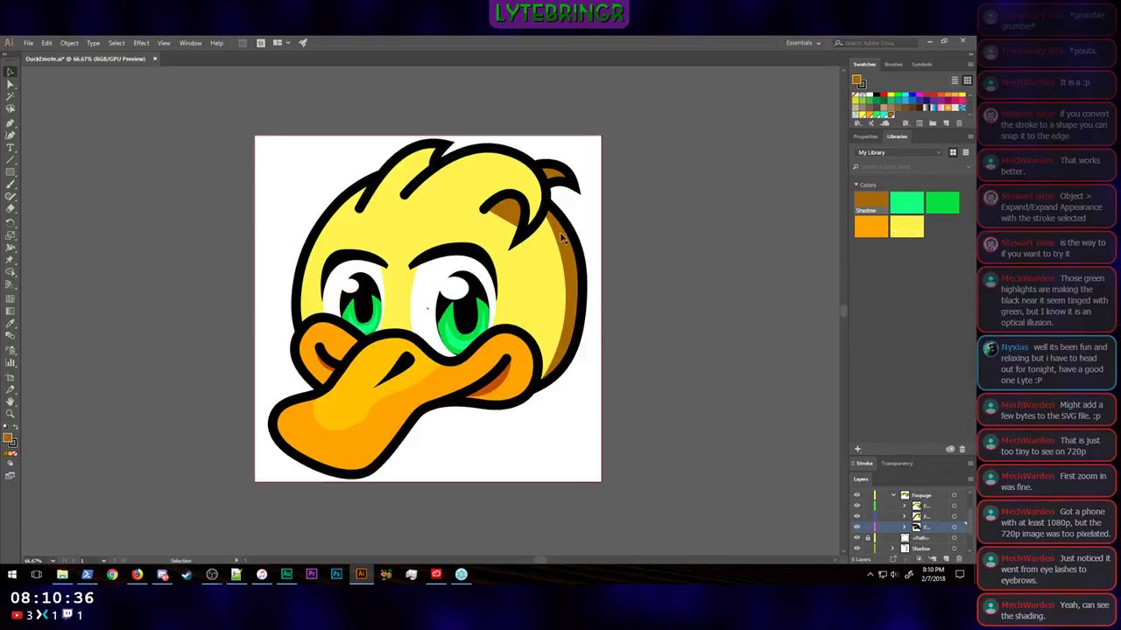
{"action": "left_click", "coordinate": [616, 251]}
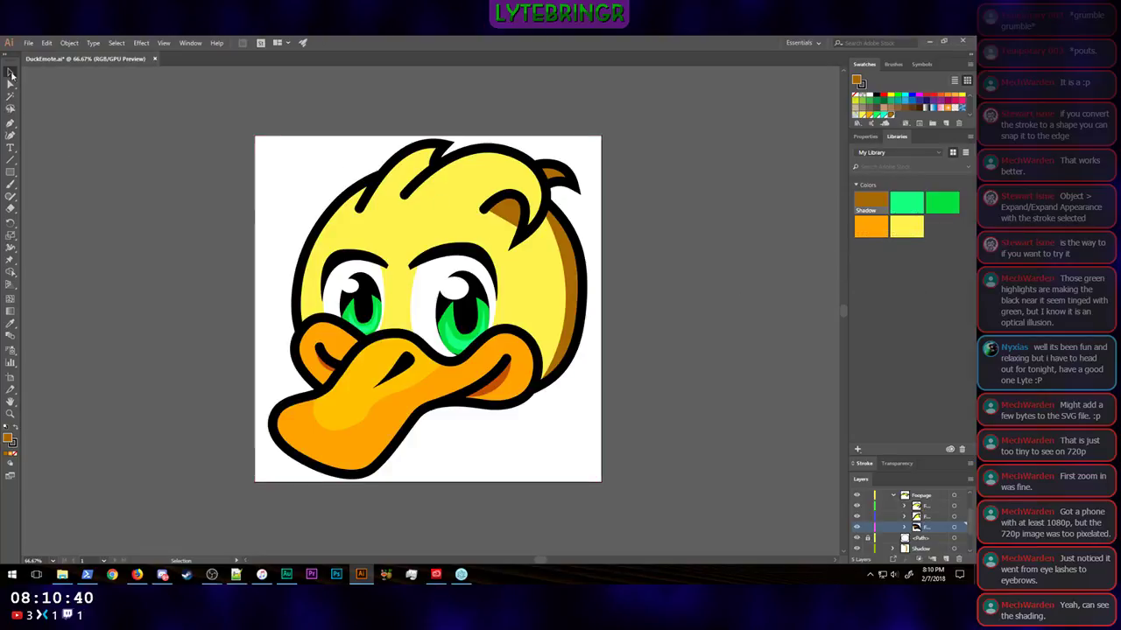
Step: Select the two large feathers on top of the head and duplicate their paths in place above the feather groups
{"action": "left_click", "coordinate": [424, 150]}
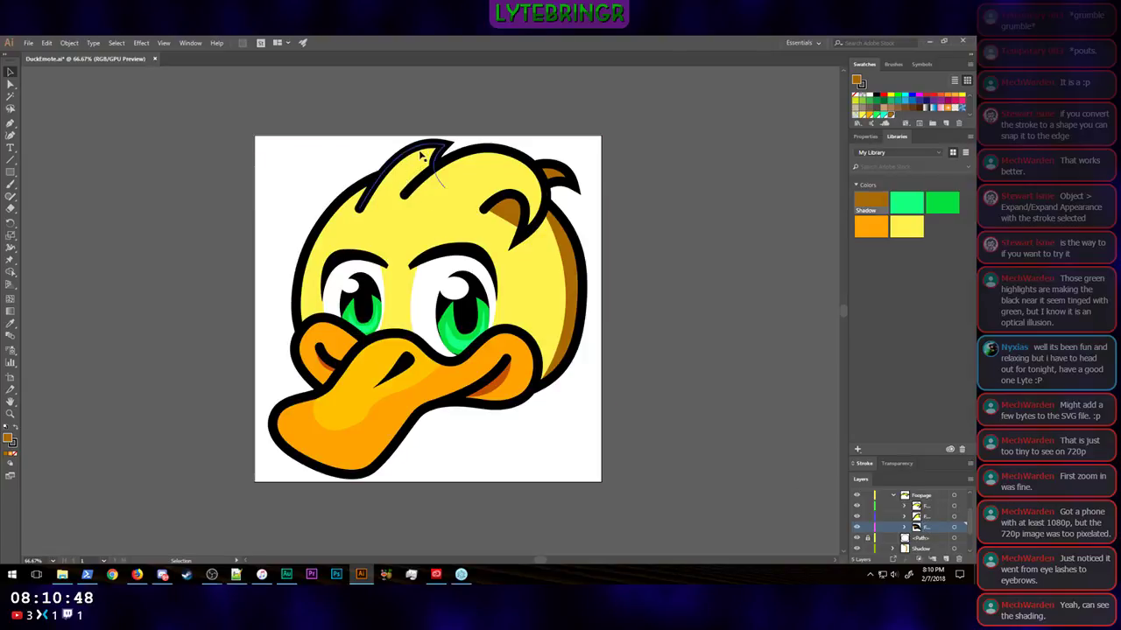
{"action": "left_click", "coordinate": [929, 517]}
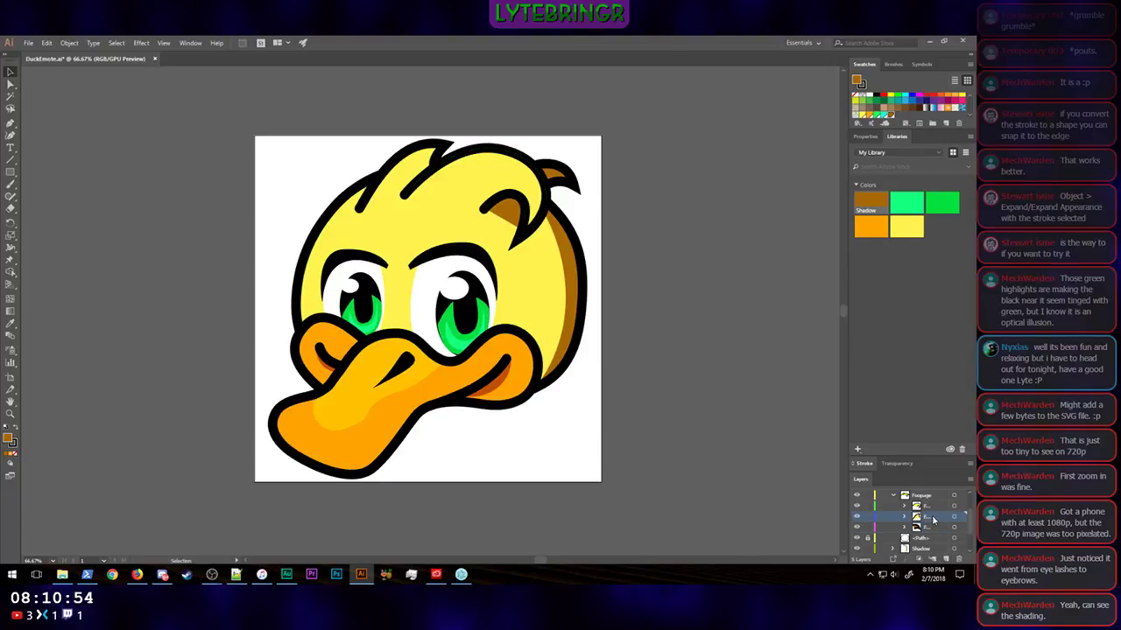
{"action": "left_click", "coordinate": [954, 518]}
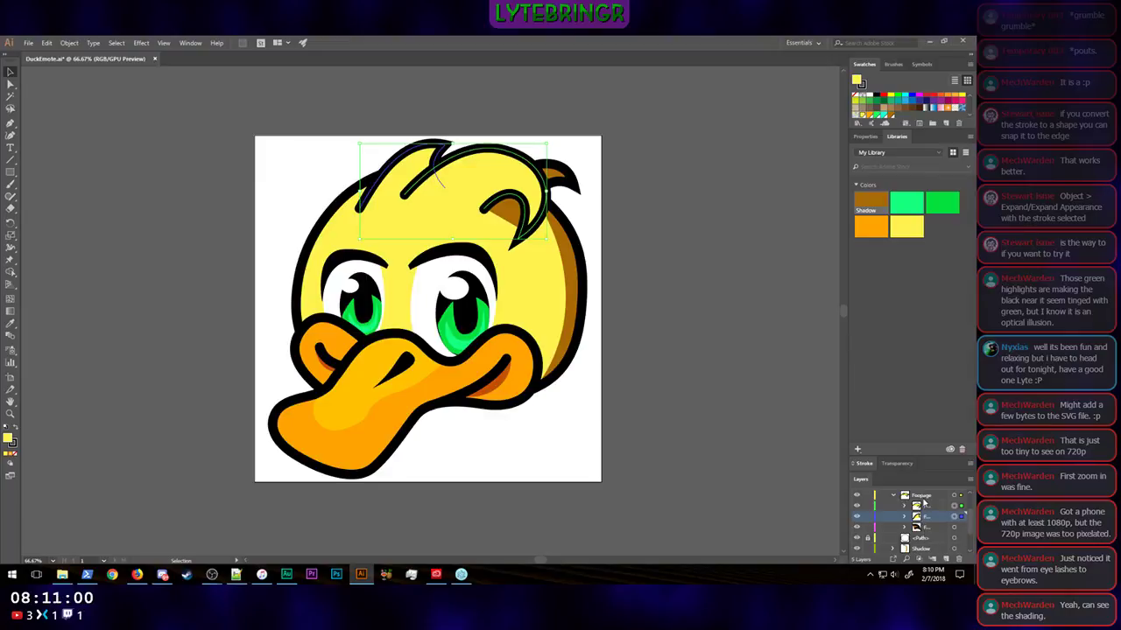
{"action": "left_click", "coordinate": [924, 496]}
{"action": "left_click", "coordinate": [46, 43]}
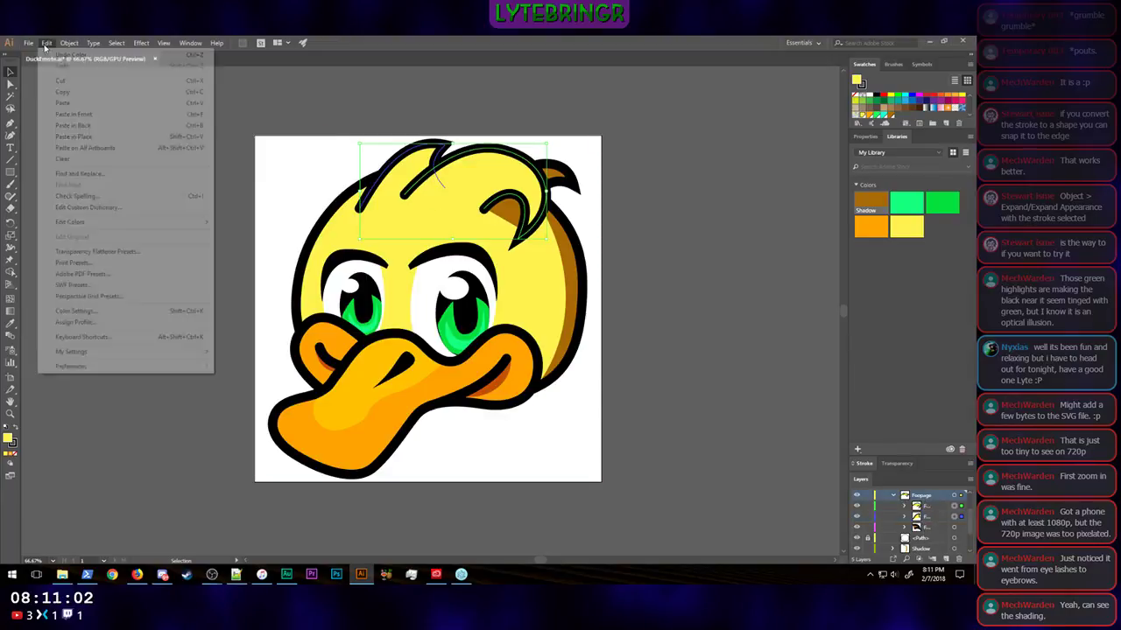
{"action": "left_click", "coordinate": [81, 138]}
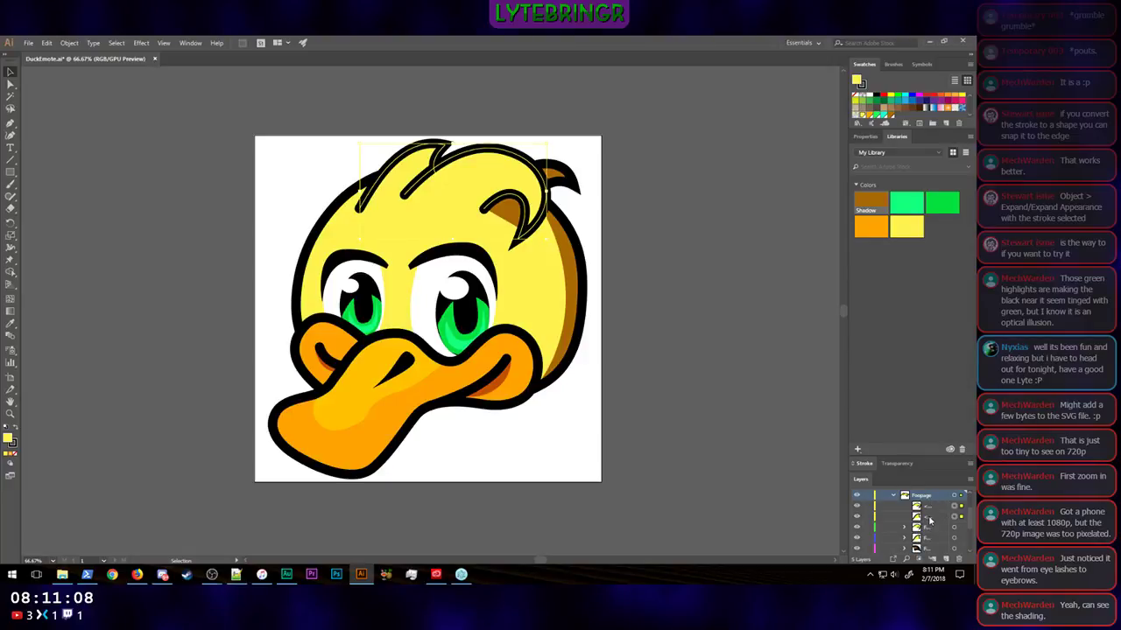
Step: Remove the fill from the two duplicated feather paths, keeping their 28 pt black outlines
{"action": "left_click", "coordinate": [865, 137]}
{"action": "left_click", "coordinate": [859, 249]}
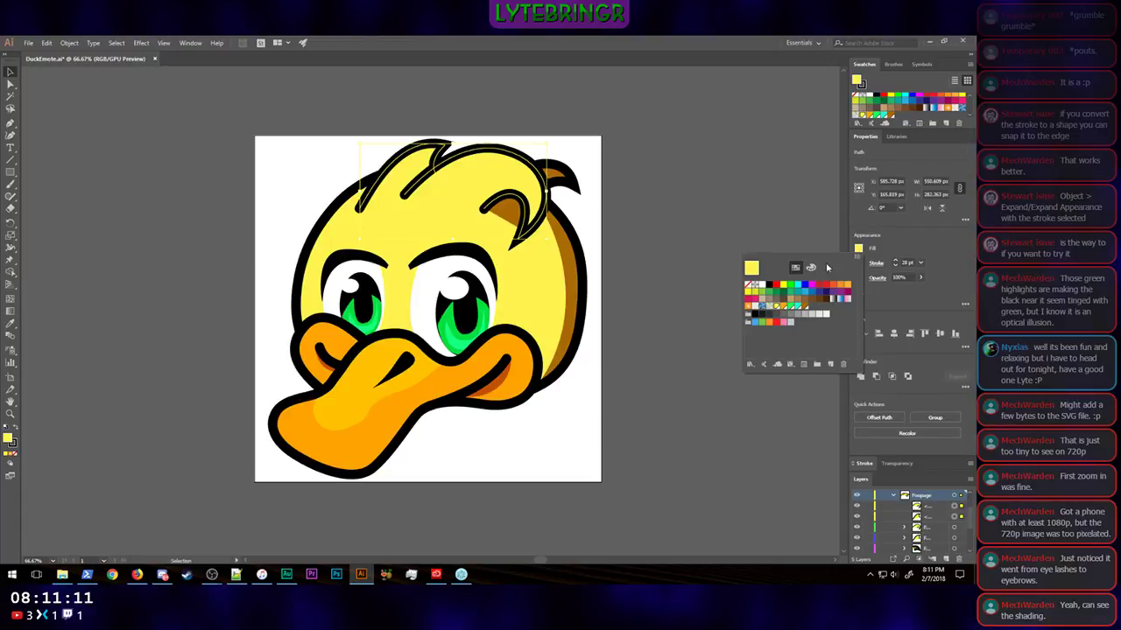
{"action": "left_click", "coordinate": [747, 286]}
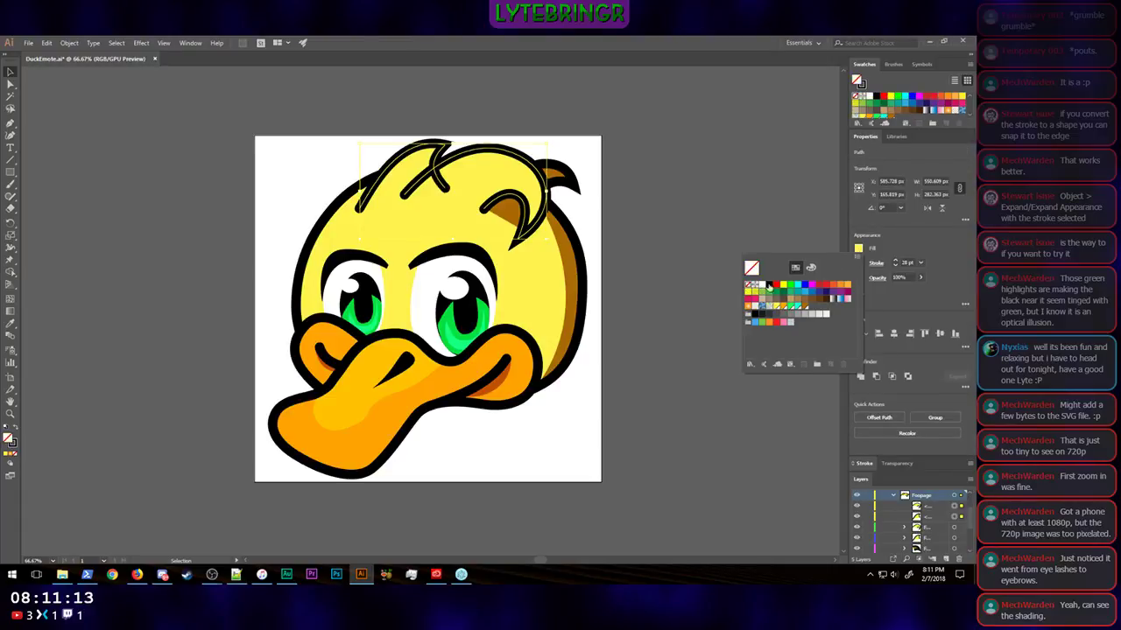
{"action": "left_click", "coordinate": [955, 254]}
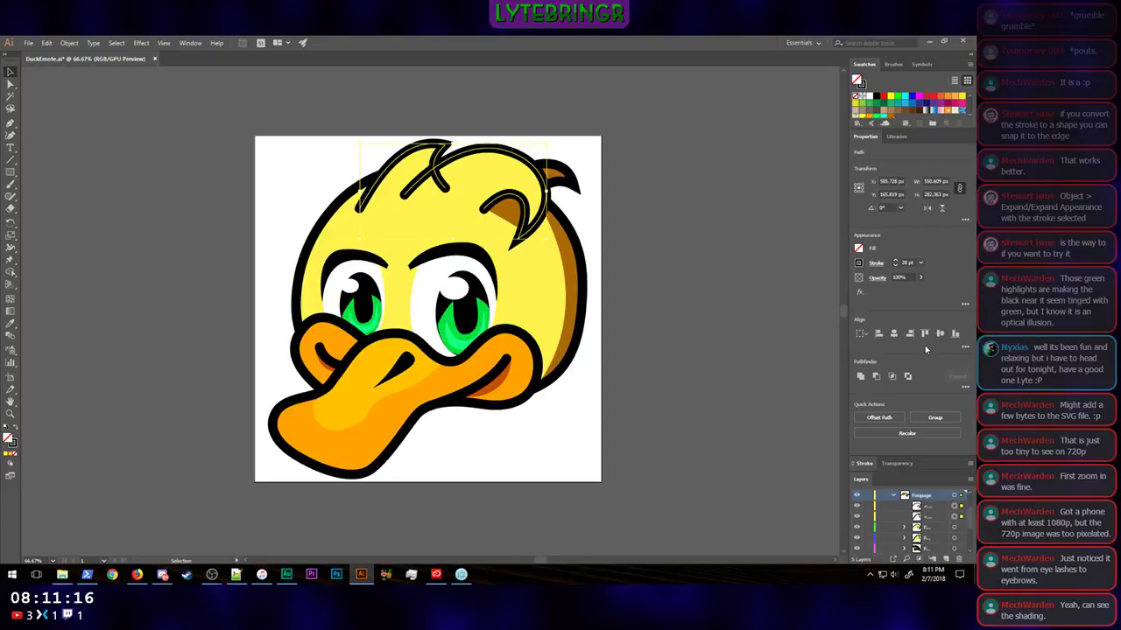
Step: Add a highlight sublayer beneath the front feather's outline copy and move the other outline copy directly above its own feather group
{"action": "left_click", "coordinate": [937, 520]}
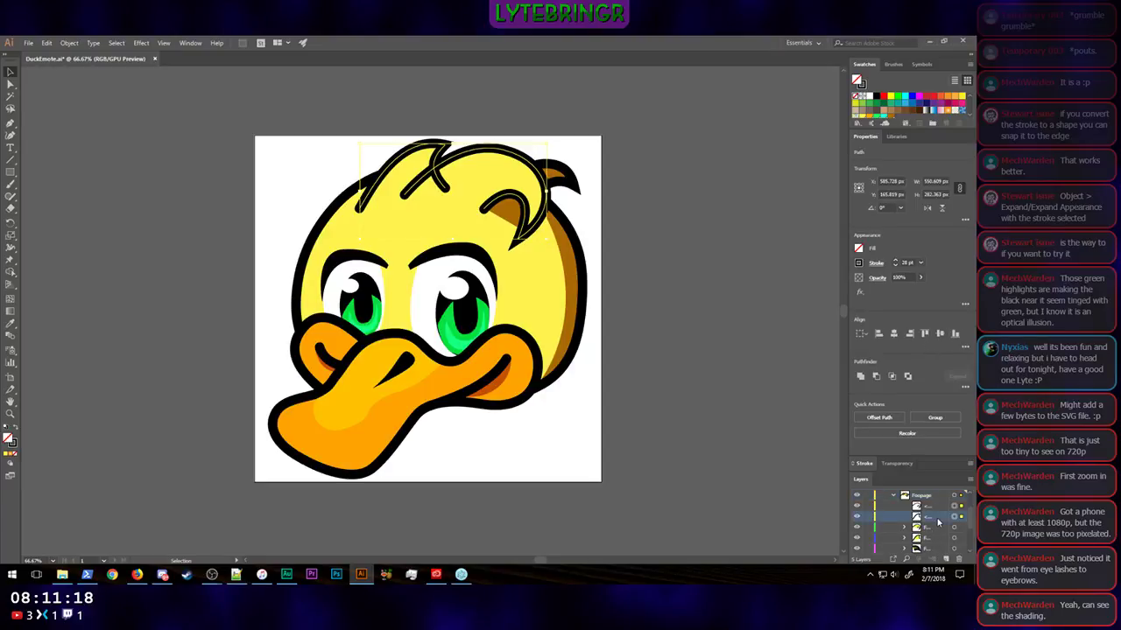
{"action": "left_click", "coordinate": [946, 560]}
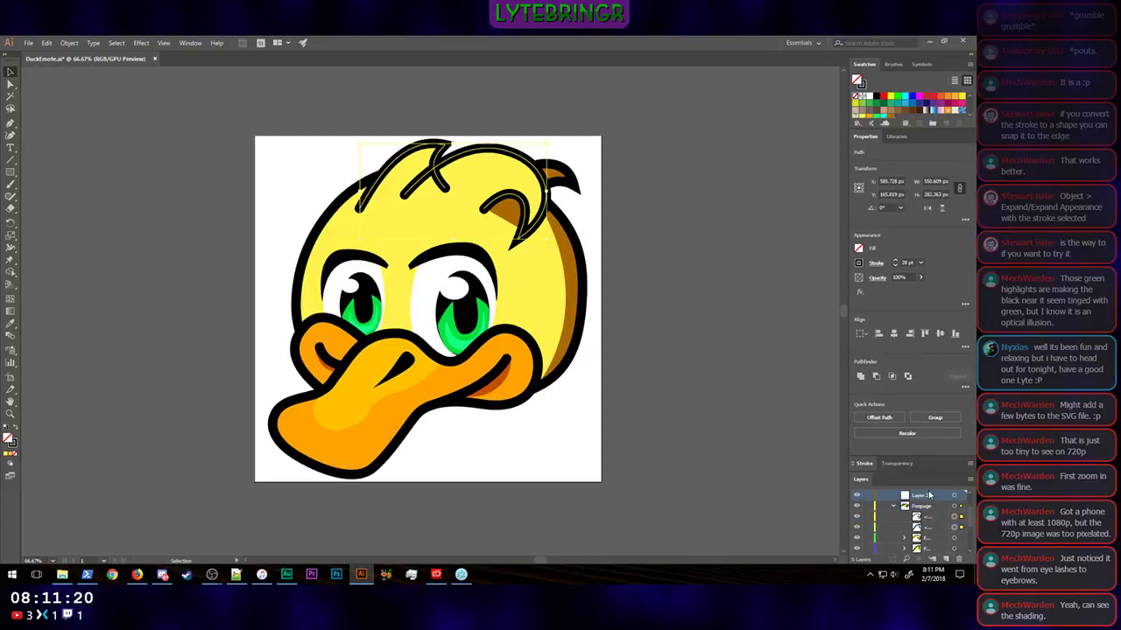
{"action": "left_click_drag", "start_coordinate": [929, 498], "coordinate": [931, 540]}
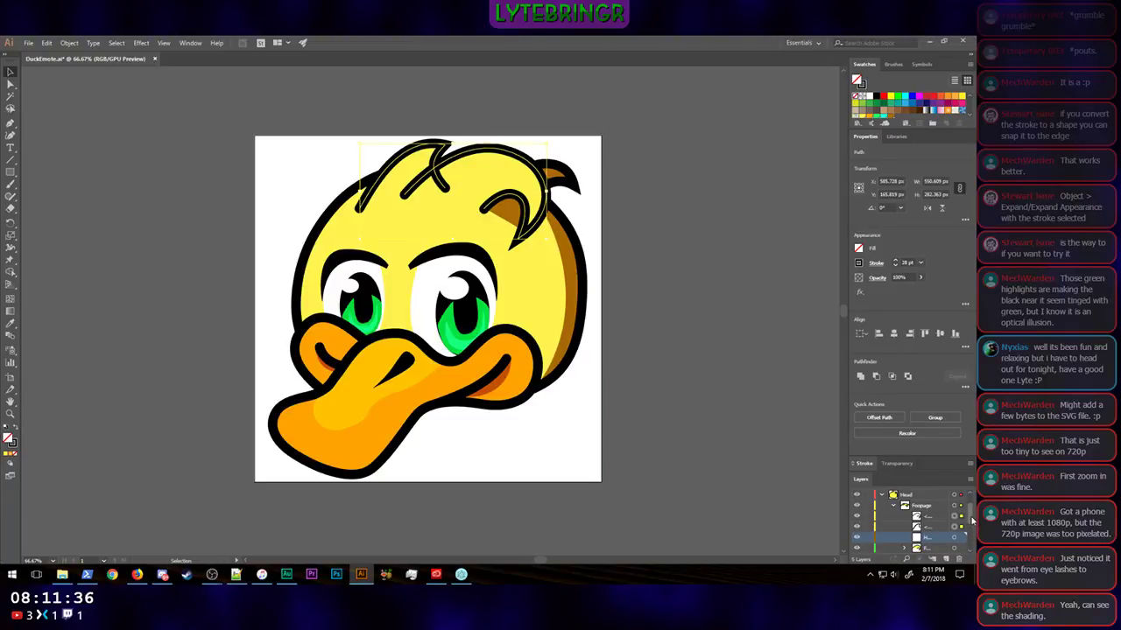
{"action": "scroll", "coordinate": [972, 523], "scroll_direction": "down", "scroll_amount": 3}
{"action": "left_click_drag", "start_coordinate": [972, 529], "coordinate": [971, 527]}
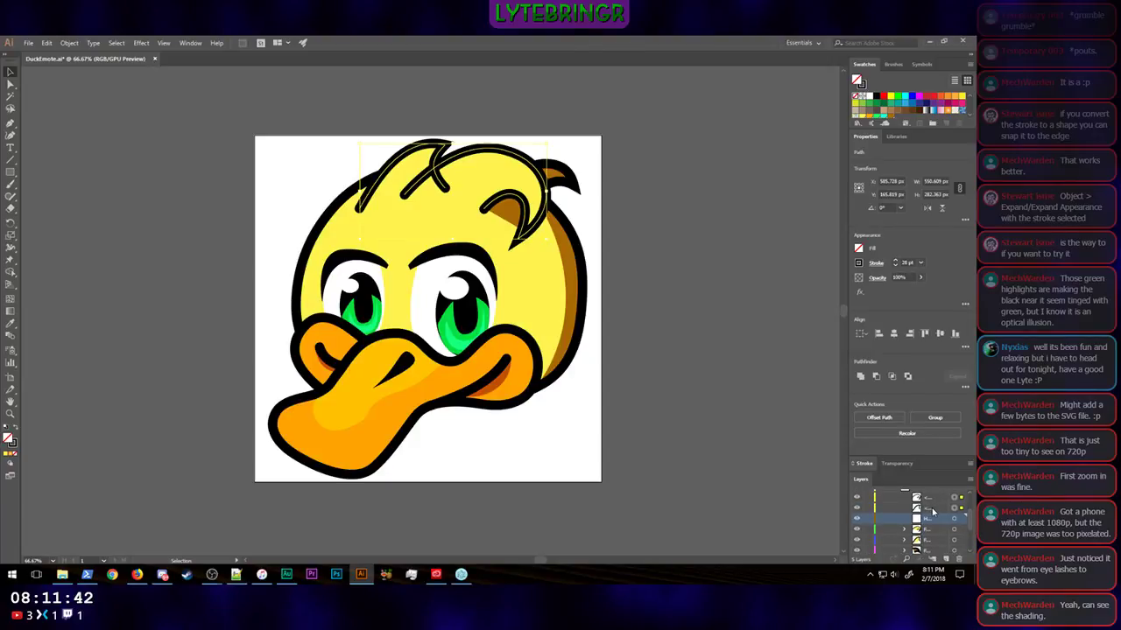
{"action": "left_click_drag", "start_coordinate": [932, 510], "coordinate": [934, 535]}
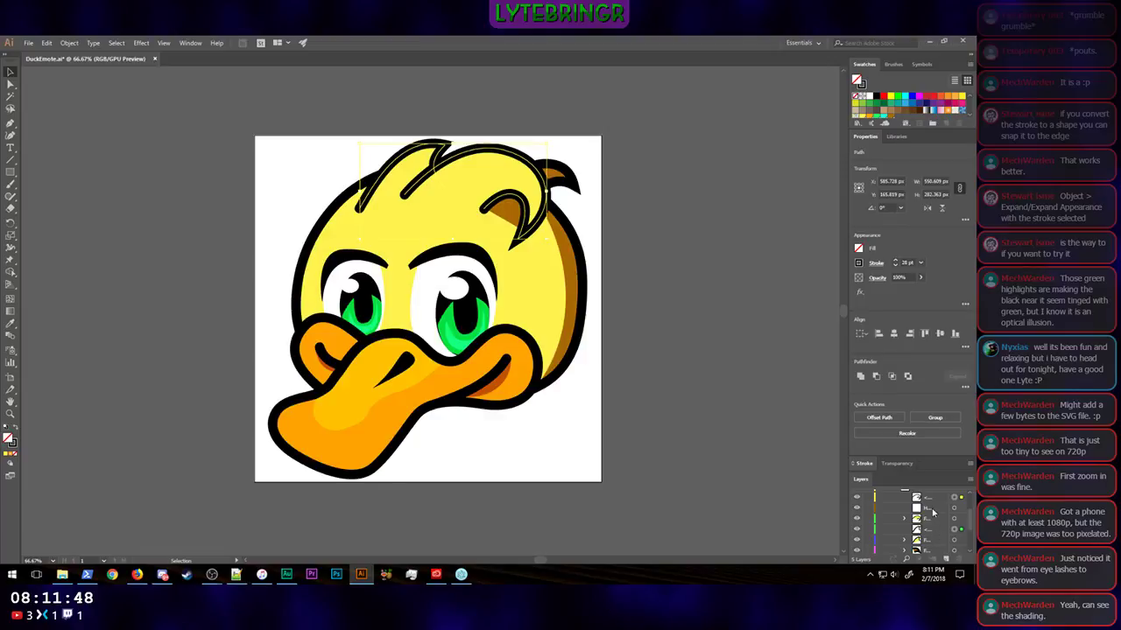
{"action": "left_click", "coordinate": [933, 509]}
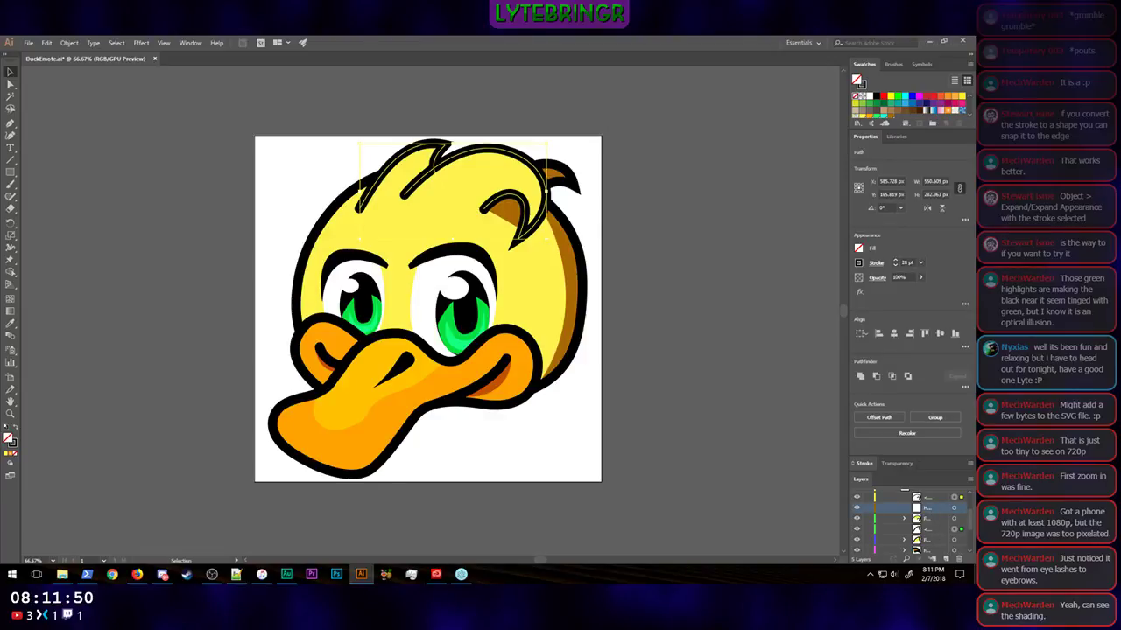
Step: Lock the feather groups and outline copies around the highlight sublayer, ready for drawing with the Pen tool
{"action": "left_click", "coordinate": [10, 122]}
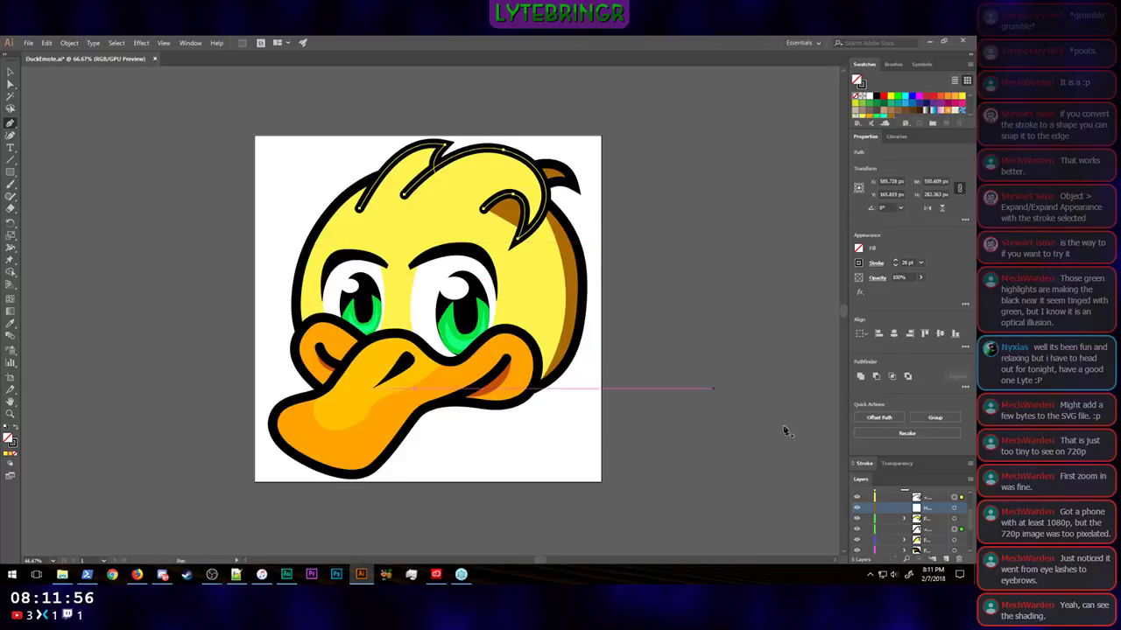
{"action": "left_click", "coordinate": [867, 519]}
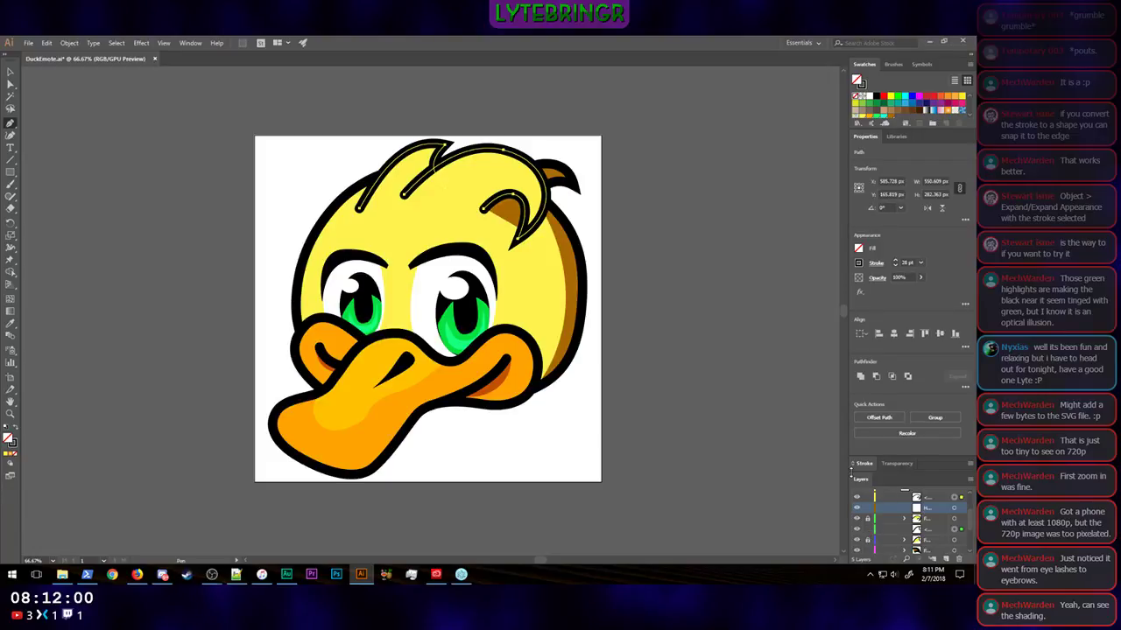
{"action": "left_click", "coordinate": [871, 498]}
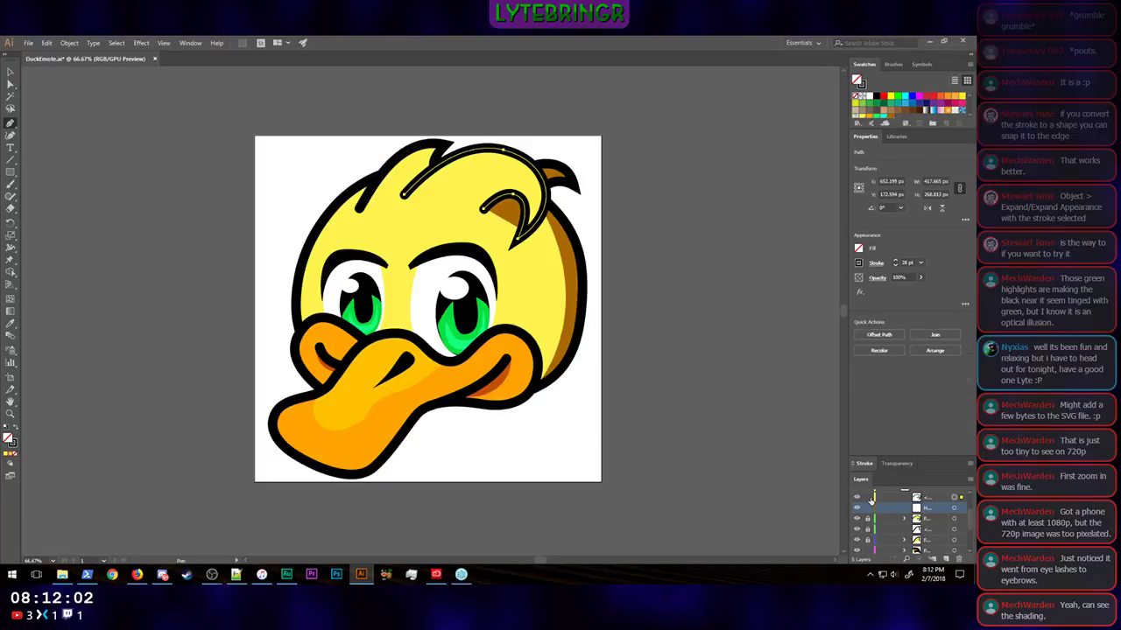
{"action": "left_click", "coordinate": [870, 498]}
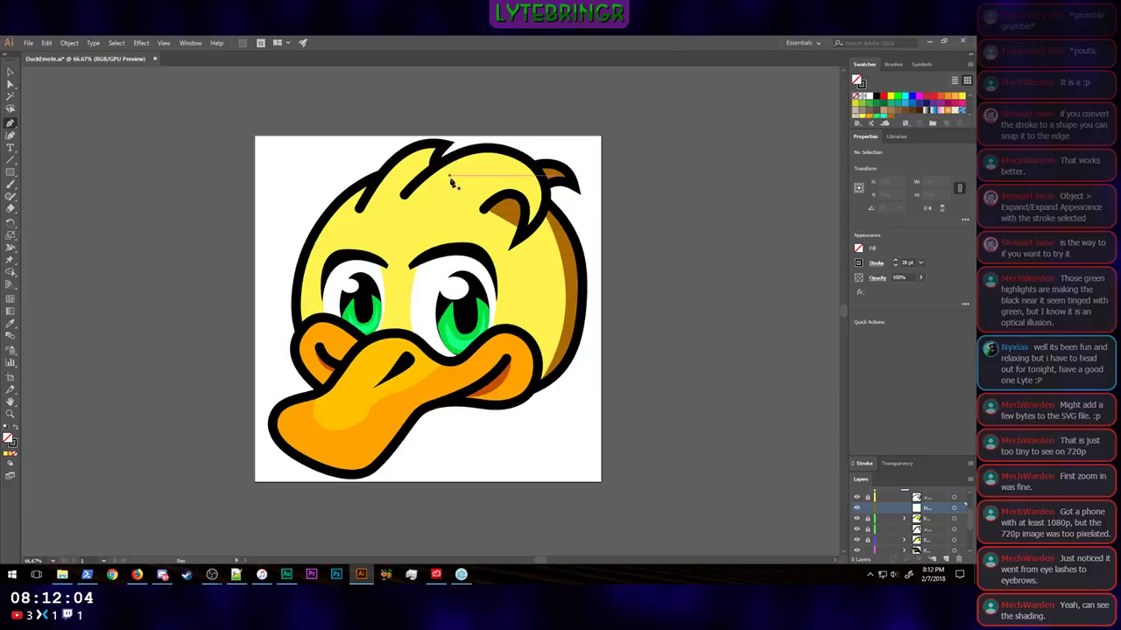
Step: Draw a highlight path along the large front feather's upper outline and back across the feather, bending its lower edge into an arc
{"action": "left_click", "coordinate": [408, 193]}
{"action": "left_click_drag", "start_coordinate": [465, 152], "coordinate": [528, 163]}
{"action": "left_click", "coordinate": [520, 158]}
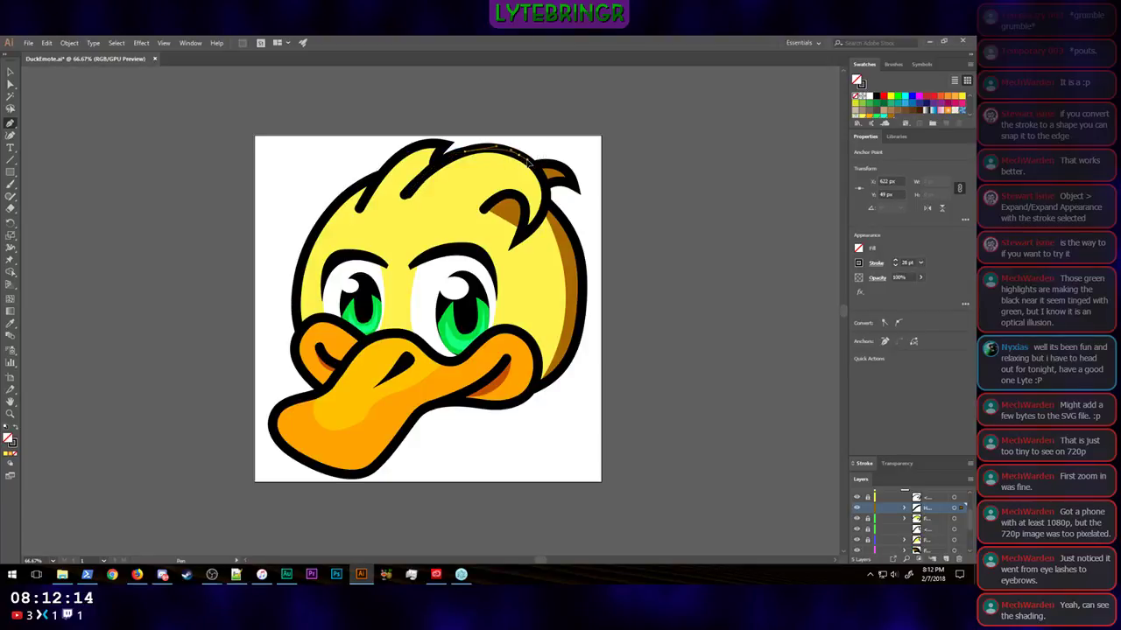
{"action": "left_click_drag", "start_coordinate": [527, 163], "coordinate": [542, 184]}
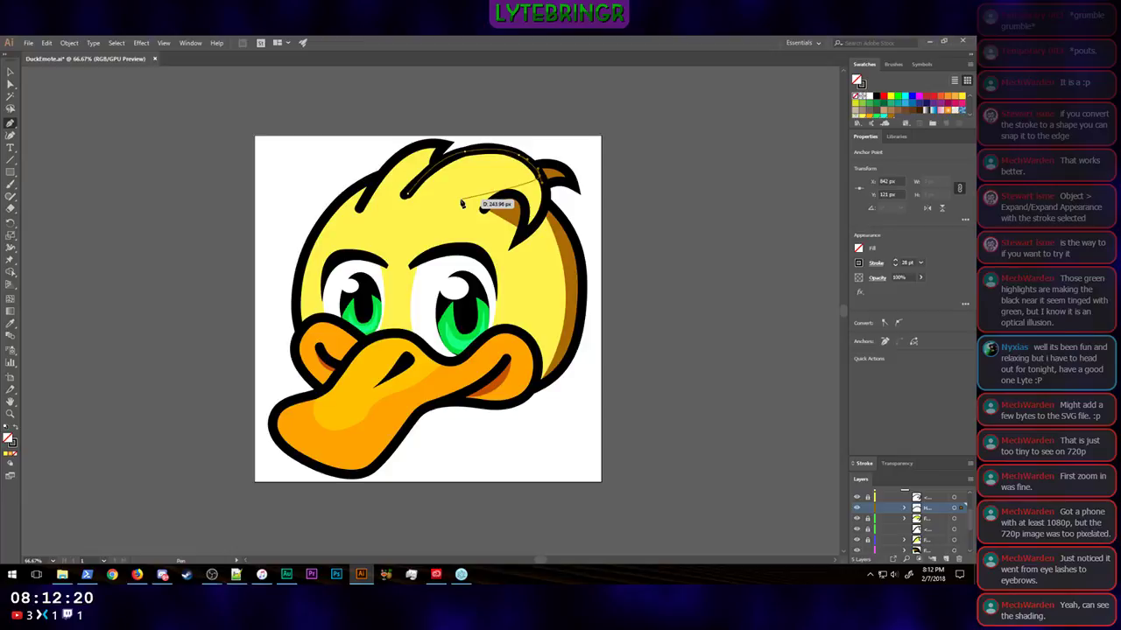
{"action": "left_click_drag", "start_coordinate": [462, 203], "coordinate": [440, 222]}
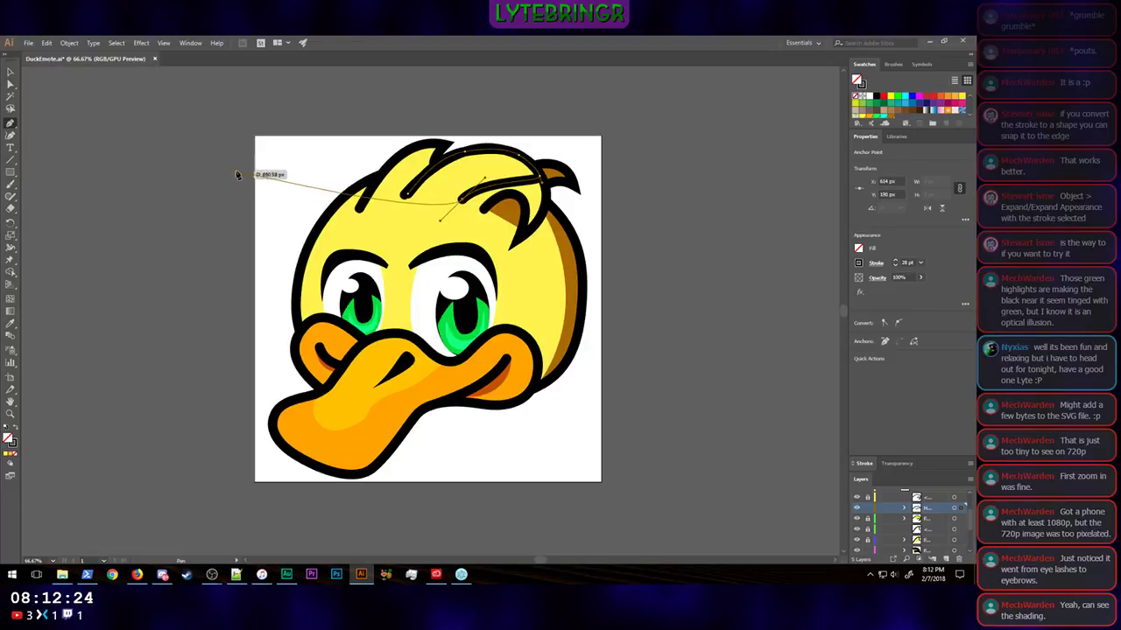
{"action": "left_click", "coordinate": [11, 83]}
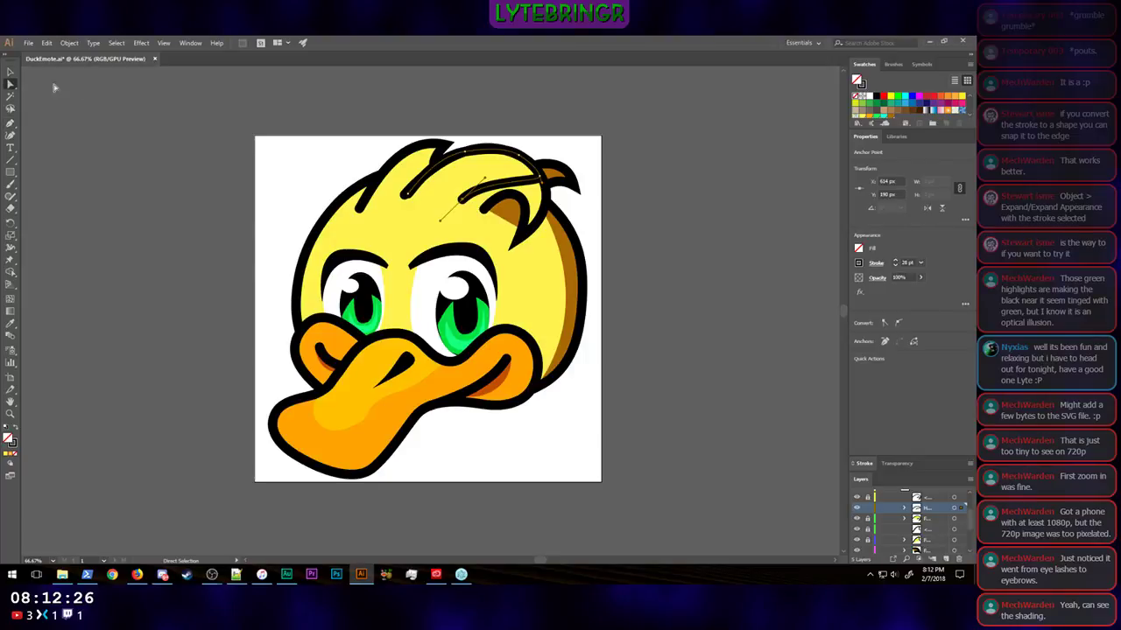
{"action": "left_click", "coordinate": [541, 178]}
{"action": "left_click_drag", "start_coordinate": [541, 178], "coordinate": [517, 167]}
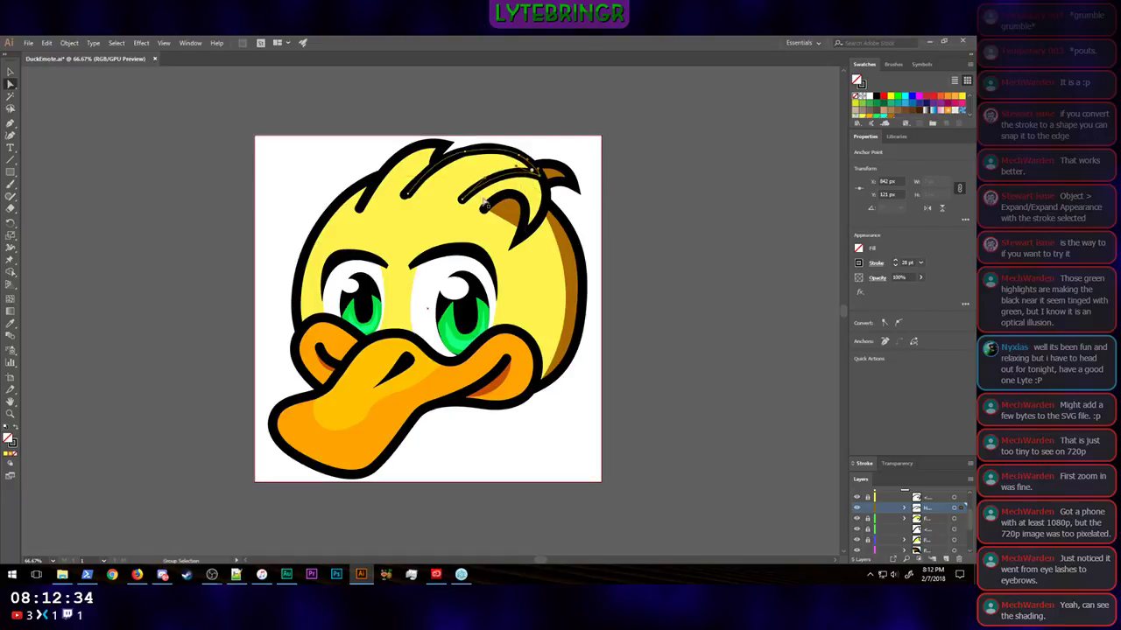
Step: Select the whole highlight path and set its stroke weight to 0
{"action": "key", "text": "v"}
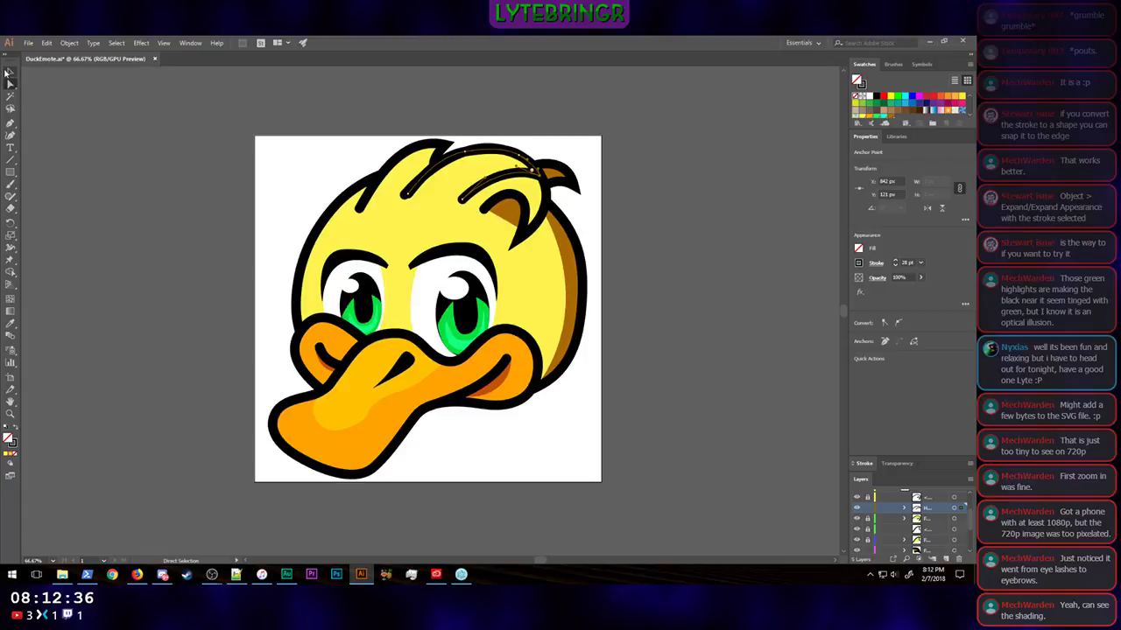
{"action": "left_click", "coordinate": [512, 172]}
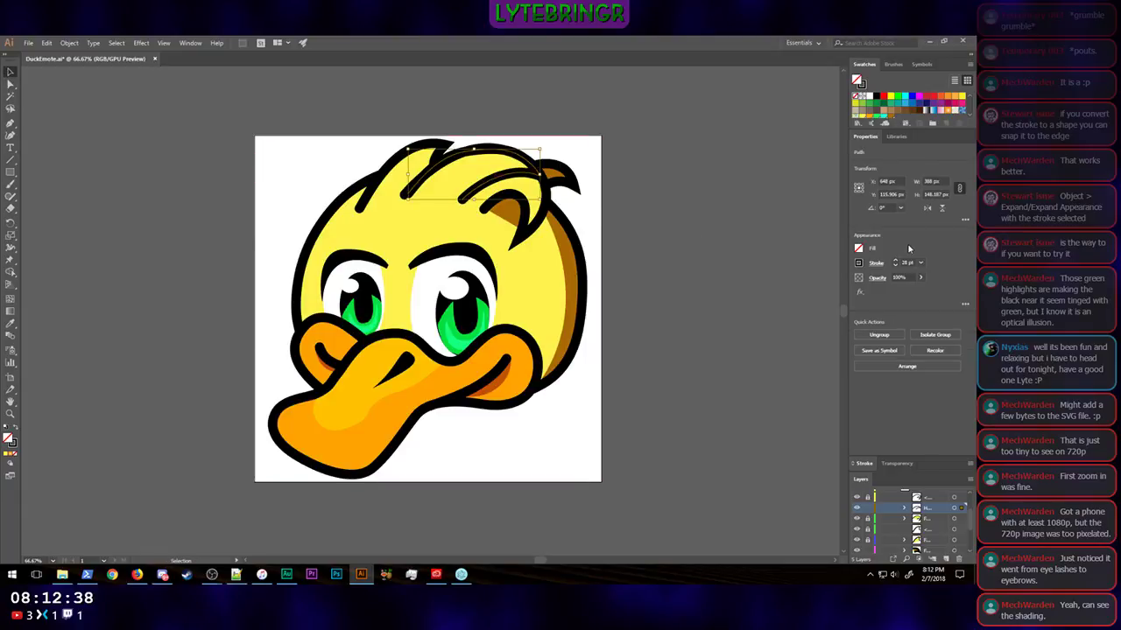
{"action": "left_click_drag", "start_coordinate": [914, 263], "coordinate": [894, 264]}
{"action": "type", "text": "0"}
{"action": "key", "text": "Return"}
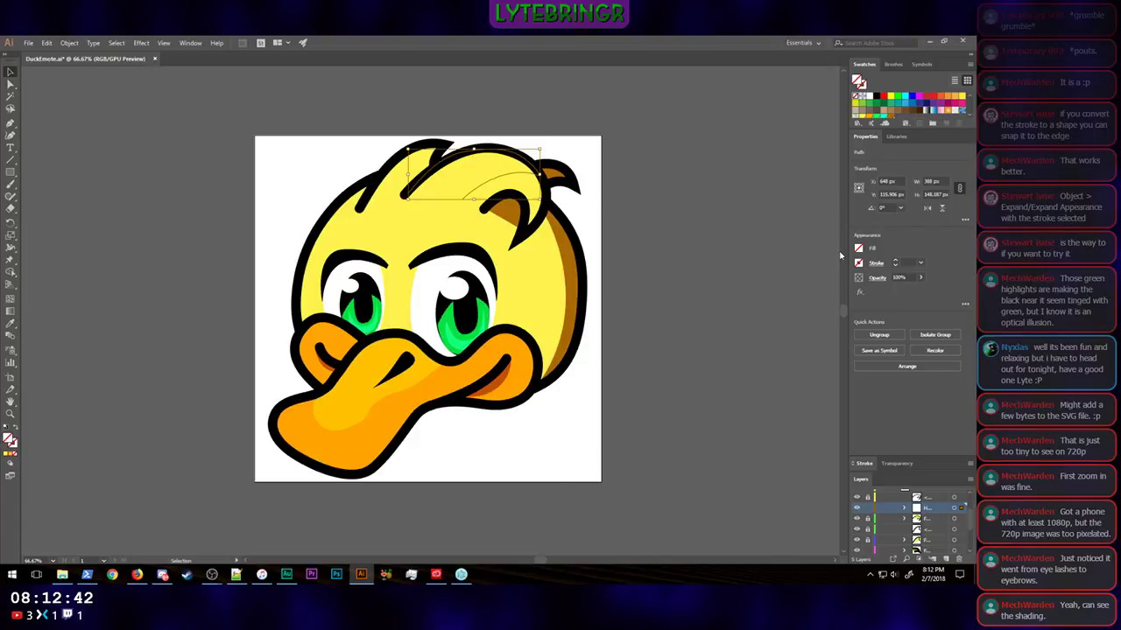
Step: Fill the highlight shape with a paler, less saturated tint of the head's yellow
{"action": "left_click", "coordinate": [863, 115]}
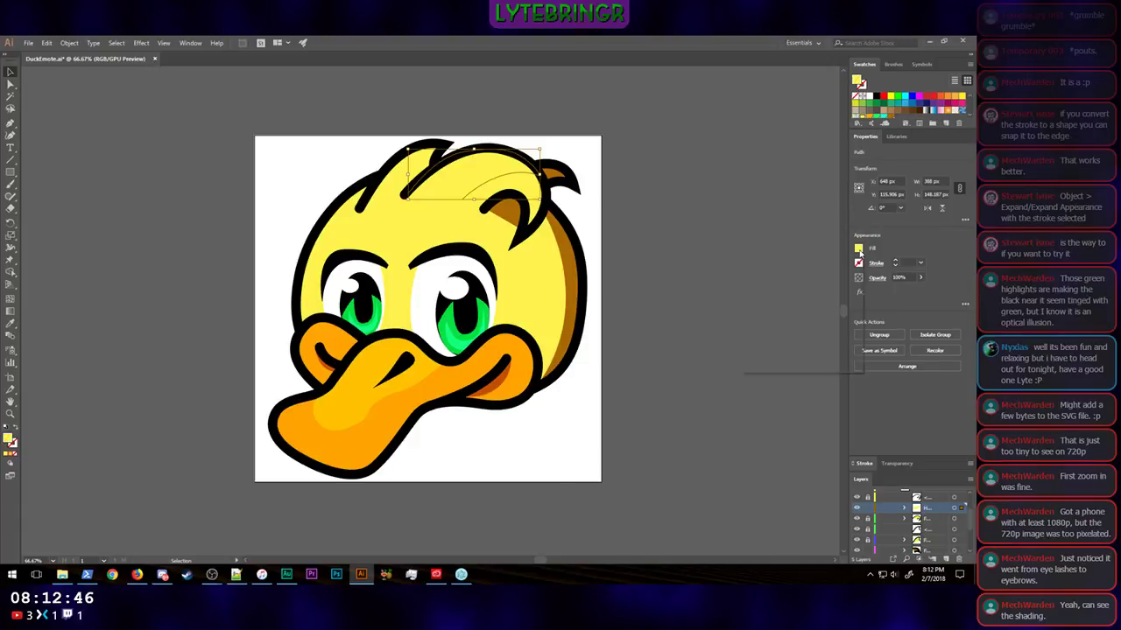
{"action": "left_click", "coordinate": [859, 250]}
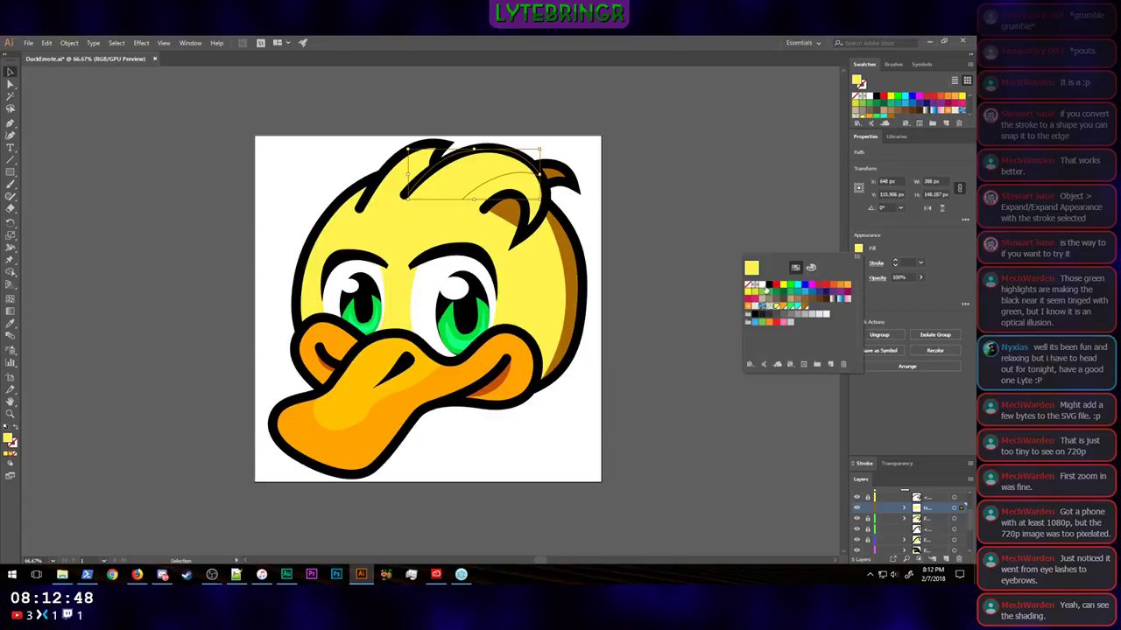
{"action": "double_click", "coordinate": [9, 441]}
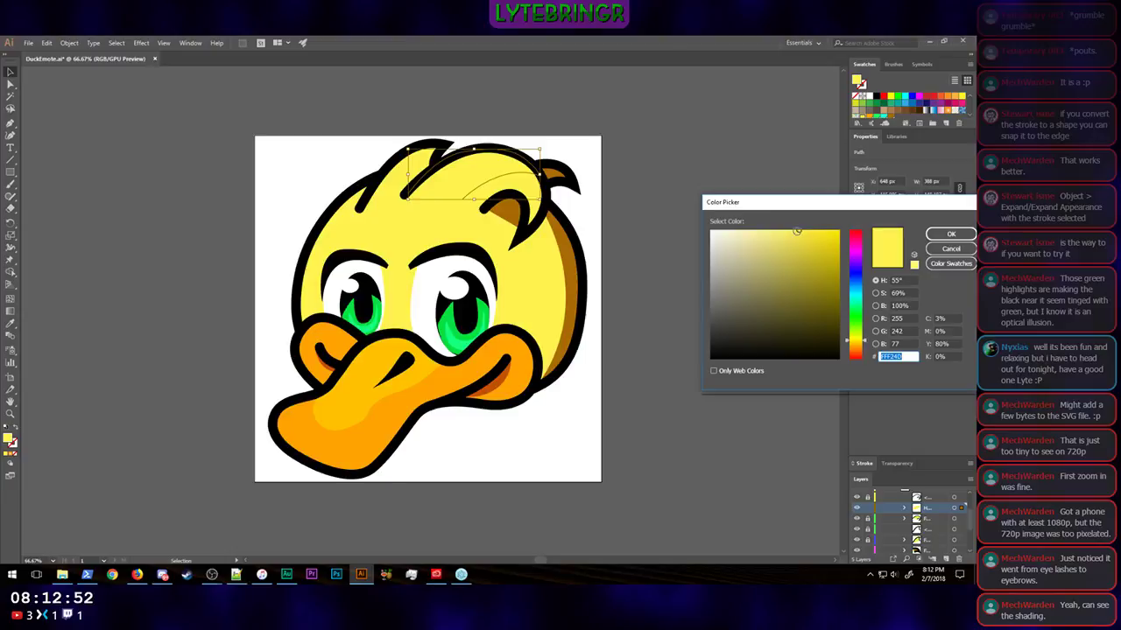
{"action": "left_click_drag", "start_coordinate": [796, 231], "coordinate": [761, 228]}
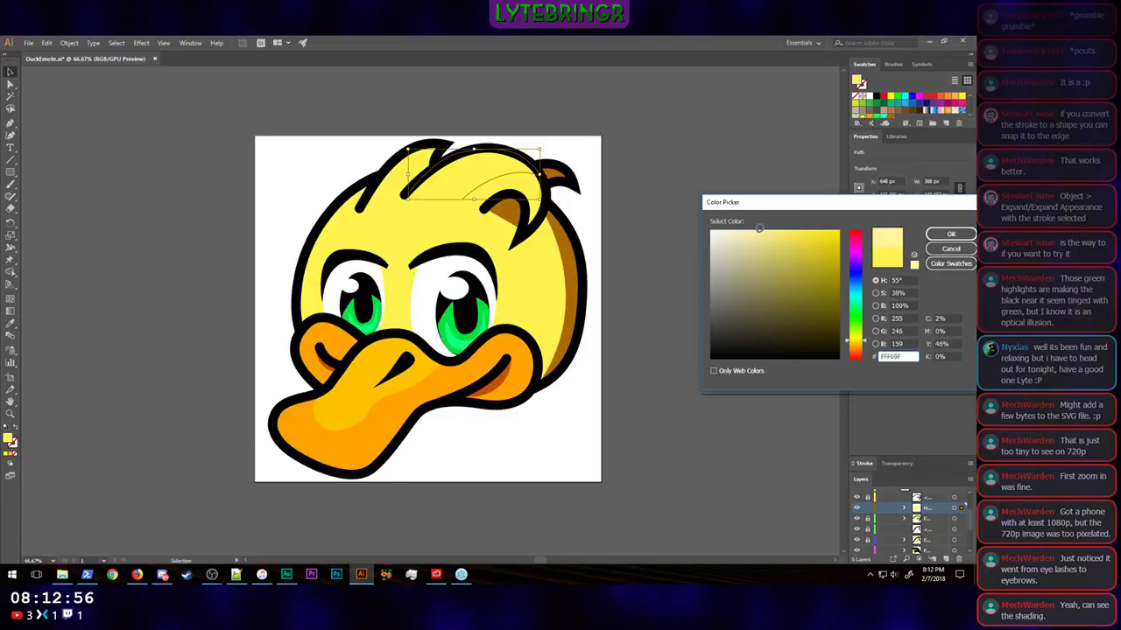
{"action": "left_click_drag", "start_coordinate": [759, 227], "coordinate": [754, 226]}
{"action": "left_click", "coordinate": [951, 234]}
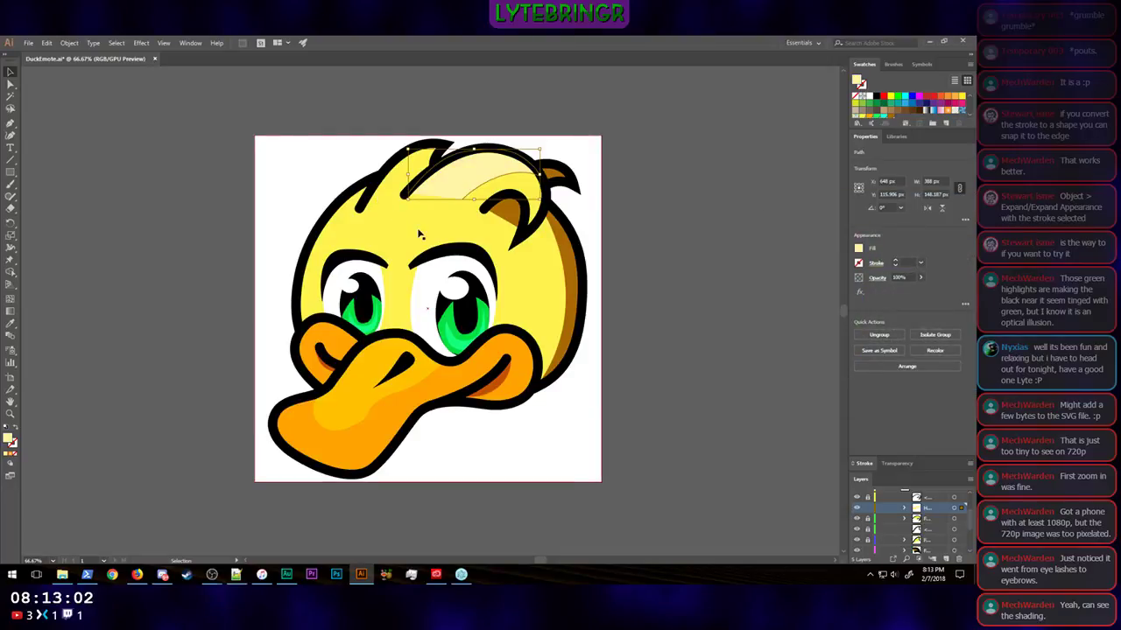
Step: Reshape the highlight by moving its outer end onto the outline's rounded tip, shifting the inner lower point outward, and making the lower arc fuller
{"action": "key", "text": "ctrl+plus"}
{"action": "key", "text": "ctrl+plus"}
{"action": "key", "text": "ctrl+plus"}
{"action": "key", "text": "ctrl+plus"}
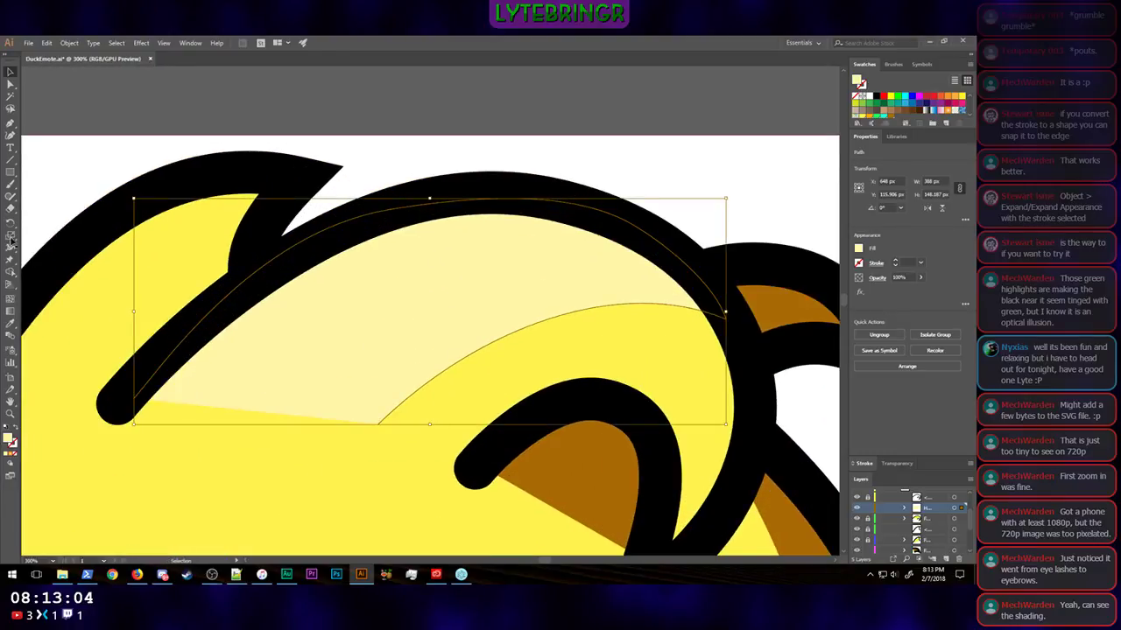
{"action": "left_click", "coordinate": [11, 83]}
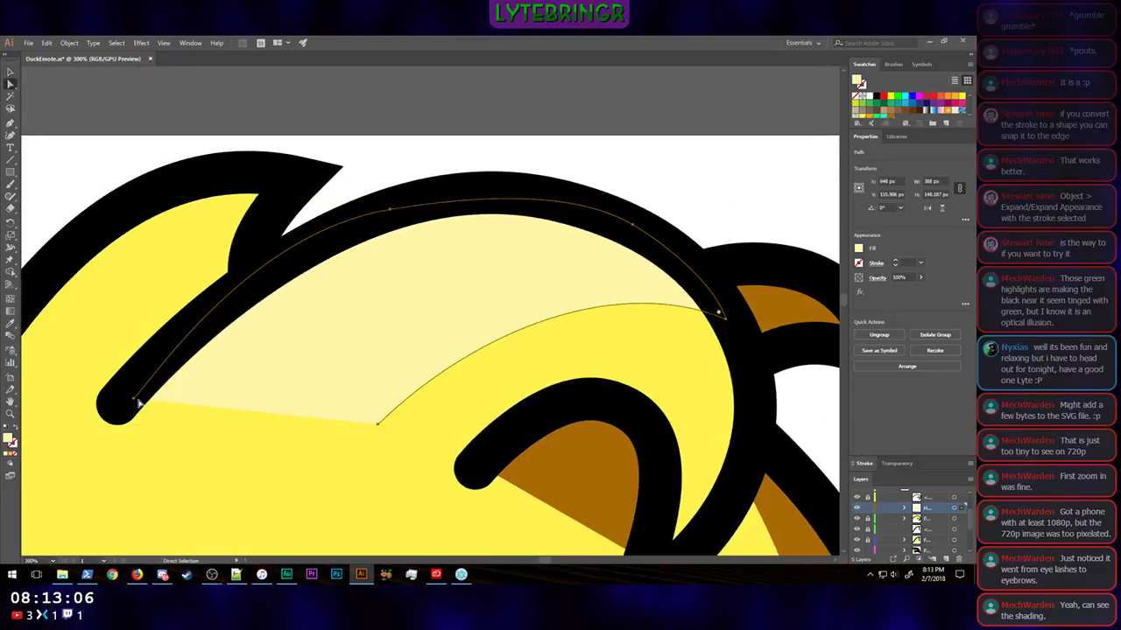
{"action": "left_click_drag", "start_coordinate": [136, 400], "coordinate": [113, 428]}
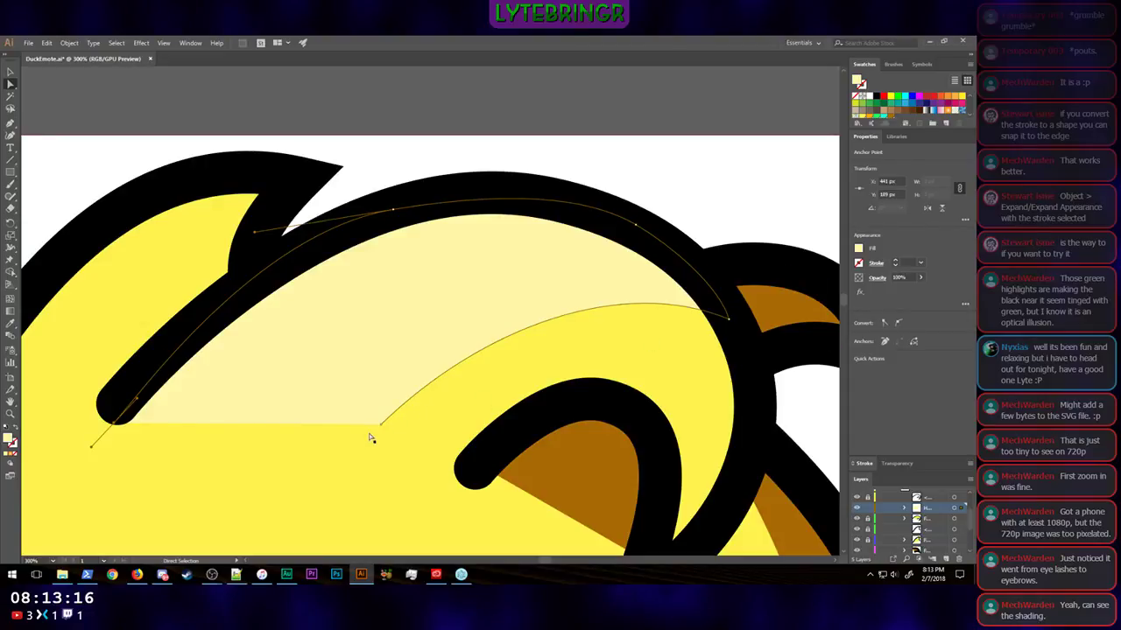
{"action": "left_click_drag", "start_coordinate": [380, 425], "coordinate": [340, 428]}
{"action": "left_click_drag", "start_coordinate": [439, 330], "coordinate": [432, 280]}
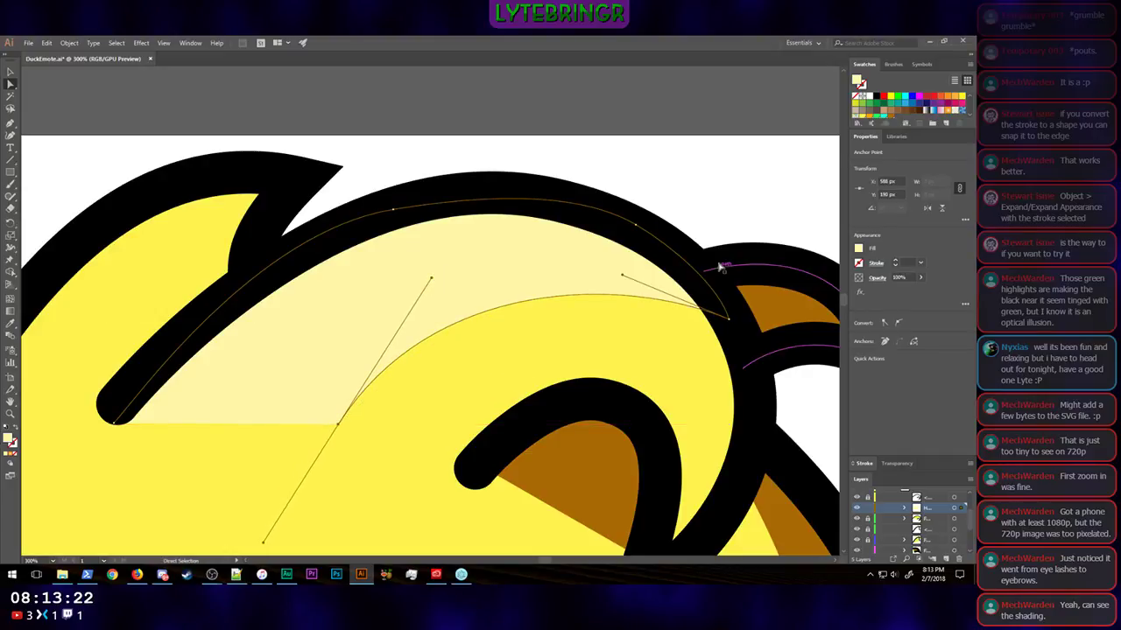
Step: Check how the large front feather's highlight reads at the scale of the whole duck emote
{"action": "left_click", "coordinate": [712, 115]}
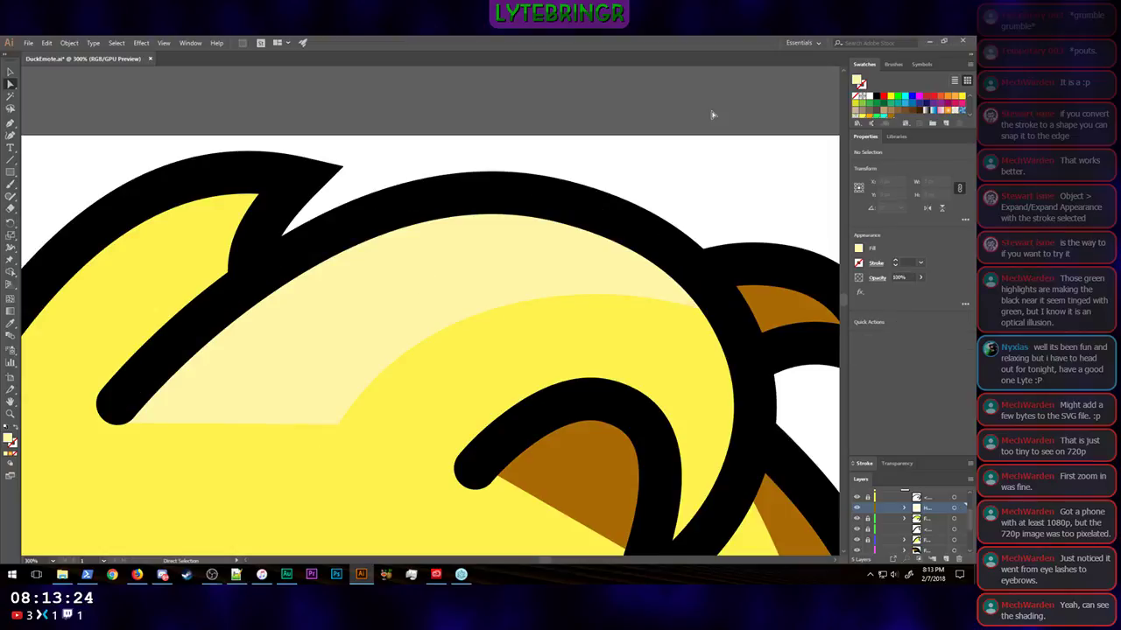
{"action": "key", "text": "ctrl+minus"}
{"action": "key", "text": "ctrl+minus"}
{"action": "key", "text": "ctrl+minus"}
{"action": "key", "text": "ctrl+minus"}
{"action": "key", "text": "ctrl+minus"}
{"action": "key", "text": "ctrl+minus"}
{"action": "key", "text": "ctrl+minus"}
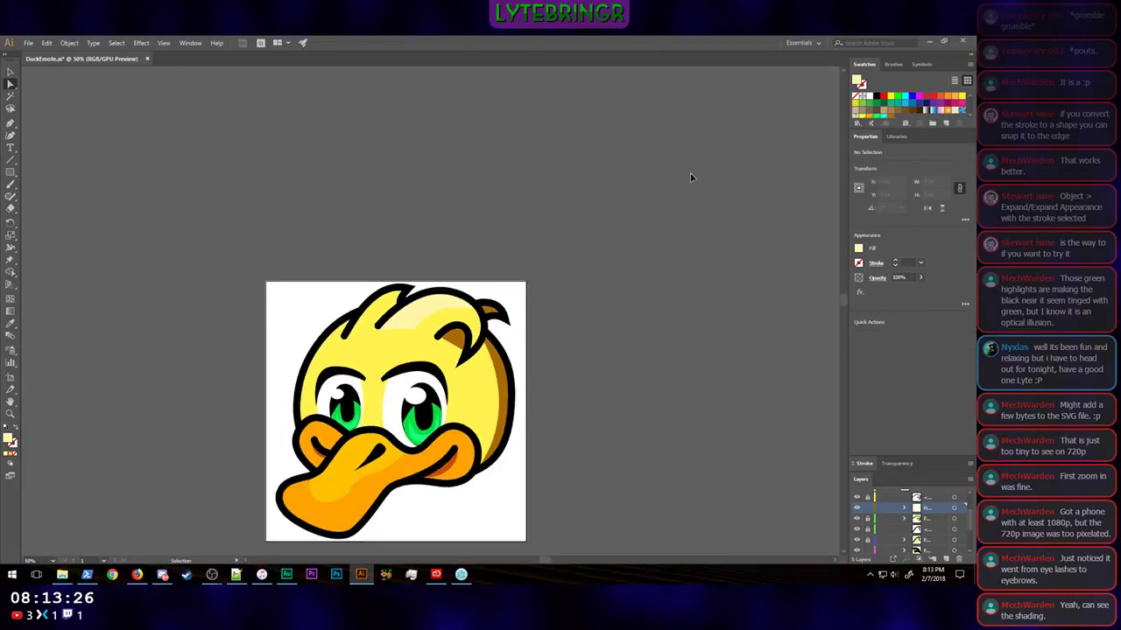
{"action": "key", "text": "ctrl+plus"}
{"action": "key", "text": "ctrl+plus"}
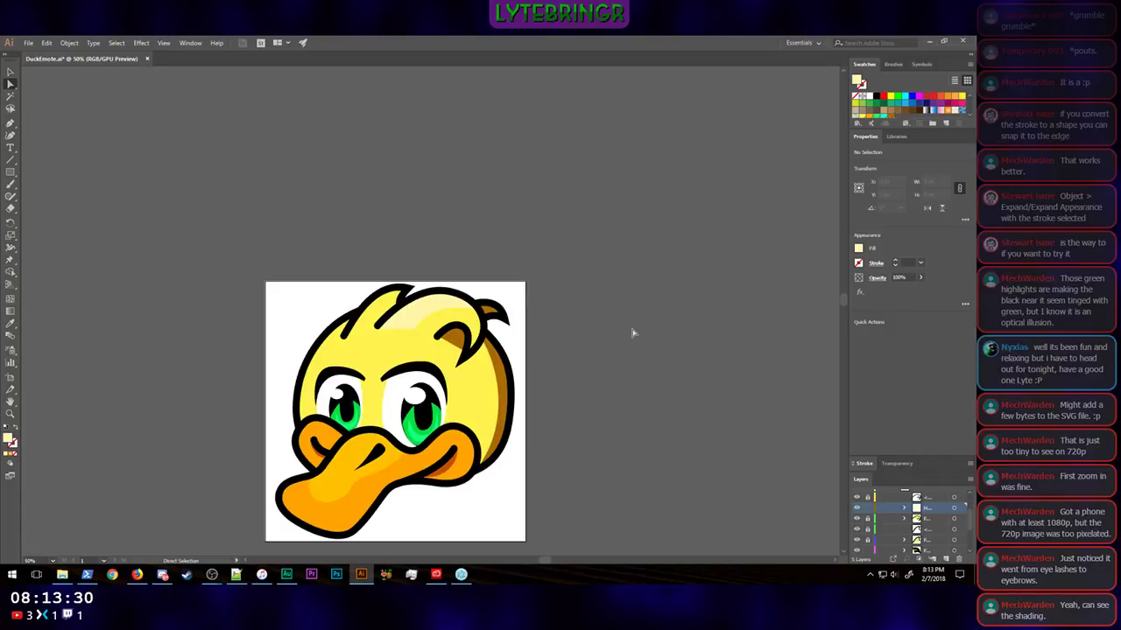
{"action": "key", "text": "ctrl+plus"}
{"action": "key", "text": "ctrl+plus"}
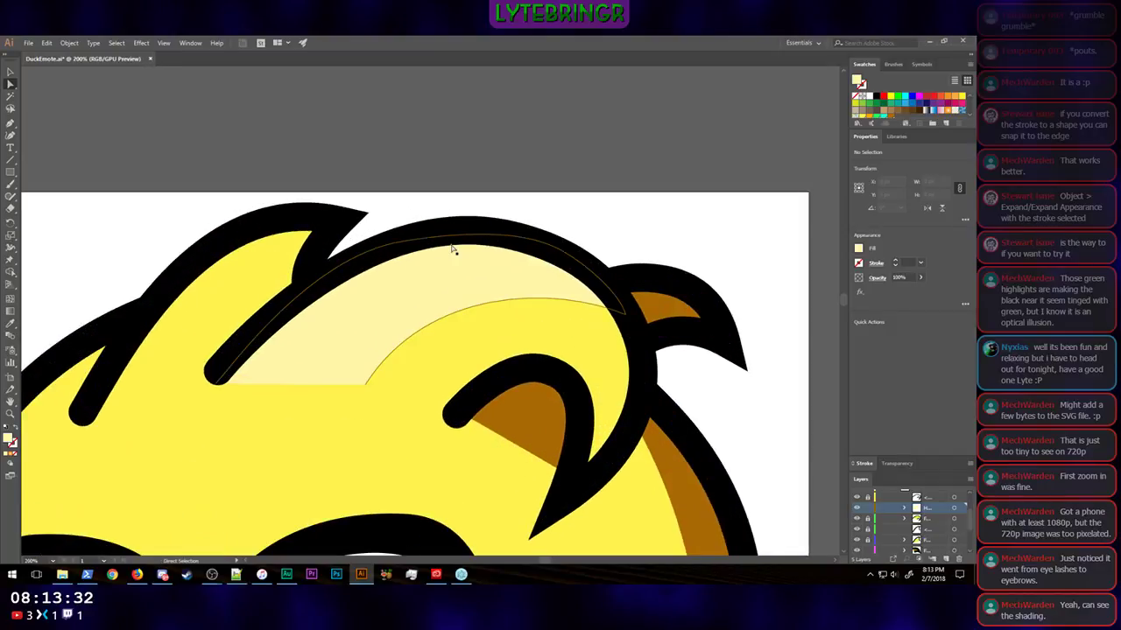
Step: Add a new sublayer and place it between the outline and the yellow fill of the smaller front feather
{"action": "scroll", "coordinate": [482, 258], "scroll_direction": "left", "scroll_amount": 5}
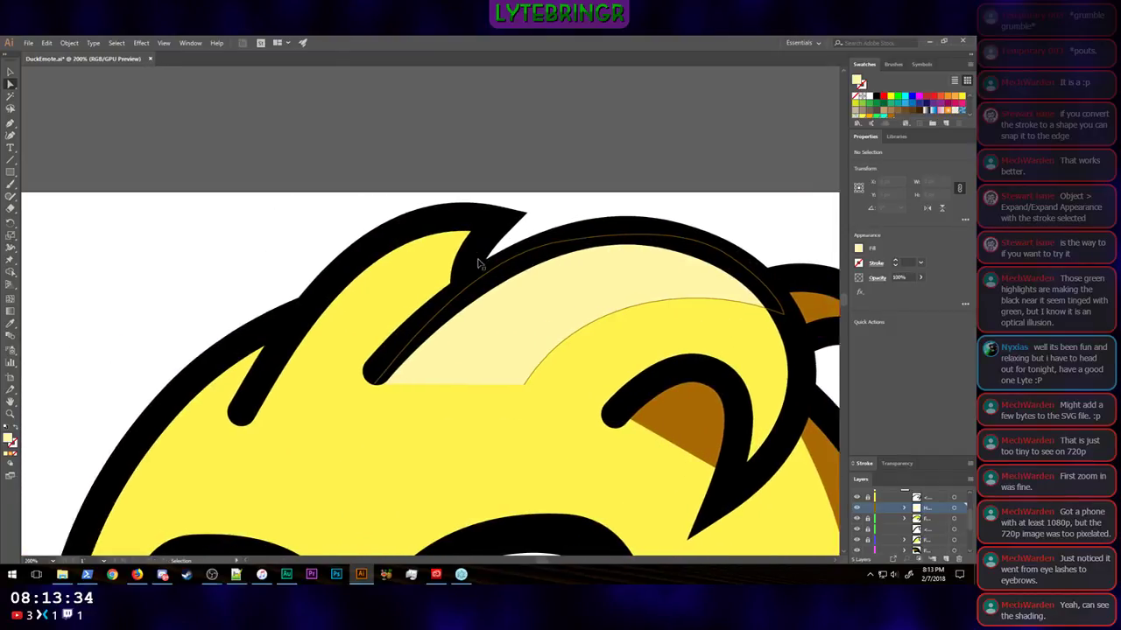
{"action": "key", "text": "a"}
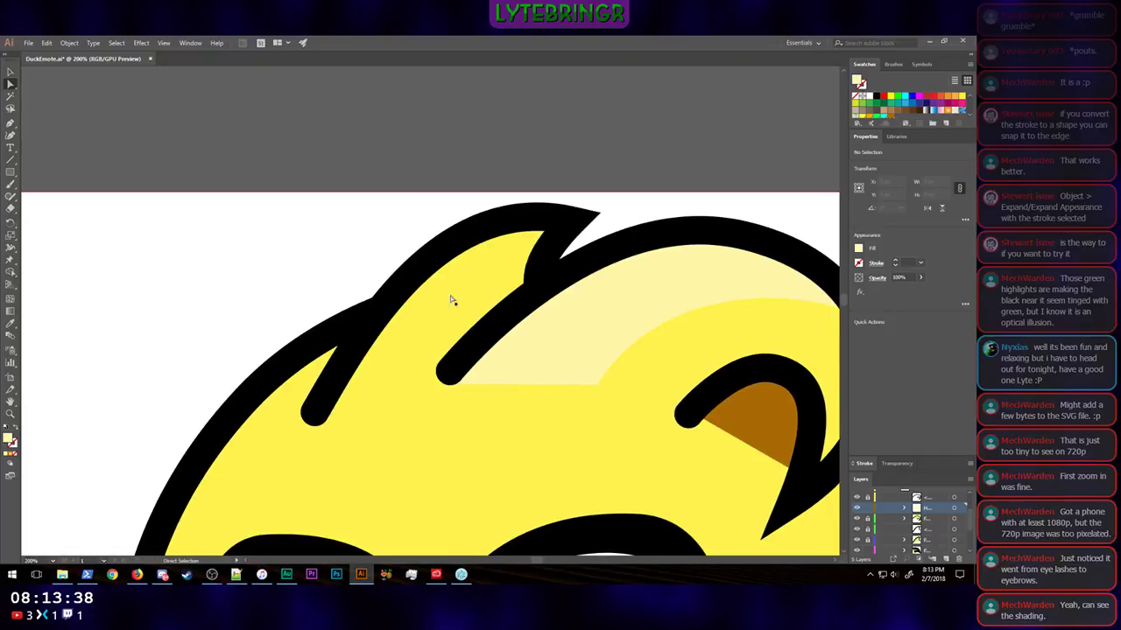
{"action": "left_click", "coordinate": [937, 558]}
{"action": "left_click_drag", "start_coordinate": [929, 509], "coordinate": [937, 546]}
{"action": "scroll", "coordinate": [944, 543], "scroll_direction": "down", "scroll_amount": 1}
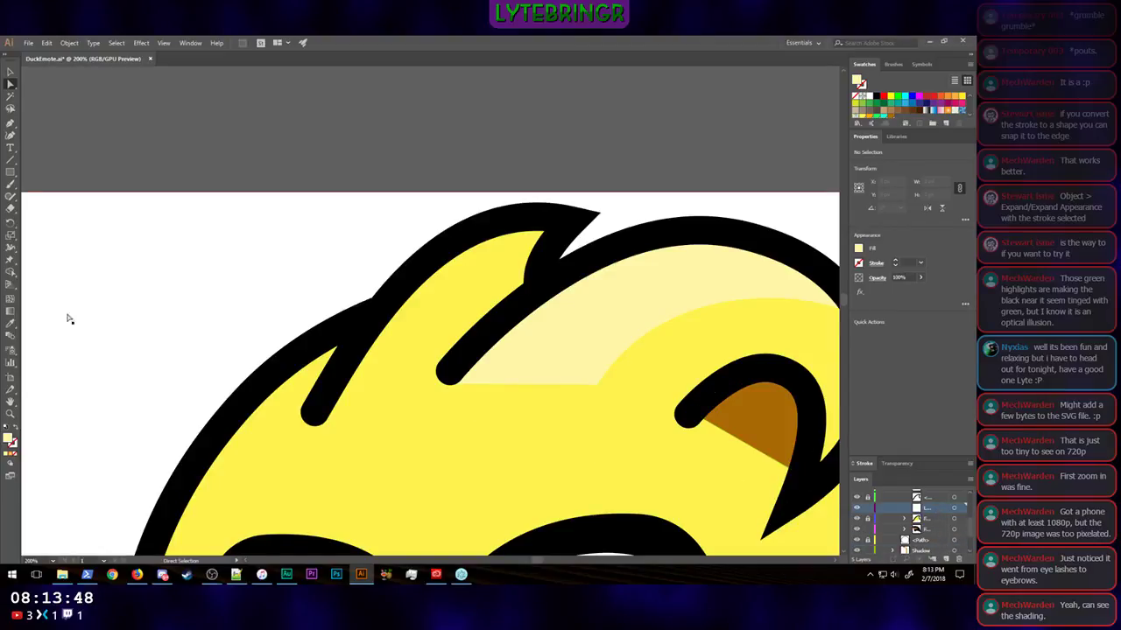
Step: Draw a pale yellow highlight path along the smaller feather's outer outline, curving back down to the rounded end of the large feather's outline
{"action": "left_click", "coordinate": [10, 123]}
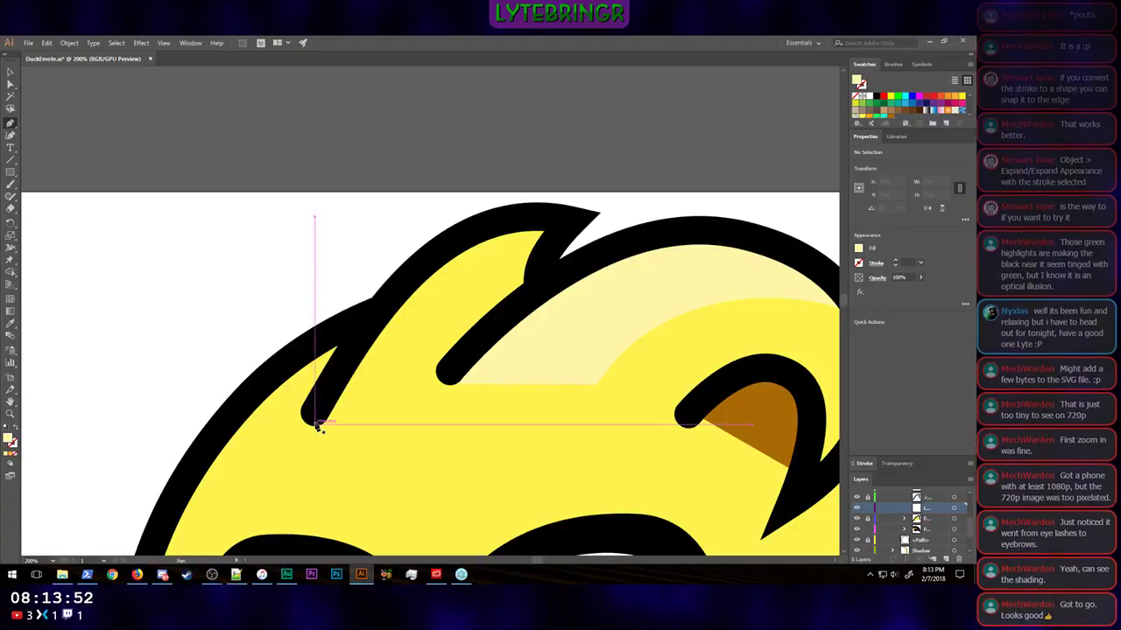
{"action": "left_click_drag", "start_coordinate": [315, 425], "coordinate": [329, 391]}
{"action": "left_click_drag", "start_coordinate": [427, 258], "coordinate": [497, 232]}
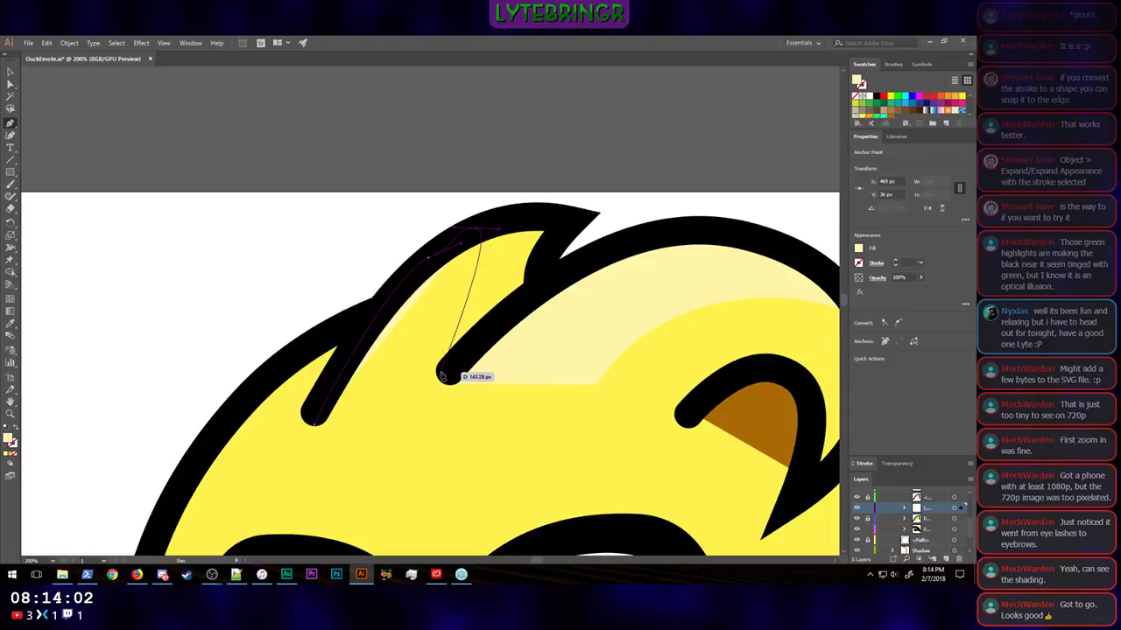
{"action": "mouse_move", "coordinate": [437, 372]}
{"action": "left_mouse_down"}
{"action": "mouse_move", "coordinate": [440, 399]}
{"action": "mouse_move", "coordinate": [470, 433]}
{"action": "mouse_move", "coordinate": [457, 429]}
{"action": "left_mouse_up"}
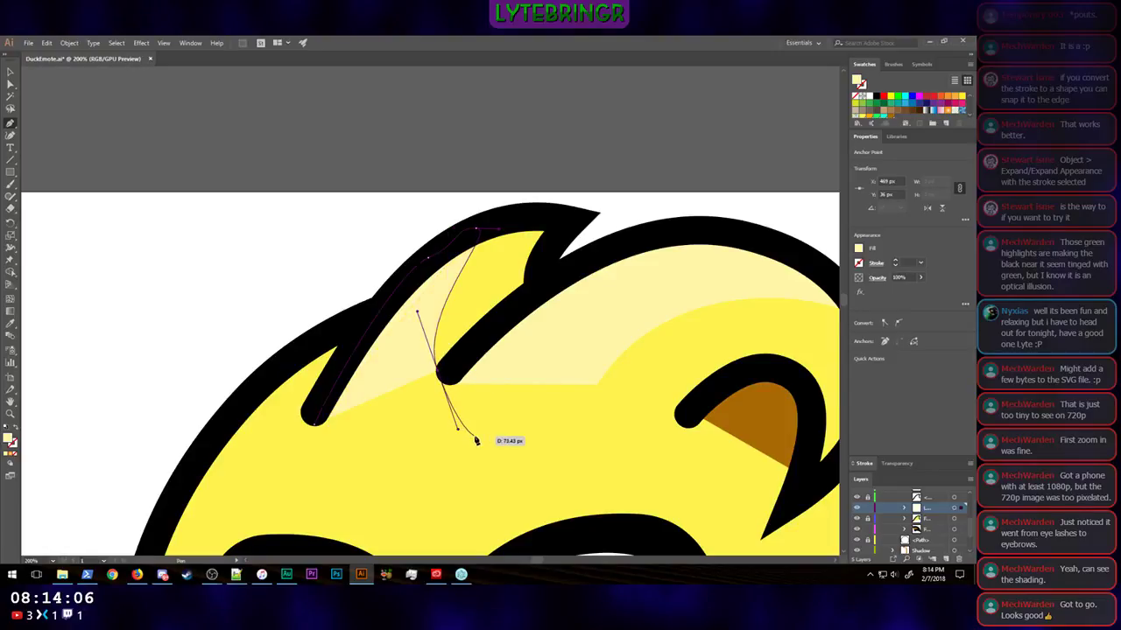
Step: Nudge the small highlight's lower inner anchor down and right onto the rounded end of the large feather's outline
{"action": "left_click", "coordinate": [11, 85]}
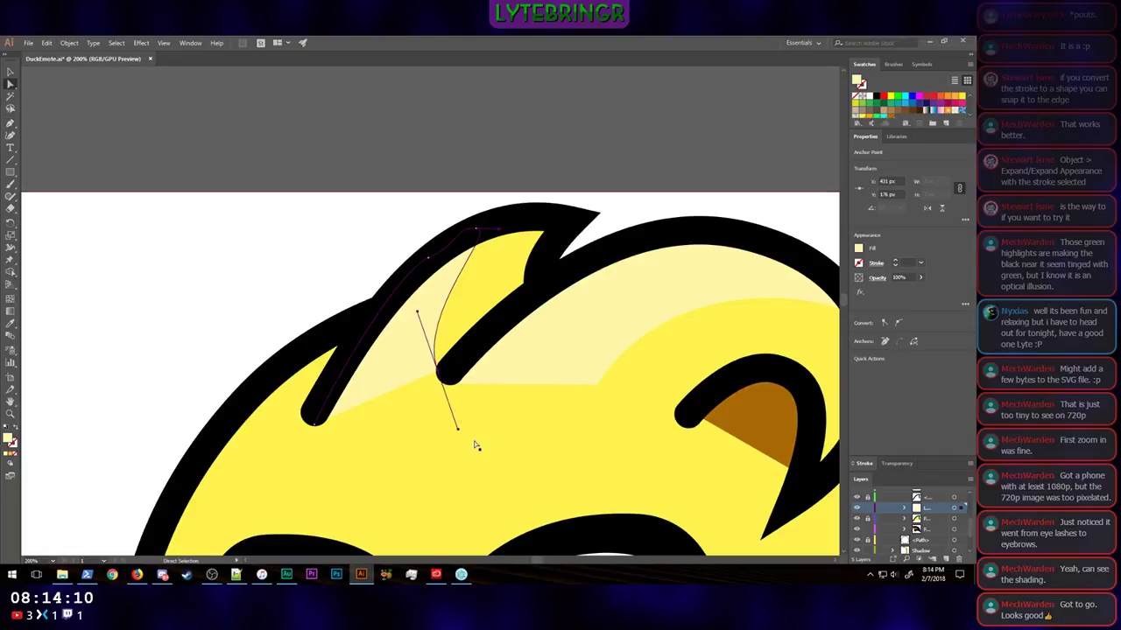
{"action": "key", "text": "Down"}
{"action": "key", "text": "Down"}
{"action": "key", "text": "Down"}
{"action": "key", "text": "Down"}
{"action": "key", "text": "Down"}
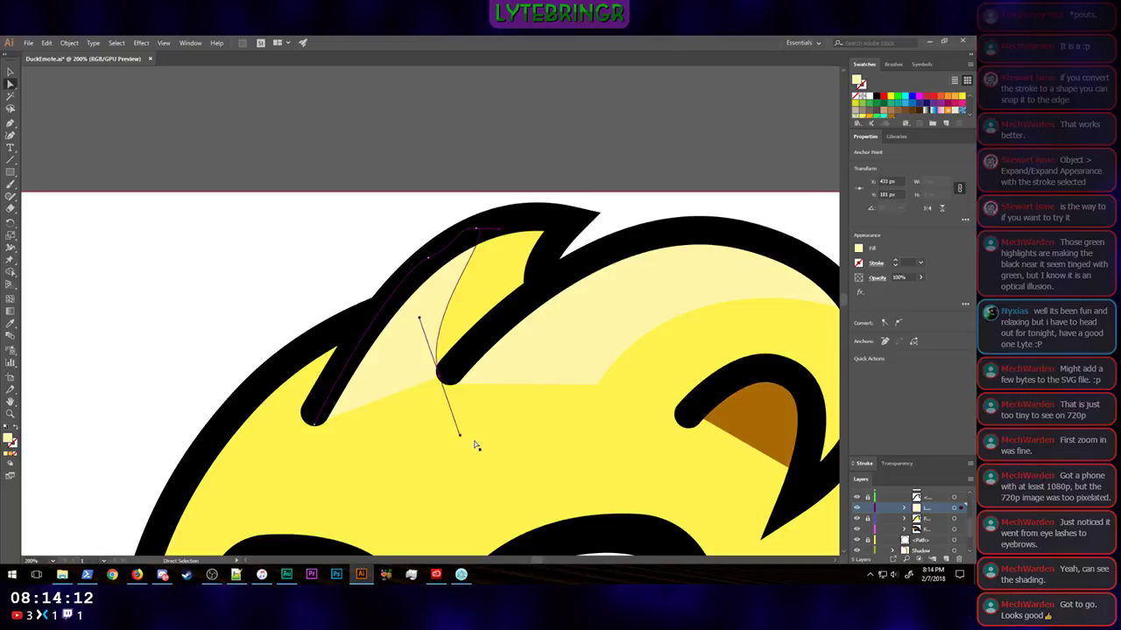
{"action": "key", "text": "Right"}
{"action": "key", "text": "Right"}
{"action": "key", "text": "Right"}
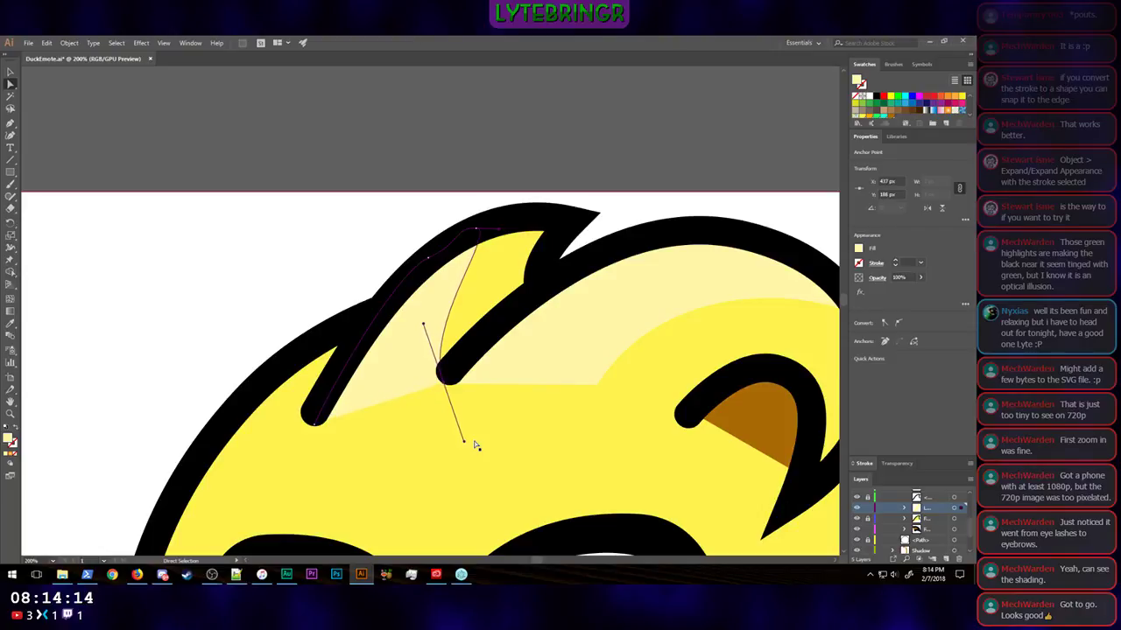
{"action": "key", "text": "Down"}
{"action": "key", "text": "Down"}
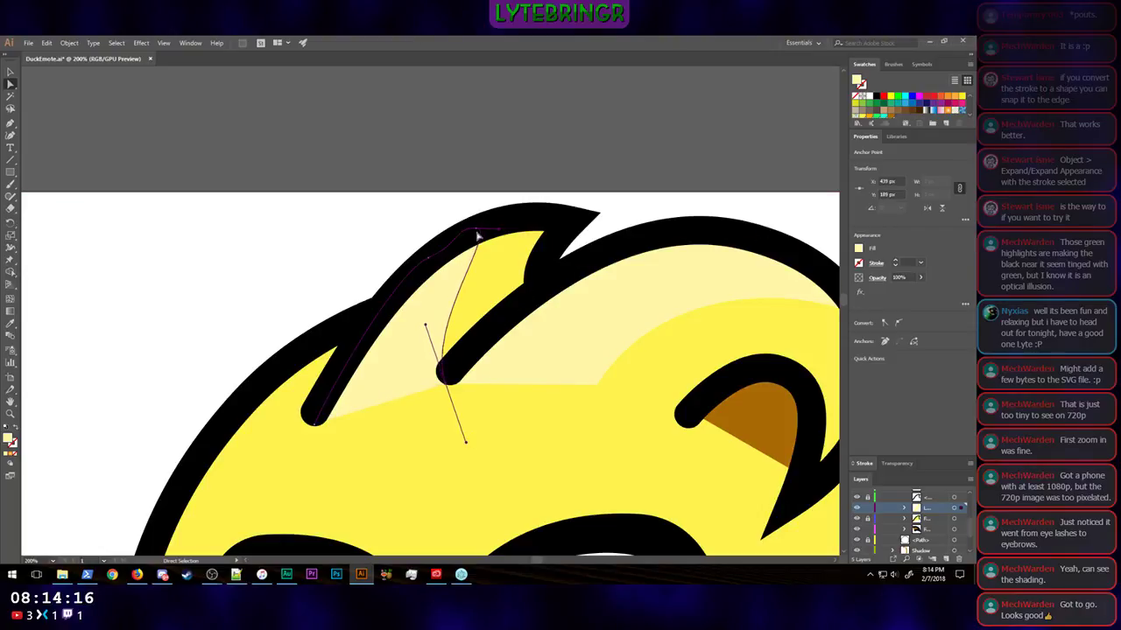
Step: Adjust the curve of the small highlight's inner edge and shift its upper anchor slightly toward the feather's tip, within the outline
{"action": "left_click", "coordinate": [476, 230]}
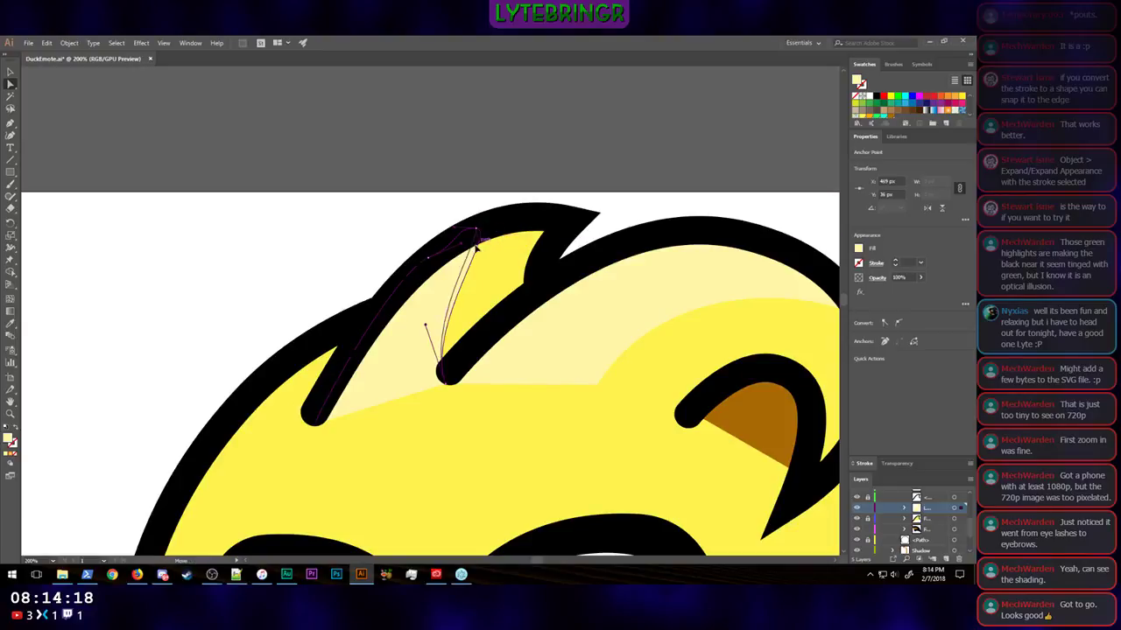
{"action": "left_click_drag", "start_coordinate": [477, 230], "coordinate": [451, 267]}
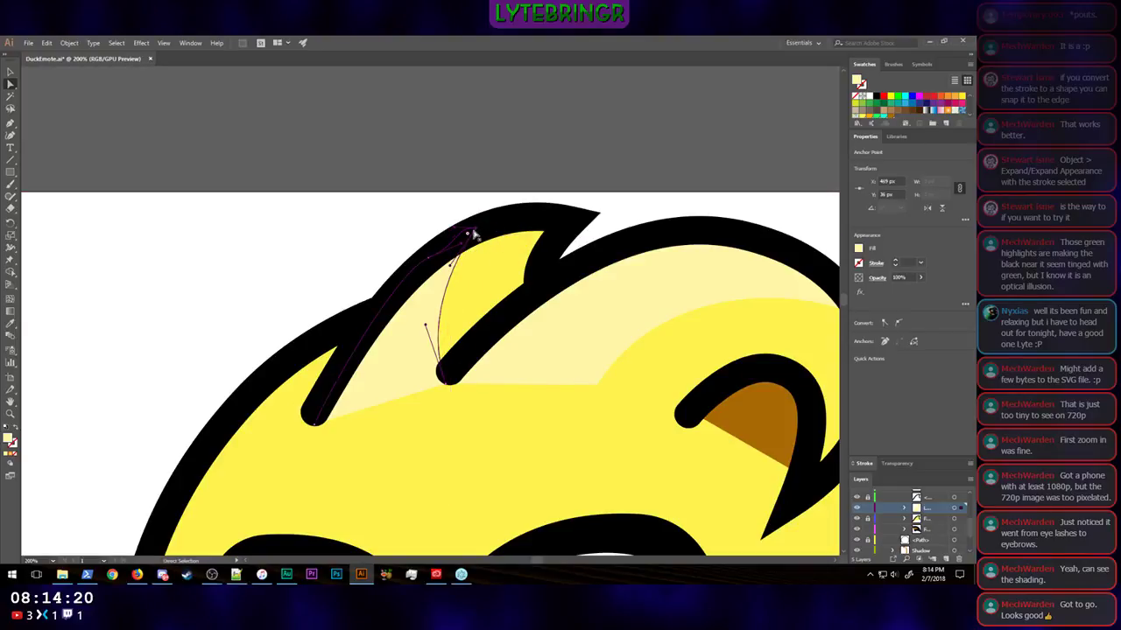
{"action": "left_click_drag", "start_coordinate": [478, 231], "coordinate": [494, 229]}
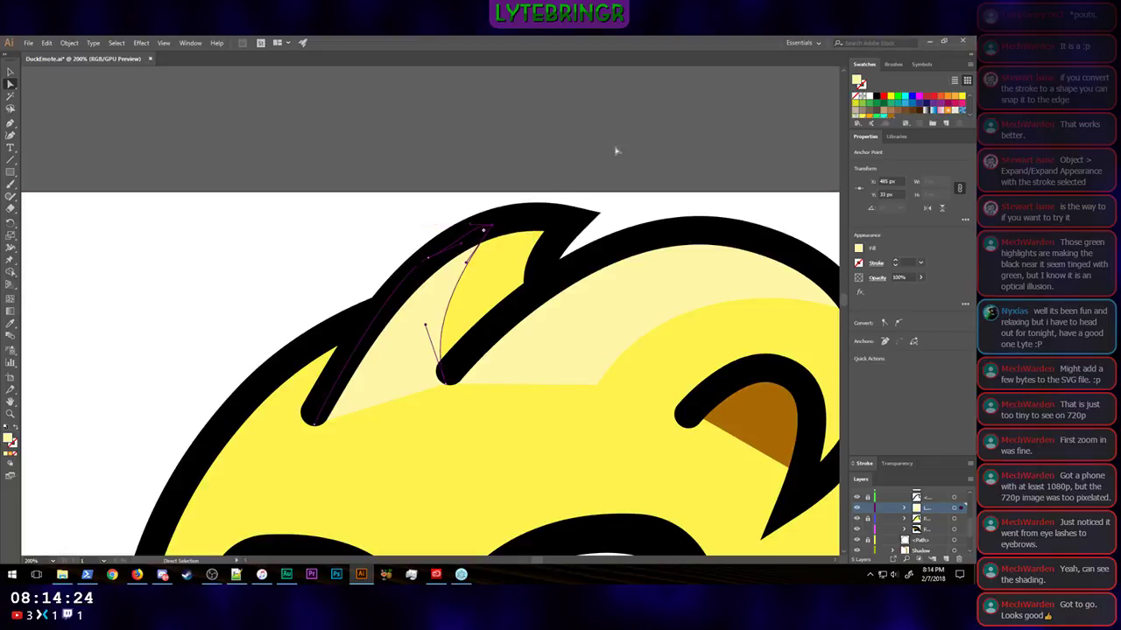
{"action": "left_click", "coordinate": [647, 127]}
Step: Examine the whole duck at several reduced sizes to judge how the feather highlights read at emote scale
{"action": "key", "text": "ctrl+minus"}
{"action": "key", "text": "ctrl+minus"}
{"action": "key", "text": "ctrl+minus"}
{"action": "key", "text": "ctrl+minus"}
{"action": "key", "text": "ctrl+minus"}
{"action": "key", "text": "ctrl+minus"}
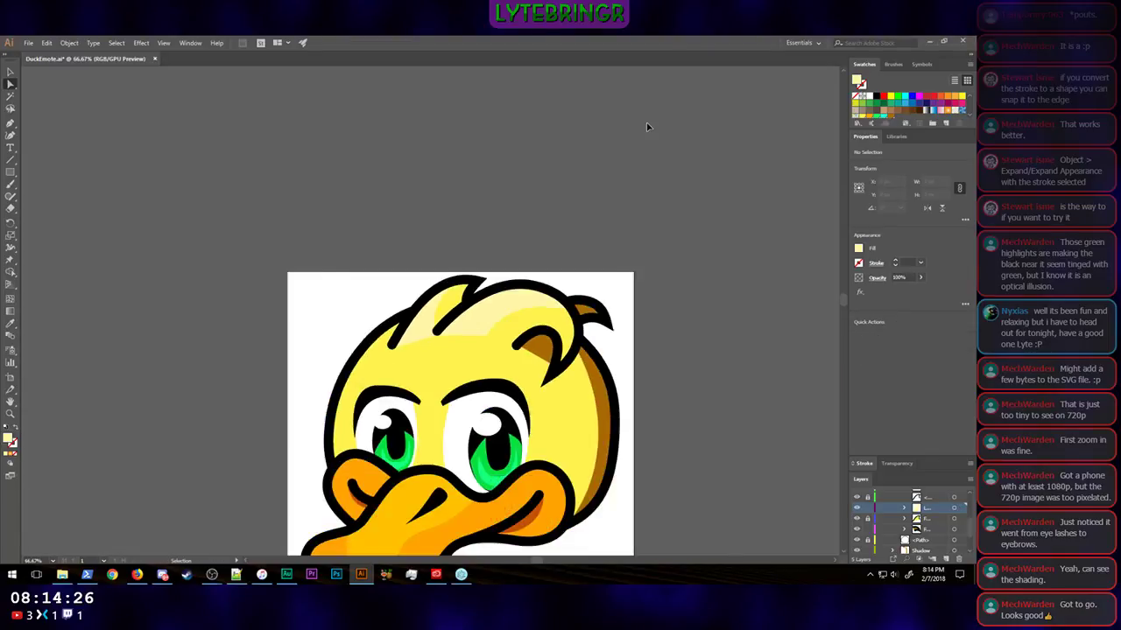
{"action": "key", "text": "ctrl+minus"}
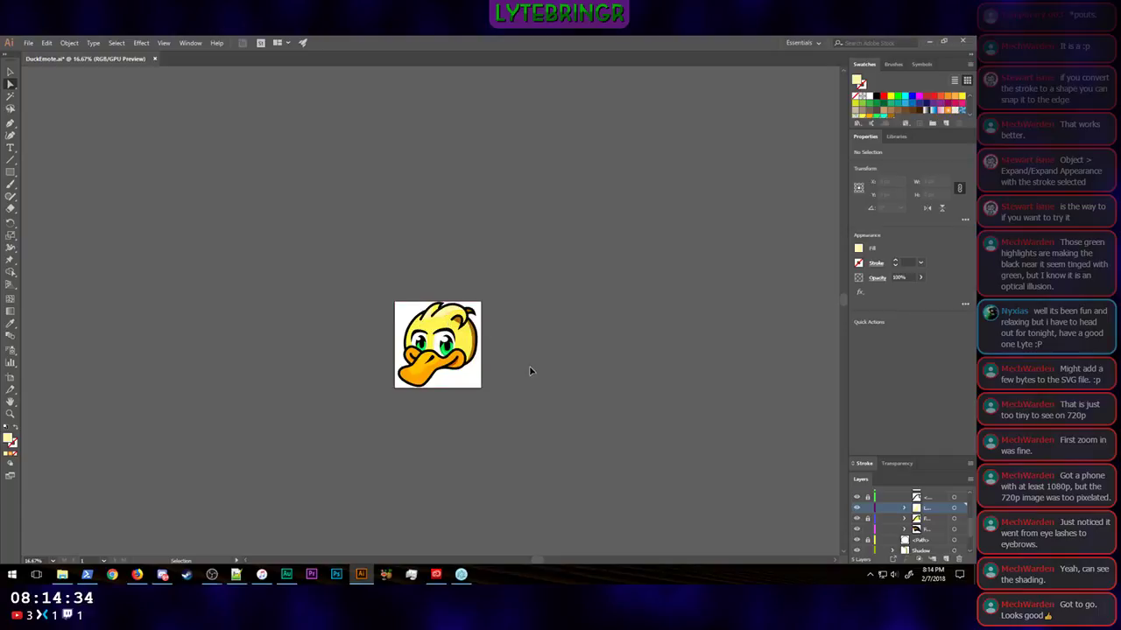
{"action": "key", "text": "ctrl+minus"}
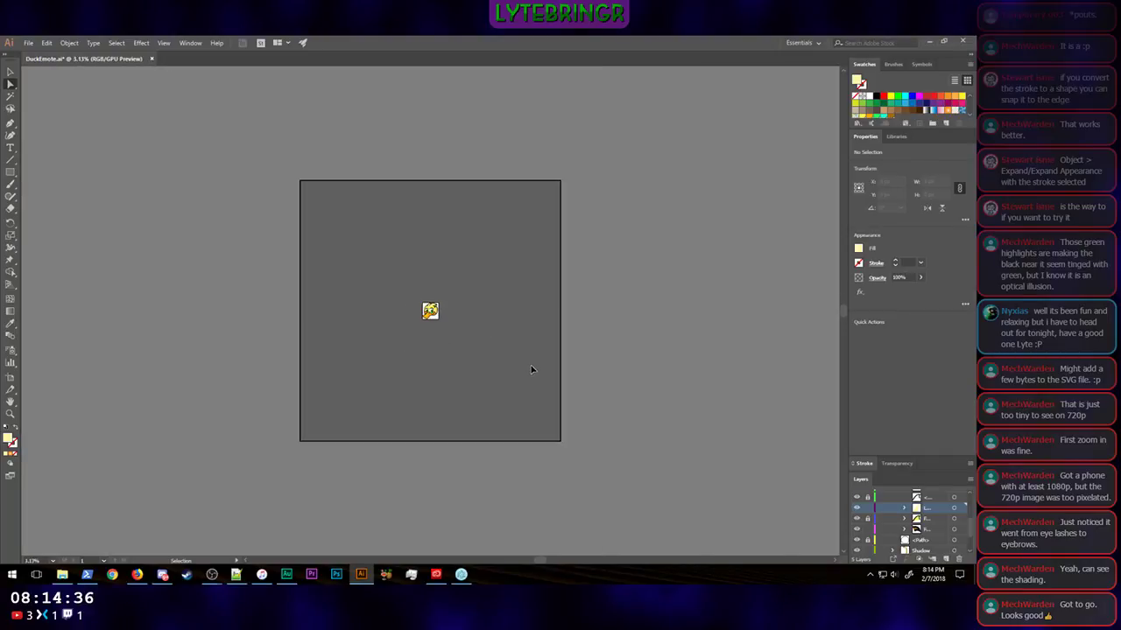
{"action": "key", "text": "ctrl+plus"}
{"action": "key", "text": "ctrl+plus"}
{"action": "key", "text": "a"}
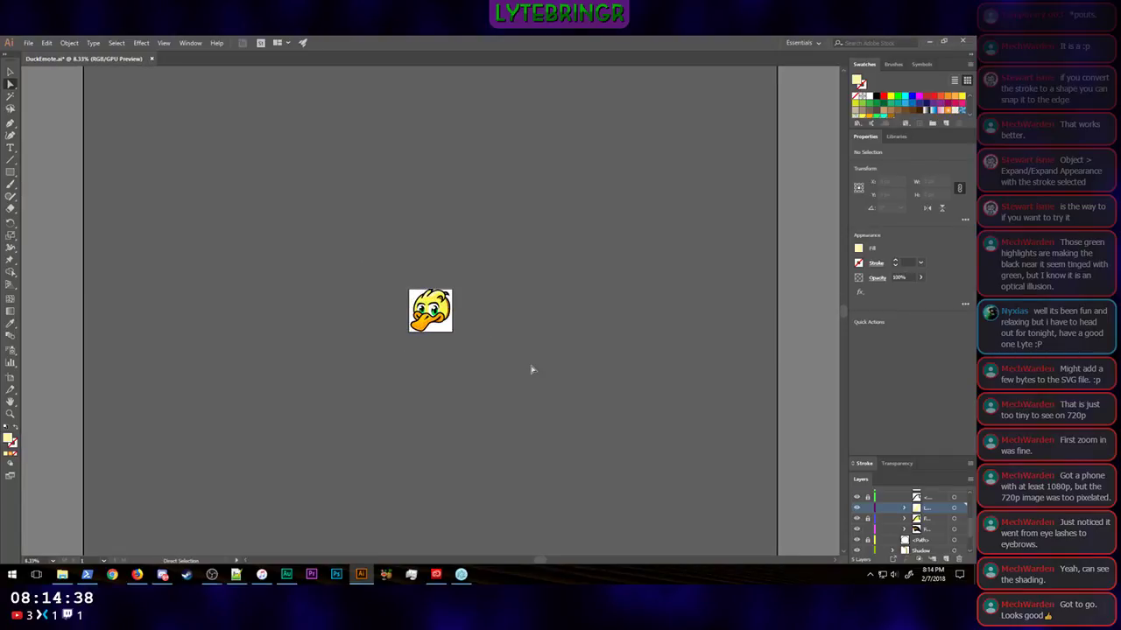
{"action": "key", "text": "ctrl+minus"}
{"action": "key", "text": "ctrl+minus"}
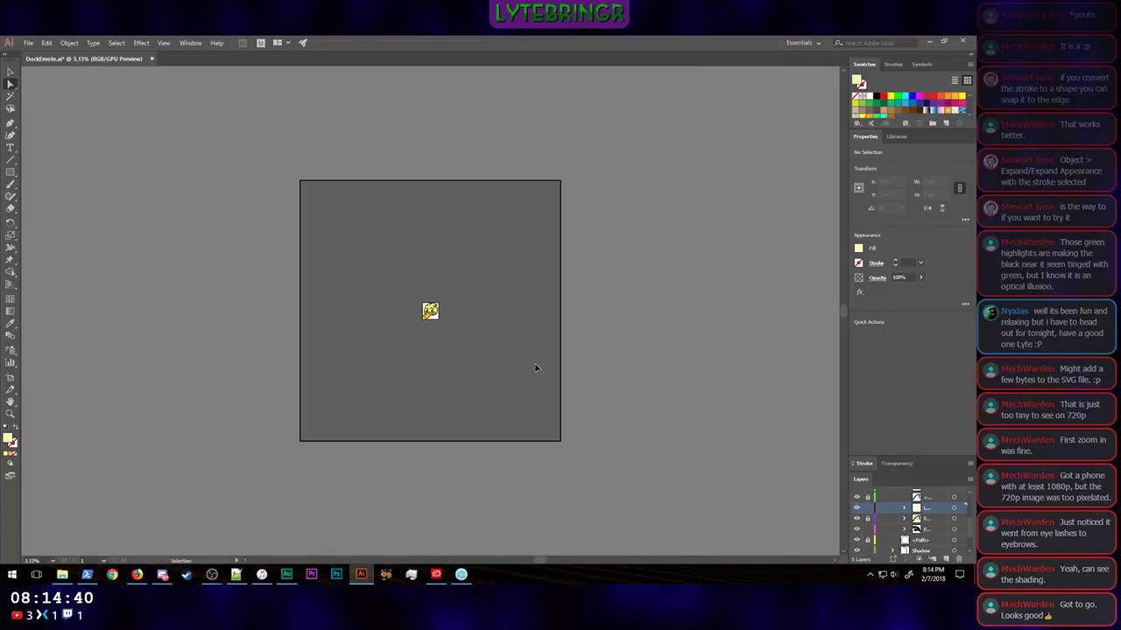
{"action": "key", "text": "ctrl+plus"}
{"action": "key", "text": "ctrl+plus"}
{"action": "key", "text": "ctrl+plus"}
{"action": "key", "text": "ctrl+plus"}
{"action": "key", "text": "ctrl+plus"}
{"action": "key", "text": "ctrl+plus"}
{"action": "key", "text": "ctrl+plus"}
{"action": "key", "text": "ctrl+plus"}
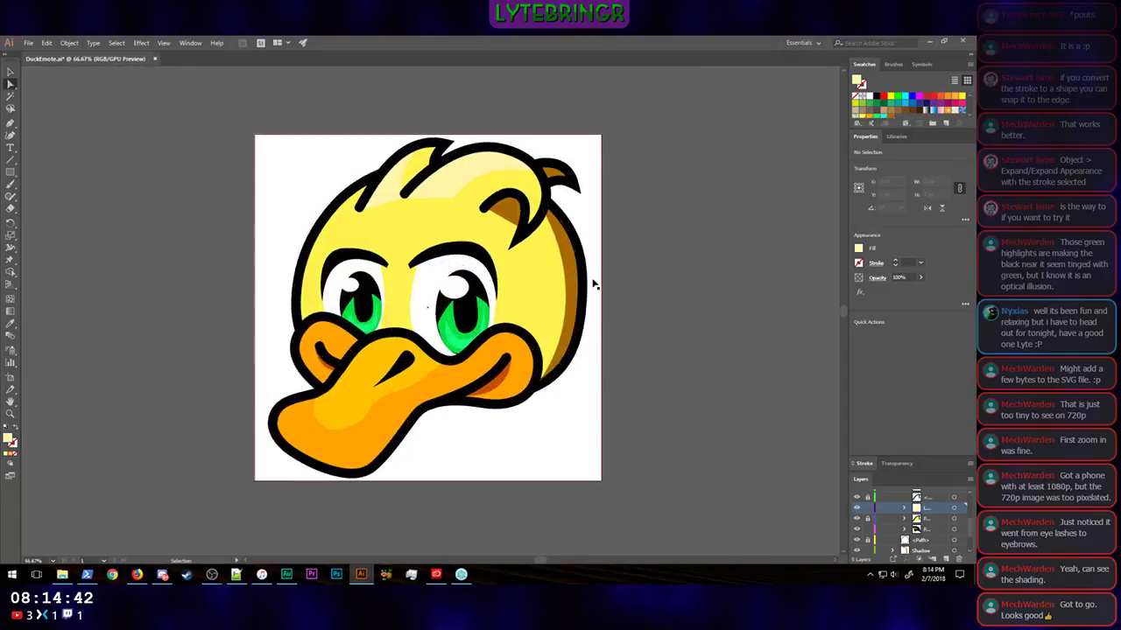
Step: Draw a flat pale yellow ellipse about 359 px wide and 107 px high on the forehead above the eyebrows
{"action": "scroll", "coordinate": [597, 279], "scroll_direction": "up", "scroll_amount": 1}
{"action": "key", "text": "ctrl+plus"}
{"action": "key", "text": "ctrl+plus"}
{"action": "scroll", "coordinate": [603, 277], "scroll_direction": "up", "scroll_amount": 1}
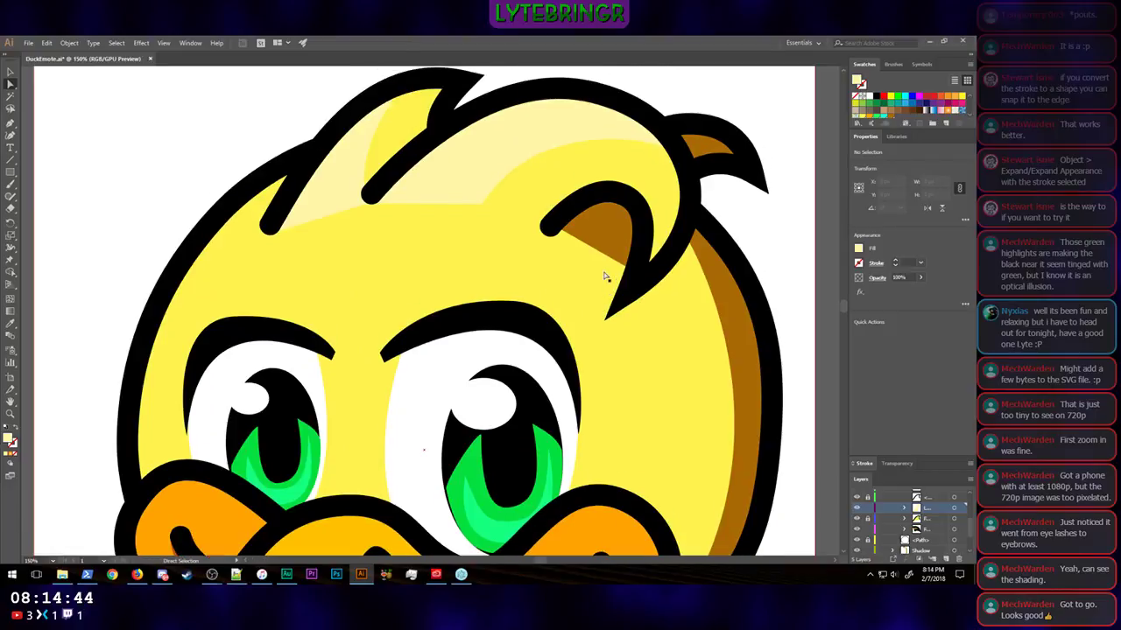
{"action": "left_click", "coordinate": [11, 173]}
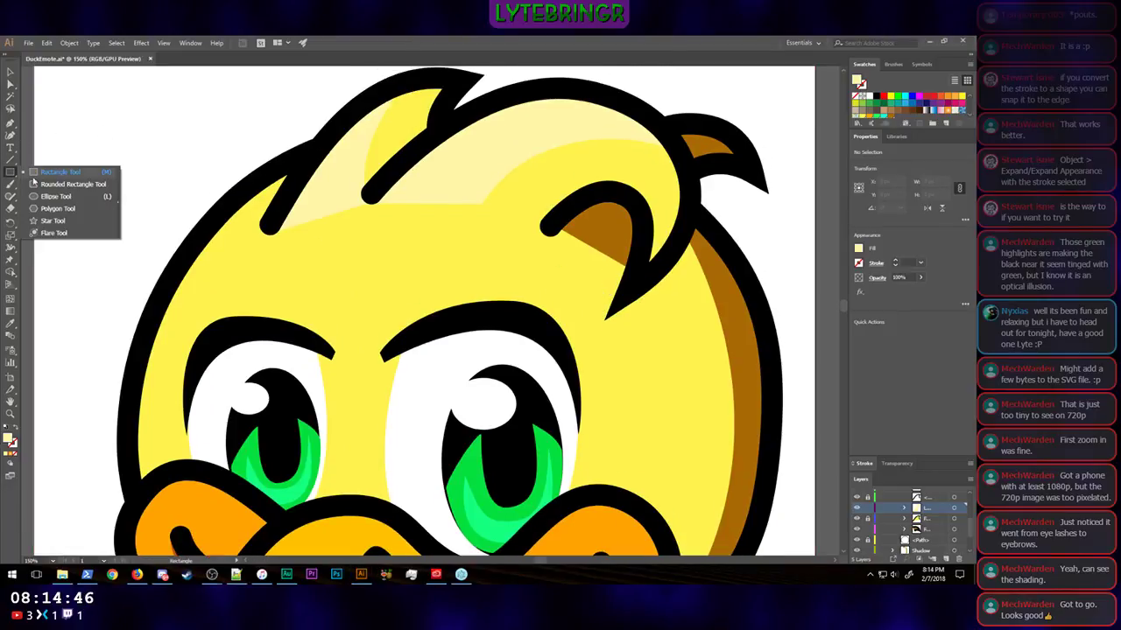
{"action": "left_click", "coordinate": [55, 196]}
{"action": "left_click_drag", "start_coordinate": [242, 224], "coordinate": [517, 306]}
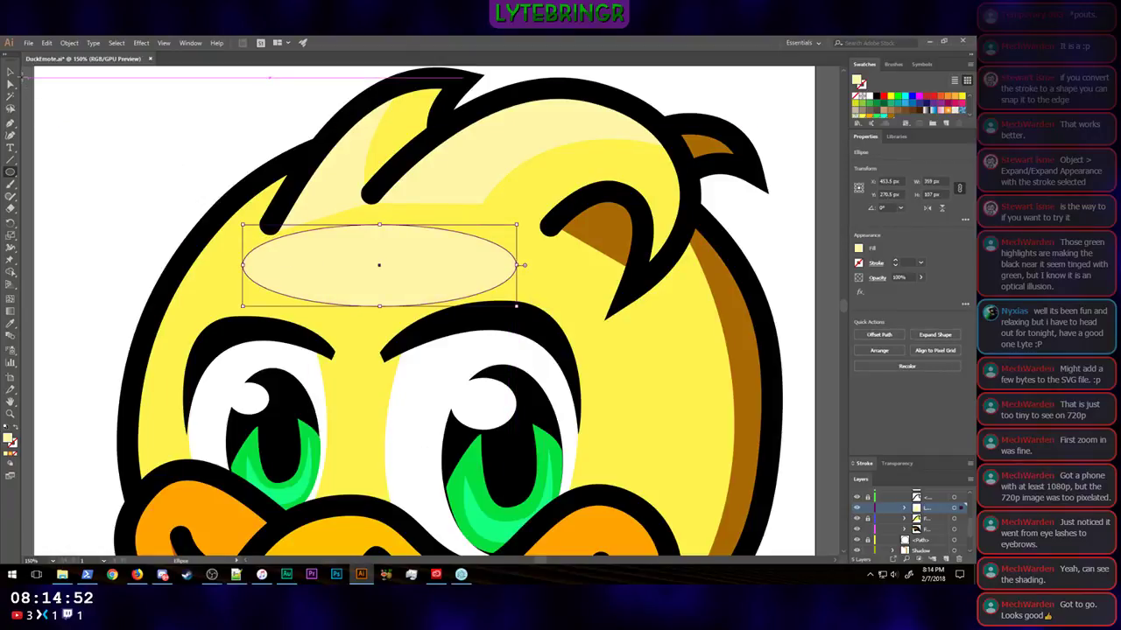
Step: Rotate the forehead ellipse about 6.7° counterclockwise and move it about 30 px up and 10 px left, against the feather bases
{"action": "key", "text": "v"}
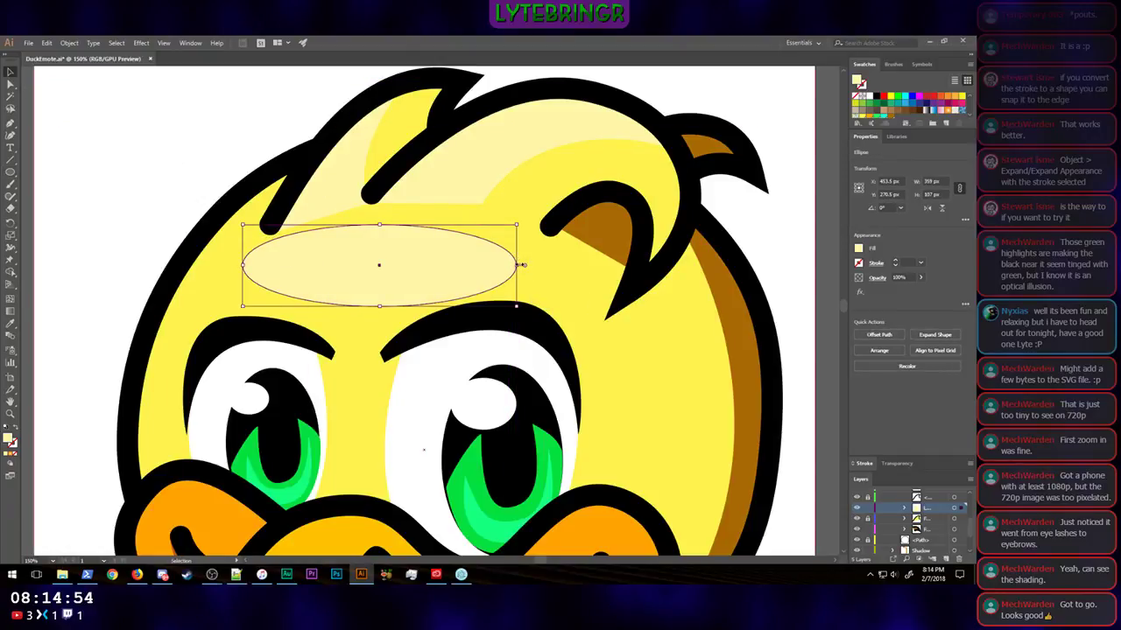
{"action": "left_click_drag", "start_coordinate": [521, 262], "coordinate": [520, 248]}
{"action": "key", "text": "shift+Up"}
{"action": "key", "text": "shift+Up"}
{"action": "key", "text": "shift+Up"}
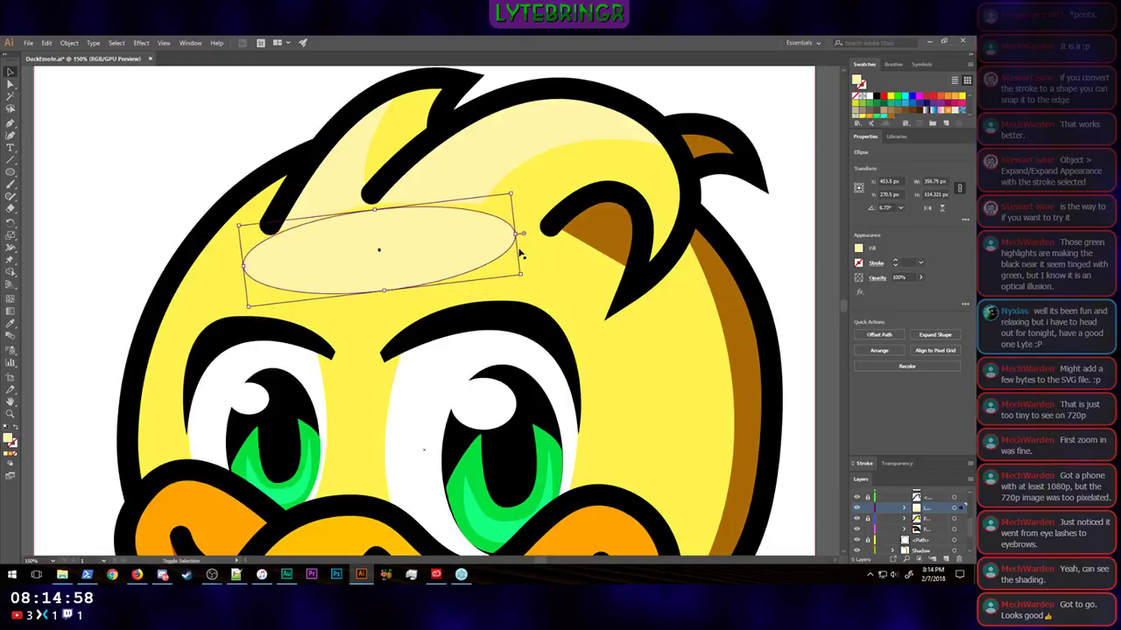
{"action": "key", "text": "shift+Left"}
{"action": "key", "text": "shift+Up"}
{"action": "key", "text": "Down"}
{"action": "key", "text": "Down"}
{"action": "key", "text": "Down"}
{"action": "key", "text": "Down"}
{"action": "key", "text": "Down"}
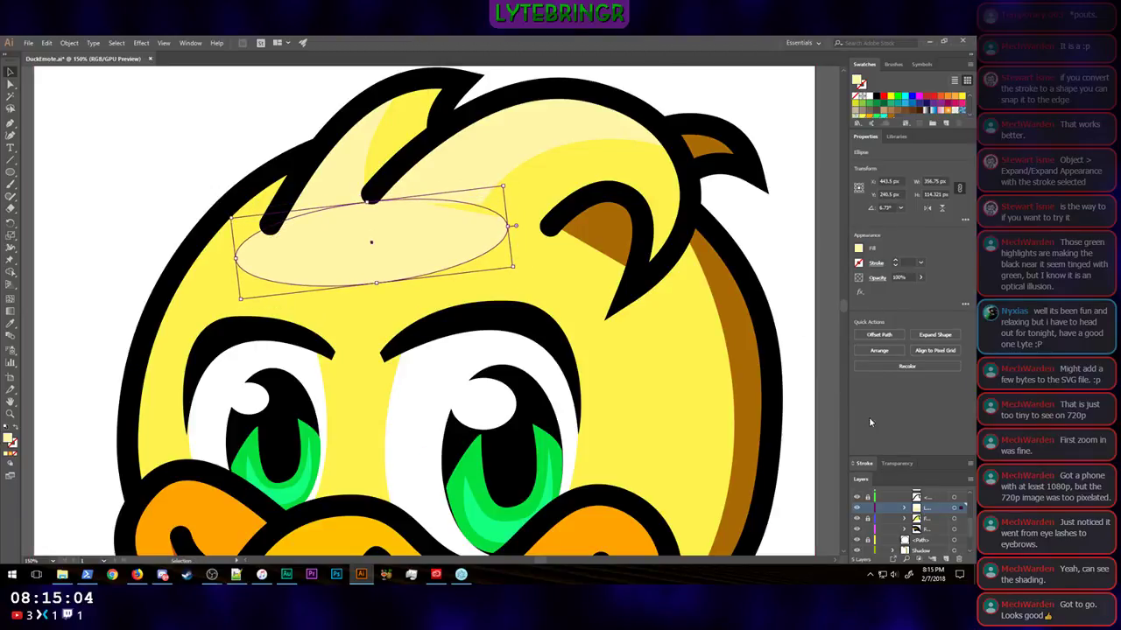
Step: Paste the forehead ellipse in place on the sublayer that holds the large front feather's highlight
{"action": "scroll", "coordinate": [934, 532], "scroll_direction": "up", "scroll_amount": 3}
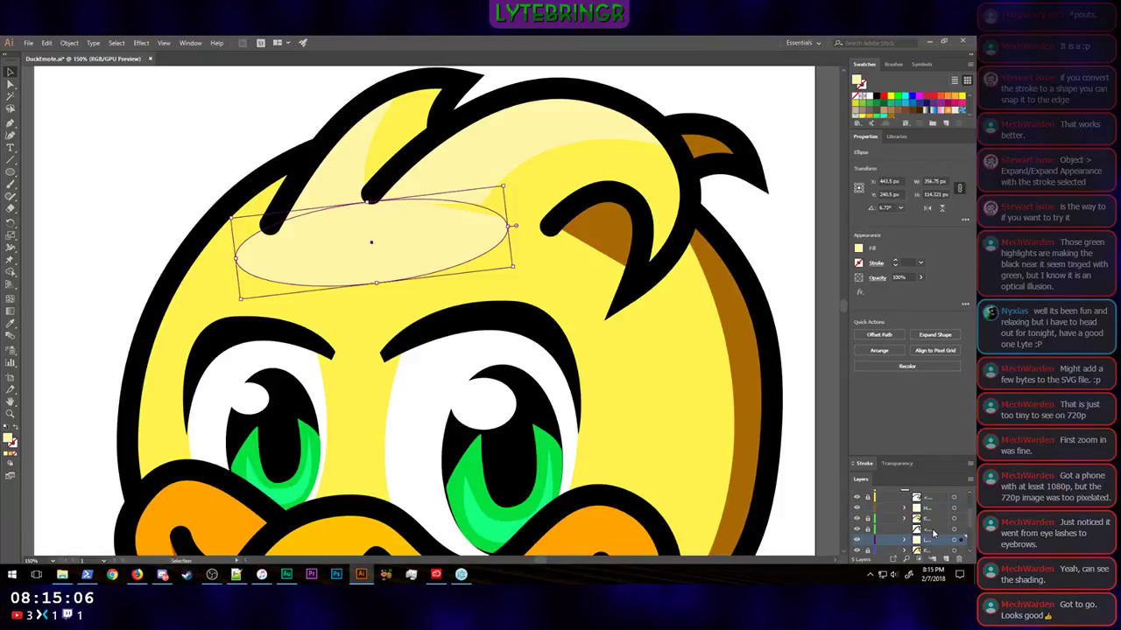
{"action": "scroll", "coordinate": [933, 534], "scroll_direction": "down", "scroll_amount": 3}
{"action": "scroll", "coordinate": [934, 533], "scroll_direction": "up", "scroll_amount": 3}
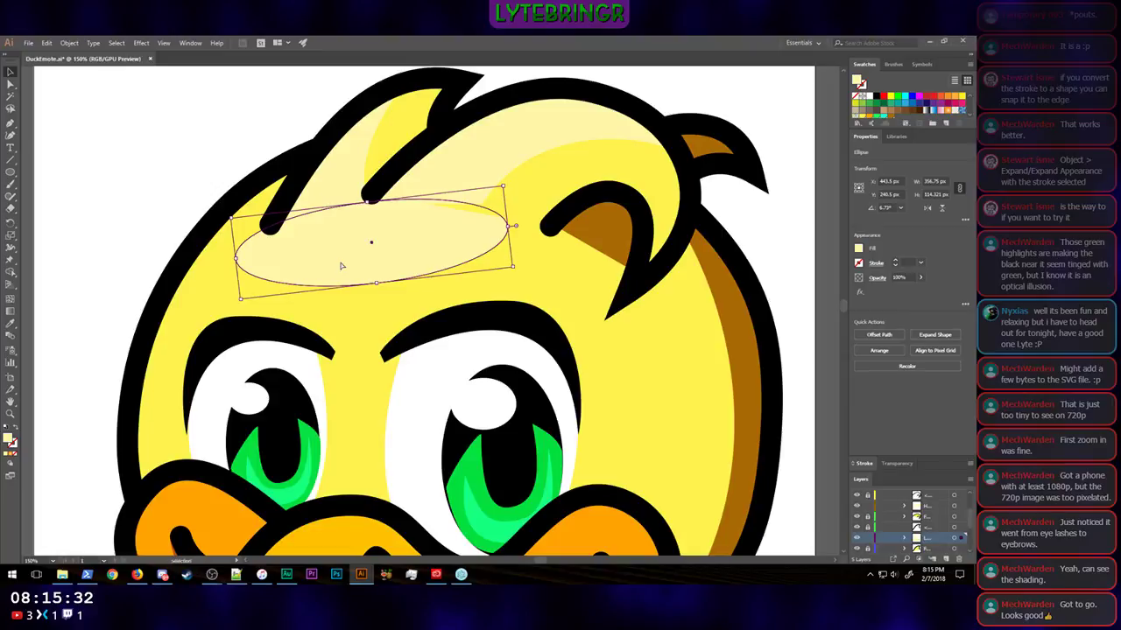
{"action": "key", "text": "a"}
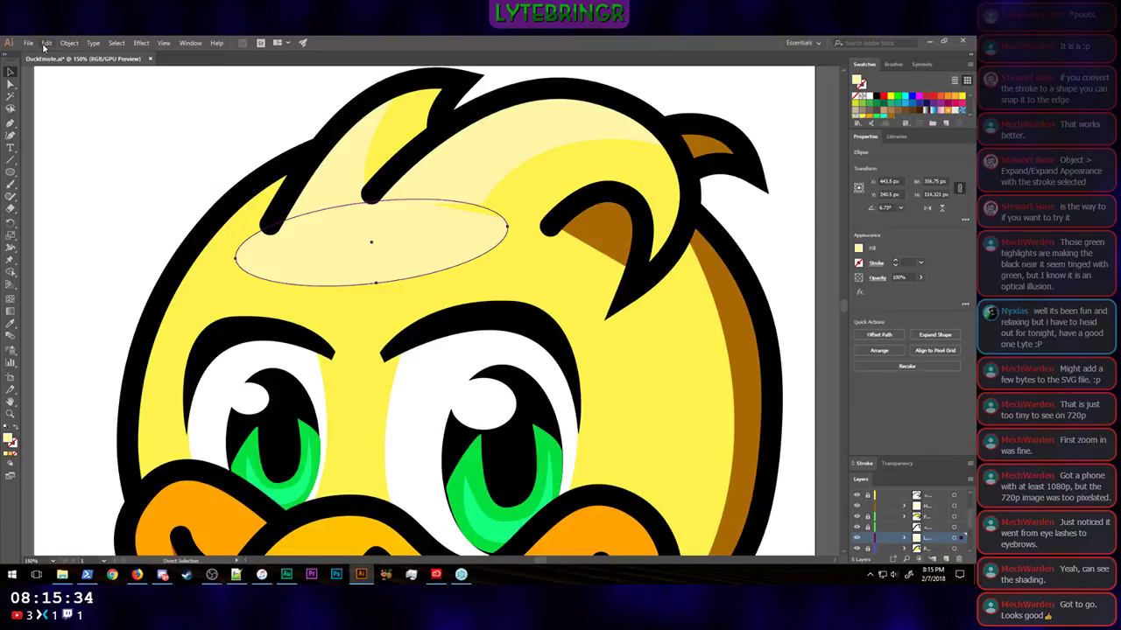
{"action": "key", "text": "v"}
{"action": "left_click", "coordinate": [936, 509]}
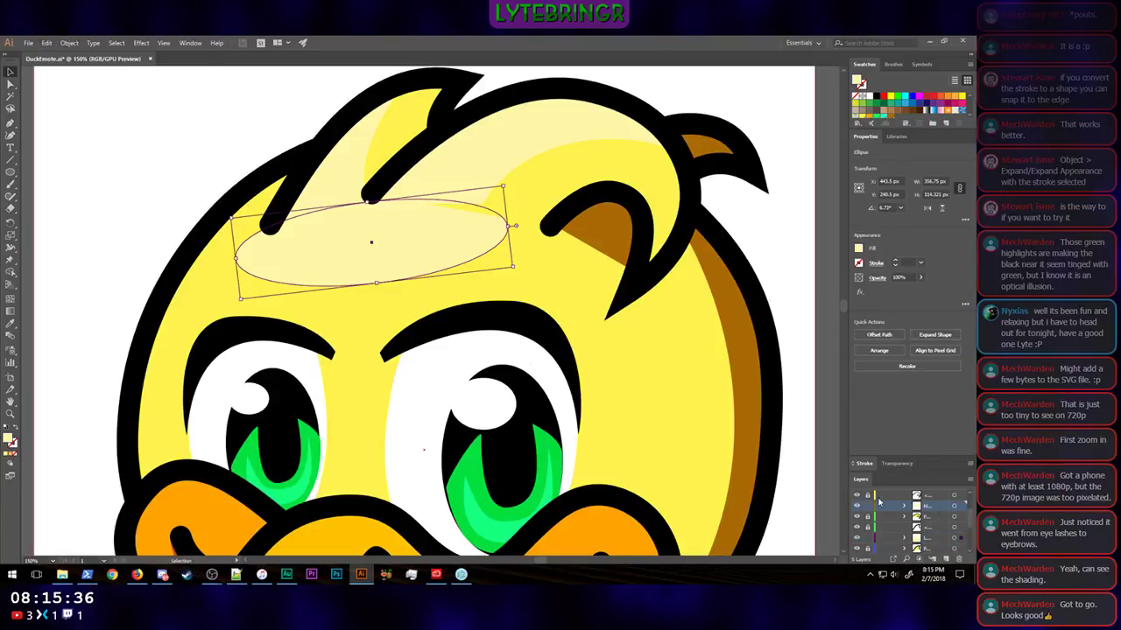
{"action": "left_click", "coordinate": [47, 42]}
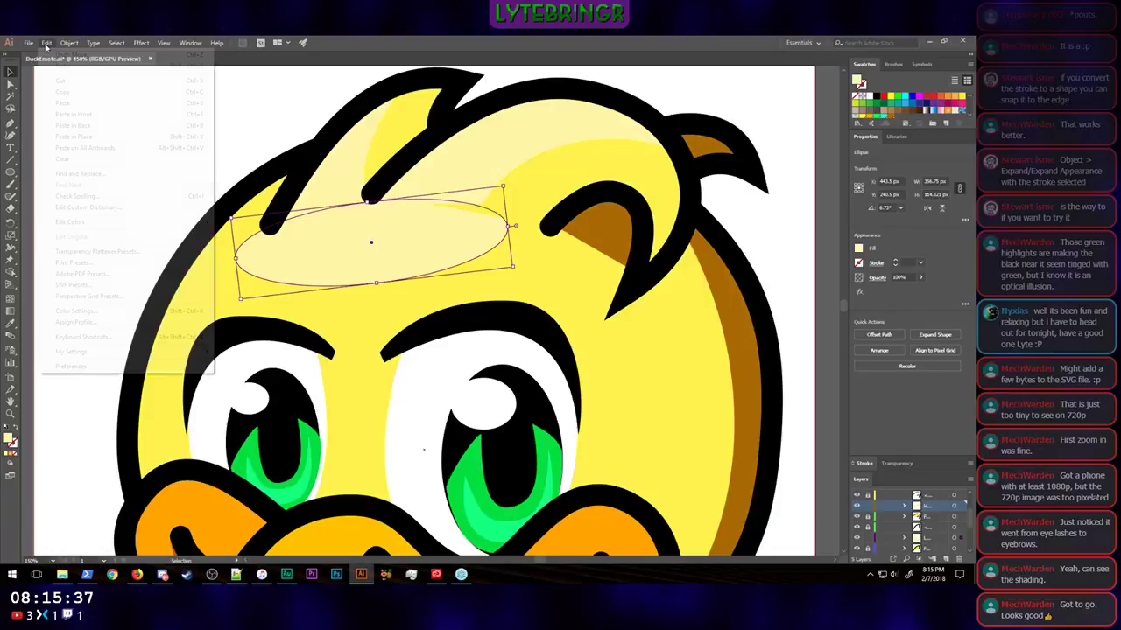
{"action": "left_click", "coordinate": [88, 140]}
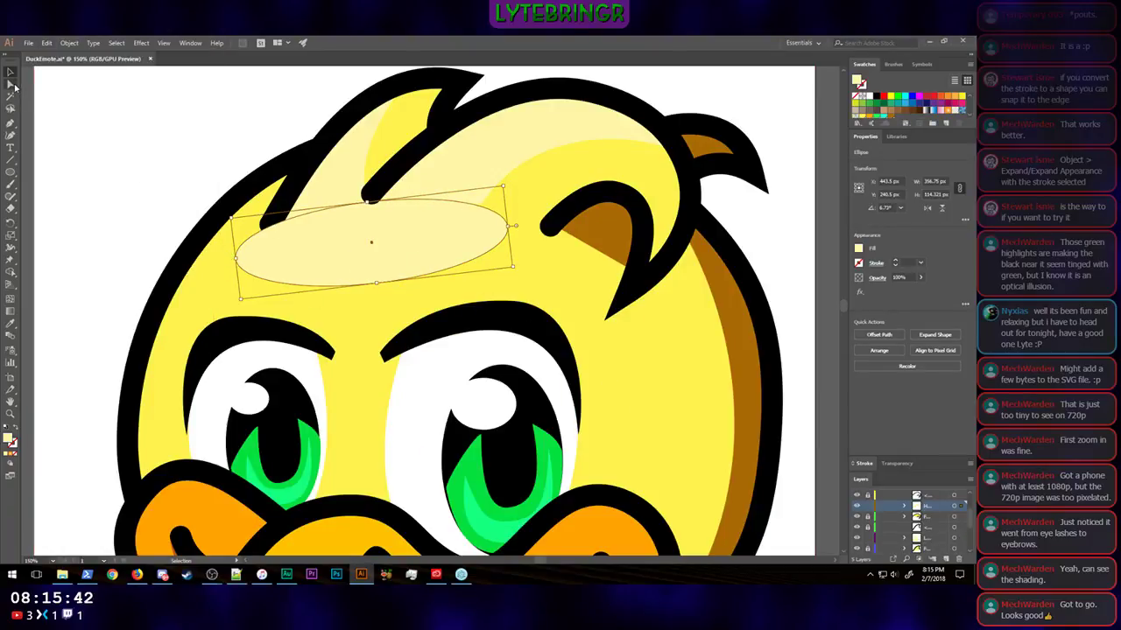
Step: Delete the duplicate of the forehead ellipse, removing its leftmost anchor point first and the remaining right half after that
{"action": "key", "text": "a"}
{"action": "left_click", "coordinate": [236, 261]}
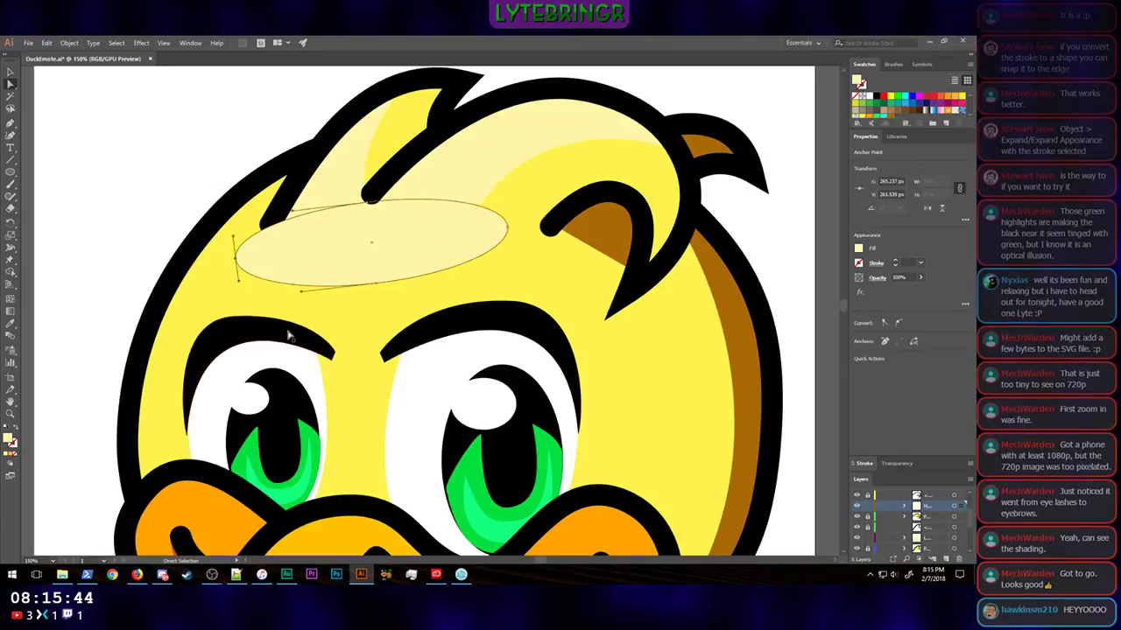
{"action": "key", "text": "Delete"}
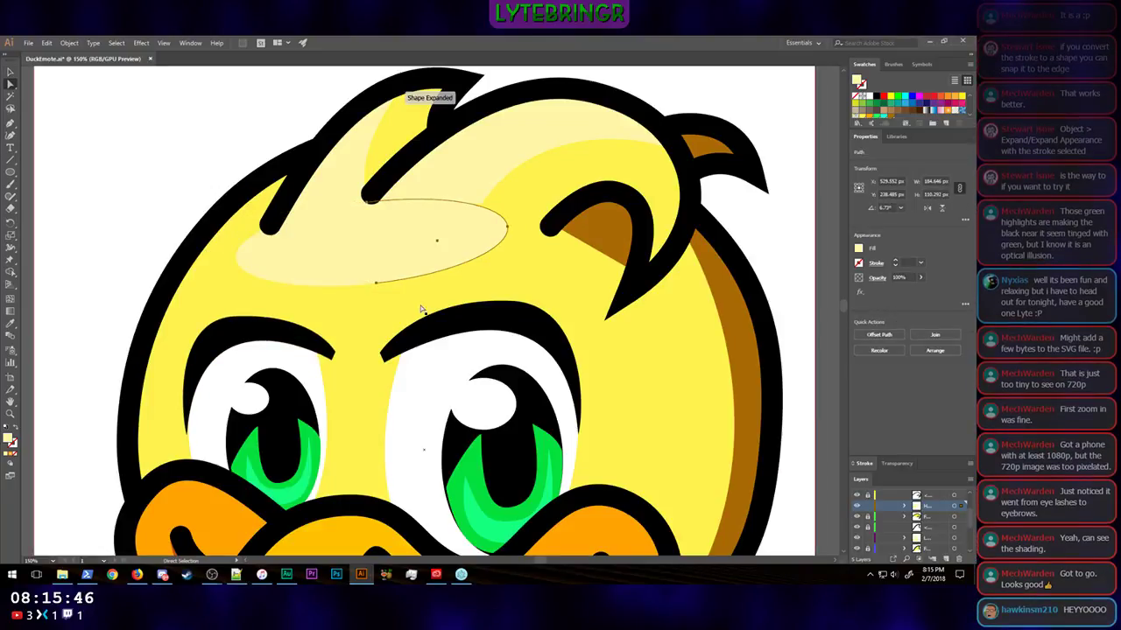
{"action": "left_click", "coordinate": [817, 189]}
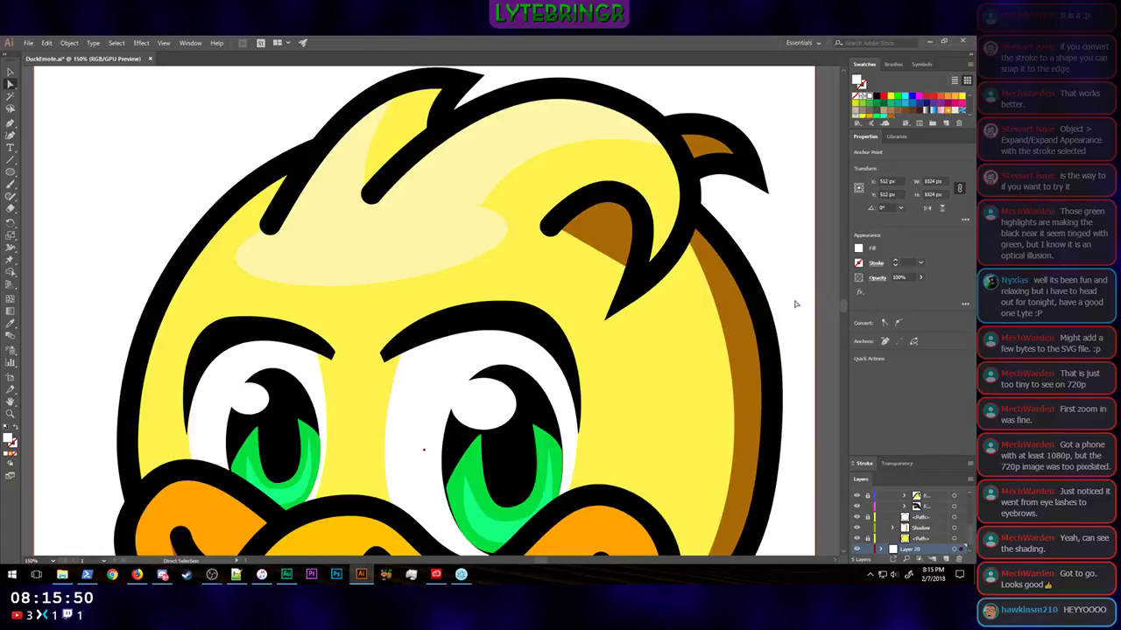
{"action": "left_click", "coordinate": [11, 73]}
{"action": "left_click", "coordinate": [391, 263]}
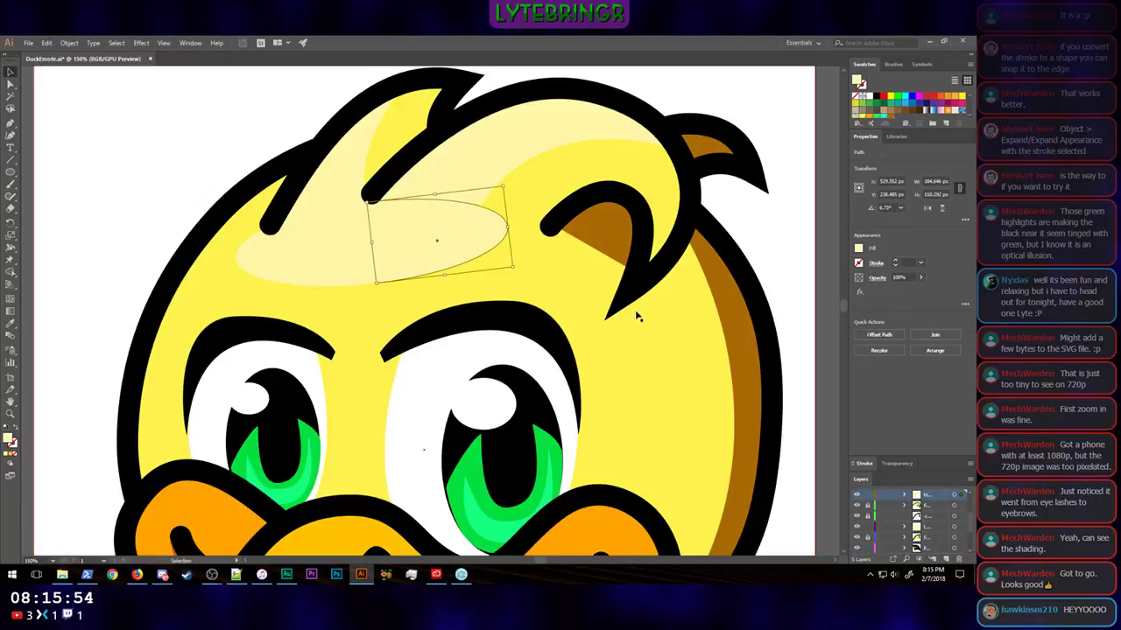
{"action": "key", "text": "Delete"}
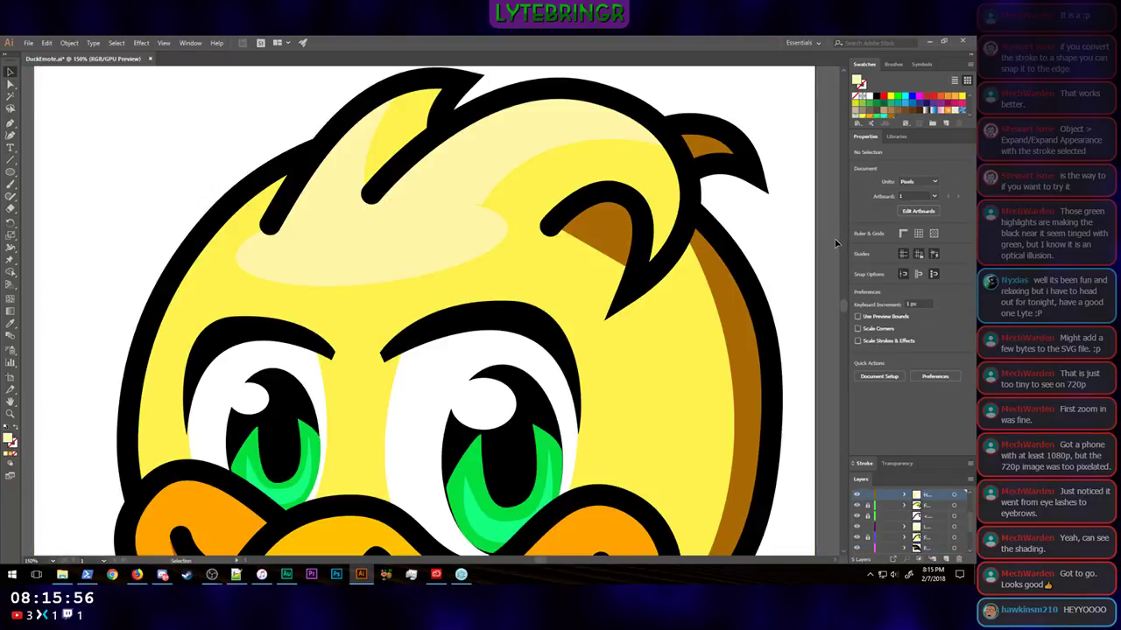
Step: Examine the whole duck at full size and at several reduced sizes to judge how the forehead highlight reads at emote scale
{"action": "key", "text": "ctrl+minus"}
{"action": "key", "text": "ctrl+minus"}
{"action": "key", "text": "ctrl+minus"}
{"action": "key", "text": "ctrl+minus"}
{"action": "key", "text": "ctrl+minus"}
{"action": "key", "text": "ctrl+minus"}
{"action": "key", "text": "ctrl+minus"}
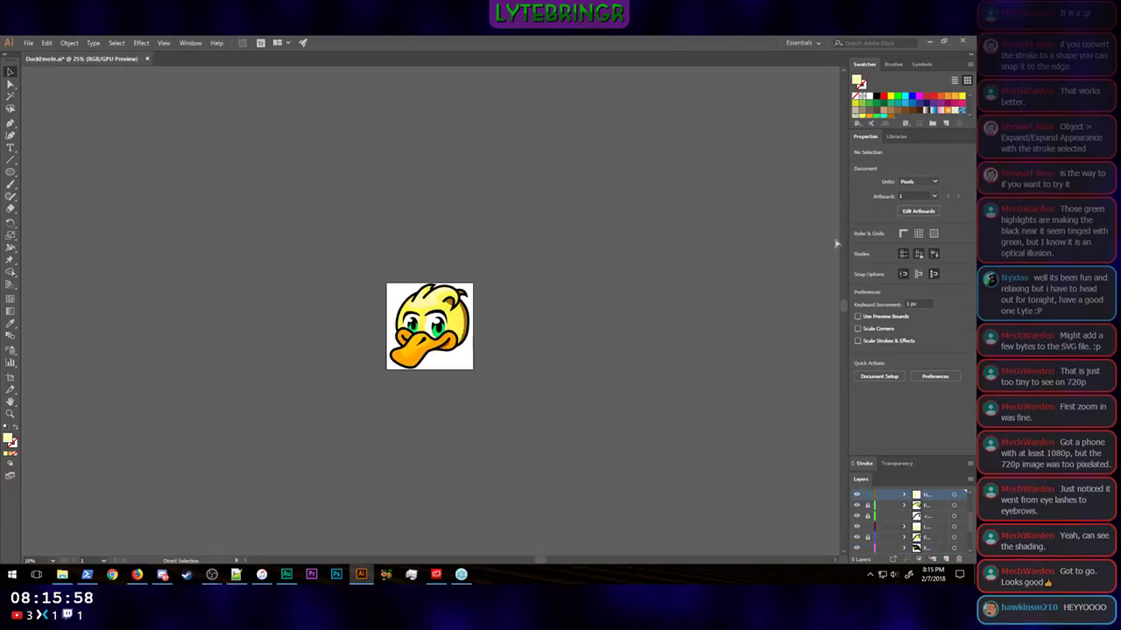
{"action": "key", "text": "ctrl+minus"}
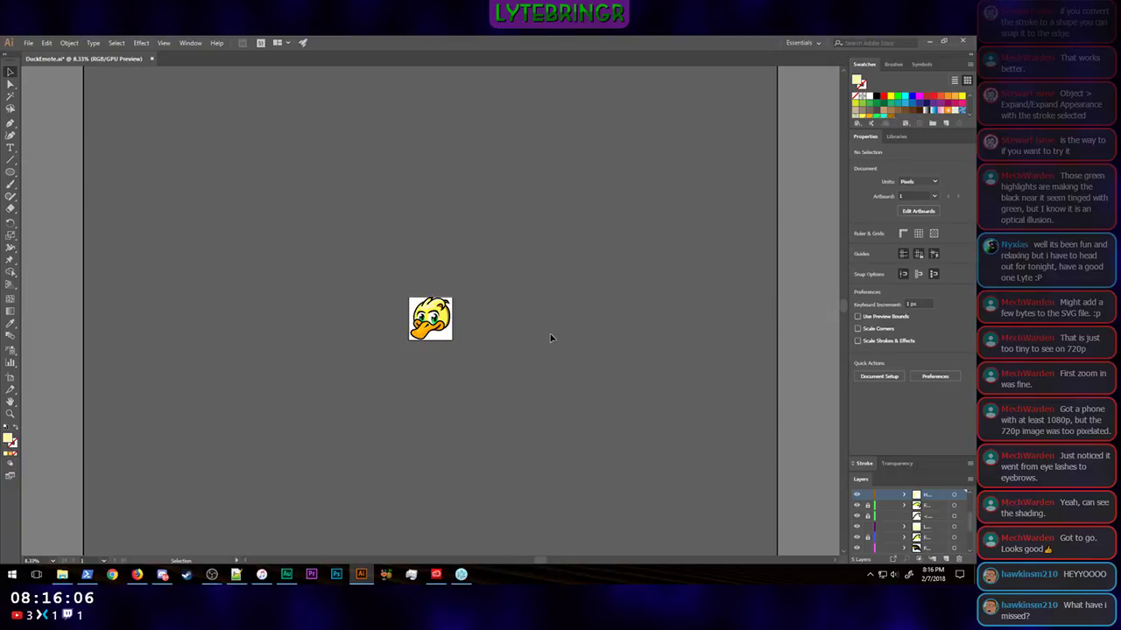
{"action": "key", "text": "ctrl+1"}
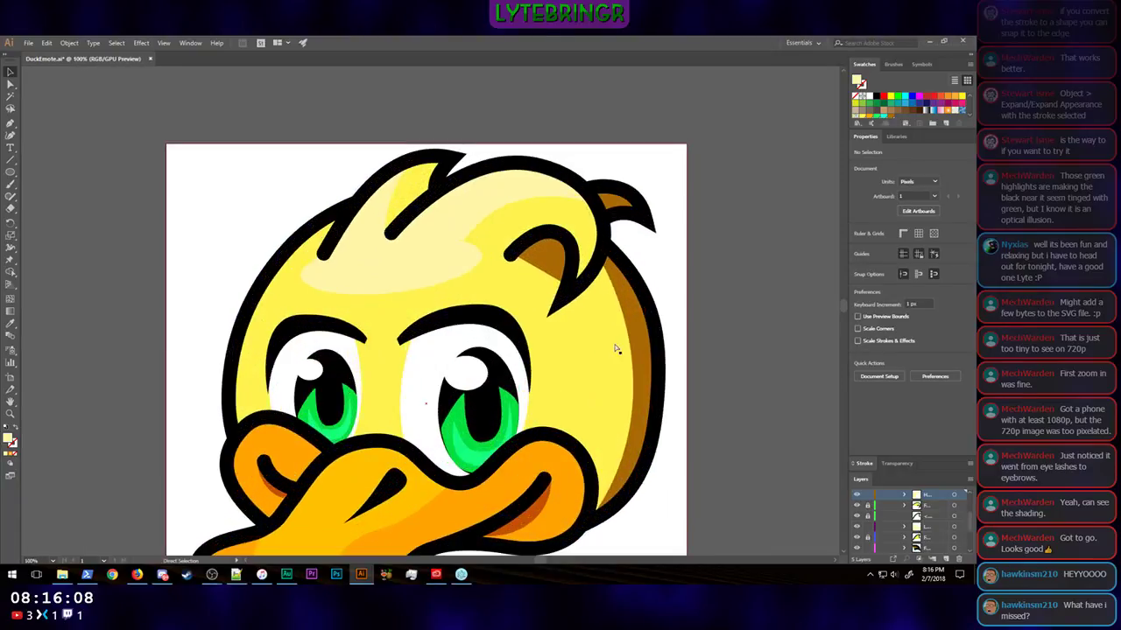
{"action": "scroll", "coordinate": [776, 317], "scroll_direction": "down", "scroll_amount": 2}
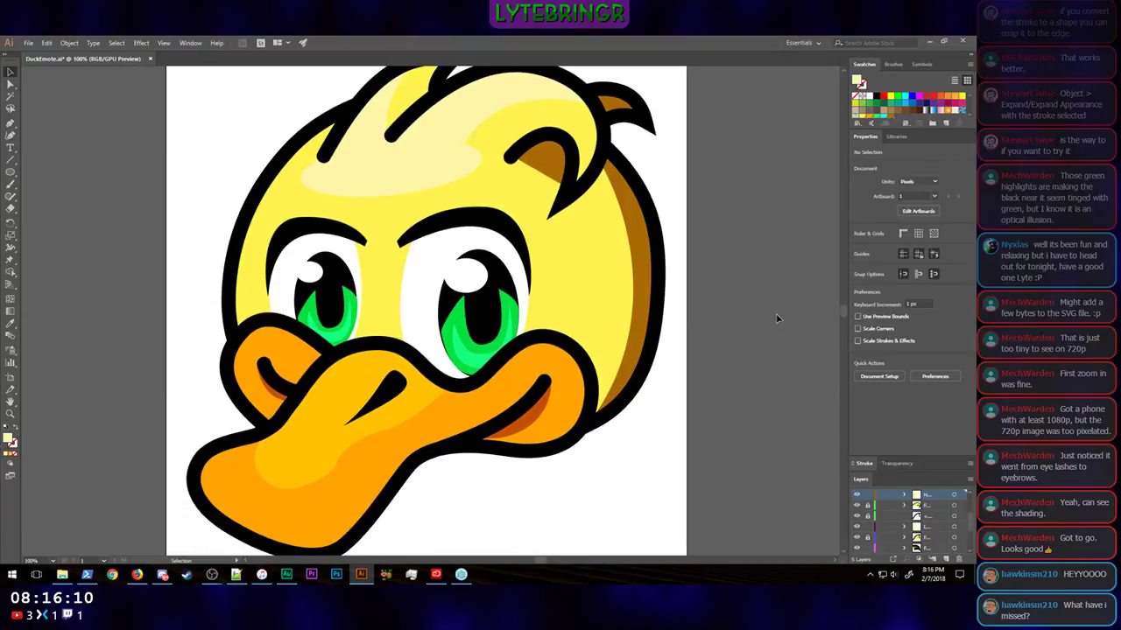
{"action": "scroll", "coordinate": [775, 317], "scroll_direction": "up", "scroll_amount": 1}
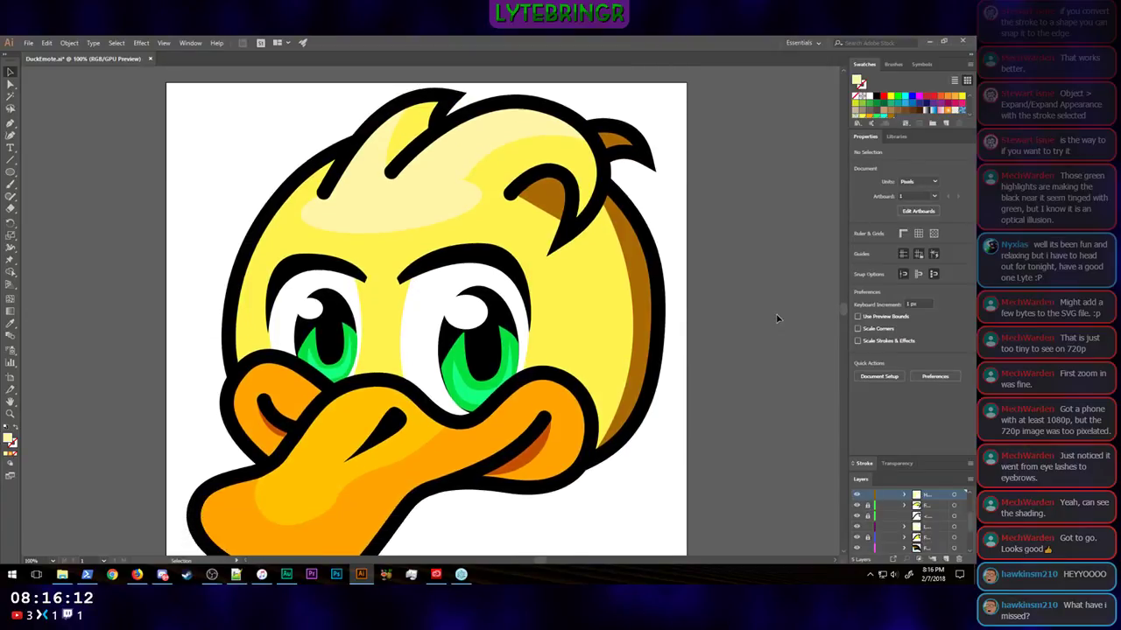
{"action": "scroll", "coordinate": [775, 318], "scroll_direction": "down", "scroll_amount": 1}
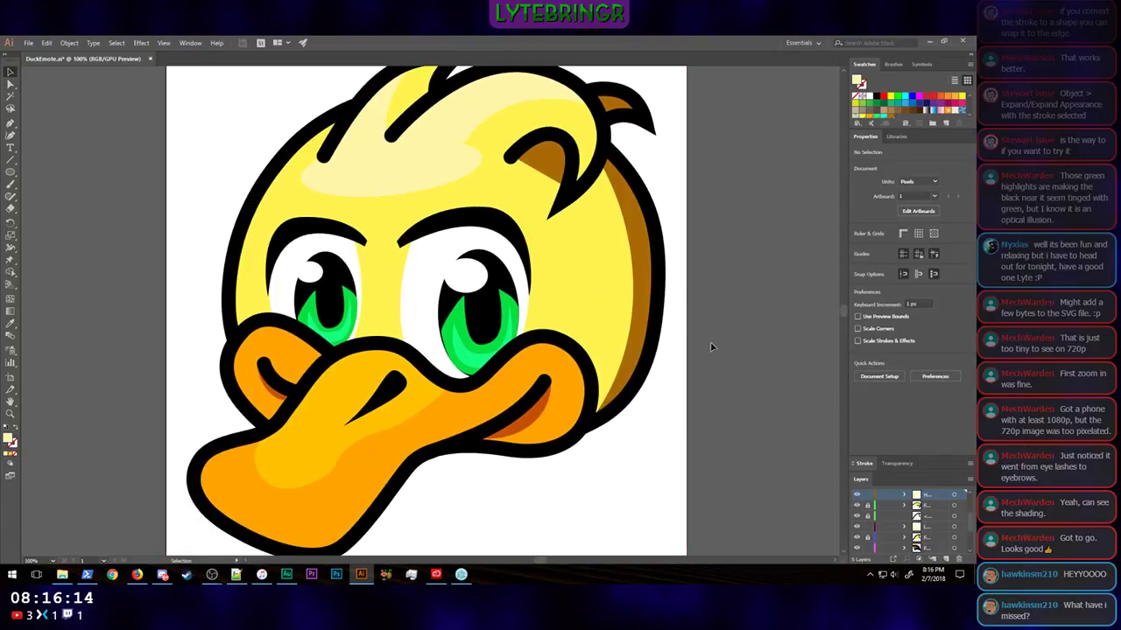
{"action": "scroll", "coordinate": [758, 323], "scroll_direction": "up", "scroll_amount": 2}
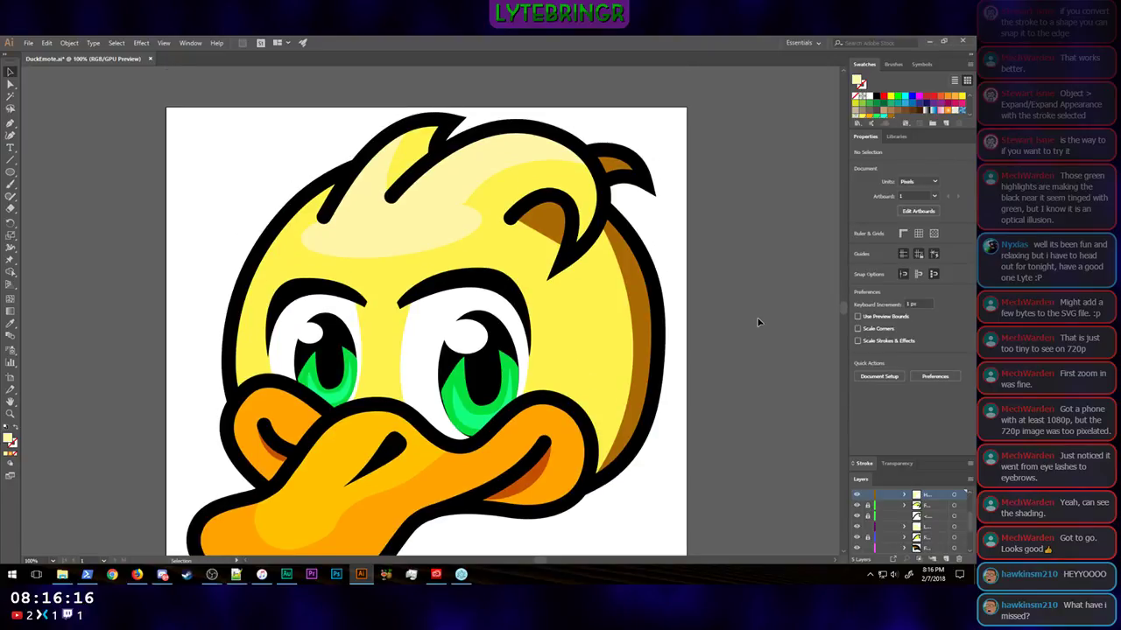
{"action": "scroll", "coordinate": [758, 322], "scroll_direction": "down", "scroll_amount": 2}
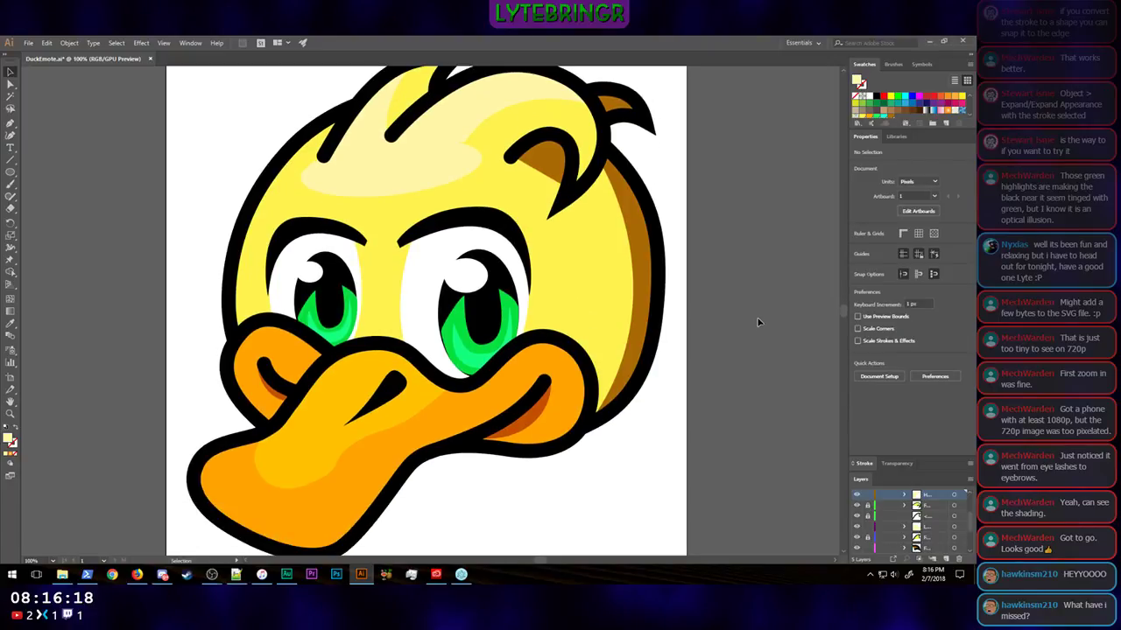
{"action": "key", "text": "ctrl+minus"}
{"action": "key", "text": "ctrl+minus"}
{"action": "key", "text": "ctrl+minus"}
{"action": "key", "text": "ctrl+minus"}
{"action": "key", "text": "ctrl+minus"}
{"action": "key", "text": "ctrl+minus"}
{"action": "key", "text": "ctrl+minus"}
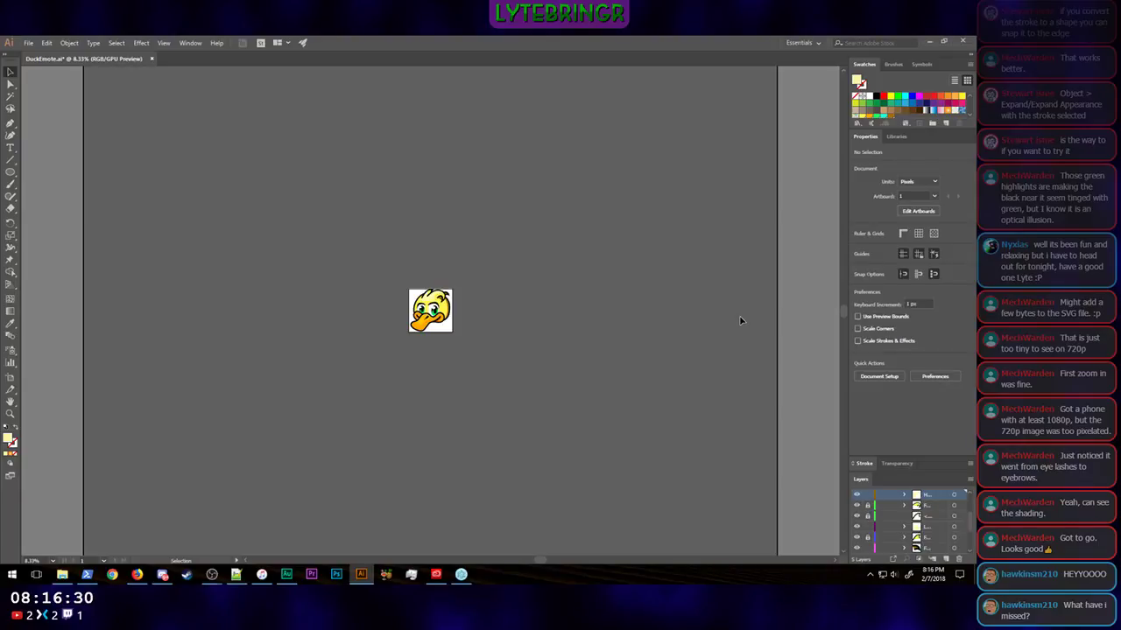
{"action": "key", "text": "ctrl+minus"}
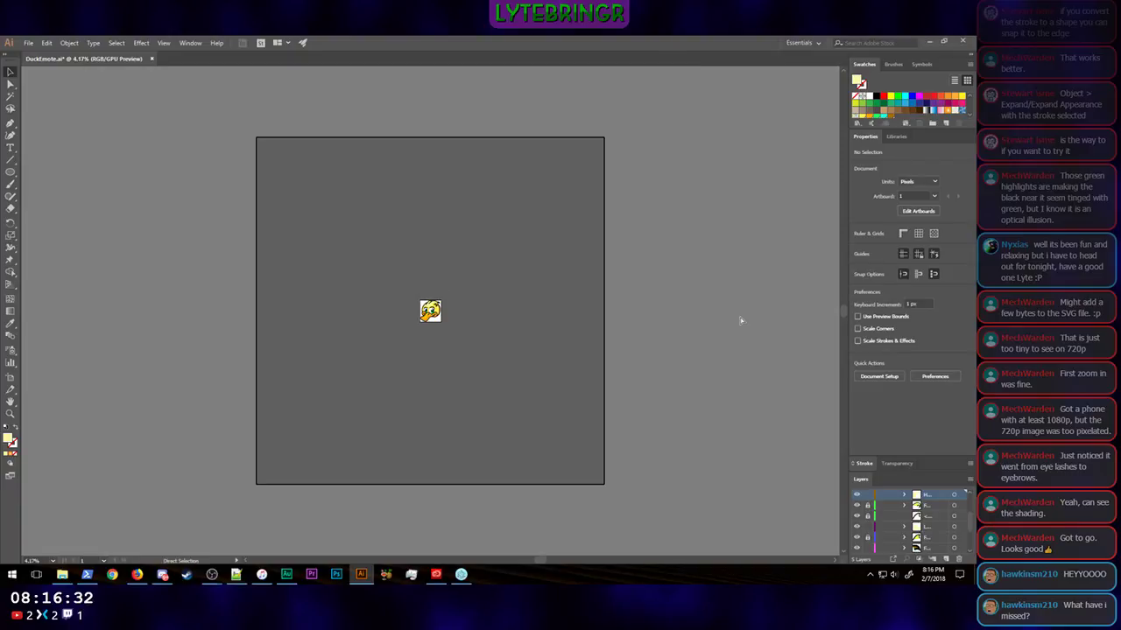
{"action": "key", "text": "ctrl+minus"}
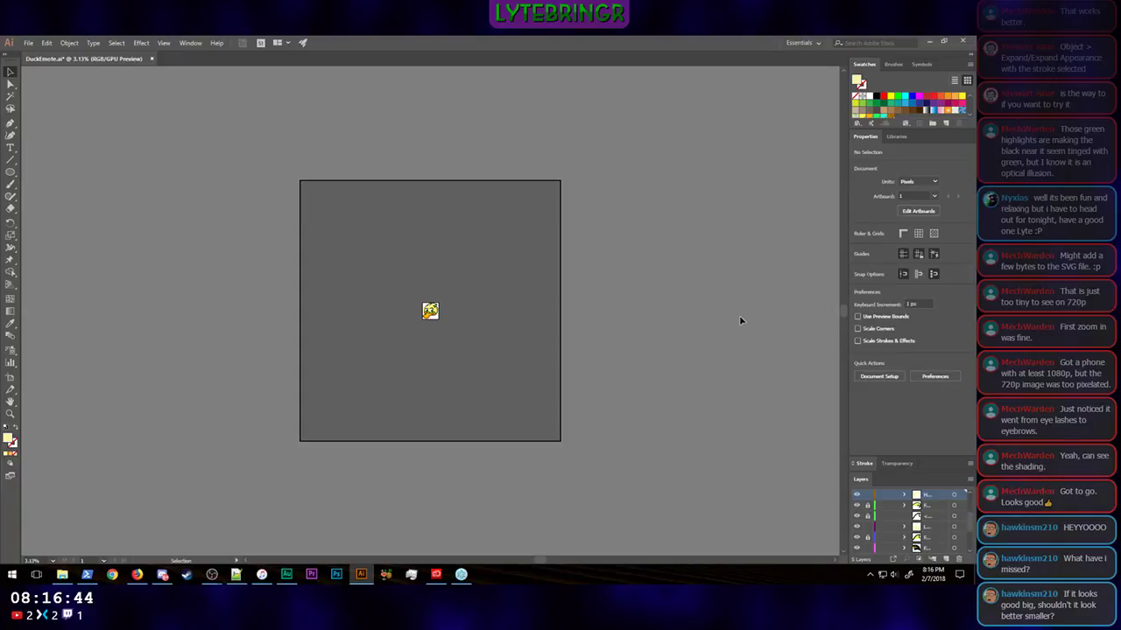
{"action": "key", "text": "ctrl+plus"}
{"action": "key", "text": "ctrl+plus"}
{"action": "key", "text": "ctrl+plus"}
{"action": "key", "text": "ctrl+plus"}
{"action": "key", "text": "ctrl+plus"}
{"action": "key", "text": "ctrl+plus"}
{"action": "key", "text": "ctrl+plus"}
{"action": "key", "text": "ctrl+plus"}
{"action": "key", "text": "ctrl+plus"}
{"action": "key", "text": "ctrl+plus"}
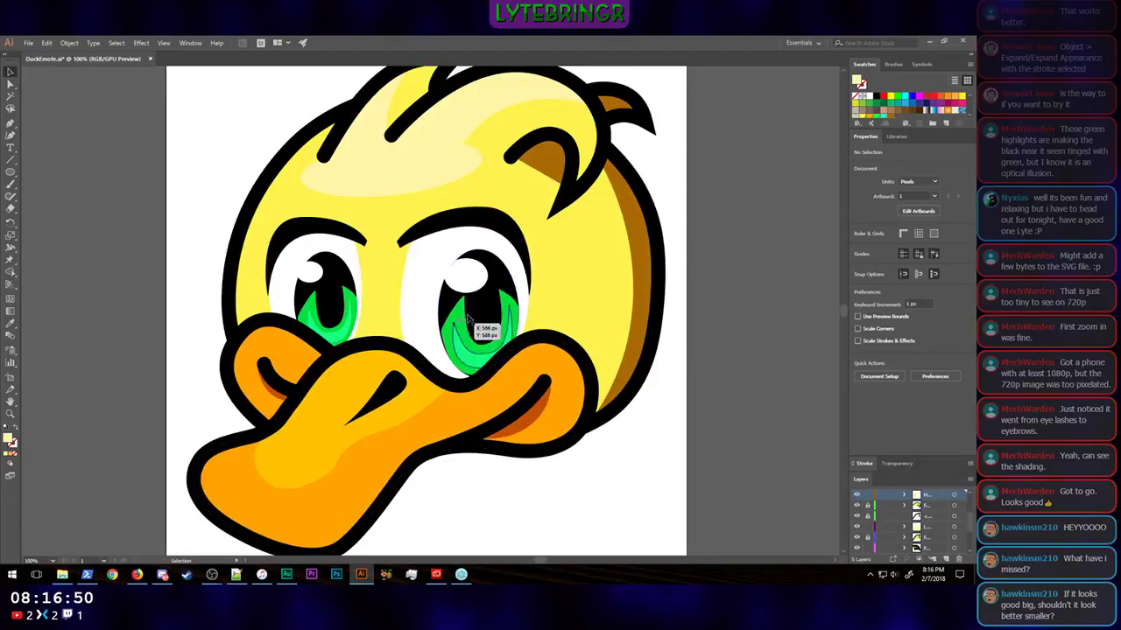
{"action": "key", "text": "ctrl+minus"}
{"action": "key", "text": "ctrl+minus"}
{"action": "key", "text": "ctrl+minus"}
{"action": "key", "text": "ctrl+minus"}
{"action": "key", "text": "ctrl+minus"}
{"action": "key", "text": "ctrl+minus"}
{"action": "key", "text": "ctrl+minus"}
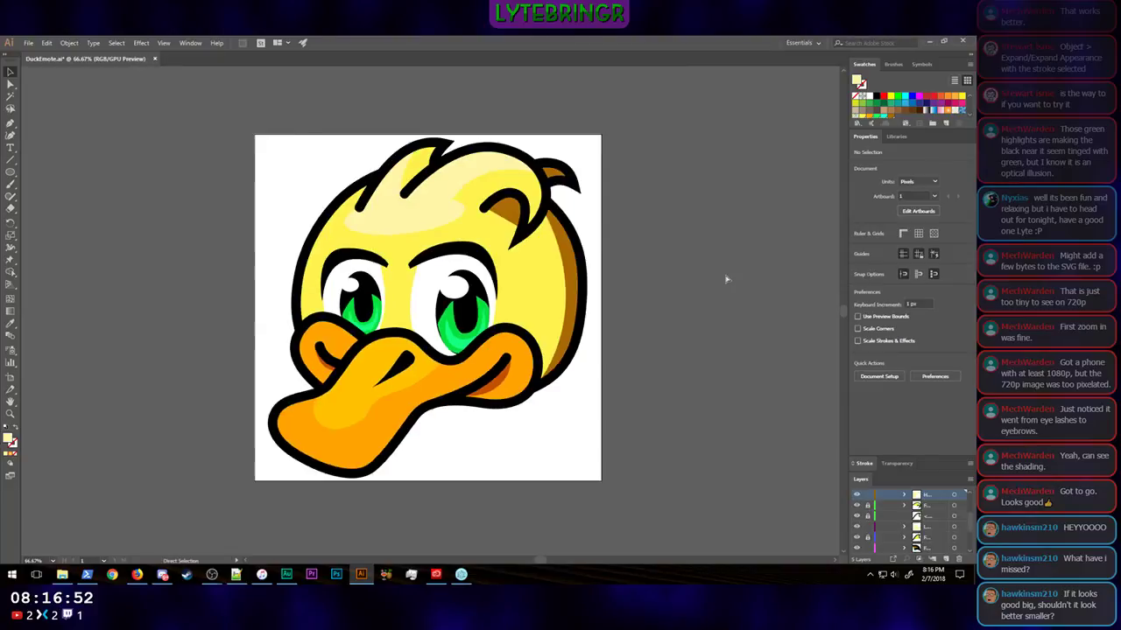
{"action": "key", "text": "ctrl+minus"}
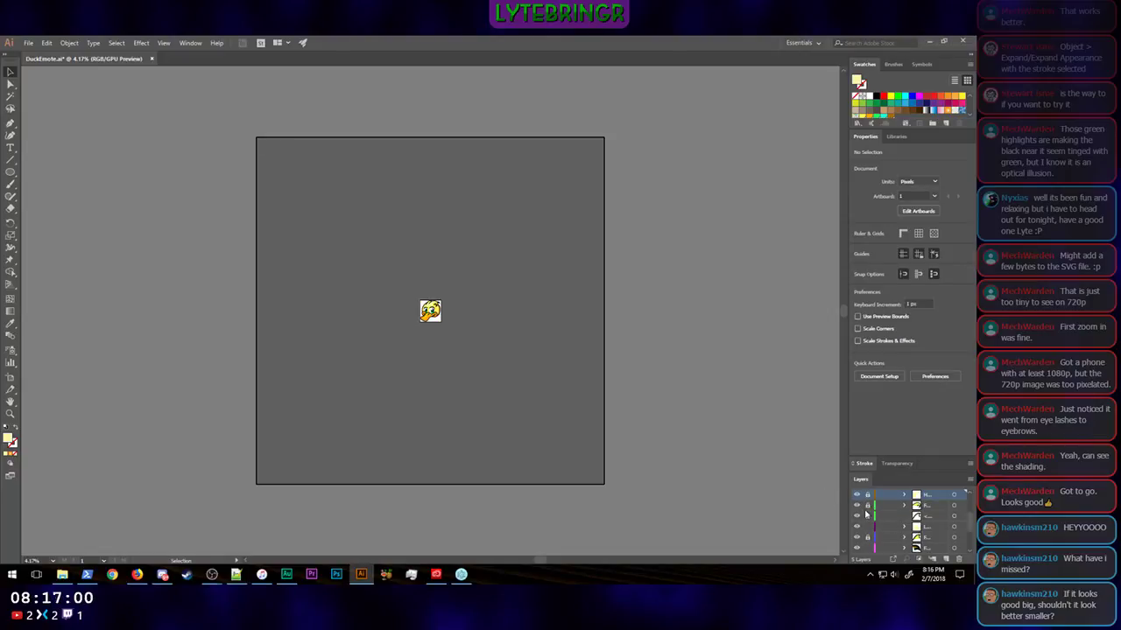
Step: Collapse the Head layer and move the white background Layer 20 below Layer 1 in the stacking order
{"action": "scroll", "coordinate": [868, 495], "scroll_direction": "up", "scroll_amount": 3}
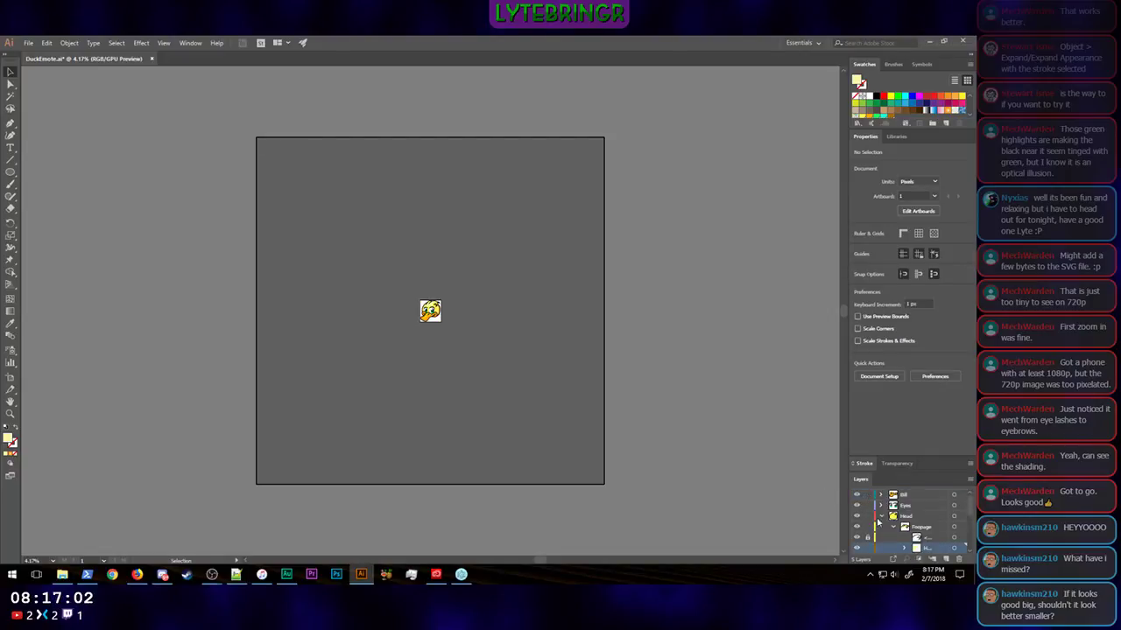
{"action": "left_click", "coordinate": [882, 517]}
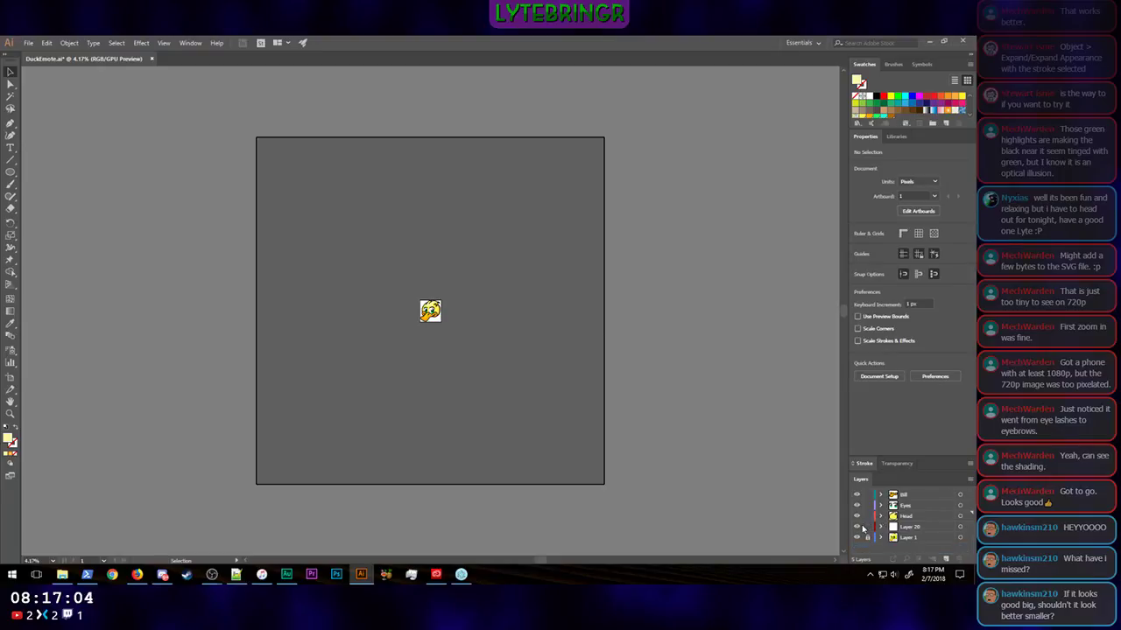
{"action": "left_click_drag", "start_coordinate": [903, 529], "coordinate": [903, 547]}
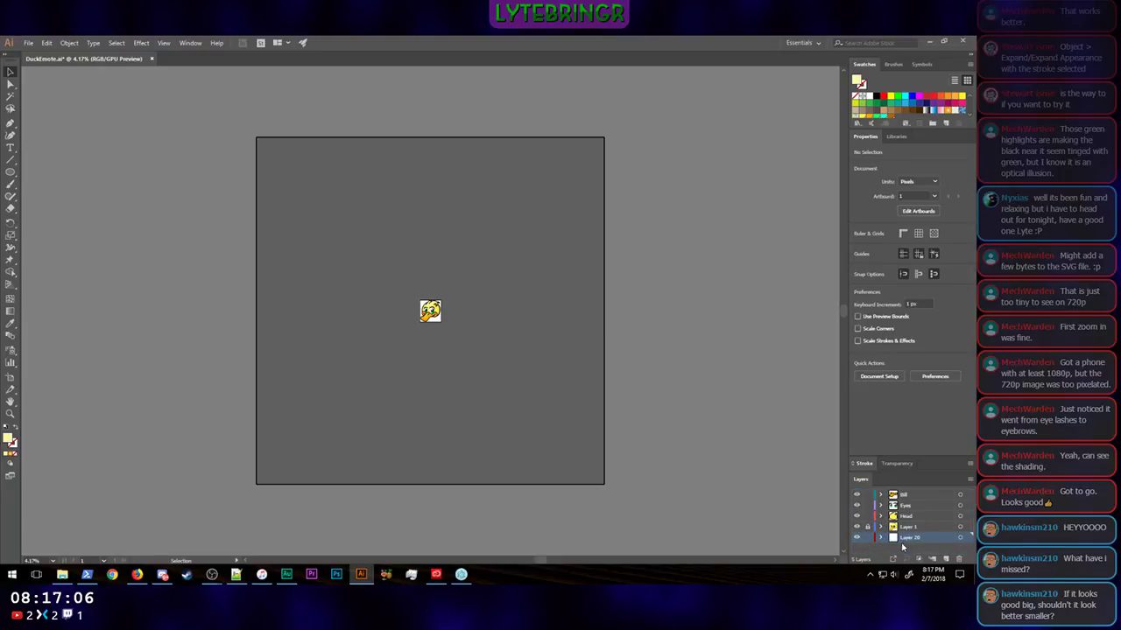
Step: Hide the Head, Eyes and Bill layers and turn off image dimming for the reference painting on Layer 1
{"action": "left_click", "coordinate": [858, 518]}
{"action": "left_click", "coordinate": [858, 506]}
{"action": "left_click", "coordinate": [858, 496]}
{"action": "double_click", "coordinate": [916, 527]}
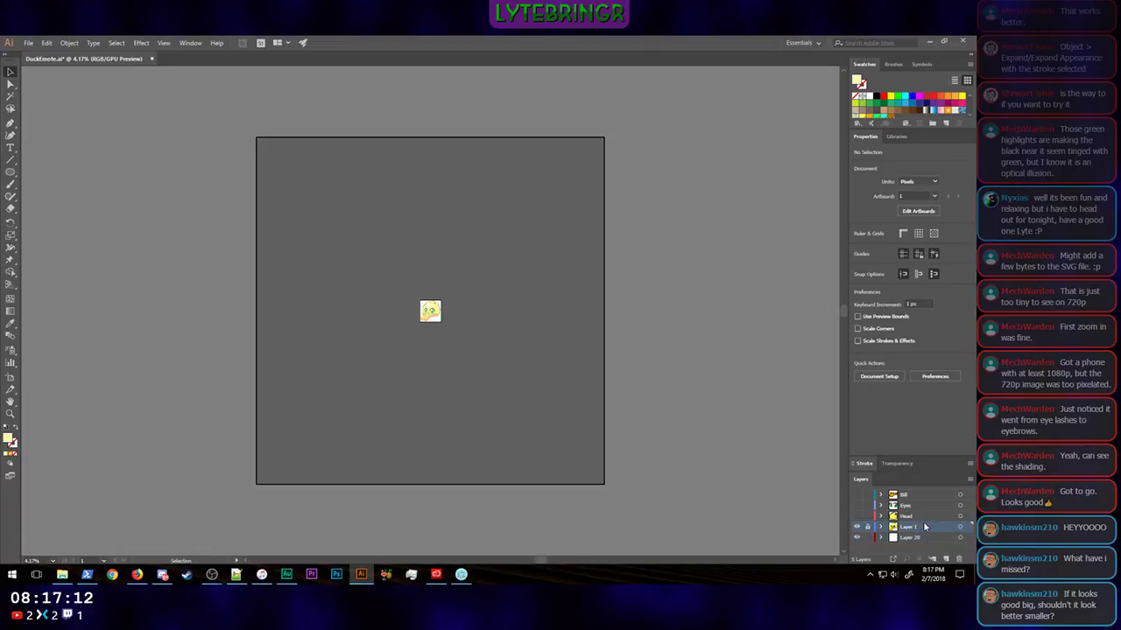
{"action": "left_click", "coordinate": [479, 324]}
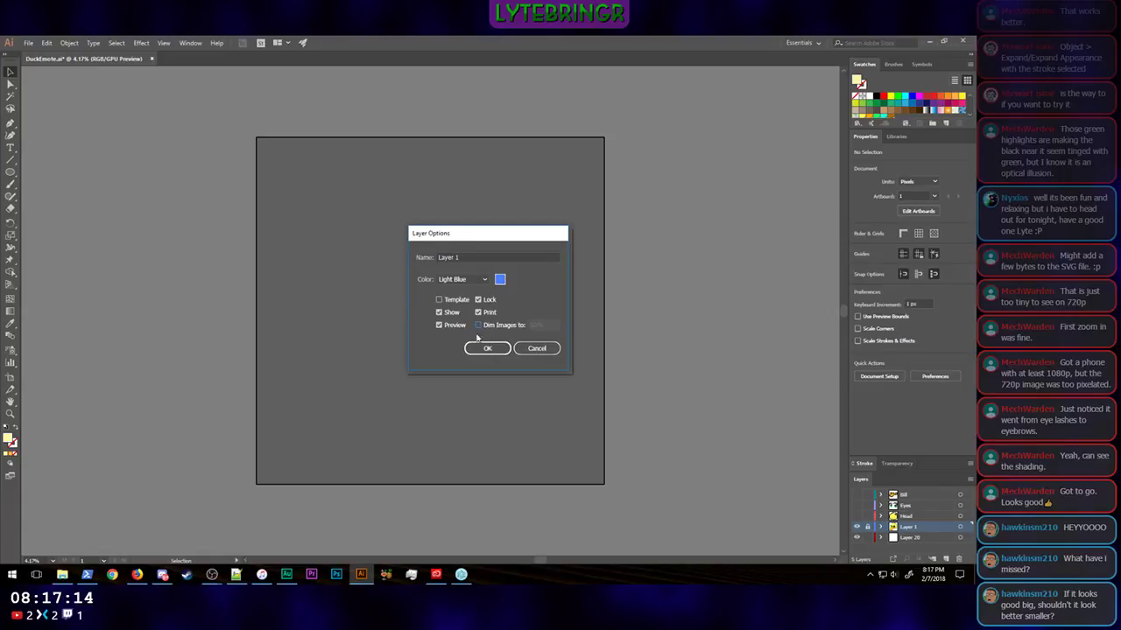
{"action": "left_click", "coordinate": [487, 348]}
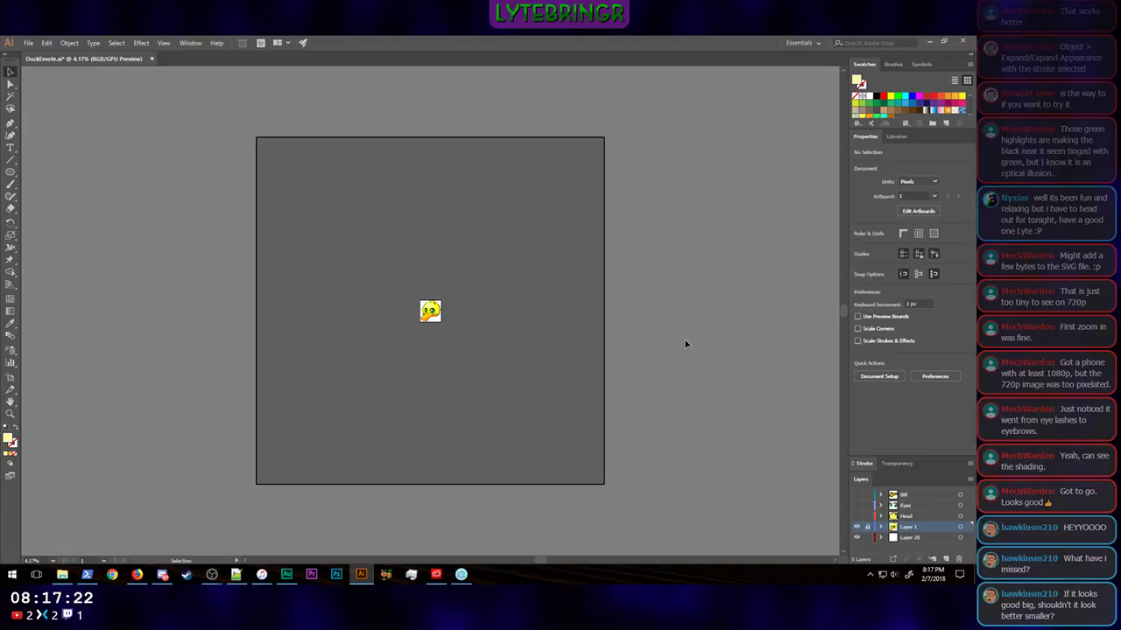
Step: Examine the original painted duck enlarged and at emote size to compare its definition with the vector version
{"action": "key", "text": "ctrl+equal"}
{"action": "key", "text": "ctrl+equal"}
{"action": "key", "text": "ctrl+equal"}
{"action": "key", "text": "ctrl+equal"}
{"action": "key", "text": "ctrl+equal"}
{"action": "key", "text": "ctrl+equal"}
{"action": "key", "text": "ctrl+equal"}
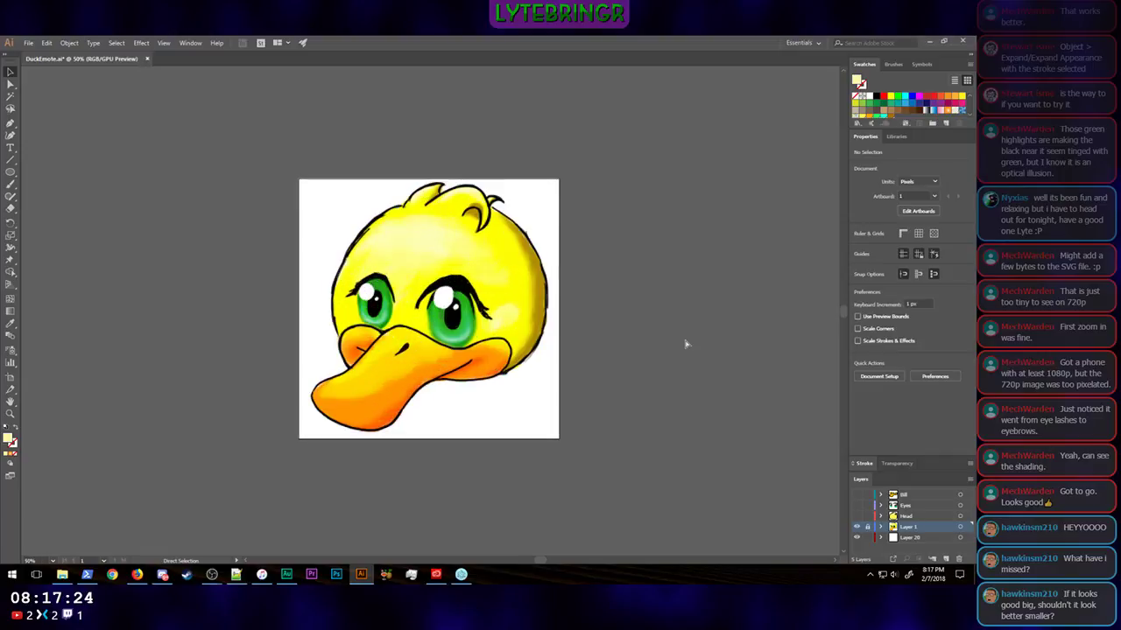
{"action": "key", "text": "ctrl+equal"}
{"action": "key", "text": "ctrl+minus"}
{"action": "key", "text": "ctrl+minus"}
{"action": "key", "text": "ctrl+minus"}
{"action": "key", "text": "ctrl+minus"}
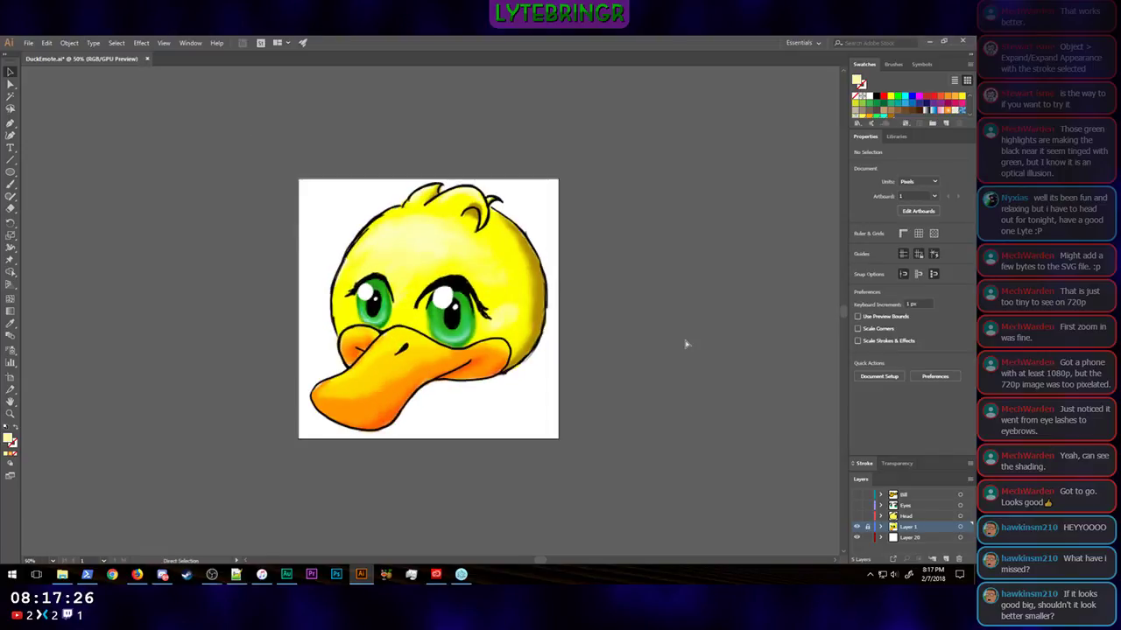
{"action": "key", "text": "ctrl+minus"}
{"action": "key", "text": "ctrl+minus"}
{"action": "key", "text": "ctrl+minus"}
{"action": "key", "text": "ctrl+minus"}
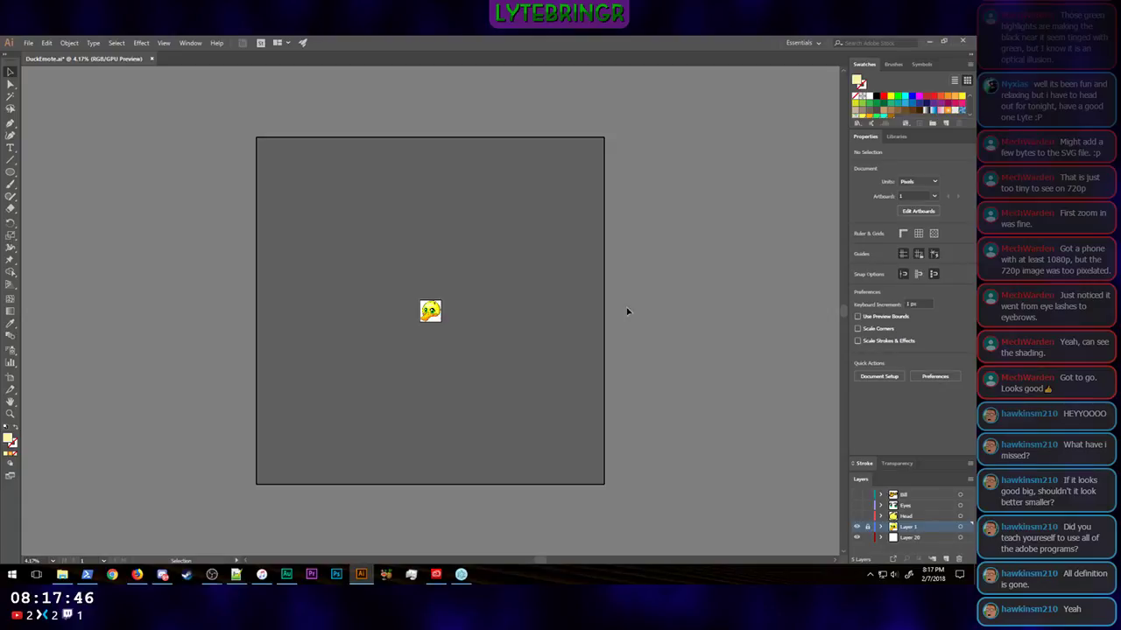
Step: Show the Head, Eyes and Bill layers again and hide the reference painting on Layer 1
{"action": "left_click", "coordinate": [856, 516]}
{"action": "left_click", "coordinate": [856, 505]}
{"action": "left_click", "coordinate": [857, 526]}
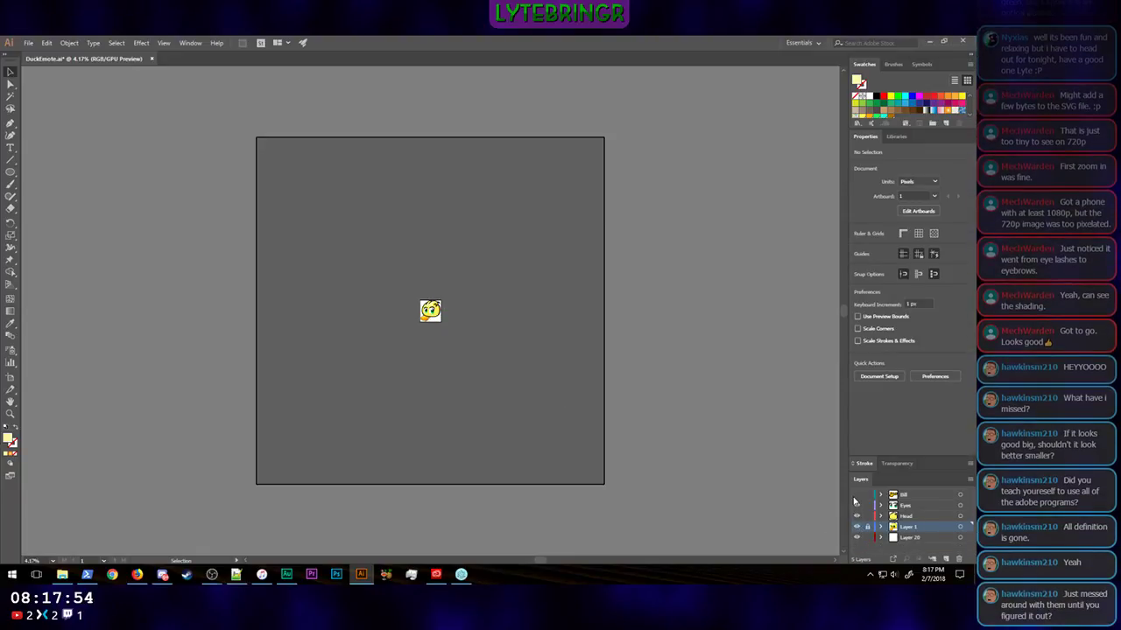
{"action": "left_click", "coordinate": [856, 495]}
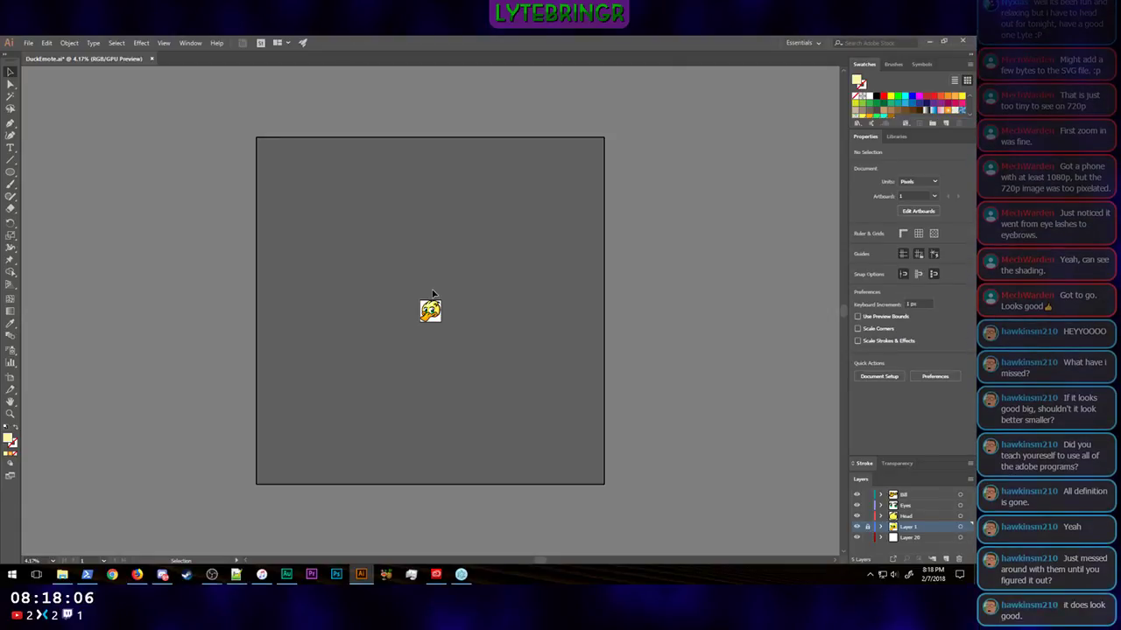
{"action": "key", "text": "ctrl+plus"}
{"action": "key", "text": "ctrl+plus"}
{"action": "key", "text": "ctrl+plus"}
{"action": "key", "text": "ctrl+plus"}
{"action": "key", "text": "ctrl+plus"}
{"action": "key", "text": "ctrl+plus"}
{"action": "key", "text": "ctrl+plus"}
{"action": "key", "text": "ctrl+plus"}
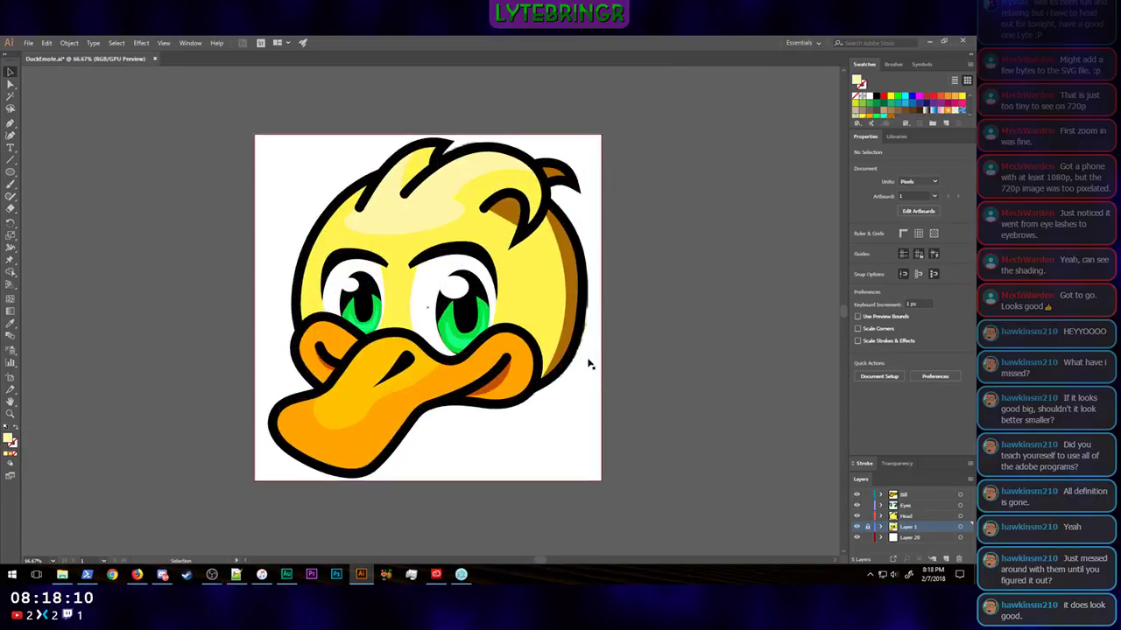
{"action": "left_click", "coordinate": [858, 527]}
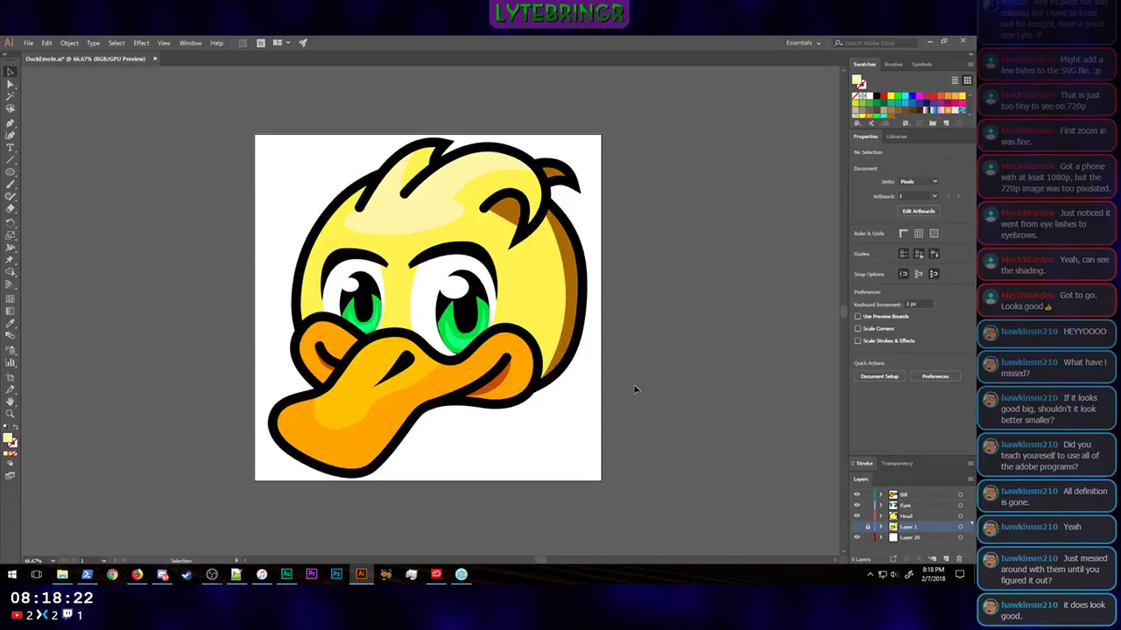
Step: Examine the vector duck without the reference painting at progressively smaller sizes, down to emote scale
{"action": "key", "text": "ctrl+minus"}
{"action": "key", "text": "ctrl+minus"}
{"action": "key", "text": "ctrl+minus"}
{"action": "key", "text": "ctrl+minus"}
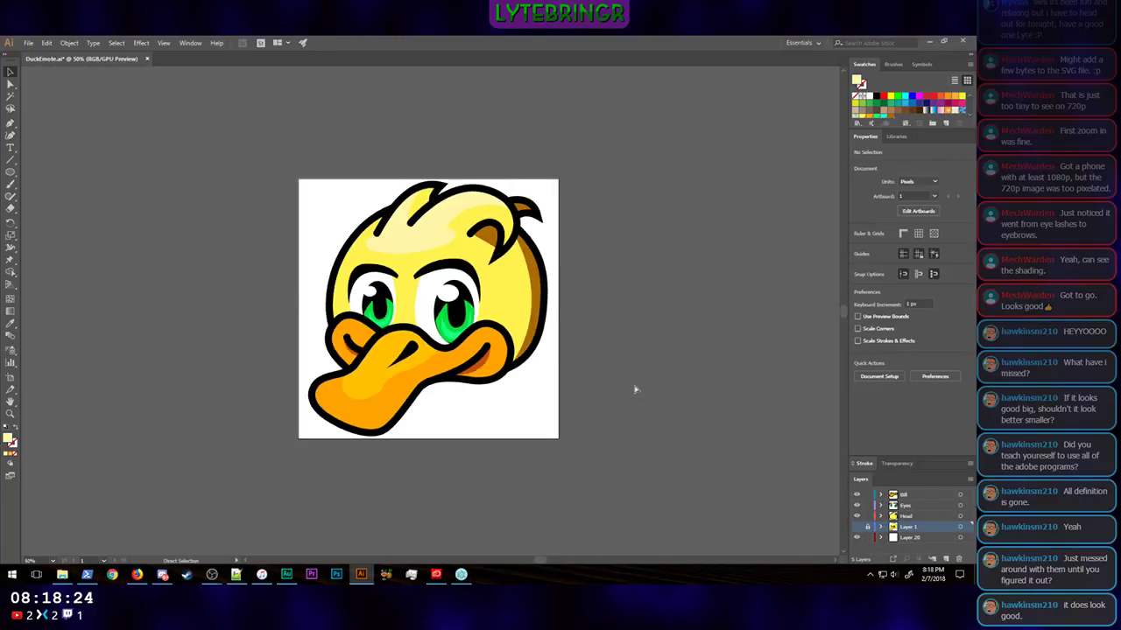
{"action": "key", "text": "ctrl+minus"}
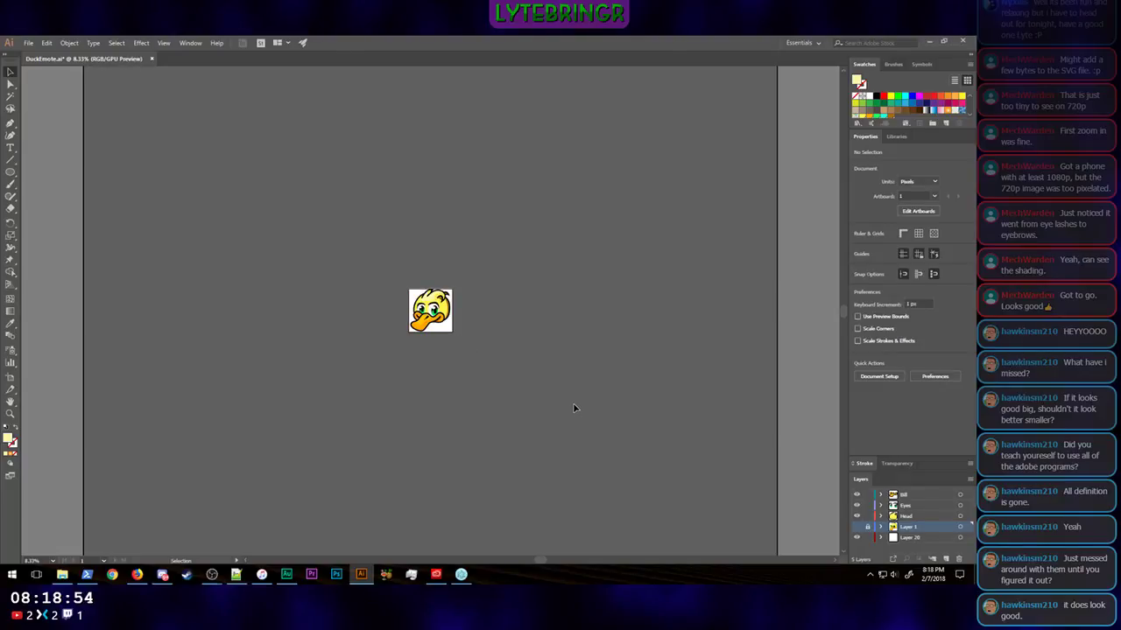
{"action": "key", "text": "ctrl+minus"}
{"action": "key", "text": "ctrl+minus"}
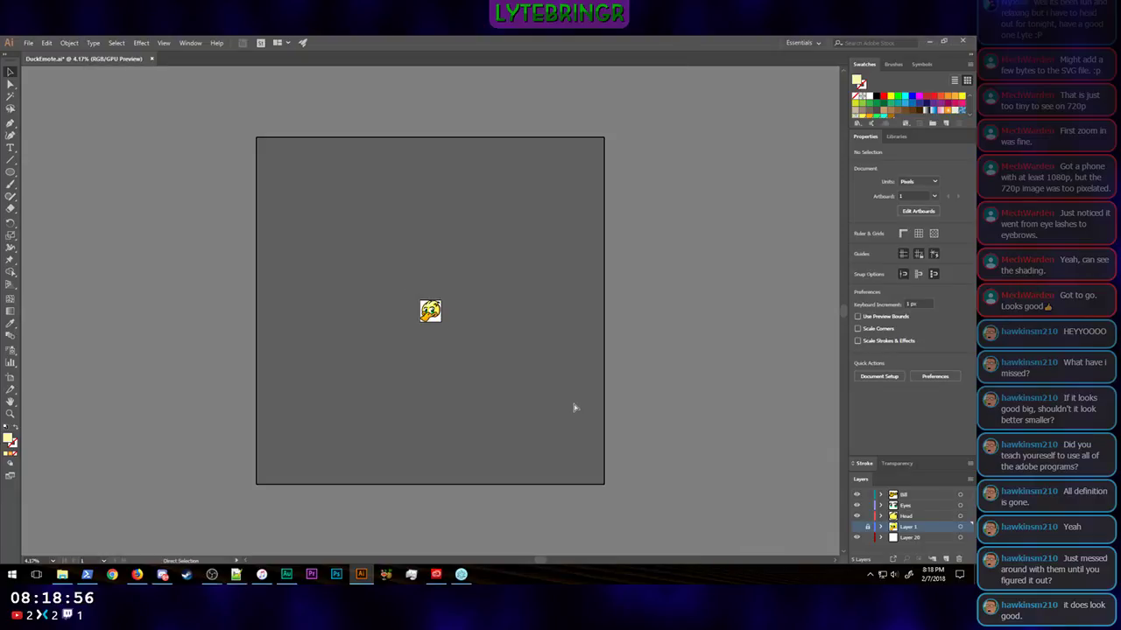
Step: Examine the duck's eyes enlarged and at emote scale to judge how well they read
{"action": "key", "text": "v"}
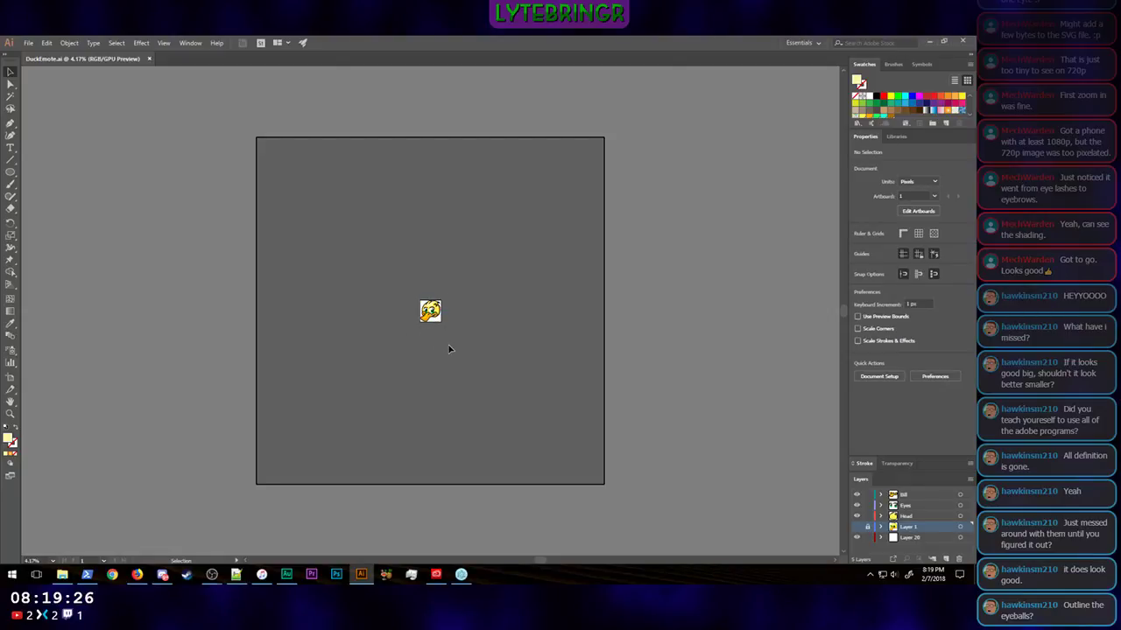
{"action": "key", "text": "ctrl+plus"}
{"action": "key", "text": "ctrl+plus"}
{"action": "key", "text": "ctrl+plus"}
{"action": "key", "text": "ctrl+plus"}
{"action": "key", "text": "ctrl+plus"}
{"action": "key", "text": "ctrl+plus"}
{"action": "key", "text": "ctrl+plus"}
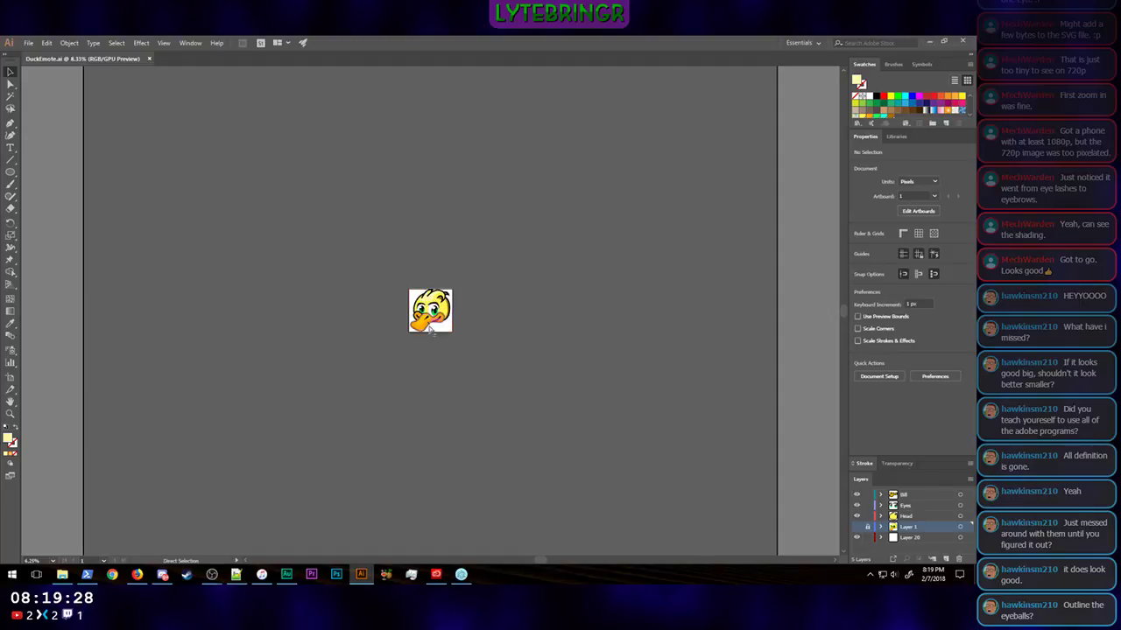
{"action": "key", "text": "ctrl+plus"}
{"action": "key", "text": "ctrl+plus"}
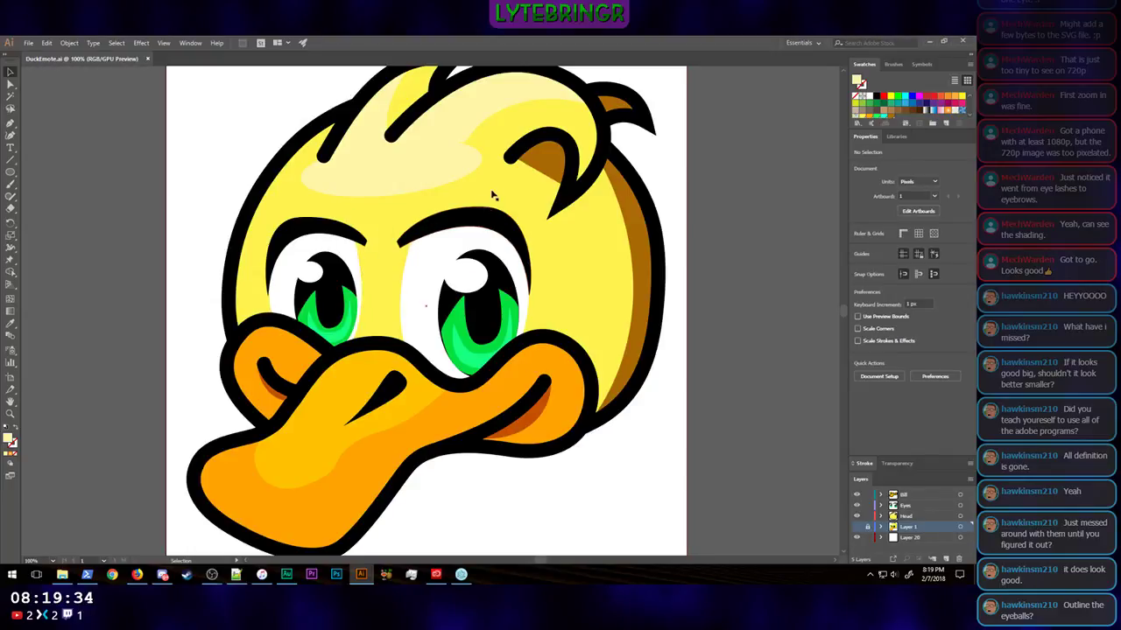
{"action": "key", "text": "ctrl+minus"}
{"action": "key", "text": "ctrl+minus"}
{"action": "key", "text": "ctrl+minus"}
{"action": "key", "text": "ctrl+minus"}
{"action": "key", "text": "ctrl+minus"}
{"action": "key", "text": "ctrl+minus"}
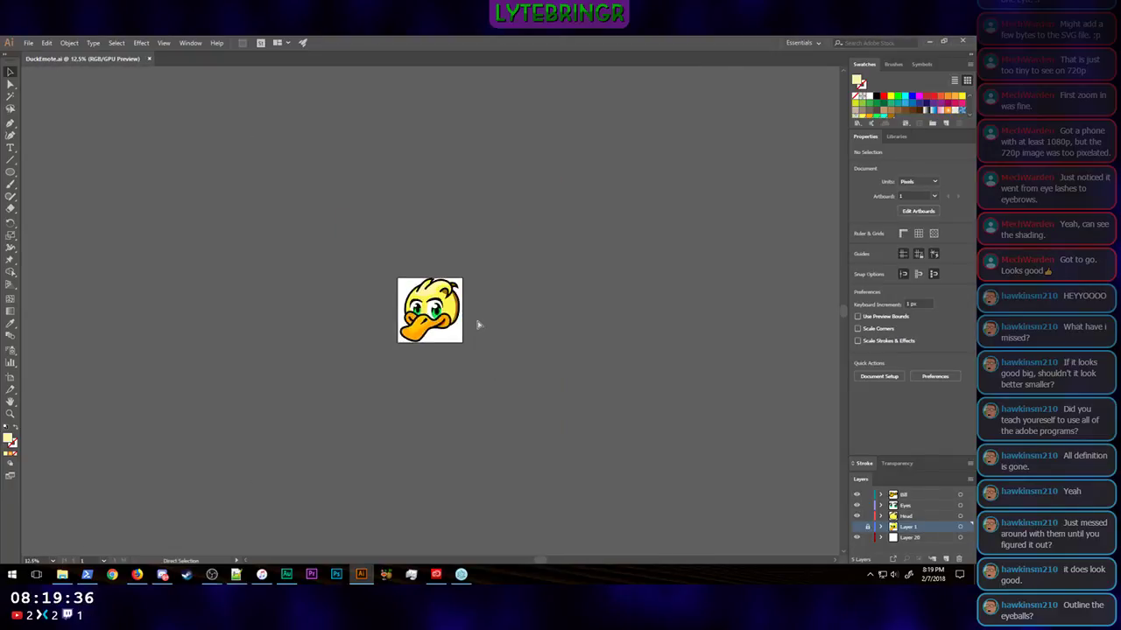
{"action": "key", "text": "ctrl+plus"}
{"action": "key", "text": "ctrl+plus"}
{"action": "key", "text": "ctrl+plus"}
{"action": "key", "text": "ctrl+plus"}
{"action": "key", "text": "ctrl+plus"}
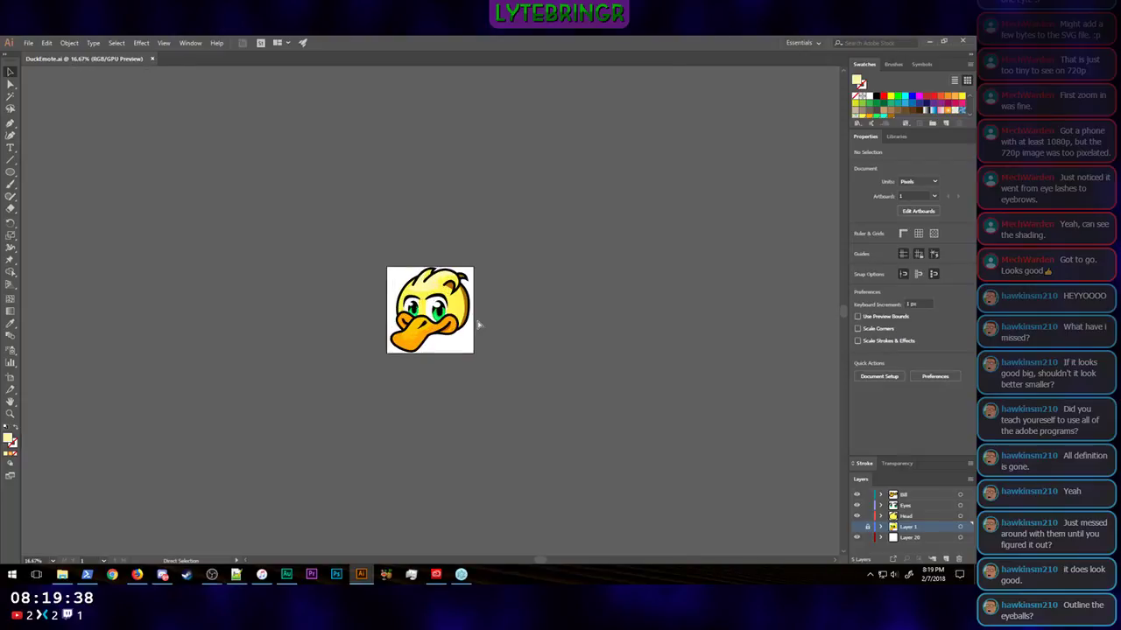
{"action": "key", "text": "ctrl+plus"}
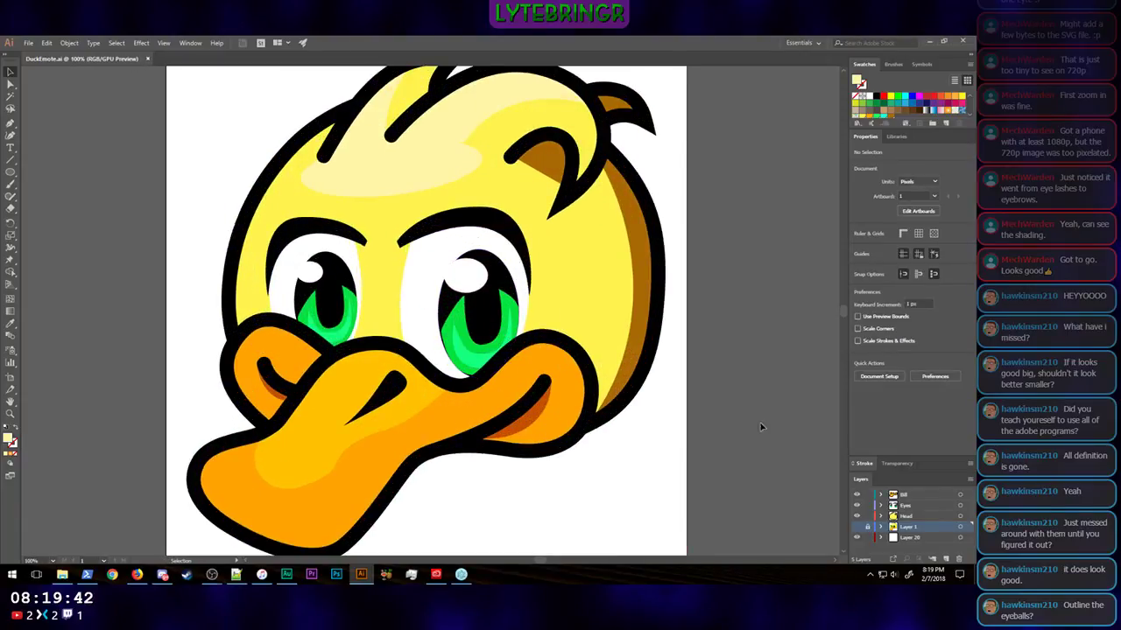
Step: Hide the IrisDark and IrisHighlight sublayers of the Eyes layer, keeping the SpecHighlight sublayer shown
{"action": "left_click", "coordinate": [880, 506]}
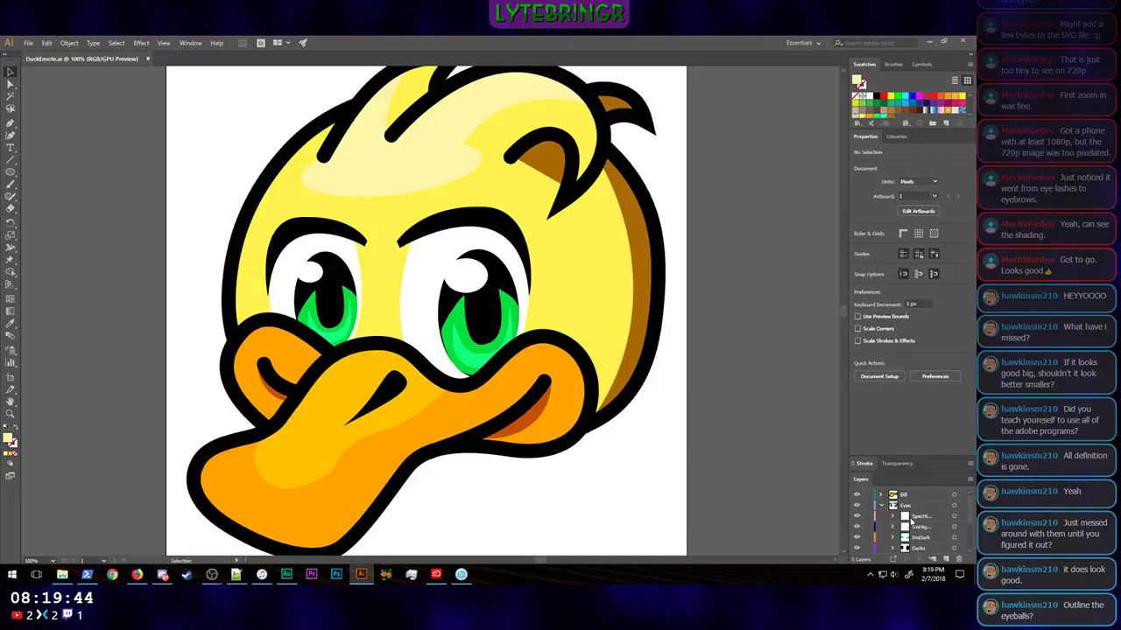
{"action": "scroll", "coordinate": [911, 521], "scroll_direction": "up", "scroll_amount": 1}
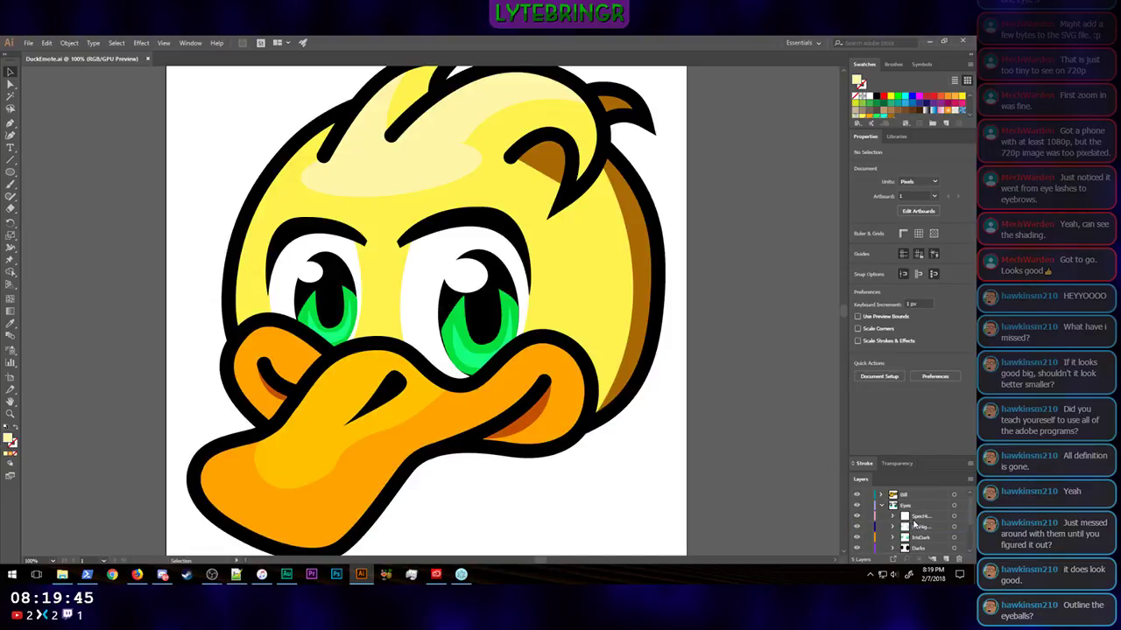
{"action": "left_click", "coordinate": [857, 539]}
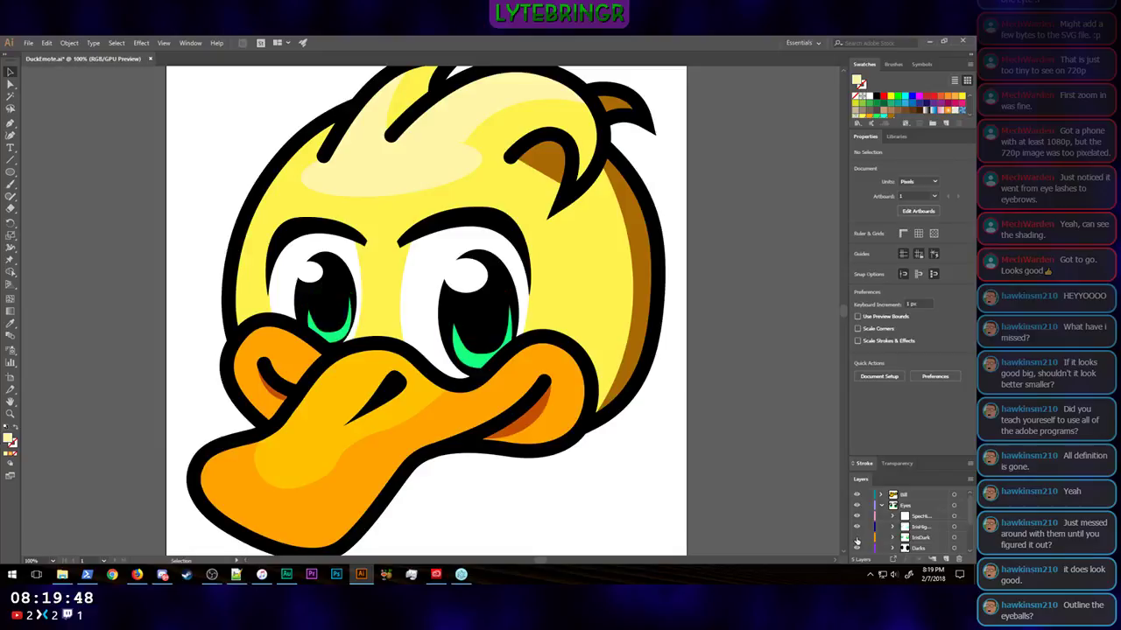
{"action": "left_click", "coordinate": [857, 528]}
{"action": "left_click", "coordinate": [857, 516]}
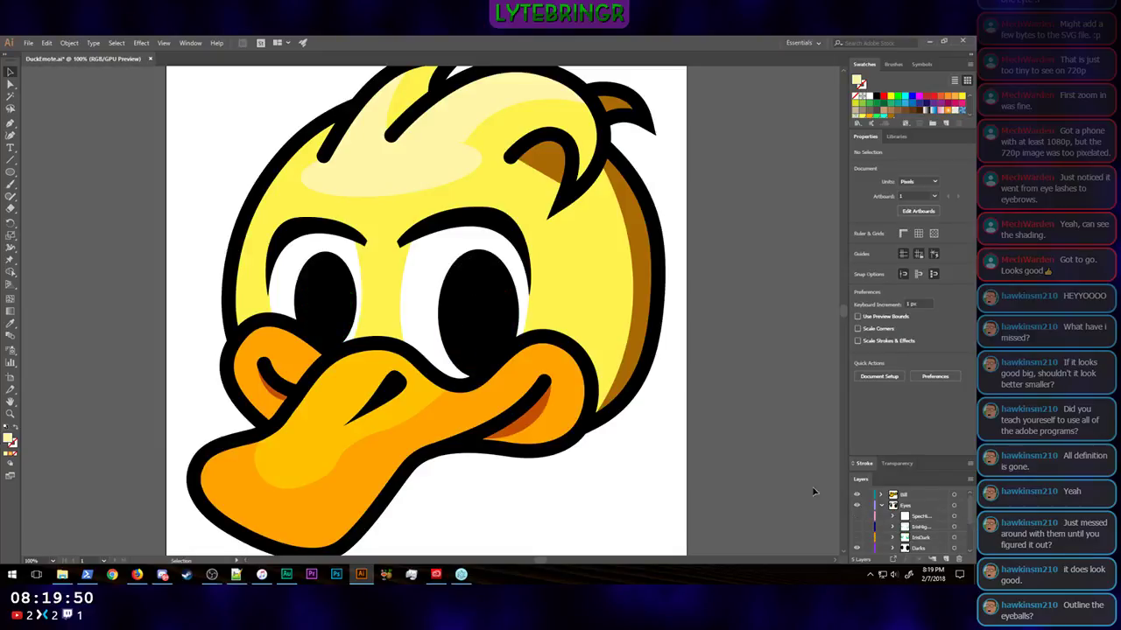
{"action": "left_click", "coordinate": [857, 517]}
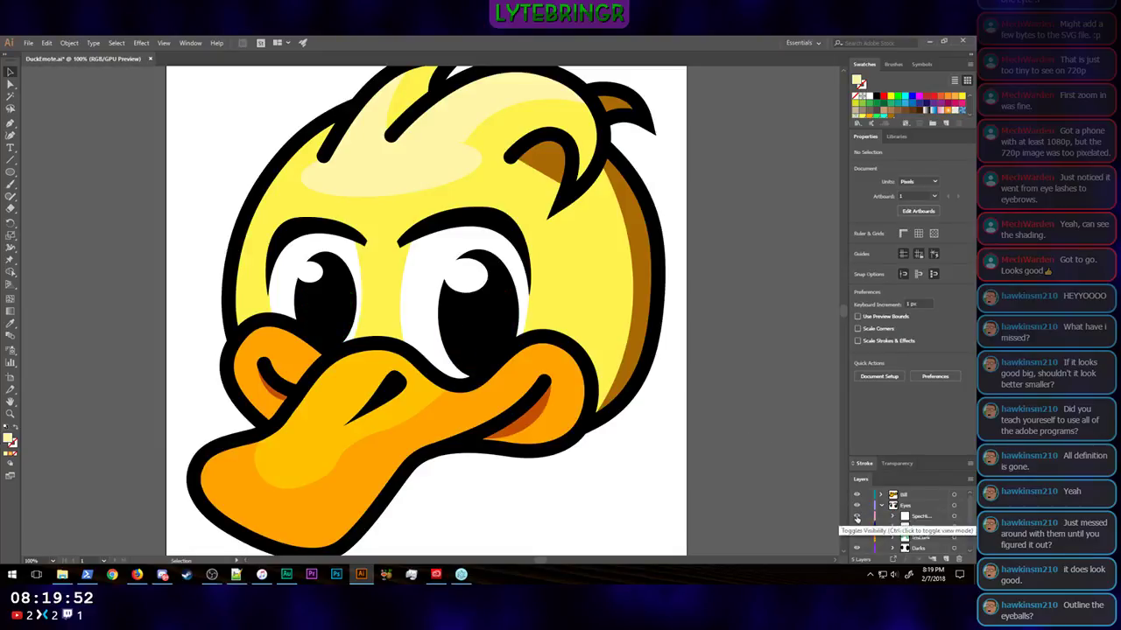
Step: Examine the duck with plain black eyes and white glints at emote scale and at larger sizes
{"action": "key", "text": "ctrl+minus"}
{"action": "key", "text": "ctrl+minus"}
{"action": "key", "text": "ctrl+minus"}
{"action": "key", "text": "ctrl+minus"}
{"action": "key", "text": "ctrl+minus"}
{"action": "key", "text": "ctrl+minus"}
{"action": "key", "text": "ctrl+minus"}
{"action": "key", "text": "ctrl+minus"}
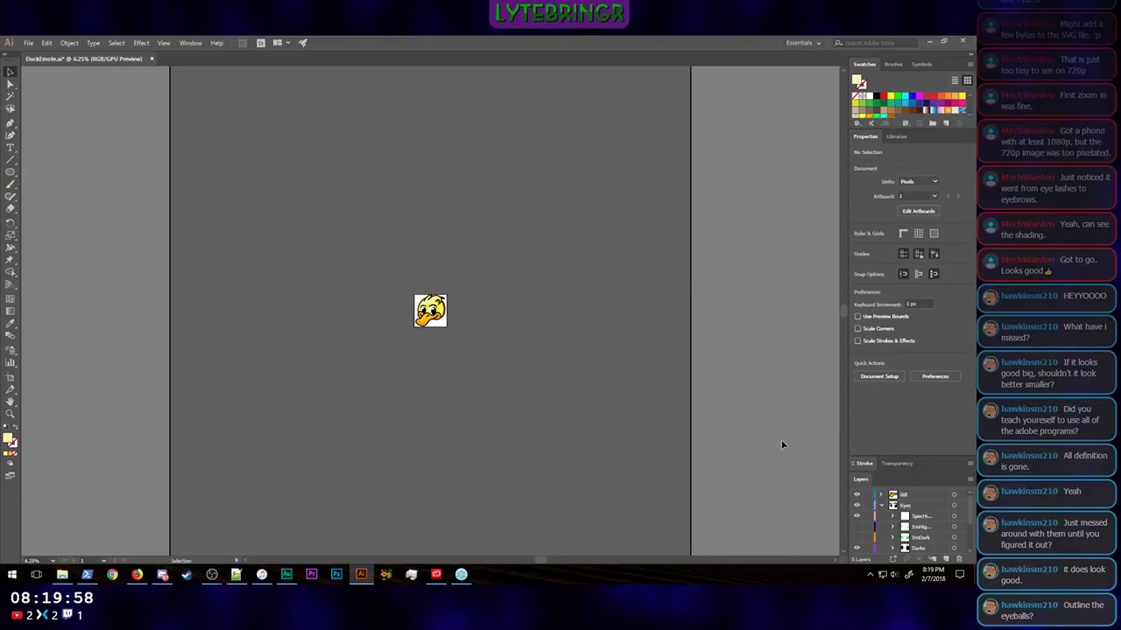
{"action": "key", "text": "ctrl+minus"}
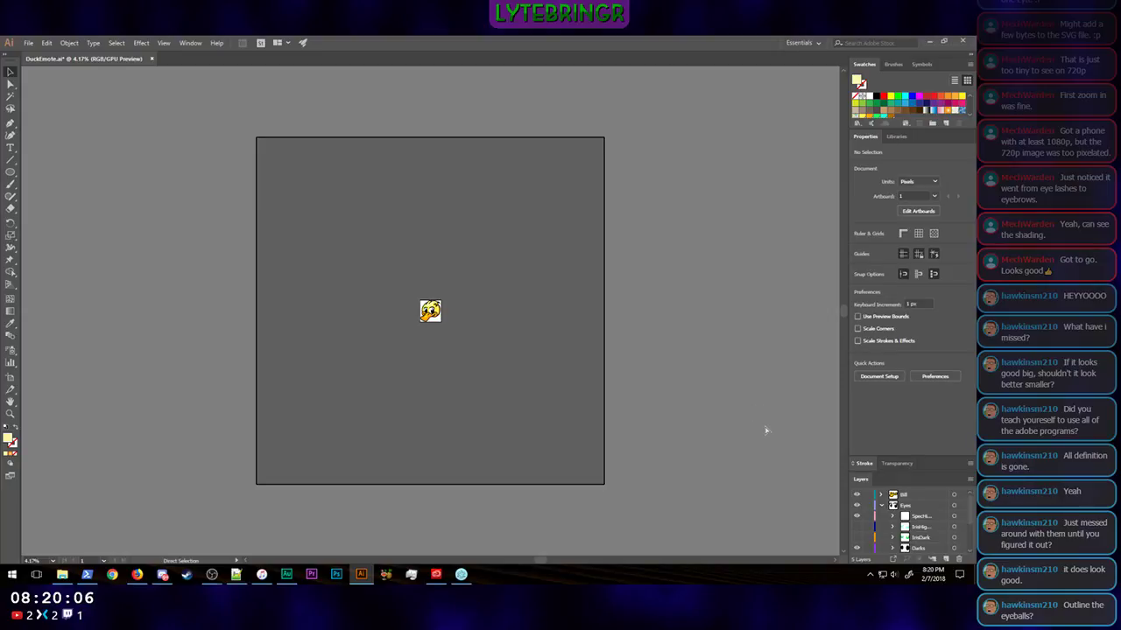
{"action": "key", "text": "v"}
{"action": "key", "text": "ctrl+minus"}
{"action": "key", "text": "ctrl+plus"}
{"action": "key", "text": "ctrl+plus"}
{"action": "key", "text": "ctrl+plus"}
{"action": "key", "text": "ctrl+plus"}
{"action": "key", "text": "ctrl+plus"}
{"action": "key", "text": "ctrl+plus"}
{"action": "key", "text": "ctrl+plus"}
{"action": "key", "text": "ctrl+plus"}
{"action": "key", "text": "ctrl+minus"}
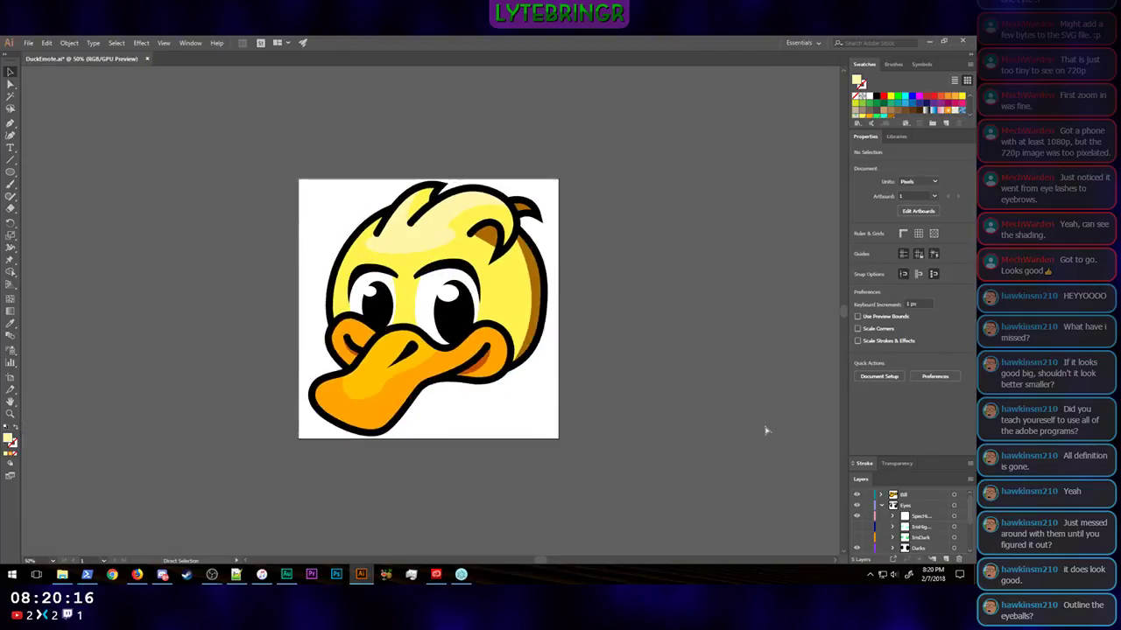
{"action": "key", "text": "ctrl+minus"}
{"action": "key", "text": "ctrl+minus"}
{"action": "key", "text": "ctrl+minus"}
{"action": "key", "text": "ctrl+minus"}
{"action": "key", "text": "ctrl+minus"}
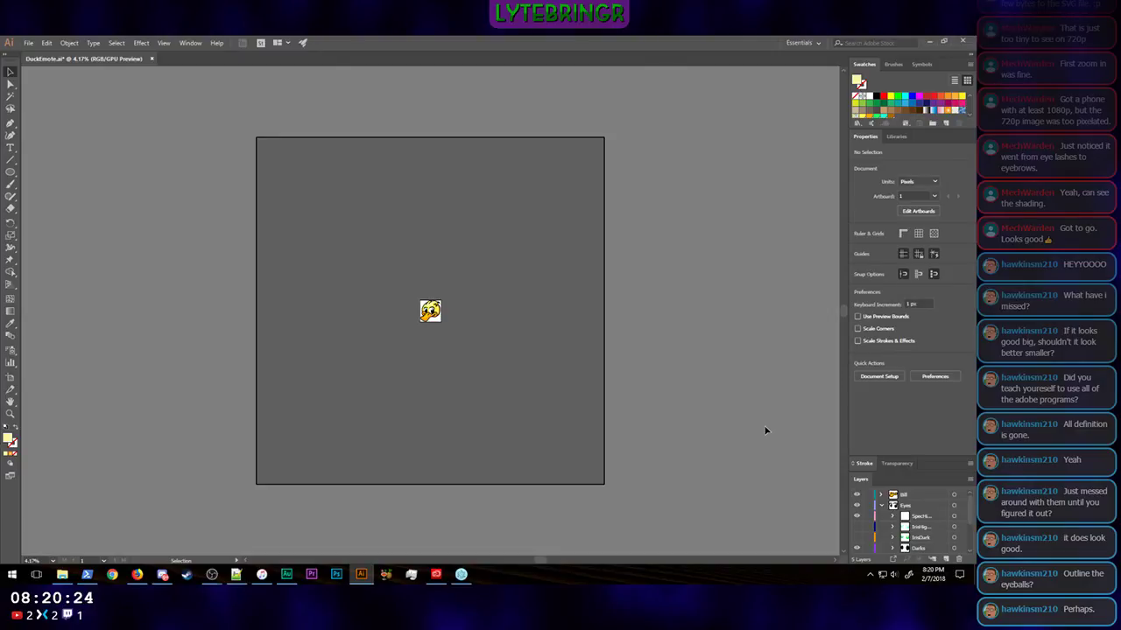
{"action": "key", "text": "ctrl+equal"}
{"action": "key", "text": "ctrl+equal"}
{"action": "key", "text": "ctrl+equal"}
{"action": "key", "text": "ctrl+equal"}
{"action": "key", "text": "ctrl+equal"}
{"action": "key", "text": "ctrl+equal"}
{"action": "key", "text": "ctrl+equal"}
{"action": "key", "text": "ctrl+equal"}
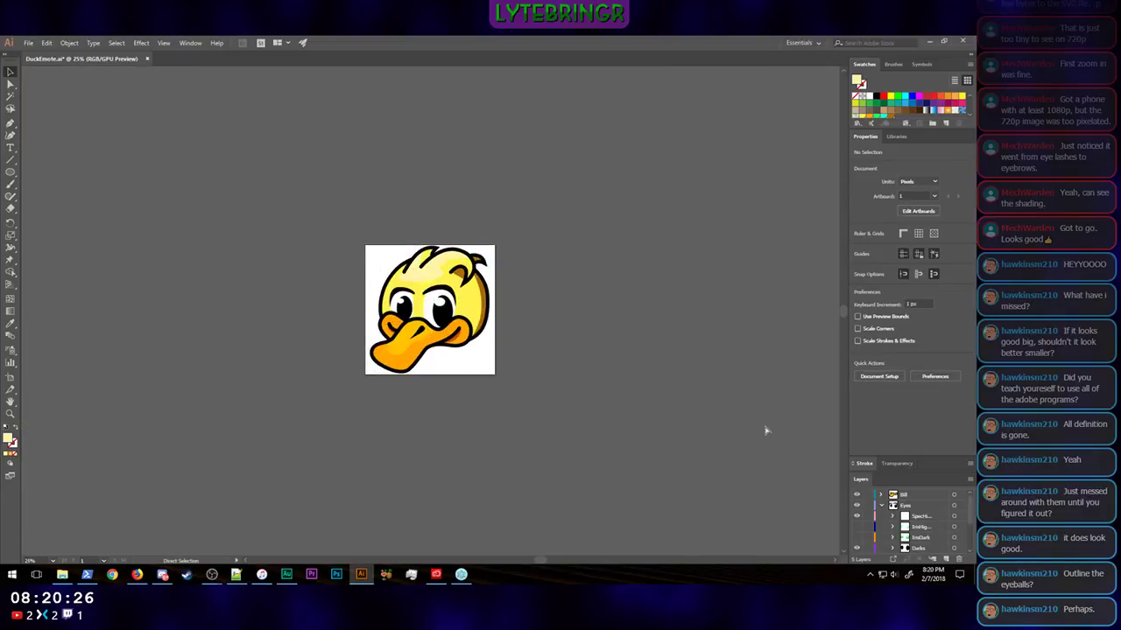
Step: Add a new layer and place it inside the Eyes layer, directly above the Darks sublayer
{"action": "scroll", "coordinate": [922, 526], "scroll_direction": "down", "scroll_amount": 1}
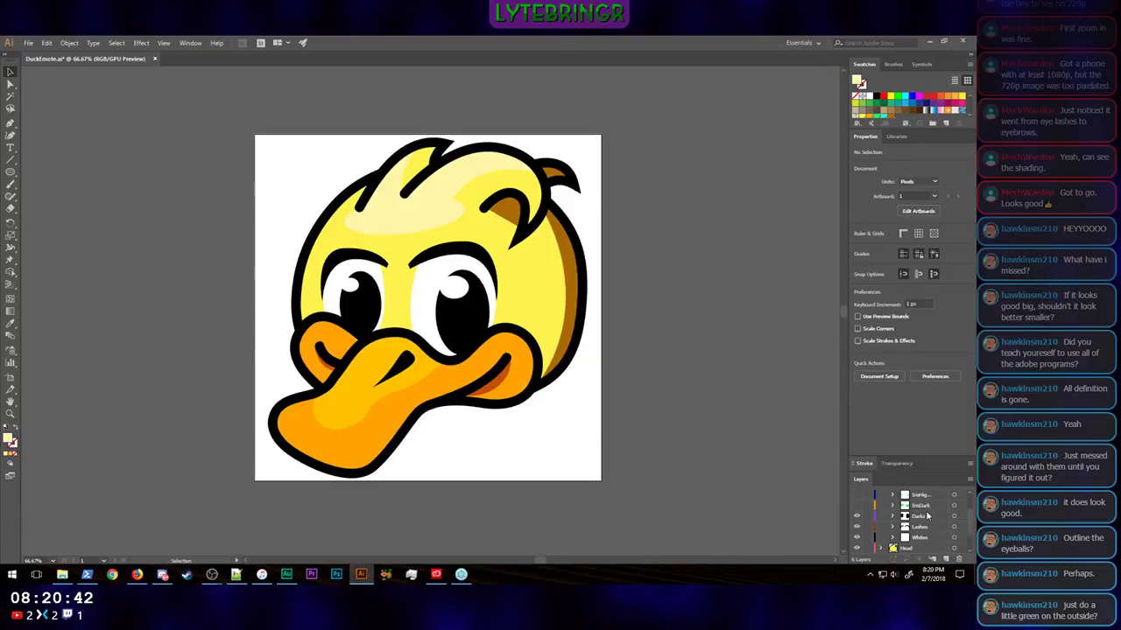
{"action": "scroll", "coordinate": [927, 517], "scroll_direction": "up", "scroll_amount": 1}
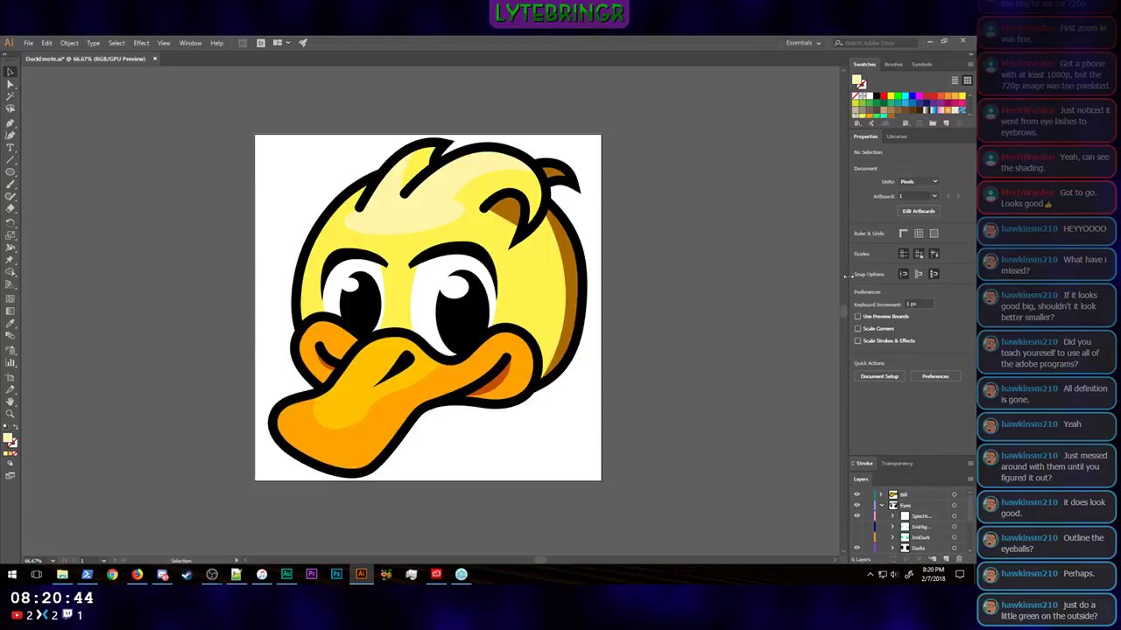
{"action": "double_click", "coordinate": [867, 136]}
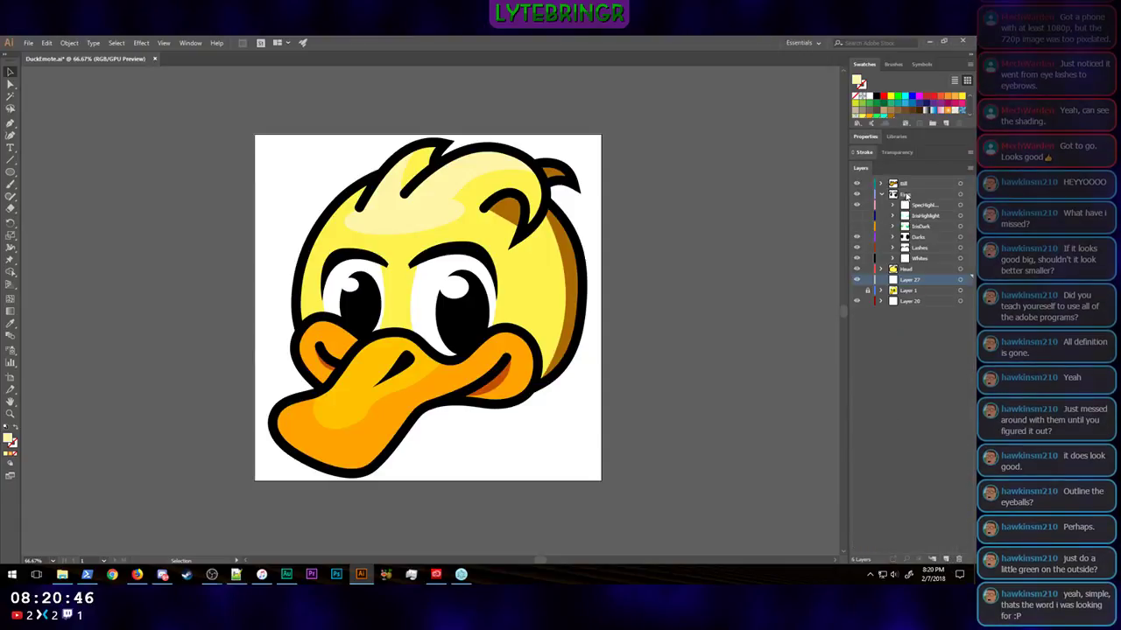
{"action": "left_click_drag", "start_coordinate": [914, 282], "coordinate": [913, 231]}
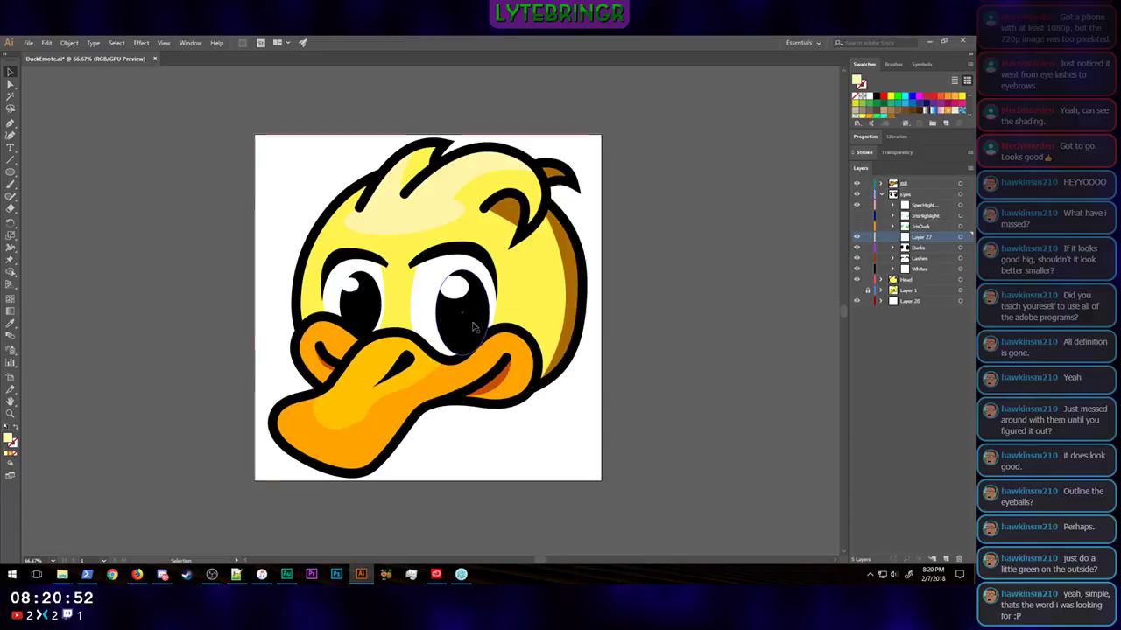
Step: Copy both black eye ovals from the Darks sublayer and paste them in place on the new sublayer
{"action": "left_click", "coordinate": [920, 248]}
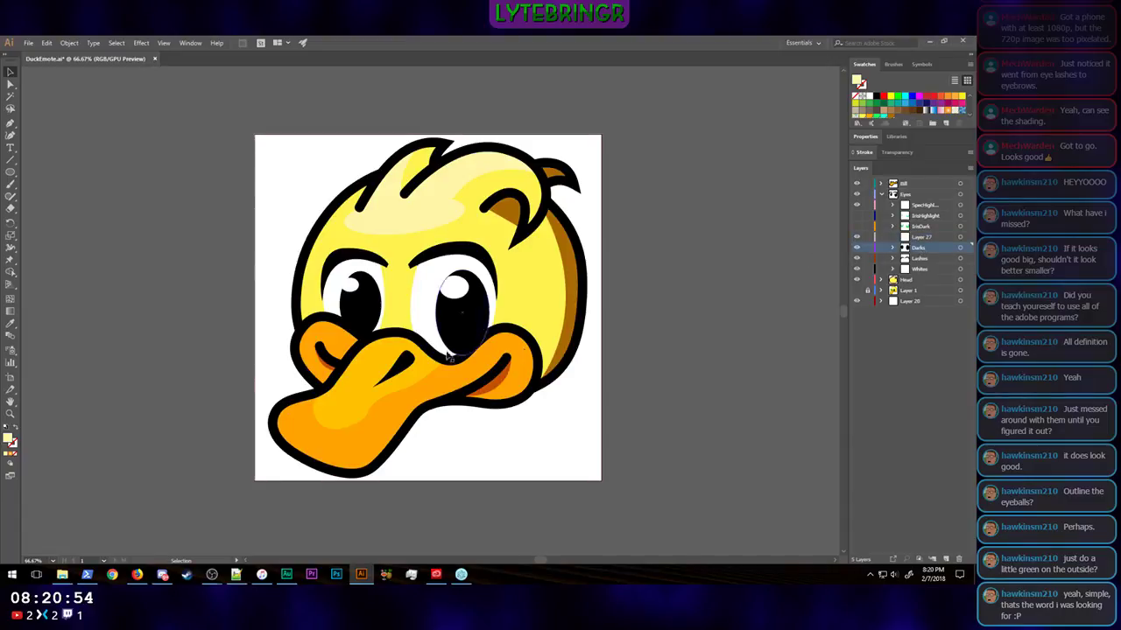
{"action": "left_click", "coordinate": [464, 329]}
{"action": "left_click", "coordinate": [361, 308]}
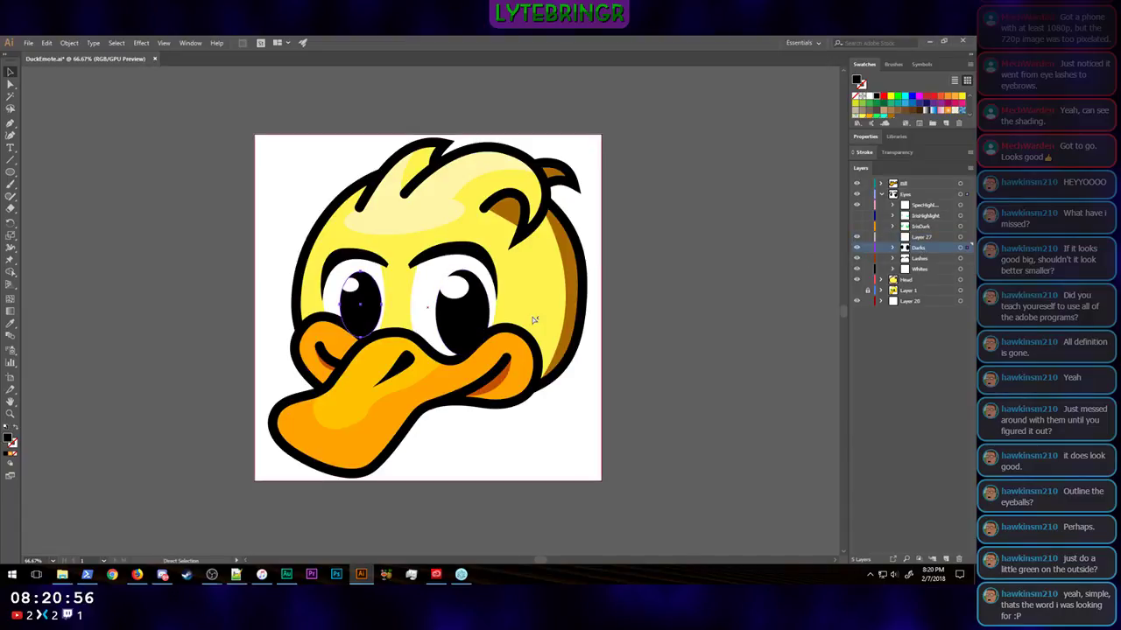
{"action": "left_click", "coordinate": [474, 322], "text": "shift"}
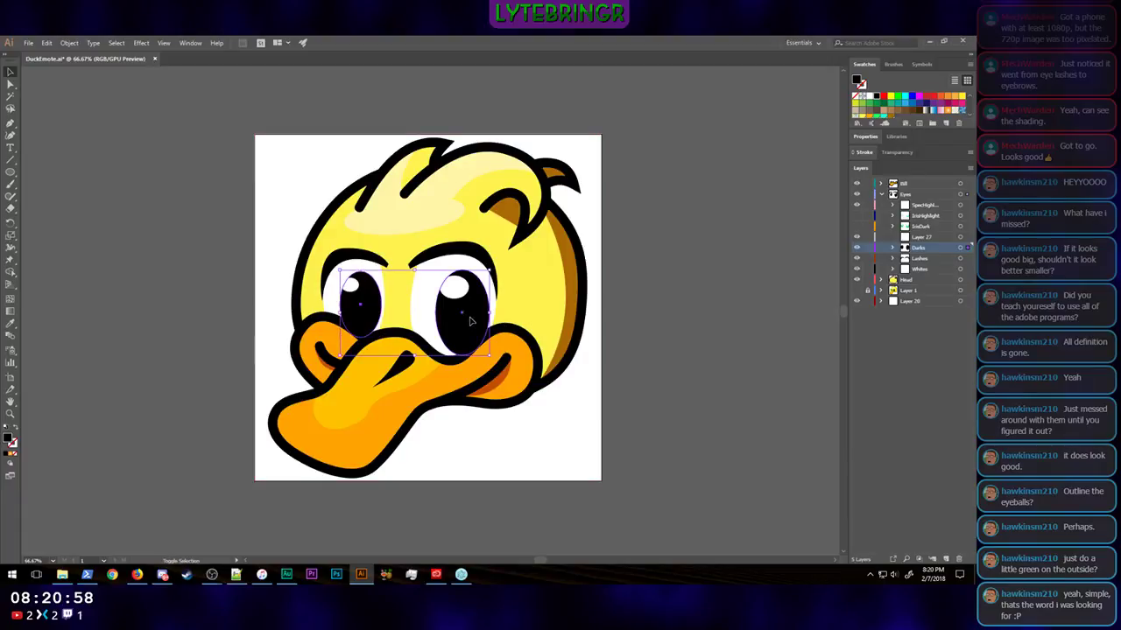
{"action": "key", "text": "v"}
{"action": "left_click", "coordinate": [930, 236]}
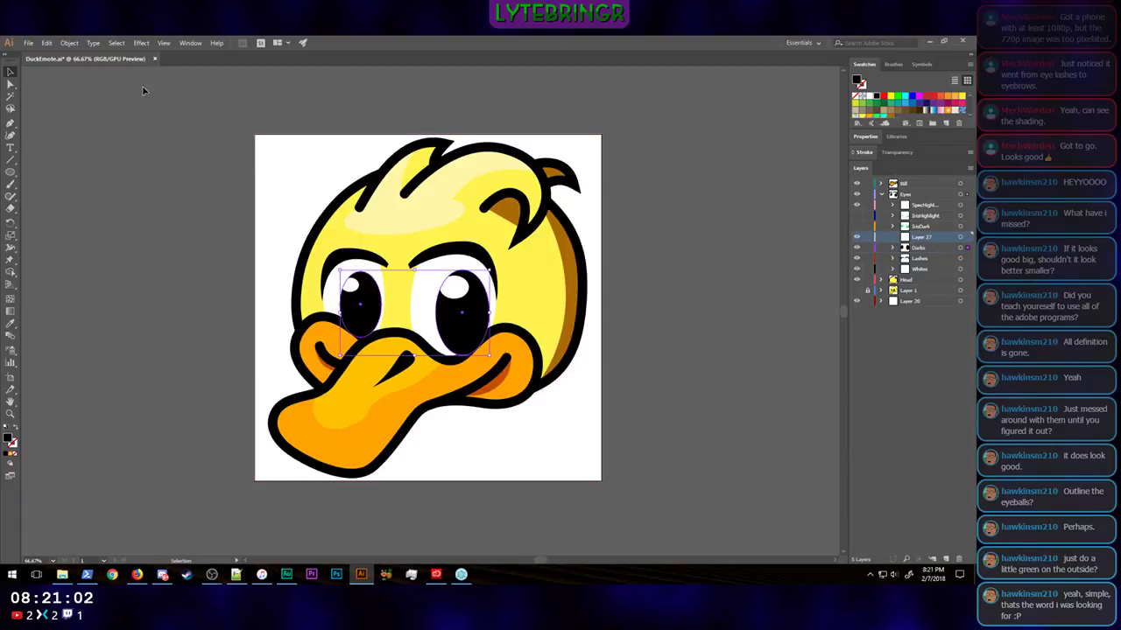
{"action": "left_click", "coordinate": [51, 42]}
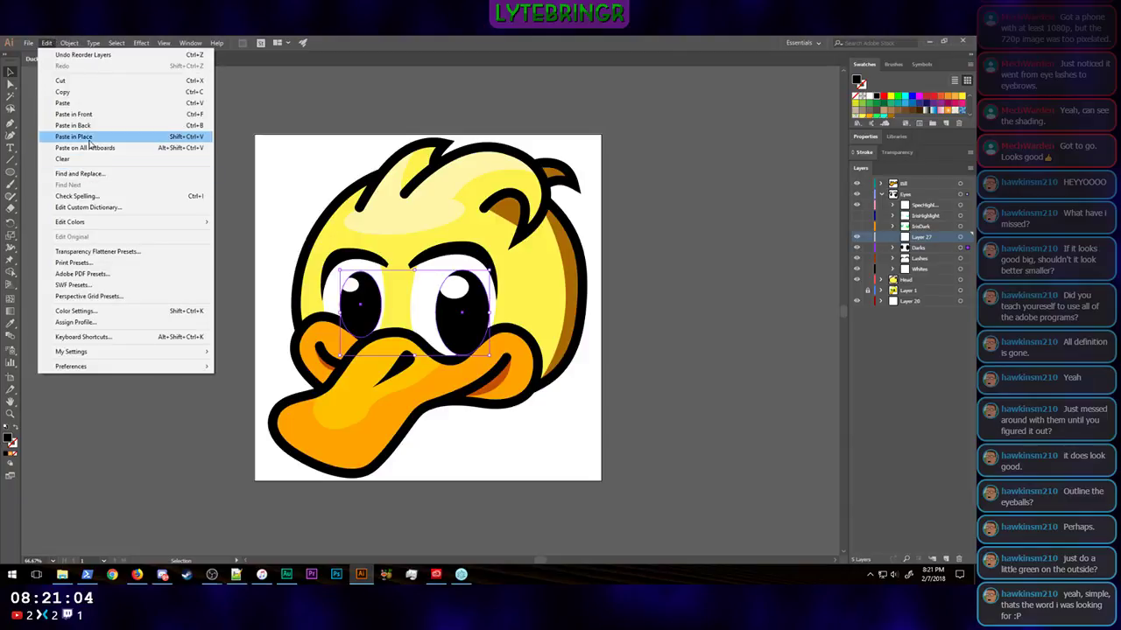
{"action": "left_click", "coordinate": [89, 137]}
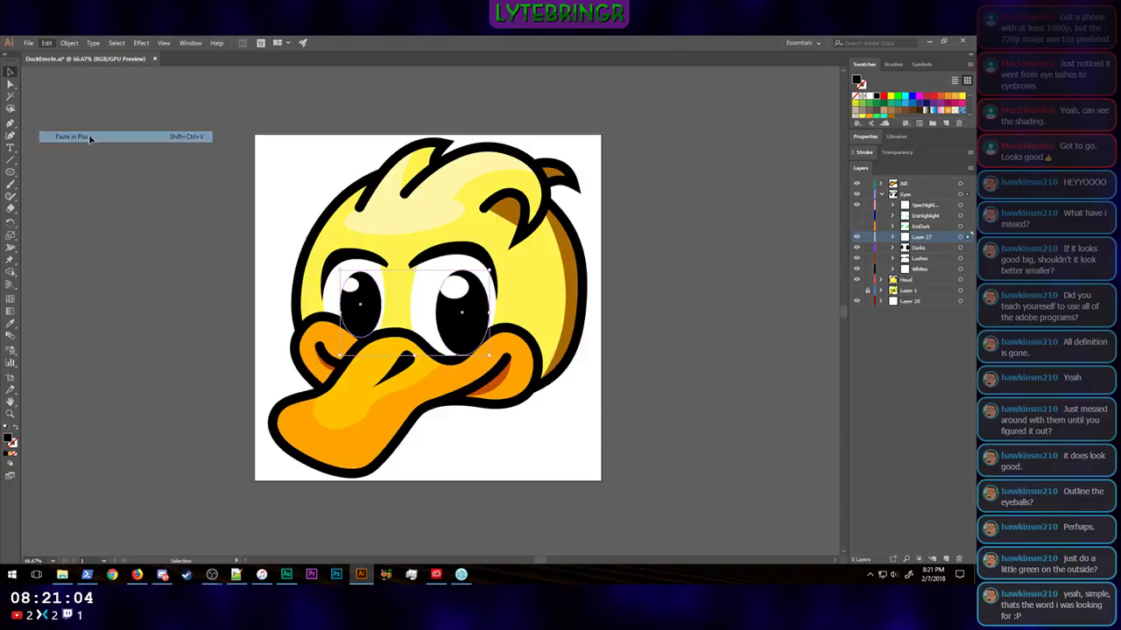
Step: Rename the new sublayer as Iris
{"action": "double_click", "coordinate": [929, 238]}
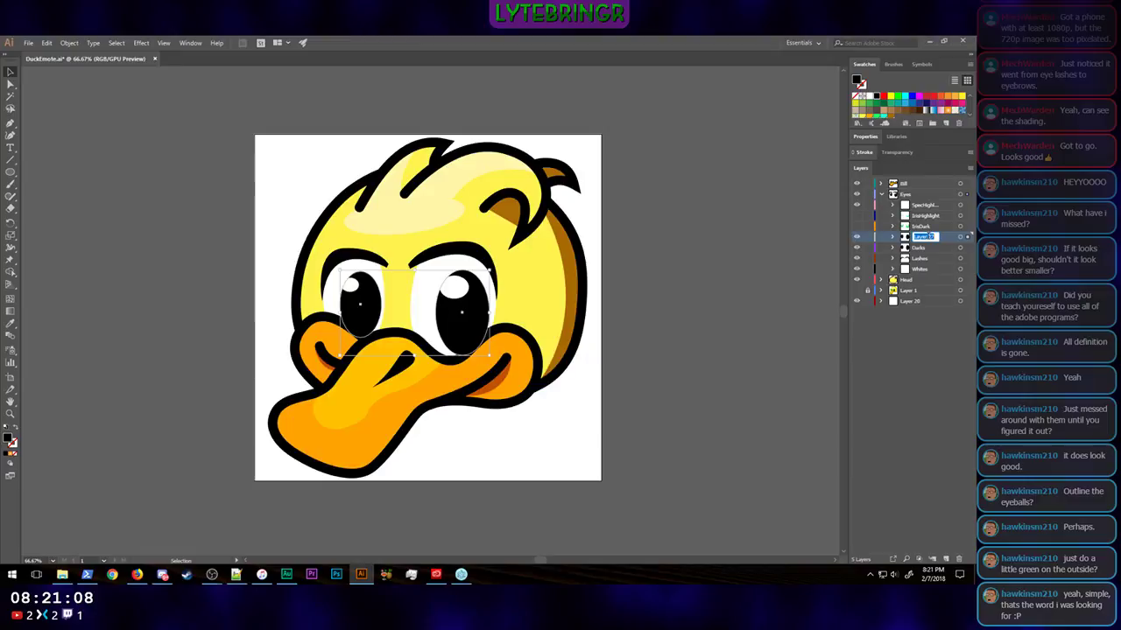
{"action": "type", "text": "Iris"}
{"action": "key", "text": "Return"}
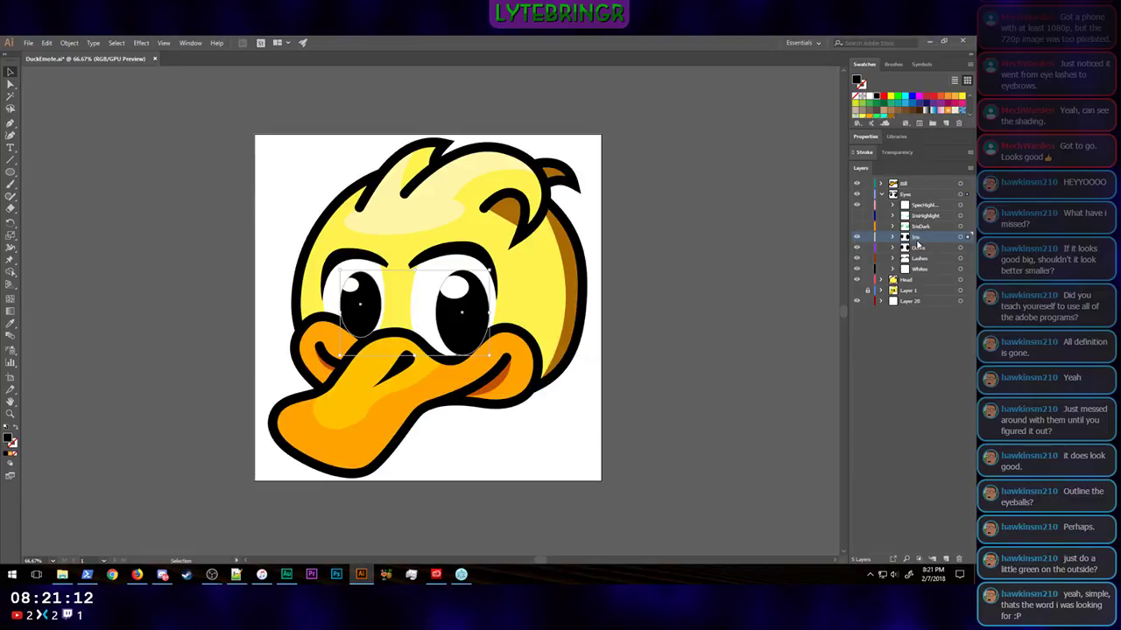
Step: Fill the copied ovals on the Iris sublayer with green, darkening it through #00BF31 and #02A023 to a deep green
{"action": "left_click", "coordinate": [877, 120]}
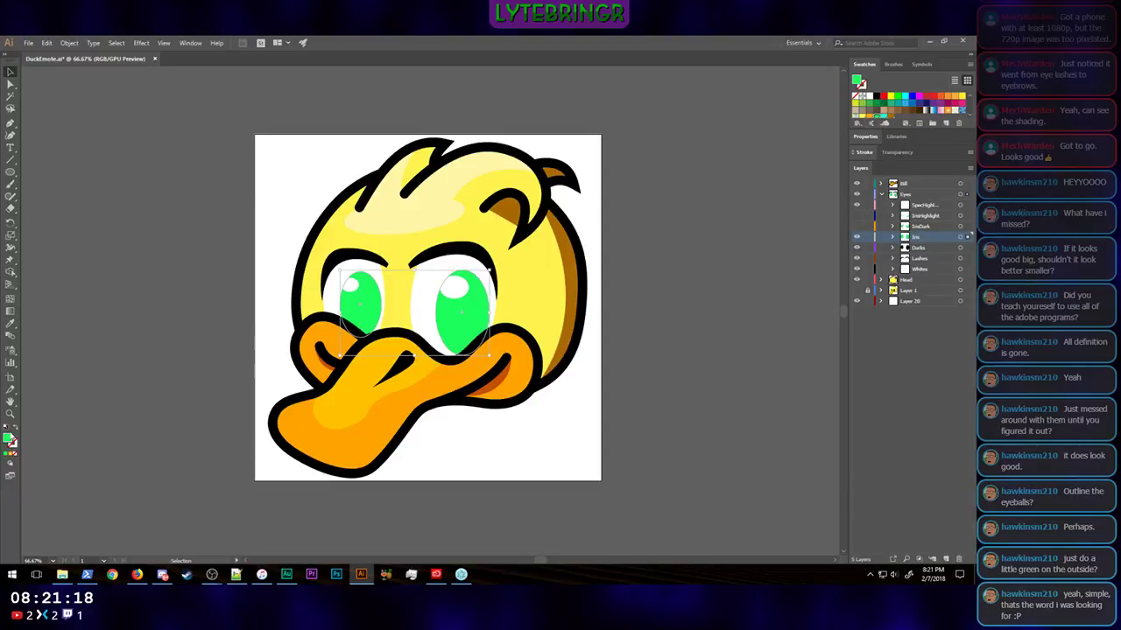
{"action": "double_click", "coordinate": [8, 438]}
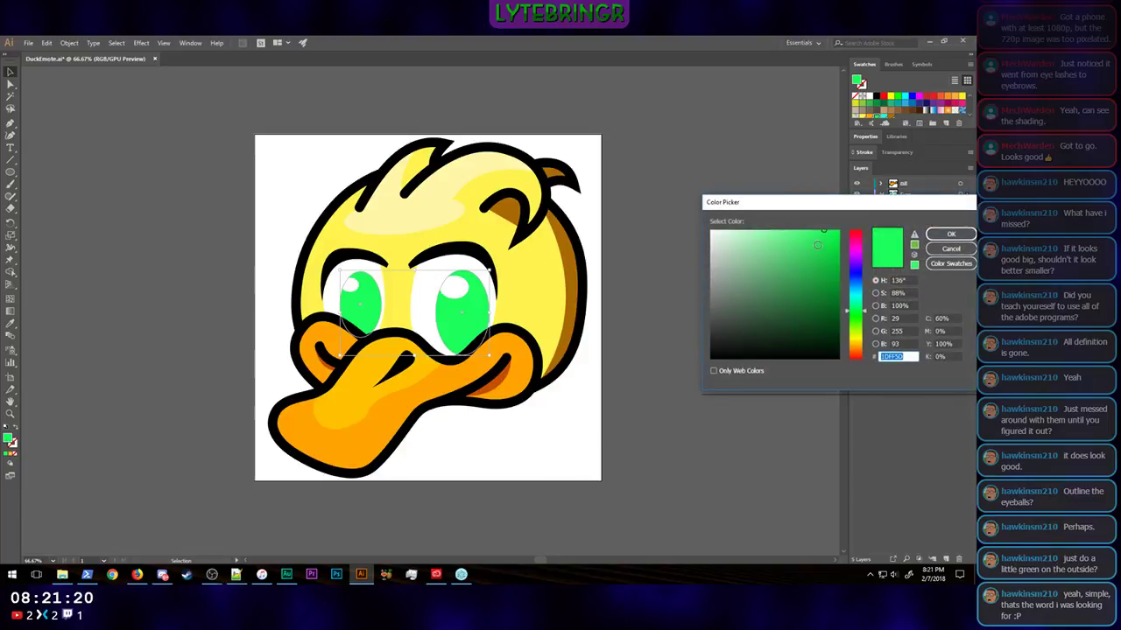
{"action": "mouse_move", "coordinate": [764, 286]}
{"action": "left_mouse_down"}
{"action": "mouse_move", "coordinate": [827, 256]}
{"action": "mouse_move", "coordinate": [842, 261]}
{"action": "left_mouse_up"}
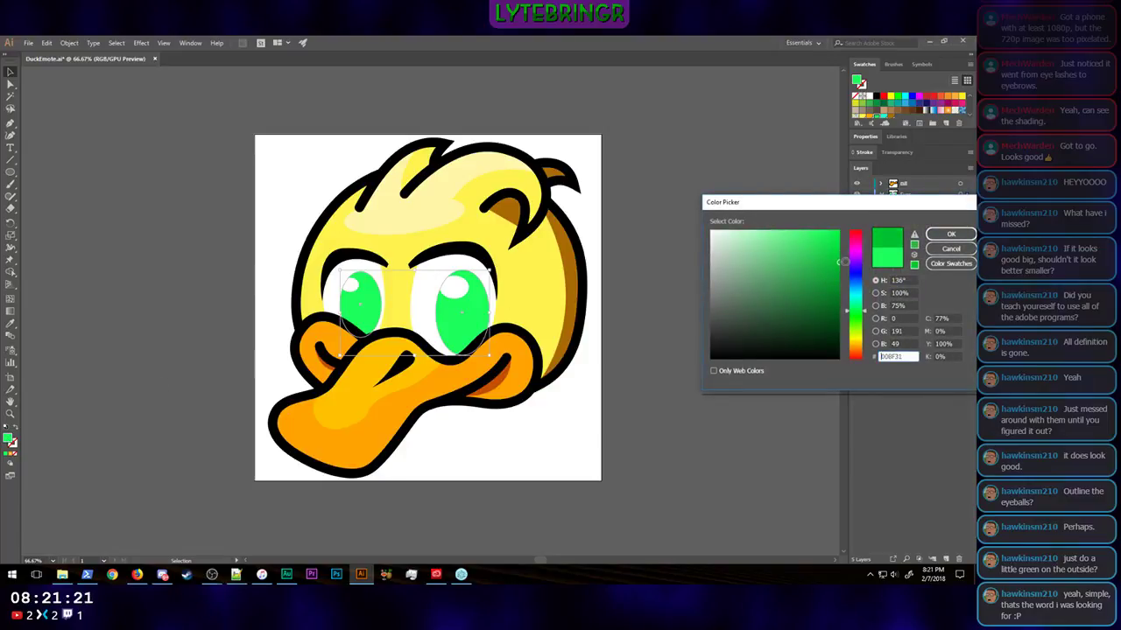
{"action": "left_click", "coordinate": [951, 235]}
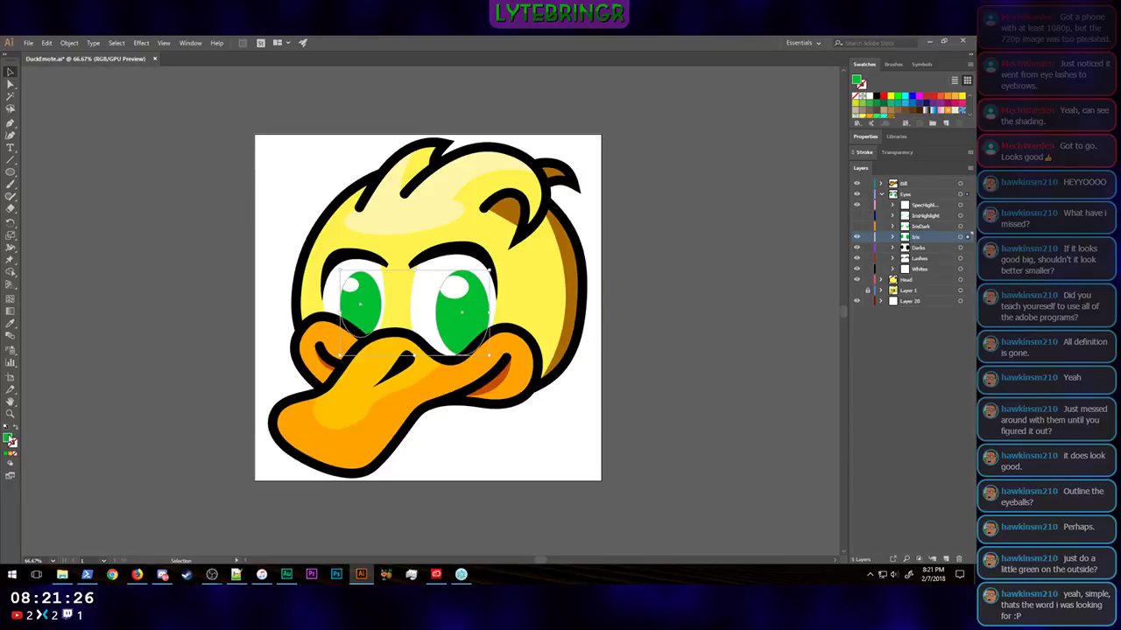
{"action": "double_click", "coordinate": [9, 442]}
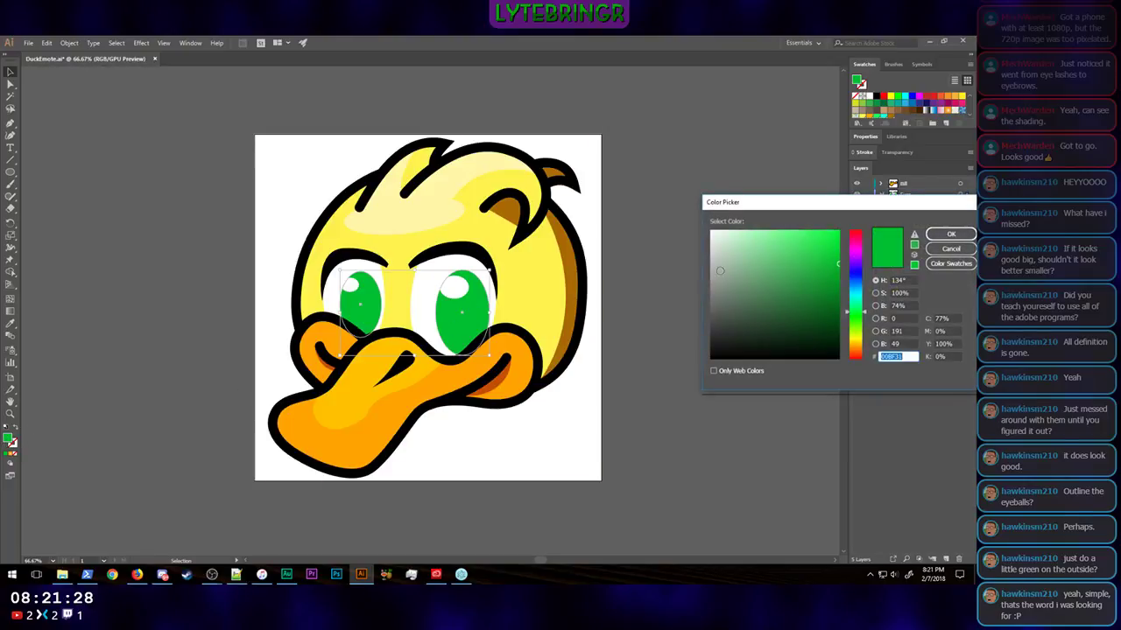
{"action": "left_click", "coordinate": [838, 277]}
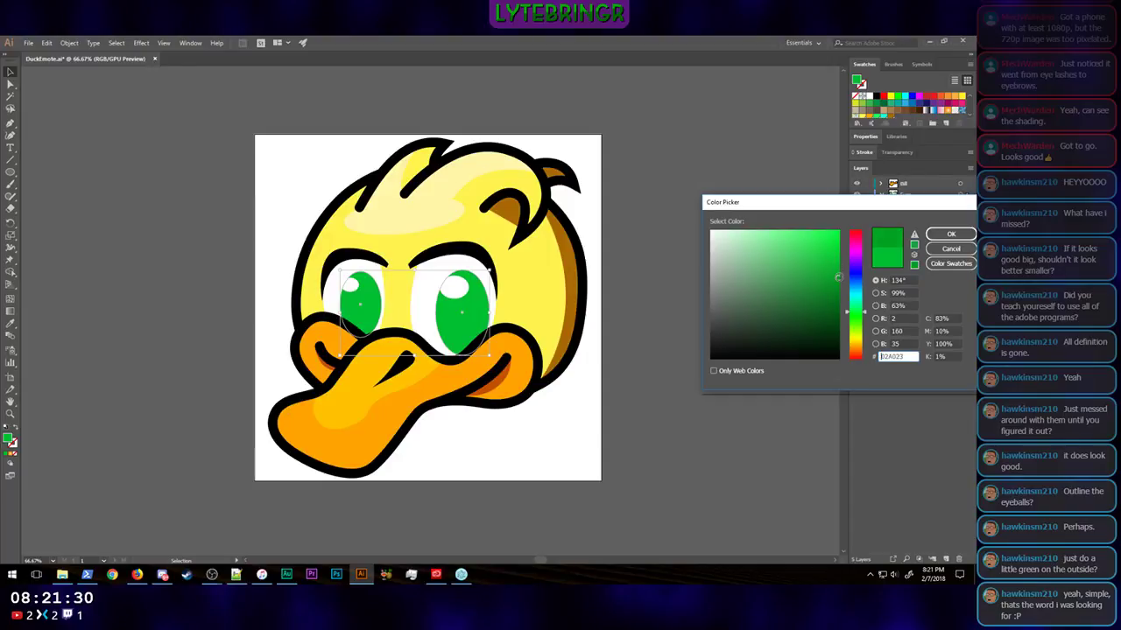
{"action": "left_click", "coordinate": [935, 235]}
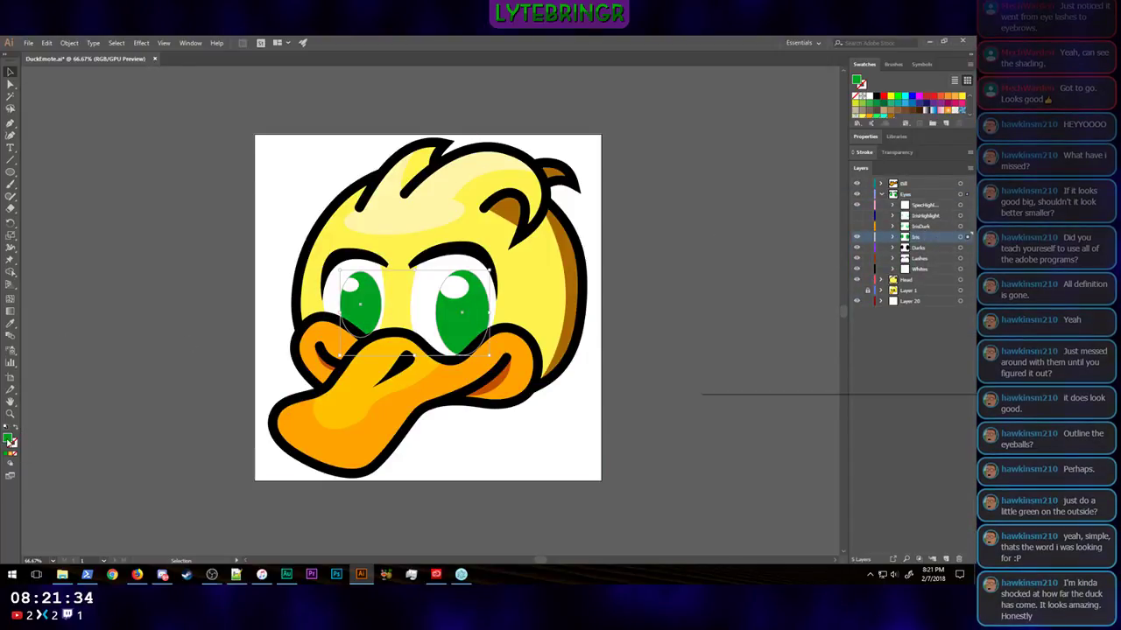
{"action": "double_click", "coordinate": [11, 443]}
{"action": "left_click_drag", "start_coordinate": [836, 279], "coordinate": [838, 296]}
{"action": "left_click", "coordinate": [952, 235]}
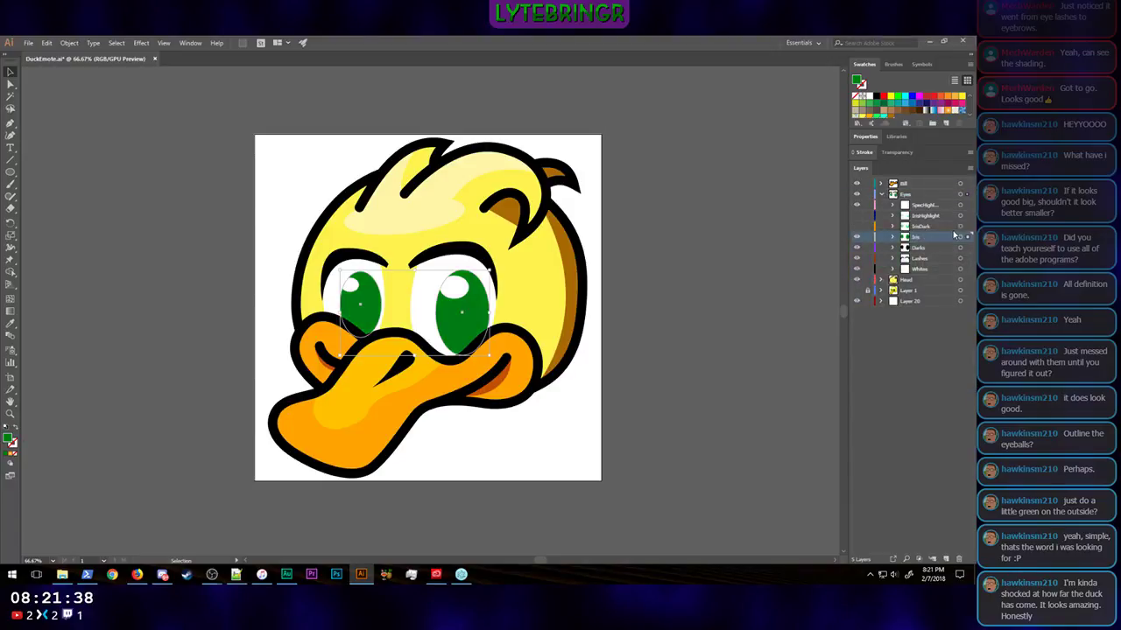
{"action": "left_click", "coordinate": [697, 335]}
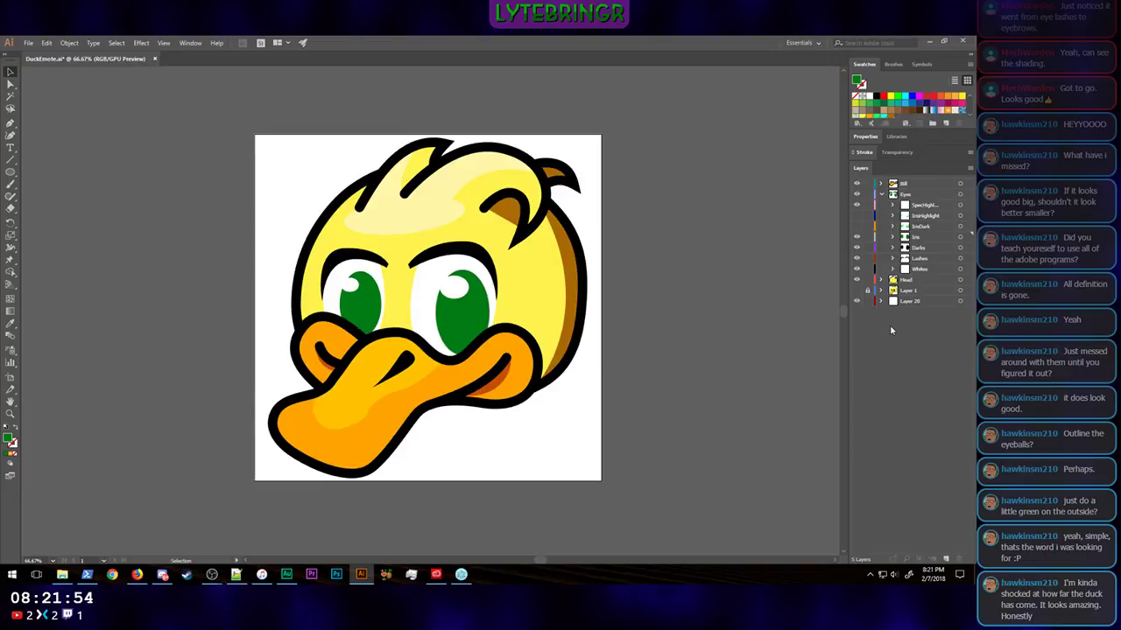
Step: Add a new sublayer inside the Eyes layer, directly above the Iris sublayer, with the Darks ovals selected
{"action": "left_click", "coordinate": [919, 248]}
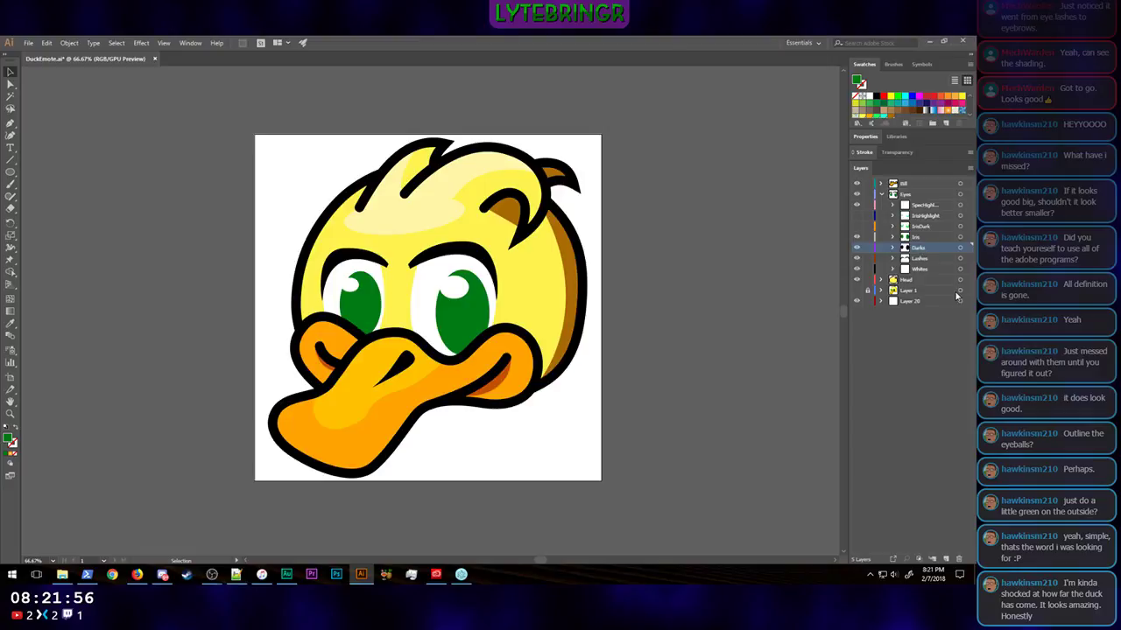
{"action": "left_click", "coordinate": [960, 248]}
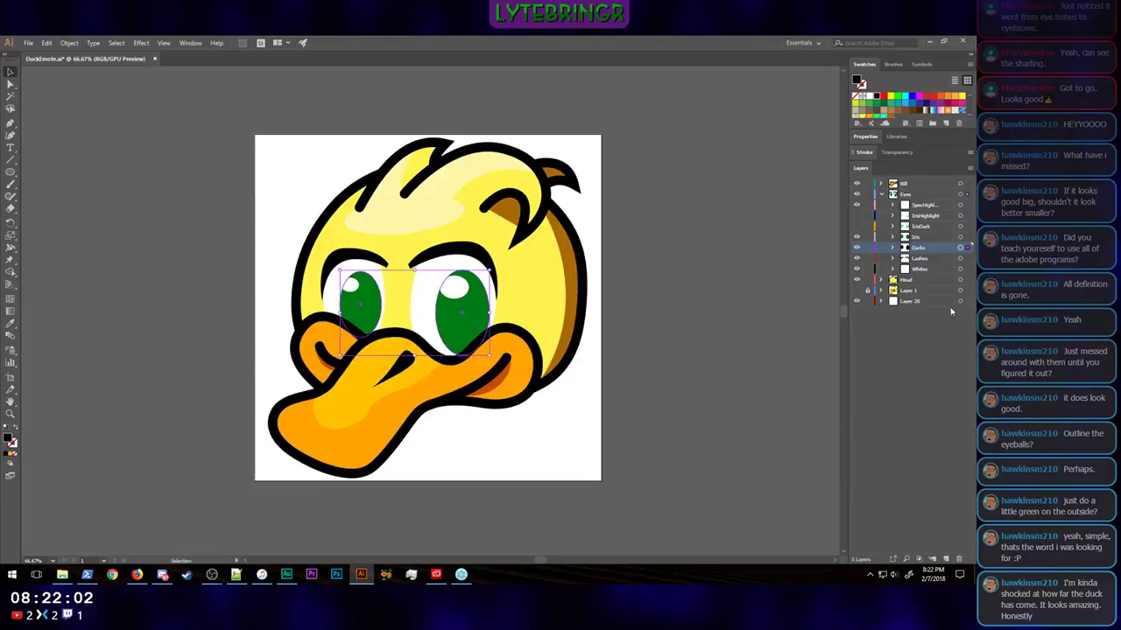
{"action": "left_click", "coordinate": [946, 559]}
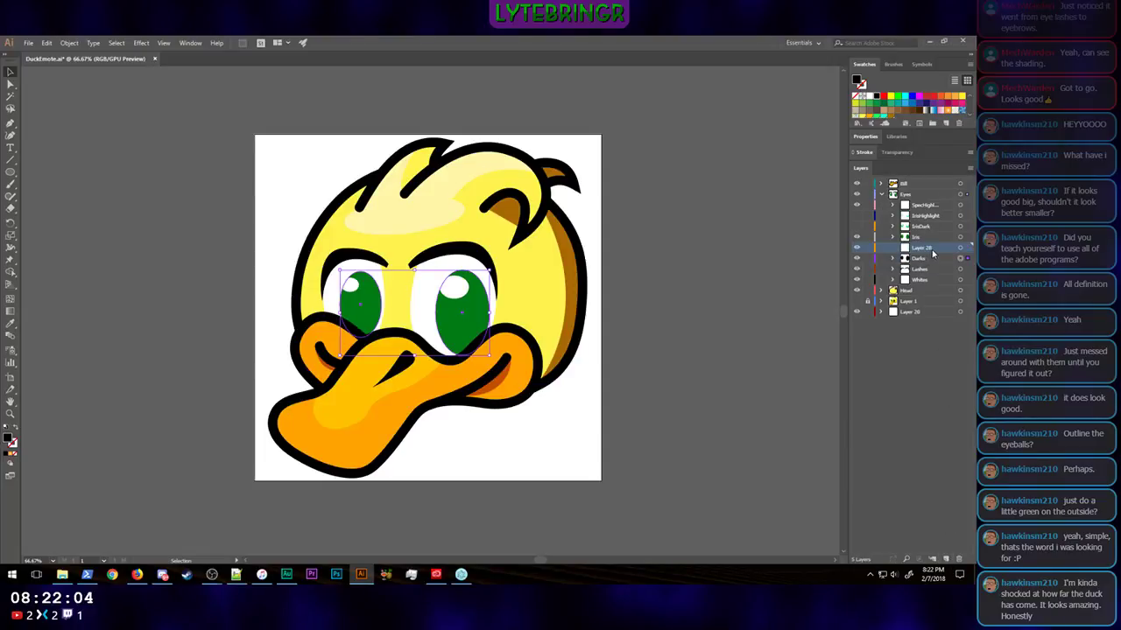
{"action": "left_click_drag", "start_coordinate": [932, 240], "coordinate": [934, 237]}
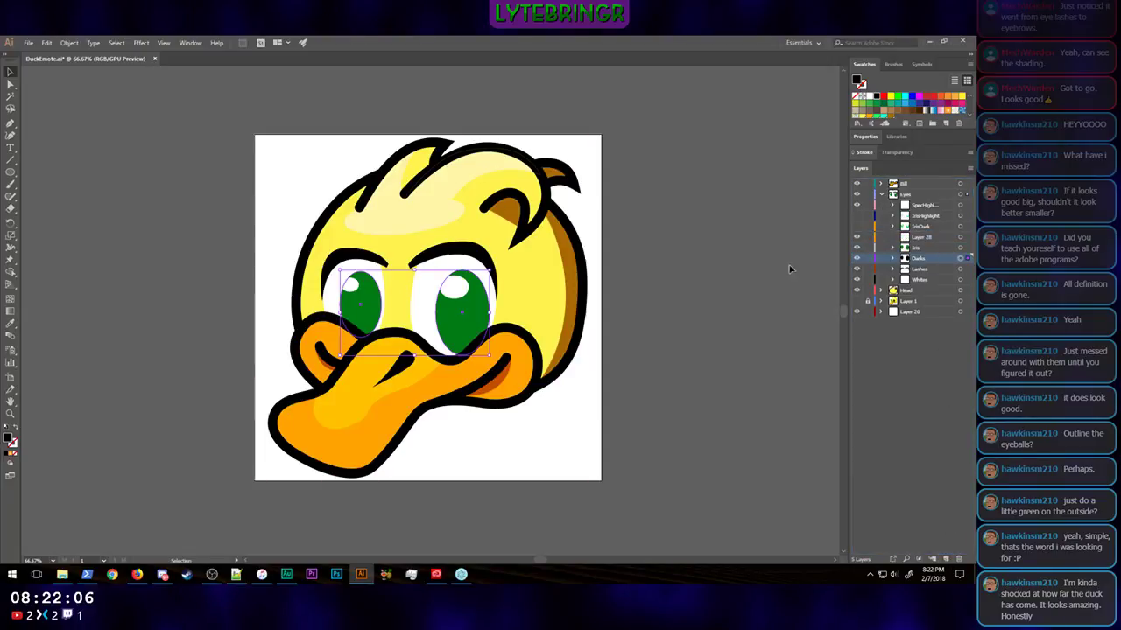
Step: Paste the copied black eye ovals in place on the new sublayer above Iris
{"action": "left_click", "coordinate": [928, 237]}
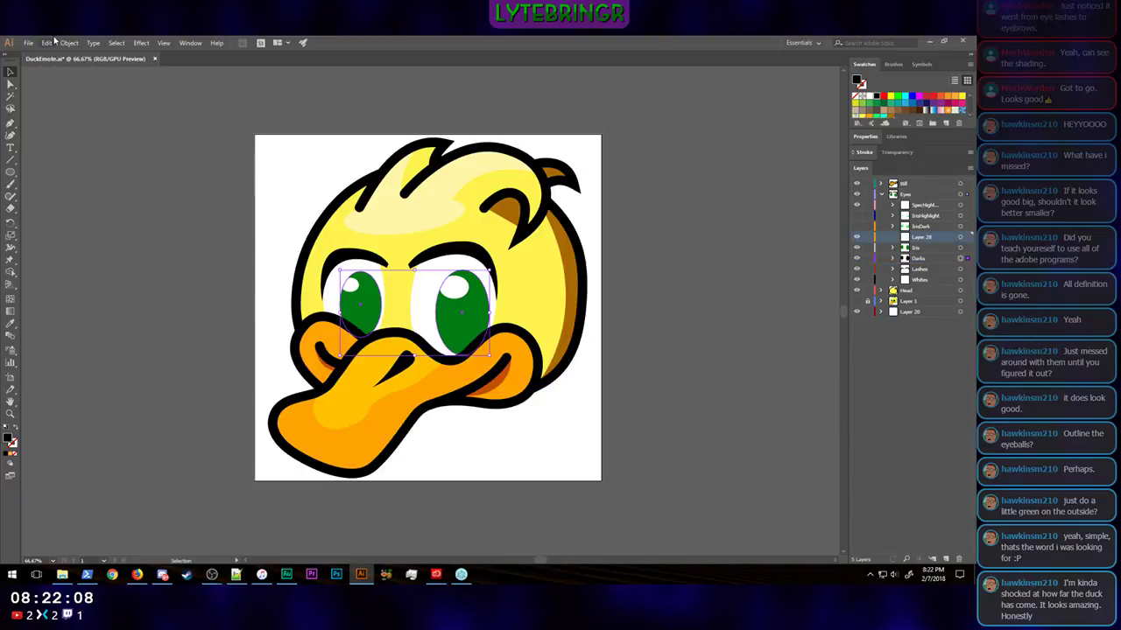
{"action": "left_click", "coordinate": [46, 42]}
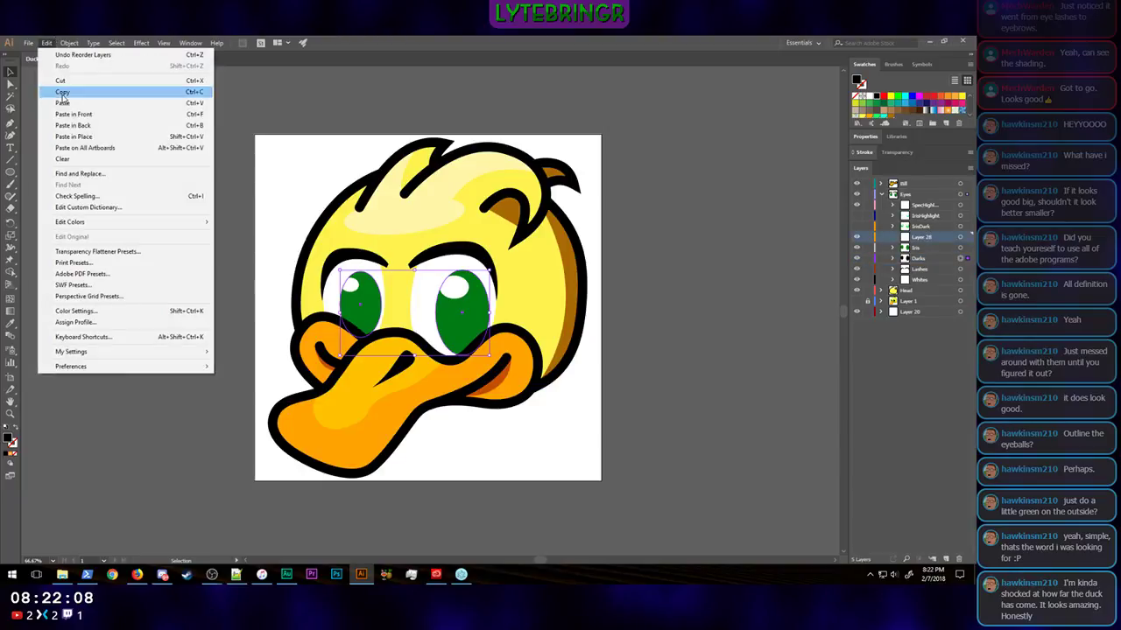
{"action": "left_click", "coordinate": [90, 137]}
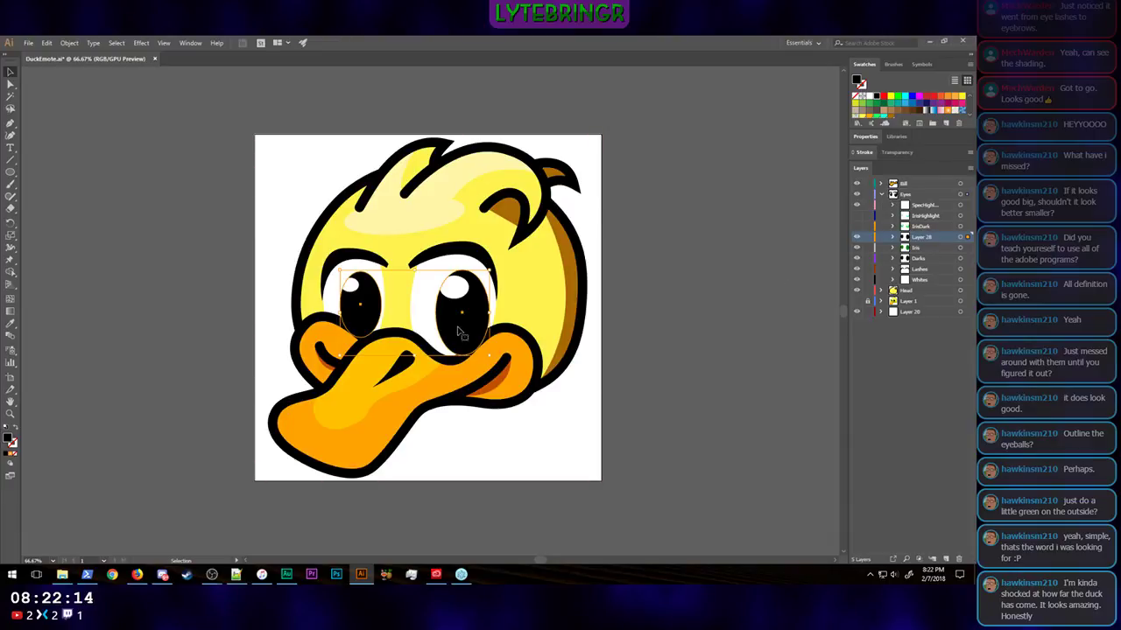
{"action": "left_click", "coordinate": [689, 343]}
Step: Try scaling the larger eye's black oval uniformly to 75%
{"action": "left_click", "coordinate": [465, 331]}
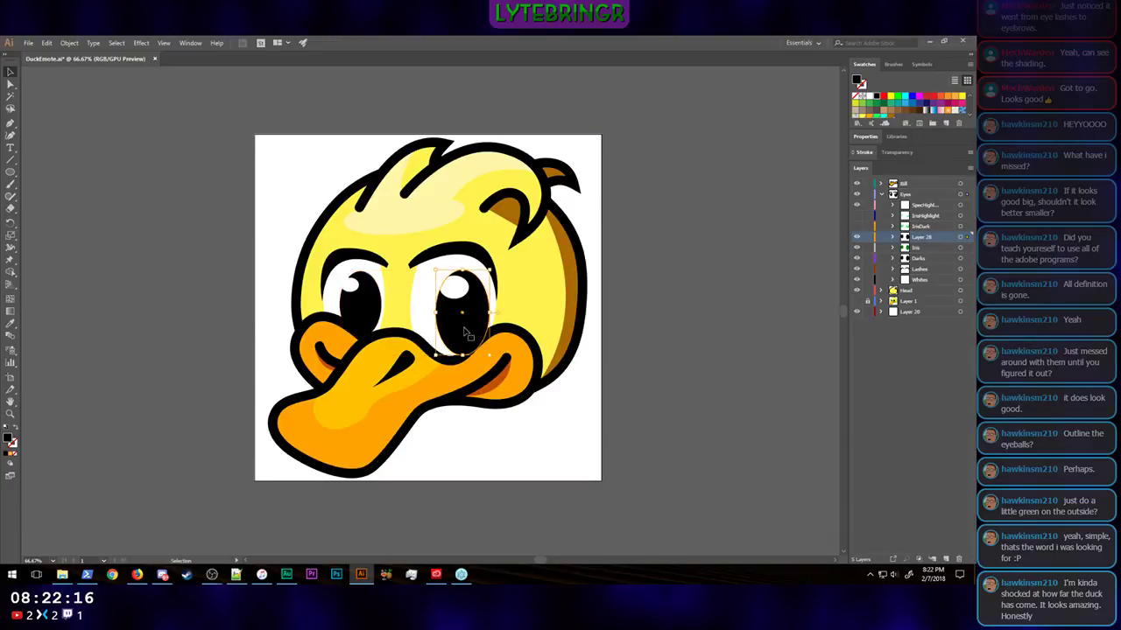
{"action": "left_click", "coordinate": [46, 42]}
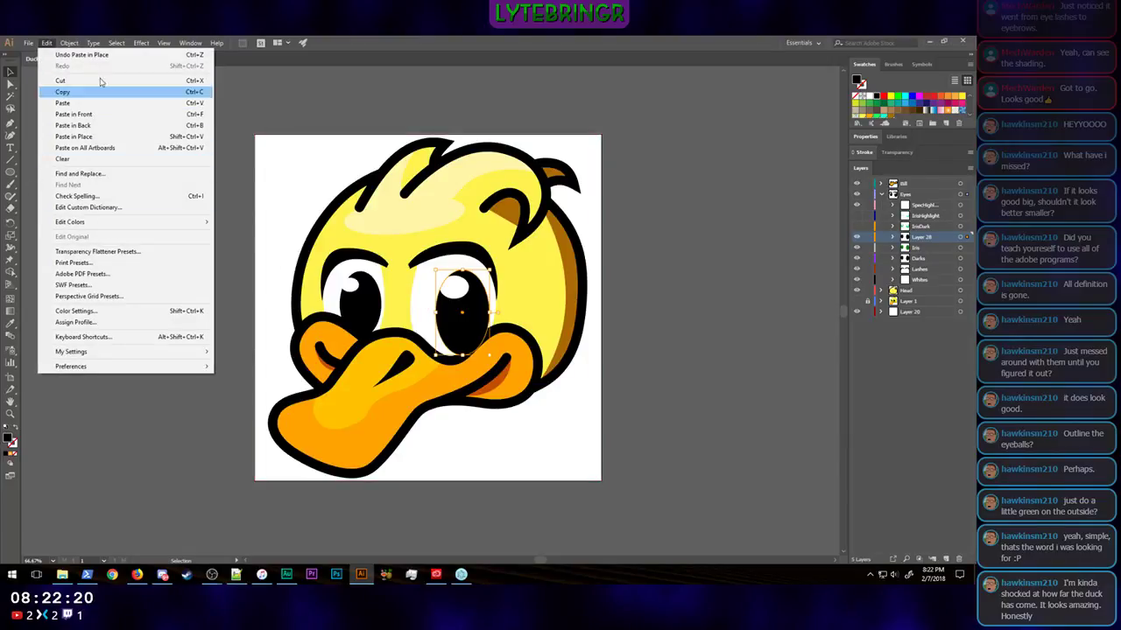
{"action": "left_click", "coordinate": [69, 43]}
{"action": "mouse_move", "coordinate": [143, 56]}
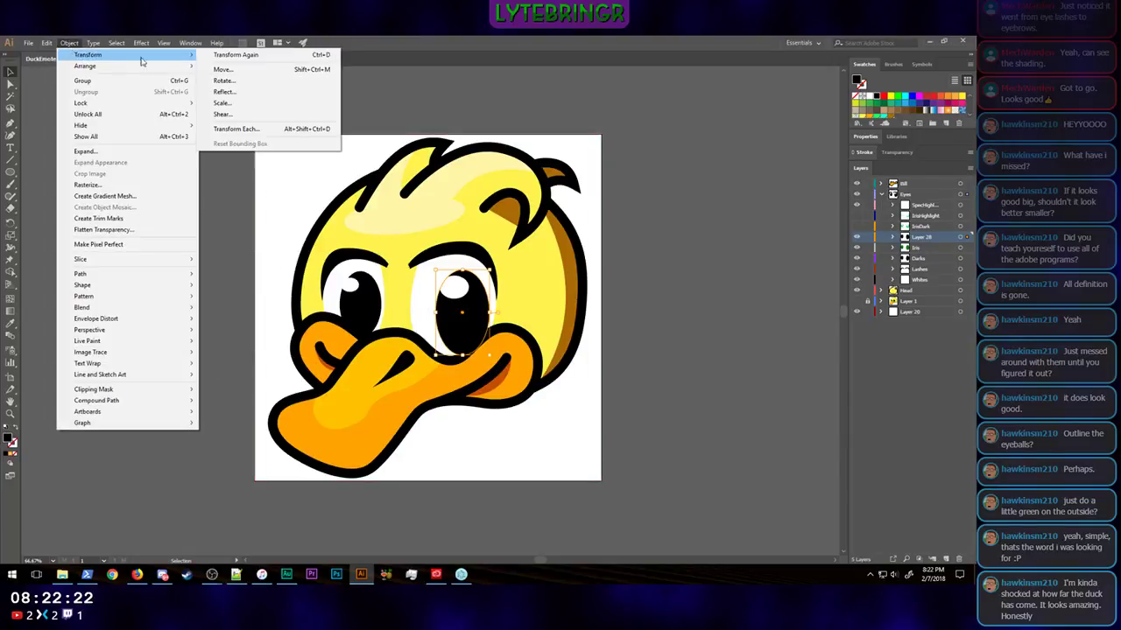
{"action": "left_click", "coordinate": [235, 103]}
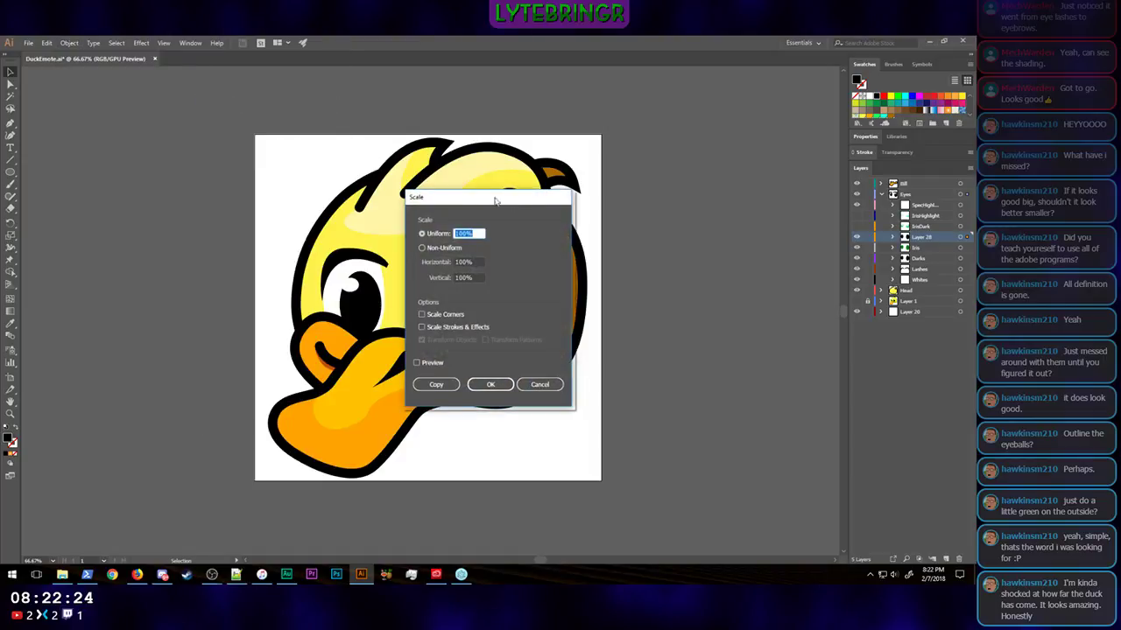
{"action": "left_click_drag", "start_coordinate": [508, 199], "coordinate": [698, 222]}
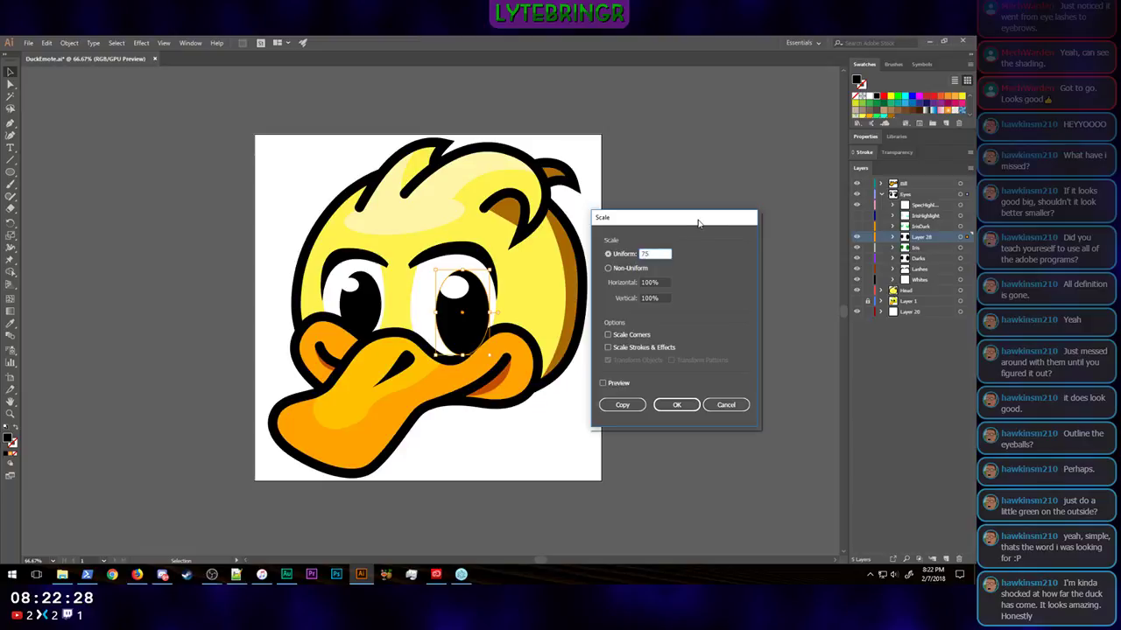
{"action": "left_click", "coordinate": [689, 406]}
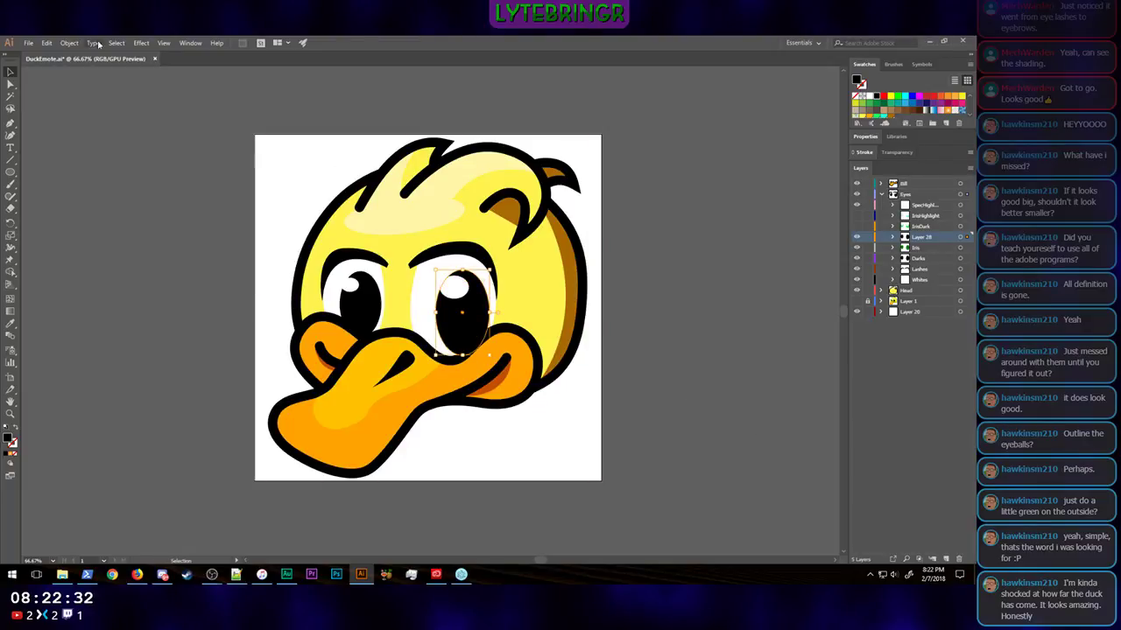
Step: Scale the larger eye's black oval uniformly to 50% to form a pupil
{"action": "left_click", "coordinate": [71, 42]}
{"action": "mouse_move", "coordinate": [87, 54]}
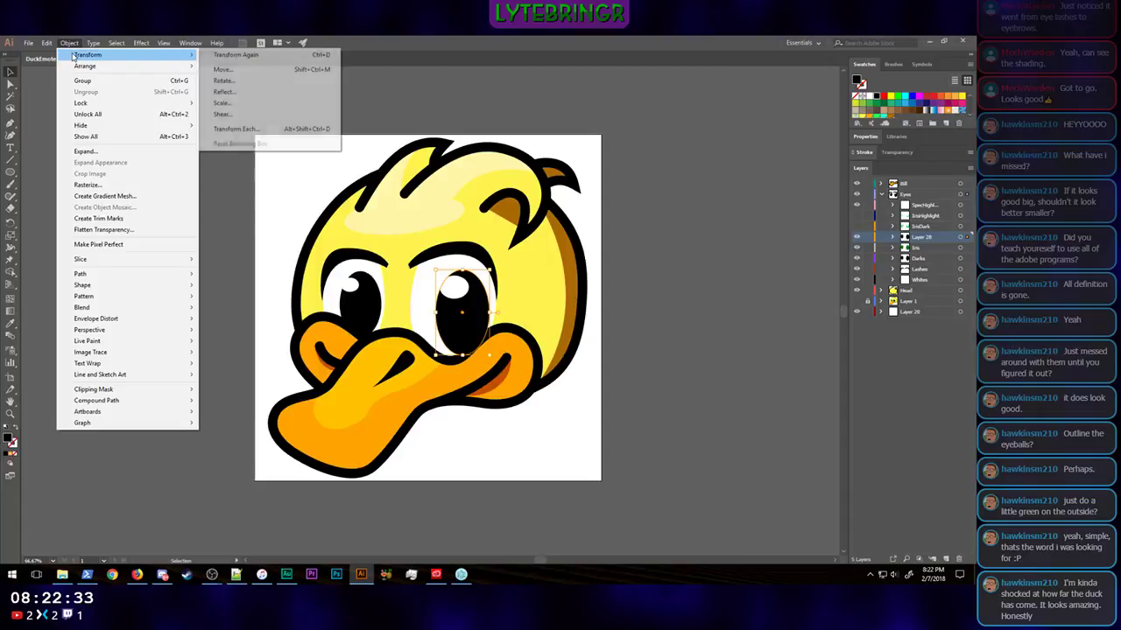
{"action": "left_click", "coordinate": [221, 104]}
{"action": "type", "text": "50"}
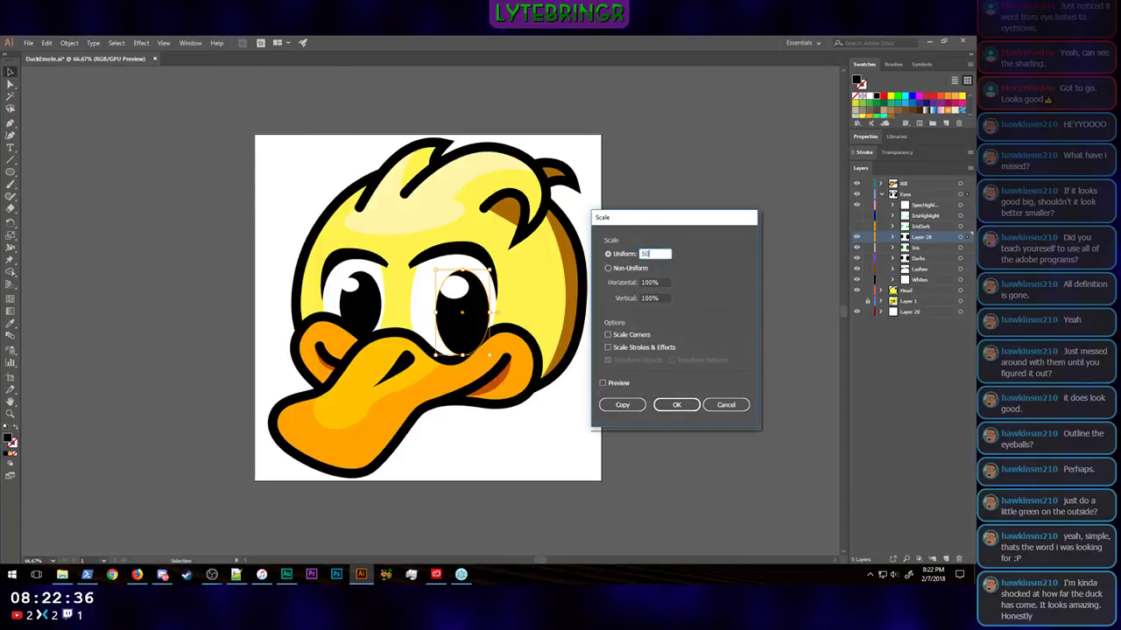
{"action": "key", "text": "Return"}
Step: Nudge the larger eye's pupil slightly right and down within the green iris
{"action": "key", "text": "Down"}
{"action": "key", "text": "Down"}
{"action": "key", "text": "Down"}
{"action": "key", "text": "Down"}
{"action": "key", "text": "Down"}
{"action": "key", "text": "Down"}
{"action": "key", "text": "Down"}
{"action": "key", "text": "Down"}
{"action": "key", "text": "Down"}
{"action": "key", "text": "Down"}
{"action": "key", "text": "Down"}
{"action": "key", "text": "Down"}
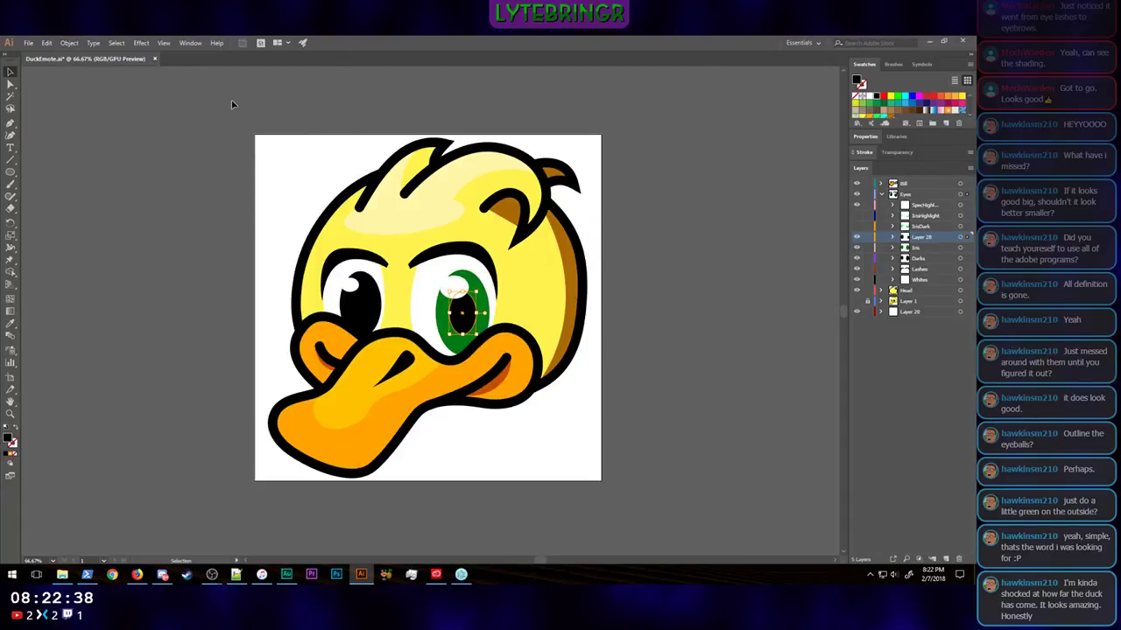
{"action": "key", "text": "Right"}
{"action": "key", "text": "Right"}
{"action": "key", "text": "Right"}
{"action": "key", "text": "Right"}
{"action": "key", "text": "Right"}
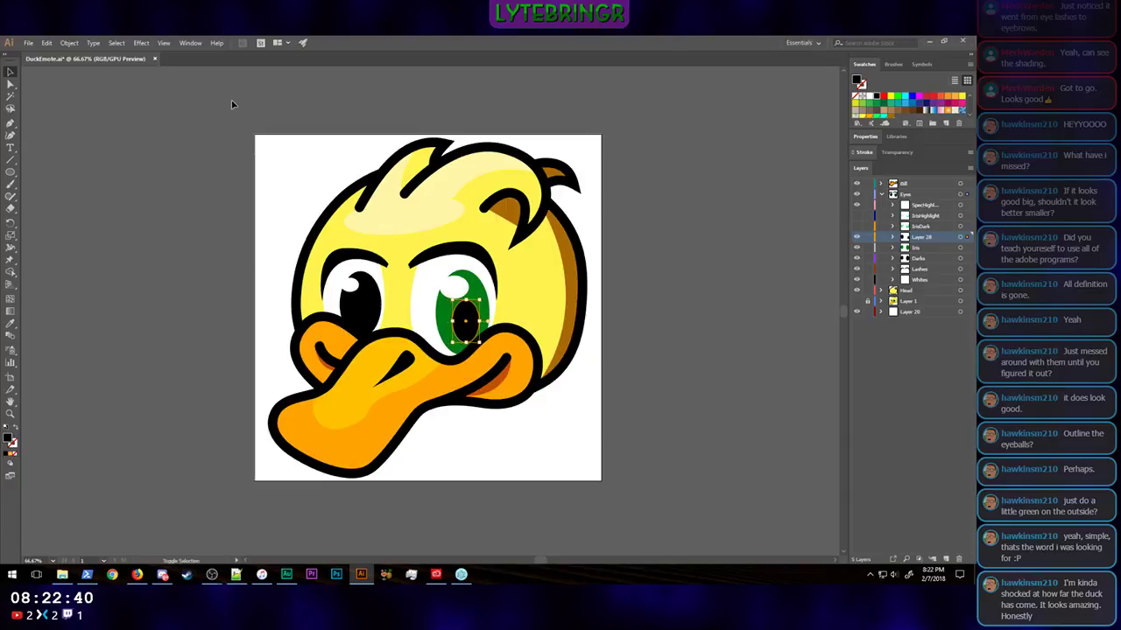
{"action": "key", "text": "Up"}
{"action": "key", "text": "Up"}
{"action": "key", "text": "Up"}
{"action": "key", "text": "Up"}
{"action": "key", "text": "Up"}
{"action": "key", "text": "Up"}
{"action": "key", "text": "Up"}
{"action": "key", "text": "Up"}
{"action": "key", "text": "Up"}
{"action": "key", "text": "Up"}
{"action": "key", "text": "Up"}
{"action": "key", "text": "Up"}
{"action": "key", "text": "Up"}
{"action": "key", "text": "Up"}
{"action": "key", "text": "Down"}
{"action": "key", "text": "Down"}
{"action": "key", "text": "Down"}
{"action": "key", "text": "Down"}
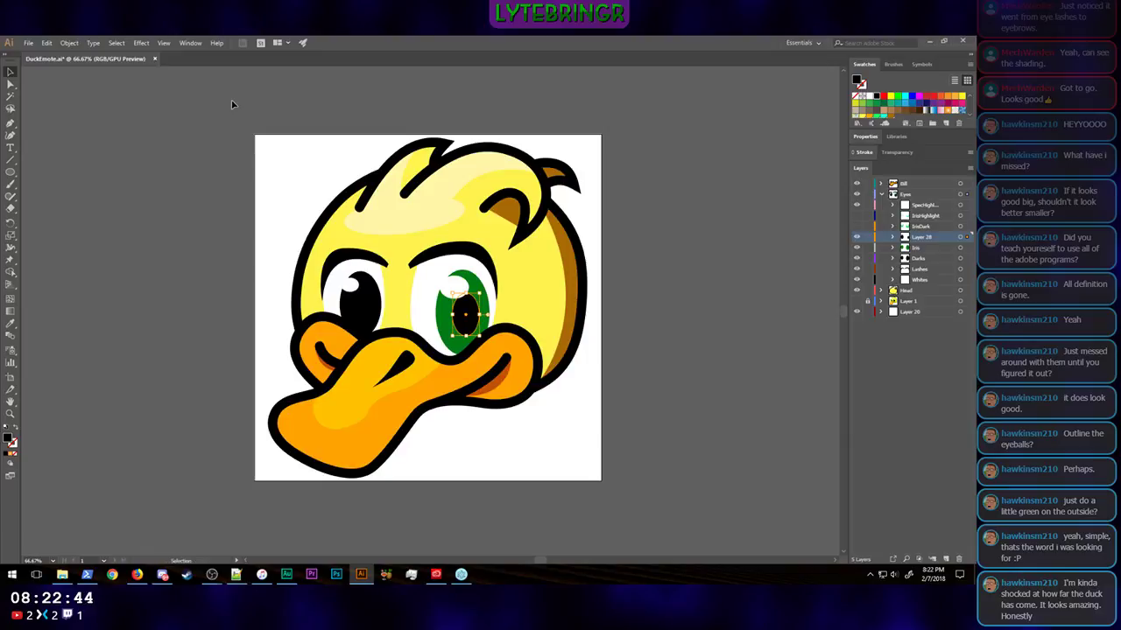
{"action": "left_click", "coordinate": [674, 343]}
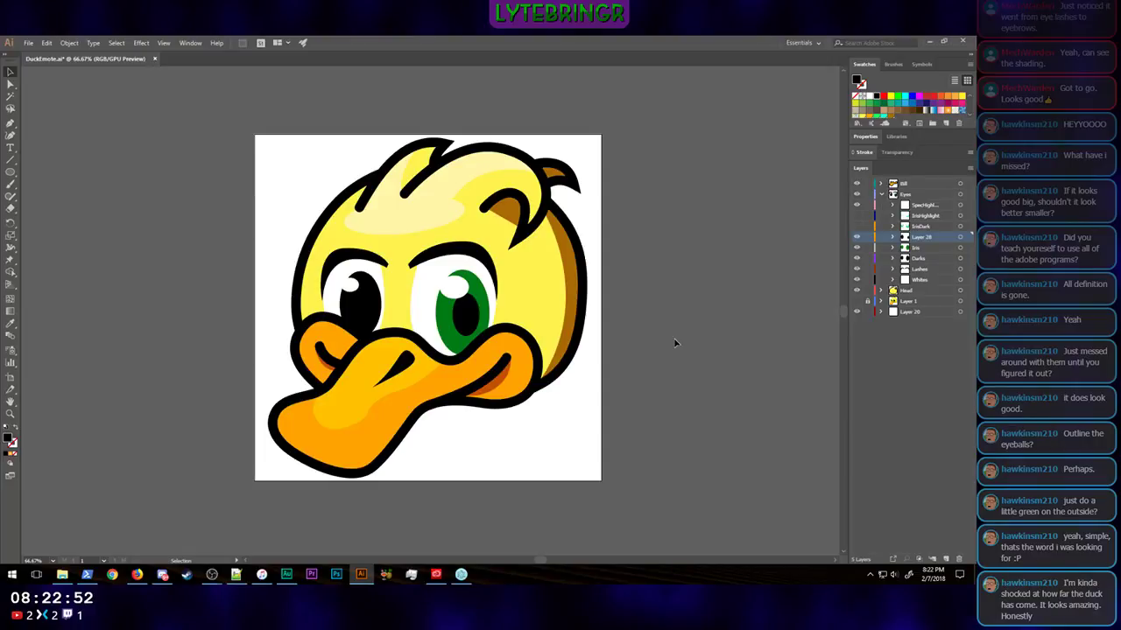
Step: Repeat the last transform on the smaller eye's black oval, and scale the oval uniformly to 50%
{"action": "left_click", "coordinate": [368, 311]}
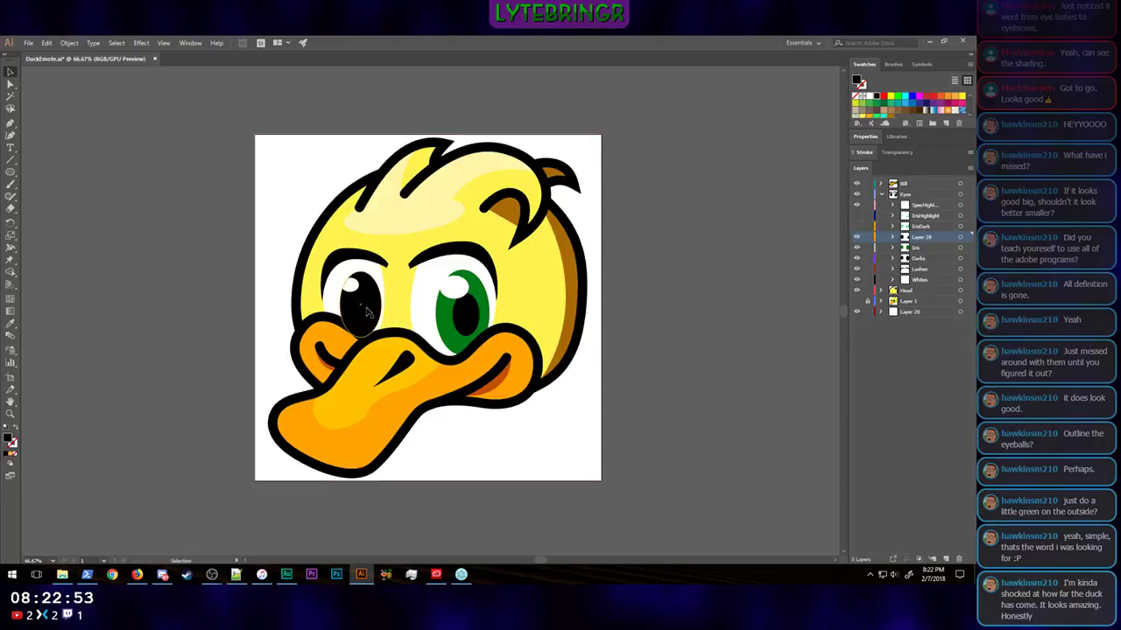
{"action": "left_click", "coordinate": [68, 42]}
{"action": "mouse_move", "coordinate": [96, 53]}
{"action": "left_click", "coordinate": [237, 54]}
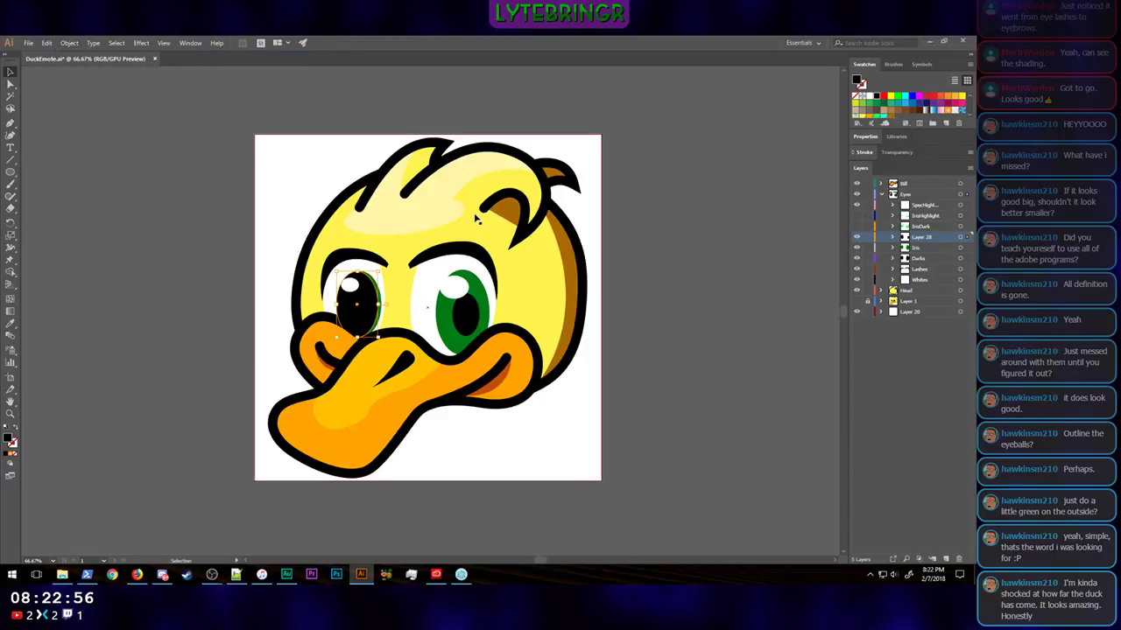
{"action": "left_click", "coordinate": [68, 42]}
{"action": "mouse_move", "coordinate": [96, 54]}
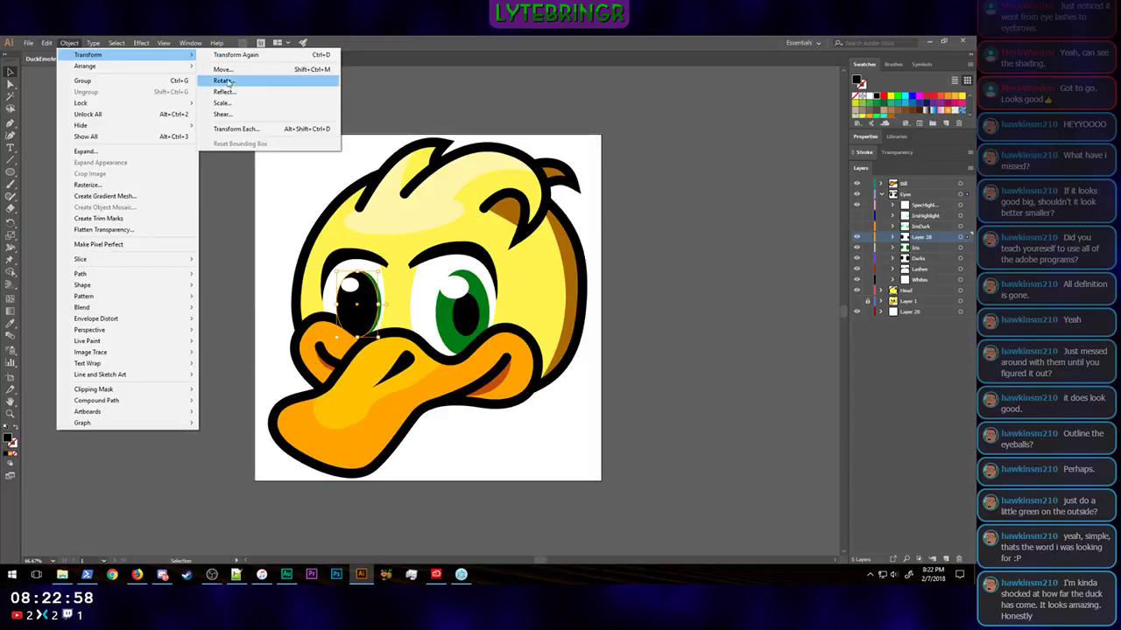
{"action": "left_click", "coordinate": [224, 80]}
{"action": "key", "text": "Return"}
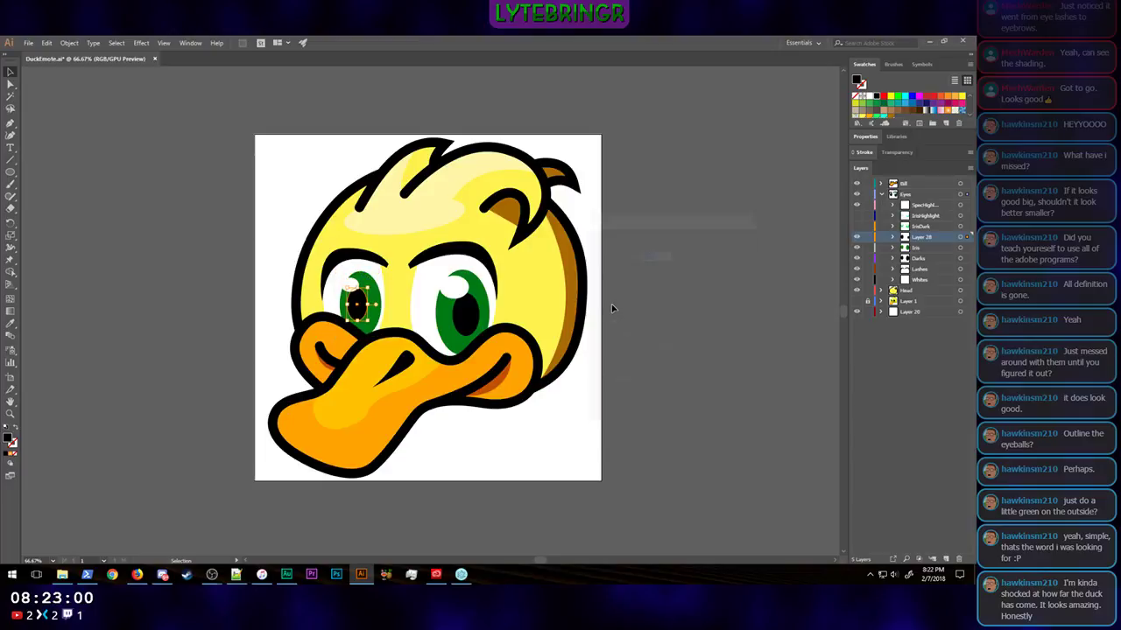
Step: Nudge the smaller eye's pupil right and slightly down so it sits off-centre in its iris like the other
{"action": "key", "text": "shift+Right"}
{"action": "key", "text": "shift+Right"}
{"action": "key", "text": "shift+Right"}
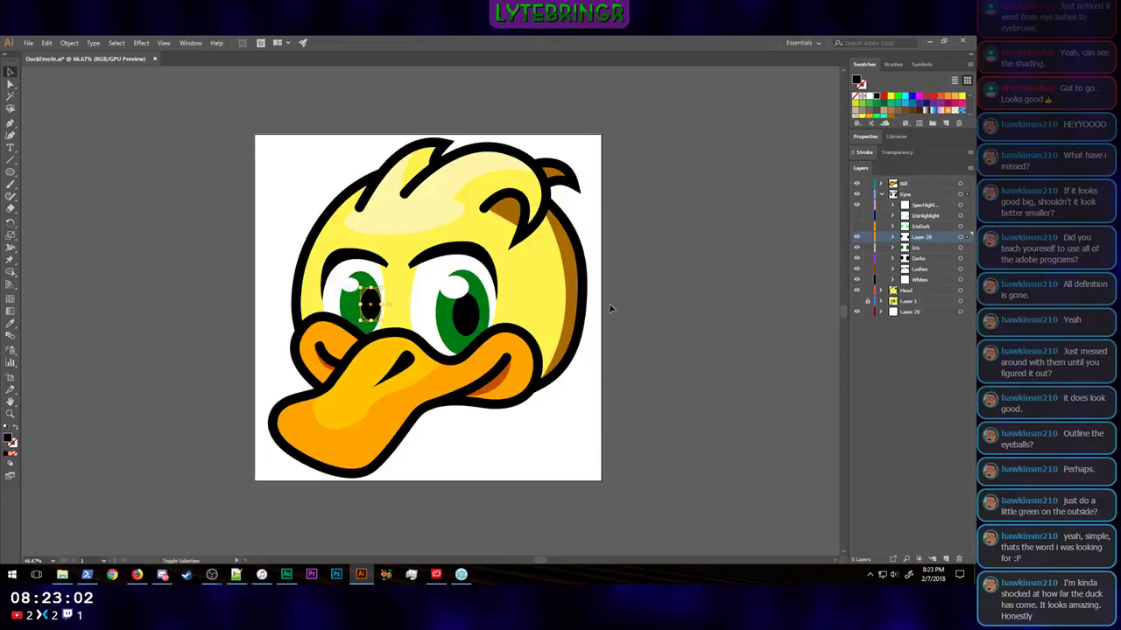
{"action": "key", "text": "shift+Left"}
{"action": "key", "text": "shift+Right"}
{"action": "key", "text": "shift+Down"}
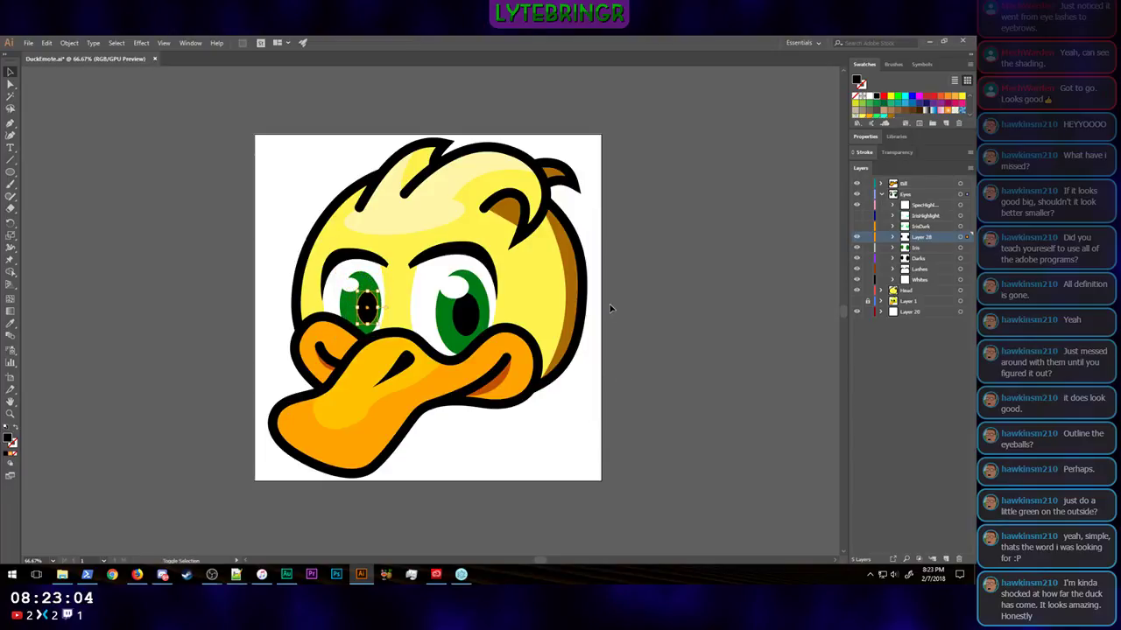
{"action": "key", "text": "shift+Left"}
{"action": "key", "text": "shift+Right"}
{"action": "key", "text": "Left"}
{"action": "key", "text": "Left"}
{"action": "key", "text": "Left"}
{"action": "key", "text": "Left"}
{"action": "key", "text": "Left"}
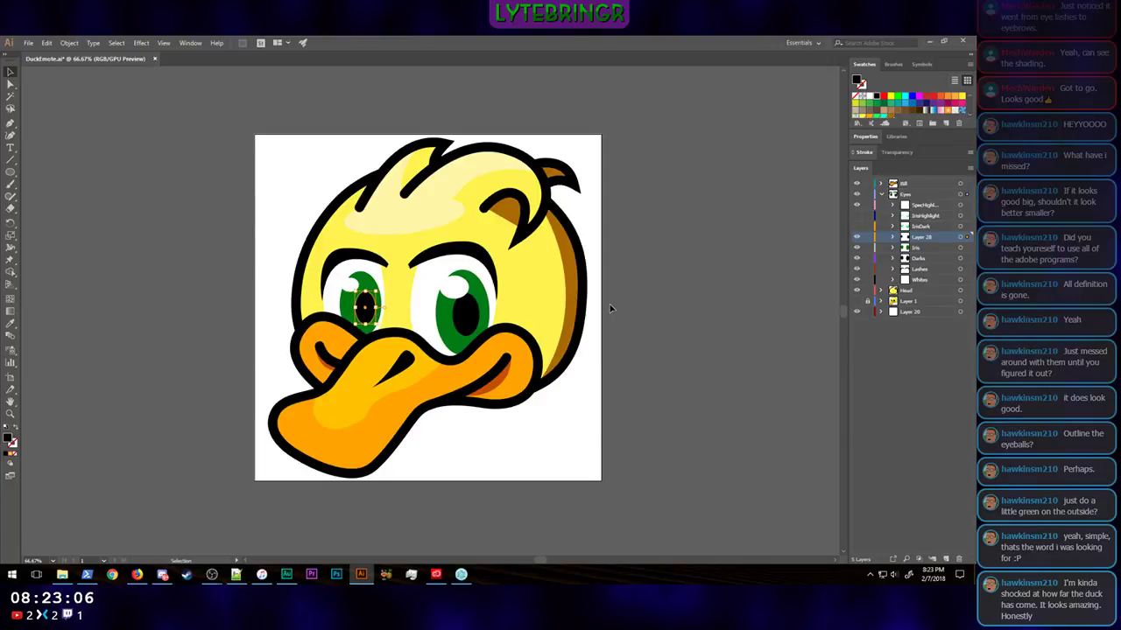
{"action": "left_click", "coordinate": [610, 308]}
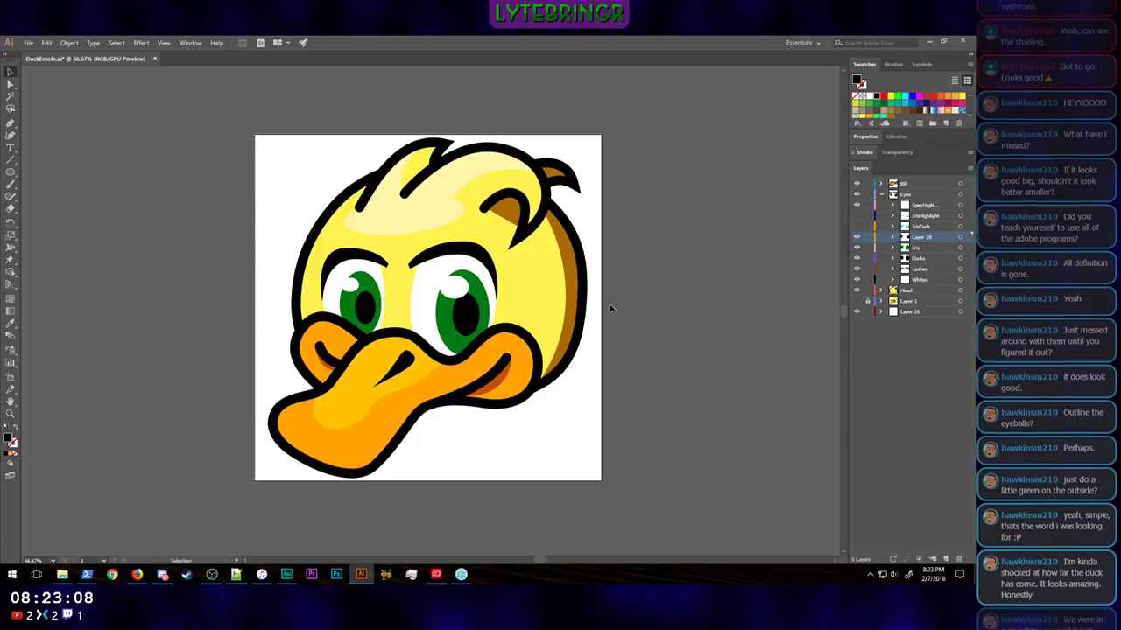
Step: Fine-tune the larger eye's pupil position with small nudges right and back left
{"action": "left_click", "coordinate": [463, 324]}
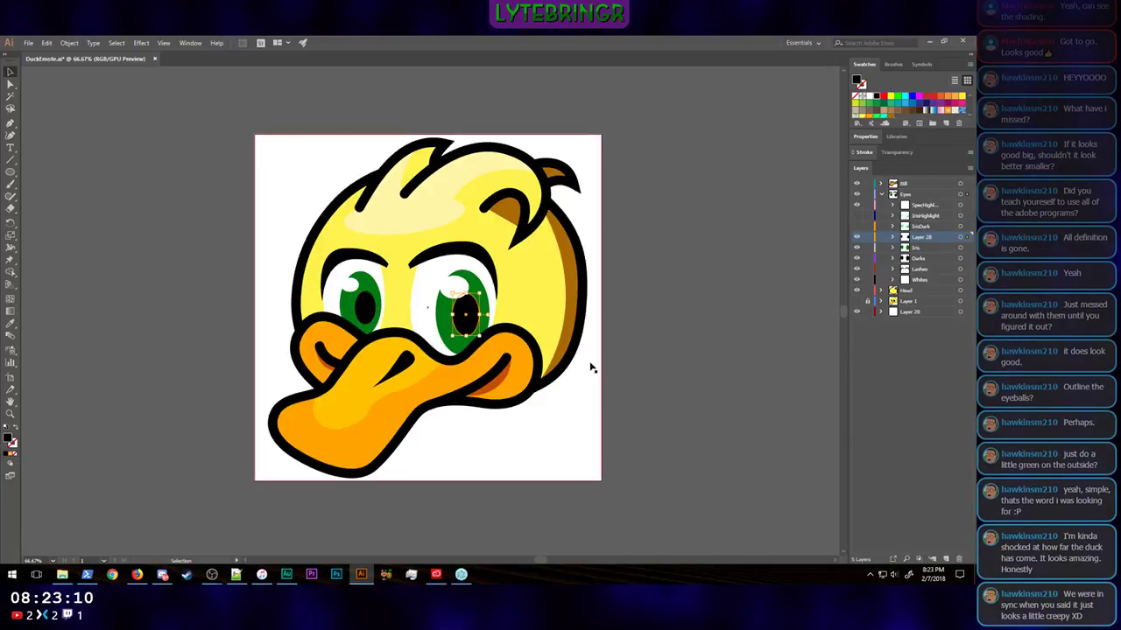
{"action": "key", "text": "Right"}
{"action": "key", "text": "Right"}
{"action": "left_click", "coordinate": [656, 328]}
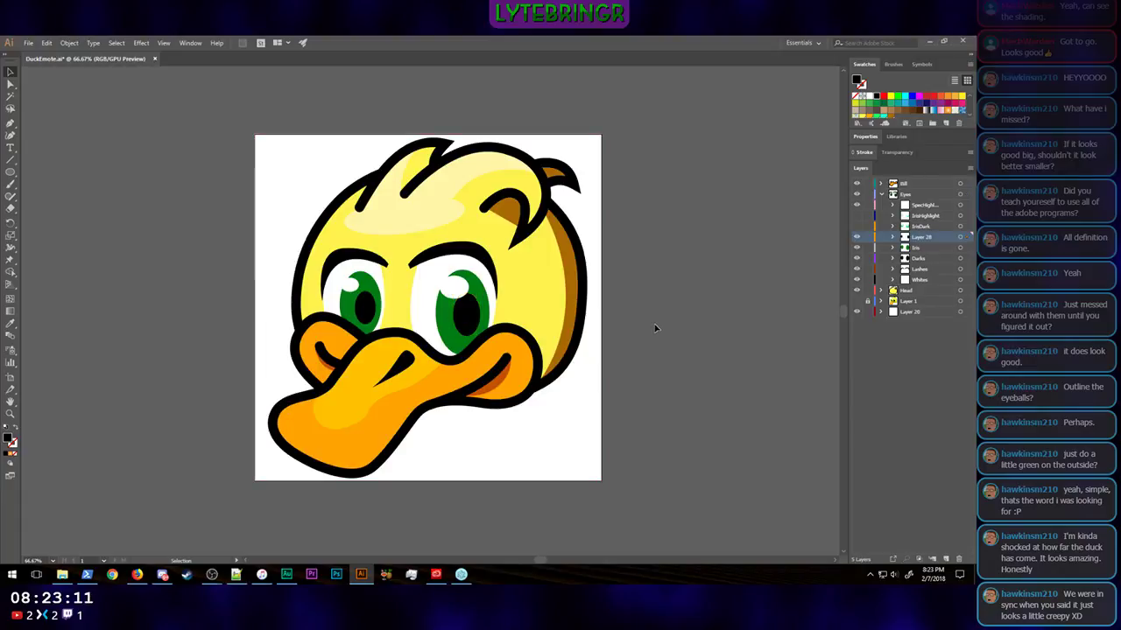
{"action": "left_click", "coordinate": [464, 317]}
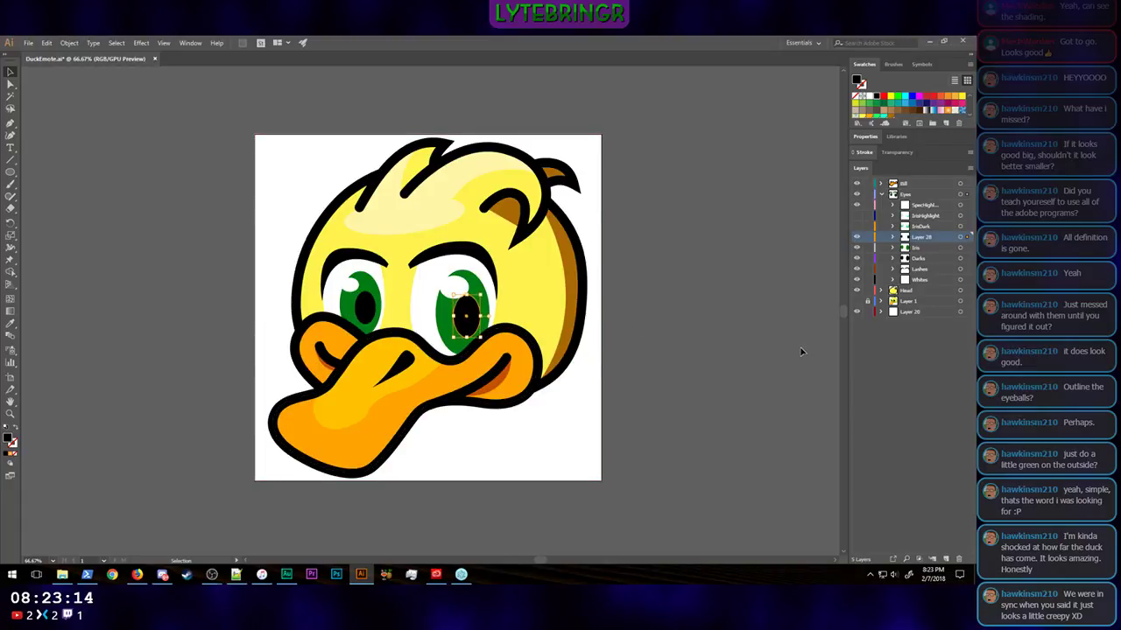
{"action": "key", "text": "Left"}
{"action": "left_click", "coordinate": [765, 360]}
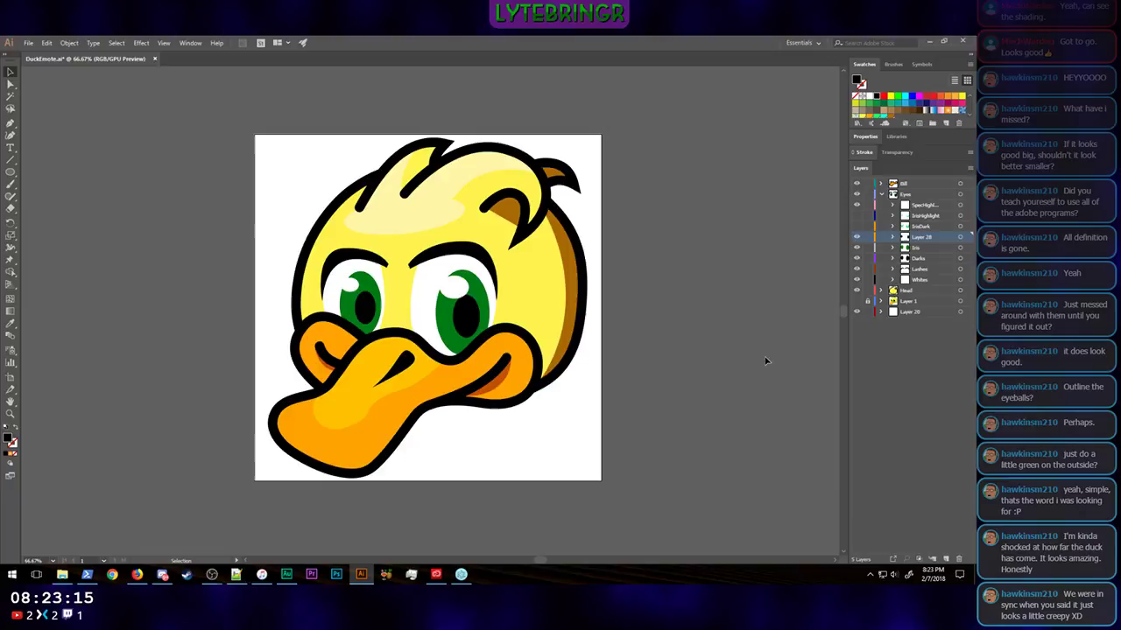
Step: Nudge both pupils slightly left within their irises
{"action": "left_click", "coordinate": [363, 309]}
{"action": "left_click", "coordinate": [714, 356]}
{"action": "left_click", "coordinate": [466, 324]}
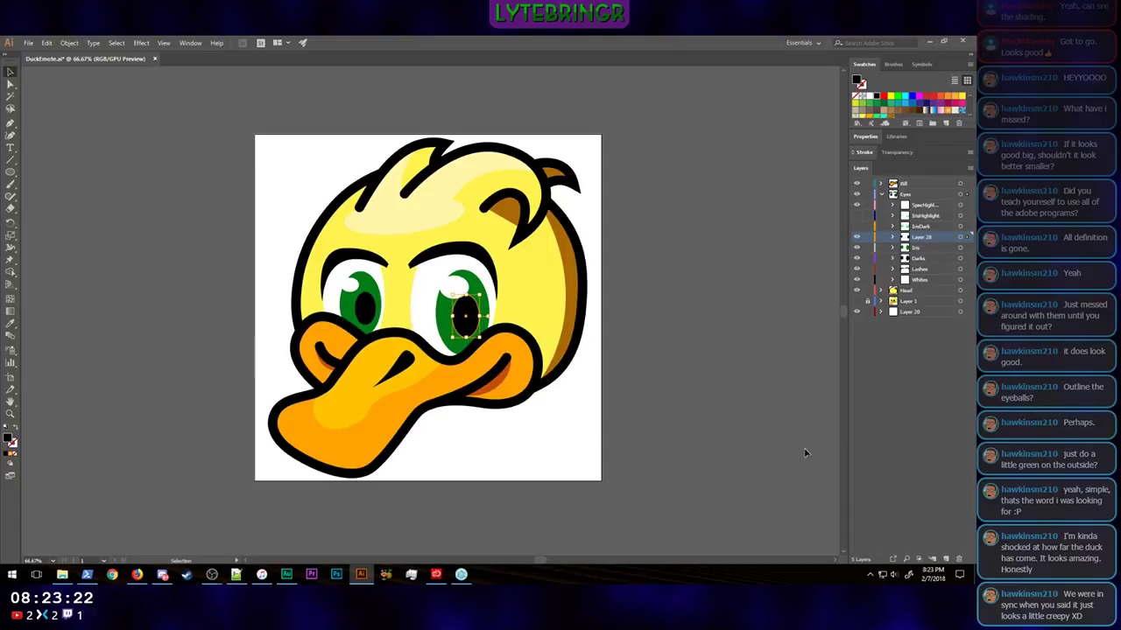
{"action": "left_click", "coordinate": [365, 307]}
{"action": "left_click", "coordinate": [698, 391]}
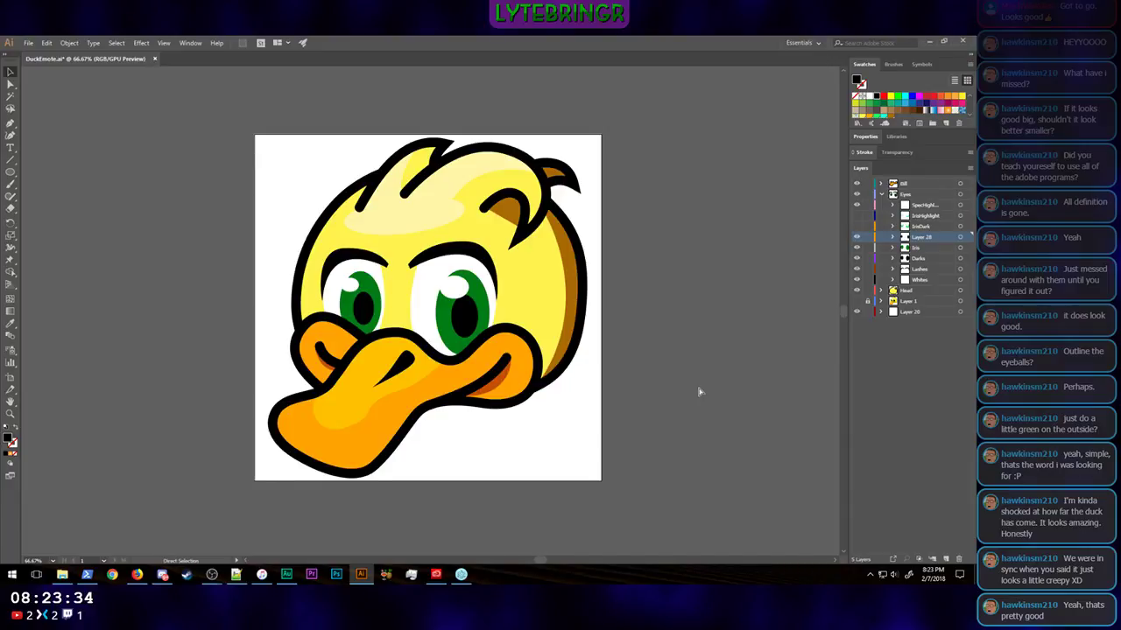
Step: Check how the duck with the new pupils reads at emote size
{"action": "key", "text": "ctrl+minus"}
{"action": "key", "text": "ctrl+minus"}
{"action": "key", "text": "ctrl+minus"}
{"action": "key", "text": "ctrl+minus"}
{"action": "key", "text": "ctrl+minus"}
{"action": "key", "text": "ctrl+minus"}
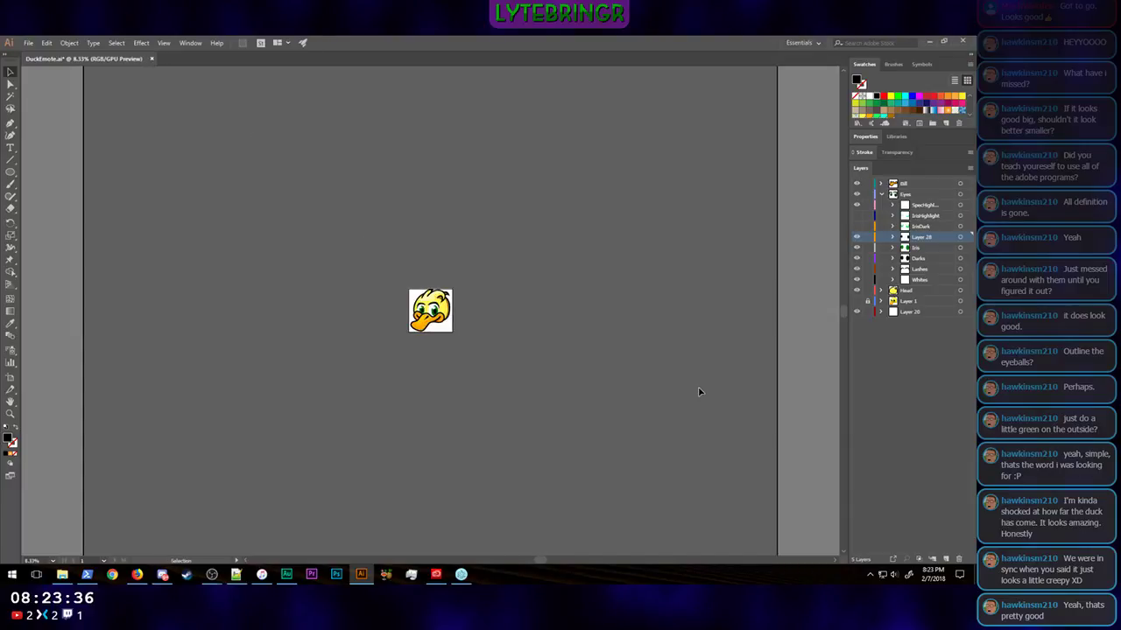
{"action": "key", "text": "ctrl+minus"}
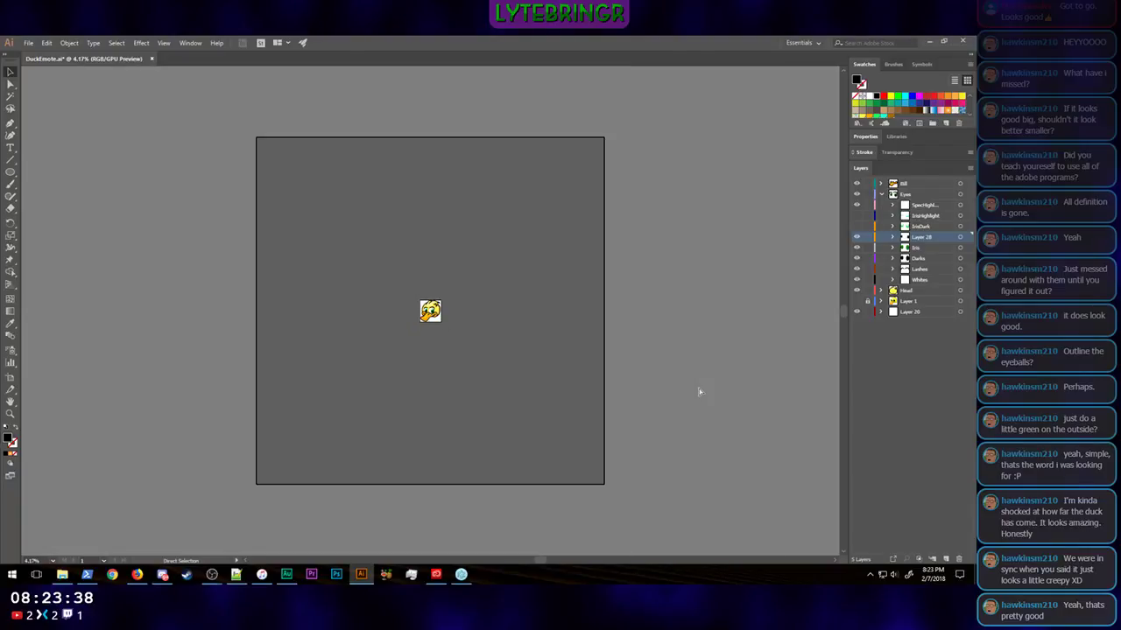
Step: Compare the duck at tiny emote size and at larger sizes to judge how the eyes read
{"action": "key", "text": "ctrl+plus"}
{"action": "key", "text": "ctrl+minus"}
{"action": "key", "text": "ctrl+plus"}
{"action": "key", "text": "ctrl+minus"}
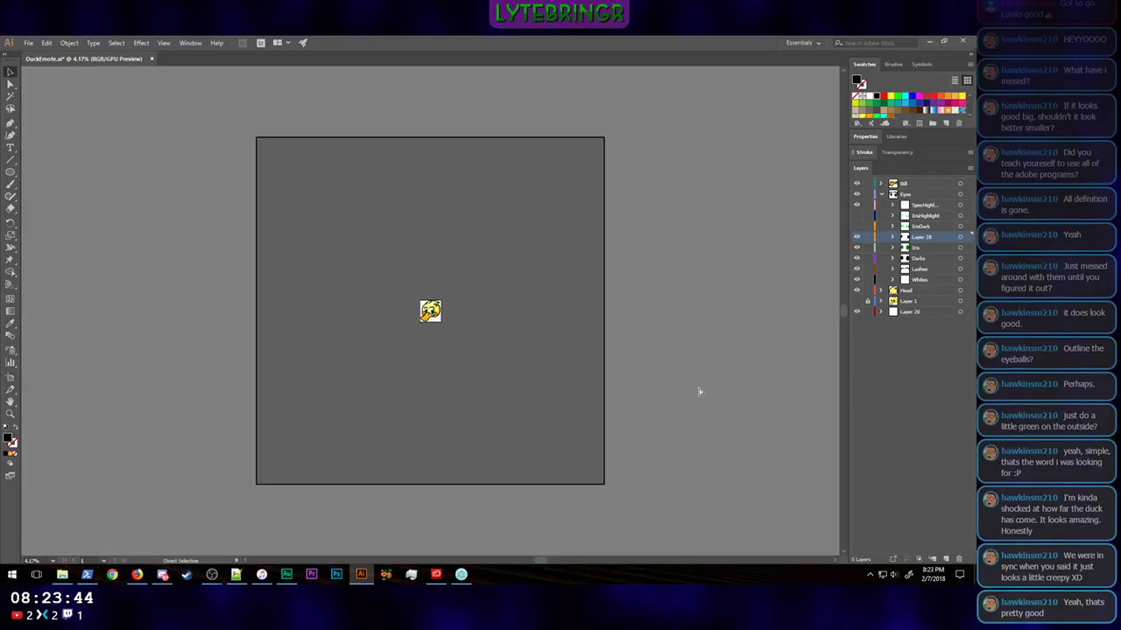
{"action": "key", "text": "ctrl+plus"}
{"action": "key", "text": "ctrl+plus"}
{"action": "key", "text": "ctrl+plus"}
{"action": "key", "text": "ctrl+plus"}
{"action": "key", "text": "ctrl+plus"}
{"action": "key", "text": "ctrl+plus"}
{"action": "key", "text": "ctrl+plus"}
{"action": "key", "text": "ctrl+plus"}
{"action": "key", "text": "ctrl+minus"}
{"action": "key", "text": "ctrl+minus"}
{"action": "key", "text": "ctrl+minus"}
{"action": "key", "text": "ctrl+minus"}
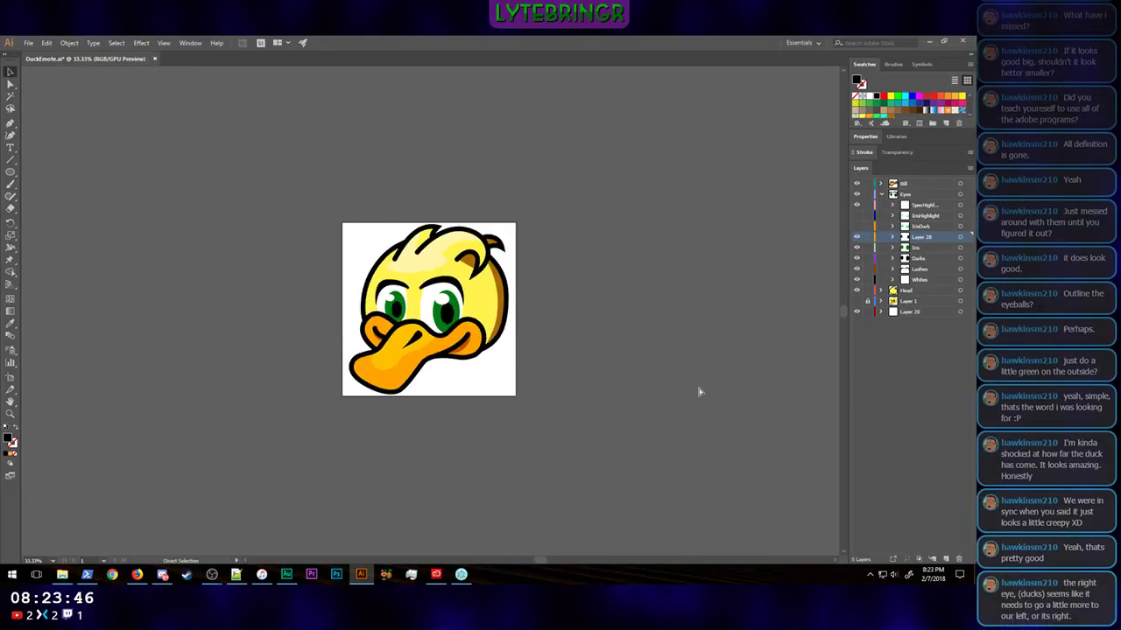
{"action": "key", "text": "ctrl+minus"}
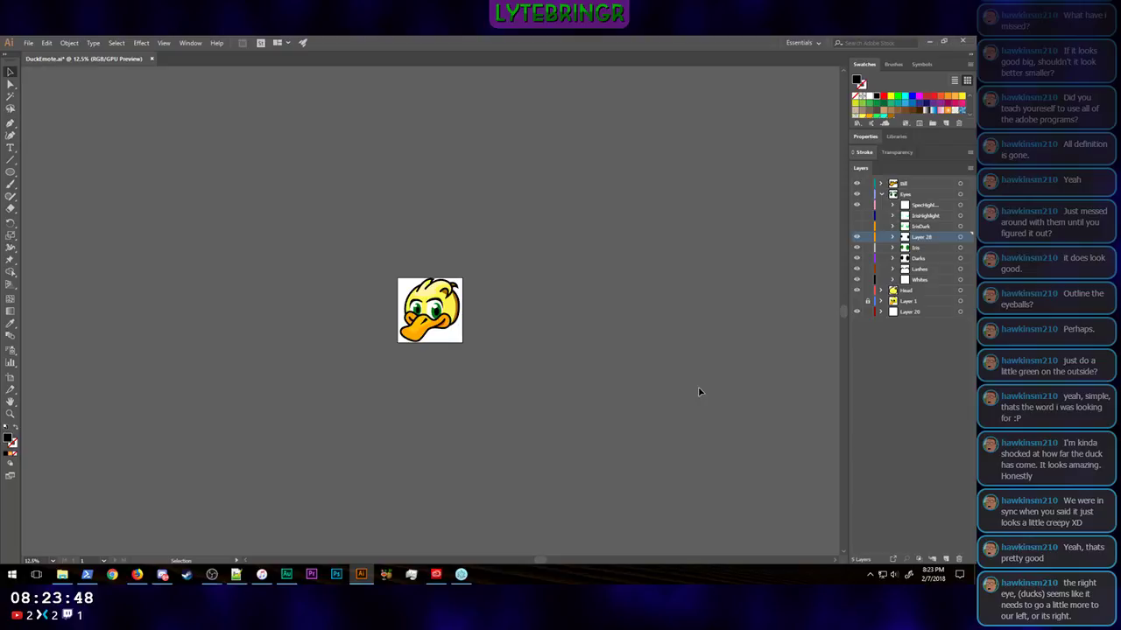
Step: Inspect each eye's pupil up close, and examine the pupil placement and iris colour again at small size
{"action": "left_click_drag", "start_coordinate": [437, 311], "coordinate": [438, 311]}
{"action": "left_click", "coordinate": [554, 360]}
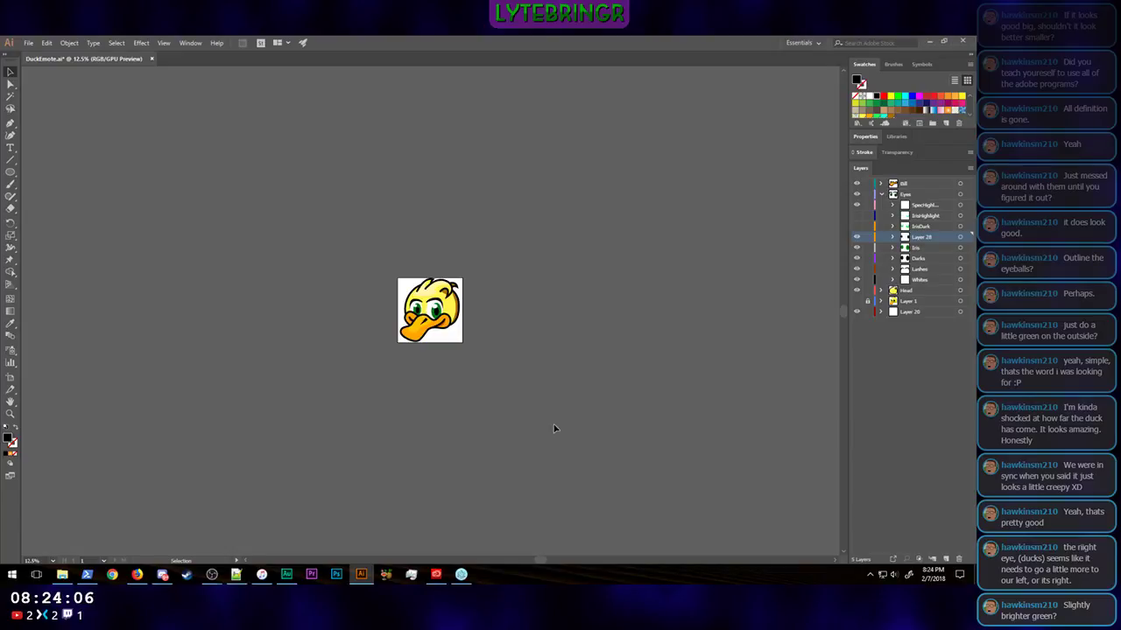
{"action": "key", "text": "ctrl+plus"}
{"action": "key", "text": "ctrl+plus"}
{"action": "key", "text": "ctrl+plus"}
{"action": "key", "text": "ctrl+plus"}
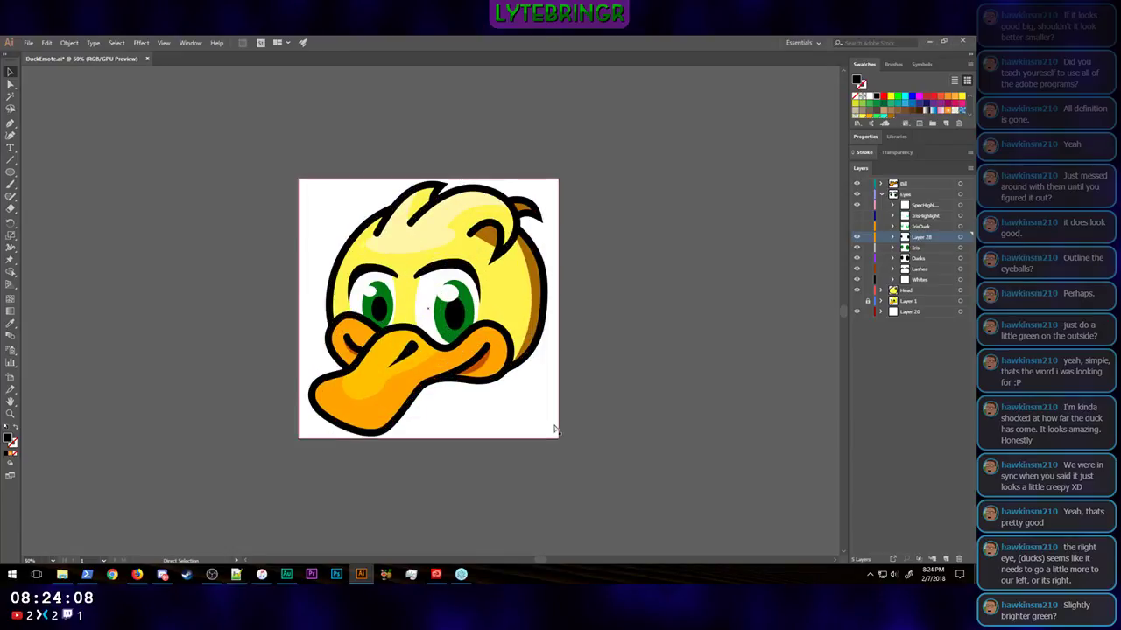
{"action": "left_click", "coordinate": [453, 311]}
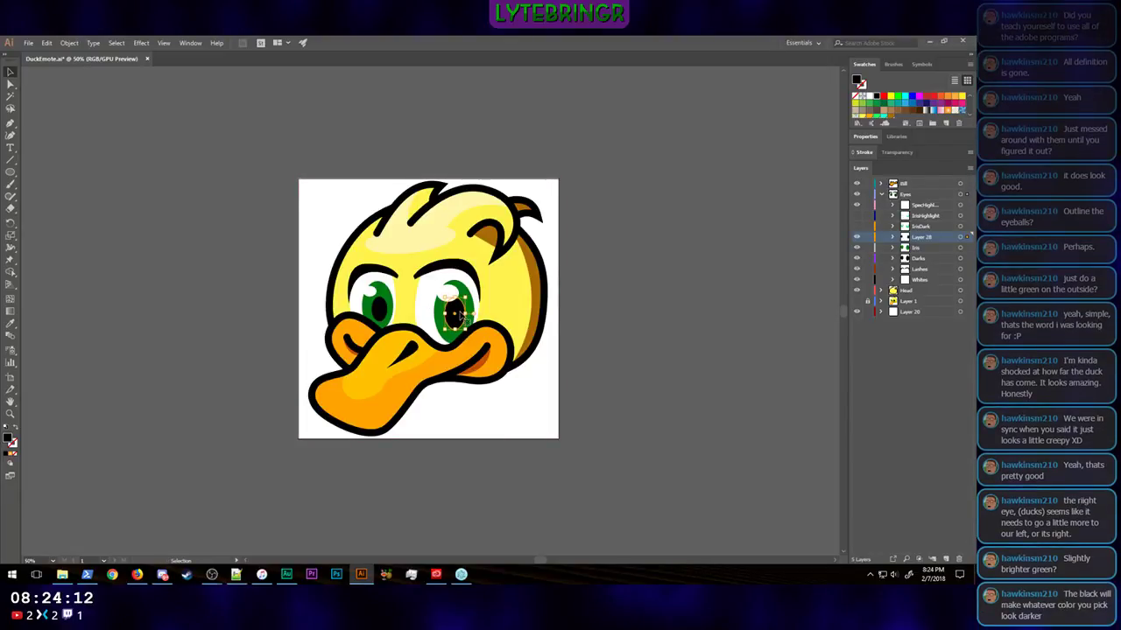
{"action": "left_click", "coordinate": [382, 320]}
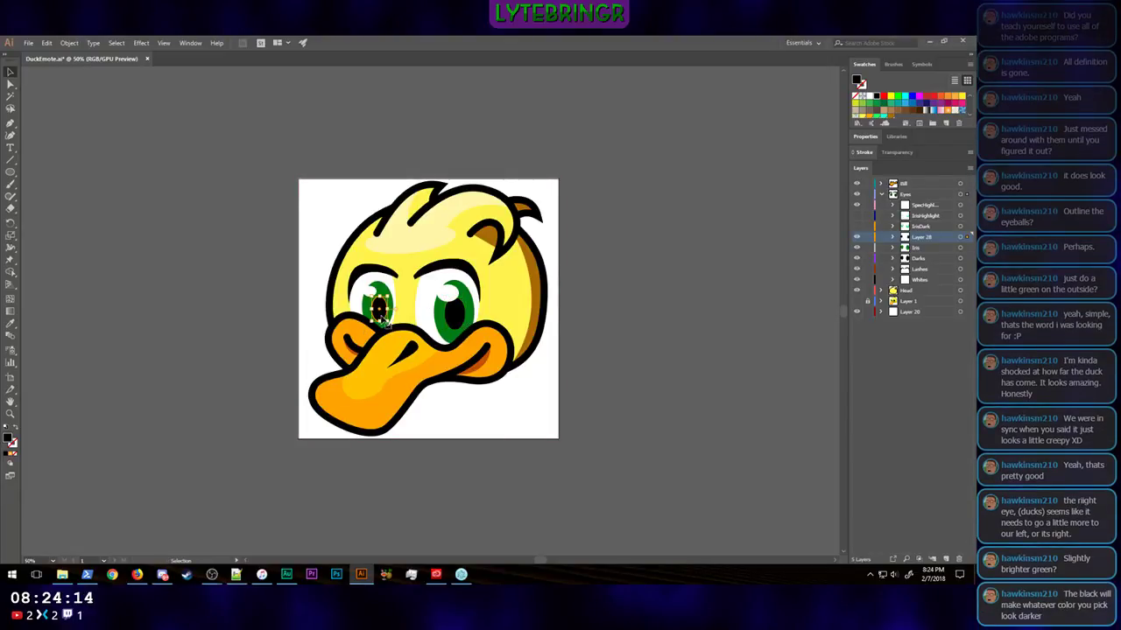
{"action": "left_click", "coordinate": [612, 360]}
{"action": "key", "text": "ctrl+minus"}
{"action": "key", "text": "ctrl+minus"}
{"action": "key", "text": "ctrl+minus"}
{"action": "key", "text": "ctrl+minus"}
{"action": "key", "text": "ctrl+minus"}
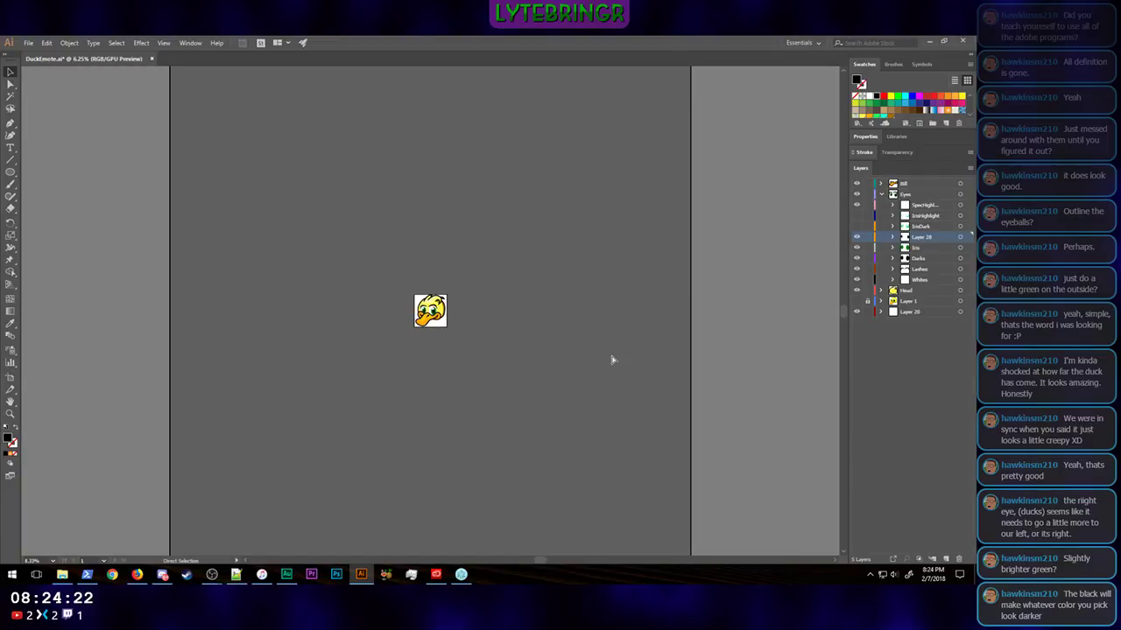
{"action": "key", "text": "ctrl+plus"}
{"action": "key", "text": "ctrl+plus"}
{"action": "key", "text": "ctrl+plus"}
{"action": "key", "text": "ctrl+plus"}
{"action": "key", "text": "ctrl+plus"}
{"action": "key", "text": "ctrl+plus"}
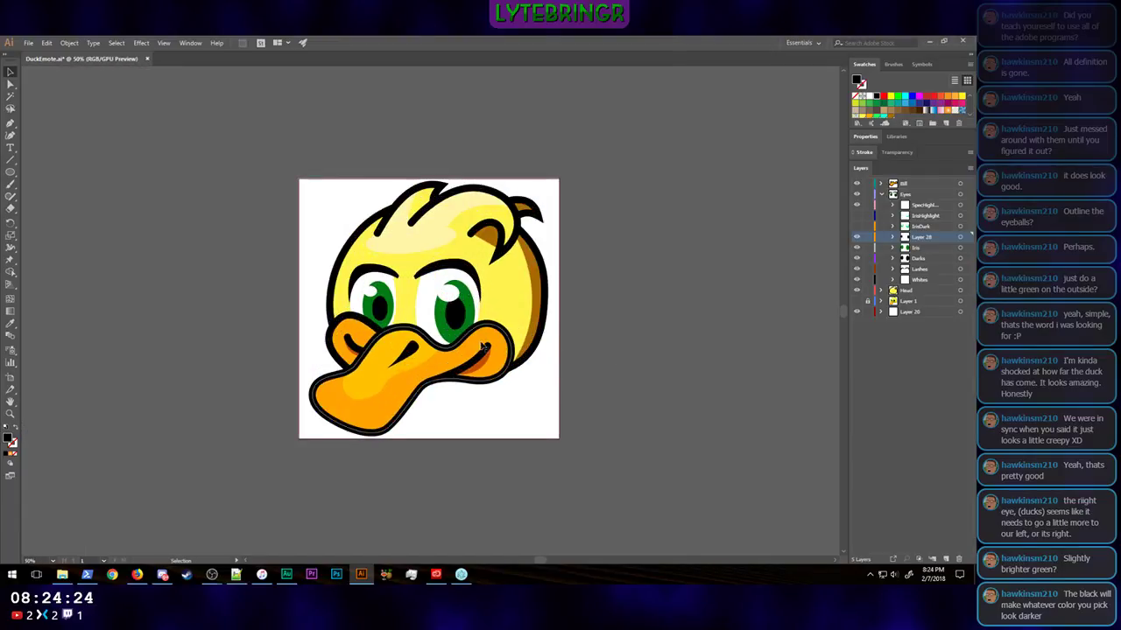
Step: Recolour both irises with a brighter green fill, RGB 0, 178, 21
{"action": "left_click", "coordinate": [453, 337]}
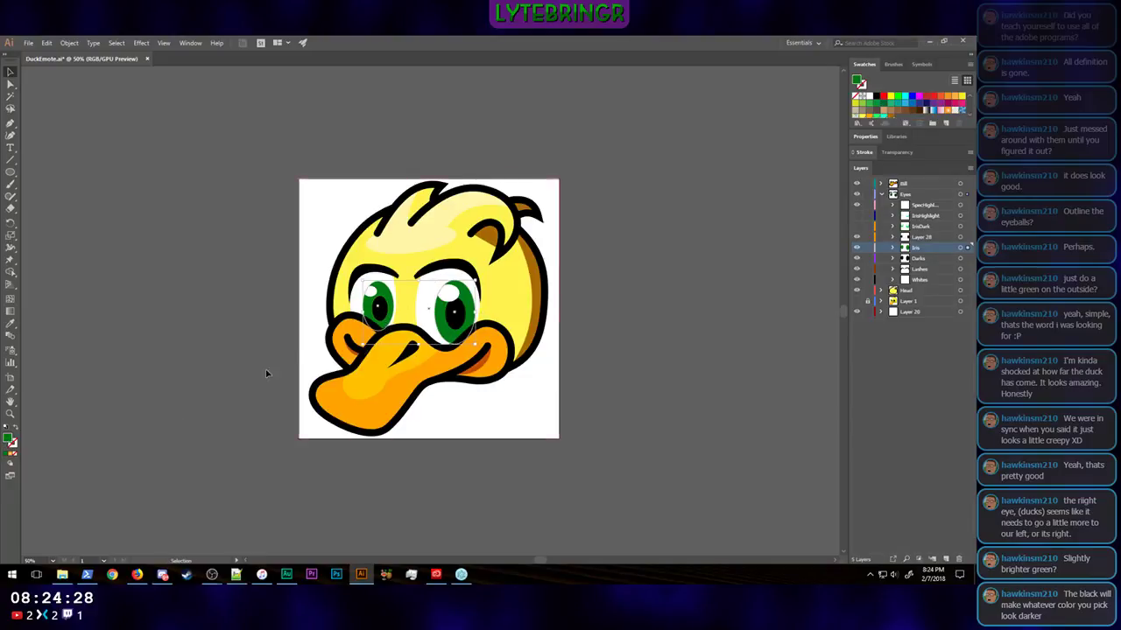
{"action": "double_click", "coordinate": [8, 439]}
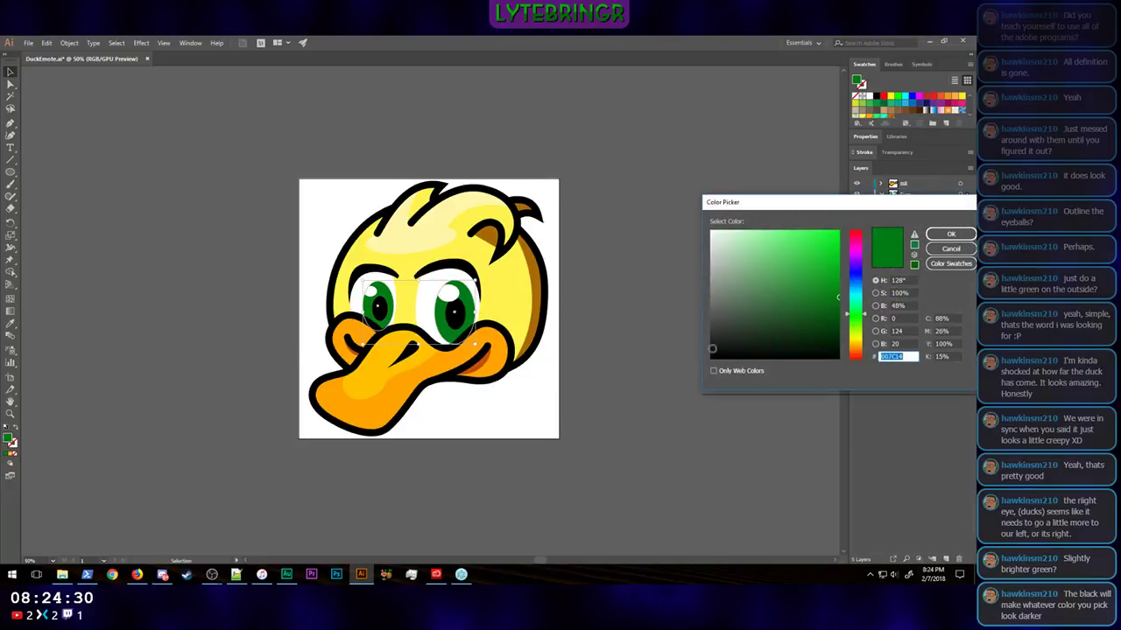
{"action": "left_click_drag", "start_coordinate": [838, 297], "coordinate": [838, 268]}
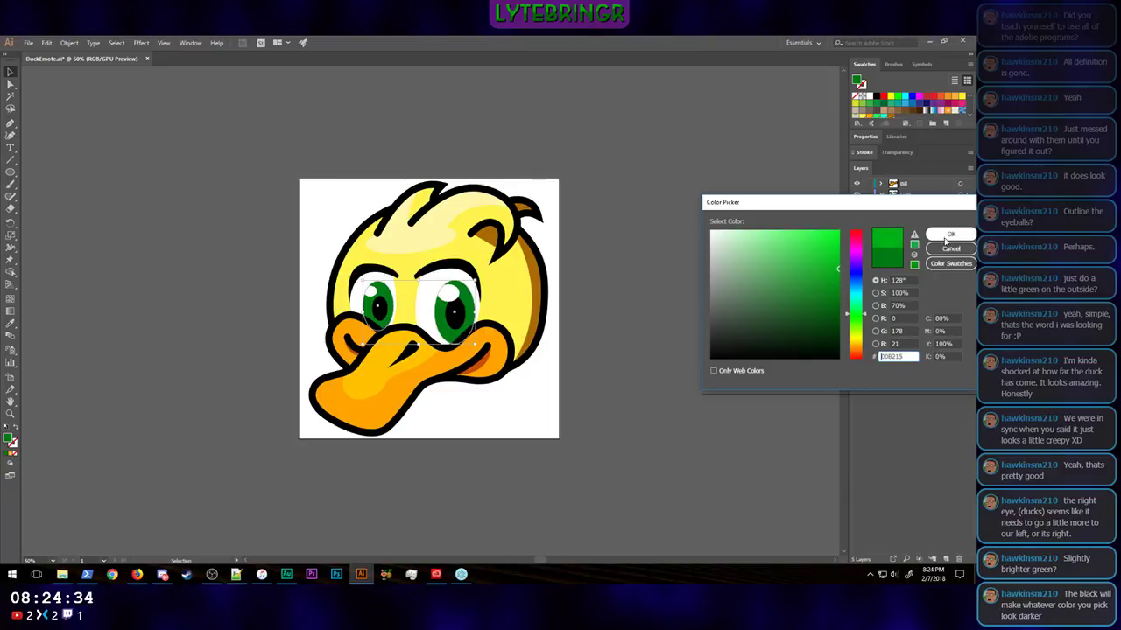
{"action": "left_click", "coordinate": [949, 235]}
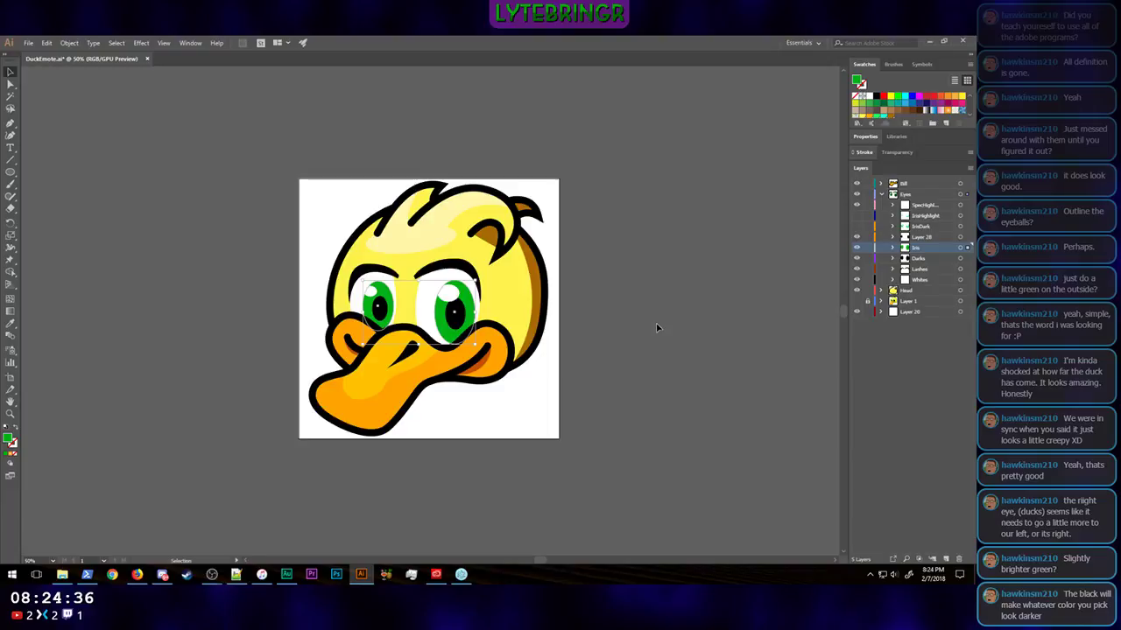
Step: Examine the brighter green eyes at several sizes, down to emote size, to judge how clearly they read
{"action": "key", "text": "ctrl+minus"}
{"action": "key", "text": "ctrl+minus"}
{"action": "key", "text": "ctrl+minus"}
{"action": "key", "text": "ctrl+minus"}
{"action": "key", "text": "ctrl+minus"}
{"action": "key", "text": "ctrl+minus"}
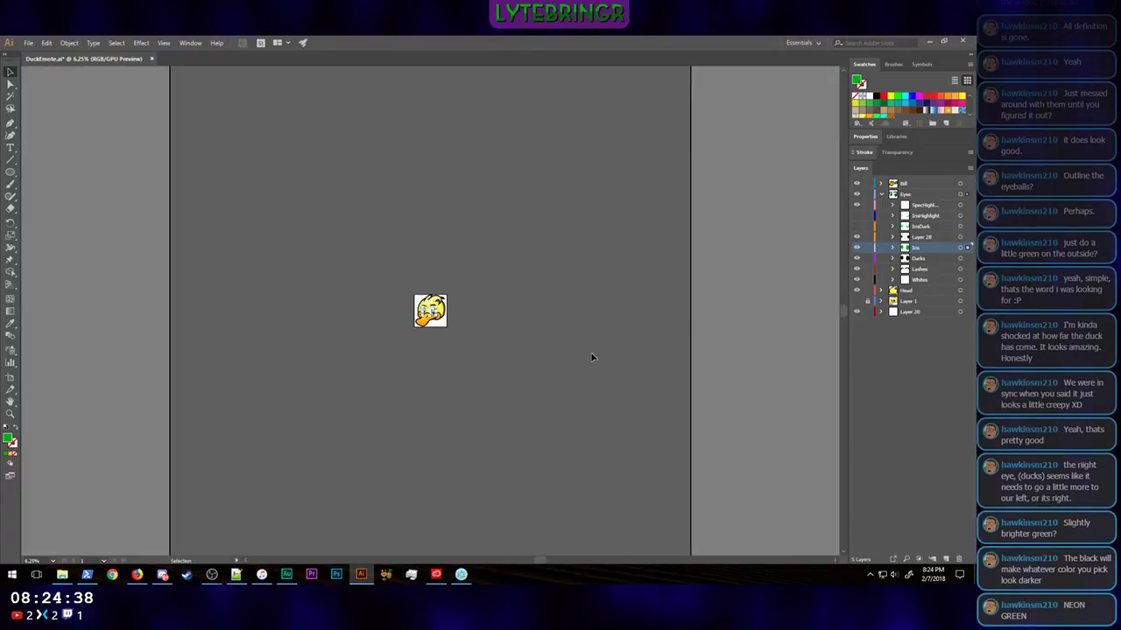
{"action": "left_click", "coordinate": [591, 357]}
{"action": "key", "text": "ctrl+minus"}
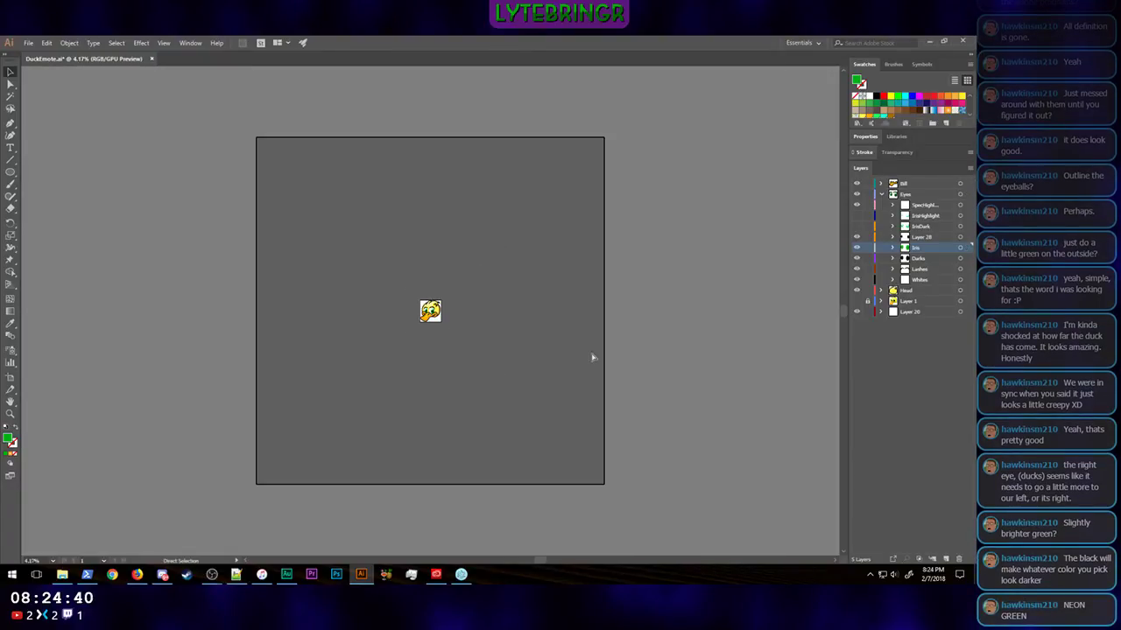
{"action": "key", "text": "ctrl+plus"}
{"action": "key", "text": "ctrl+plus"}
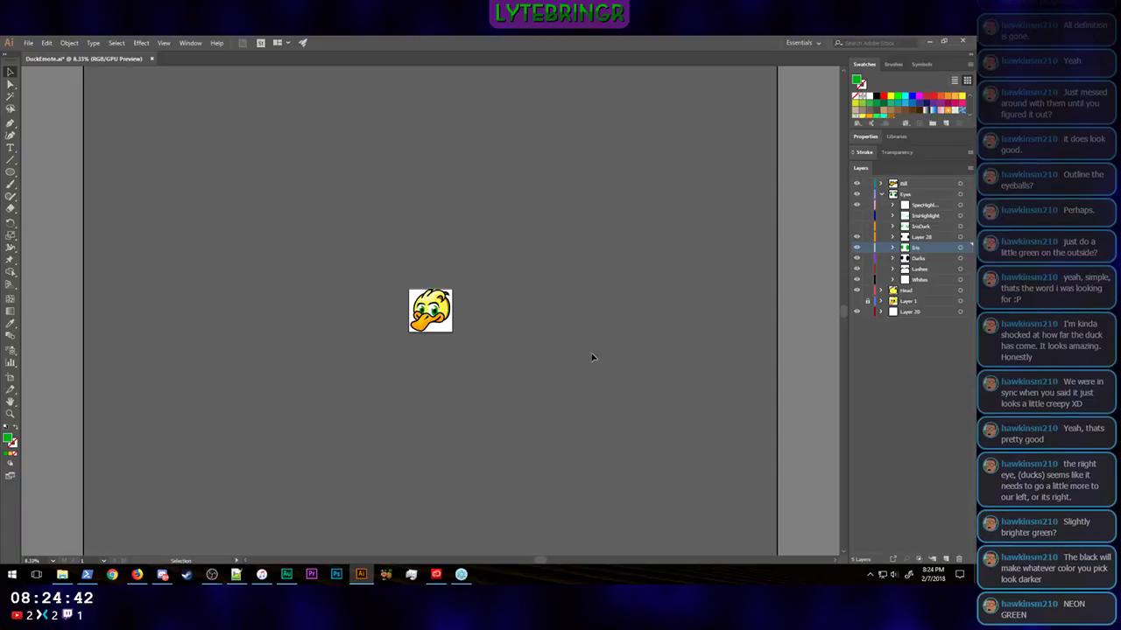
{"action": "key", "text": "ctrl+plus"}
{"action": "key", "text": "ctrl+plus"}
{"action": "key", "text": "ctrl+plus"}
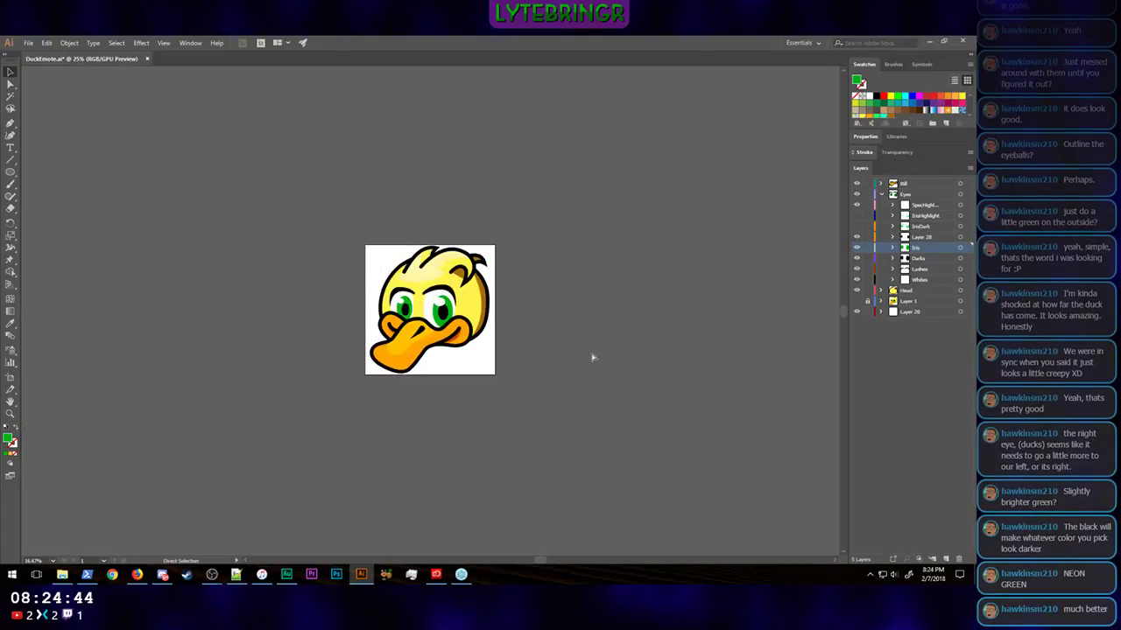
{"action": "key", "text": "ctrl+plus"}
{"action": "key", "text": "ctrl+plus"}
{"action": "key", "text": "ctrl+plus"}
{"action": "key", "text": "ctrl+minus"}
{"action": "key", "text": "ctrl+minus"}
{"action": "key", "text": "ctrl+minus"}
{"action": "key", "text": "ctrl+minus"}
{"action": "key", "text": "ctrl+minus"}
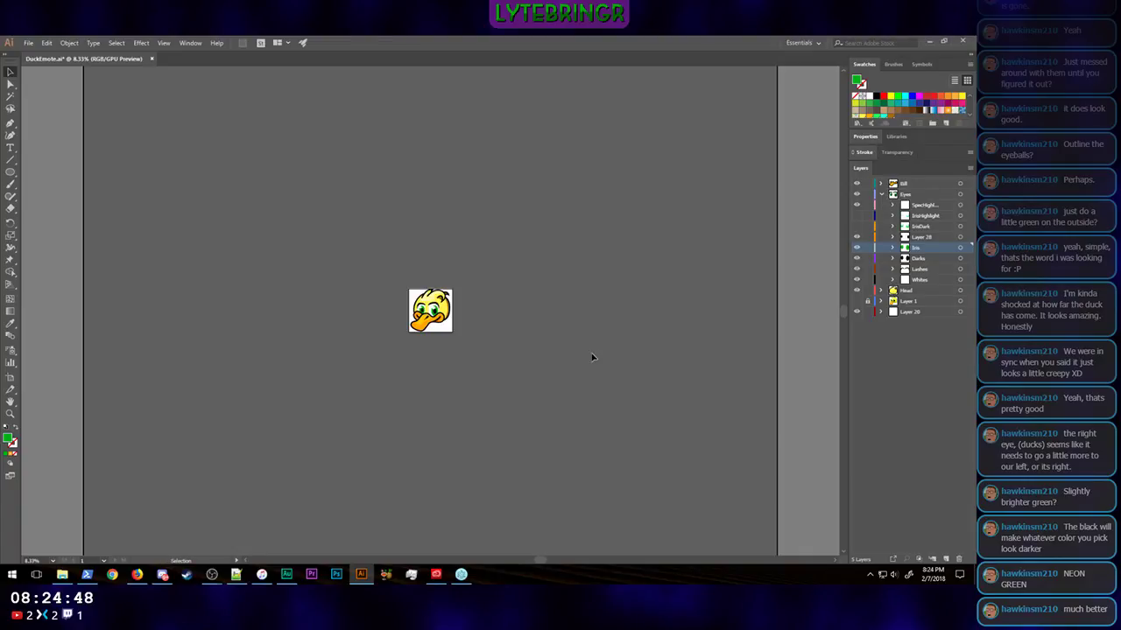
{"action": "key", "text": "ctrl+minus"}
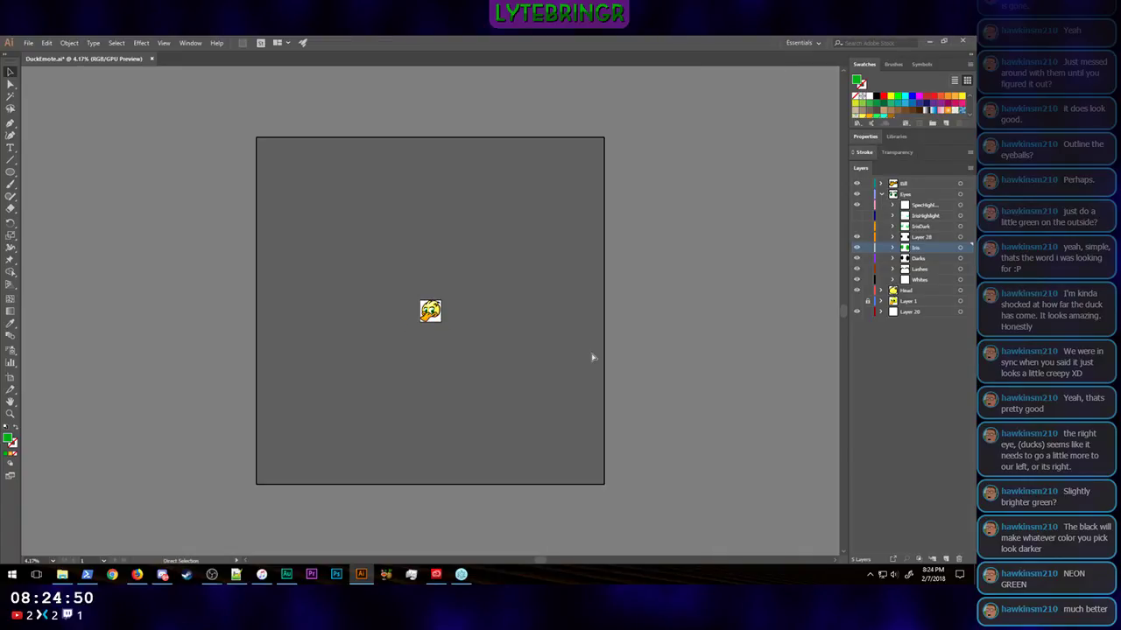
{"action": "key", "text": "ctrl+plus"}
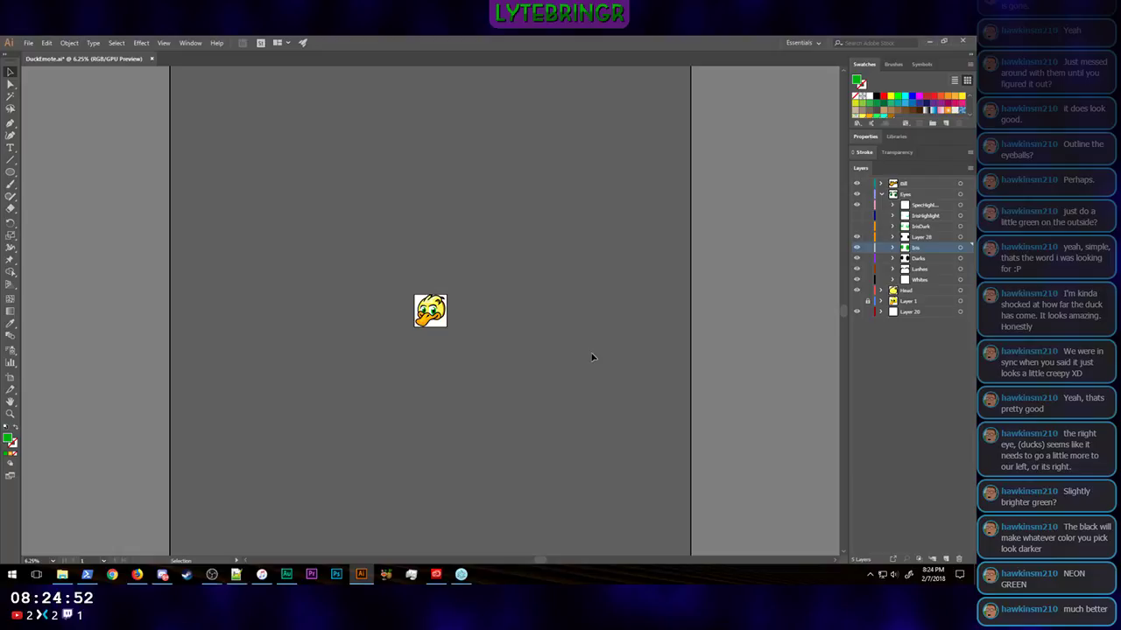
{"action": "key", "text": "ctrl+plus"}
{"action": "key", "text": "ctrl+minus"}
{"action": "key", "text": "ctrl+minus"}
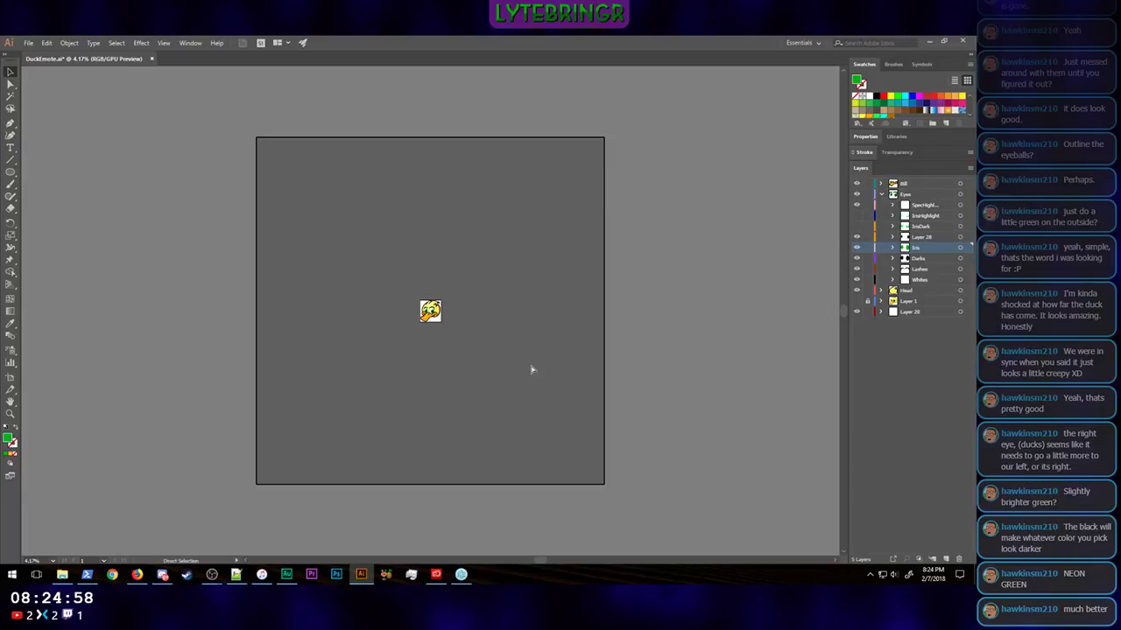
Step: Lighten the highlights on the duck's forehead and hair tufts to a paler cream fill, RGB 255, 249, 204
{"action": "key", "text": "ctrl+0"}
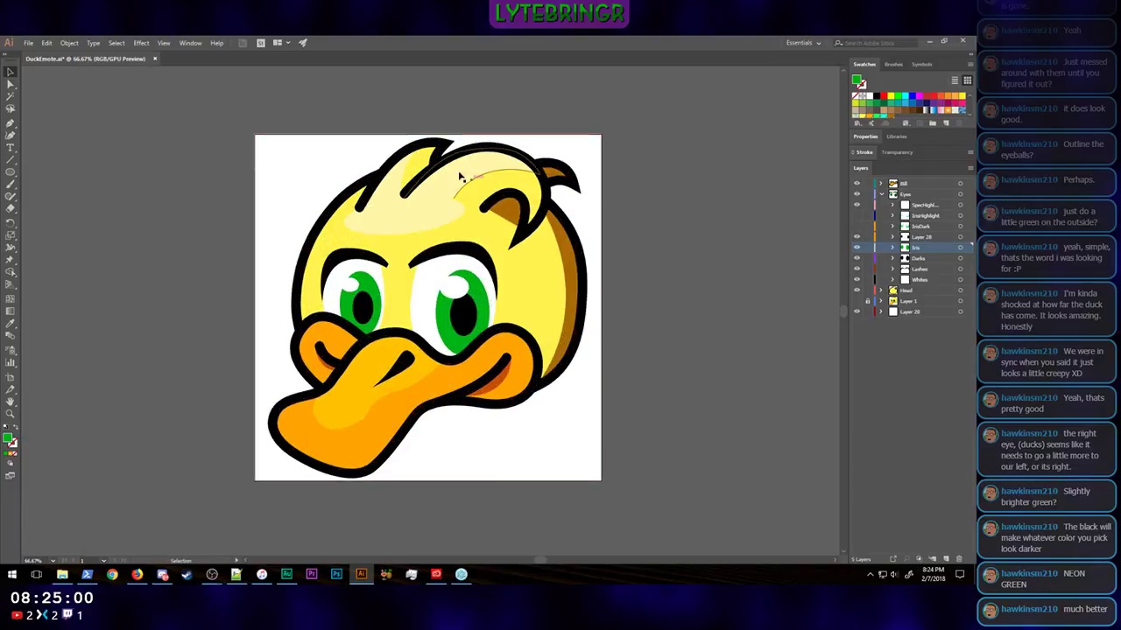
{"action": "left_click", "coordinate": [412, 221]}
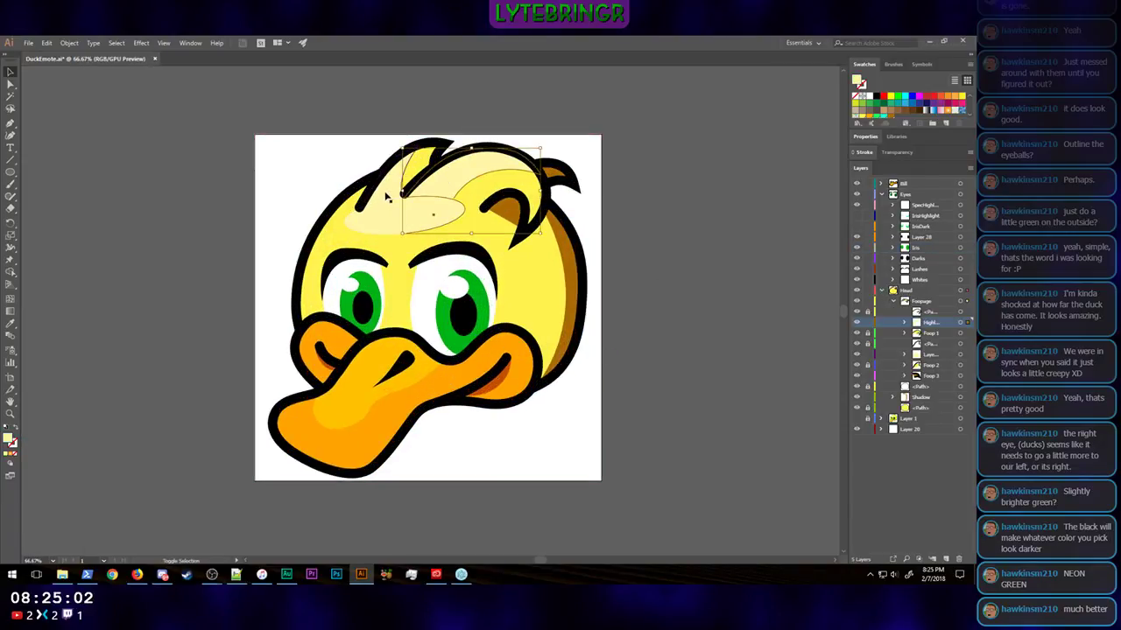
{"action": "left_click", "coordinate": [387, 221], "text": "shift"}
{"action": "left_click", "coordinate": [390, 184], "text": "shift"}
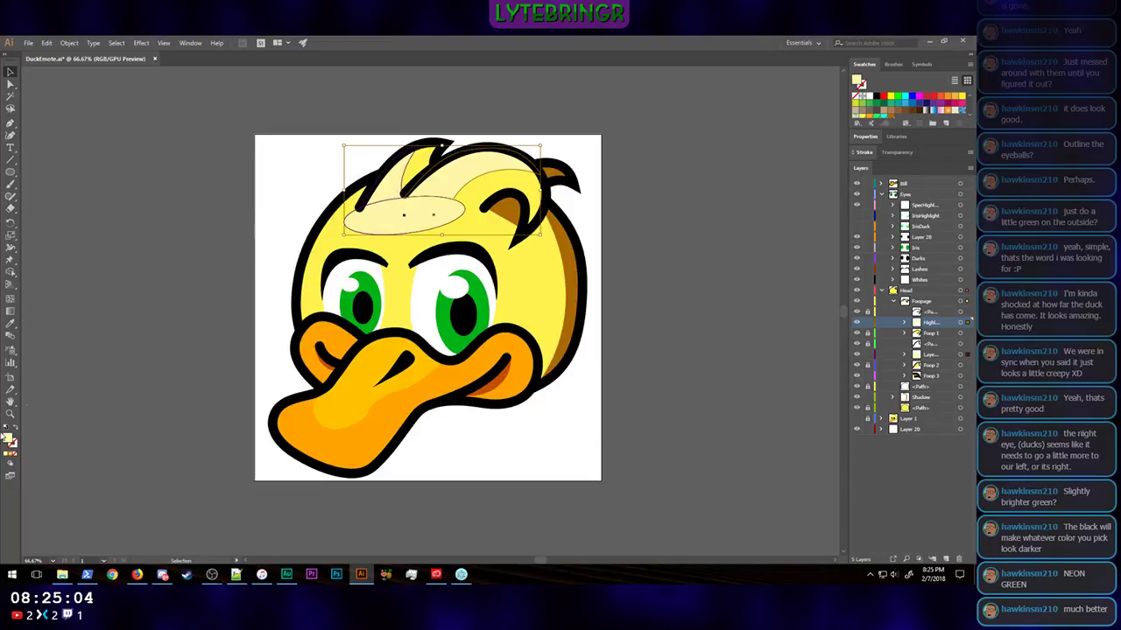
{"action": "double_click", "coordinate": [10, 441]}
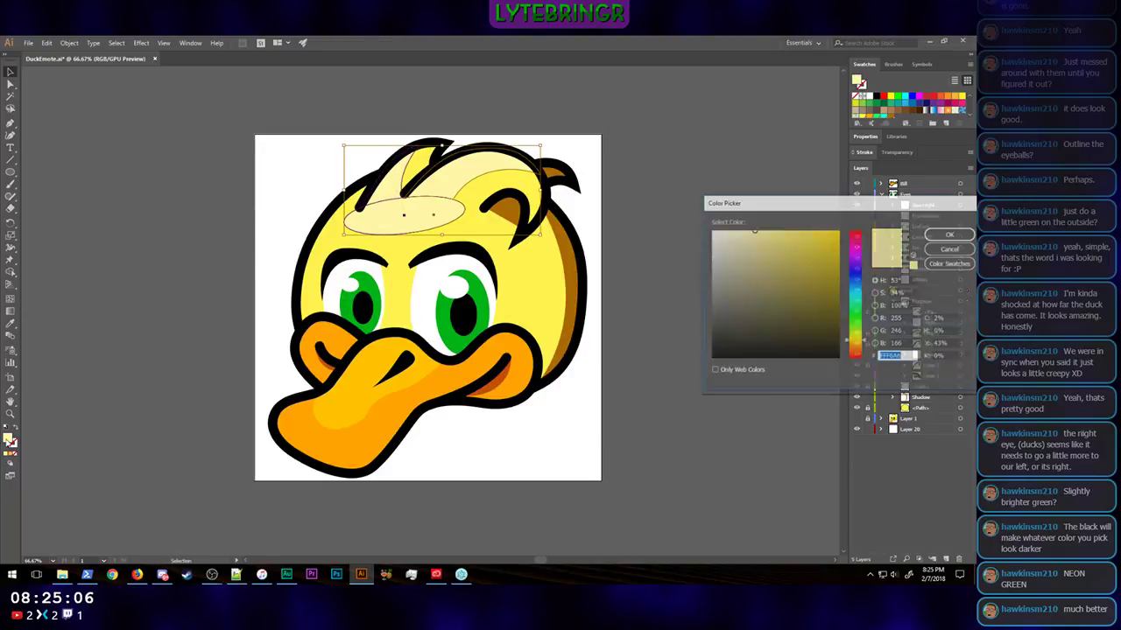
{"action": "left_click_drag", "start_coordinate": [753, 229], "coordinate": [738, 226]}
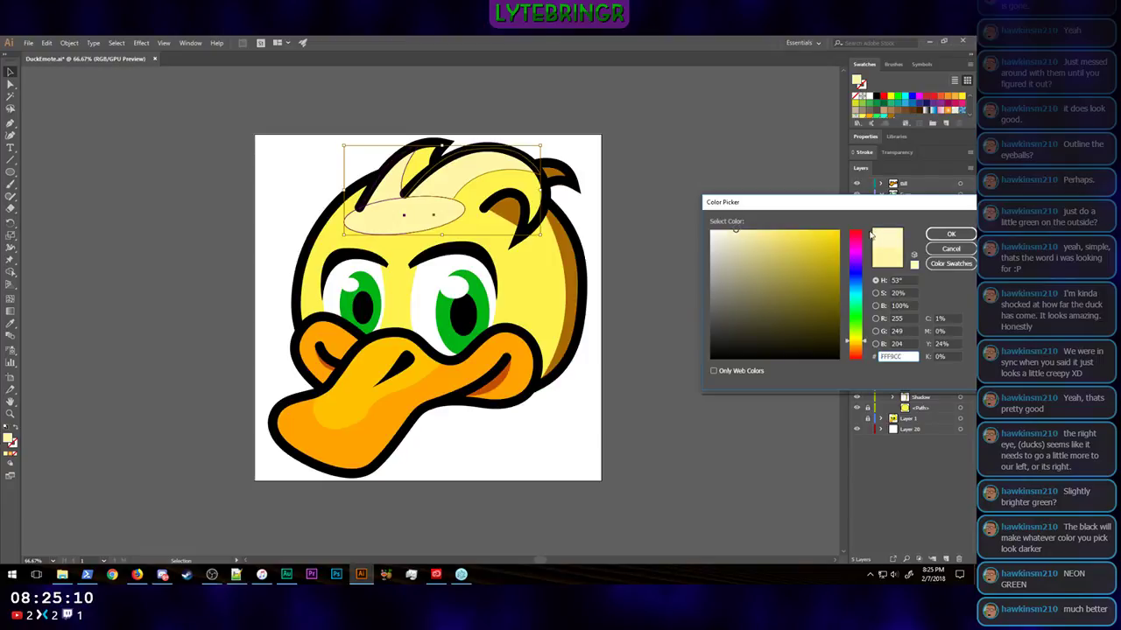
{"action": "left_click", "coordinate": [949, 236]}
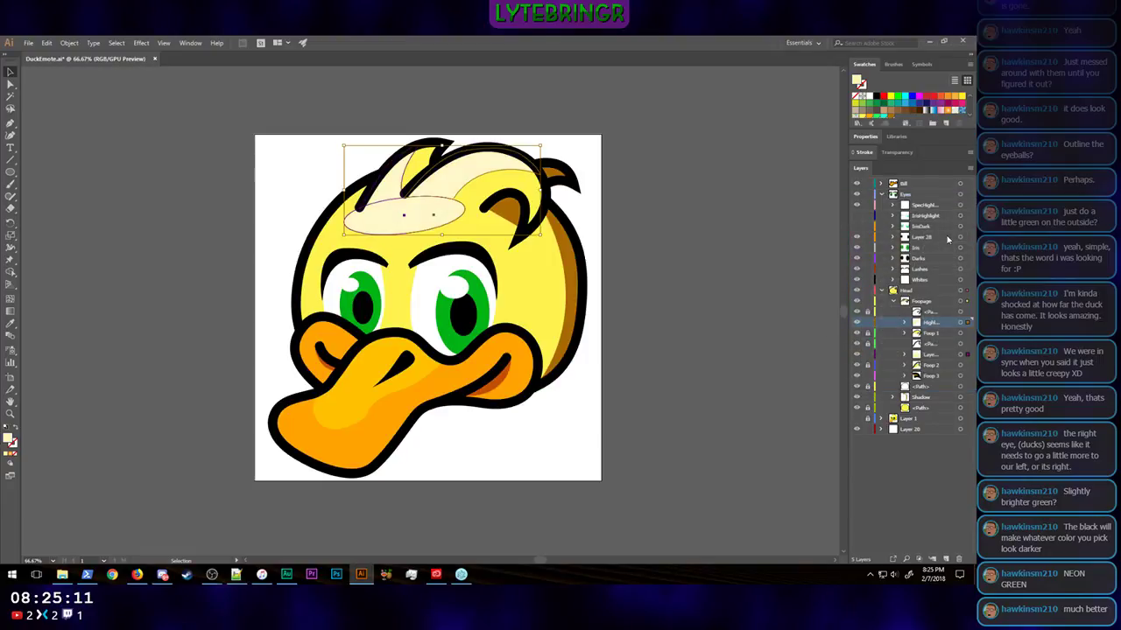
{"action": "left_click", "coordinate": [806, 238]}
Step: Examine the paler head highlights at emote size and at larger sizes
{"action": "key", "text": "ctrl+minus"}
{"action": "key", "text": "ctrl+minus"}
{"action": "key", "text": "ctrl+minus"}
{"action": "key", "text": "ctrl+minus"}
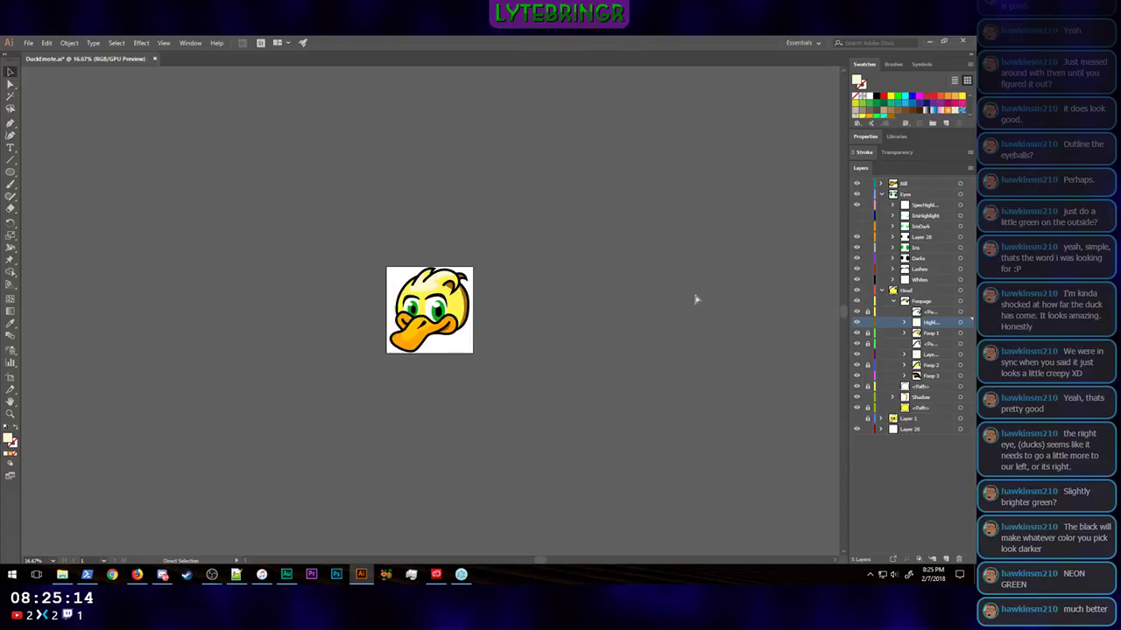
{"action": "key", "text": "ctrl+minus"}
{"action": "key", "text": "ctrl+minus"}
{"action": "key", "text": "ctrl+minus"}
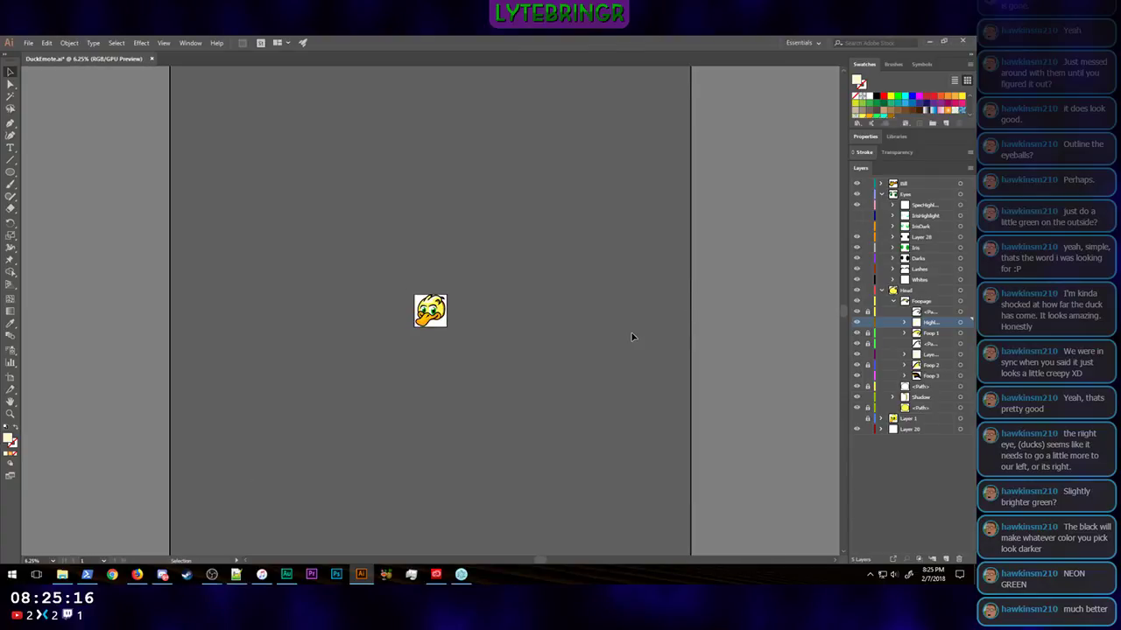
{"action": "key", "text": "ctrl+plus"}
{"action": "key", "text": "ctrl+plus"}
{"action": "key", "text": "ctrl+minus"}
{"action": "key", "text": "ctrl+minus"}
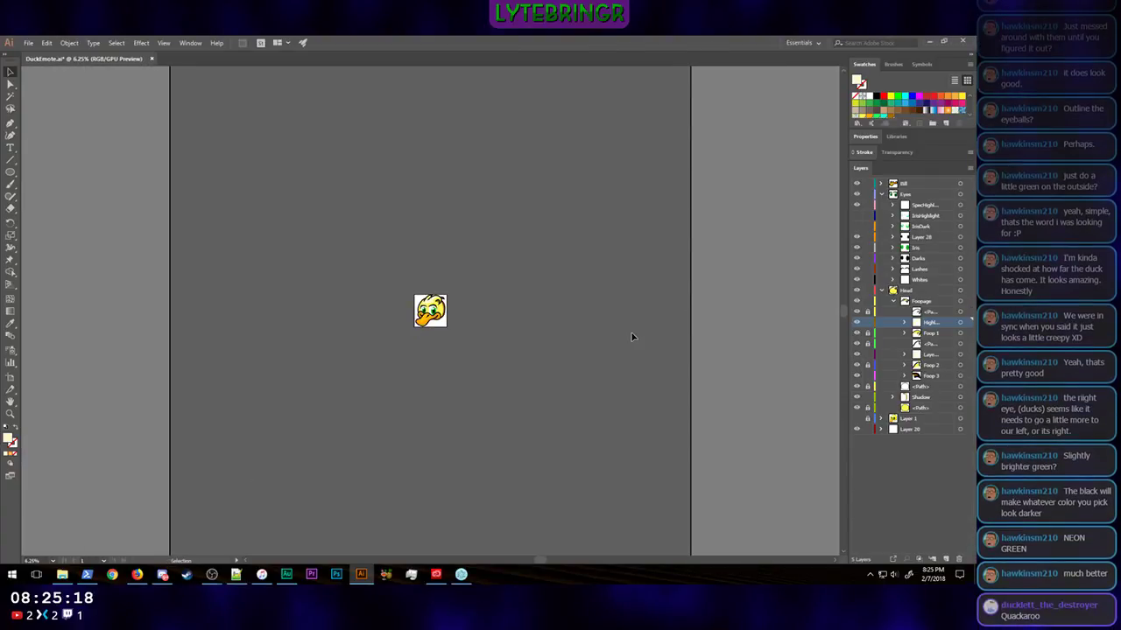
{"action": "key", "text": "ctrl+plus"}
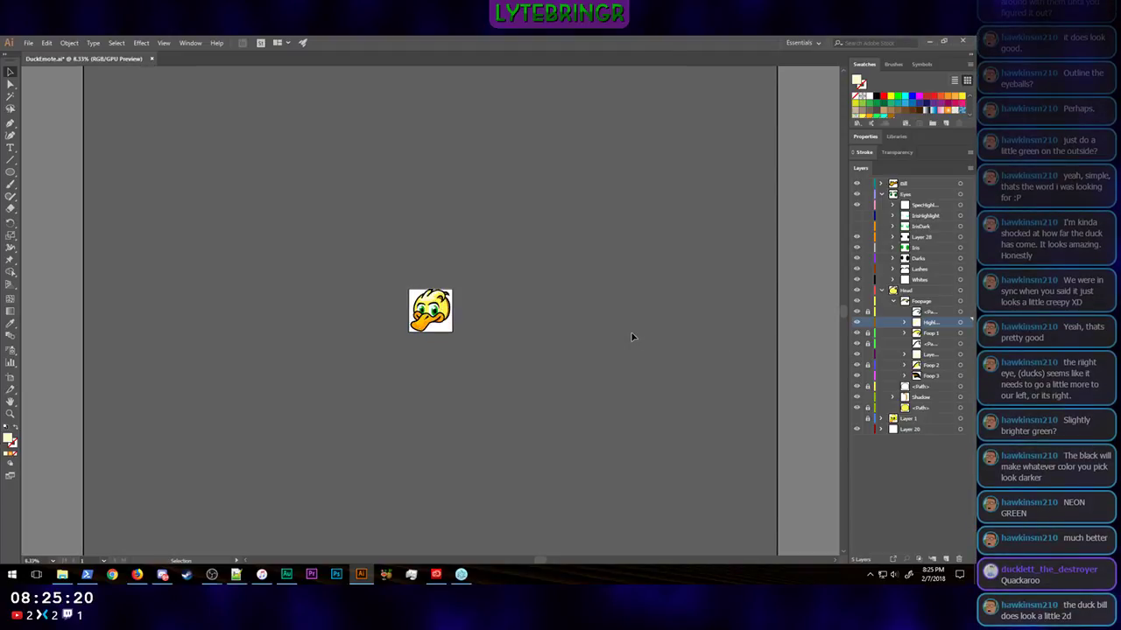
{"action": "key", "text": "ctrl+plus"}
{"action": "key", "text": "ctrl+plus"}
{"action": "key", "text": "ctrl+plus"}
{"action": "key", "text": "ctrl+plus"}
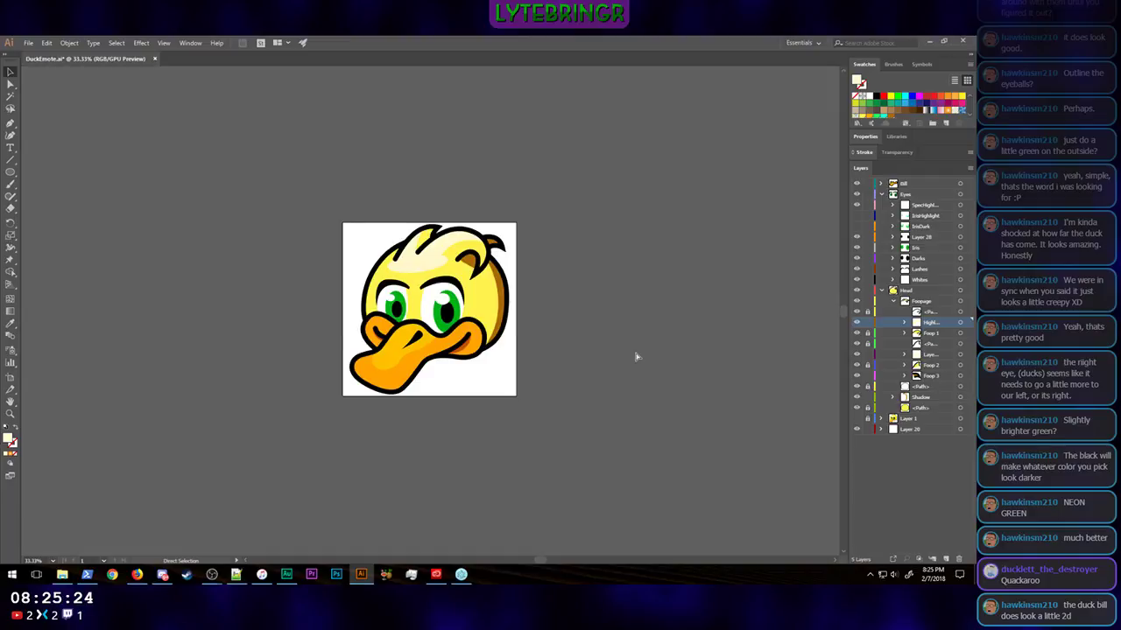
{"action": "key", "text": "ctrl+plus"}
{"action": "key", "text": "ctrl+minus"}
{"action": "key", "text": "ctrl+minus"}
{"action": "key", "text": "ctrl+minus"}
{"action": "key", "text": "ctrl+minus"}
{"action": "key", "text": "ctrl+minus"}
{"action": "key", "text": "ctrl+minus"}
{"action": "key", "text": "ctrl+minus"}
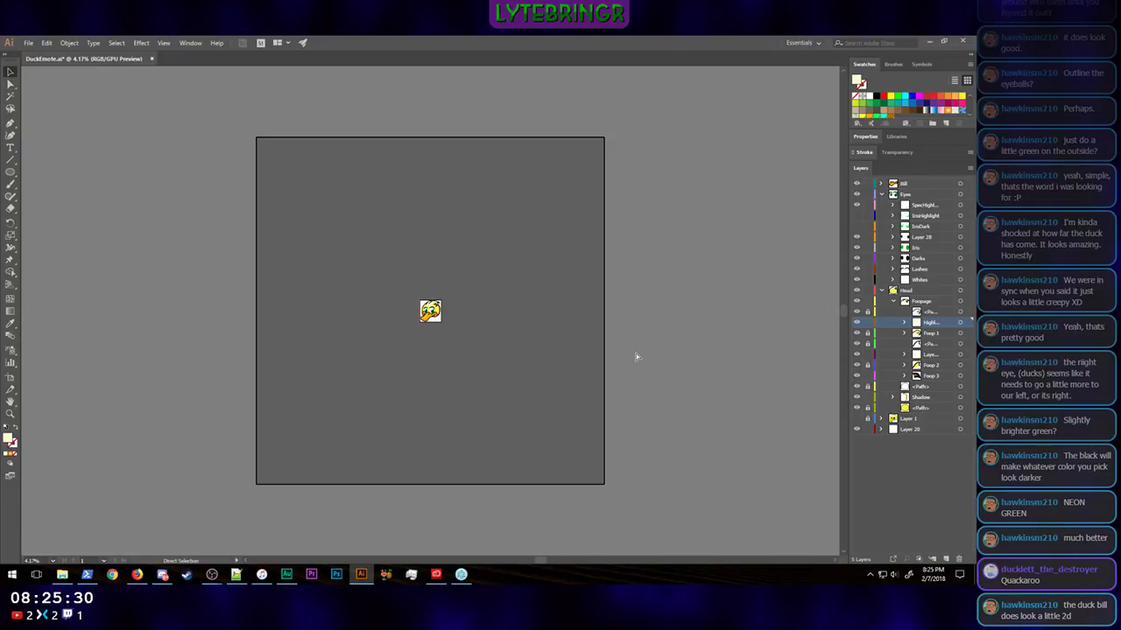
{"action": "key", "text": "ctrl+plus"}
{"action": "key", "text": "ctrl+plus"}
{"action": "key", "text": "ctrl+plus"}
{"action": "key", "text": "ctrl+plus"}
{"action": "key", "text": "ctrl+plus"}
{"action": "key", "text": "ctrl+plus"}
{"action": "key", "text": "ctrl+plus"}
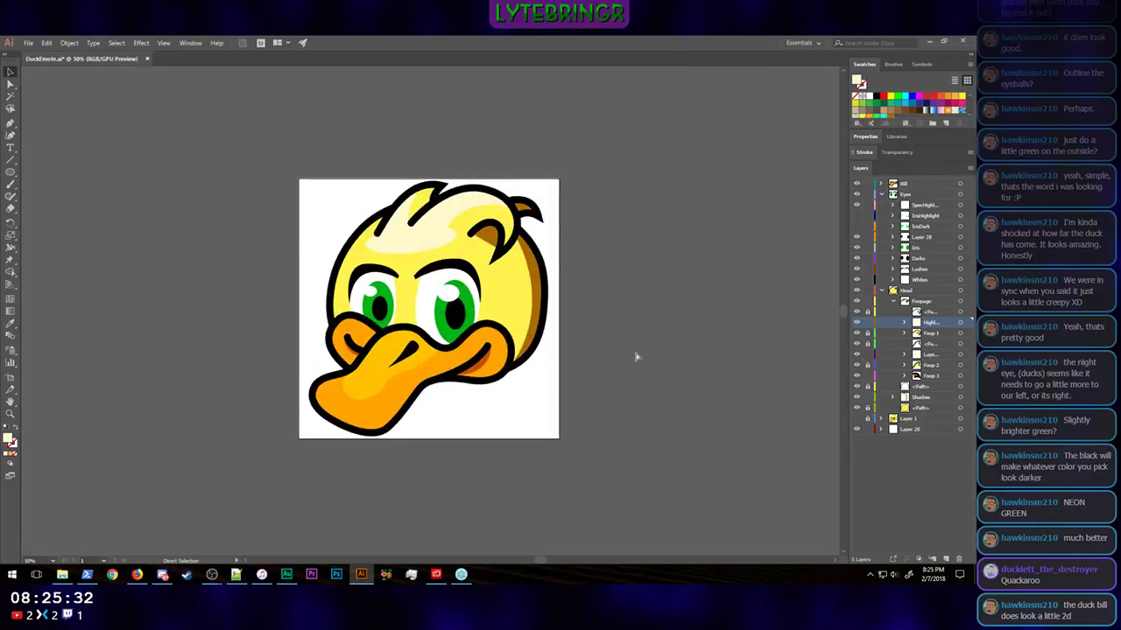
Step: Enlarge the pale highlight on the duck's forehead by stretching its ellipse lower toward the eyebrows
{"action": "left_click", "coordinate": [431, 241]}
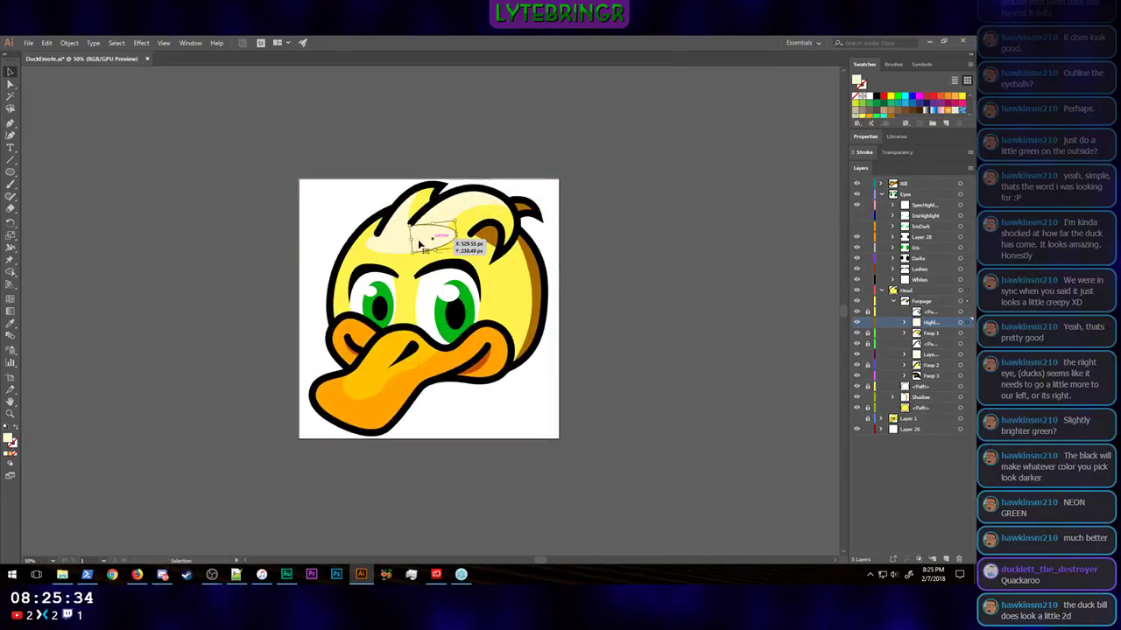
{"action": "left_click_drag", "start_coordinate": [420, 246], "coordinate": [395, 248]}
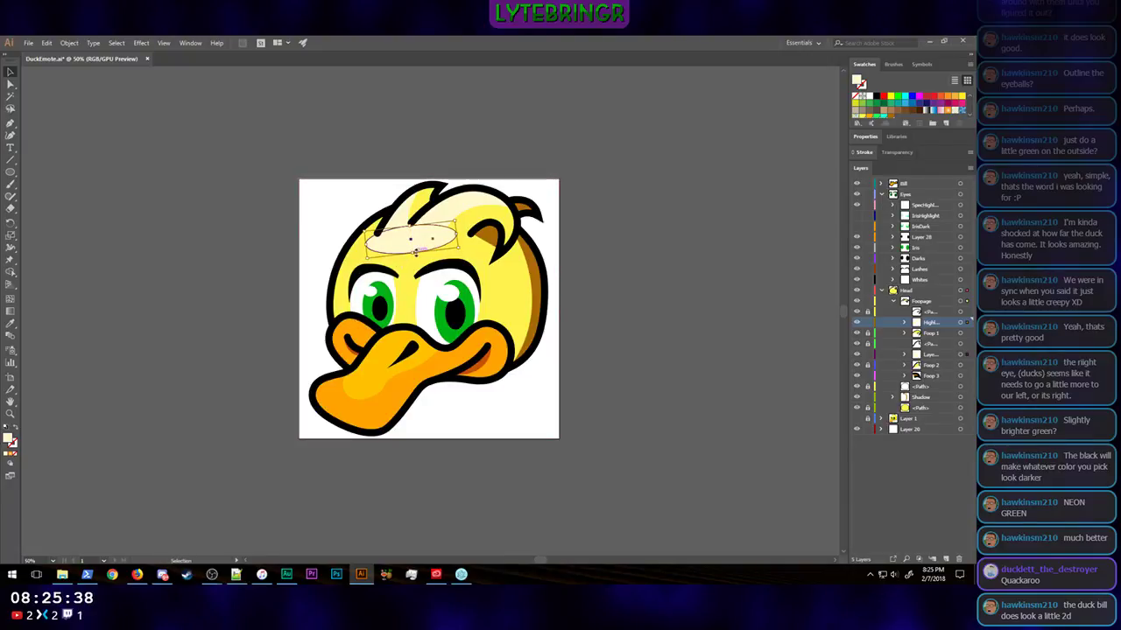
{"action": "left_click_drag", "start_coordinate": [415, 251], "coordinate": [415, 260]}
{"action": "left_click", "coordinate": [633, 291]}
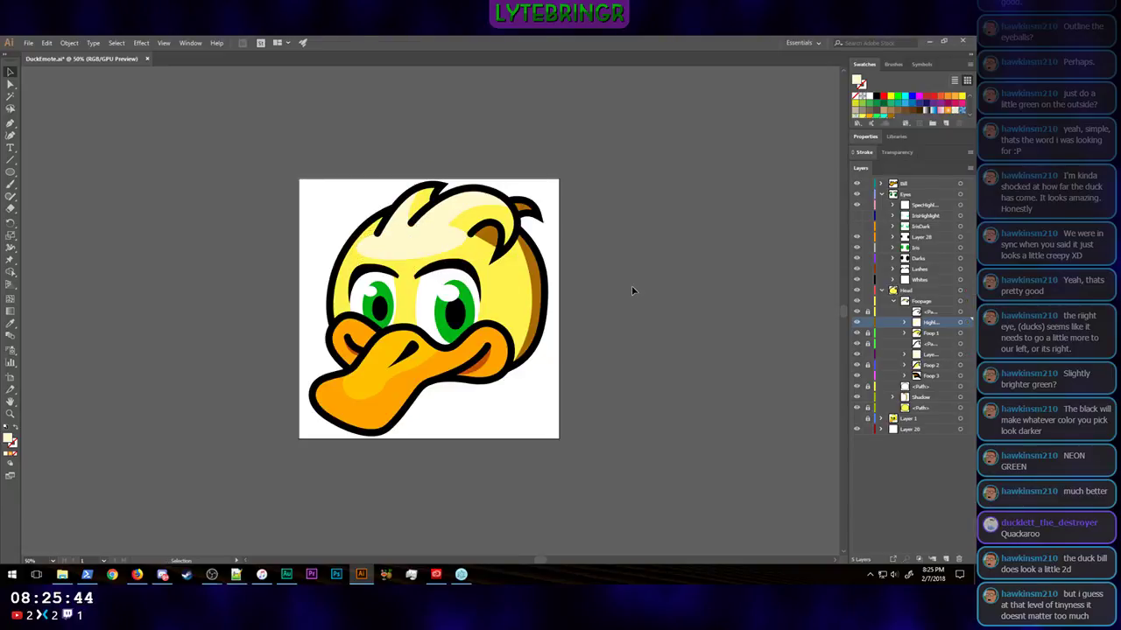
Step: Examine the enlarged forehead highlight at emote size and at larger sizes to judge how the duck's head reads
{"action": "key", "text": "ctrl+minus"}
{"action": "key", "text": "ctrl+minus"}
{"action": "key", "text": "ctrl+minus"}
{"action": "key", "text": "ctrl+minus"}
{"action": "key", "text": "ctrl+minus"}
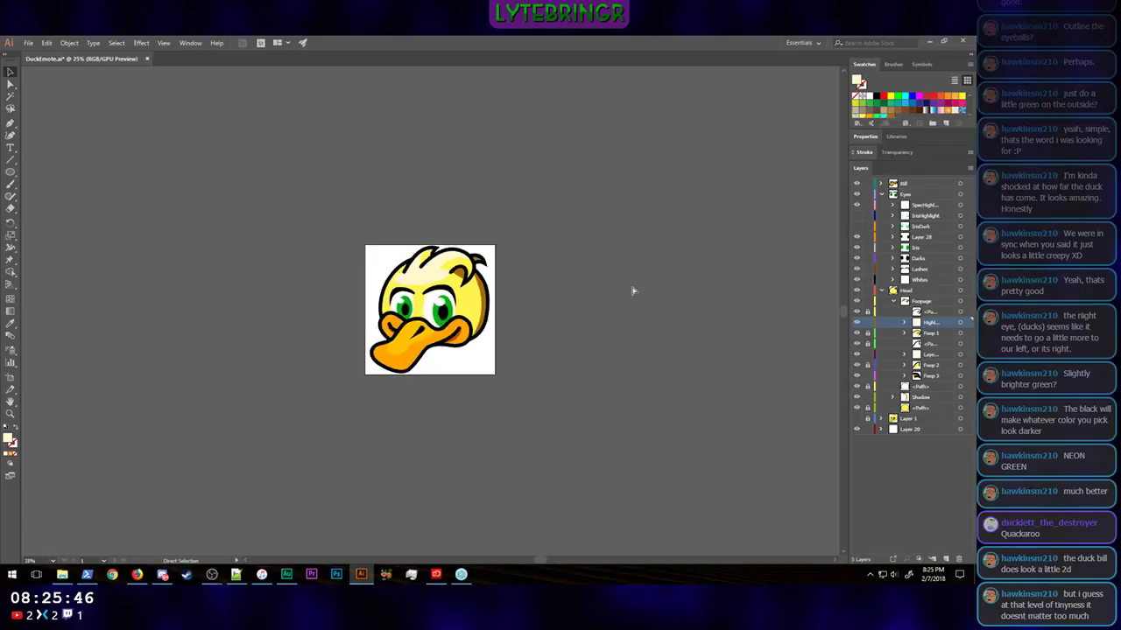
{"action": "key", "text": "ctrl+minus"}
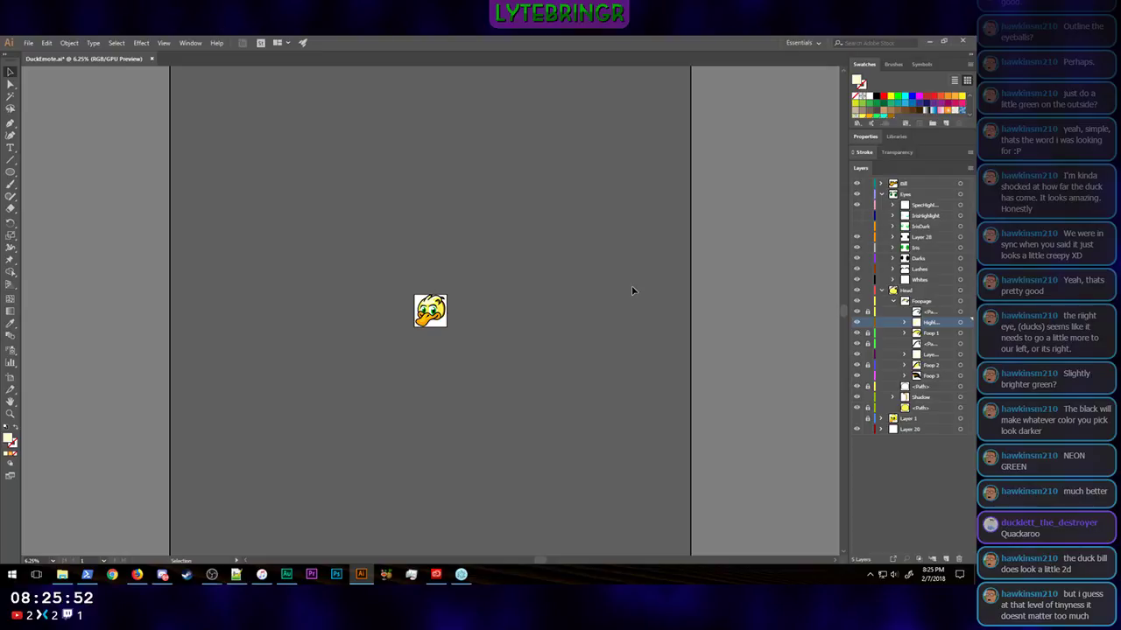
{"action": "key", "text": "ctrl+minus"}
{"action": "key", "text": "ctrl+plus"}
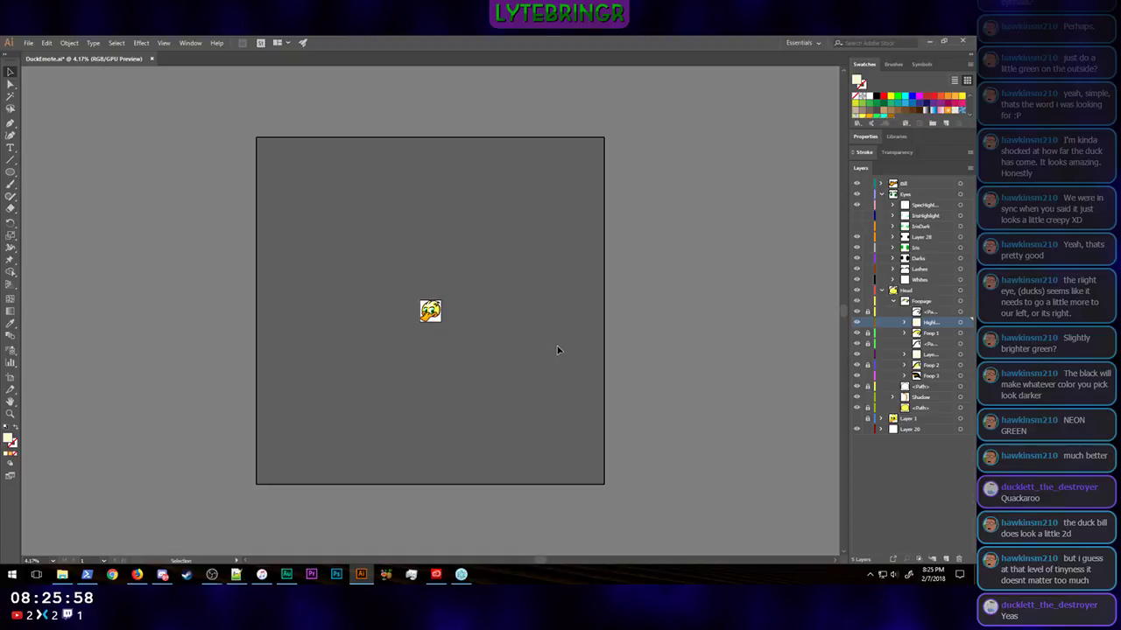
{"action": "key", "text": "ctrl+plus"}
{"action": "key", "text": "ctrl+plus"}
{"action": "key", "text": "ctrl+plus"}
{"action": "key", "text": "ctrl+plus"}
{"action": "key", "text": "ctrl+plus"}
{"action": "key", "text": "ctrl+plus"}
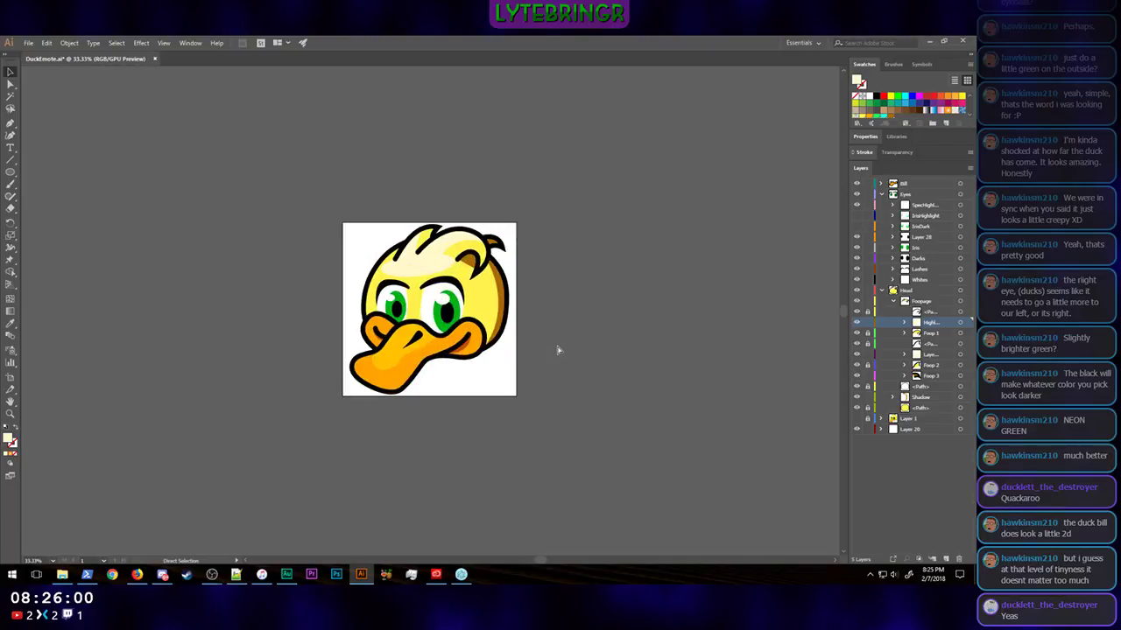
{"action": "key", "text": "ctrl+minus"}
{"action": "key", "text": "ctrl+minus"}
{"action": "key", "text": "ctrl+minus"}
{"action": "key", "text": "ctrl+minus"}
{"action": "key", "text": "ctrl+minus"}
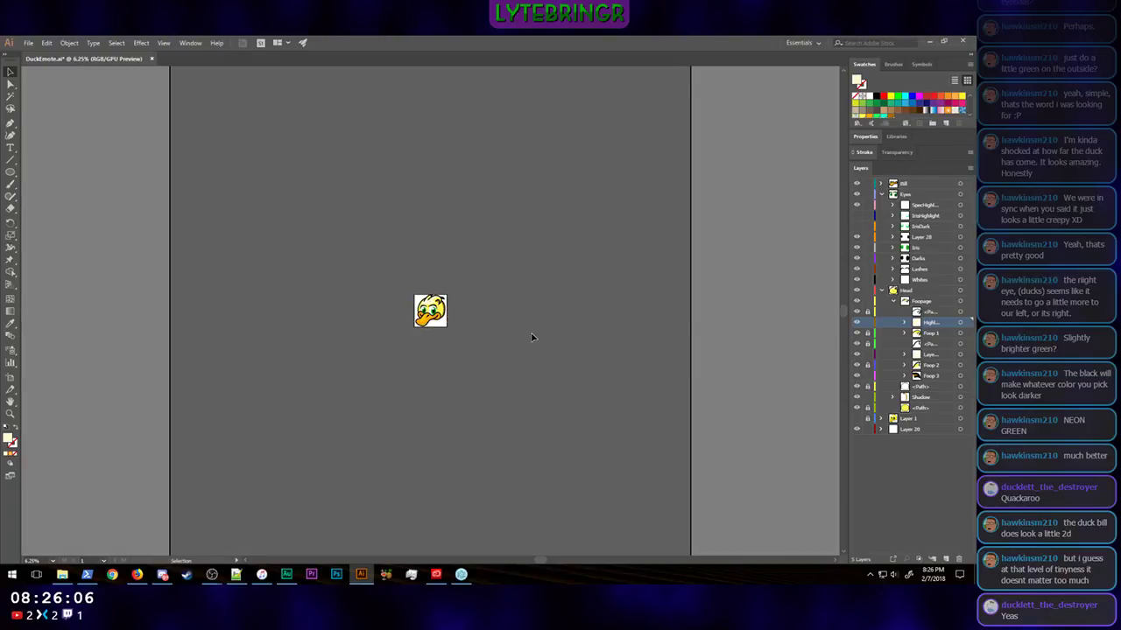
{"action": "key", "text": "ctrl+plus"}
{"action": "key", "text": "ctrl+plus"}
{"action": "key", "text": "ctrl+plus"}
{"action": "key", "text": "ctrl+plus"}
{"action": "key", "text": "ctrl+plus"}
{"action": "key", "text": "ctrl+plus"}
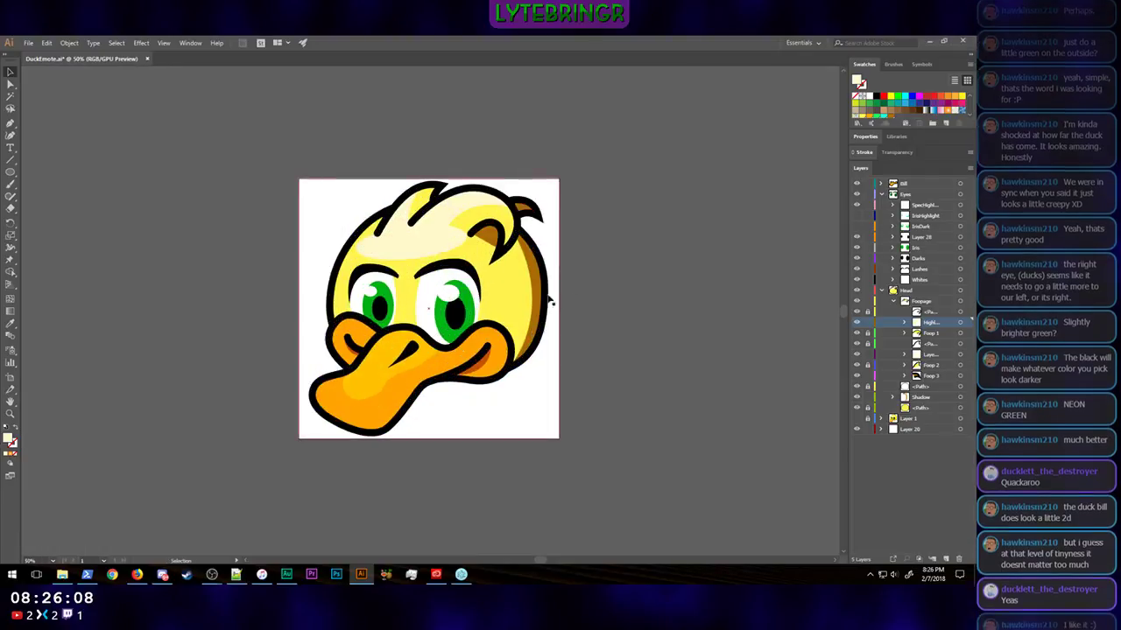
Step: Select the brown shadow shapes on the back tufts and the rear of the head and try a golden olive fill, RGB 173, 140, 0
{"action": "left_click", "coordinate": [524, 208]}
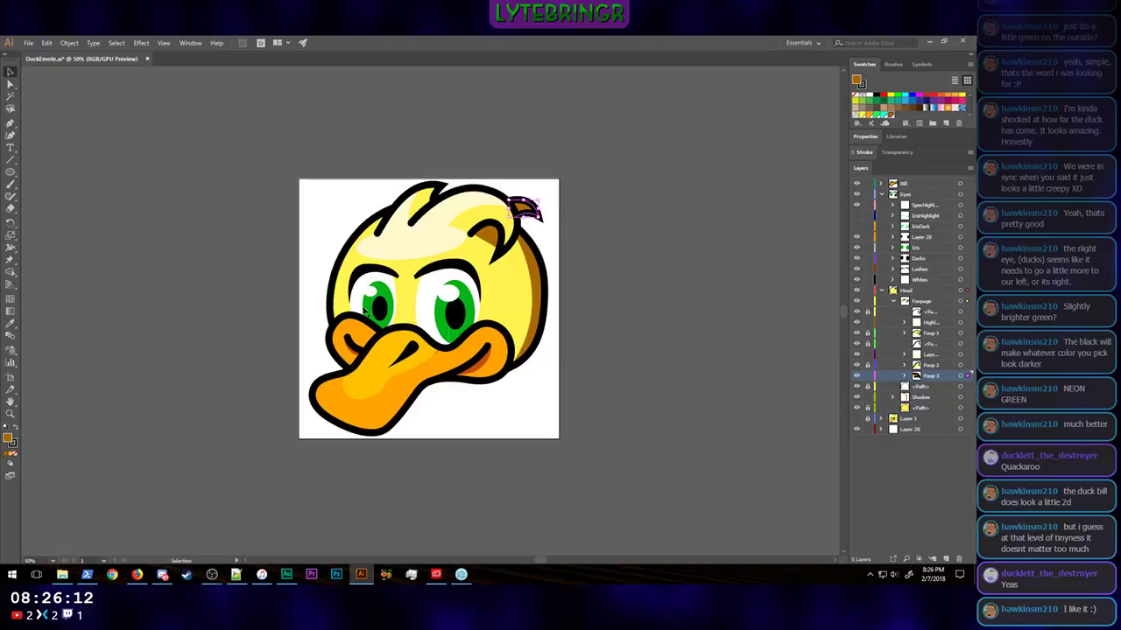
{"action": "left_click", "coordinate": [544, 309]}
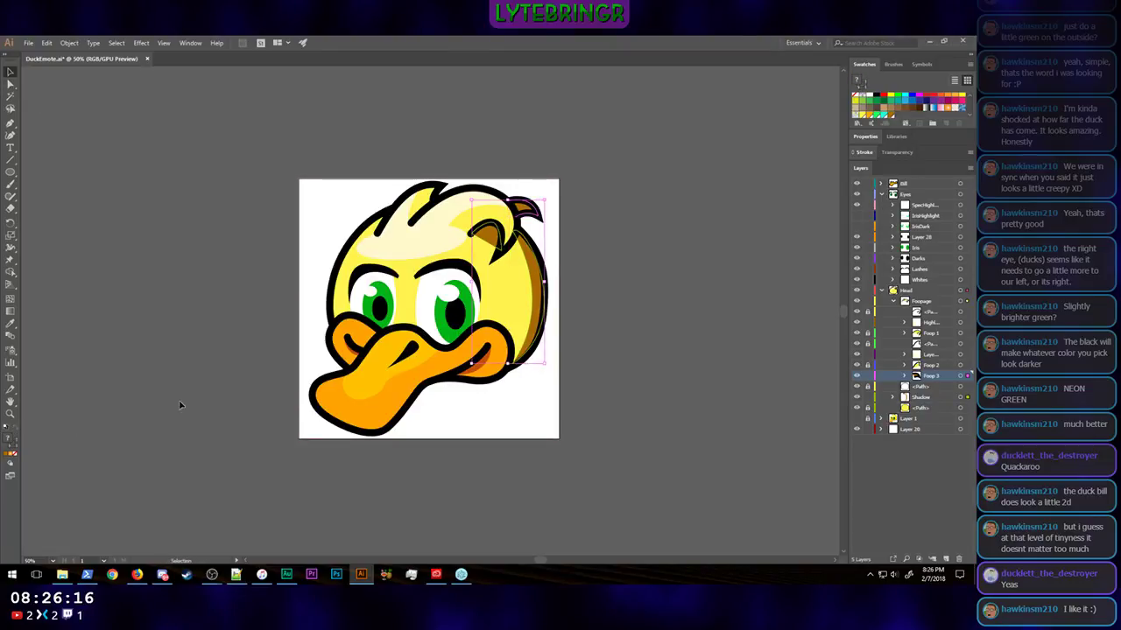
{"action": "double_click", "coordinate": [9, 438]}
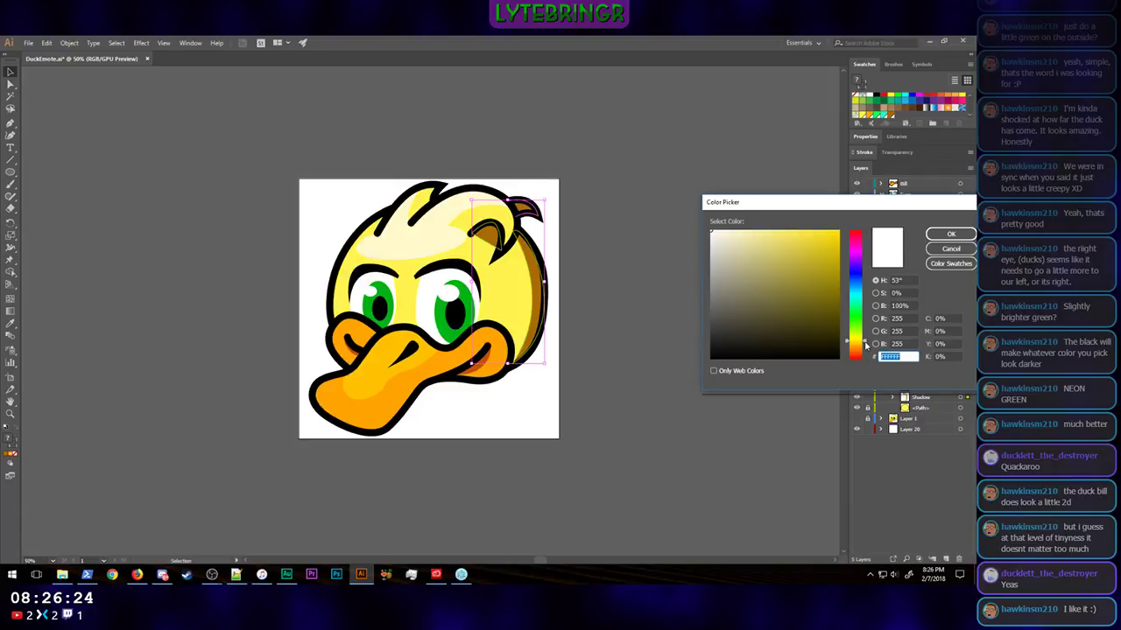
{"action": "left_click", "coordinate": [866, 347]}
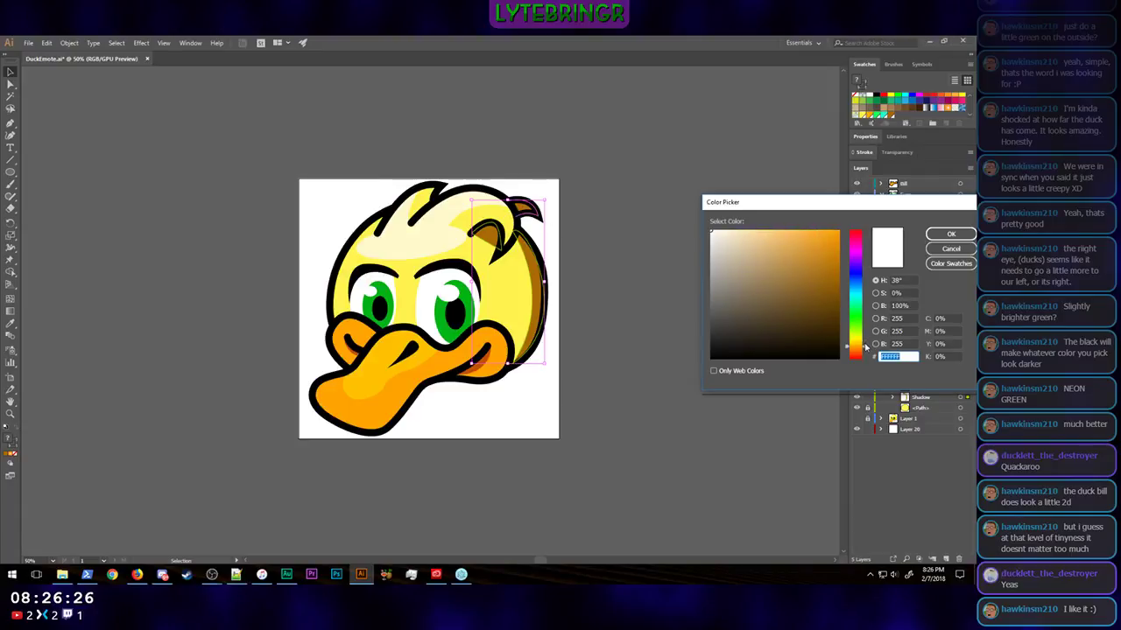
{"action": "left_click", "coordinate": [865, 342]}
{"action": "left_click", "coordinate": [839, 271]}
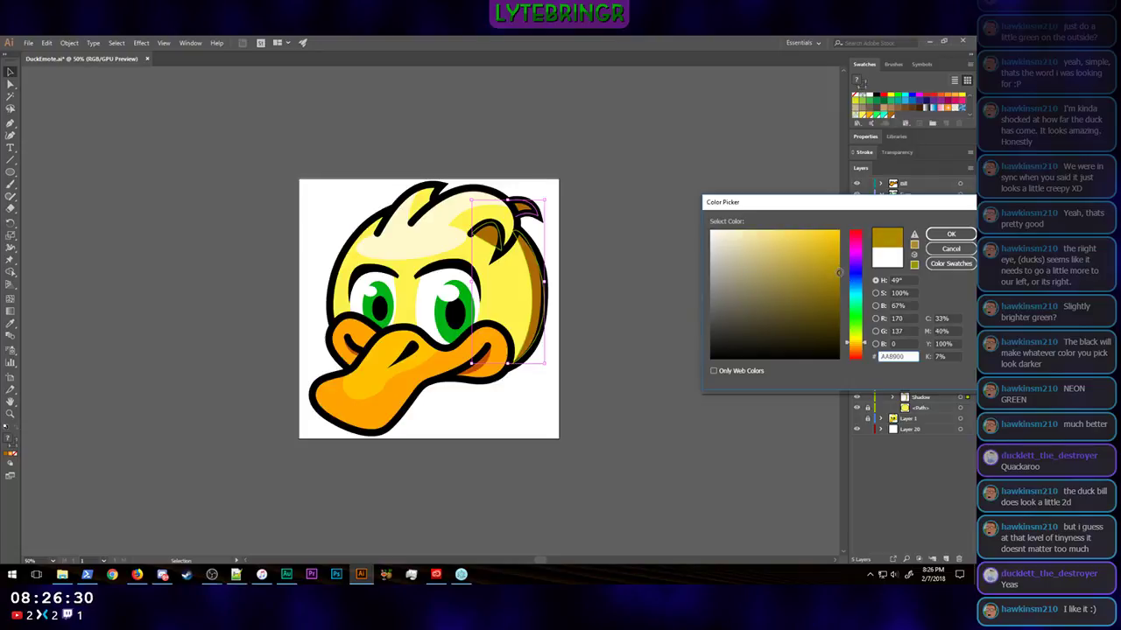
{"action": "left_click", "coordinate": [838, 267]}
{"action": "left_click", "coordinate": [839, 272]}
{"action": "left_click", "coordinate": [950, 234]}
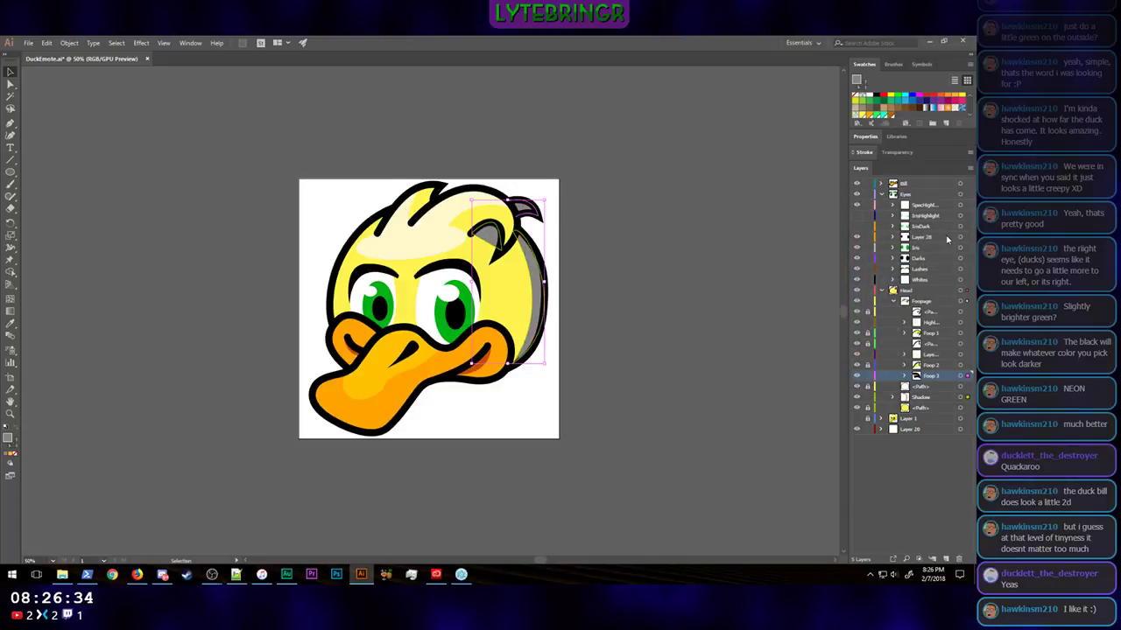
Step: Try a yellower olive fill, RGB 170, 149, 0, on the selected tuft and head shadow shapes
{"action": "double_click", "coordinate": [9, 440]}
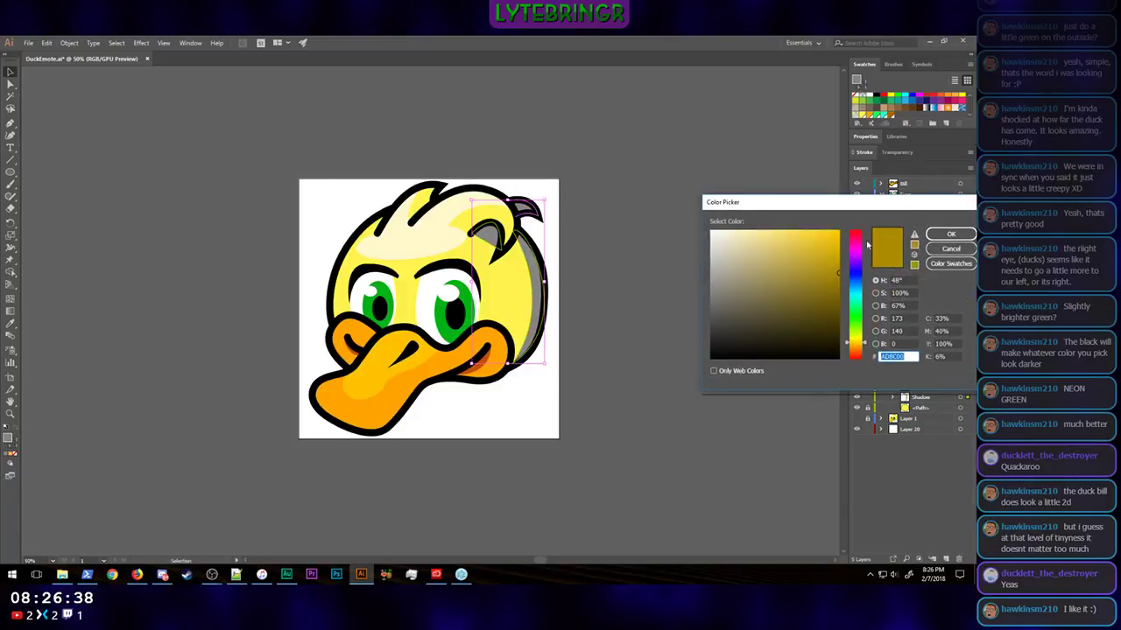
{"action": "mouse_move", "coordinate": [830, 253]}
{"action": "left_mouse_down"}
{"action": "mouse_move", "coordinate": [843, 247]}
{"action": "mouse_move", "coordinate": [837, 291]}
{"action": "left_mouse_up"}
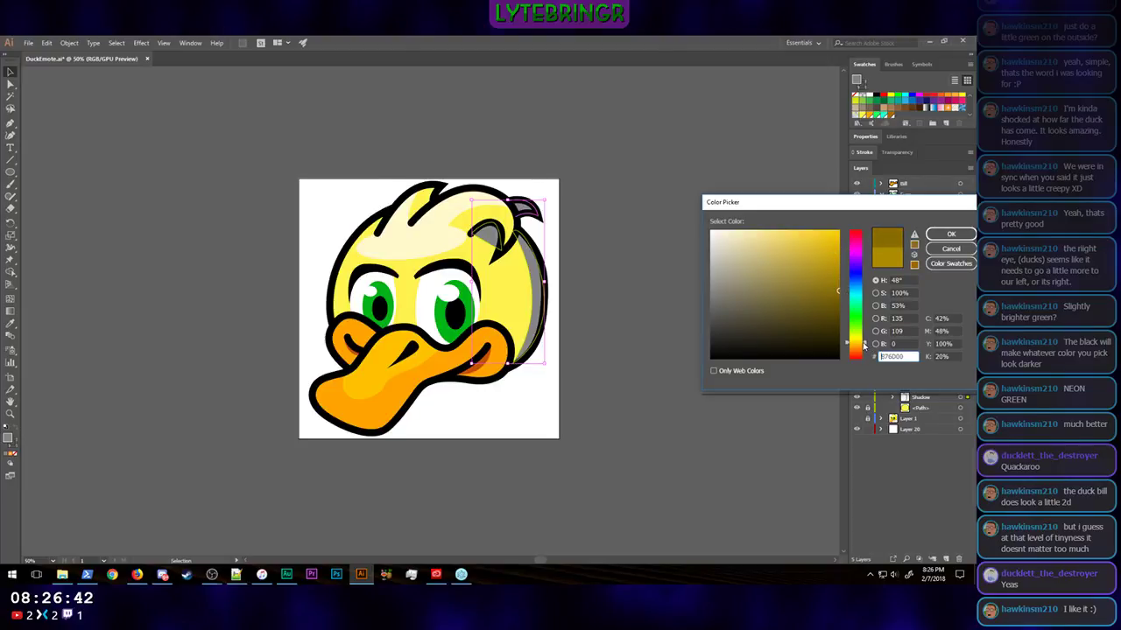
{"action": "left_click", "coordinate": [863, 347]}
{"action": "left_click", "coordinate": [833, 255]}
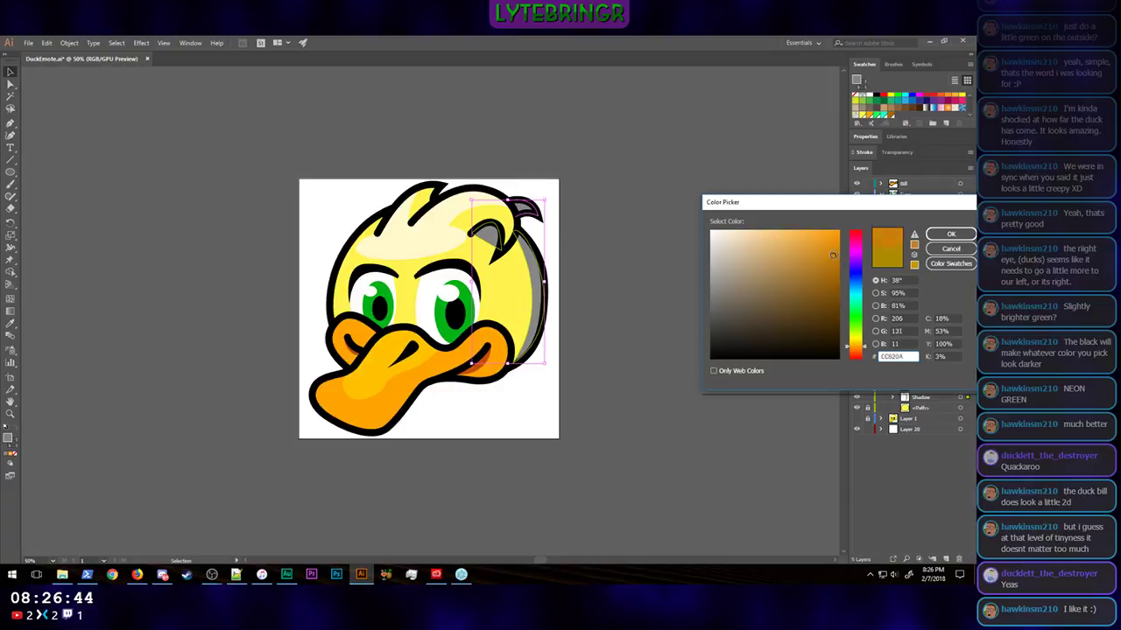
{"action": "mouse_move", "coordinate": [833, 255]}
{"action": "left_mouse_down"}
{"action": "mouse_move", "coordinate": [842, 243]}
{"action": "mouse_move", "coordinate": [841, 273]}
{"action": "left_mouse_up"}
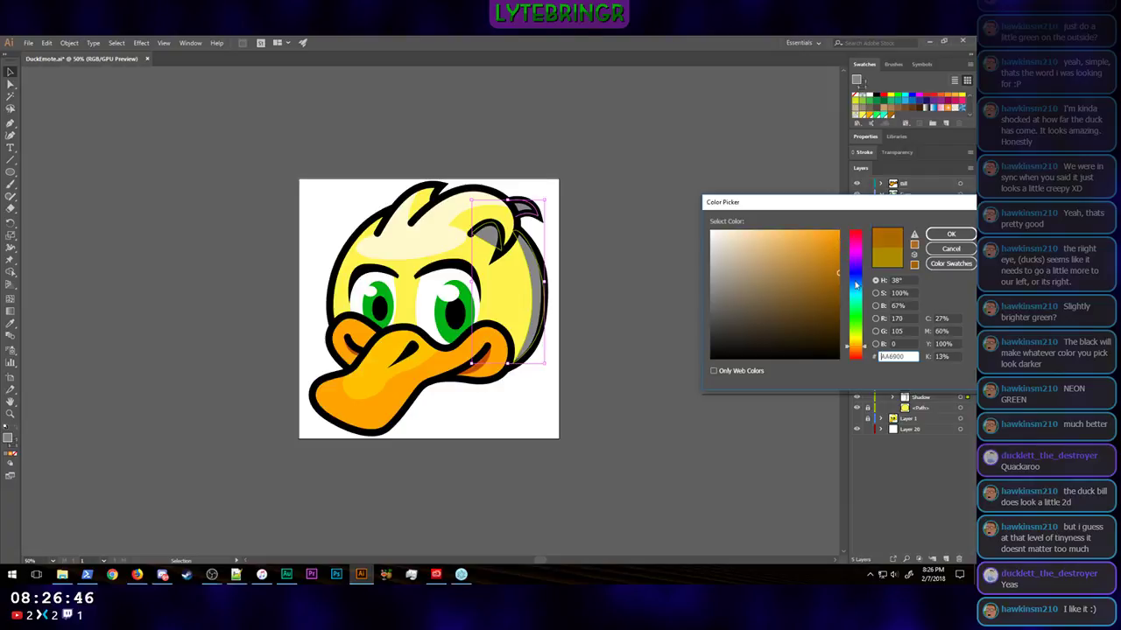
{"action": "left_click_drag", "start_coordinate": [867, 346], "coordinate": [867, 341]}
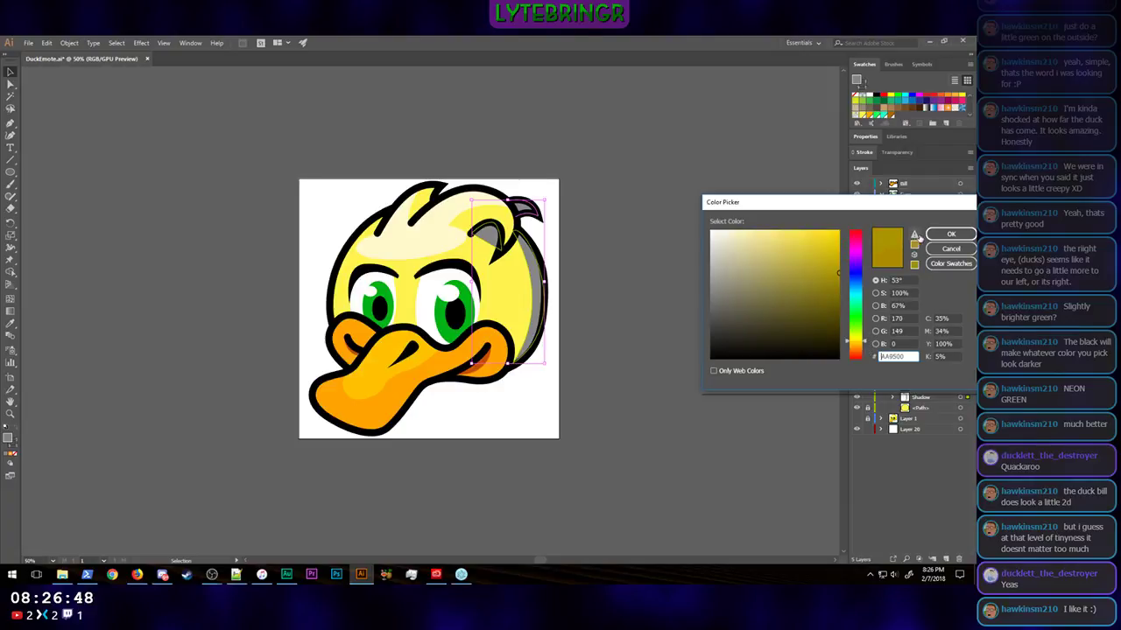
{"action": "left_click", "coordinate": [950, 235]}
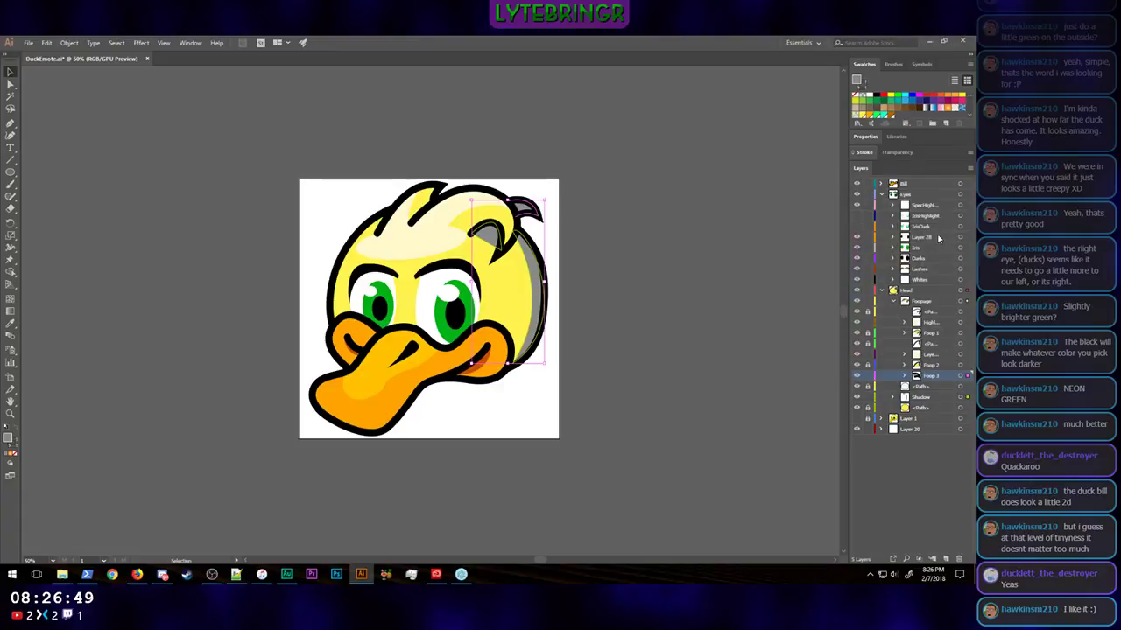
Step: Recolour only the crescent shadow along the back of the head, shifting its brown fill's hue toward yellow for a dark olive gold
{"action": "left_click", "coordinate": [664, 284]}
{"action": "left_click", "coordinate": [537, 293]}
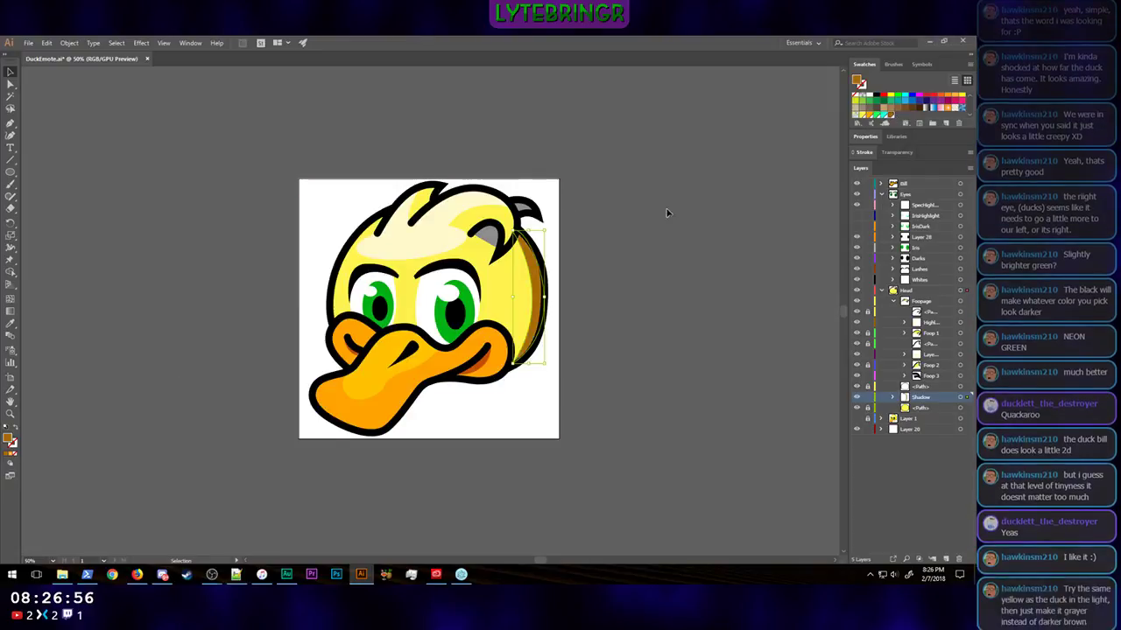
{"action": "double_click", "coordinate": [538, 317]}
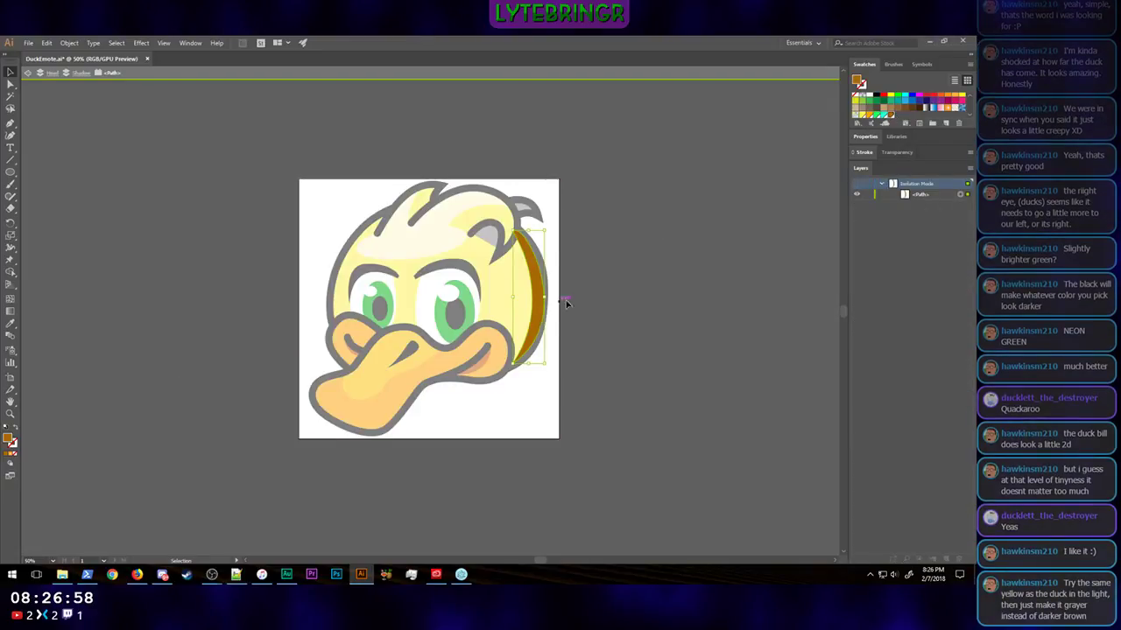
{"action": "double_click", "coordinate": [622, 297]}
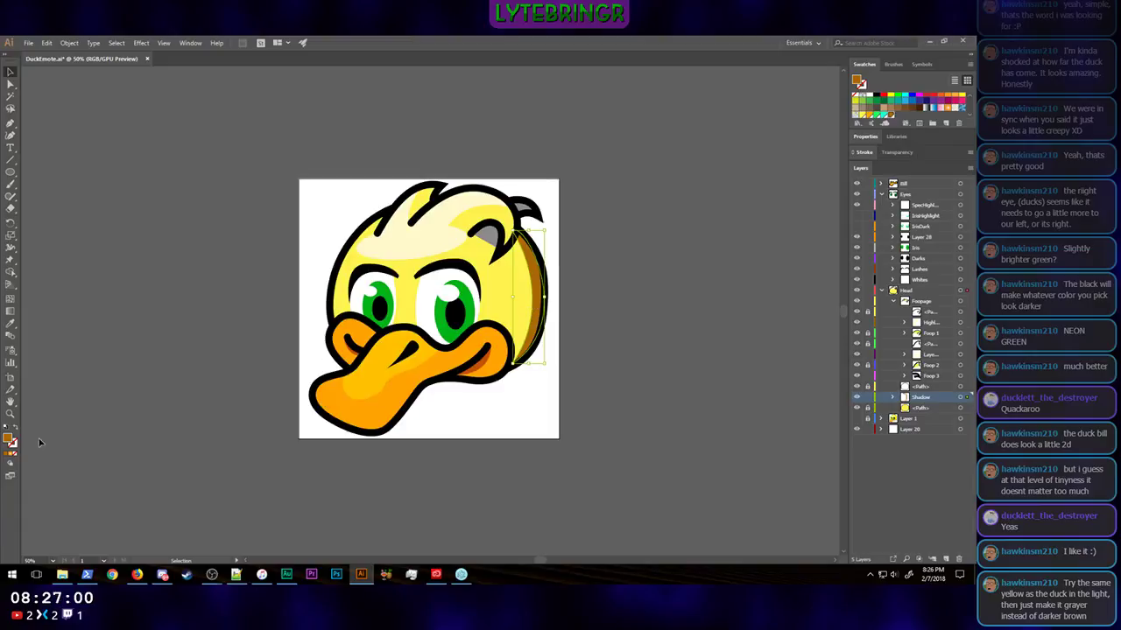
{"action": "double_click", "coordinate": [11, 442]}
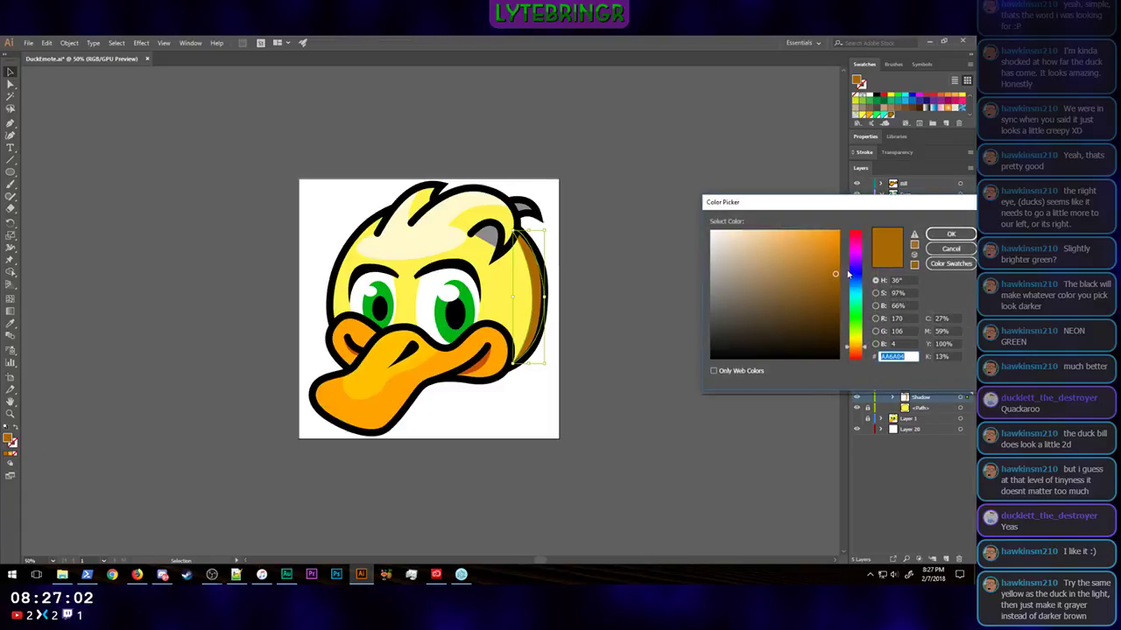
{"action": "left_click_drag", "start_coordinate": [865, 350], "coordinate": [865, 343]}
{"action": "left_click", "coordinate": [939, 233]}
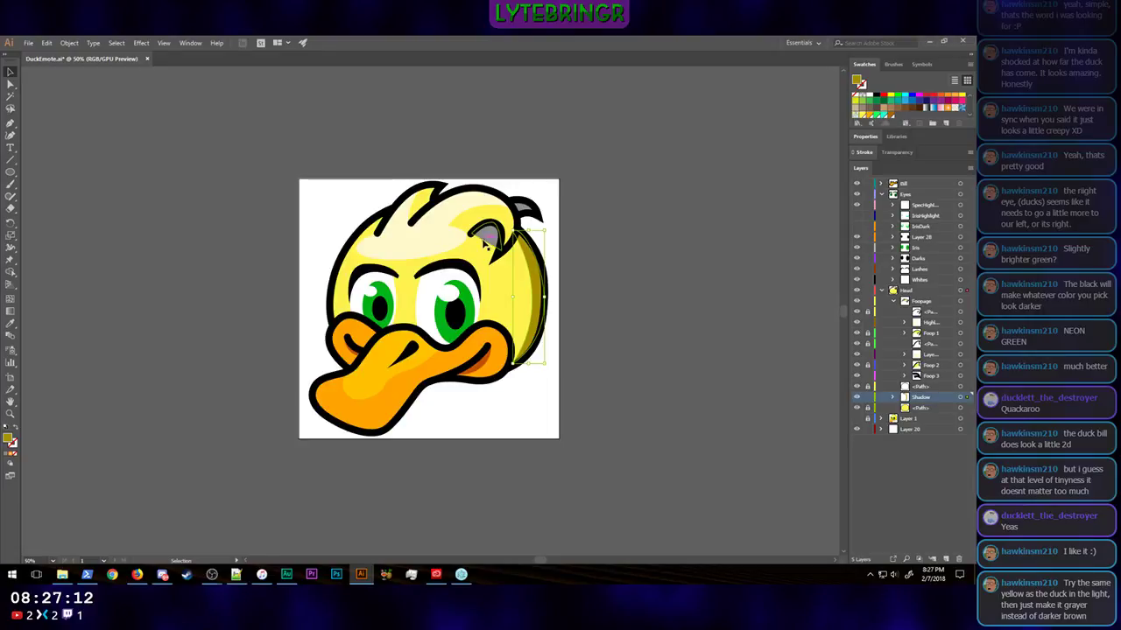
{"action": "double_click", "coordinate": [889, 117]}
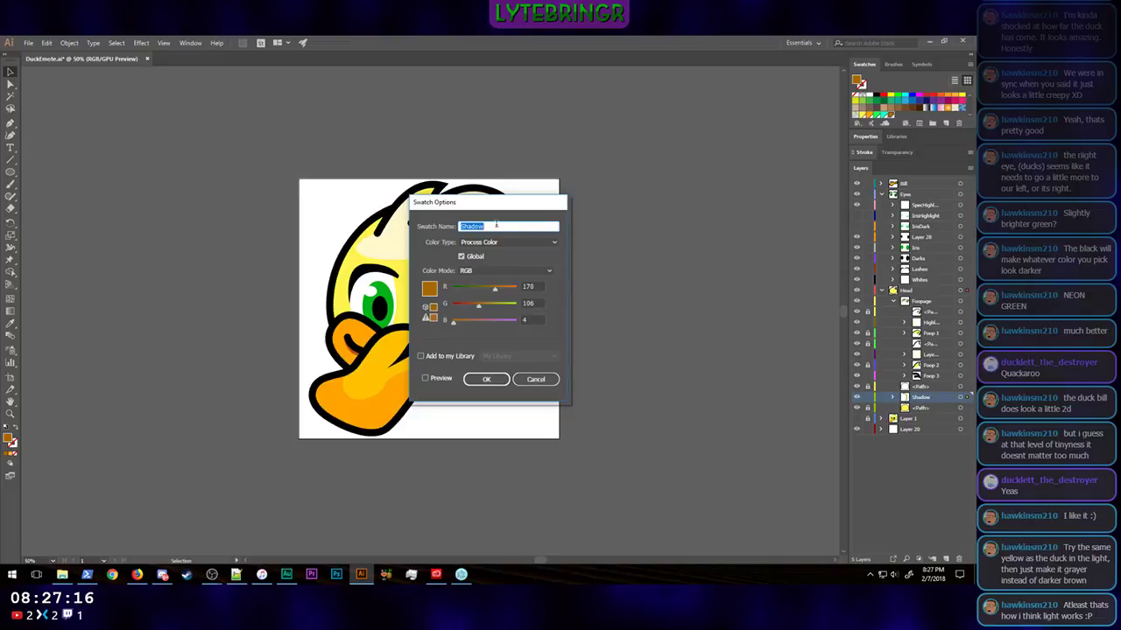
{"action": "left_click_drag", "start_coordinate": [504, 213], "coordinate": [715, 223]}
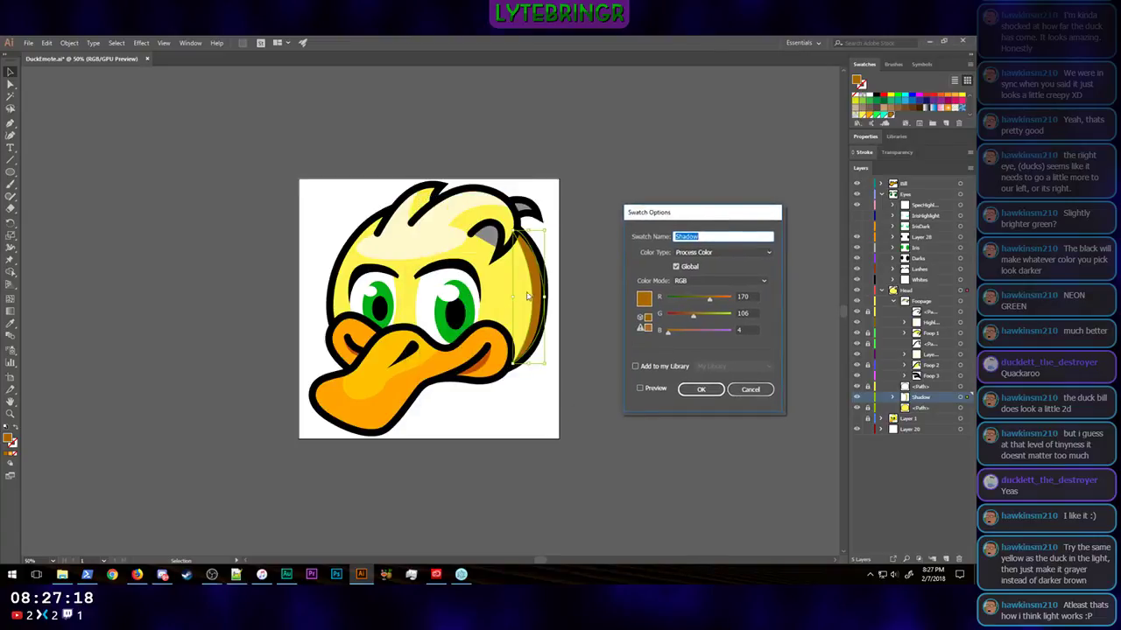
{"action": "left_click", "coordinate": [750, 391]}
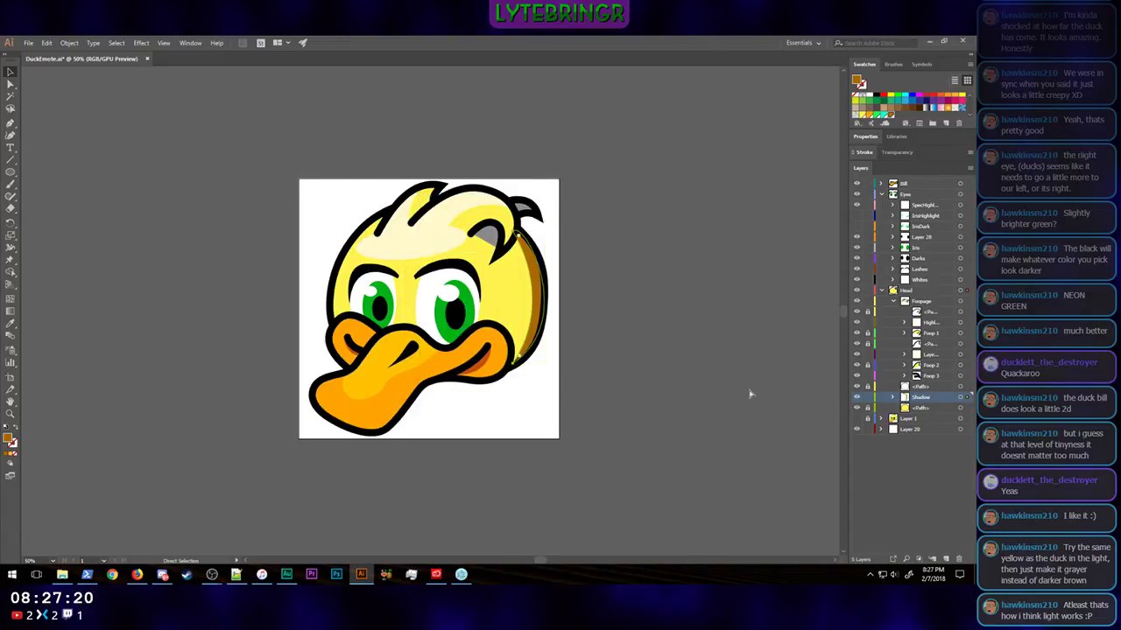
{"action": "key", "text": "ctrl+z"}
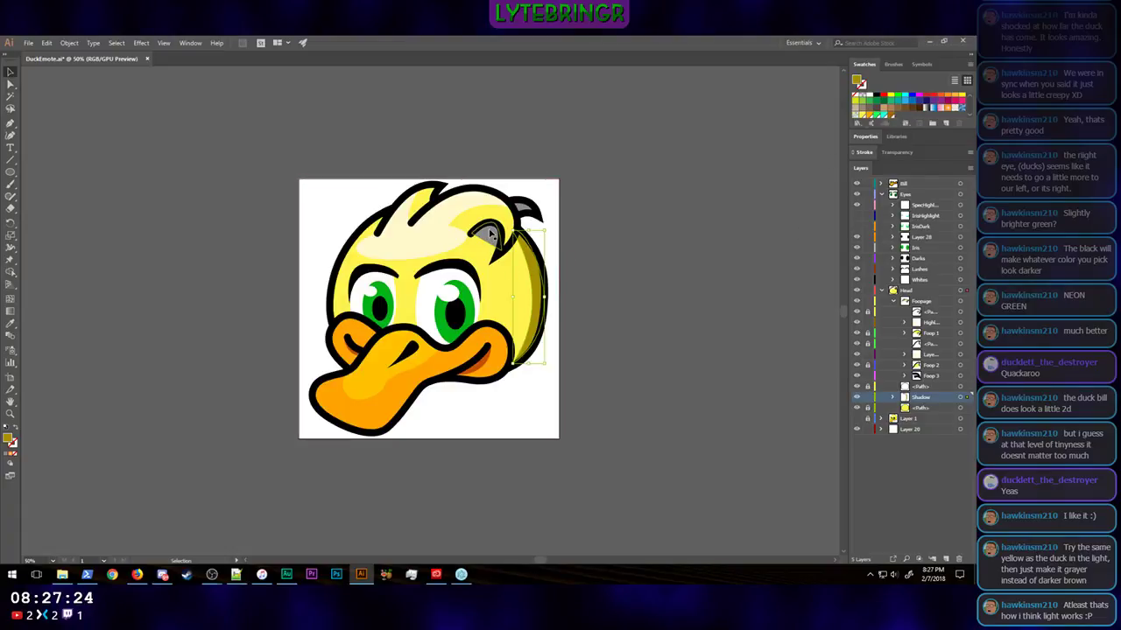
Step: Fill the grey inner shadow of the curled tuft with the Shadow swatch, leaving the swatch's definition as it is
{"action": "left_click", "coordinate": [491, 237]}
{"action": "left_click", "coordinate": [893, 120]}
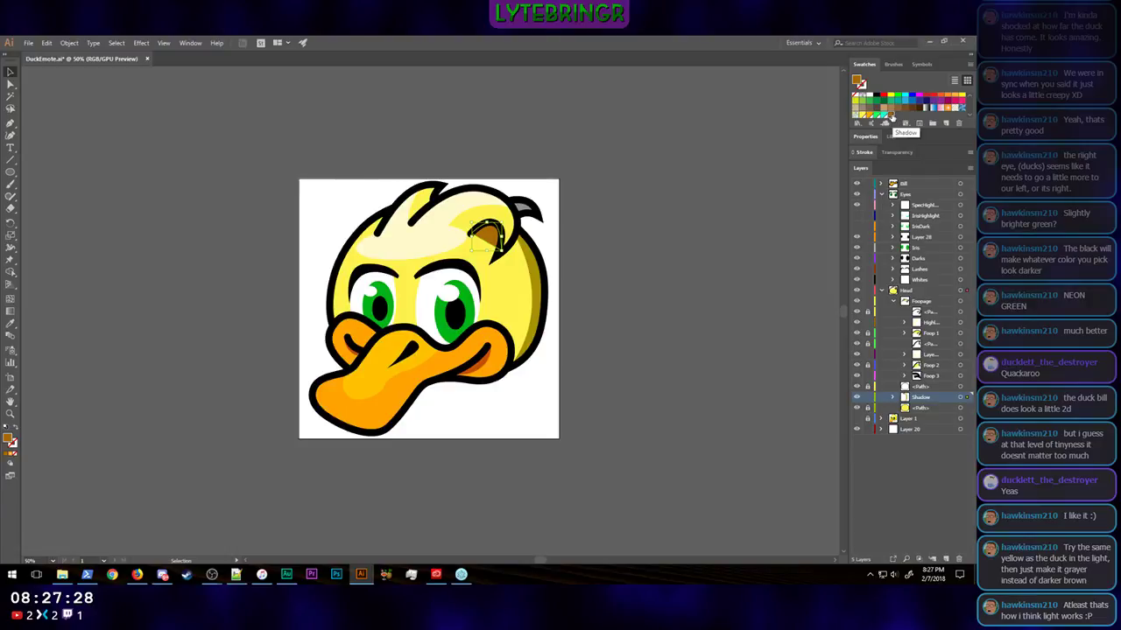
{"action": "double_click", "coordinate": [892, 120]}
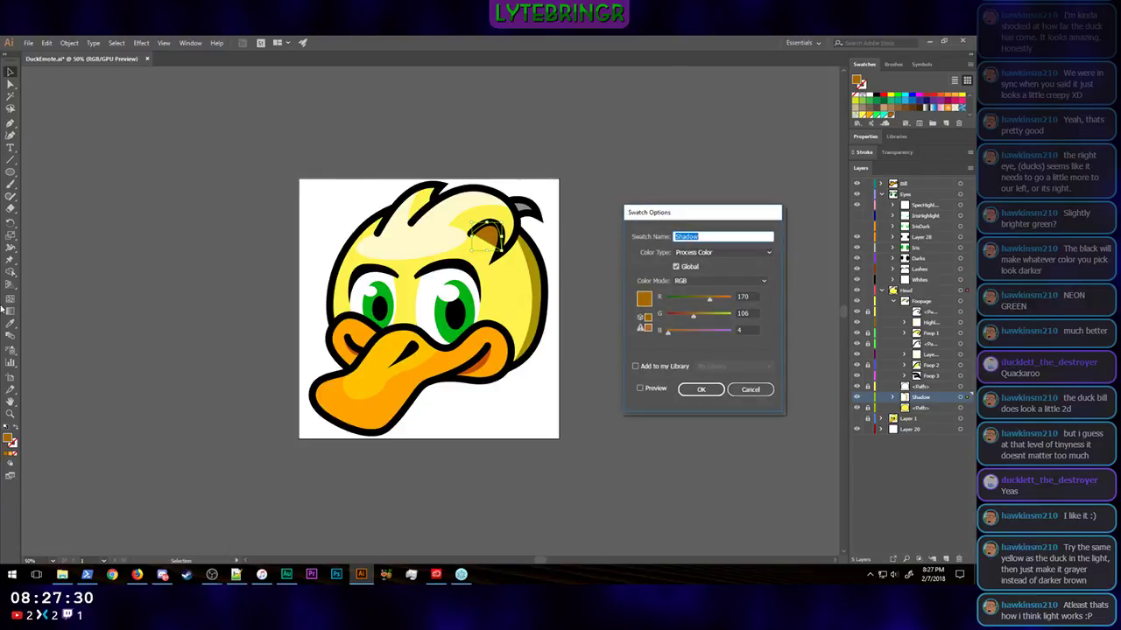
{"action": "left_click", "coordinate": [758, 393]}
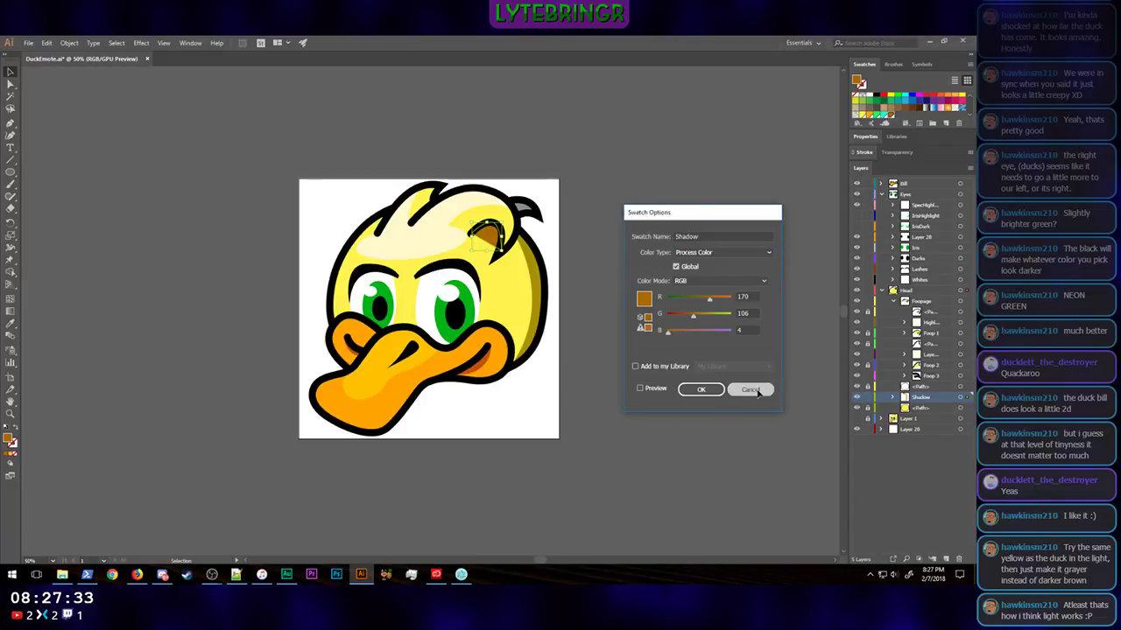
Step: Check the fill colour values of the crescent head shadow against the definition of the Shadow swatch
{"action": "left_click", "coordinate": [534, 278]}
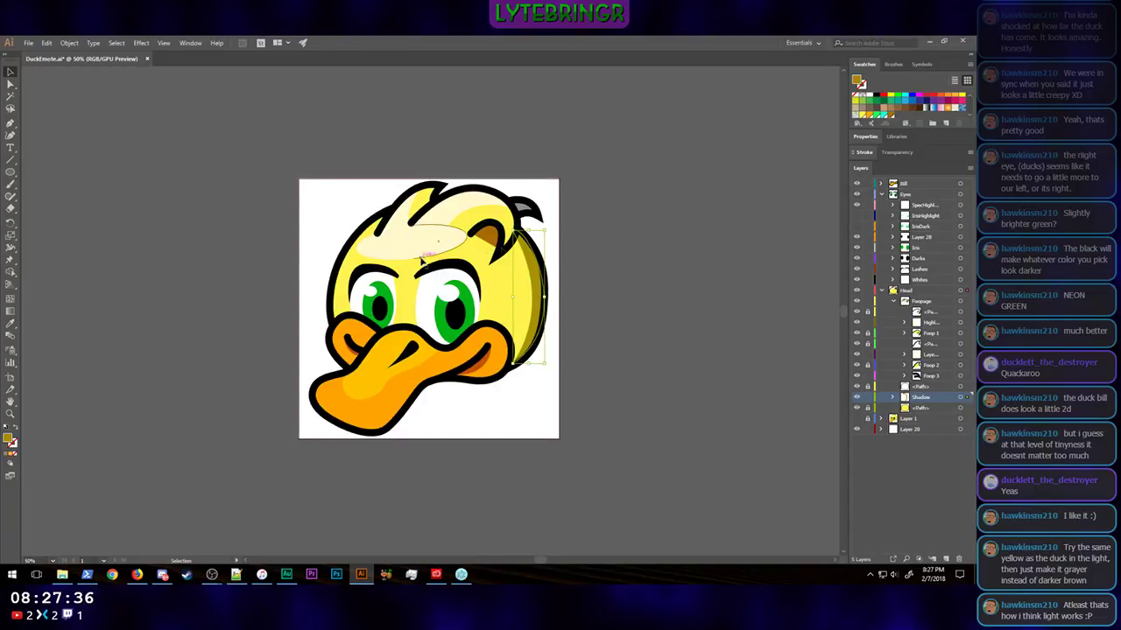
{"action": "double_click", "coordinate": [7, 442]}
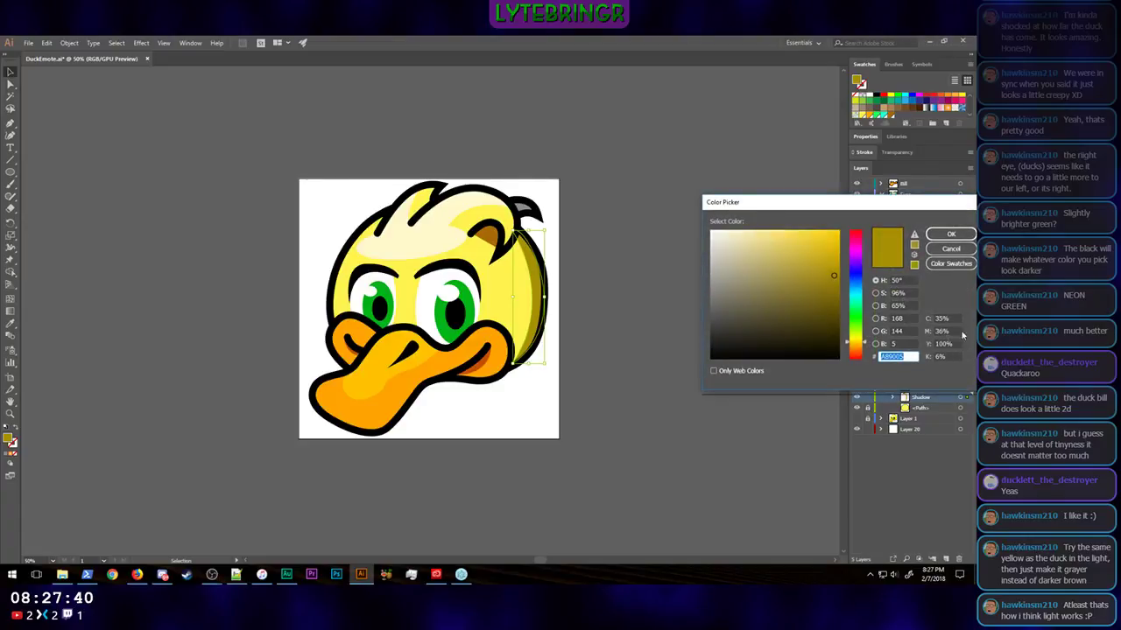
{"action": "left_click", "coordinate": [951, 234]}
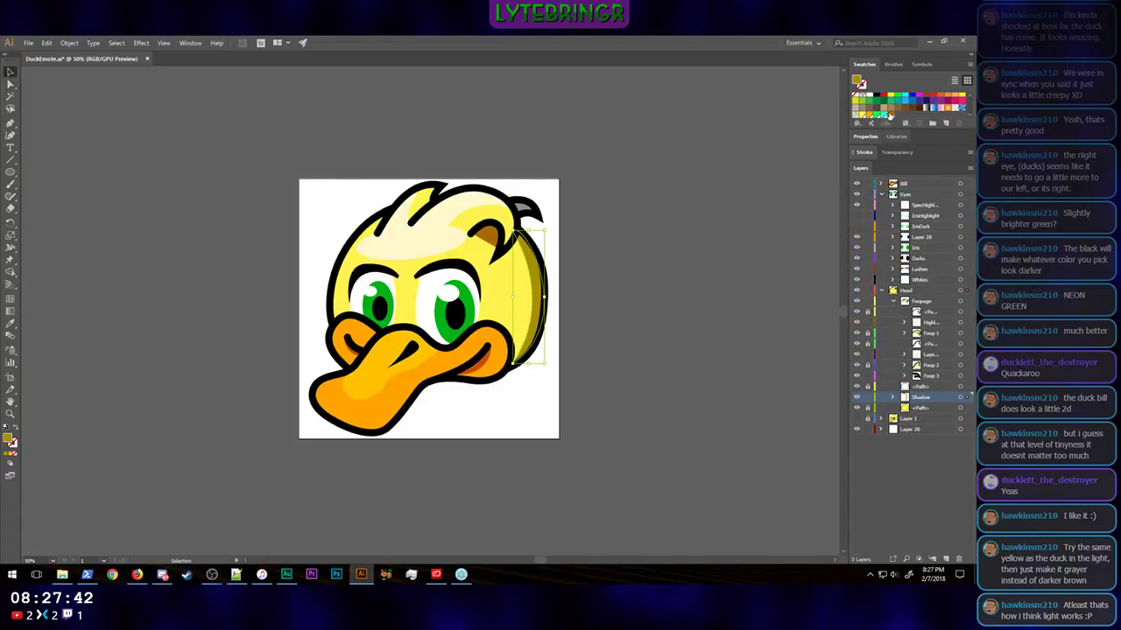
{"action": "left_click", "coordinate": [488, 236]}
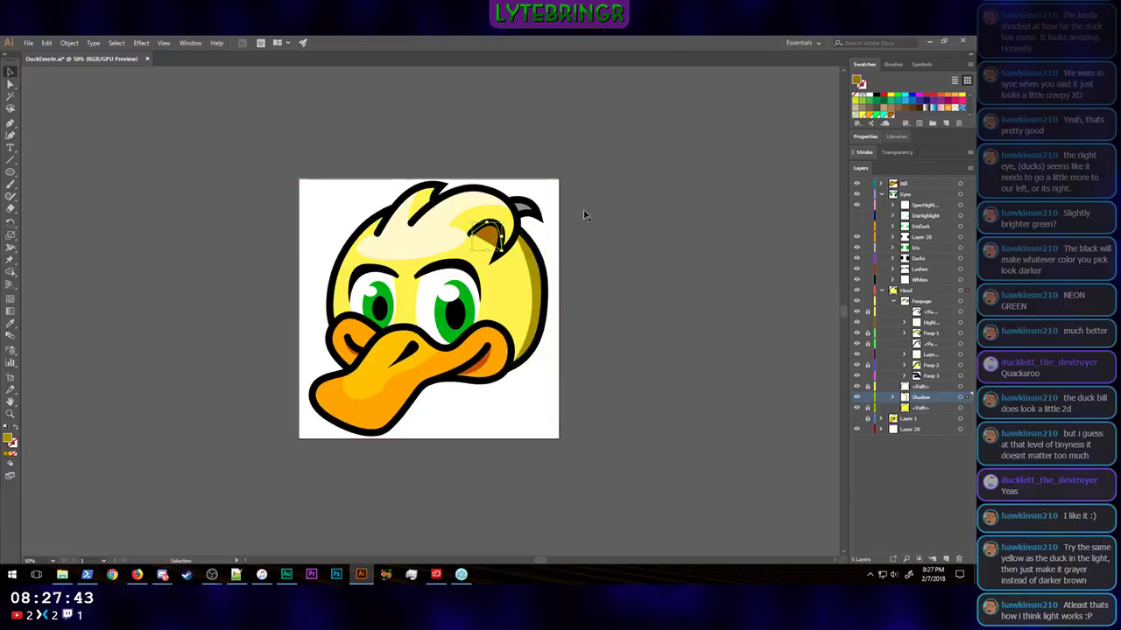
{"action": "double_click", "coordinate": [889, 116]}
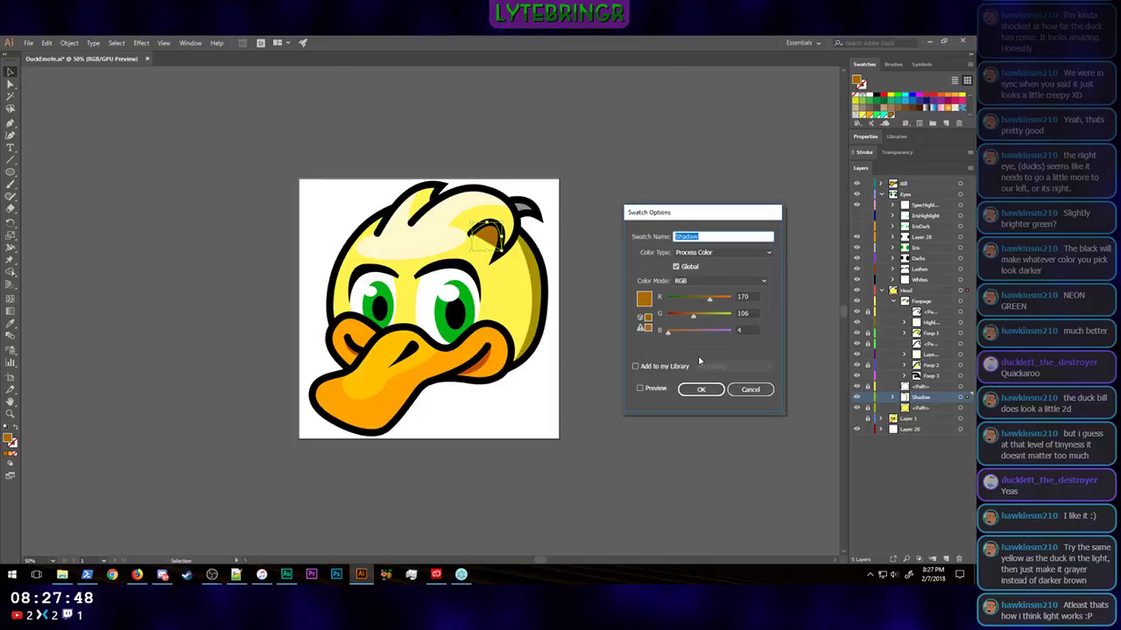
{"action": "left_click", "coordinate": [751, 389]}
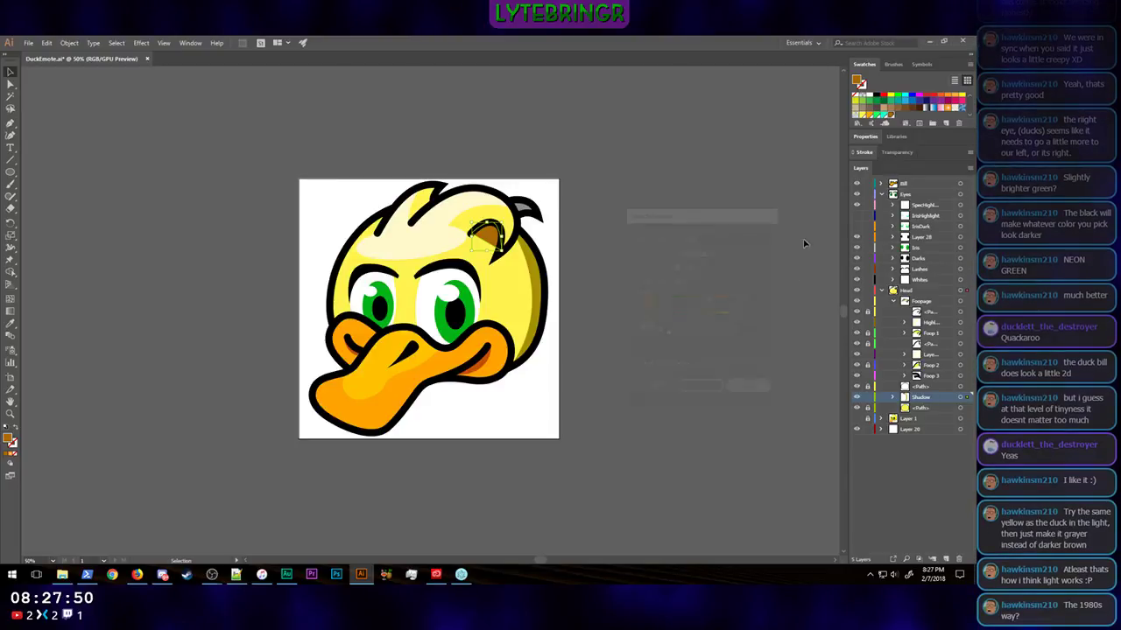
Step: Read the crescent head shadow's fill colour and redefine the global Shadow swatch to match, RGB 168, 144, 5
{"action": "left_click", "coordinate": [535, 283]}
{"action": "double_click", "coordinate": [10, 440]}
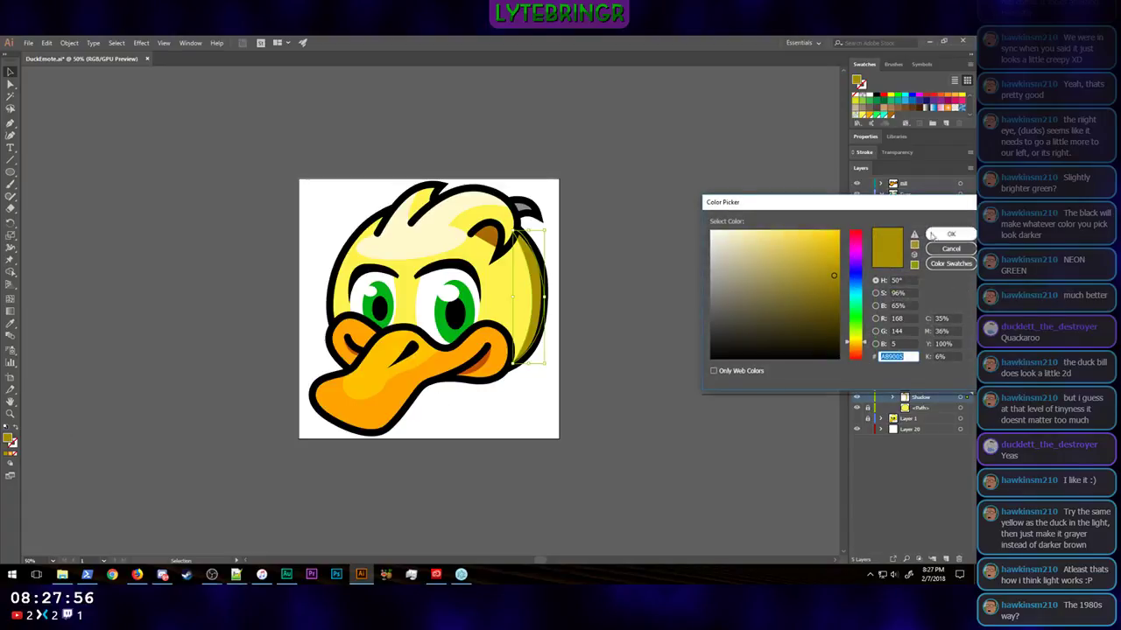
{"action": "key", "text": "Return"}
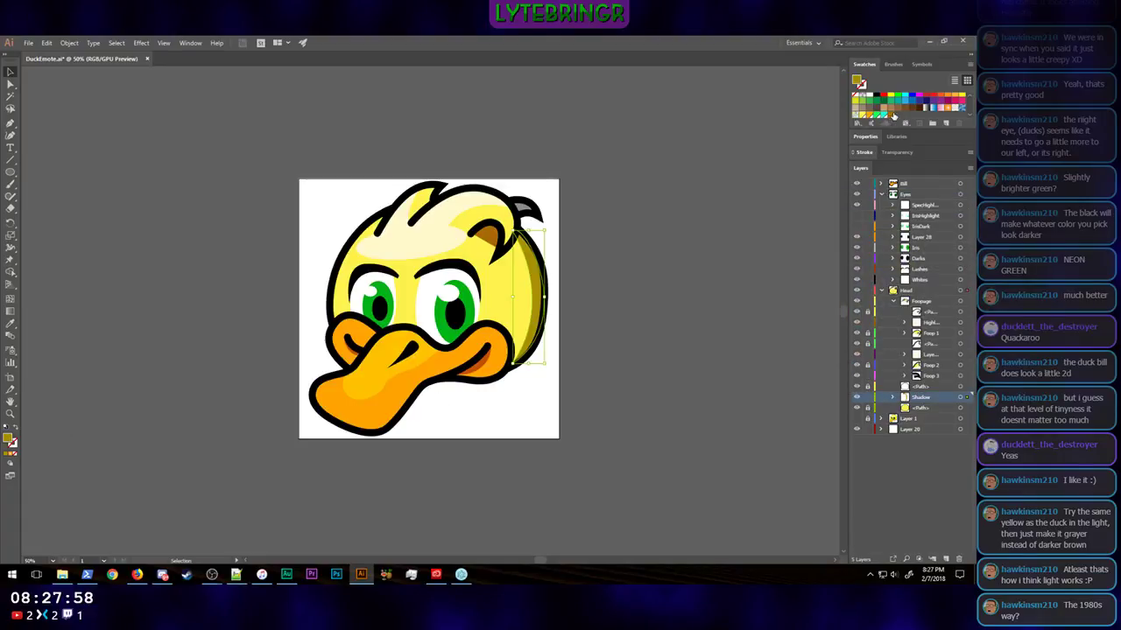
{"action": "double_click", "coordinate": [892, 117]}
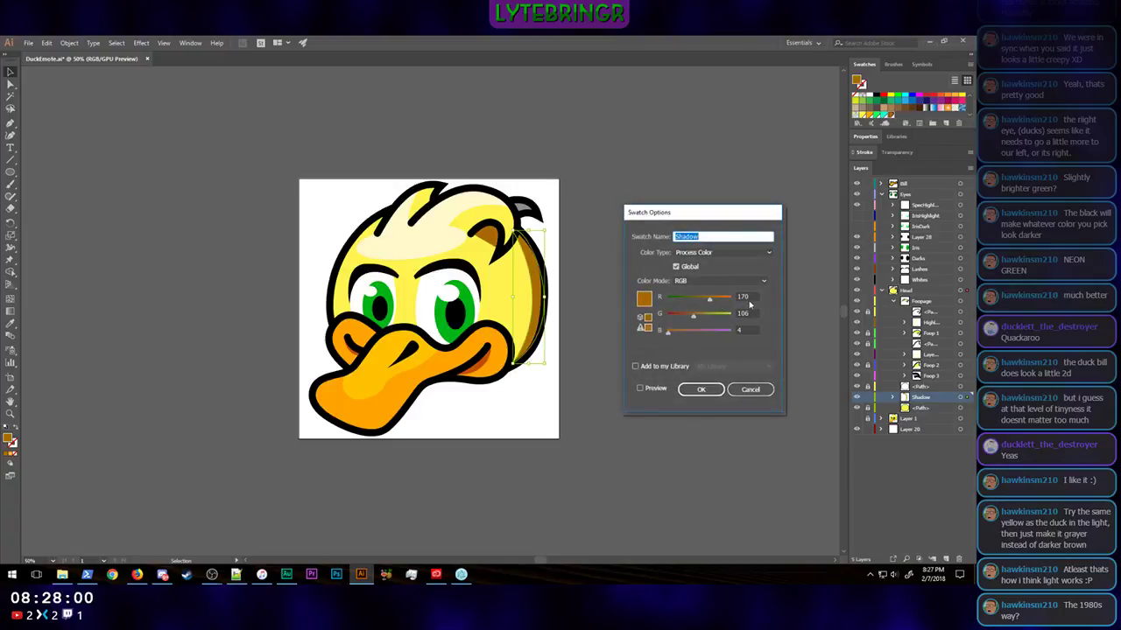
{"action": "double_click", "coordinate": [749, 298]}
{"action": "type", "text": "168"}
{"action": "key", "text": "Tab"}
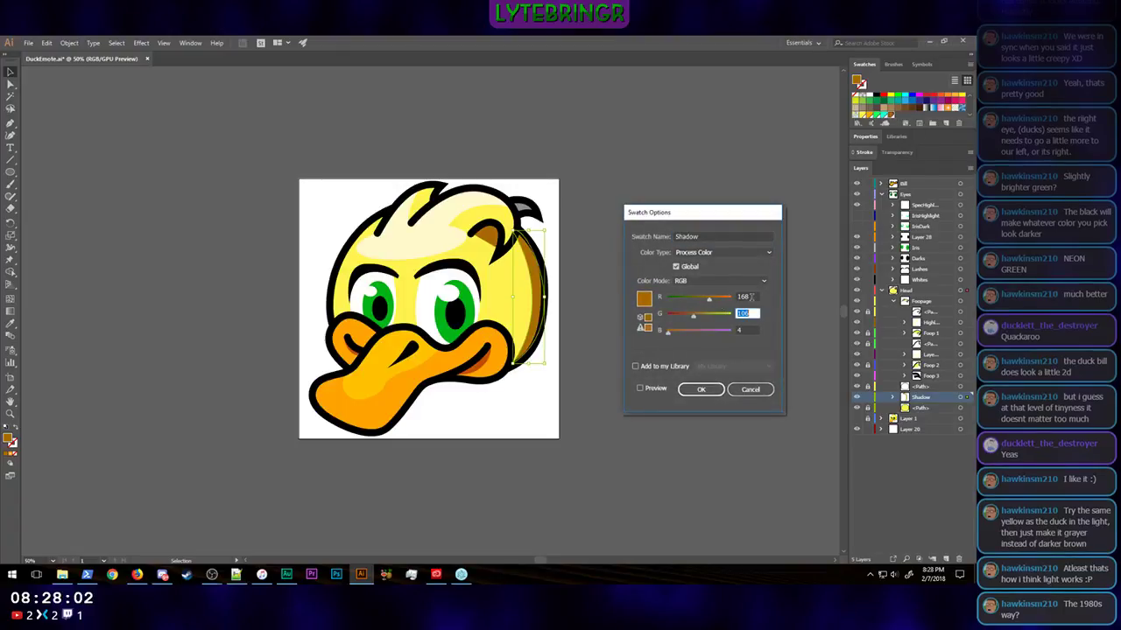
{"action": "type", "text": "144"}
{"action": "key", "text": "Tab"}
{"action": "type", "text": "5"}
{"action": "key", "text": "Return"}
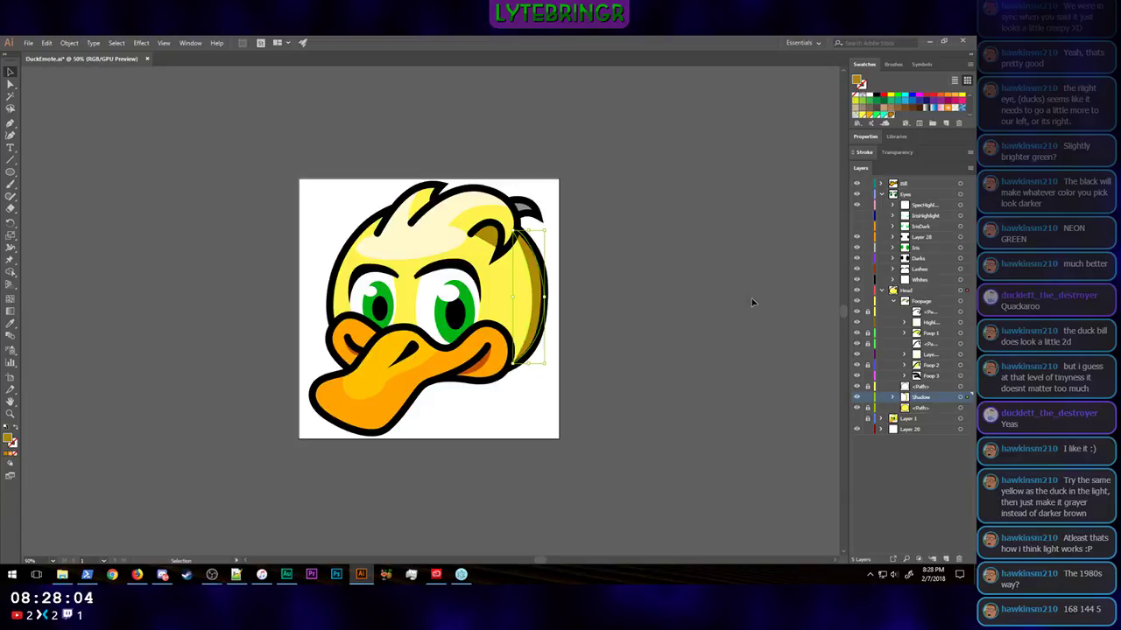
Step: Fill the small grey tuft at the back of the head with the olive Shadow swatch and deselect it
{"action": "left_click", "coordinate": [525, 210]}
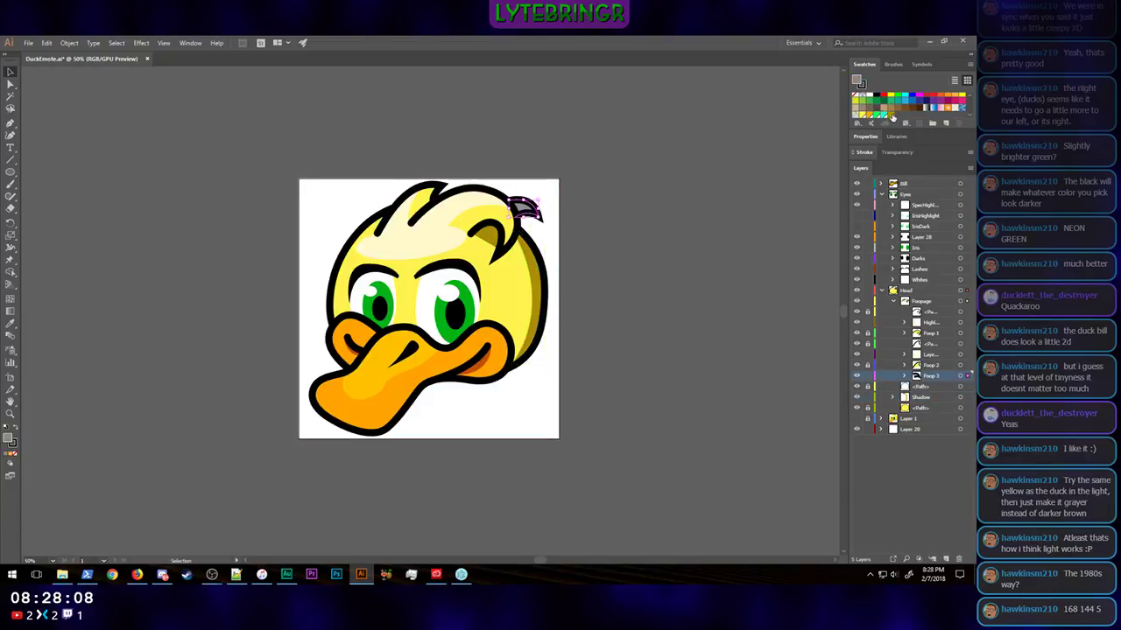
{"action": "left_click", "coordinate": [759, 267]}
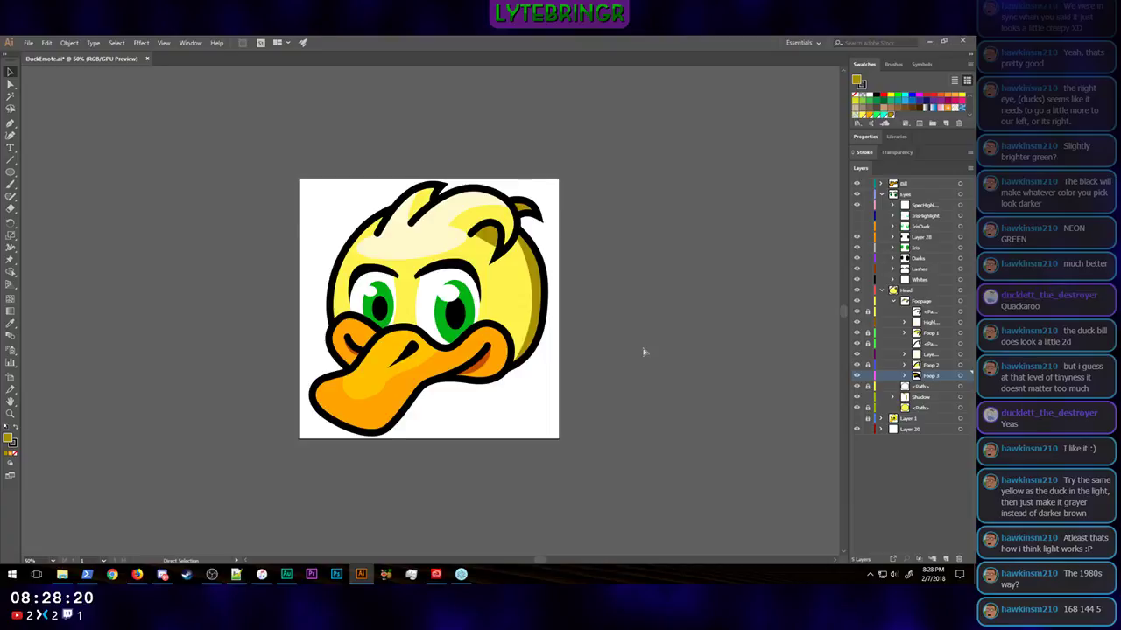
Step: Examine the duck at emote size and at larger sizes to judge how the olive shadows read
{"action": "key", "text": "ctrl+minus"}
{"action": "key", "text": "ctrl+minus"}
{"action": "key", "text": "ctrl+minus"}
{"action": "key", "text": "ctrl+minus"}
{"action": "key", "text": "ctrl+minus"}
{"action": "key", "text": "ctrl+minus"}
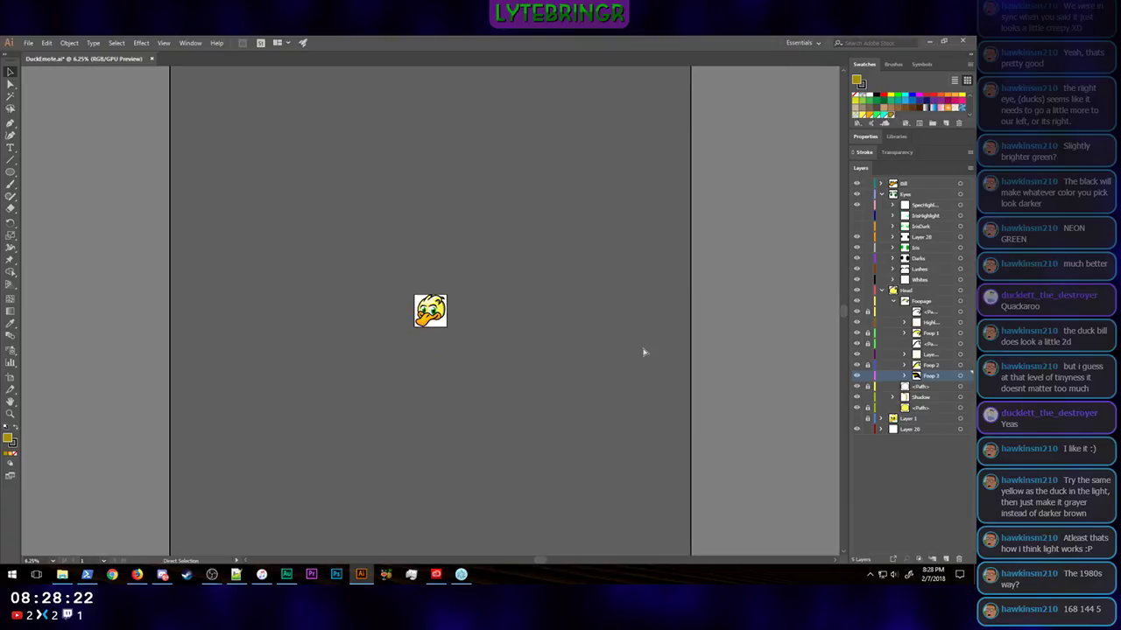
{"action": "key", "text": "ctrl+plus"}
{"action": "key", "text": "ctrl+plus"}
{"action": "key", "text": "ctrl+plus"}
{"action": "key", "text": "ctrl+plus"}
{"action": "key", "text": "ctrl+plus"}
{"action": "key", "text": "ctrl+plus"}
{"action": "key", "text": "ctrl+minus"}
{"action": "key", "text": "ctrl+minus"}
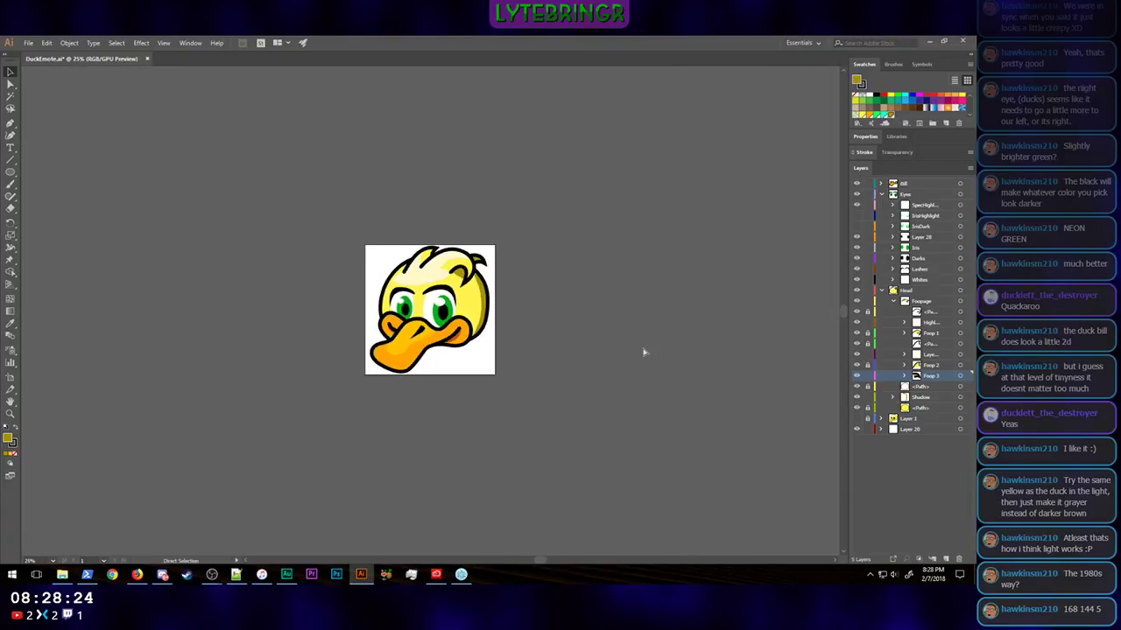
{"action": "key", "text": "ctrl+minus"}
{"action": "key", "text": "ctrl+minus"}
{"action": "key", "text": "ctrl+minus"}
{"action": "key", "text": "ctrl+minus"}
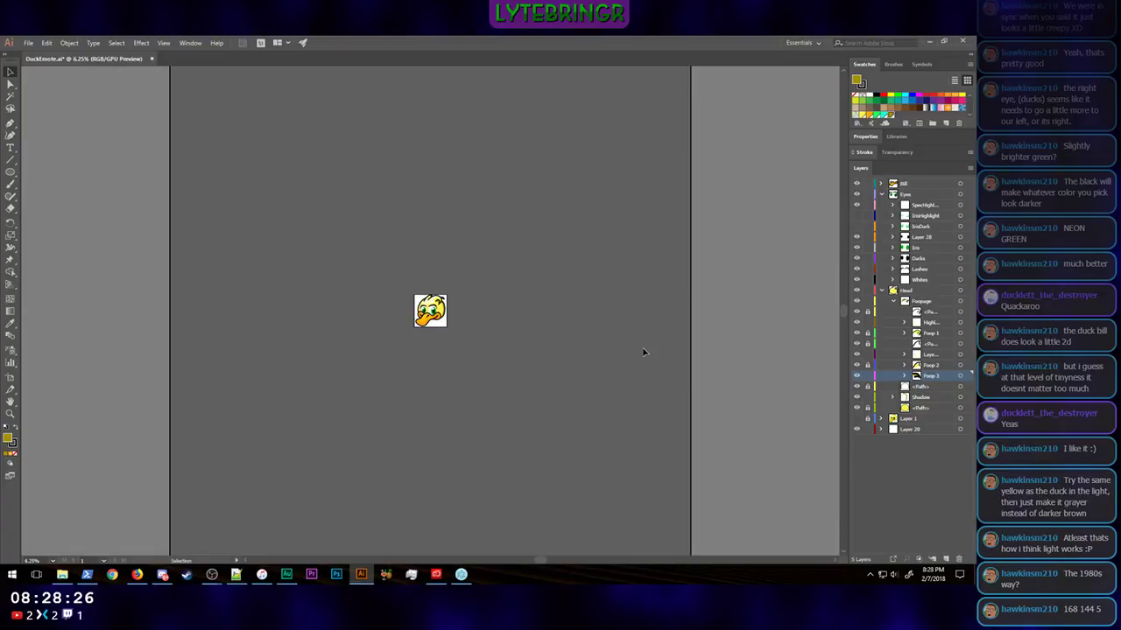
{"action": "key", "text": "ctrl+minus"}
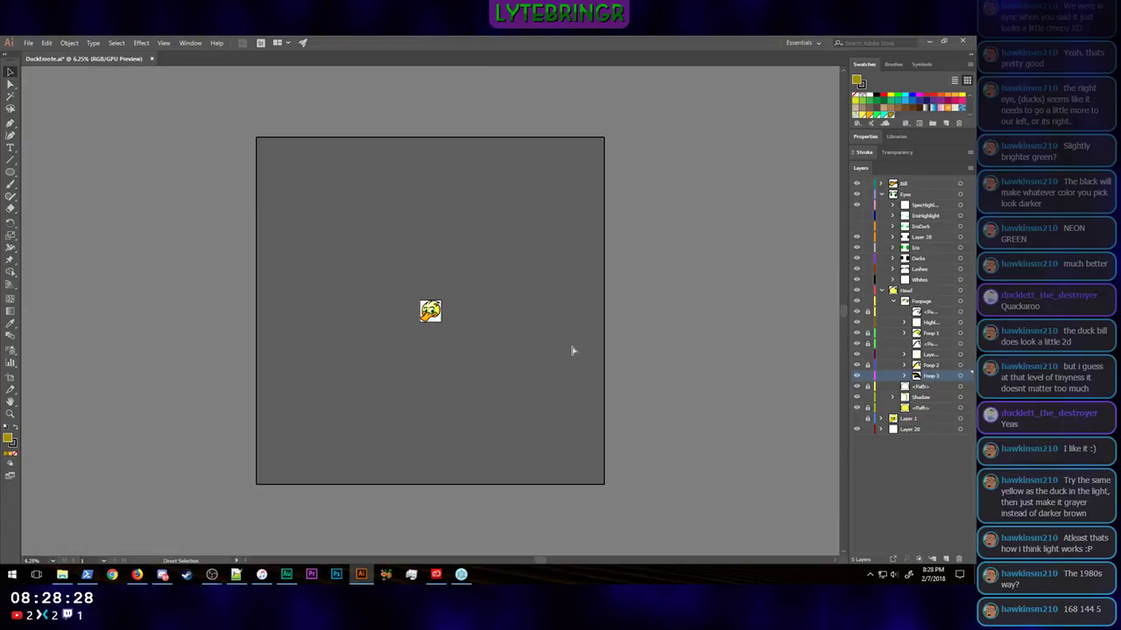
{"action": "key", "text": "ctrl+plus"}
{"action": "key", "text": "ctrl+plus"}
{"action": "key", "text": "ctrl+plus"}
{"action": "key", "text": "ctrl+plus"}
{"action": "key", "text": "ctrl+plus"}
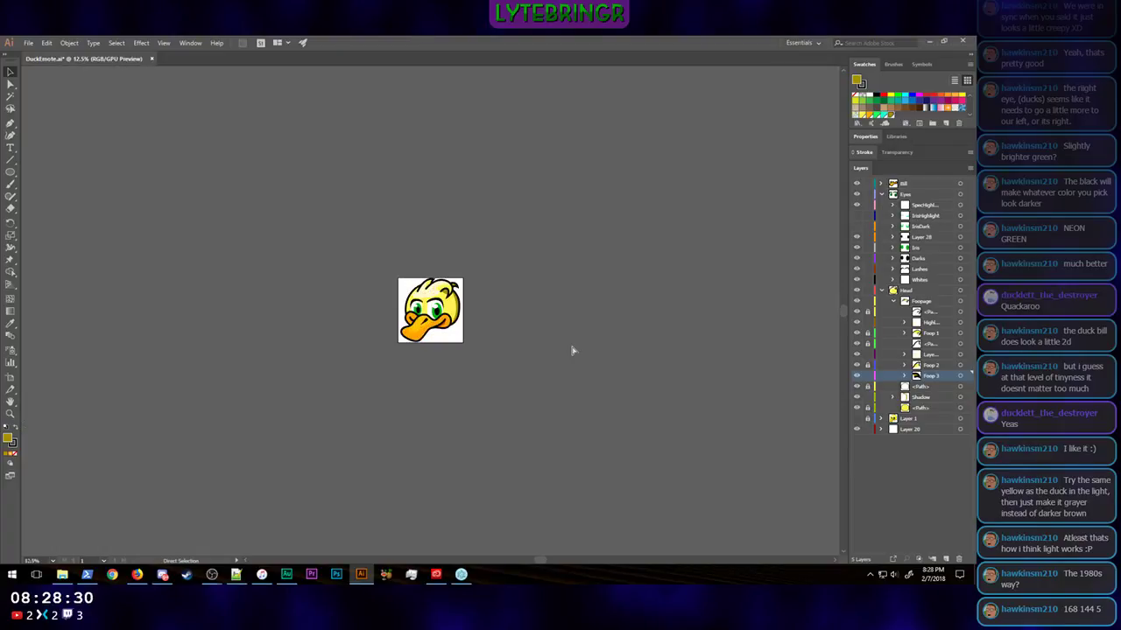
{"action": "key", "text": "ctrl+minus"}
{"action": "key", "text": "ctrl+minus"}
{"action": "key", "text": "ctrl+minus"}
{"action": "key", "text": "ctrl+minus"}
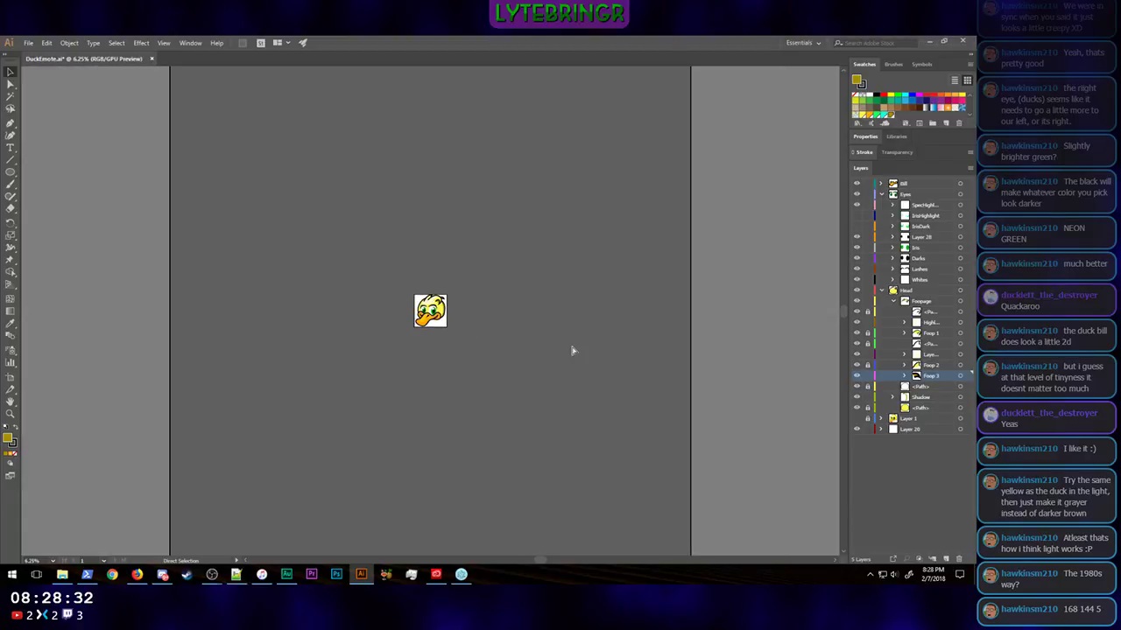
{"action": "key", "text": "ctrl+minus"}
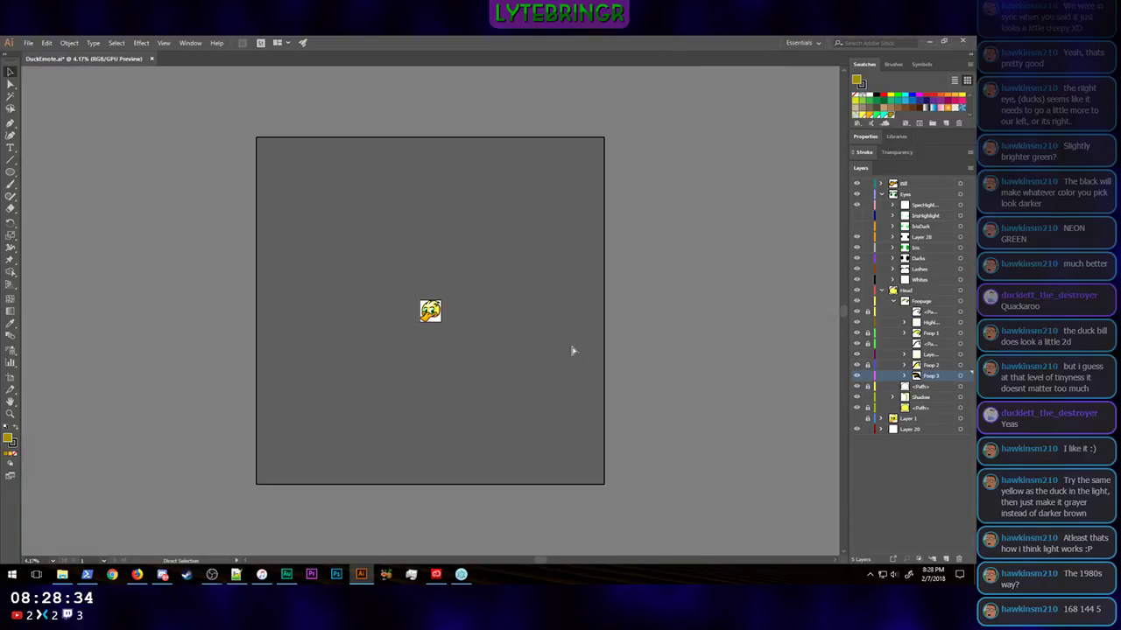
{"action": "key", "text": "ctrl+plus"}
{"action": "key", "text": "ctrl+plus"}
{"action": "key", "text": "ctrl+plus"}
{"action": "key", "text": "ctrl+plus"}
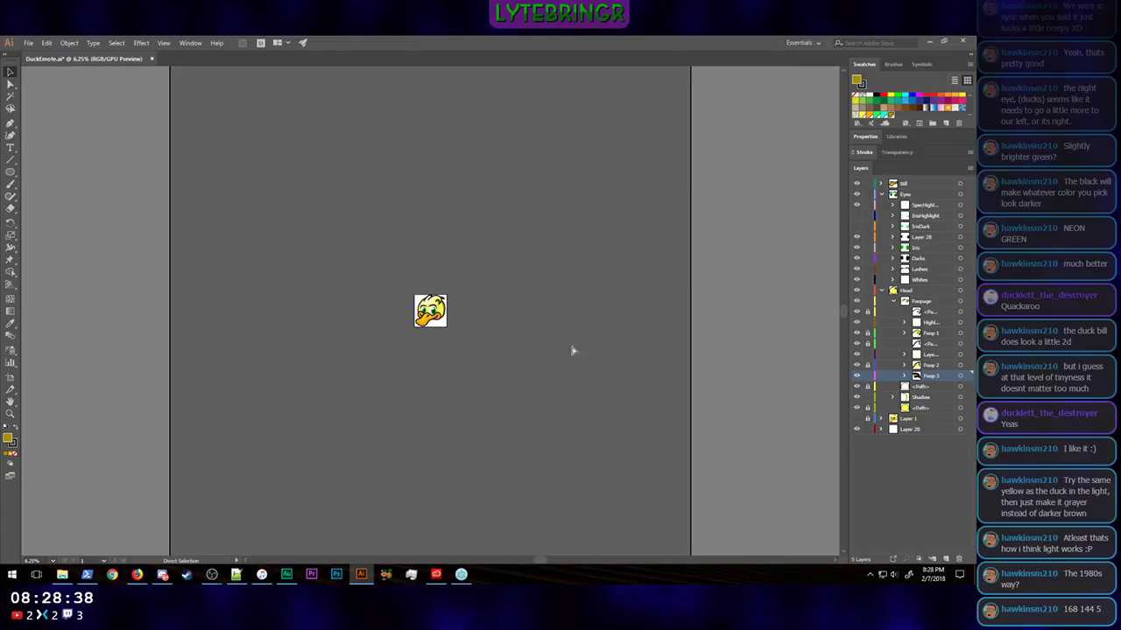
{"action": "key", "text": "ctrl+plus"}
{"action": "key", "text": "ctrl+plus"}
{"action": "key", "text": "ctrl+plus"}
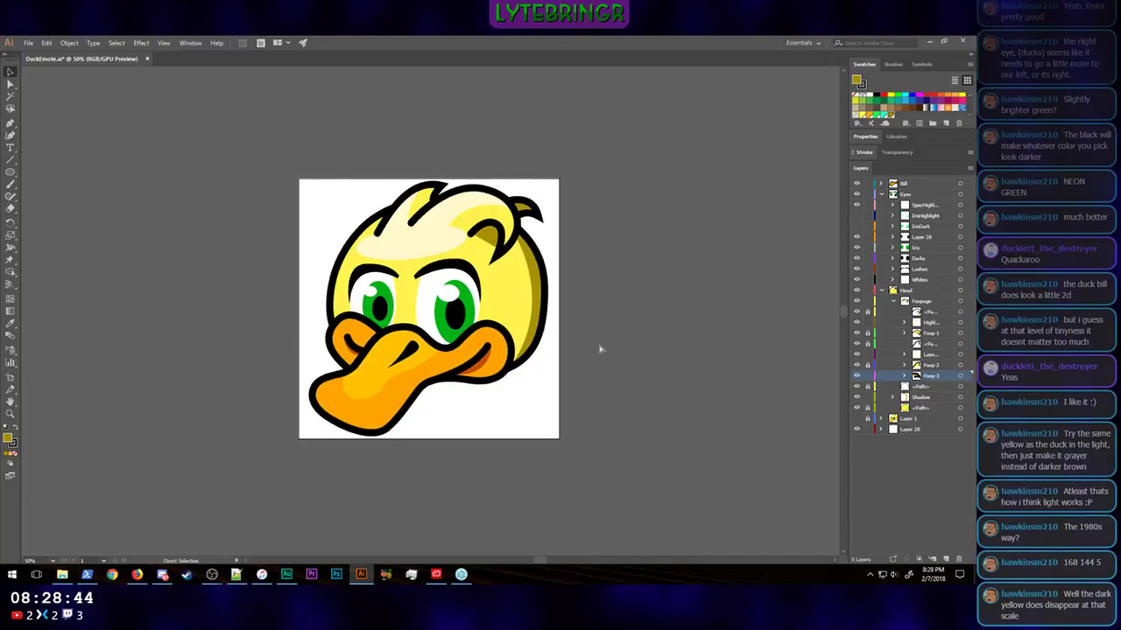
{"action": "key", "text": "ctrl+minus"}
{"action": "key", "text": "ctrl+minus"}
{"action": "key", "text": "ctrl+minus"}
{"action": "key", "text": "ctrl+minus"}
{"action": "key", "text": "ctrl+minus"}
{"action": "key", "text": "ctrl+minus"}
{"action": "key", "text": "ctrl+minus"}
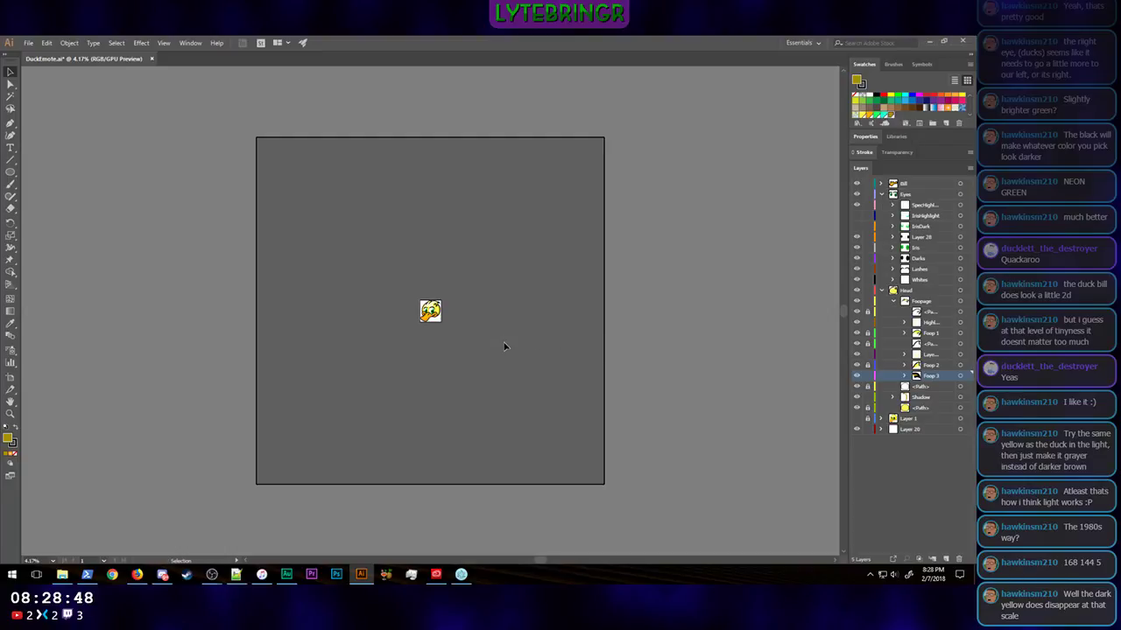
{"action": "key", "text": "ctrl+0"}
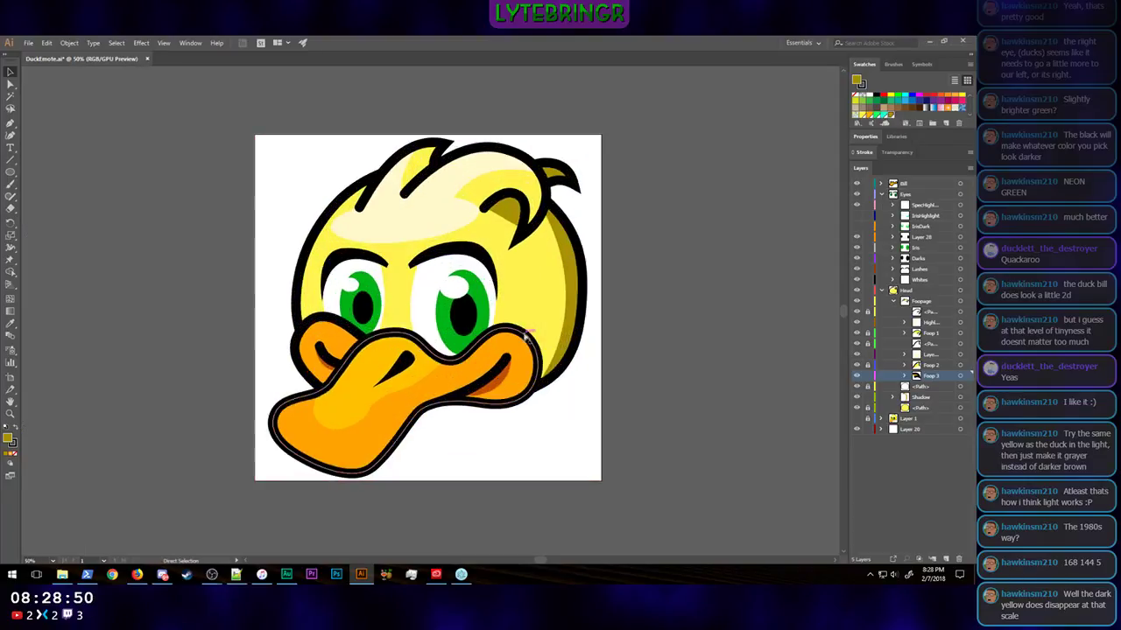
Step: Reshape the curve of the crescent shadow along the back of the head with the Direct Selection tool
{"action": "left_click", "coordinate": [569, 289]}
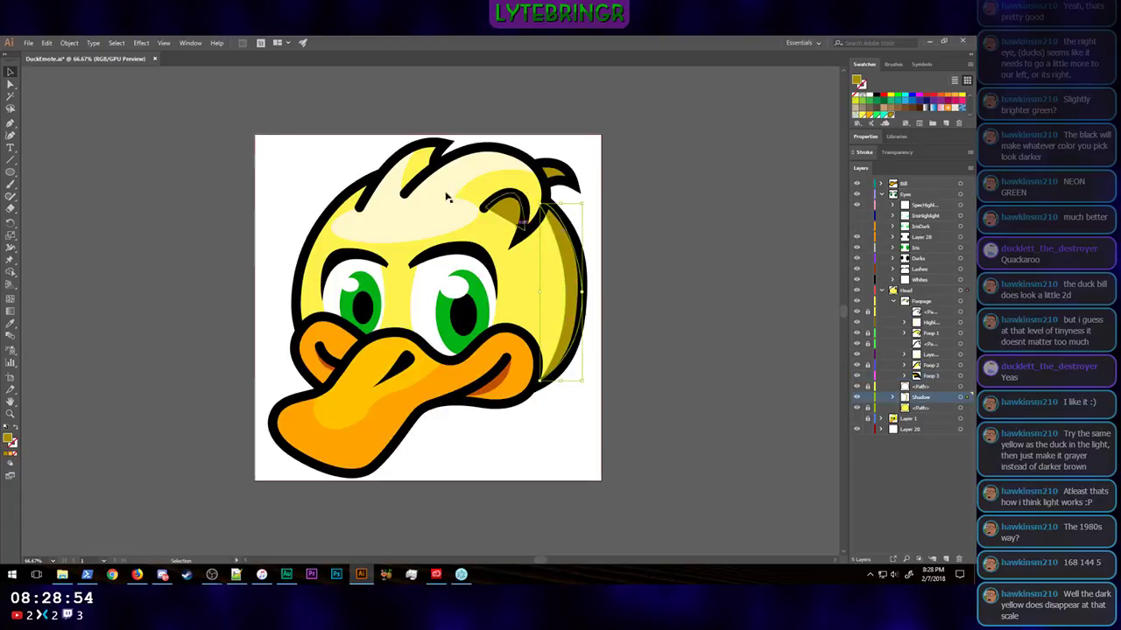
{"action": "left_click", "coordinate": [10, 83]}
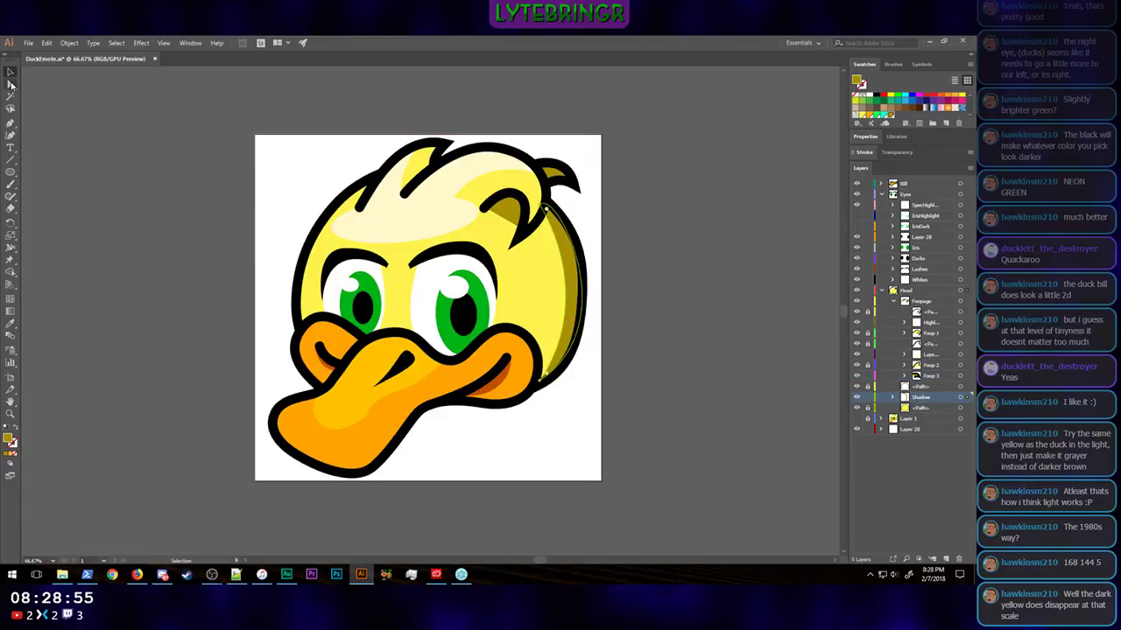
{"action": "left_click", "coordinate": [543, 209]}
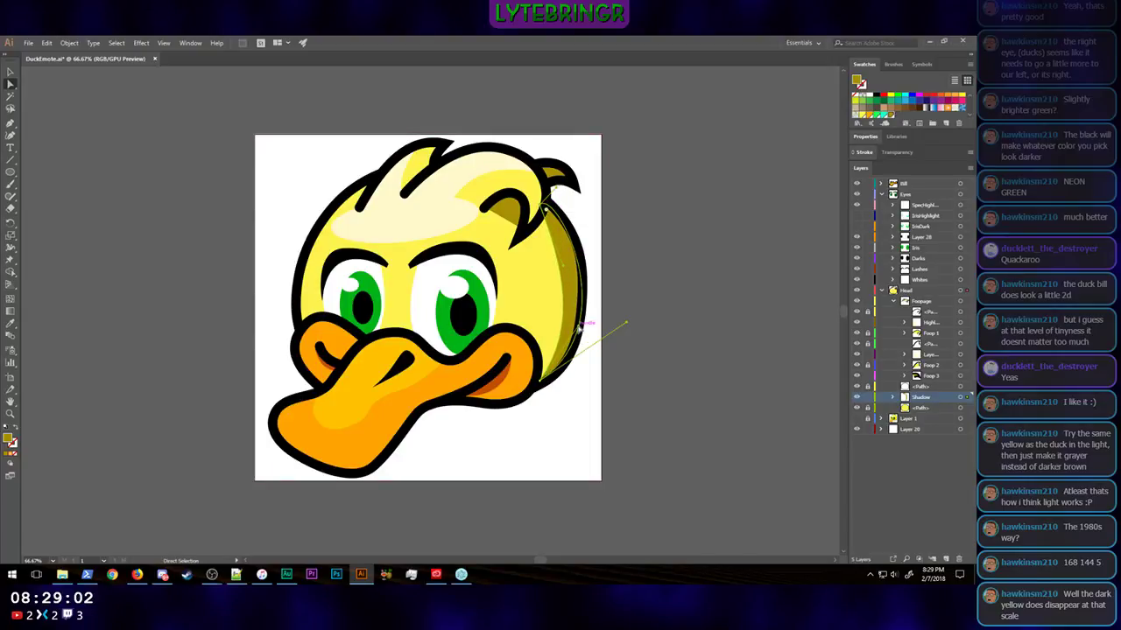
{"action": "left_click_drag", "start_coordinate": [578, 327], "coordinate": [577, 323]}
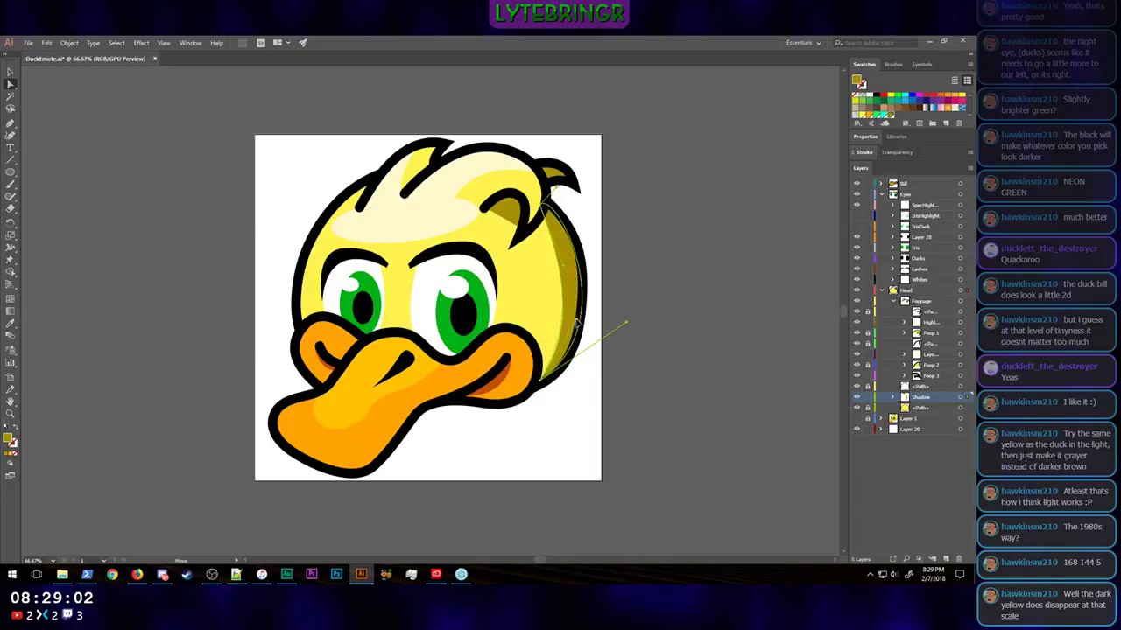
{"action": "left_click", "coordinate": [669, 325]}
{"action": "key", "text": "ctrl+minus"}
{"action": "key", "text": "ctrl+minus"}
{"action": "key", "text": "ctrl+minus"}
{"action": "key", "text": "ctrl+minus"}
{"action": "key", "text": "ctrl+minus"}
{"action": "key", "text": "ctrl+minus"}
{"action": "key", "text": "ctrl+minus"}
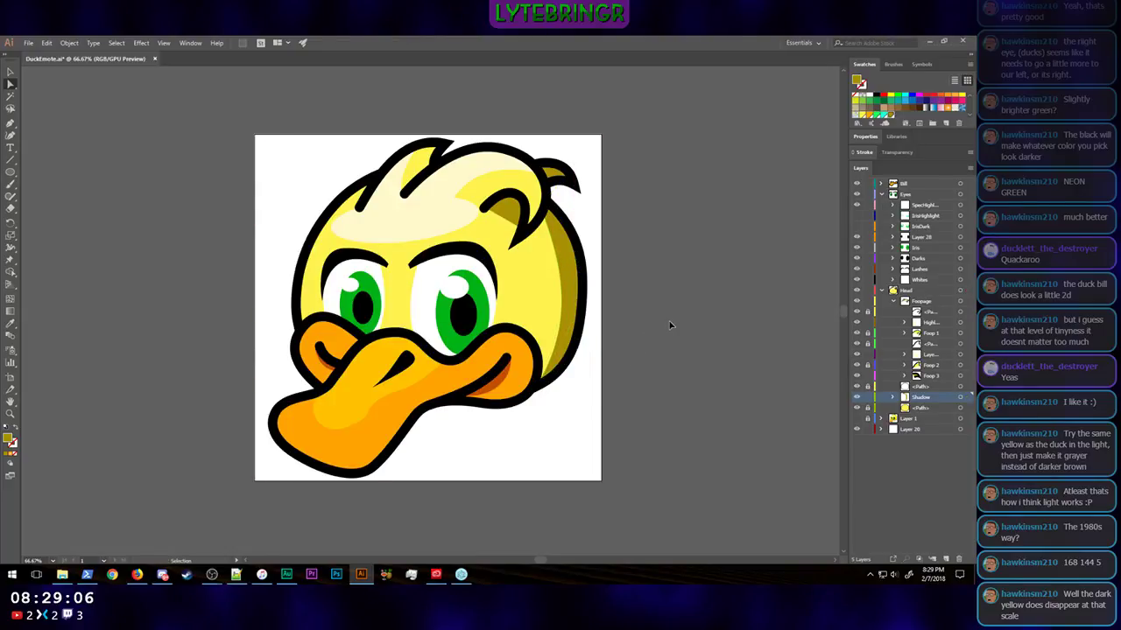
Step: Examine the whole duck at emote size to judge how the reshaped head shadow reads
{"action": "key", "text": "ctrl+minus"}
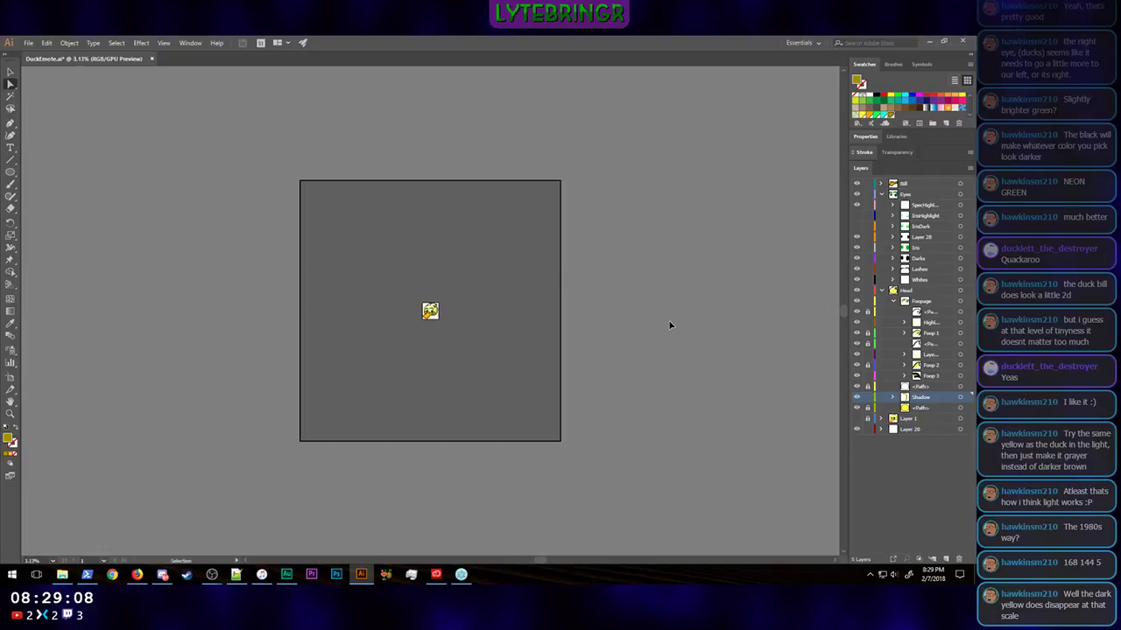
{"action": "key", "text": "ctrl+plus"}
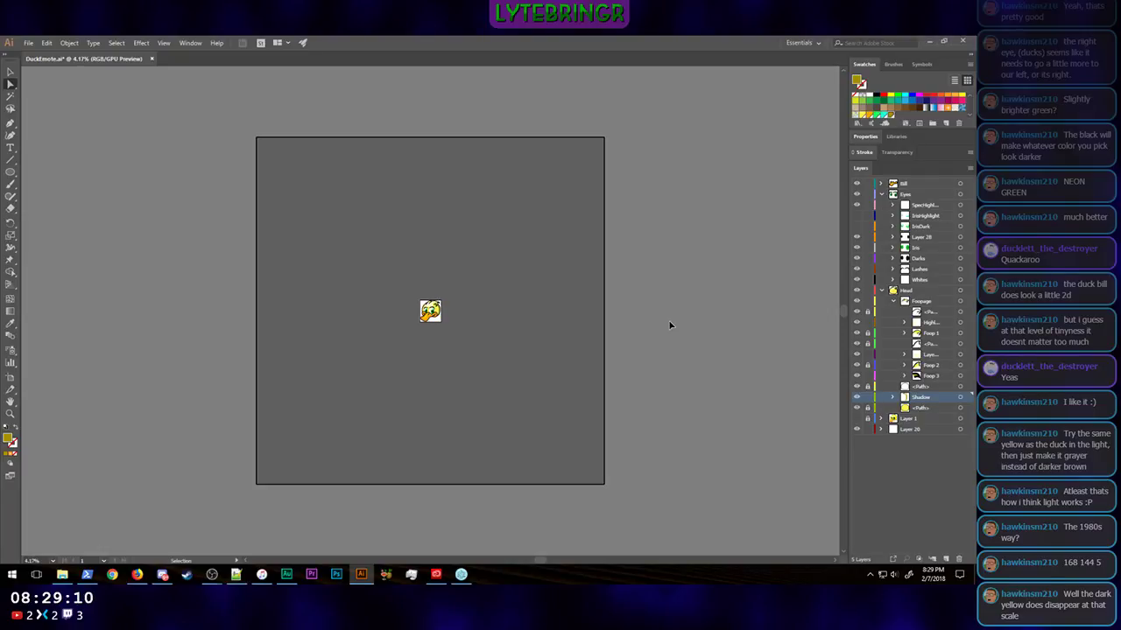
{"action": "key", "text": "ctrl+minus"}
{"action": "key", "text": "ctrl+plus"}
{"action": "key", "text": "ctrl+plus"}
{"action": "key", "text": "ctrl+minus"}
{"action": "key", "text": "a"}
{"action": "left_click", "coordinate": [30, 44]}
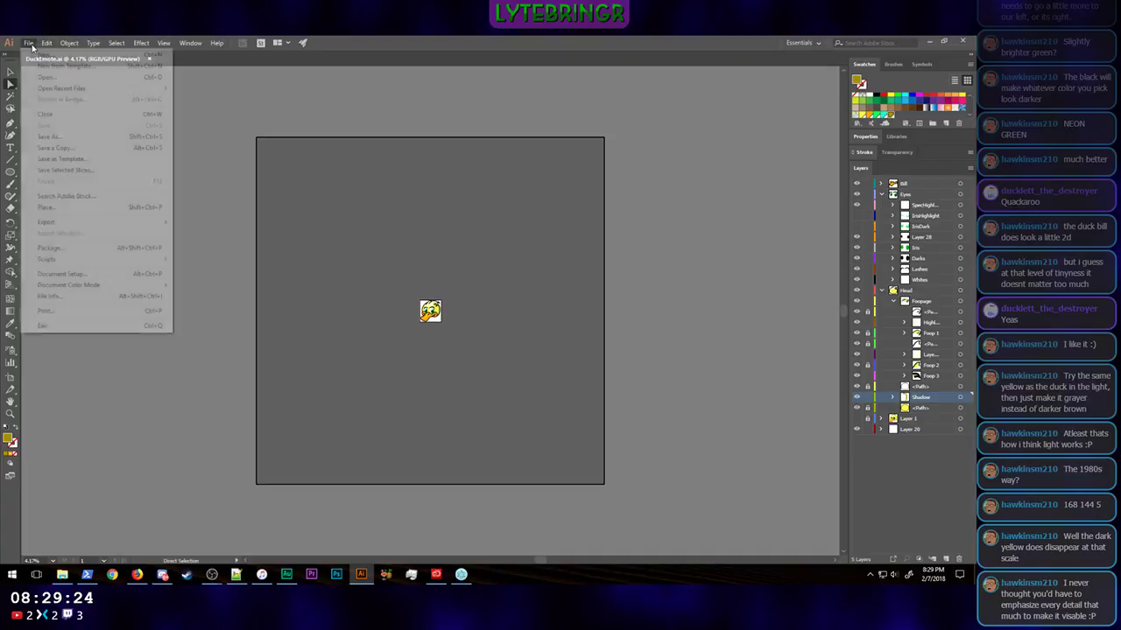
{"action": "mouse_move", "coordinate": [67, 225]}
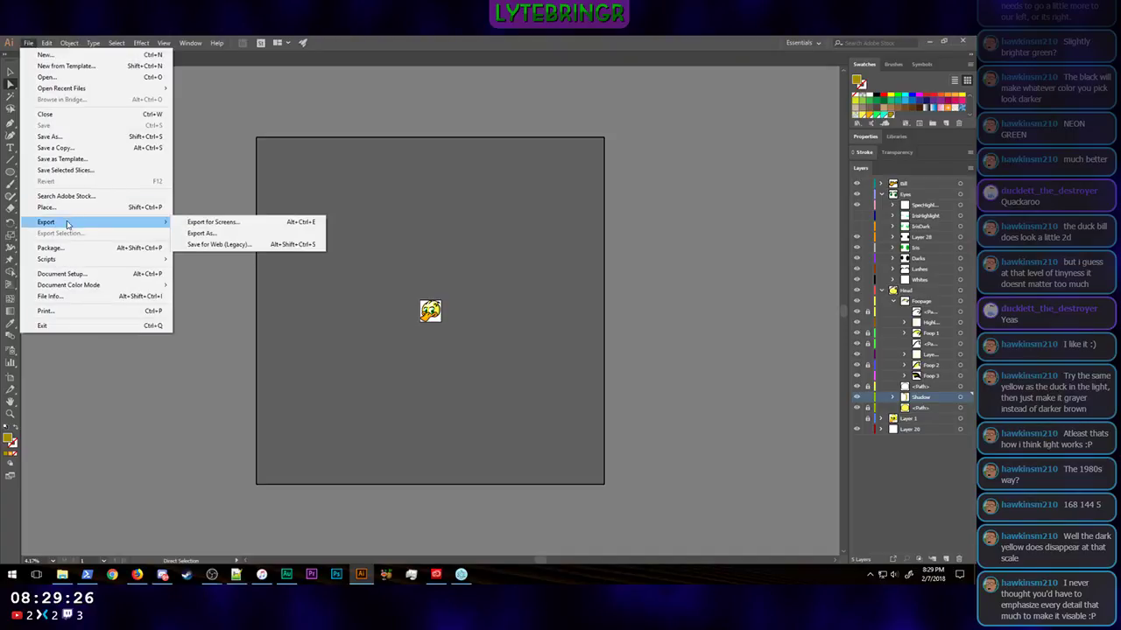
{"action": "left_click", "coordinate": [223, 244]}
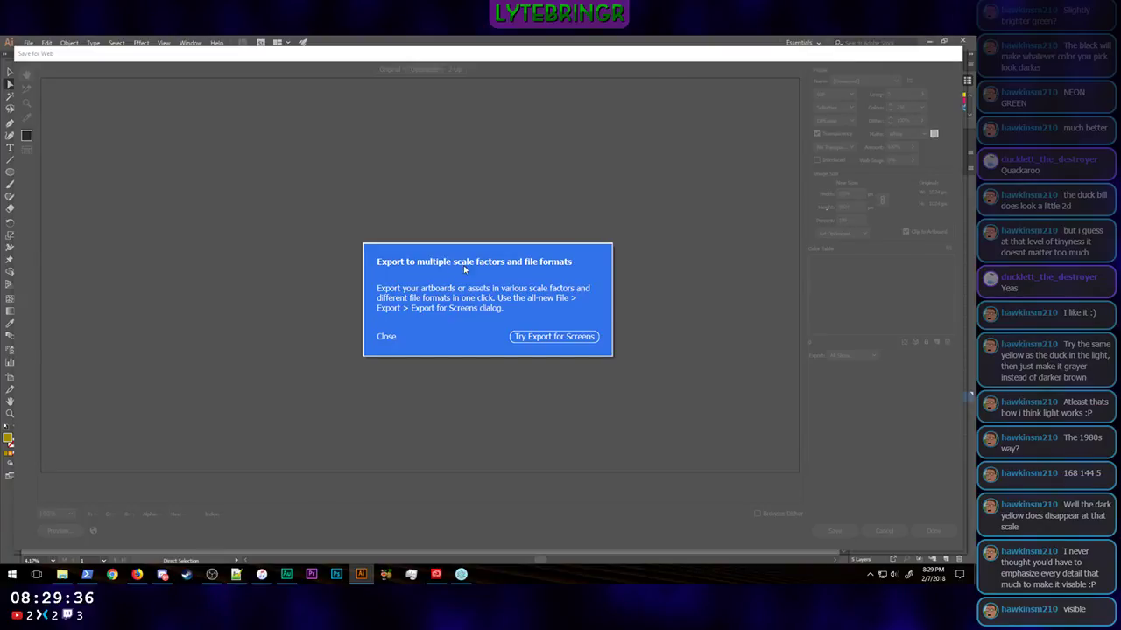
{"action": "left_click", "coordinate": [551, 337]}
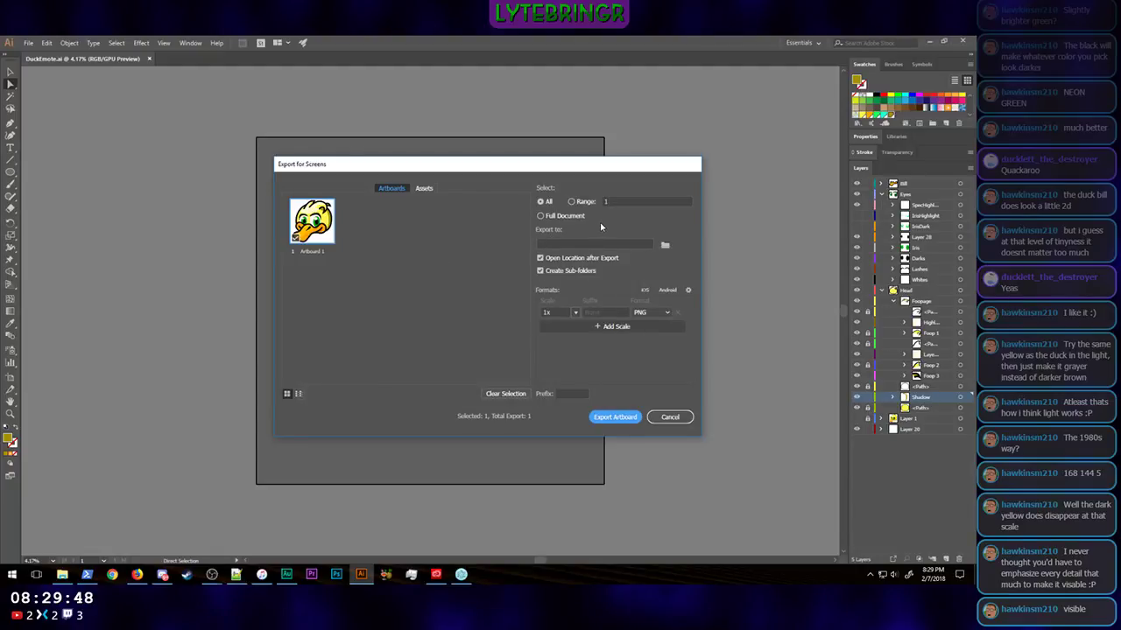
{"action": "left_click", "coordinate": [576, 313]}
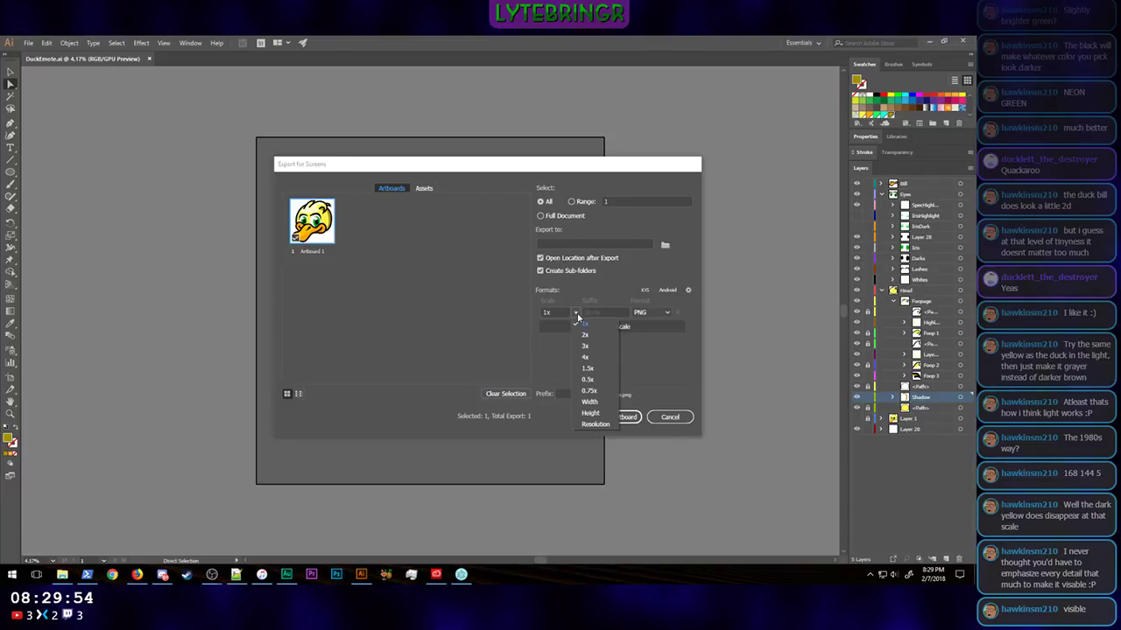
{"action": "left_click", "coordinate": [669, 385]}
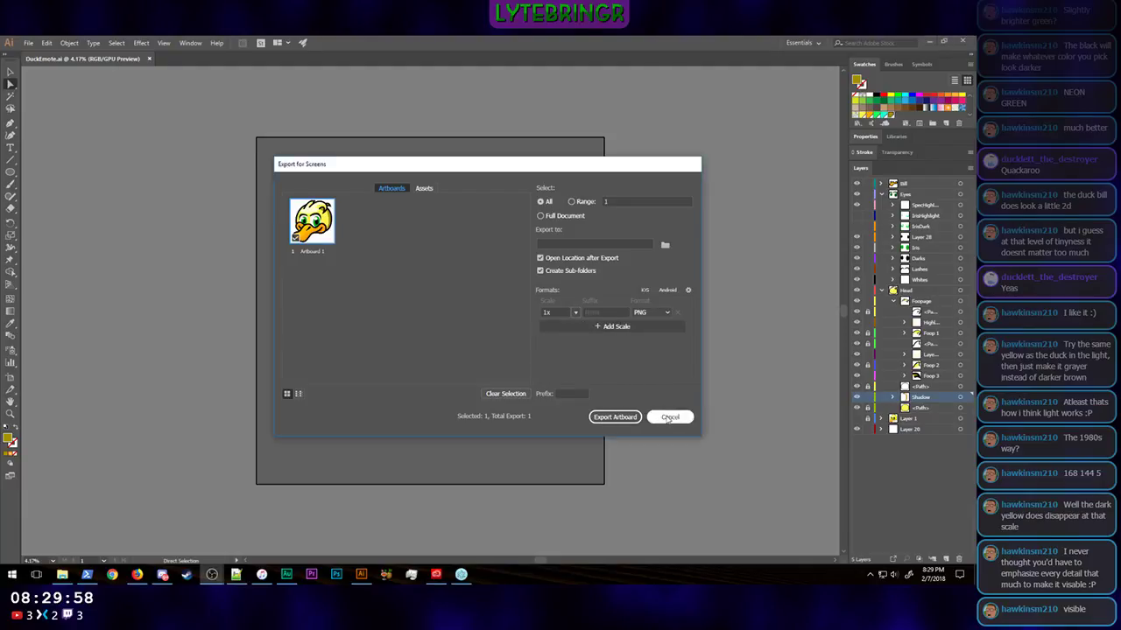
{"action": "left_click", "coordinate": [669, 417]}
Step: Set up a Save for Web export of the duck as a PNG-24 image, 32 px wide and 32 px high
{"action": "left_click", "coordinate": [28, 42]}
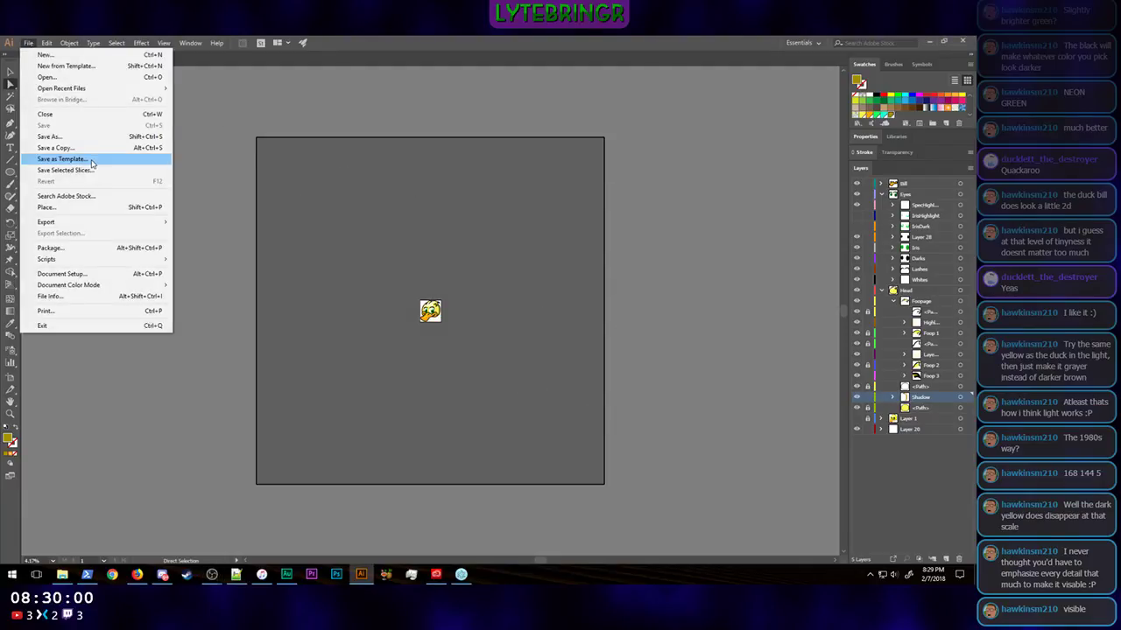
{"action": "mouse_move", "coordinate": [94, 223]}
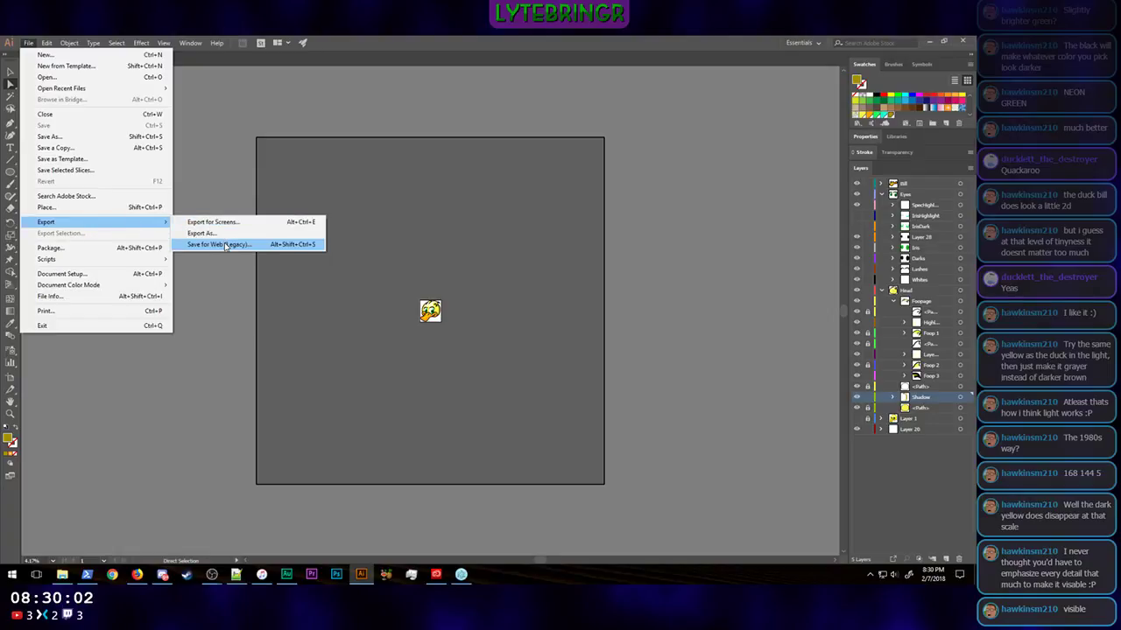
{"action": "left_click", "coordinate": [220, 243]}
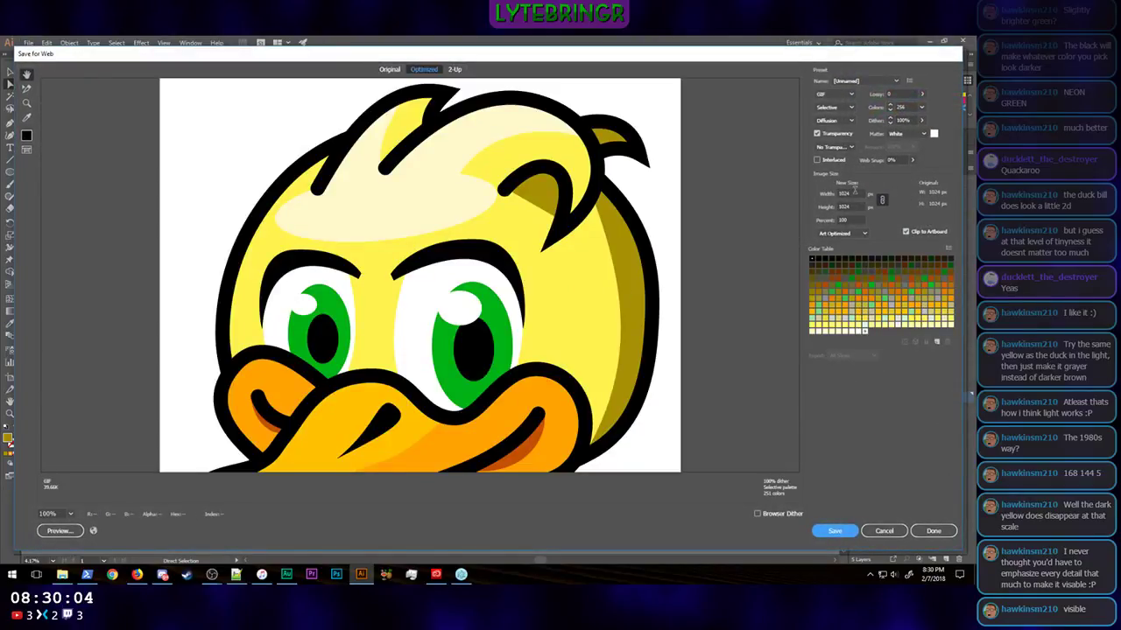
{"action": "double_click", "coordinate": [846, 192]}
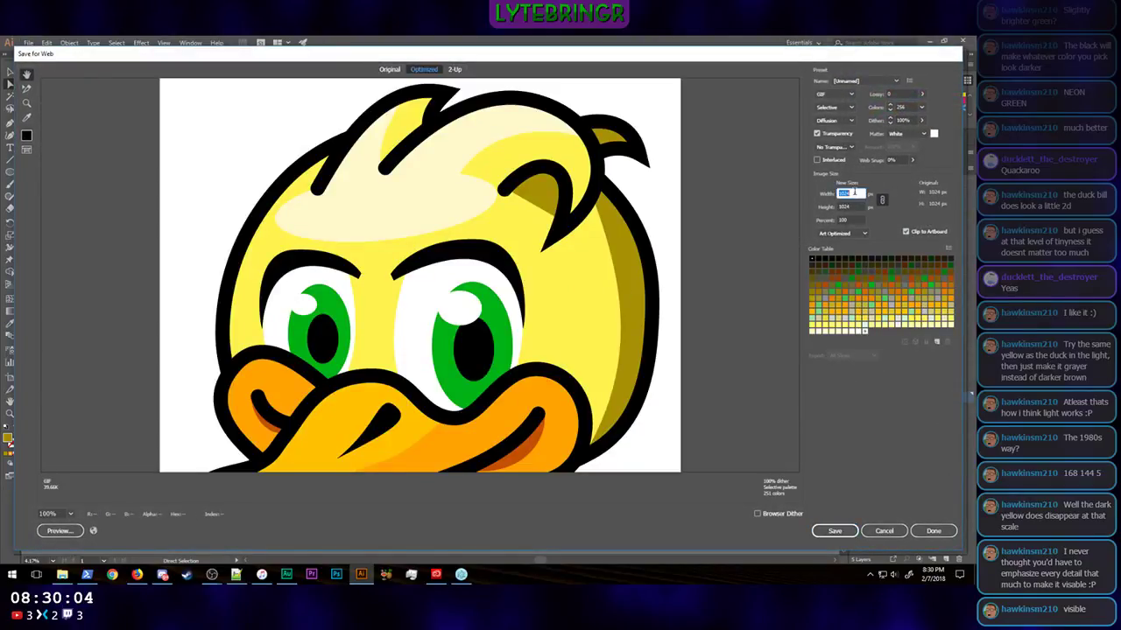
{"action": "left_click", "coordinate": [845, 94]}
{"action": "left_click", "coordinate": [836, 138]}
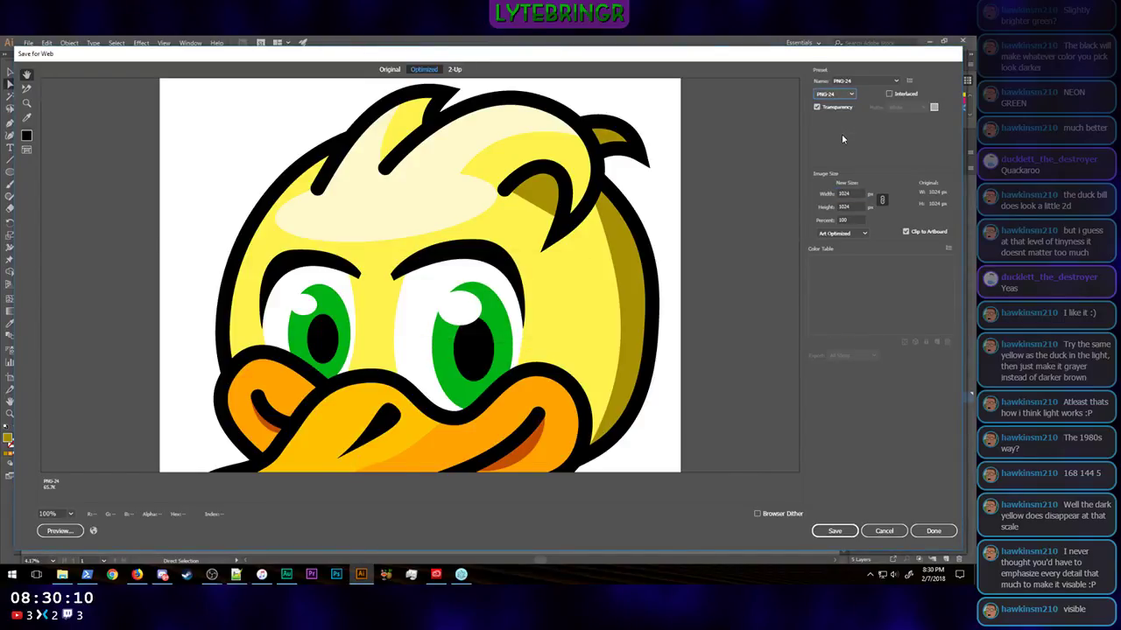
{"action": "double_click", "coordinate": [853, 194]}
{"action": "type", "text": "32"}
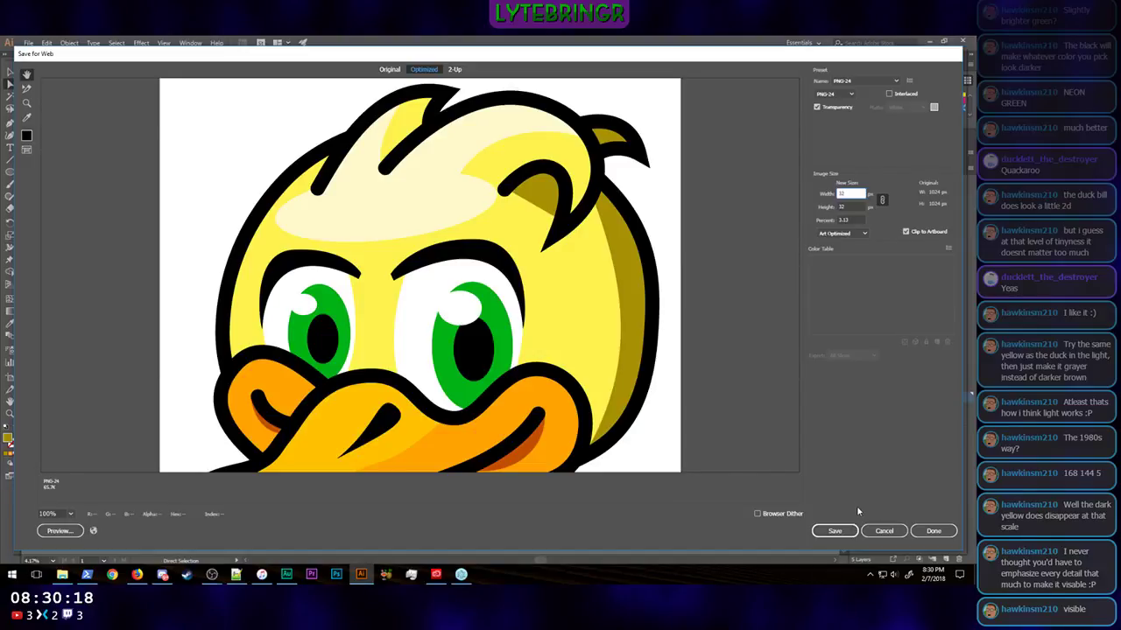
{"action": "left_click", "coordinate": [838, 528]}
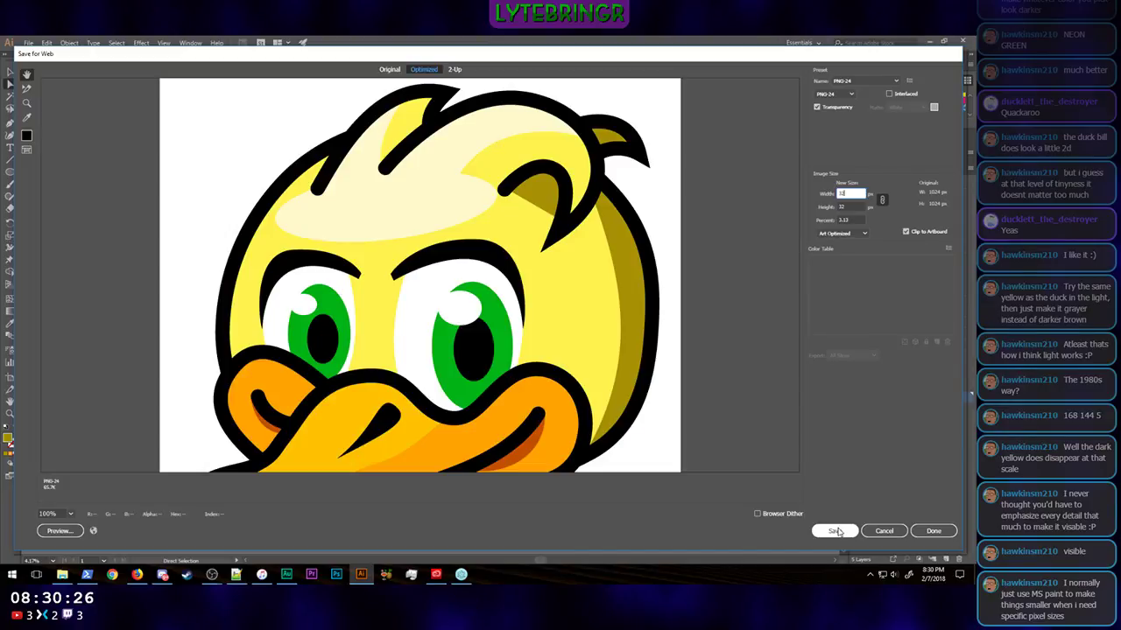
{"action": "left_click", "coordinate": [838, 531]}
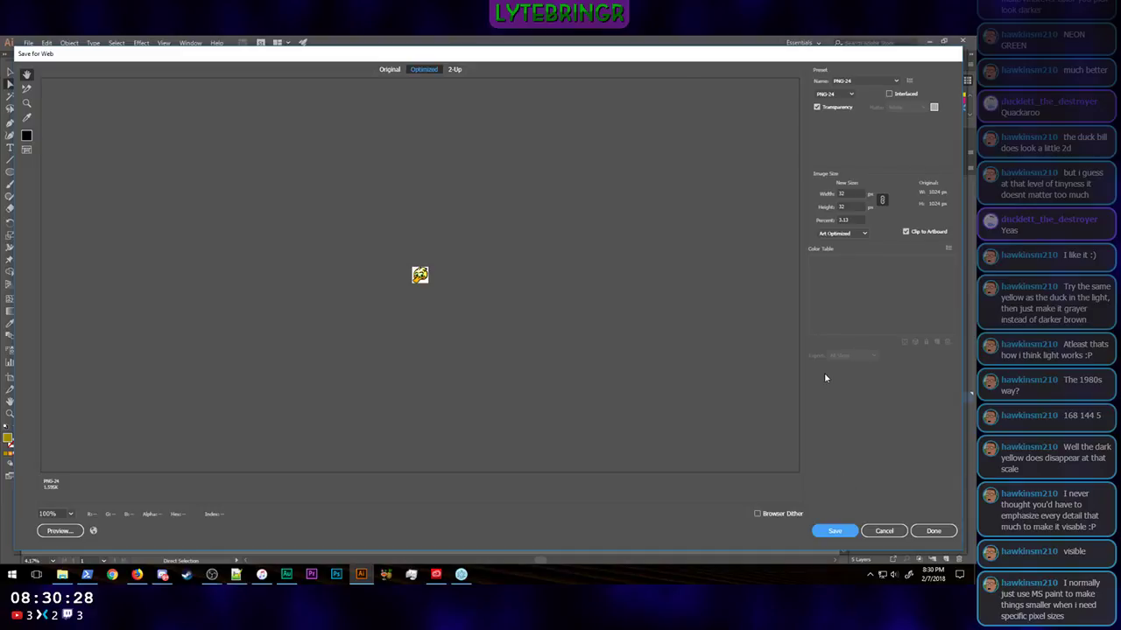
Step: Start saving the optimized PNG and choose the Stream folder on the D: drive as its destination
{"action": "left_click", "coordinate": [836, 531]}
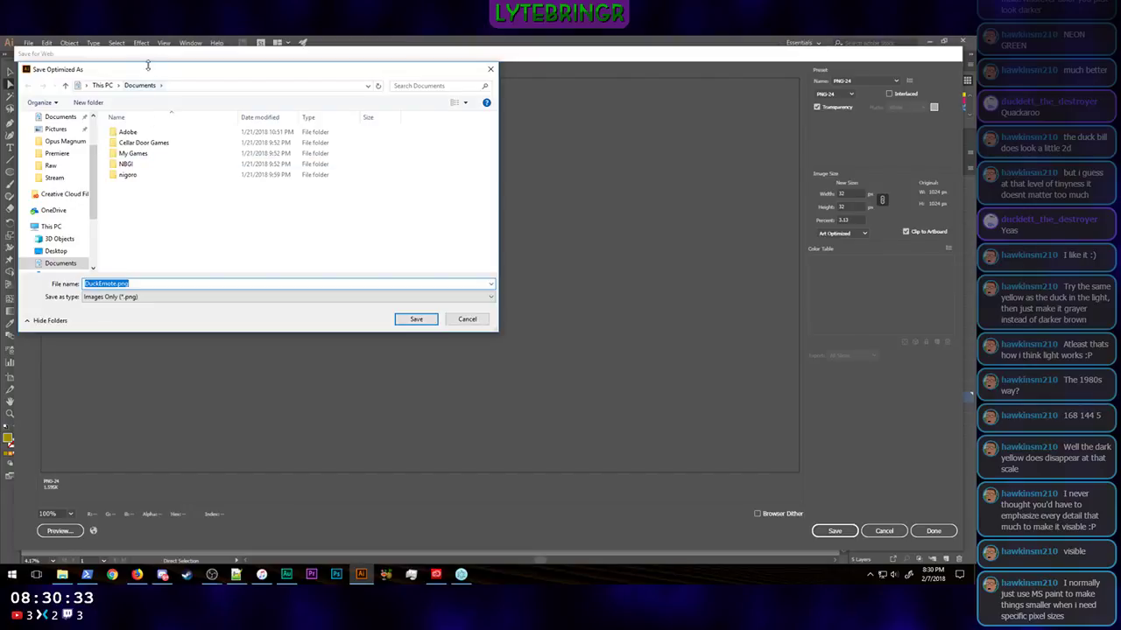
{"action": "scroll", "coordinate": [57, 193], "scroll_direction": "down", "scroll_amount": 3}
{"action": "left_click", "coordinate": [63, 247]}
{"action": "scroll", "coordinate": [212, 184], "scroll_direction": "down", "scroll_amount": 10}
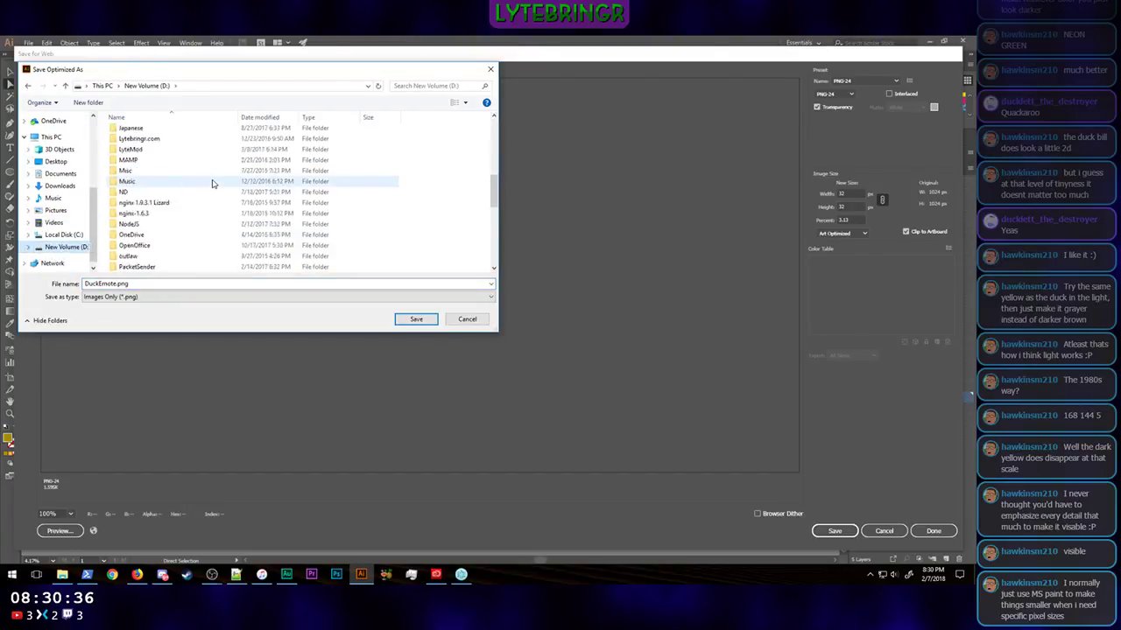
{"action": "double_click", "coordinate": [151, 213]}
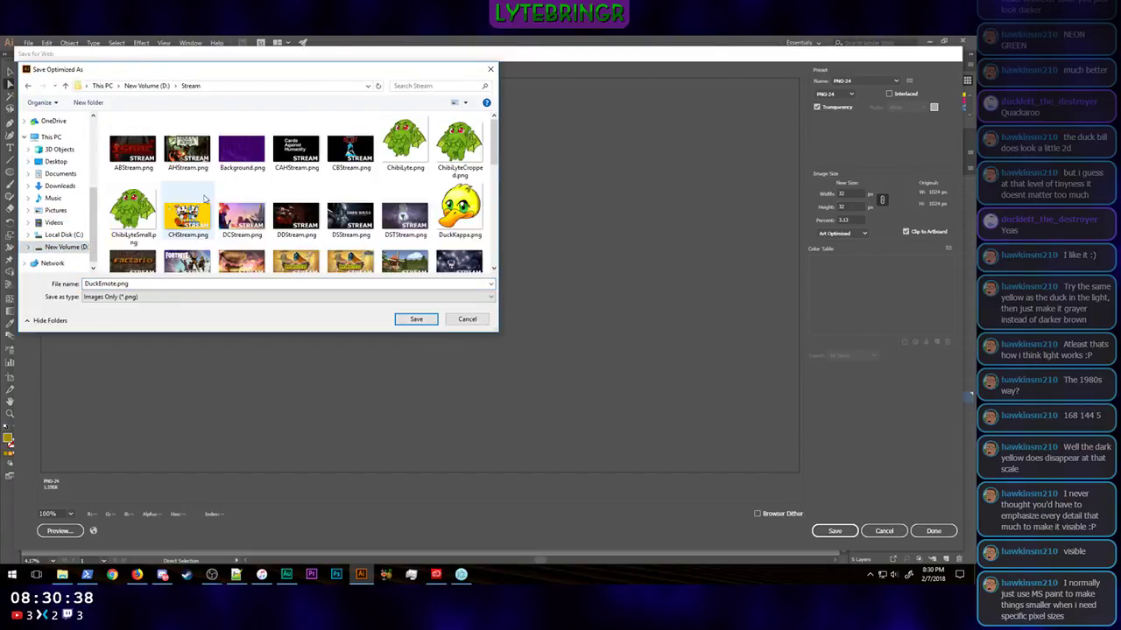
Step: Name the exported image DuckKappa32.png and save it, and save the changes to the DuckEmote.ai document
{"action": "left_click", "coordinate": [115, 285]}
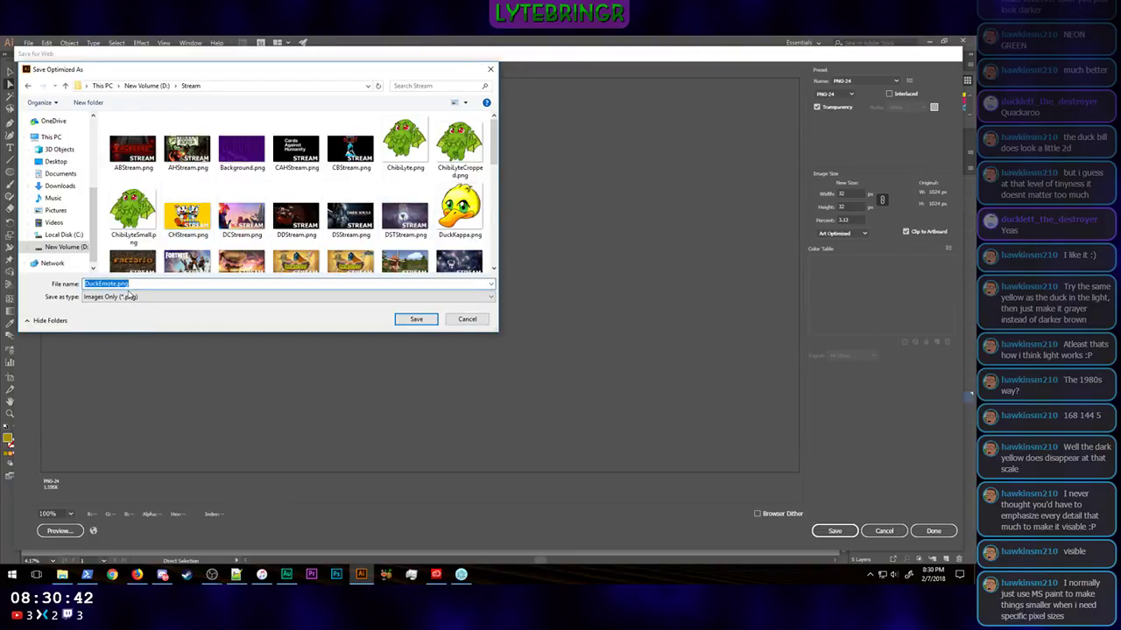
{"action": "key", "text": "Left"}
{"action": "key", "text": "Delete"}
{"action": "key", "text": "Delete"}
{"action": "key", "text": "Delete"}
{"action": "key", "text": "Delete"}
{"action": "key", "text": "Delete"}
{"action": "type", "text": "Kappa32"}
{"action": "key", "text": "Return"}
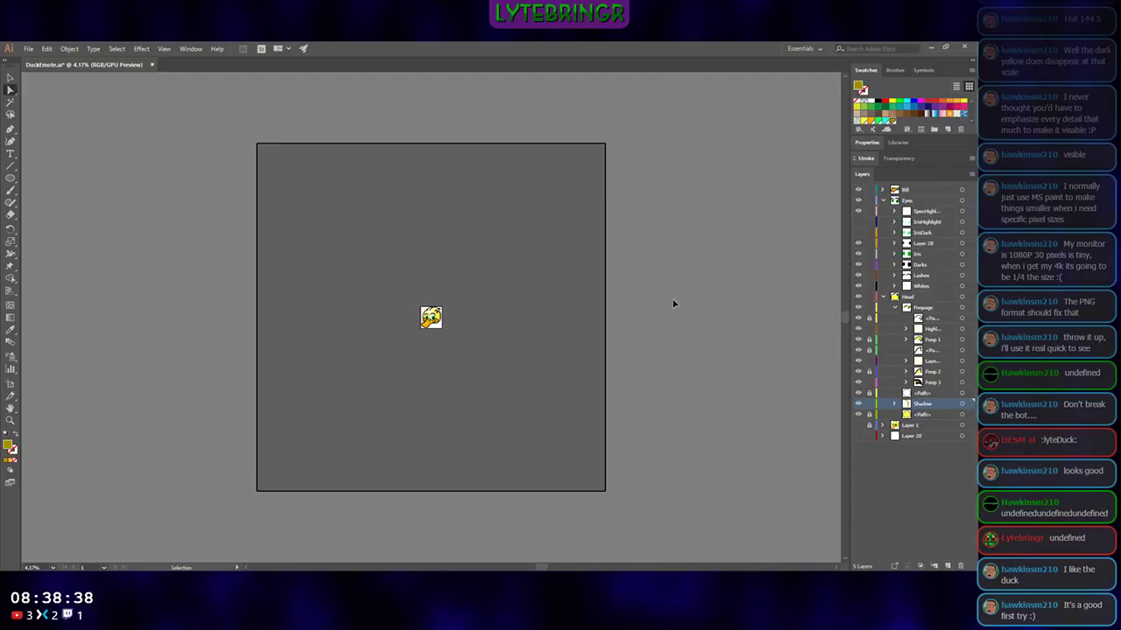
{"action": "key", "text": "ctrl+s"}
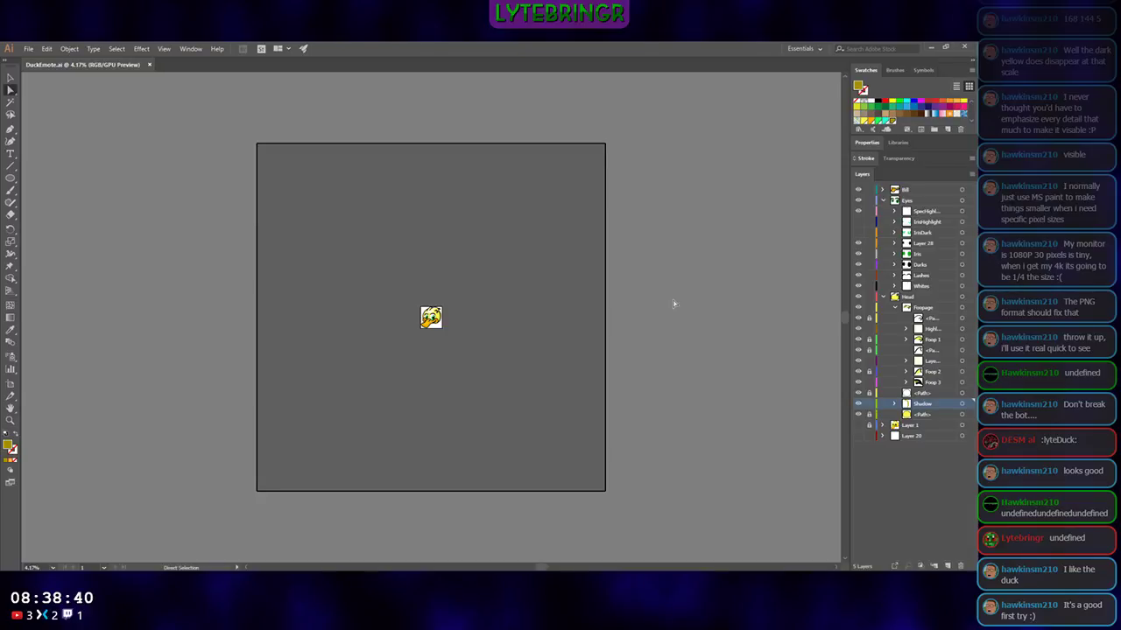